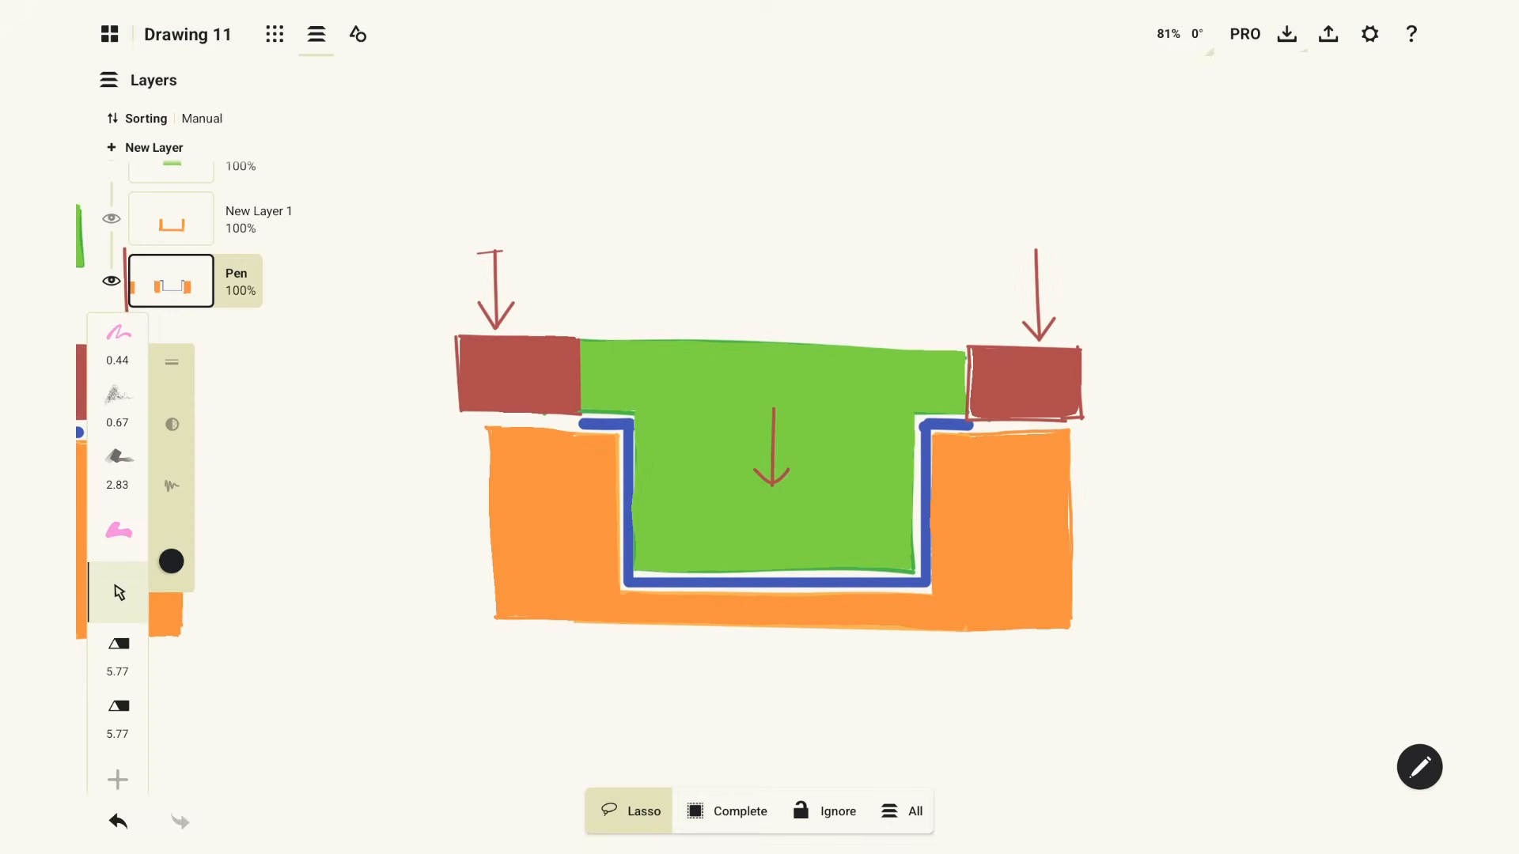
Select the entire deep-drawing die sketch and flip it vertically so the orange die sits above the green punch
scroll(767, 385, "up", 2)
left_click(118, 593)
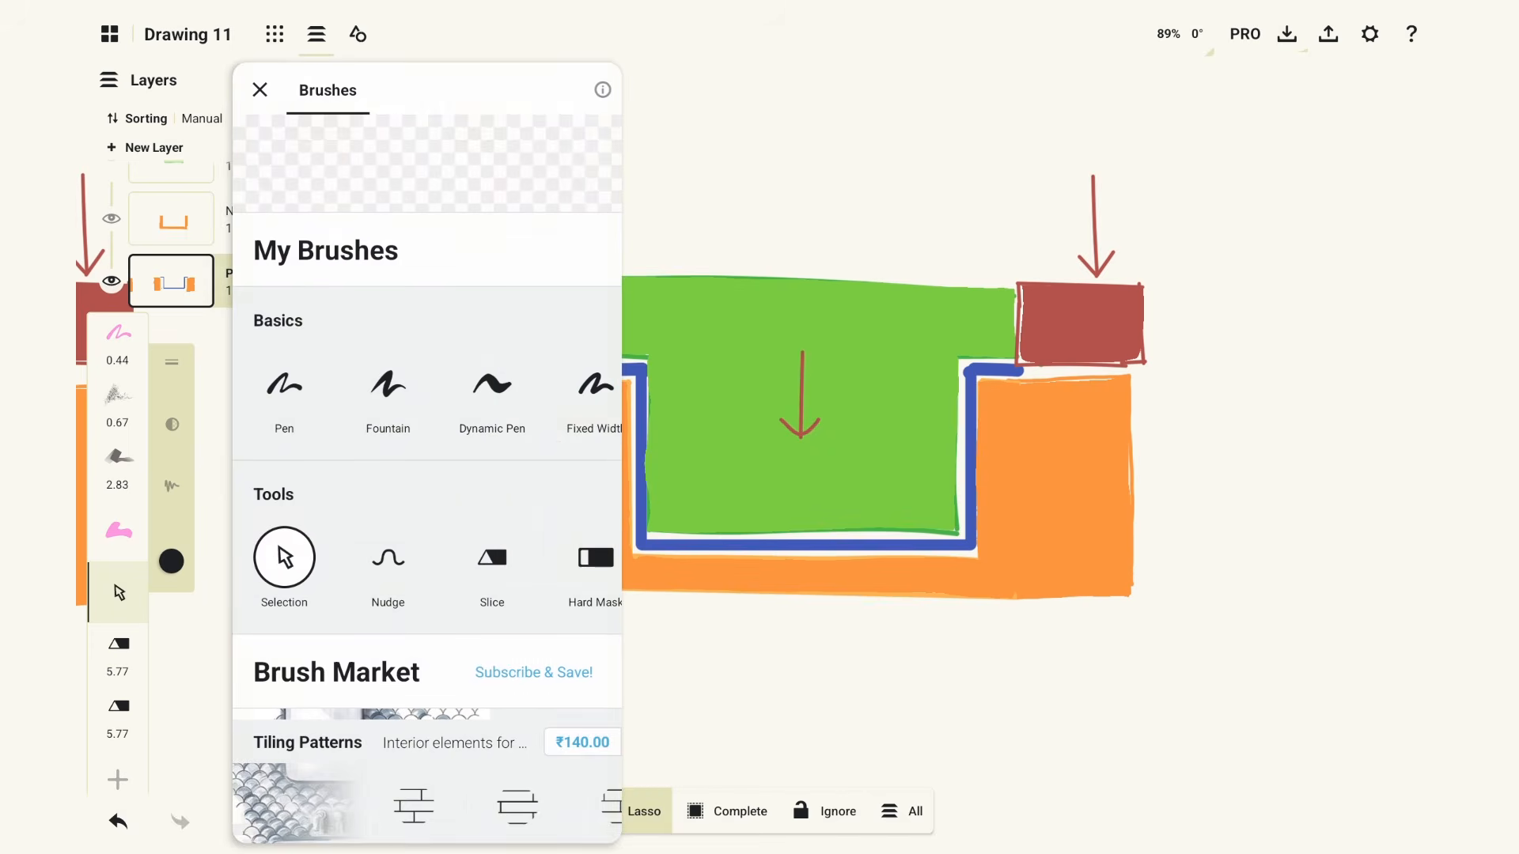
left_click(259, 89)
mouse_move(1248, 211)
left_mouse_down()
mouse_move(322, 414)
mouse_move(1237, 617)
left_mouse_up()
left_click(936, 109)
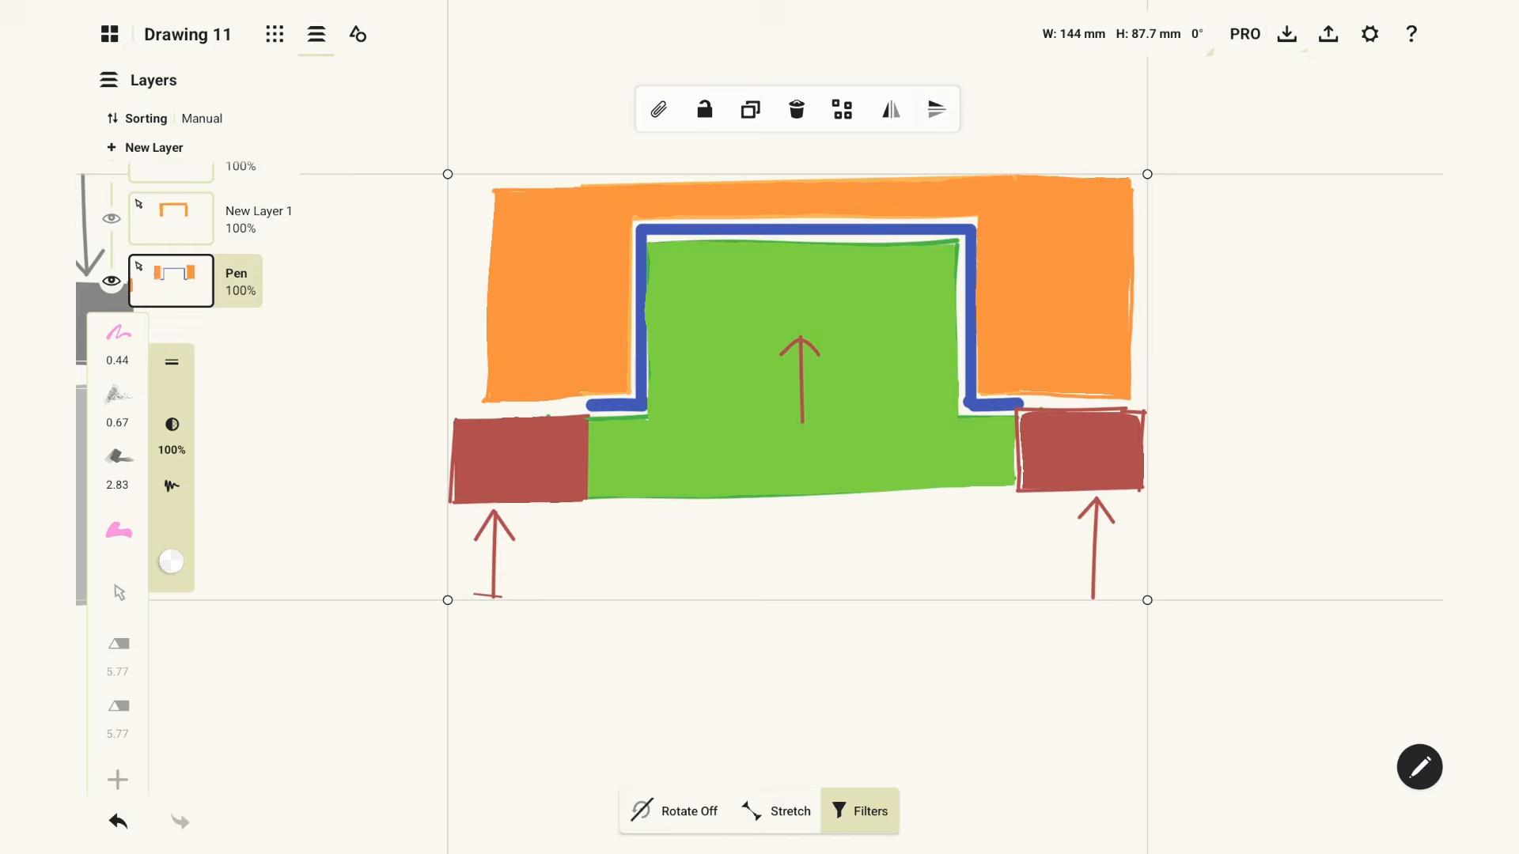
left_click(1266, 475)
Move the orange die upward, leaving a gap above the blue part and green punch
scroll(791, 396, "down", 1)
left_click_drag(498, 274, 949, 349)
left_click_drag(800, 313, 799, 148)
Draw a grey rectangular top plate about 245 mm by 15 mm and place it directly above the orange die
left_click(1266, 475)
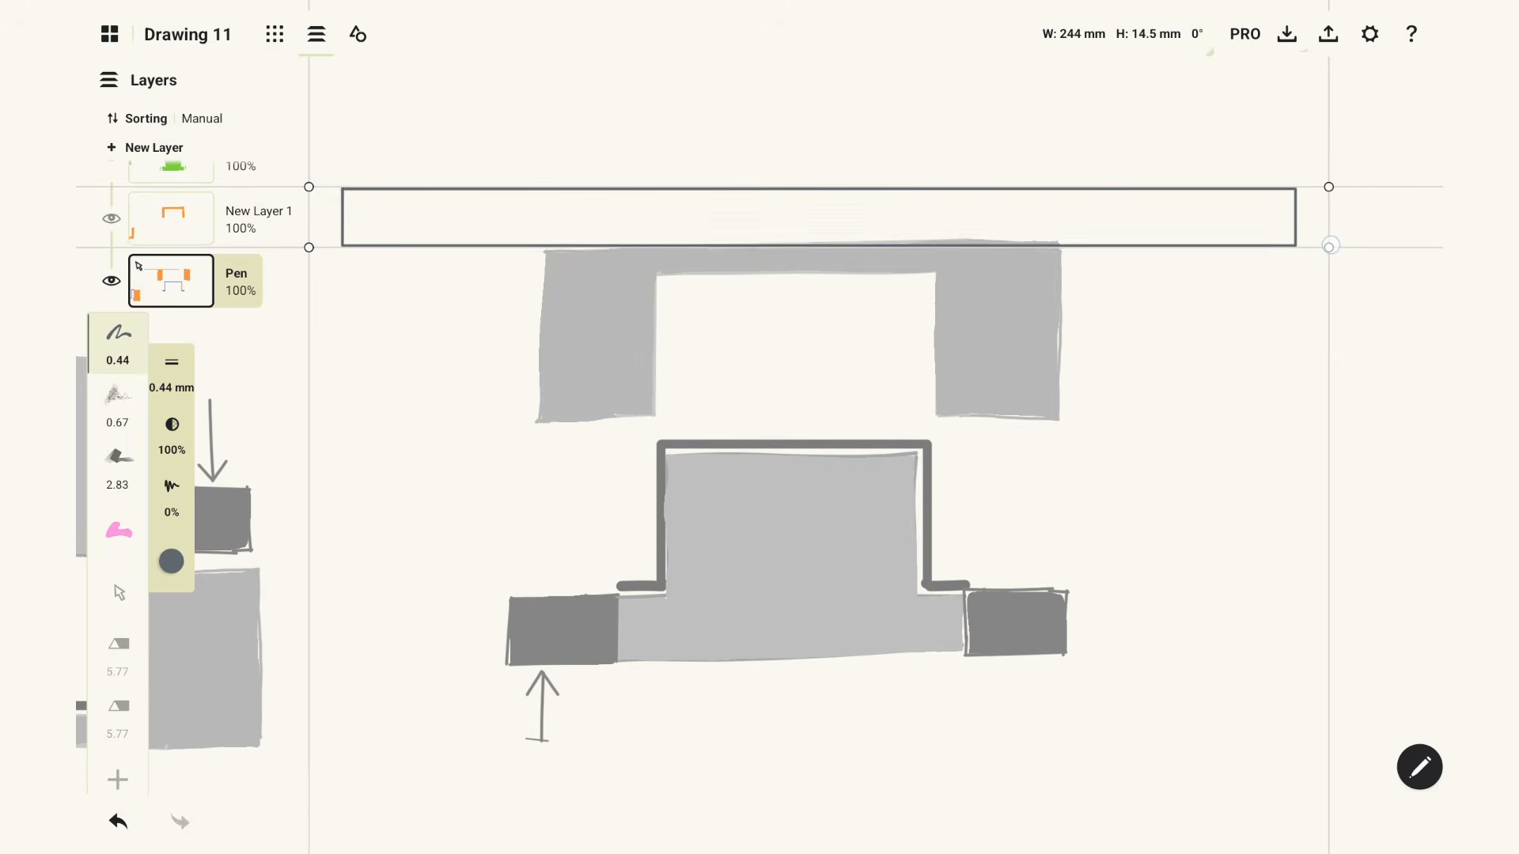
left_click(1266, 475)
left_click(572, 214)
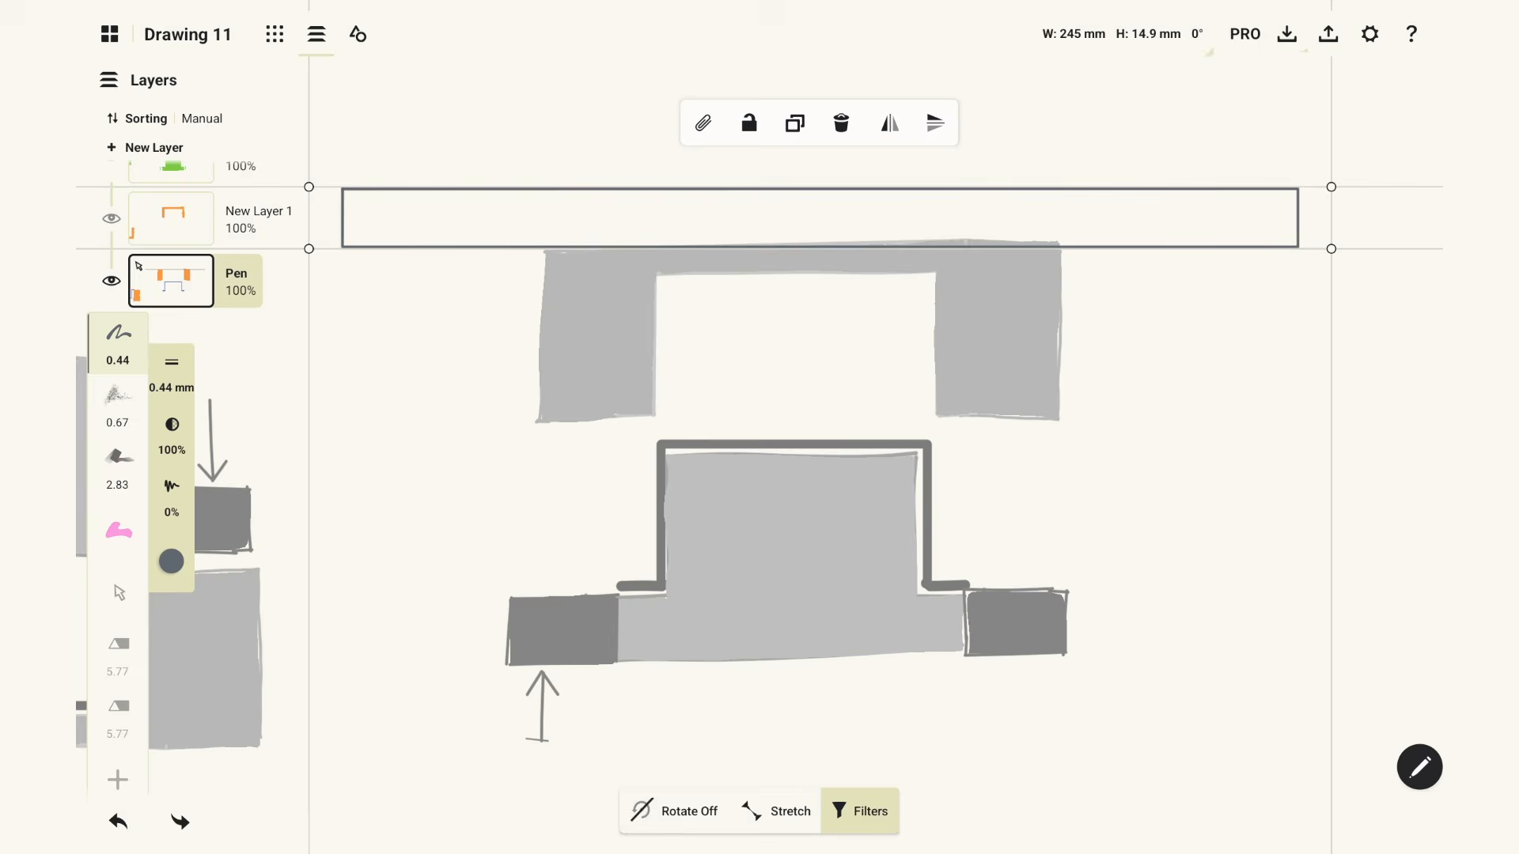
left_click_drag(572, 214, 562, 205)
left_click(562, 205)
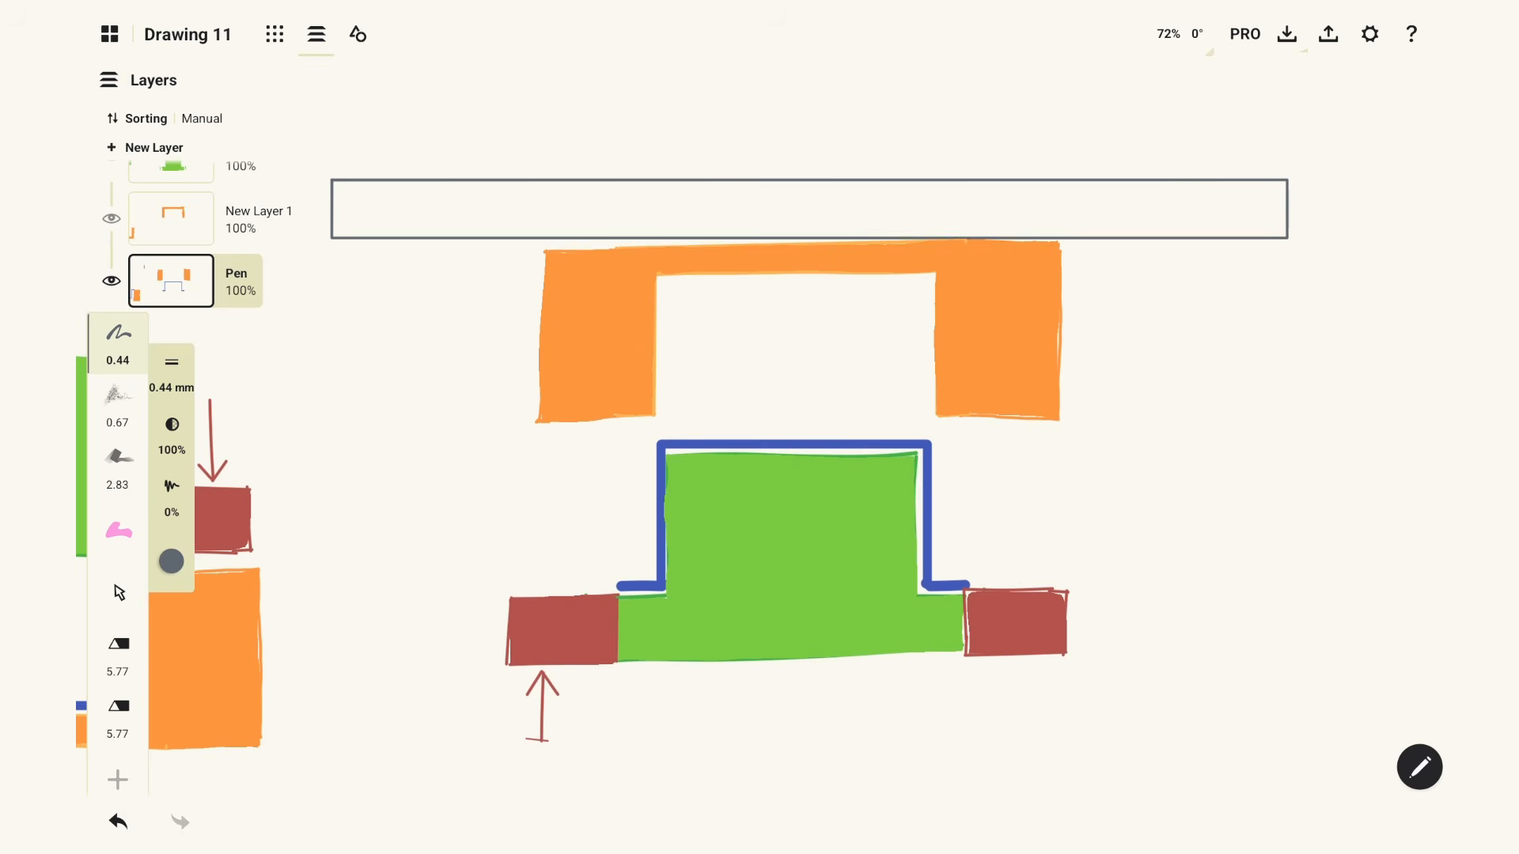
Sketch a hydraulic cylinder with a downward arrow above the top plate and label it "Hydraulic cylinder"
left_click_drag(709, 61, 714, 177)
left_click_drag(914, 55, 917, 178)
left_click_drag(792, 26, 791, 86)
left_click_drag(773, 63, 800, 63)
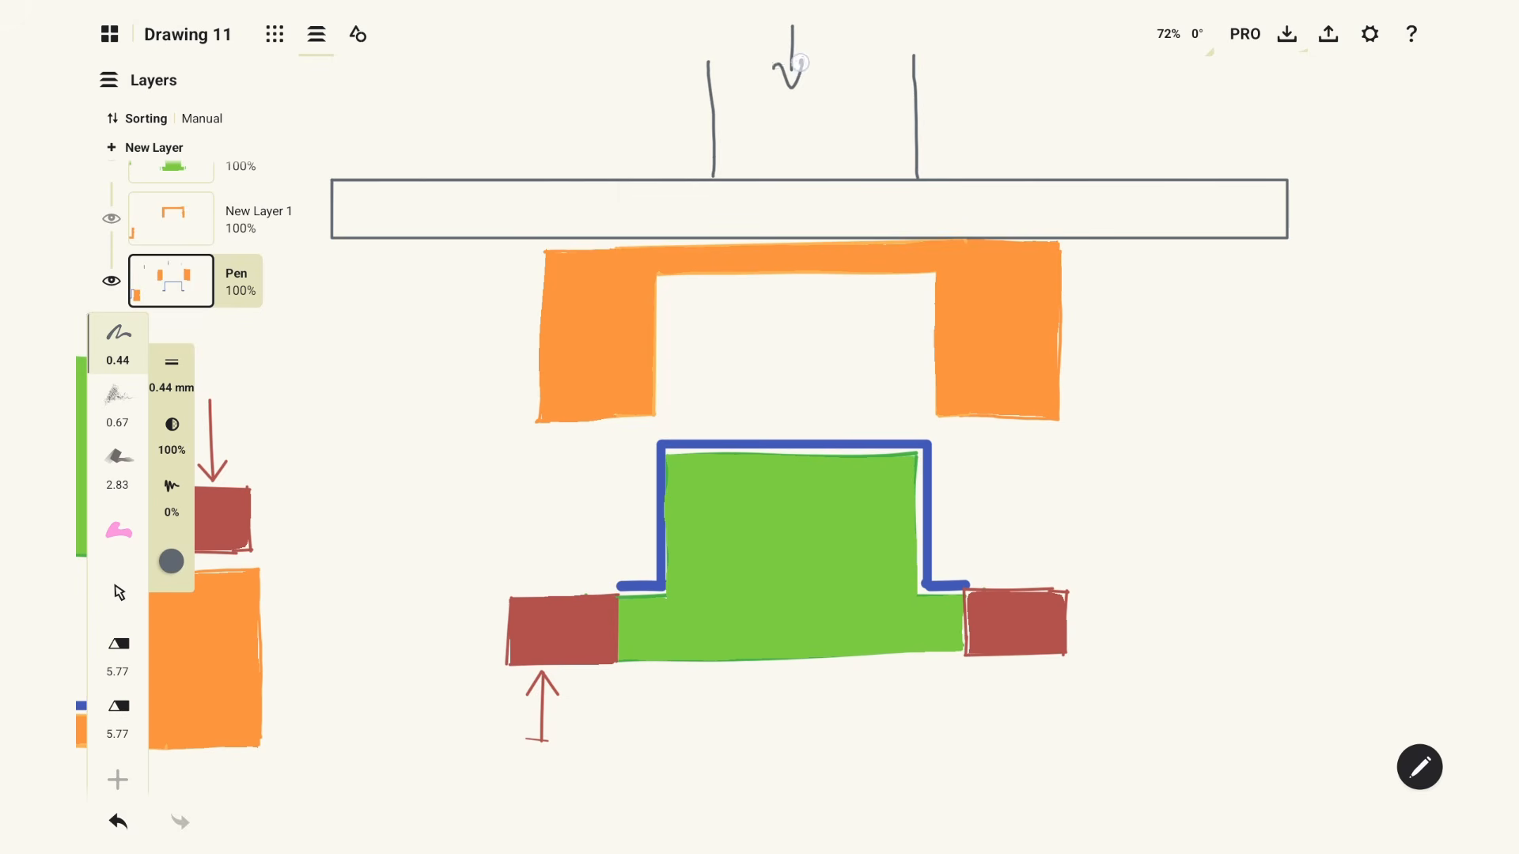
mouse_move(741, 111)
left_mouse_down()
mouse_move(924, 119)
mouse_move(819, 162)
mouse_move(941, 147)
left_mouse_up()
left_click_drag(874, 174, 925, 169)
Outline a green punch extension below the punch and place a dark rectangular plate about 246 mm by 22 mm beneath it
left_click_drag(657, 507, 655, 580)
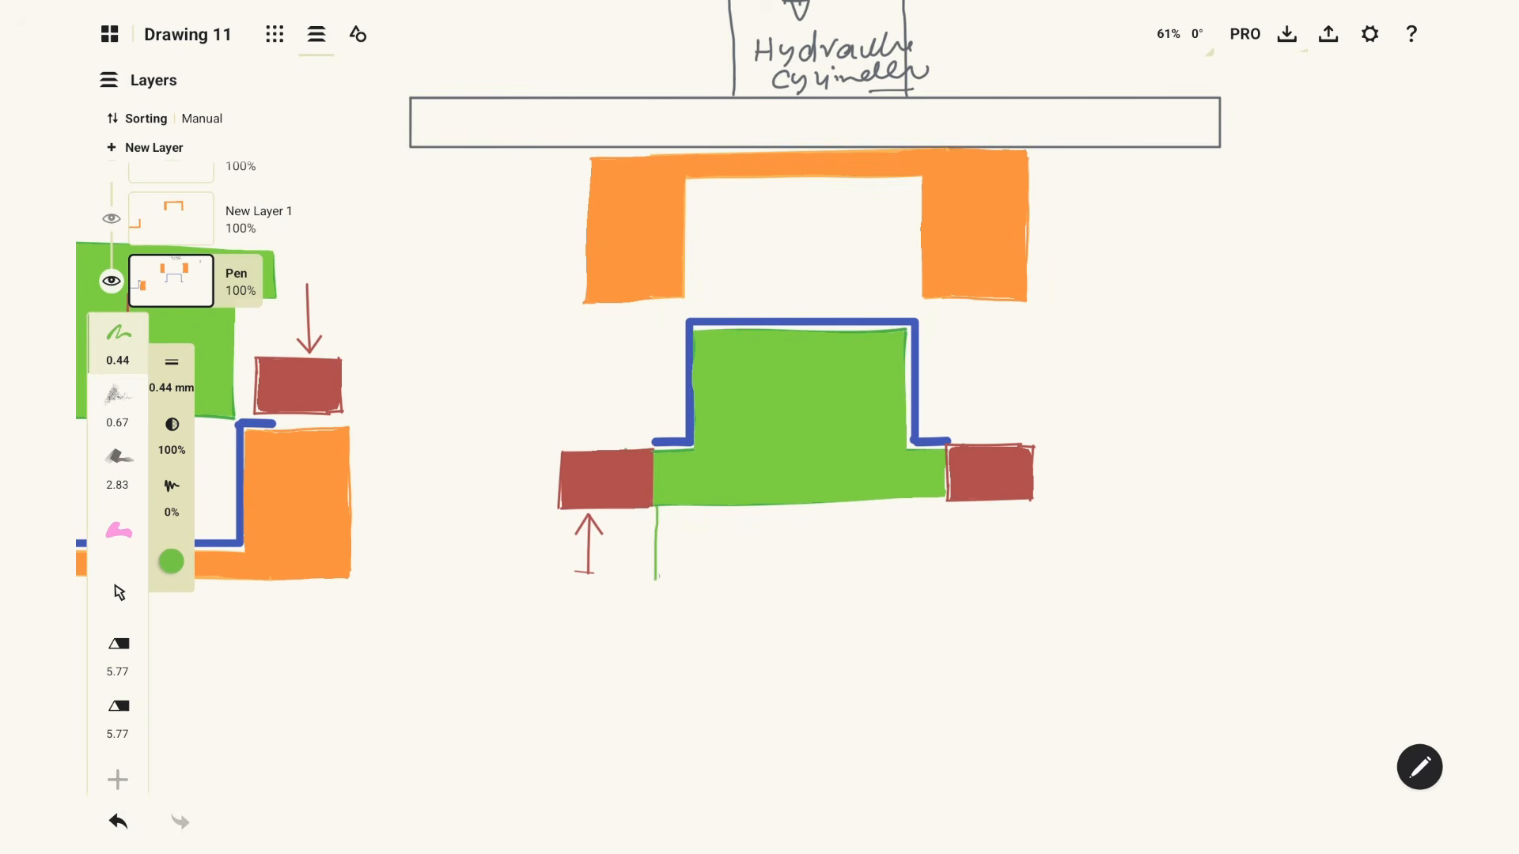
left_click_drag(939, 498, 939, 564)
left_click_drag(657, 597, 940, 589)
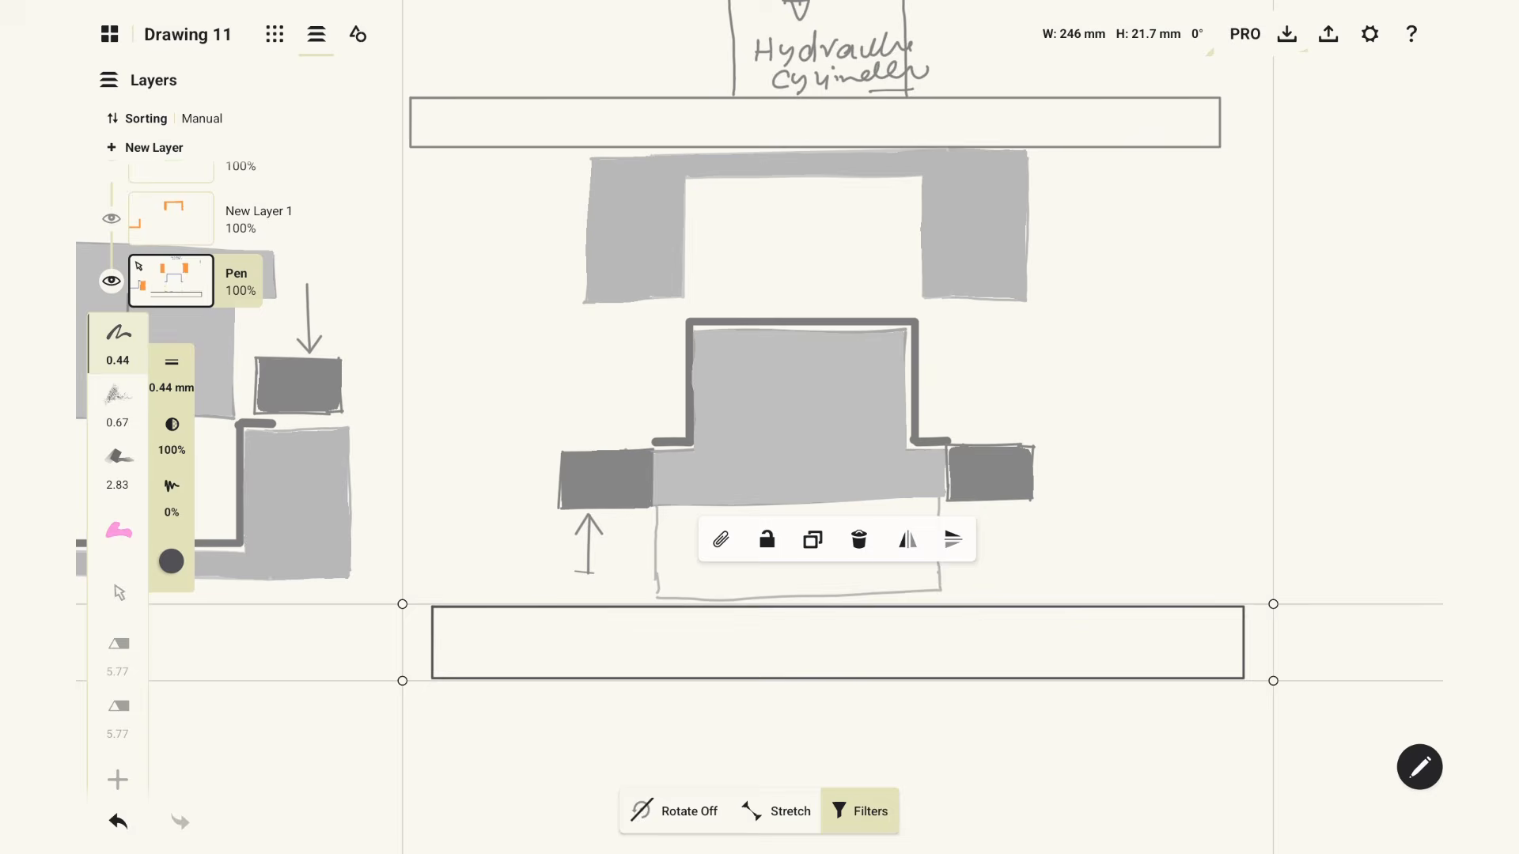
left_click_drag(404, 604, 375, 599)
left_click(1357, 534)
Handwrite the label "Base plate" inside the lower rectangle and underline it
mouse_move(699, 630)
left_mouse_down()
mouse_move(697, 659)
mouse_move(743, 657)
left_mouse_up()
left_click_drag(760, 636, 750, 657)
left_click_drag(767, 646, 835, 666)
left_click_drag(855, 621, 852, 653)
left_click_drag(877, 631, 894, 654)
left_click_drag(890, 640, 927, 647)
left_click_drag(684, 673, 913, 666)
scroll(766, 417, "down", 1)
scroll(773, 390, "up", 2)
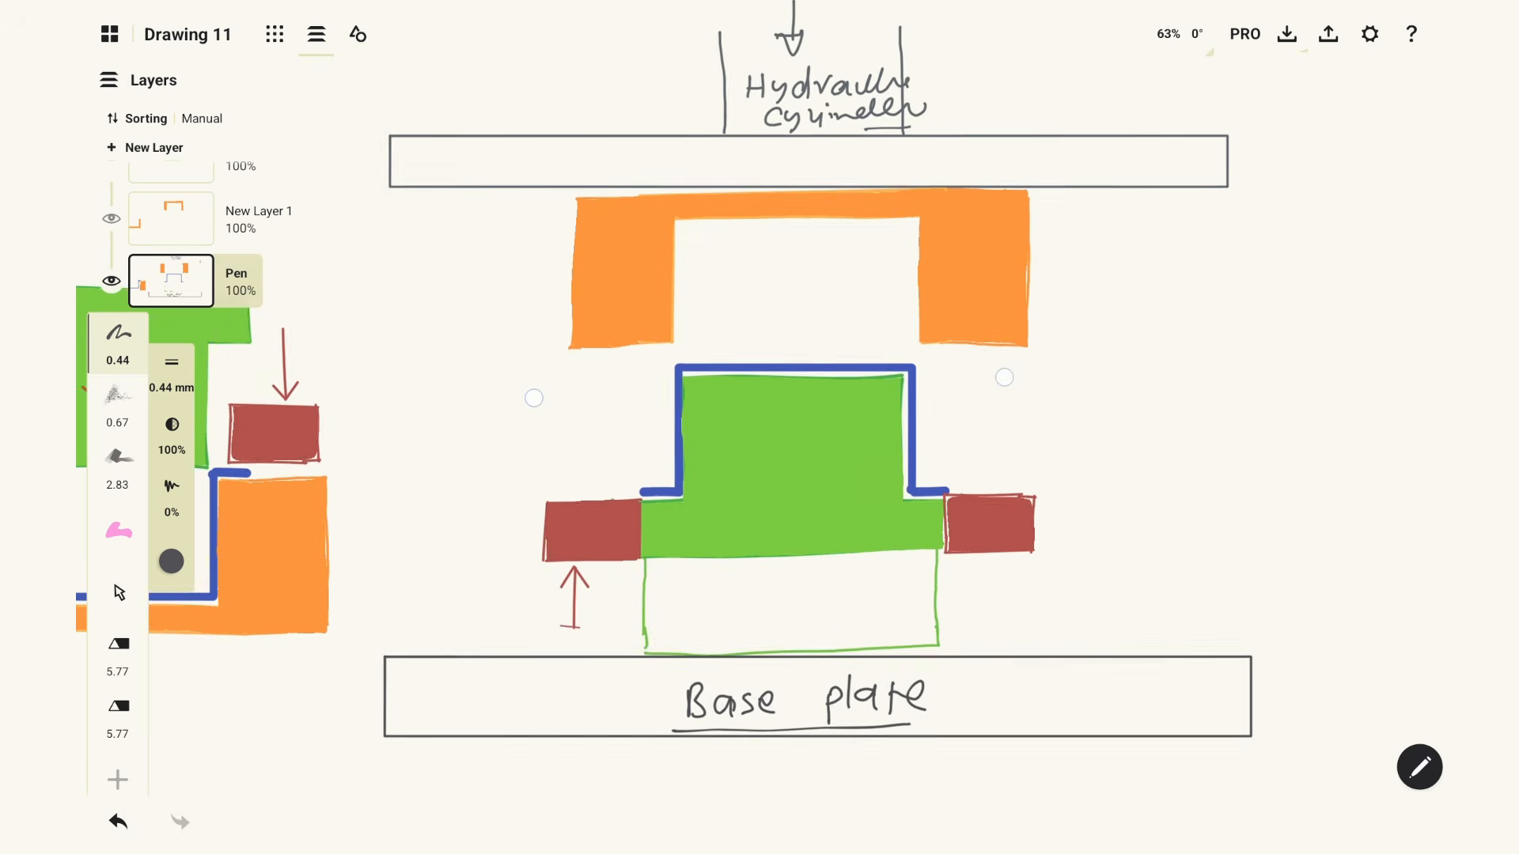
Extend both red blank holders upward beside the punch, outlining the added blocks and filling them with the same red
scroll(744, 427, "down", 2)
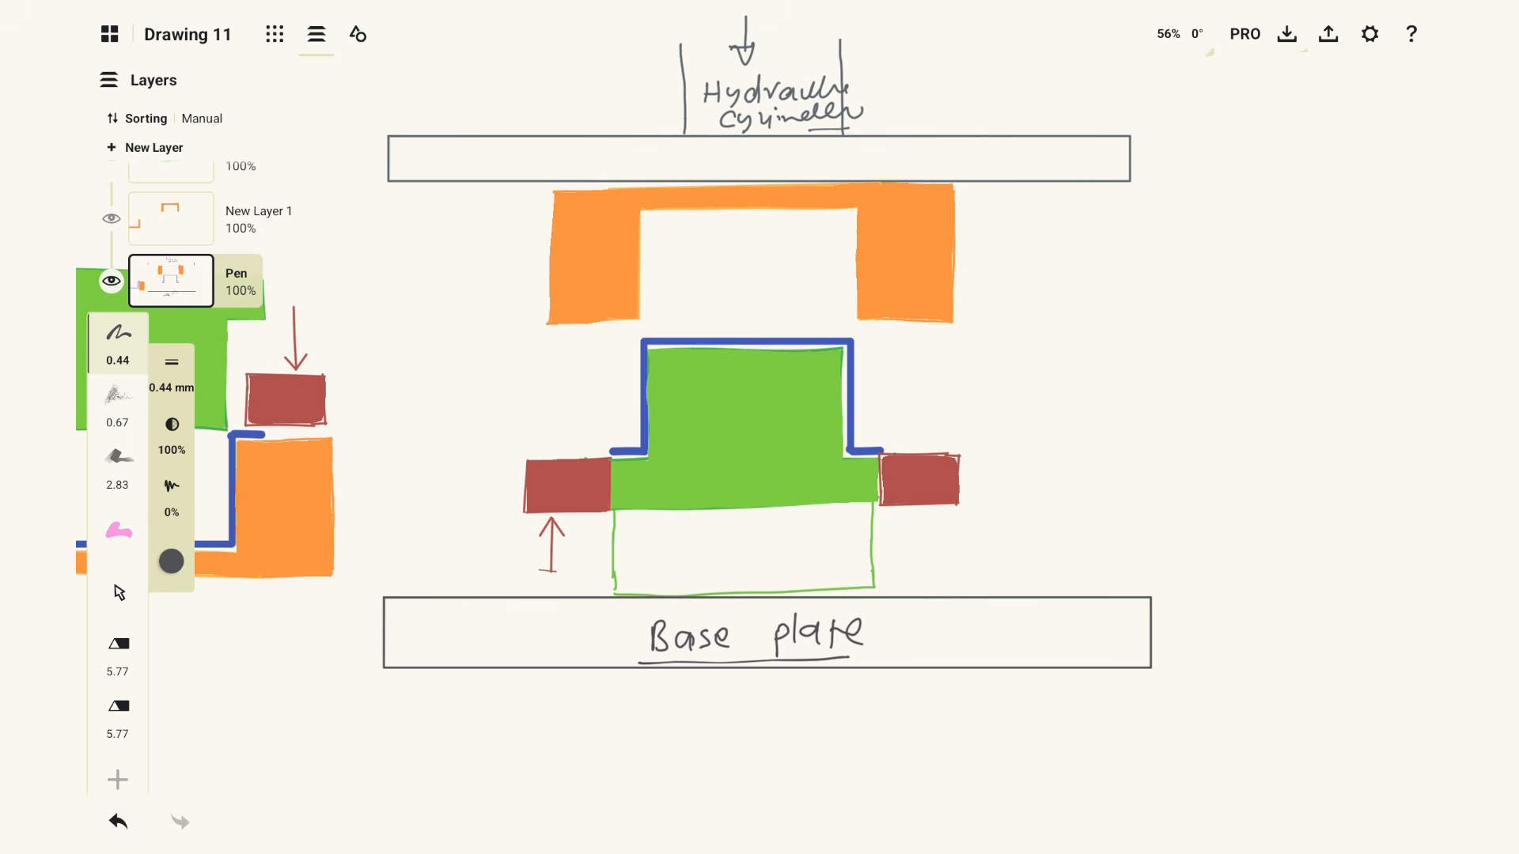
left_click(918, 477)
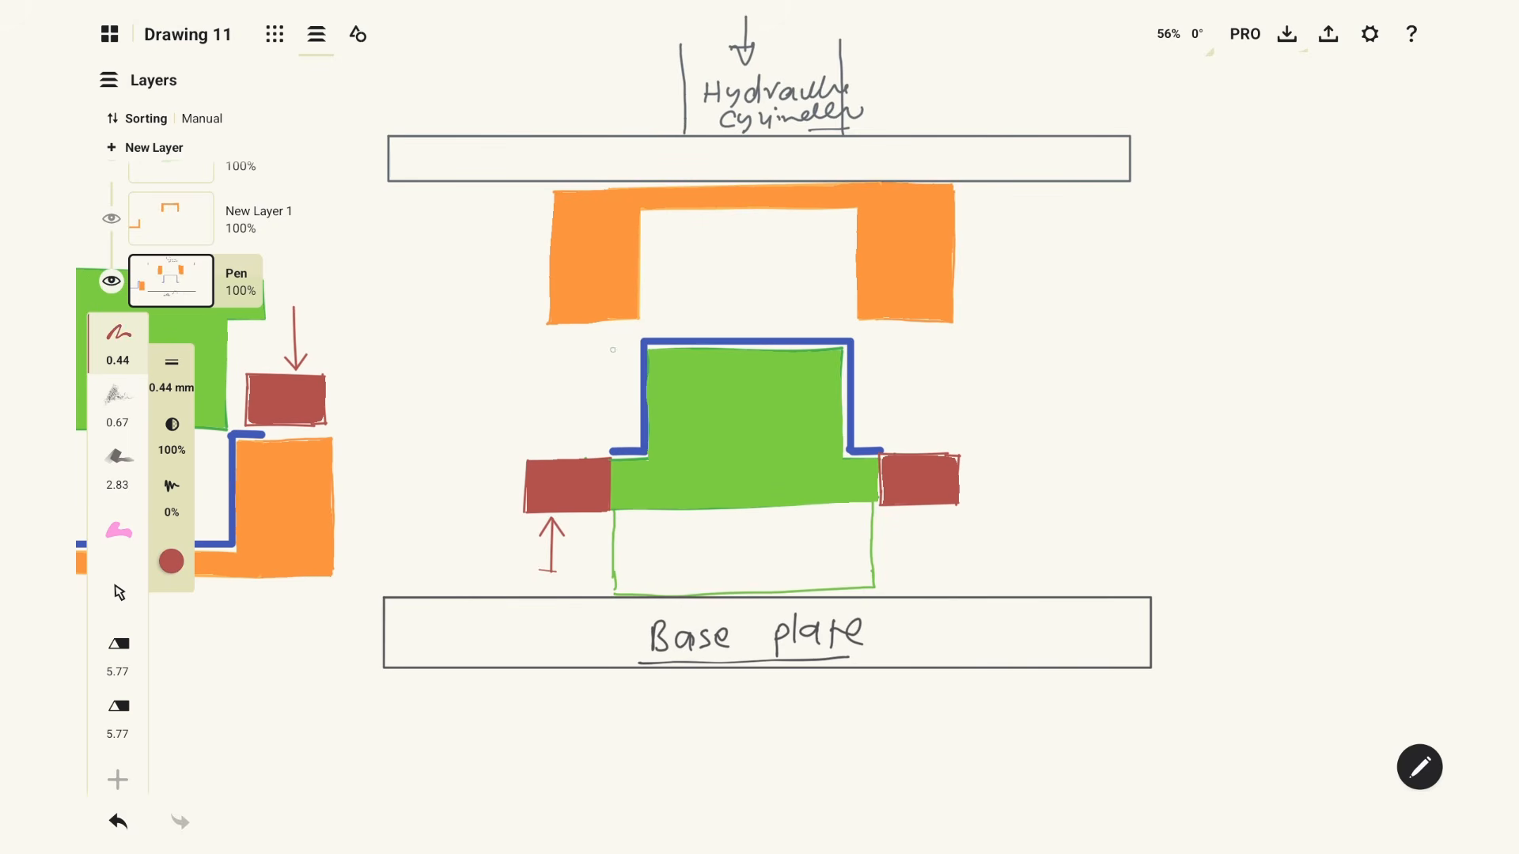
mouse_move(610, 342)
left_mouse_down()
mouse_move(608, 459)
mouse_move(536, 373)
mouse_move(527, 463)
left_mouse_up()
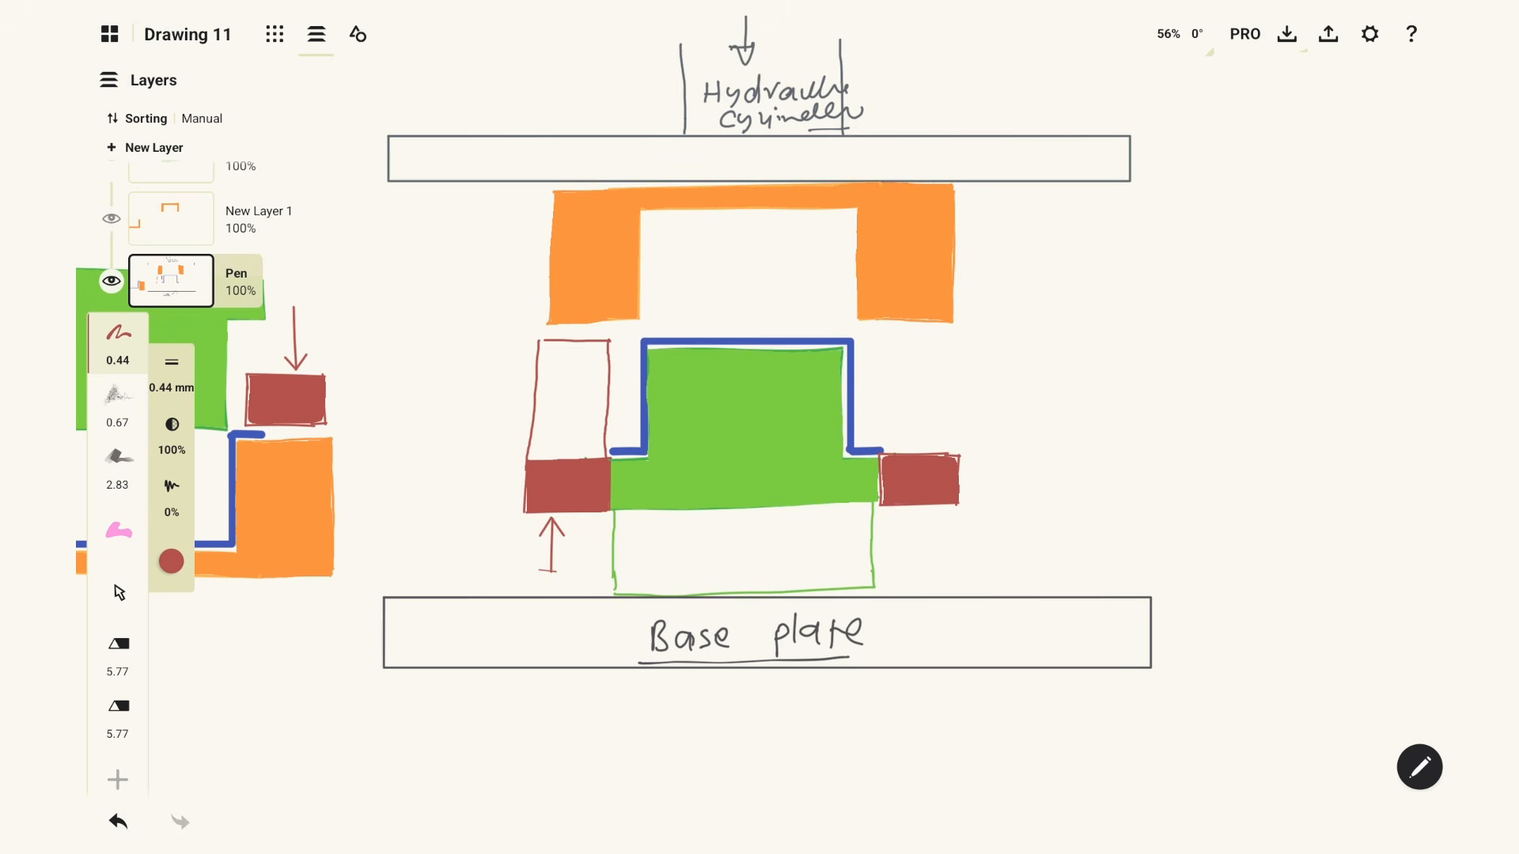
mouse_move(880, 460)
left_mouse_down()
mouse_move(881, 373)
mouse_move(926, 340)
mouse_move(958, 463)
left_mouse_up()
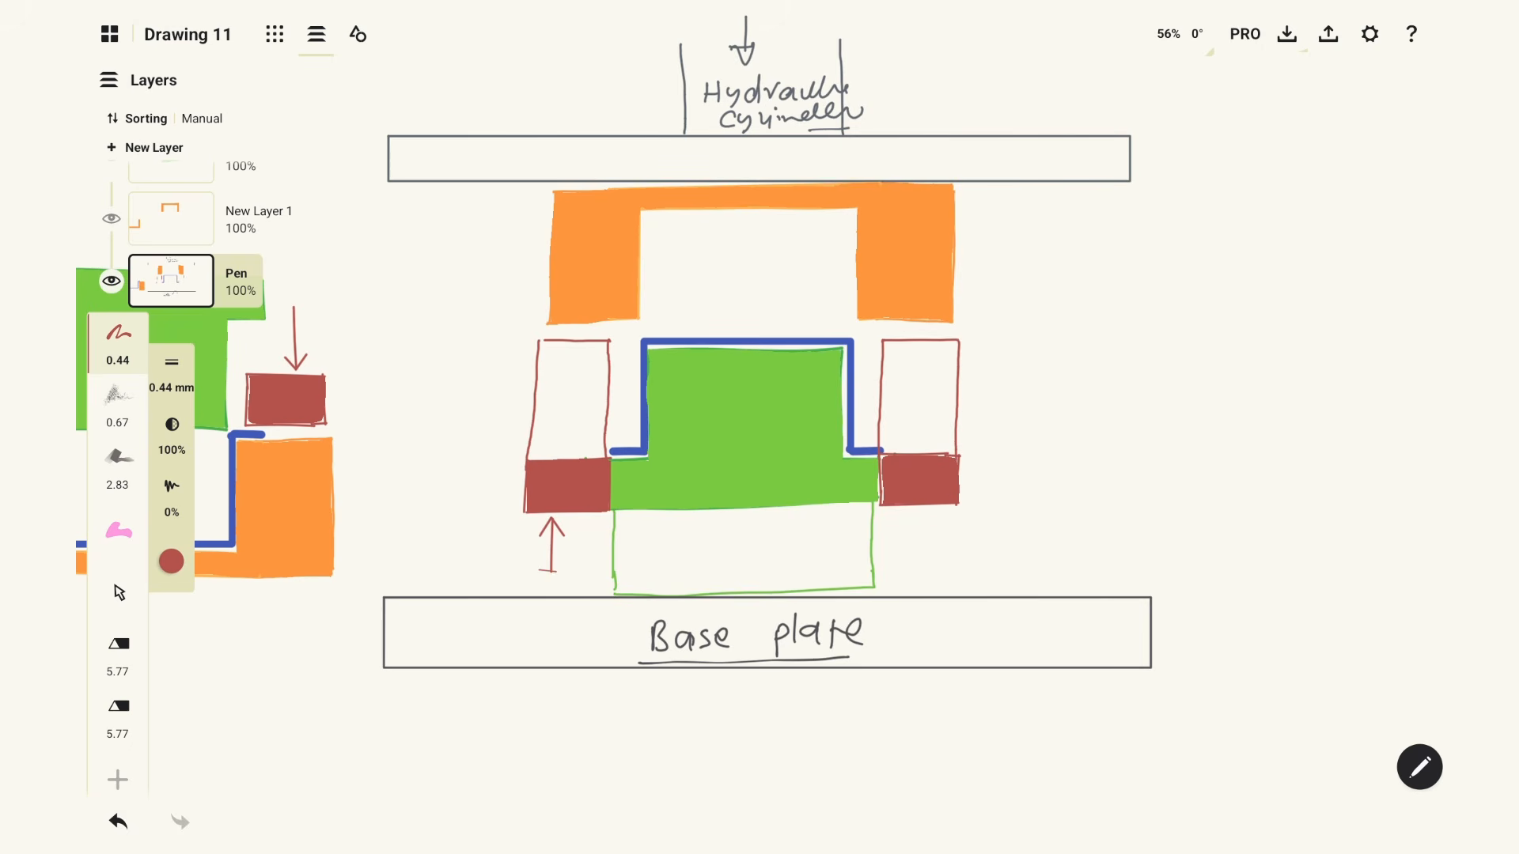
left_click(119, 530)
mouse_move(609, 344)
left_mouse_down()
mouse_move(523, 440)
mouse_move(523, 474)
left_mouse_up()
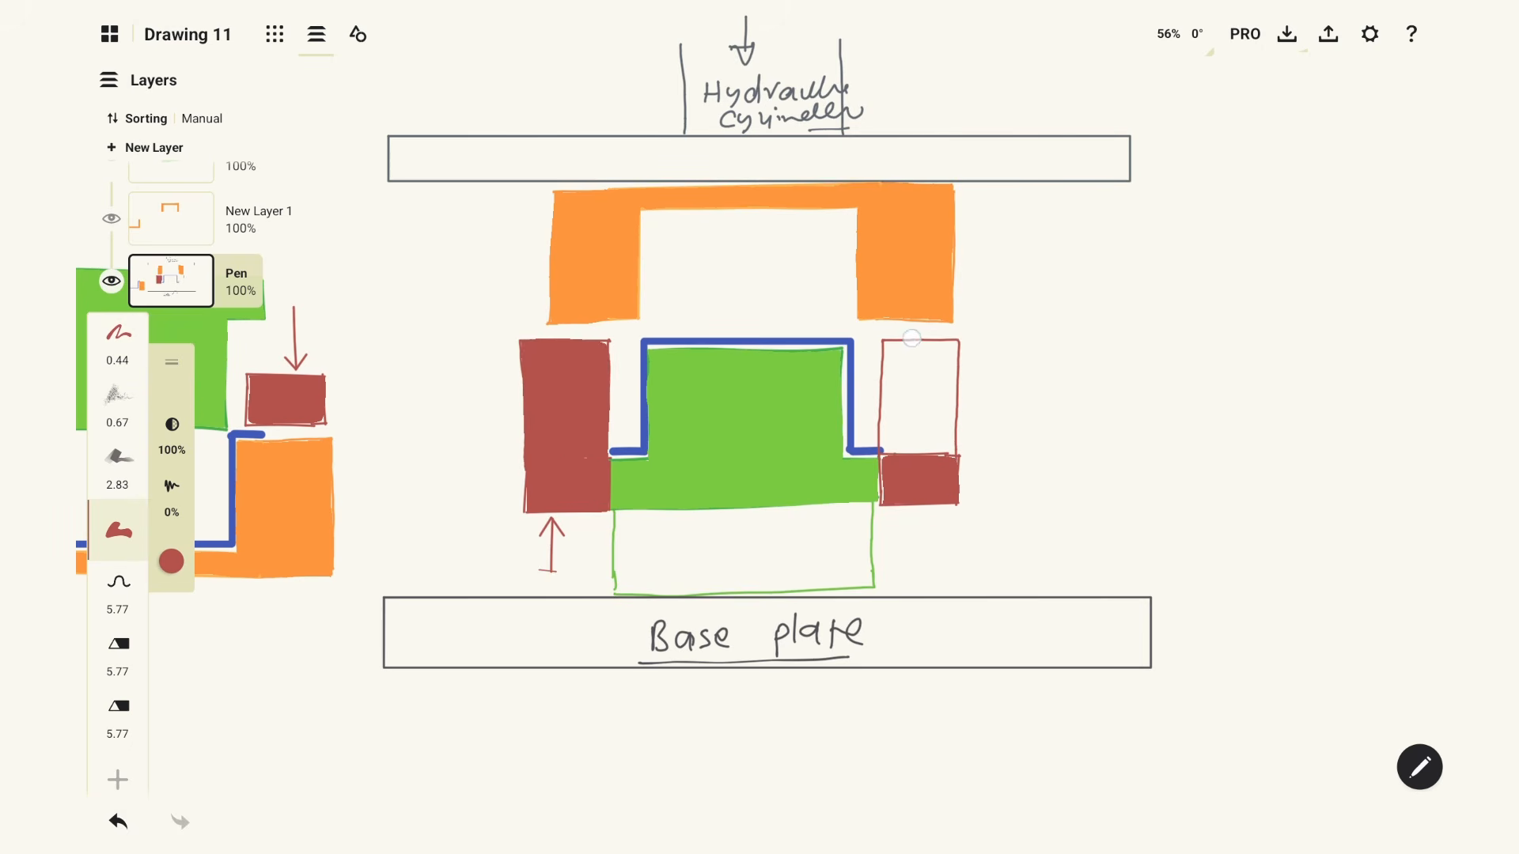
mouse_move(912, 338)
left_mouse_down()
mouse_move(954, 396)
mouse_move(923, 458)
mouse_move(880, 467)
left_mouse_up()
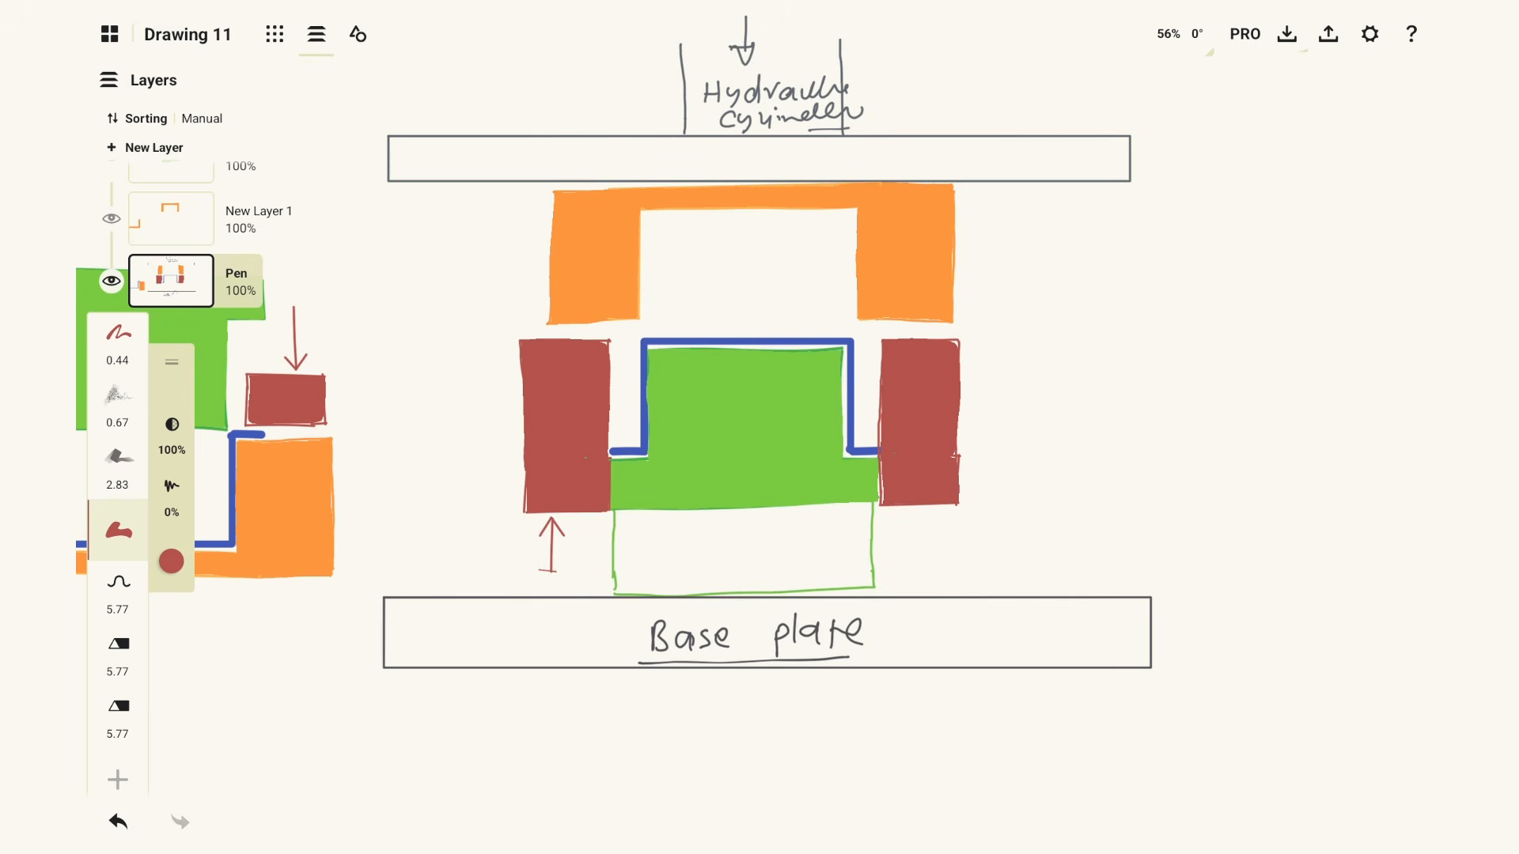
Draw an orange pin below the left blank holder with a hatched cylinder passing through the base plate
left_click(119, 332)
mouse_move(550, 512)
left_mouse_down()
mouse_move(550, 599)
mouse_move(575, 599)
mouse_move(580, 696)
left_mouse_up()
left_click_drag(537, 599, 535, 742)
left_click_drag(581, 680, 587, 745)
left_click_drag(538, 687, 585, 713)
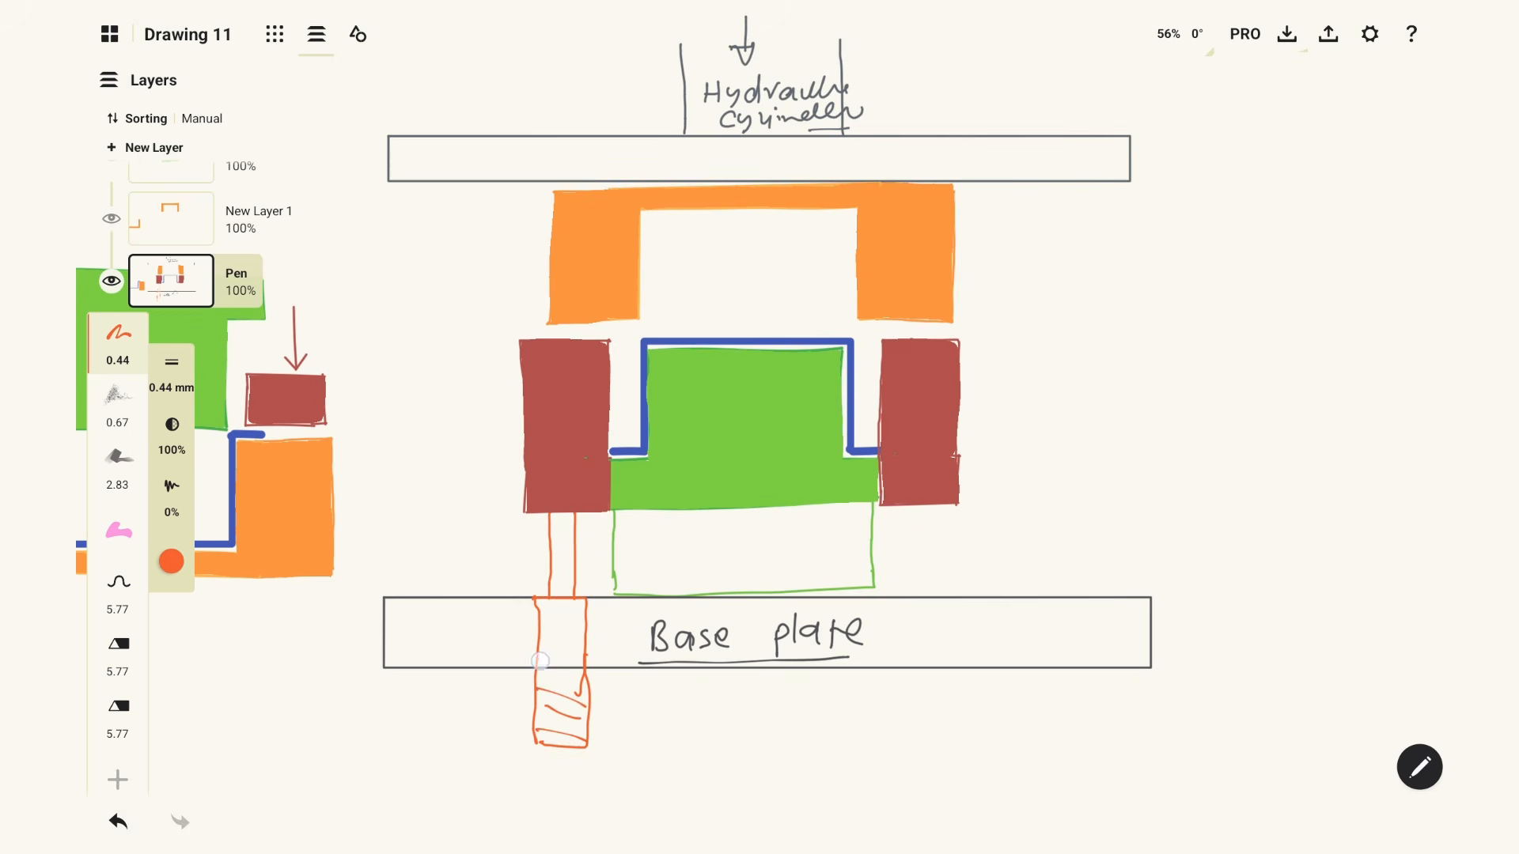
left_click_drag(540, 617, 582, 651)
left_click_drag(542, 599, 582, 625)
Draw a matching orange pin and hatched cylinder below the right blank holder, passing through the base plate
mouse_move(916, 507)
left_mouse_down()
mouse_move(919, 595)
mouse_move(954, 594)
left_mouse_up()
left_click_drag(954, 595, 959, 669)
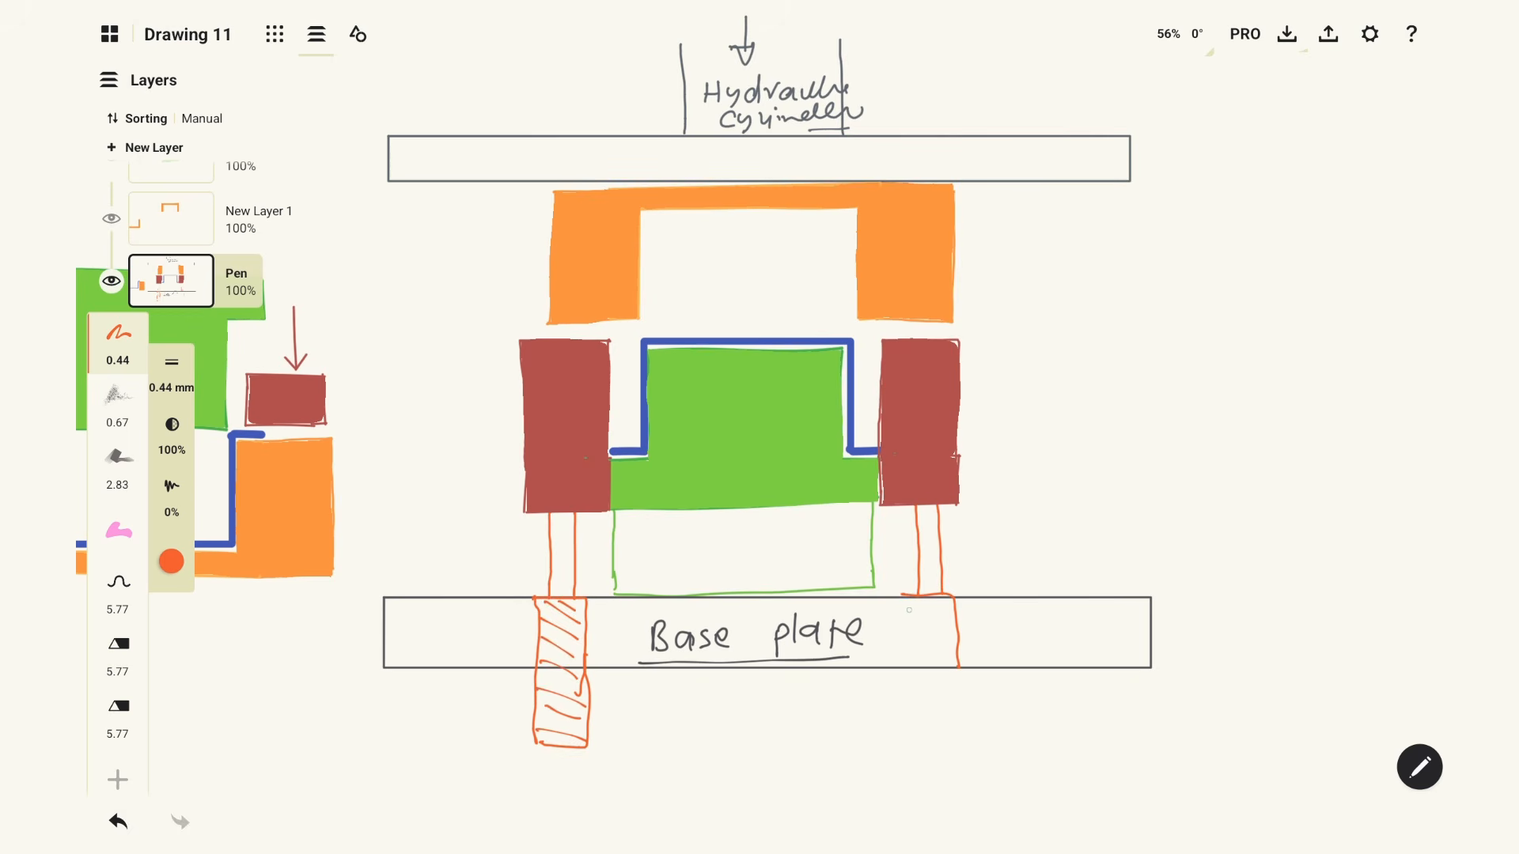
left_click_drag(902, 598, 902, 742)
left_click_drag(902, 742, 955, 743)
left_click_drag(960, 649, 961, 742)
mouse_move(898, 617)
left_mouse_down()
mouse_move(949, 599)
mouse_move(903, 643)
left_mouse_up()
left_click_drag(956, 653, 903, 667)
left_click_drag(948, 683, 903, 694)
left_click_drag(945, 709, 903, 723)
left_click_drag(952, 726, 912, 740)
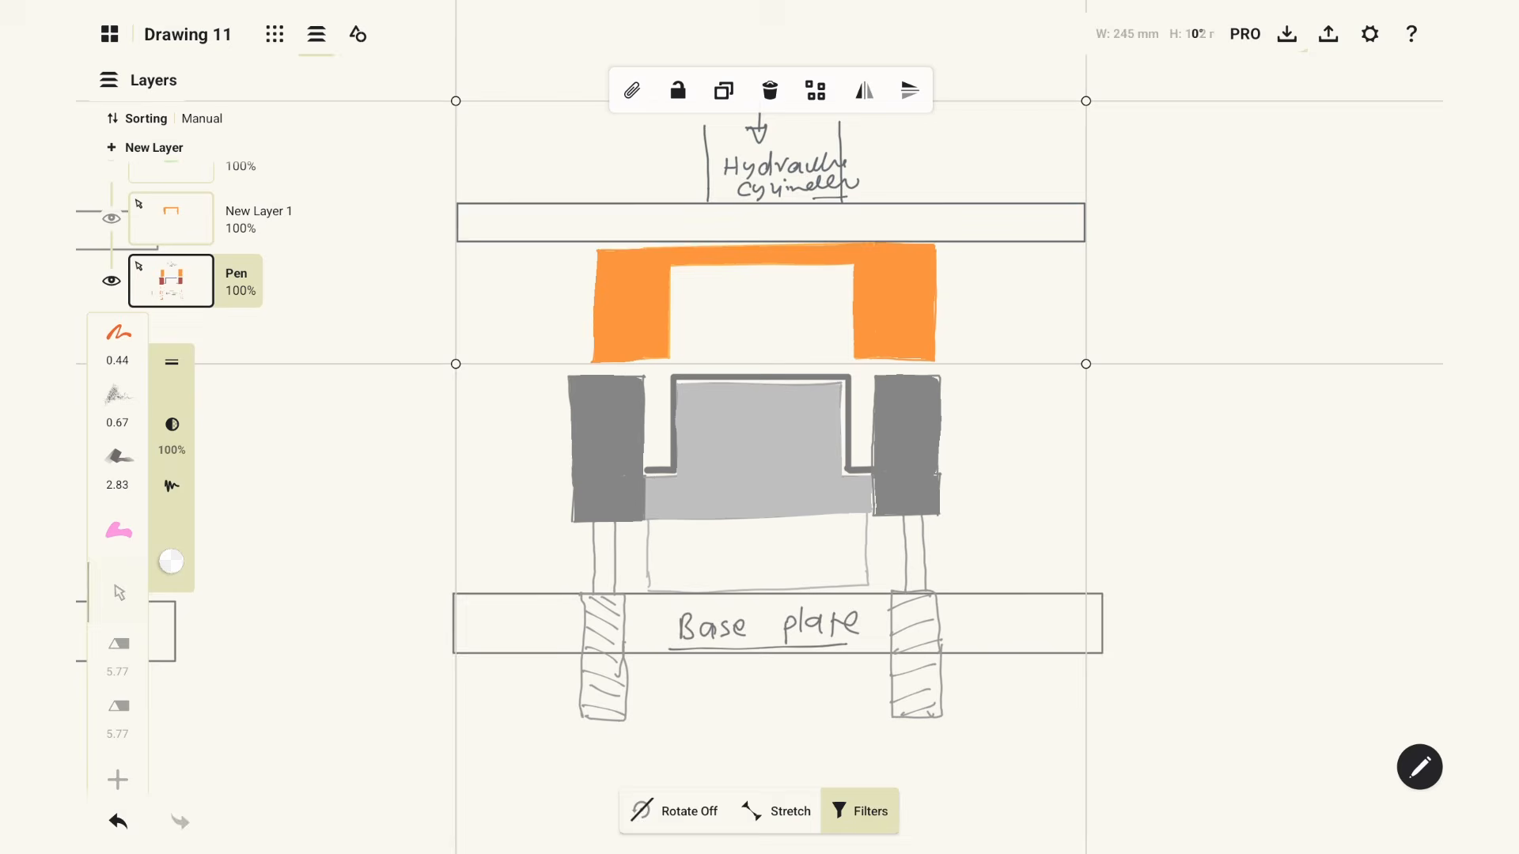
Move the hydraulic cylinder, top plate and die upward, and lift the blue formed part off the punch
left_click_drag(1035, 319, 1034, 205)
key("Escape")
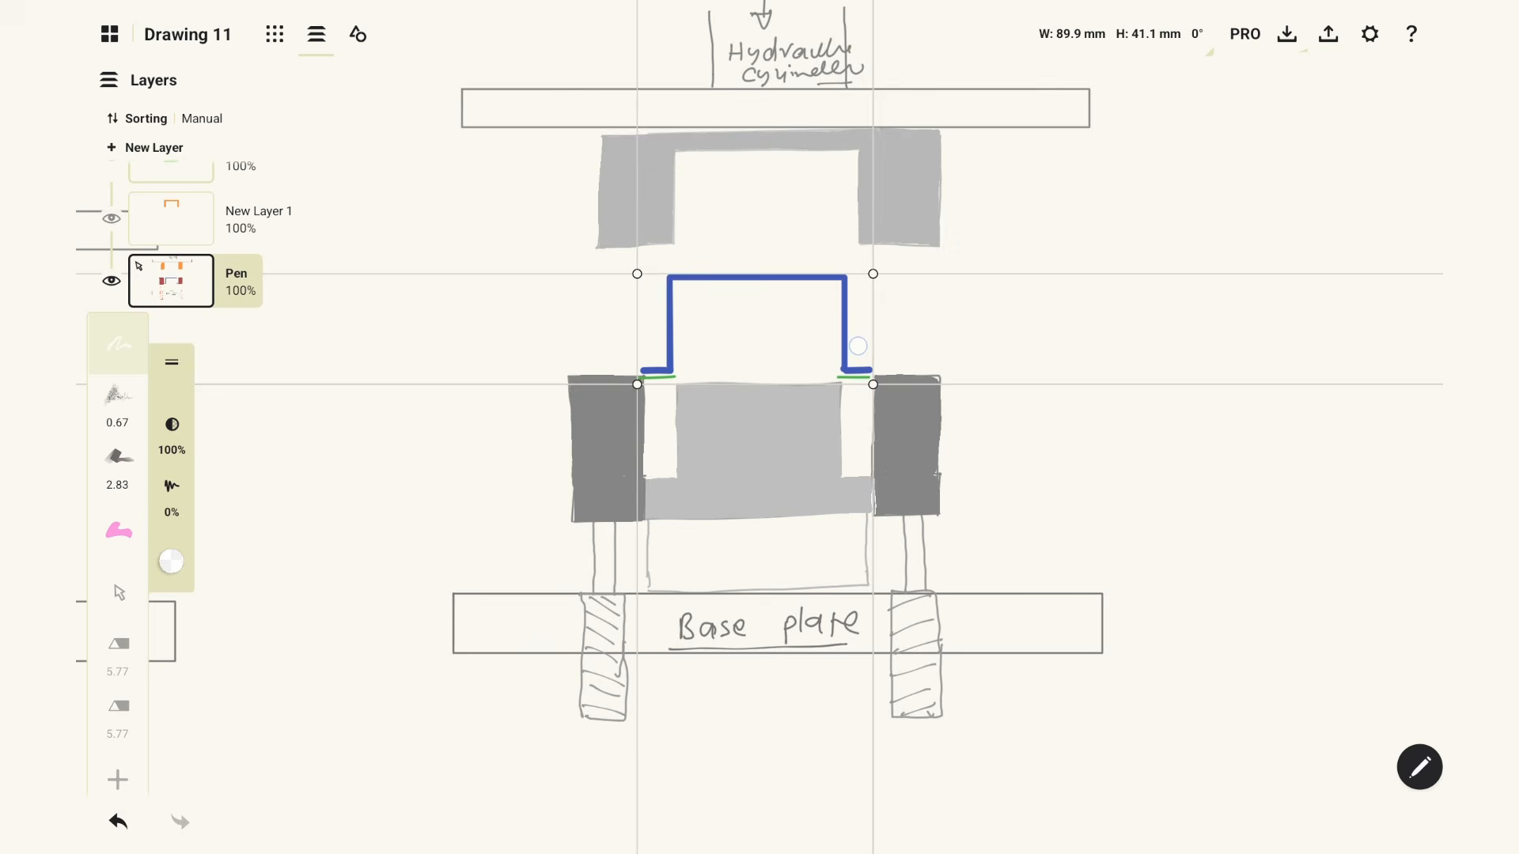
key("Escape")
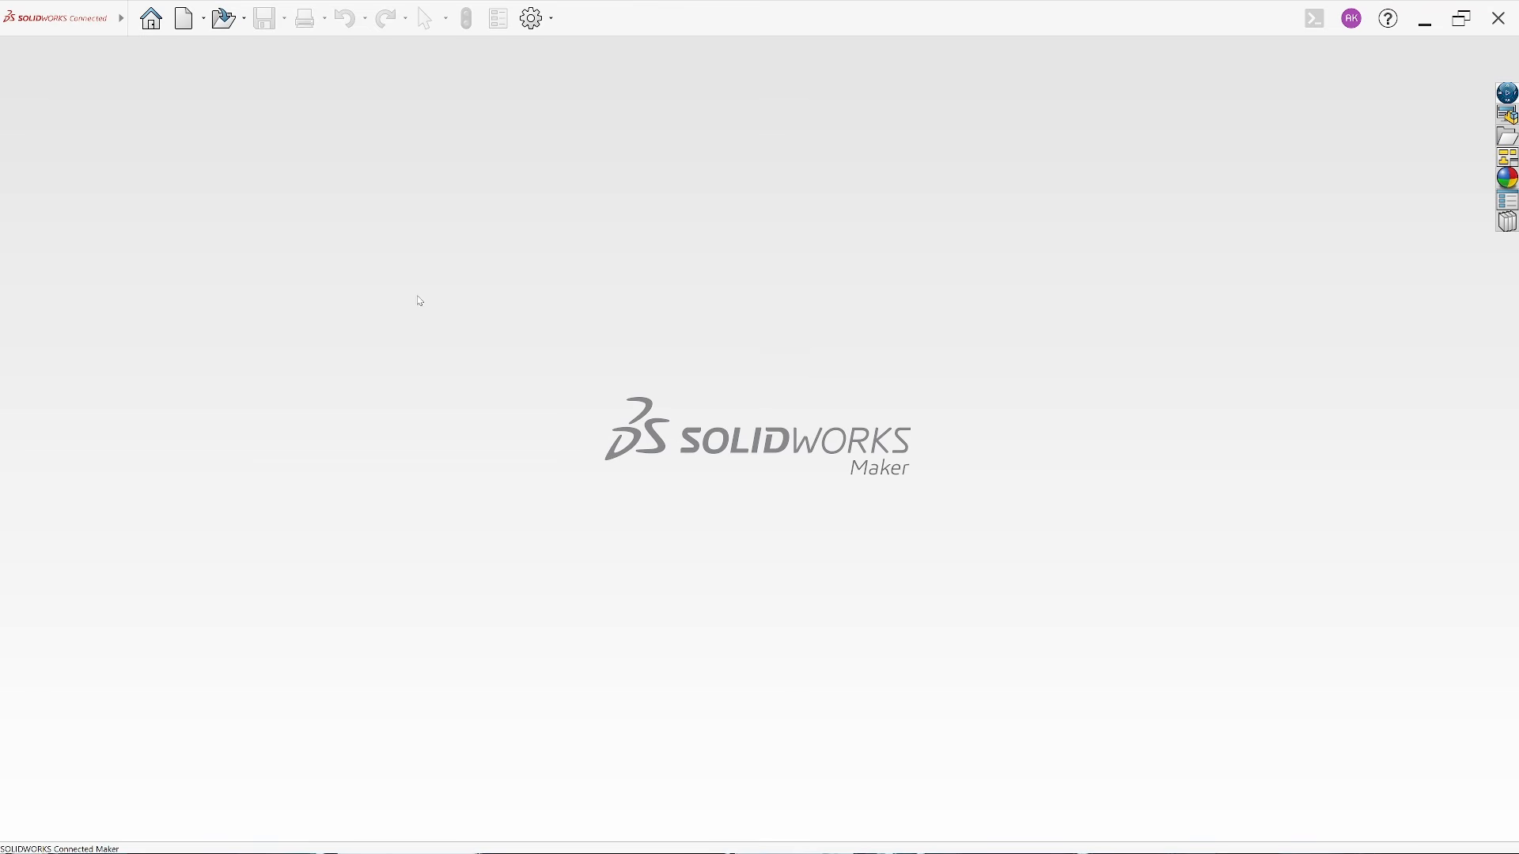
In SOLIDWORKS, create a new assembly and place the Final product part in it
left_click(187, 17)
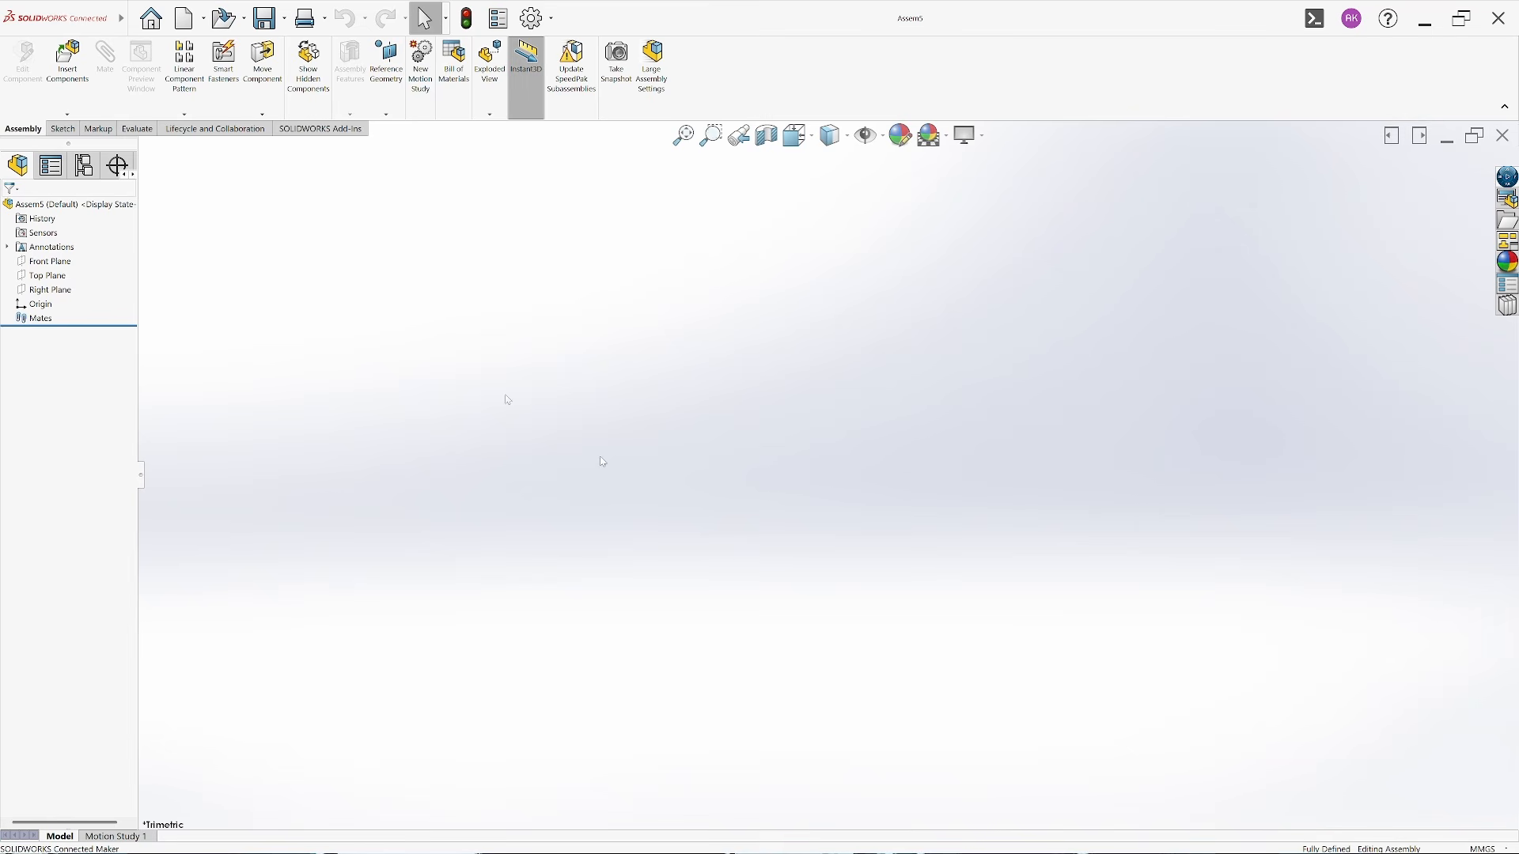
left_click(68, 63)
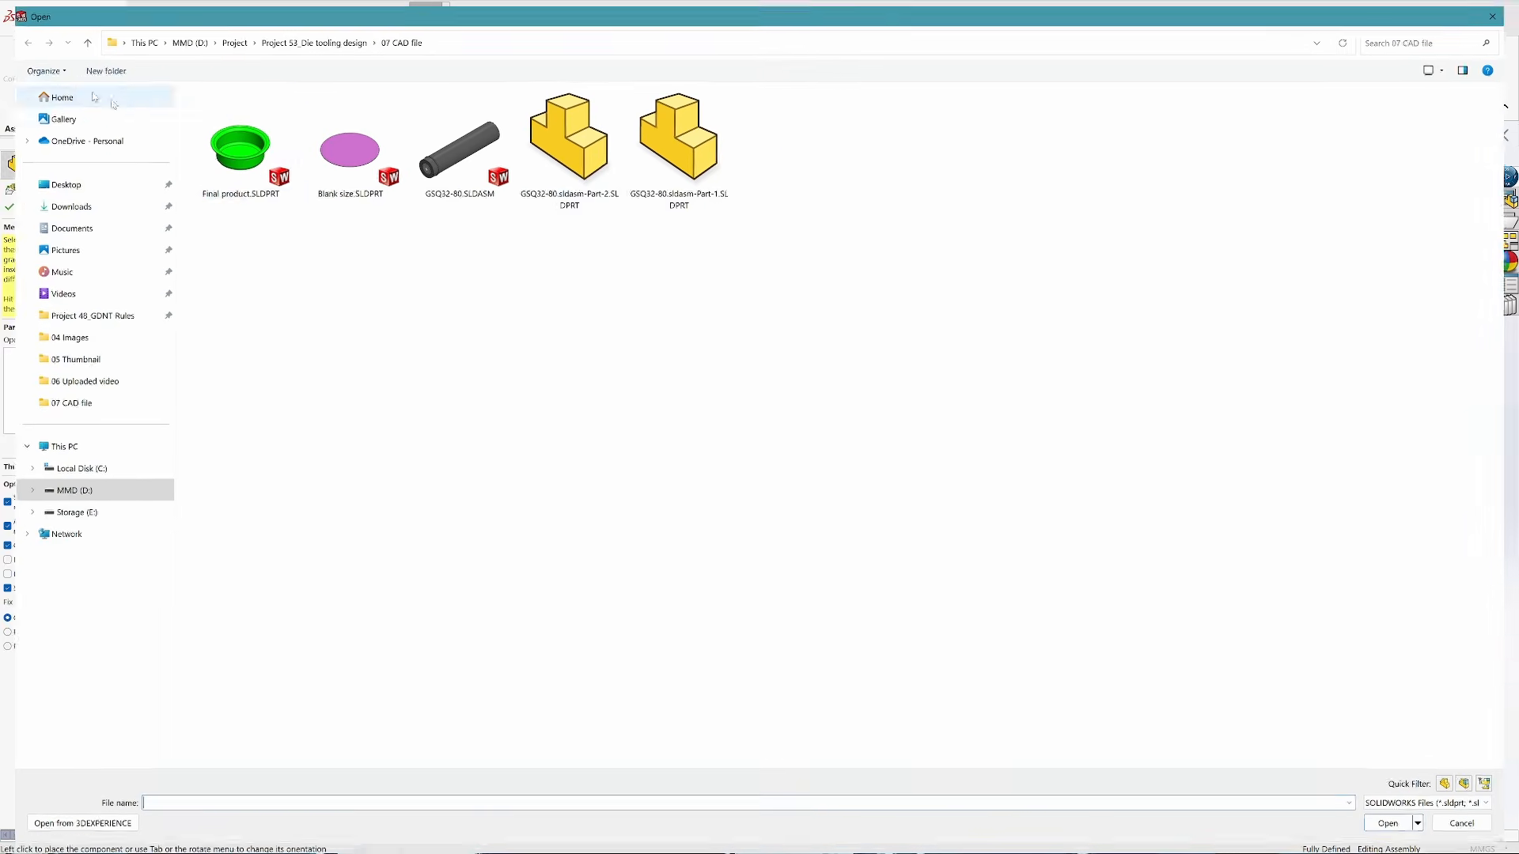
double_click(235, 164)
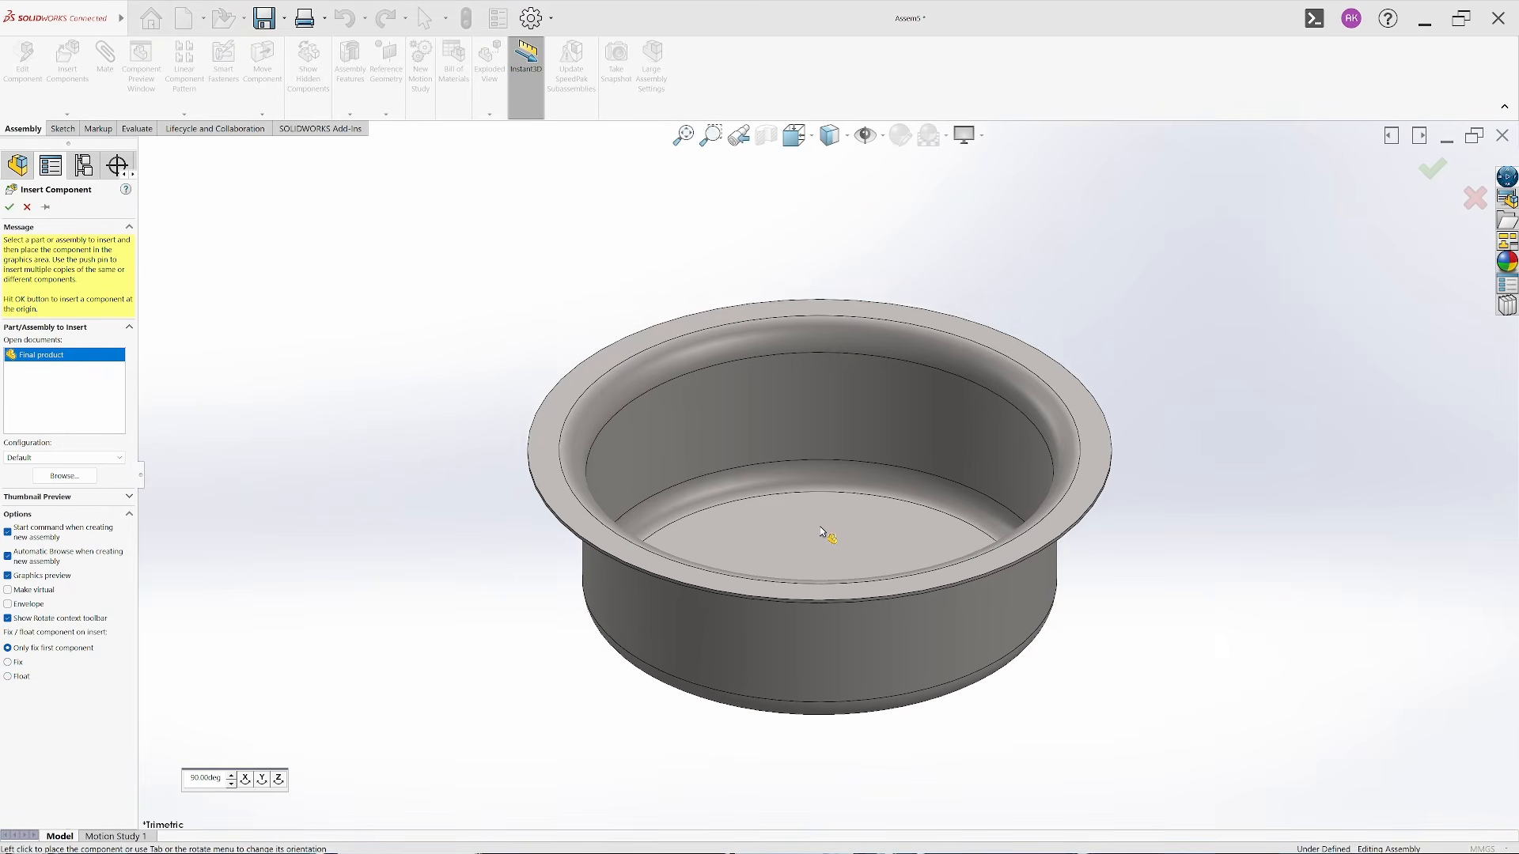
left_click(776, 525)
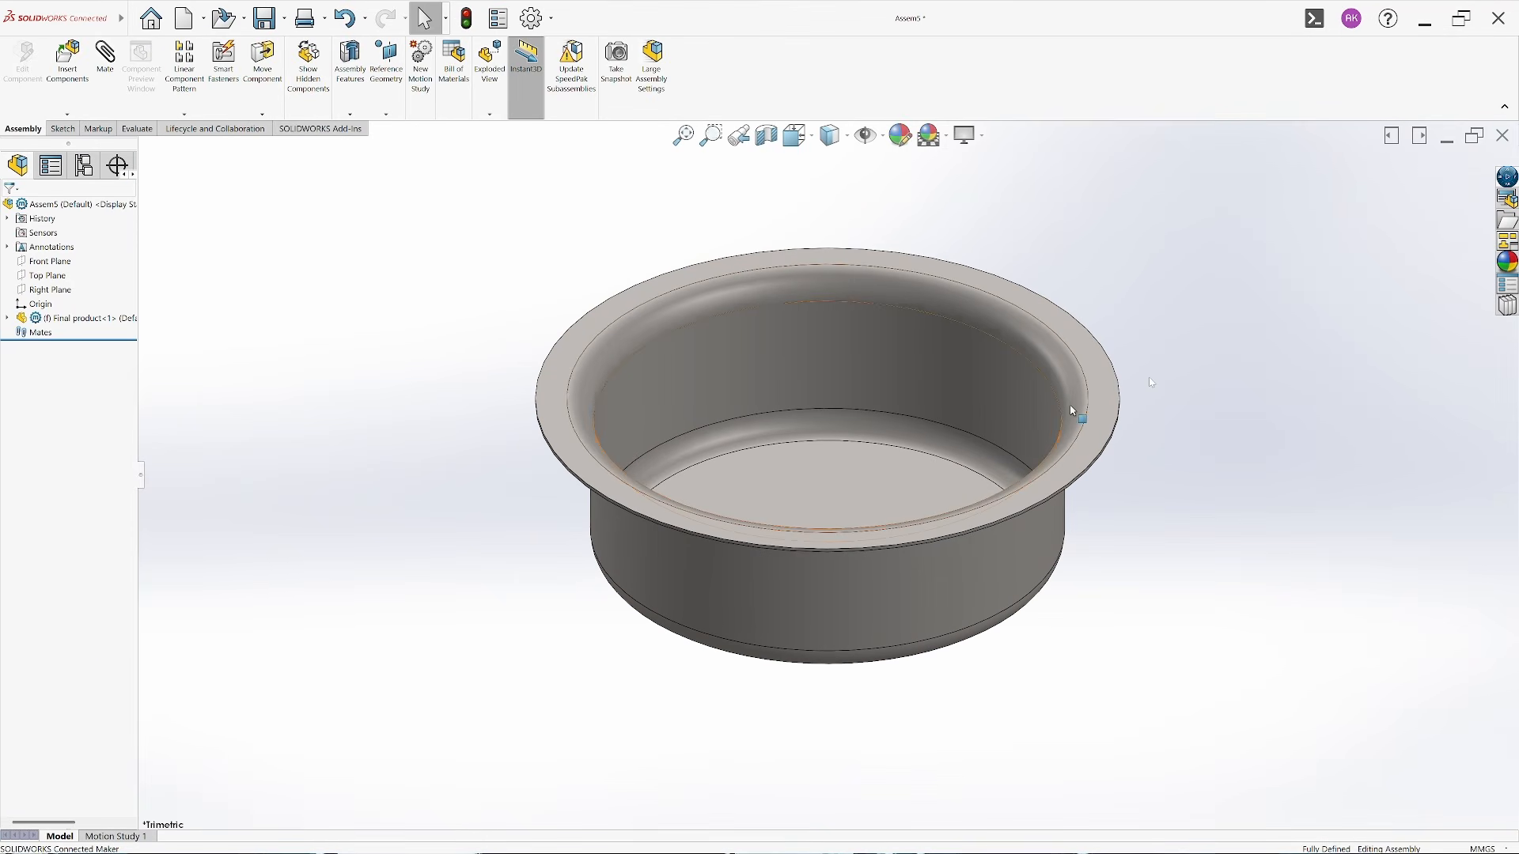
key("z")
key("z")
scroll(957, 410, "down", 1)
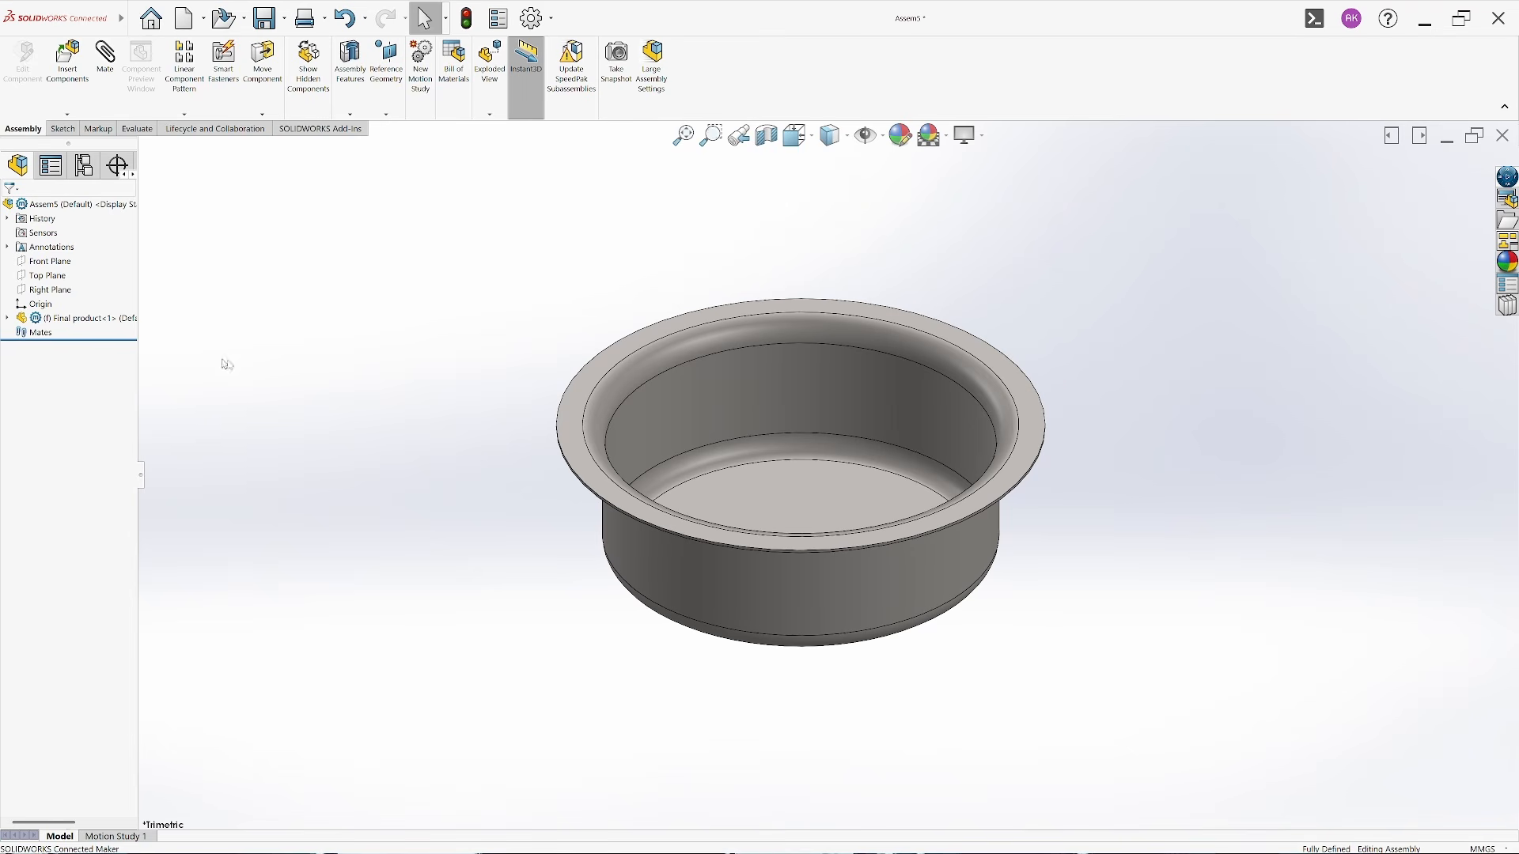
Change the Final product component from fixed to floating
left_click(111, 319)
right_click(77, 319)
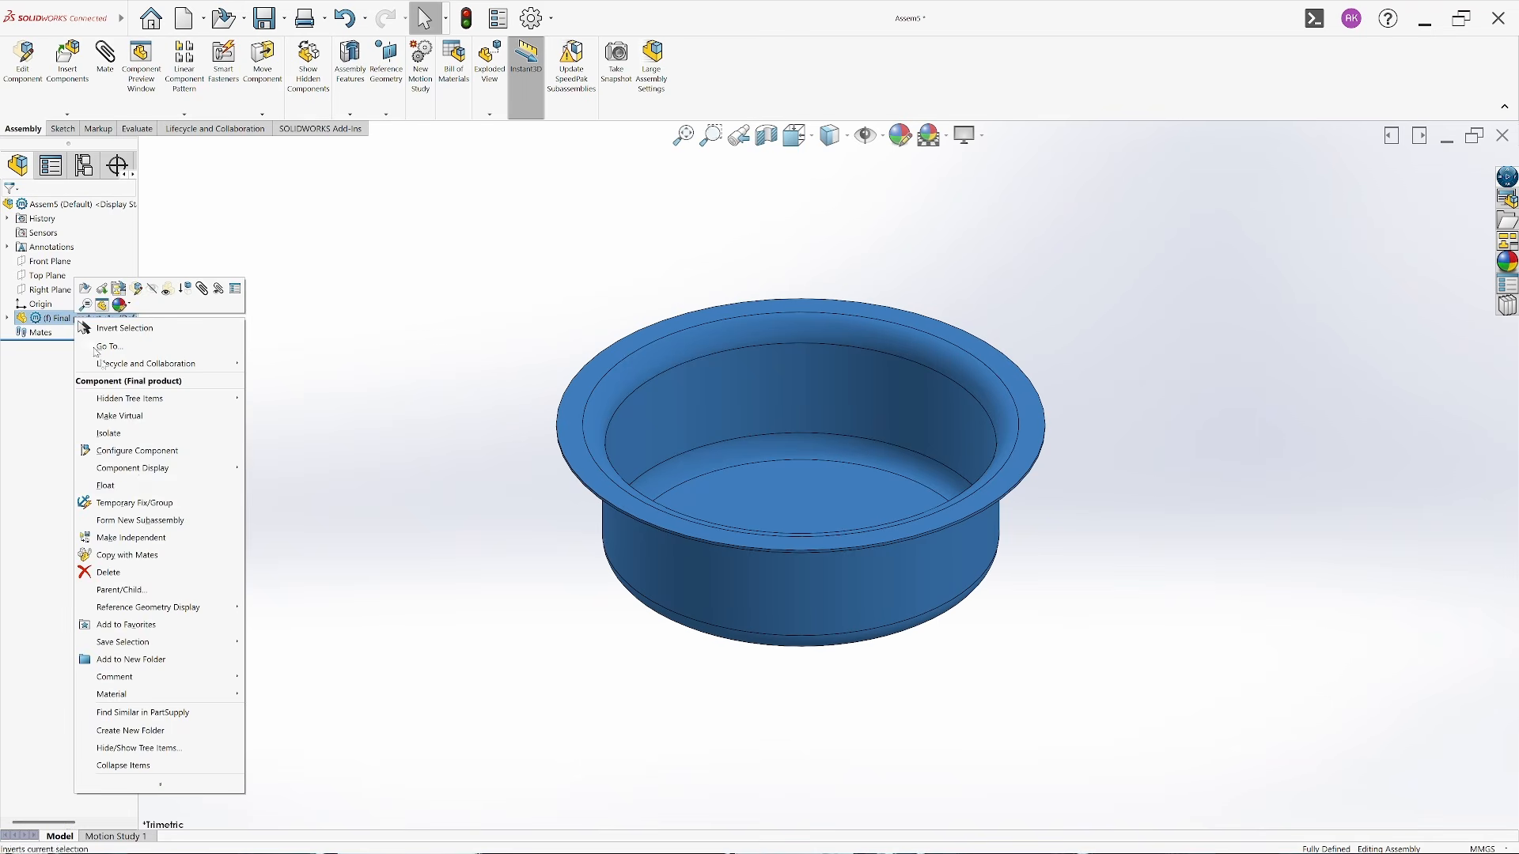
left_click(106, 485)
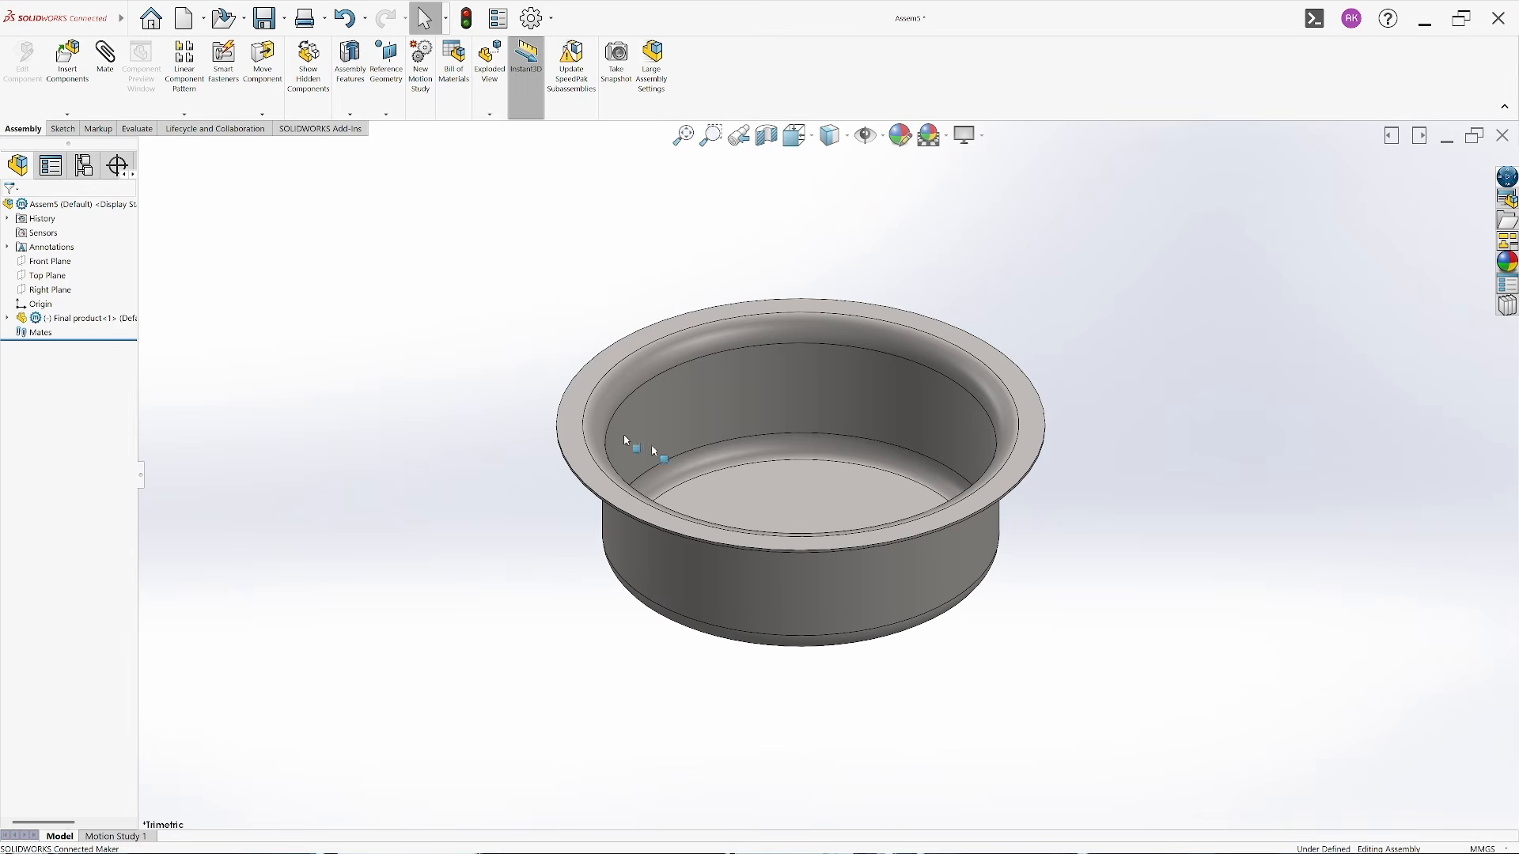
Rotate the Final product component with the triad so that its closed bottom faces upward
right_click(773, 451)
left_click(816, 553)
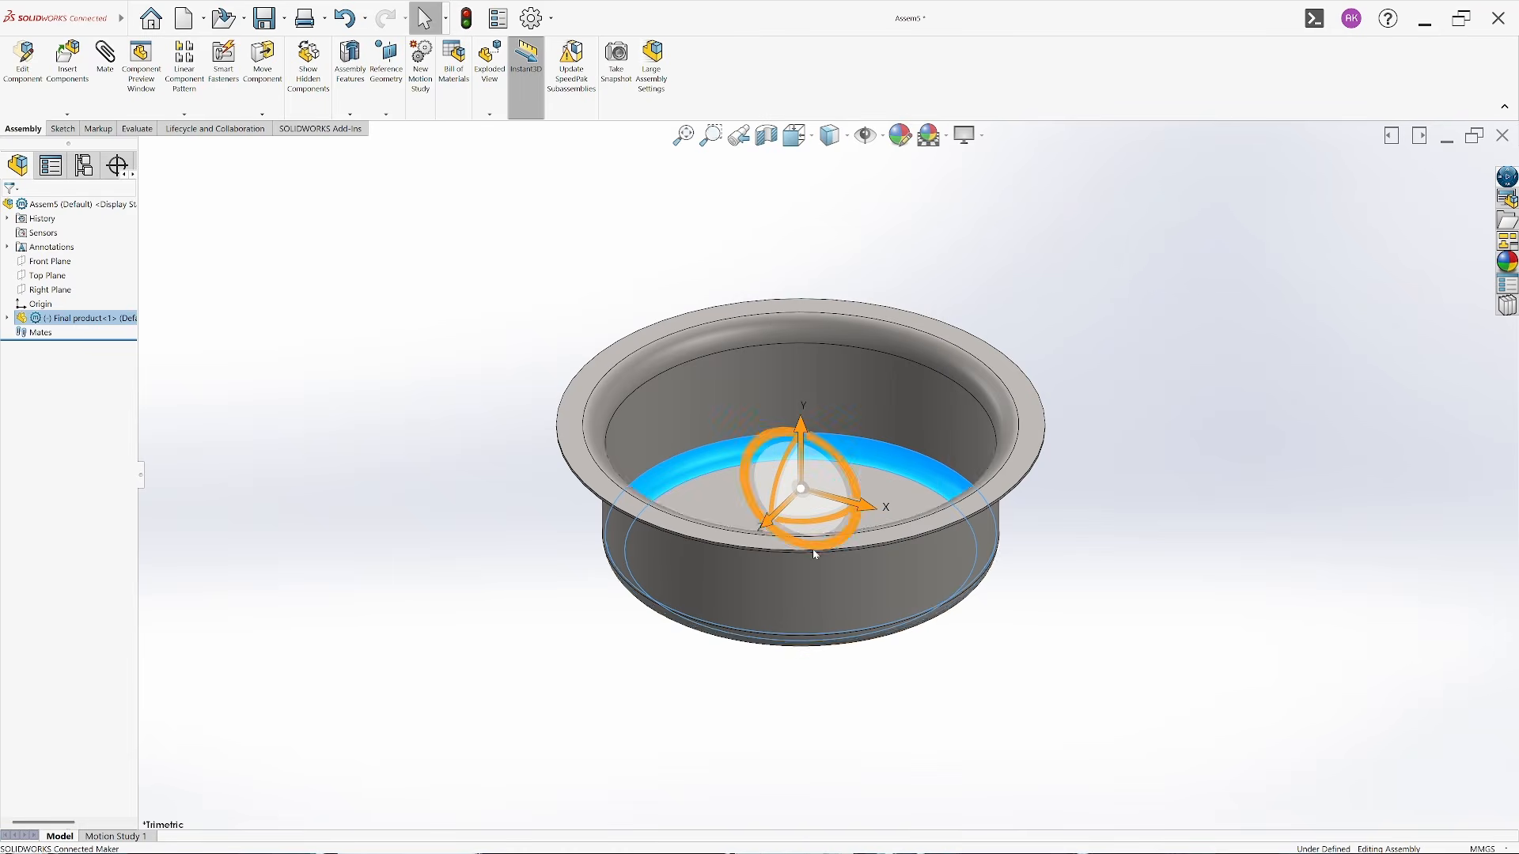
left_click_drag(816, 554, 950, 631)
left_click(332, 472)
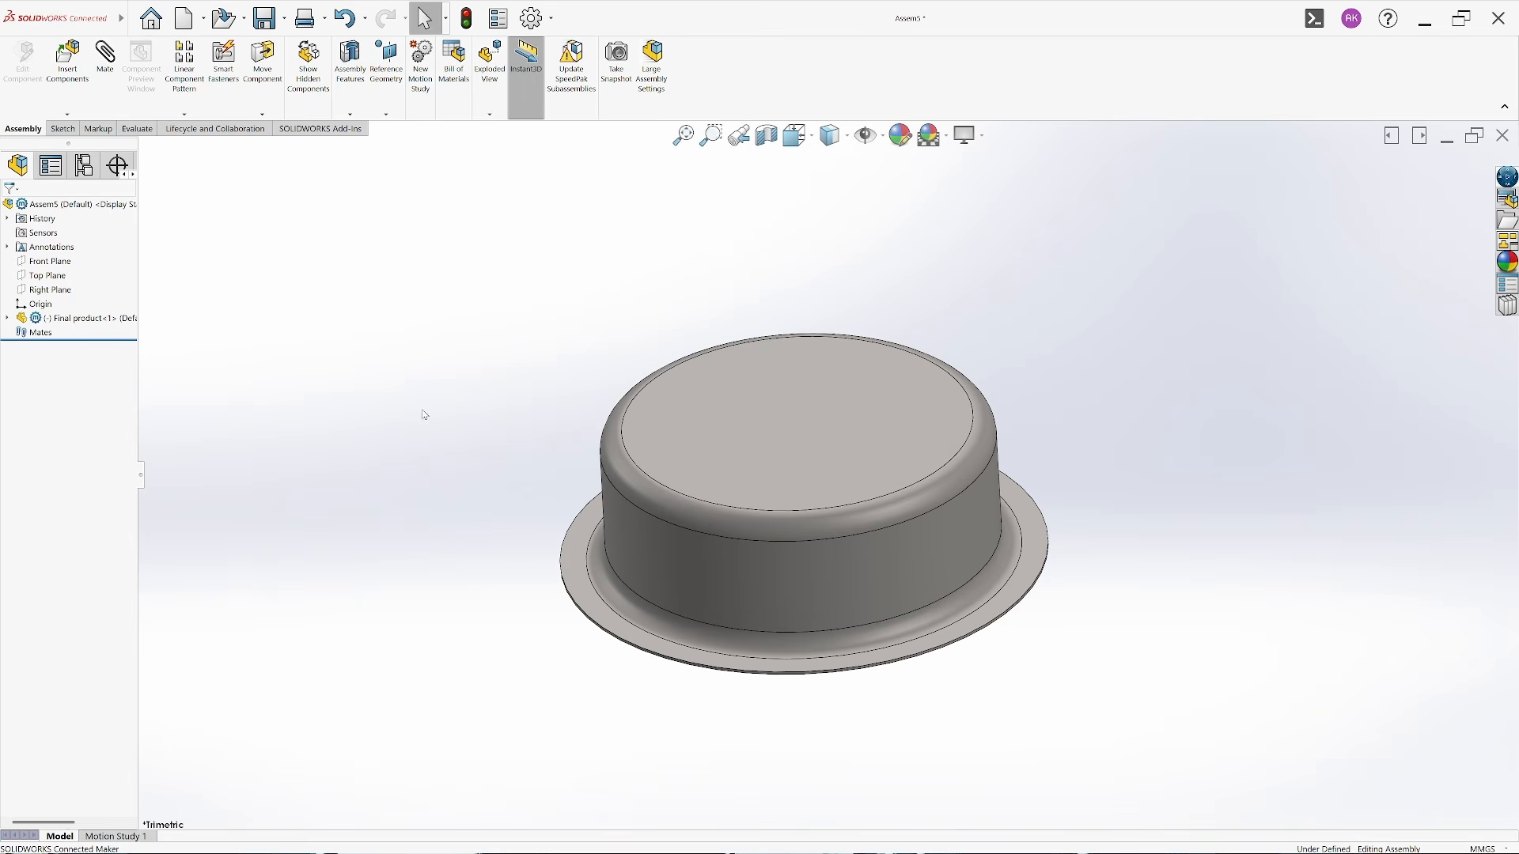
Add a coincident mate between the assembly's Top Plane and the cup's flat closed face
left_click(49, 276)
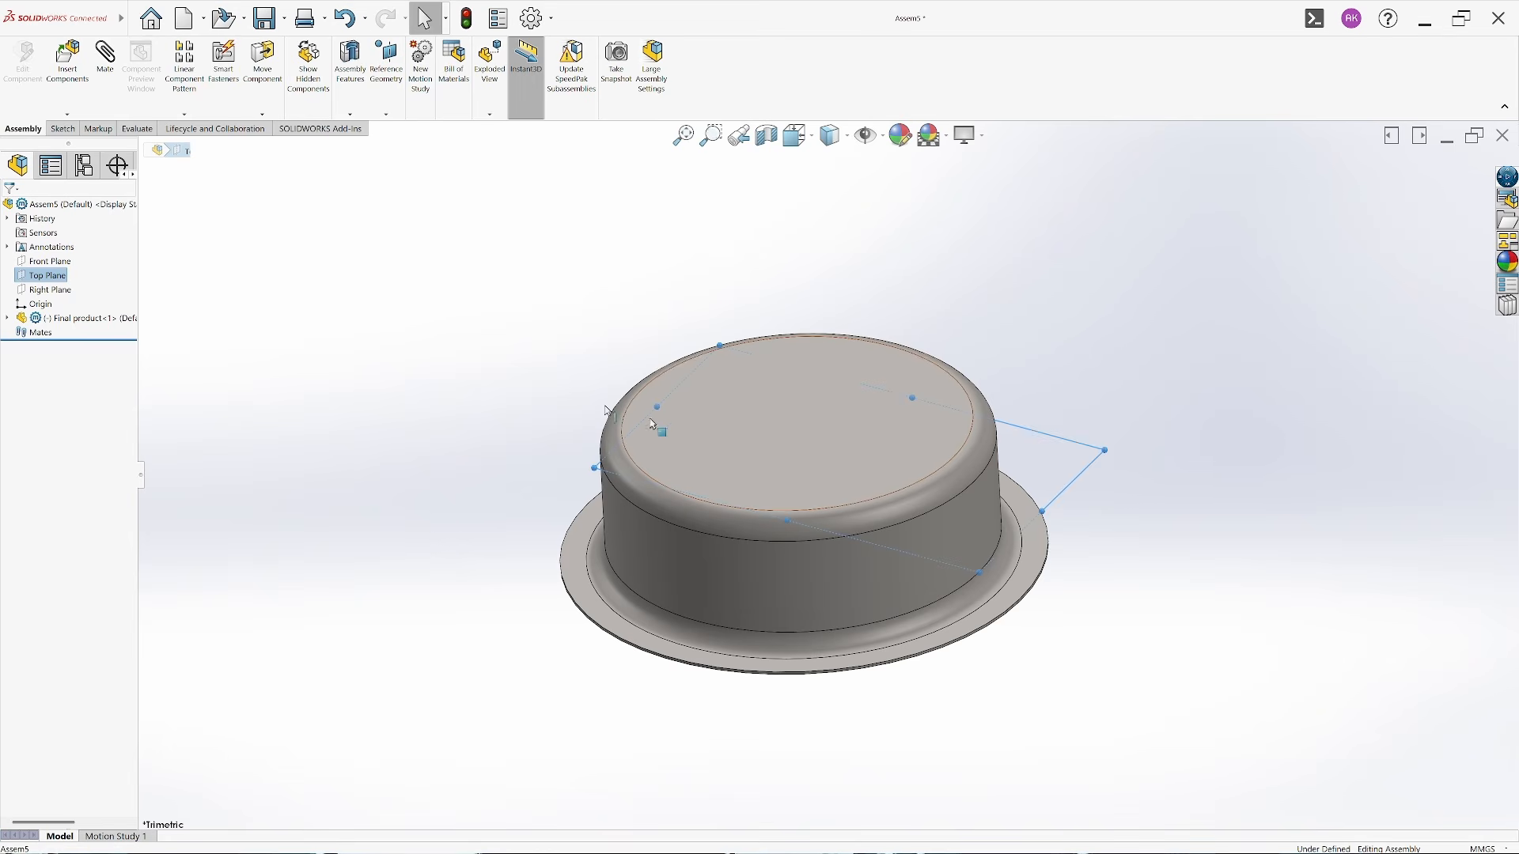
left_click(772, 455)
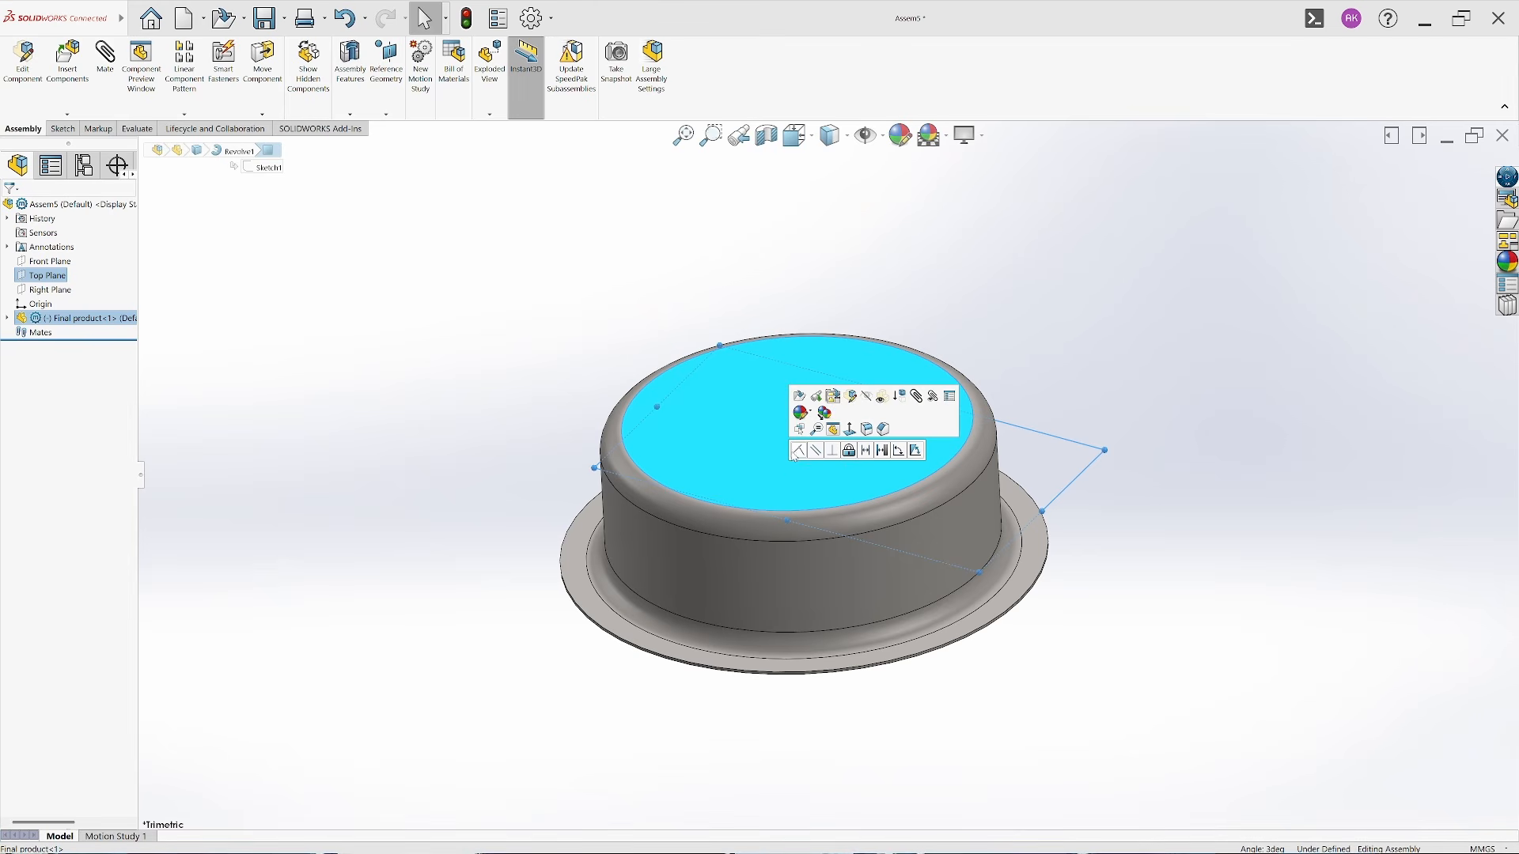
left_click(800, 453)
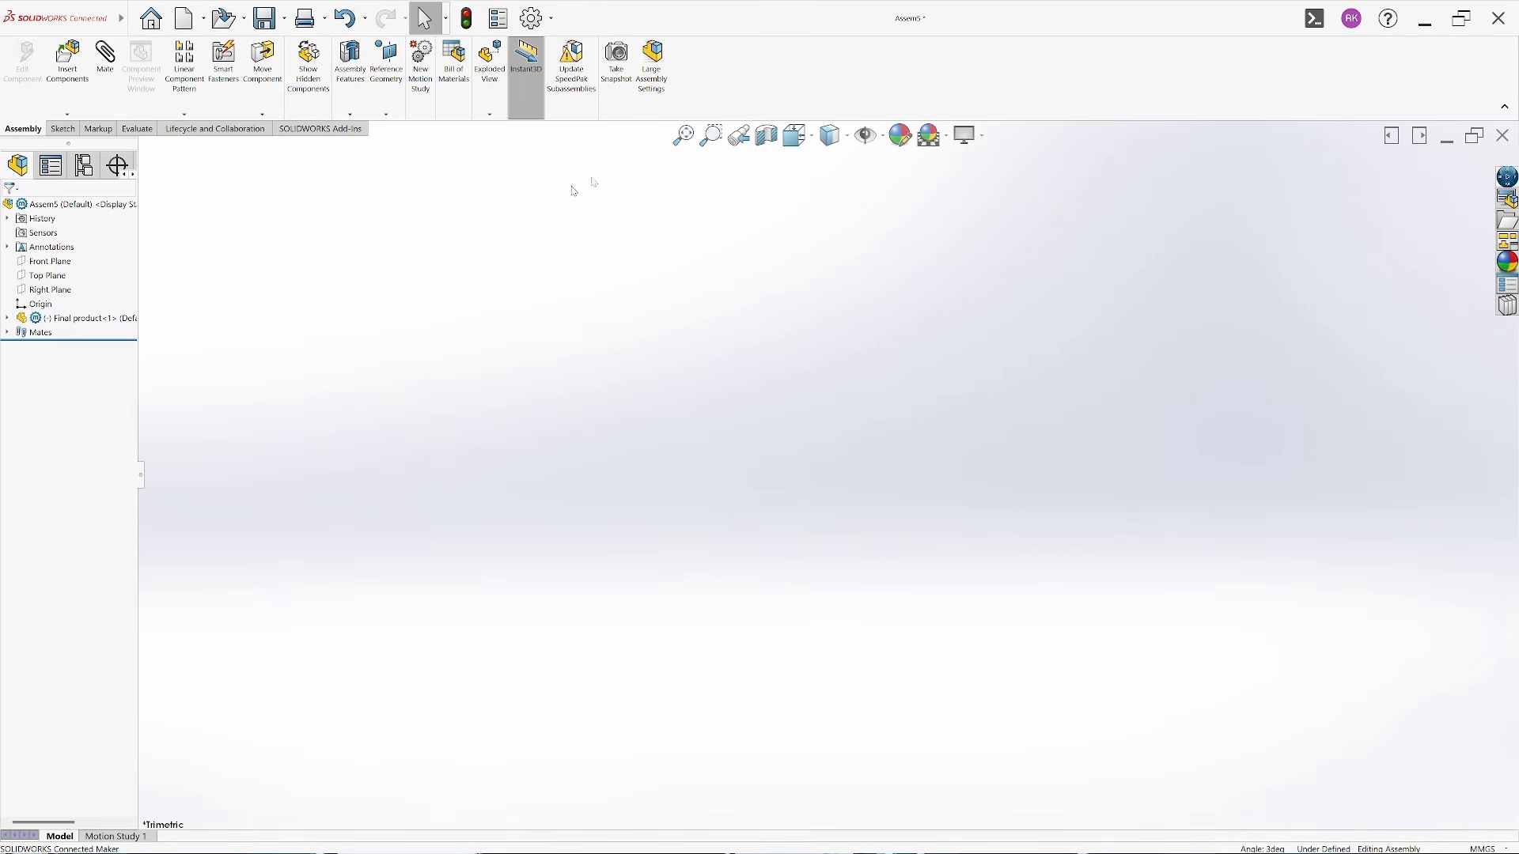
left_click(683, 136)
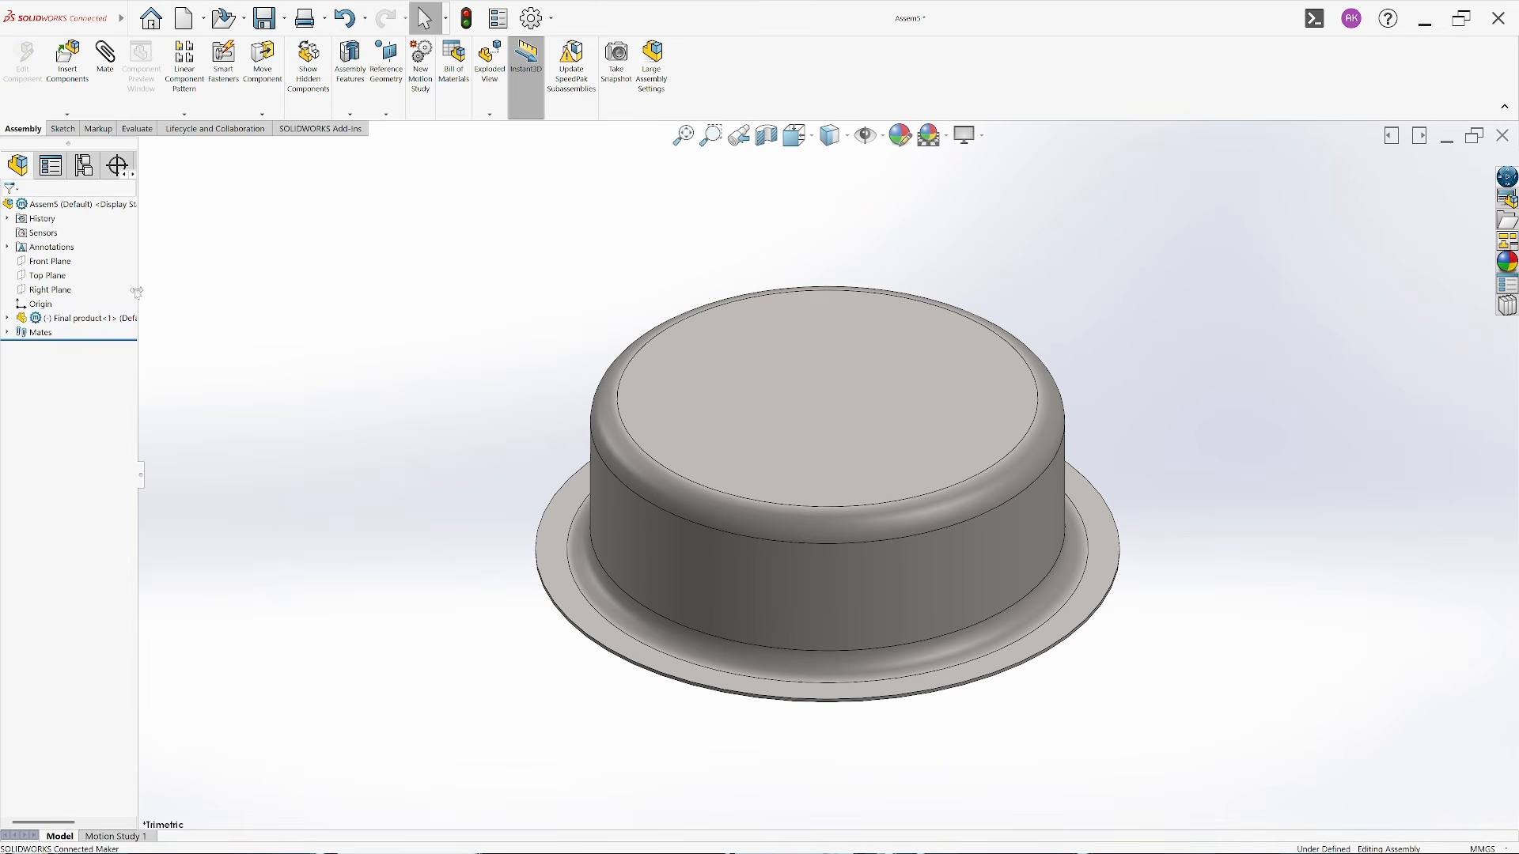
Add a coincident mate between the assembly's Front Plane and the Final product component's Front Plane
left_click(44, 261)
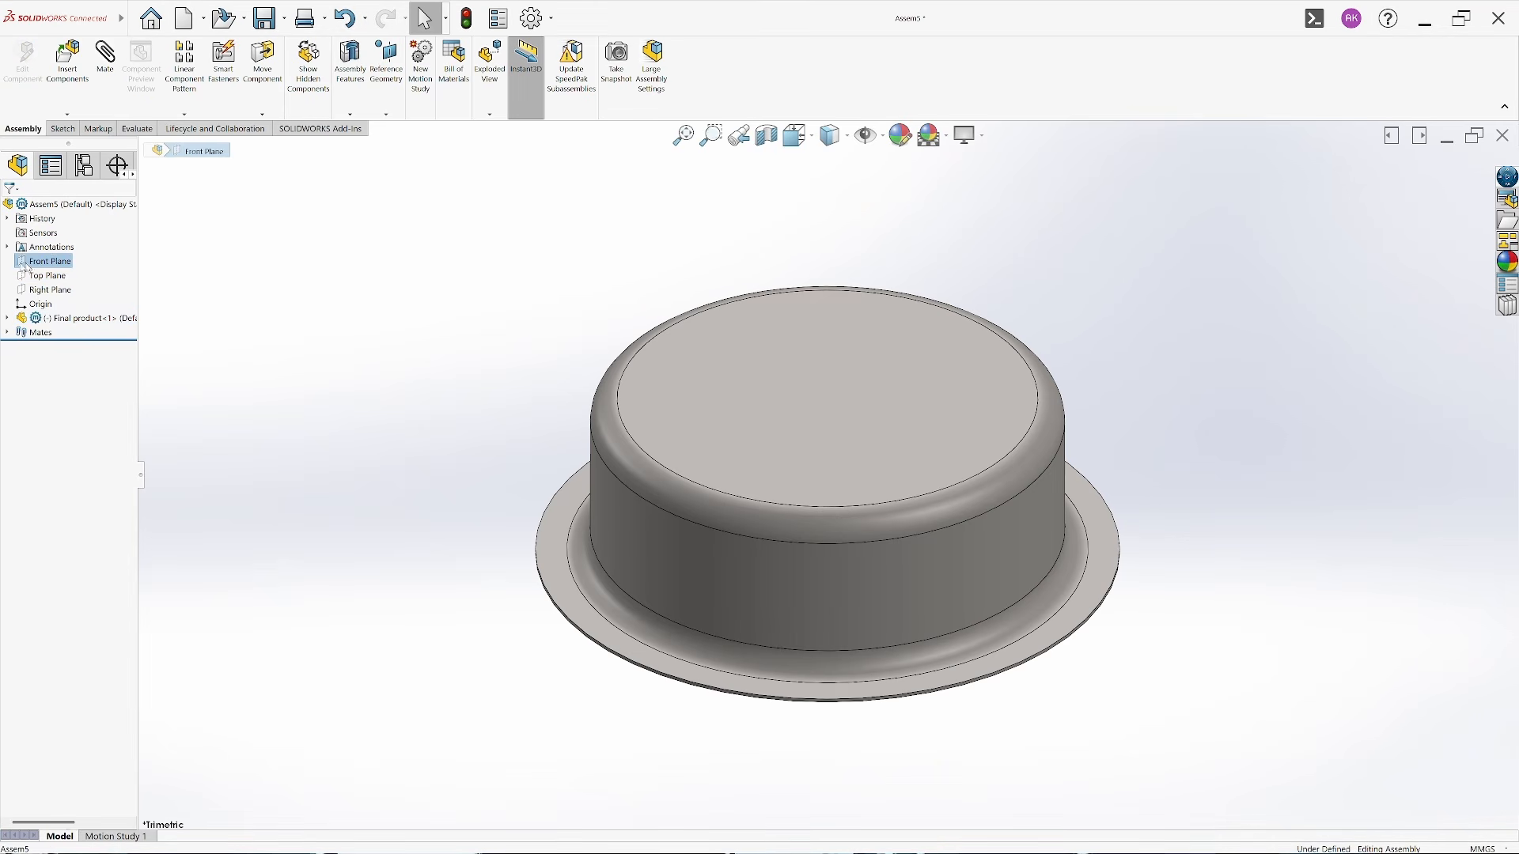
left_click(7, 318)
left_click(72, 420, "ctrl")
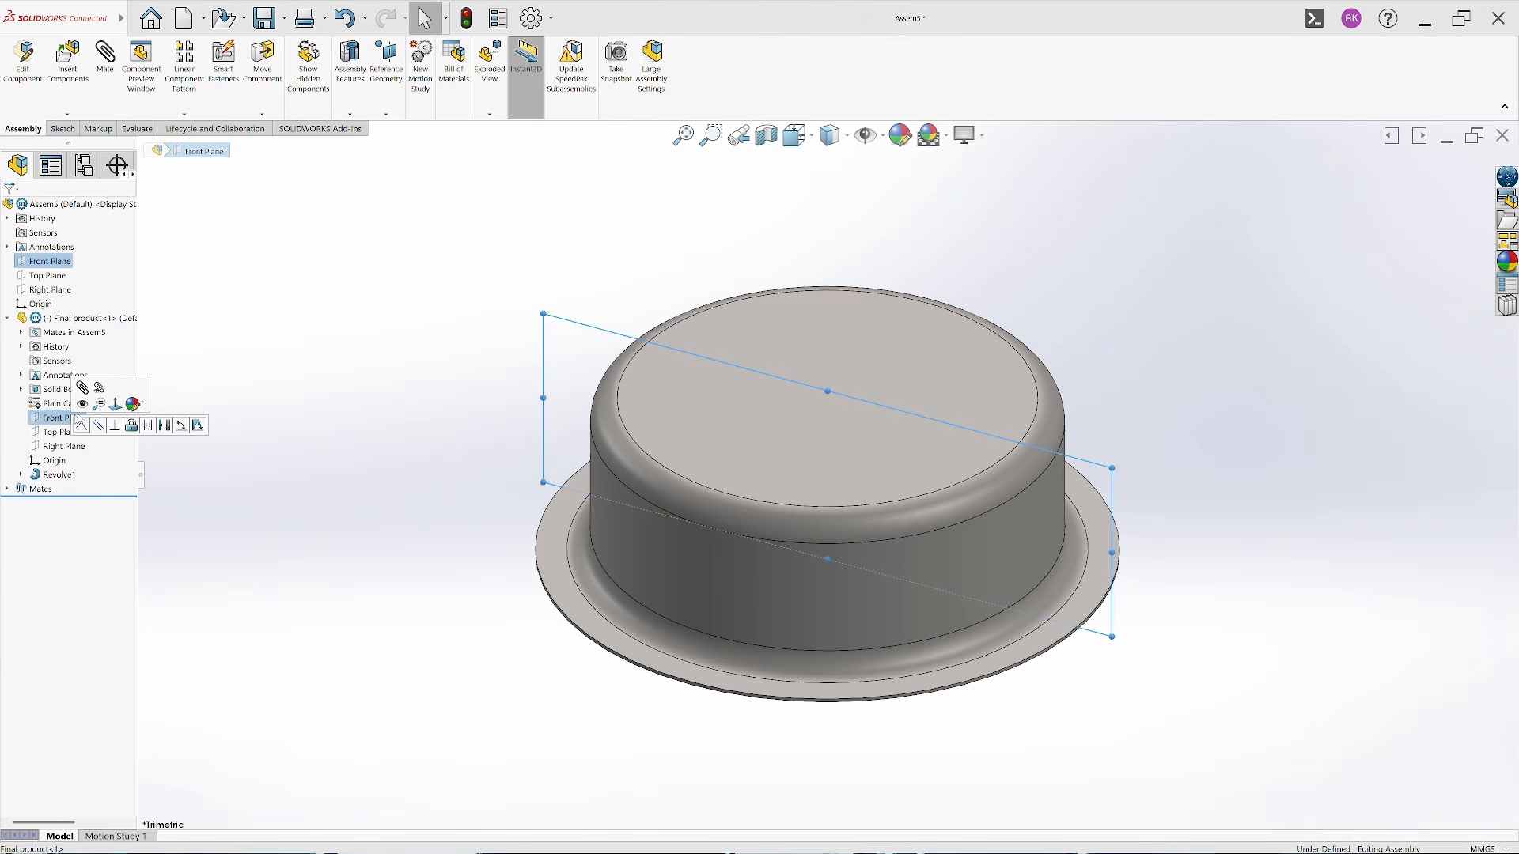
left_click(82, 425)
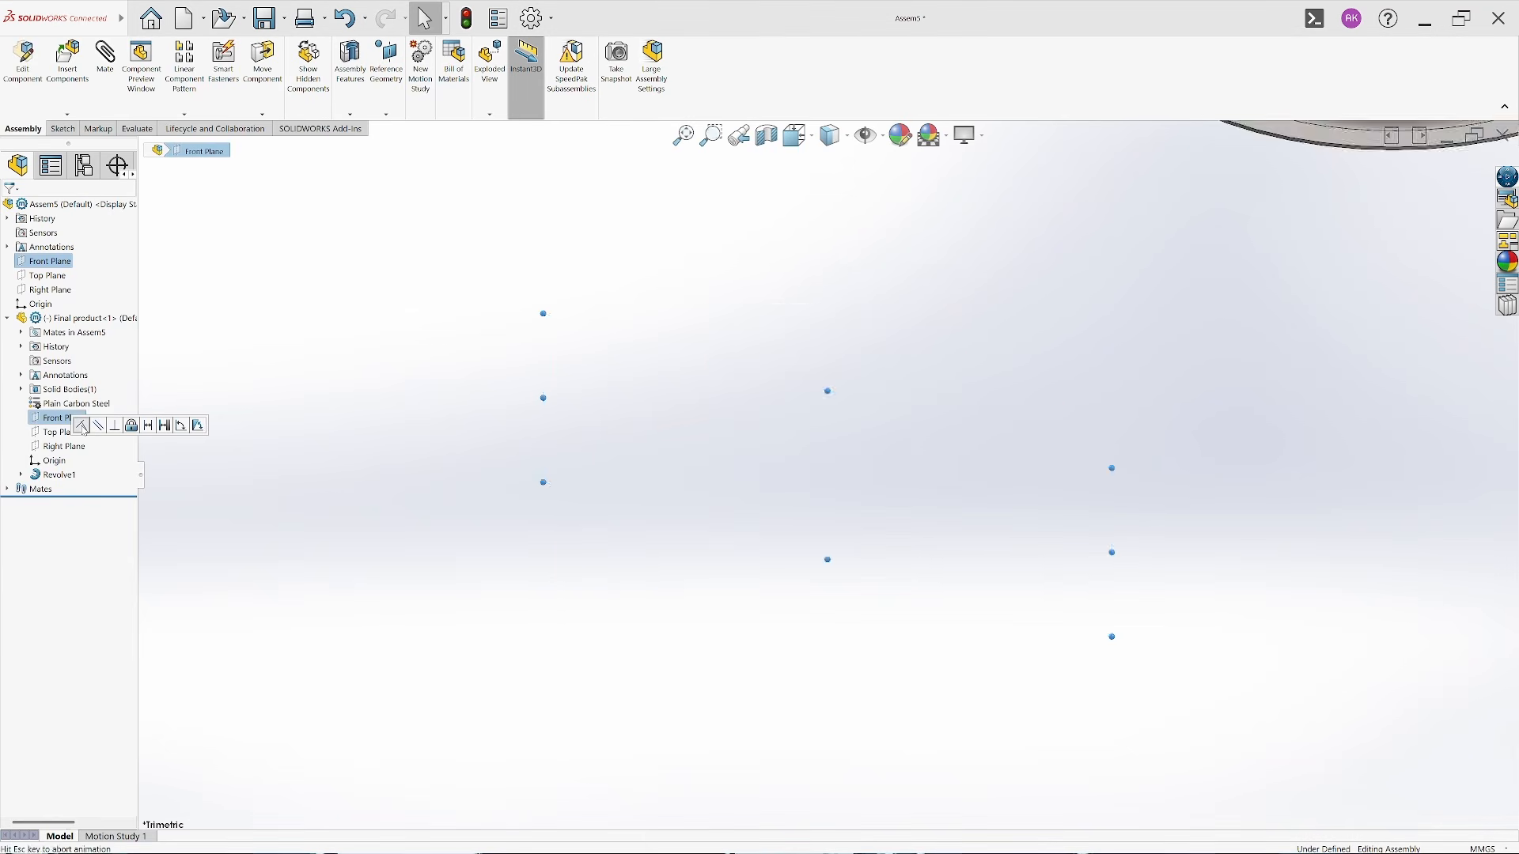
left_click(684, 136)
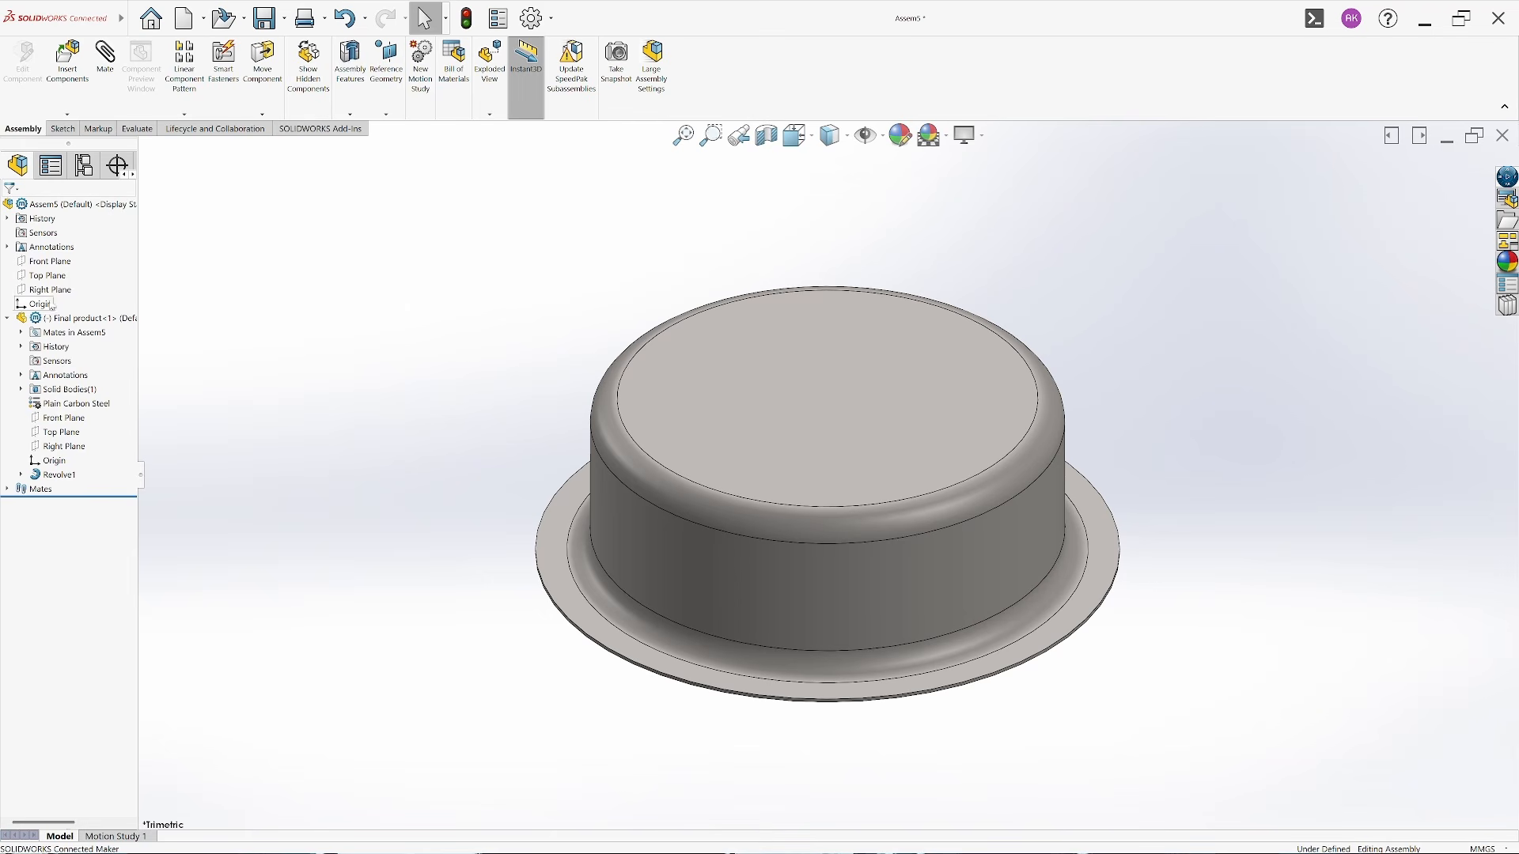
Add a coincident mate between the assembly's Right Plane and the Final product component's Right Plane
left_click(45, 289)
left_click(52, 446, "ctrl")
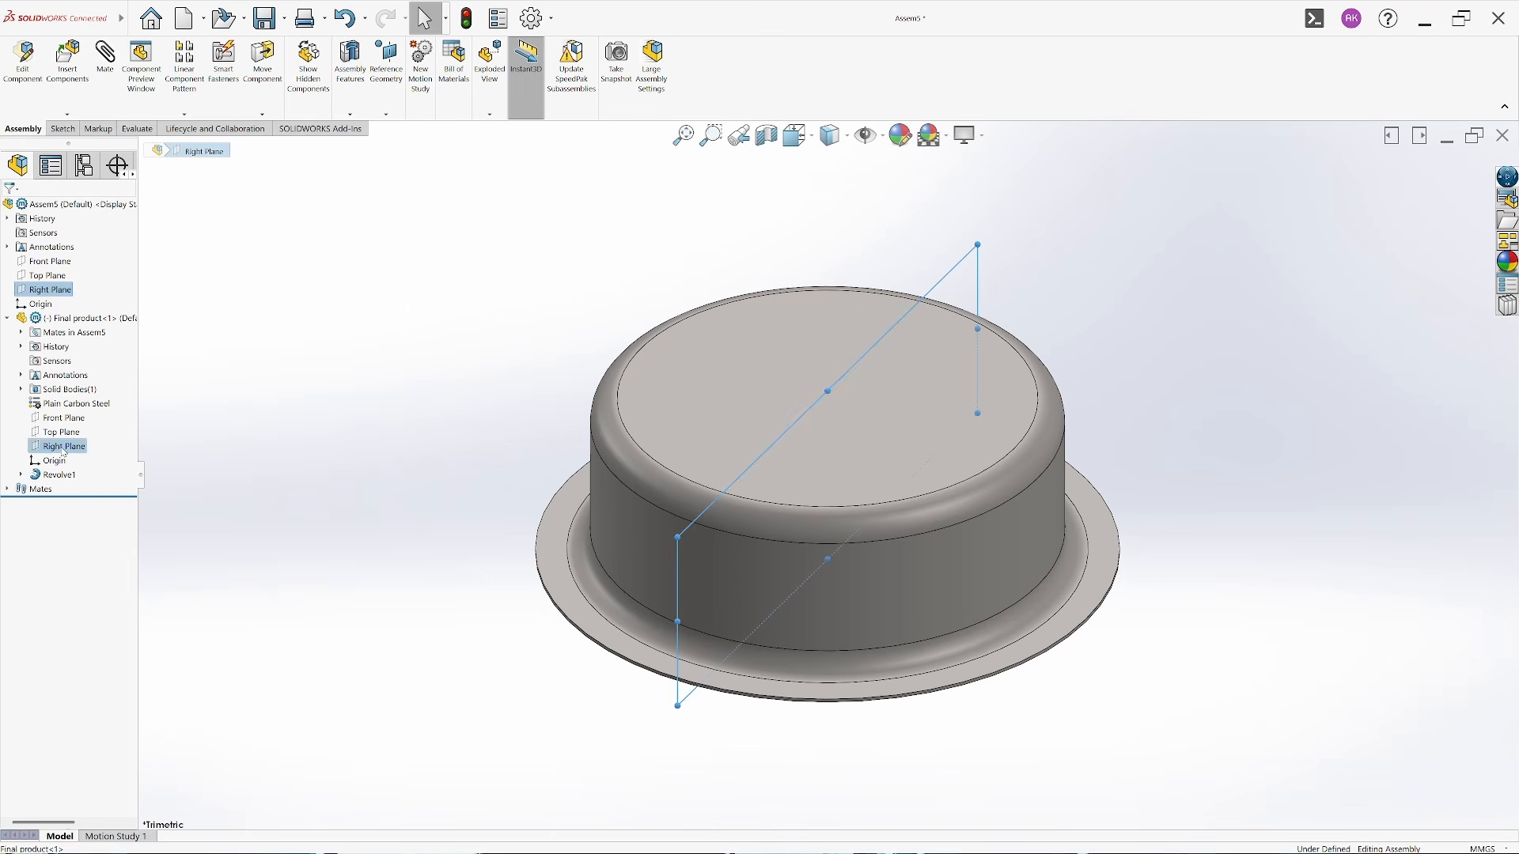
left_click(74, 457)
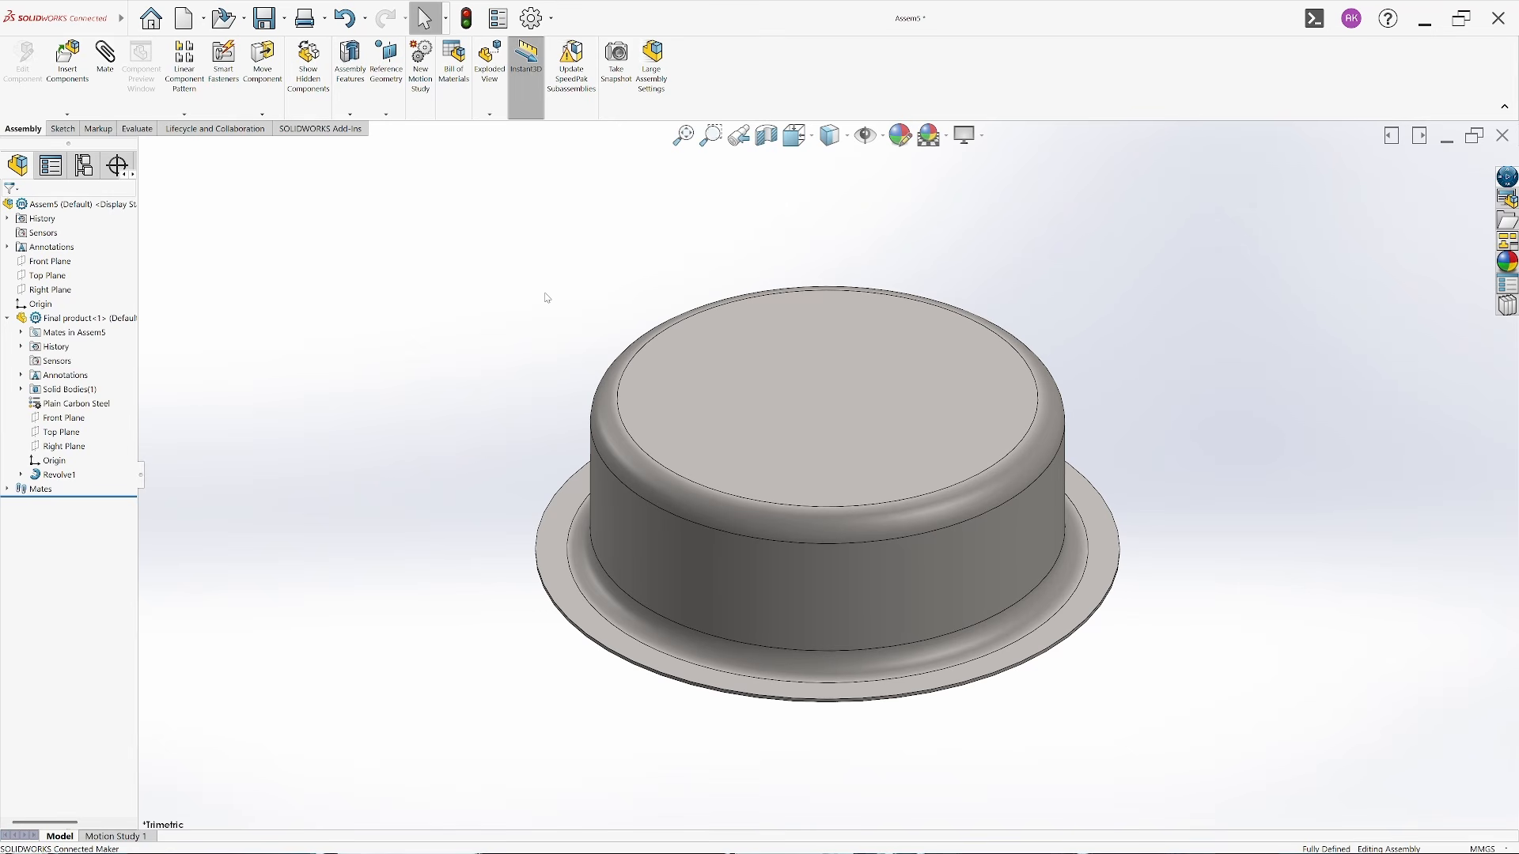
Insert the Blank size part into the assembly, above the cup
left_click(68, 60)
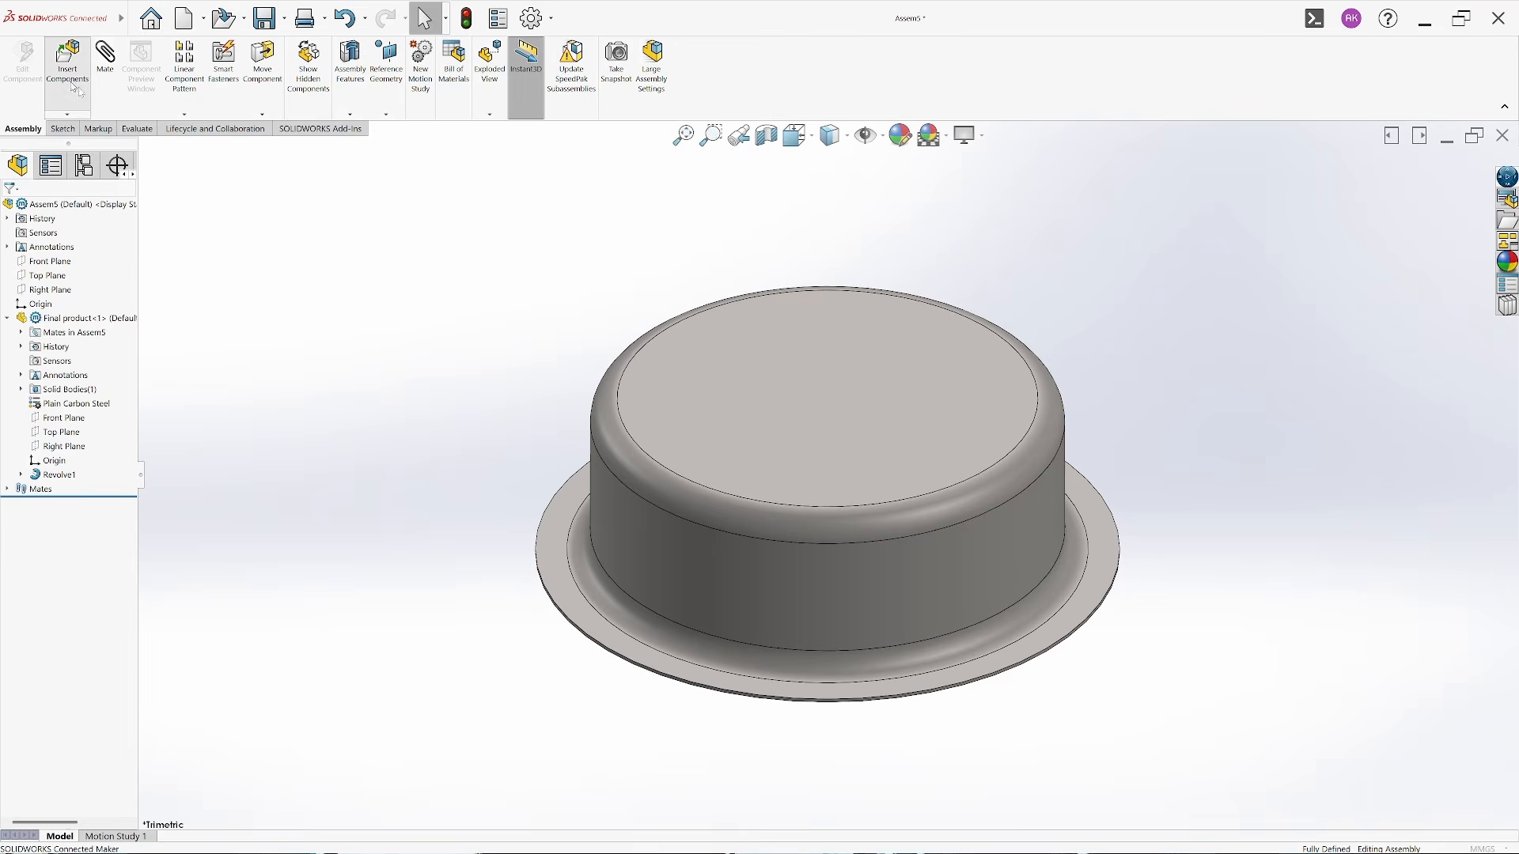
double_click(344, 147)
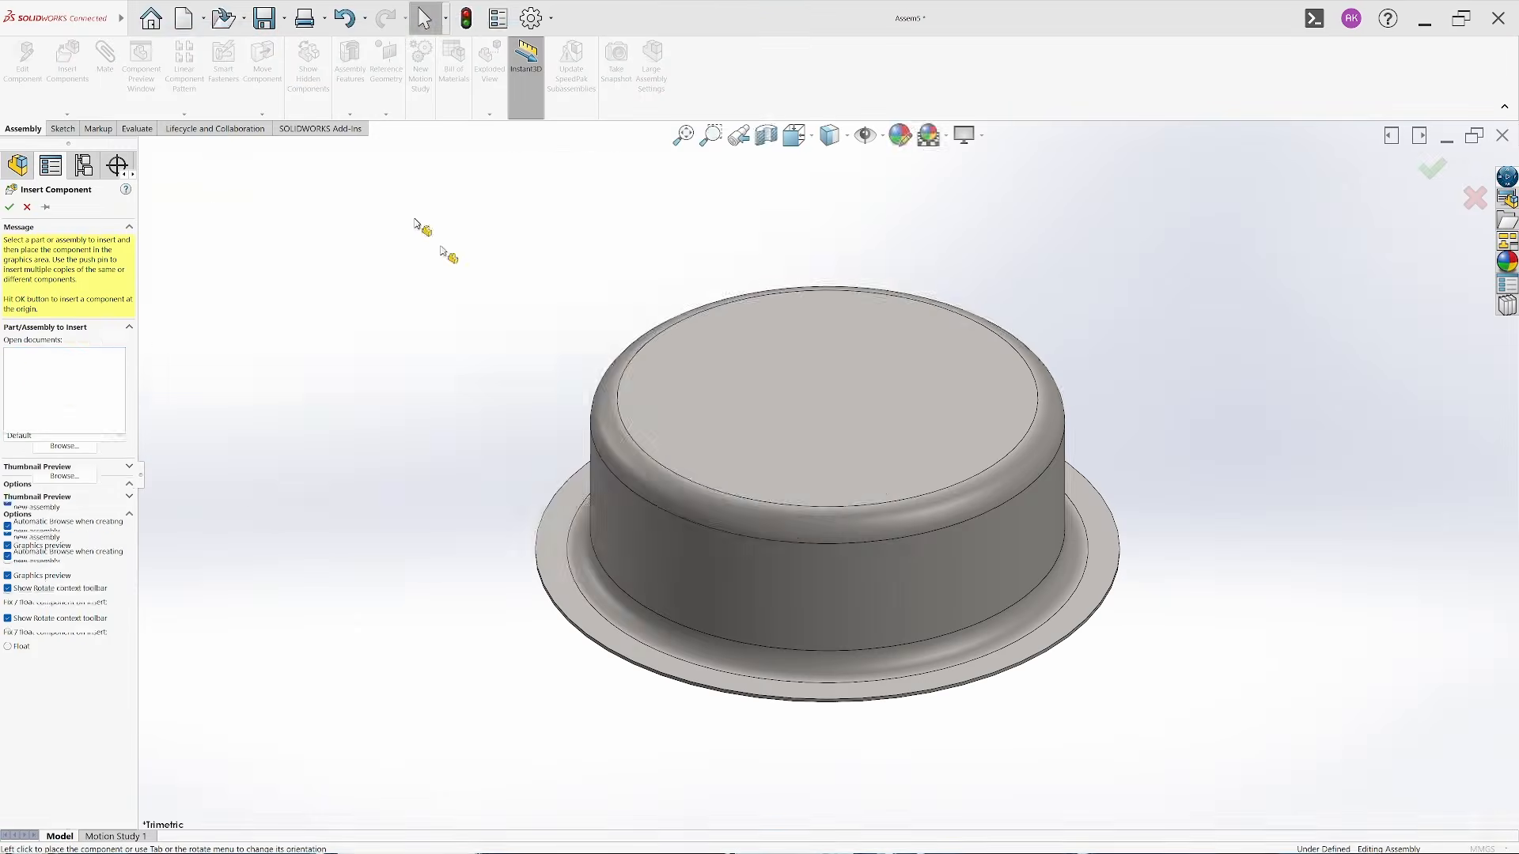
left_click(428, 489)
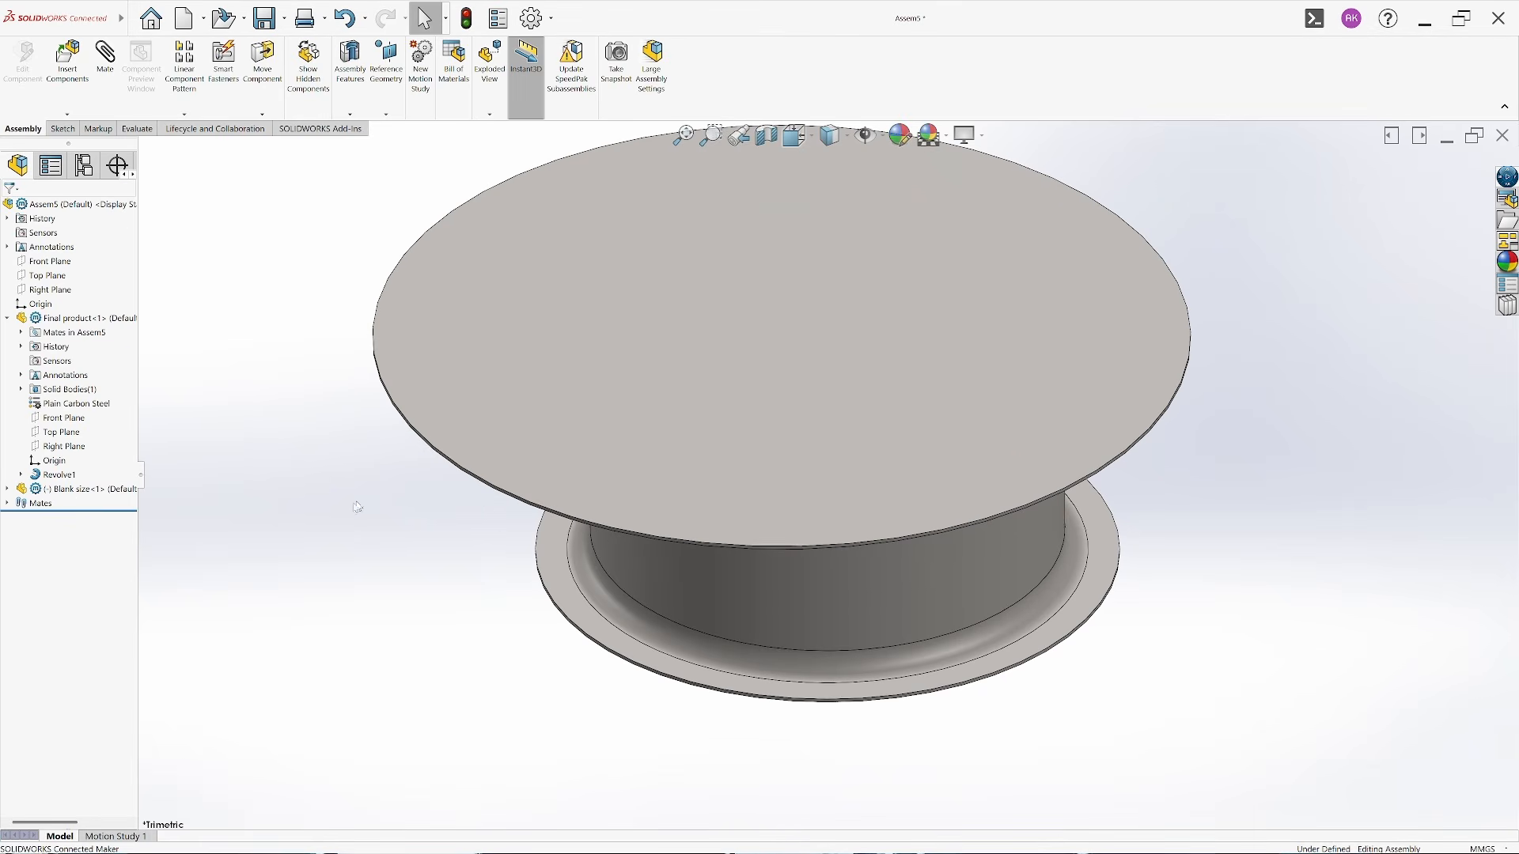
Move the blank aside and mate its flat face coincident with the cup's flat closed face
scroll(621, 603, "up", 5)
left_click_drag(840, 446, 739, 381)
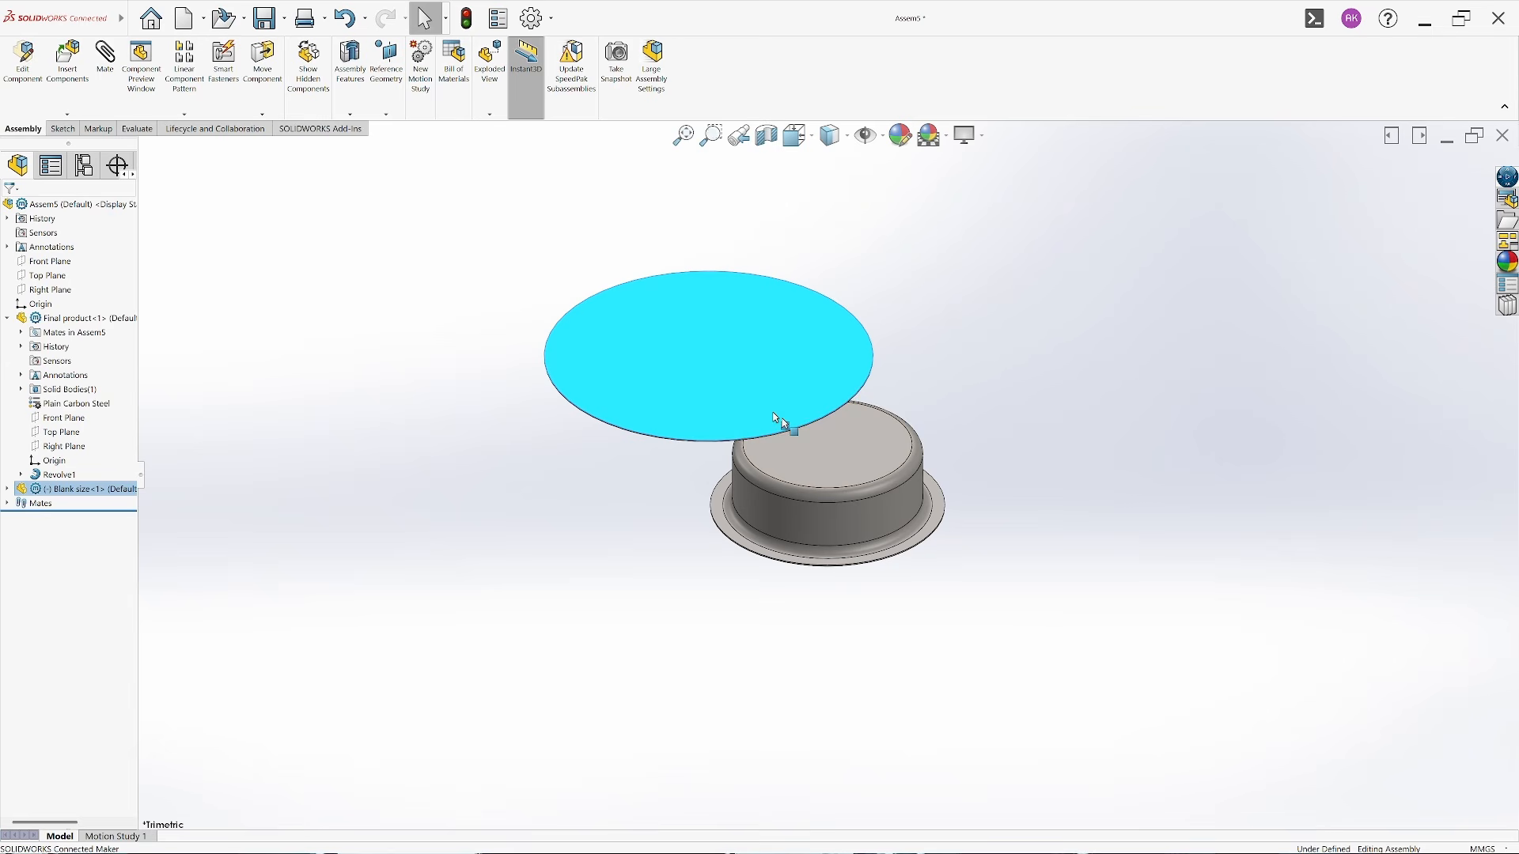
left_click(829, 462, "ctrl")
left_click(856, 454)
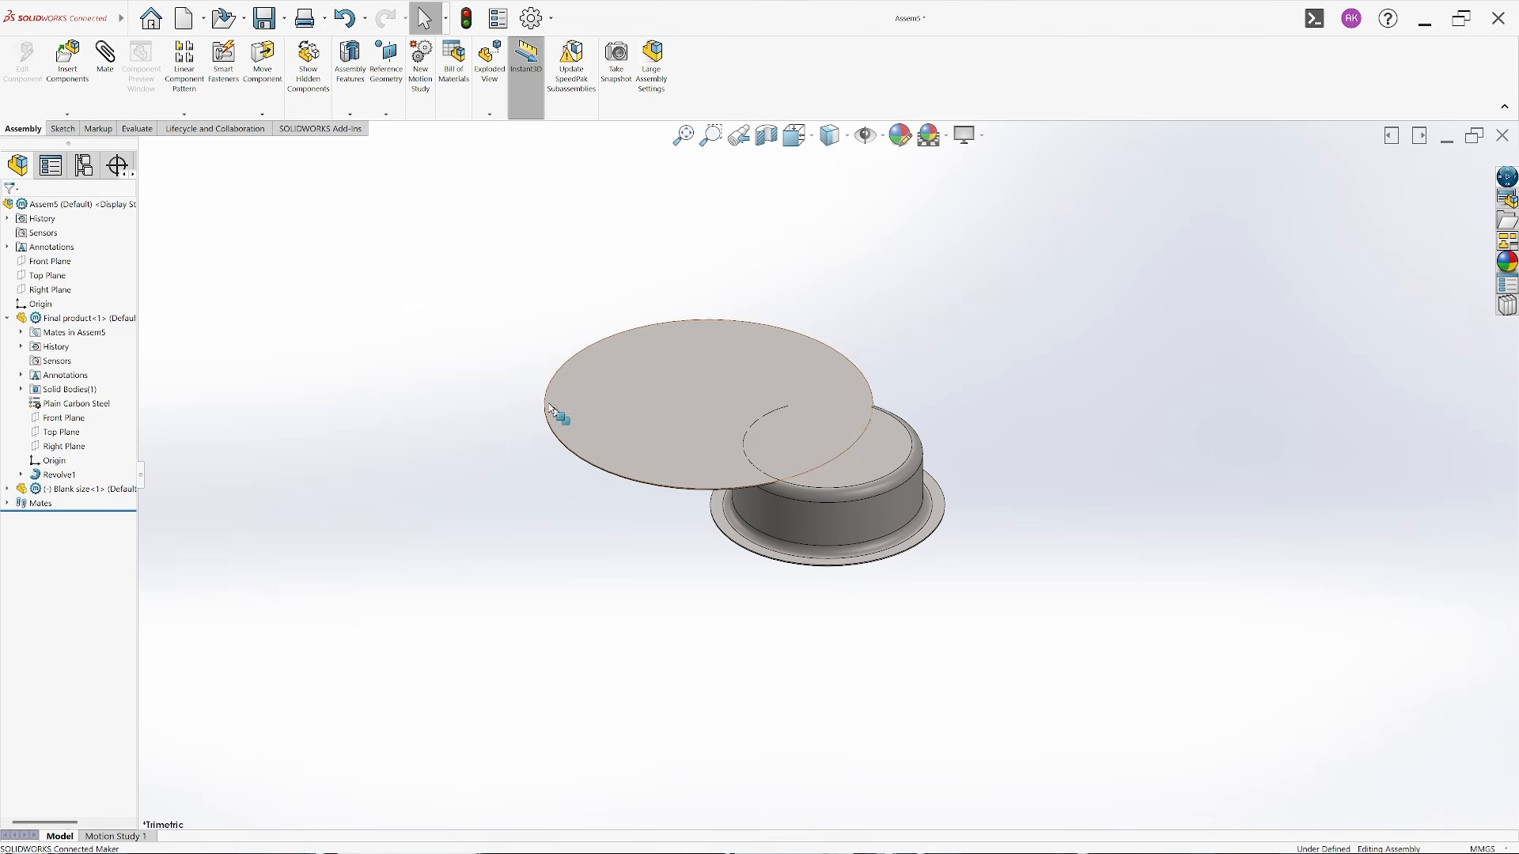
Add a concentric mate between the blank's thin outer edge face and the cup's cylindrical wall
scroll(842, 489, "down", 5)
scroll(474, 518, "down", 3)
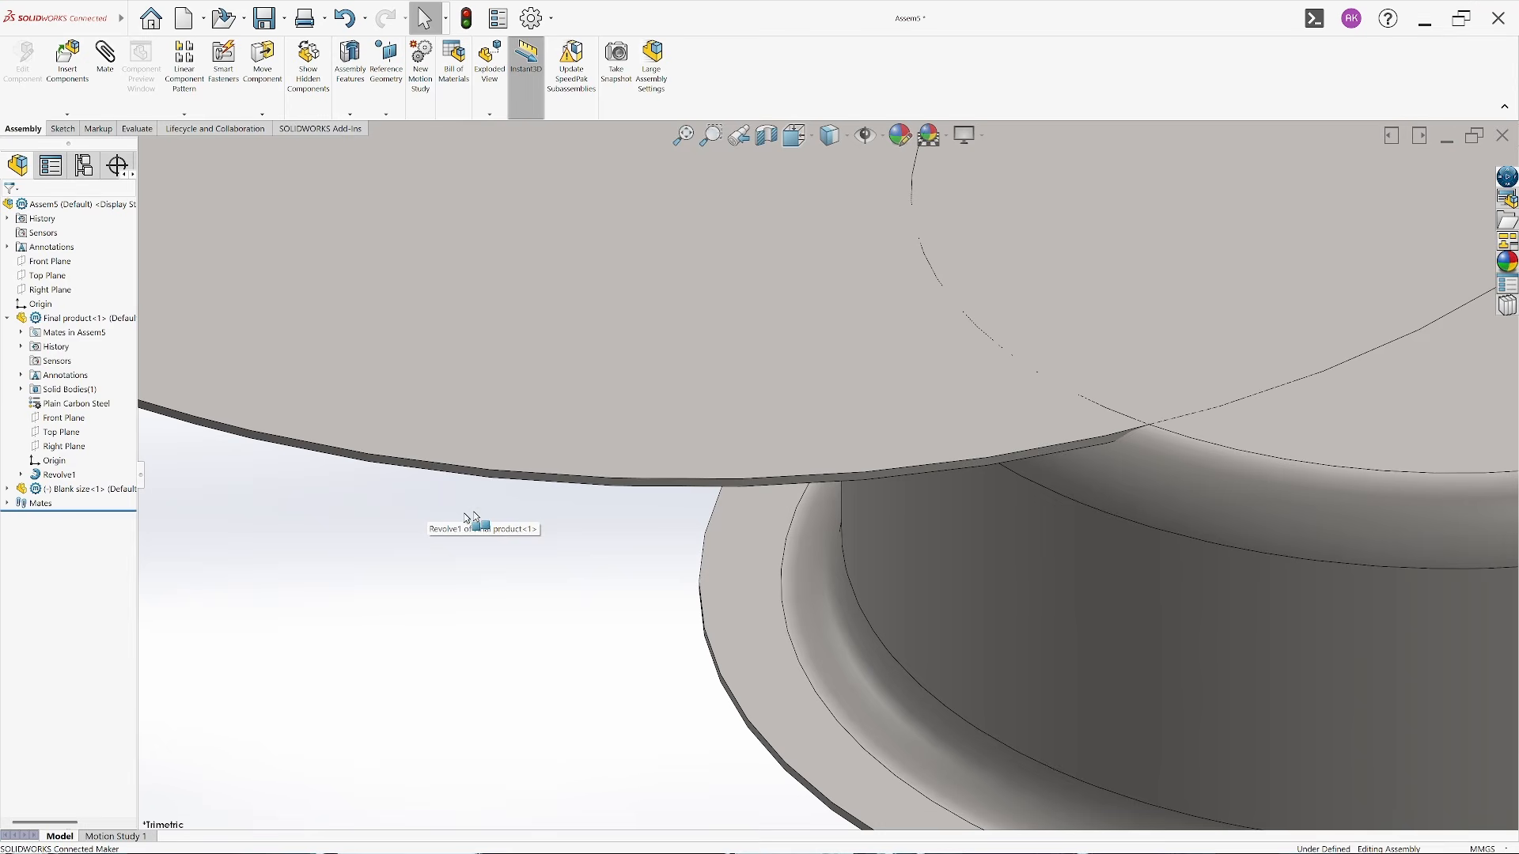
left_click(519, 481)
scroll(986, 552, "up", 8)
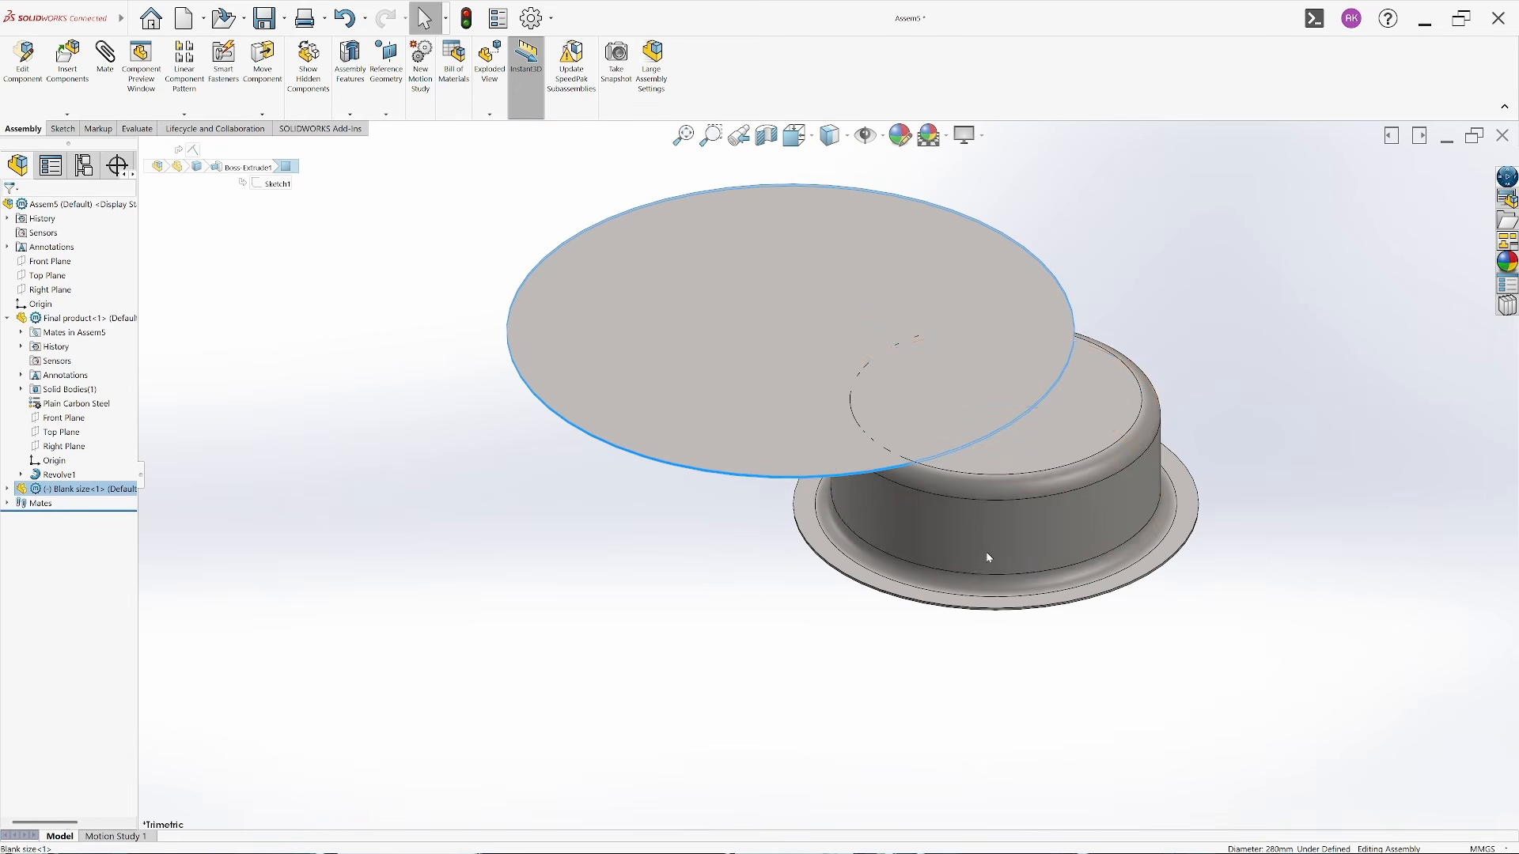
left_click(986, 538)
left_click(1061, 537)
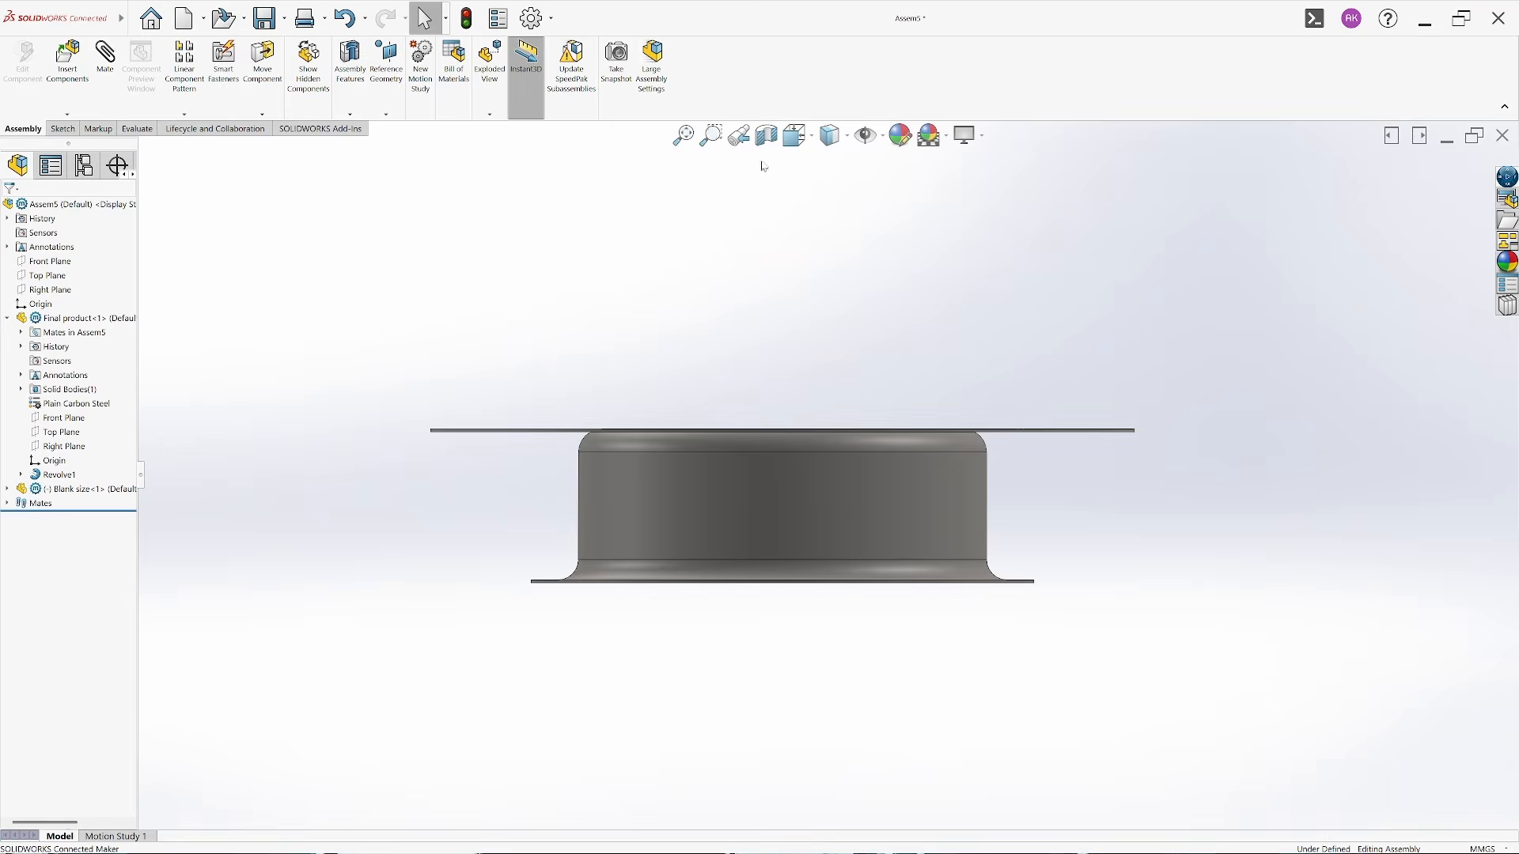
Section the assembly view through the cup's centre and mark up the punch outline with its wider base in blue
left_click(766, 135)
left_click(10, 207)
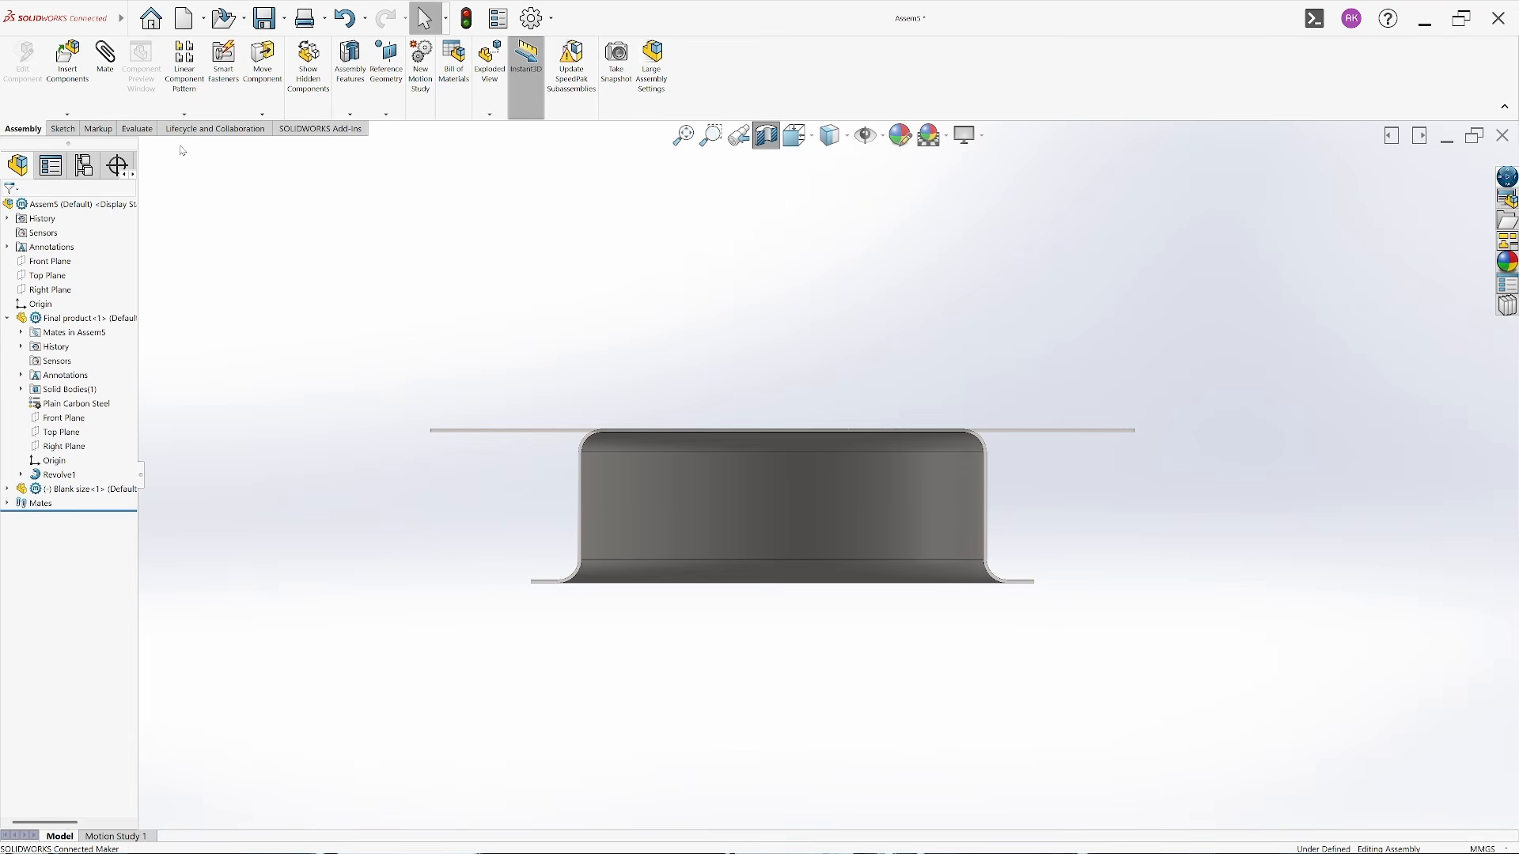
left_click(98, 129)
left_click_drag(535, 589, 576, 589)
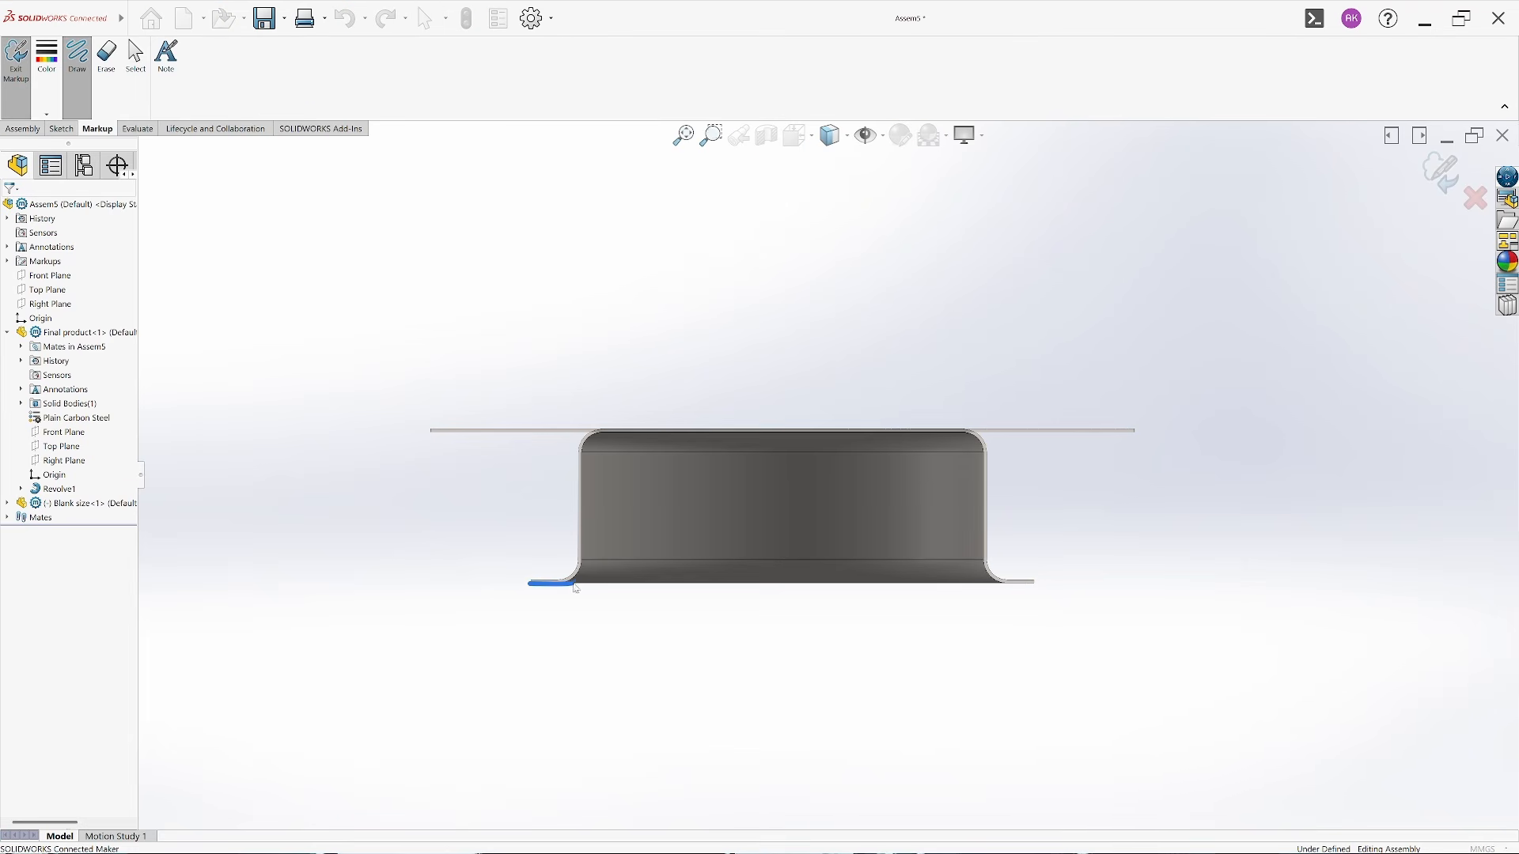
mouse_move(592, 453)
left_mouse_down()
mouse_move(668, 437)
mouse_move(983, 468)
mouse_move(1034, 634)
mouse_move(526, 586)
left_mouse_up()
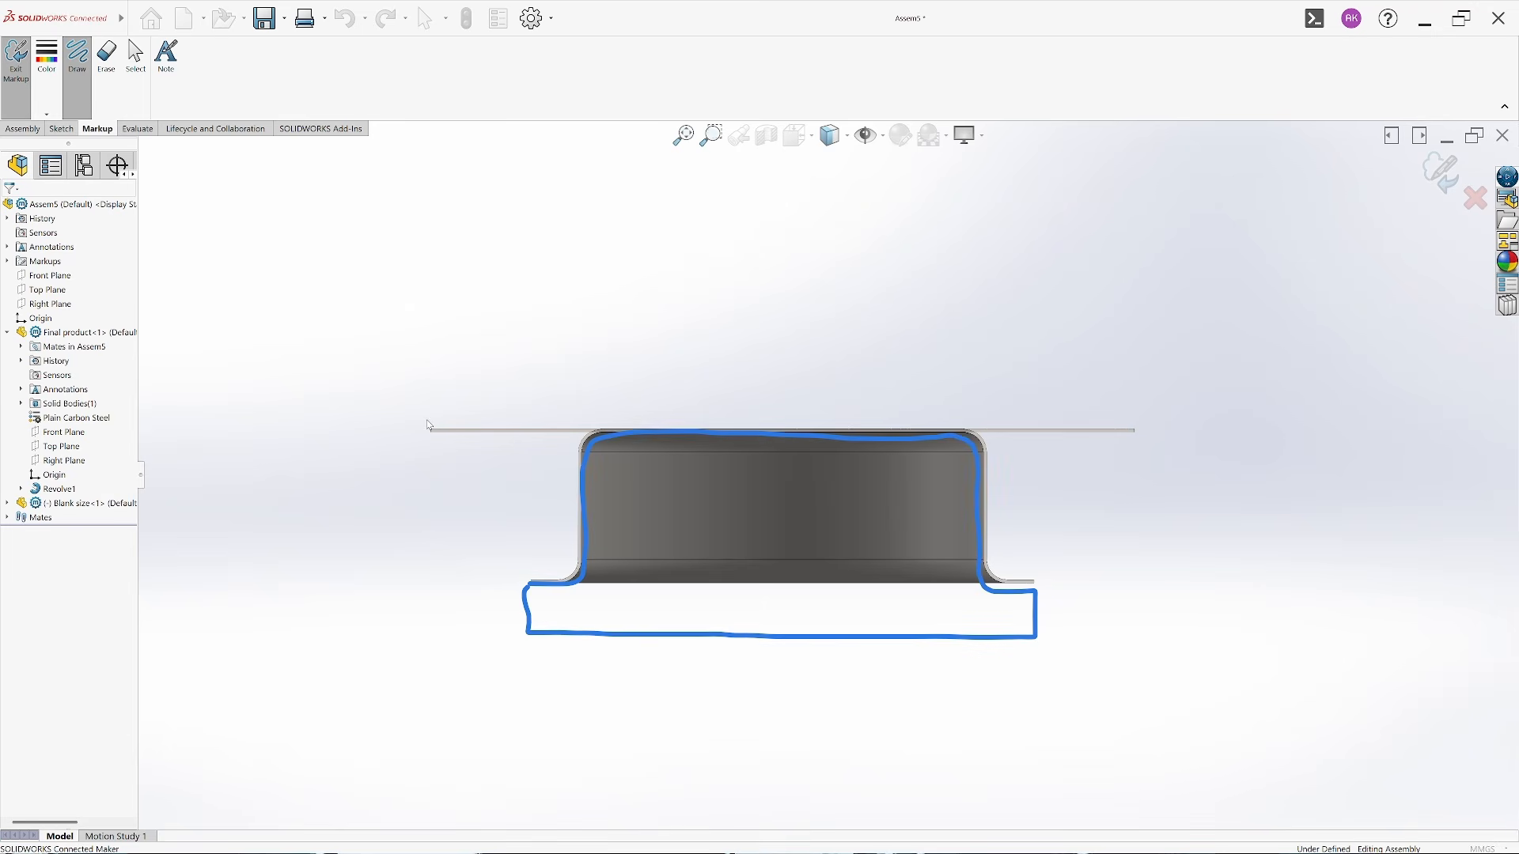
Mark up the die outline in orange above the blank, spanning the blank's width with a cup-shaped cavity in its underside
left_click_drag(432, 430, 432, 304)
left_click_drag(1137, 427, 1137, 301)
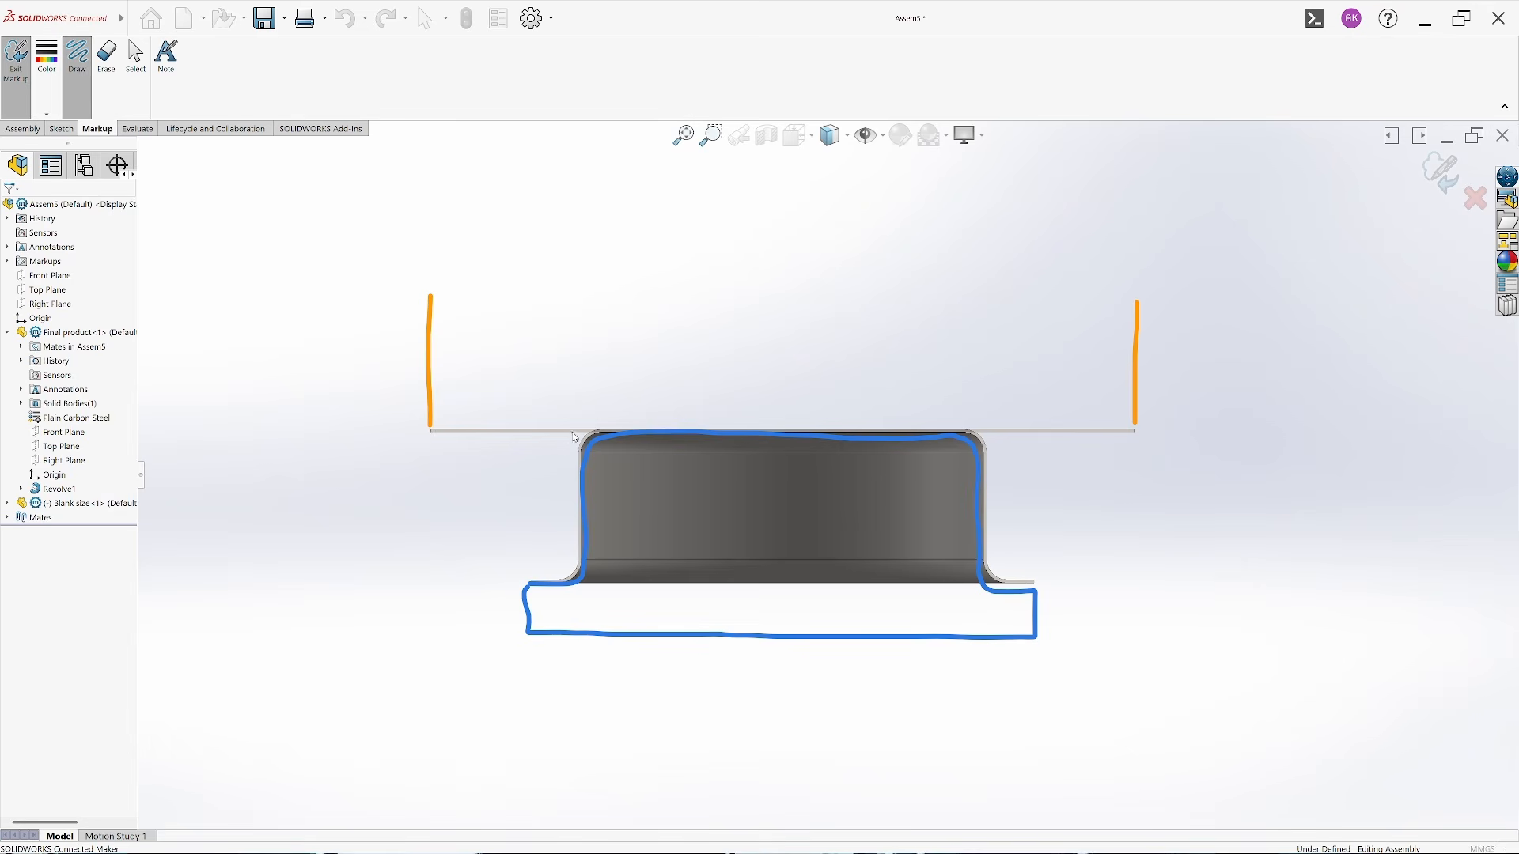
mouse_move(432, 429)
left_mouse_down()
mouse_move(561, 422)
mouse_move(573, 345)
mouse_move(615, 305)
mouse_move(805, 301)
mouse_move(985, 308)
mouse_move(980, 418)
mouse_move(1137, 424)
left_mouse_up()
mouse_move(430, 294)
left_mouse_down()
mouse_move(430, 276)
mouse_move(1135, 275)
mouse_move(1136, 301)
left_mouse_up()
Mark up the blank holder in green as two rectangles under the blank's outer edges, one on each side of the punch
left_click(47, 53)
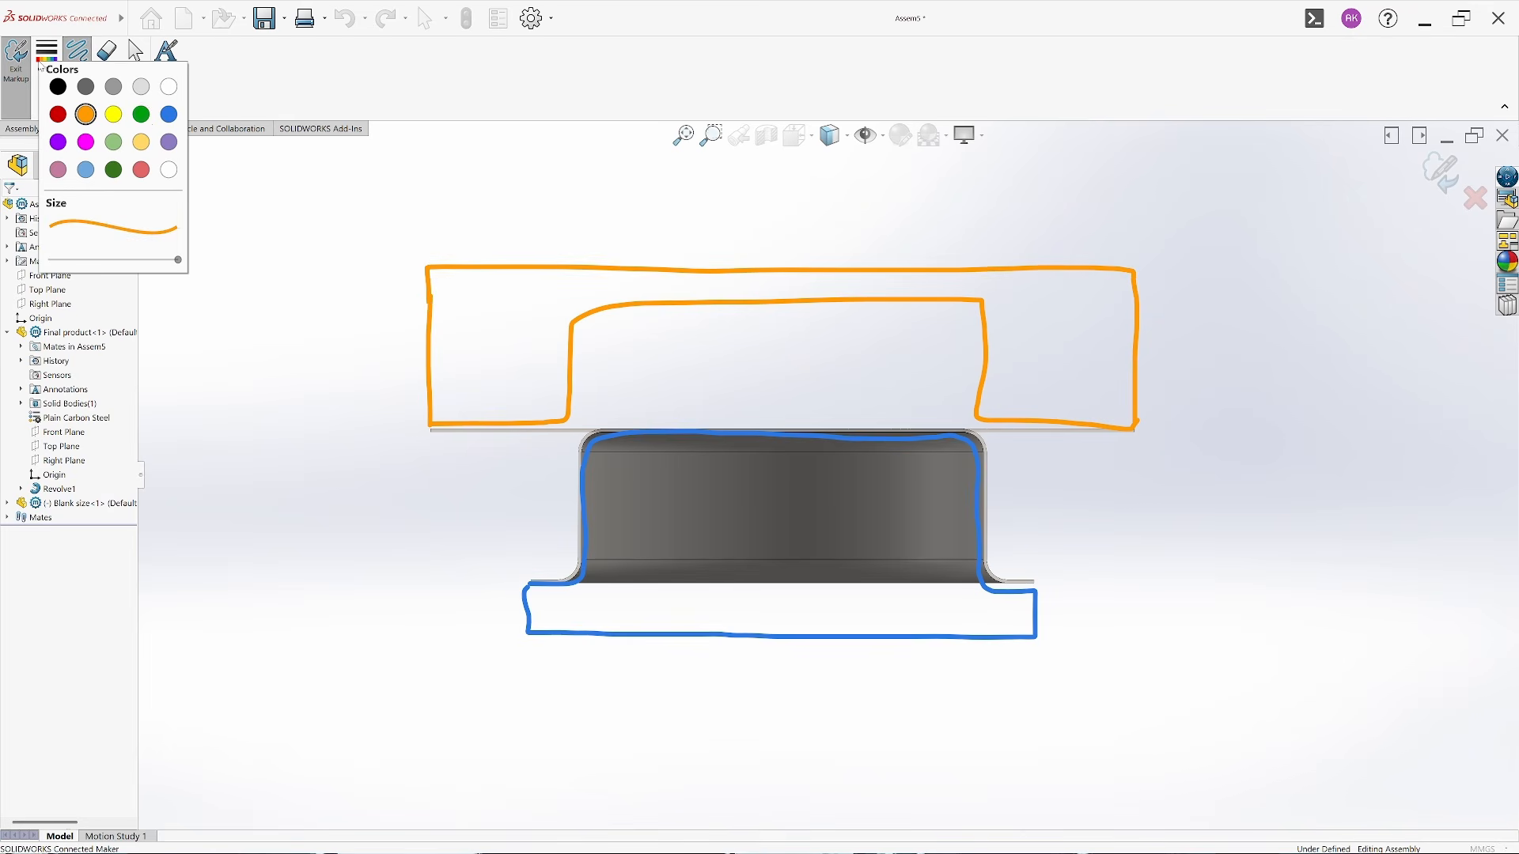
left_click(166, 117)
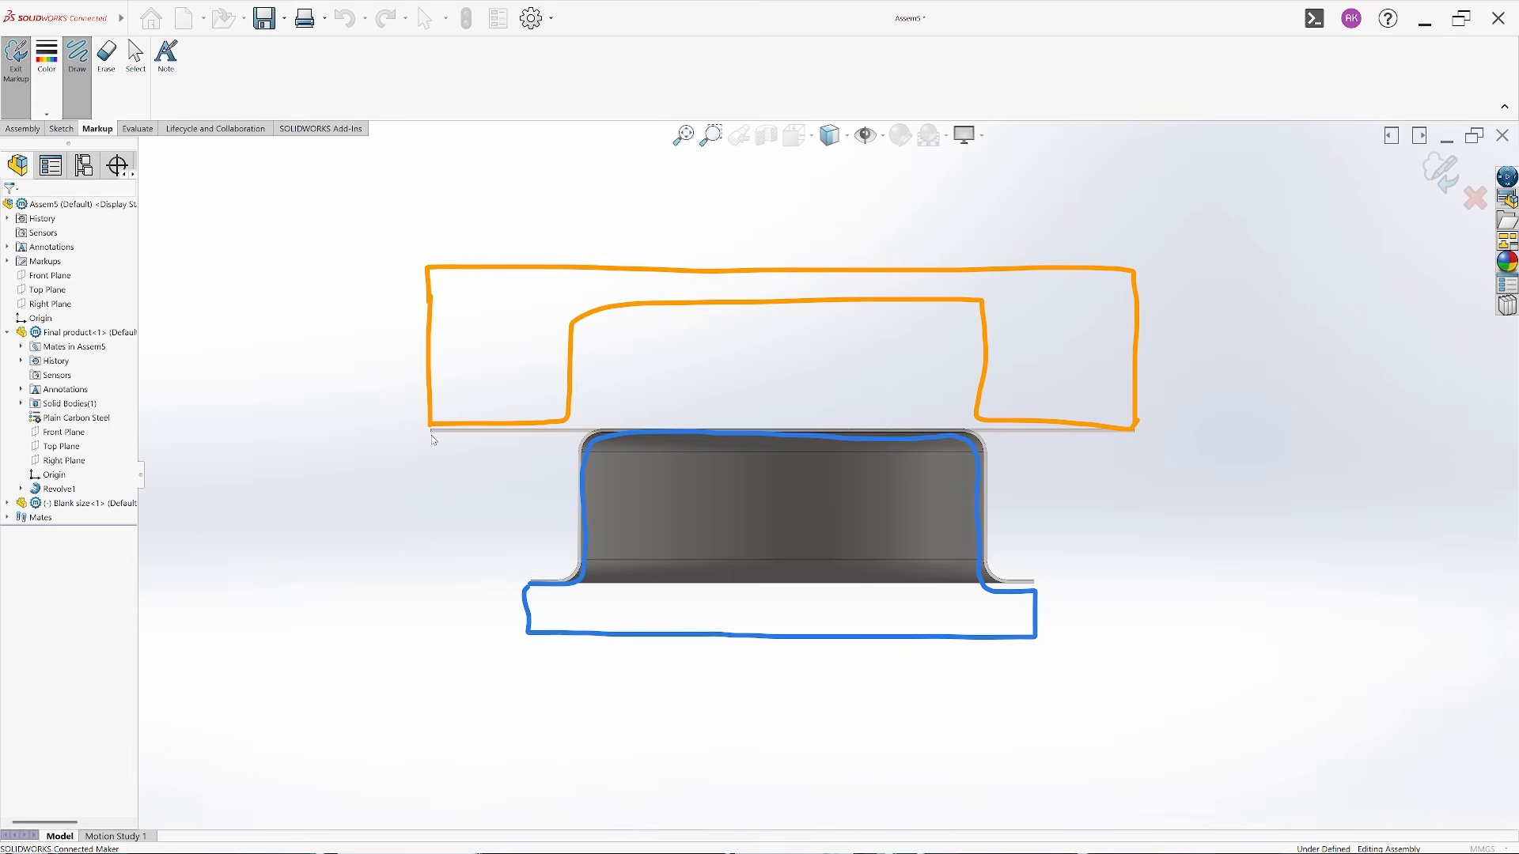
mouse_move(432, 438)
left_mouse_down()
mouse_move(437, 459)
mouse_move(526, 435)
mouse_move(521, 470)
mouse_move(424, 482)
left_mouse_up()
mouse_move(1040, 436)
left_mouse_down()
mouse_move(1040, 483)
mouse_move(1128, 435)
mouse_move(1139, 481)
left_mouse_up()
left_click_drag(1039, 485, 1140, 485)
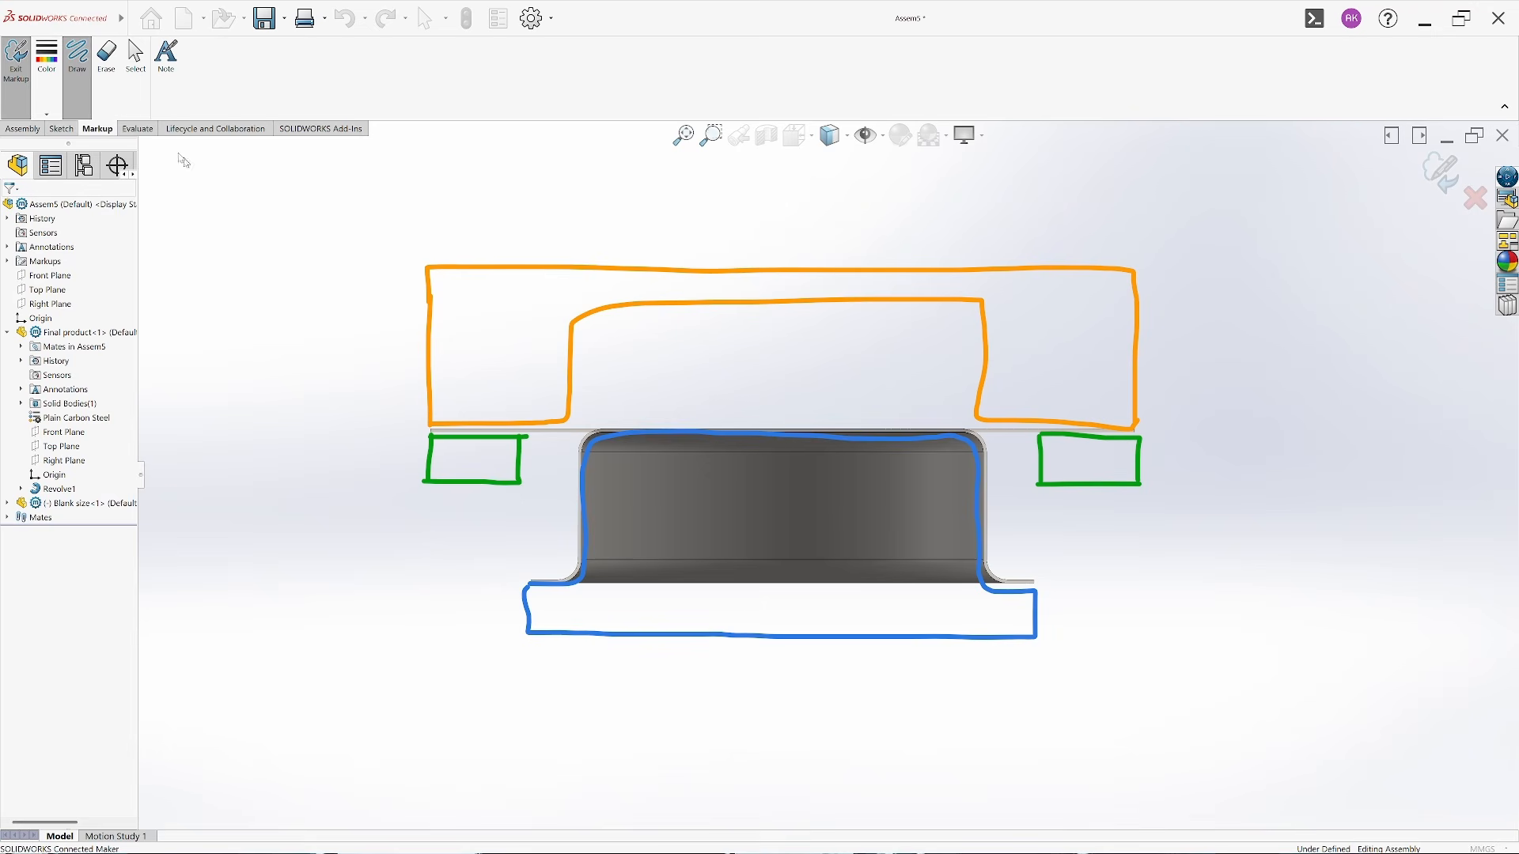
Mark up the bottom plate in light yellow as a wide rectangle directly beneath the punch base
left_click(46, 57)
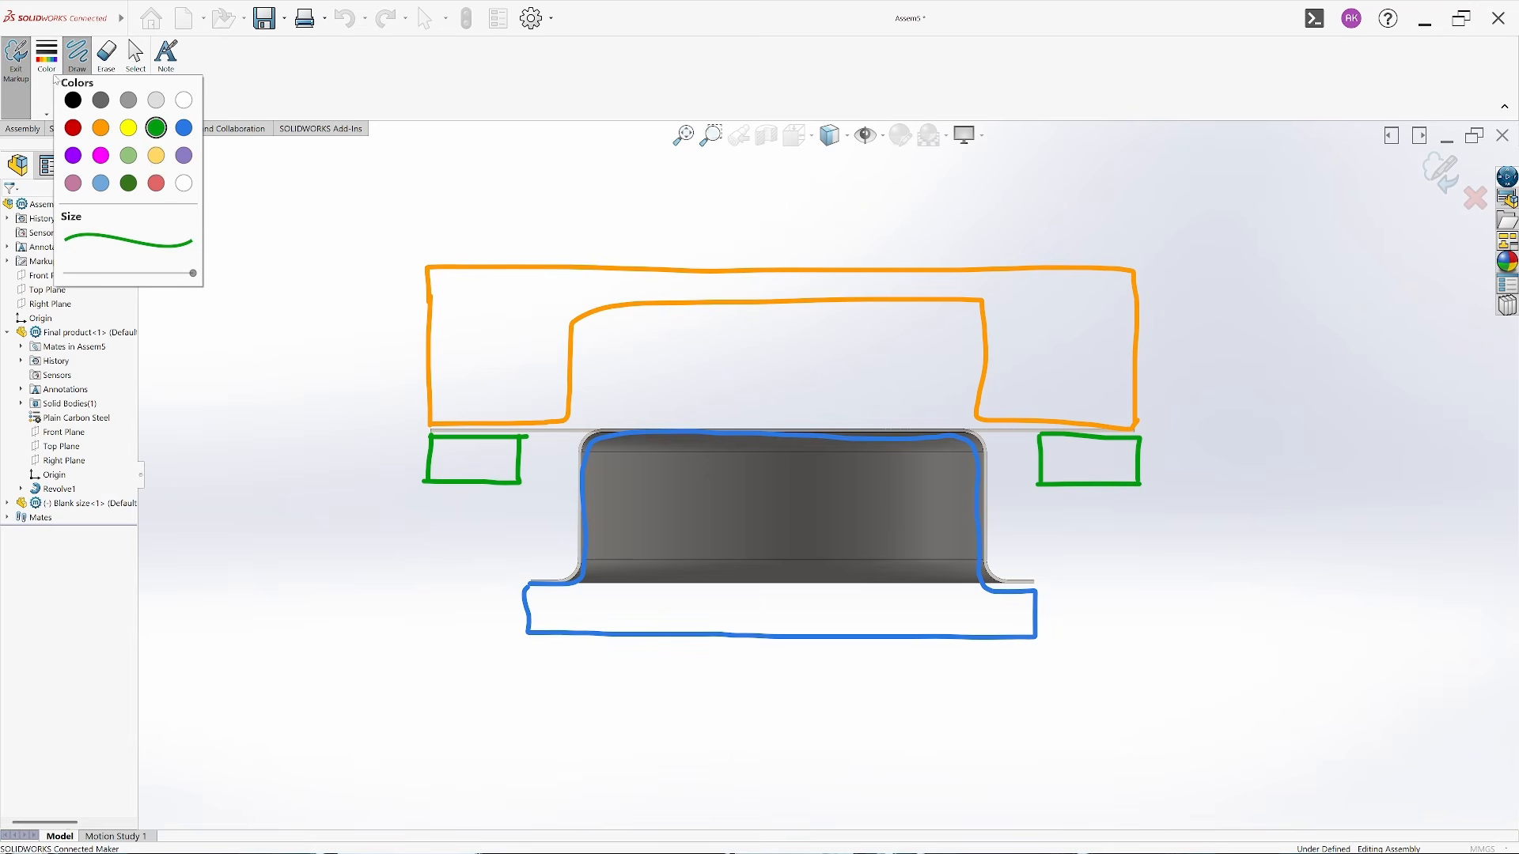
left_click(161, 158)
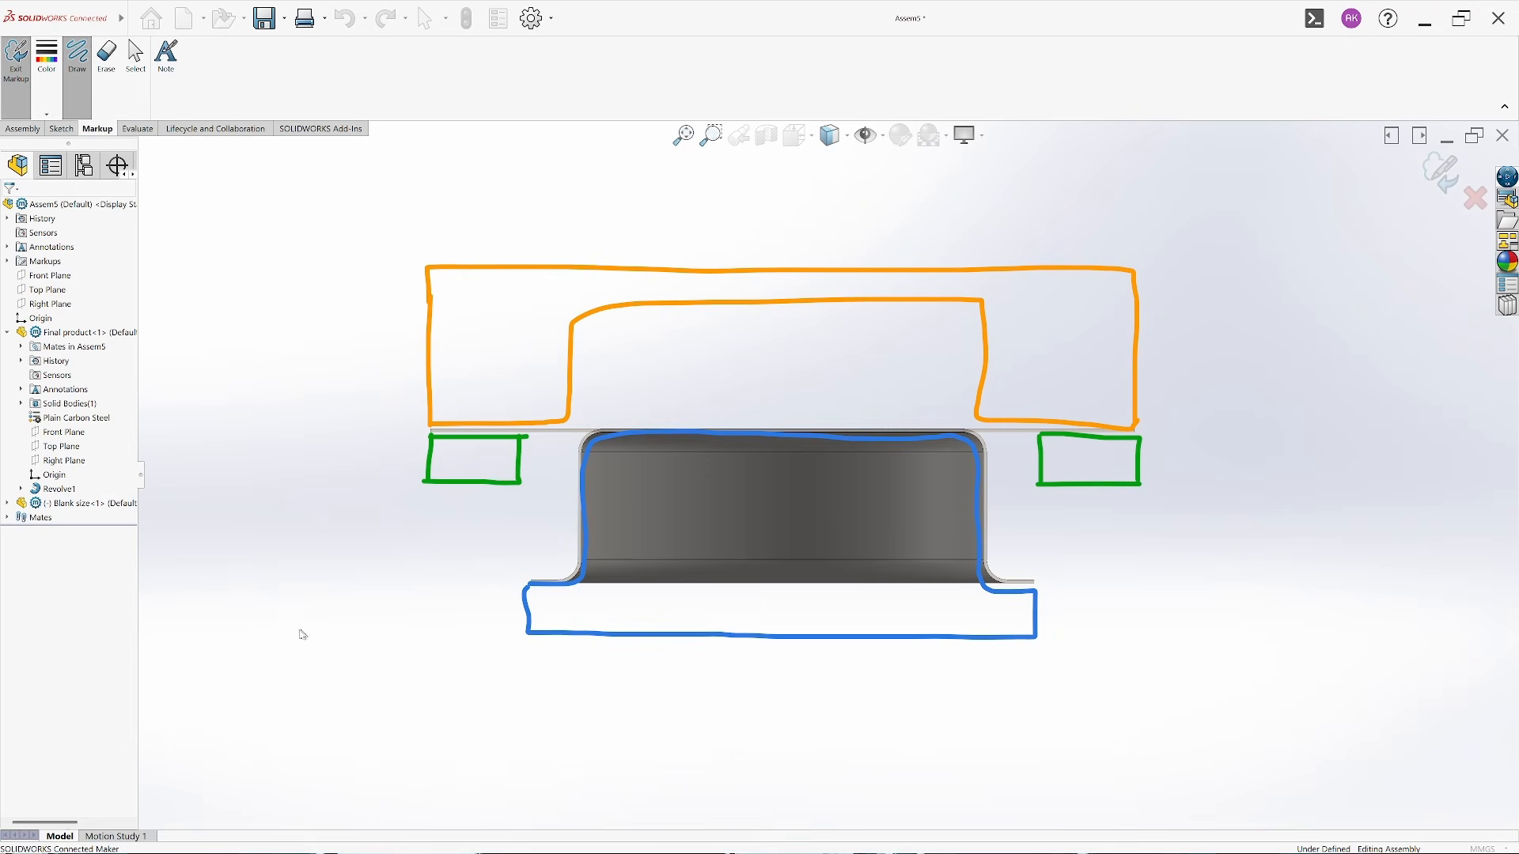
left_click_drag(270, 640, 1249, 637)
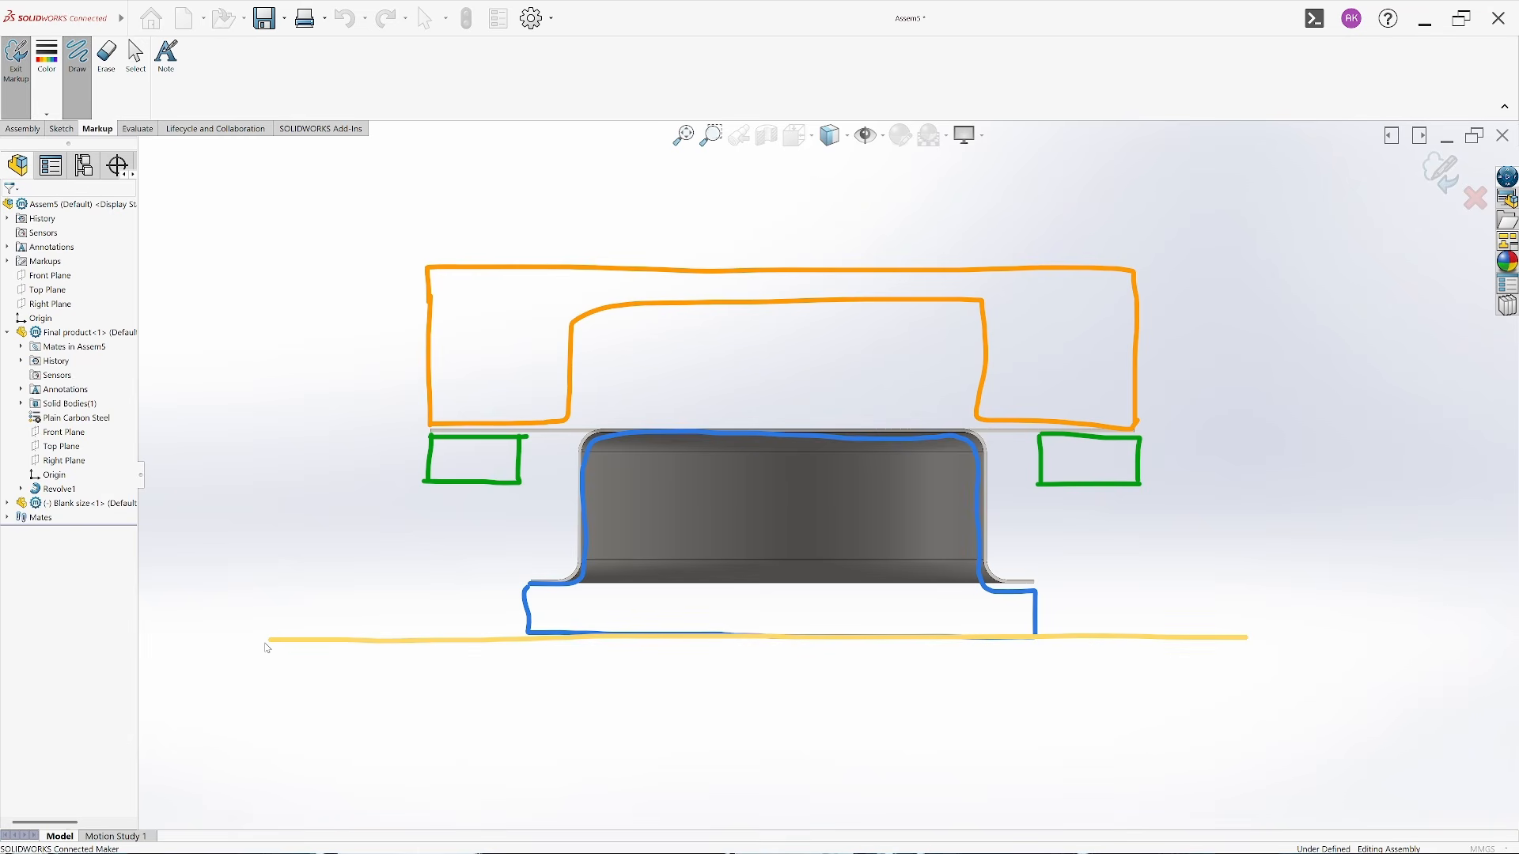
mouse_move(269, 641)
left_mouse_down()
mouse_move(265, 716)
mouse_move(1264, 713)
left_mouse_up()
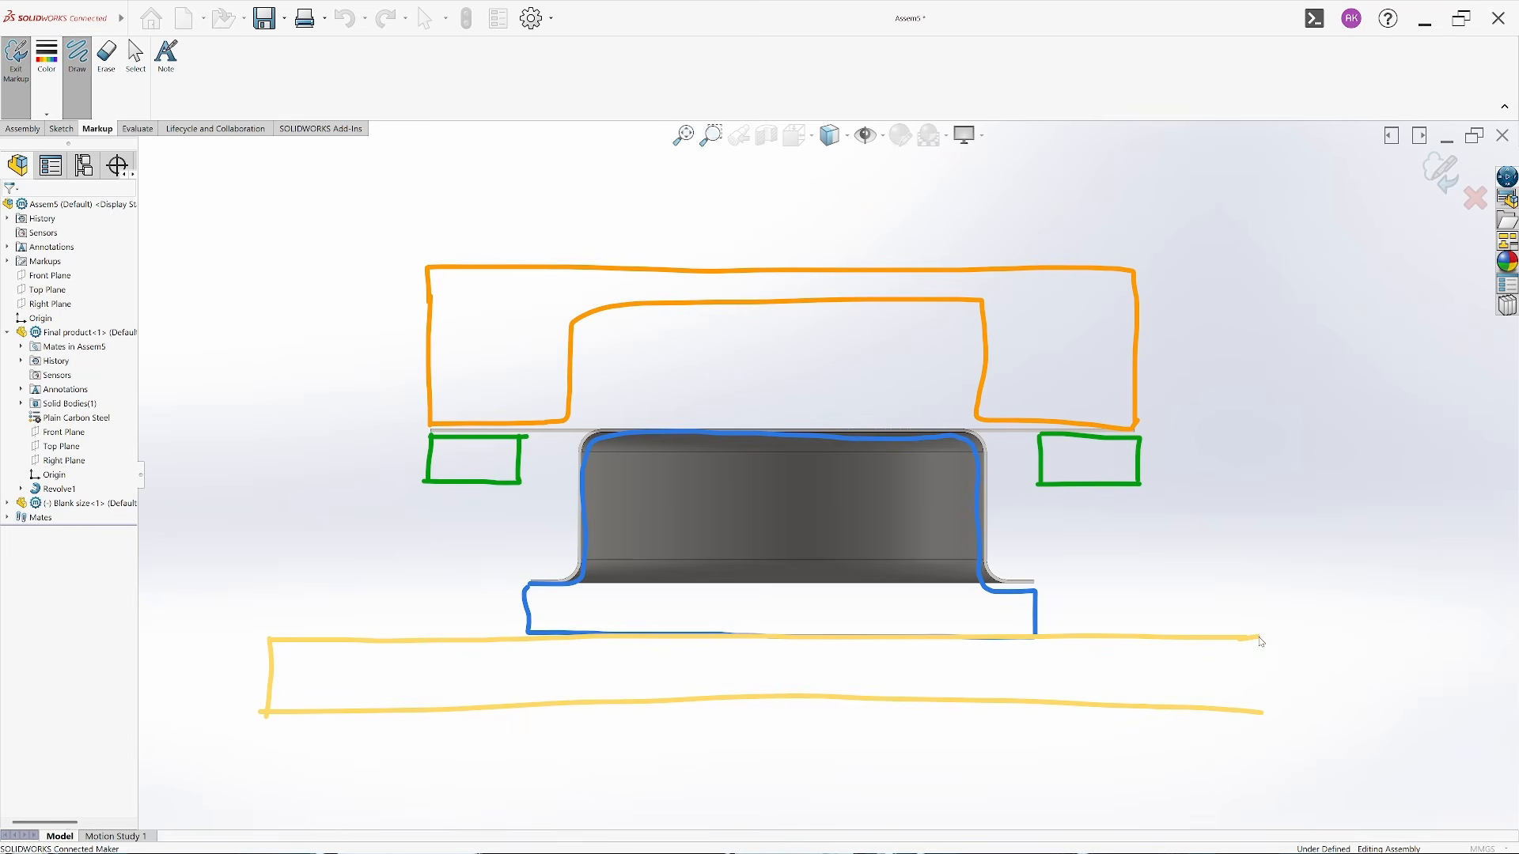
mouse_move(1259, 638)
left_mouse_down()
mouse_move(1298, 637)
mouse_move(1258, 719)
left_mouse_up()
left_click_drag(789, 681, 857, 696)
Mark up a magenta cylinder with a narrow rod on each side, supporting the blank holder from the bottom plate
scroll(782, 478, "up", 3)
left_click(47, 56)
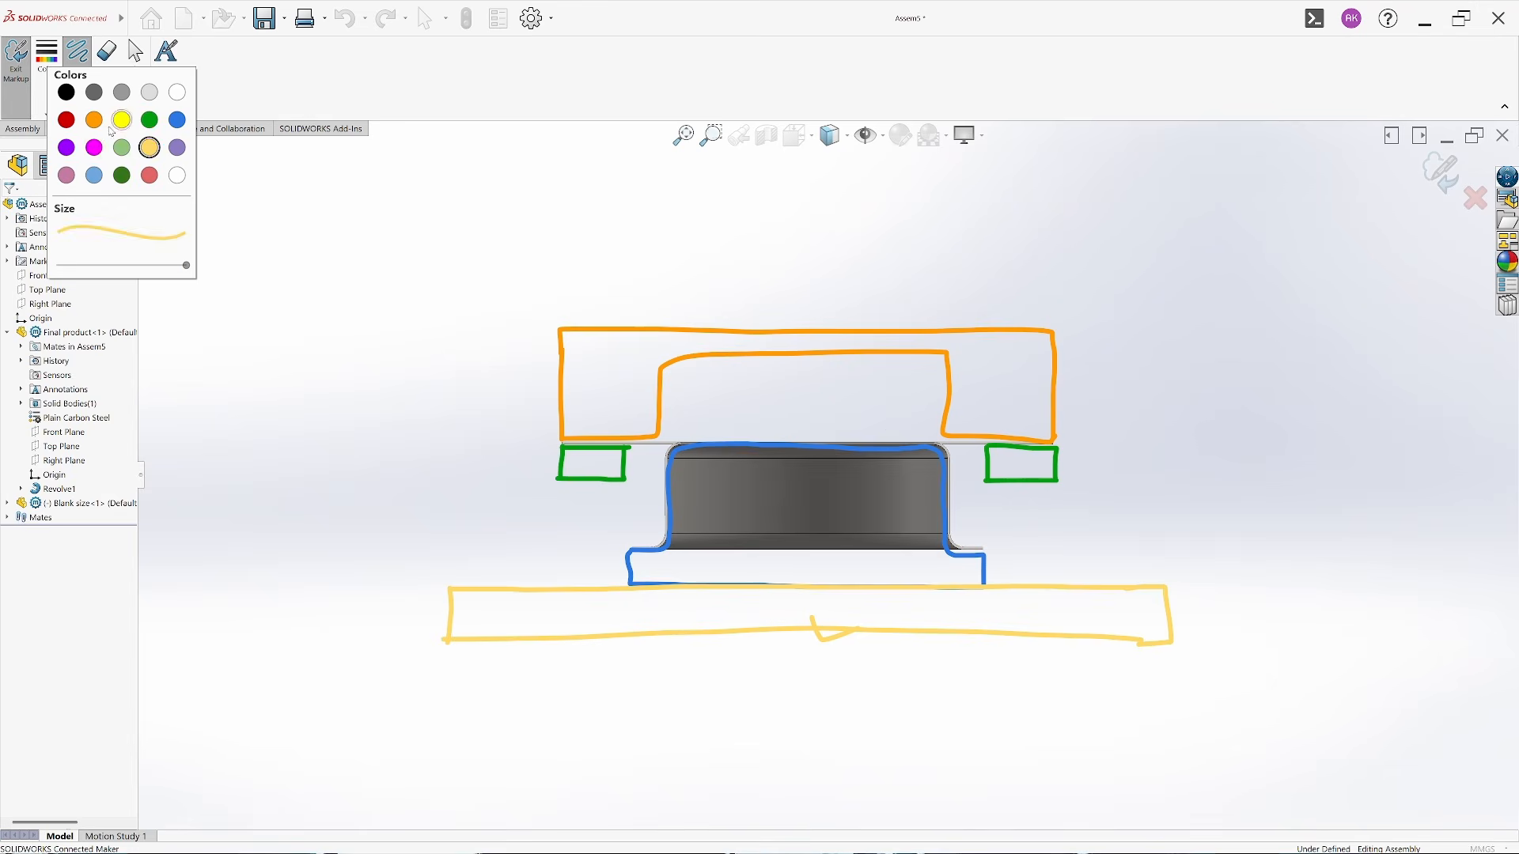
left_click(94, 147)
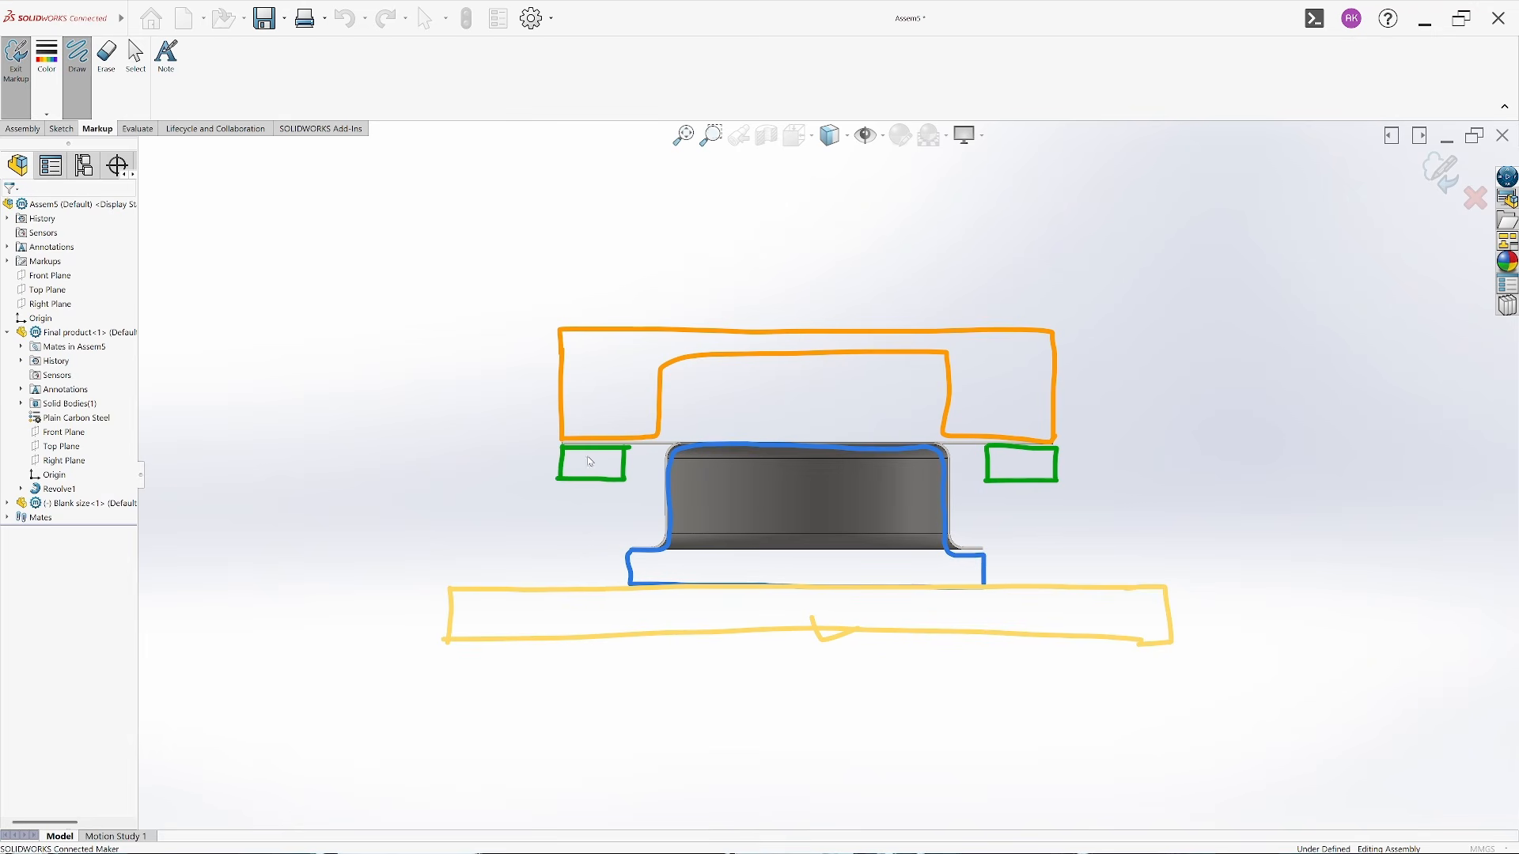
mouse_move(577, 477)
left_mouse_down()
mouse_move(579, 519)
mouse_move(595, 519)
mouse_move(594, 479)
mouse_move(602, 589)
left_mouse_up()
mouse_move(562, 516)
left_mouse_down()
mouse_move(565, 590)
mouse_move(603, 589)
left_mouse_up()
mouse_move(1019, 484)
left_mouse_down()
mouse_move(1019, 520)
mouse_move(1040, 484)
left_mouse_up()
left_click_drag(1039, 484, 1056, 572)
left_click_drag(1010, 524, 1061, 586)
Mark up the top plate in light purple as a wide rectangle directly above the orange die outline
scroll(631, 416, "up", 1)
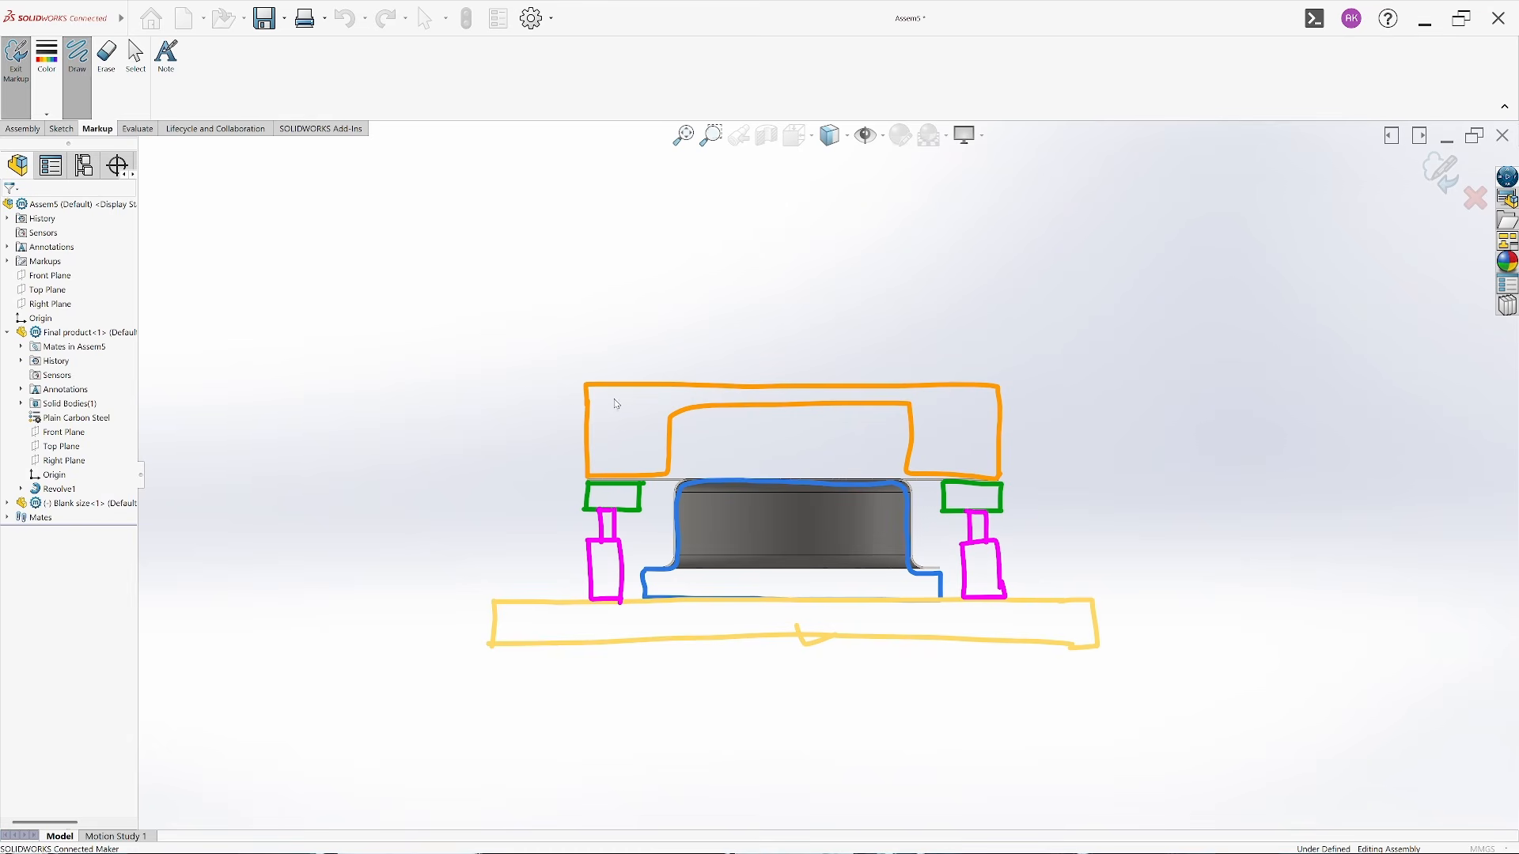
left_click_drag(482, 376, 1104, 379)
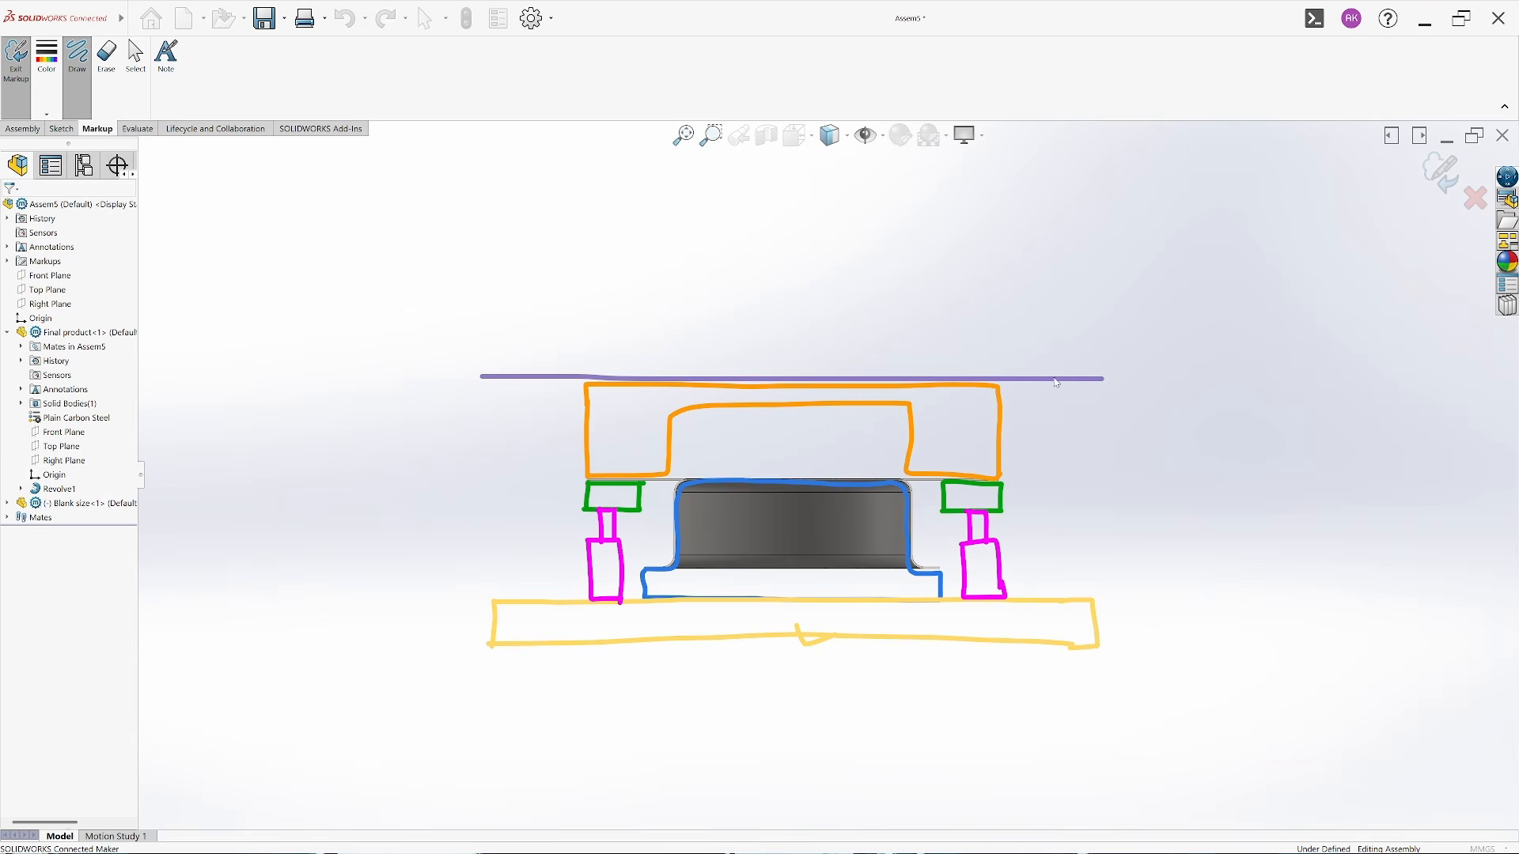
mouse_move(484, 378)
left_mouse_down()
mouse_move(485, 338)
mouse_move(807, 340)
mouse_move(1103, 342)
mouse_move(1104, 380)
left_mouse_up()
left_click(79, 63)
left_click(79, 65)
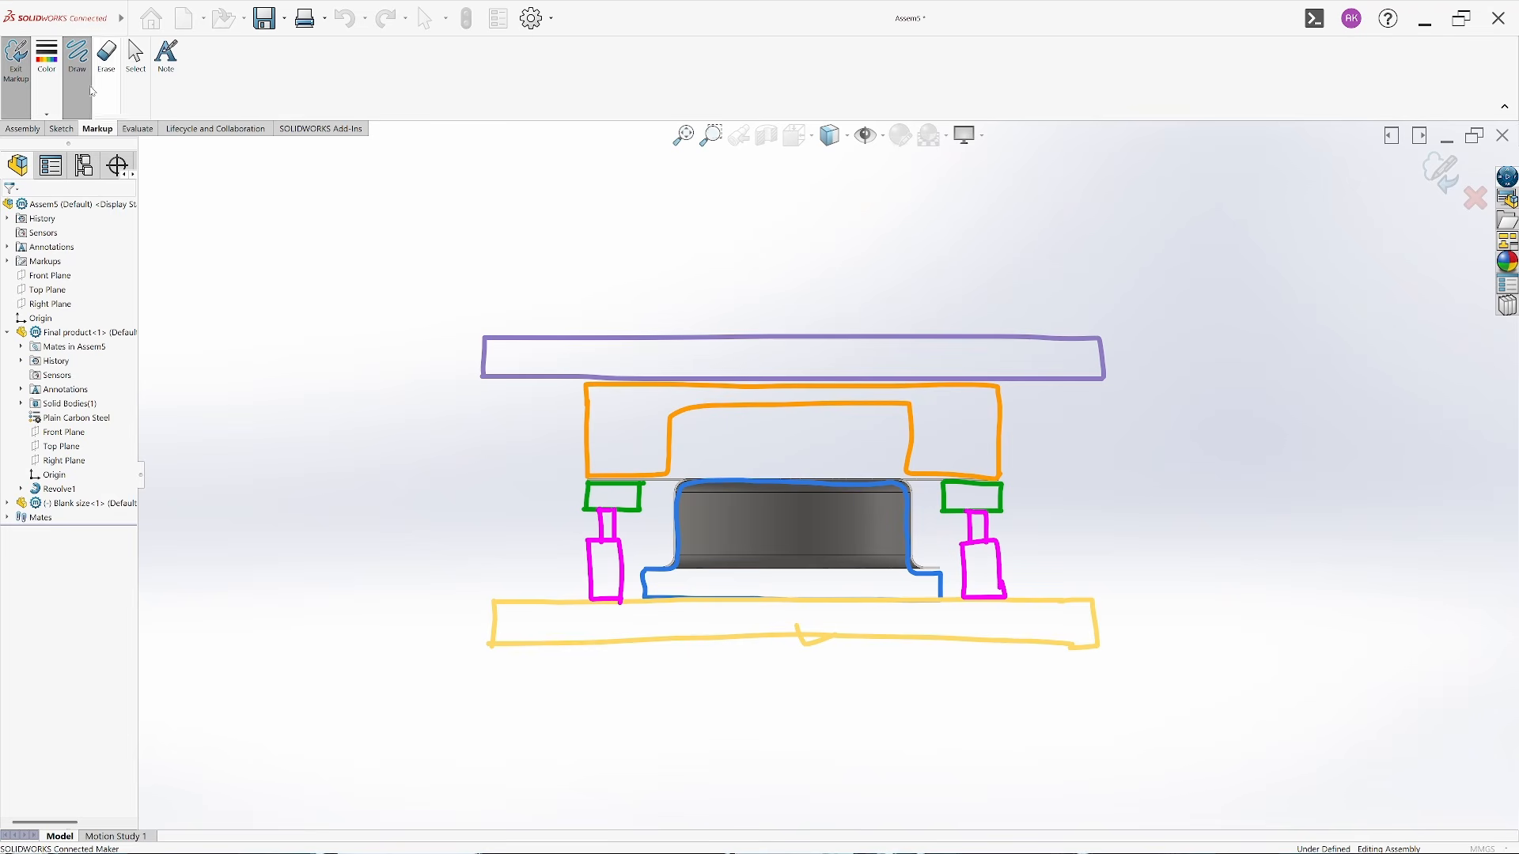
Mark up flanged guide bushings in green at both ends of the top plate
left_click(47, 55)
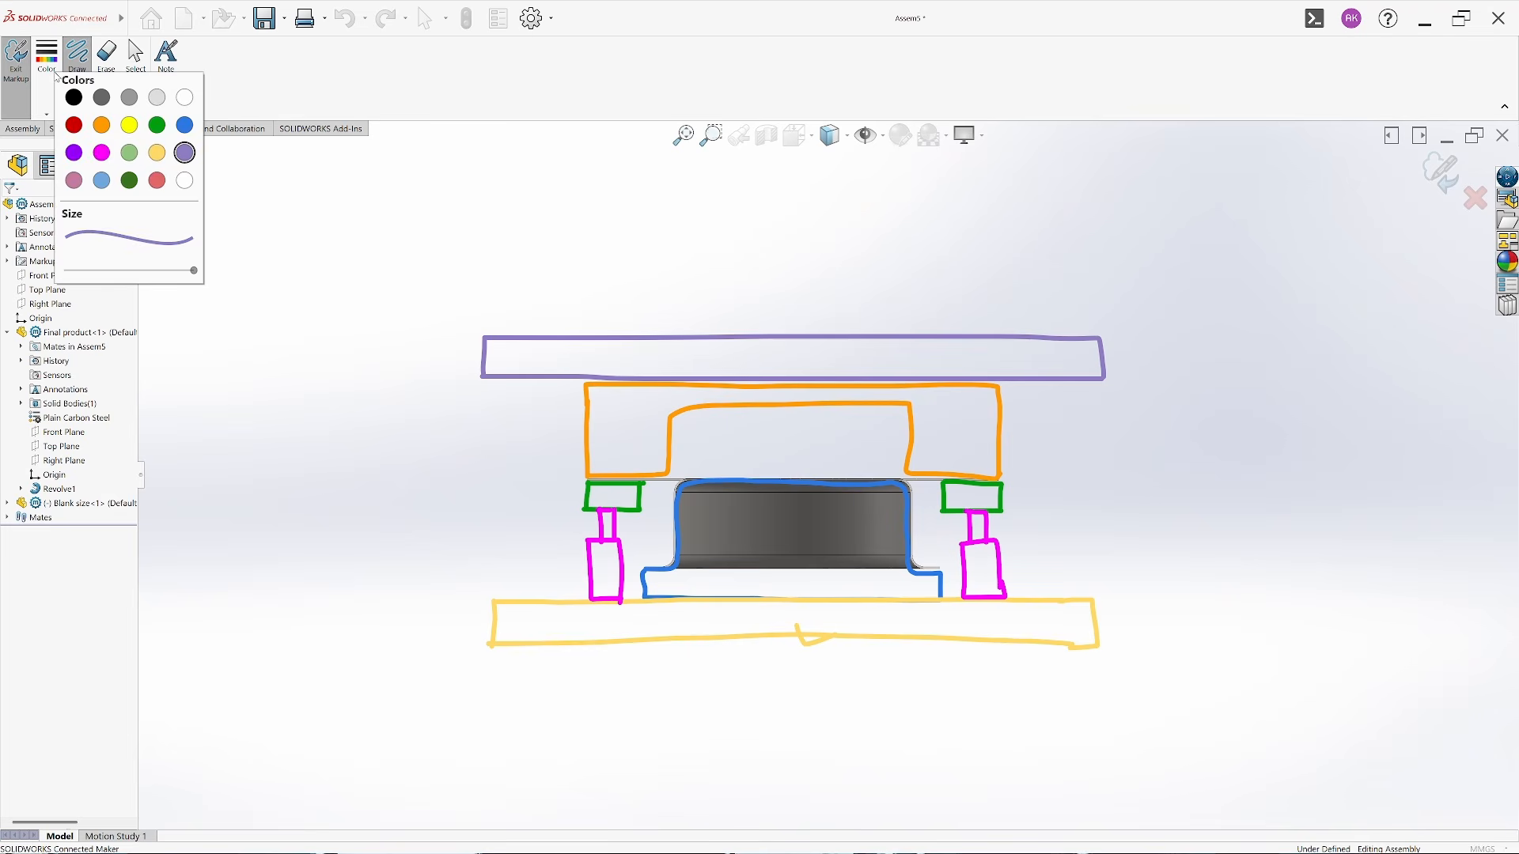
left_click(156, 125)
mouse_move(497, 378)
left_mouse_down()
mouse_move(497, 334)
mouse_move(482, 336)
mouse_move(516, 319)
mouse_move(558, 327)
mouse_move(529, 336)
mouse_move(530, 376)
mouse_move(498, 376)
left_mouse_up()
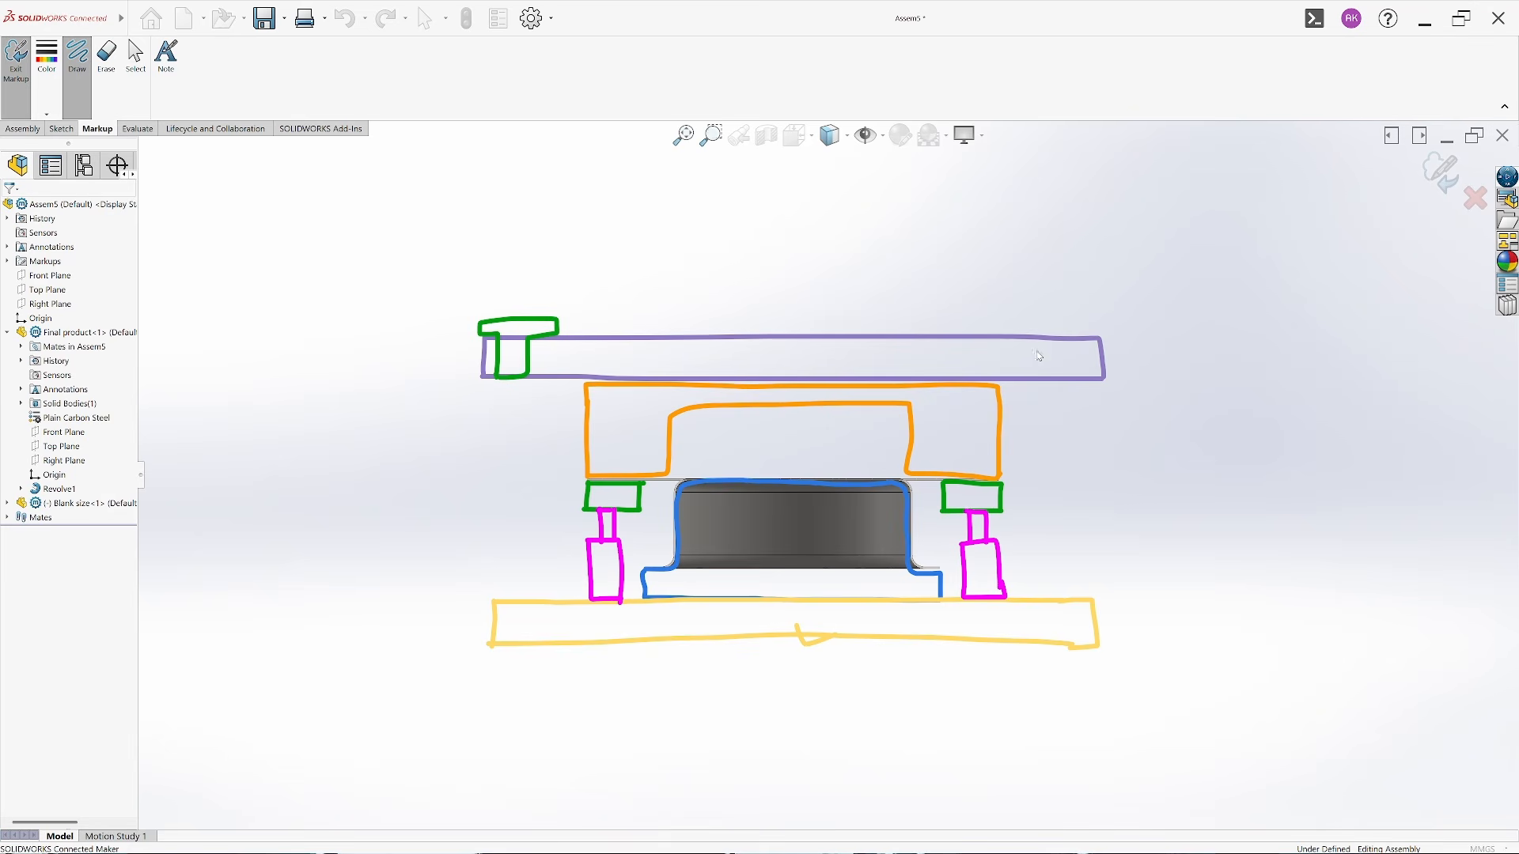
mouse_move(1038, 340)
left_mouse_down()
mouse_move(1036, 325)
mouse_move(1068, 322)
mouse_move(1096, 340)
mouse_move(1079, 345)
mouse_move(1084, 377)
mouse_move(1057, 380)
mouse_move(1050, 346)
left_mouse_up()
Mark up two yellow guide pillars running from above the green bushings down to the bottom plate
left_click(47, 54)
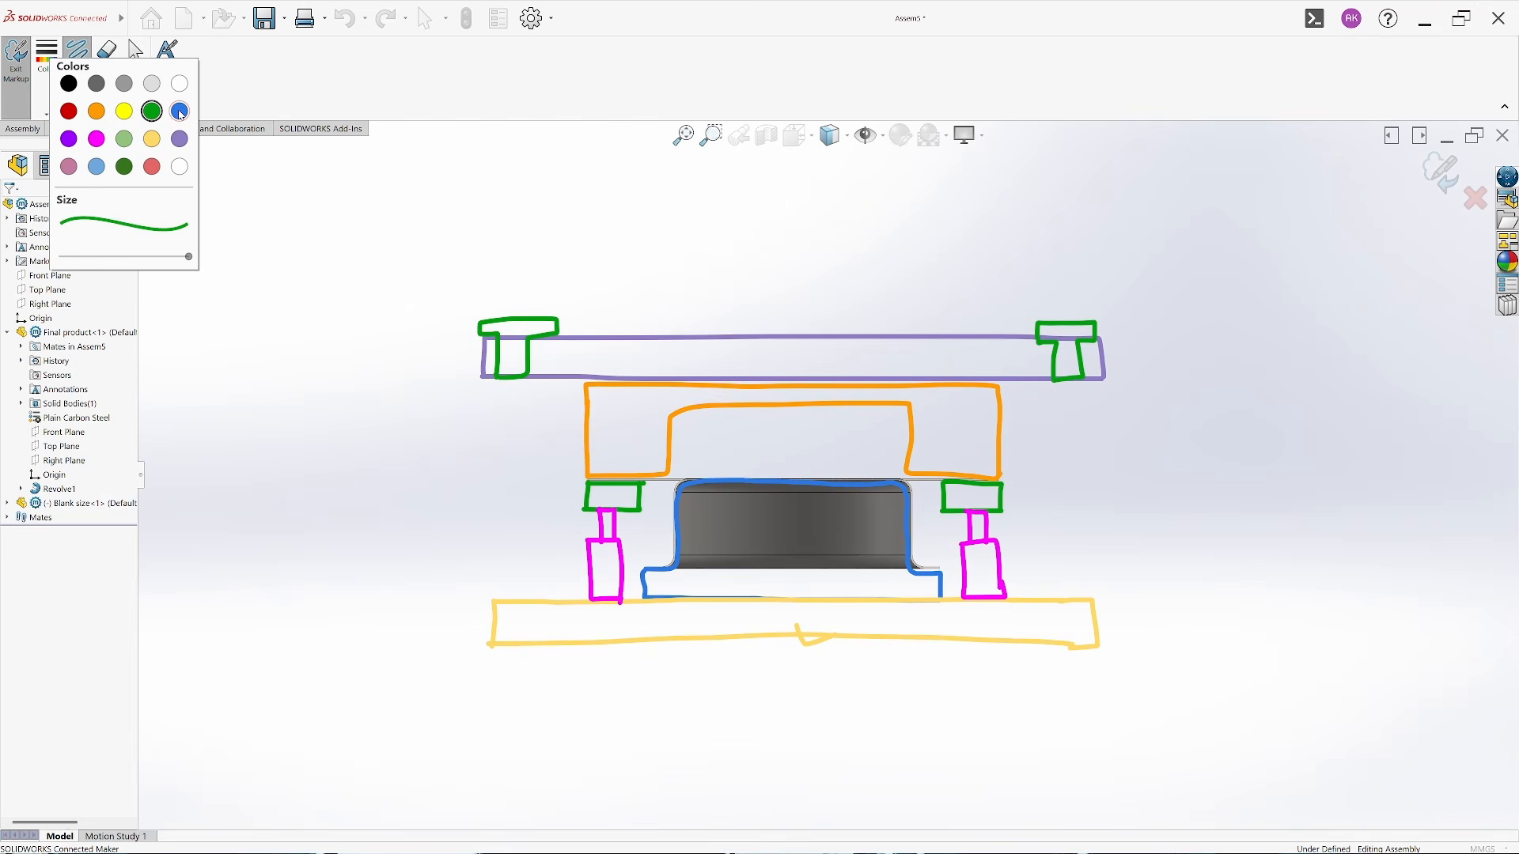
left_click(125, 112)
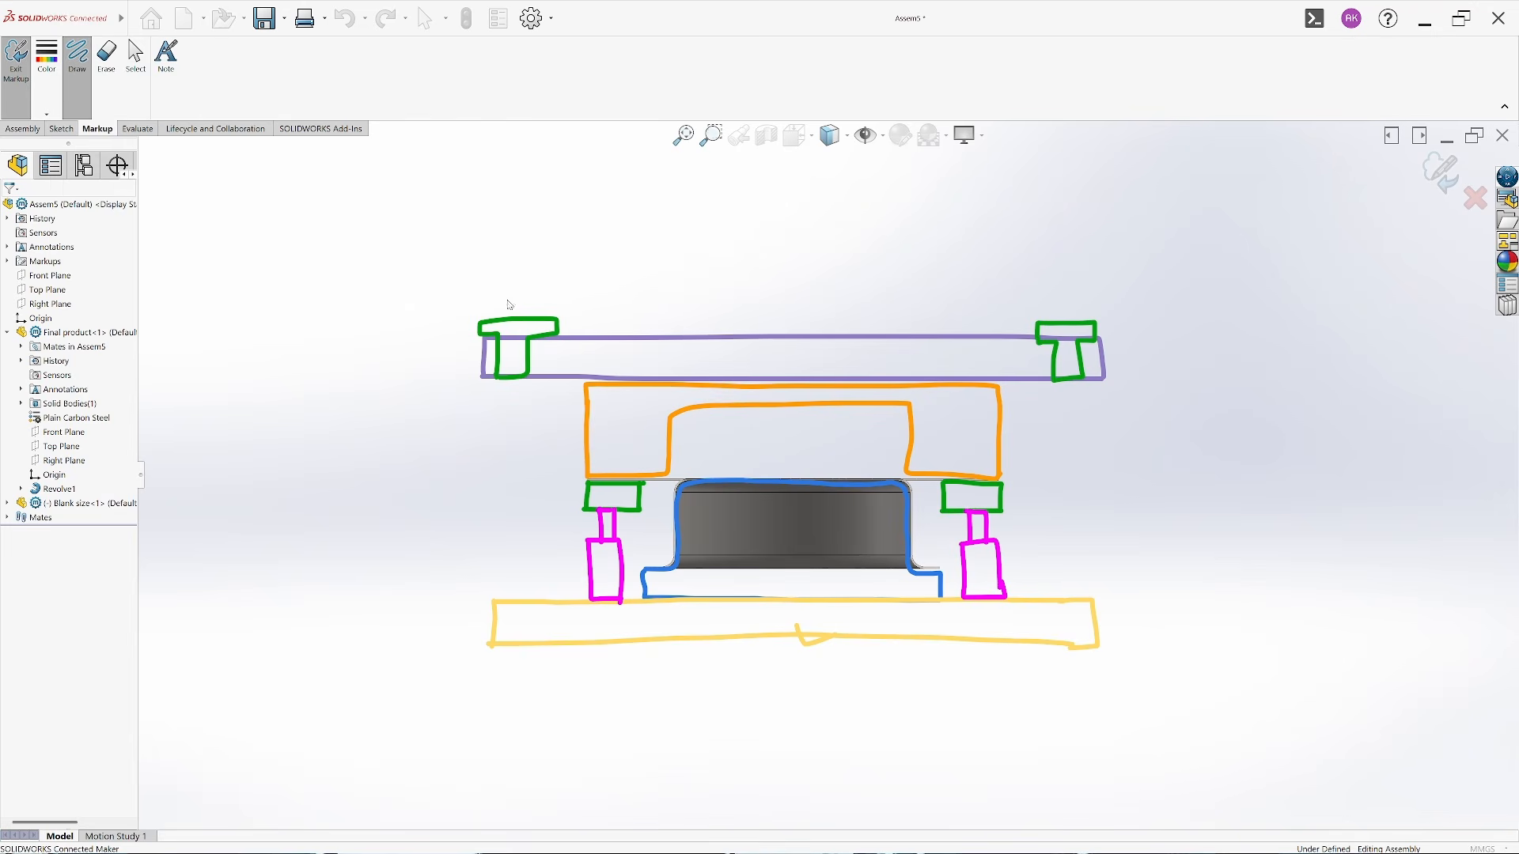
left_click_drag(504, 277, 503, 600)
mouse_move(524, 270)
left_mouse_down()
mouse_move(530, 595)
mouse_move(508, 593)
left_mouse_up()
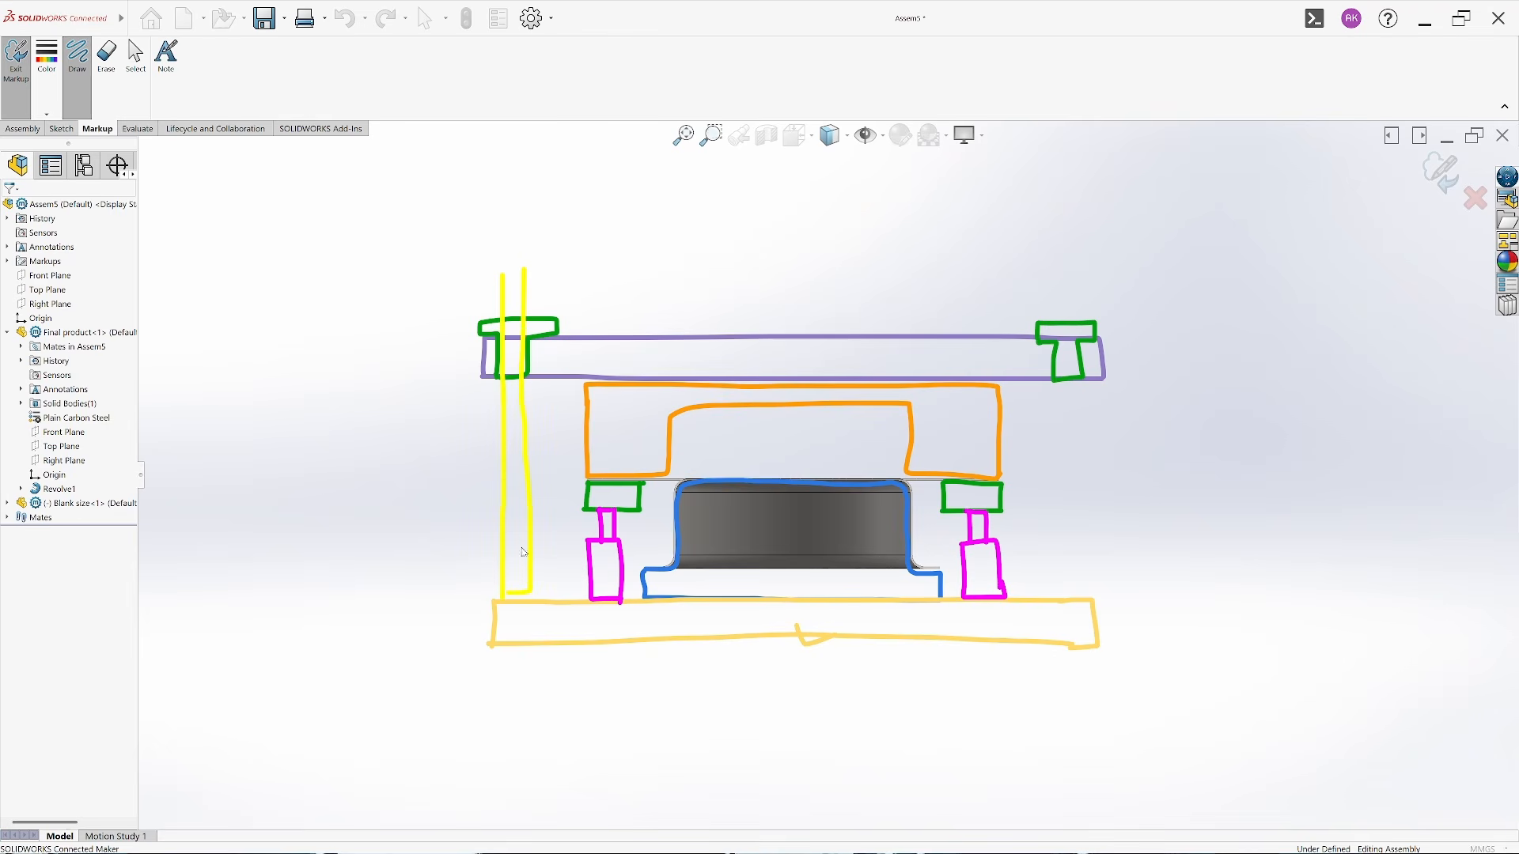
left_click_drag(1056, 291, 1072, 599)
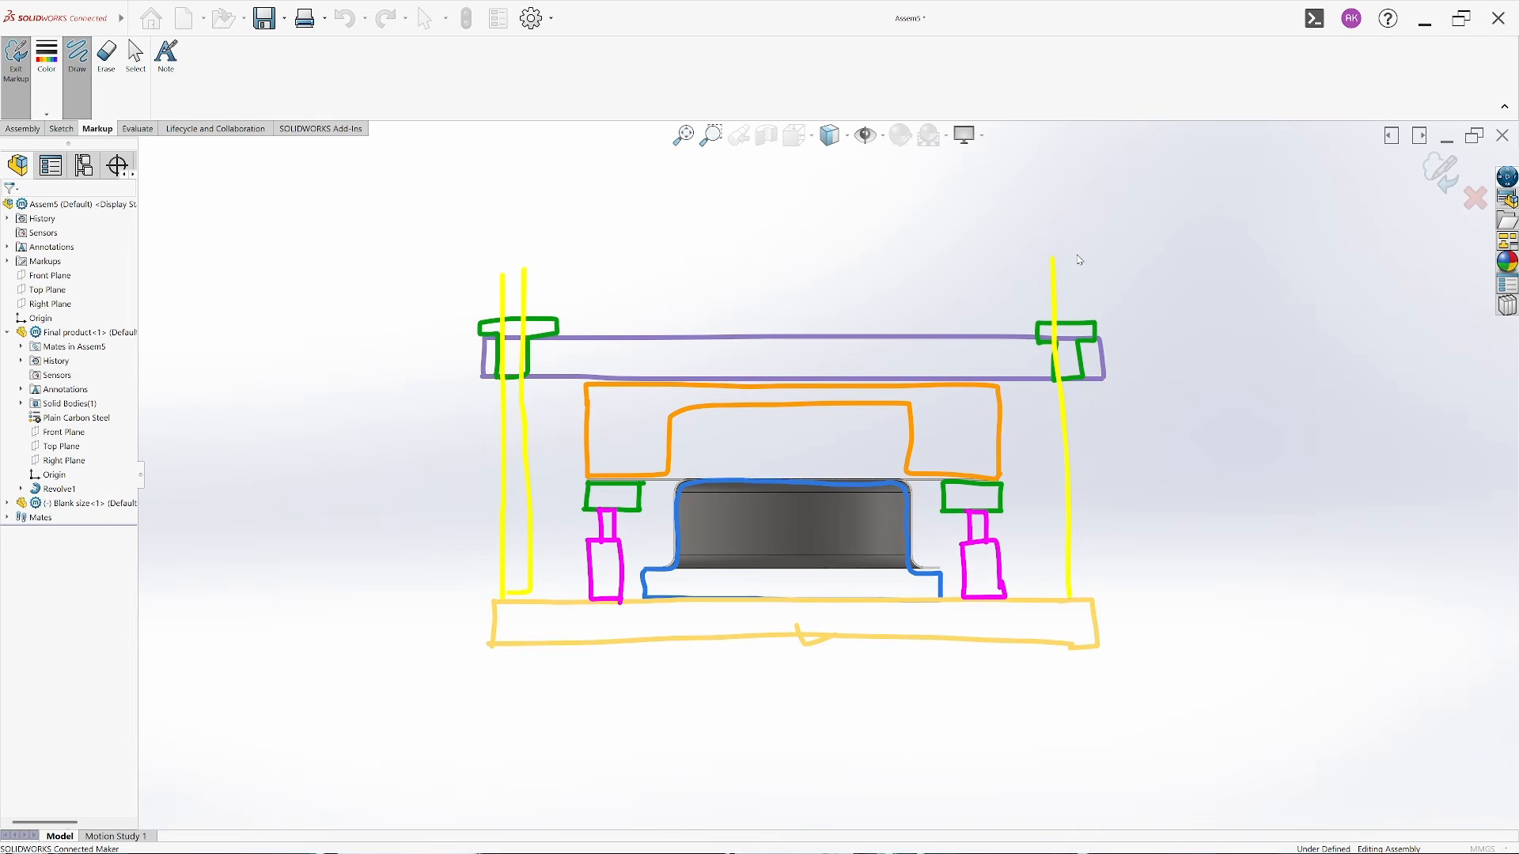
left_click_drag(1078, 315, 1084, 590)
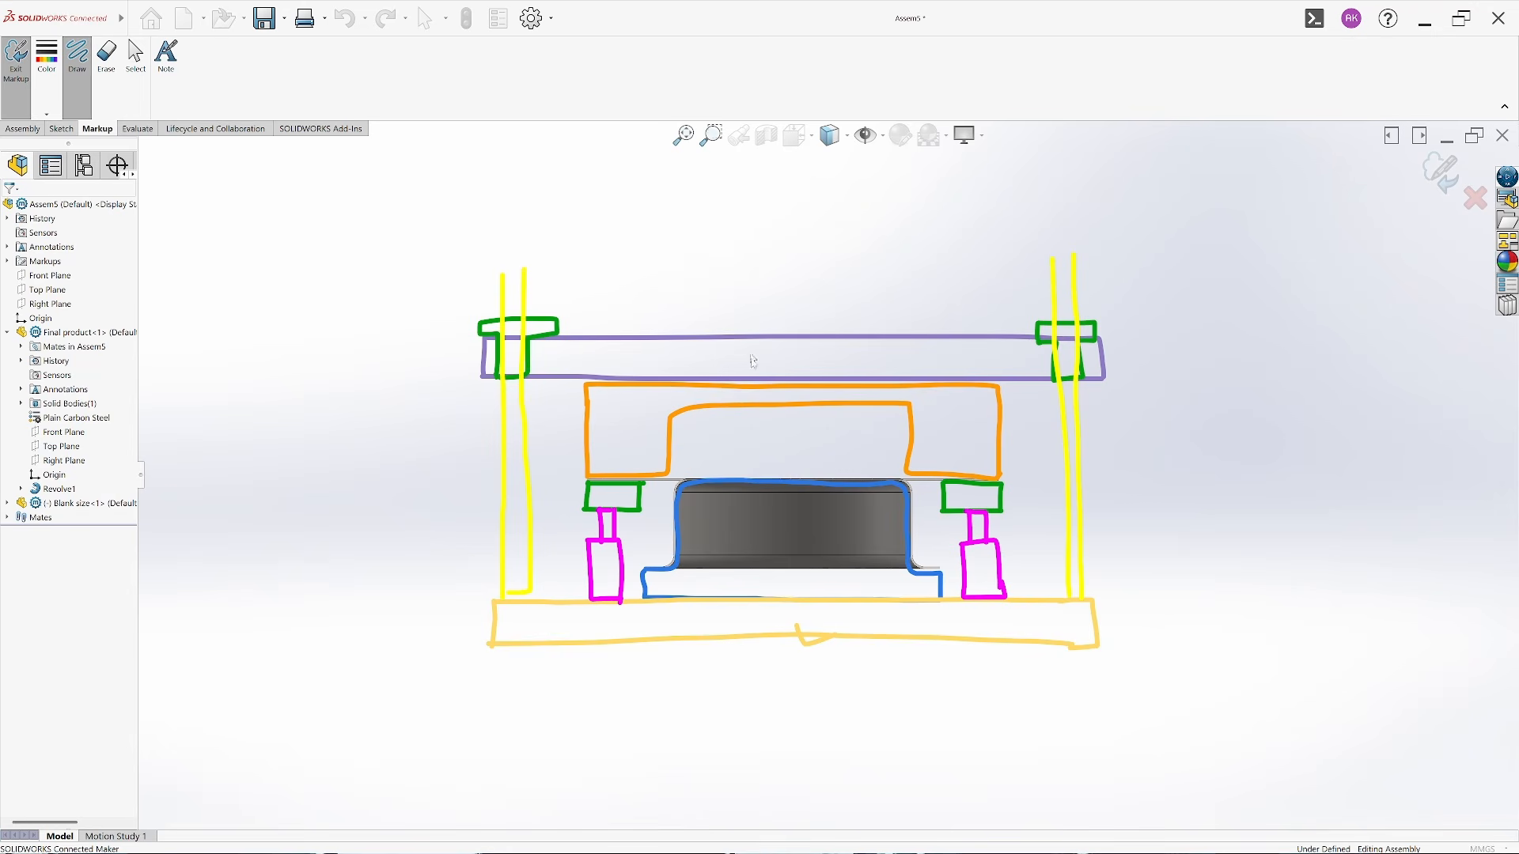
Mark up an upper plate in blue as a wide rectangle directly above the guide pillars
scroll(812, 454, "up", 2)
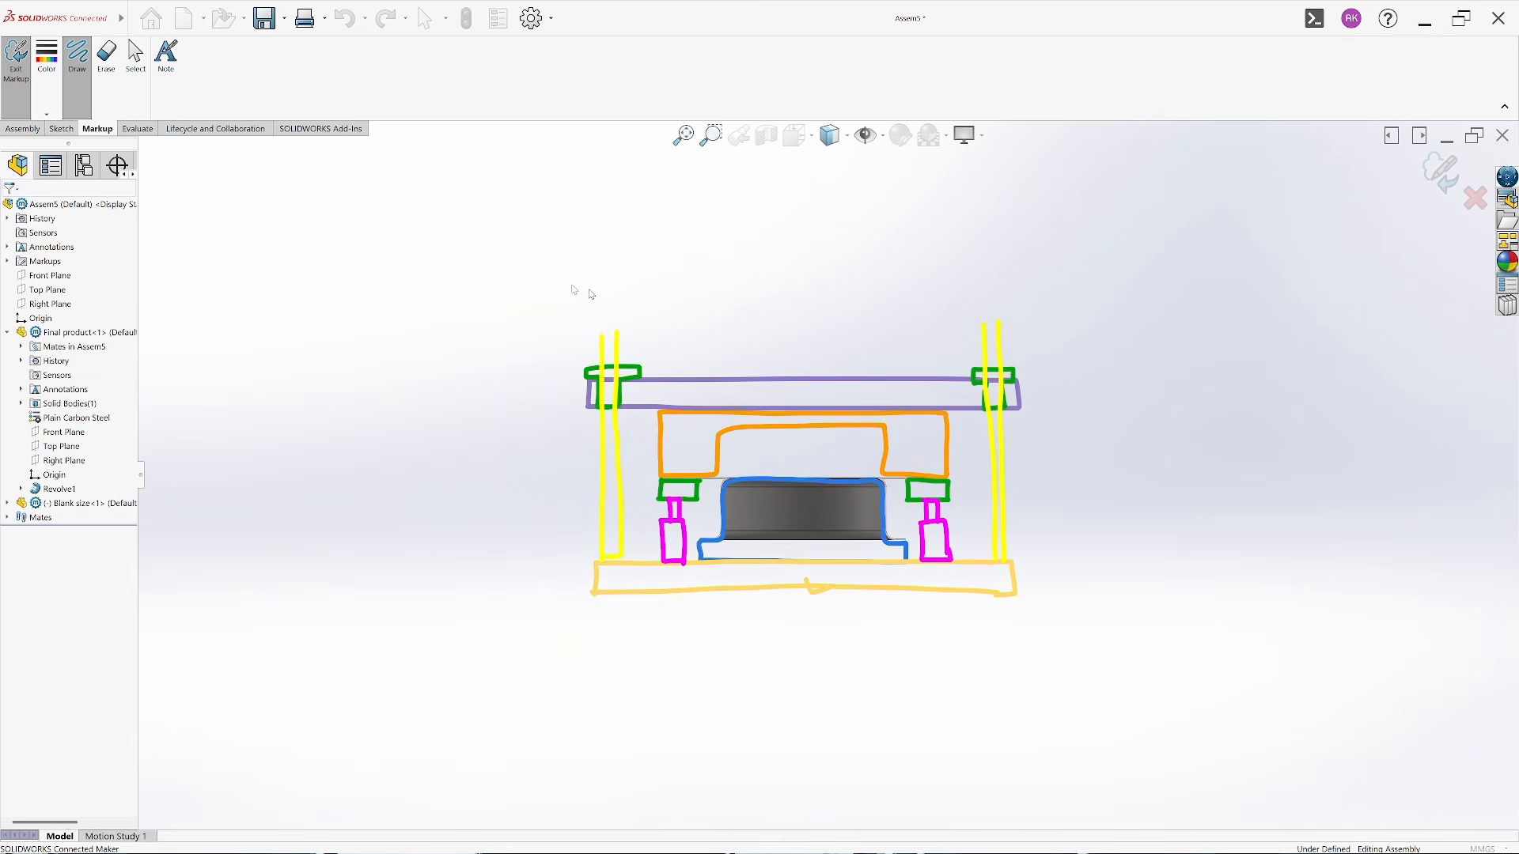
left_click(46, 55)
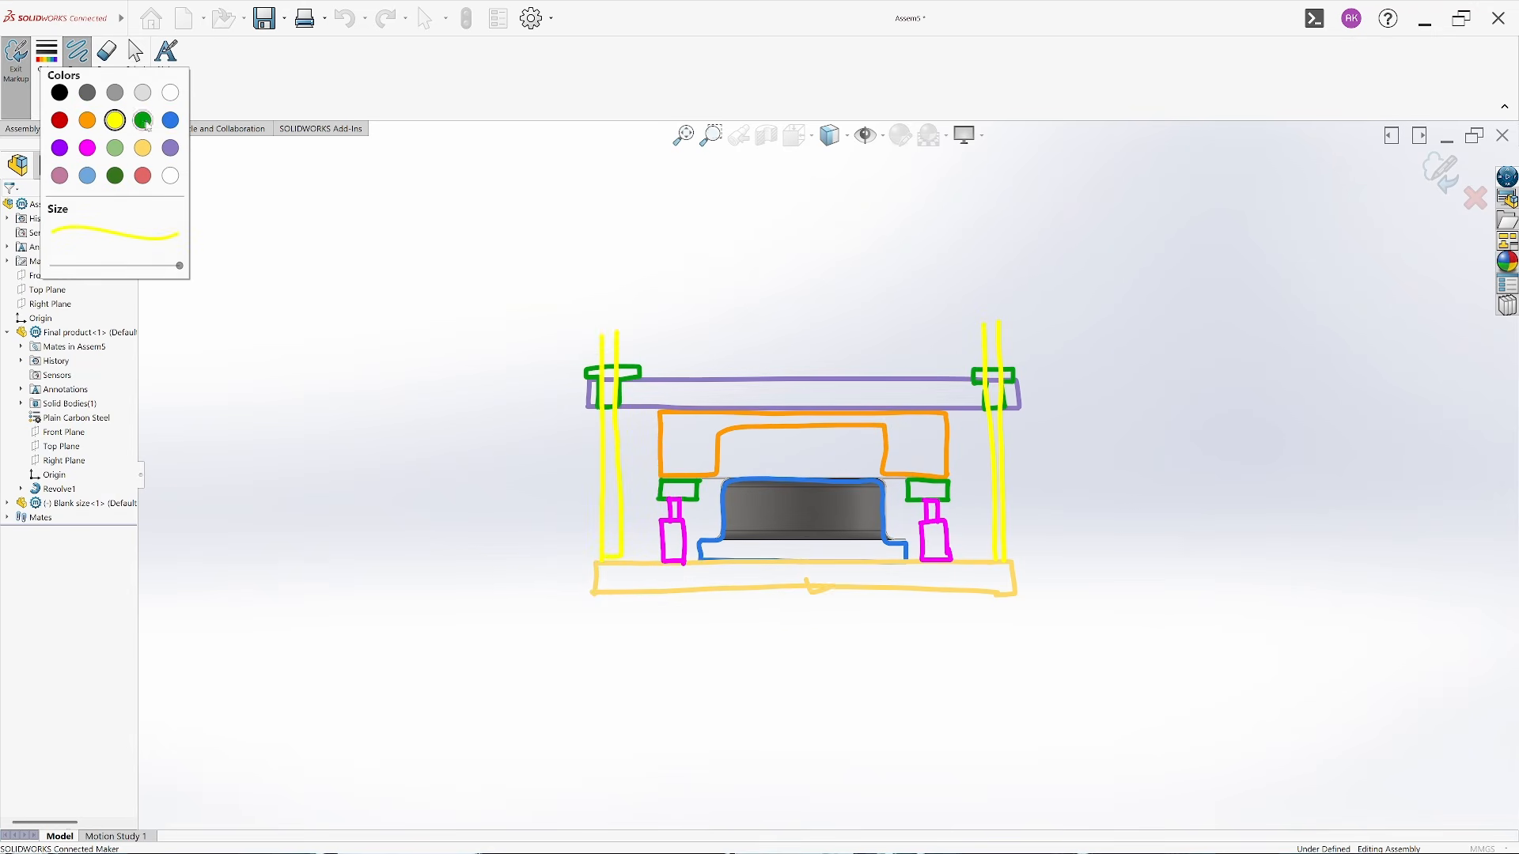
left_click(170, 120)
mouse_move(588, 329)
left_mouse_down()
mouse_move(1033, 328)
mouse_move(1035, 298)
mouse_move(593, 296)
mouse_move(580, 309)
mouse_move(610, 324)
left_mouse_up()
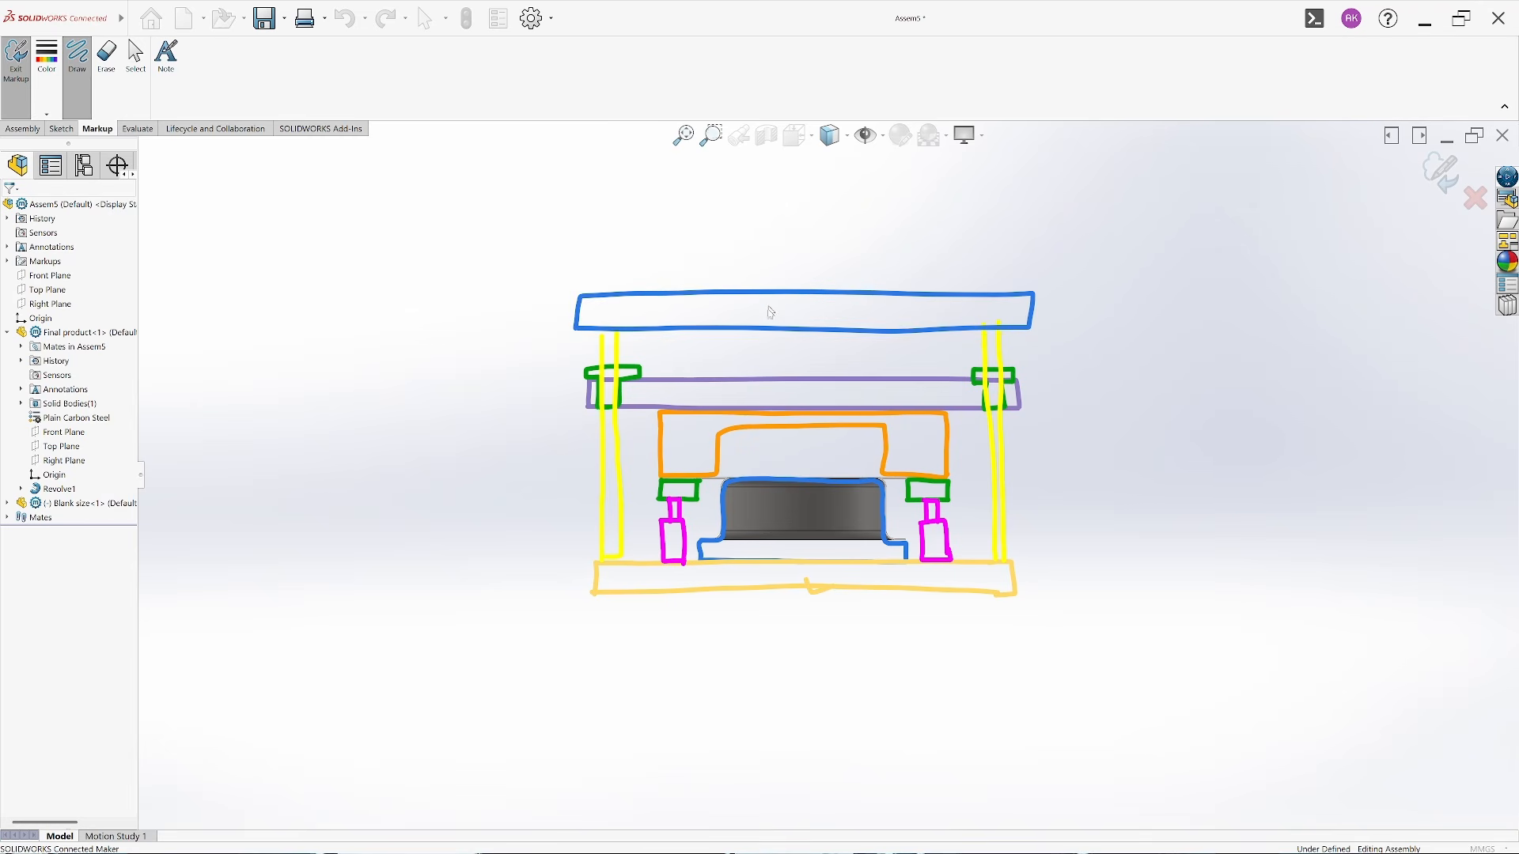
Tick the blue and purple plates, add two short strokes joining the purple plate to the die, and erase the purple plate's tick
left_click_drag(771, 302, 797, 300)
left_click_drag(772, 400, 790, 391)
left_click_drag(698, 409, 699, 419)
left_click_drag(897, 404, 896, 417)
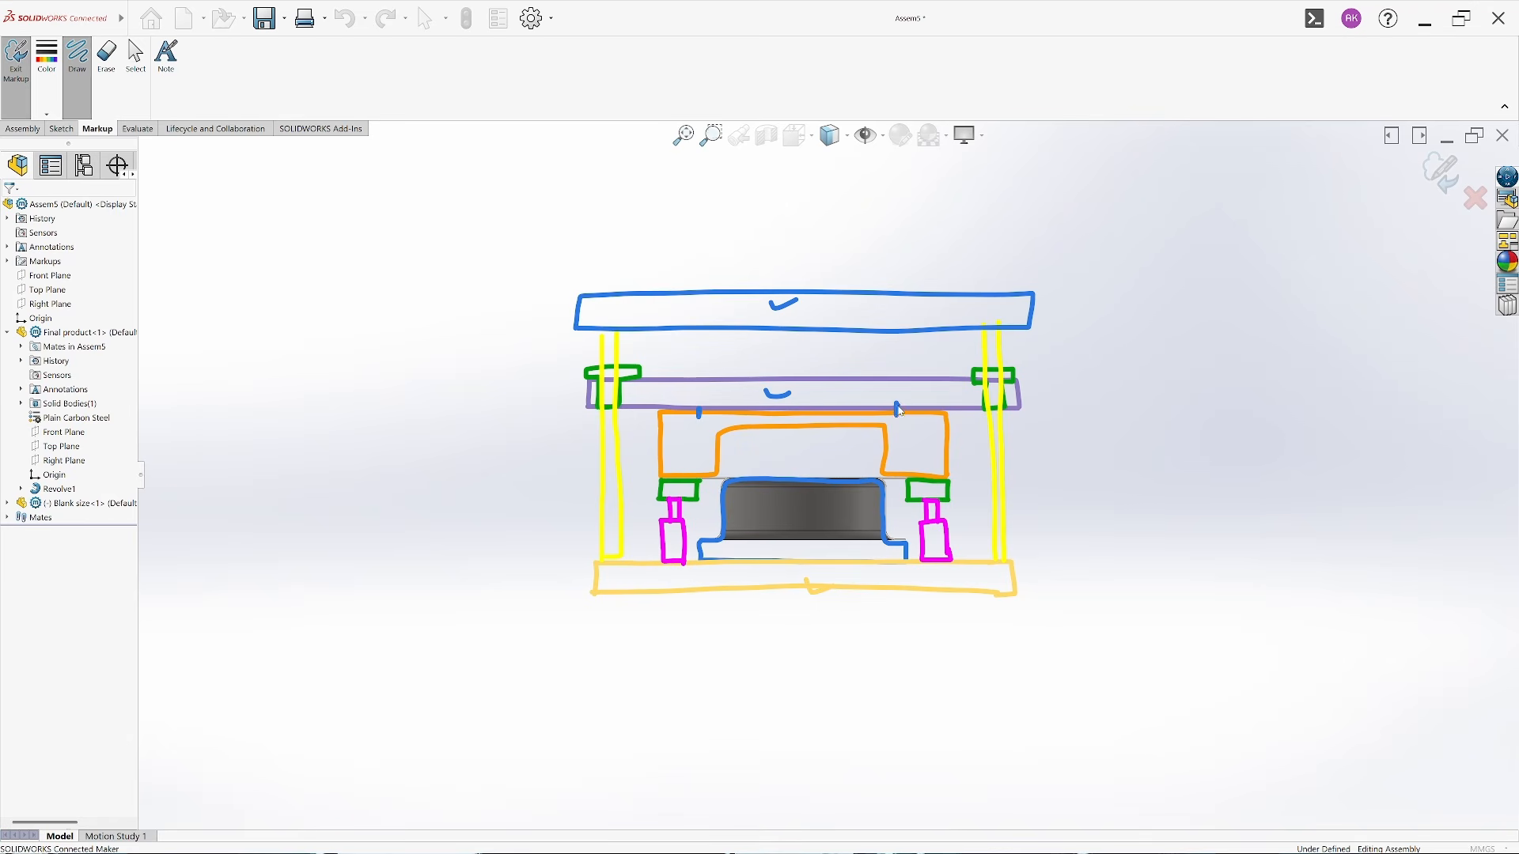
left_click(106, 56)
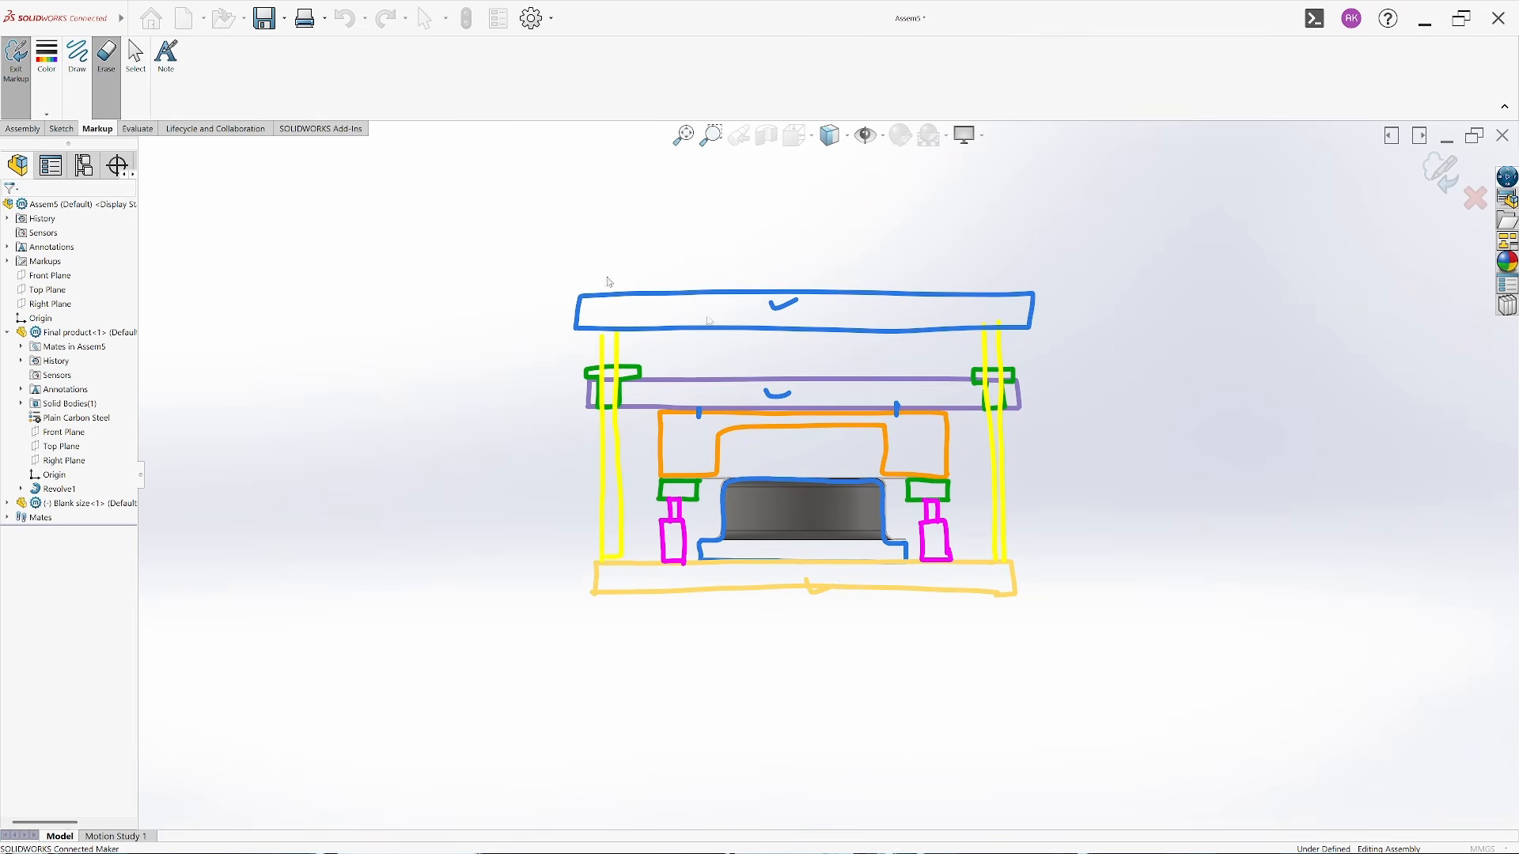
Mark up a dusty-pink press cylinder centred on the blue plate, with an inner piston and a rod reaching down to the purple plate
left_click(76, 55)
left_click(45, 82)
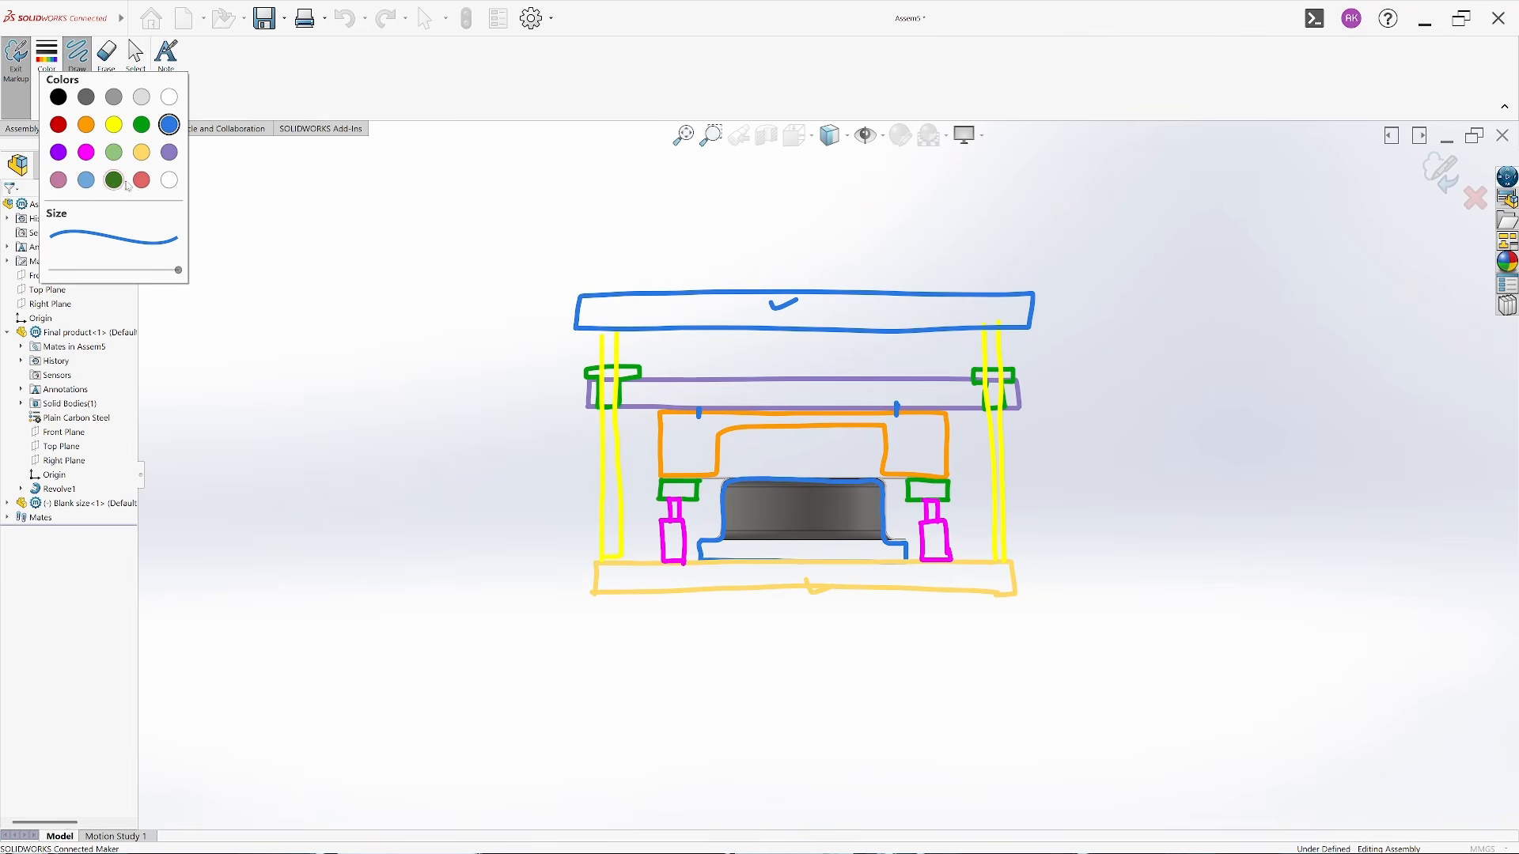
left_click(59, 180)
left_click(374, 101)
scroll(828, 464, "up", 2)
scroll(839, 262, "down", 2)
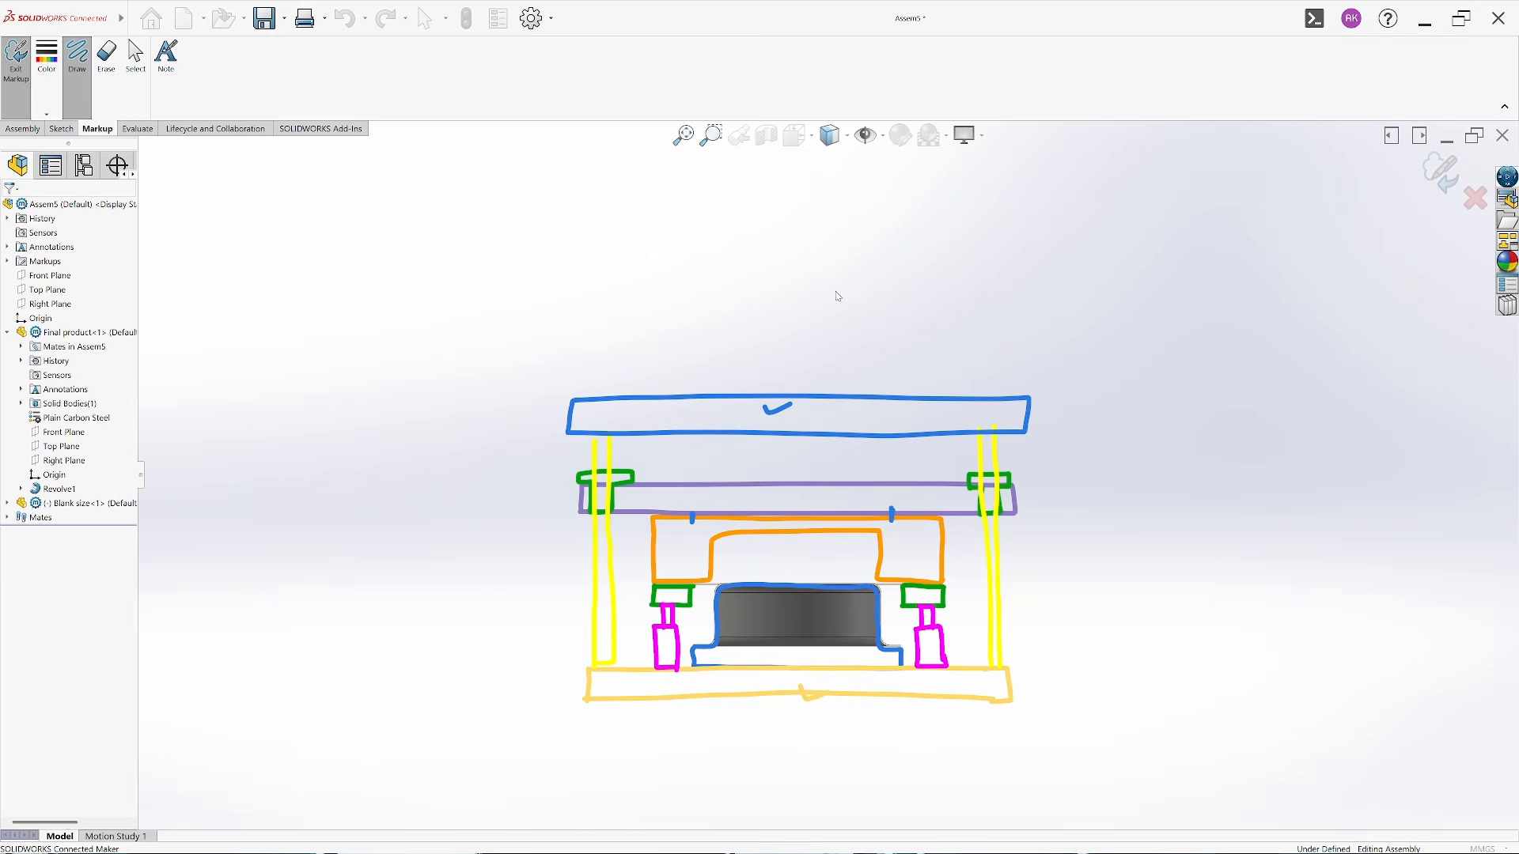
left_click_drag(760, 254, 760, 394)
mouse_move(762, 257)
left_mouse_down()
mouse_move(843, 262)
mouse_move(842, 398)
left_mouse_up()
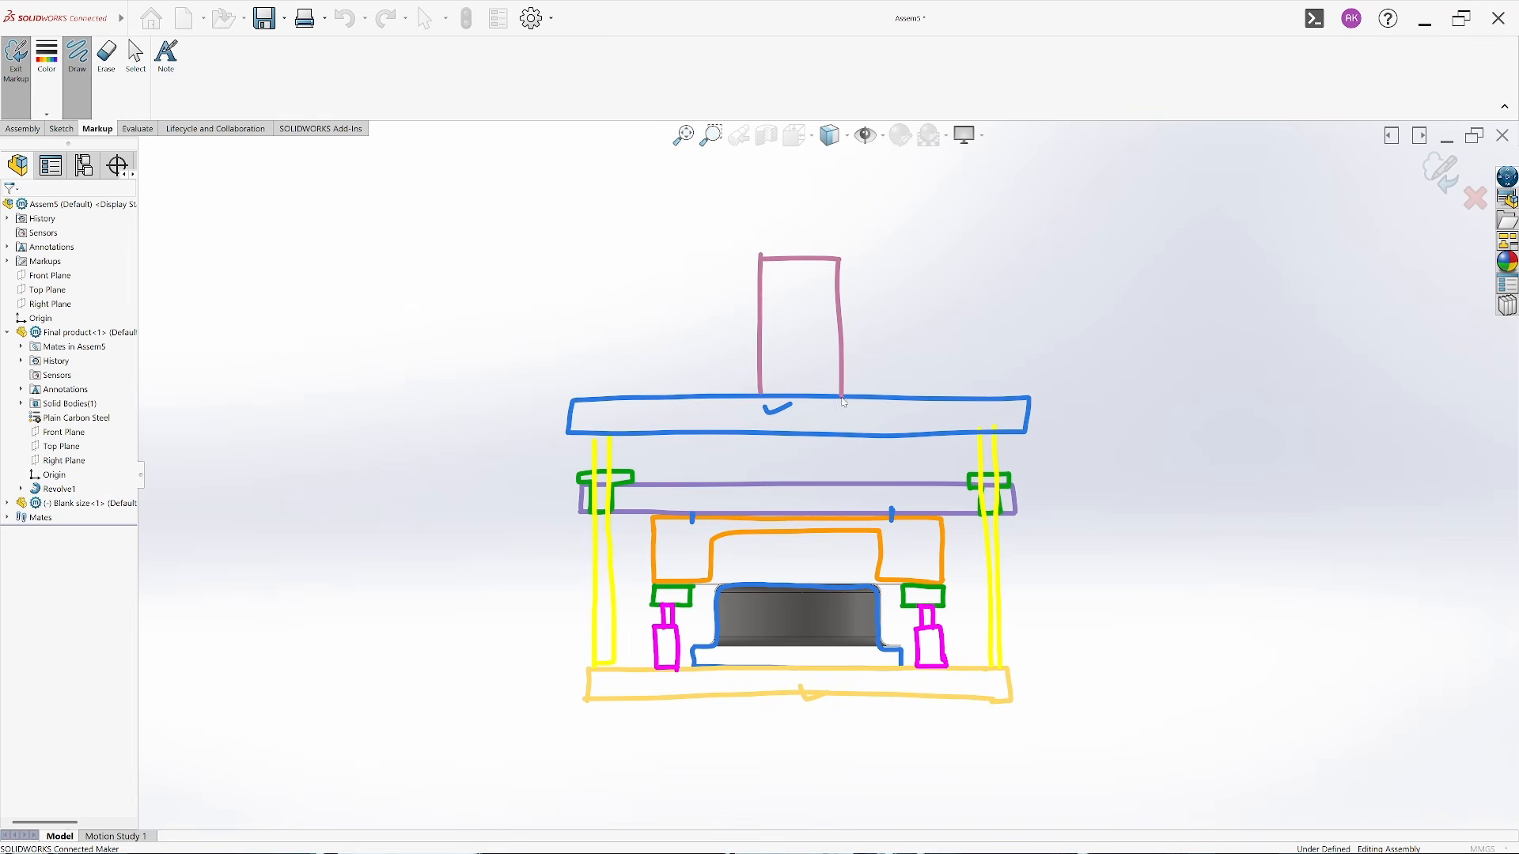
left_click_drag(801, 311, 807, 467)
mouse_move(774, 315)
left_mouse_down()
mouse_move(827, 313)
mouse_move(776, 317)
left_mouse_up()
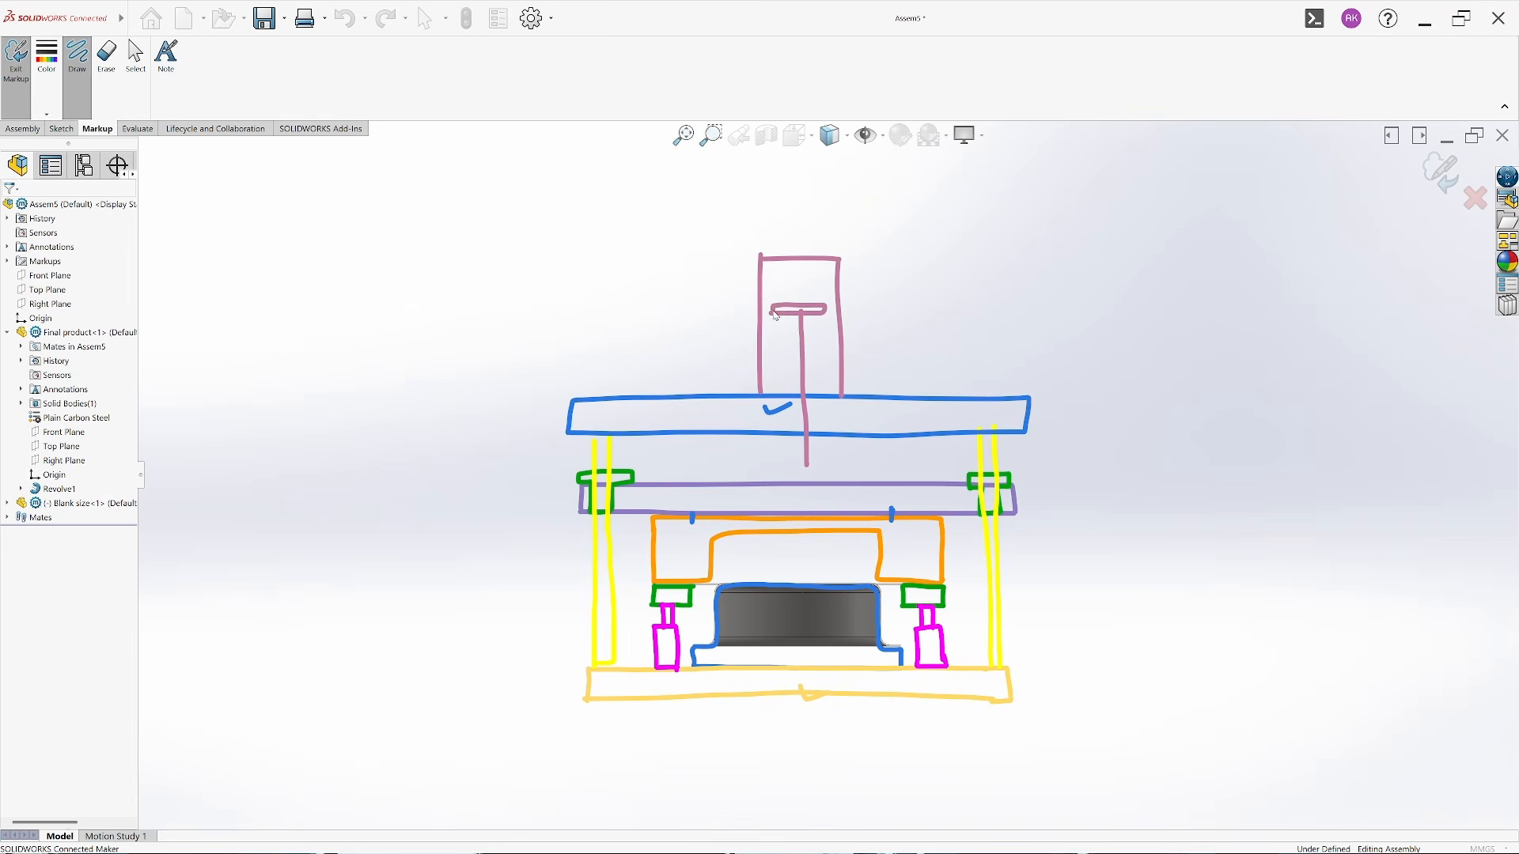
mouse_move(807, 469)
left_mouse_down()
mouse_move(813, 483)
mouse_move(798, 479)
mouse_move(817, 481)
left_mouse_up()
Label the punch 1, the die 2 and the blank holder 3 in red, and add callouts beside the magenta cylinder and bottom plate
scroll(841, 507, "down", 4)
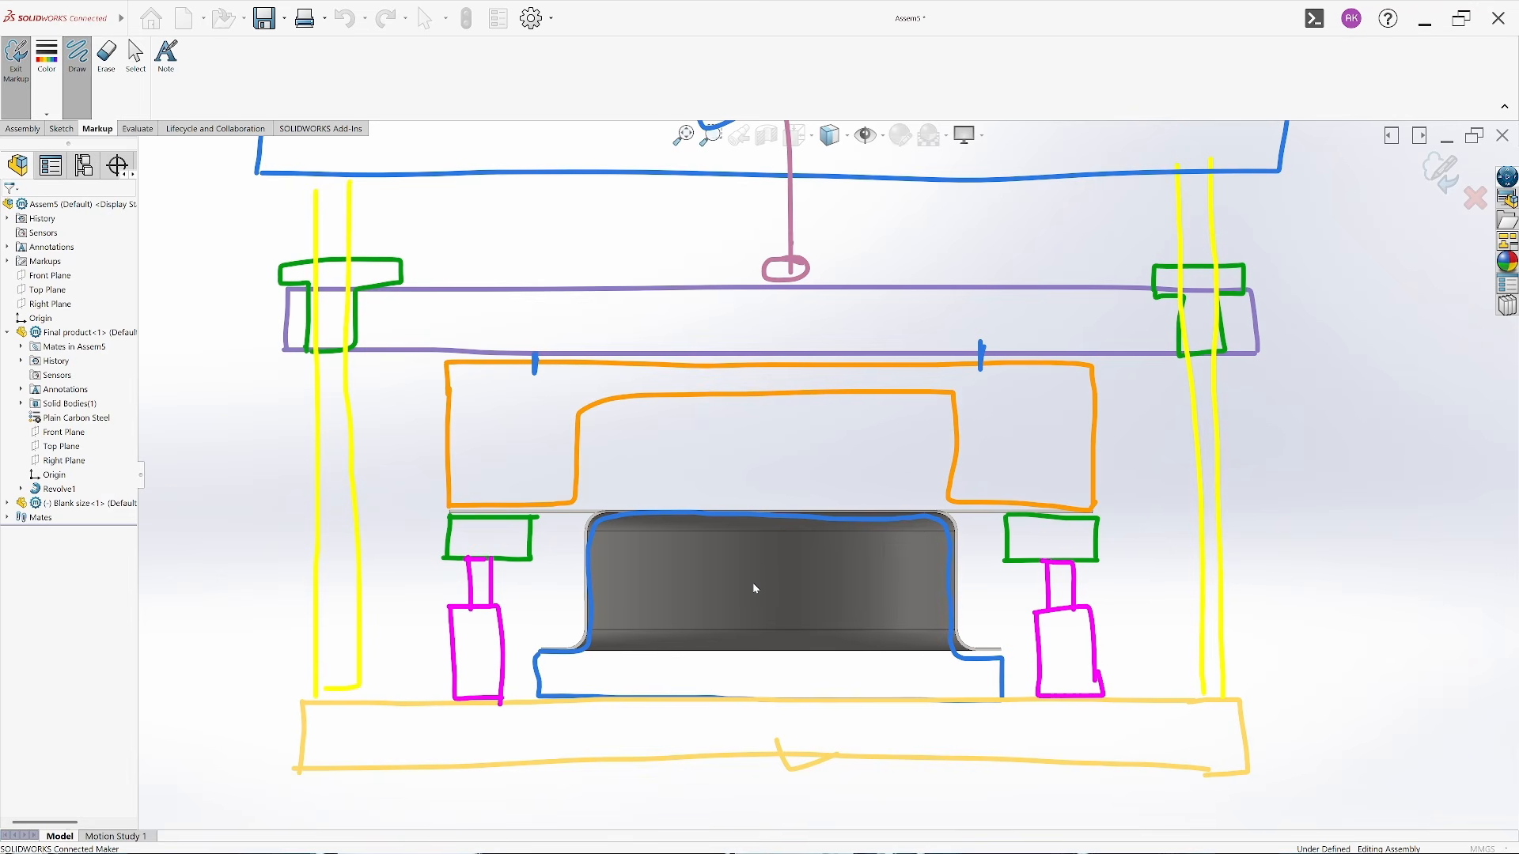
mouse_move(752, 583)
left_mouse_down()
mouse_move(777, 613)
mouse_move(735, 587)
left_mouse_up()
mouse_move(507, 431)
left_mouse_down()
mouse_move(506, 450)
mouse_move(525, 449)
left_mouse_up()
mouse_move(522, 428)
left_mouse_down()
mouse_move(492, 426)
mouse_move(545, 429)
mouse_move(513, 400)
left_mouse_up()
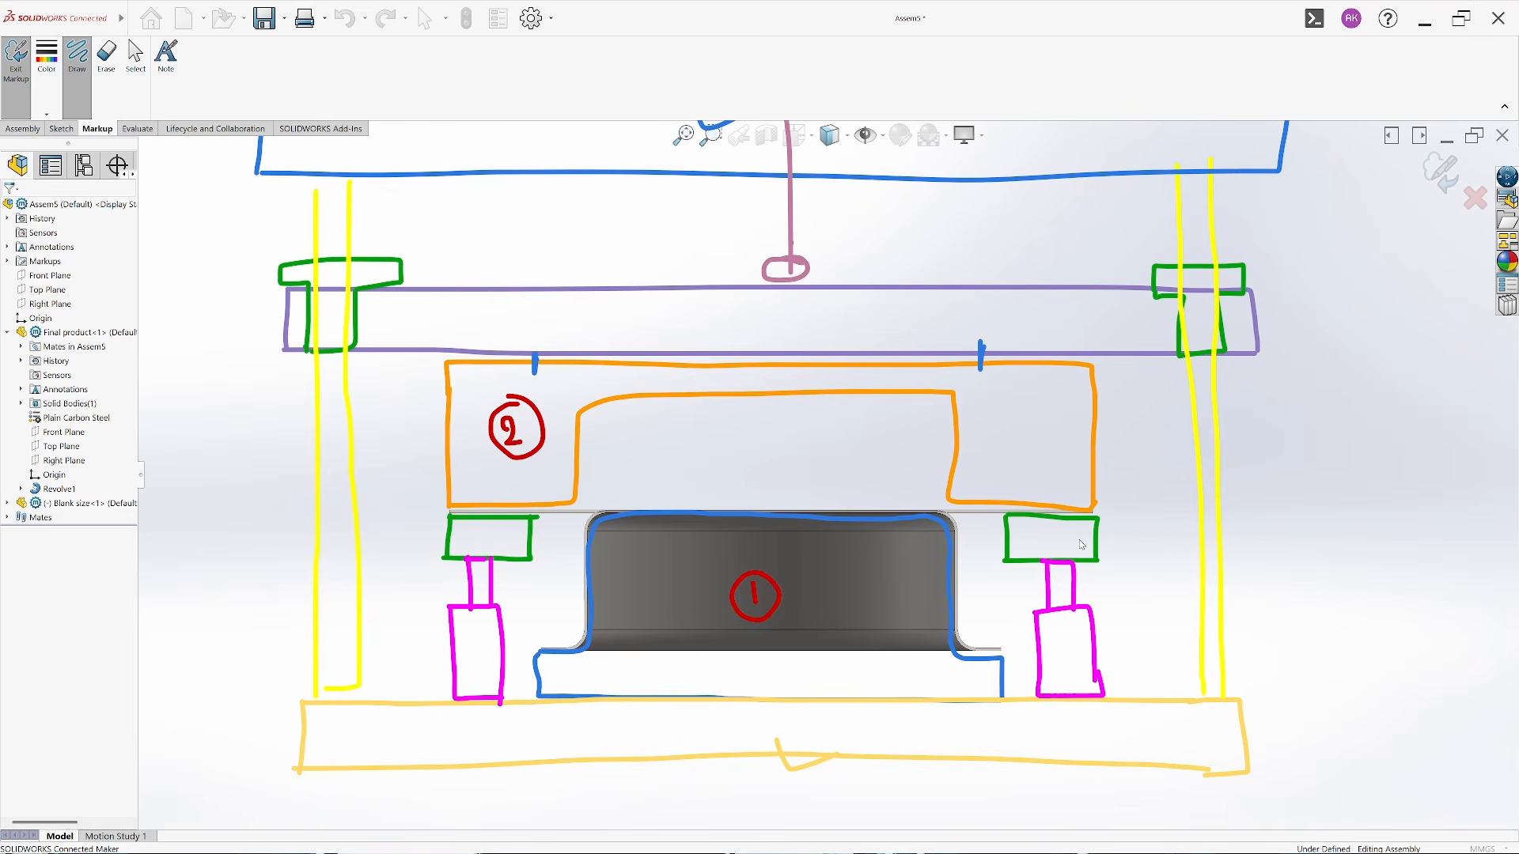
mouse_move(1078, 540)
left_mouse_down()
mouse_move(1144, 538)
mouse_move(1131, 551)
mouse_move(1174, 556)
mouse_move(1165, 538)
mouse_move(1195, 526)
mouse_move(1175, 513)
left_mouse_up()
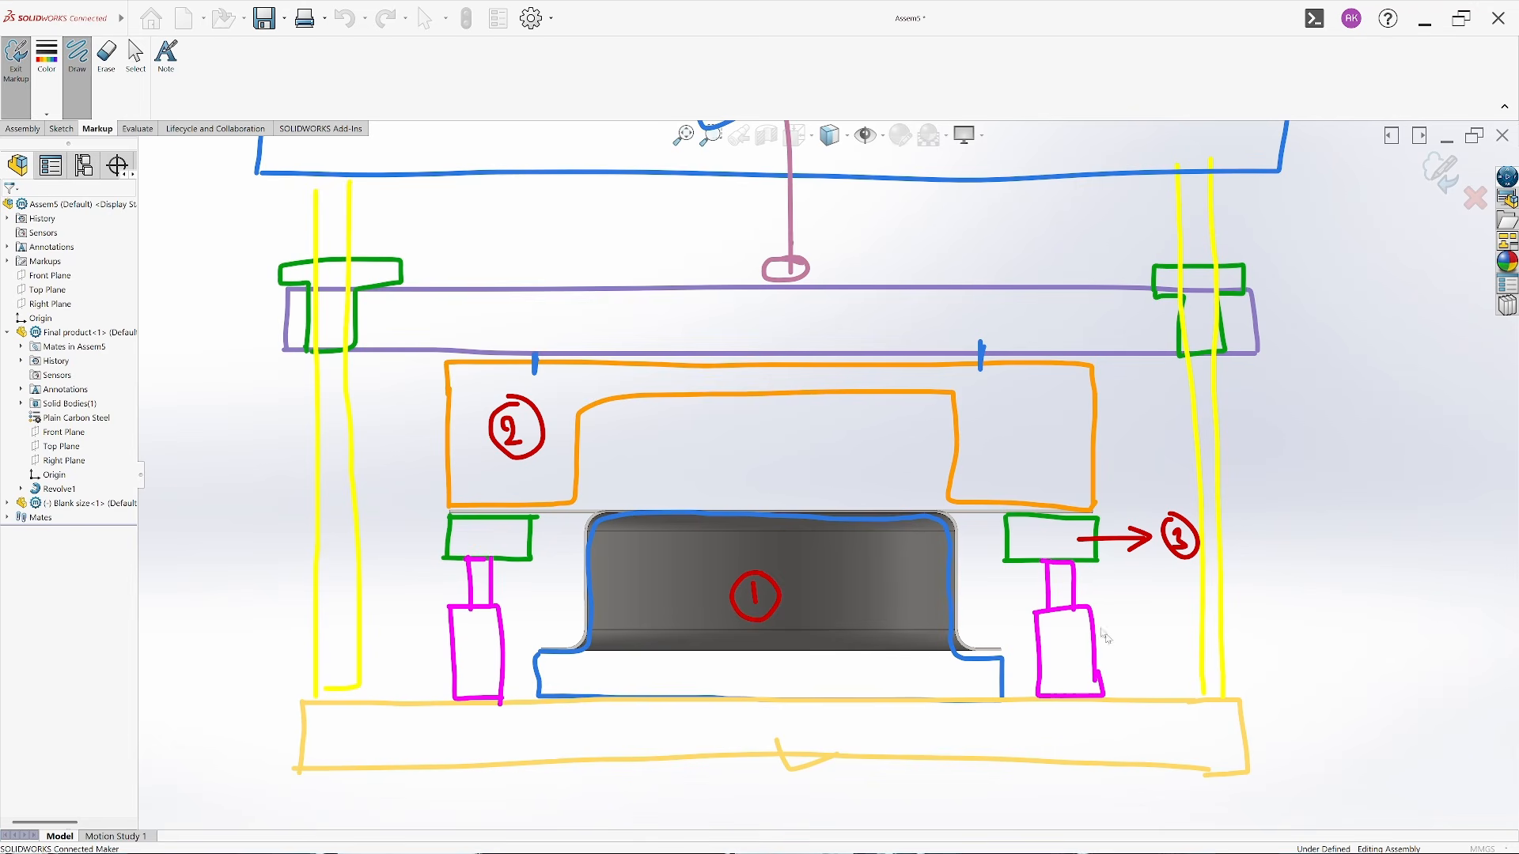
left_click_drag(1077, 641, 1125, 639)
left_click_drag(1092, 726, 1128, 731)
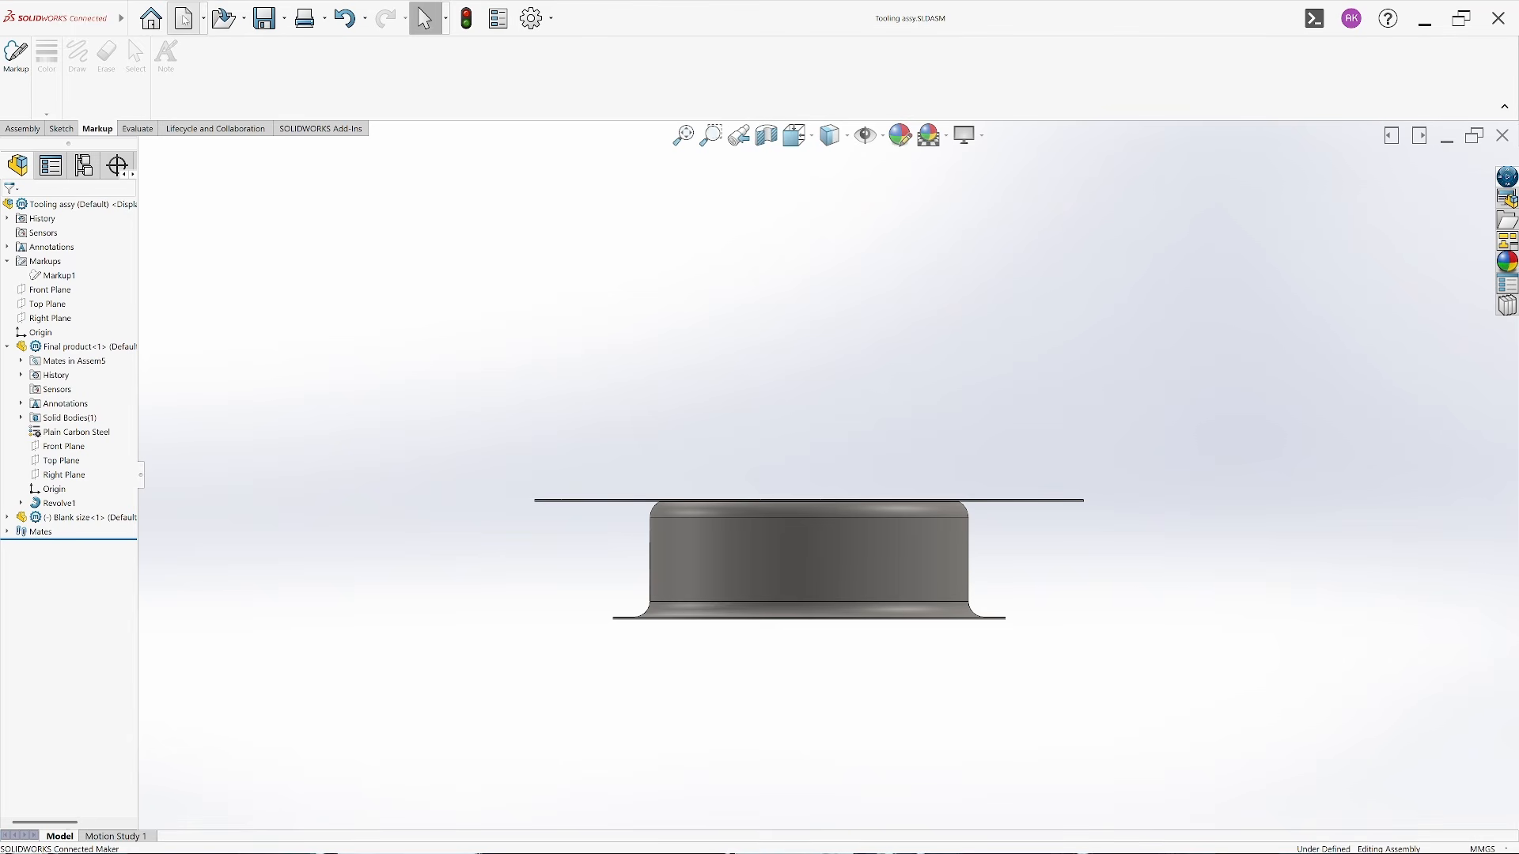
Create a new part document and start a sketch on the Top Plane
left_click(184, 18)
left_click(797, 492)
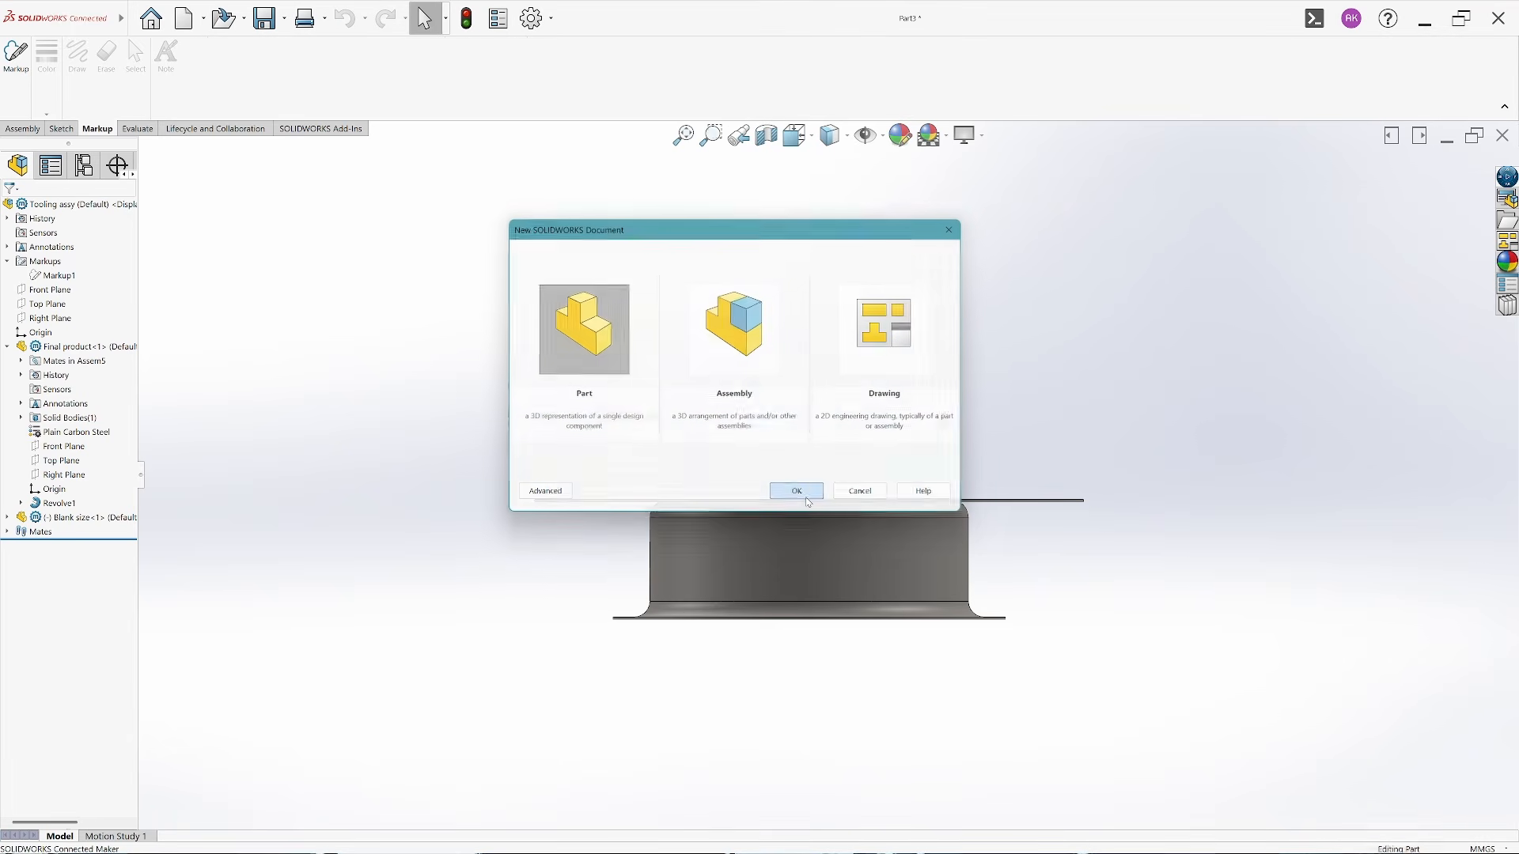
left_click(20, 129)
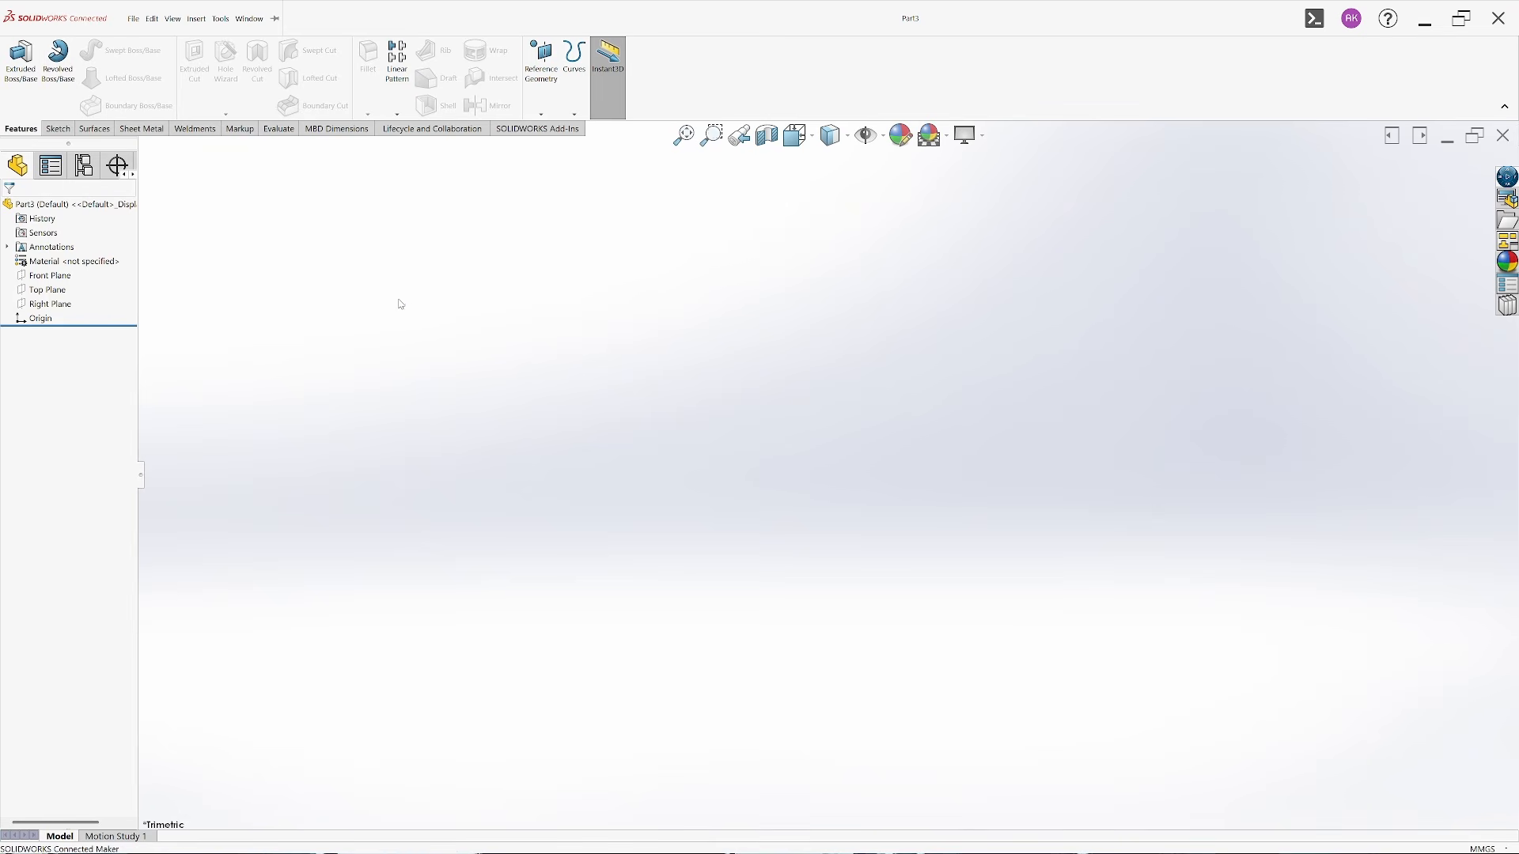
left_click(52, 128)
left_click(17, 59)
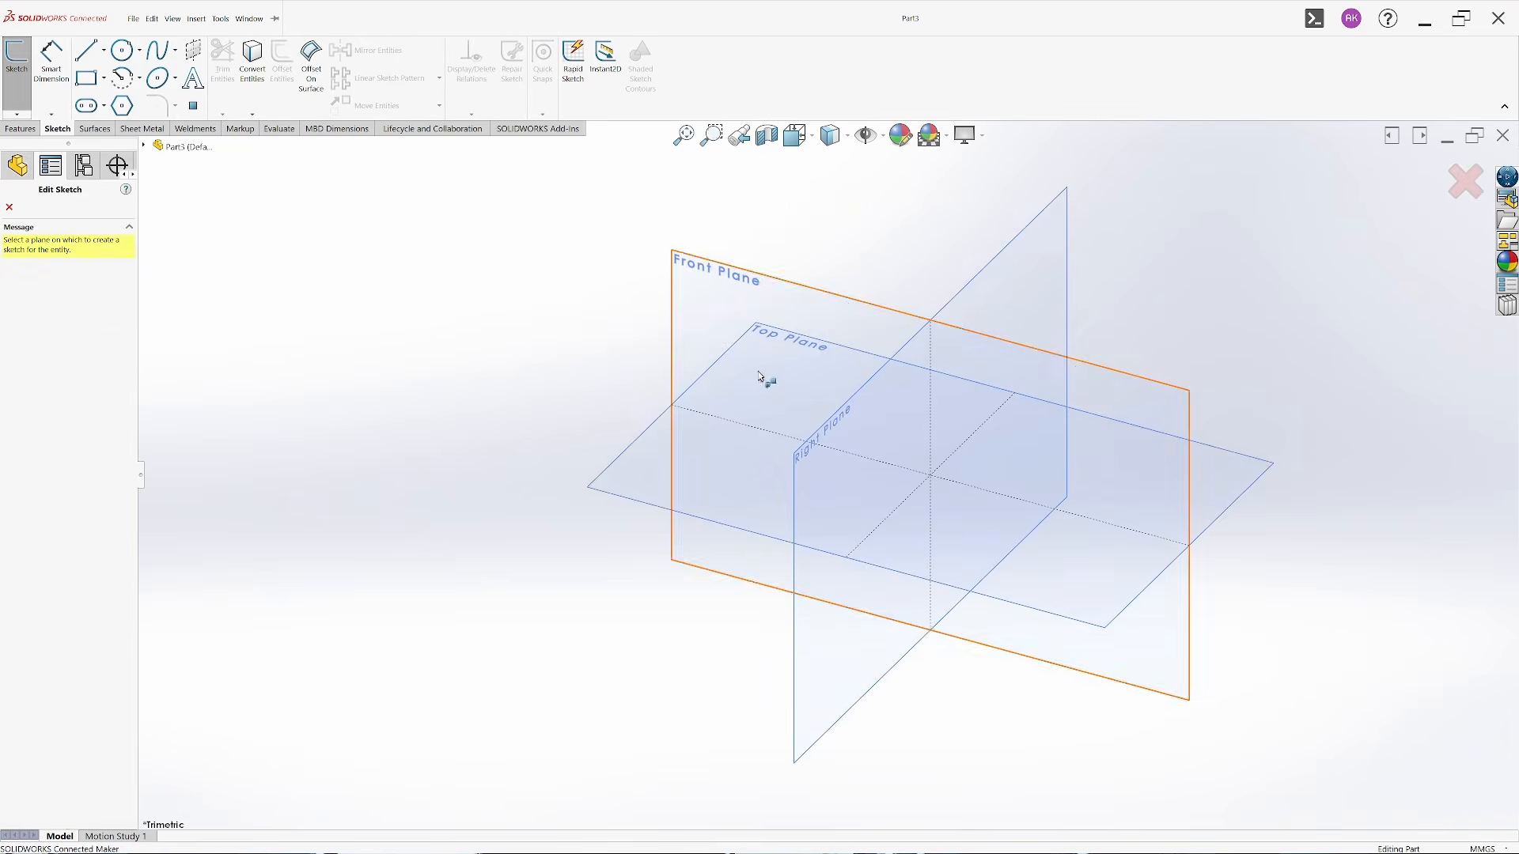
left_click(654, 497)
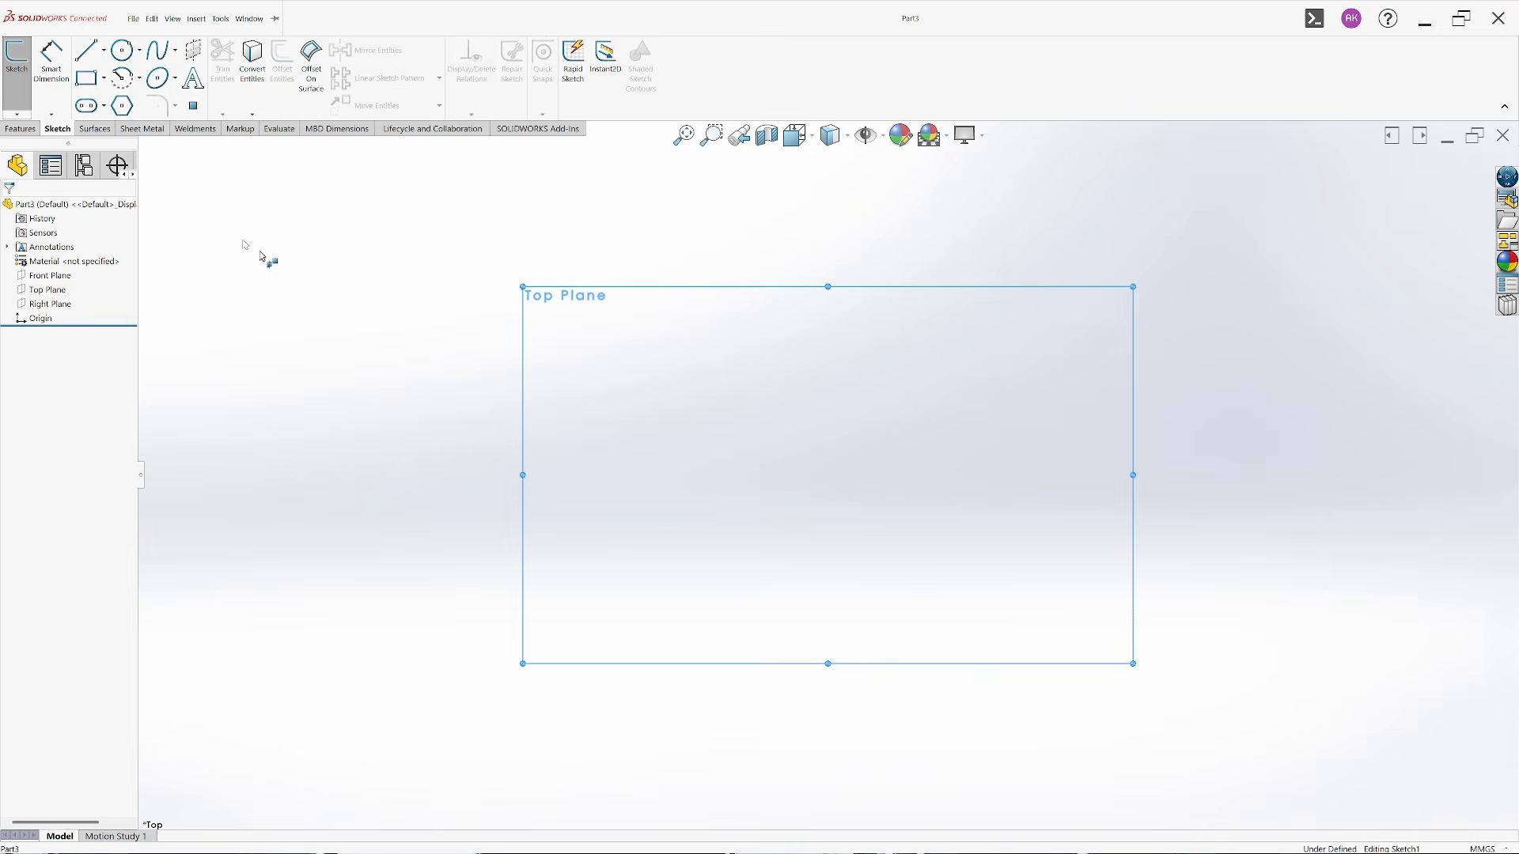
Sketch a circle about 40 mm in radius and move its centre onto the origin
left_click(125, 52)
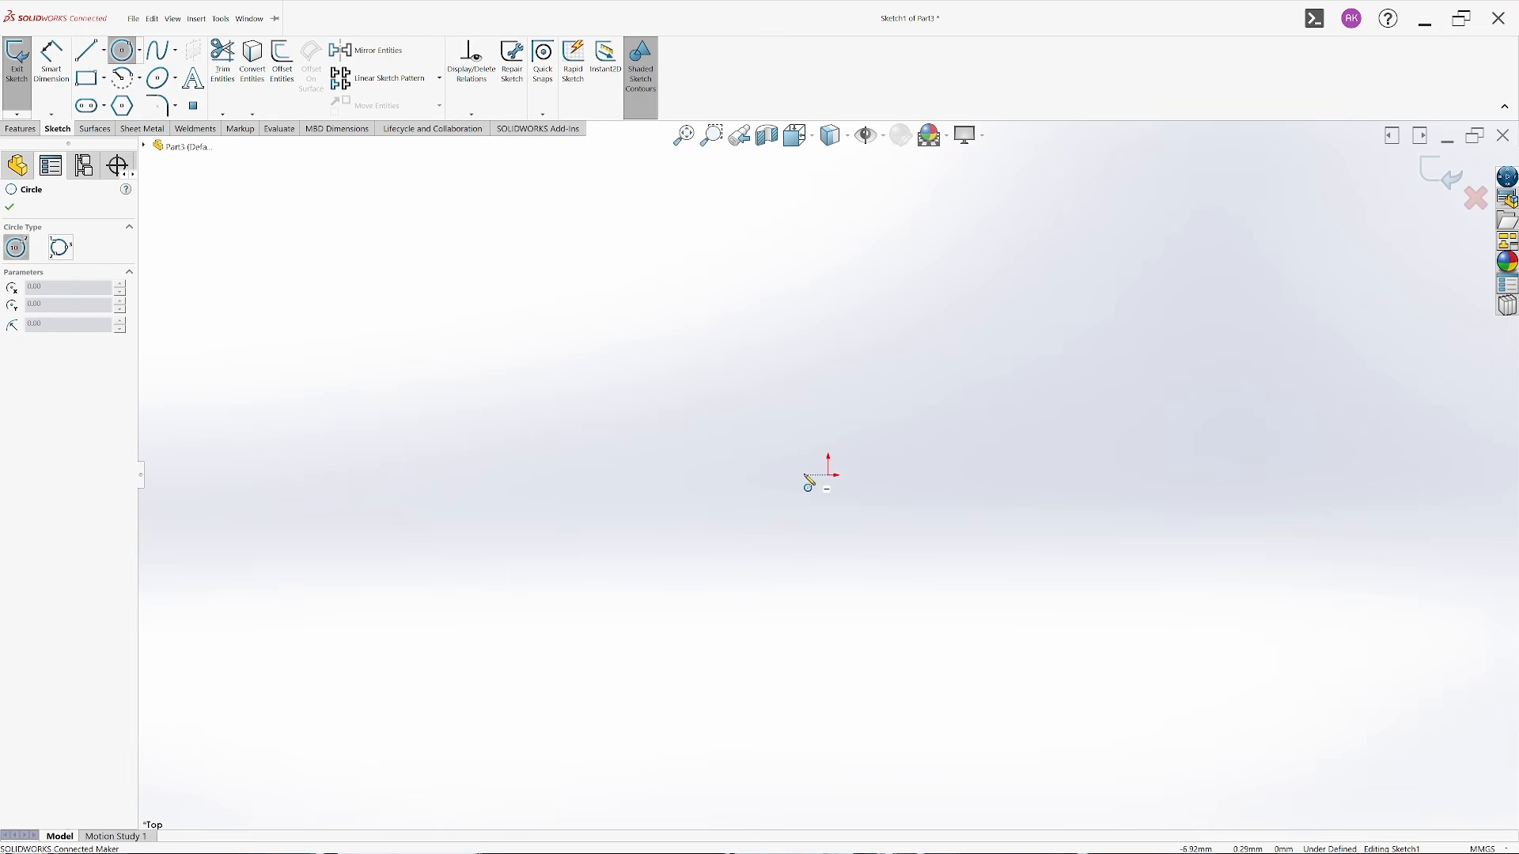
left_click(830, 475)
left_click(910, 589)
right_click(1099, 596)
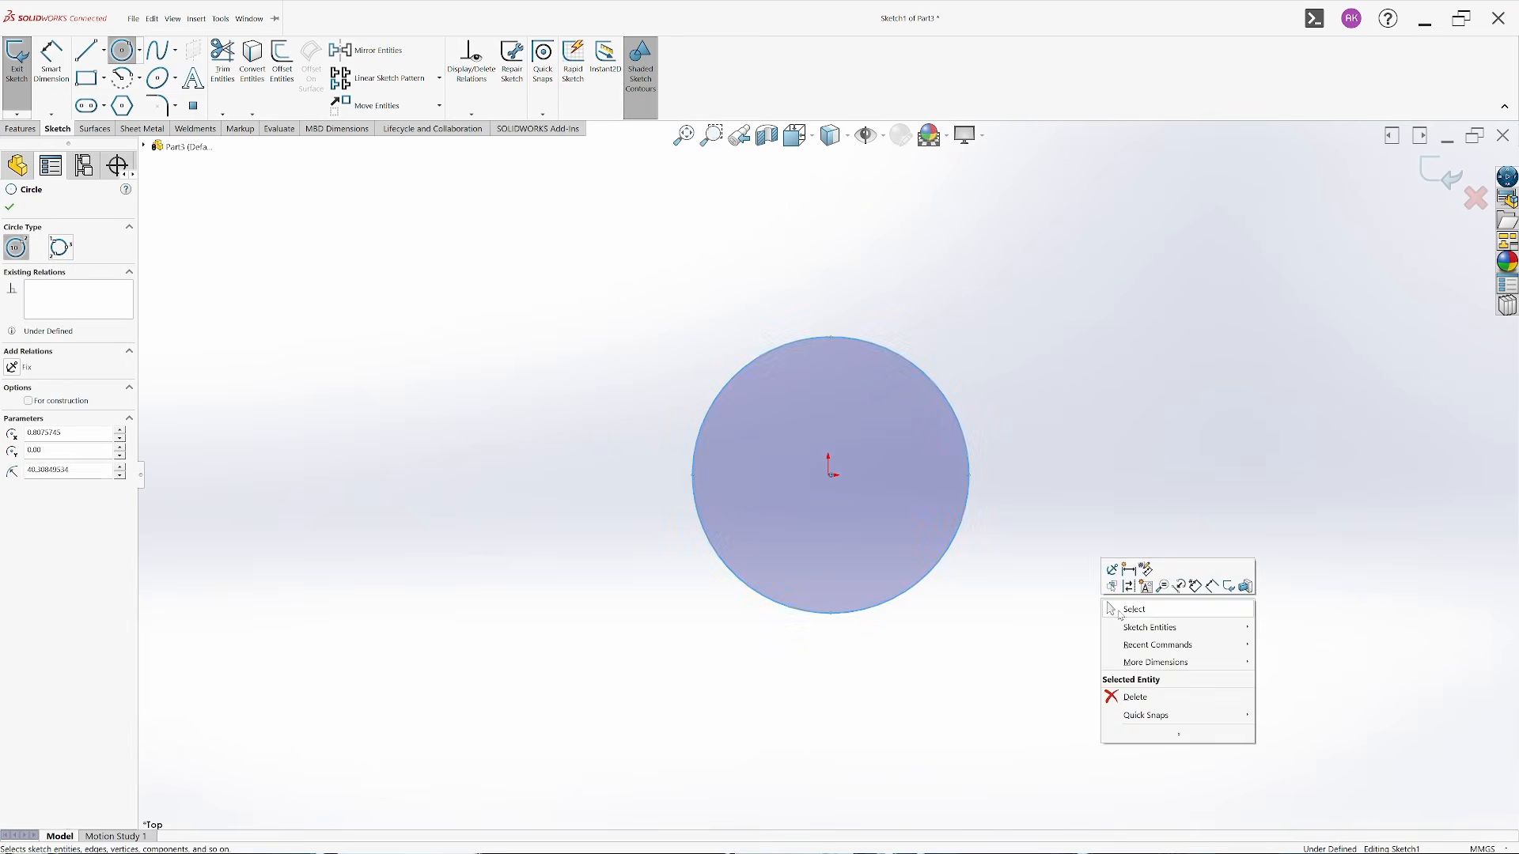
left_click(1125, 610)
mouse_move(831, 475)
left_mouse_down()
mouse_move(814, 494)
mouse_move(828, 475)
left_mouse_up()
left_click(573, 463)
Dimension the circle's diameter as 160 mm
right_click_drag(560, 346, 559, 285)
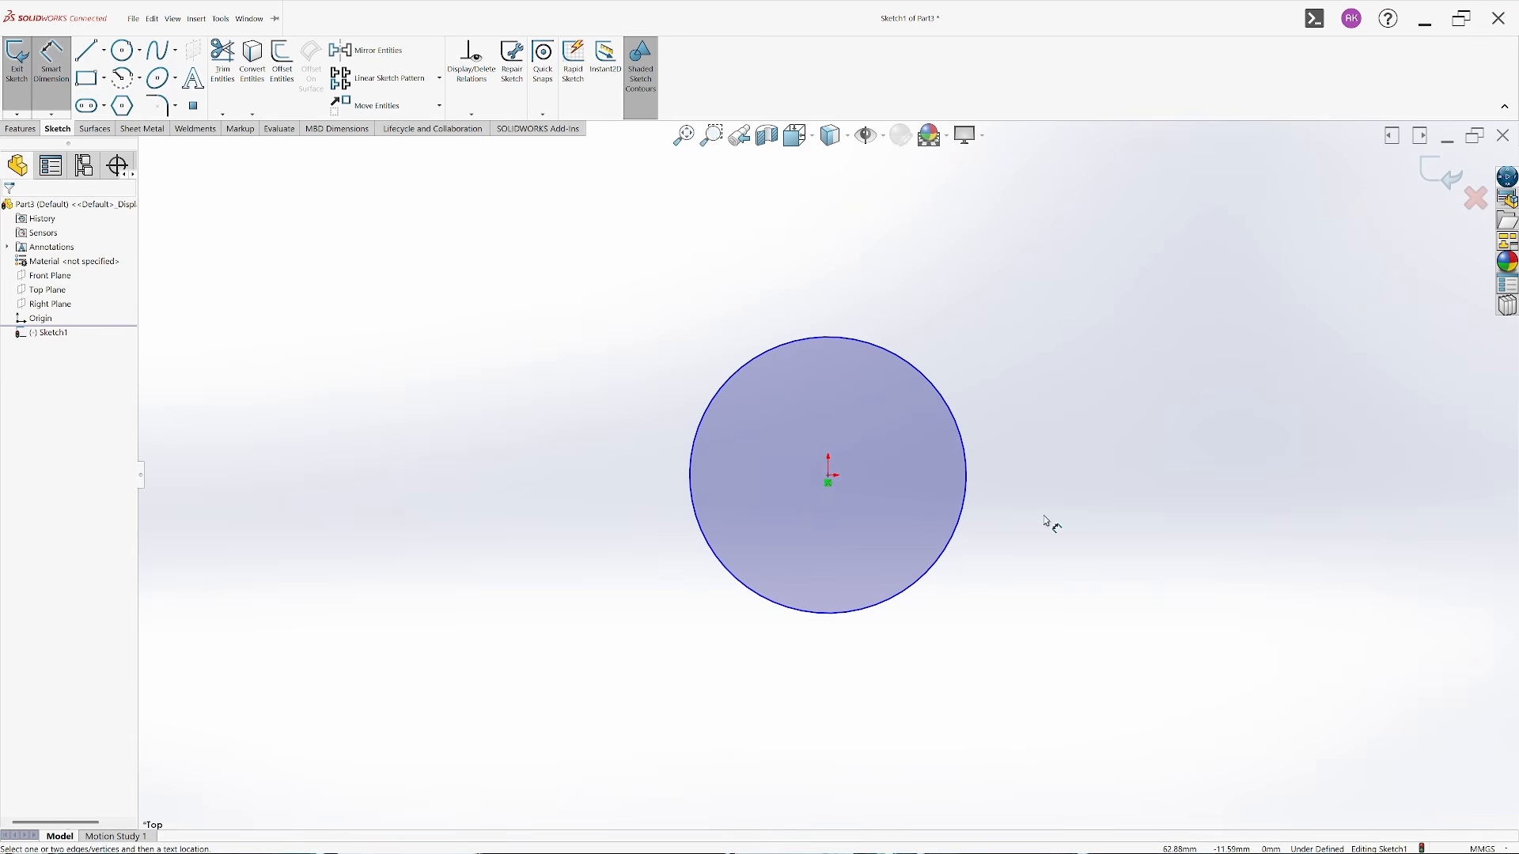
left_click(965, 515)
left_click(1077, 471)
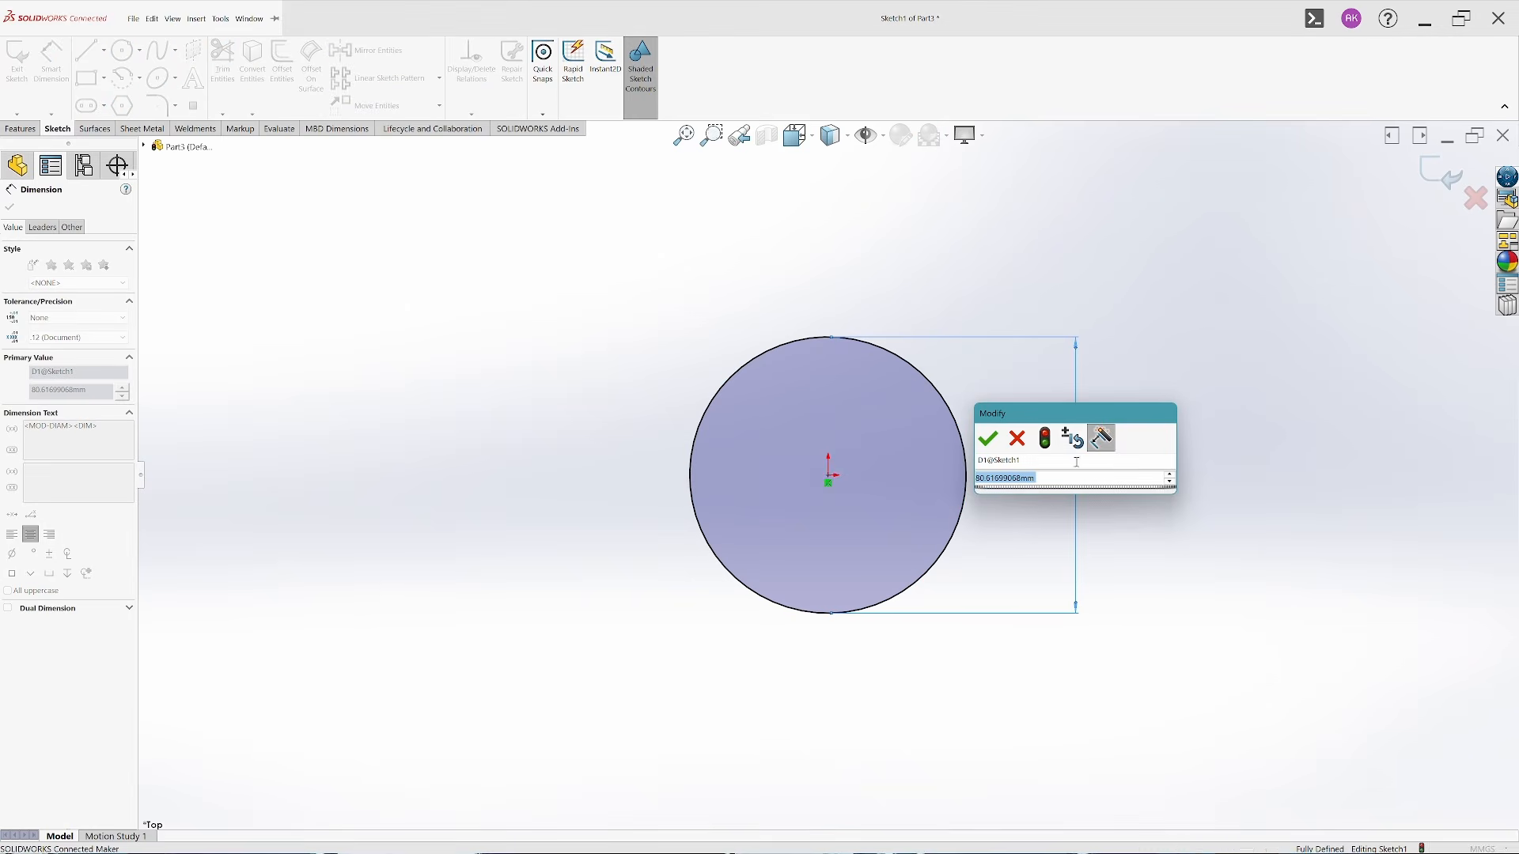
type("160")
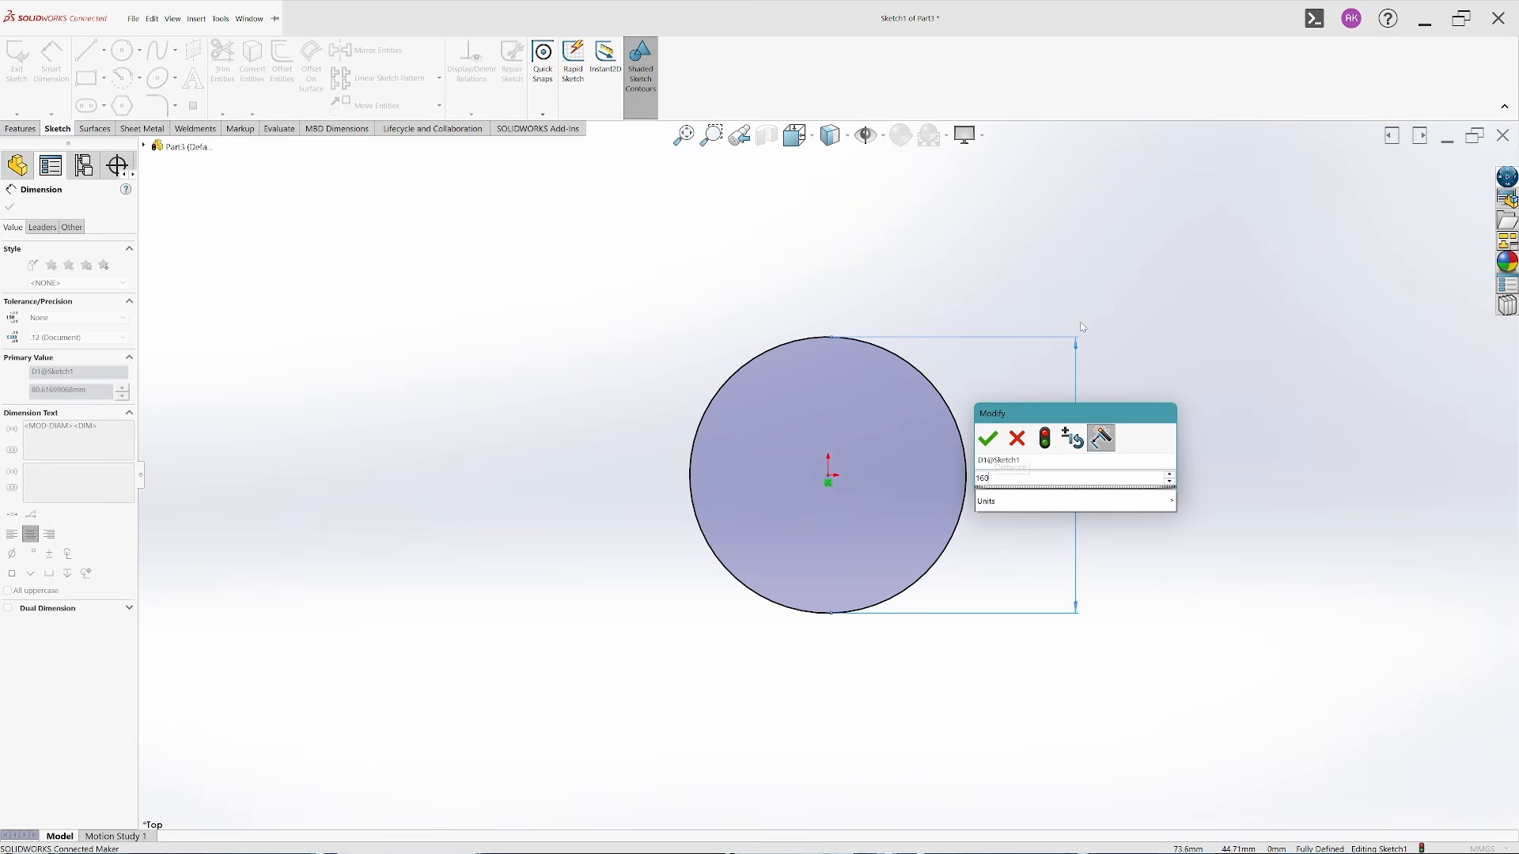
key("Return")
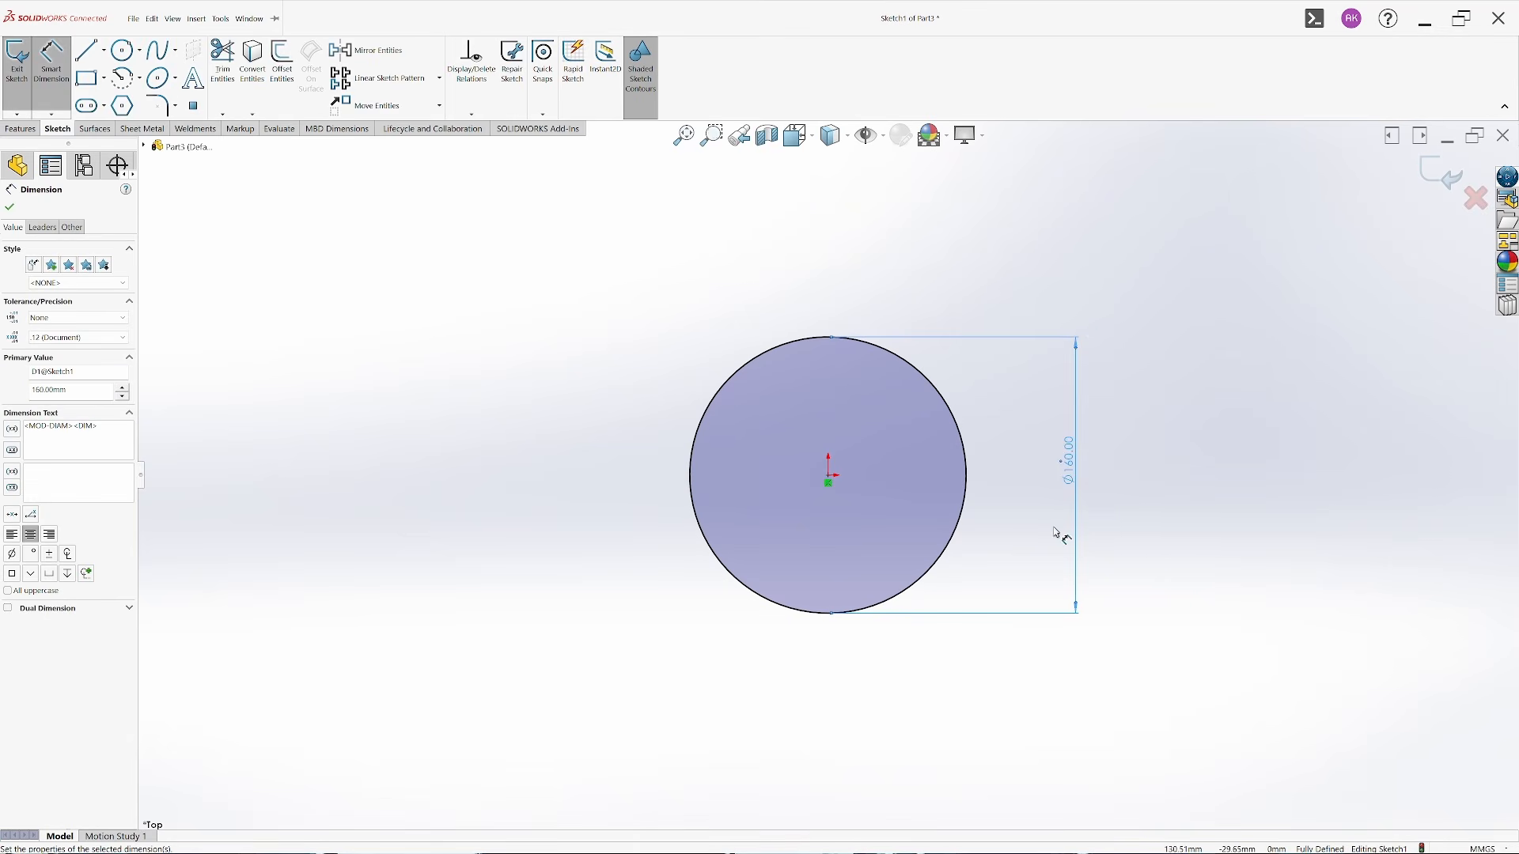
Switch to the product drawing PDF and check the cup's inner diameter in Section A-A
mouse_move(833, 848)
left_click(978, 840)
left_click(885, 766)
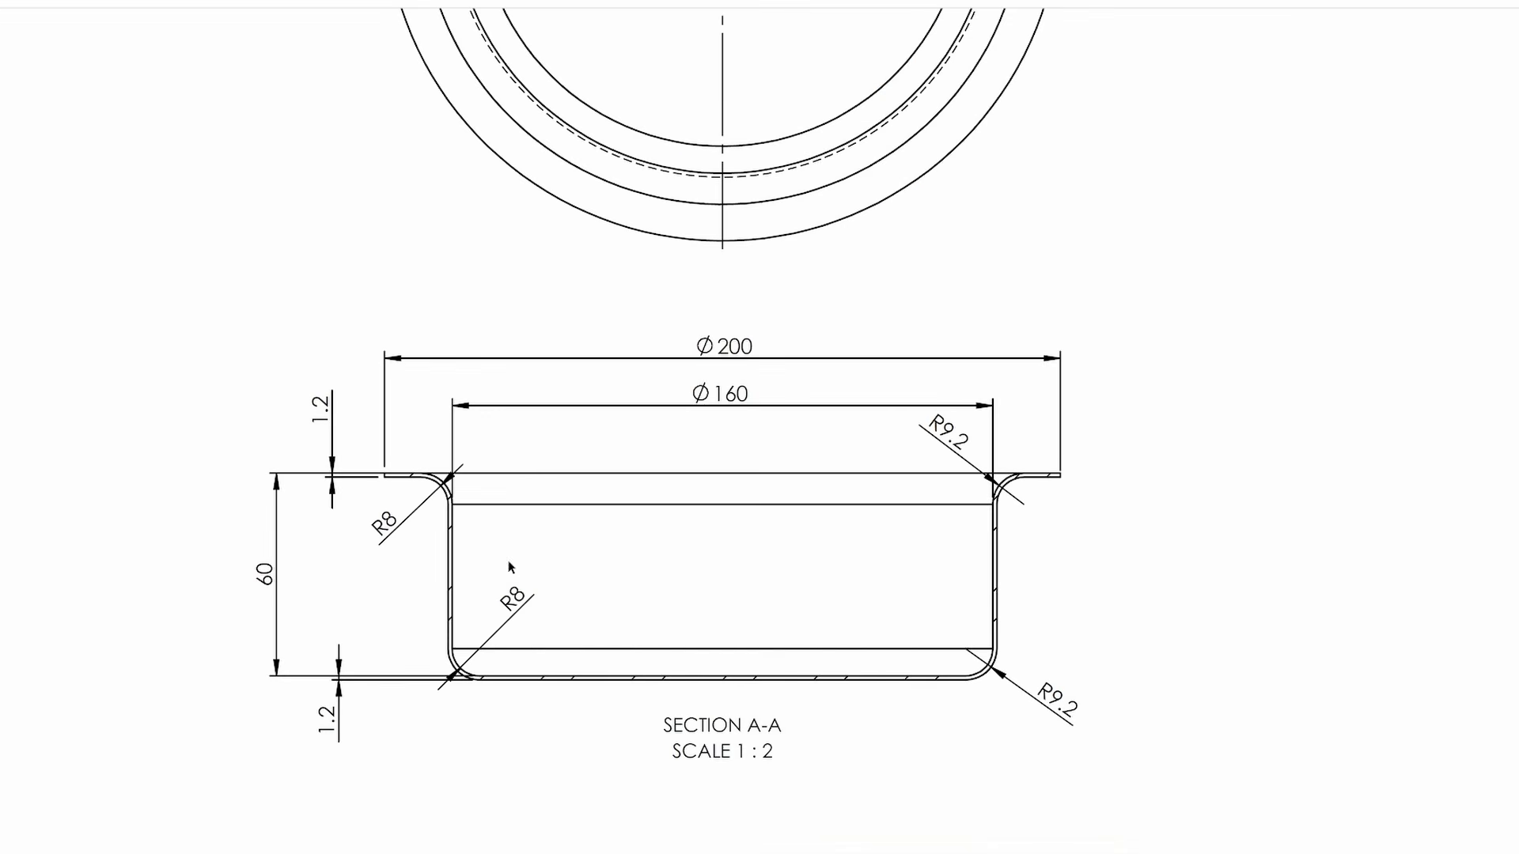
left_click_drag(720, 393, 741, 393)
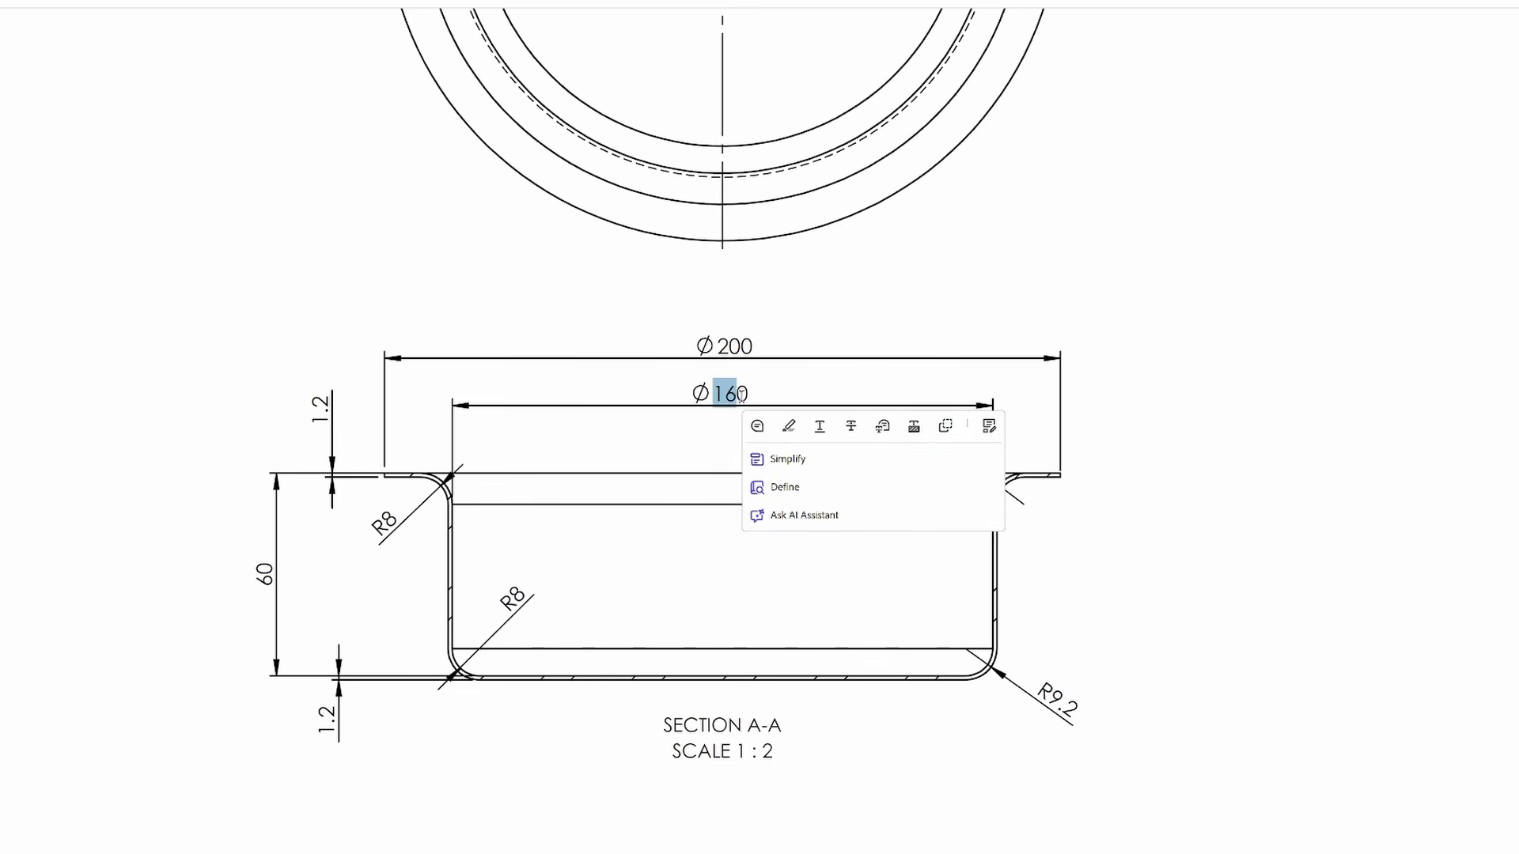
left_click(602, 513)
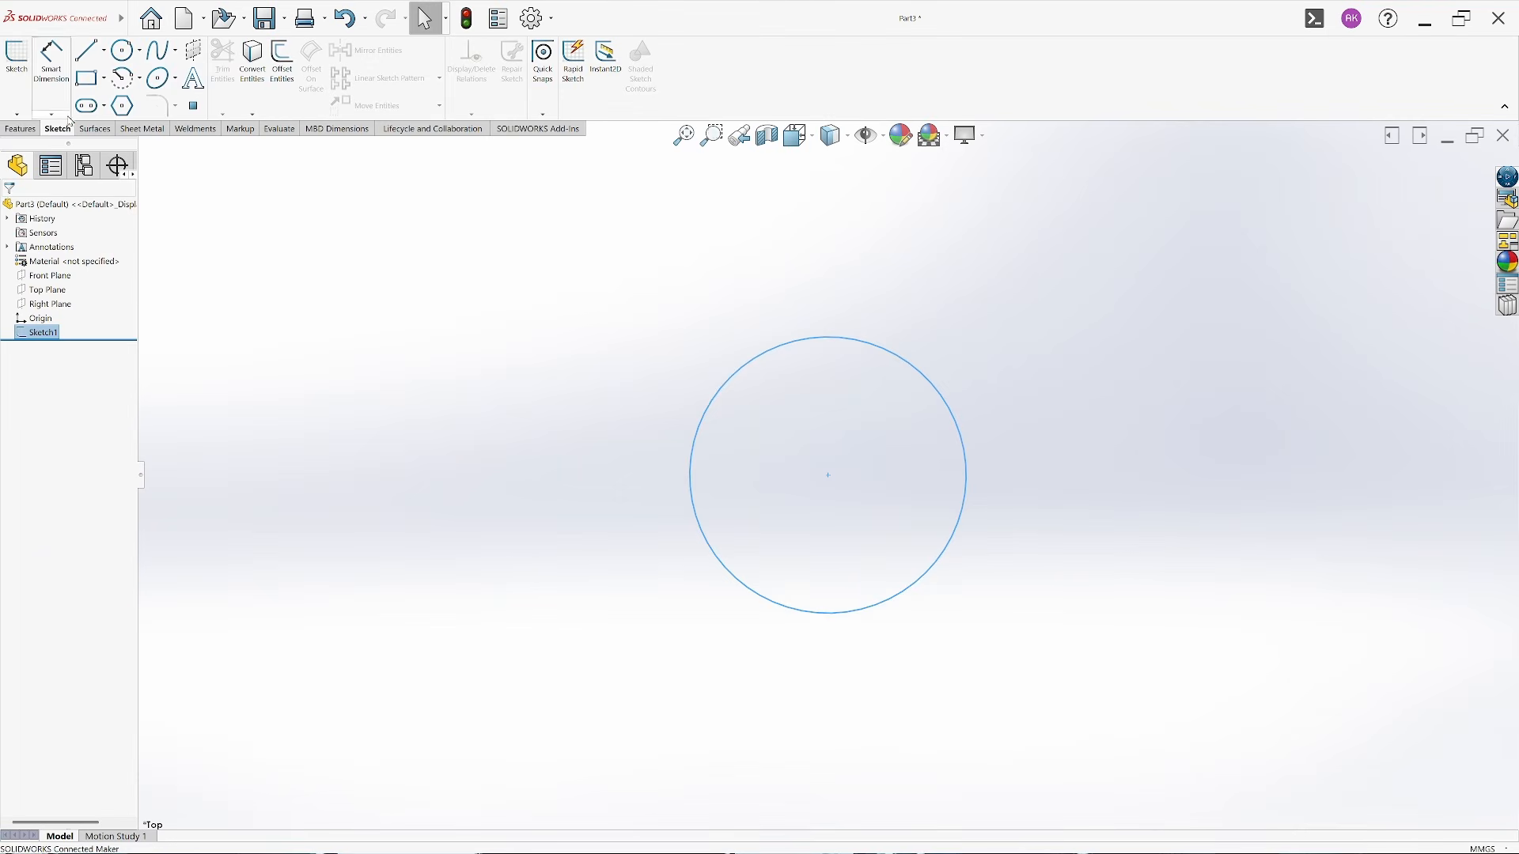
Extrude the circle sketch with a blind depth of 60 mm
left_click(20, 129)
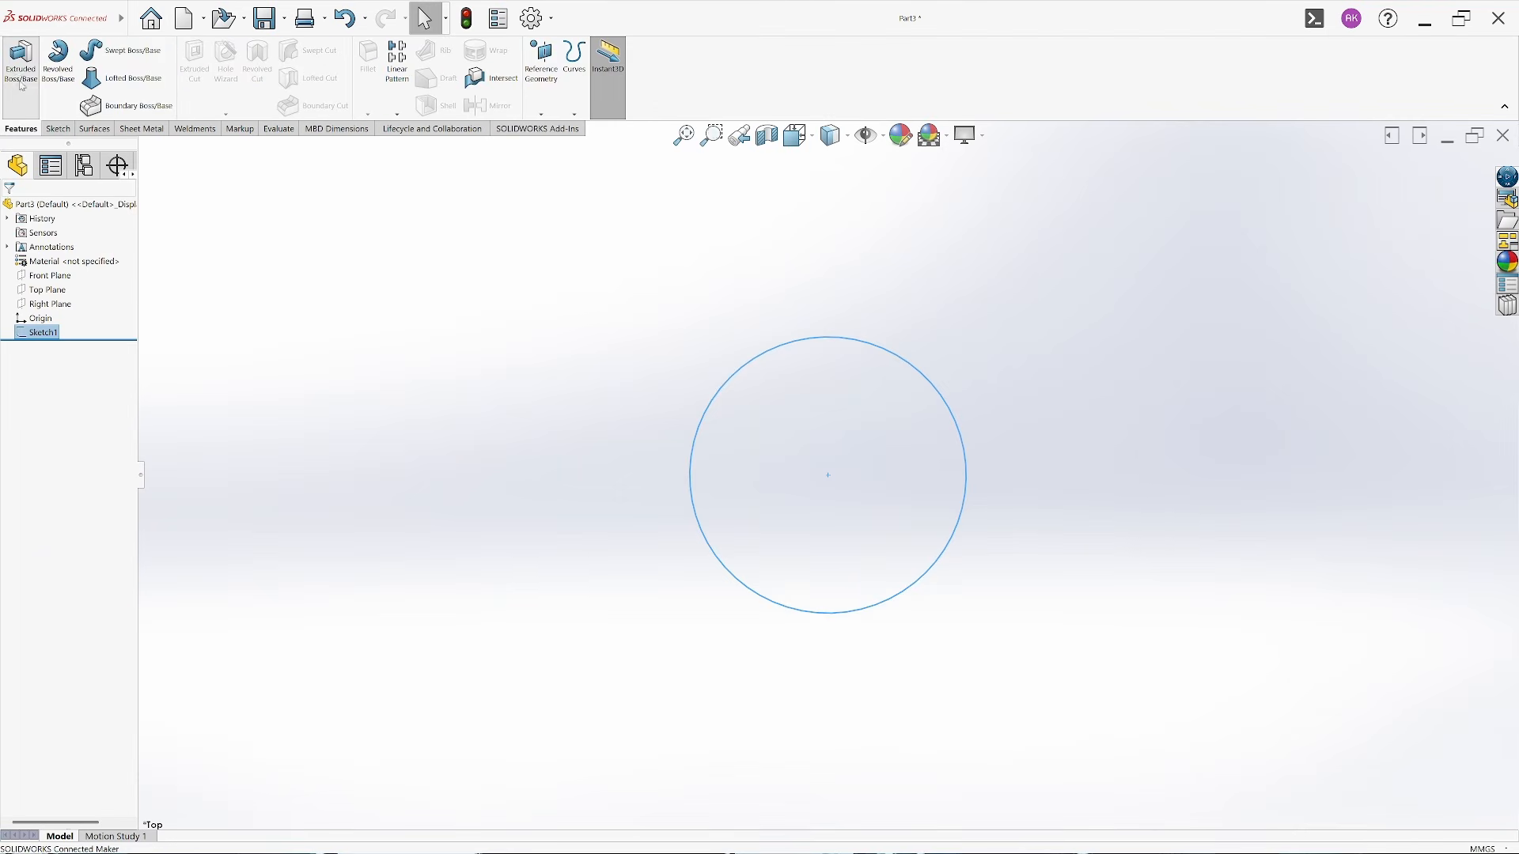
left_click(21, 61)
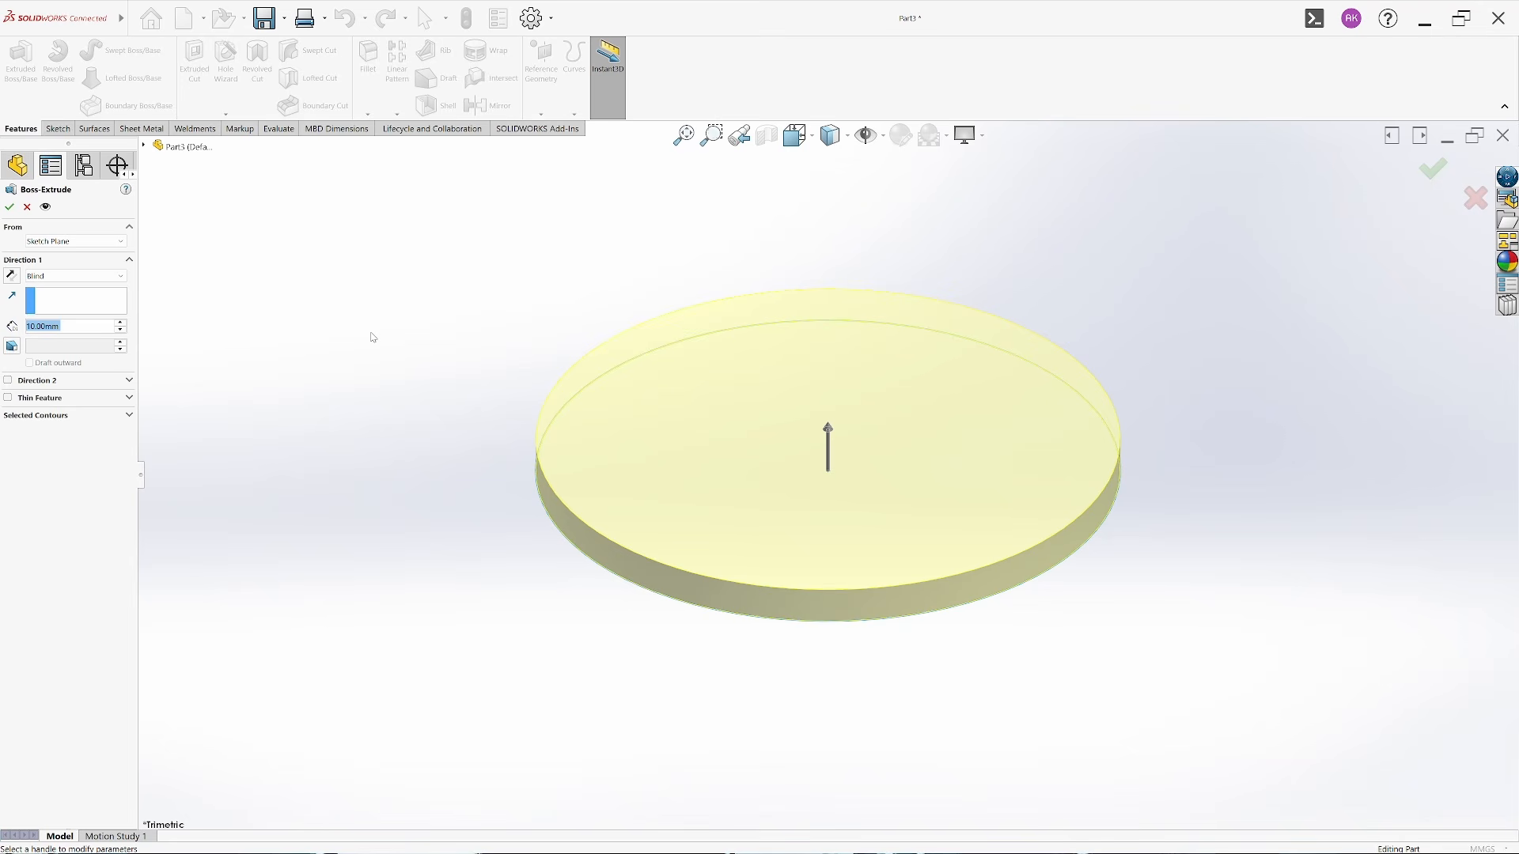
scroll(372, 337, "up", 5)
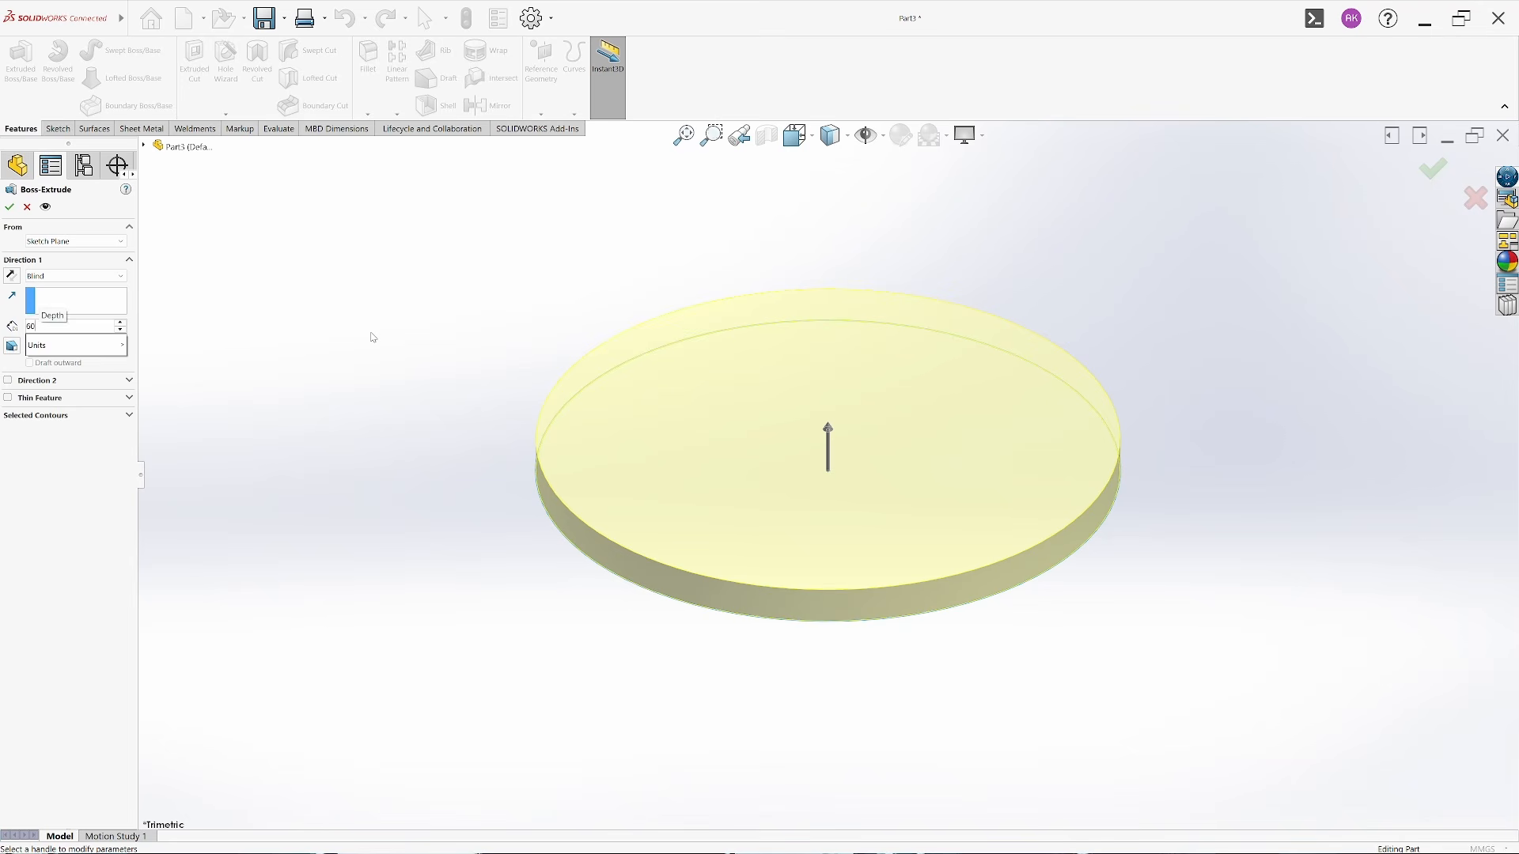
key("Return")
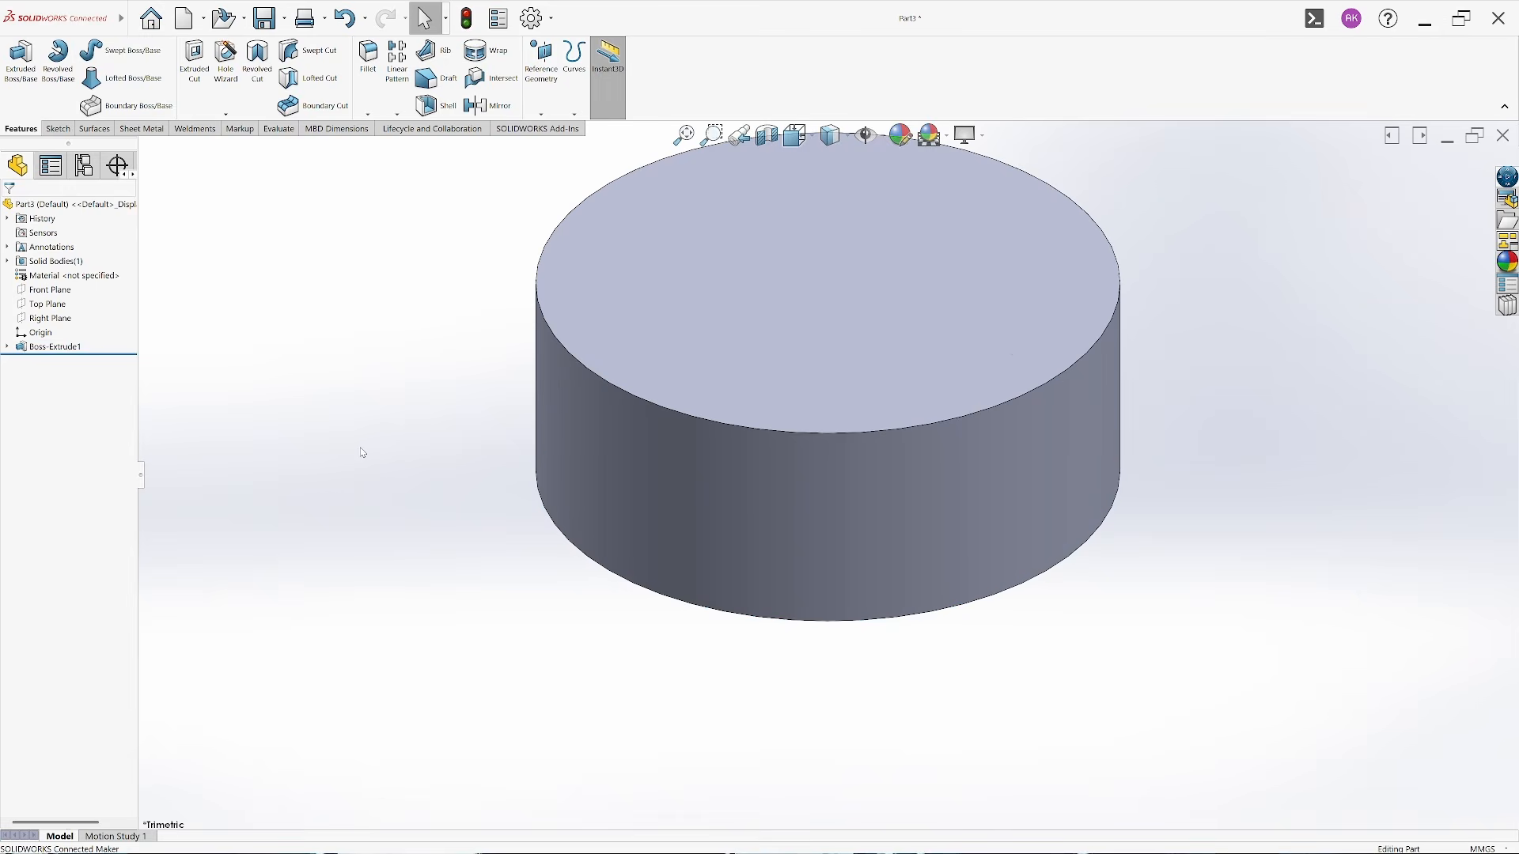
Start a sketch on the cylinder's bottom face and draw a circle about 103 mm in radius centred on the origin
key("f")
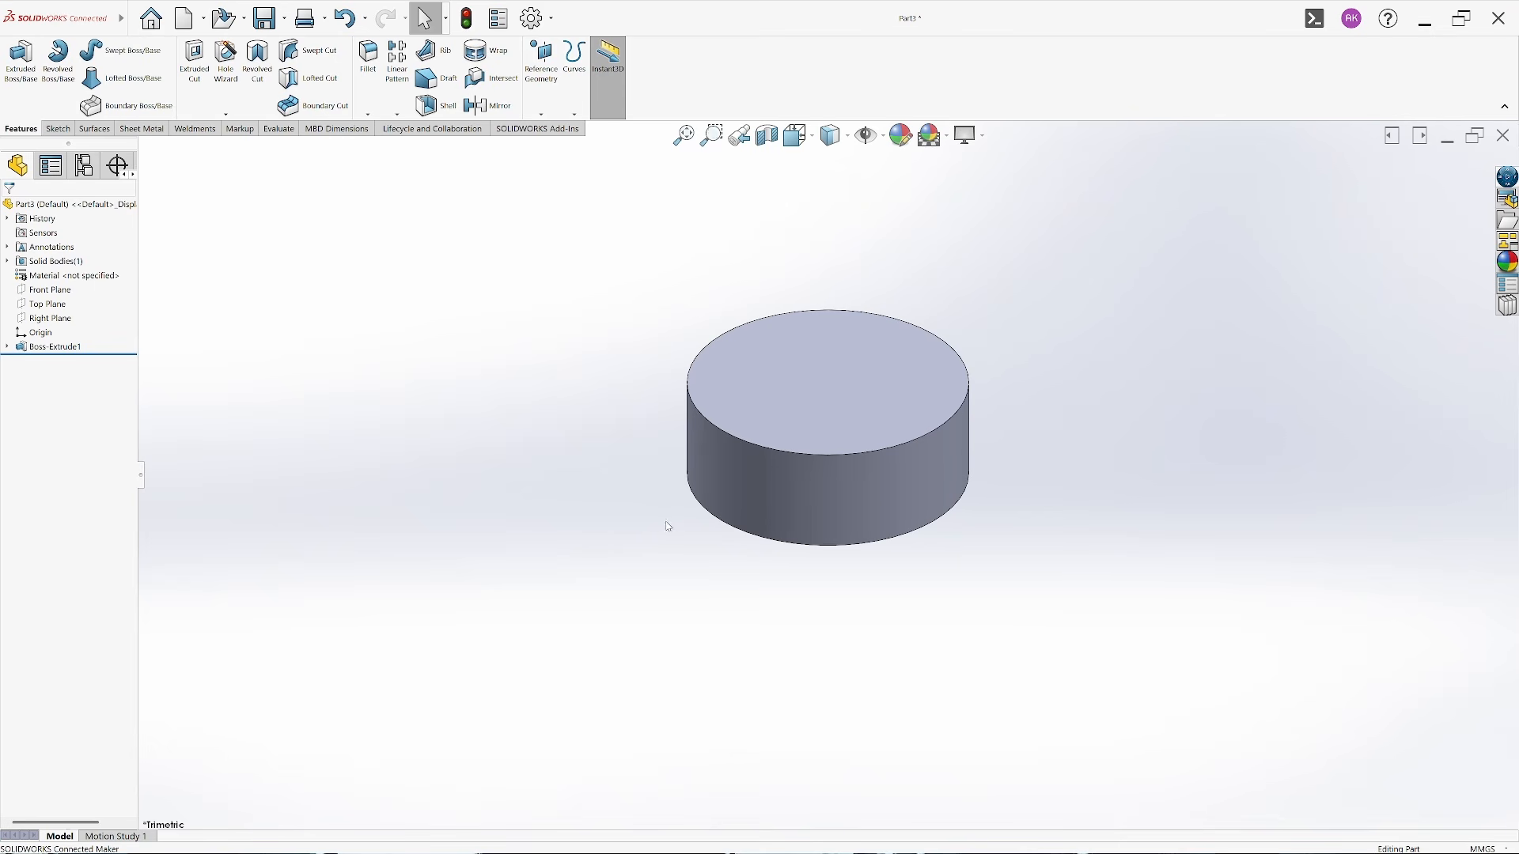
middle_click_drag(491, 548, 493, 417)
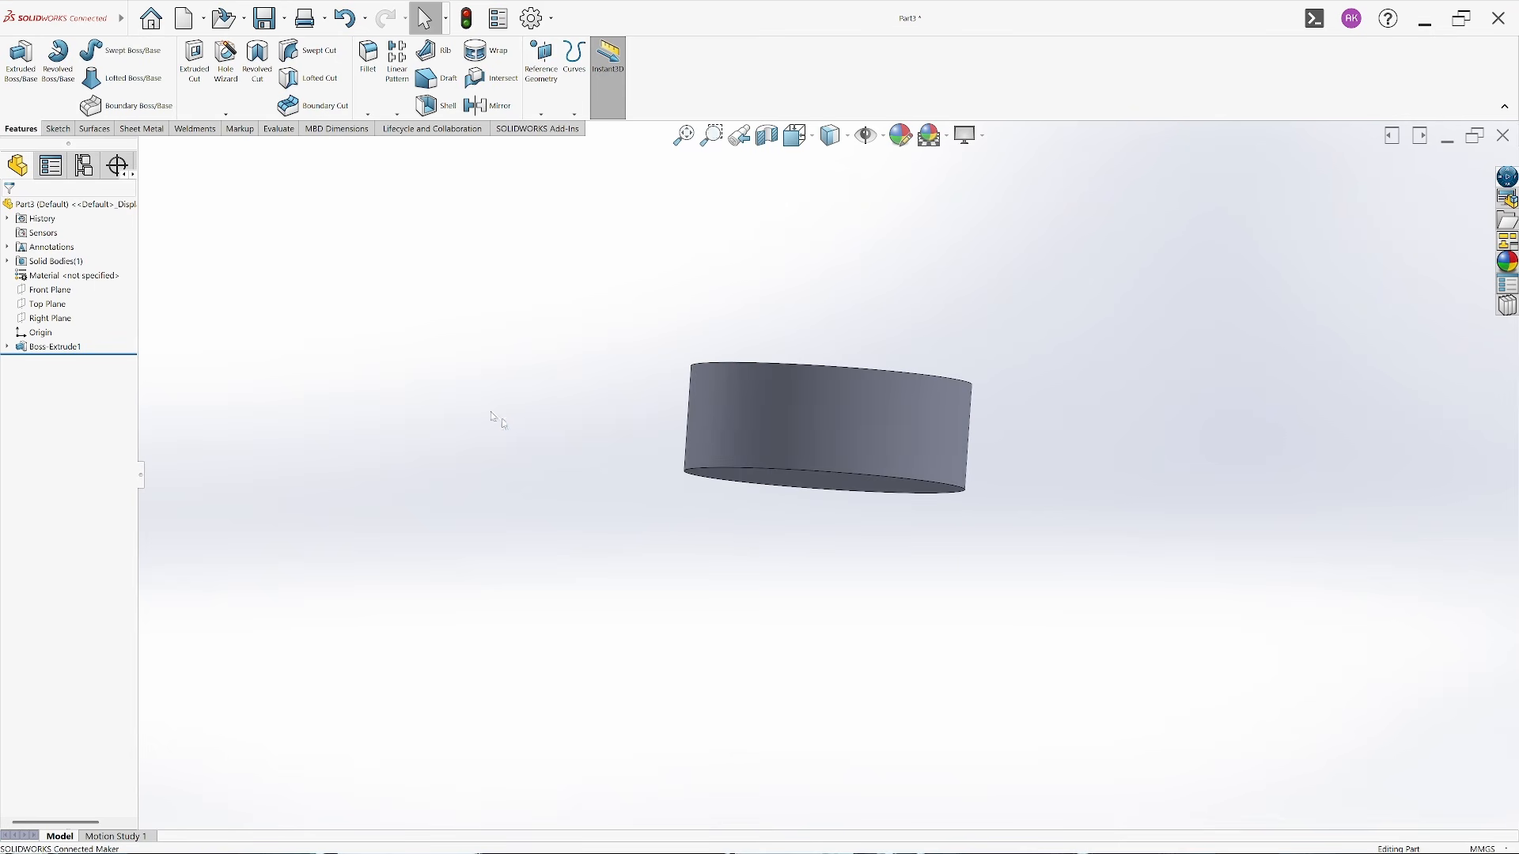
left_click(58, 128)
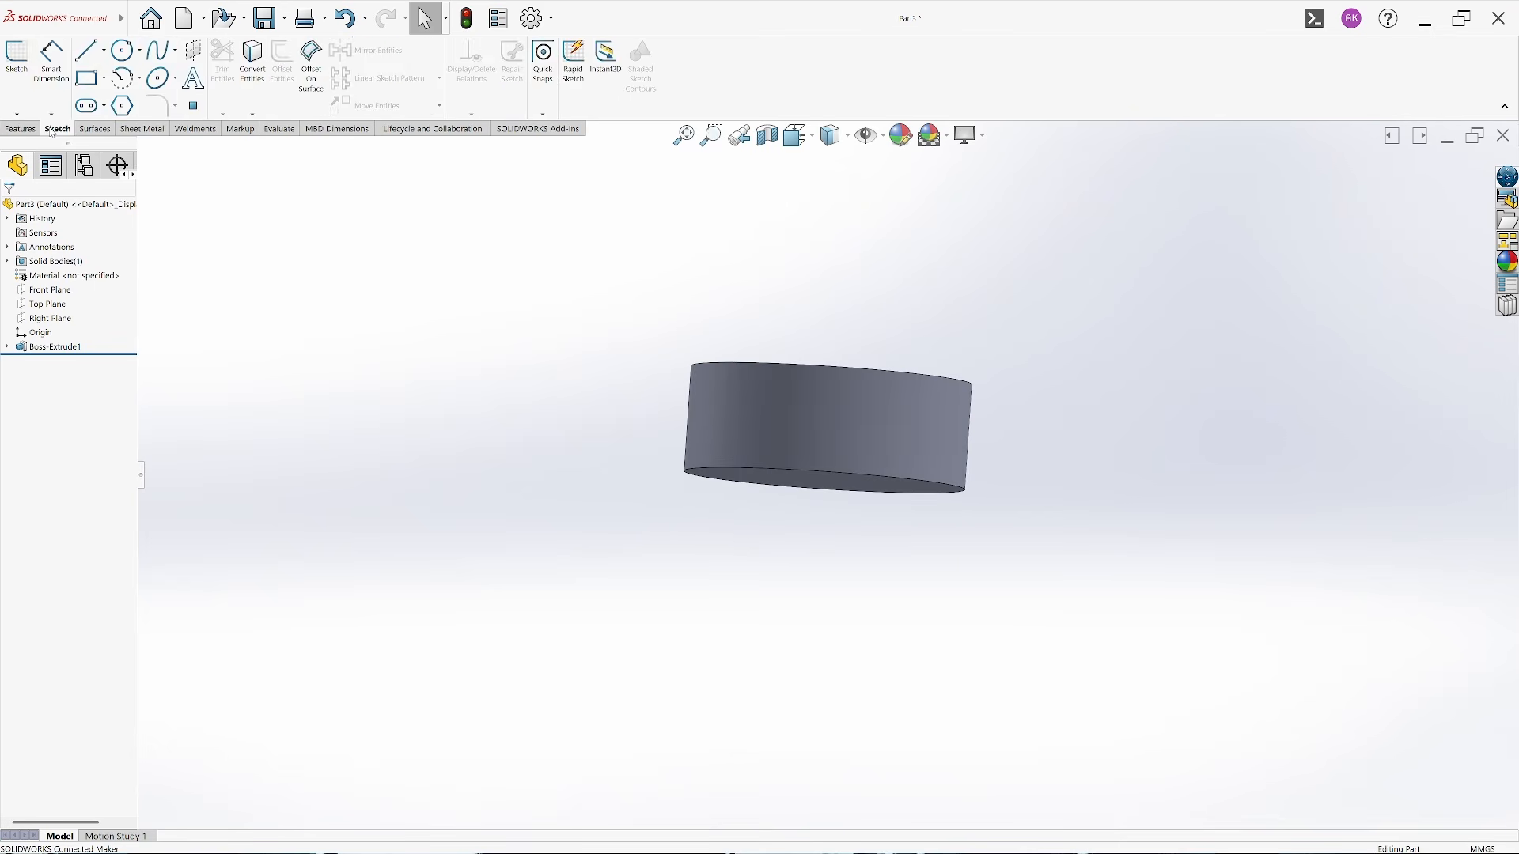
left_click(16, 60)
middle_click_drag(824, 576, 859, 499)
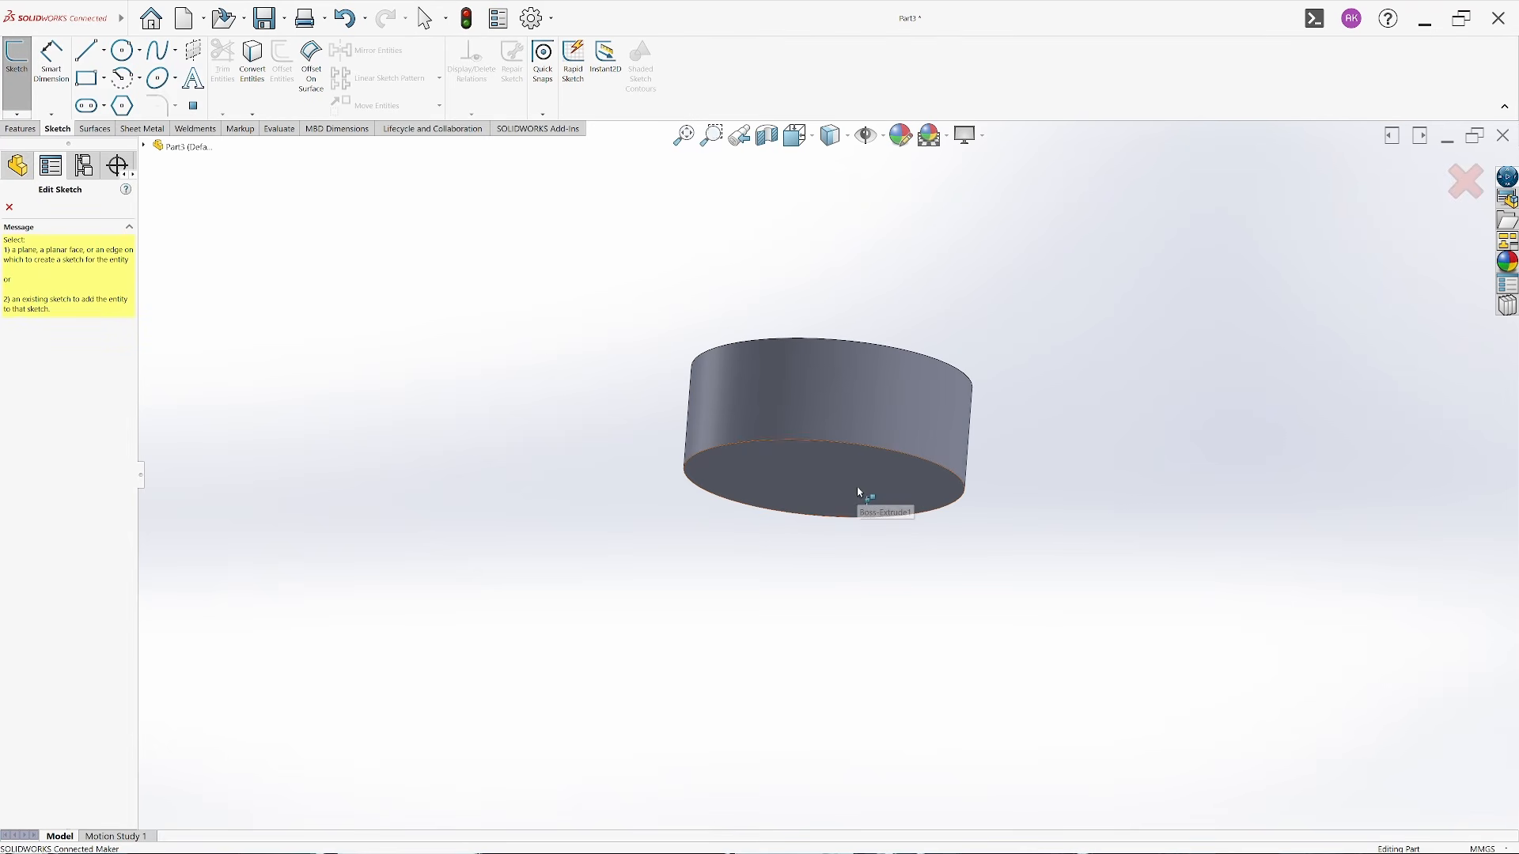
left_click(860, 492)
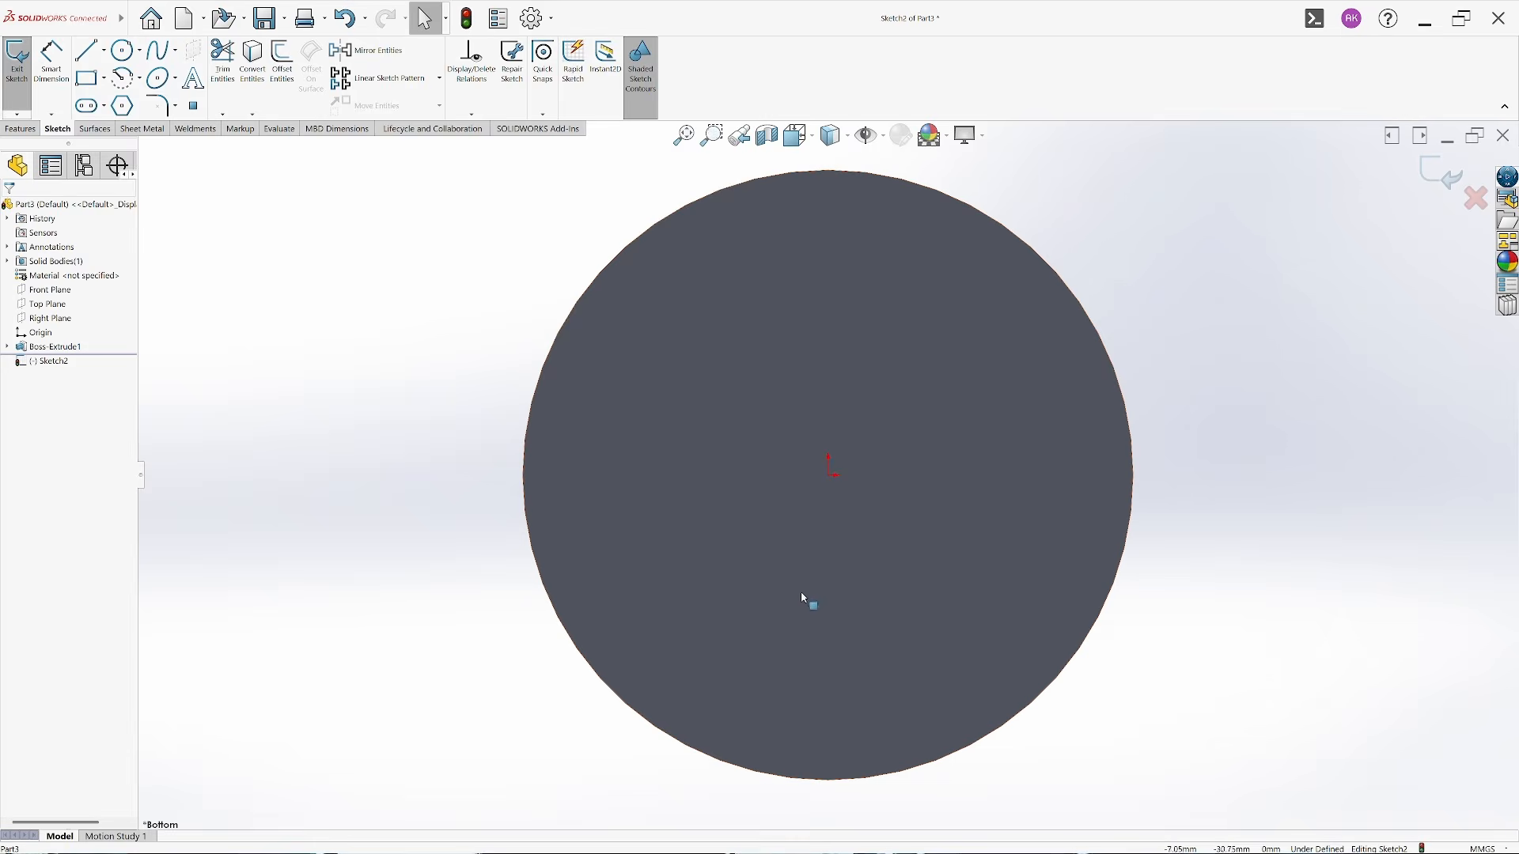
left_click(122, 51)
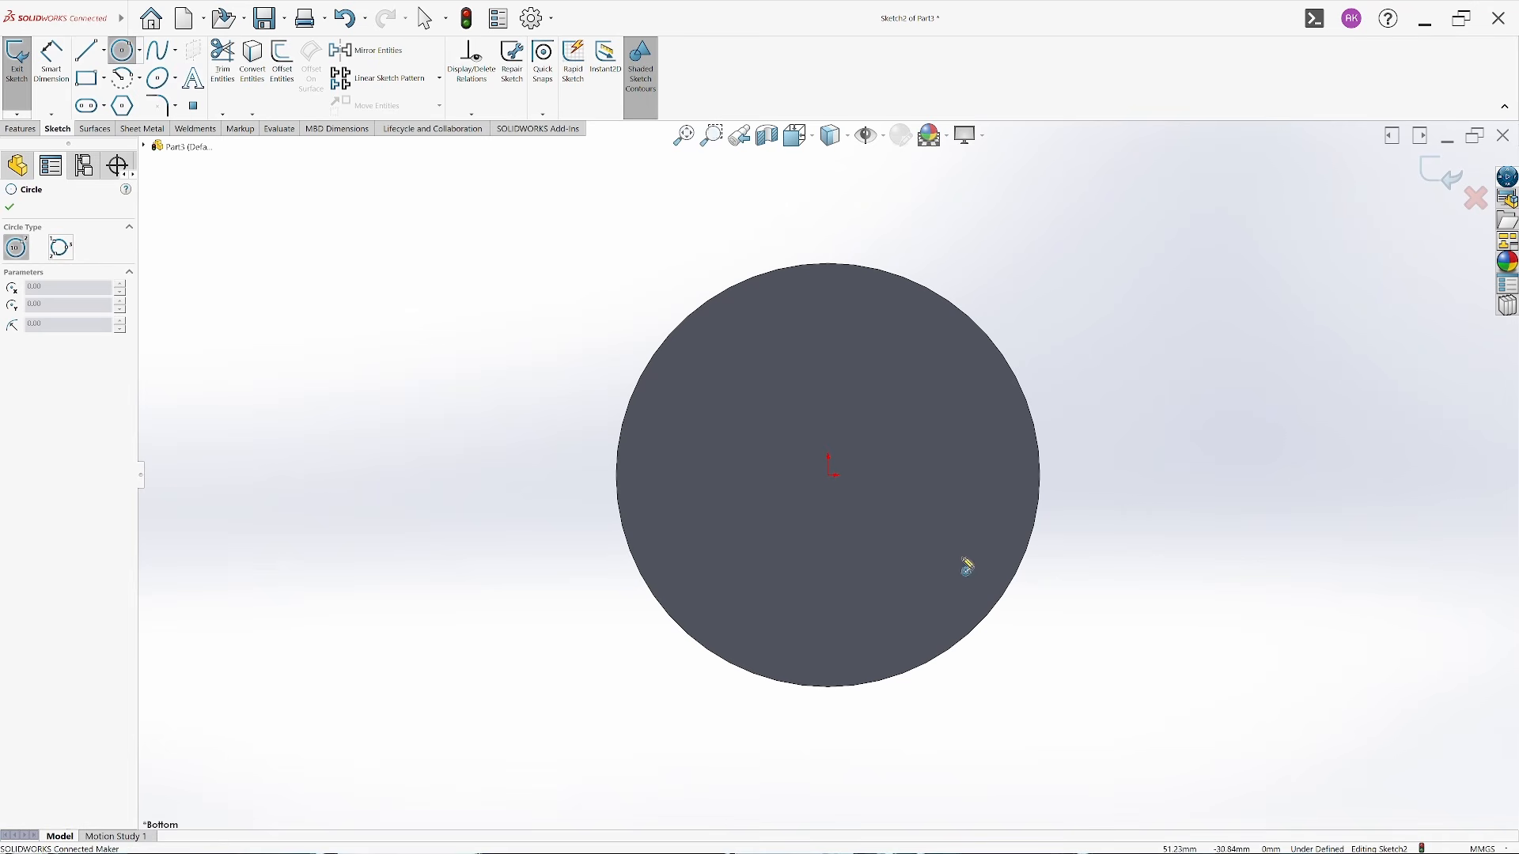
left_click(829, 477)
left_click(976, 712)
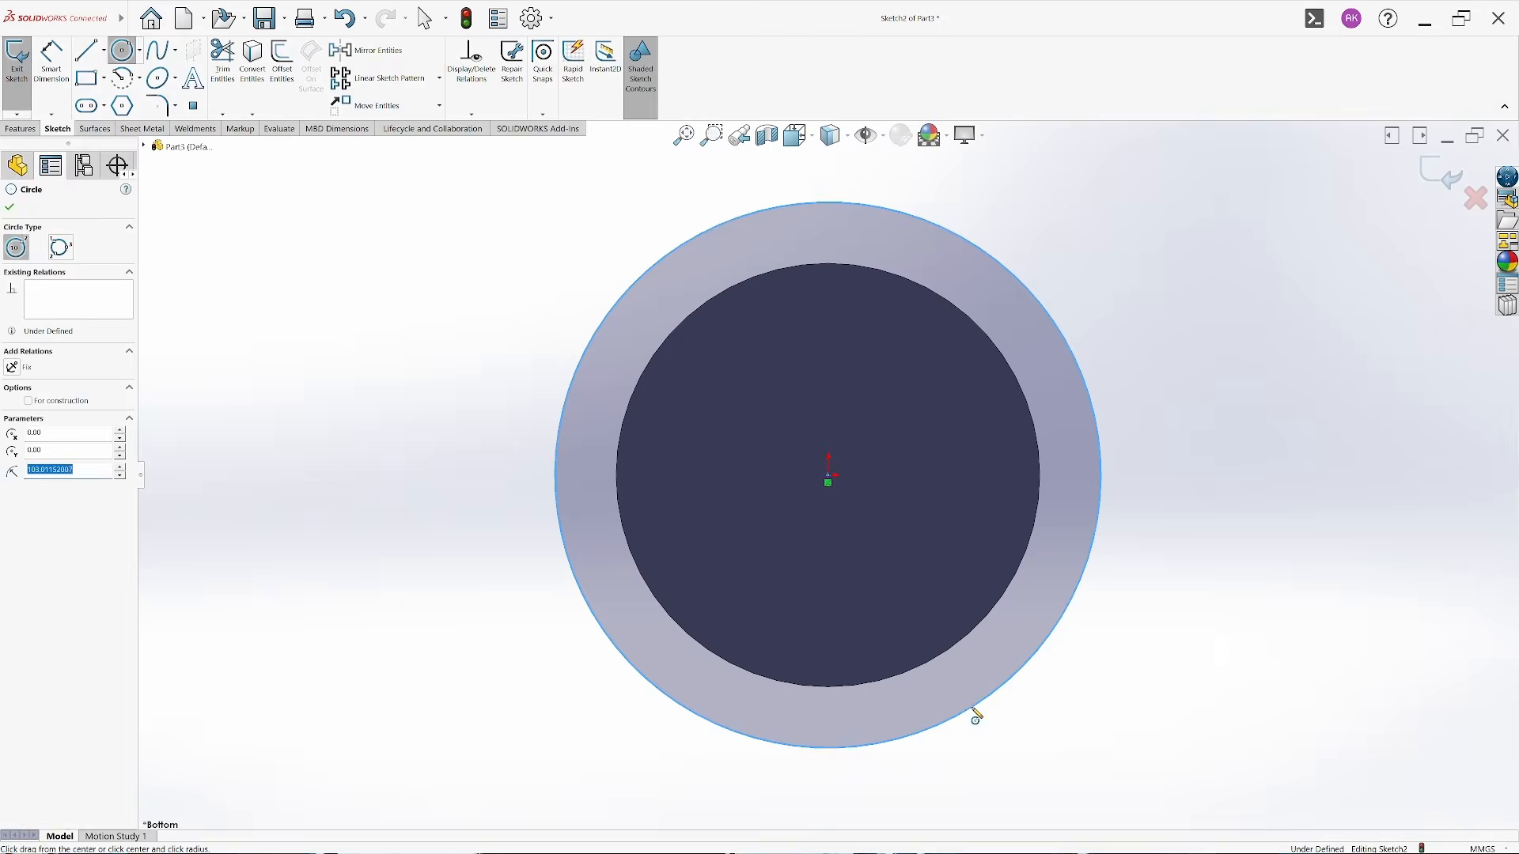
key("Escape")
Dimension the circle's diameter as 200 mm, checking the flange's outer diameter in Section A-A of the product drawing PDF
key("f")
key("d")
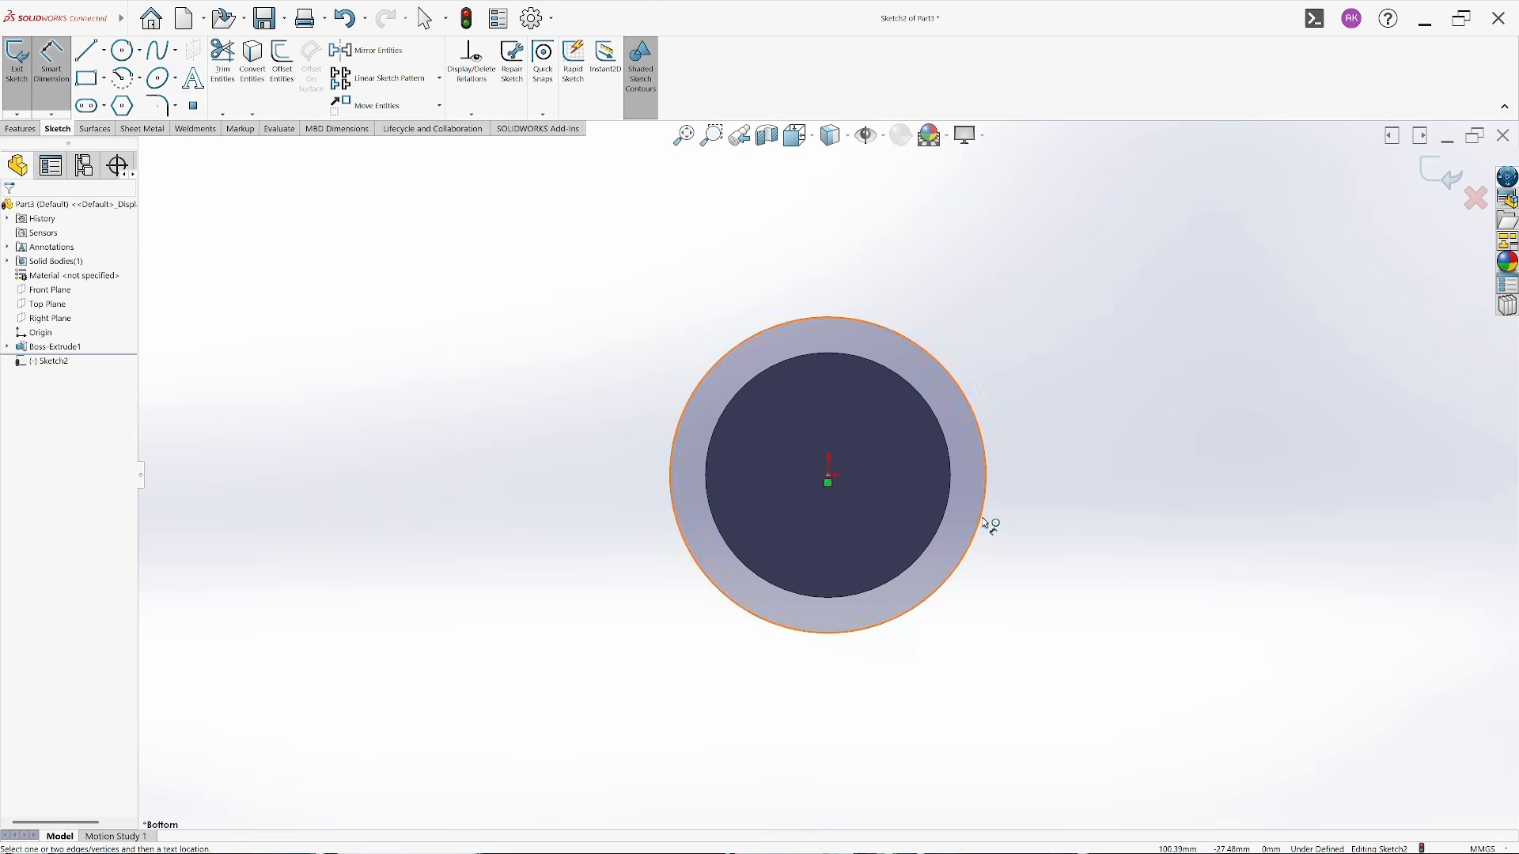
left_click(983, 520)
left_click(1084, 484)
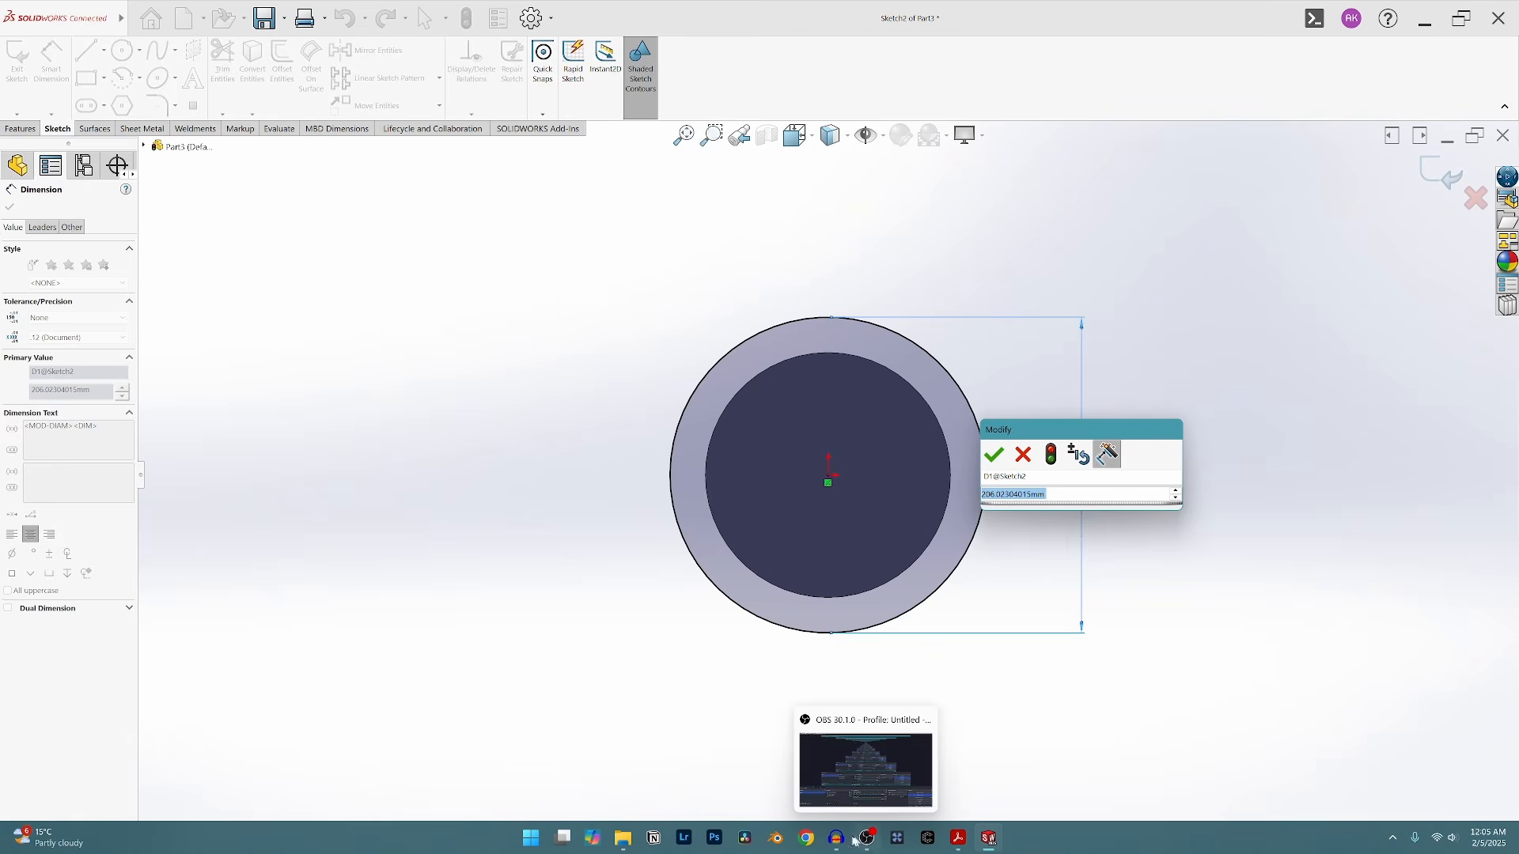
mouse_move(957, 843)
left_click(882, 769)
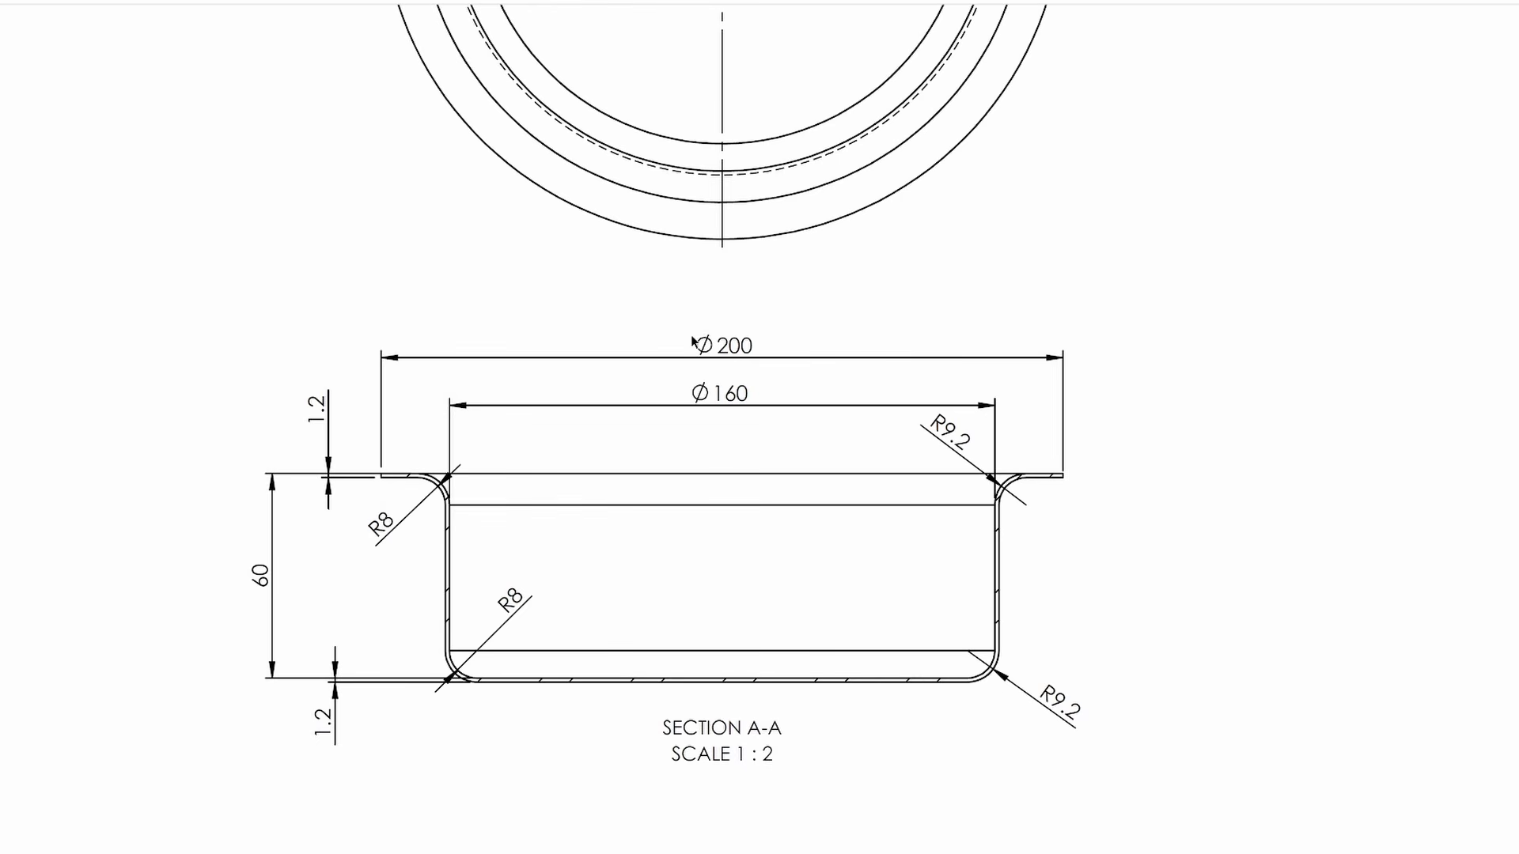
double_click(721, 345)
left_click(667, 375)
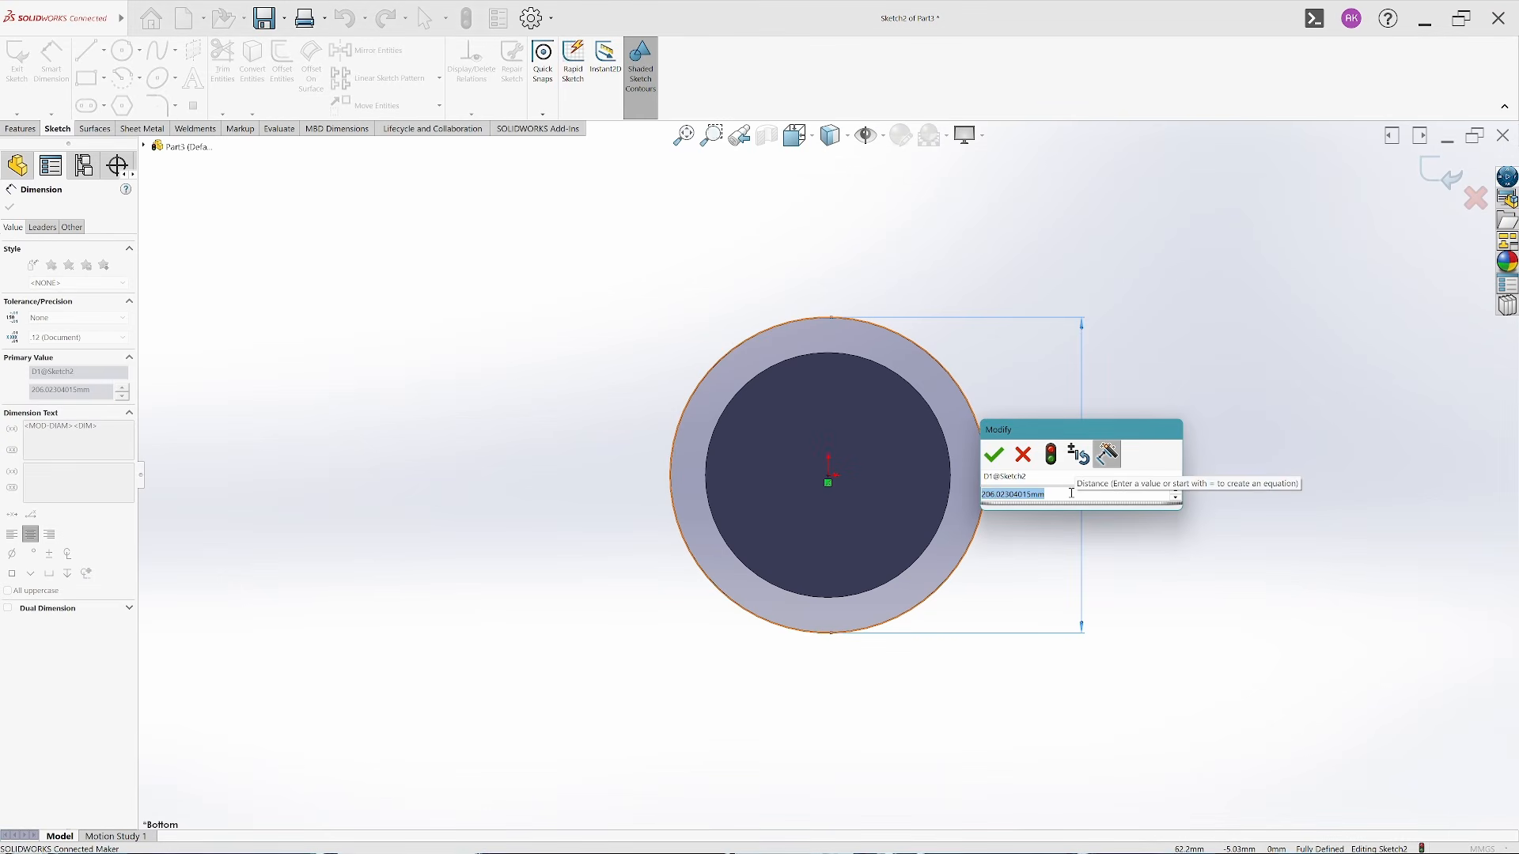
type("200")
key("Return")
key("Escape")
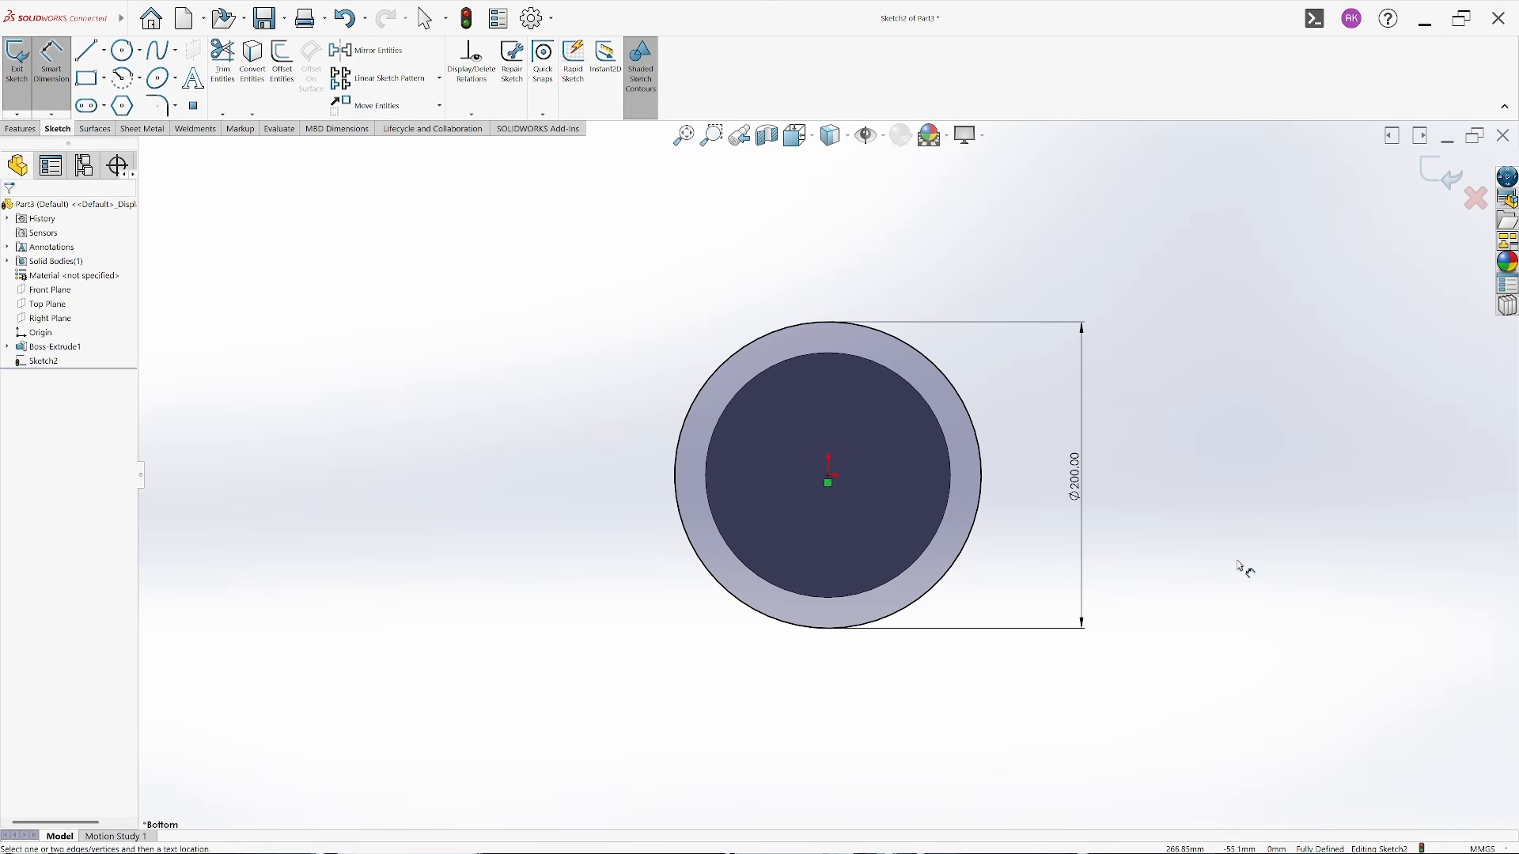
Close the sketch and extrude it downward with a blind depth of 20 mm, merged with the cylinder, as the punch's base flange
left_click(15, 82)
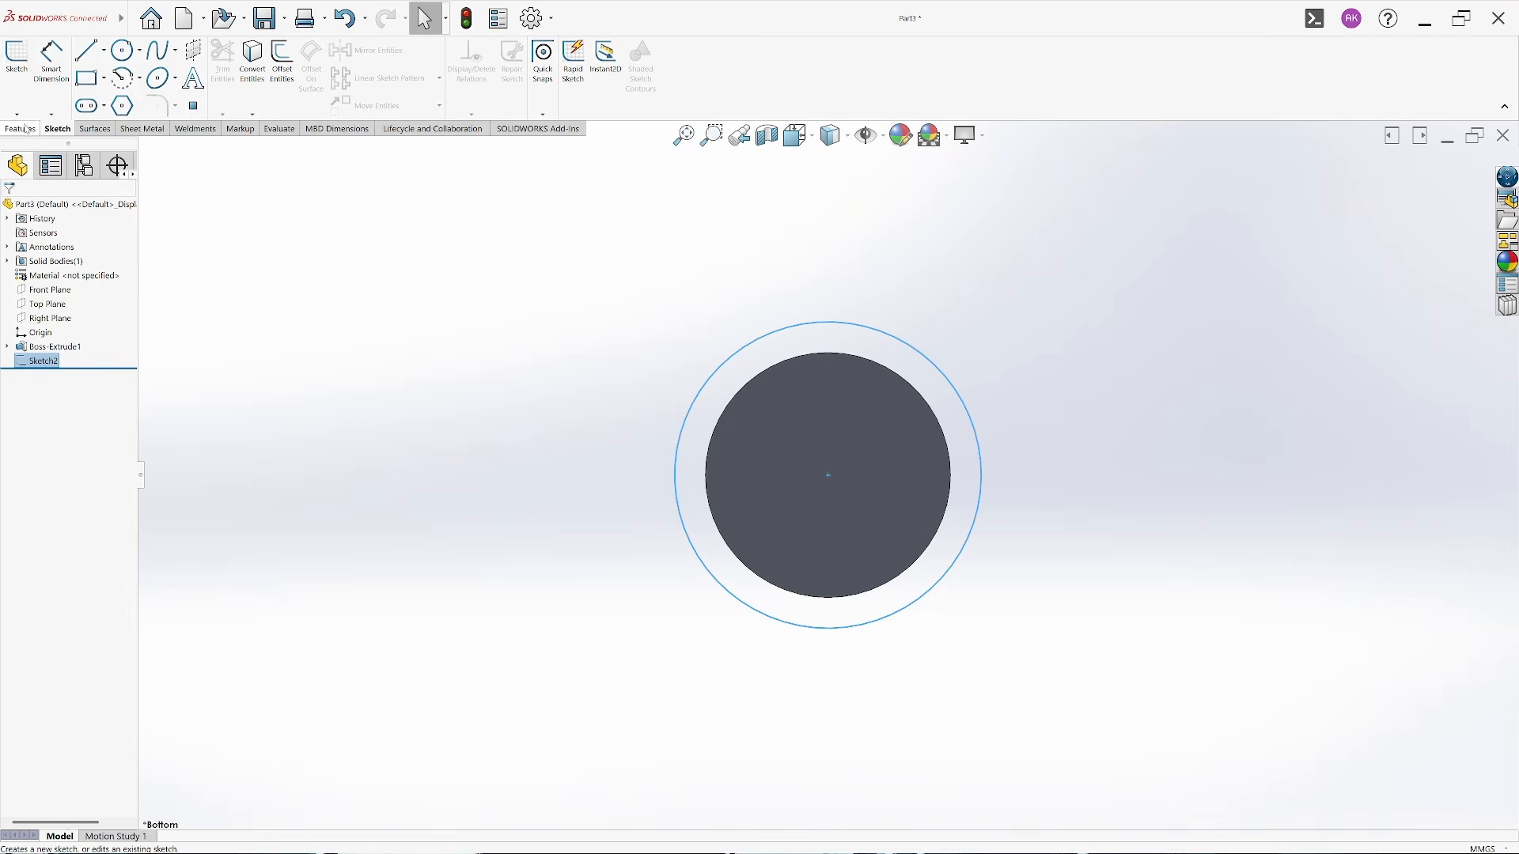
left_click(24, 92)
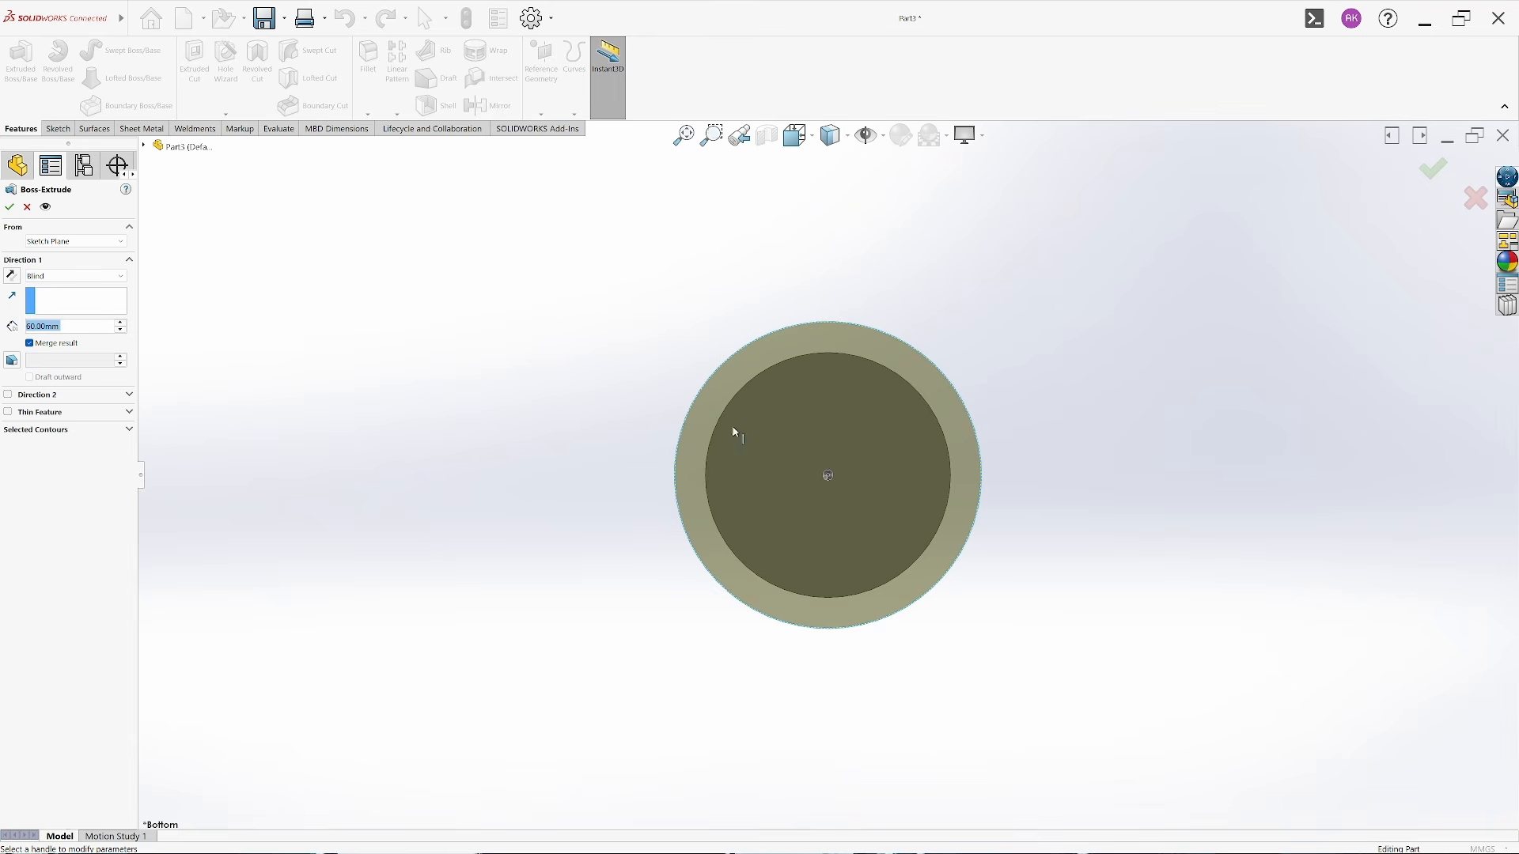
middle_click_drag(733, 432, 724, 536)
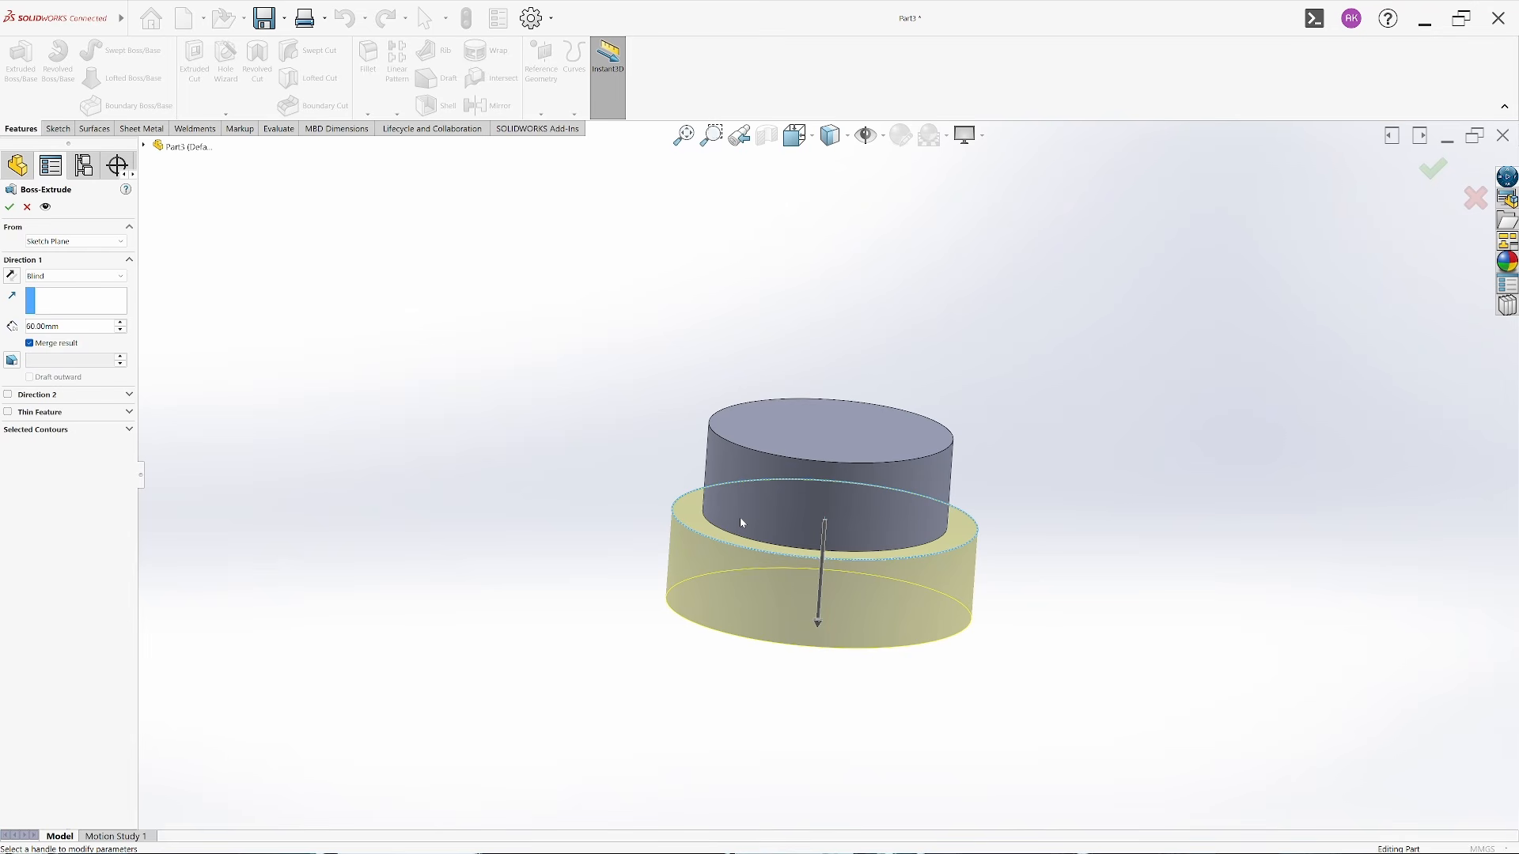
left_click(82, 326)
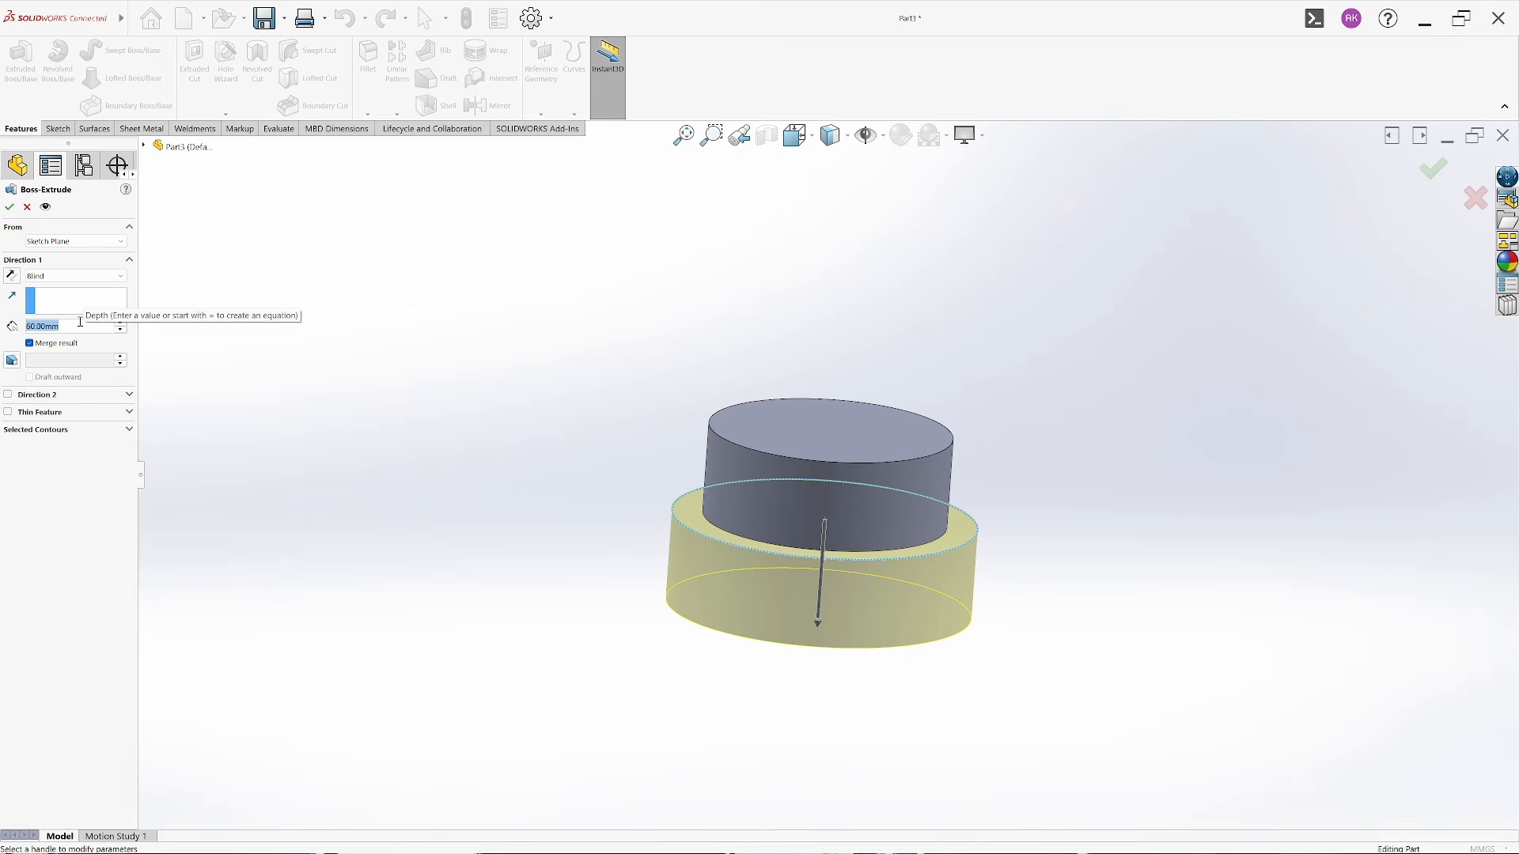
type("20")
key("Return")
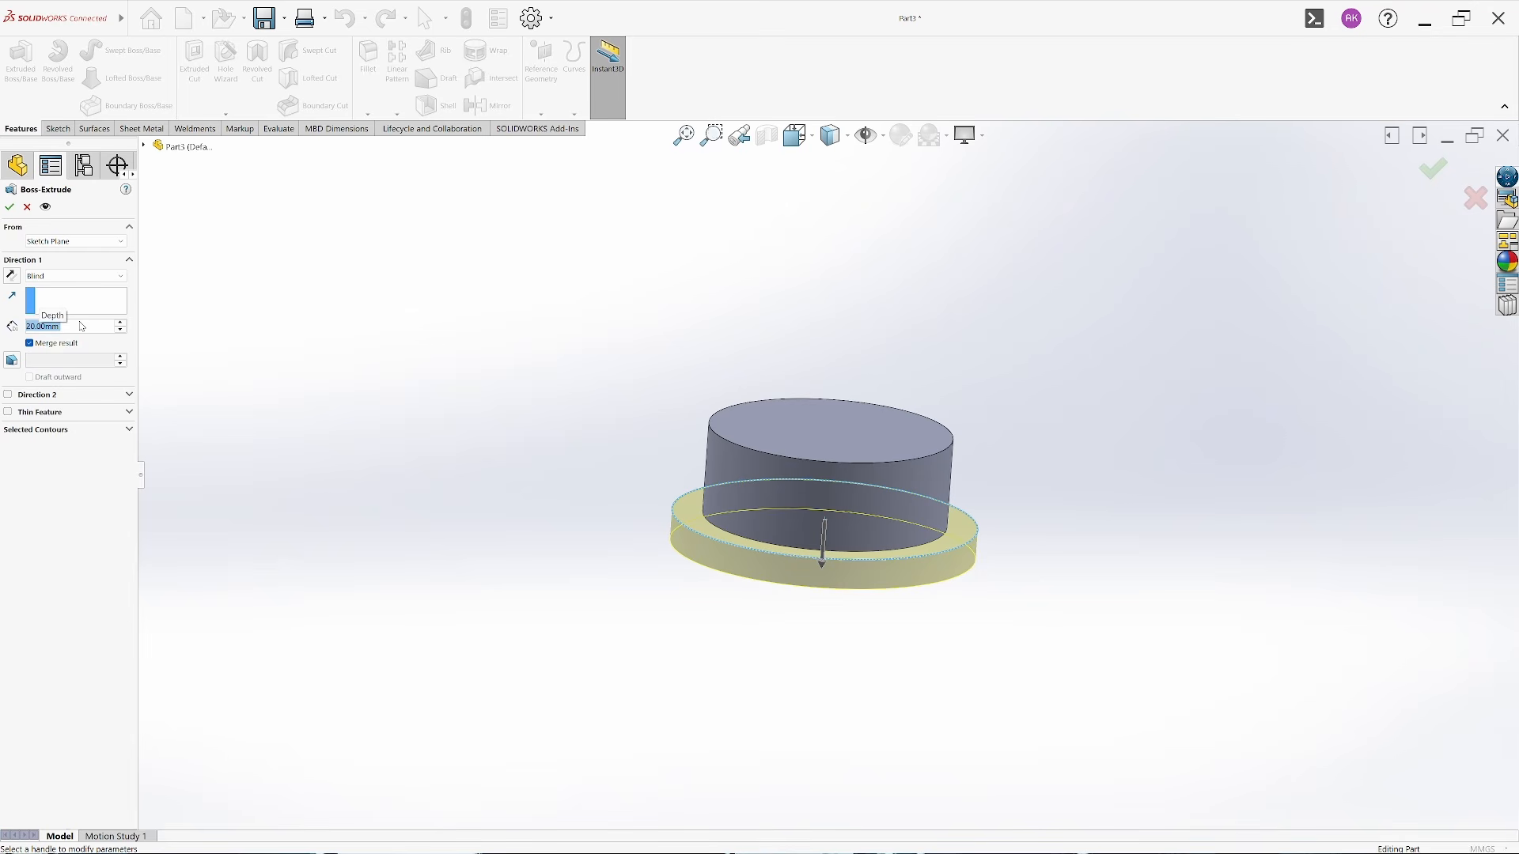
key("Return")
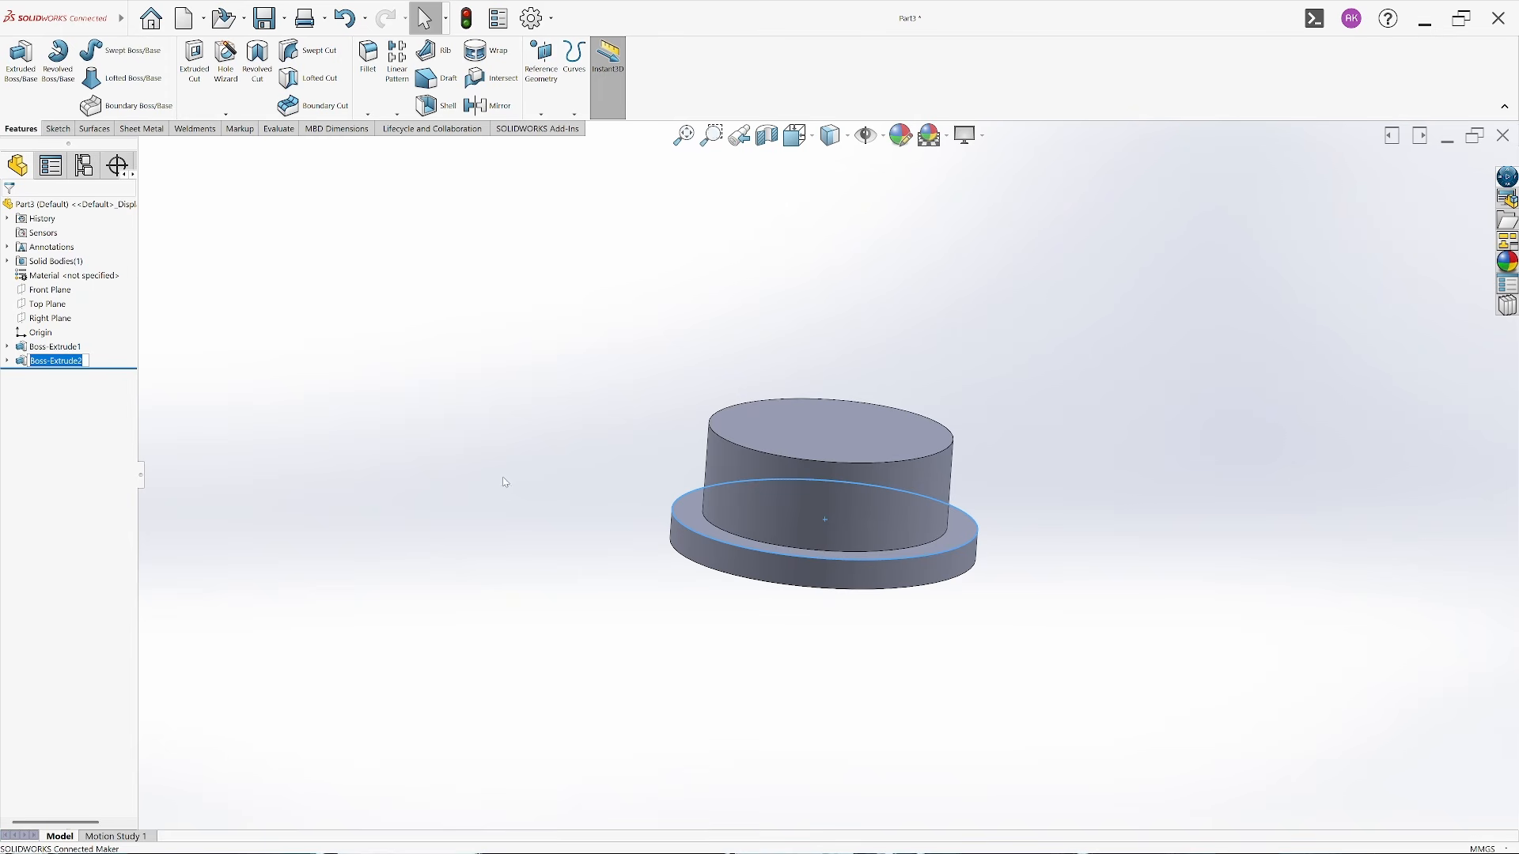
left_click(506, 483)
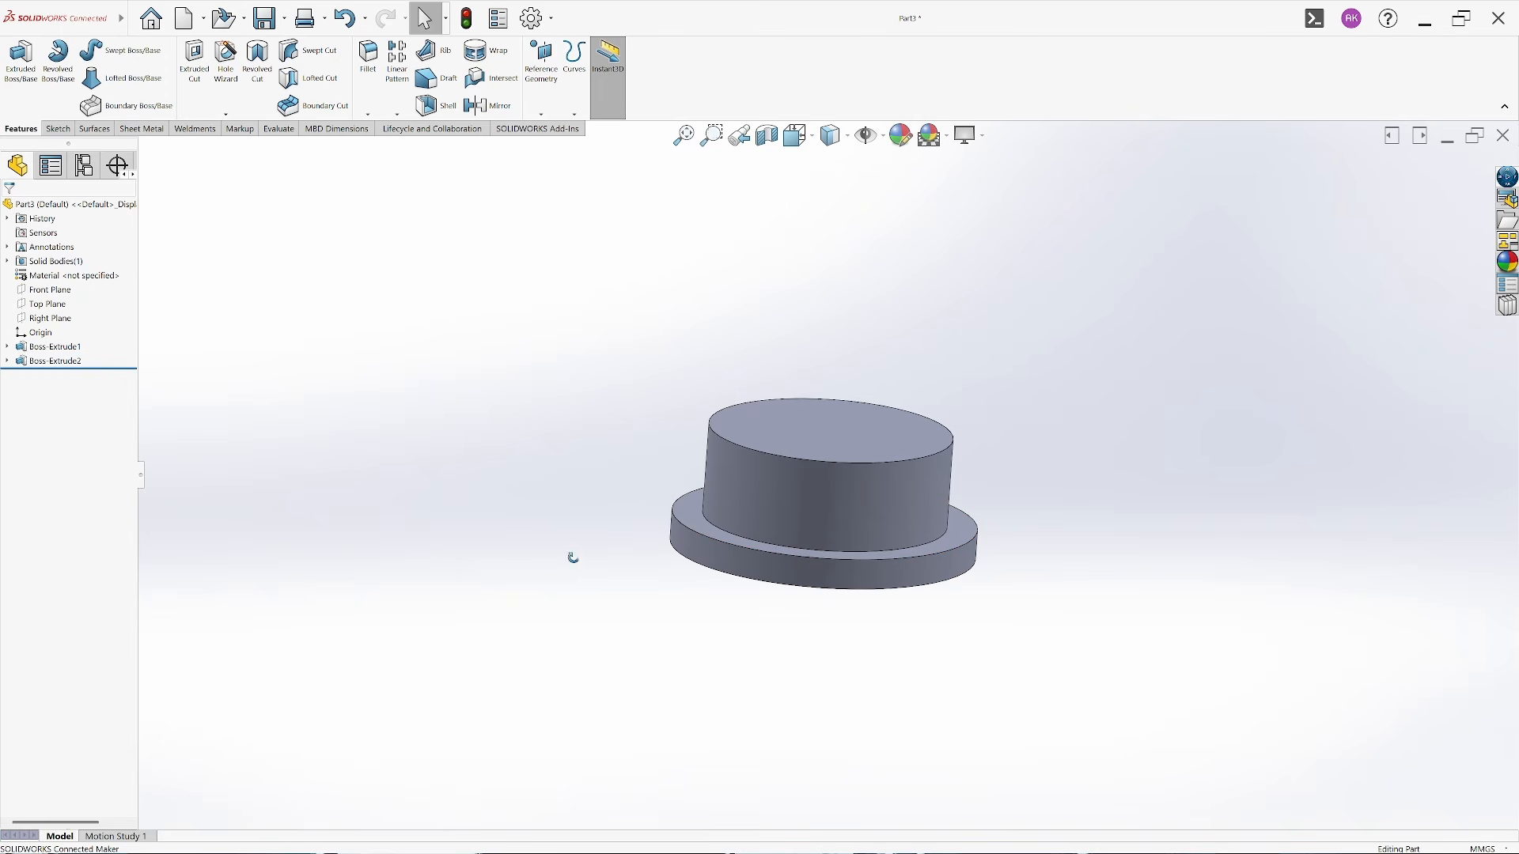
Switch to the product drawing PDF and check the bottom corner radius and the flange bend radii in Section A-A
middle_click_drag(573, 558, 557, 529)
scroll(724, 506, "down", 4)
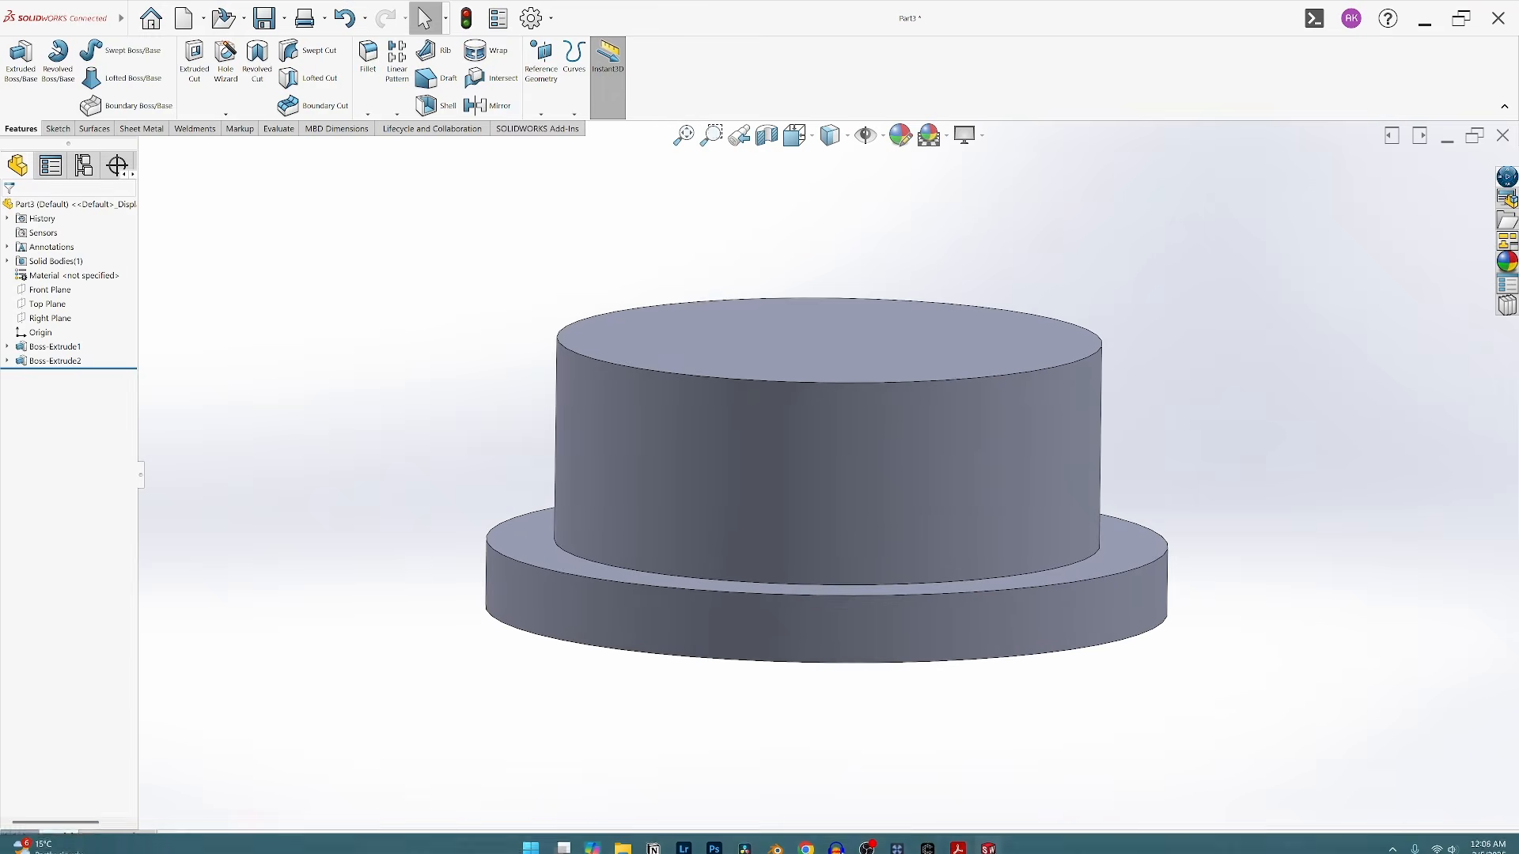
mouse_move(971, 846)
left_click(880, 766)
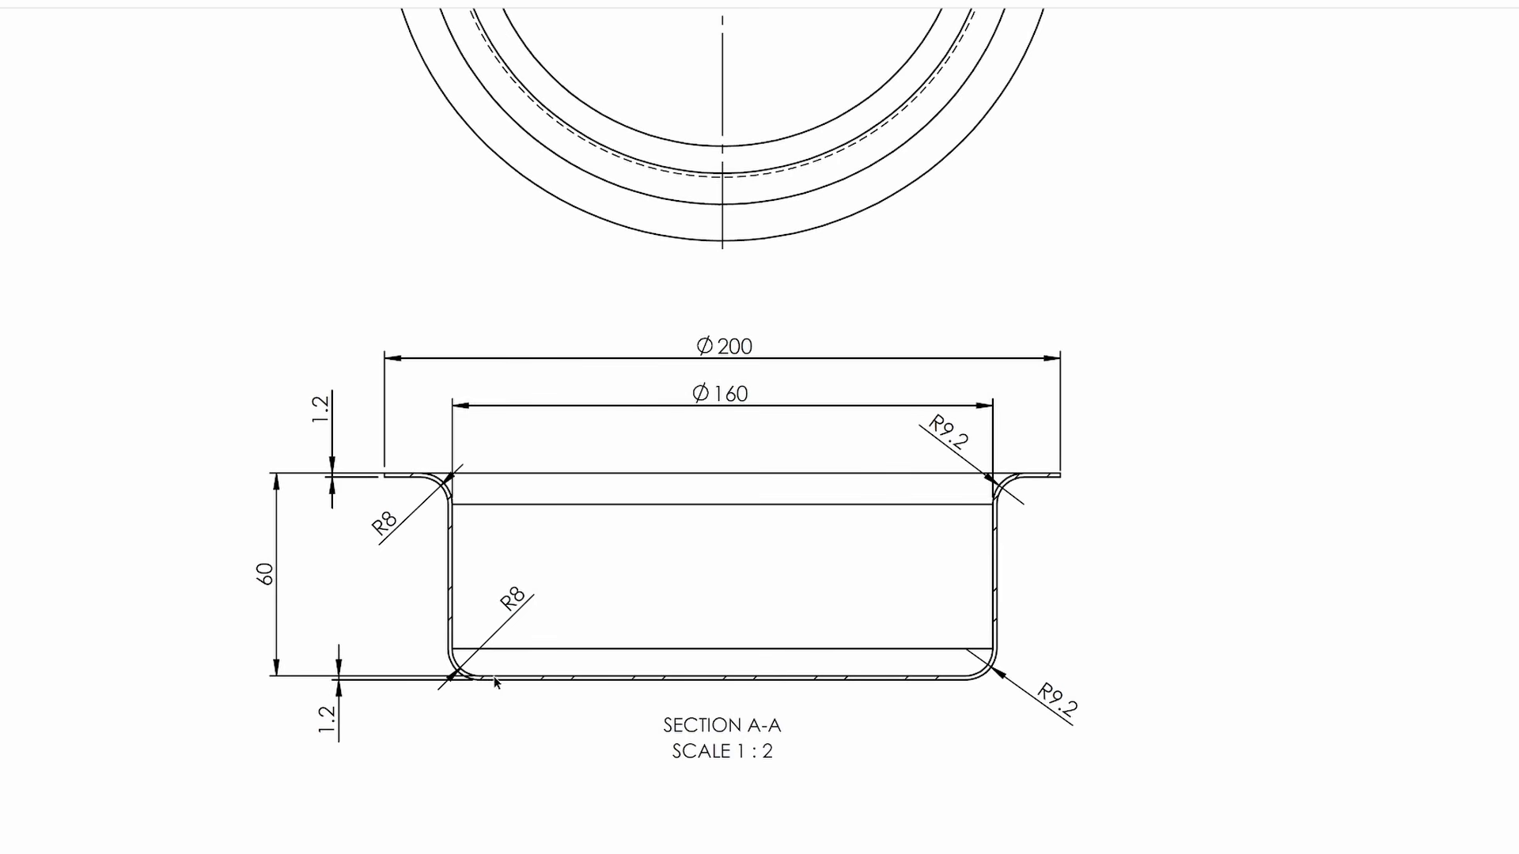
double_click(511, 605)
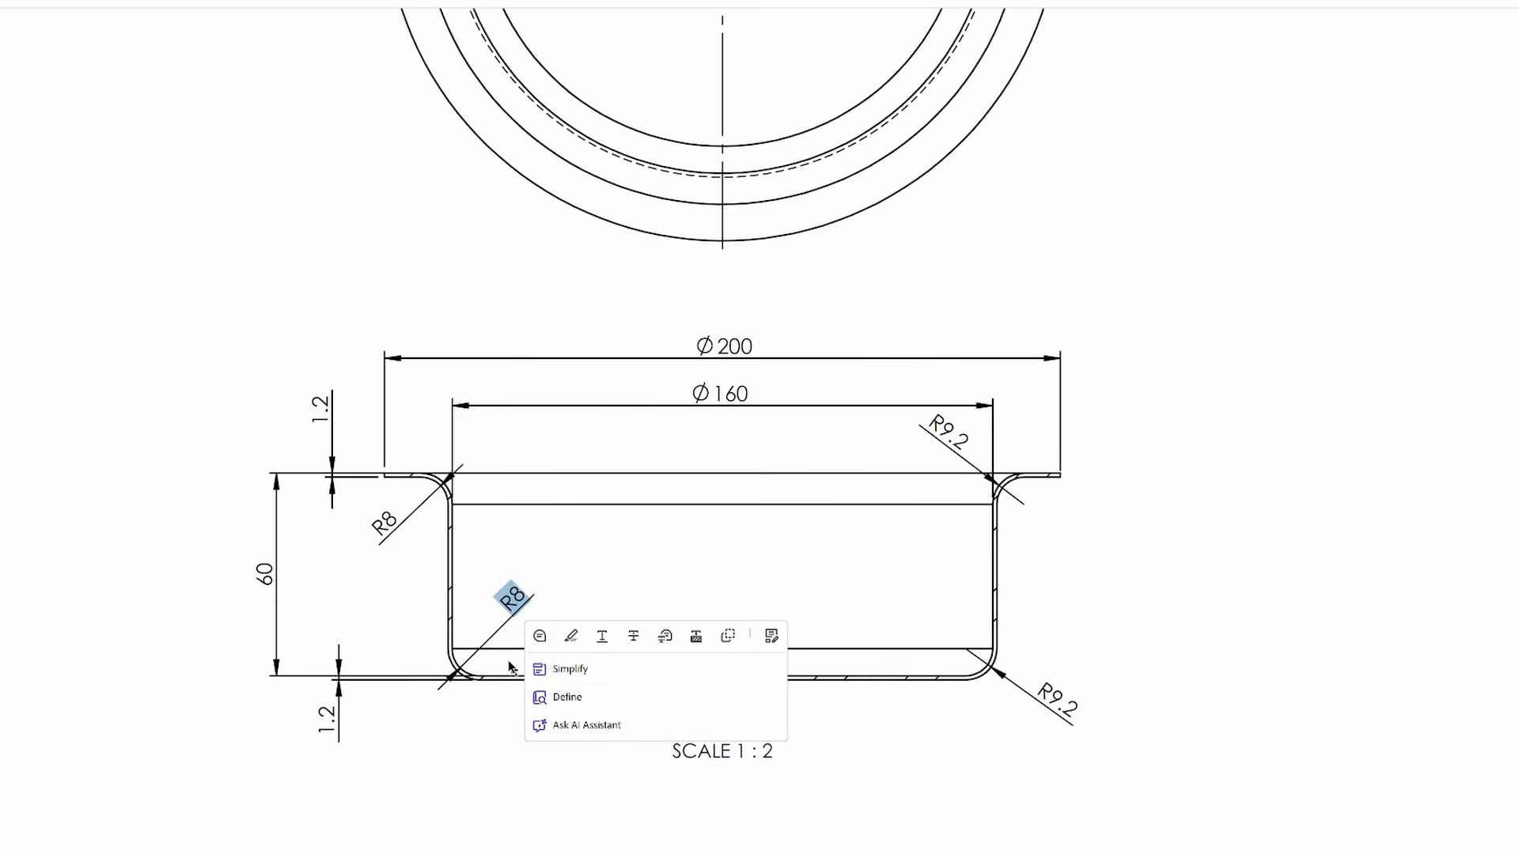
left_click(497, 639)
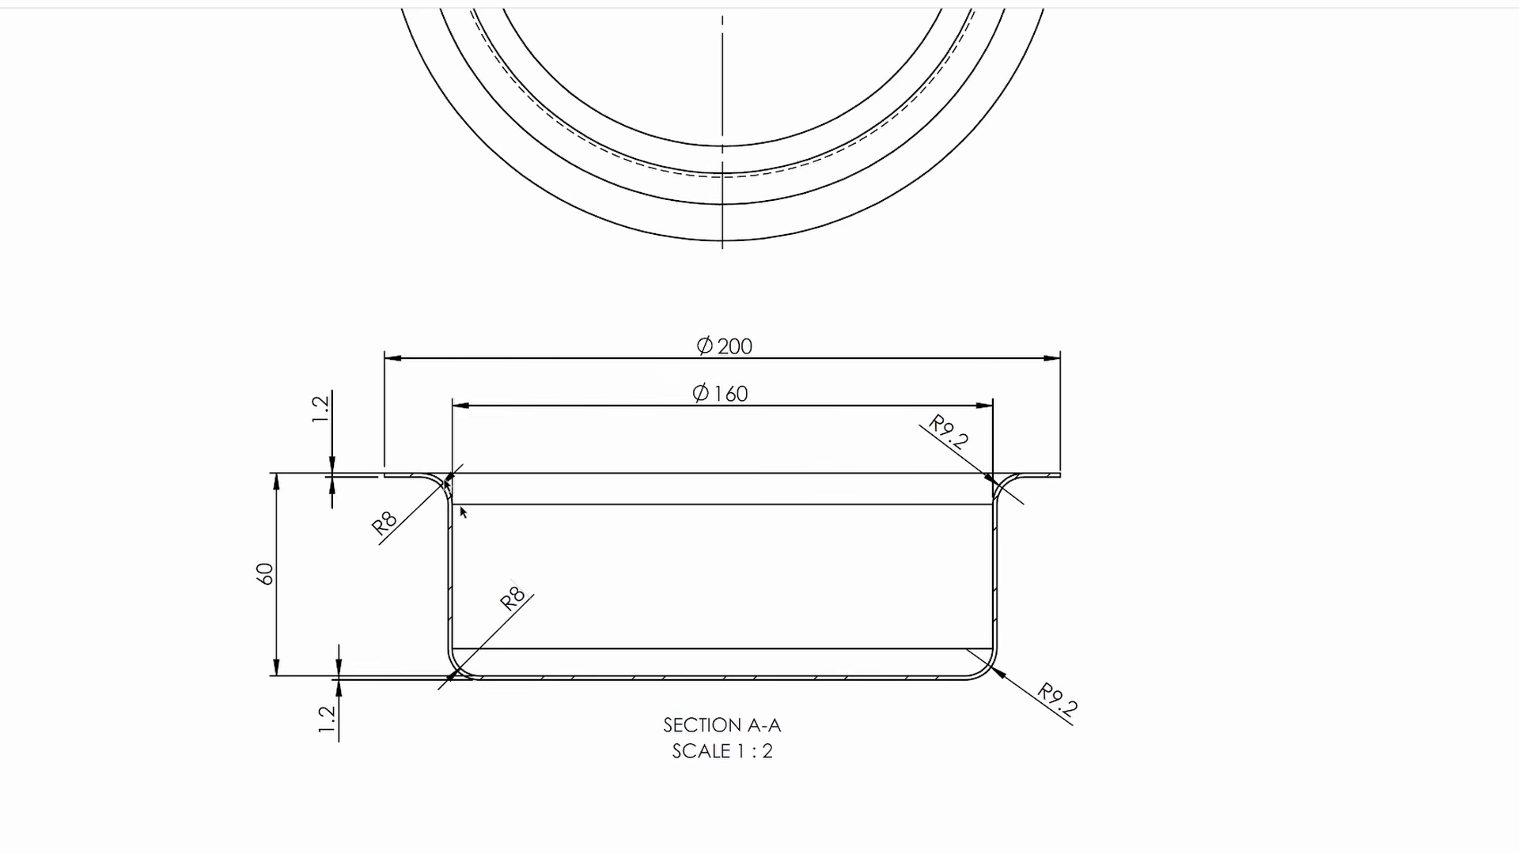
left_click_drag(936, 415, 971, 451)
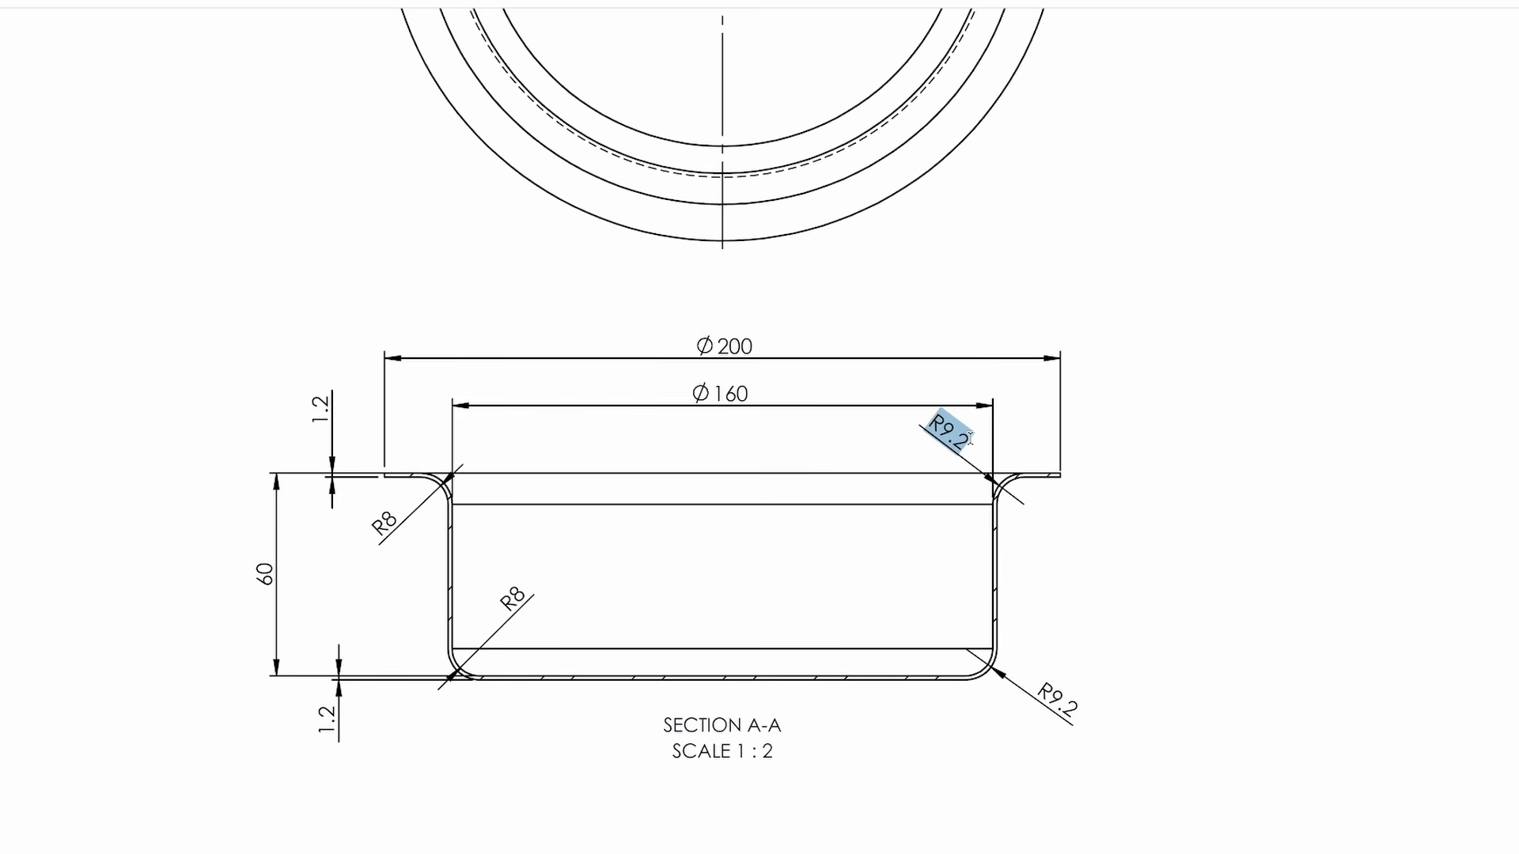
left_click_drag(393, 510, 377, 534)
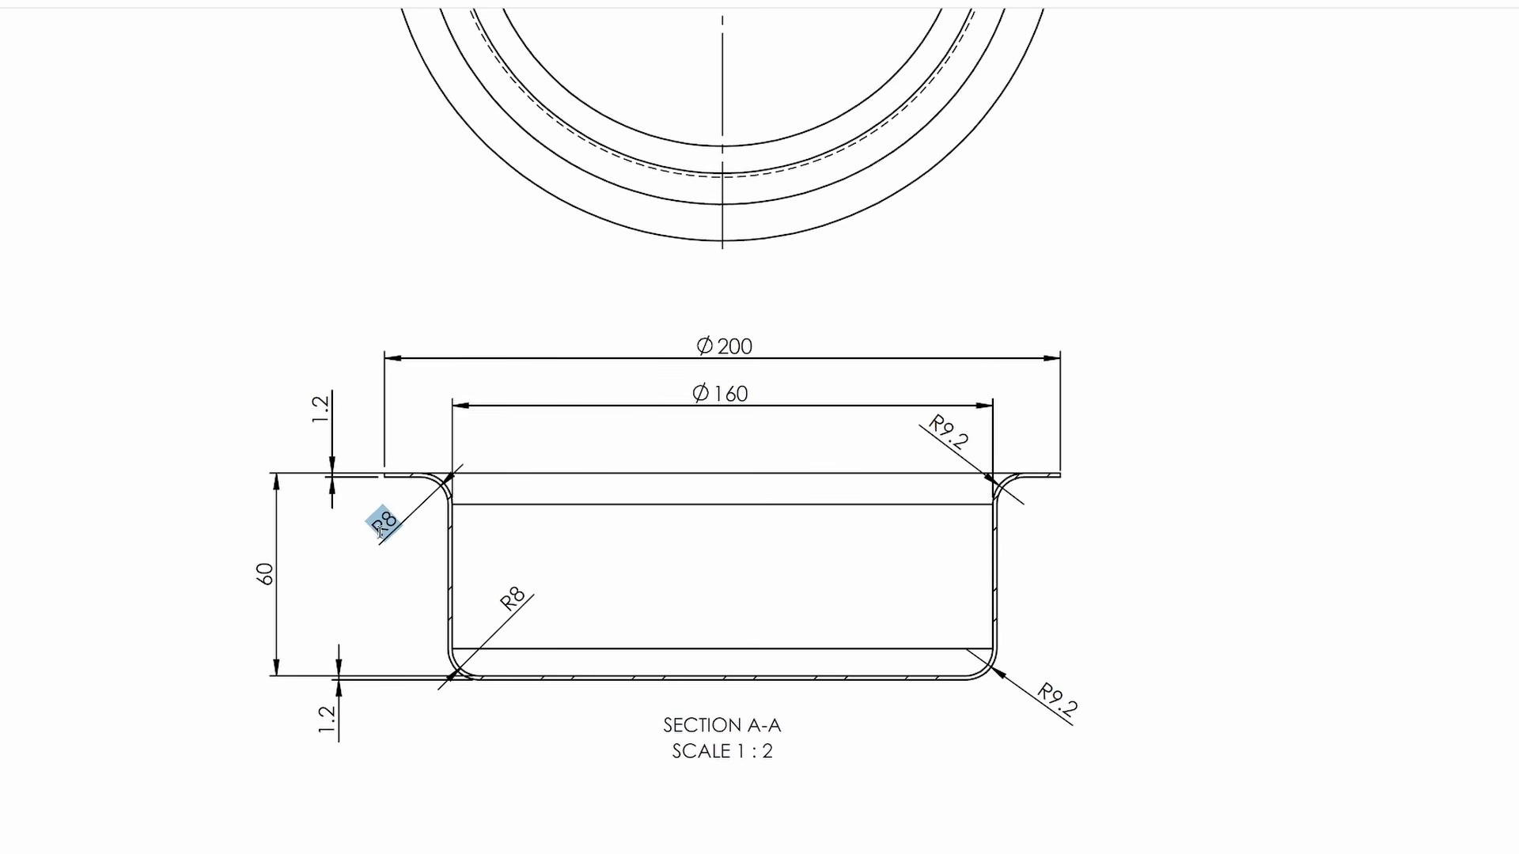
left_click(321, 567)
scroll(1007, 435, "up", 4, "ctrl")
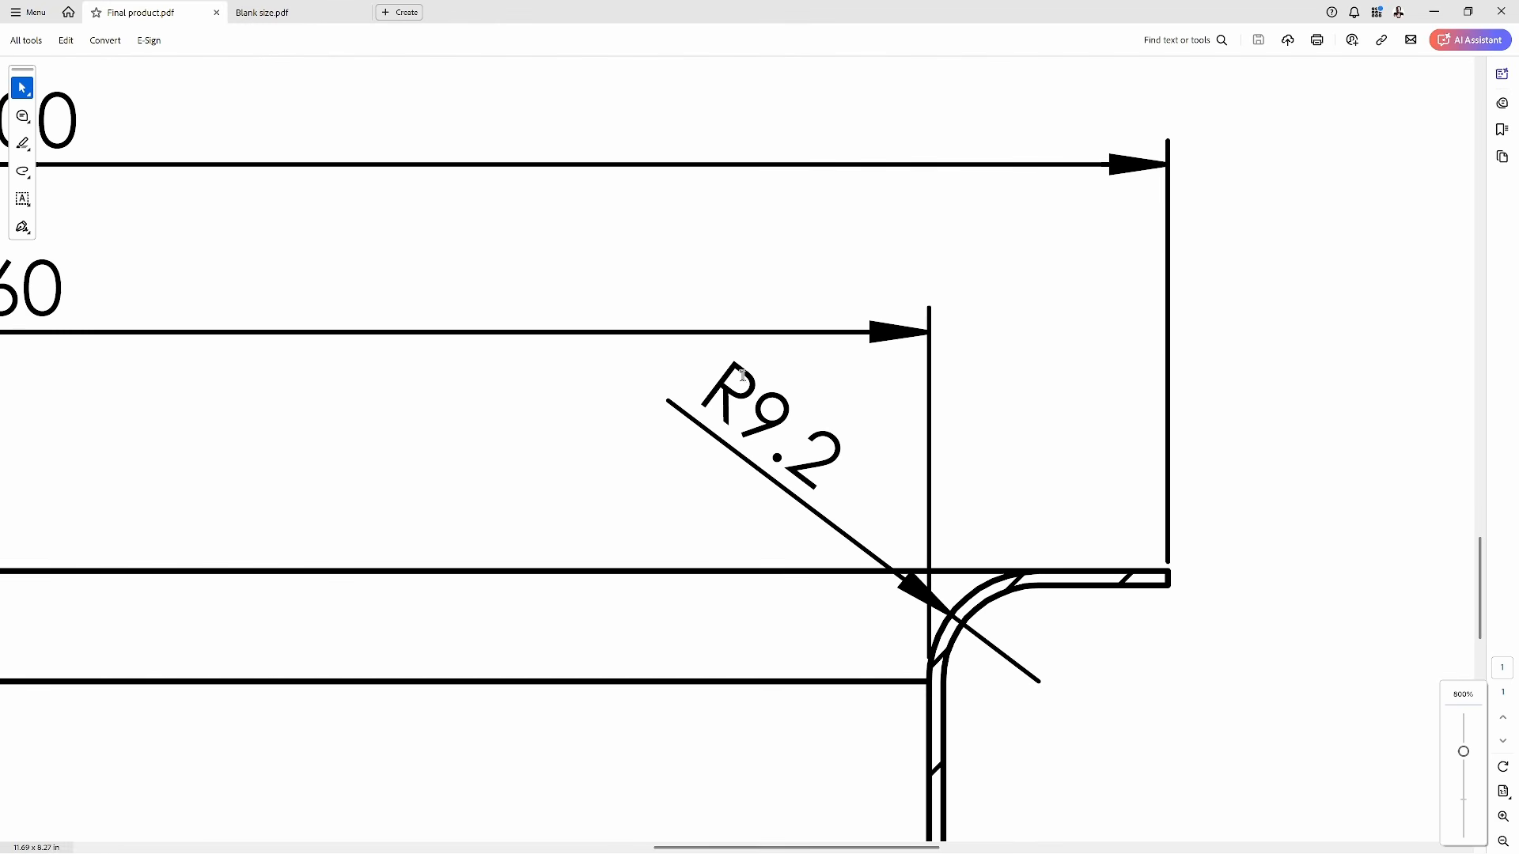
double_click(742, 375)
left_click(617, 519)
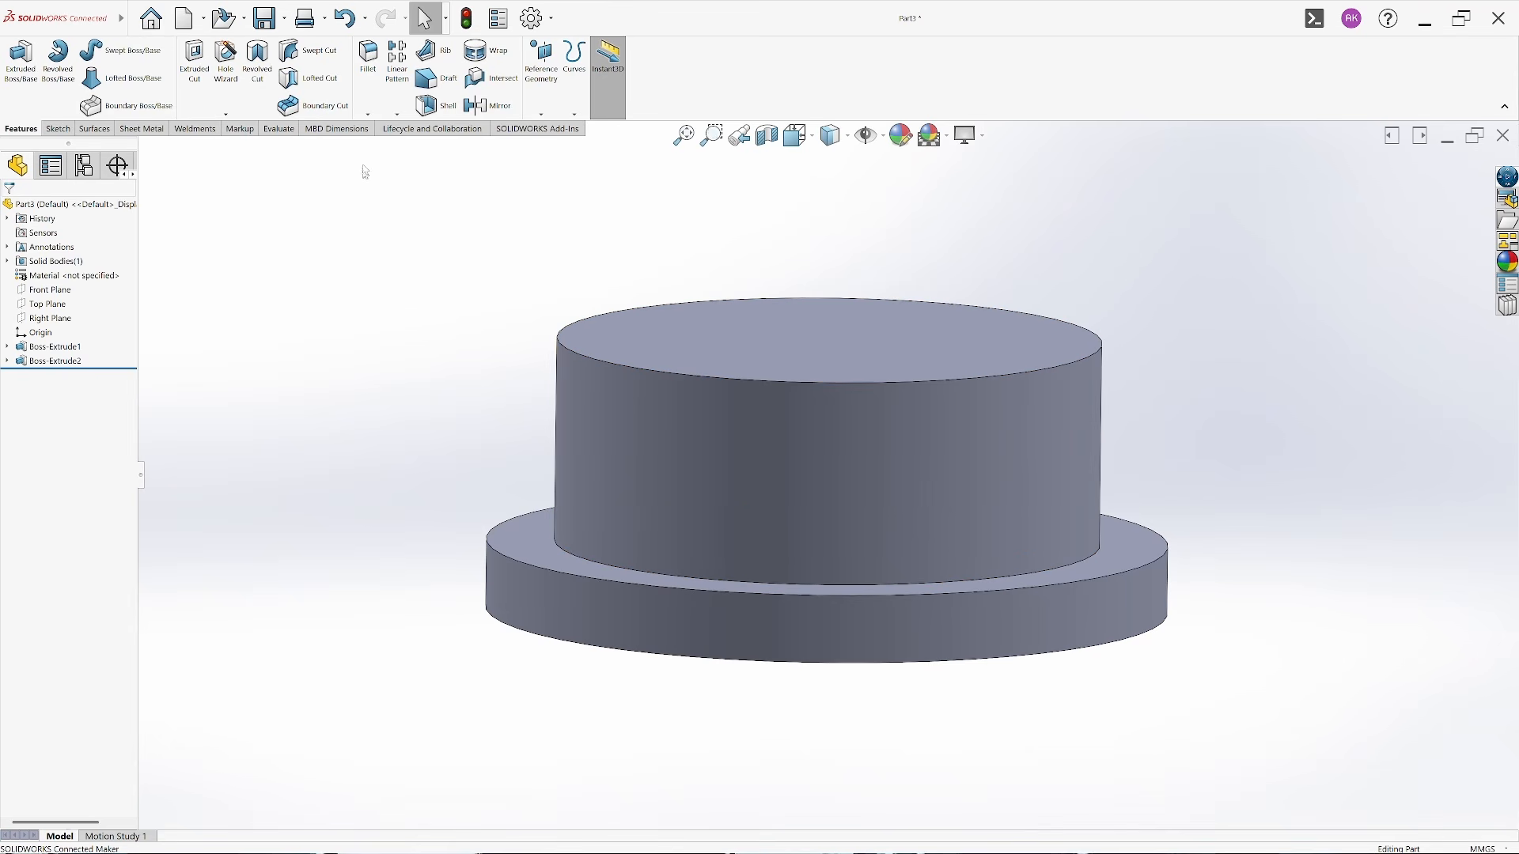
Fillet the top circular edge of the punch with an 8 mm radius
left_click(367, 55)
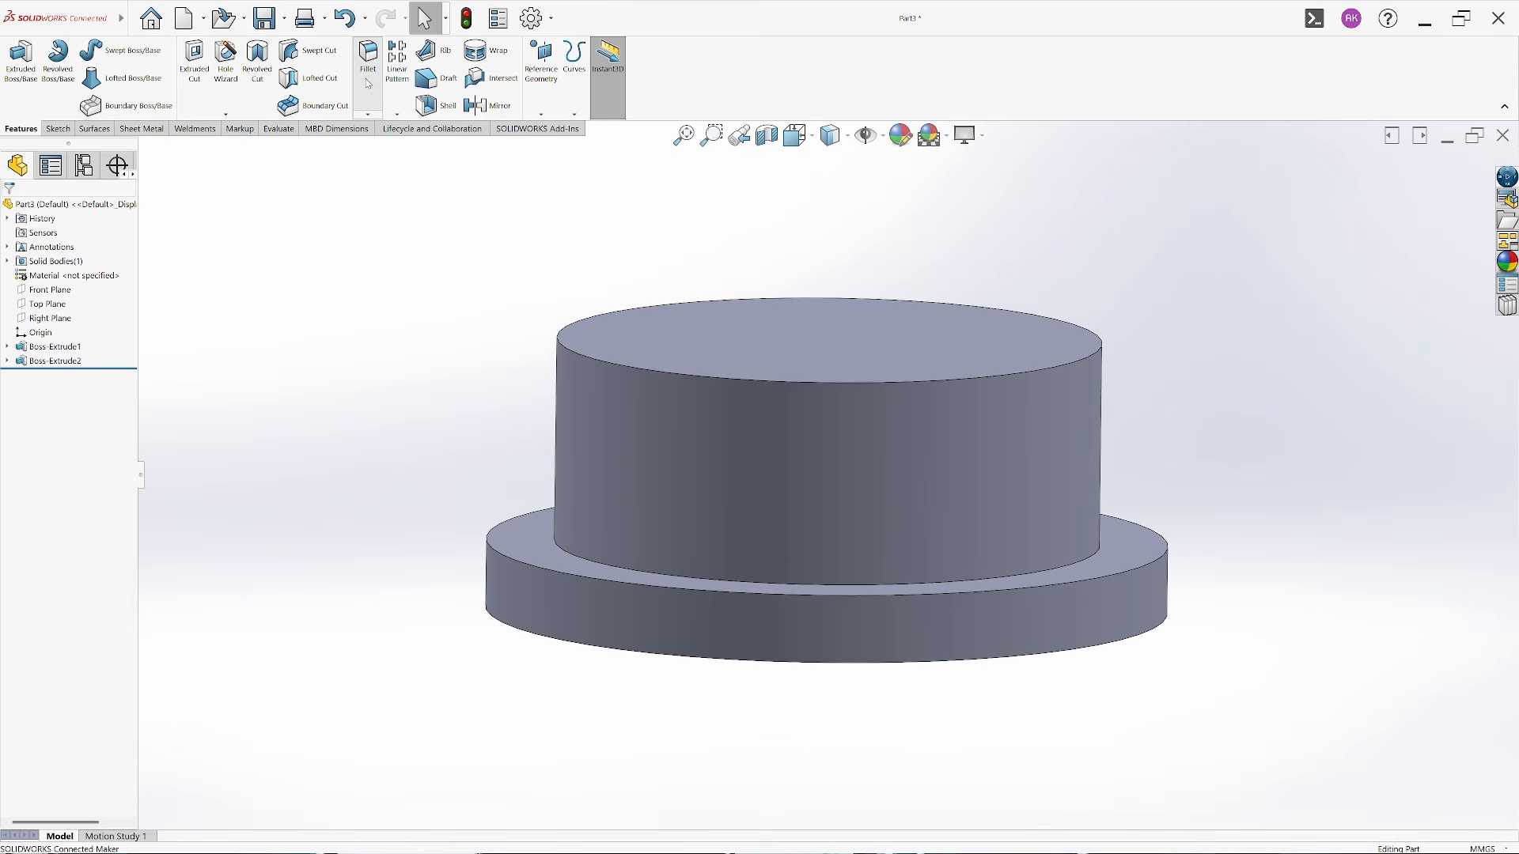
left_click(610, 366)
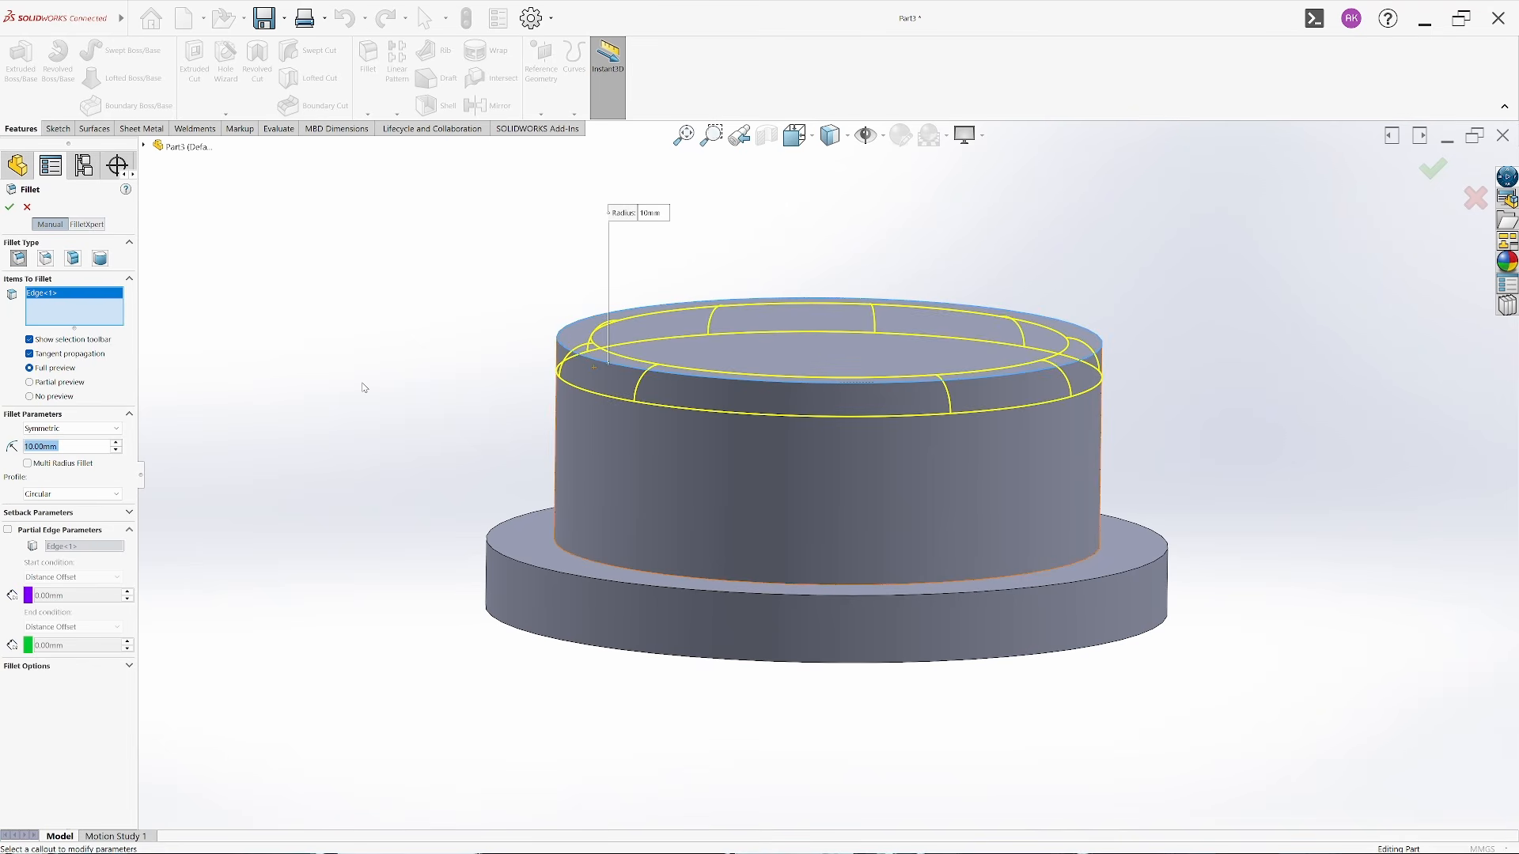
key("Return")
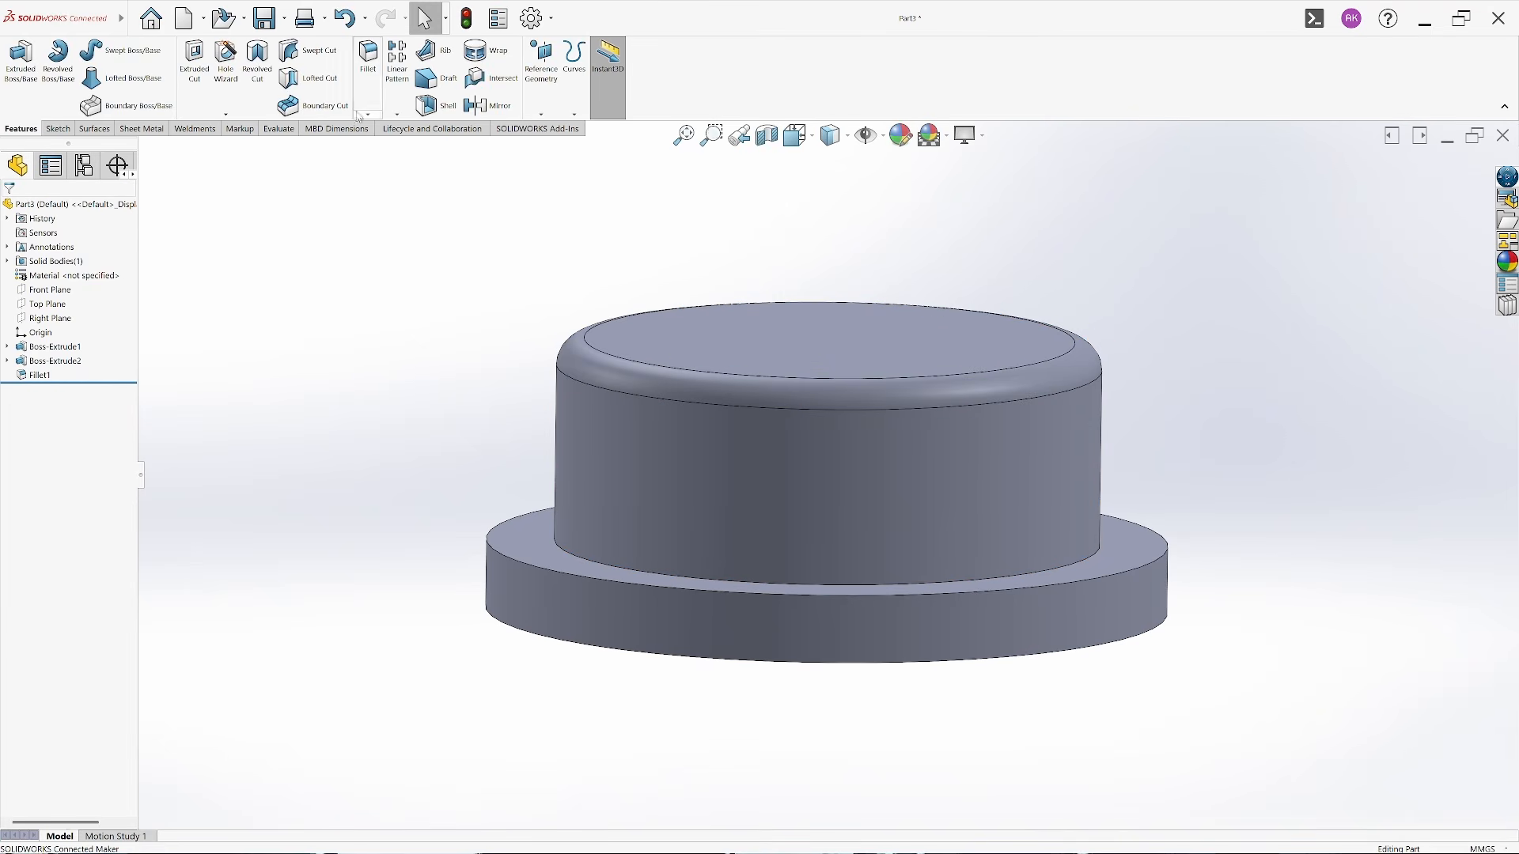
Fillet the edge where the cylinder meets the base flange with a 9.2 mm radius
left_click(368, 55)
left_click(576, 558)
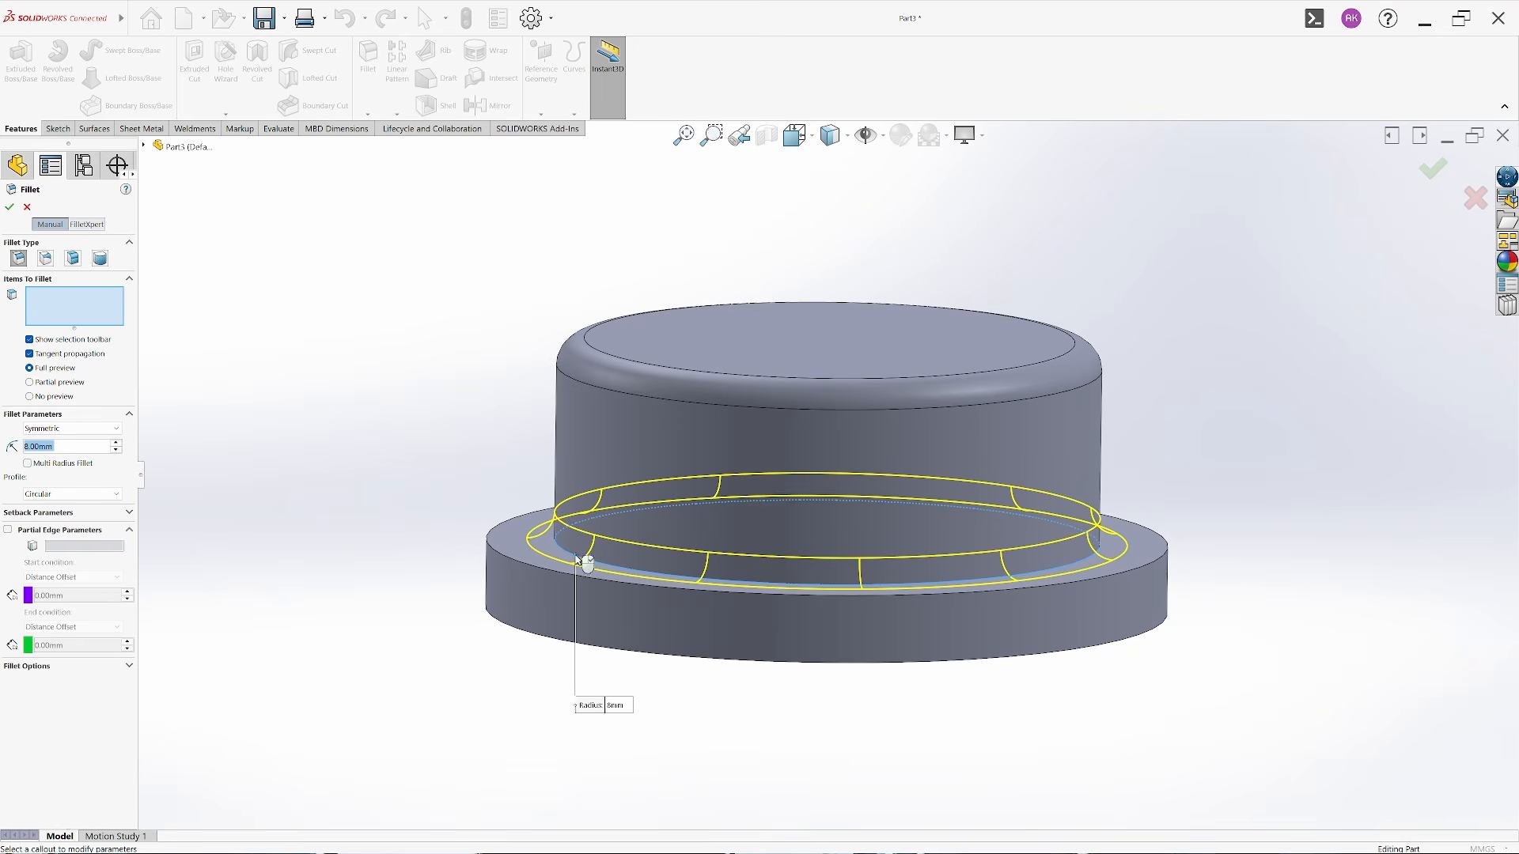
left_click(576, 558)
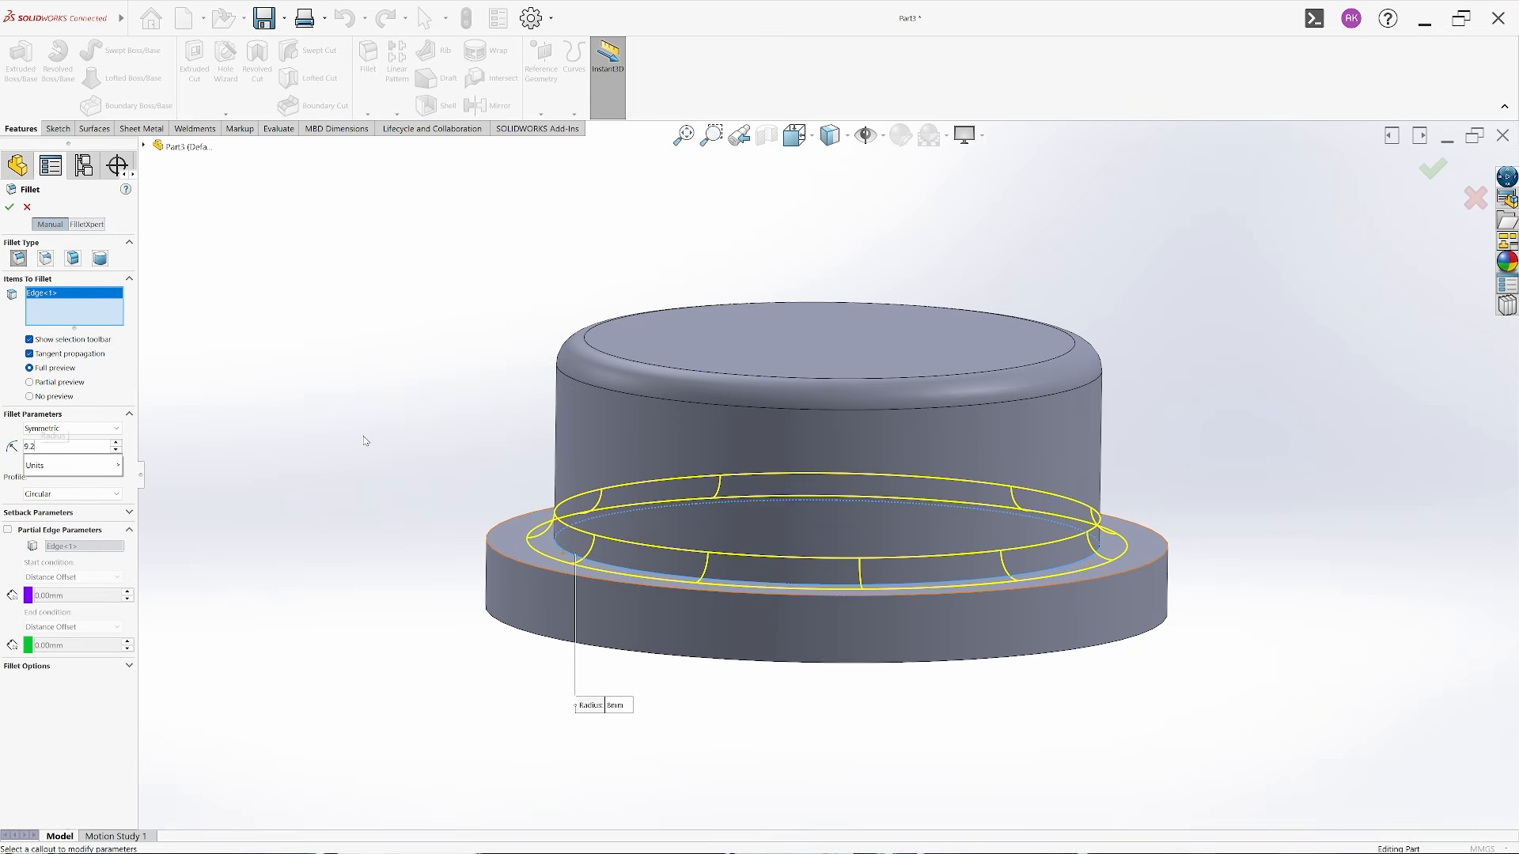
key("Return")
left_click(401, 454)
Save the part as "Punch" in the 07 CAD file folder
scroll(915, 464, "up", 4)
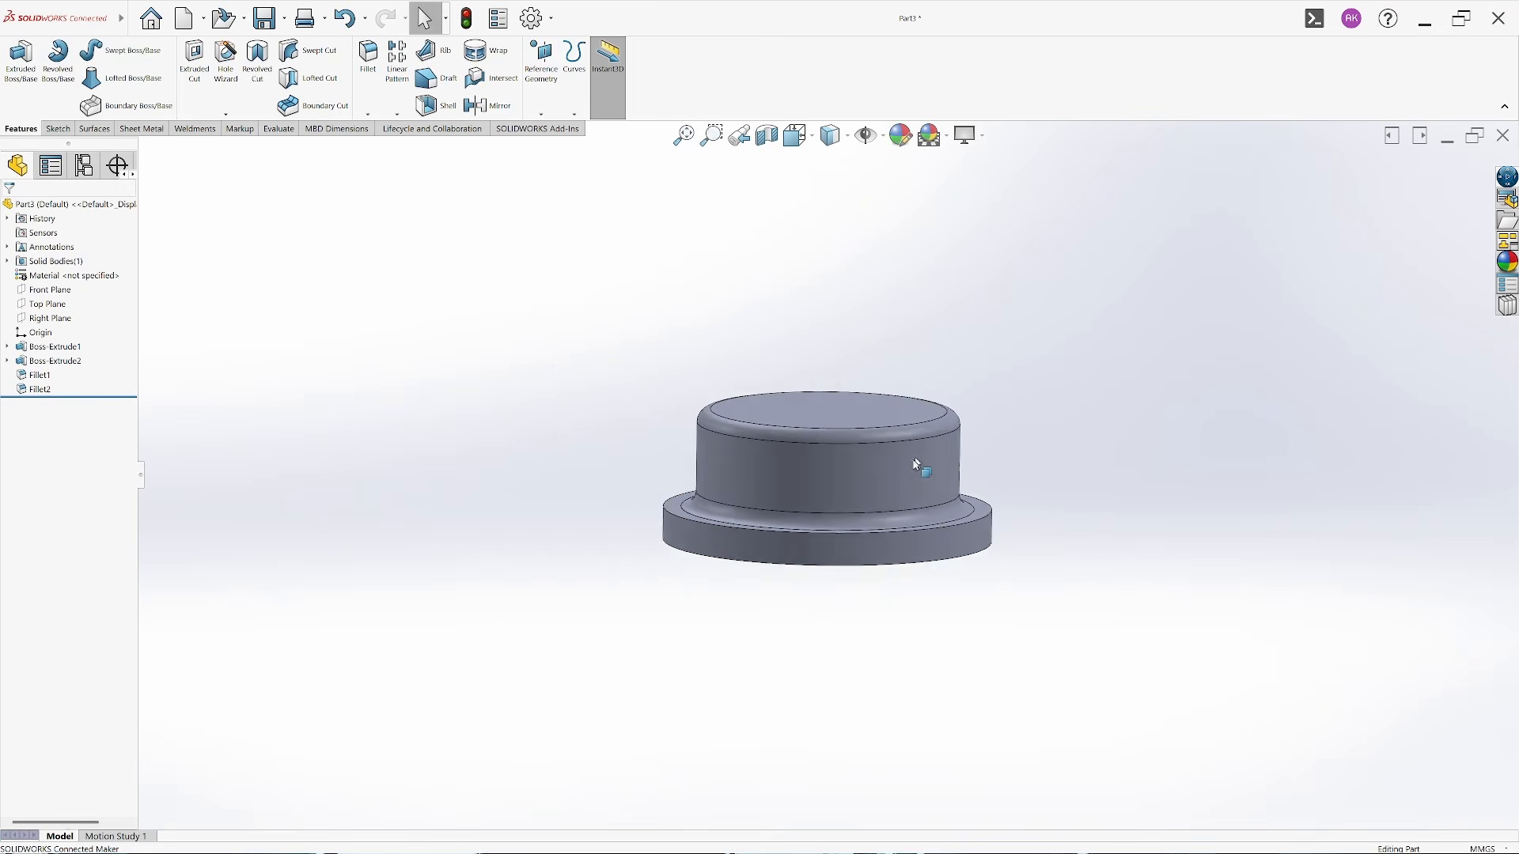
middle_click_drag(867, 495, 823, 494)
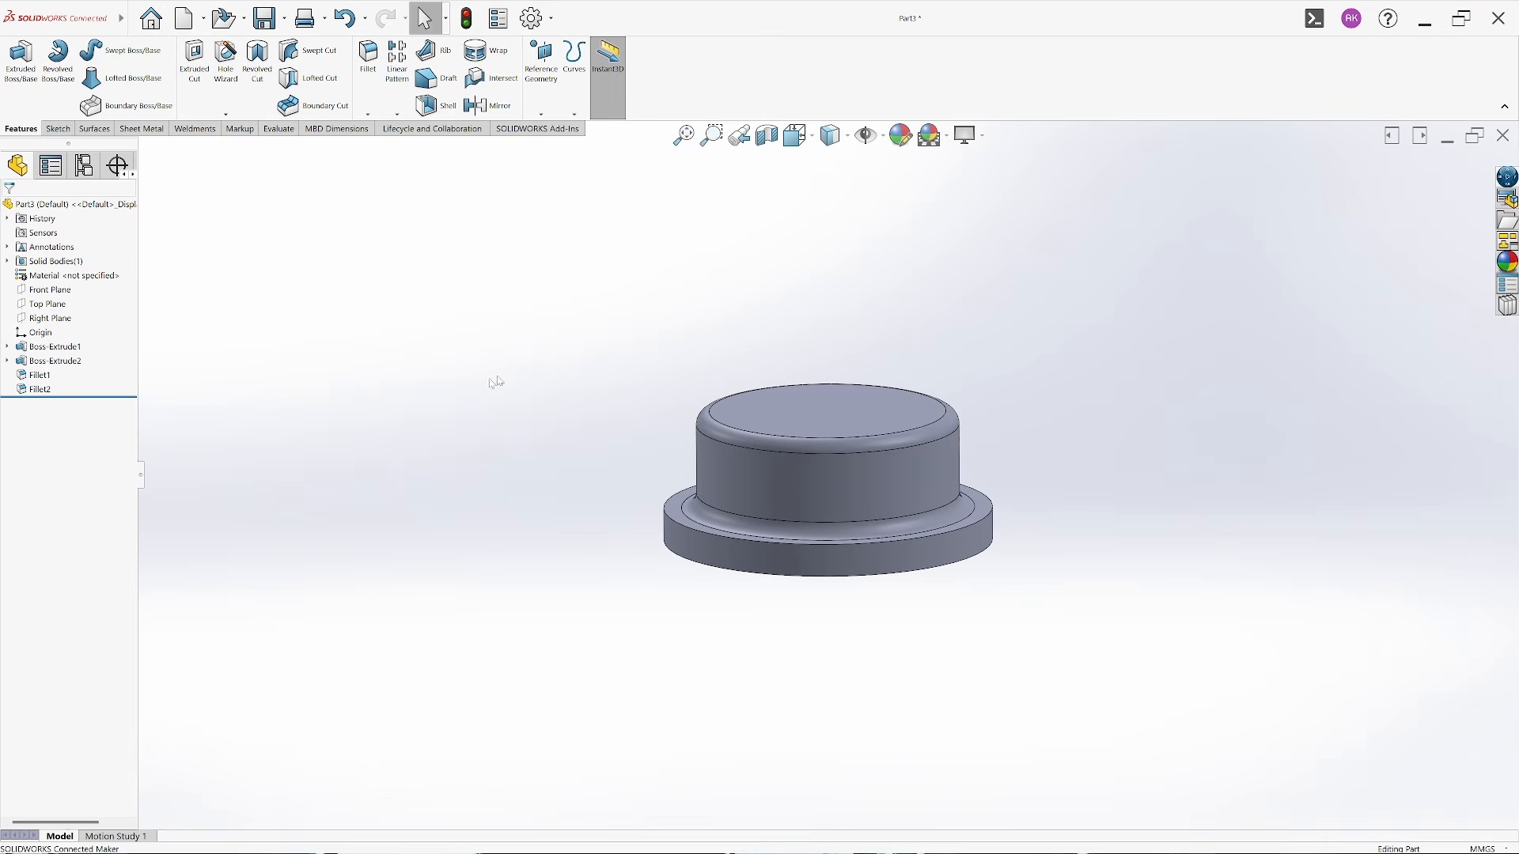
key("ctrl+s")
type("Punch")
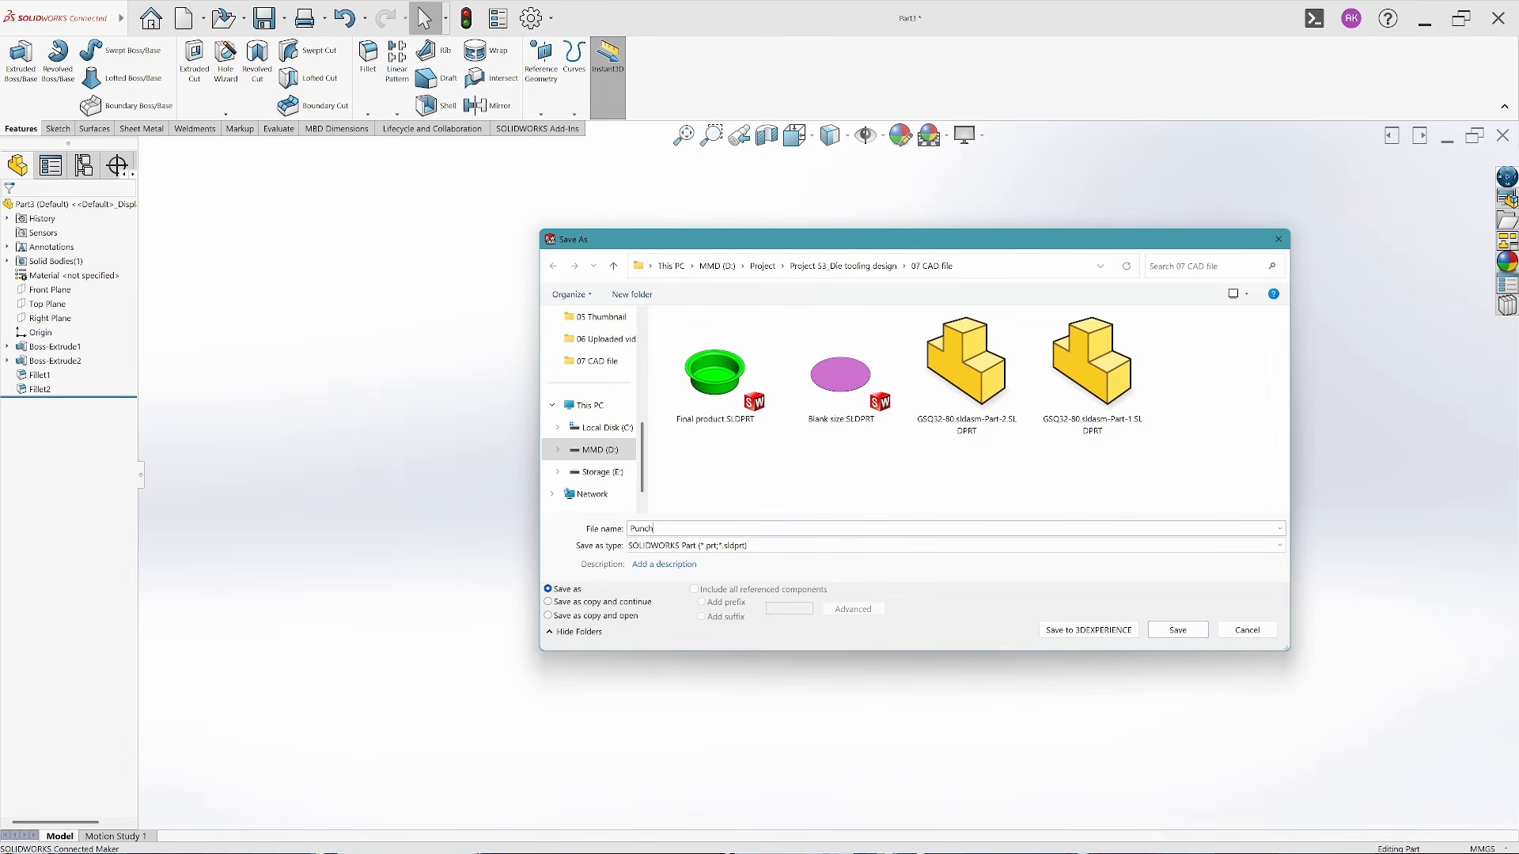
key("Return")
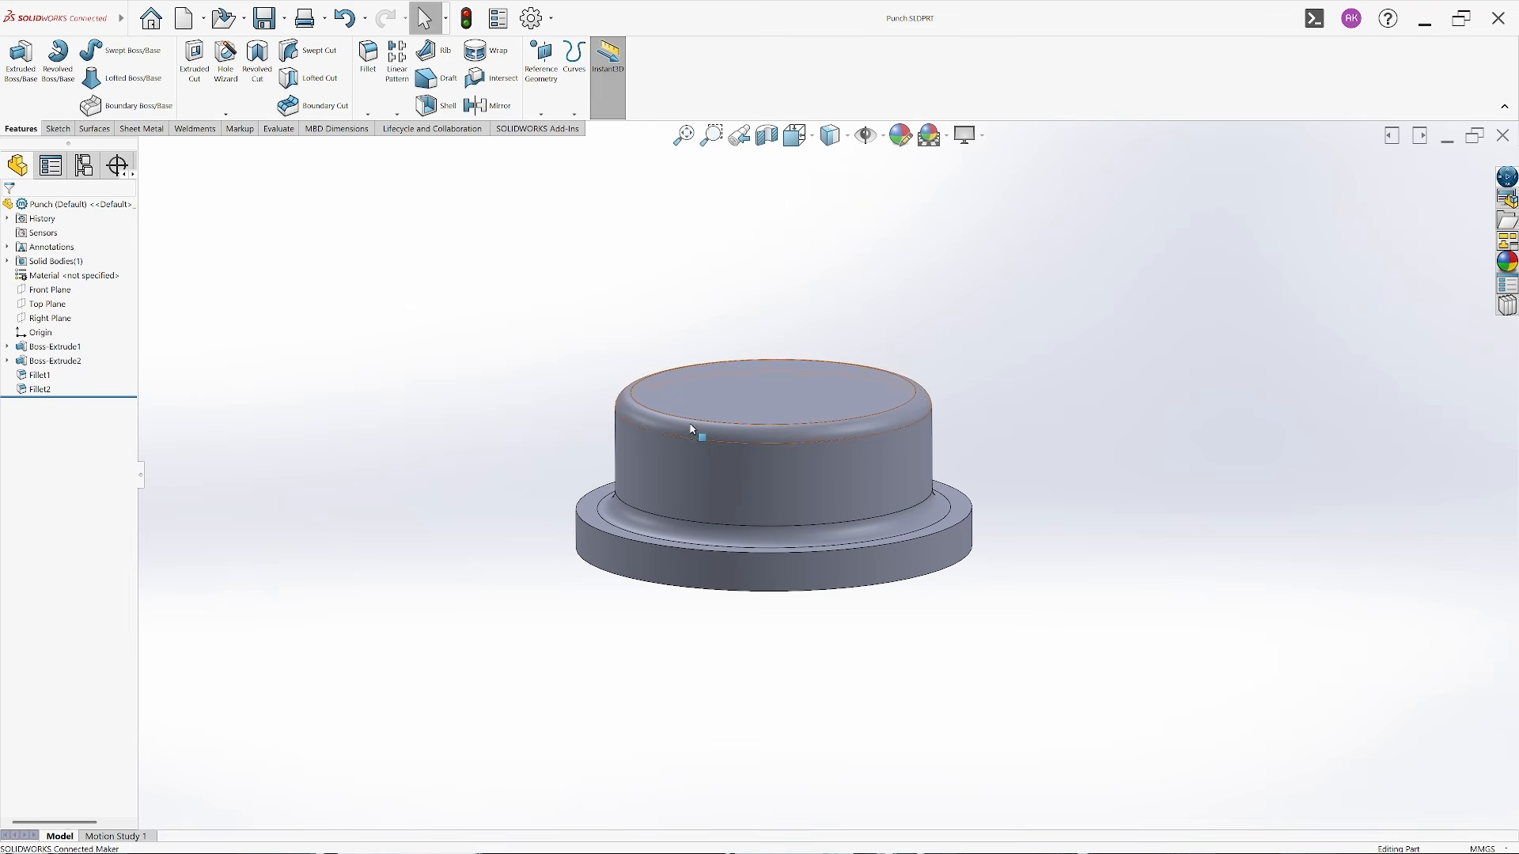
Draw a freehand markup with an arrow from the punch's top face, noting D2 and carbon tool steel as its material
left_click(141, 131)
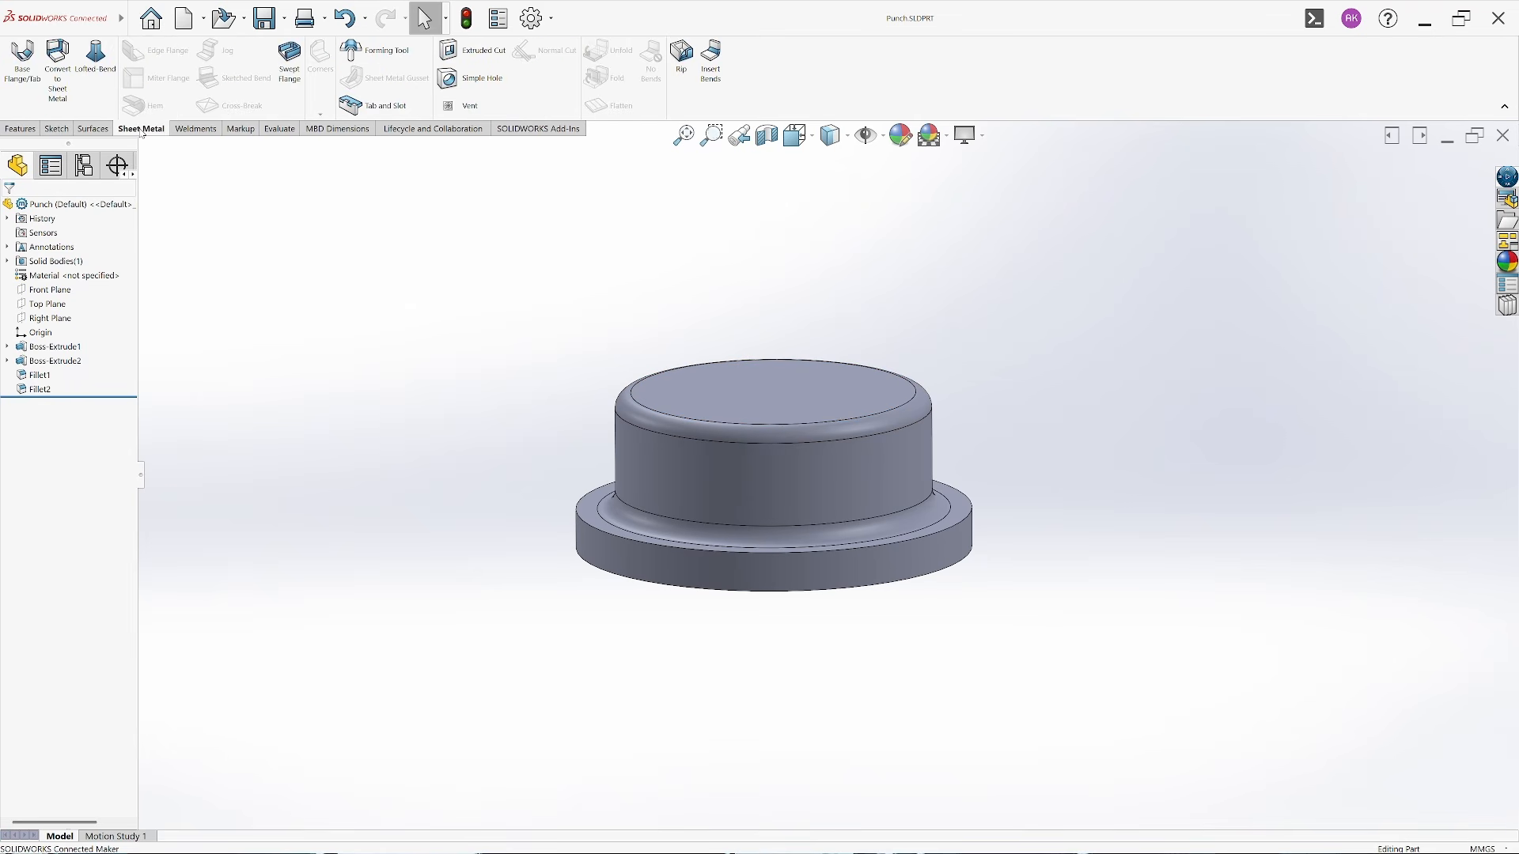
left_click(240, 129)
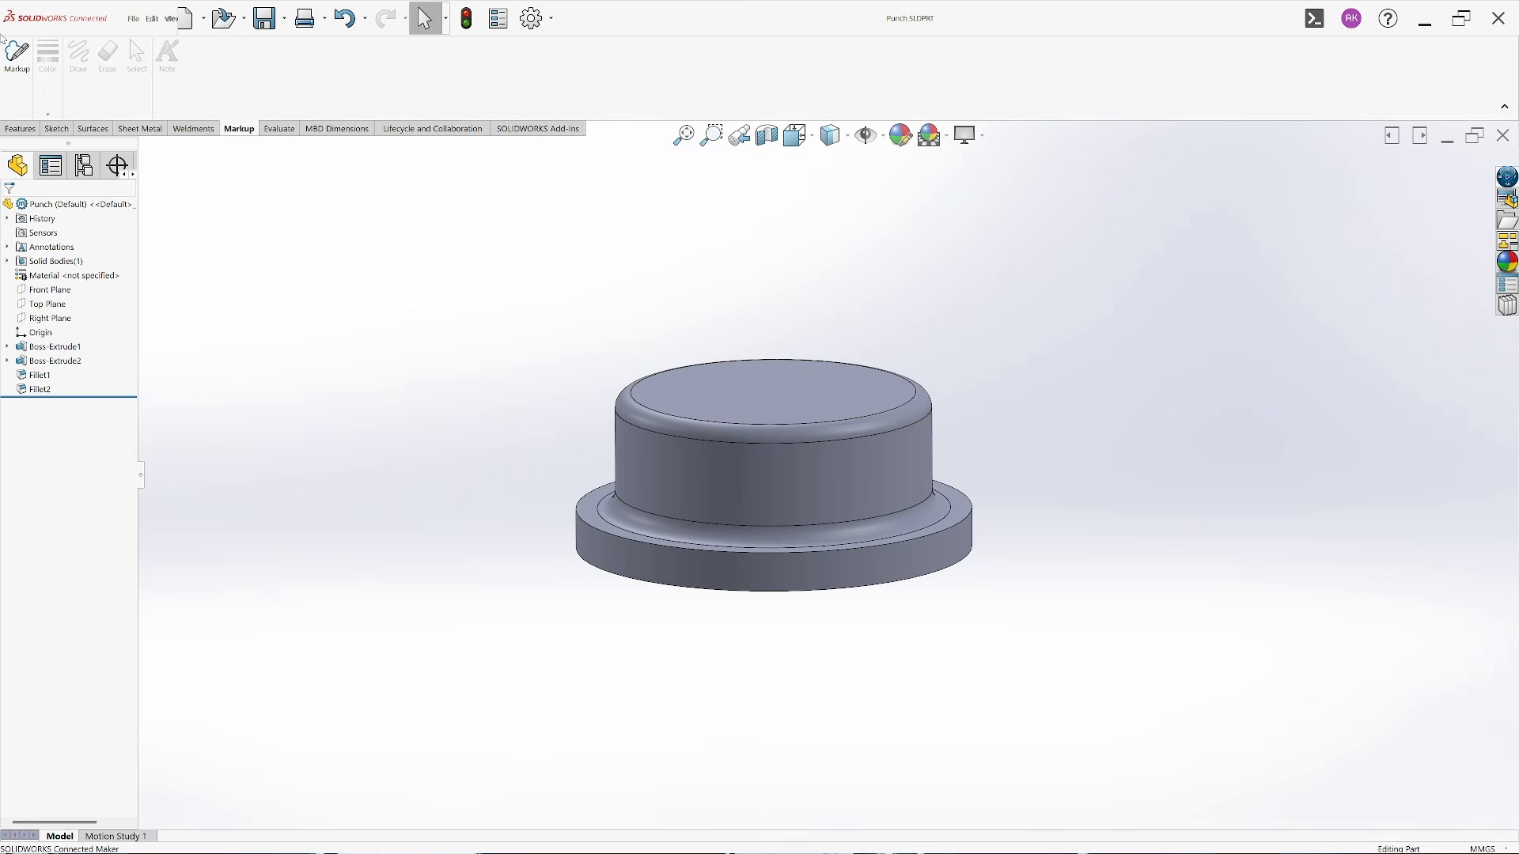
left_click(78, 55)
mouse_move(787, 360)
left_mouse_down()
mouse_move(845, 314)
mouse_move(915, 332)
mouse_move(989, 322)
mouse_move(1004, 339)
left_mouse_up()
left_click_drag(1033, 312, 1082, 311)
mouse_move(1063, 299)
left_mouse_down()
mouse_move(1065, 325)
mouse_move(1116, 330)
mouse_move(1154, 312)
mouse_move(1191, 324)
mouse_move(1235, 297)
mouse_move(1266, 316)
left_mouse_up()
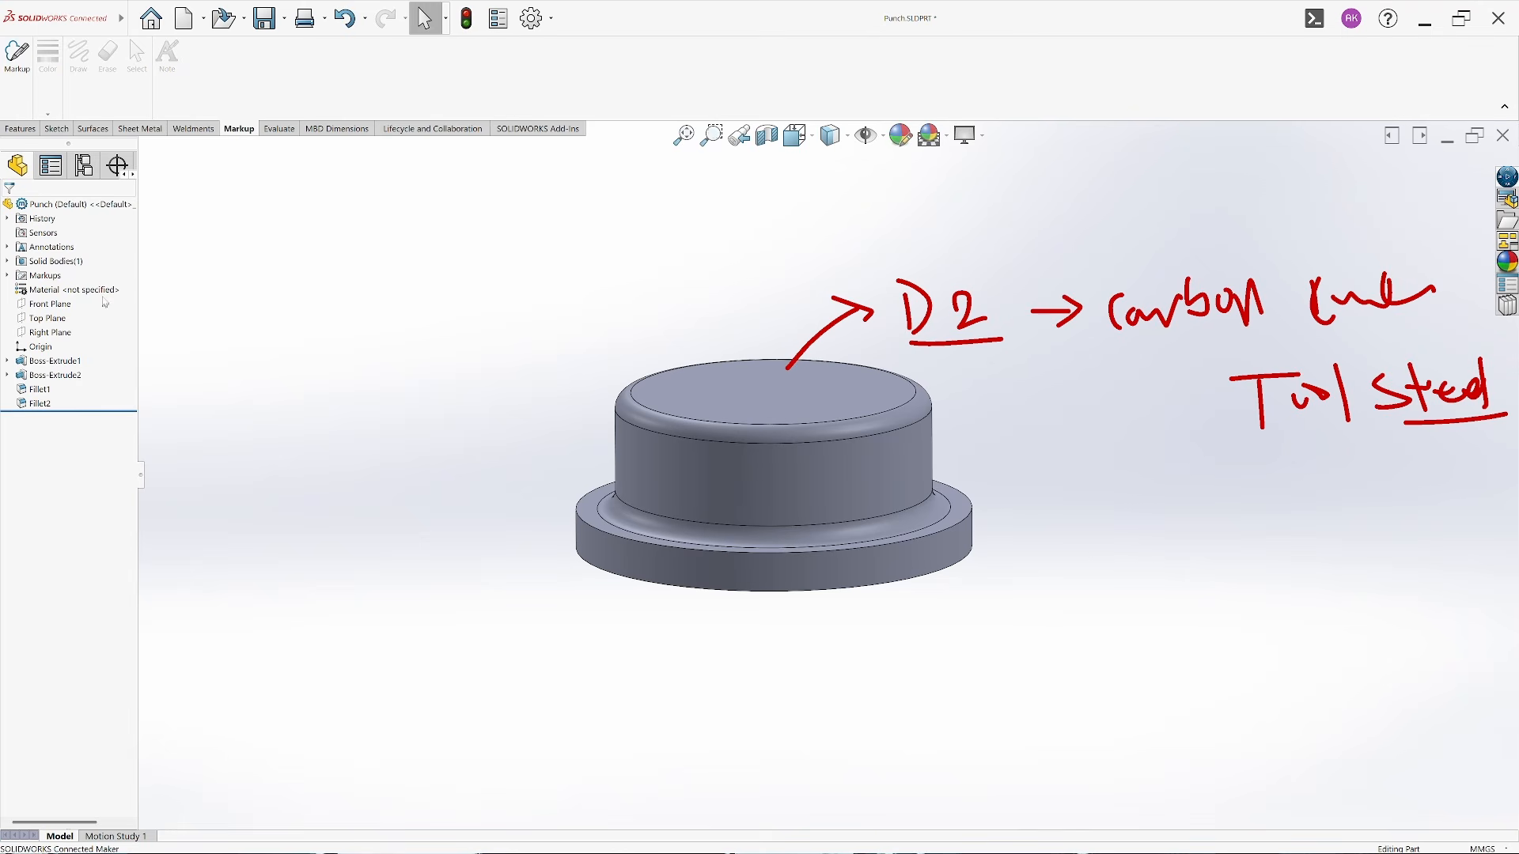
Assign AISI Type A2 Tool Steel from the SOLIDWORKS Materials library to the punch
right_click(105, 290)
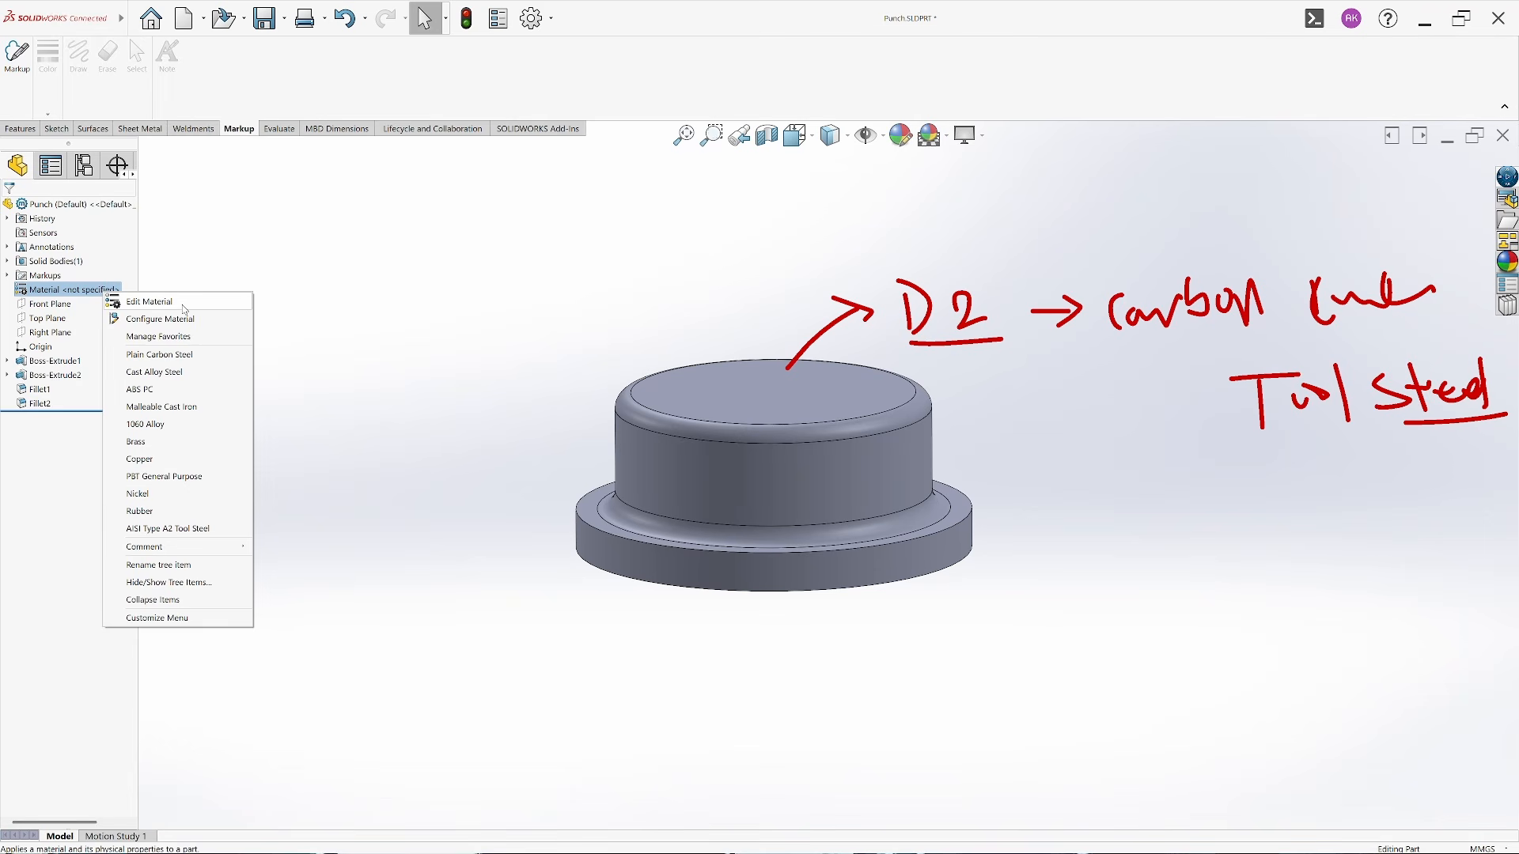
left_click(150, 302)
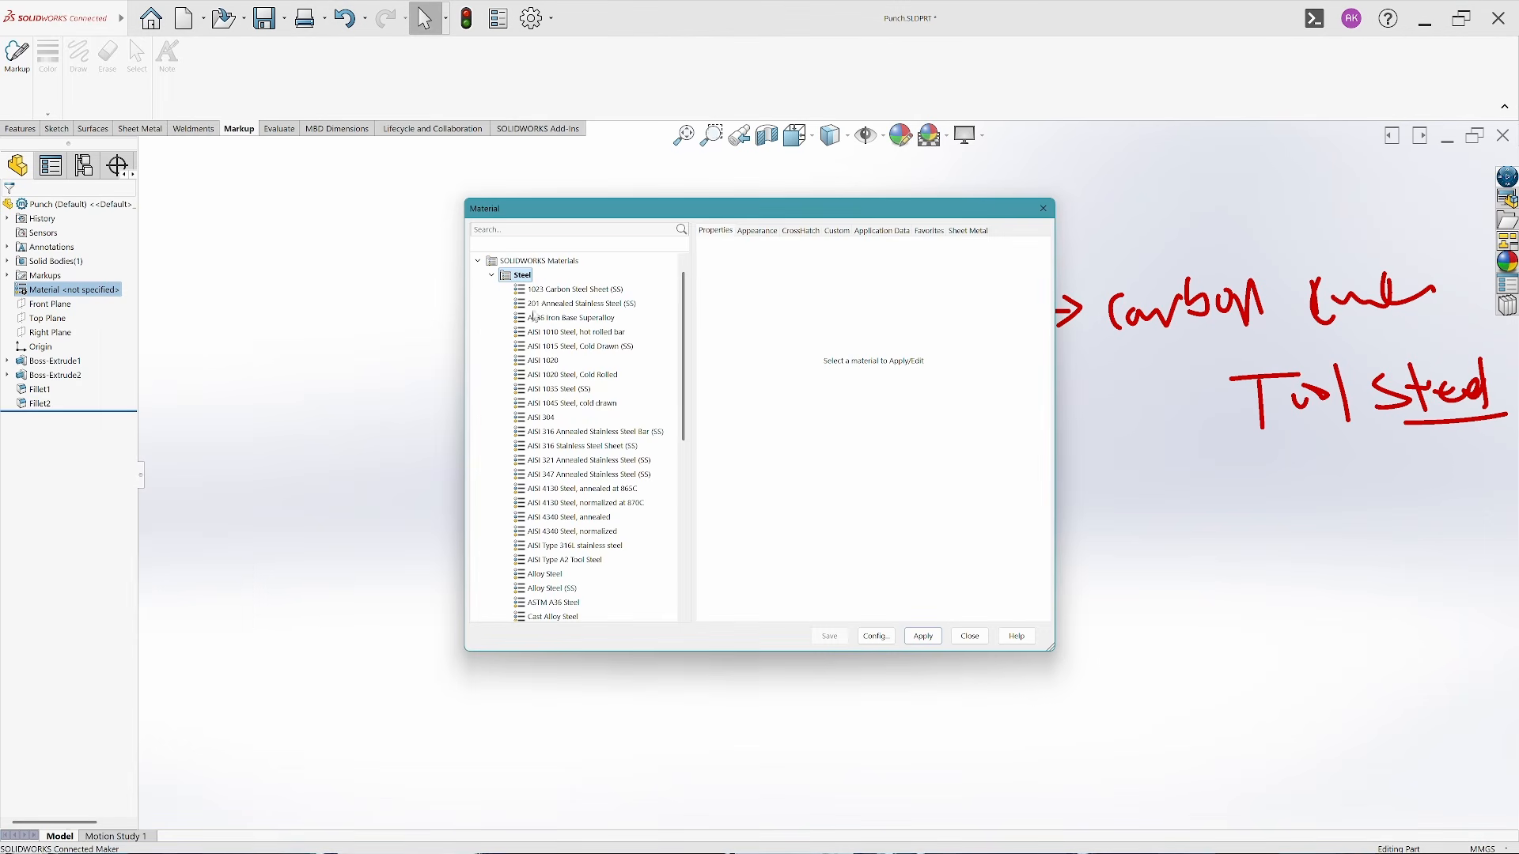
scroll(563, 368, "down", 2)
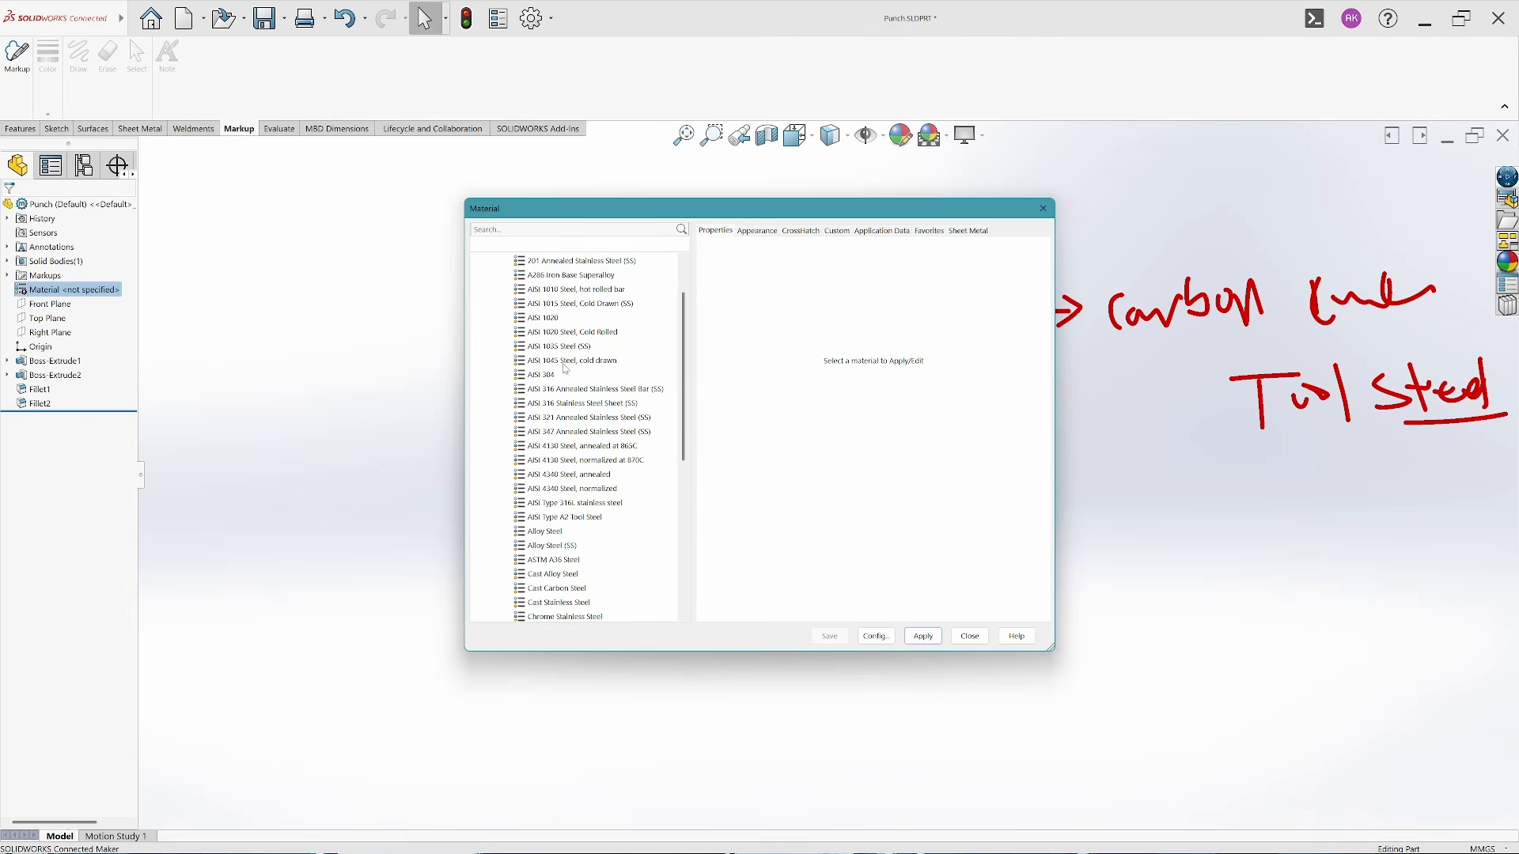
scroll(601, 469, "down", 1)
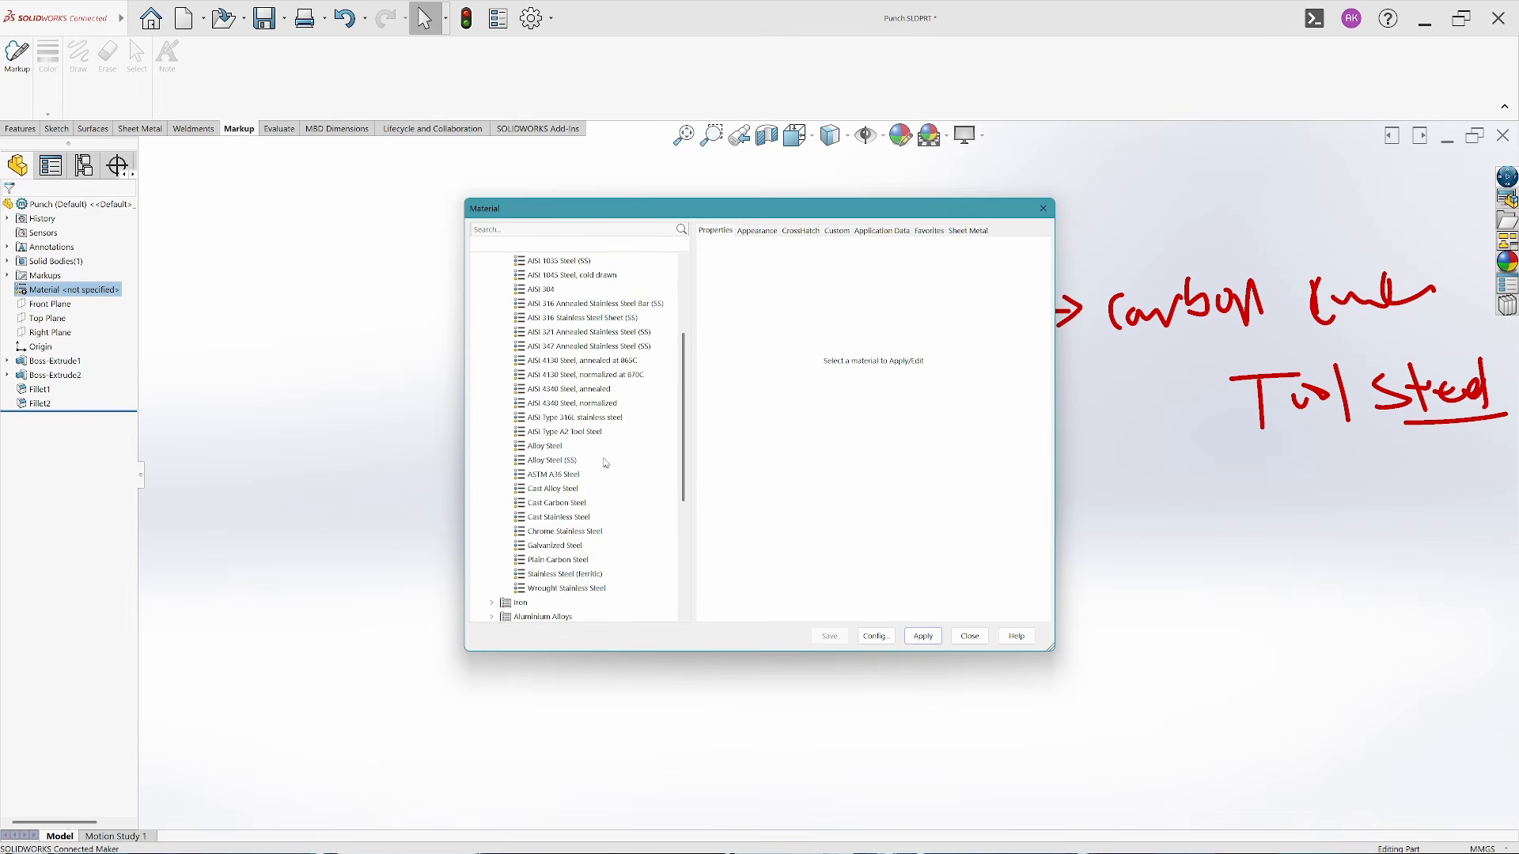
left_click(554, 432)
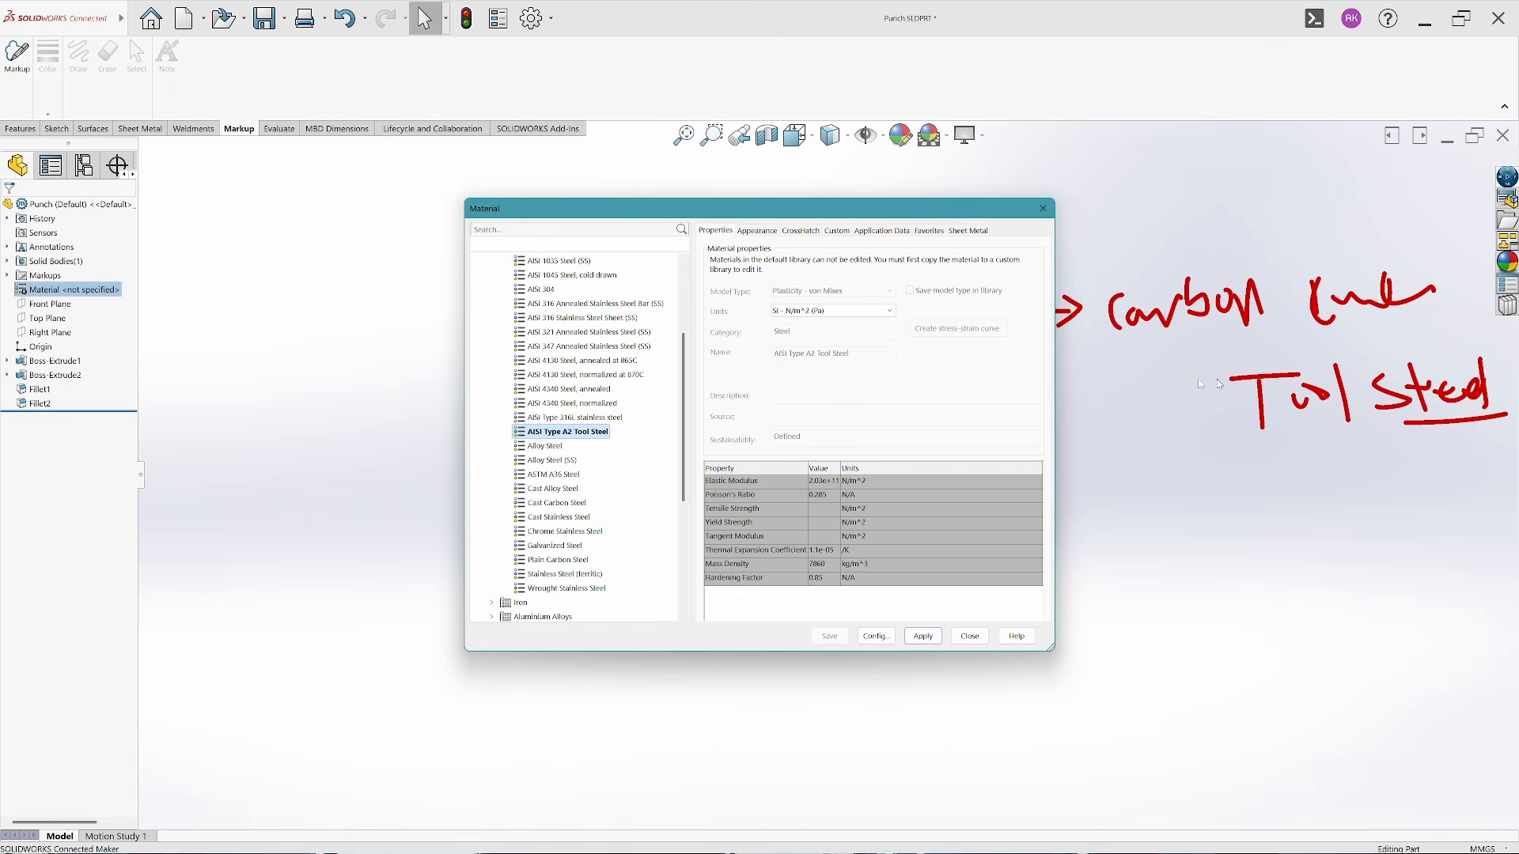
left_click_drag(820, 220, 654, 216)
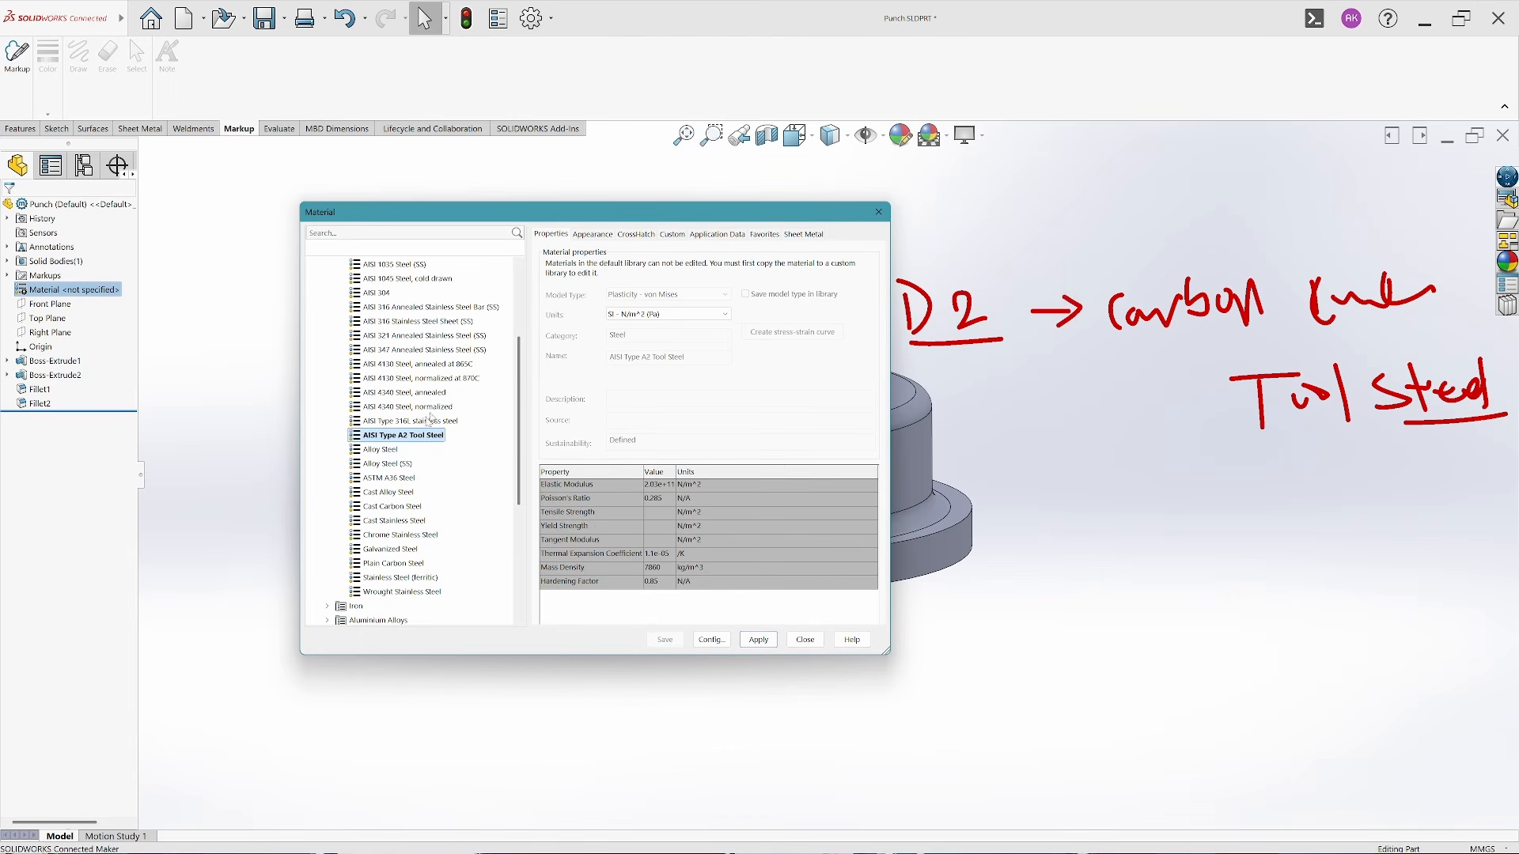
scroll(414, 502, "down", 5)
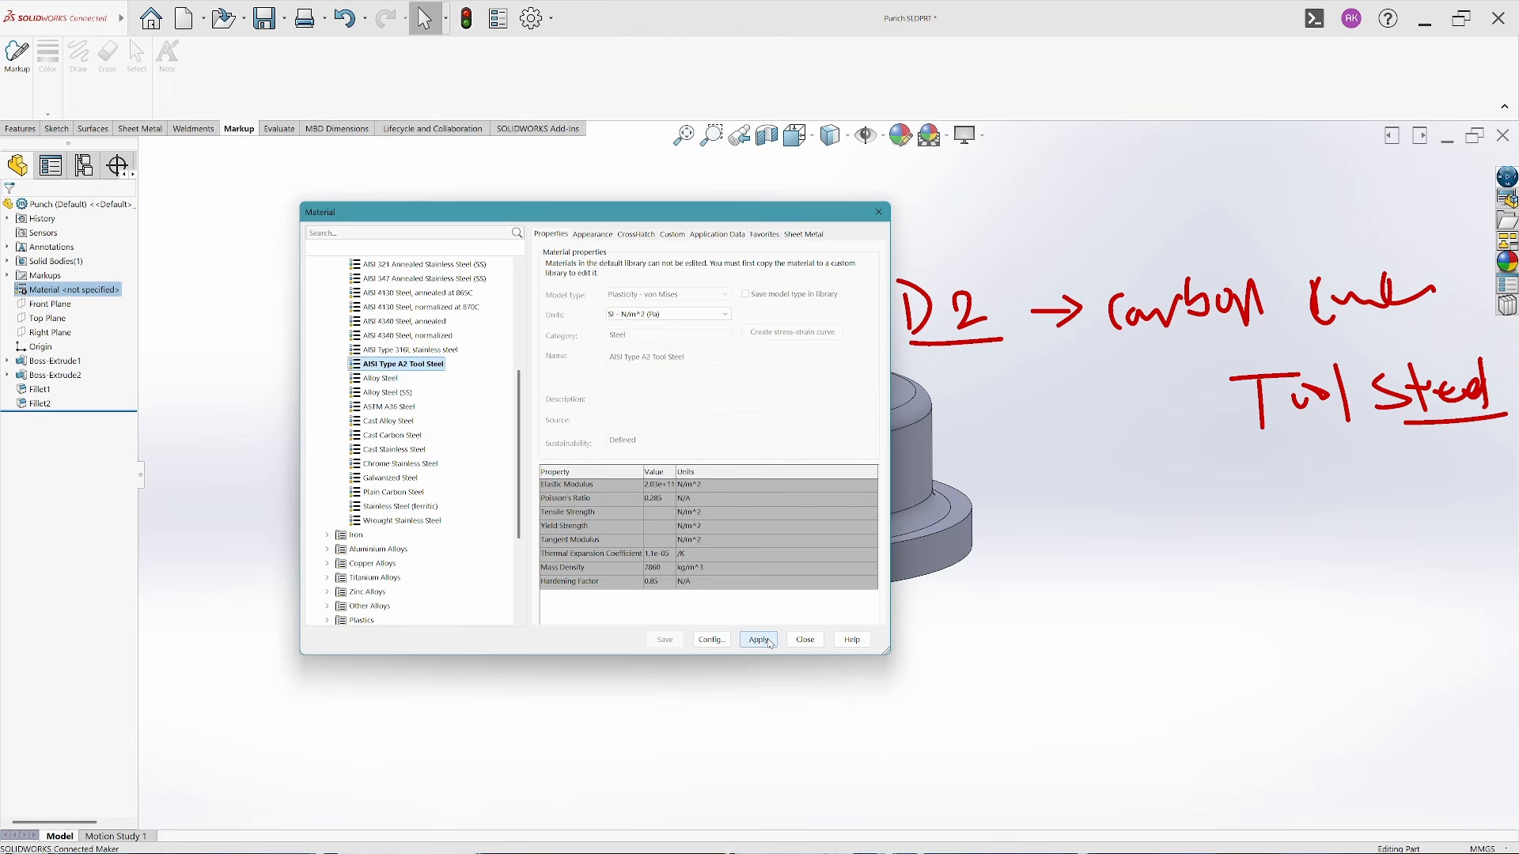
left_click(772, 641)
left_click(805, 640)
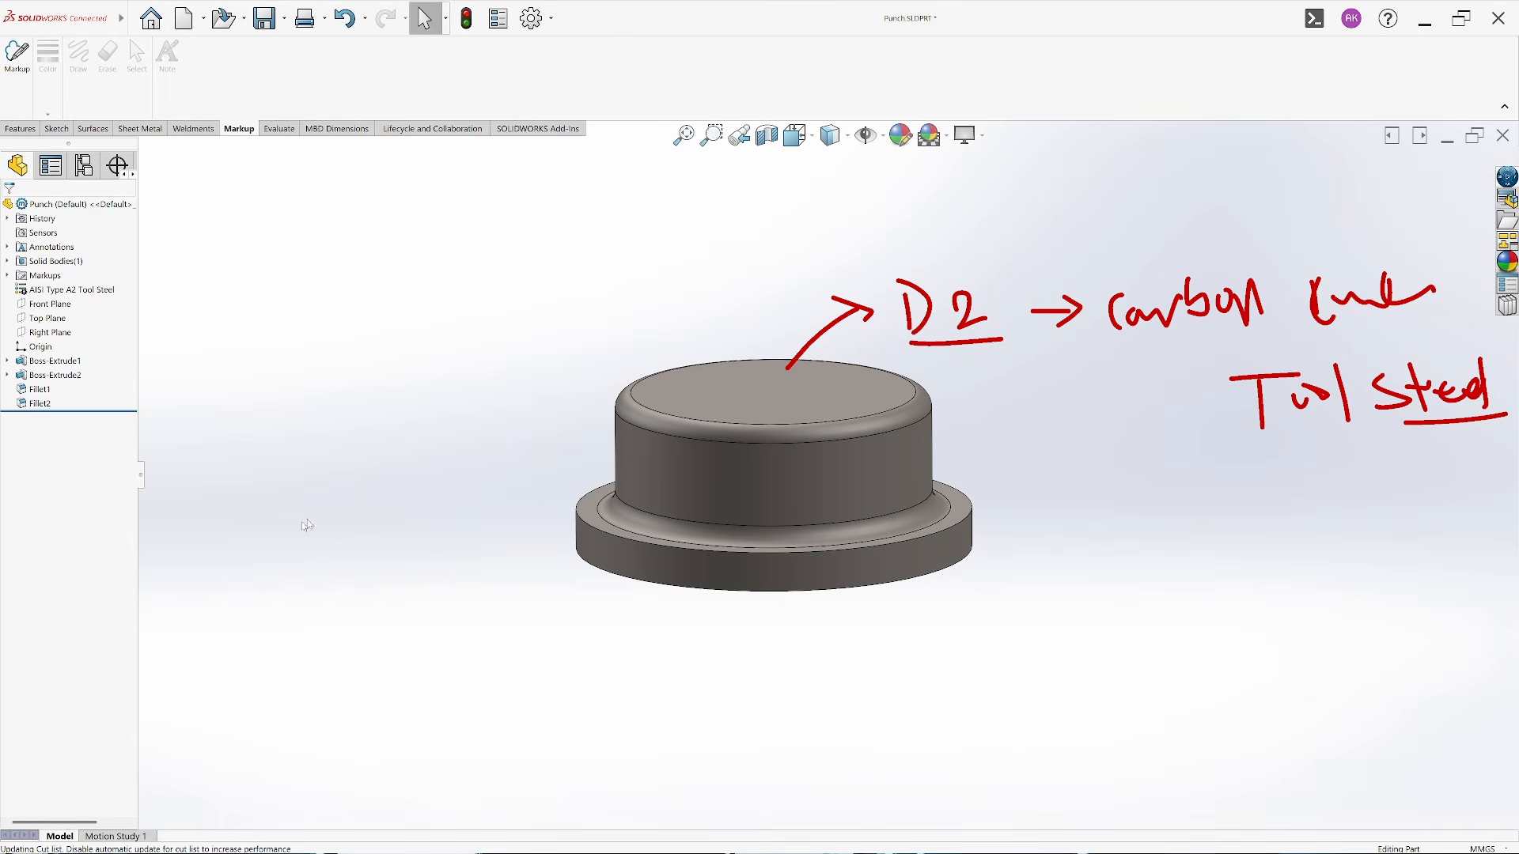
Save and close the punch part, and display the die layout markup in the tooling assembly
key("ctrl+s")
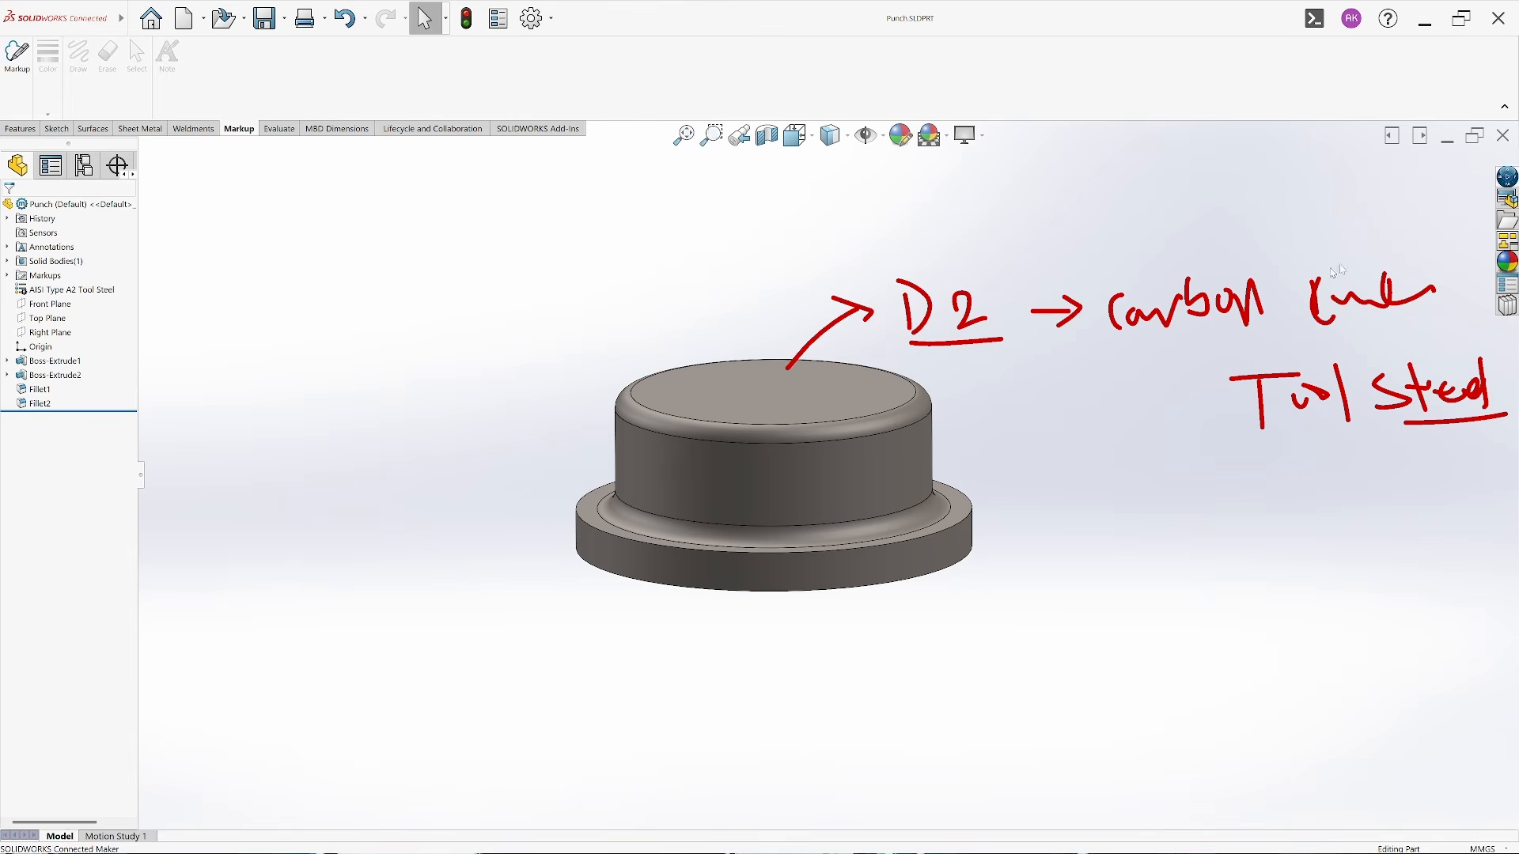
left_click(1503, 135)
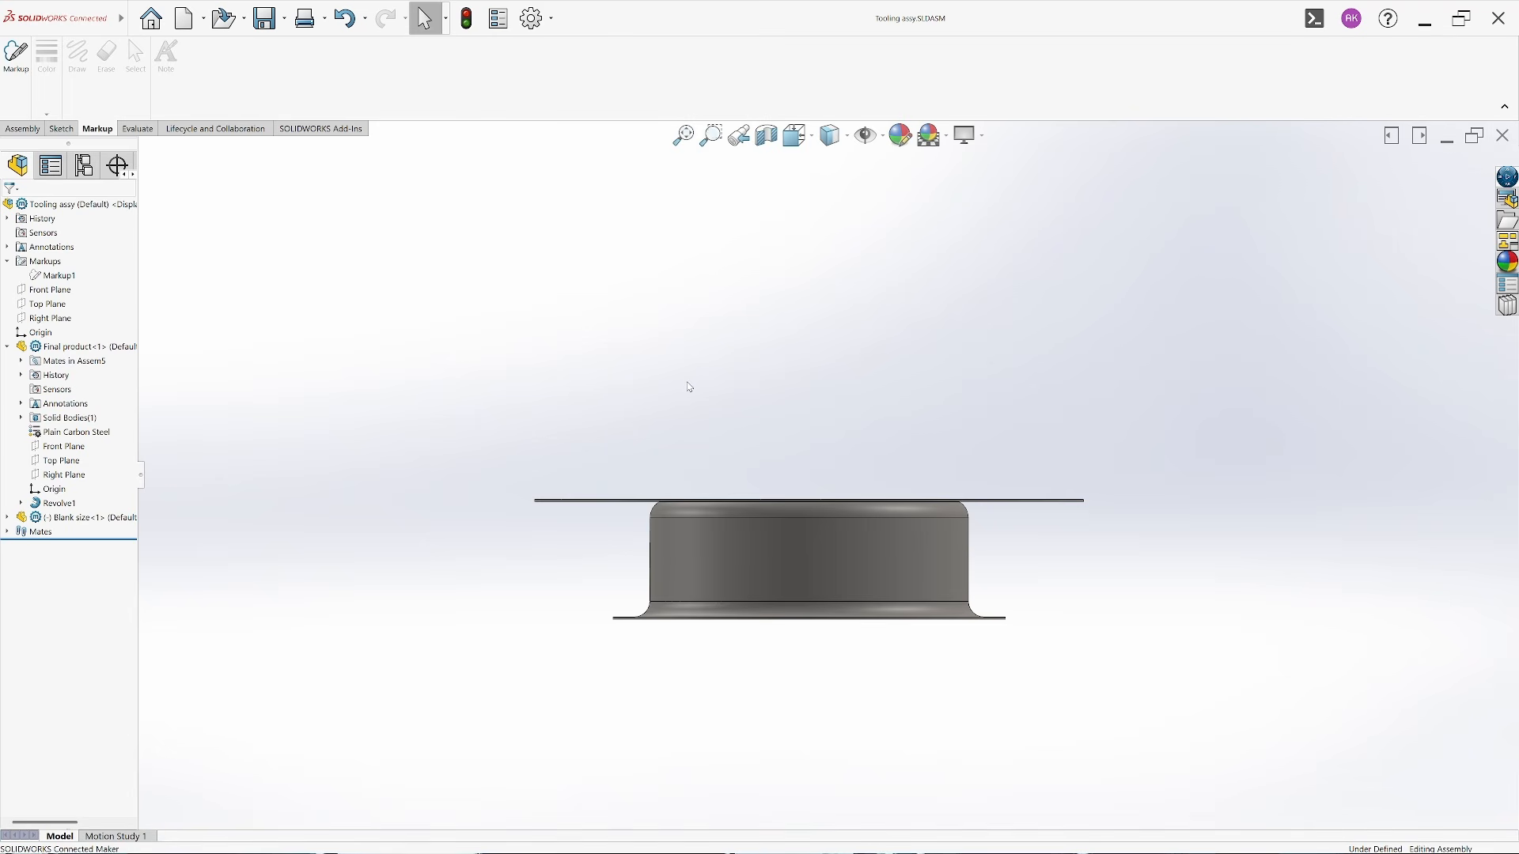
left_click(24, 275)
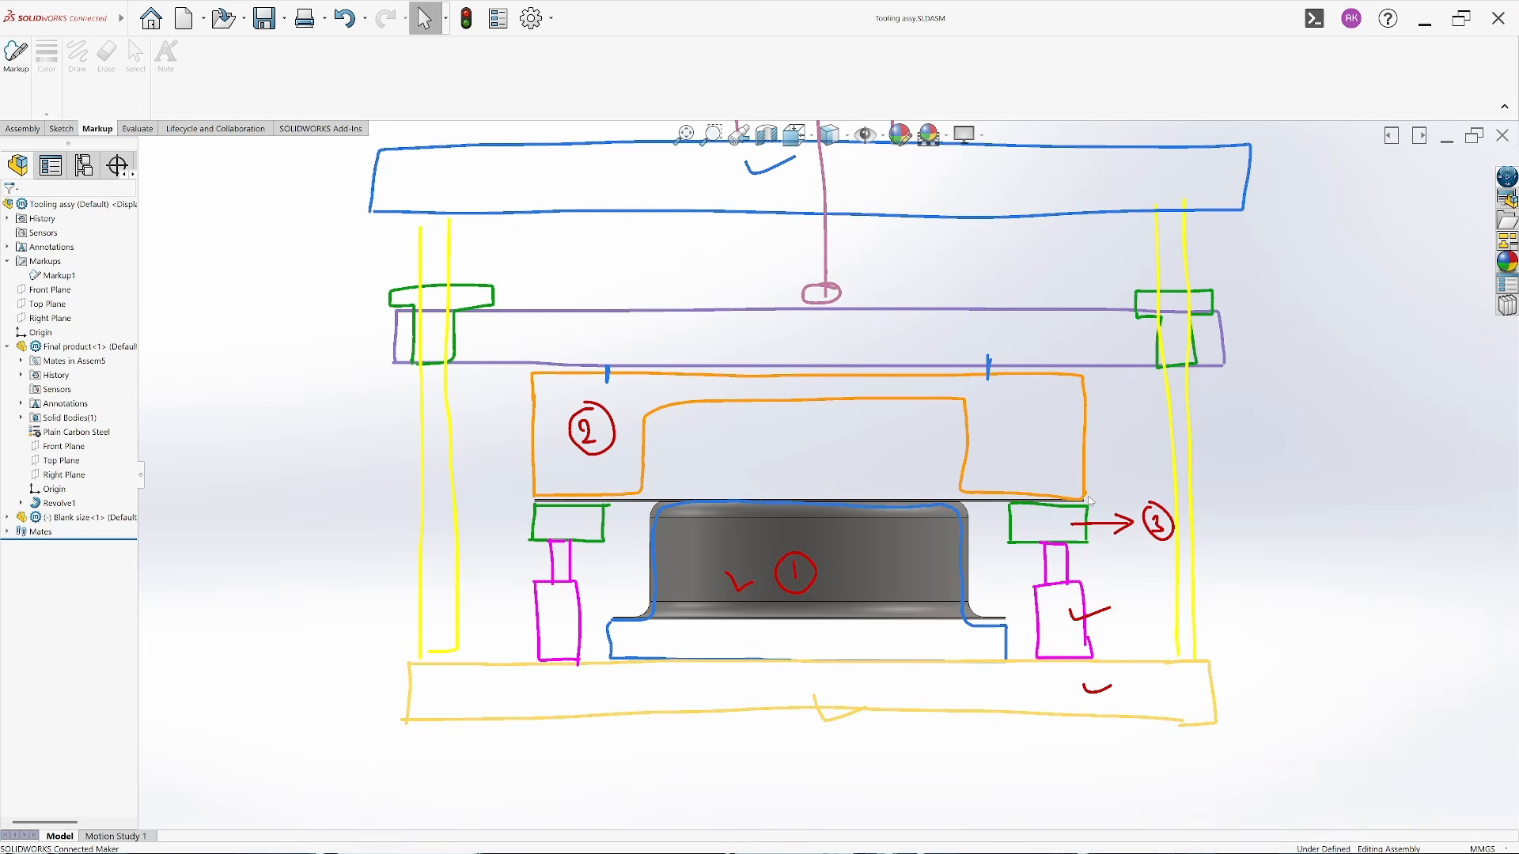
Create a new part and sketch a circle about 154 mm in diameter on the Top Plane, centred on the origin
left_click(184, 17)
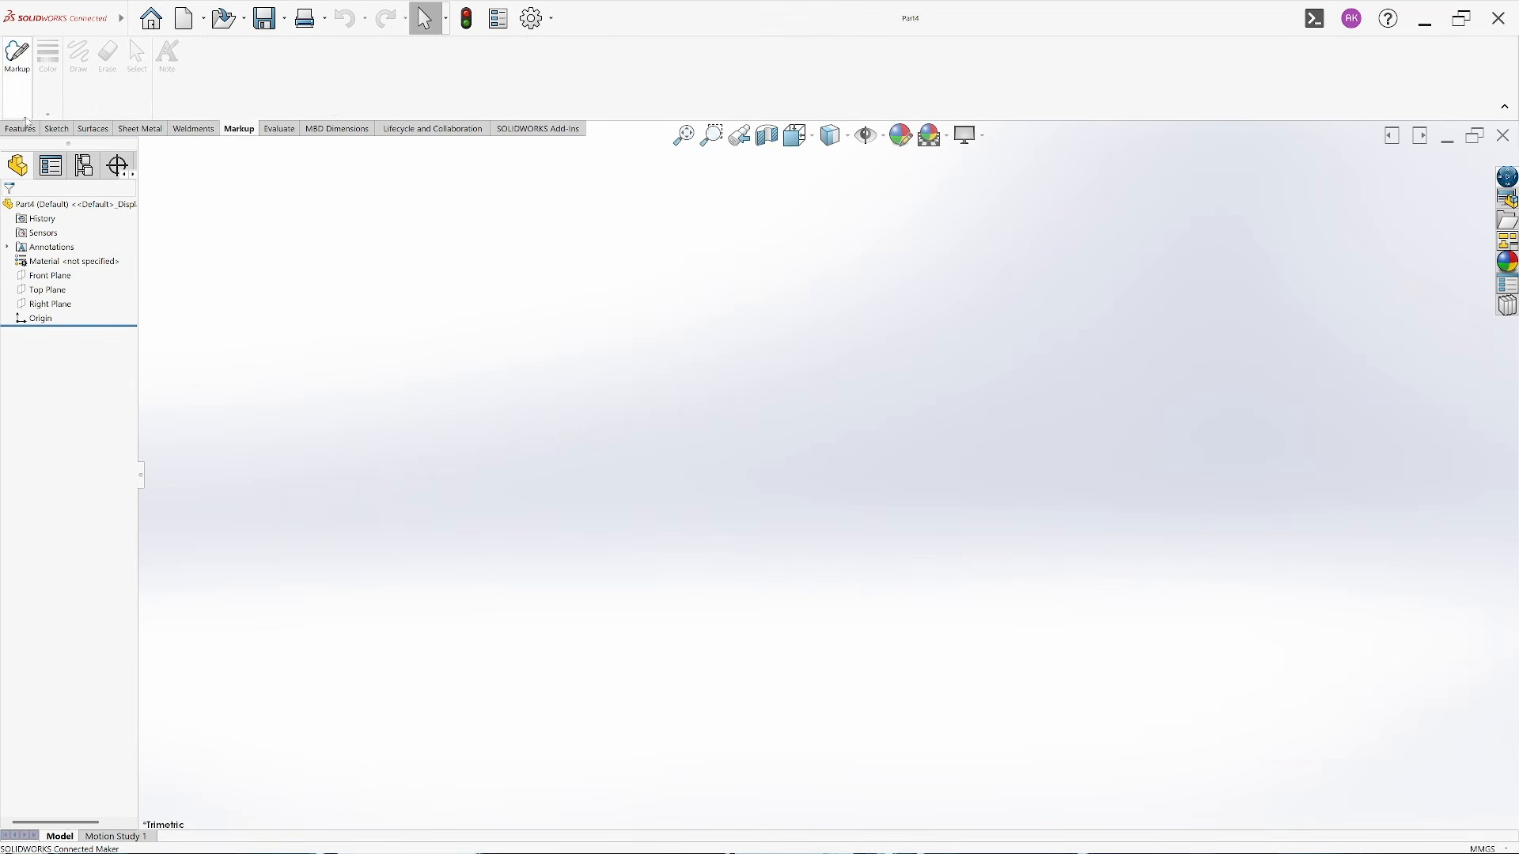
left_click(56, 128)
left_click(19, 80)
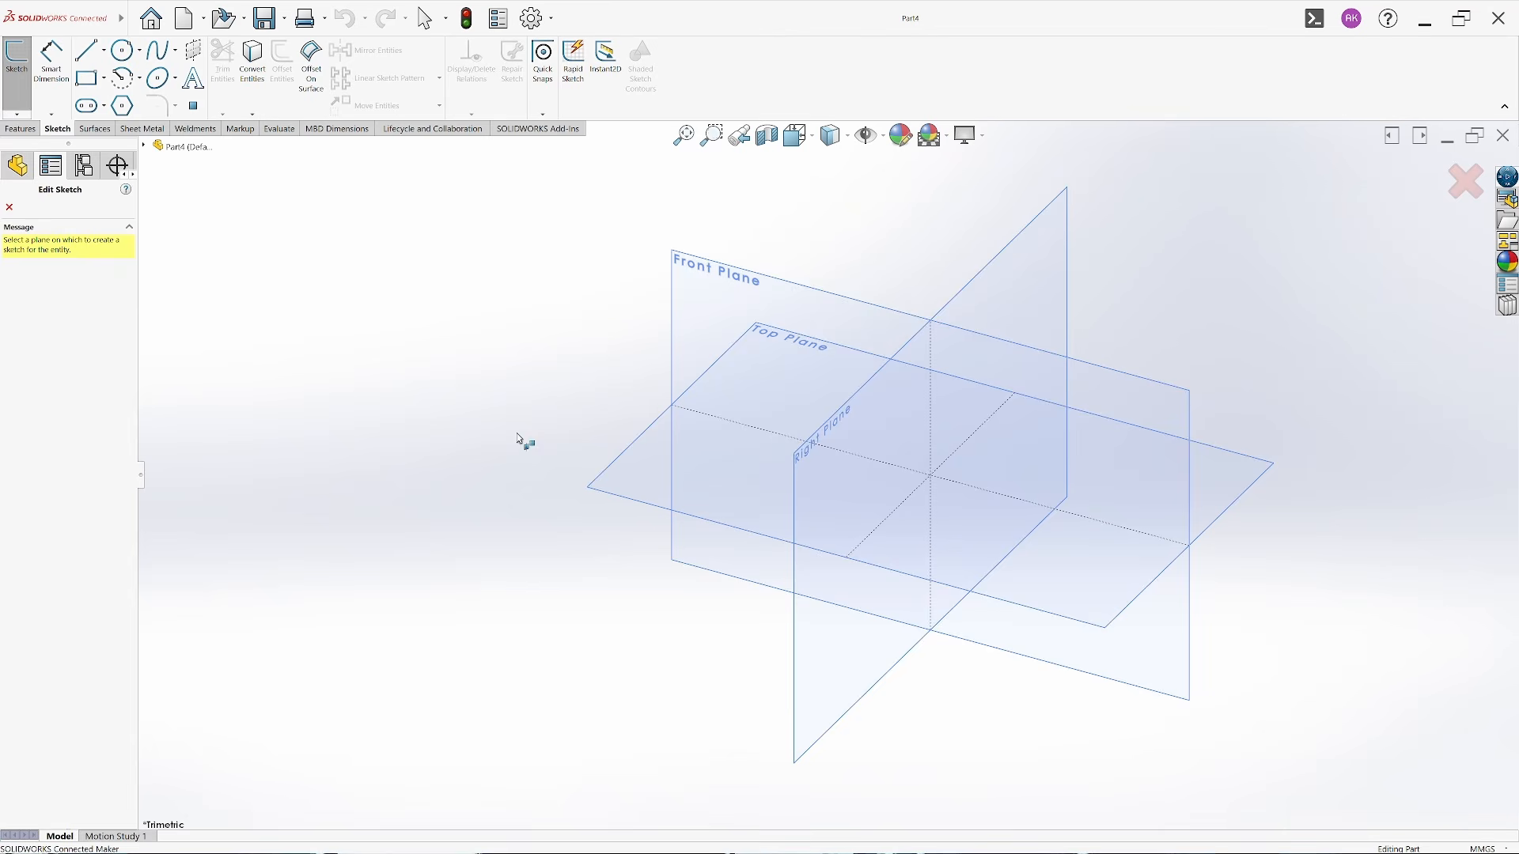
left_click(647, 501)
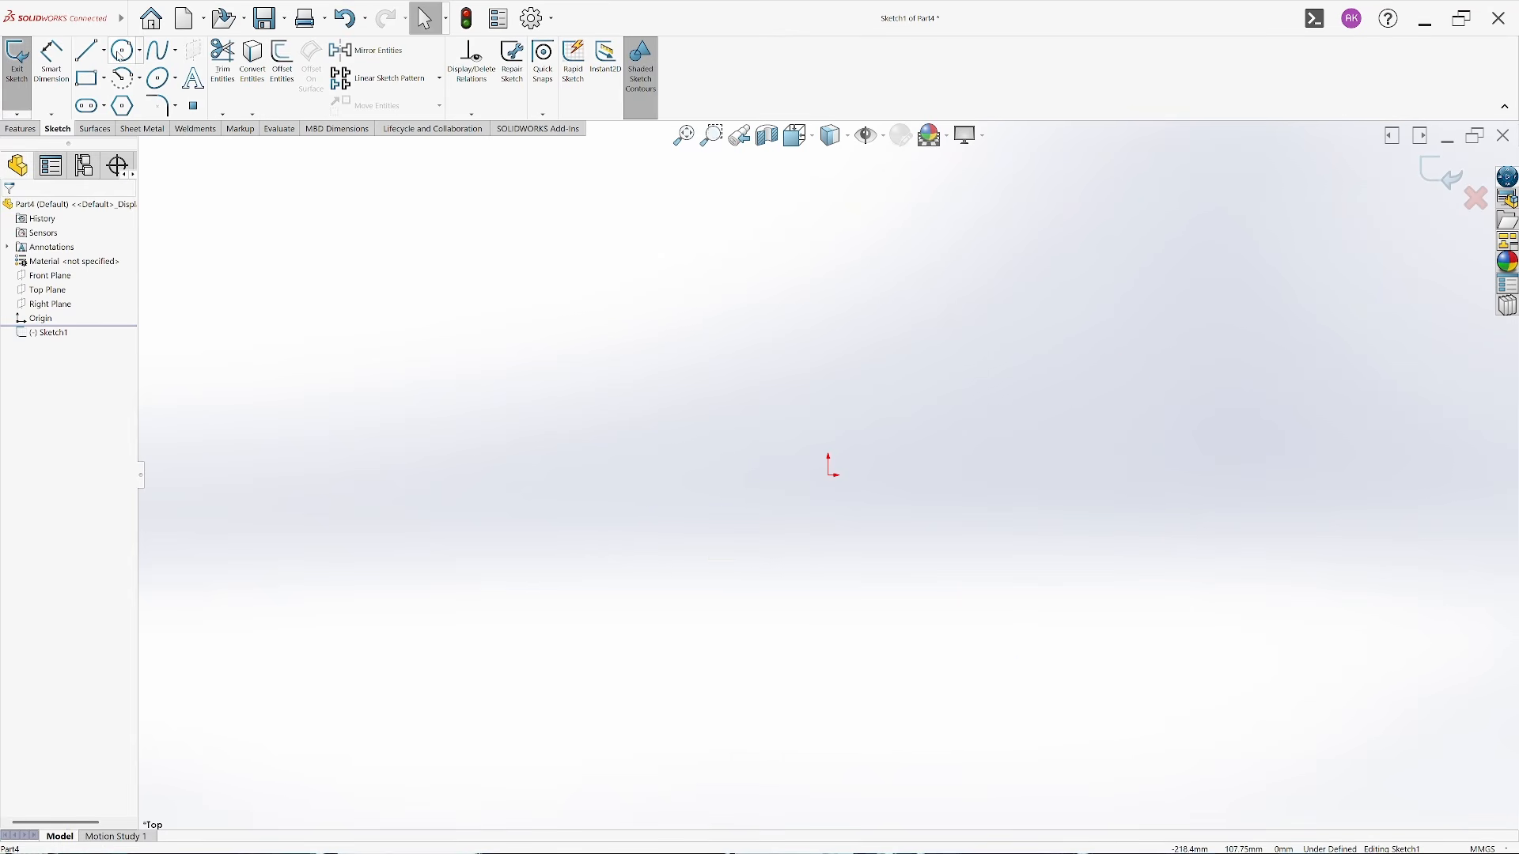
left_click(123, 52)
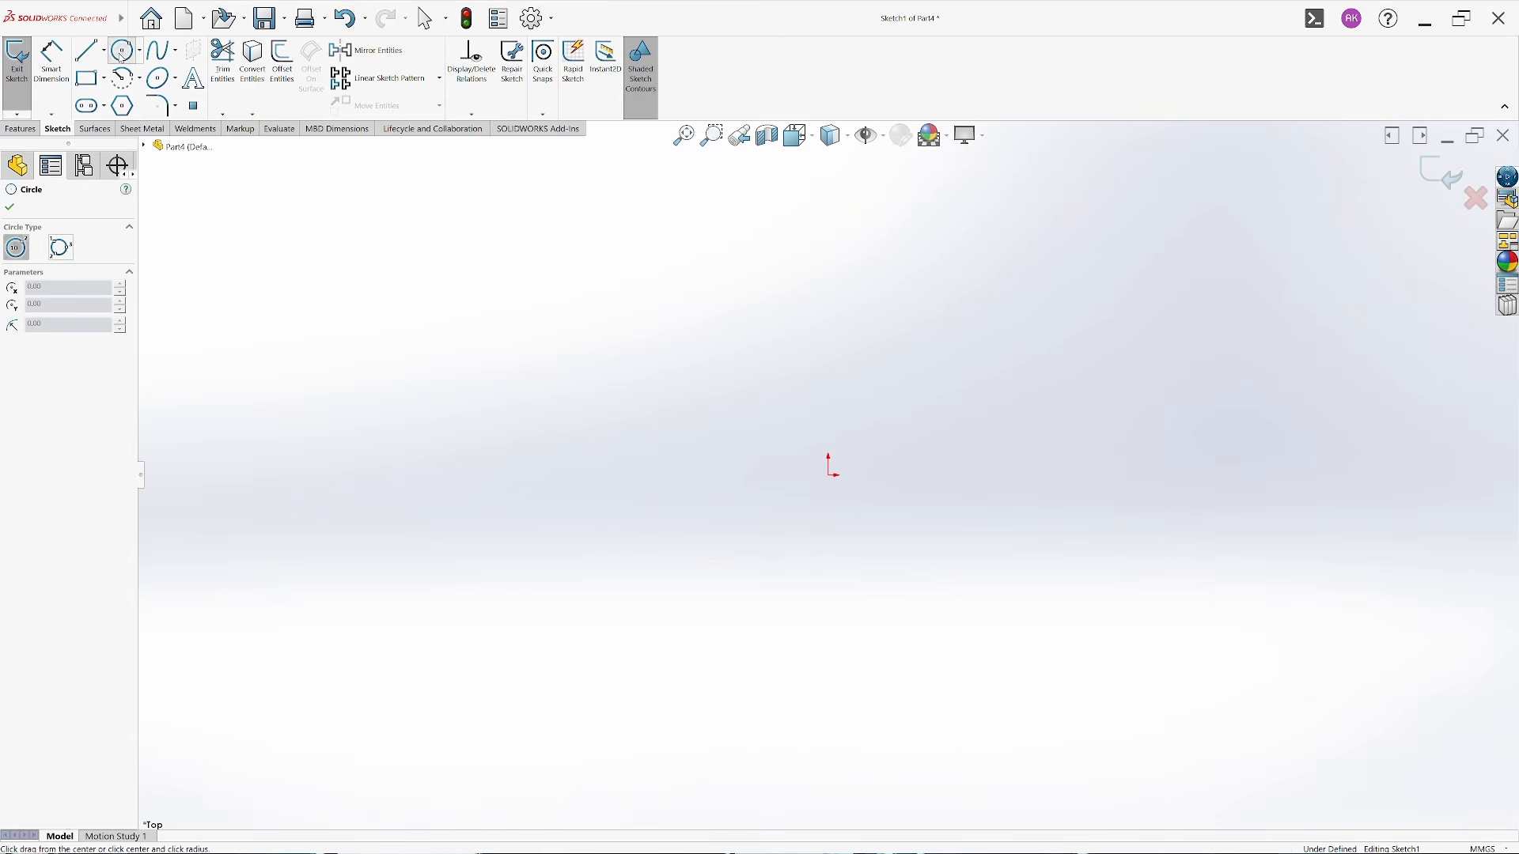
left_click(829, 477)
left_click(910, 710)
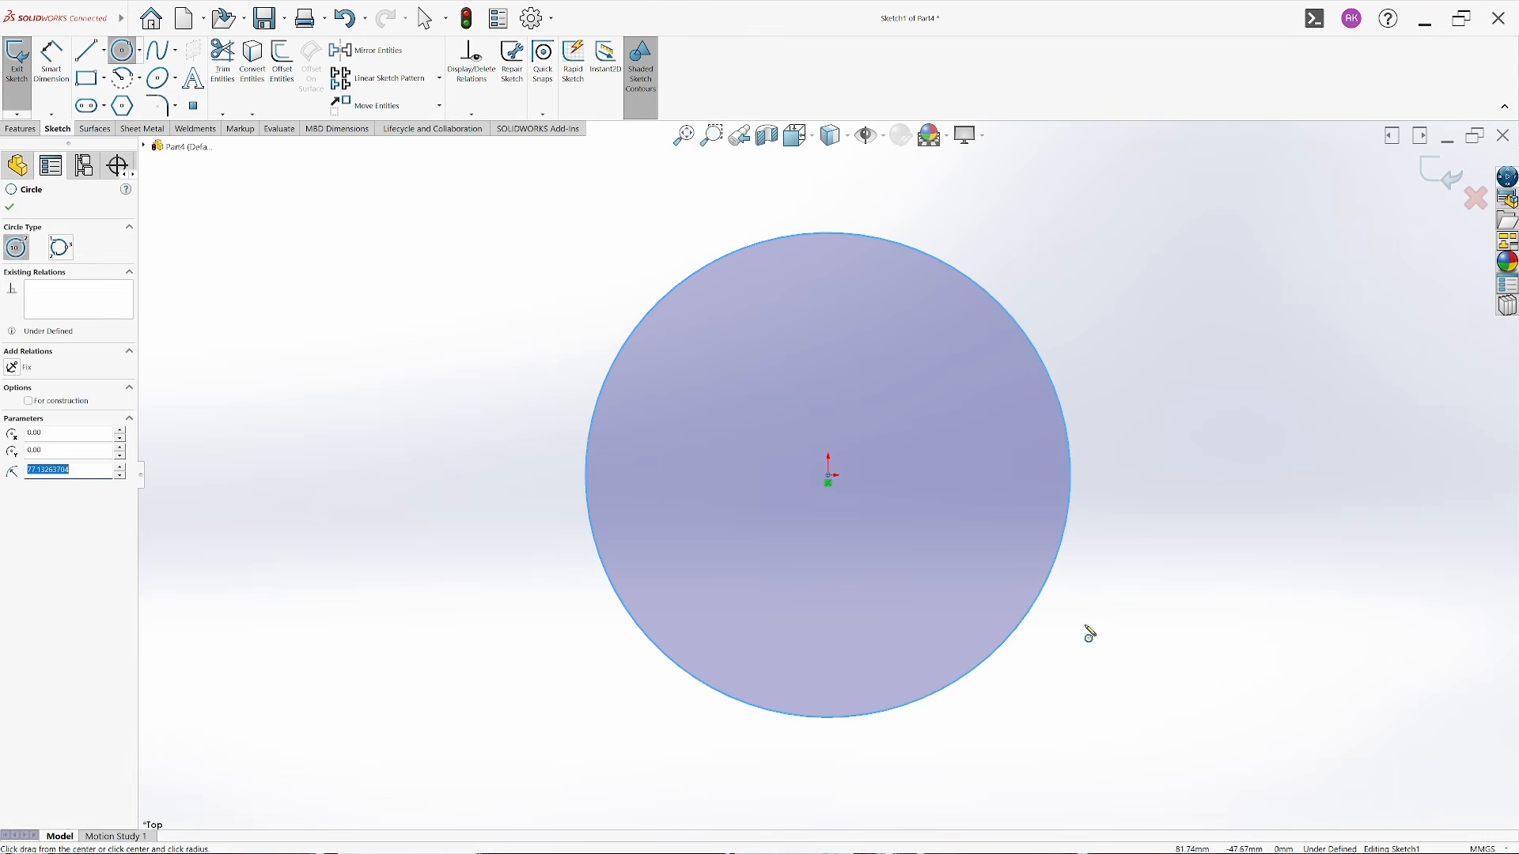
Dimension the circle's diameter and set it to 280 mm
key("Escape")
right_click_drag(1146, 400, 1146, 340)
left_click(1069, 512)
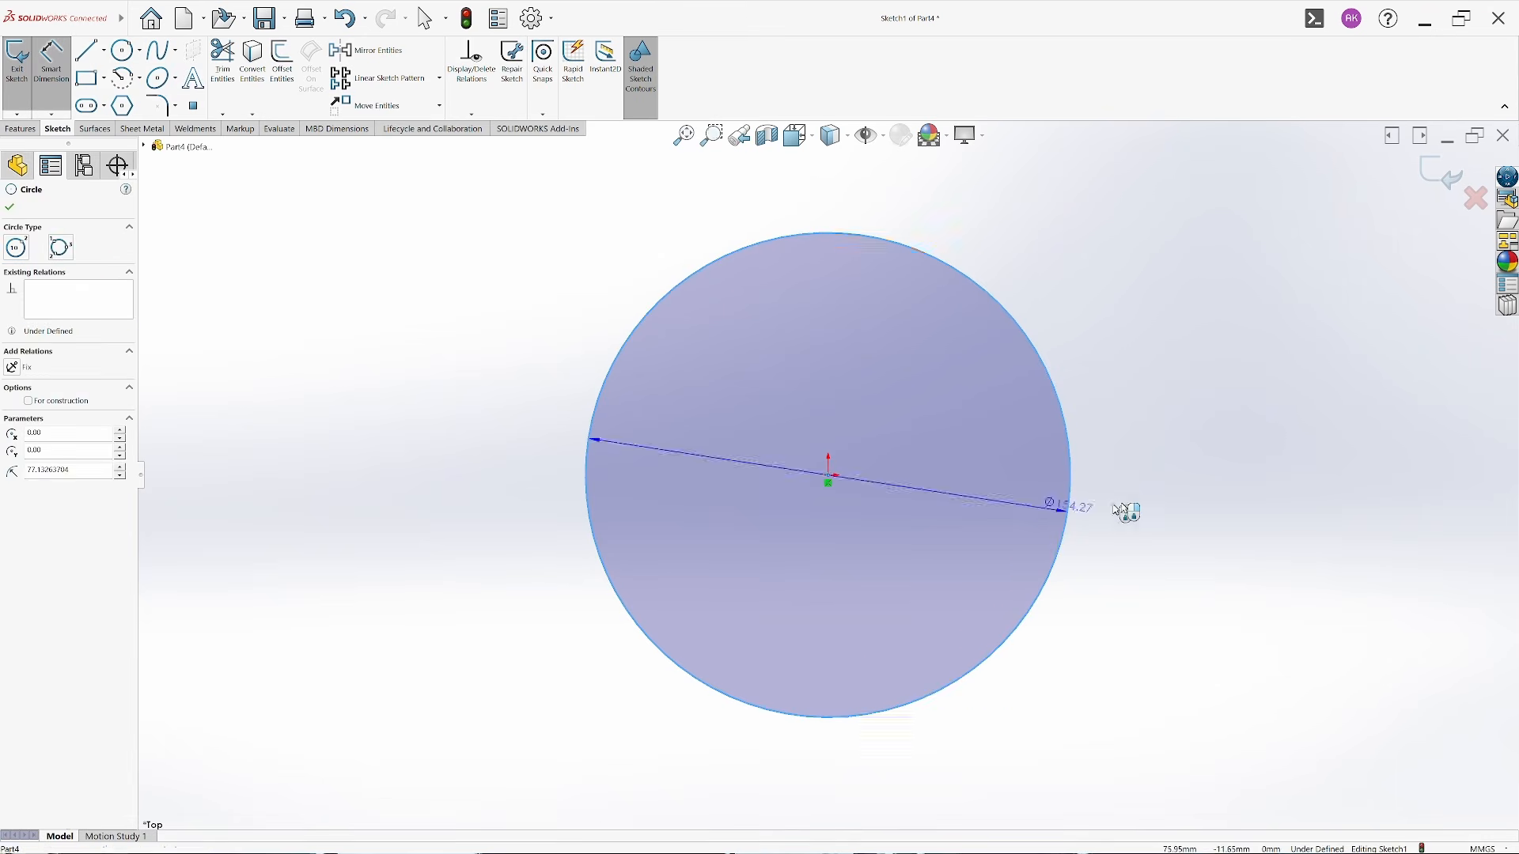
left_click(1199, 487)
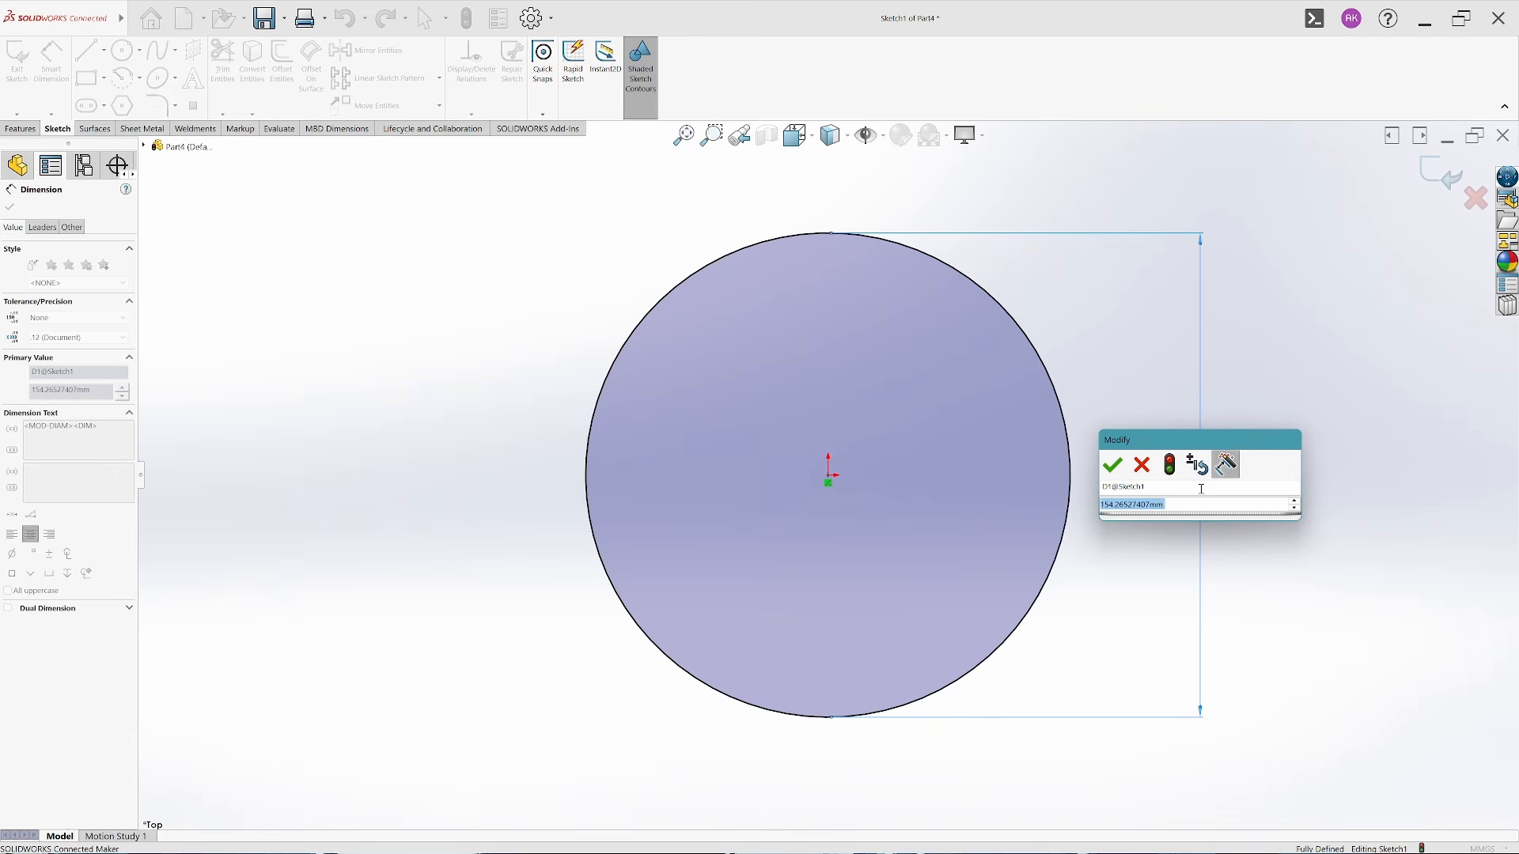
type("280")
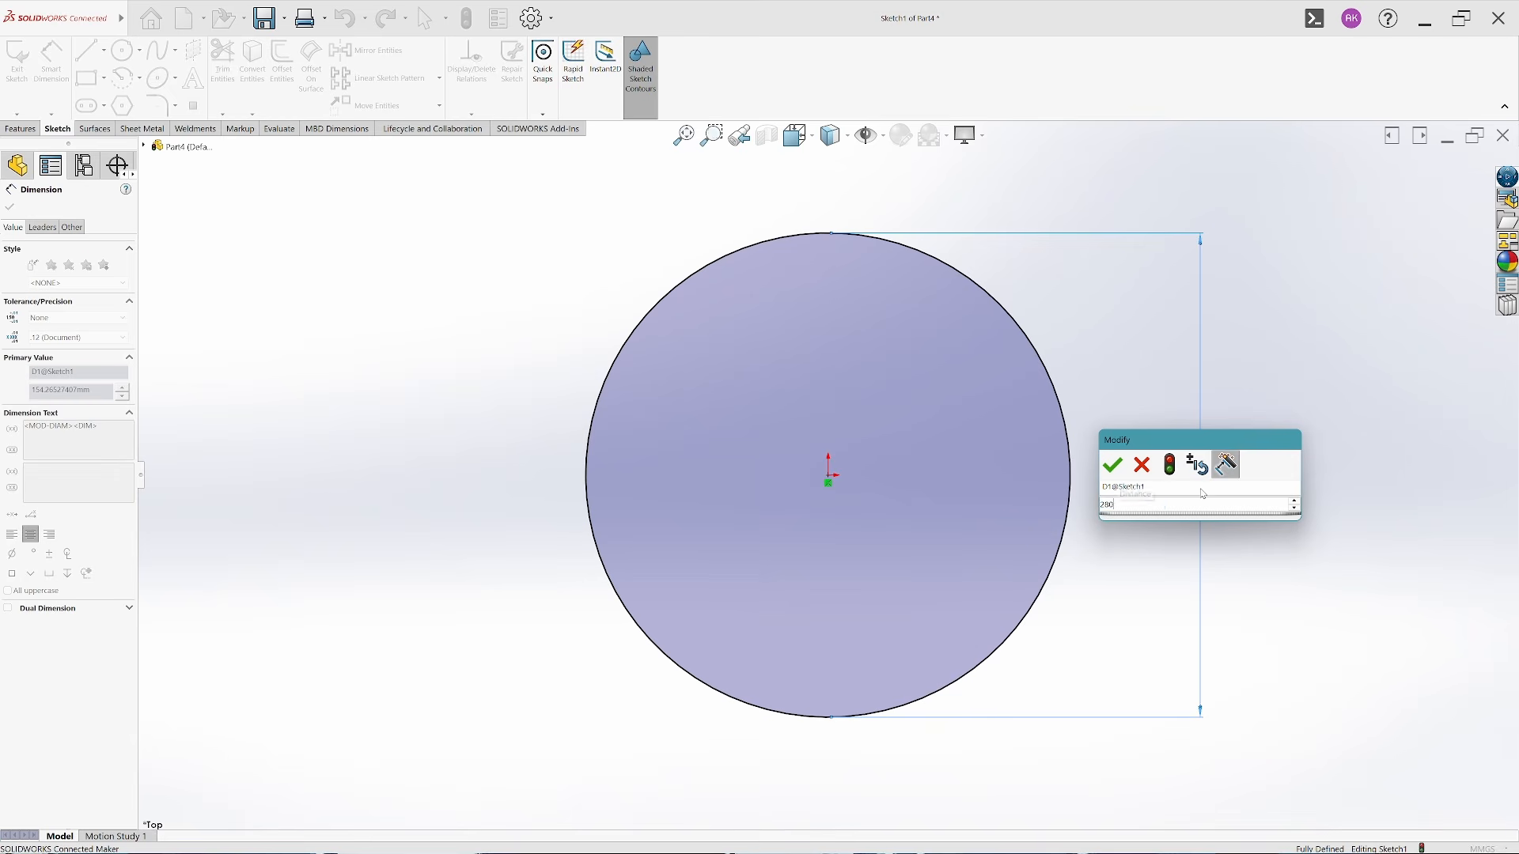
key("Return")
key("Escape")
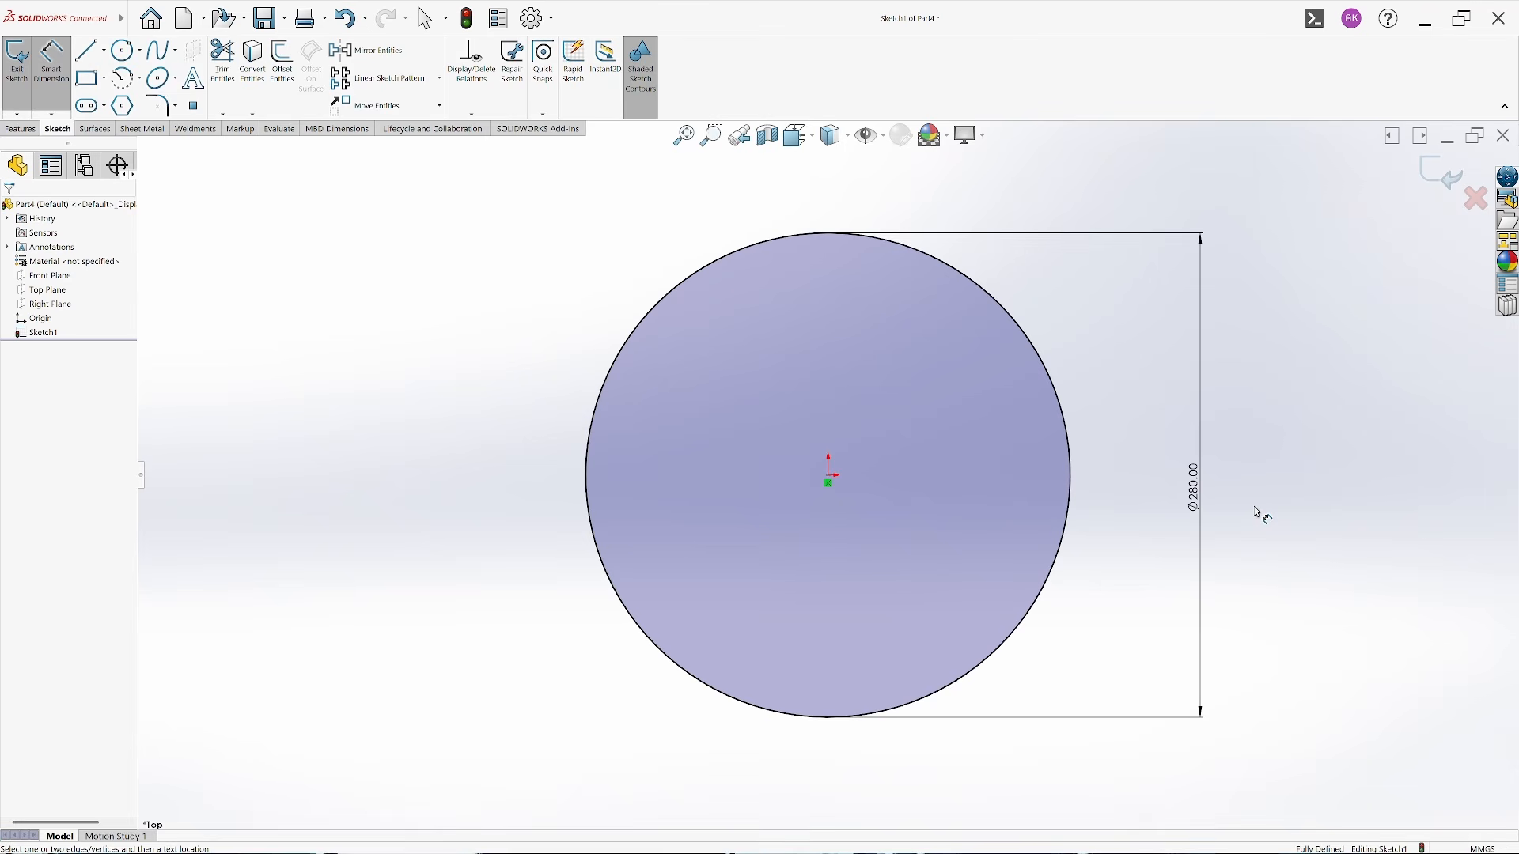
key("Escape")
Close the sketch and extrude the circle upward with a blind depth of 100 mm
key("z")
key("z")
left_click(16, 73)
left_click(19, 128)
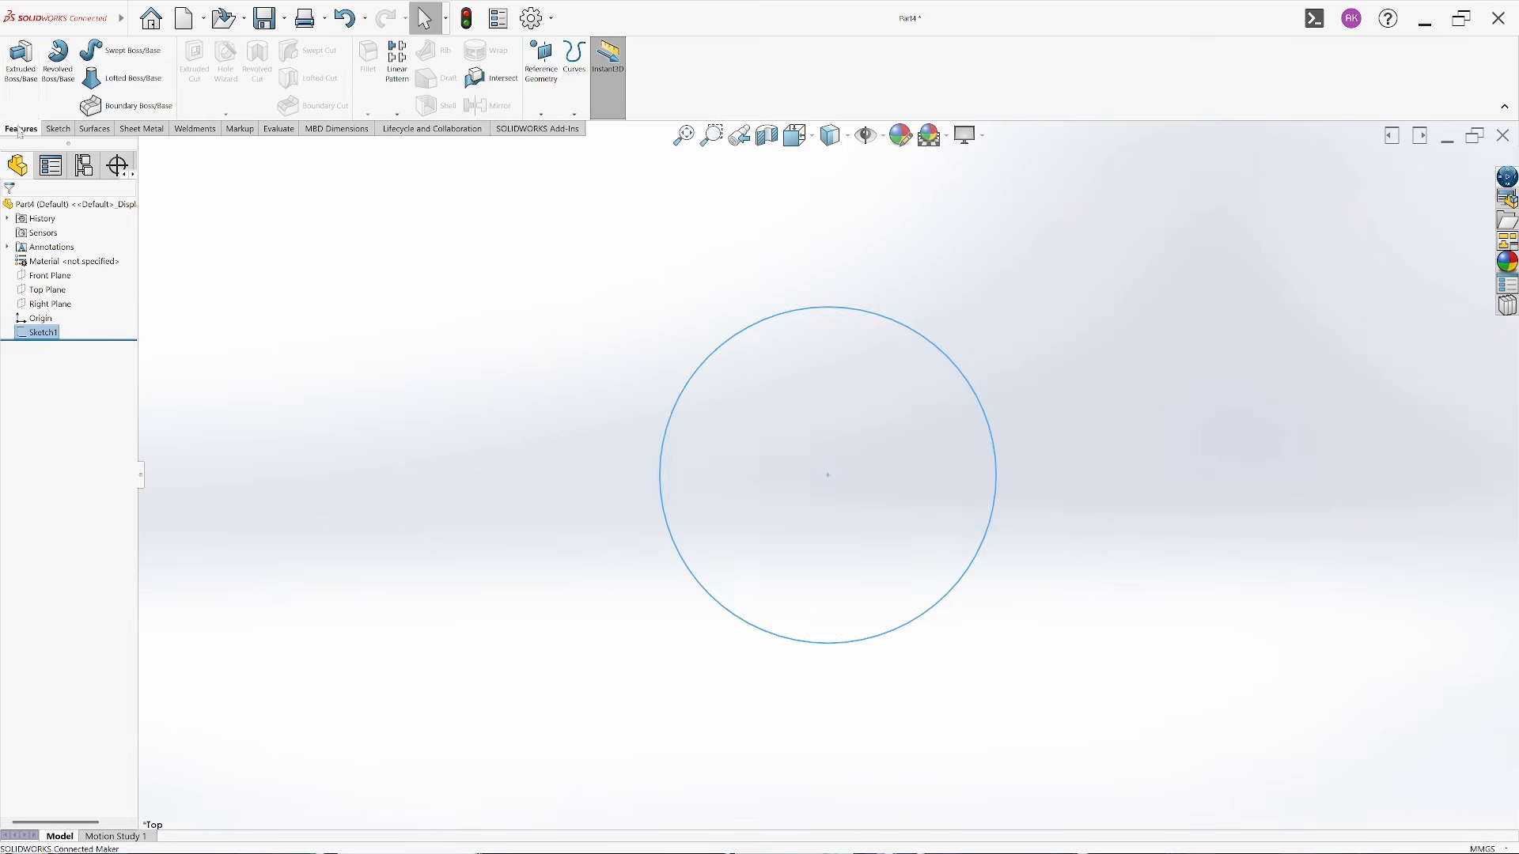
left_click(21, 59)
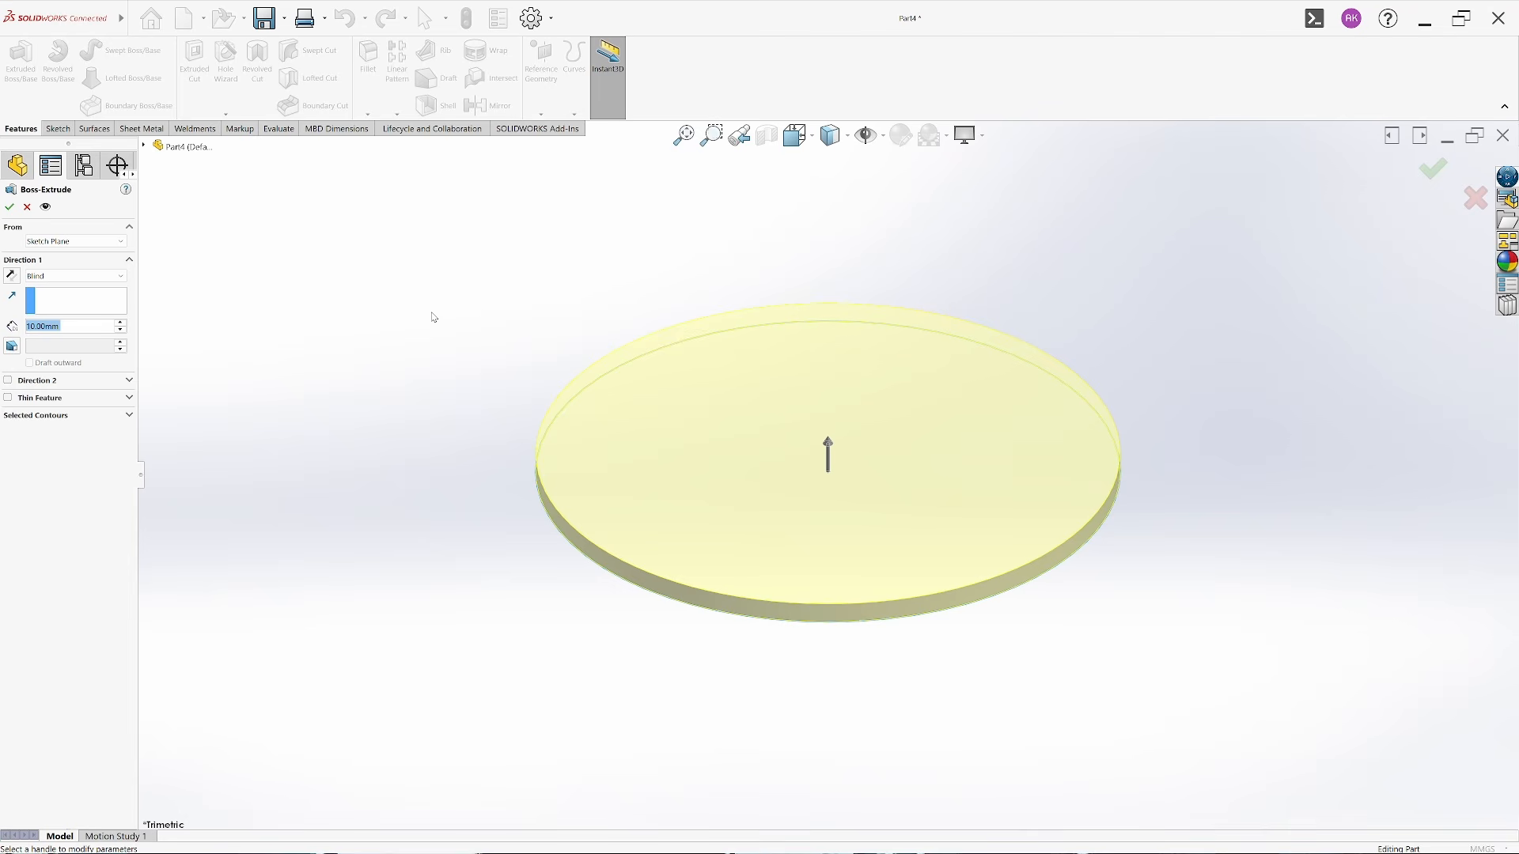
type("60+")
type("20")
key("Return")
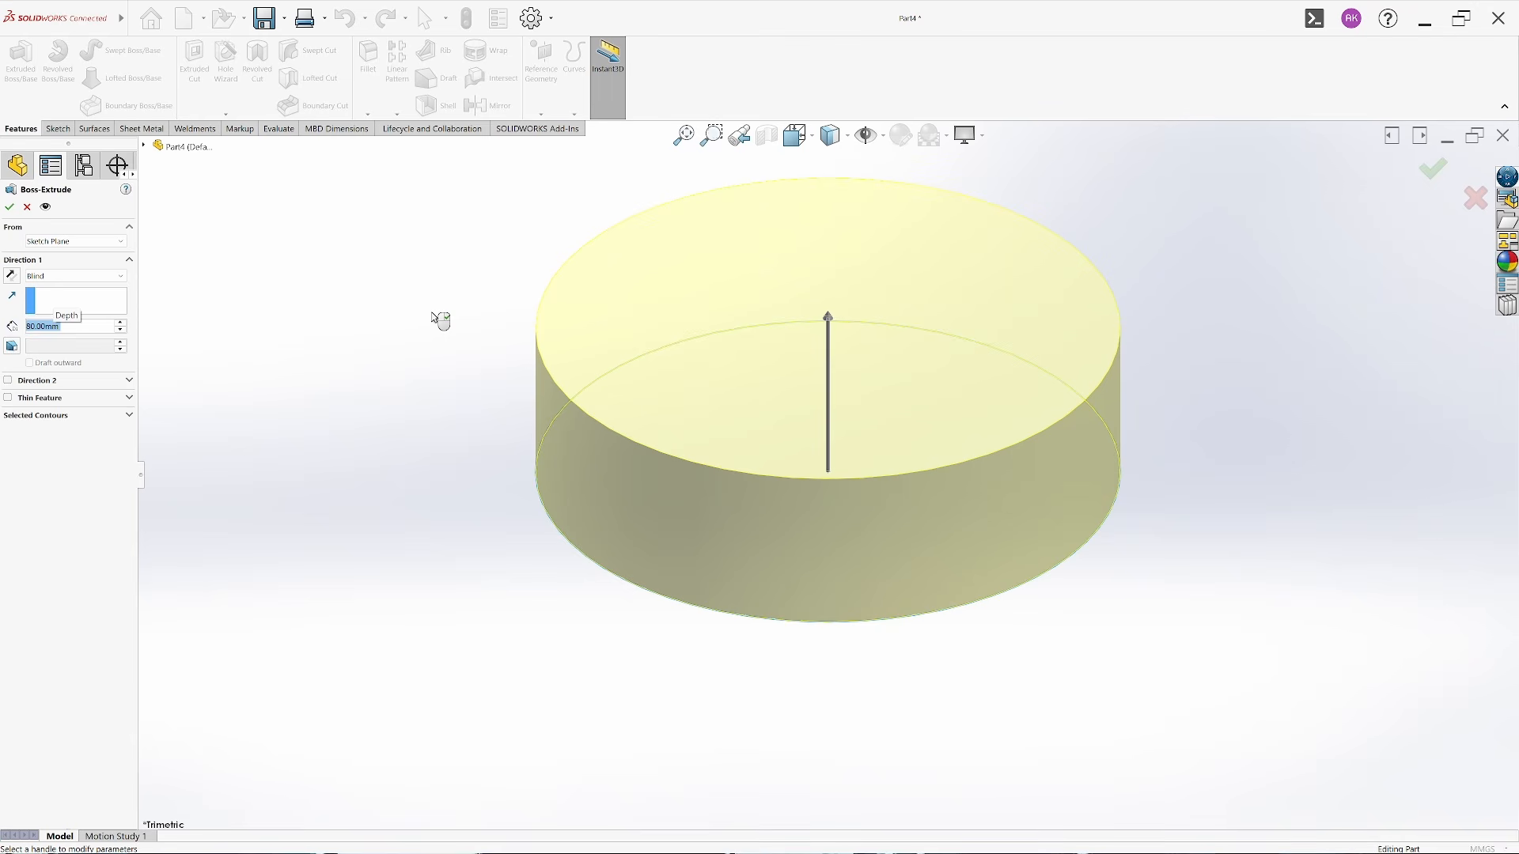
type("100")
key("Return")
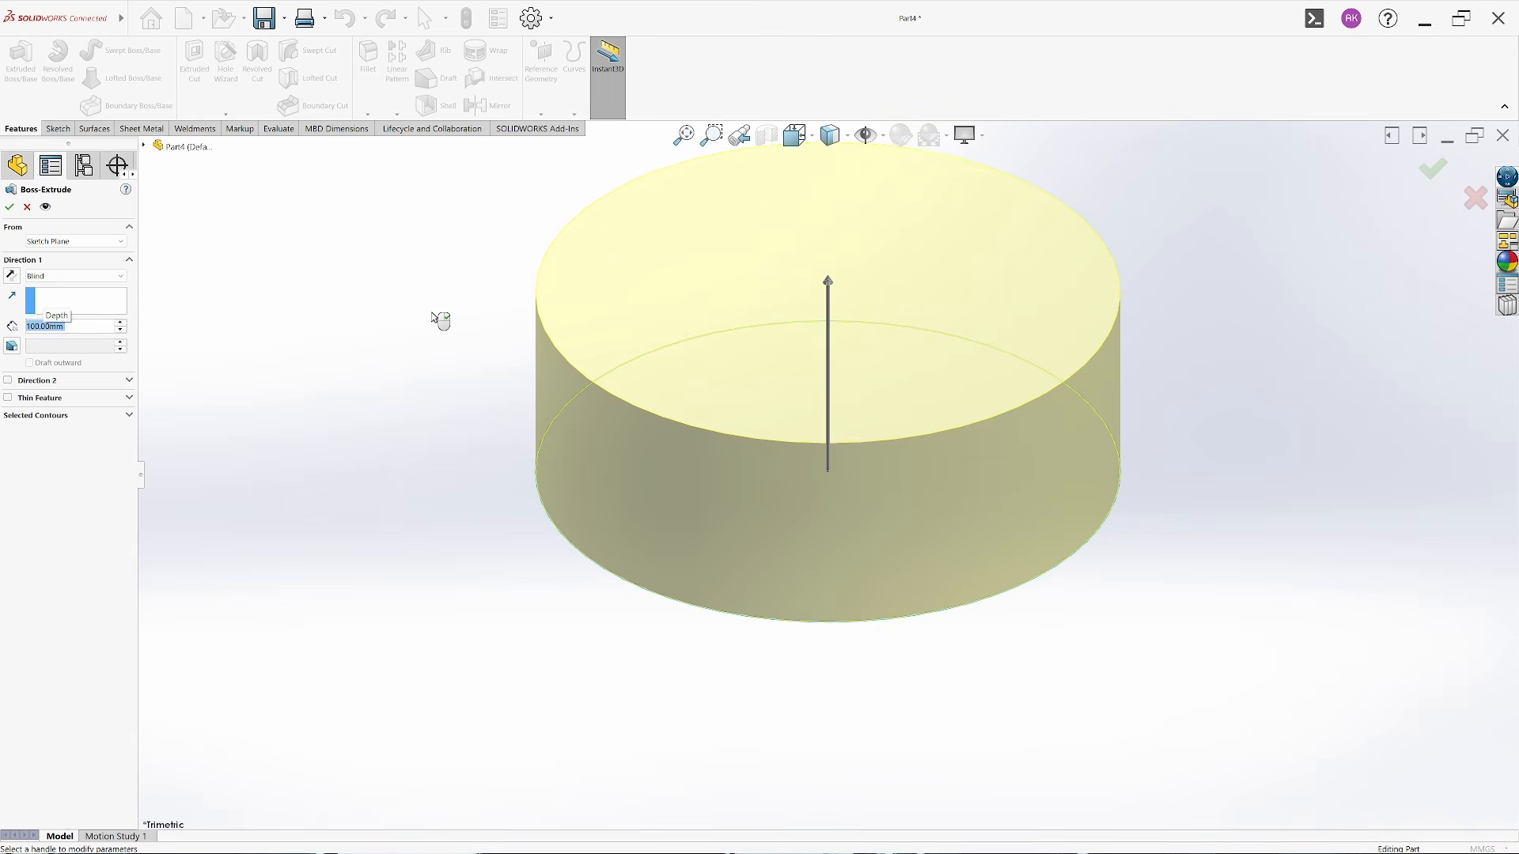
right_click(433, 318)
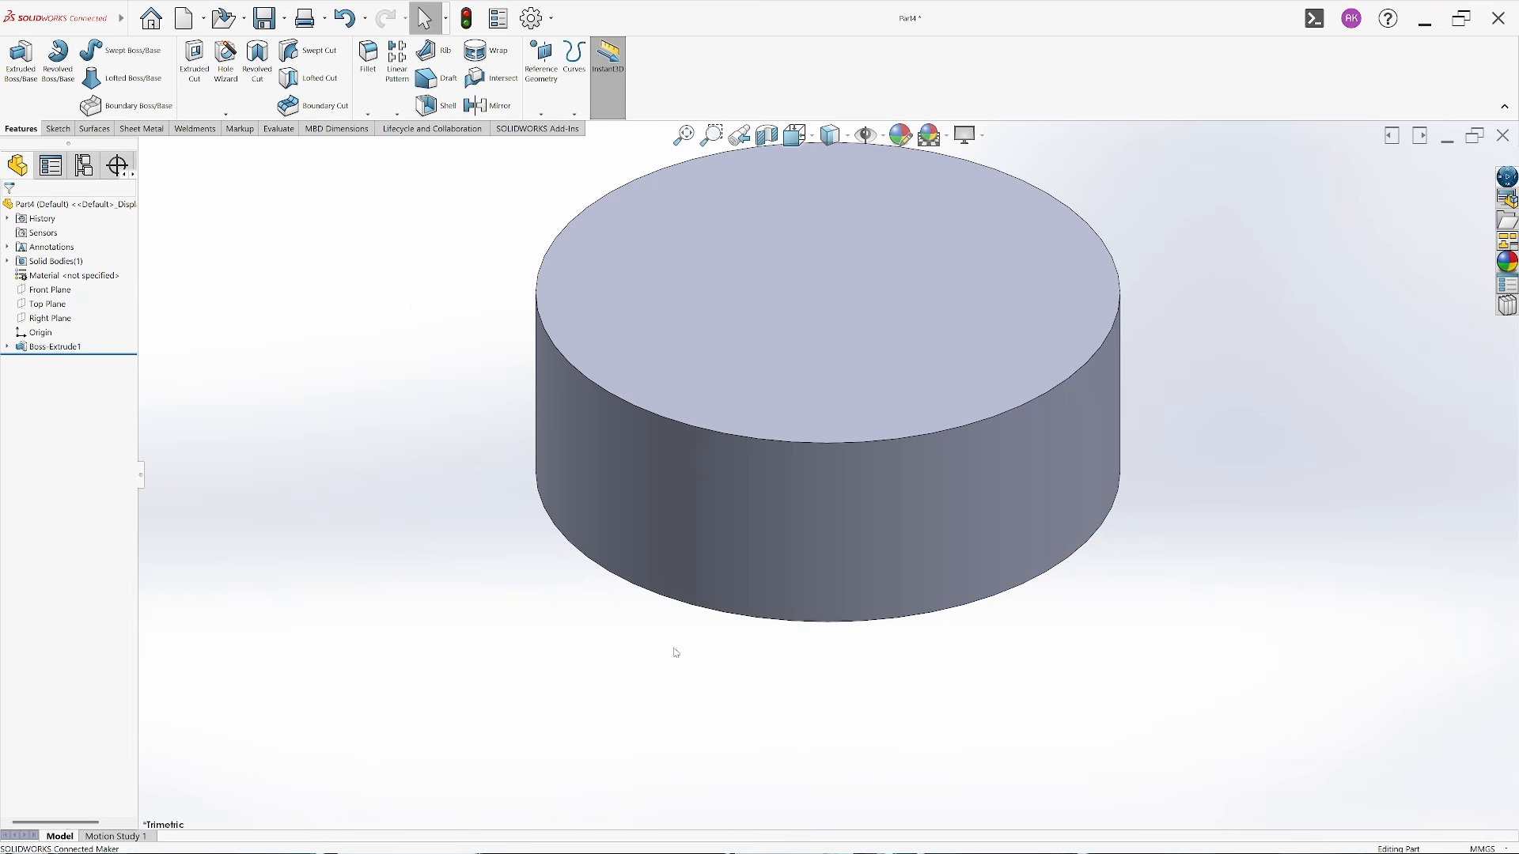
Start a sketch on the cylinder's bottom face and draw a circle about 193 mm in diameter centred on the origin
middle_click_drag(671, 652, 702, 560)
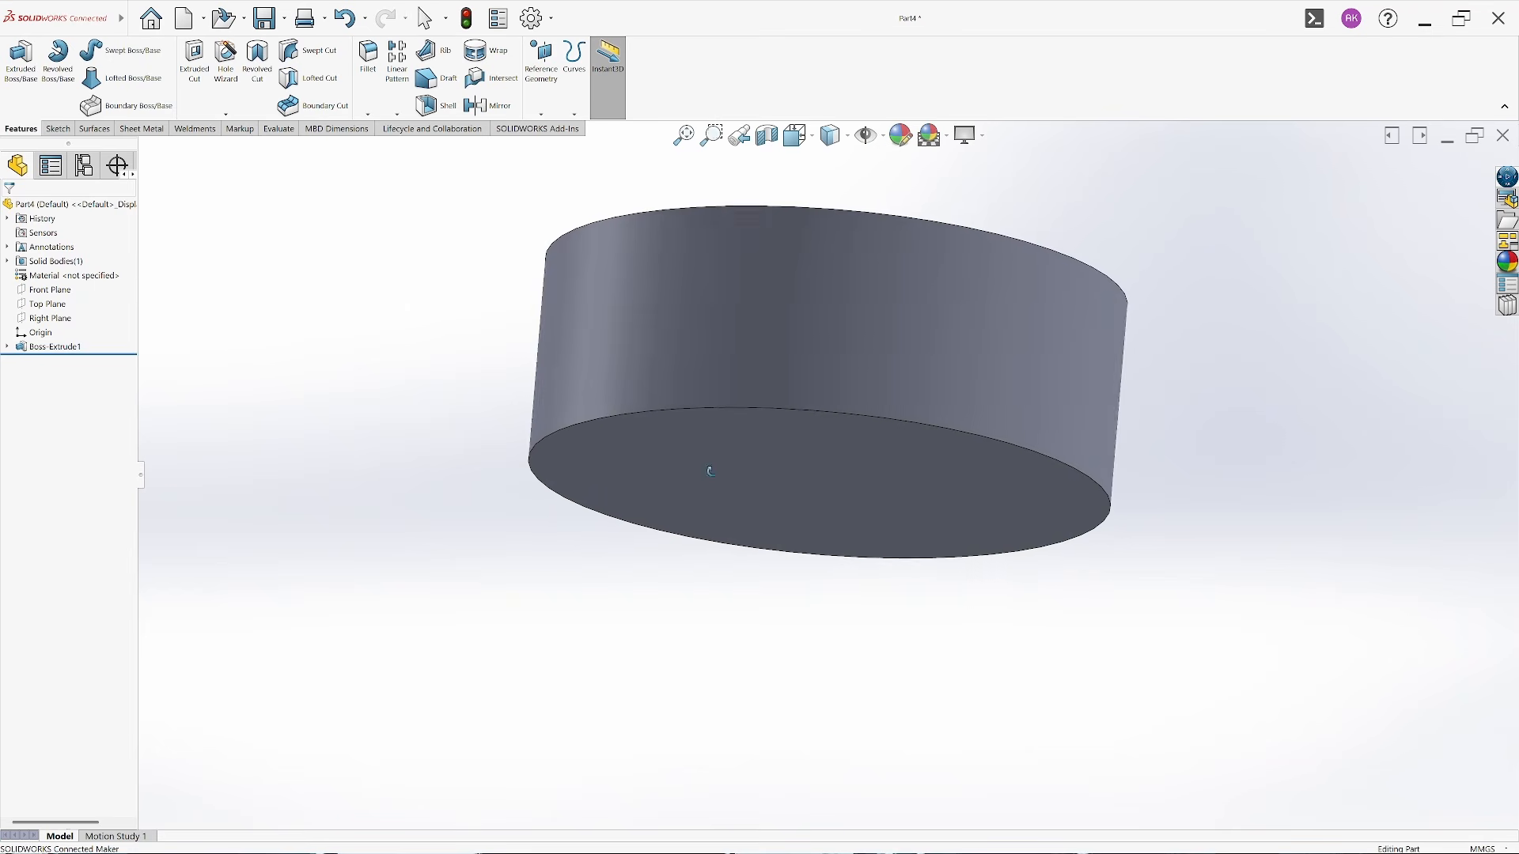
left_click(58, 128)
left_click(16, 57)
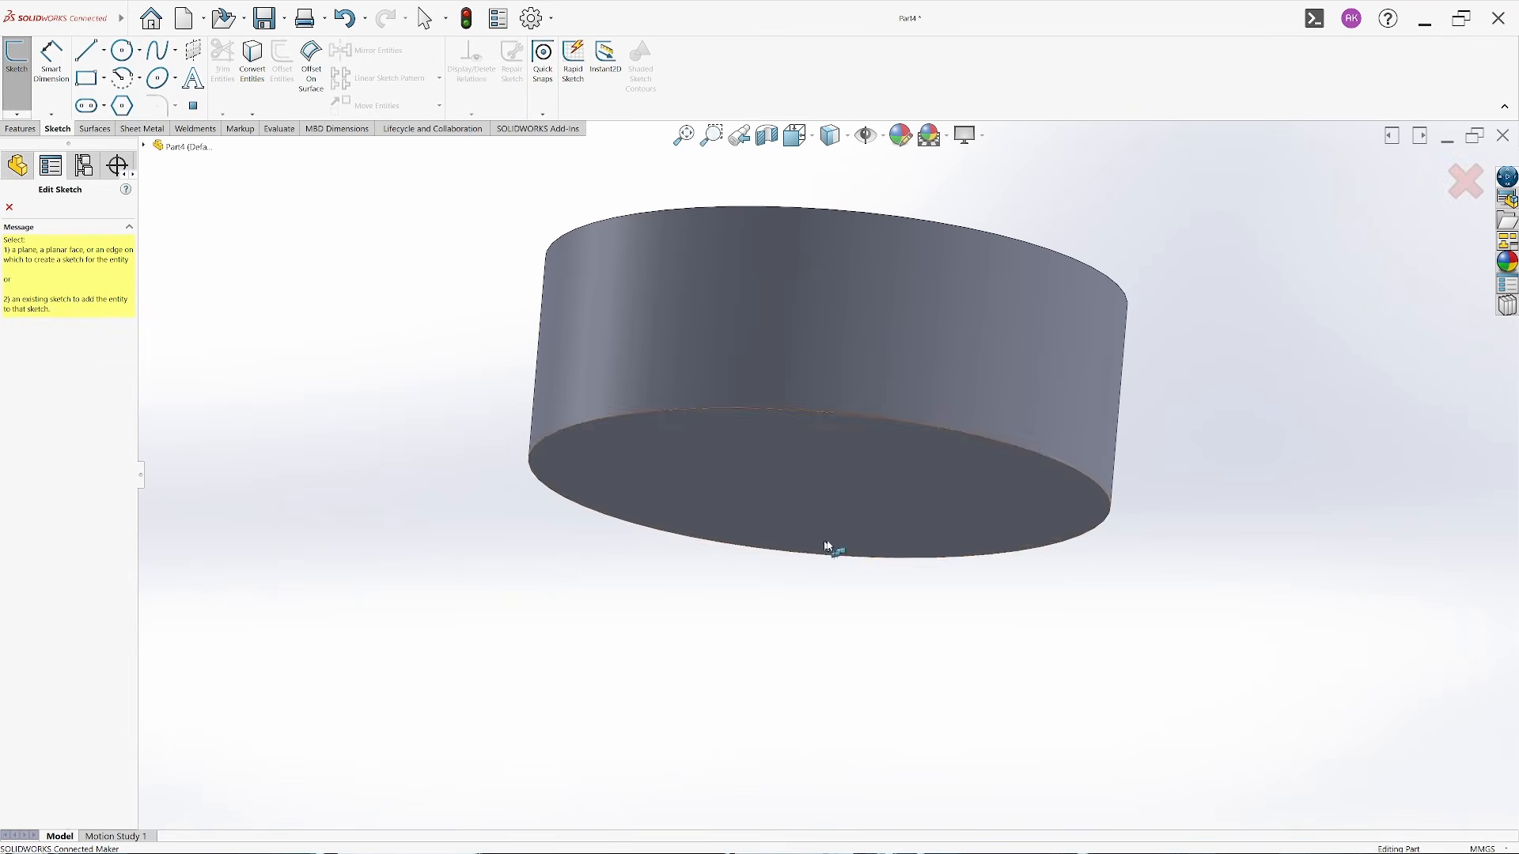
left_click(833, 480)
key("c")
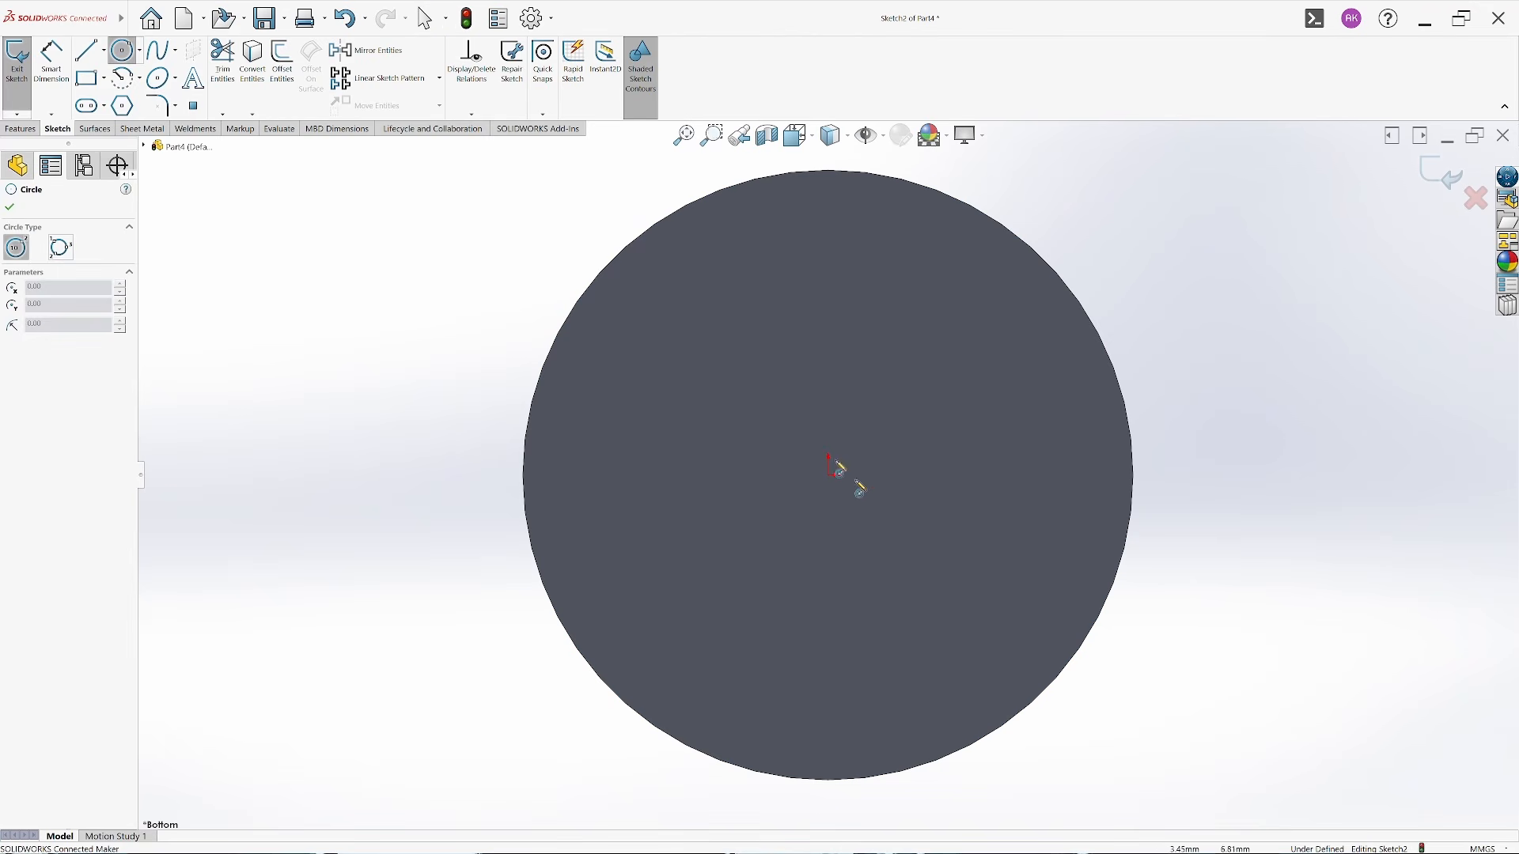
left_click(829, 474)
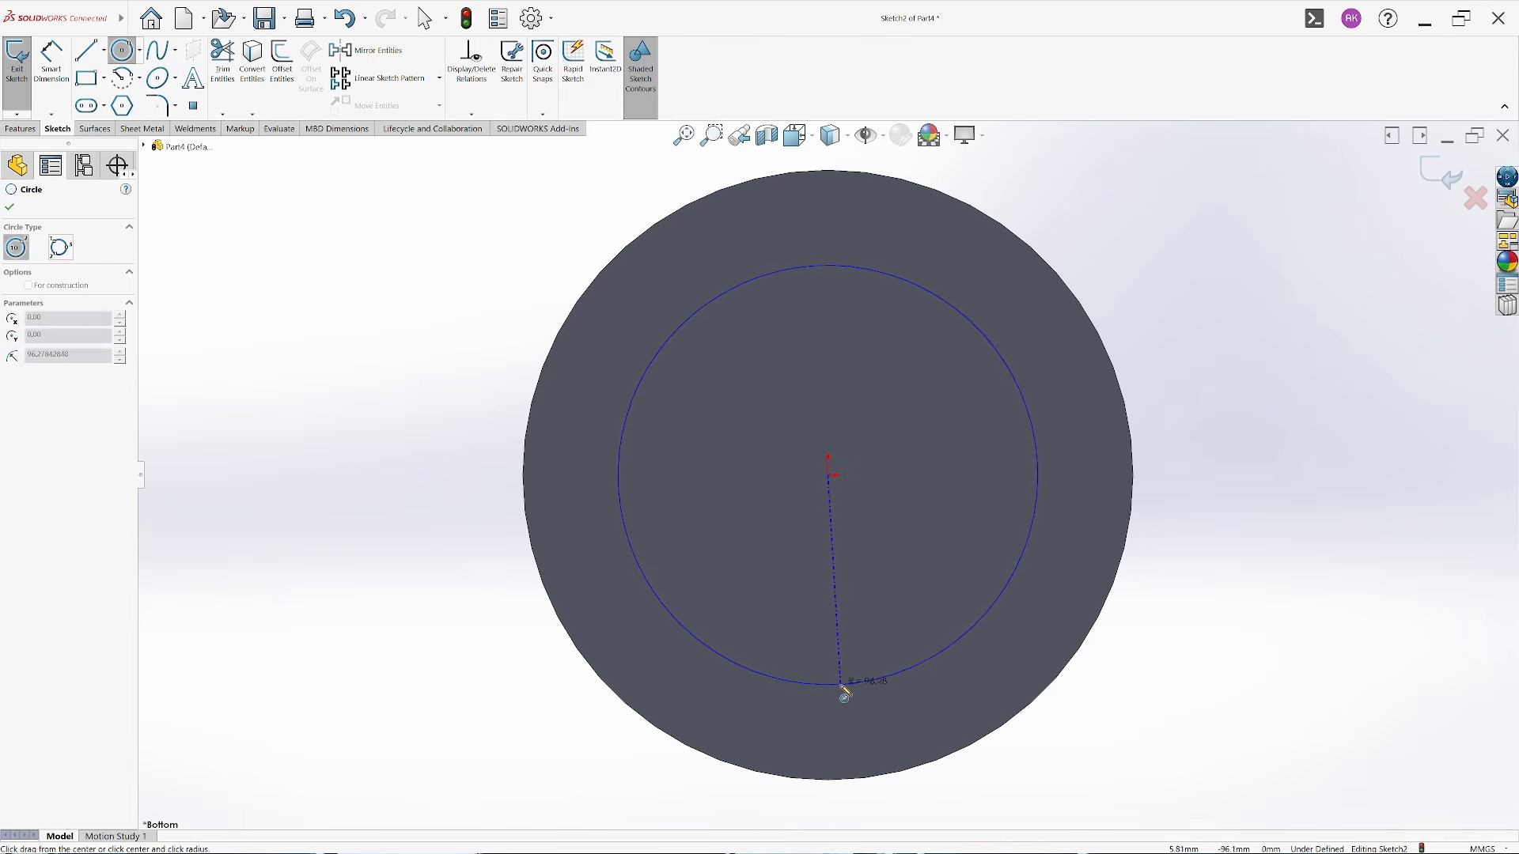
left_click(841, 689)
Dimension the inner circle's diameter, and consult the Final product drawing for the cup's diameter and sheet thickness
key("d")
left_click(622, 519)
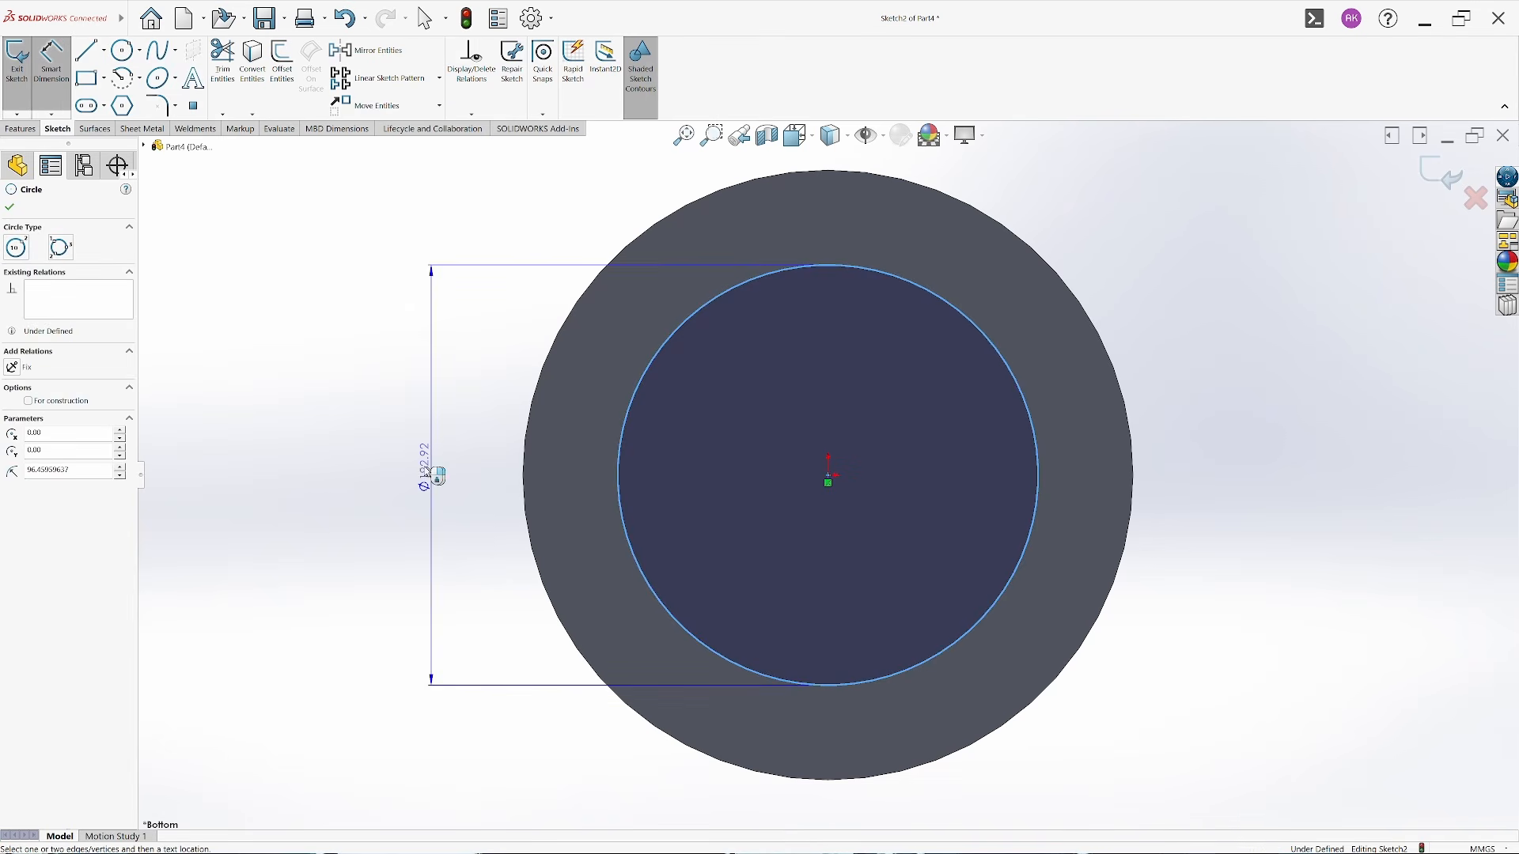
left_click(422, 351)
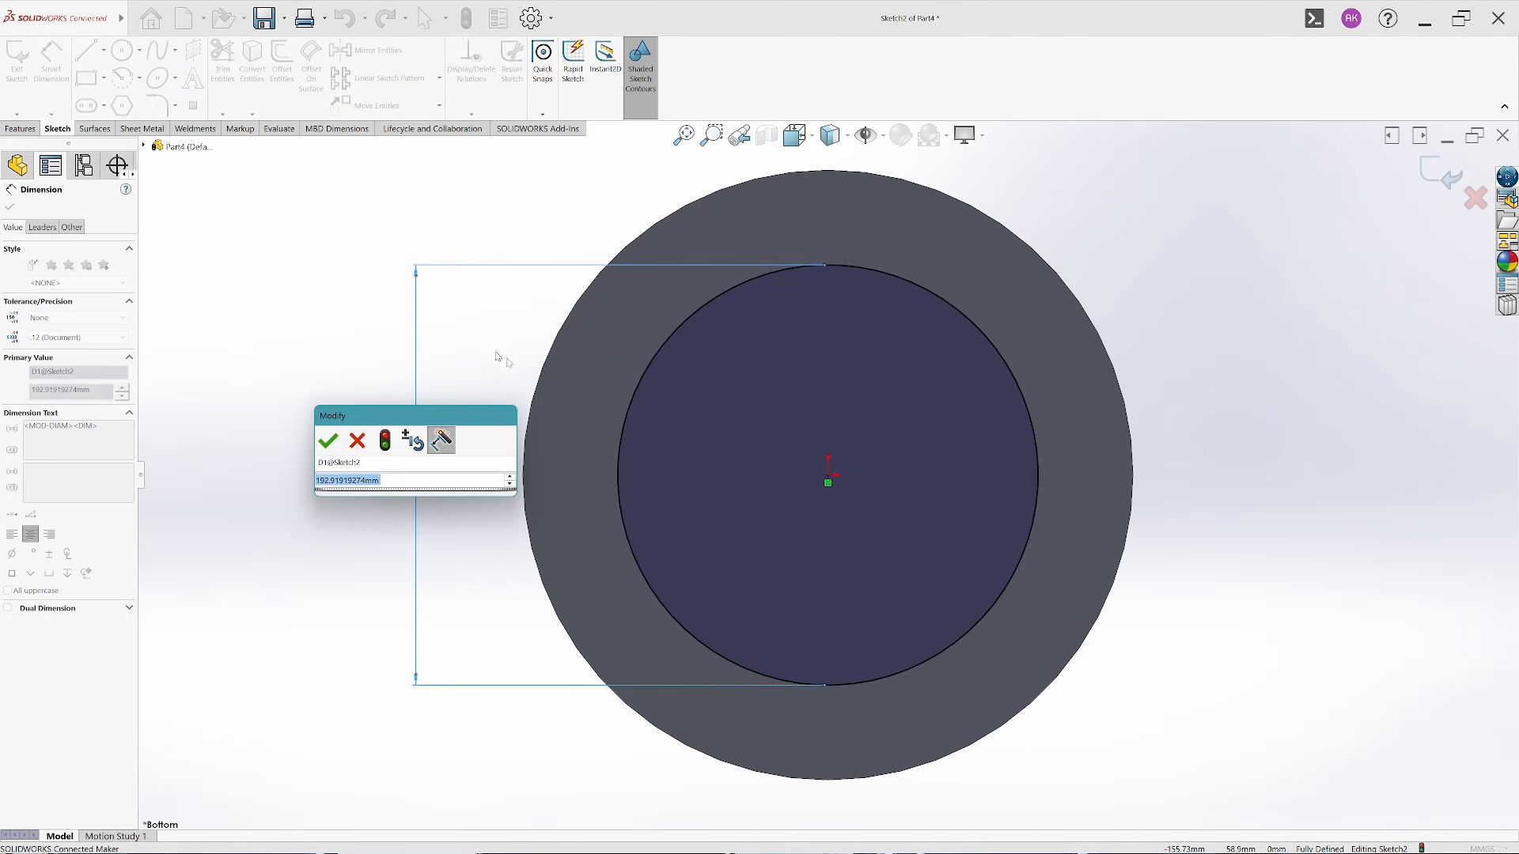
left_click(959, 838)
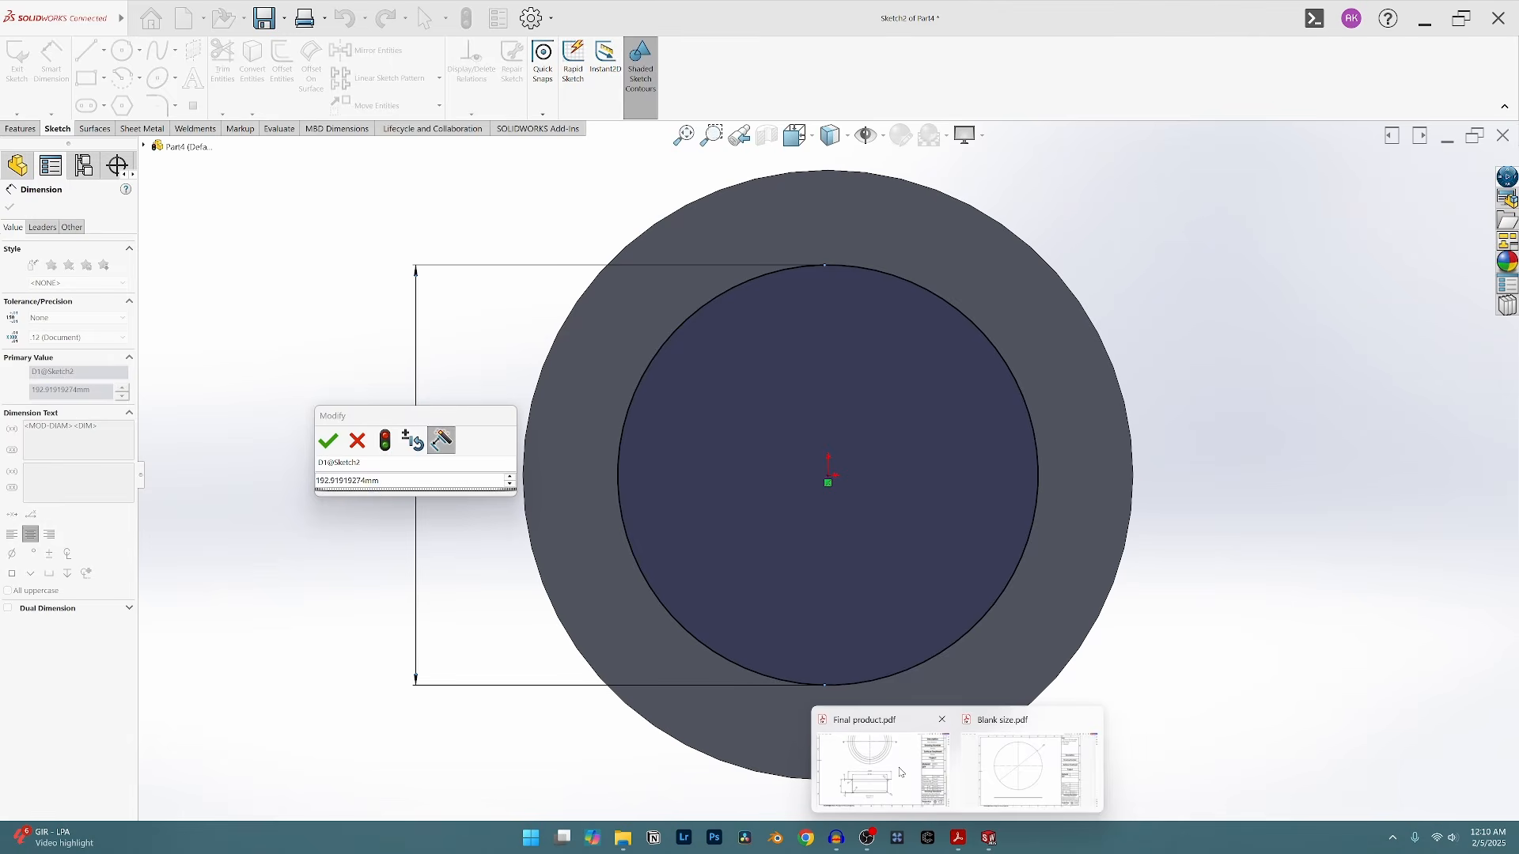
left_click(900, 773)
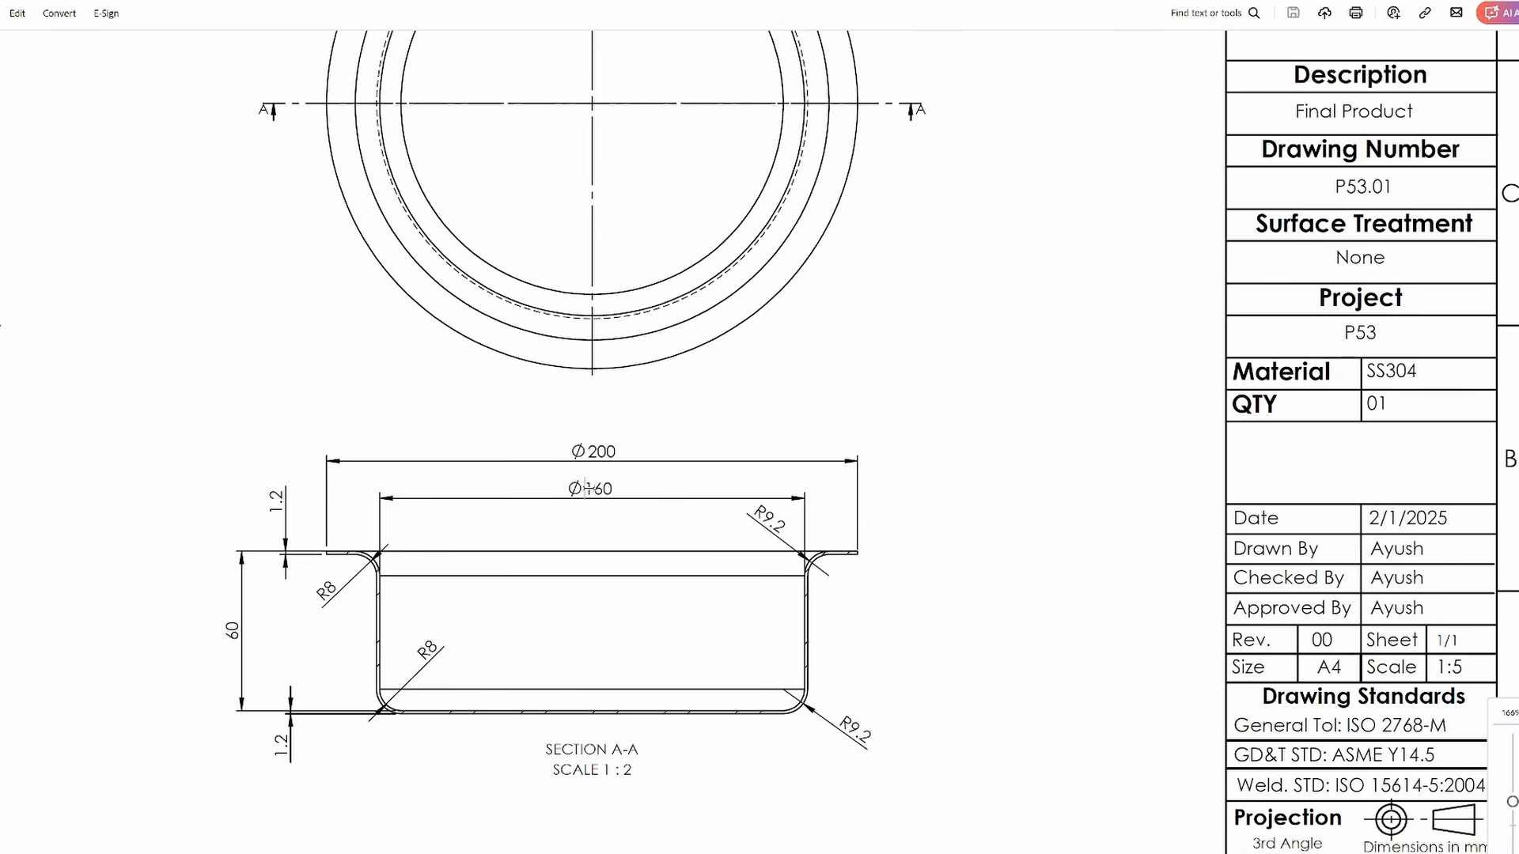
left_click_drag(587, 489, 615, 499)
left_click(592, 523)
left_click_drag(266, 492, 281, 495)
left_click(192, 451)
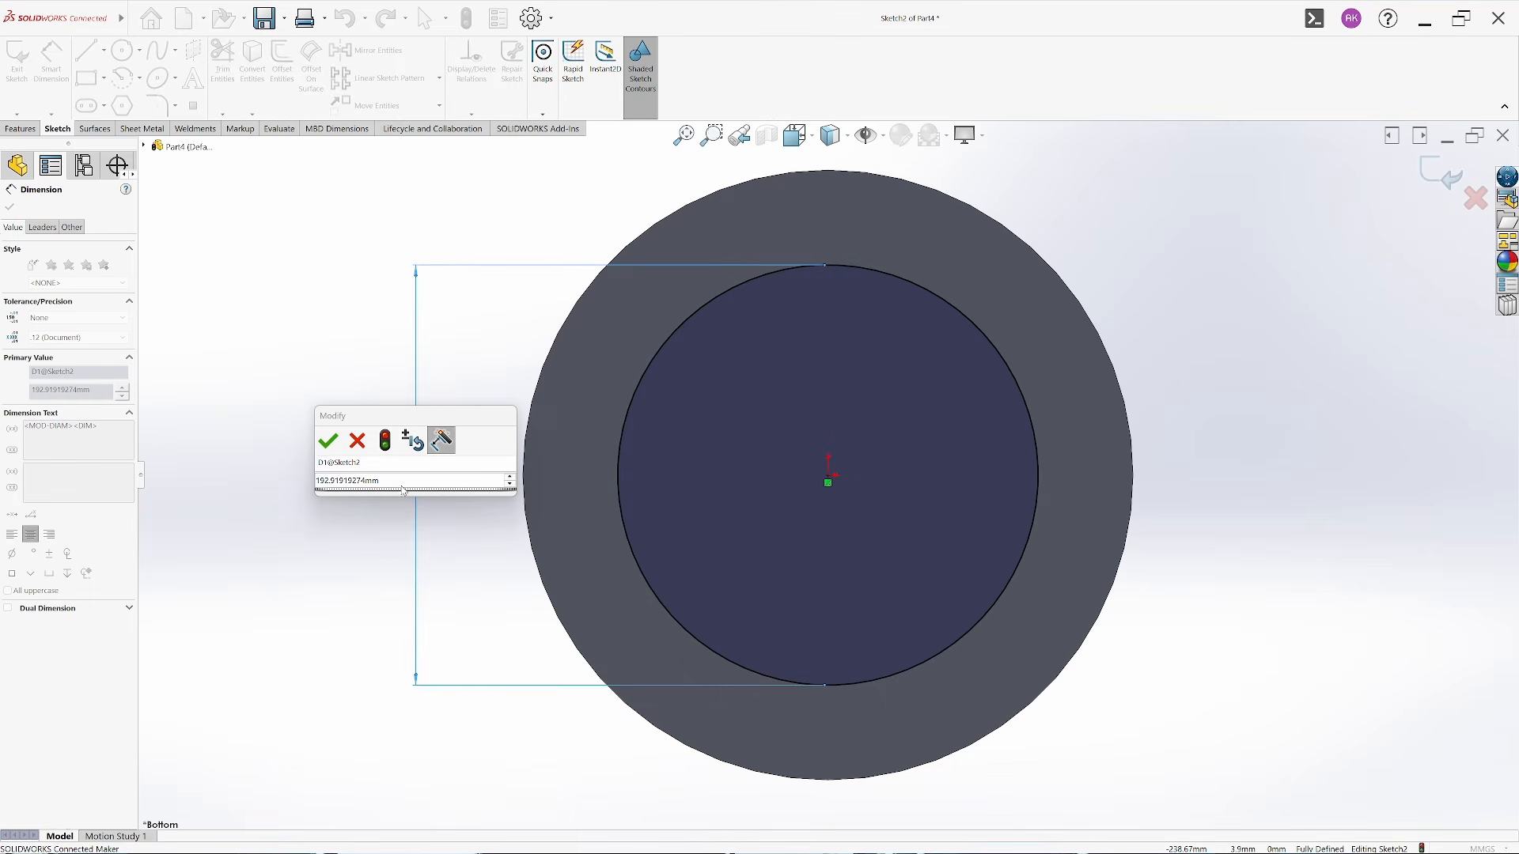
Set the inner circle's diameter to 160+1.2+1.2+0.12+0.12 mm
left_click(403, 482)
type("160-")
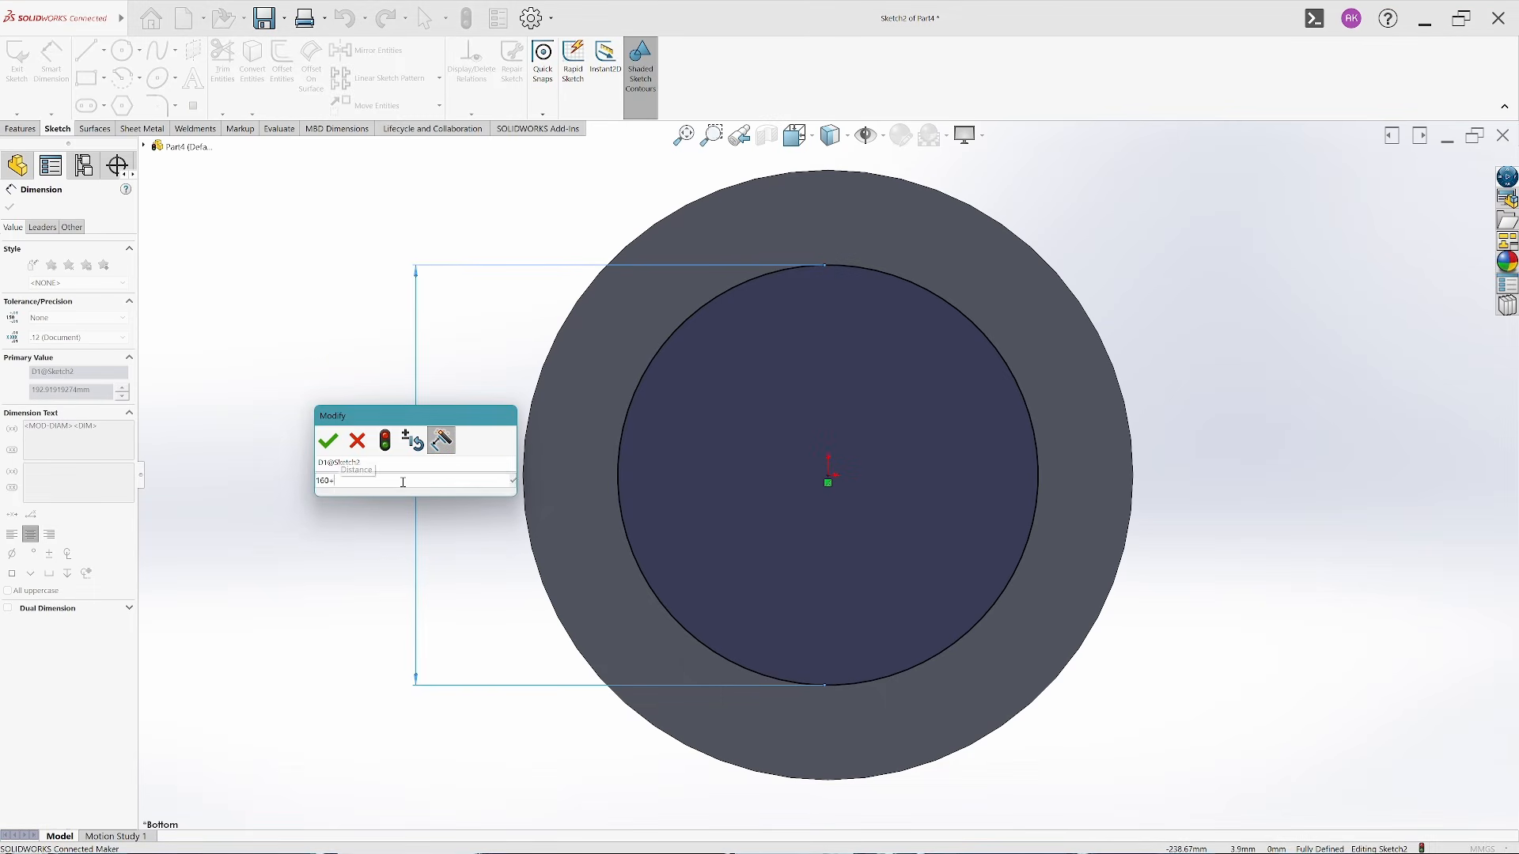
type("1.2+1.2+")
type("0.")
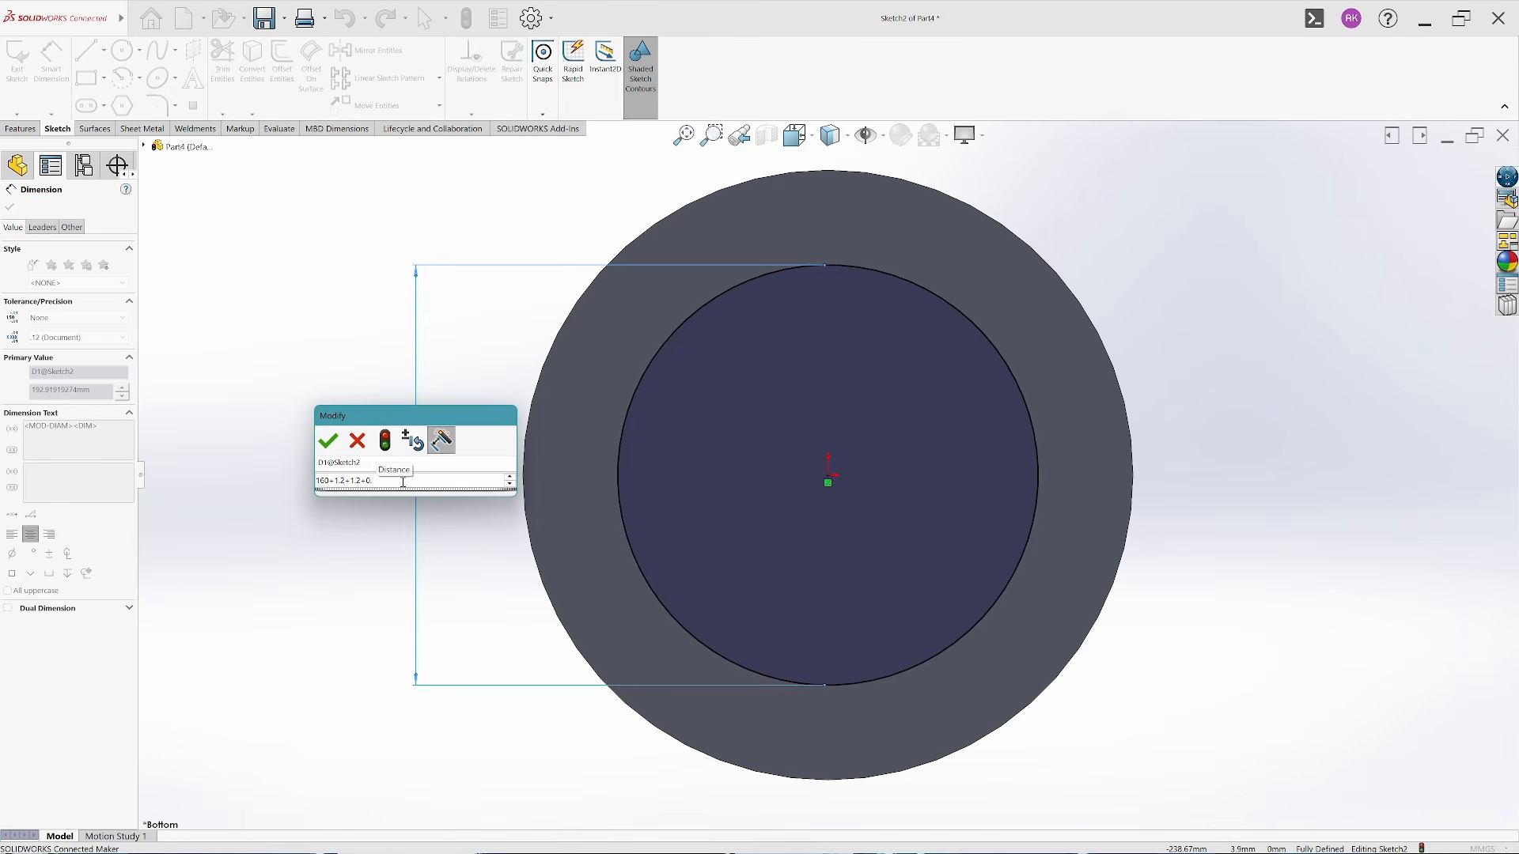
type("12+0.12")
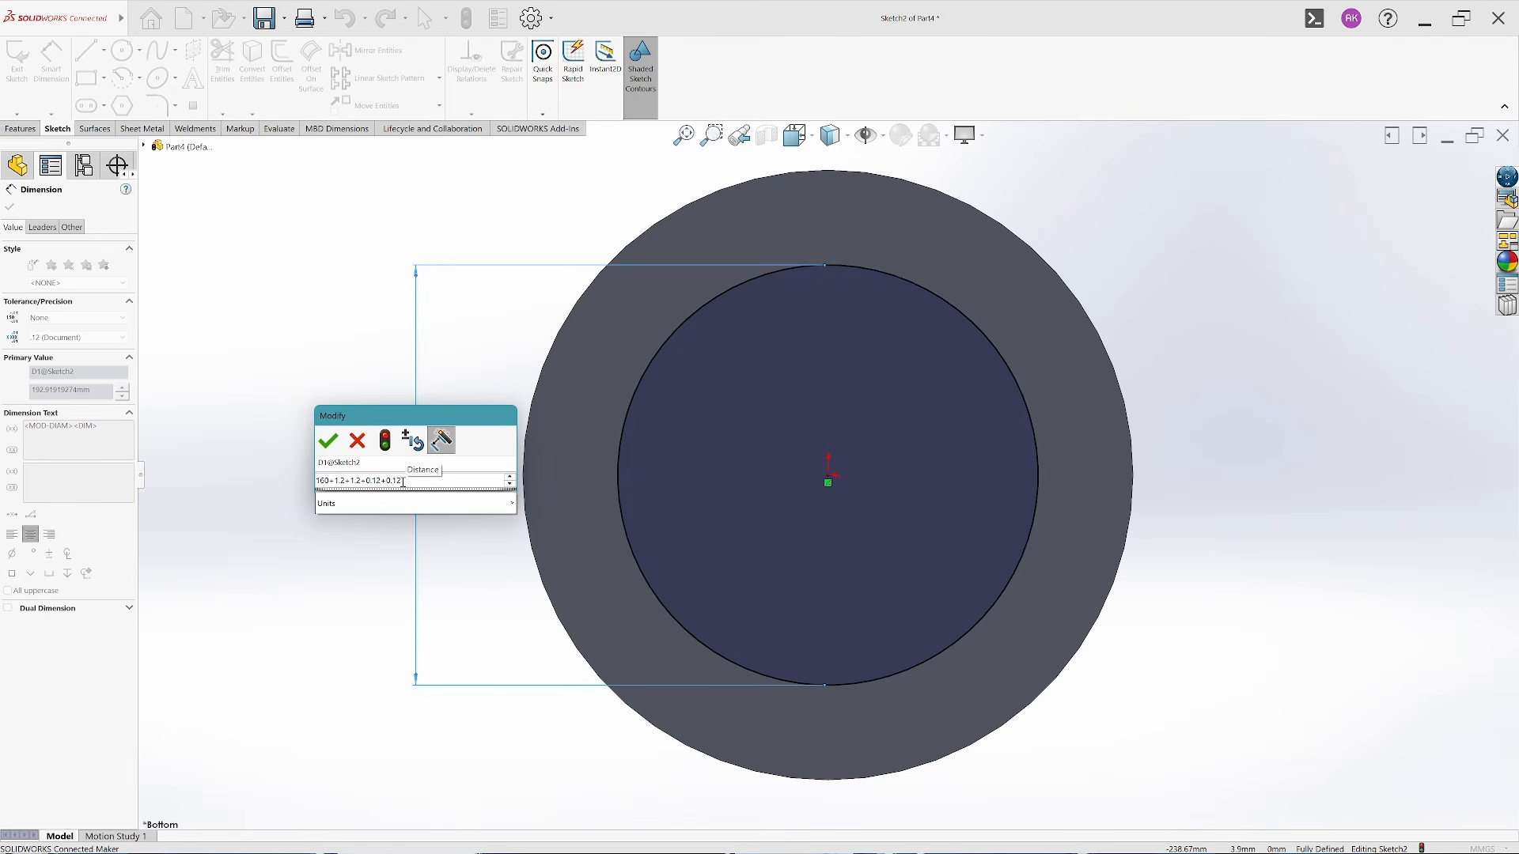
key("Return")
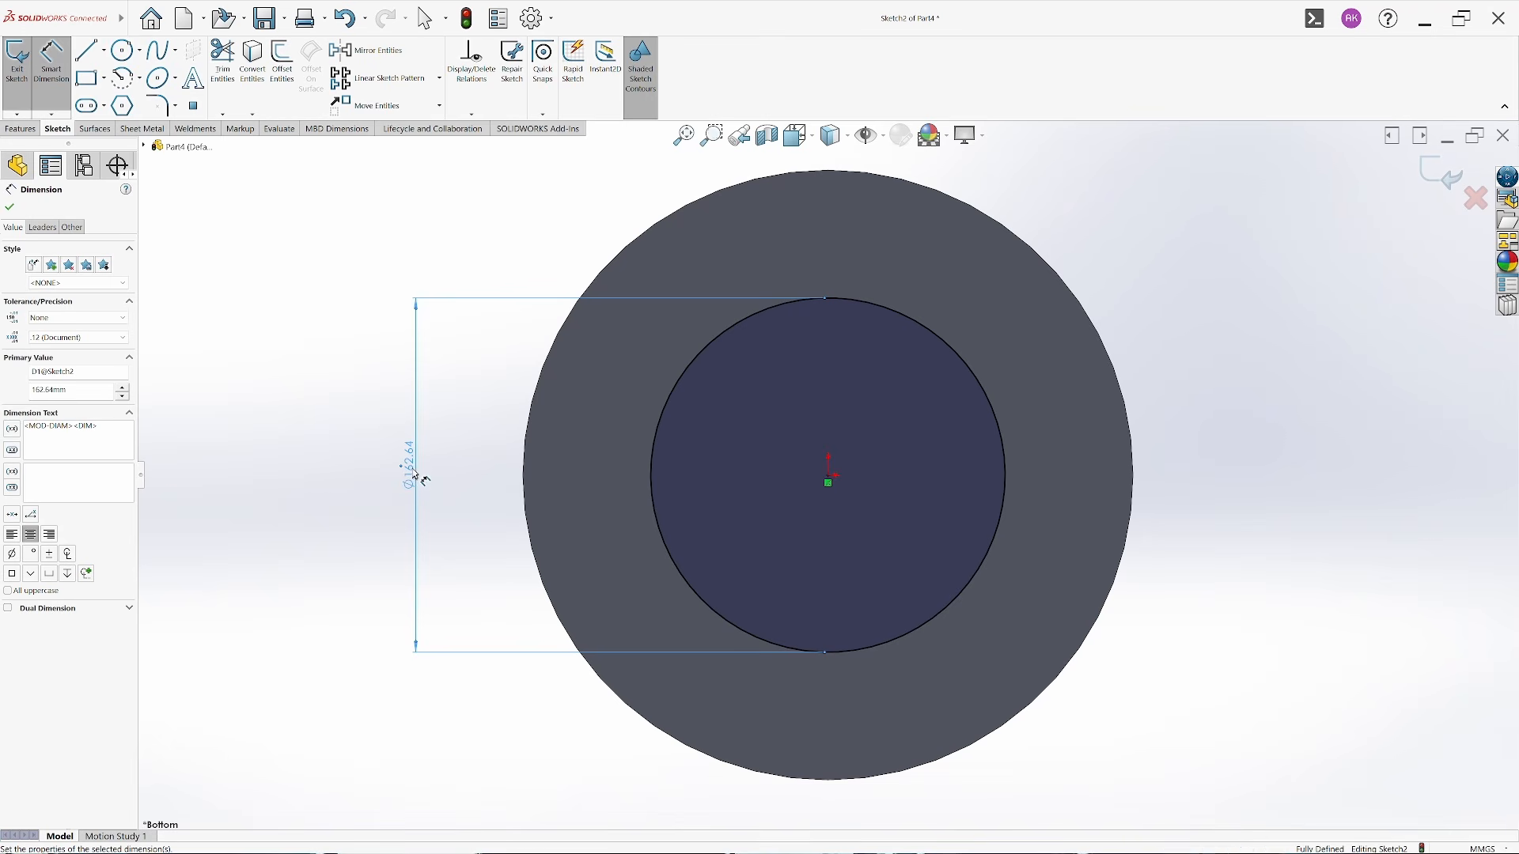
left_click(12, 207)
Close the sketch and cut the inner circle into the block with a blind depth of 60 mm
left_click(15, 83)
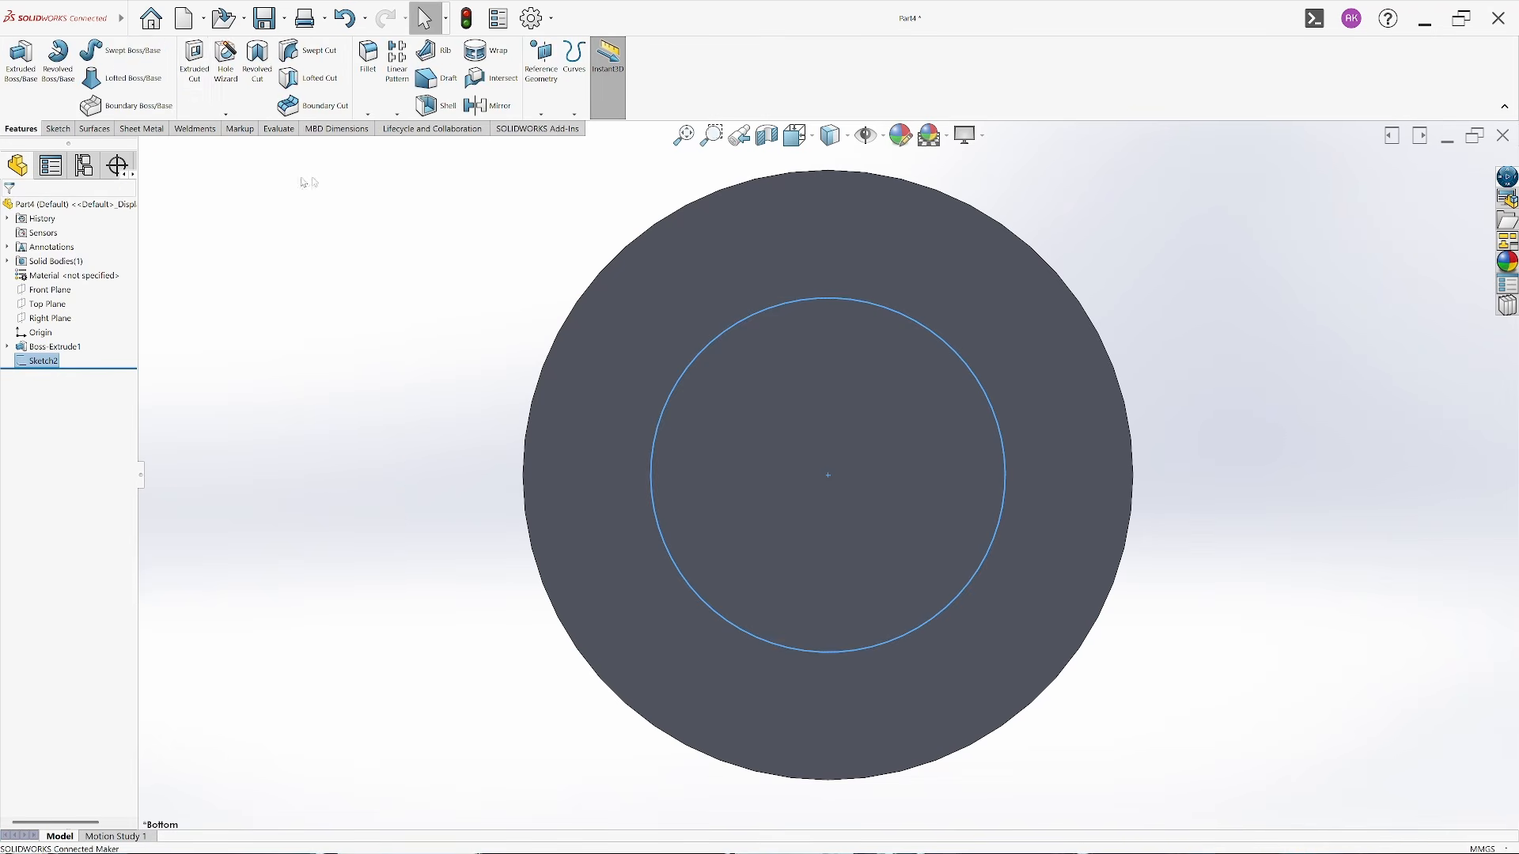
left_click(194, 62)
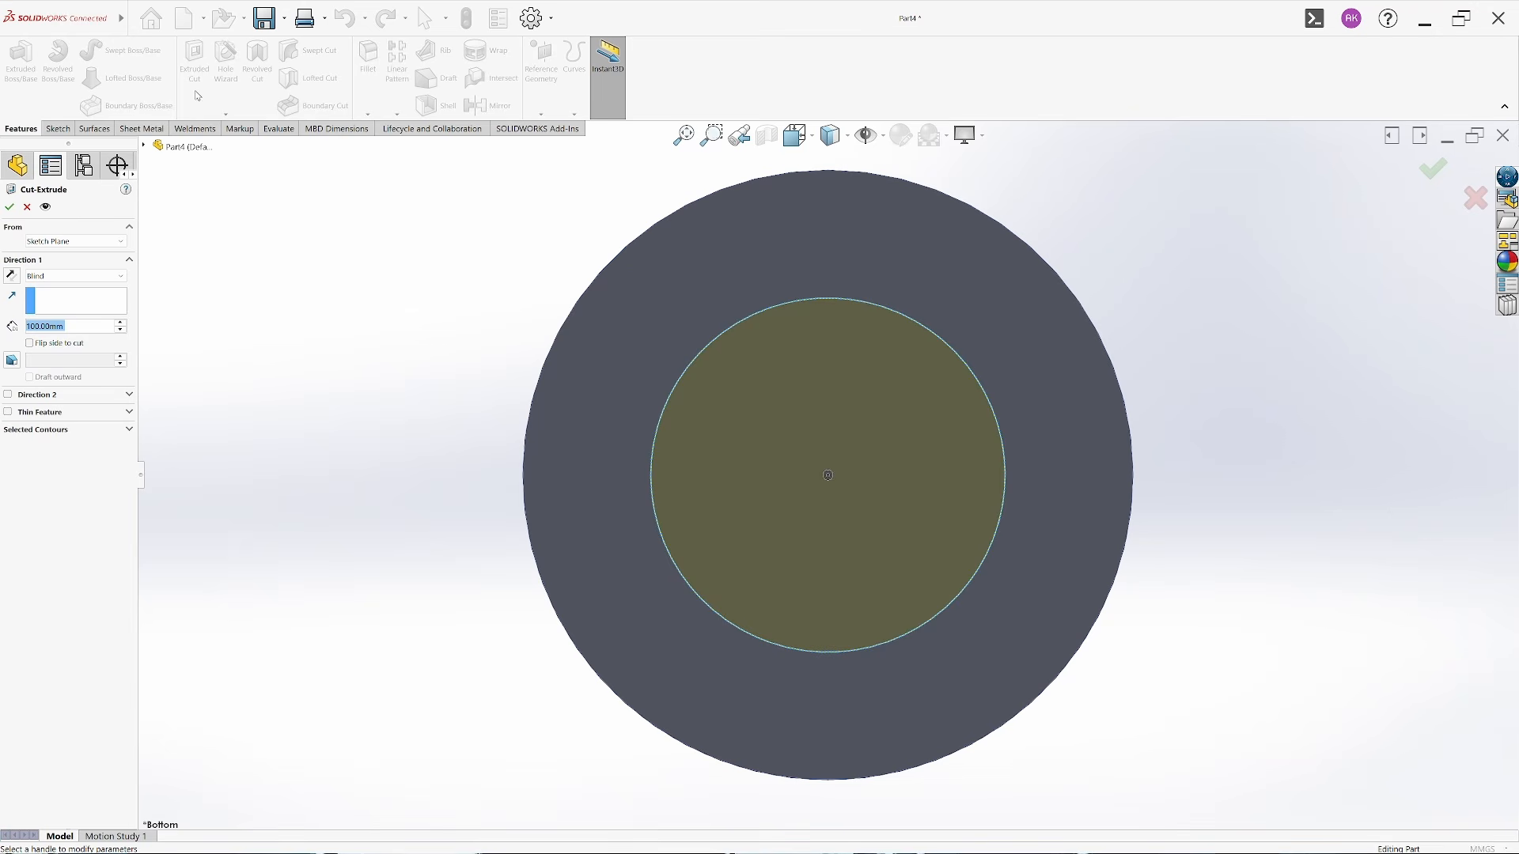
double_click(91, 328)
type("60")
key("Return")
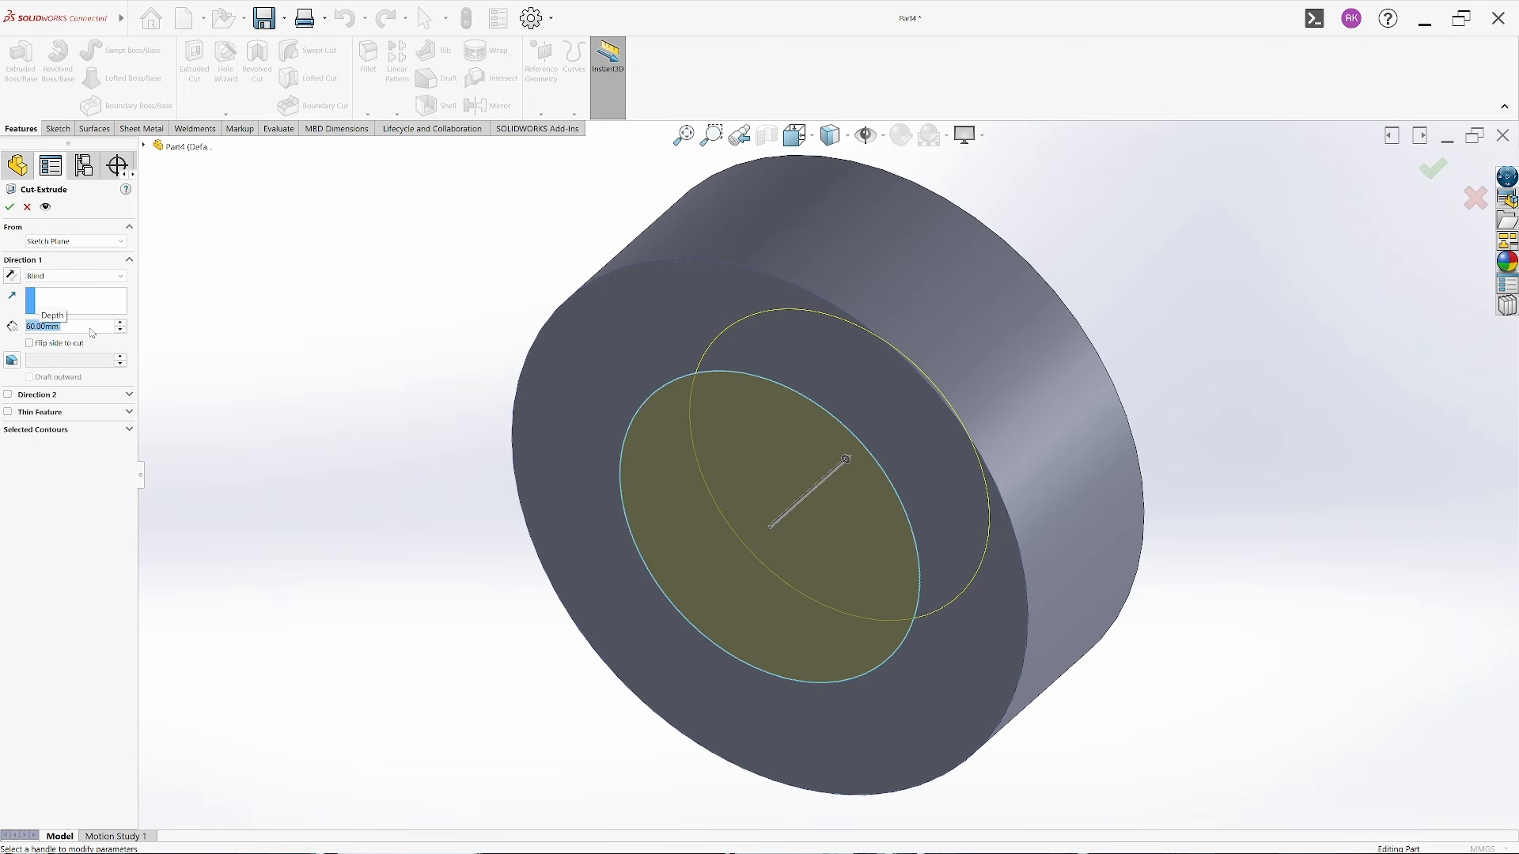
key("Return")
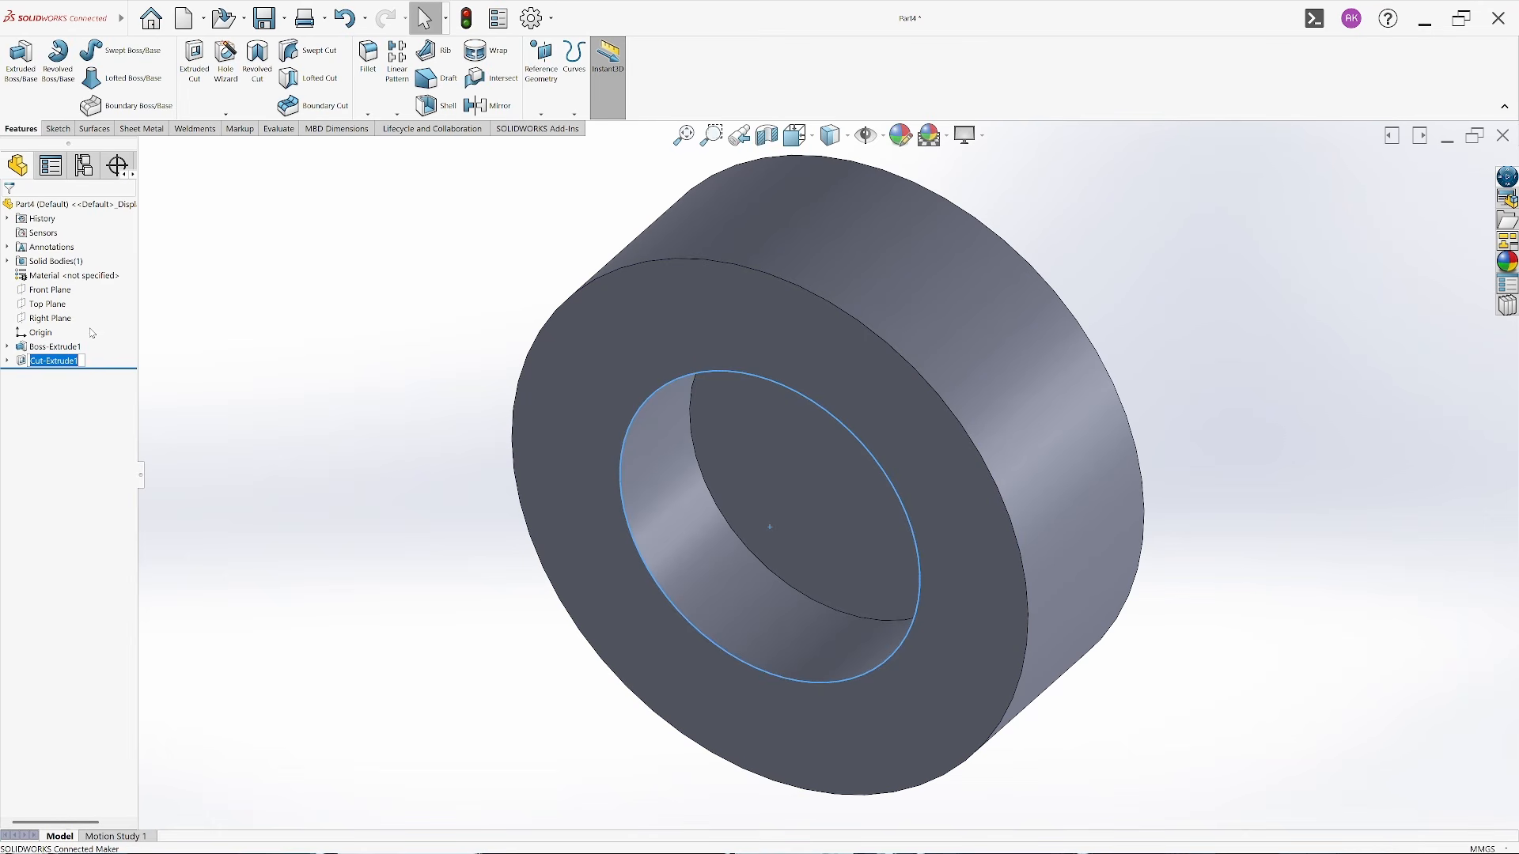
left_click(286, 428)
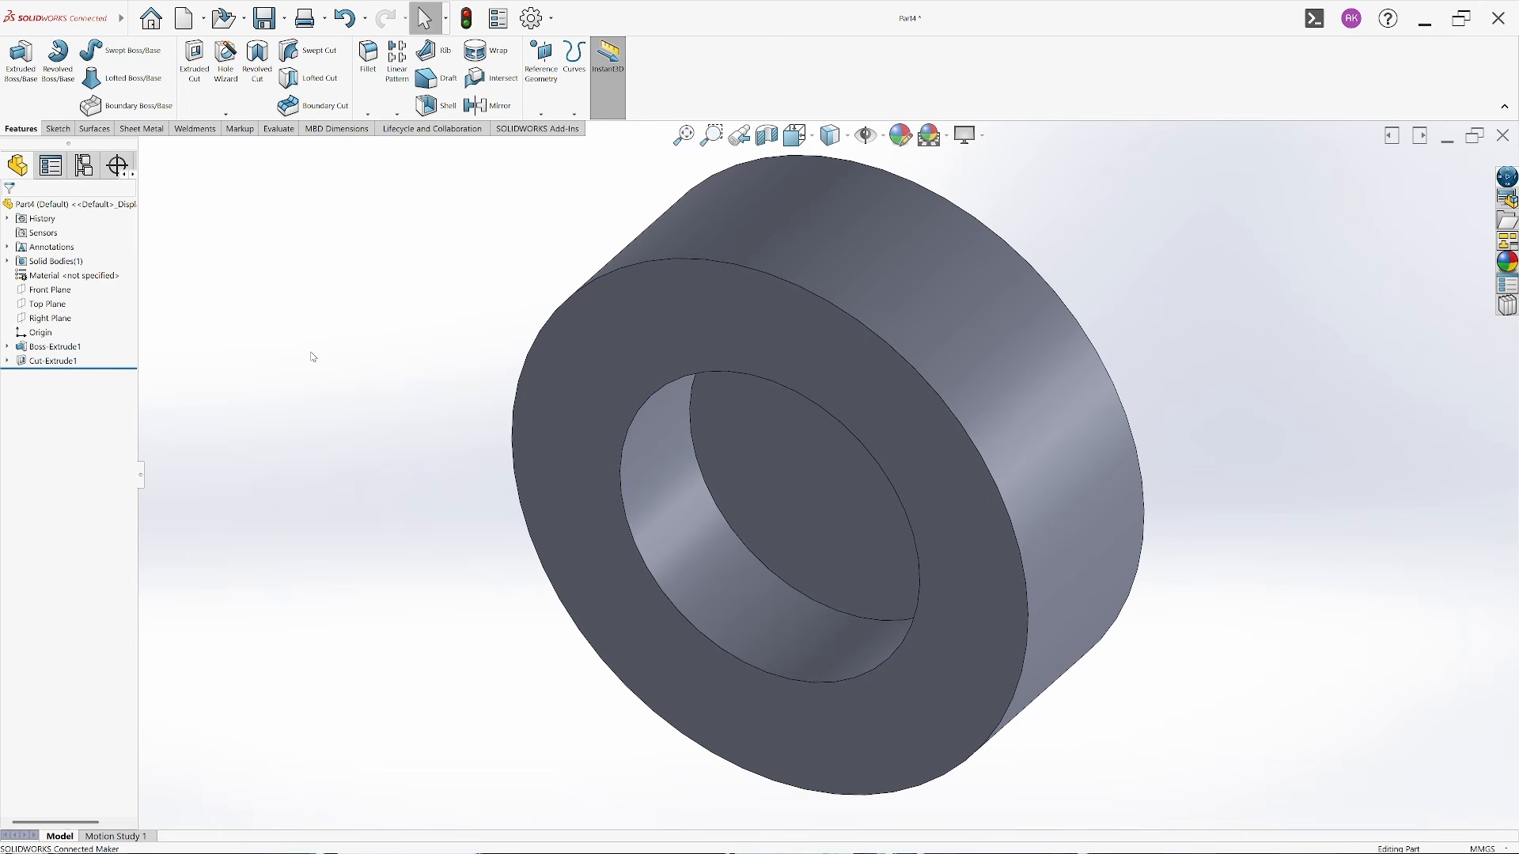
Save the part as Die in the 07 CAD file folder and assign it AISI Type A2 Tool Steel
key("ctrl+s")
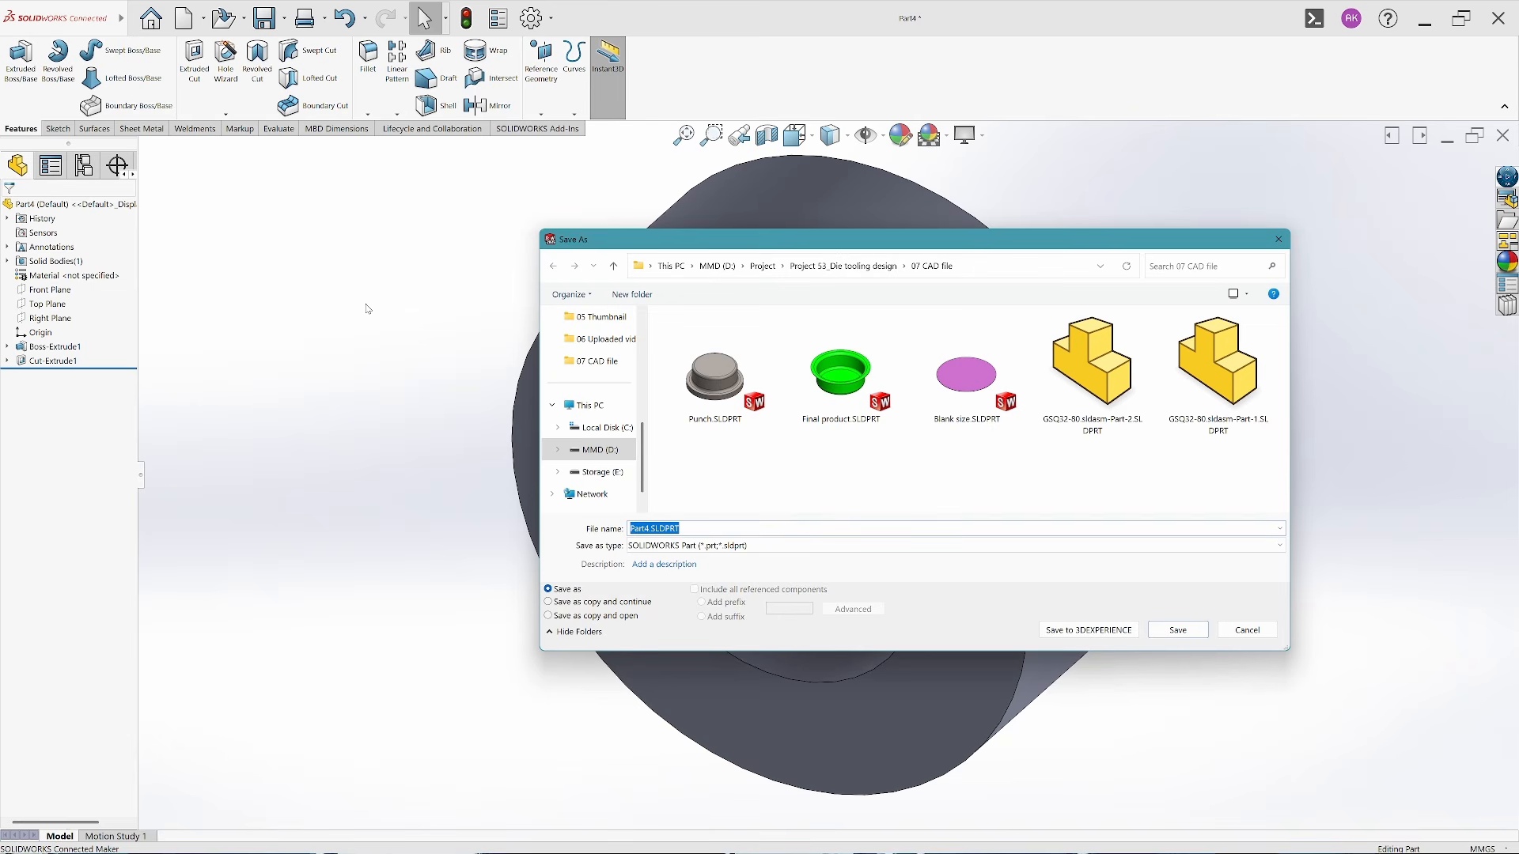
type("Die")
key("Return")
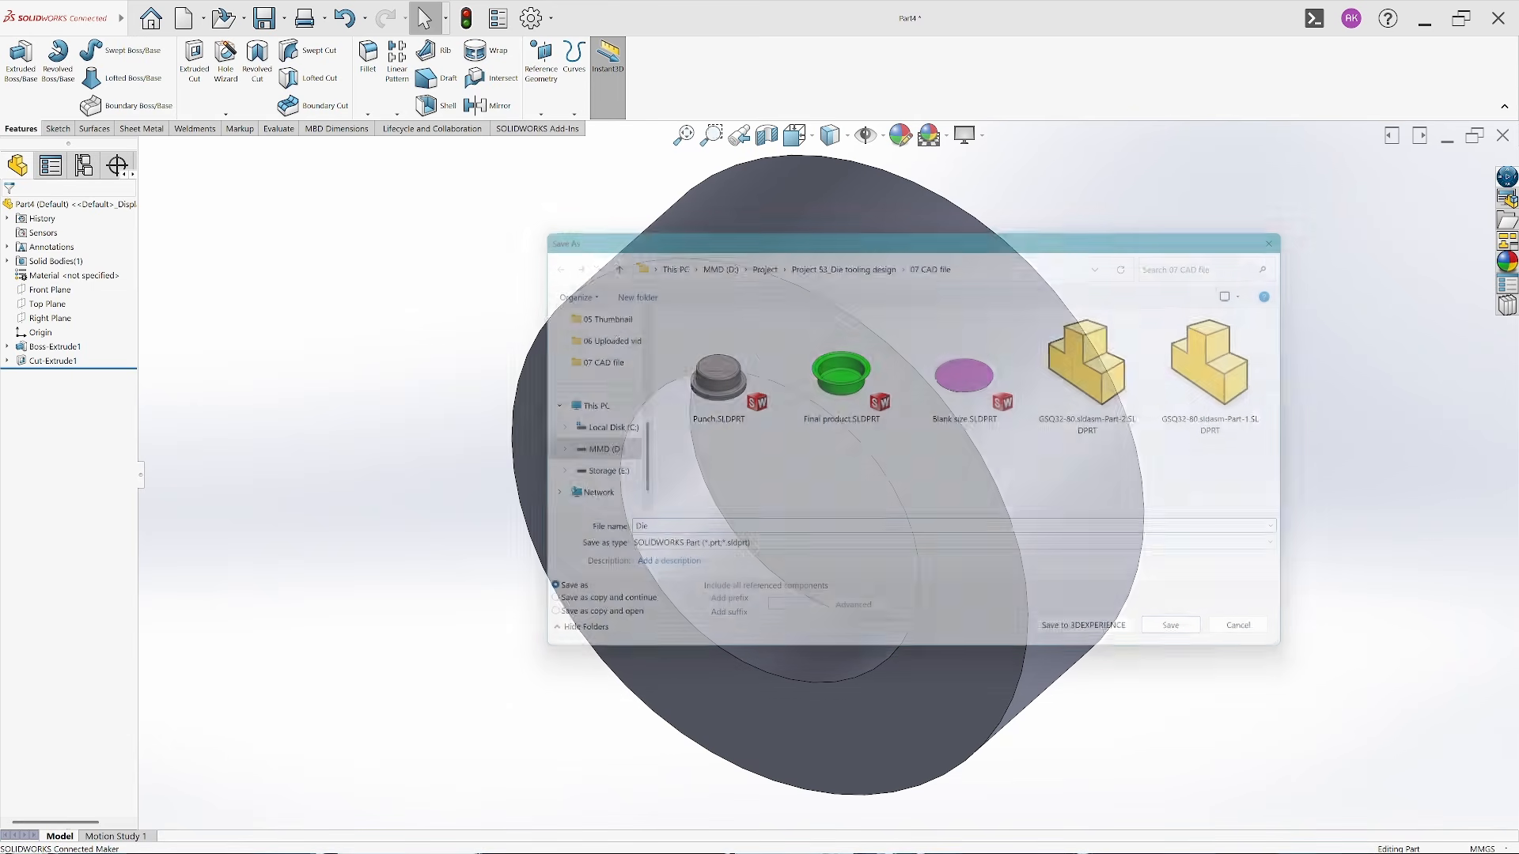
right_click(118, 277)
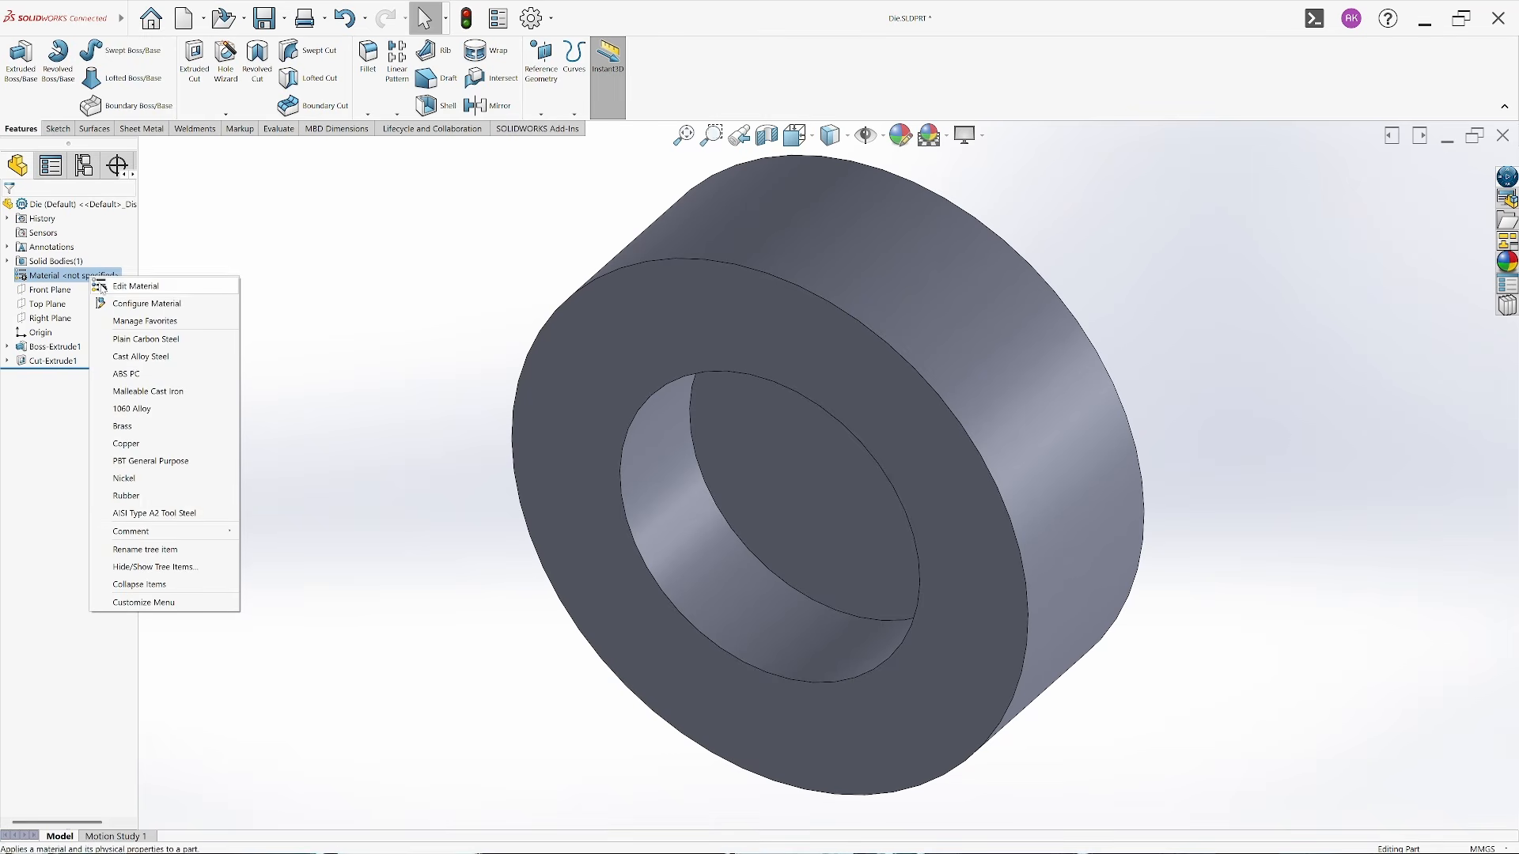
left_click(175, 514)
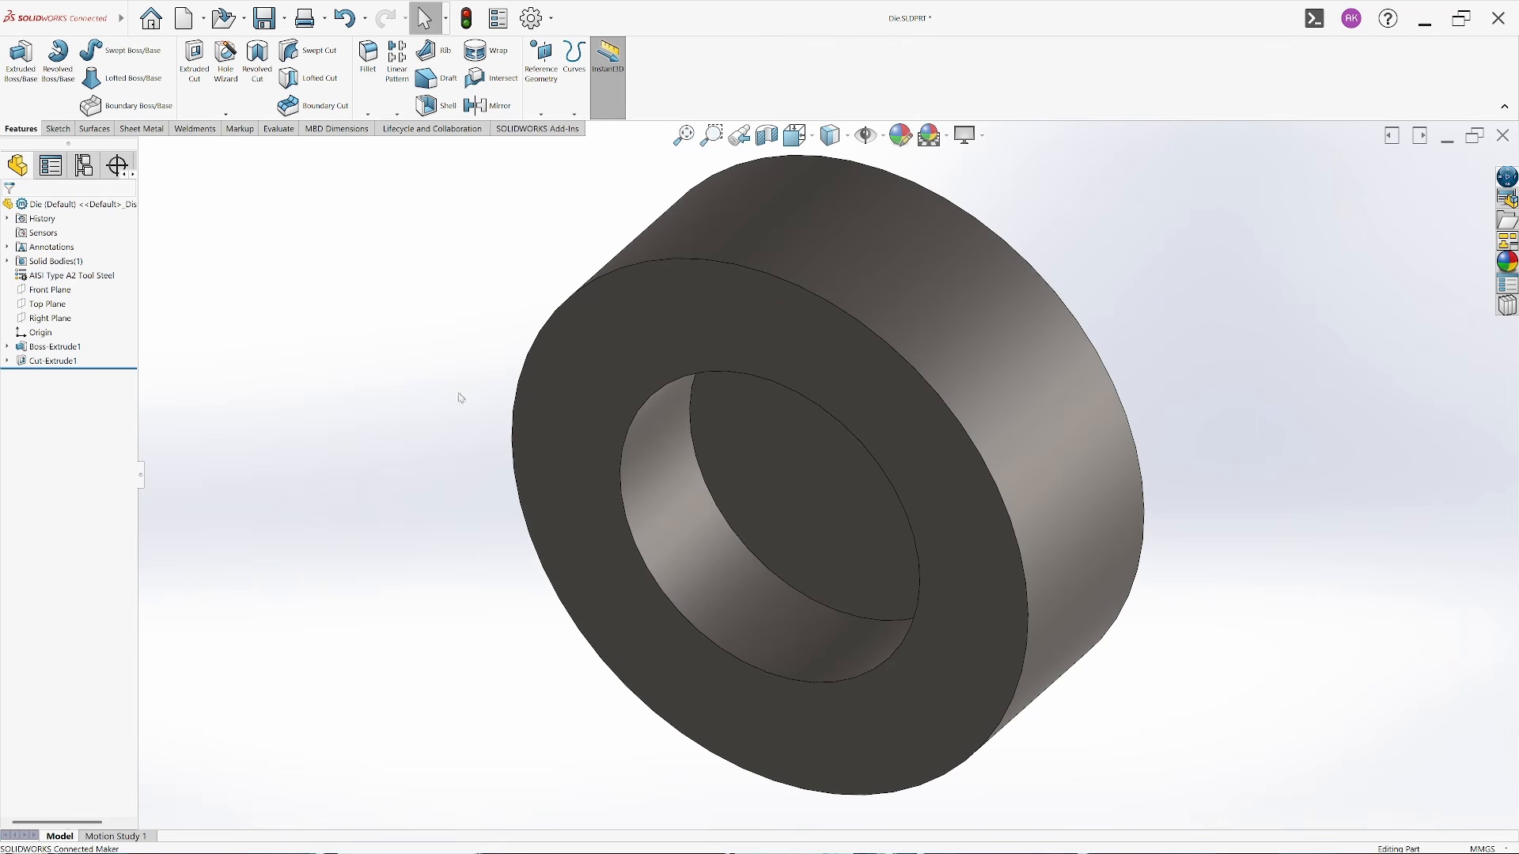
Switch to the Final product drawing and capture its section A-A view with Snipping Tool, enlarged to full screen
mouse_move(904, 850)
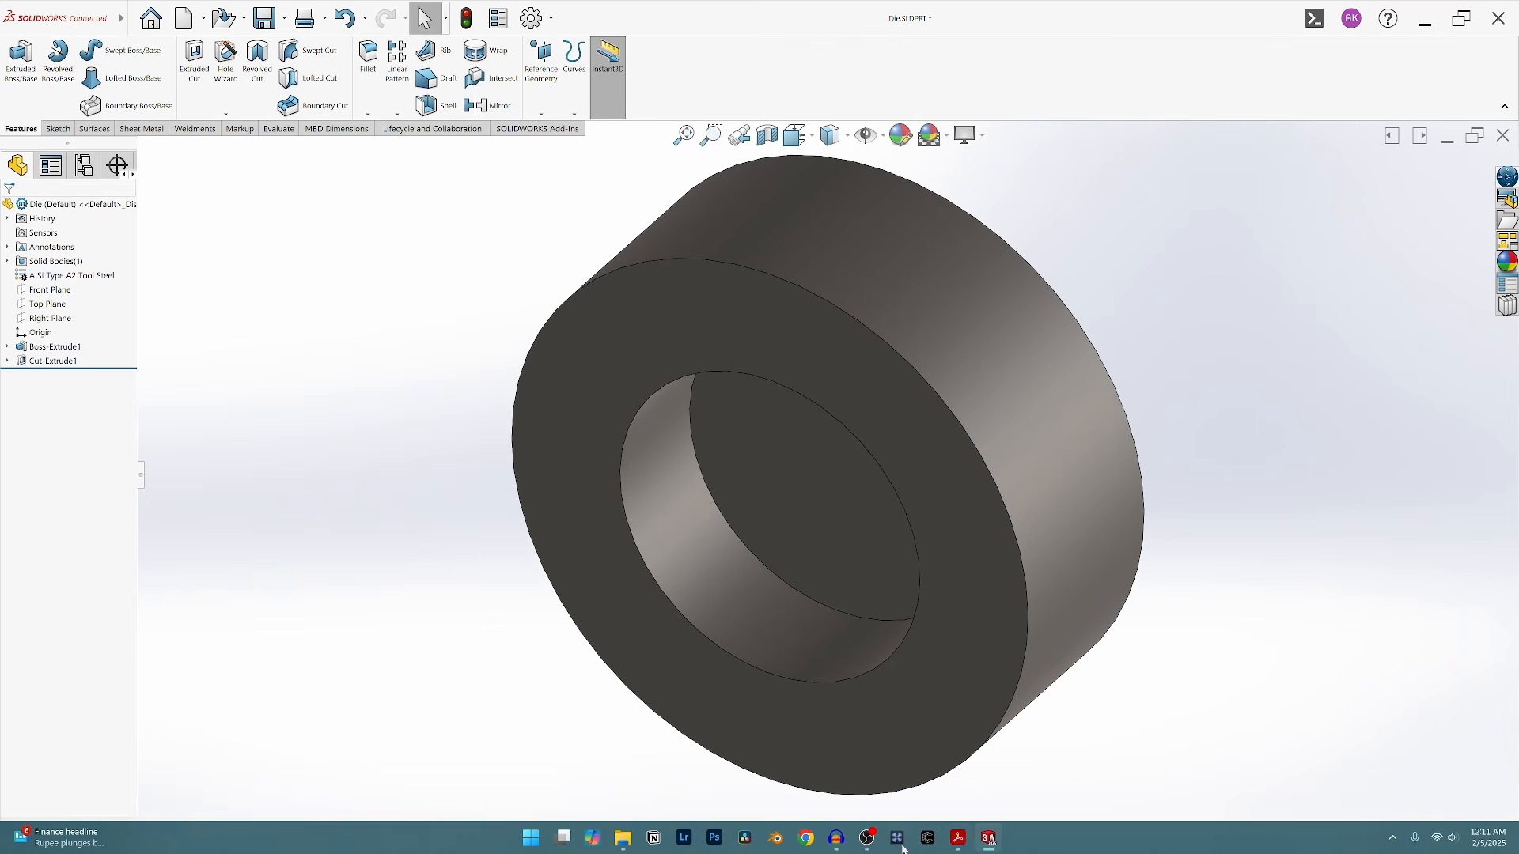
mouse_move(965, 843)
left_click(907, 783)
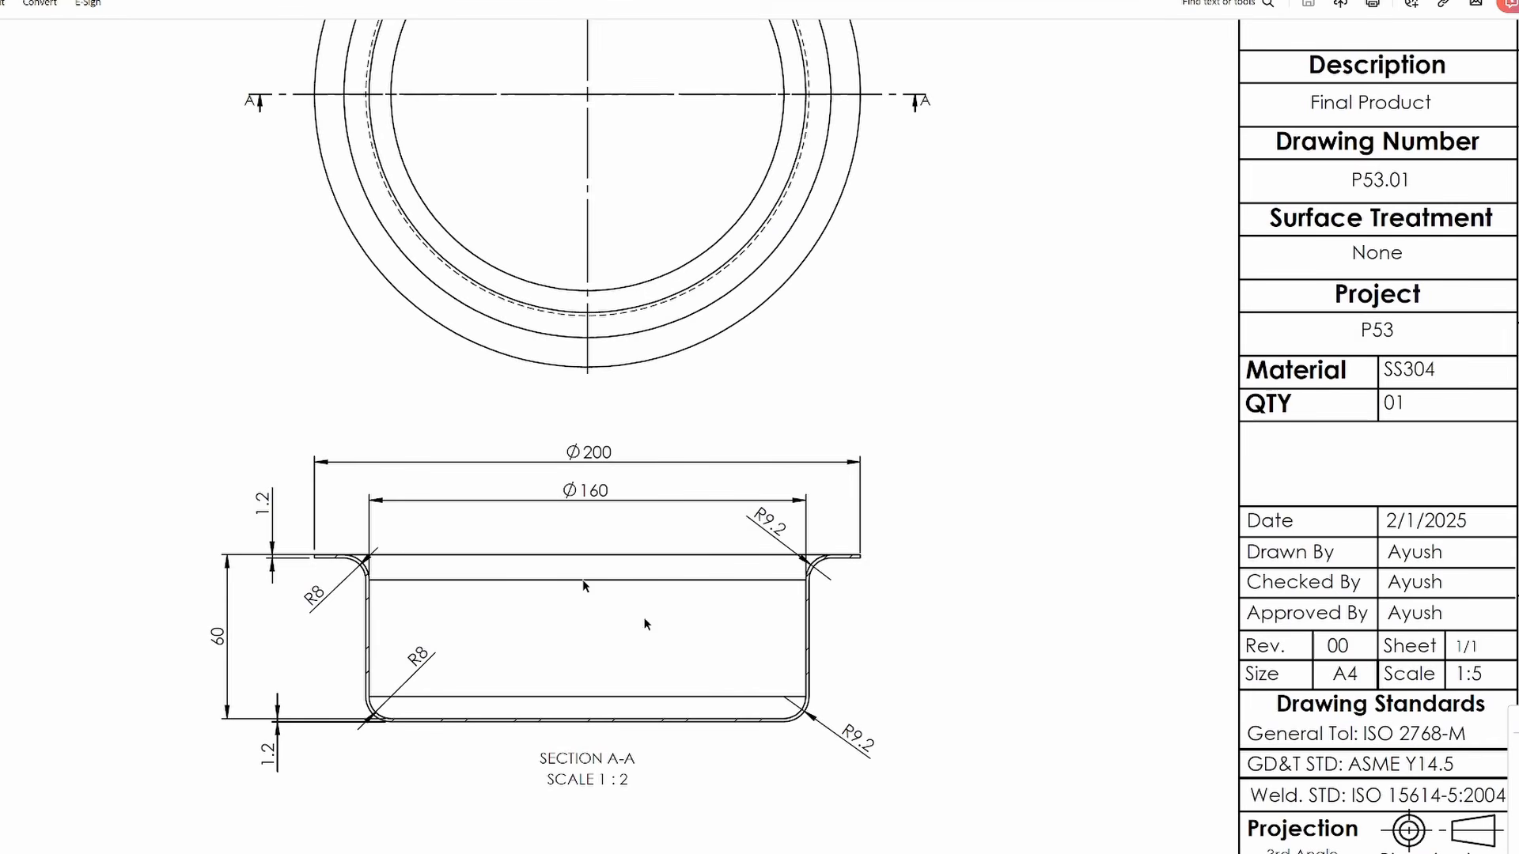
left_click(531, 838)
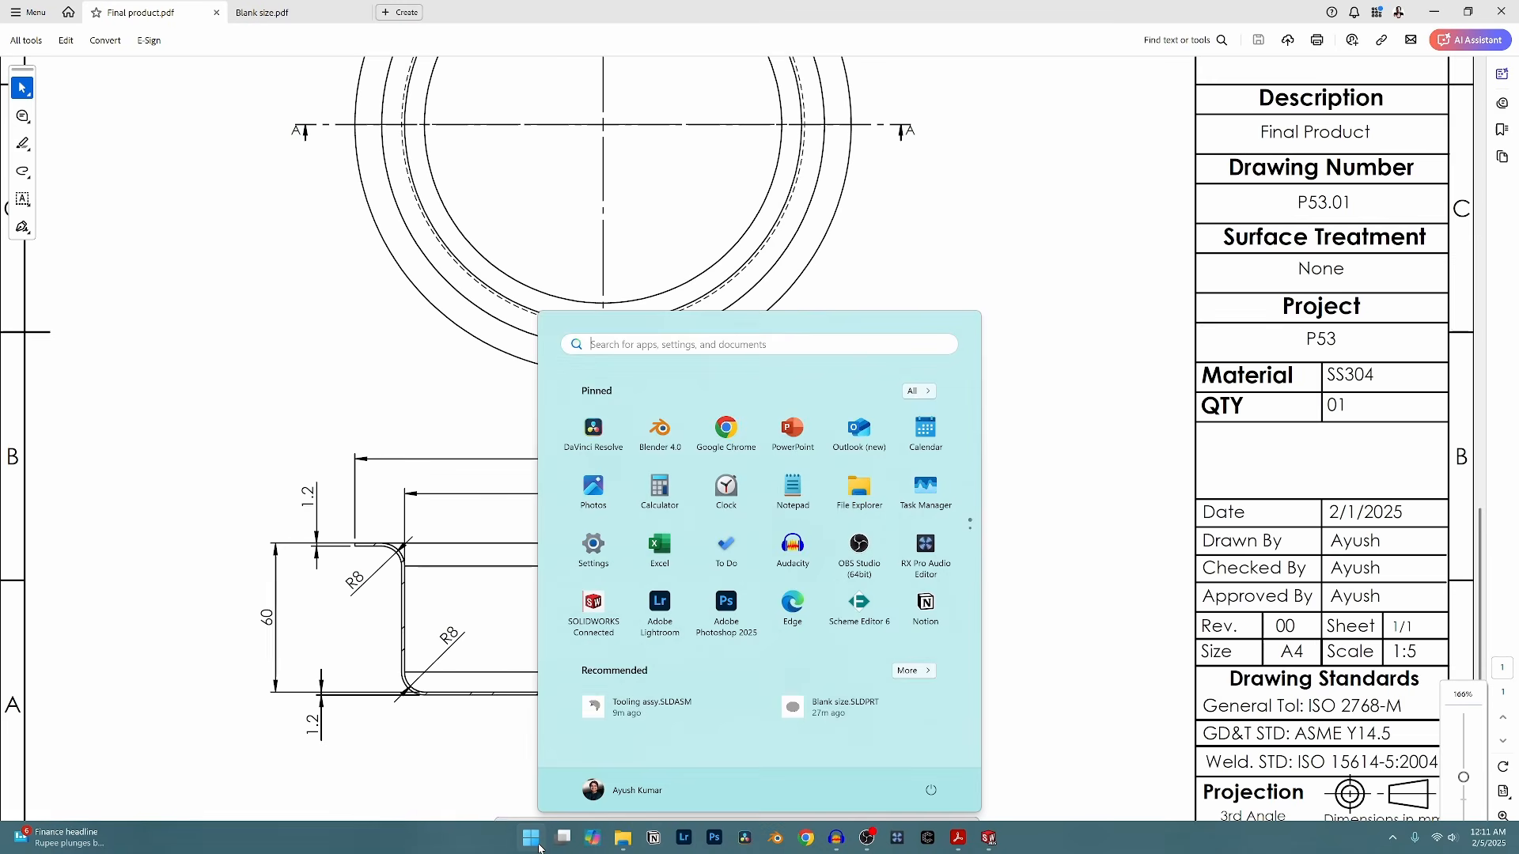
type("sc")
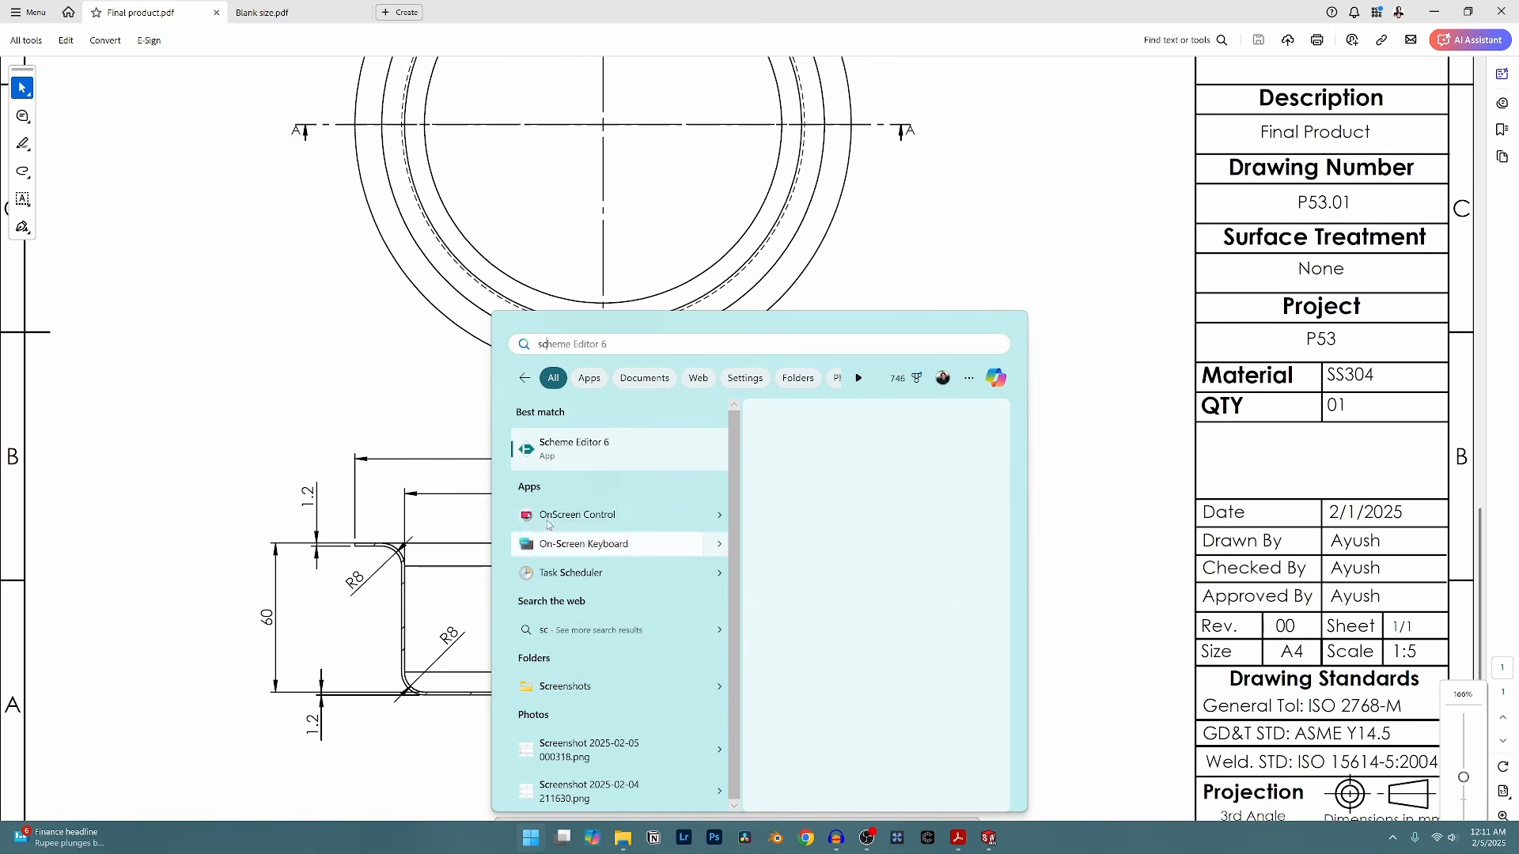
key("BackSpace")
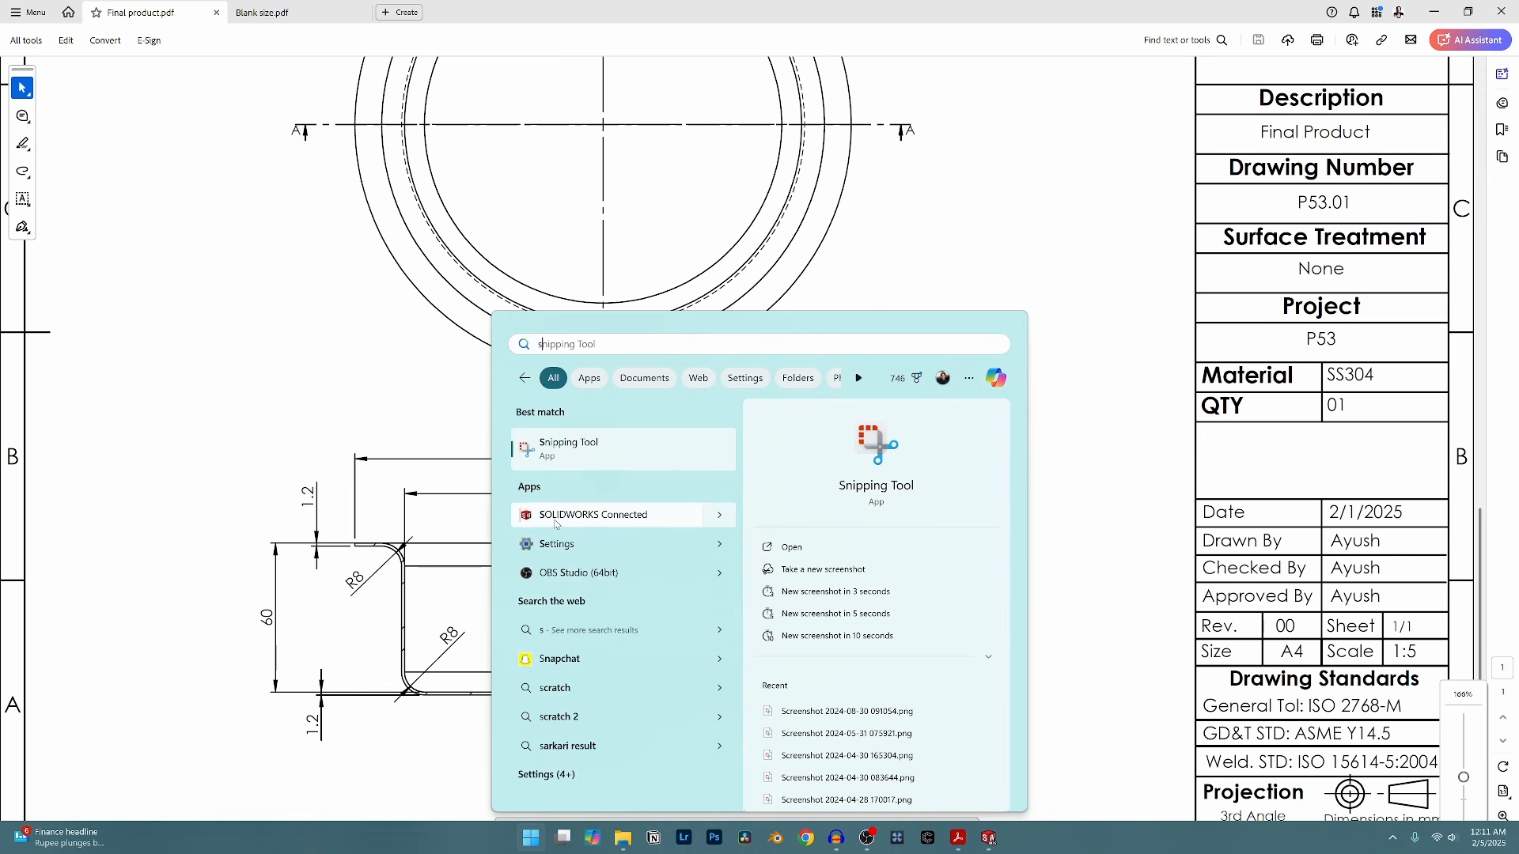
type("n")
key("Return")
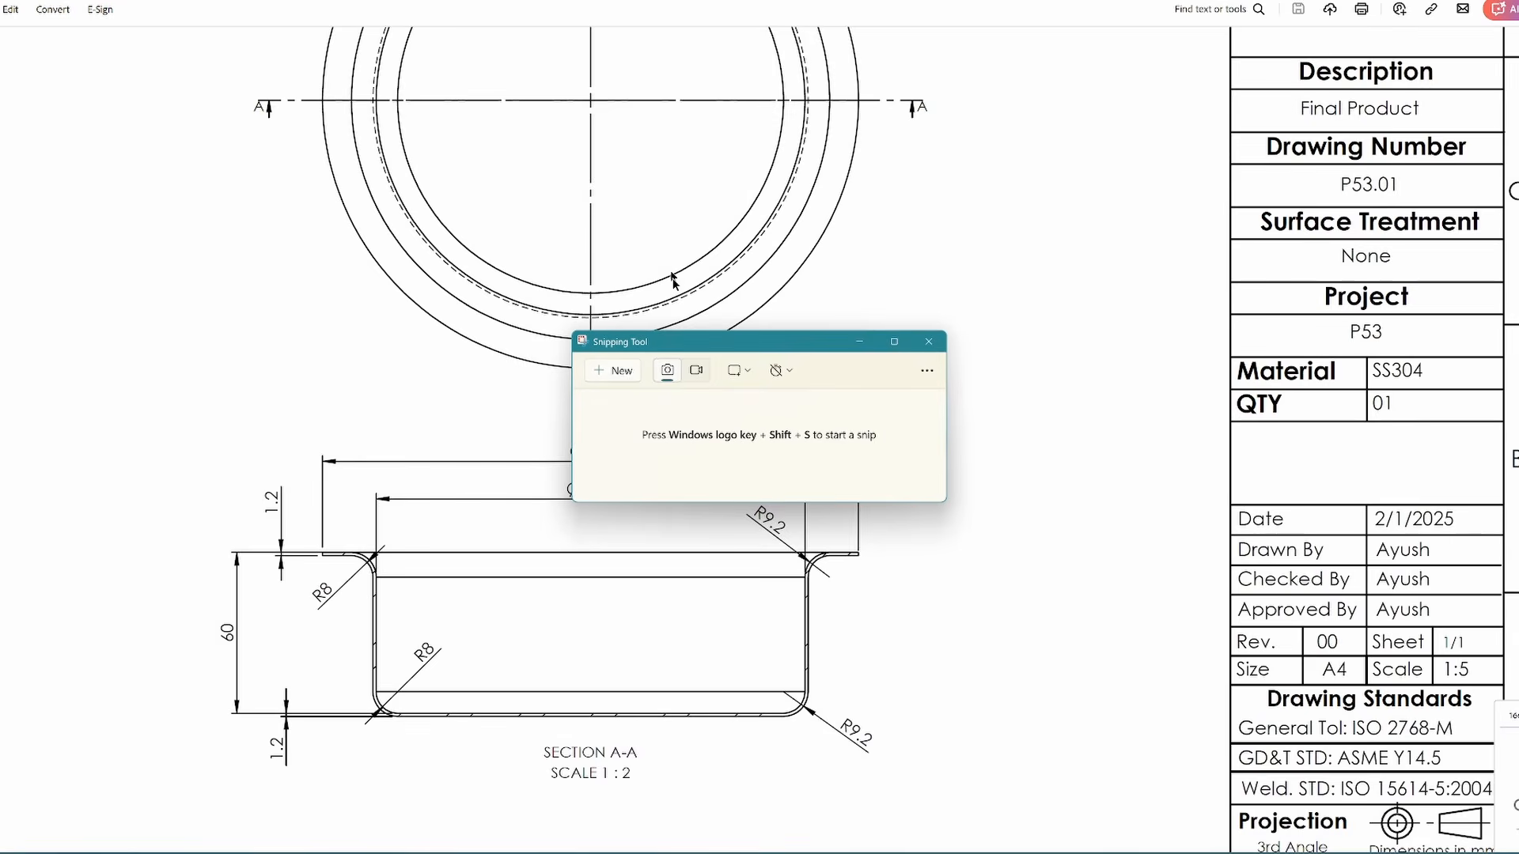
key("super+shift+s")
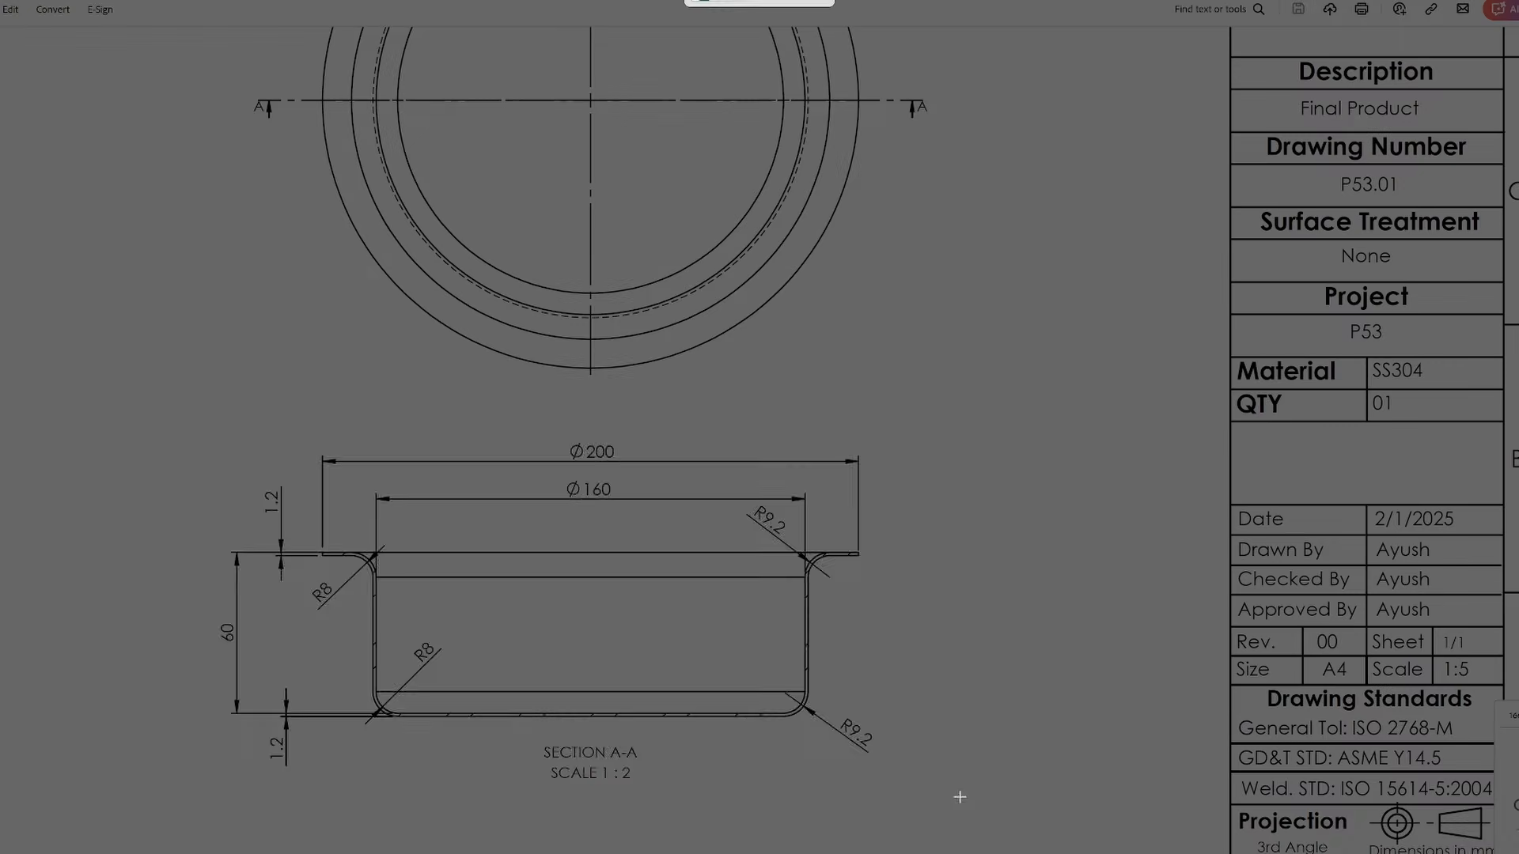
left_click_drag(962, 798, 134, 415)
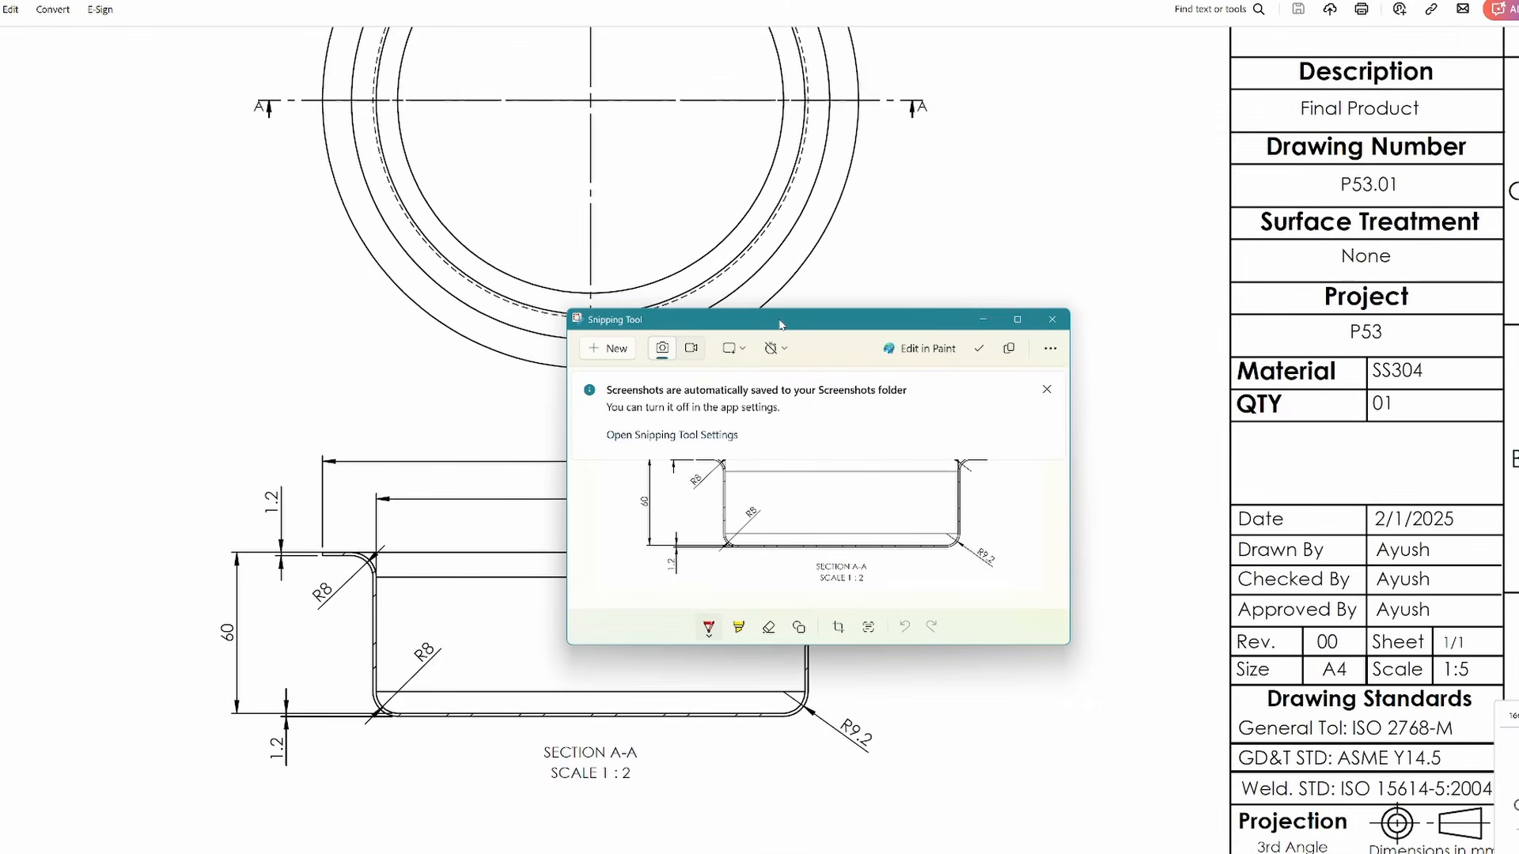
double_click(779, 320)
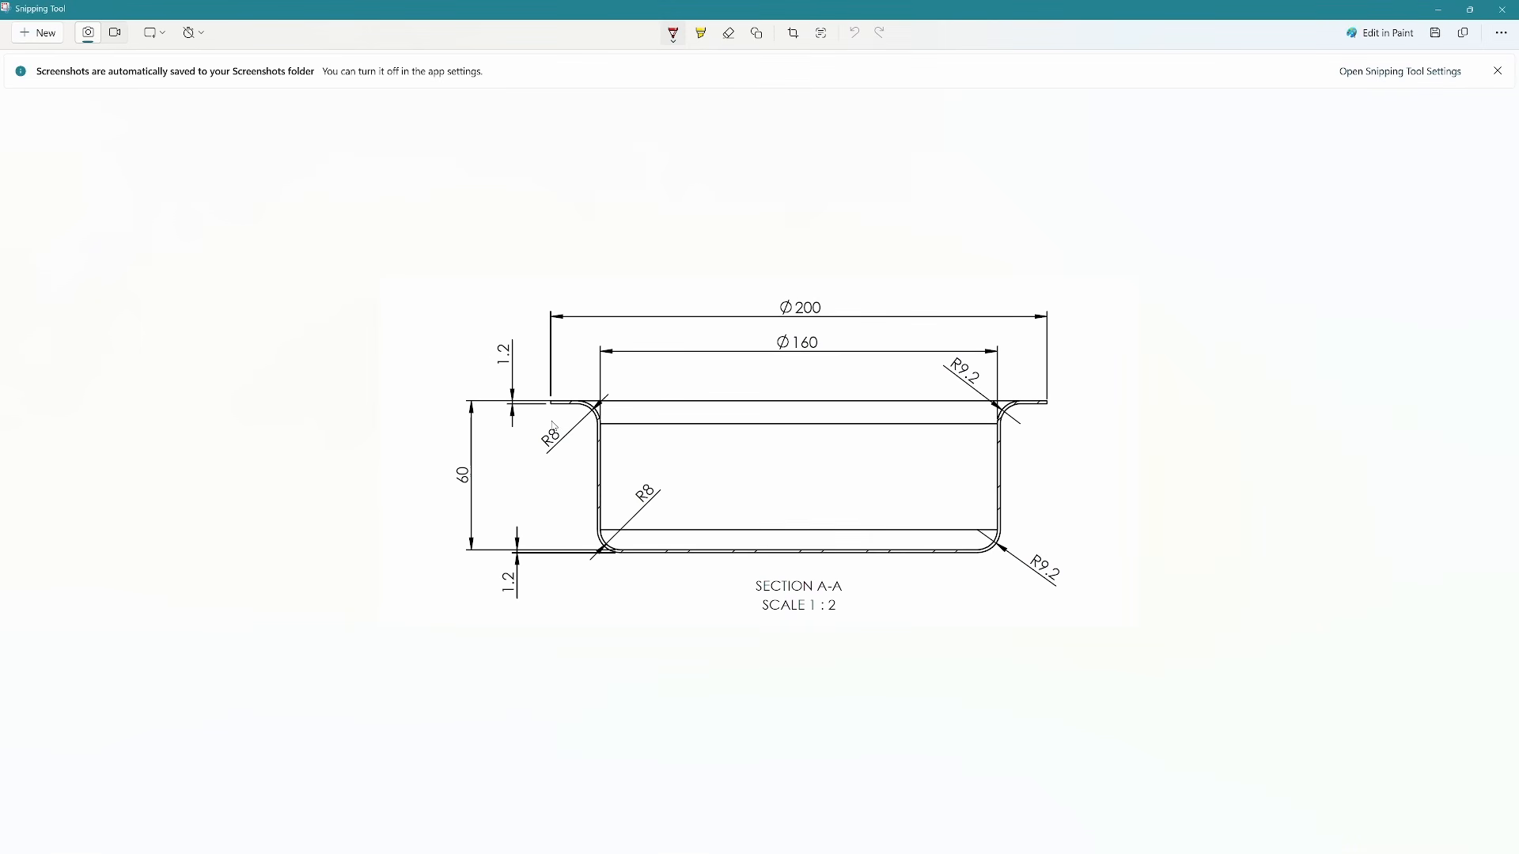
Outline the die around the cup section in red, mark its upper R8 and lower R9.2 radii, and return to the die part
mouse_move(551, 405)
left_mouse_down()
mouse_move(591, 415)
mouse_move(601, 556)
mouse_move(783, 562)
mouse_move(1004, 551)
mouse_move(1009, 421)
mouse_move(1048, 409)
mouse_move(1055, 599)
mouse_move(544, 591)
mouse_move(552, 406)
left_mouse_up()
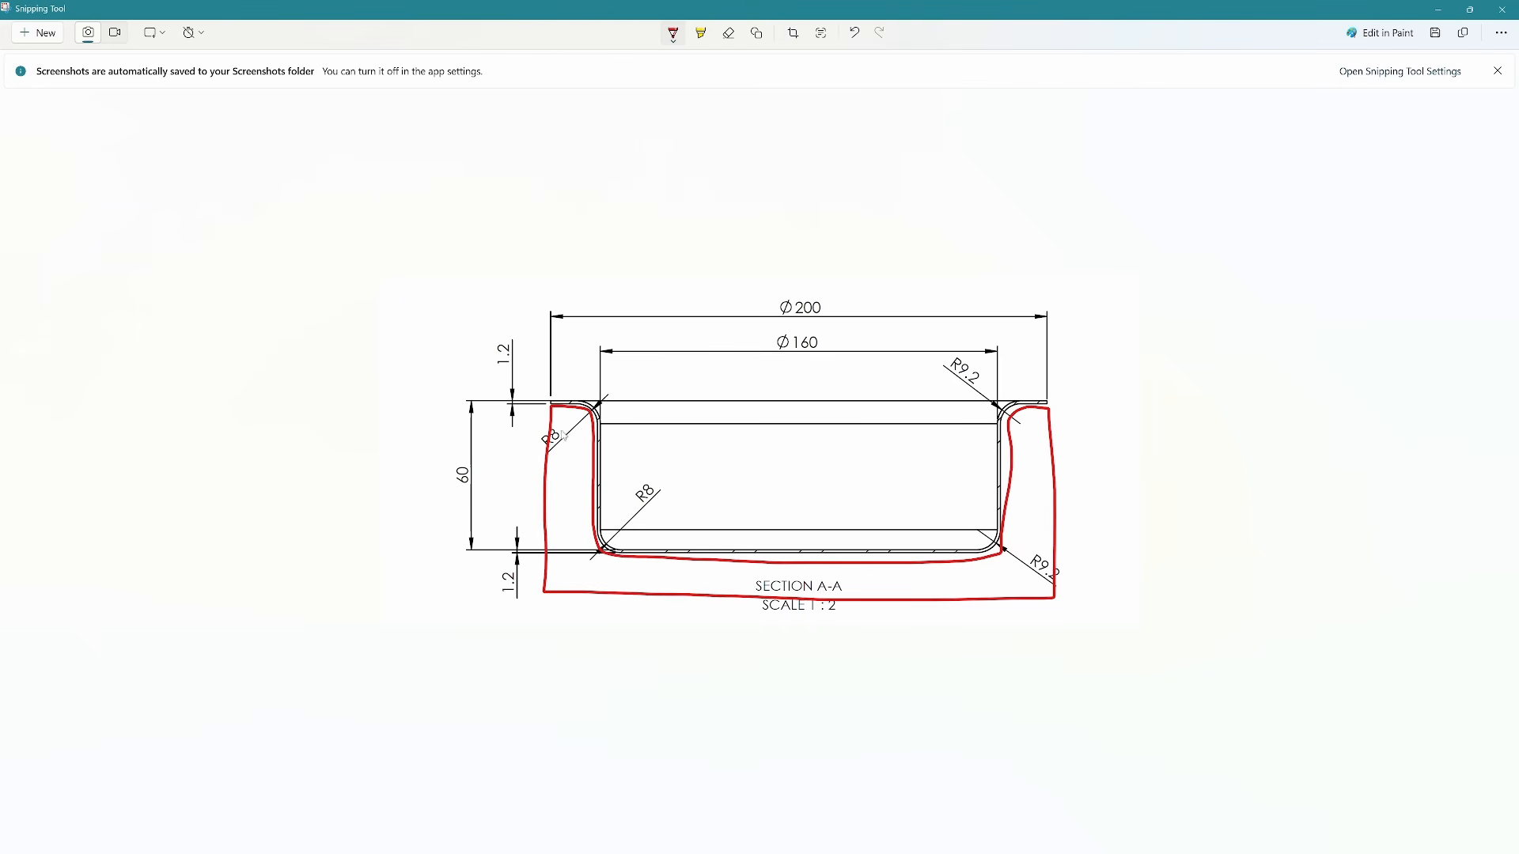
mouse_move(559, 431)
left_mouse_down()
mouse_move(540, 445)
mouse_move(571, 449)
mouse_move(560, 428)
left_mouse_up()
left_click_drag(594, 540, 615, 555)
mouse_move(1055, 567)
left_mouse_down()
mouse_move(1046, 550)
mouse_move(1037, 580)
mouse_move(1048, 548)
left_mouse_up()
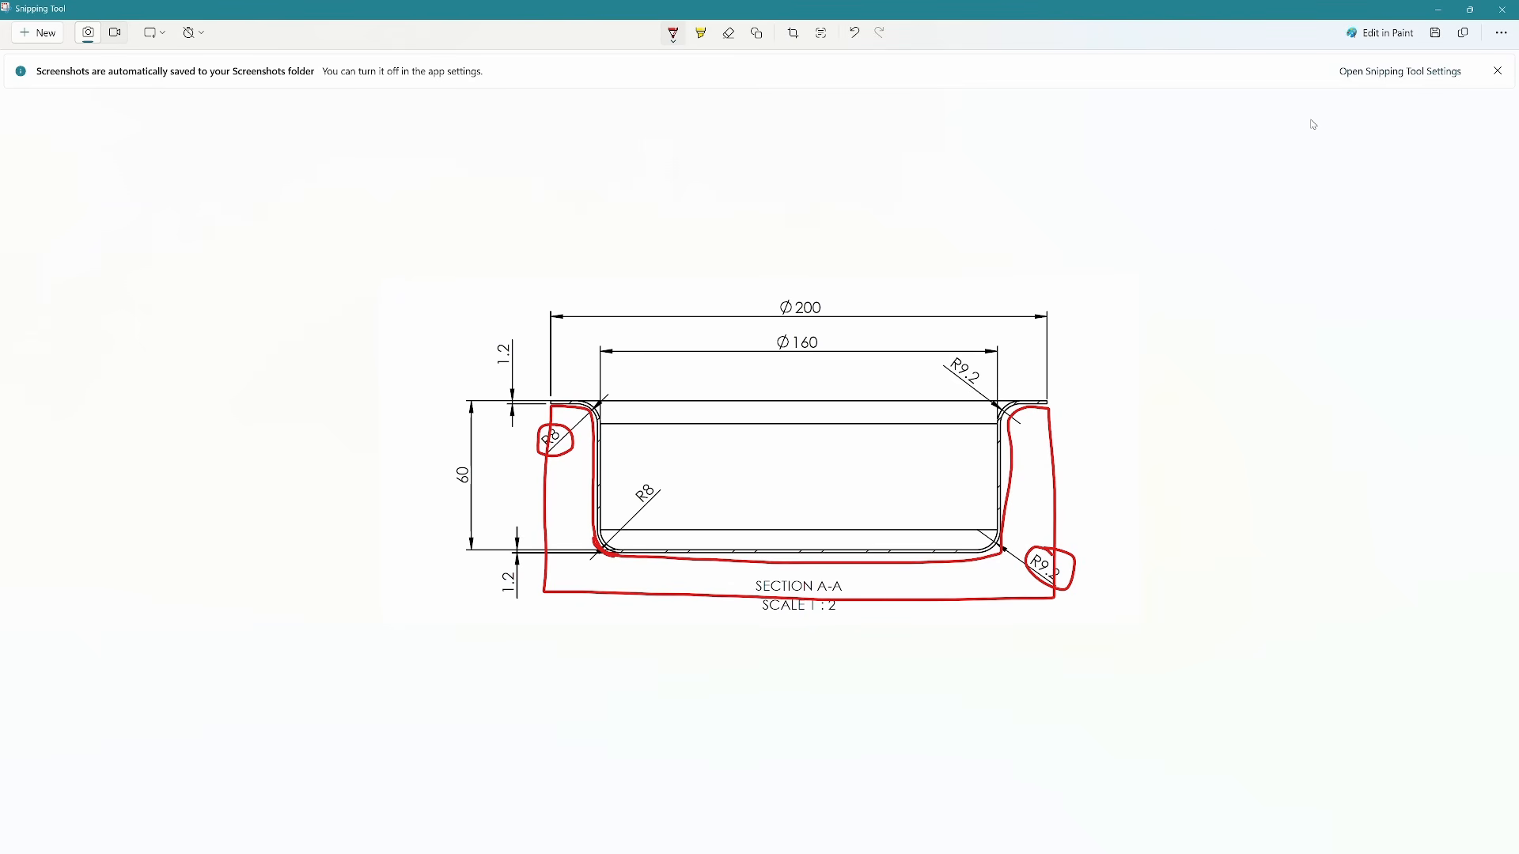
left_click(1438, 9)
left_click(1435, 9)
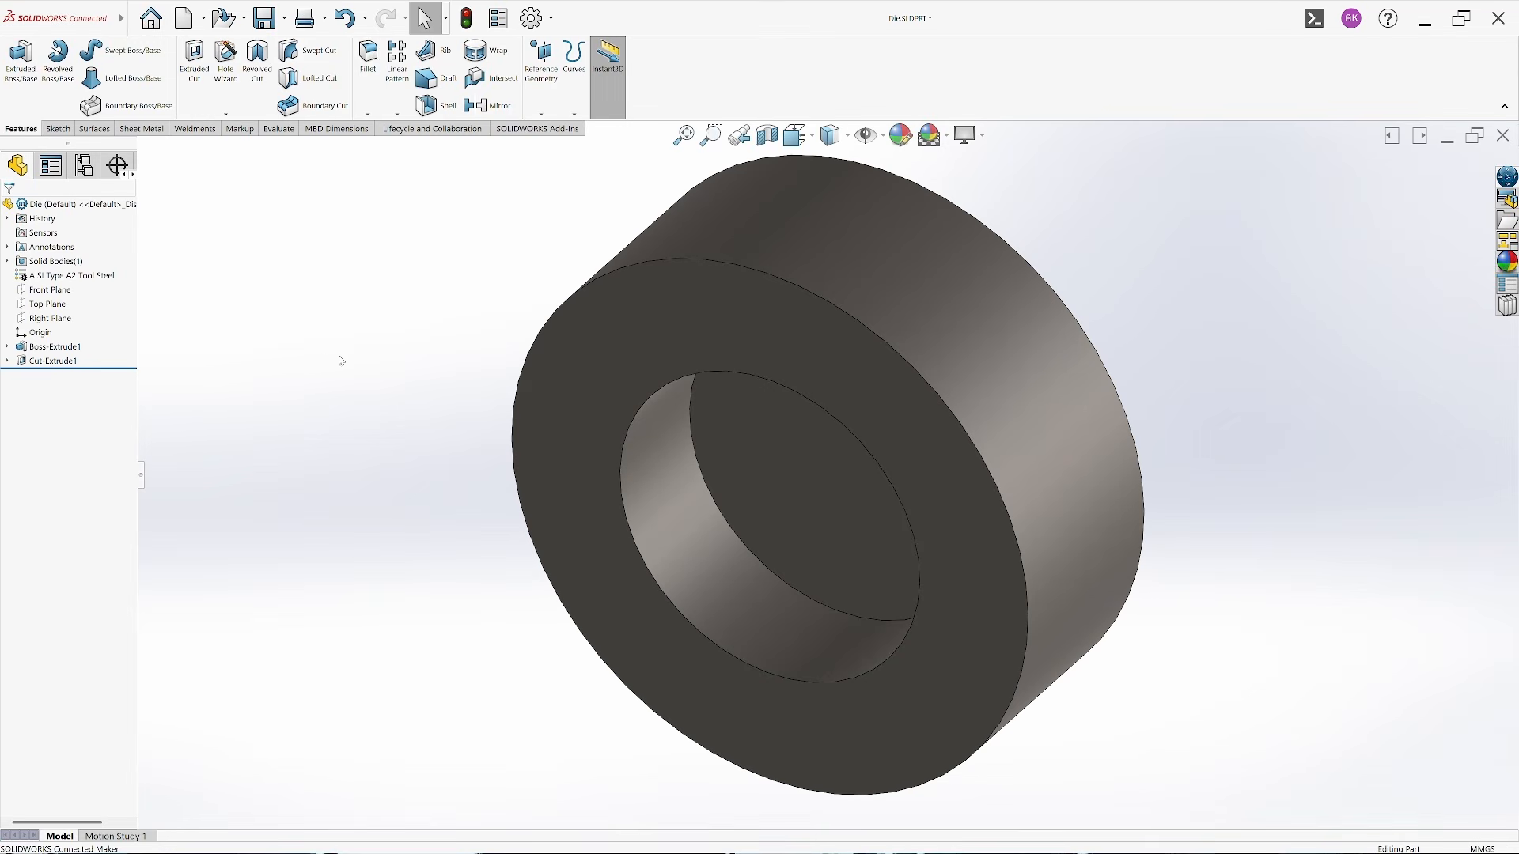
Fillet the die cavity's opening edge with an 8 mm radius and round the edge at the cavity's floor
left_click(368, 55)
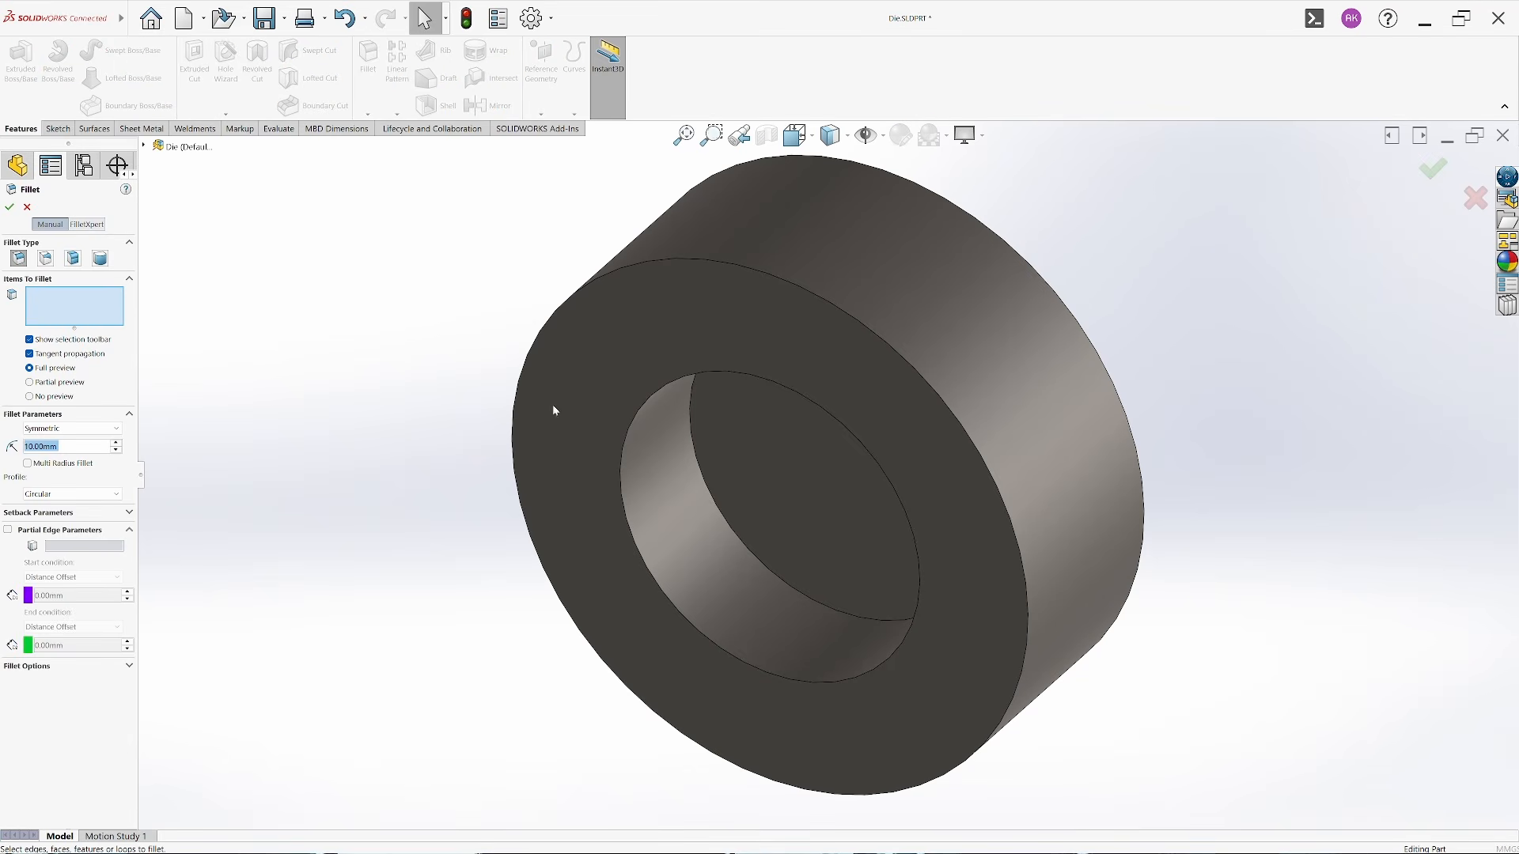
left_click(675, 611)
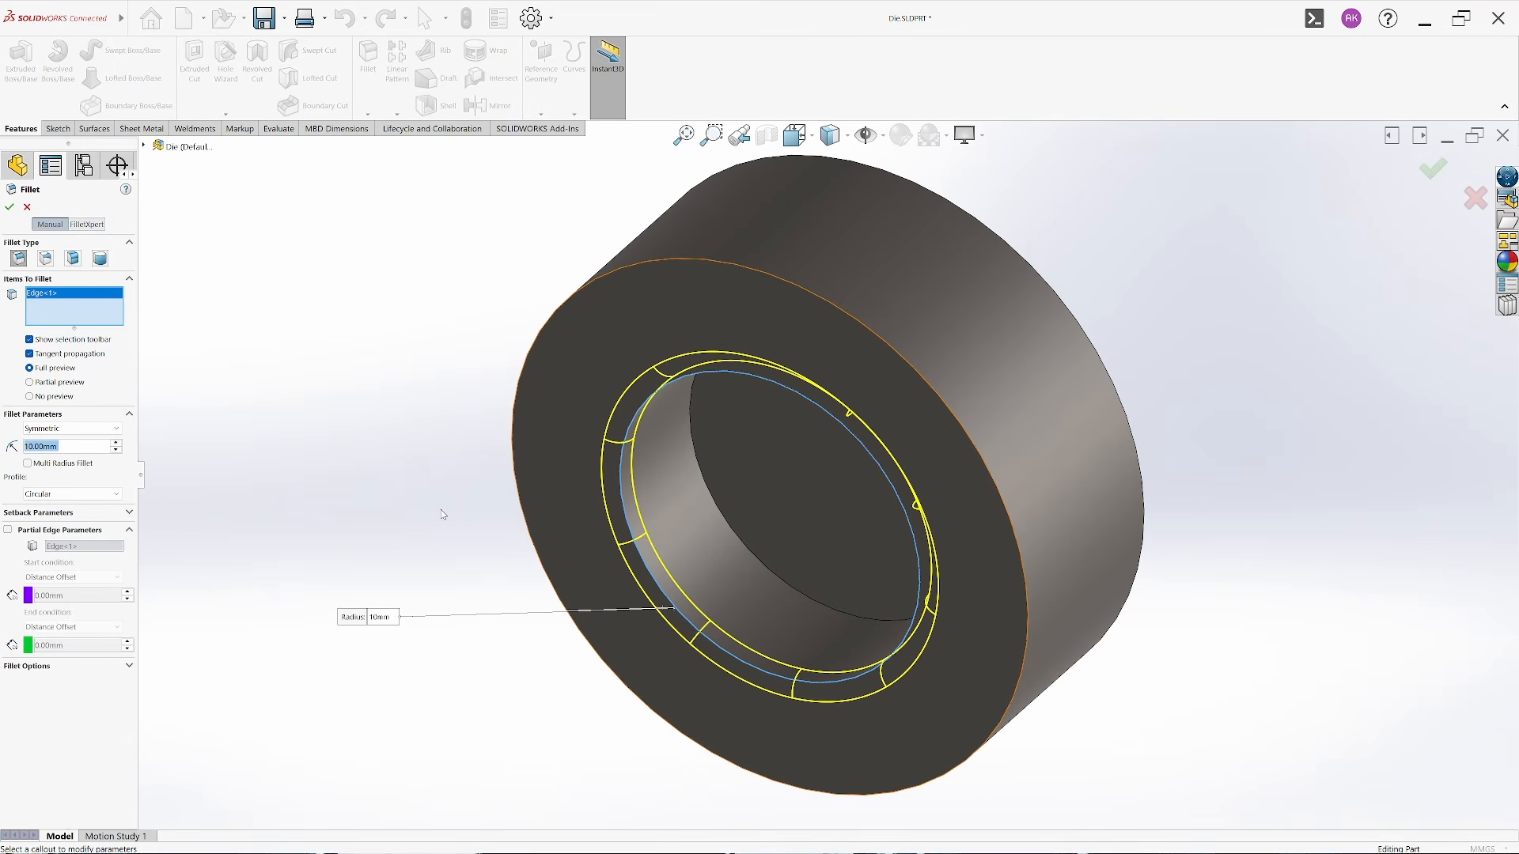
key("Return")
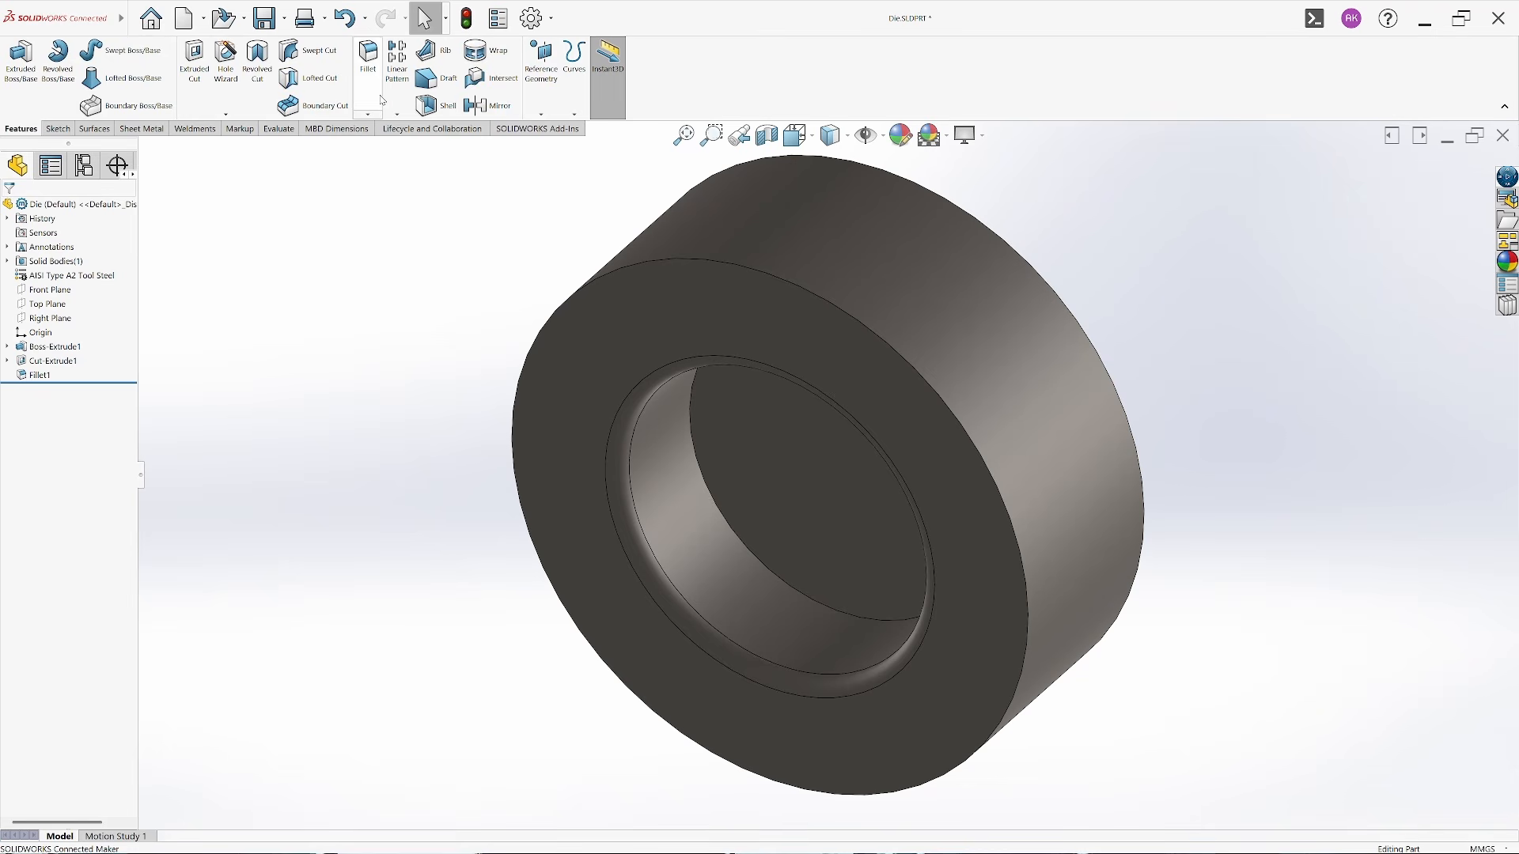
left_click(368, 55)
left_click(718, 552)
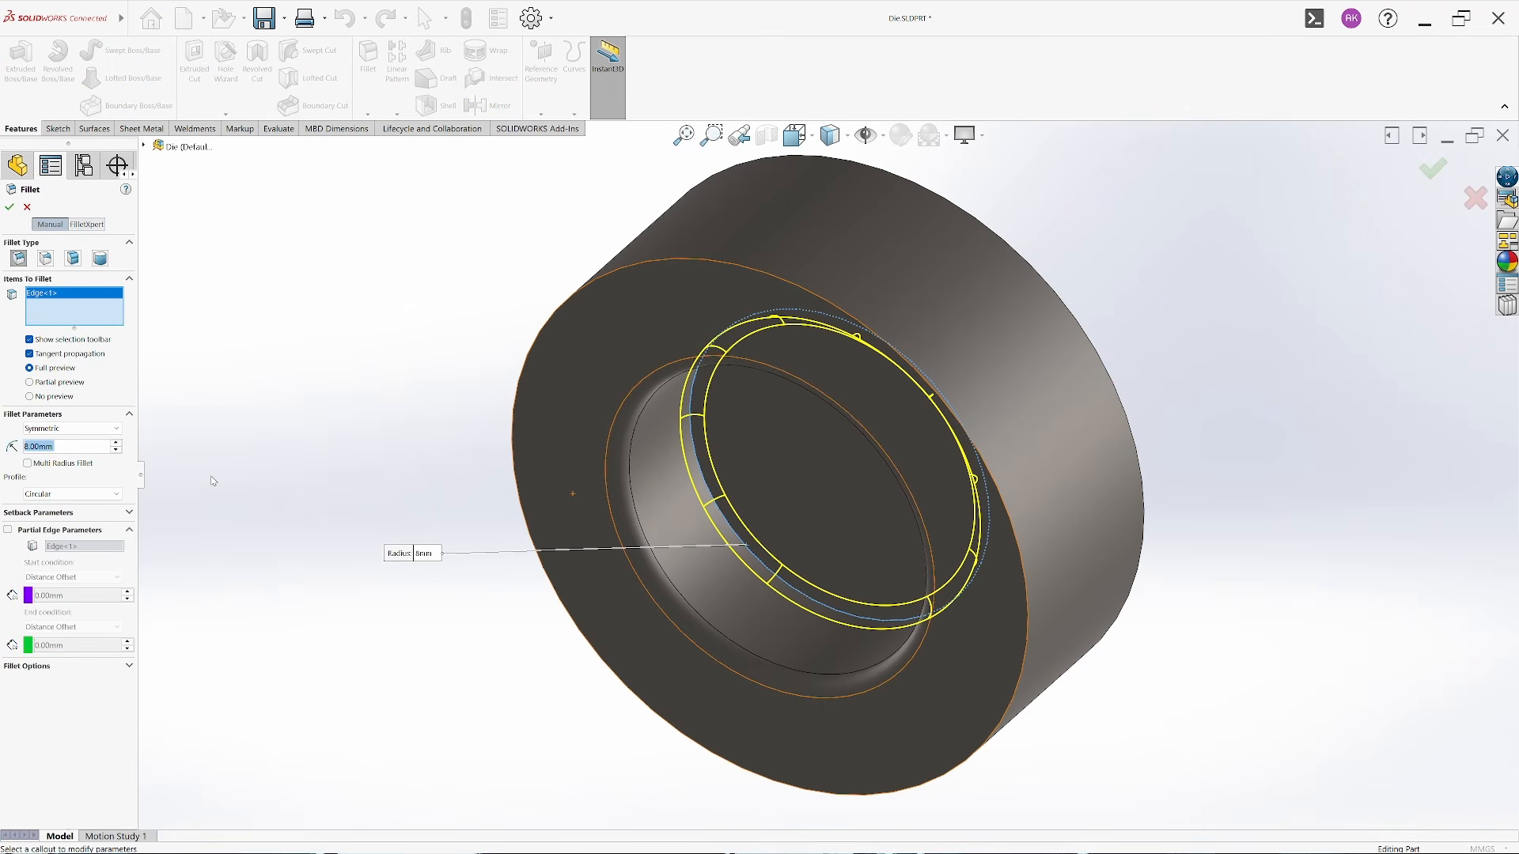
key("Return")
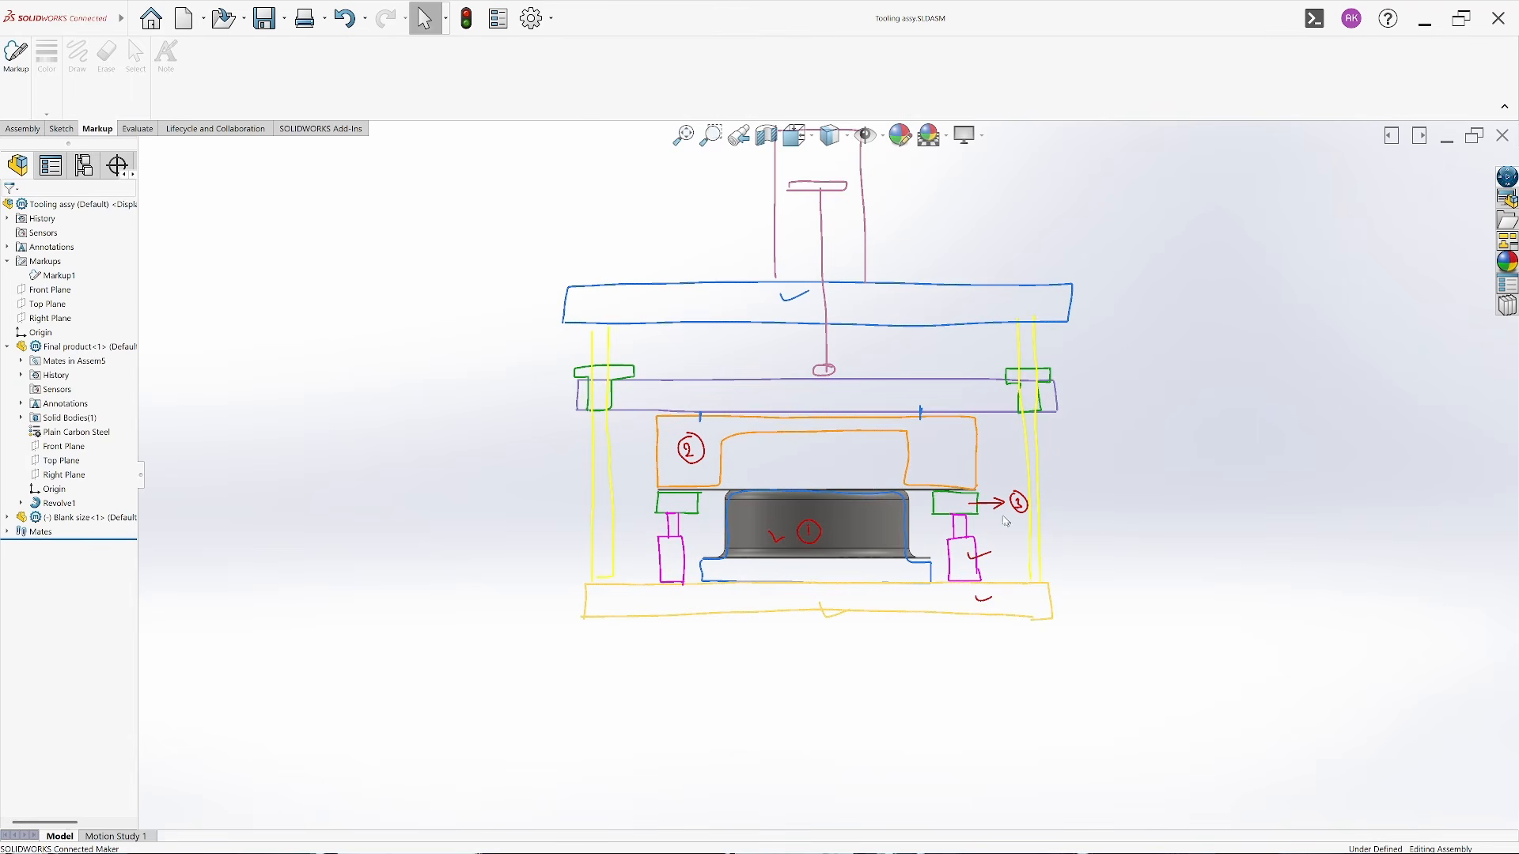
Switch to the Tooling assy assembly and insert the Die and Punch parts from the 07 CAD file folder beside the cup
scroll(1028, 508, "up", 3)
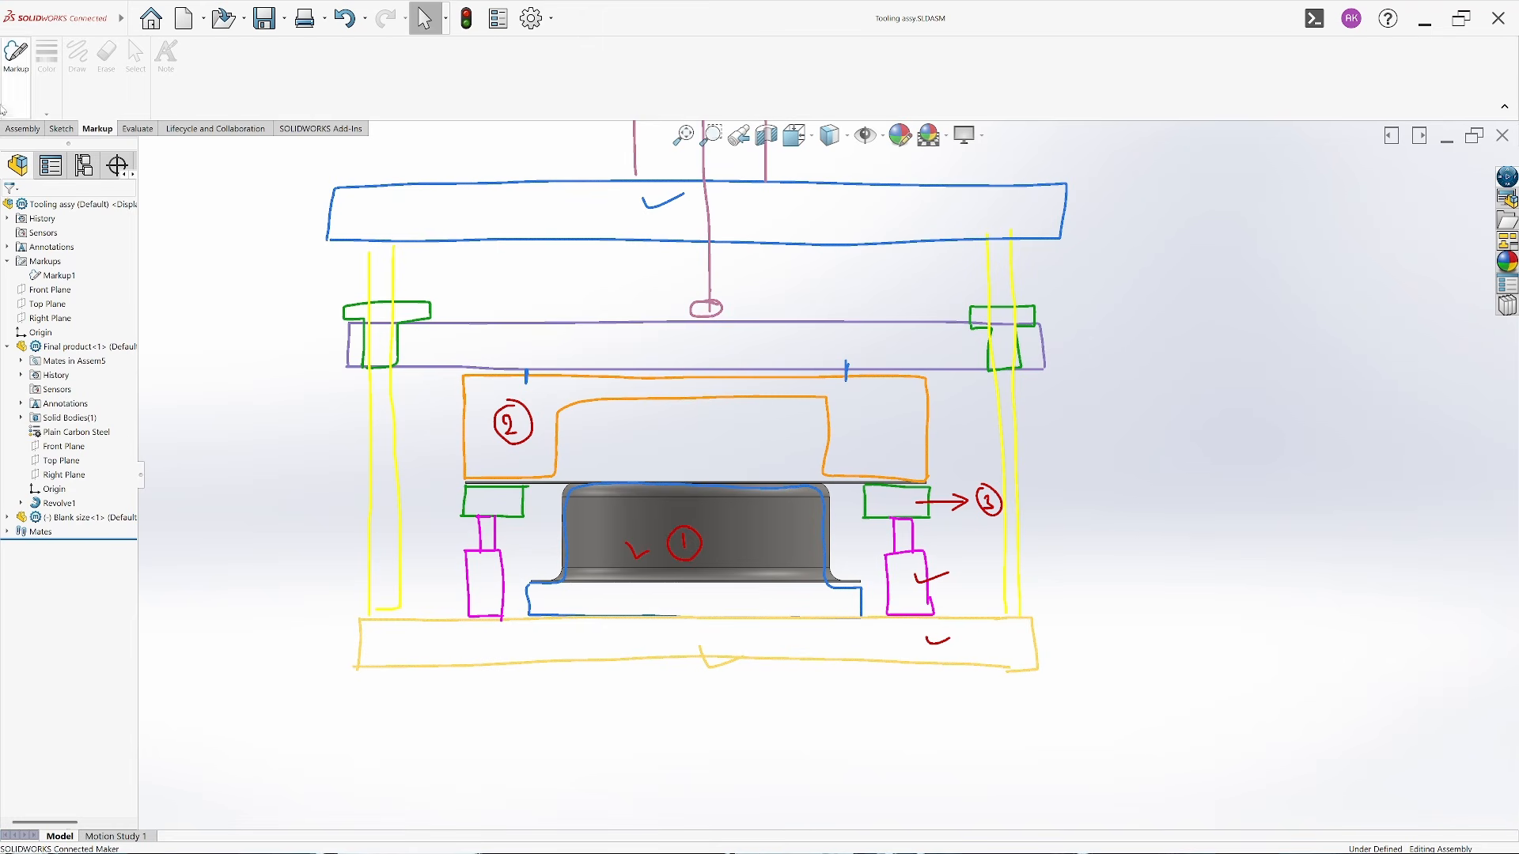
left_click(22, 128)
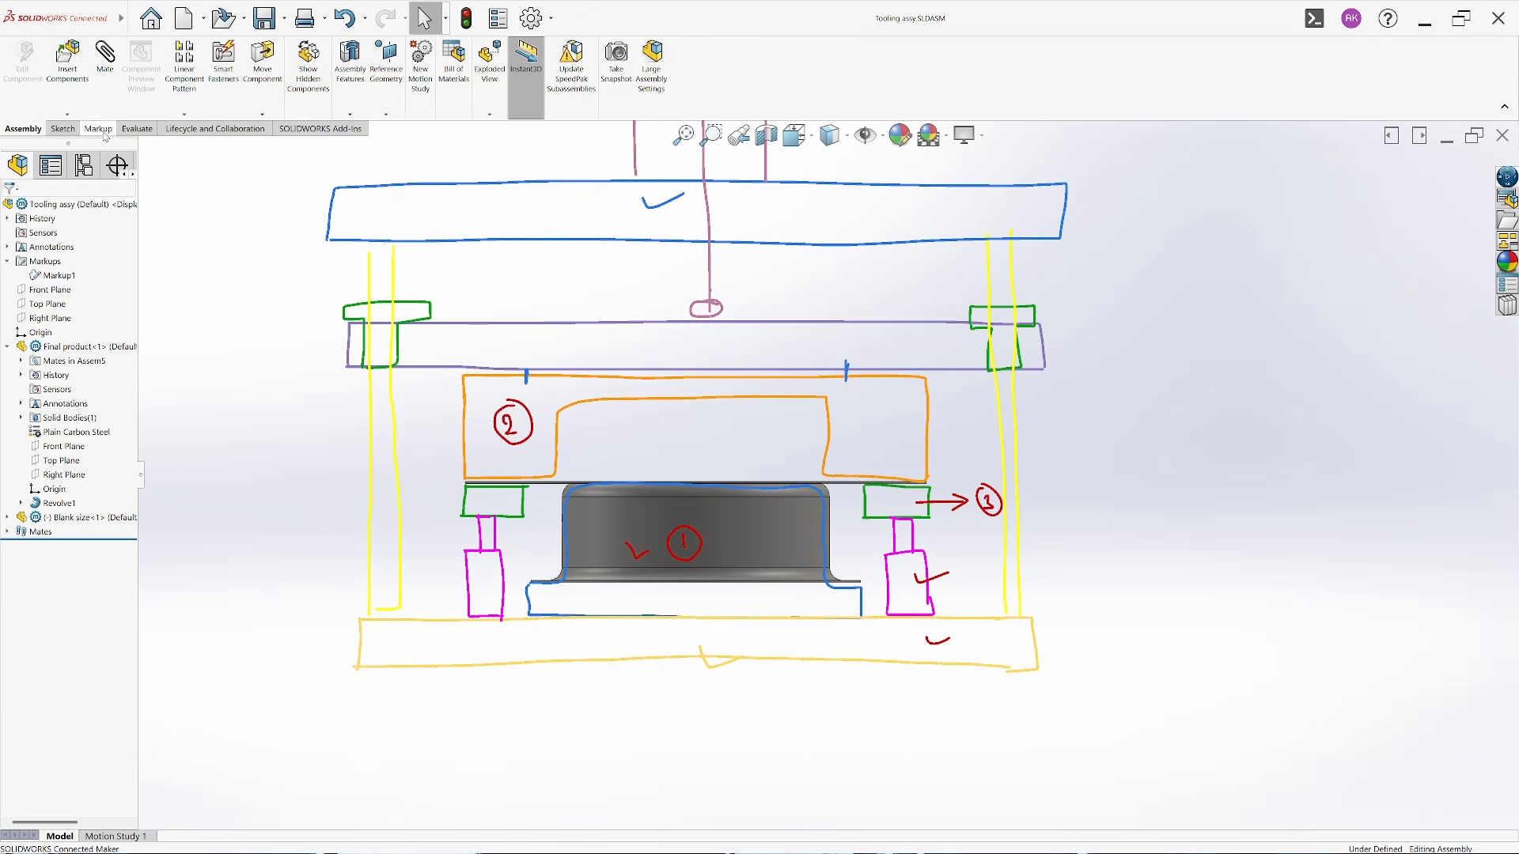
left_click(70, 63)
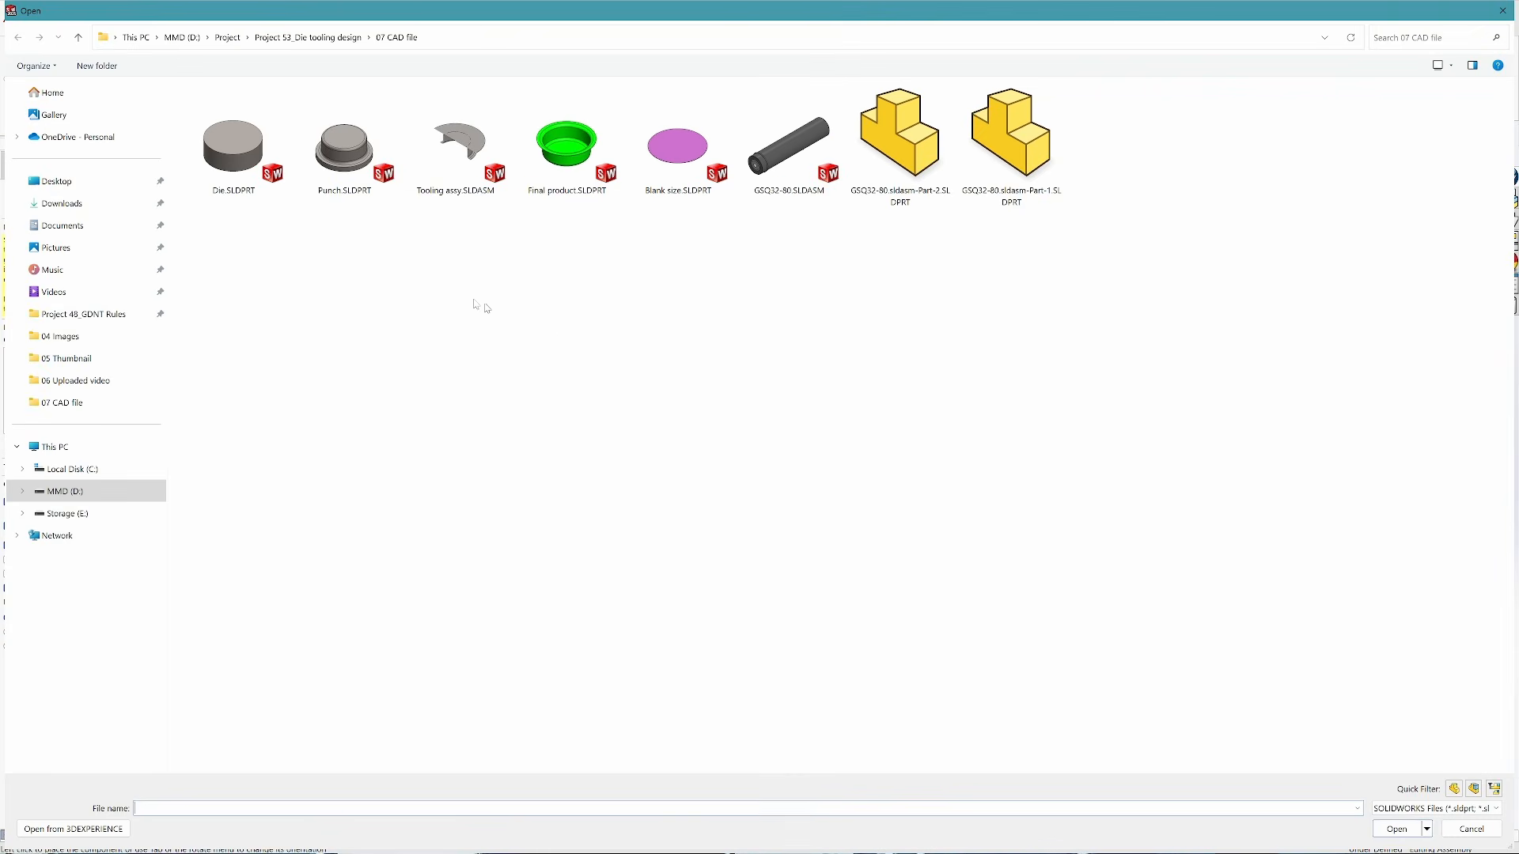
left_click_drag(381, 246, 182, 84)
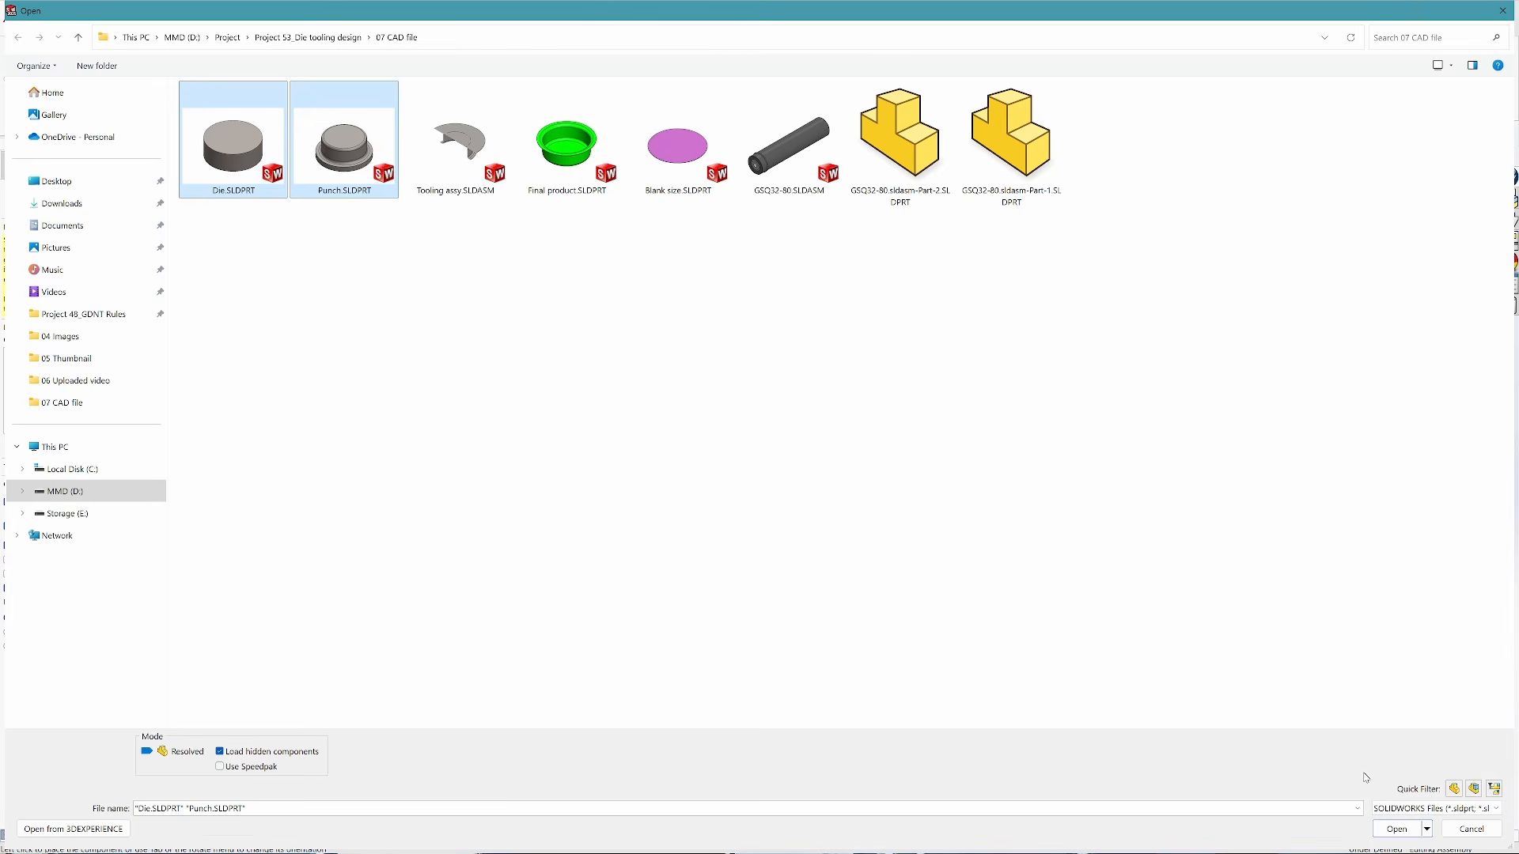
left_click(1395, 829)
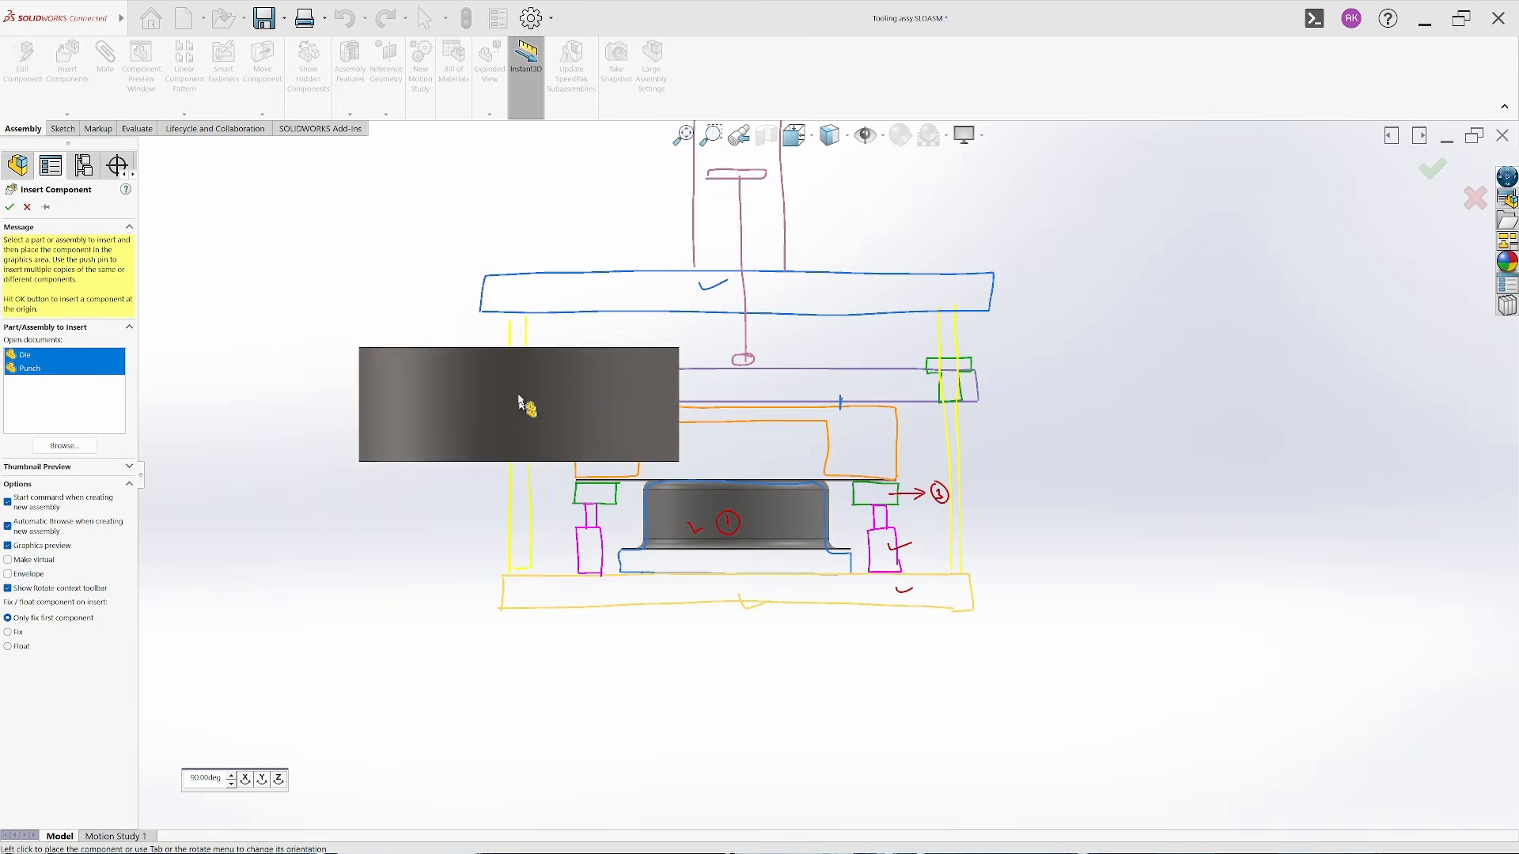
left_click(614, 656)
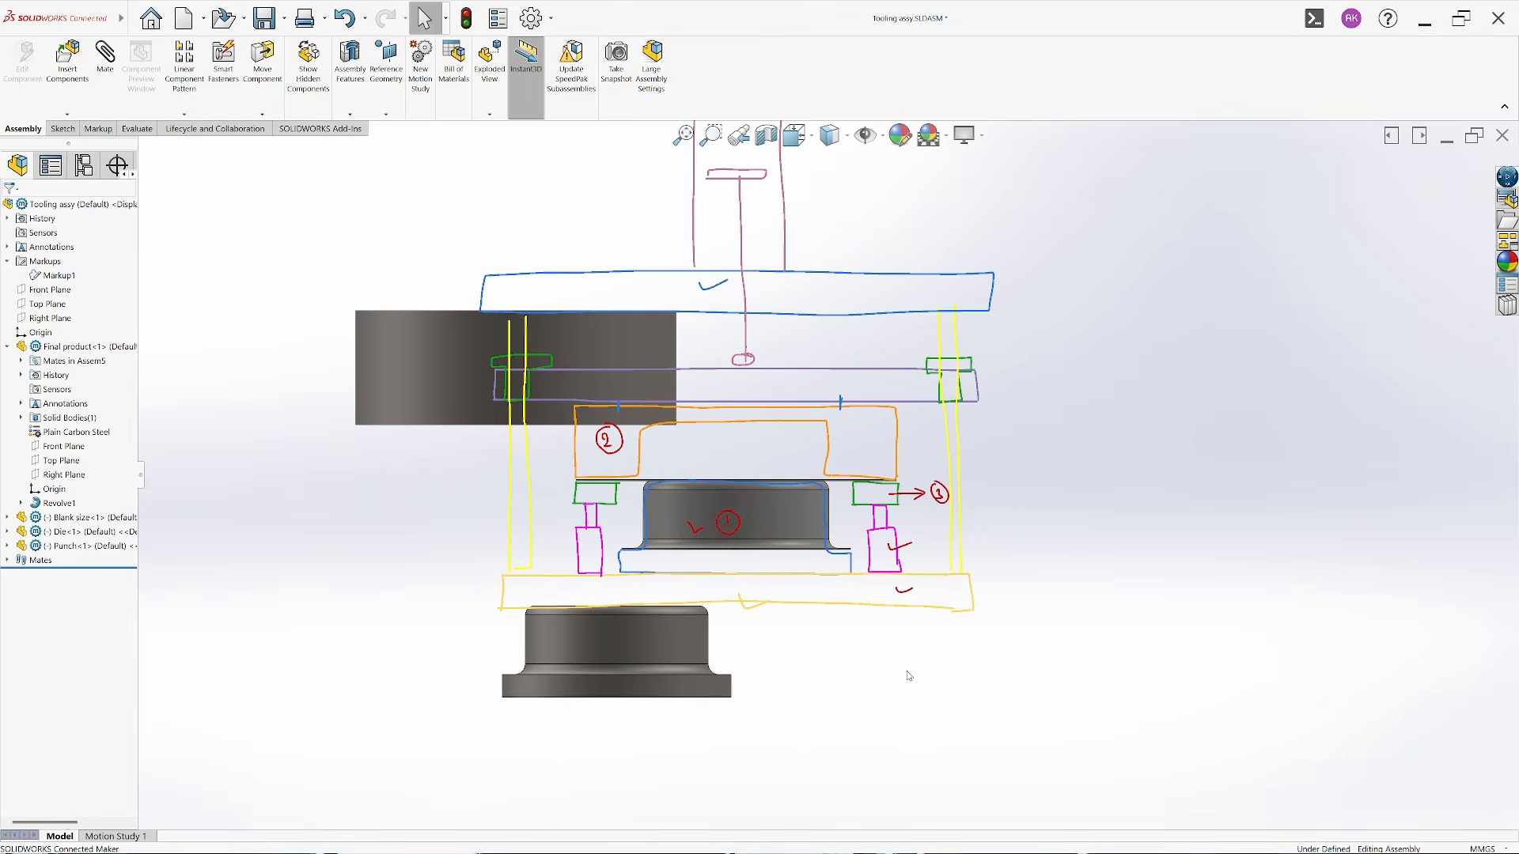
Hide Markup1 with the coloured tooling layout in the assembly
middle_click_drag(713, 489, 743, 603)
scroll(788, 593, "up", 2)
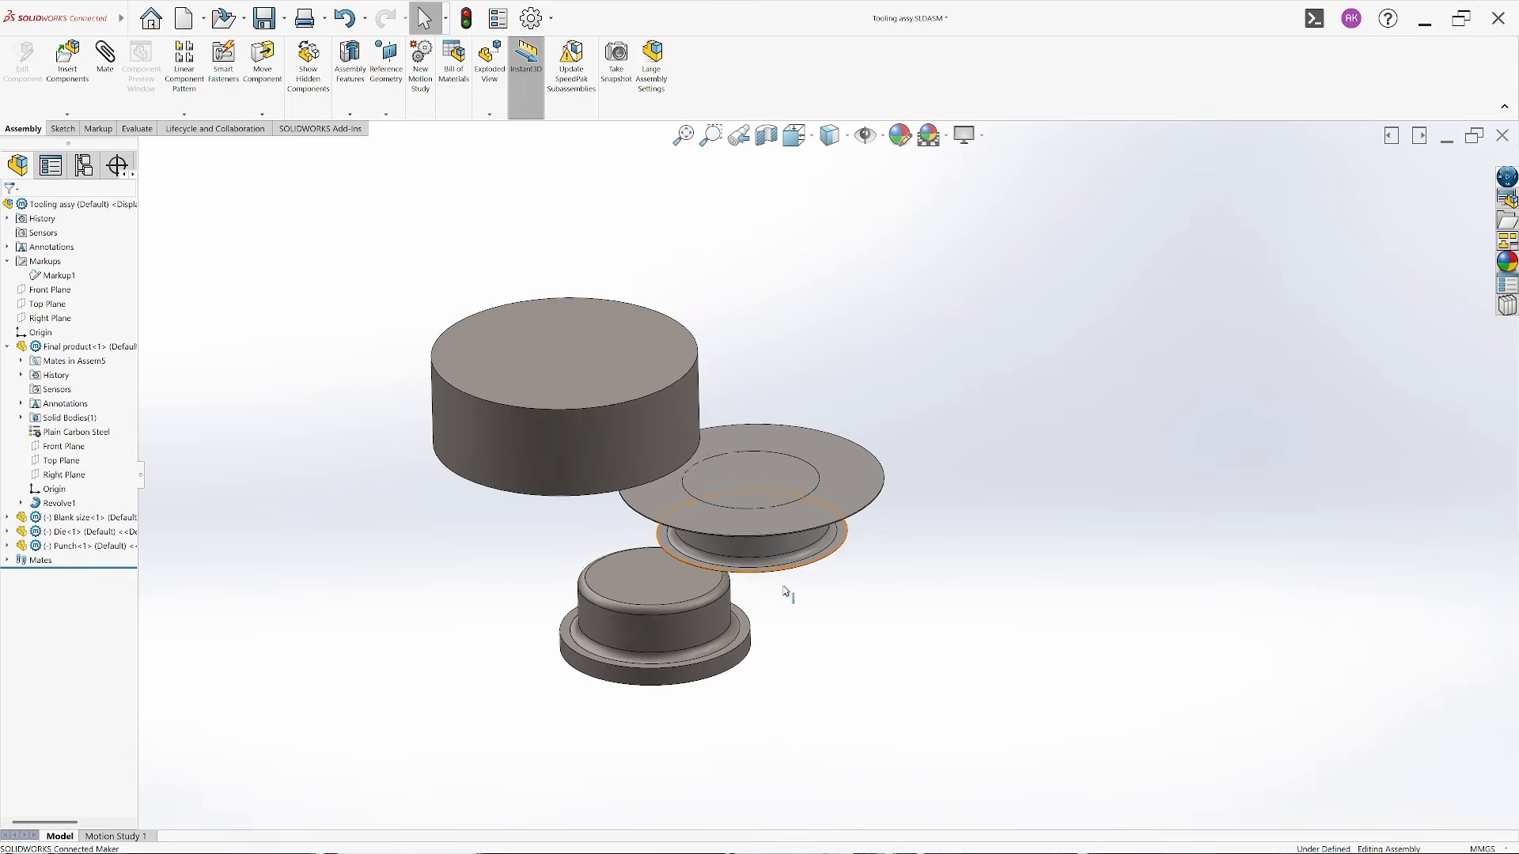
scroll(739, 592, "down", 5)
middle_click_drag(774, 489, 743, 403)
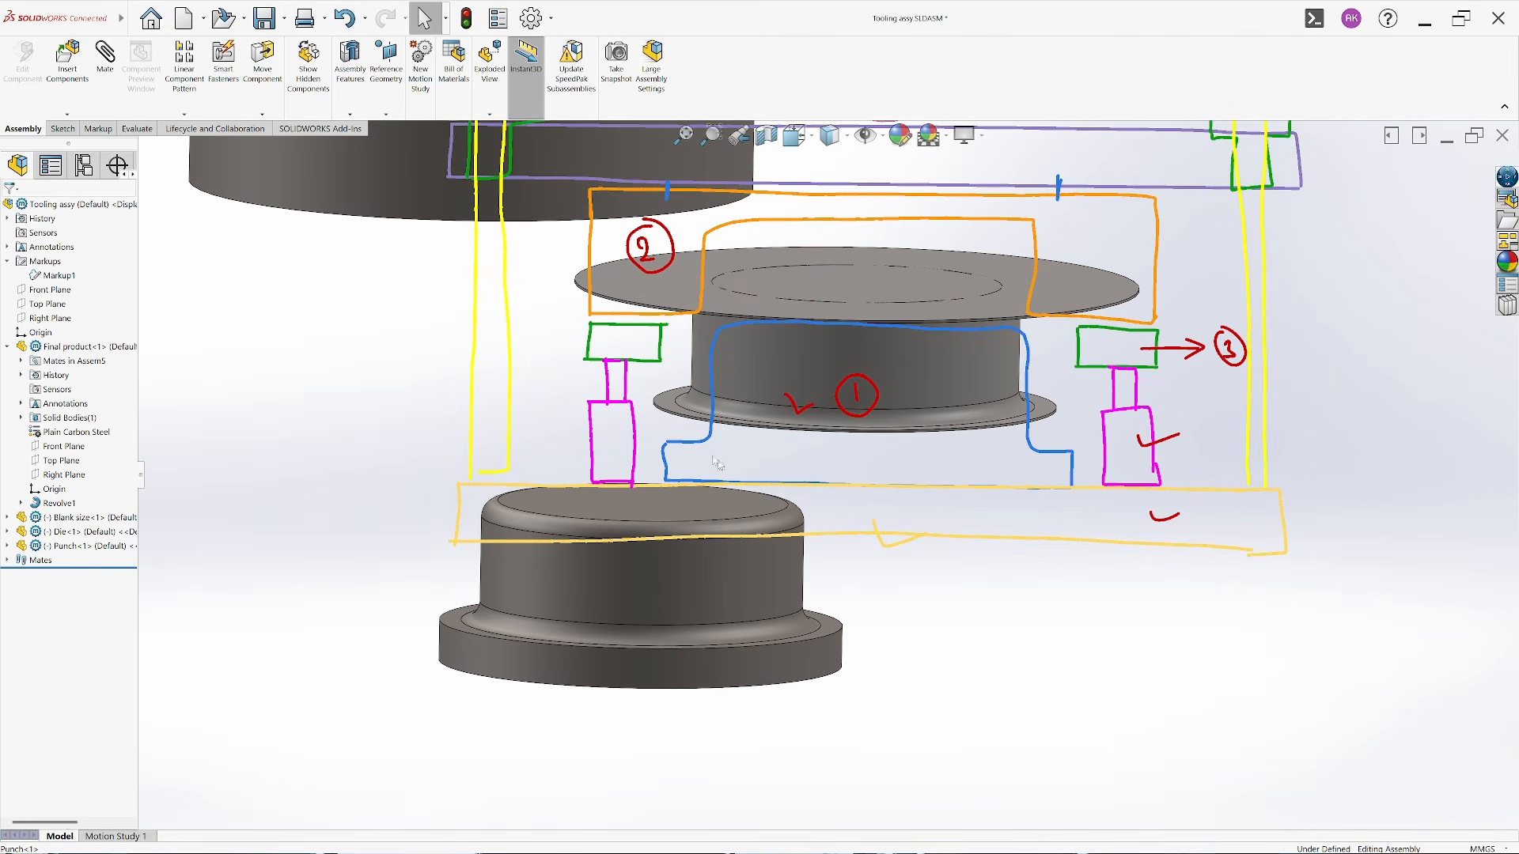
left_click(67, 274)
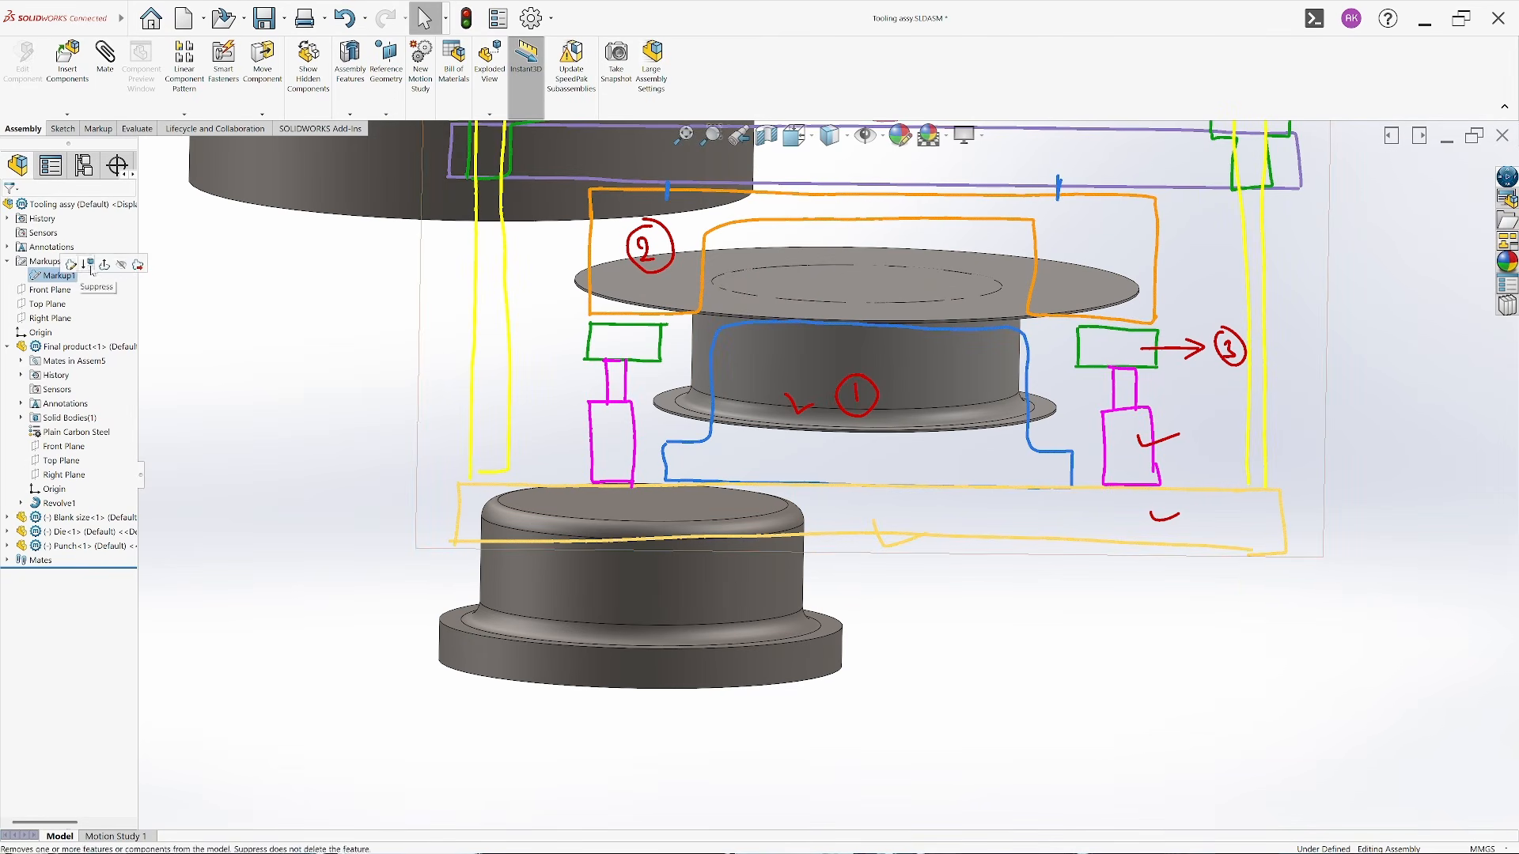
left_click(118, 264)
scroll(932, 451, "up", 4)
scroll(910, 455, "down", 3)
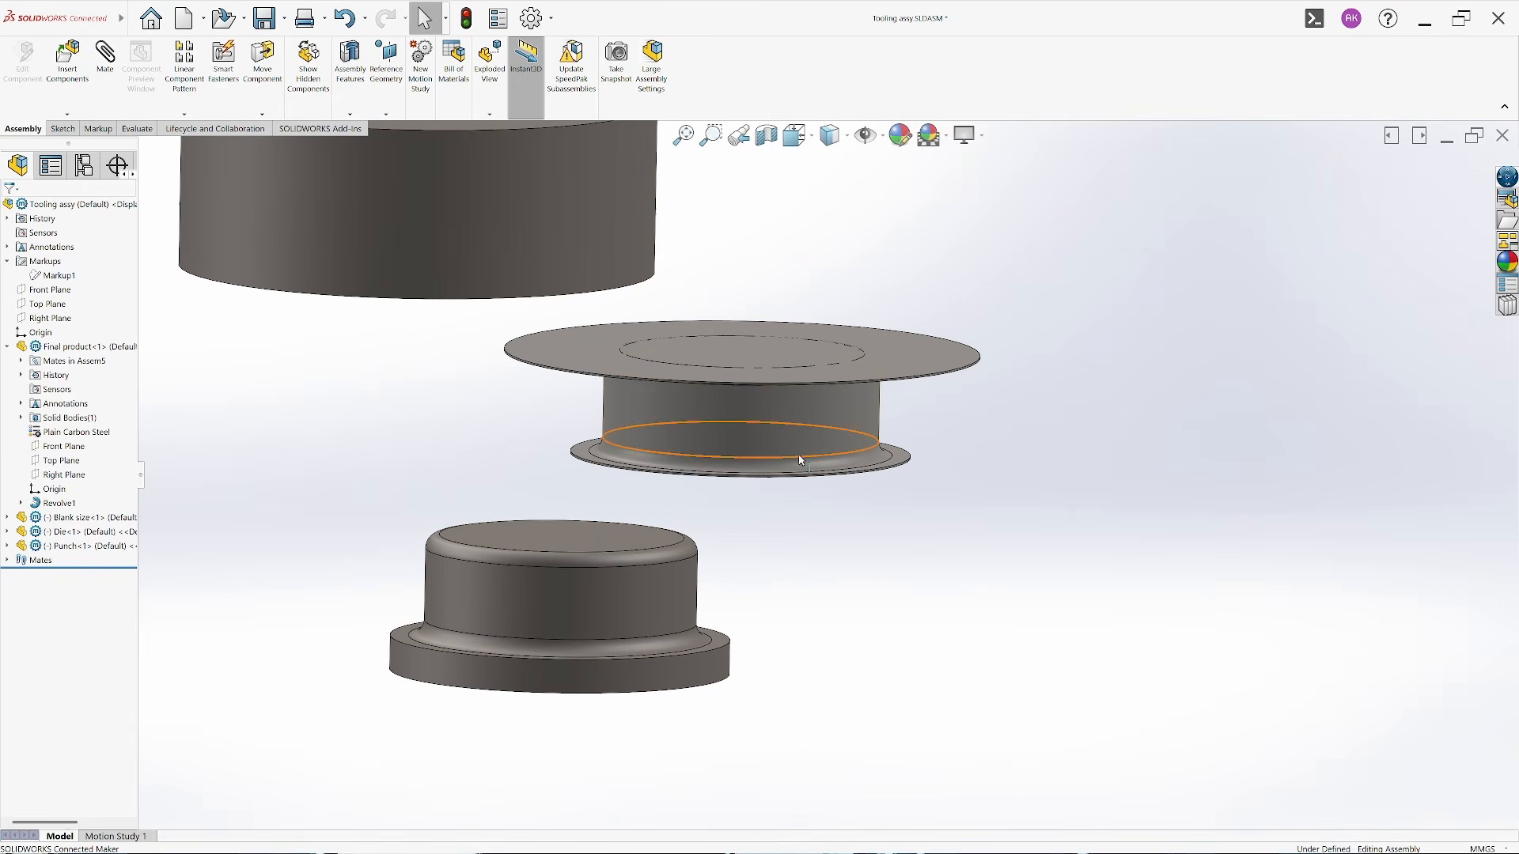
Open the Final product part from the assembly
left_click(784, 436)
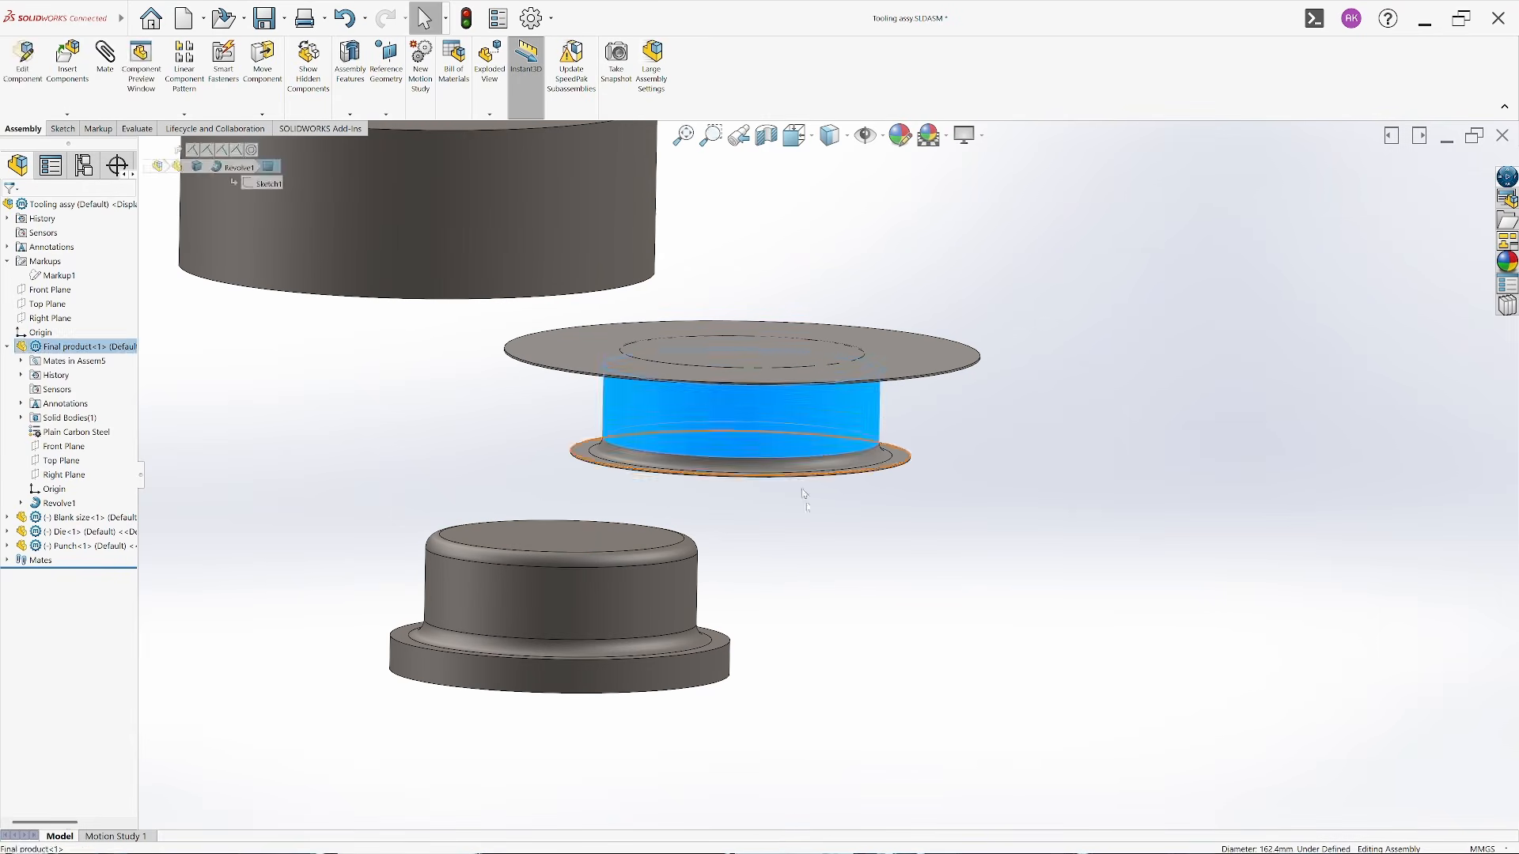
left_click(841, 577)
scroll(902, 596, "up", 3)
middle_click_drag(757, 486, 719, 446)
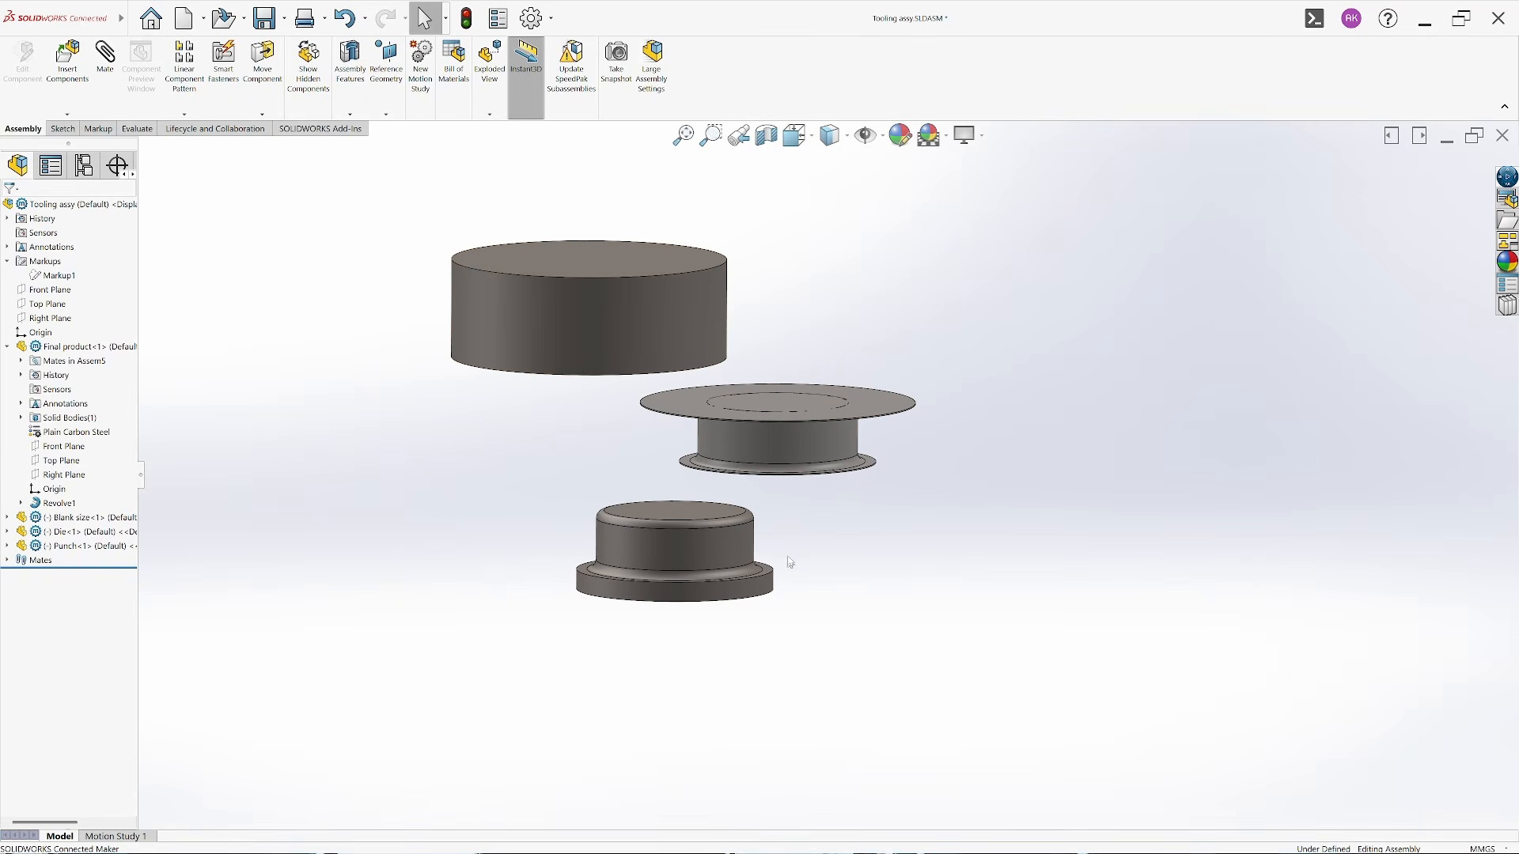
scroll(809, 447, "down", 2)
middle_click_drag(779, 494, 764, 449)
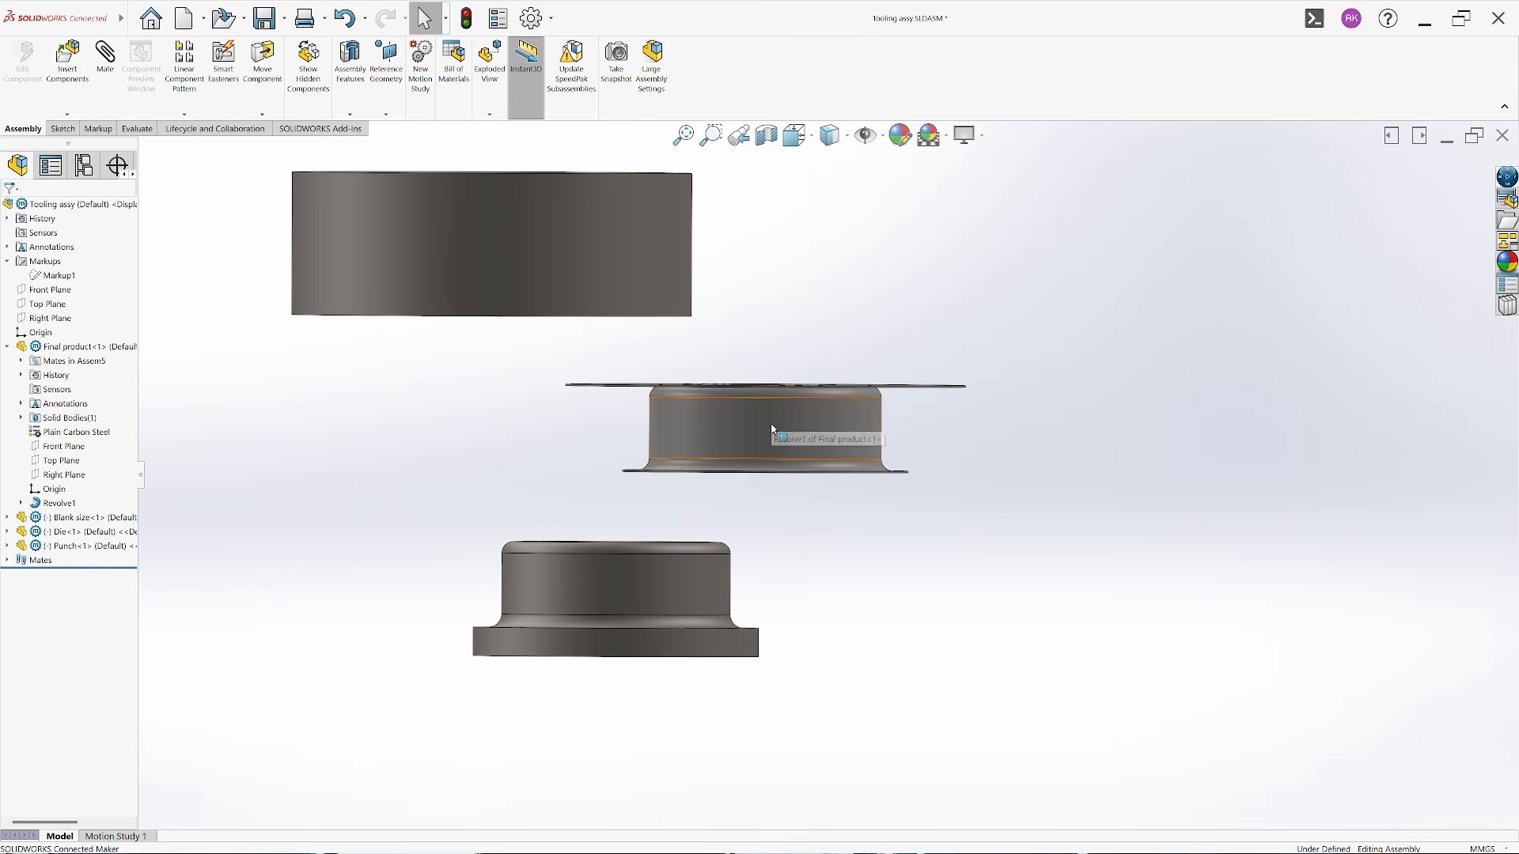
left_click(774, 431)
left_click(803, 373)
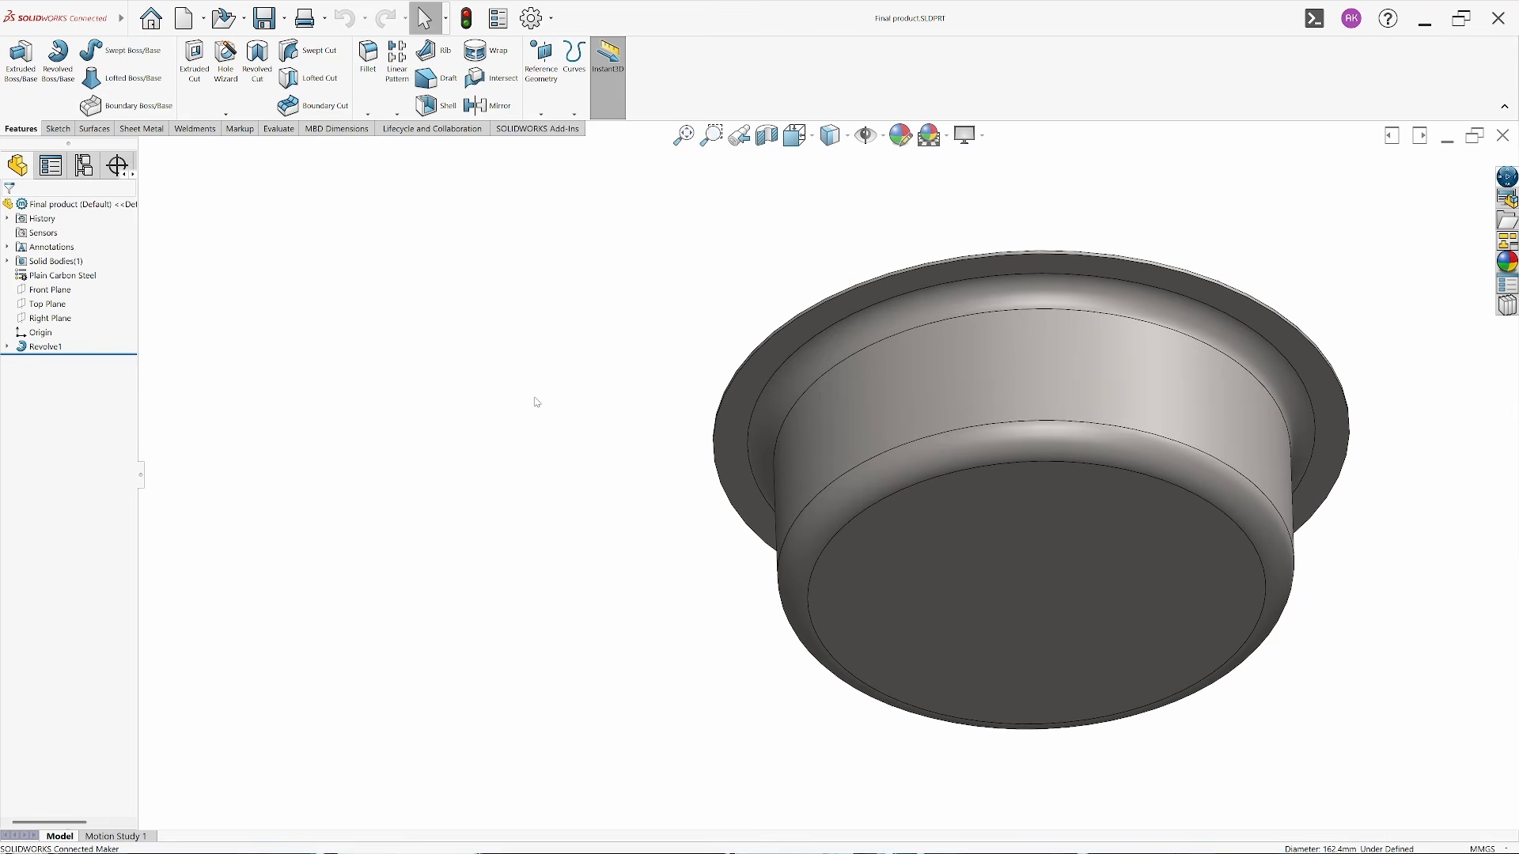
Colour the whole Final product part light green (RGB 128, 255, 128), and save and close it
scroll(812, 486, "up", 5)
middle_click_drag(895, 610, 970, 414)
scroll(1108, 484, "down", 5)
middle_click_drag(755, 554, 779, 357)
scroll(831, 479, "up", 2)
middle_click_drag(583, 500, 590, 525)
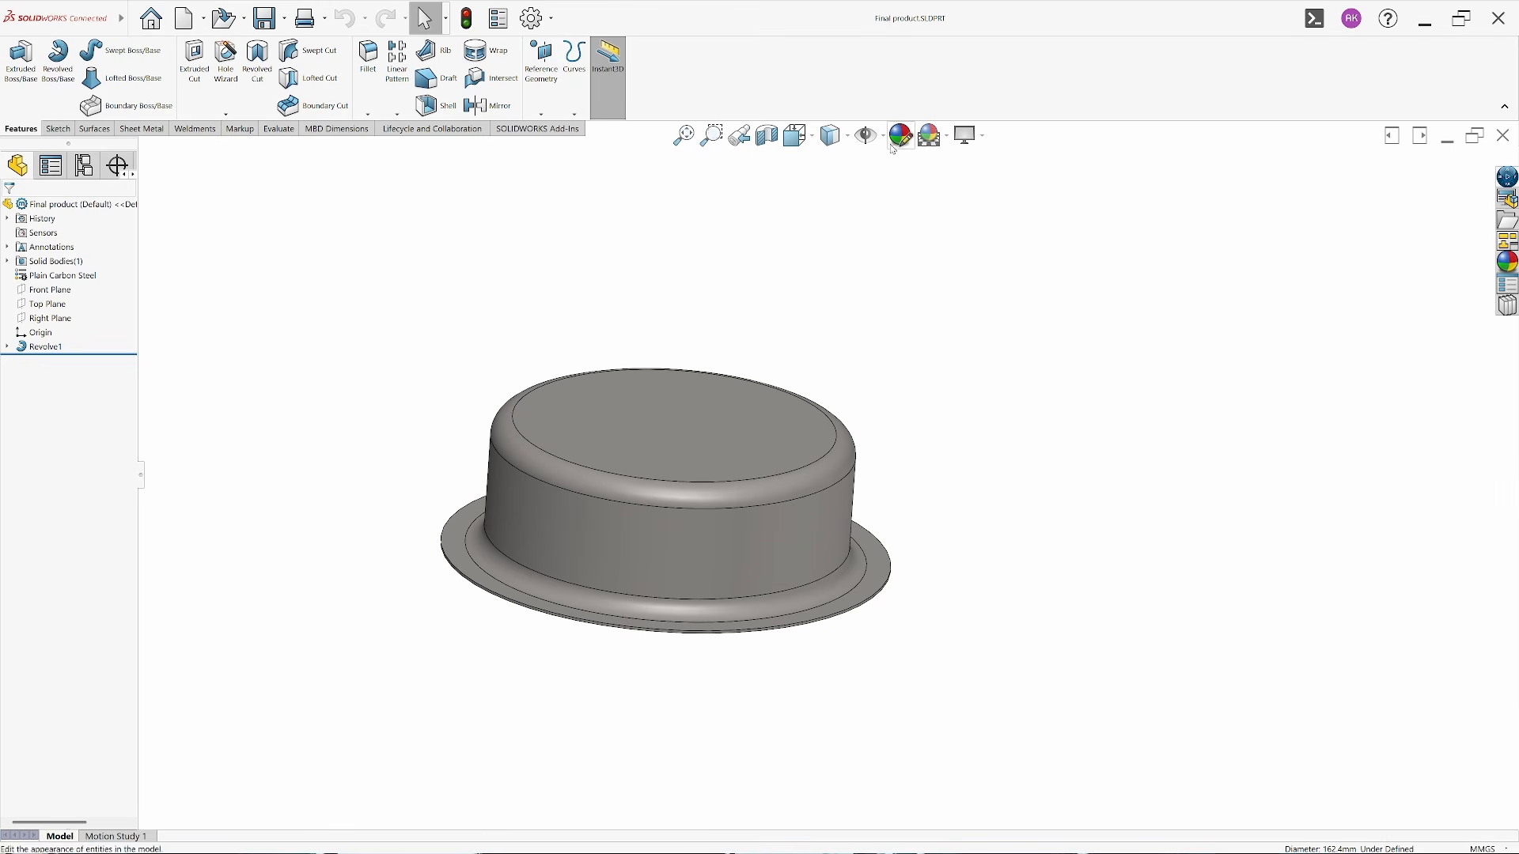
left_click(899, 137)
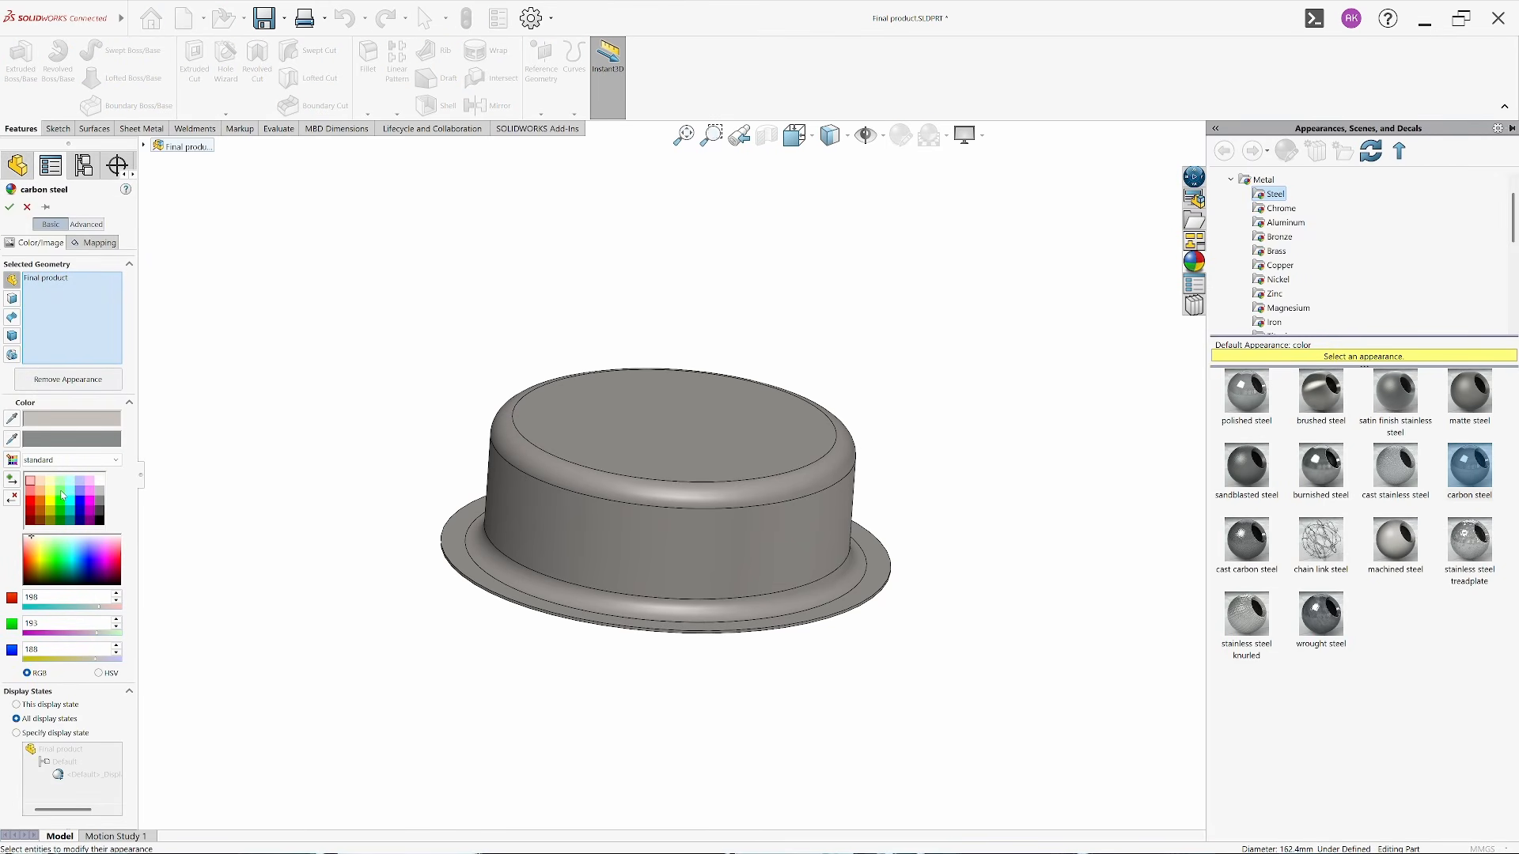
left_click(63, 495)
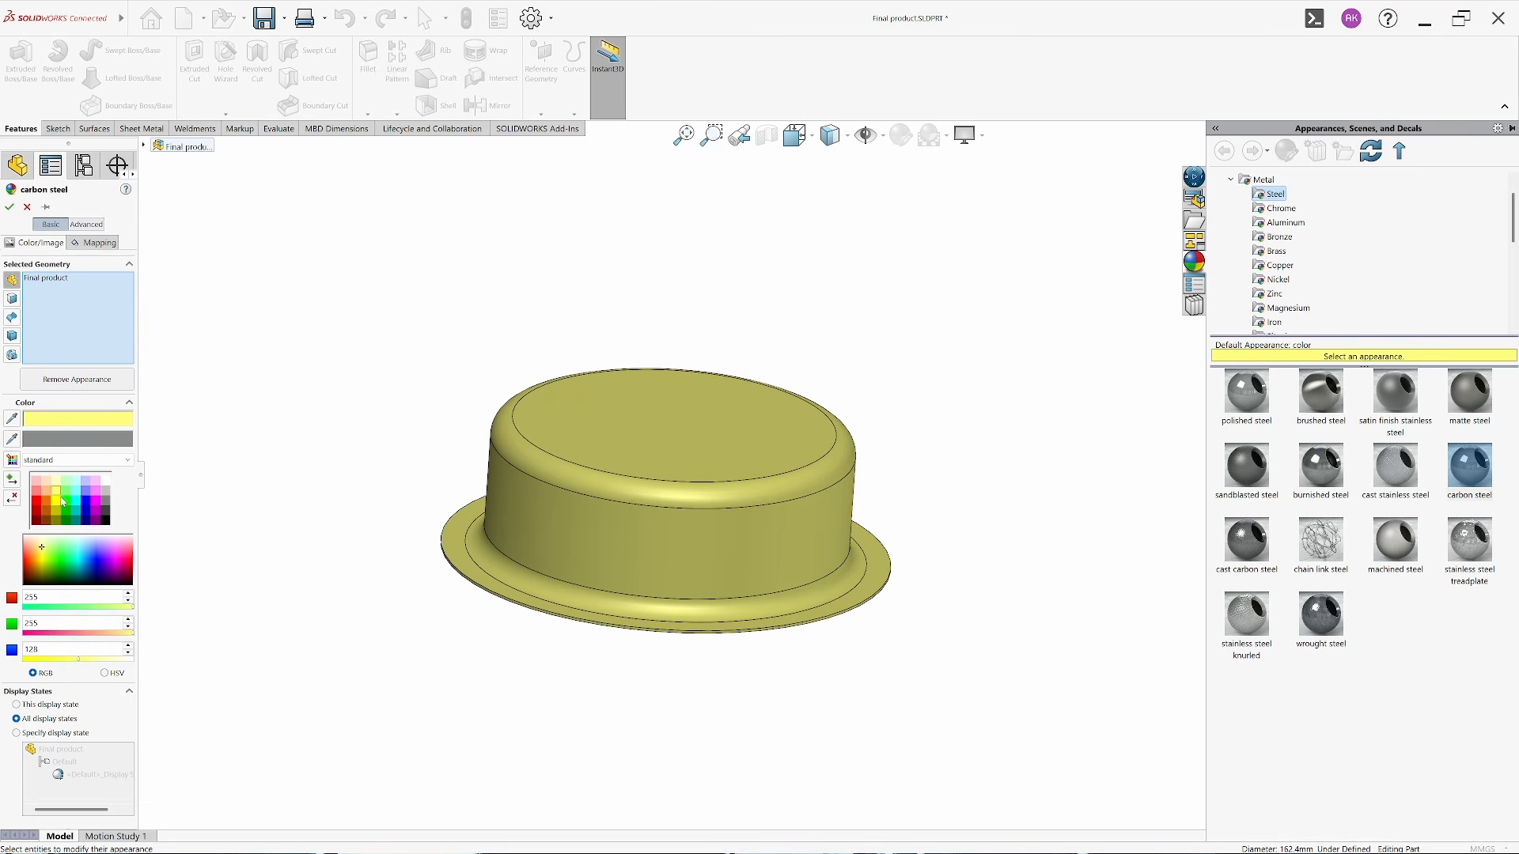
left_click(68, 494)
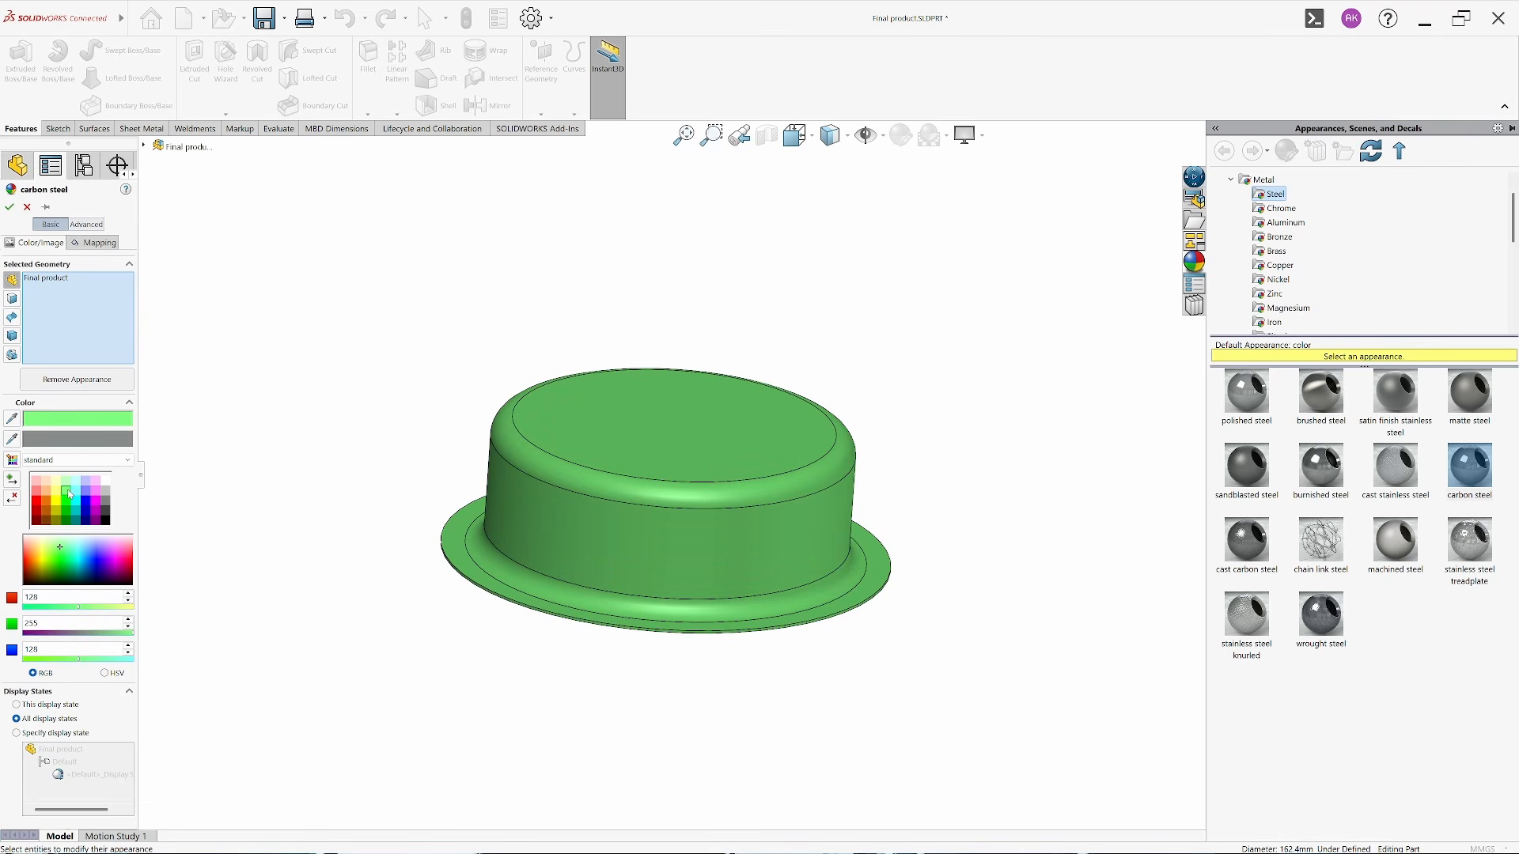
left_click(10, 208)
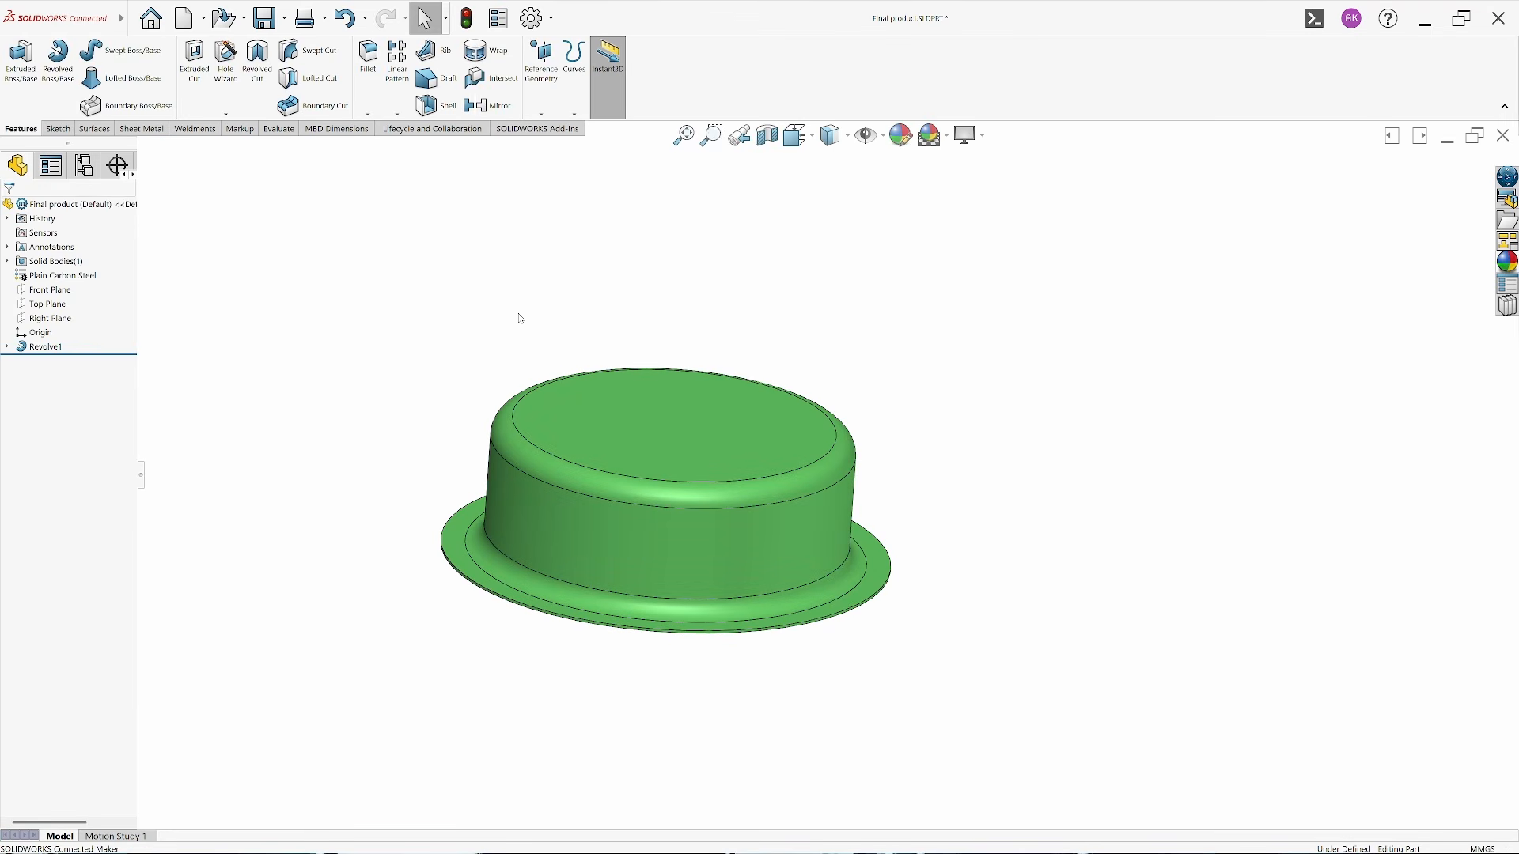
key("ctrl+s")
left_click(1502, 135)
Open the Blank size part from the assembly, colour it light yellow and return to the assembly
middle_click_drag(823, 412, 868, 421)
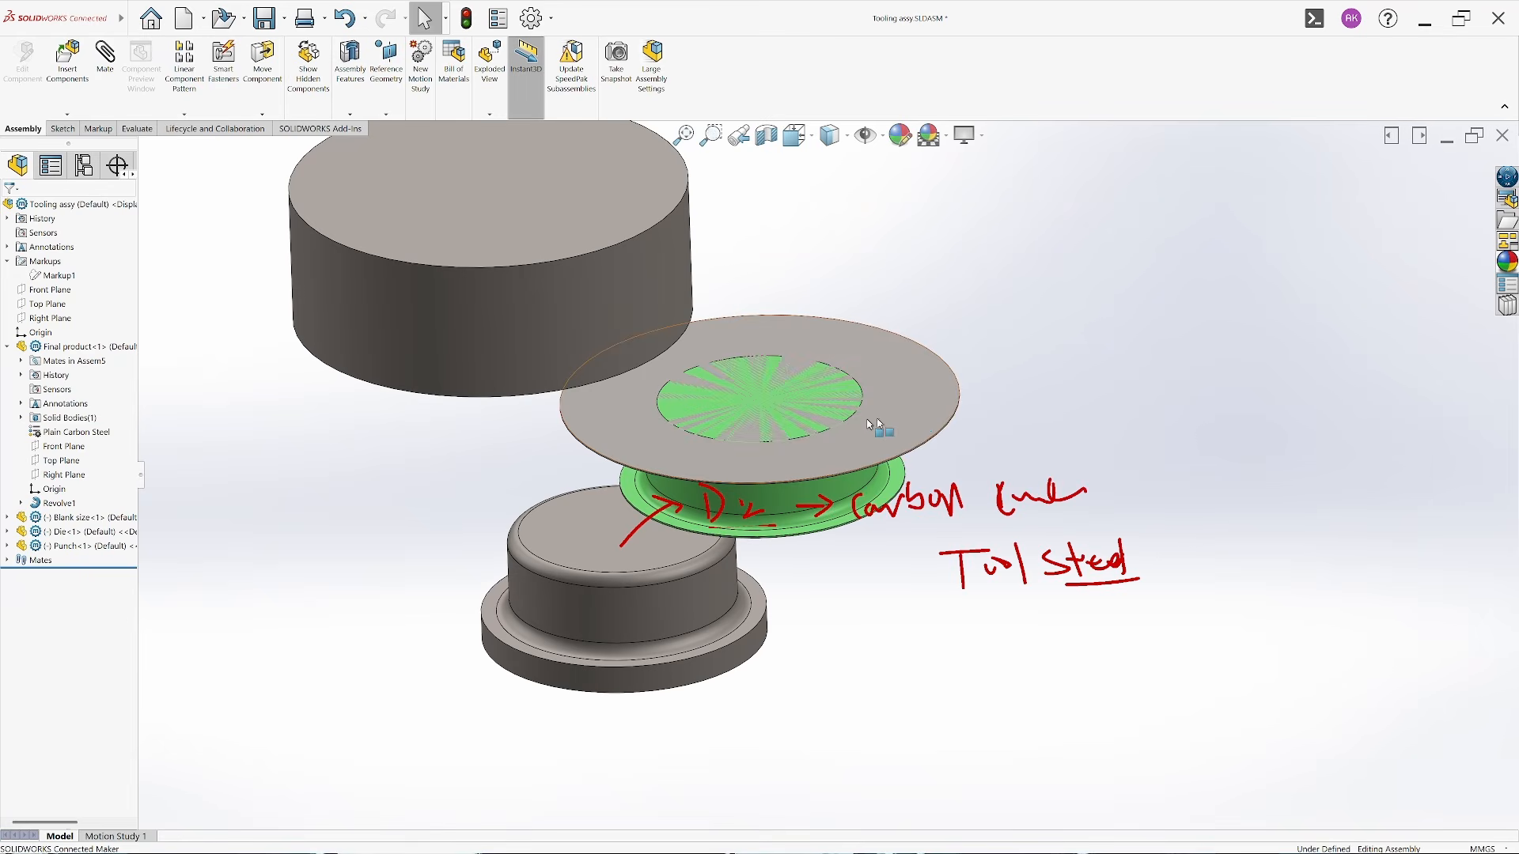
left_click(921, 419)
left_click(943, 355)
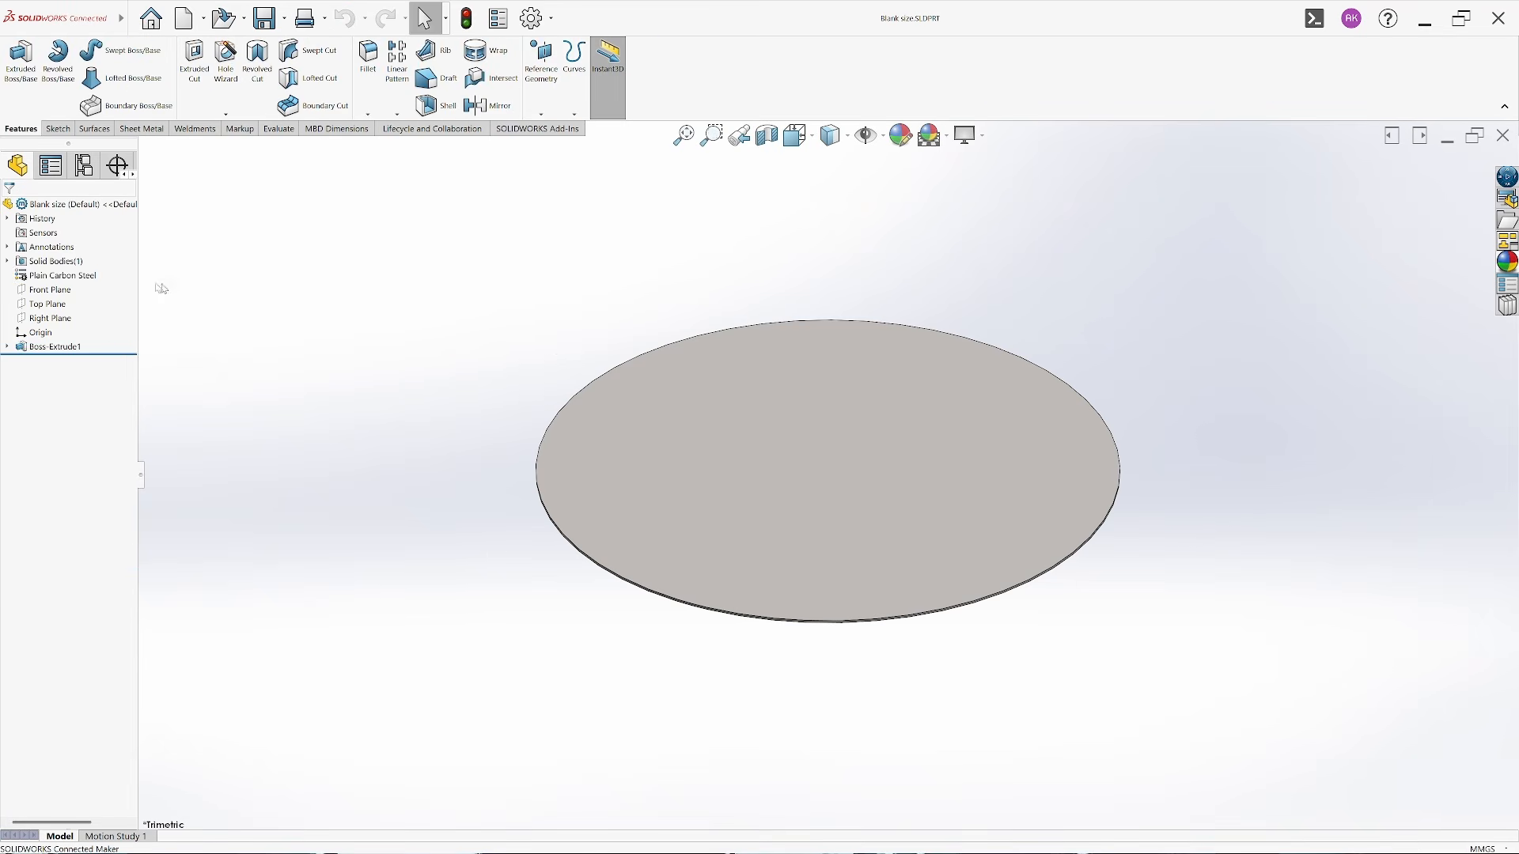
right_click(74, 281)
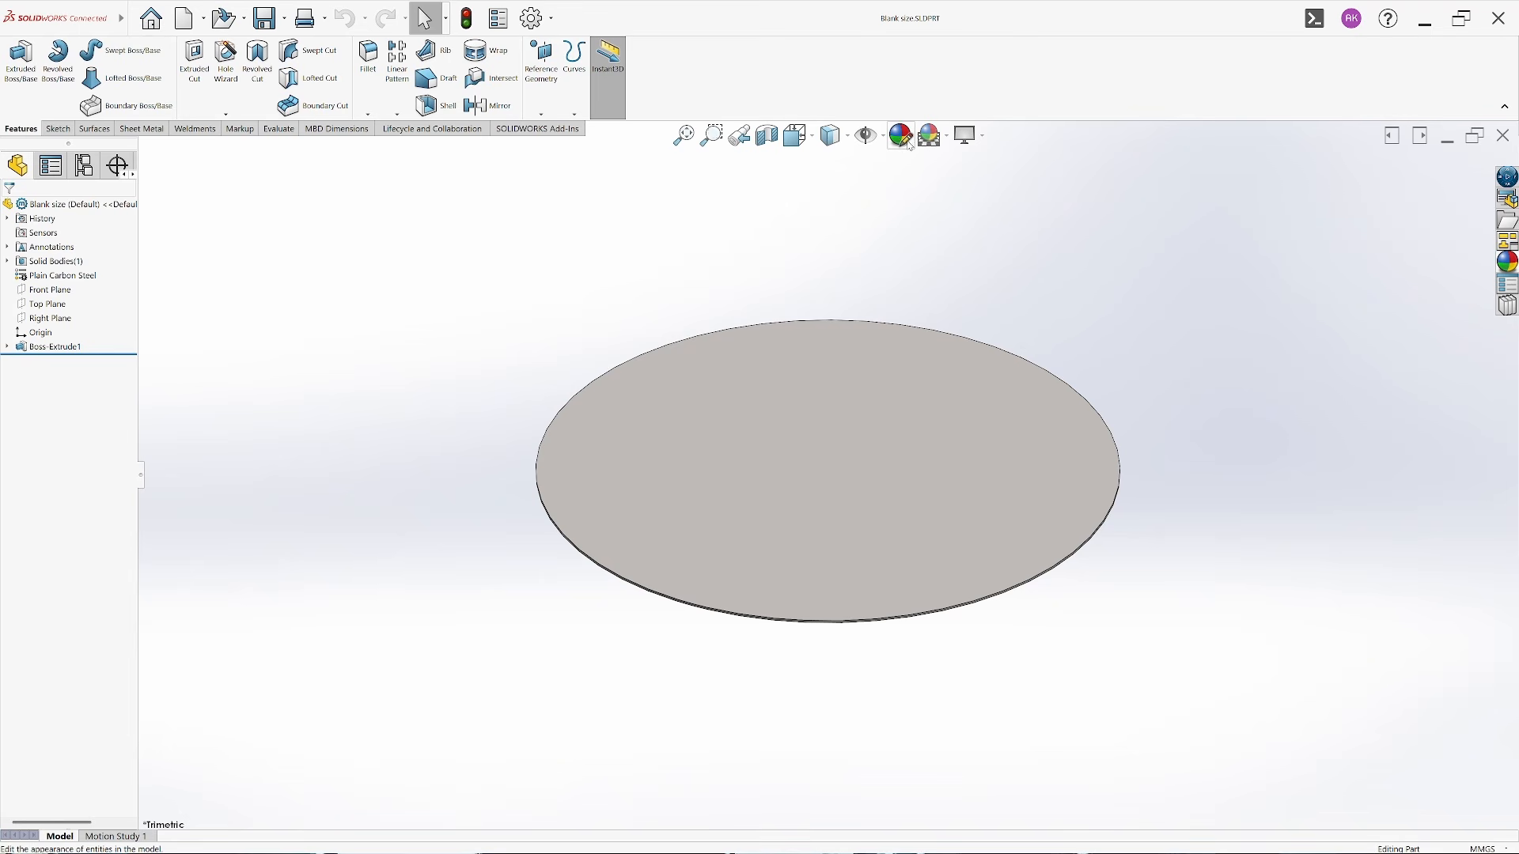
left_click(903, 141)
left_click(55, 494)
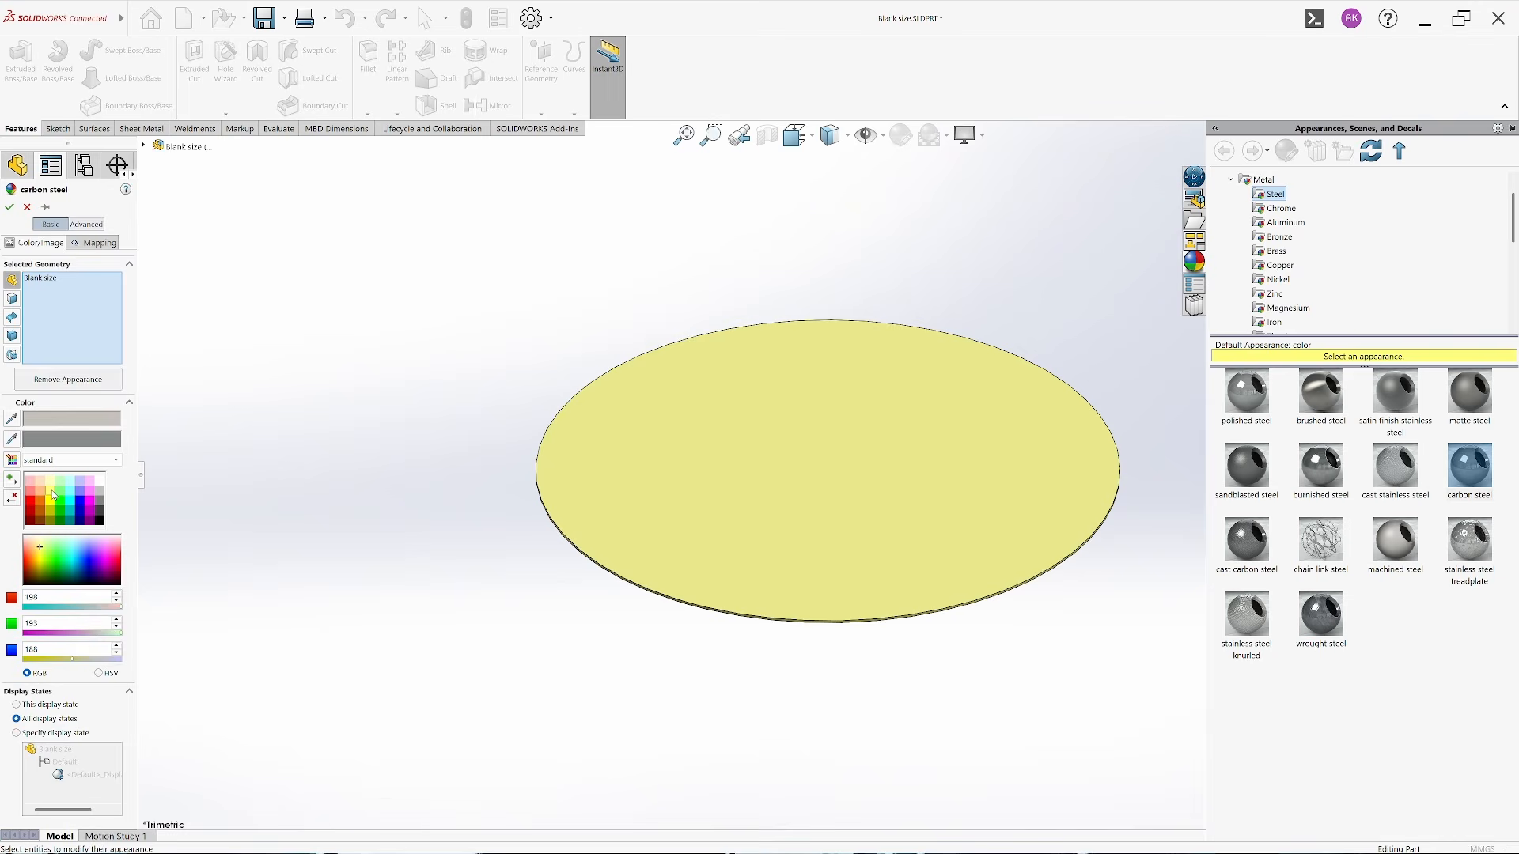
left_click(8, 208)
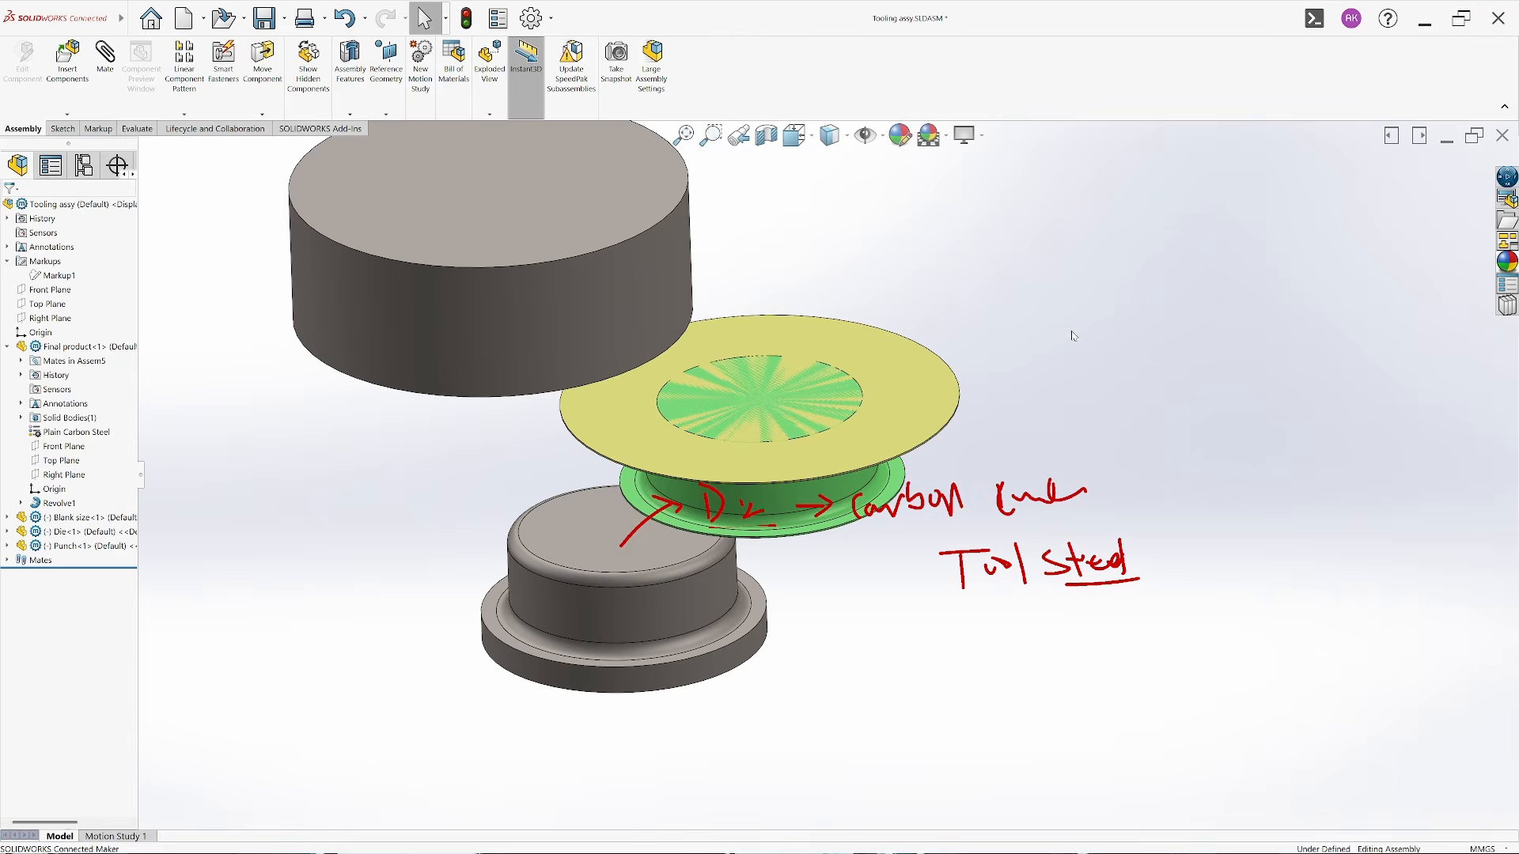
middle_click_drag(625, 572, 629, 615)
left_click(629, 616)
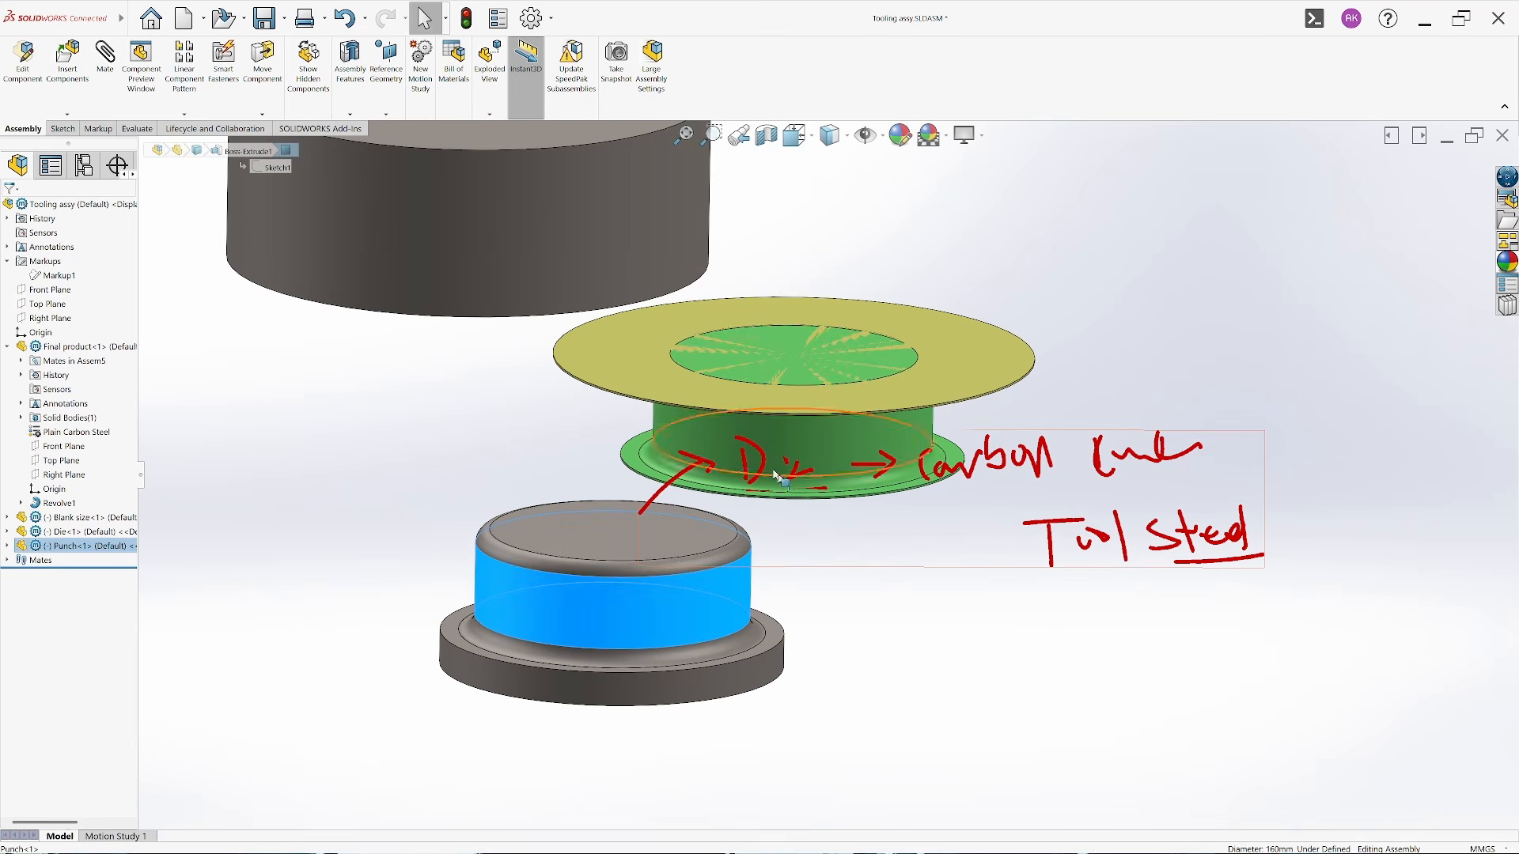
left_click(744, 451, "ctrl")
key("Escape")
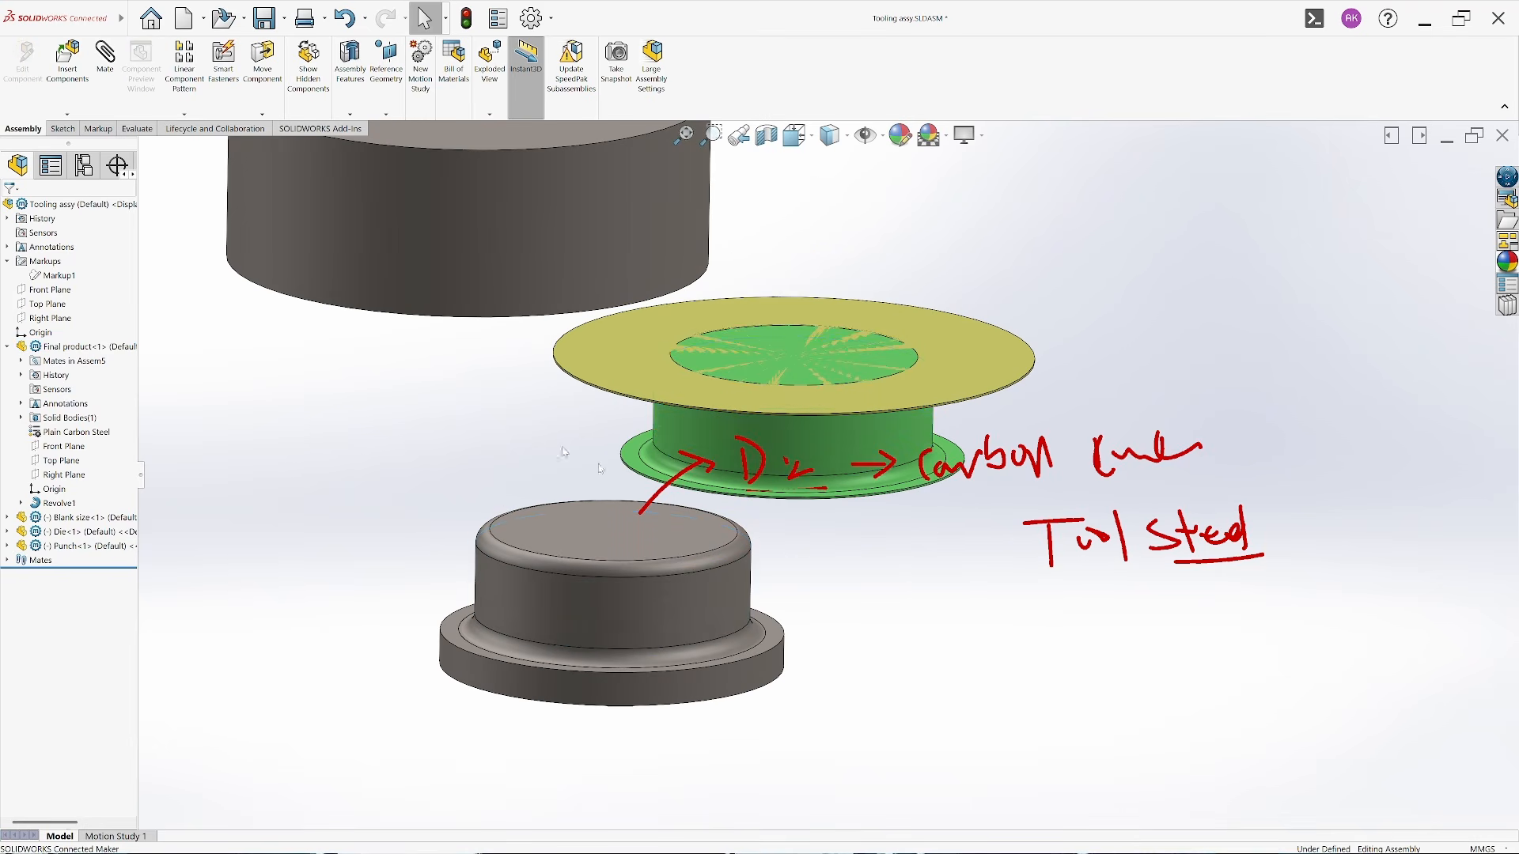
Clear the red handwritten die and tool steel note from the assembly view
left_click(1056, 566)
left_click(1132, 541)
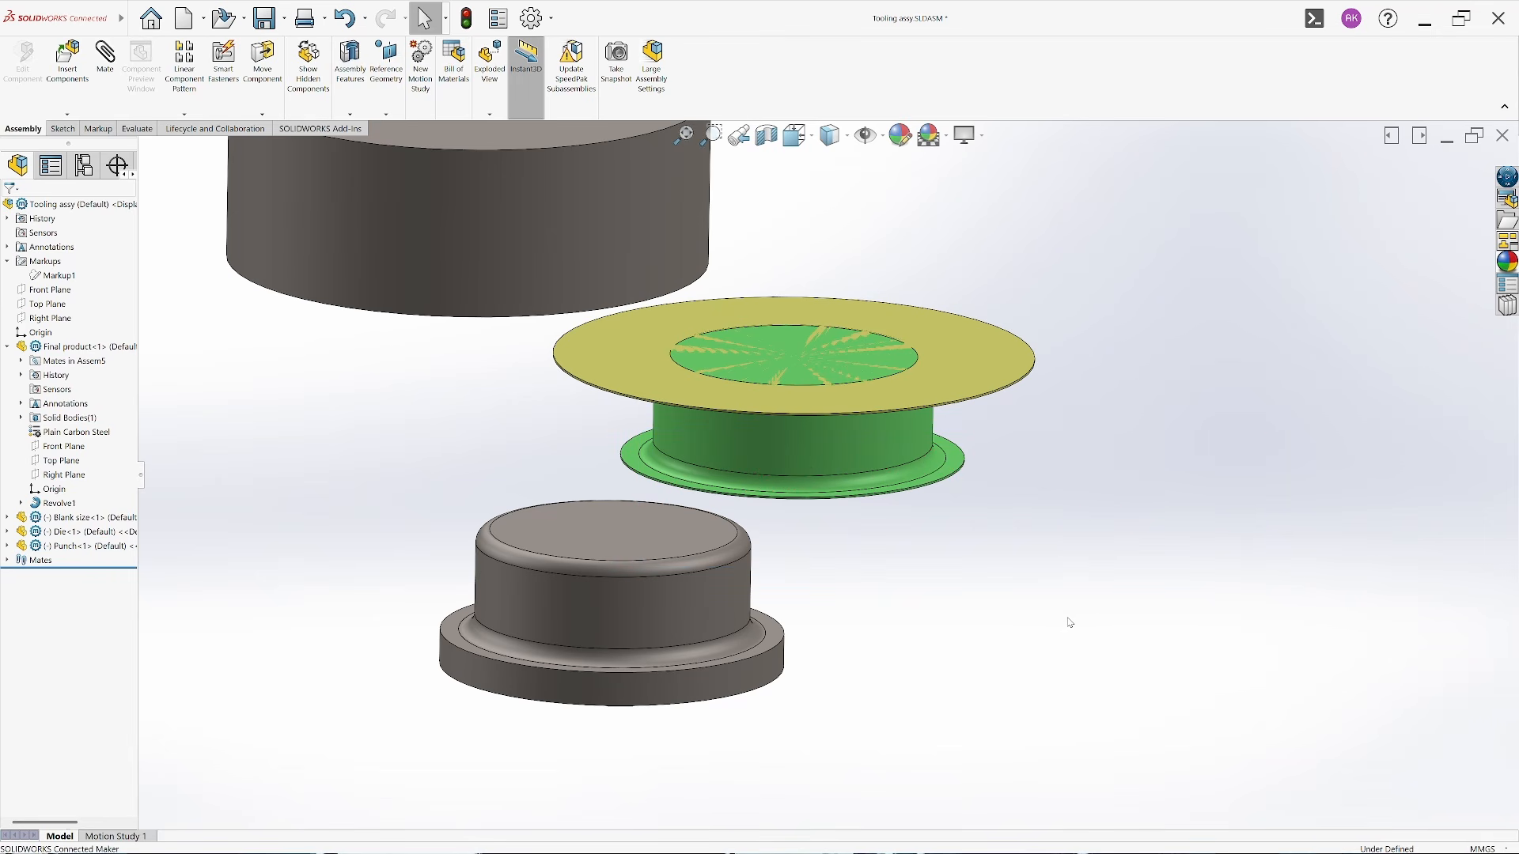
left_click(532, 605)
left_click(726, 463, "ctrl")
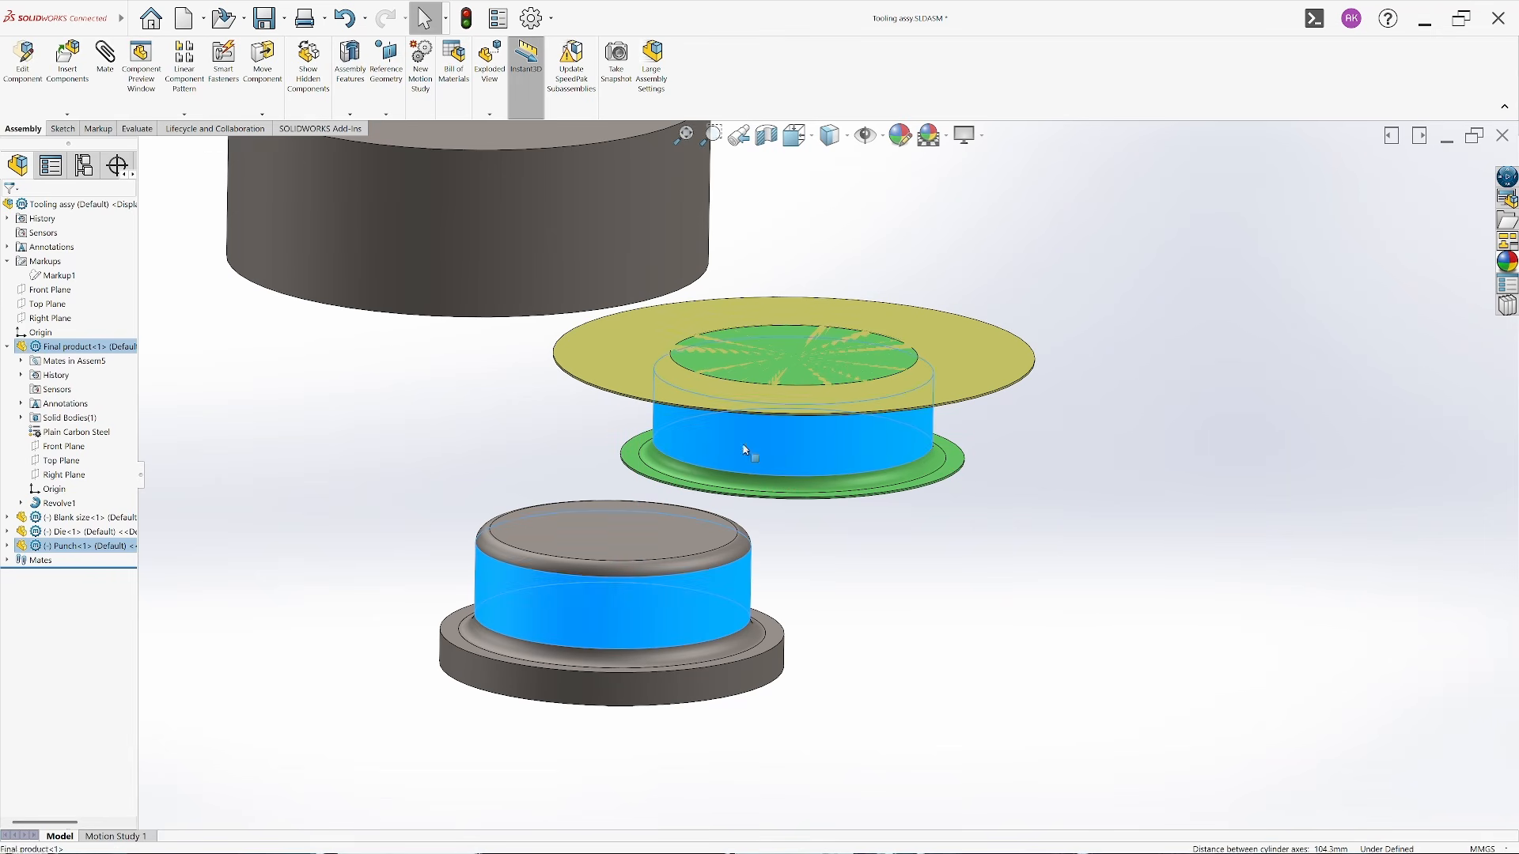
key("Escape")
Mate the punch's cylindrical face concentric with the cup's outer wall and pull the punch down clear of the cup
left_click(749, 447)
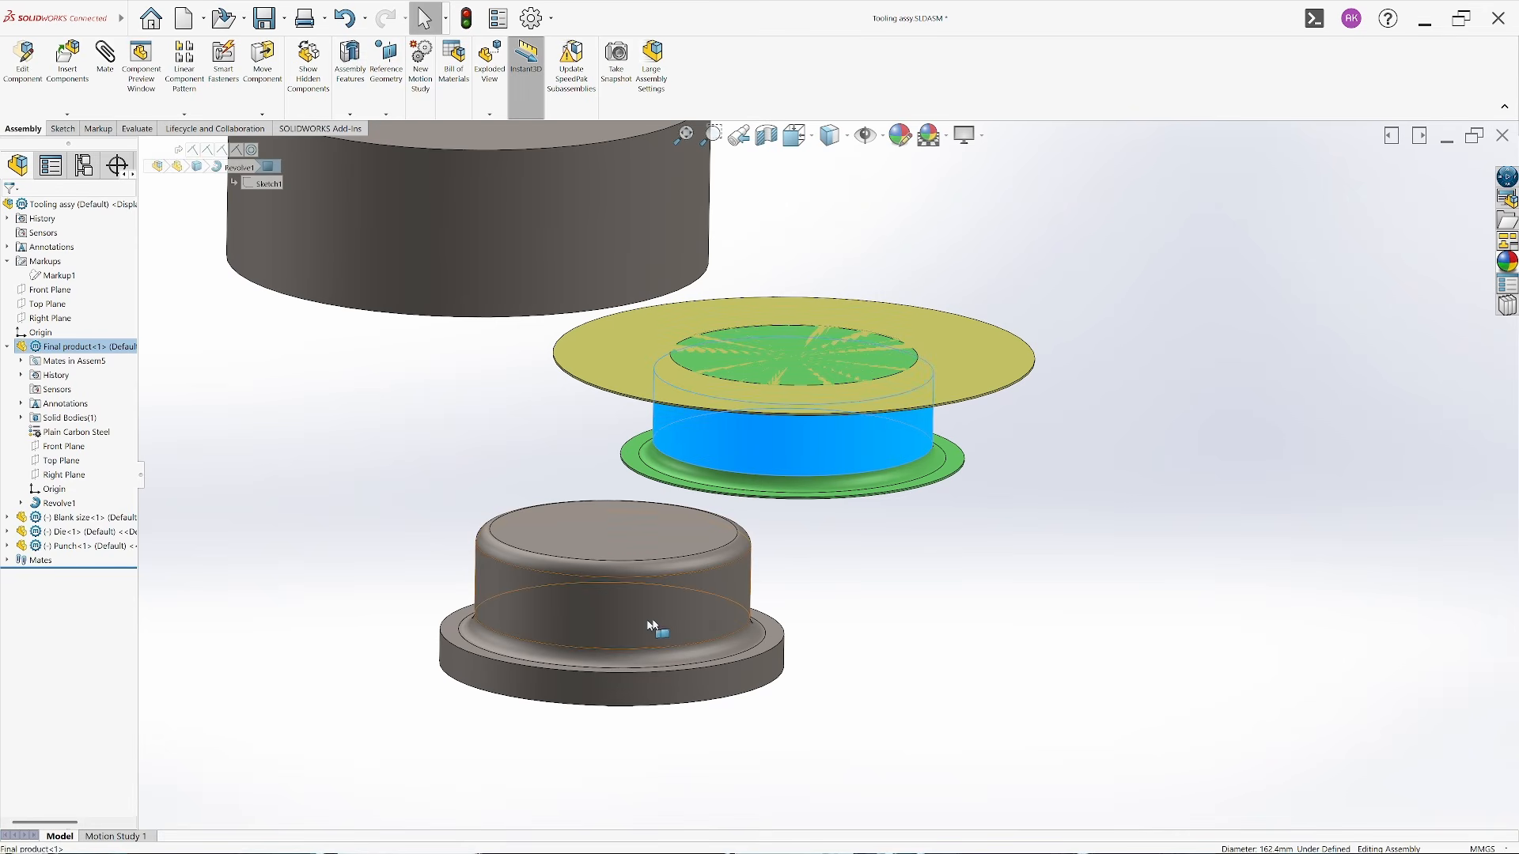
left_click(650, 625, "ctrl")
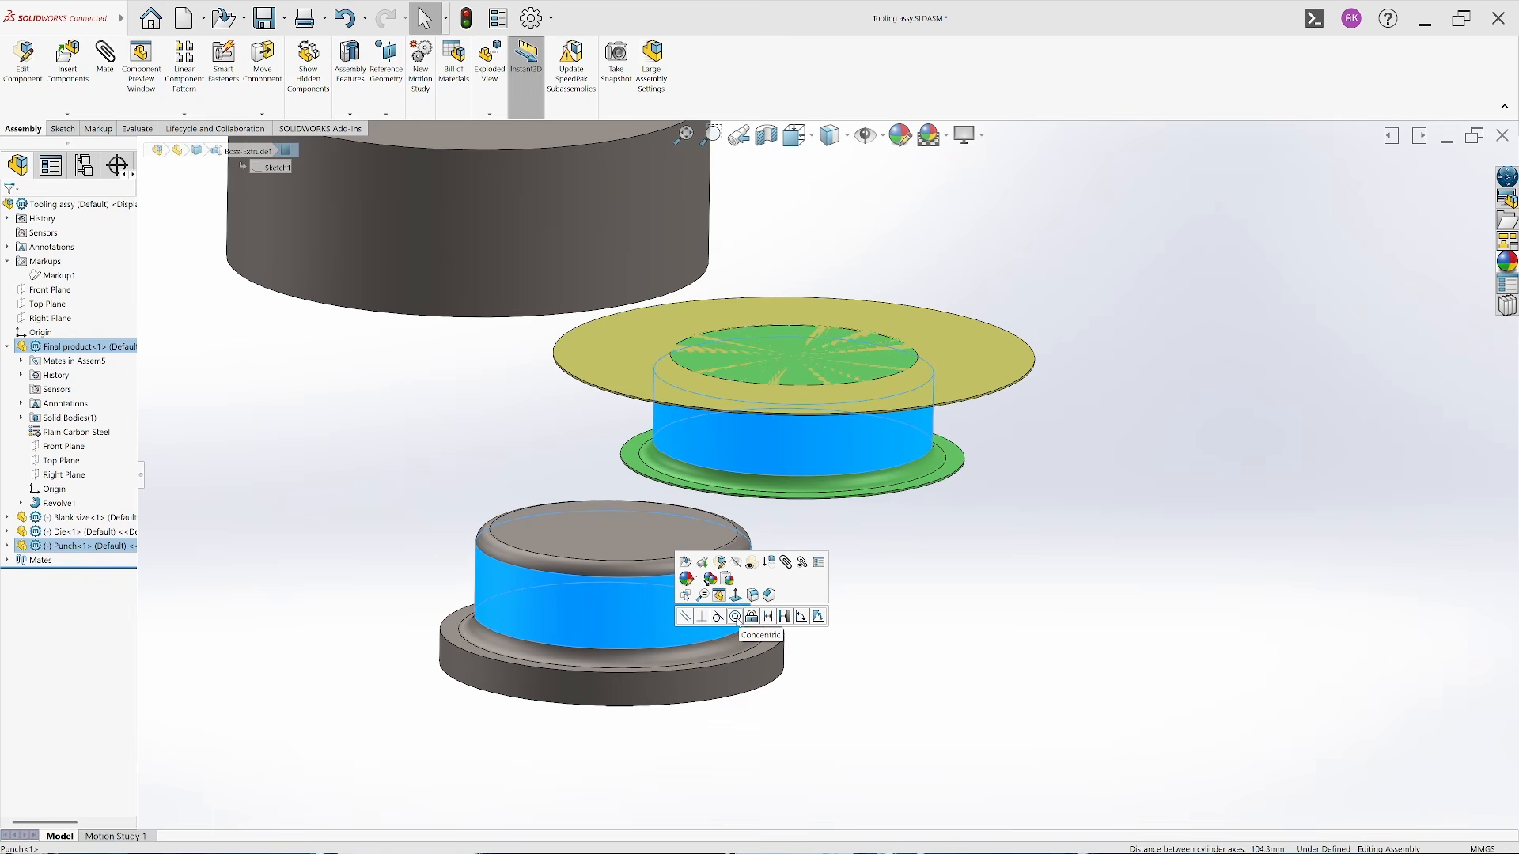
left_click(735, 617)
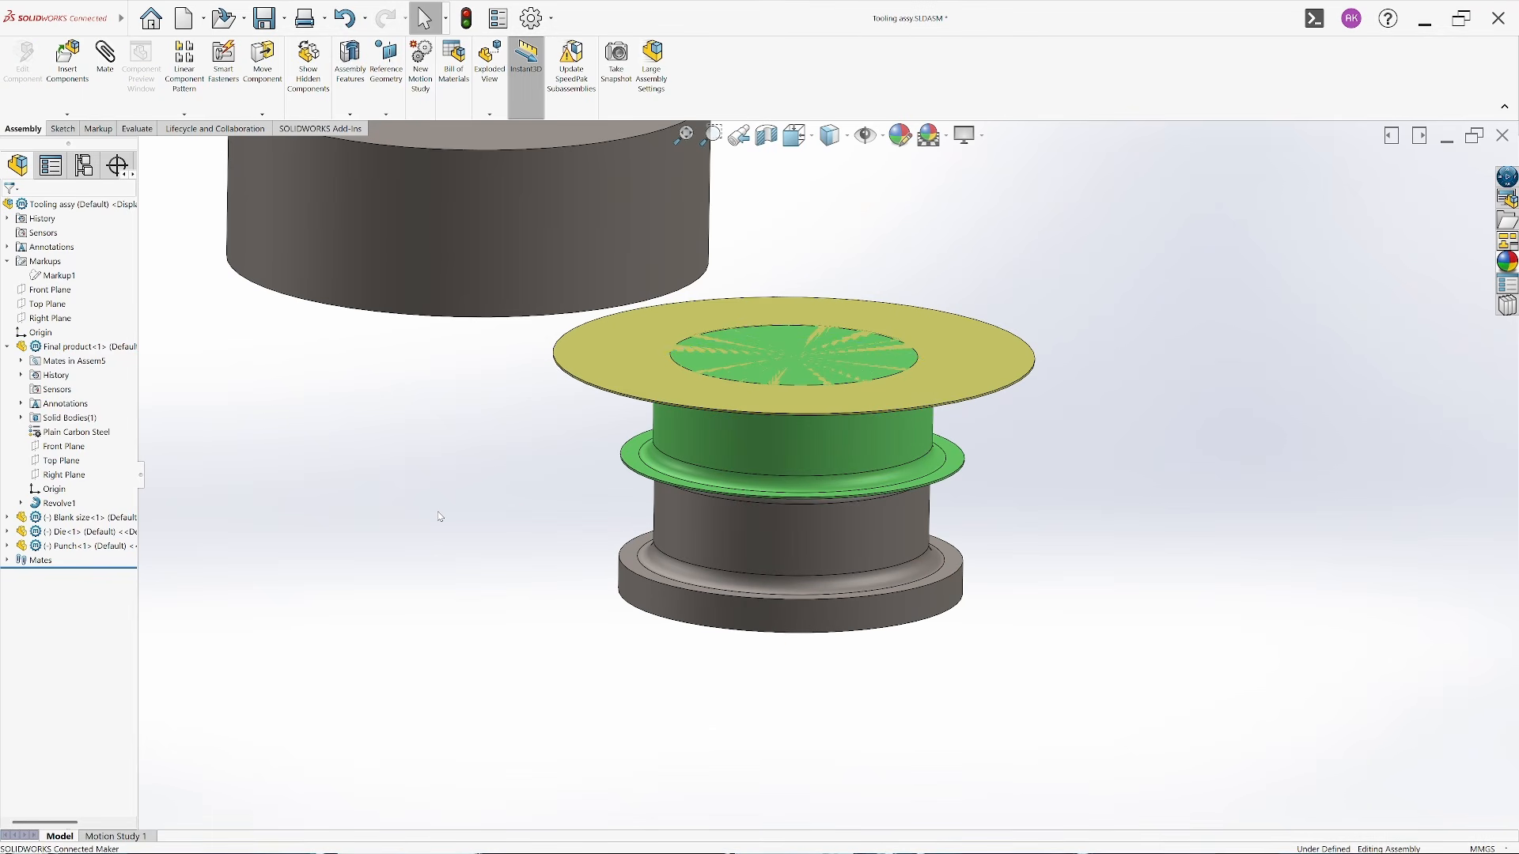
left_click_drag(785, 568, 786, 667)
Mate the punch's flat top face coincident with the inner bottom face of the cup
left_click(670, 556)
middle_click_drag(669, 556, 712, 467)
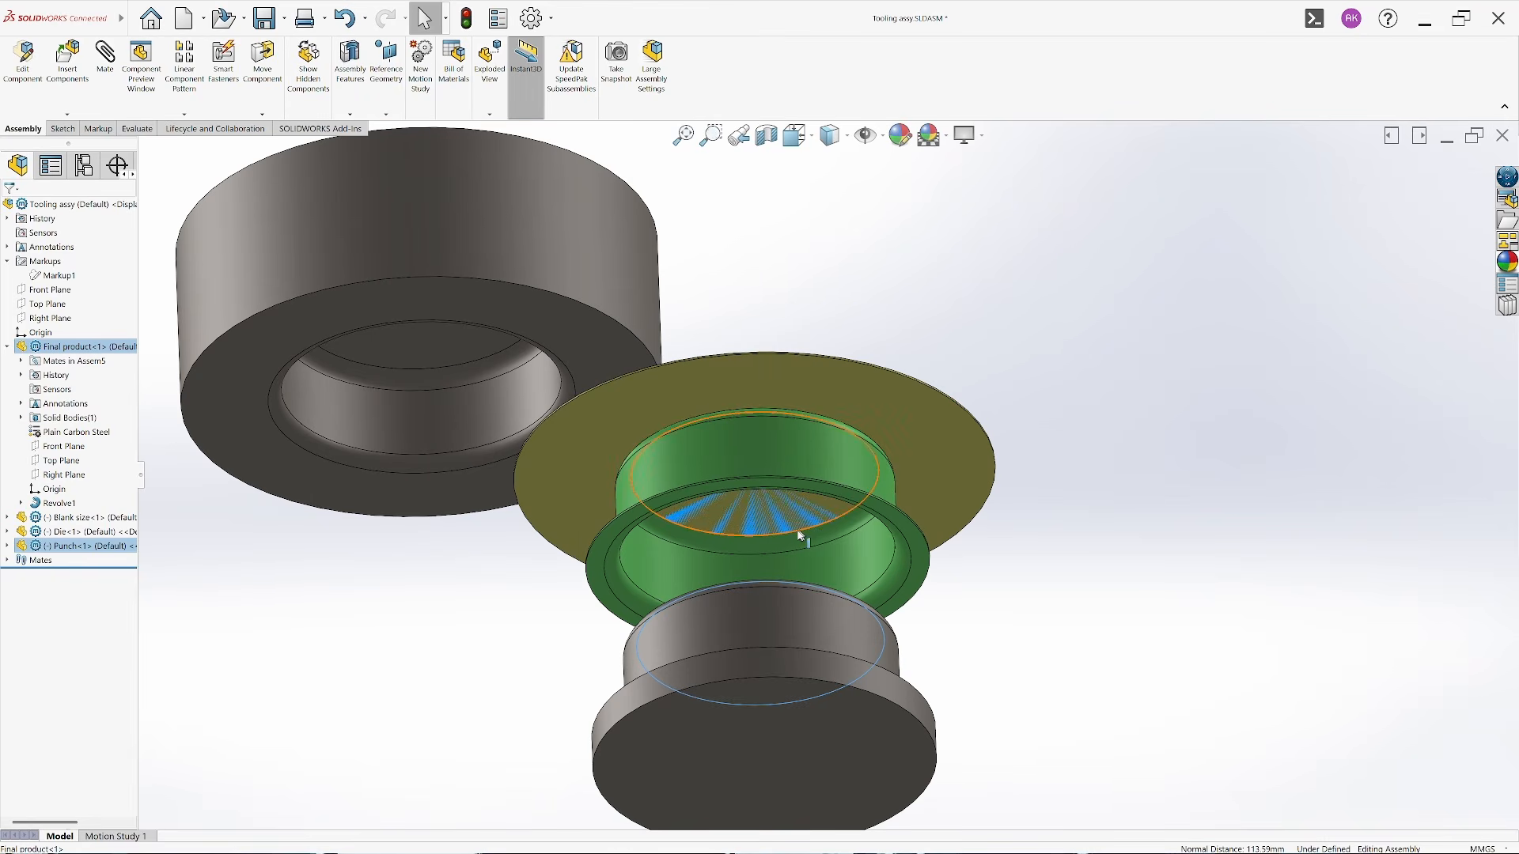
left_click(708, 523)
middle_click_drag(708, 522, 712, 673)
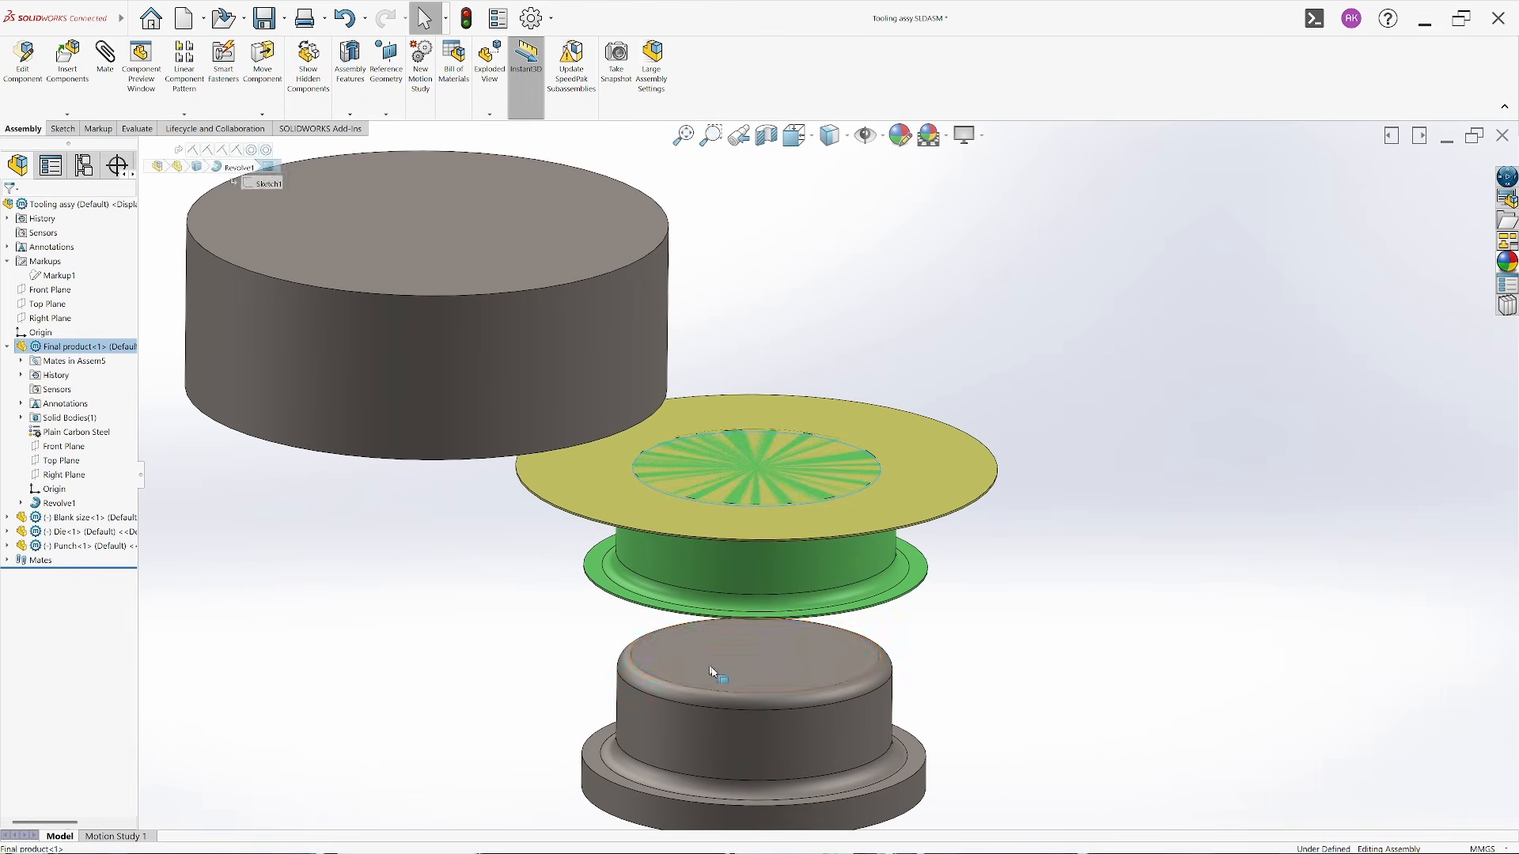
left_click(710, 671)
left_click(779, 690)
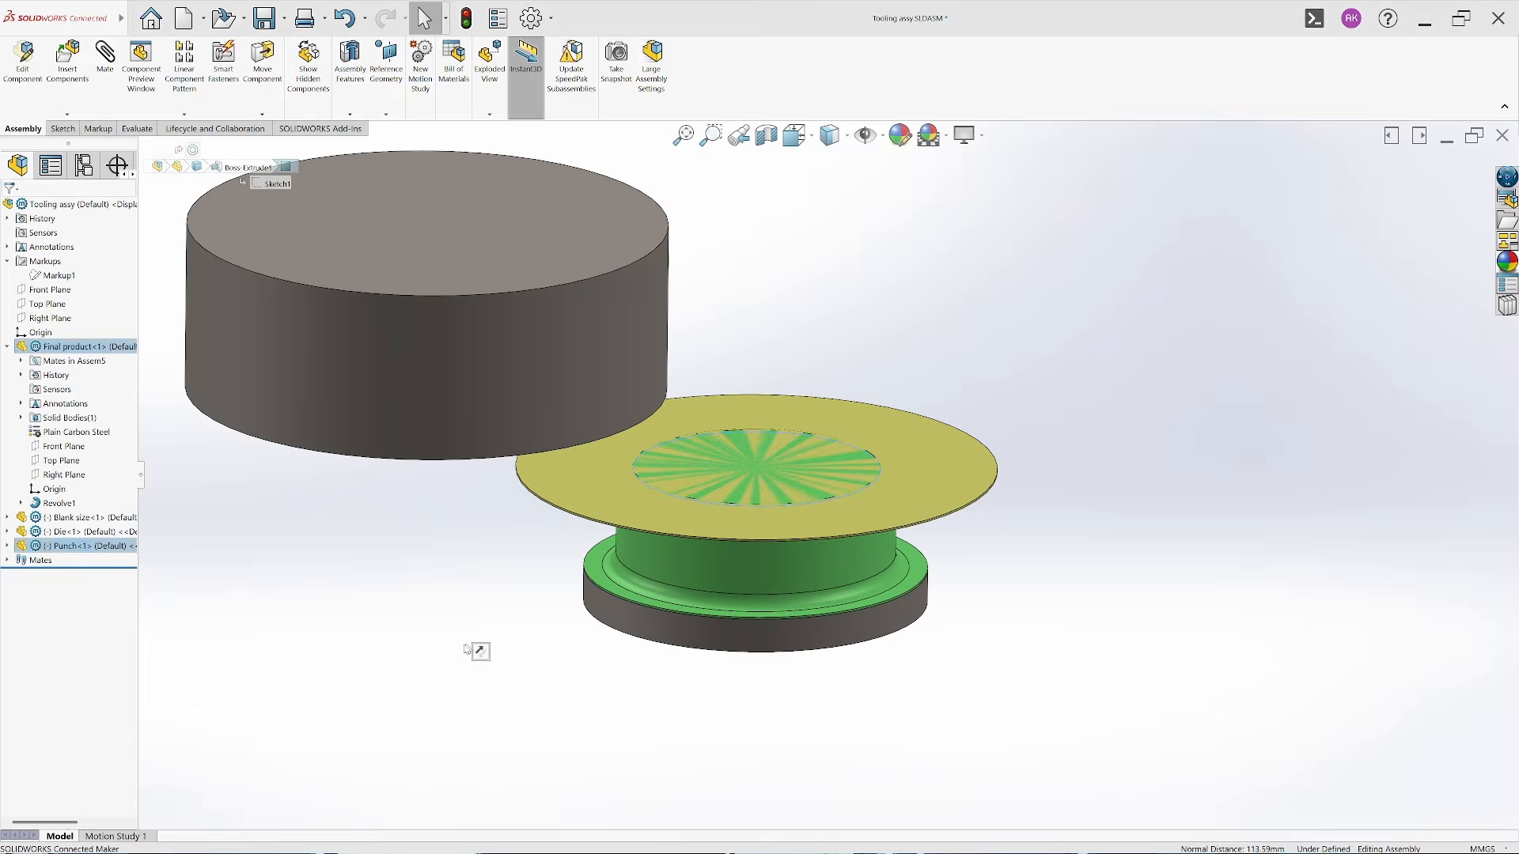
Mate the die's outer cylindrical face concentric with the cup wall, leaving the die above the blank
left_click(485, 407)
middle_click_drag(484, 407, 519, 478)
left_click(669, 522, "ctrl")
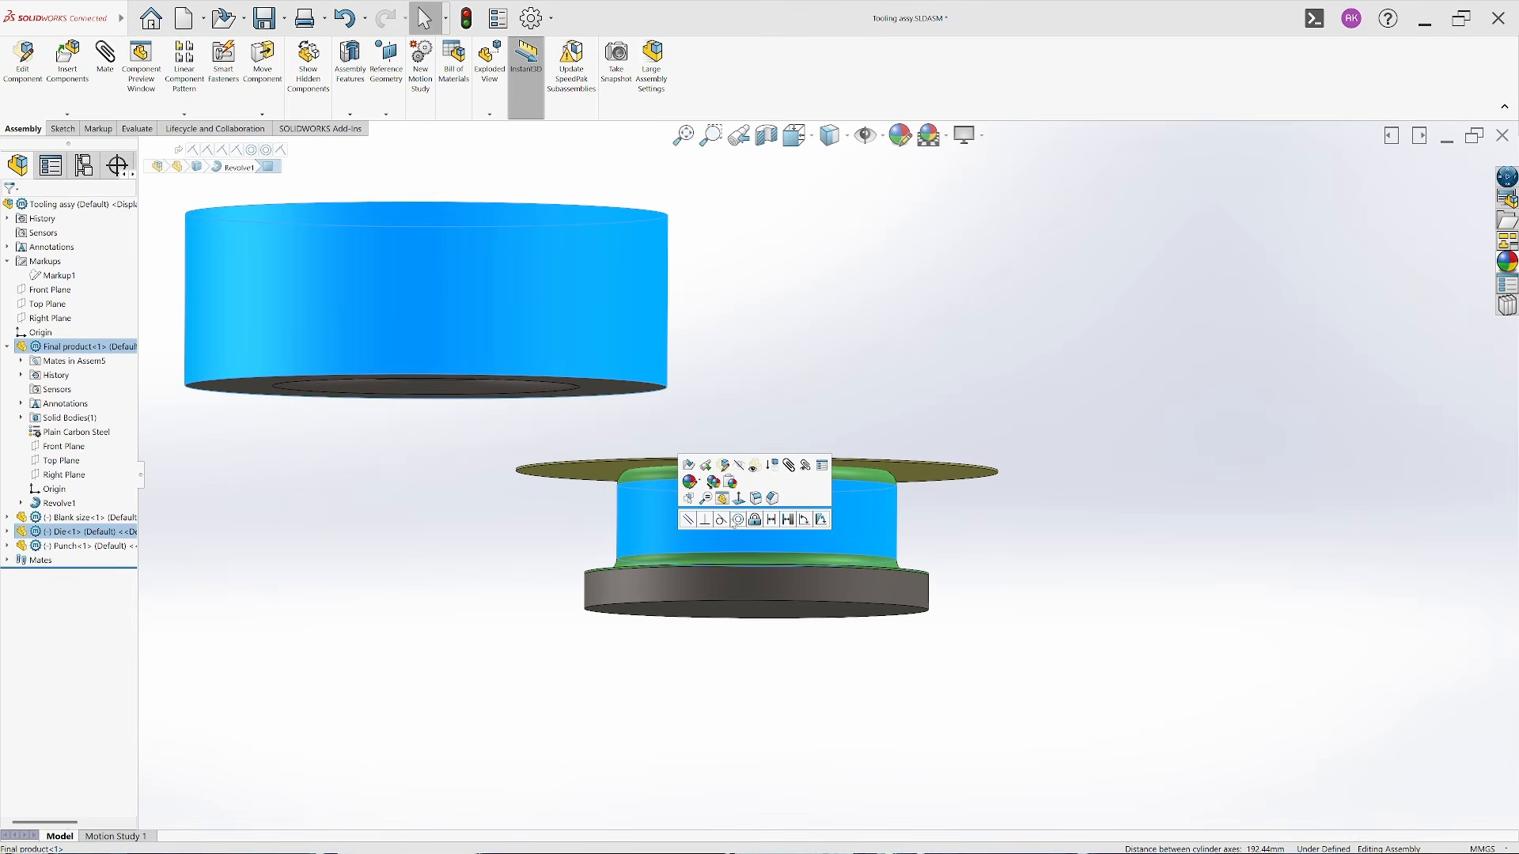
left_click(736, 521)
left_click(396, 477)
mouse_move(667, 402)
left_mouse_down()
mouse_move(670, 418)
mouse_move(678, 396)
left_mouse_up()
left_click(384, 298)
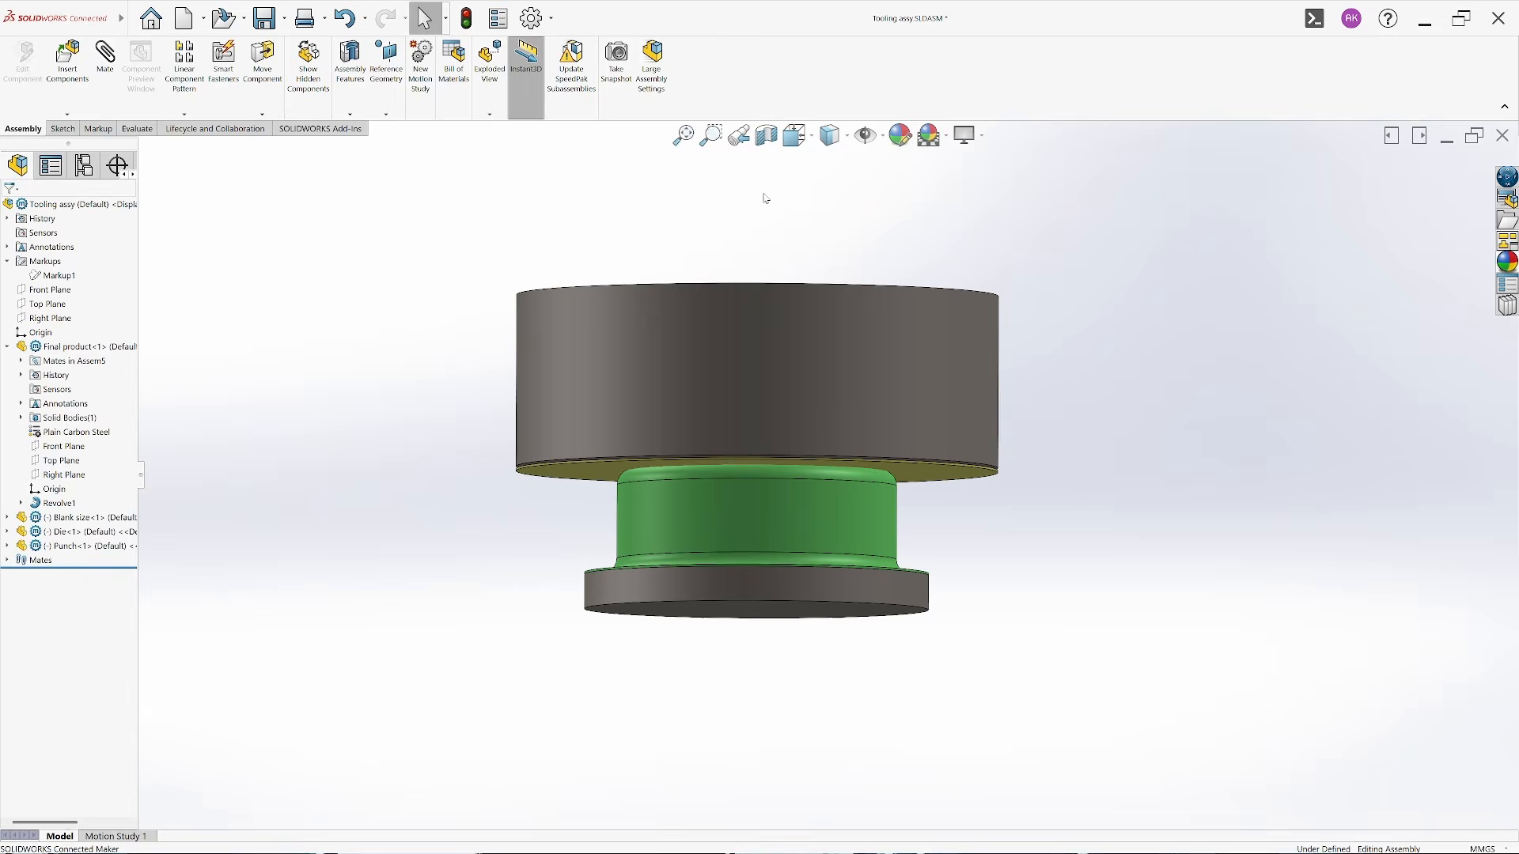
Section the assembly through its centre and view the cut face straight on
left_click(766, 139)
key("Return")
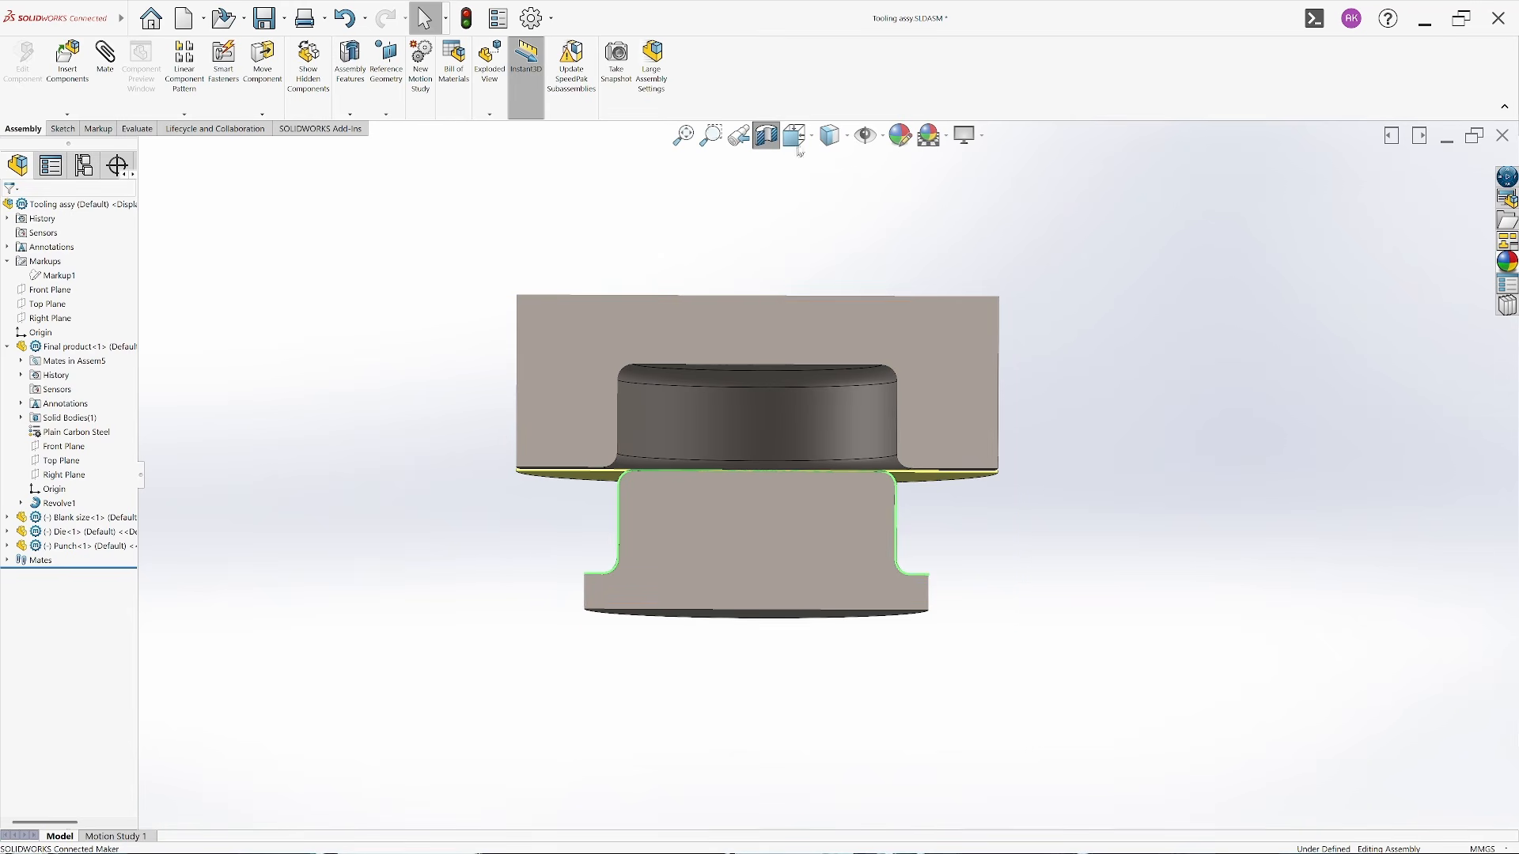
left_click(796, 143)
left_click(909, 252)
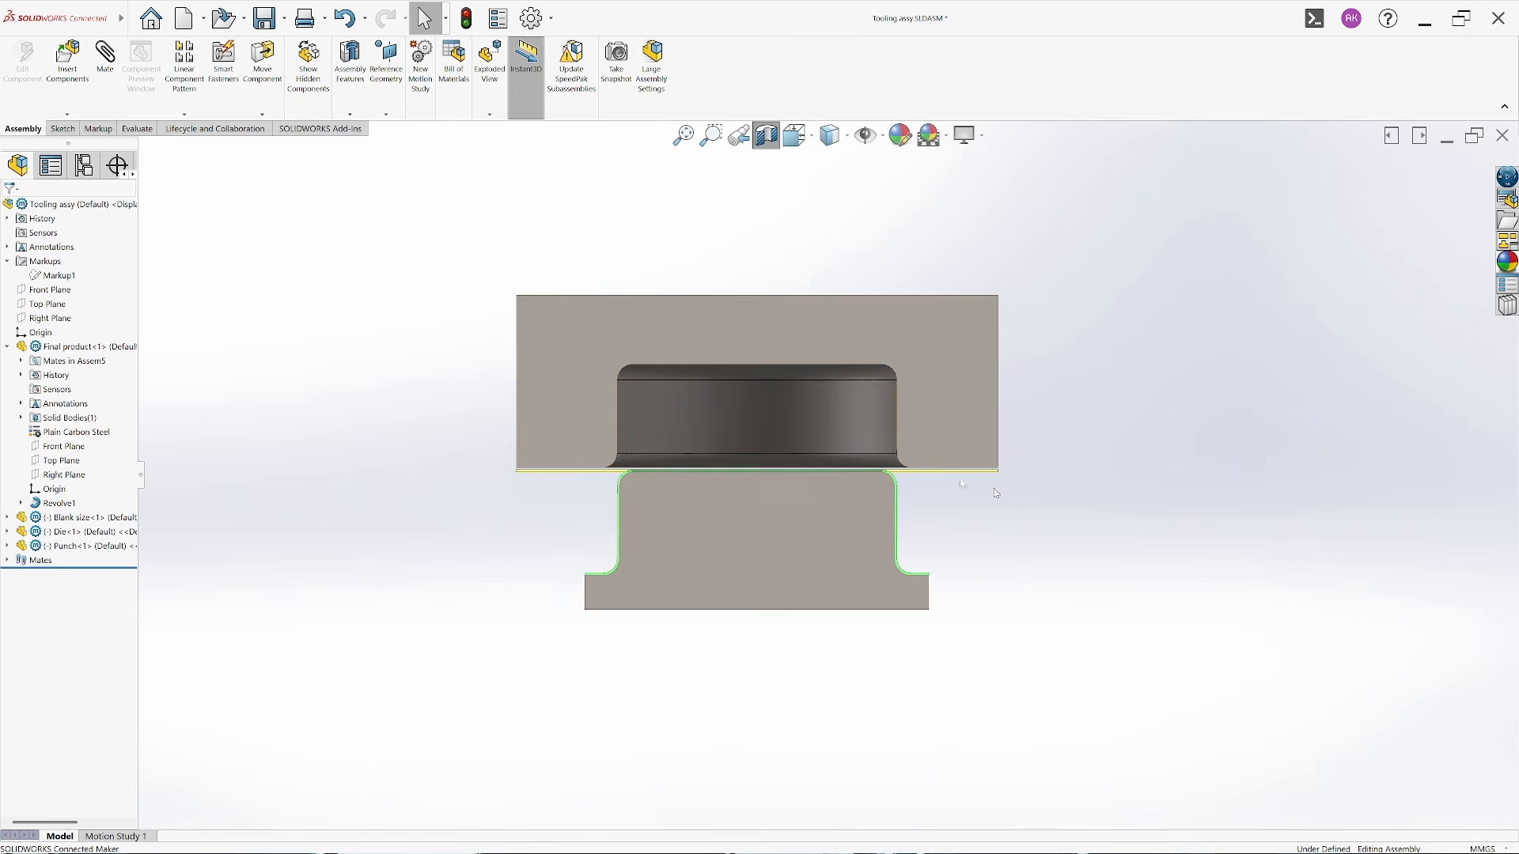
Slide the die down over the punch to the closed position, then raise it back to the blank
scroll(831, 472, "up", 2)
scroll(820, 475, "down", 3)
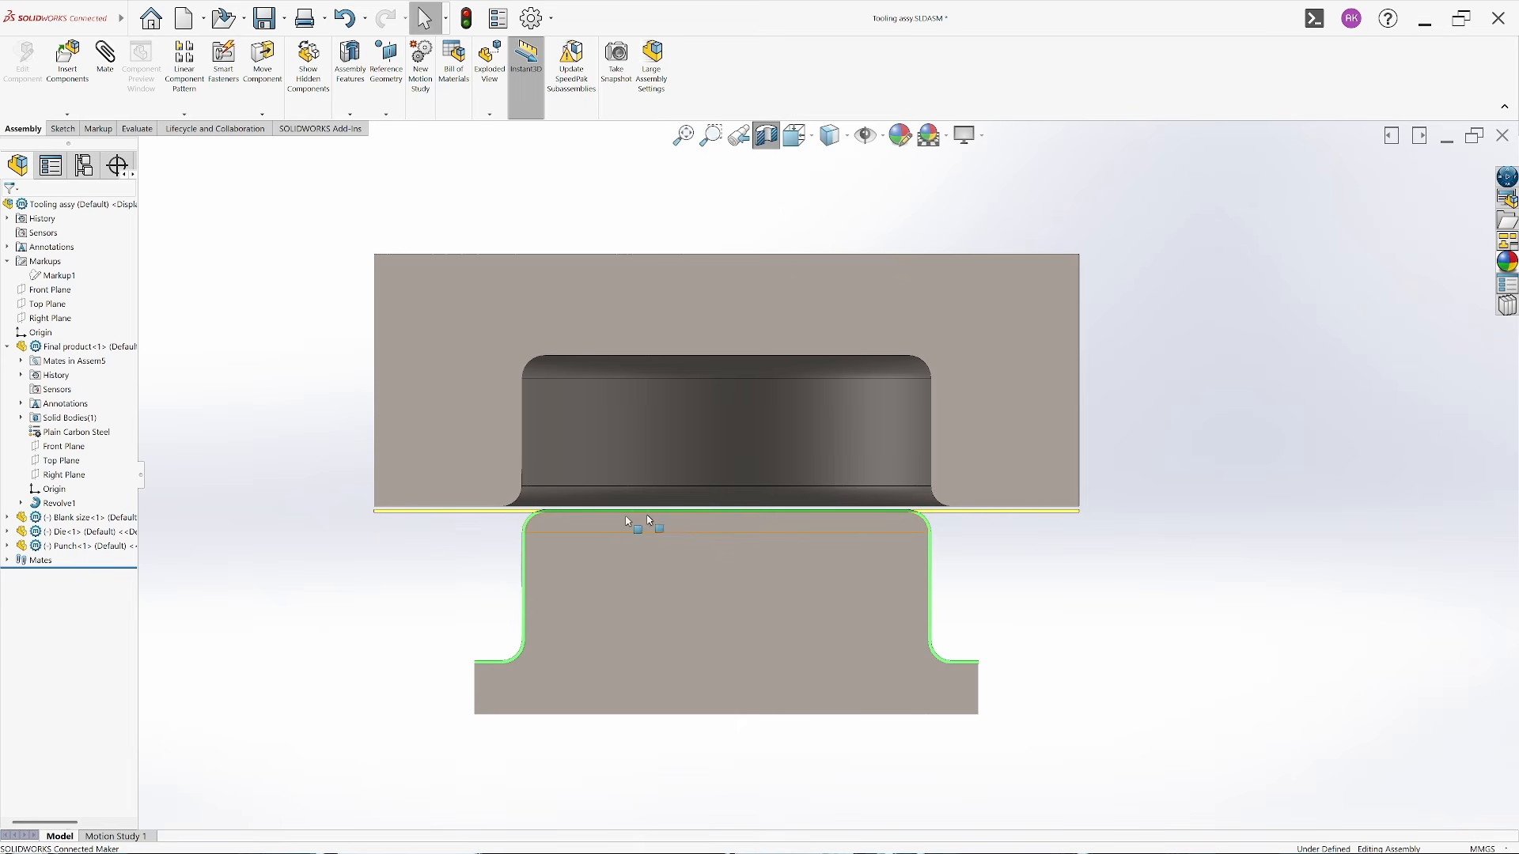
left_click_drag(749, 451, 694, 593)
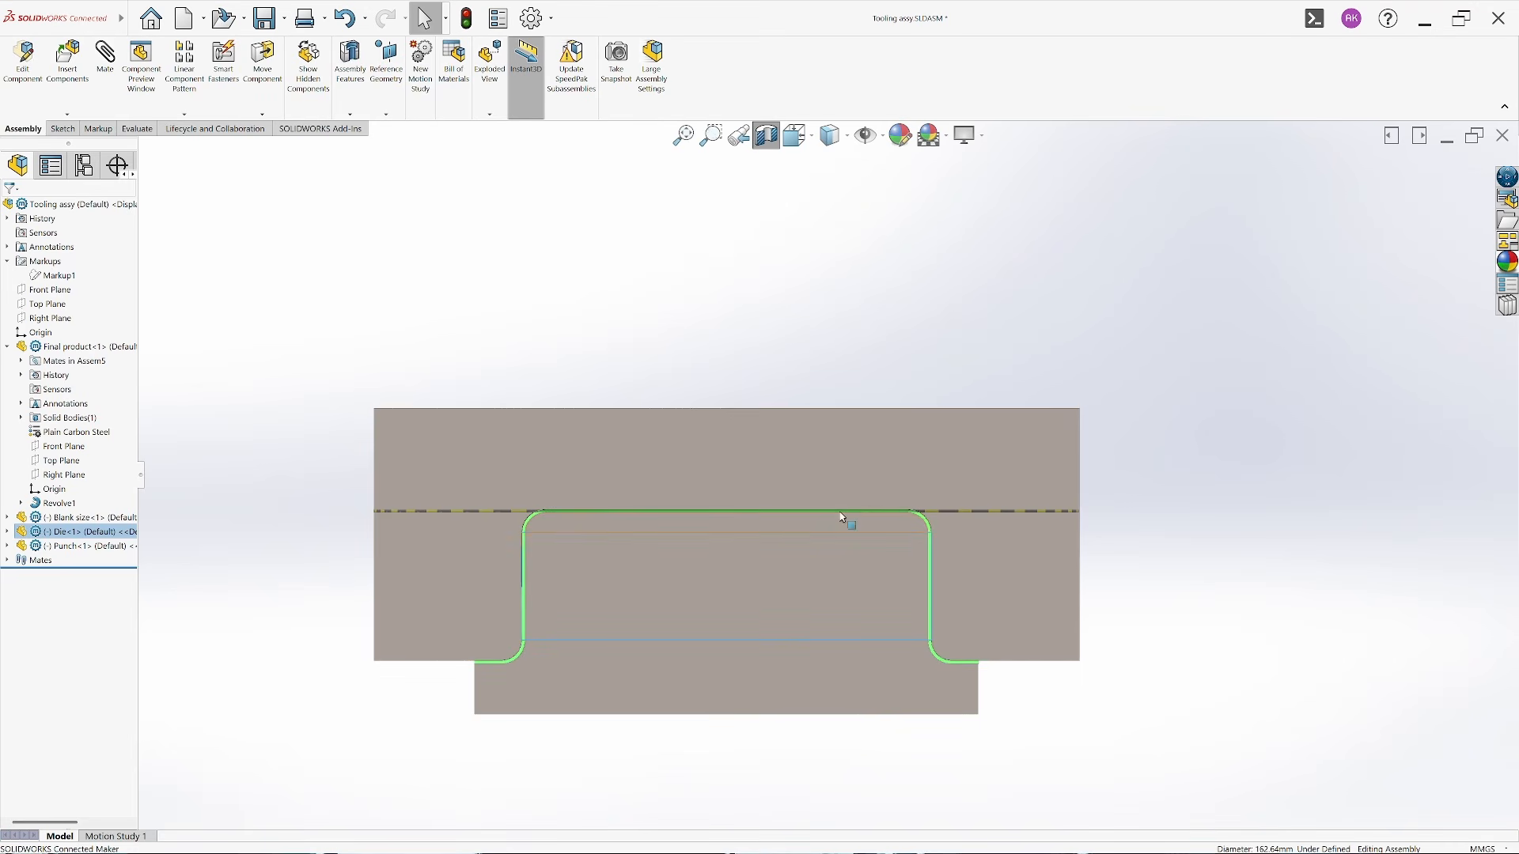
left_click_drag(987, 618, 992, 447)
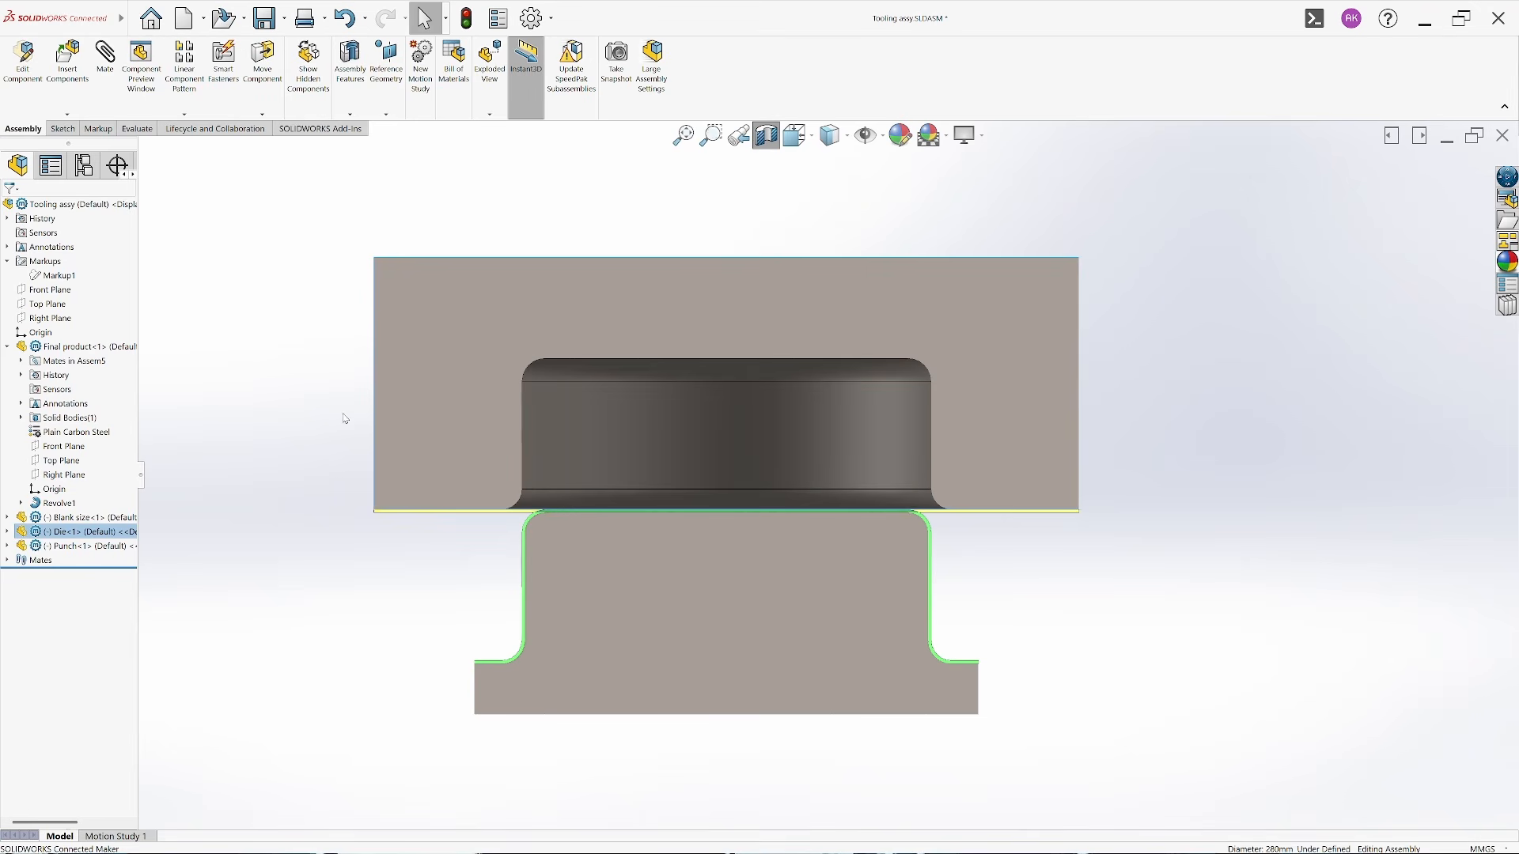
left_click(272, 367)
Show Markup1 to compare the concept sketch with the sectioned tooling, then hide it again
left_click(57, 275)
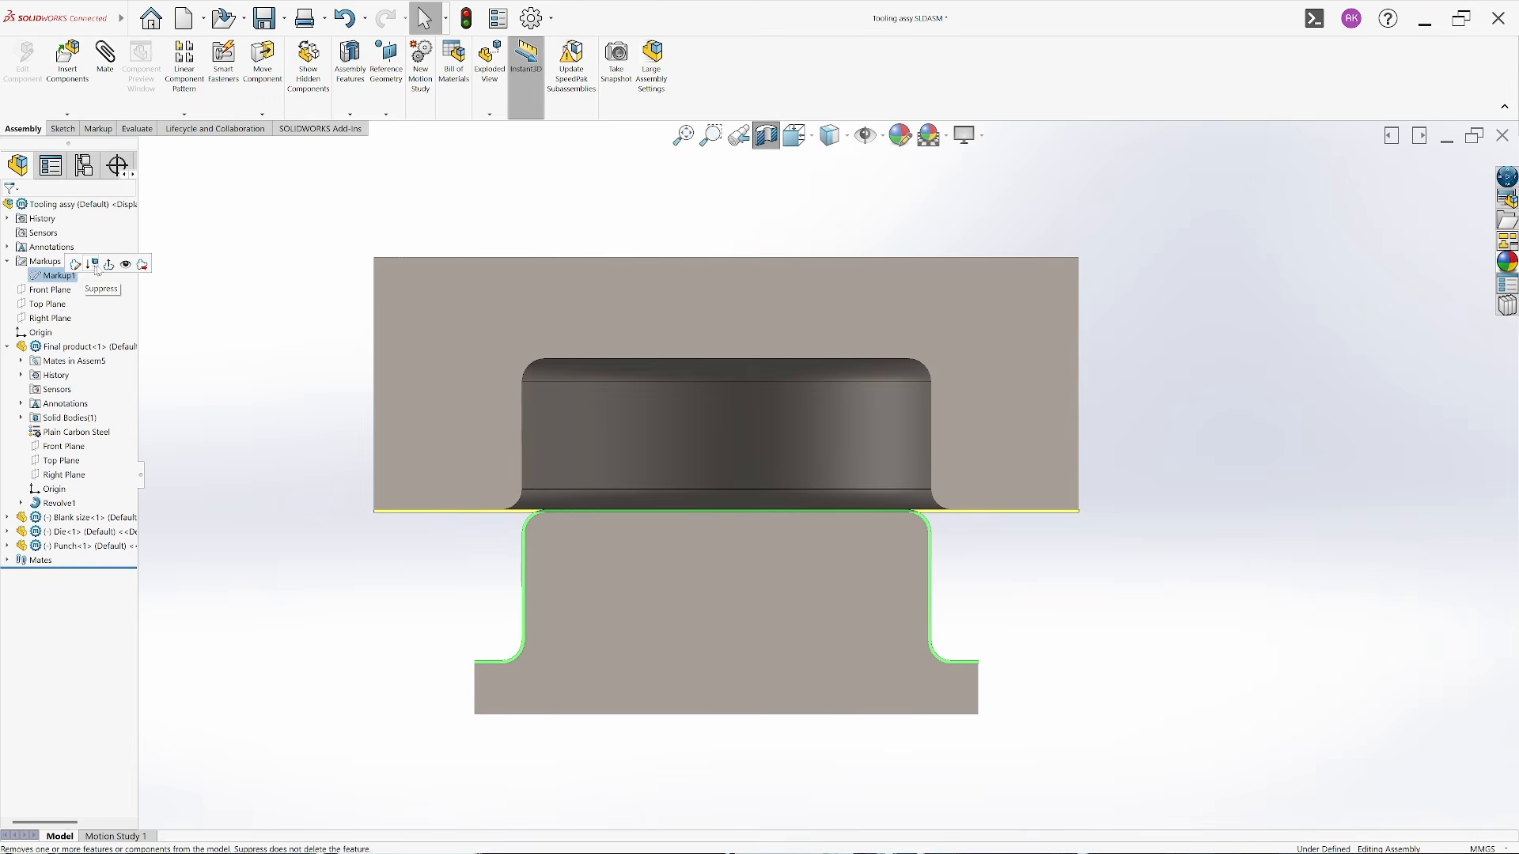
left_click(117, 266)
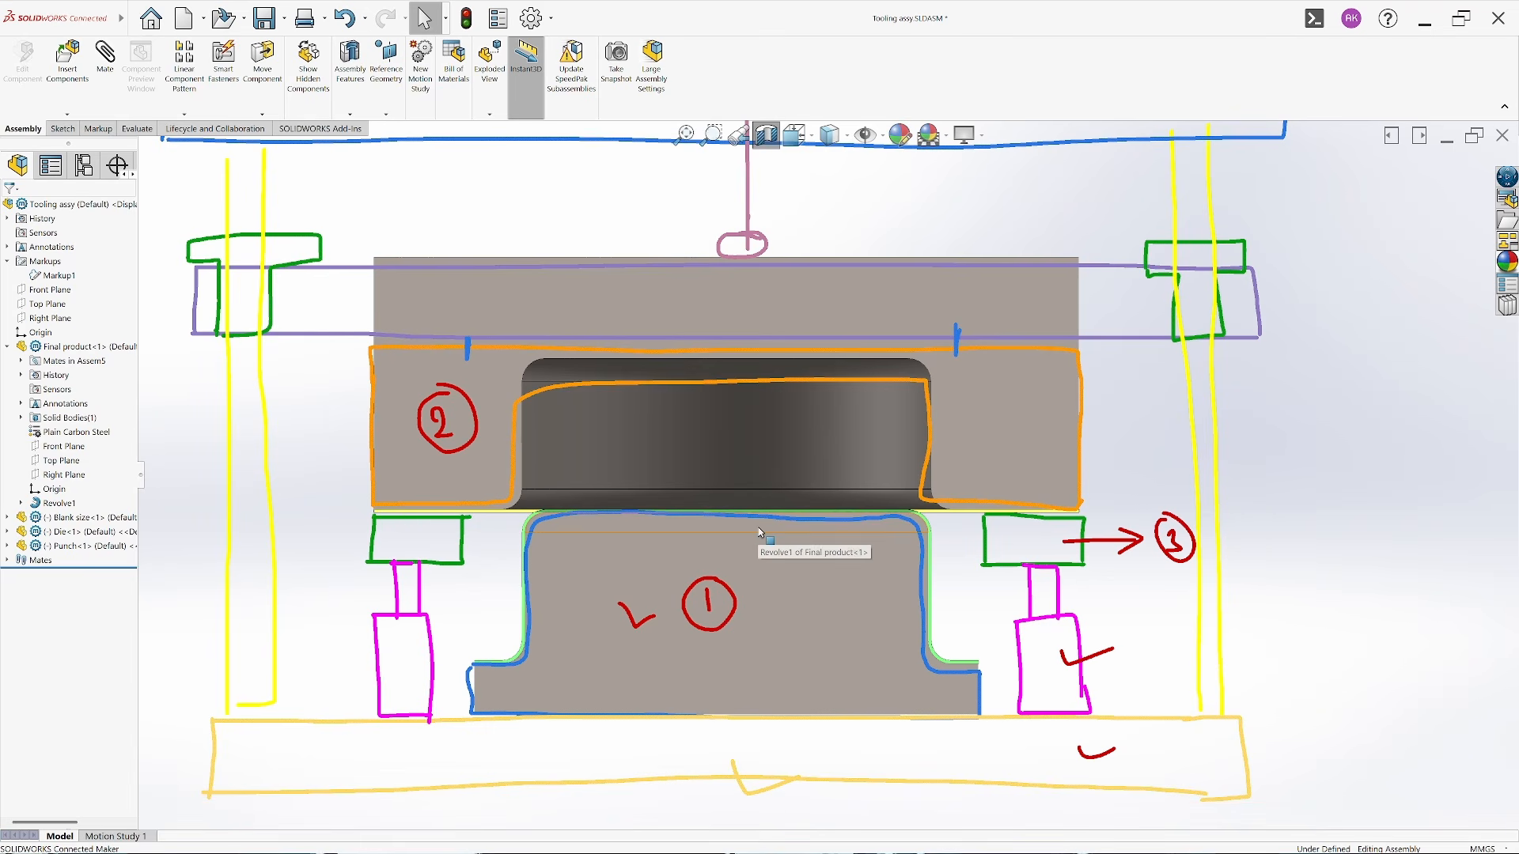
left_click(71, 279)
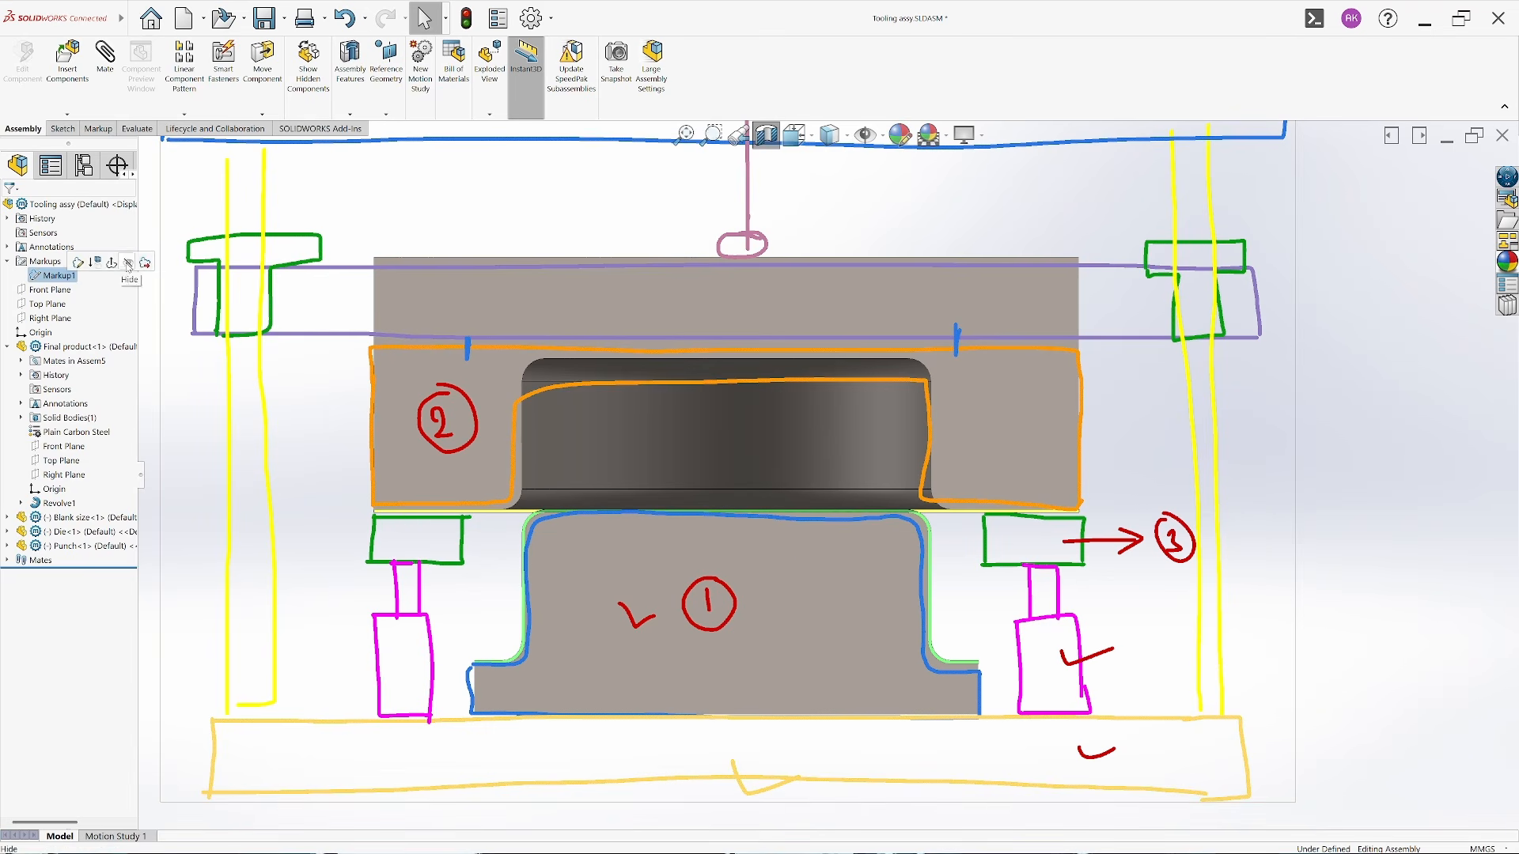
left_click(128, 264)
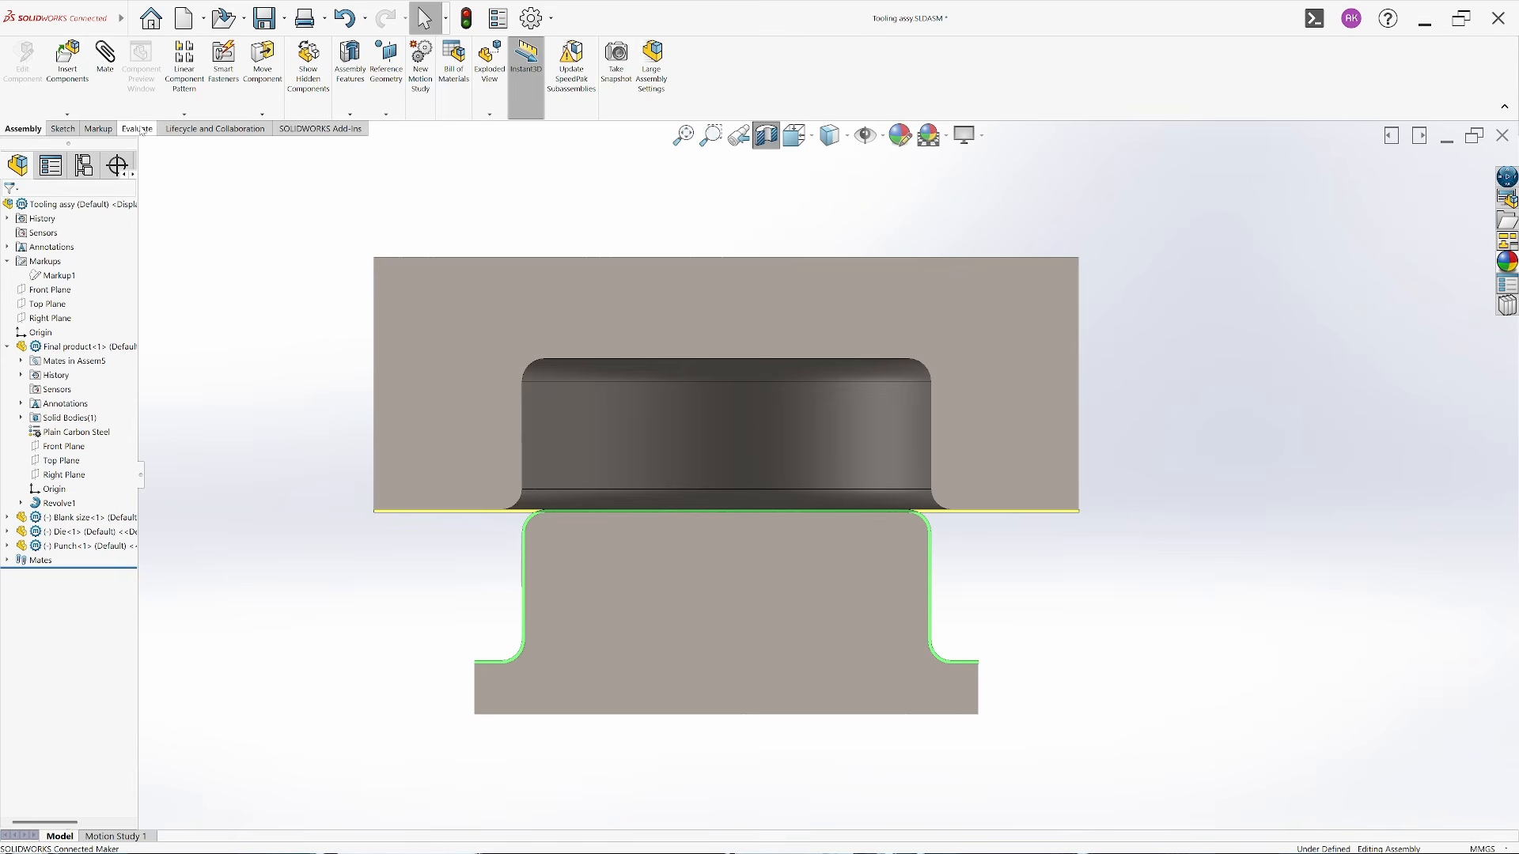
Start a new markup in blue and draw a rectangle under each outer end of the blank for the blank holder
left_click(99, 128)
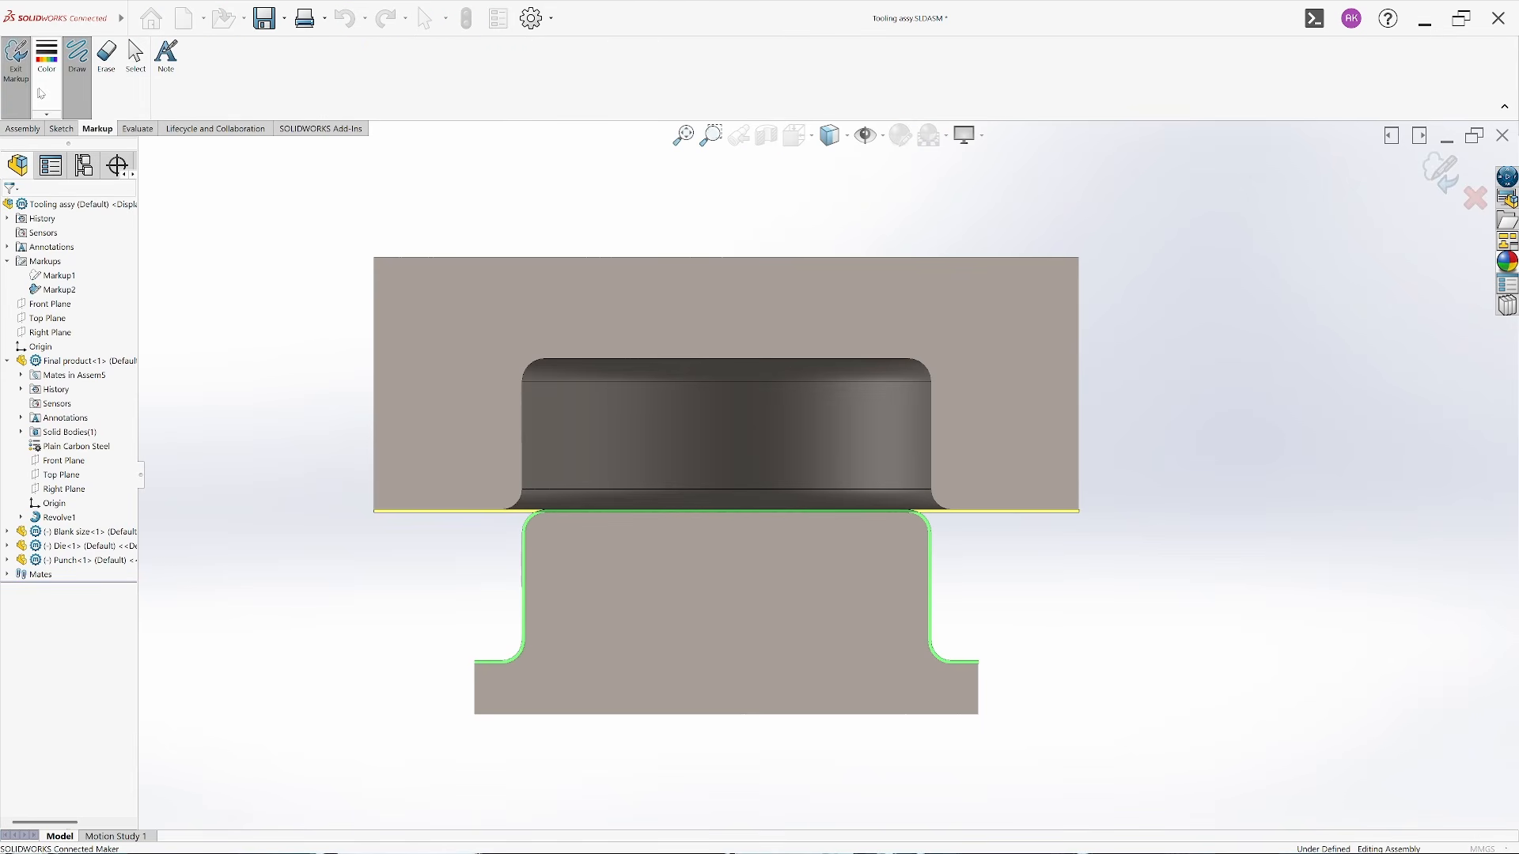
left_click(43, 95)
left_click(181, 123)
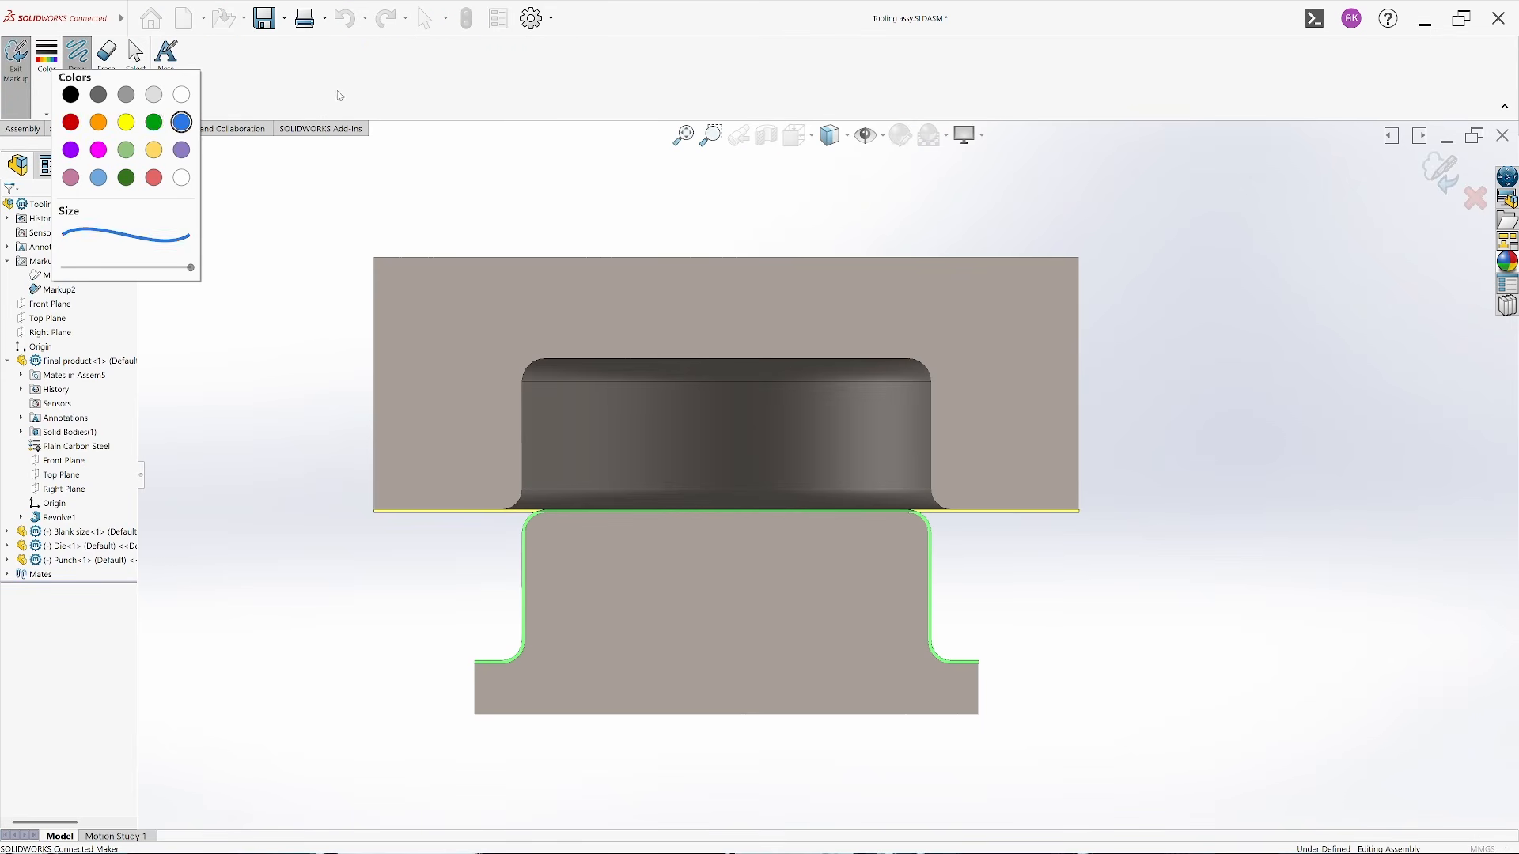
scroll(455, 610, "down", 2)
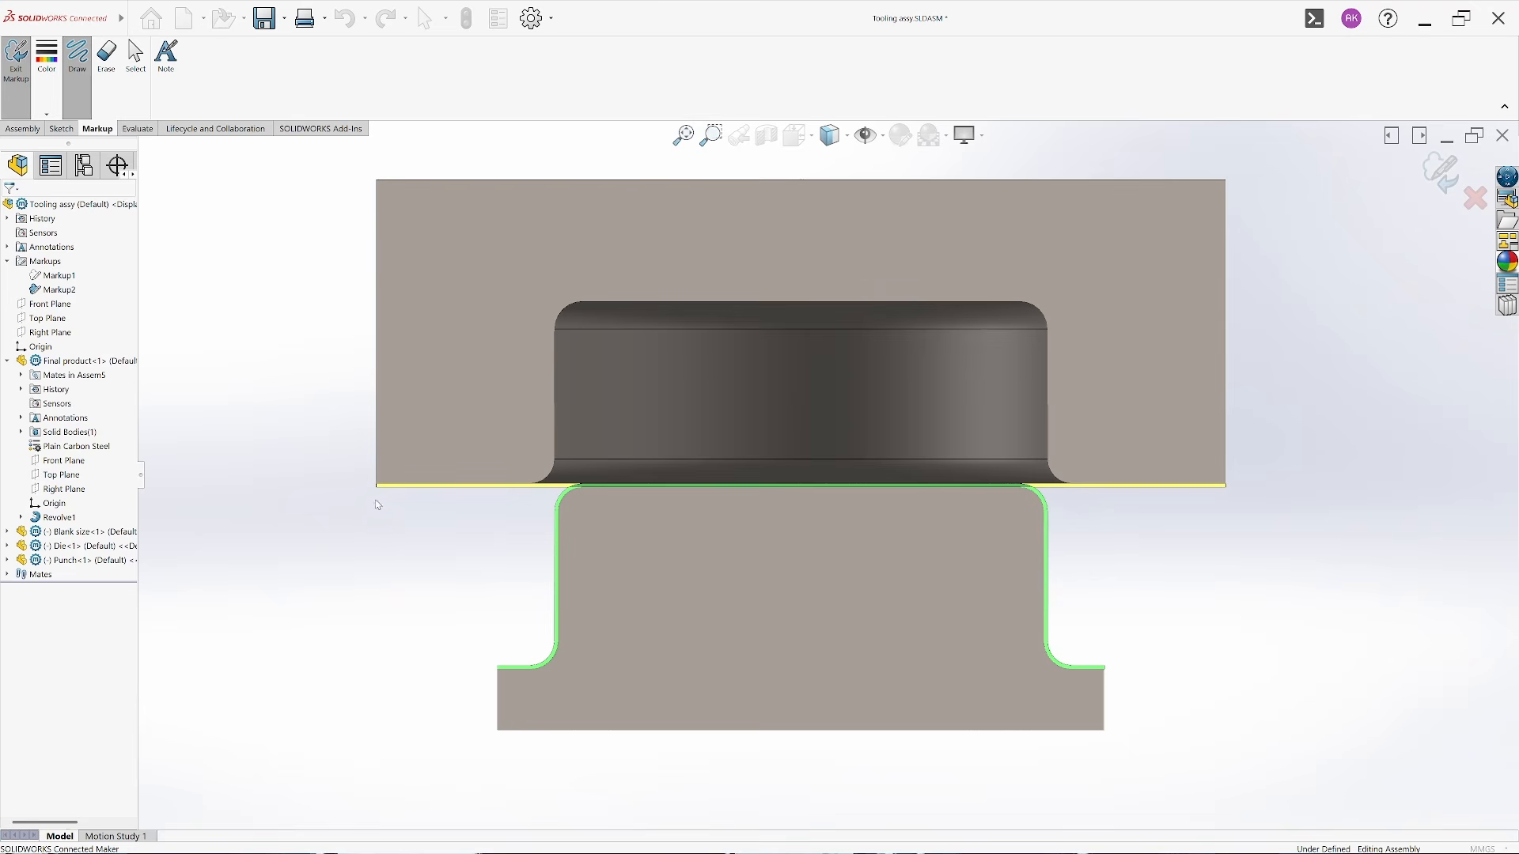
mouse_move(376, 489)
left_mouse_down()
mouse_move(467, 490)
mouse_move(473, 540)
left_mouse_up()
mouse_move(376, 490)
left_mouse_down()
mouse_move(378, 538)
mouse_move(472, 538)
left_mouse_up()
mouse_move(1111, 488)
left_mouse_down()
mouse_move(1115, 529)
mouse_move(1187, 527)
mouse_move(1115, 531)
left_mouse_up()
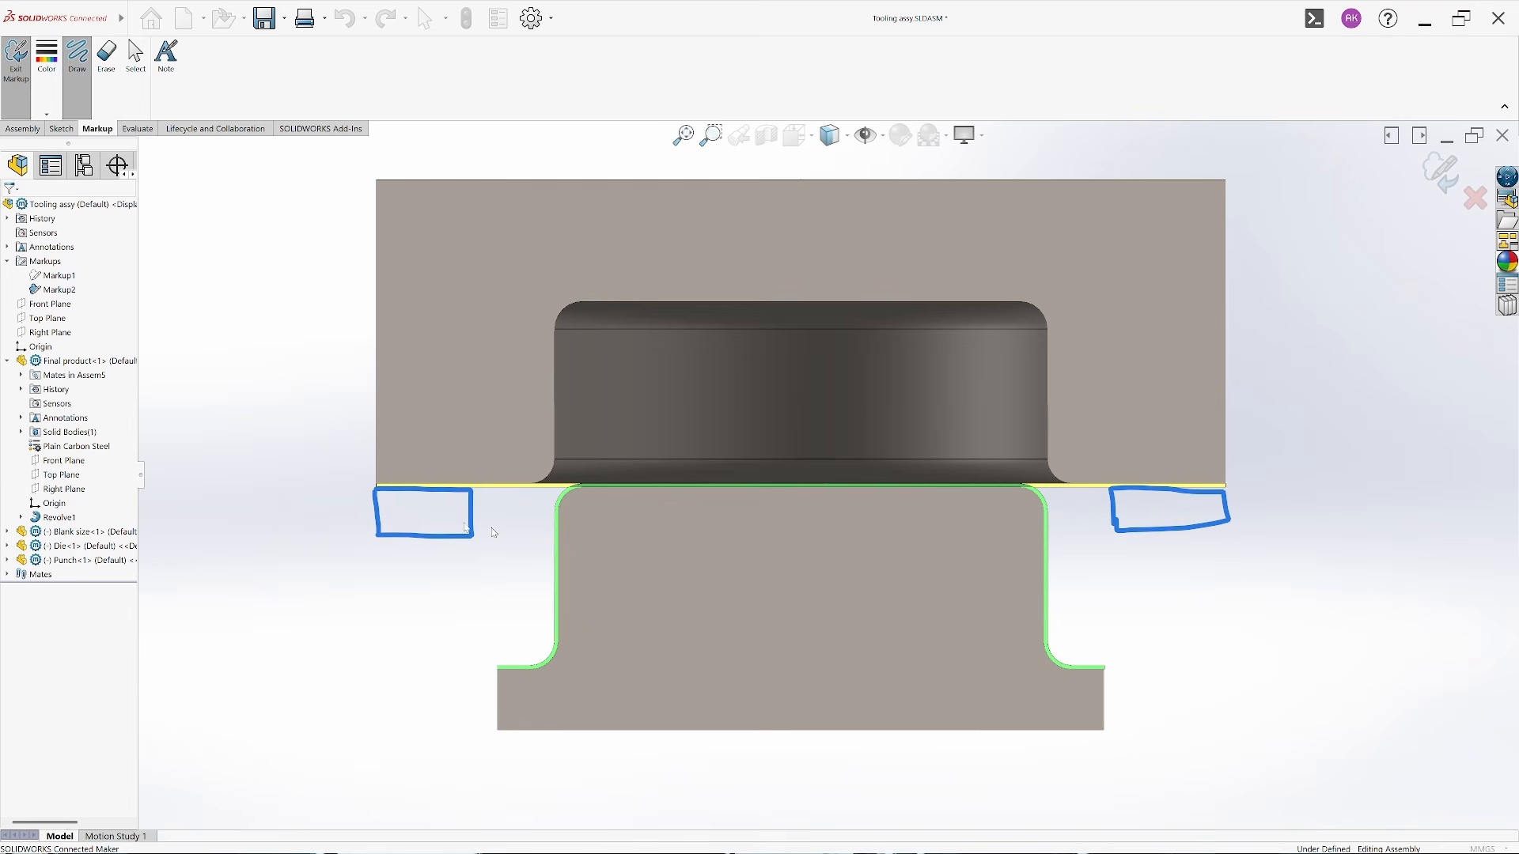
Draw upper and lower dashed lines across the punch to link the two blank holder rectangles
left_click(535, 536)
left_click_drag(576, 537, 594, 537)
left_click_drag(642, 537, 741, 534)
left_click_drag(778, 534, 800, 534)
left_click_drag(882, 536, 987, 537)
left_click_drag(1044, 537, 1137, 536)
left_click_drag(469, 487, 482, 487)
left_click_drag(530, 489, 558, 490)
left_click_drag(594, 491, 705, 490)
left_click_drag(748, 490, 824, 490)
left_click_drag(858, 491, 930, 494)
left_click_drag(964, 495, 1042, 496)
left_click_drag(1067, 496, 1079, 496)
left_click(1095, 497)
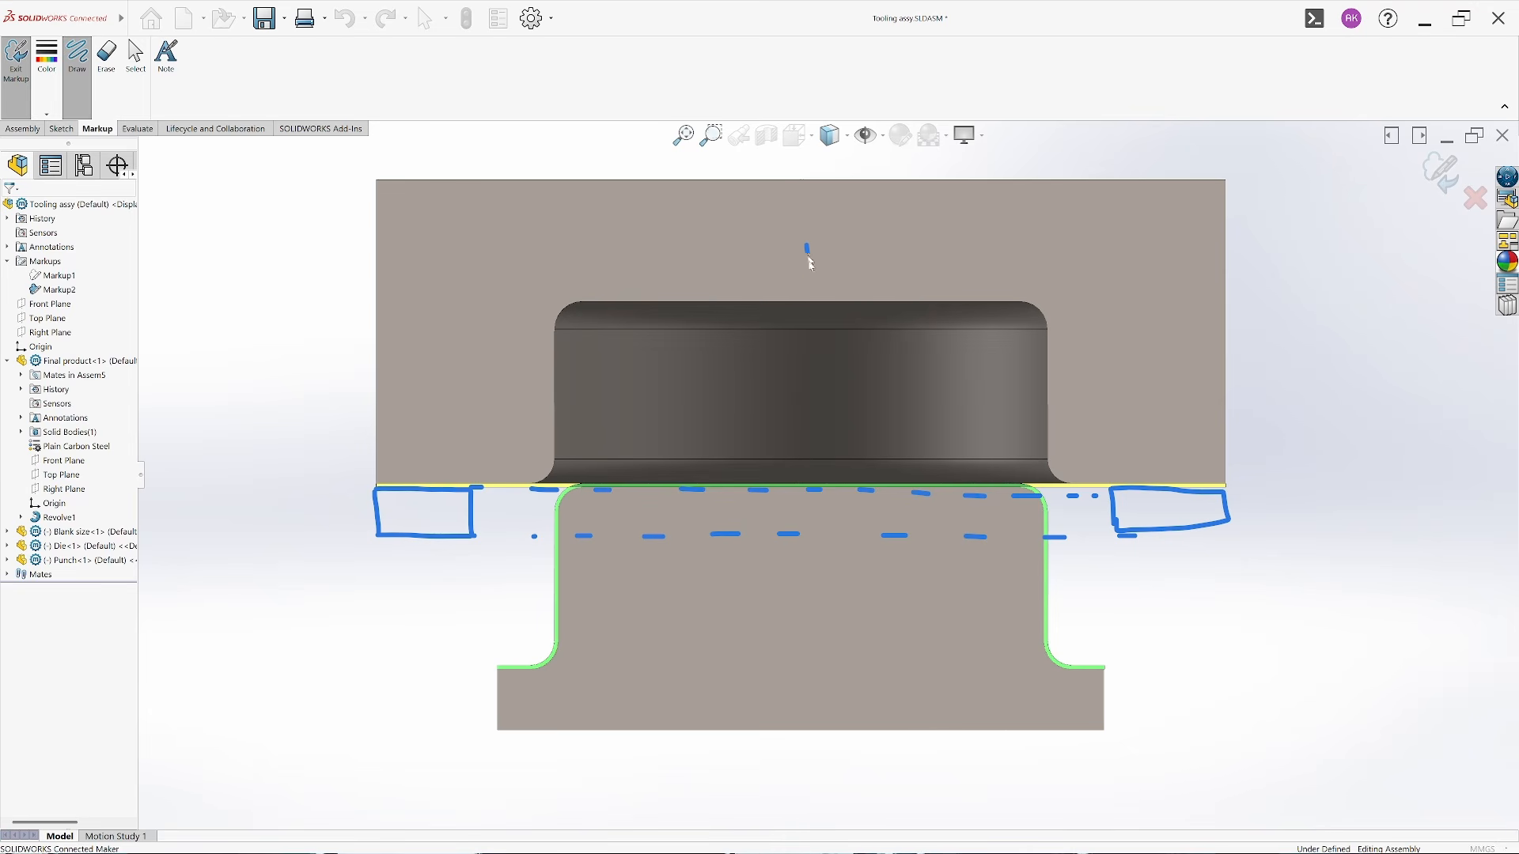
Draw a downward arrow through the middle of the die and finish the markup
left_click_drag(806, 244, 812, 363)
mouse_move(774, 342)
left_mouse_down()
mouse_move(797, 367)
mouse_move(759, 366)
left_mouse_up()
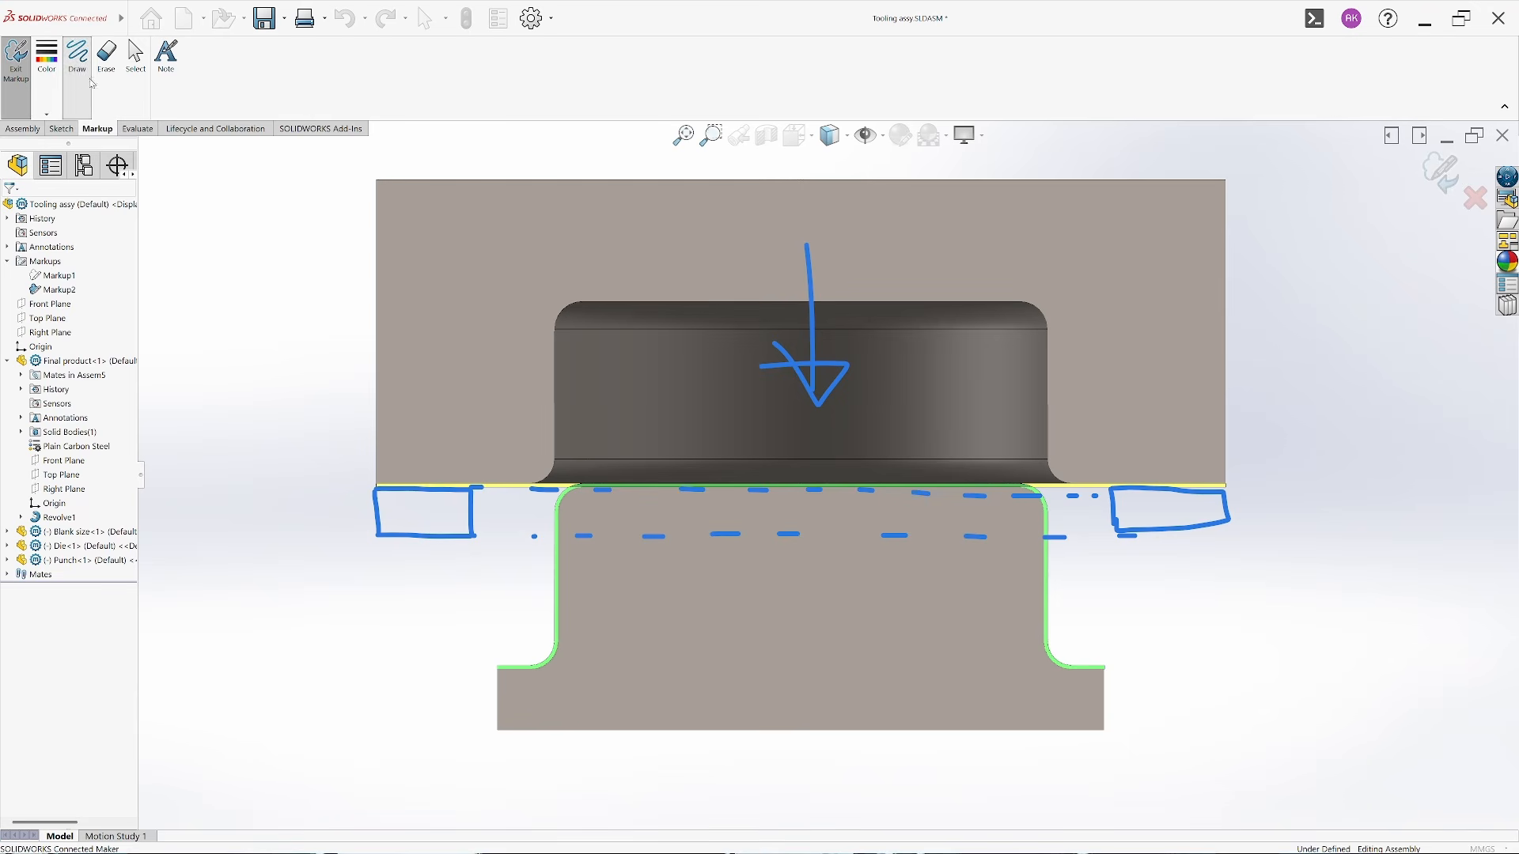
left_click(16, 59)
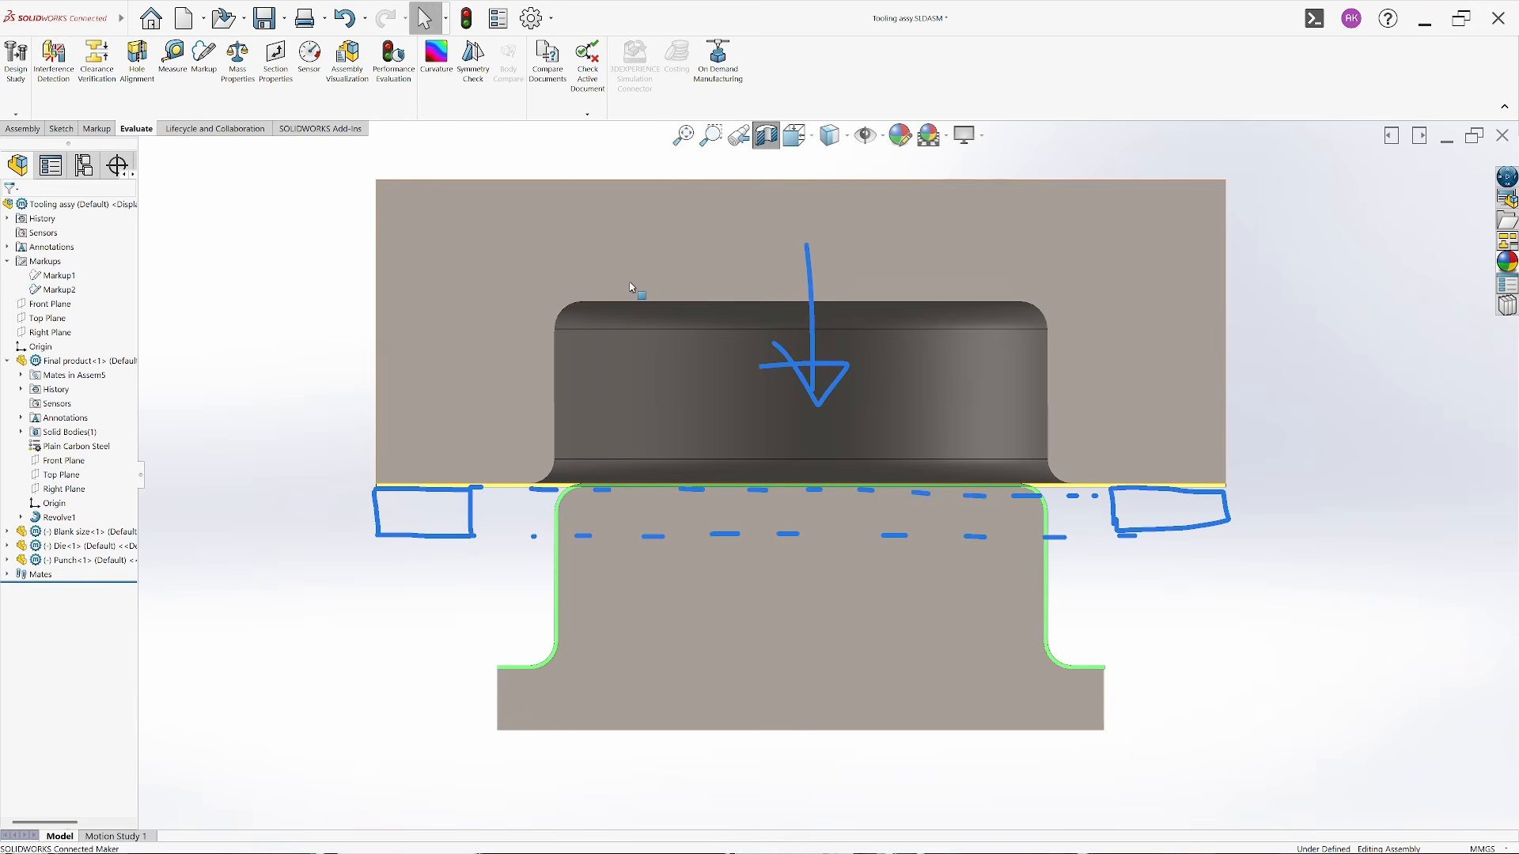
Move the die down past the blank until it closes over the cup and punch
left_click_drag(634, 292, 627, 328)
left_click(459, 537)
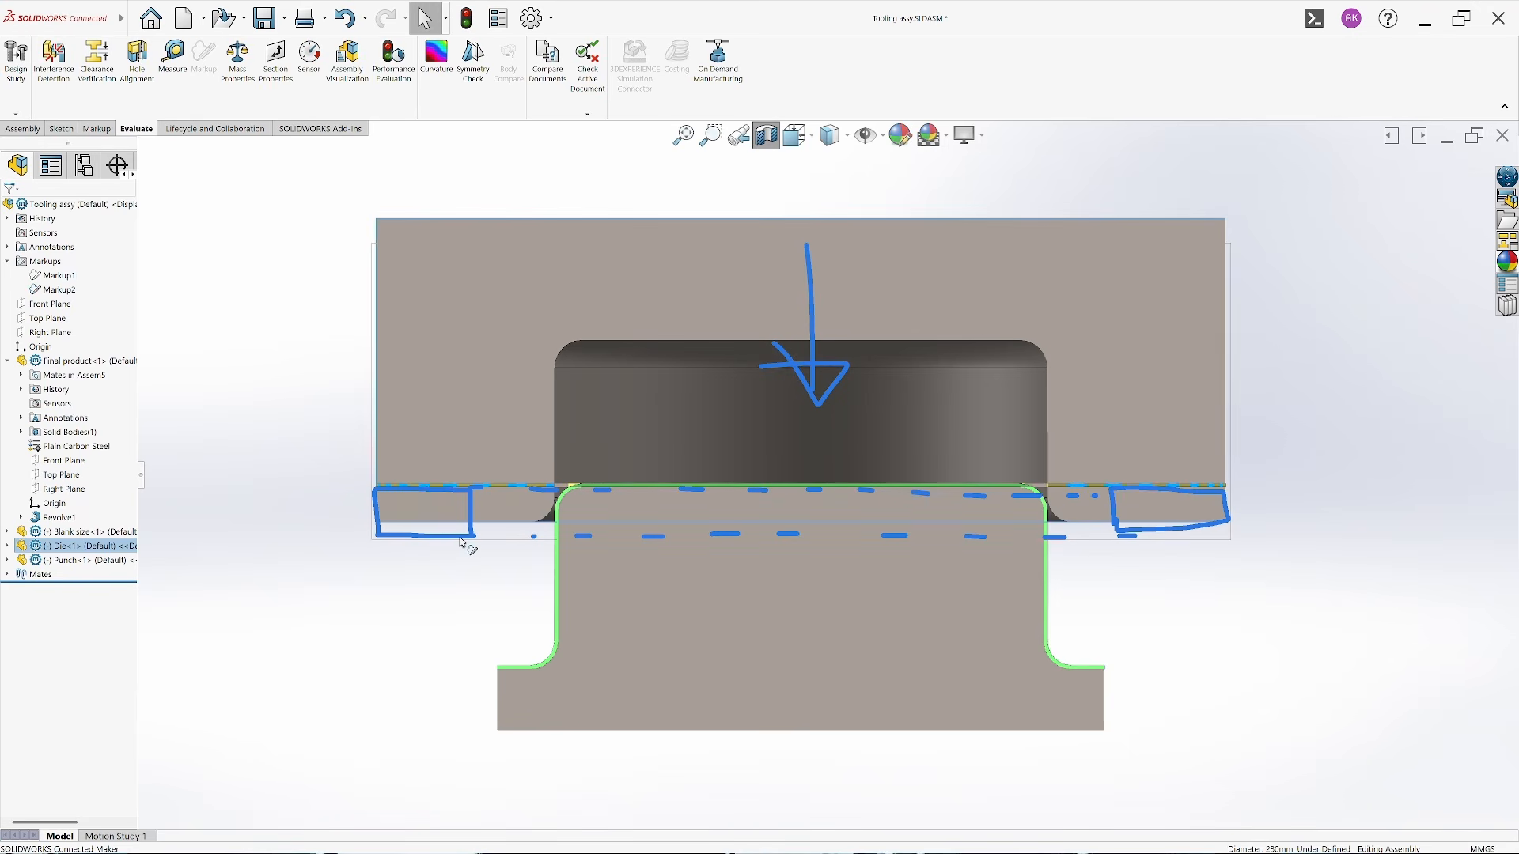
left_click_drag(460, 538, 458, 581)
left_click(458, 581)
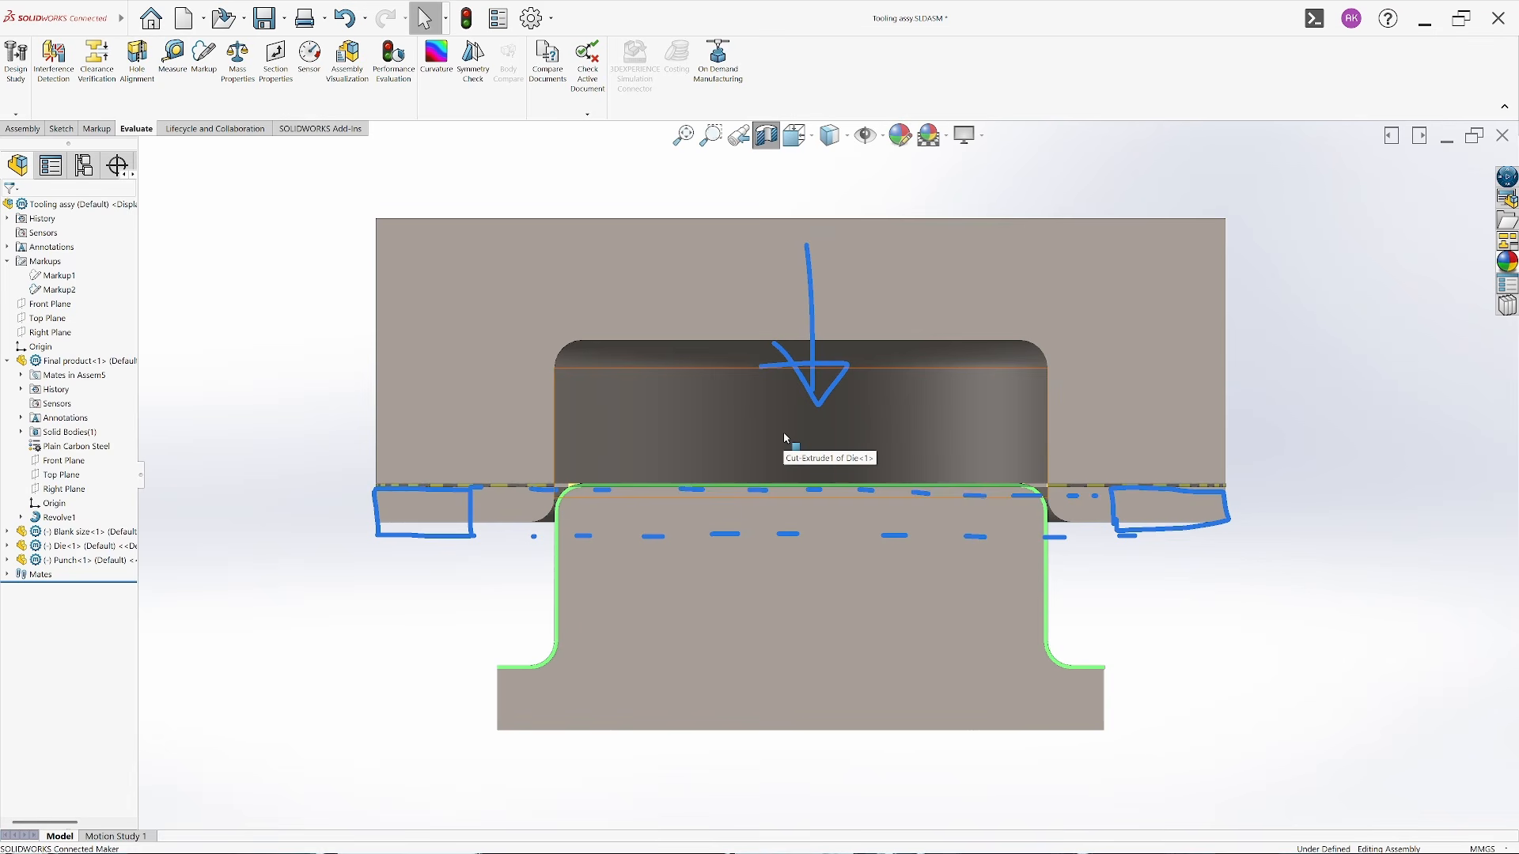
left_click_drag(773, 433, 767, 581)
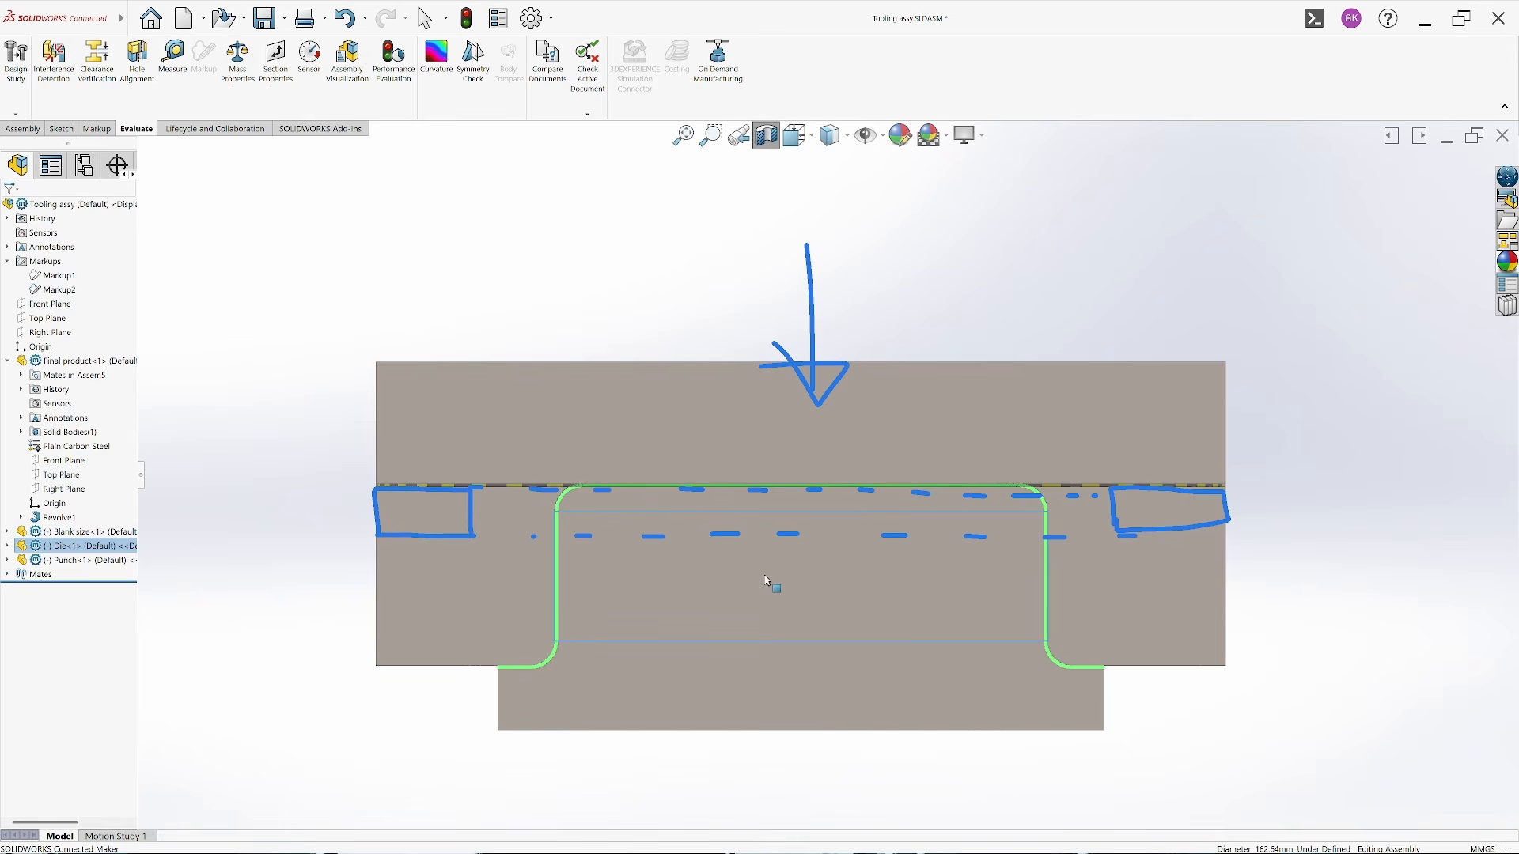
left_click(435, 271)
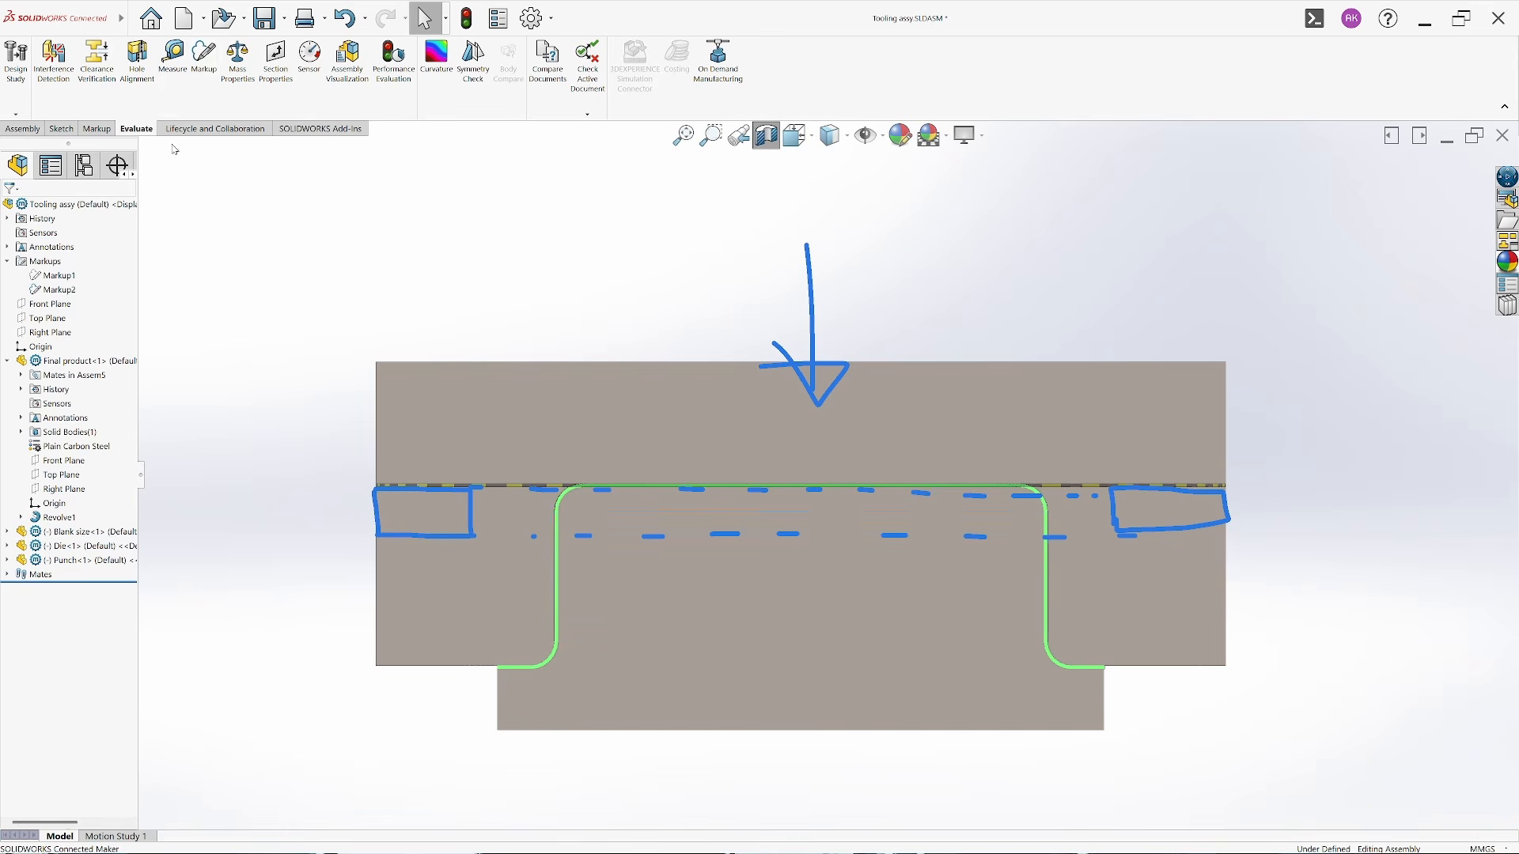
Start another markup and draw a rectangle beside each side of the punch base, directly under the lowered die
left_click(204, 64)
mouse_move(377, 670)
left_mouse_down()
mouse_move(432, 671)
mouse_move(466, 710)
left_mouse_up()
mouse_move(379, 673)
left_mouse_down()
mouse_move(380, 717)
mouse_move(462, 718)
left_mouse_up()
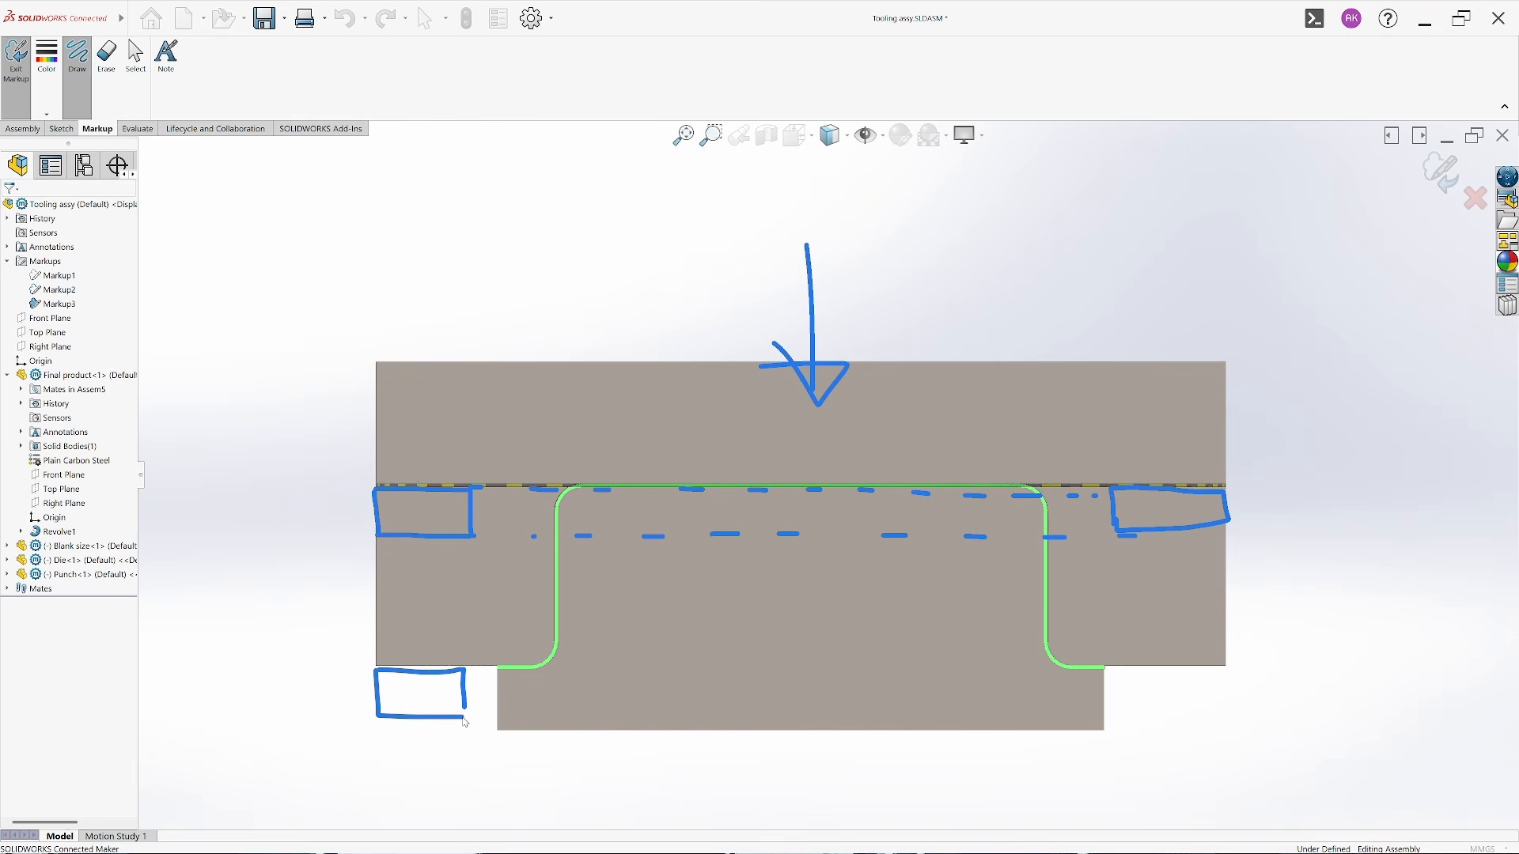
mouse_move(1129, 670)
left_mouse_down()
mouse_move(1131, 712)
mouse_move(1226, 670)
mouse_move(1204, 717)
mouse_move(1131, 716)
left_mouse_up()
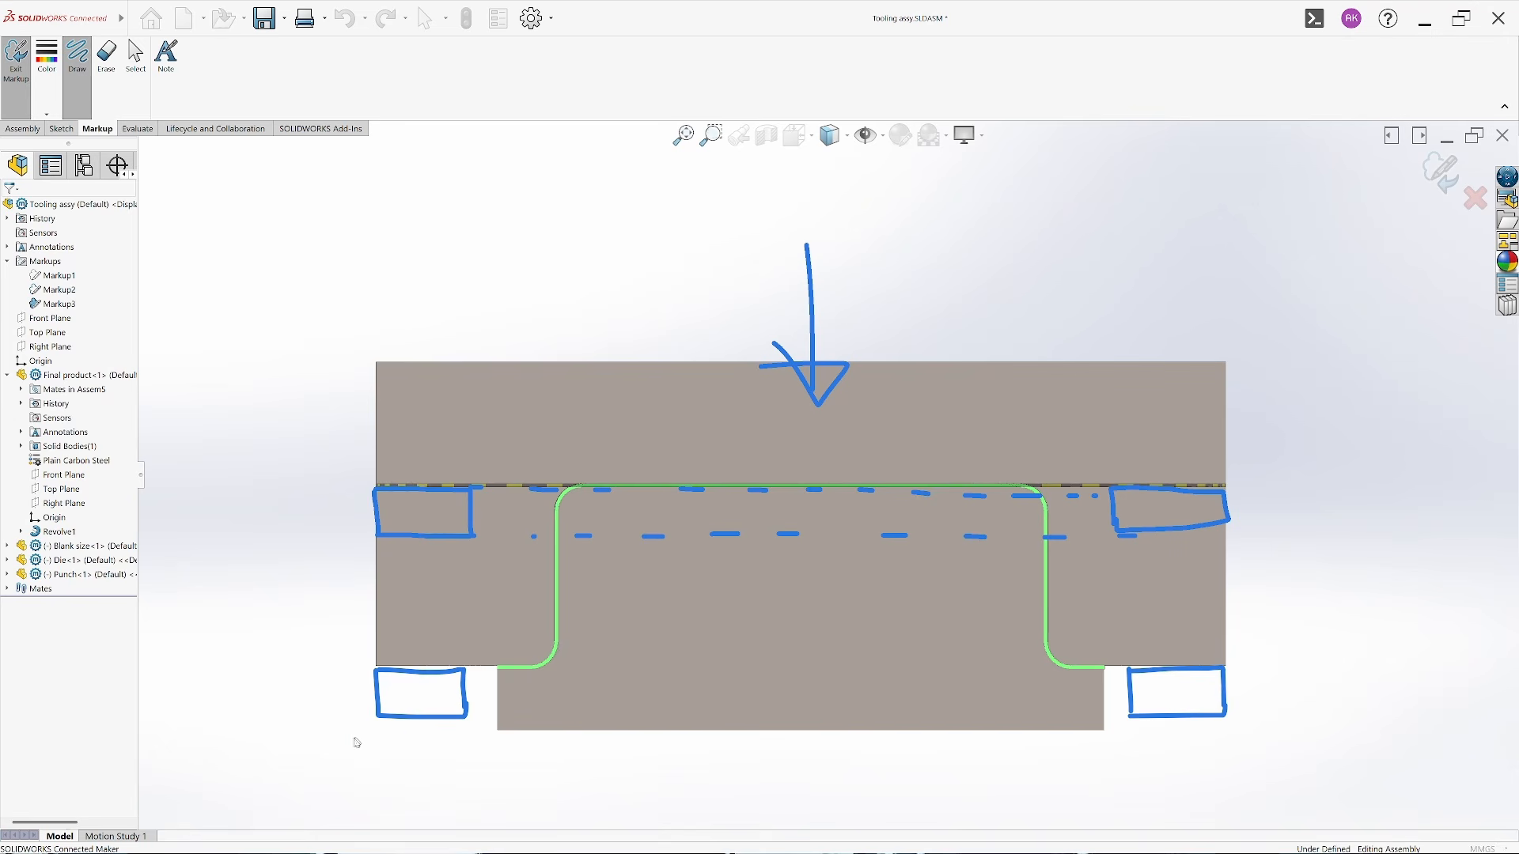
Draw a wide base plate outline under the punch and mark the gaps between it and the lowered blank holder rectangles
left_click(351, 738)
left_click_drag(367, 740, 428, 737)
left_click_drag(449, 737, 500, 738)
left_click(520, 735)
left_click_drag(340, 742, 1264, 739)
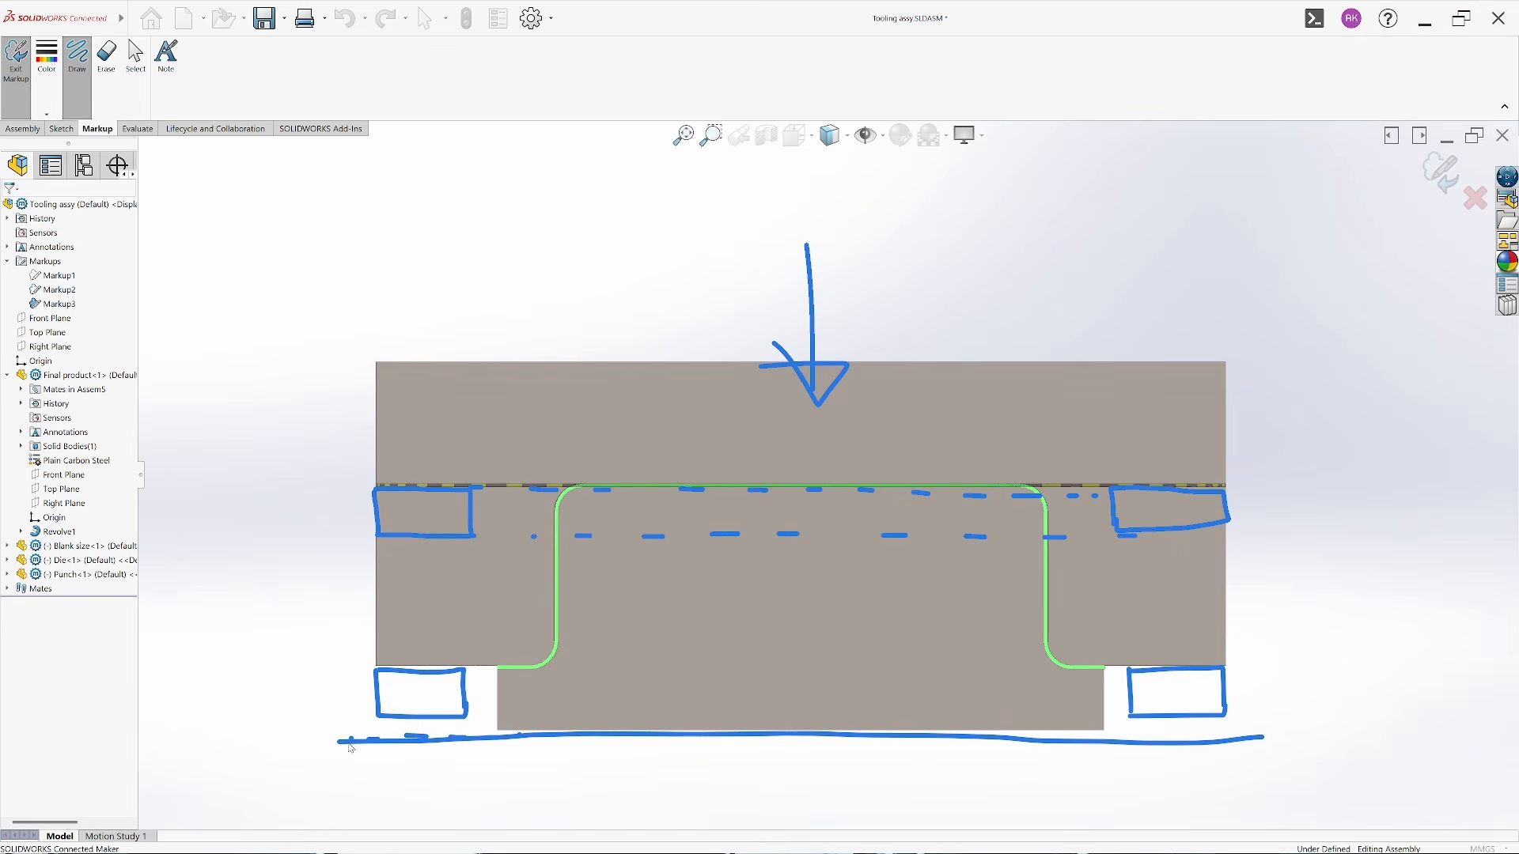
mouse_move(294, 742)
left_mouse_down()
mouse_move(434, 793)
mouse_move(1198, 799)
mouse_move(1290, 787)
mouse_move(1266, 738)
left_mouse_up()
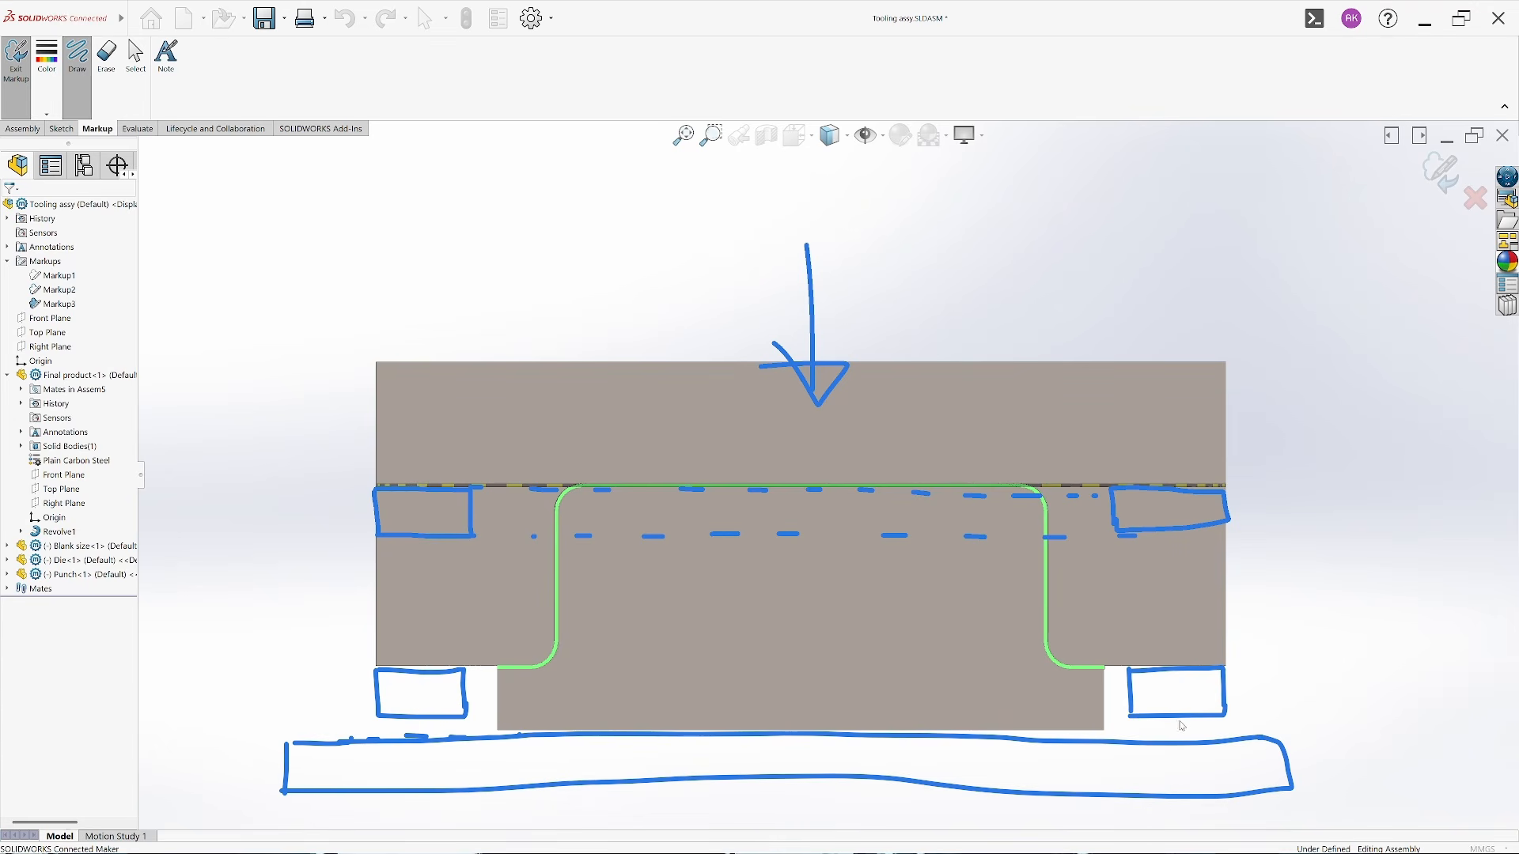
left_click_drag(1180, 721, 1200, 722)
left_click_drag(417, 738, 426, 726)
Erase the hand-drawn base plate outline beneath the punch
scroll(783, 702, "up", 3)
scroll(820, 771, "down", 2)
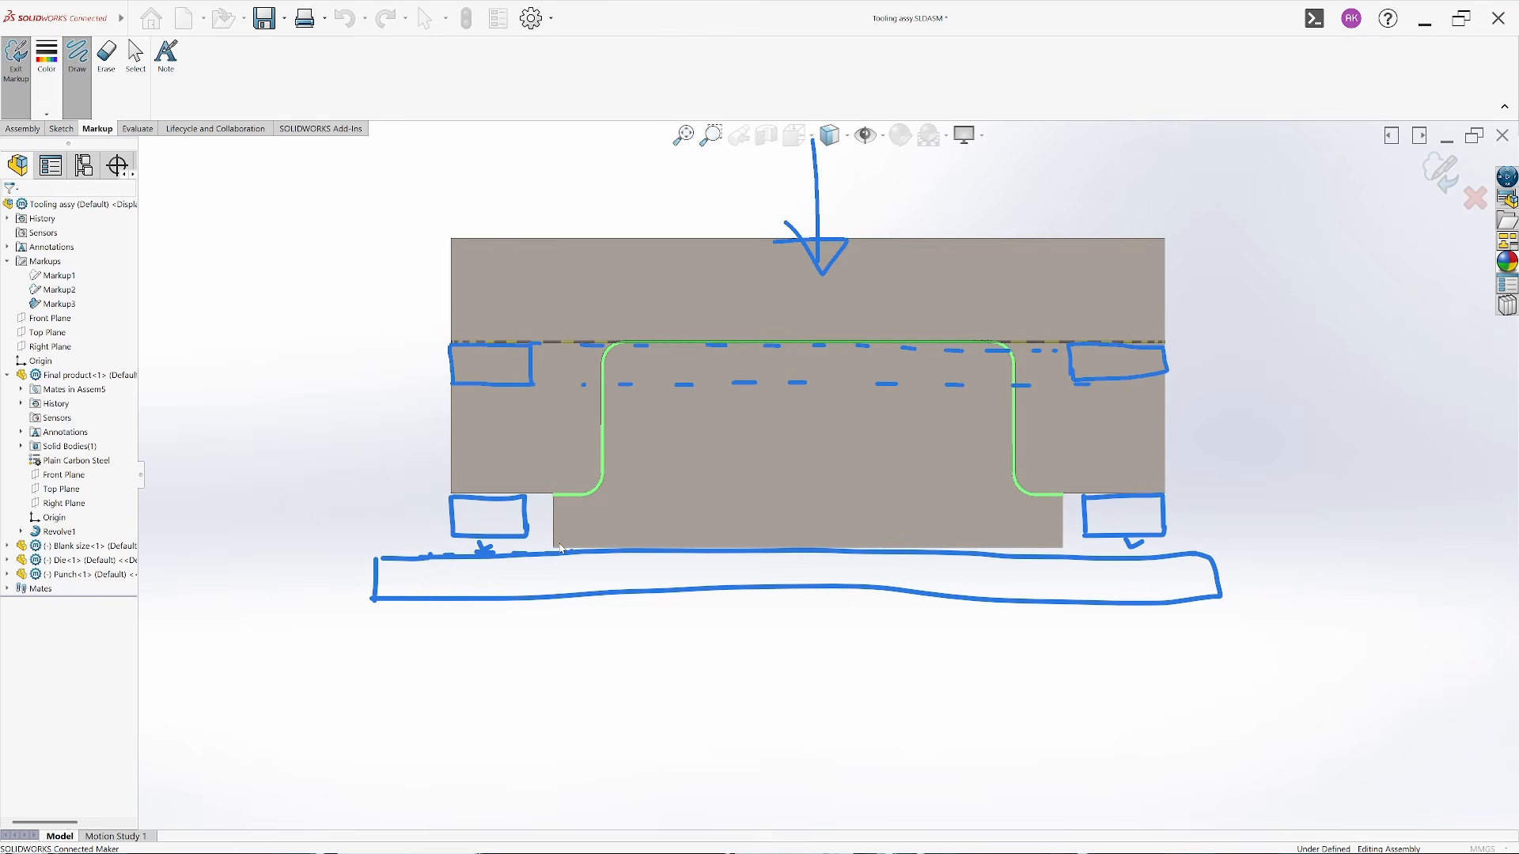
left_click(106, 55)
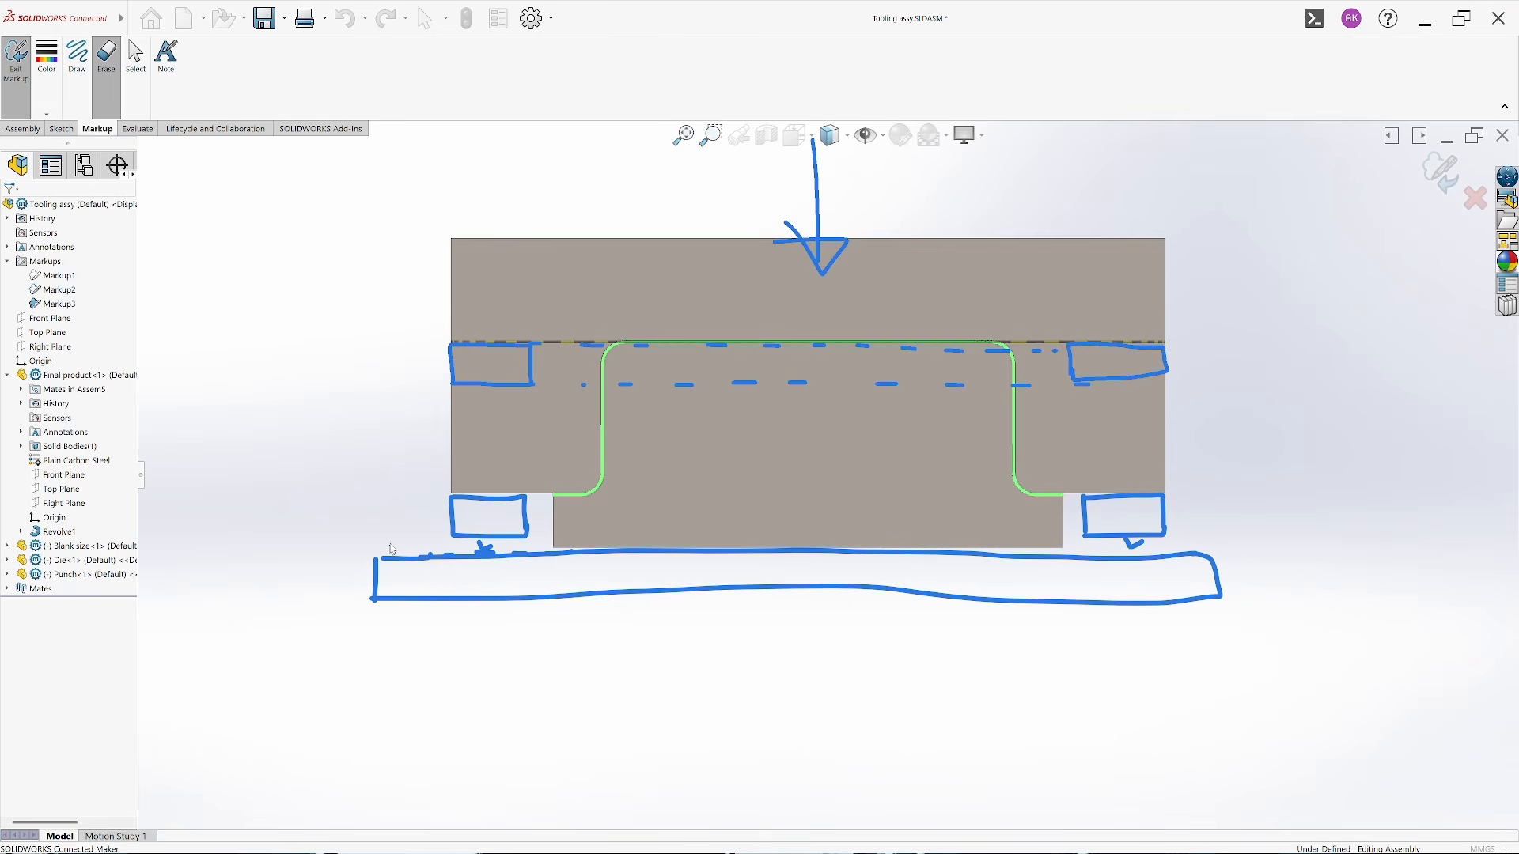
mouse_move(390, 544)
left_mouse_down()
mouse_move(385, 593)
mouse_move(354, 606)
left_mouse_up()
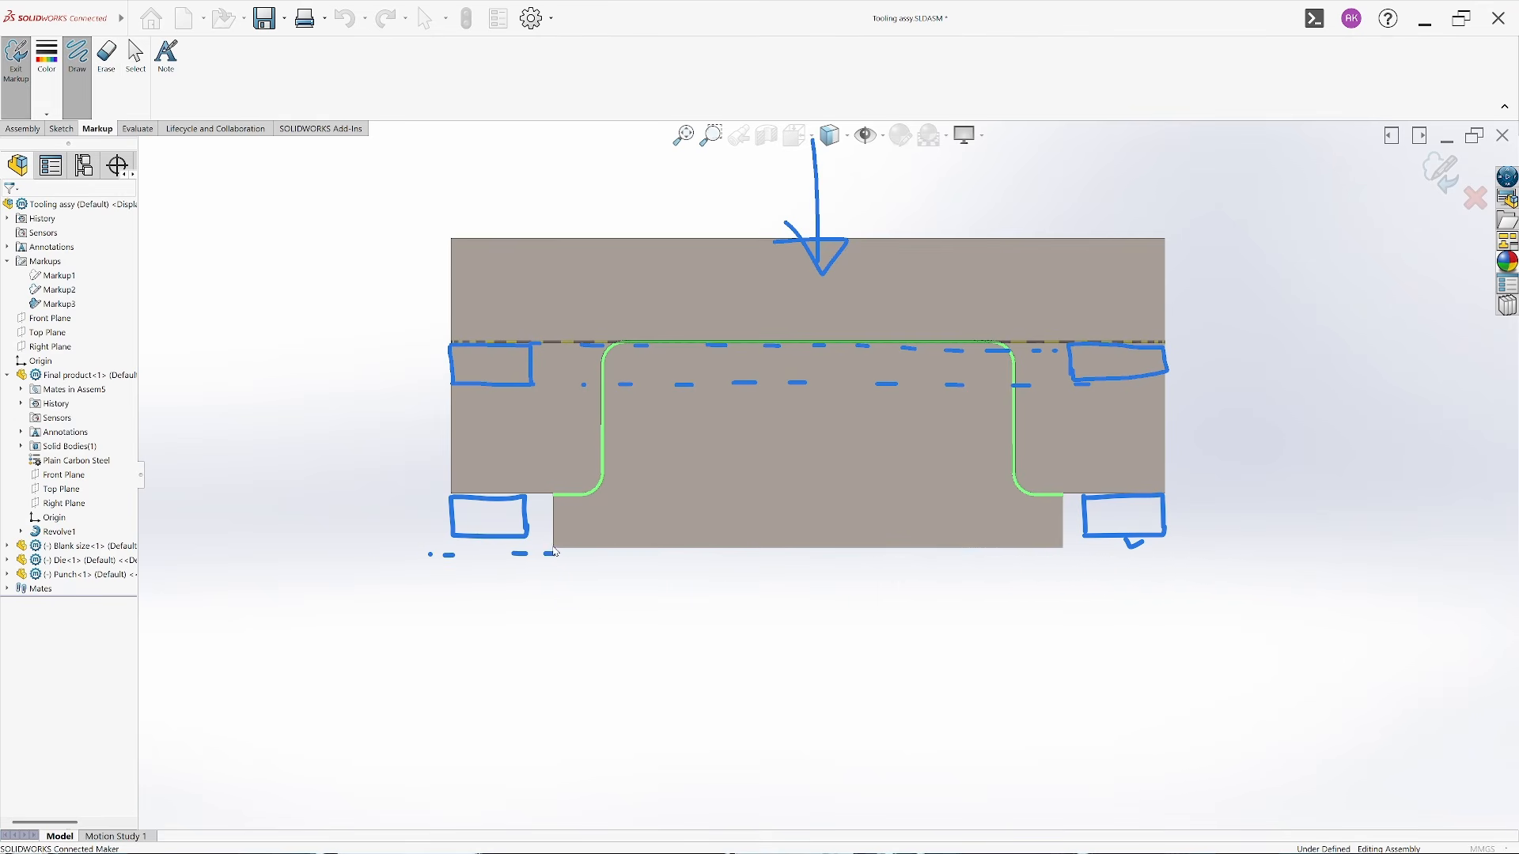
Draw an orange block outline directly beneath the punch base in the markup, matching the punch base's width
mouse_move(552, 546)
left_mouse_down()
mouse_move(552, 656)
mouse_move(1059, 655)
left_mouse_up()
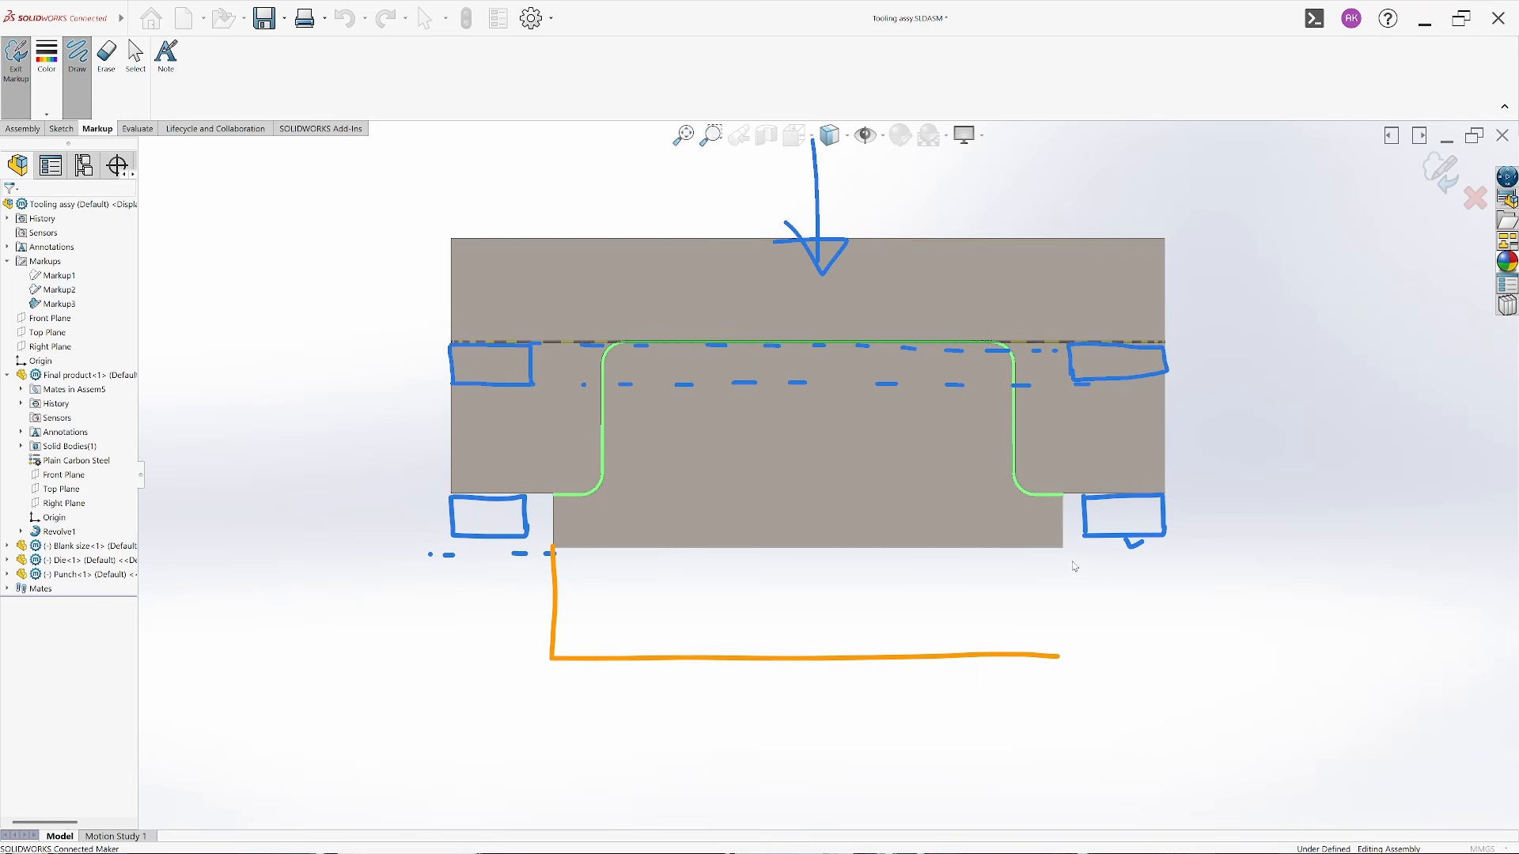
left_click_drag(1064, 550, 1063, 663)
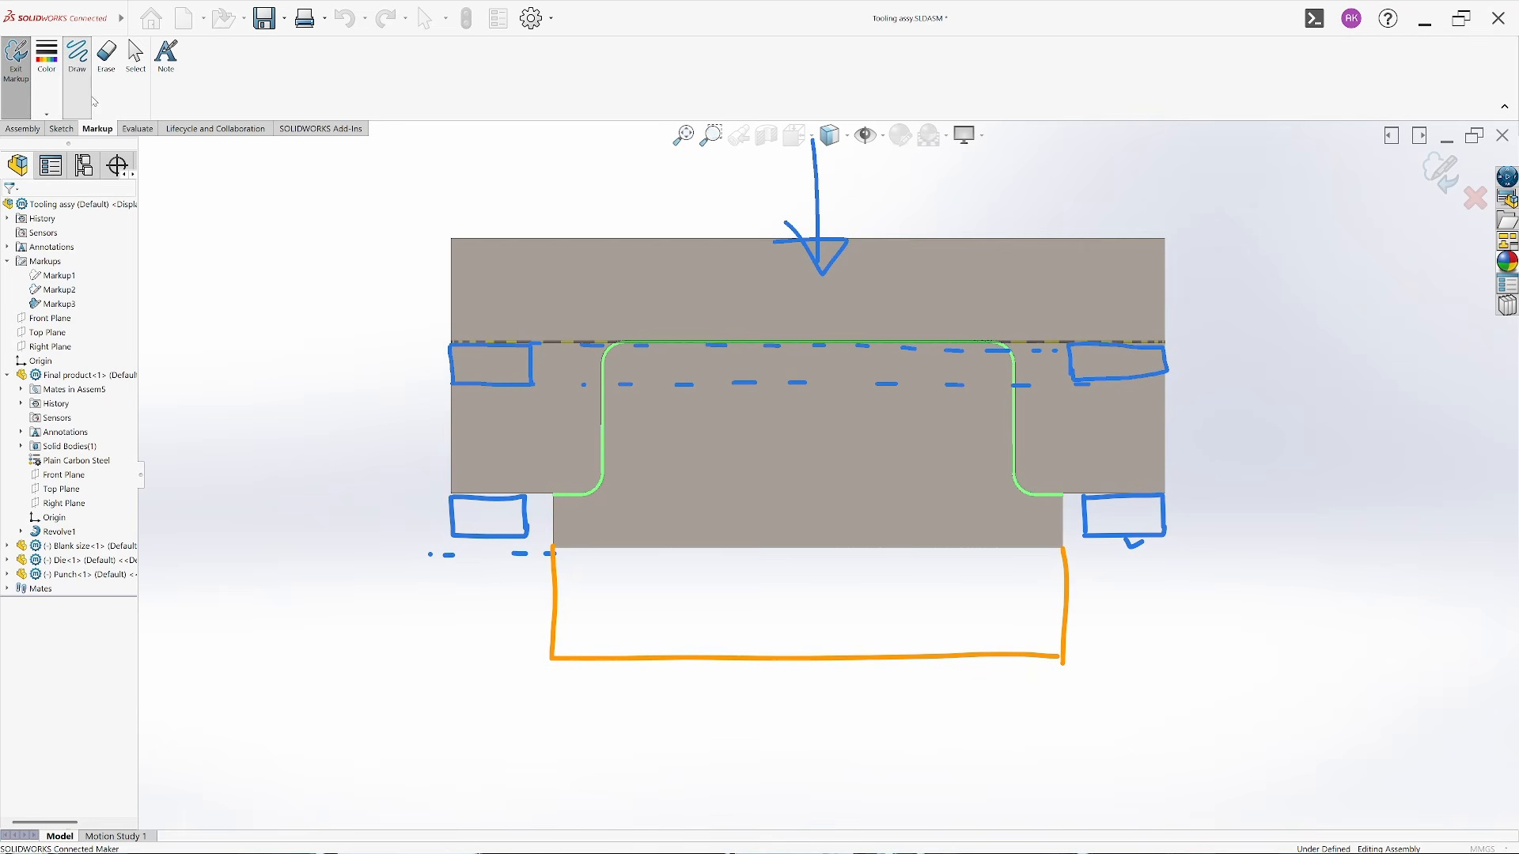
left_click_drag(553, 551, 1057, 551)
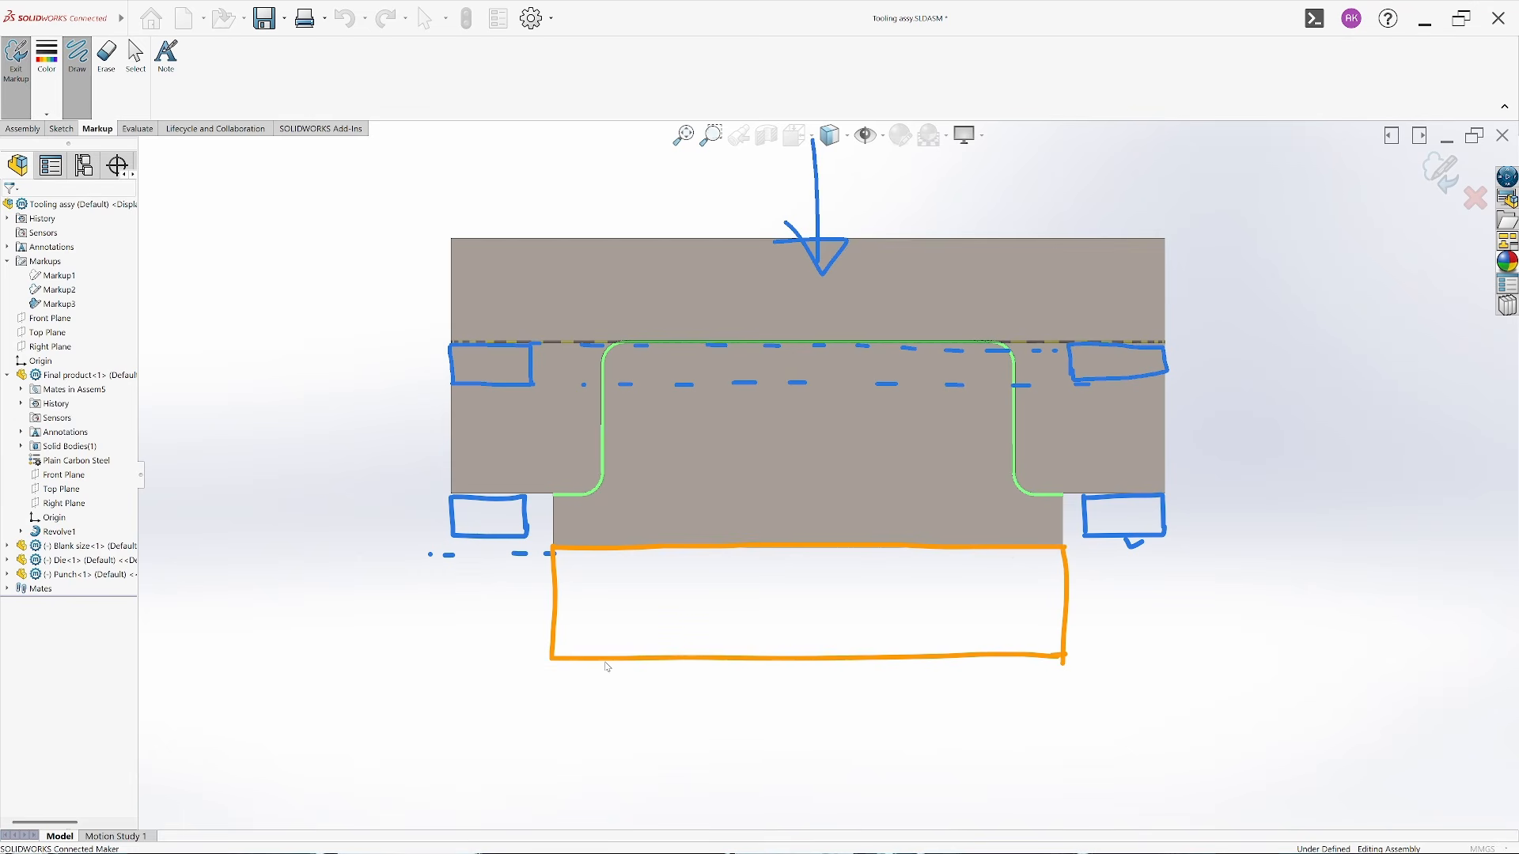
Draw a wide, thin orange base plate outline under the block, extending past both sides of the die
left_click_drag(344, 667, 1332, 662)
mouse_move(346, 673)
left_mouse_down()
mouse_move(342, 714)
mouse_move(1327, 726)
left_mouse_up()
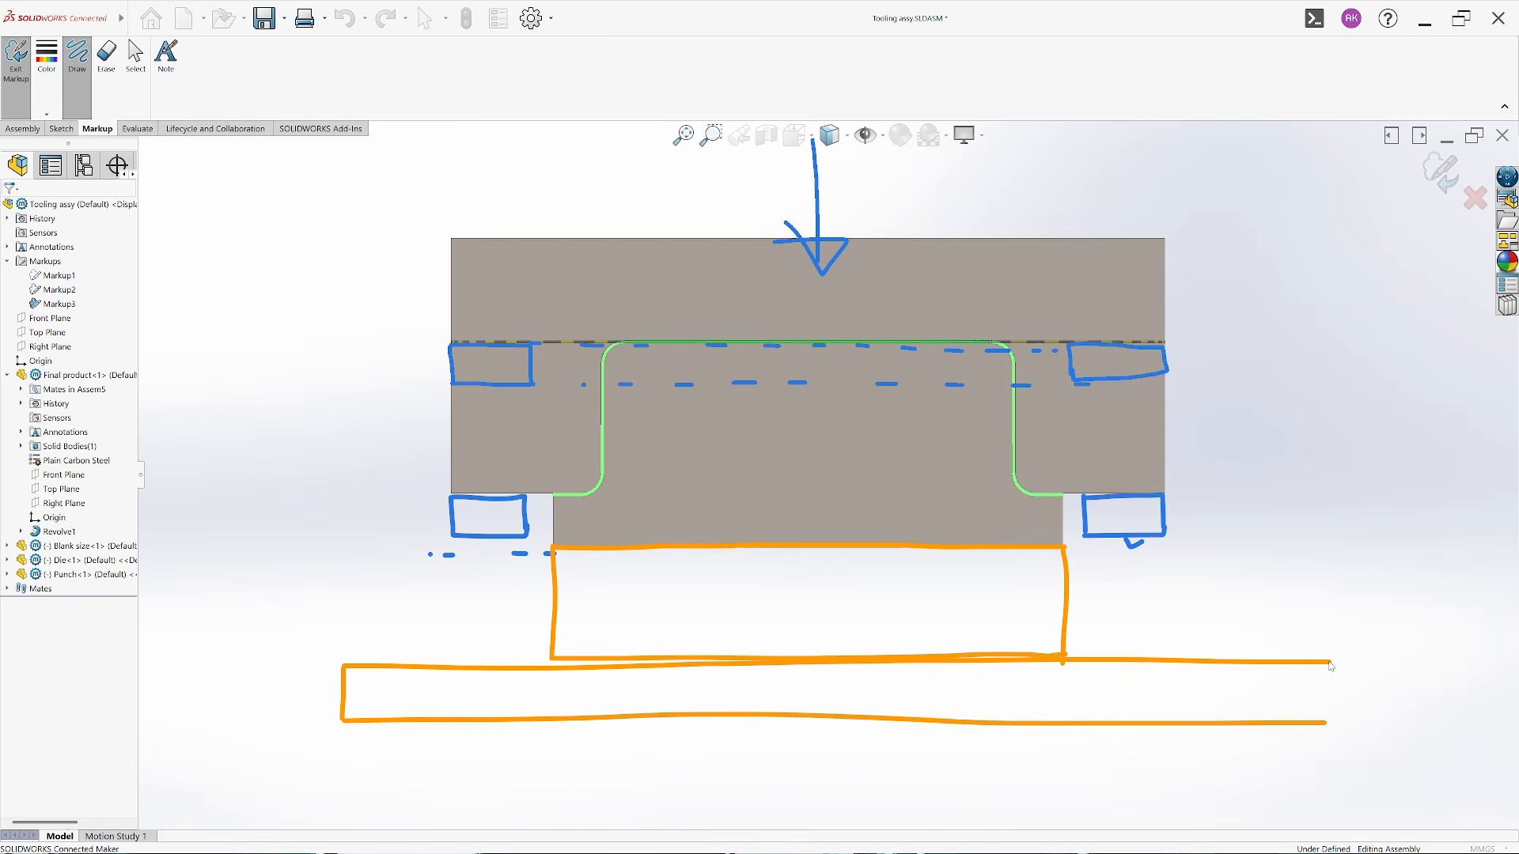
left_click_drag(1332, 663, 1331, 724)
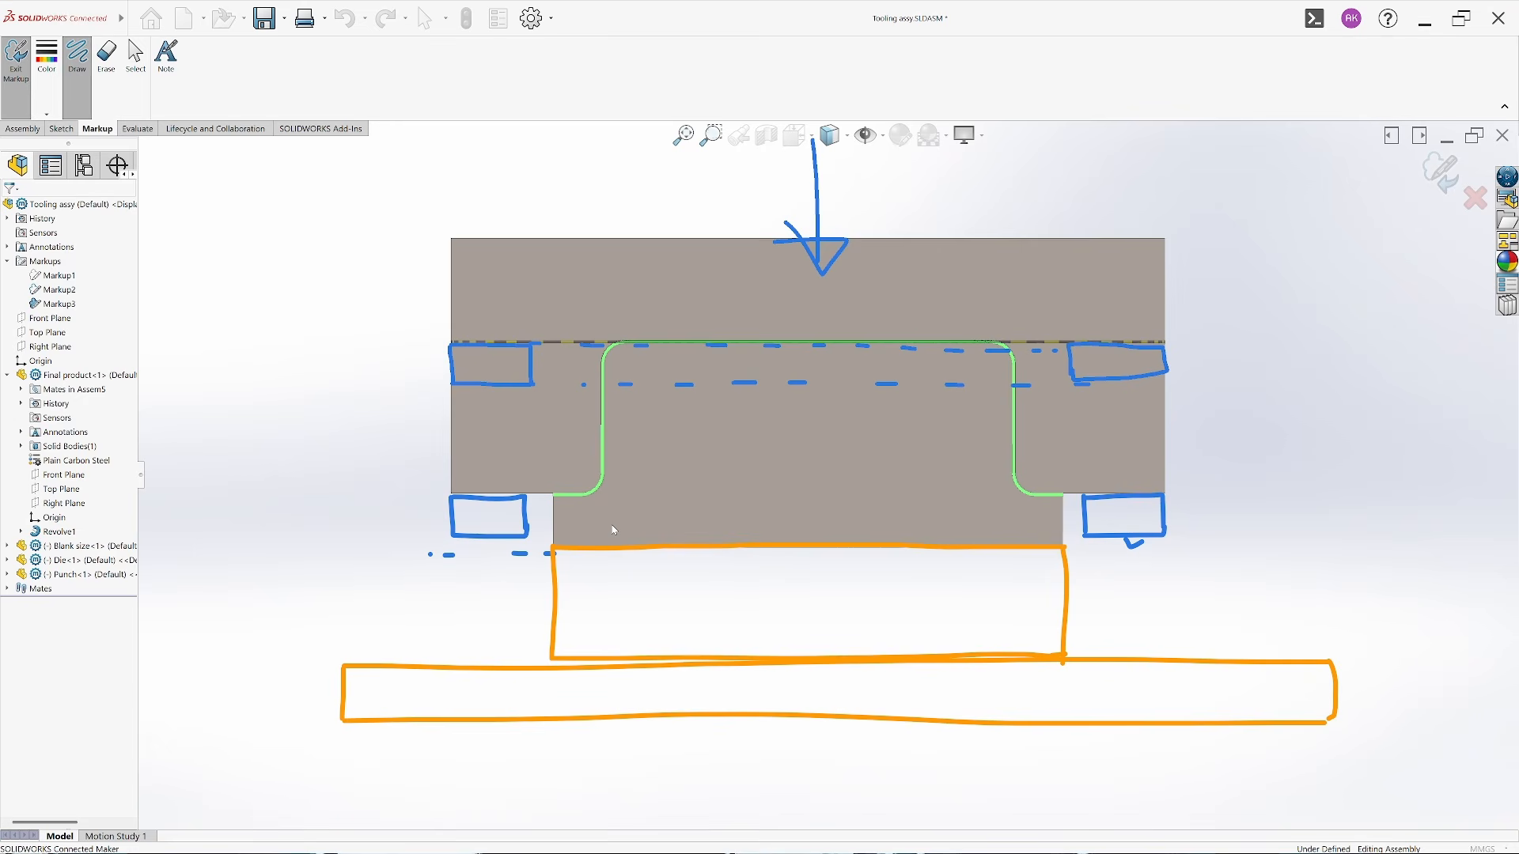
left_click_drag(770, 583, 811, 595)
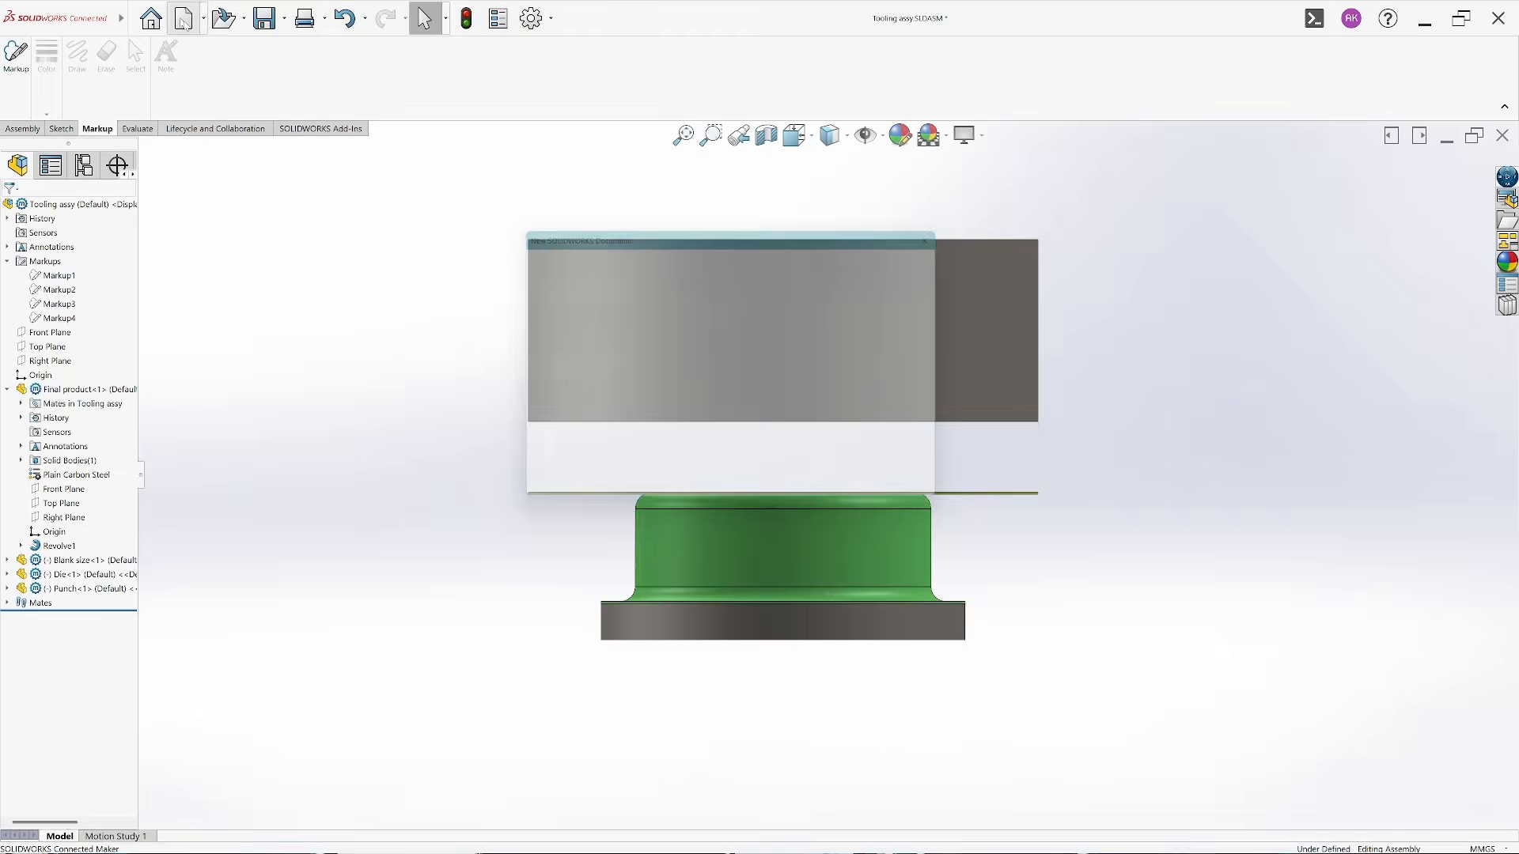
Create a new part and sketch a circle centred on the origin on the Top Plane
left_click(184, 17)
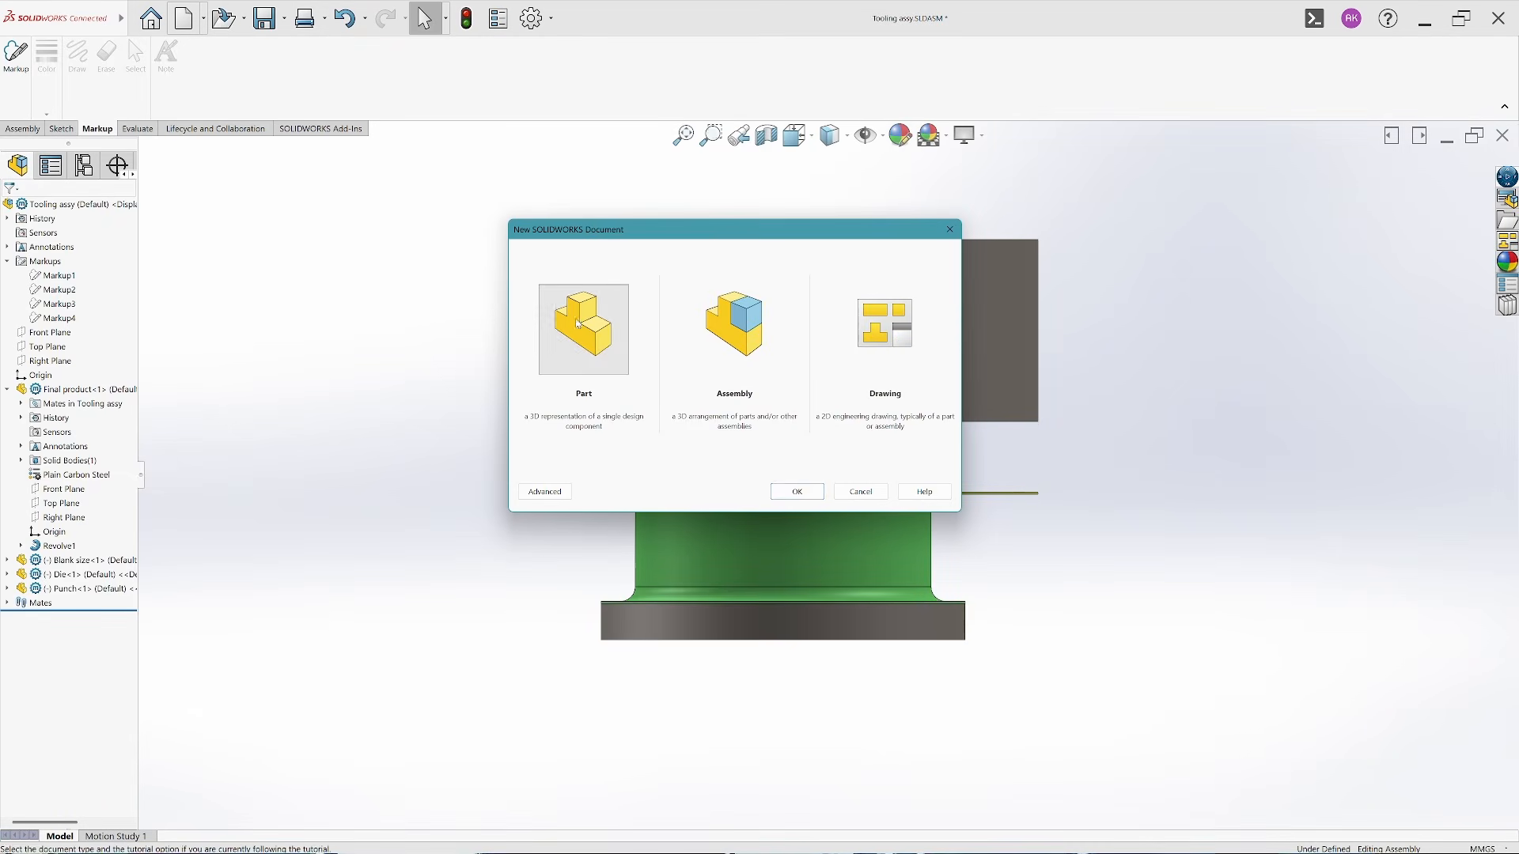
left_click(797, 492)
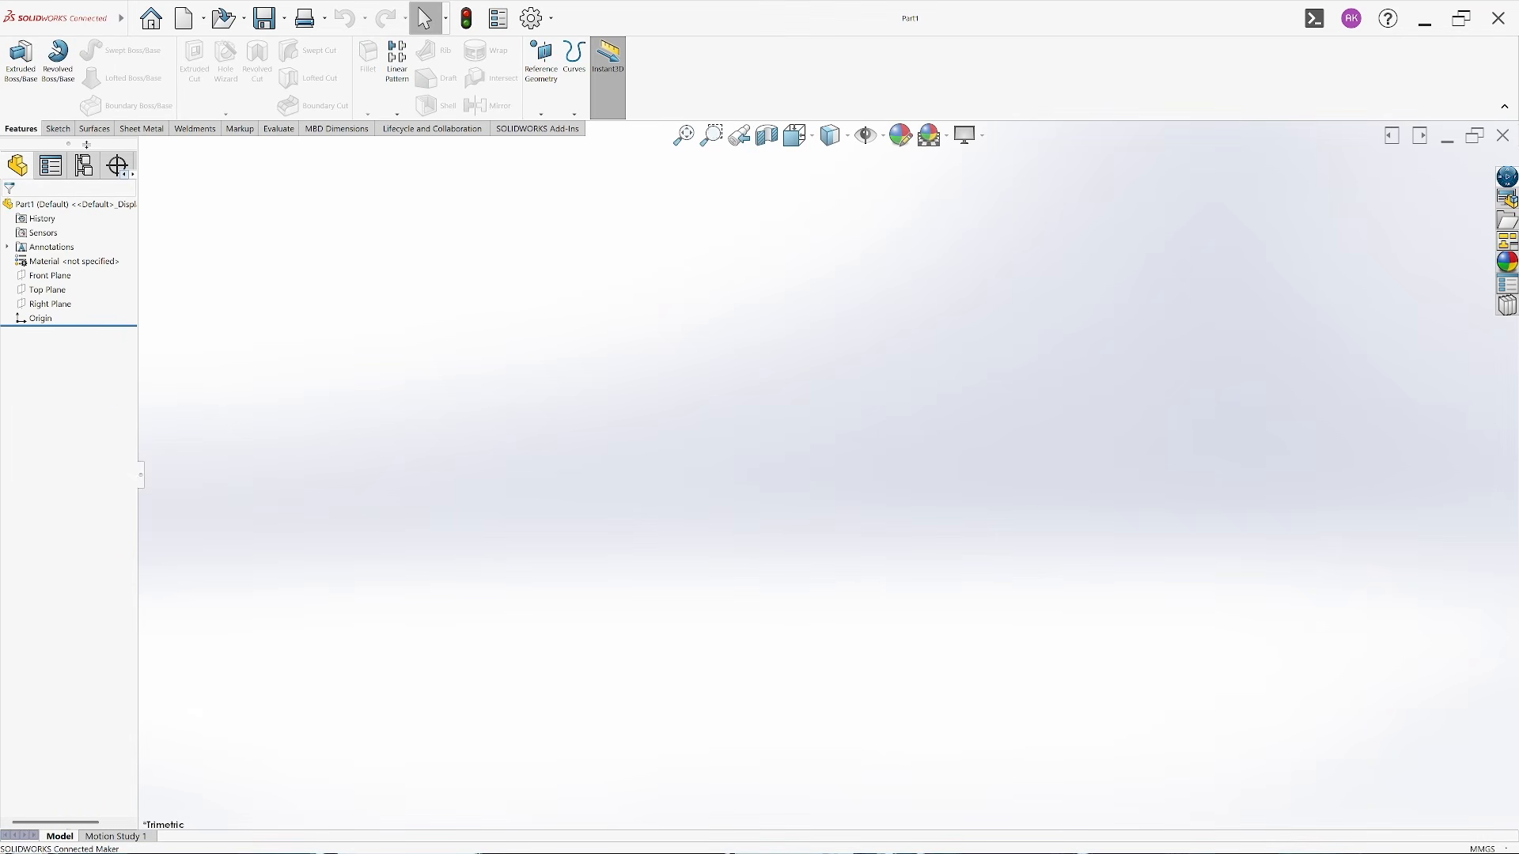
left_click(57, 129)
left_click(19, 79)
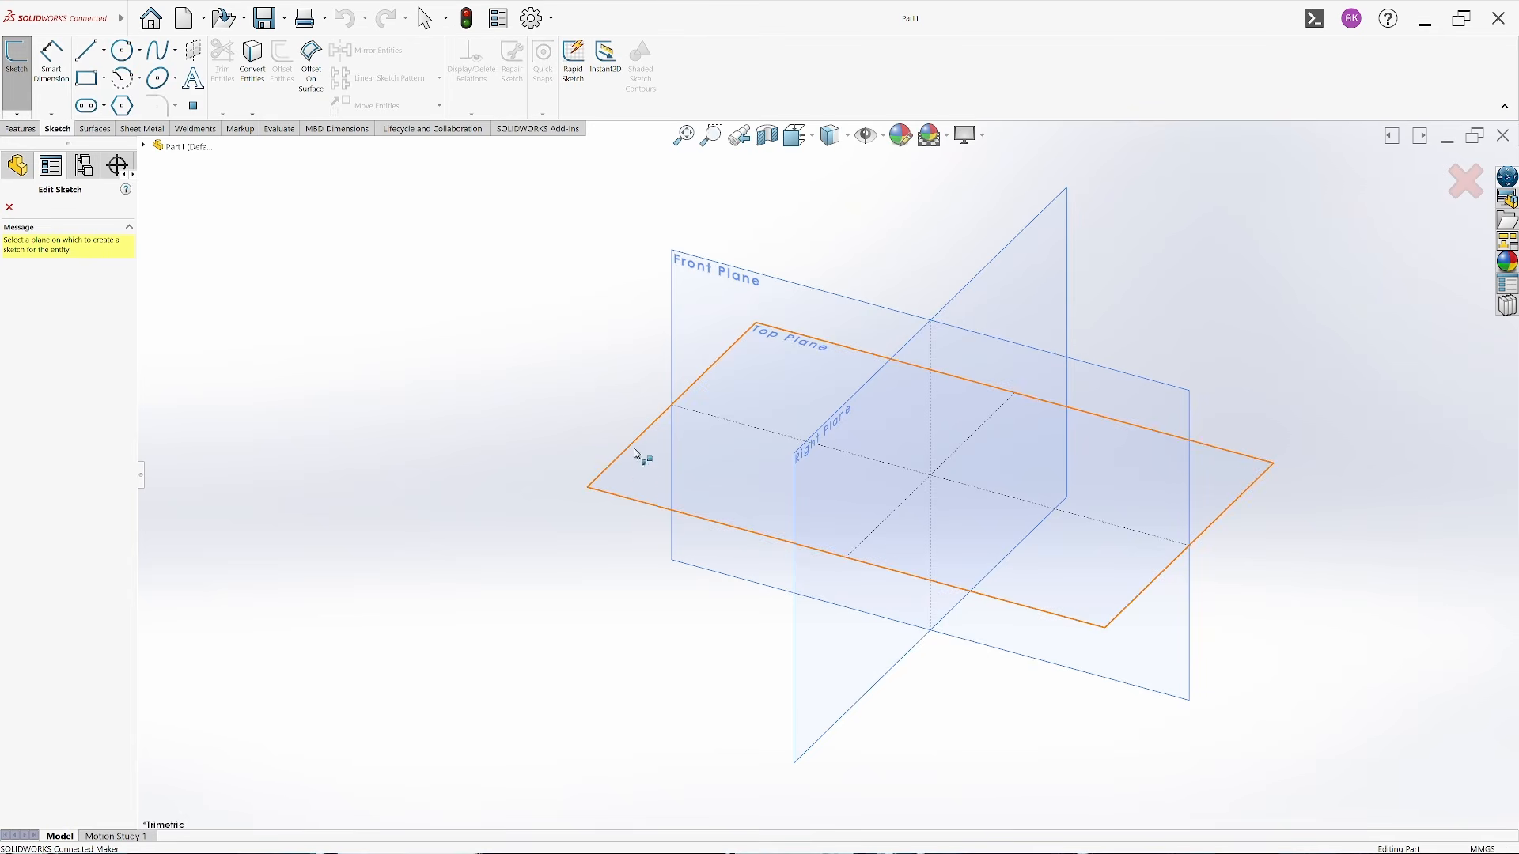
left_click(633, 479)
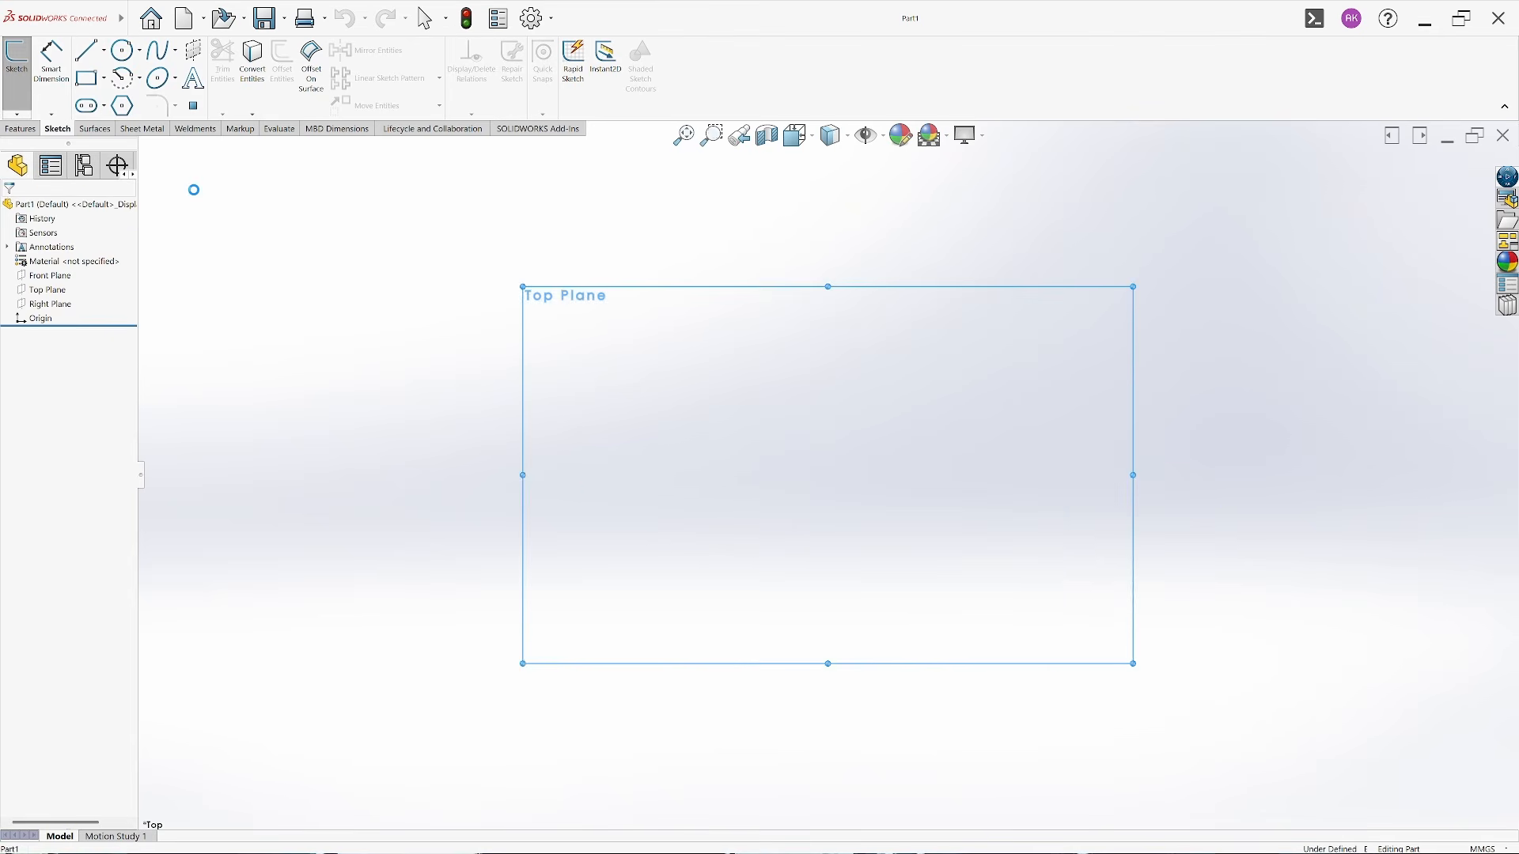
left_click(123, 50)
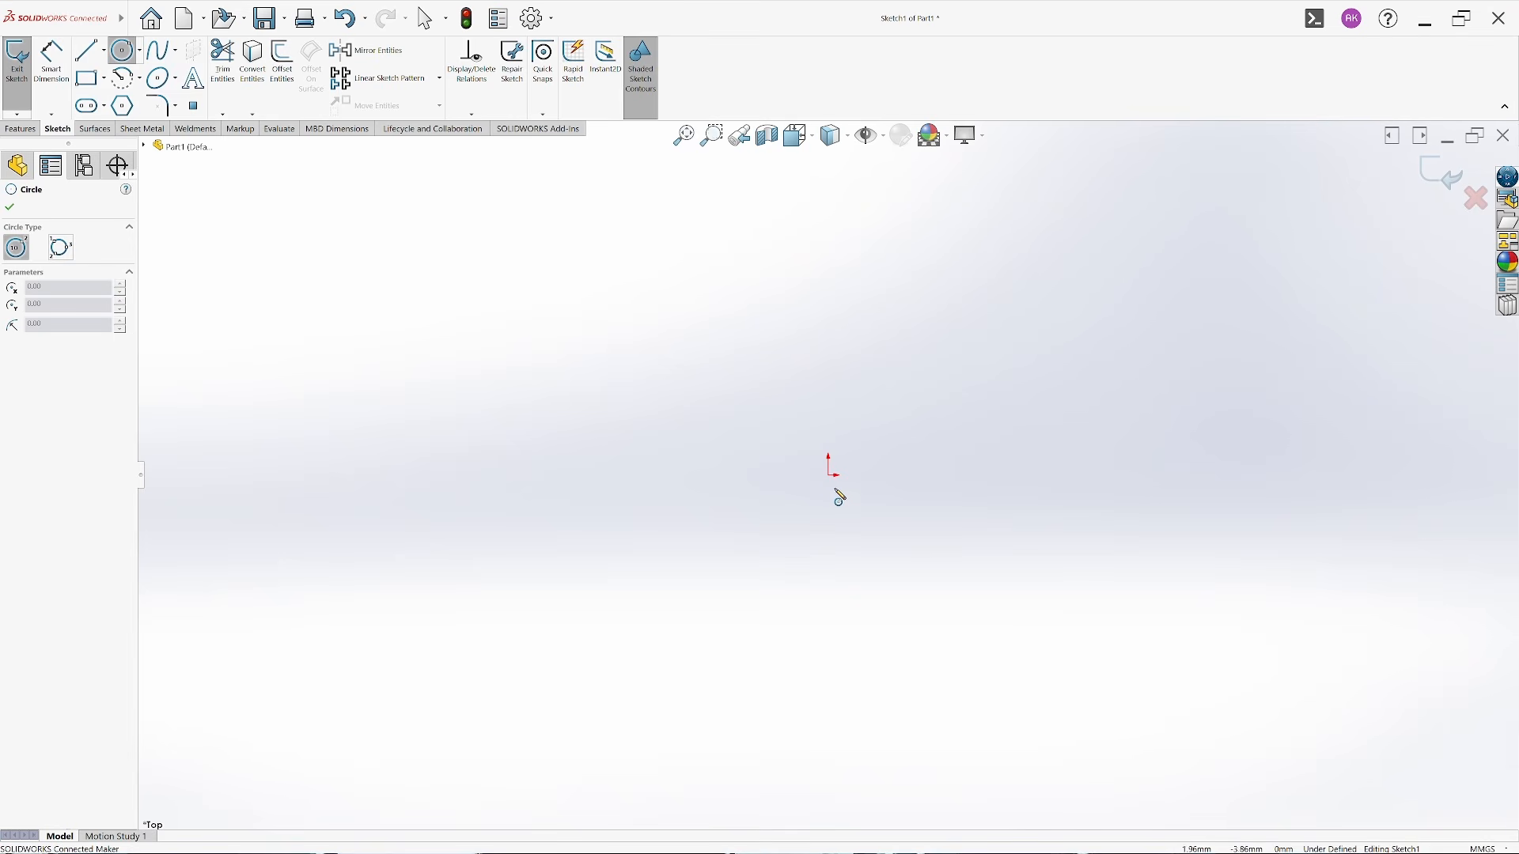
left_click(827, 476)
left_click(889, 648)
key("Escape")
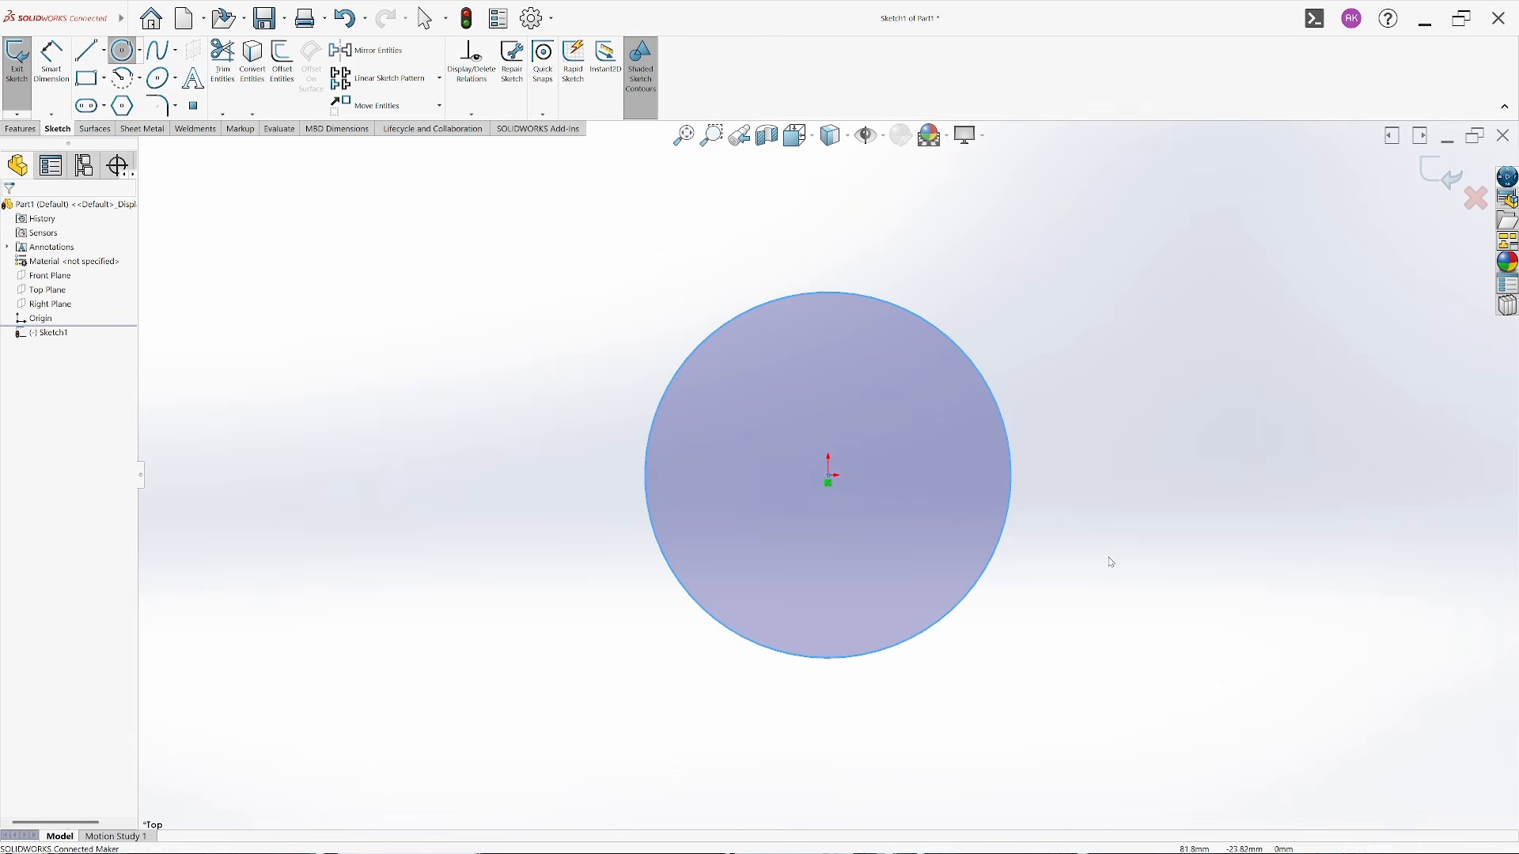
Dimension the circle's diameter to 200 mm
key("d")
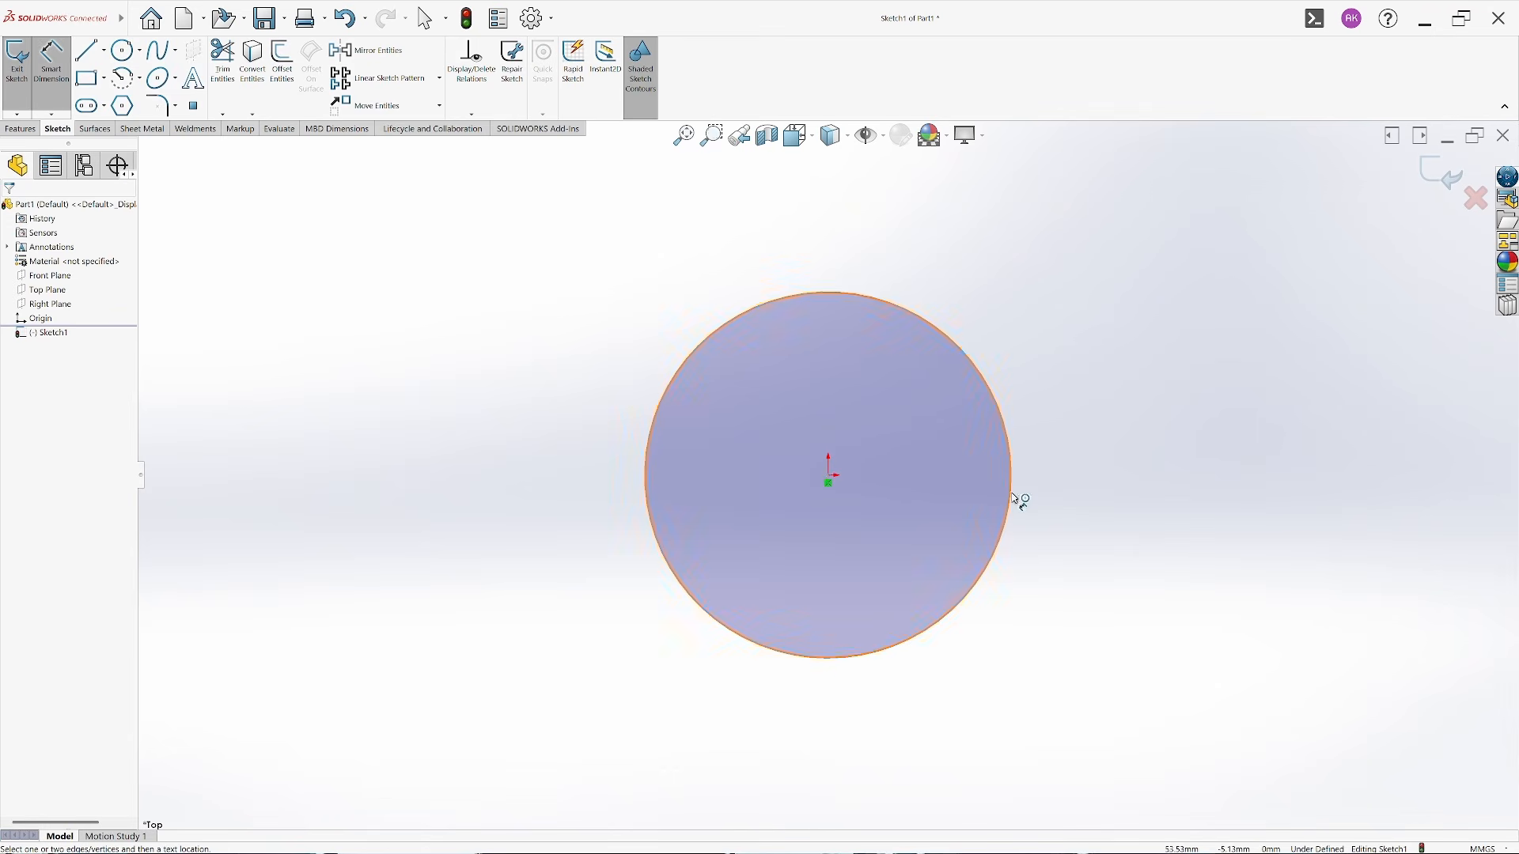
left_click(1013, 497)
left_click(1138, 491)
type("200")
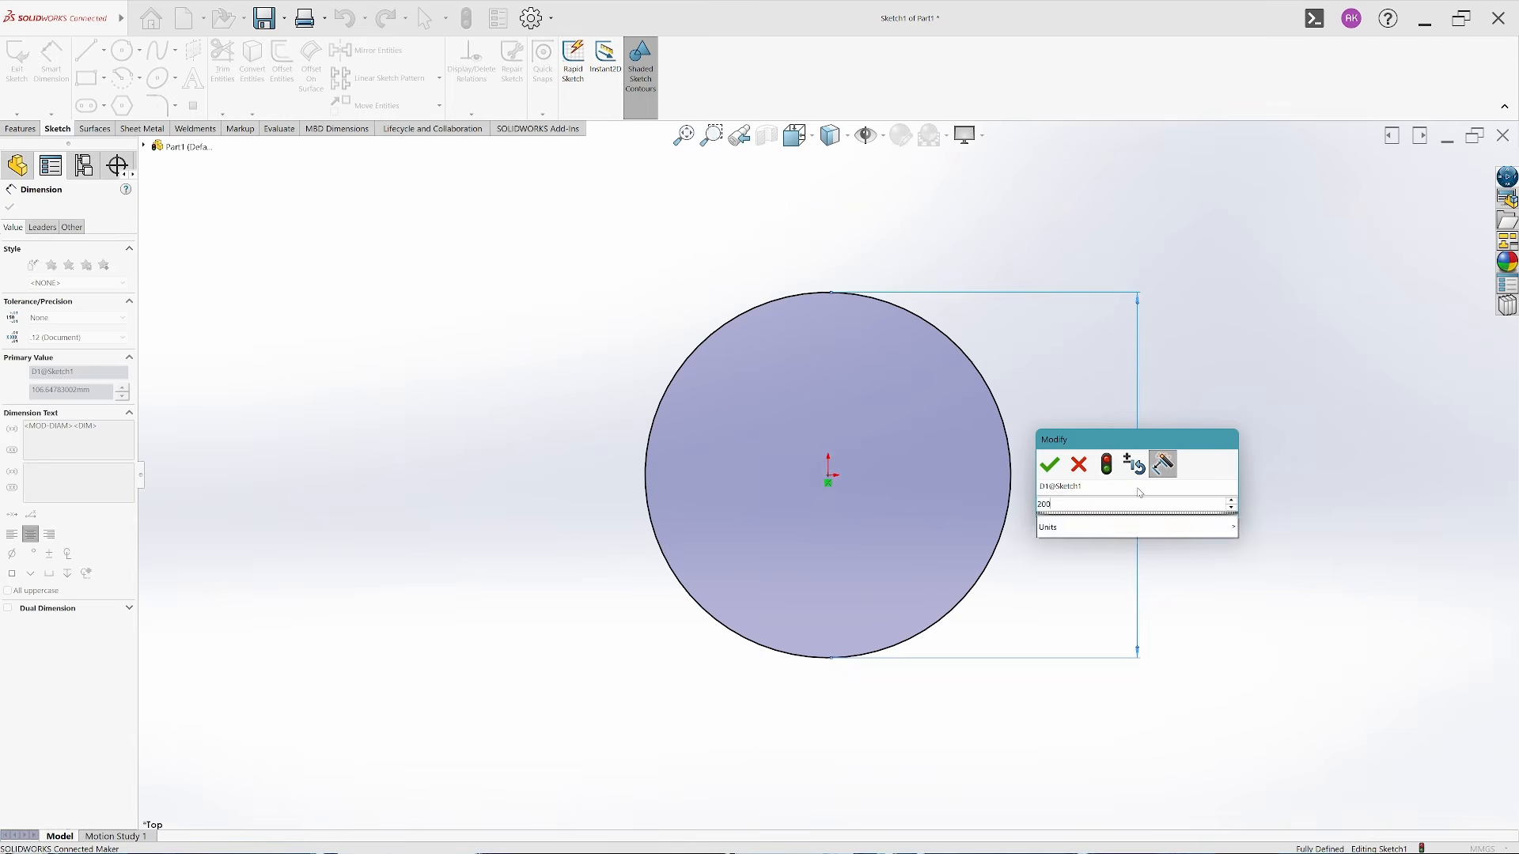
key("Return")
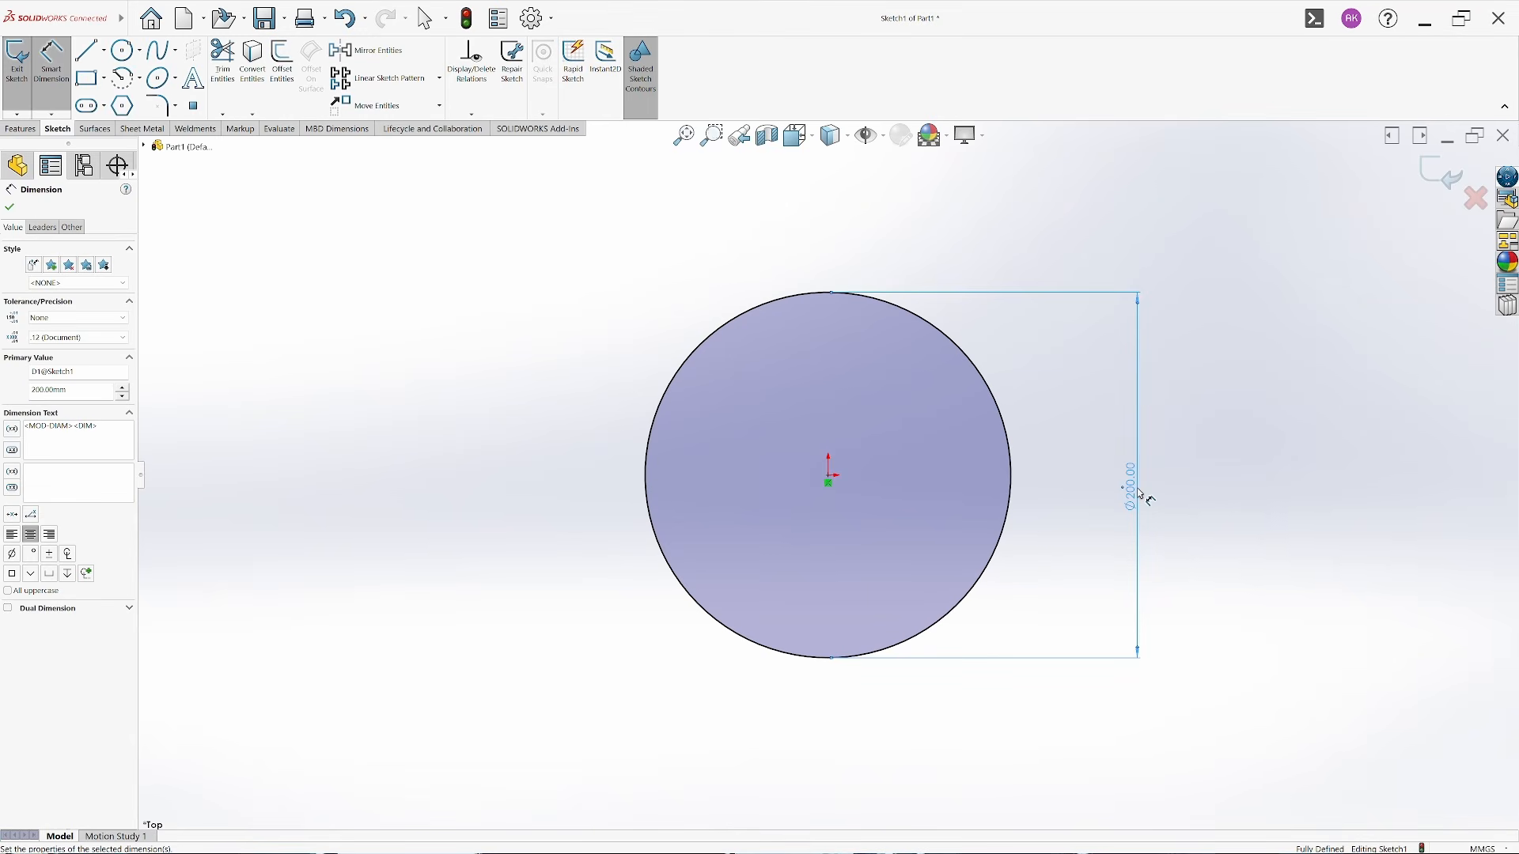
key("Escape")
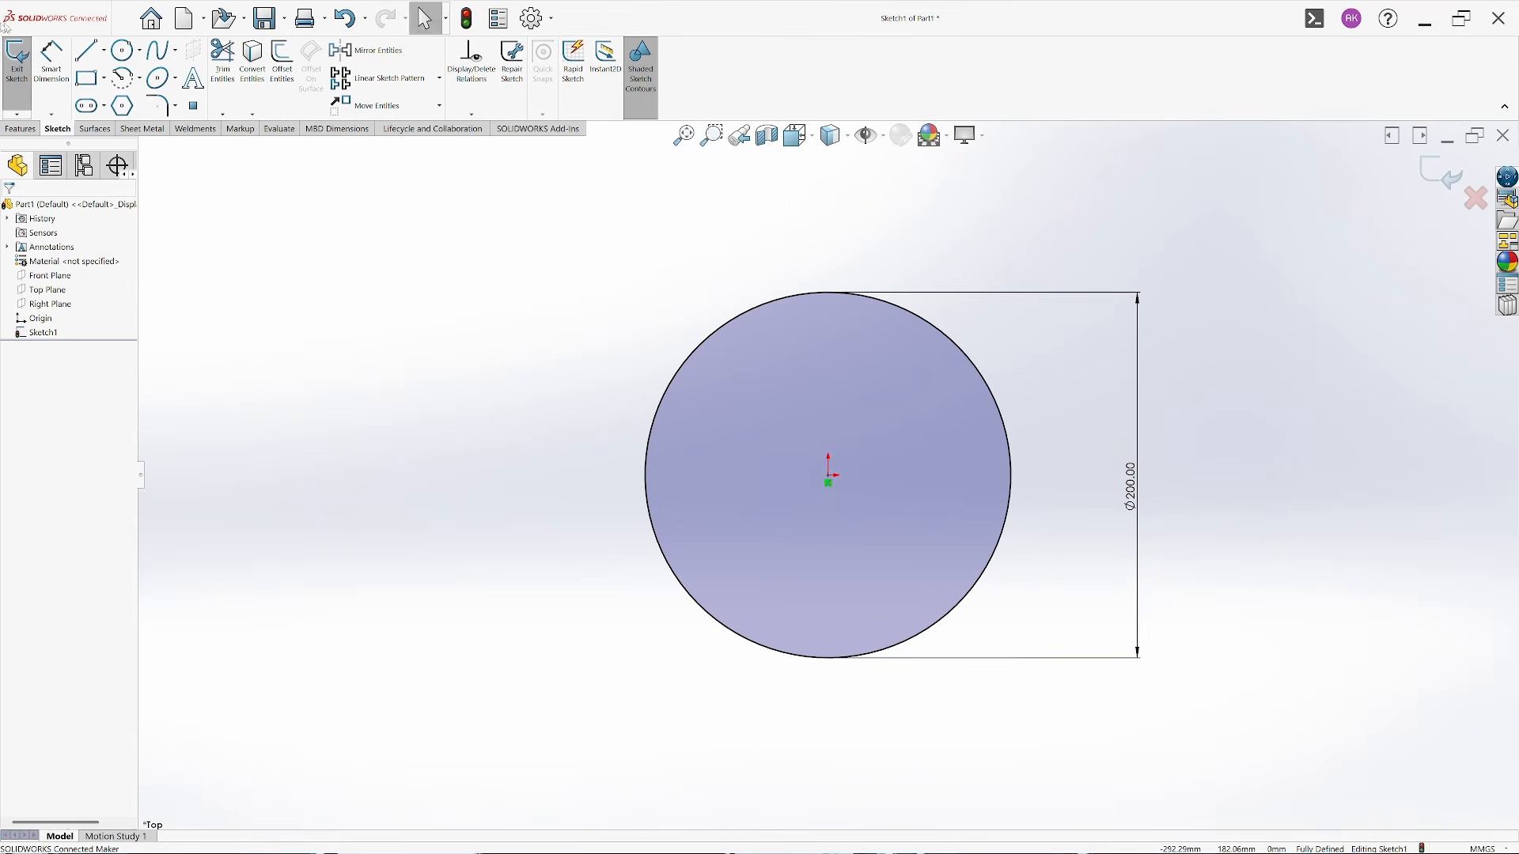
Finish the sketch and extrude the circle upward as a blind boss 50 mm deep
left_click(16, 62)
left_click(20, 129)
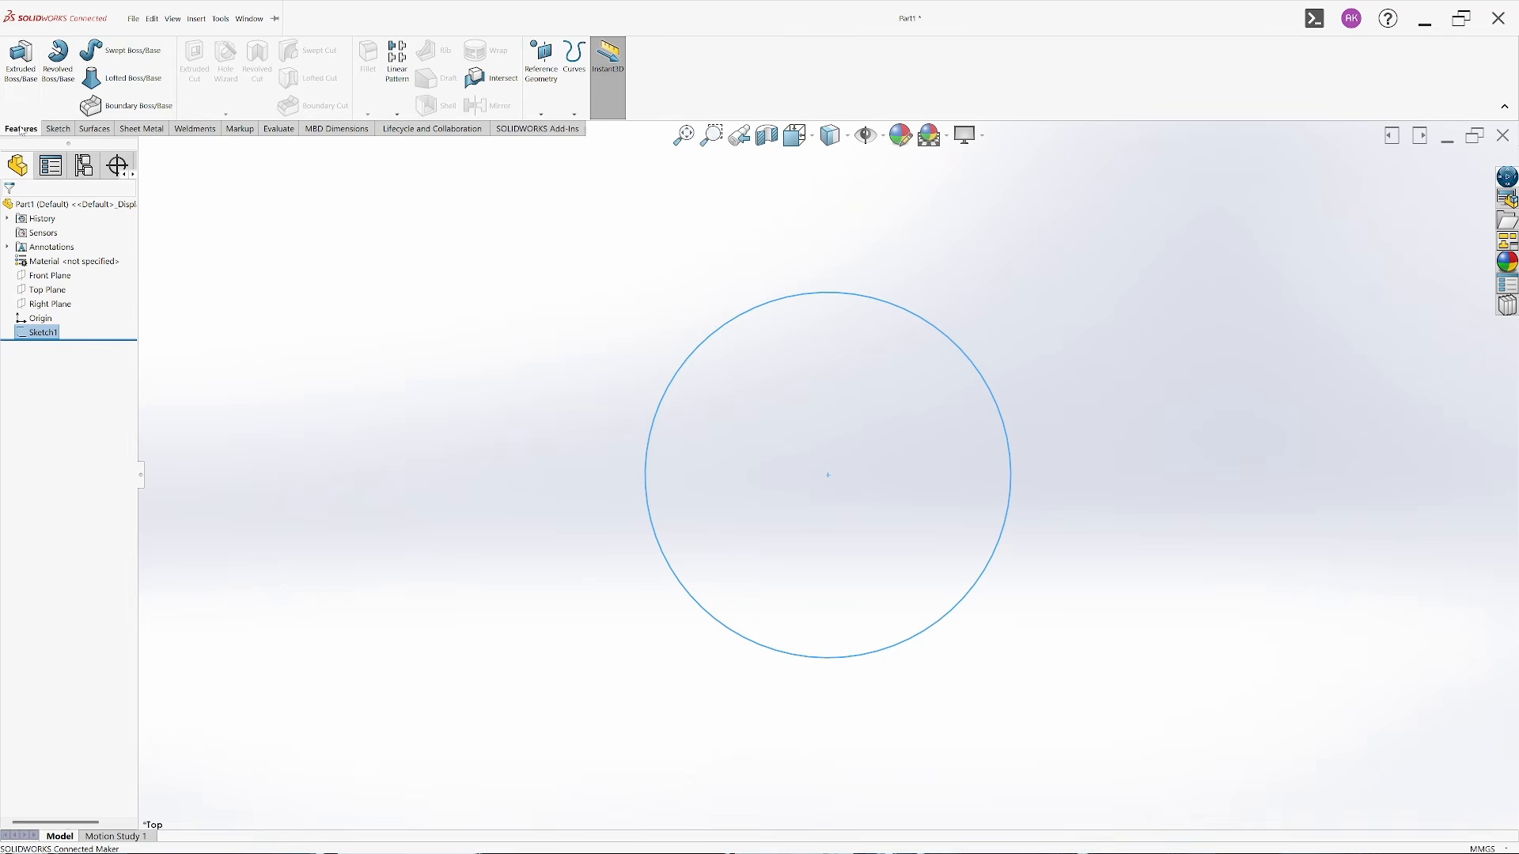
left_click(22, 62)
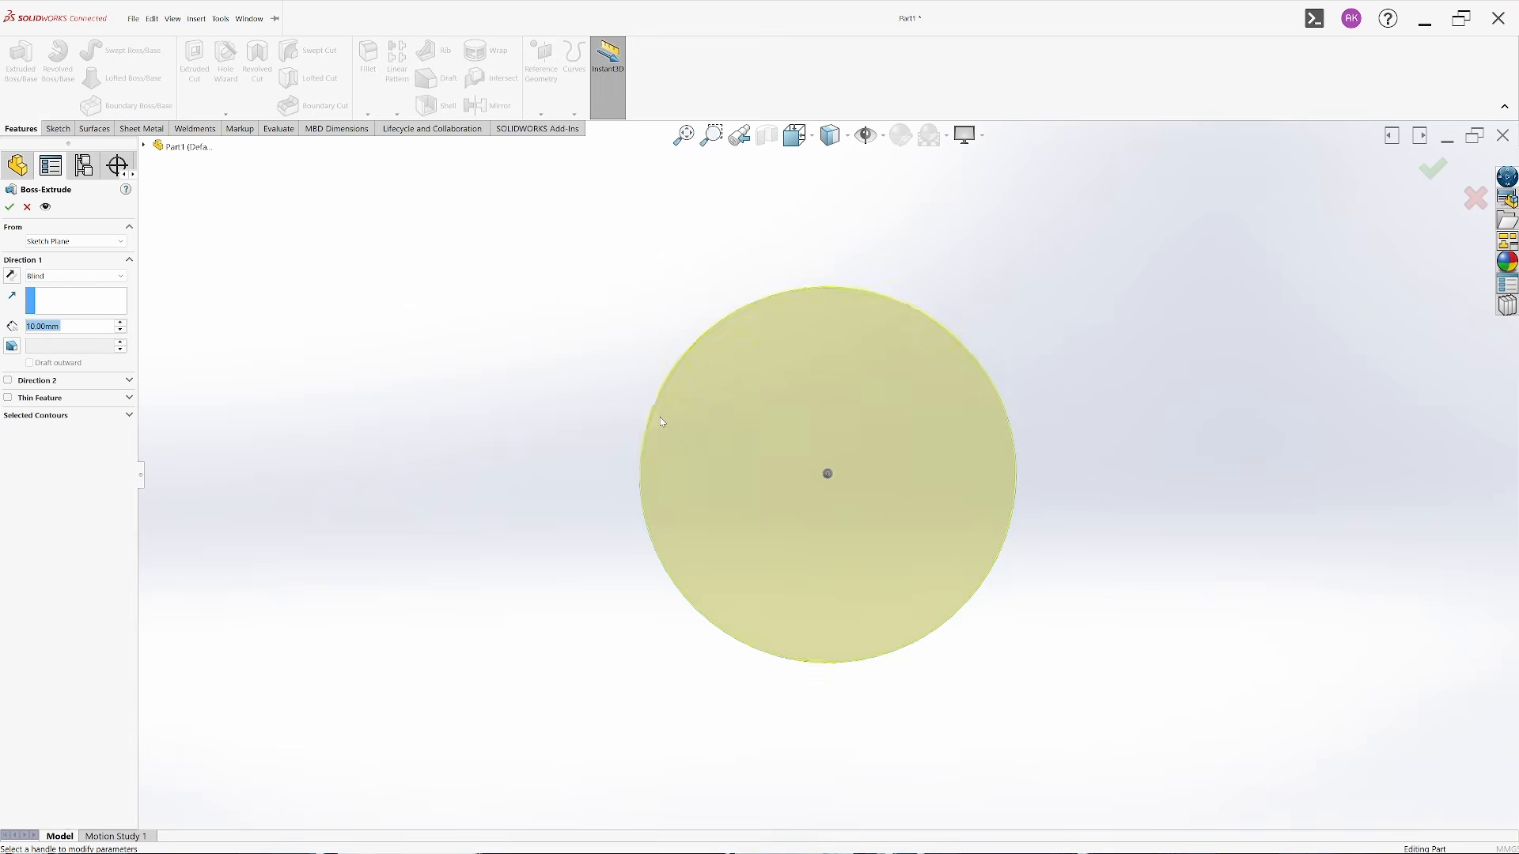
type("50")
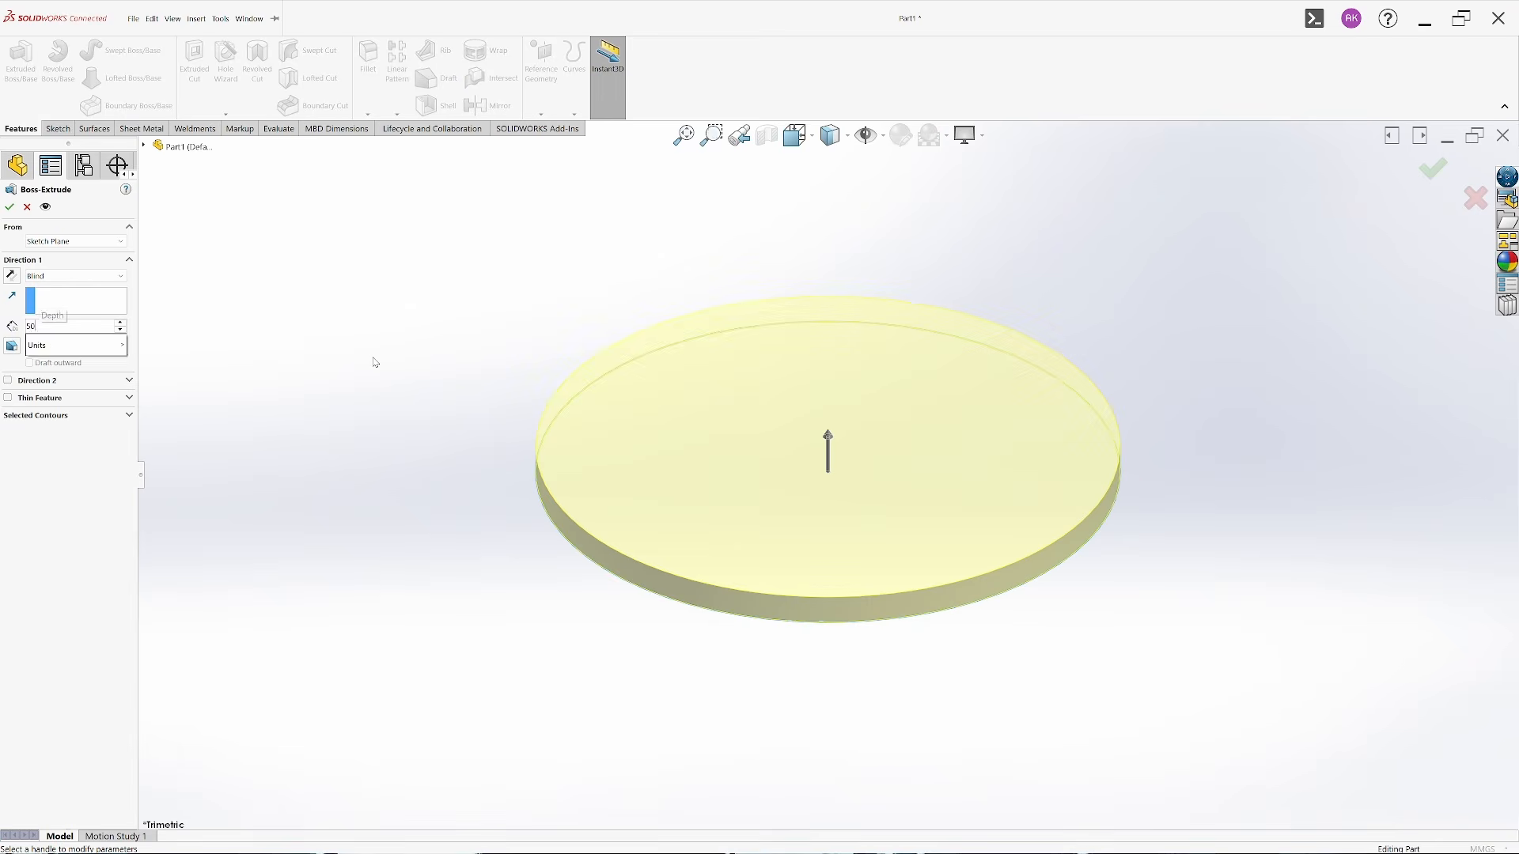
key("Return")
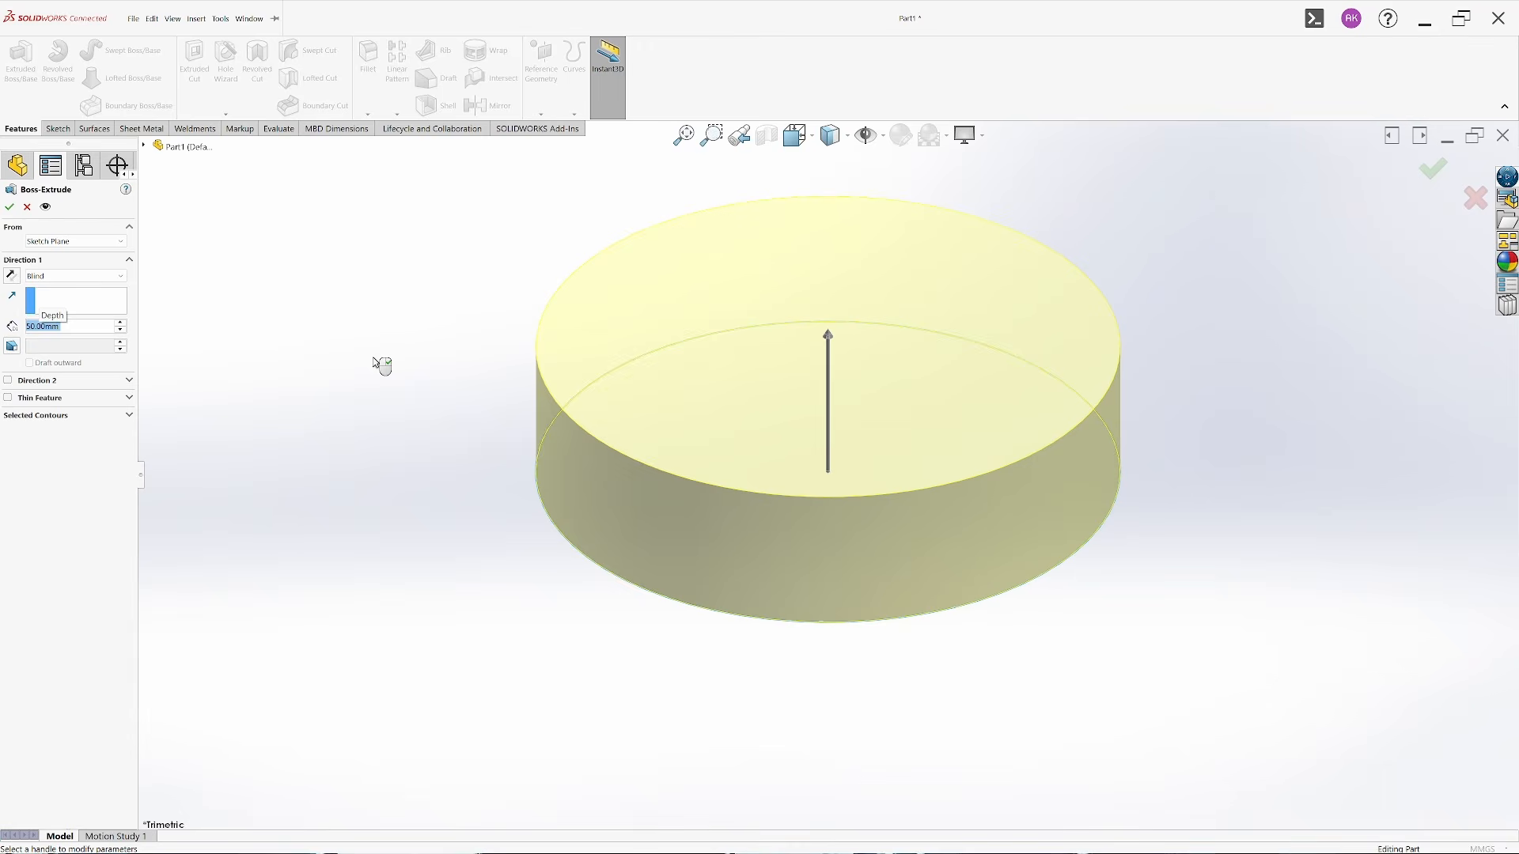
right_click(379, 363)
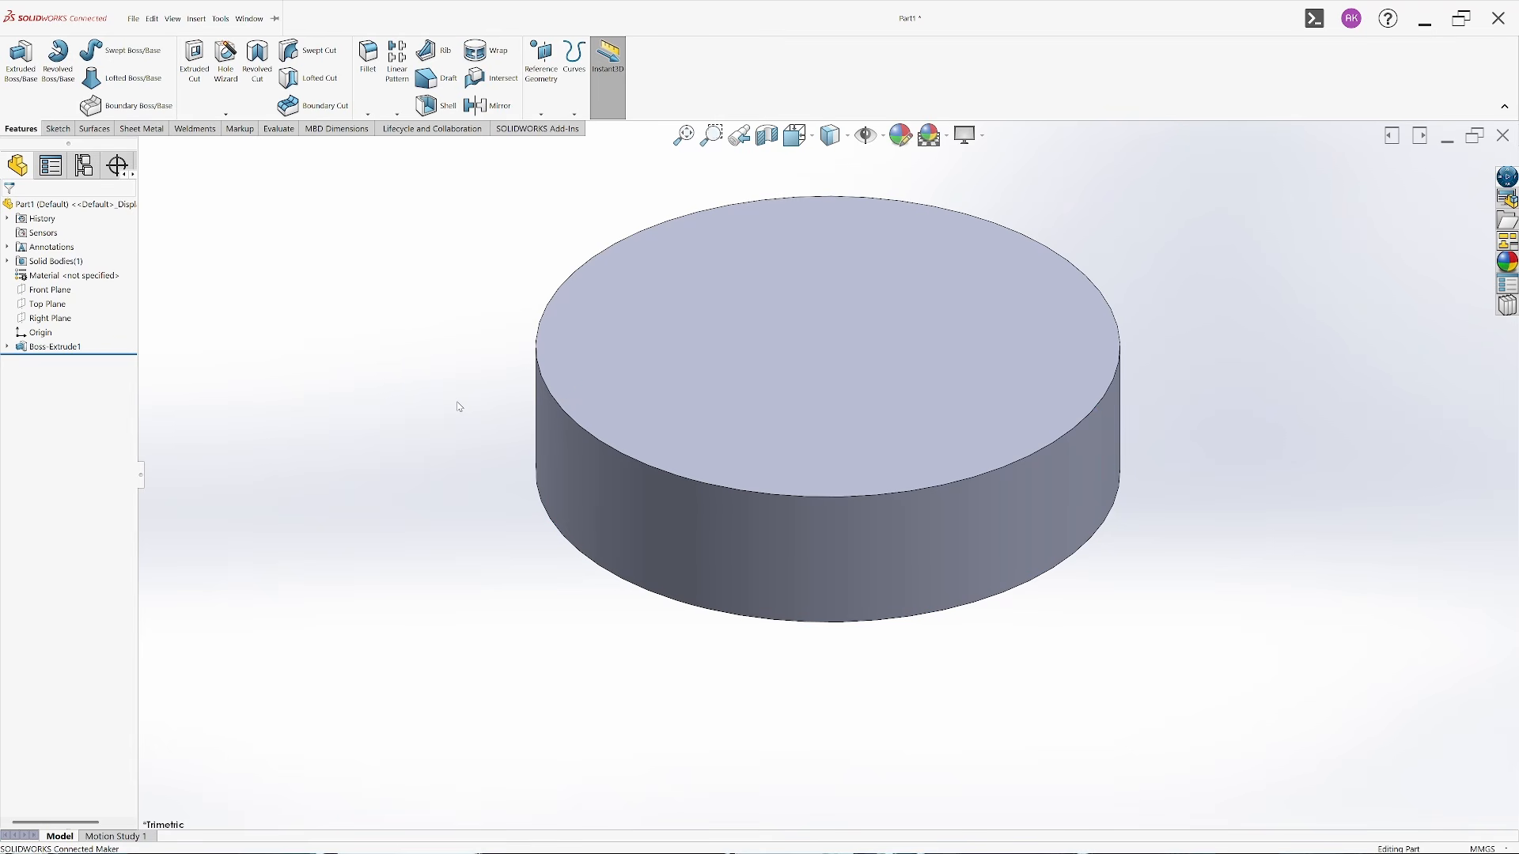
Save the part as Punch shoe in the 07 CAD file folder
key("ctrl+s")
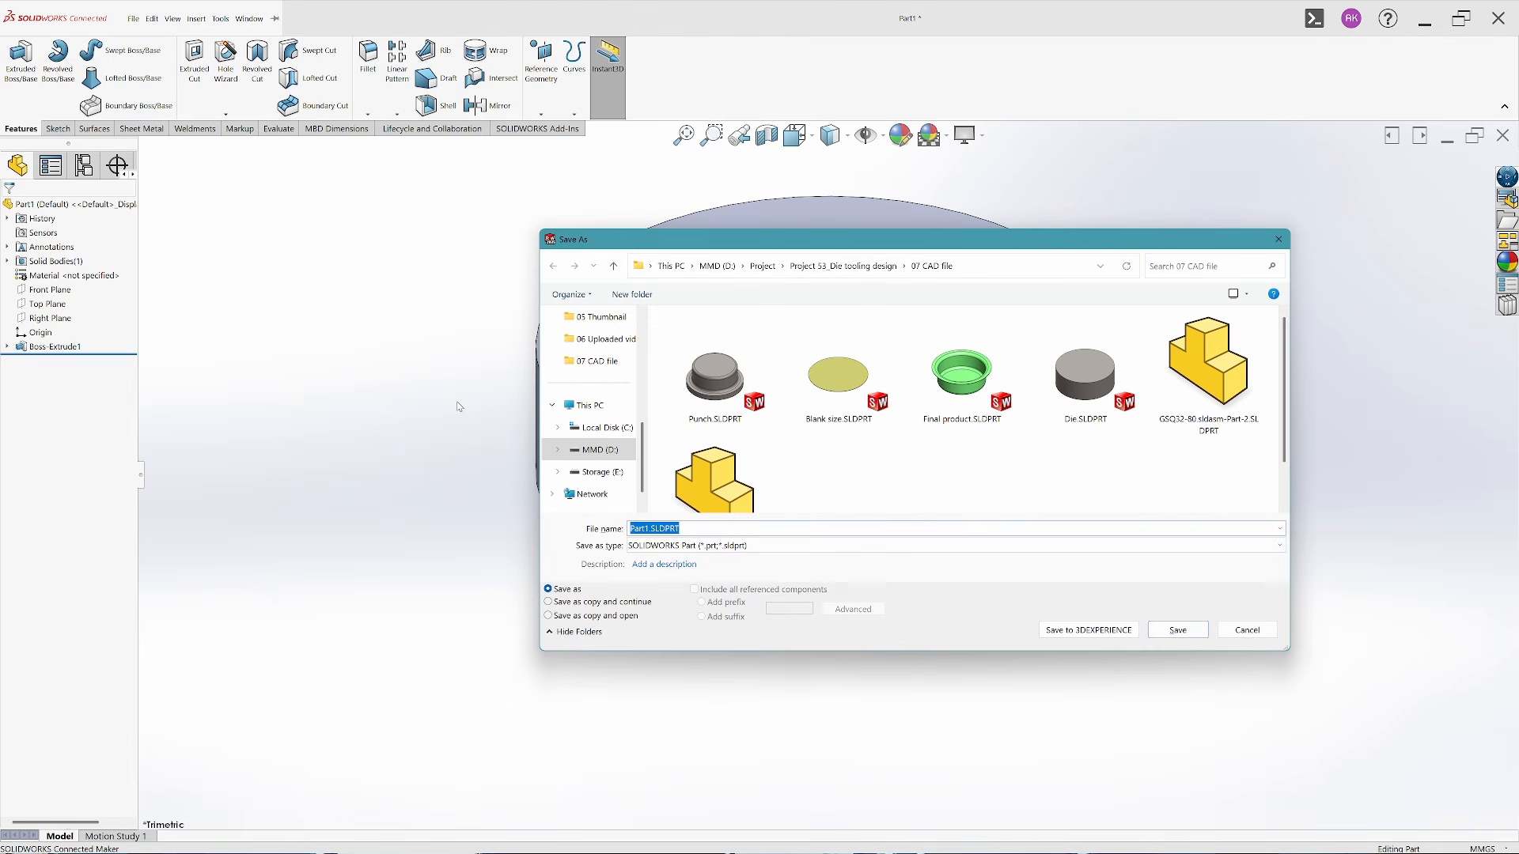
type("Punch shoe")
key("Return")
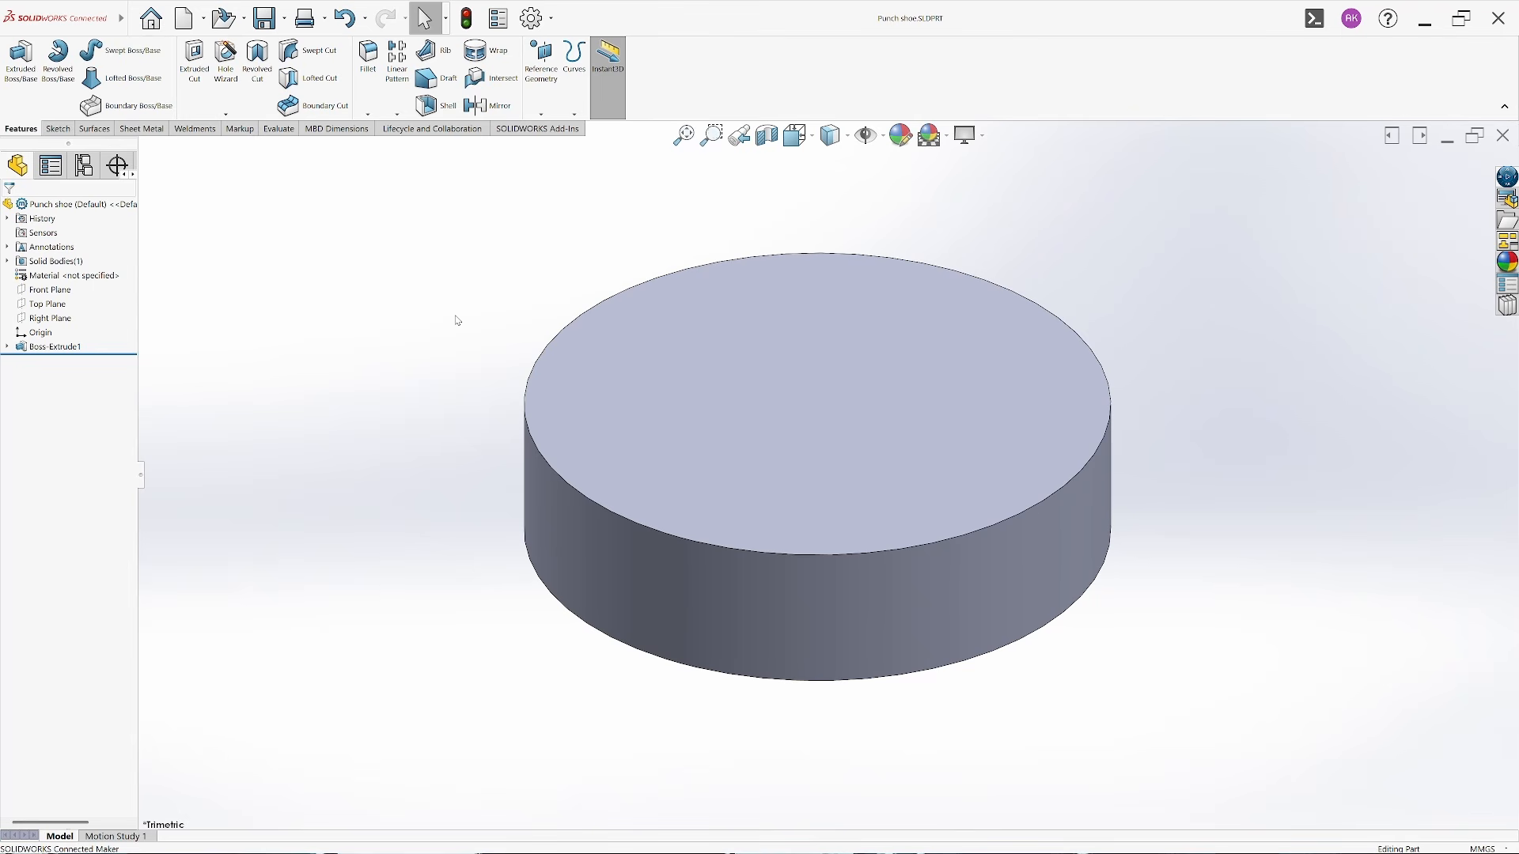
Assign Plain Carbon Steel to the punch shoe, save the part and close it to return to the tooling assembly
right_click(107, 276)
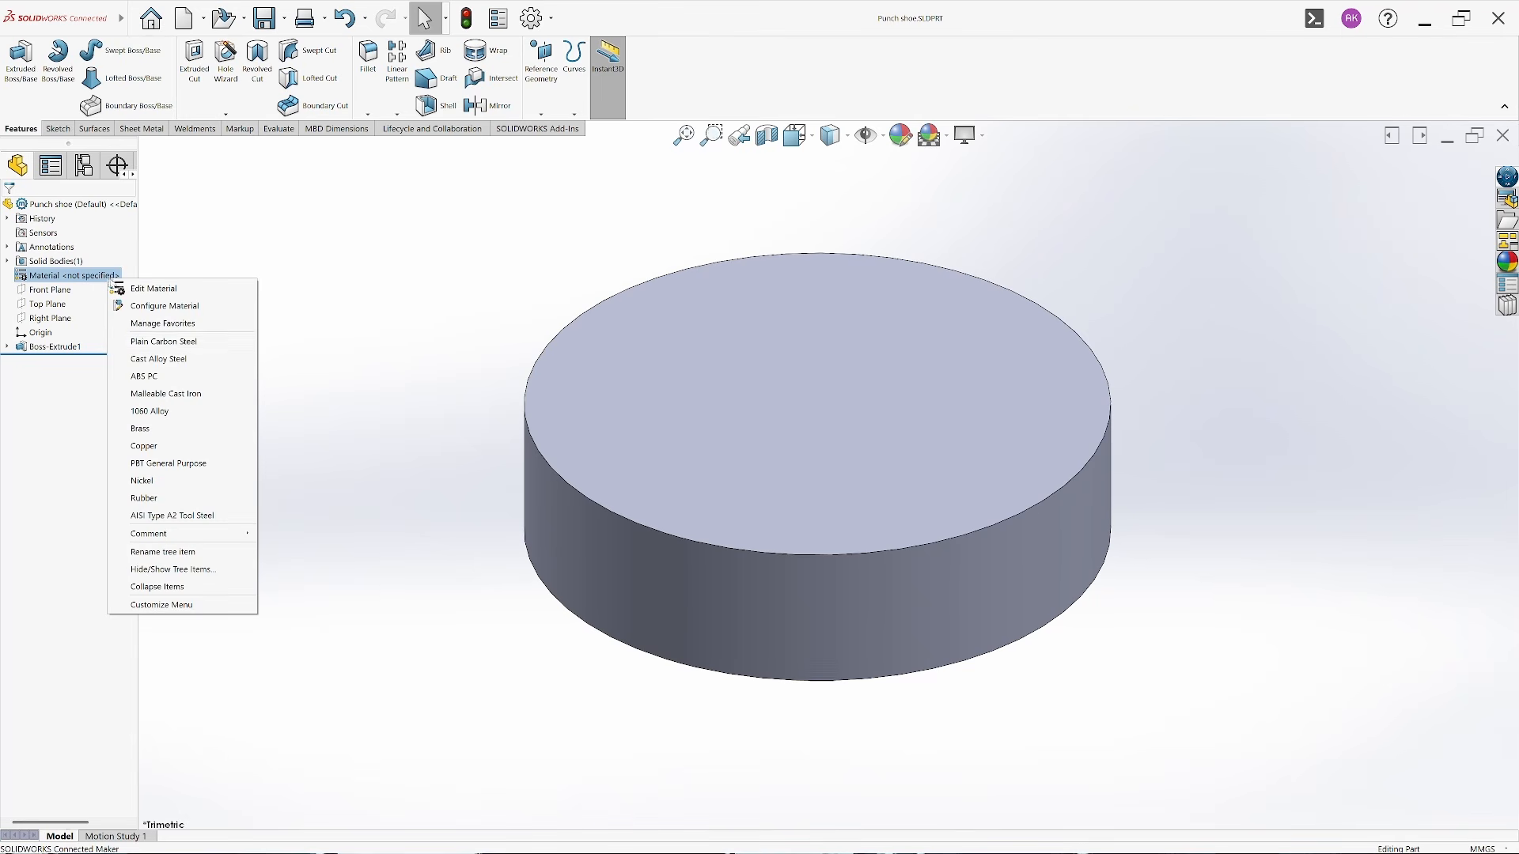
left_click(213, 344)
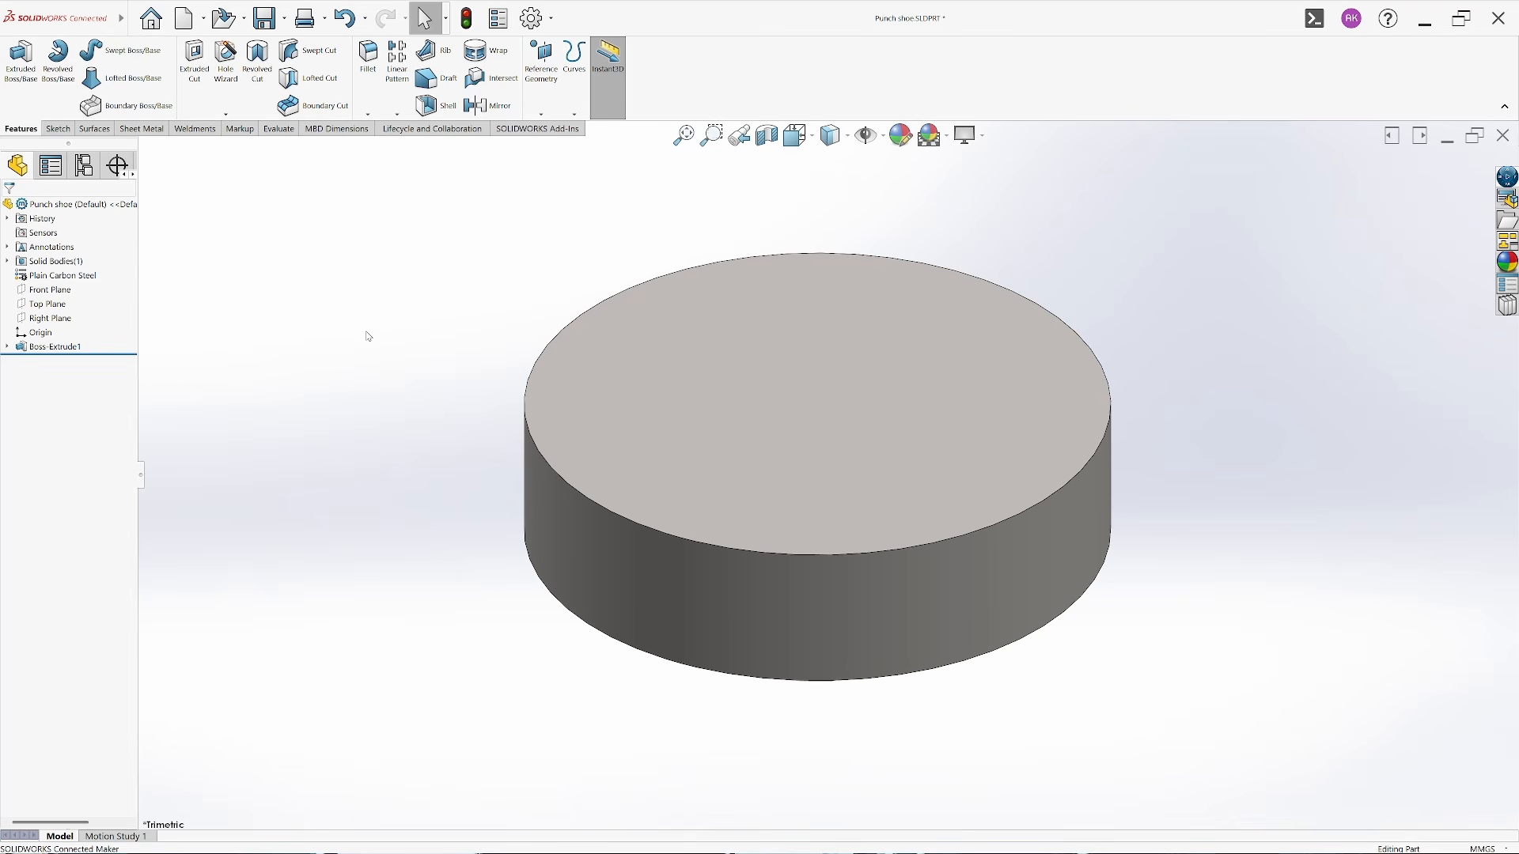
key("ctrl+s")
left_click(1504, 136)
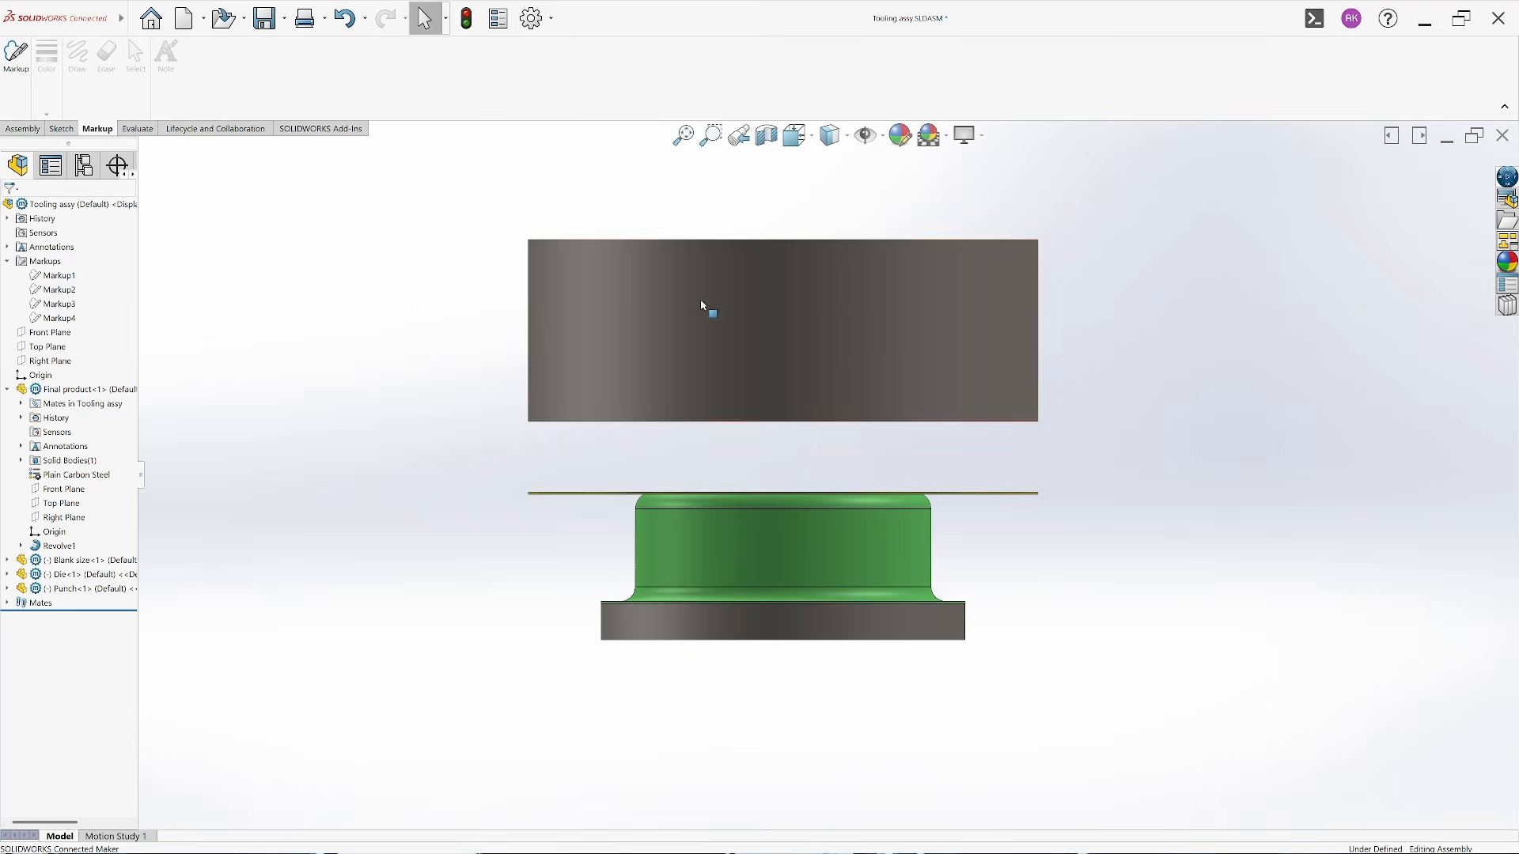
Insert the Punch shoe part into the tooling assembly and place it below the punch
left_click(22, 128)
left_click(24, 56)
double_click(265, 169)
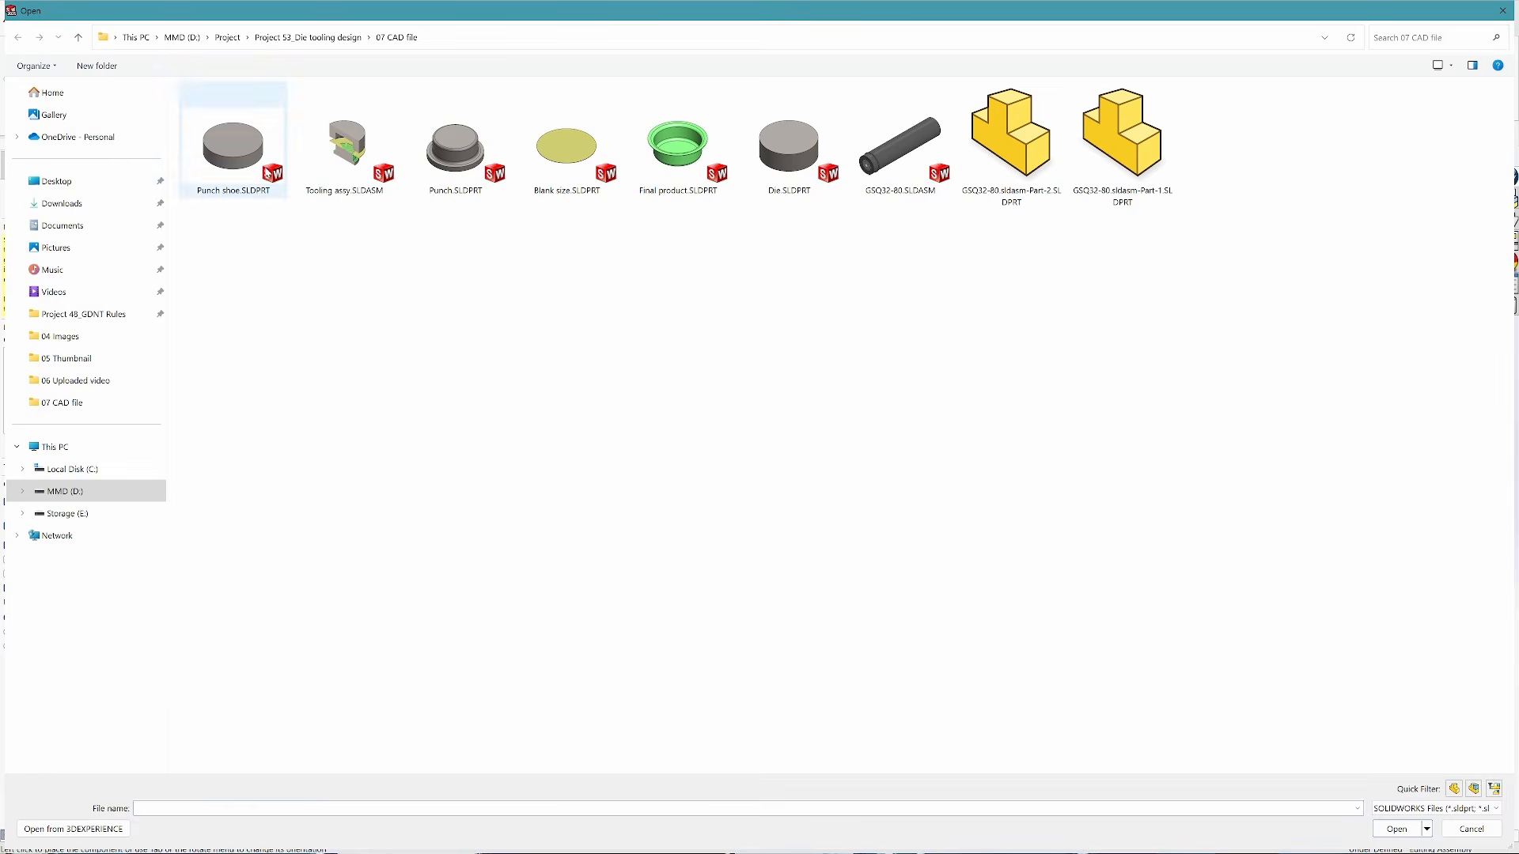
left_click(730, 705)
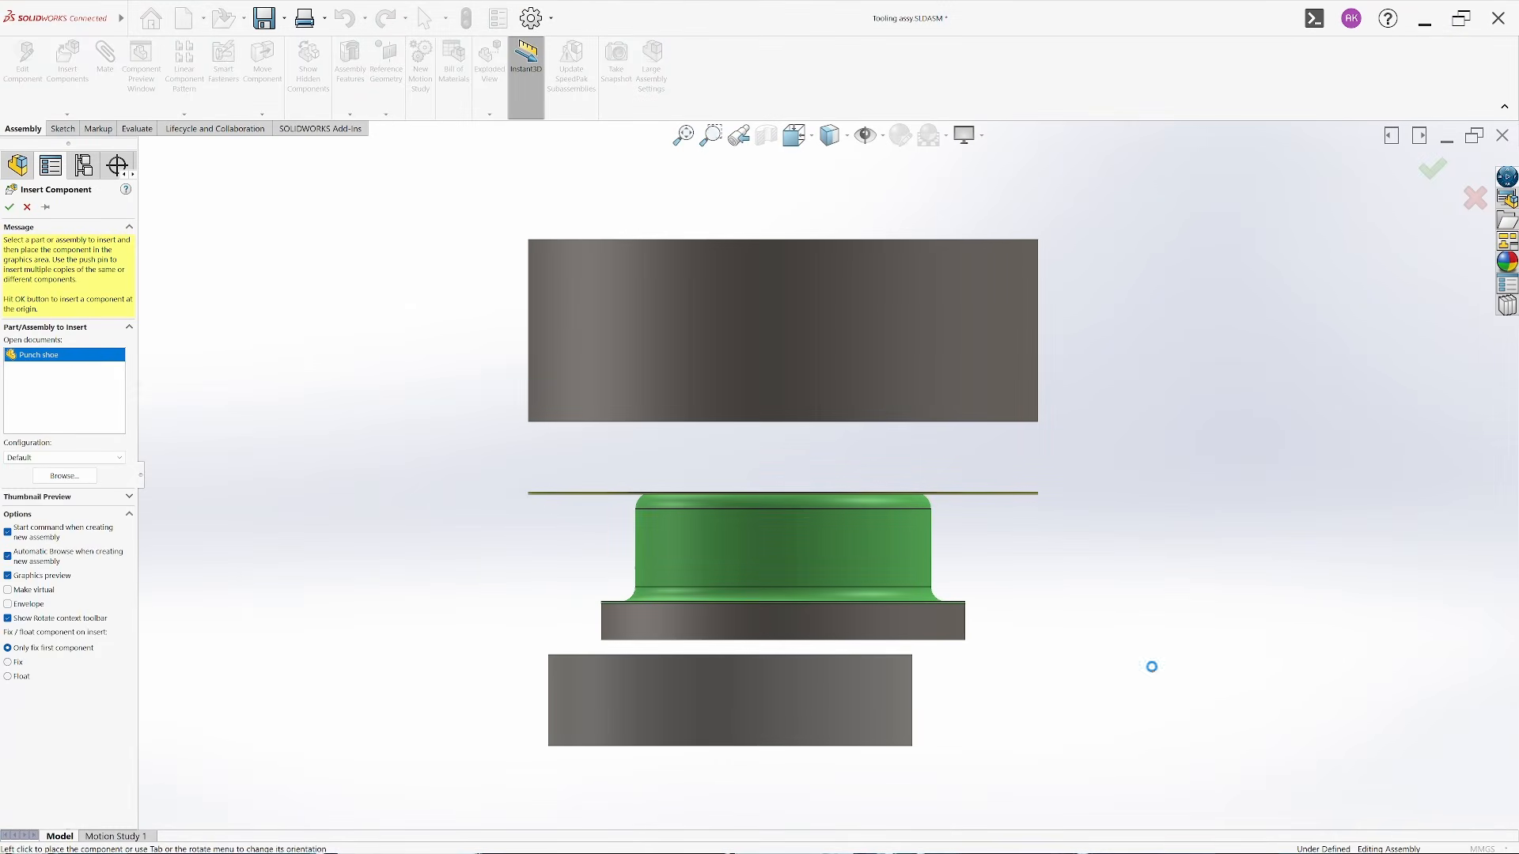
Mate the punch shoe's cylindrical face concentric with the outer face of the punch base
middle_click_drag(862, 553, 807, 706)
left_click(738, 701)
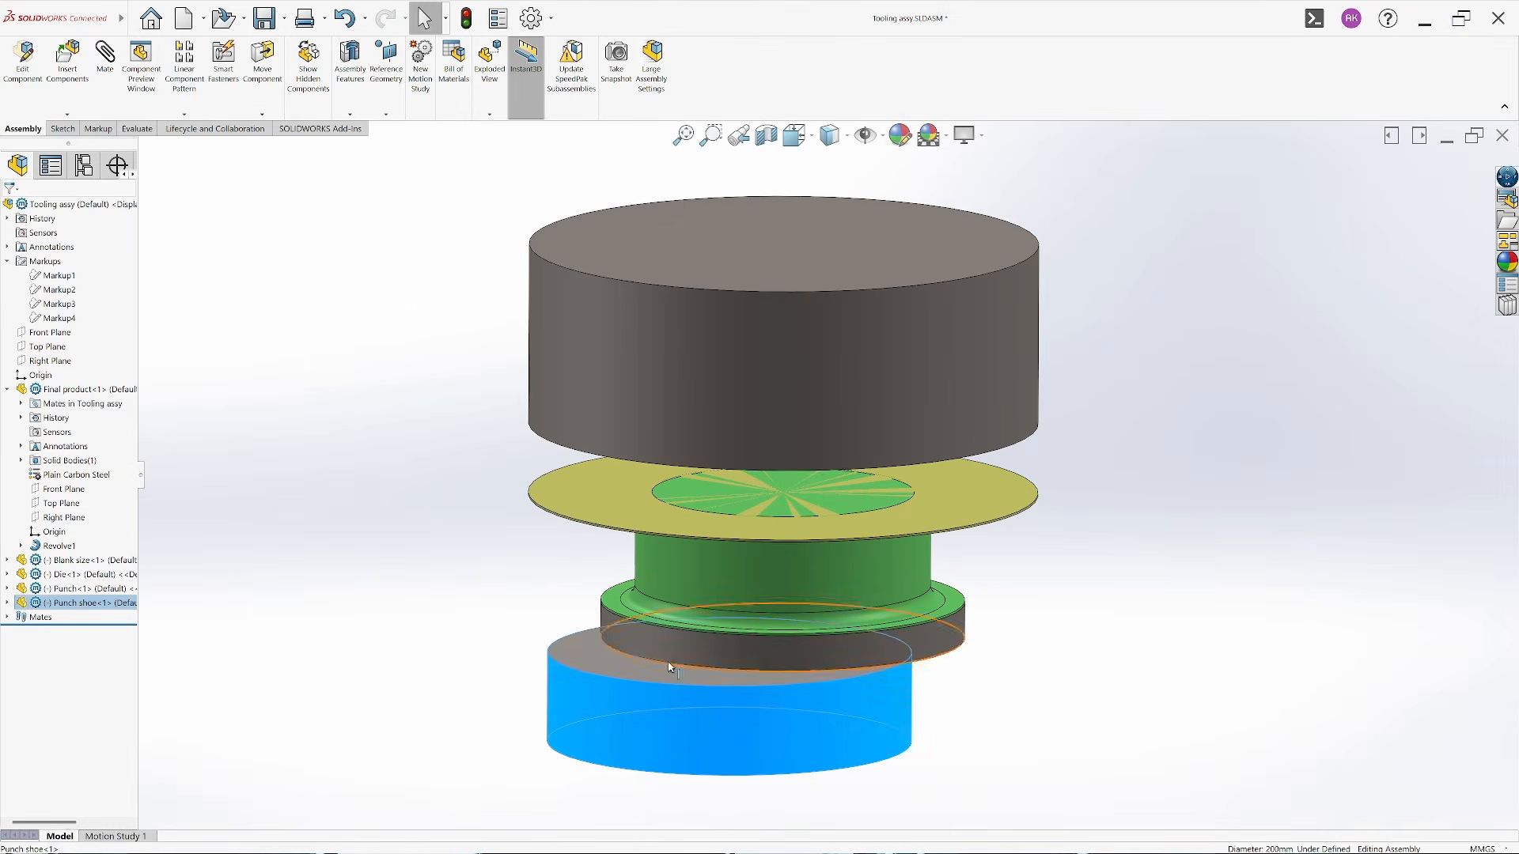
left_click(764, 655, "ctrl")
left_click(747, 654)
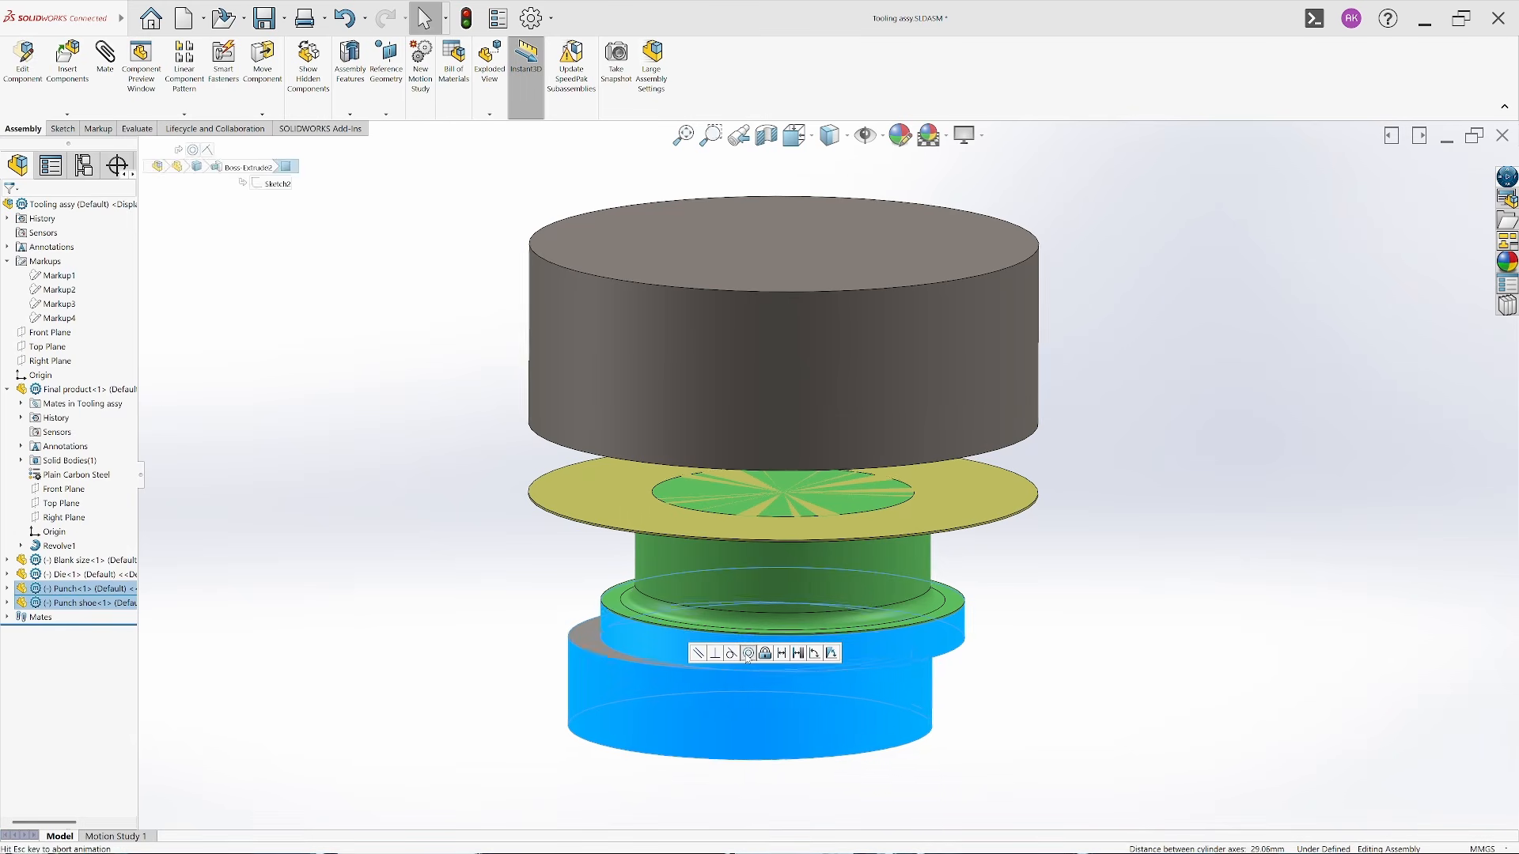
Pull the punch shoe clear of the punch and mate its top face coincident with the punch's bottom face
left_click_drag(708, 738, 726, 787)
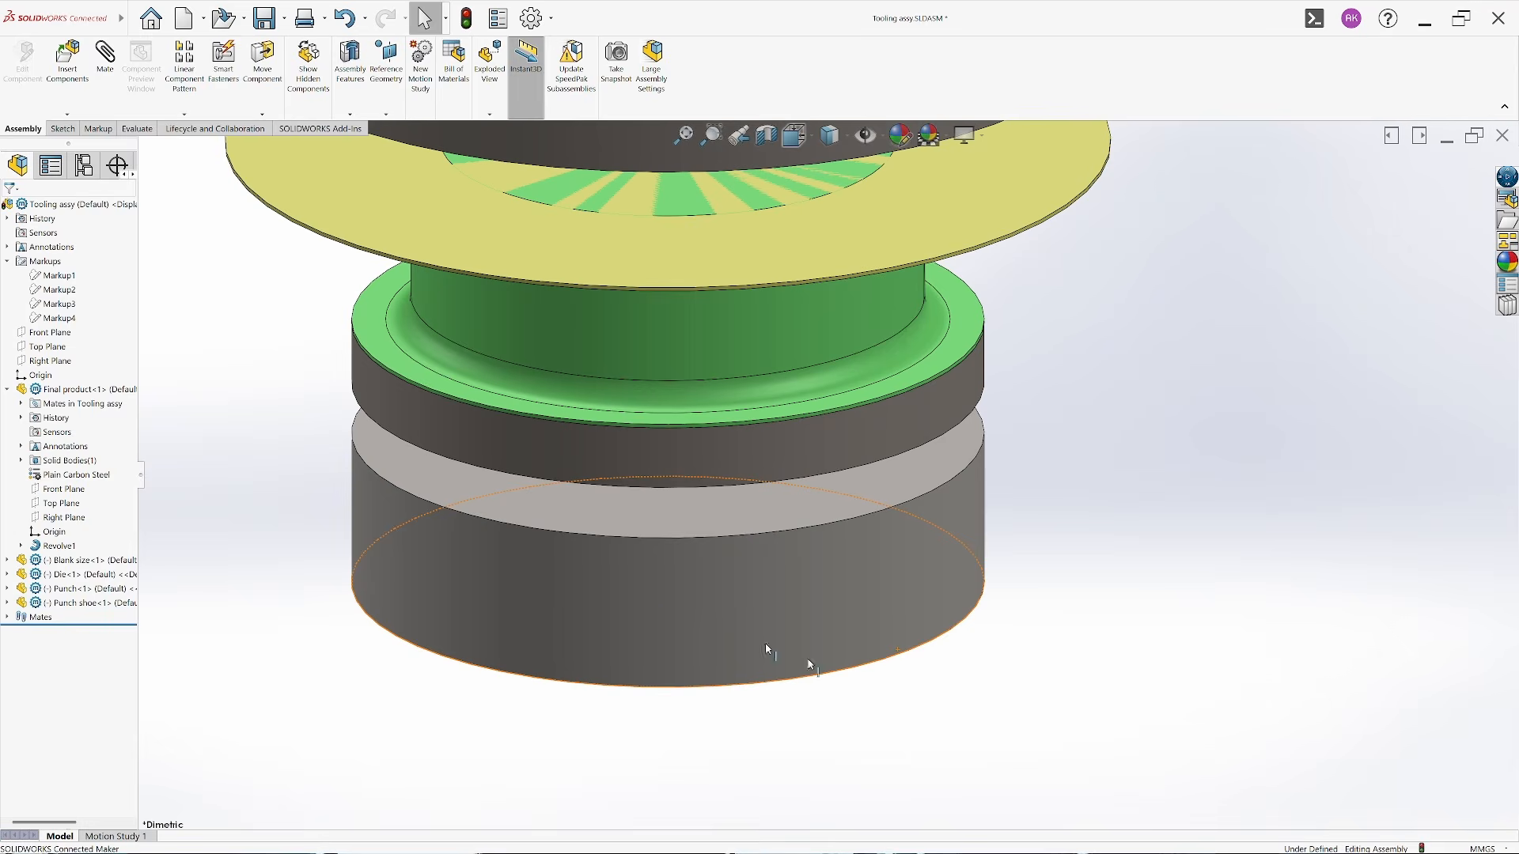
left_click(588, 529)
middle_click_drag(590, 611, 584, 485)
left_click(556, 508, "ctrl")
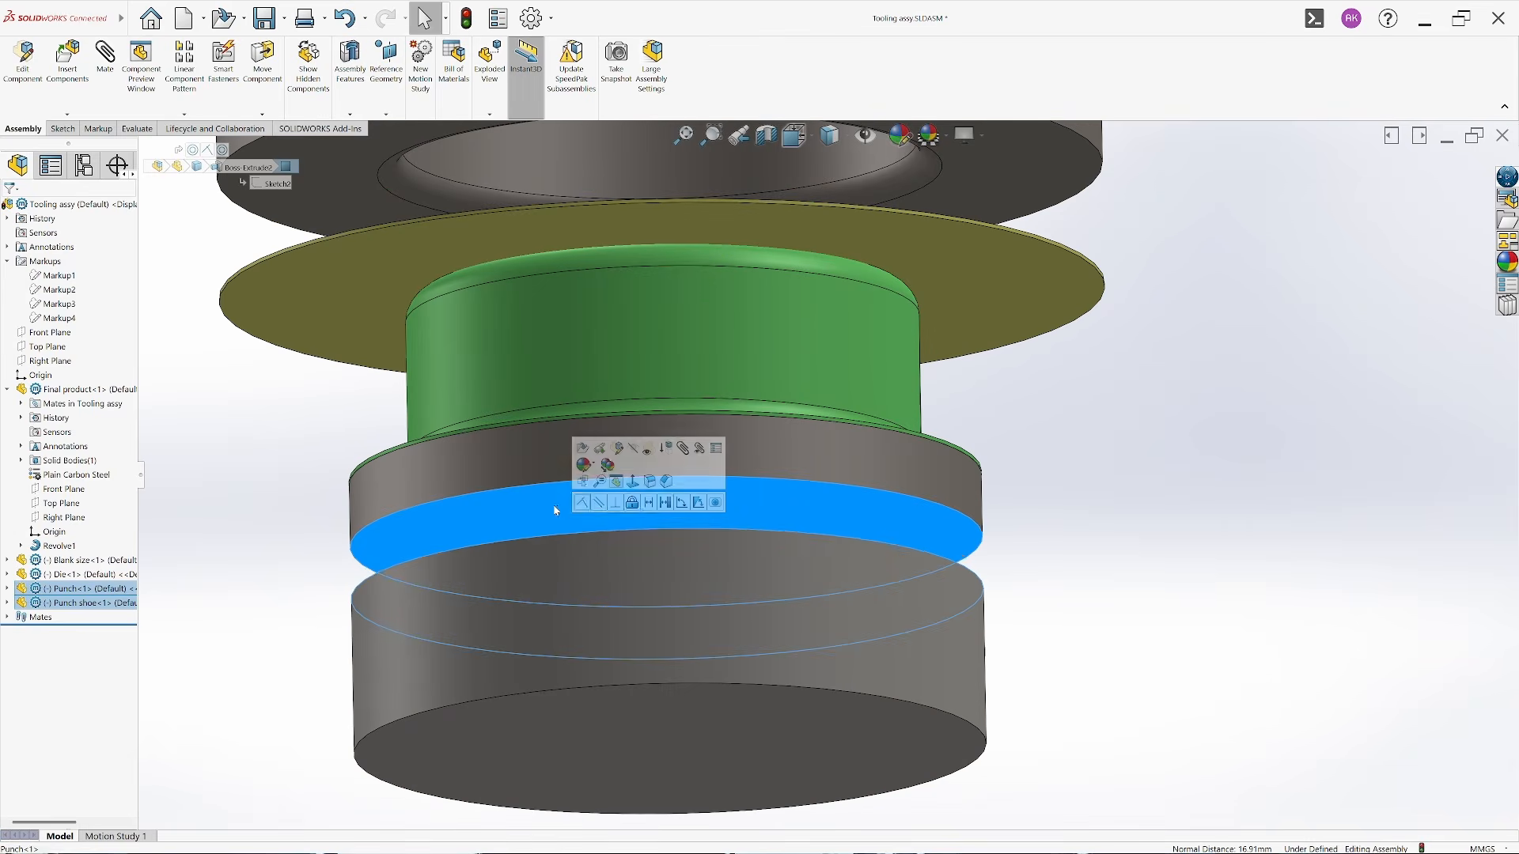
left_click(586, 501)
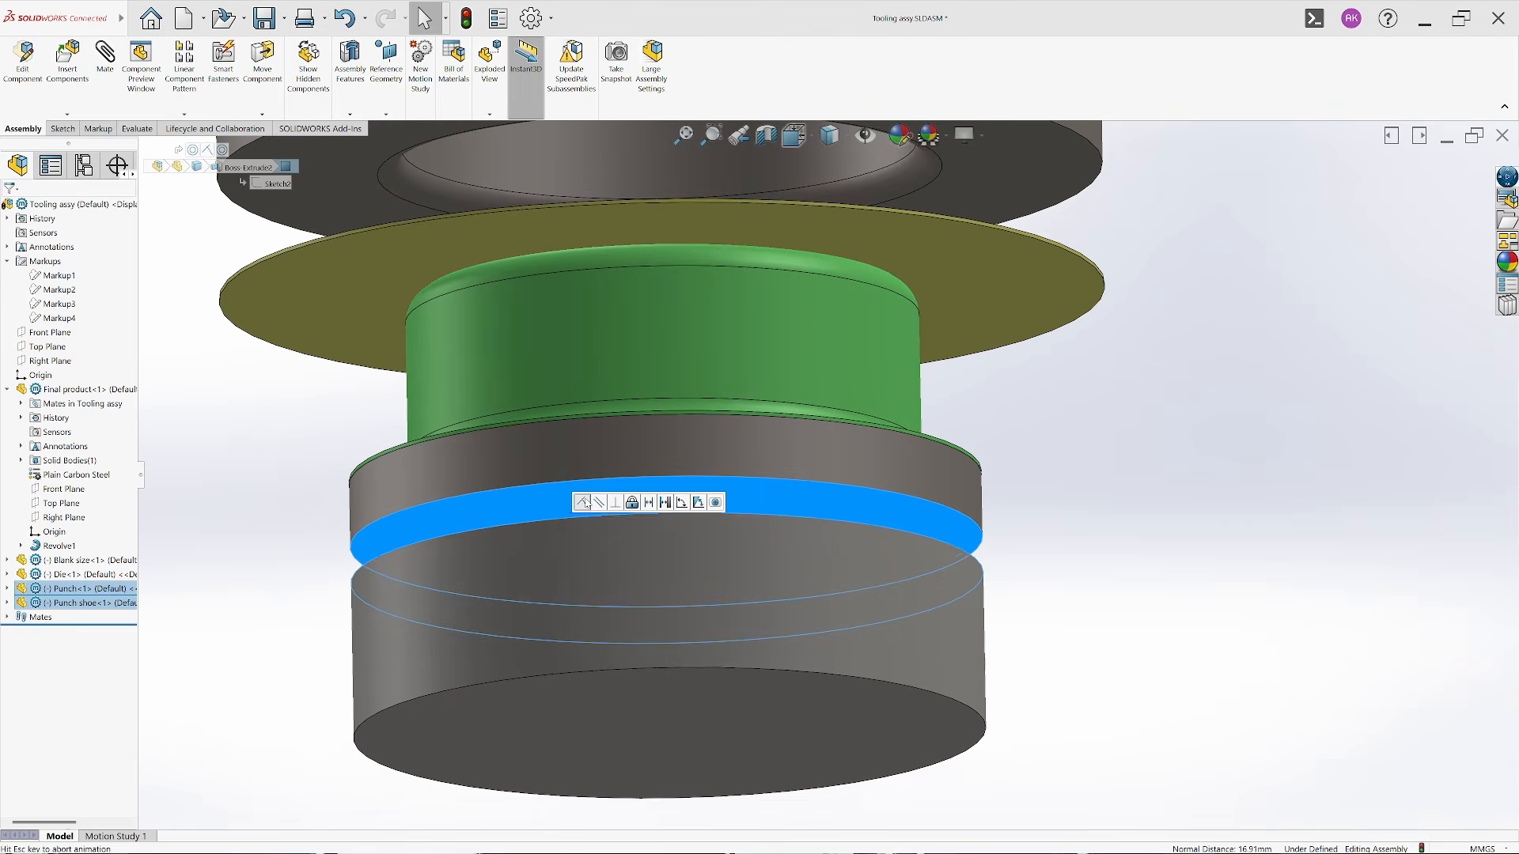
Show the assembly from the front and move the die further up above the blank
left_click(796, 136)
left_click(825, 225)
scroll(1095, 614, "up", 5)
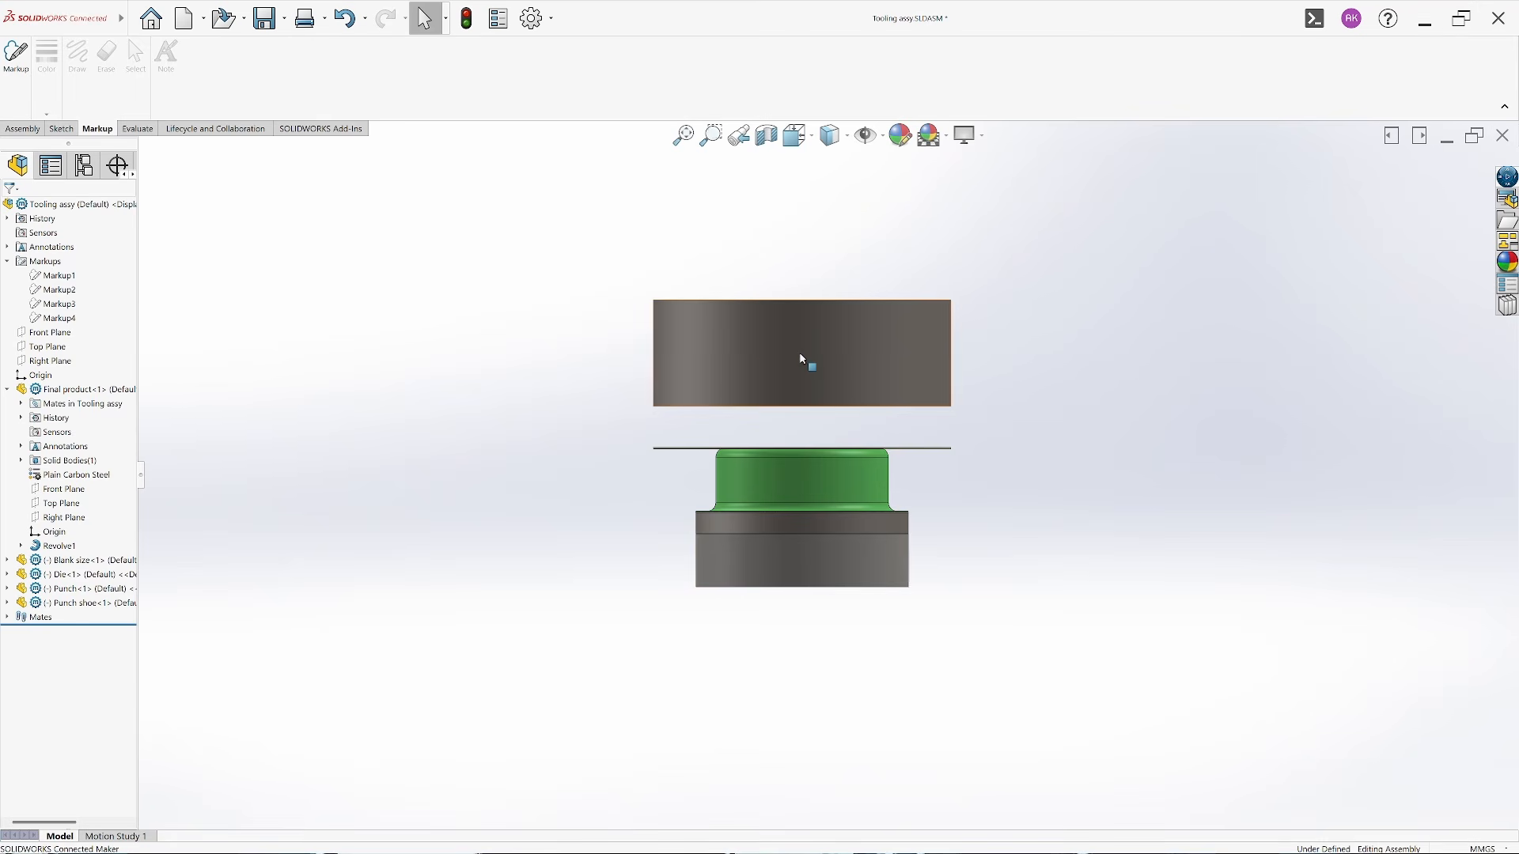
mouse_move(803, 360)
left_mouse_down()
mouse_move(801, 428)
mouse_move(804, 336)
left_mouse_up()
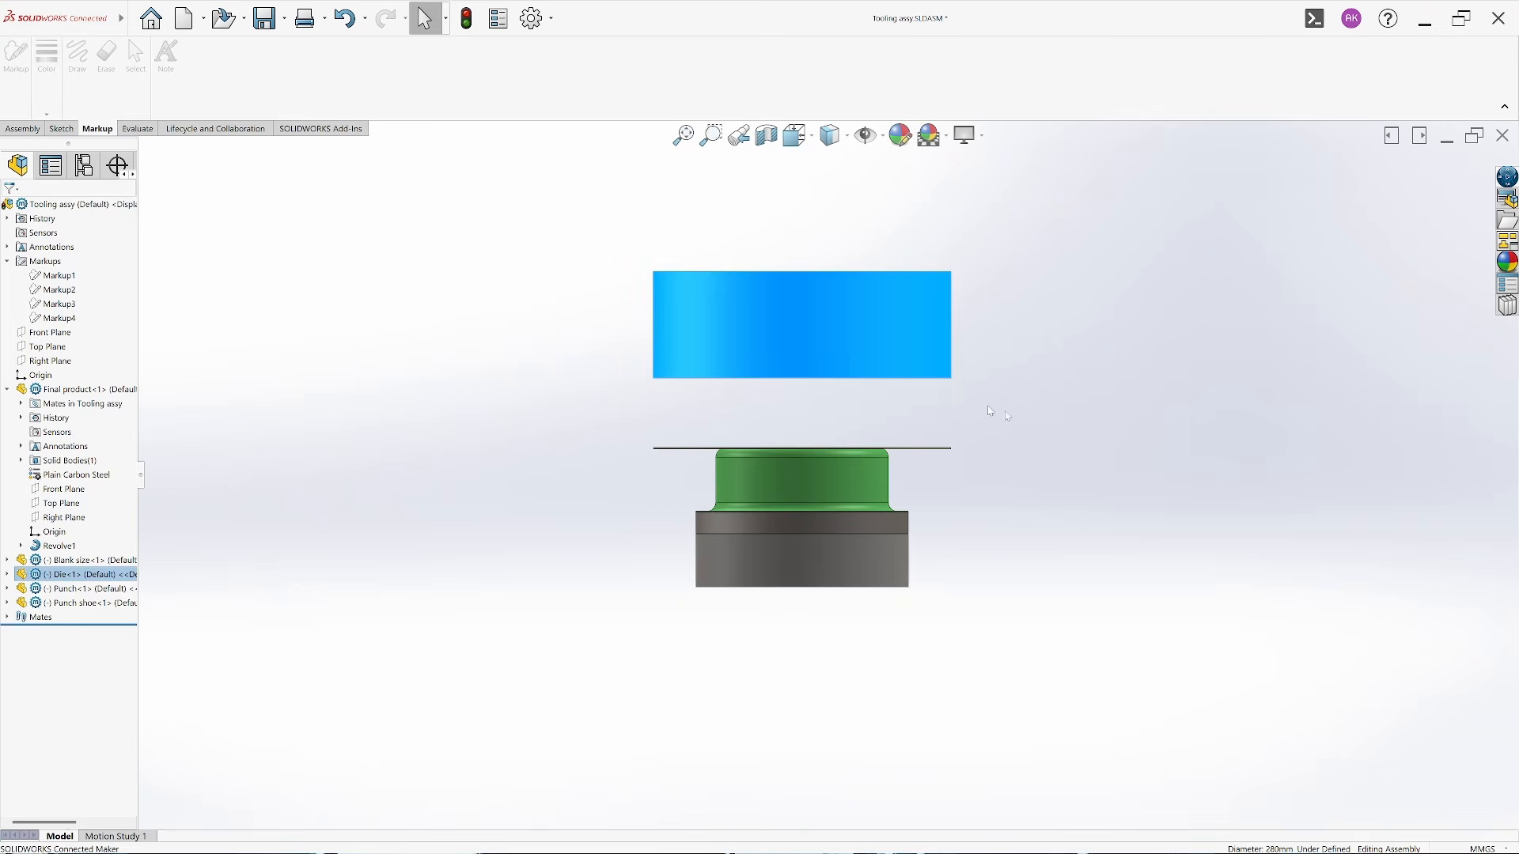
Start a new markup and draw an orange base plate outline beneath the punch shoe, extending well past both sides
left_click(1033, 424)
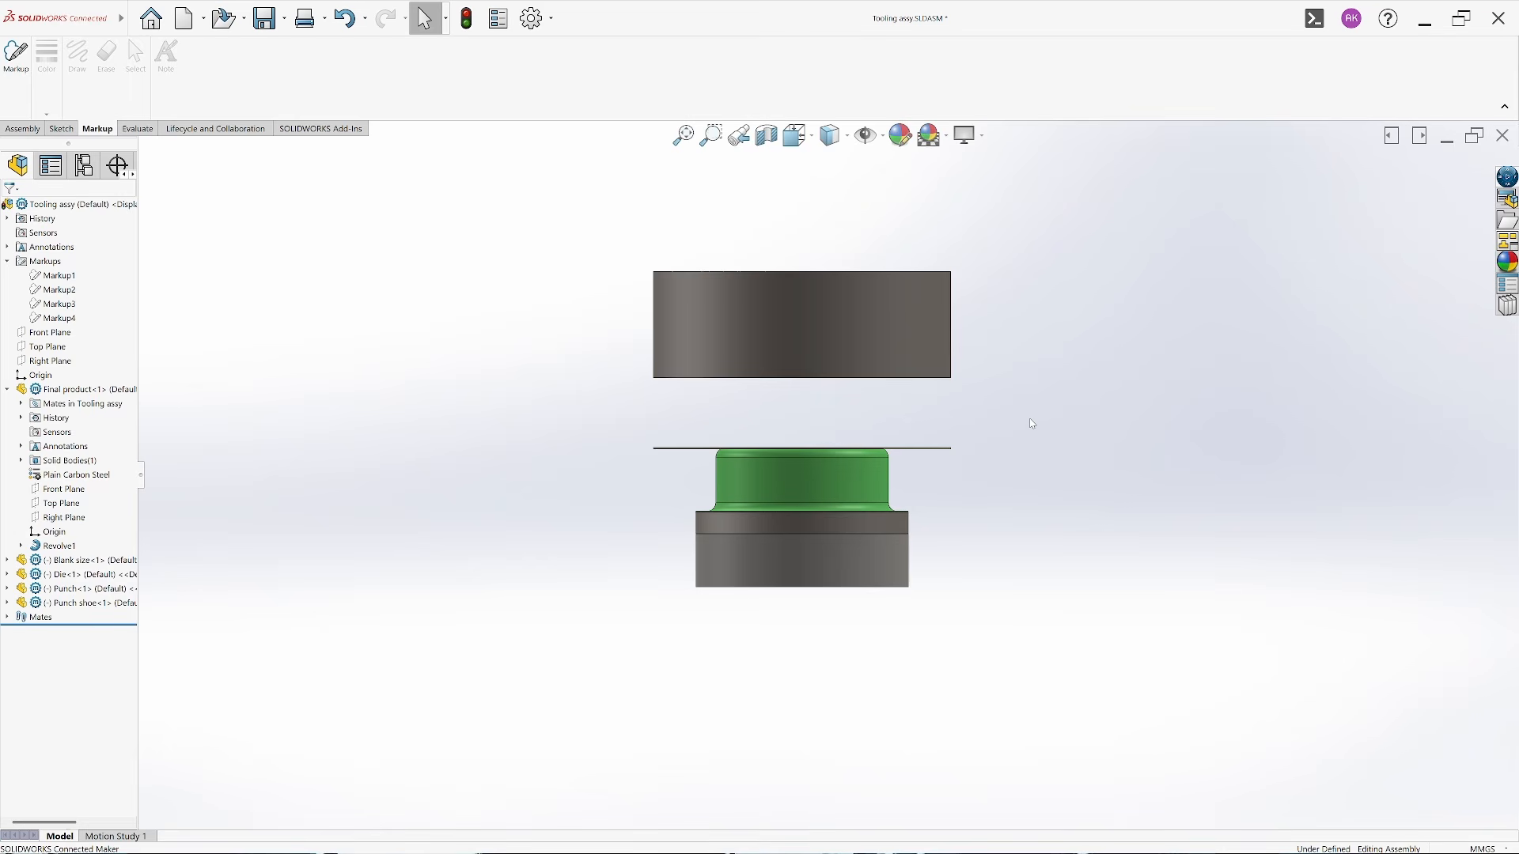
left_click(15, 57)
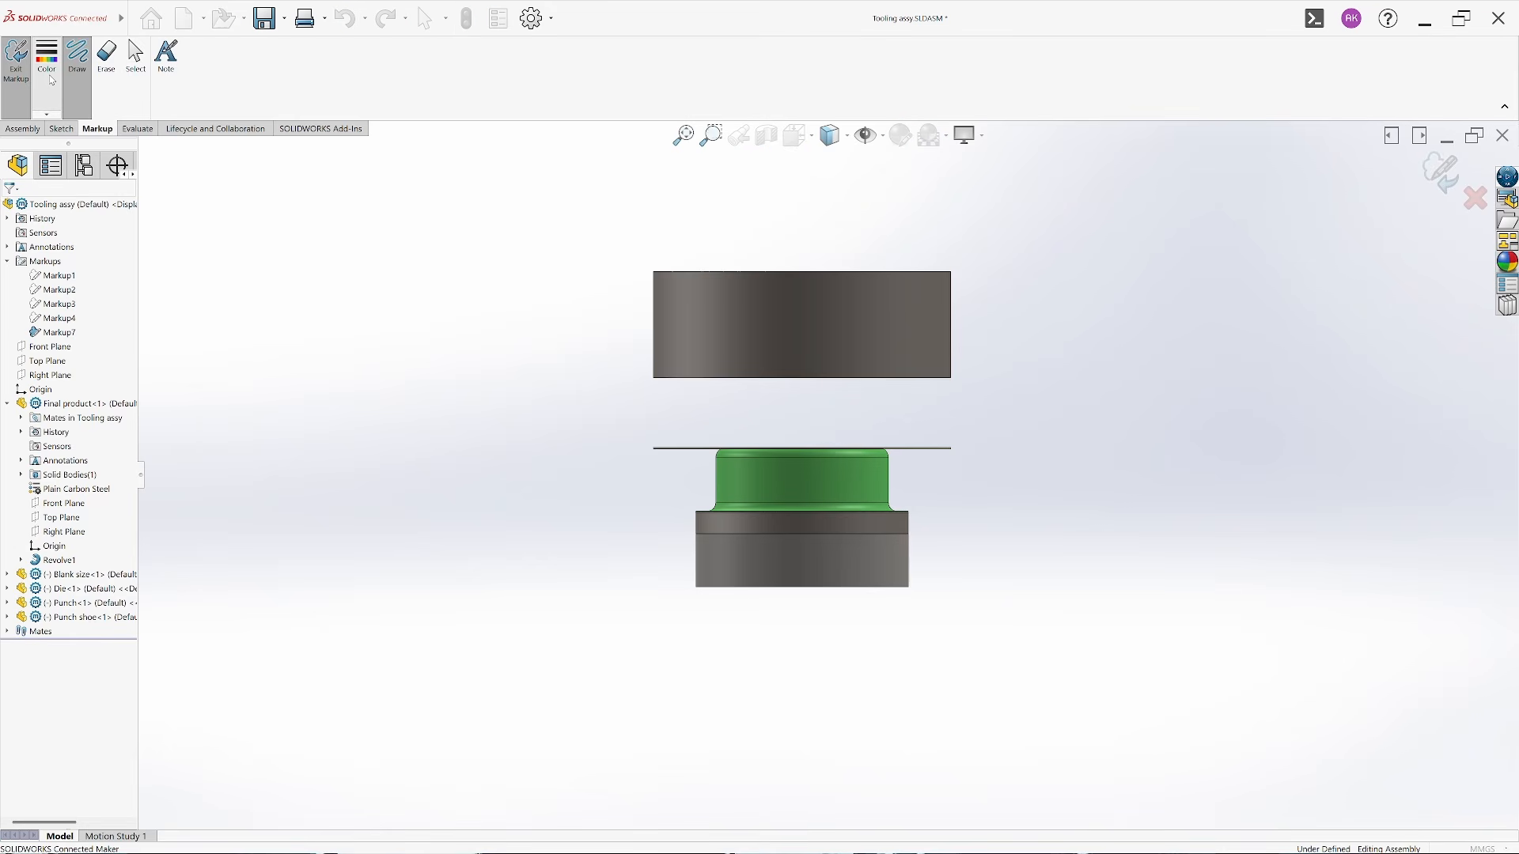
left_click(47, 55)
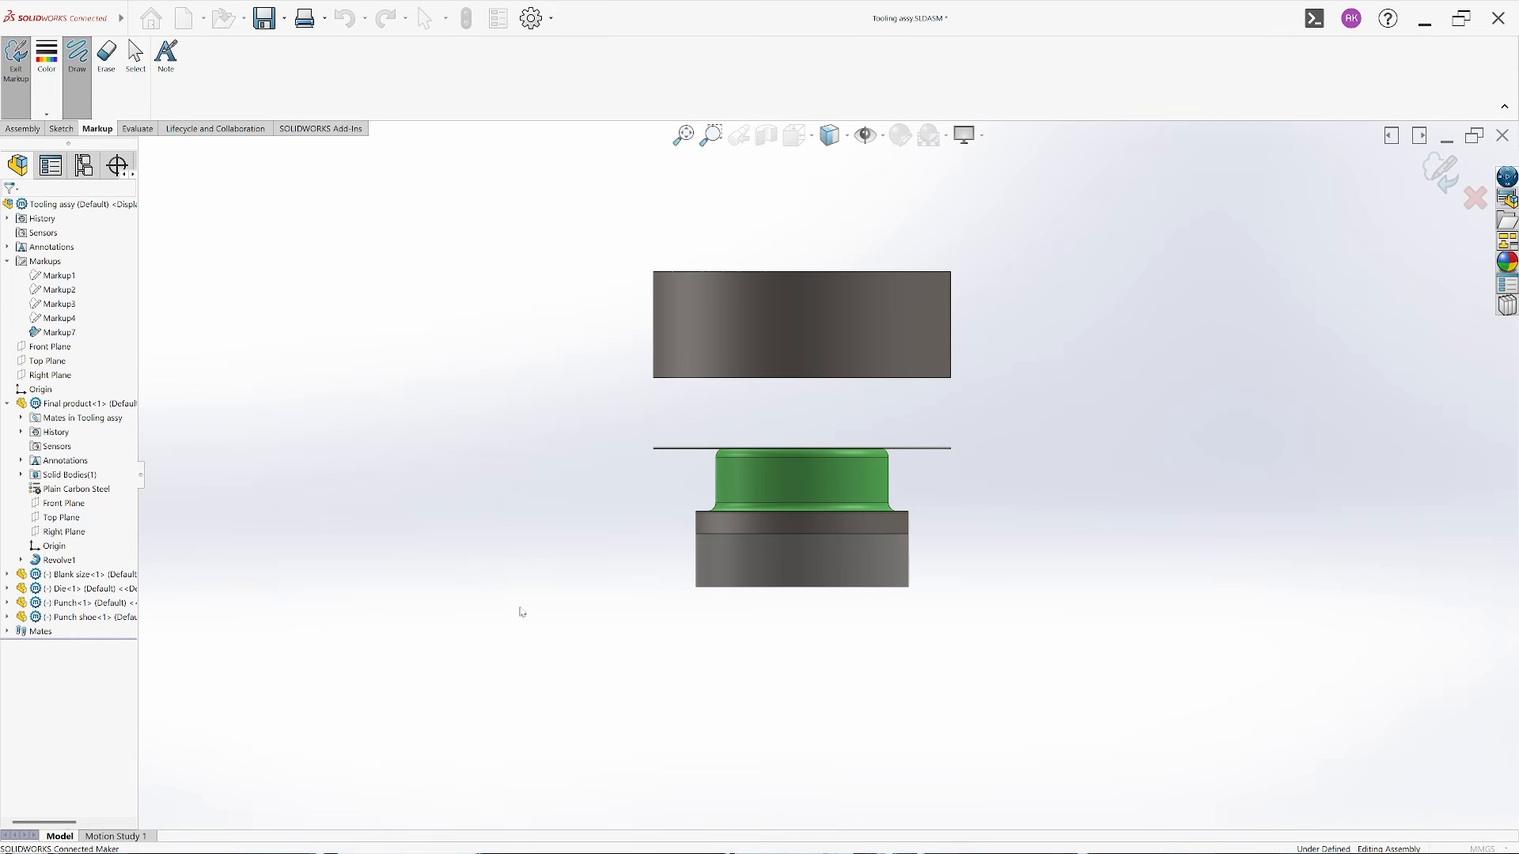
left_click_drag(373, 590, 1219, 593)
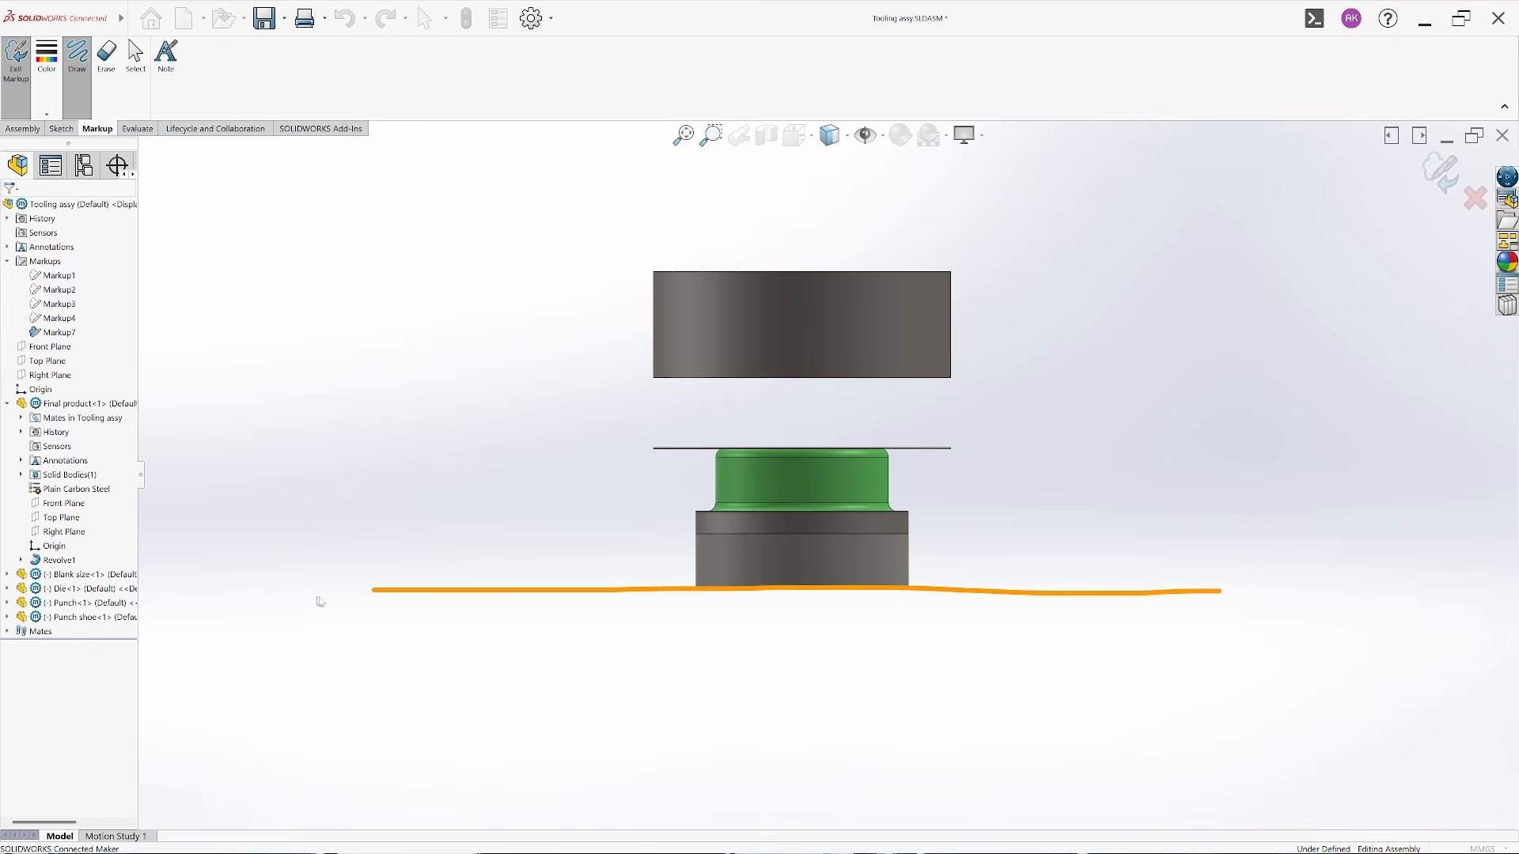
mouse_move(373, 590)
left_mouse_down()
mouse_move(567, 637)
mouse_move(1176, 642)
left_mouse_up()
left_click_drag(1216, 593, 1131, 647)
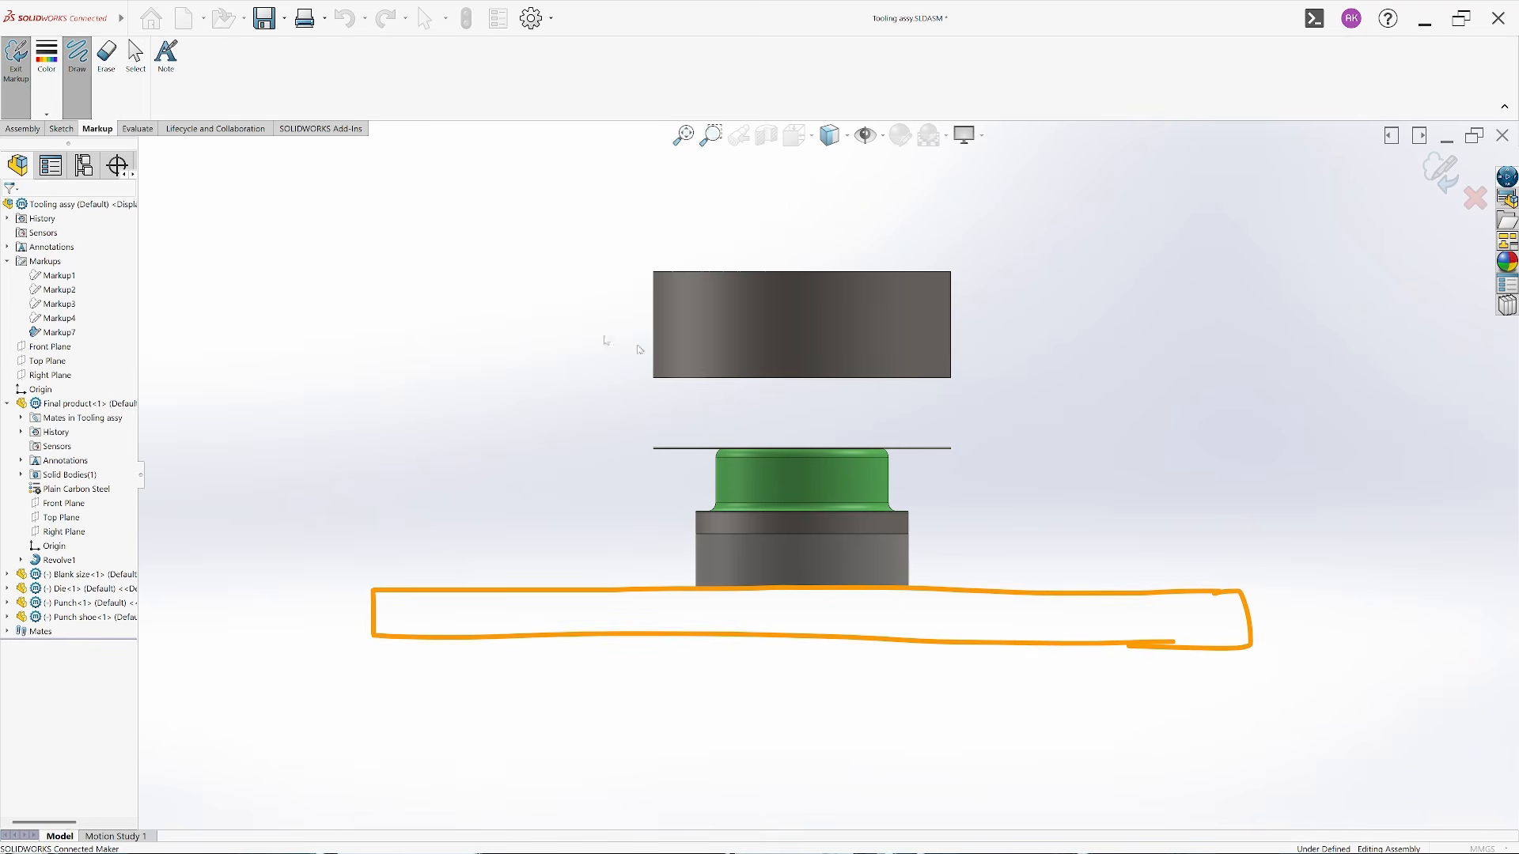
Draw a matching long orange top plate outline along the upper face of the die
left_click_drag(337, 274, 465, 273)
left_click_drag(768, 273, 1239, 263)
mouse_move(338, 235)
left_mouse_down()
mouse_move(337, 273)
mouse_move(647, 246)
mouse_move(1271, 253)
mouse_move(1199, 278)
mouse_move(1154, 270)
left_mouse_up()
Change the markup colour to green and draw two vertical guide posts rising from the base plate through the top plate
left_click(85, 71)
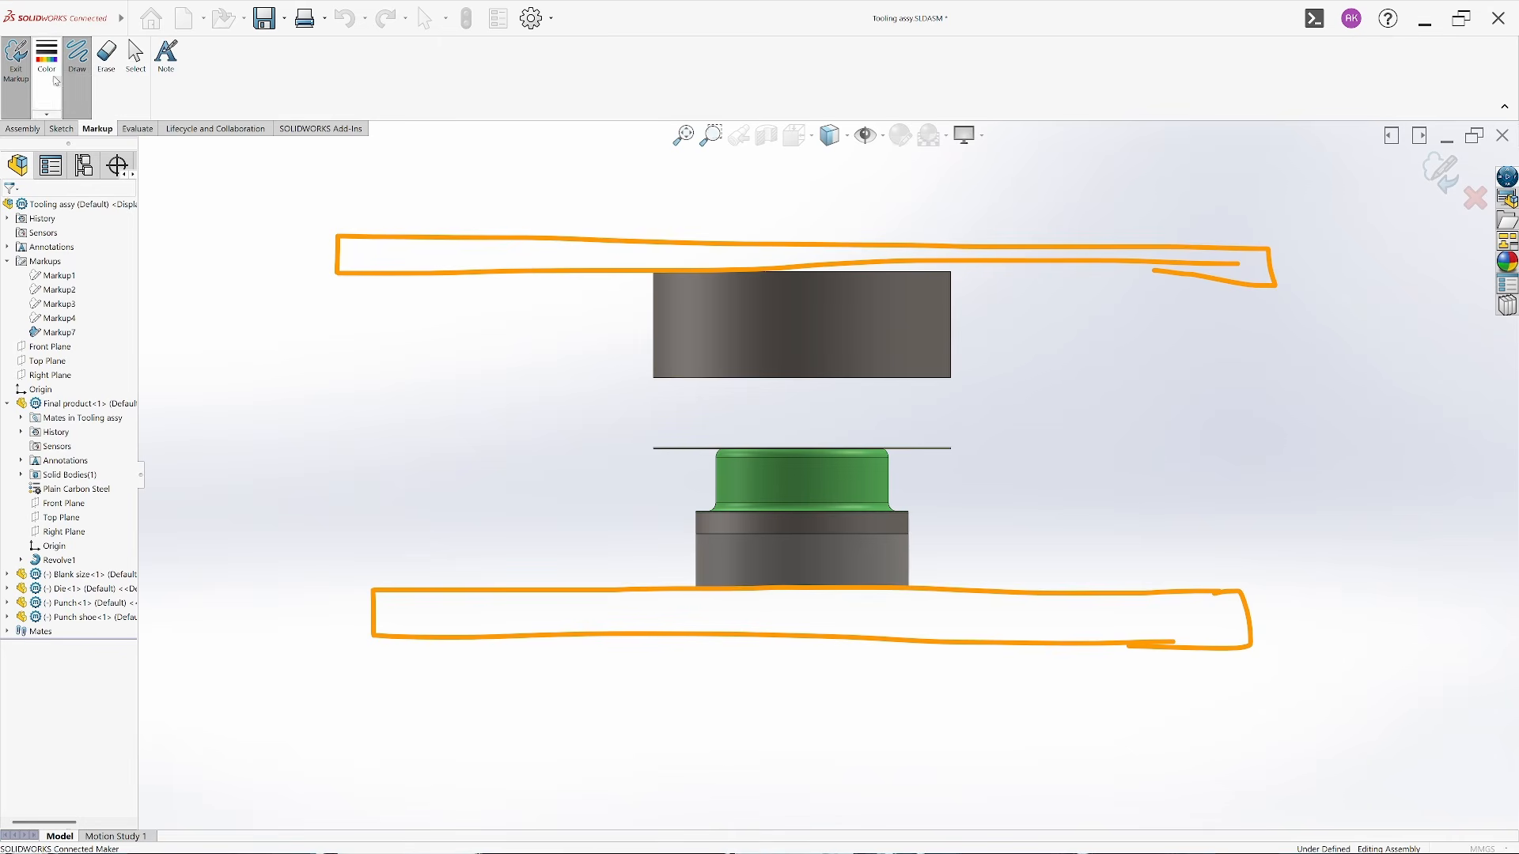
left_click(52, 74)
left_click(155, 129)
left_click_drag(393, 221, 401, 588)
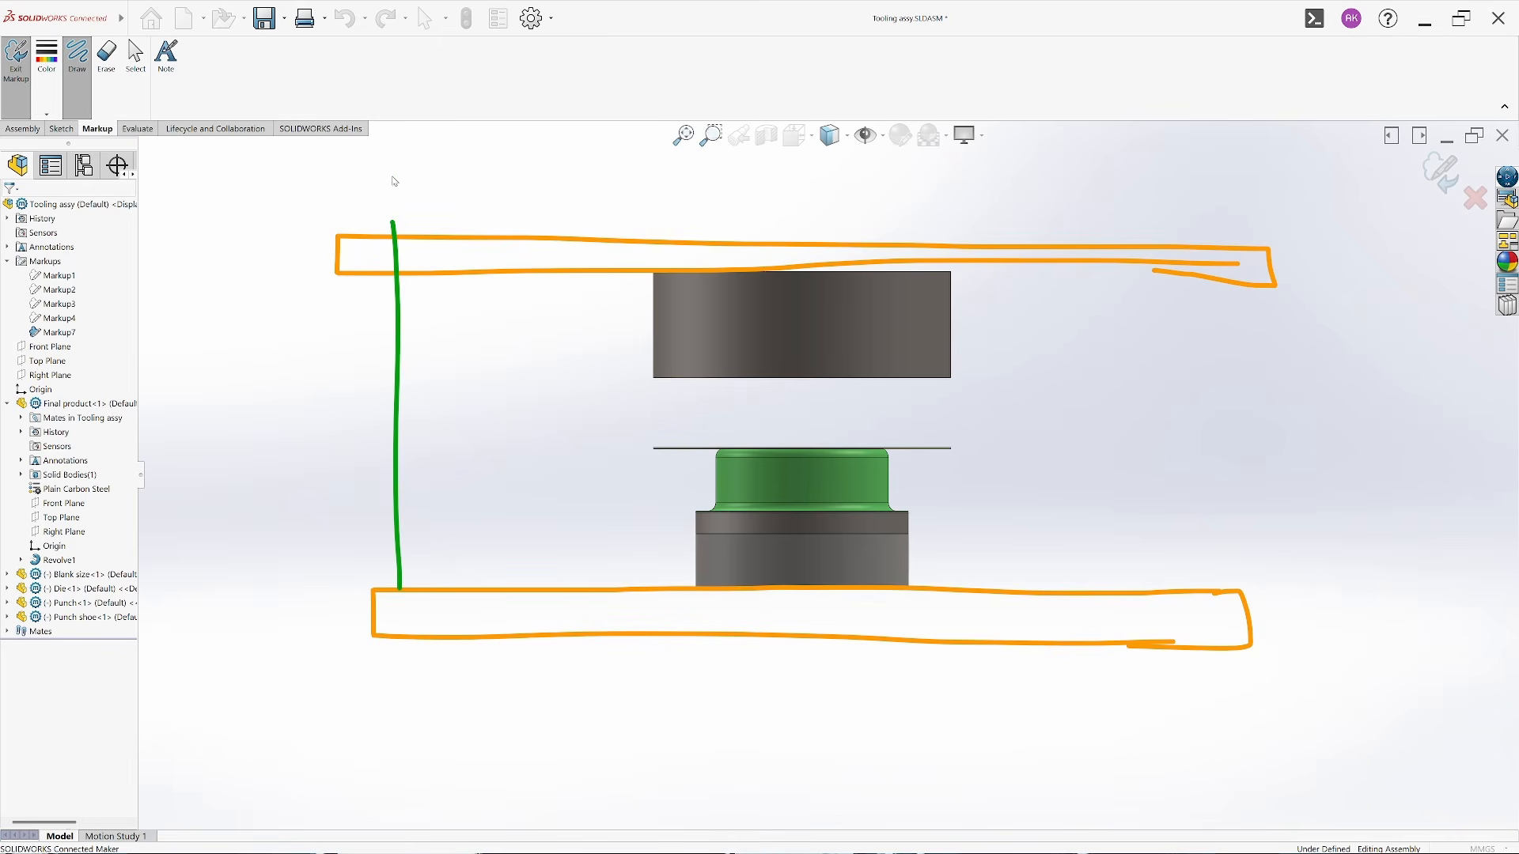
mouse_move(394, 238)
left_mouse_down()
mouse_move(395, 174)
mouse_move(411, 171)
mouse_move(439, 594)
mouse_move(401, 587)
left_mouse_up()
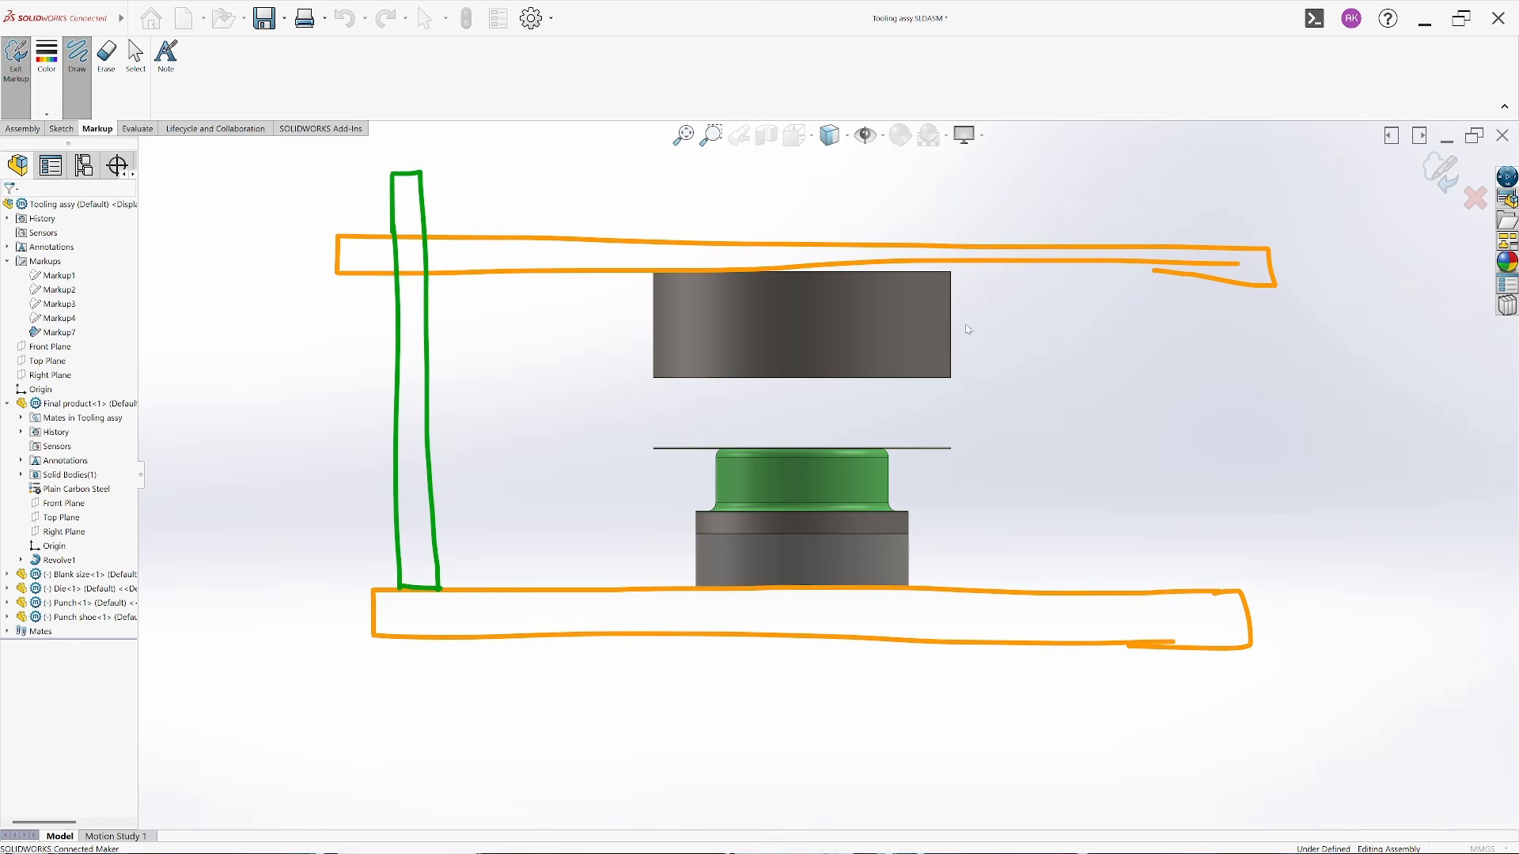
mouse_move(1183, 178)
left_mouse_down()
mouse_move(1203, 598)
mouse_move(1170, 408)
mouse_move(1172, 591)
mouse_move(1201, 590)
left_mouse_up()
Label the guide post with an arrow and a handwritten guide note, and outline flanged bushings around both posts at the top plate
left_click_drag(1209, 426, 1253, 413)
mouse_move(1244, 399)
left_mouse_down()
mouse_move(1269, 415)
mouse_move(1256, 427)
mouse_move(1298, 401)
mouse_move(1302, 443)
mouse_move(1345, 416)
mouse_move(1358, 433)
left_mouse_up()
mouse_move(1362, 408)
left_mouse_down()
mouse_move(1367, 421)
mouse_move(1399, 354)
mouse_move(1440, 409)
left_mouse_up()
left_click(1367, 383)
left_click_drag(1386, 457, 1381, 488)
left_click(1411, 483)
mouse_move(1406, 452)
left_mouse_down()
mouse_move(1407, 477)
mouse_move(1430, 479)
left_mouse_up()
left_click_drag(1442, 458, 1483, 464)
left_click_drag(1411, 494, 1450, 491)
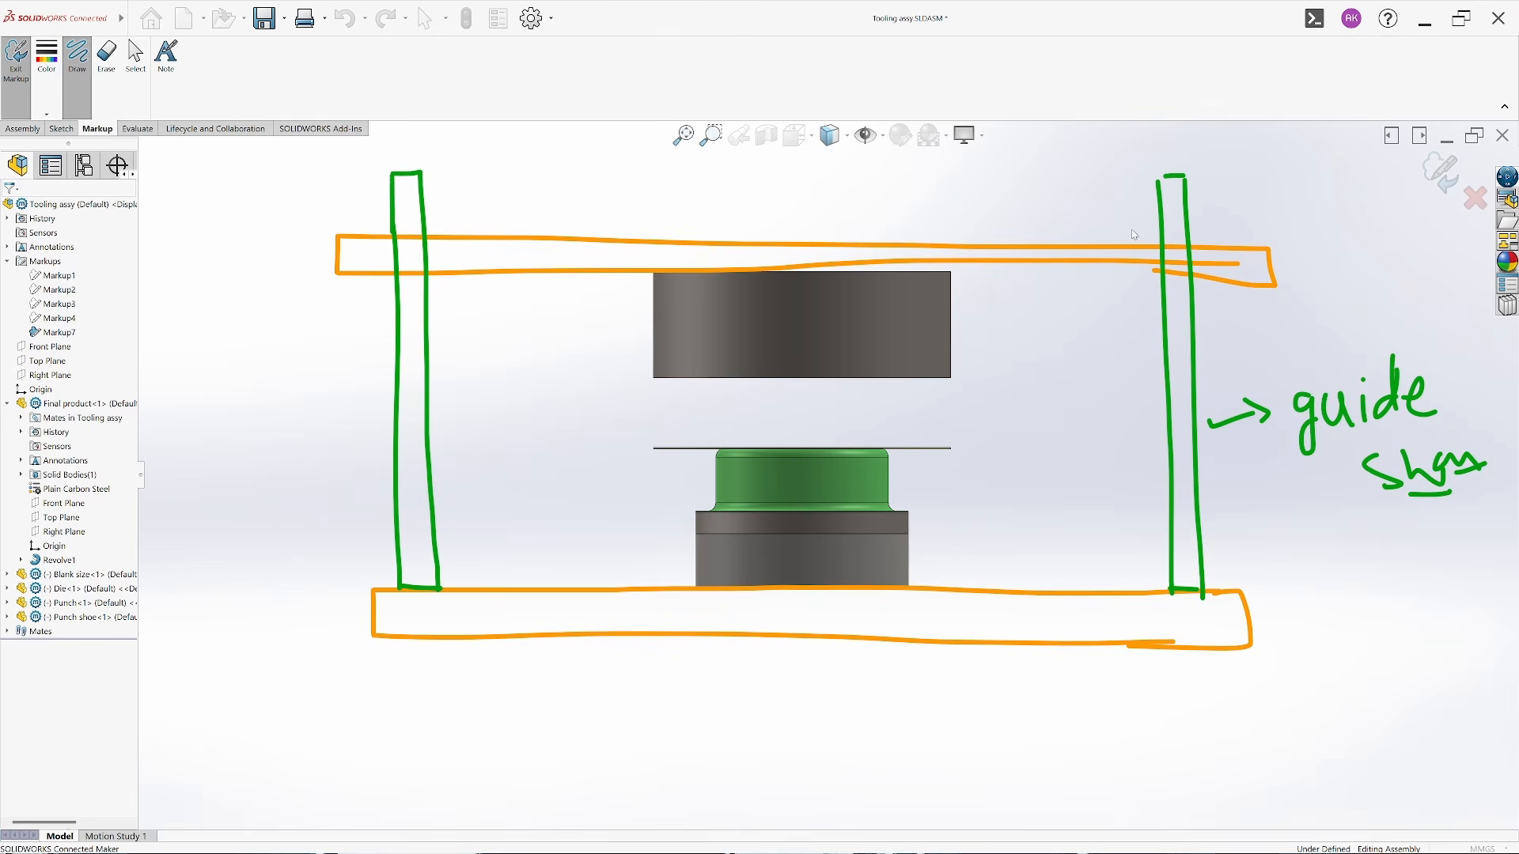
mouse_move(1158, 222)
left_mouse_down()
mouse_move(1132, 224)
mouse_move(1148, 295)
mouse_move(1205, 278)
mouse_move(1215, 252)
mouse_move(1219, 227)
mouse_move(1168, 225)
left_mouse_up()
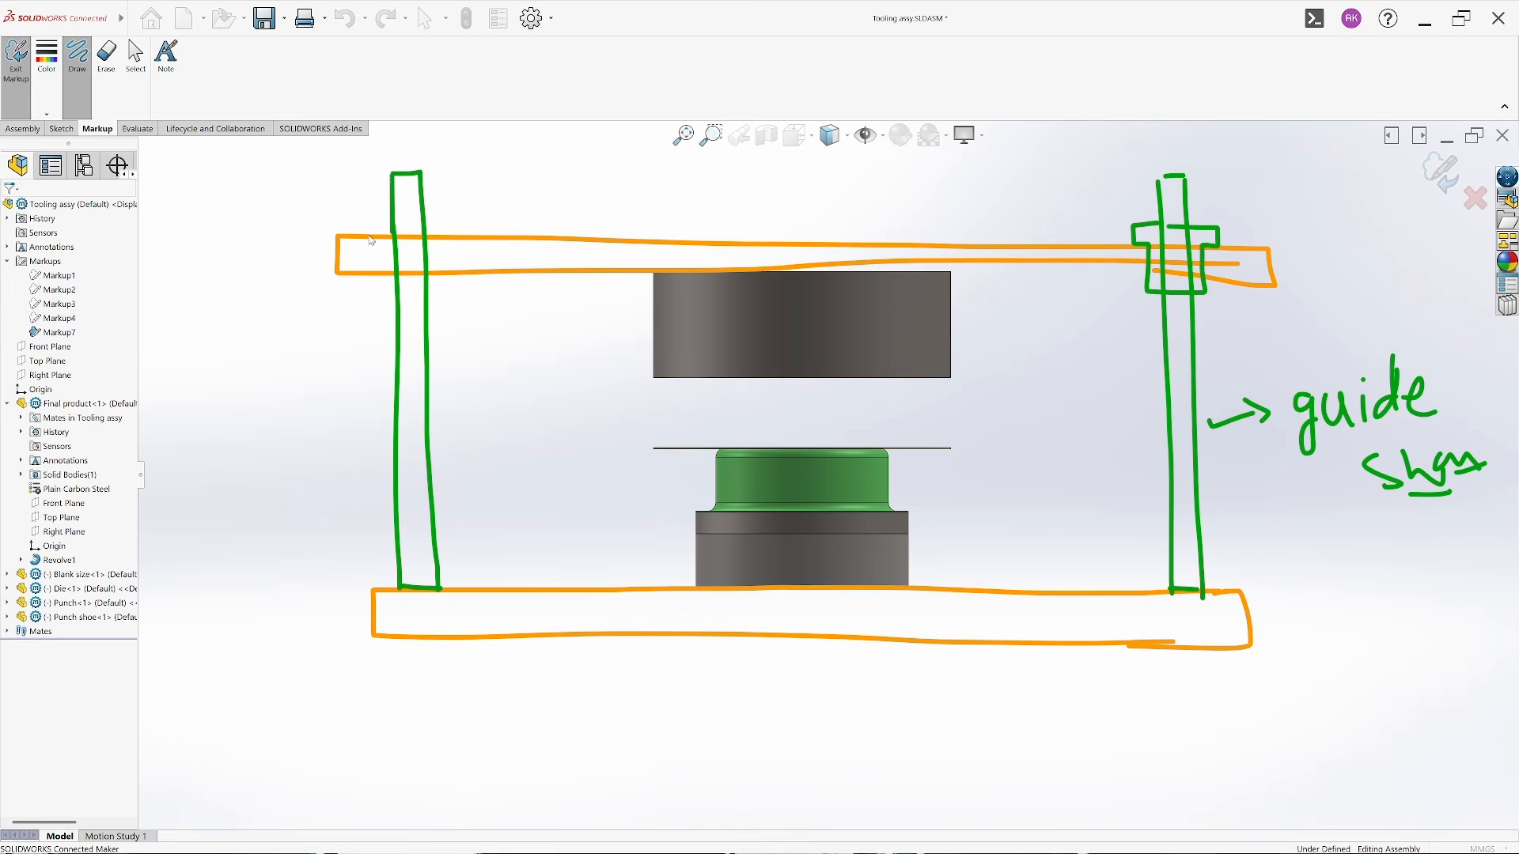
mouse_move(368, 233)
left_mouse_down()
mouse_move(449, 241)
mouse_move(369, 235)
left_mouse_up()
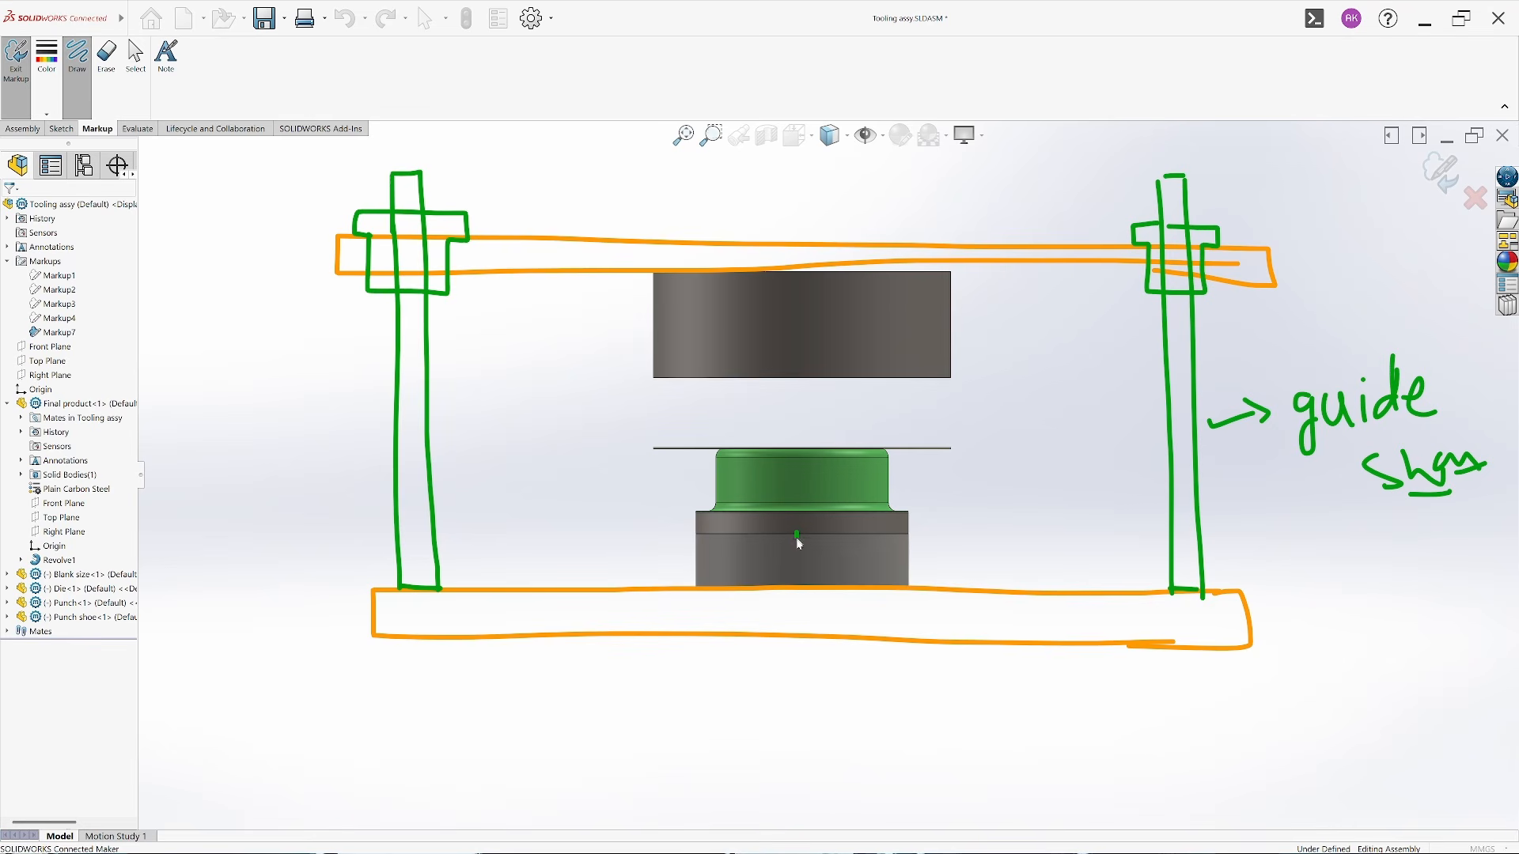
Annotate the markup in green with ticks on the punch and plates, small lugs beside the die's top edge, and a circle around the punch
left_click_drag(797, 538, 809, 535)
left_click_drag(794, 333, 810, 322)
left_click_drag(683, 254, 712, 247)
left_click_drag(594, 621, 620, 613)
left_click_drag(802, 573, 803, 599)
key("ctrl+z")
left_click_drag(778, 250, 806, 247)
key("ctrl+z")
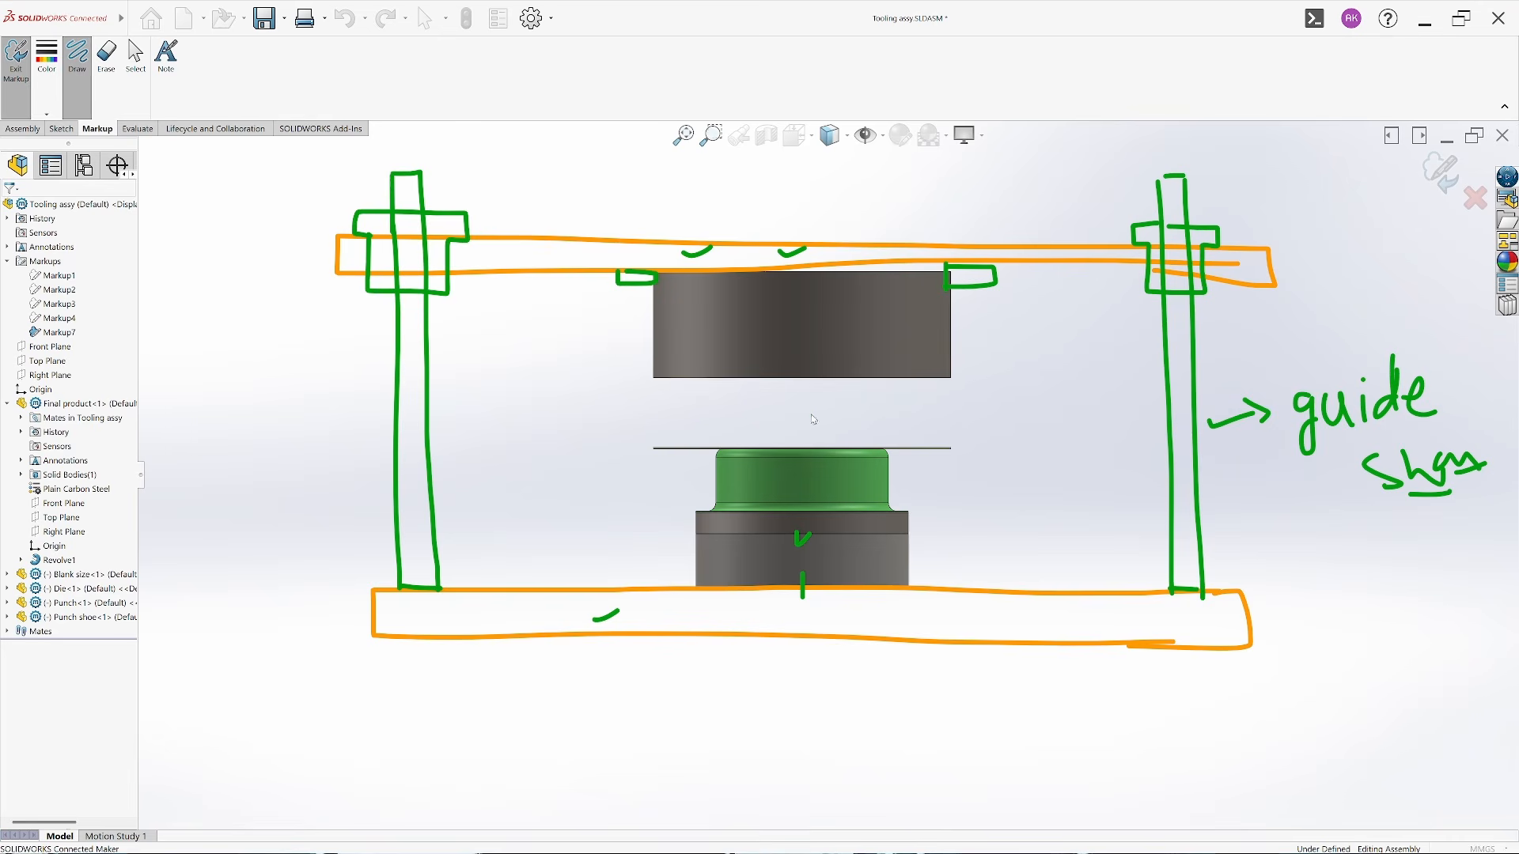
mouse_move(811, 413)
left_mouse_down()
mouse_move(698, 440)
mouse_move(633, 601)
mouse_move(907, 670)
mouse_move(918, 408)
mouse_move(766, 391)
left_mouse_up()
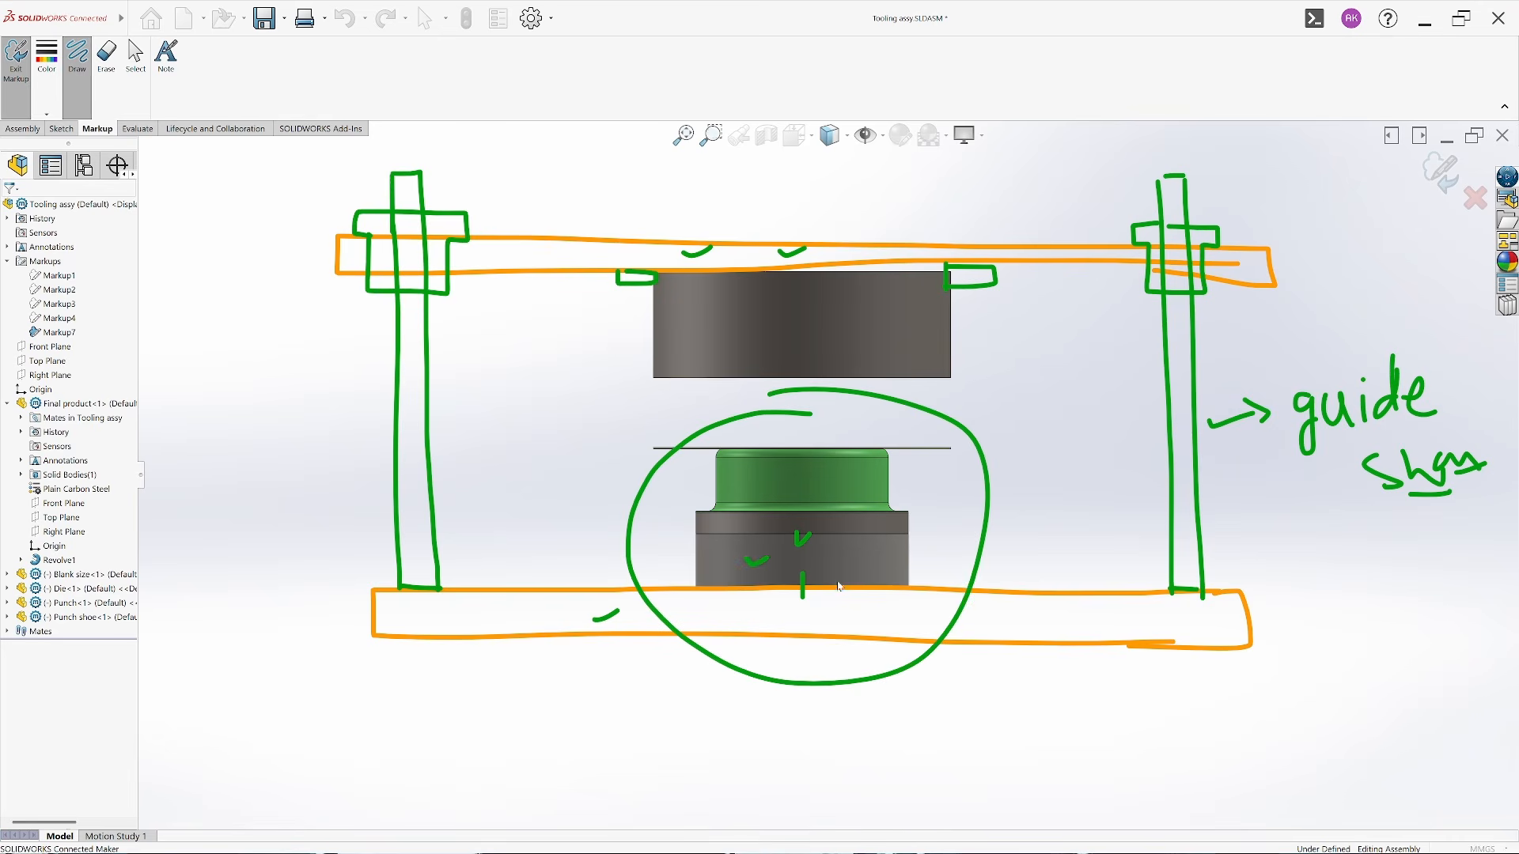
Hide the final product component covering the punch
scroll(826, 319, "down", 6)
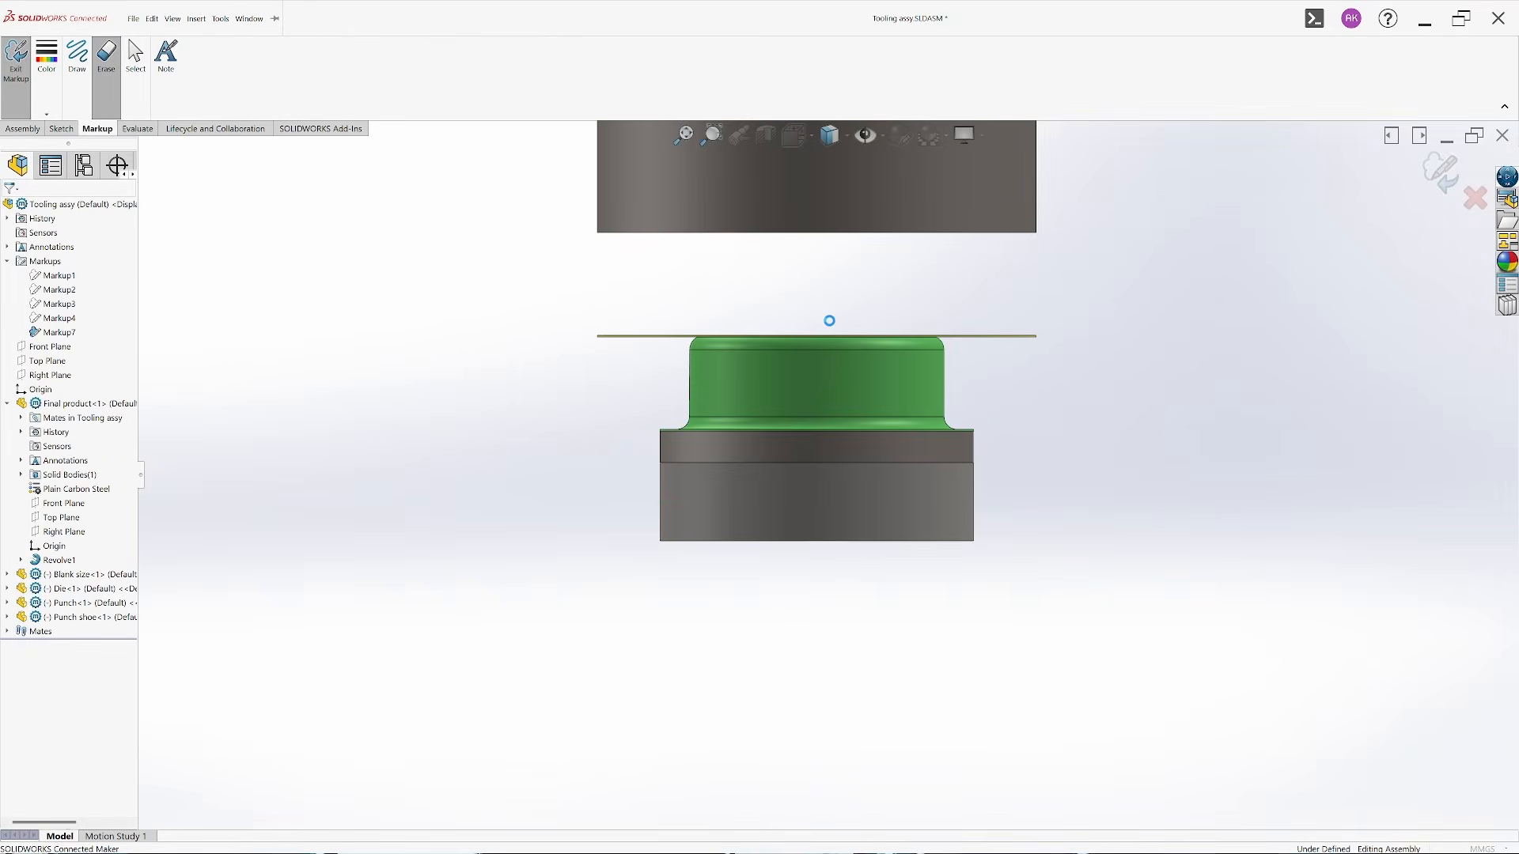
left_click(803, 430)
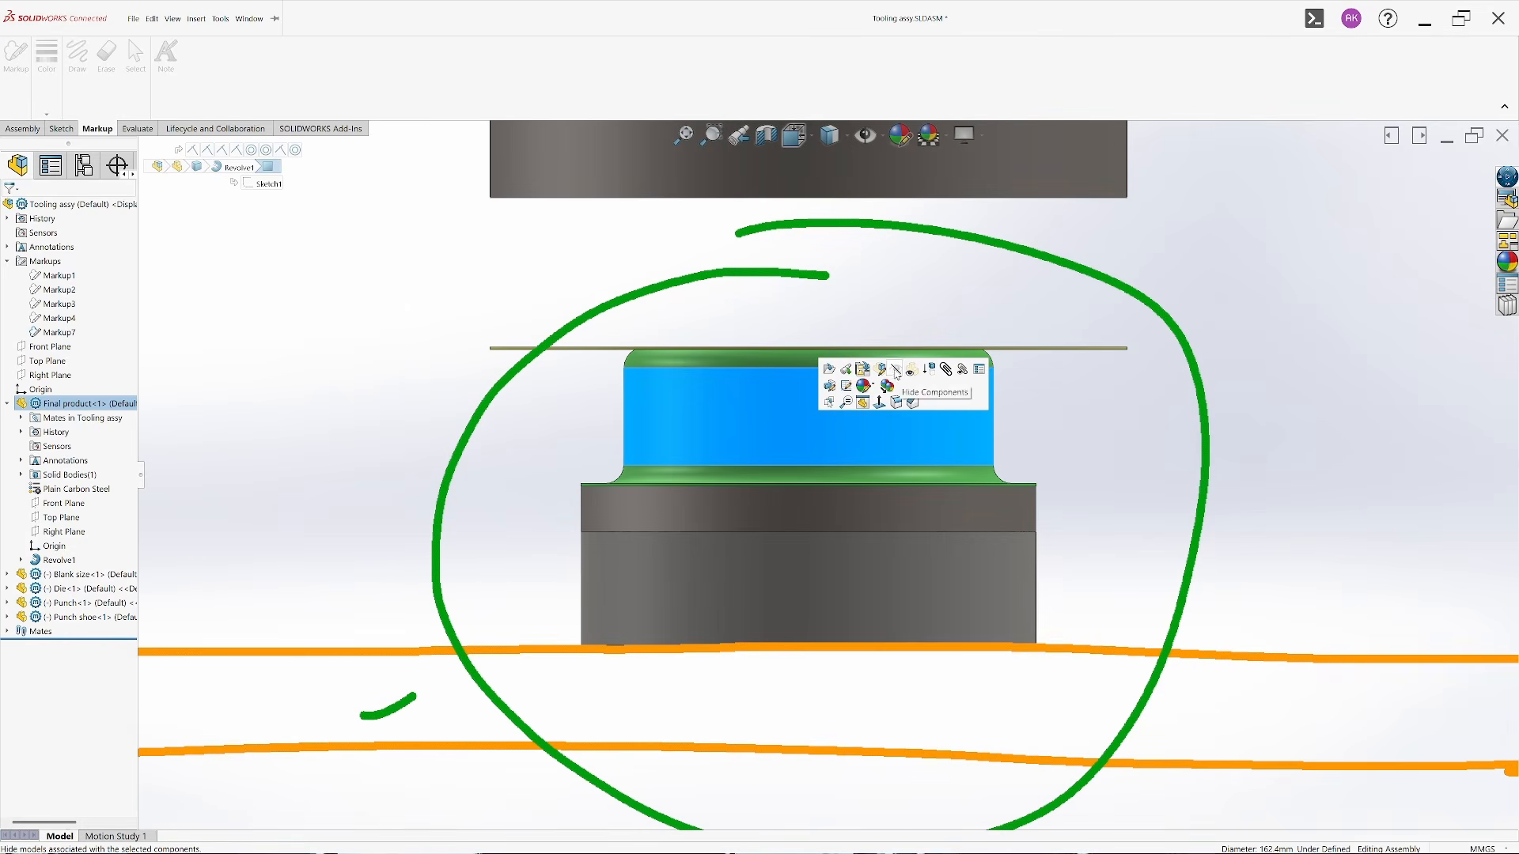
left_click(895, 369)
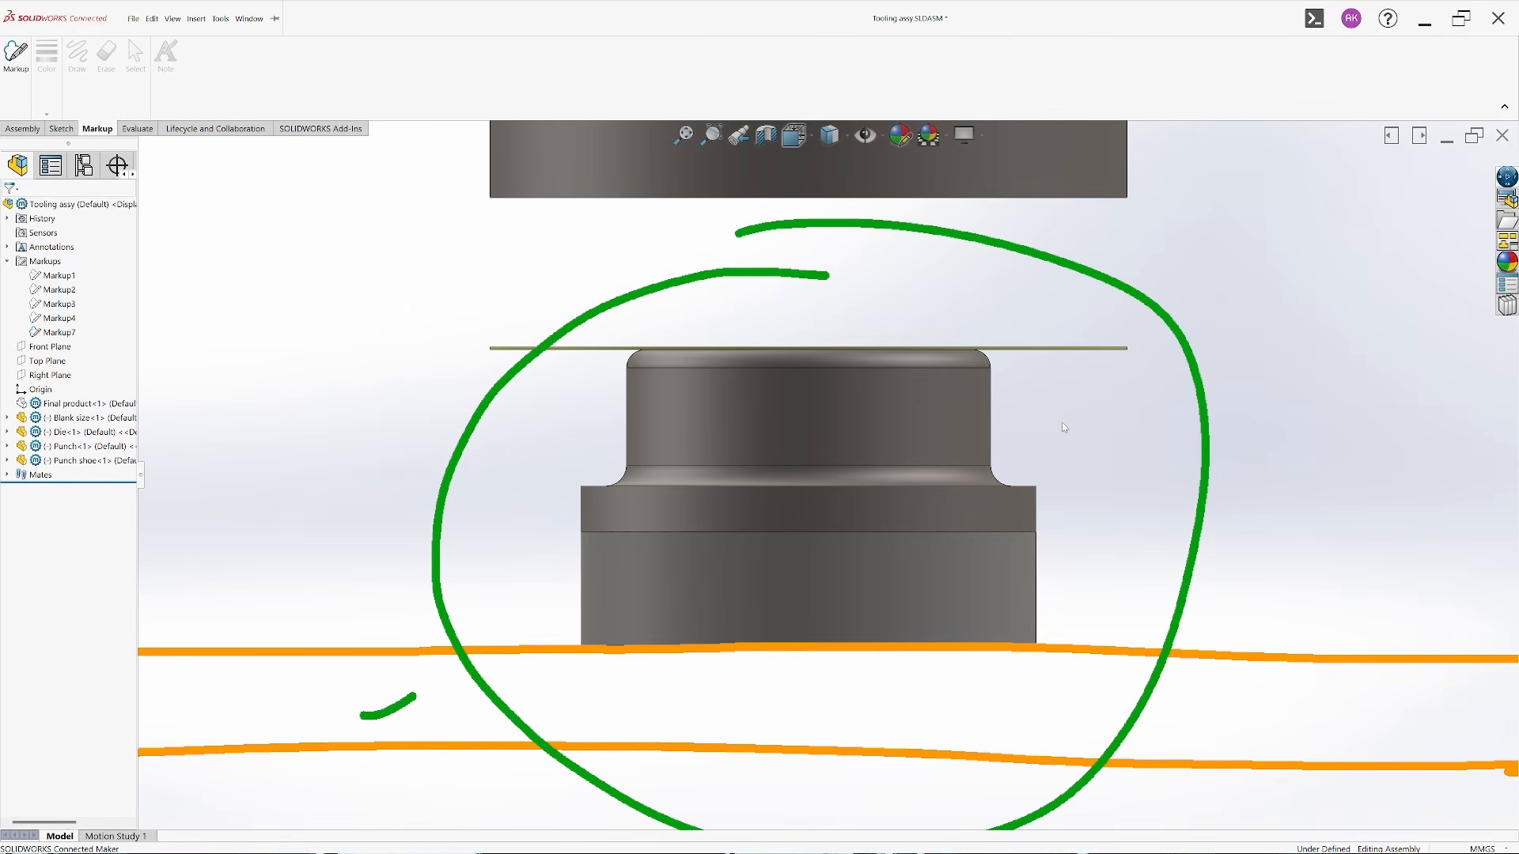
scroll(910, 491, "up", 2)
scroll(875, 542, "down", 2)
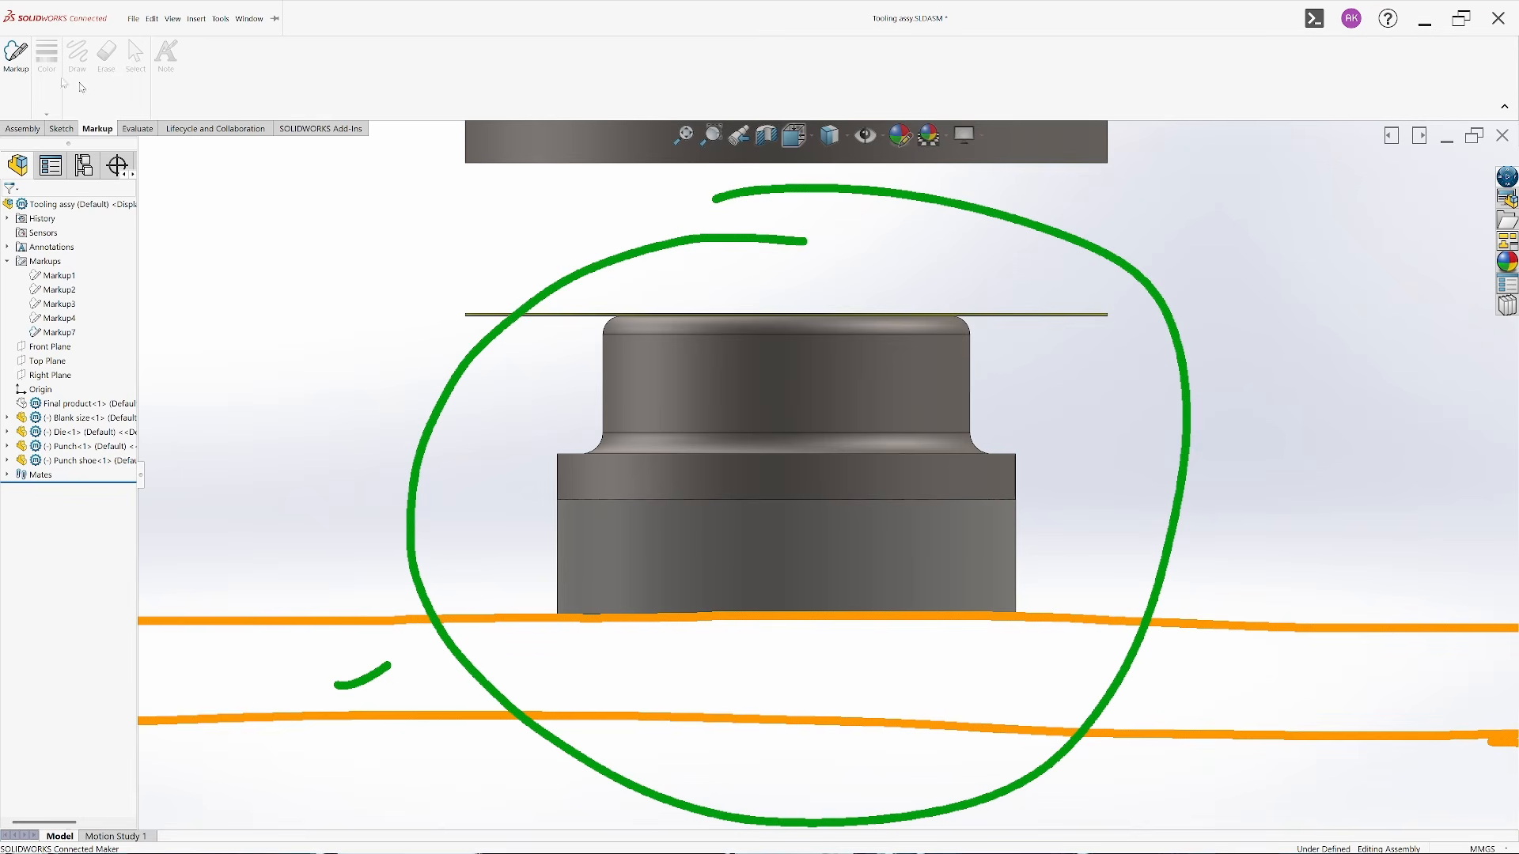
Start another markup and draw a counterbored screw hole in green through the punch centre, with a dashed threaded end in the punch shoe
left_click(16, 55)
left_click(106, 55)
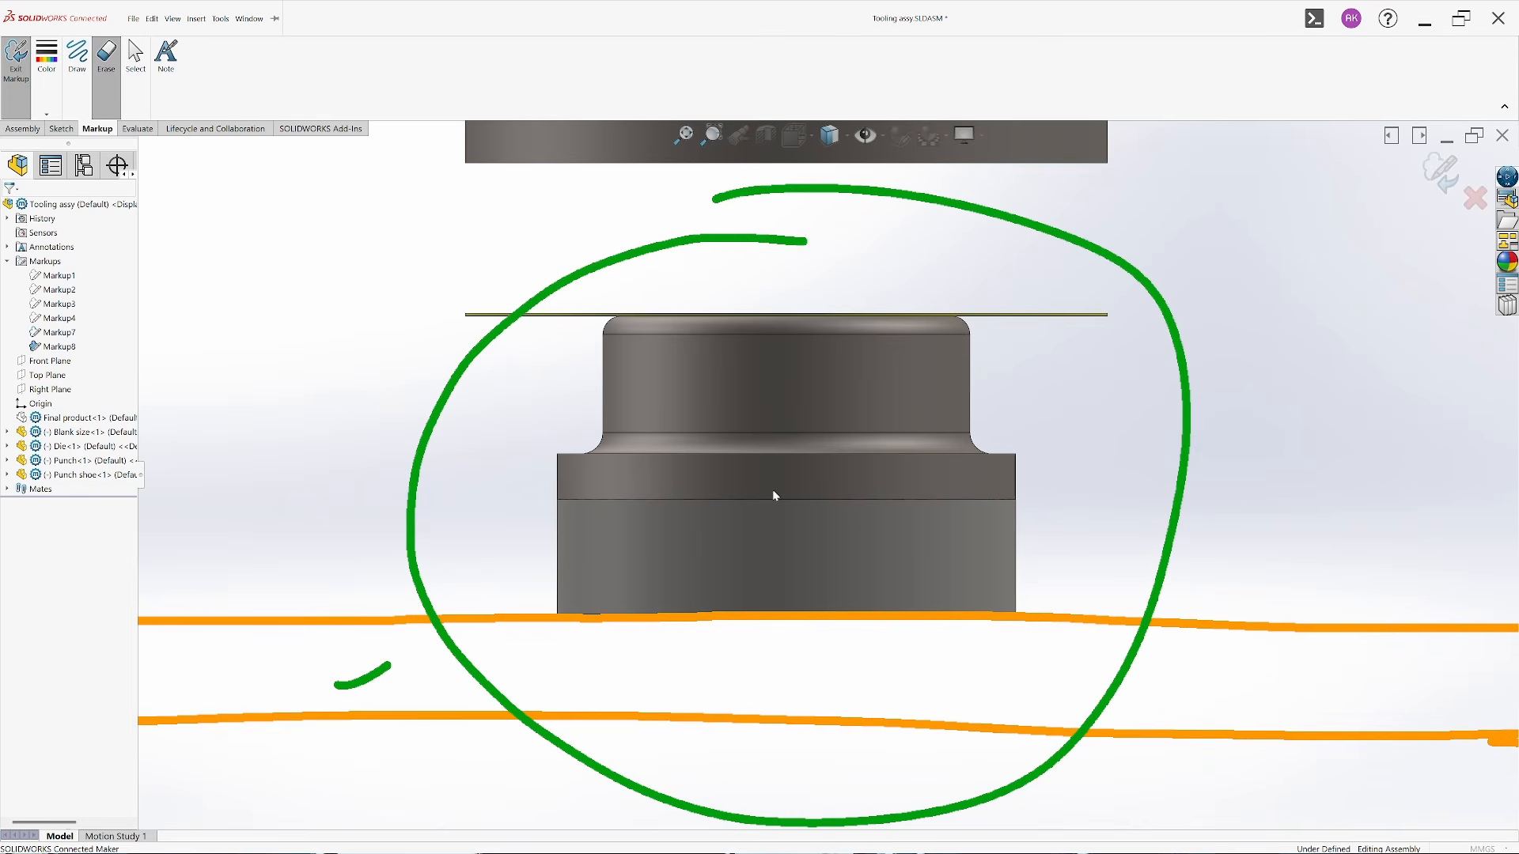
left_click(76, 55)
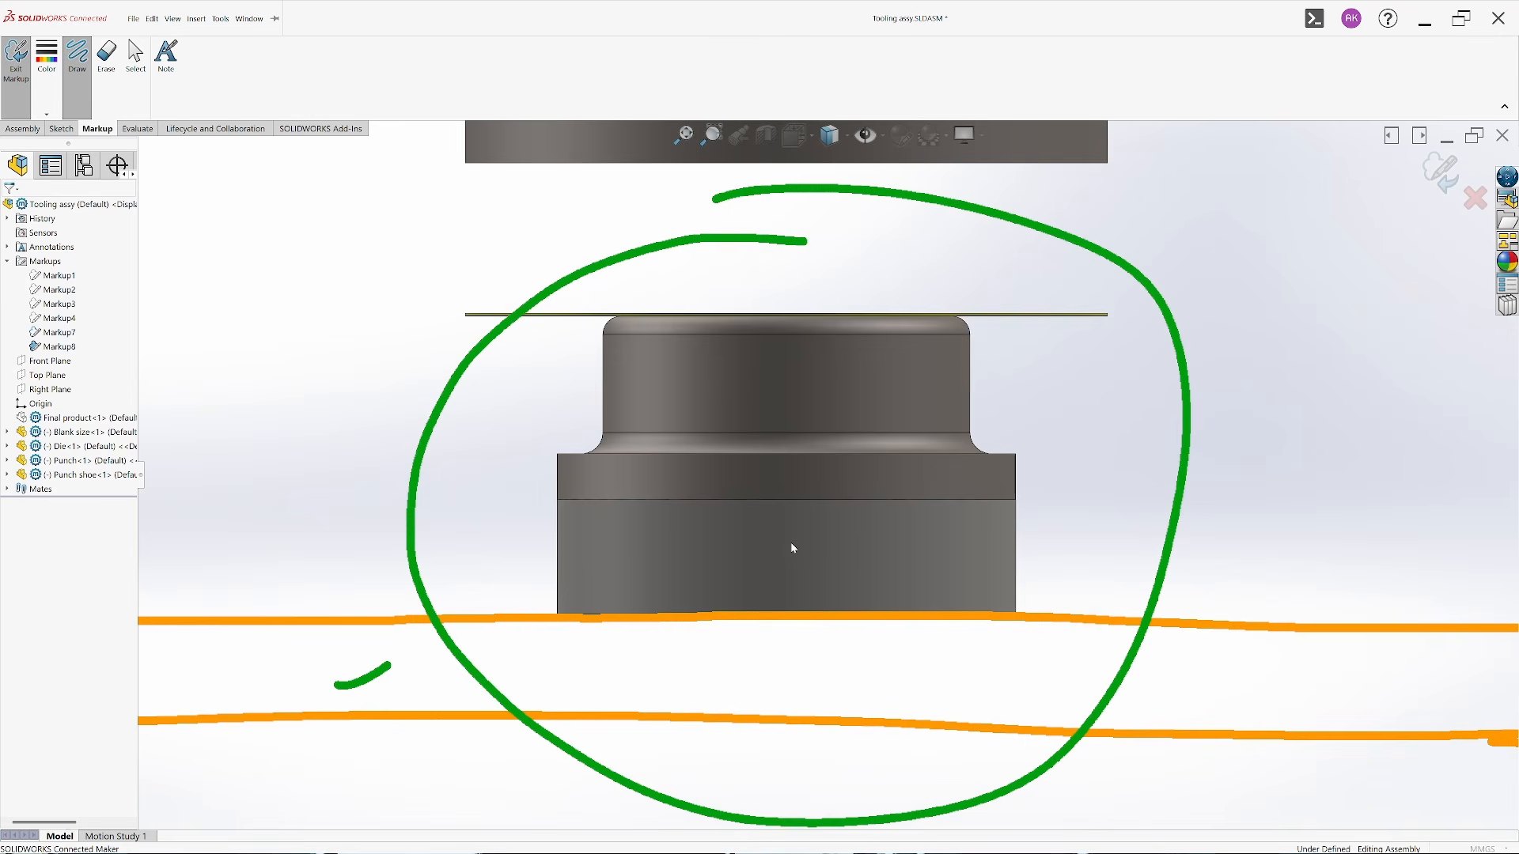
left_click_drag(798, 544, 829, 551)
left_click_drag(752, 350, 752, 489)
left_click_drag(813, 316, 793, 362)
left_click_drag(795, 463, 797, 498)
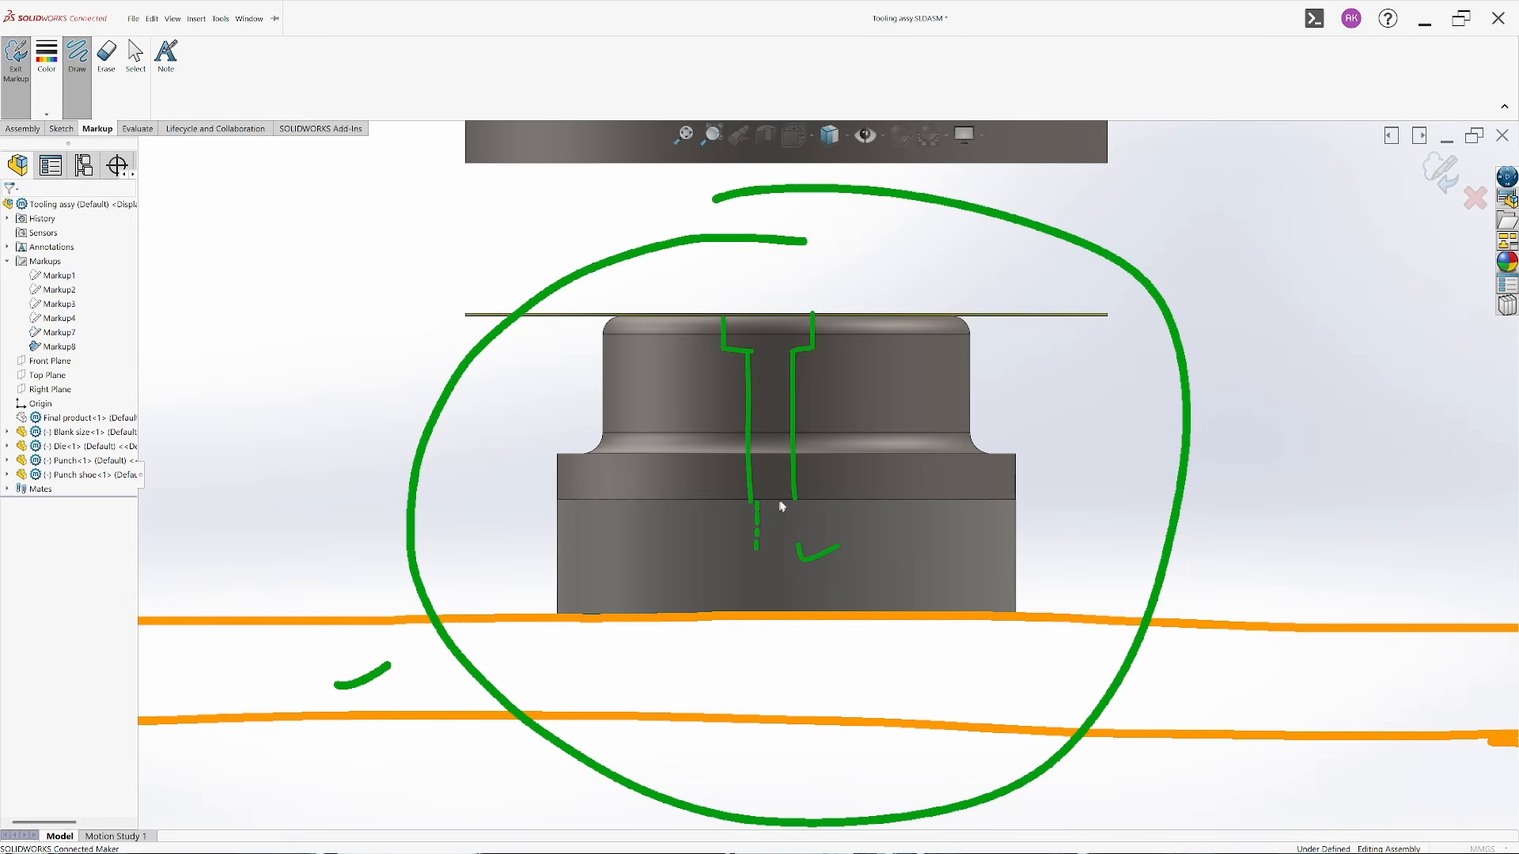
mouse_move(780, 501)
left_mouse_down()
mouse_move(768, 557)
mouse_move(781, 542)
left_mouse_up()
Outline two green dowel pins across the punch and shoe joint, and draw a red raised locating step between them
mouse_move(622, 527)
left_mouse_down()
mouse_move(622, 477)
mouse_move(638, 485)
left_mouse_up()
mouse_move(940, 535)
left_mouse_down()
mouse_move(939, 477)
mouse_move(956, 542)
left_mouse_up()
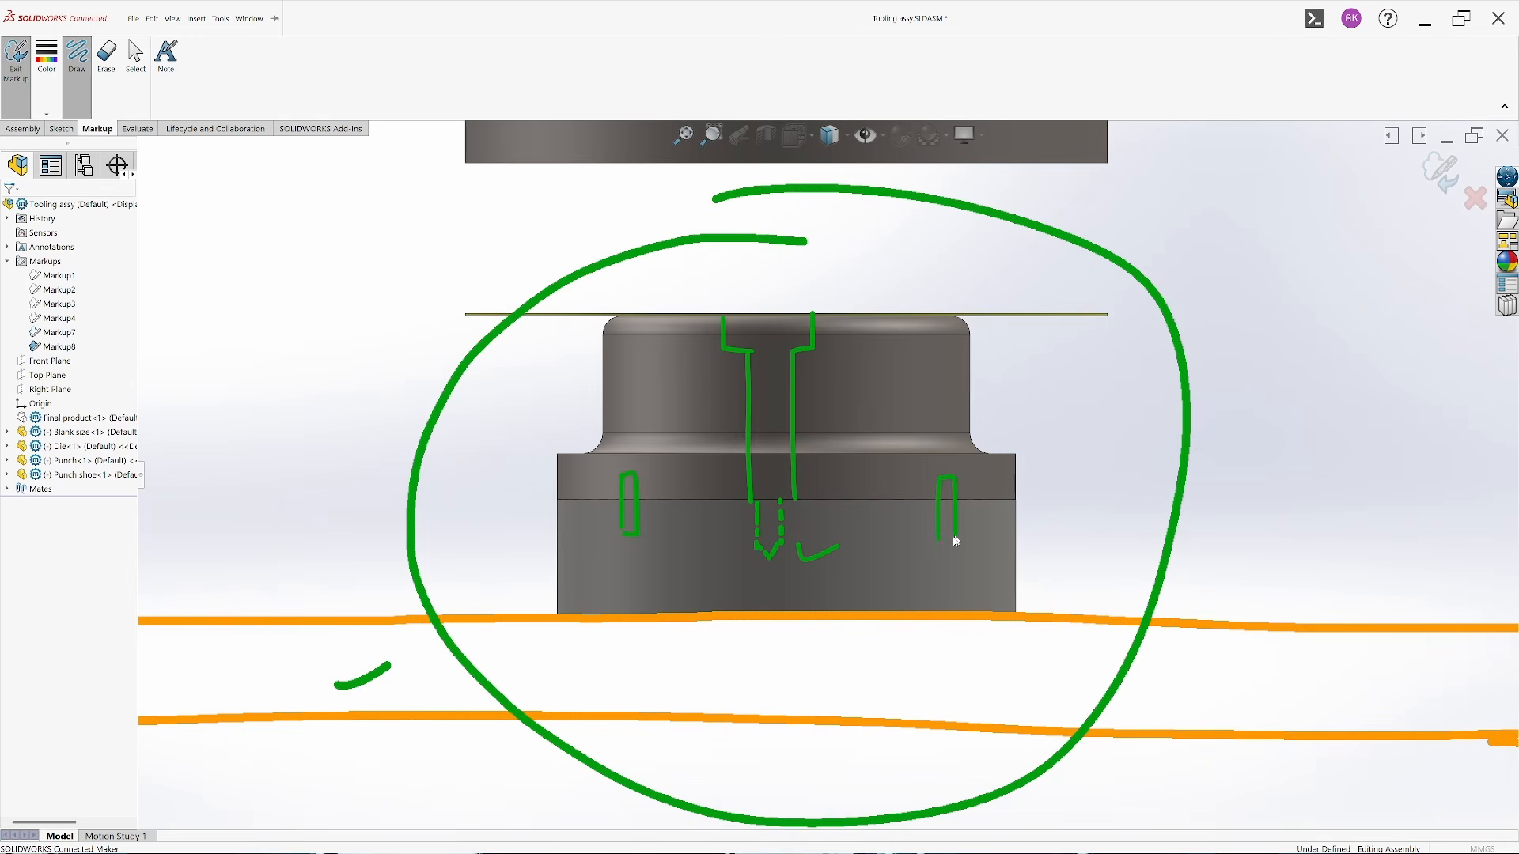
left_click(54, 83)
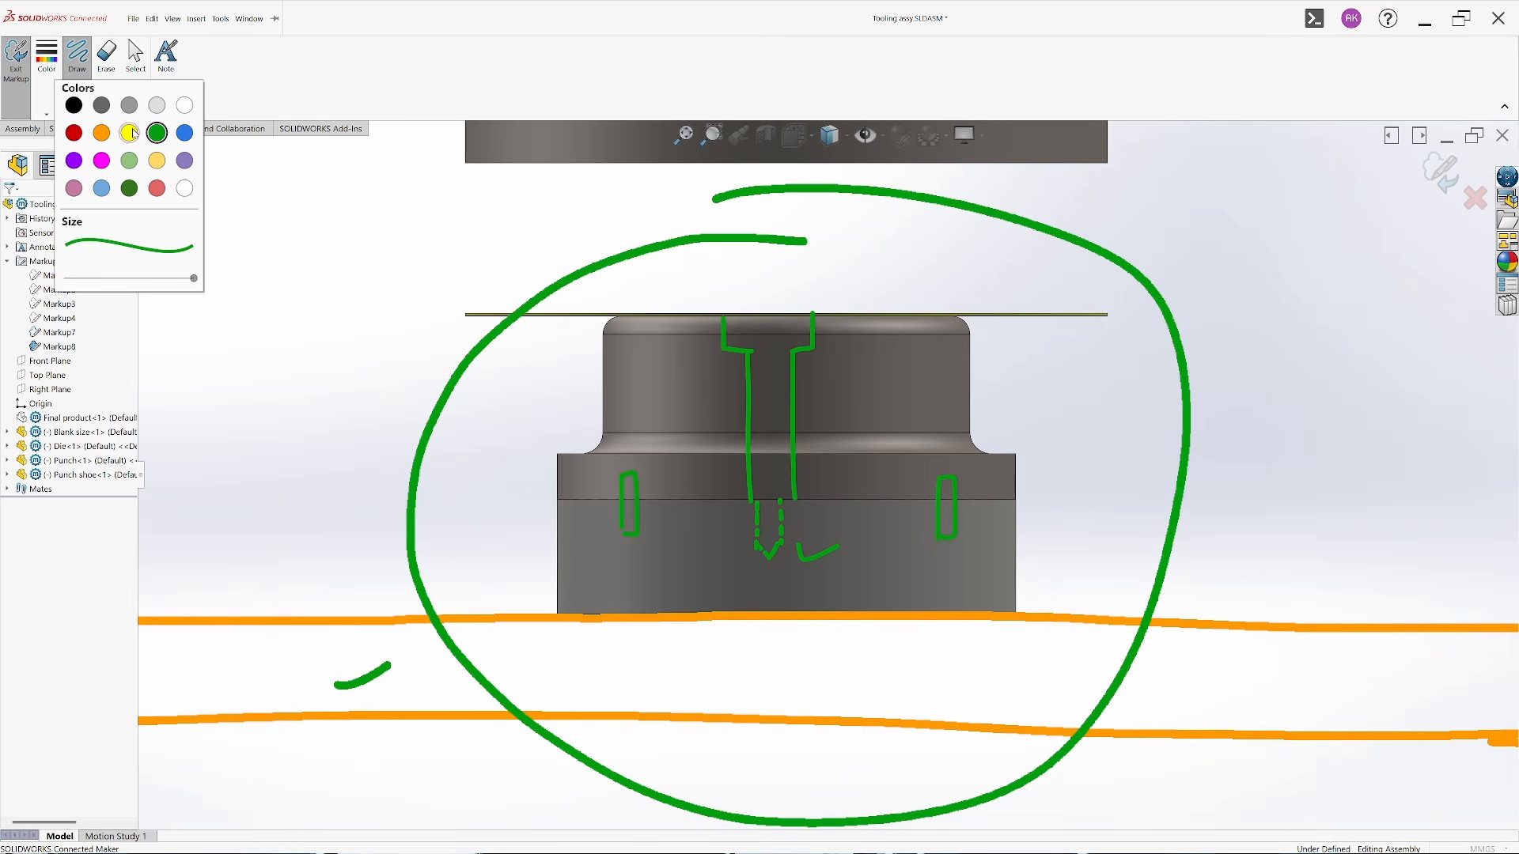
left_click(82, 135)
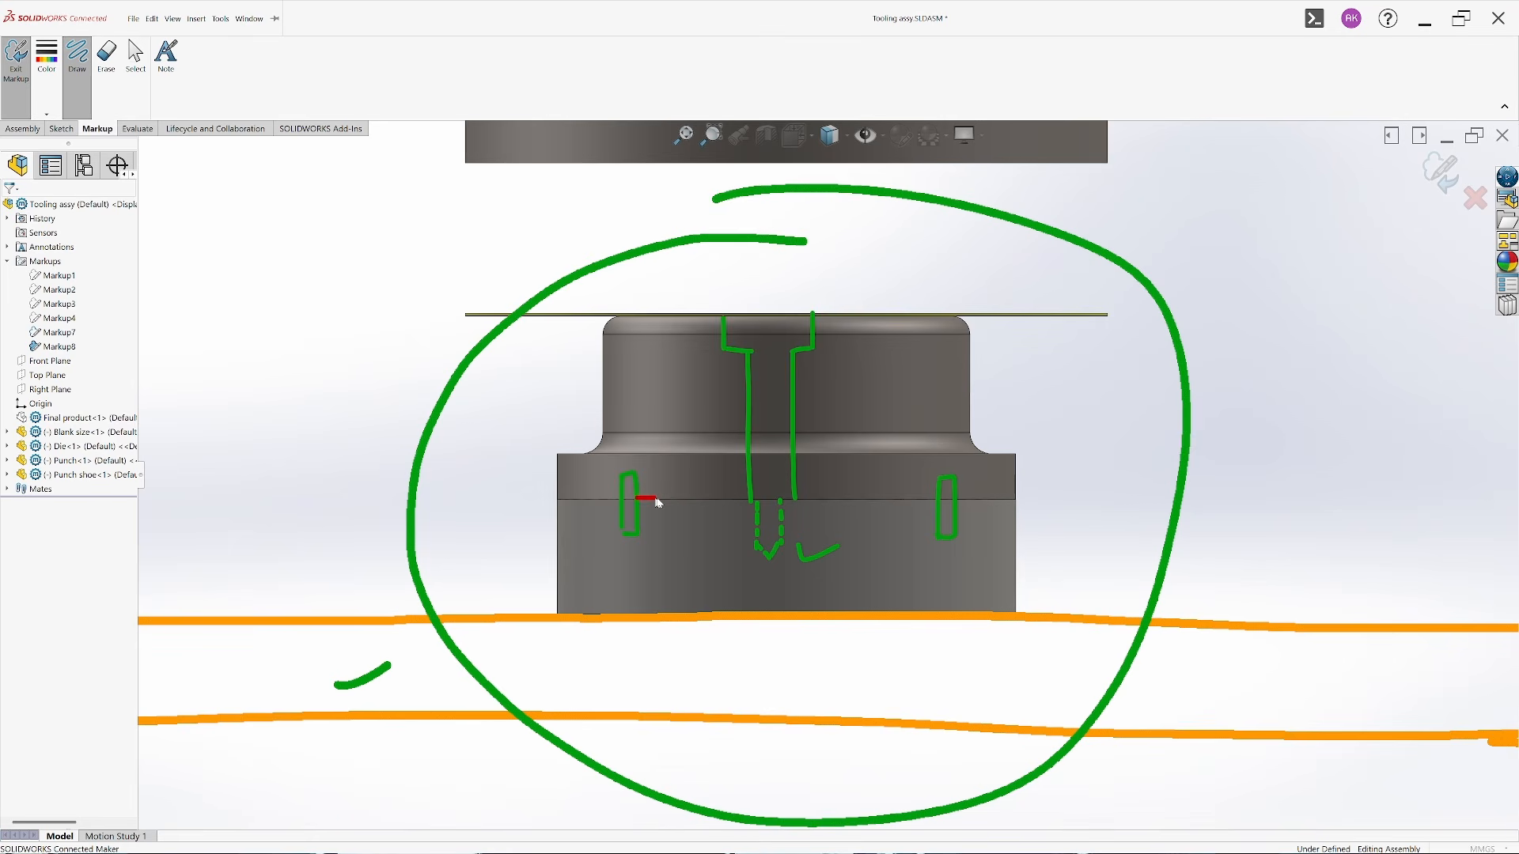
mouse_move(657, 501)
left_mouse_down()
mouse_move(732, 488)
mouse_move(940, 500)
left_mouse_up()
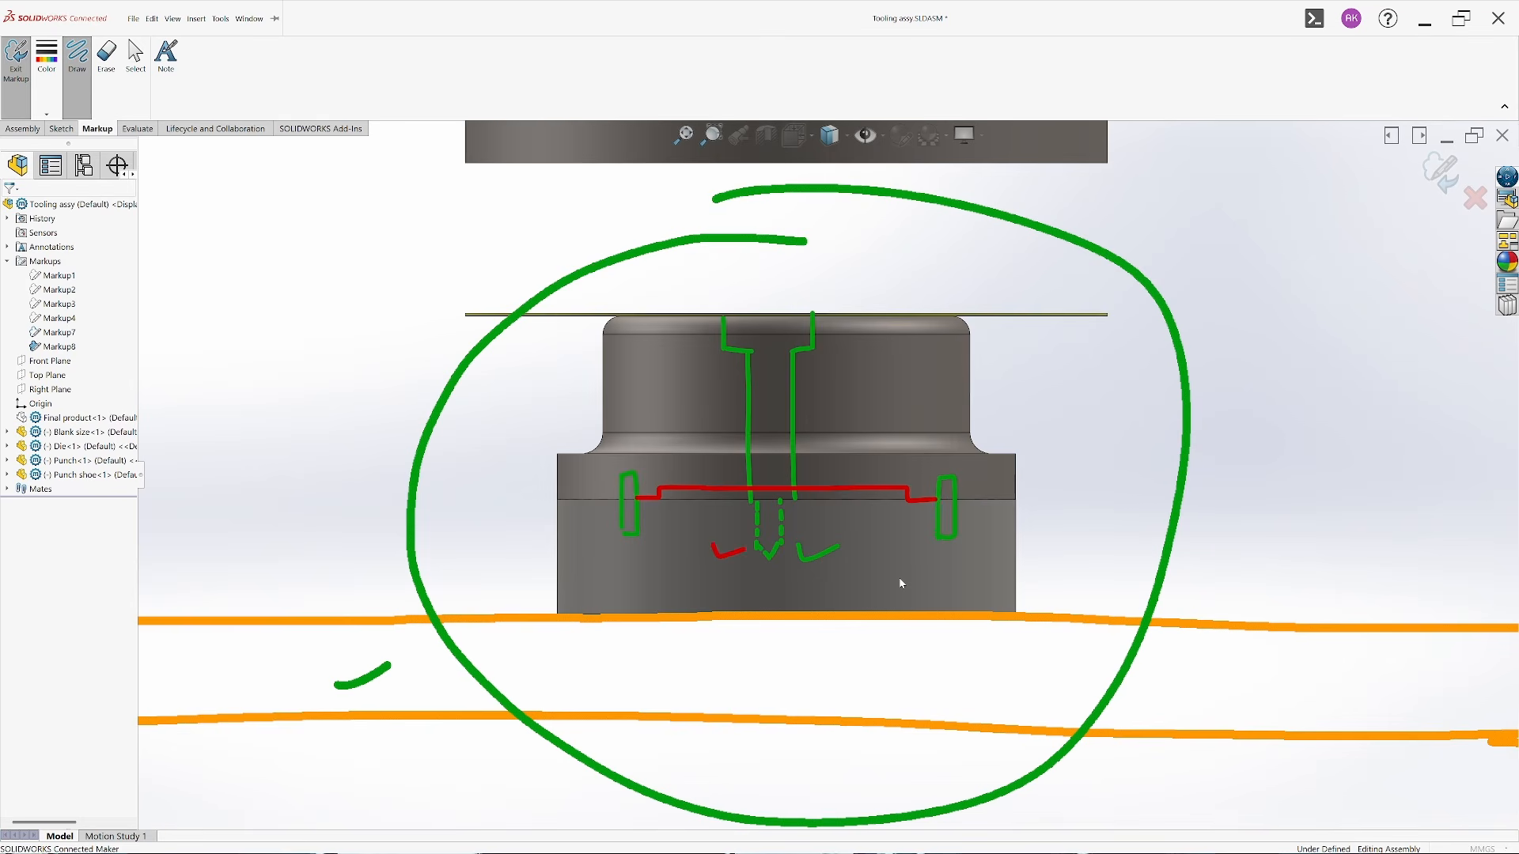
key("Escape")
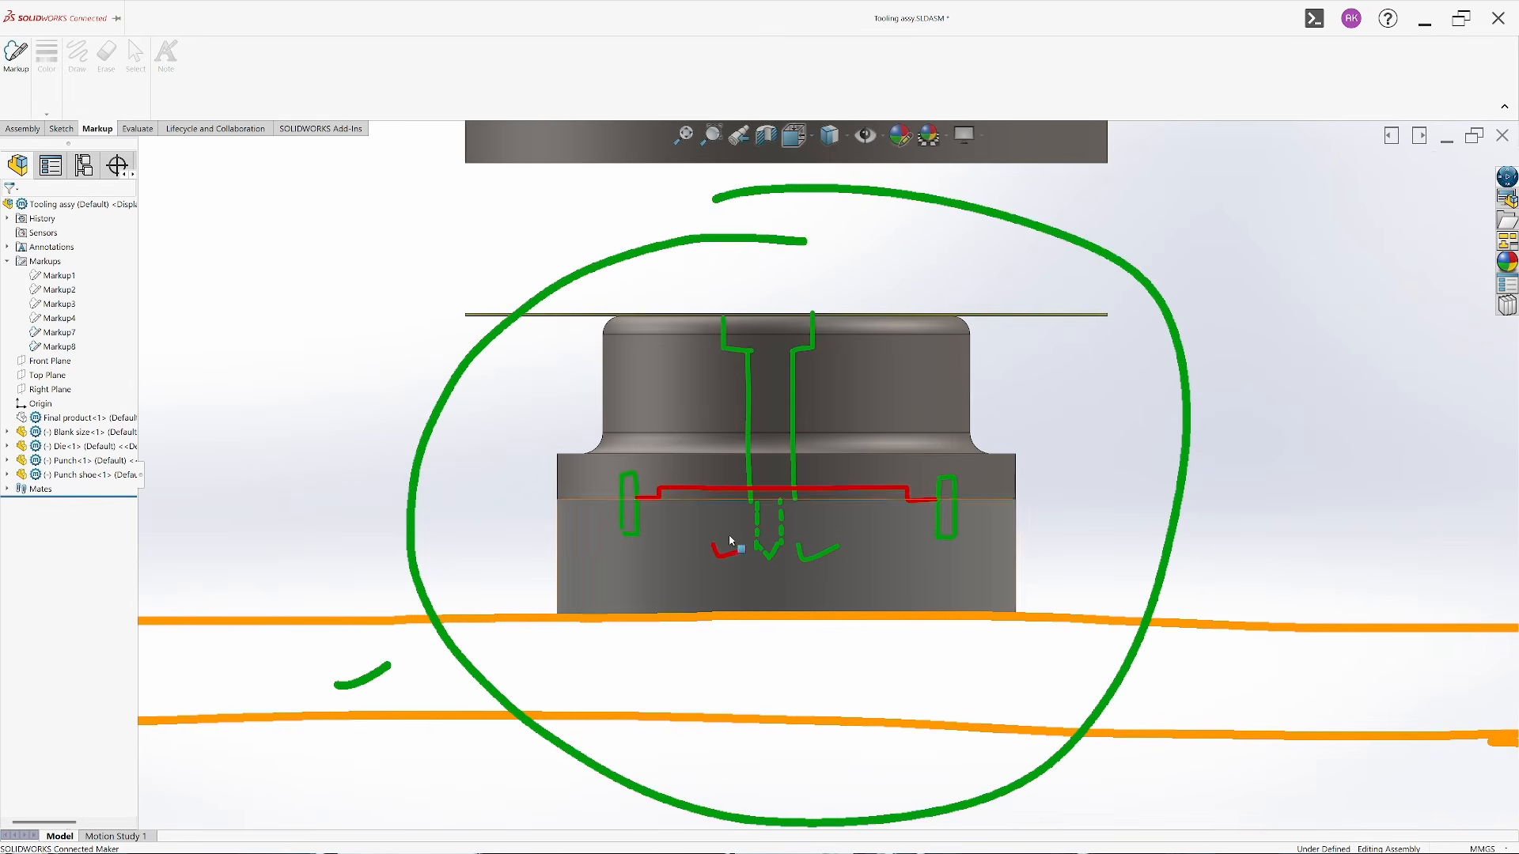
Open the punch part and sketch a point at the origin on its top face
left_click(875, 390)
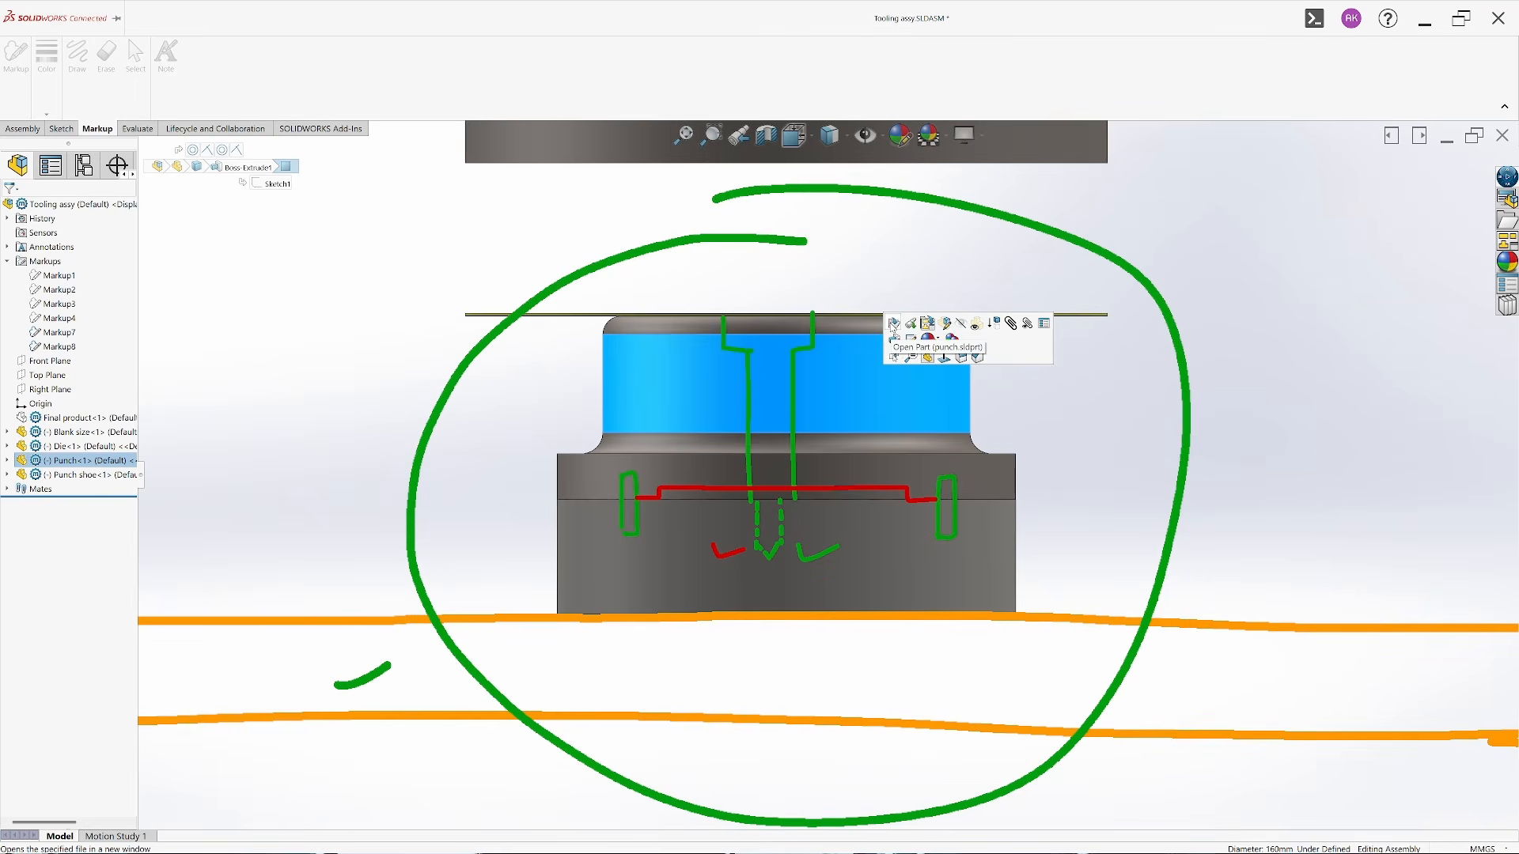
left_click(894, 324)
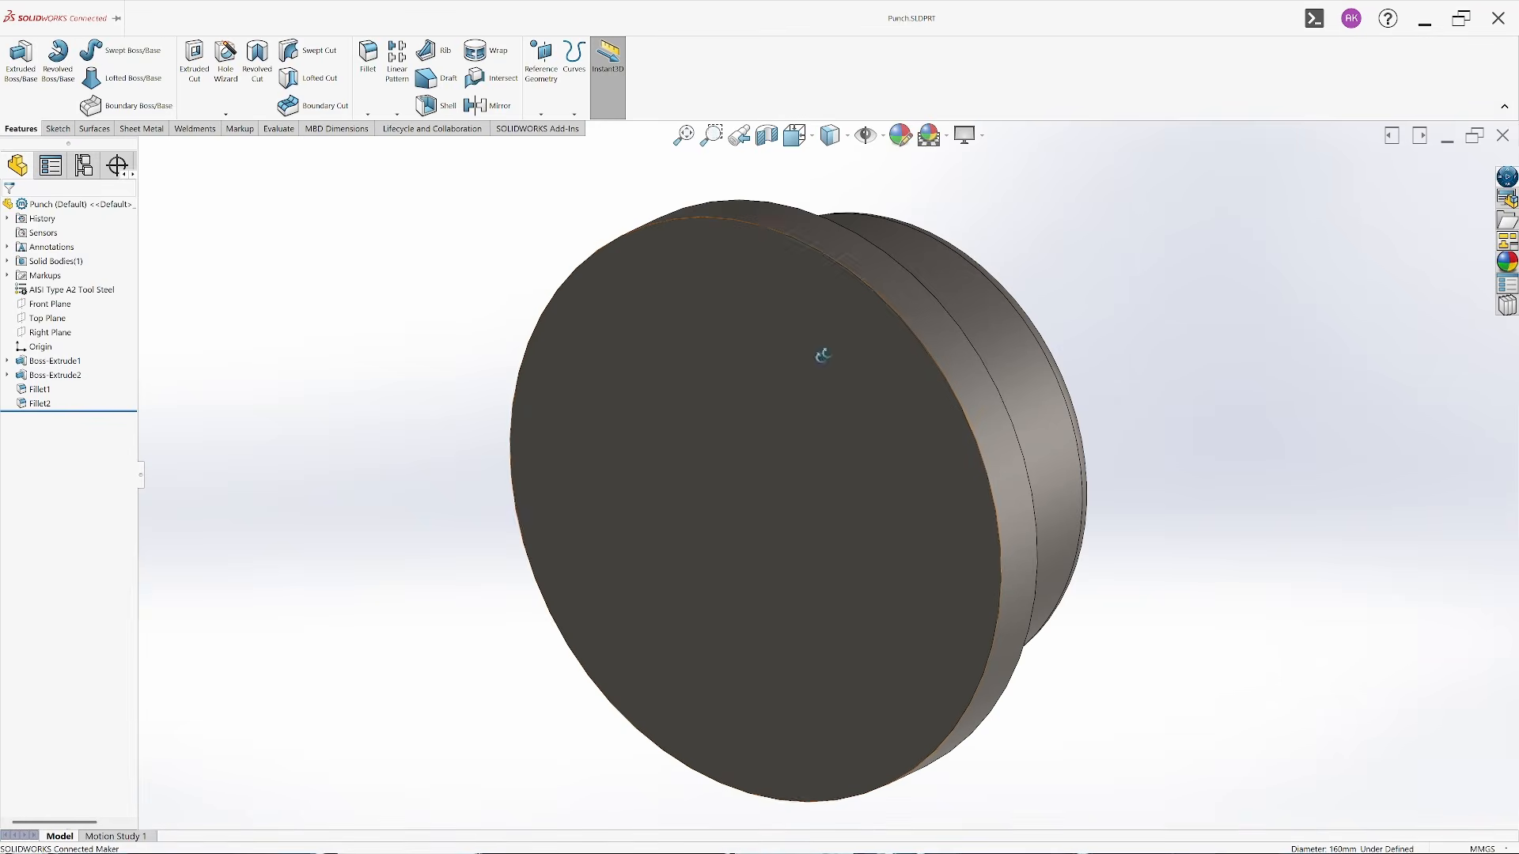
left_click(58, 128)
left_click(17, 60)
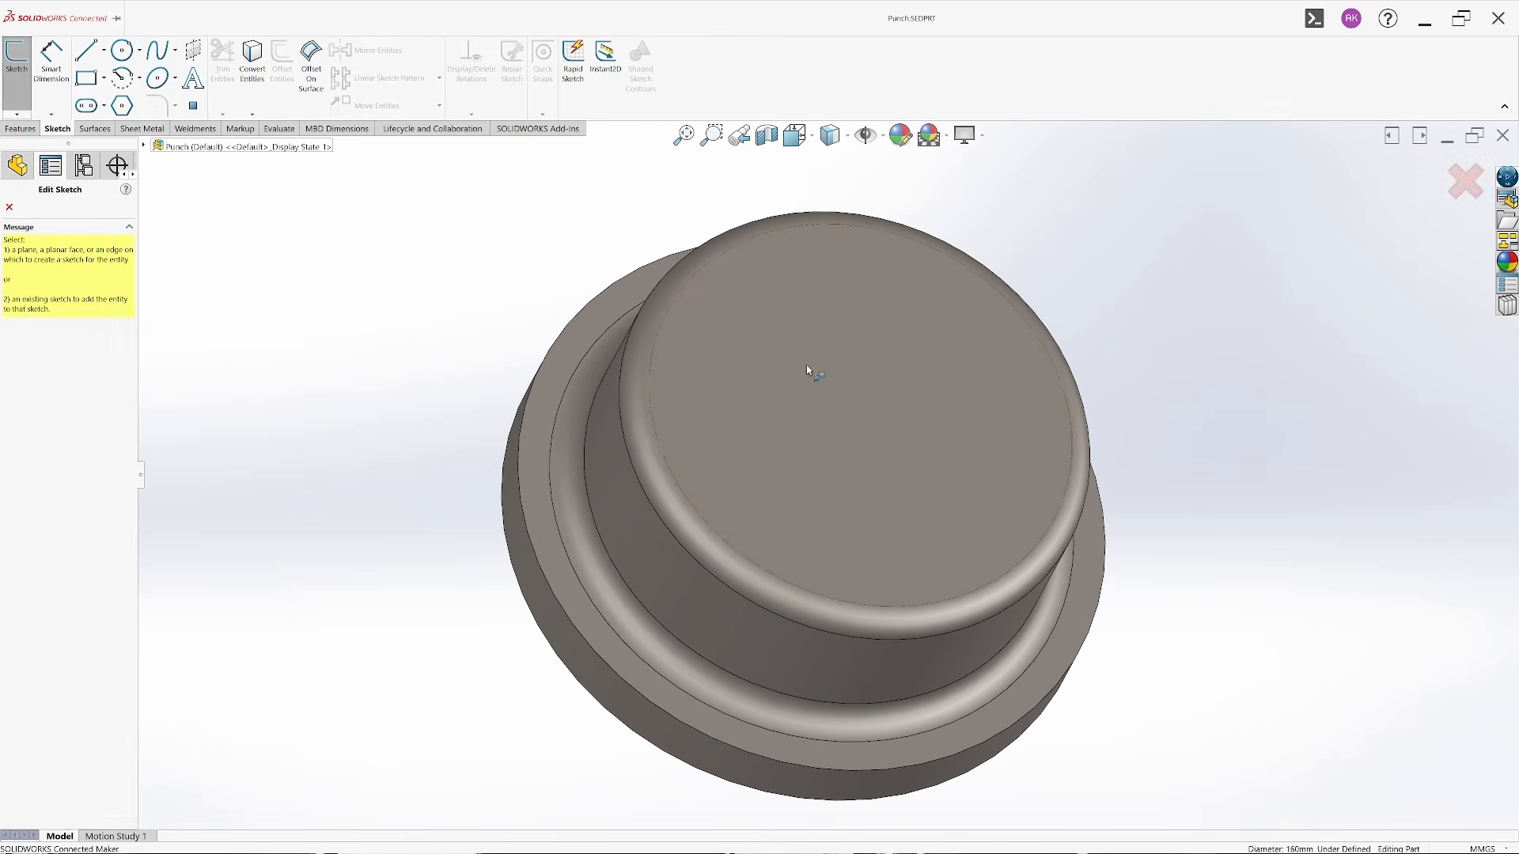
left_click(807, 366)
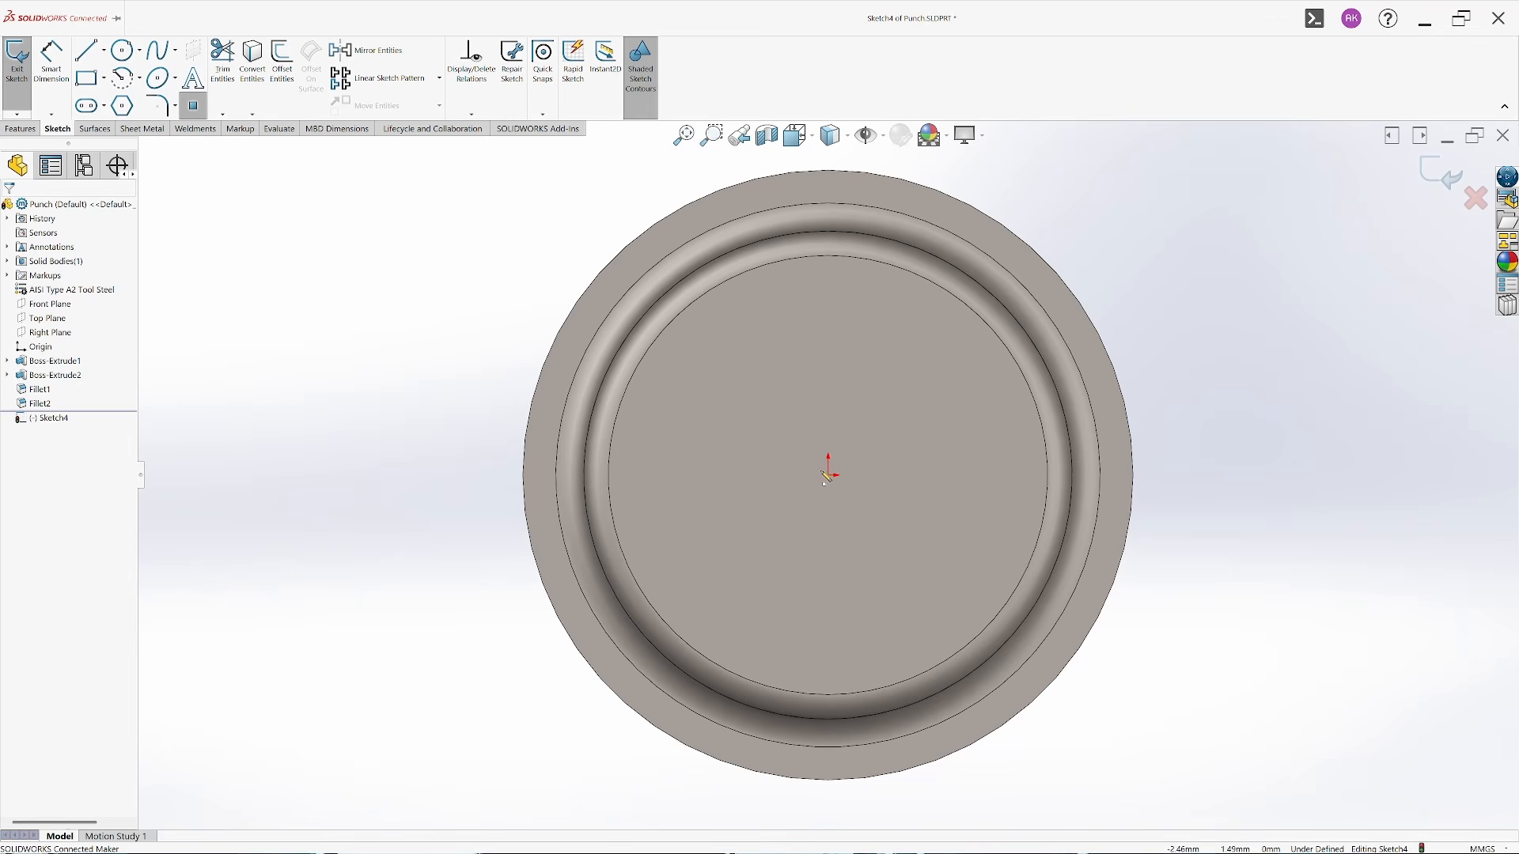
left_click(829, 476)
key("Escape")
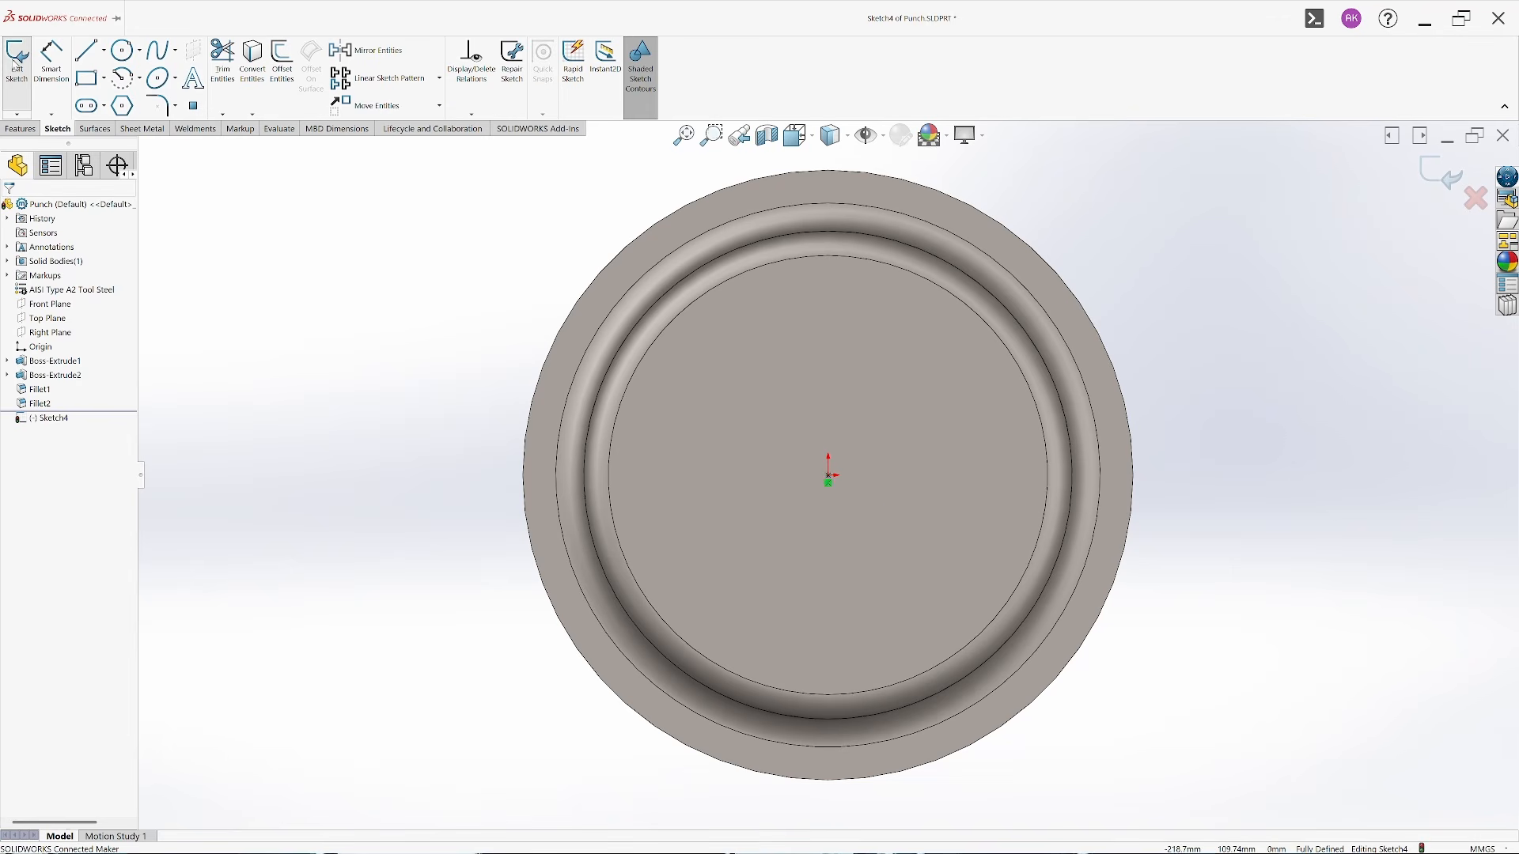
left_click(15, 63)
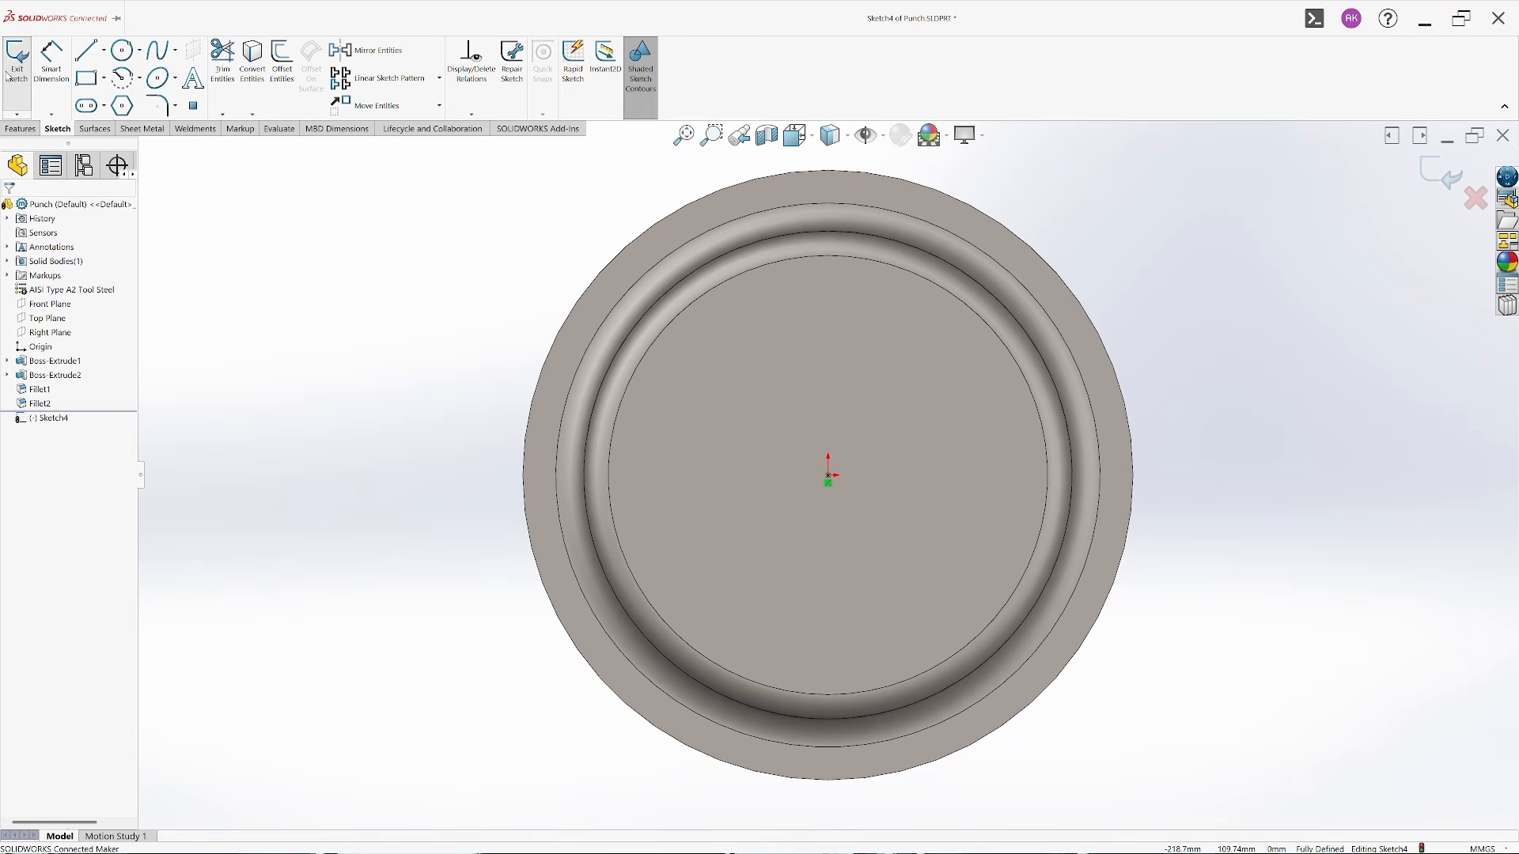
Cut an M8 socket head cap screw counterbored hole, normal fit and Through All, at the punch's sketched centre point
left_click(20, 129)
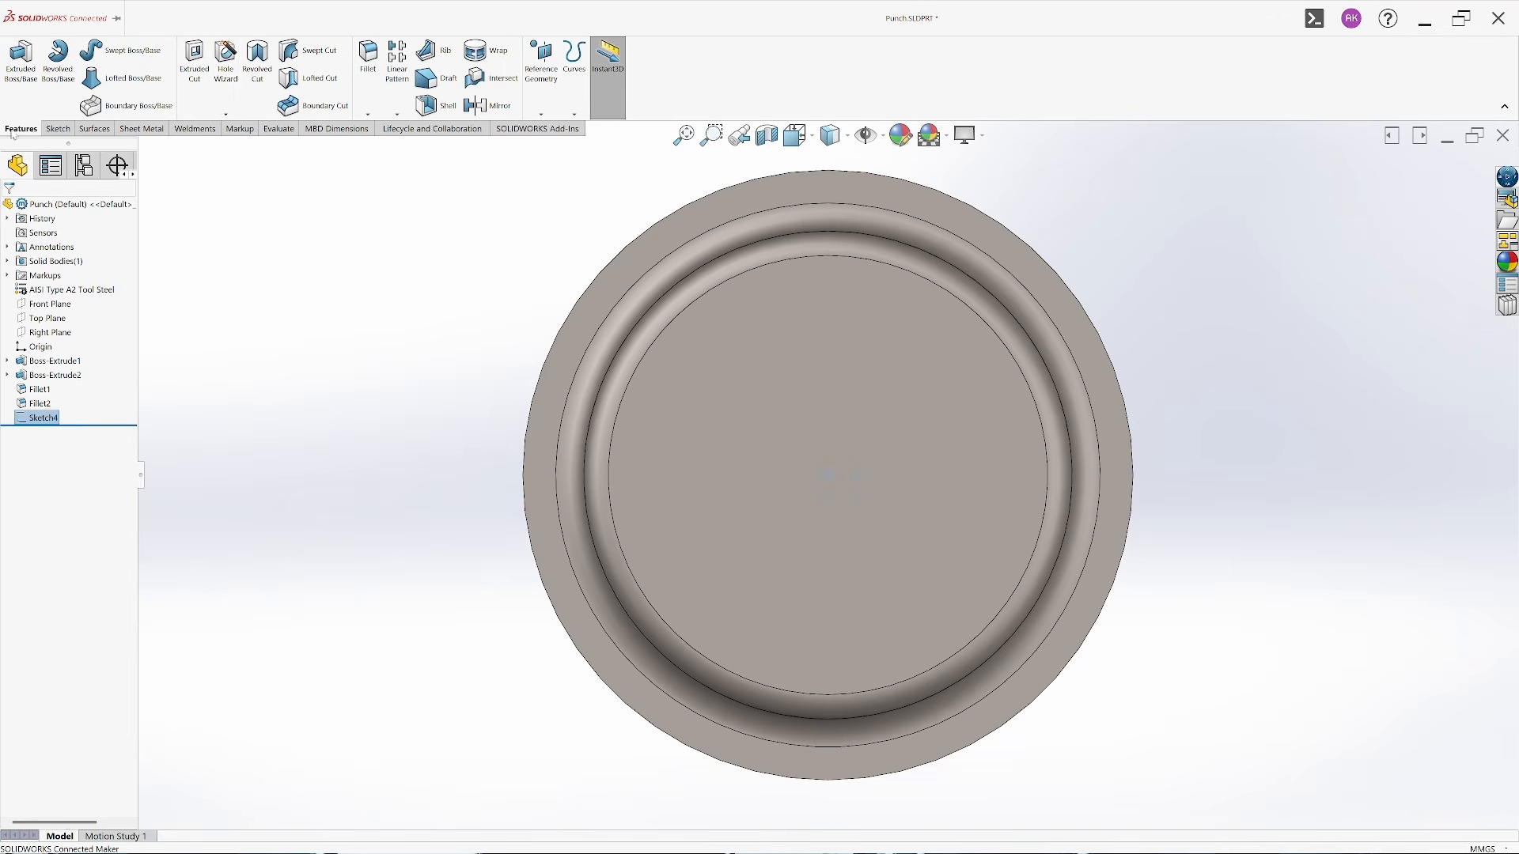
left_click(227, 60)
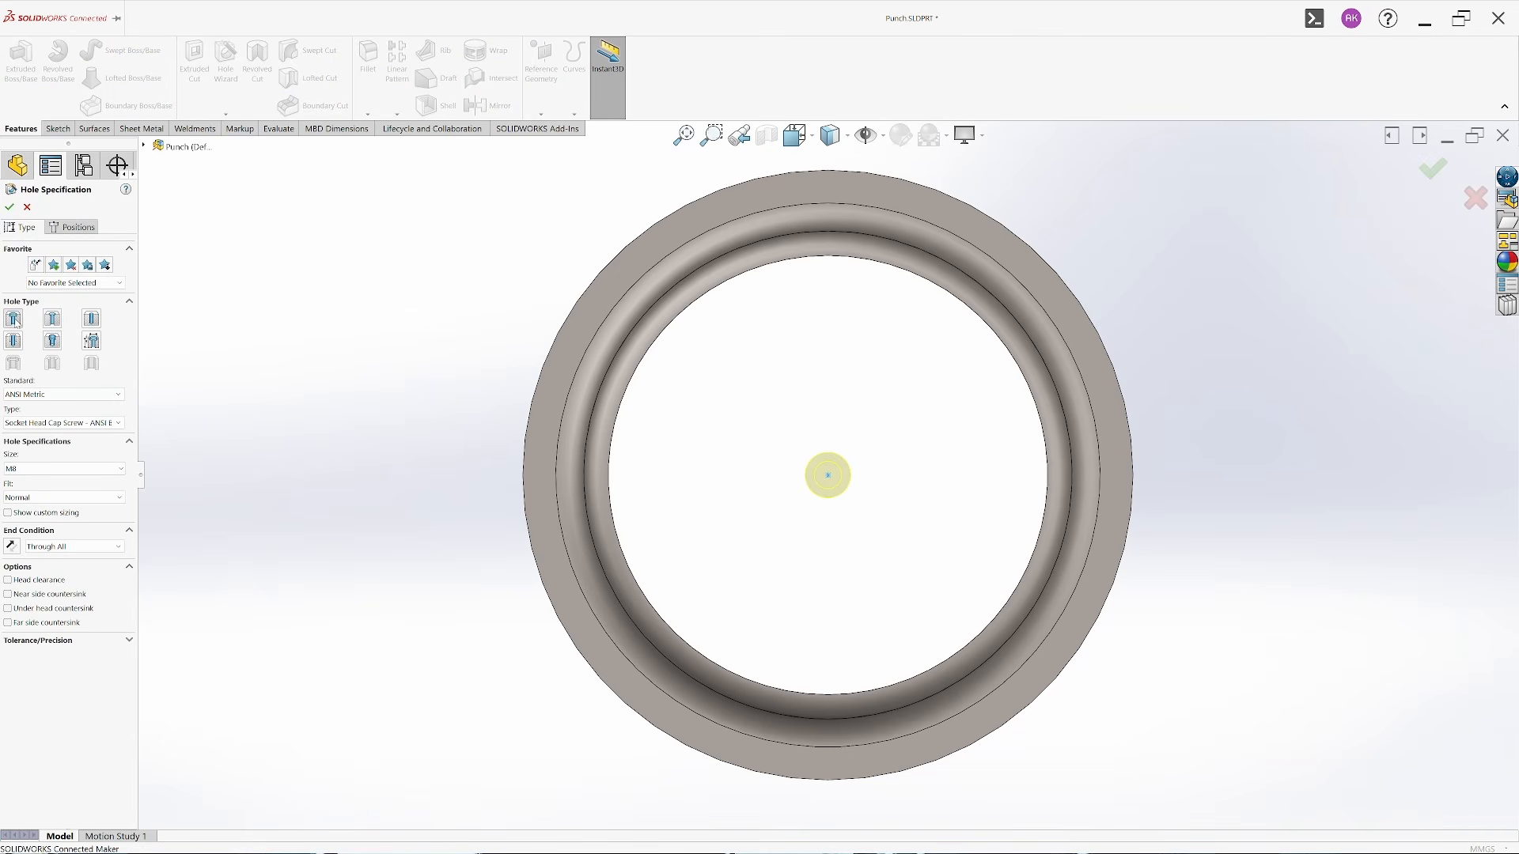
left_click(72, 424)
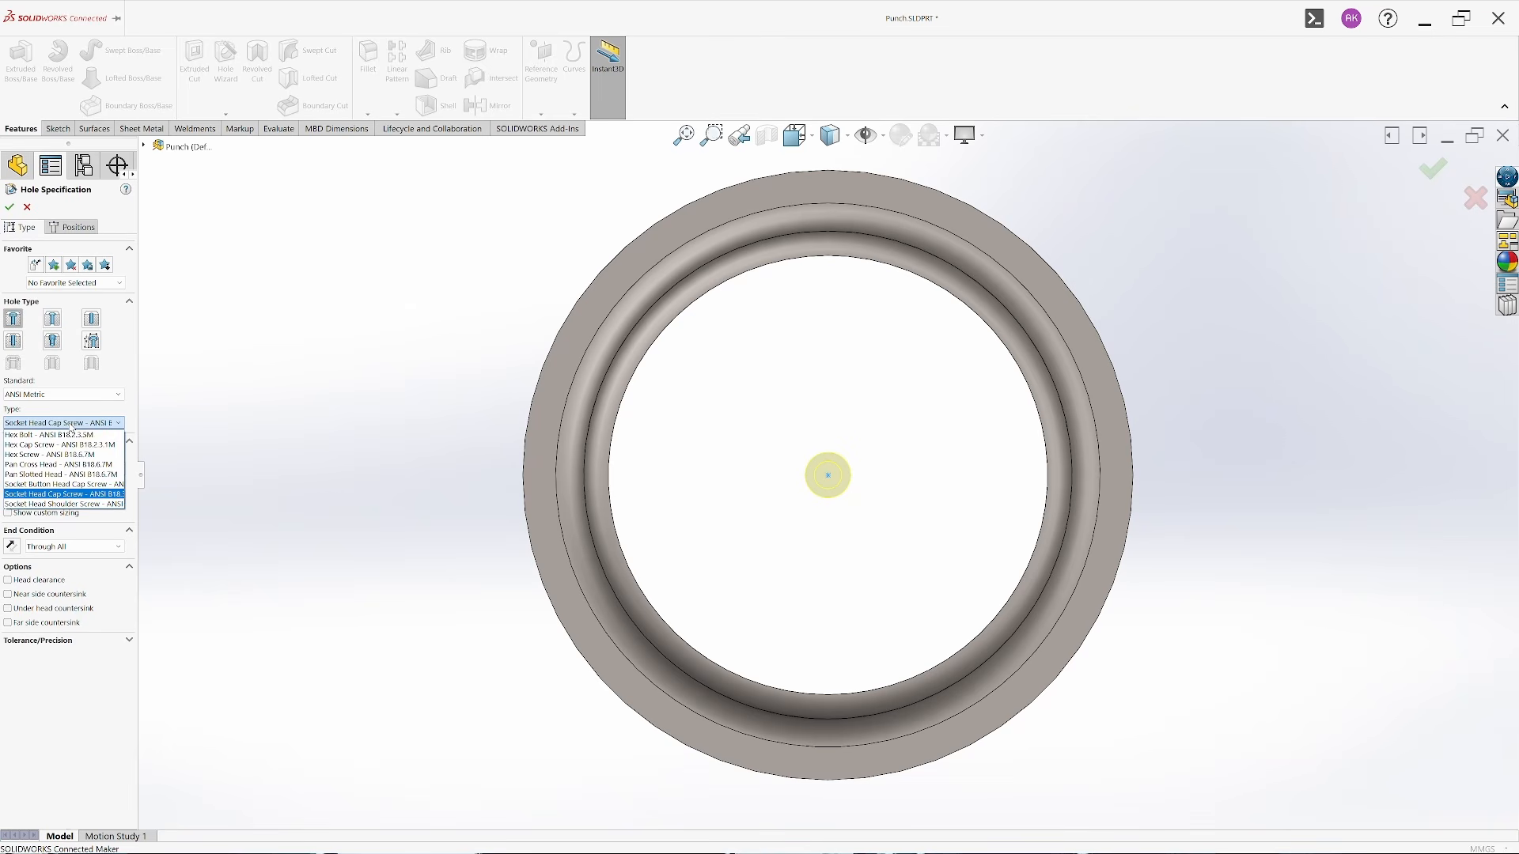
left_click(72, 424)
left_click(57, 470)
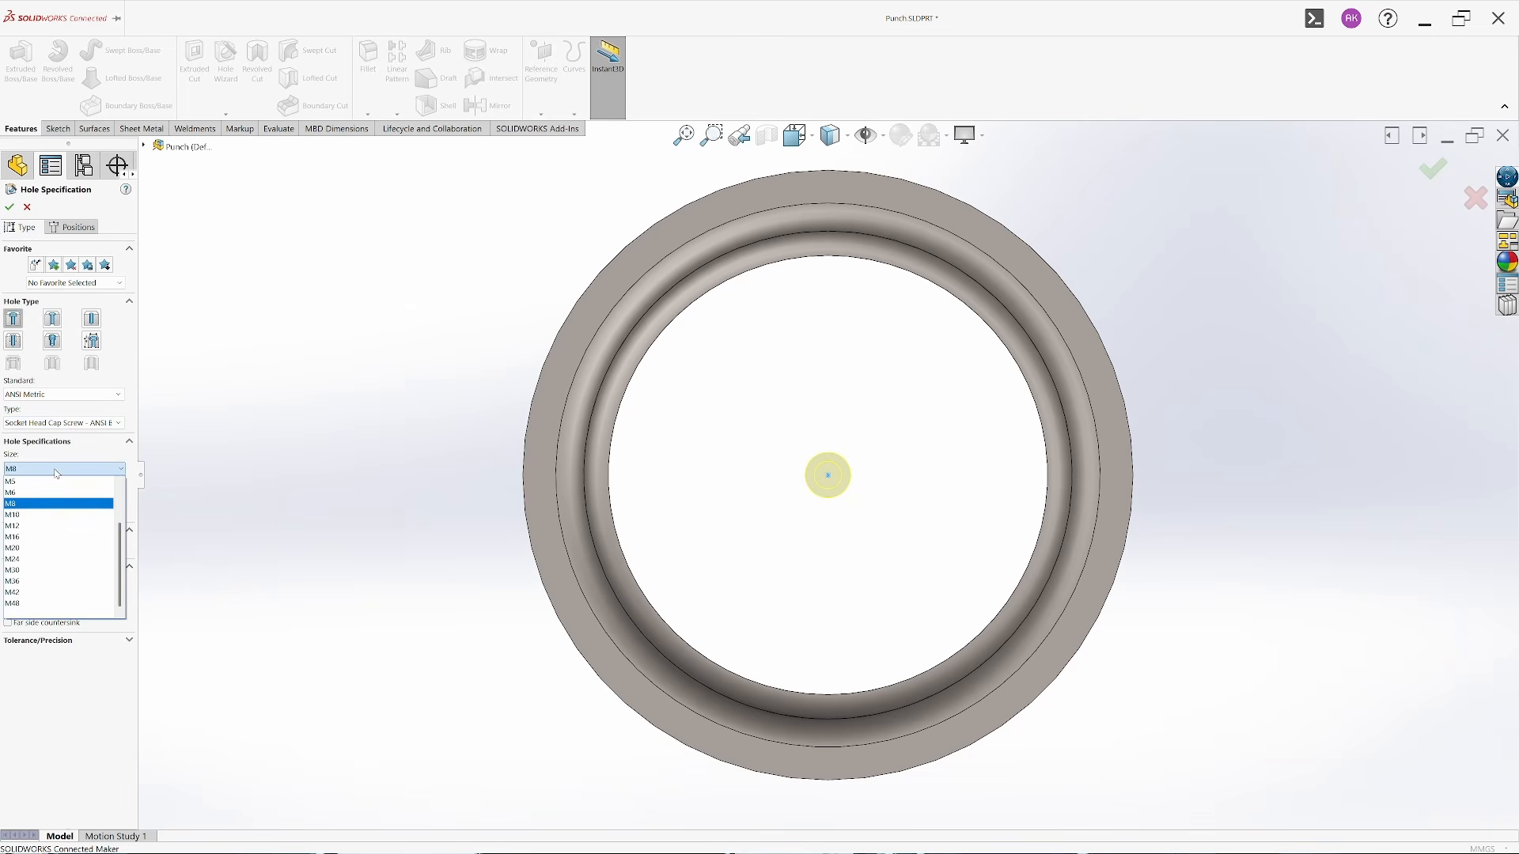
left_click(55, 505)
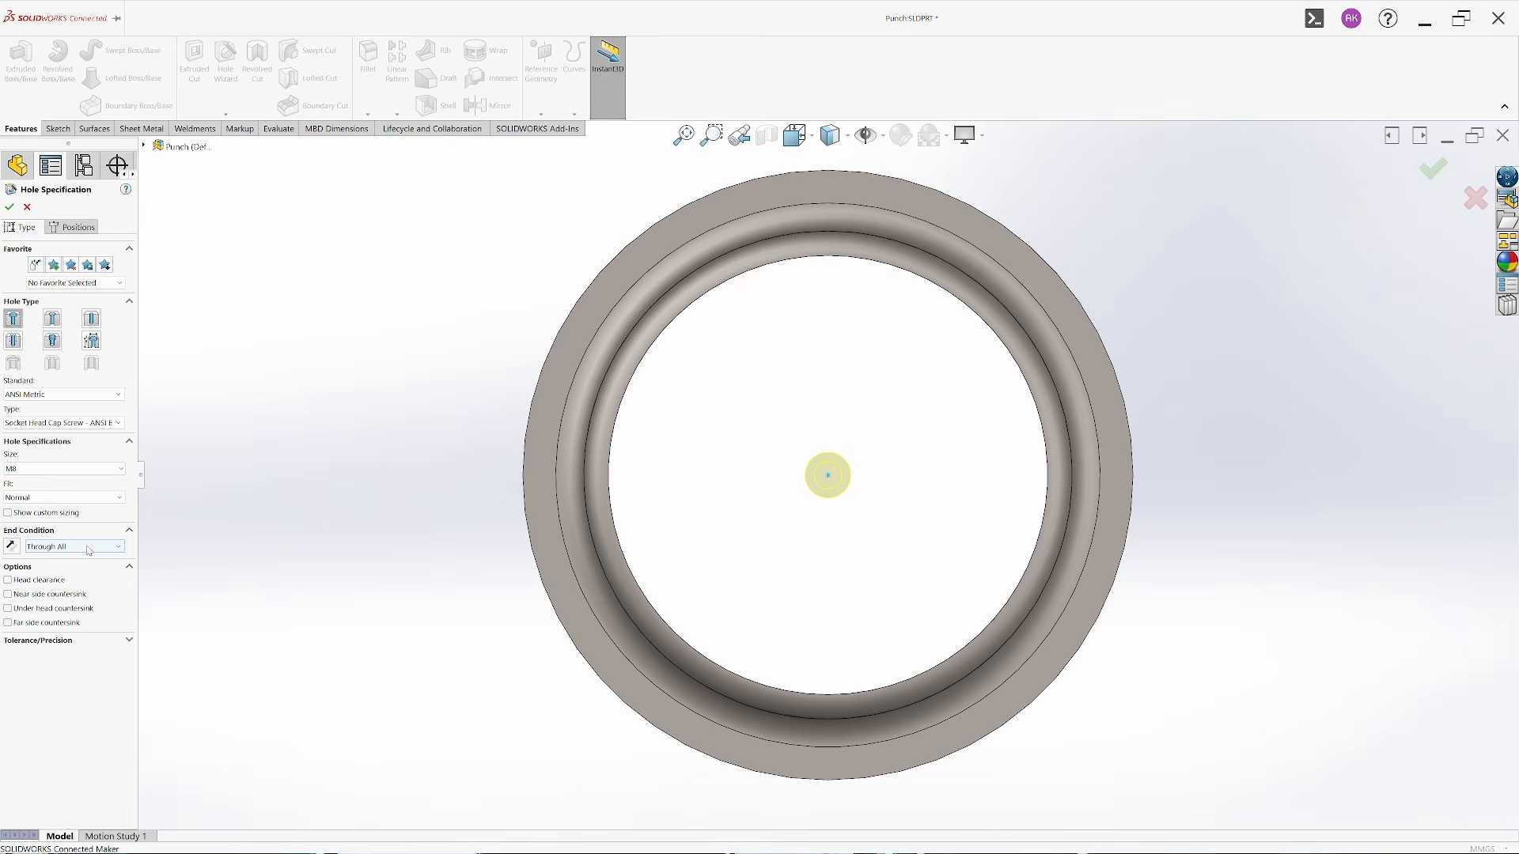
left_click(73, 227)
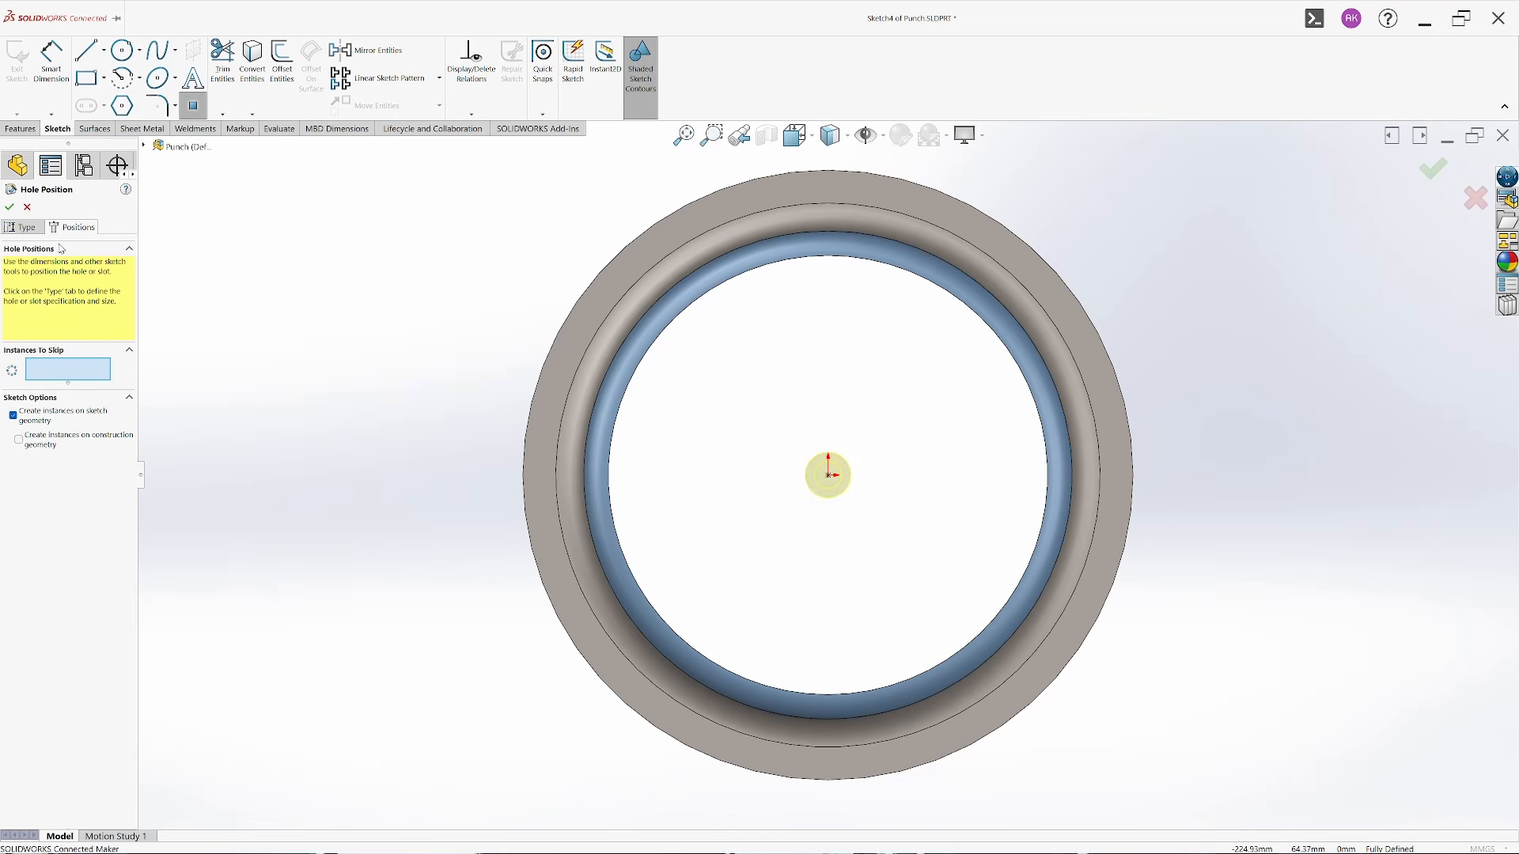
left_click(9, 206)
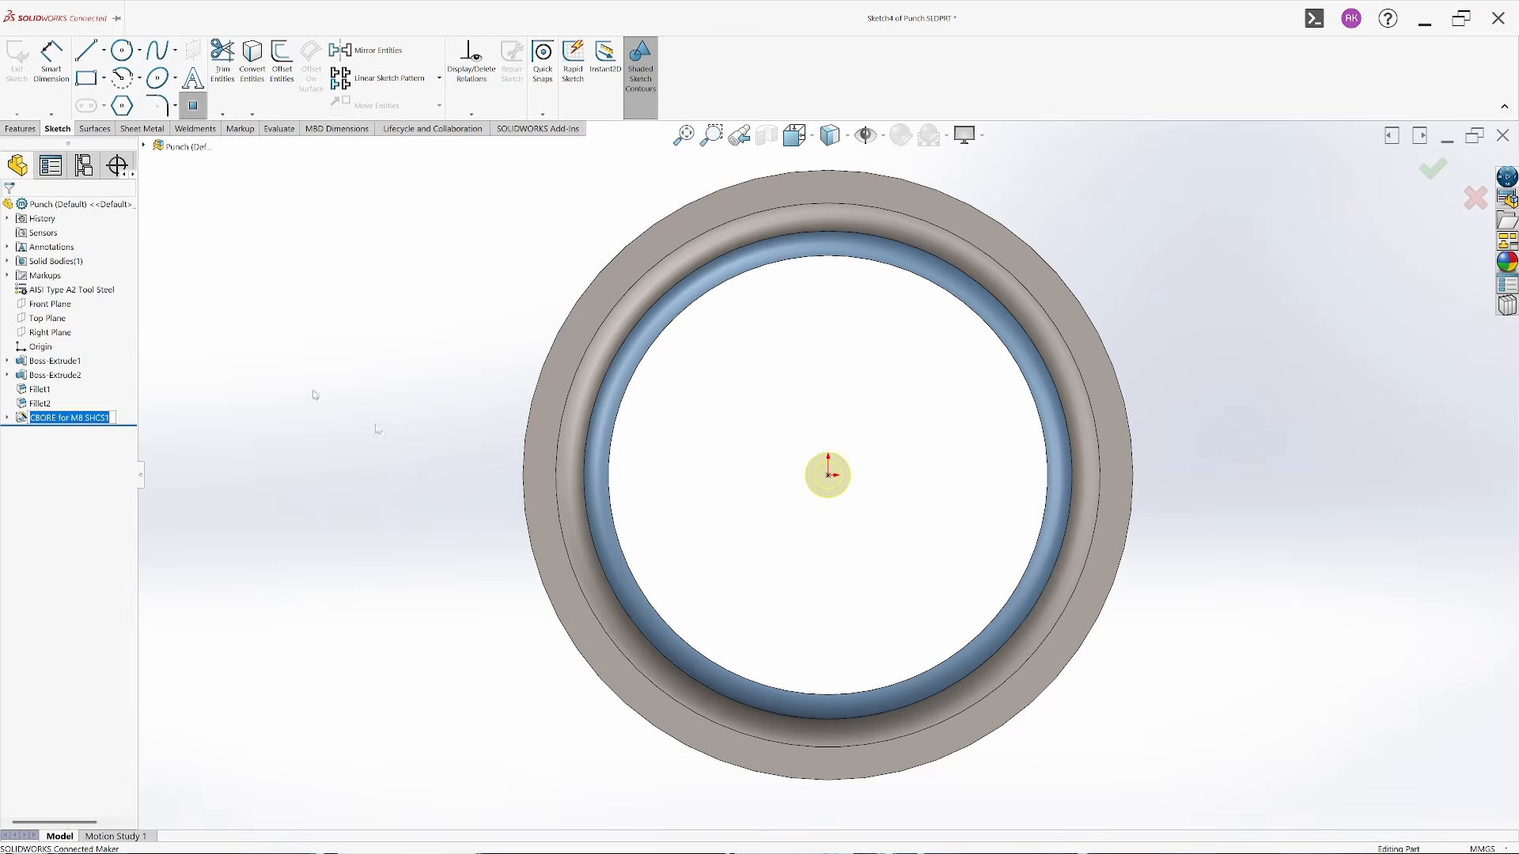
Close the punch part, open the punch shoe from the assembly, and sketch a point at the origin on its top face
left_click(1502, 136)
left_click(758, 388)
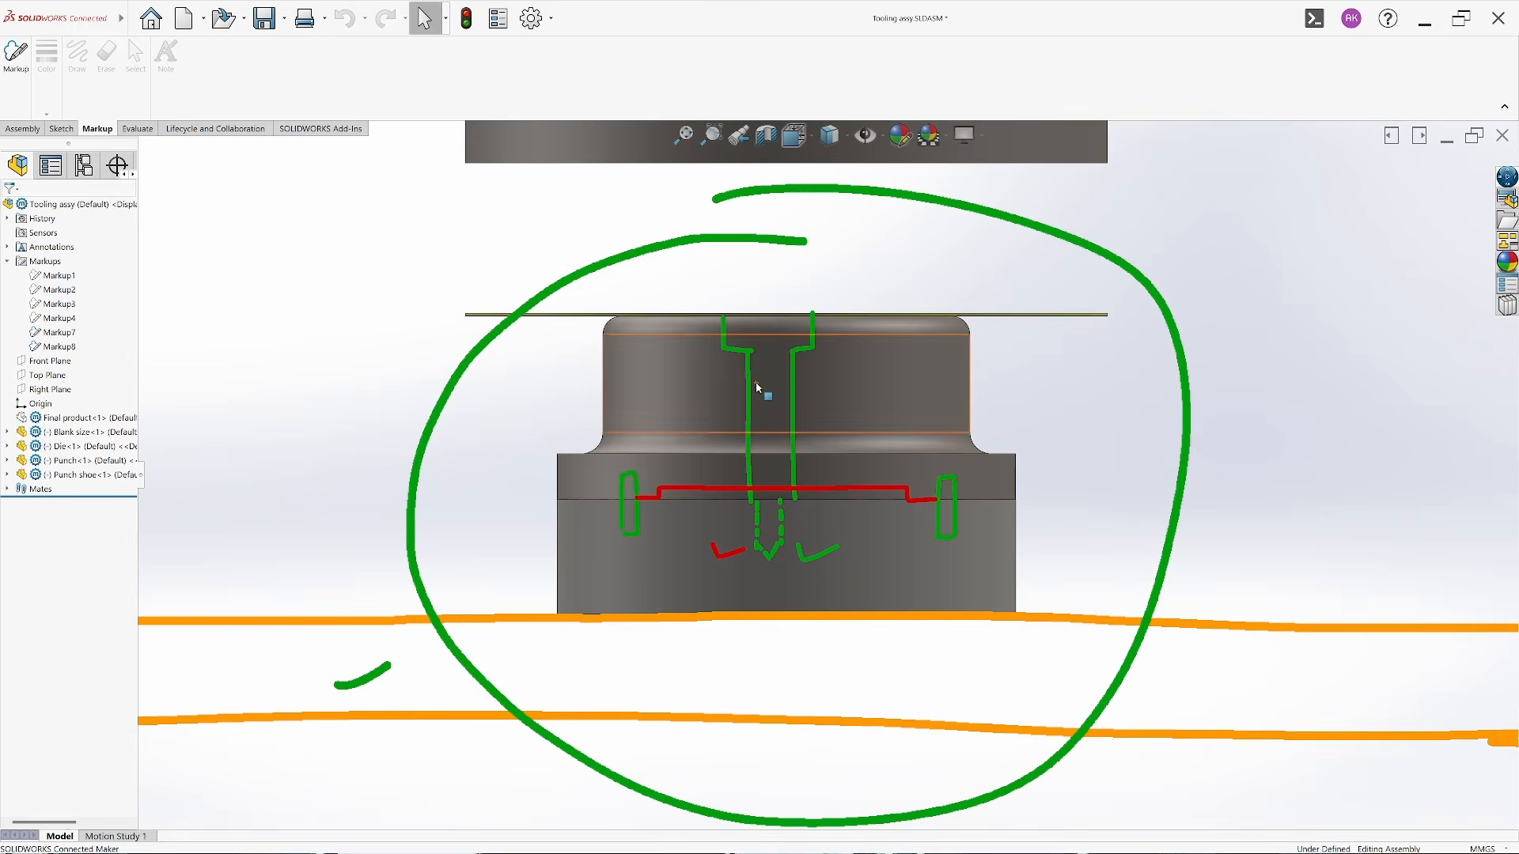
left_click(888, 558)
left_click(915, 500)
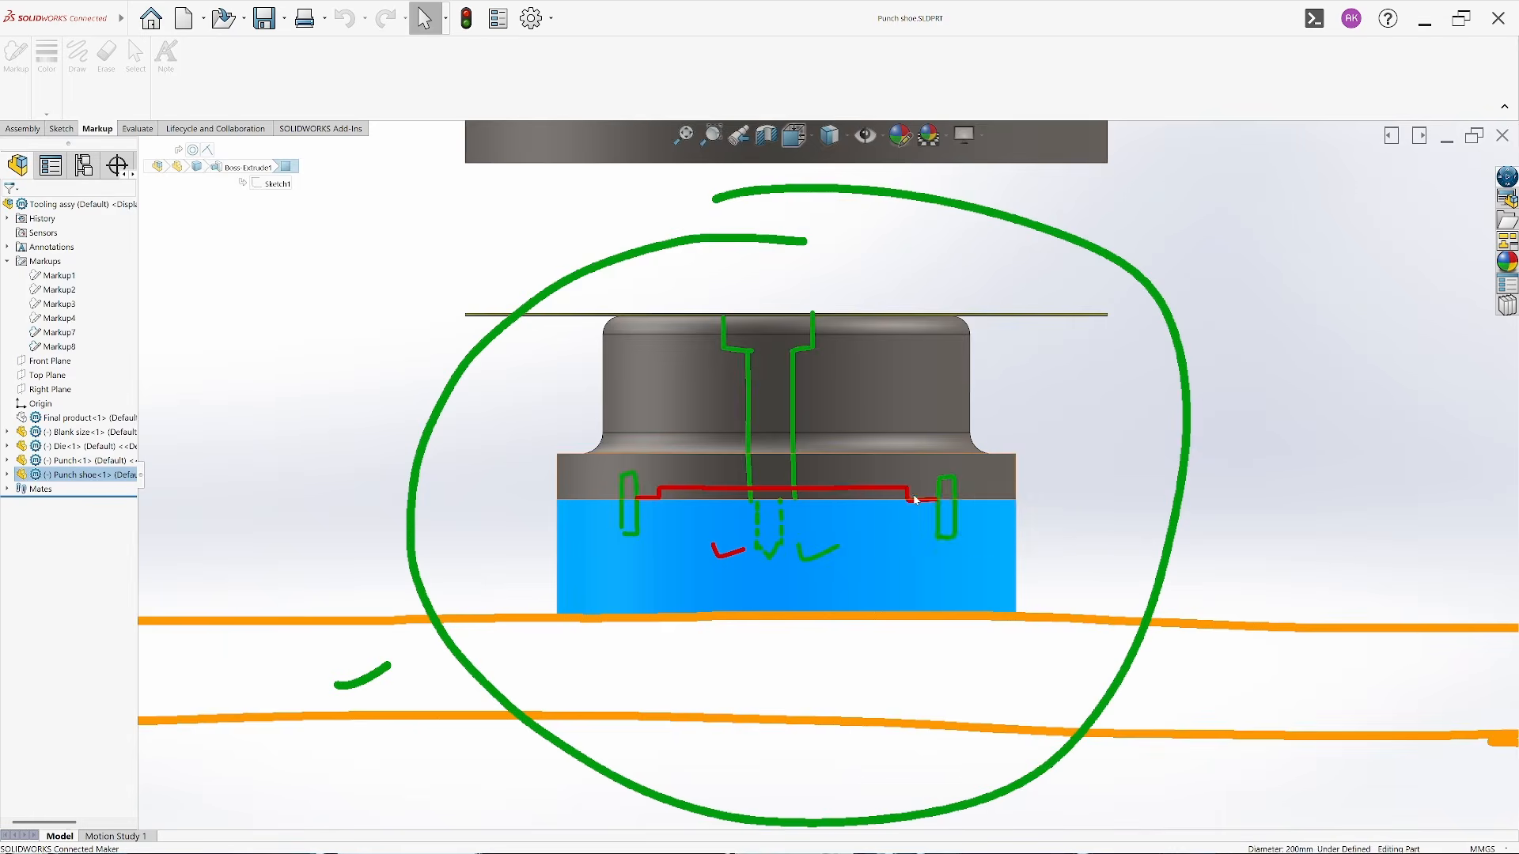
left_click(58, 129)
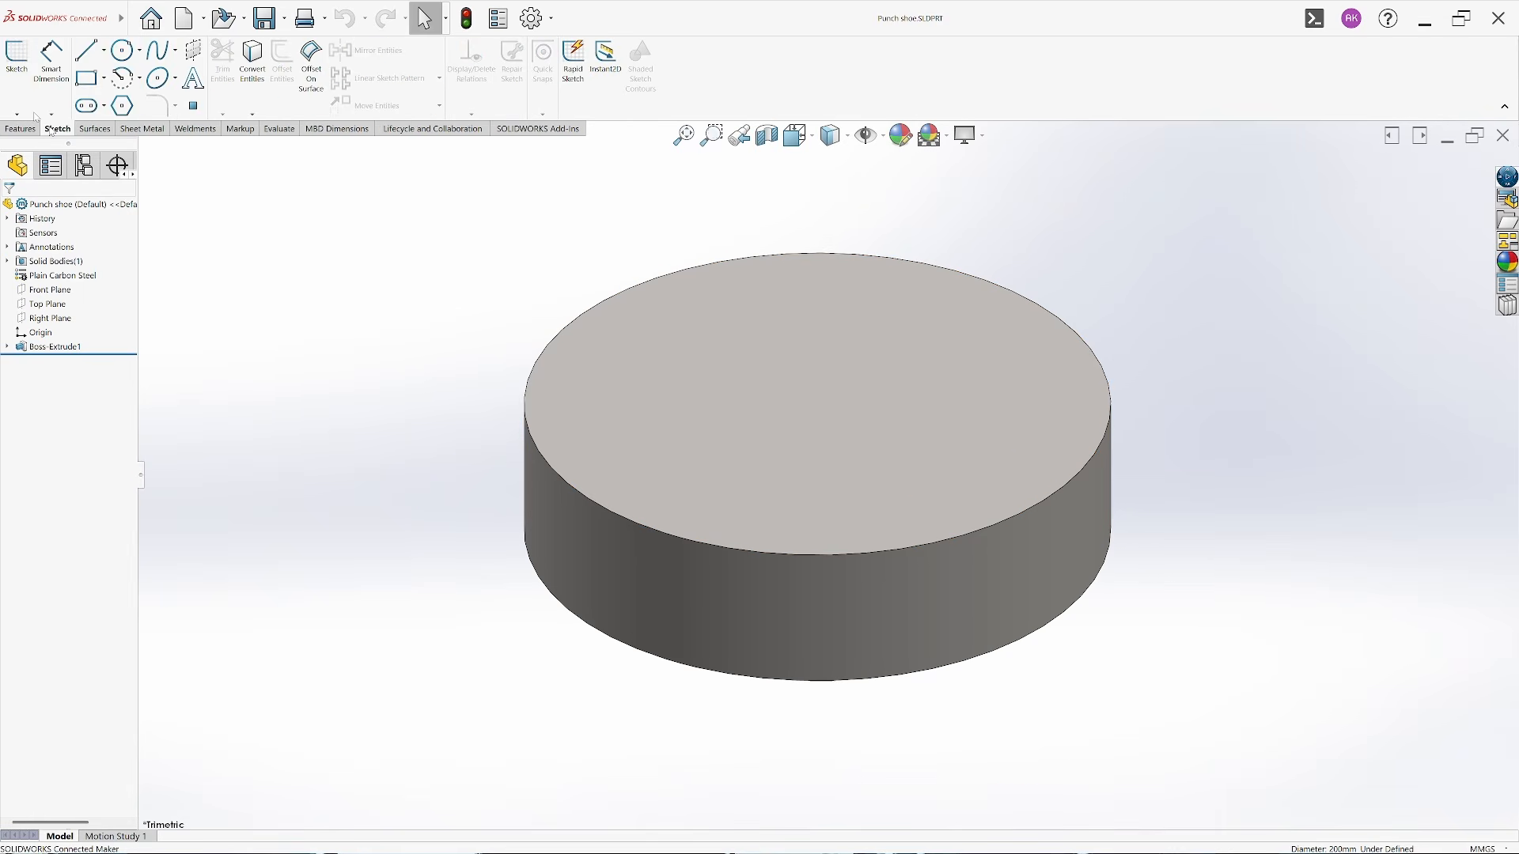
left_click(17, 60)
left_click(848, 463)
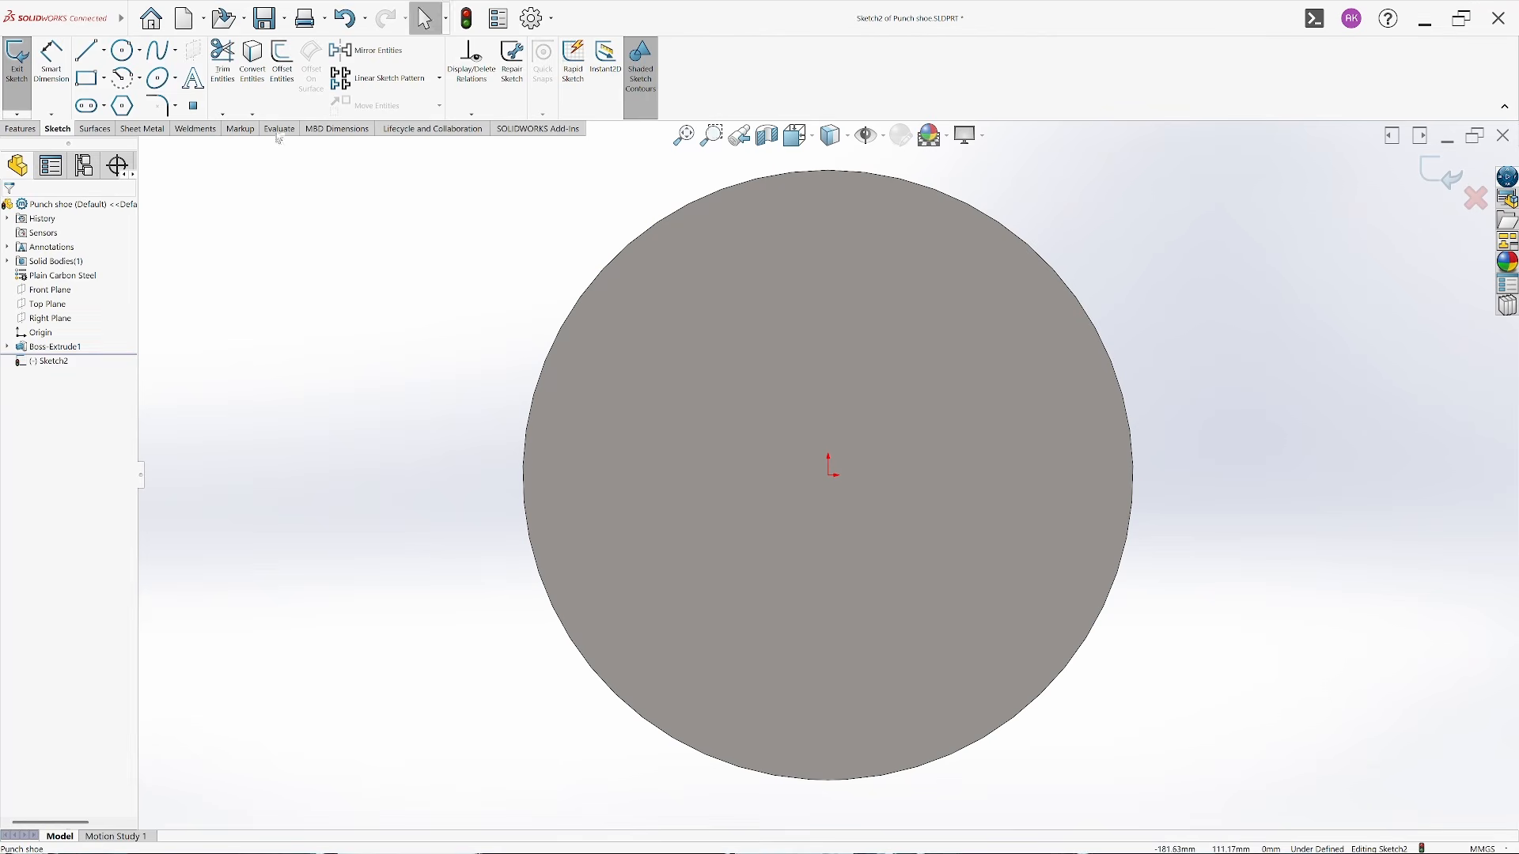
left_click(830, 475)
key("Escape")
left_click(16, 63)
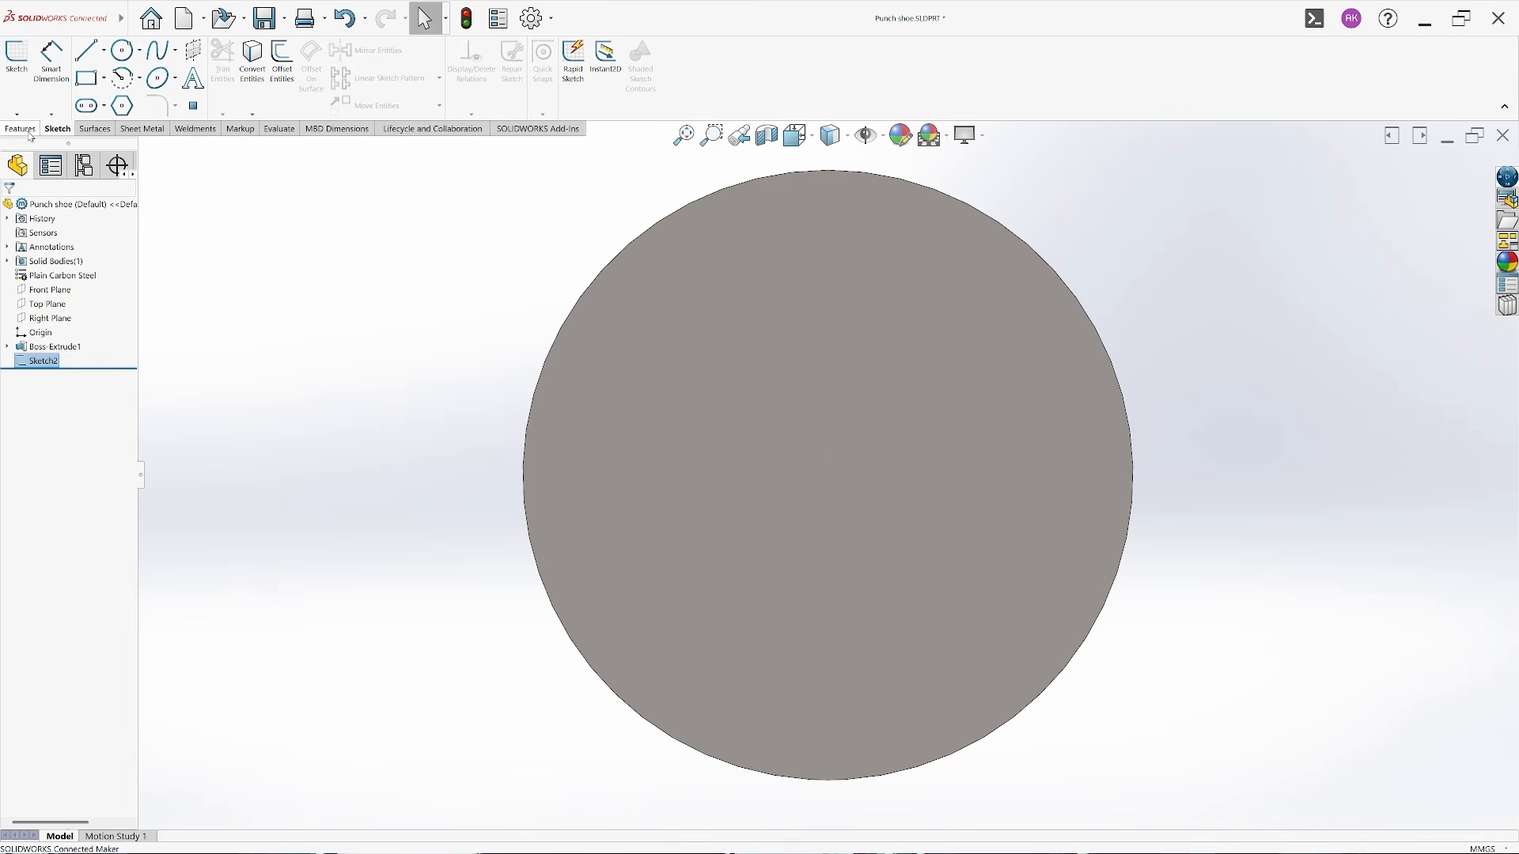
Start an ANSI Metric bottoming tapped hole at the sketched point with size M8x1.25
left_click(226, 71)
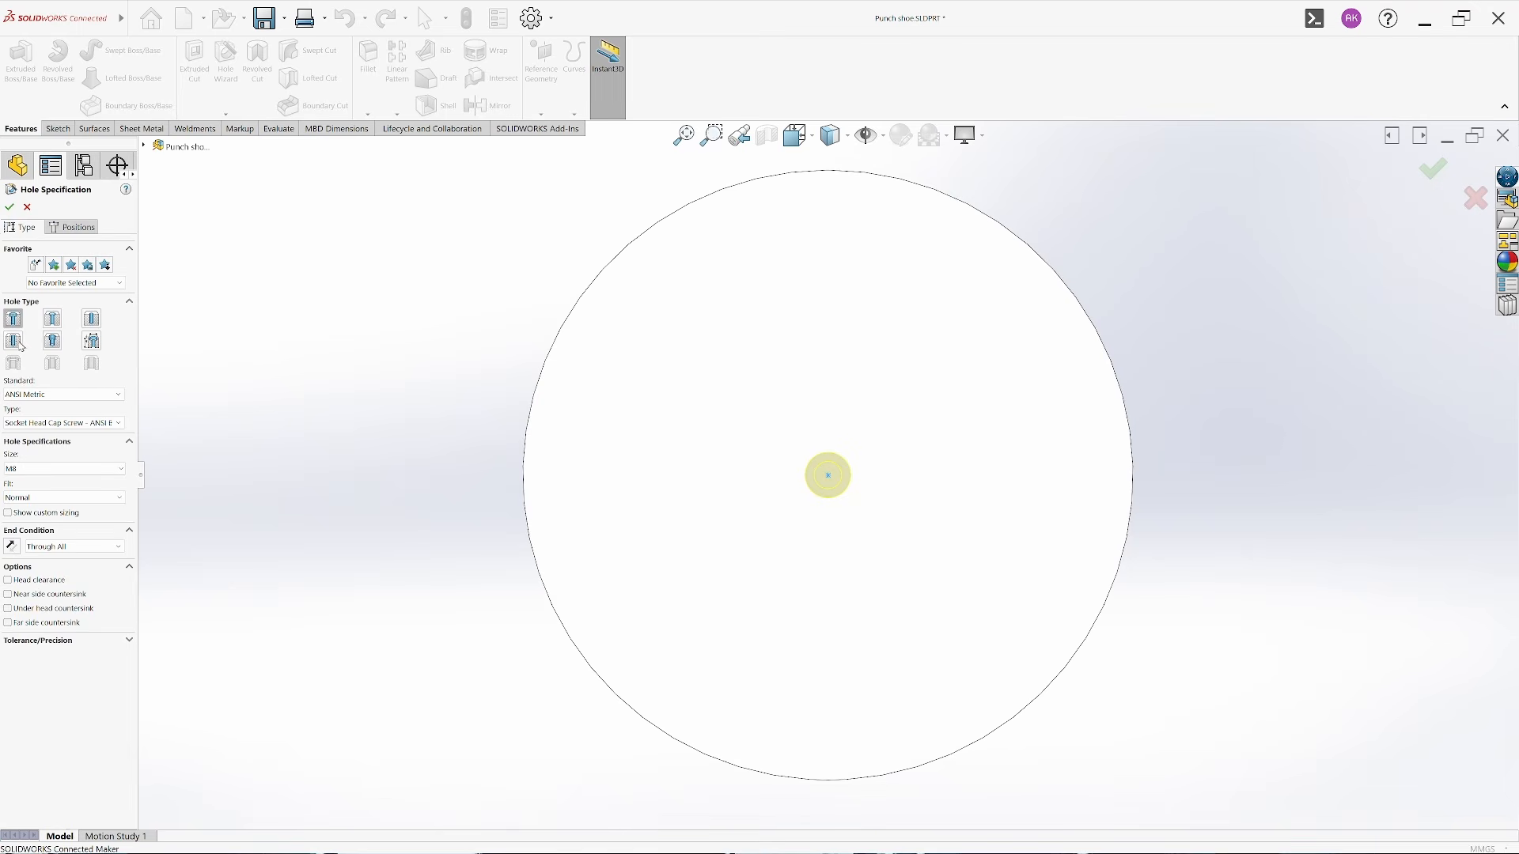
left_click(16, 342)
left_click(57, 470)
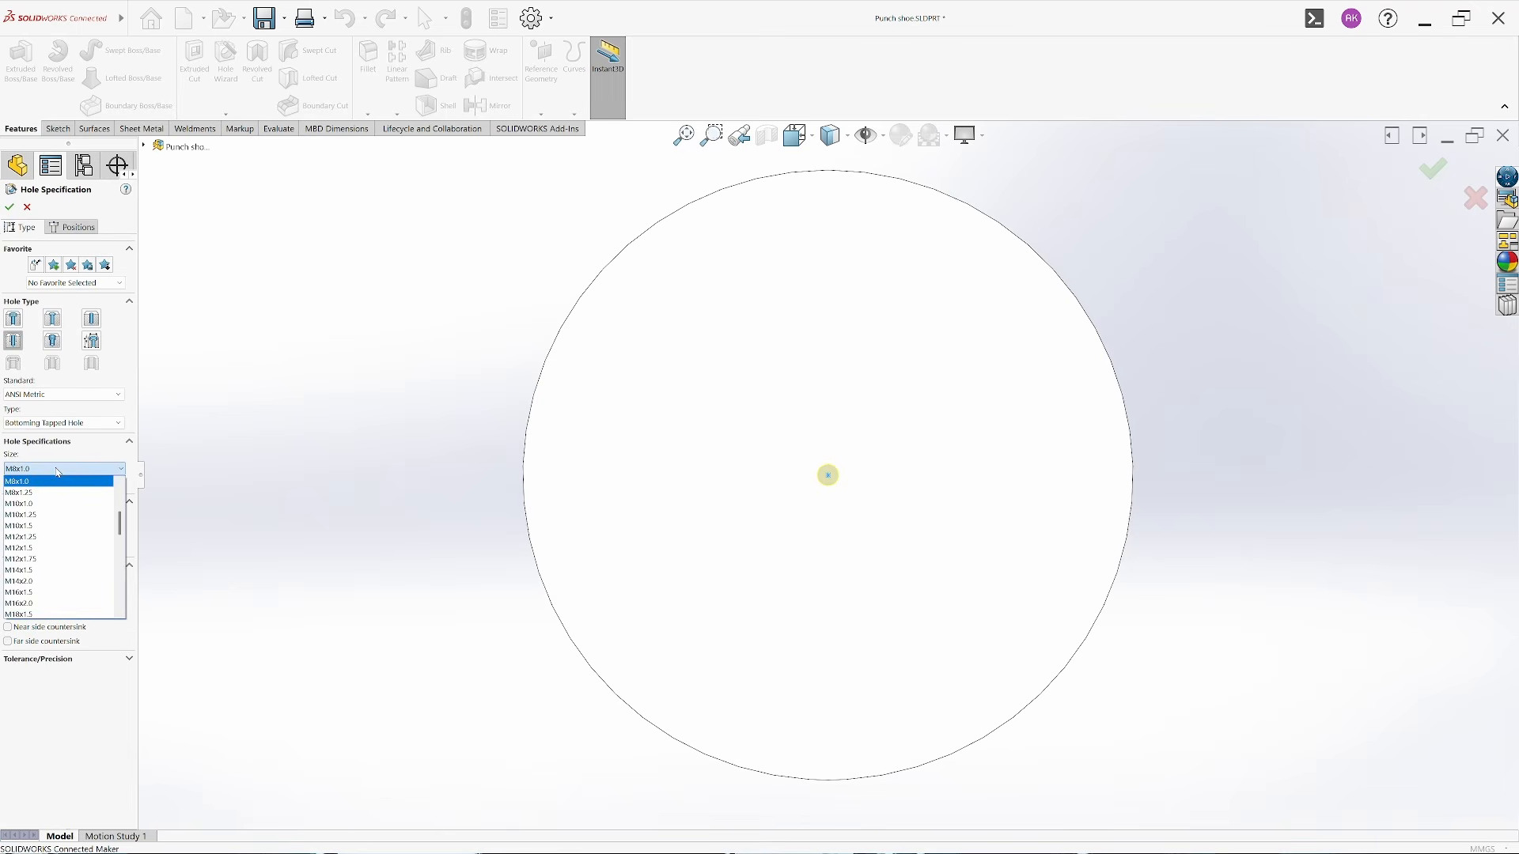
left_click(64, 492)
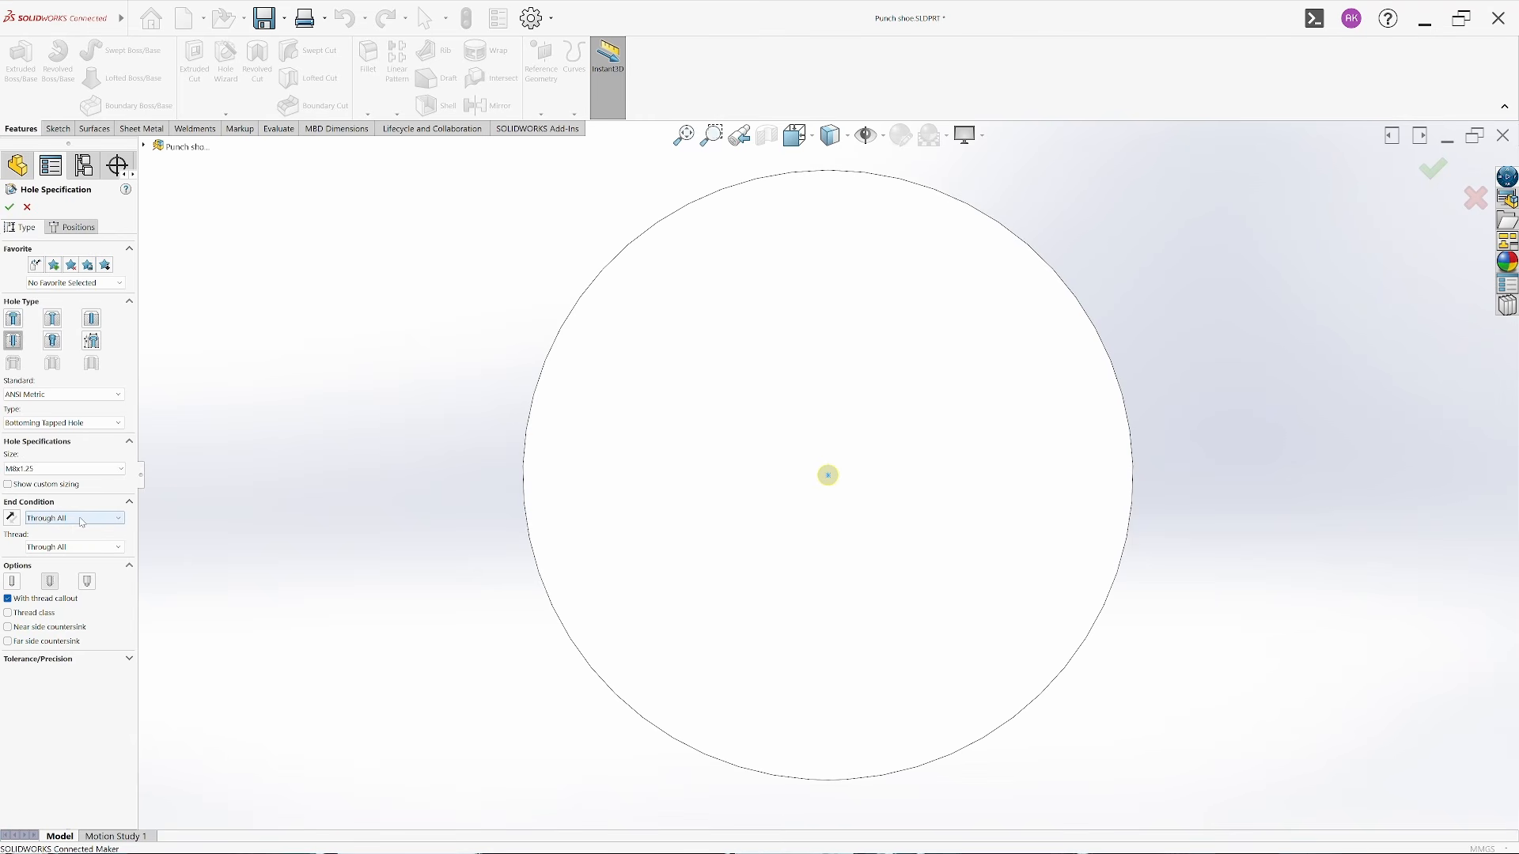
Make the tapped hole blind with a 20 mm hole depth and create it in the punch shoe
left_click(80, 519)
left_click(76, 531)
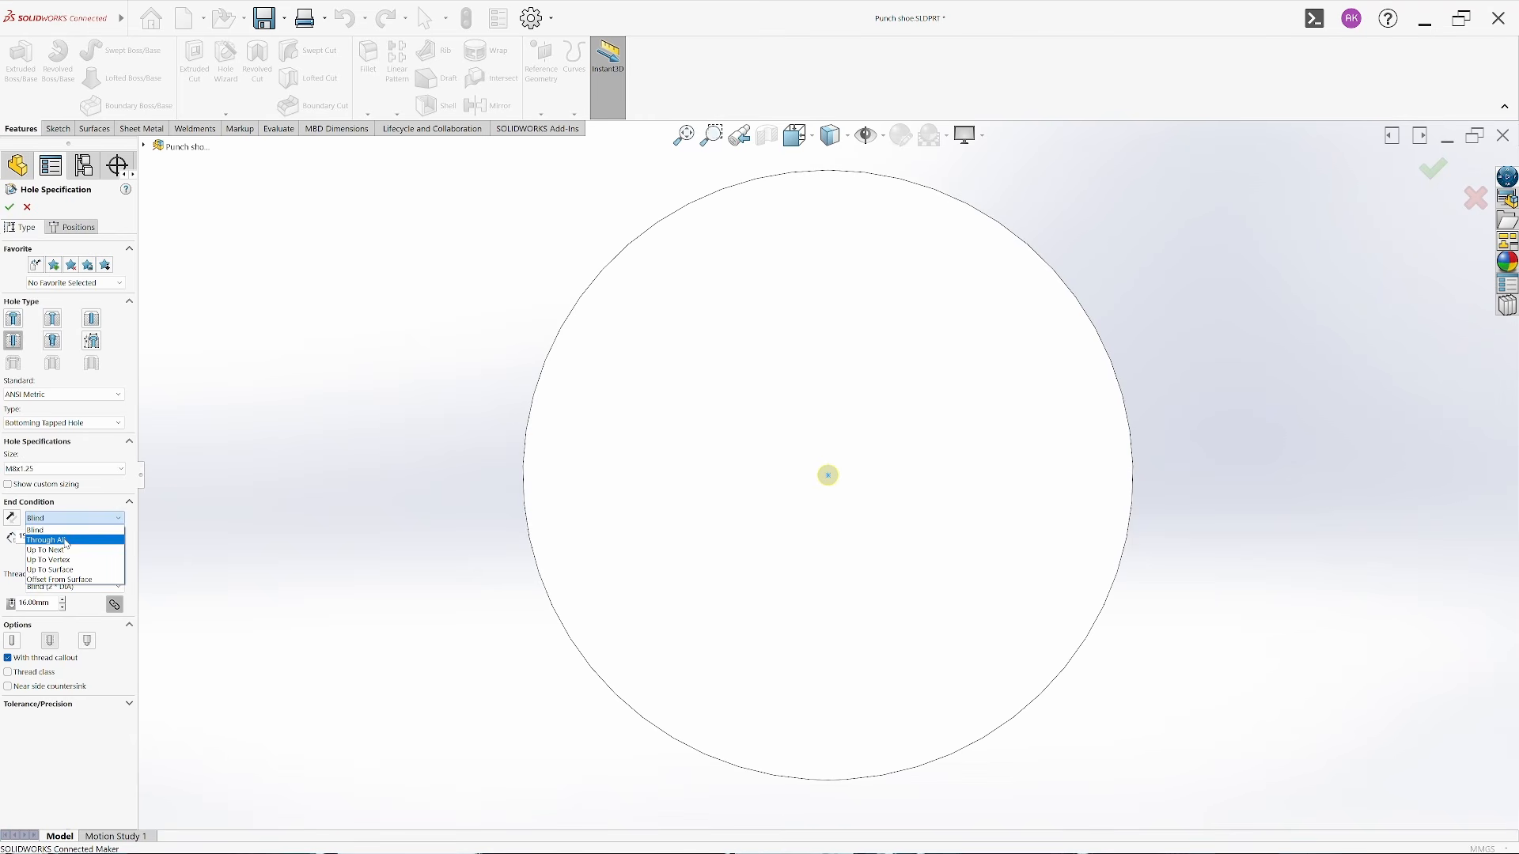
left_click(68, 532)
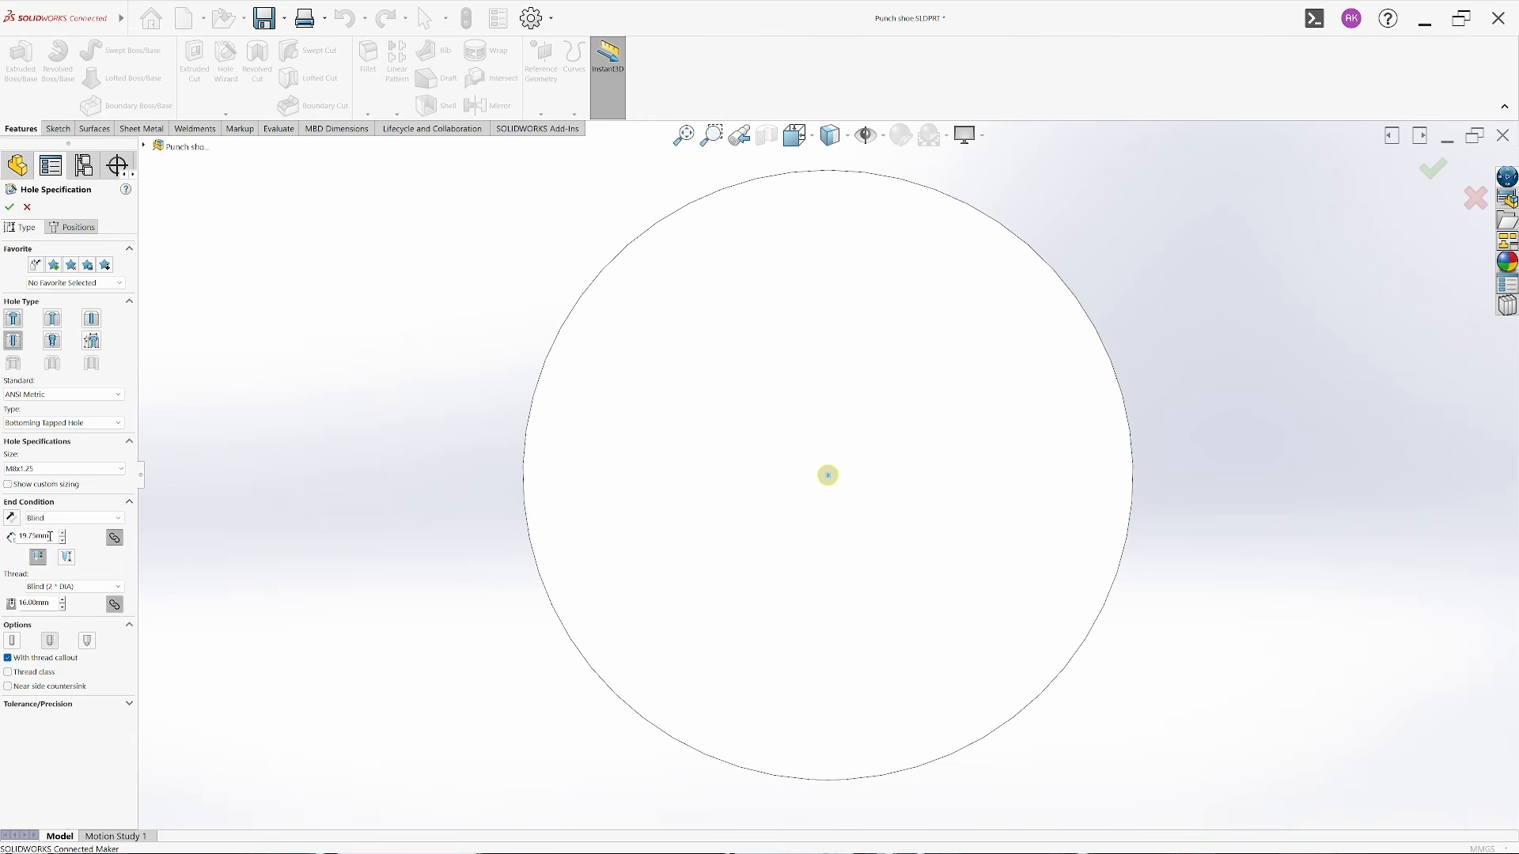
left_click(50, 537)
type("20")
key("Return")
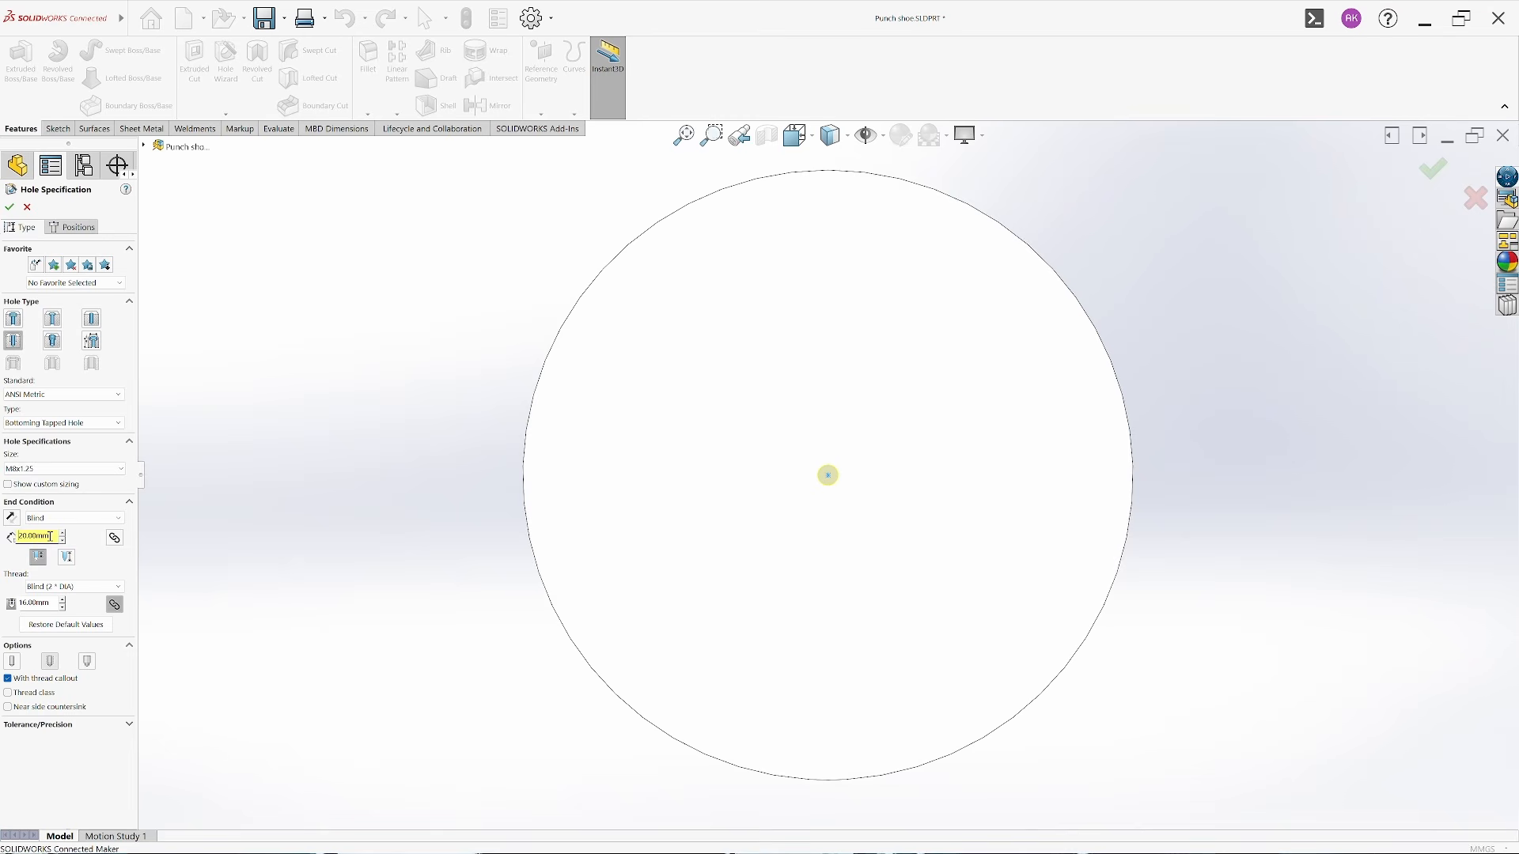
left_click(38, 603)
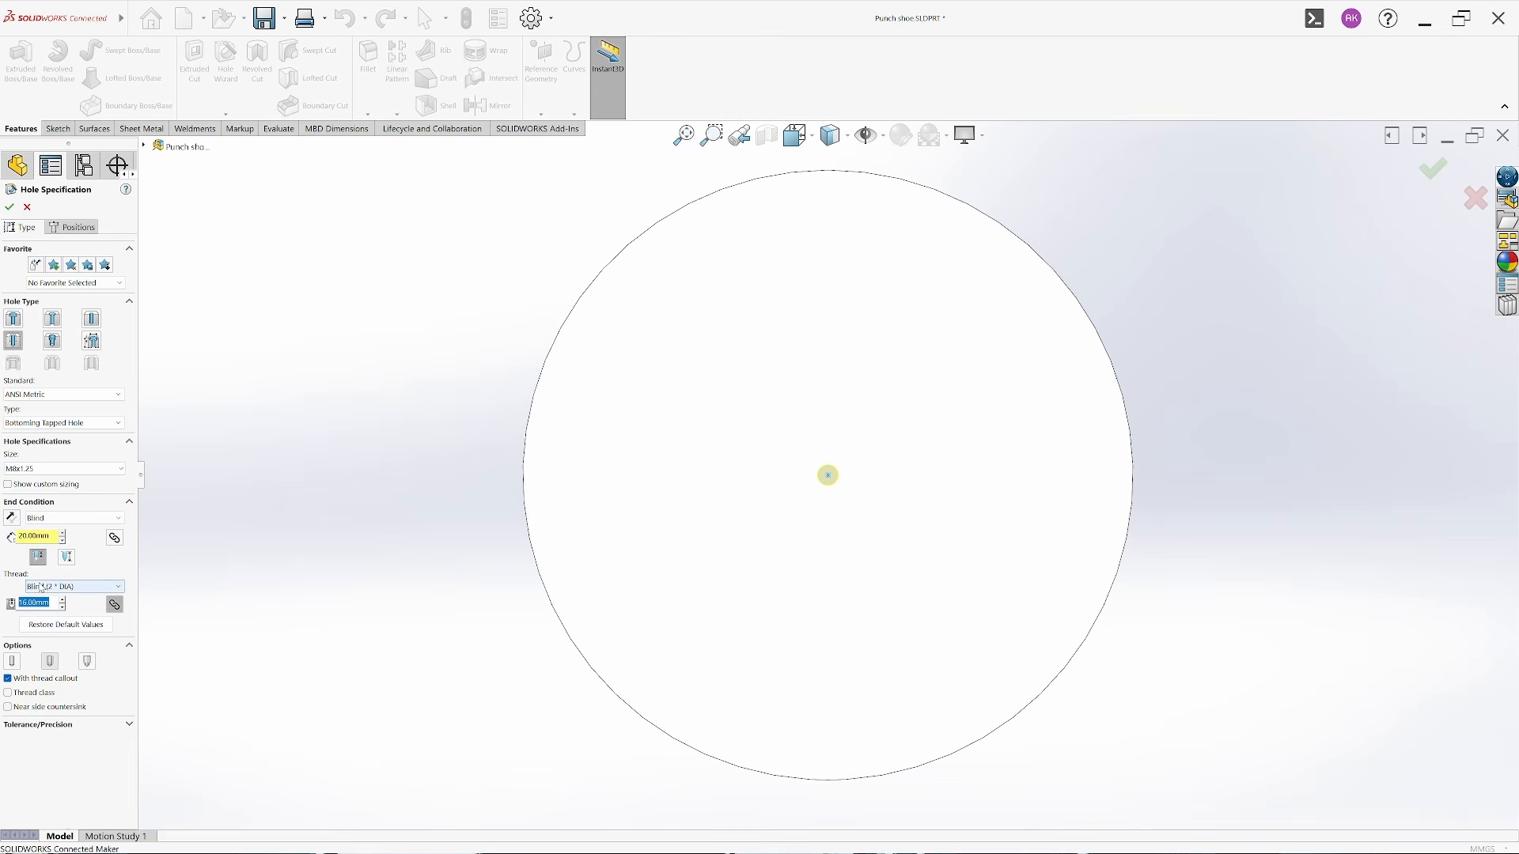
left_click(9, 208)
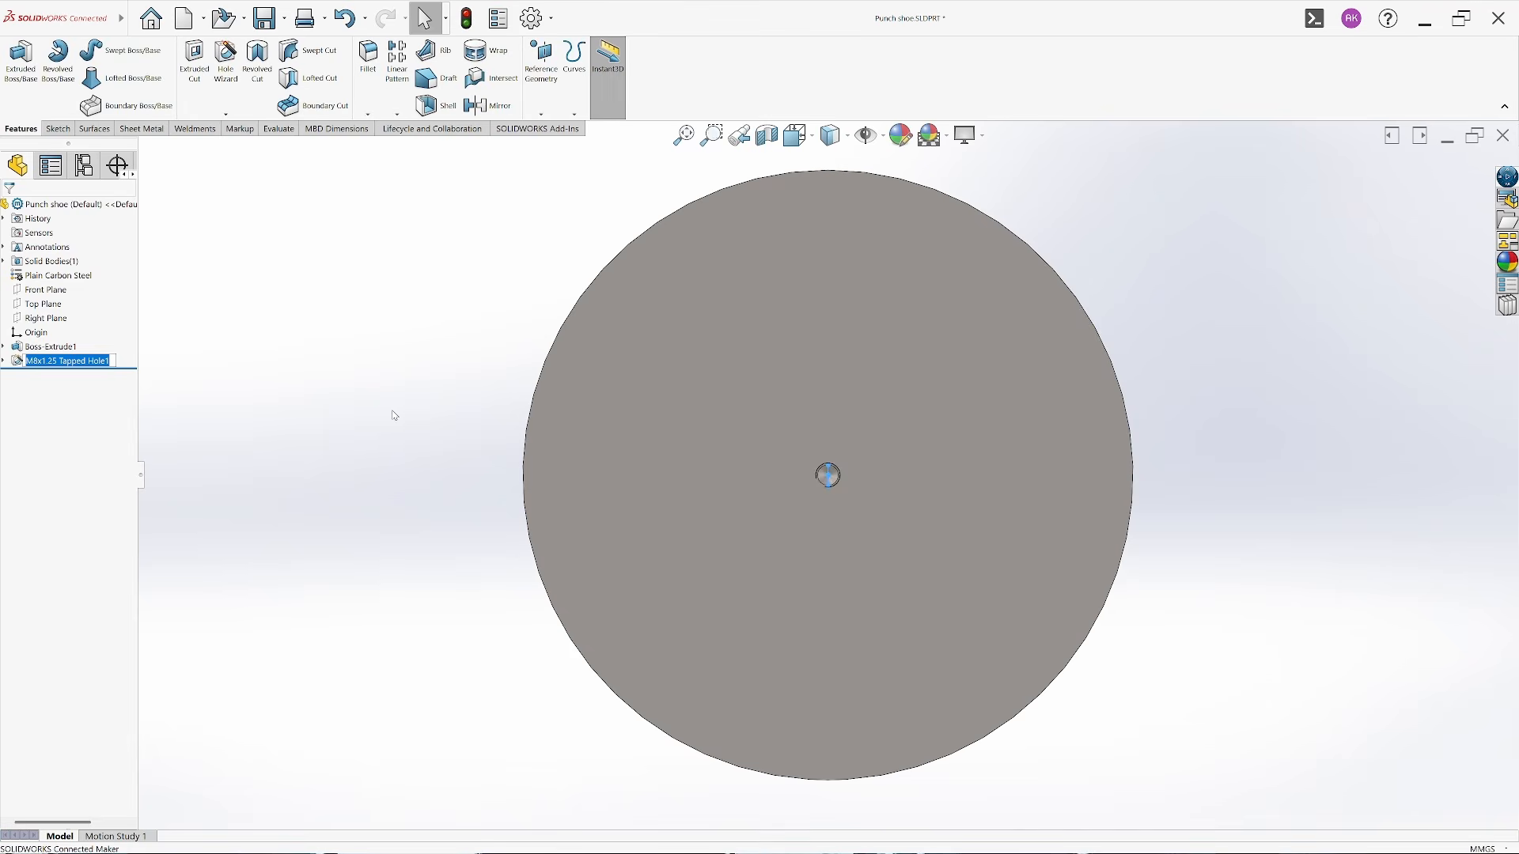
key("ctrl+7")
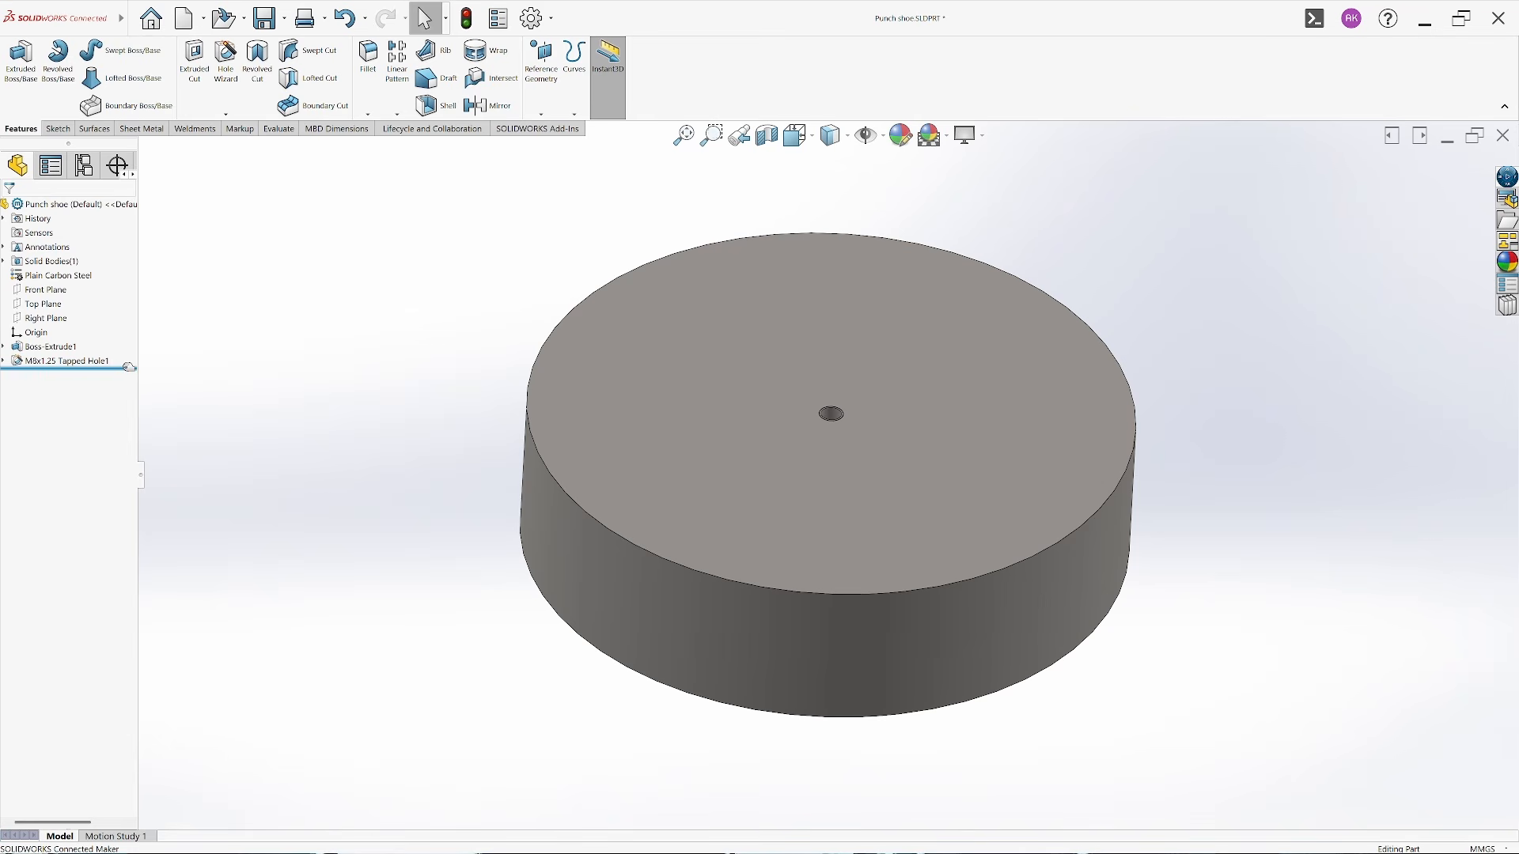
Roll the part back to before the tapped hole and sketch a circle about 108 mm in diameter at the origin on the top face
left_click_drag(129, 367, 127, 353)
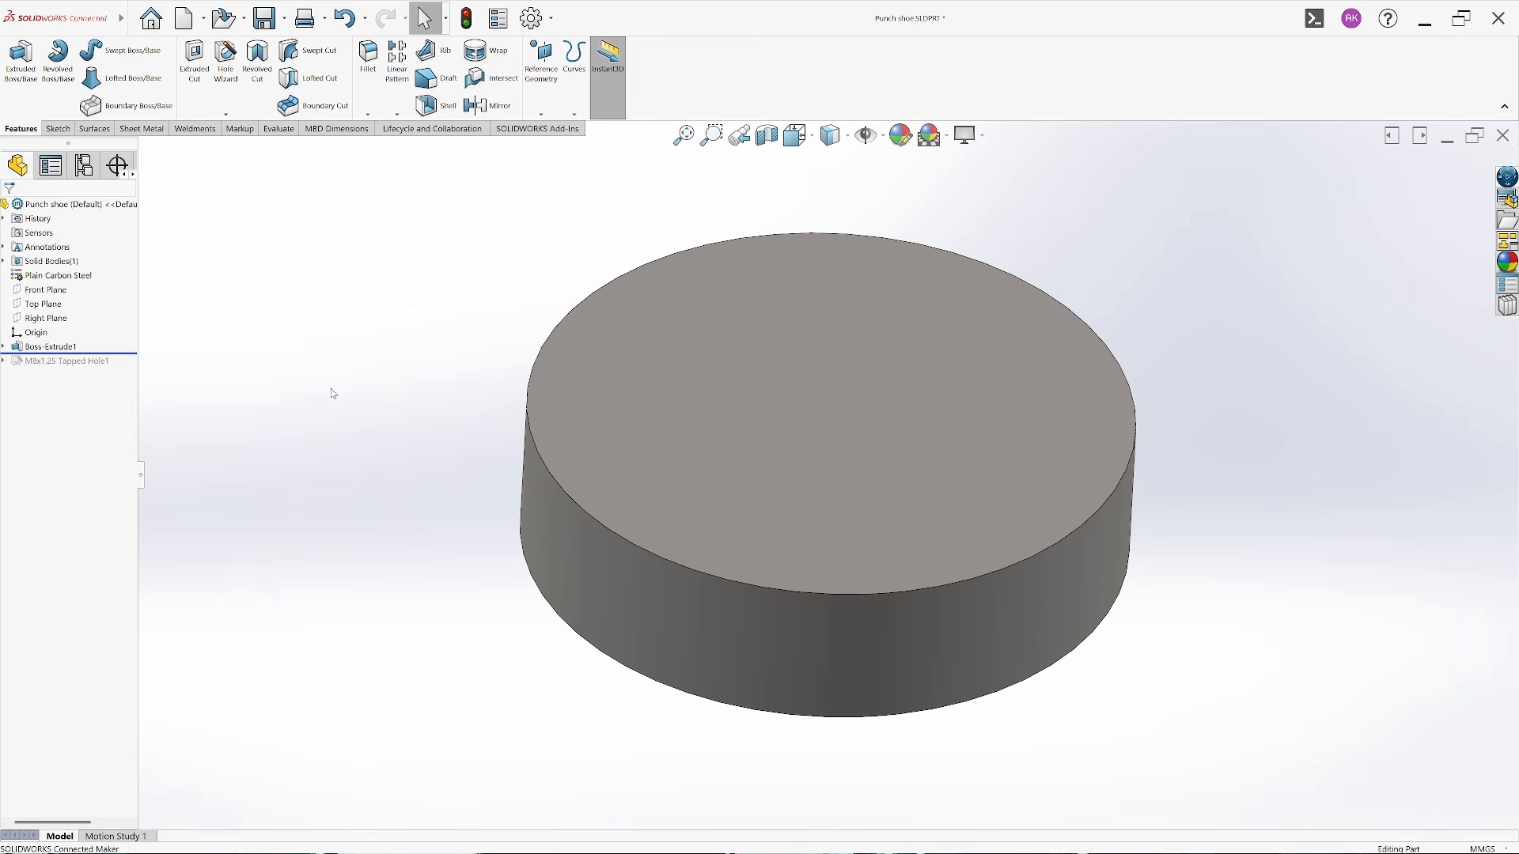
left_click(57, 128)
left_click(17, 59)
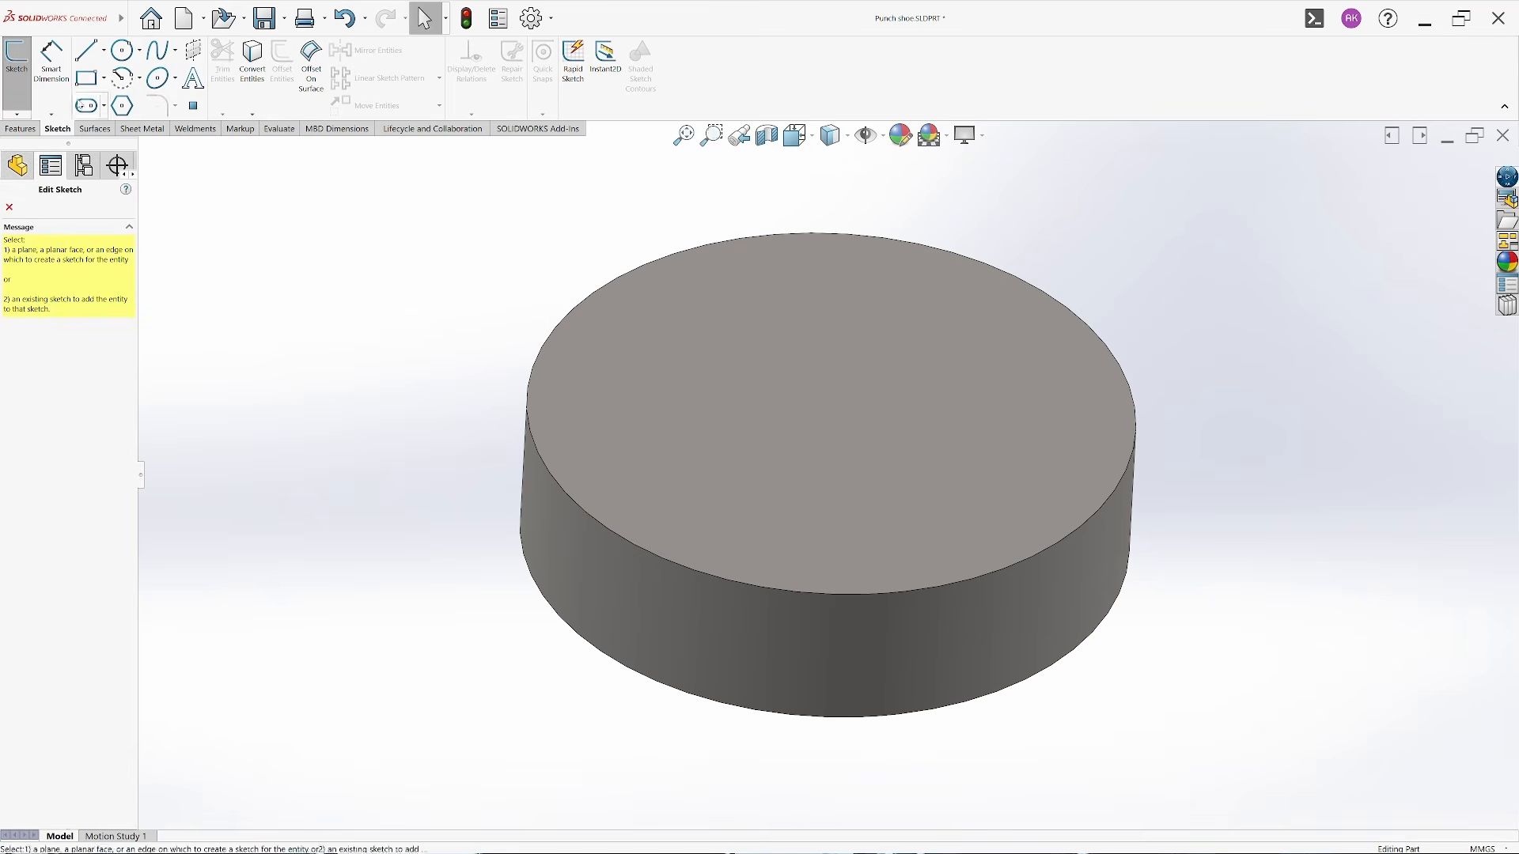
left_click(823, 396)
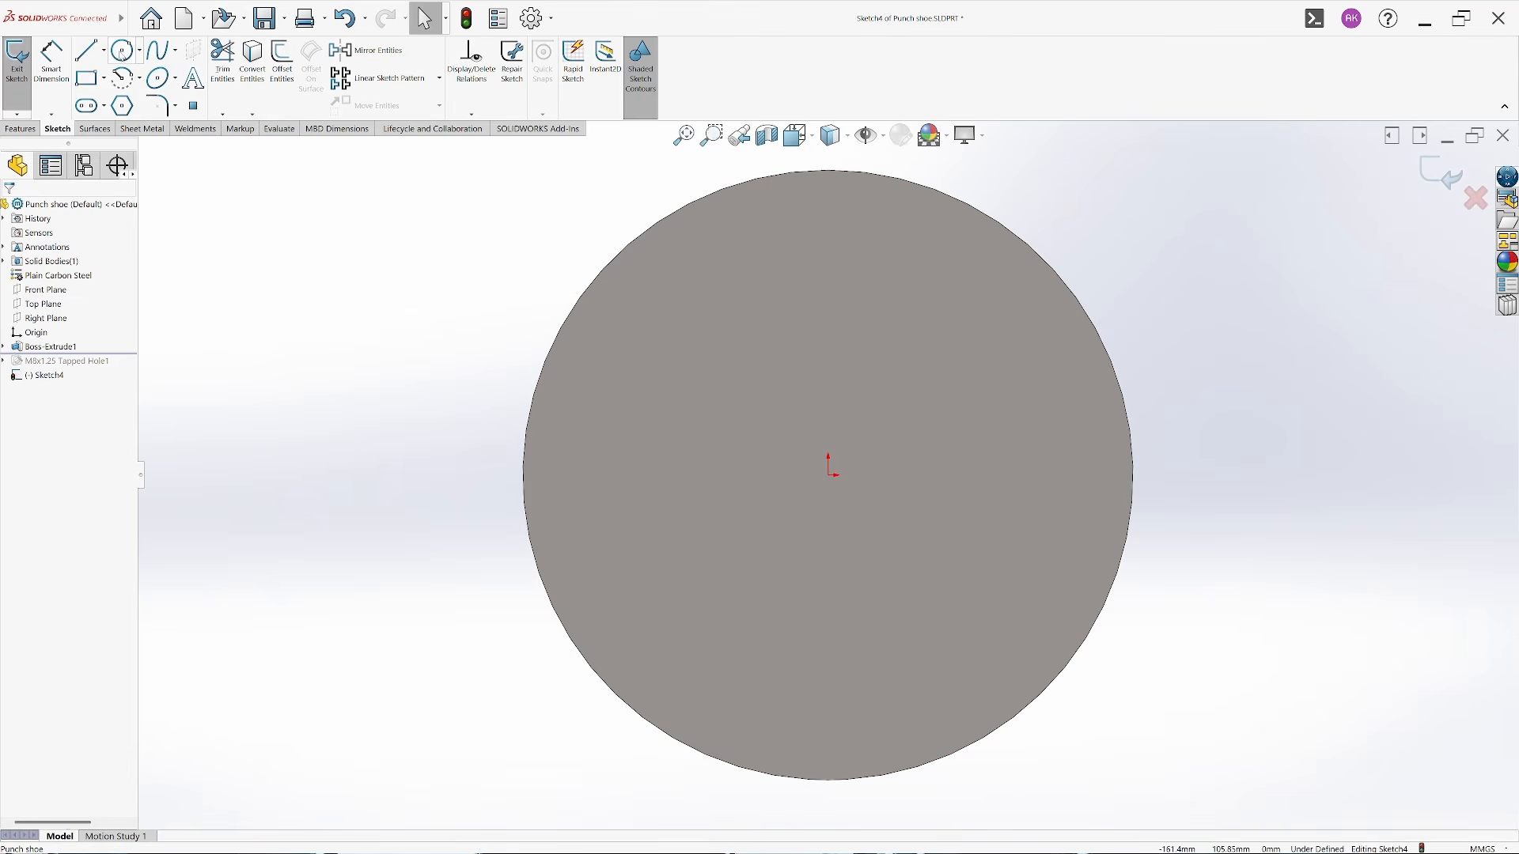
left_click(123, 50)
left_click(828, 476)
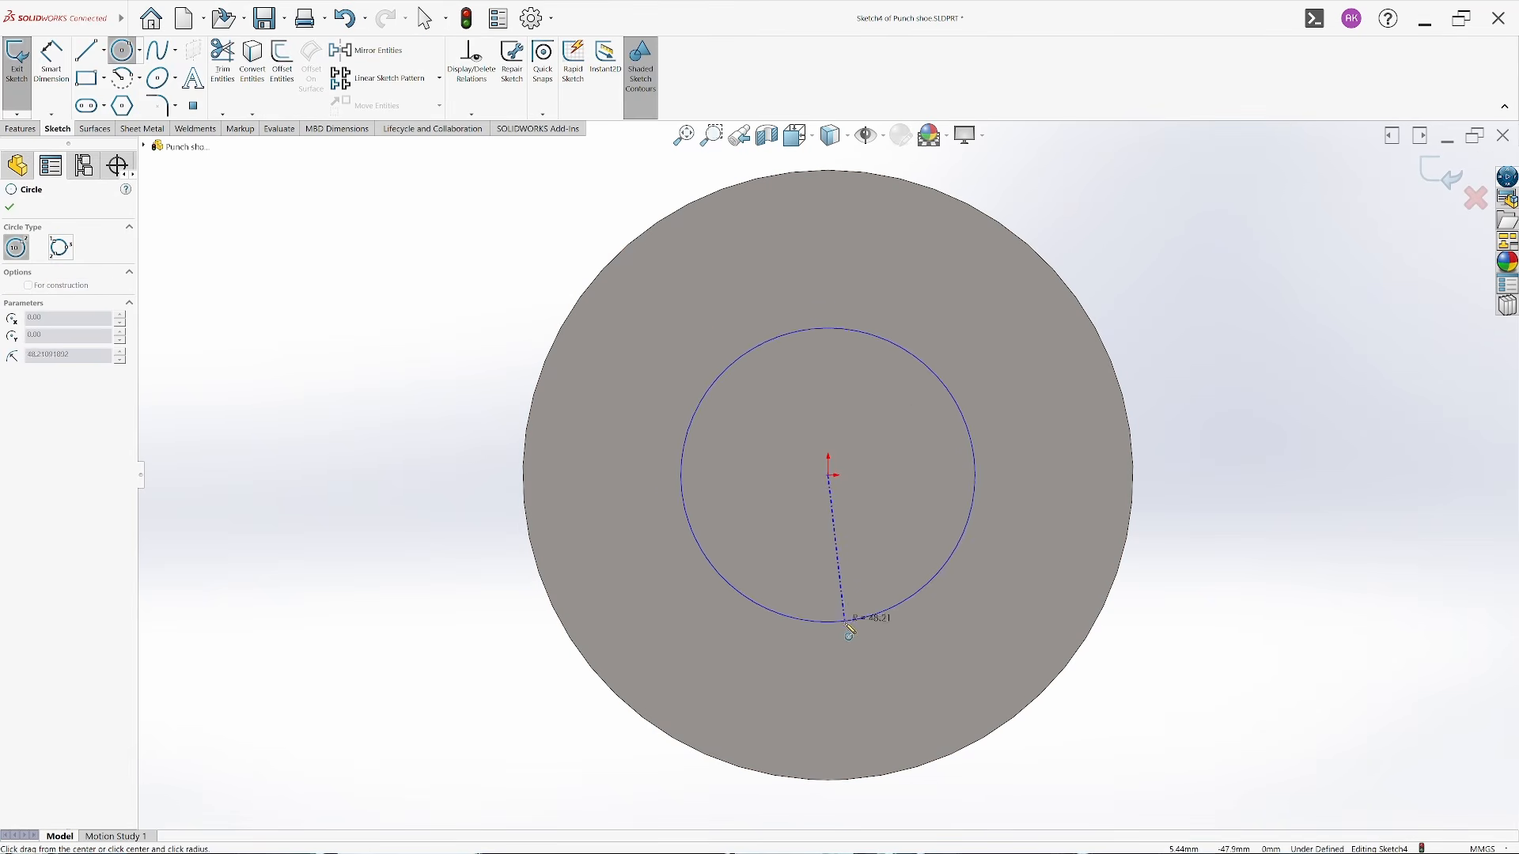
left_click(840, 639)
key("Escape")
Dimension the circle's diameter as 100 mm and exit the sketch
key("d")
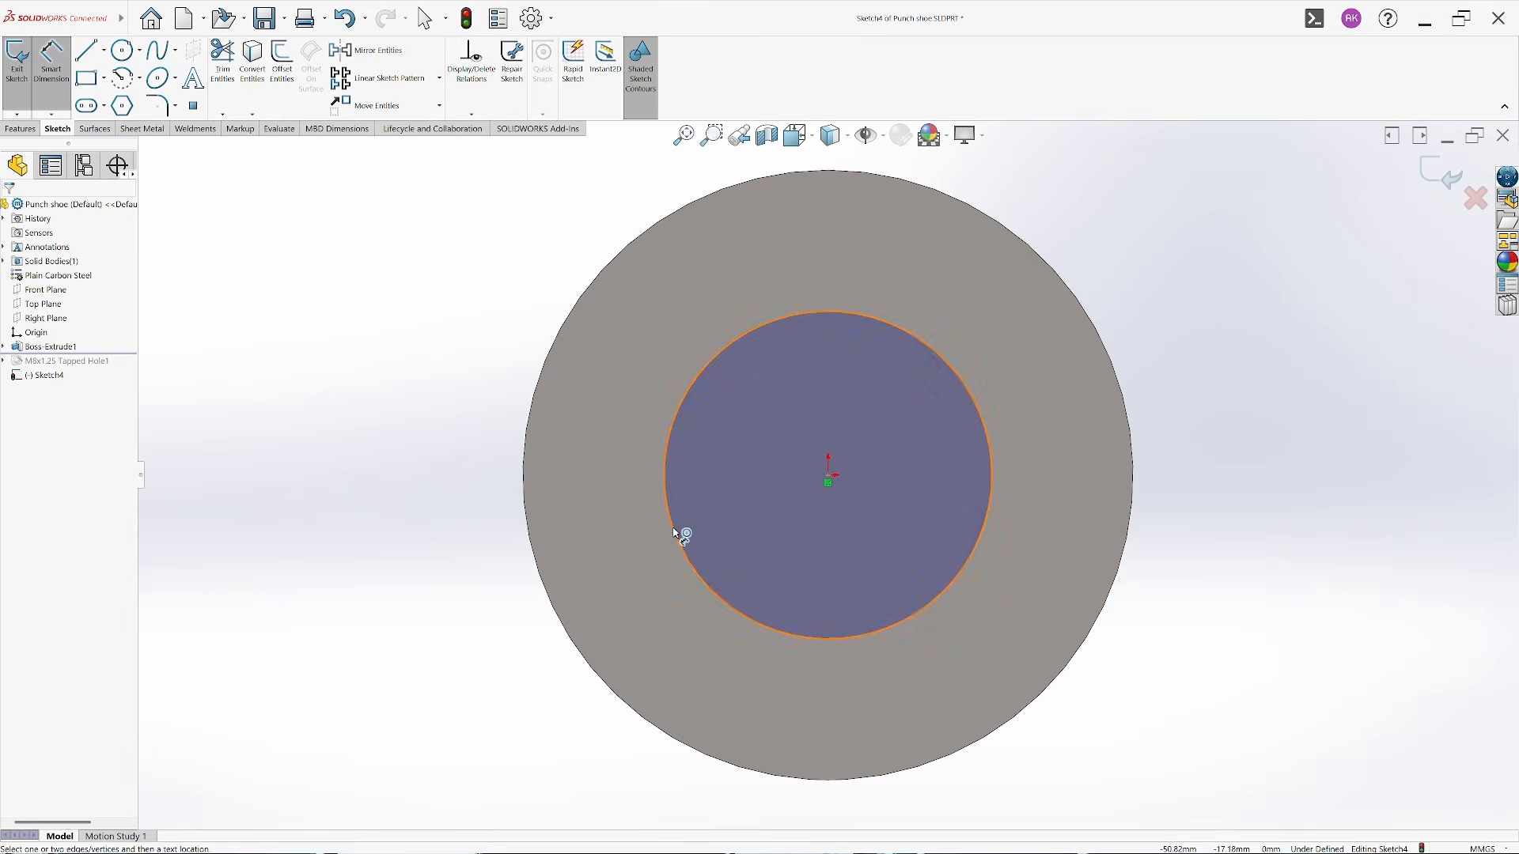
left_click(681, 530)
left_click(364, 427)
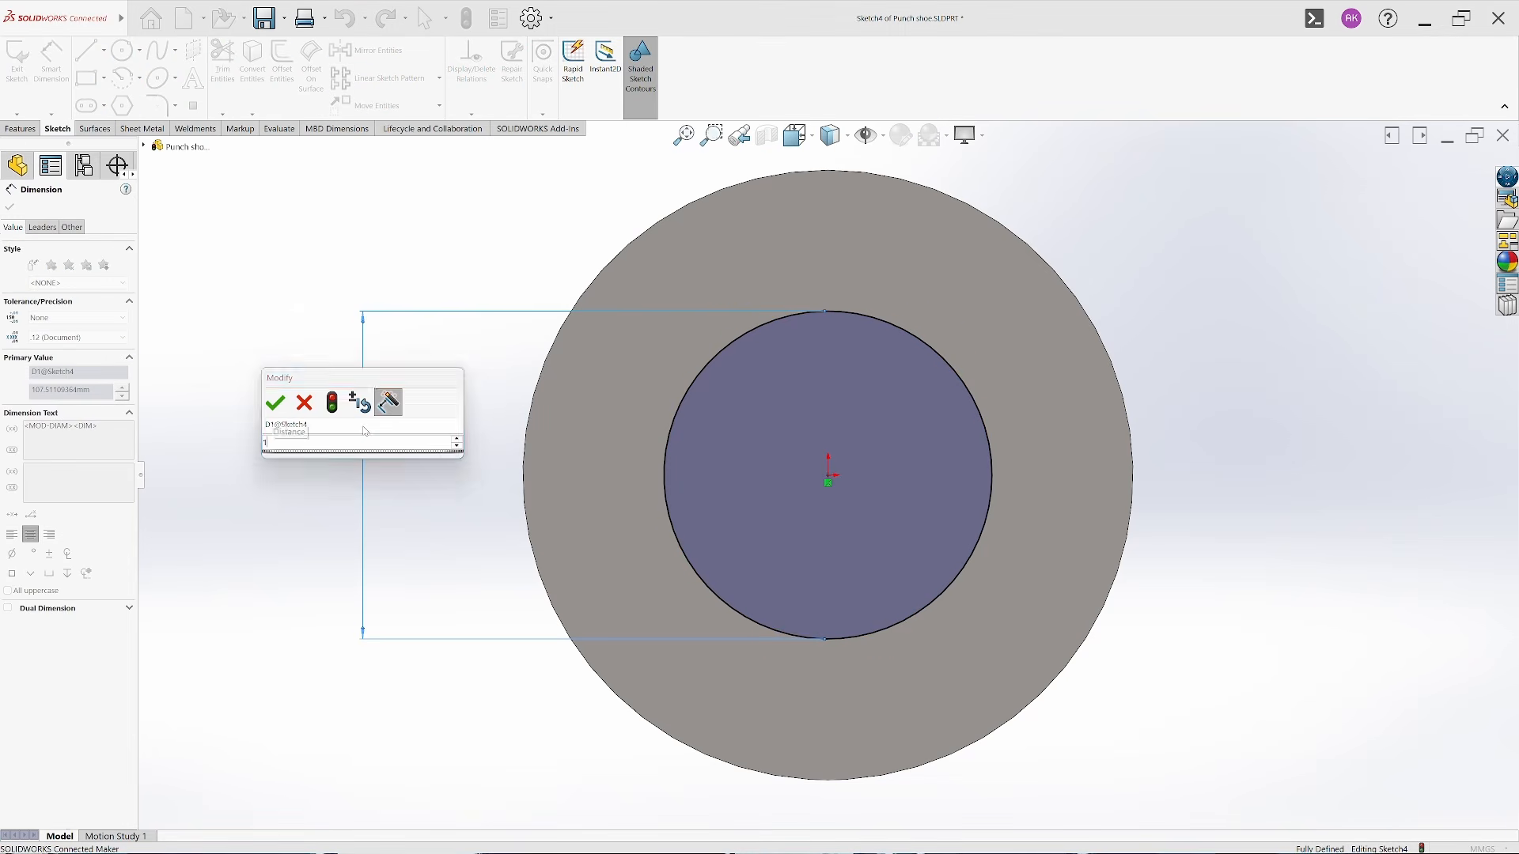
type("100")
key("Return")
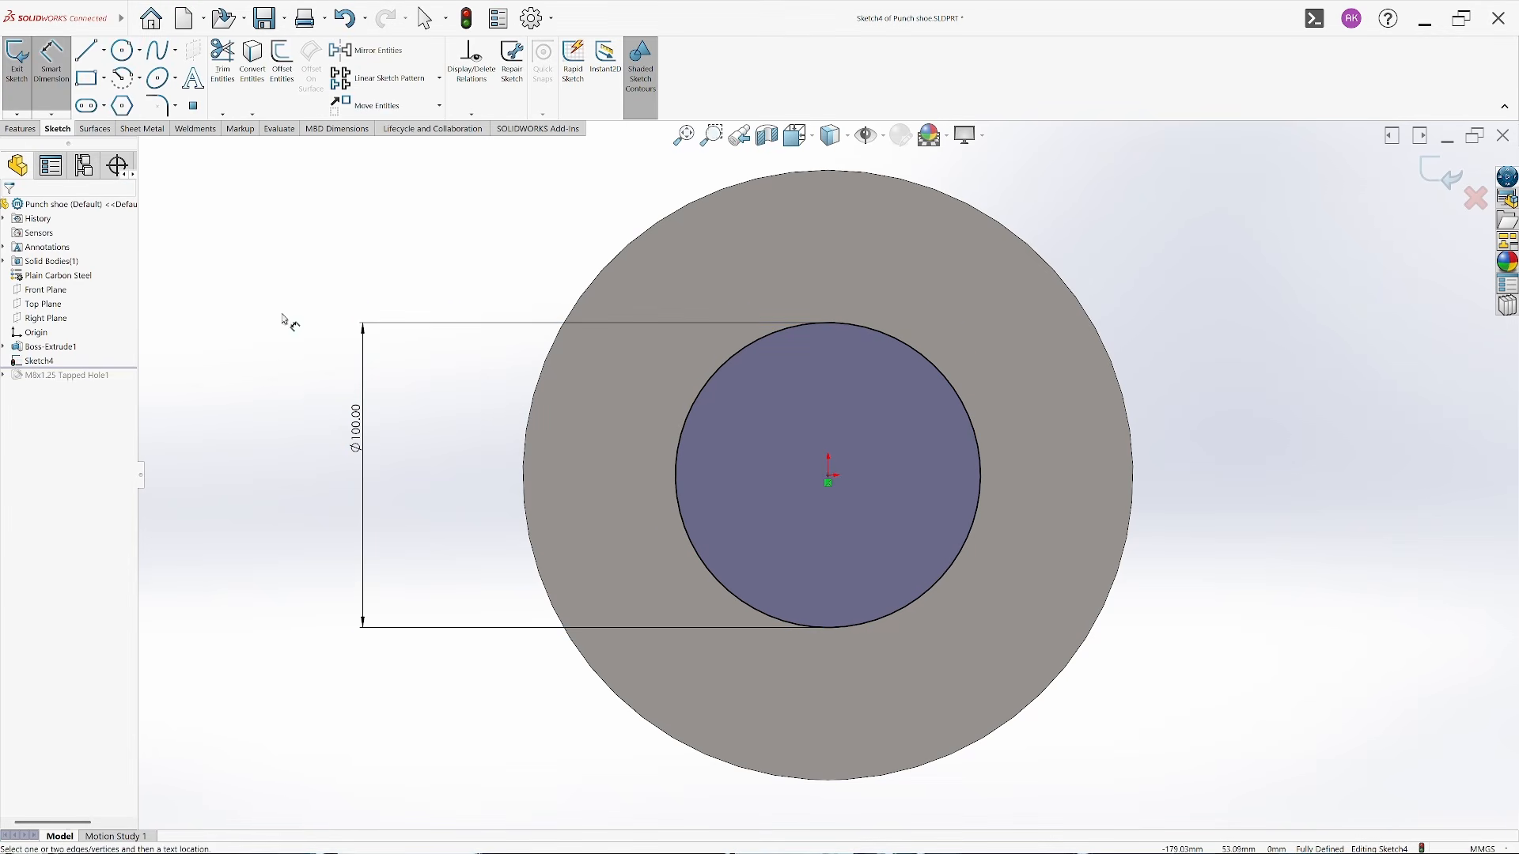
left_click(17, 61)
Extrude the circle 10 mm upward, merged with the punch shoe, as a raised locating step
middle_click_drag(759, 506, 744, 392)
left_click(20, 128)
left_click(19, 62)
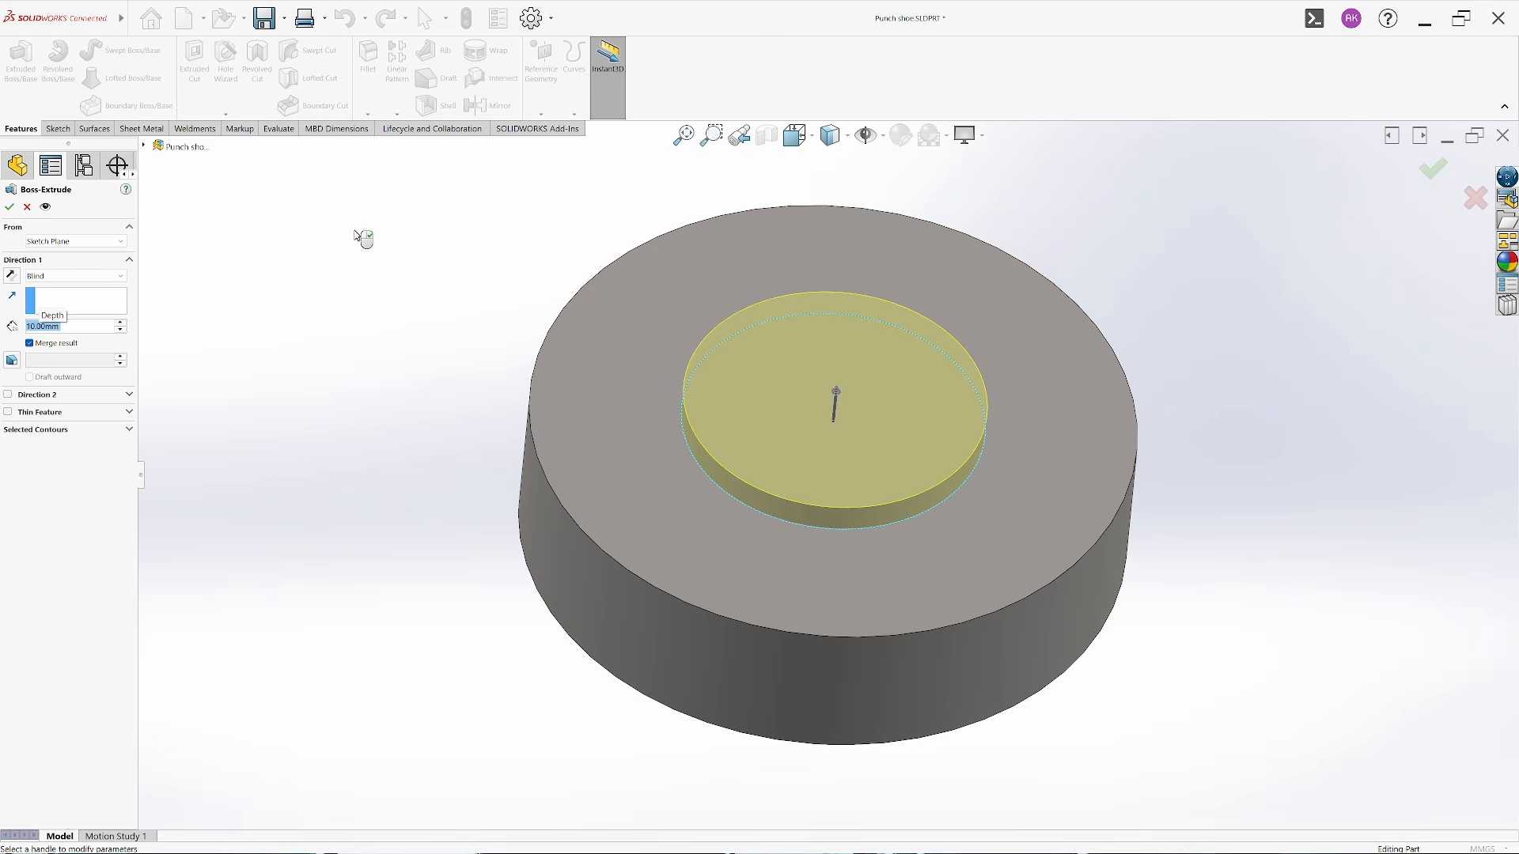
right_click(356, 235)
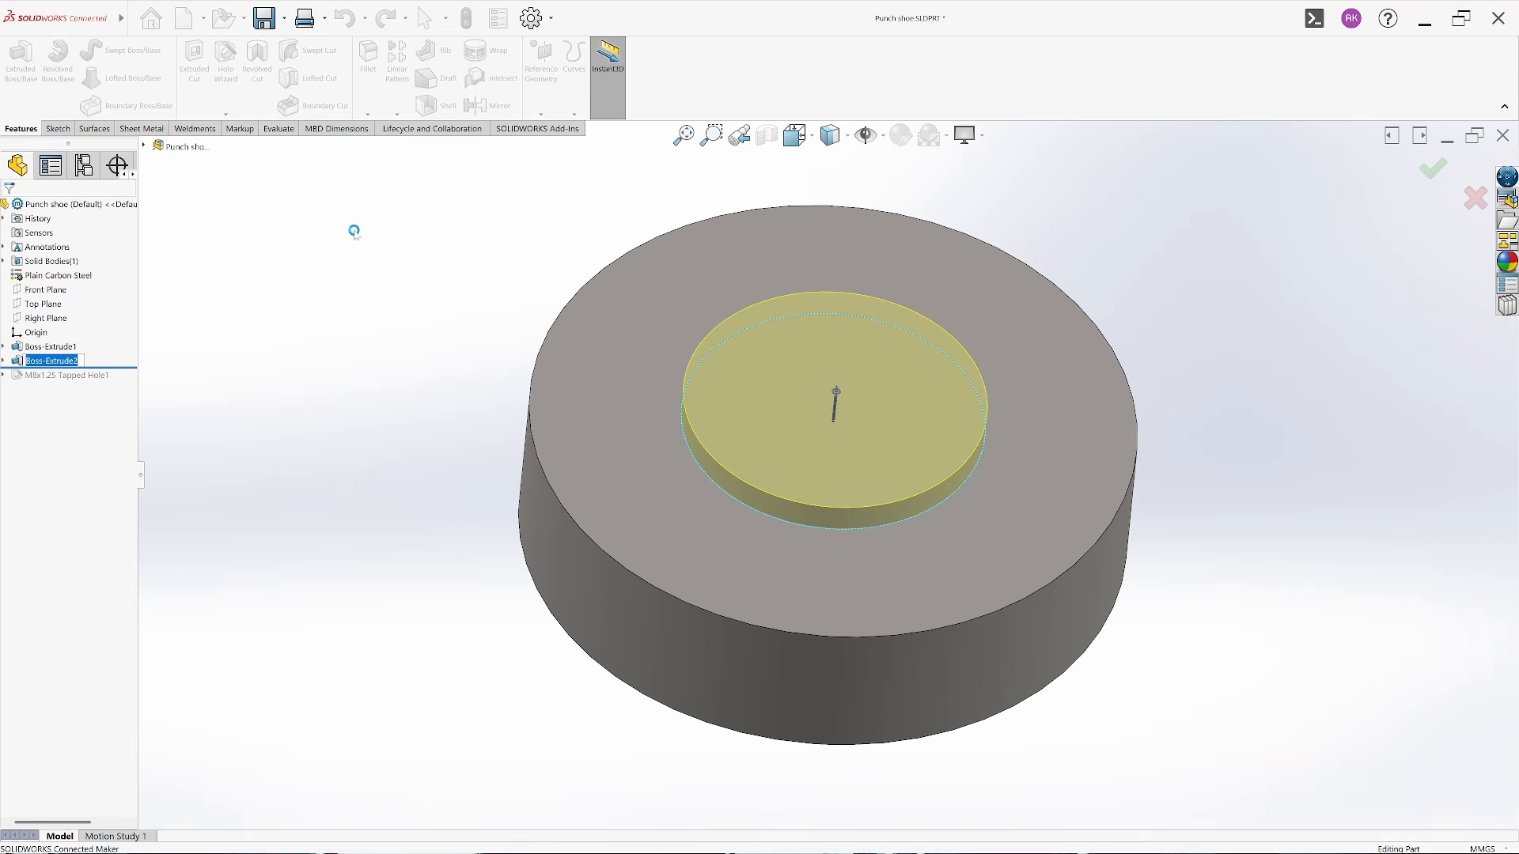
left_click(386, 379)
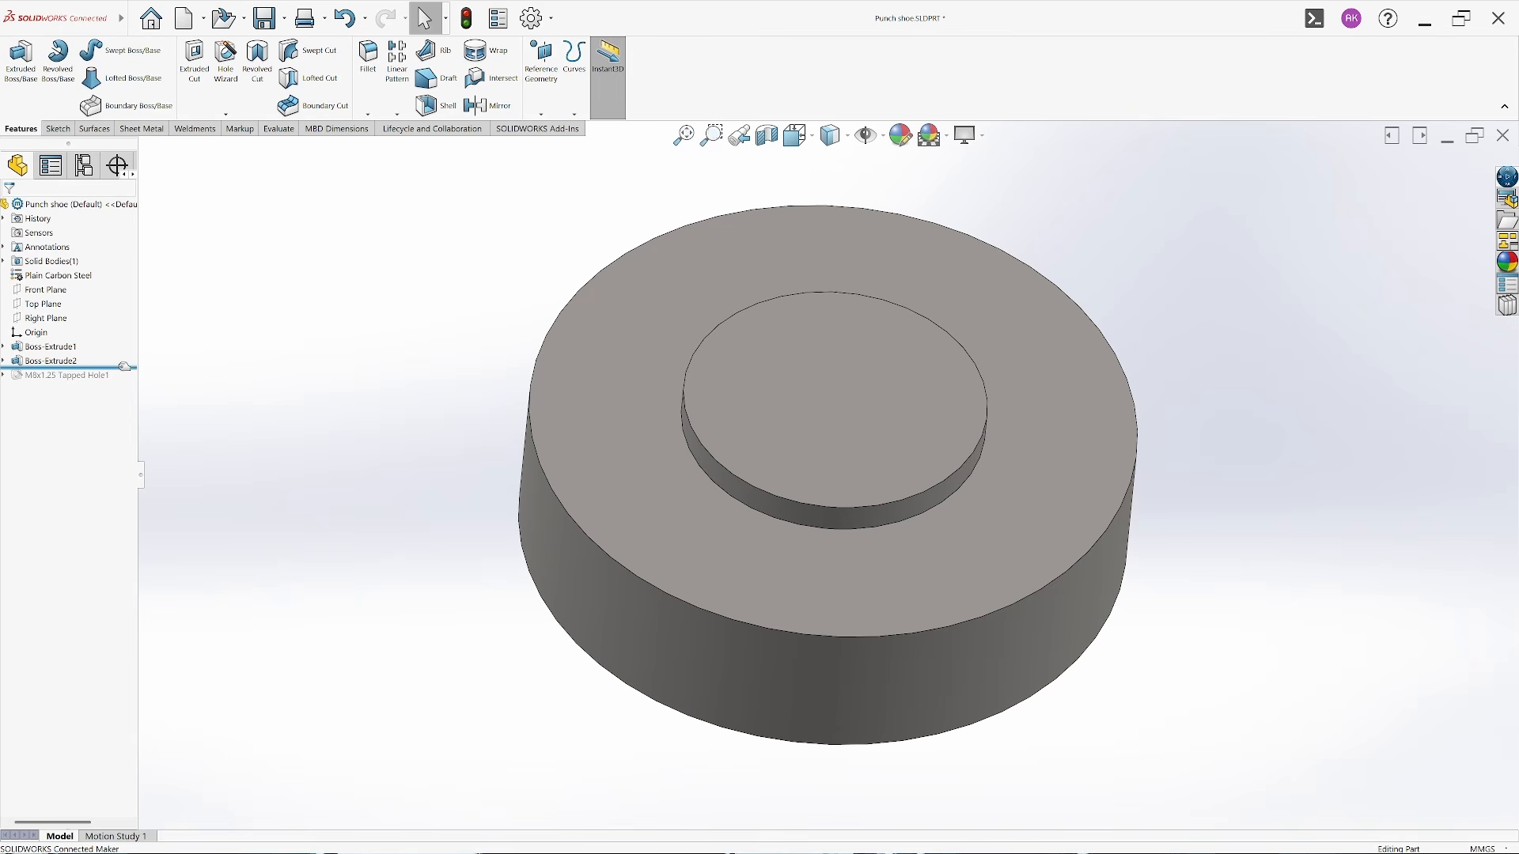
Roll the punch shoe's feature history forward to the end, past the M8x1.25 tapped hole
left_click_drag(124, 370, 234, 423)
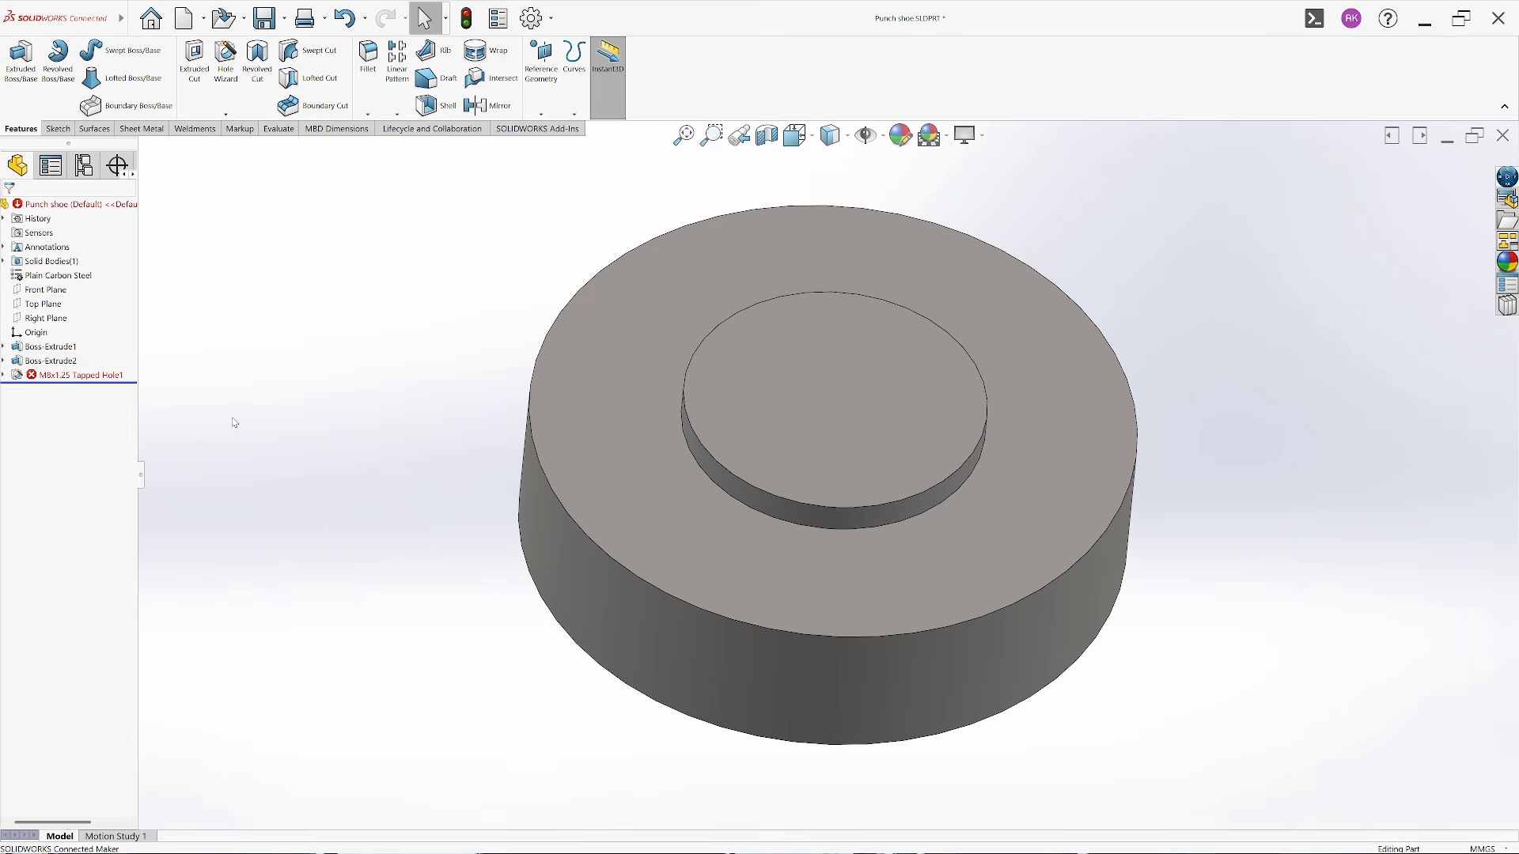
left_click(73, 377)
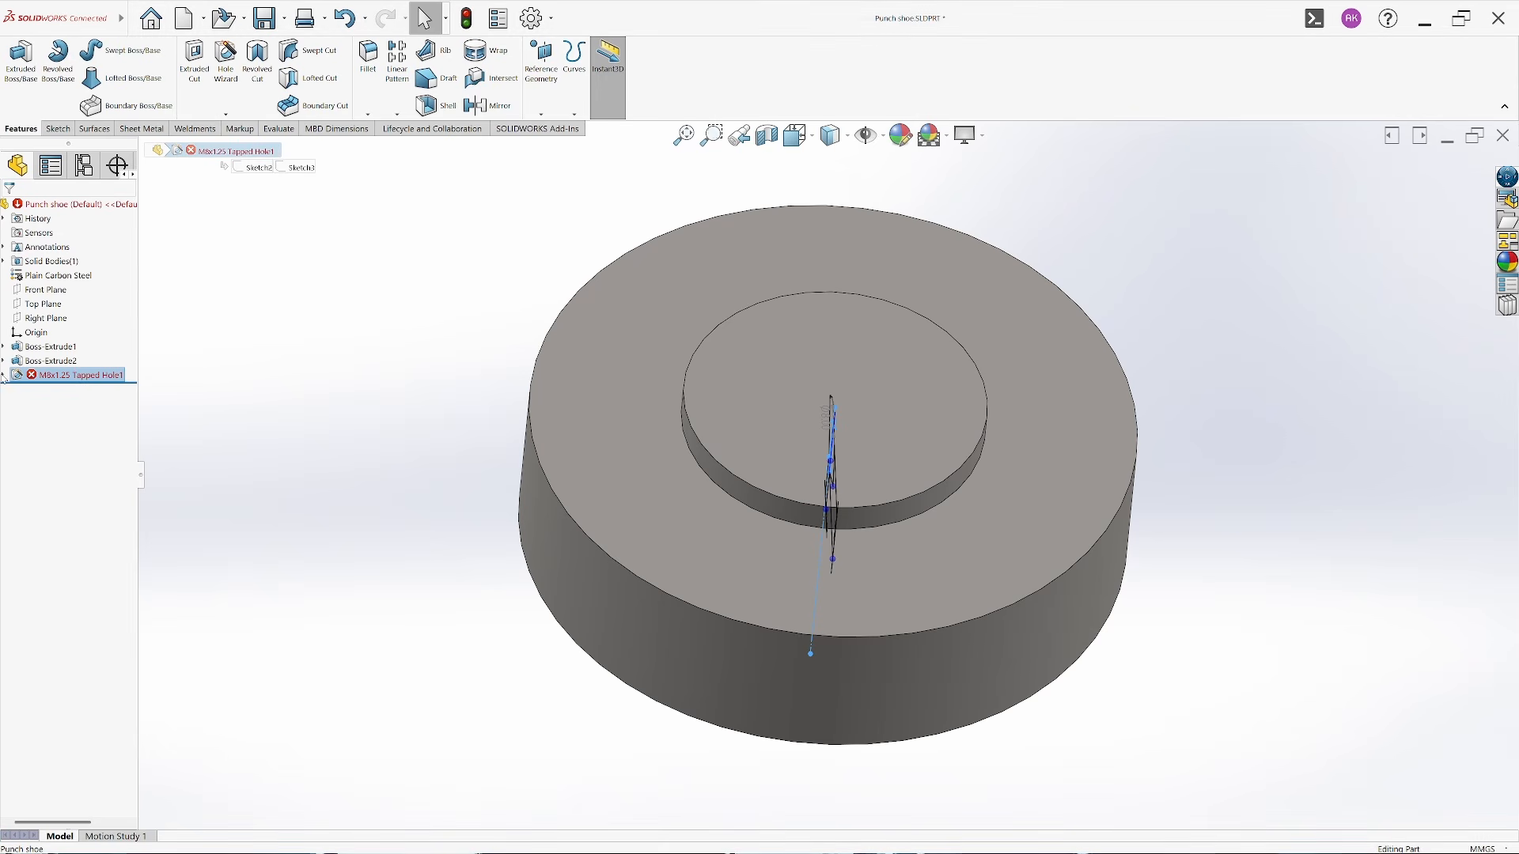
left_click(186, 398)
Move the tapped hole's position sketch onto the top face of the raised locating step and save the punch shoe
left_click(6, 376)
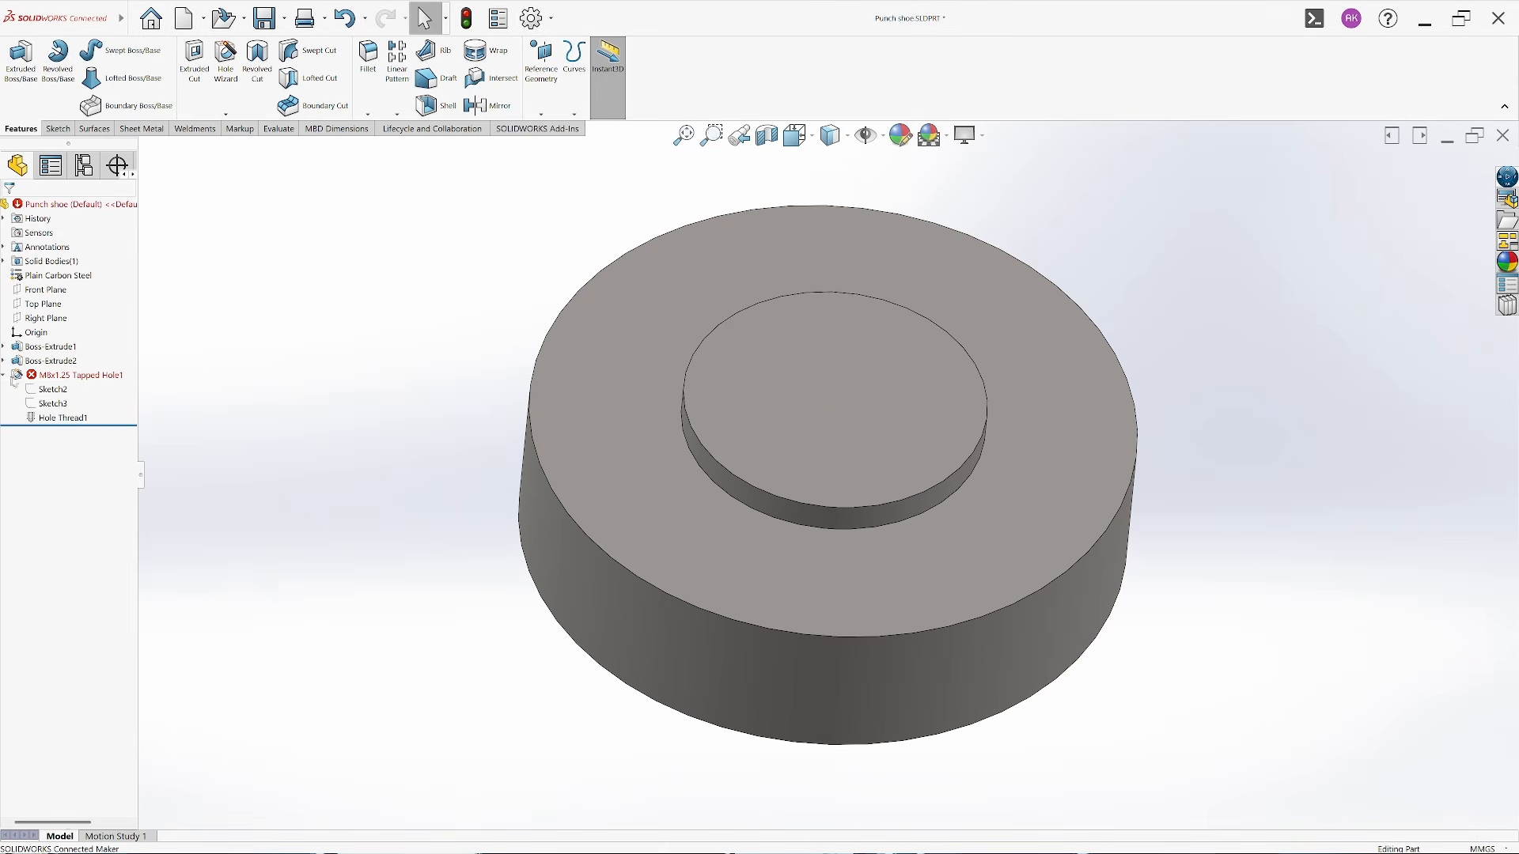
left_click(53, 390)
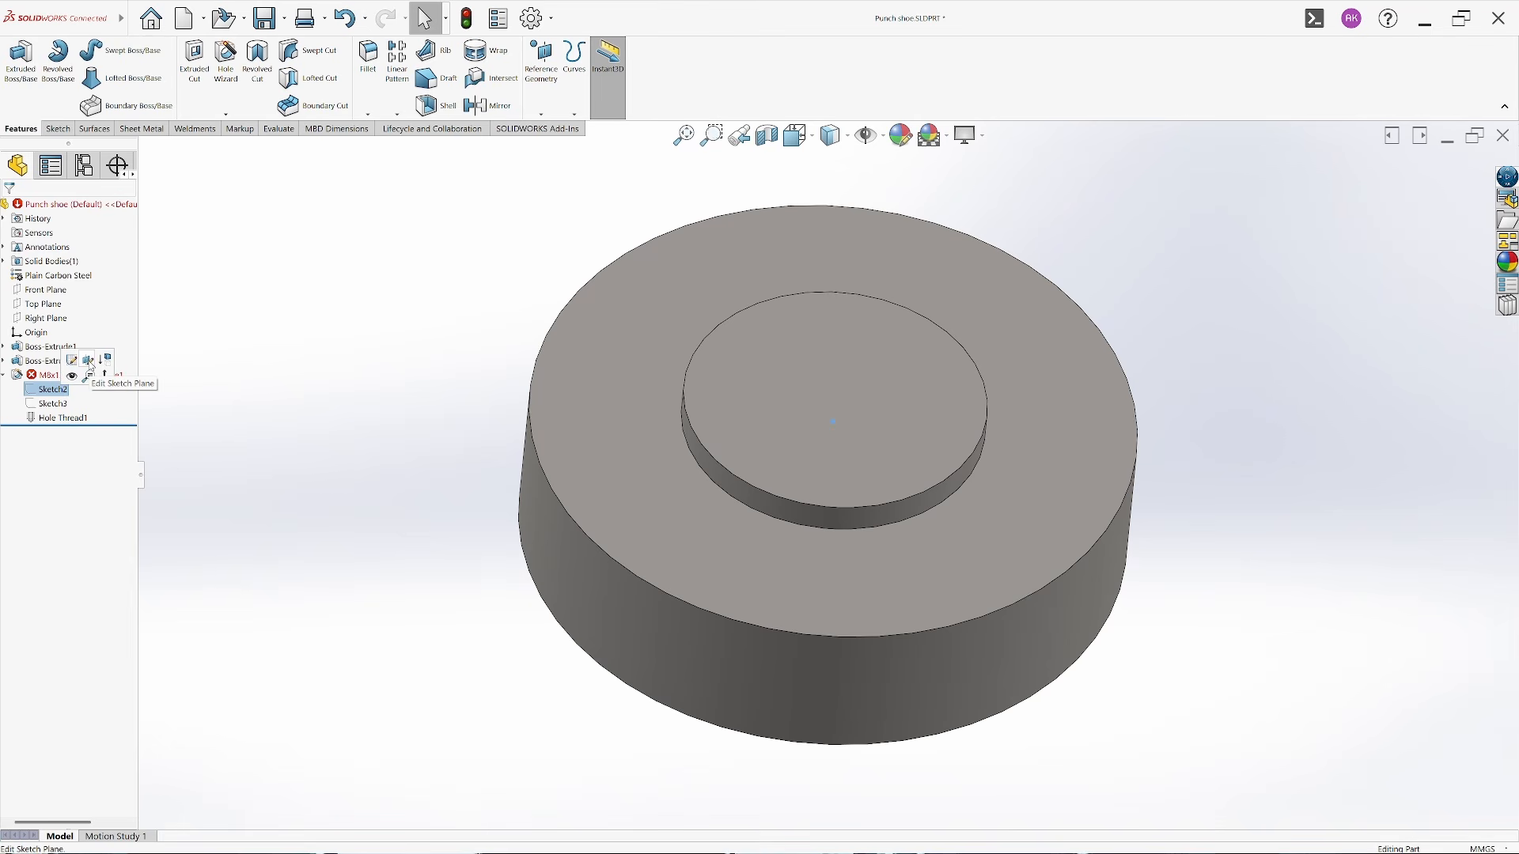
left_click(272, 430)
left_click(57, 395)
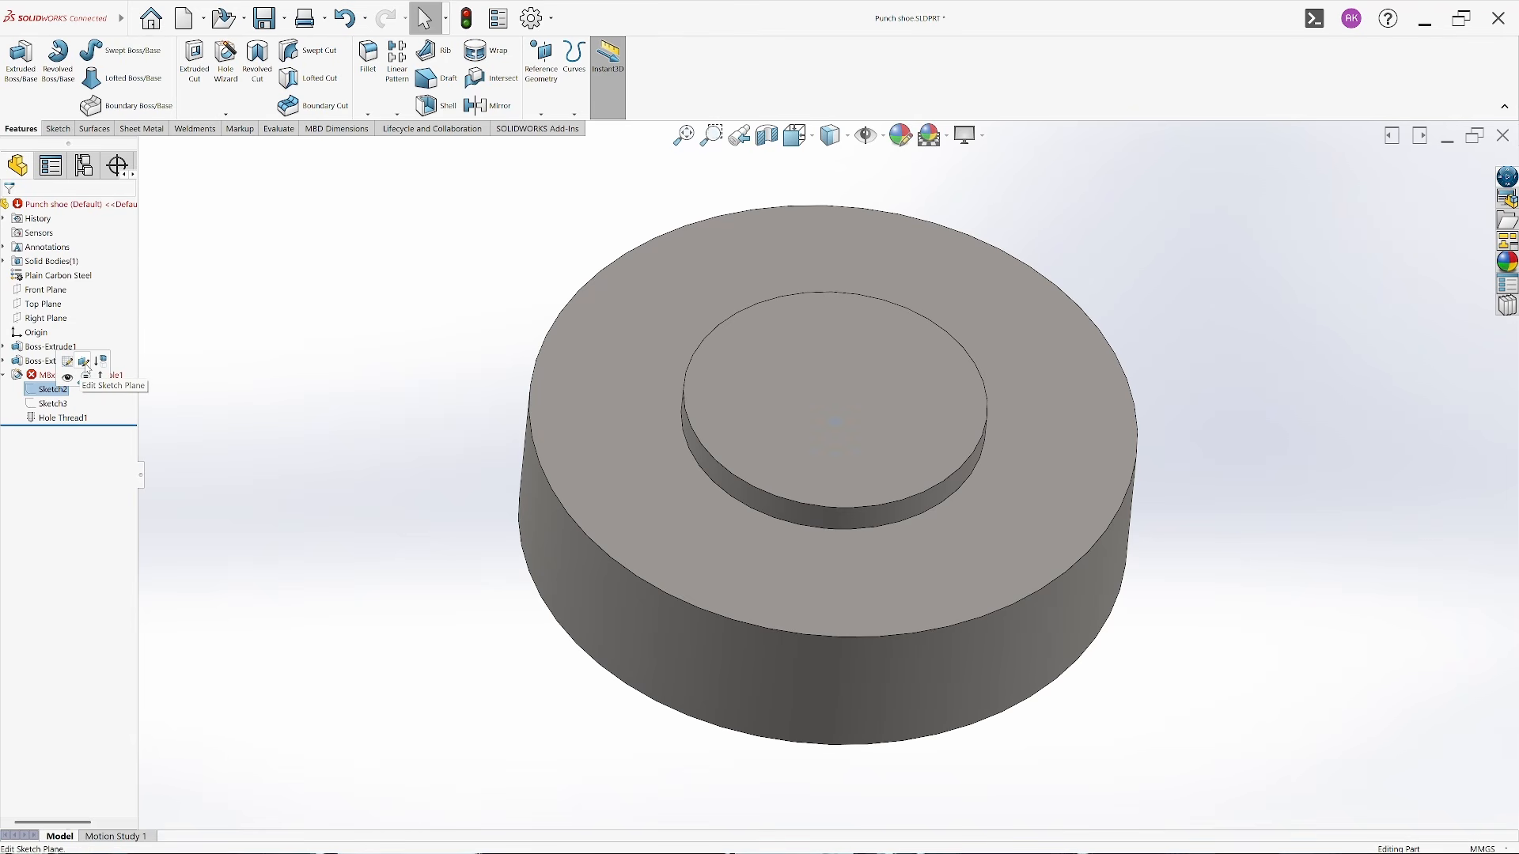
left_click(84, 366)
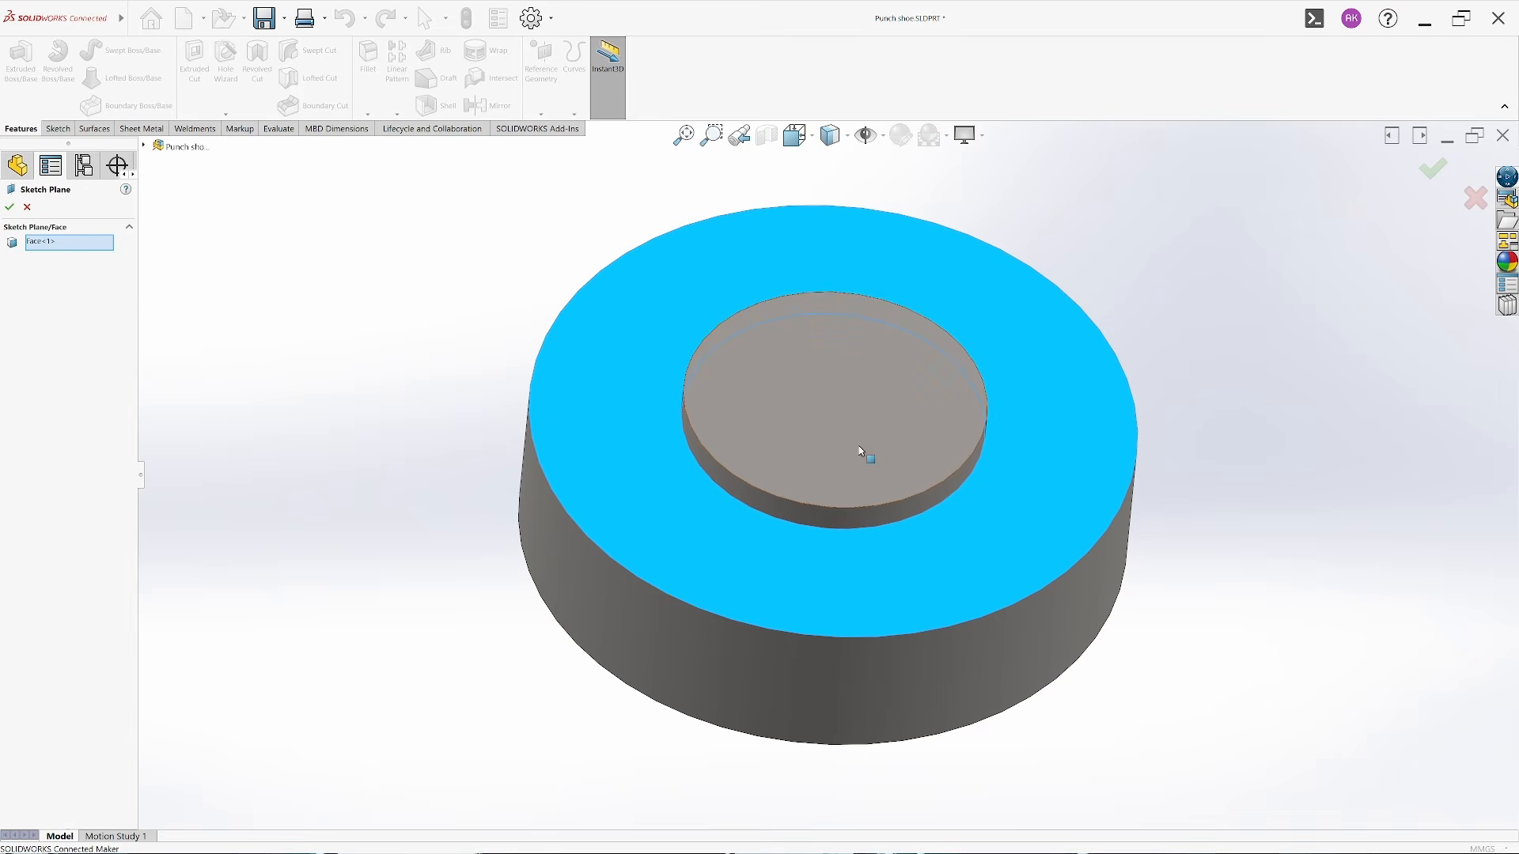
left_click(861, 451)
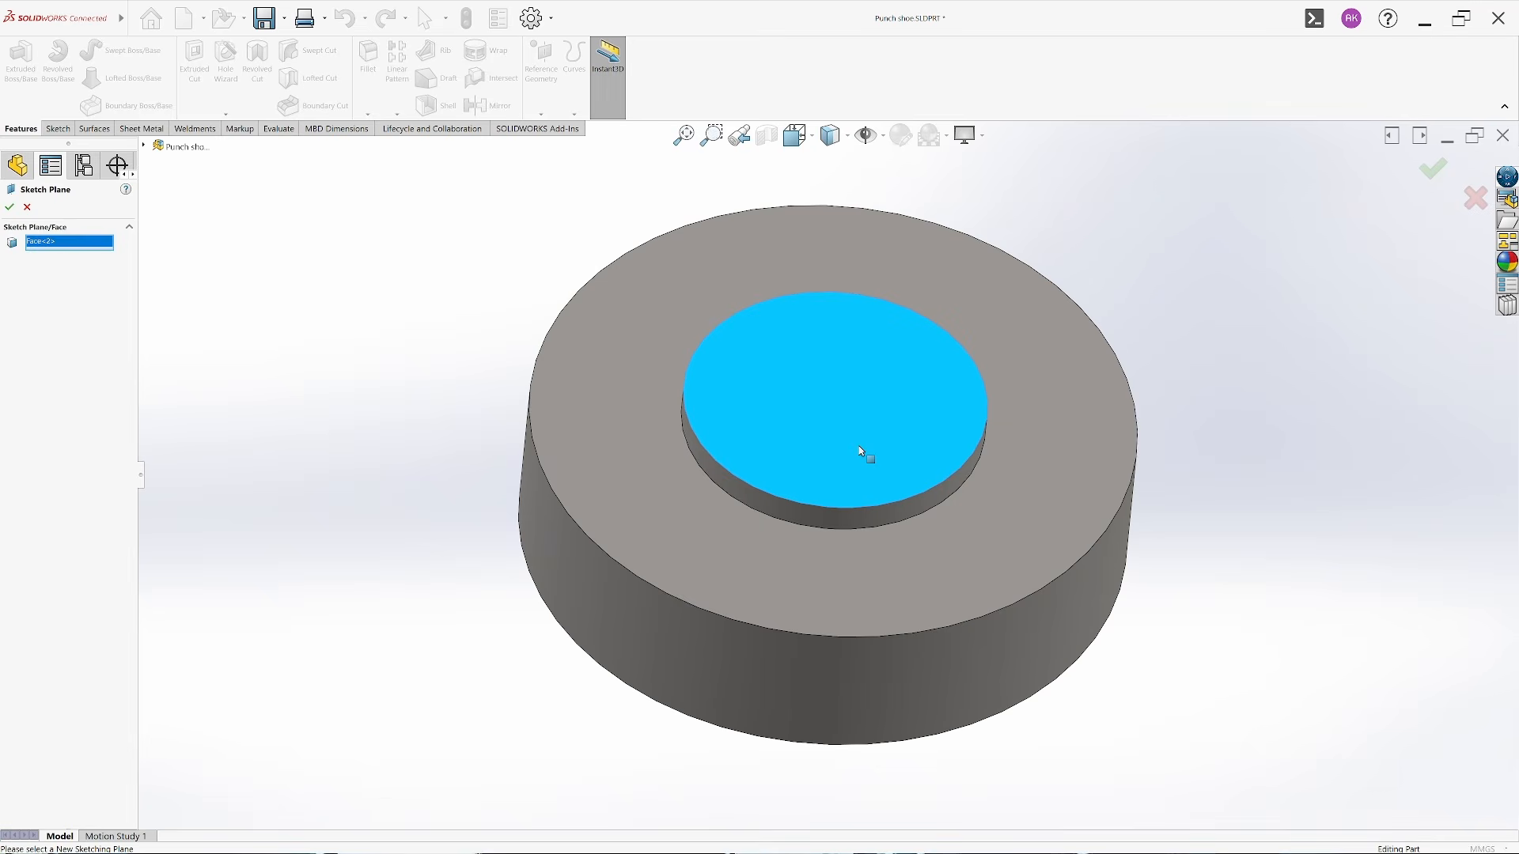
left_click(8, 207)
middle_click_drag(751, 514, 758, 385)
key("ctrl+s")
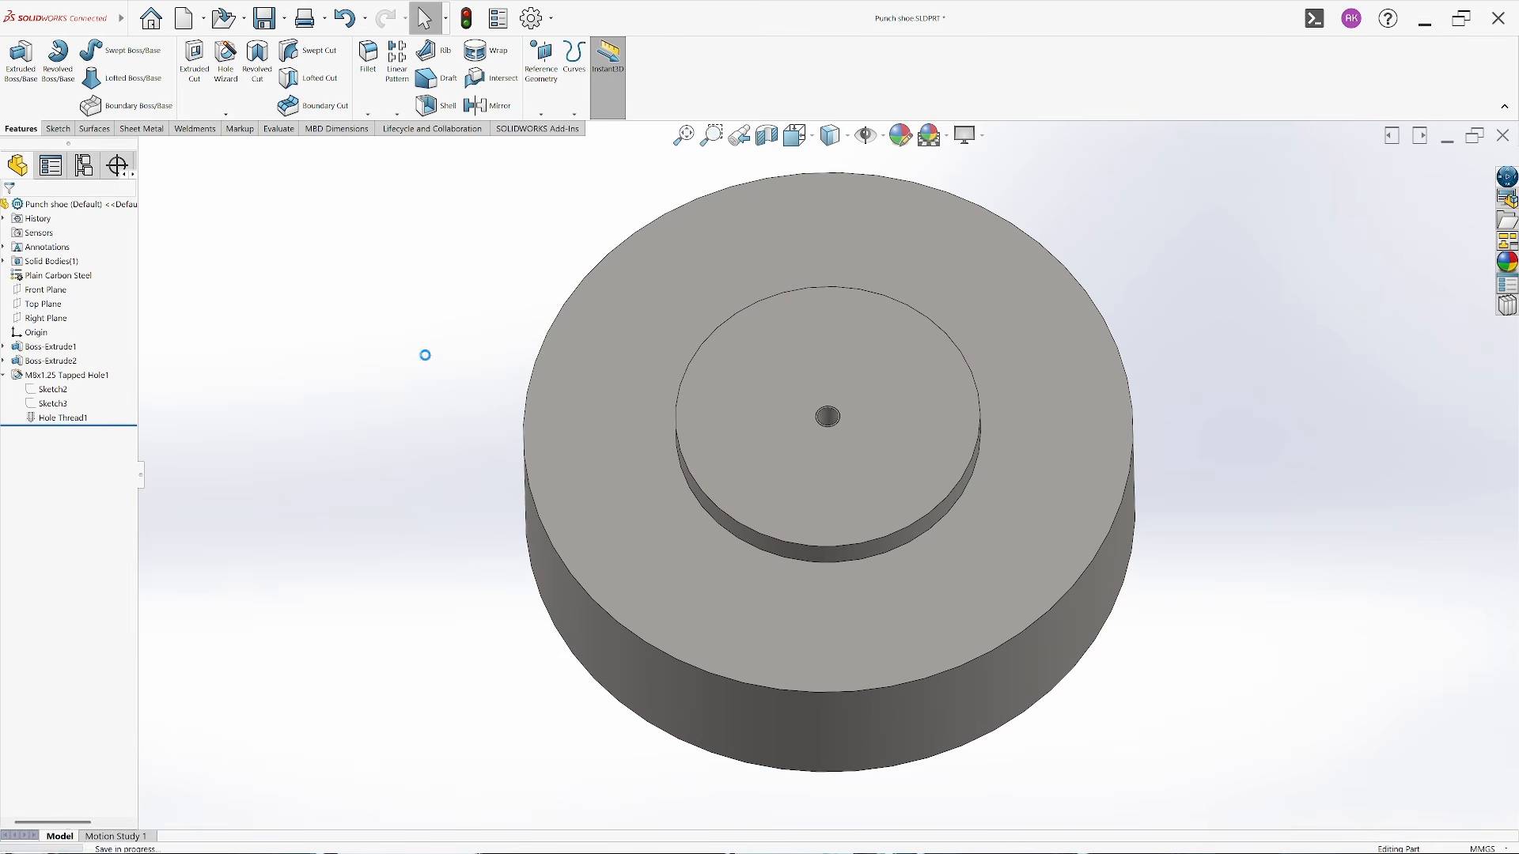
Chamfer the top outer edge of the raised locating step by 1 mm at 45 degrees and save the part
left_click(368, 114)
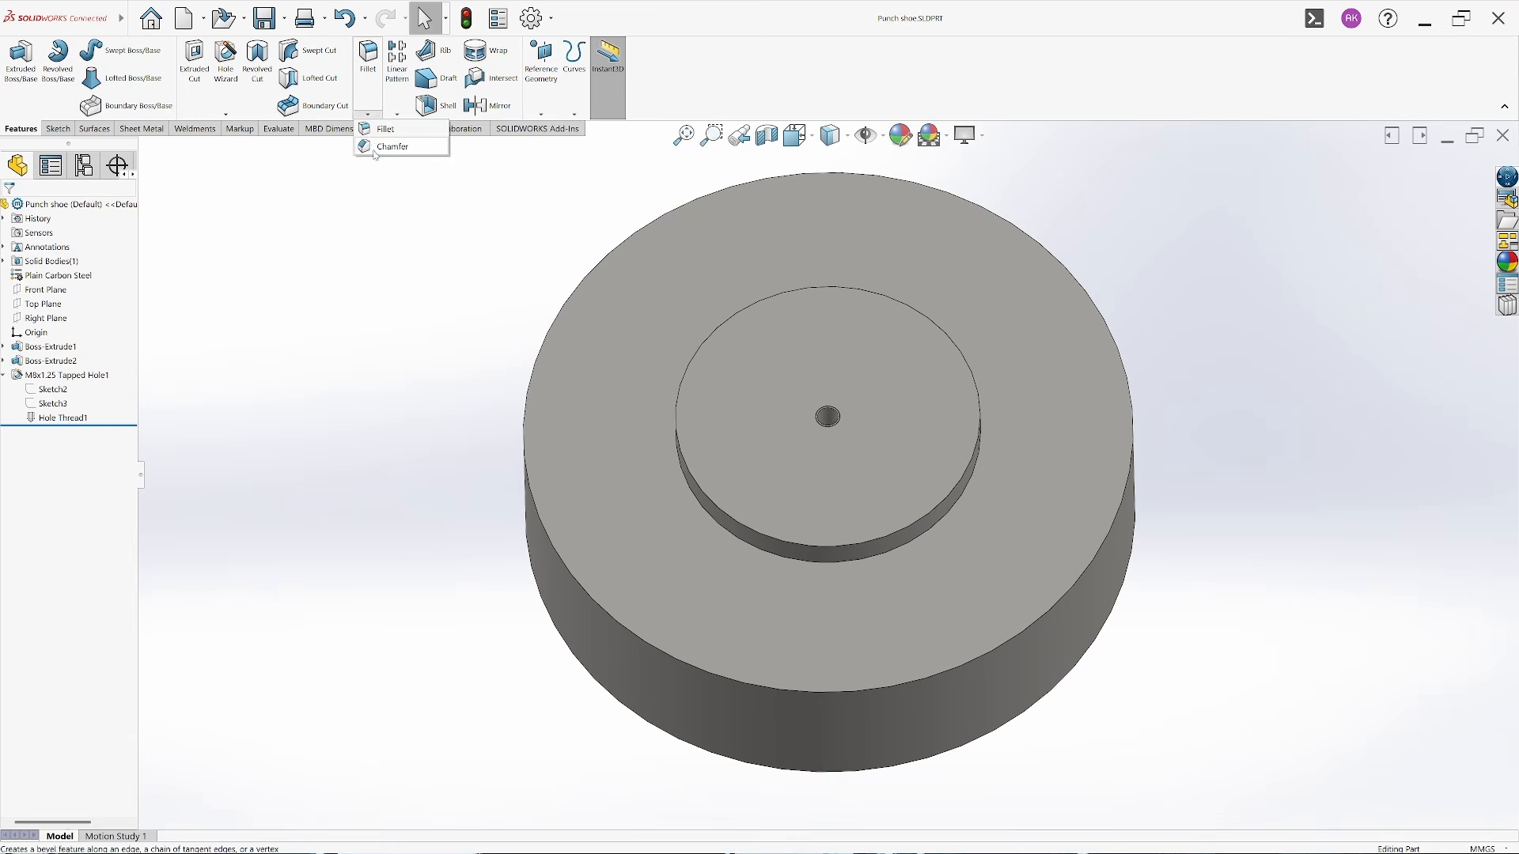
left_click(386, 144)
middle_click_drag(668, 614, 680, 454)
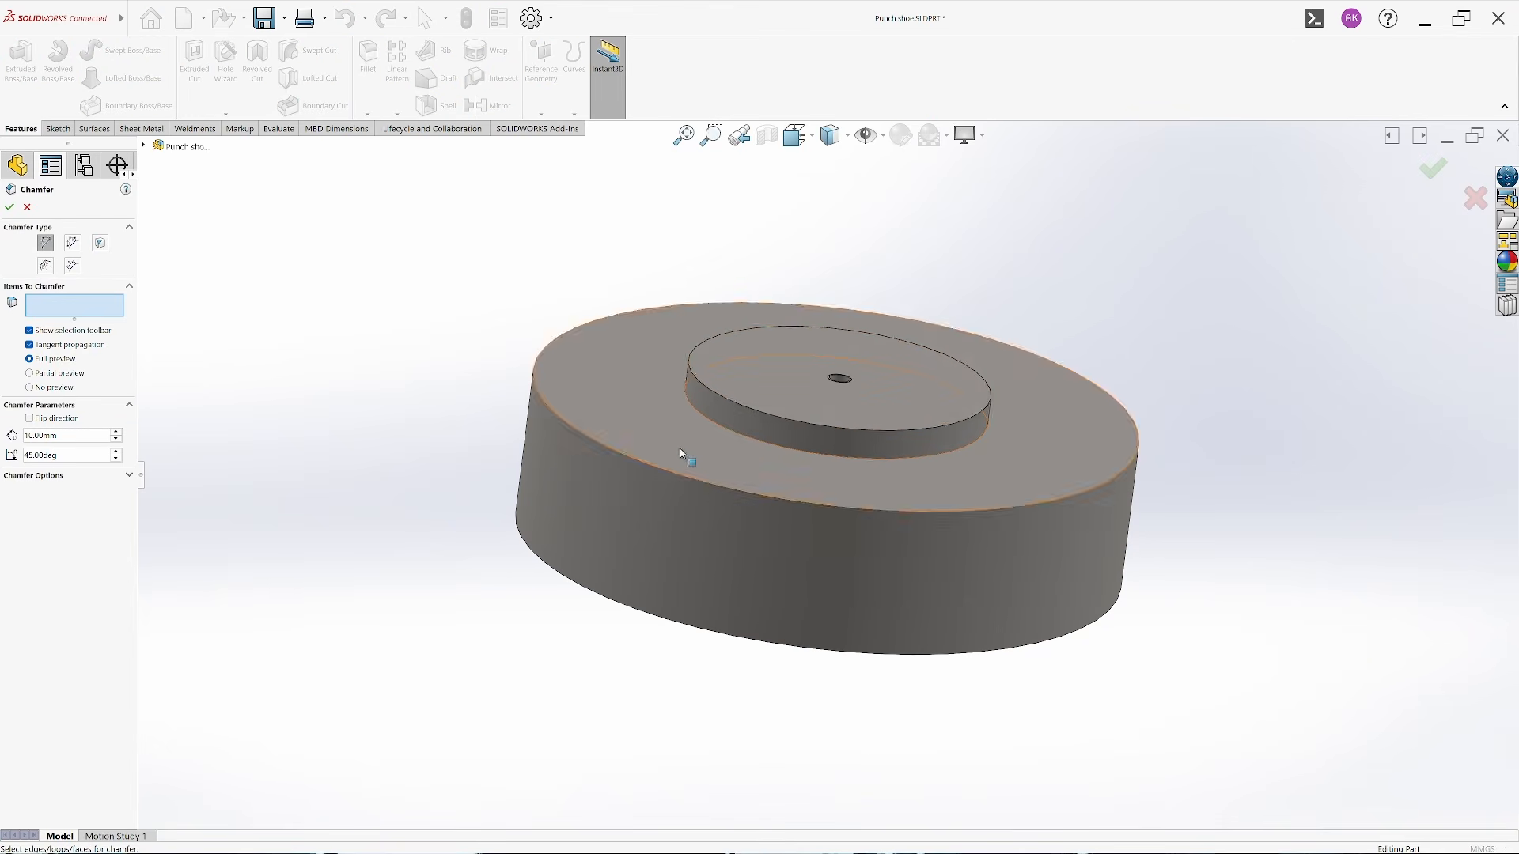
left_click(735, 408)
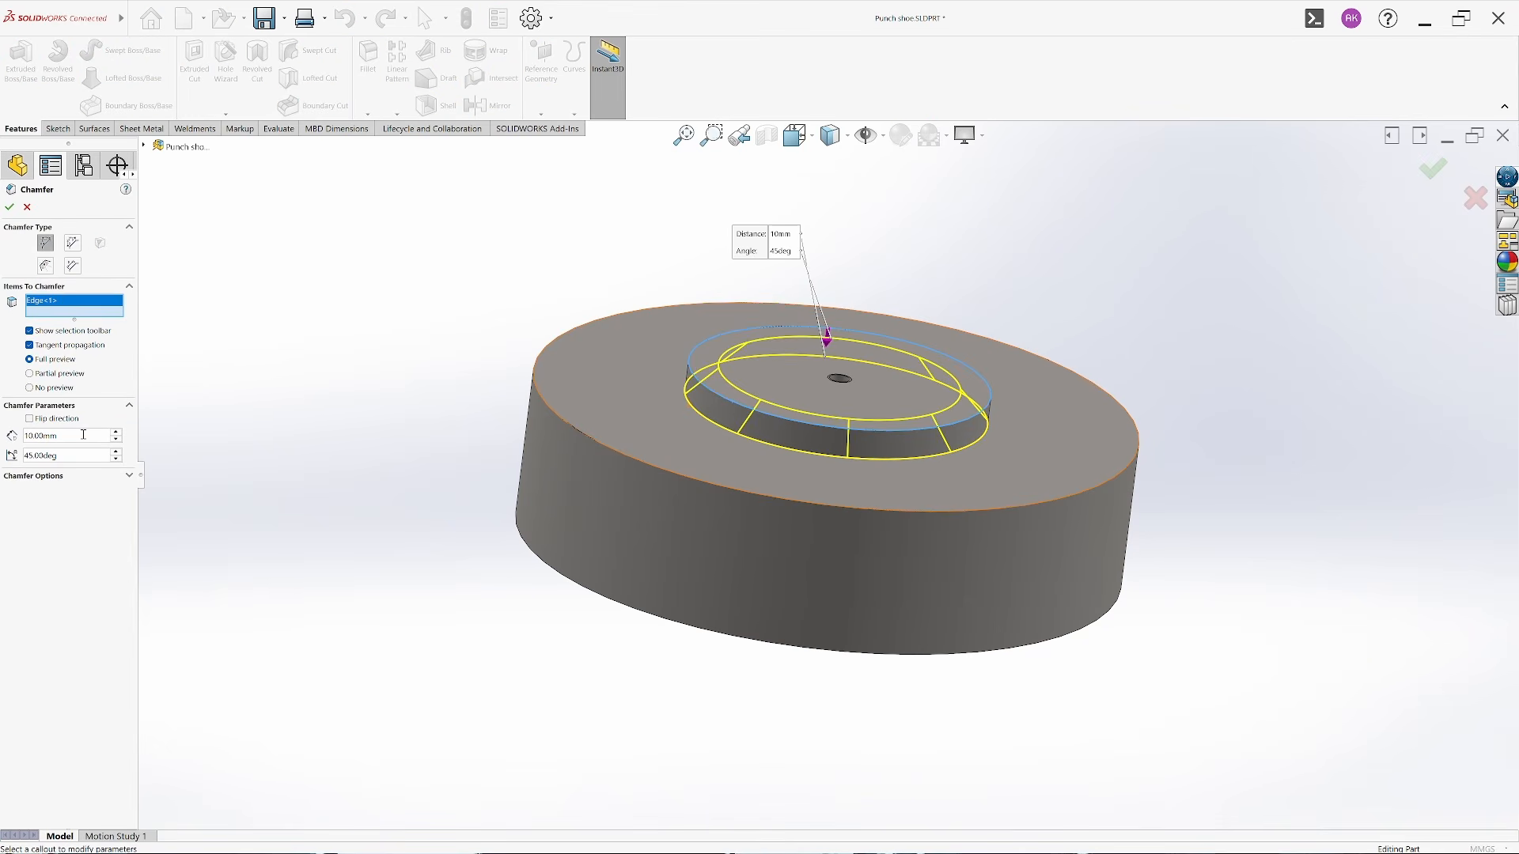
type("1")
key("Return")
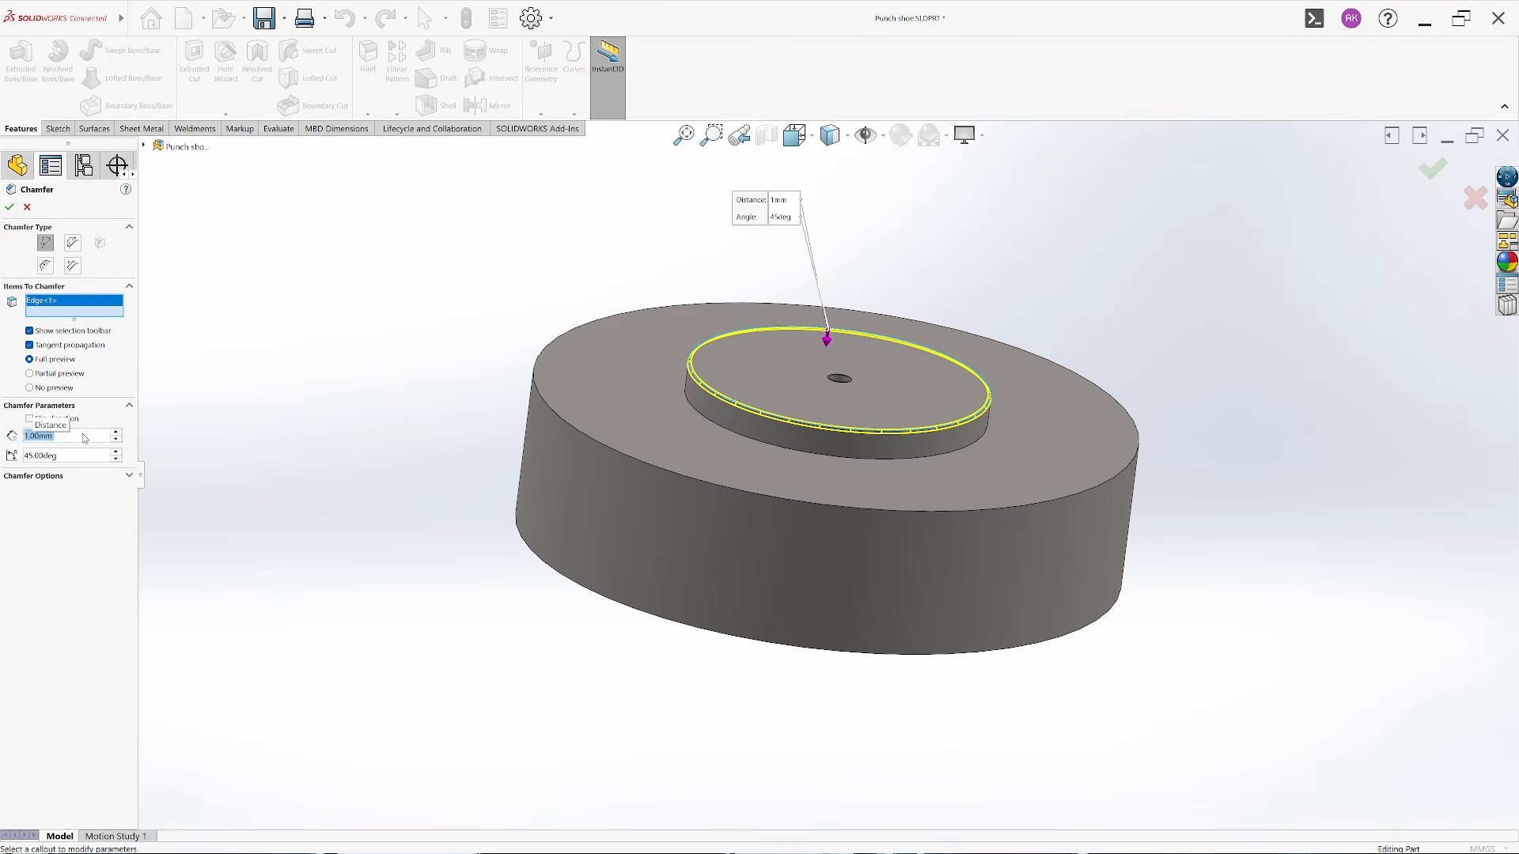
key("Return")
left_click(271, 465)
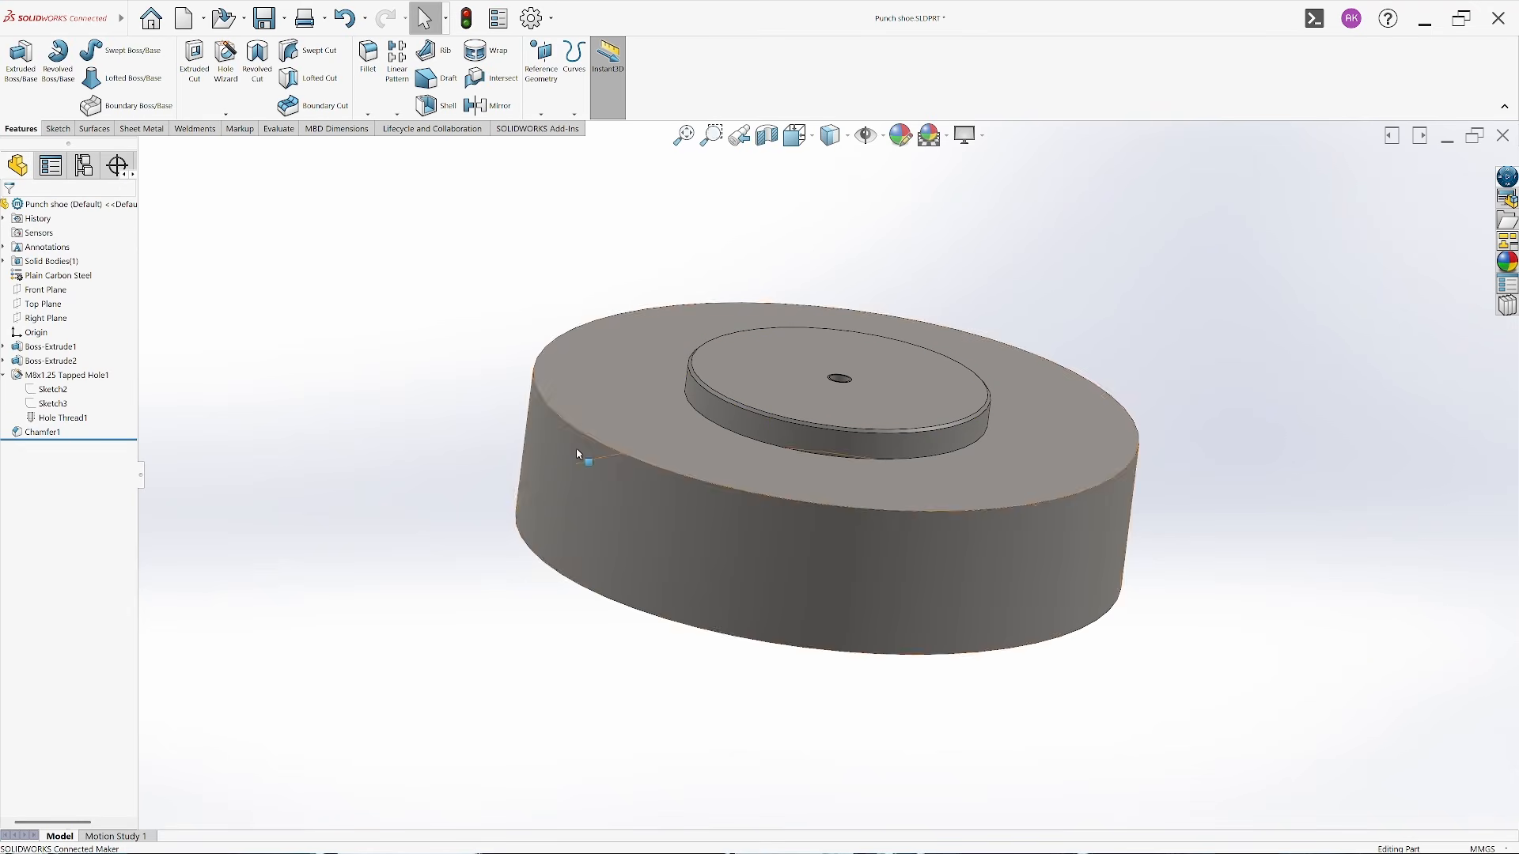
key("ctrl+s")
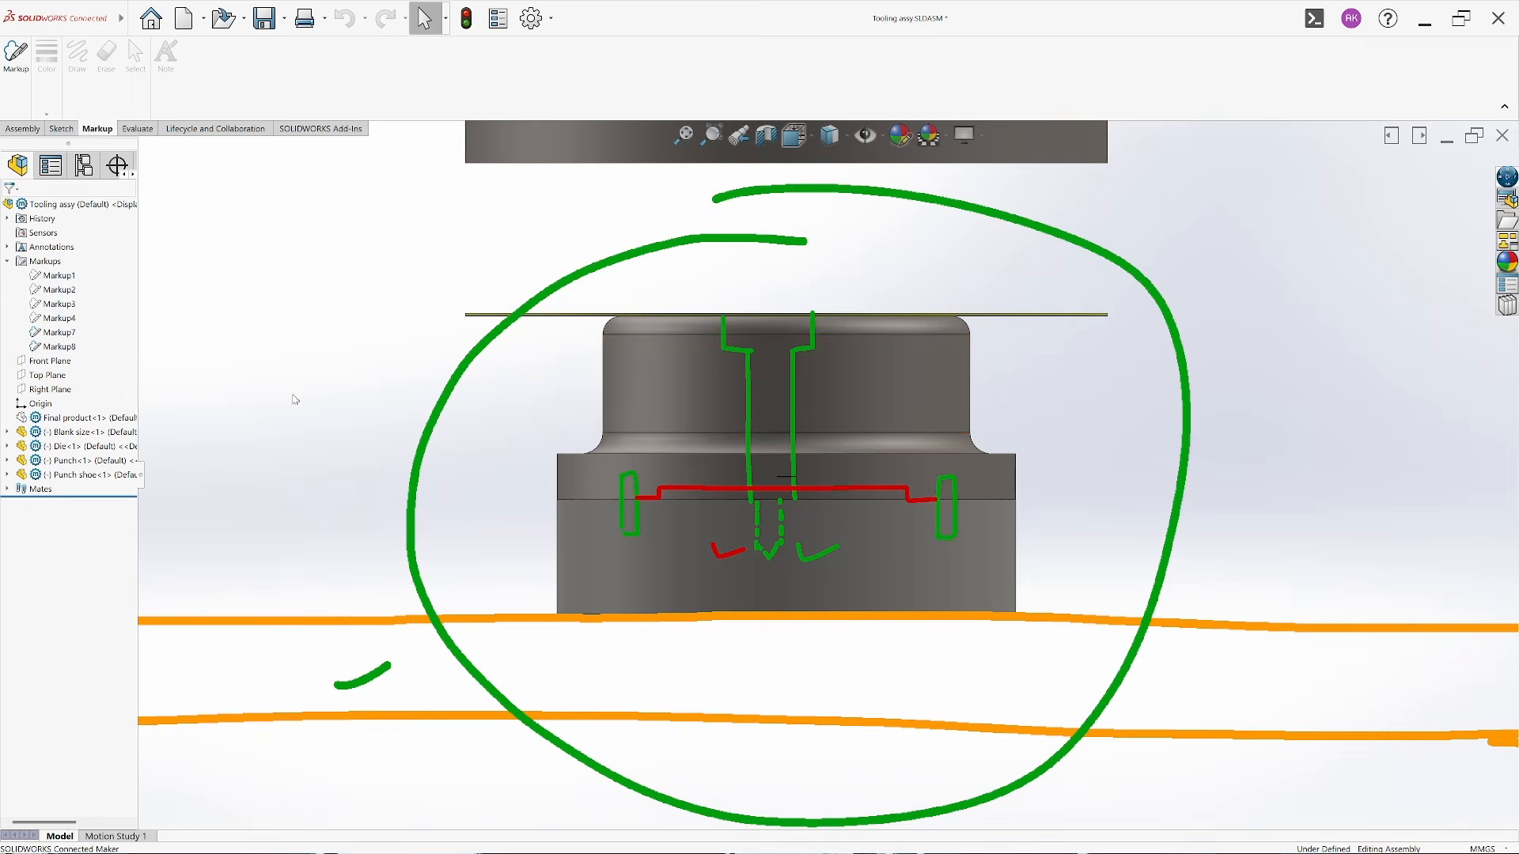
Open the punch part from the tooling assembly and start a sketch on its flat bottom face
left_click(714, 391)
left_click(746, 331)
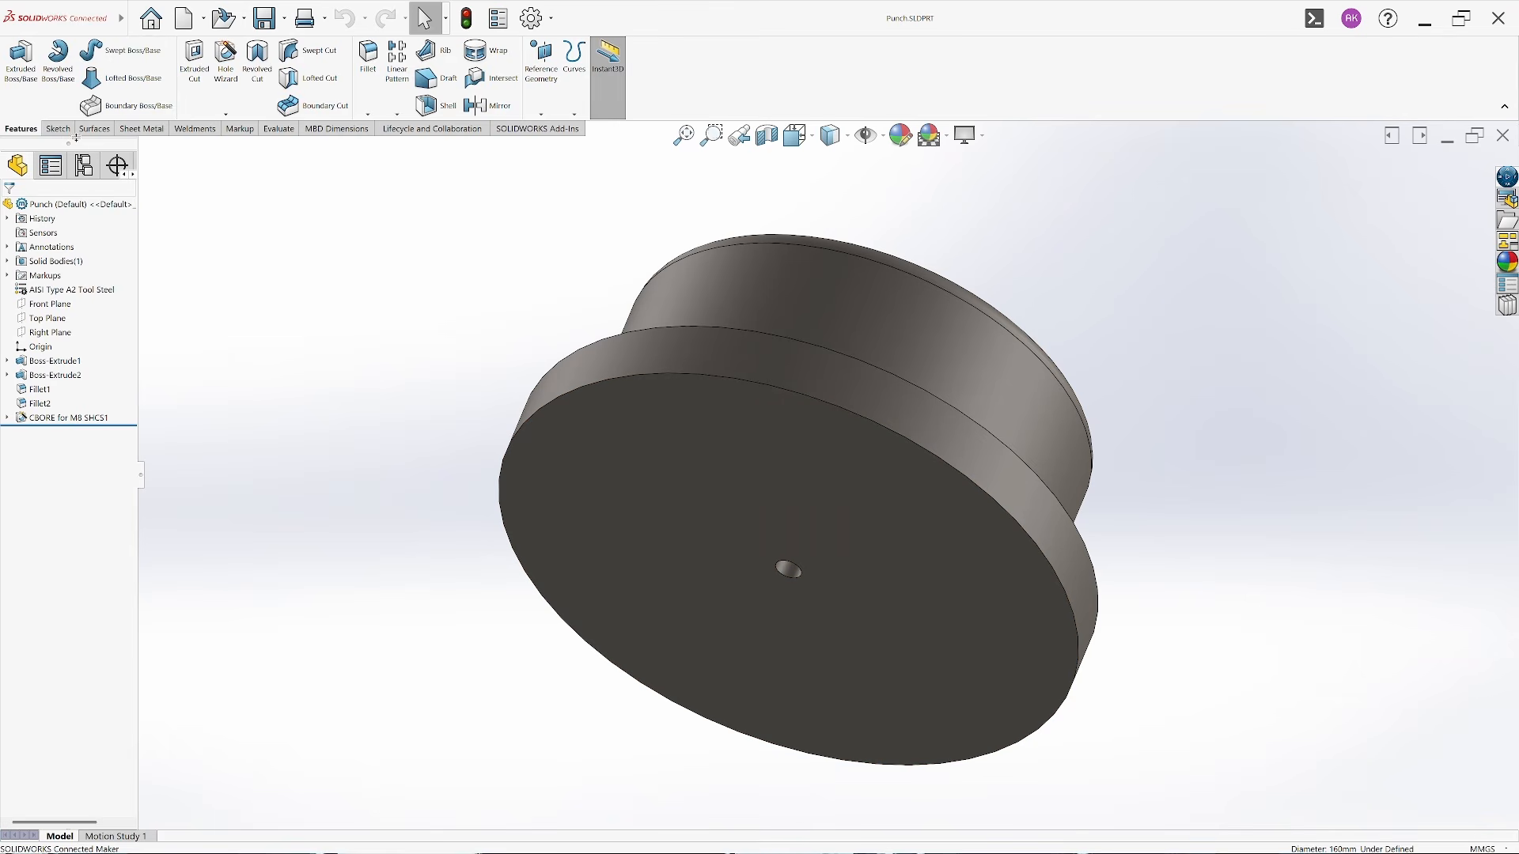
left_click(58, 129)
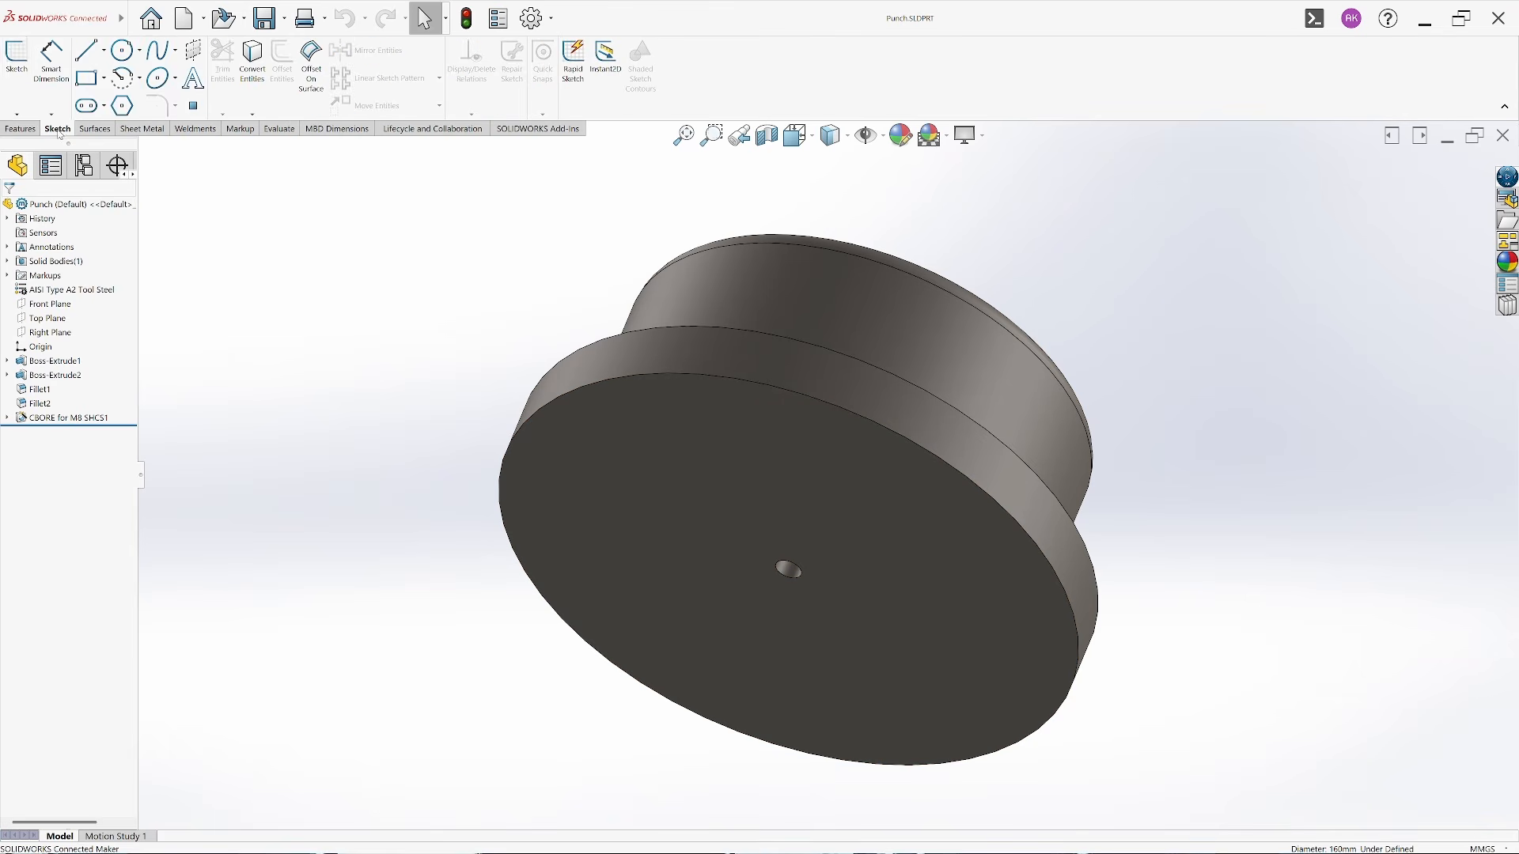
left_click(15, 59)
left_click(692, 502)
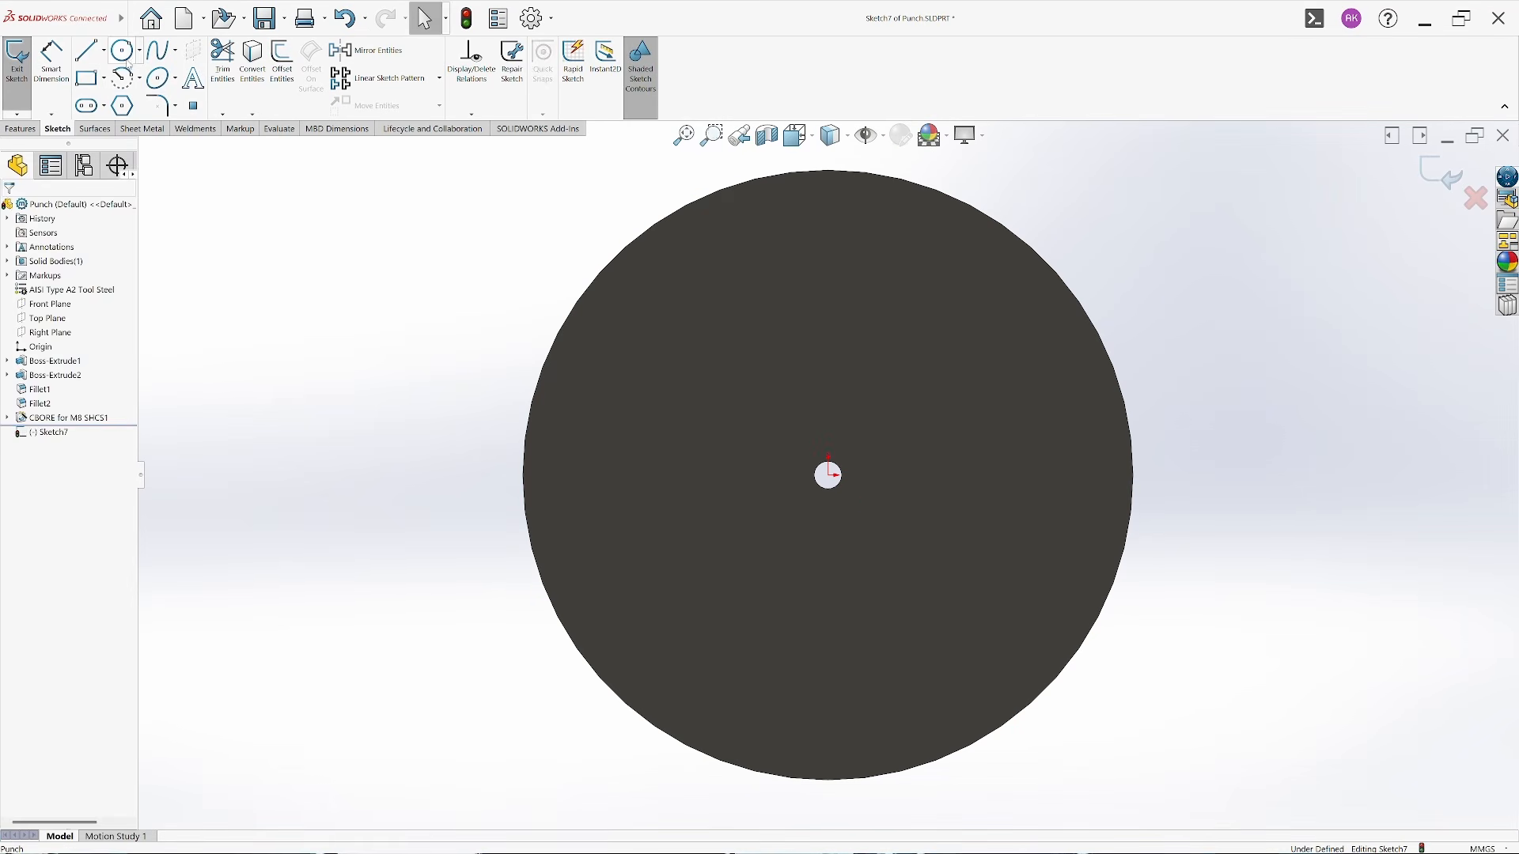
Sketch a circle centred on the origin on the punch's flat base face and dimension its diameter to 100 mm
left_click(123, 50)
left_click(827, 474)
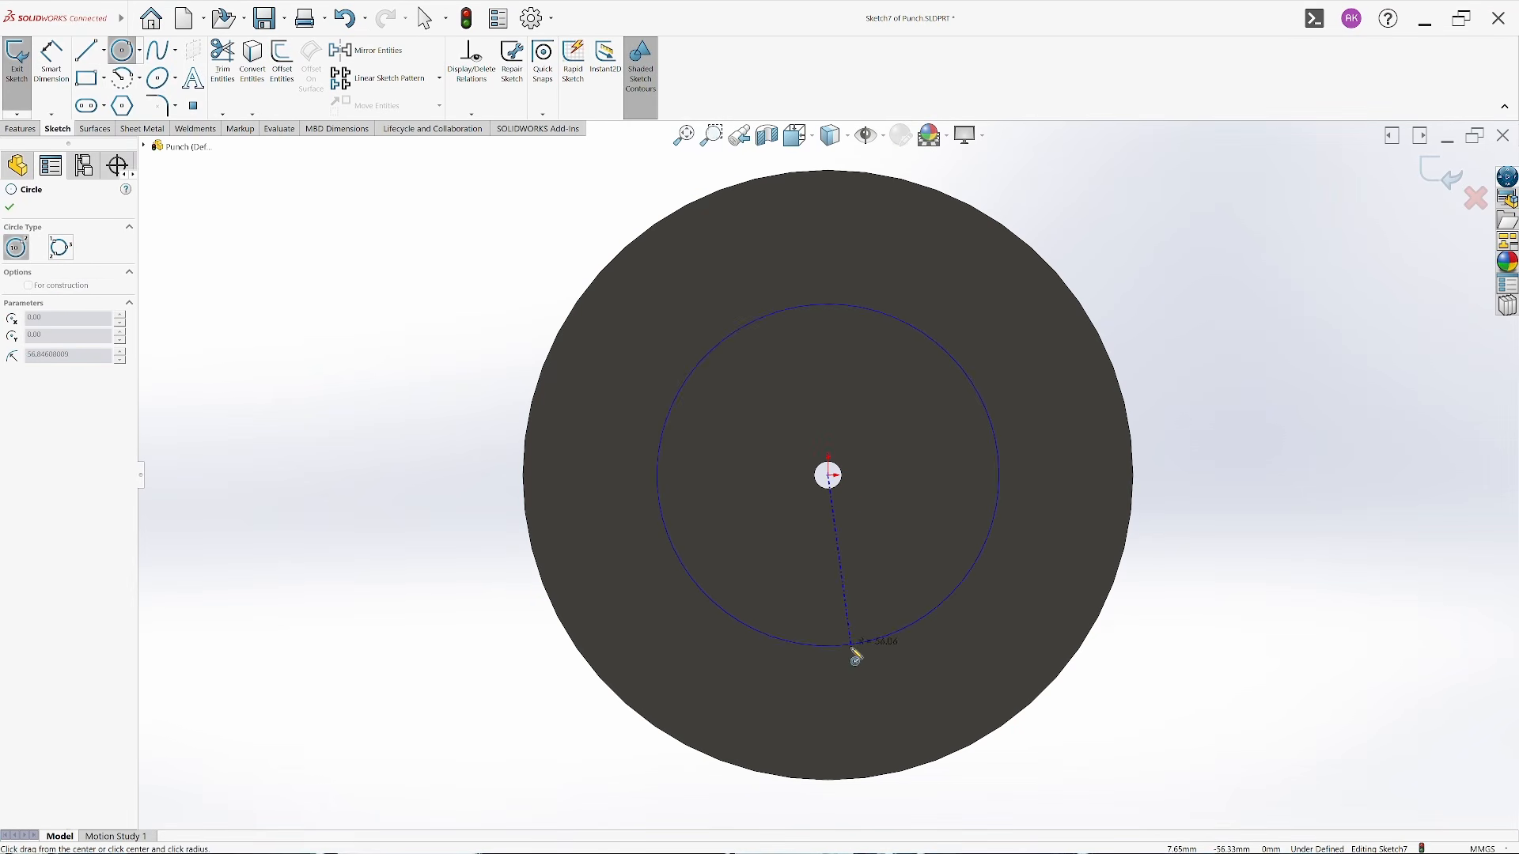
left_click(856, 668)
key("Escape")
left_click(50, 62)
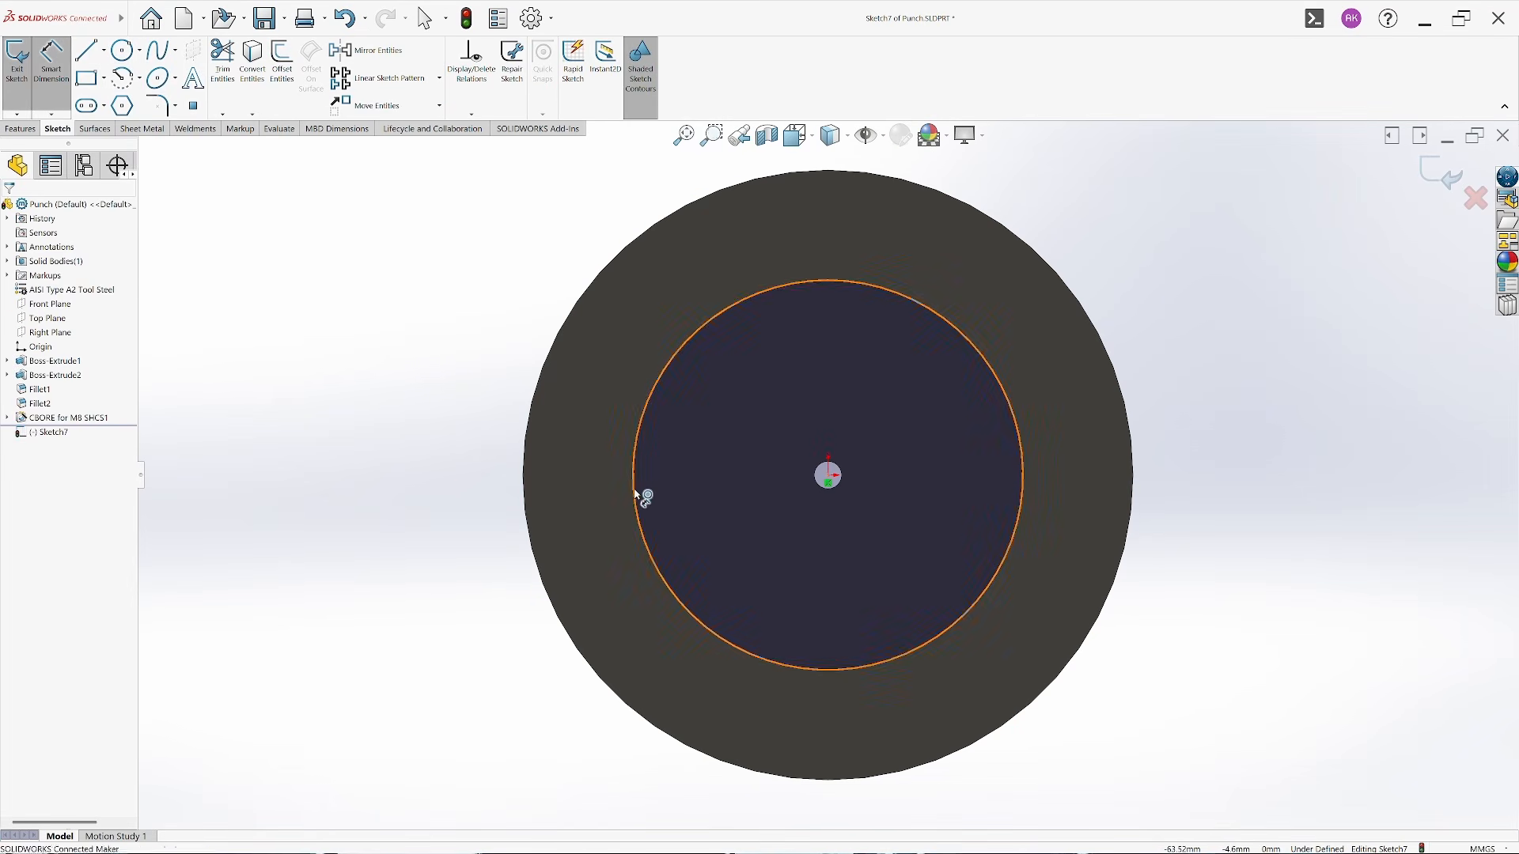
left_click(638, 495)
left_click(428, 479)
type("100")
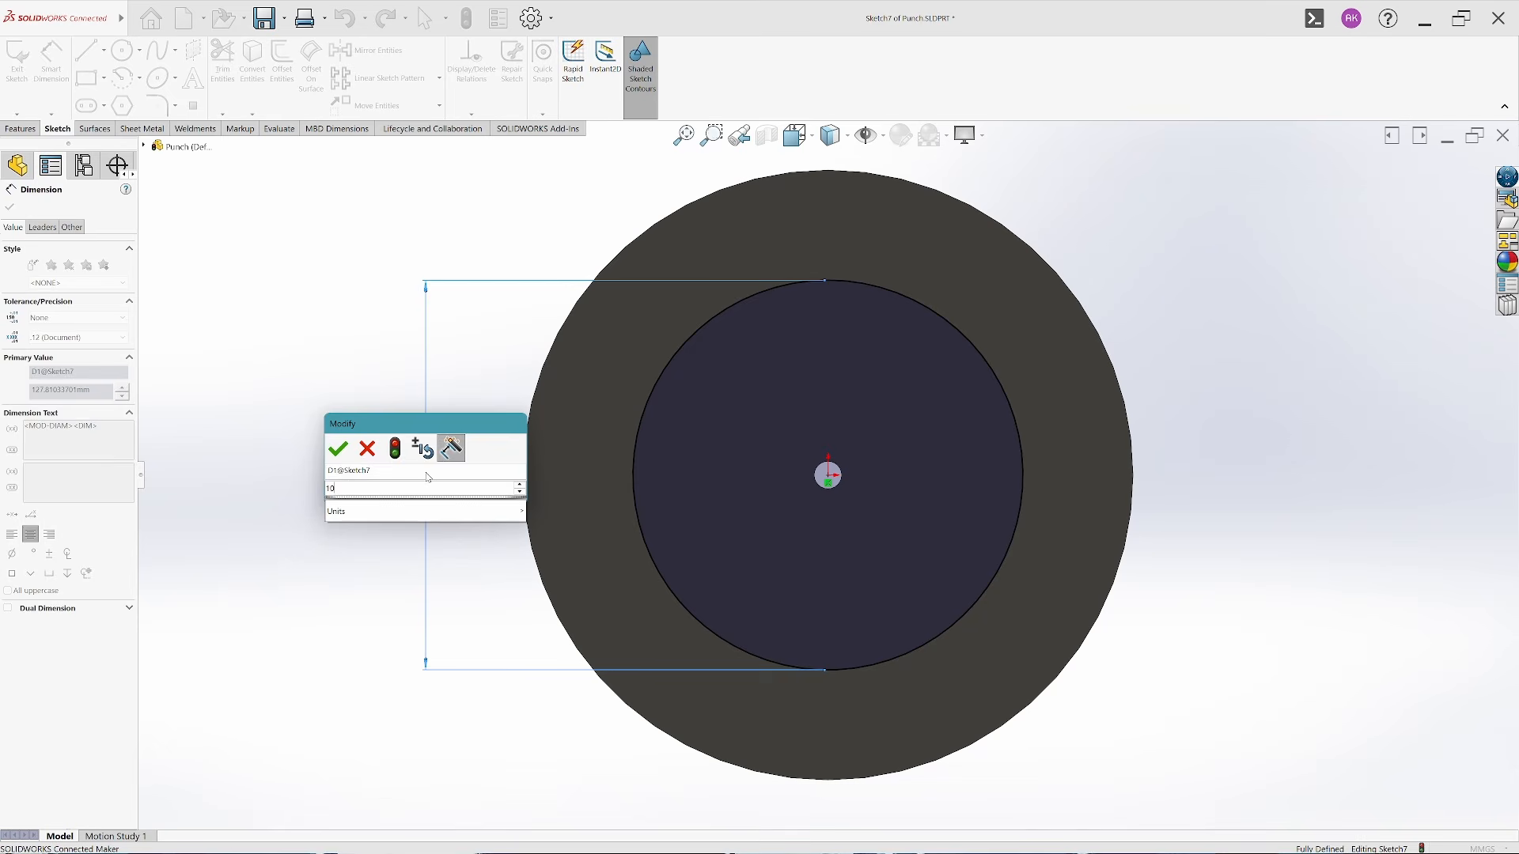
key("Return")
left_click(340, 434)
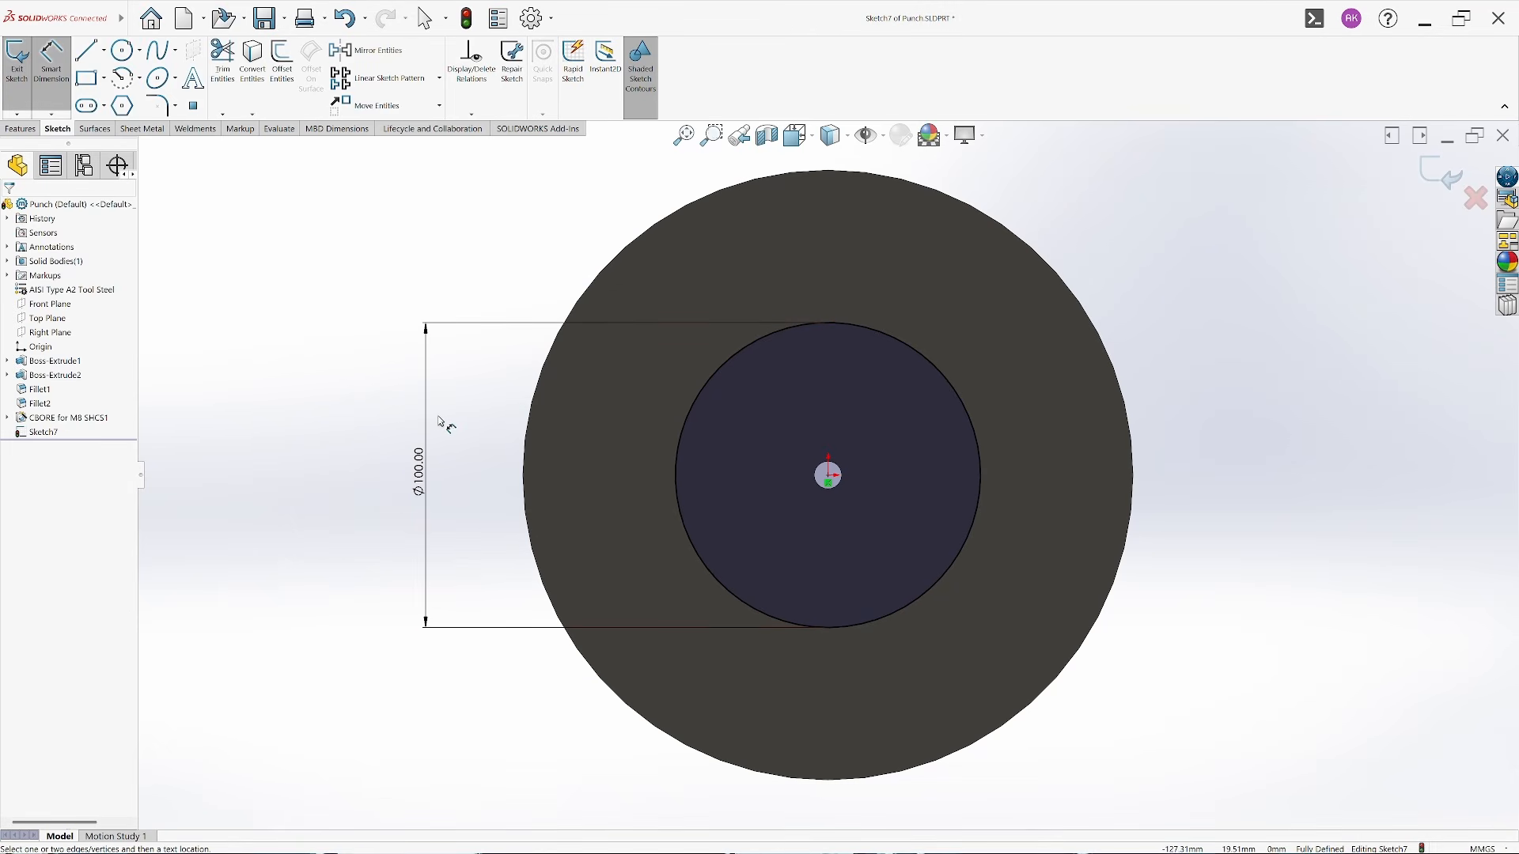
key("Escape")
Cut the 100 mm circle into the punch base as a blind Extruded Cut 11 mm deep
left_click(29, 128)
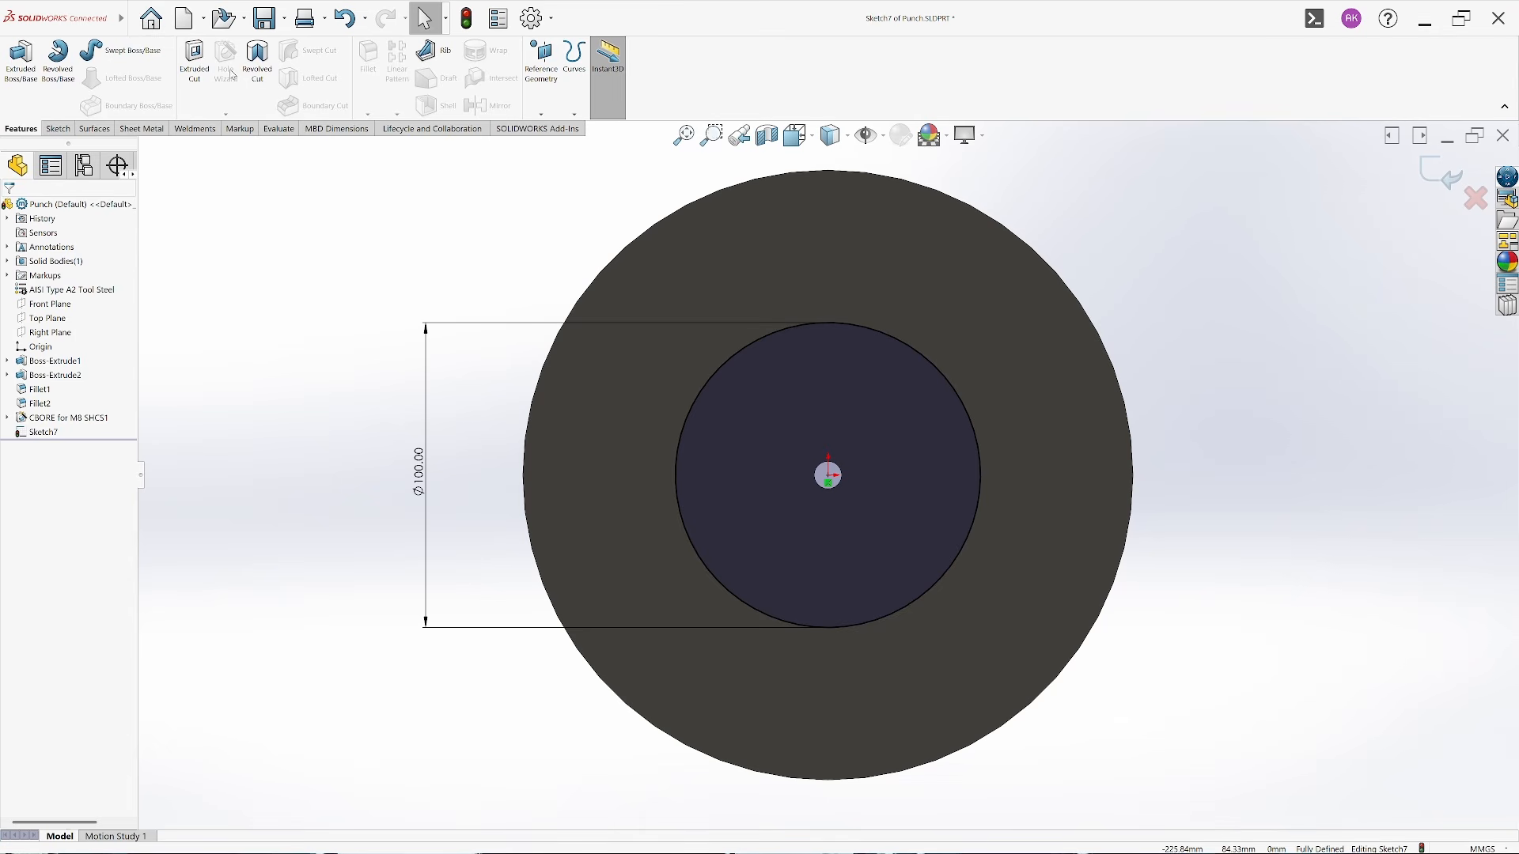
left_click(204, 87)
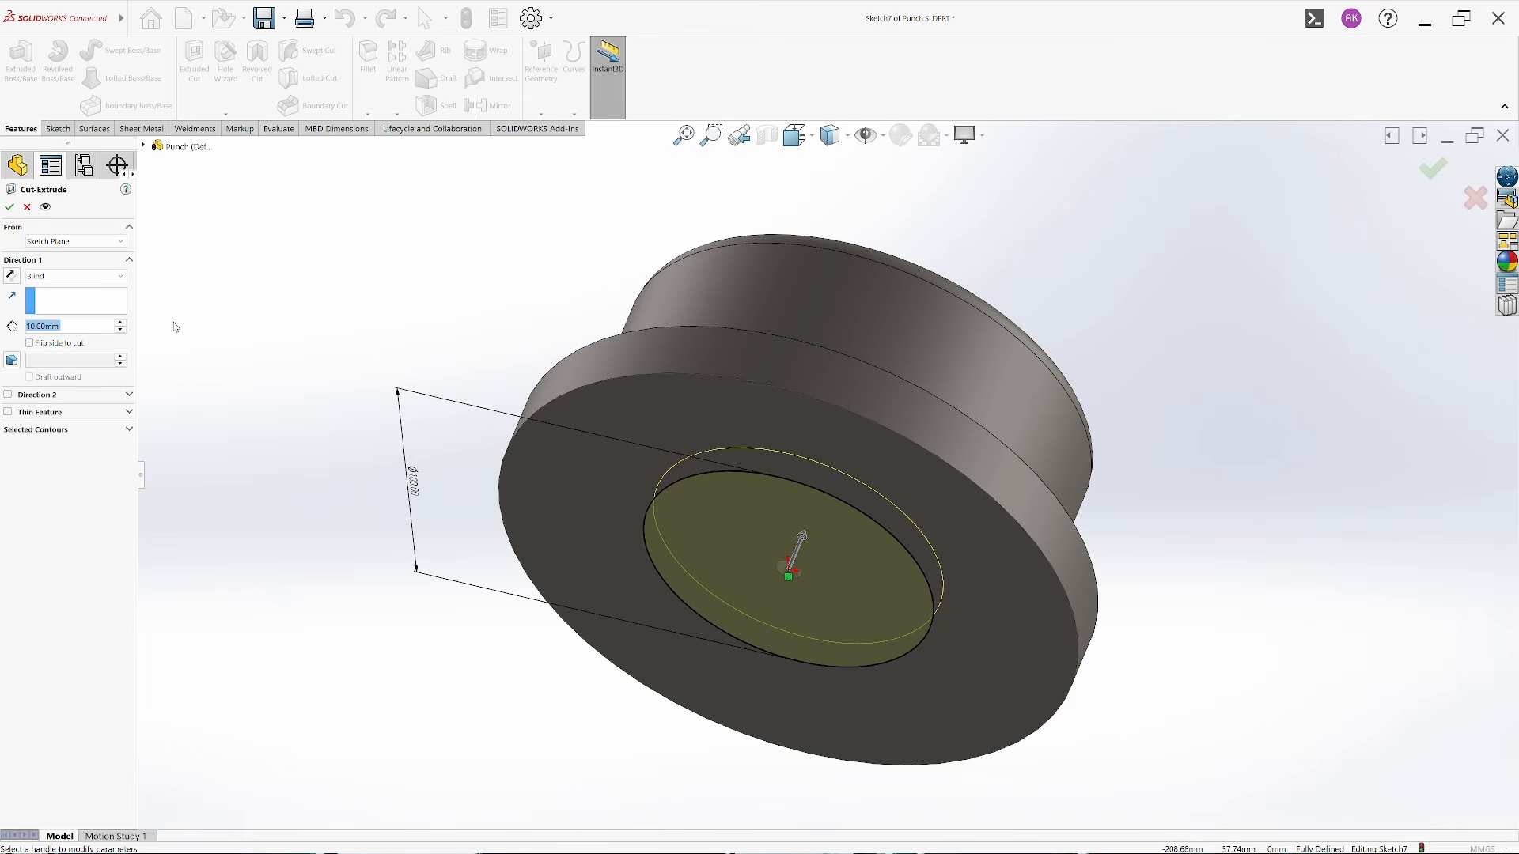
scroll(175, 328, "up", 1)
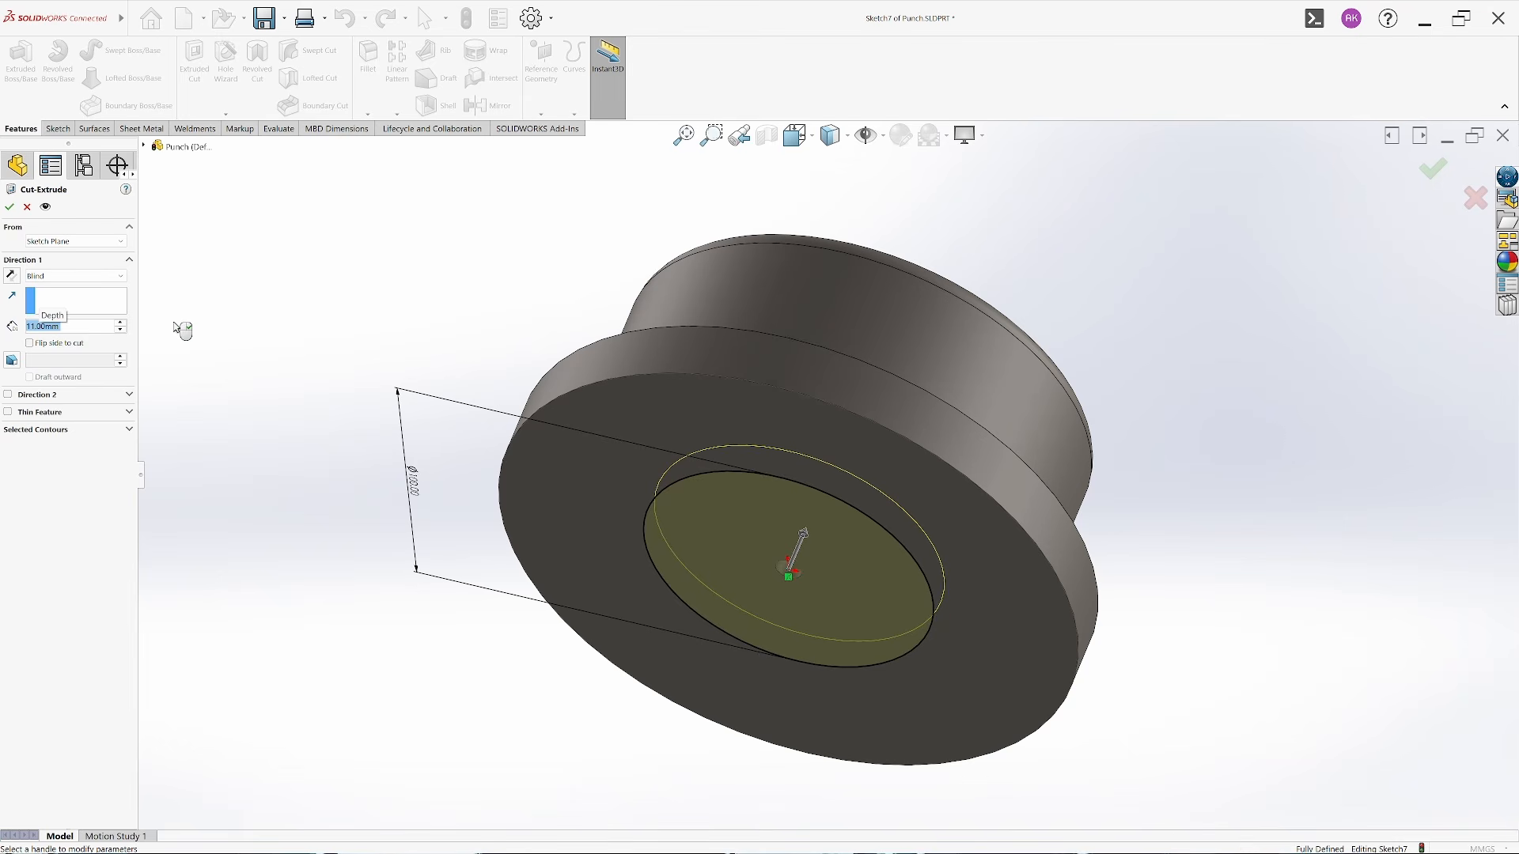
right_click(176, 327)
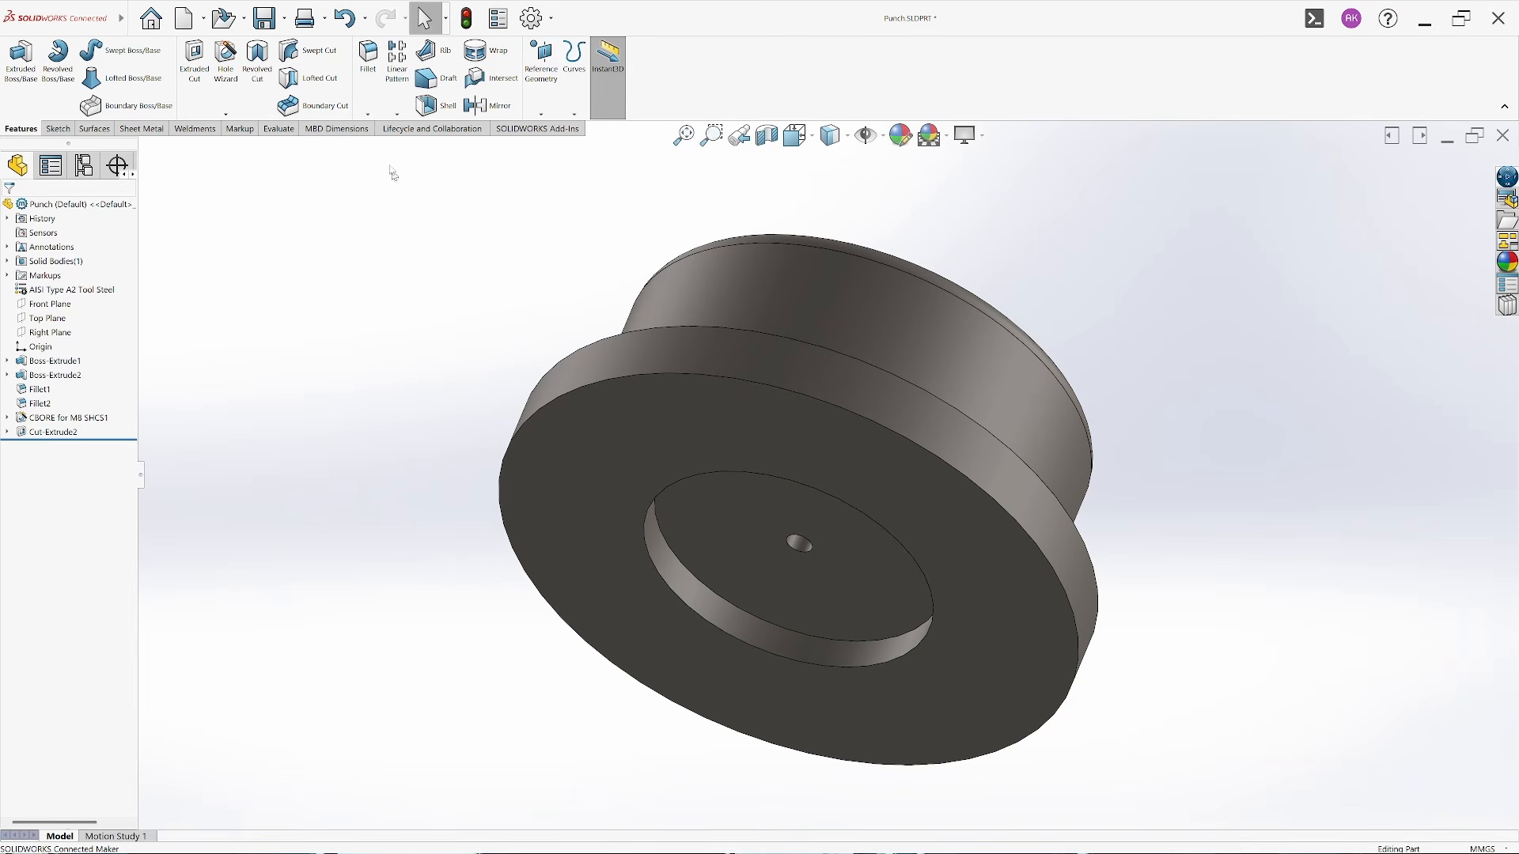
Chamfer the outer edge of the base recess 1 mm at 45 degrees, and save and close the punch part
left_click(368, 114)
left_click(387, 146)
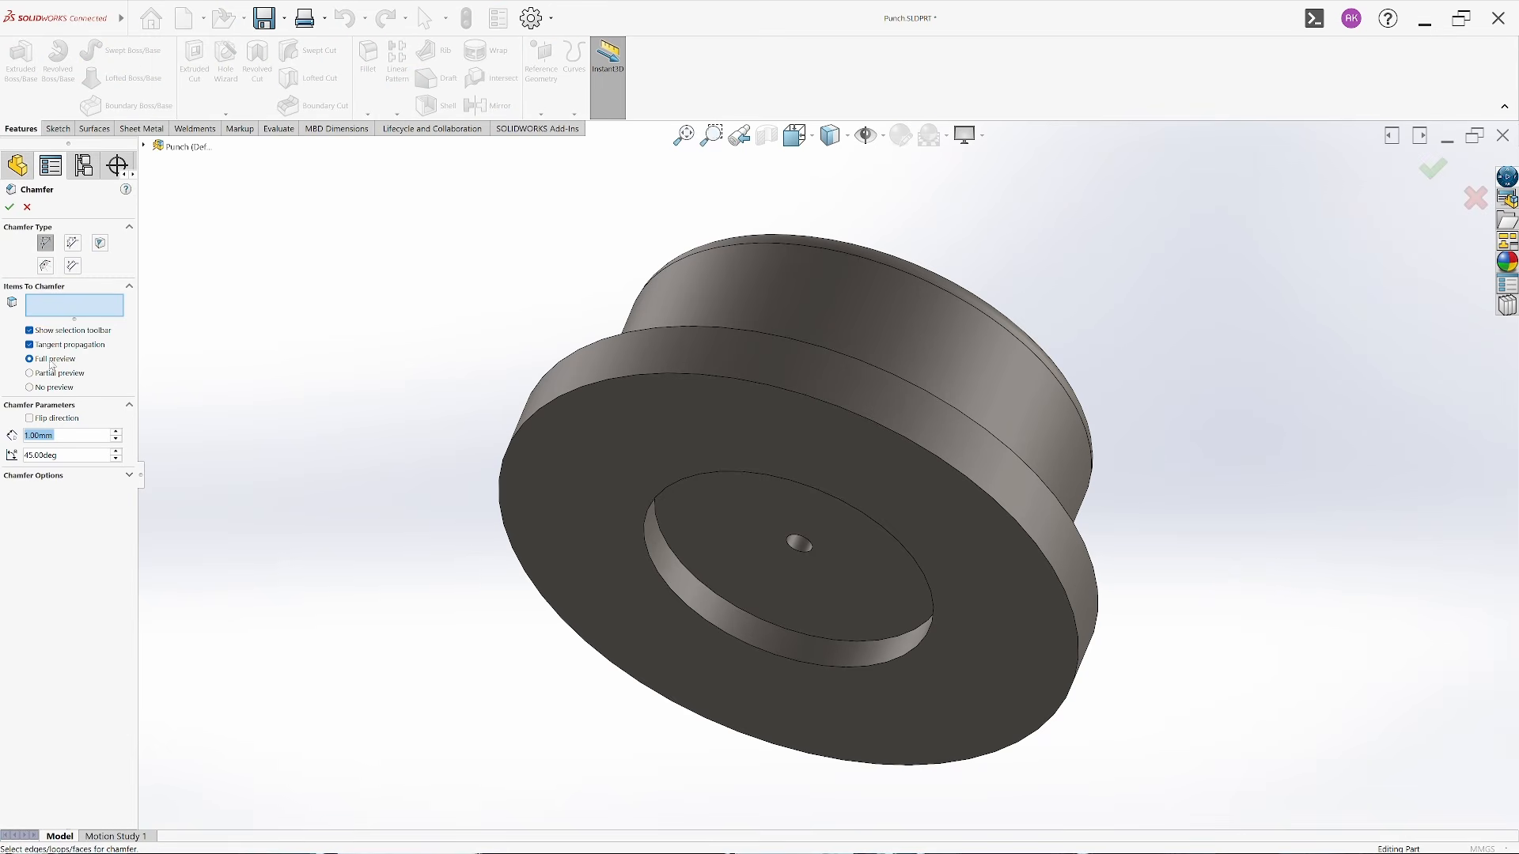
left_click(792, 663)
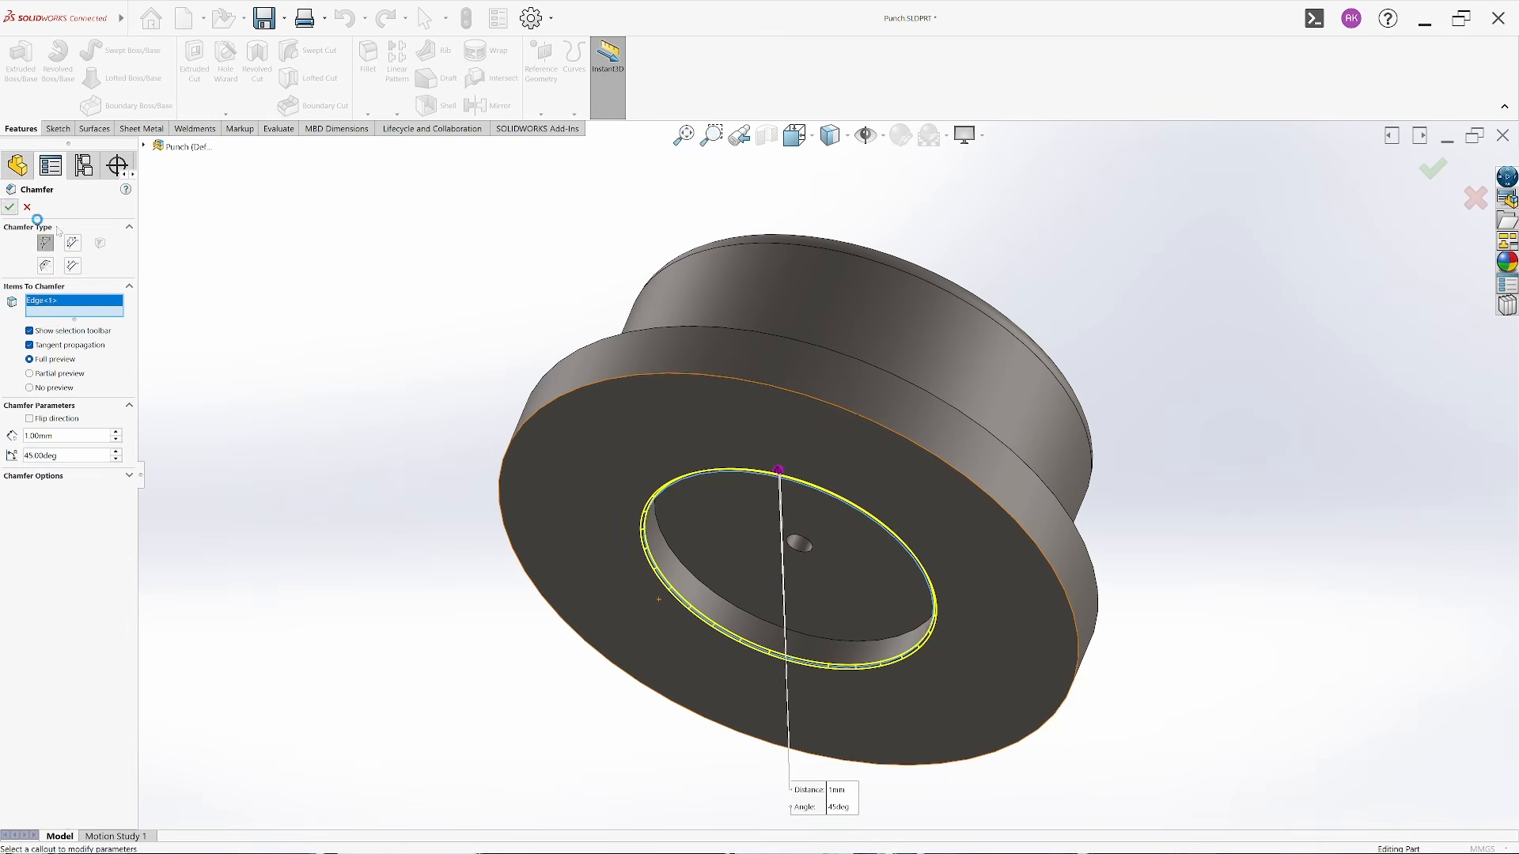
left_click(10, 207)
key("ctrl+s")
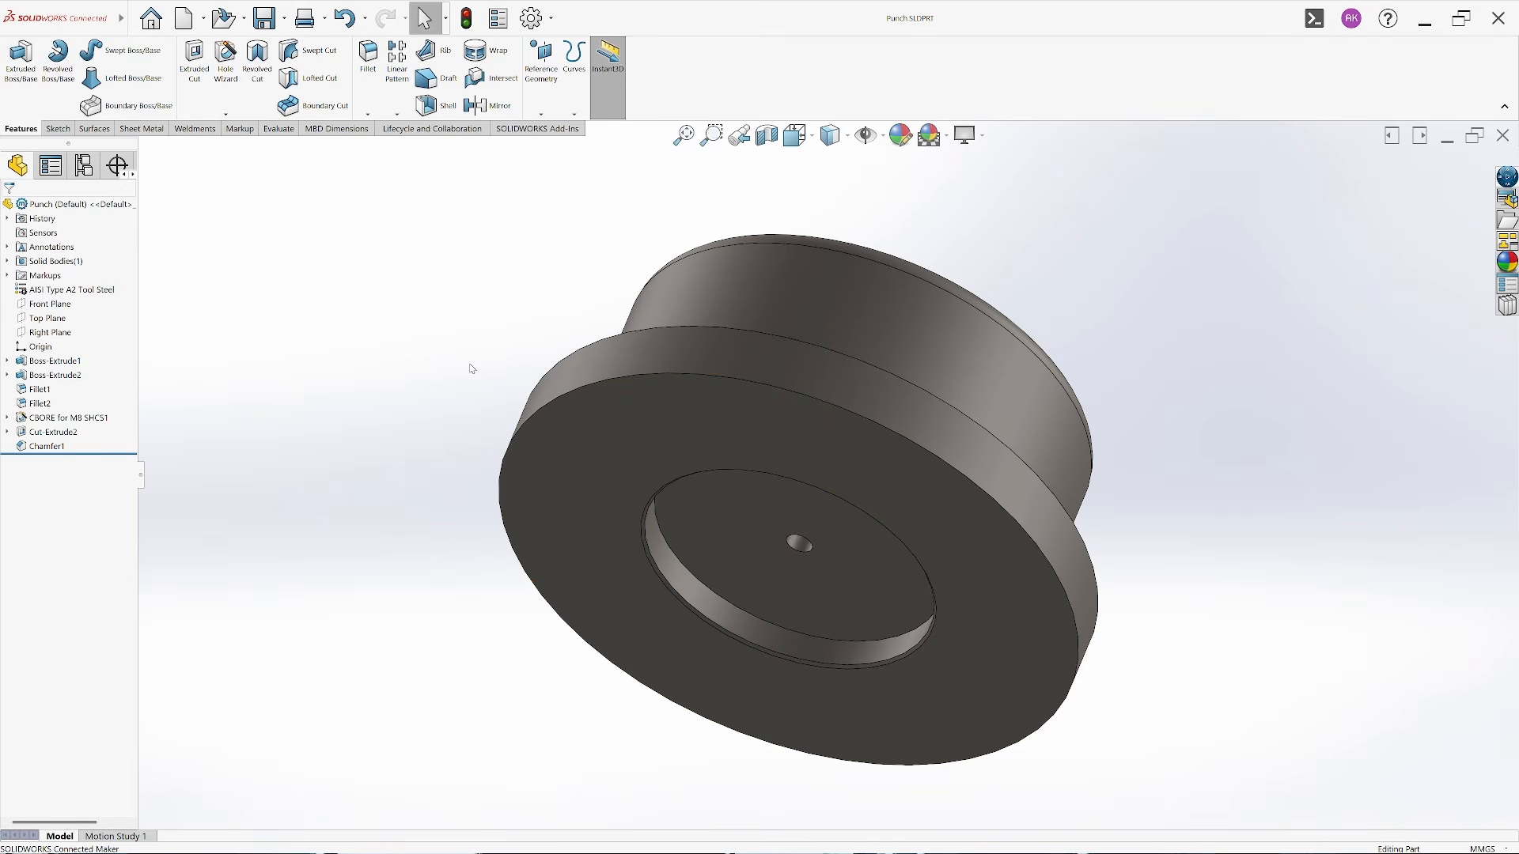
left_click(1504, 137)
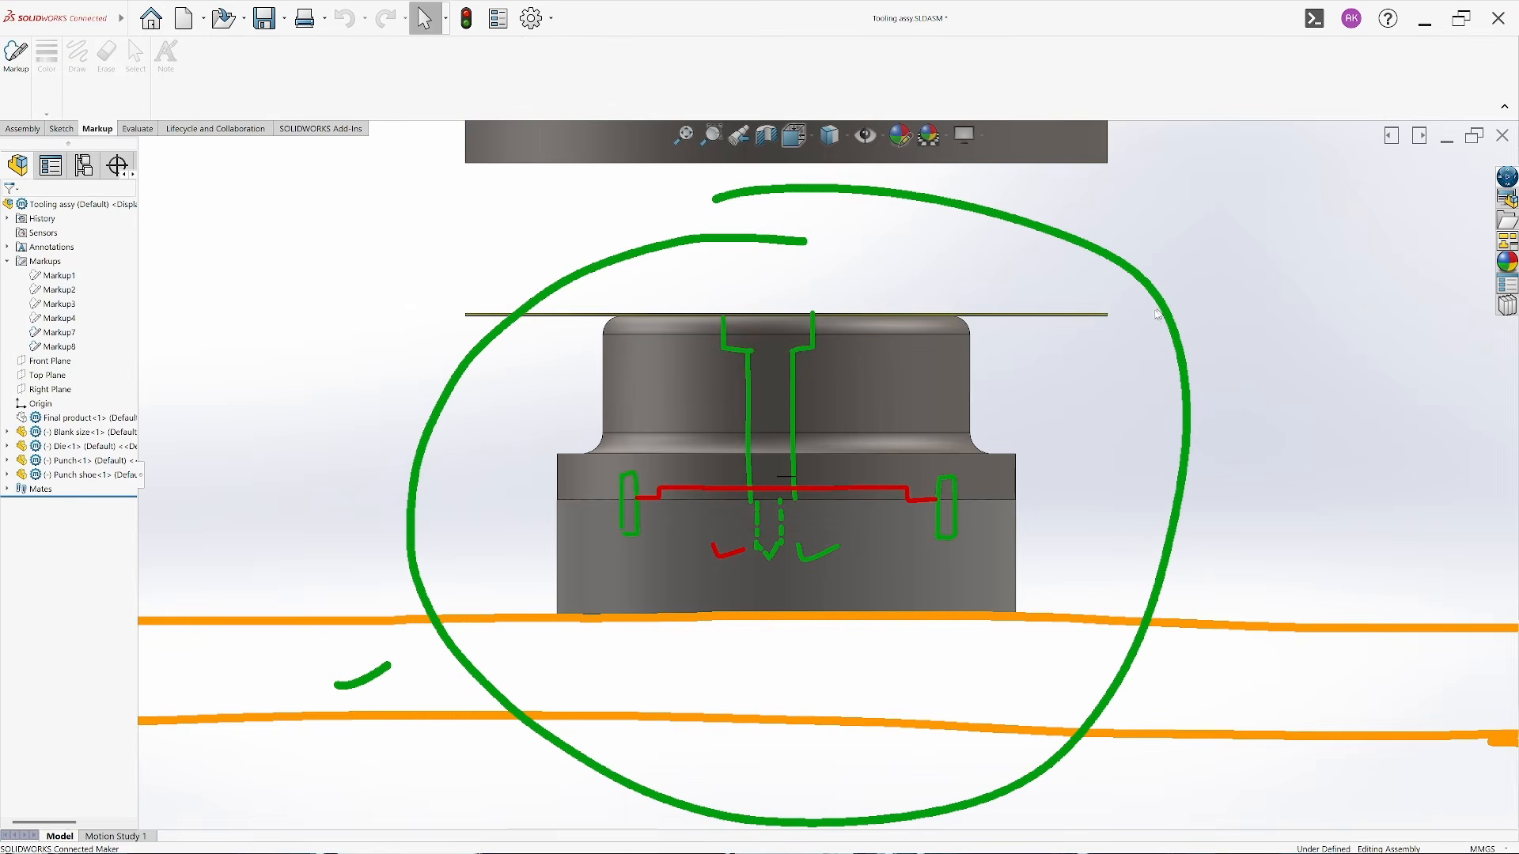
Apply a section view to the tooling assembly and hide Markup7 and Markup8
left_click(765, 137)
left_click(11, 208)
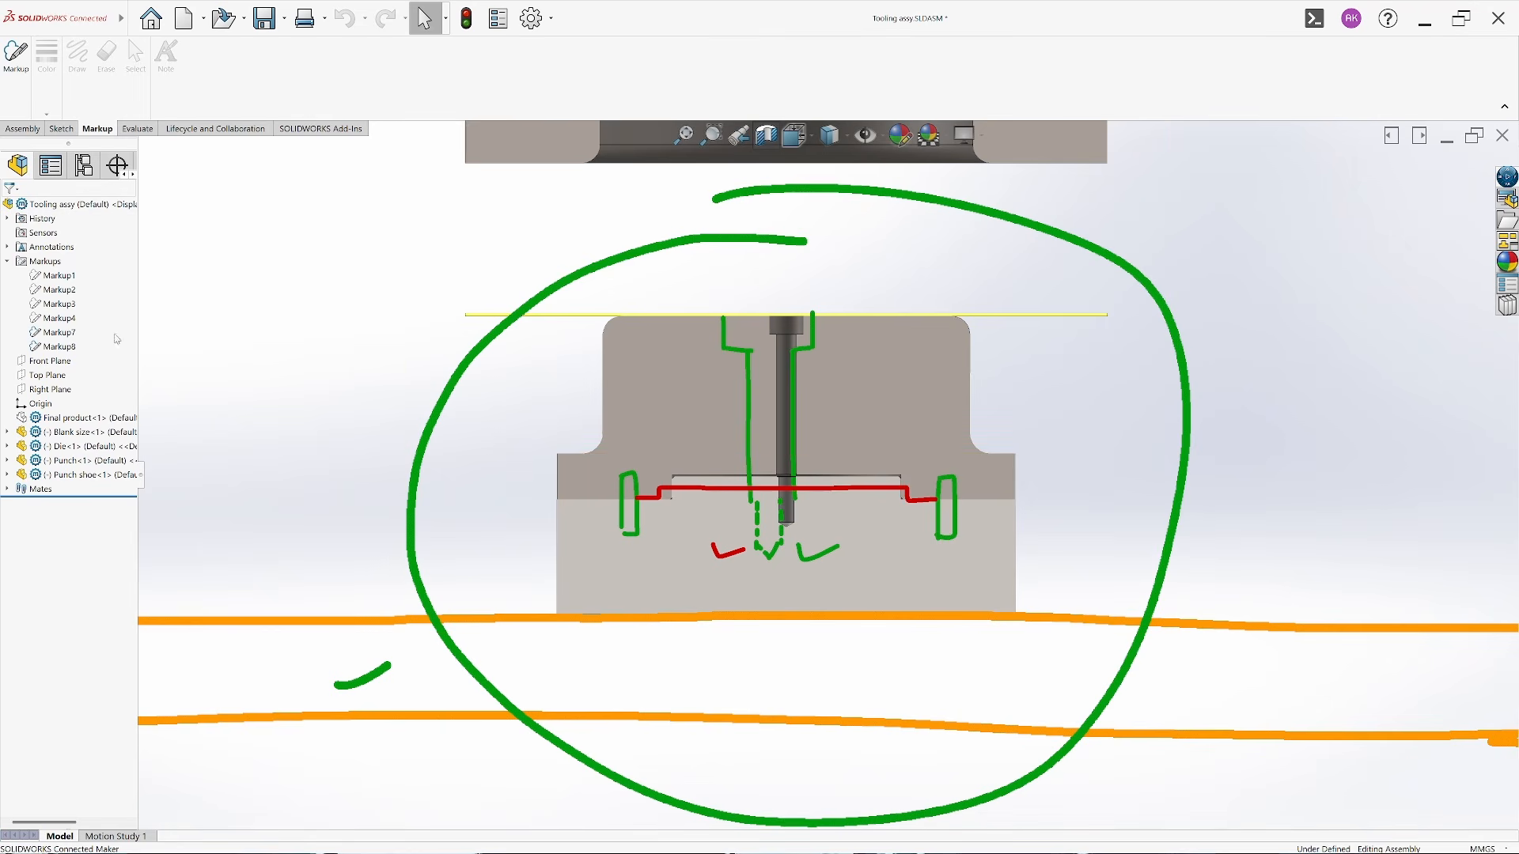
left_click(57, 333)
left_click(138, 318)
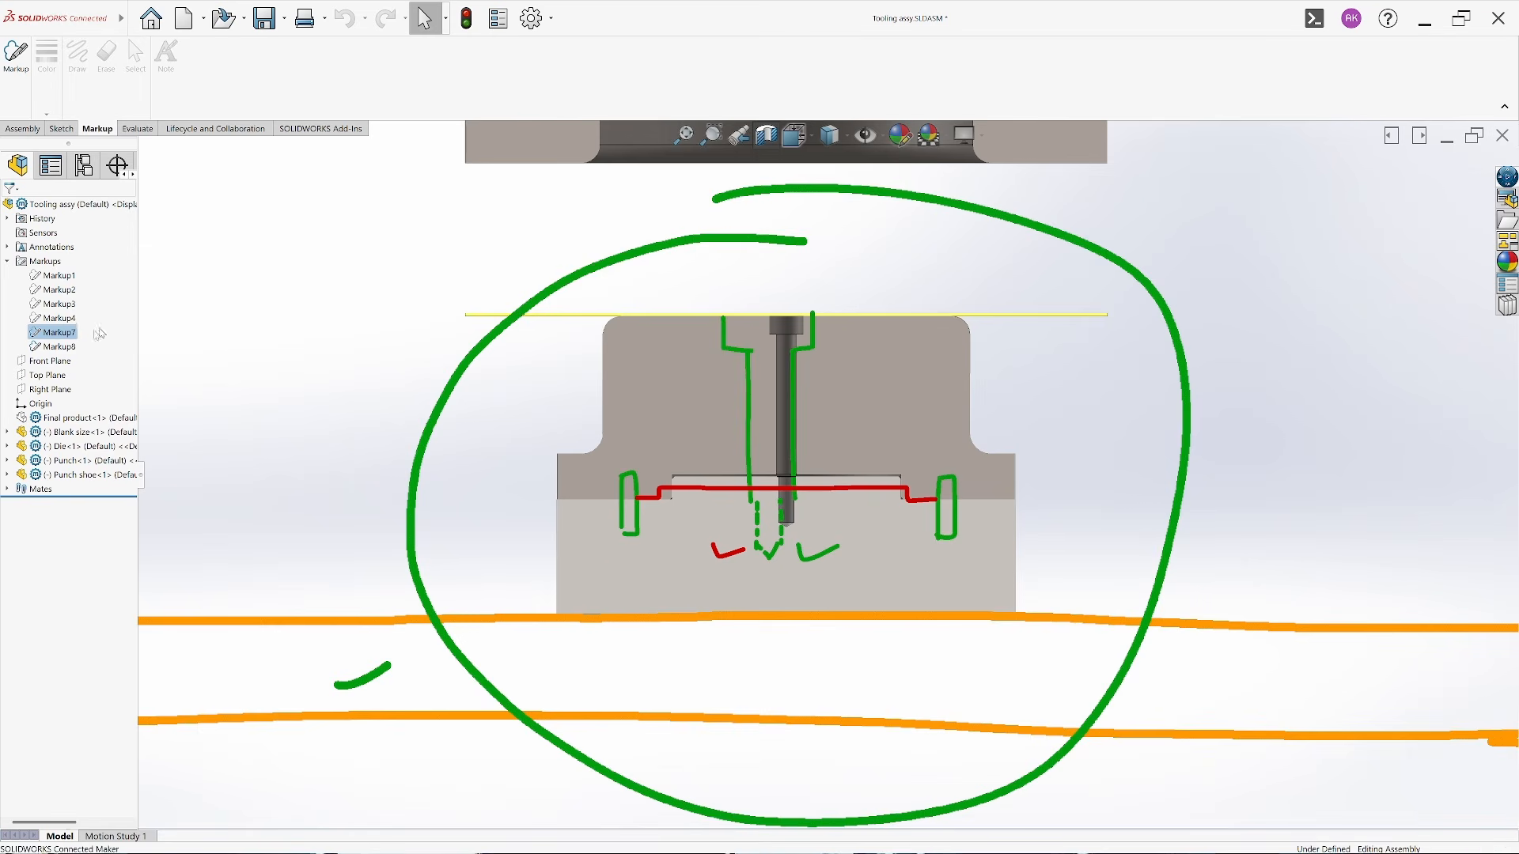
left_click(57, 347)
left_click(115, 336)
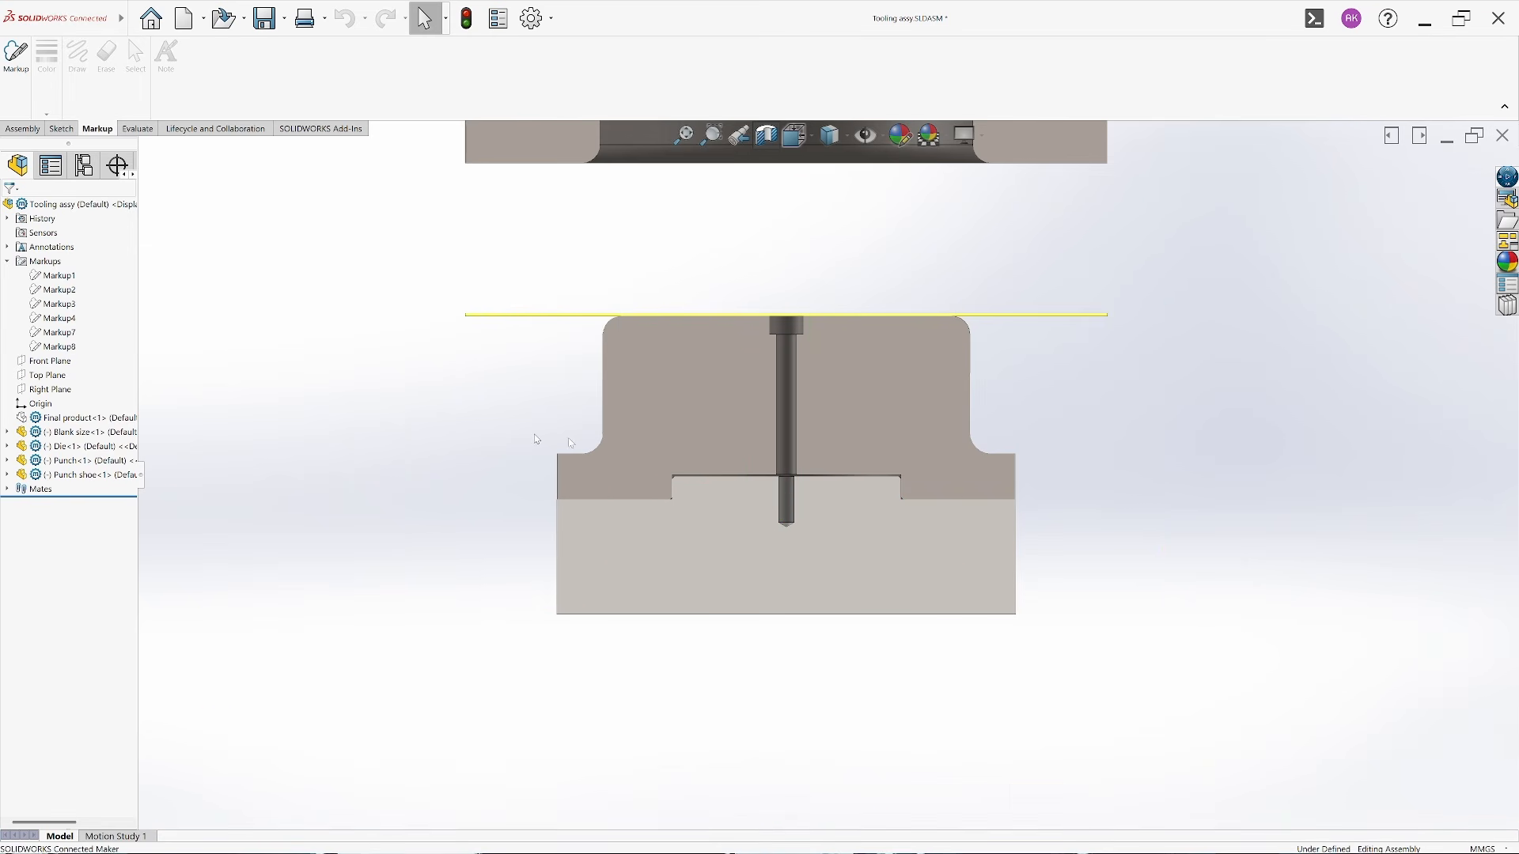
Examine the fit between the punch and punch shoe in section, and turn off the section view
scroll(843, 479, "down", 5)
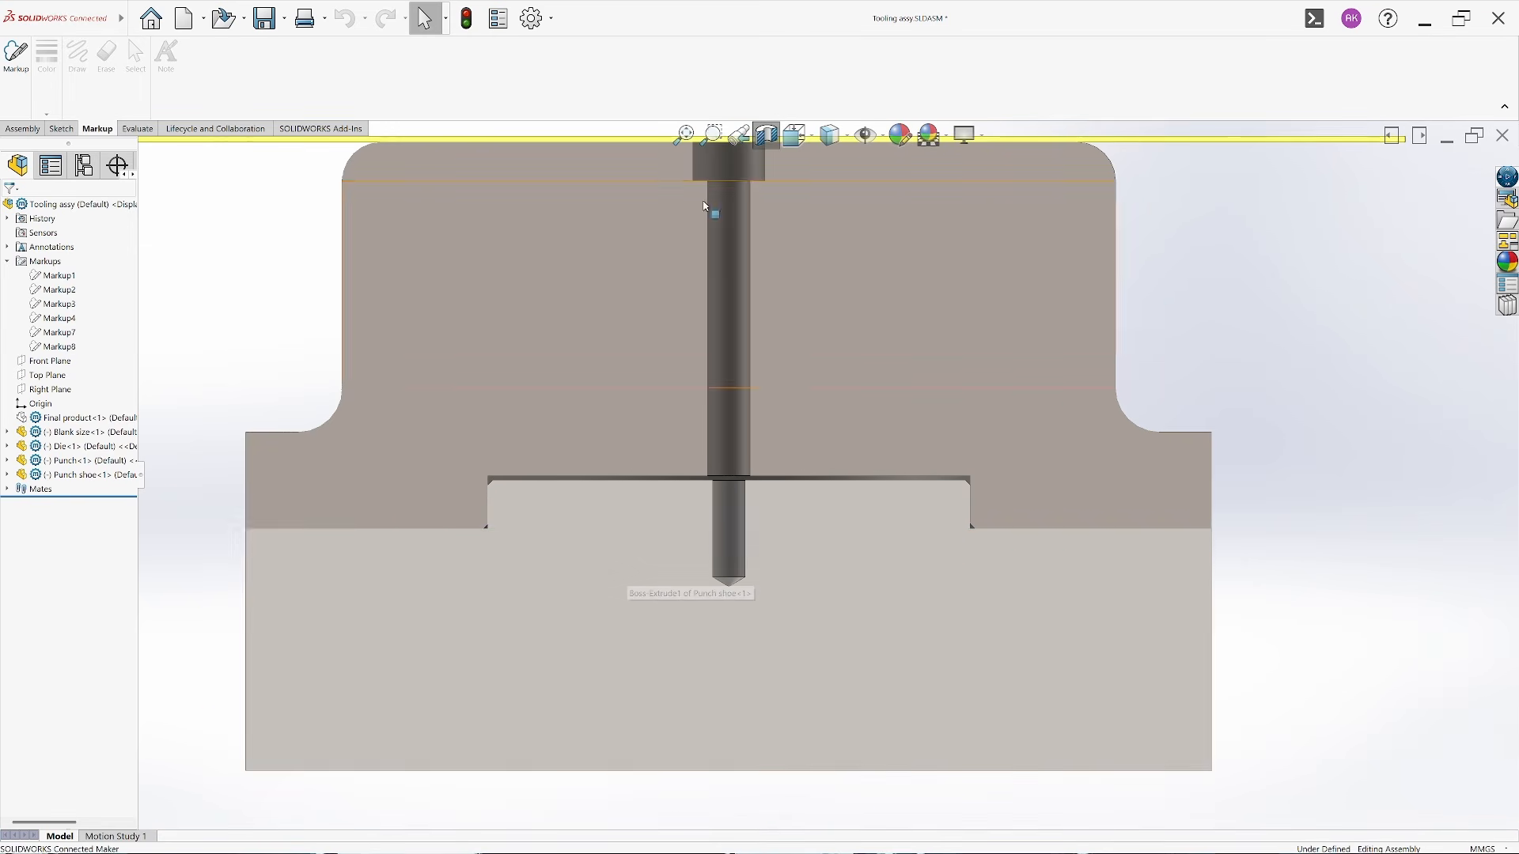
scroll(712, 509, "up", 2)
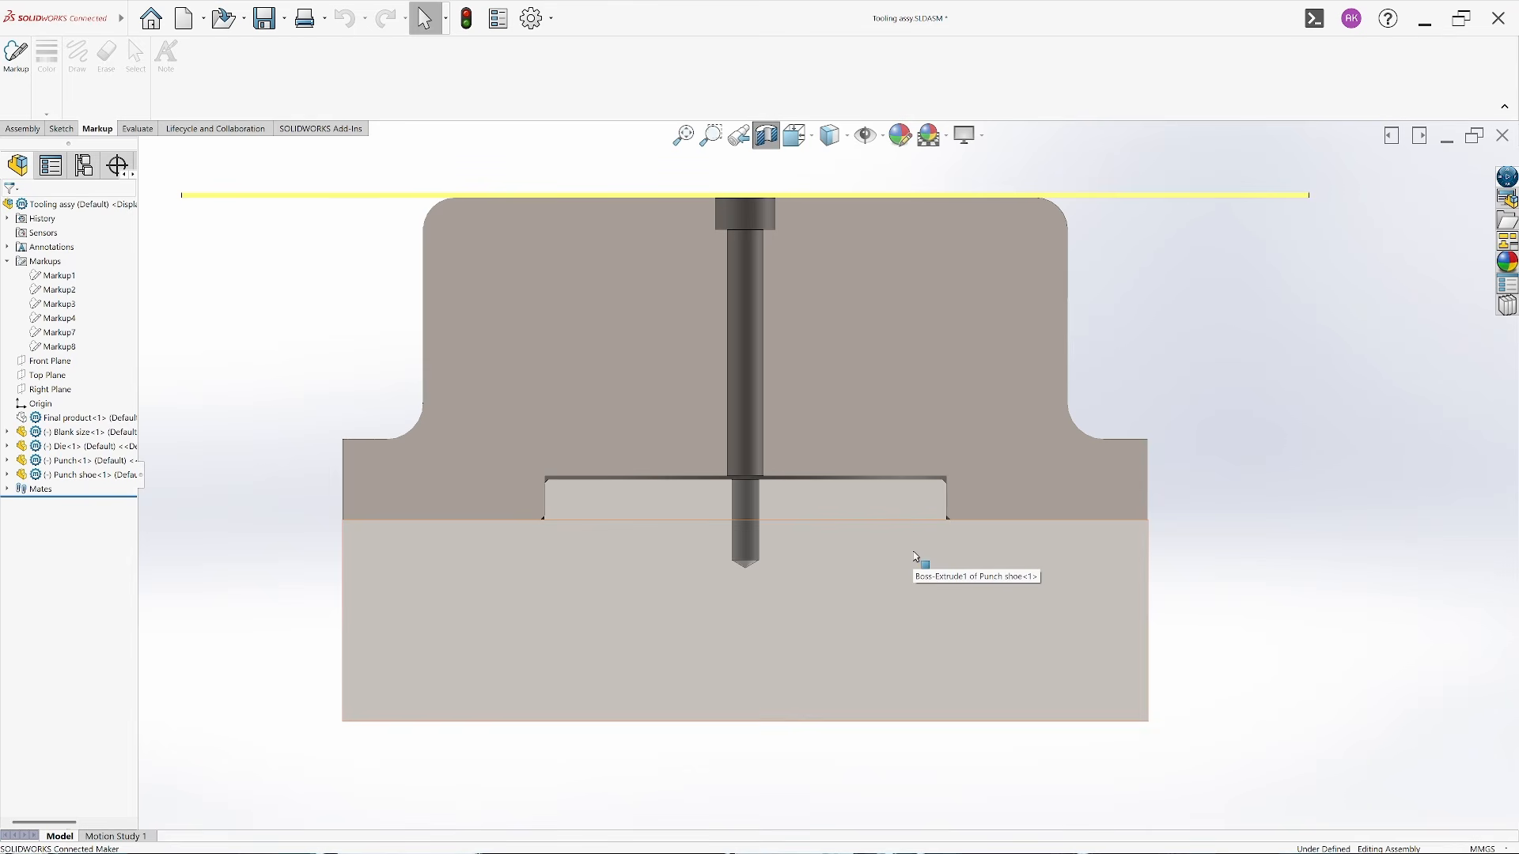
scroll(792, 545, "up", 3)
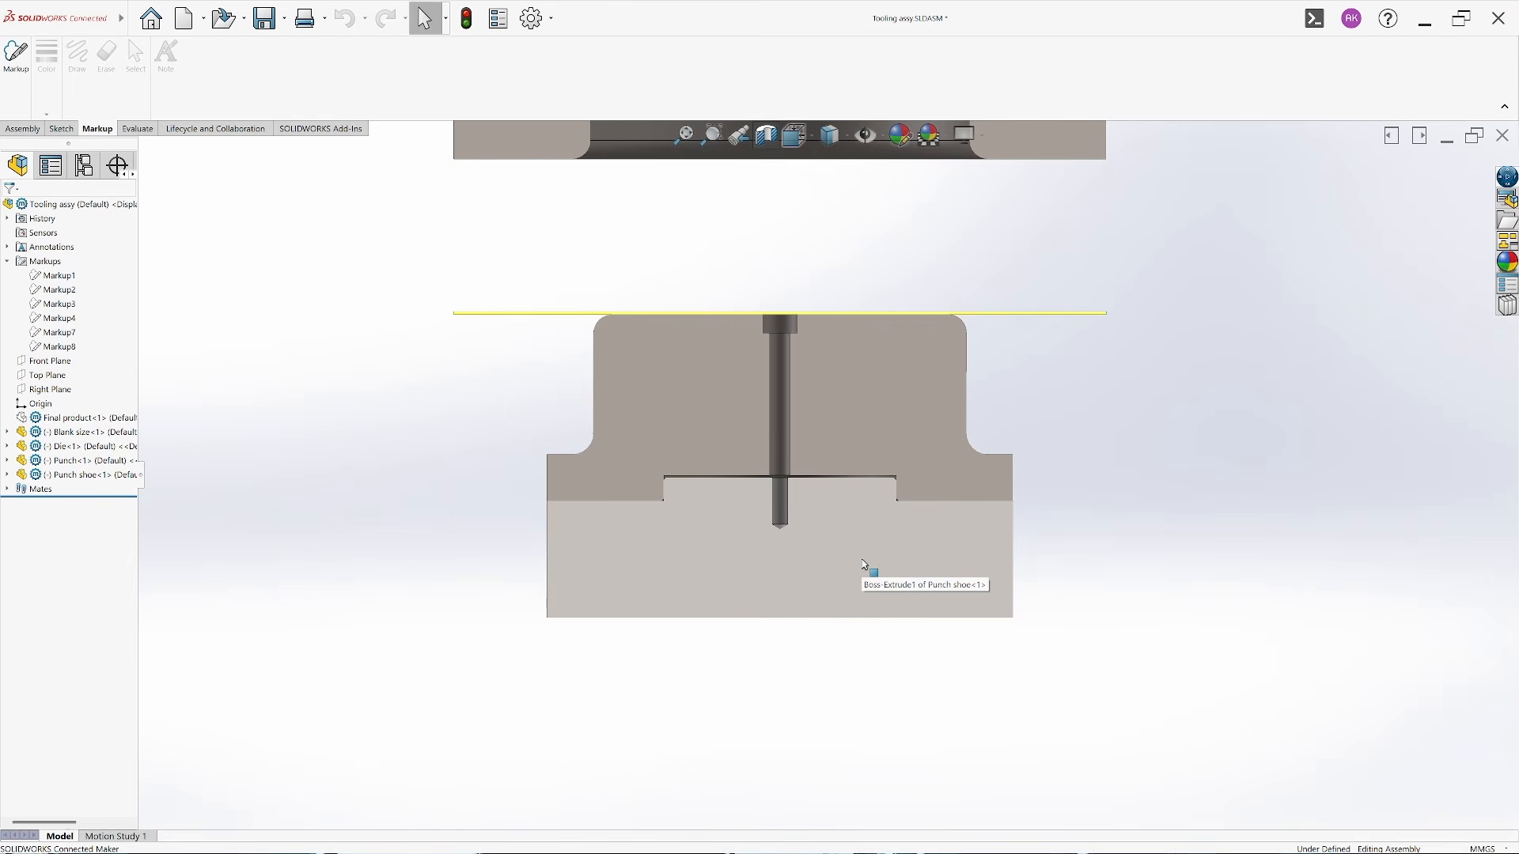
left_click(766, 136)
scroll(822, 478, "up", 5)
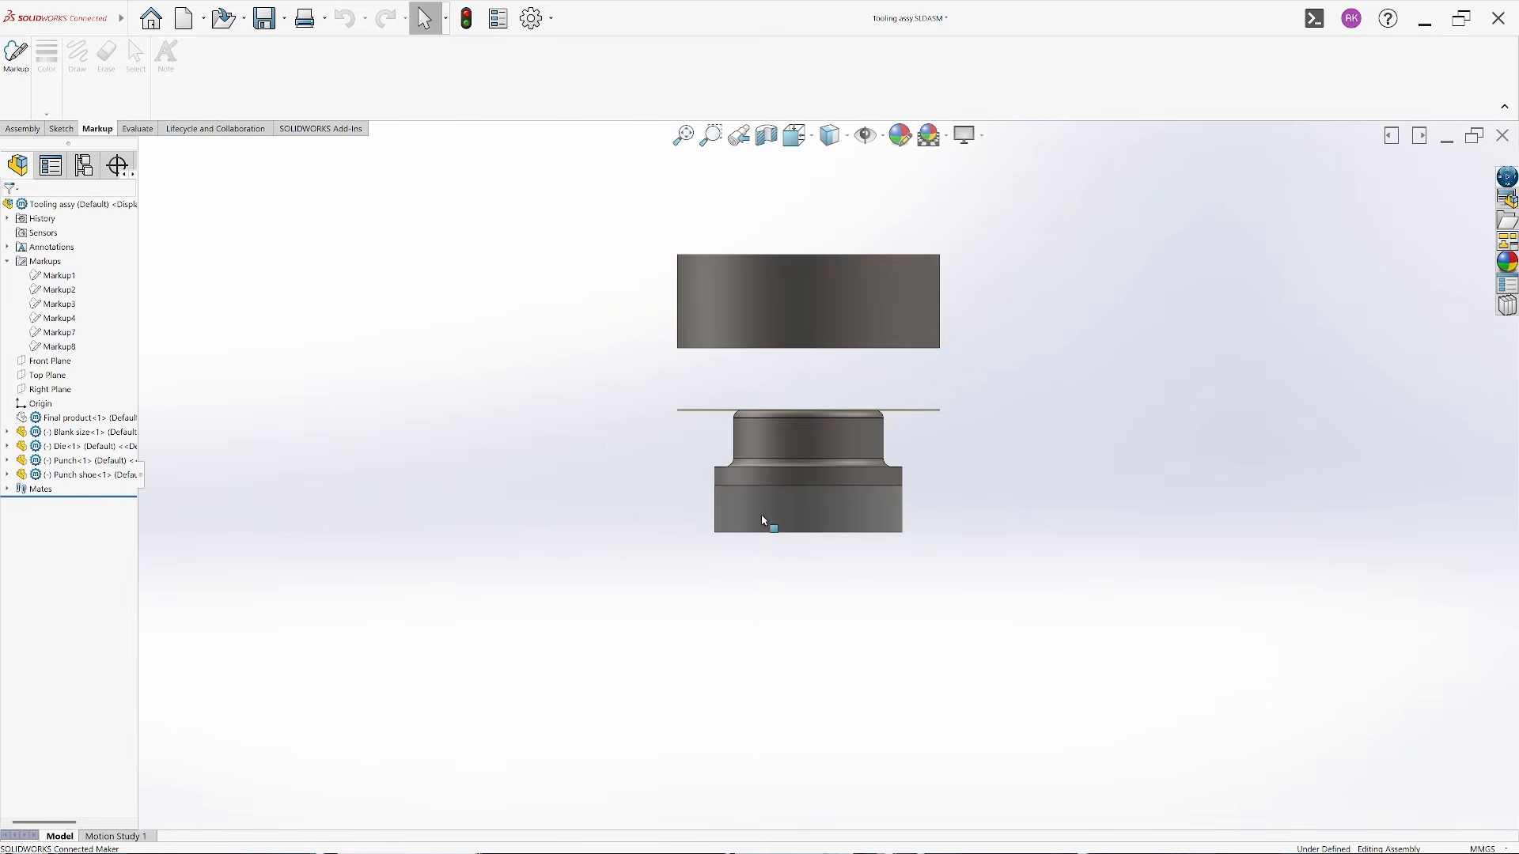
middle_click_drag(762, 423, 760, 559)
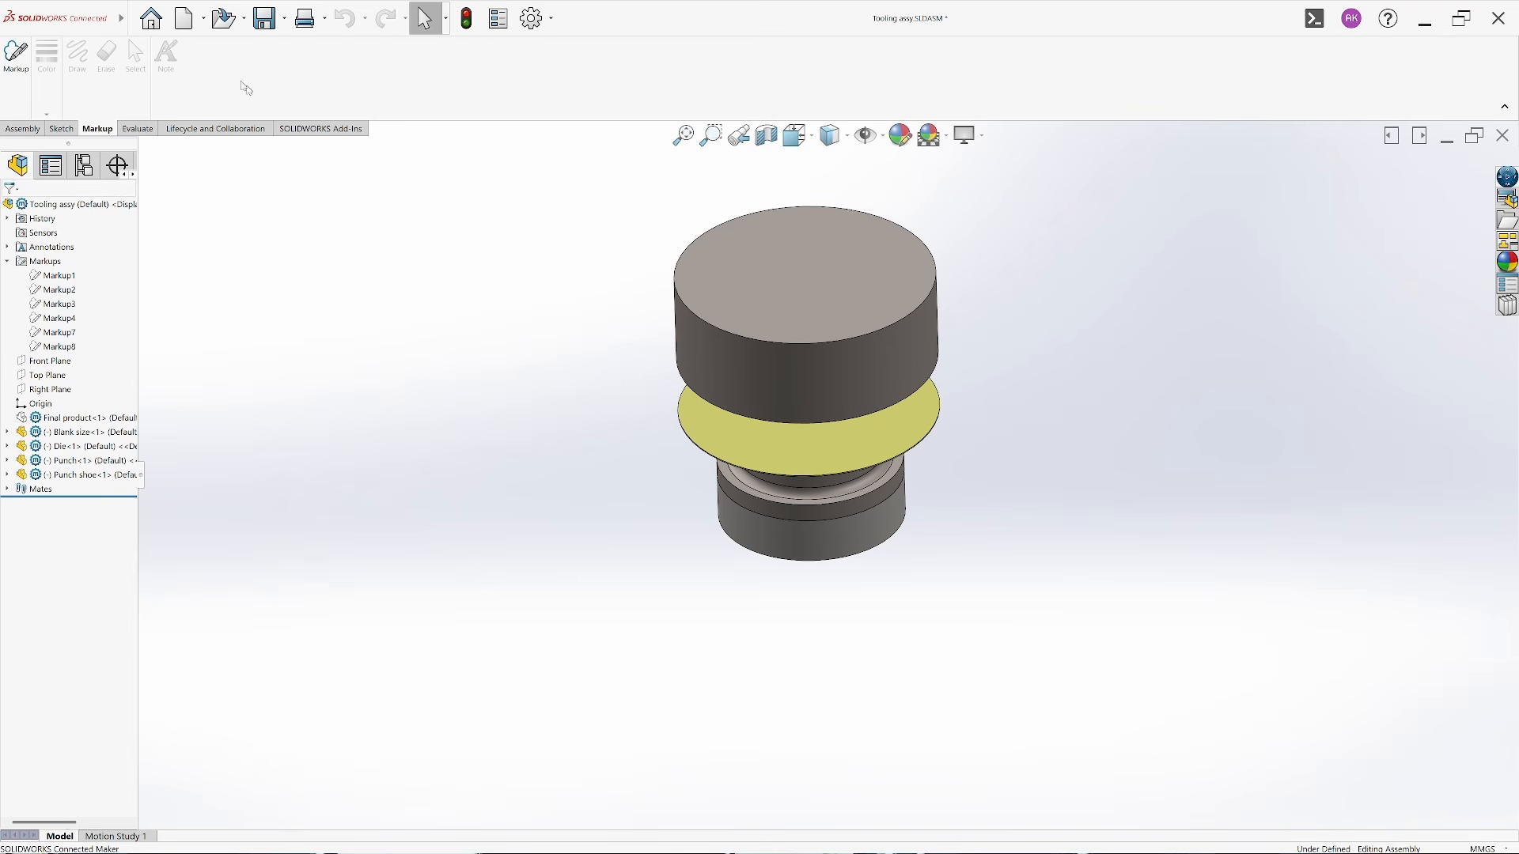
Create a new part and sketch a center rectangle about 96 mm high from the origin on the Top Plane
left_click(186, 18)
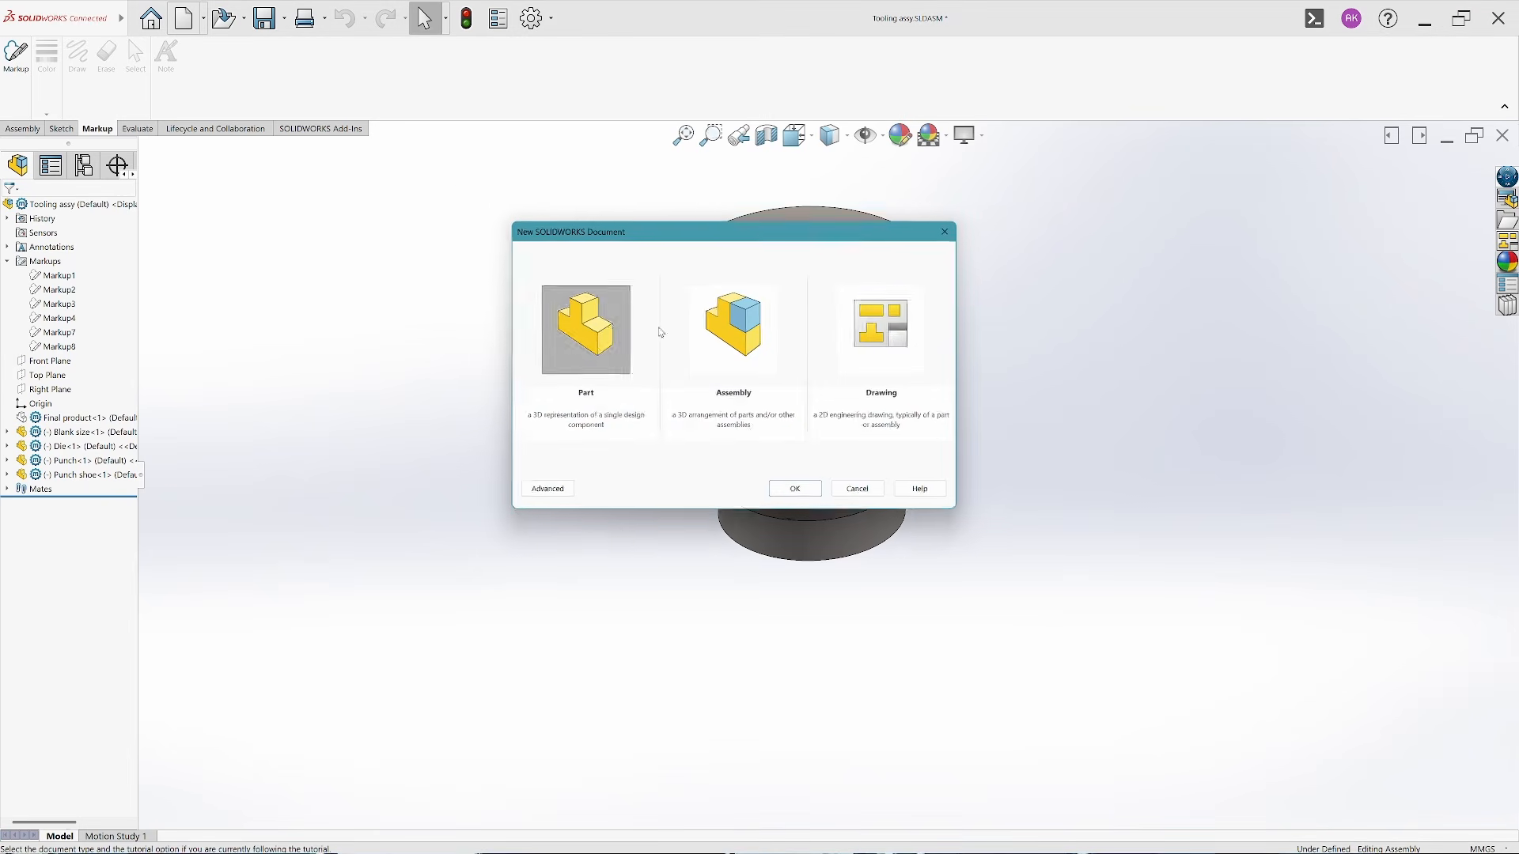
double_click(599, 354)
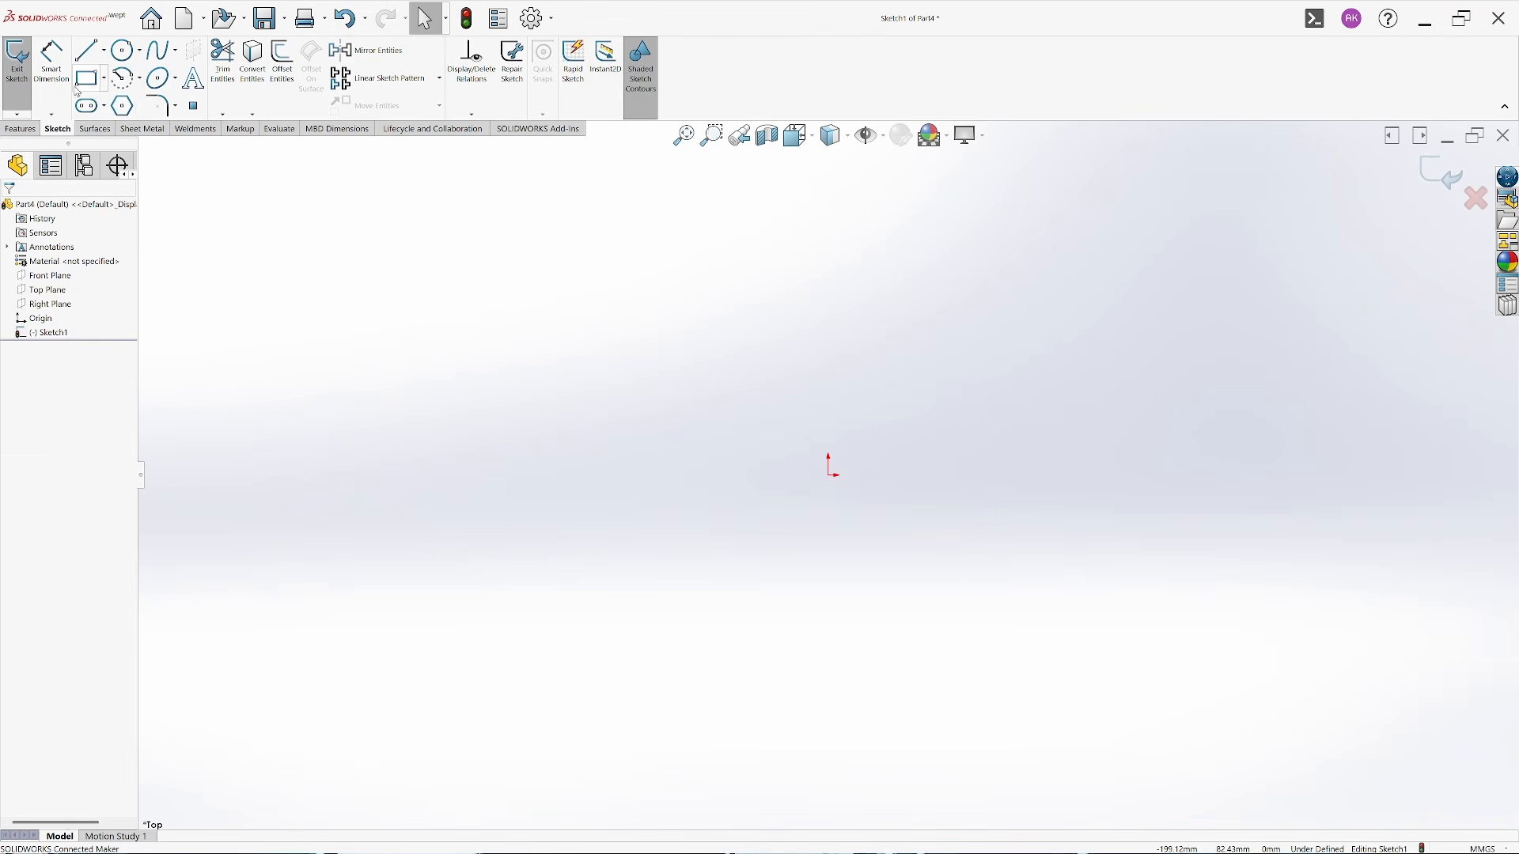
left_click(89, 78)
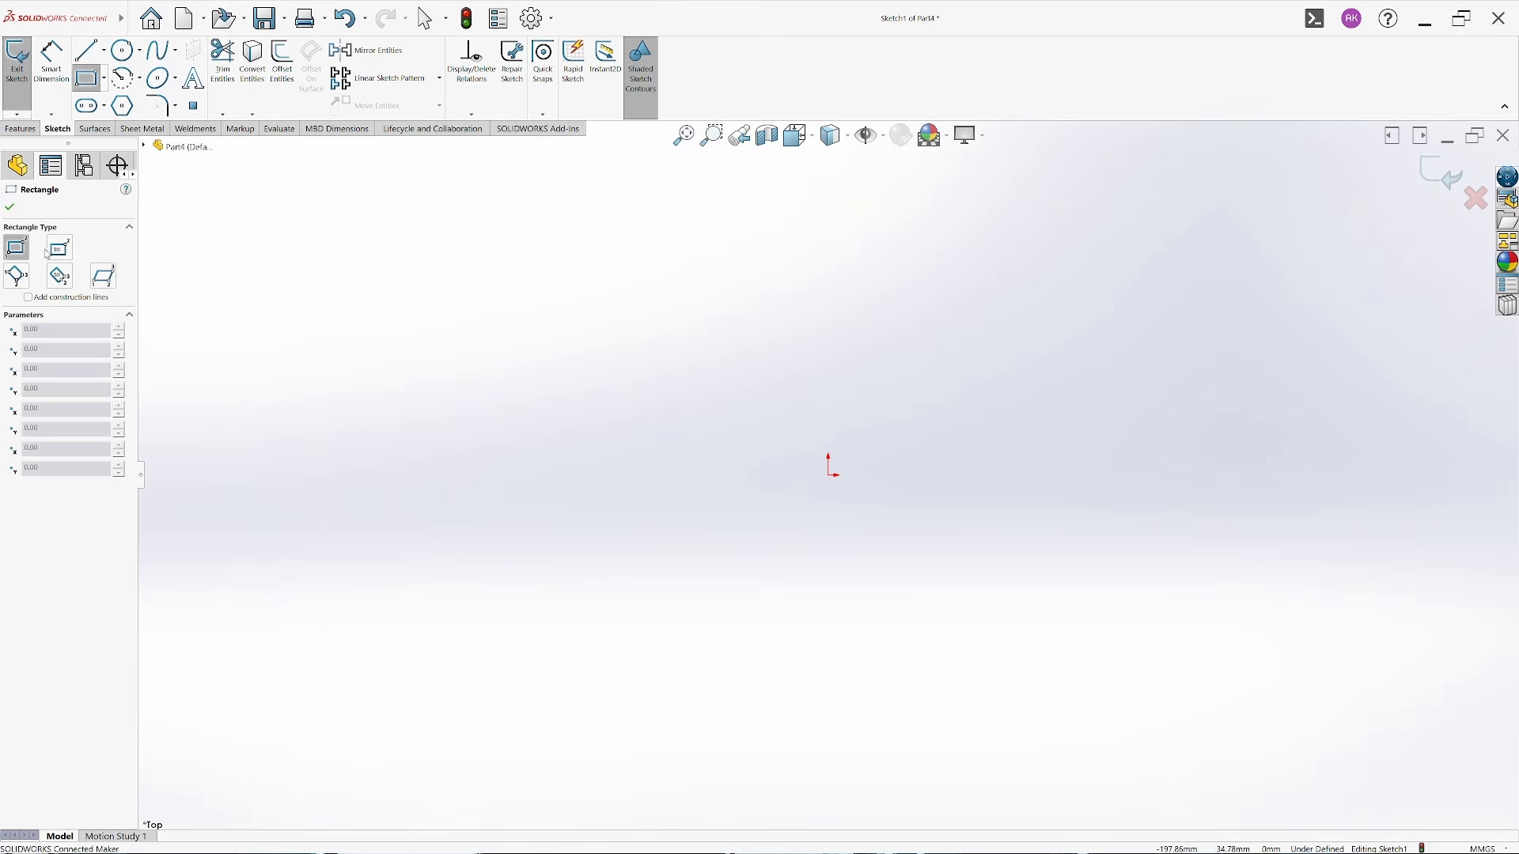
left_click(827, 475)
left_click(1096, 639)
key("Escape")
scroll(1132, 487, "up", 3)
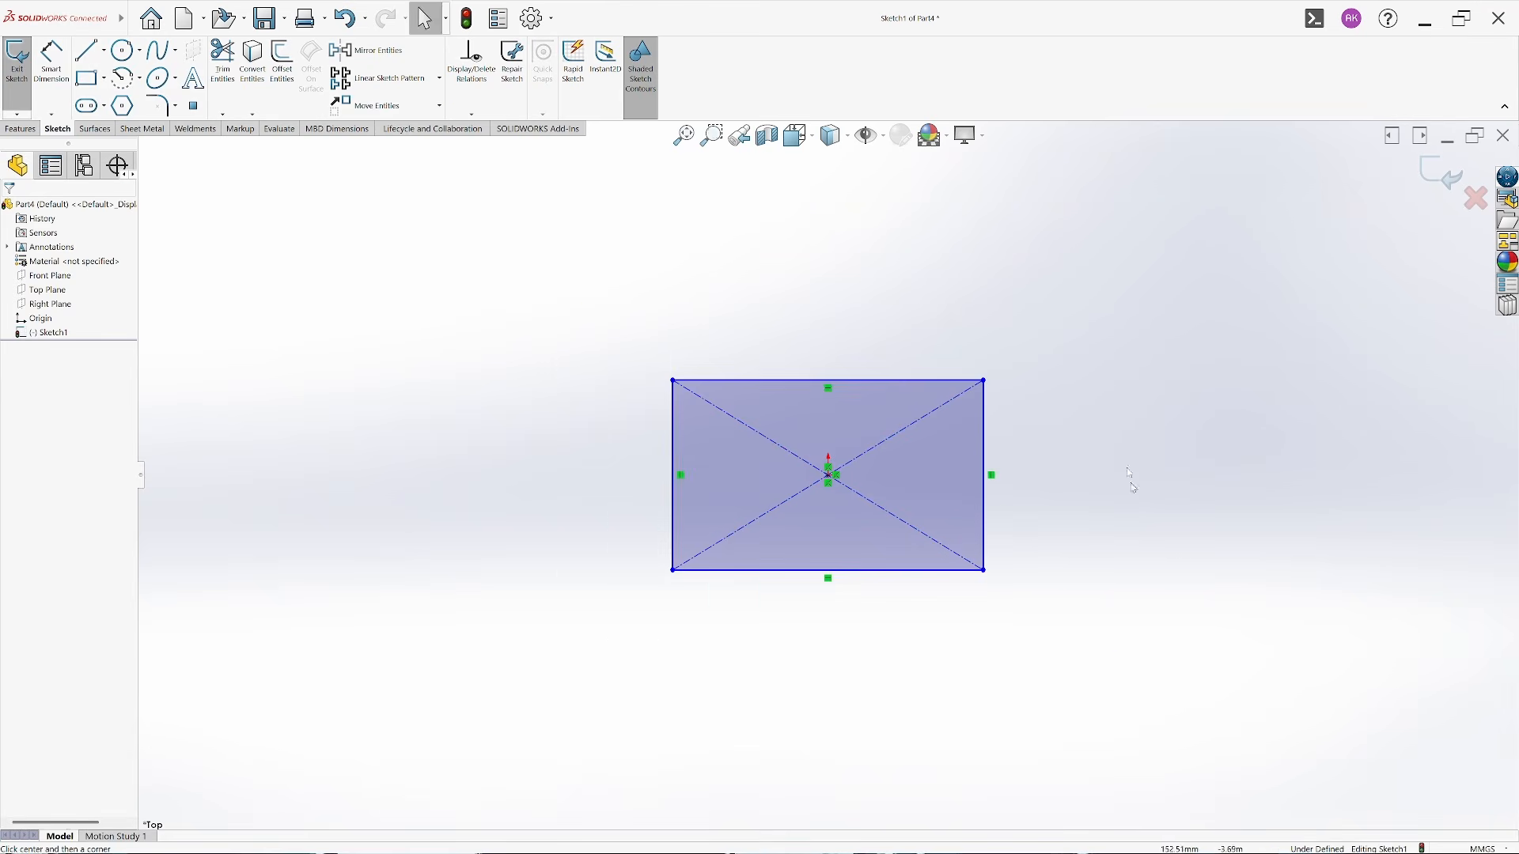
Dimension the rectangle to 500 mm high and 800 mm wide, and exit the sketch
key("d")
left_click(987, 482)
left_click(1081, 483)
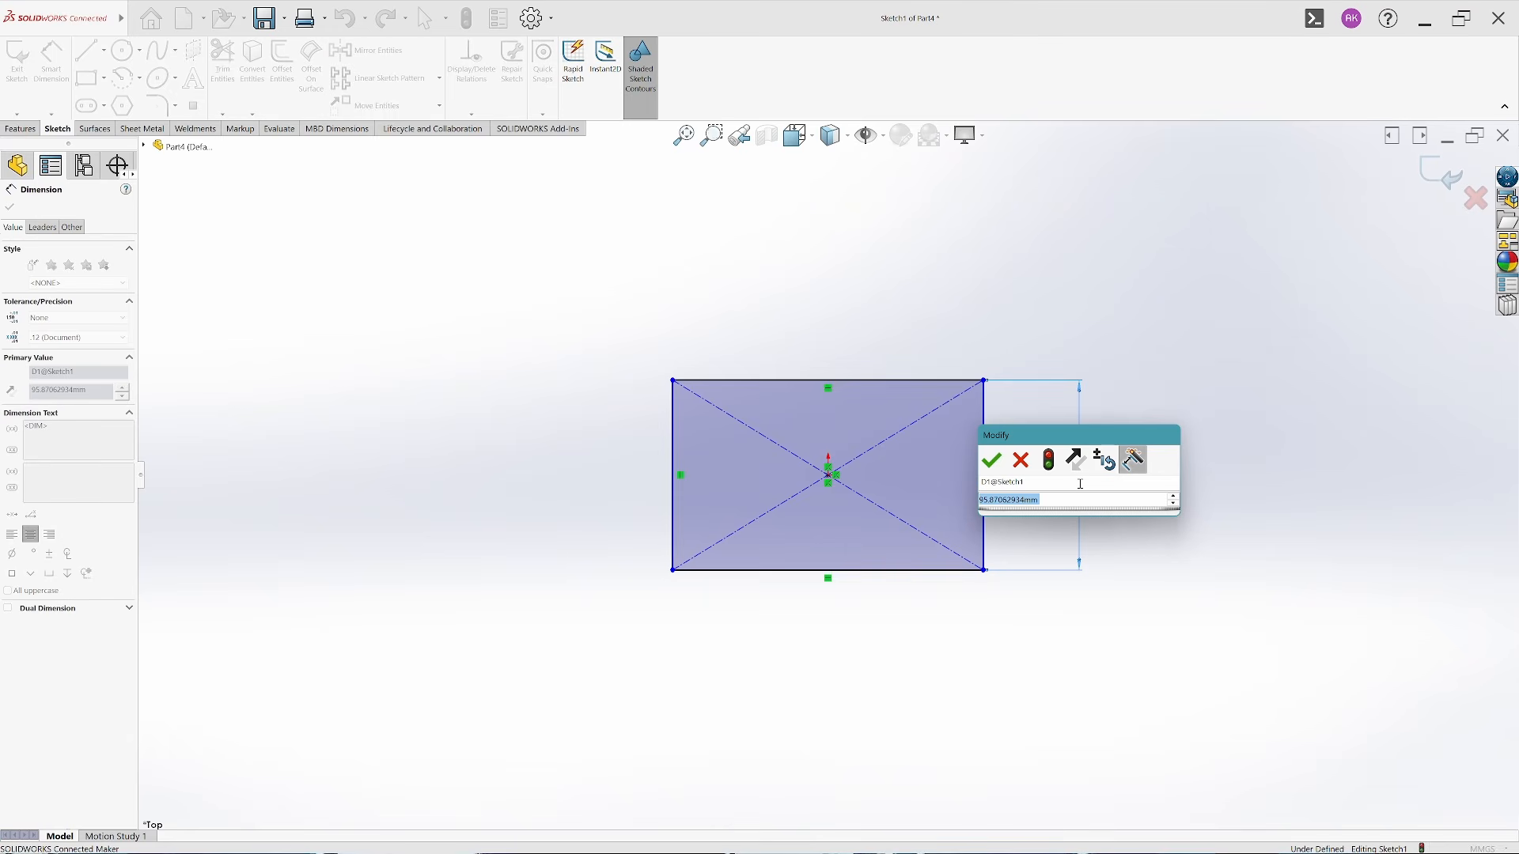
type("500")
key("Return")
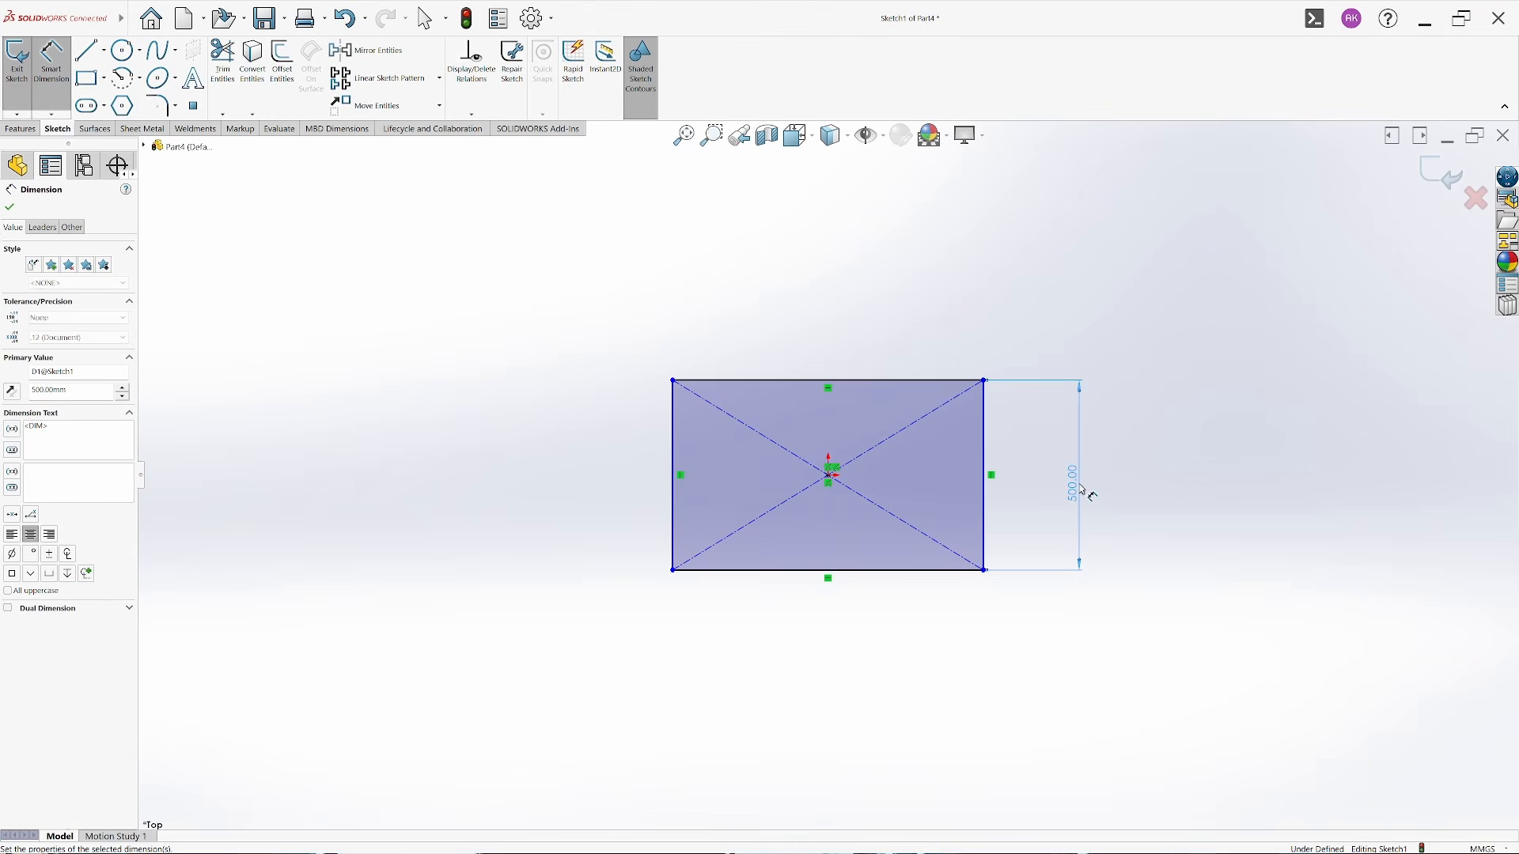
left_click(842, 387)
left_click(833, 316)
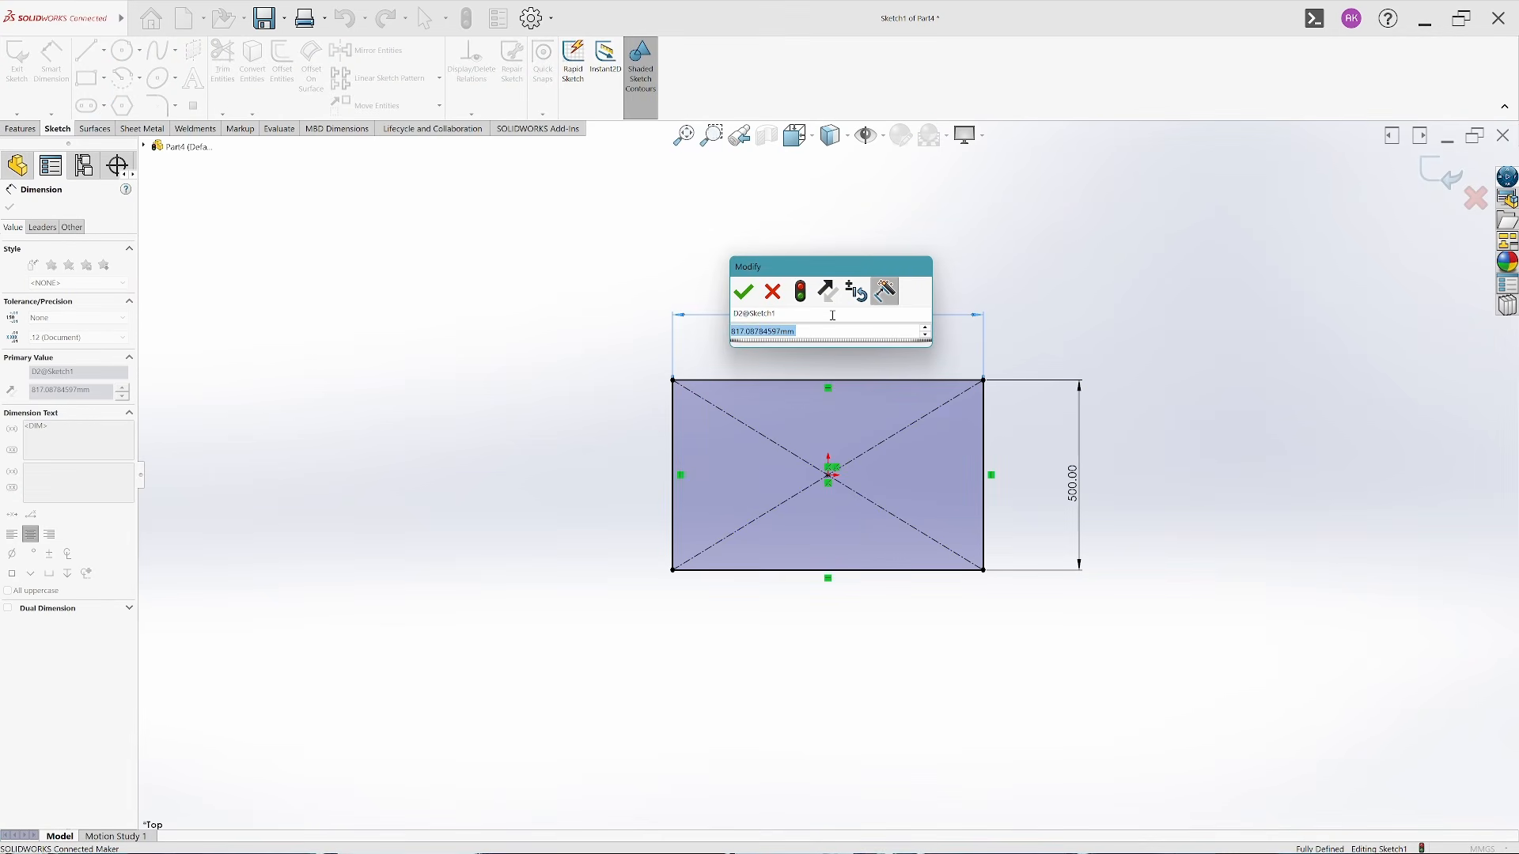
type("800")
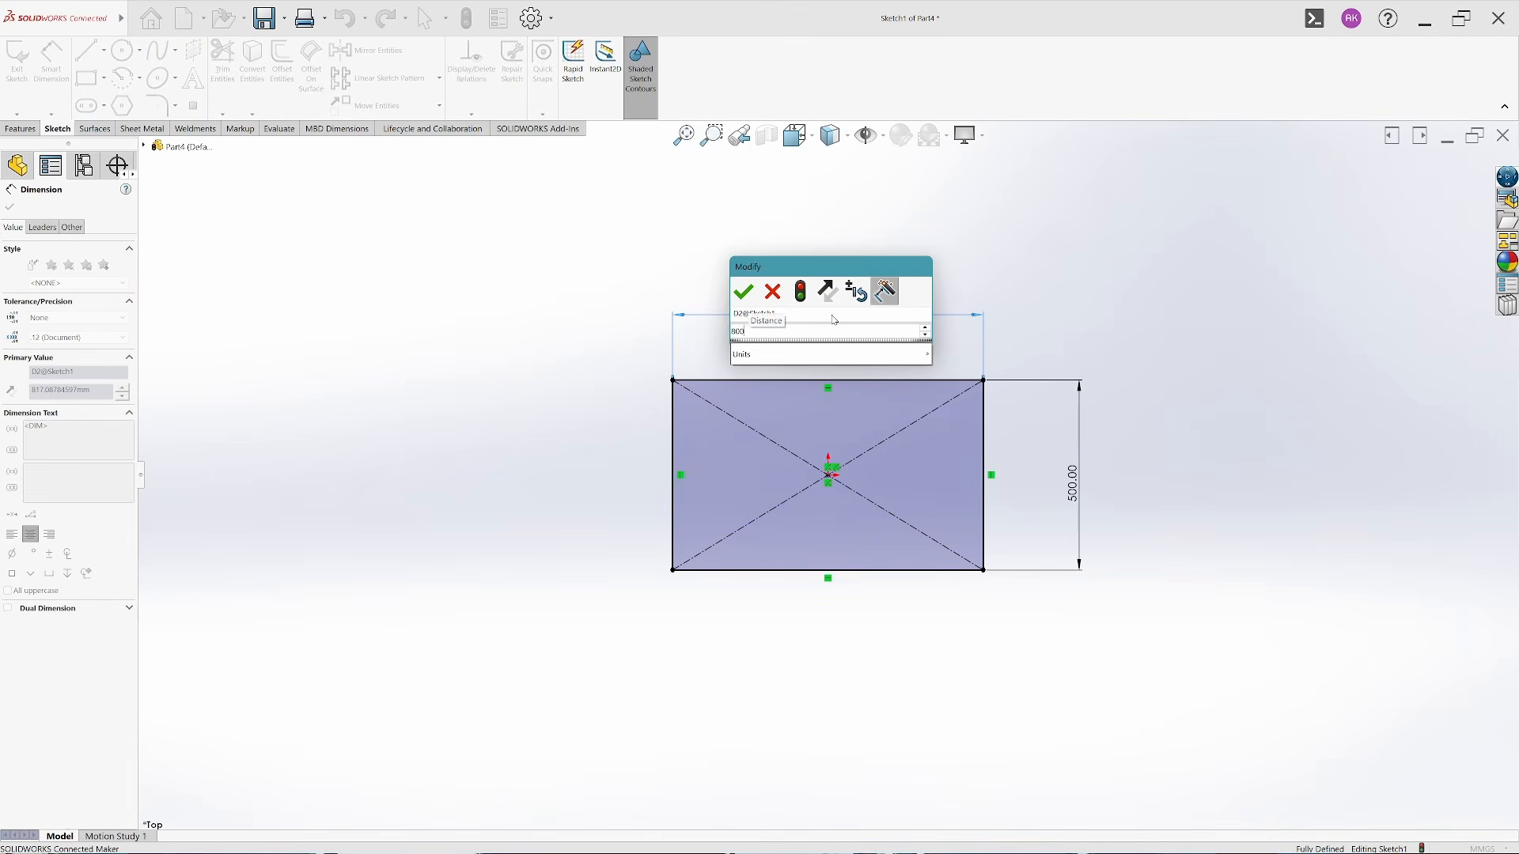
key("Return")
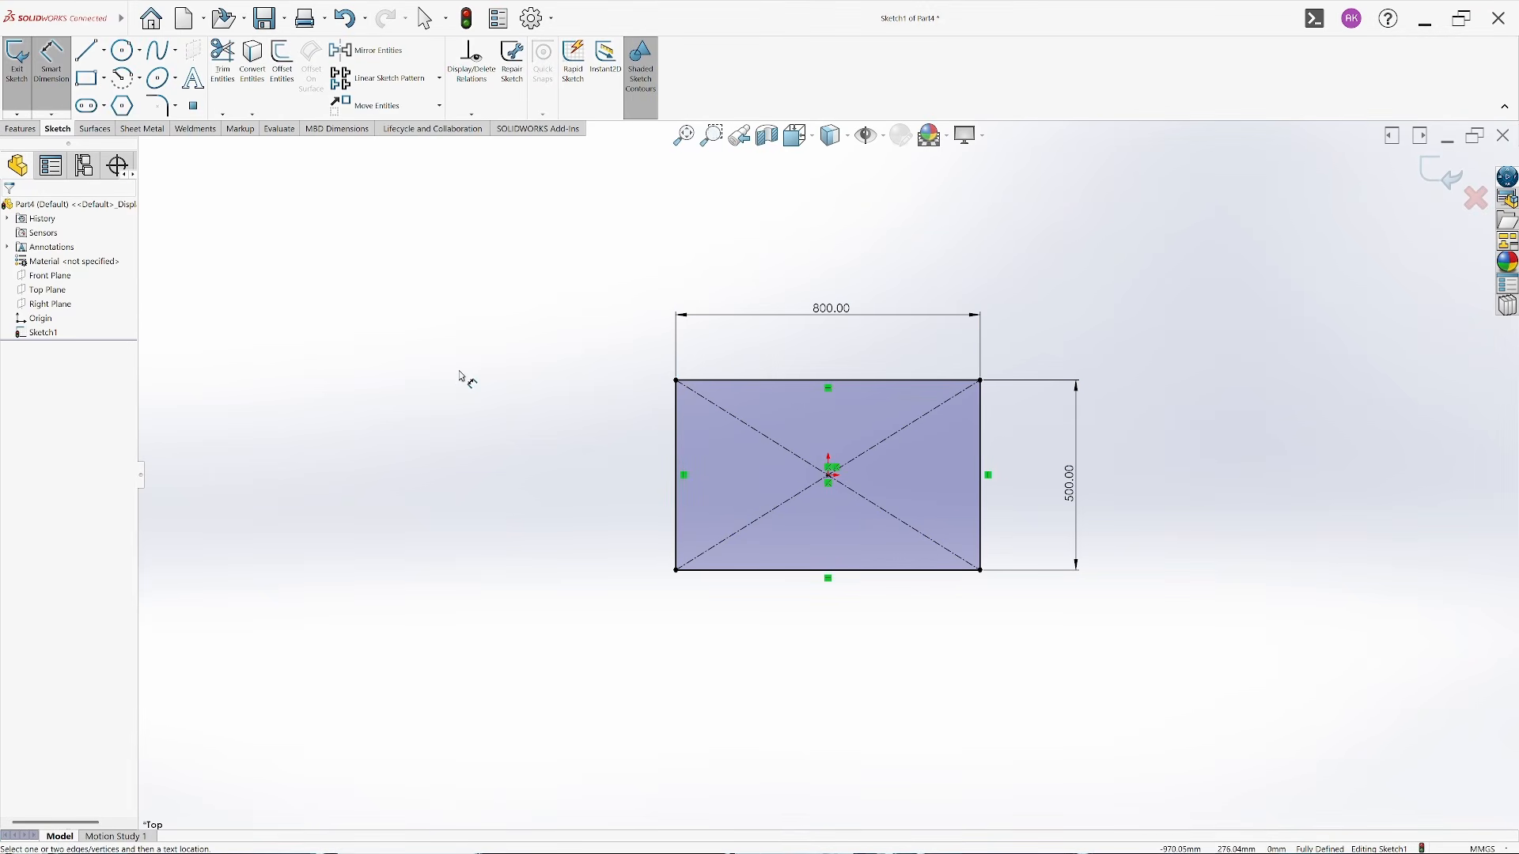
key("Escape")
left_click(17, 61)
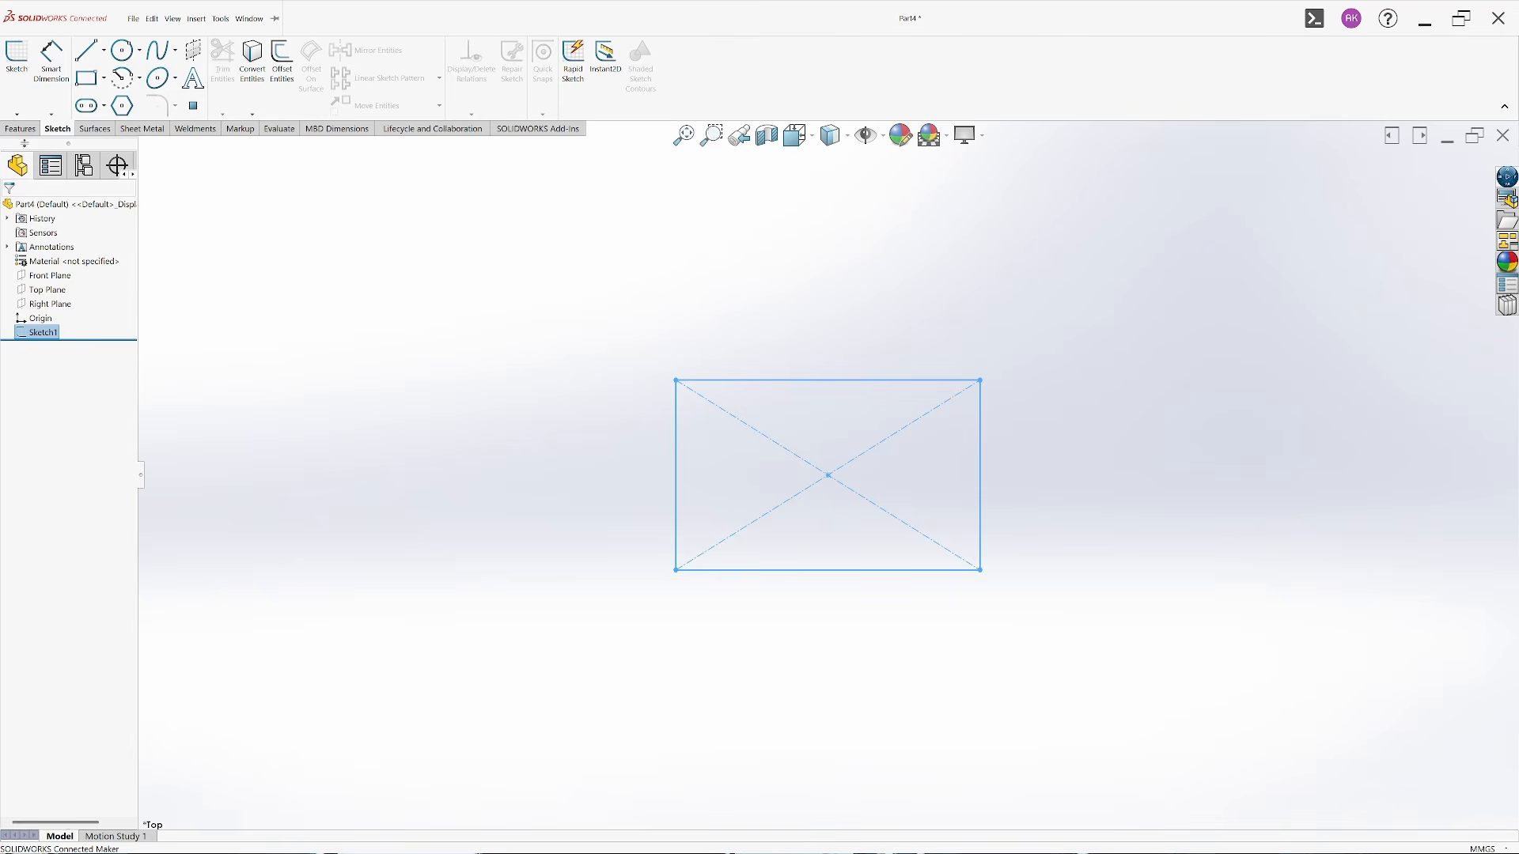
Extrude the rectangle as a 100 mm thick plate and assign Plain Carbon Steel as its material
left_click(21, 128)
left_click(20, 60)
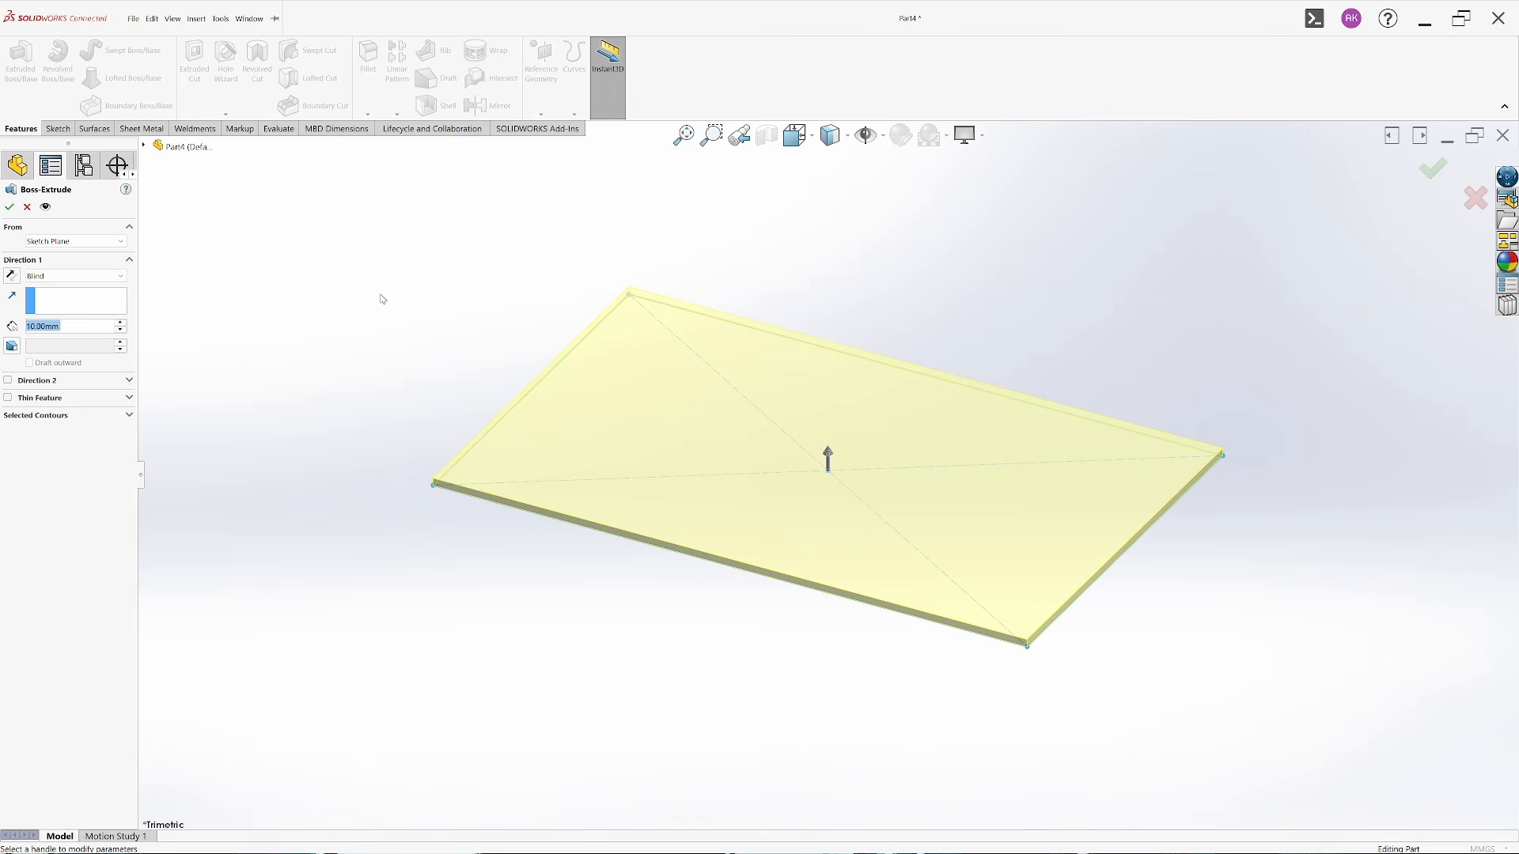
type("100")
key("Return")
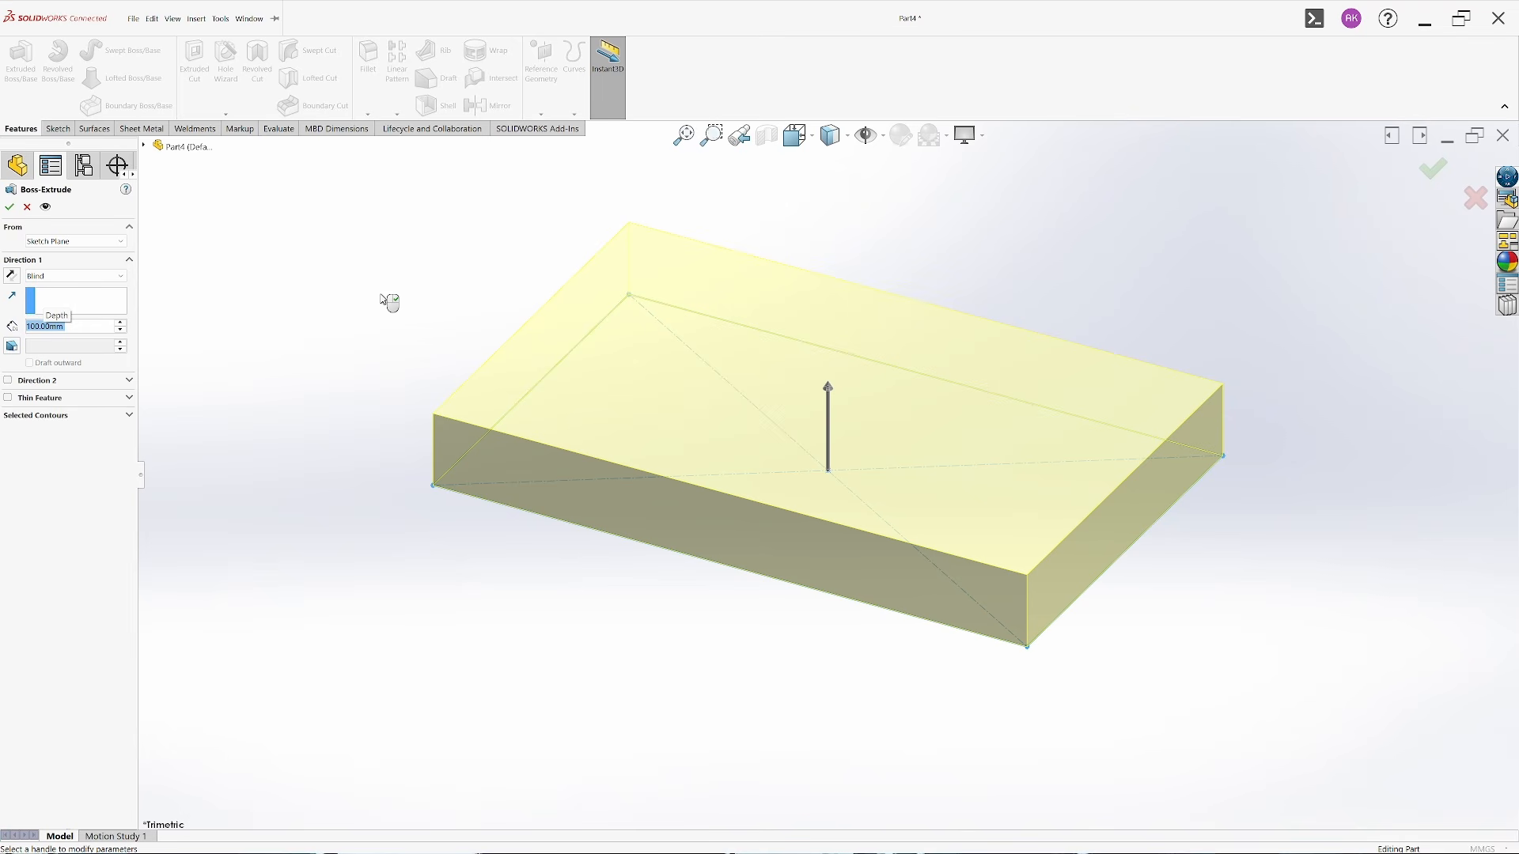
right_click(388, 301)
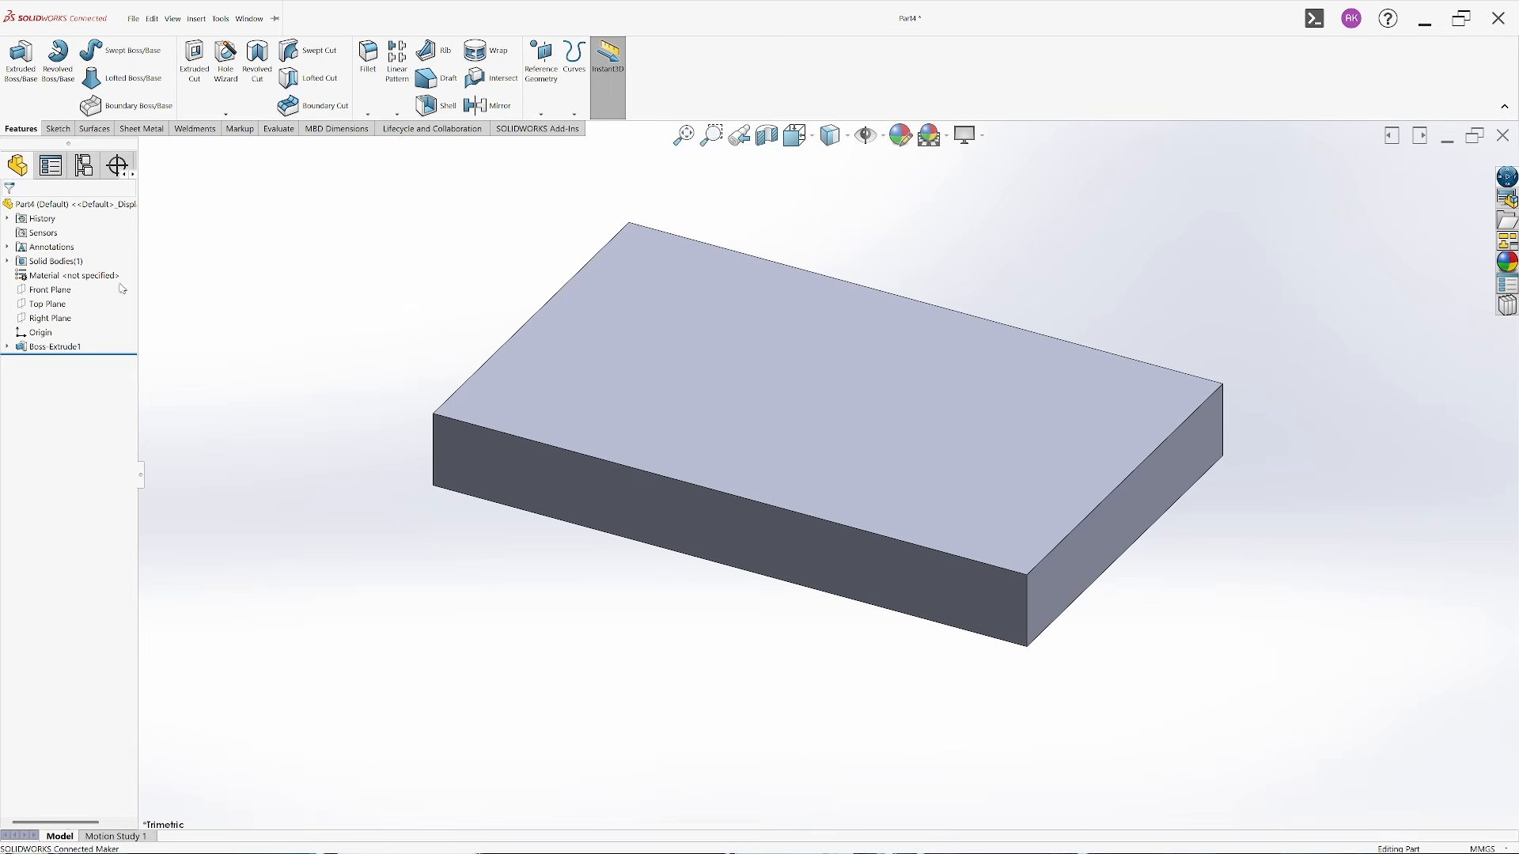
right_click(106, 277)
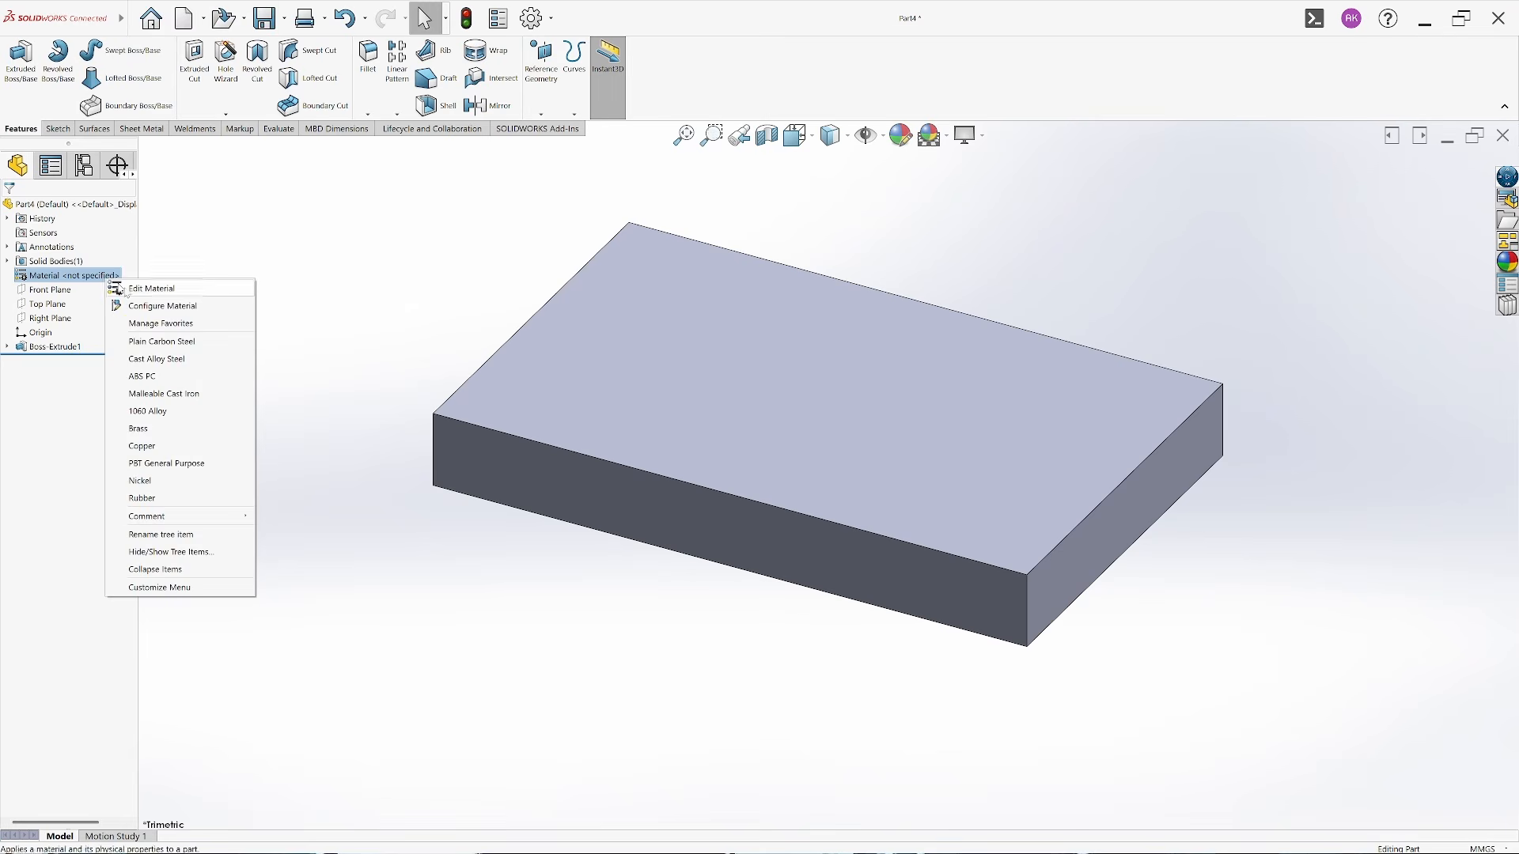
left_click(201, 342)
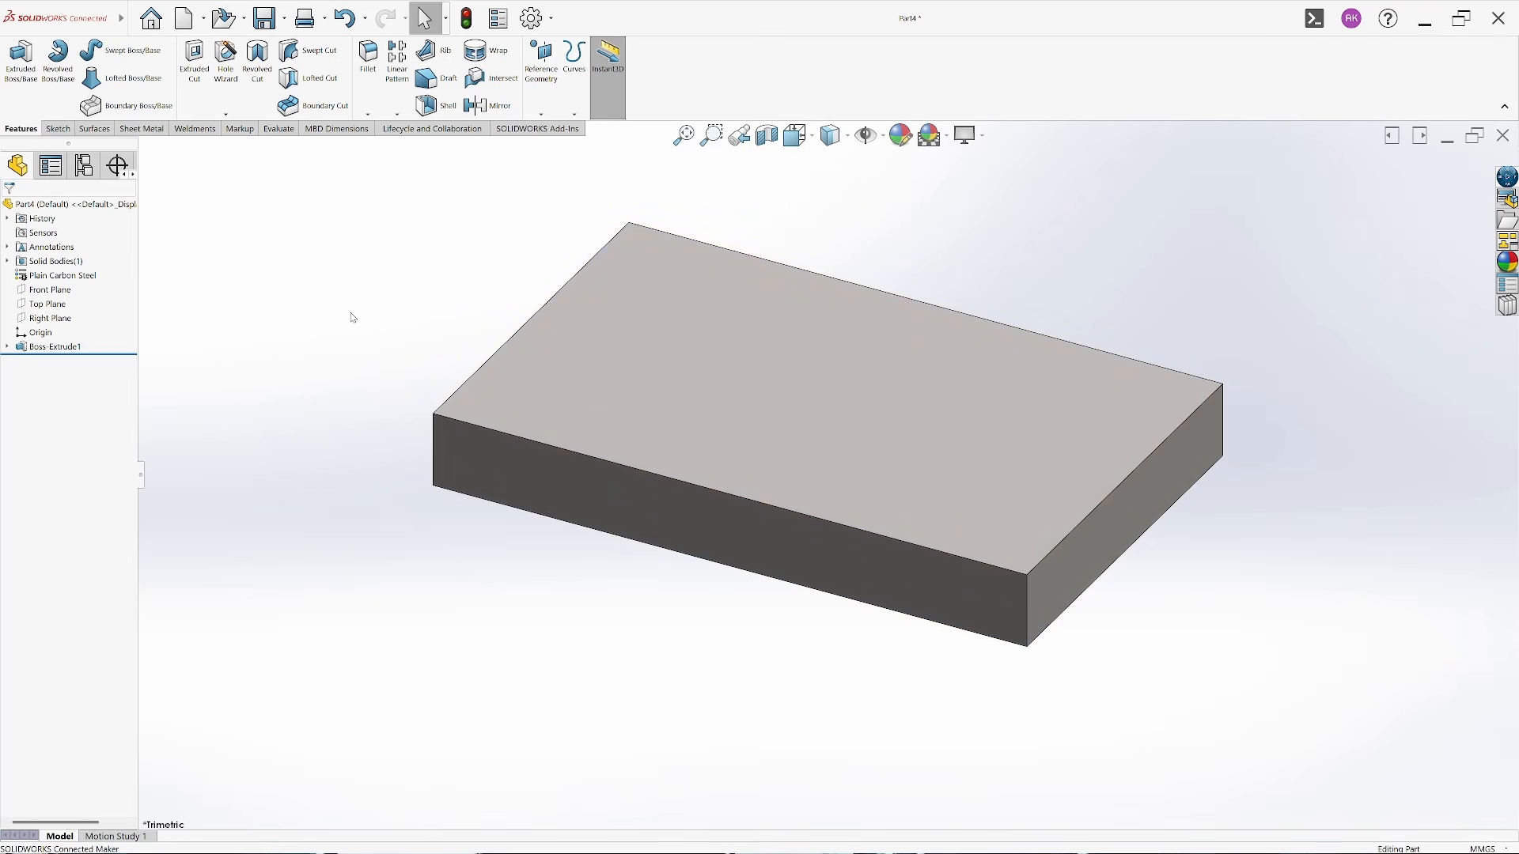
Save the plate part as Base plate in the 07 CAD file folder
key("ctrl+s")
type("BN")
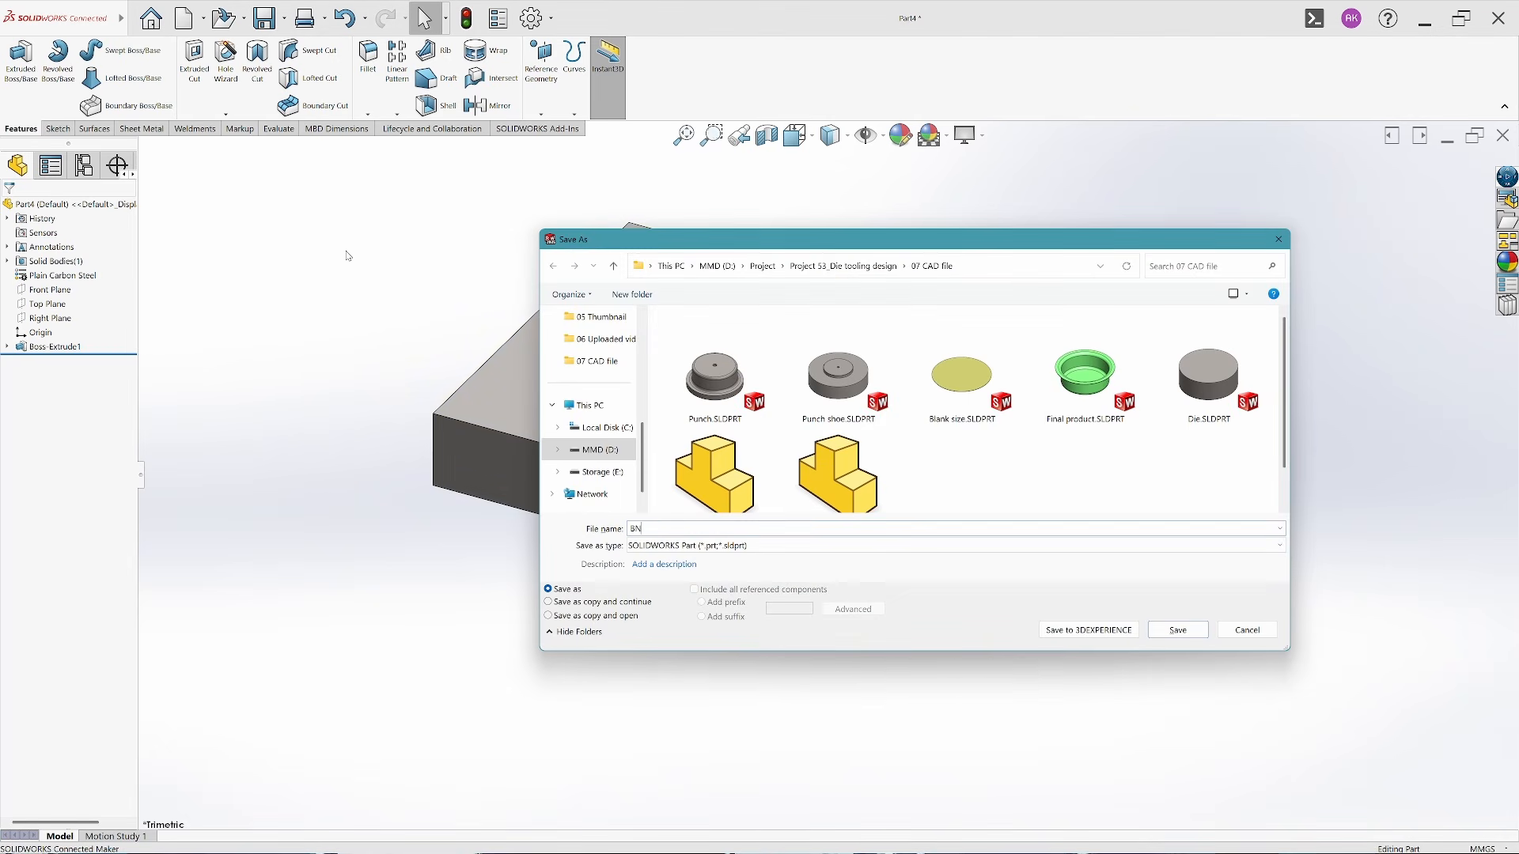
key("BackSpace")
type("ase plate")
key("Return")
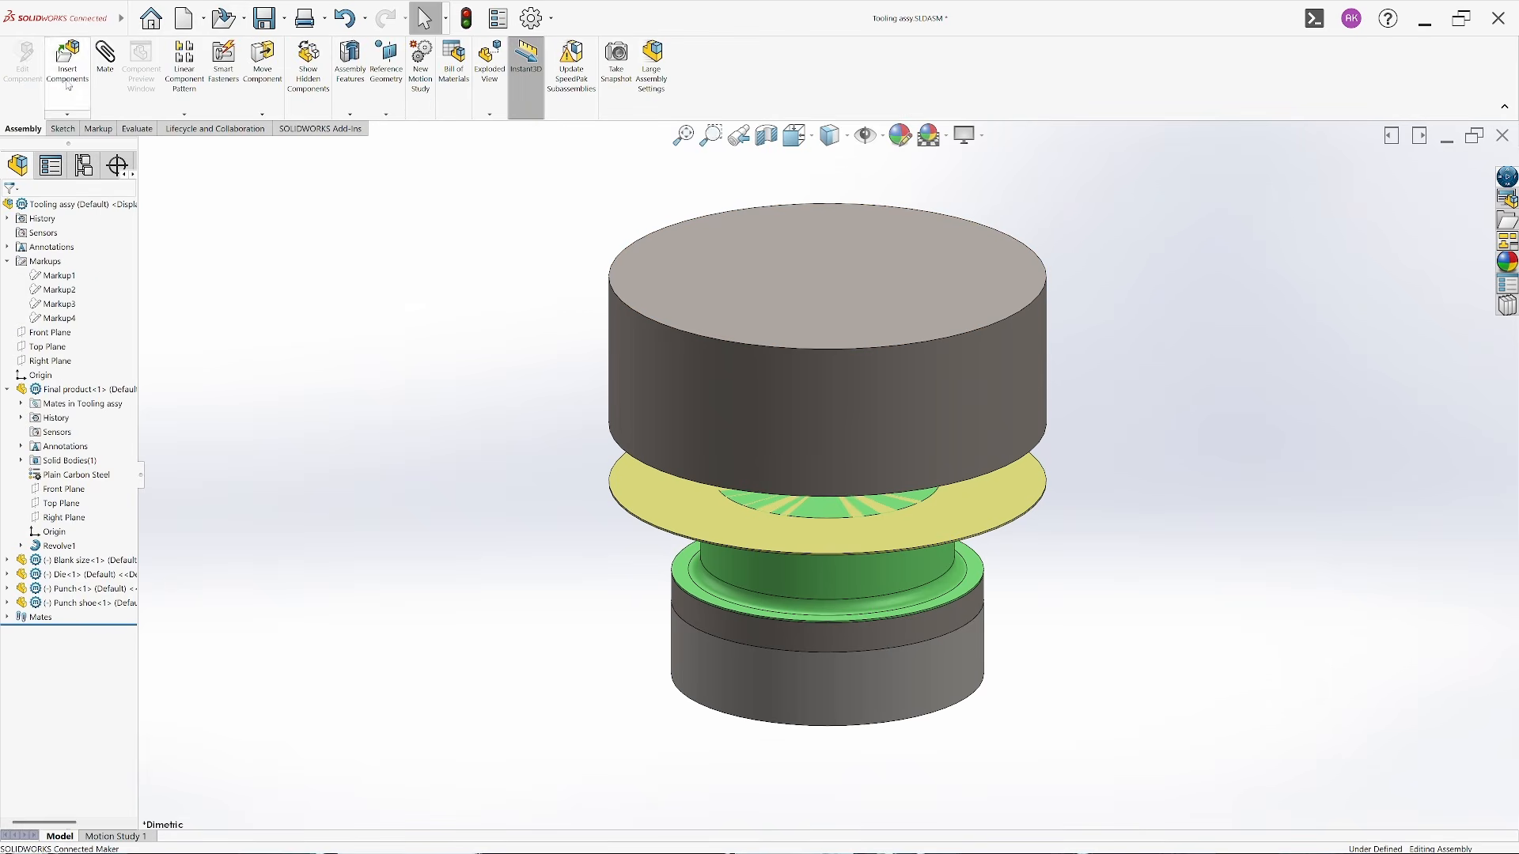
Insert the Base plate part into the Tooling assy assembly and move it roughly centered beneath the punch shoe
left_click(67, 64)
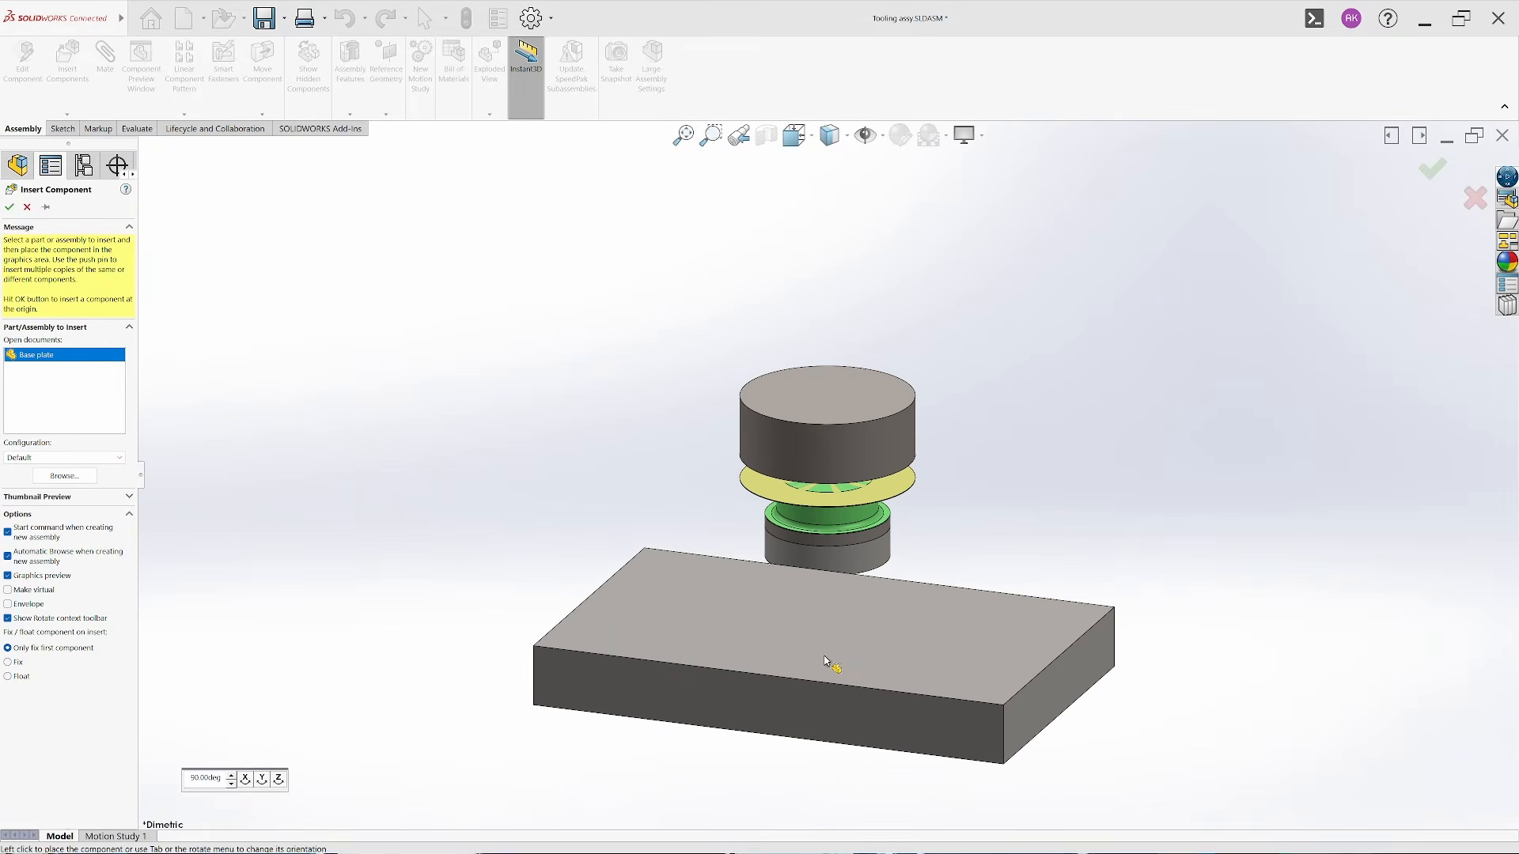
left_click(825, 661)
key("f")
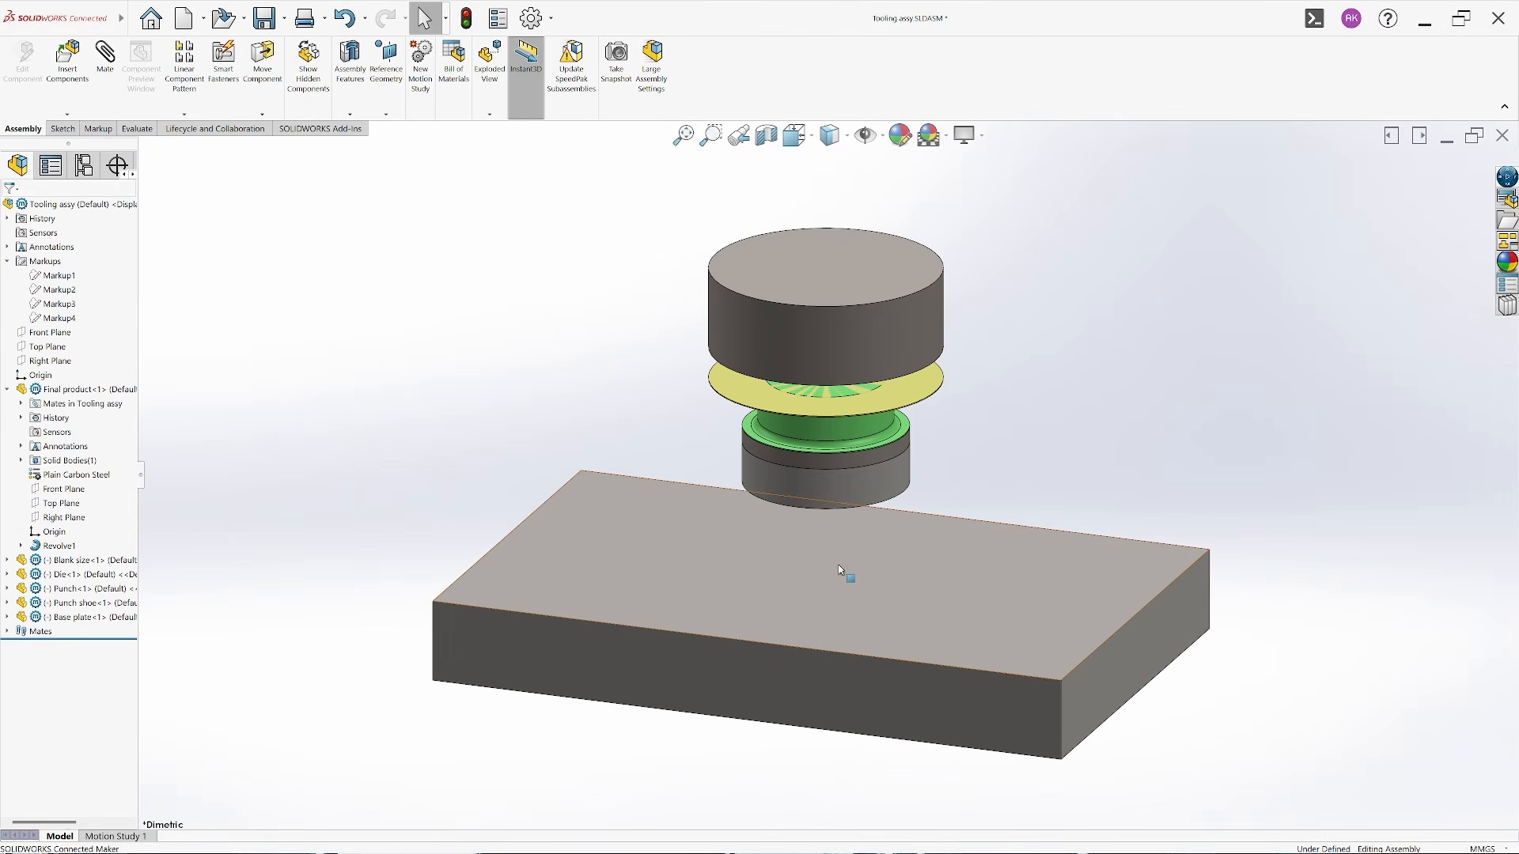
left_click(824, 610)
left_click_drag(824, 610, 860, 567)
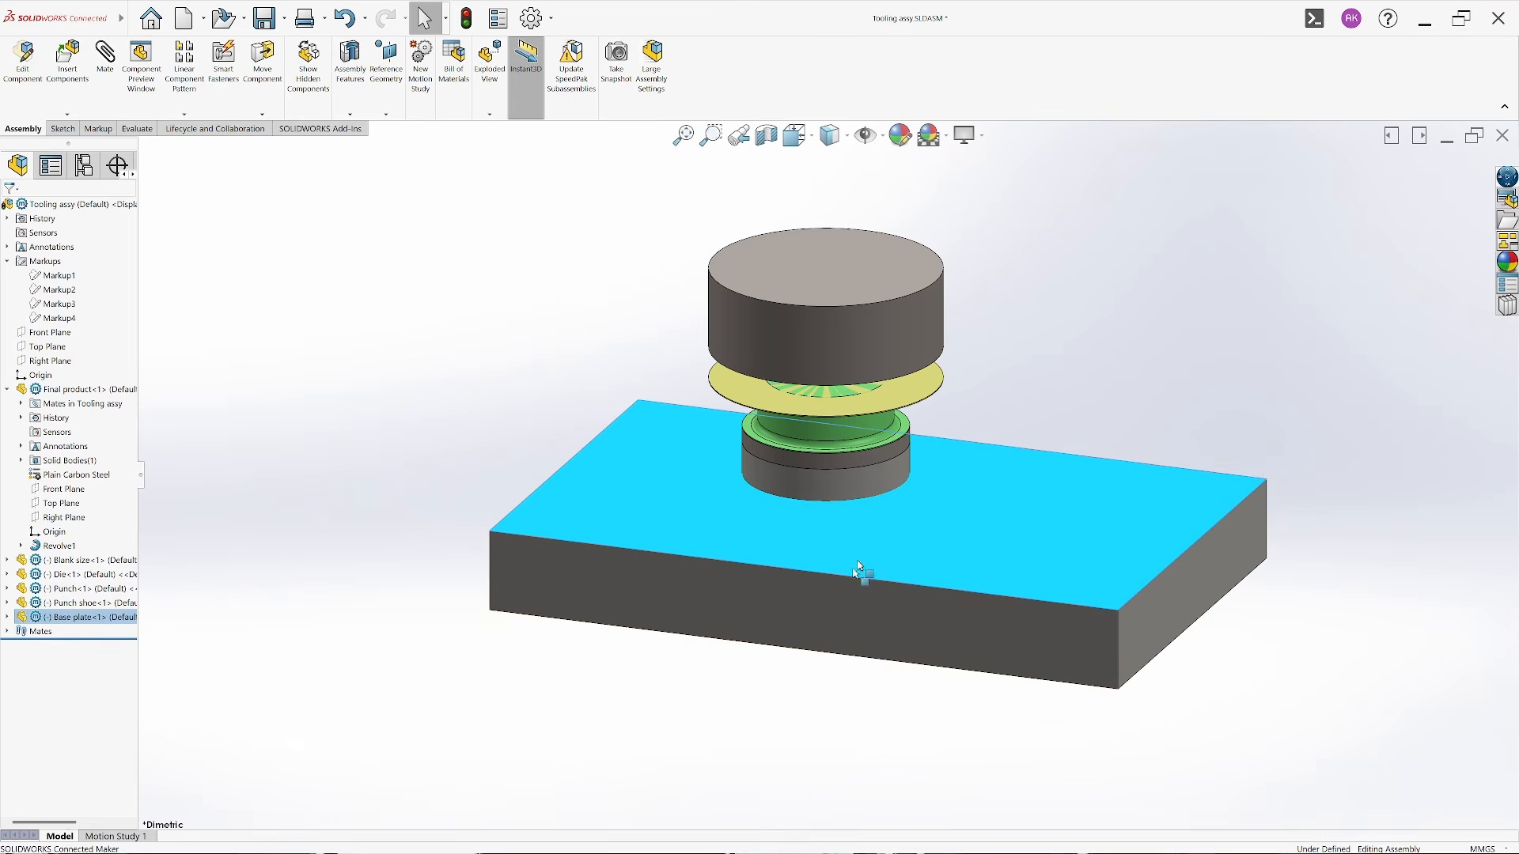
In a front-view markup, draw a red locating pin between punch shoe and base plate, with a bolt hole on each side in the shoe
left_click(819, 482)
left_click(749, 684)
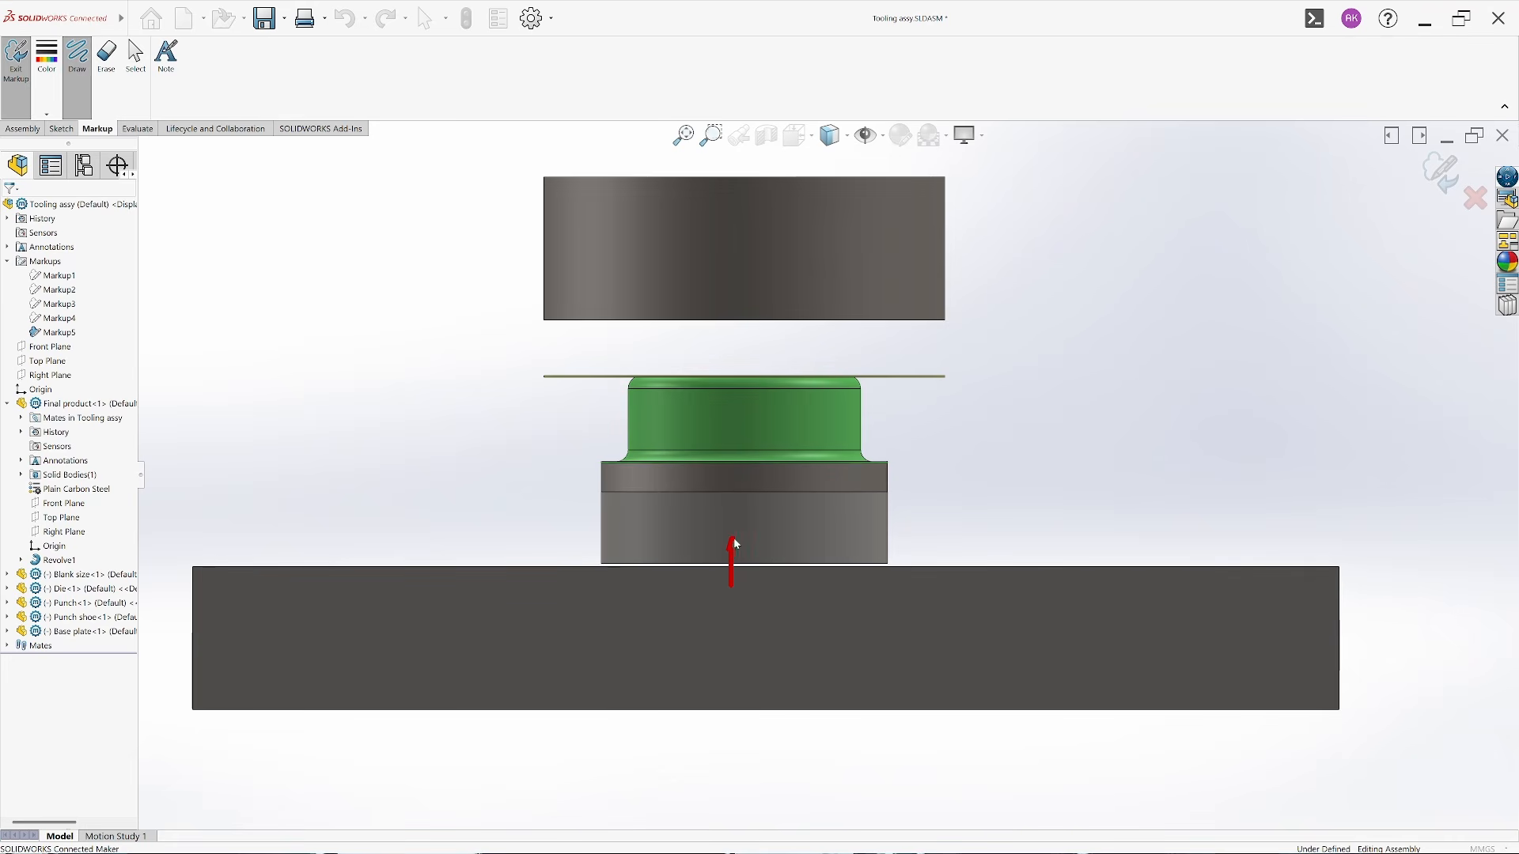
left_click_drag(733, 539, 743, 575)
mouse_move(623, 562)
left_mouse_down()
mouse_move(623, 541)
mouse_move(637, 551)
left_mouse_up()
left_click(623, 534)
left_click_drag(846, 553, 847, 562)
Mark up two headed bolts running up through the base plate into the punch shoe, and erase those bolt strokes
left_click_drag(617, 569, 616, 674)
left_click_drag(640, 567, 640, 657)
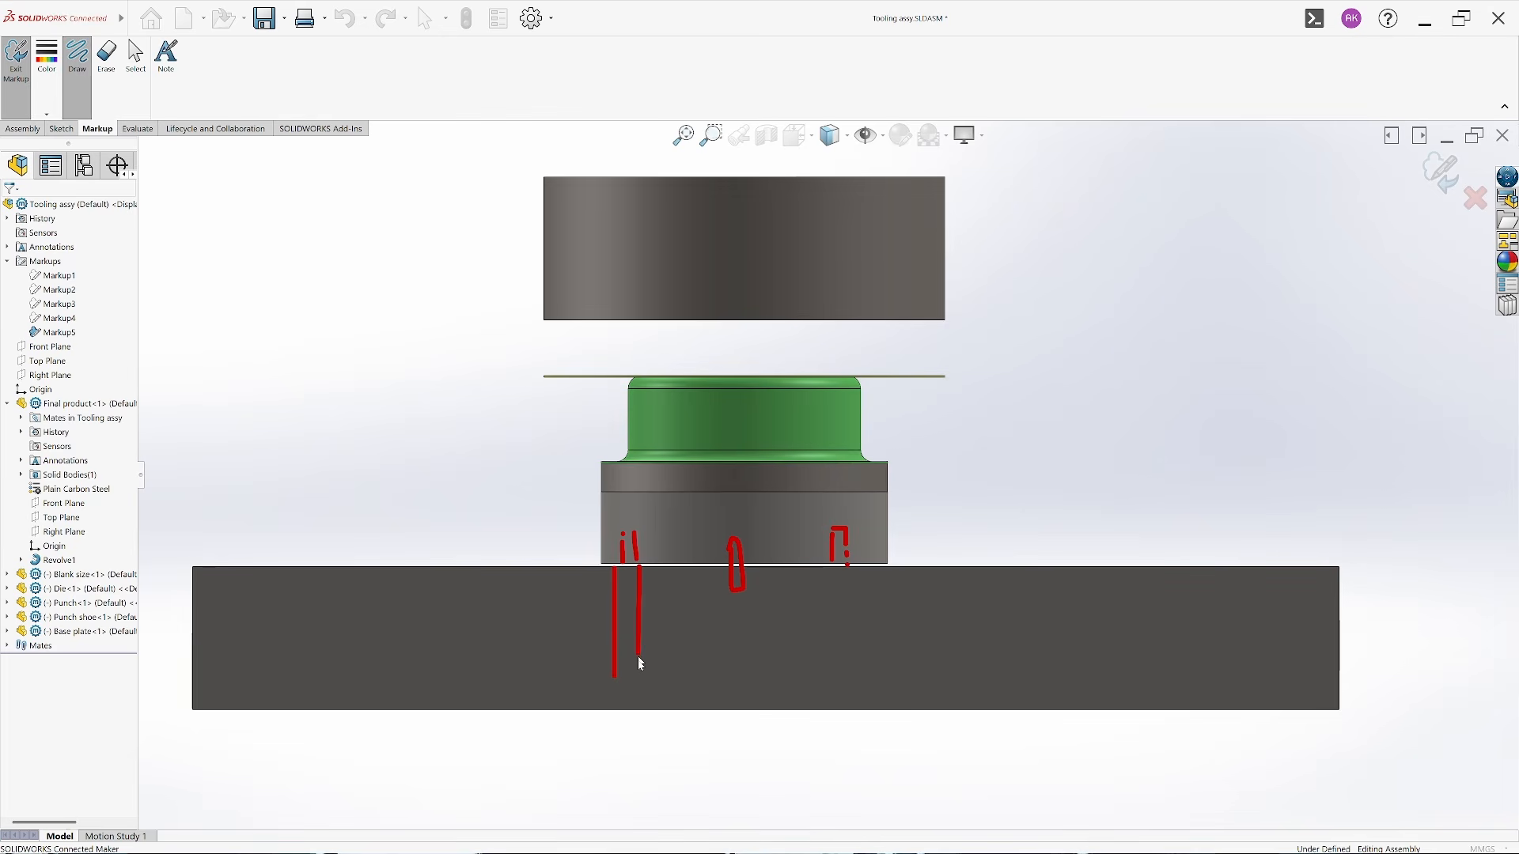
mouse_move(567, 766)
left_mouse_down()
mouse_move(617, 725)
mouse_move(605, 738)
mouse_move(615, 677)
mouse_move(640, 710)
mouse_move(637, 738)
mouse_move(661, 716)
mouse_move(608, 722)
mouse_move(624, 537)
left_mouse_up()
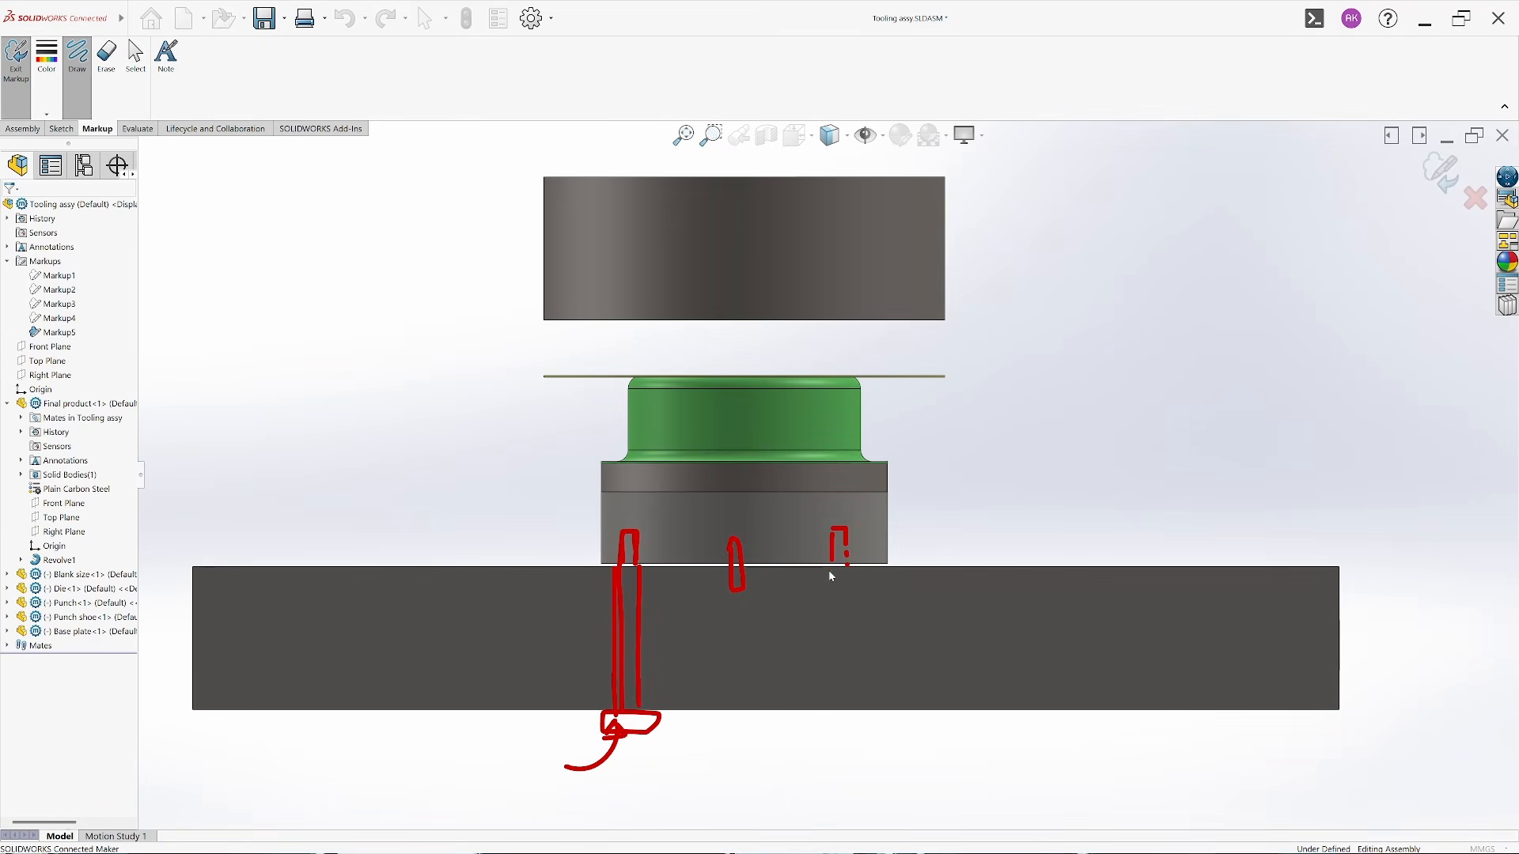
left_click_drag(829, 572, 831, 653)
mouse_move(856, 565)
left_mouse_down()
mouse_move(866, 702)
mouse_move(832, 705)
left_mouse_up()
mouse_move(828, 577)
left_mouse_down()
mouse_move(834, 712)
mouse_move(815, 722)
mouse_move(880, 736)
mouse_move(851, 570)
left_mouse_up()
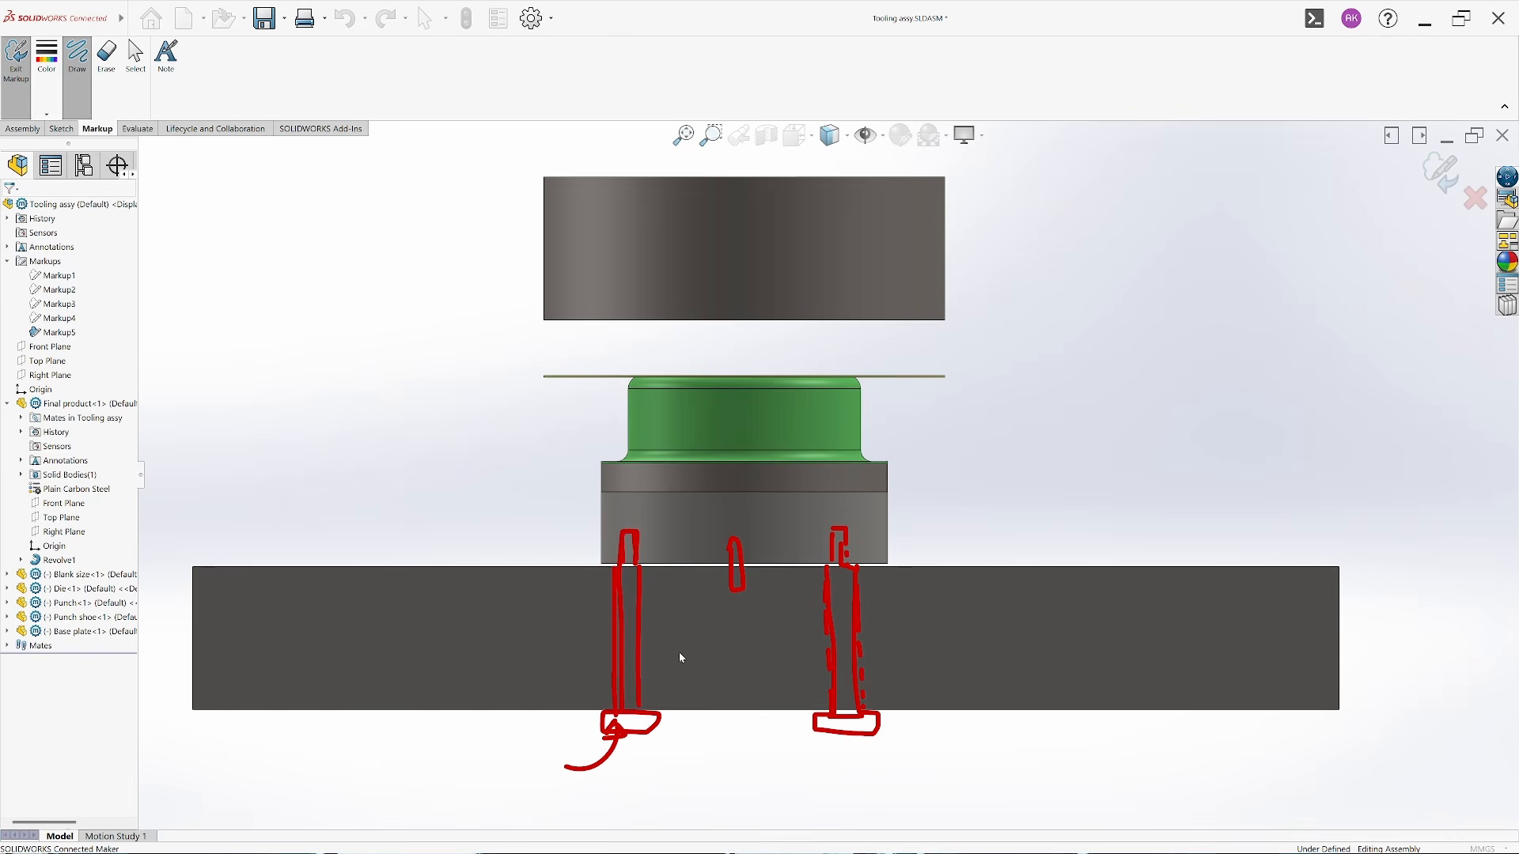
left_click(106, 57)
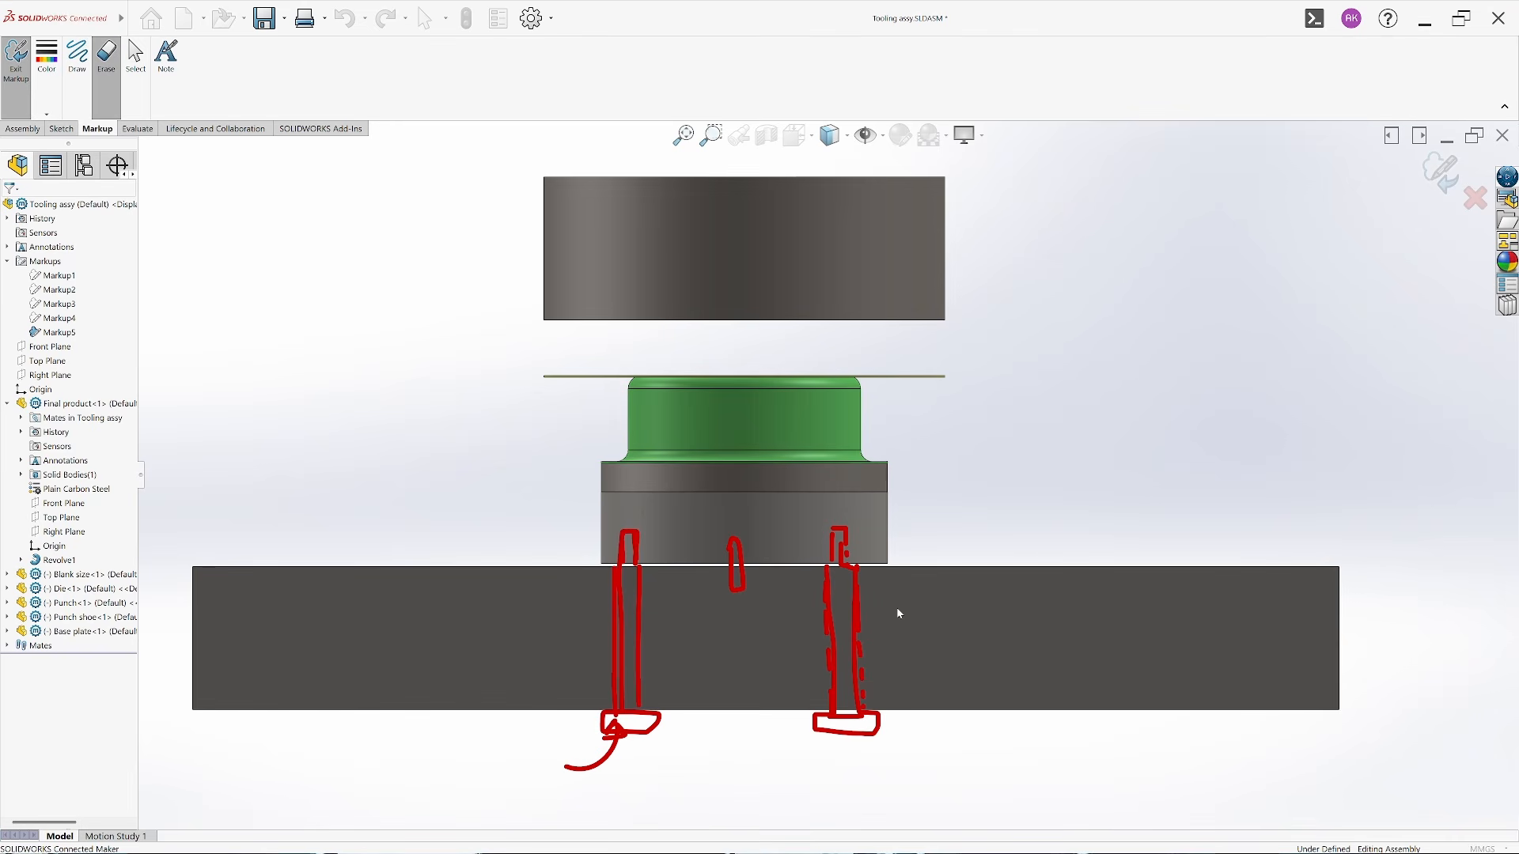
mouse_move(900, 614)
left_mouse_down()
mouse_move(559, 634)
mouse_move(616, 716)
mouse_move(524, 758)
mouse_move(691, 689)
mouse_move(916, 690)
mouse_move(879, 642)
left_mouse_up()
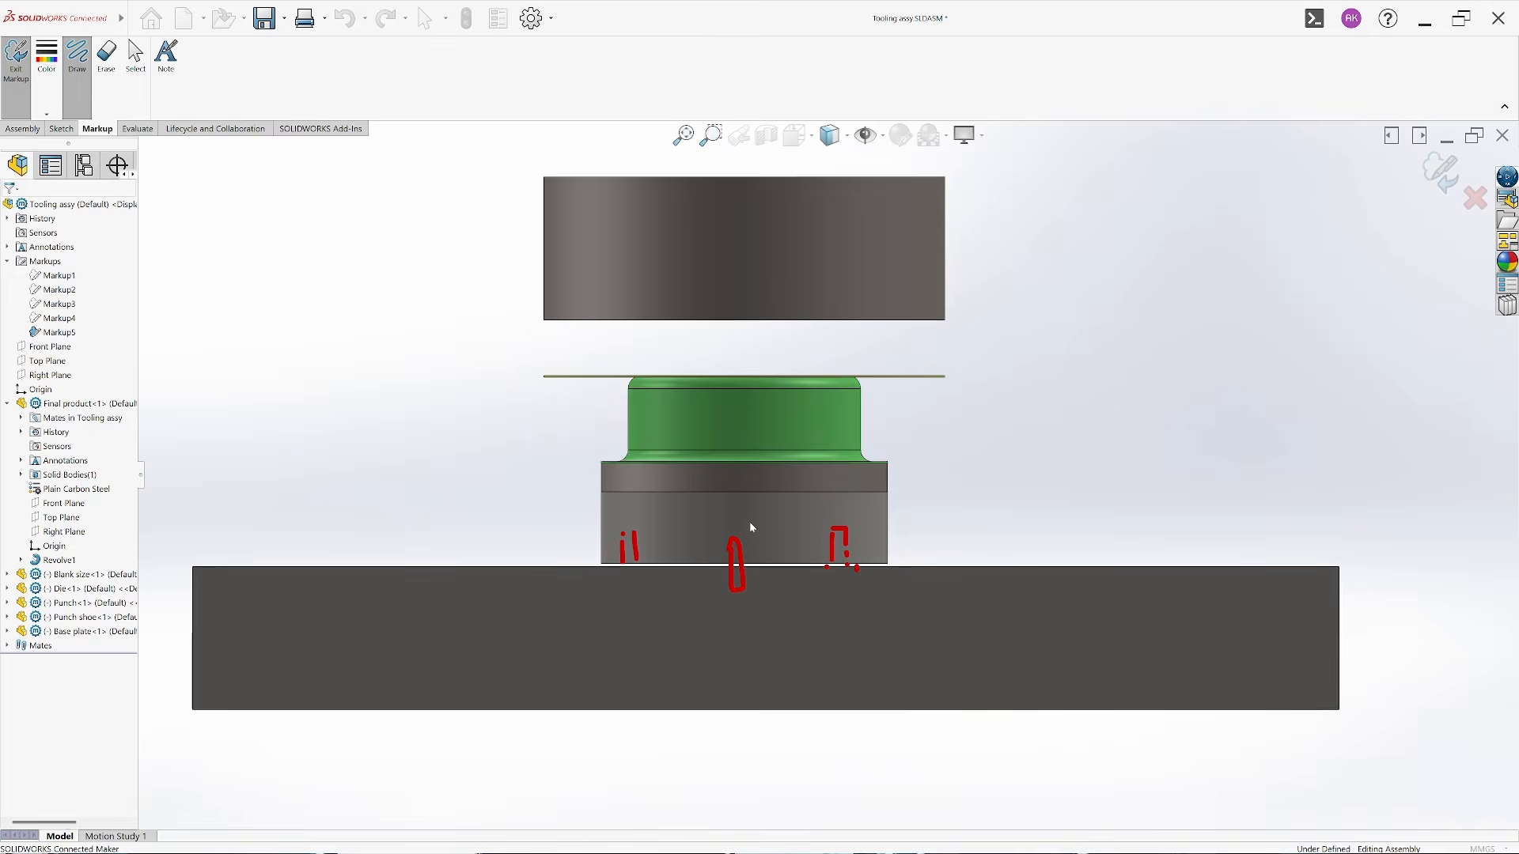
Draw red flange outlines with bolt holes on both sides of the punch shoe's base in the markup
scroll(748, 524, "down", 6)
scroll(445, 561, "up", 2)
scroll(467, 558, "down", 1)
mouse_move(508, 544)
left_mouse_down()
mouse_move(429, 544)
mouse_move(428, 574)
mouse_move(429, 586)
mouse_move(511, 591)
left_mouse_up()
mouse_move(1242, 545)
left_mouse_down()
mouse_move(1303, 544)
mouse_move(1330, 583)
mouse_move(1247, 590)
left_mouse_up()
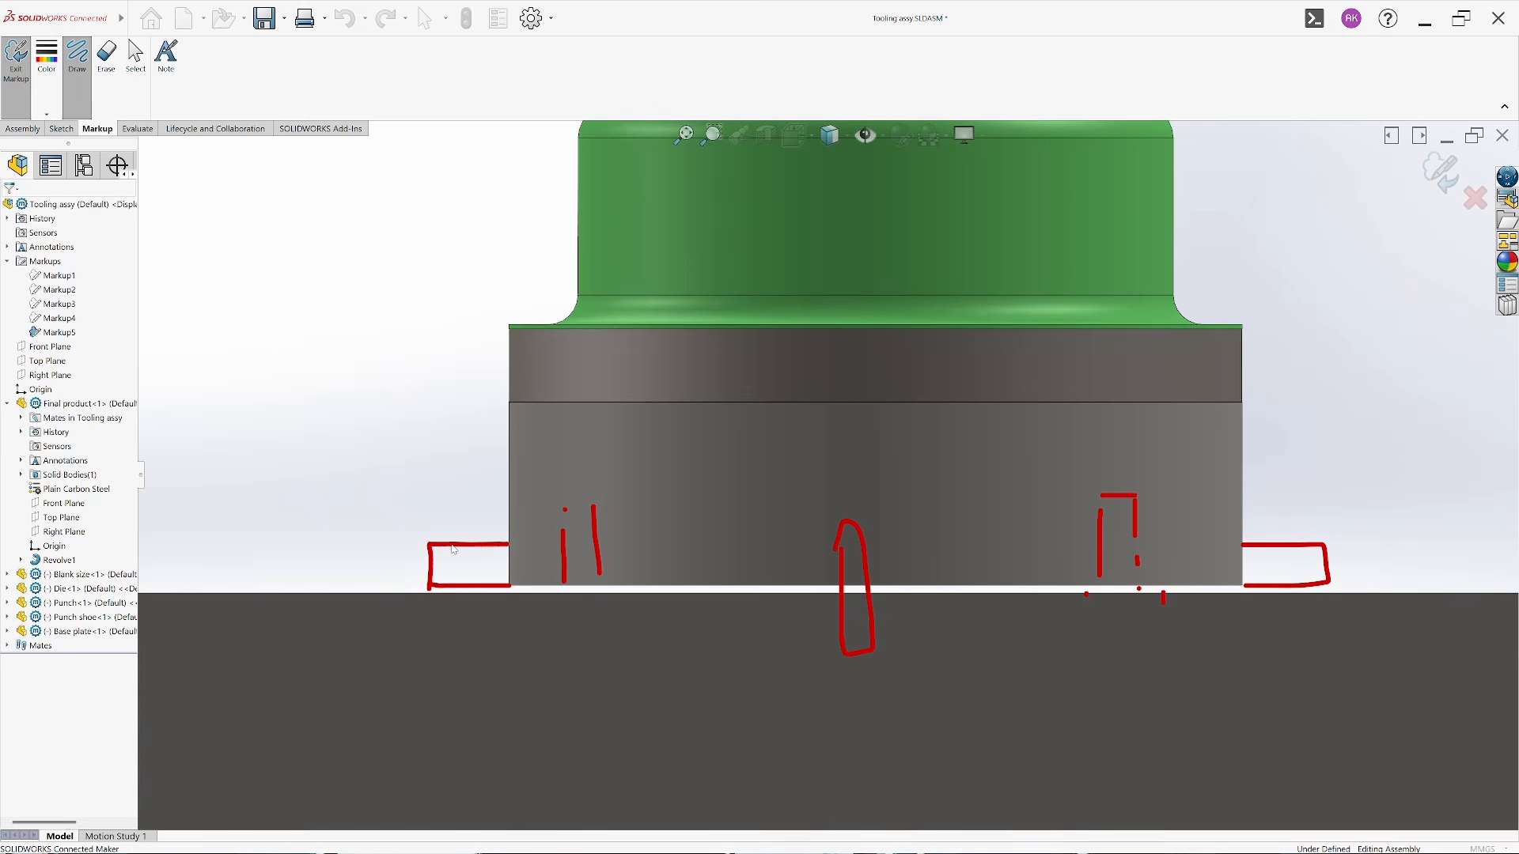
mouse_move(454, 544)
left_mouse_down()
mouse_move(453, 587)
mouse_move(480, 586)
left_mouse_up()
left_click_drag(1268, 544, 1270, 587)
left_click_drag(1298, 545, 1299, 587)
Draw blue headed bolts through both flanges into the base plate, and erase the red bolt-hole strokes inside the punch shoe
left_click(47, 56)
left_click(185, 121)
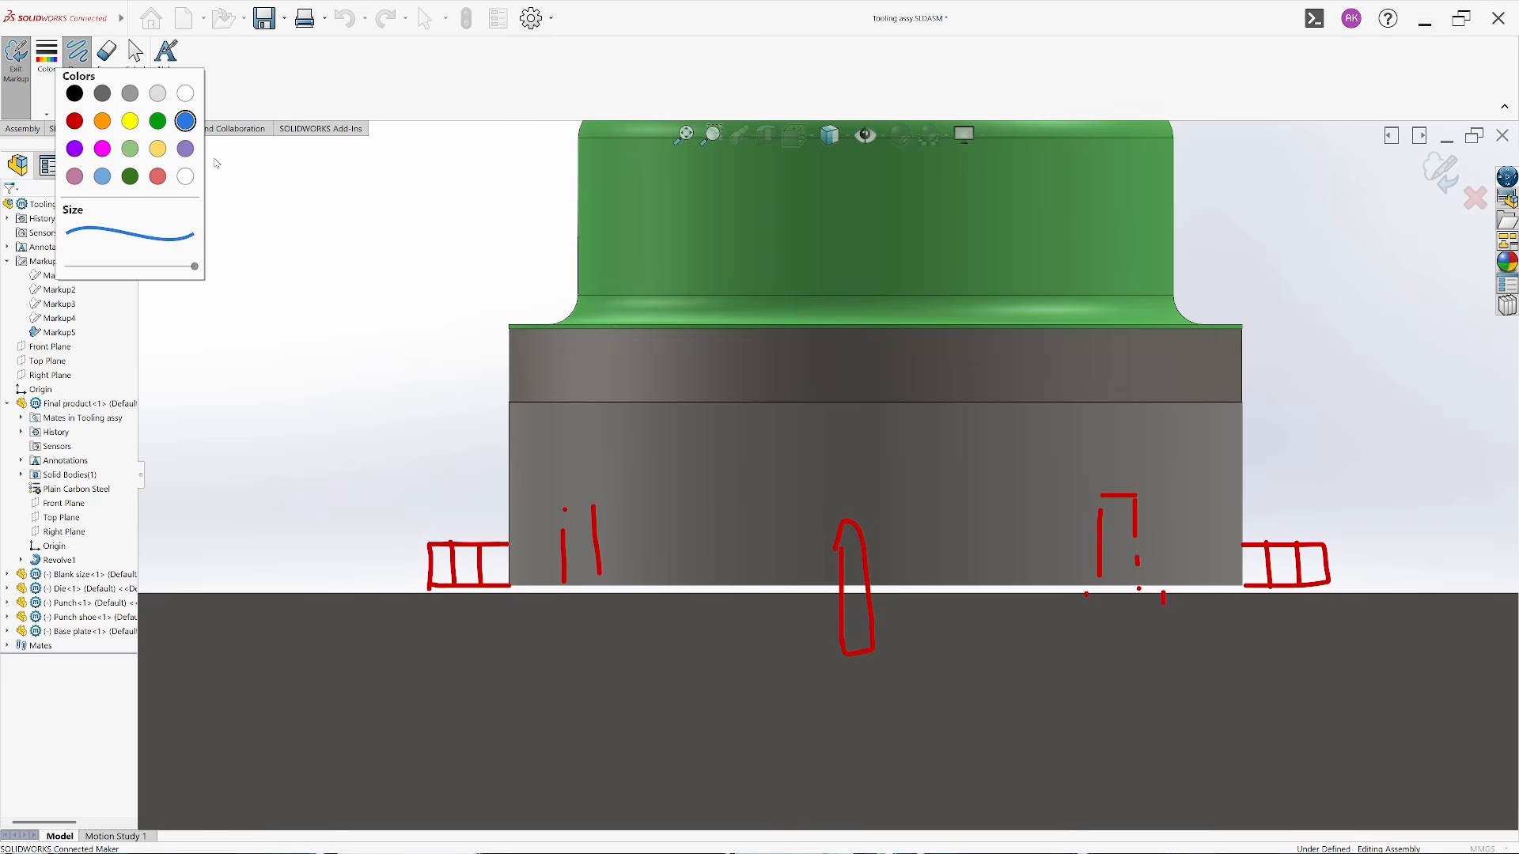
mouse_move(450, 545)
left_mouse_down()
mouse_move(428, 541)
mouse_move(425, 510)
left_mouse_up()
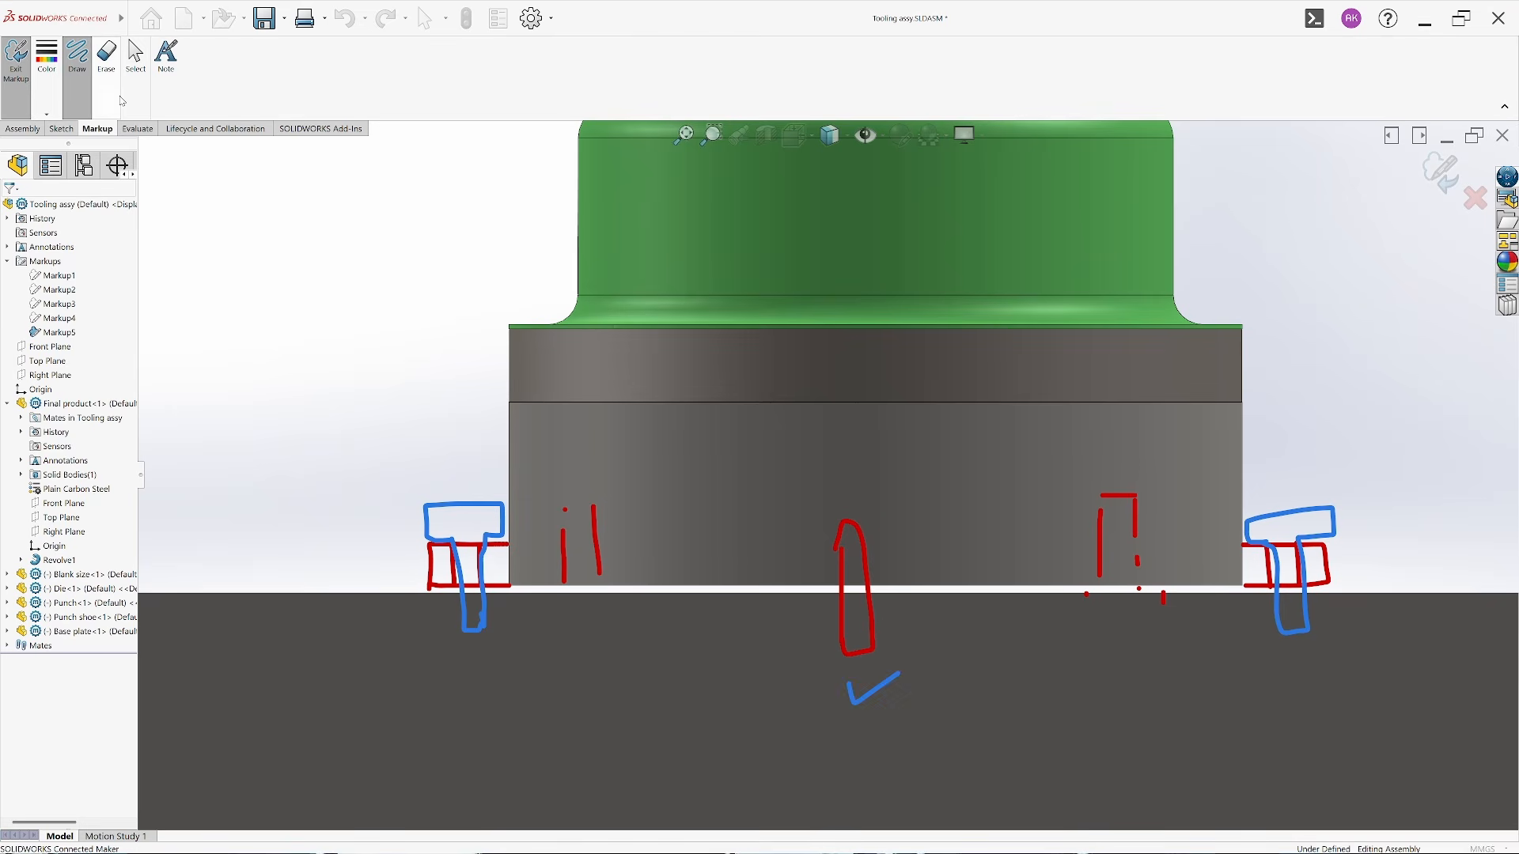
left_click(106, 55)
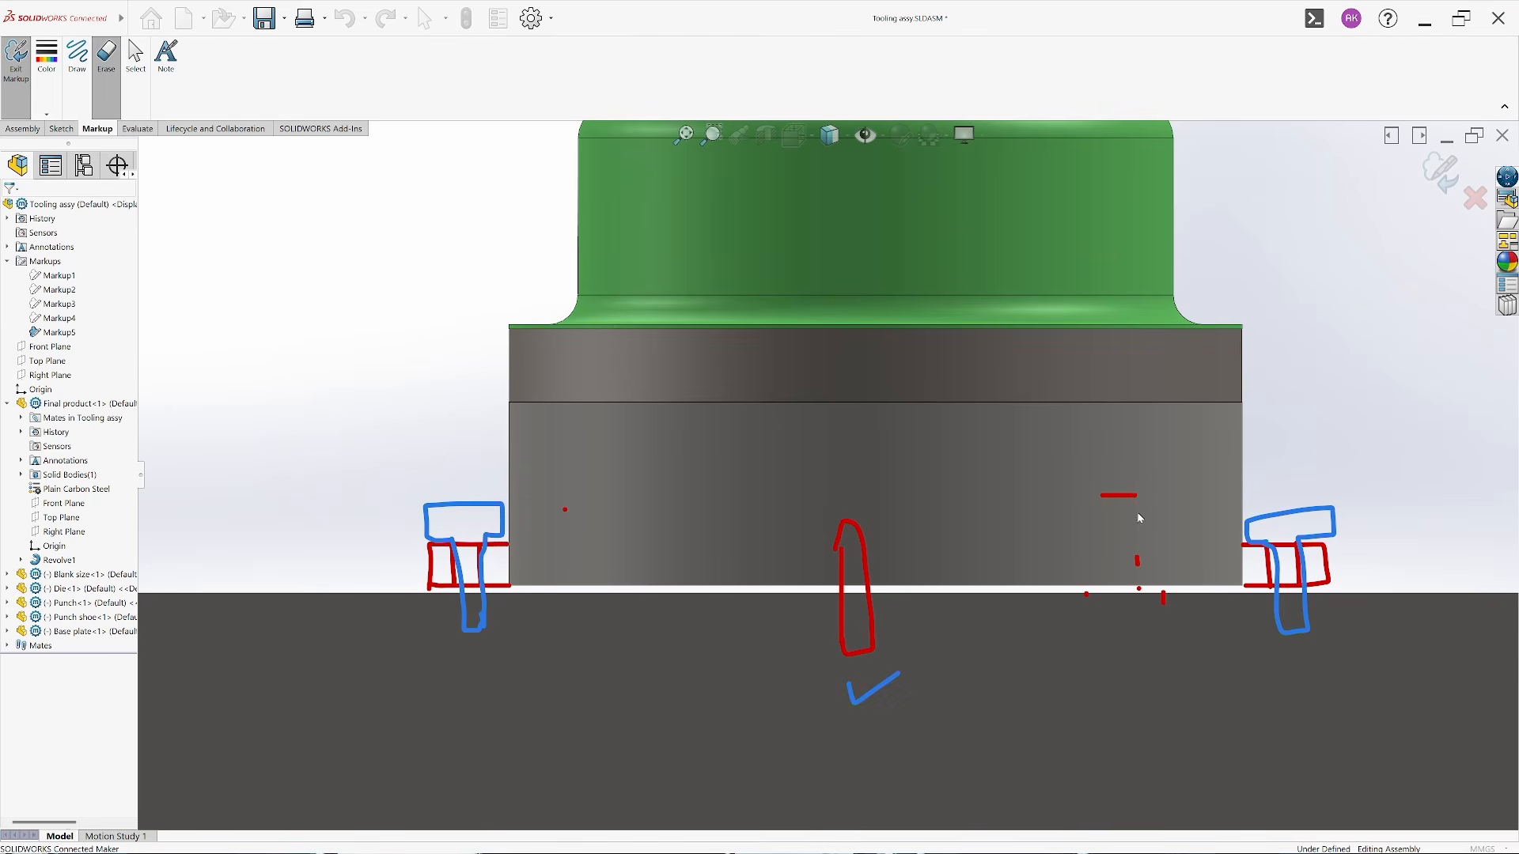
mouse_move(1138, 515)
left_mouse_down()
mouse_move(1143, 574)
mouse_move(1073, 610)
mouse_move(1194, 598)
mouse_move(1104, 594)
left_mouse_up()
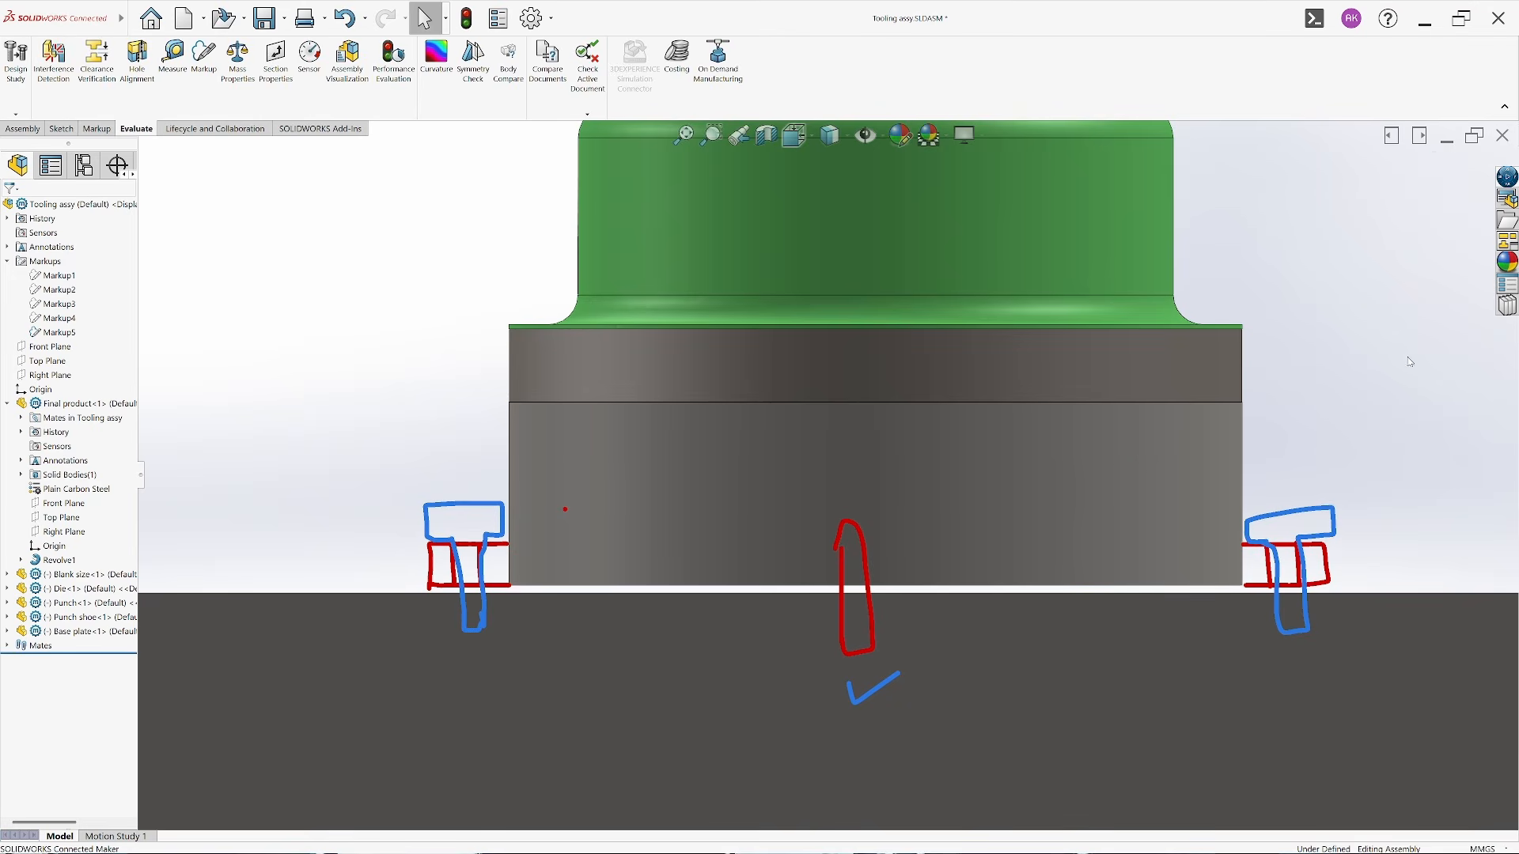
Open the punch shoe part from the assembly and start a sketch on its flat bottom face
left_click(932, 536)
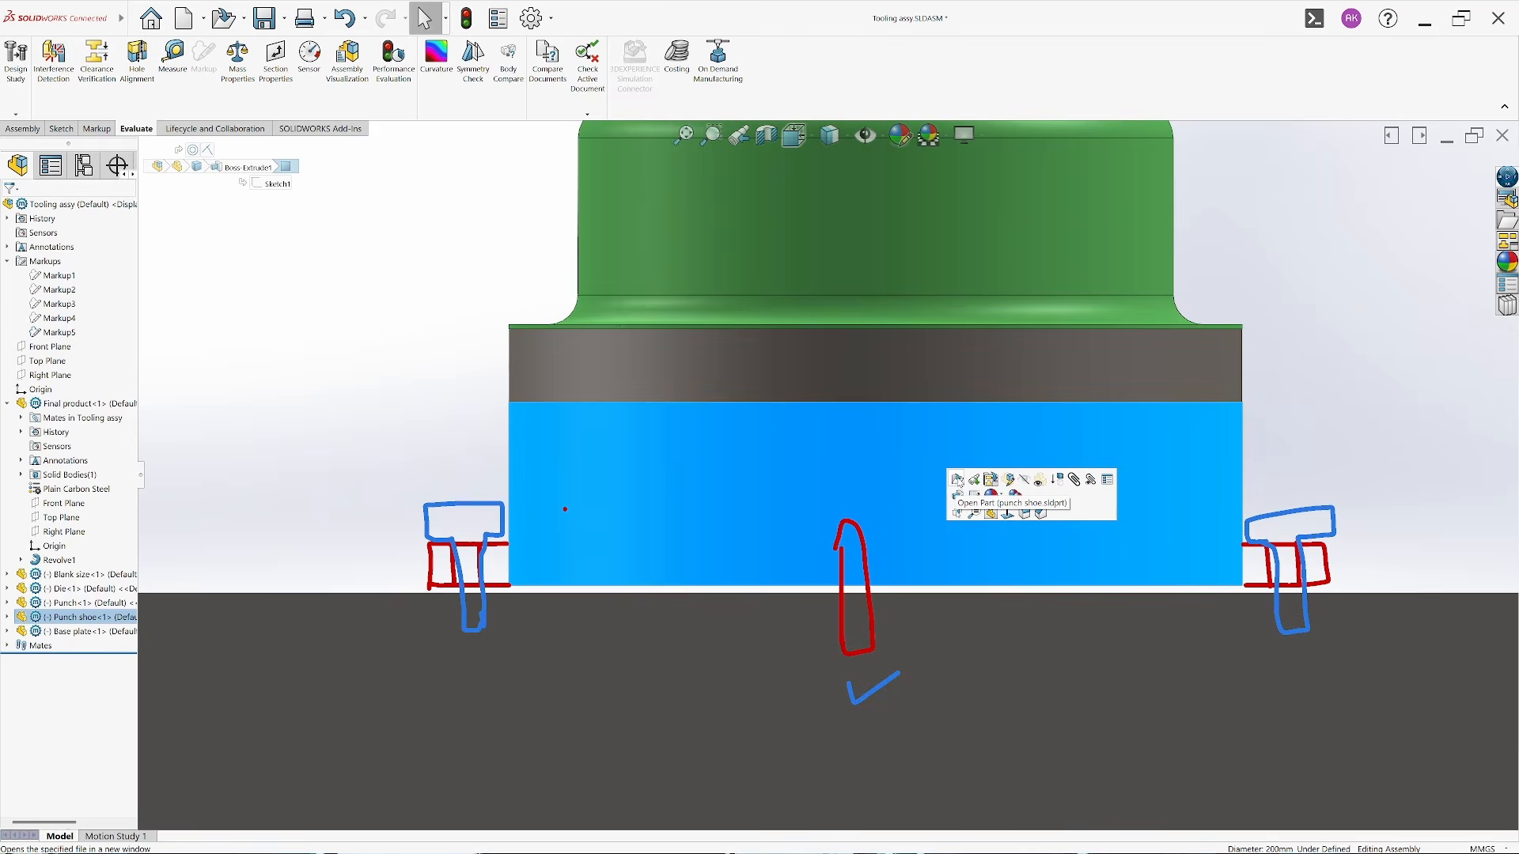
left_click(957, 481)
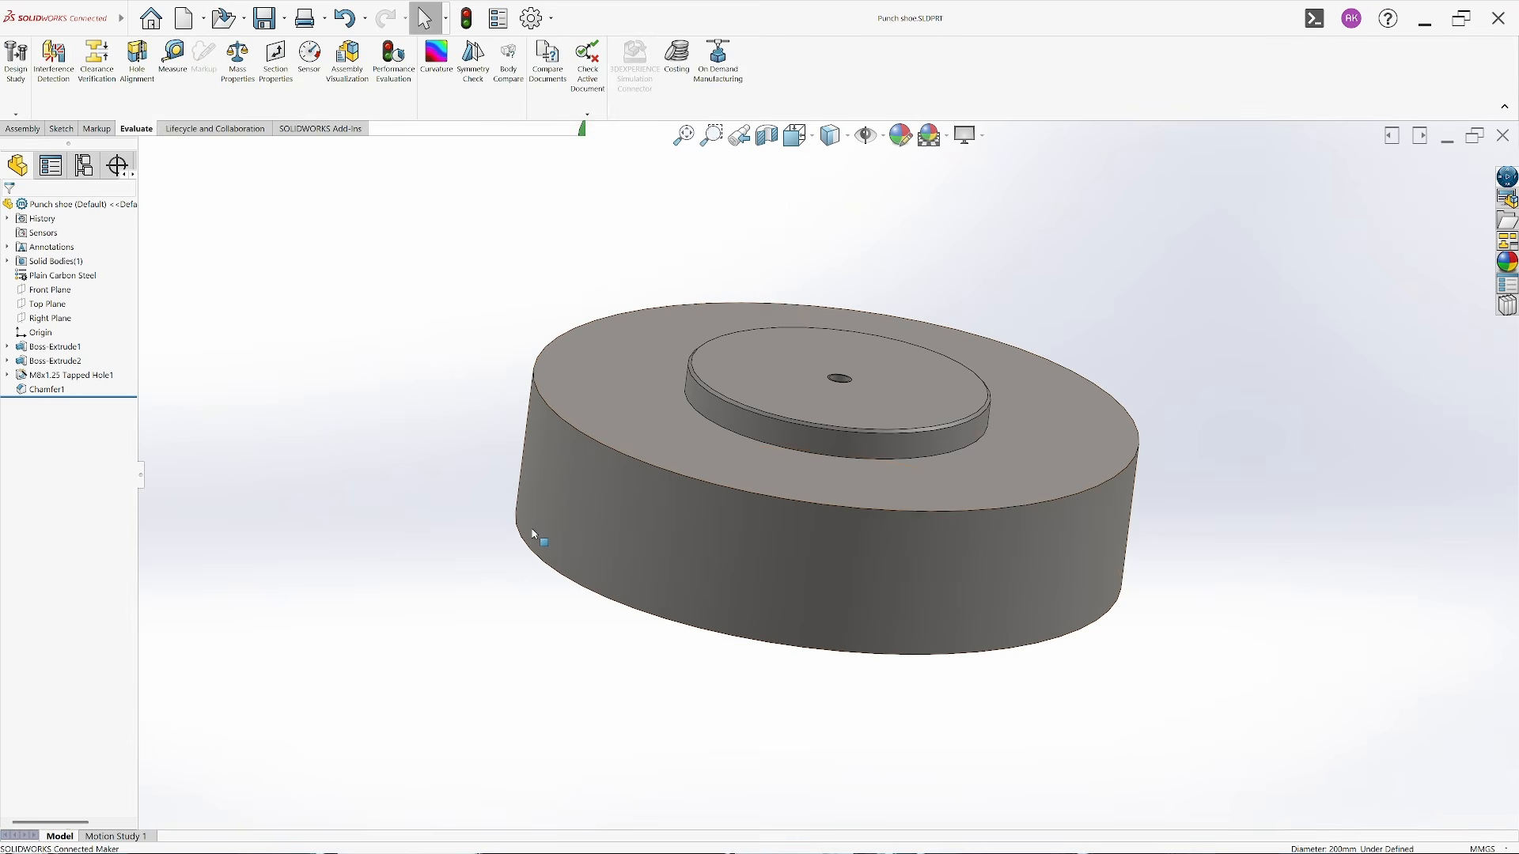
left_click(54, 131)
left_click(15, 69)
middle_click_drag(502, 644, 475, 459)
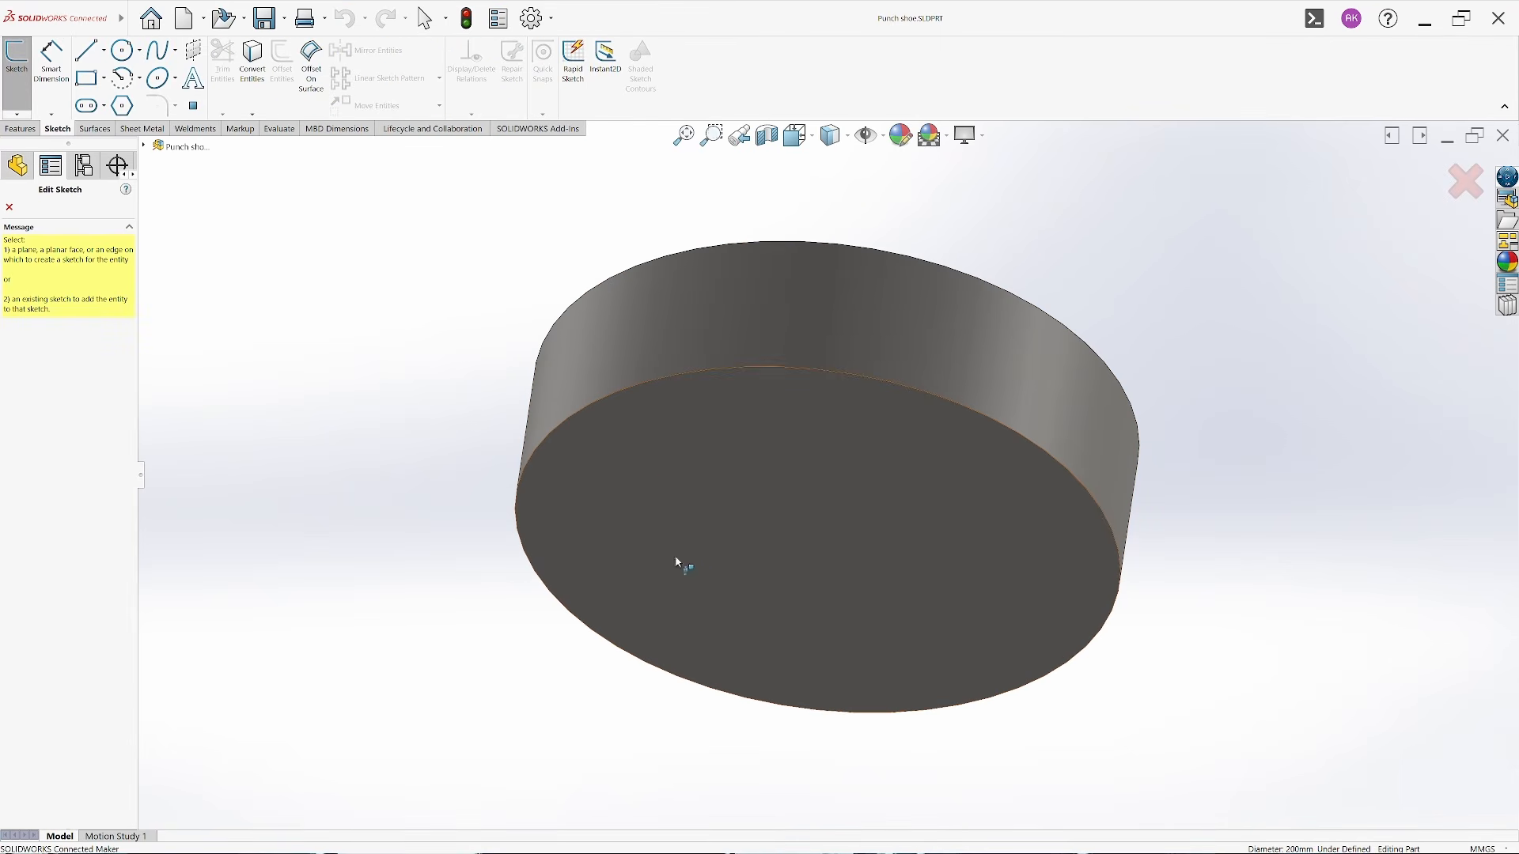
left_click(780, 534)
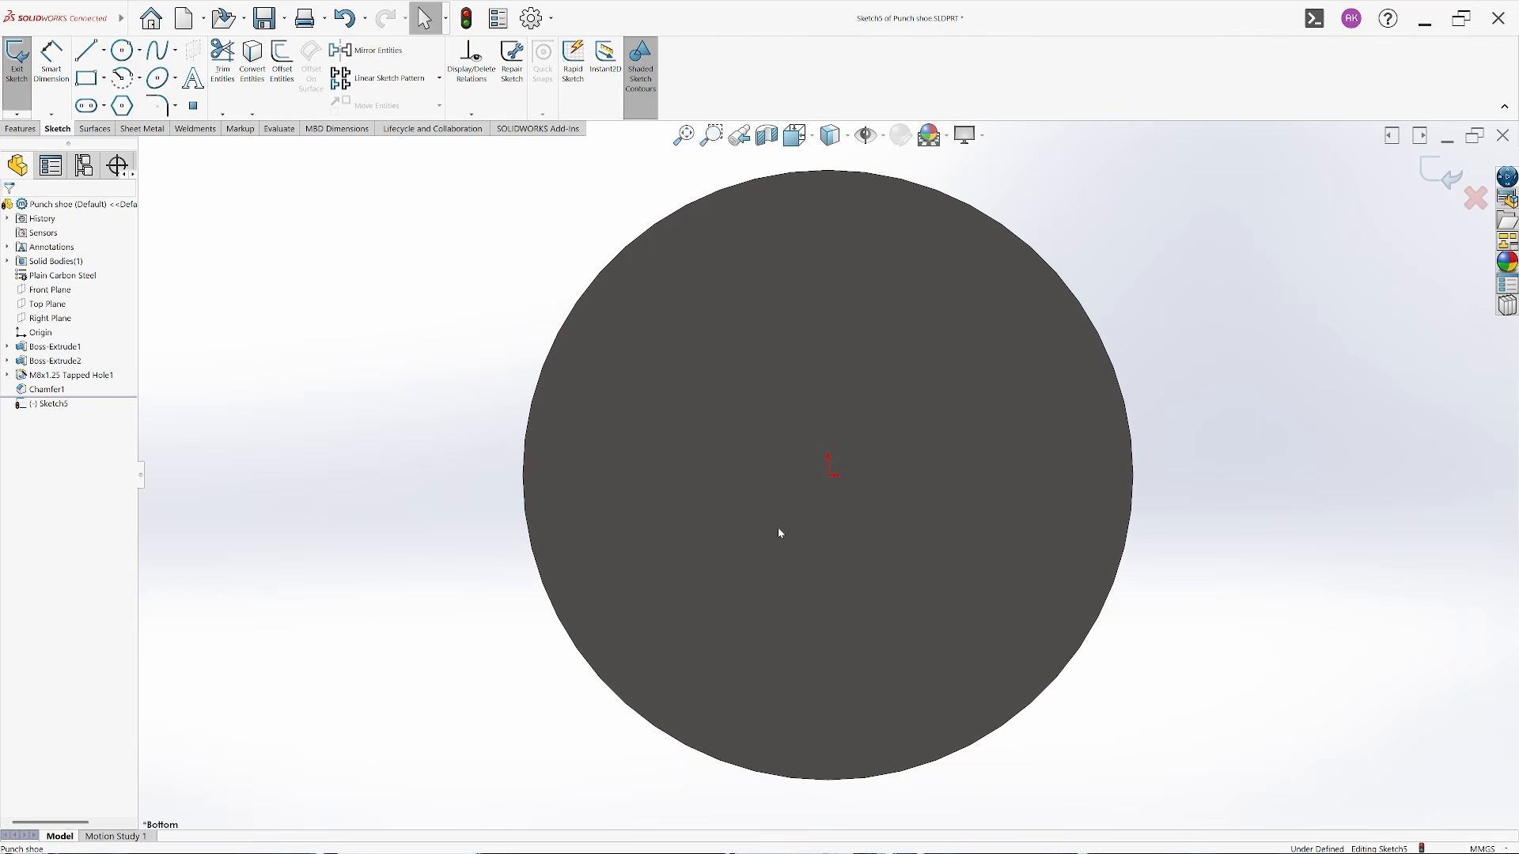
left_click(122, 50)
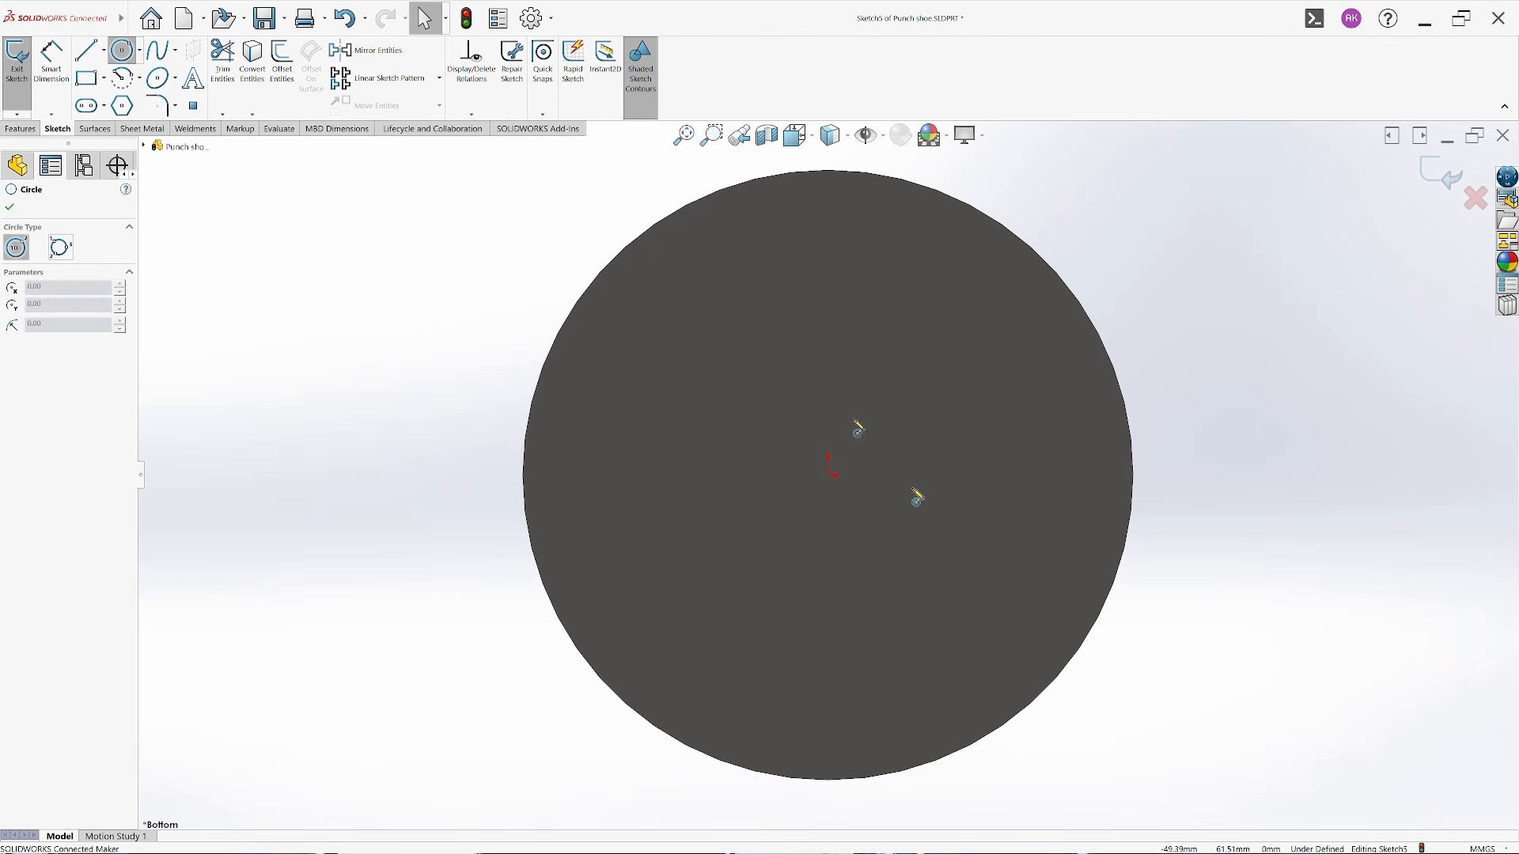
left_click(827, 478)
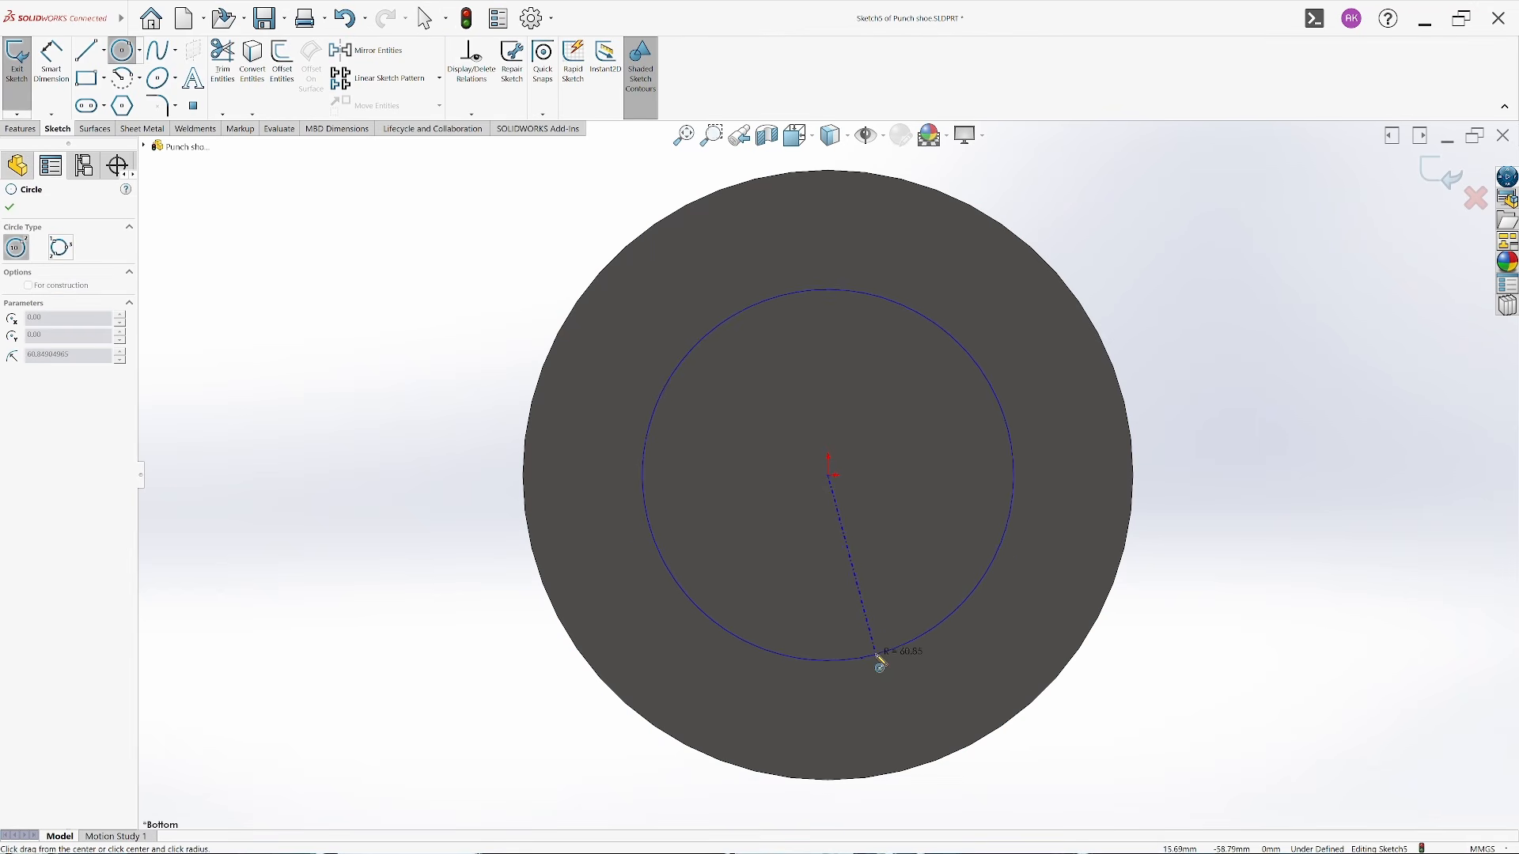
key("Escape")
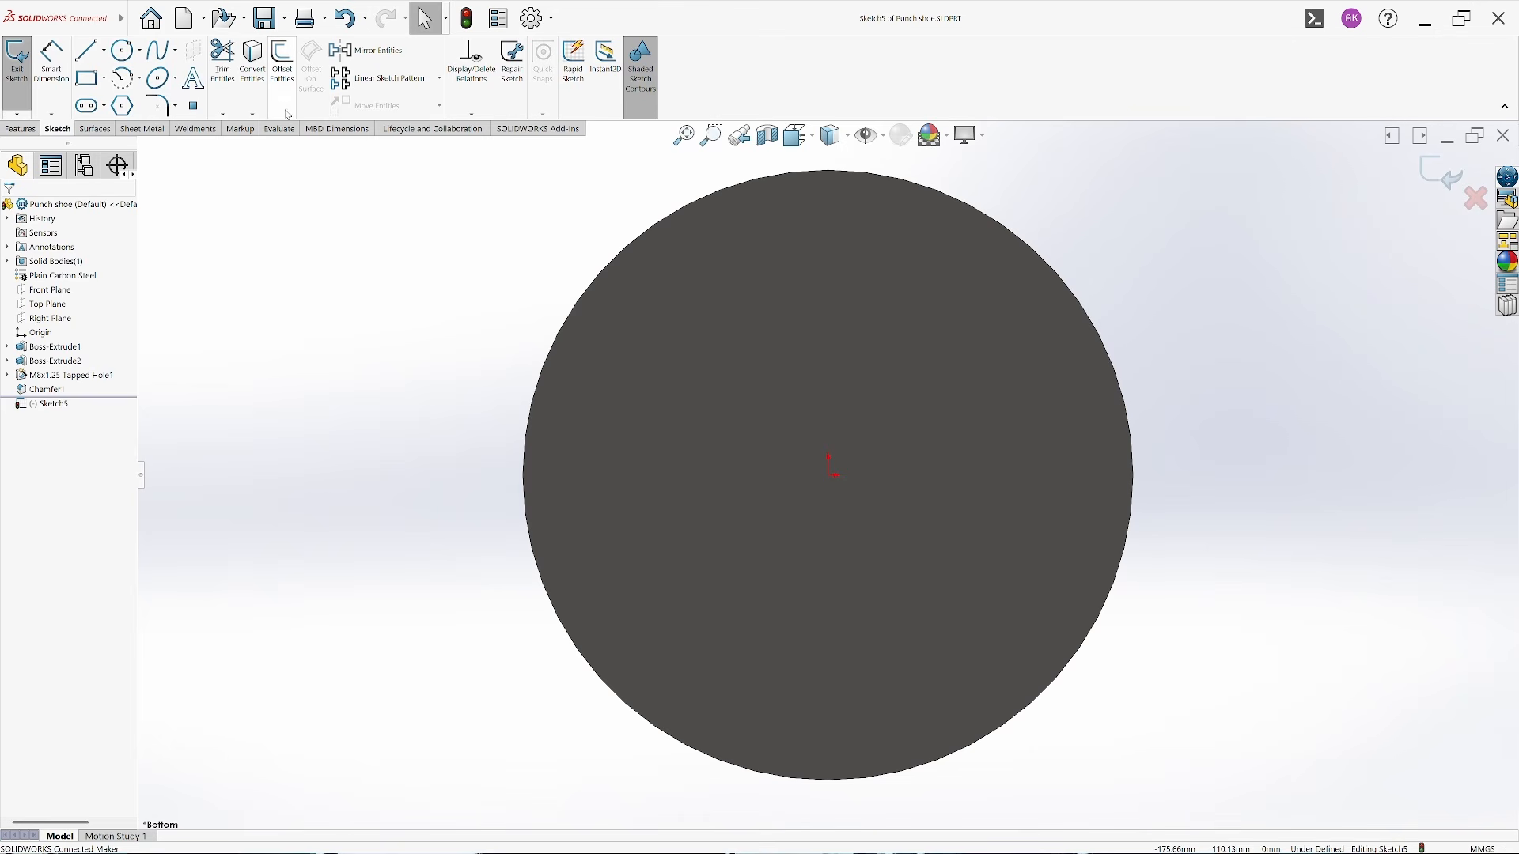
Offset the bottom face's circular edge outward by 25 mm in the sketch
left_click(285, 87)
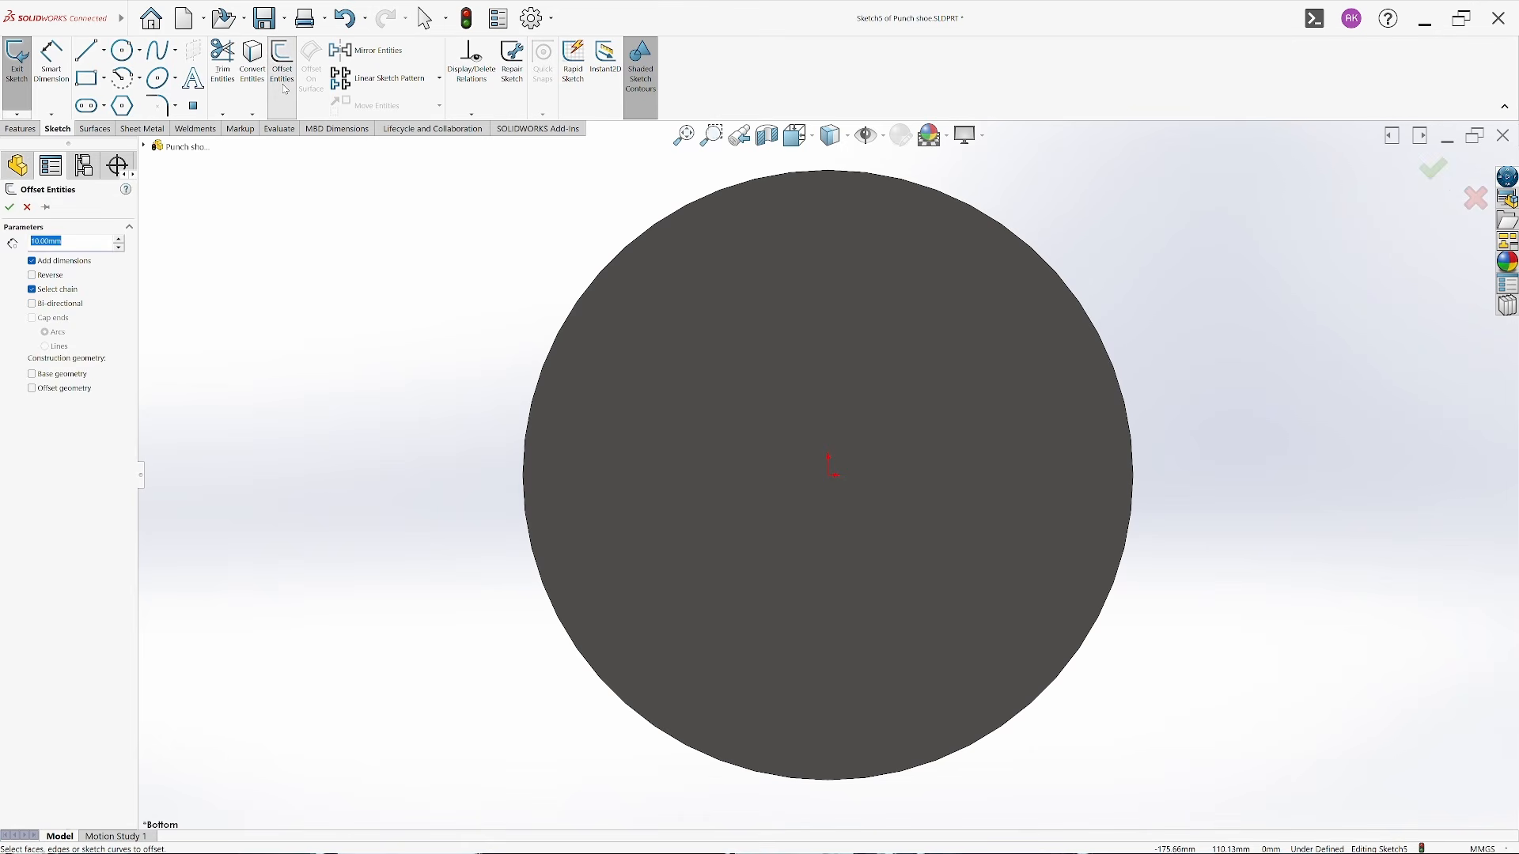
scroll(427, 387, "up", 1)
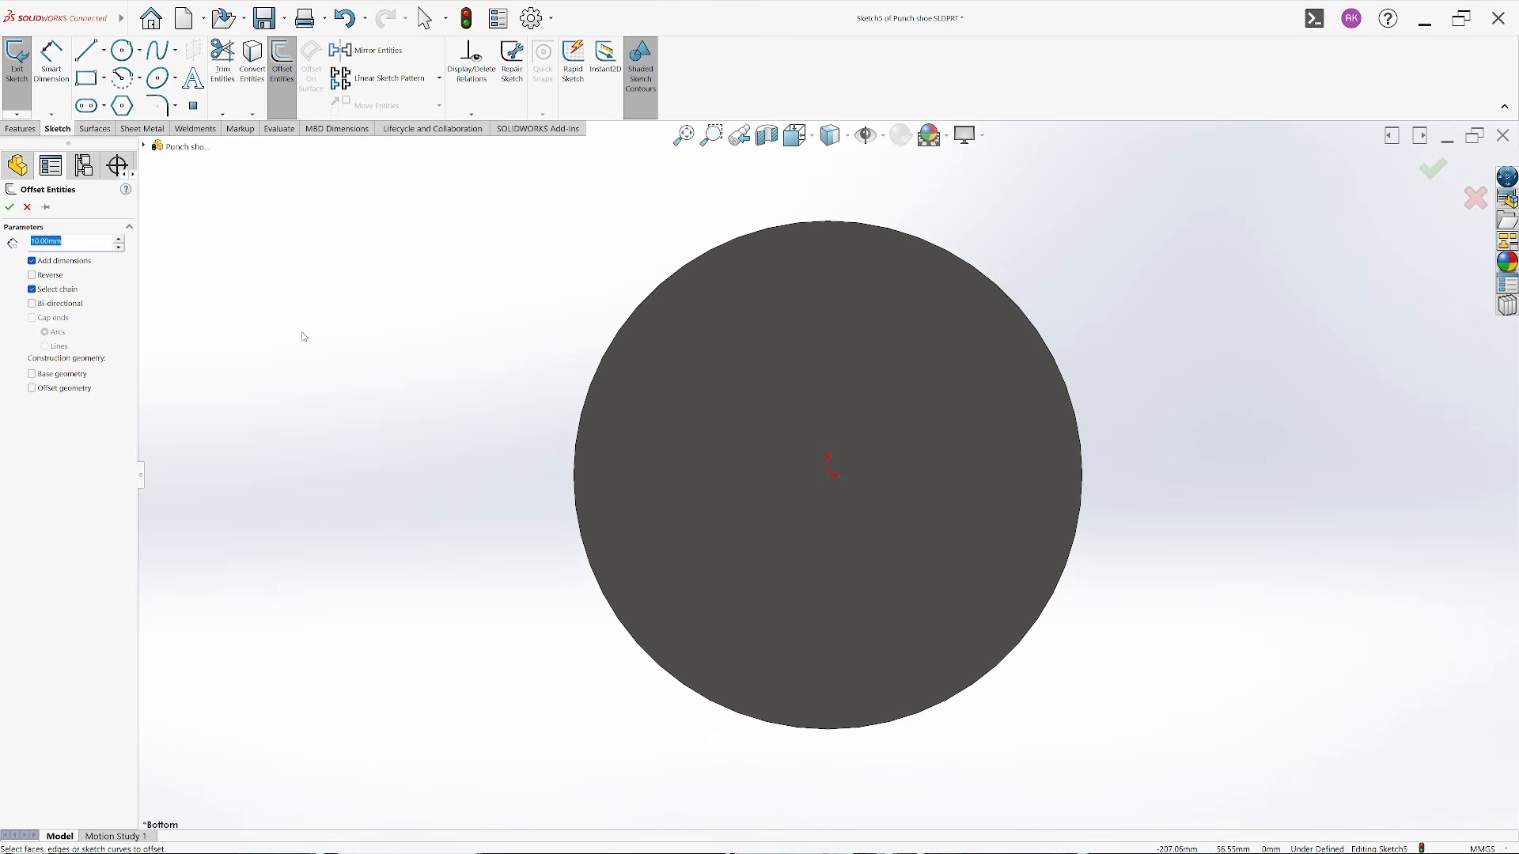
type("25")
key("Return")
left_click(576, 453)
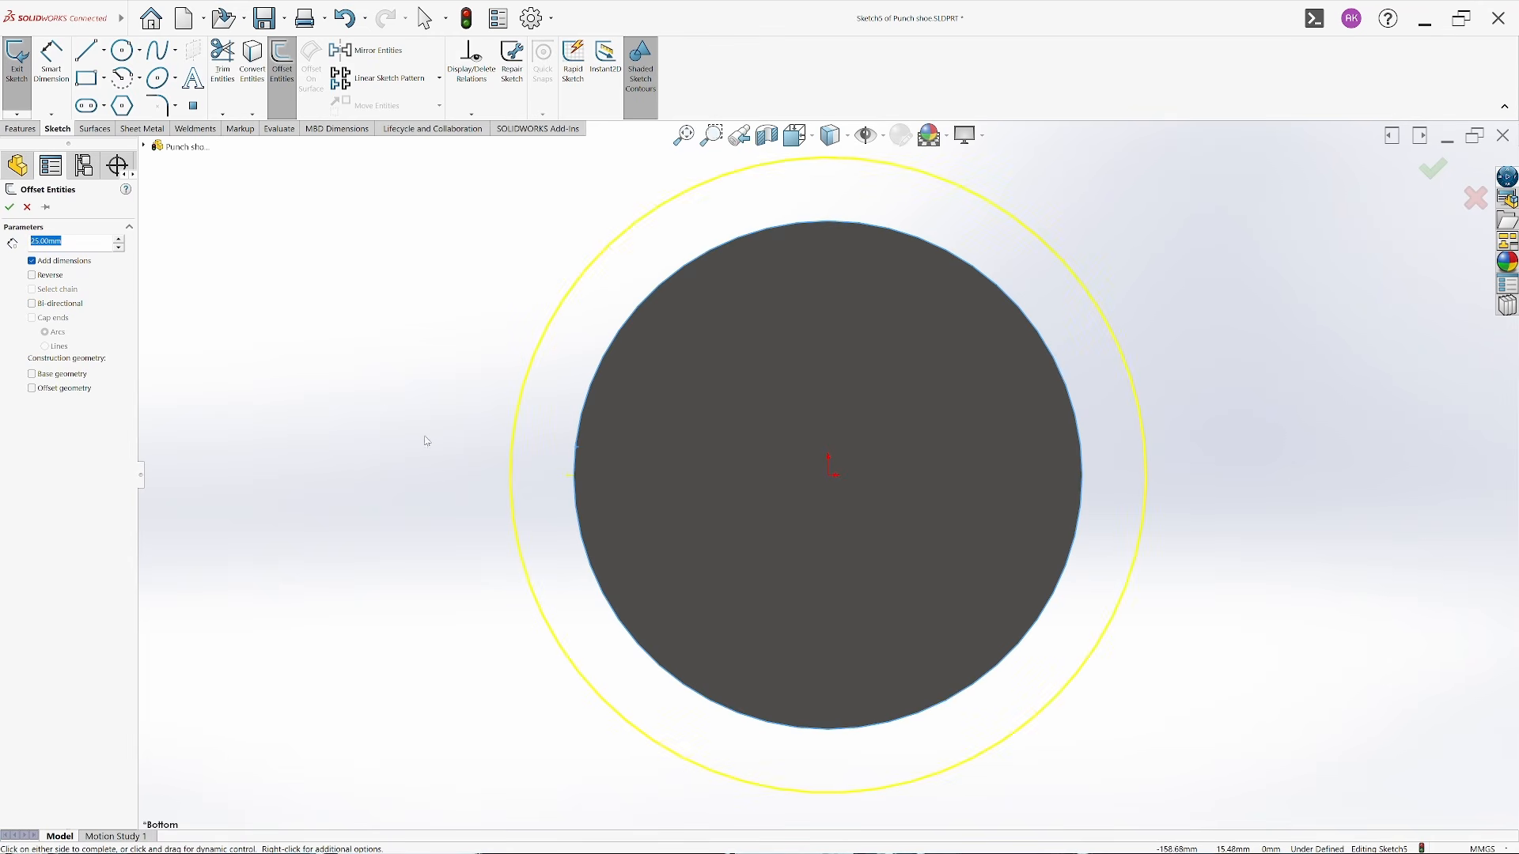
left_click(10, 206)
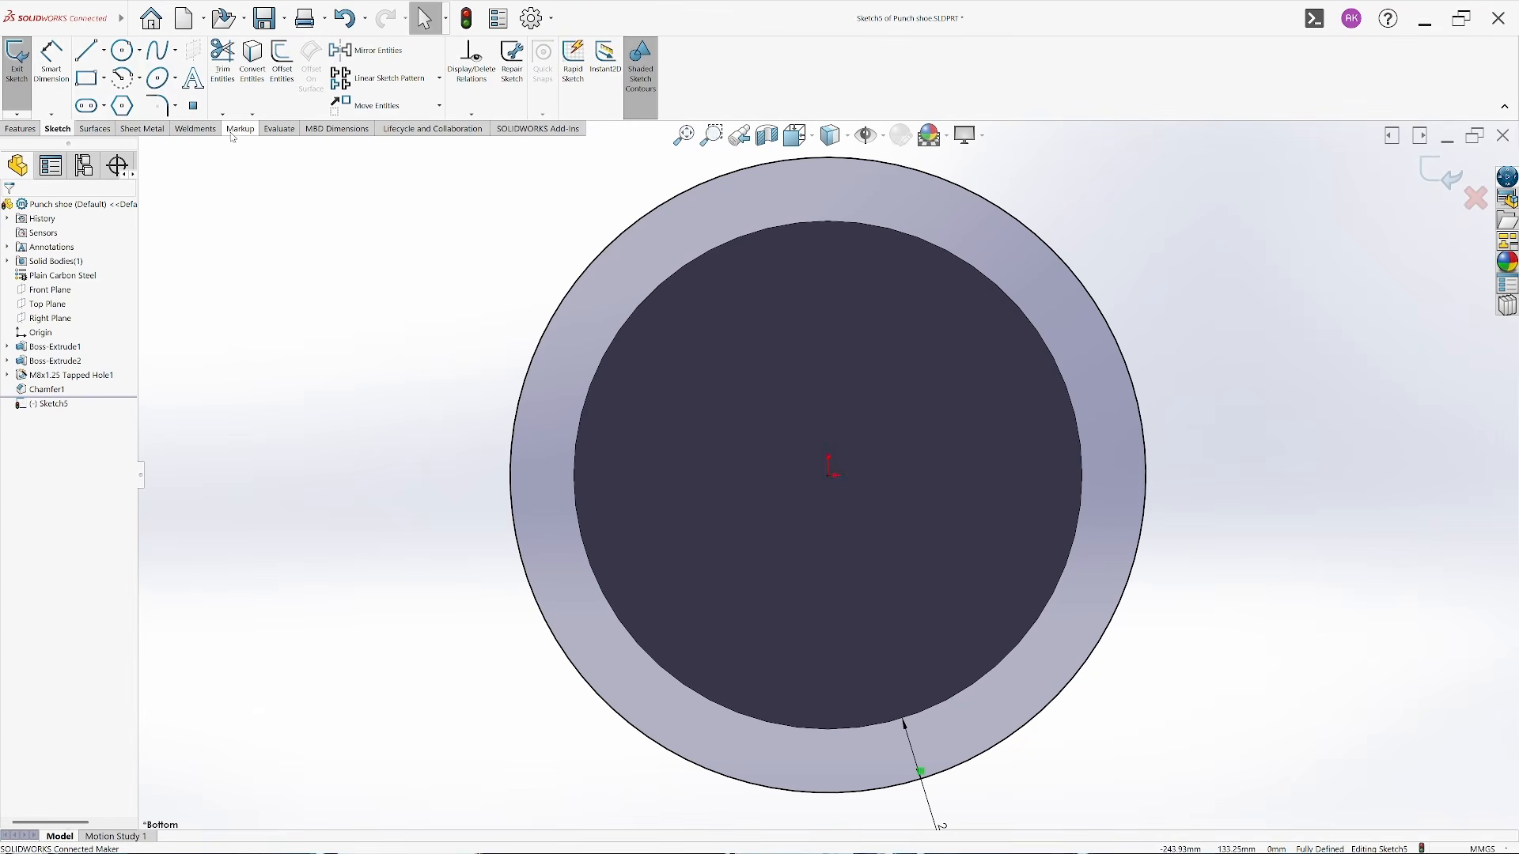
Extrude the offset circle 15 mm below the punch shoe as a merged flange, and save the part
left_click(24, 129)
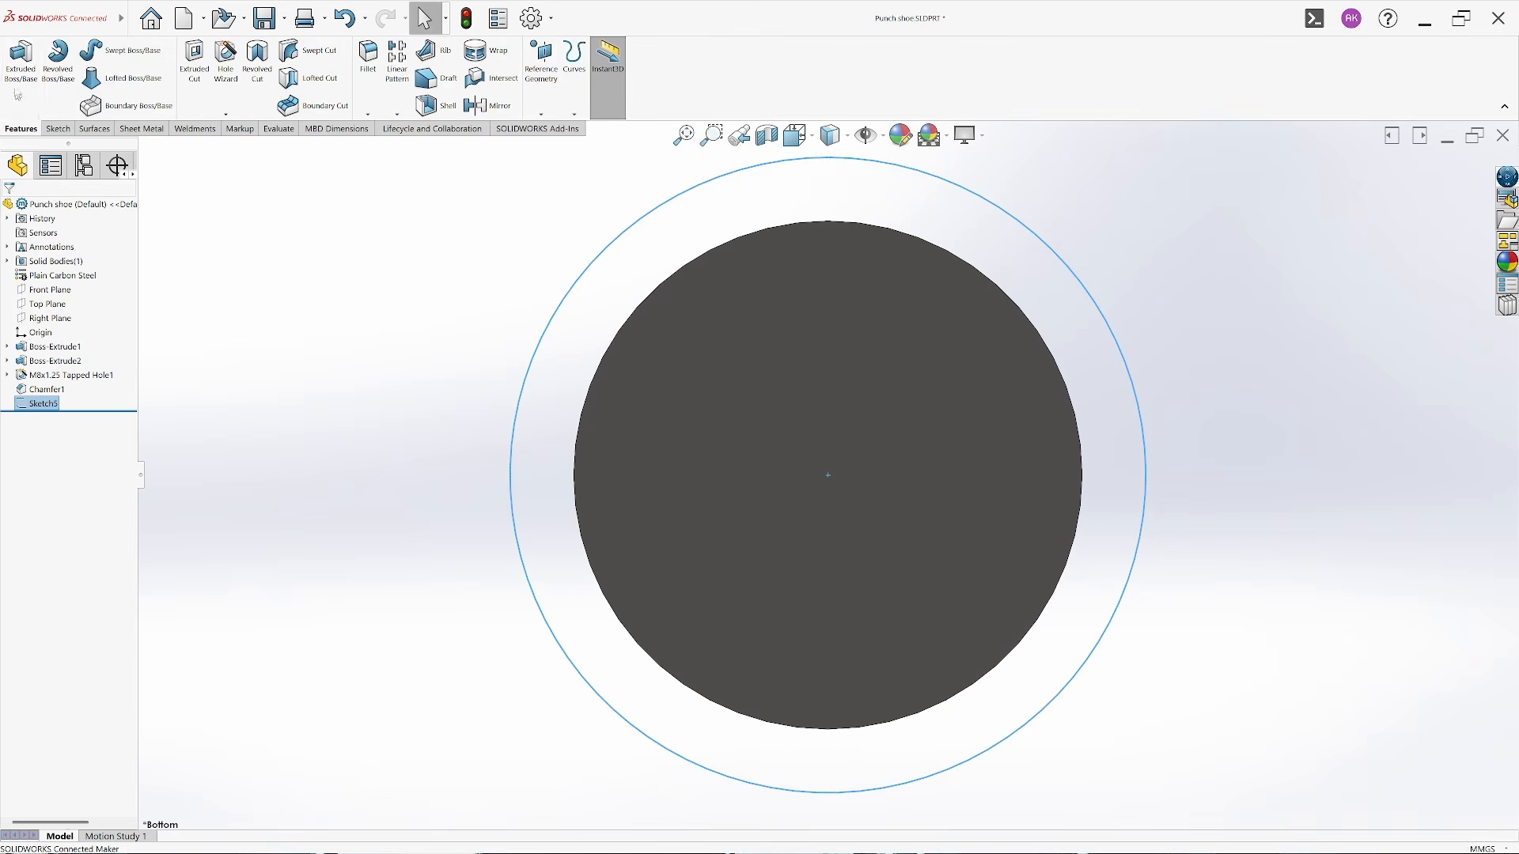
left_click(20, 73)
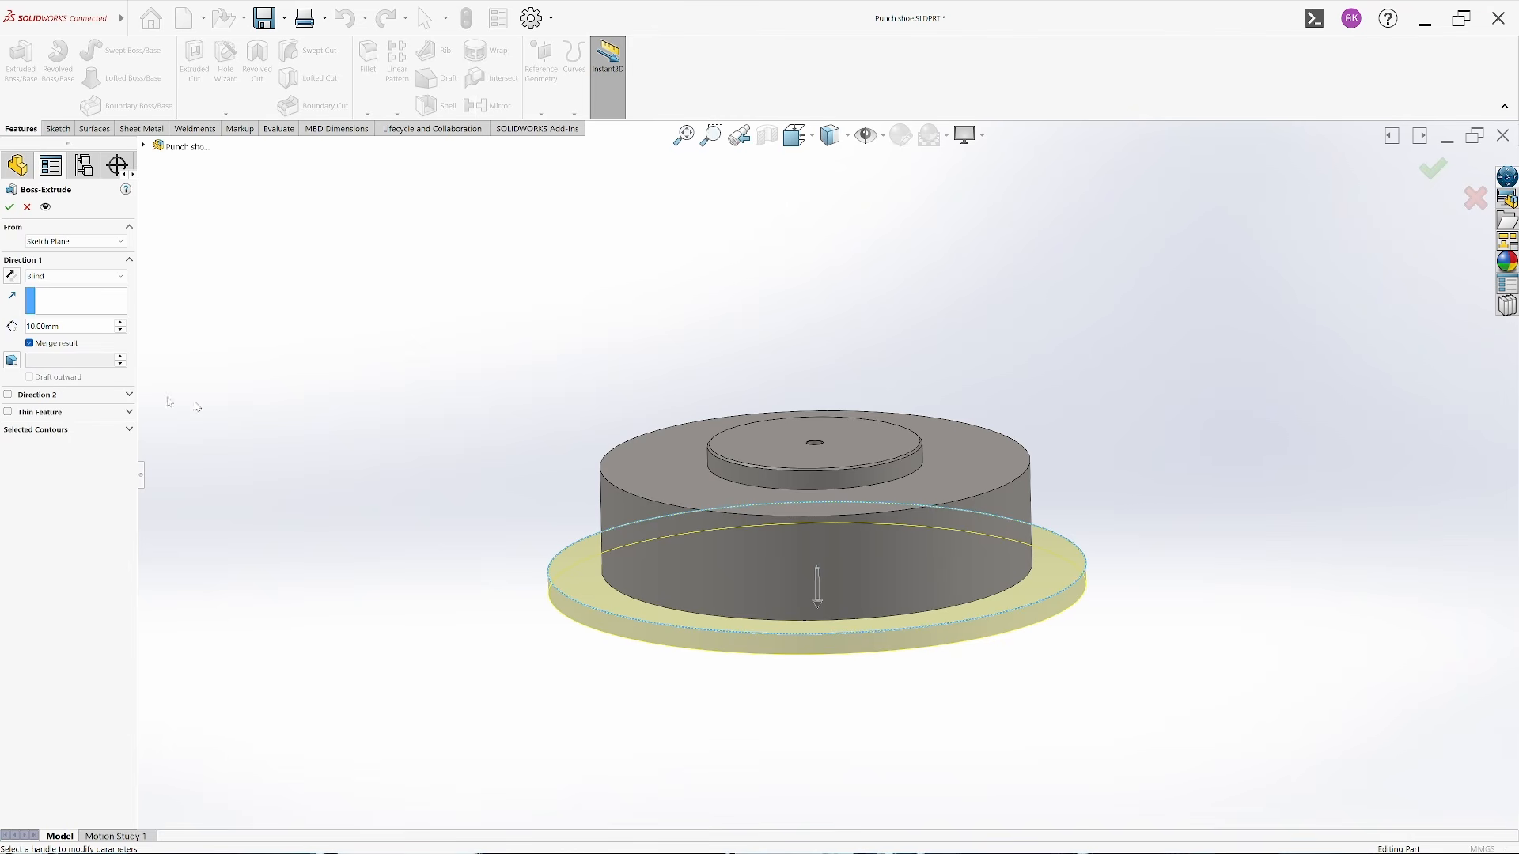
left_click(72, 324)
type("15")
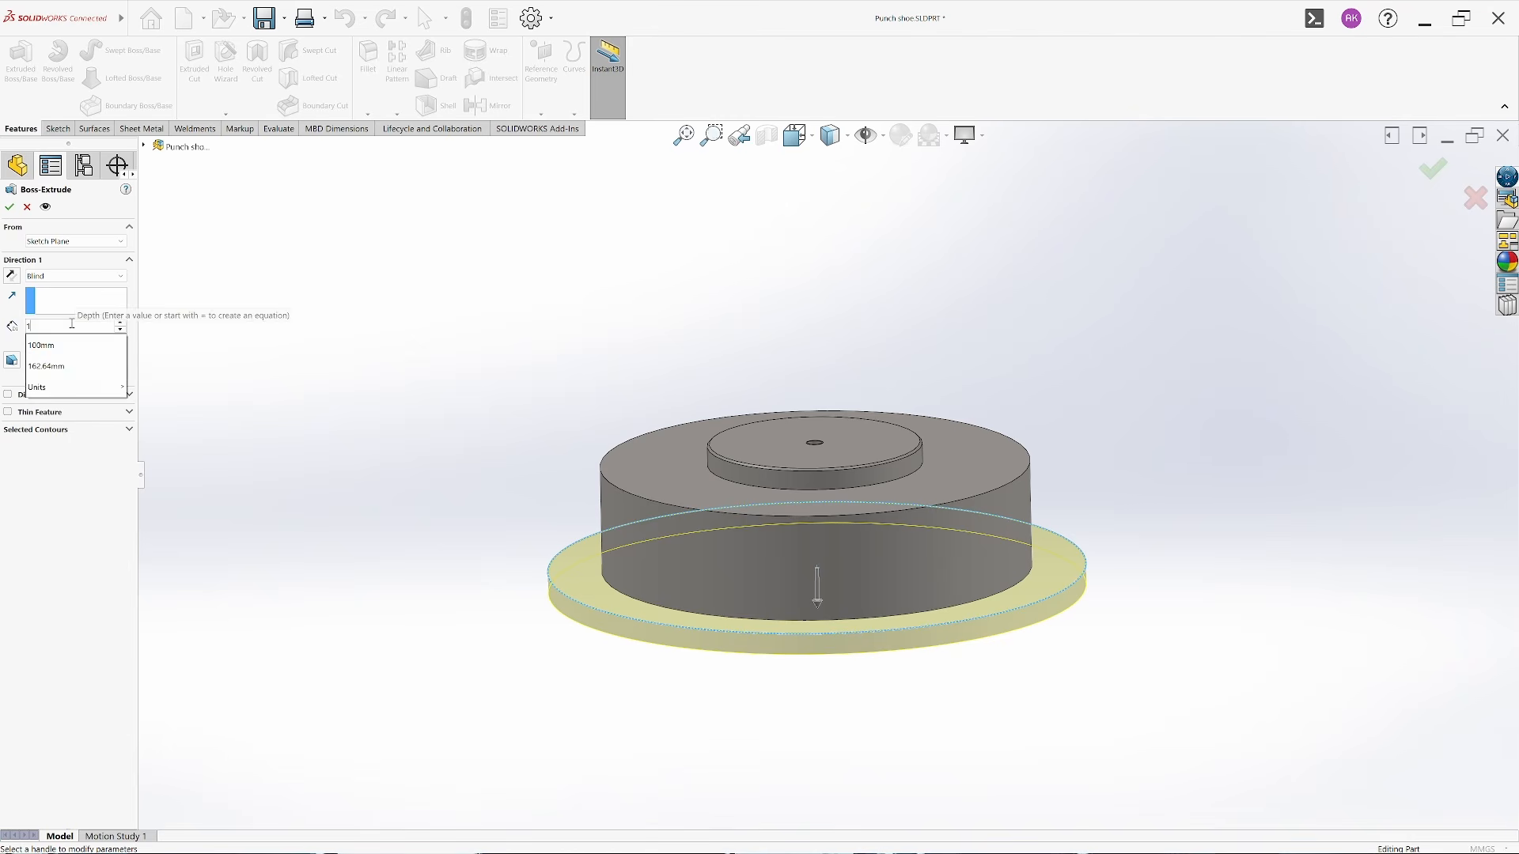
key("Return")
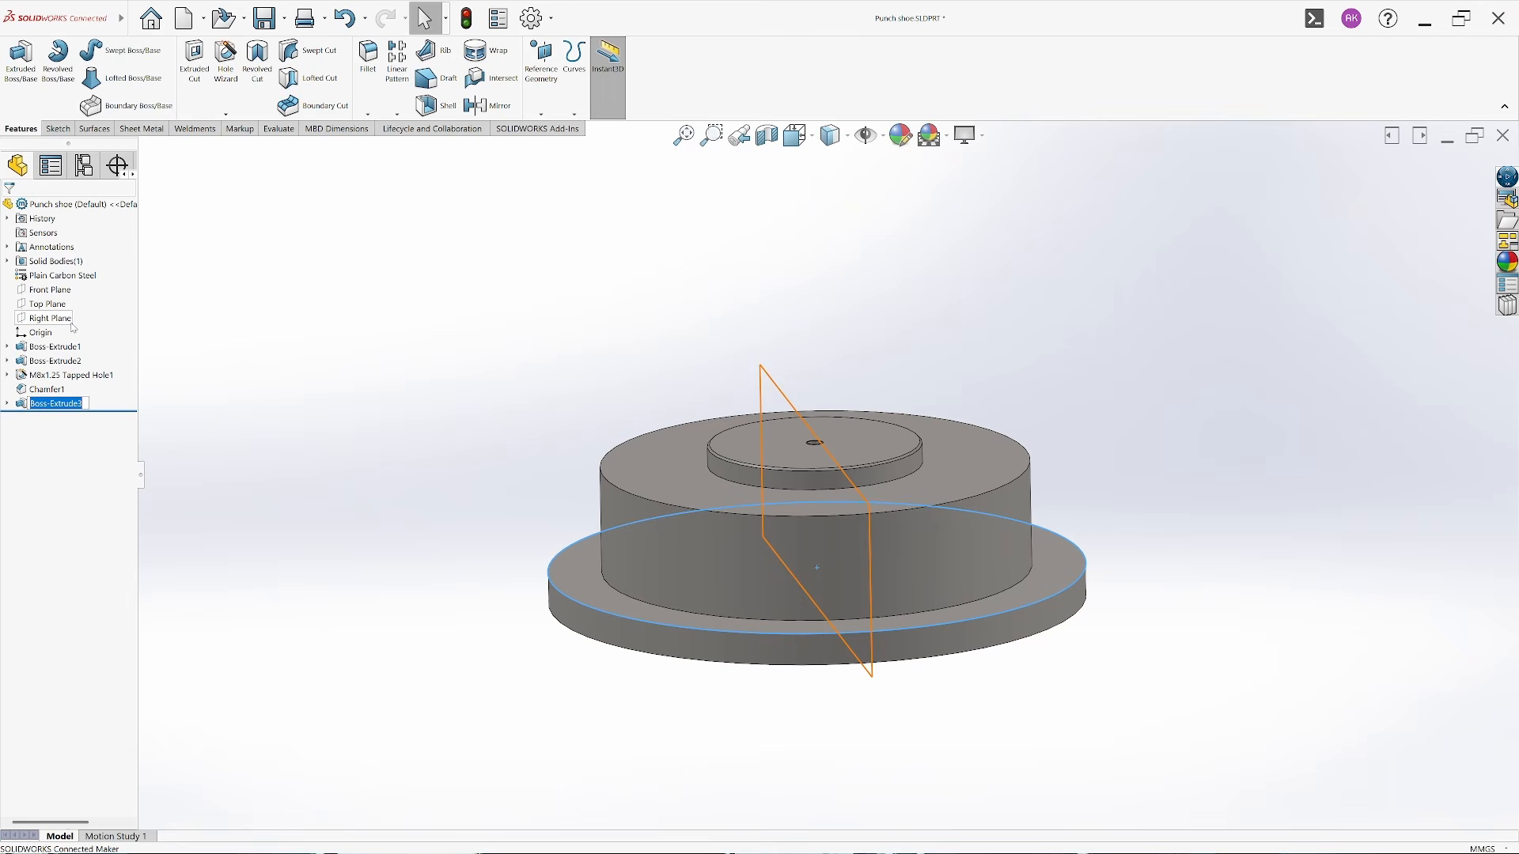
left_click(403, 461)
middle_click_drag(821, 463, 908, 590)
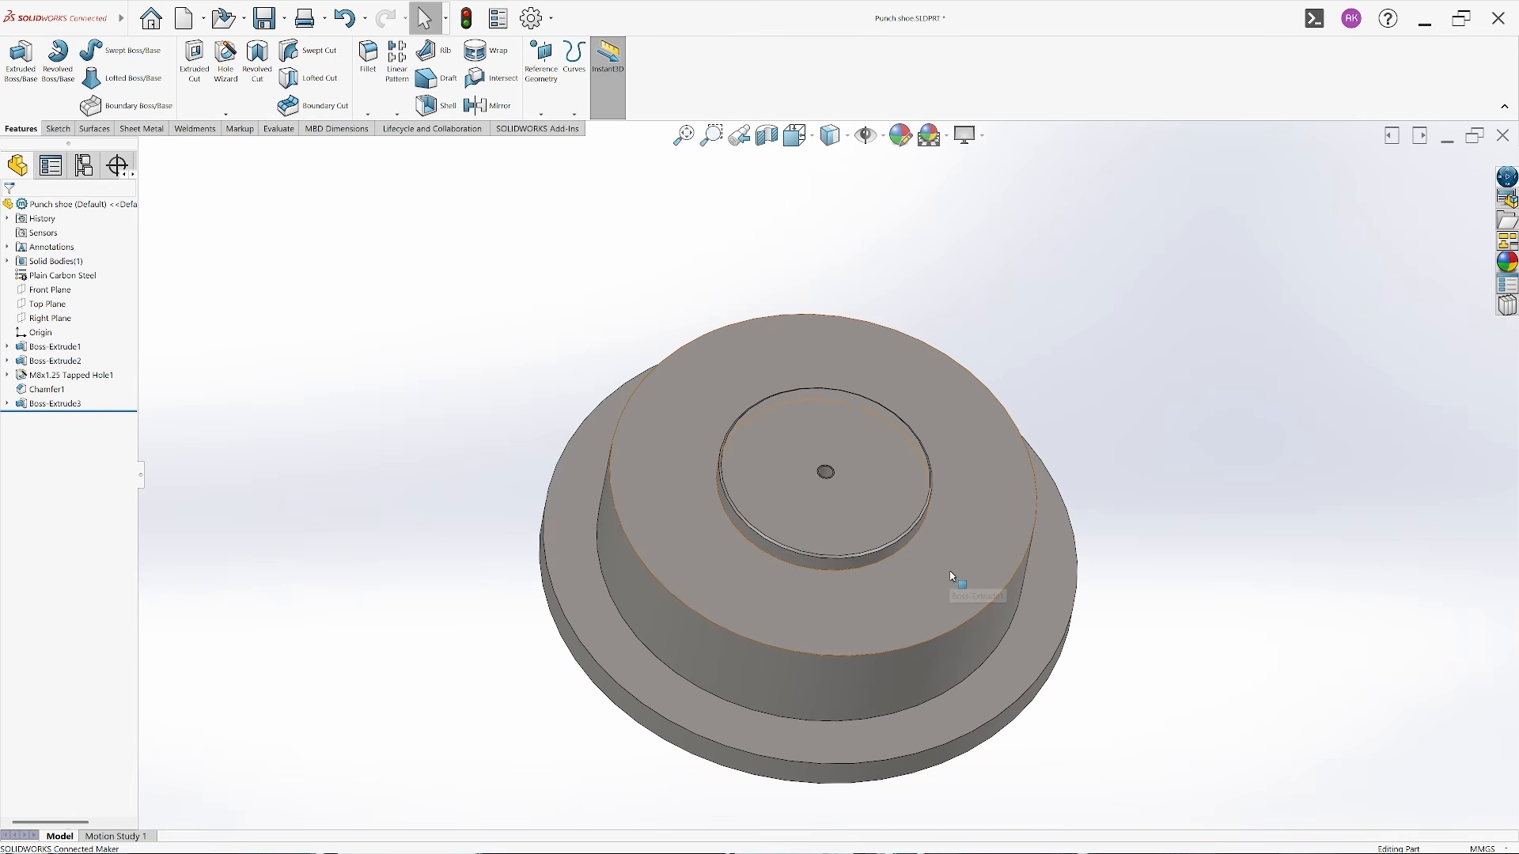
key("ctrl+s")
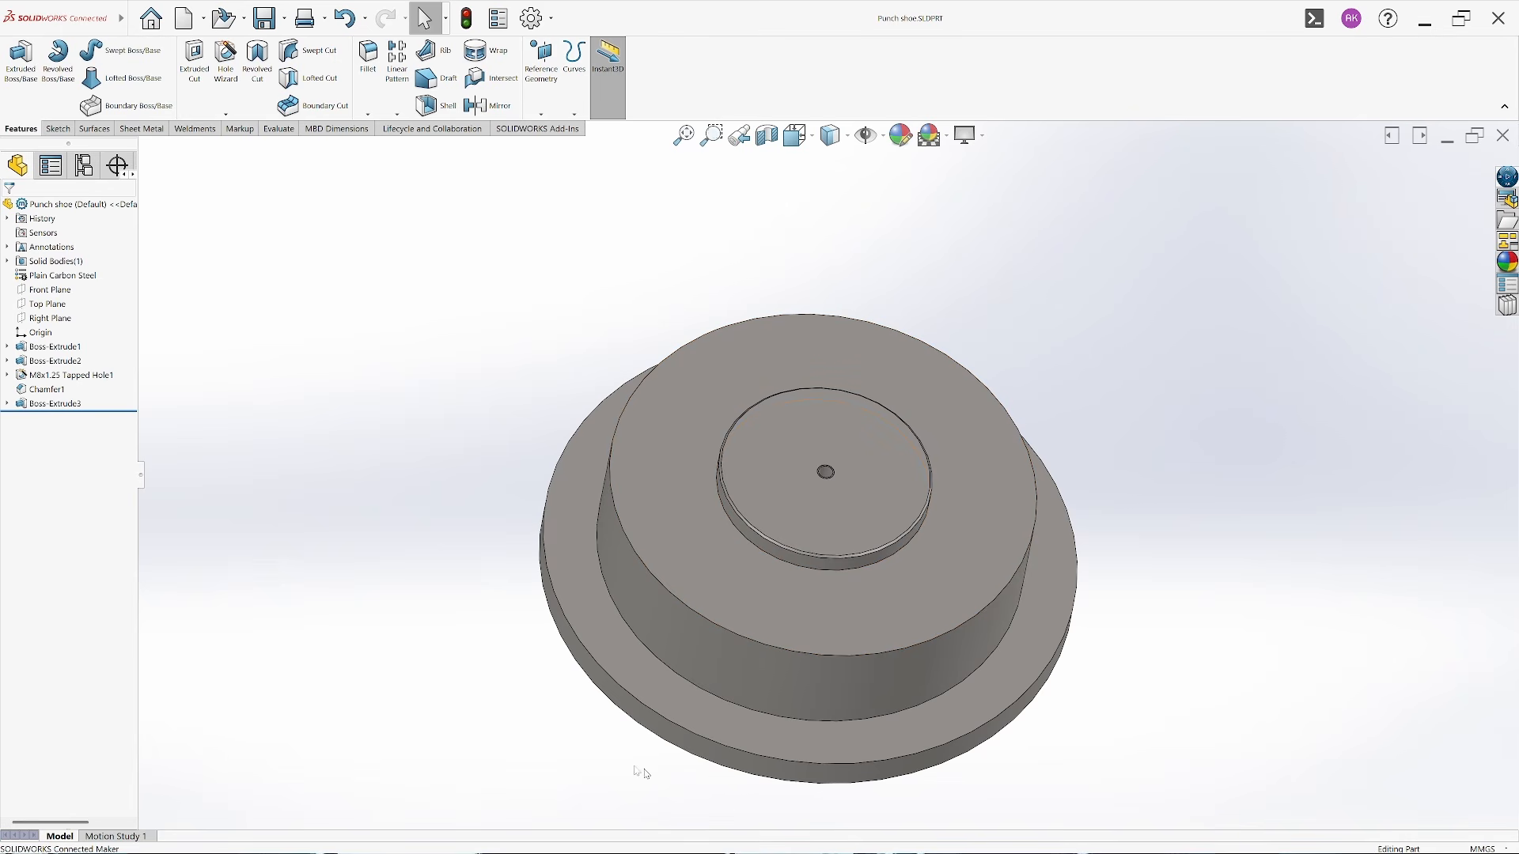
Start a sketch on the flange's upper face and draw a horizontal construction line about 113 mm long from the origin toward the rim
left_click(52, 126)
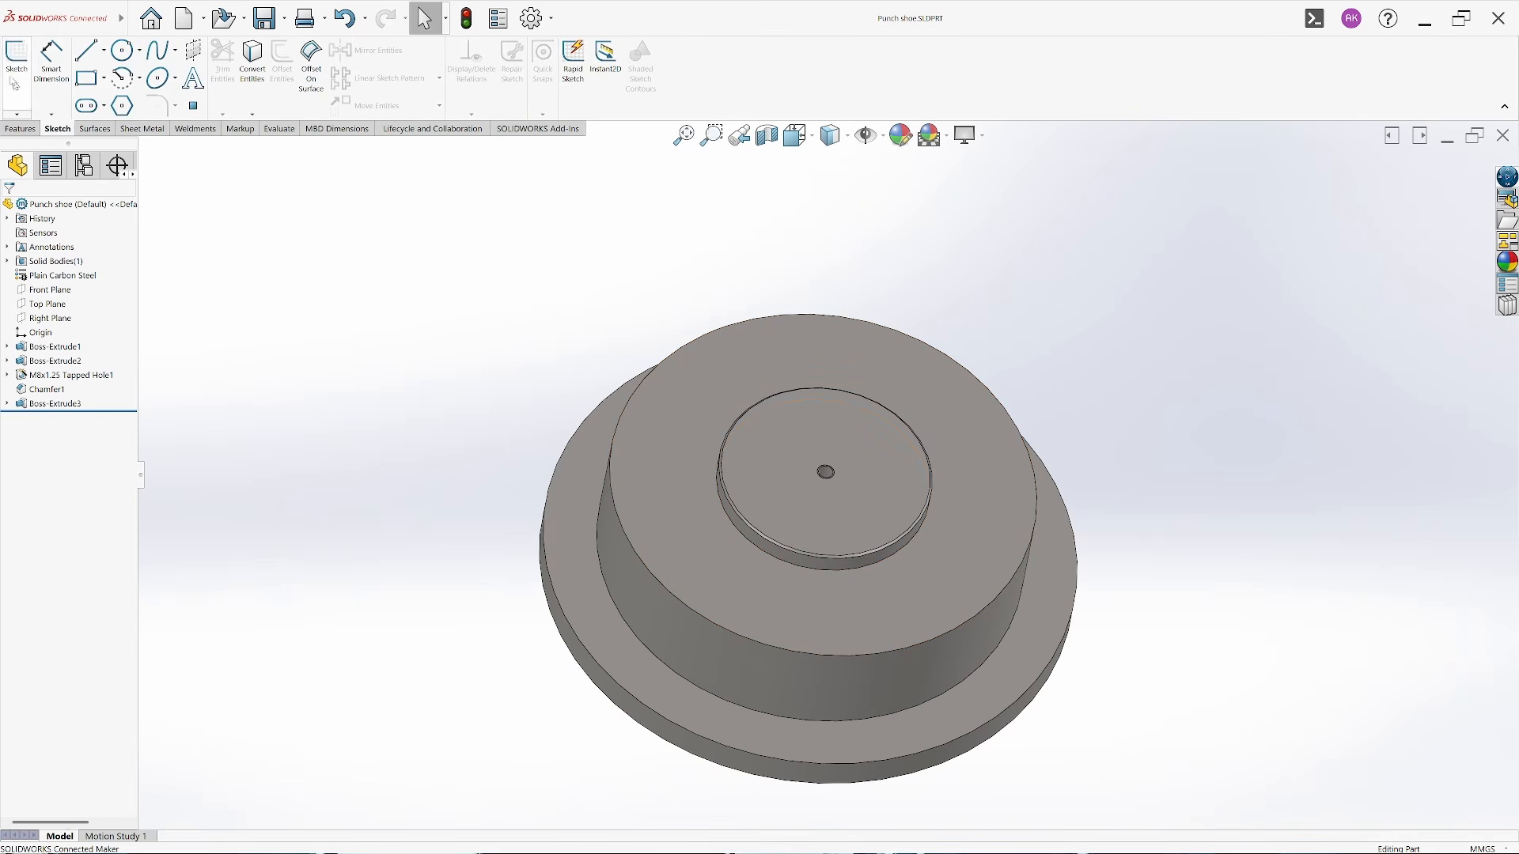
left_click(17, 60)
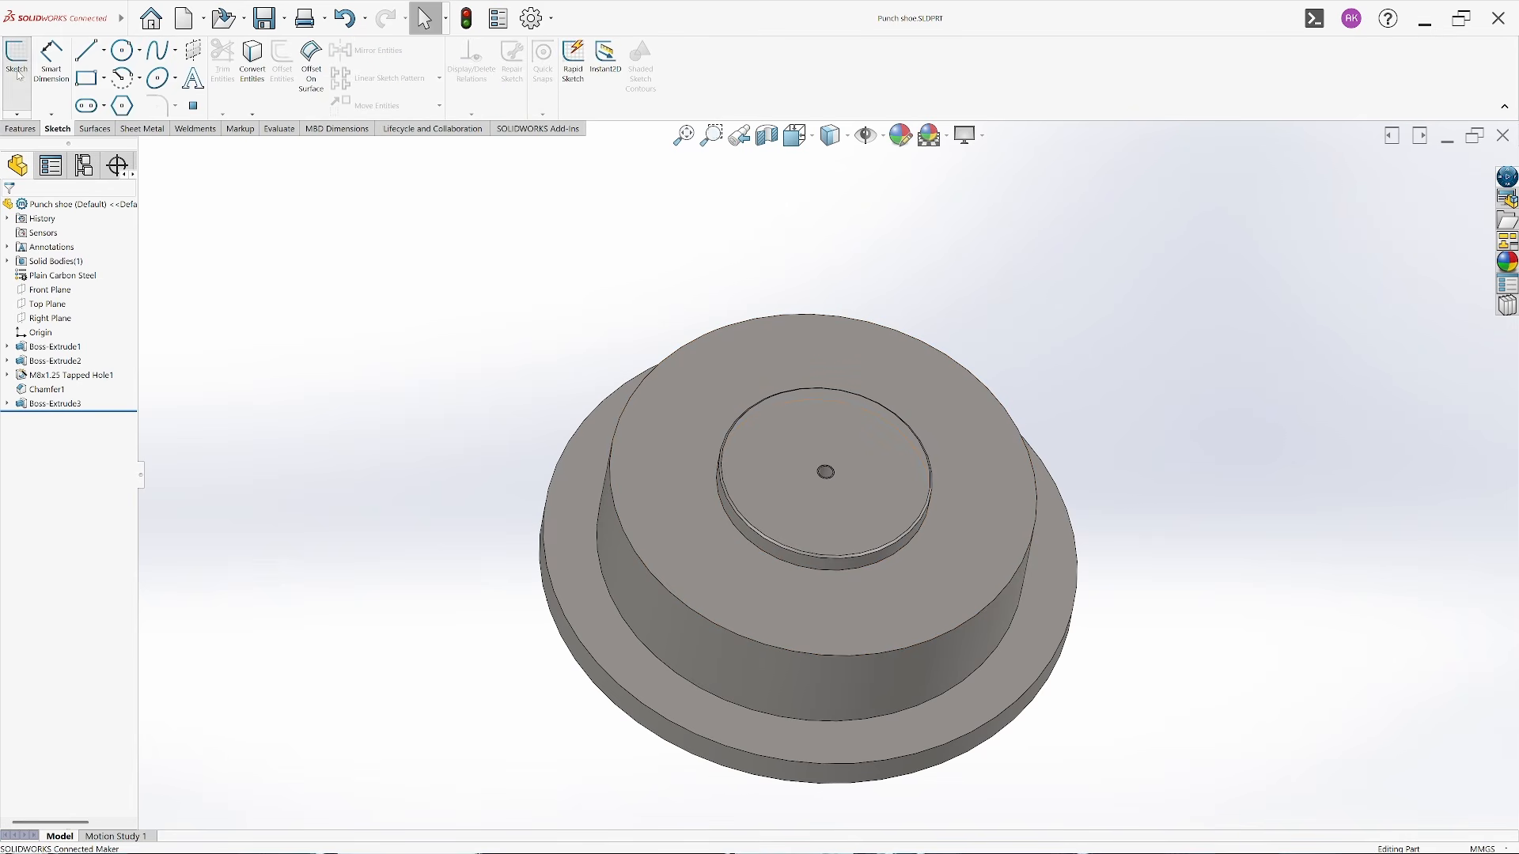
left_click(566, 514)
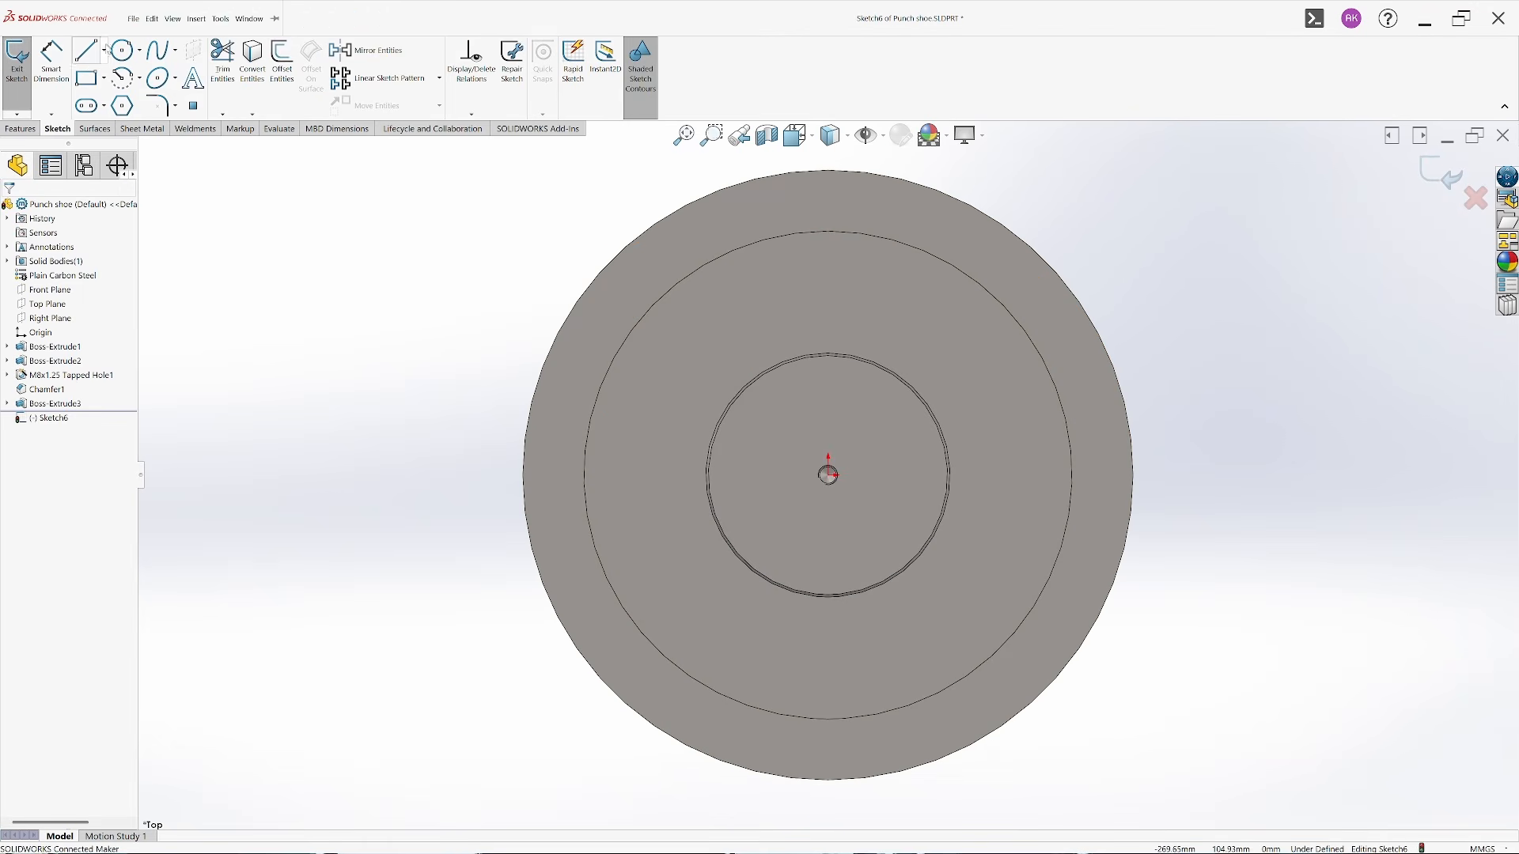
left_click(103, 50)
left_click(109, 93)
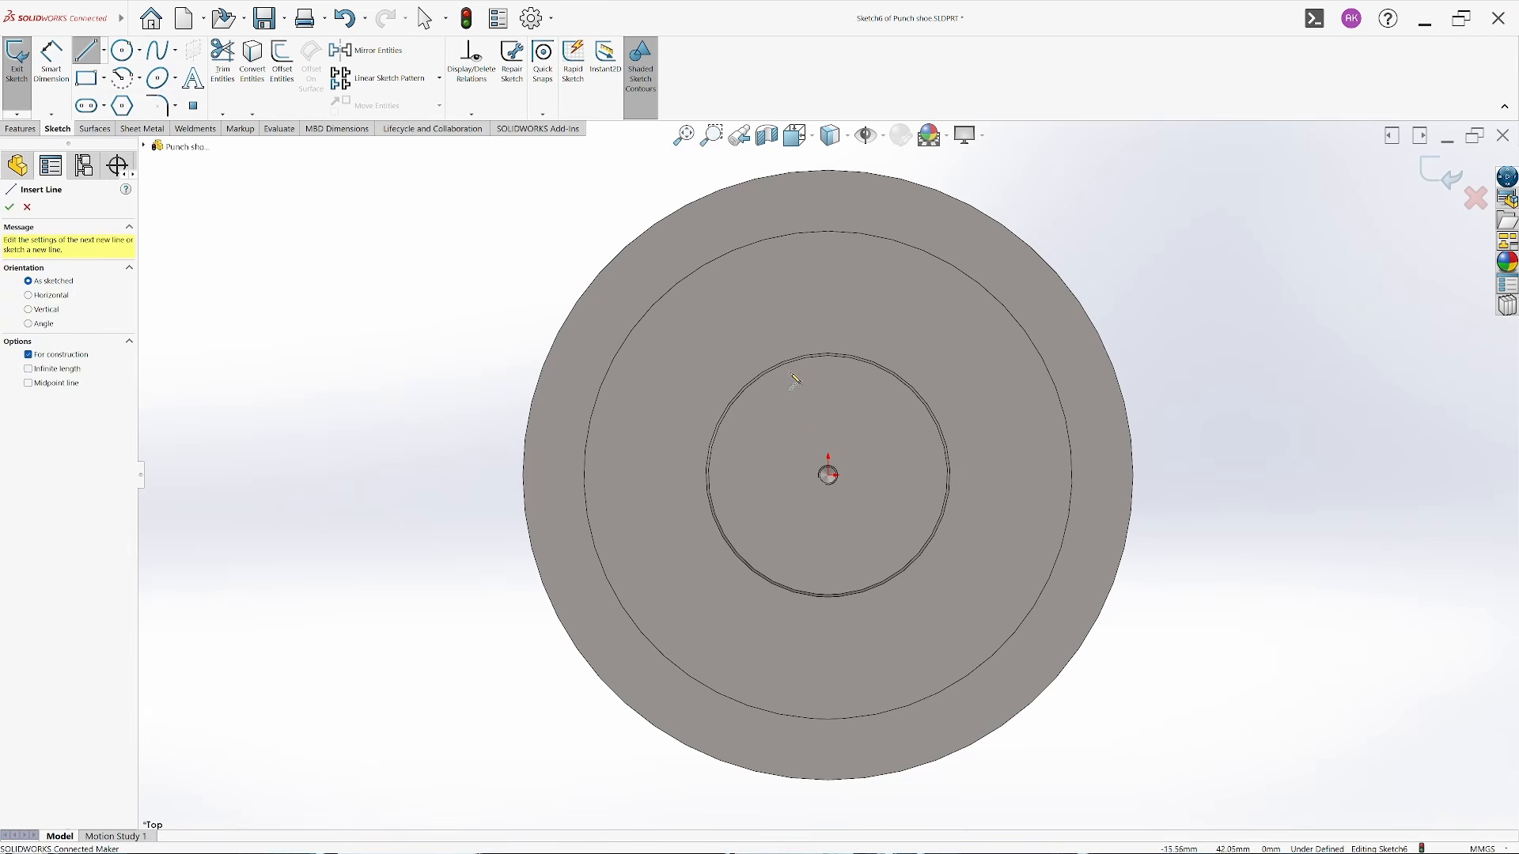
left_click(828, 475)
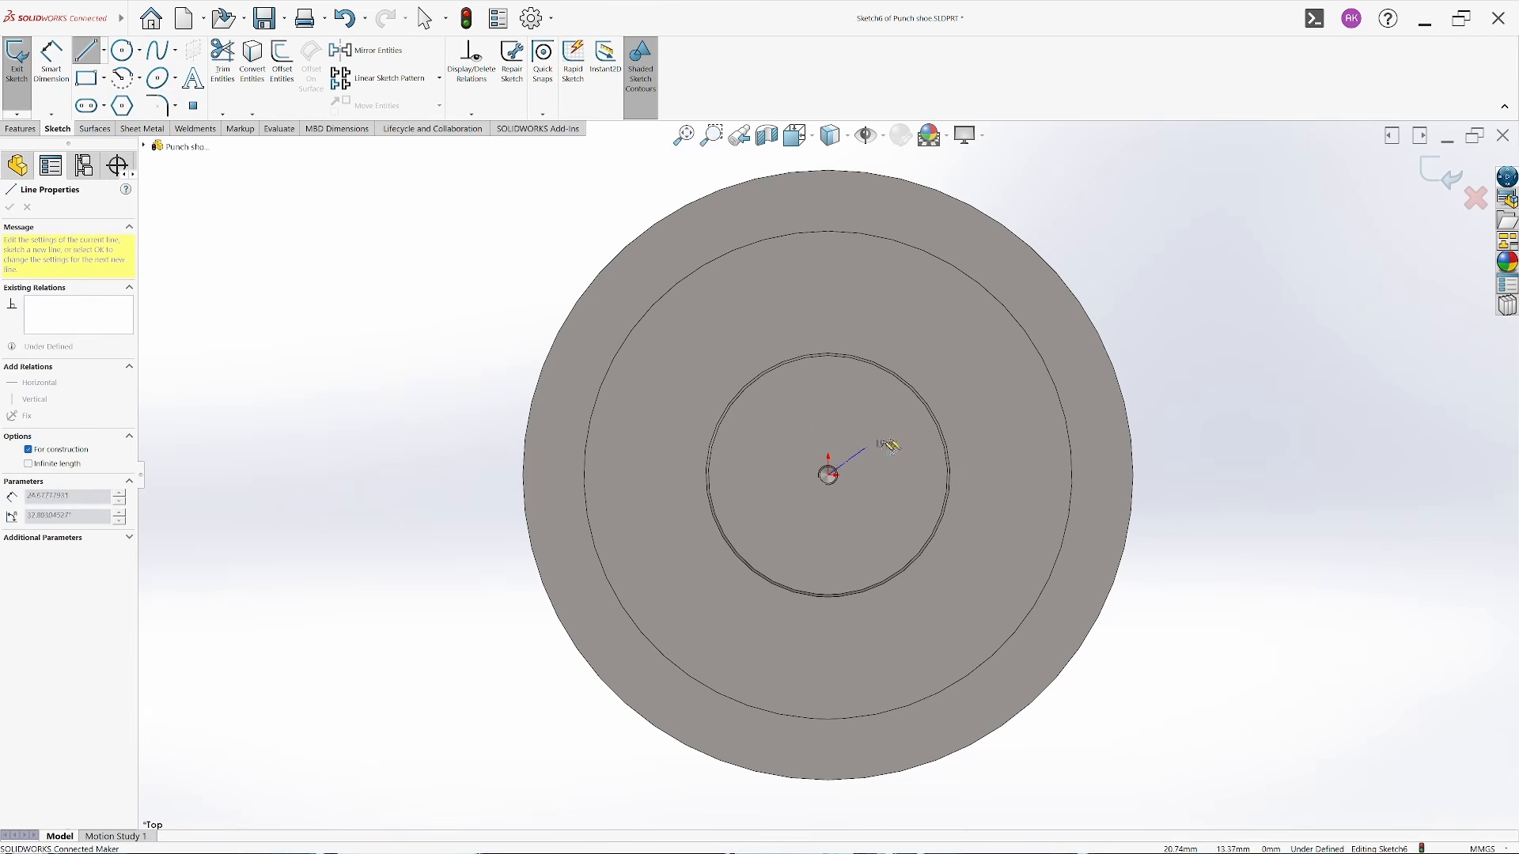
left_click(1104, 474)
key("Escape")
Dimension the construction line's length as 115 mm
key("d")
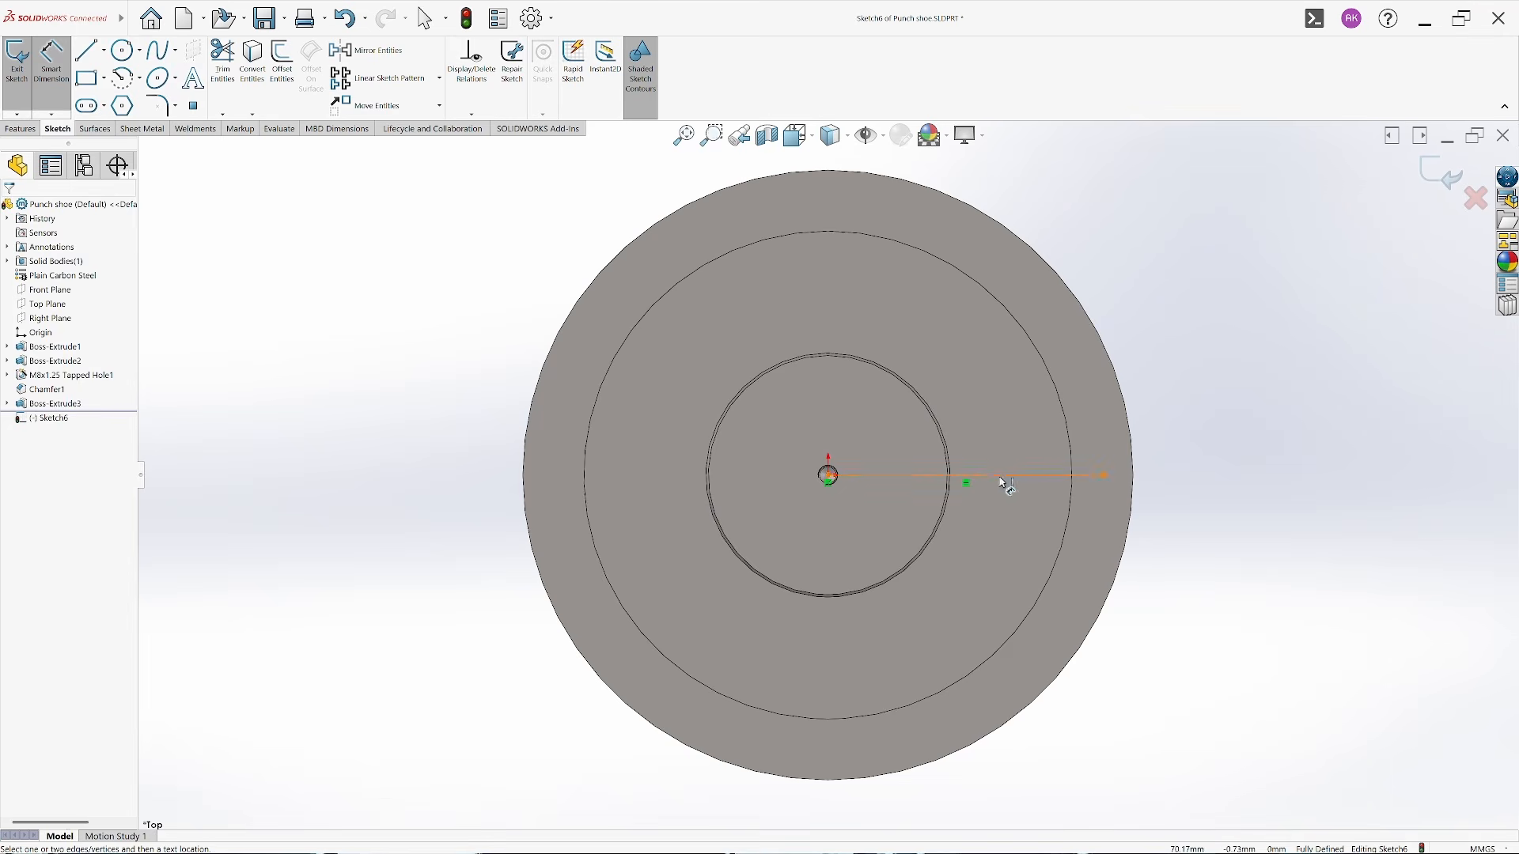
left_click(1004, 477)
left_click(966, 391)
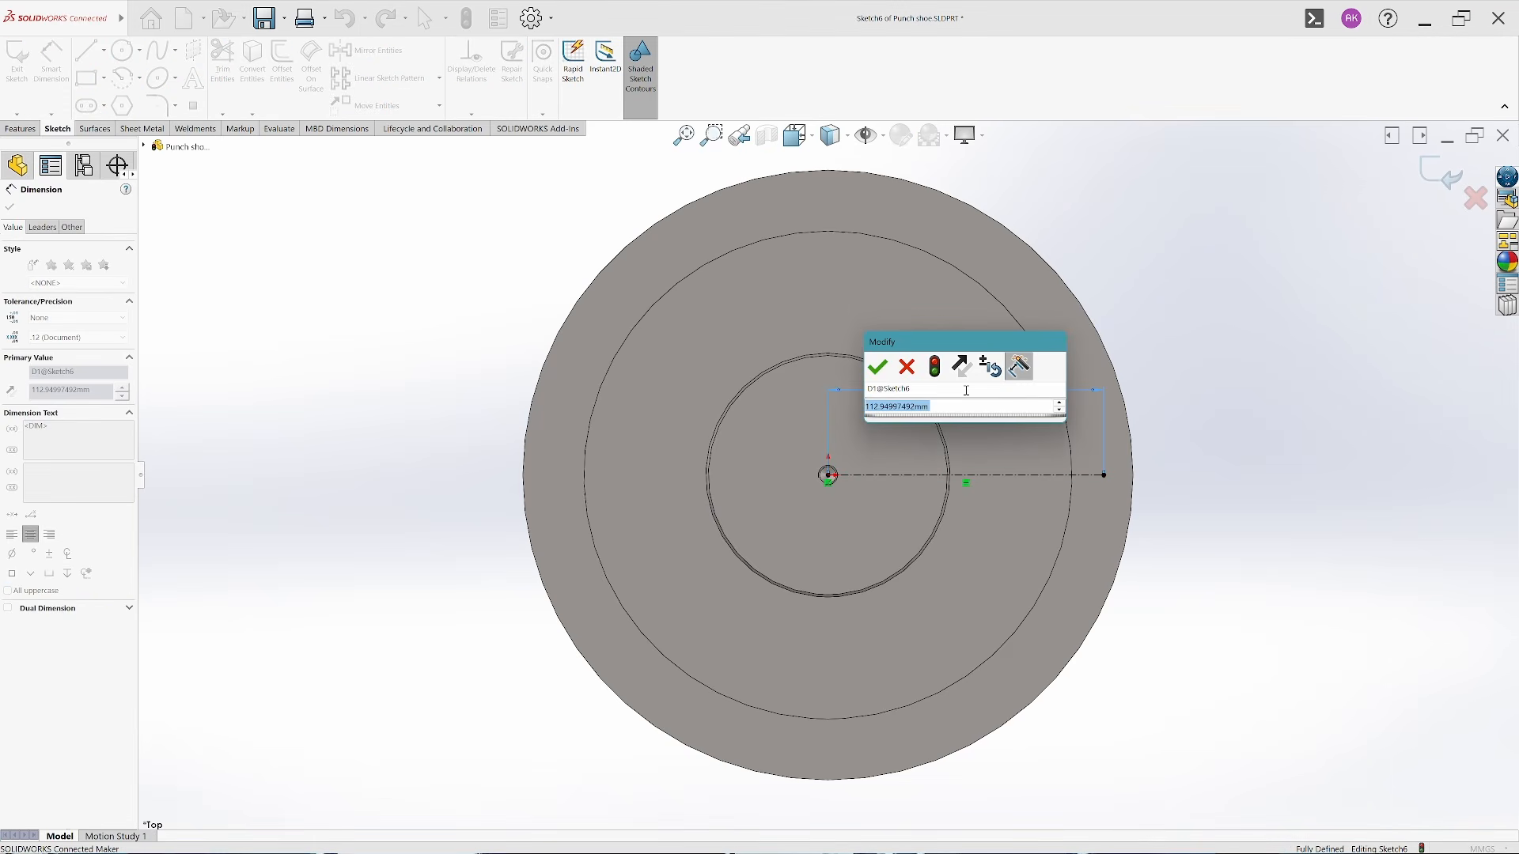
type("1")
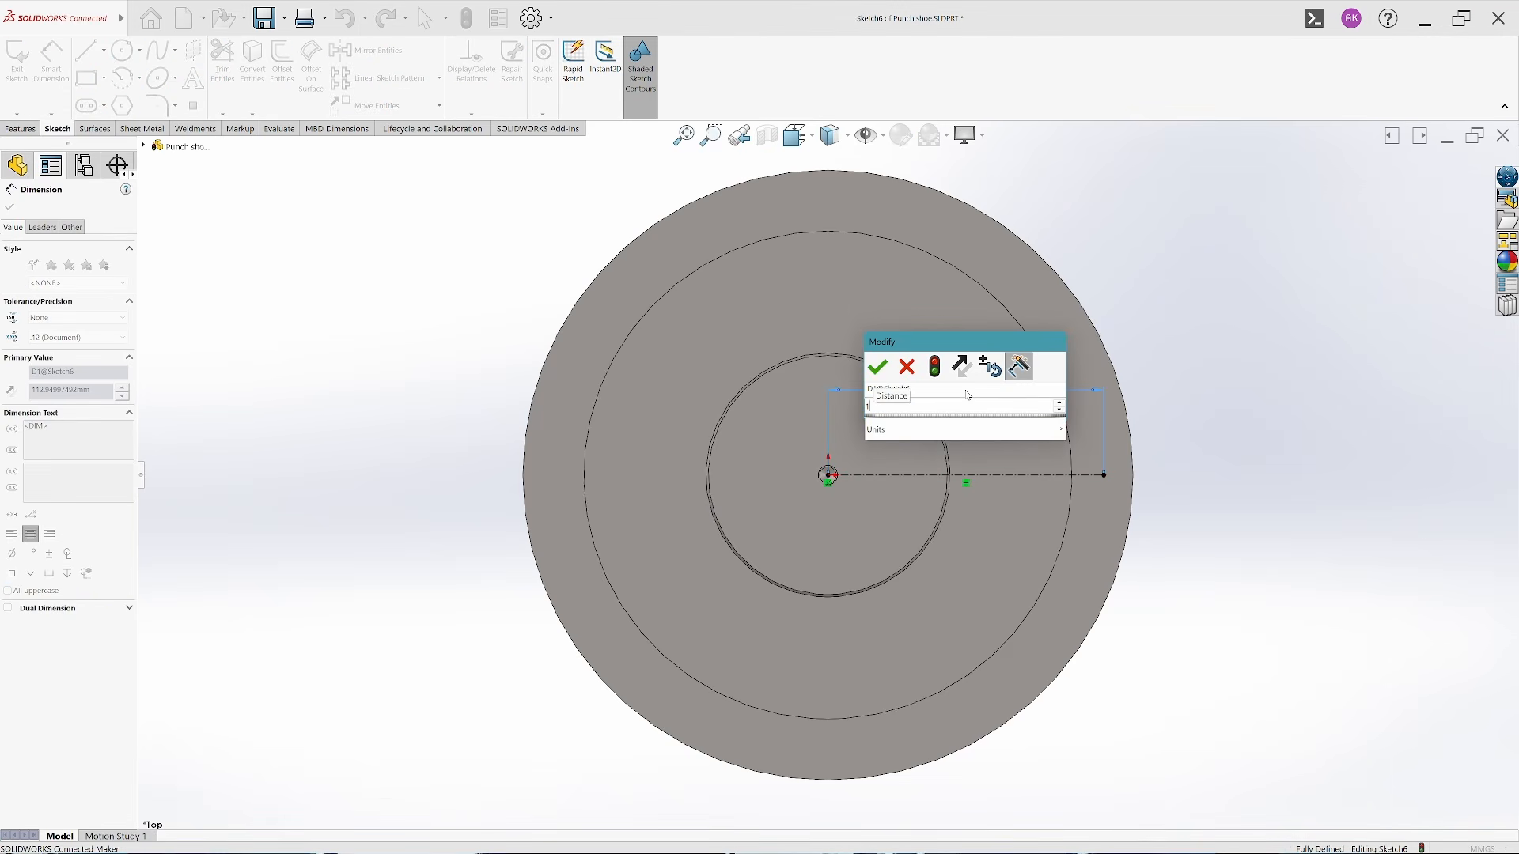
type("15")
key("Return")
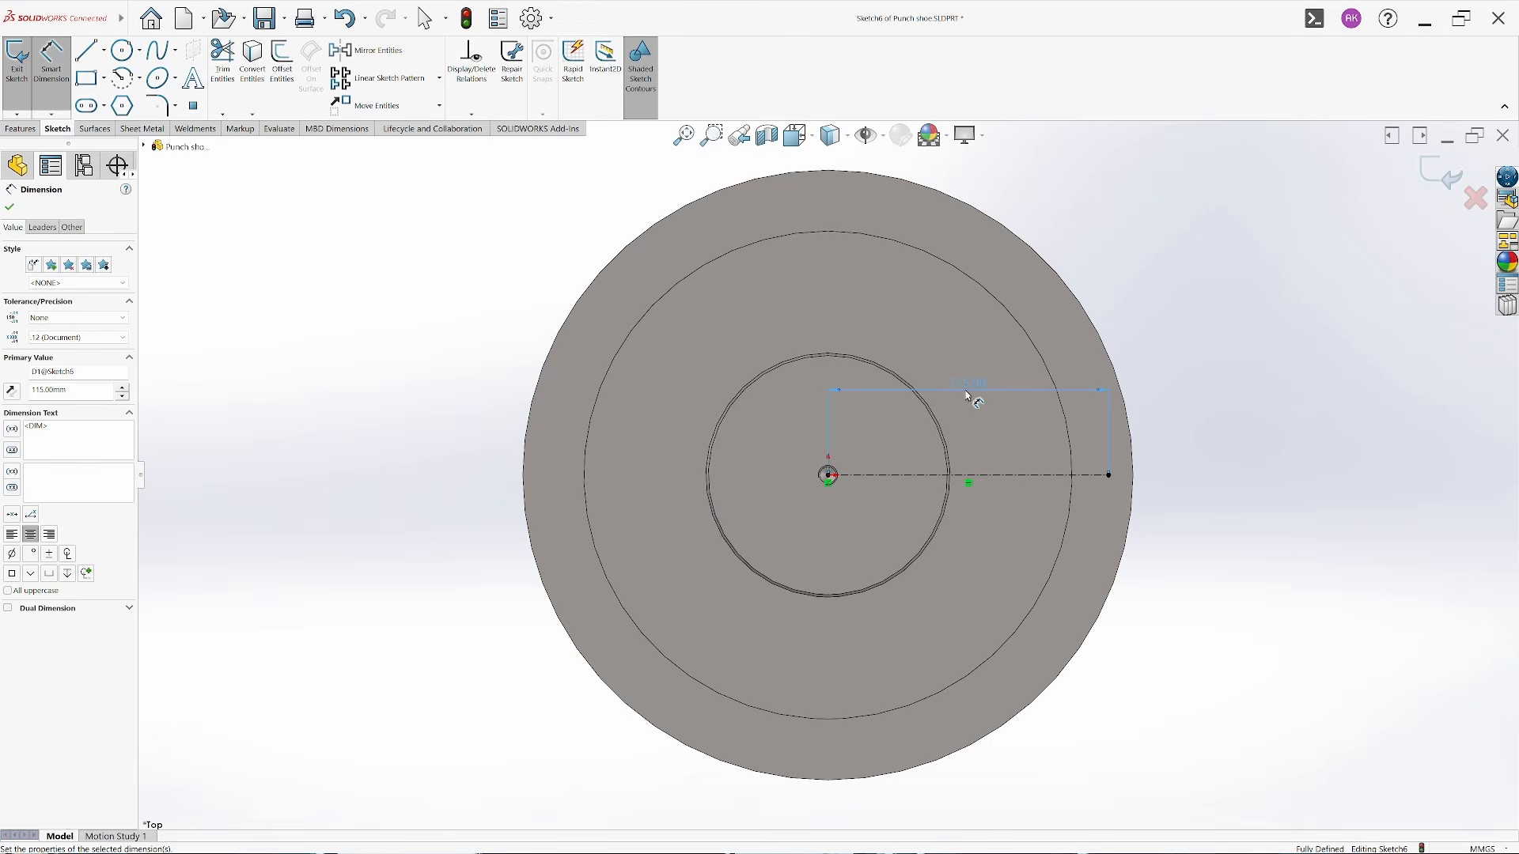
scroll(1031, 409, "down", 3)
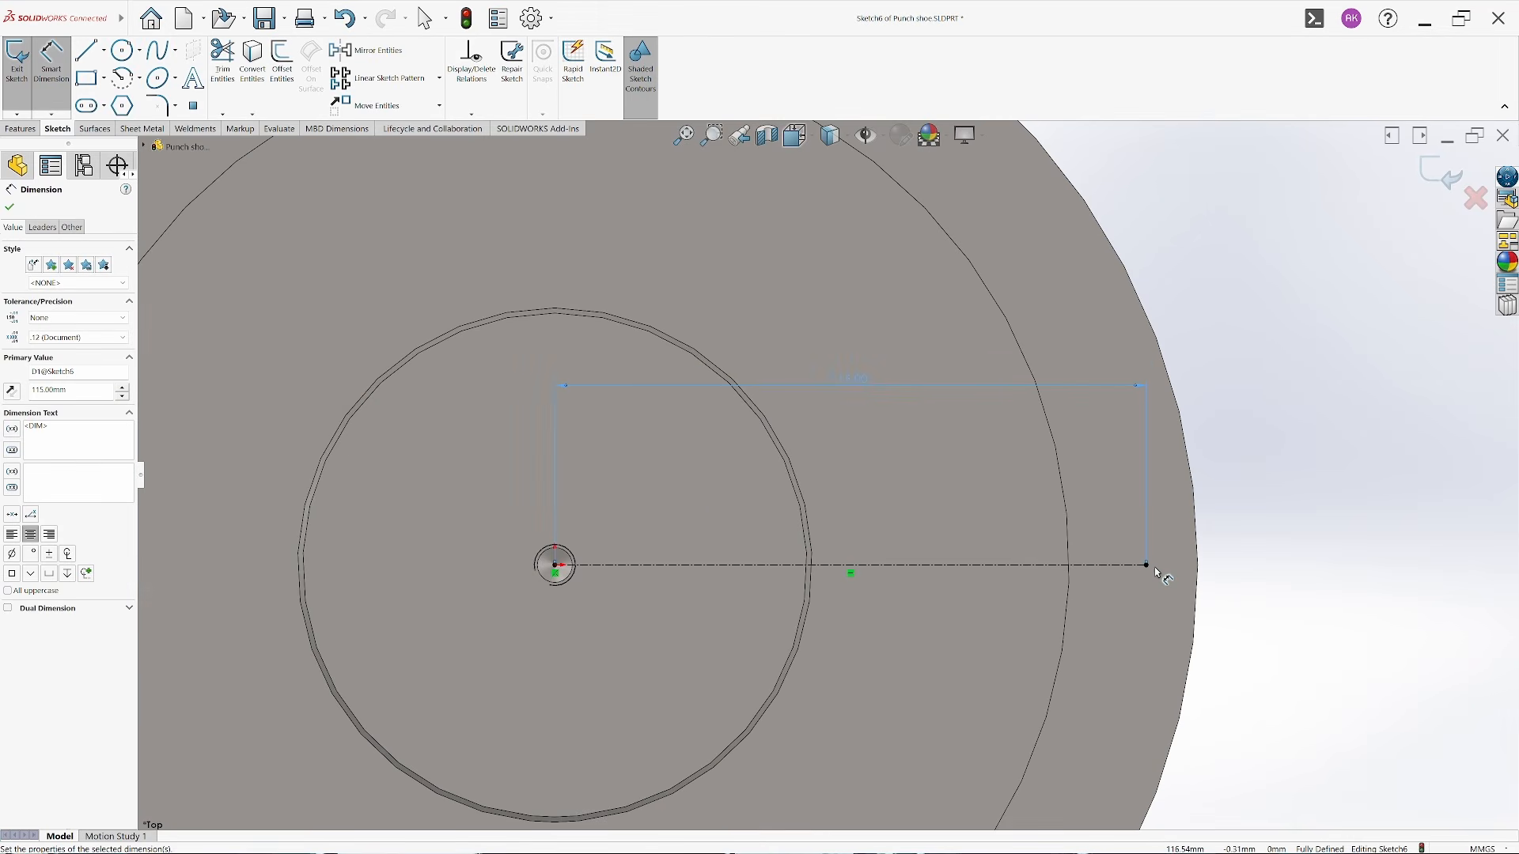
double_click(853, 382)
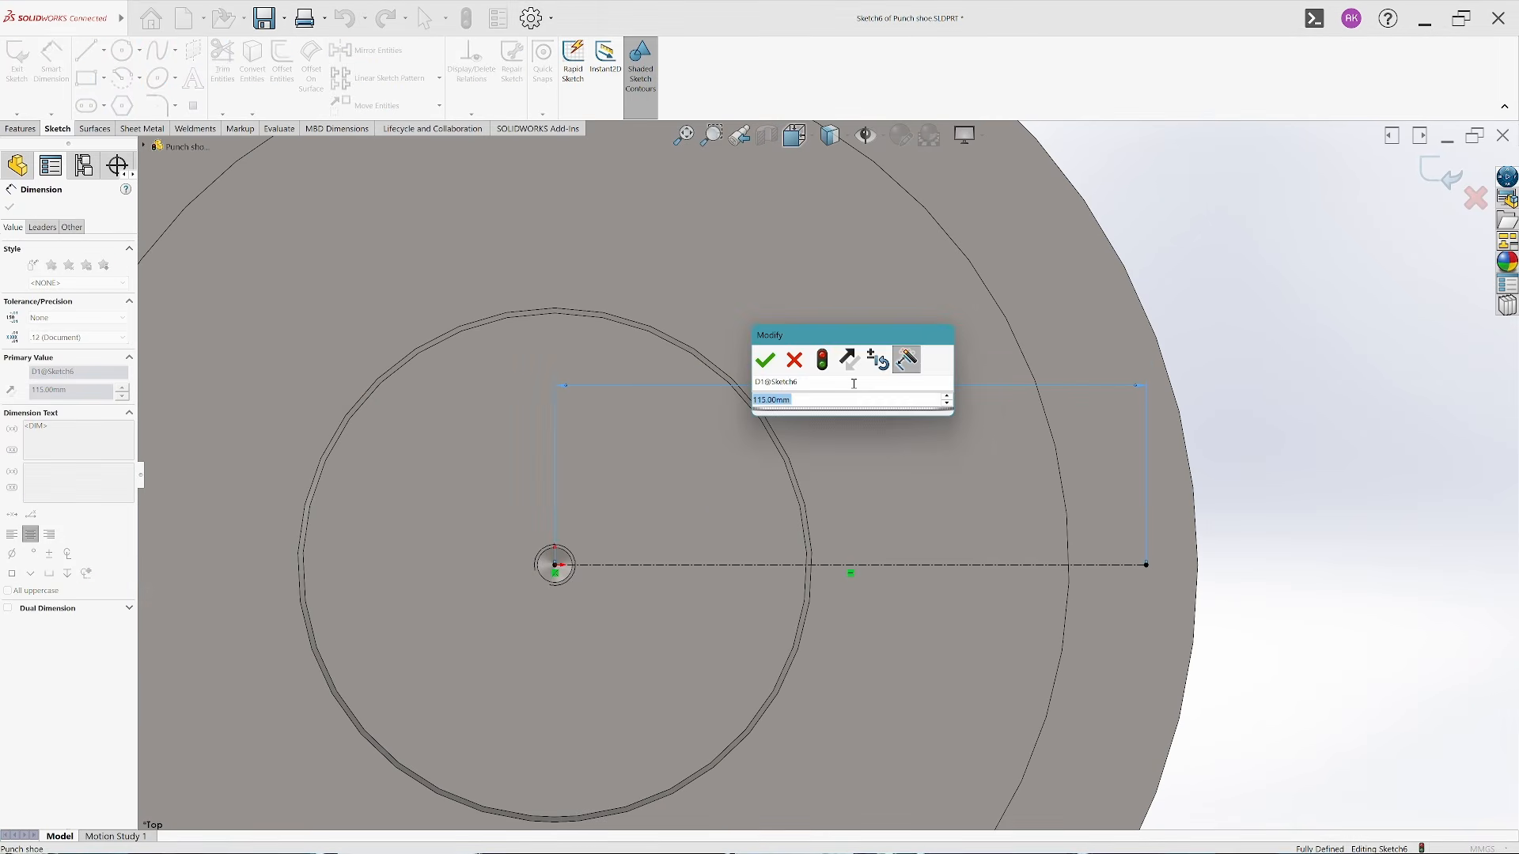
type("112.5")
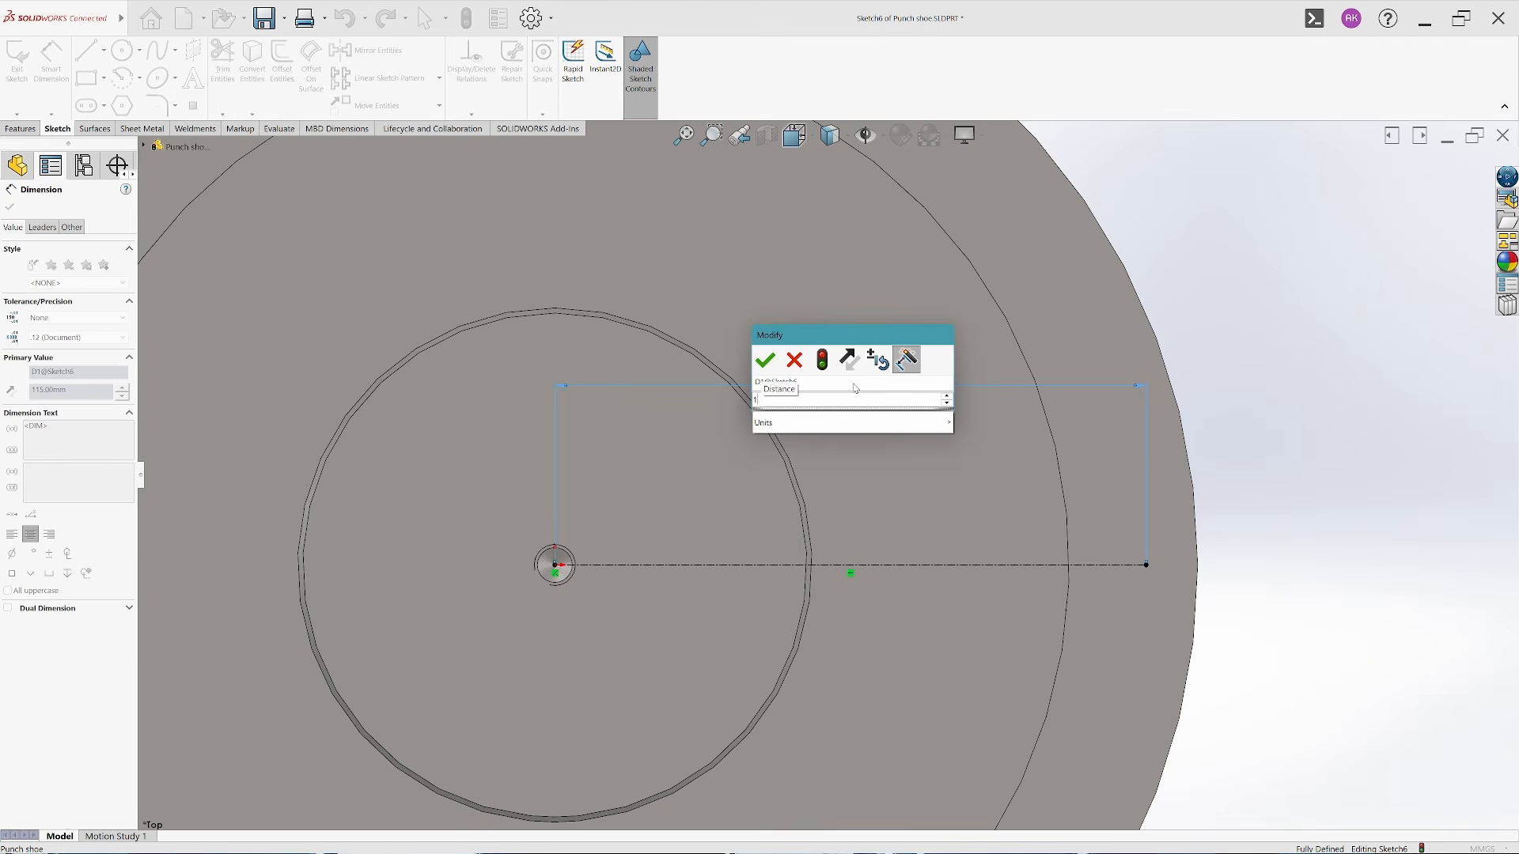
key("Return")
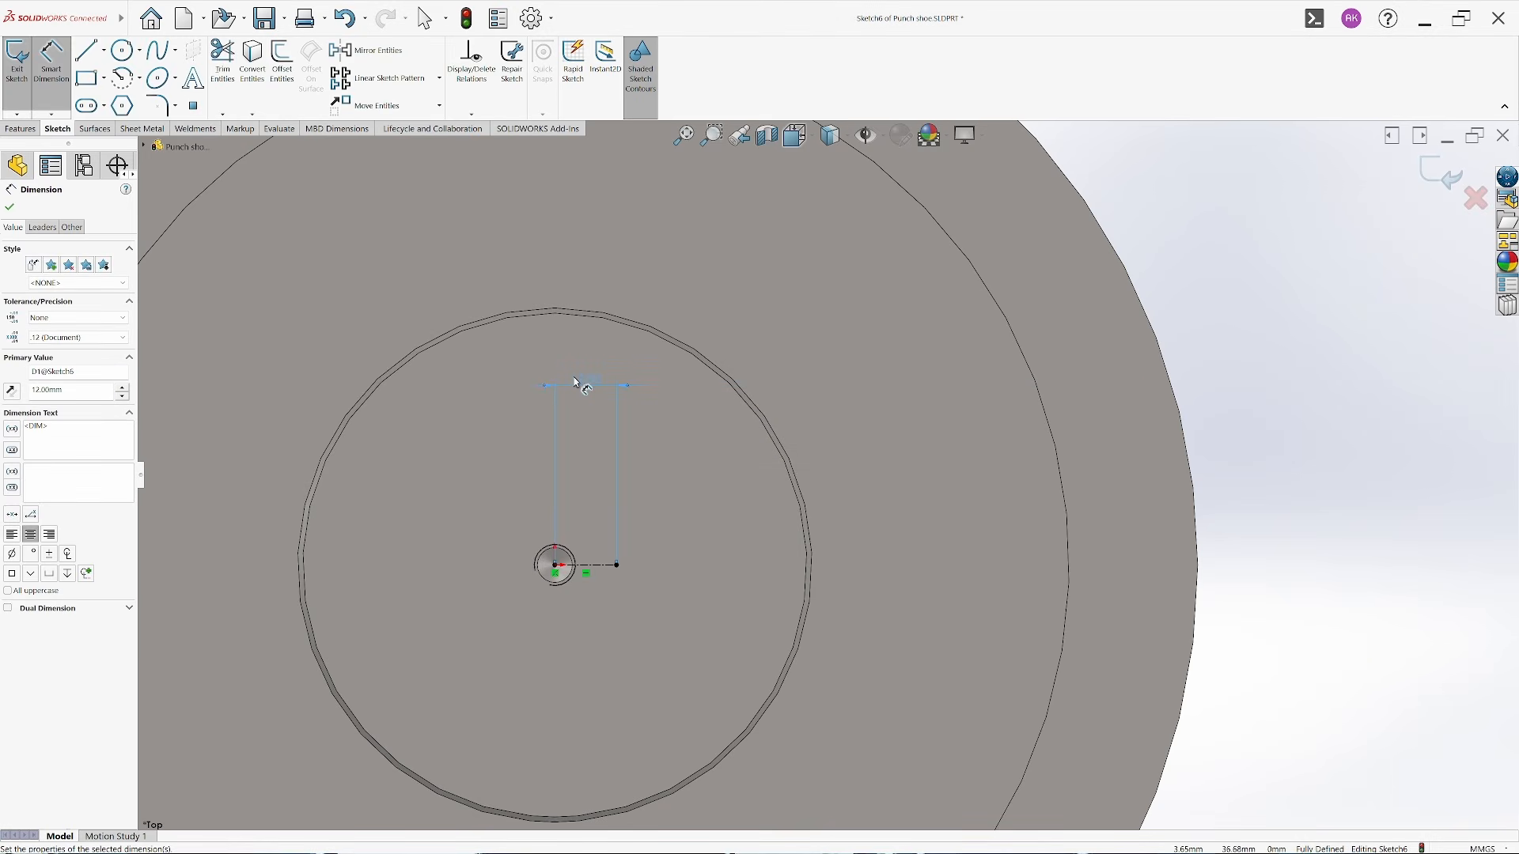
Set the construction line's length to 112 mm and close the sketch
double_click(580, 383)
type("112")
key("Return")
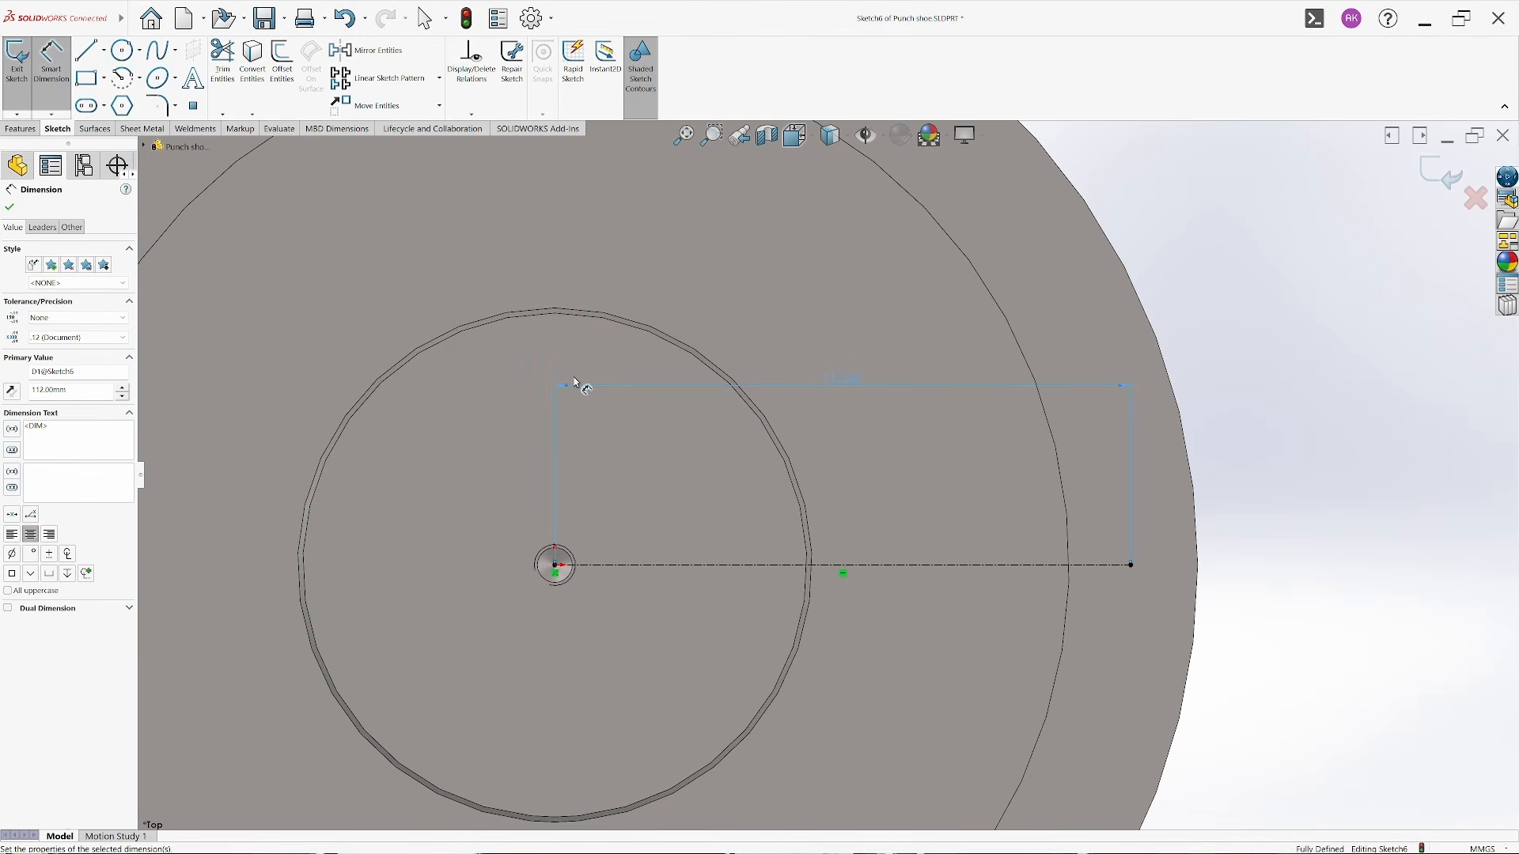
key("Escape")
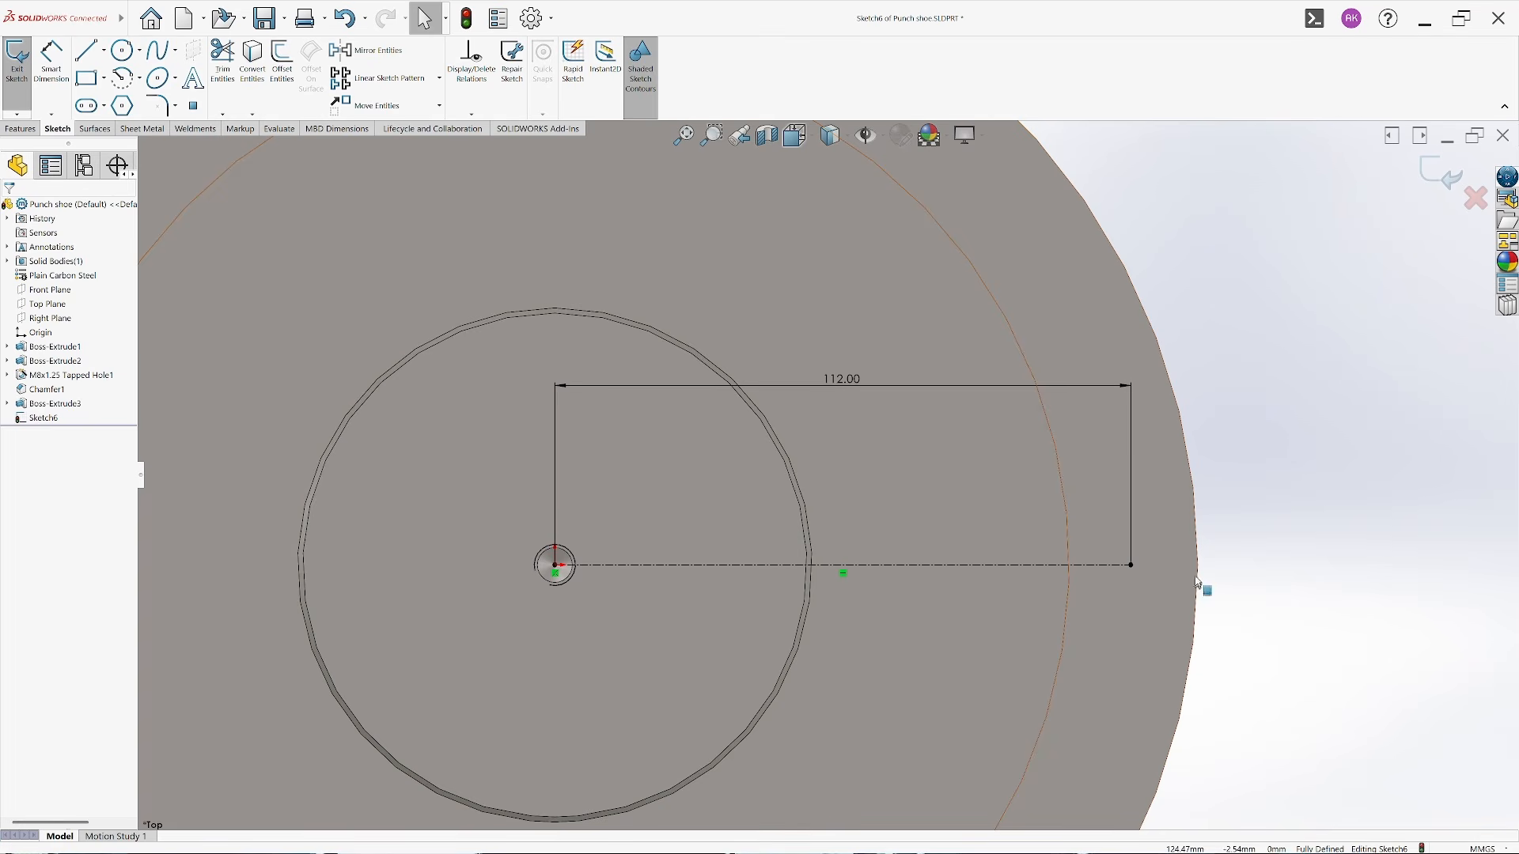
key("f")
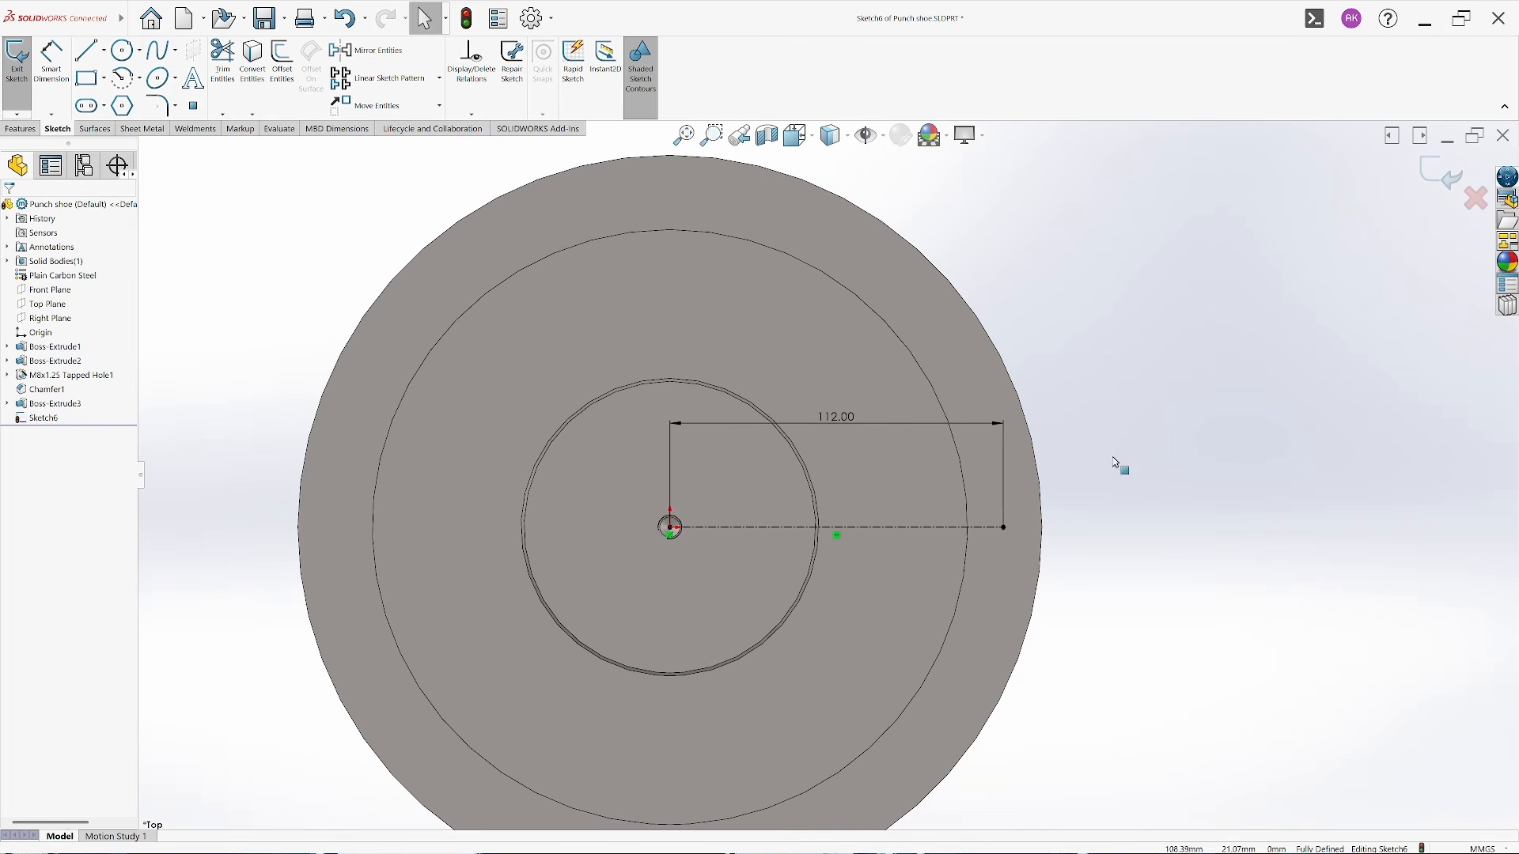
left_click(1441, 172)
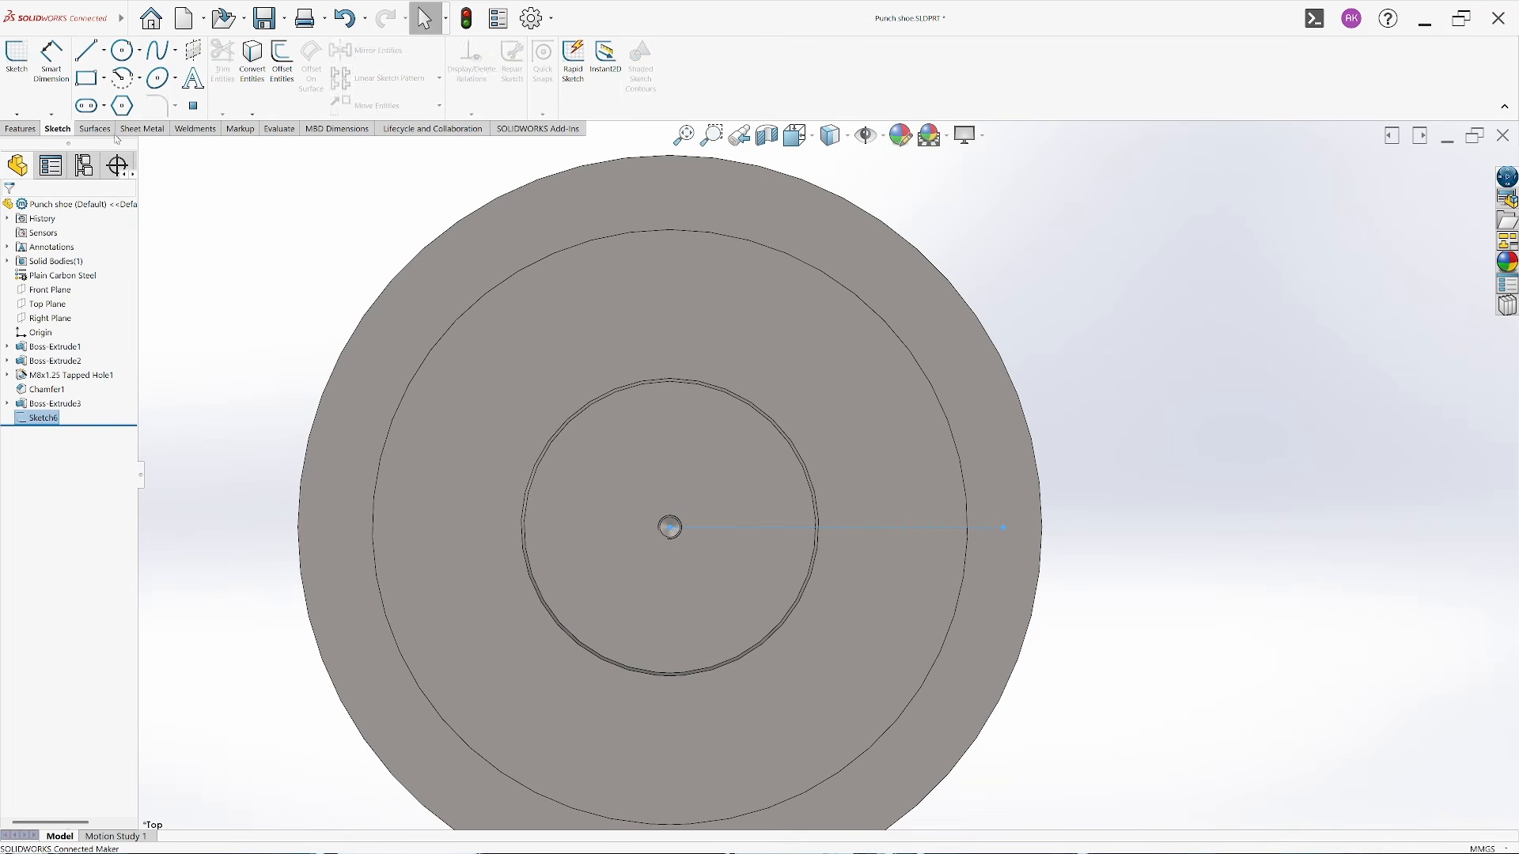
Set up a Hole Wizard hole as an ANSI Metric M10 screw clearance with normal fit, going through all
left_click(20, 128)
left_click(235, 79)
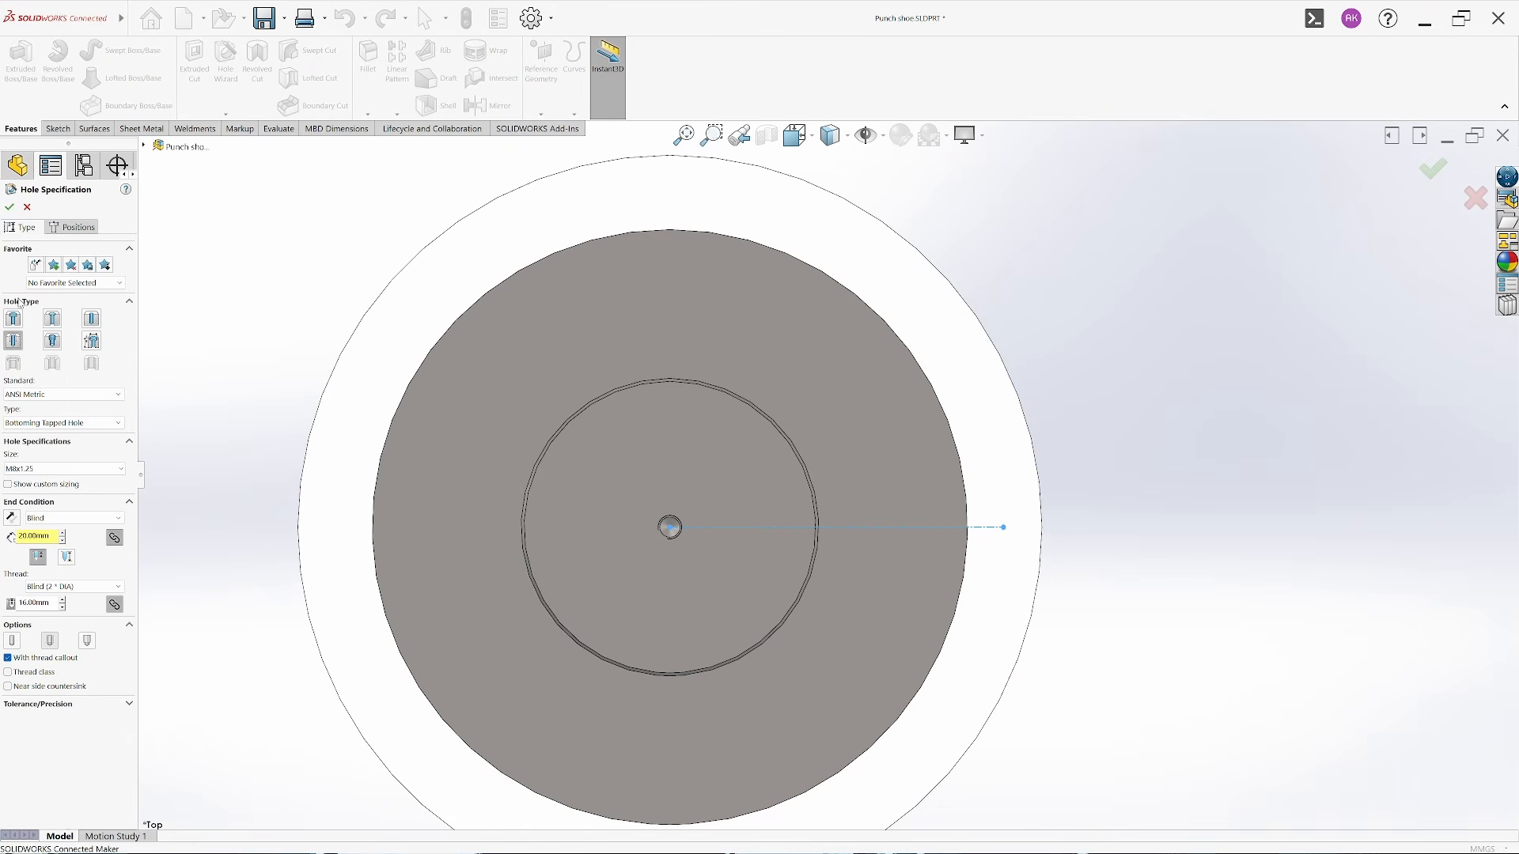
left_click(93, 319)
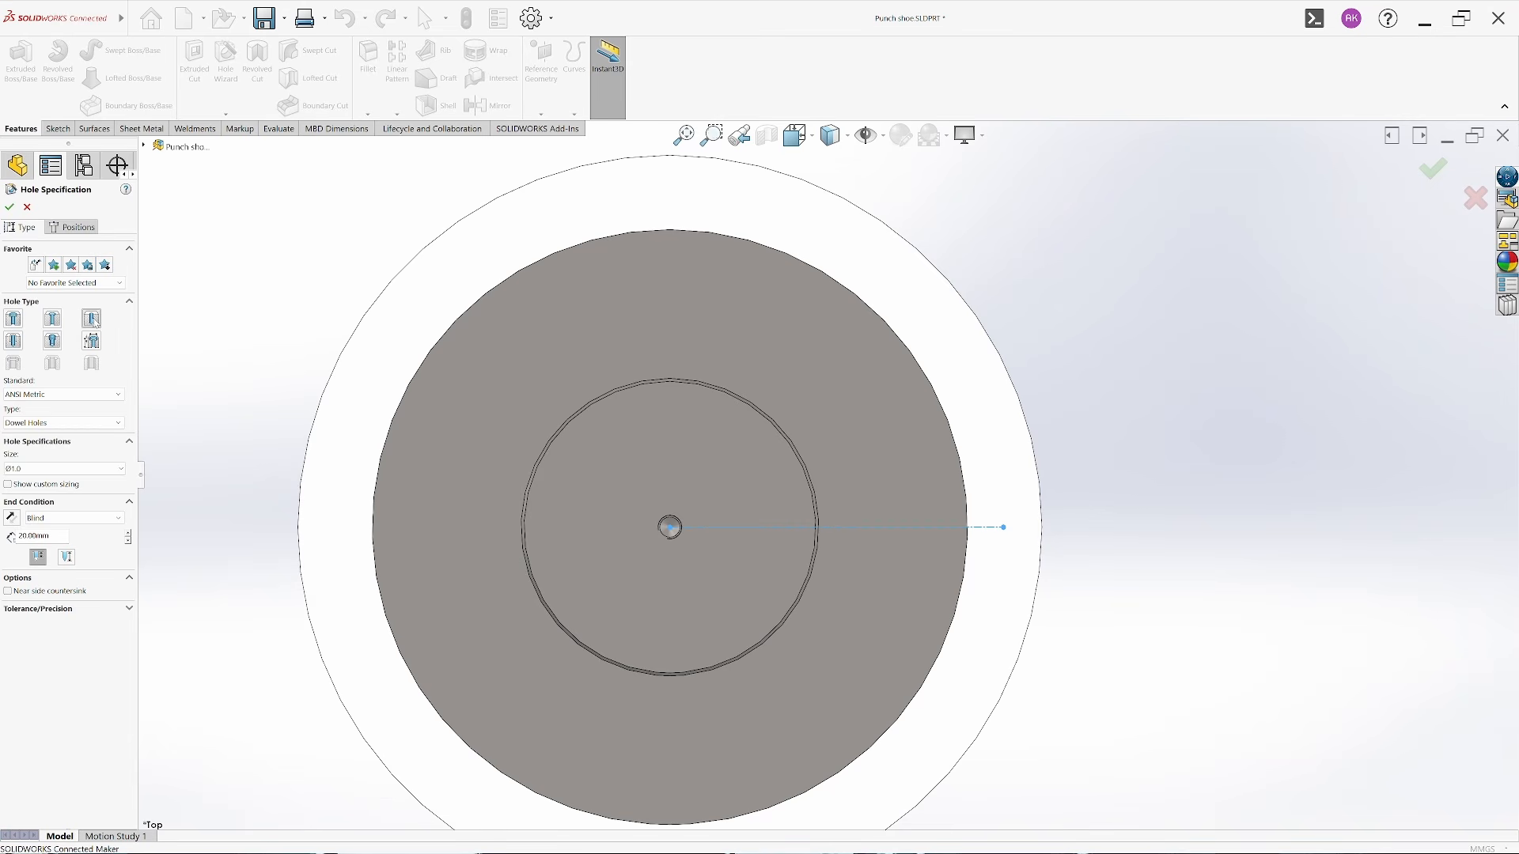
left_click(72, 425)
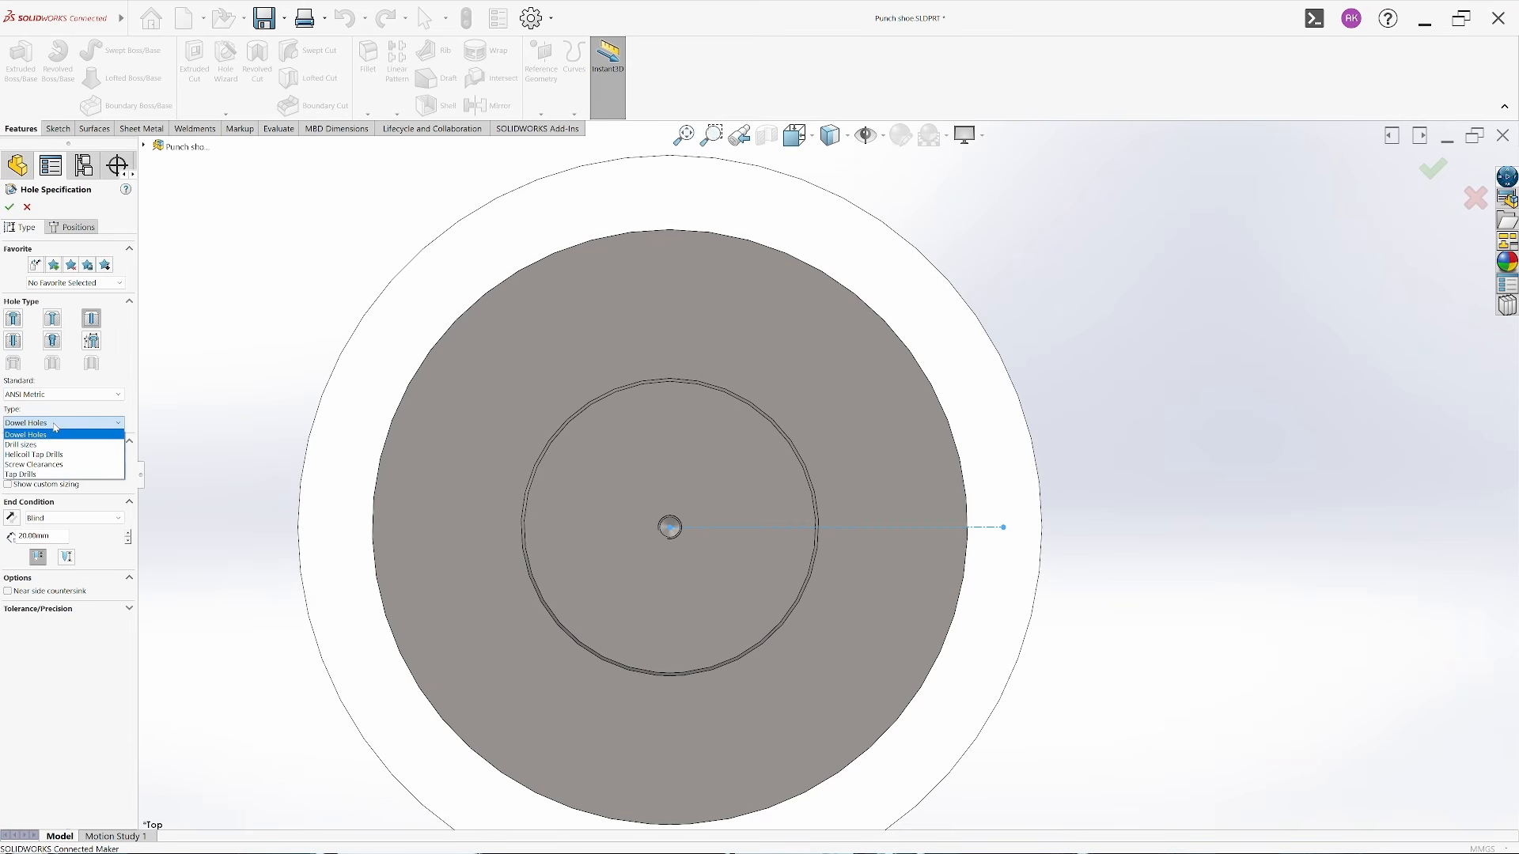
left_click(53, 465)
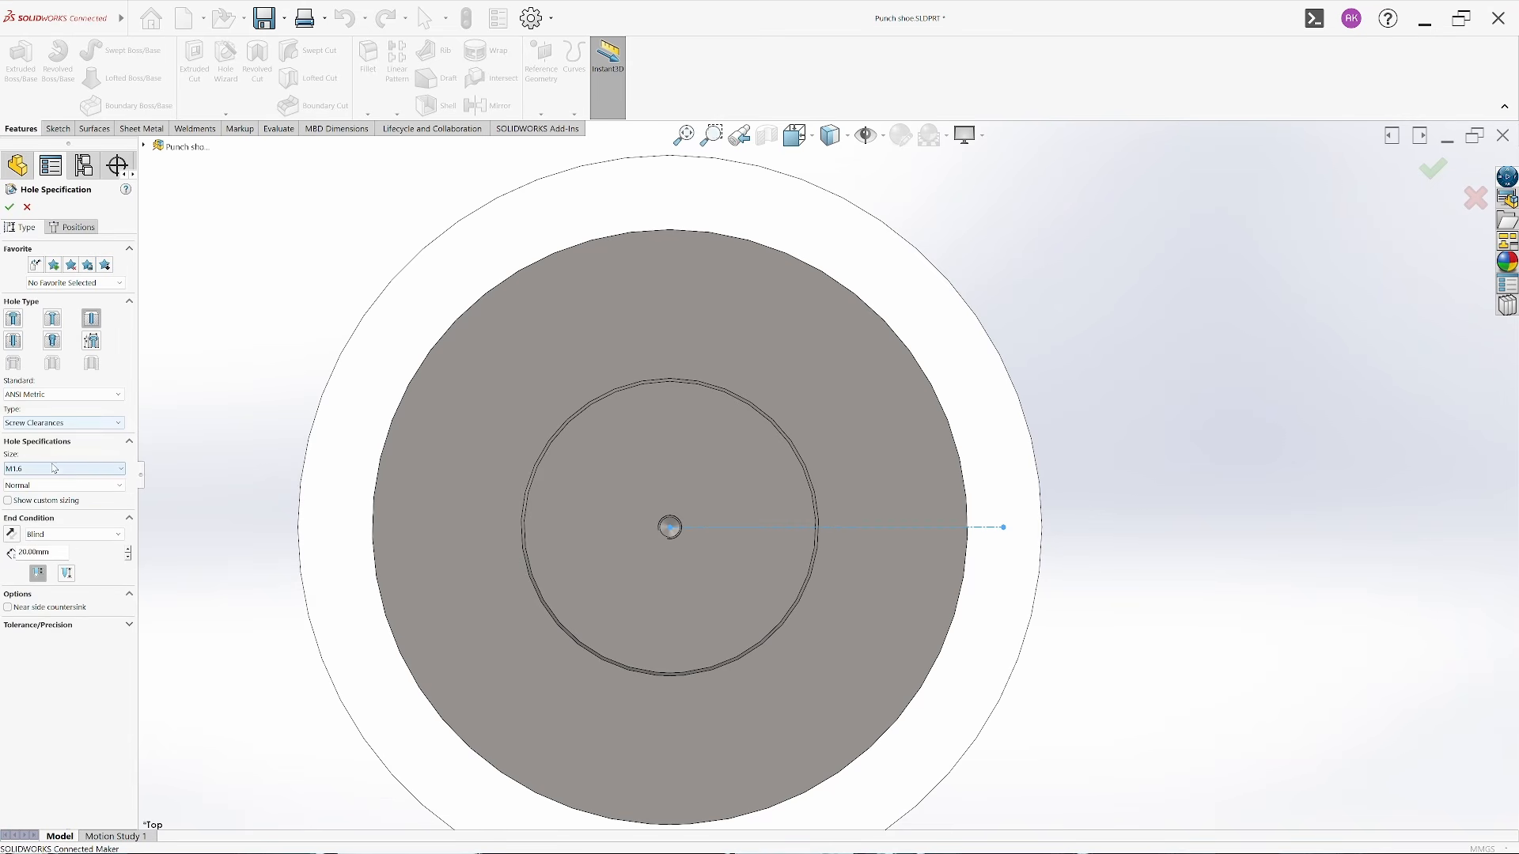
left_click(85, 472)
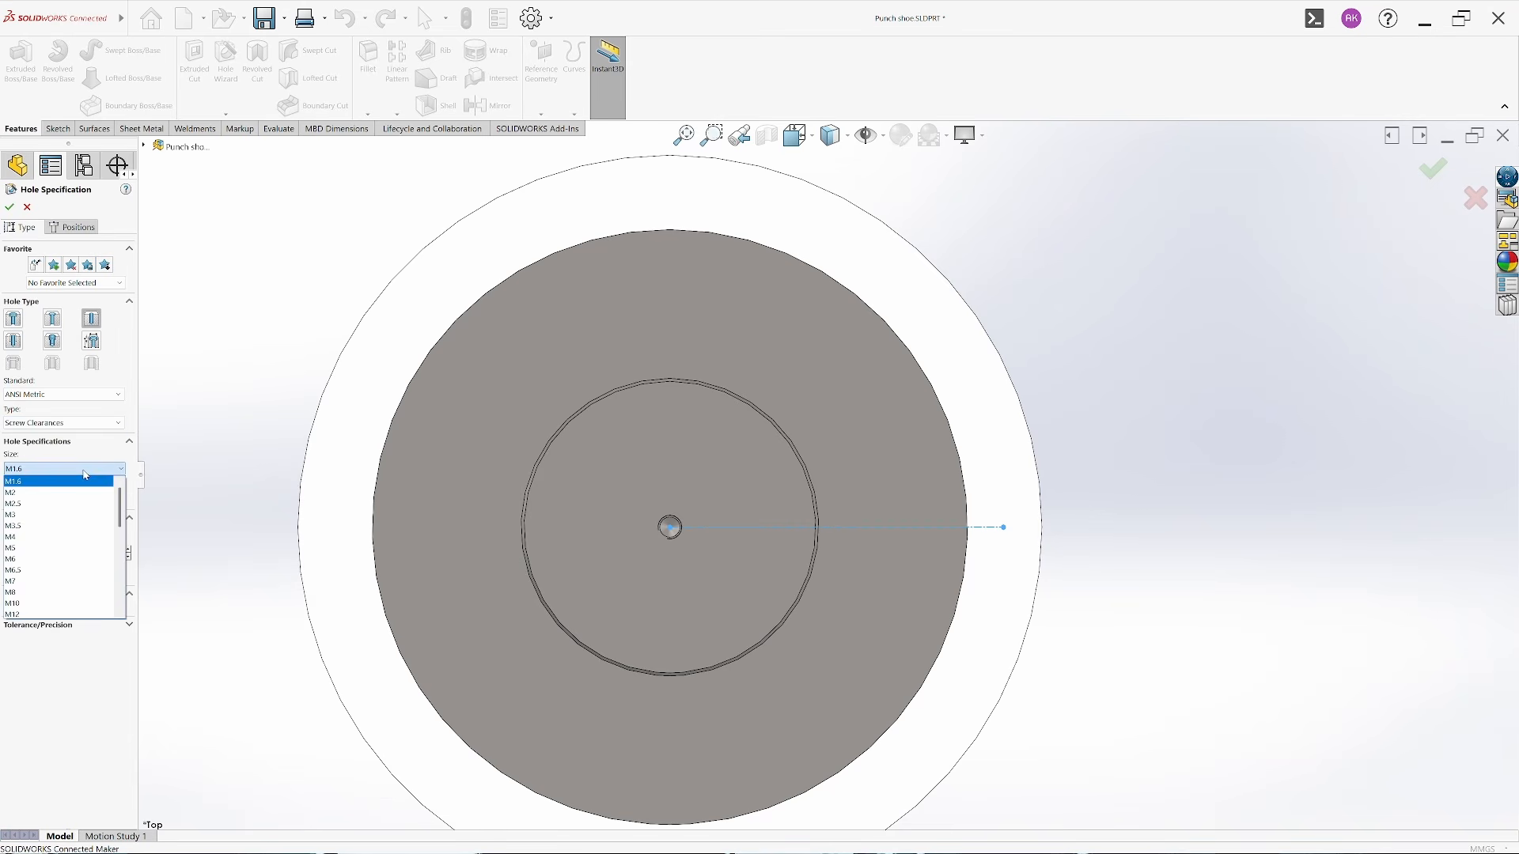
left_click(87, 606)
left_click(56, 536)
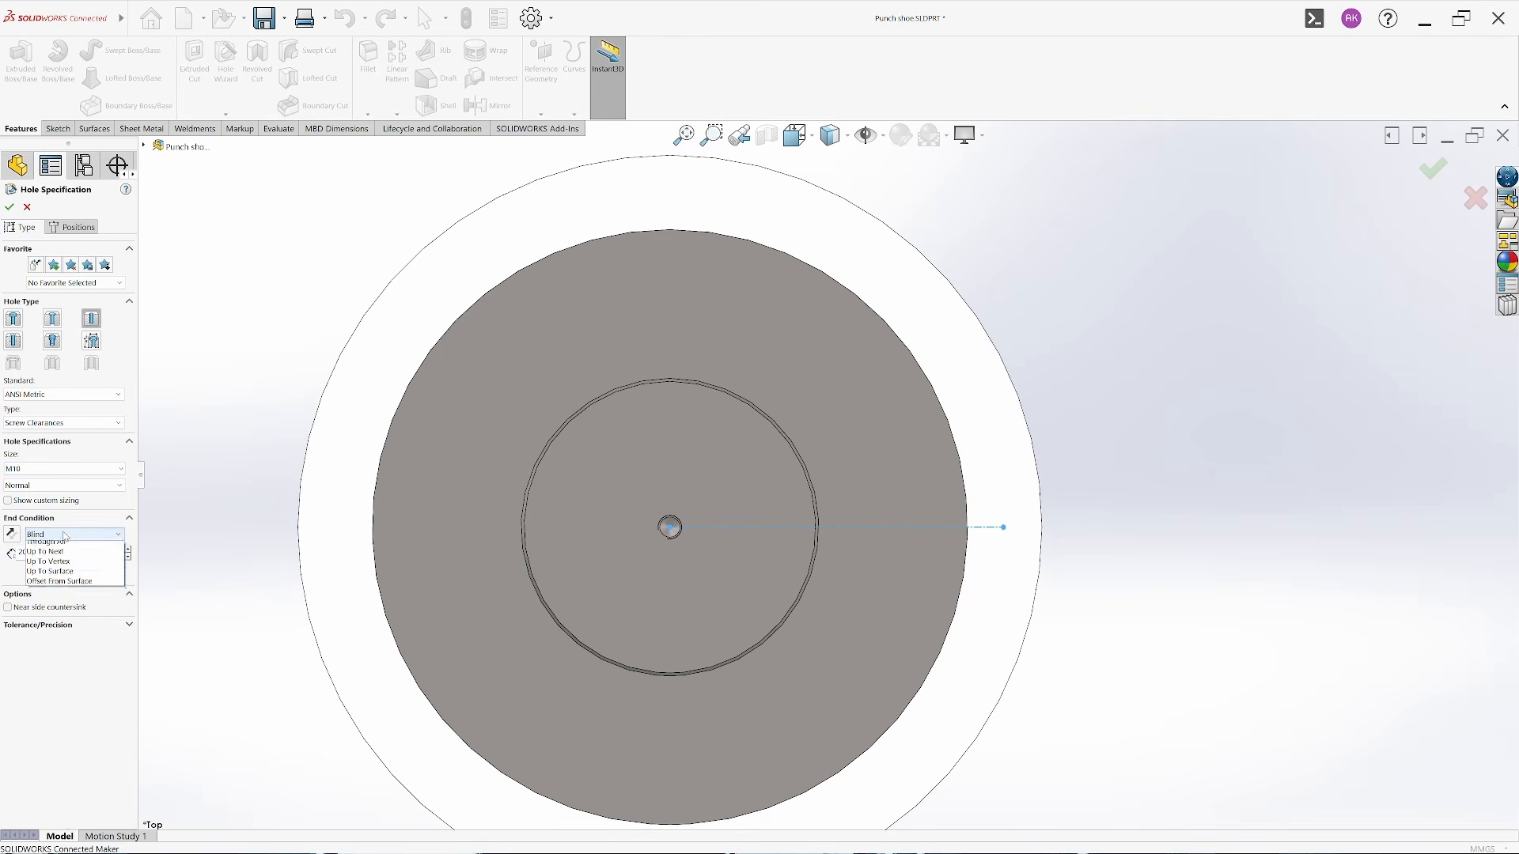
left_click(64, 557)
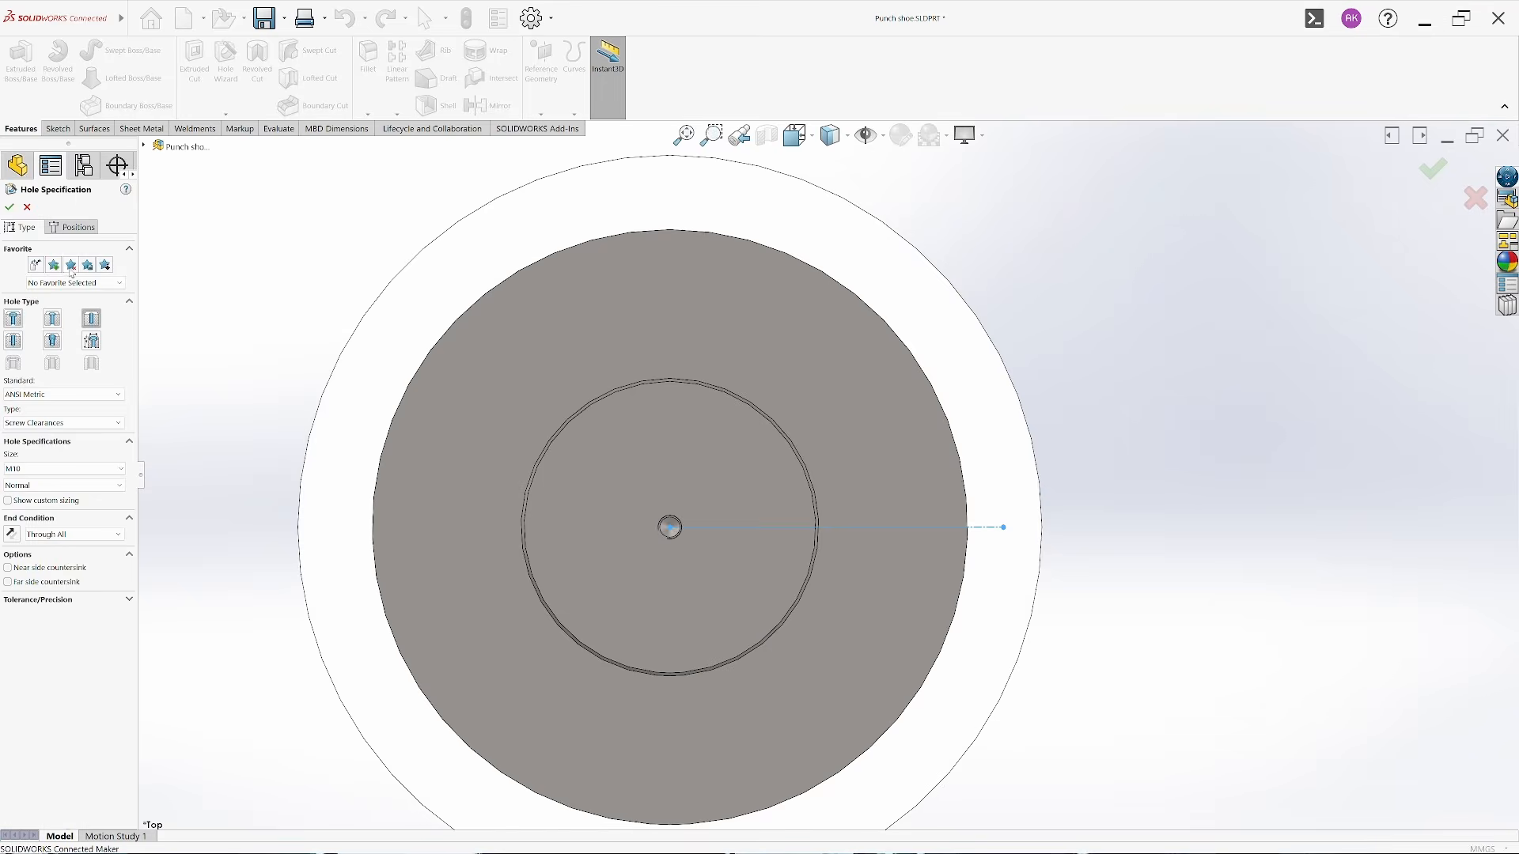
Place the M10 clearance hole on the flange at the construction line's outer endpoint and create it
left_click(72, 227)
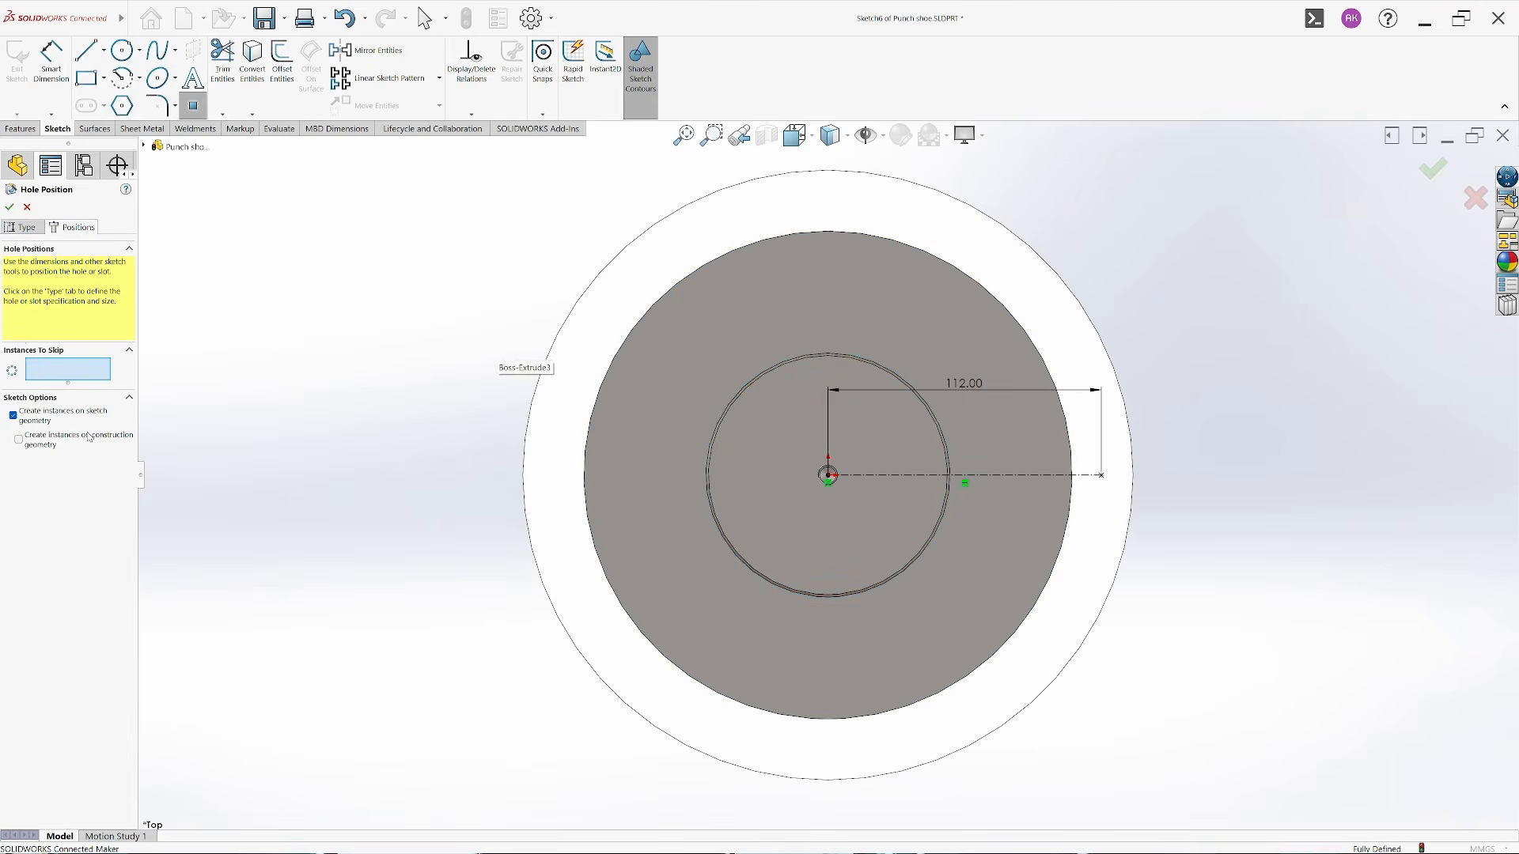
left_click(1101, 474)
left_click(9, 206)
left_click(332, 301)
Create a circular pattern of the M10 clearance hole around the flange's rim, with 4 equally spaced instances over 360 degrees
middle_click_drag(380, 333, 456, 154)
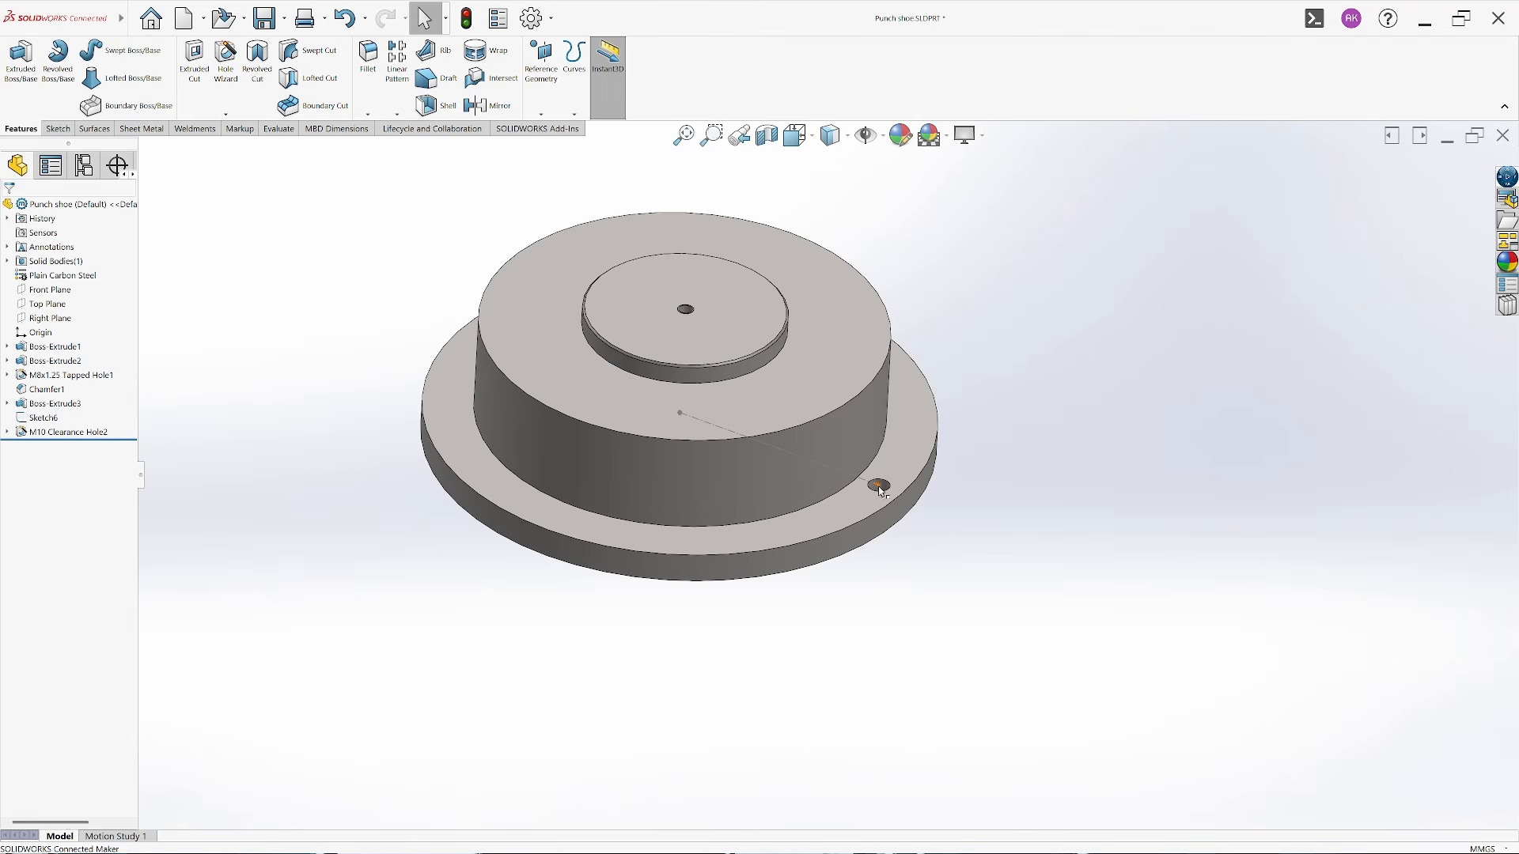
left_click(396, 115)
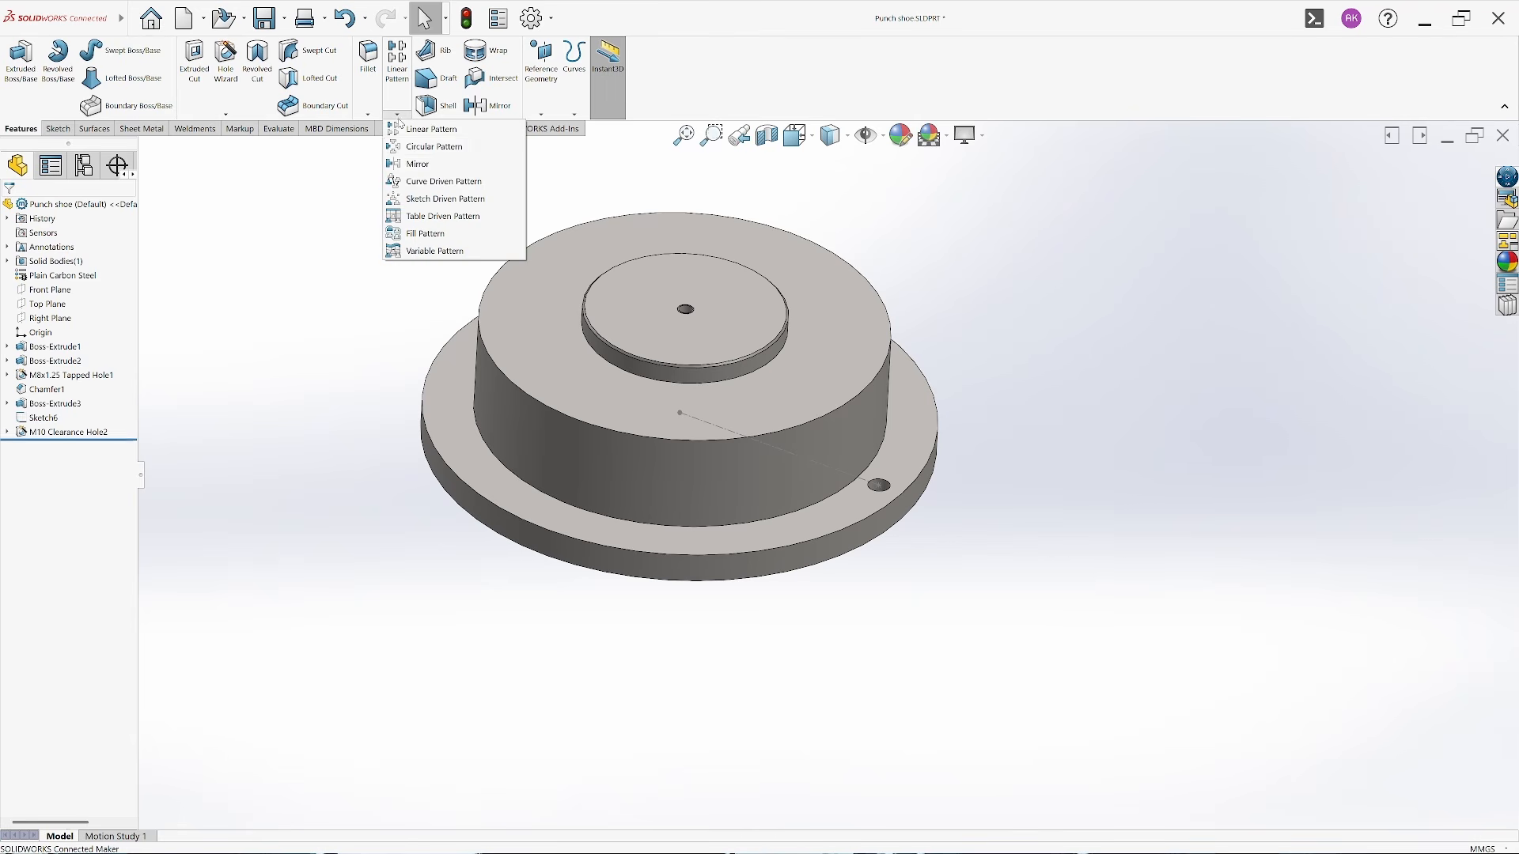
left_click(420, 148)
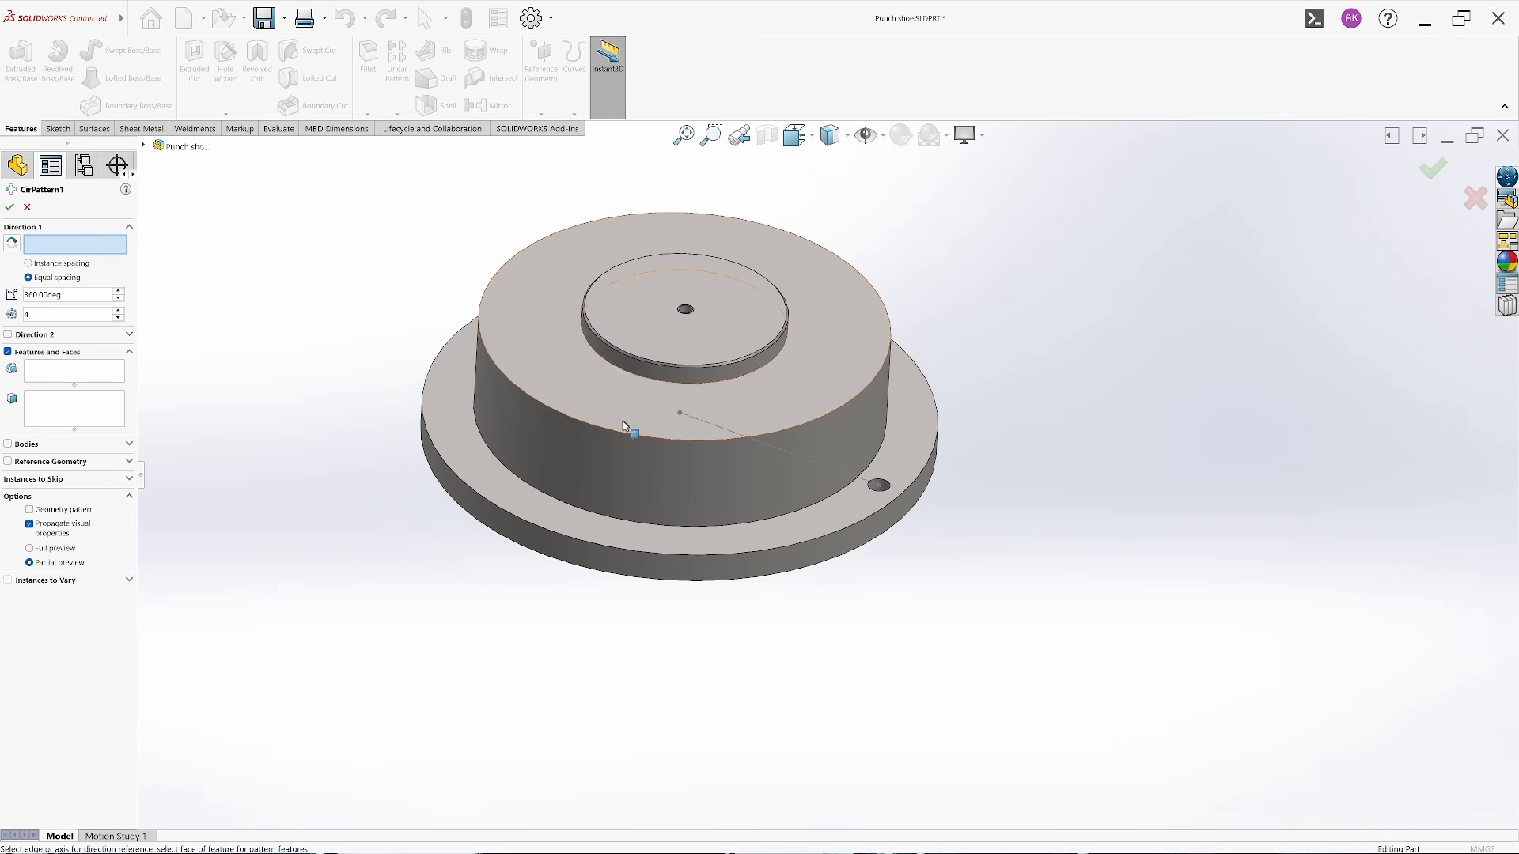
left_click(716, 573)
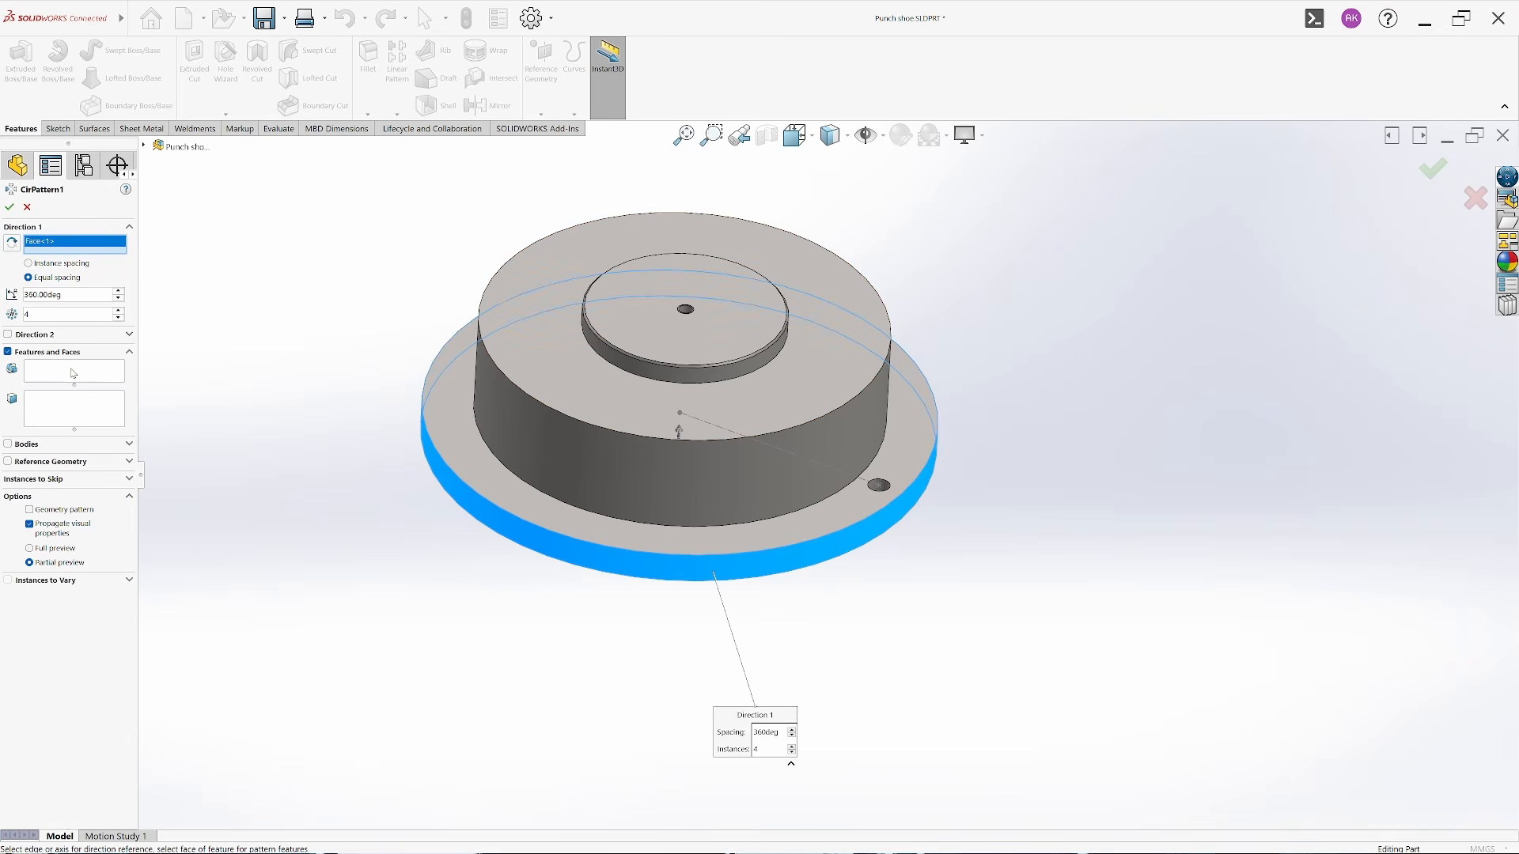
left_click(73, 374)
scroll(863, 501, "down", 5)
left_click(902, 460)
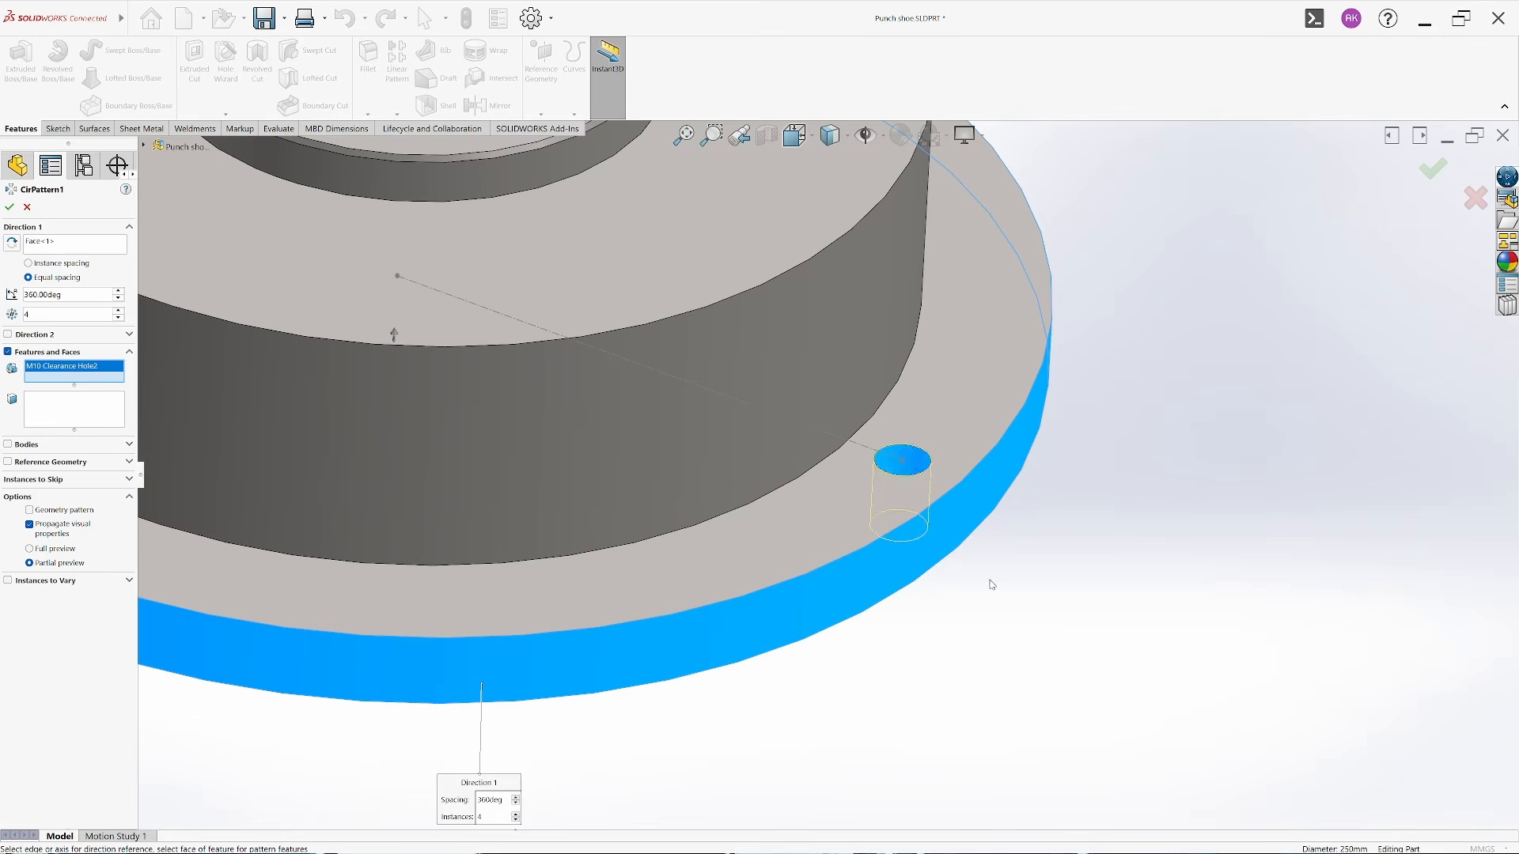
key("f")
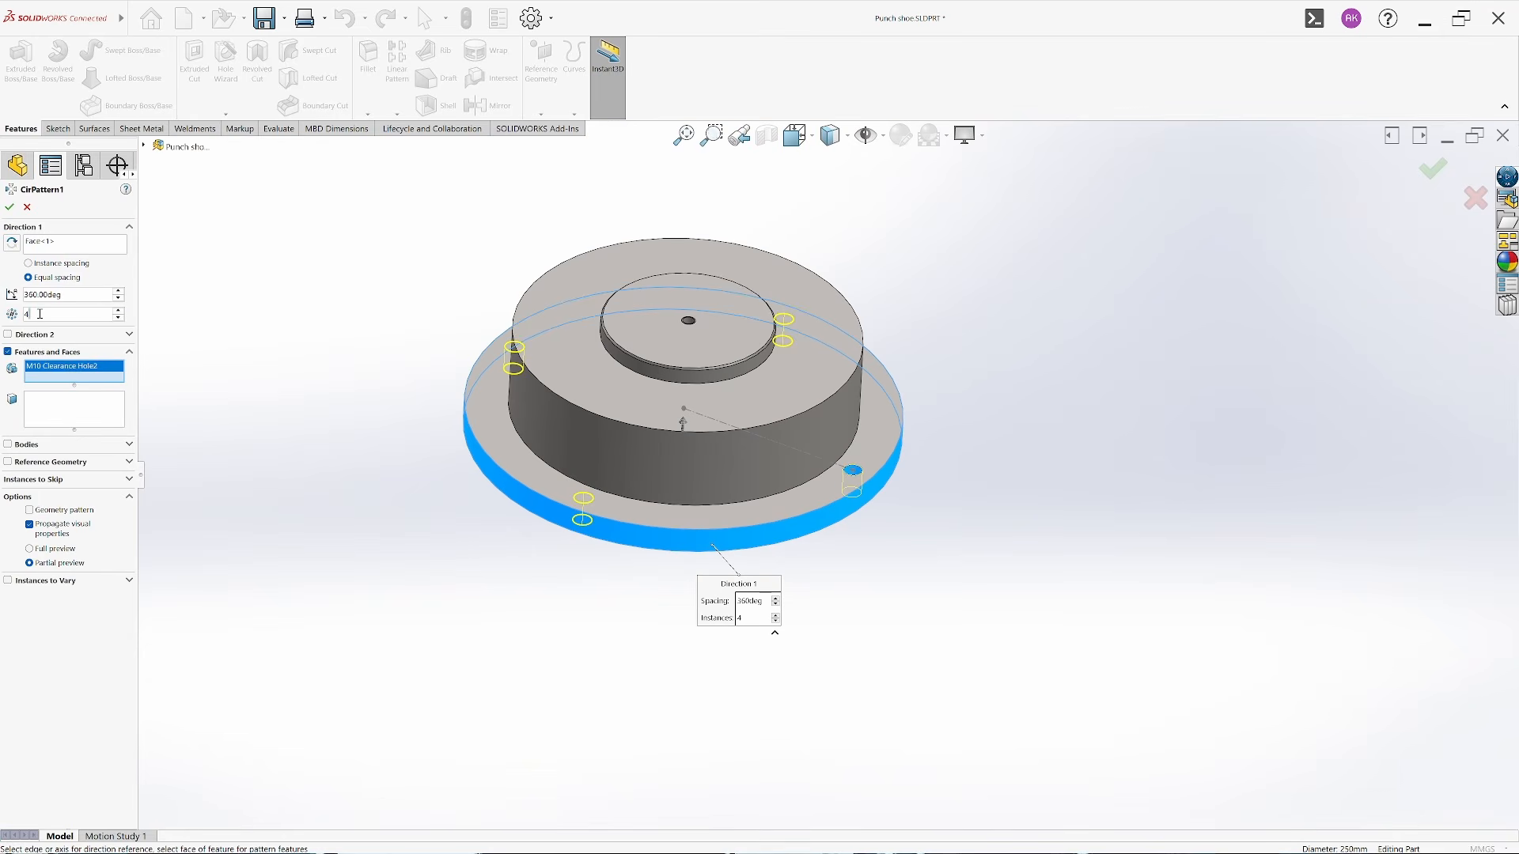
left_click(9, 209)
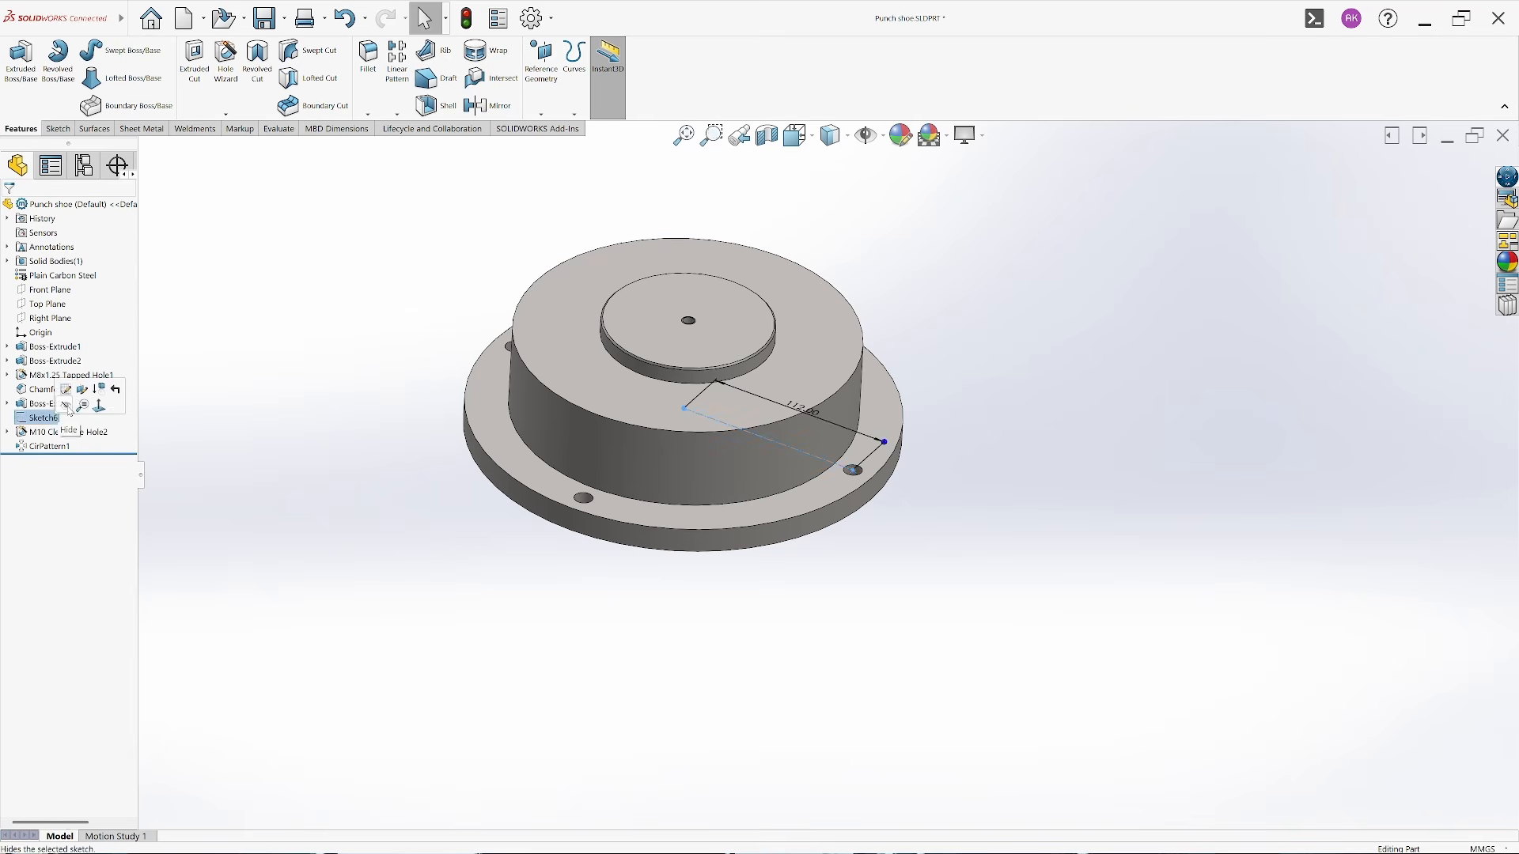
Hide the hole layout sketch and save the part
left_click(66, 405)
mouse_move(609, 474)
middle_mouse_down()
mouse_move(715, 349)
mouse_move(846, 544)
mouse_move(775, 530)
mouse_move(590, 402)
middle_mouse_up()
key("ctrl+s")
Start a sketch on the flange's flat underside and place a sketch point at the origin
left_click(58, 128)
left_click(16, 57)
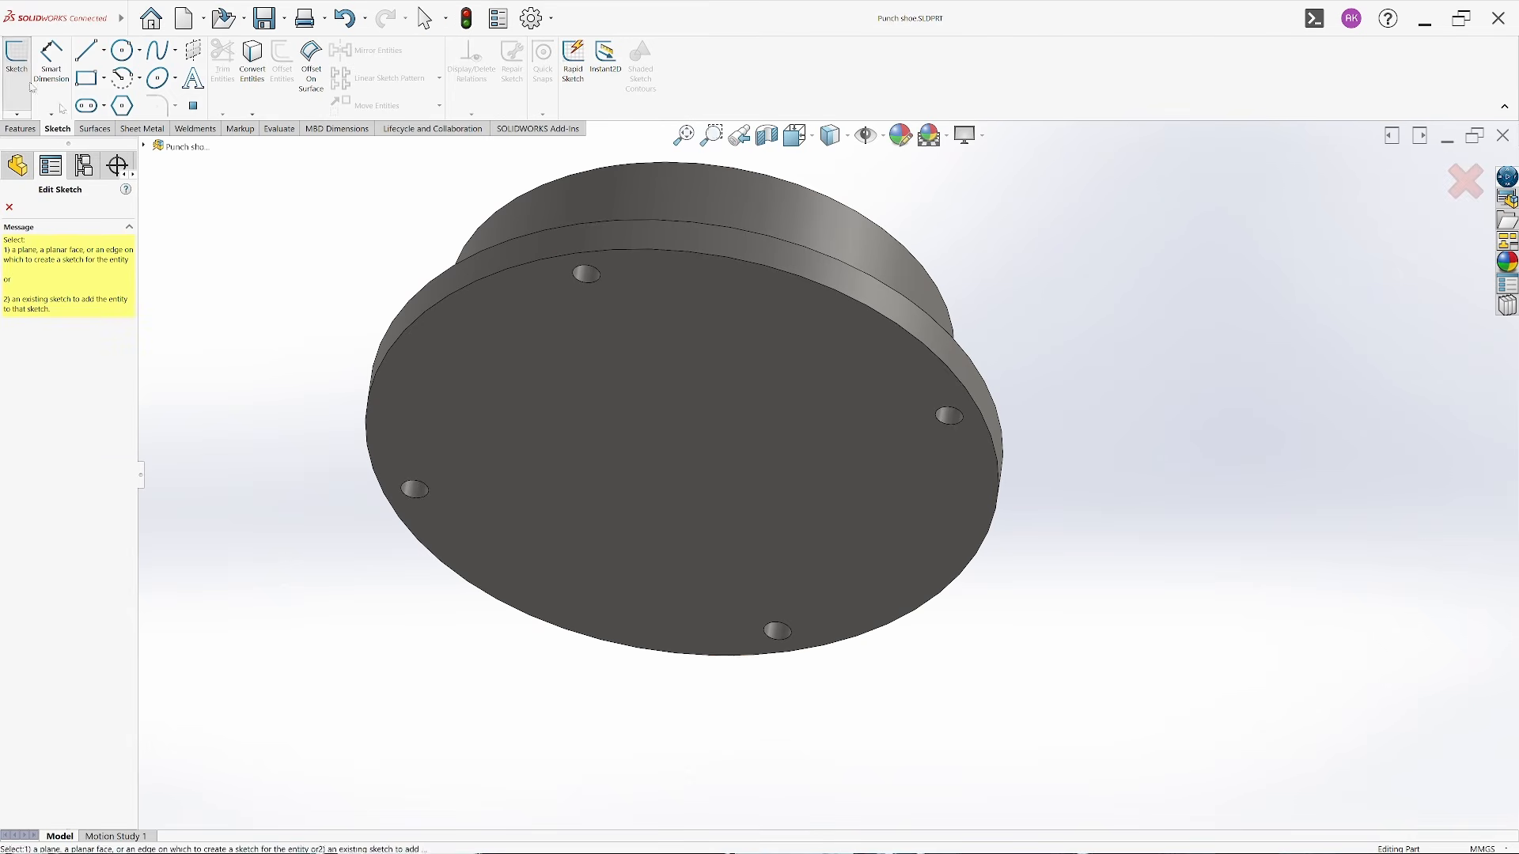
left_click(665, 388)
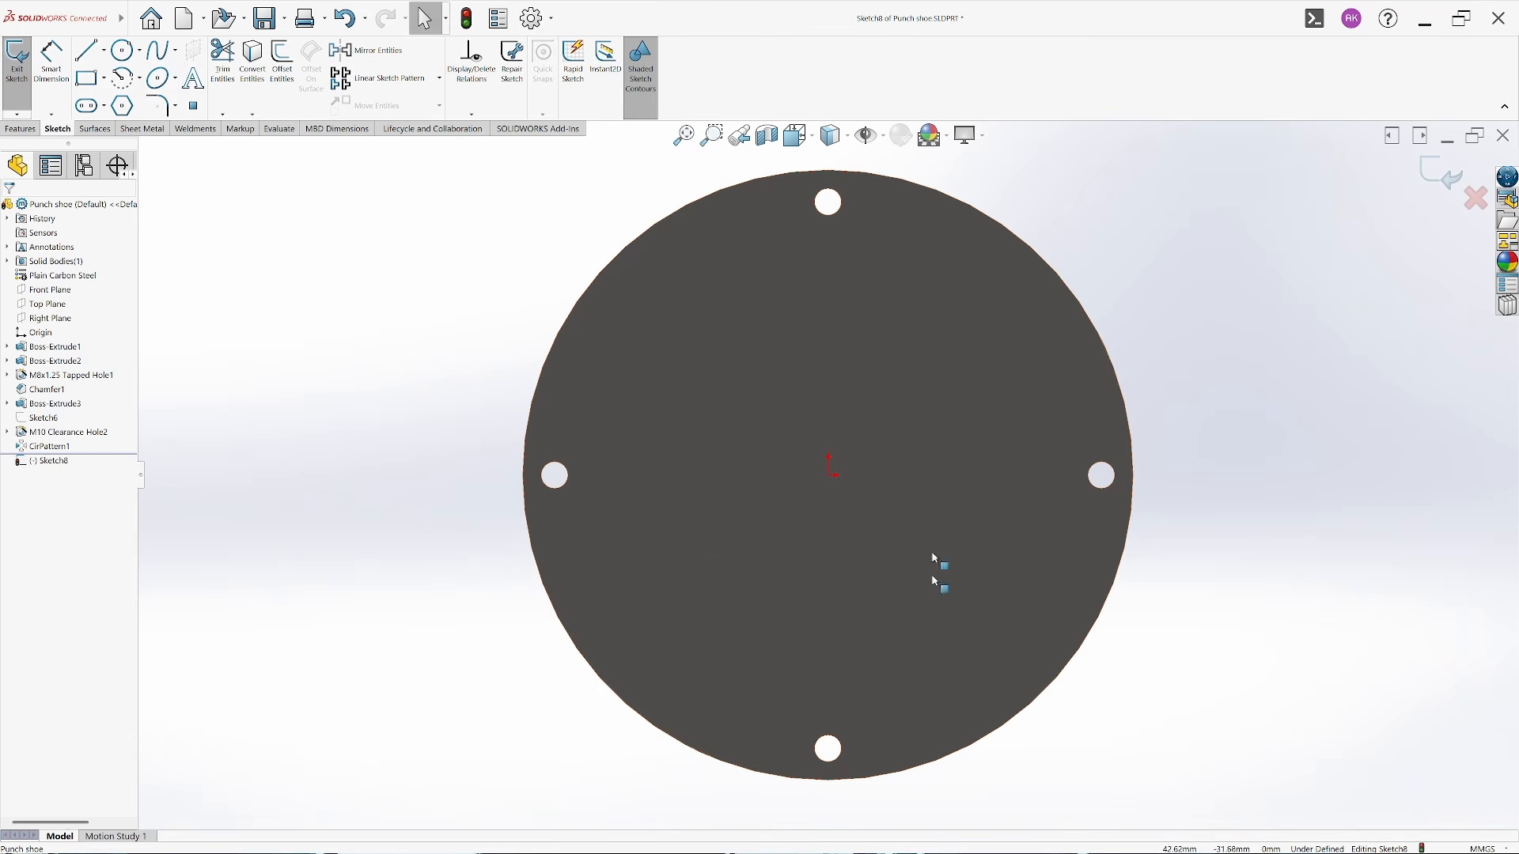
left_click(194, 108)
left_click(828, 478)
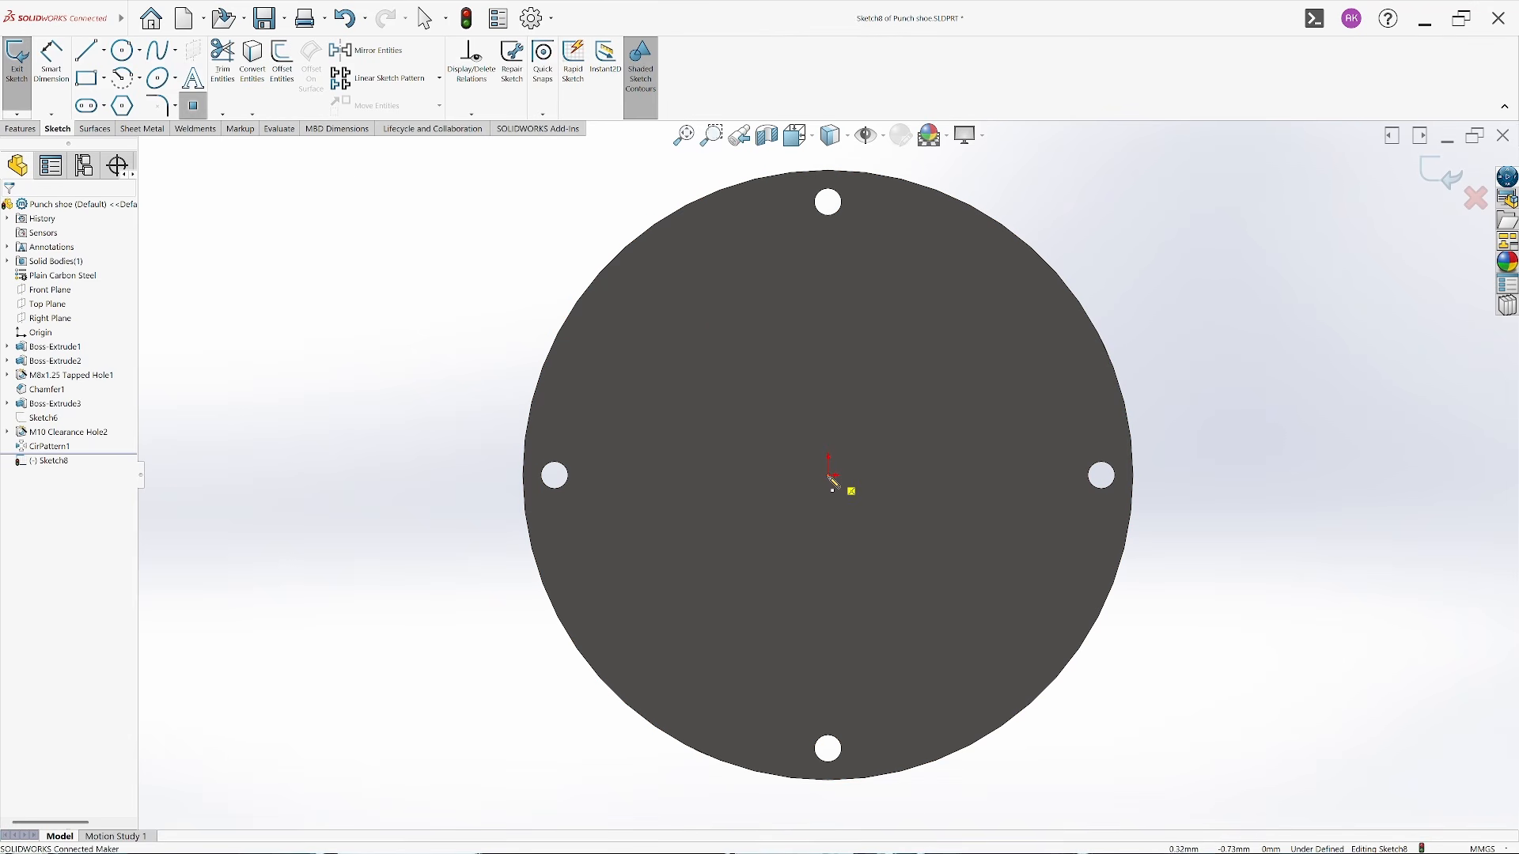
Finish the point sketch and start a Hole Wizard dowel hole from it, using ANSI Metric and size Ø10.0
key("Escape")
left_click(16, 60)
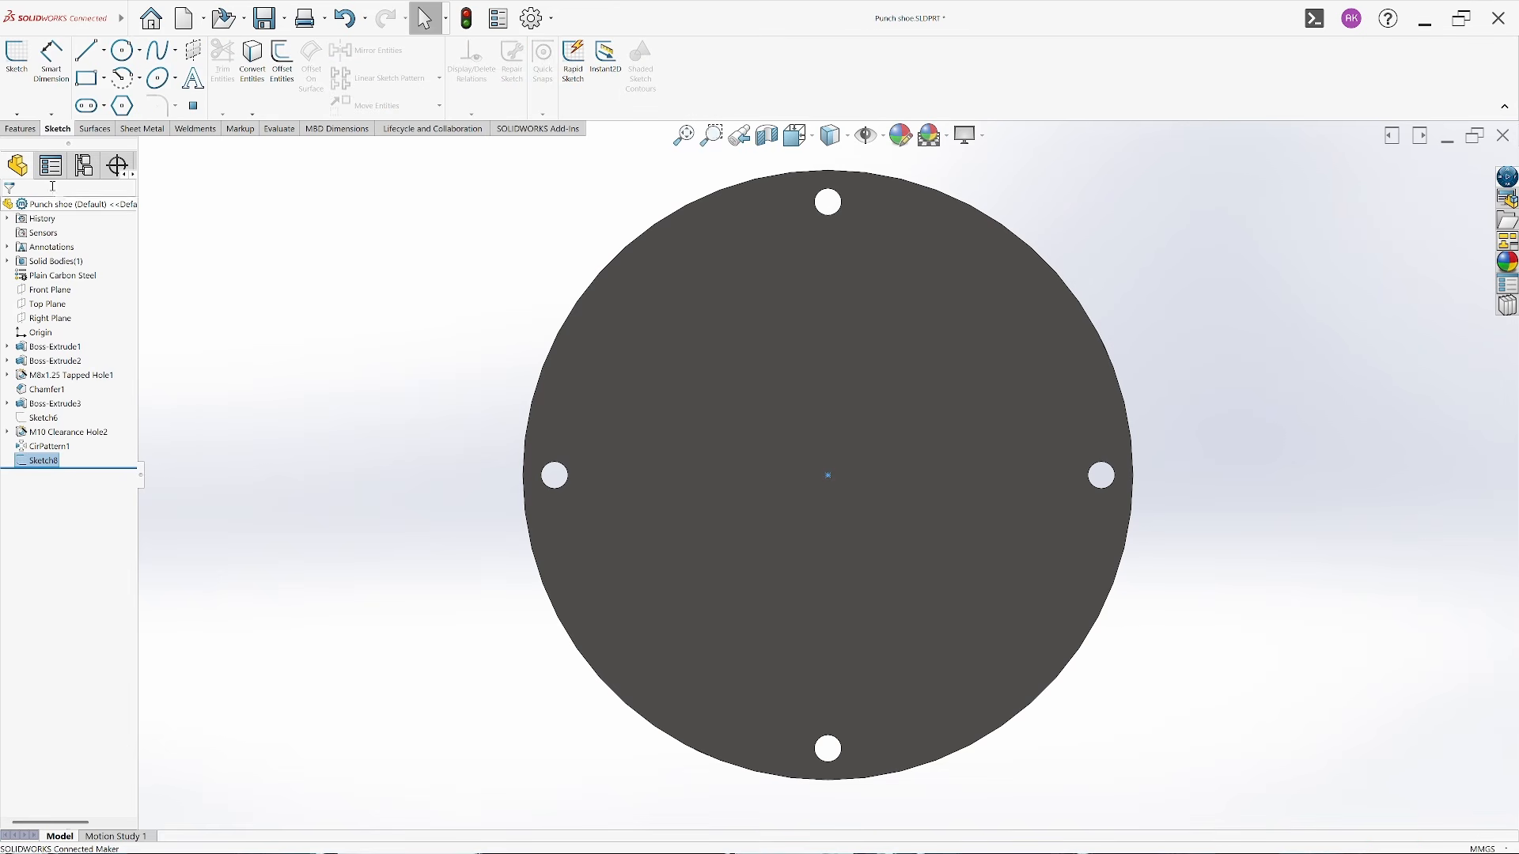
left_click(22, 130)
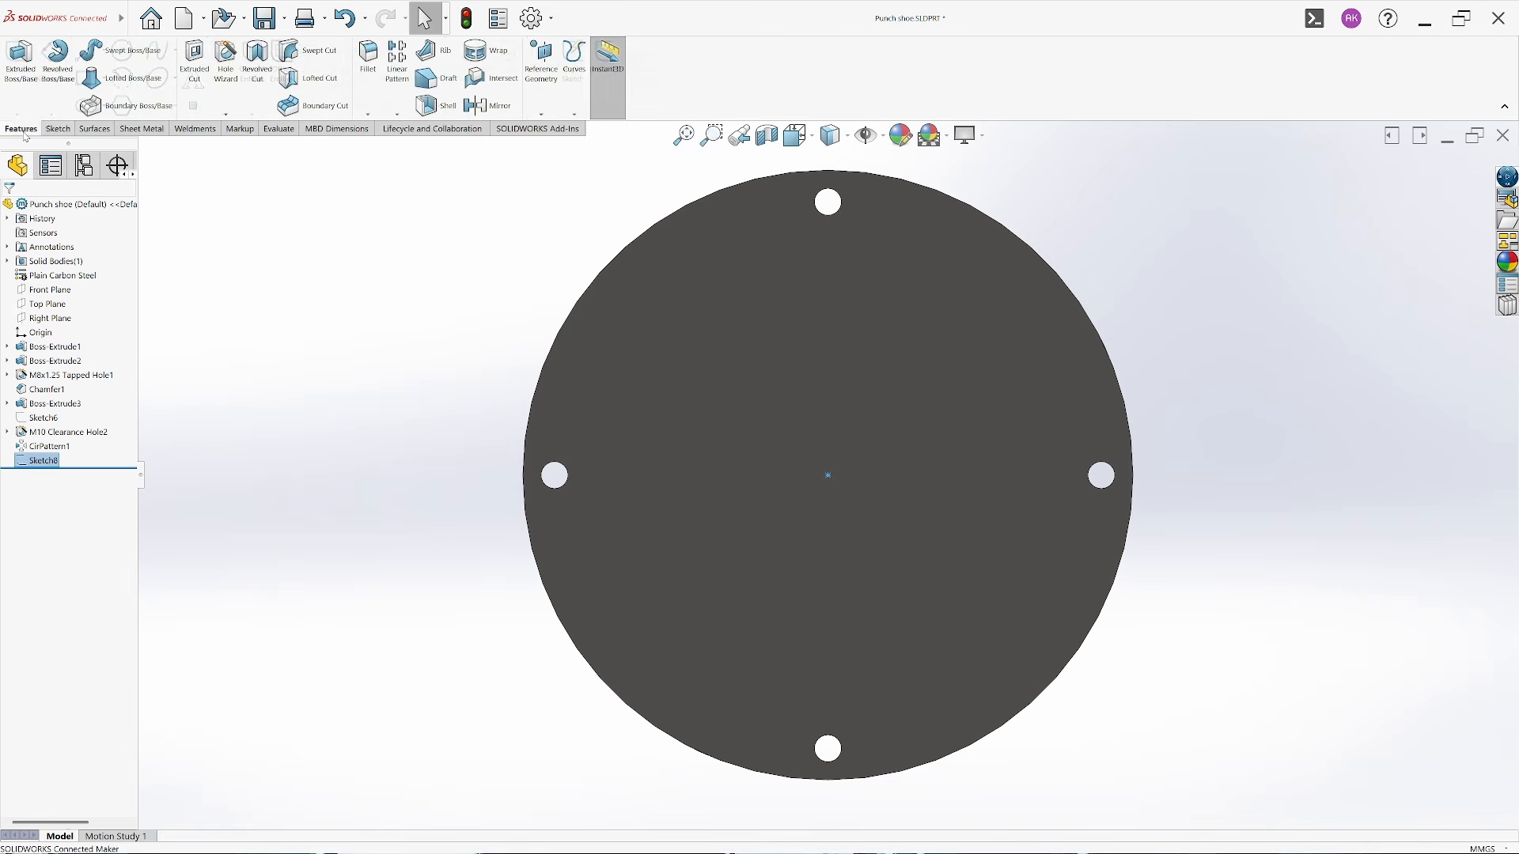
left_click(222, 64)
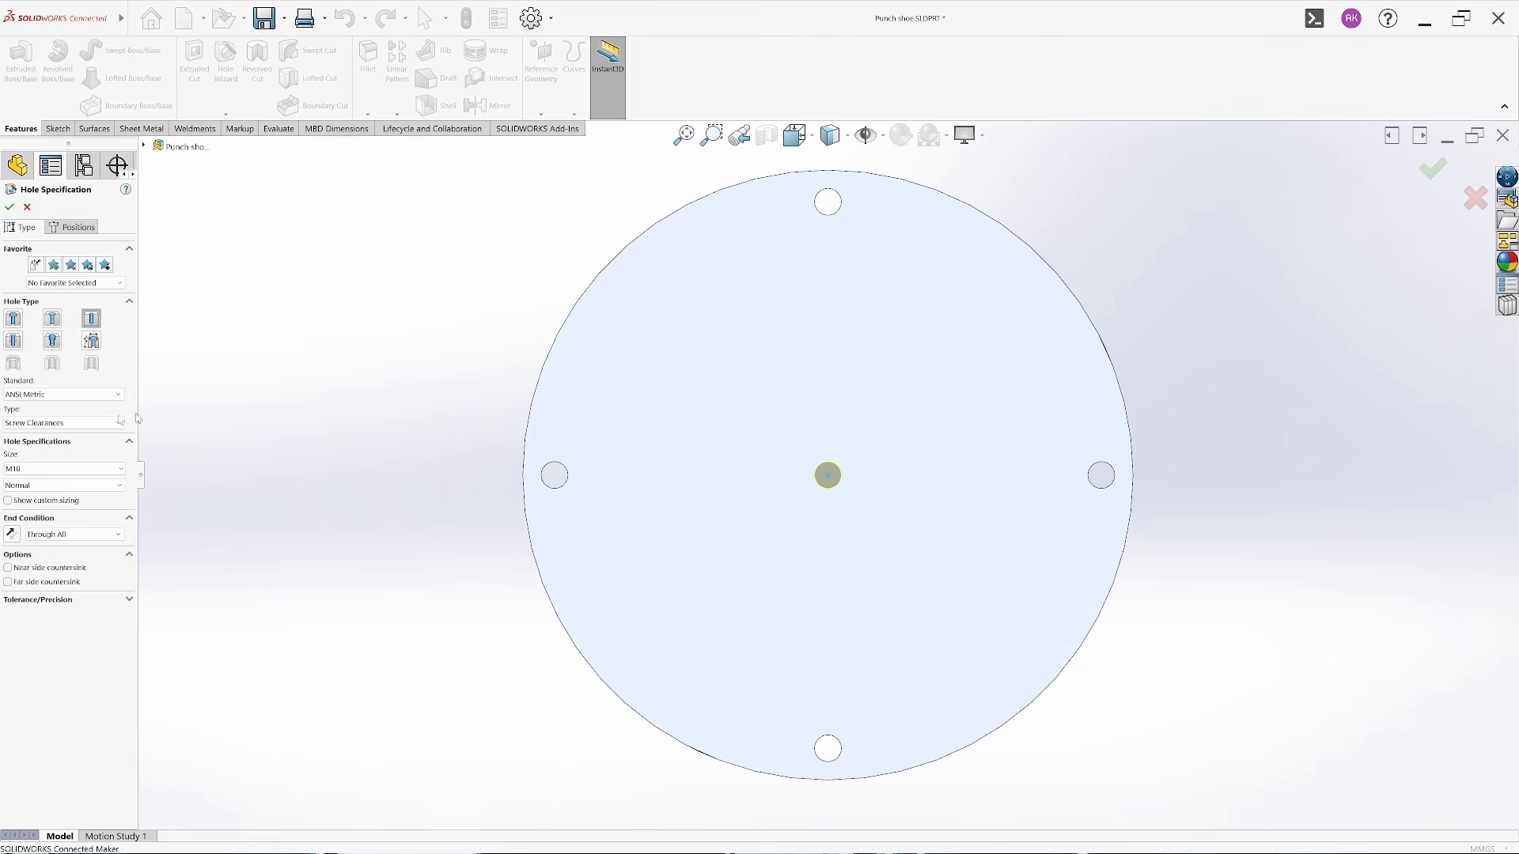
left_click(85, 423)
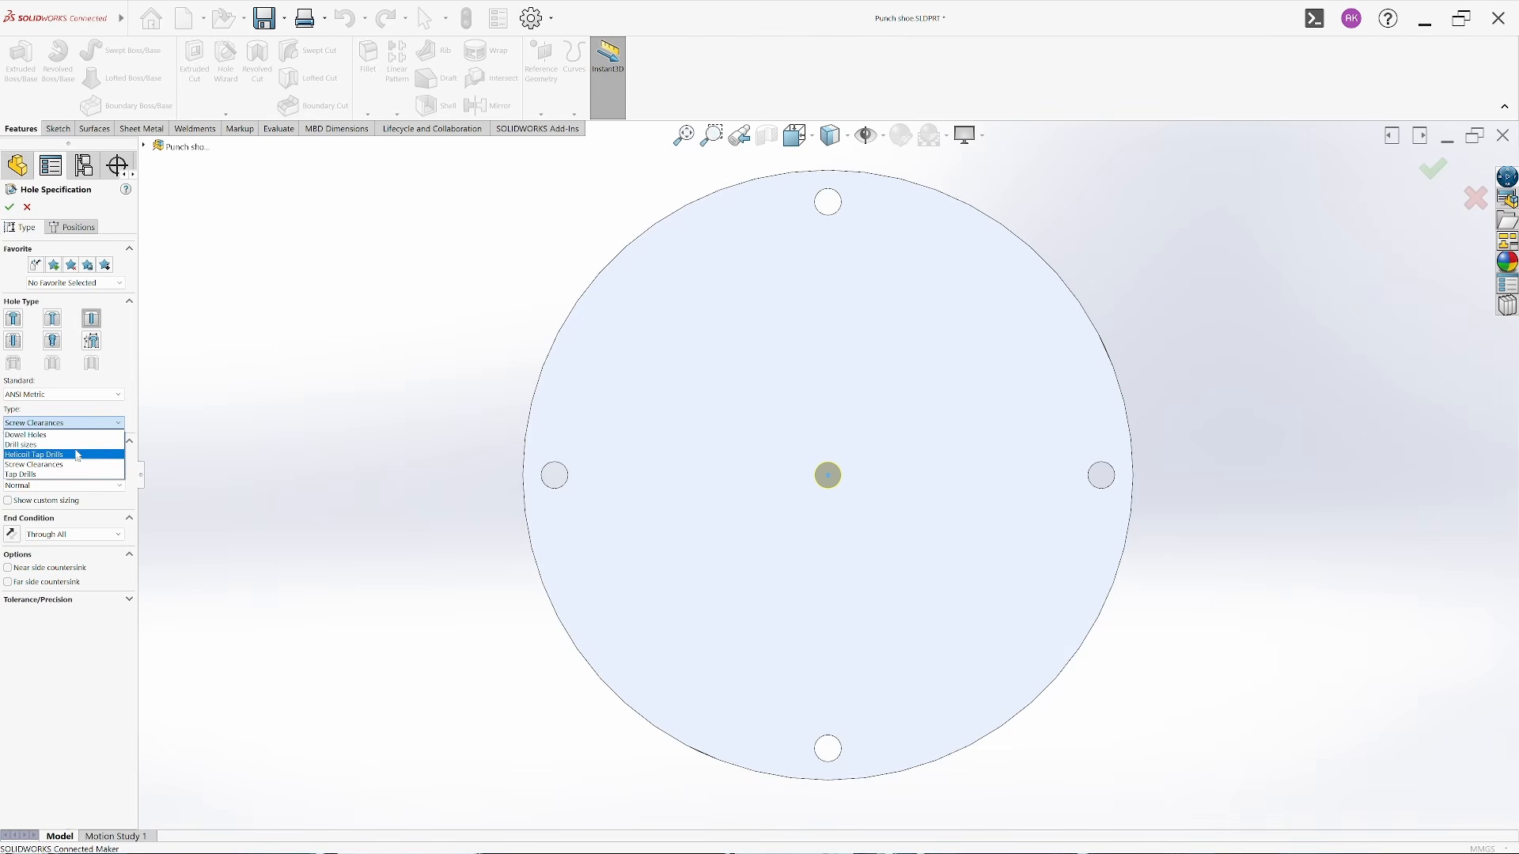
left_click(72, 436)
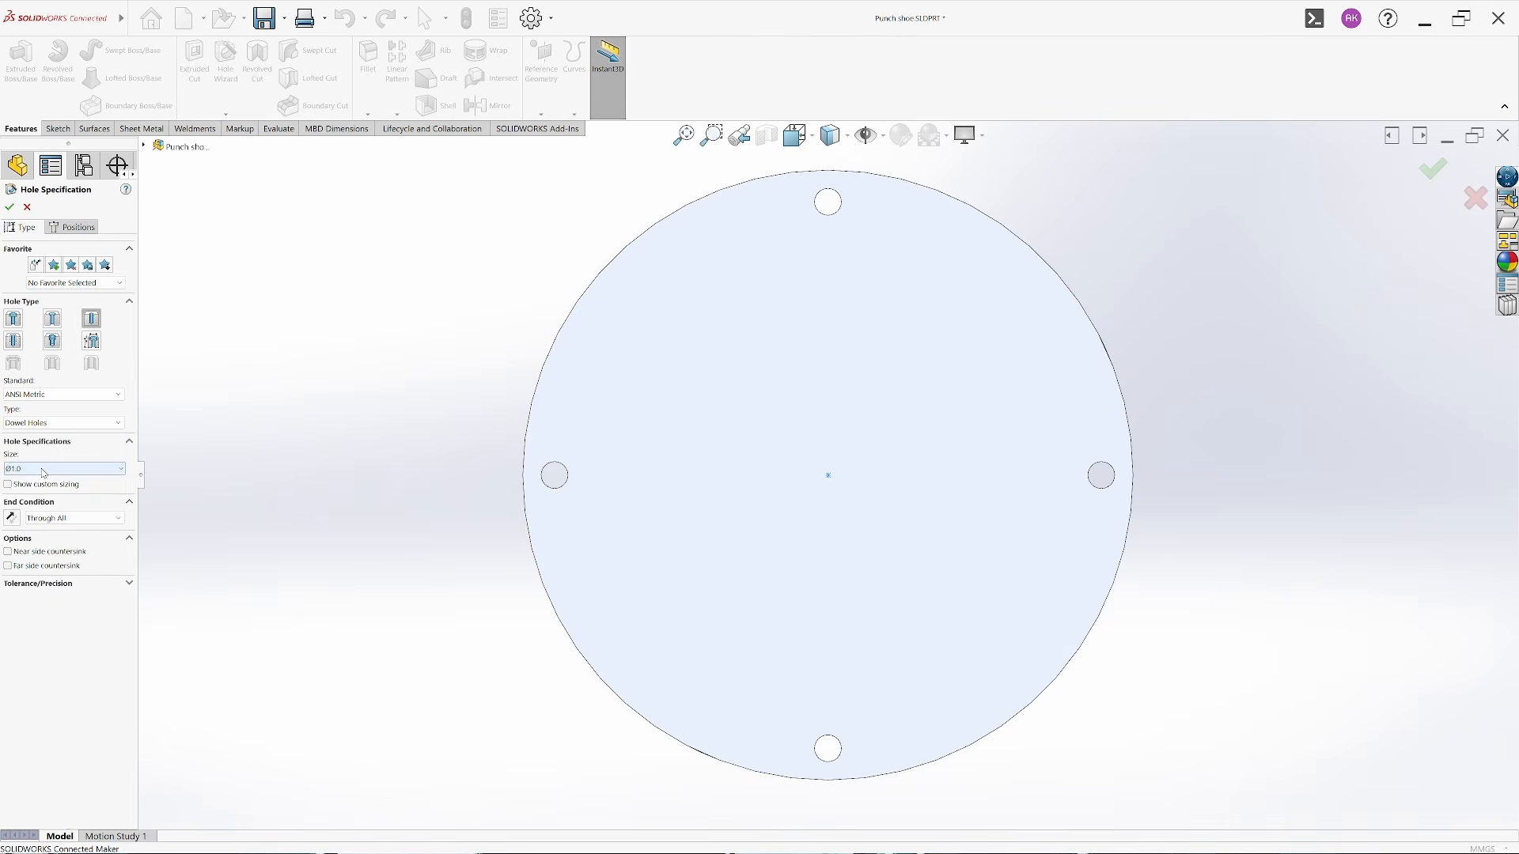
left_click(44, 470)
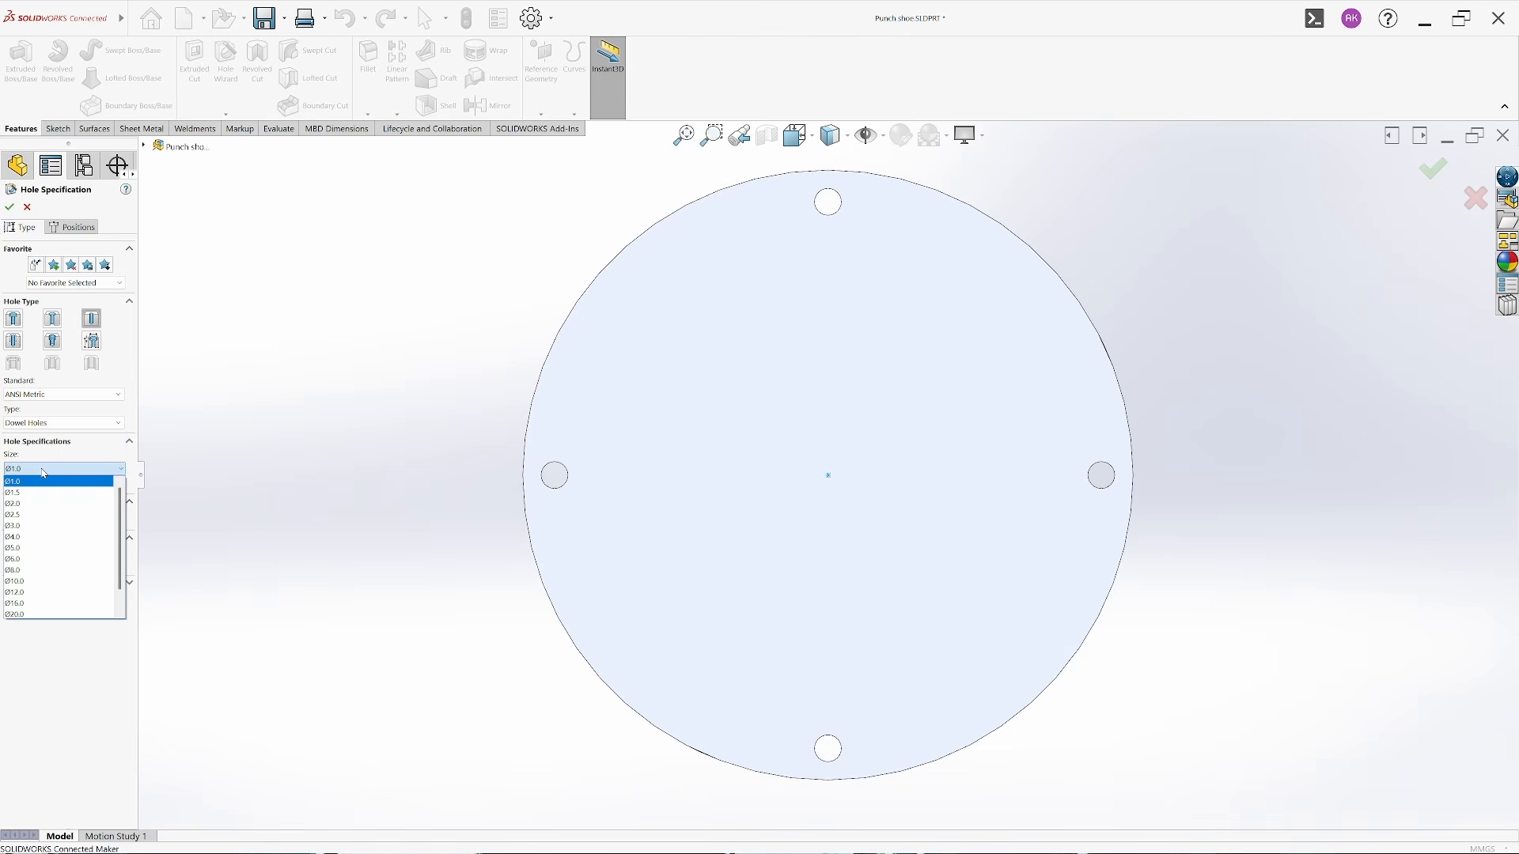
left_click(32, 582)
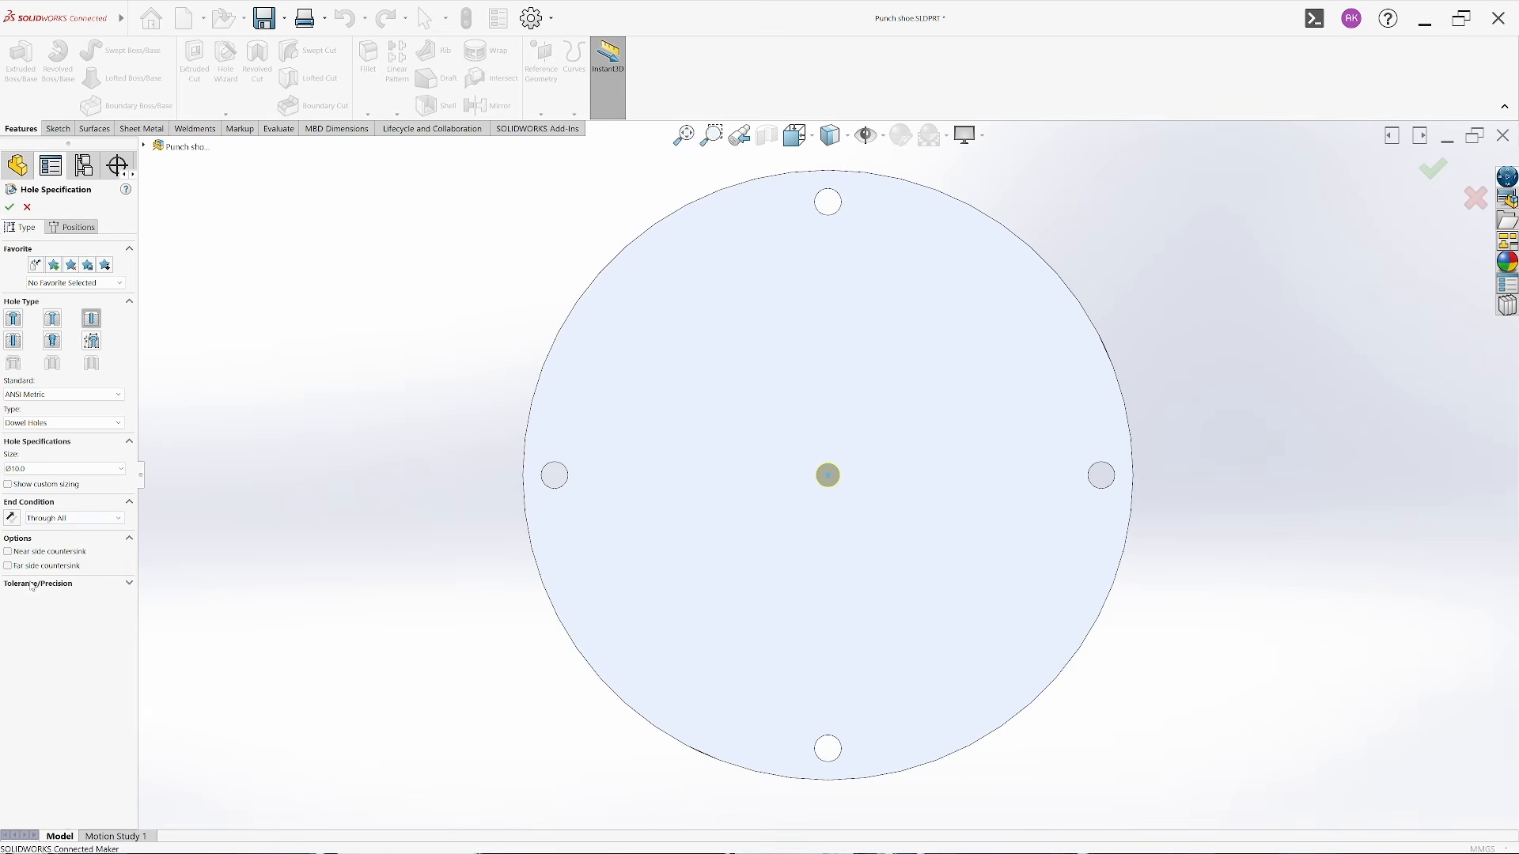
Make the dowel hole blind, set its depth, and create it at the centre of the flange's underside
left_click(61, 518)
left_click(60, 528)
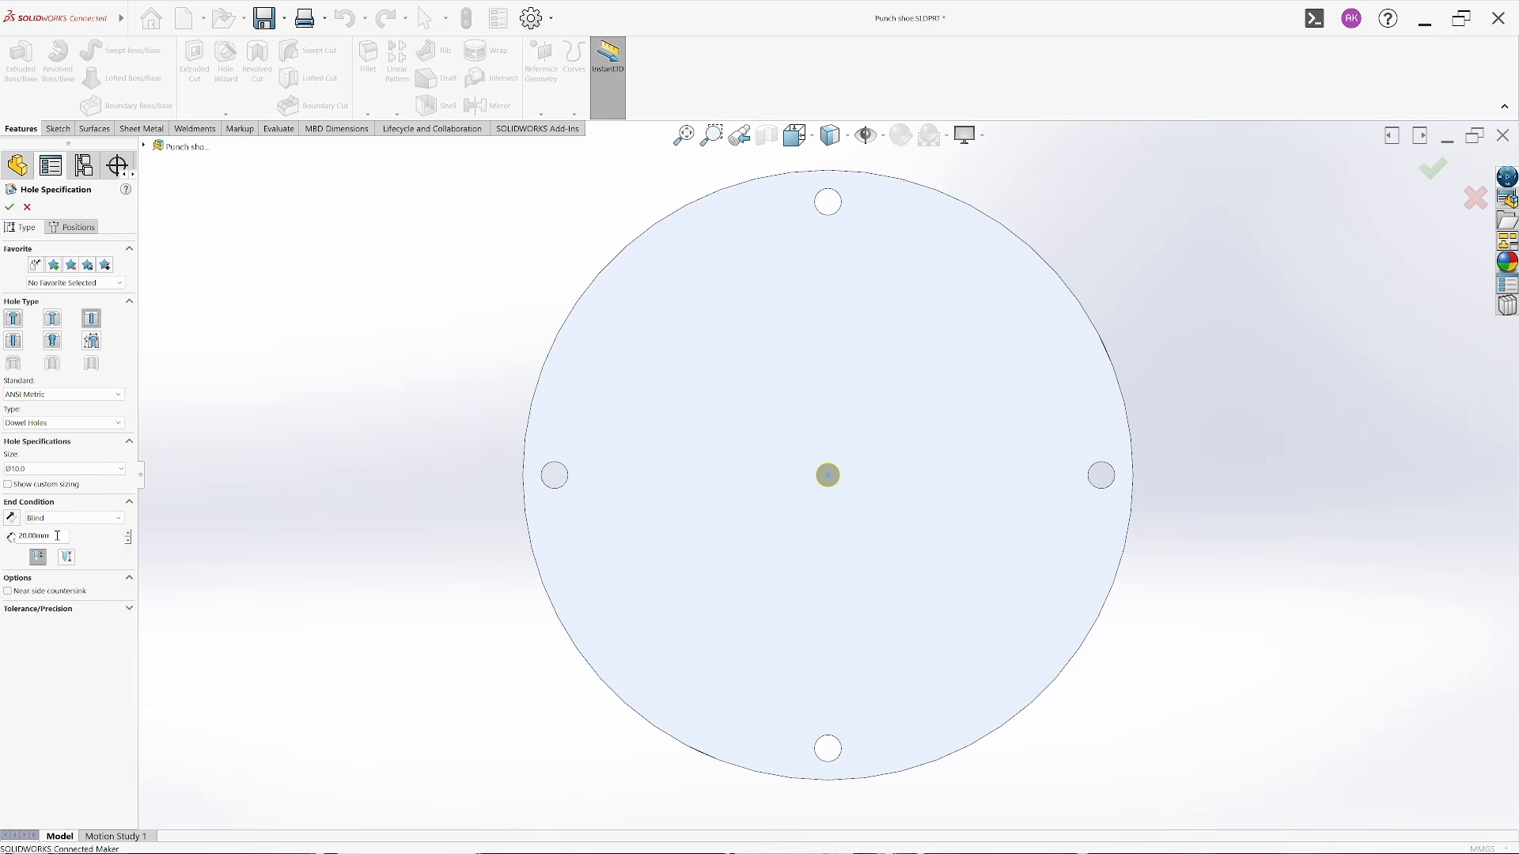
double_click(57, 535)
left_click(73, 227)
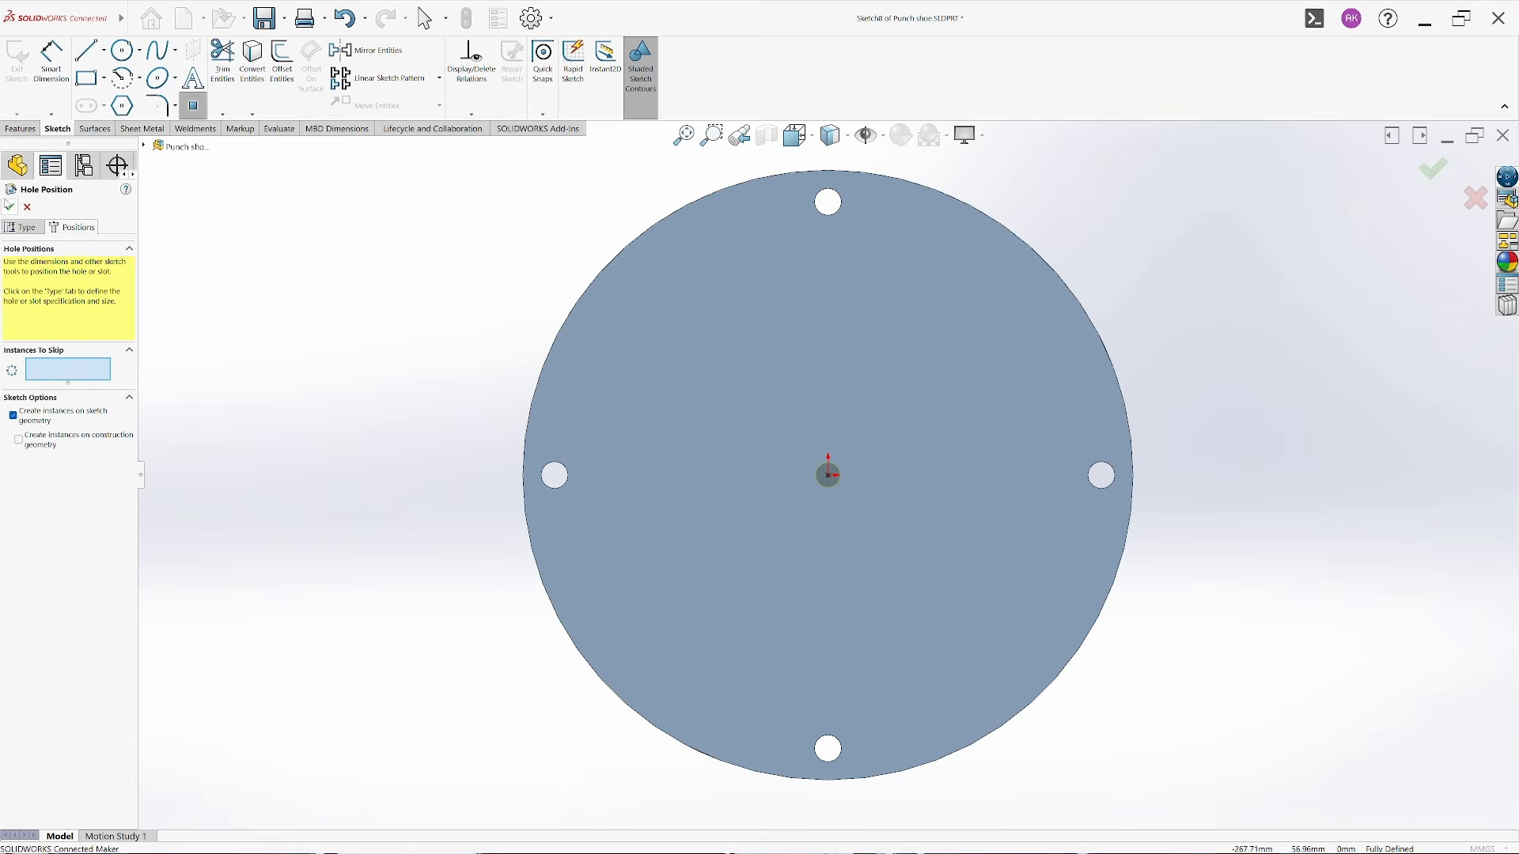
left_click(10, 206)
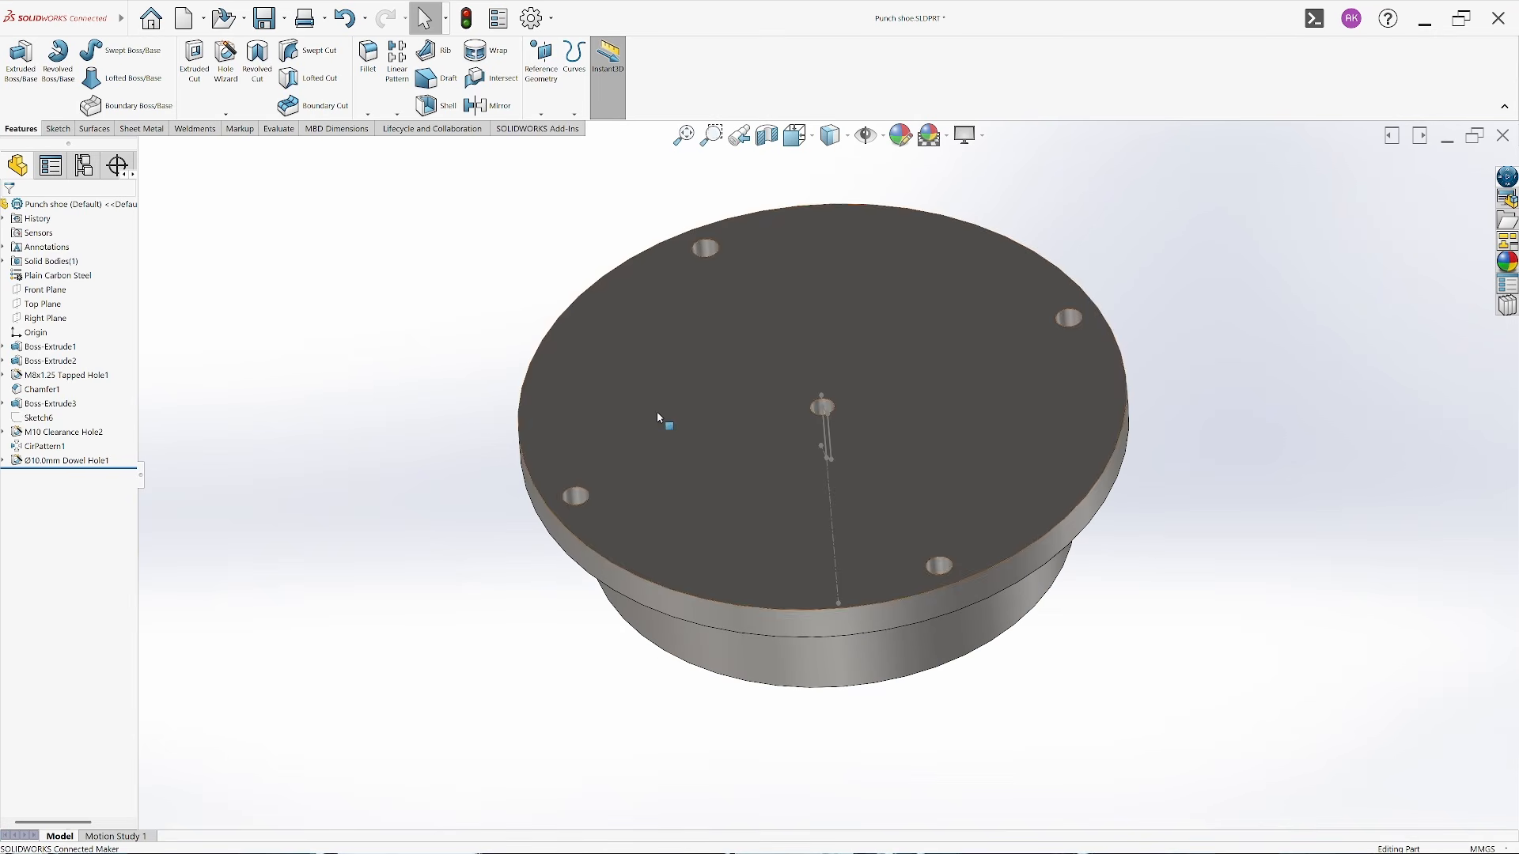
Save the punch shoe part and close it to return to the tooling assembly
mouse_move(983, 390)
middle_mouse_down()
mouse_move(1086, 667)
mouse_move(1326, 472)
mouse_move(933, 322)
mouse_move(1158, 339)
middle_mouse_up()
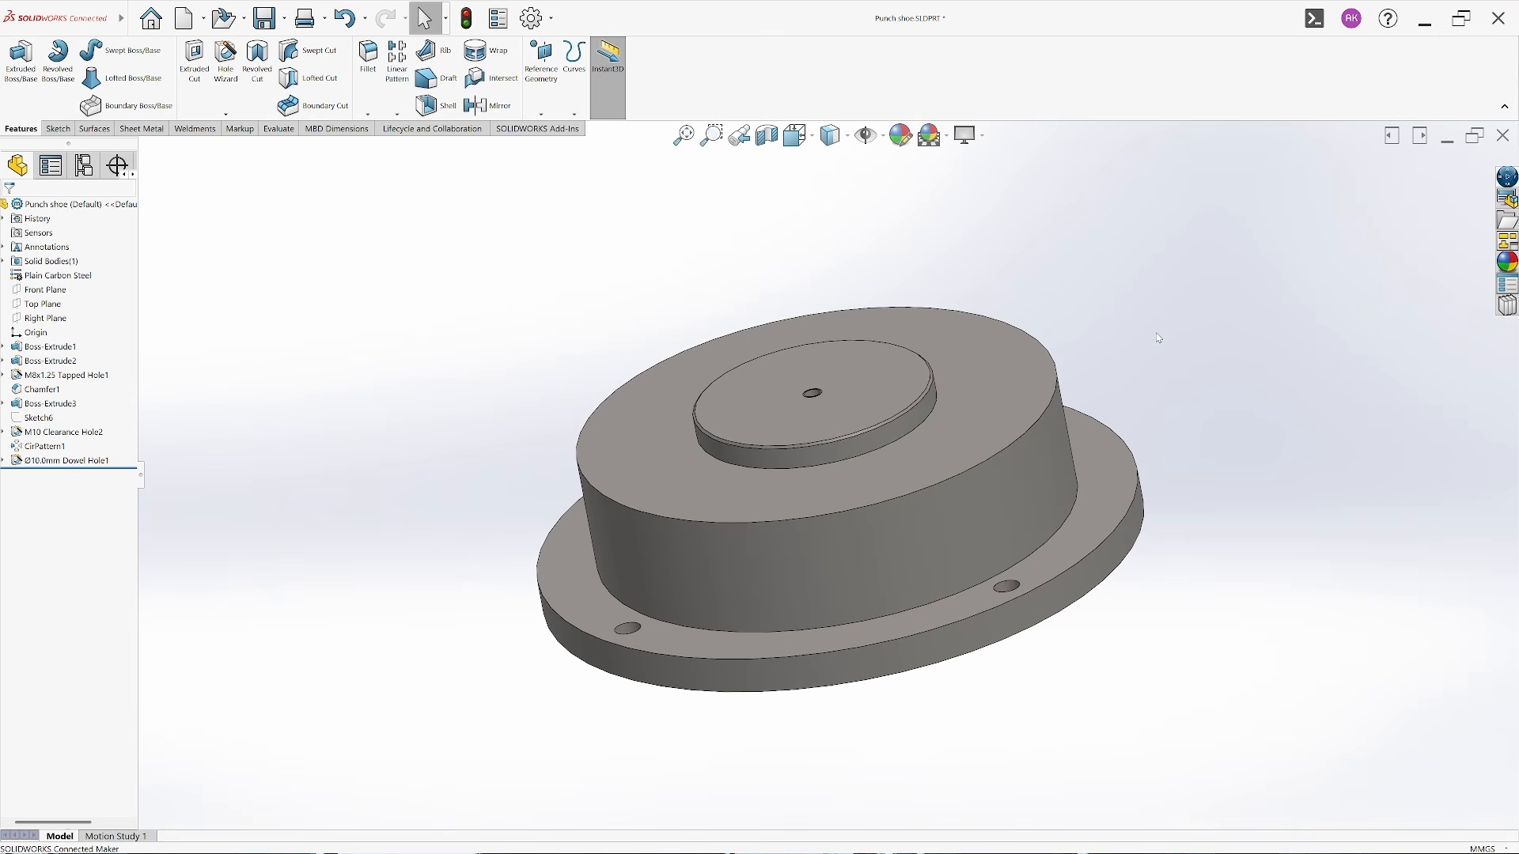
key("ctrl+s")
left_click(1504, 135)
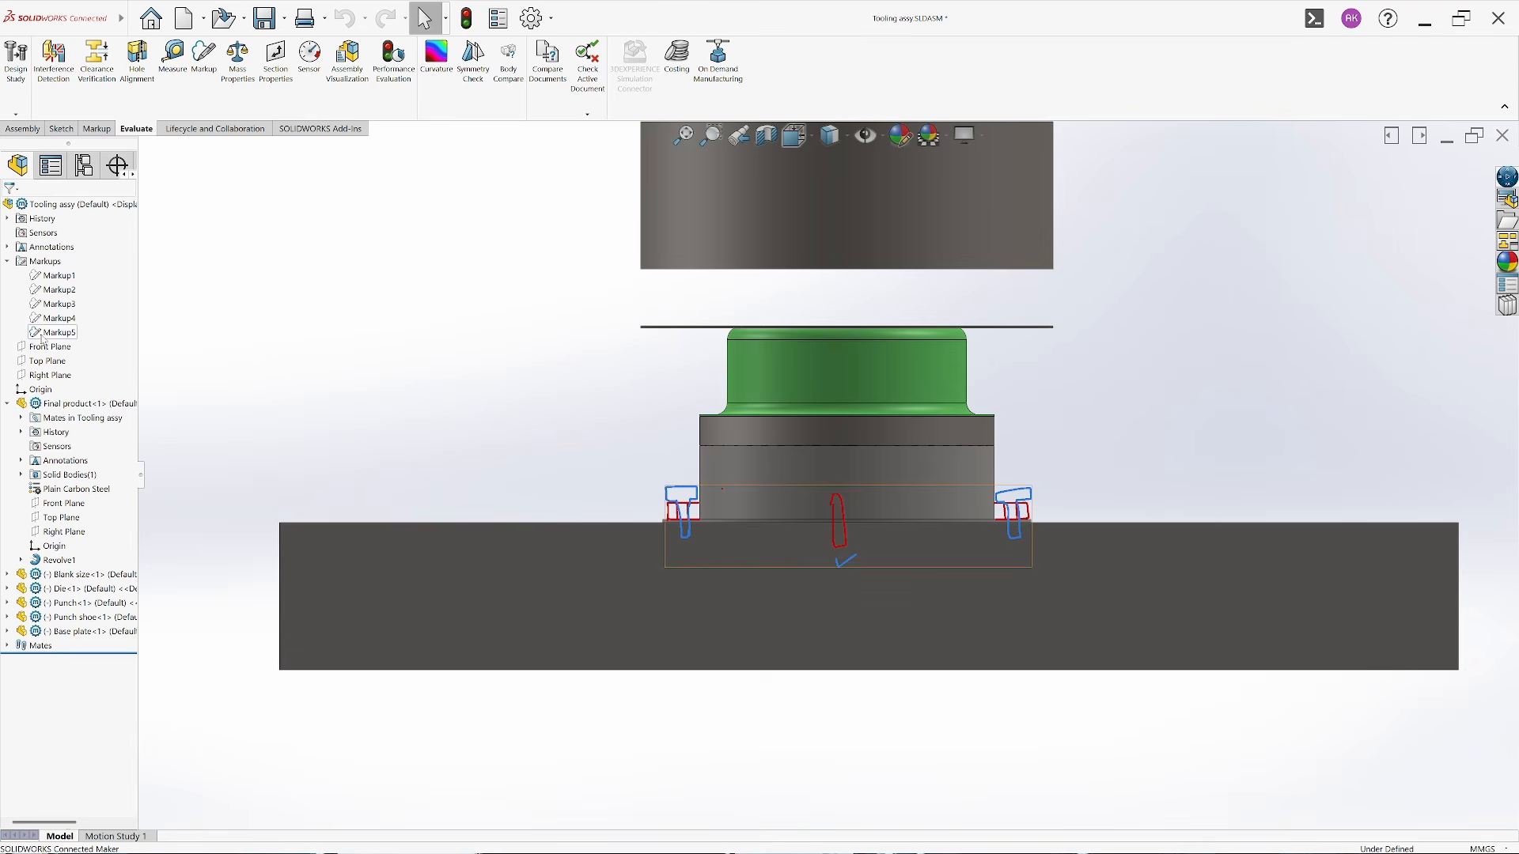
Leave the markup display and move the base plate down, clear of the punch shoe
left_click(44, 337)
left_click(111, 326)
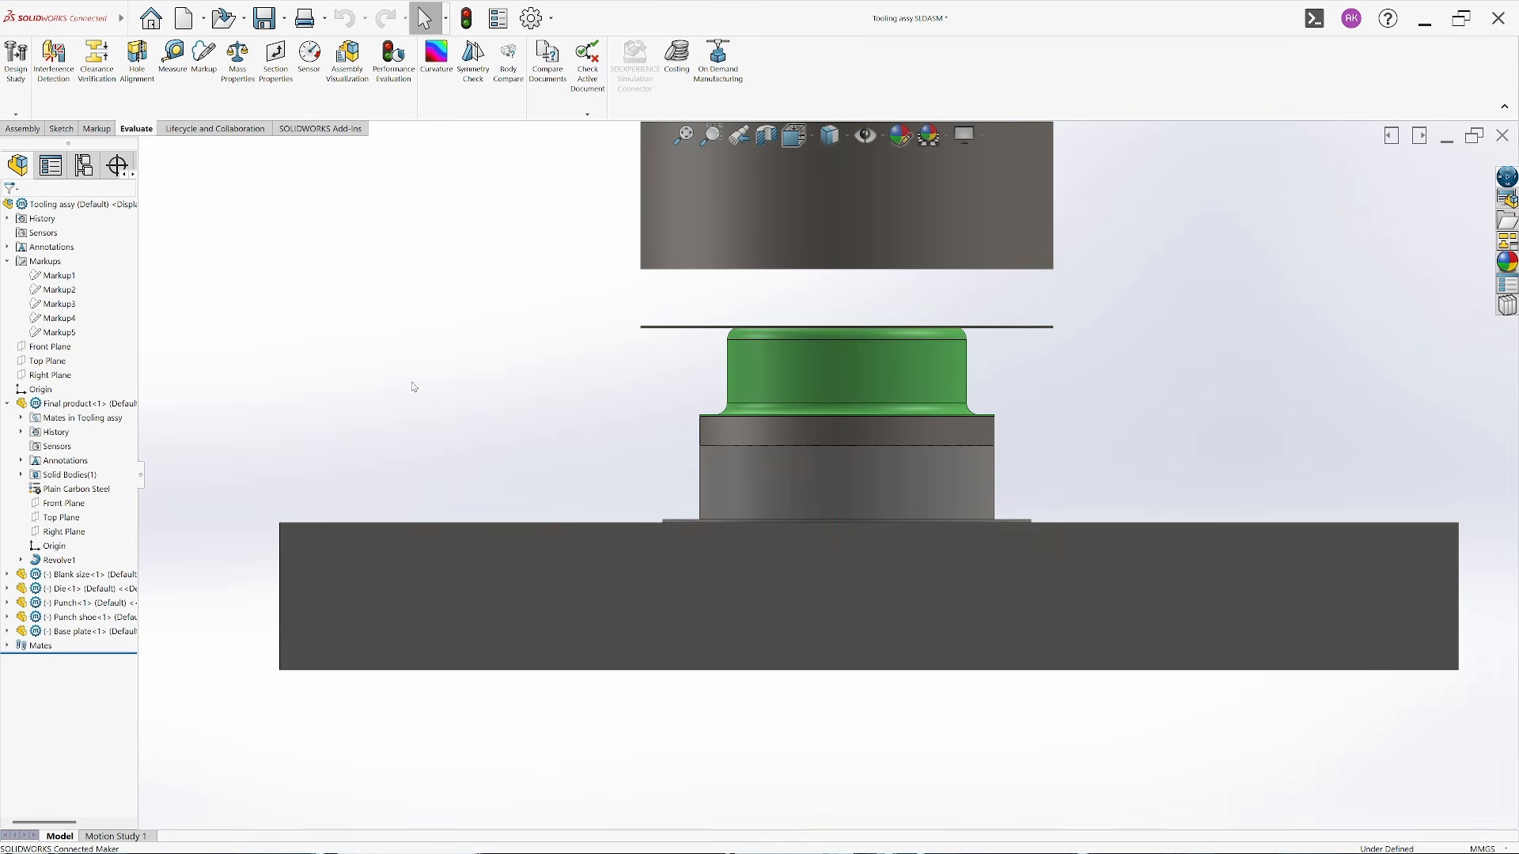
left_click_drag(892, 630, 893, 654)
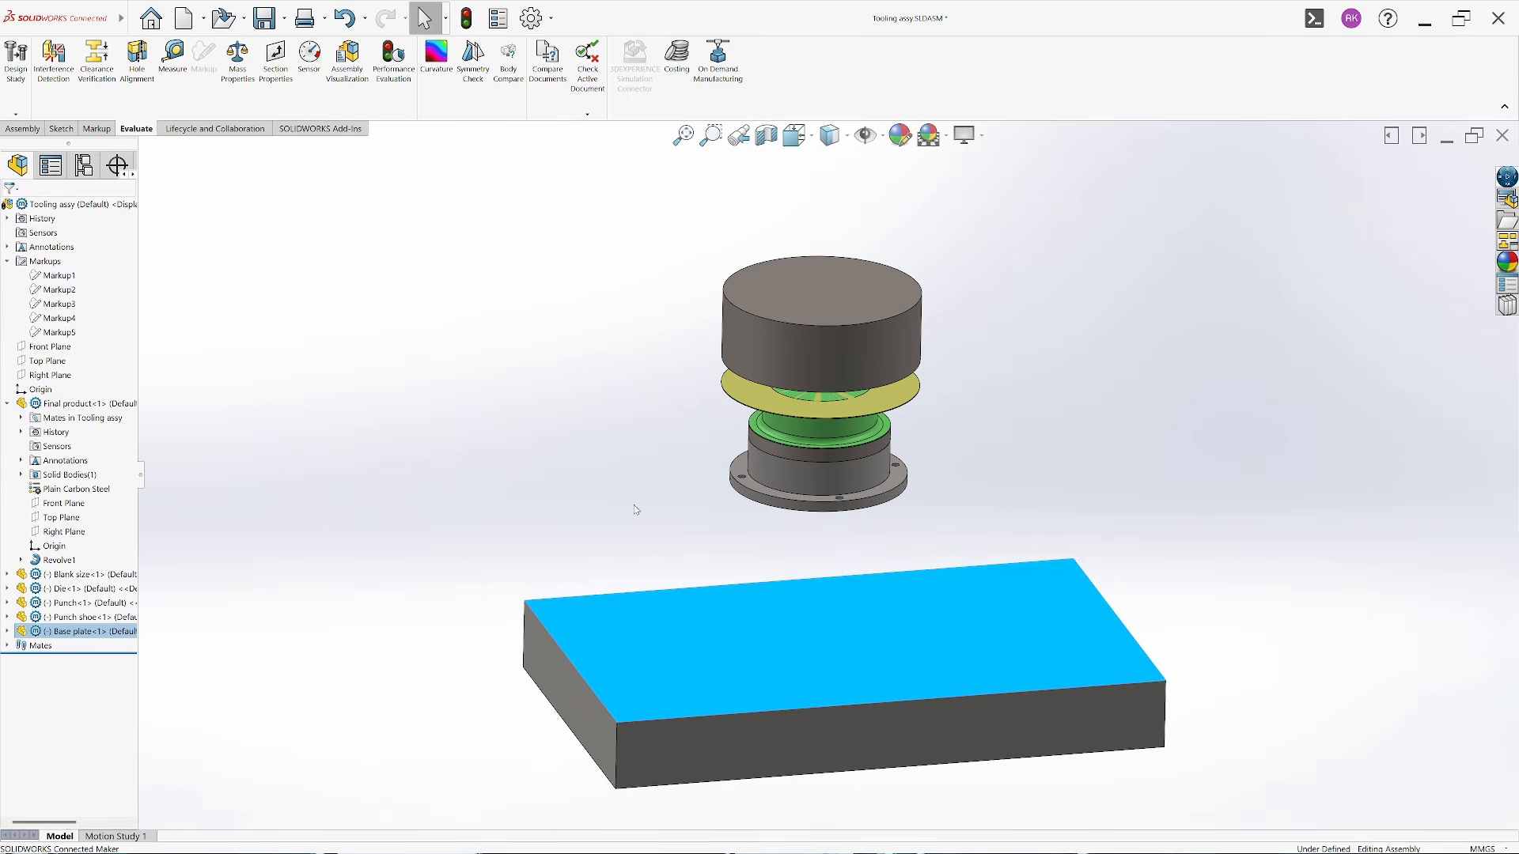
left_click(638, 512)
scroll(894, 544, "up", 2)
scroll(864, 636, "down", 3)
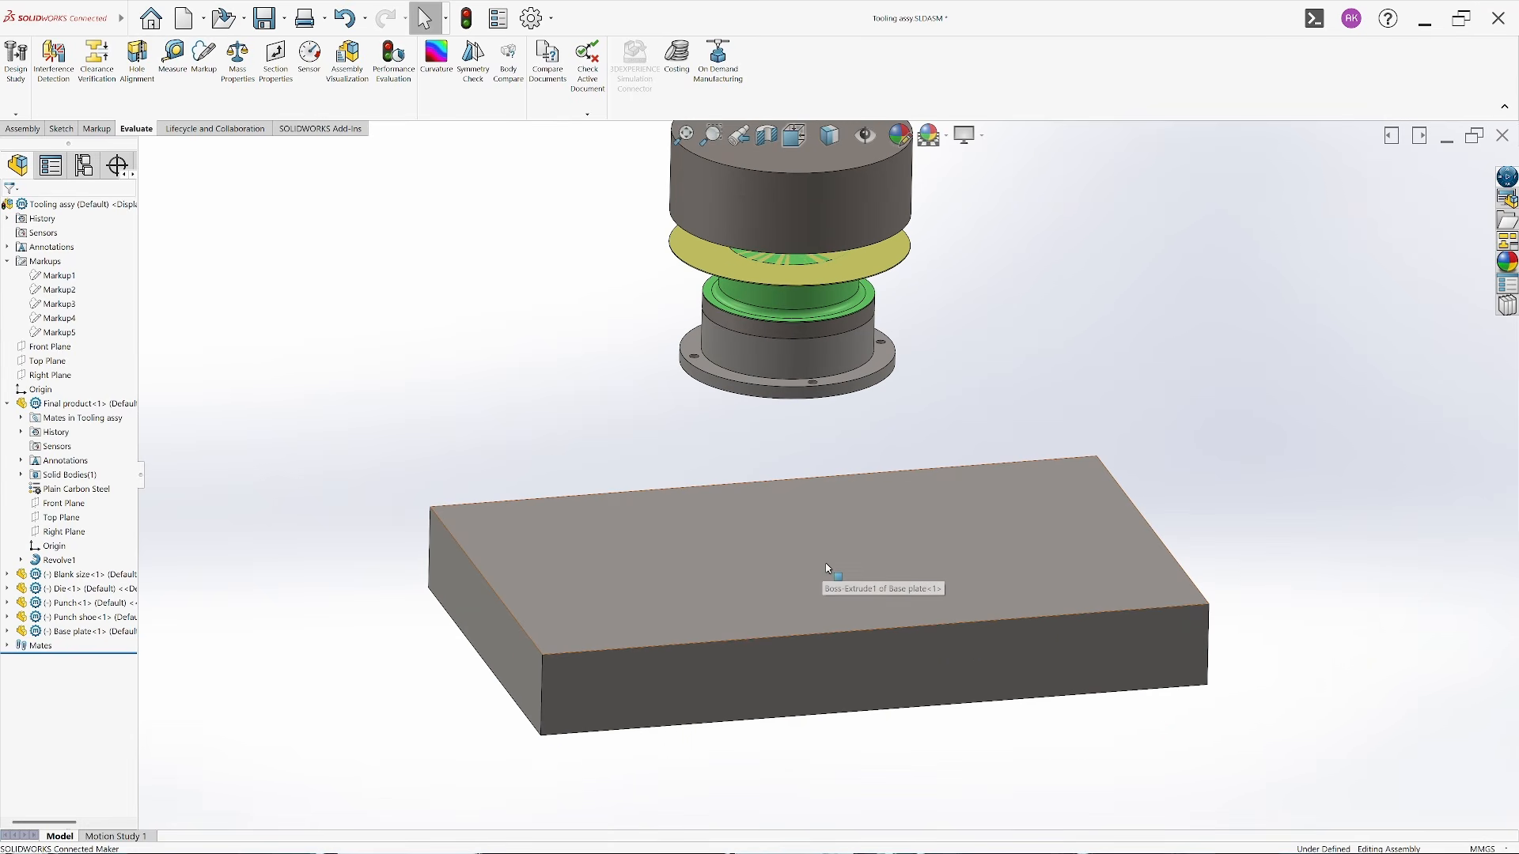
Open the base plate part and sketch a point at the origin on its large top face
left_click(849, 571)
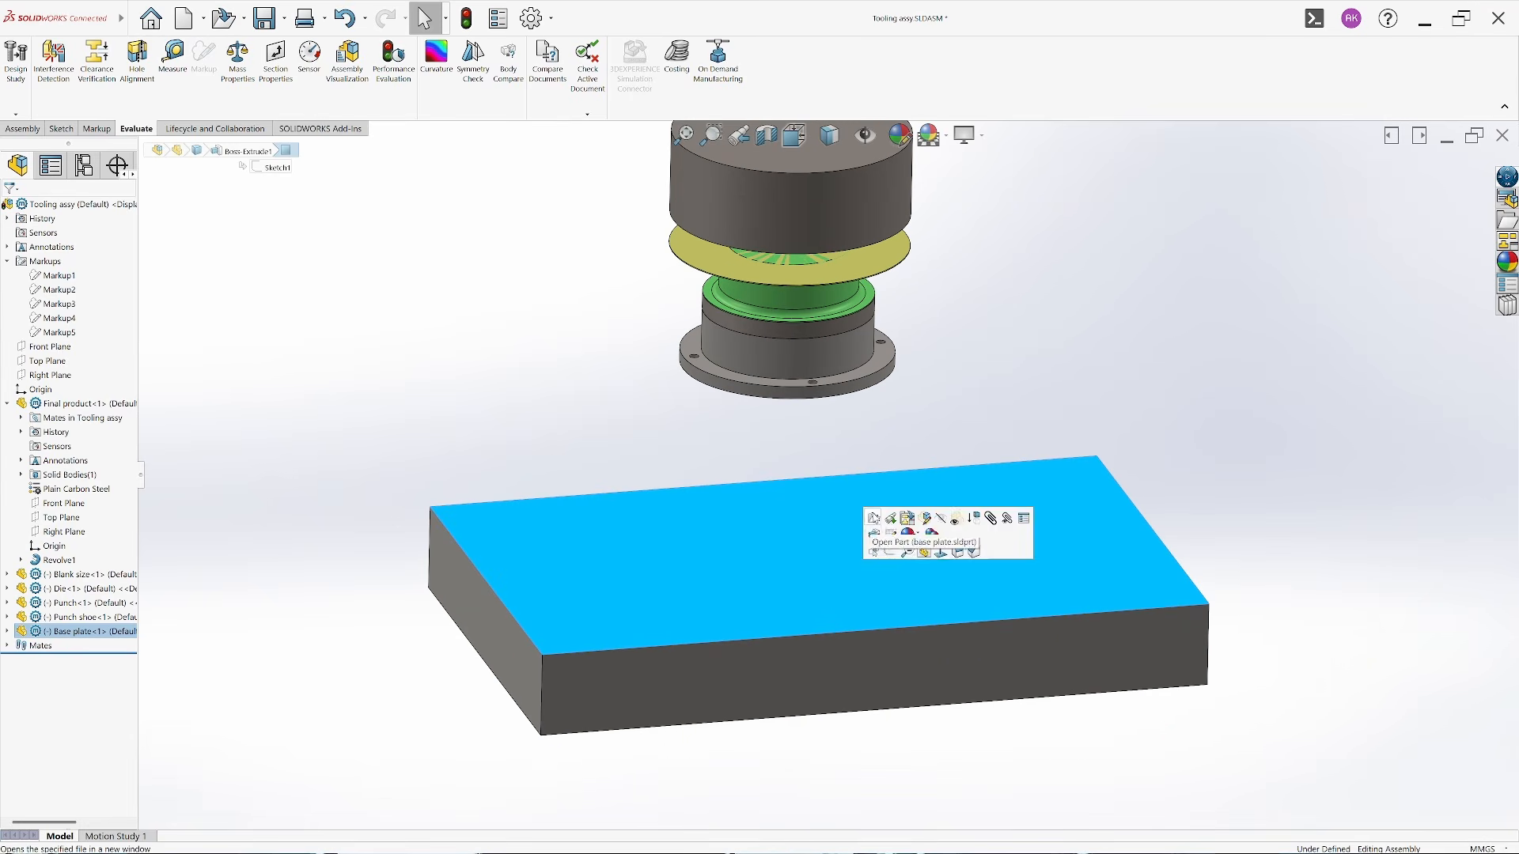
left_click(874, 518)
left_click(57, 129)
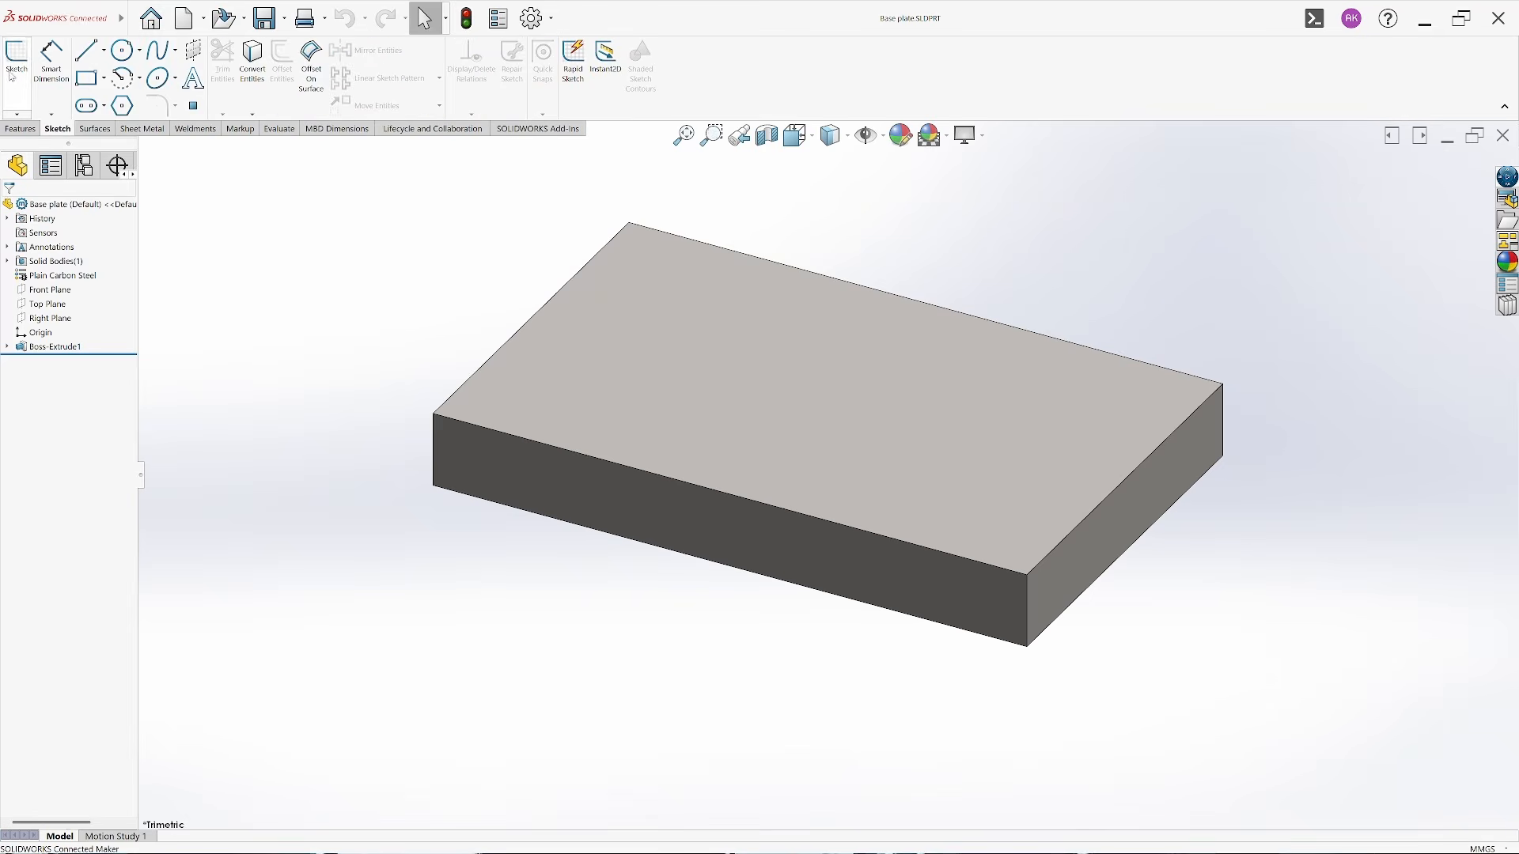
left_click(18, 62)
left_click(688, 417)
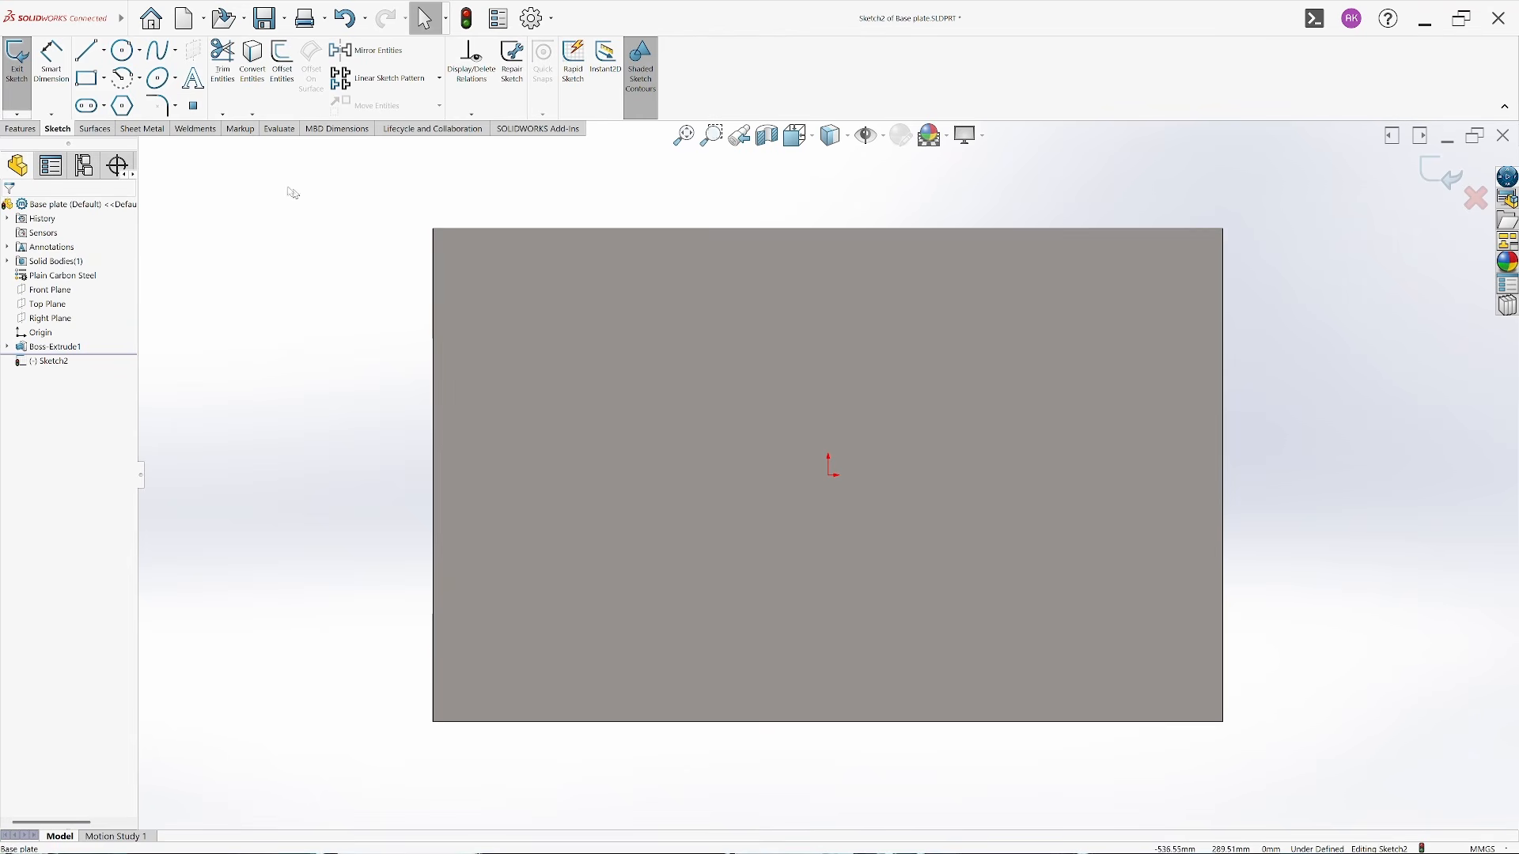
left_click(193, 106)
left_click(831, 477)
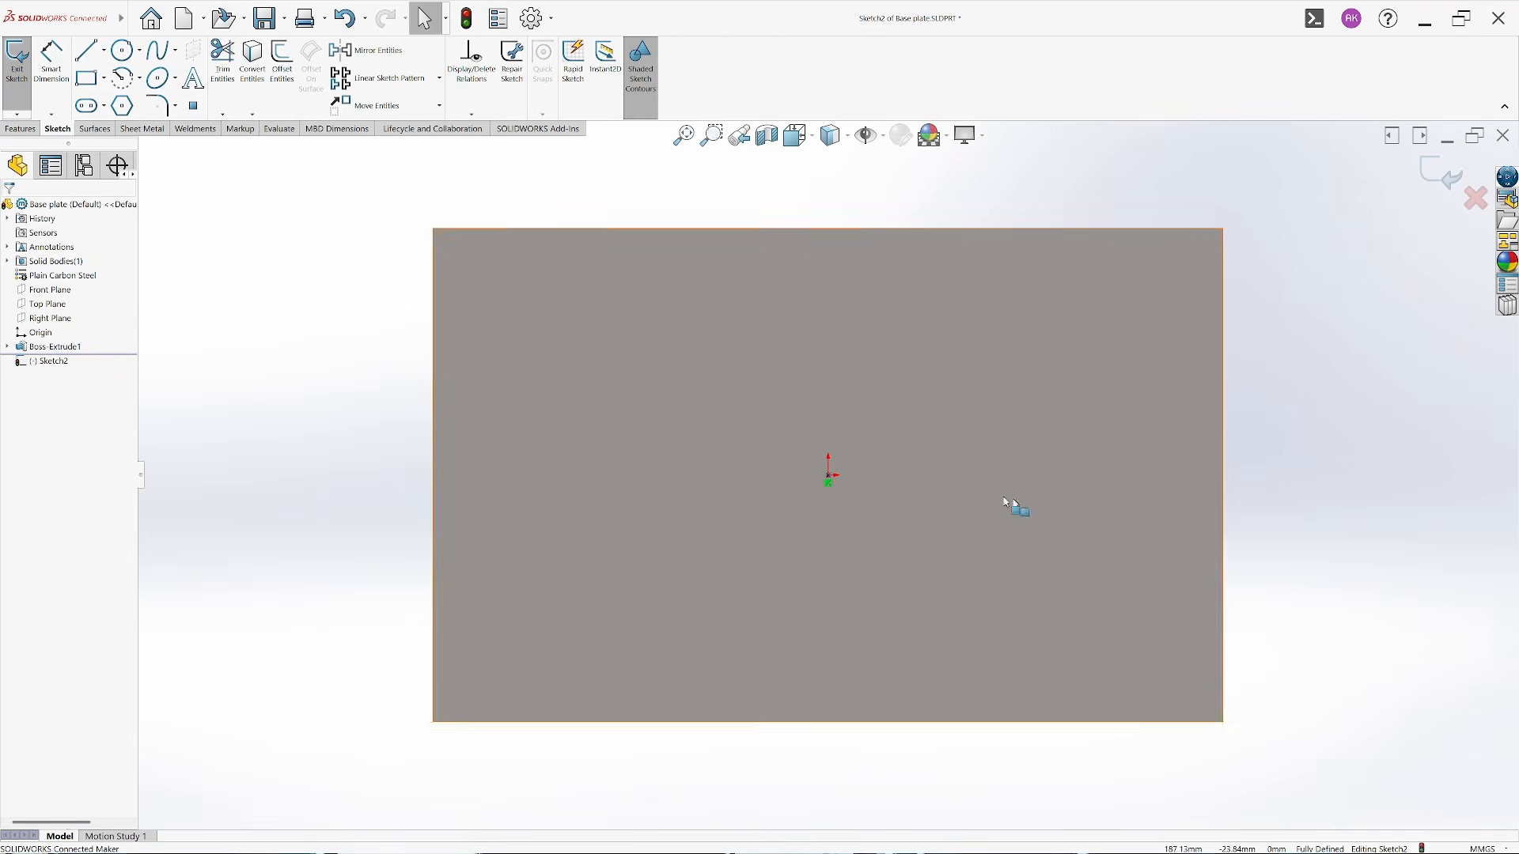
Create a blind Ø10.0 dowel hole, 25 mm deep, at the base plate's centre point and return to the tooling assembly
left_click(17, 61)
left_click(22, 130)
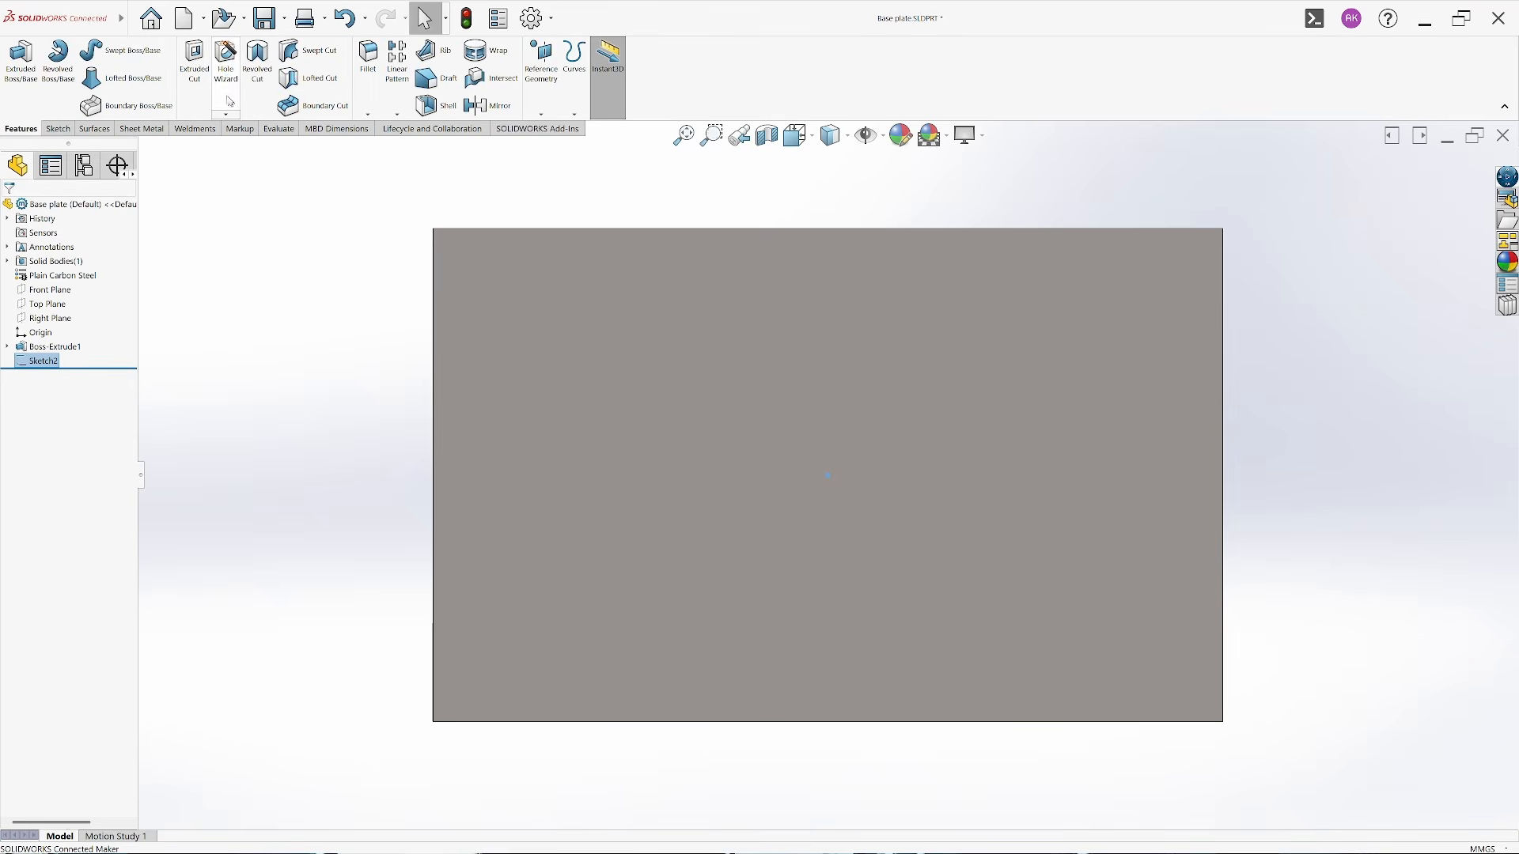
left_click(226, 62)
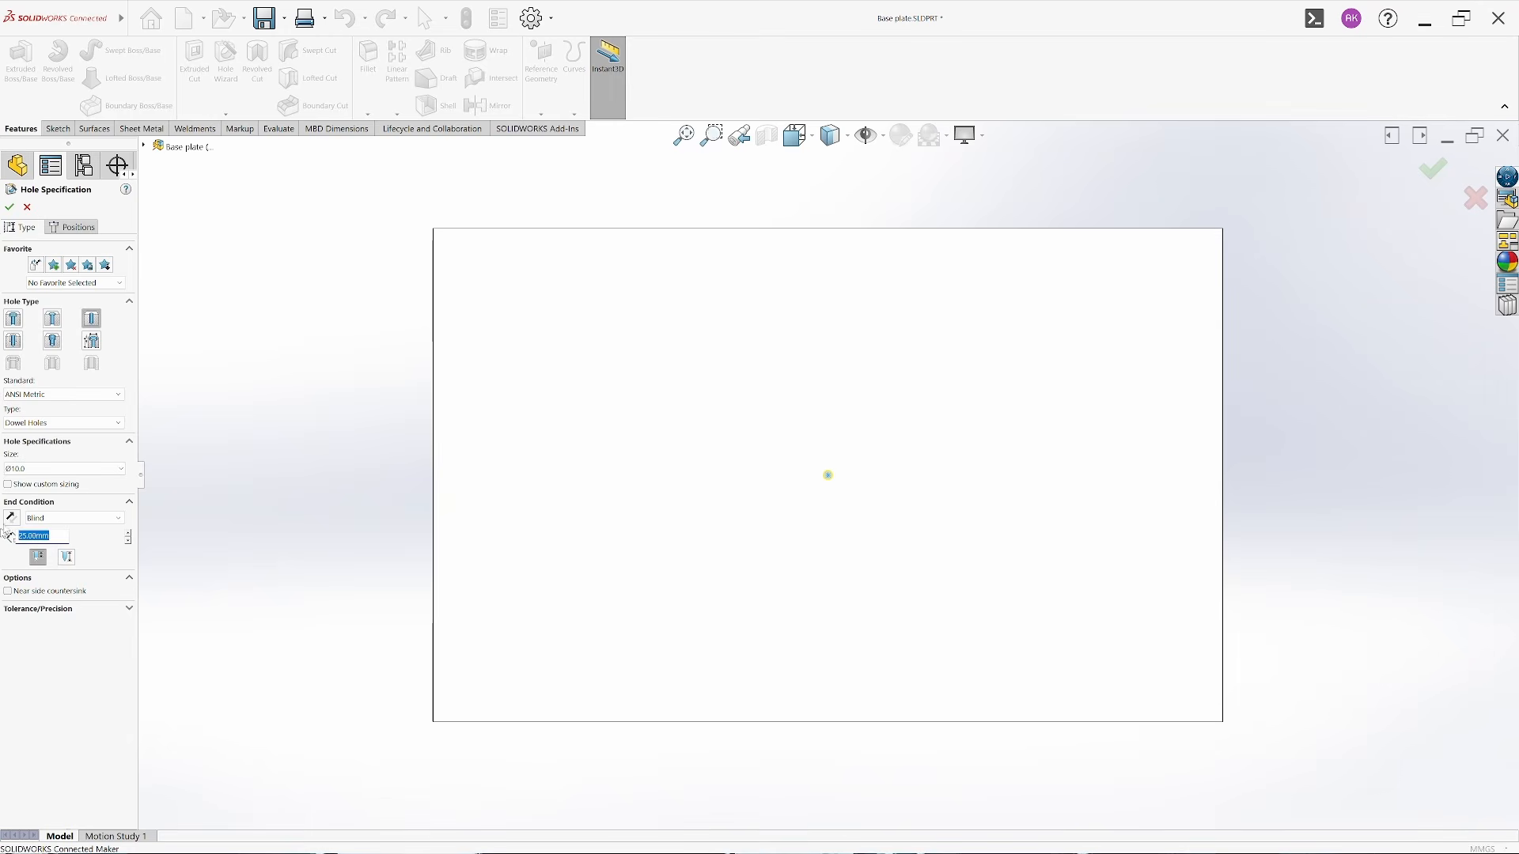
left_click(72, 227)
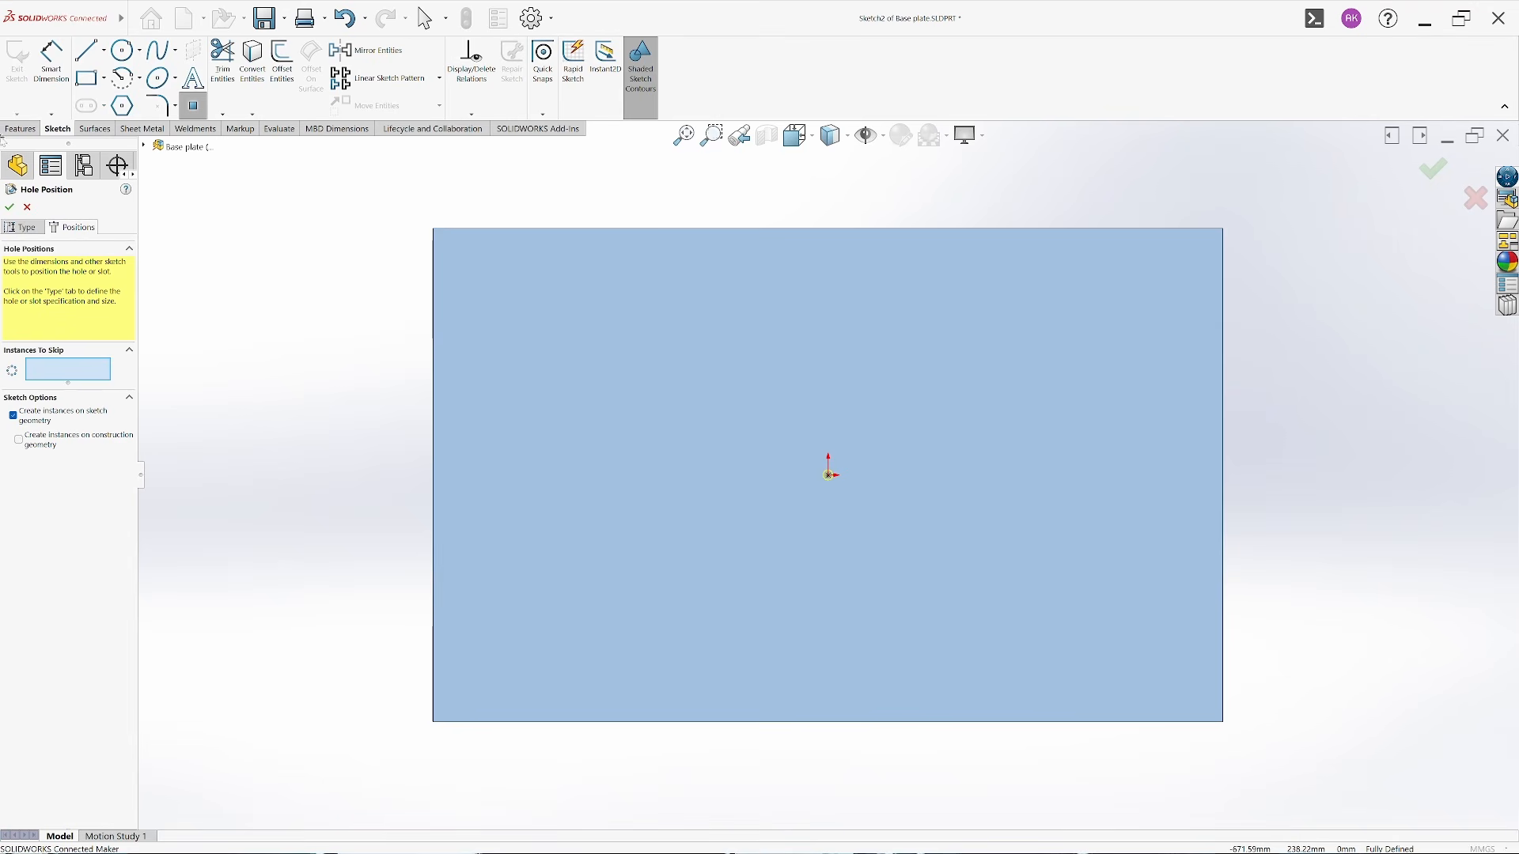
left_click(8, 208)
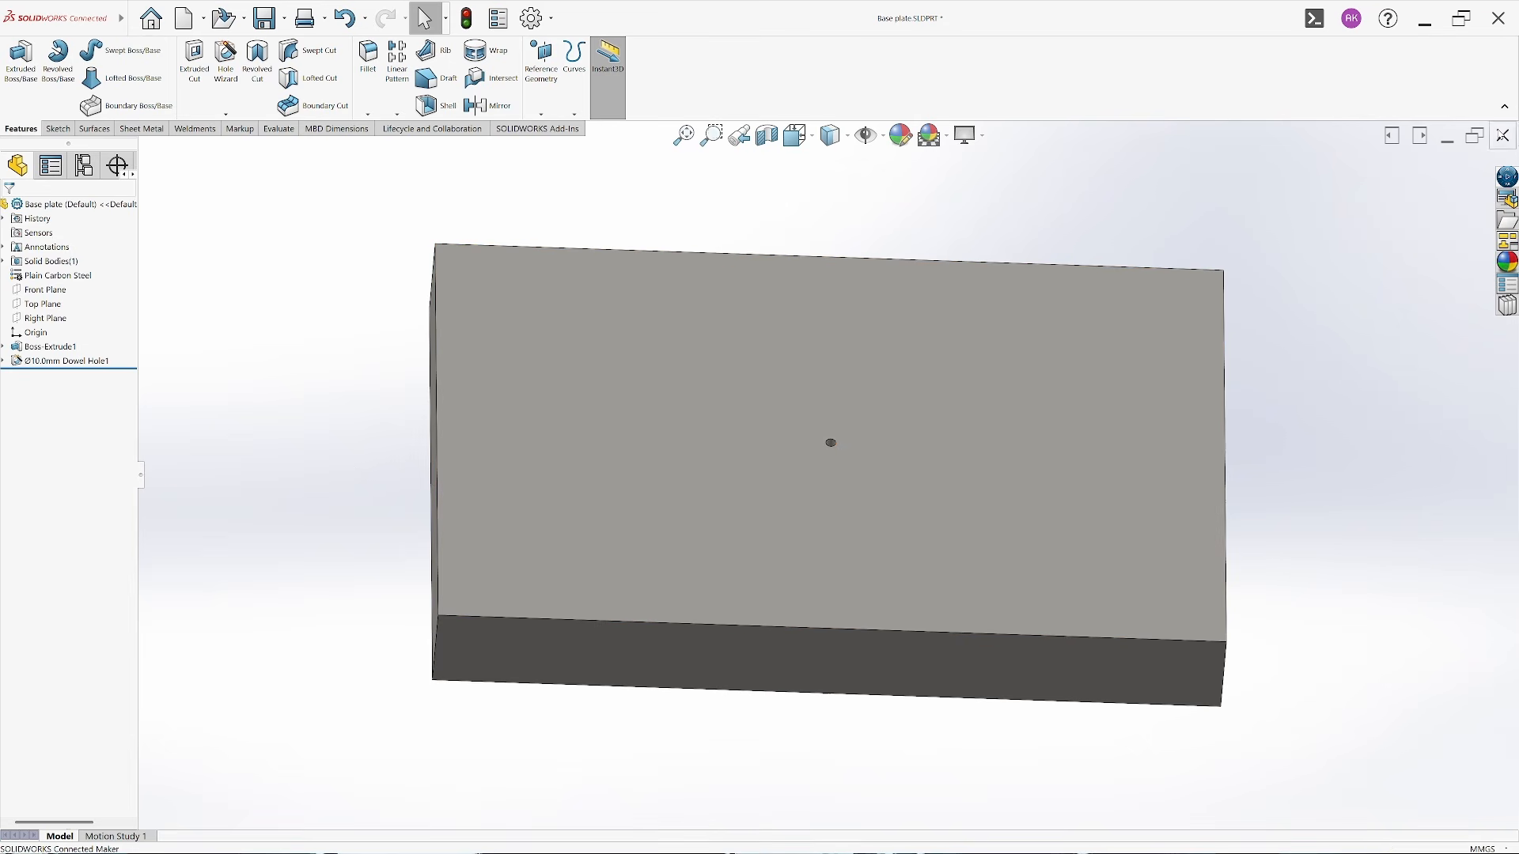
left_click(1504, 135)
Add a concentric mate between the dowel holes of the base plate and the punch shoe
left_click(761, 378)
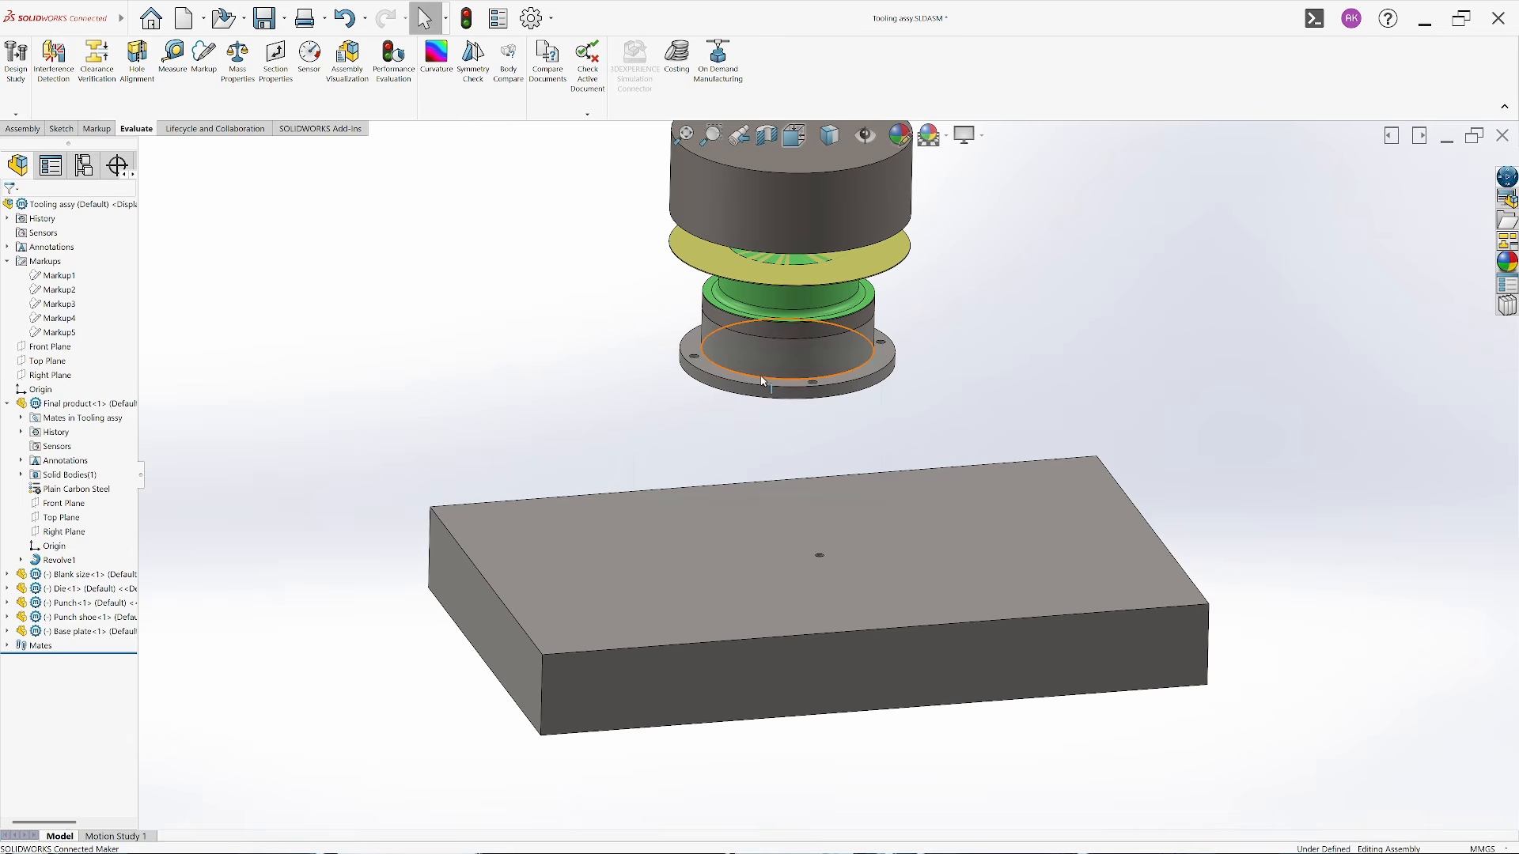
scroll(839, 562, "down", 3)
scroll(771, 532, "down", 2)
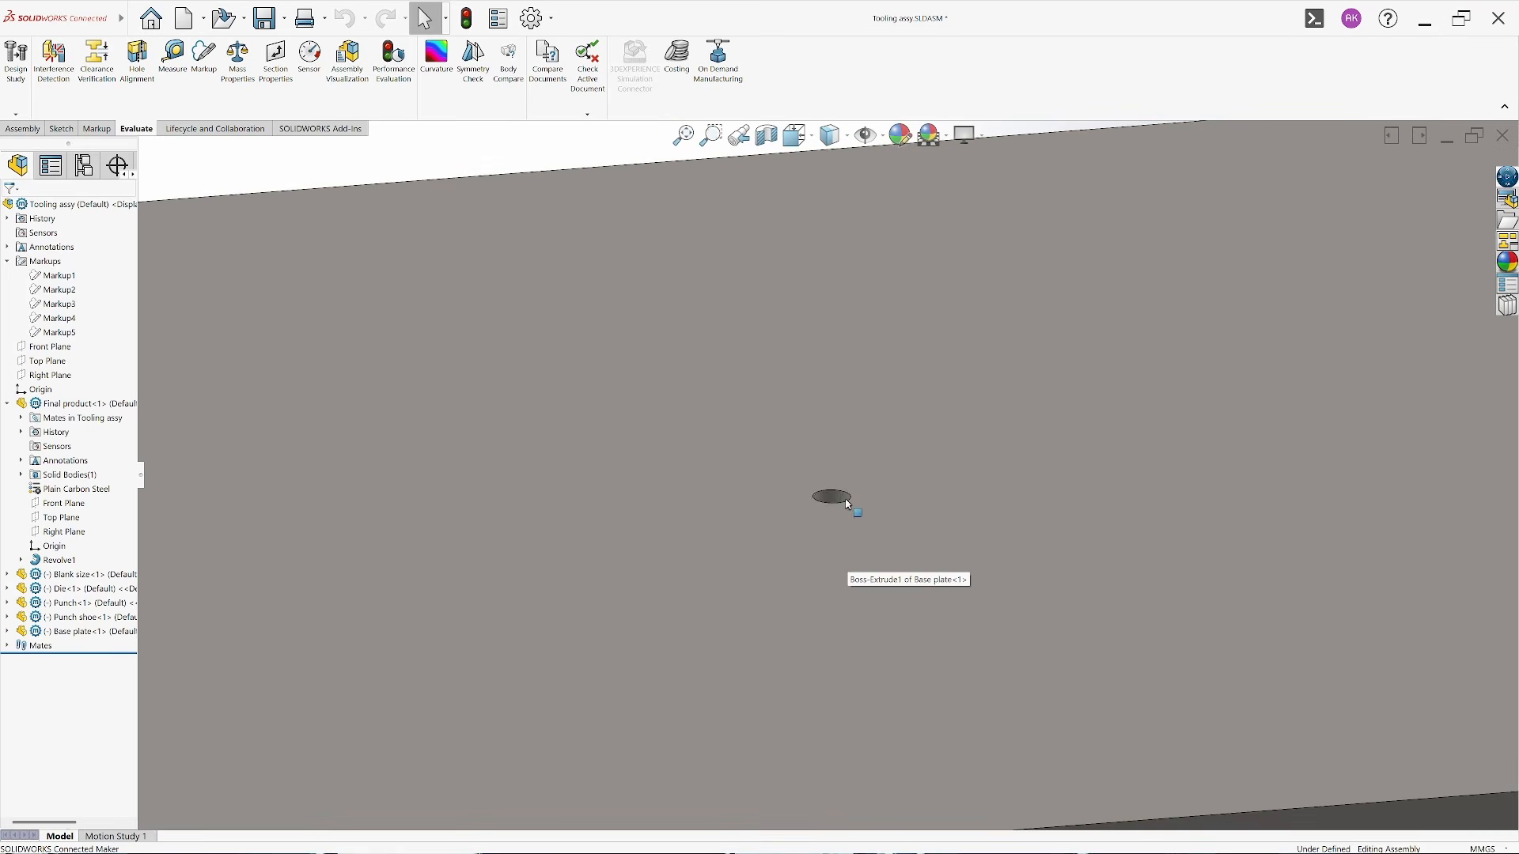
left_click(829, 500)
scroll(750, 496, "up", 5)
middle_click_drag(751, 495, 868, 440)
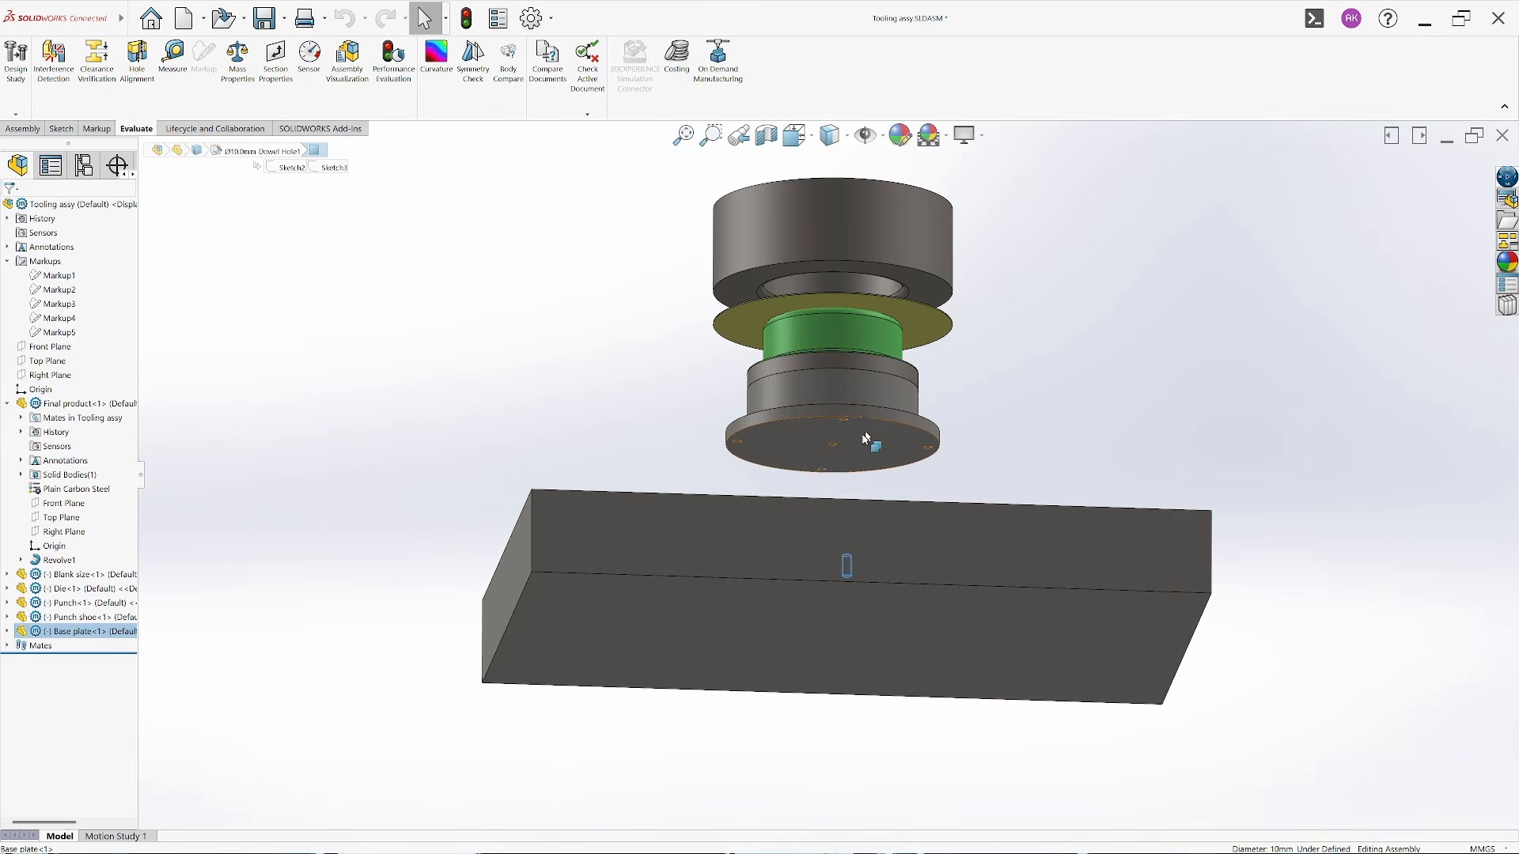
scroll(841, 441, "down", 5)
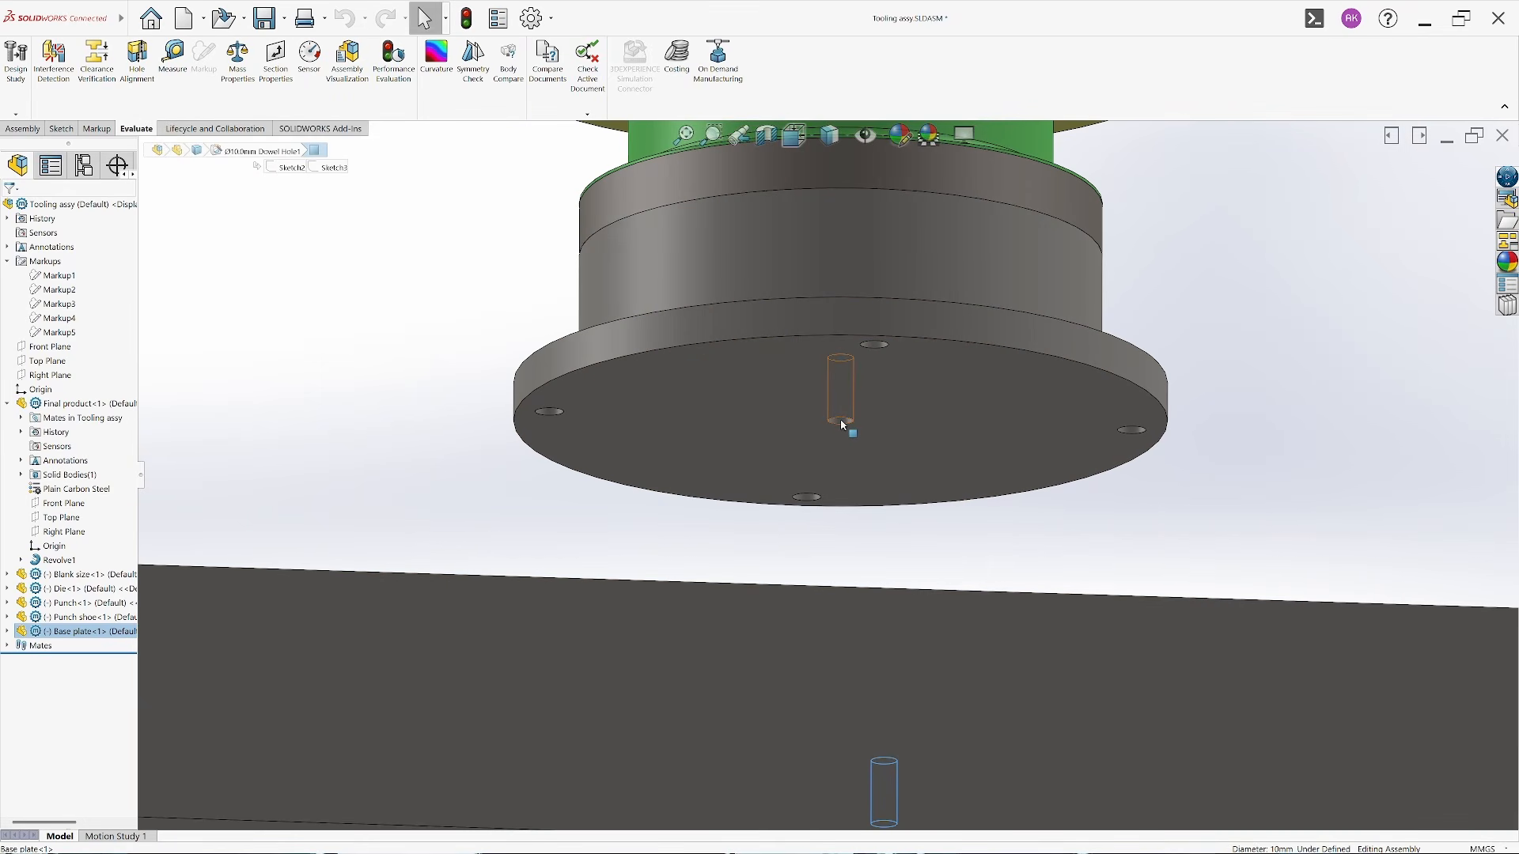
left_click(843, 425, "ctrl")
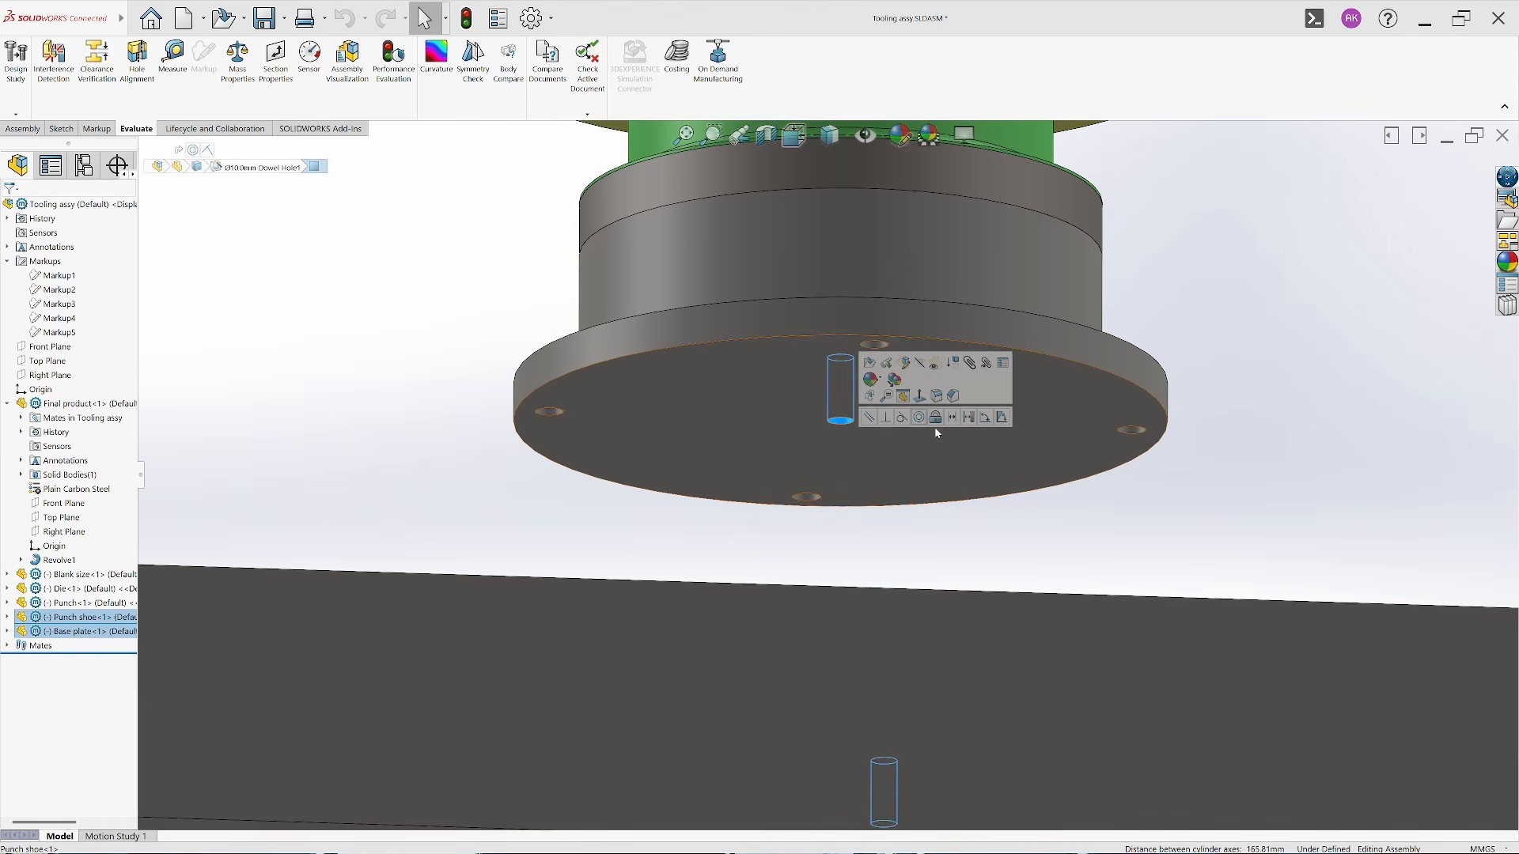
left_click(924, 418)
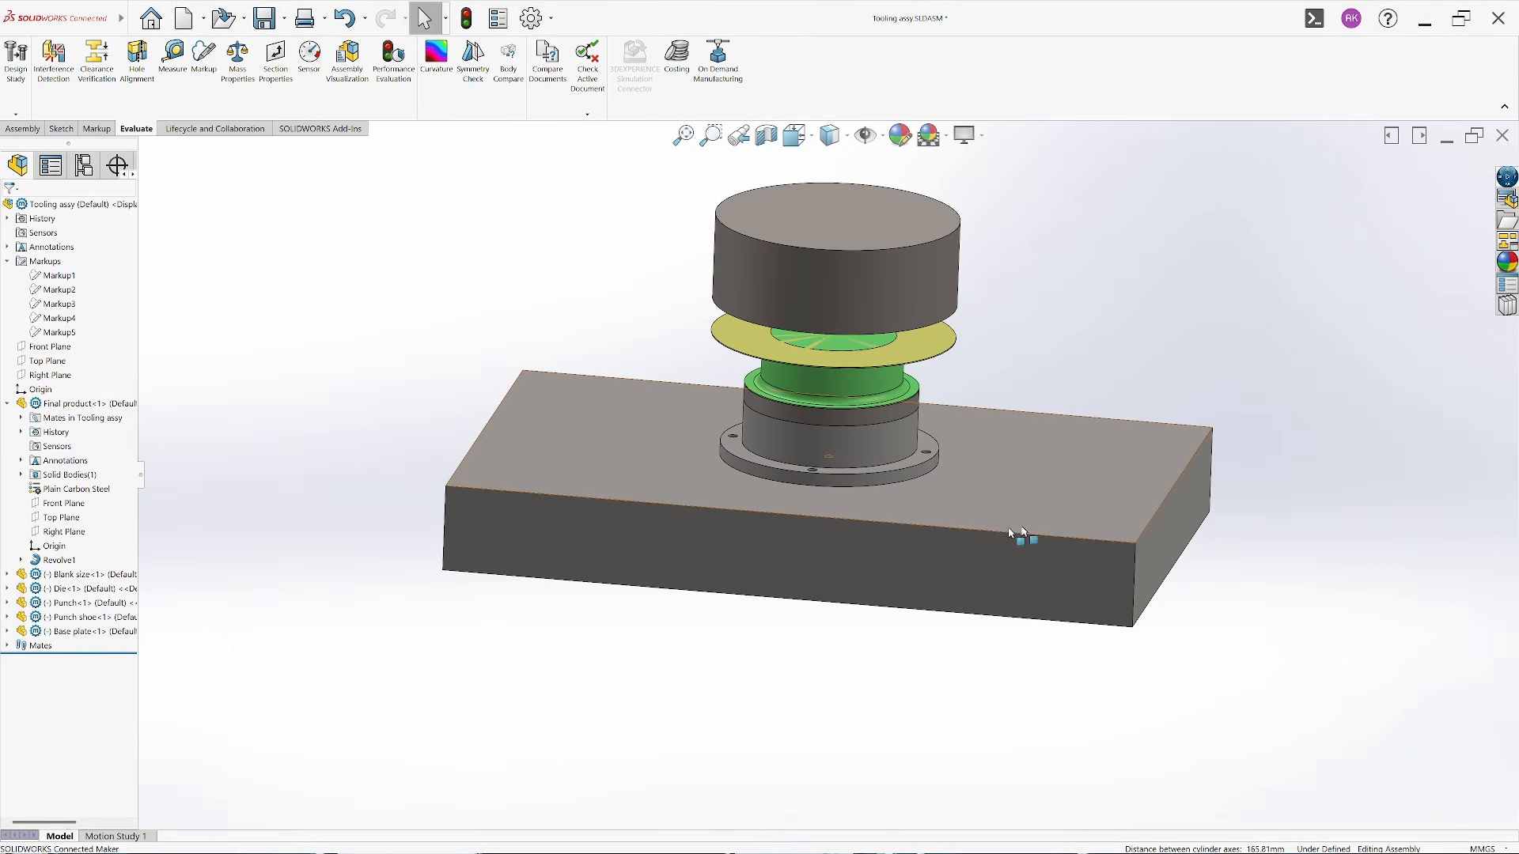
Add a coincident mate between the base plate's top face and the underside of the punch shoe's flange
left_click(887, 572)
middle_click_drag(887, 572, 855, 455)
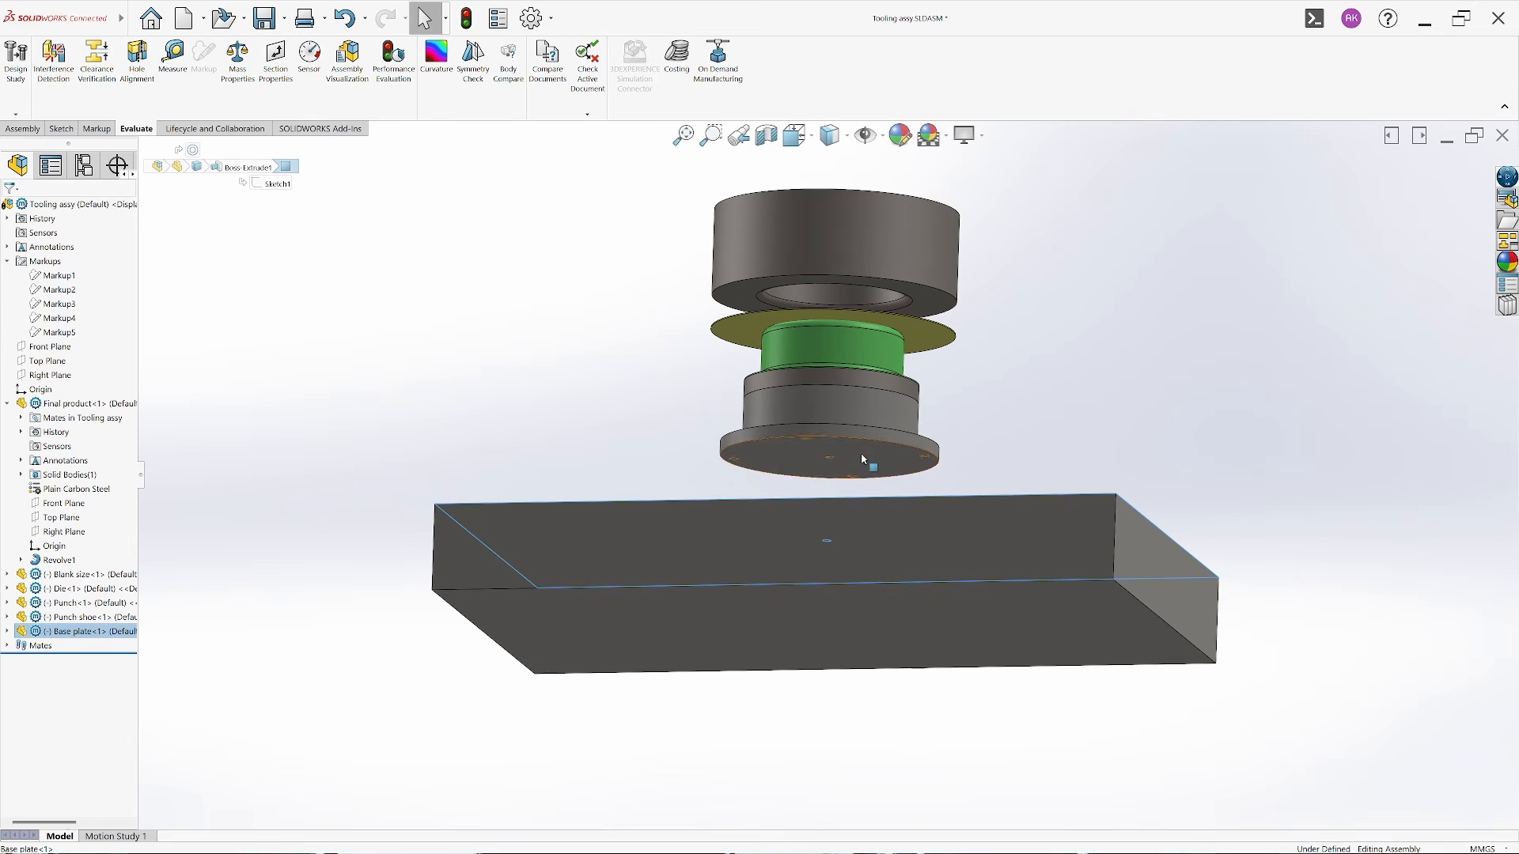
left_click(861, 455, "ctrl")
left_click(889, 451)
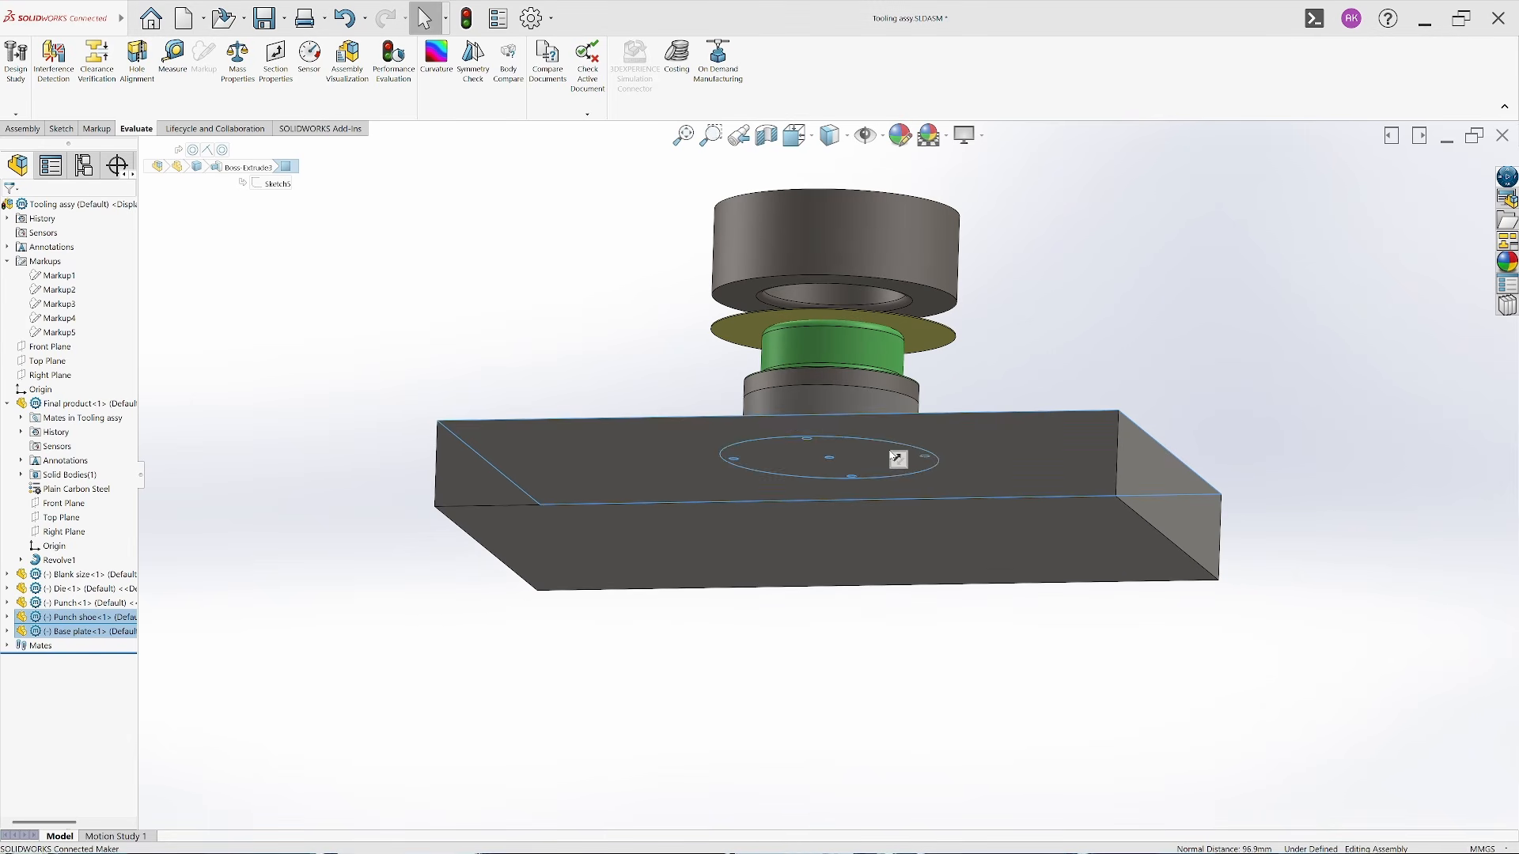
Inspect the mated tooling stack on the base plate in a dimetric view and straight from the front
left_click(812, 133)
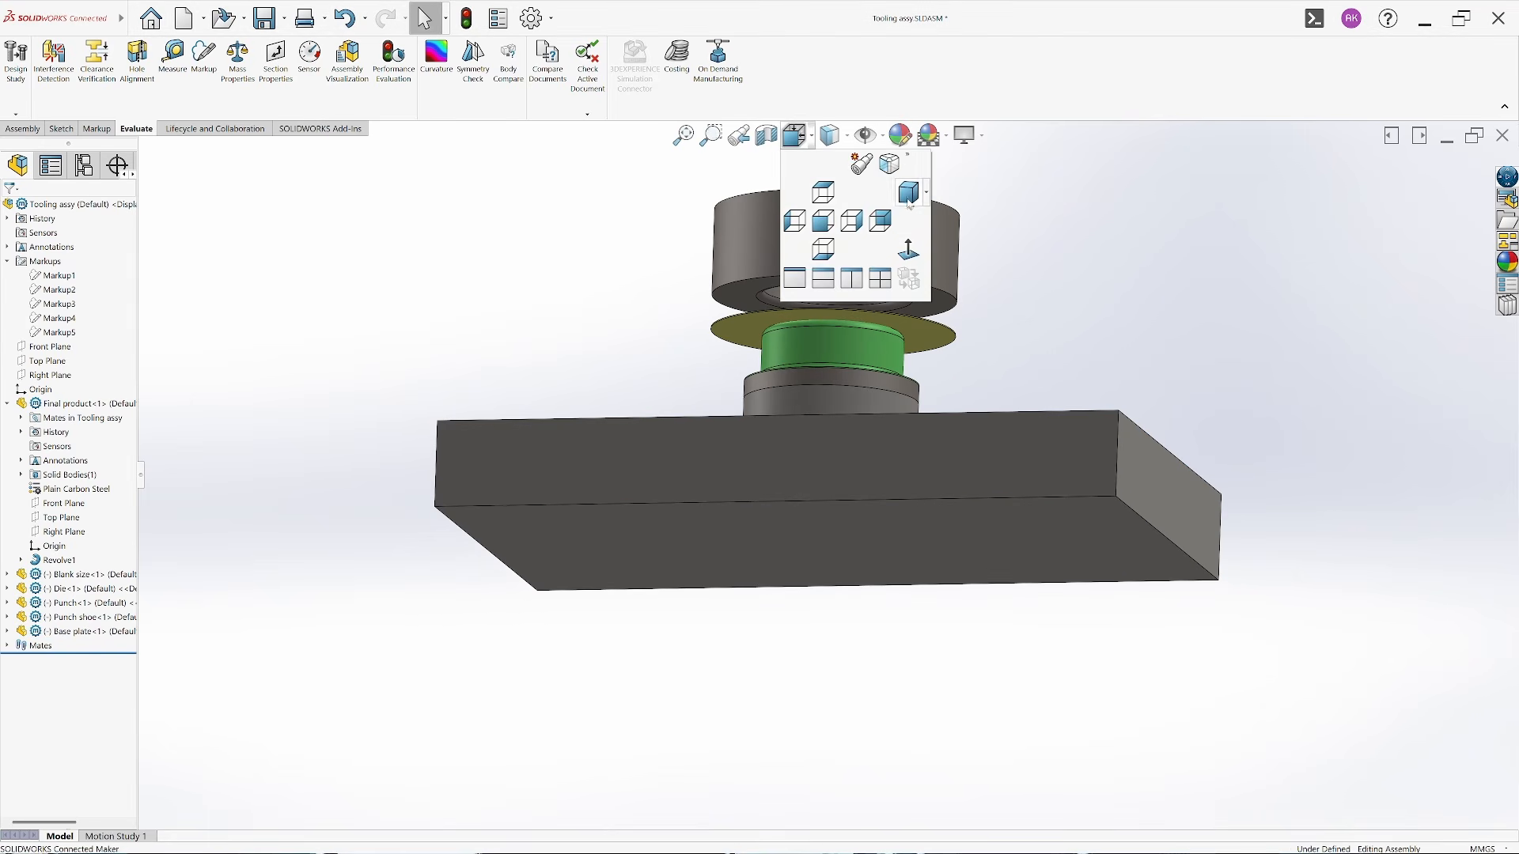
left_click(912, 203)
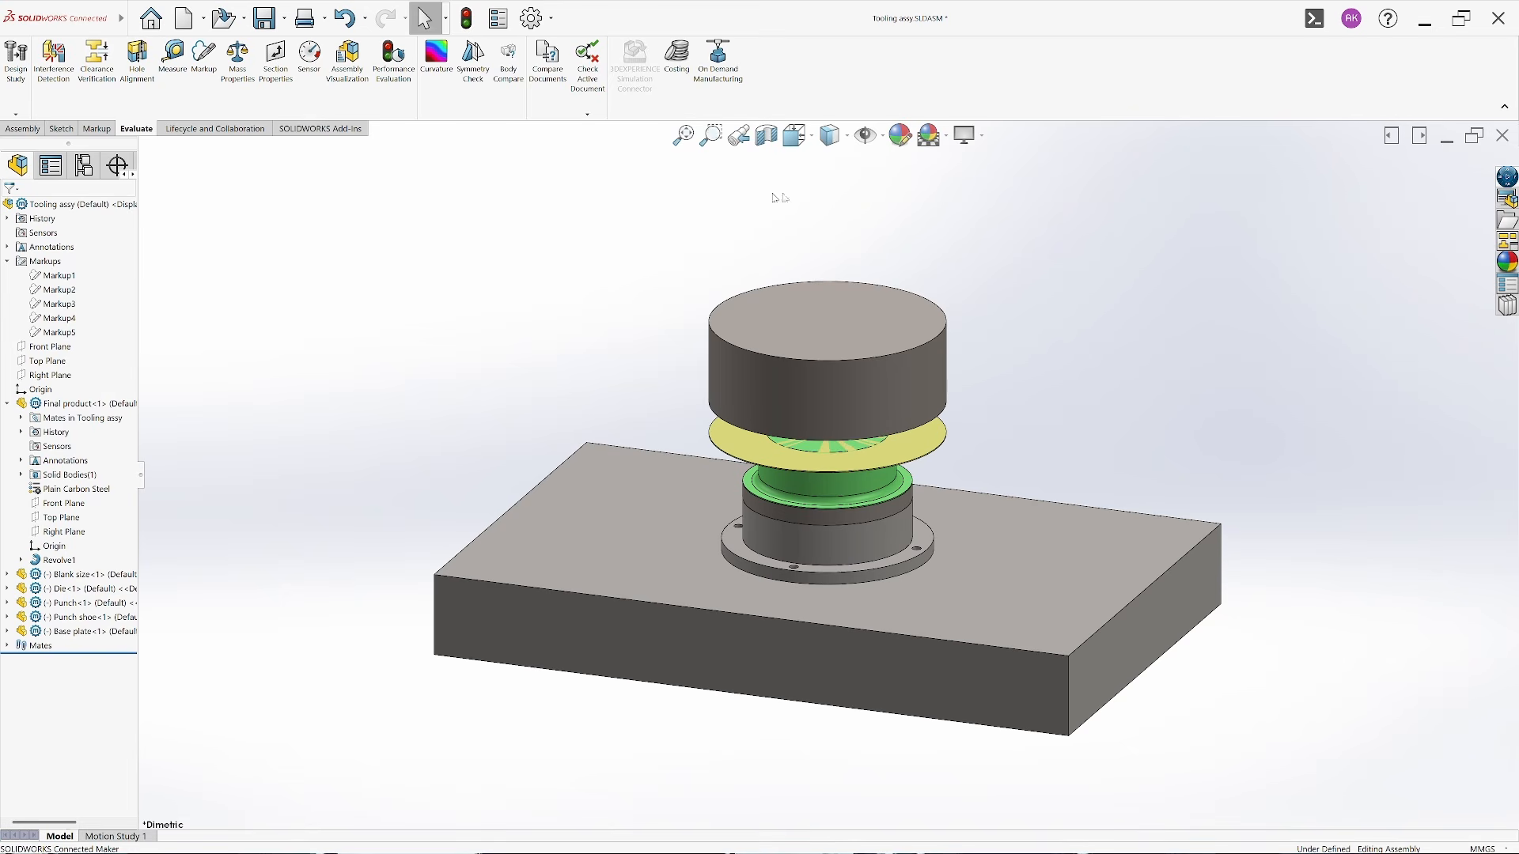
left_click(812, 134)
left_click(907, 252)
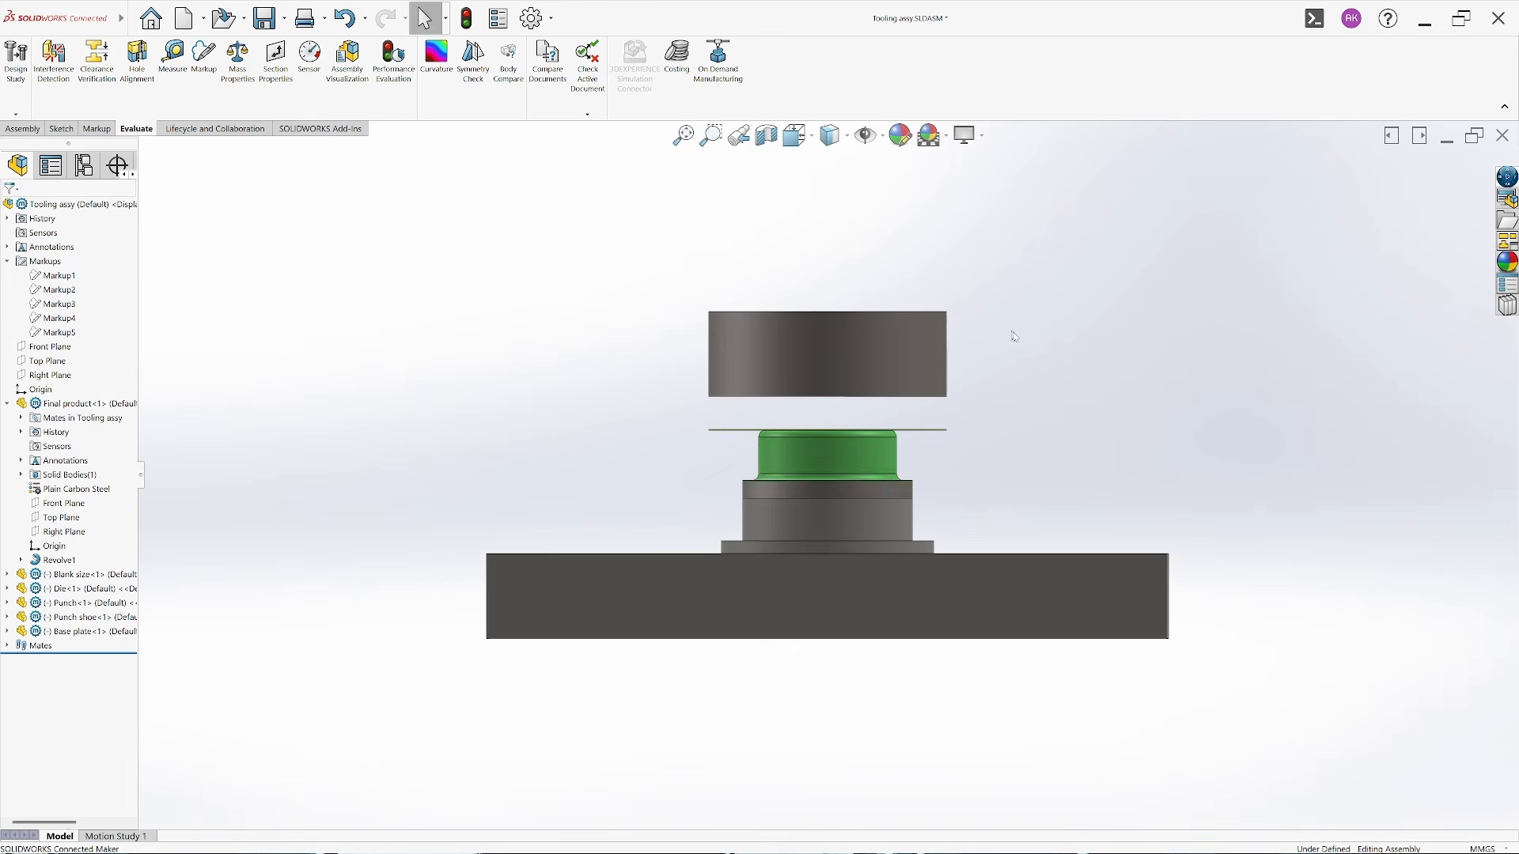
scroll(875, 485, "down", 4)
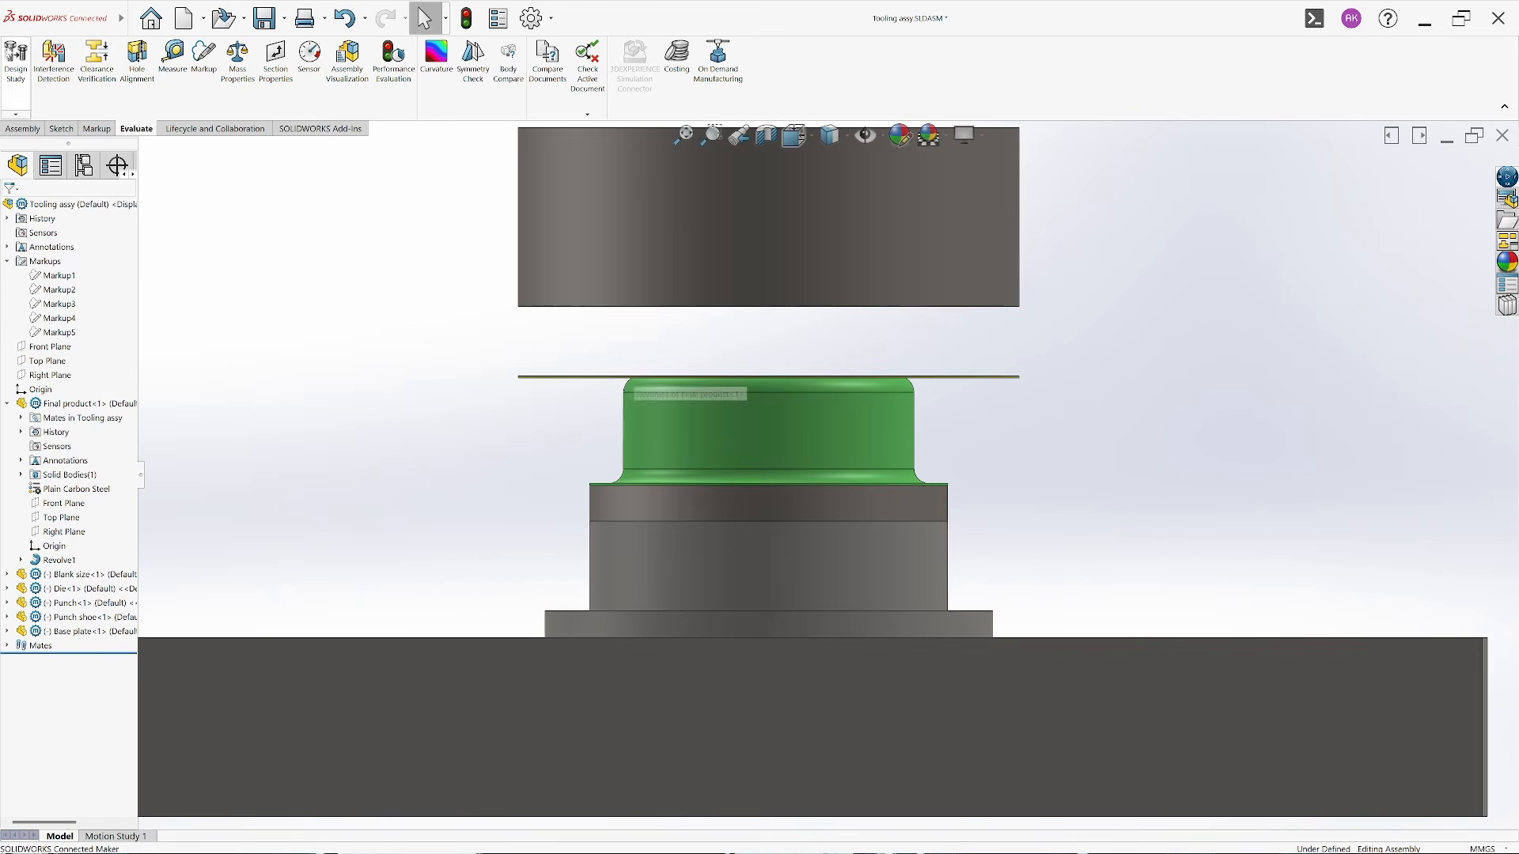
Mark up the front view with blank holder sections under both blank edges and a vertical line along each side of the punch
left_click(204, 55)
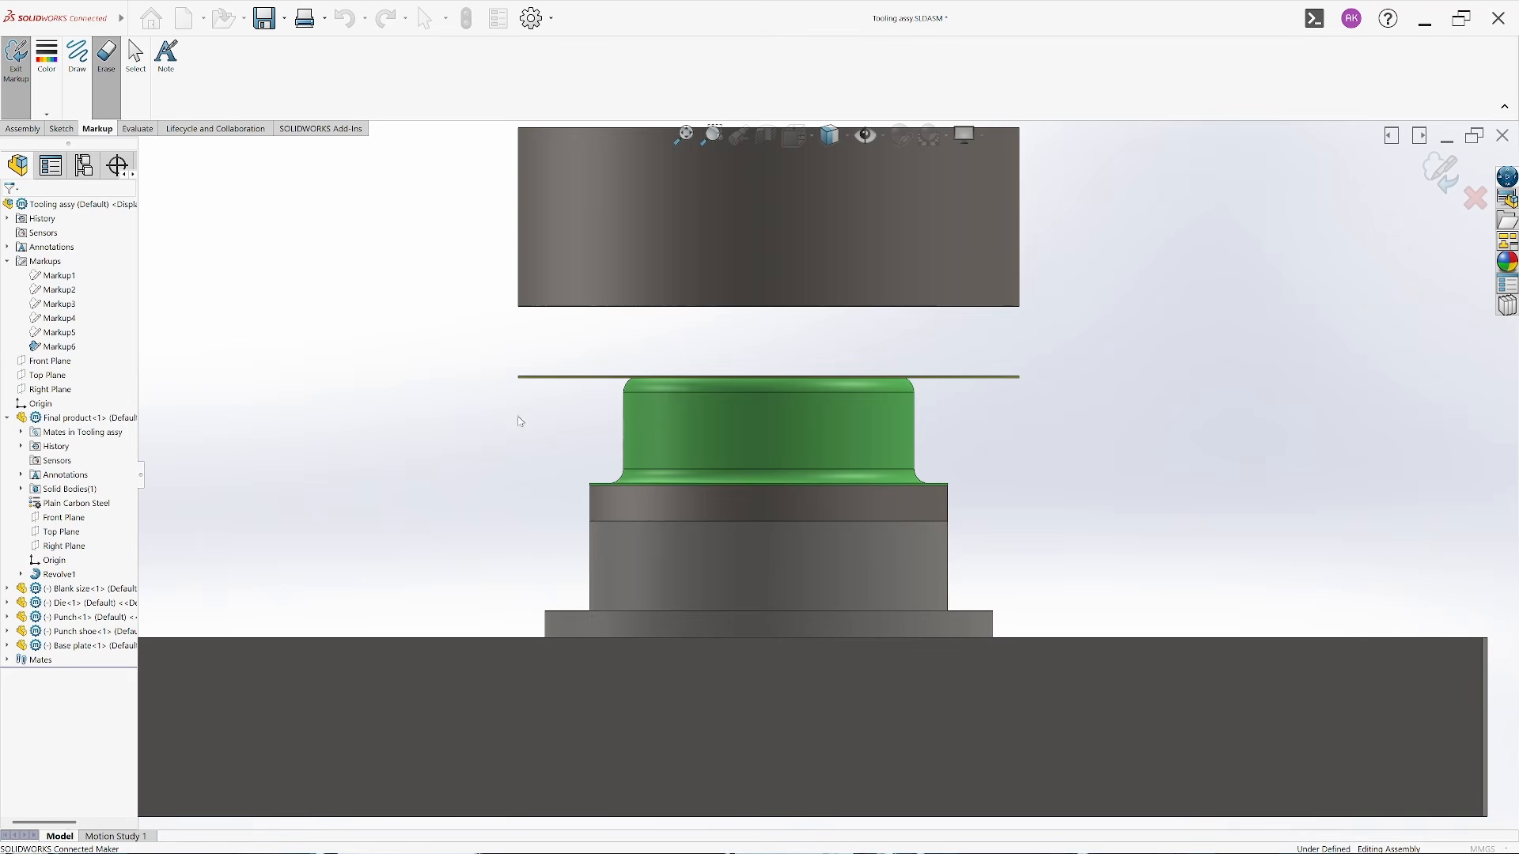
left_click(80, 83)
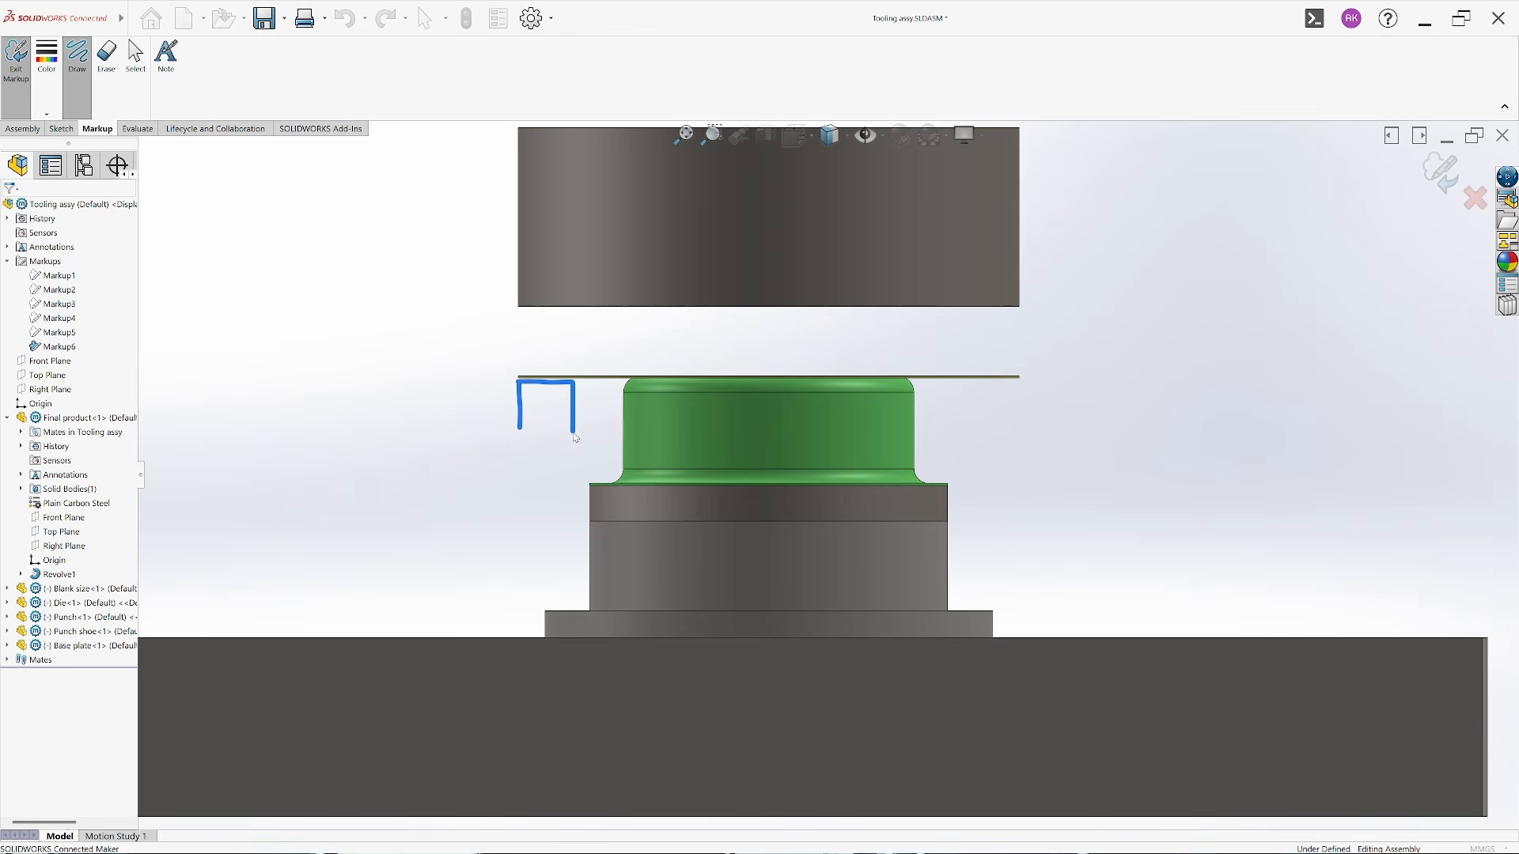
left_click_drag(575, 438, 523, 436)
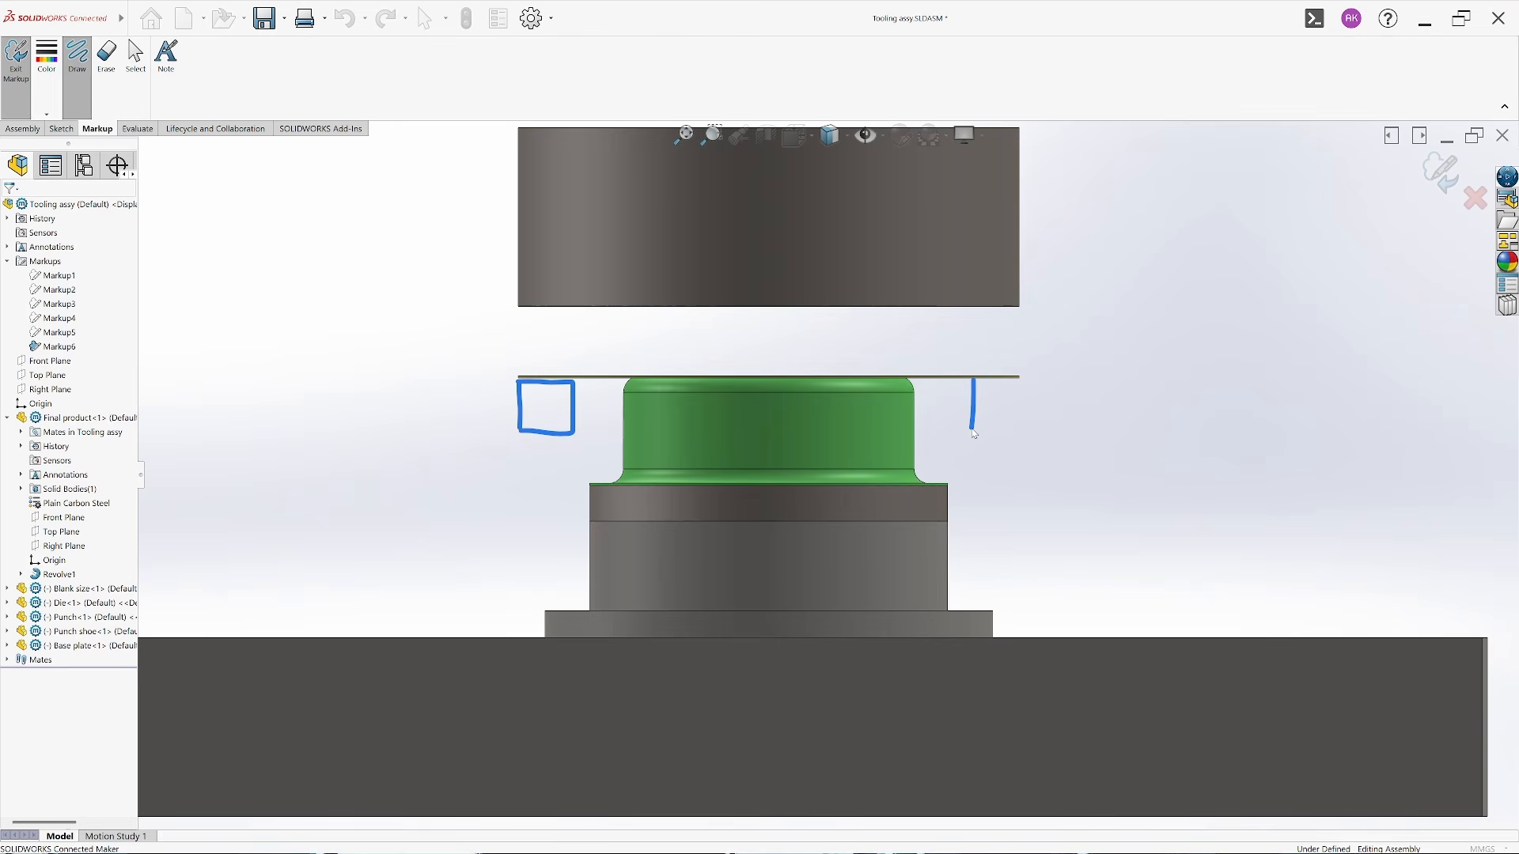
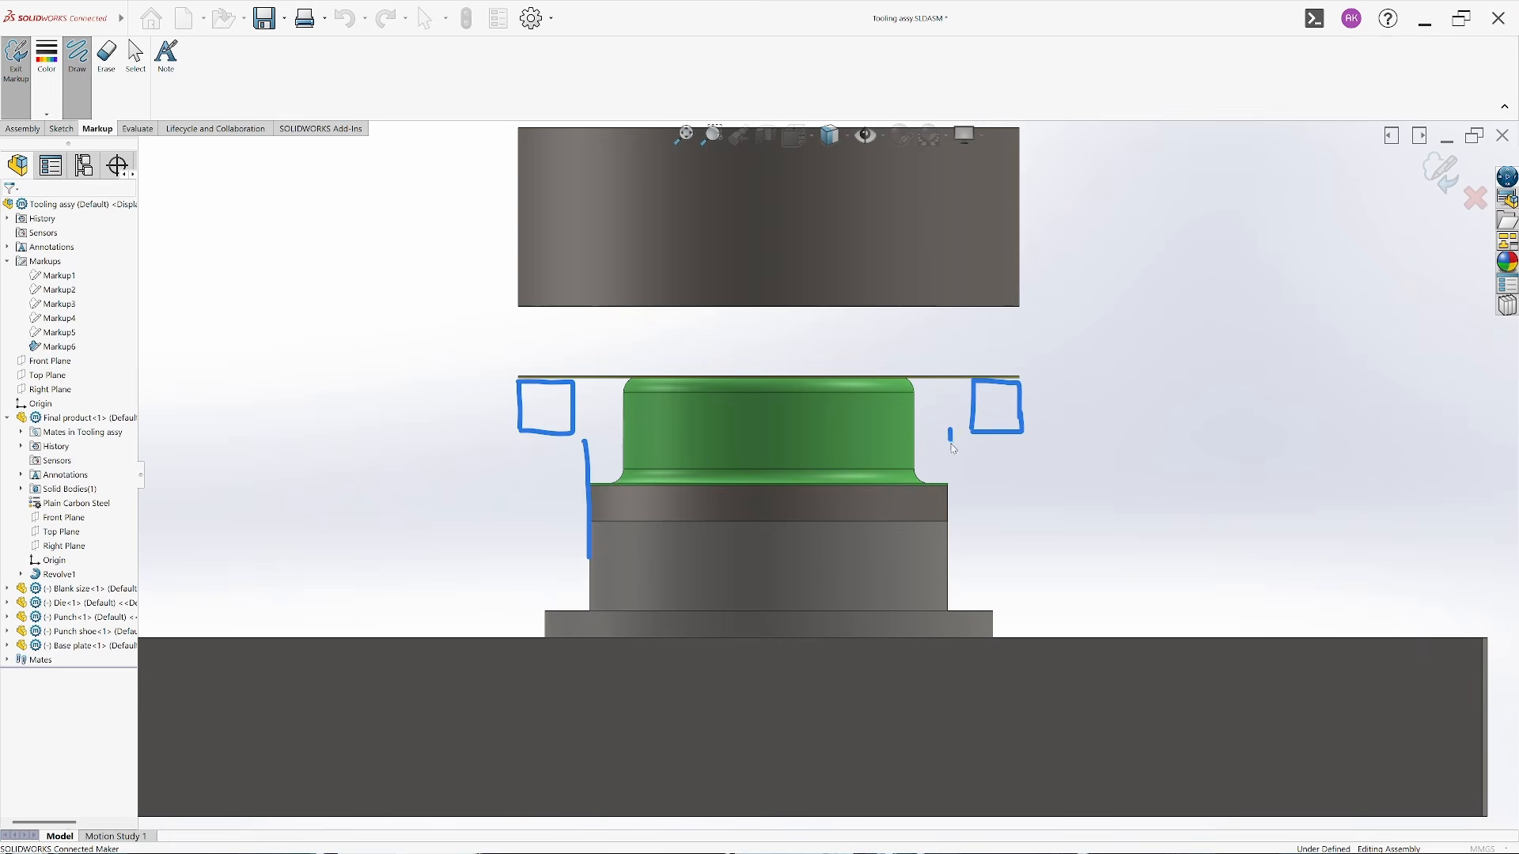
left_click_drag(953, 449, 954, 539)
left_click(1440, 173)
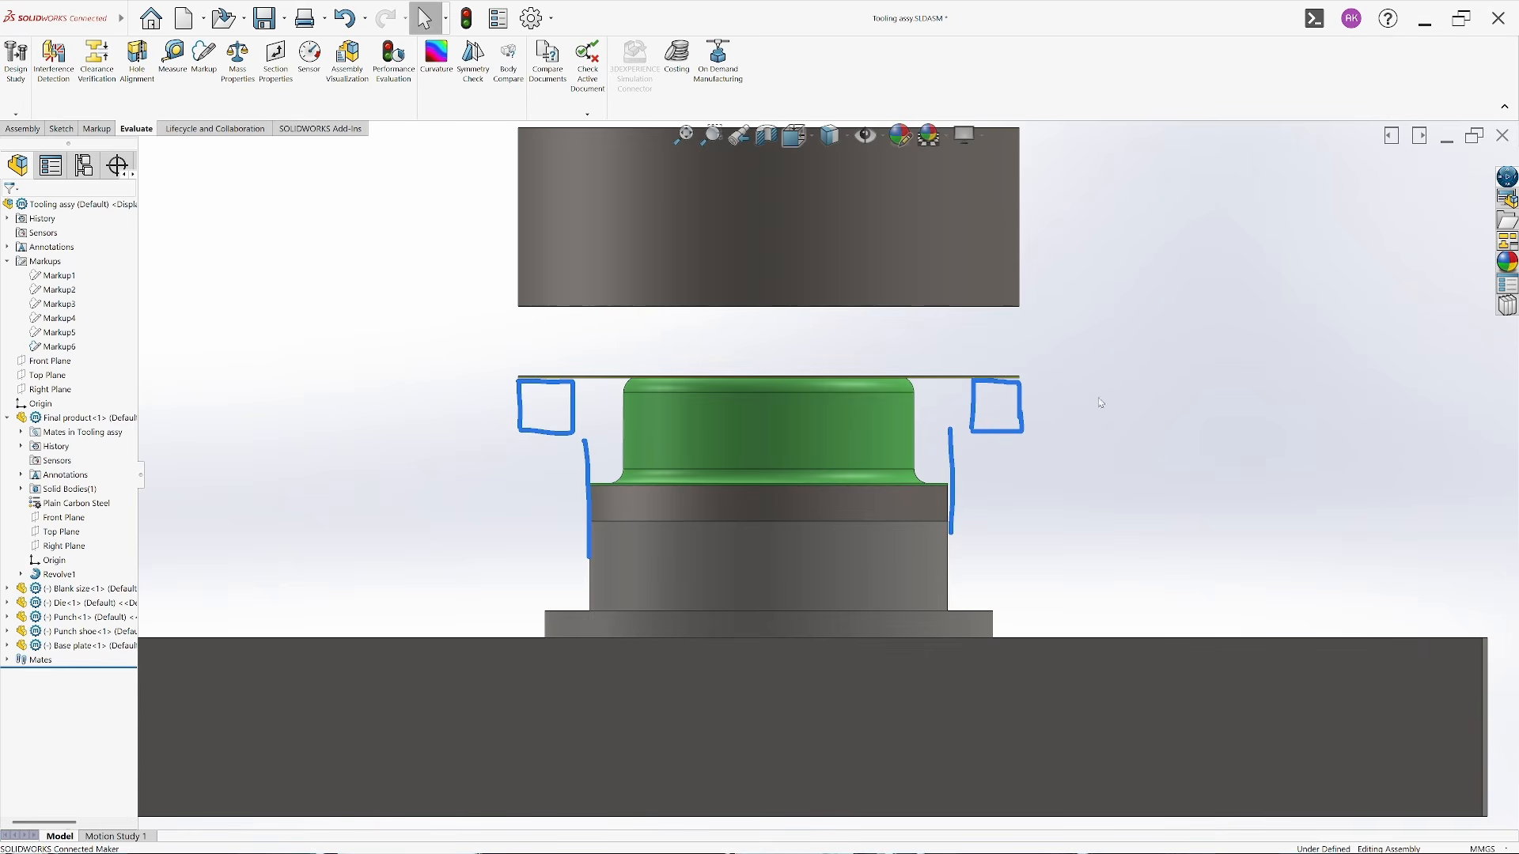
Create a new part document and start a sketch on its Top Plane
left_click(184, 18)
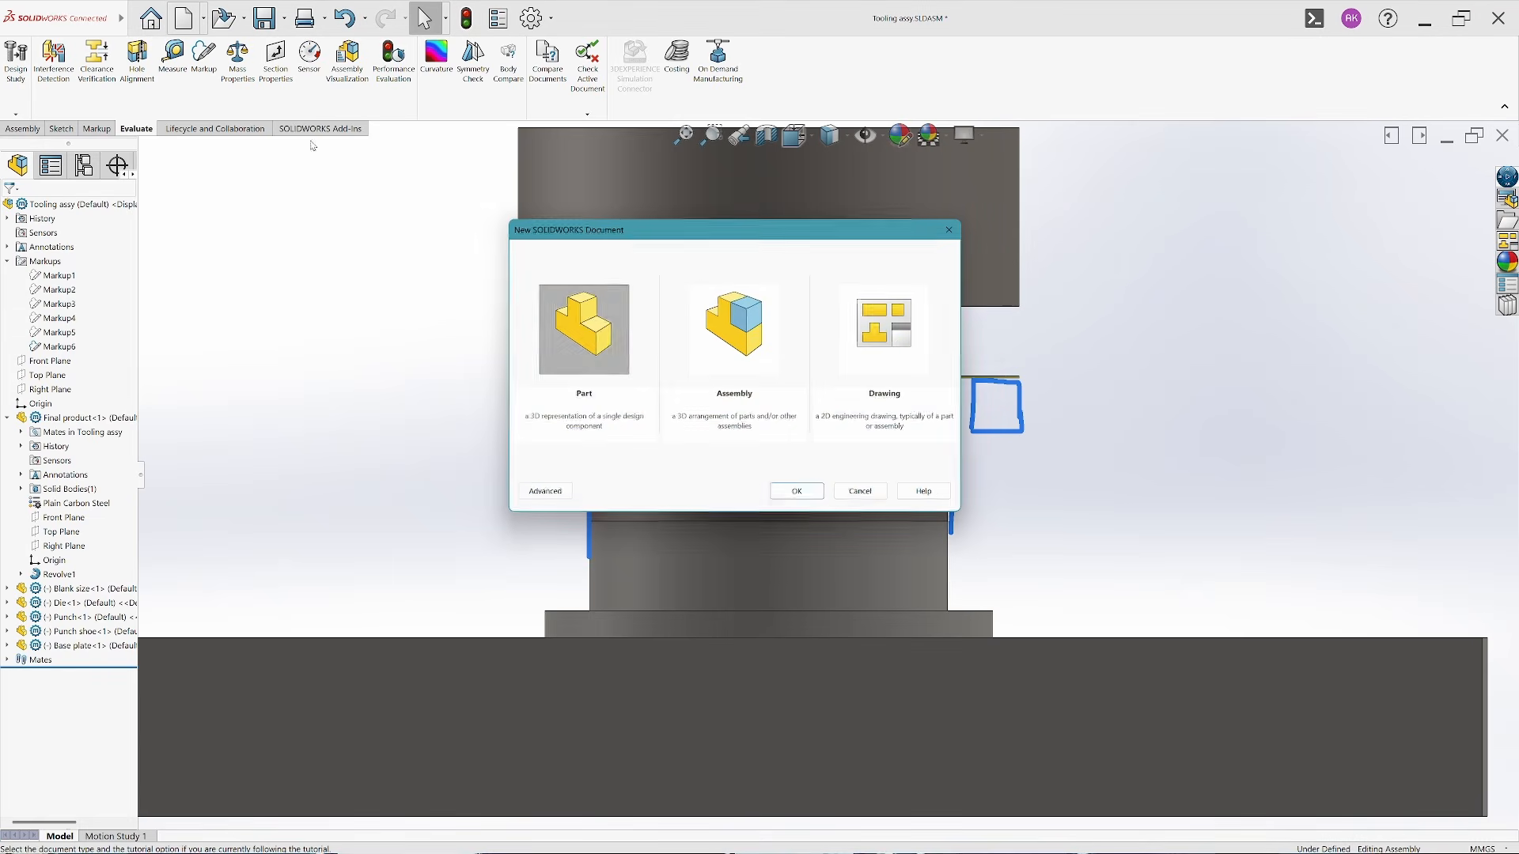
double_click(563, 351)
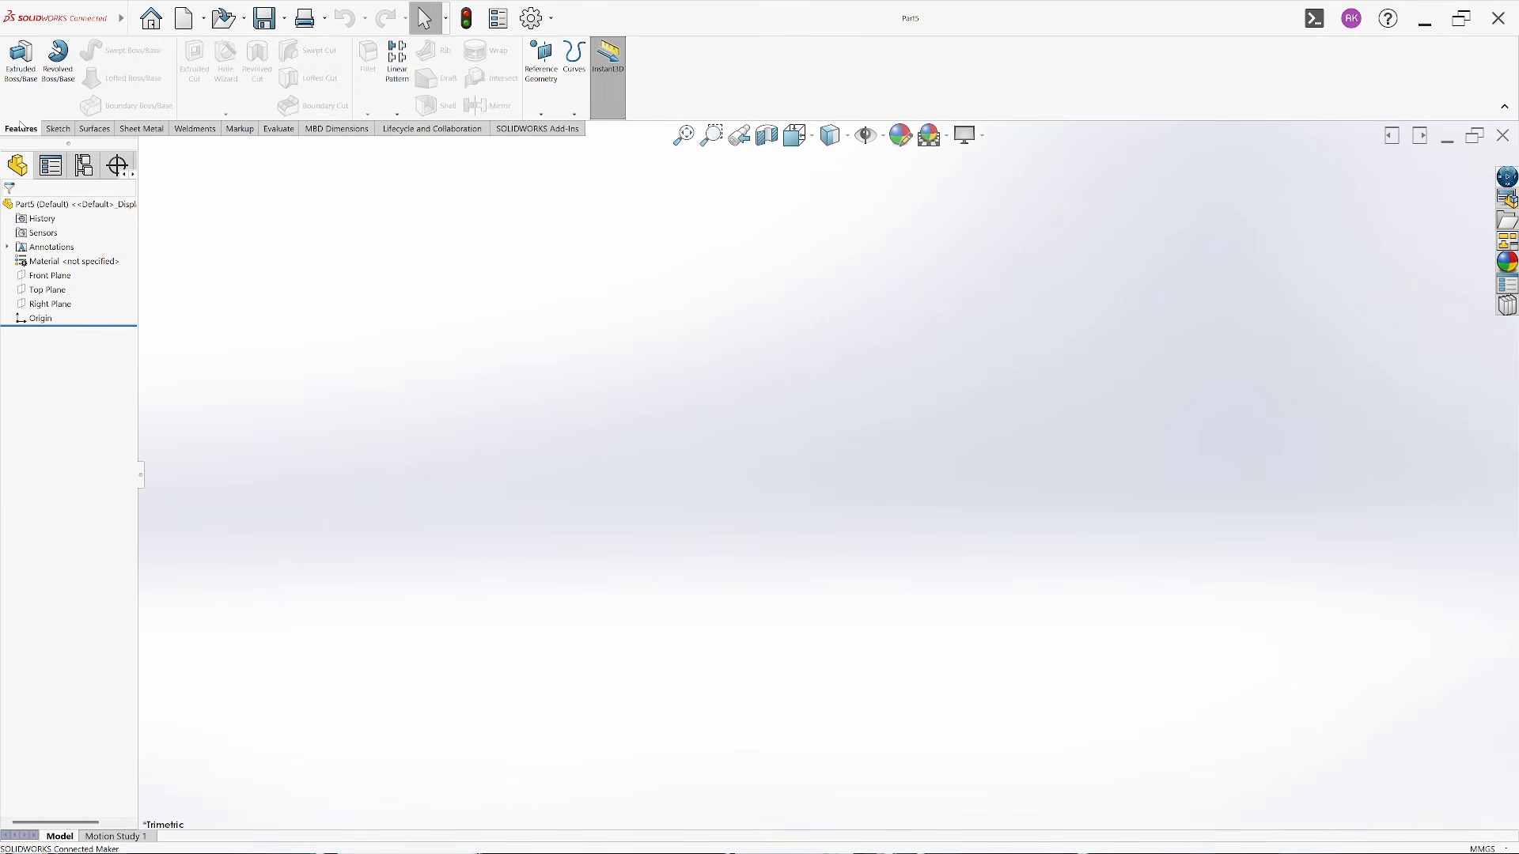
left_click(58, 128)
left_click(17, 60)
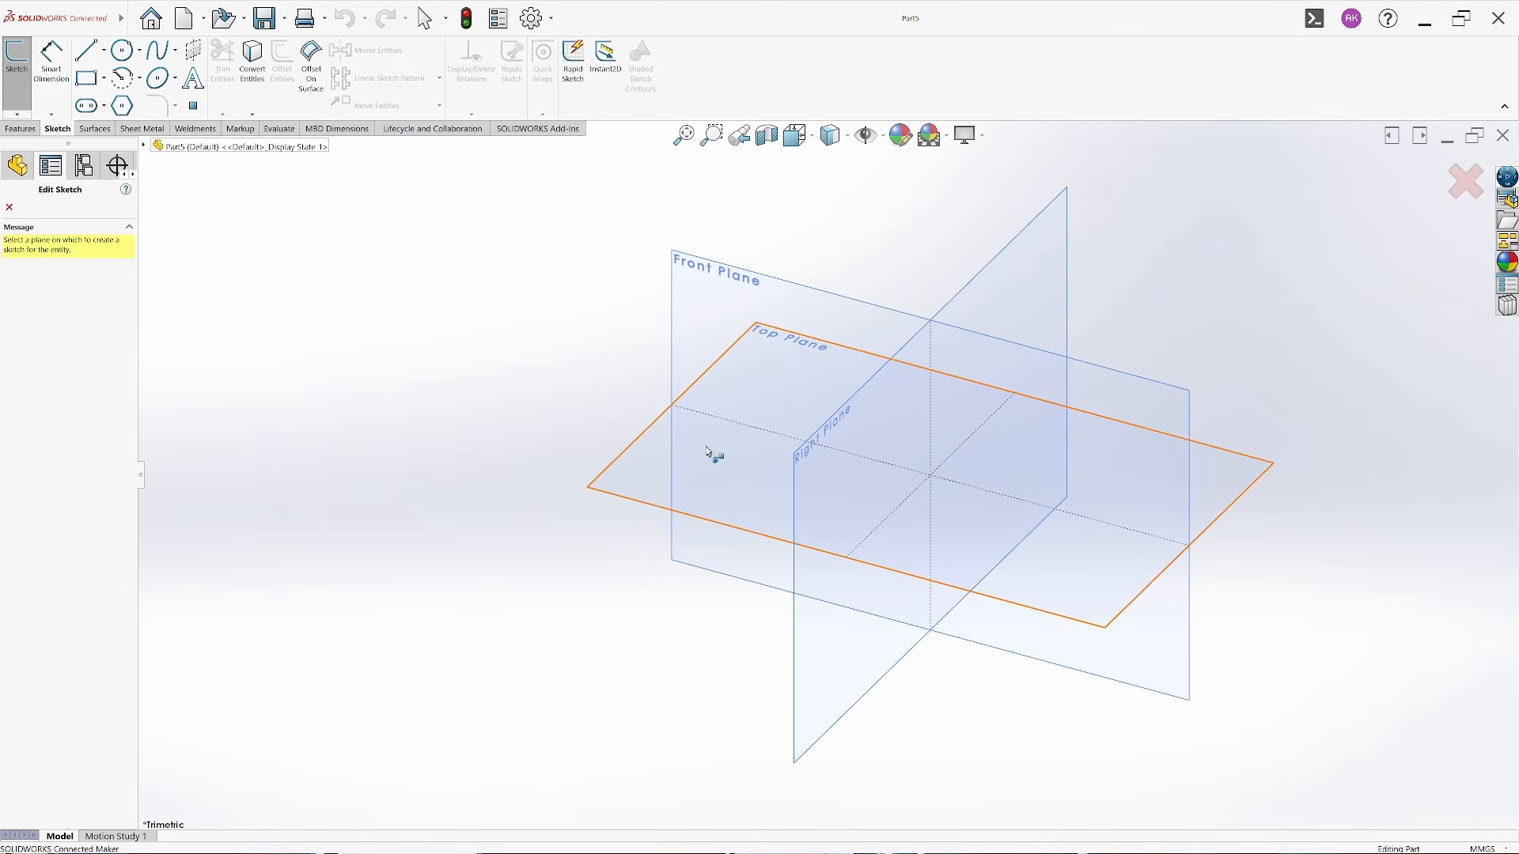
left_click(635, 477)
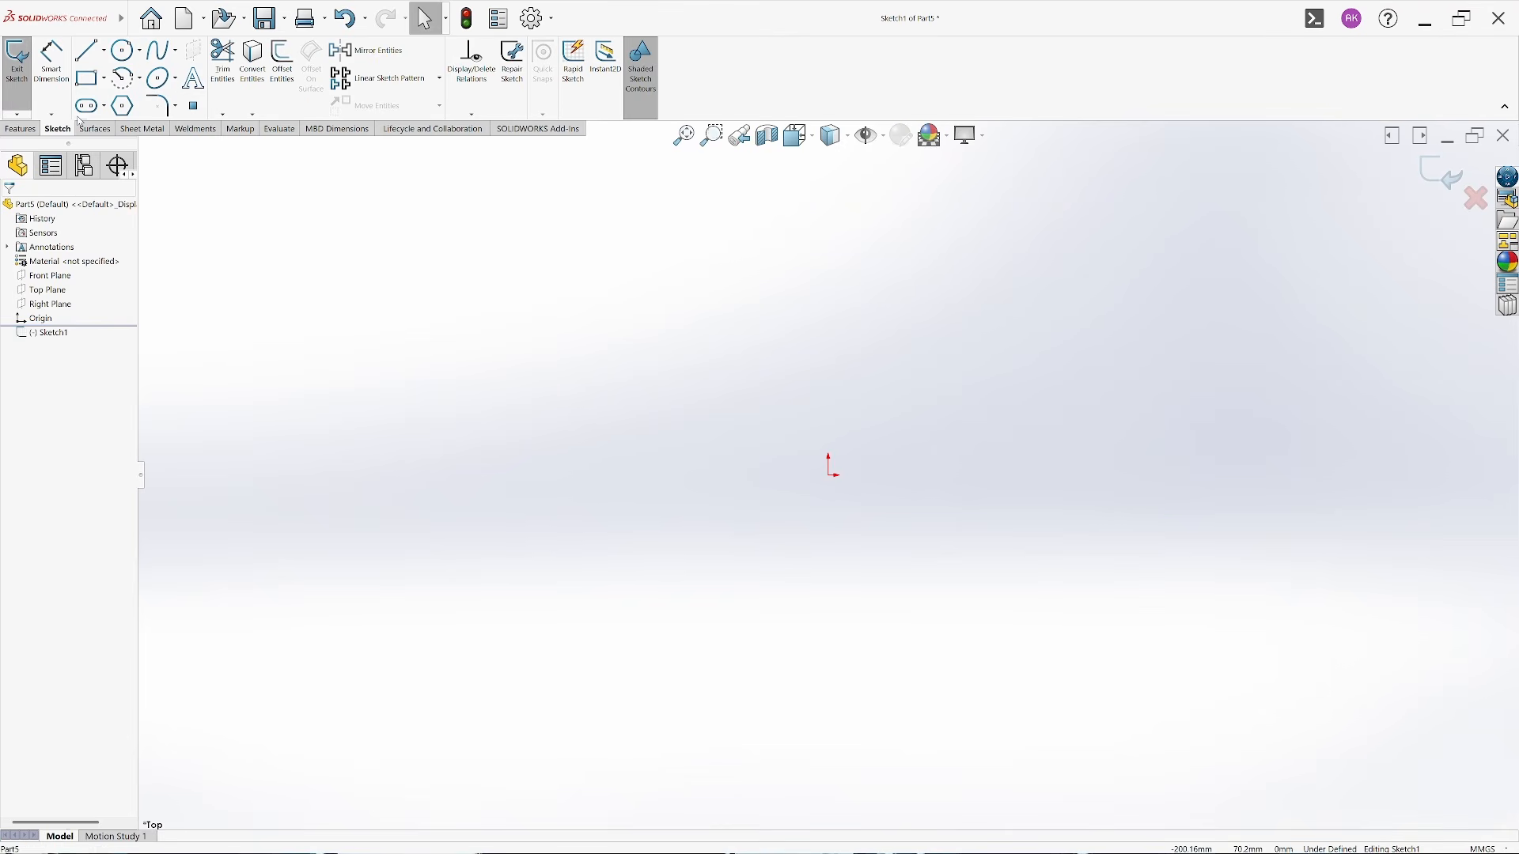
Sketch two concentric circles centred on the origin, the outer one about 145 mm in diameter
key("c")
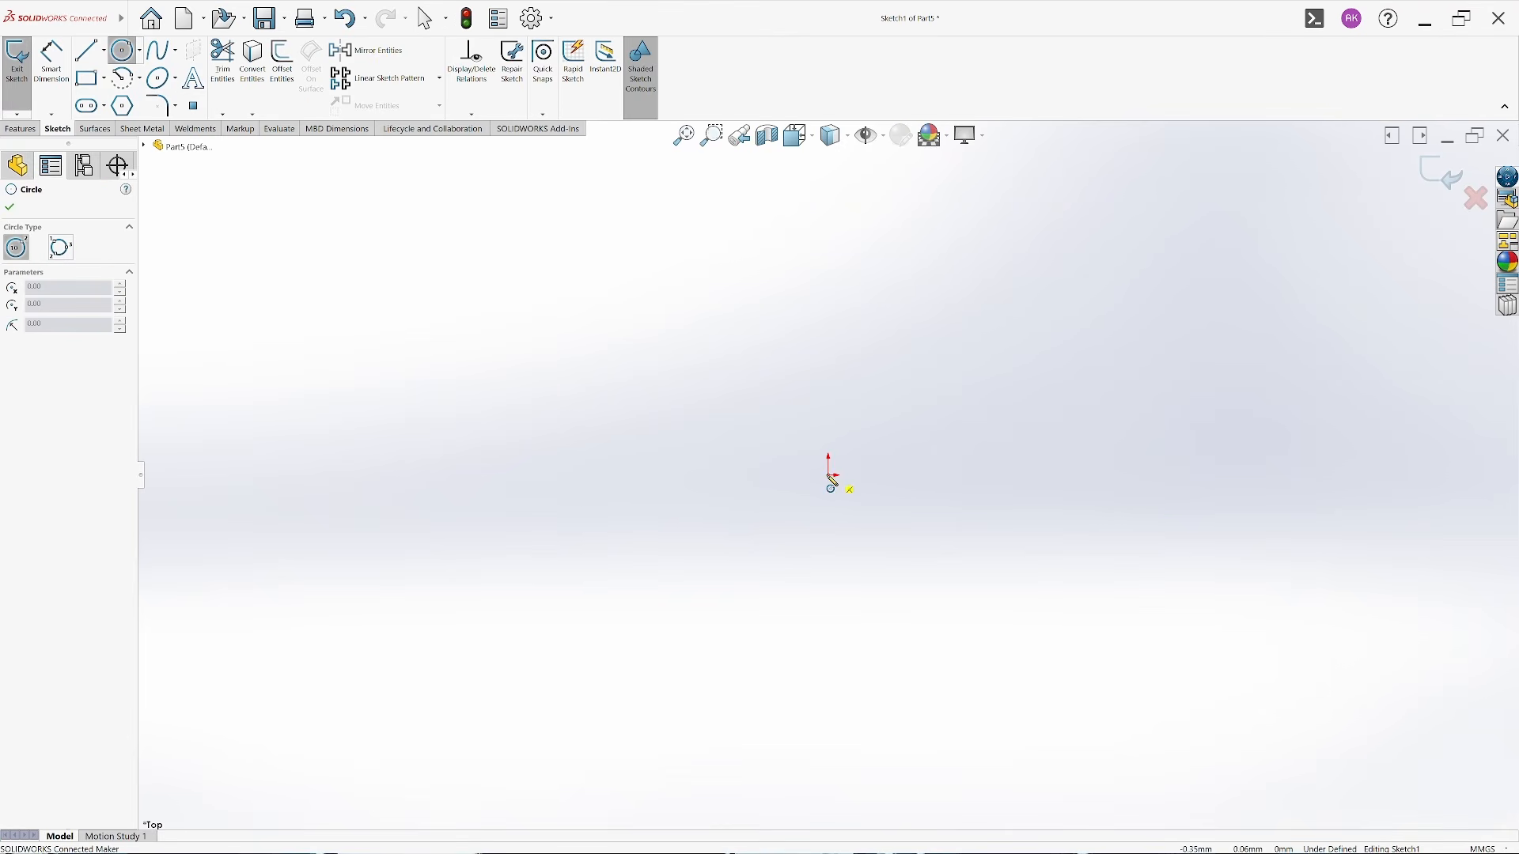
left_click(831, 478)
left_click(834, 721)
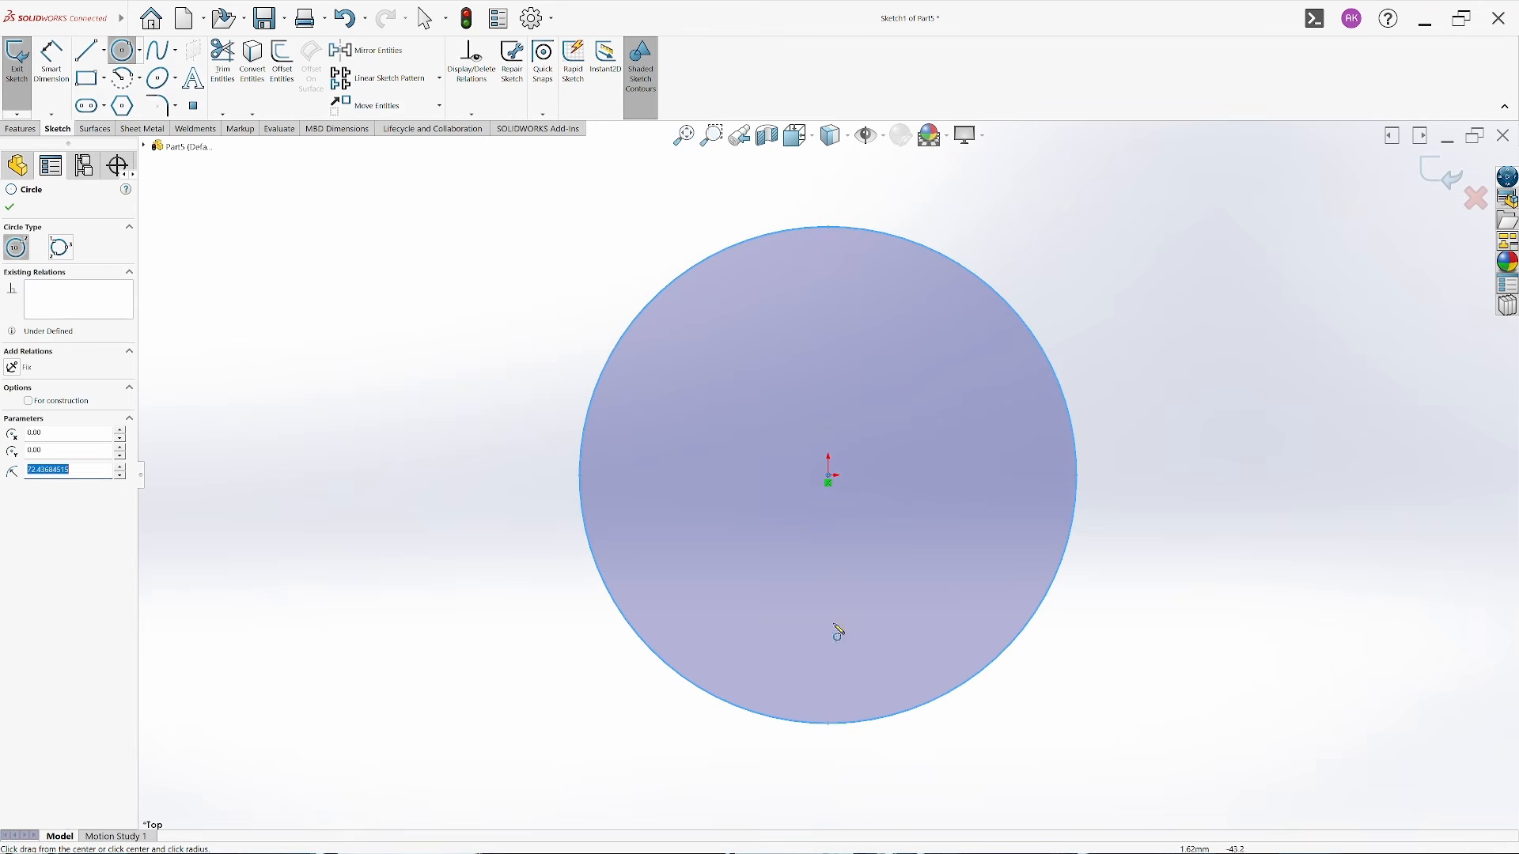
left_click(831, 481)
left_click(729, 614)
Dimension the outer circle to Ø280 mm and the inner circle to Ø200 mm, and exit the sketch
right_click(412, 459)
left_click(431, 571)
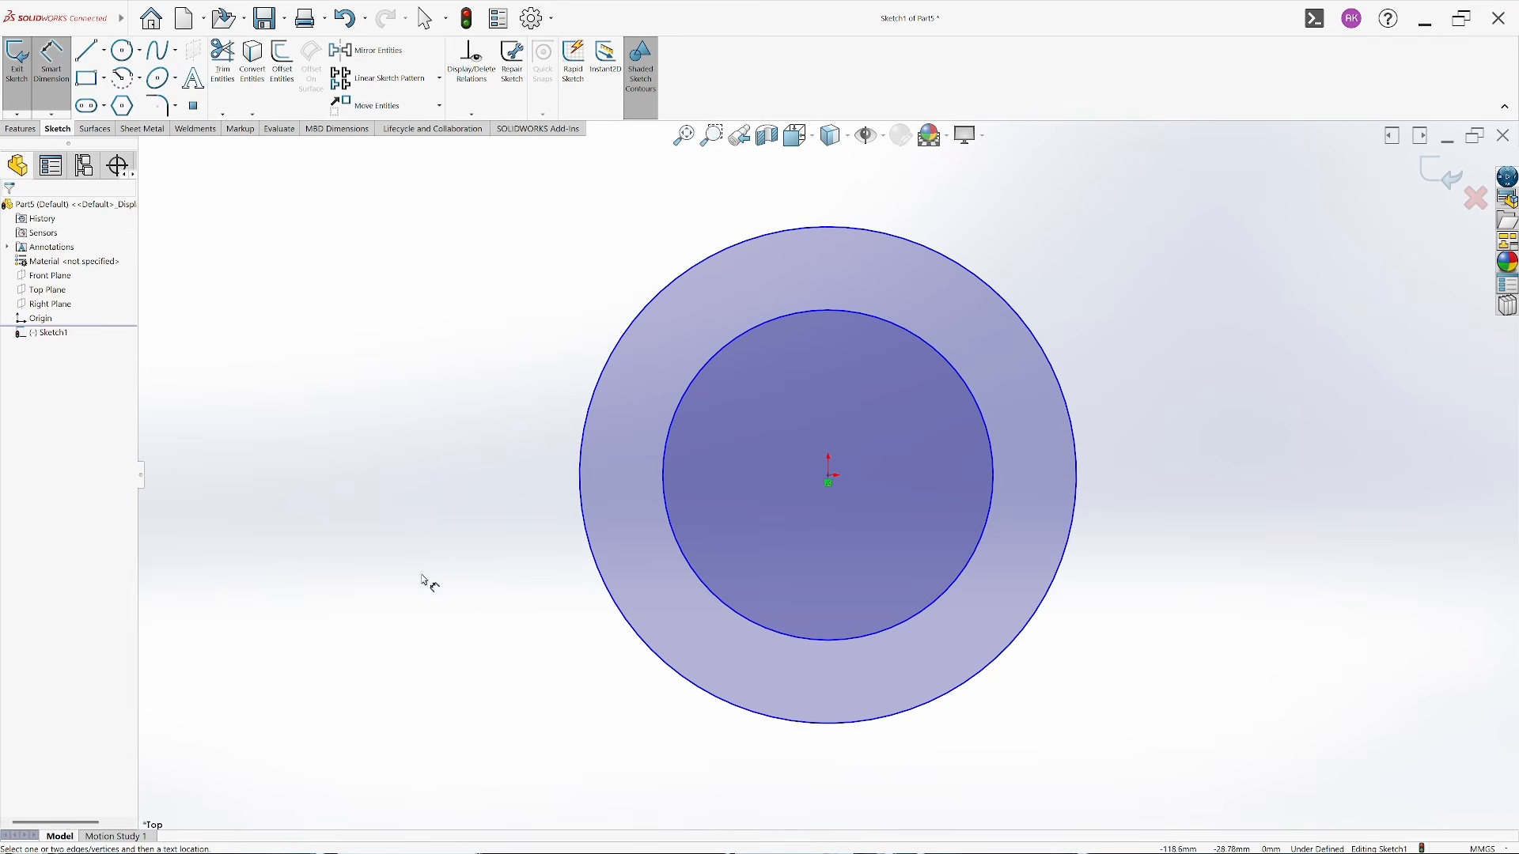
left_click(428, 470)
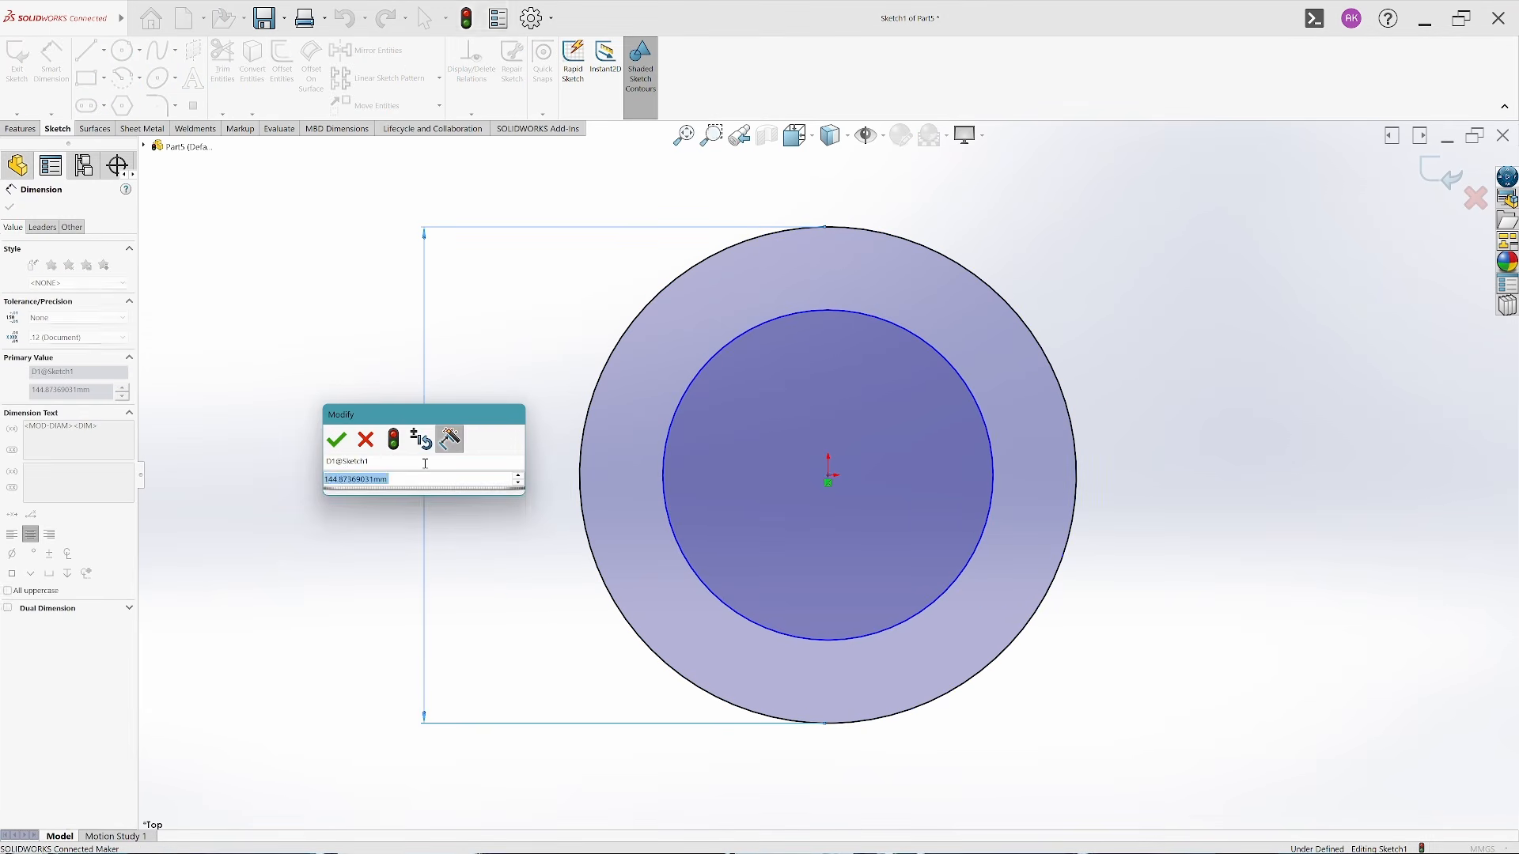
type("80")
key("Return")
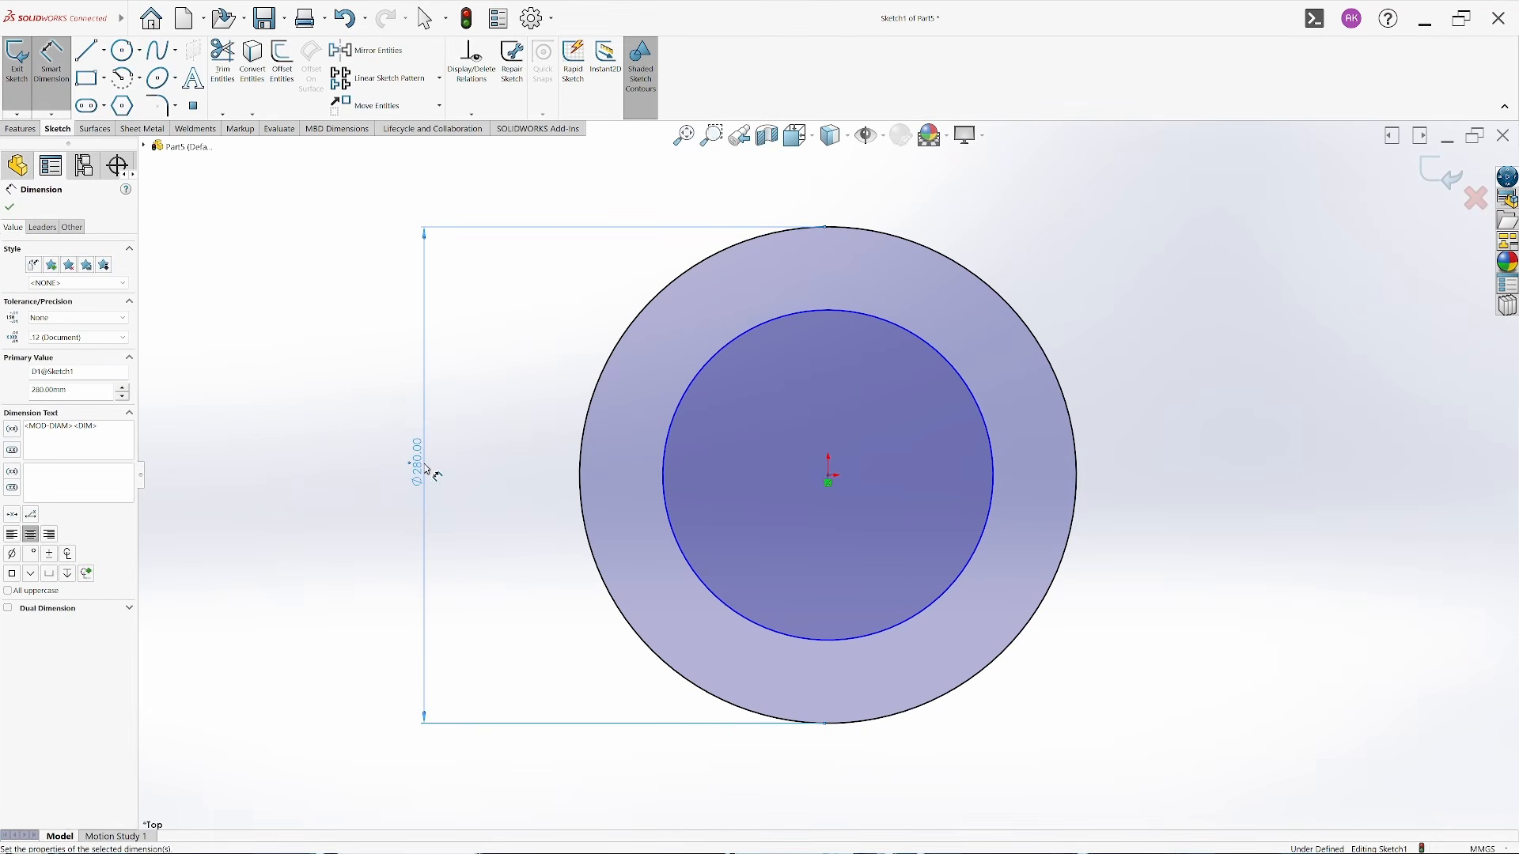
left_click(333, 526)
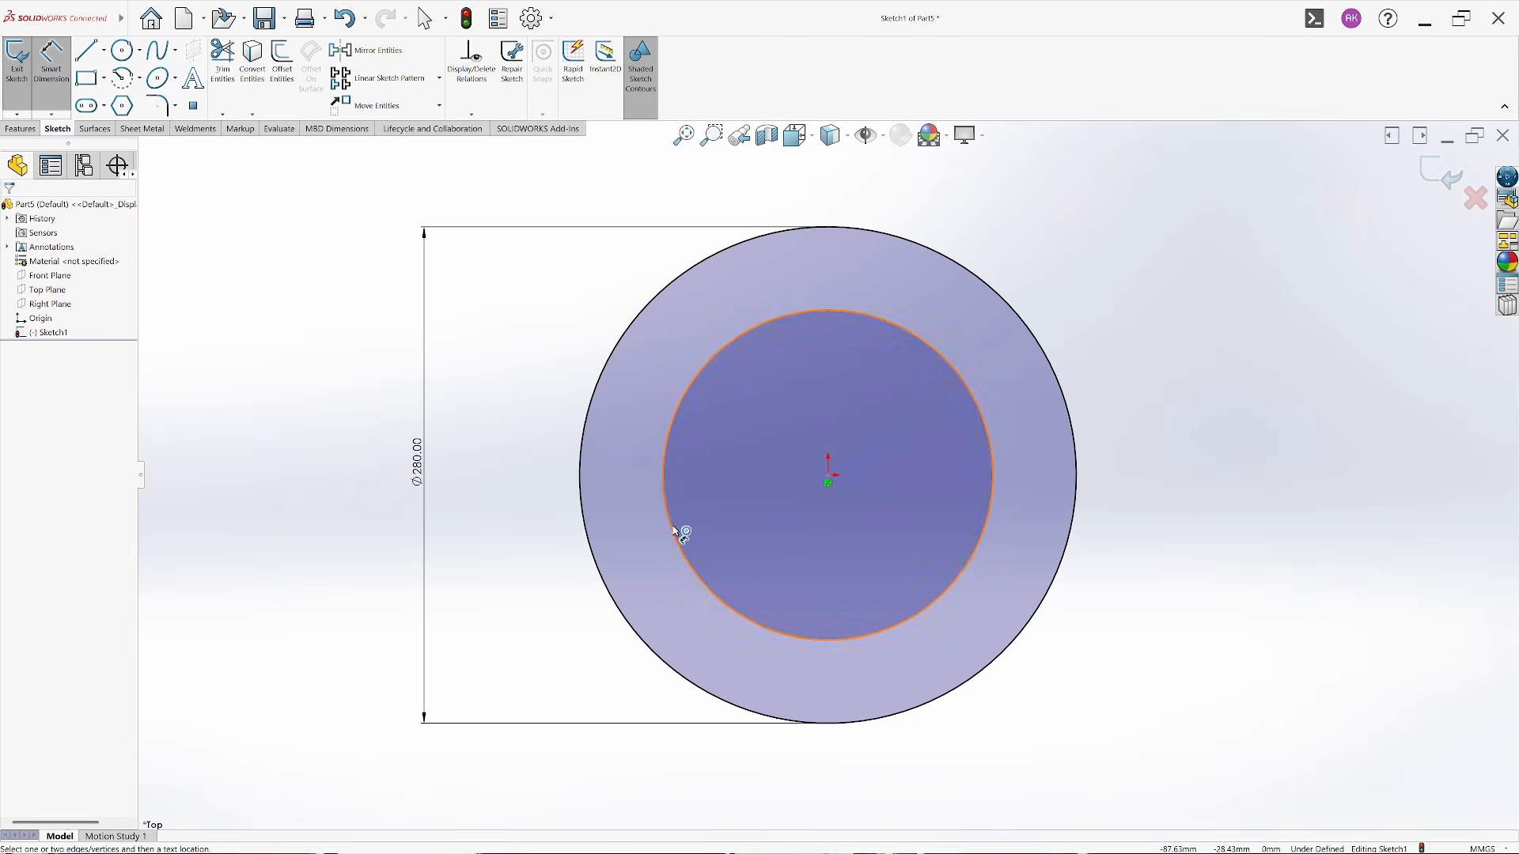
left_click(675, 532)
left_click(501, 479)
type("200")
key("Return")
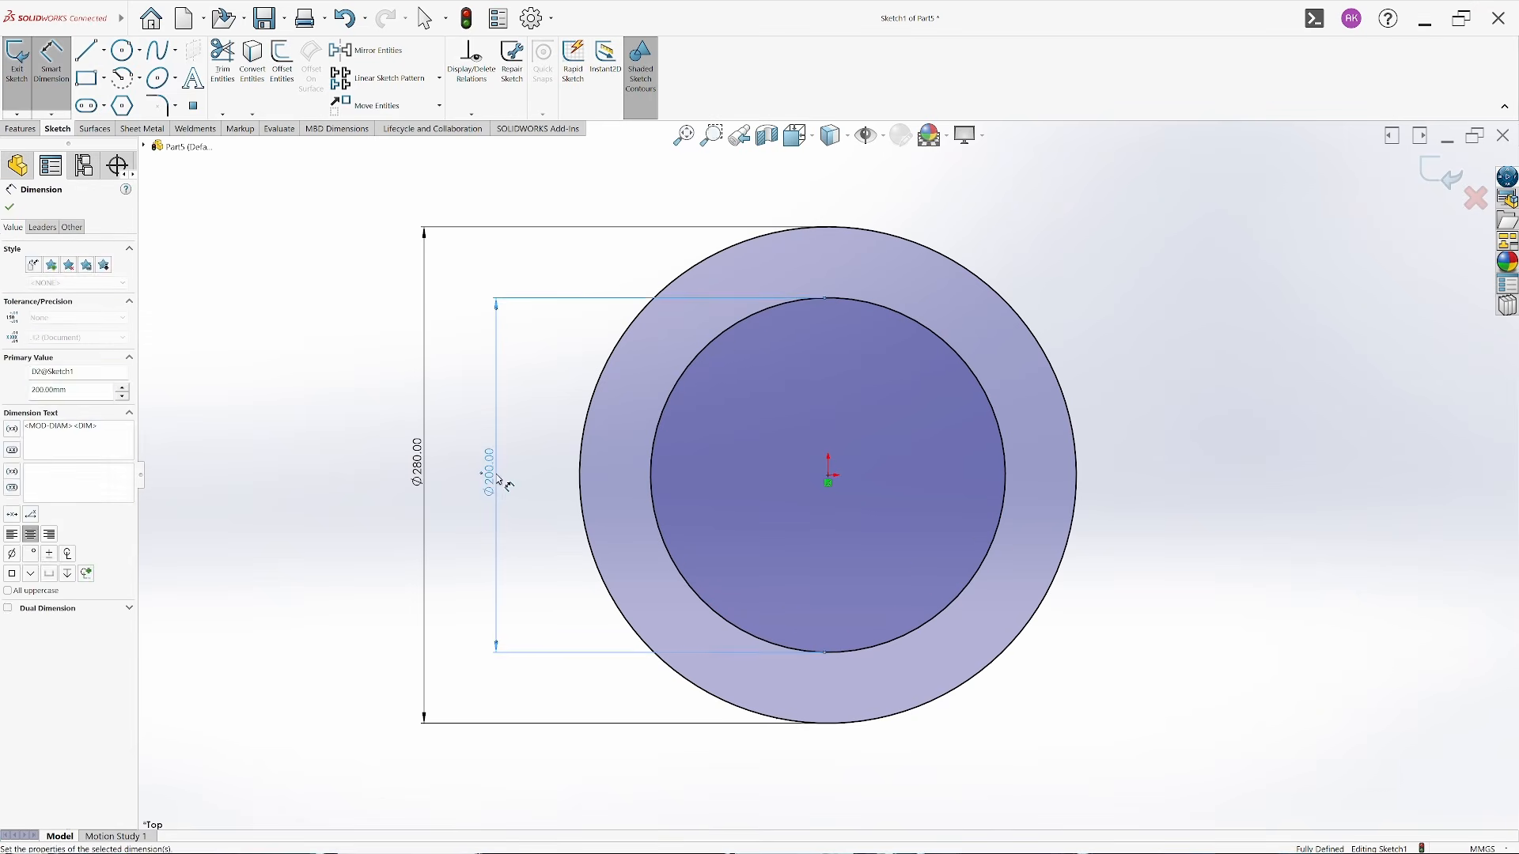
left_click(349, 436)
left_click(17, 63)
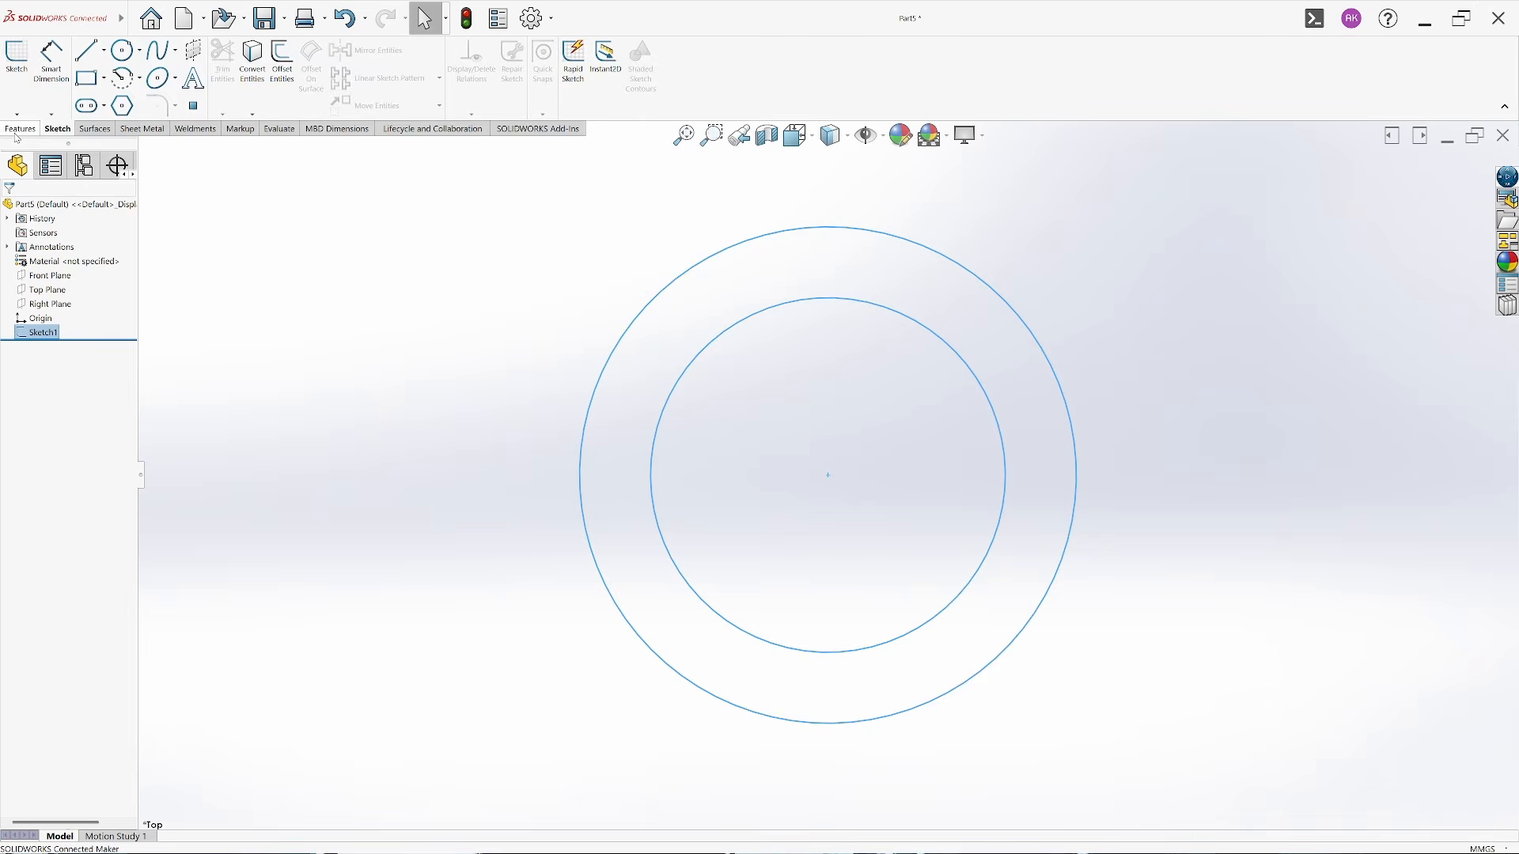
Extrude the ring profile as a blind boss with a depth of 30 mm
left_click(22, 70)
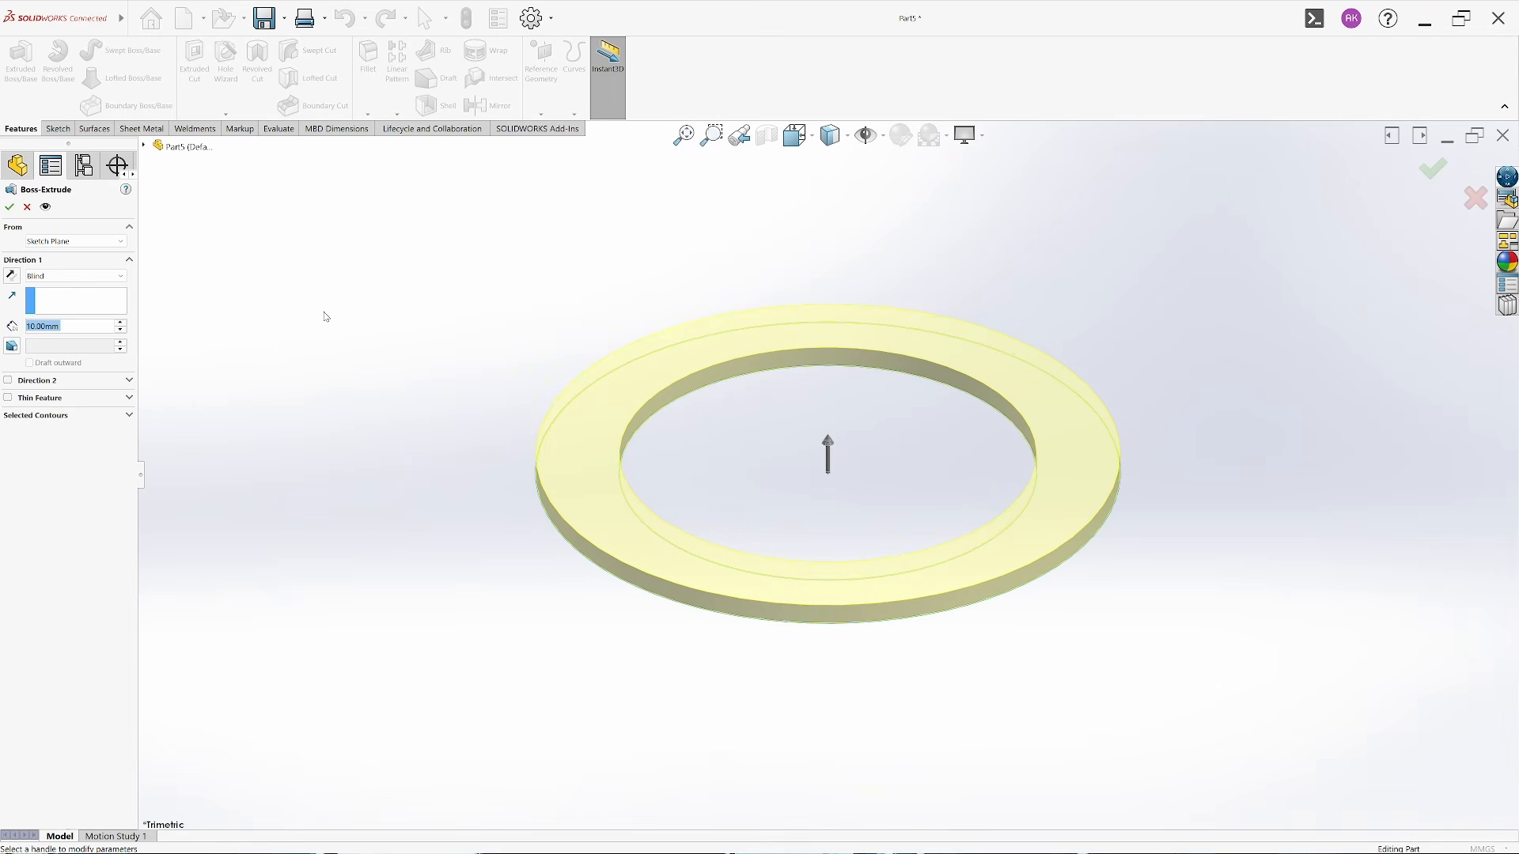
type("20")
key("Return")
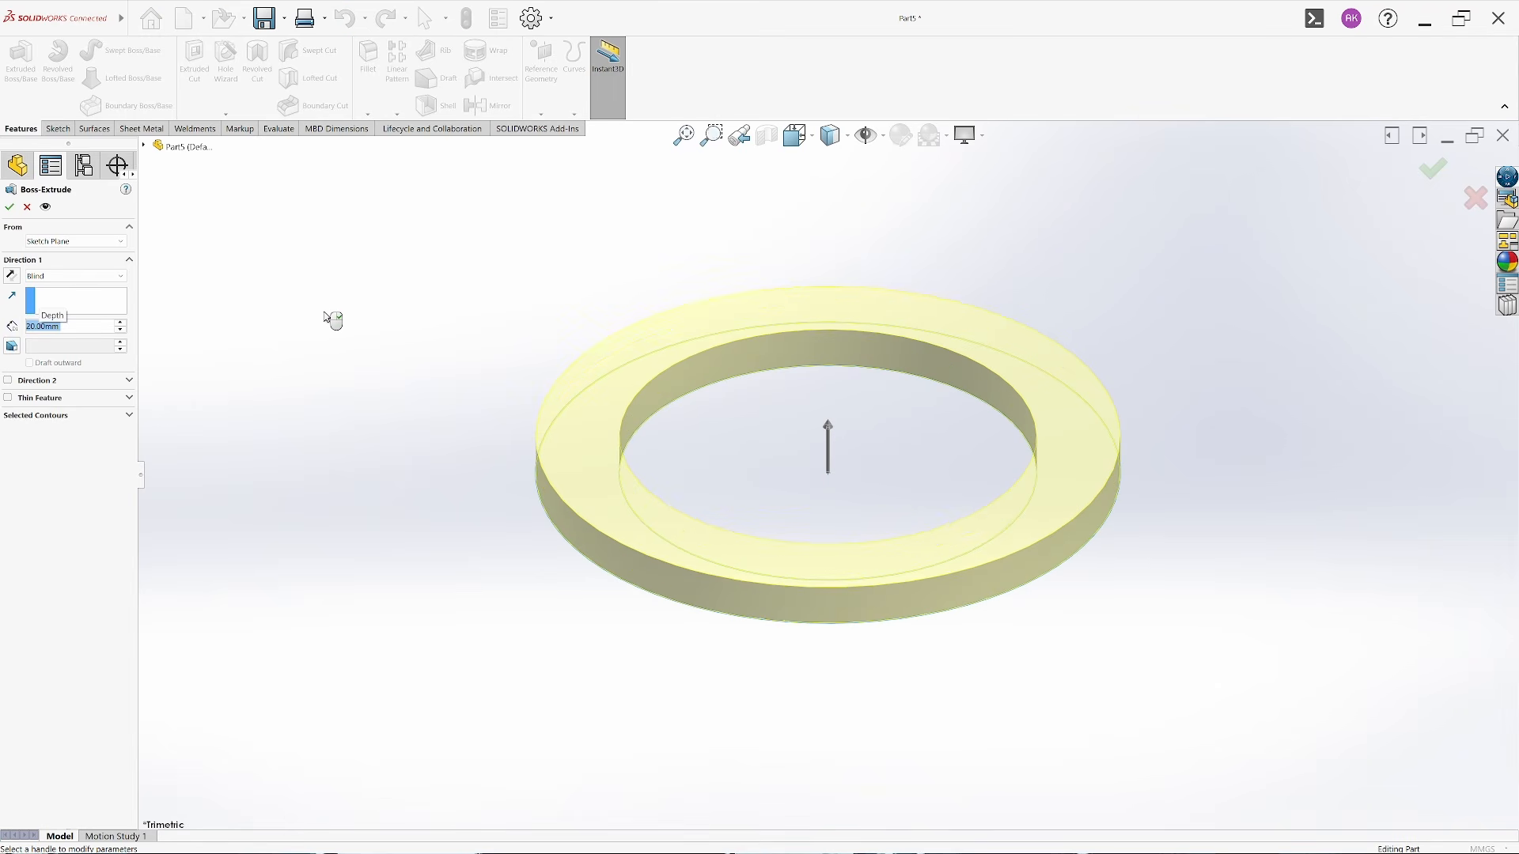
type("30")
key("Return")
key("Return")
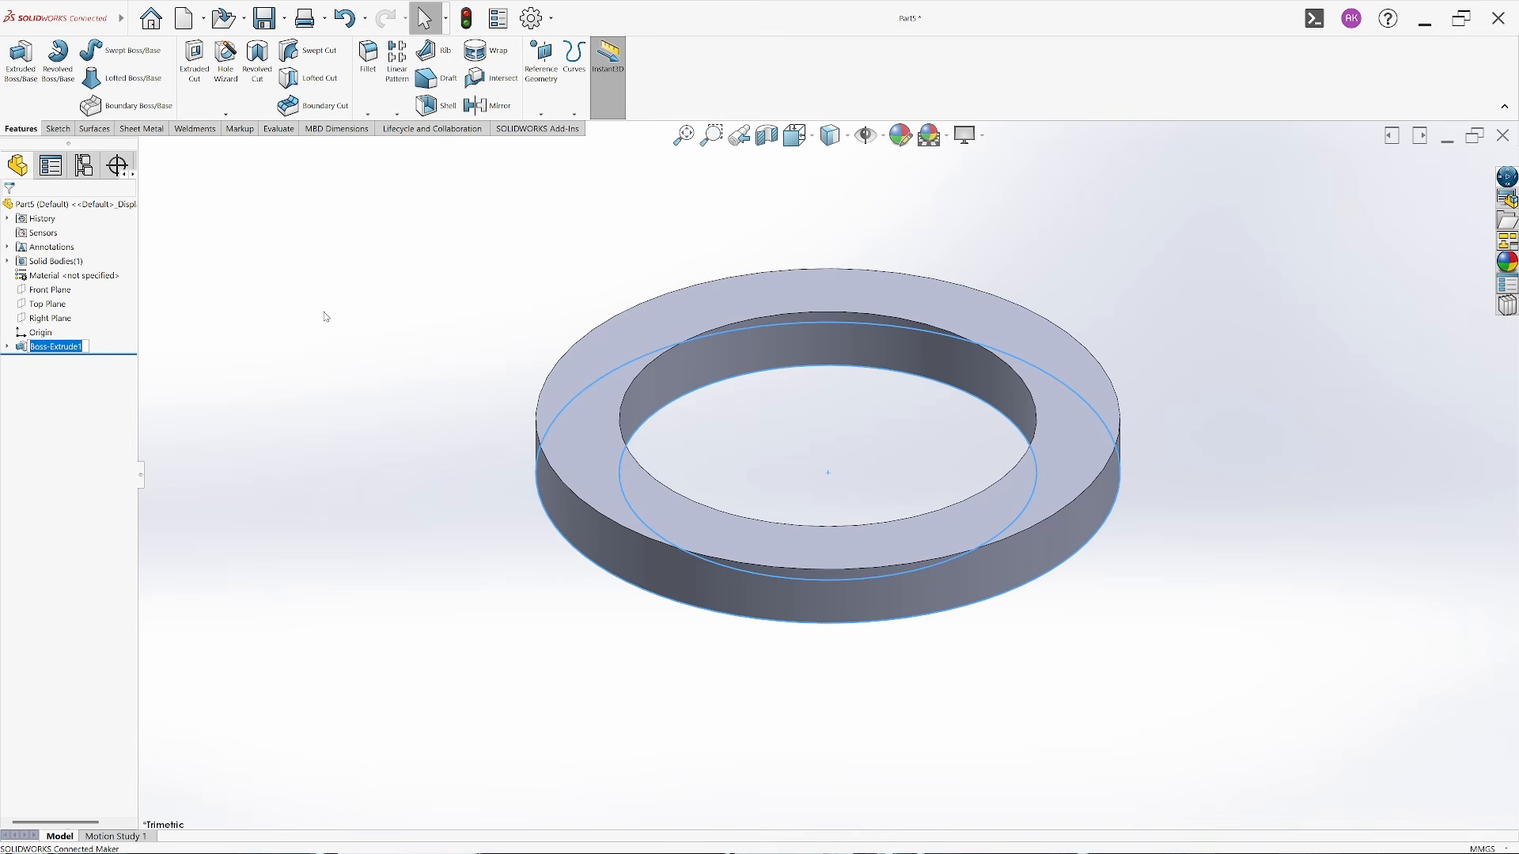
left_click(404, 413)
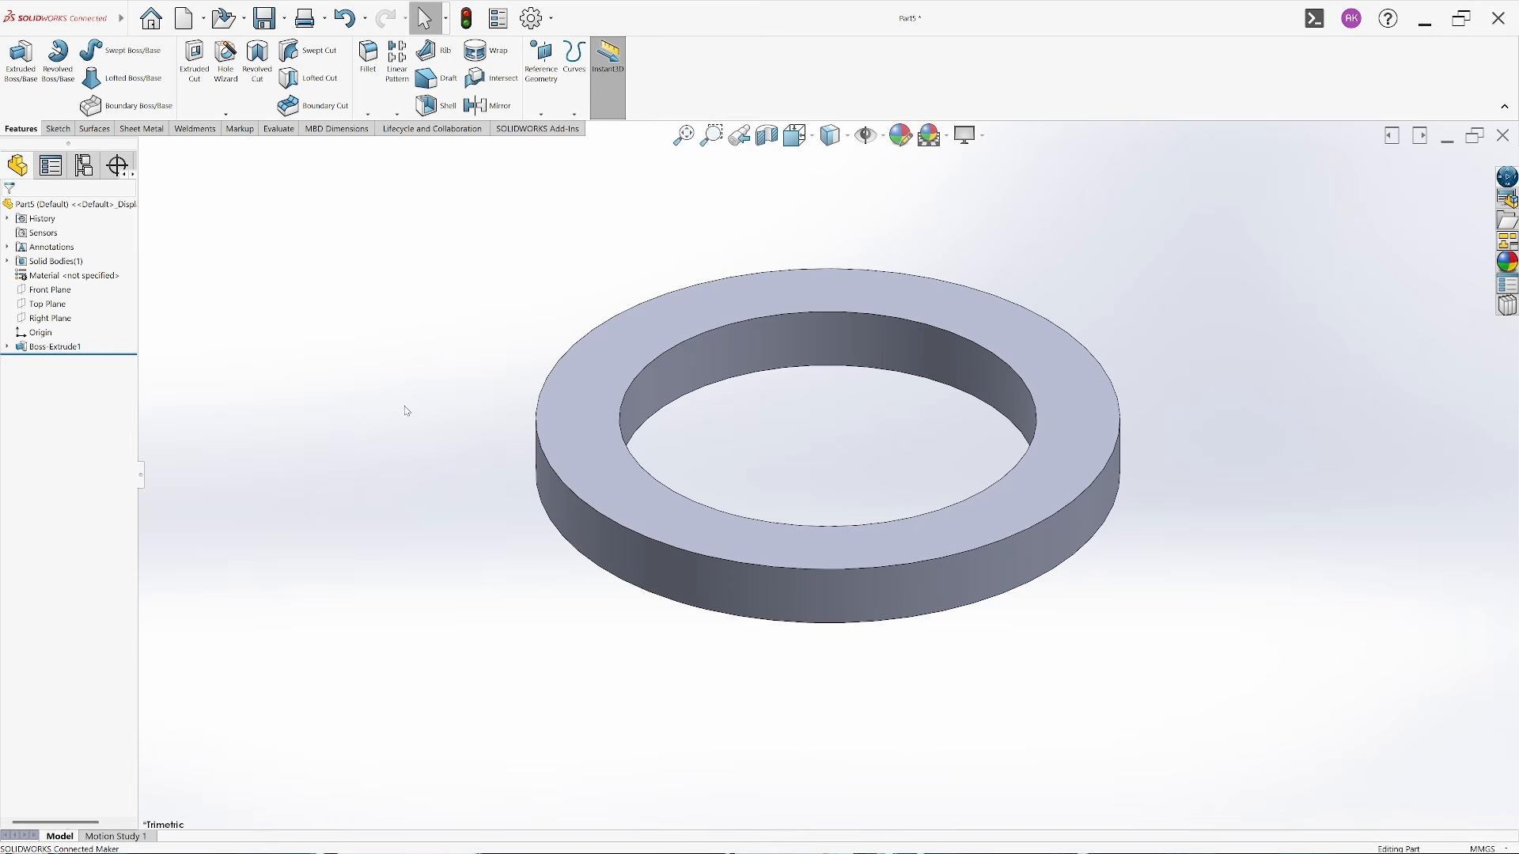
Save the ring part as "Blank holder" in the 07 CAD file folder
key("ctrl+s")
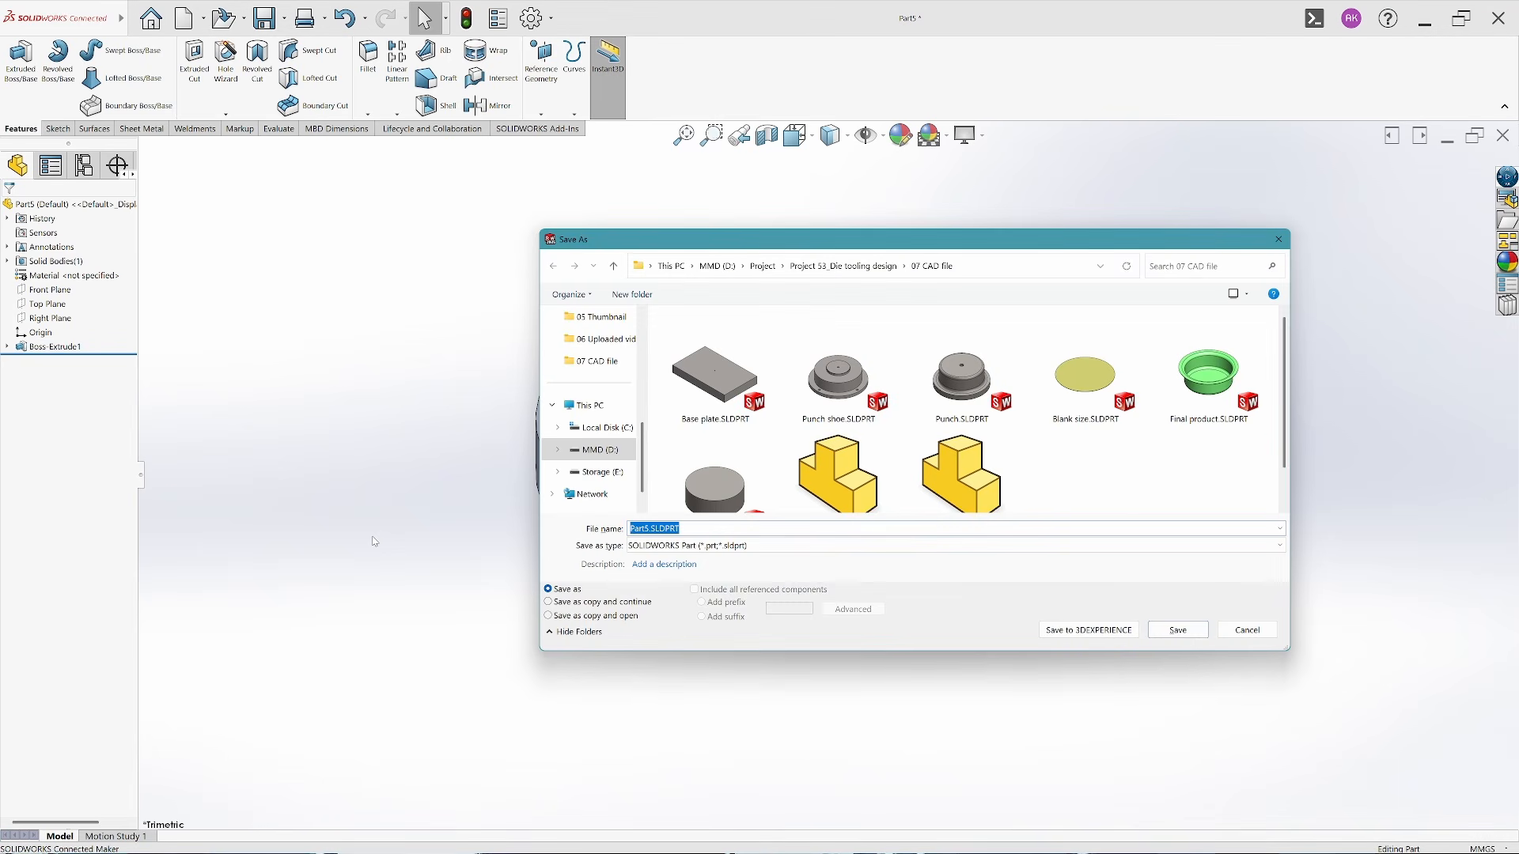
type("Blank")
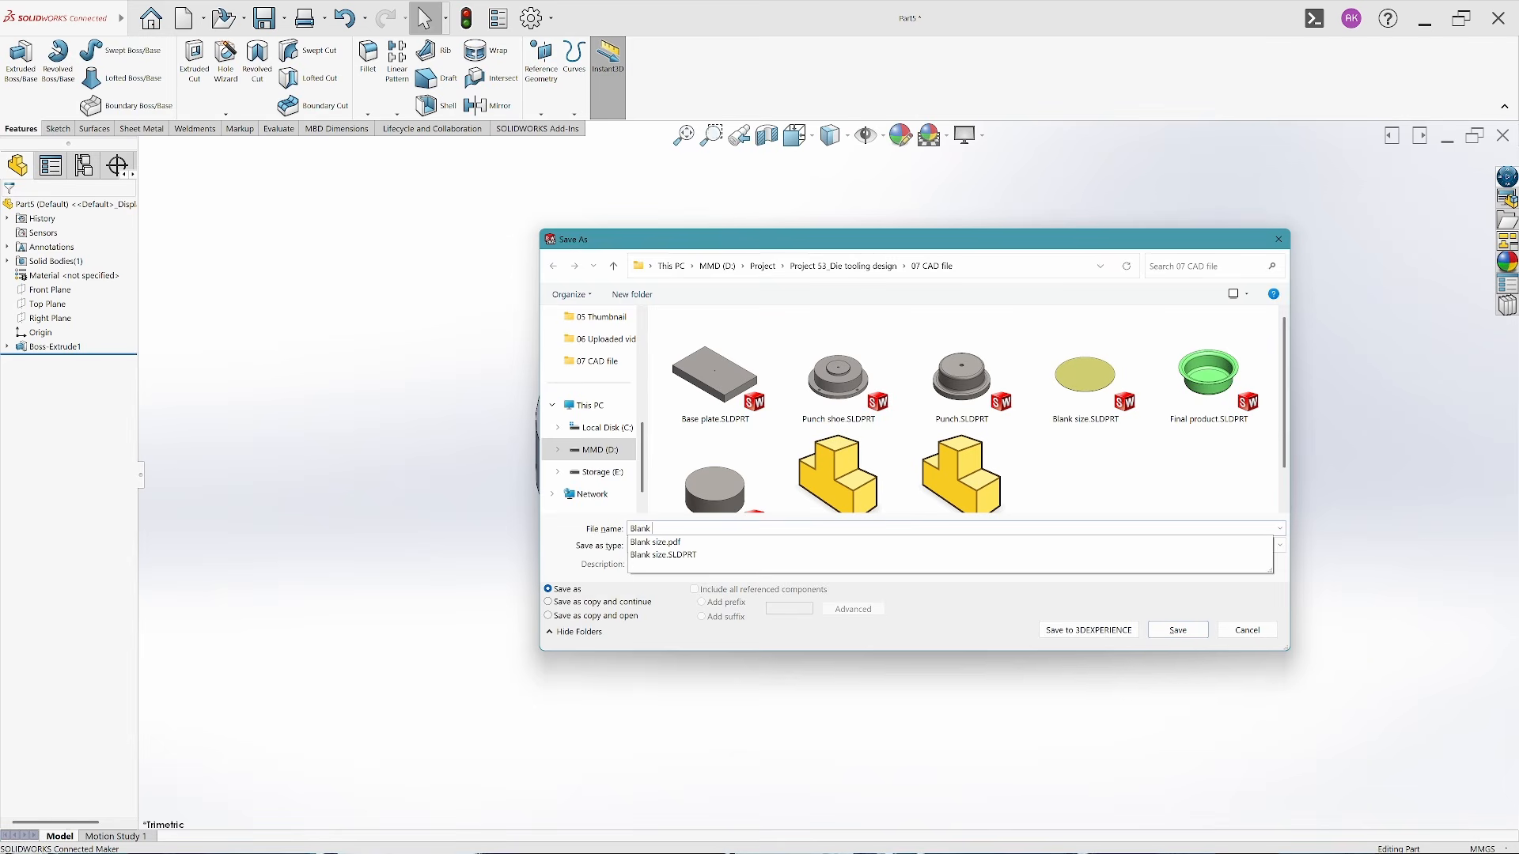
type(" holder")
key("Return")
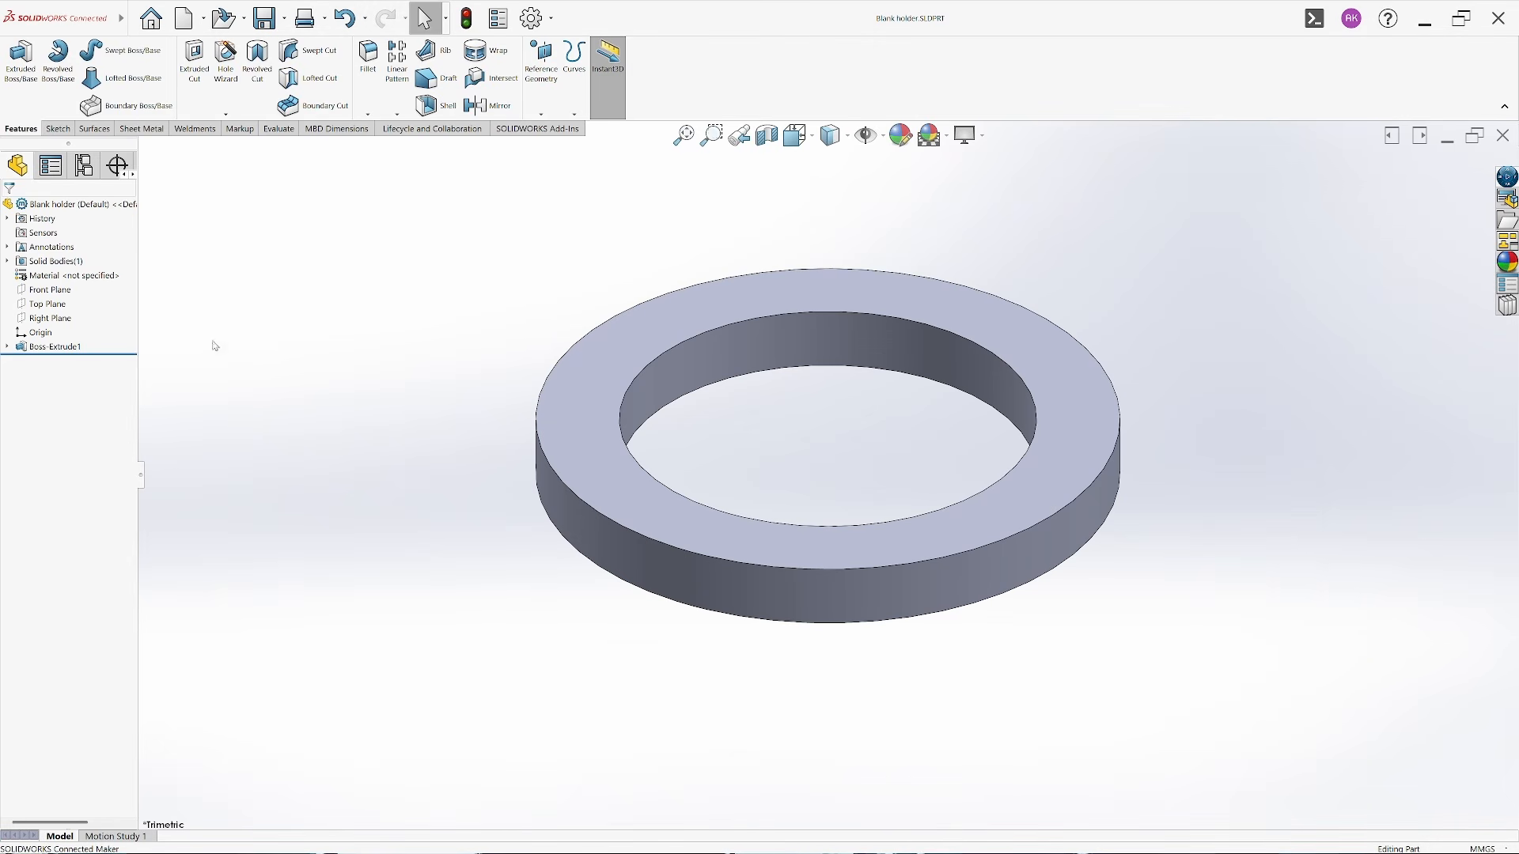
Add AISI Type A2 Tool Steel to the material favorites and apply it to the blank holder
right_click(109, 276)
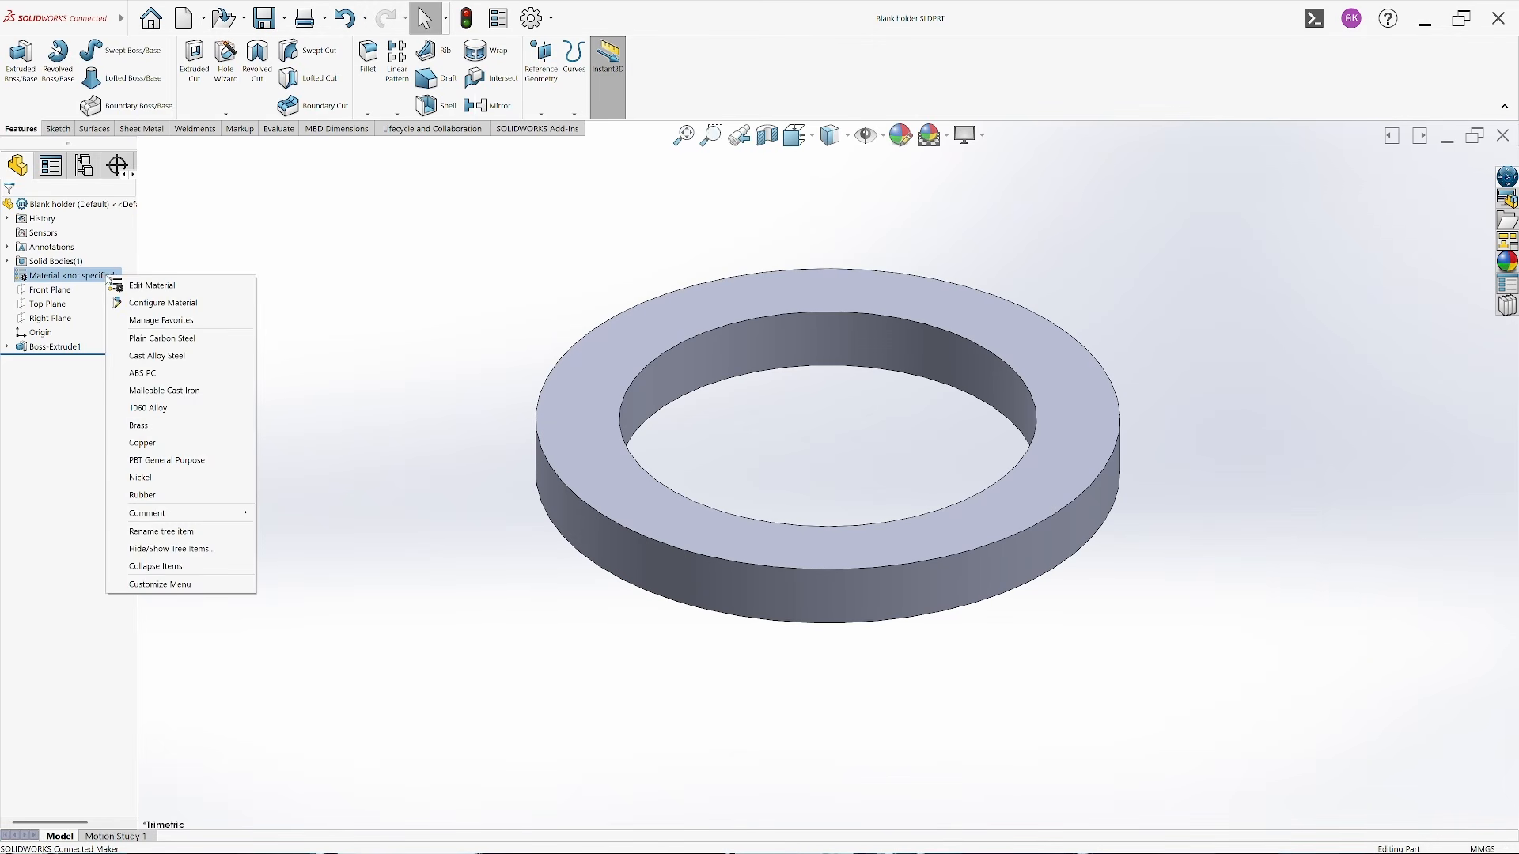
left_click(150, 285)
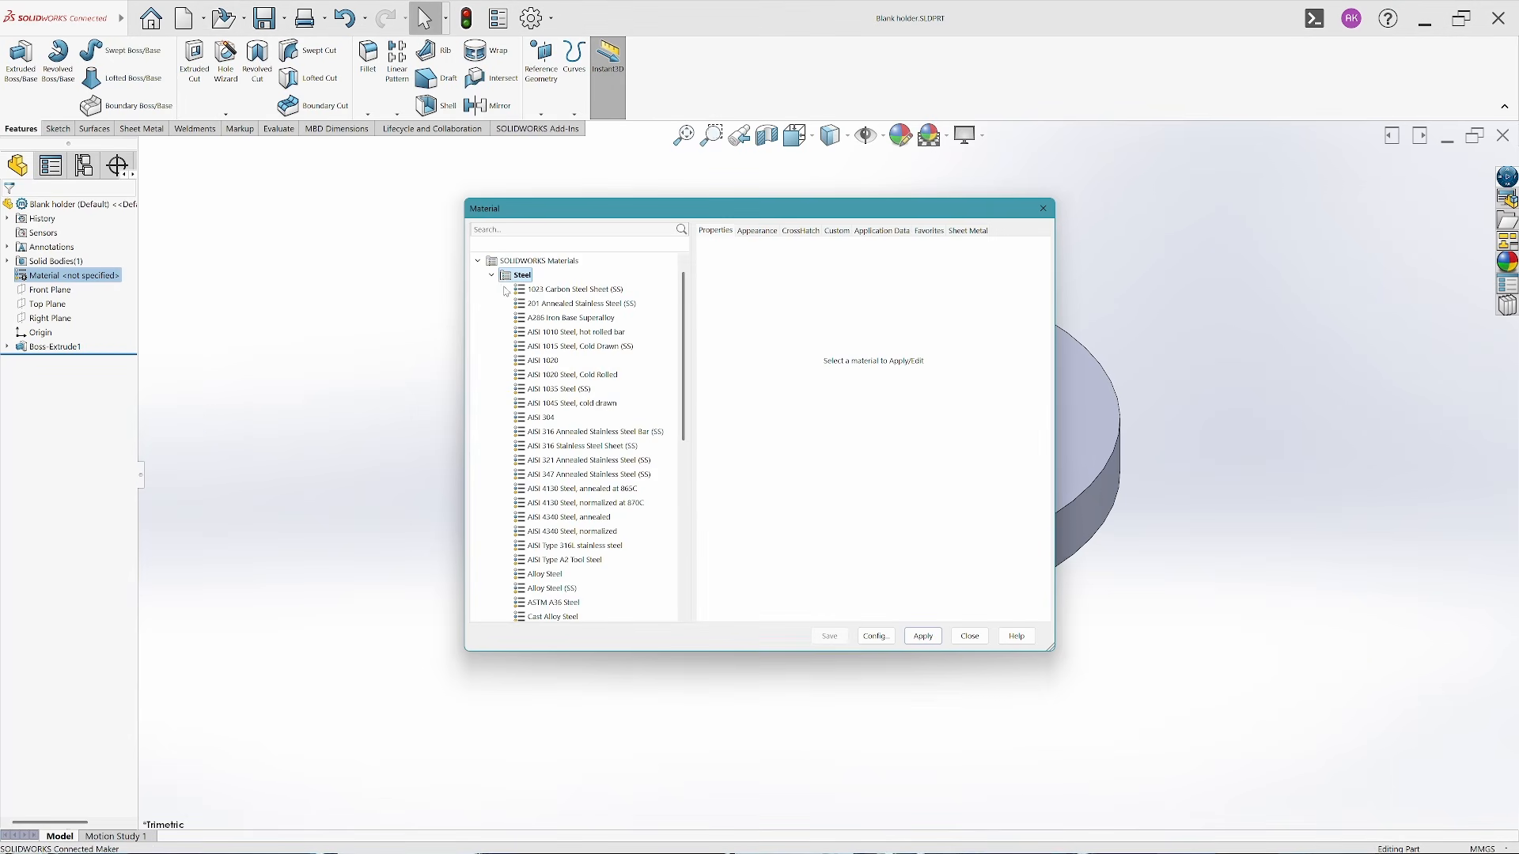
scroll(589, 484, "down", 4)
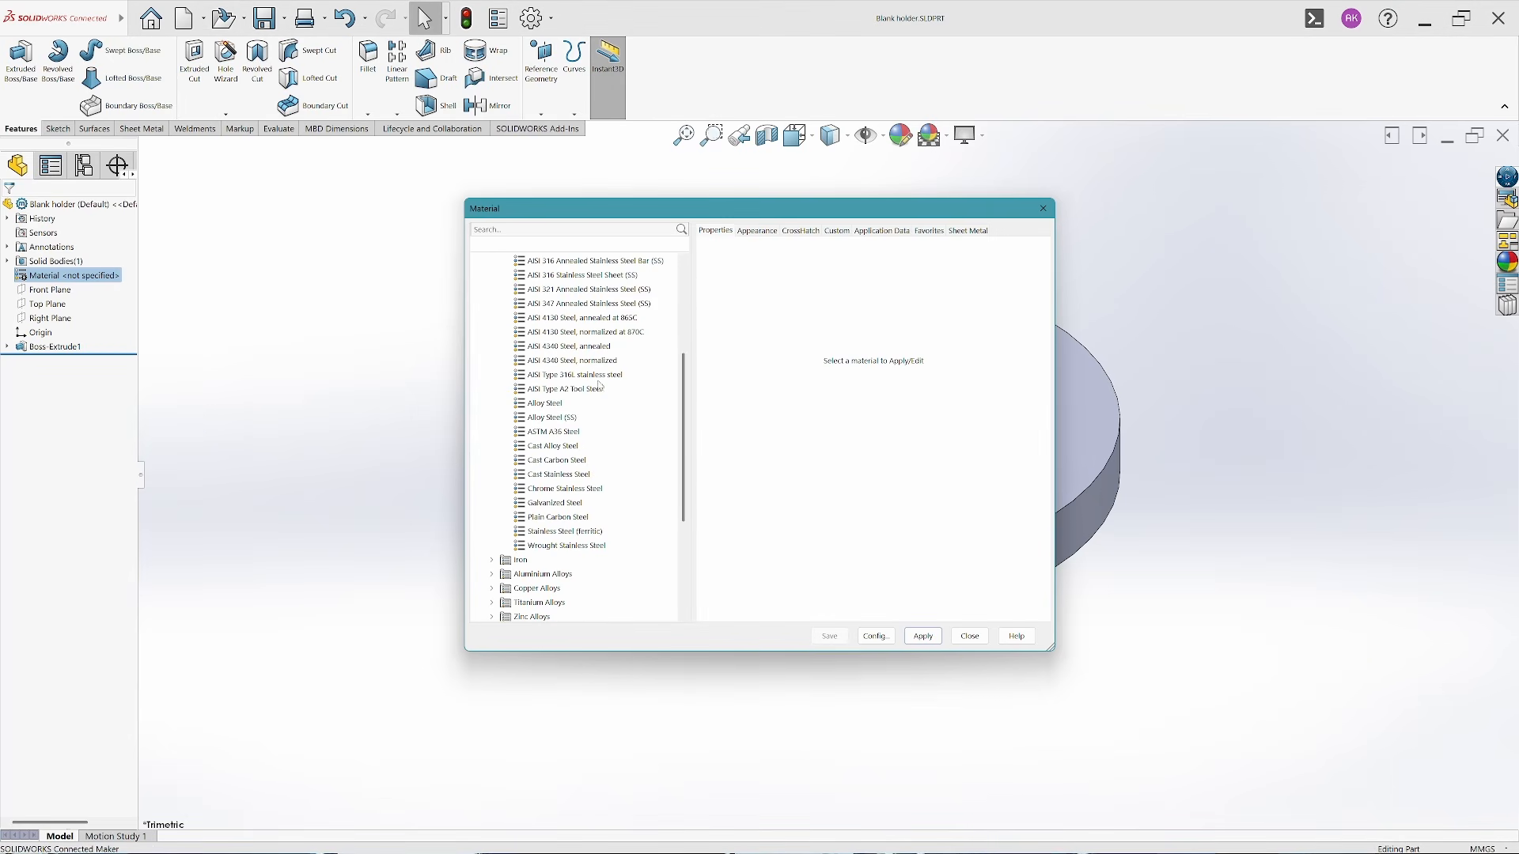
left_click(578, 390)
right_click(579, 390)
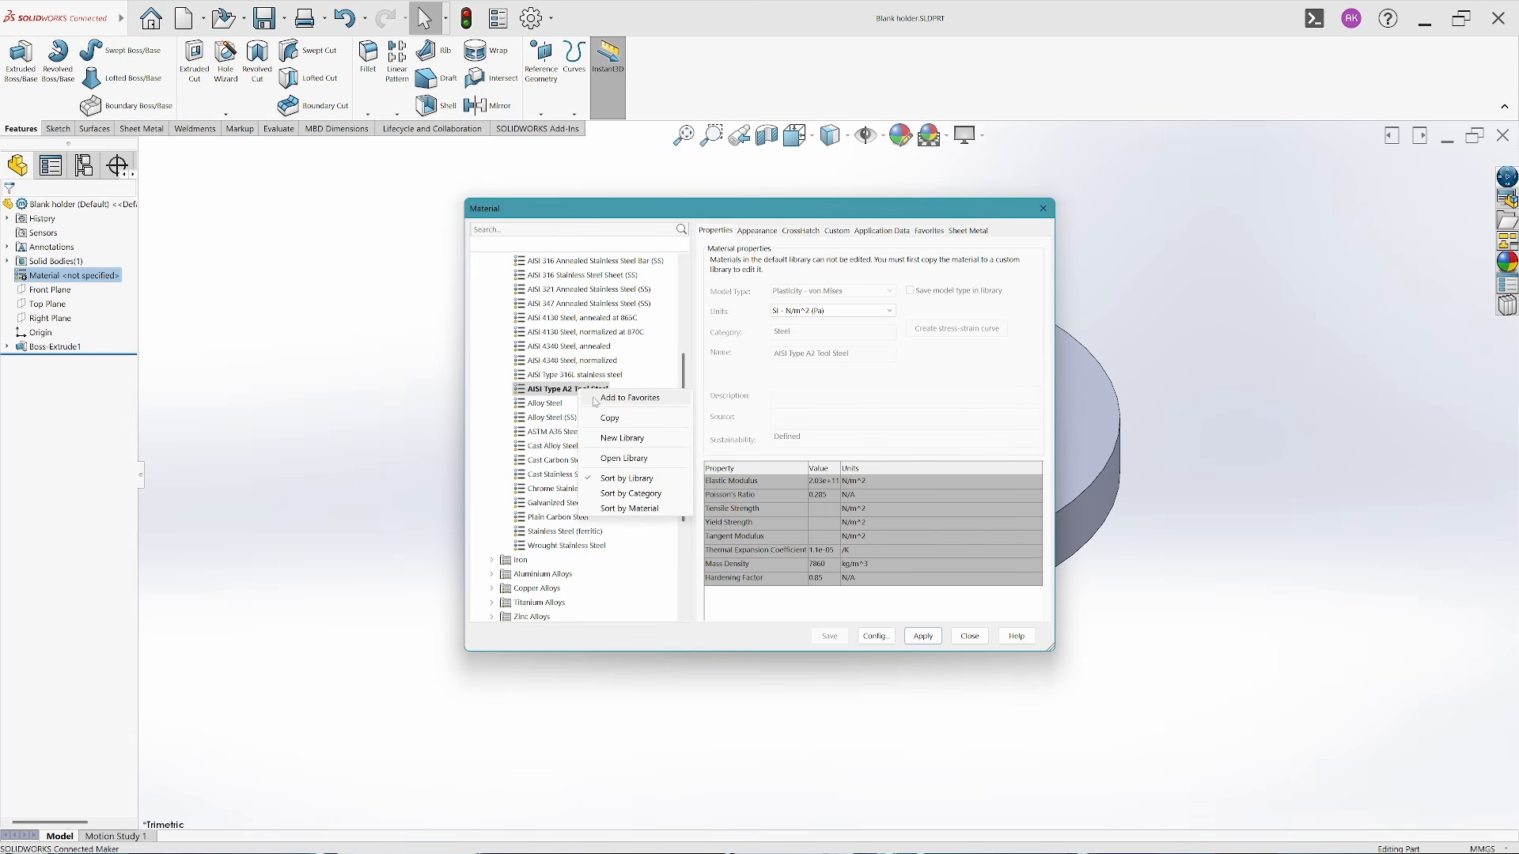
left_click(615, 399)
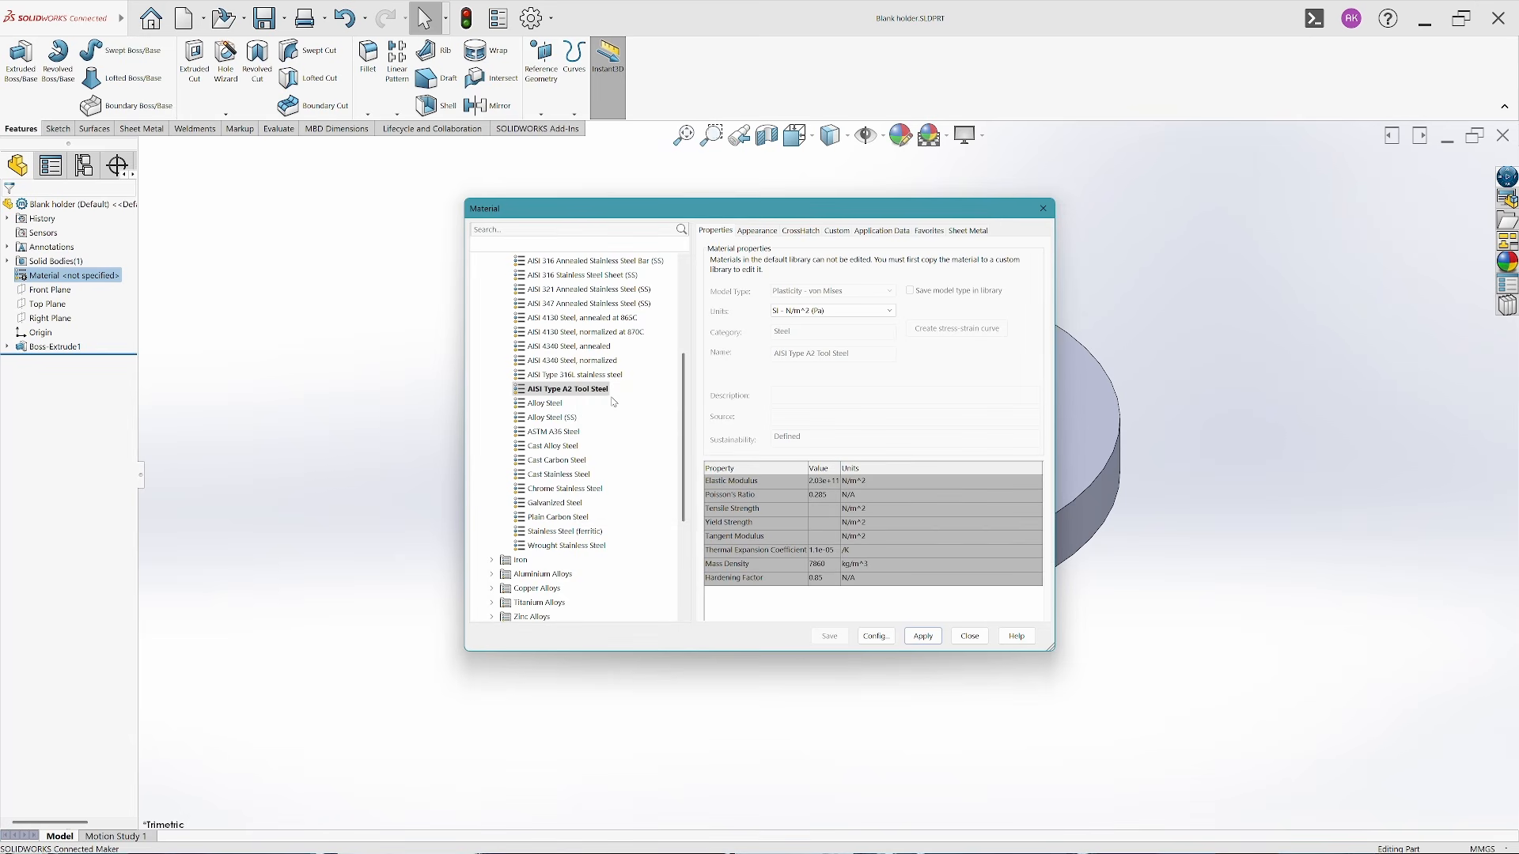
left_click(921, 637)
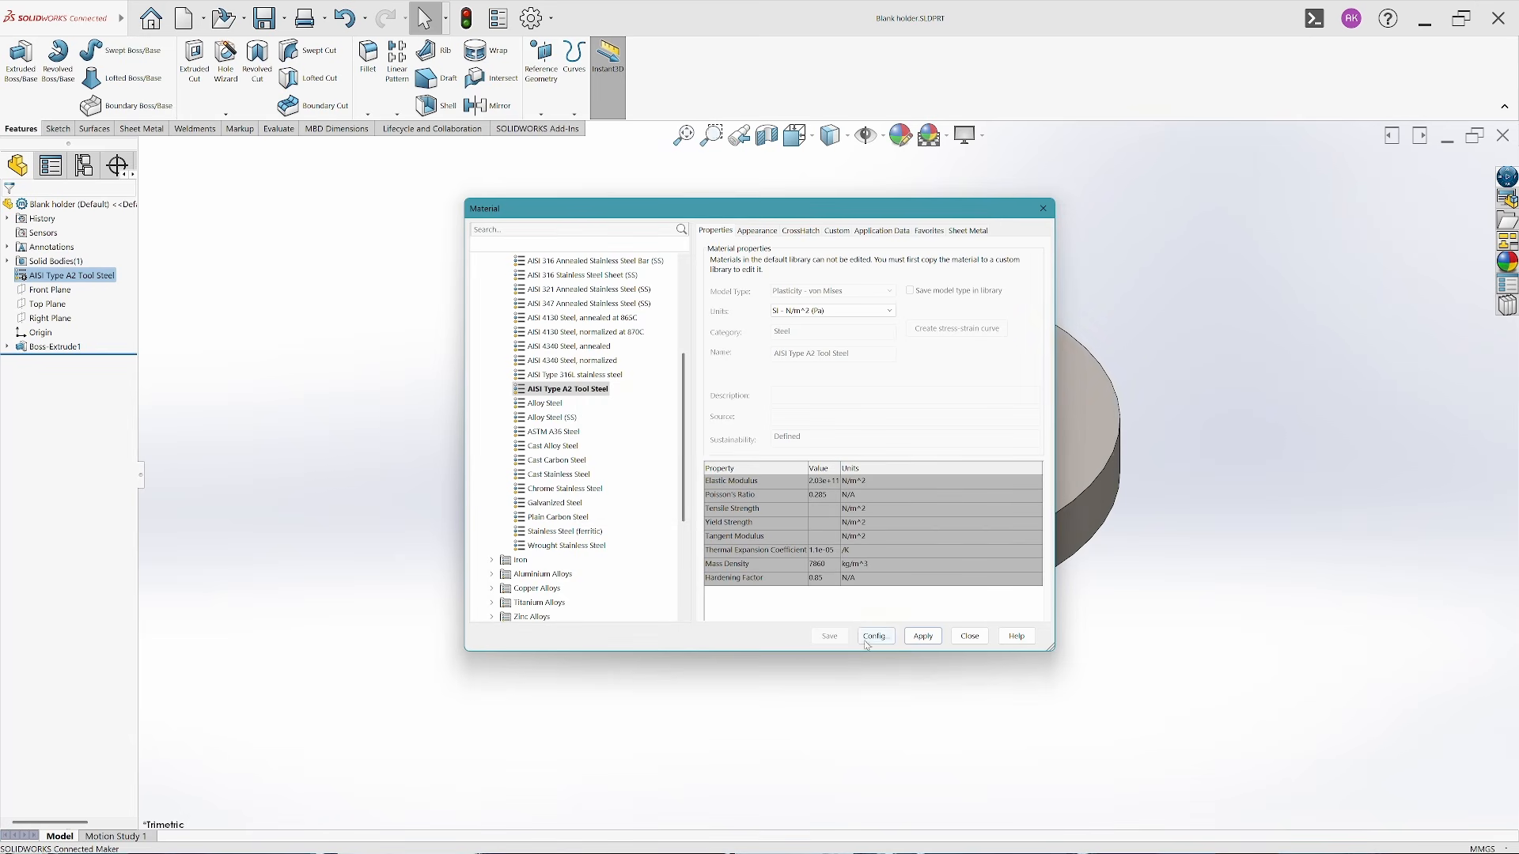
left_click(970, 637)
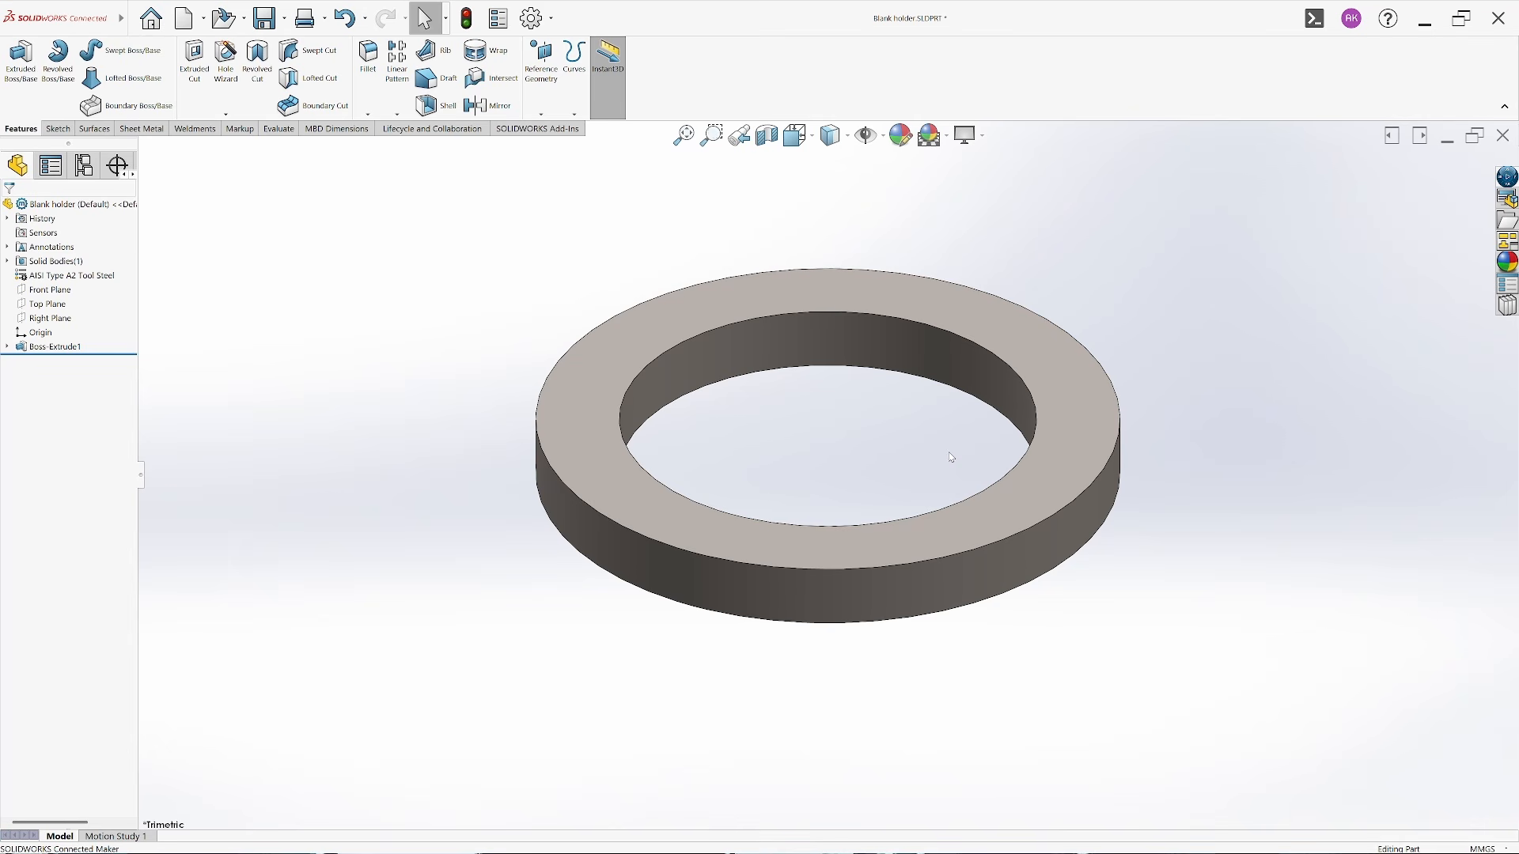
Save and close the blank holder part, and insert it into the tooling assembly beside the punch, below the blank
key("ctrl+s")
left_click(1502, 135)
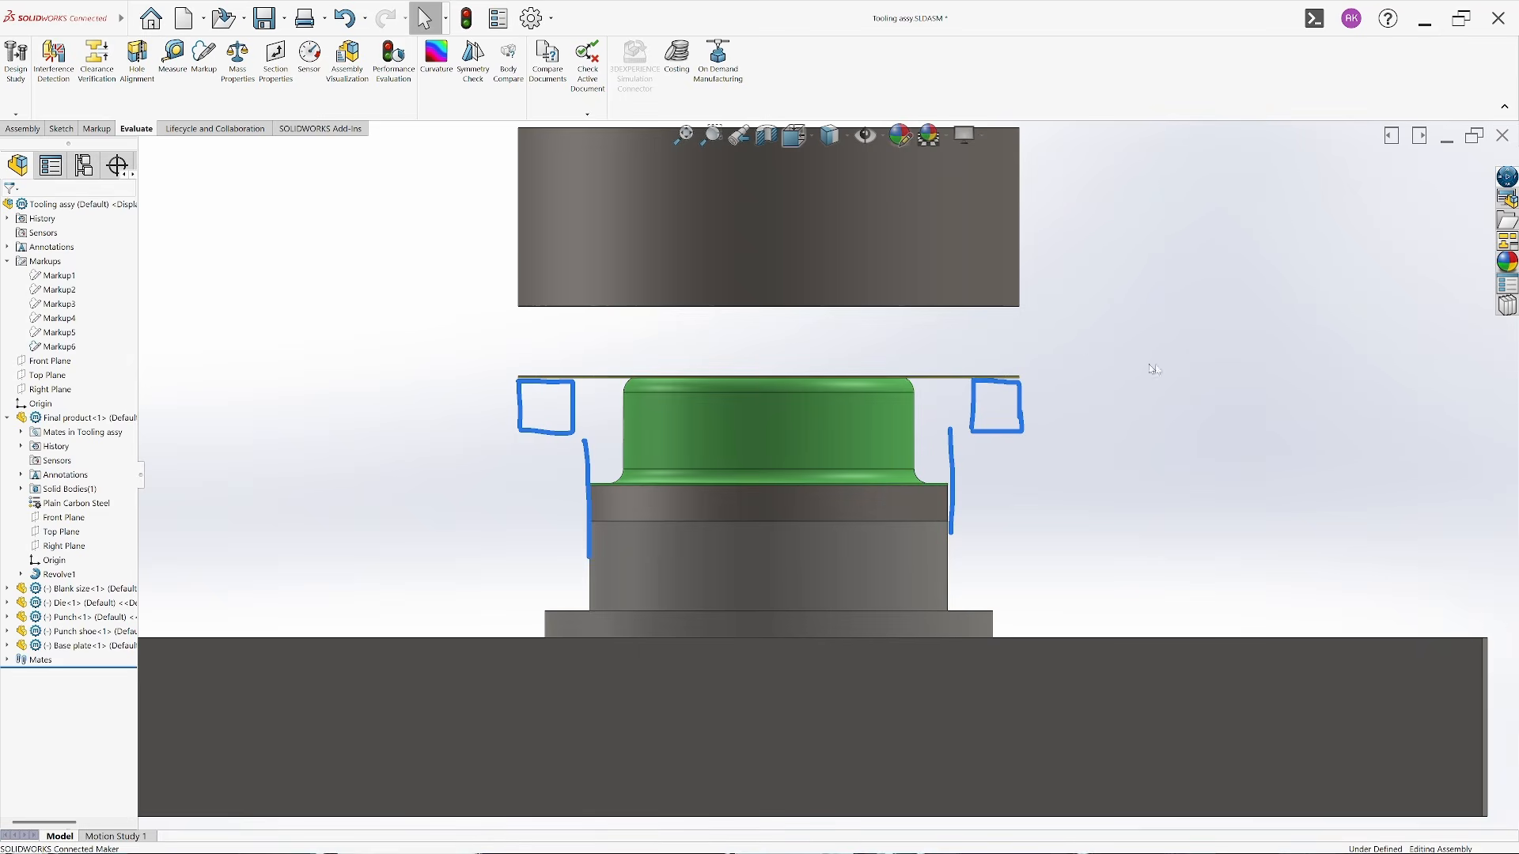
left_click(22, 128)
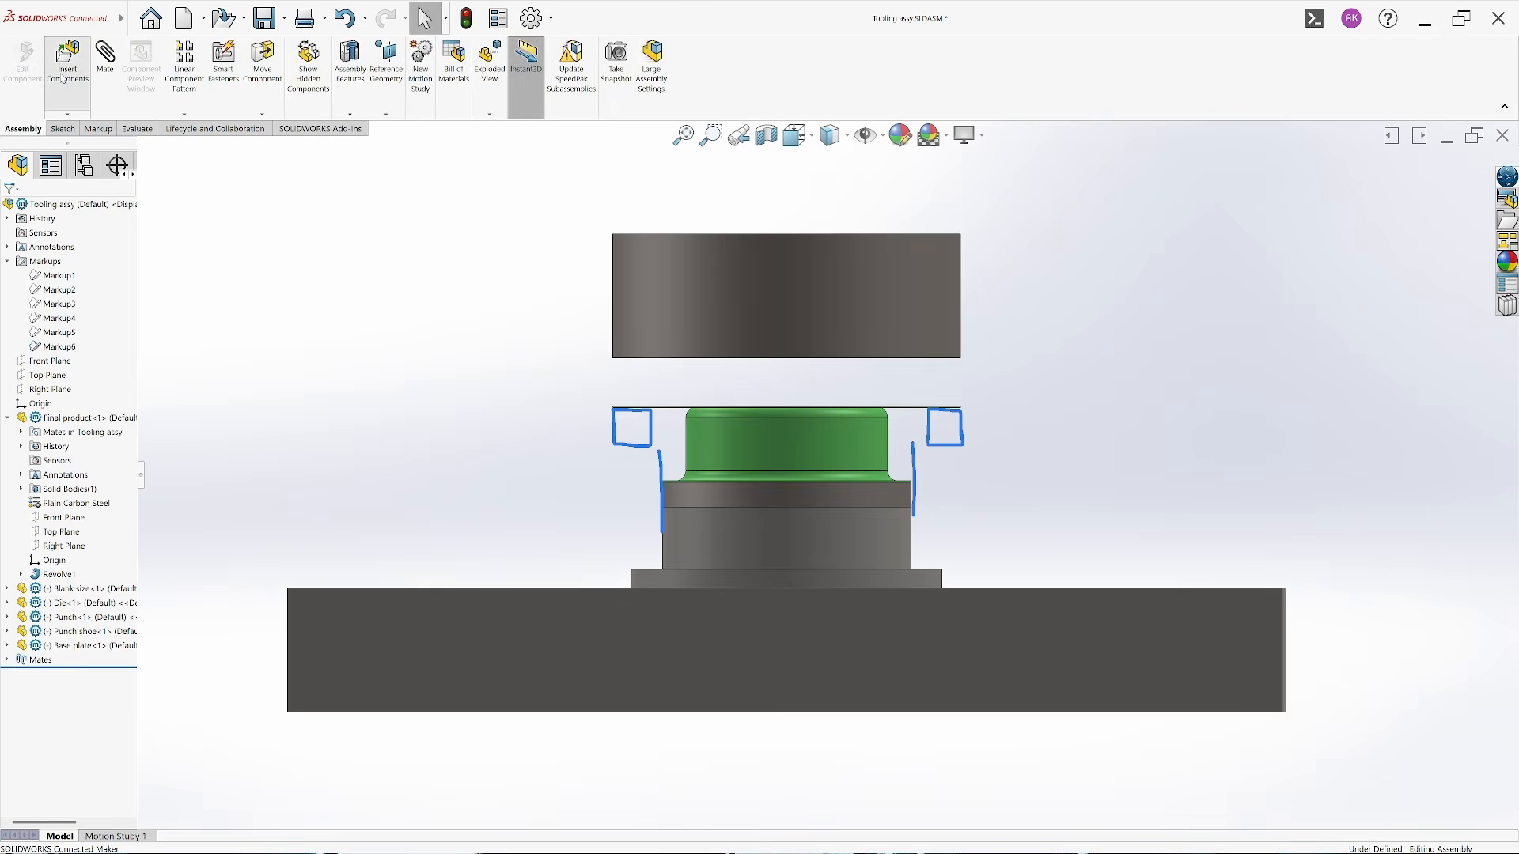
left_click(63, 77)
double_click(237, 162)
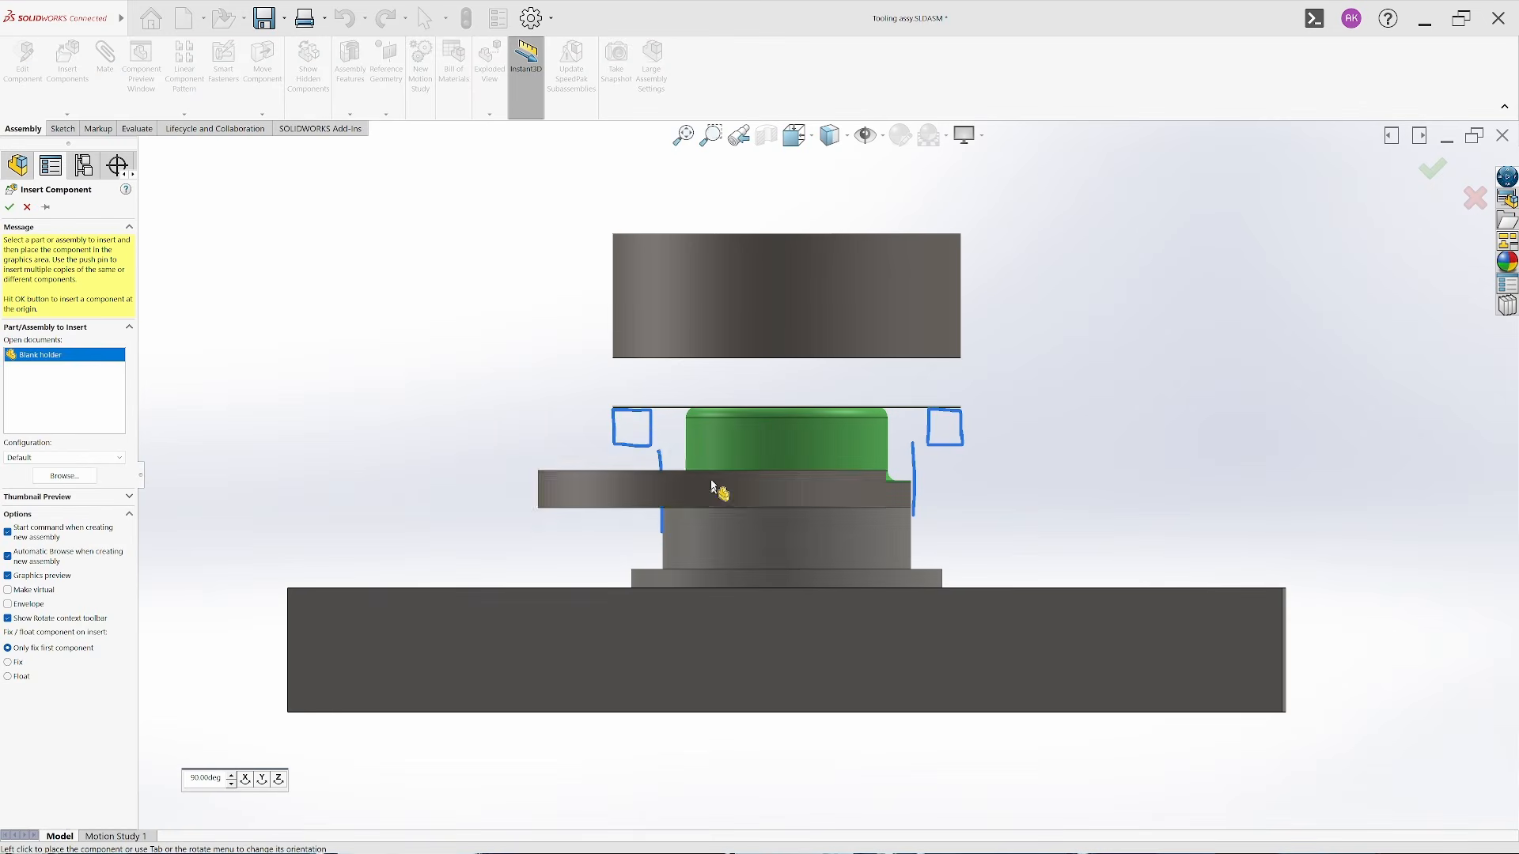
left_click(628, 444)
key("ctrl+7")
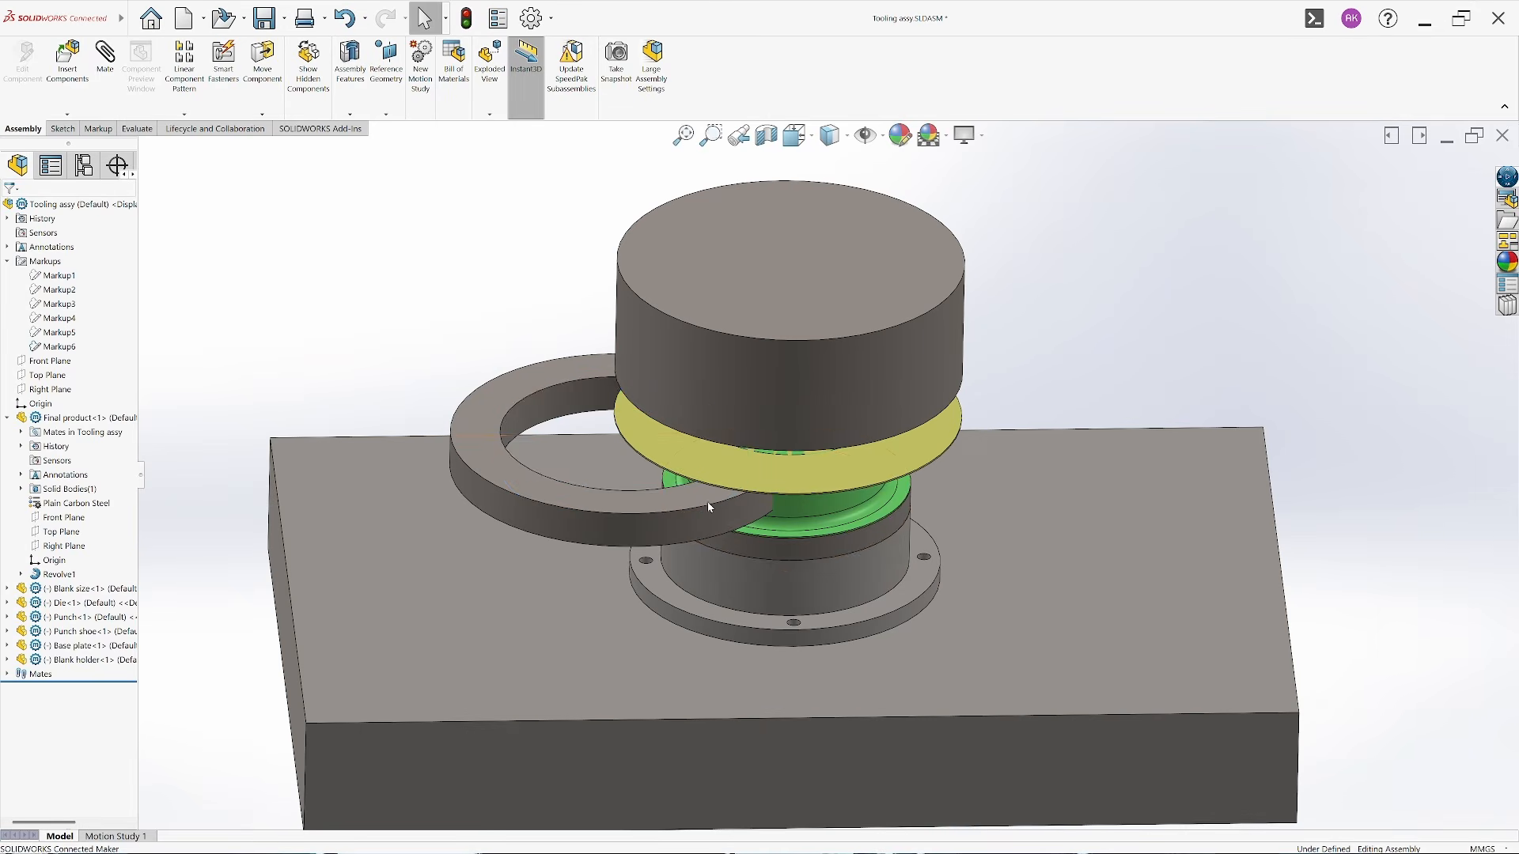
Mate the blank holder's inner cylindrical face concentric with the punch's outer cylindrical face
left_click(553, 419)
left_click(813, 555, "ctrl")
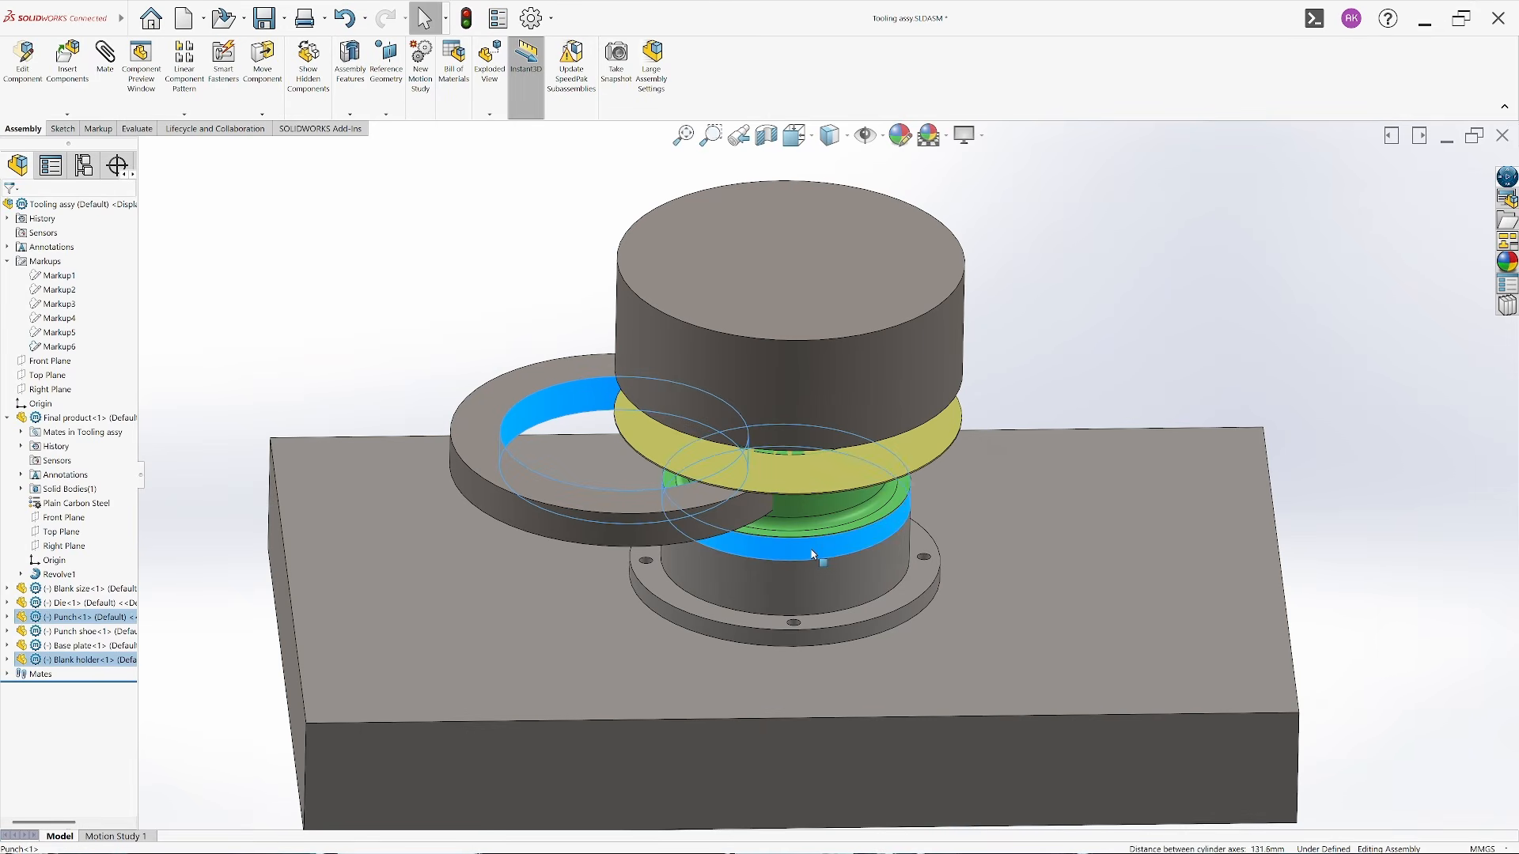
left_click(895, 548)
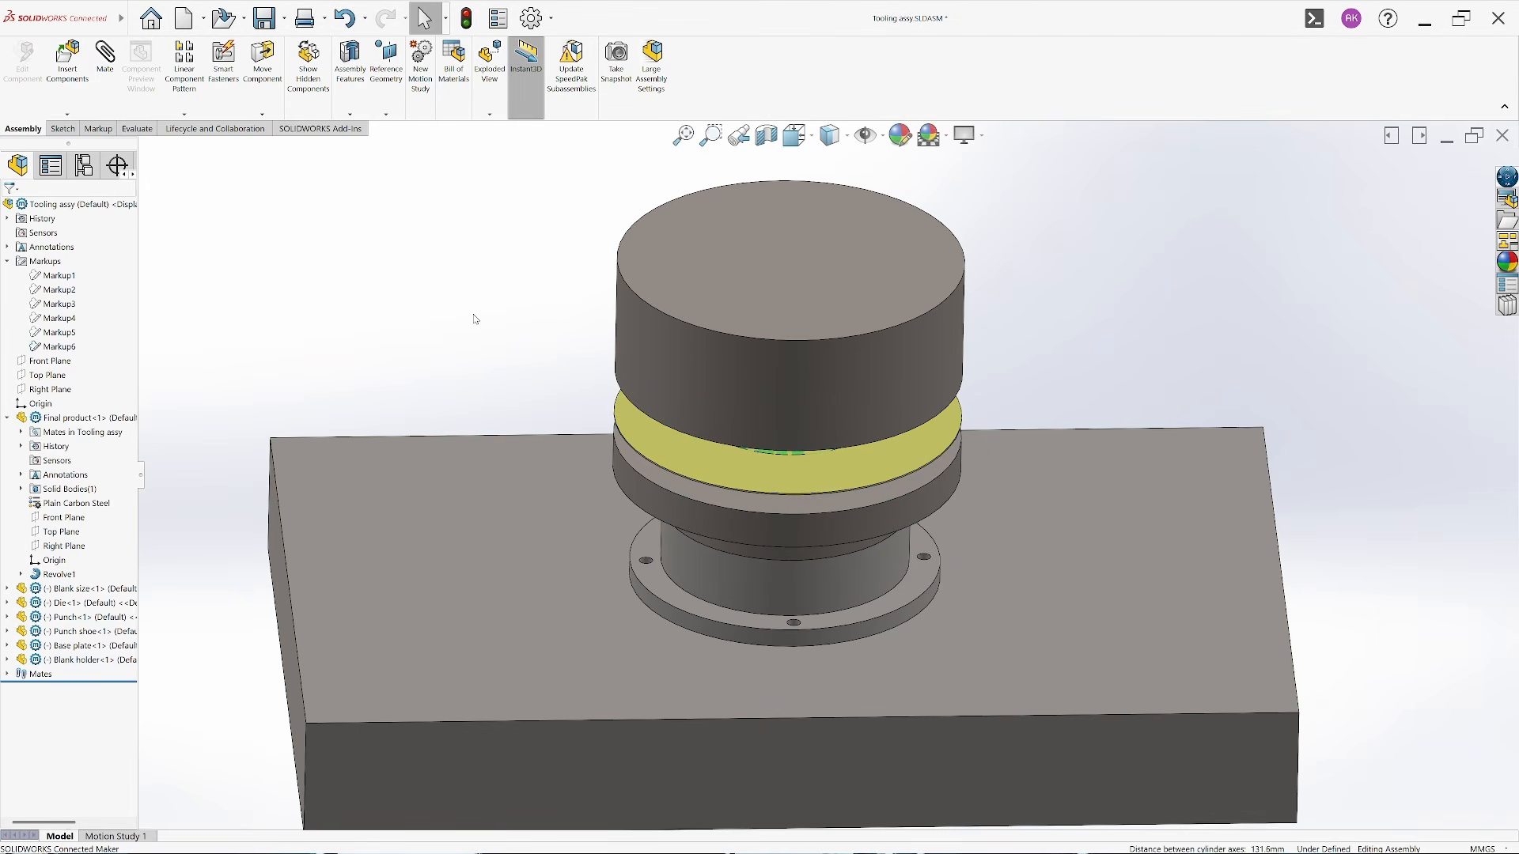
Cut the assembly with a section view, show it from the front, and hide Markup6
scroll(621, 508, "down", 5)
left_click(678, 420)
middle_click_drag(714, 519, 717, 400)
left_click(813, 315)
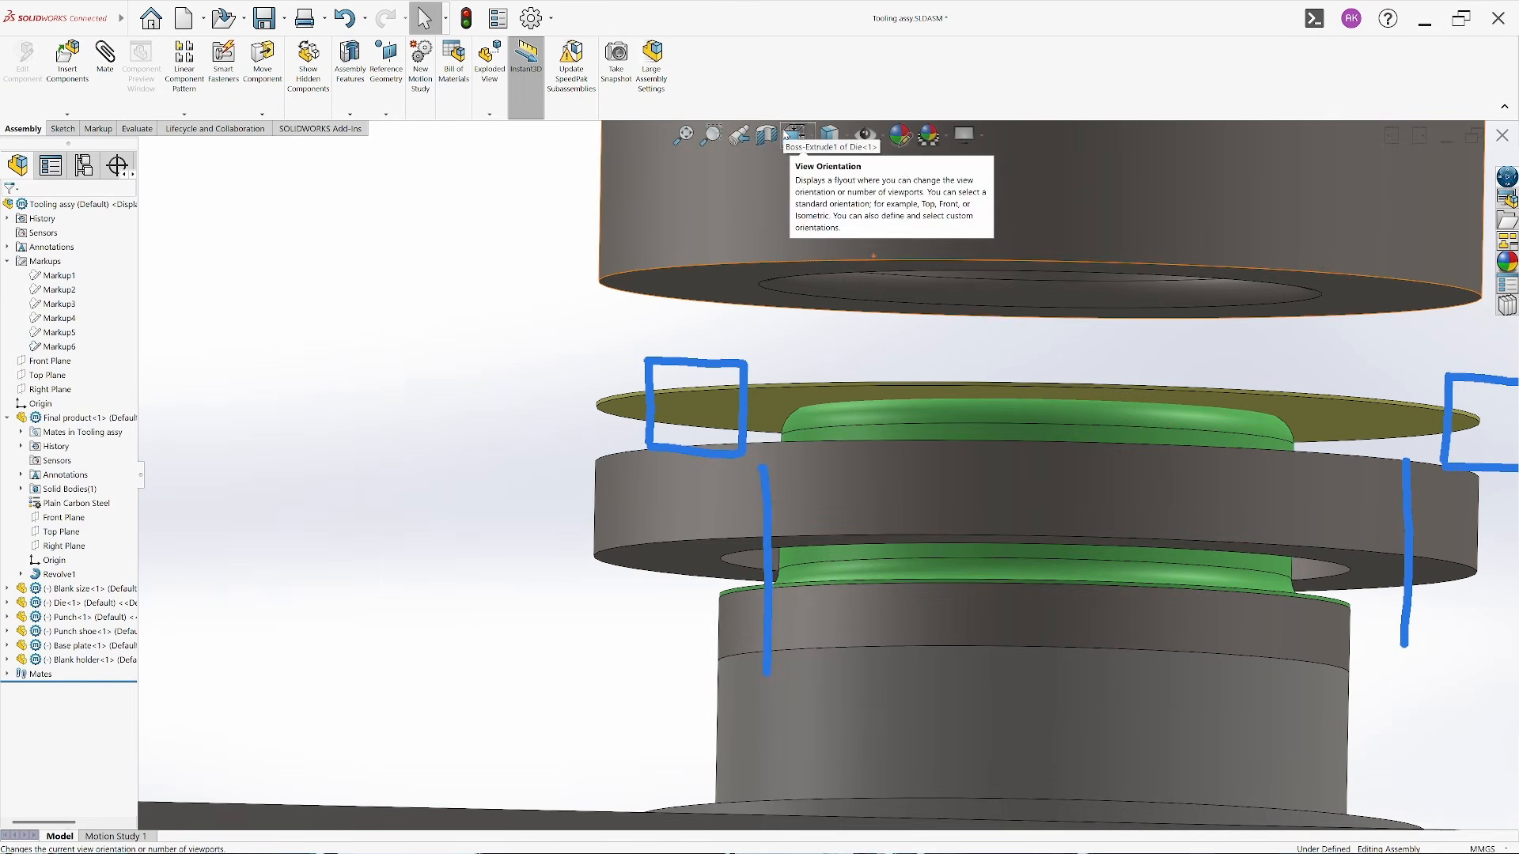
left_click(766, 134)
left_click(11, 208)
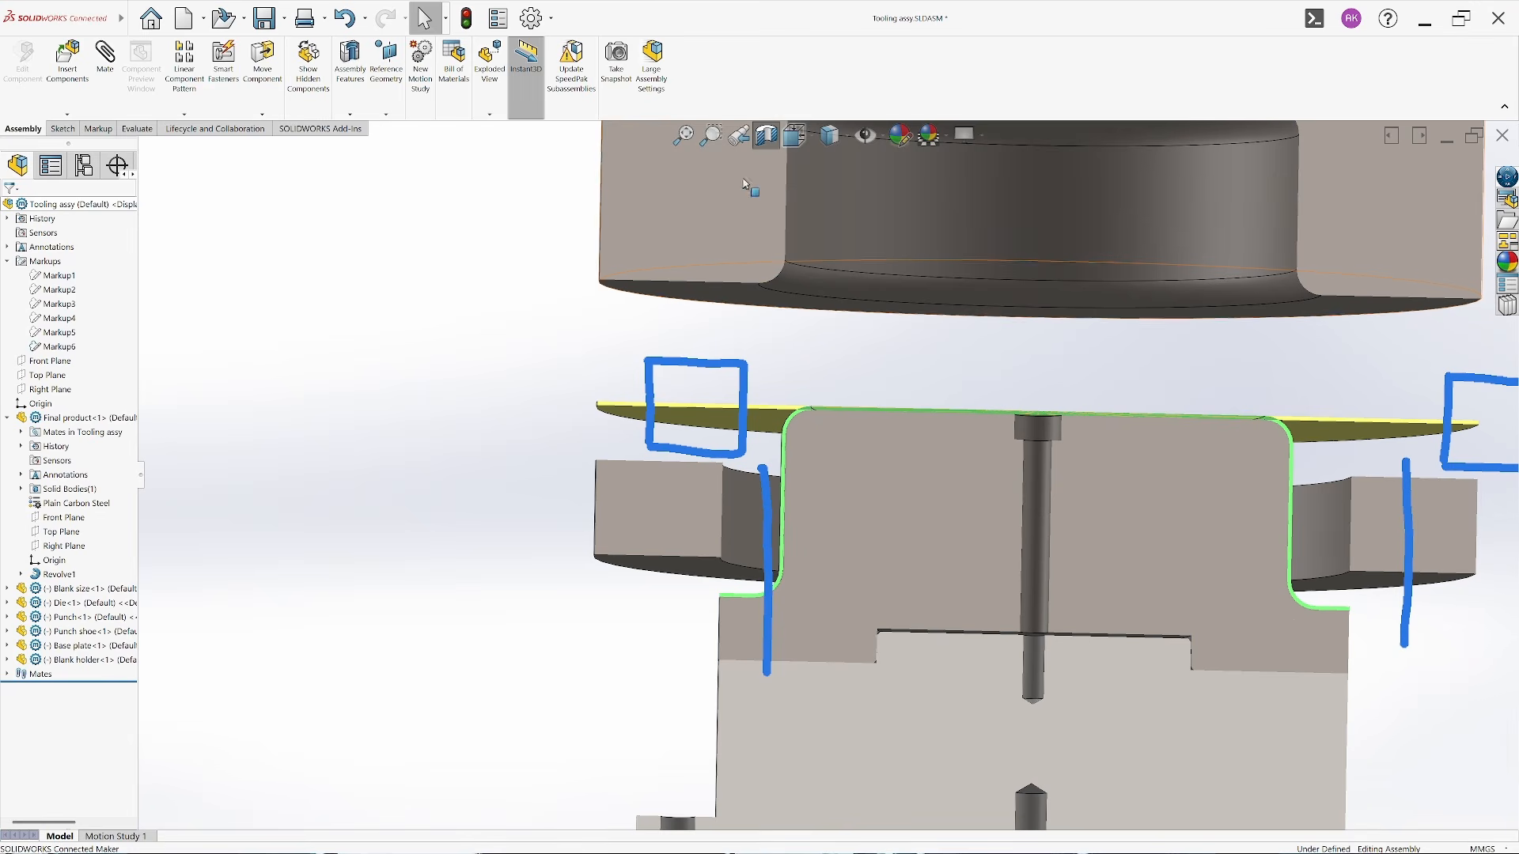
left_click(794, 135)
left_click(910, 249)
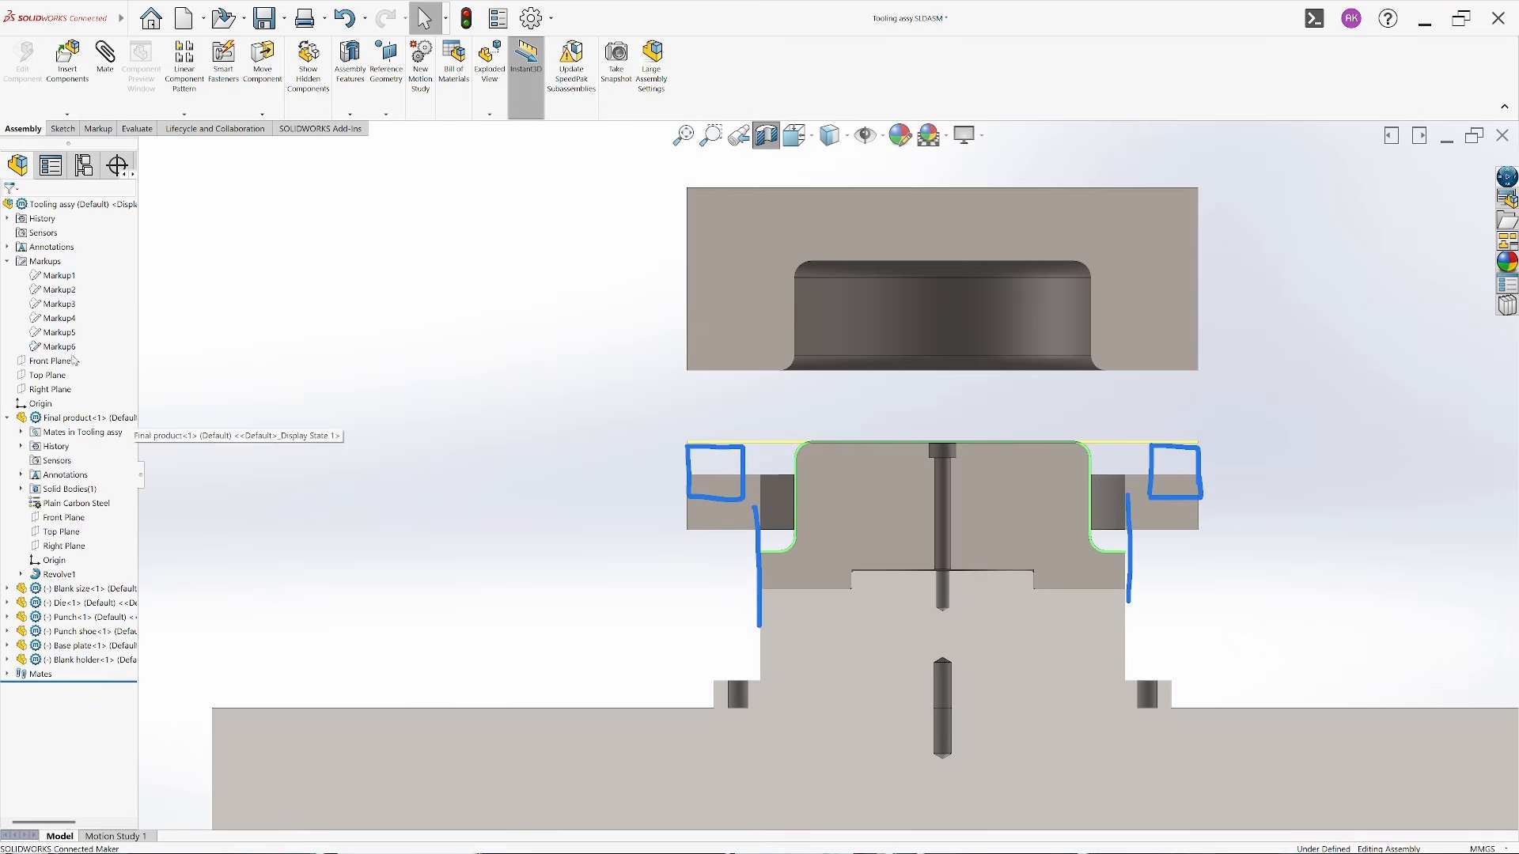
right_click(73, 346)
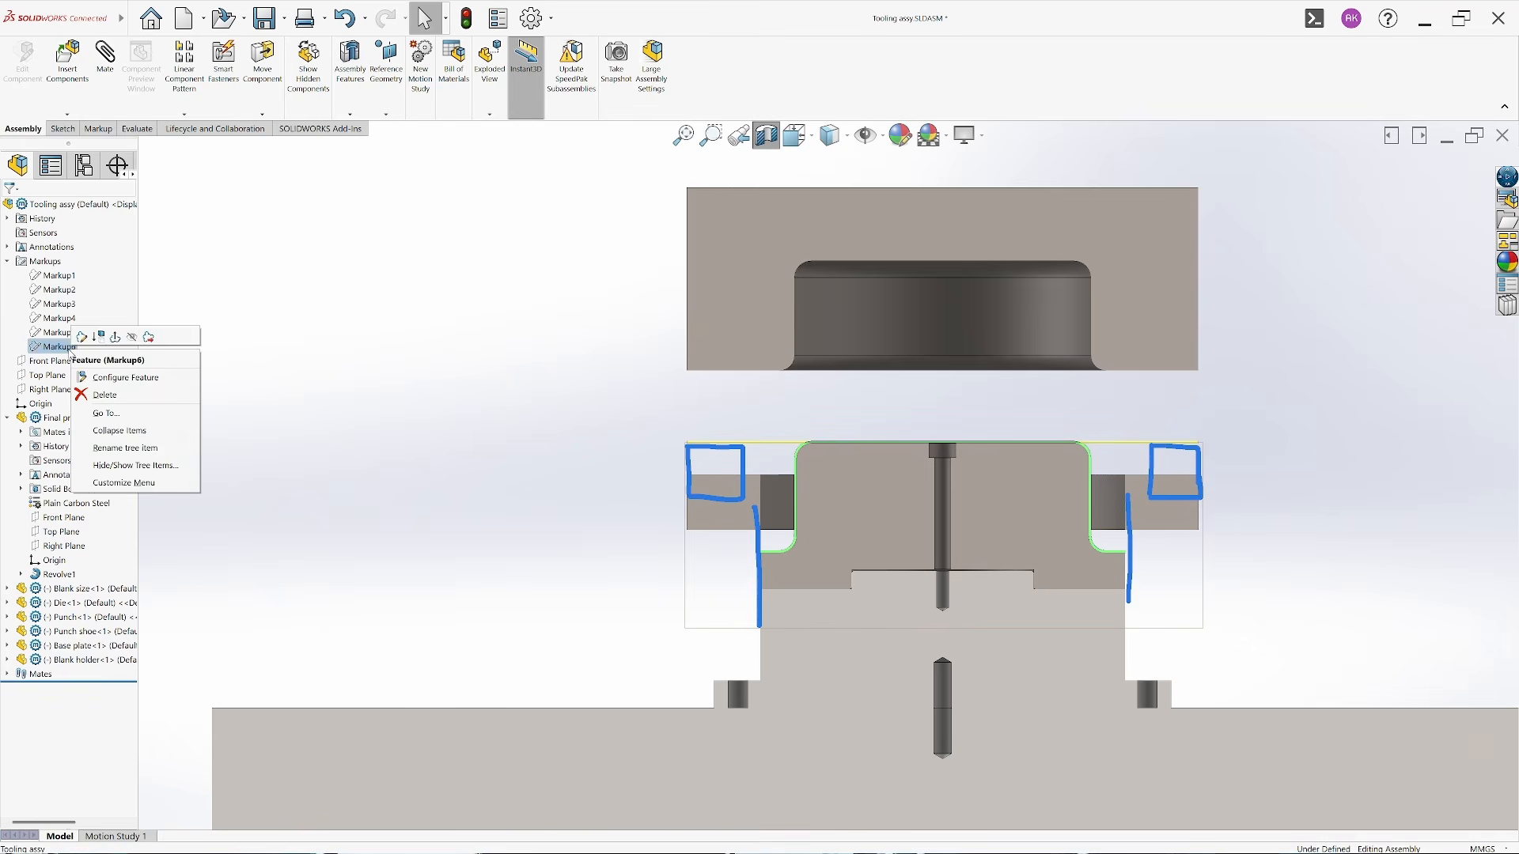
left_click(126, 338)
Raise the blank holder along the punch until it sits just under the yellow blank
left_click(507, 440)
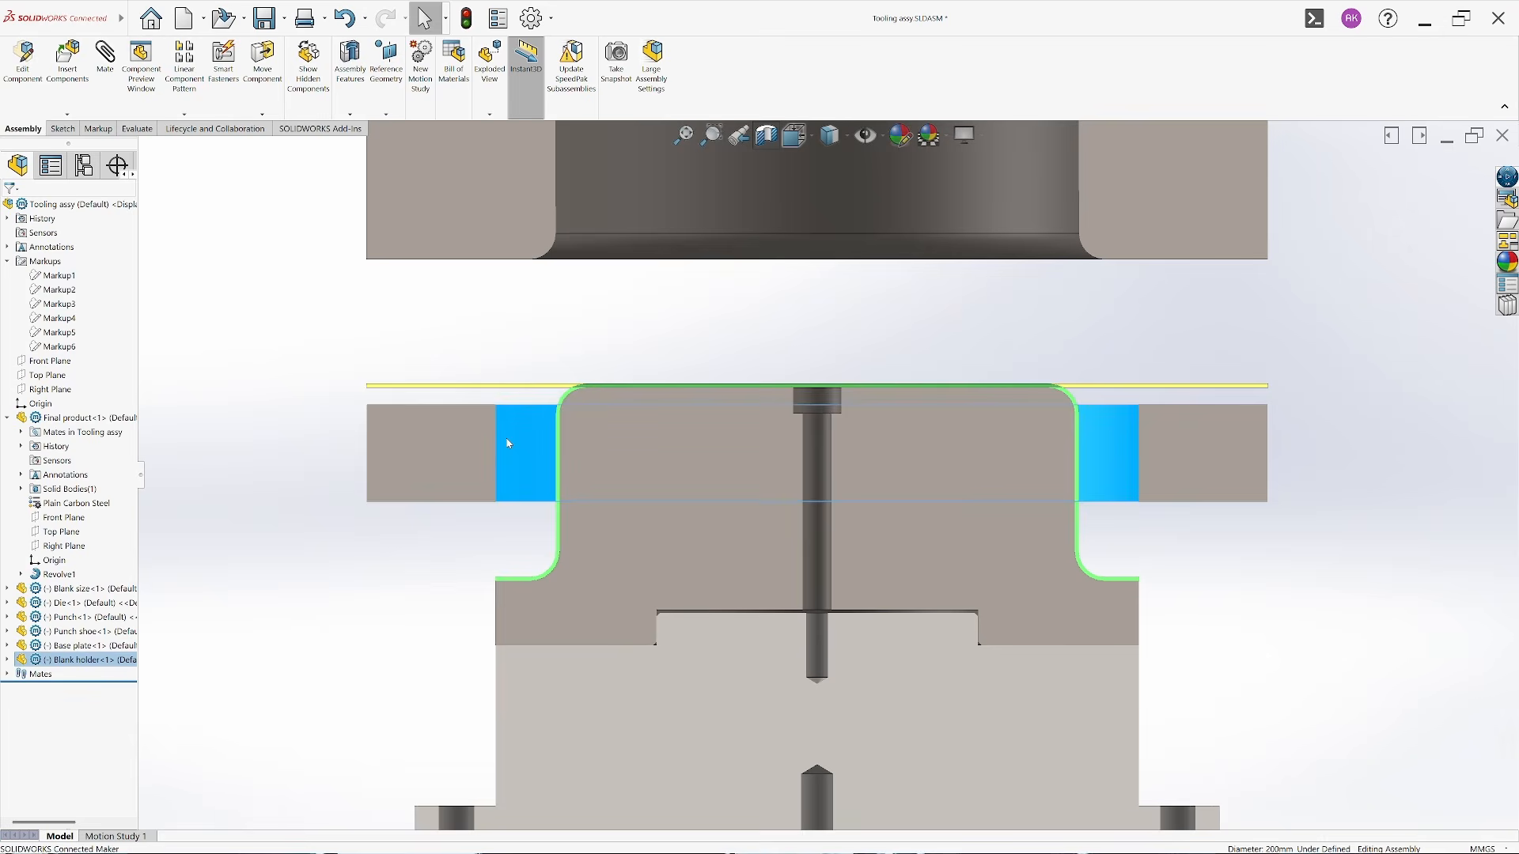
left_click_drag(508, 443, 505, 425)
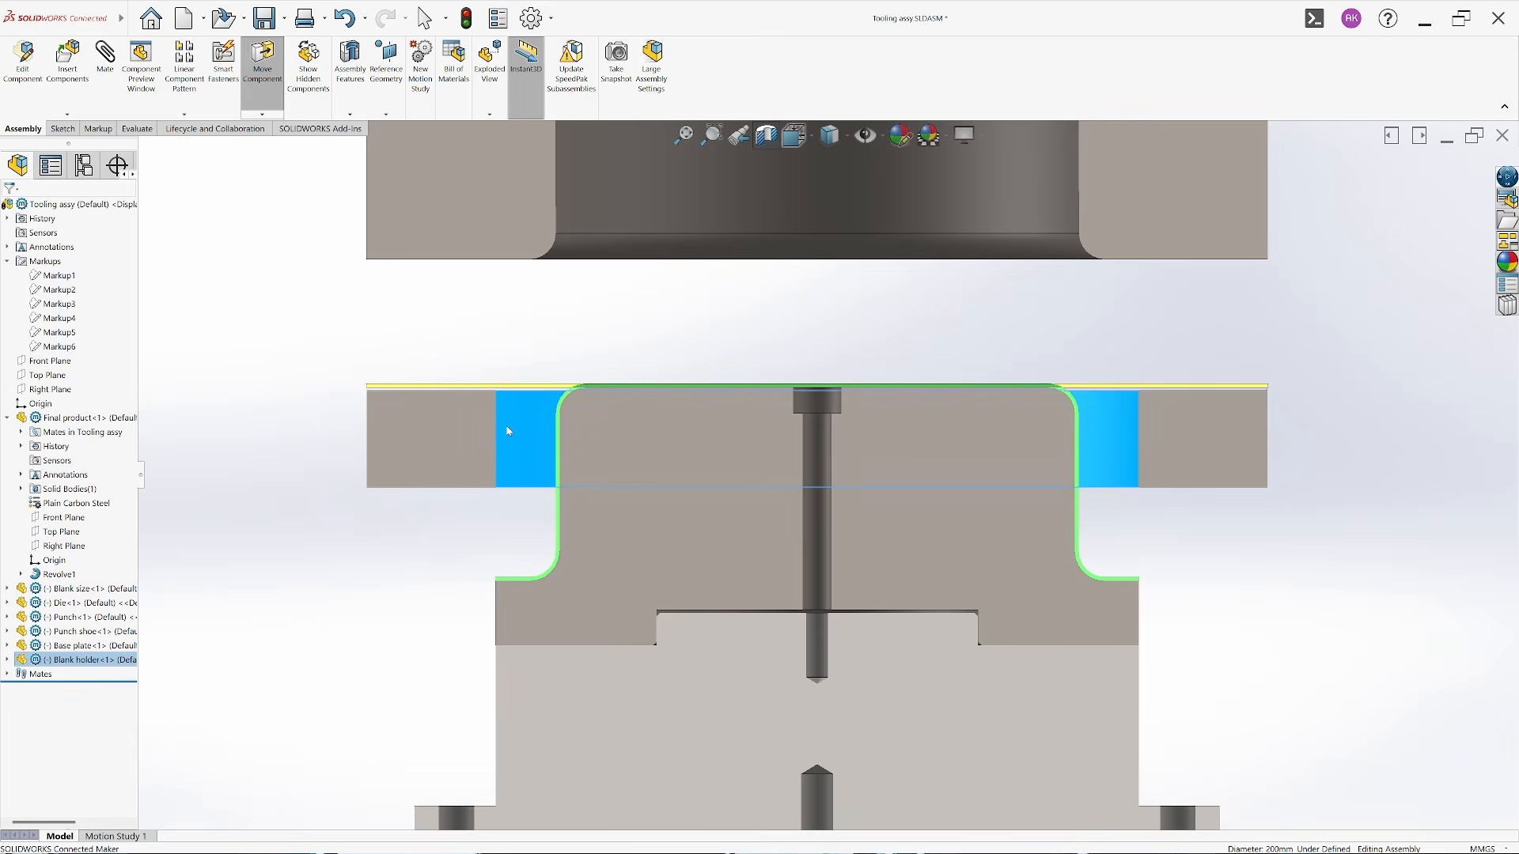
left_click(426, 538)
scroll(870, 443, "up", 3)
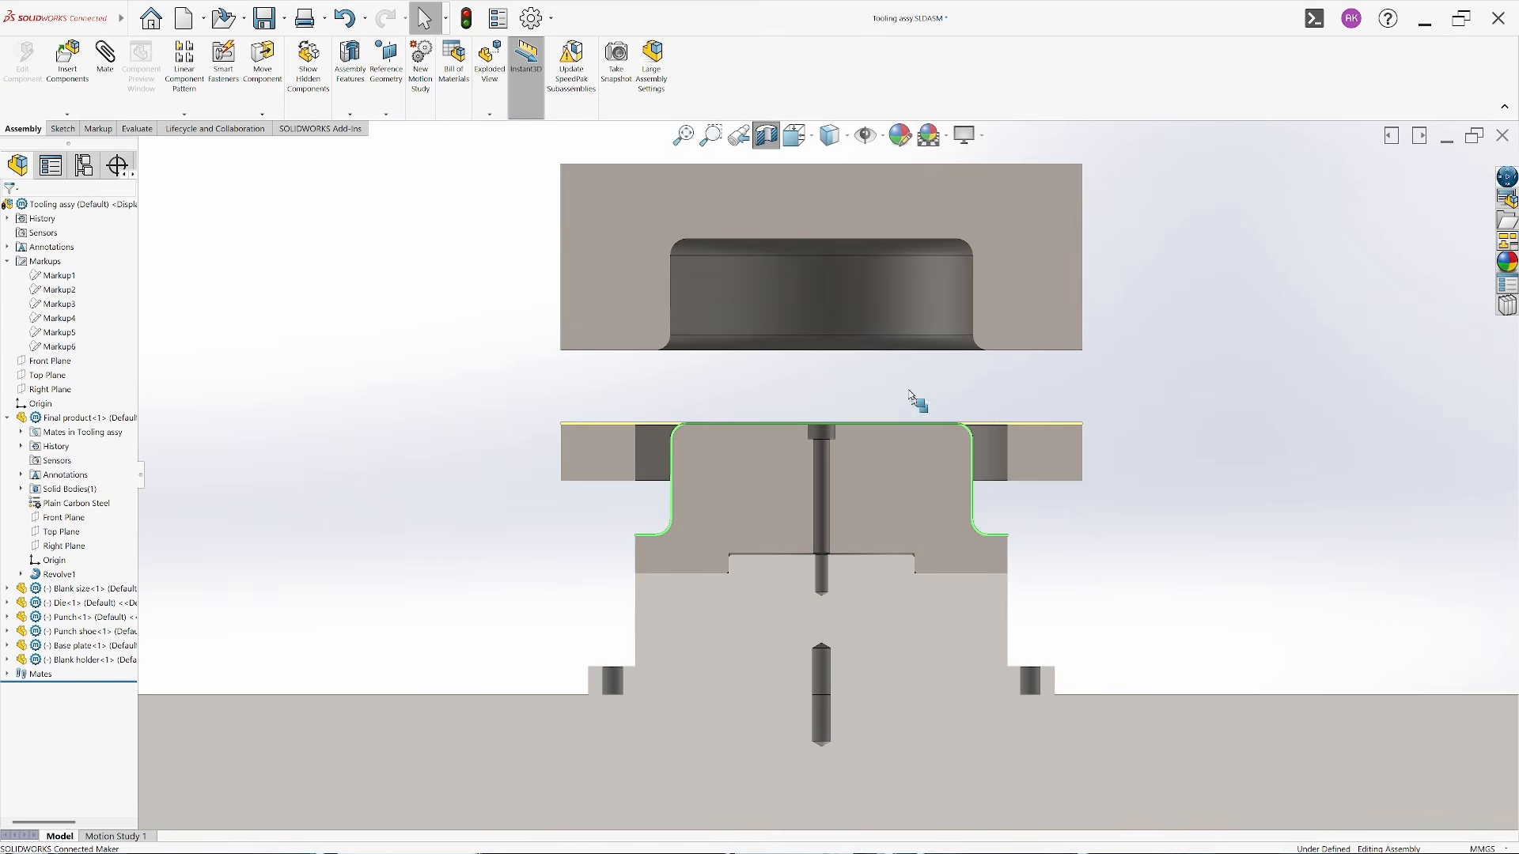
Lower the die onto the blank and move the blank holder and die down in turn to simulate the forming stroke
left_click_drag(844, 312, 851, 383)
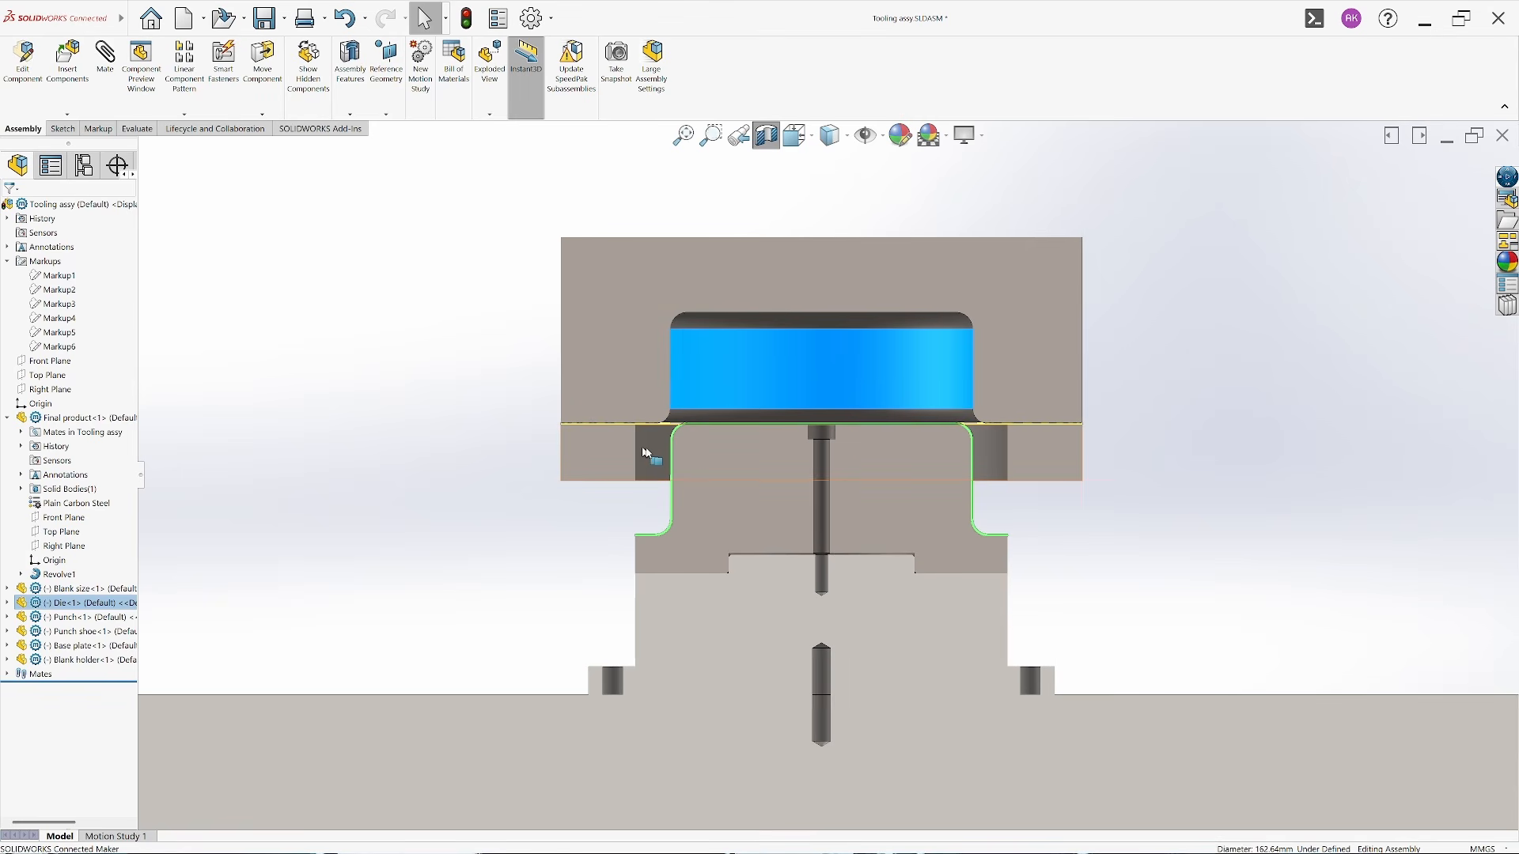
left_click(654, 454)
left_click_drag(655, 453, 654, 469)
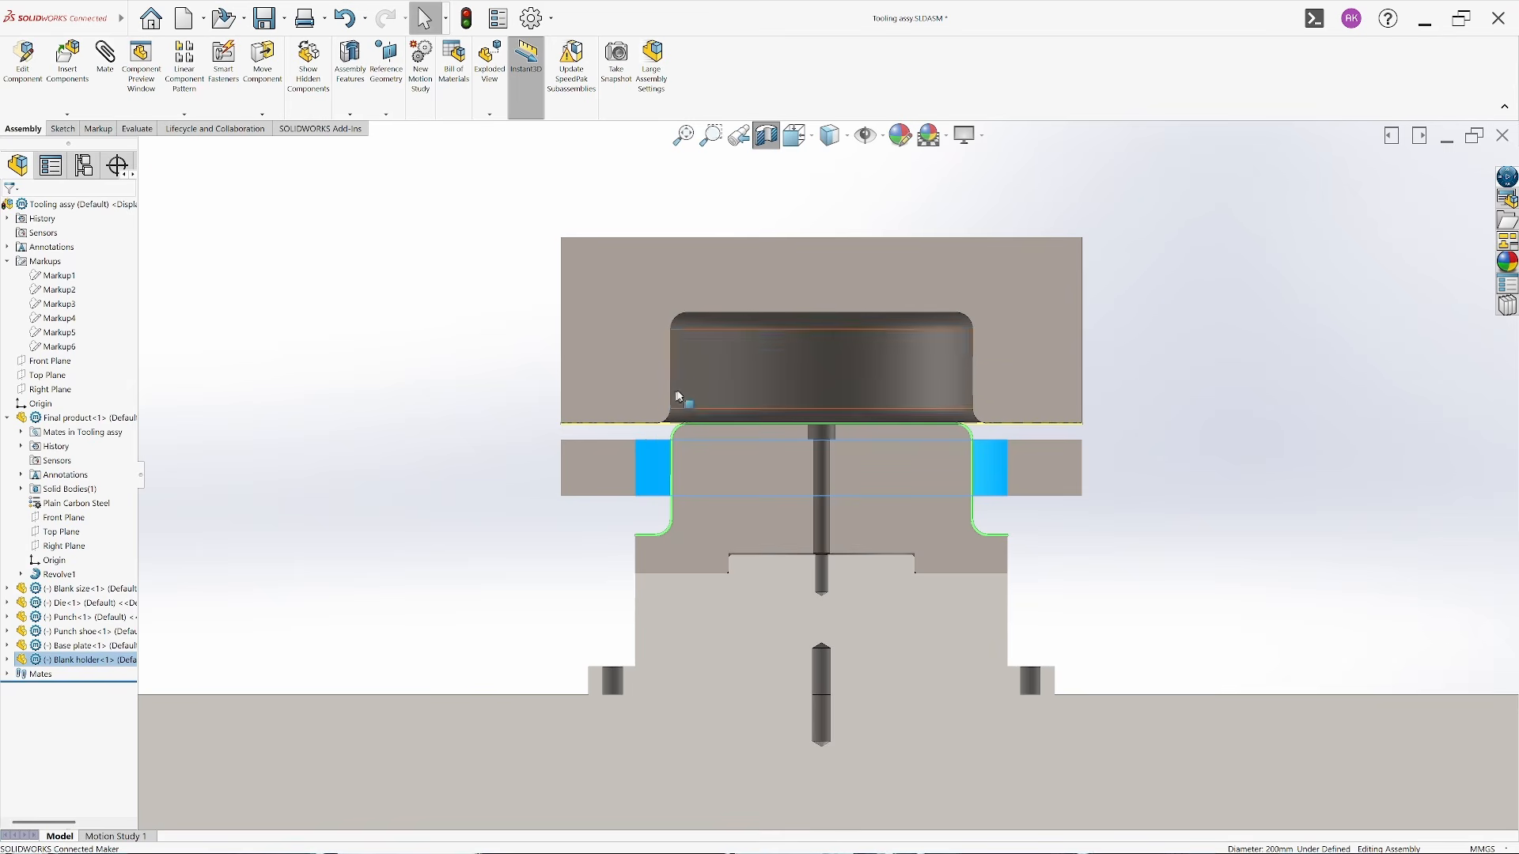
left_click(696, 393)
left_click_drag(697, 392, 696, 402)
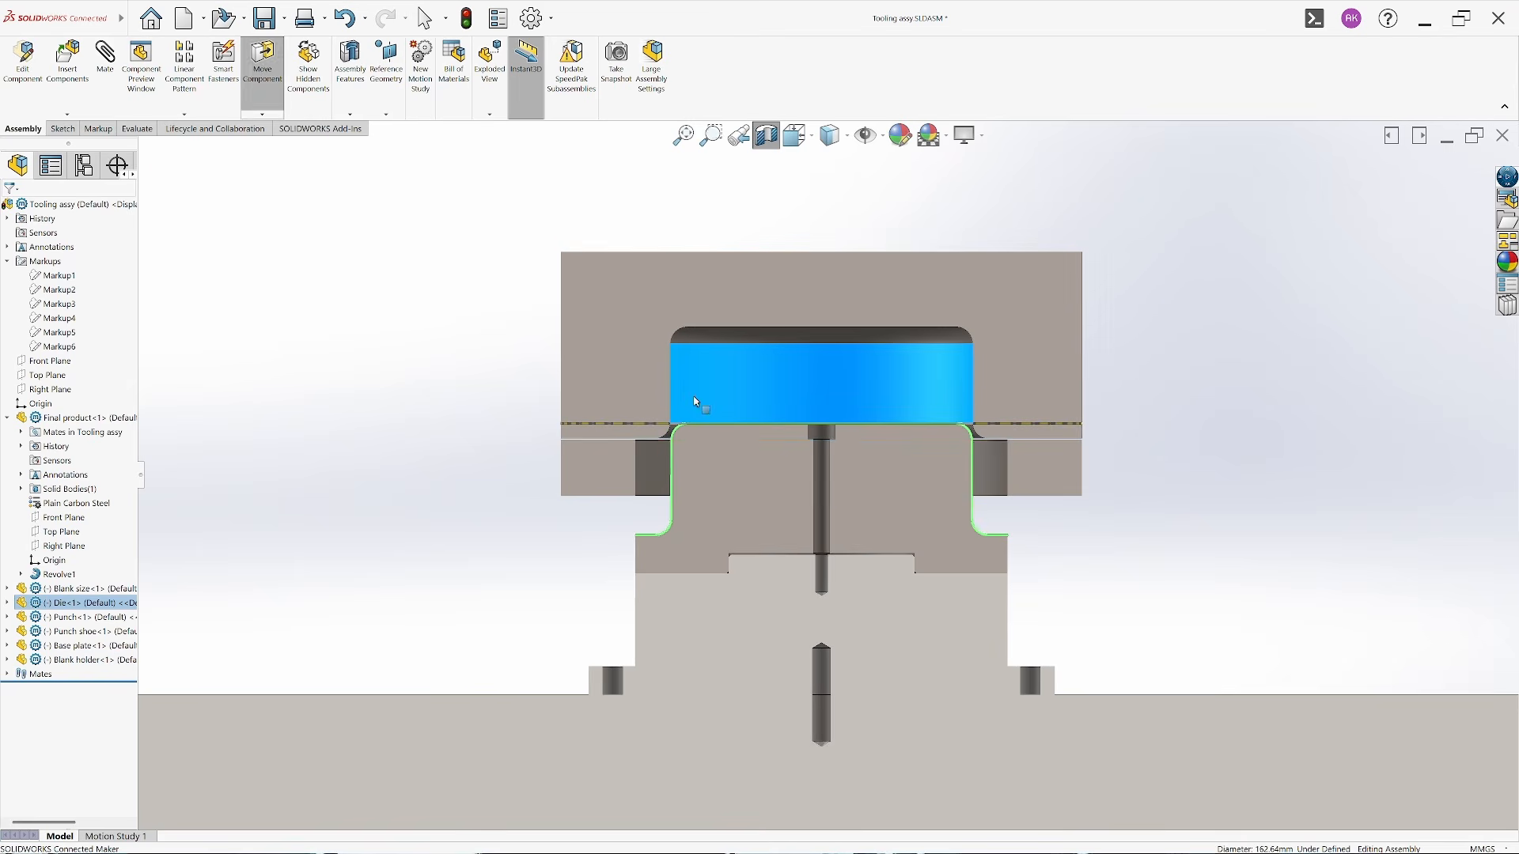
left_click(653, 493)
left_click_drag(652, 493, 654, 574)
left_click(739, 396)
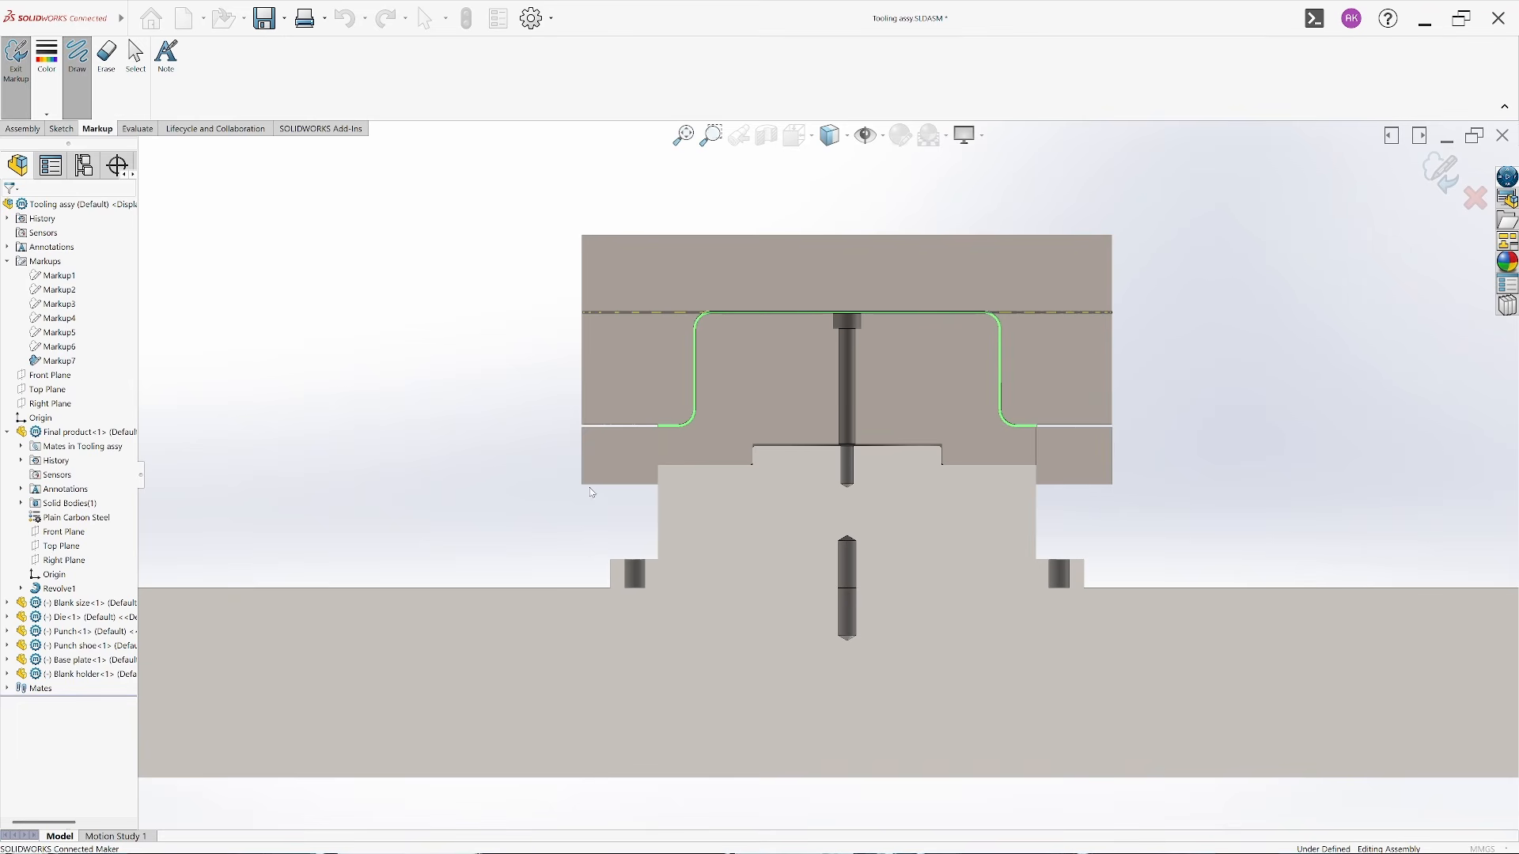
Draw a markup of a gas spring body and rod below the blank holder's outer edge with a tick above, and discard it
mouse_move(590, 488)
left_mouse_down()
mouse_move(589, 539)
mouse_move(607, 492)
mouse_move(608, 542)
left_mouse_up()
left_click_drag(618, 457, 640, 452)
mouse_move(575, 531)
left_mouse_down()
mouse_move(613, 549)
mouse_move(614, 592)
left_mouse_up()
mouse_move(583, 538)
left_mouse_down()
mouse_move(577, 614)
mouse_move(615, 617)
mouse_move(623, 579)
left_mouse_up()
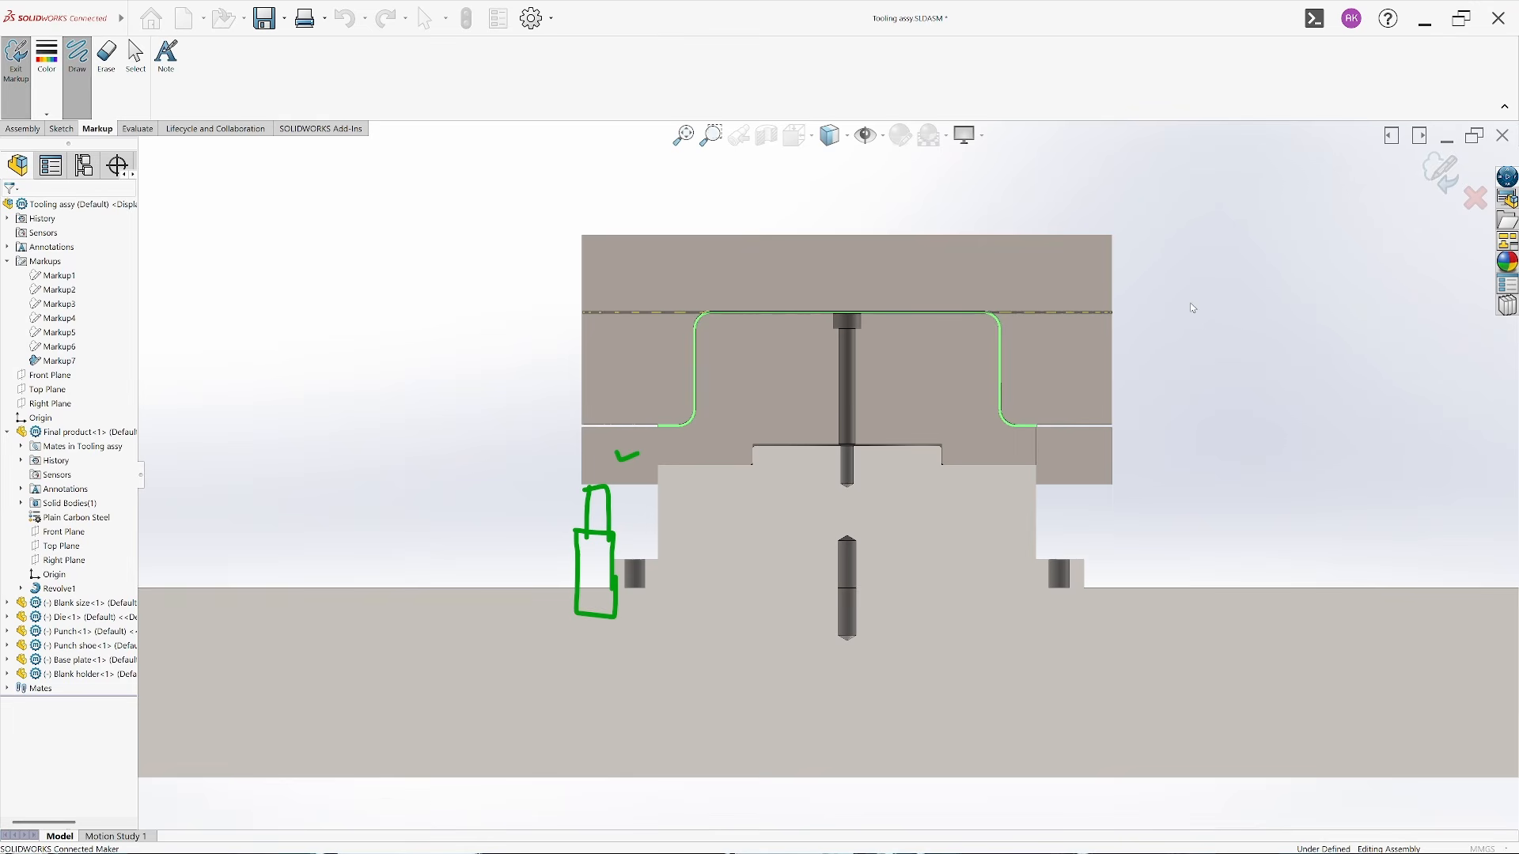
left_click(1474, 198)
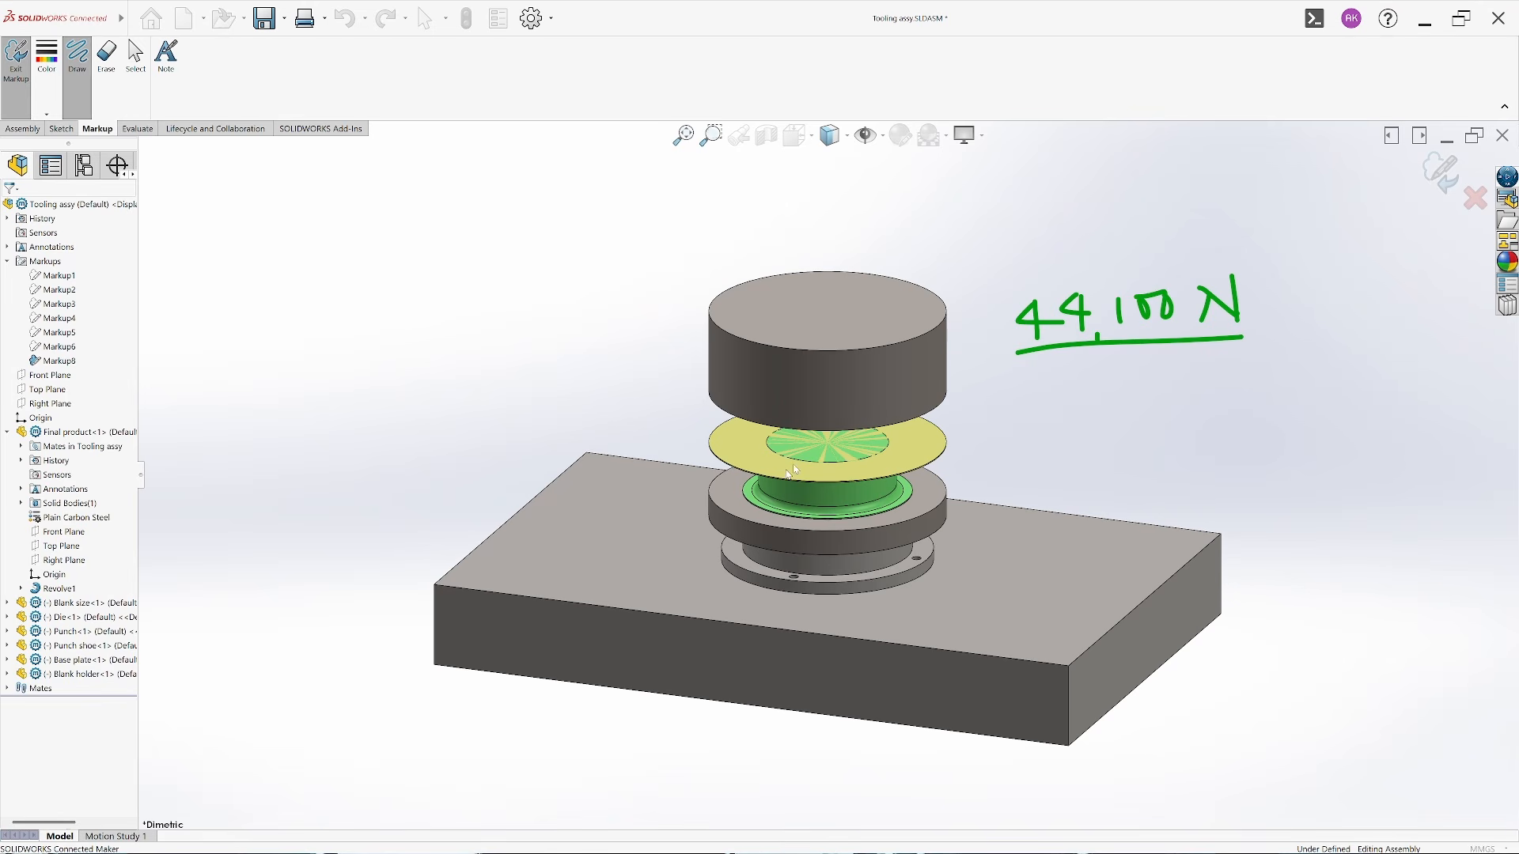
Tick the blank holder in the markup, complete the handwritten calculation 44,100 N / 4 = 11,025 N, and leave markup mode
left_click_drag(909, 517, 933, 534)
mouse_move(1124, 361)
left_mouse_down()
mouse_move(1125, 389)
mouse_move(1112, 380)
mouse_move(1224, 422)
left_mouse_up()
left_click_drag(1189, 443, 1280, 454)
mouse_move(1303, 442)
left_mouse_down()
mouse_move(1295, 457)
mouse_move(1366, 444)
mouse_move(1378, 419)
mouse_move(1378, 438)
mouse_move(1432, 425)
mouse_move(1434, 384)
left_mouse_up()
left_click_drag(1245, 485, 1473, 445)
key("Escape")
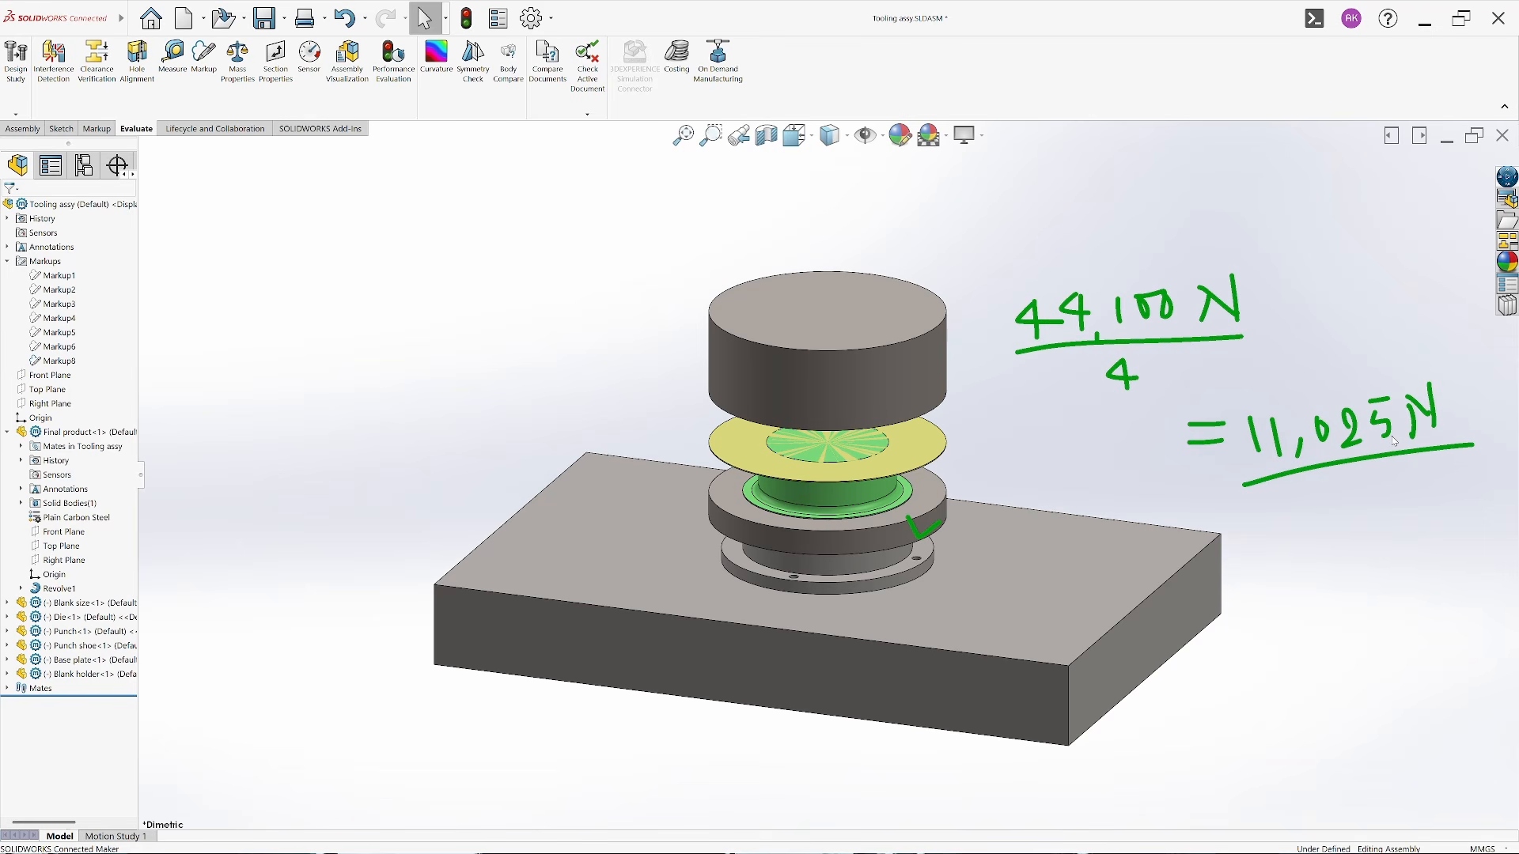
Switch to the browser and examine the maximum load of gas spring GSQ32-80 on the MISUMI product page
key("alt+Tab")
scroll(828, 330, "down", 2)
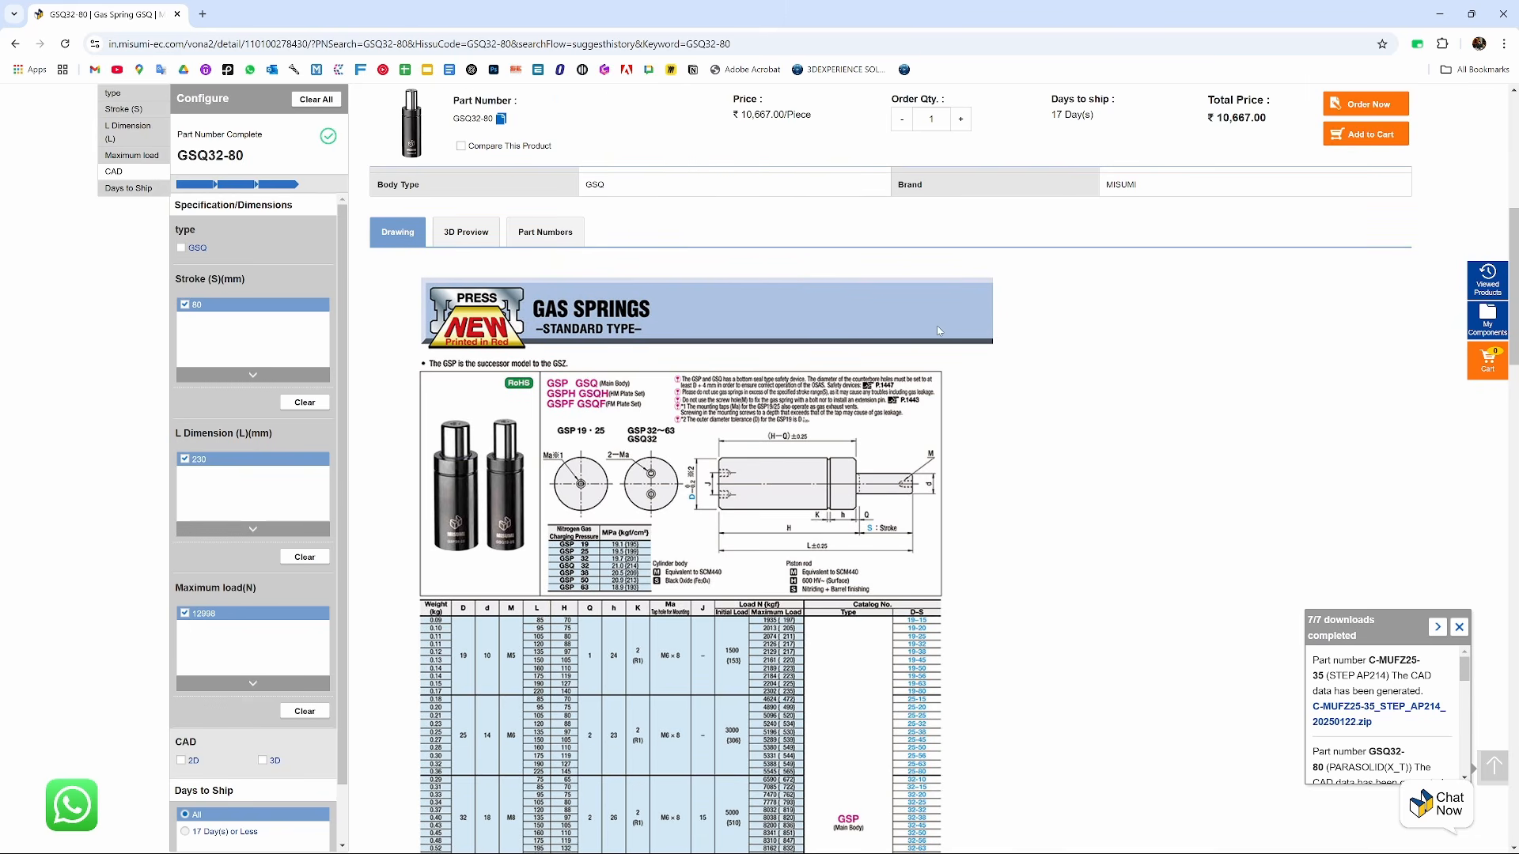
scroll(902, 321, "up", 3)
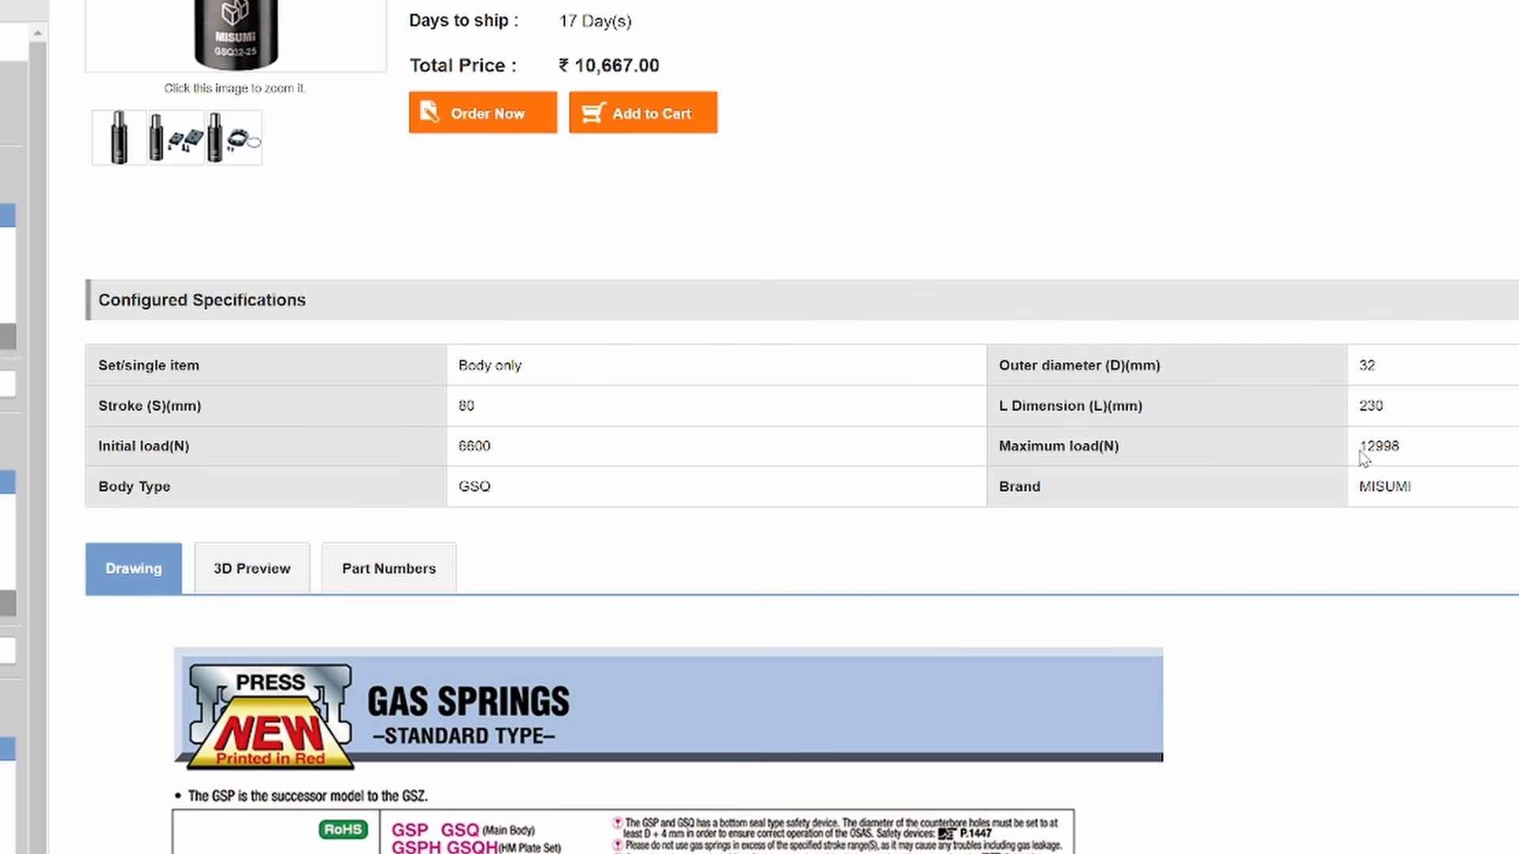
left_click_drag(1365, 449, 1439, 454)
left_click(1442, 462)
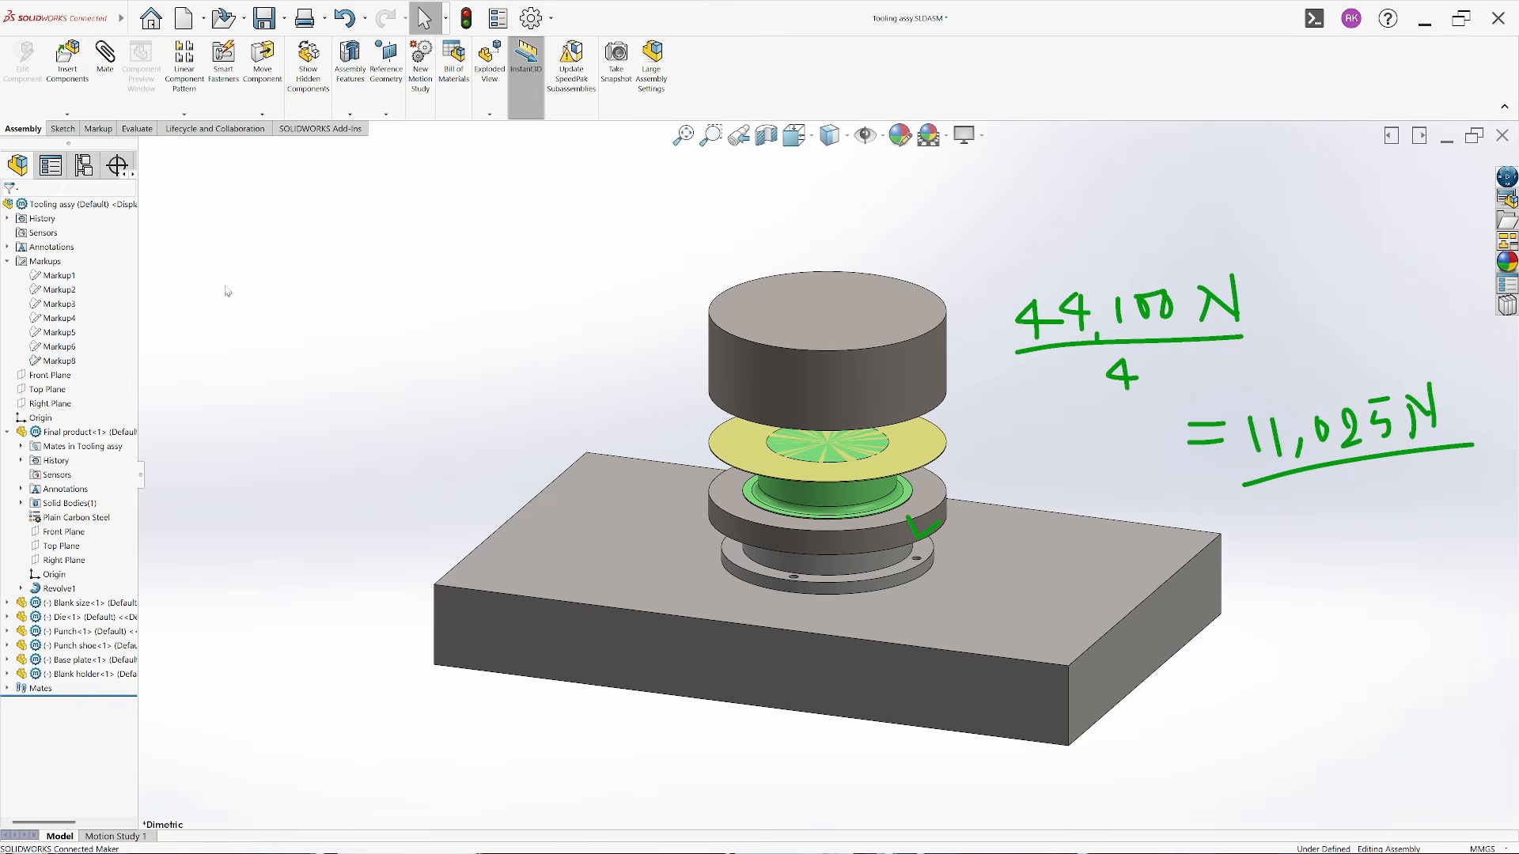
Insert the GSQ32-80 gas spring assembly and raise it through the base plate until its rod stands beside the blank holder
left_click(67, 59)
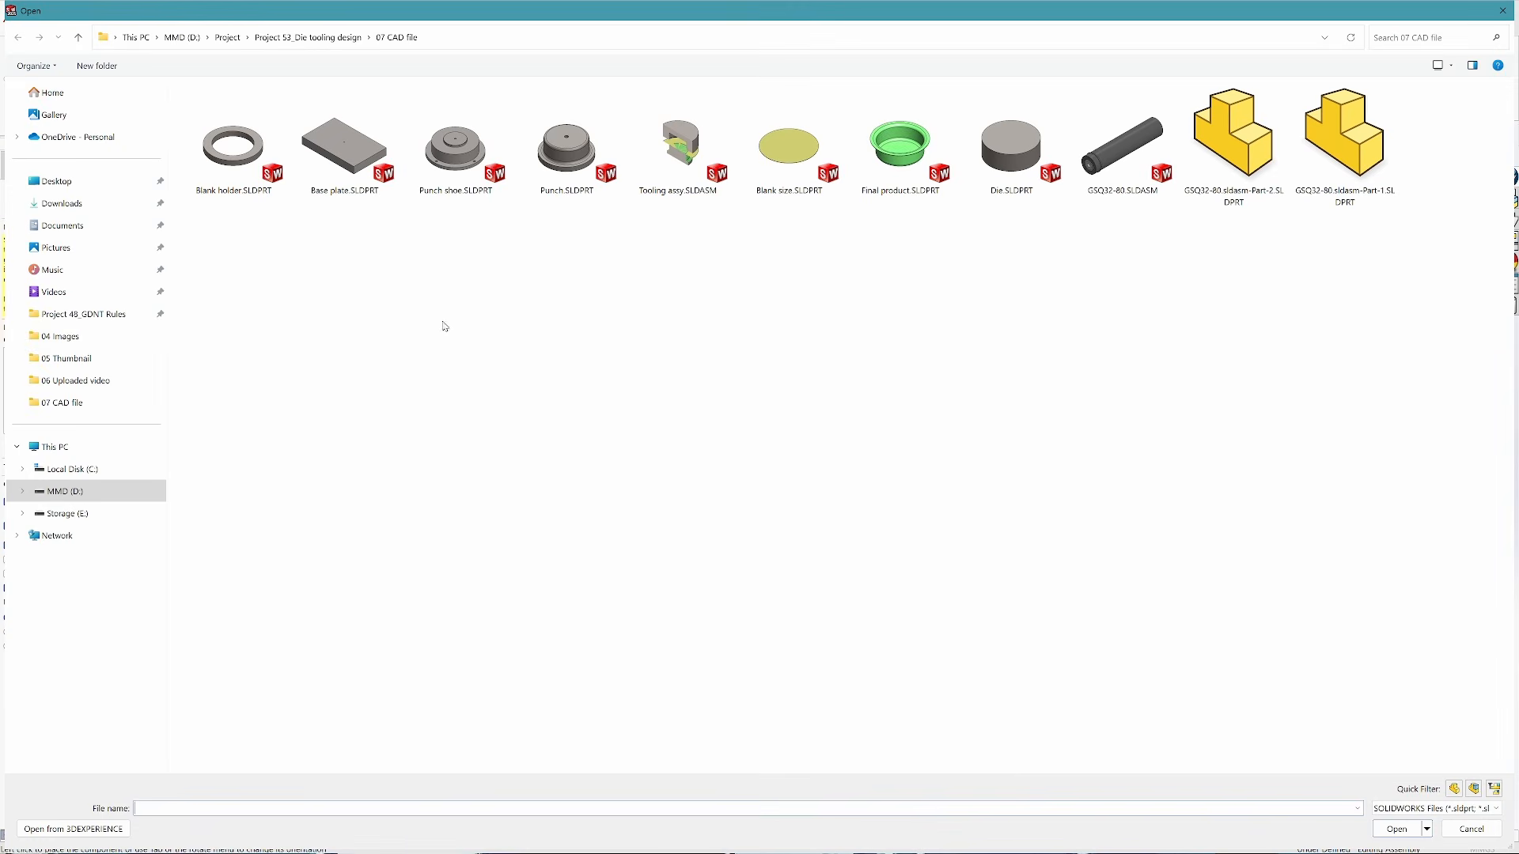
double_click(1122, 143)
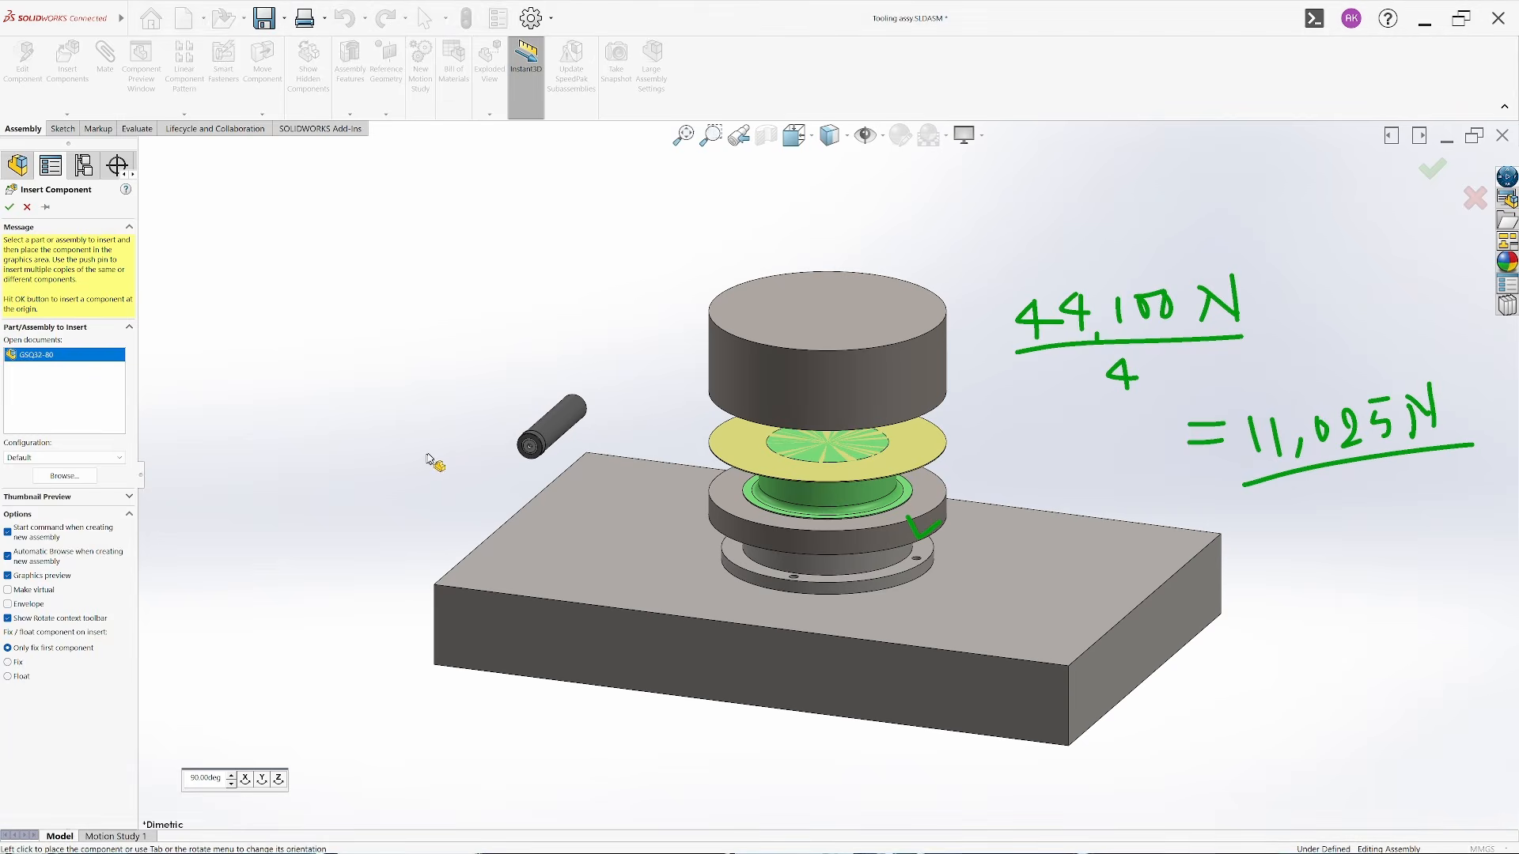
left_click_drag(464, 534, 724, 637)
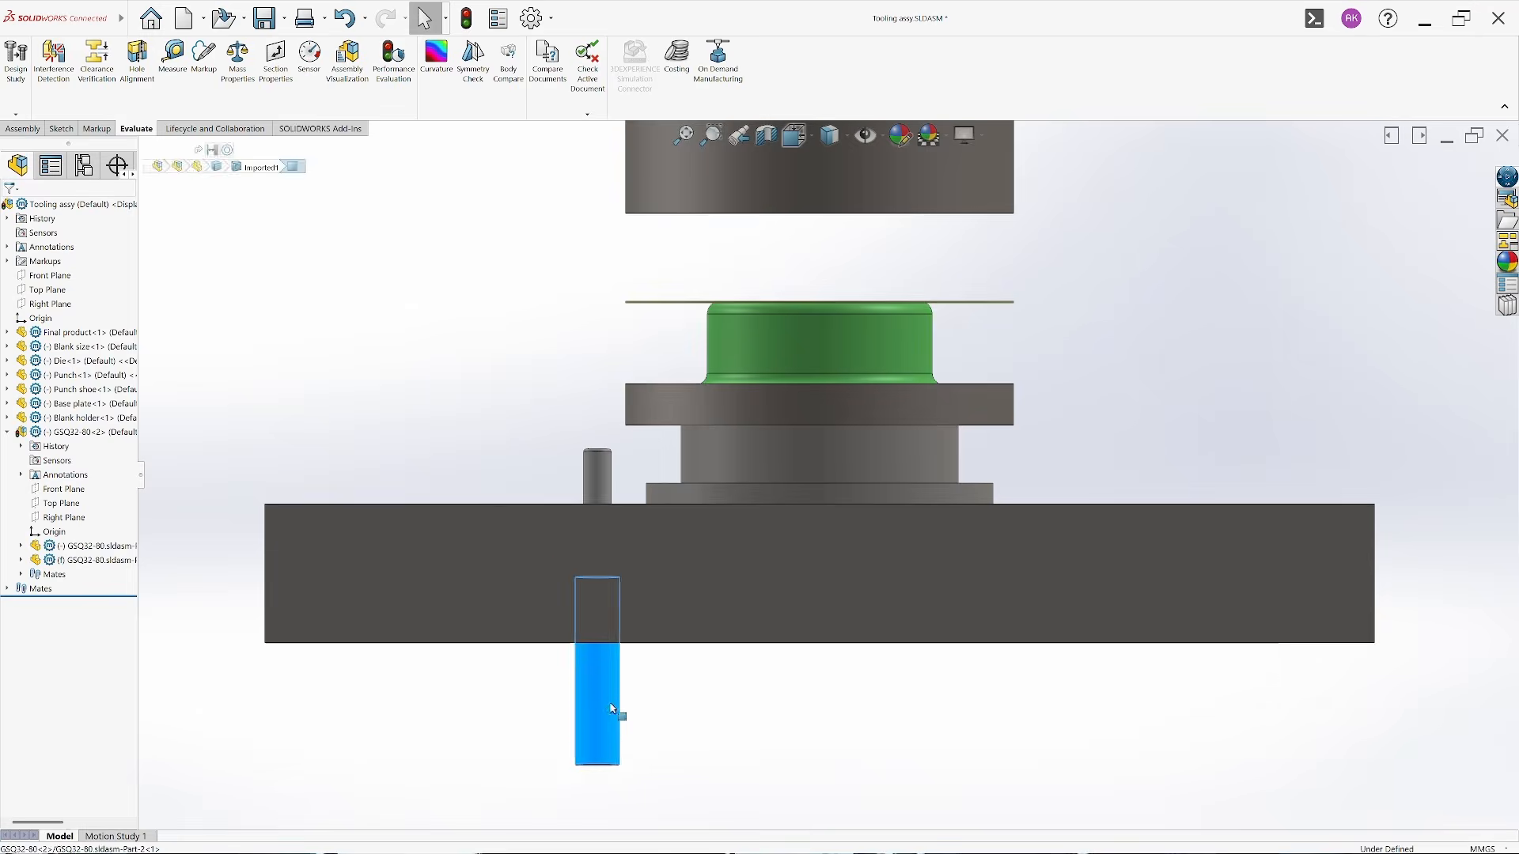
left_click_drag(614, 712, 631, 643)
scroll(688, 396, "down", 2)
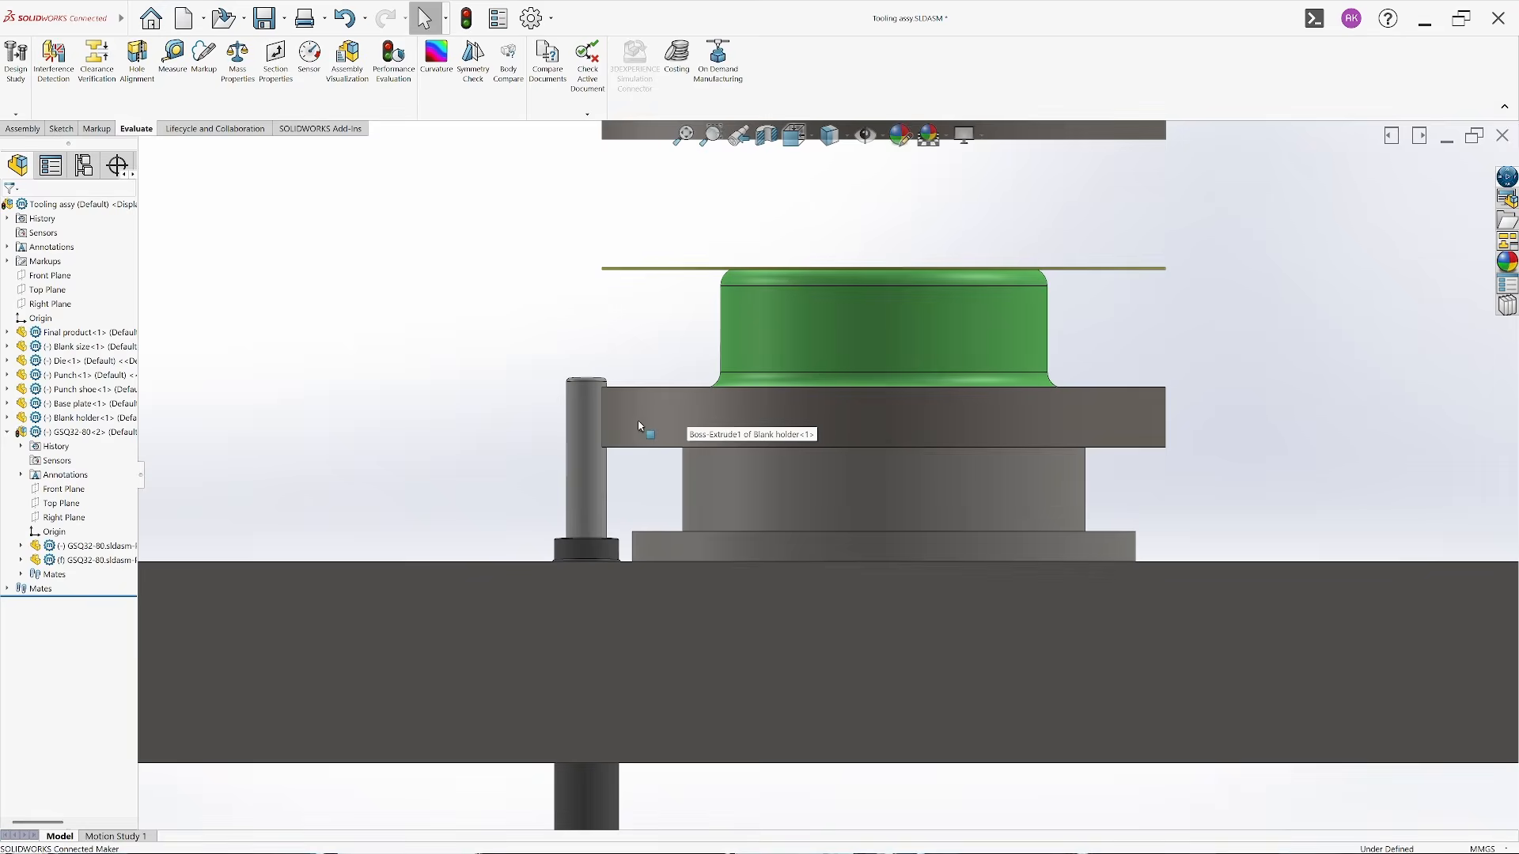
Check the outer diameters of the blank holder and the punch shoe next to the gas spring
left_click(580, 417)
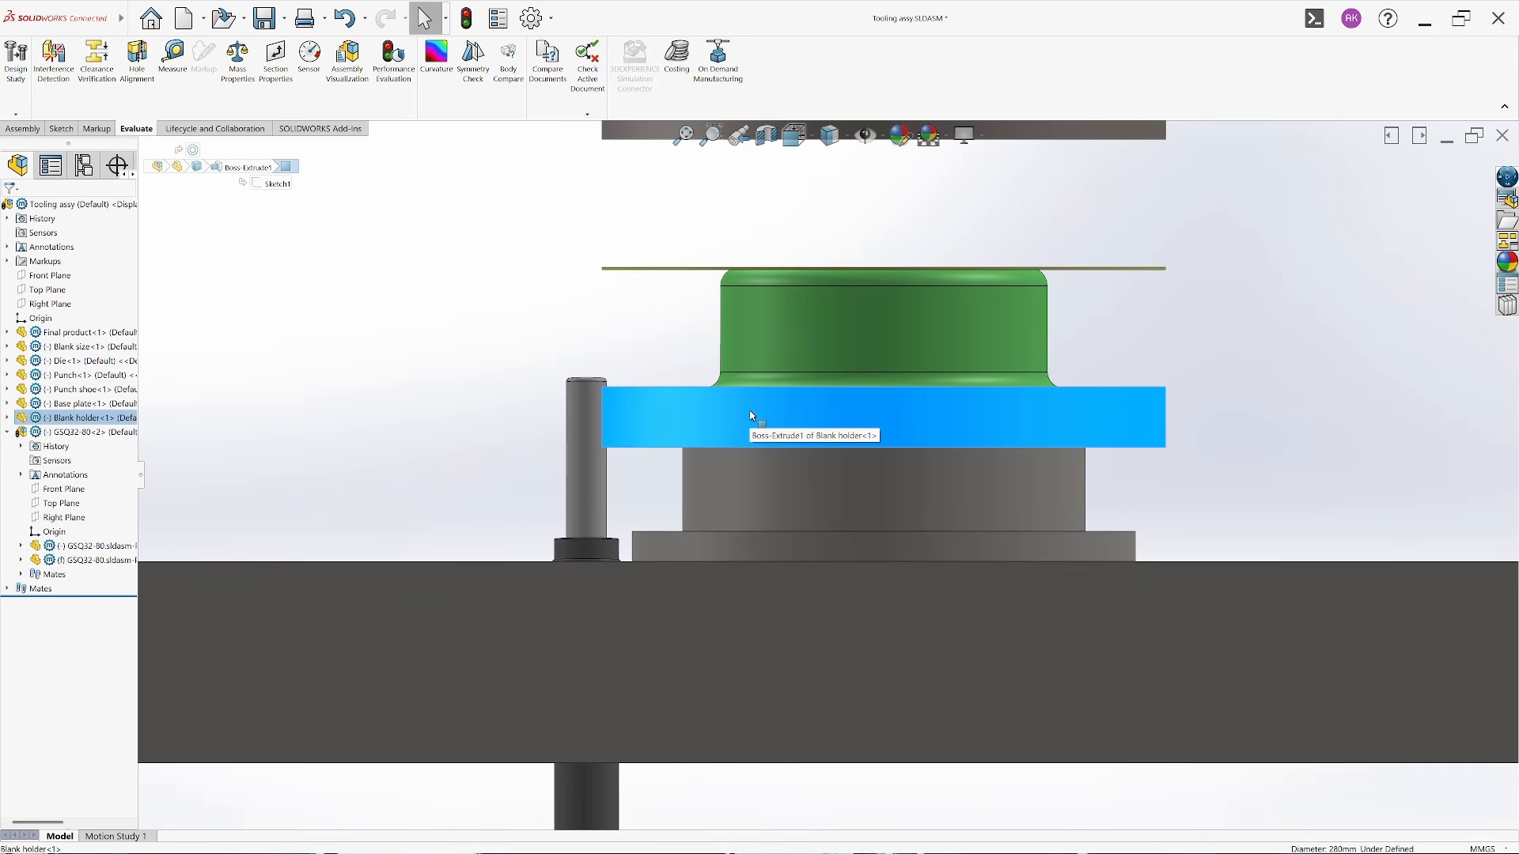
left_click(880, 548)
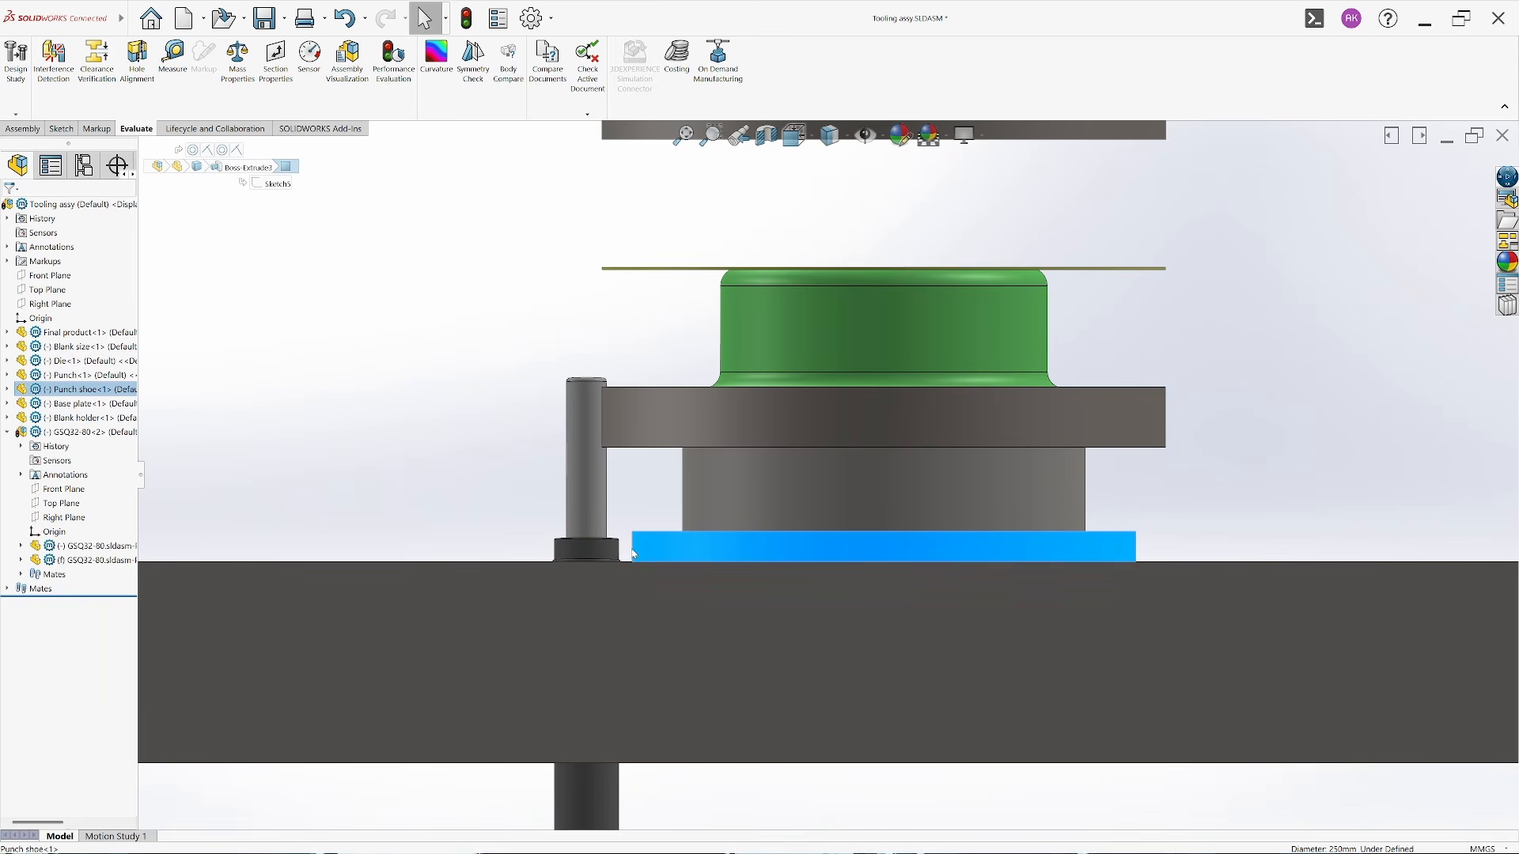
key("Escape")
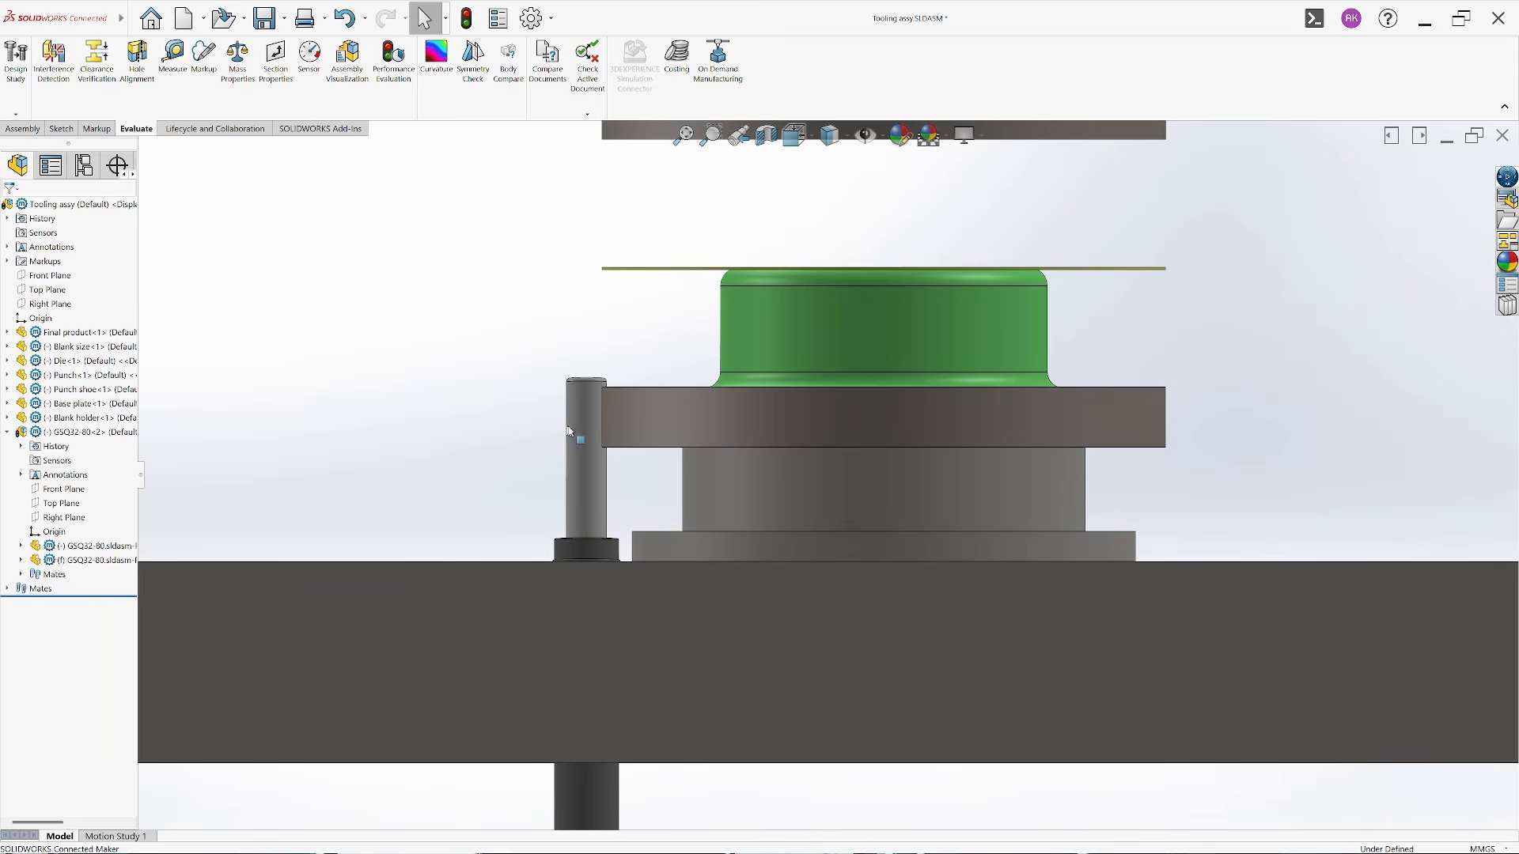
Move the gas spring down and outward from the blank holder, and raise the blank holder to just below the blank
left_click(583, 483)
left_click_drag(583, 482, 517, 557)
left_click_drag(887, 416, 809, 353)
Section the assembly at the Front Plane and position the gas spring rod just below the blank holder's outer edge
left_click(765, 134)
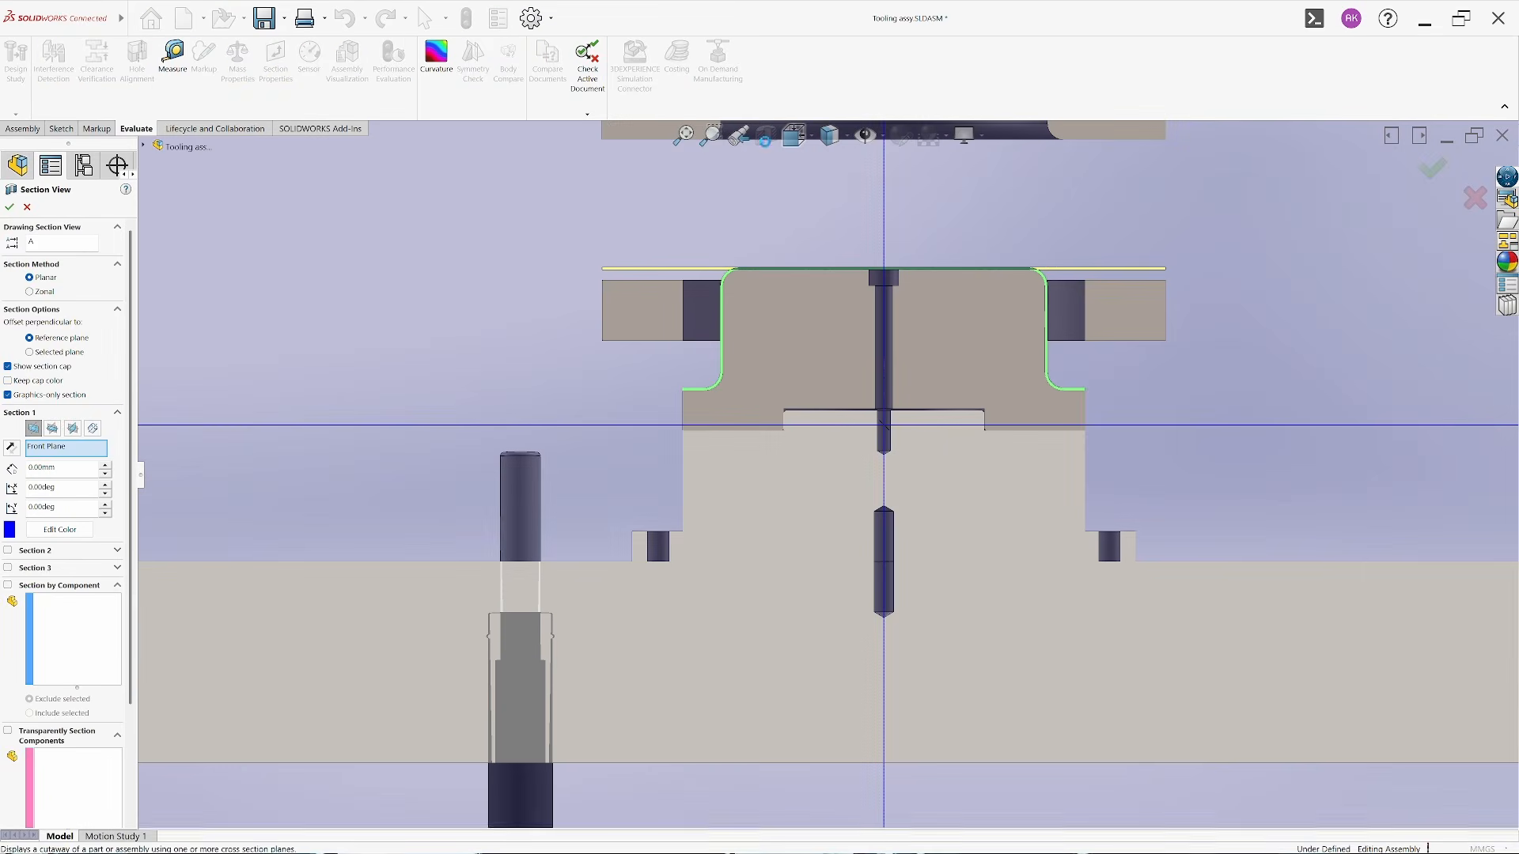
left_click(10, 207)
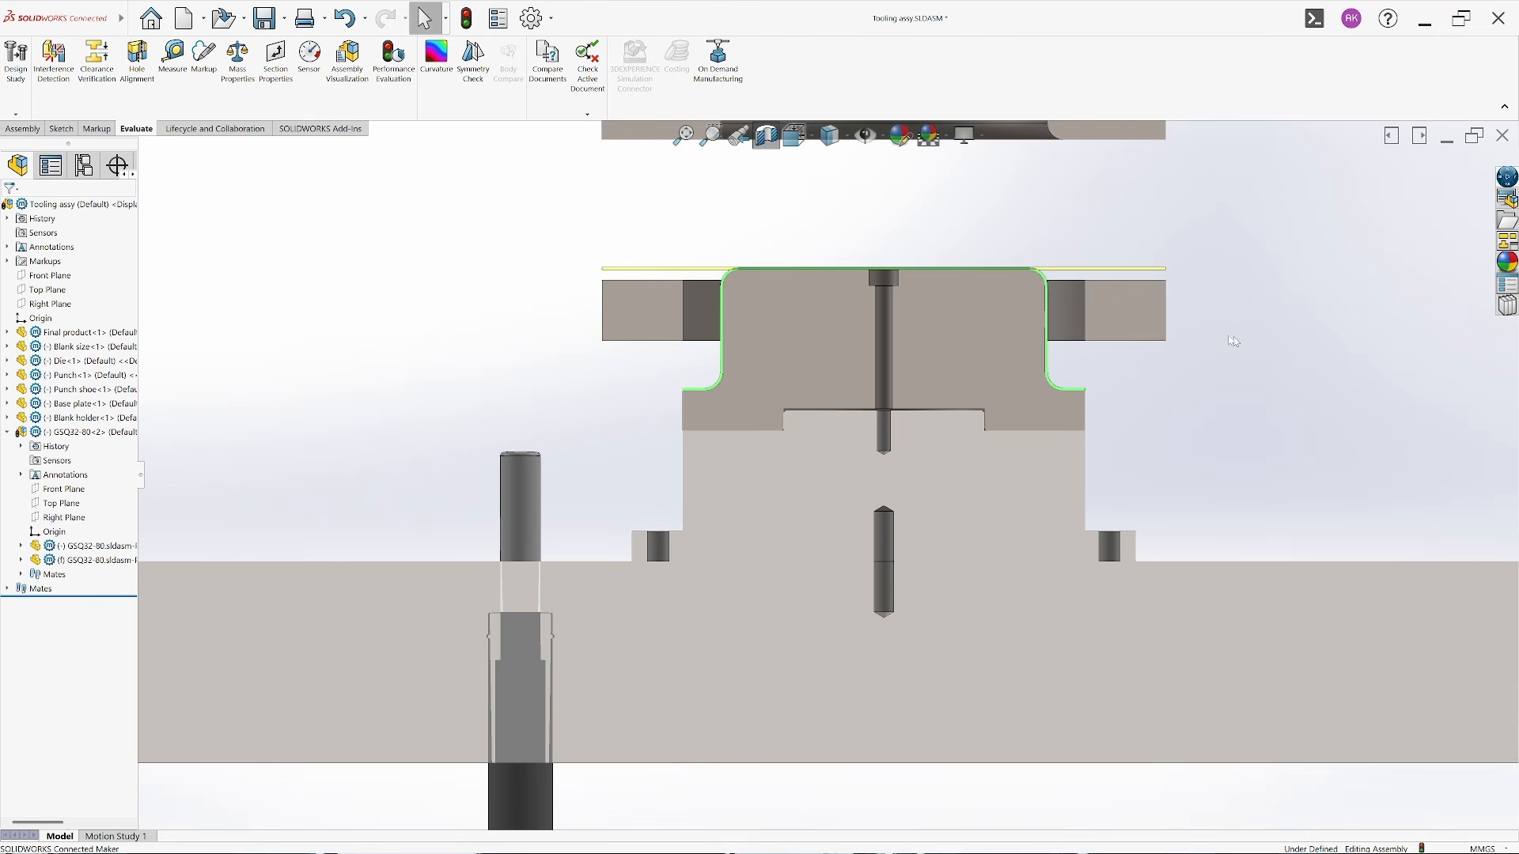
left_click_drag(516, 511, 598, 397)
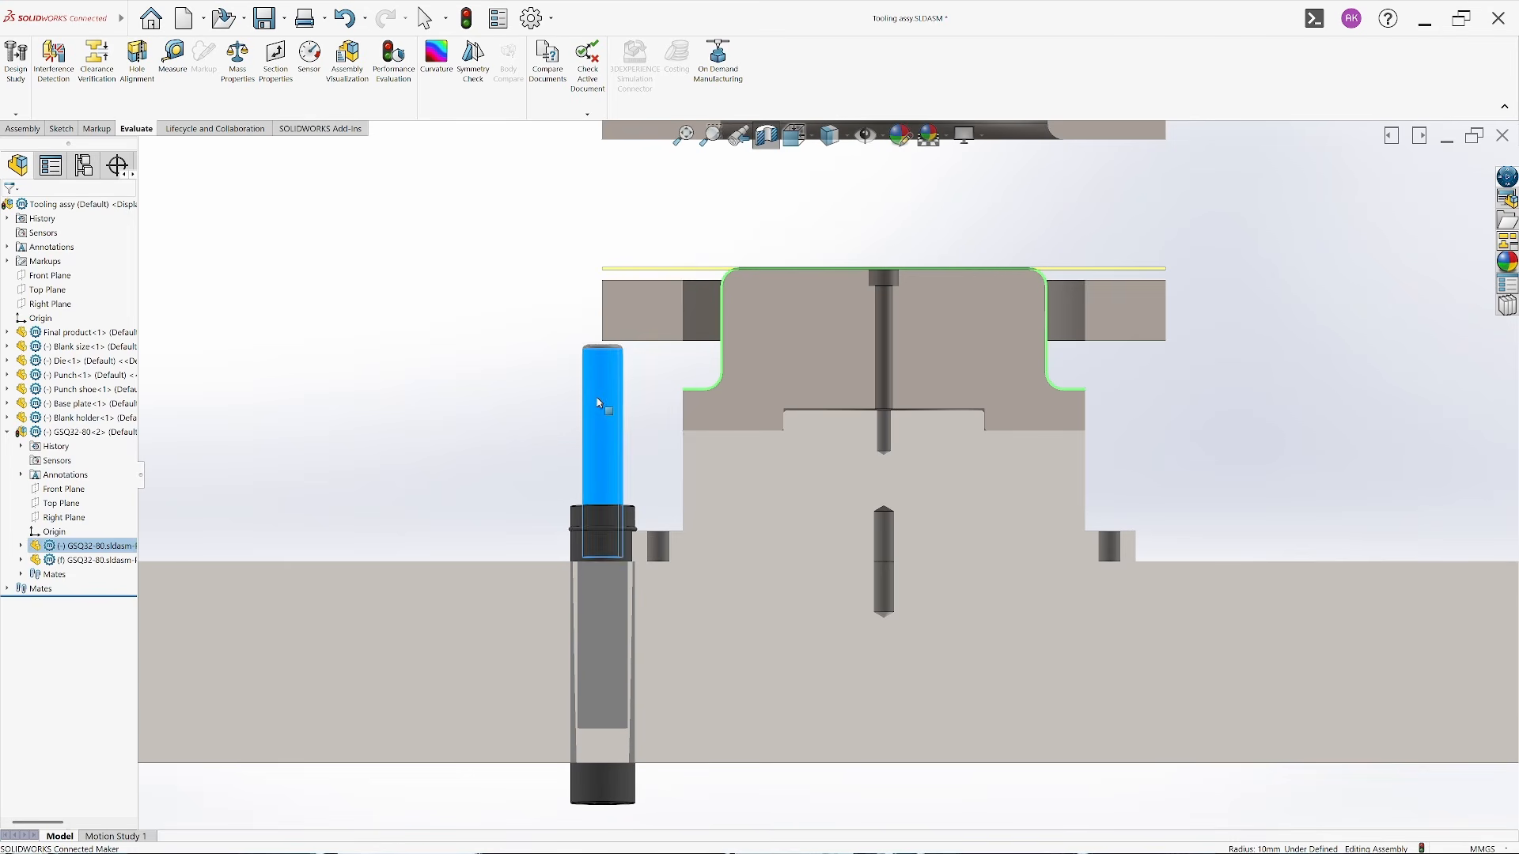
left_click(499, 368)
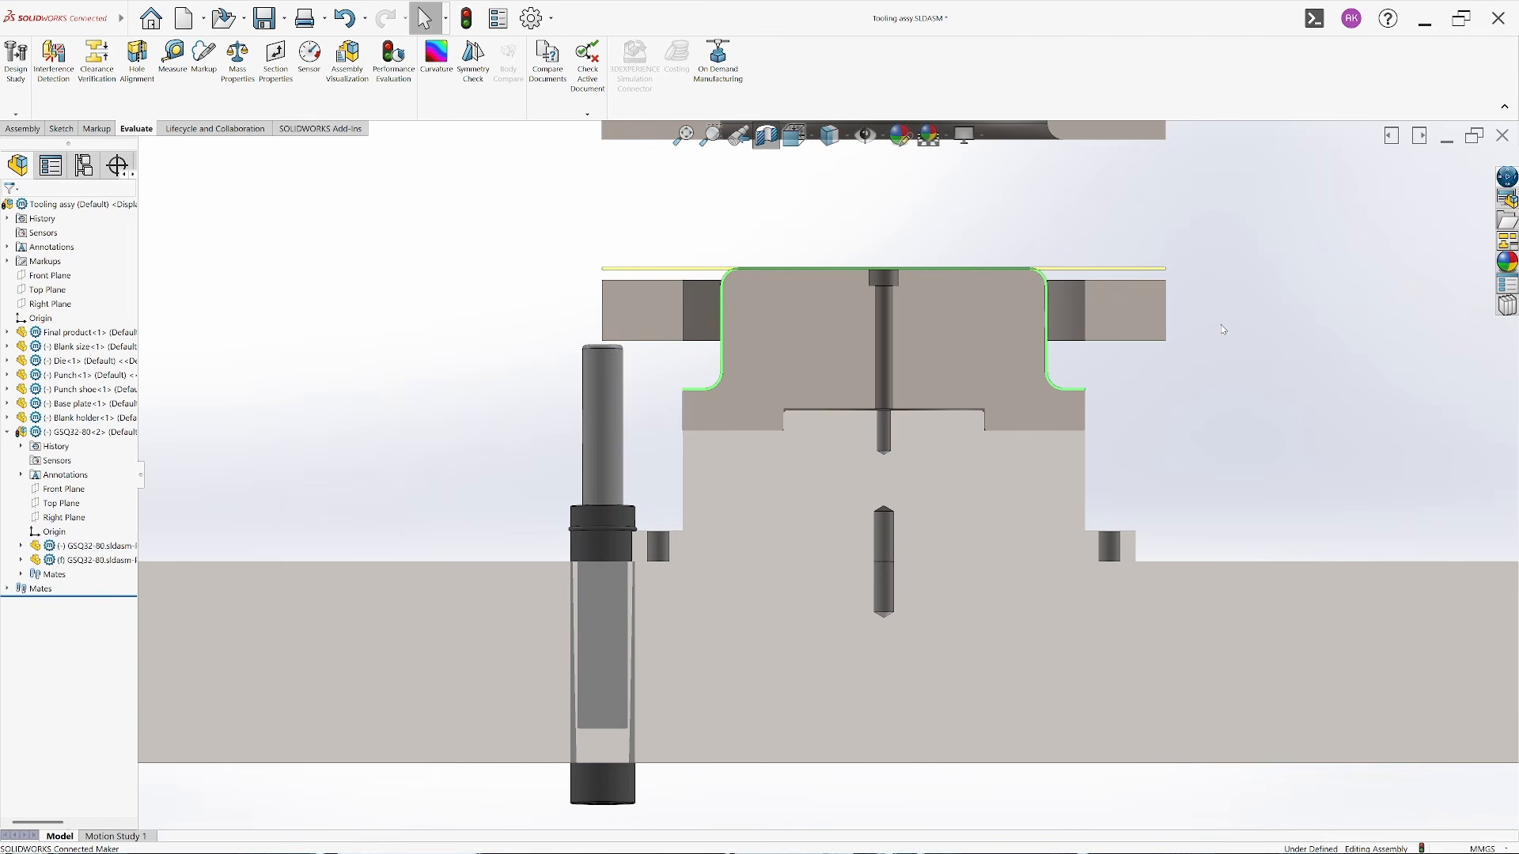
Lower the die onto the blank and raise the blank holder slightly closer to it
left_click(905, 230)
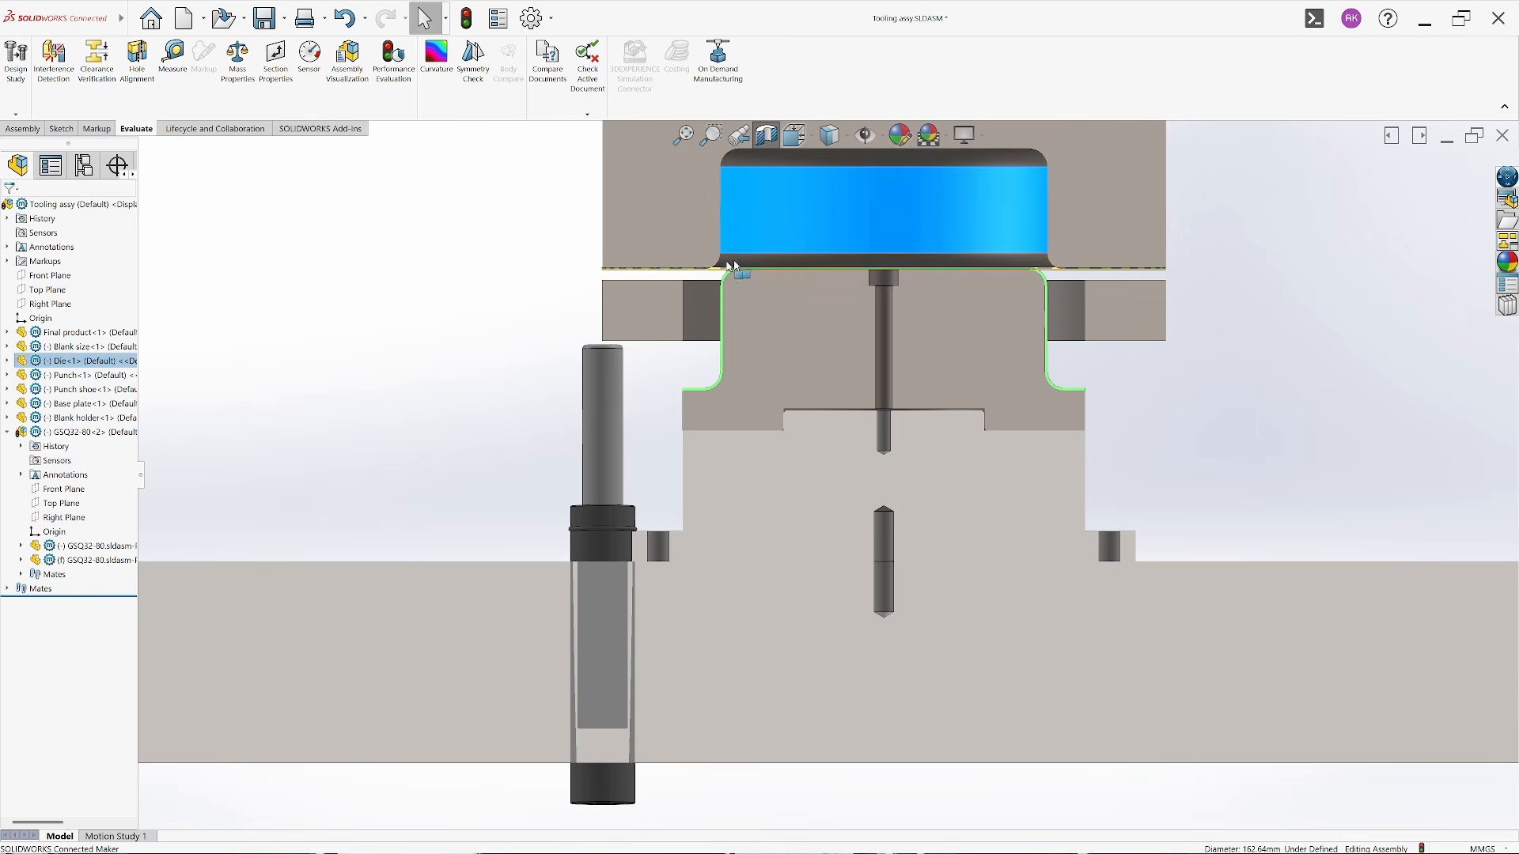
left_click(708, 319)
left_click(466, 315)
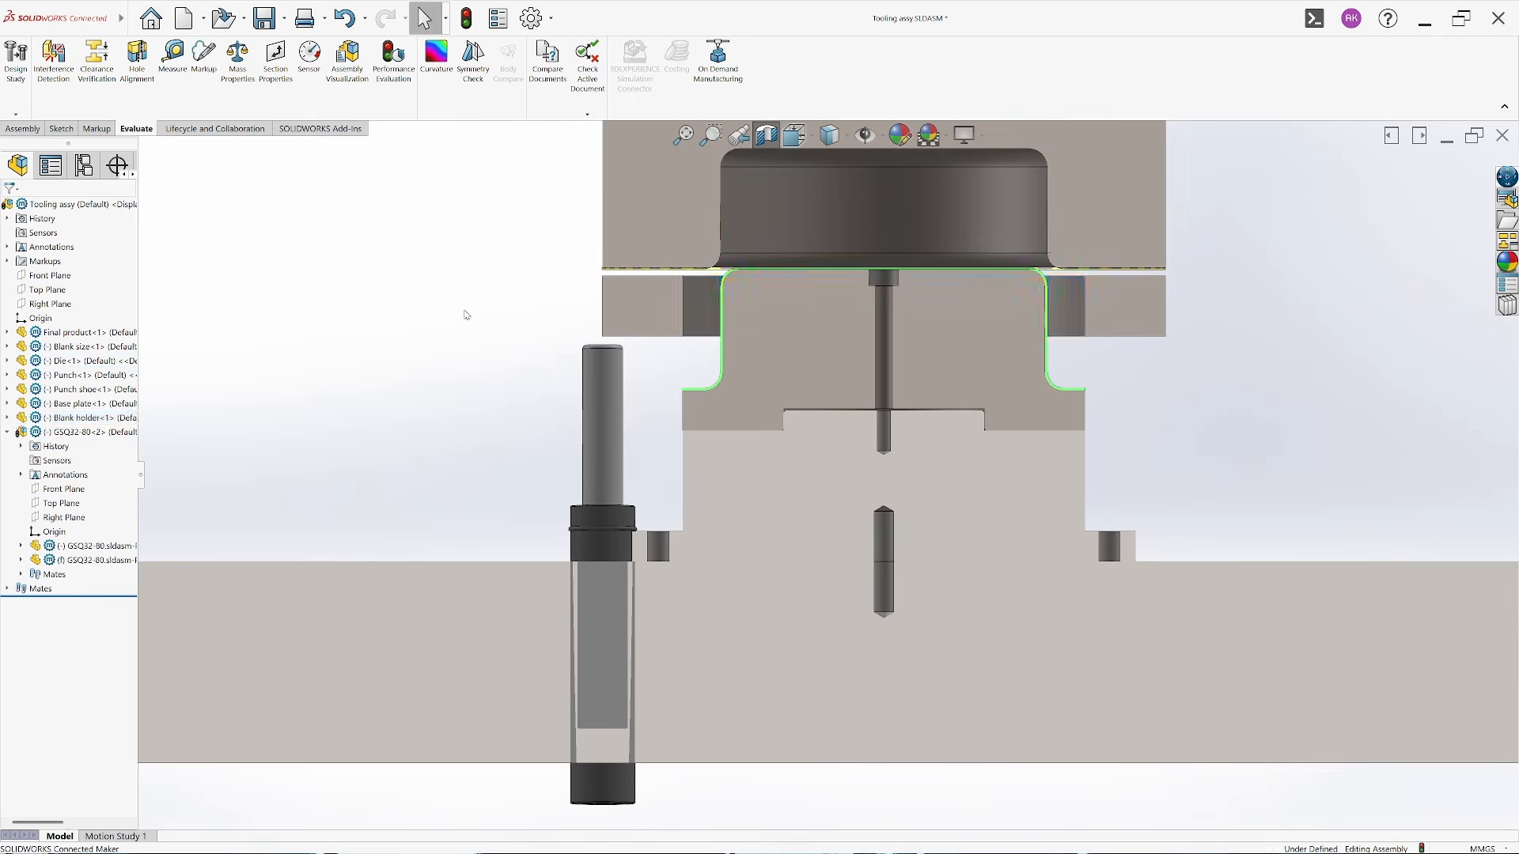
Shift the gas spring inward under the blank holder and lower the blank holder over its rod to simulate compression
scroll(787, 288, "down", 2)
left_click(669, 322)
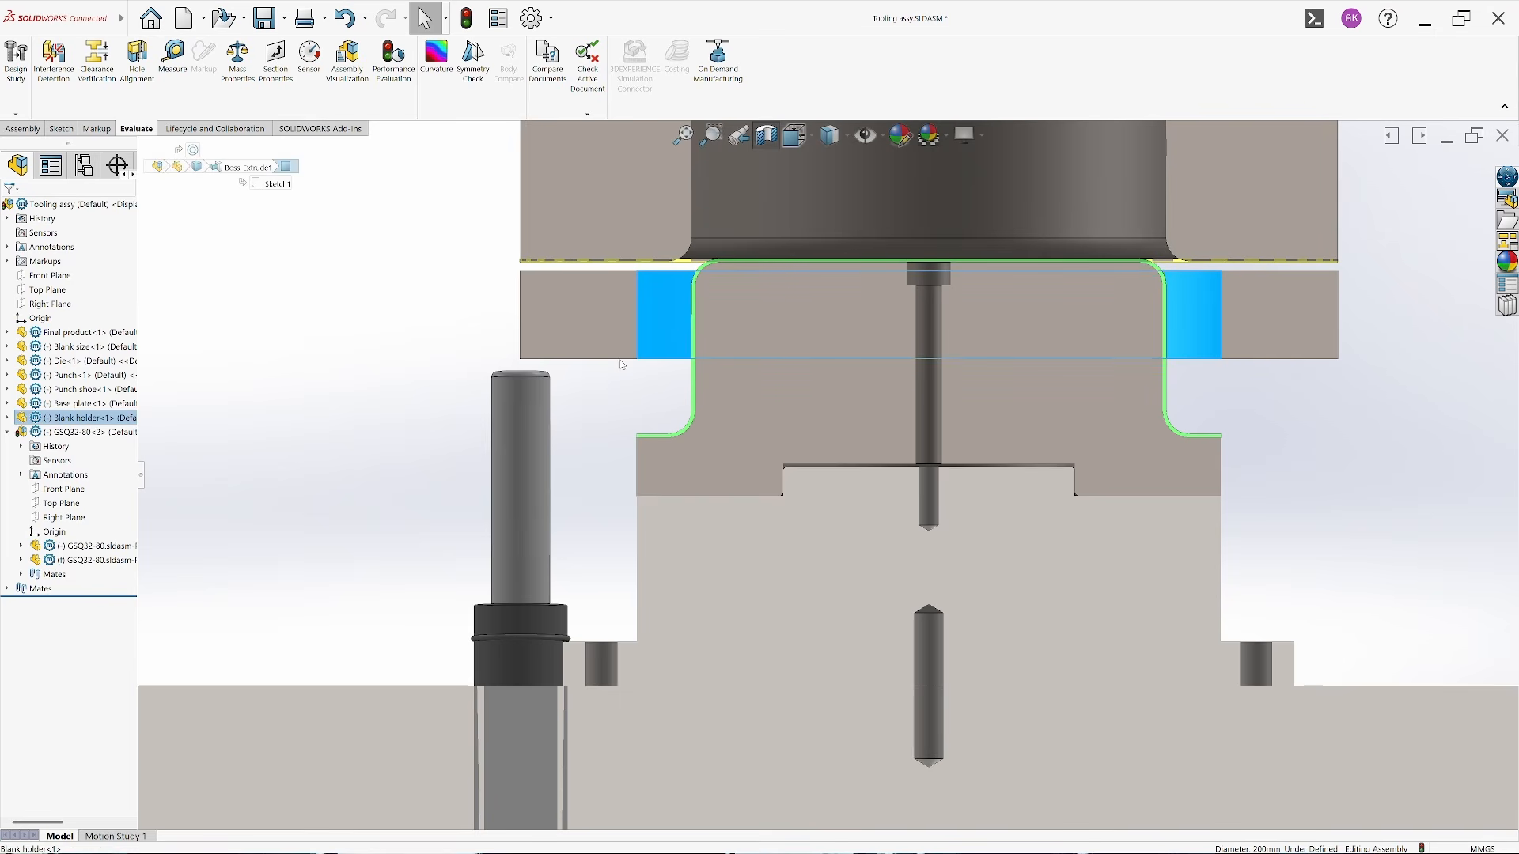
left_click_drag(530, 425, 559, 424)
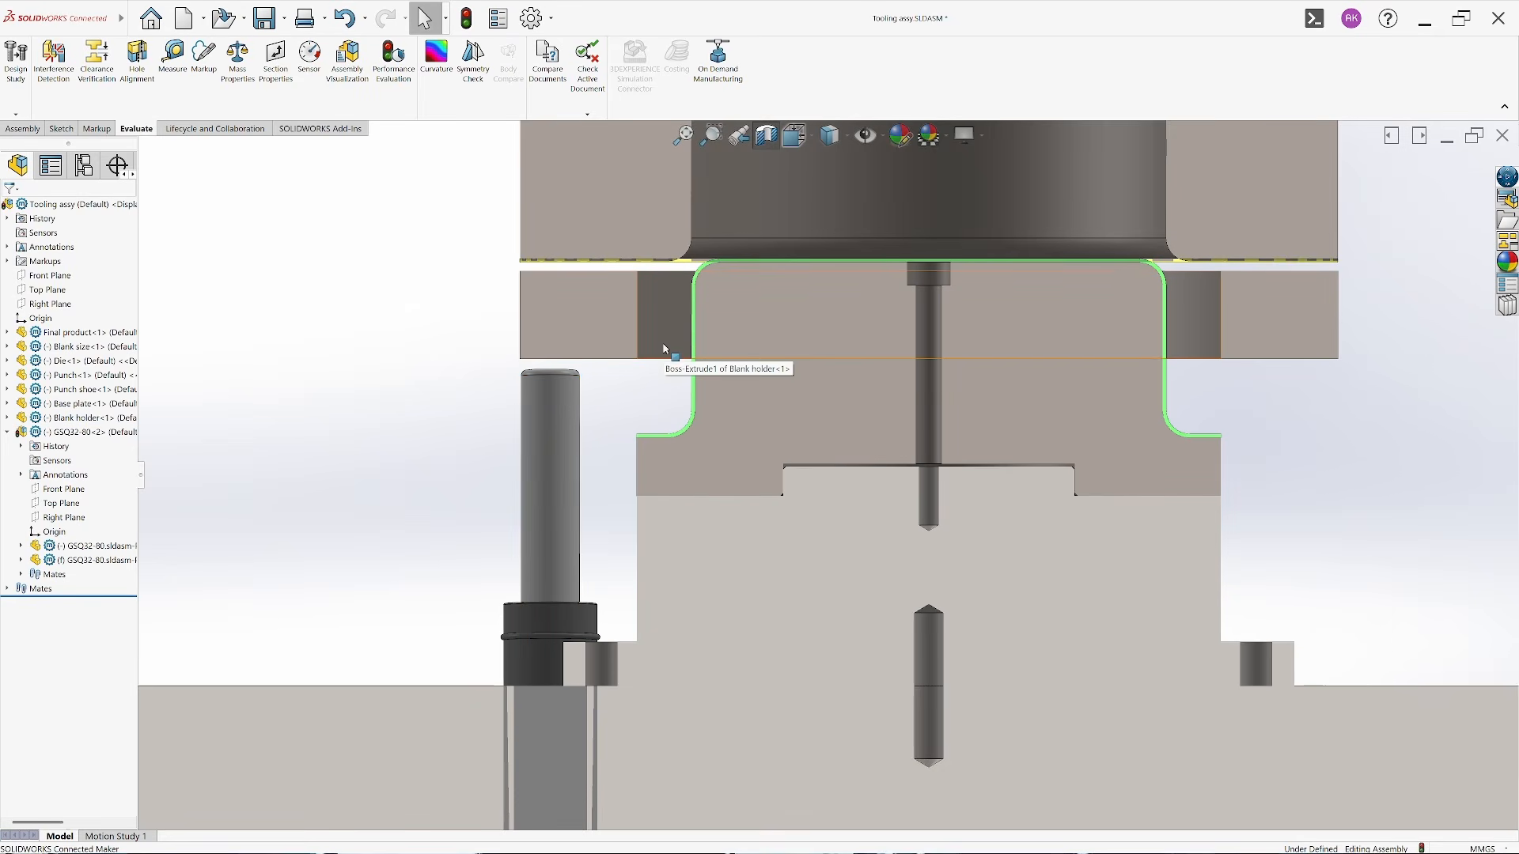
left_click_drag(663, 329, 663, 407)
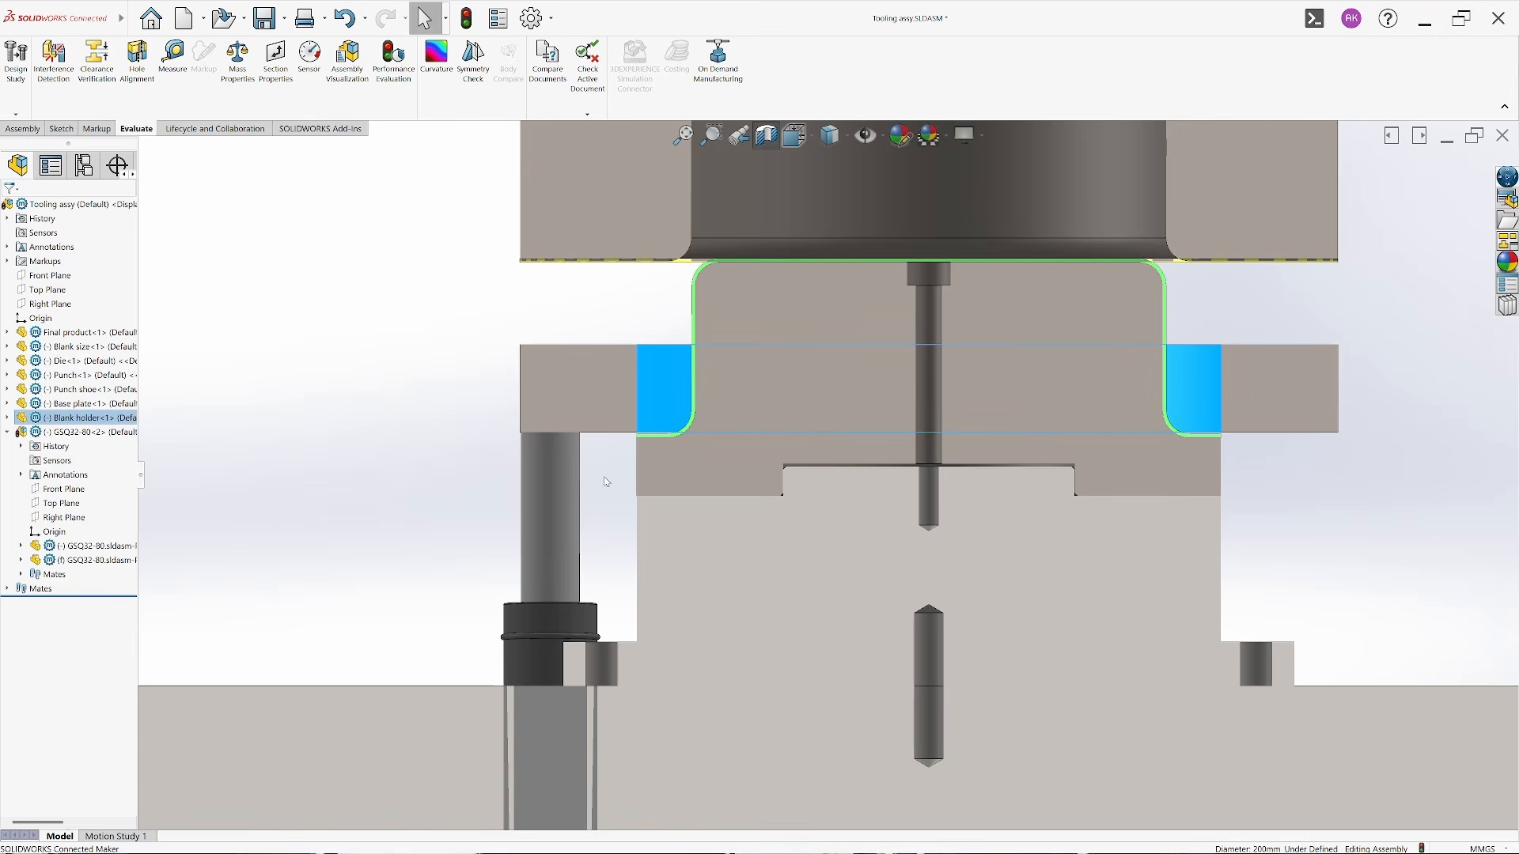
Move the gas spring outward and down clear of the blank holder, and raise the blank holder to just below the die
left_click(606, 482)
scroll(830, 476, "up", 3)
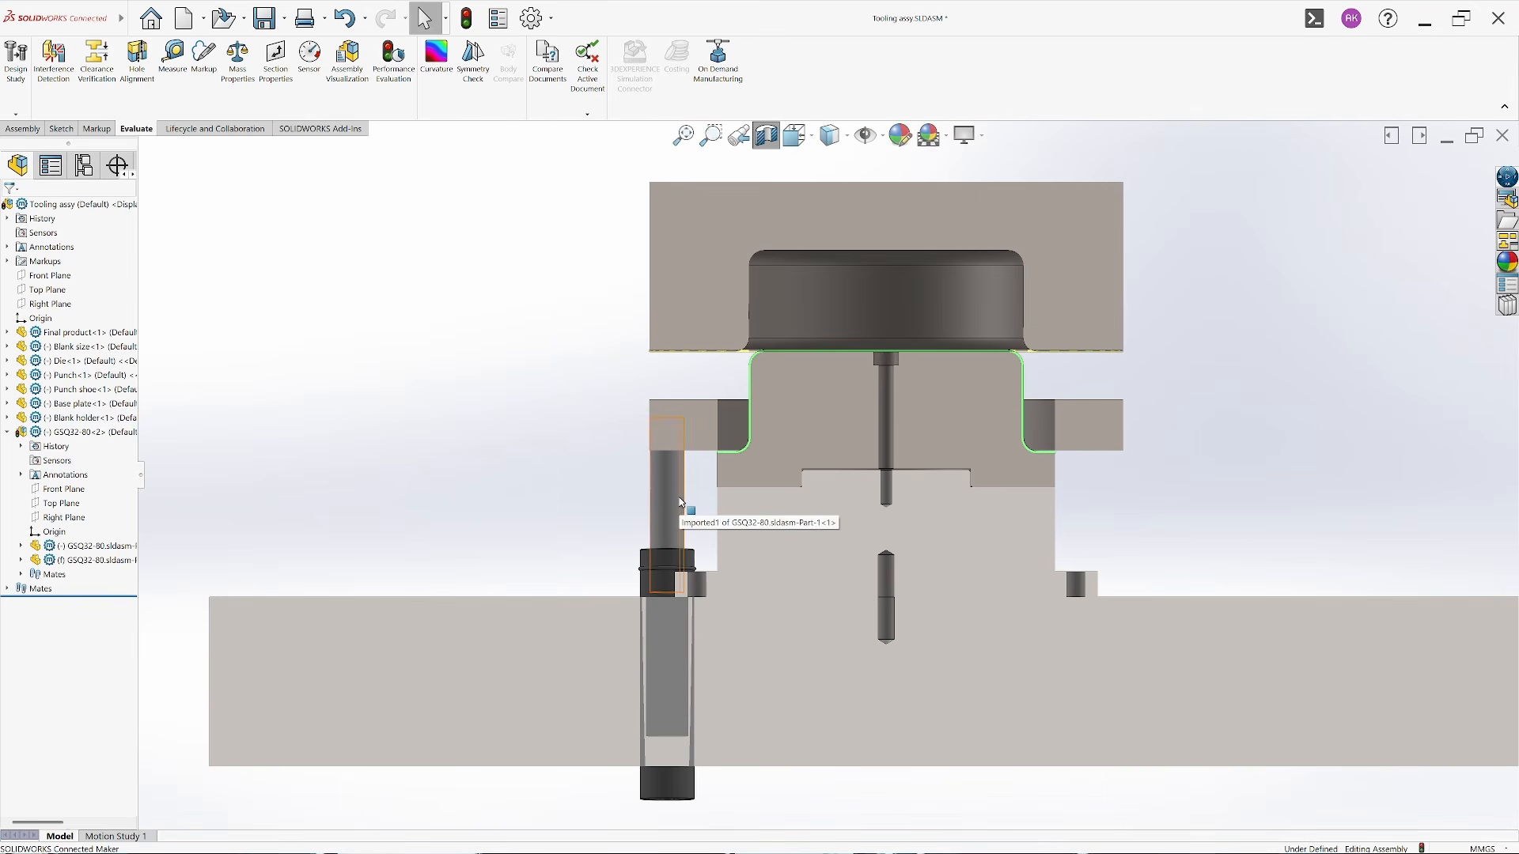
left_click_drag(677, 558, 639, 577)
left_click(665, 549)
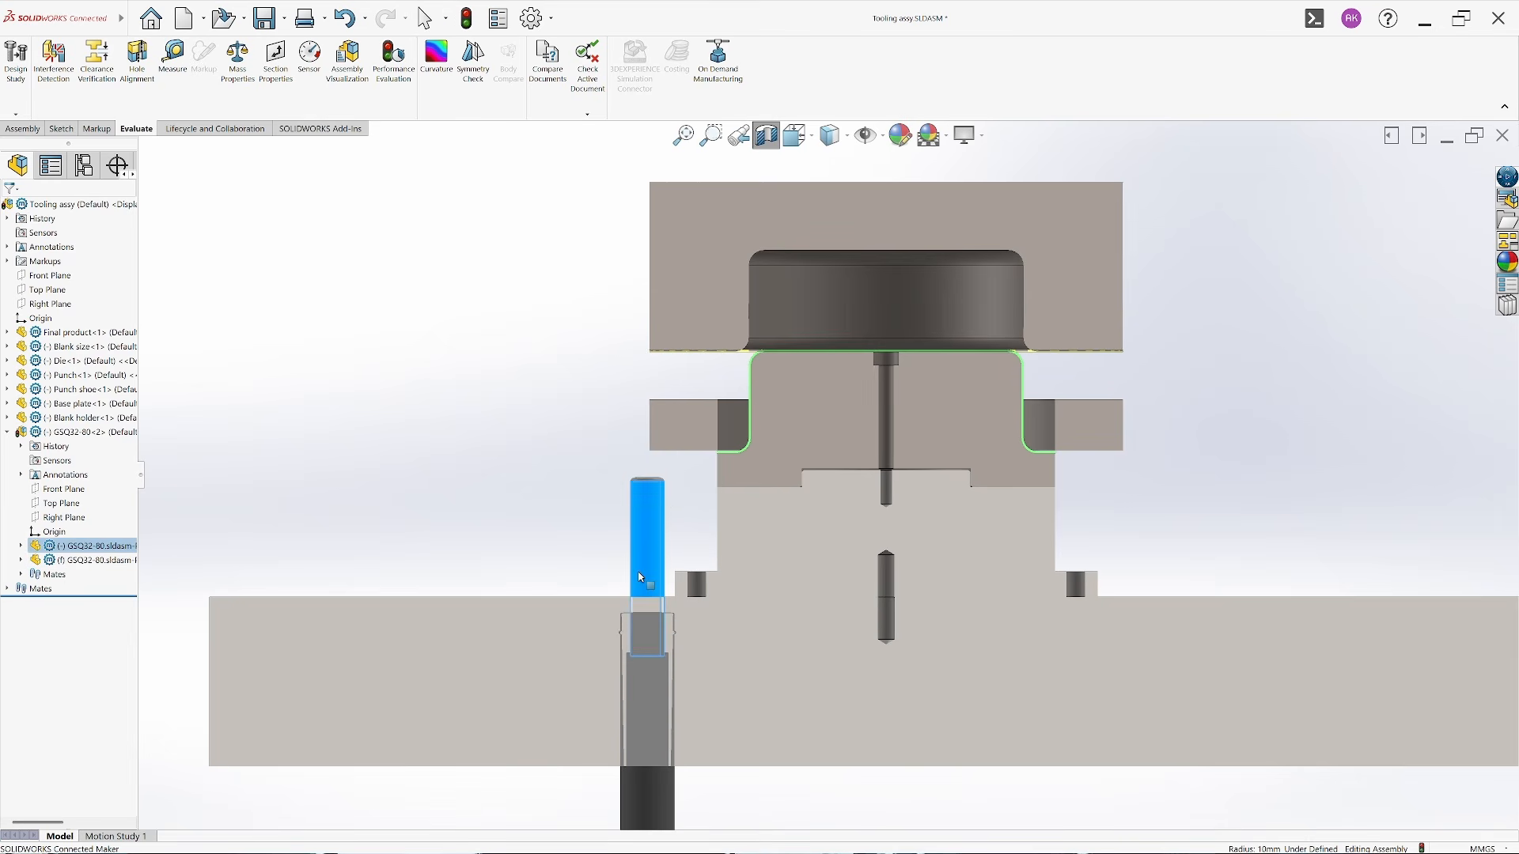
left_click(689, 509)
left_click_drag(702, 423, 703, 410)
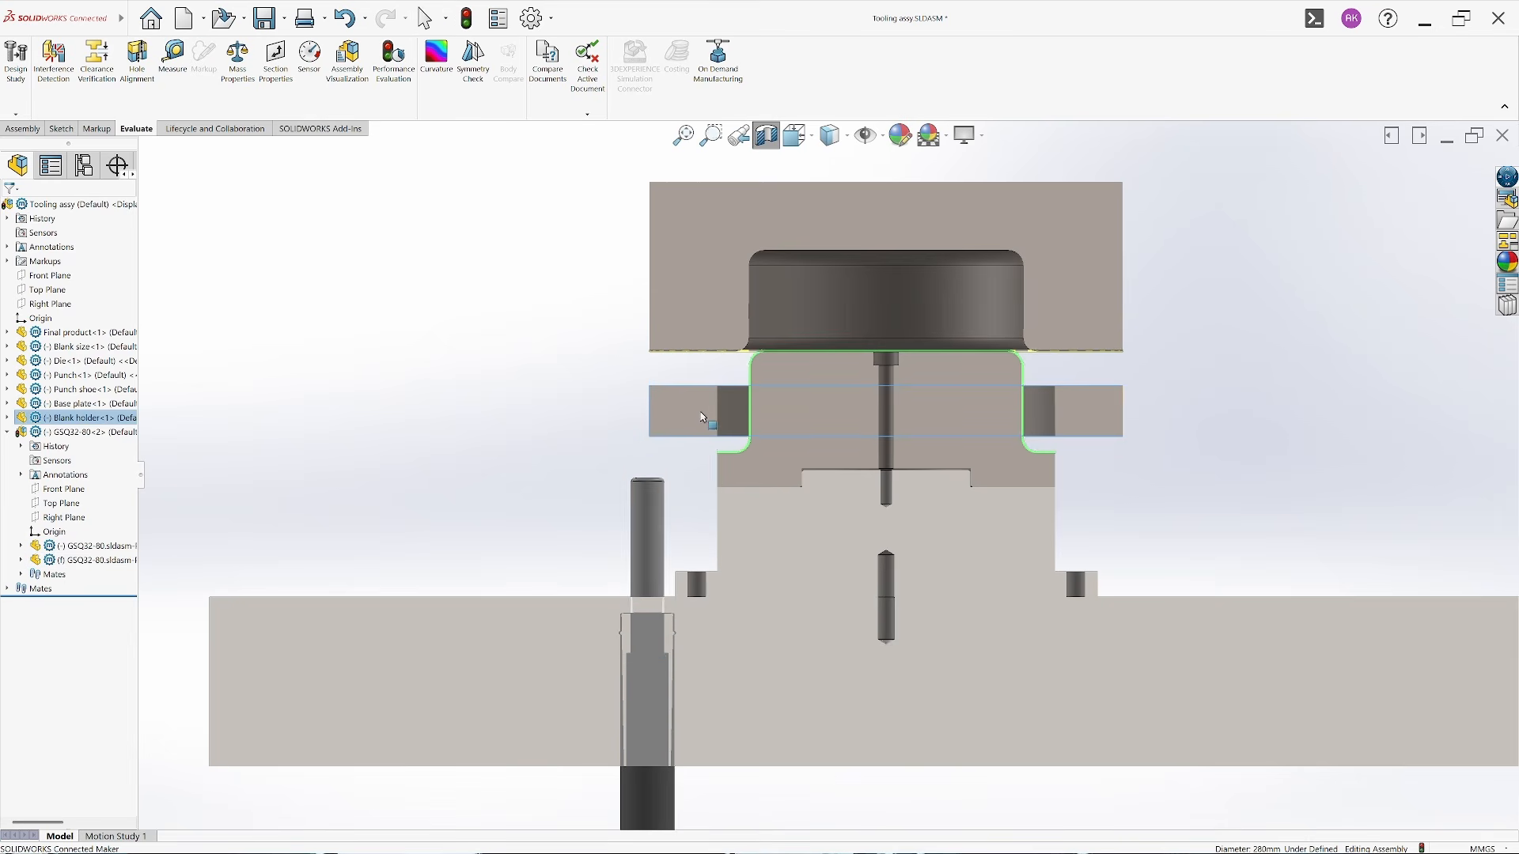
left_click(1114, 464)
left_click_drag(1045, 423, 1047, 399)
left_click(434, 356)
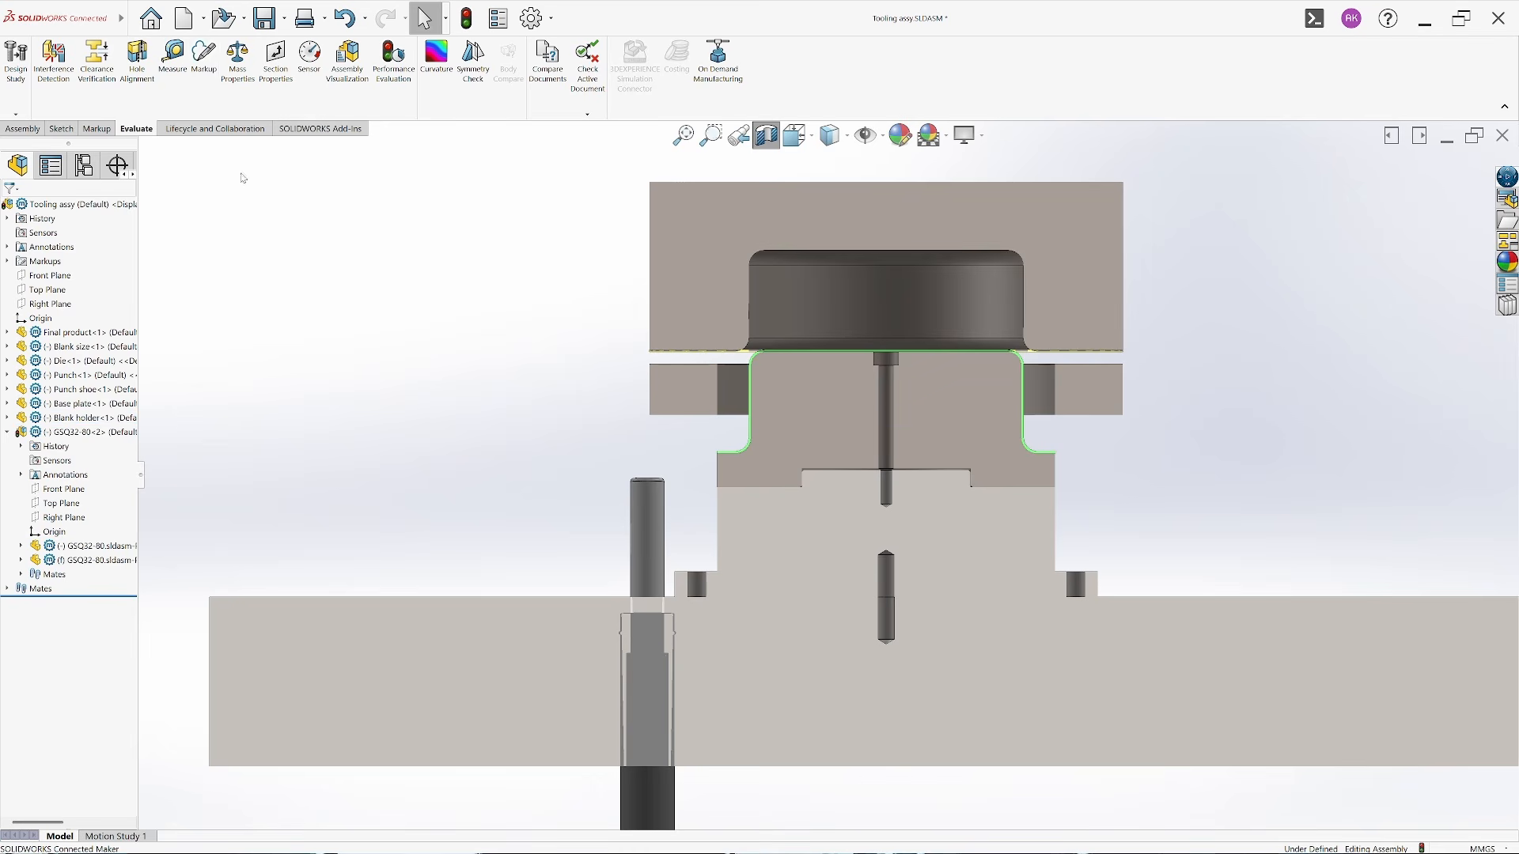
Draw an orange markup outlining a stepped supporting ring beneath and around the blank holder on both sides of the section
left_click(204, 59)
left_click(47, 56)
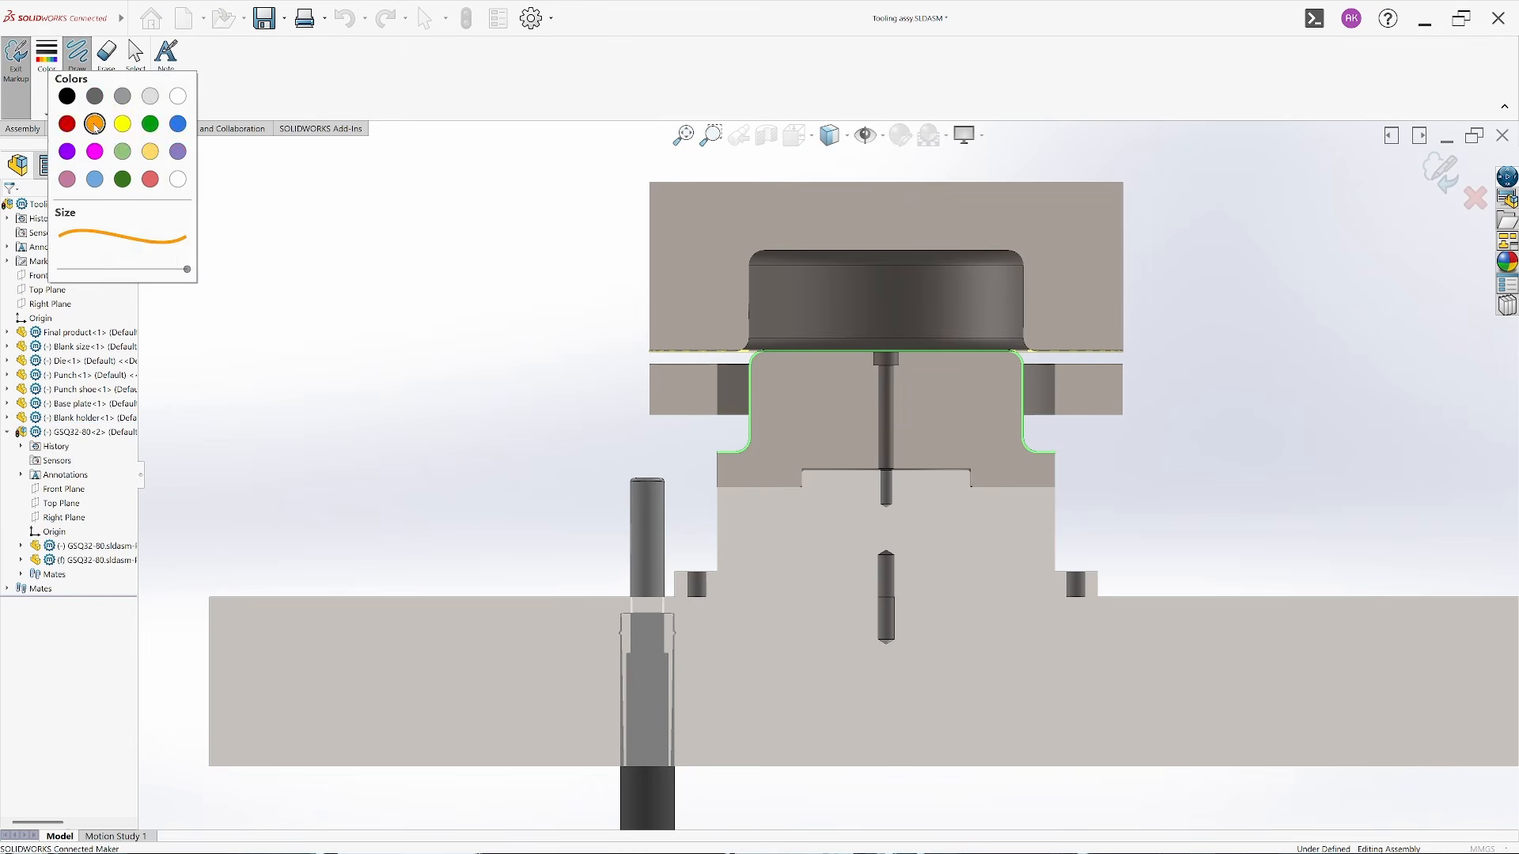
left_click(266, 86)
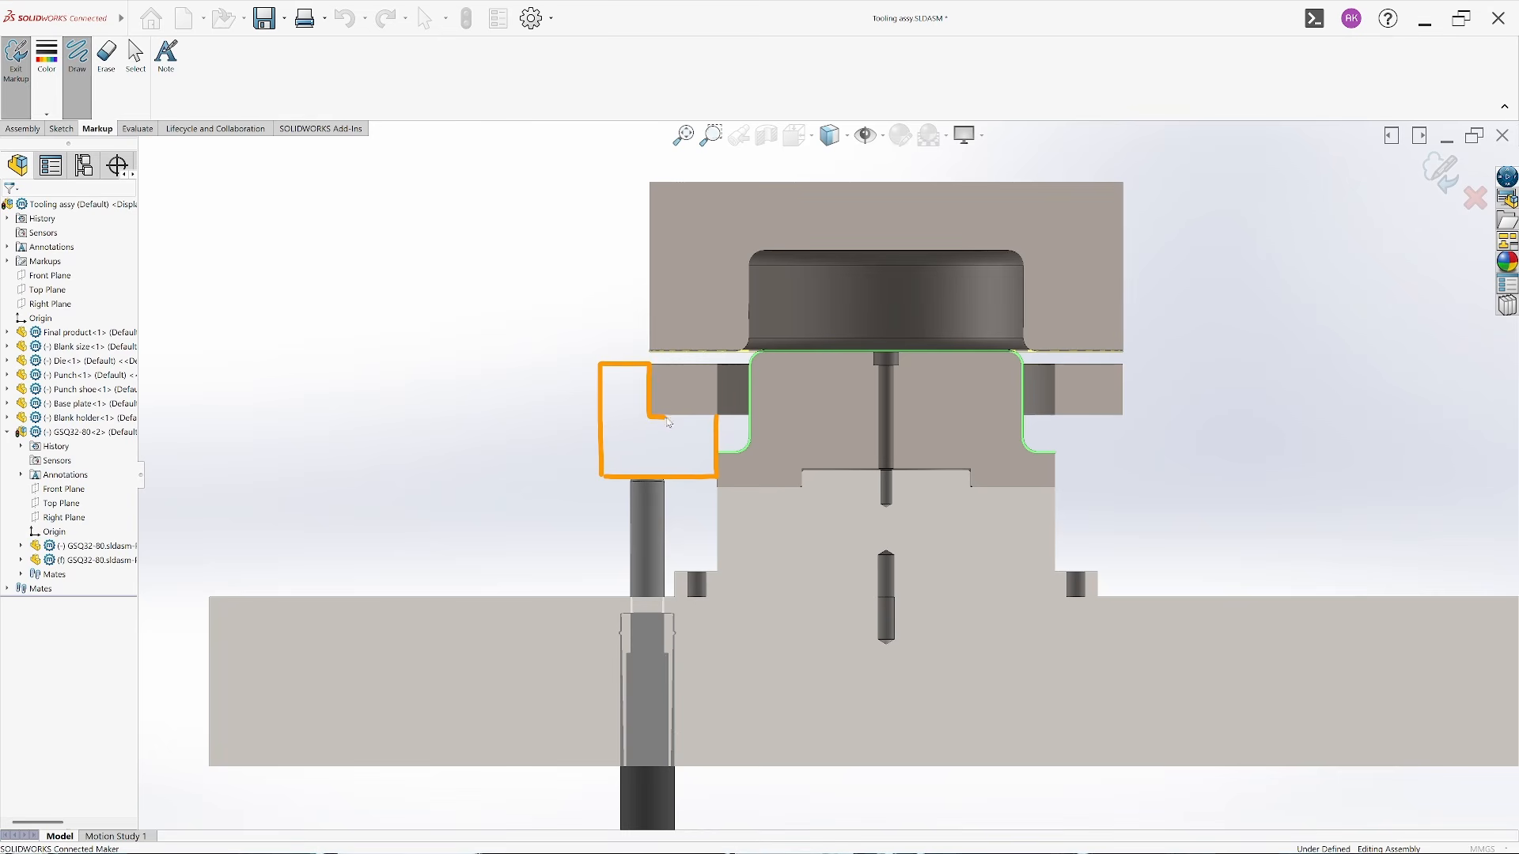
left_click_drag(669, 422, 720, 417)
mouse_move(1057, 415)
left_mouse_down()
mouse_move(1058, 476)
mouse_move(1172, 485)
left_mouse_up()
left_click_drag(1124, 364, 1056, 415)
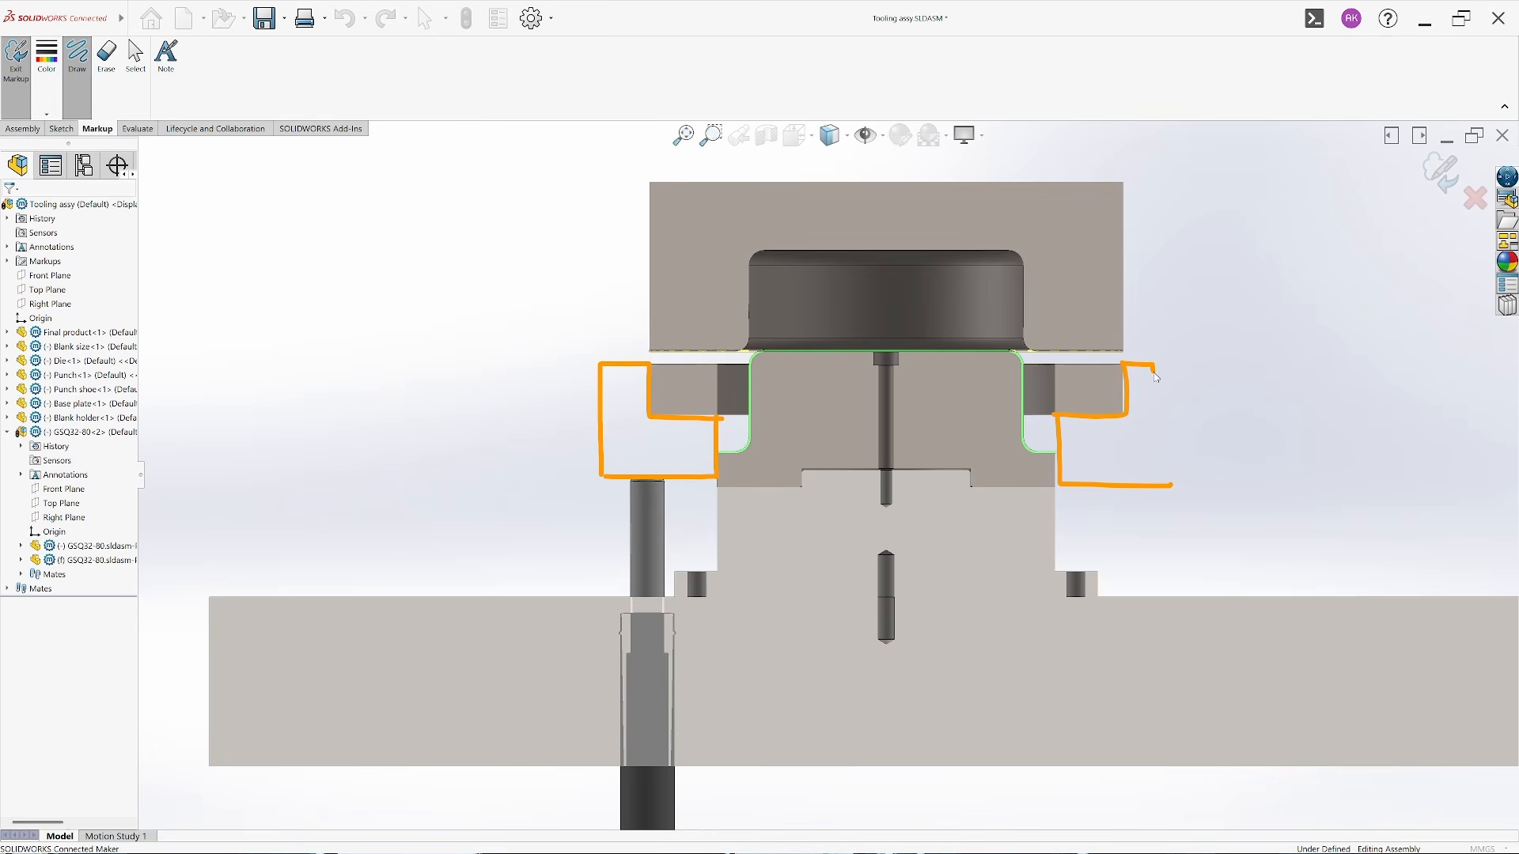
left_click_drag(1156, 377, 1172, 485)
Add orange markup arrows over the gas spring rod and the blank holder section, and finish the markup
left_click_drag(625, 519, 663, 525)
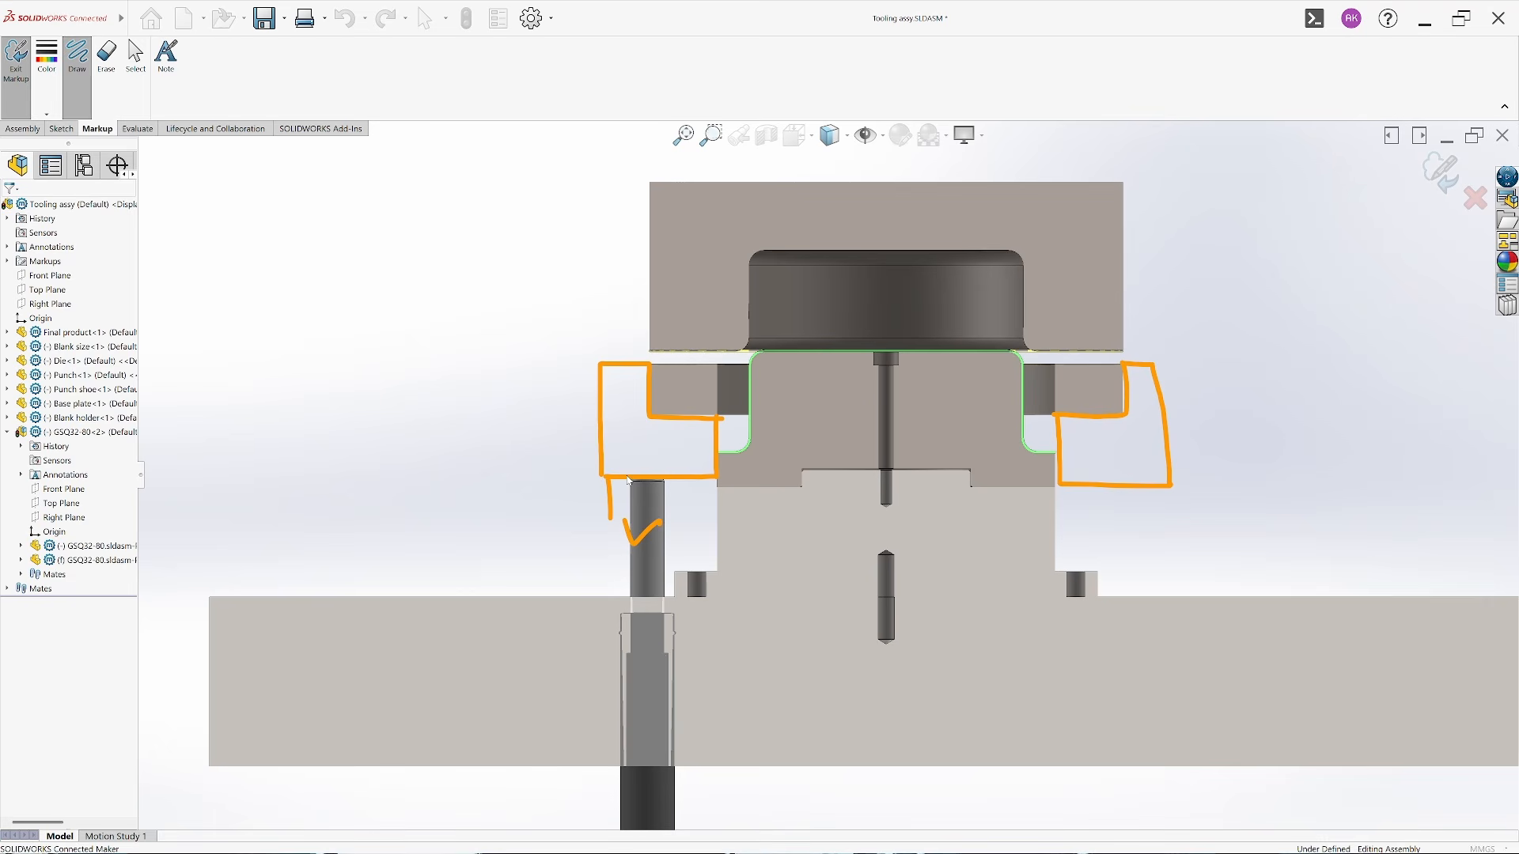
left_click_drag(610, 504, 649, 562)
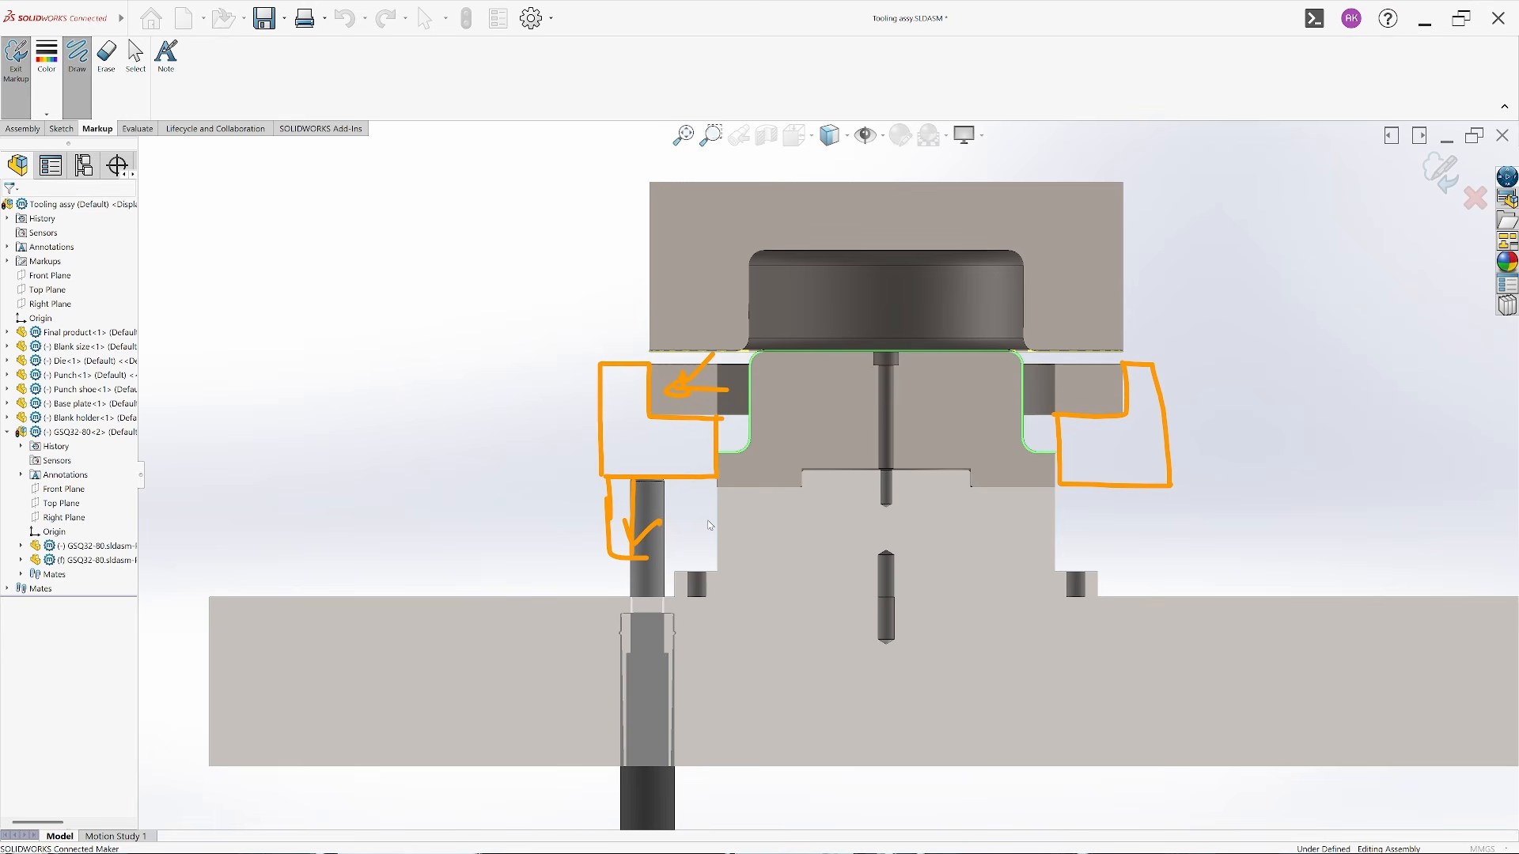
left_click(1433, 189)
Create a new part and sketch a circle about 170 mm in diameter on the Top Plane, centred on the origin
left_click(186, 17)
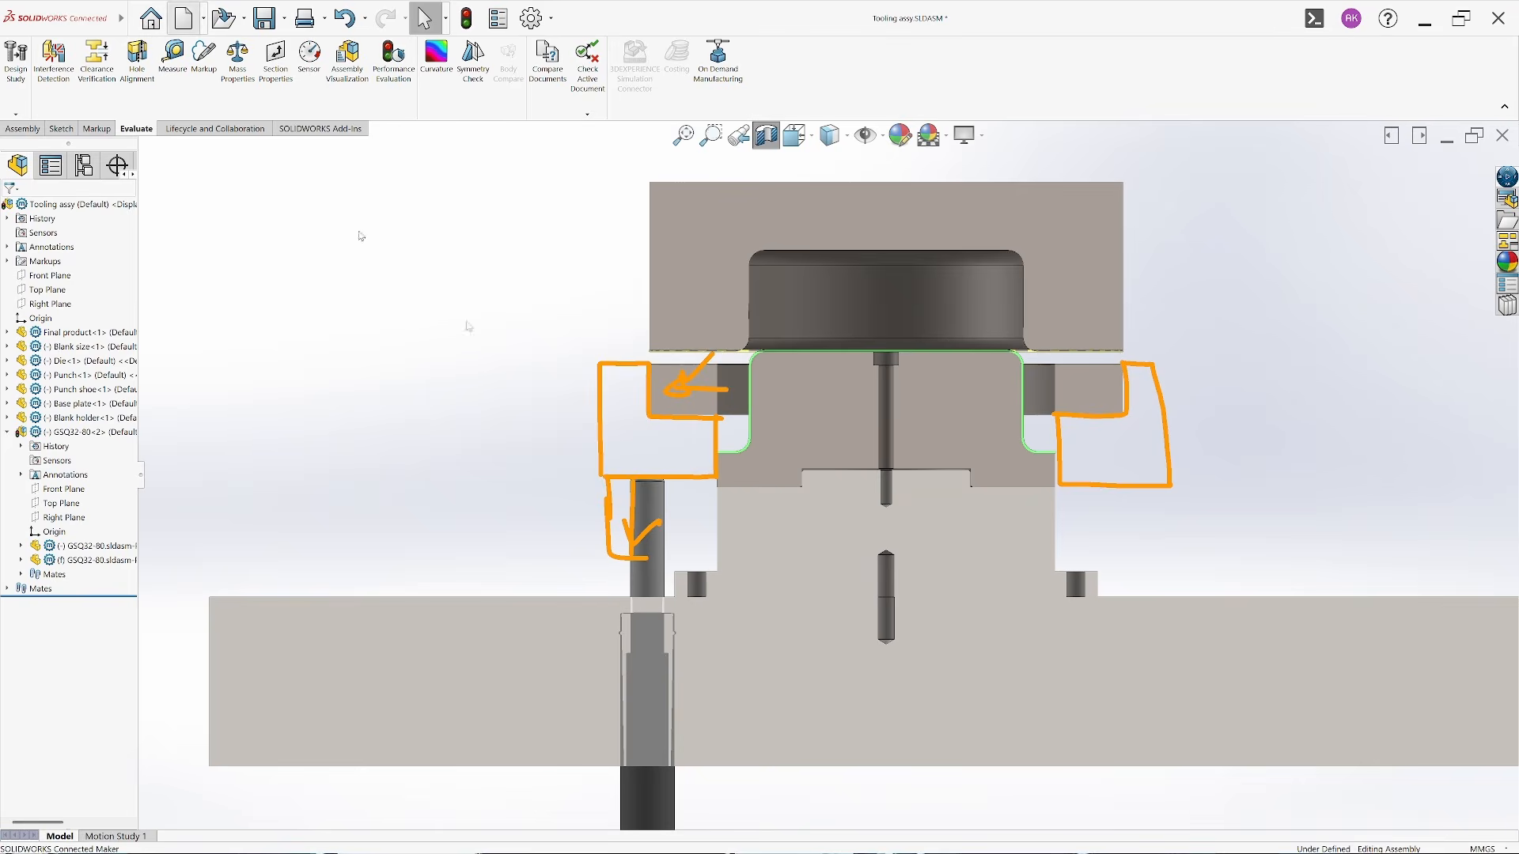
double_click(564, 342)
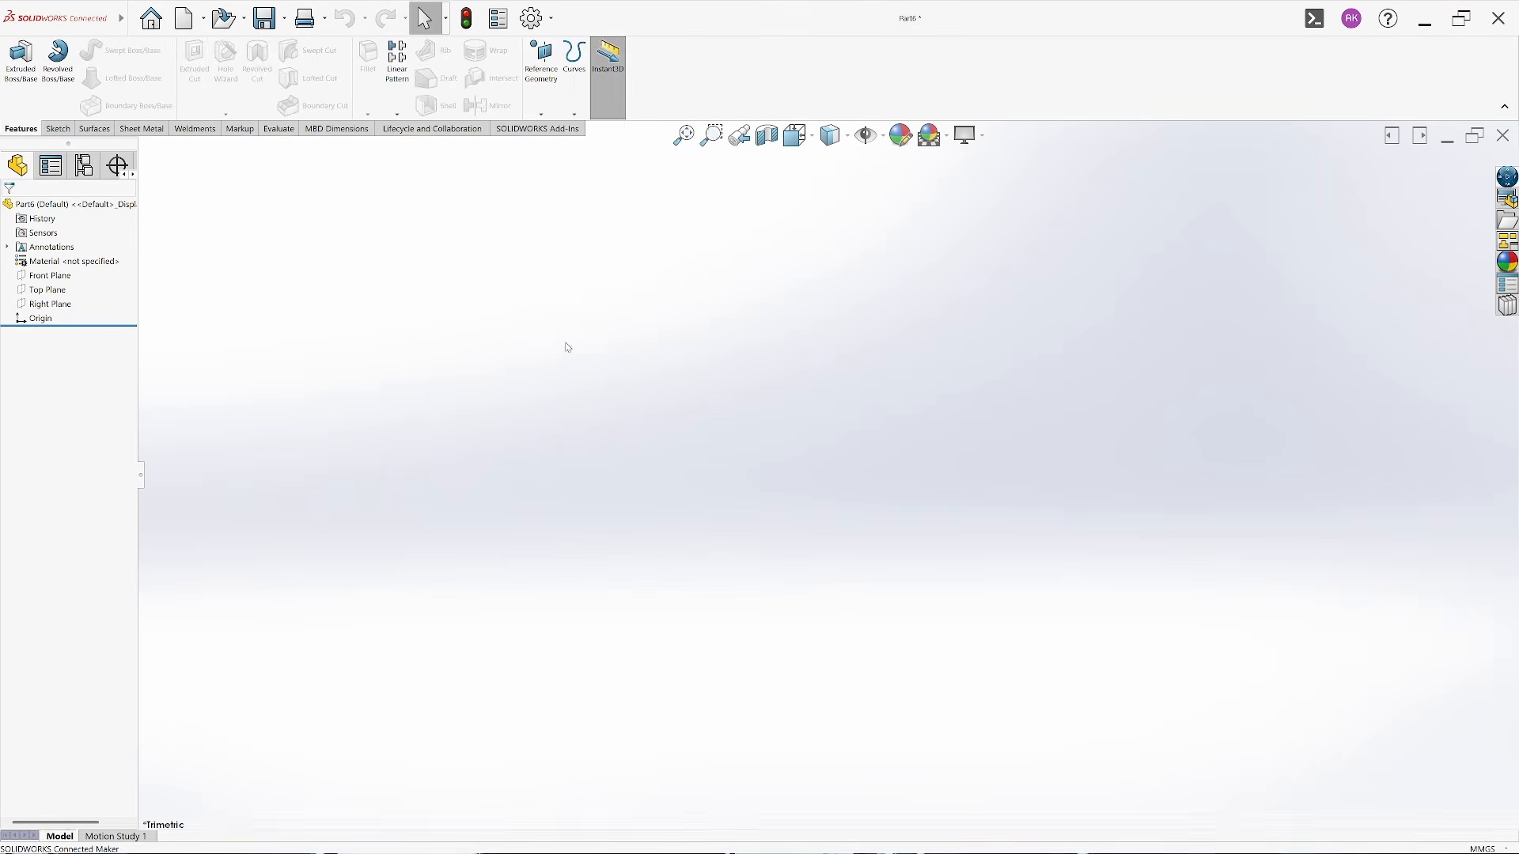
left_click(57, 129)
left_click(16, 63)
left_click(629, 481)
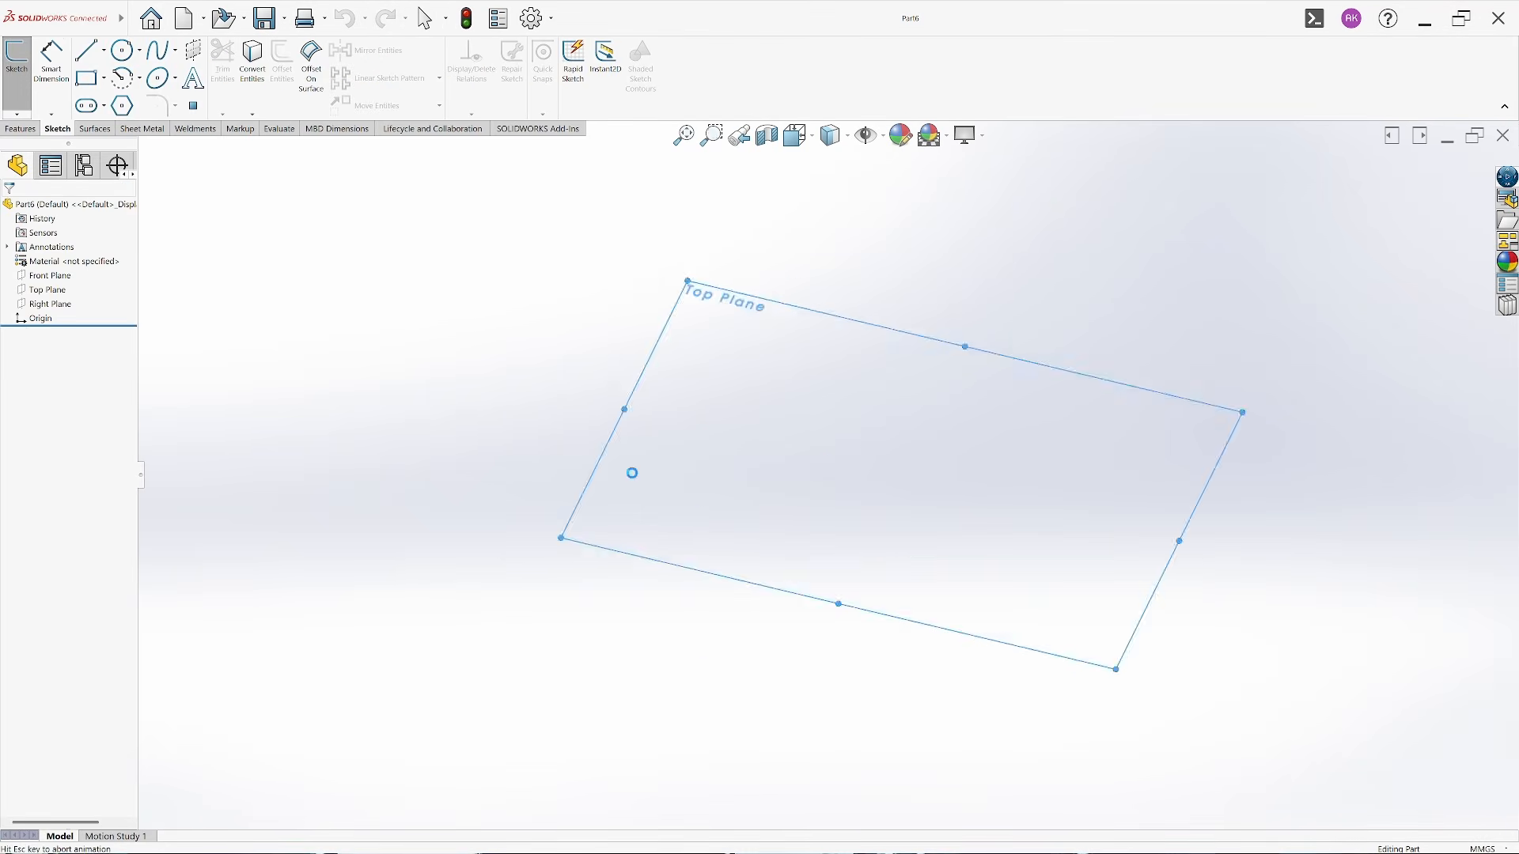
left_click(122, 50)
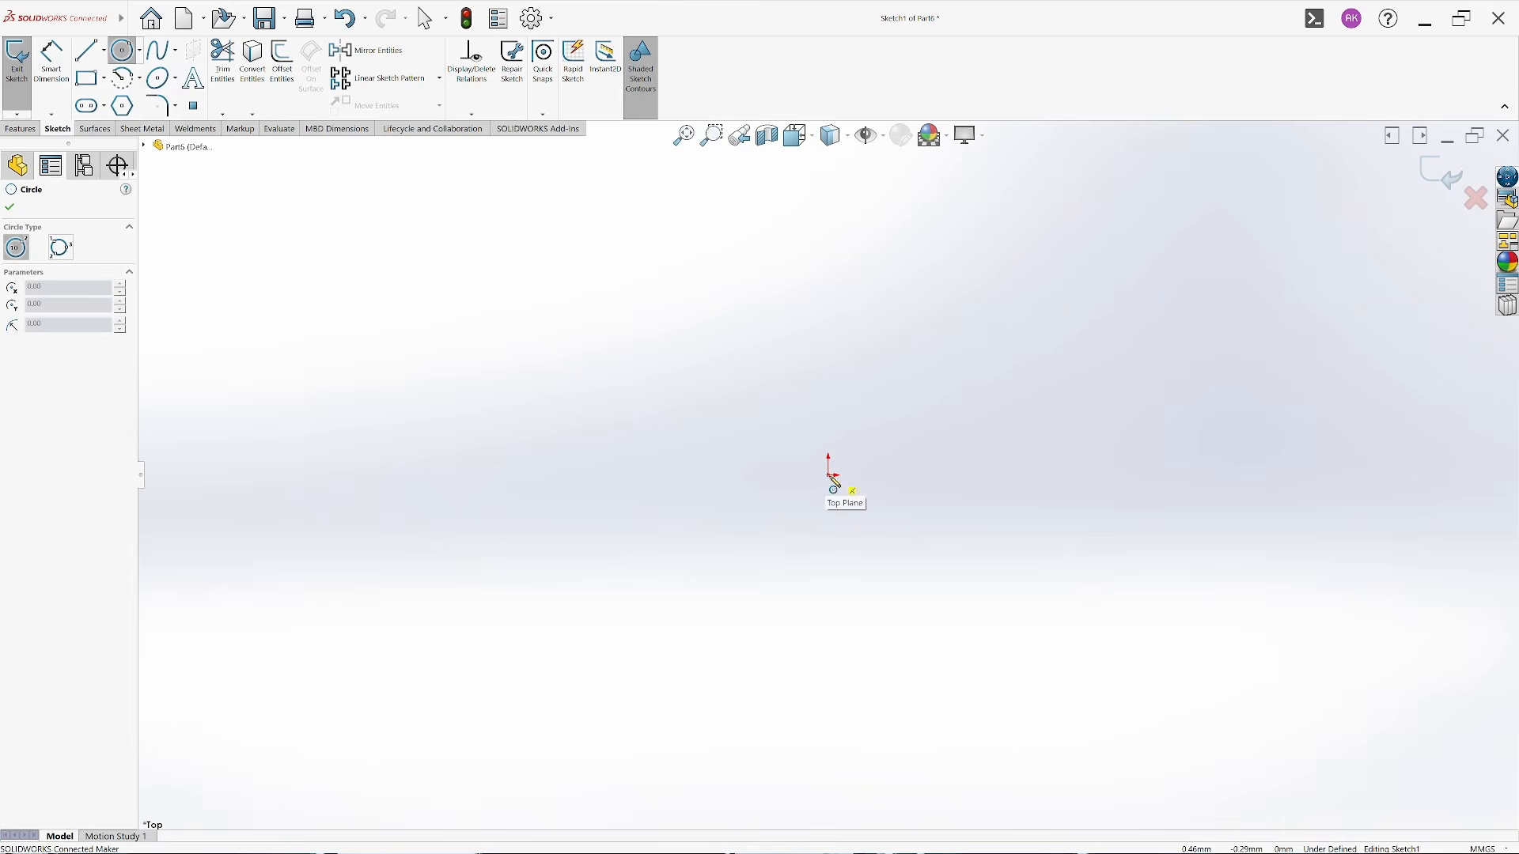
left_click(828, 474)
left_click(1043, 672)
scroll(1043, 669, "up", 3)
Dimension the circle's diameter at 300 mm
right_click_drag(977, 580, 1156, 597)
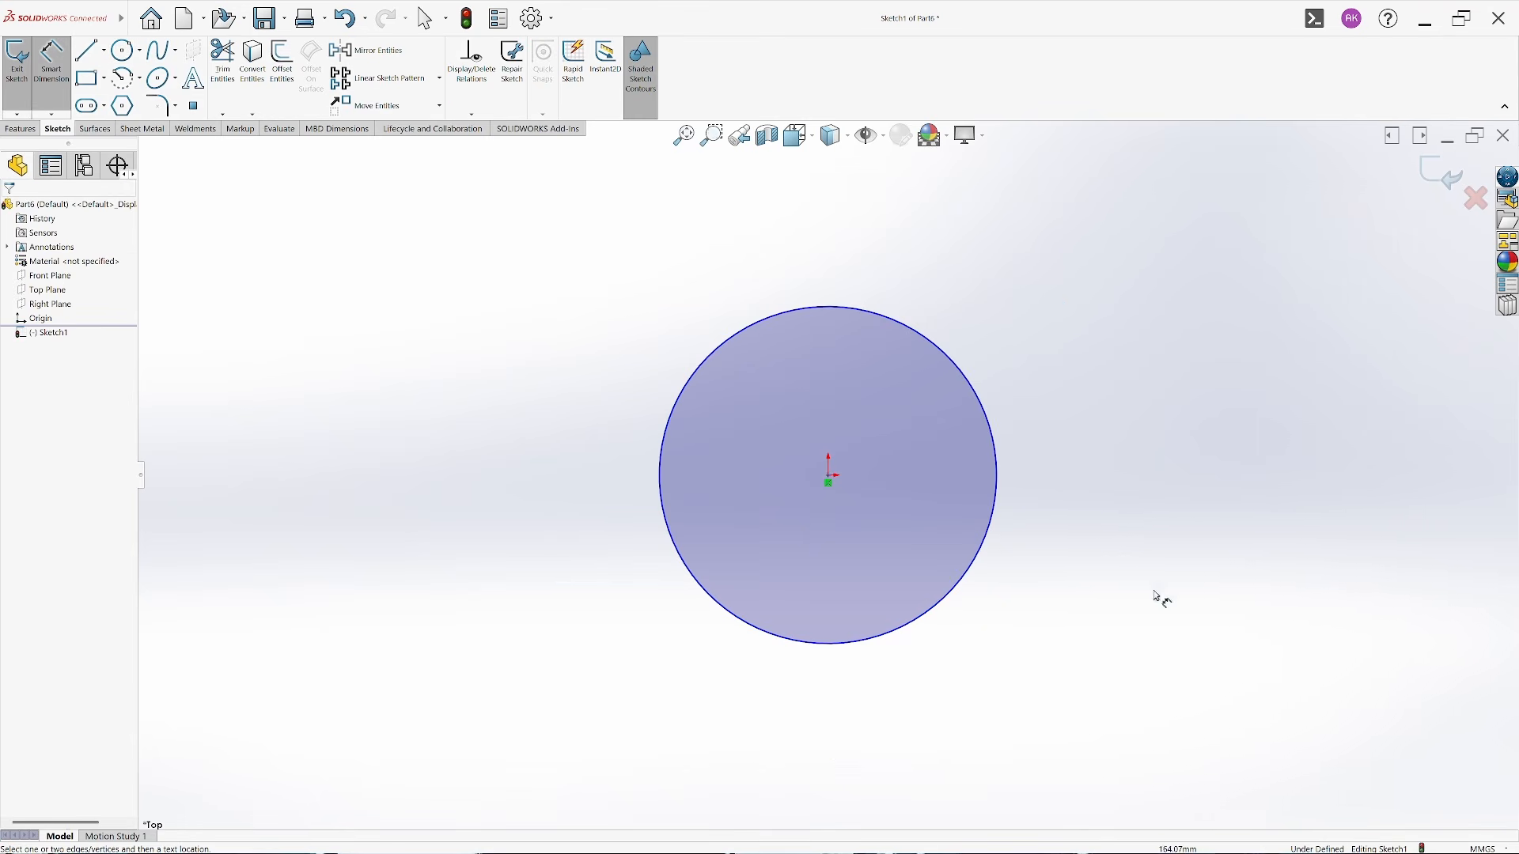
left_click(997, 498)
left_click(1130, 491)
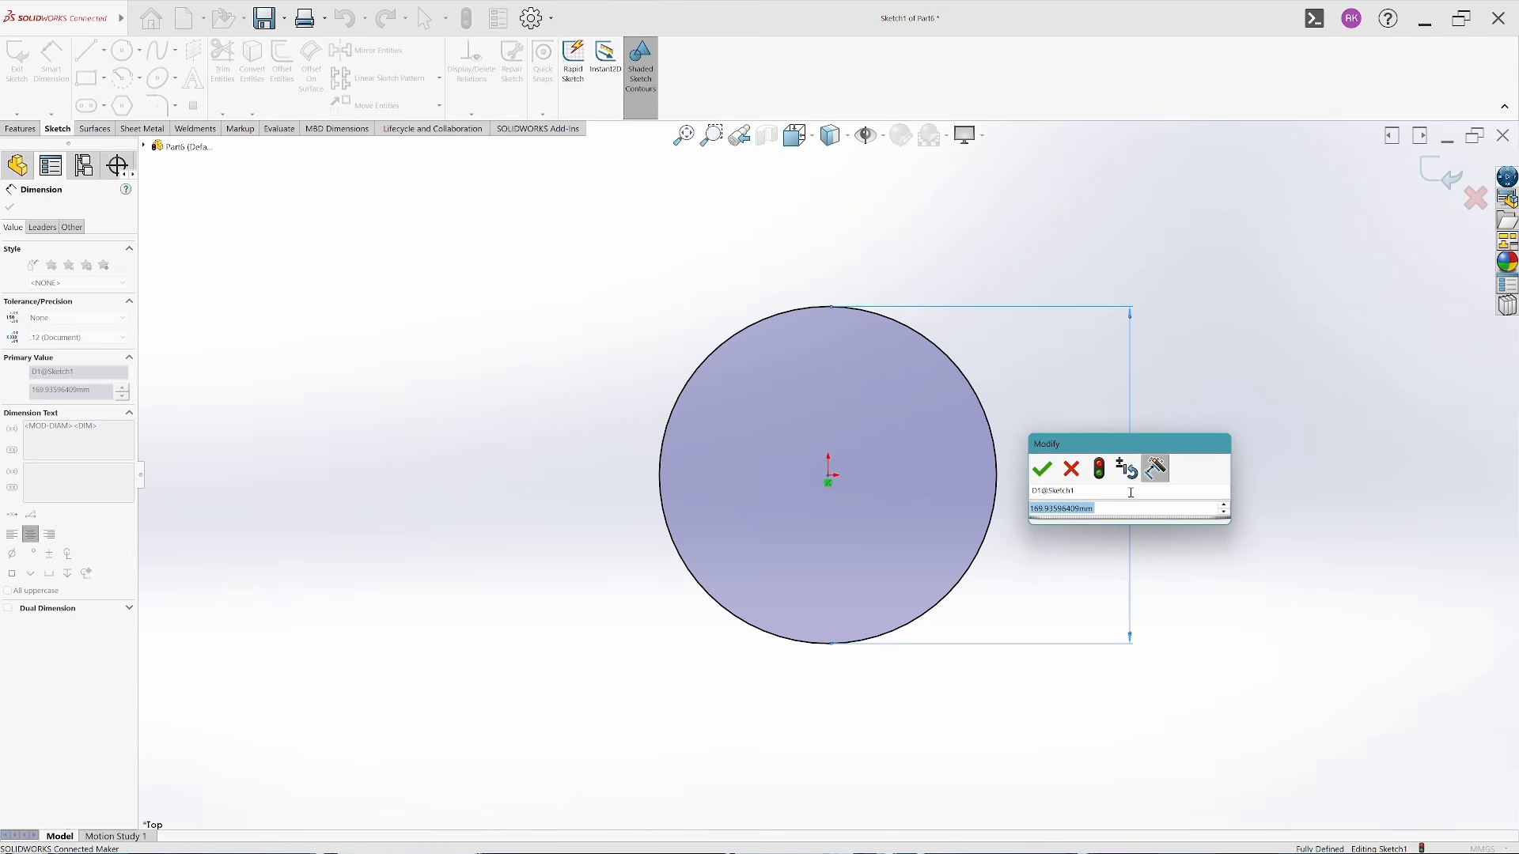
type("300")
key("Return")
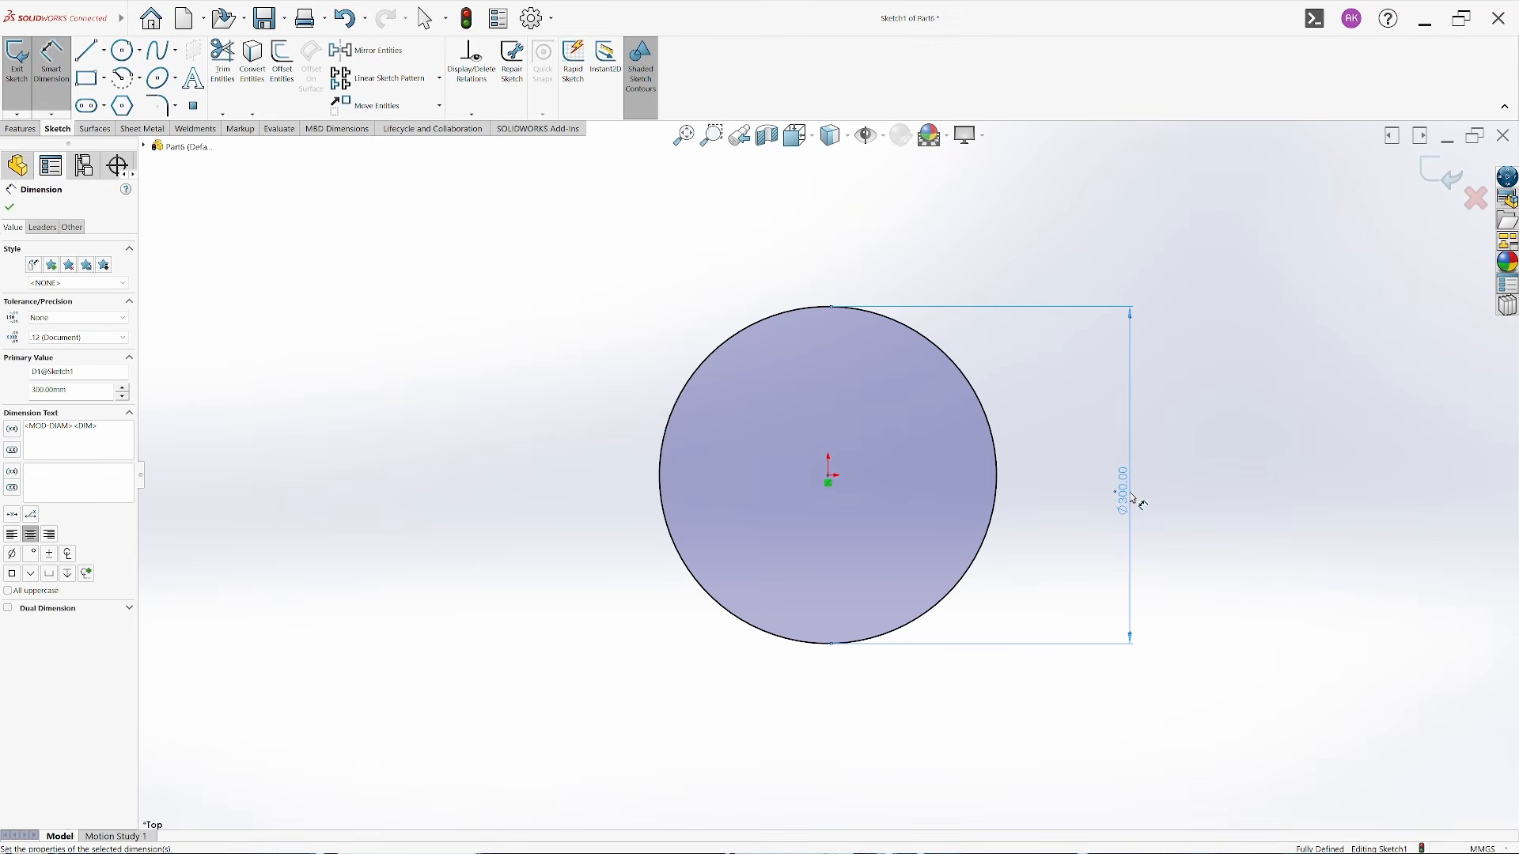
Sketch a concentric inner circle centred on the origin and set its diameter to 200 mm
left_click(122, 50)
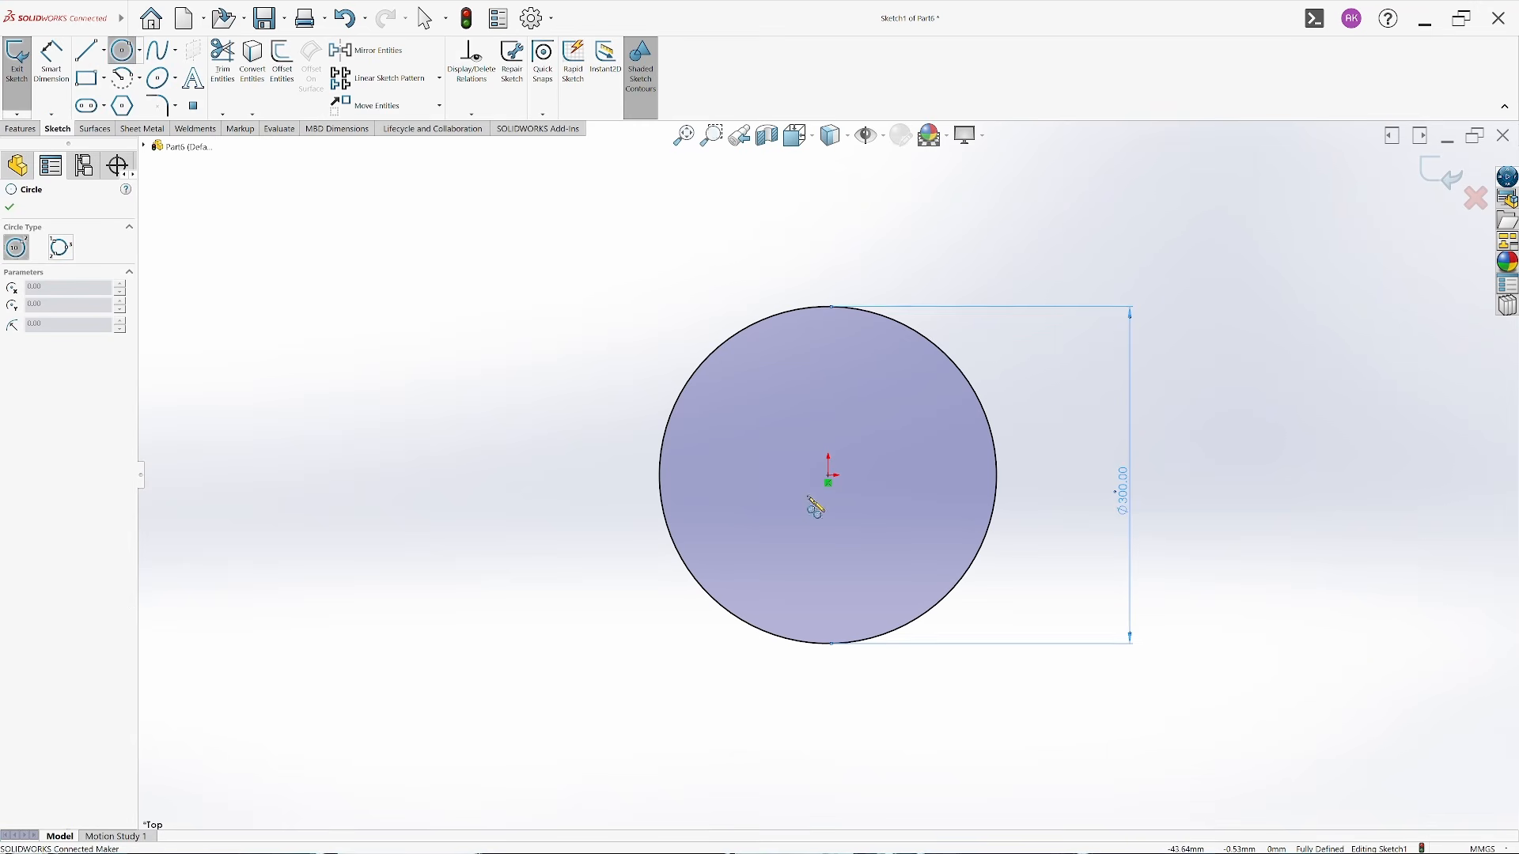
left_click(829, 478)
left_click(835, 565)
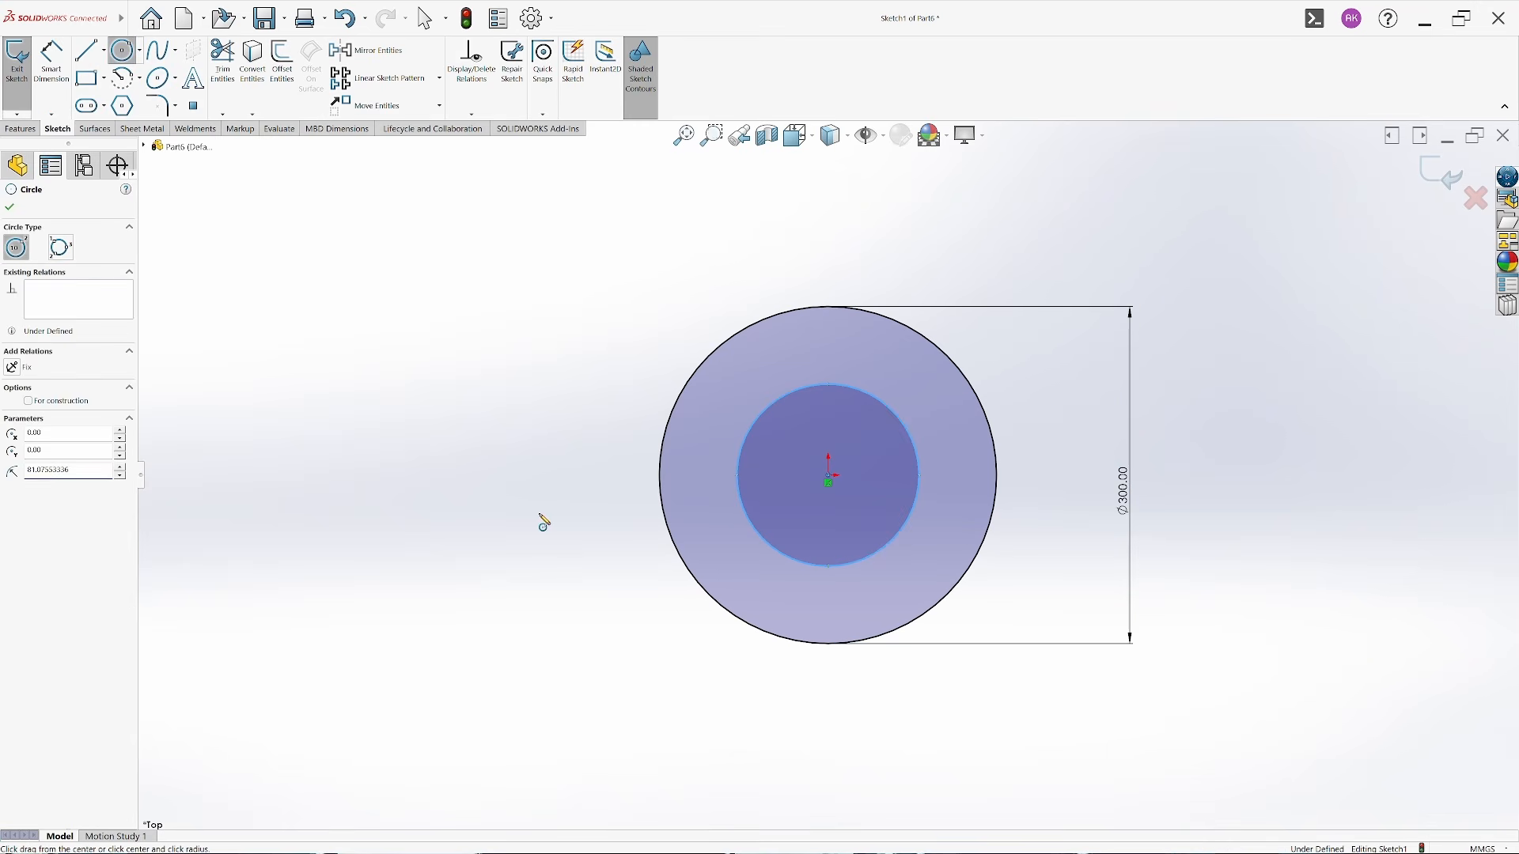
key("Escape")
right_click_drag(538, 549, 539, 474)
left_click(820, 566)
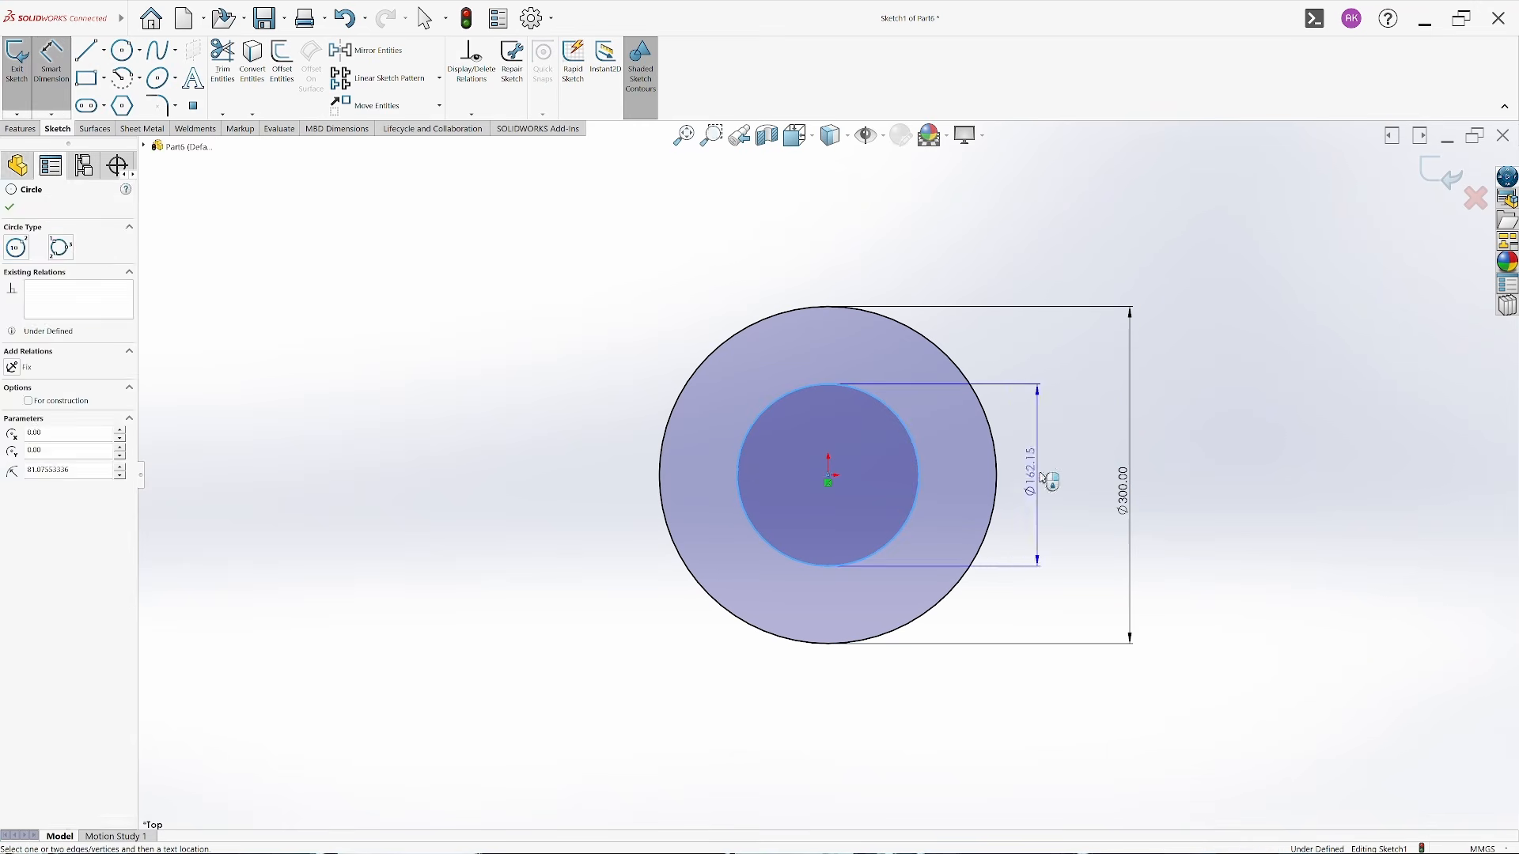
left_click(1043, 476)
type("200")
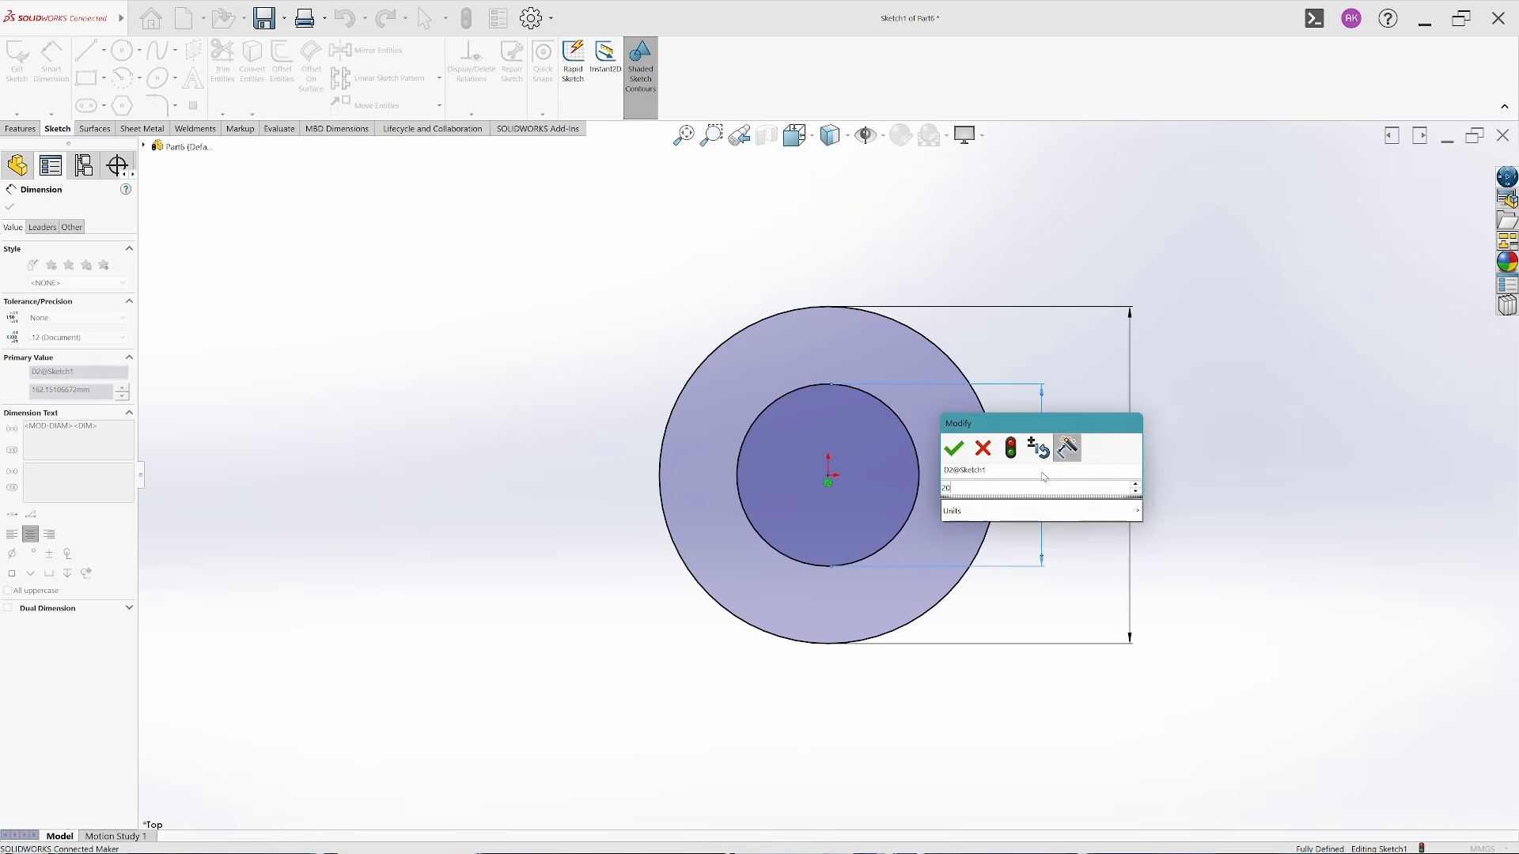
key("Return")
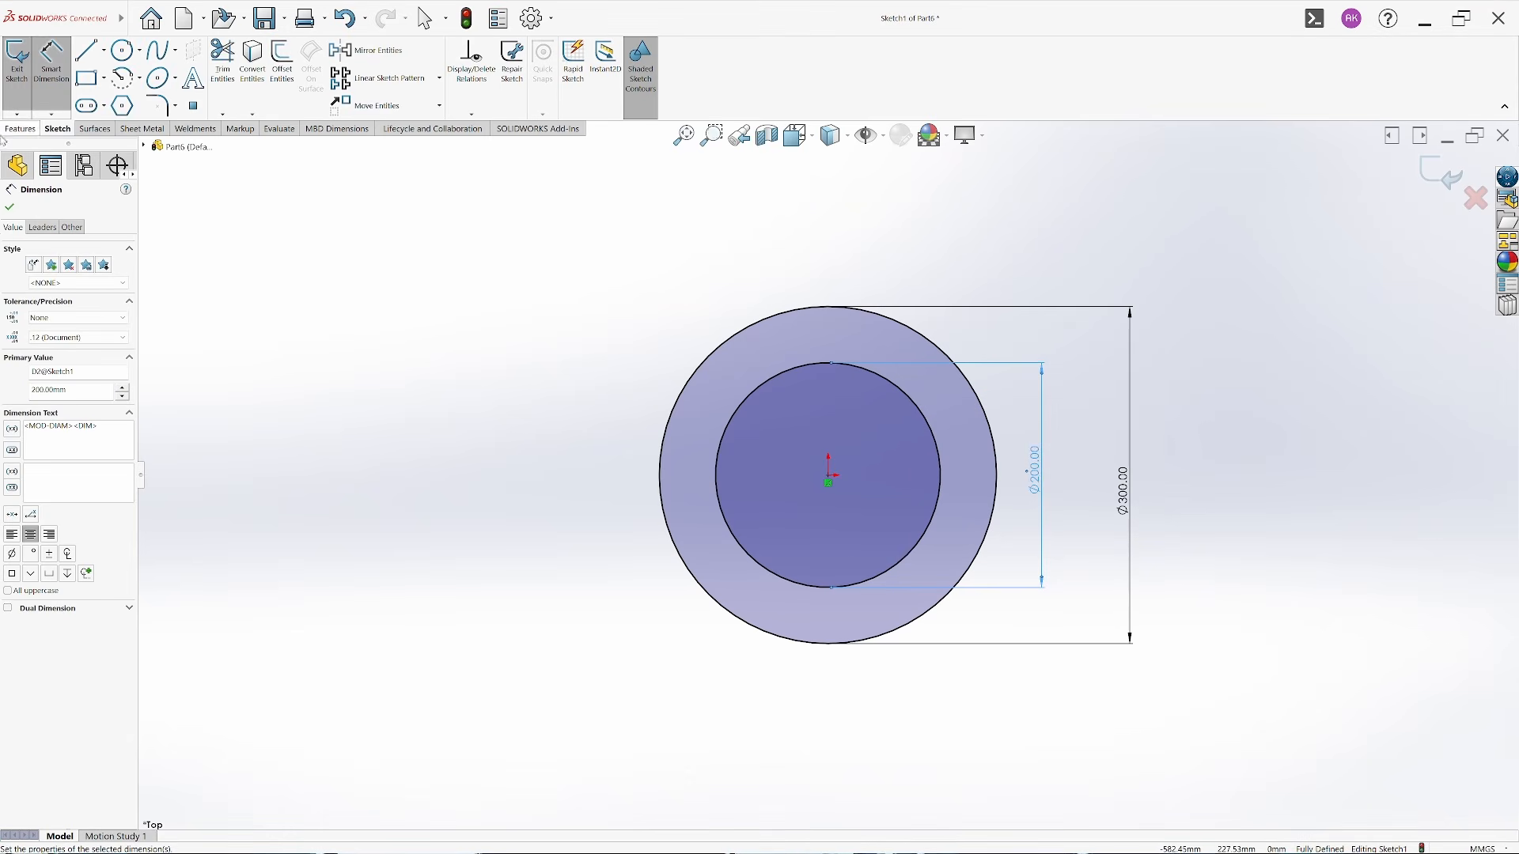
left_click(9, 207)
Finish the sketch and extrude the ring profile 50 mm upward as a blind boss
left_click(17, 62)
left_click(31, 129)
left_click(21, 60)
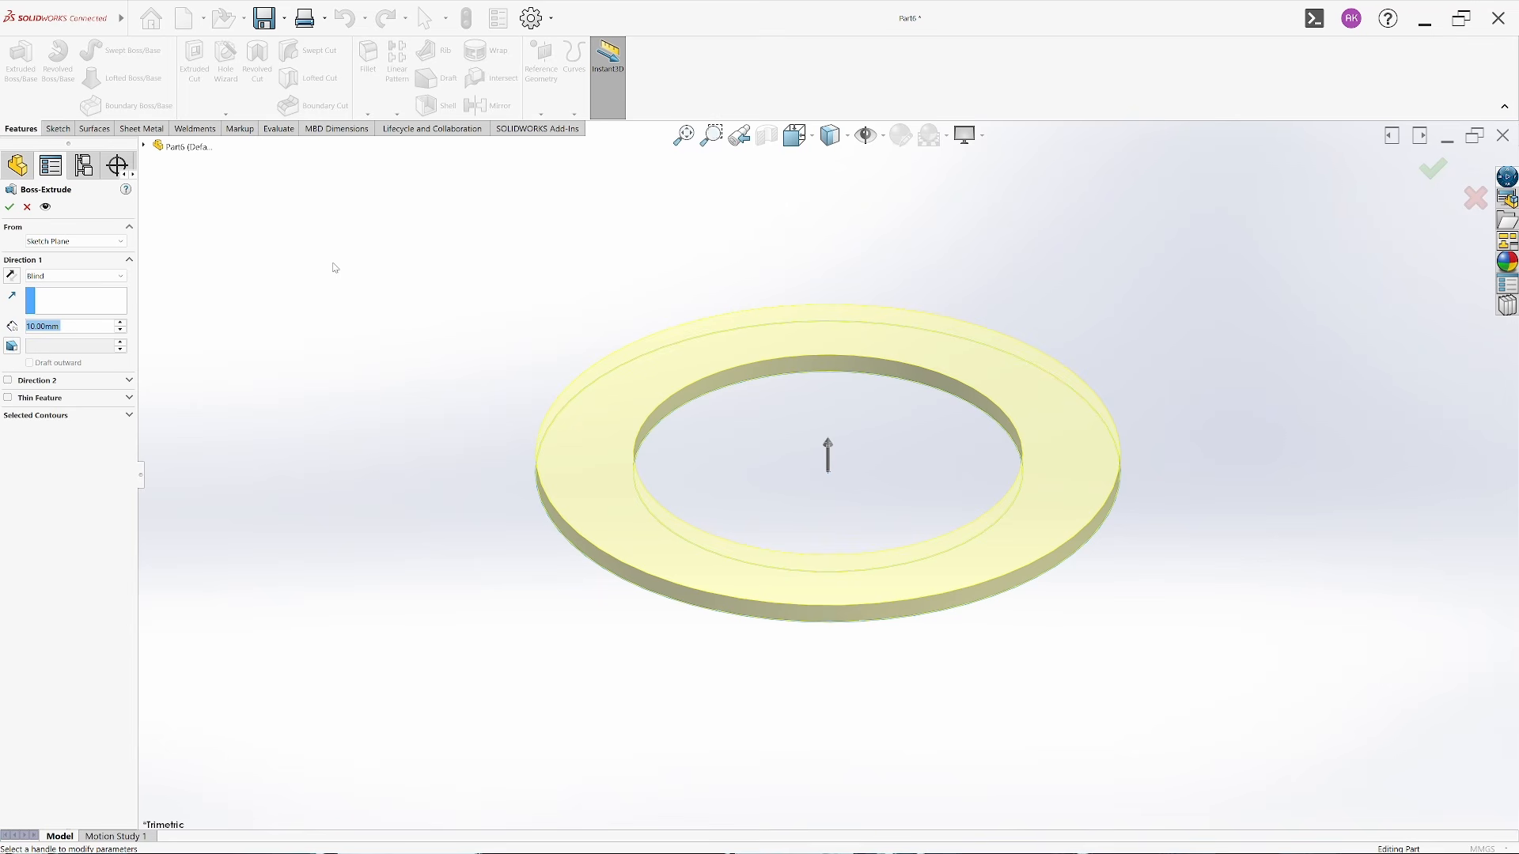
type("50")
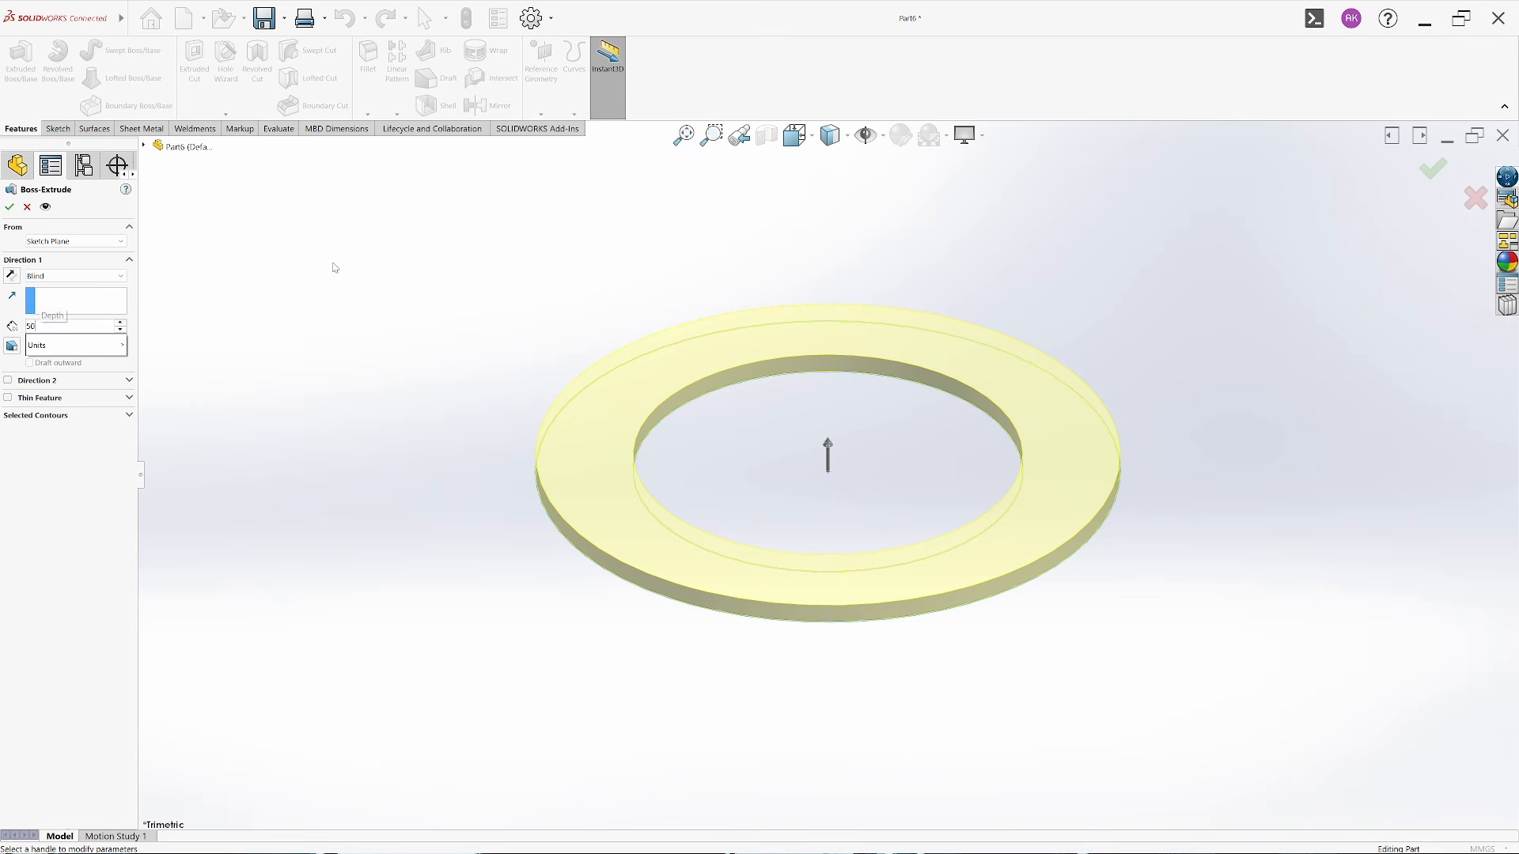
key("Return")
left_click(376, 352)
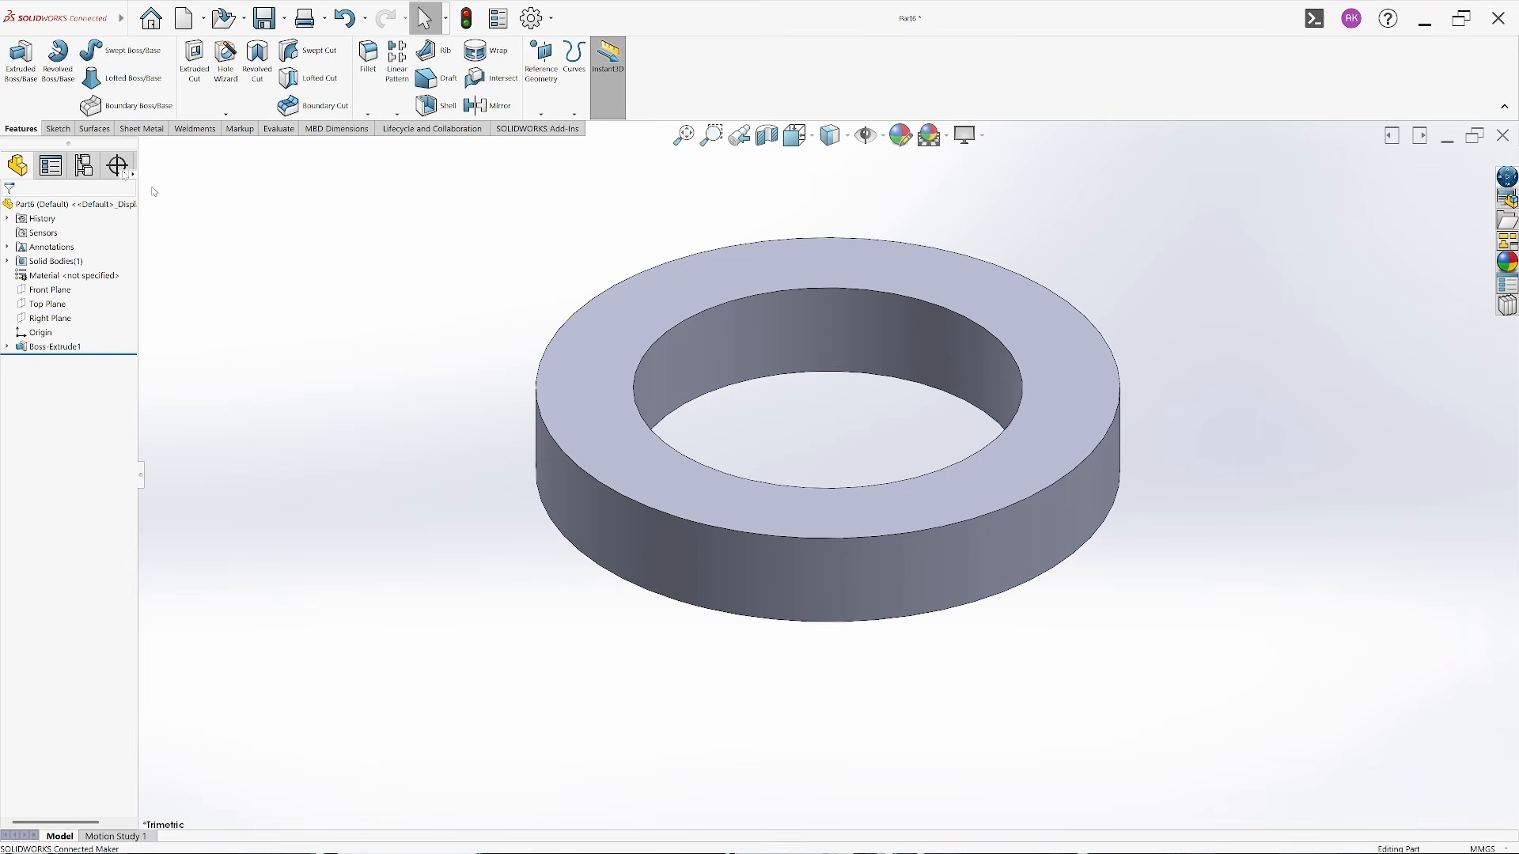
Start a sketch on the ring's upper face and draw an origin-centred circle about 284 mm in diameter
left_click(57, 129)
left_click(16, 60)
left_click(558, 348)
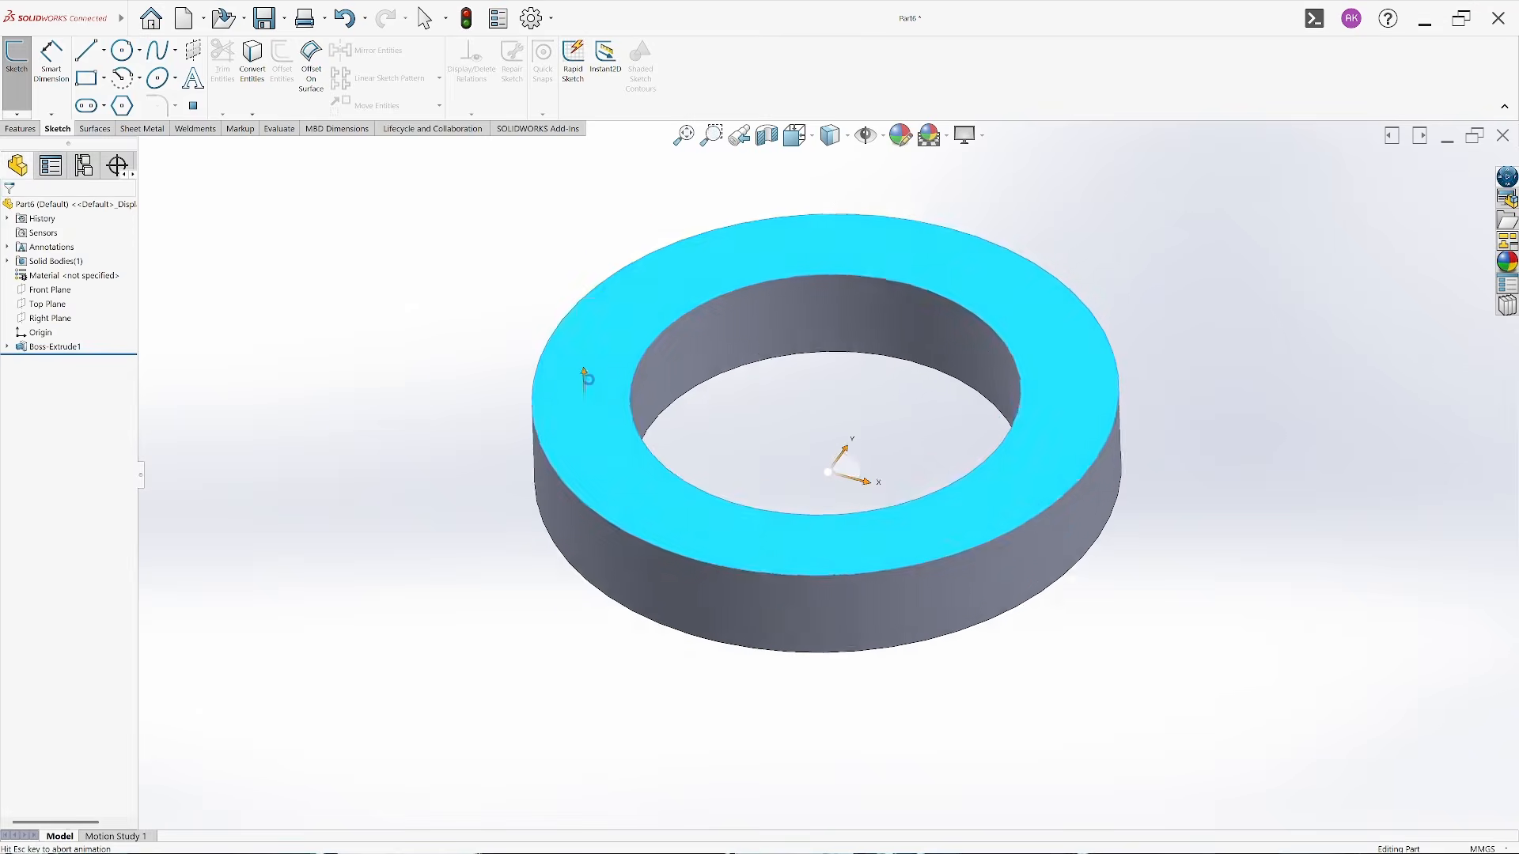
left_click(121, 51)
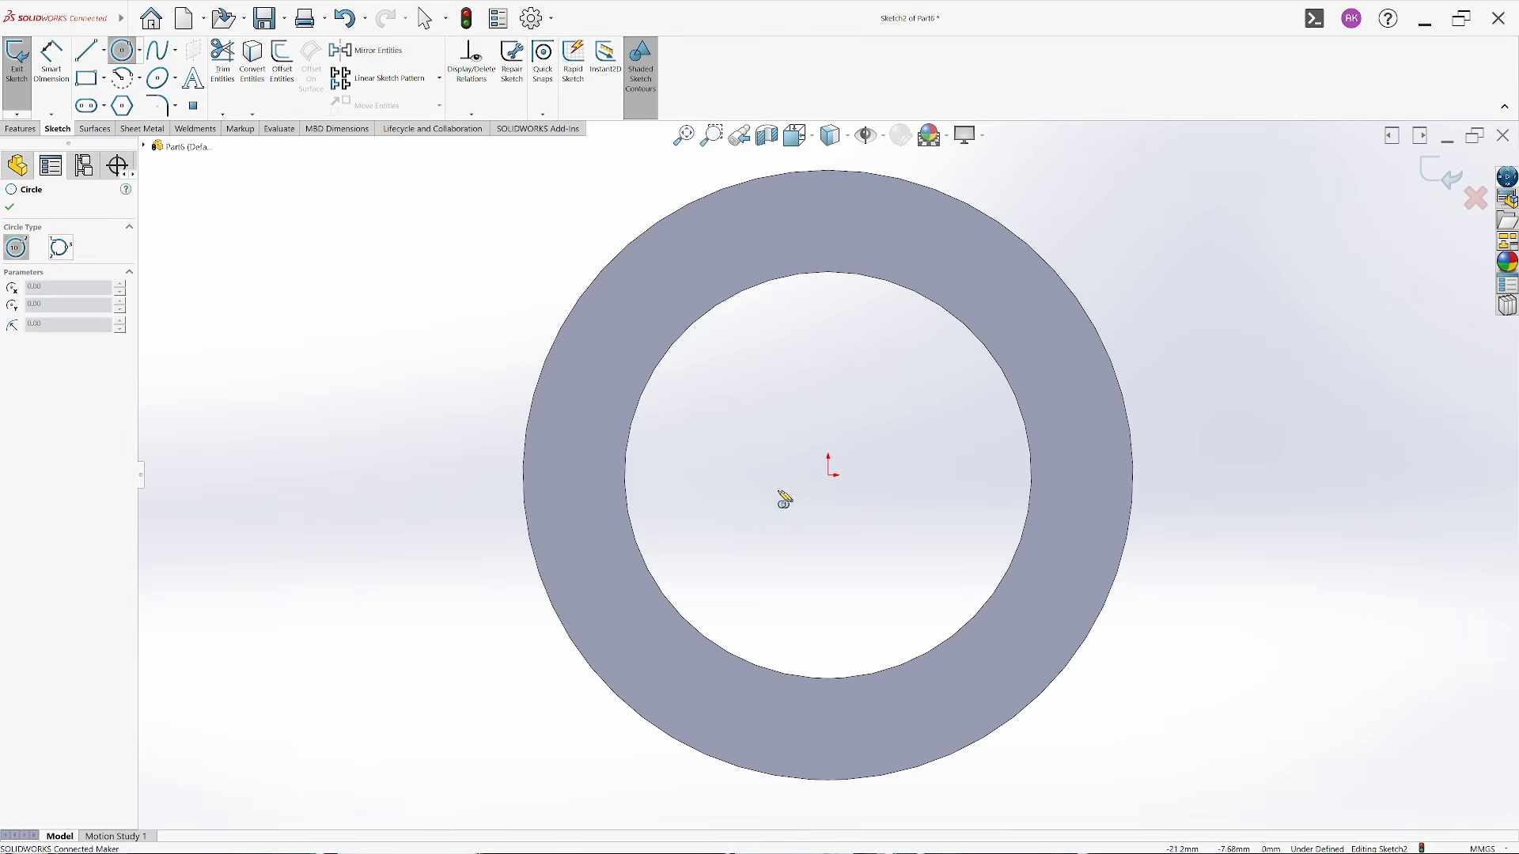
left_click(829, 475)
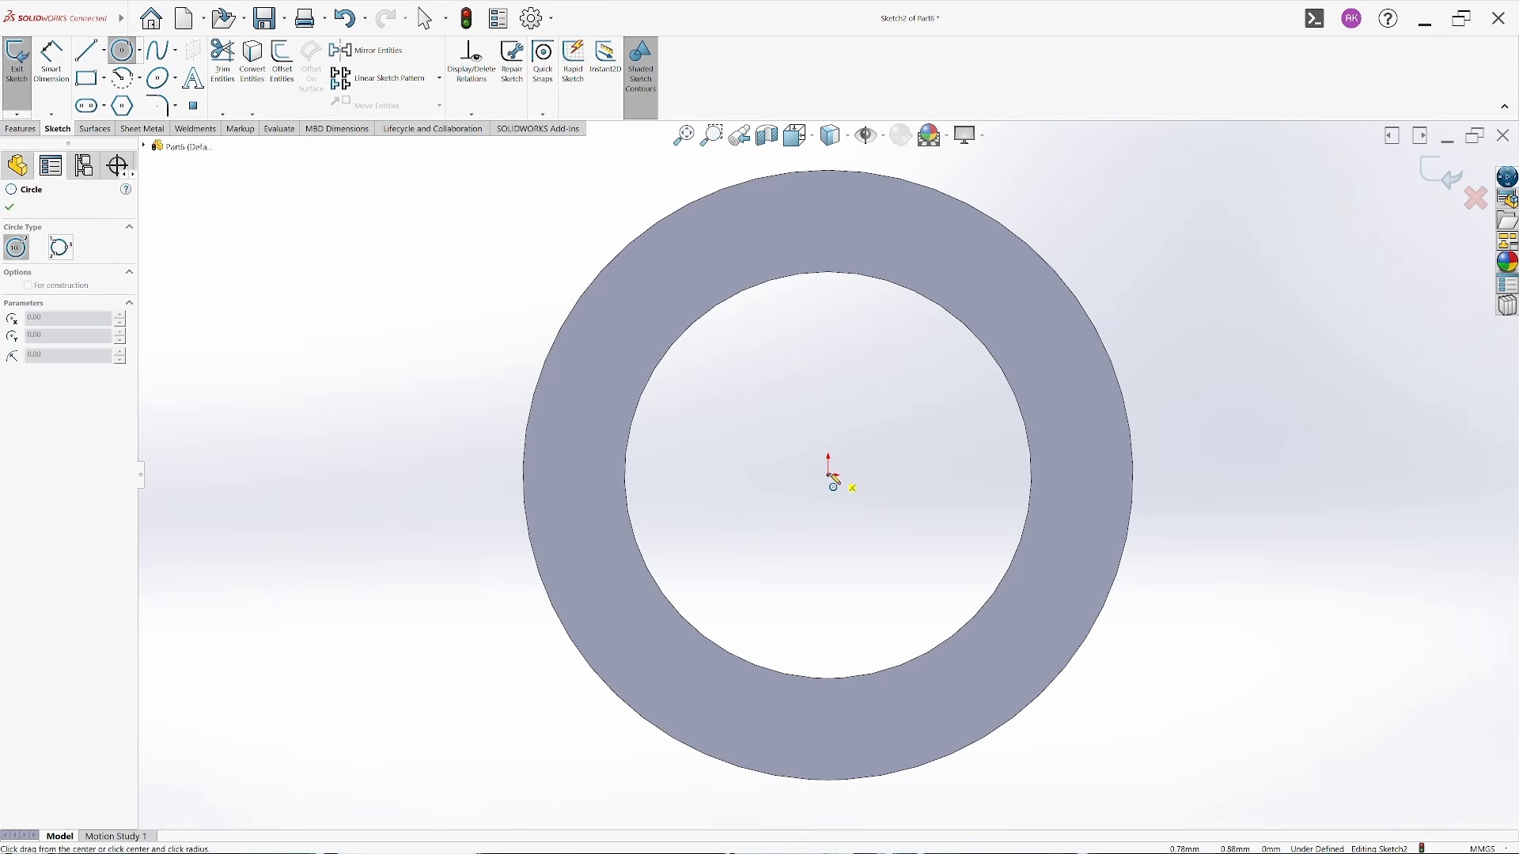
left_click(897, 756)
right_click(360, 497)
left_click(390, 508)
Dimension the circle on the ring's upper face at 280 mm diameter
right_click_drag(399, 514, 390, 377)
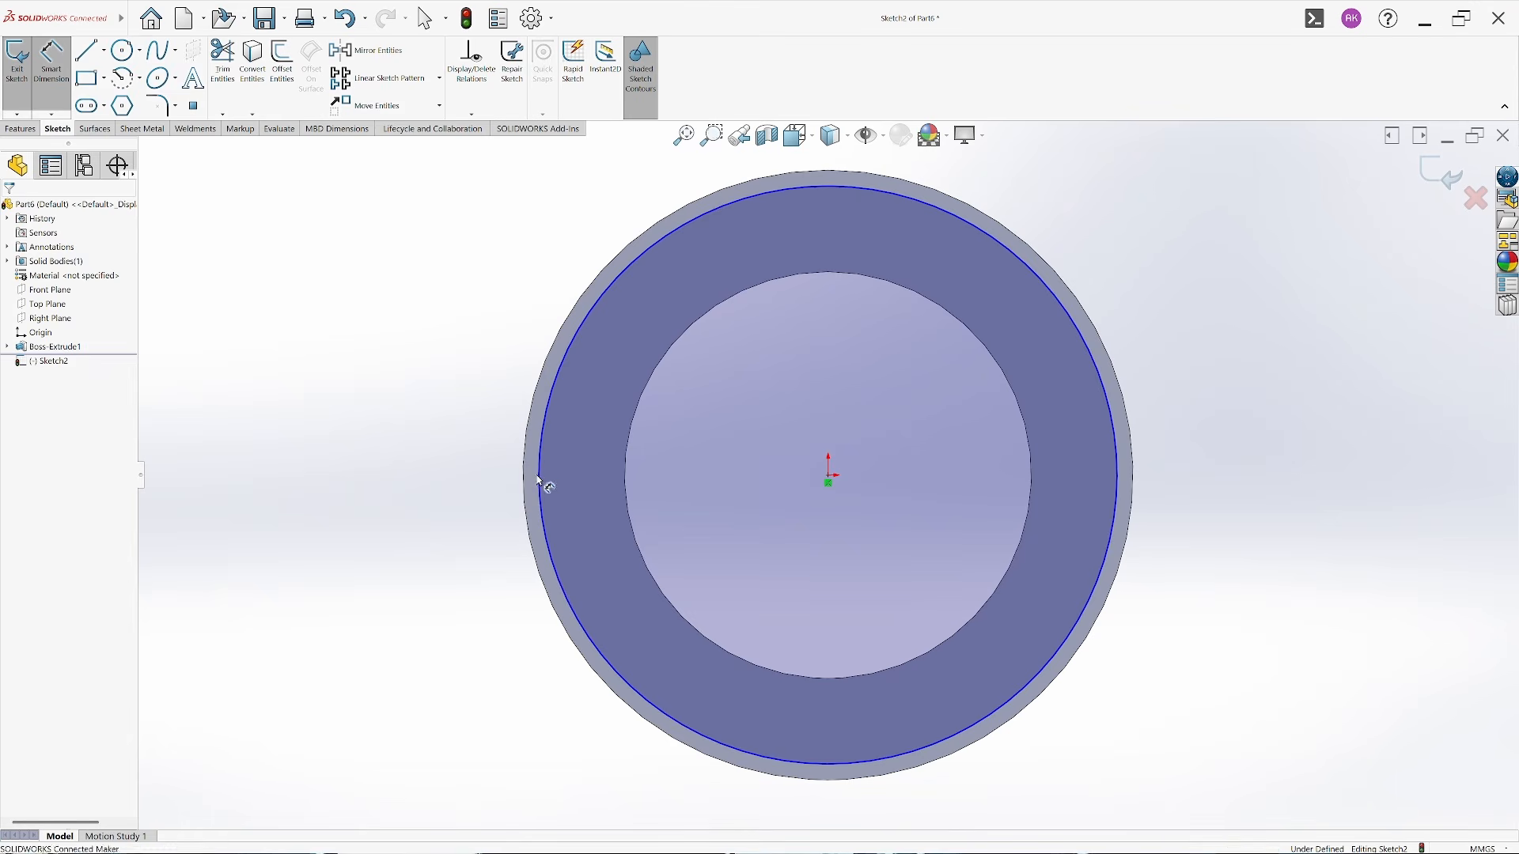
left_click(541, 480)
left_click(369, 466)
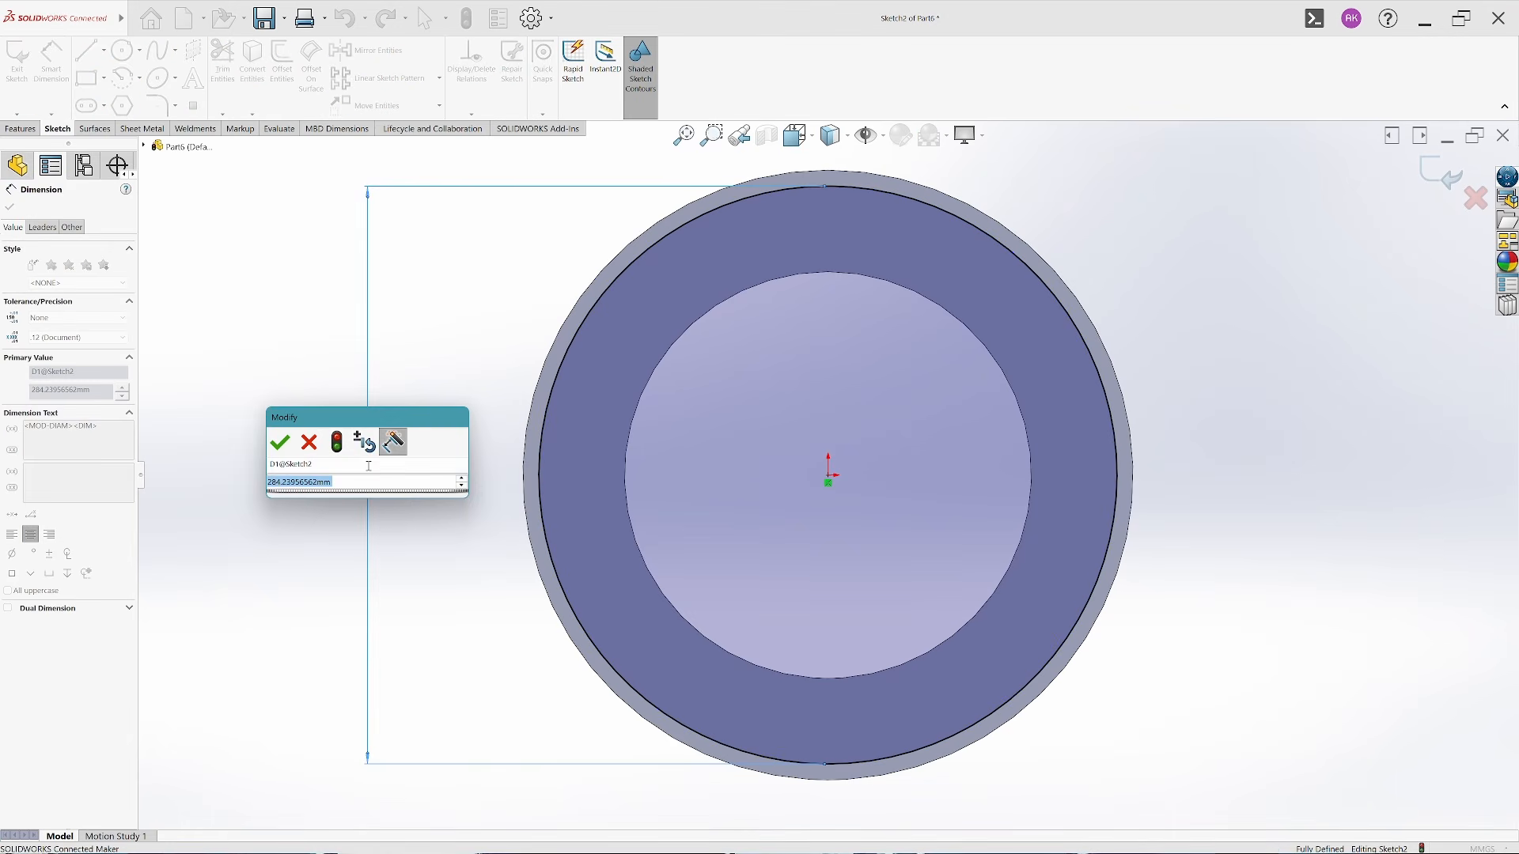
type("280")
key("Return")
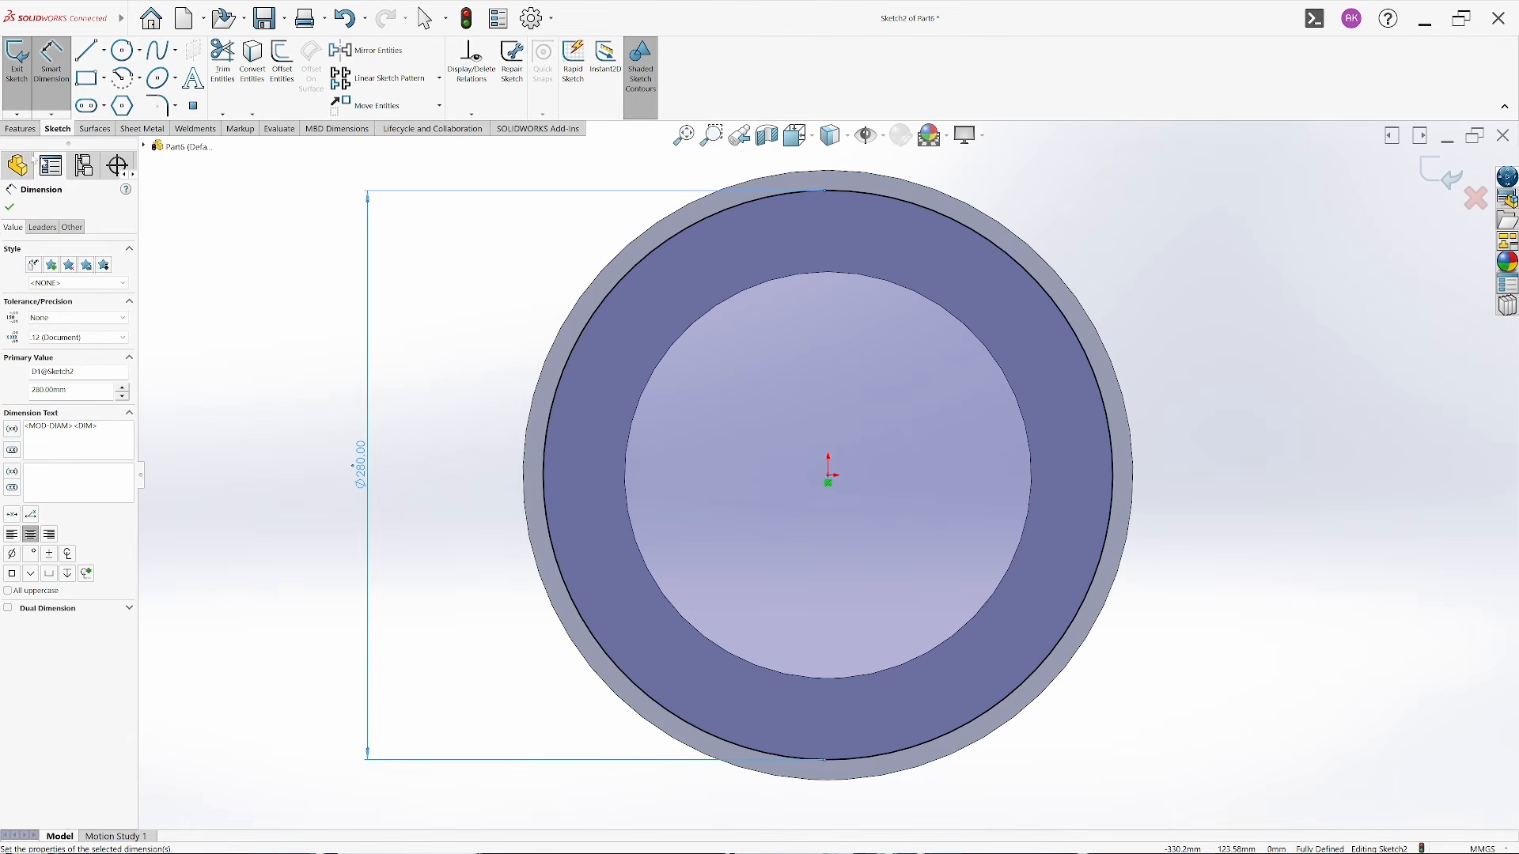
left_click(10, 207)
Finish the sketch and cut a 5 mm deep blind recess into the ring's upper face with Extruded Cut
left_click(17, 62)
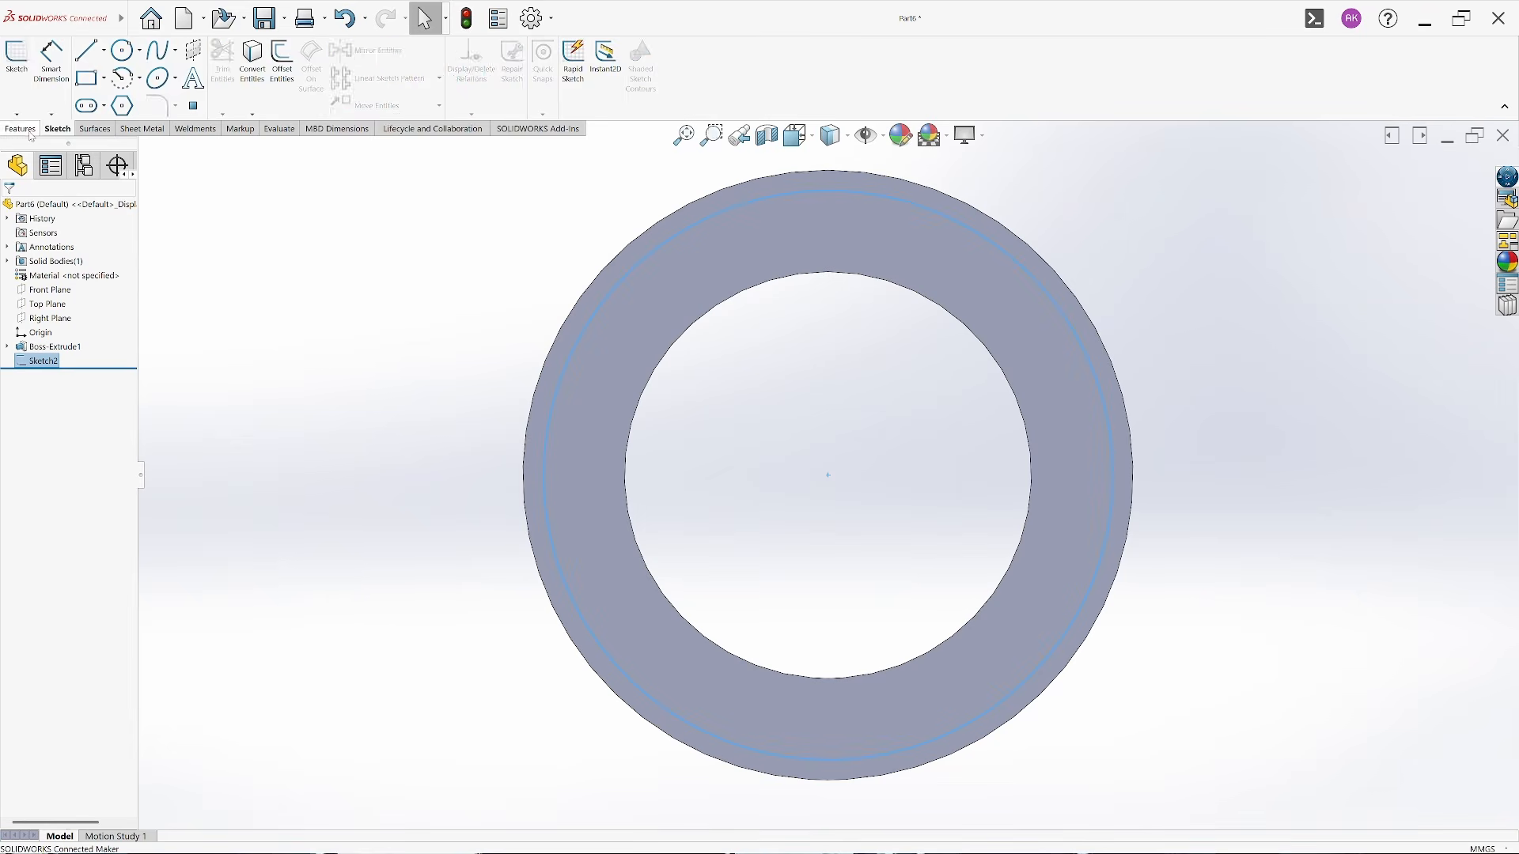
left_click(20, 128)
left_click(193, 79)
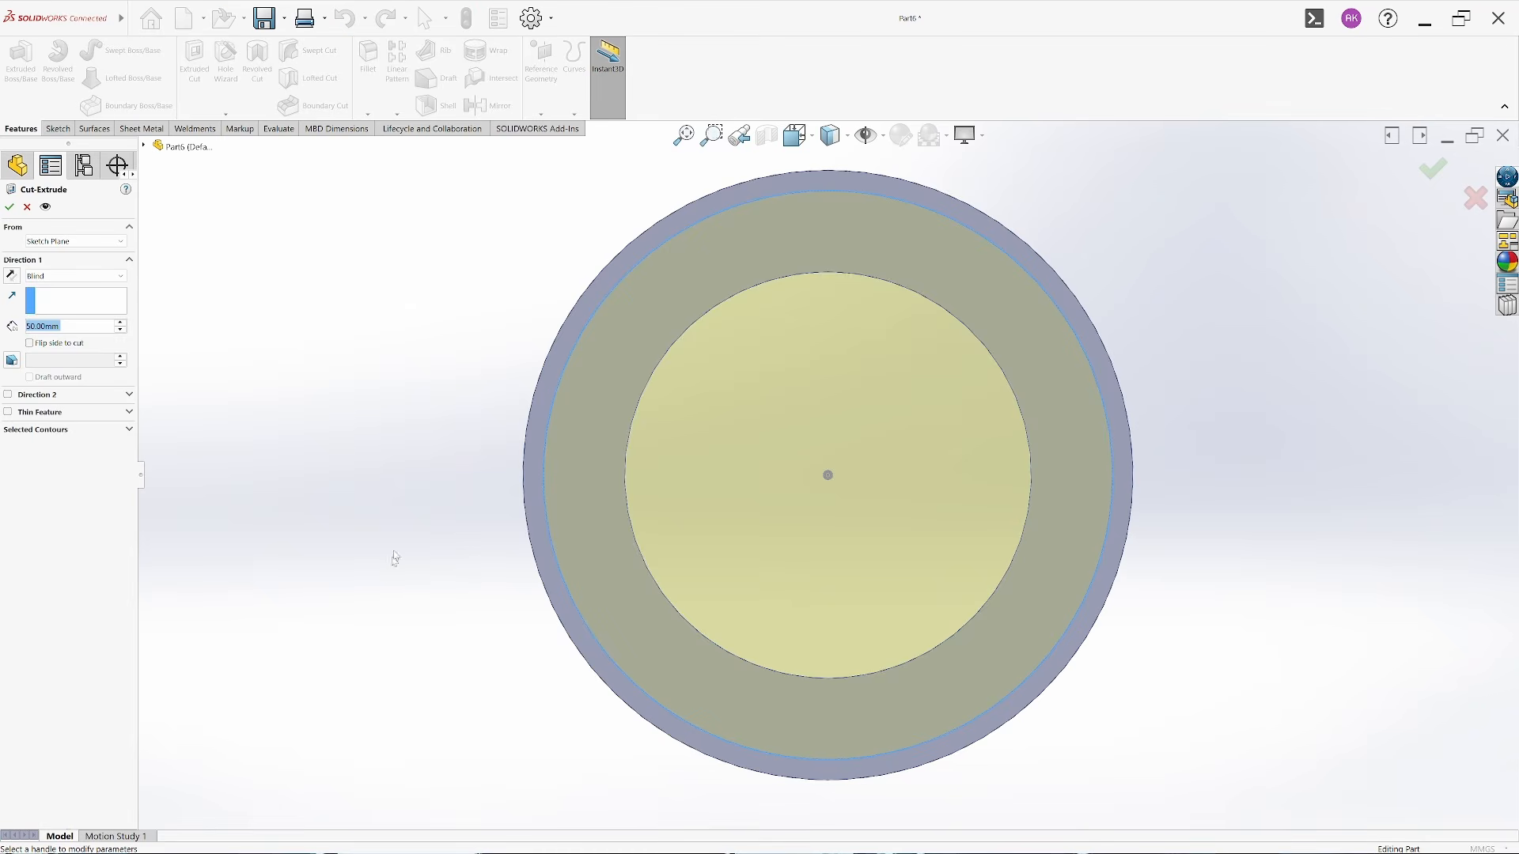
left_click(94, 327)
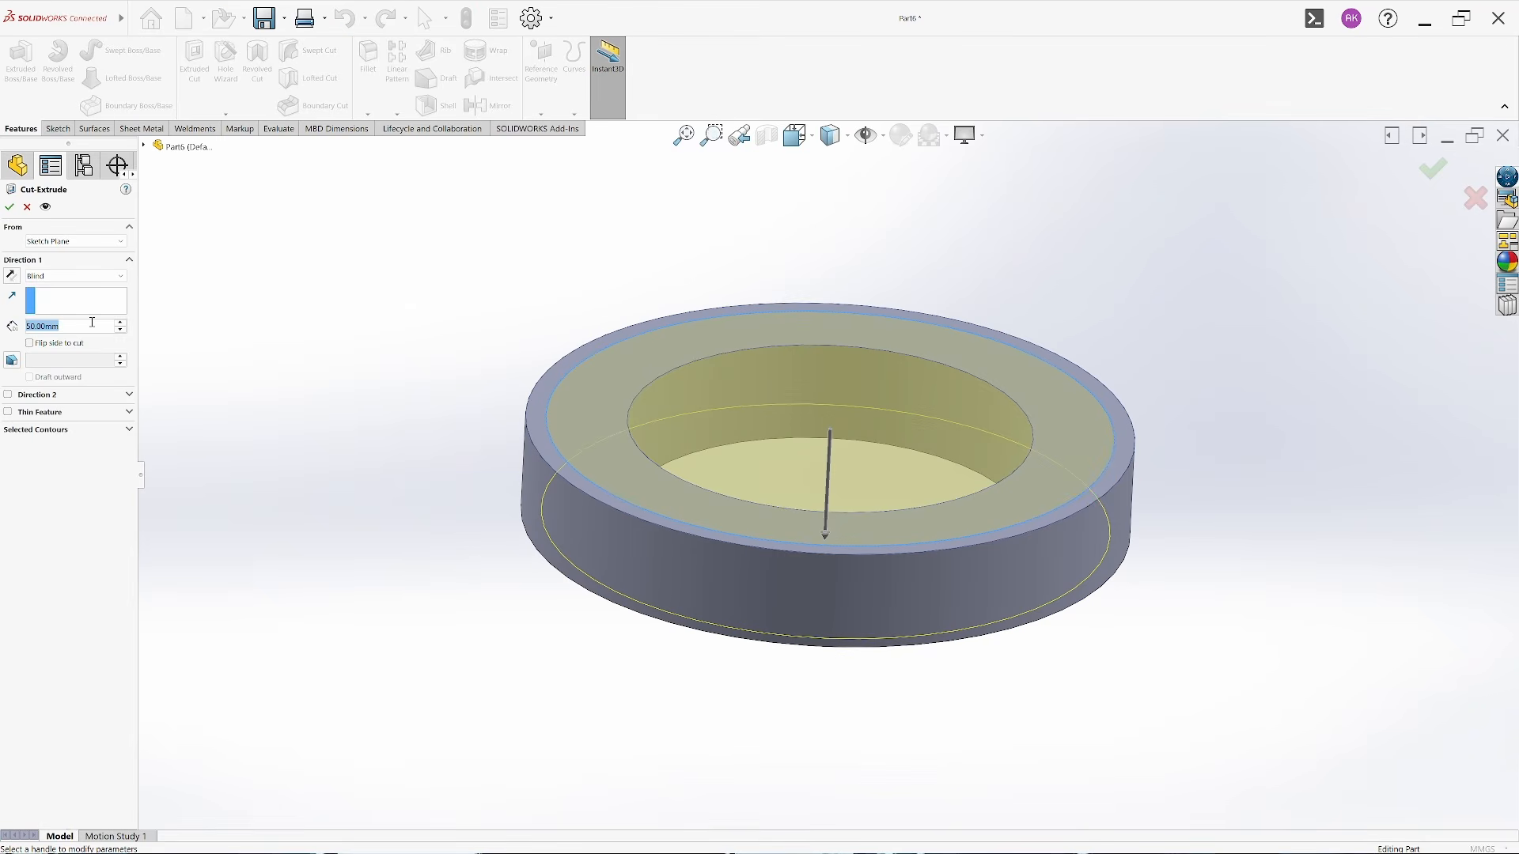
type("5")
key("Return")
key("Return")
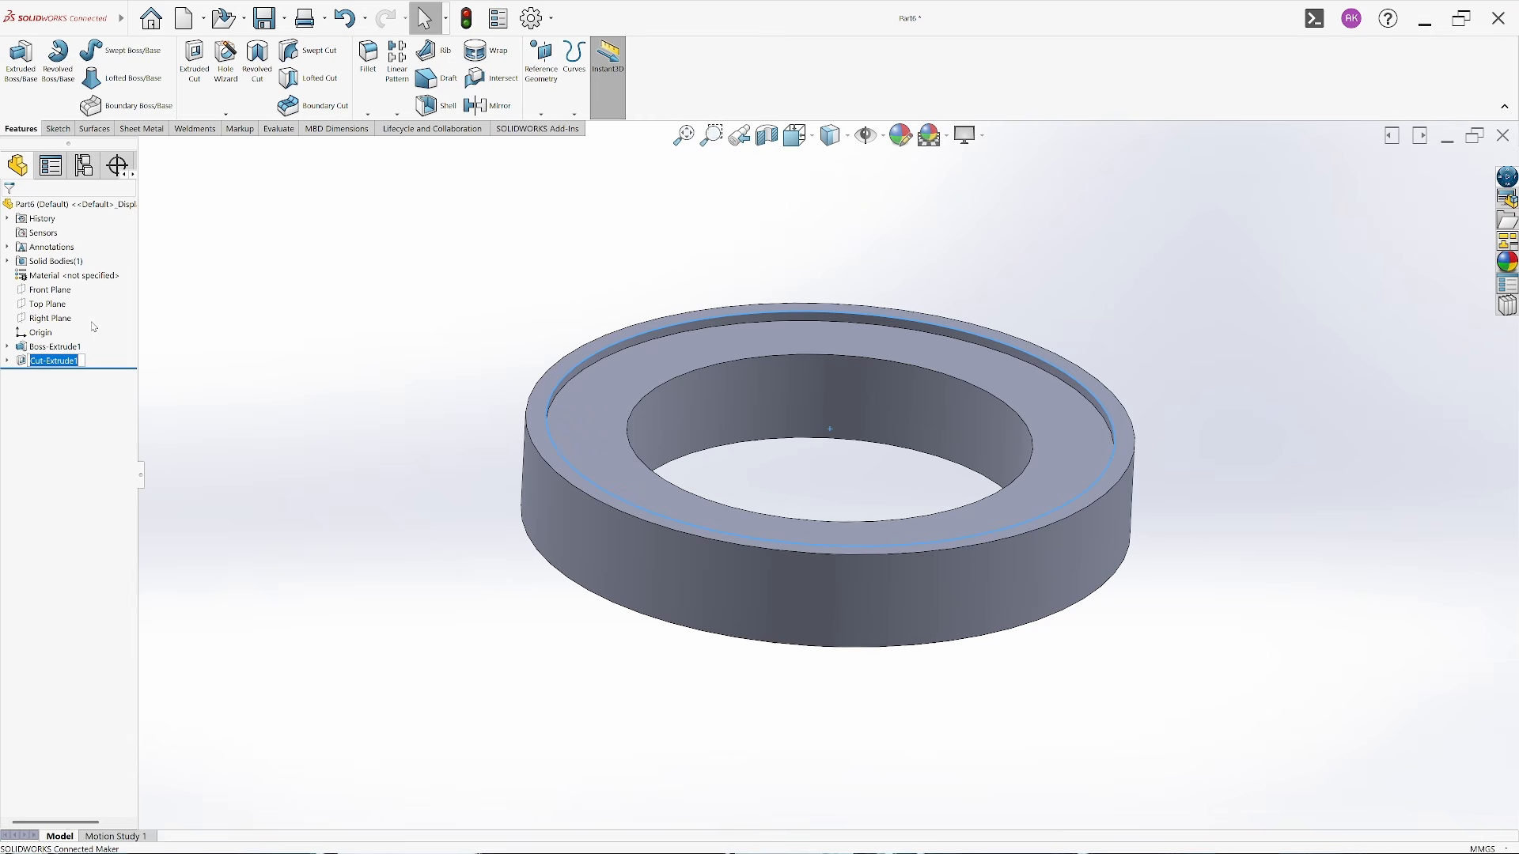
left_click(193, 412)
Save the ring part as "Blank holder shoe" in the 07 CAD file folder
key("ctrl+s")
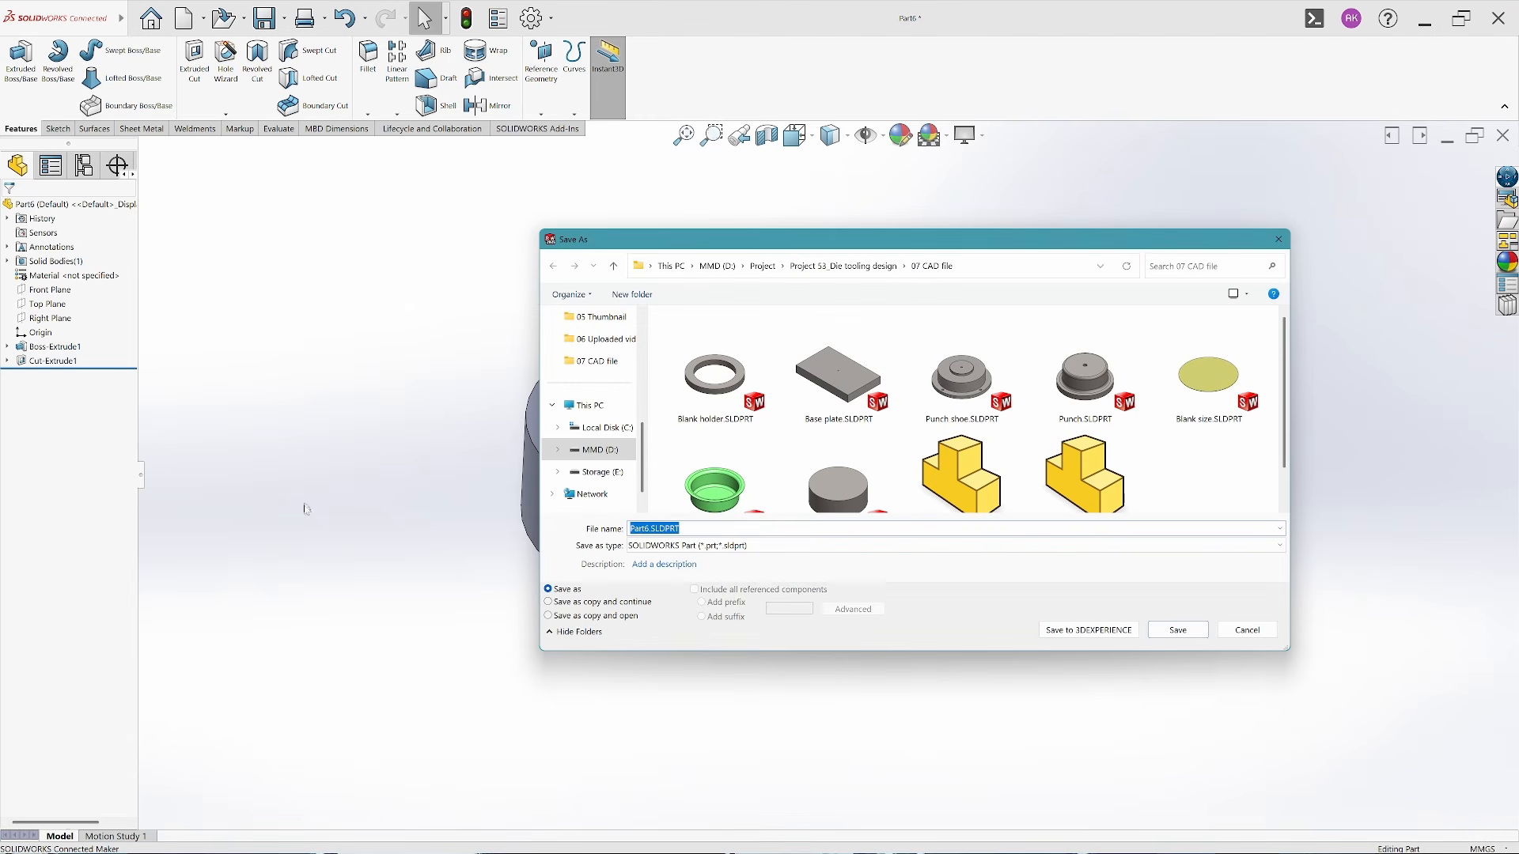
type("Blan")
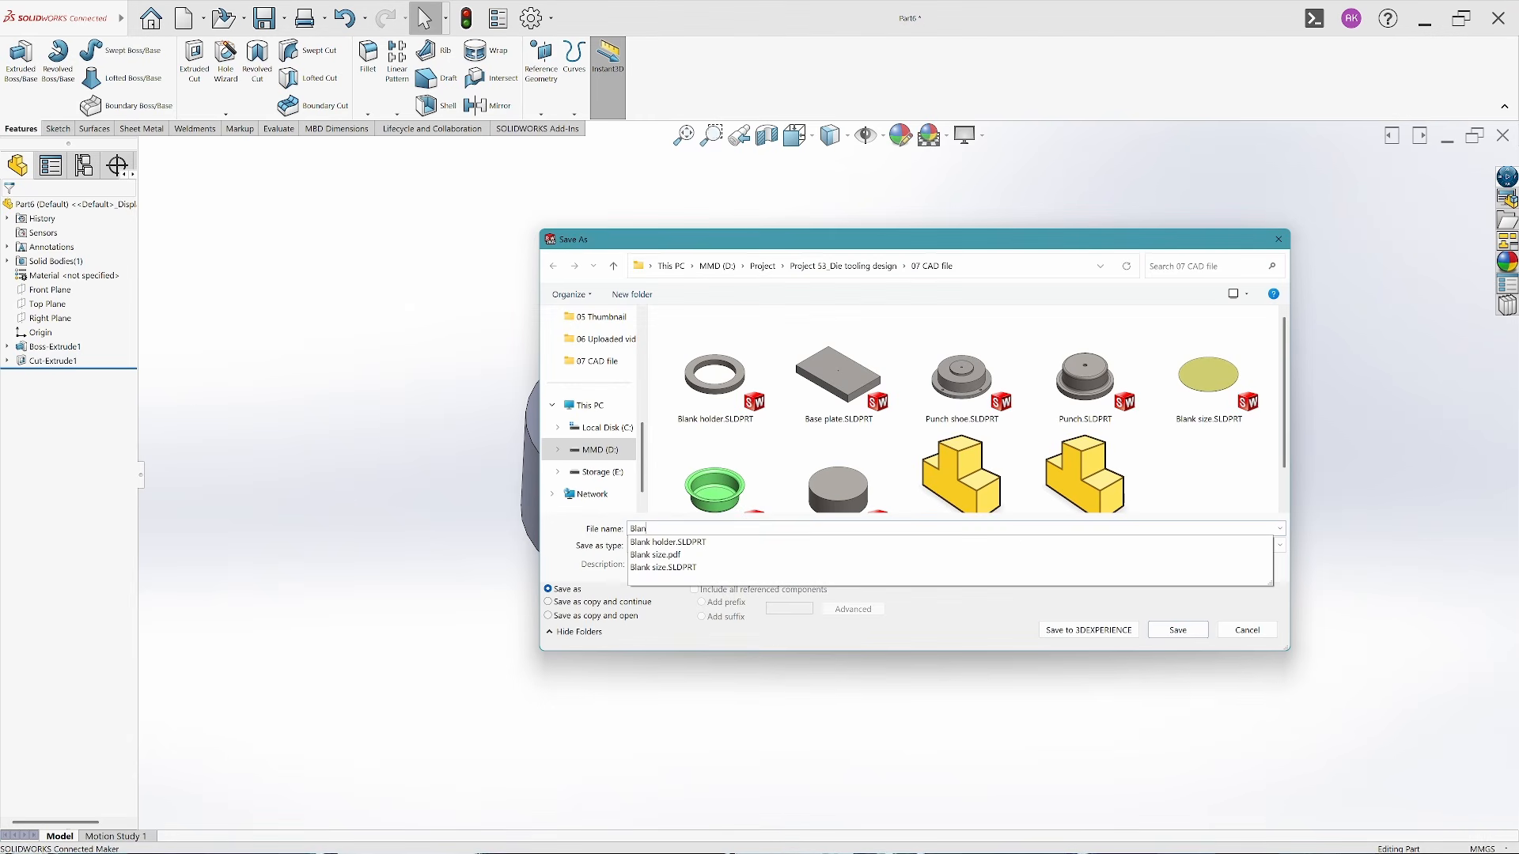
type("k holde")
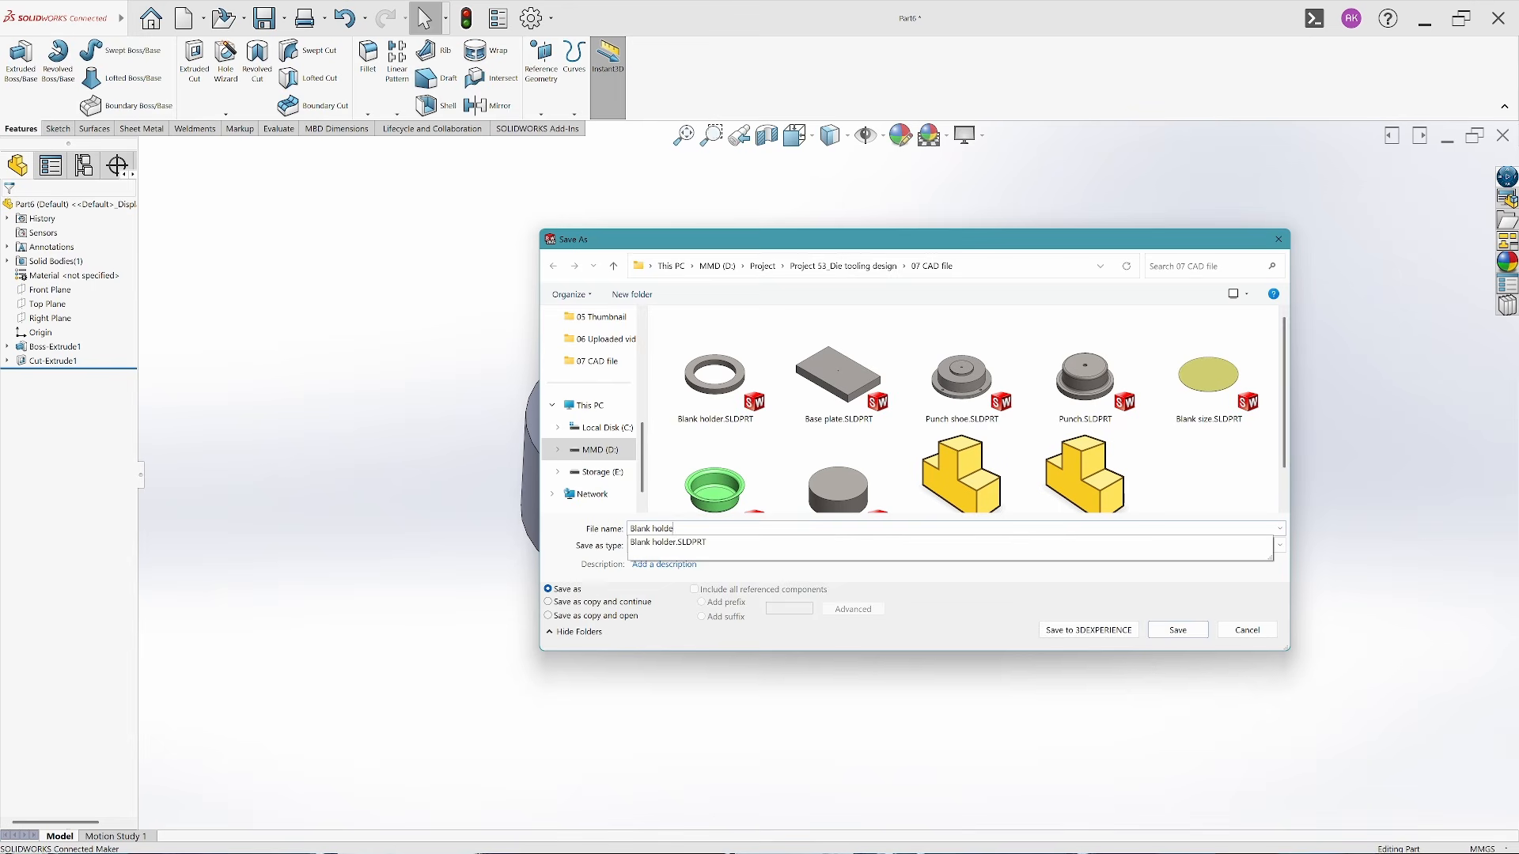
type("r shoe")
key("Return")
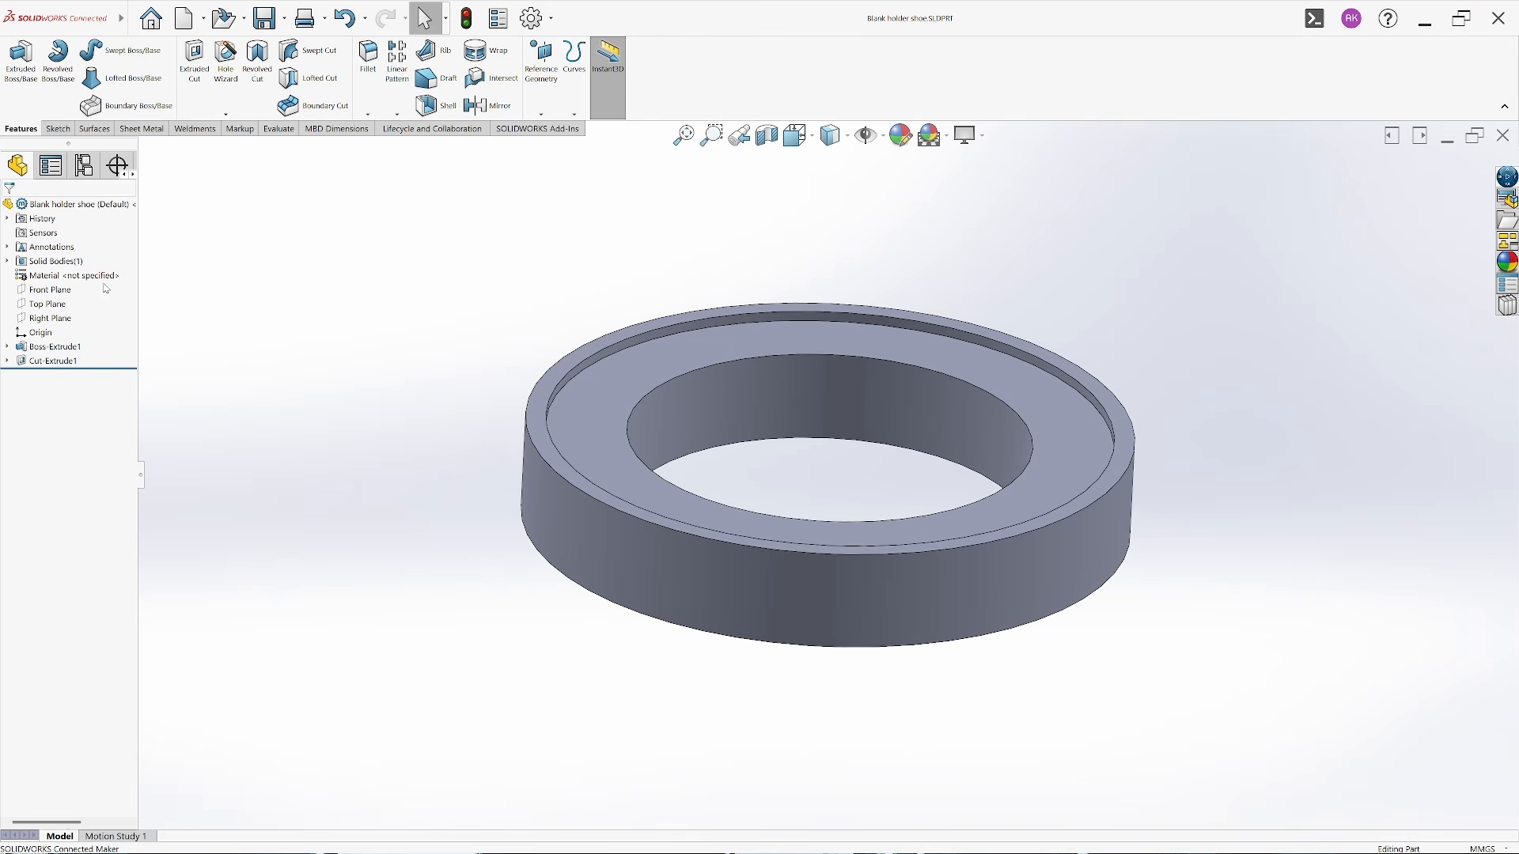
Assign Plain Carbon Steel as the material of the blank holder shoe and save the part
right_click(101, 275)
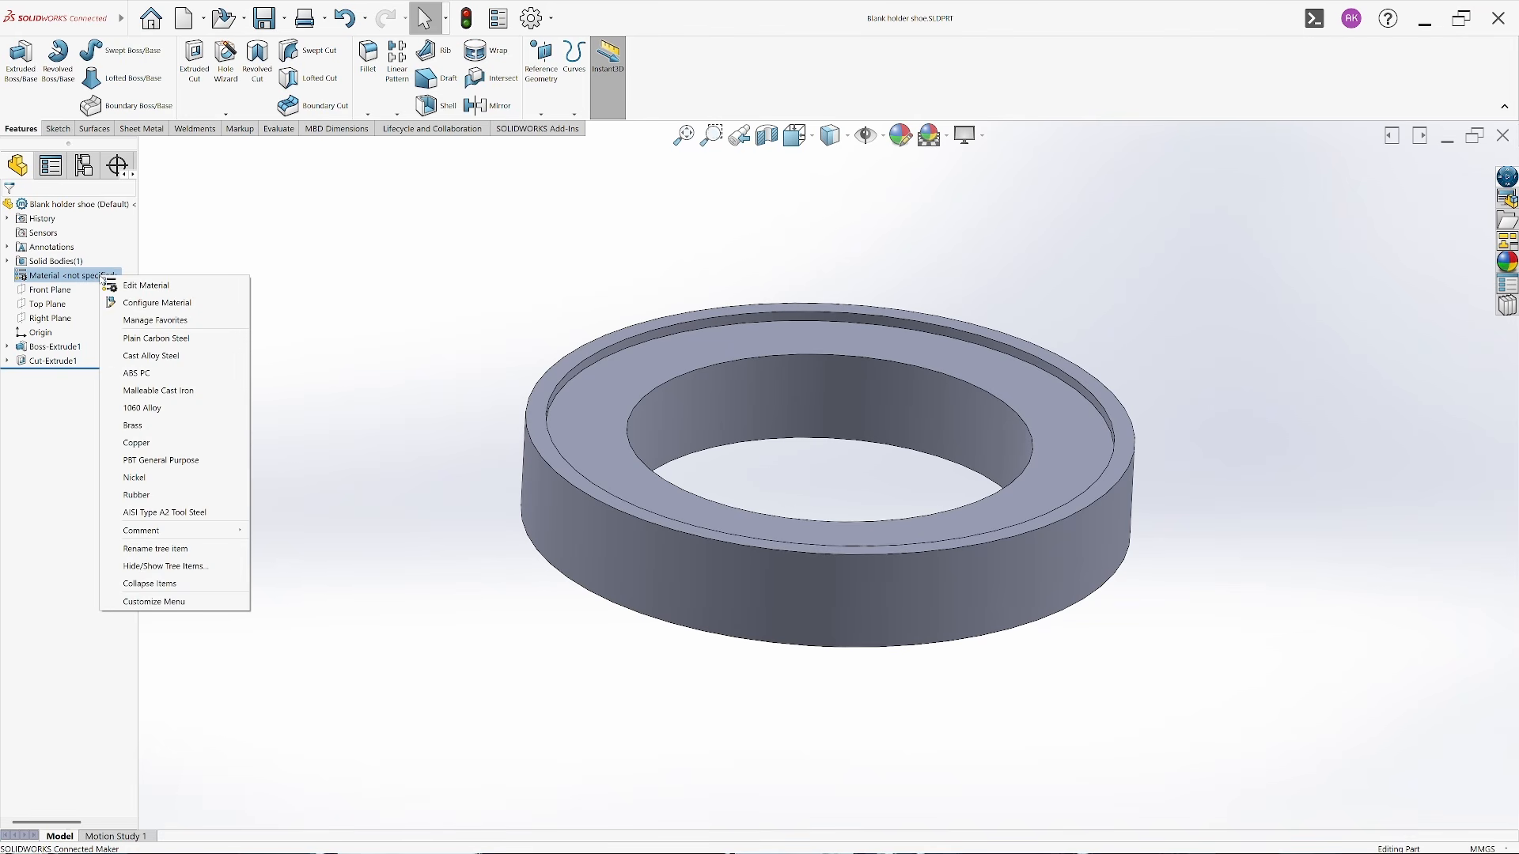
left_click(162, 339)
key("ctrl+s")
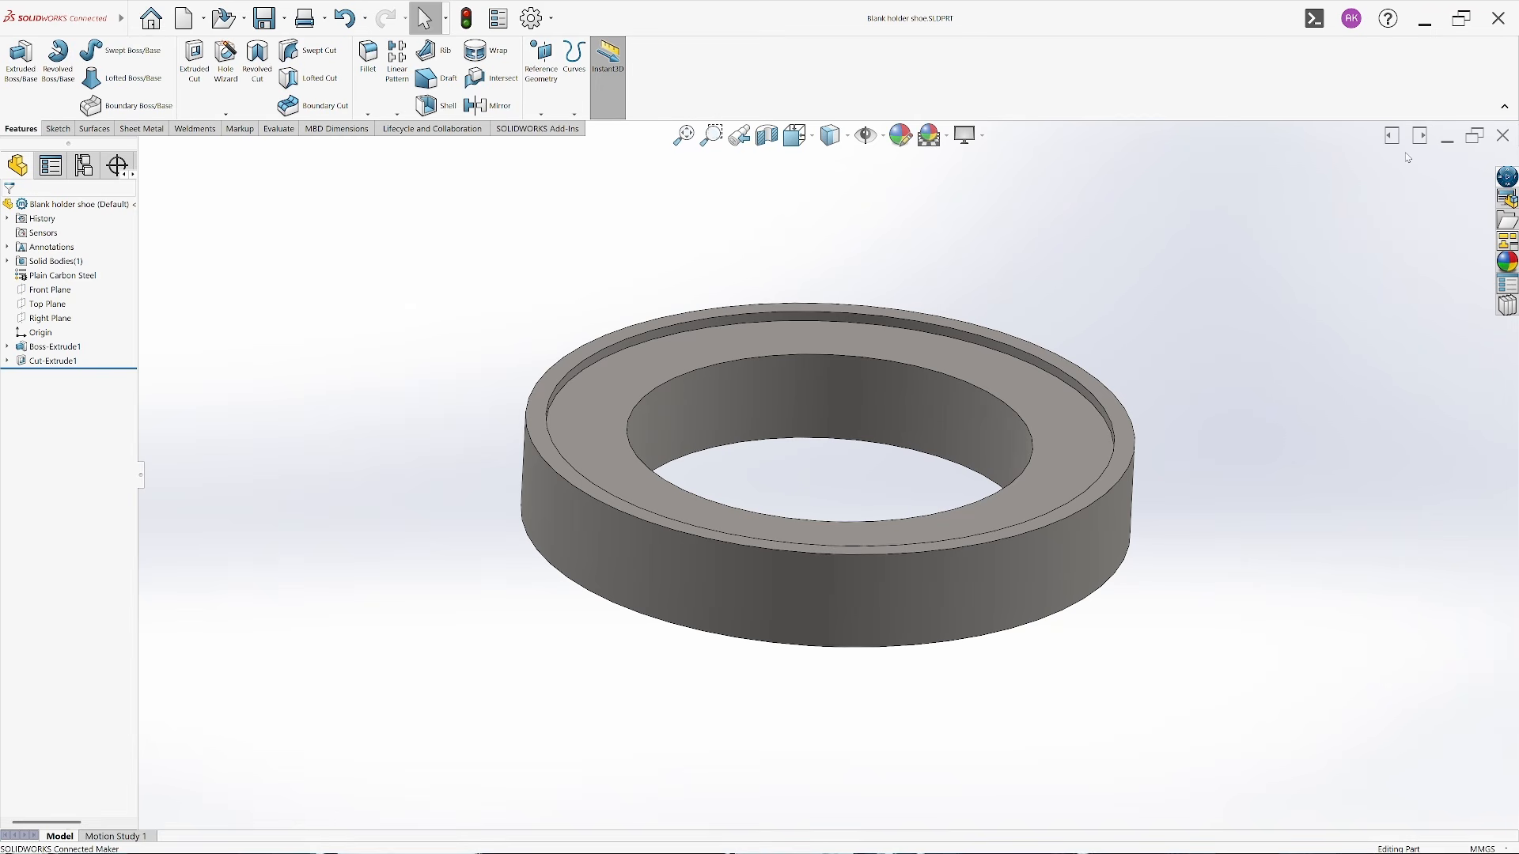
Close the part and insert Blank holder shoe.SLDPRT into the tooling assembly beside the blank holder
left_click(1500, 139)
key("z")
key("z")
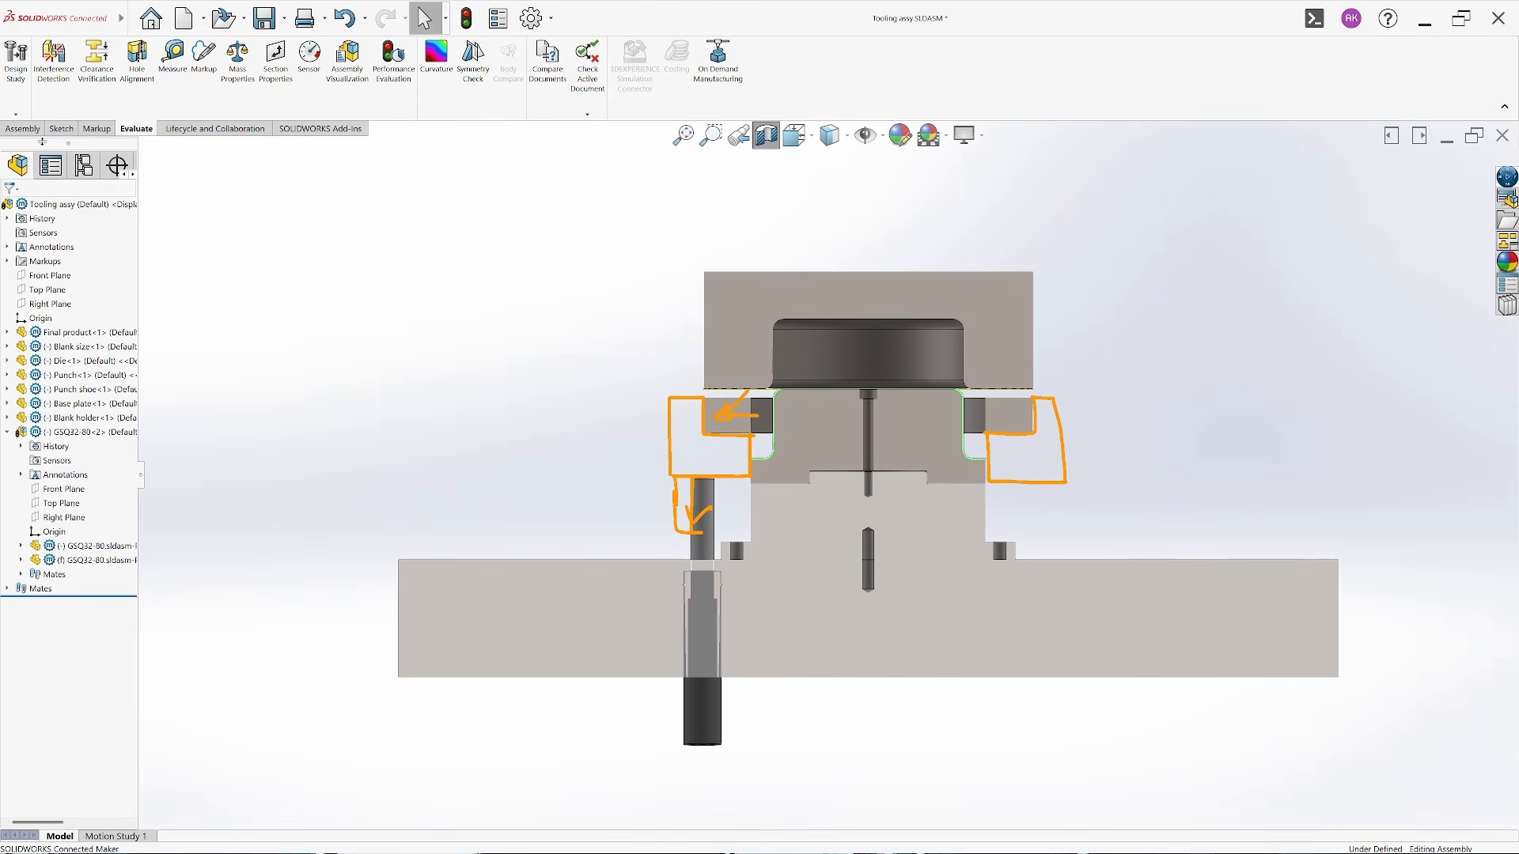
left_click(23, 129)
left_click(63, 63)
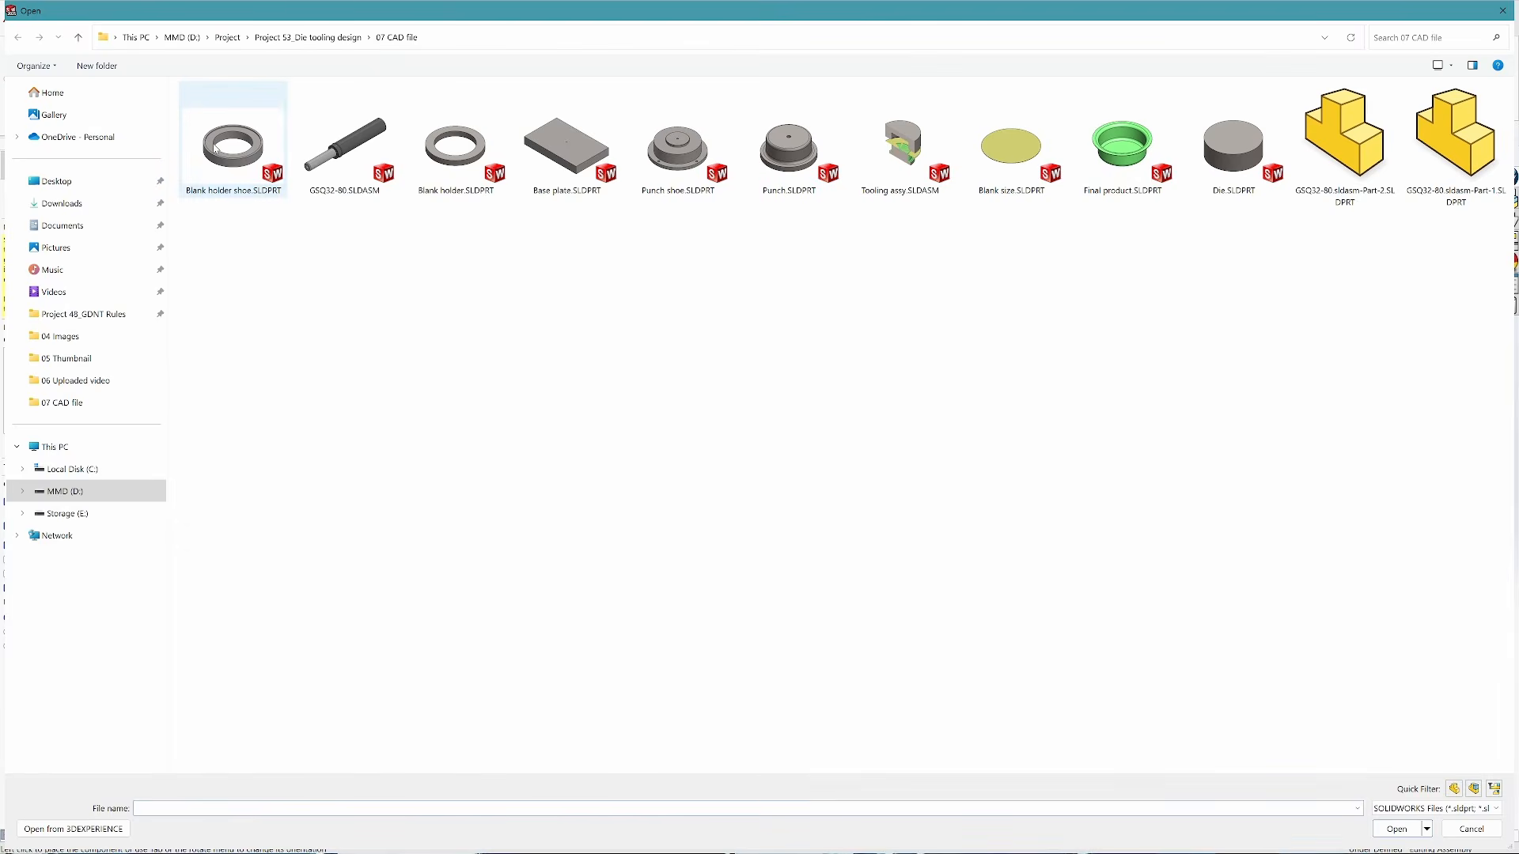
double_click(213, 147)
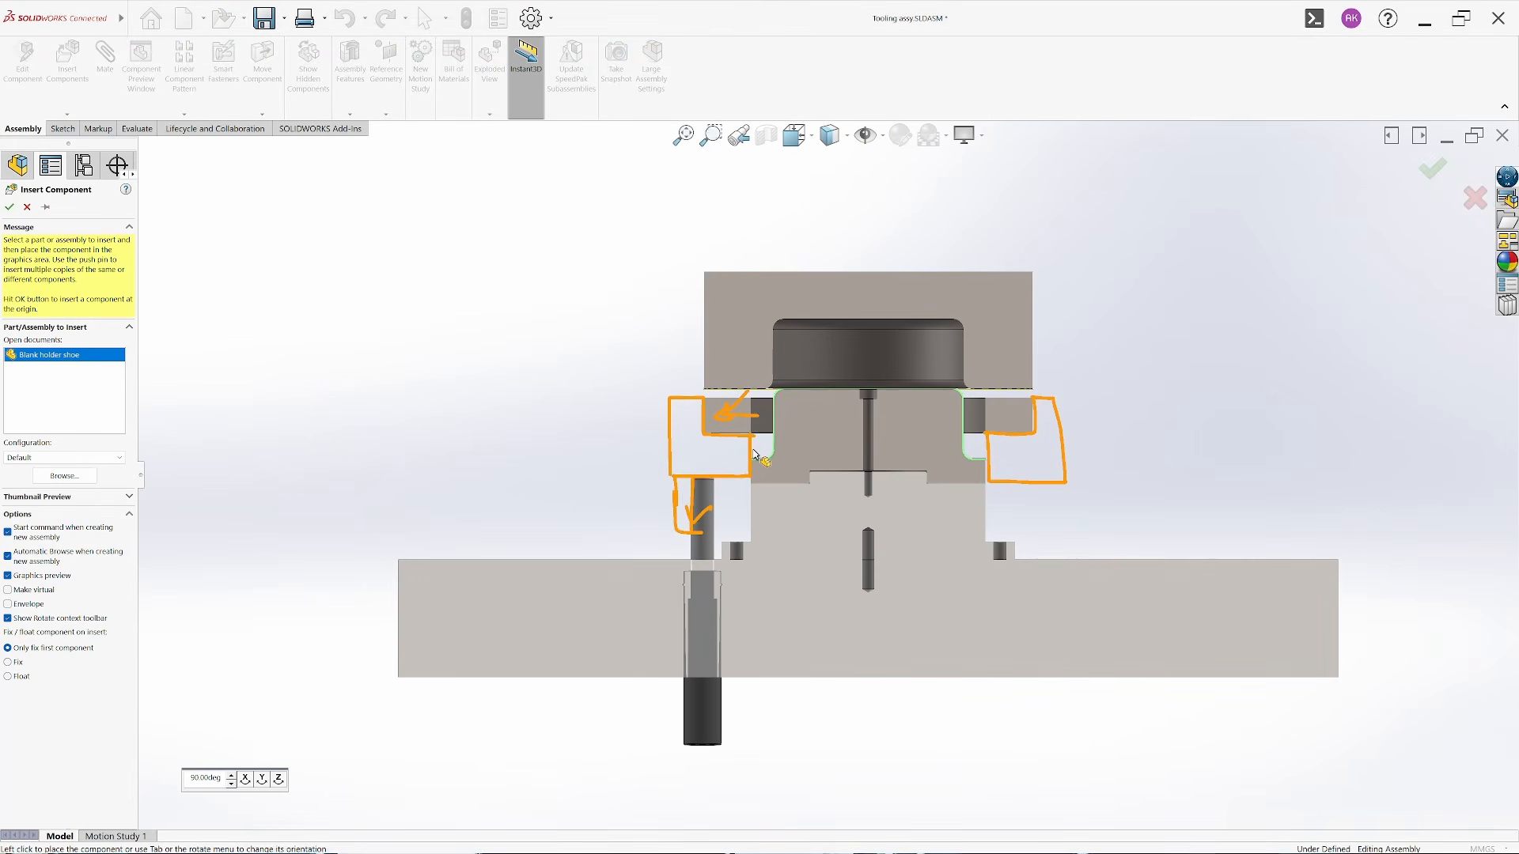
left_click(756, 456)
Turn off the section view and mate the shoe's cylindrical recess wall concentric with the blank holder's outer face
left_click(766, 136)
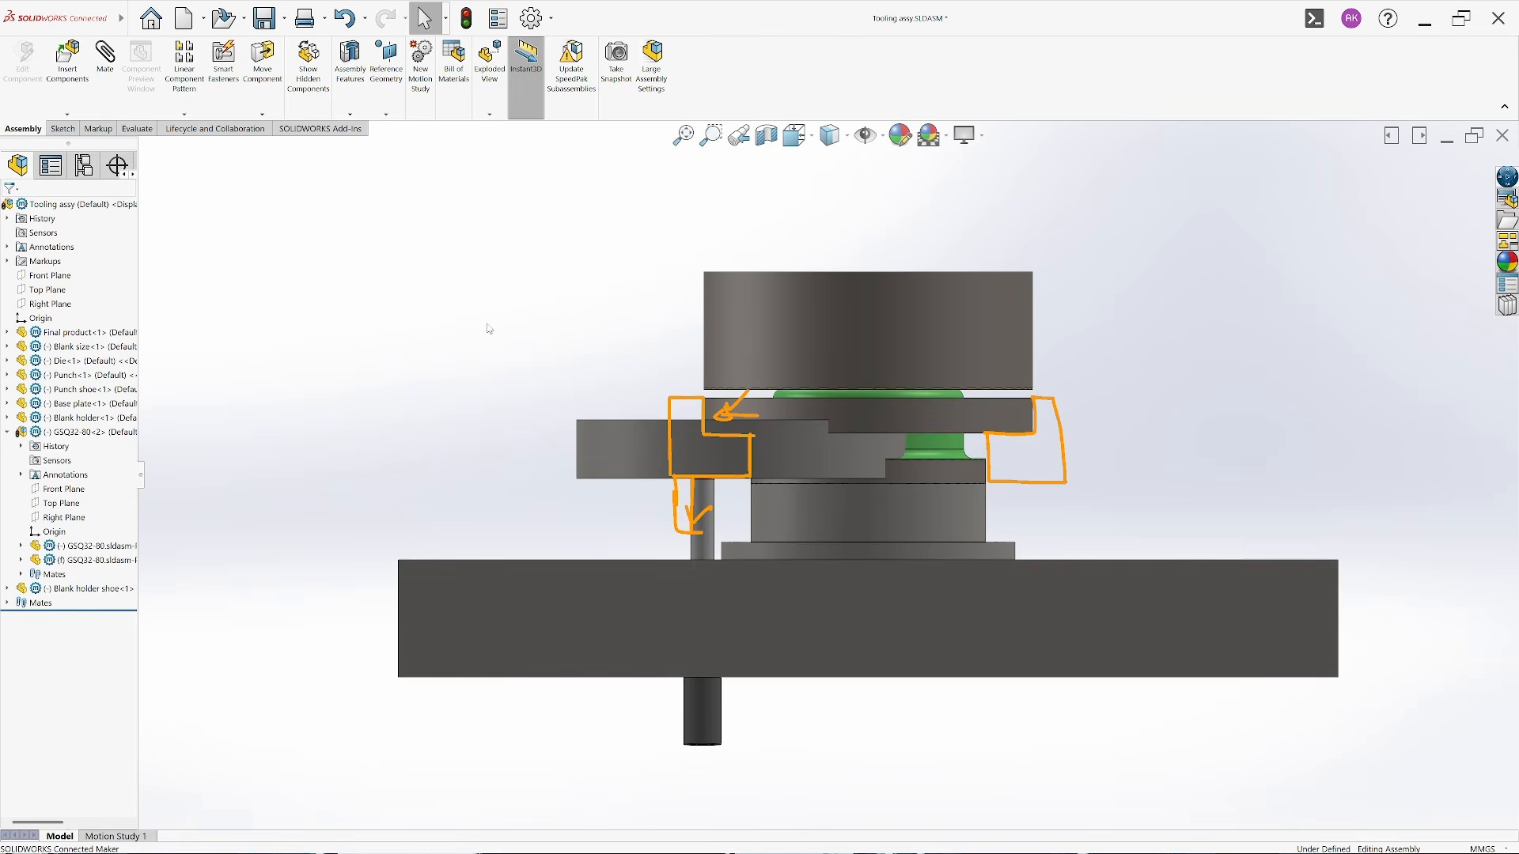
middle_click_drag(500, 324, 617, 423)
scroll(650, 470, "down", 5)
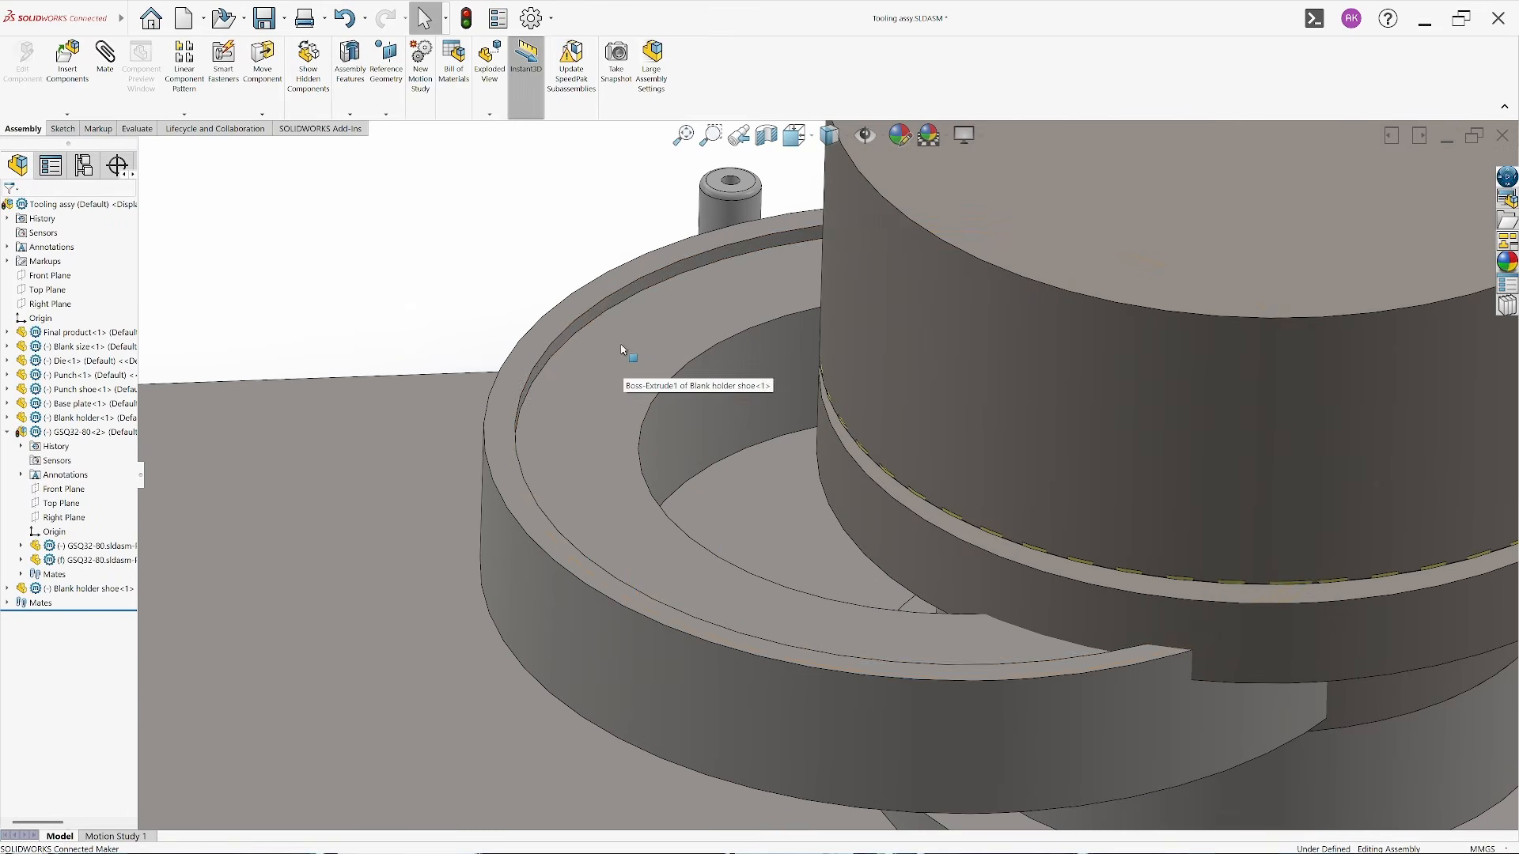
left_click(606, 321)
scroll(605, 321, "up", 5)
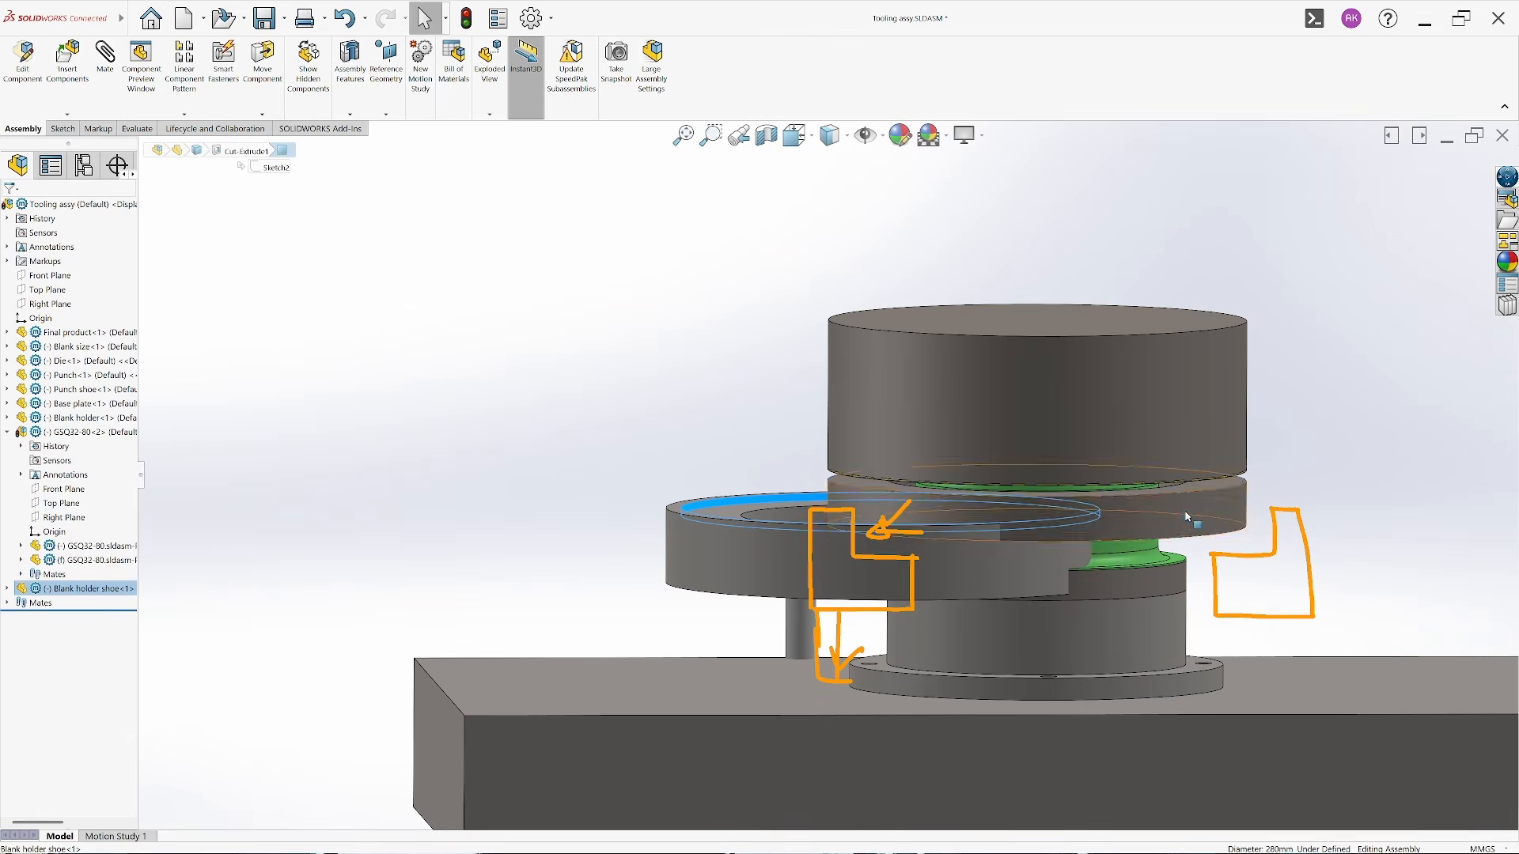
left_click(1234, 520, "ctrl")
left_click(1263, 509)
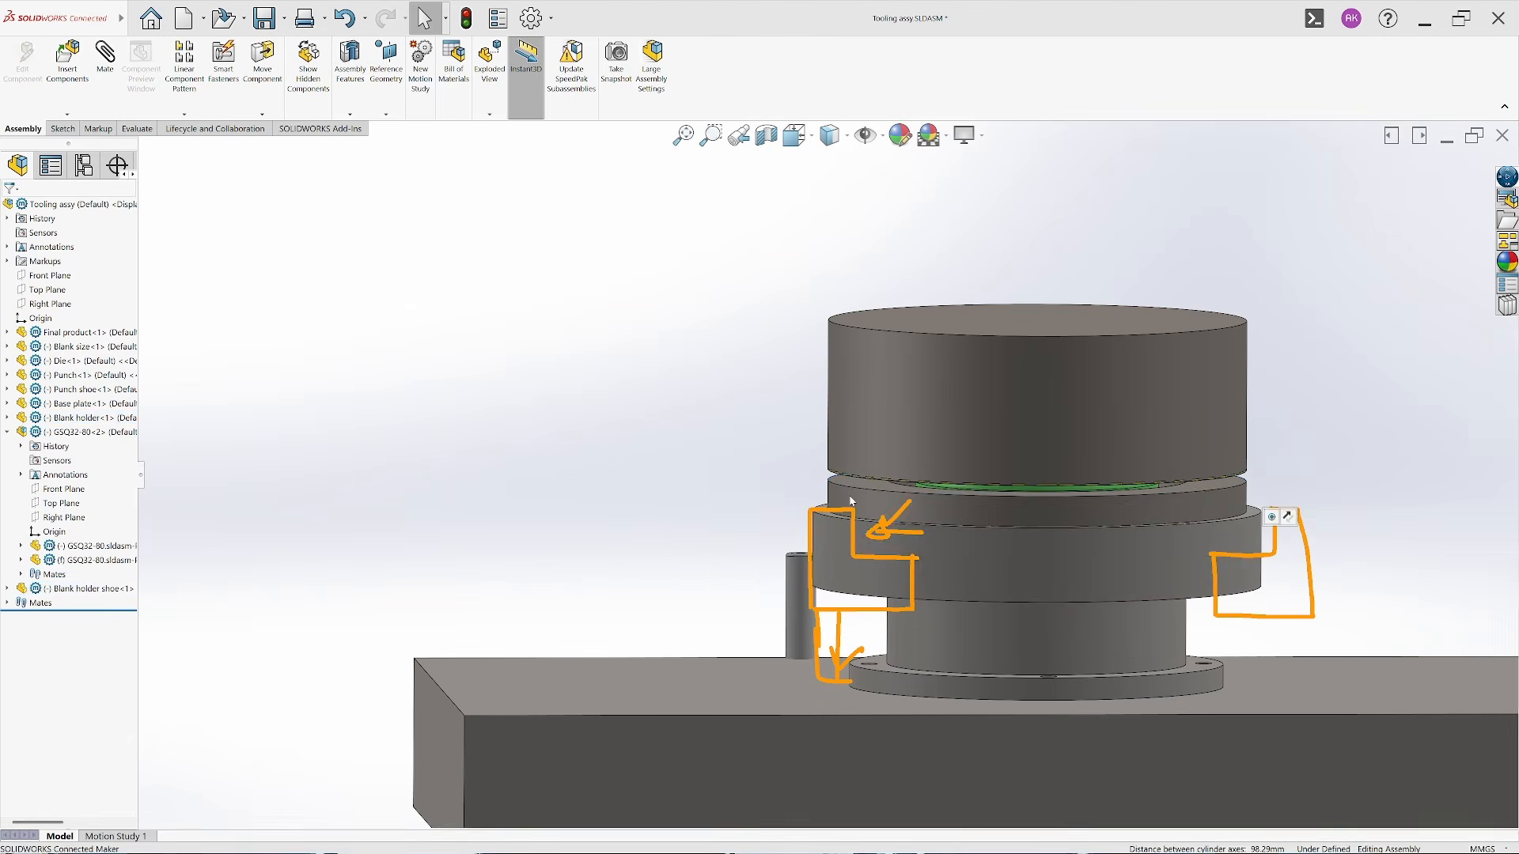
Mate the shoe's recess floor coincident with the underside of the blank holder
left_click_drag(1010, 583, 1010, 631)
scroll(870, 586, "down", 4)
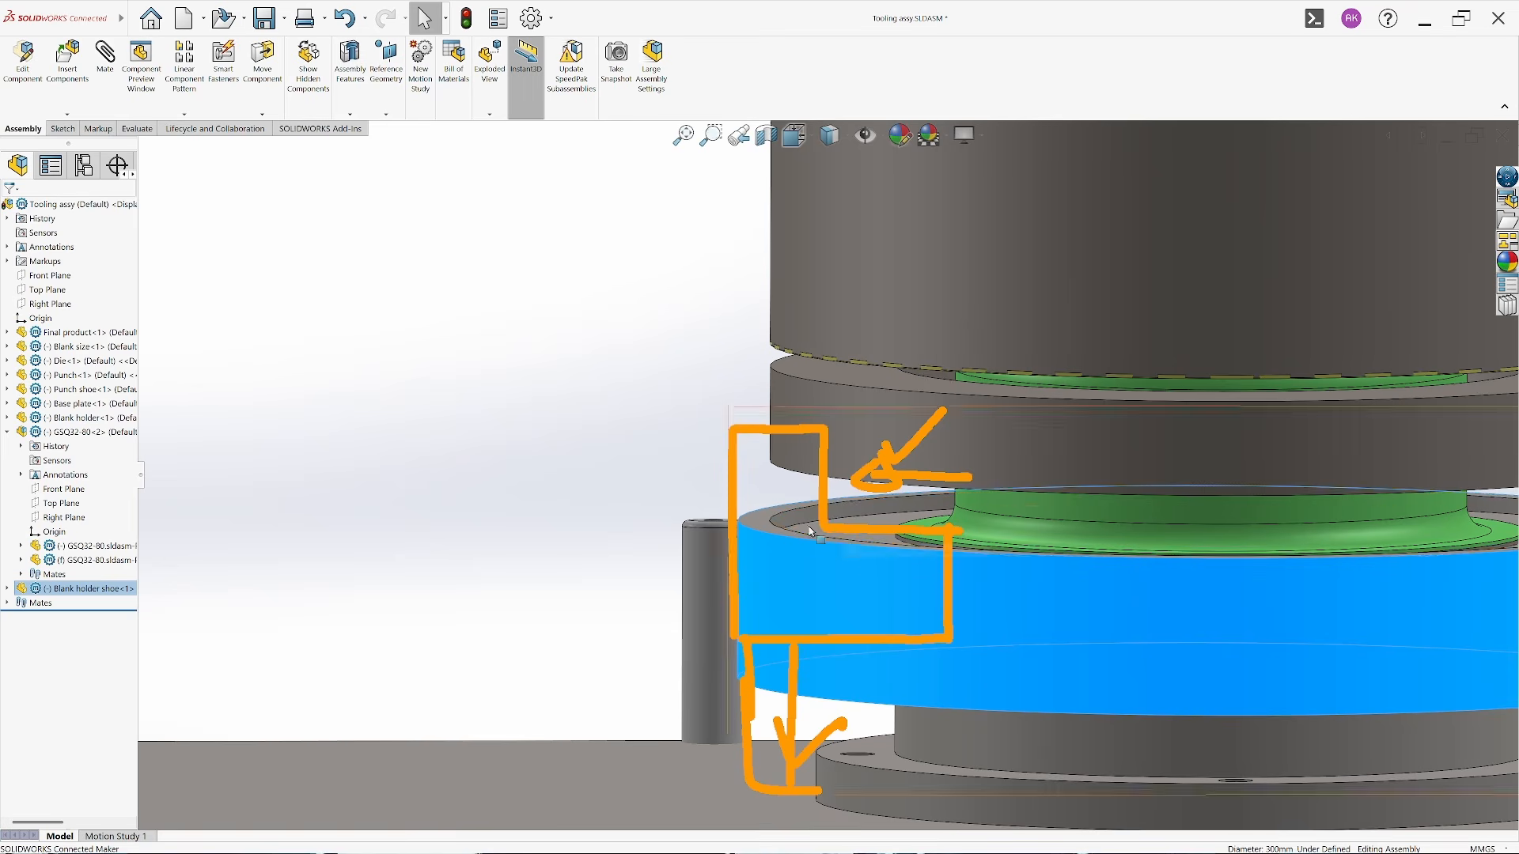
middle_click_drag(798, 602, 807, 515)
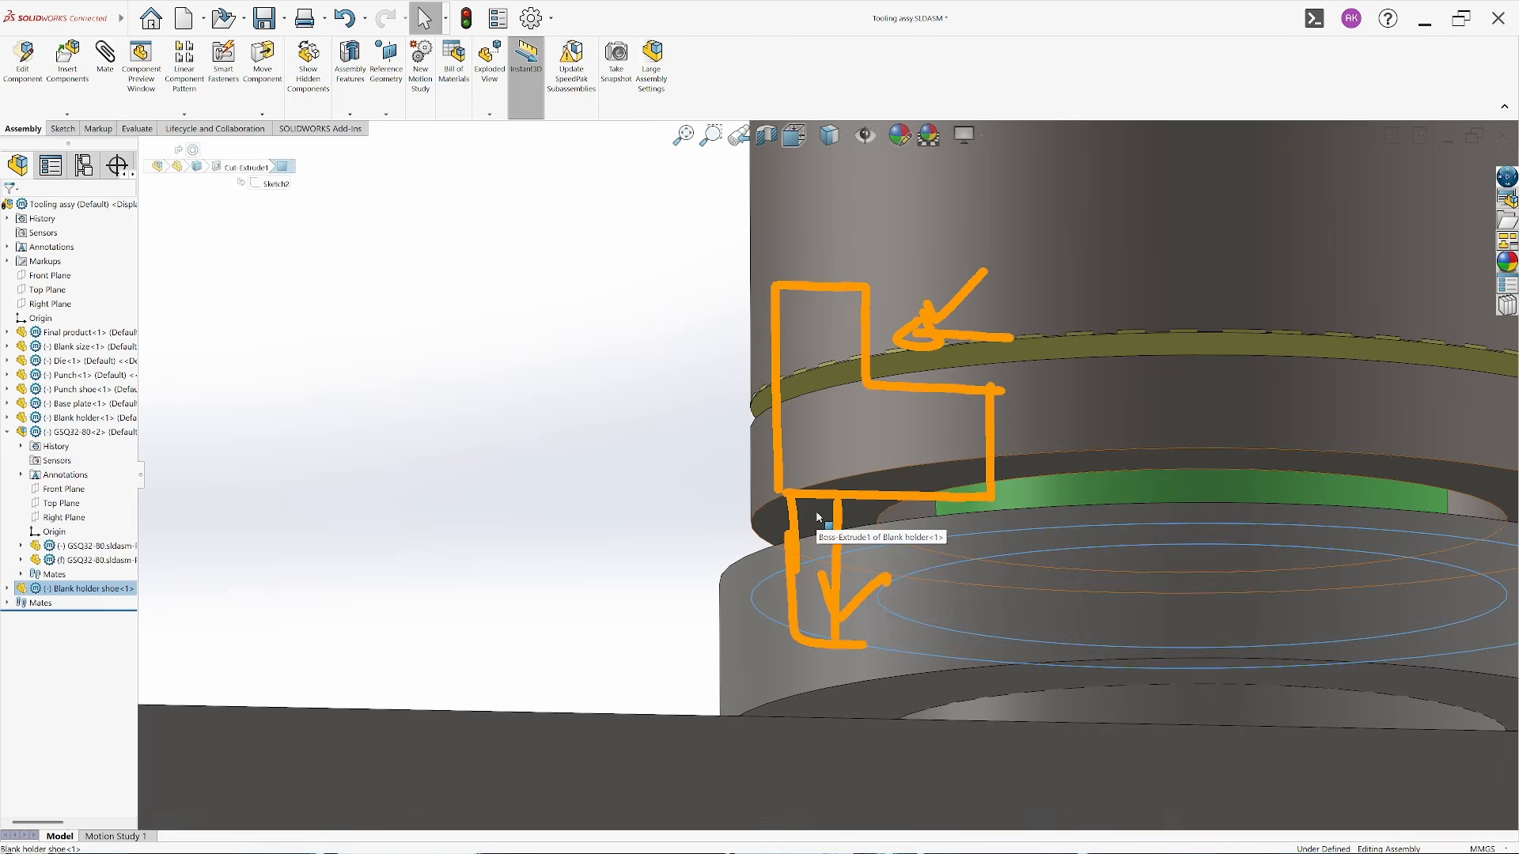
left_click(818, 515, "ctrl")
left_click(847, 510)
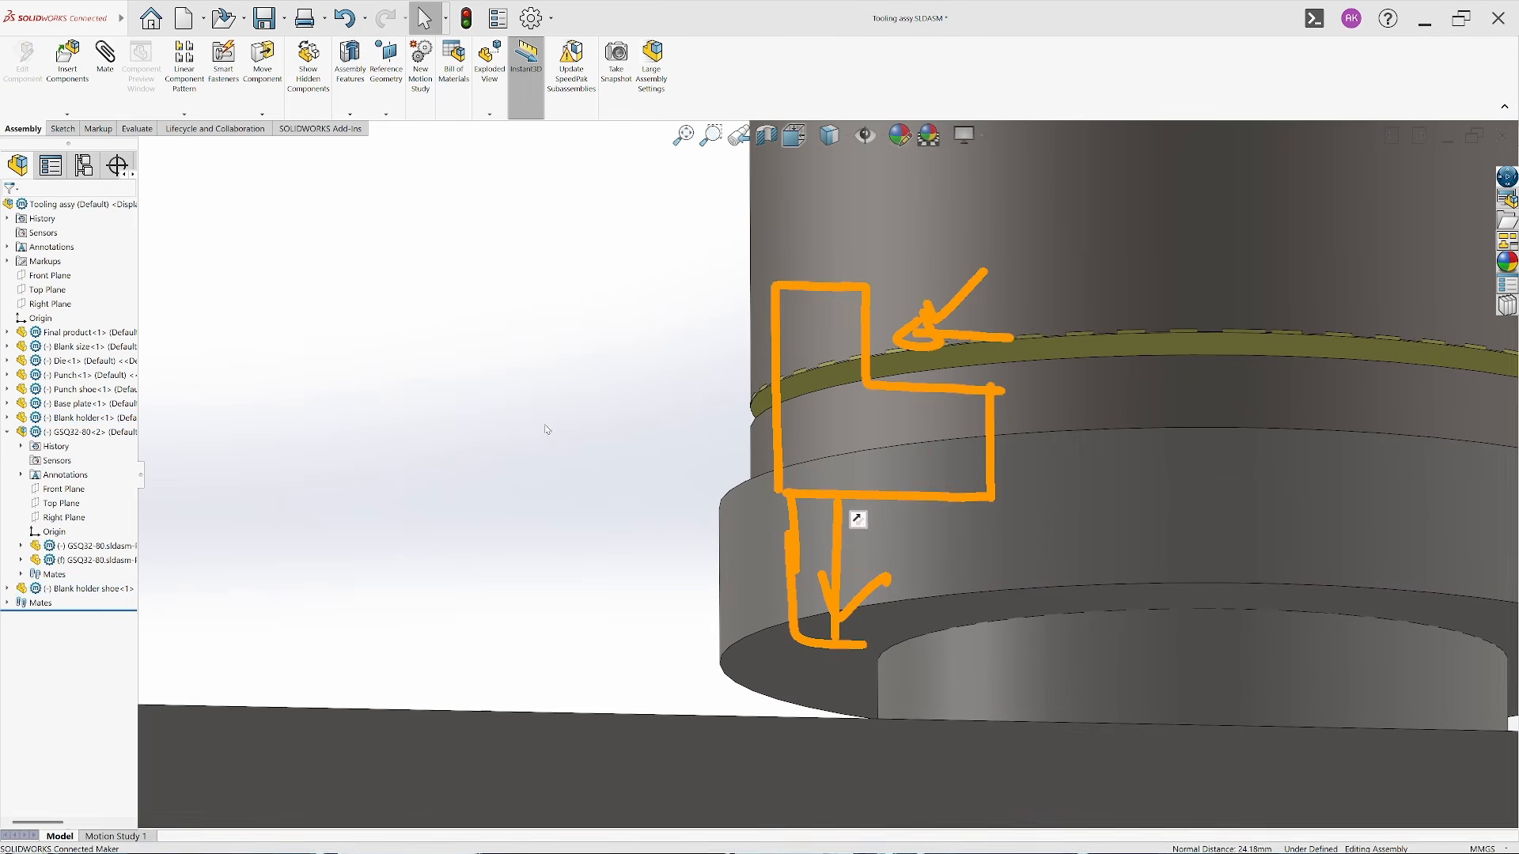
Hide Markup8 and Markup11 so their hand-drawn strokes no longer cover the assembly
left_click(7, 261)
left_click(50, 374)
left_click(53, 361, "ctrl")
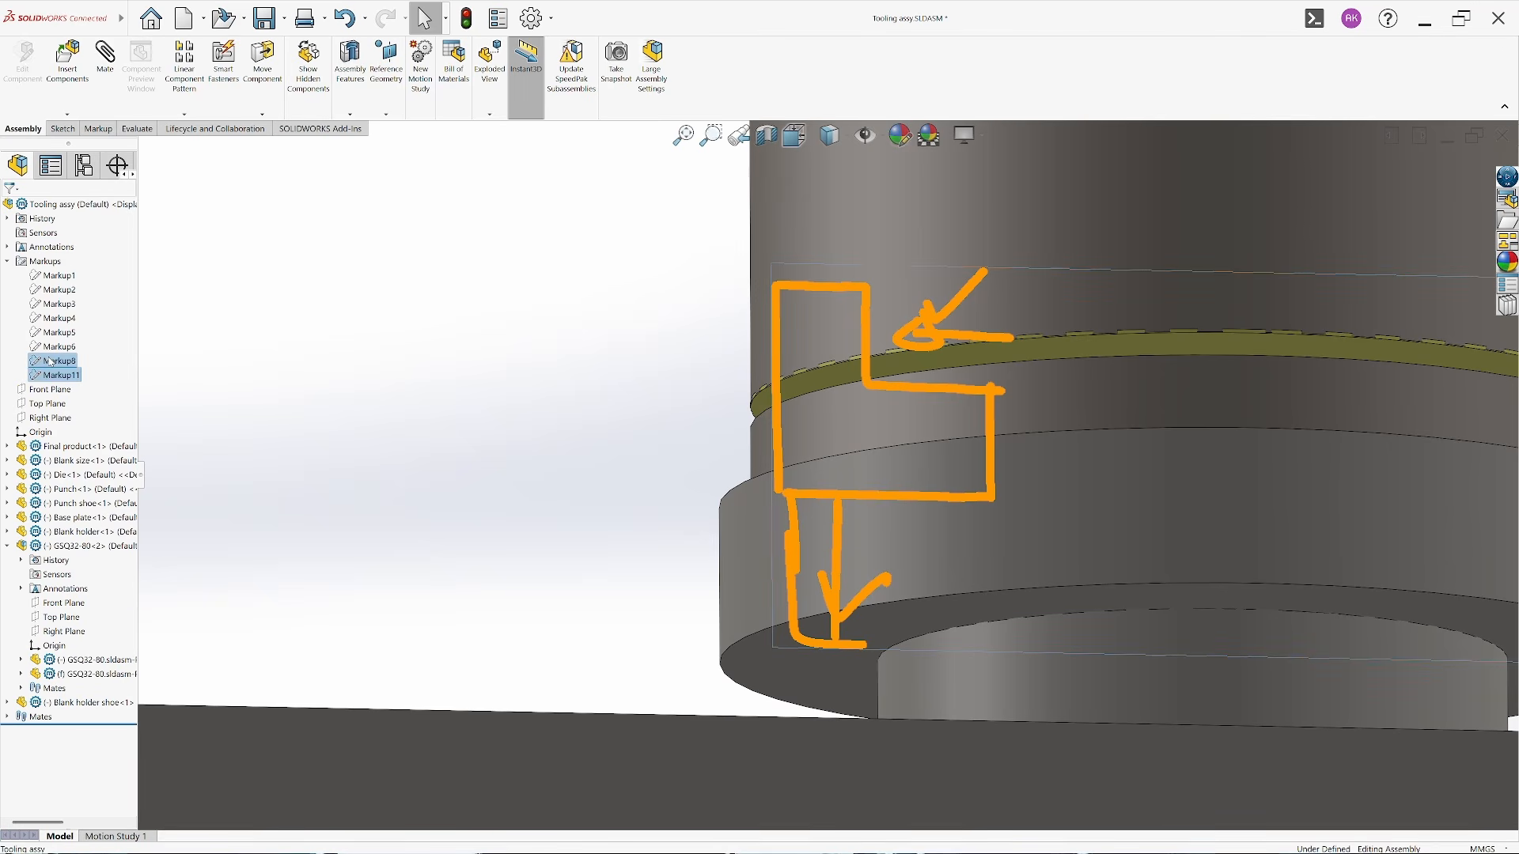
left_click(76, 345)
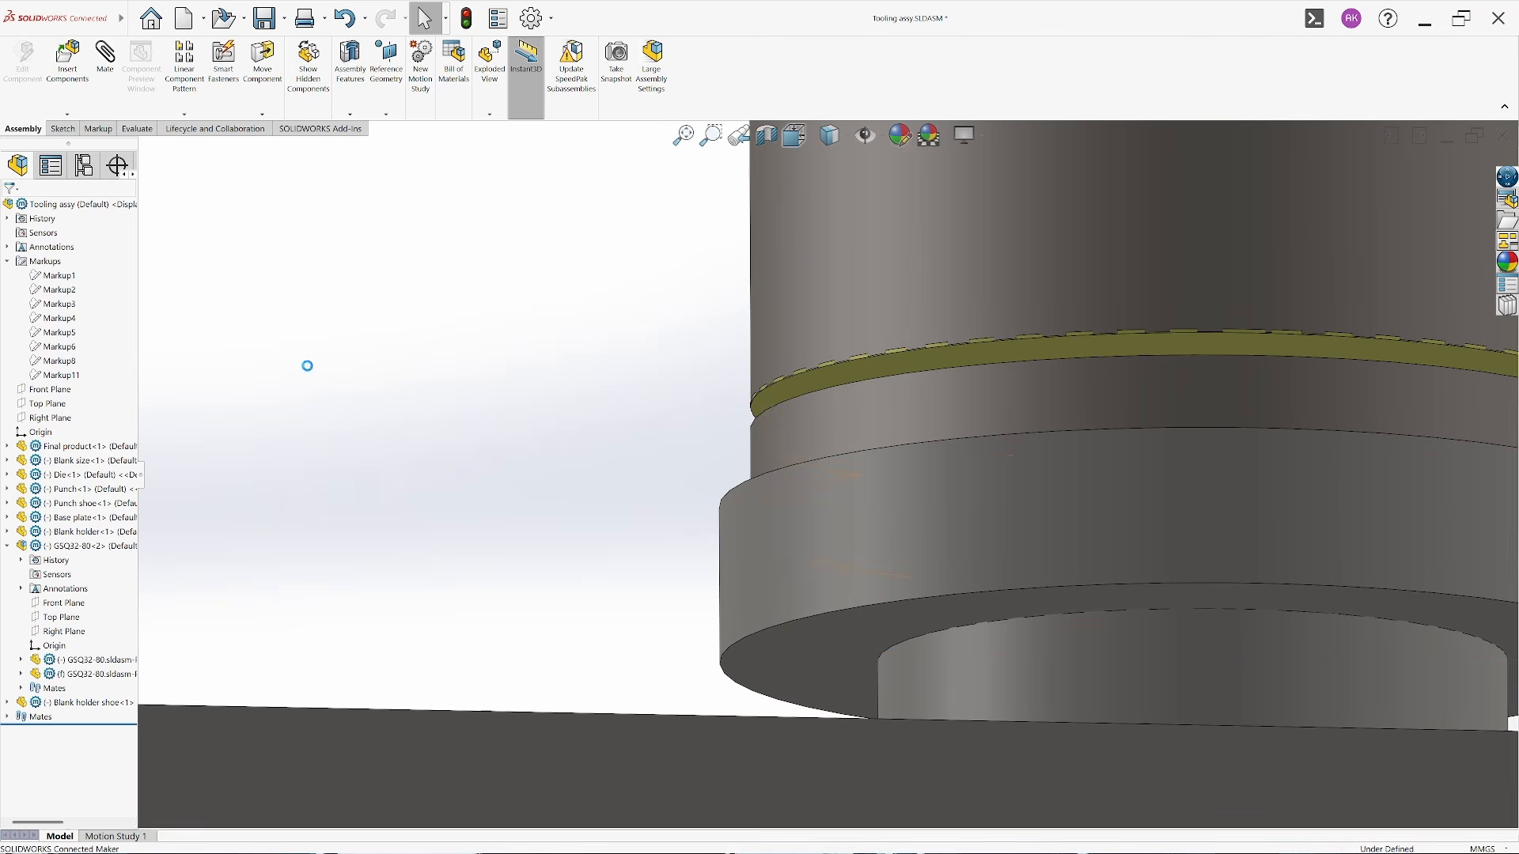
Section the assembly on the Front Plane and view it from the front
left_click(767, 137)
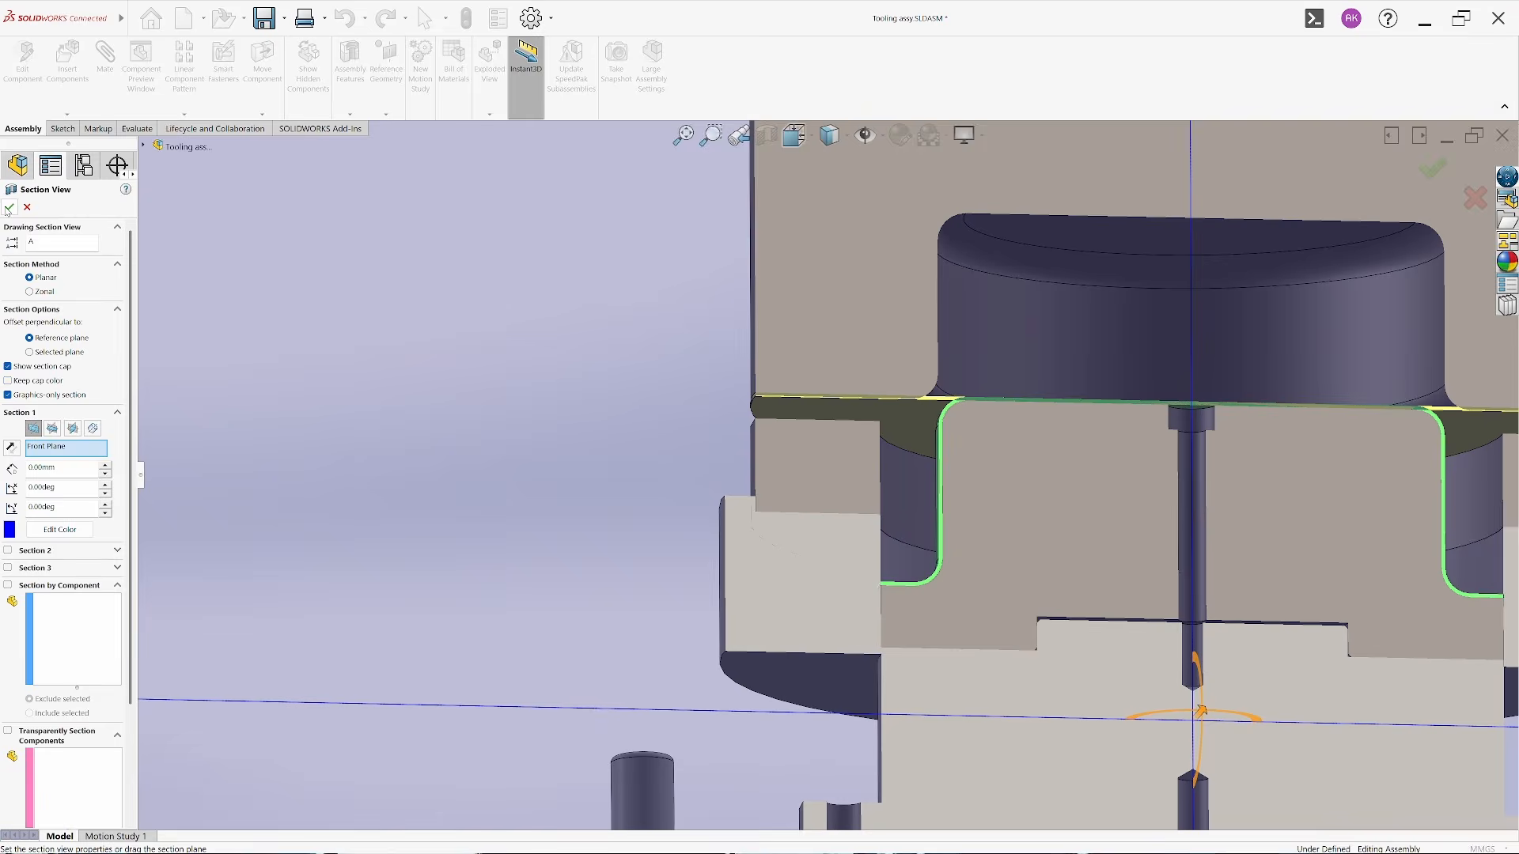
left_click(9, 208)
left_click(793, 136)
left_click(912, 257)
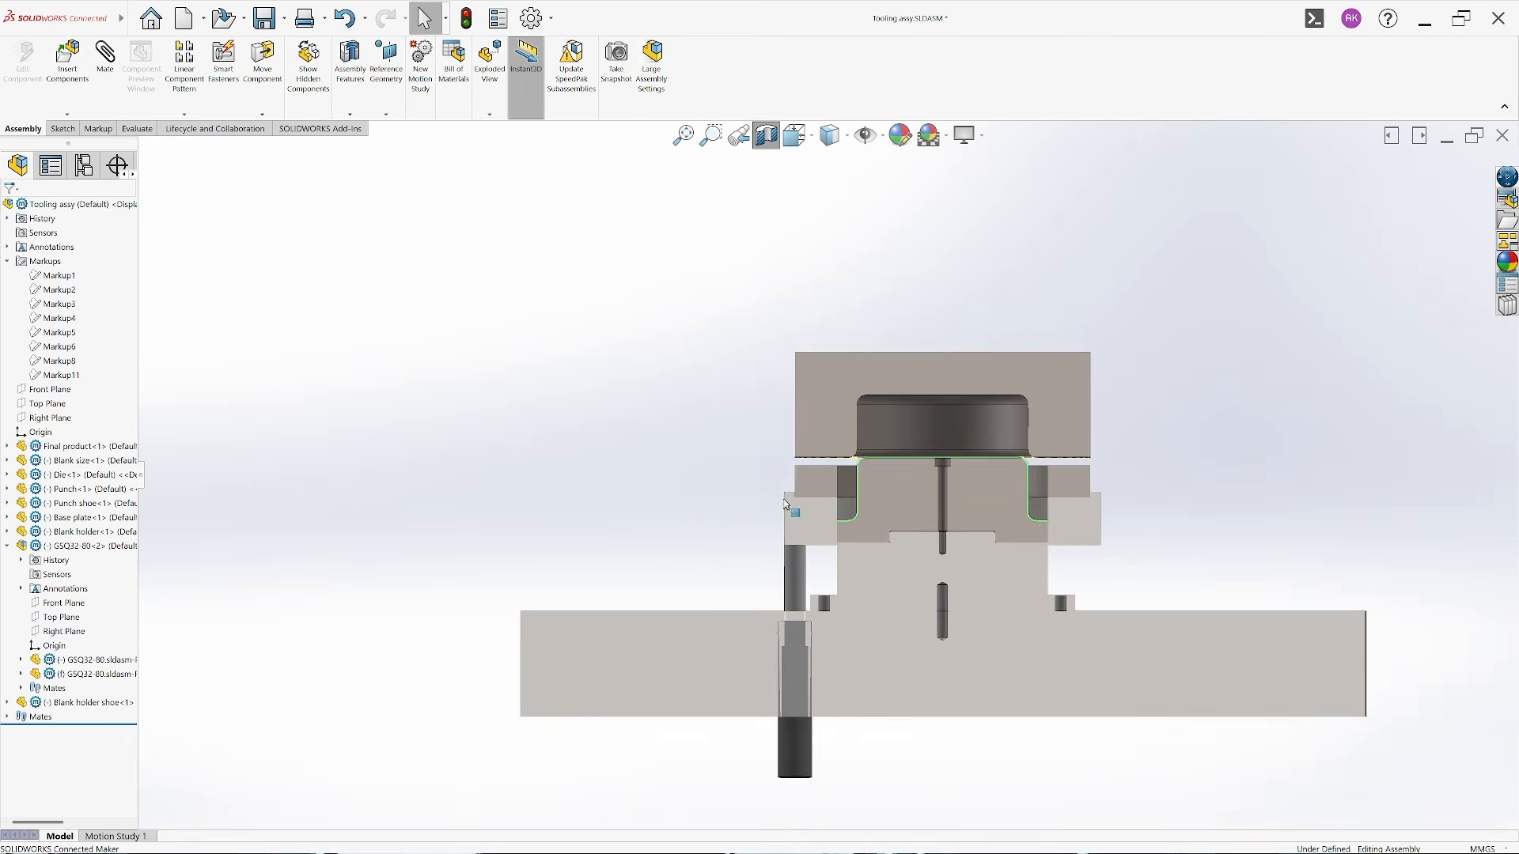
Shift the blank holder shoe slightly downward and move the gas spring's rod slightly up into the shoe's underside
scroll(1096, 547, "down", 2)
left_click(1073, 523)
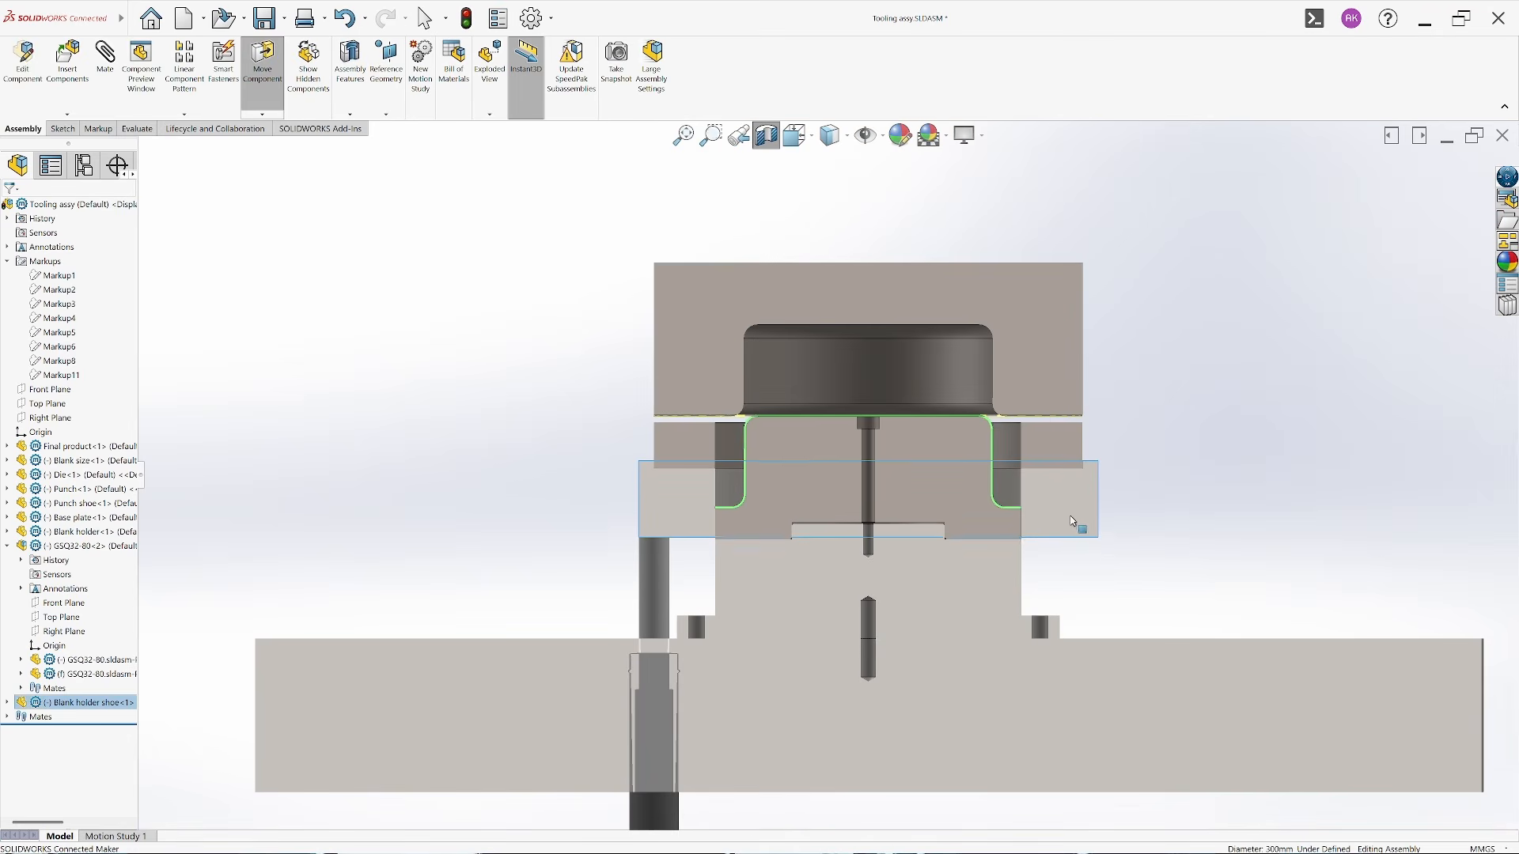
key("Escape")
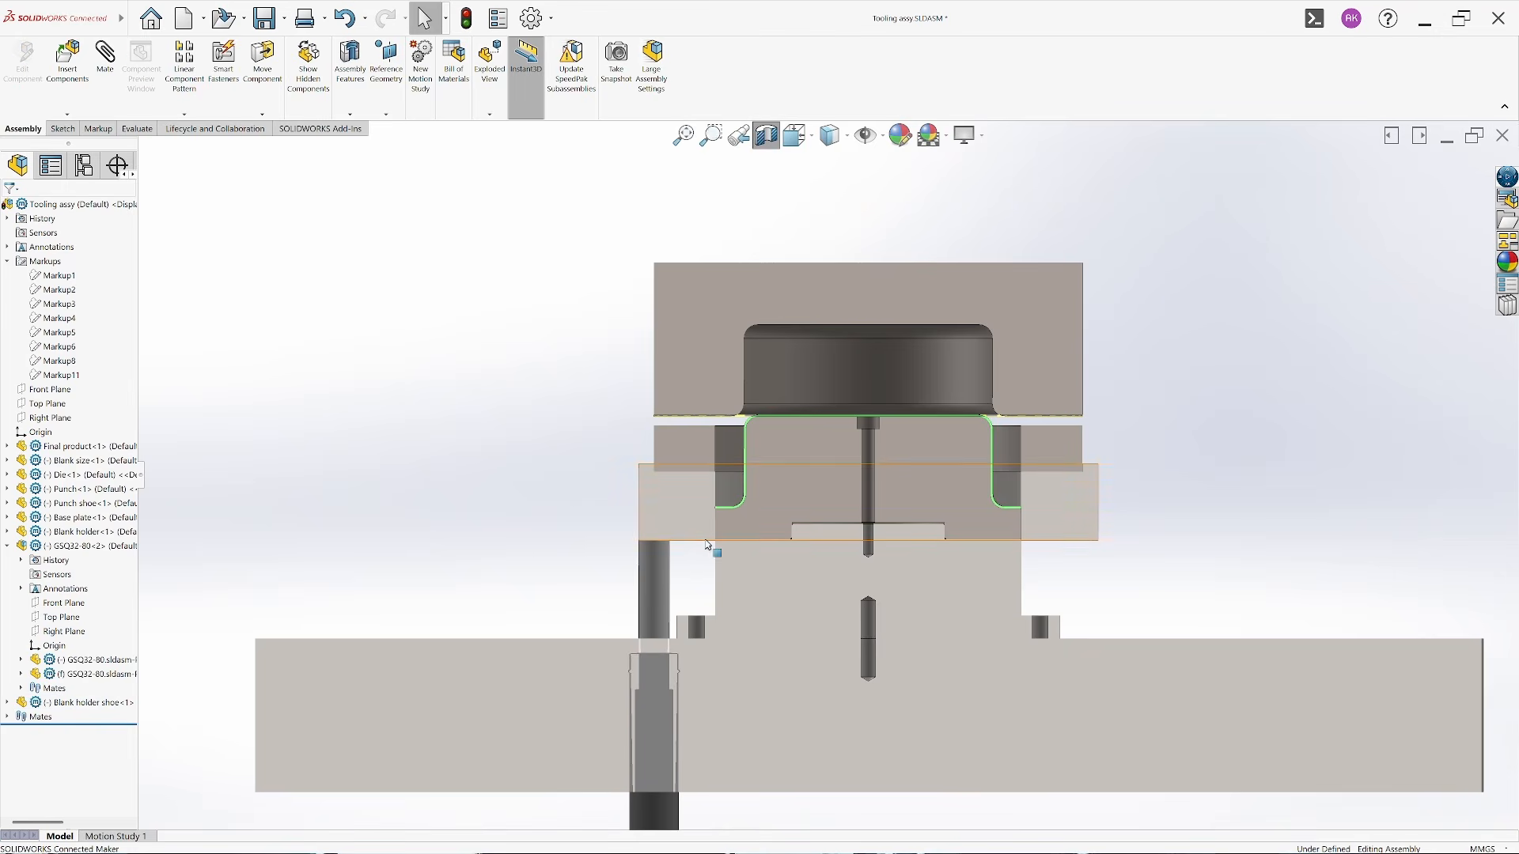
scroll(708, 544, "down", 3)
left_click(673, 567)
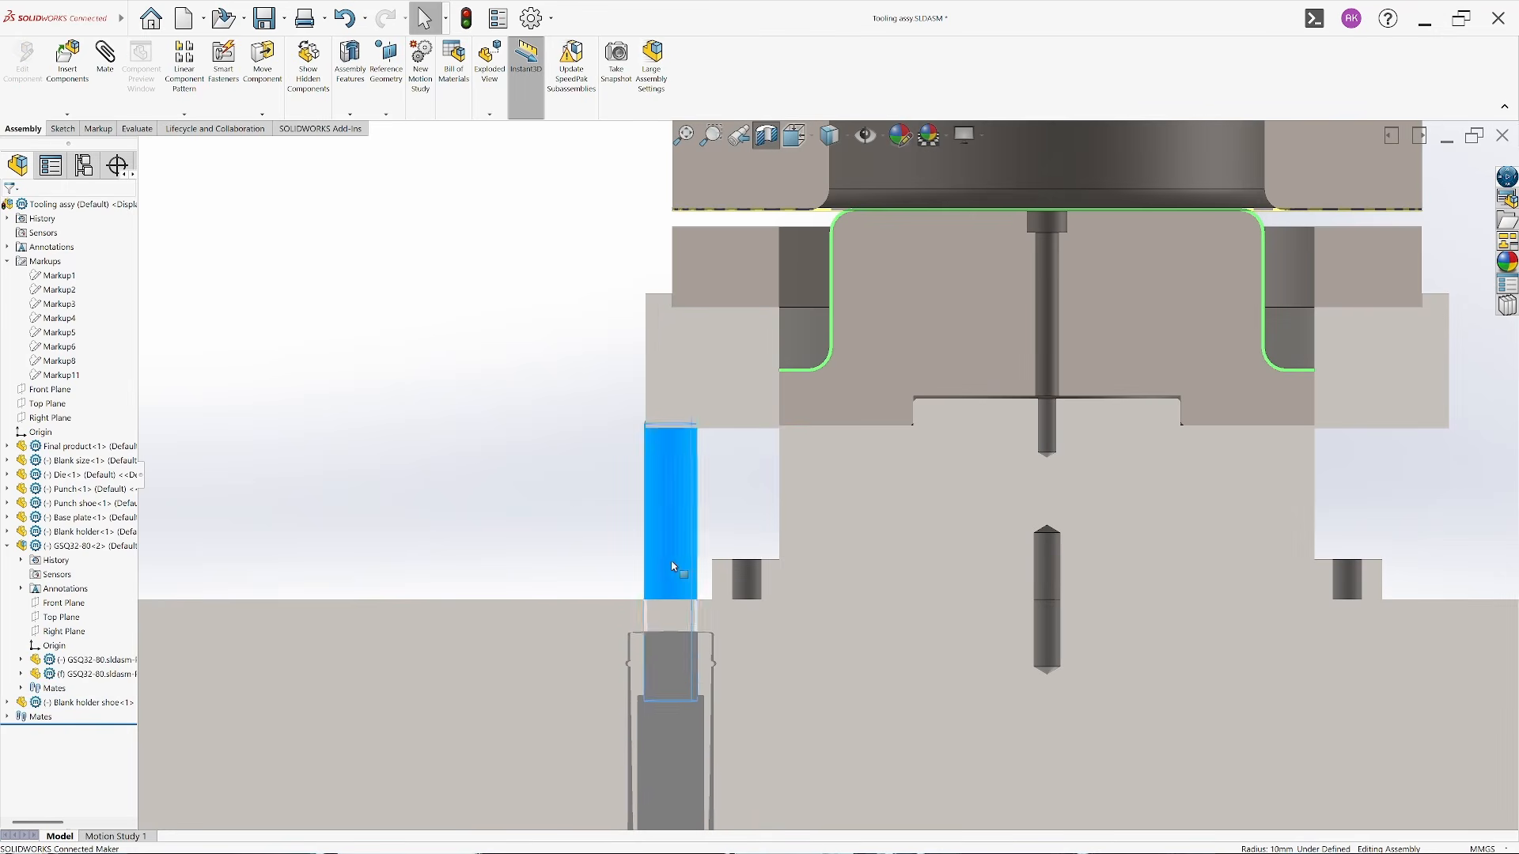
left_click_drag(673, 567, 675, 549)
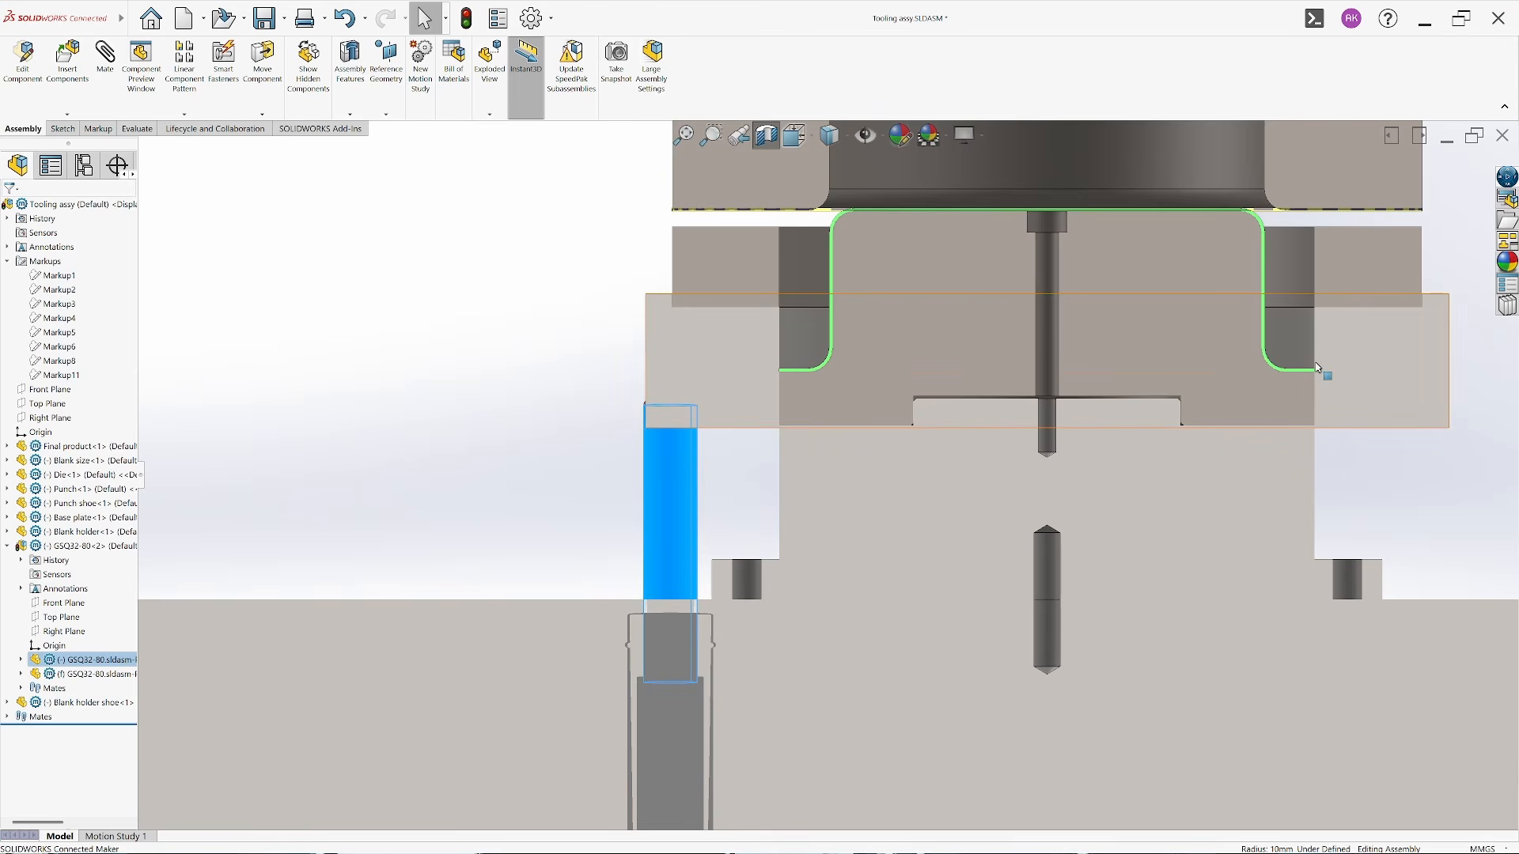
scroll(678, 430, "up", 3)
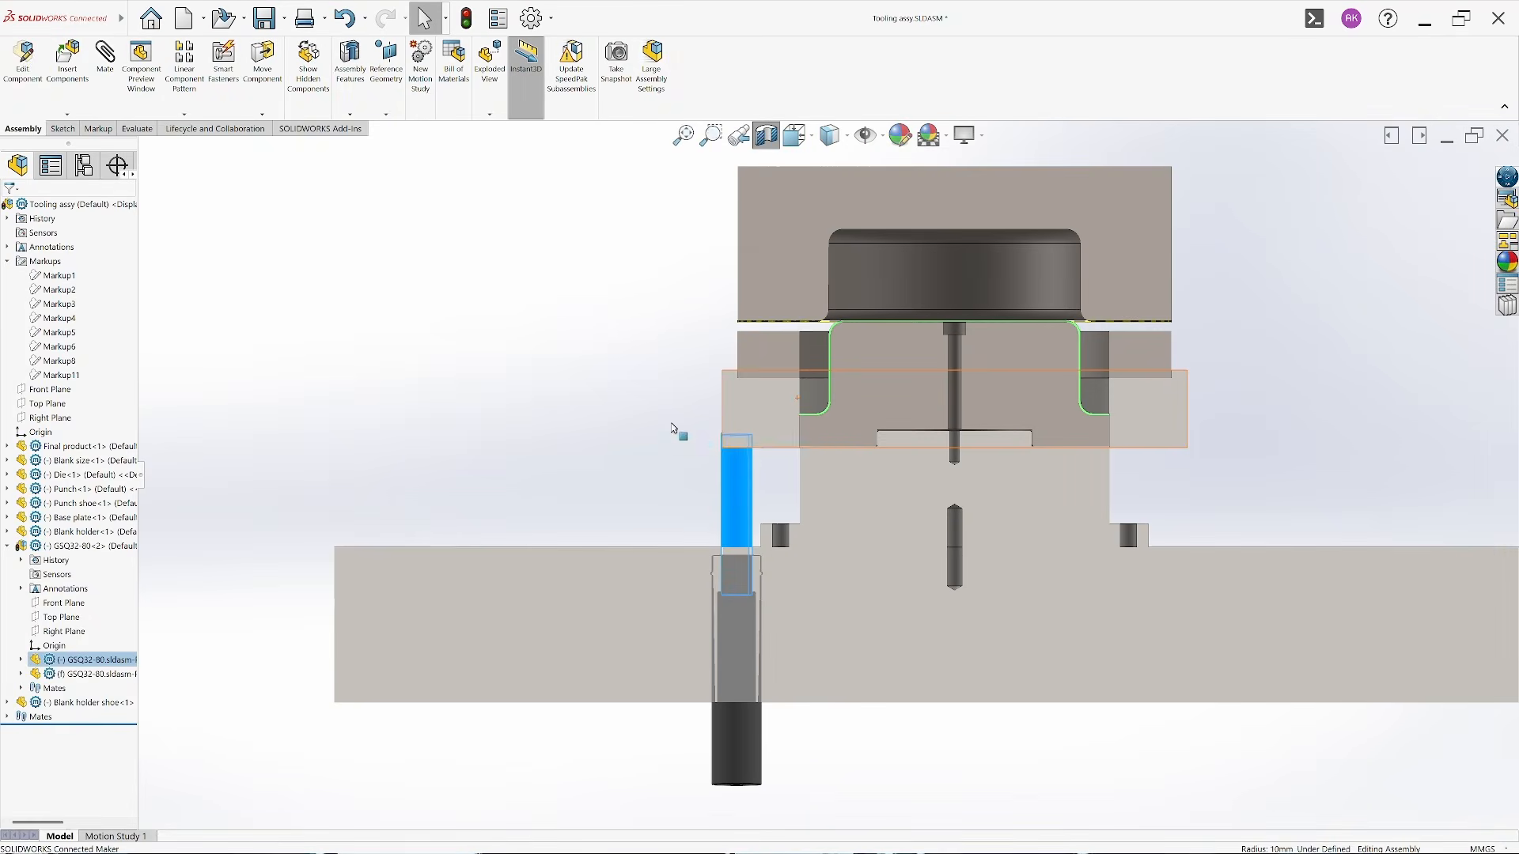
Raise the die well clear of the sheet blank and lift the blank holder with its shoe slightly toward the blank
left_click(596, 349)
scroll(1030, 325, "up", 2)
scroll(1029, 325, "down", 3)
left_click_drag(797, 355, 791, 253)
left_click_drag(618, 472, 618, 465)
Examine how the sheet blank rests on the punch and blank holder in the opened, sectioned tooling
middle_click_drag(788, 477, 863, 577)
scroll(782, 440, "down", 3)
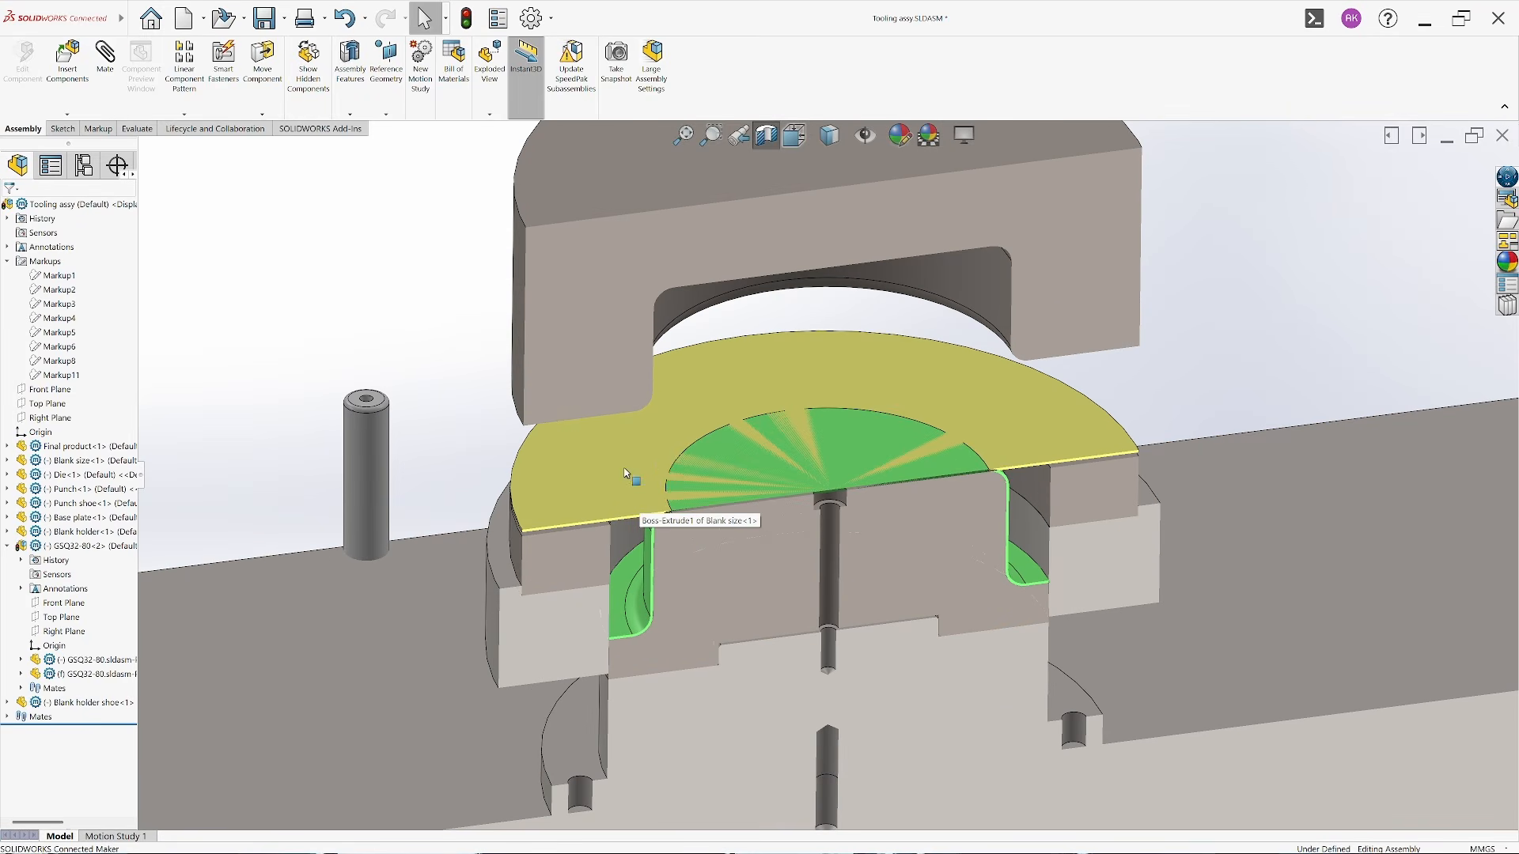
left_click(626, 473)
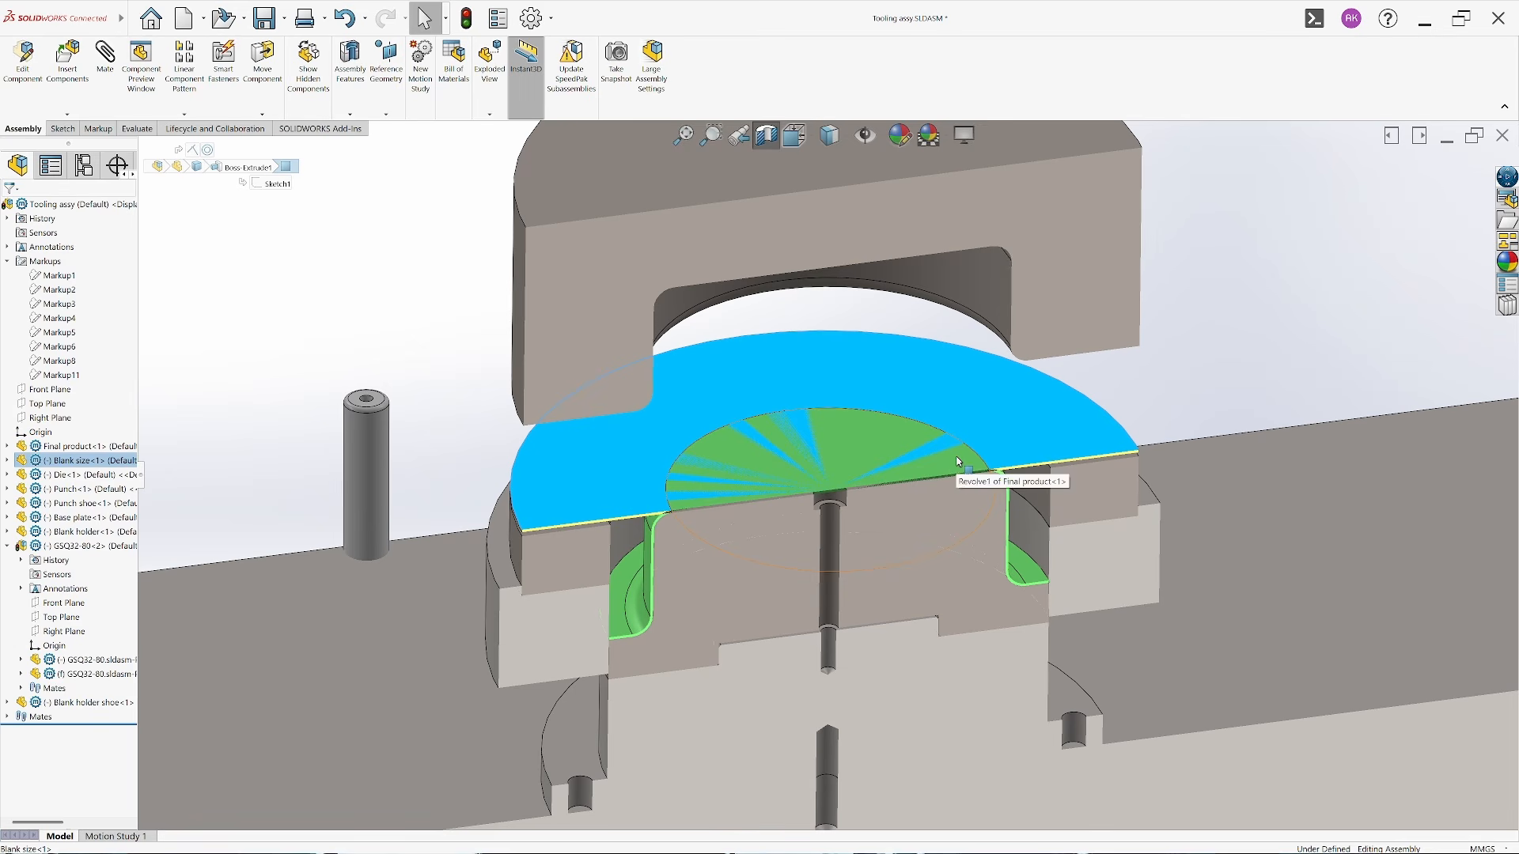
middle_click_drag(526, 576, 601, 502)
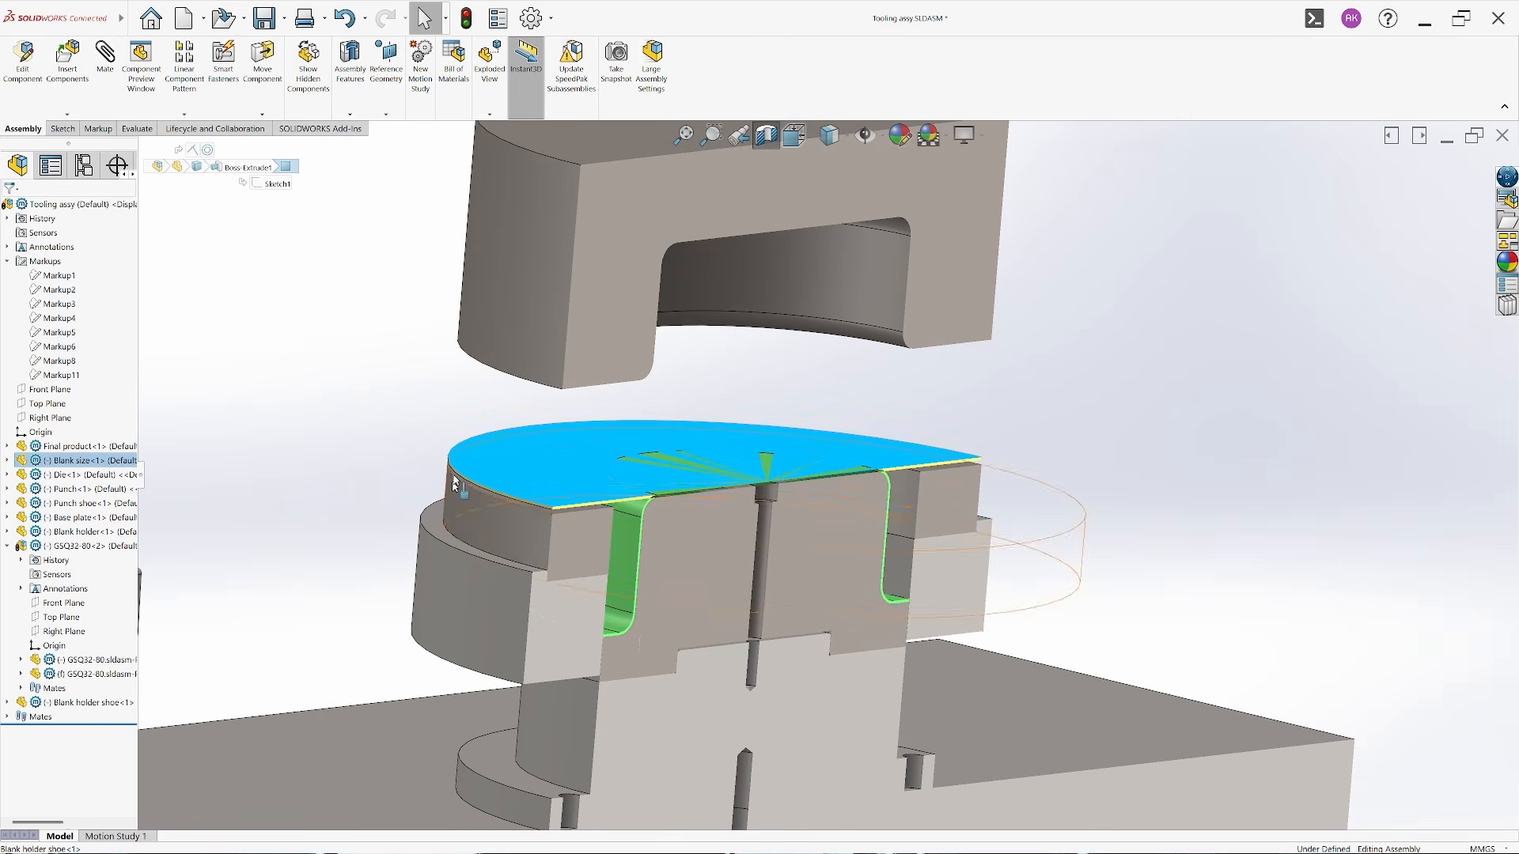
left_click(1103, 467)
middle_click_drag(841, 506, 712, 492)
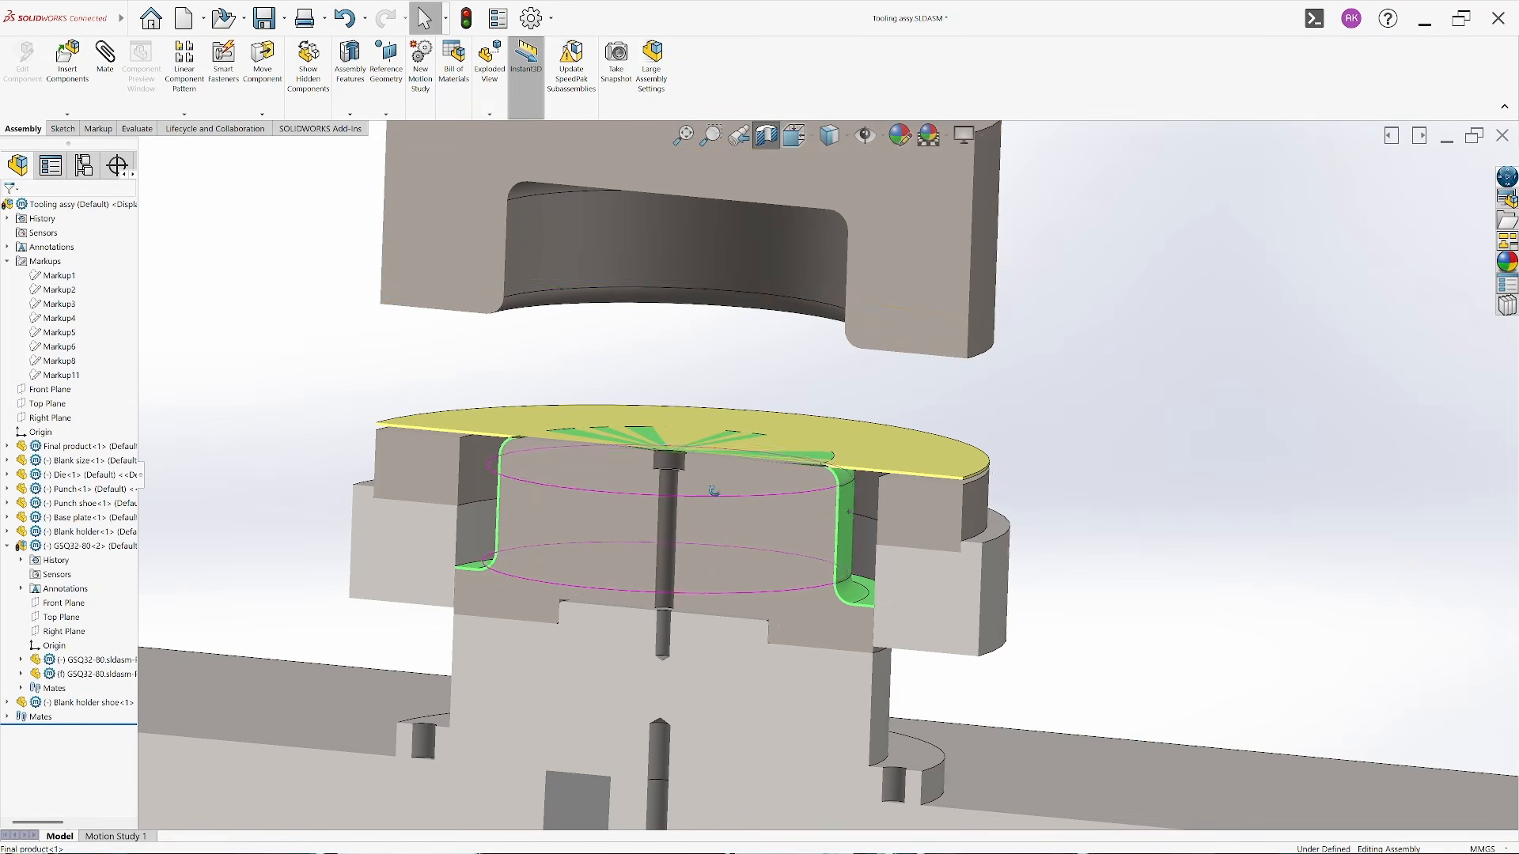
In a front view, draw a markup outlining a stepped locating lip around the blank holder's outer edge beside the blank's rim
left_click(829, 135)
left_click(908, 249)
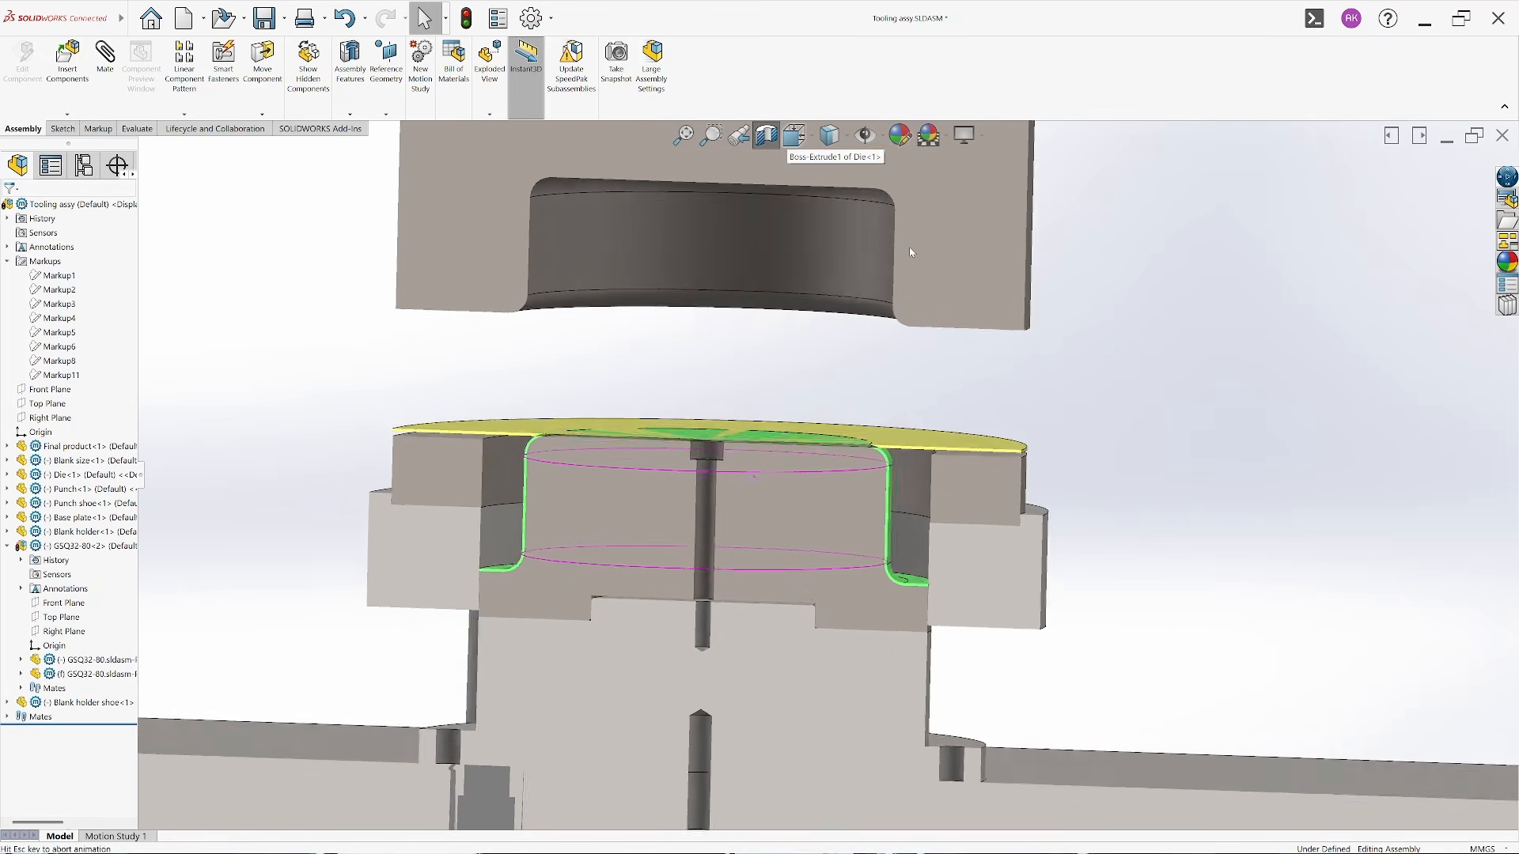
left_click(98, 128)
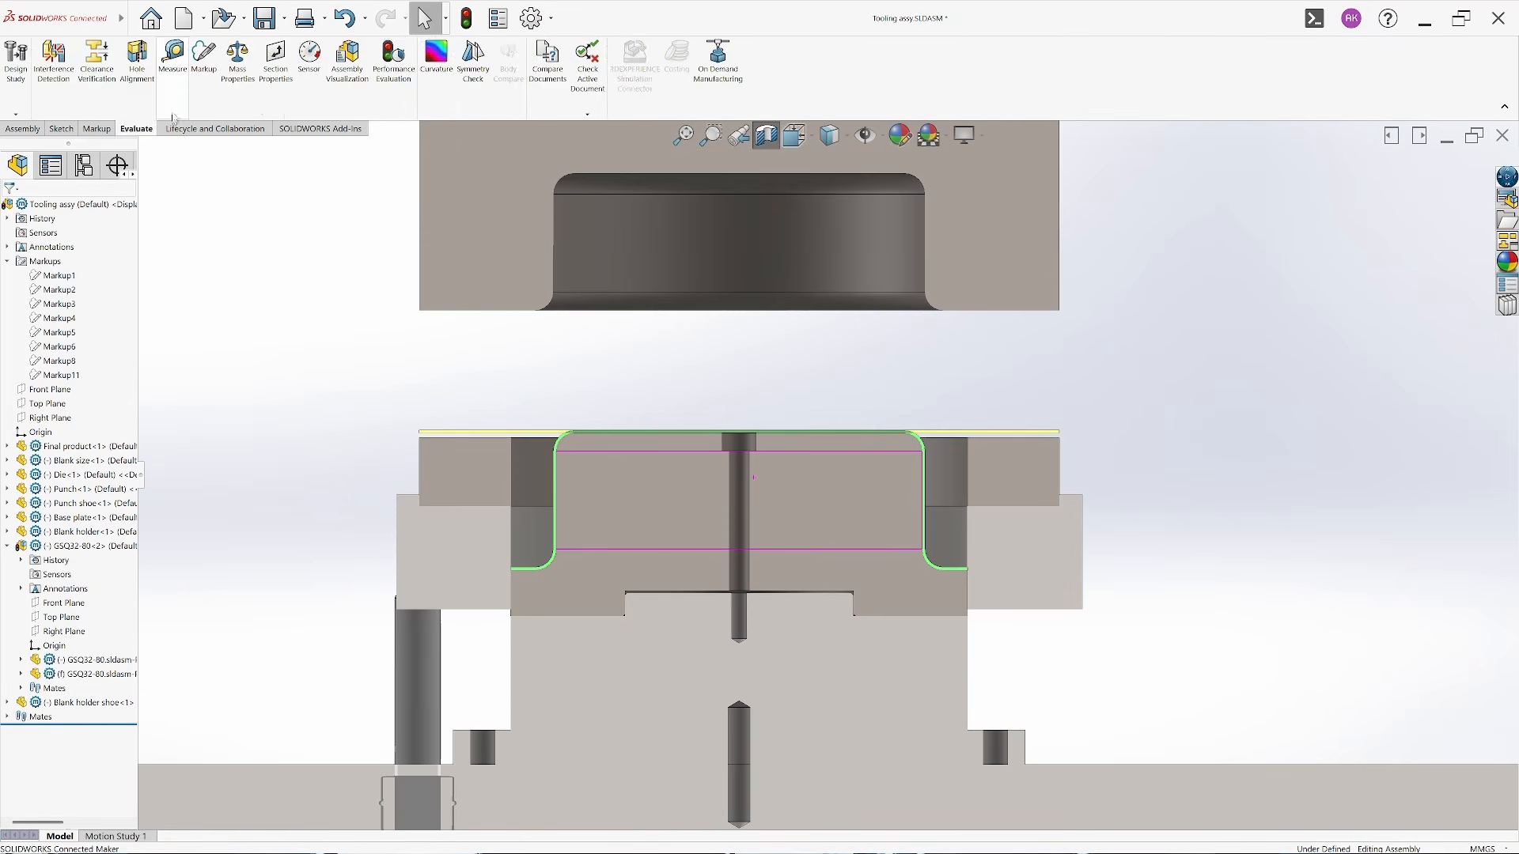
left_click(202, 59)
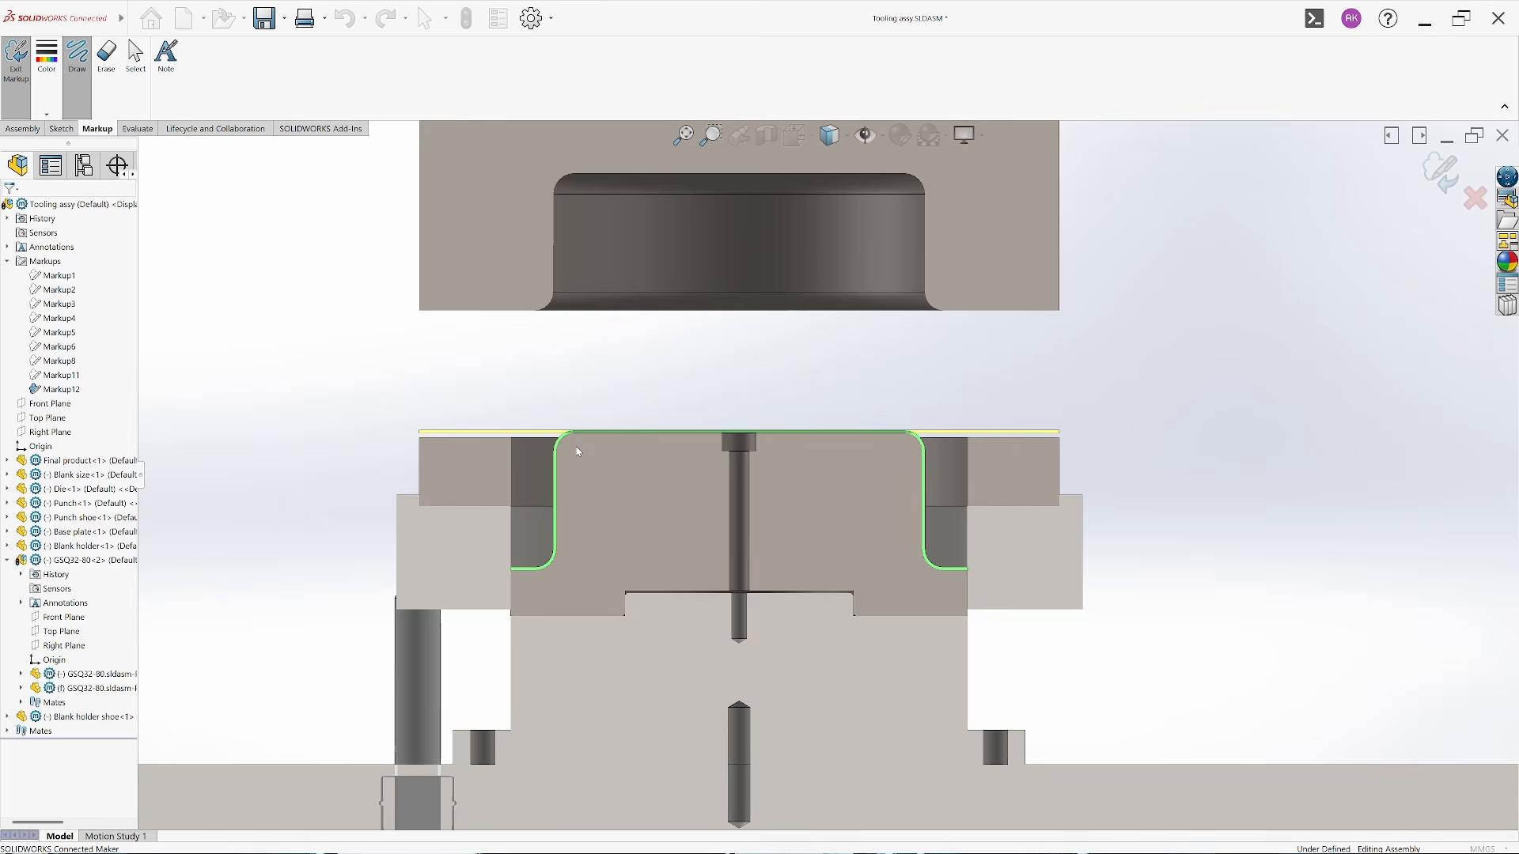
scroll(427, 453, "down", 3)
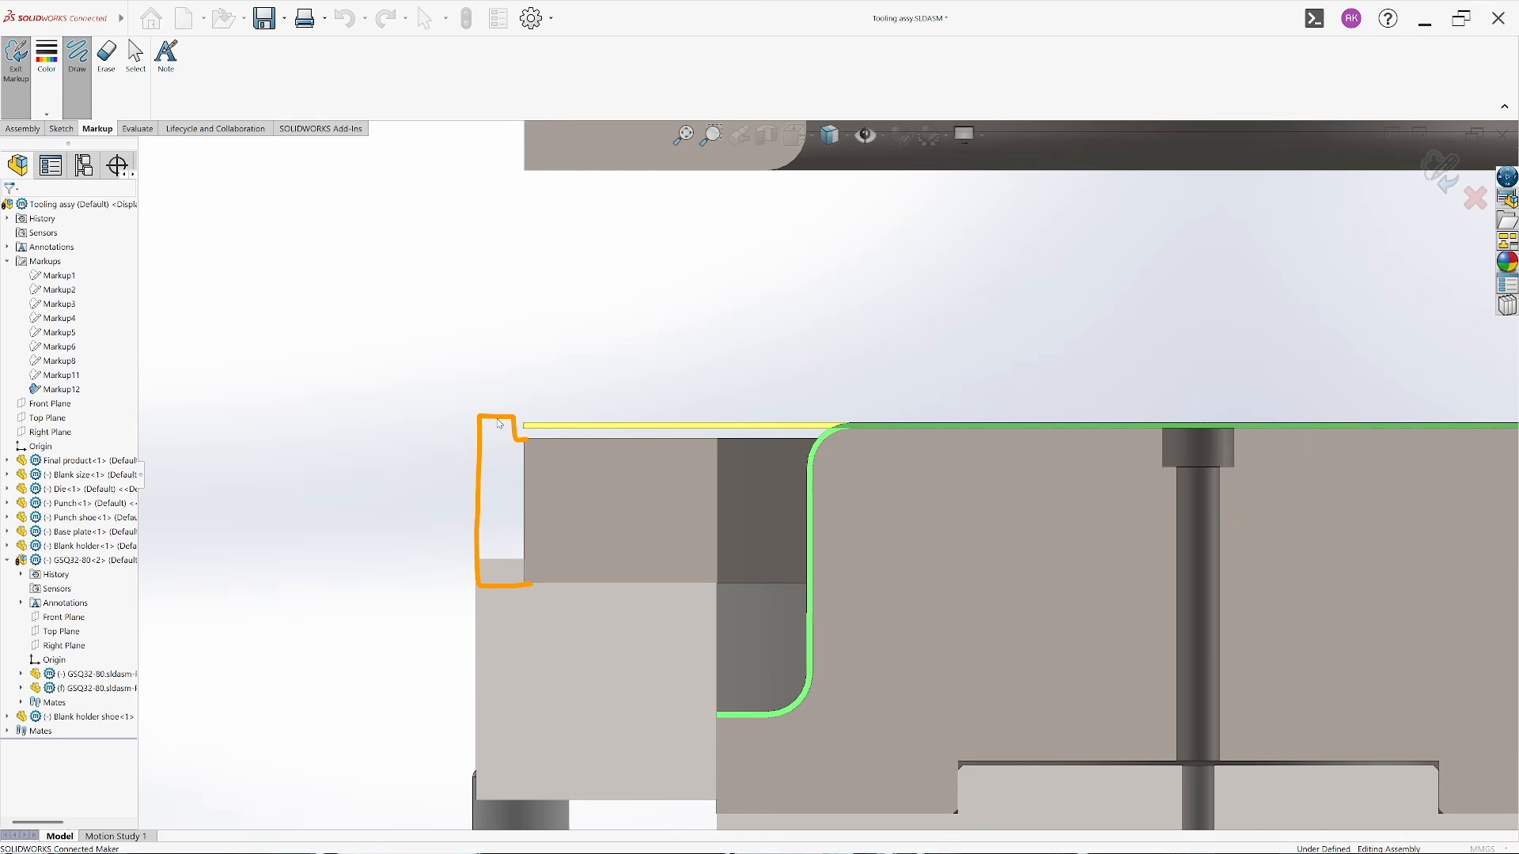
left_click(1440, 169)
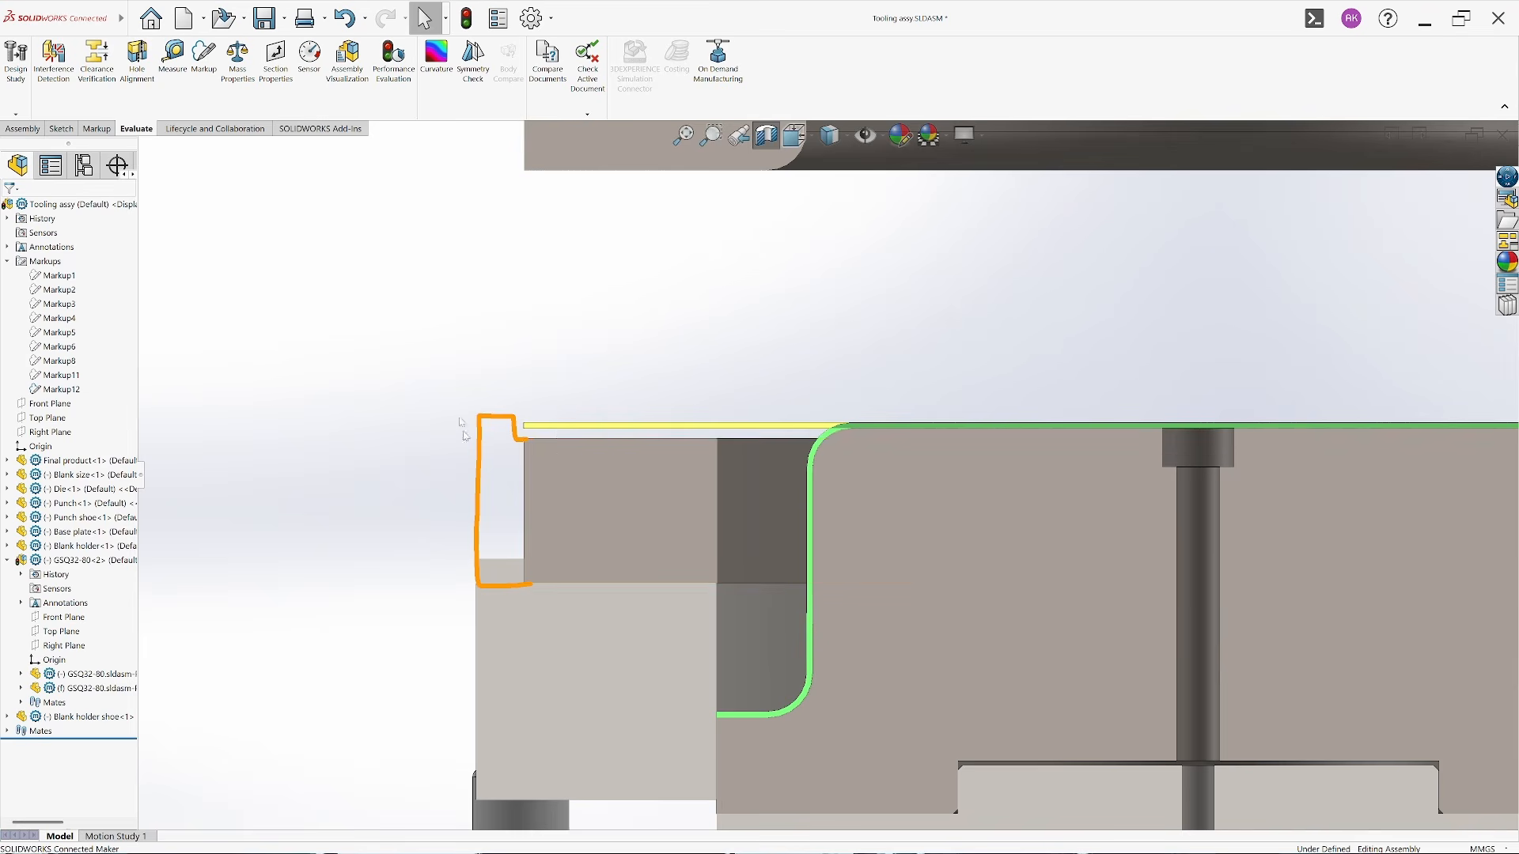
Open the blank holder part from the assembly in its own window
left_click(753, 524)
left_click(779, 474)
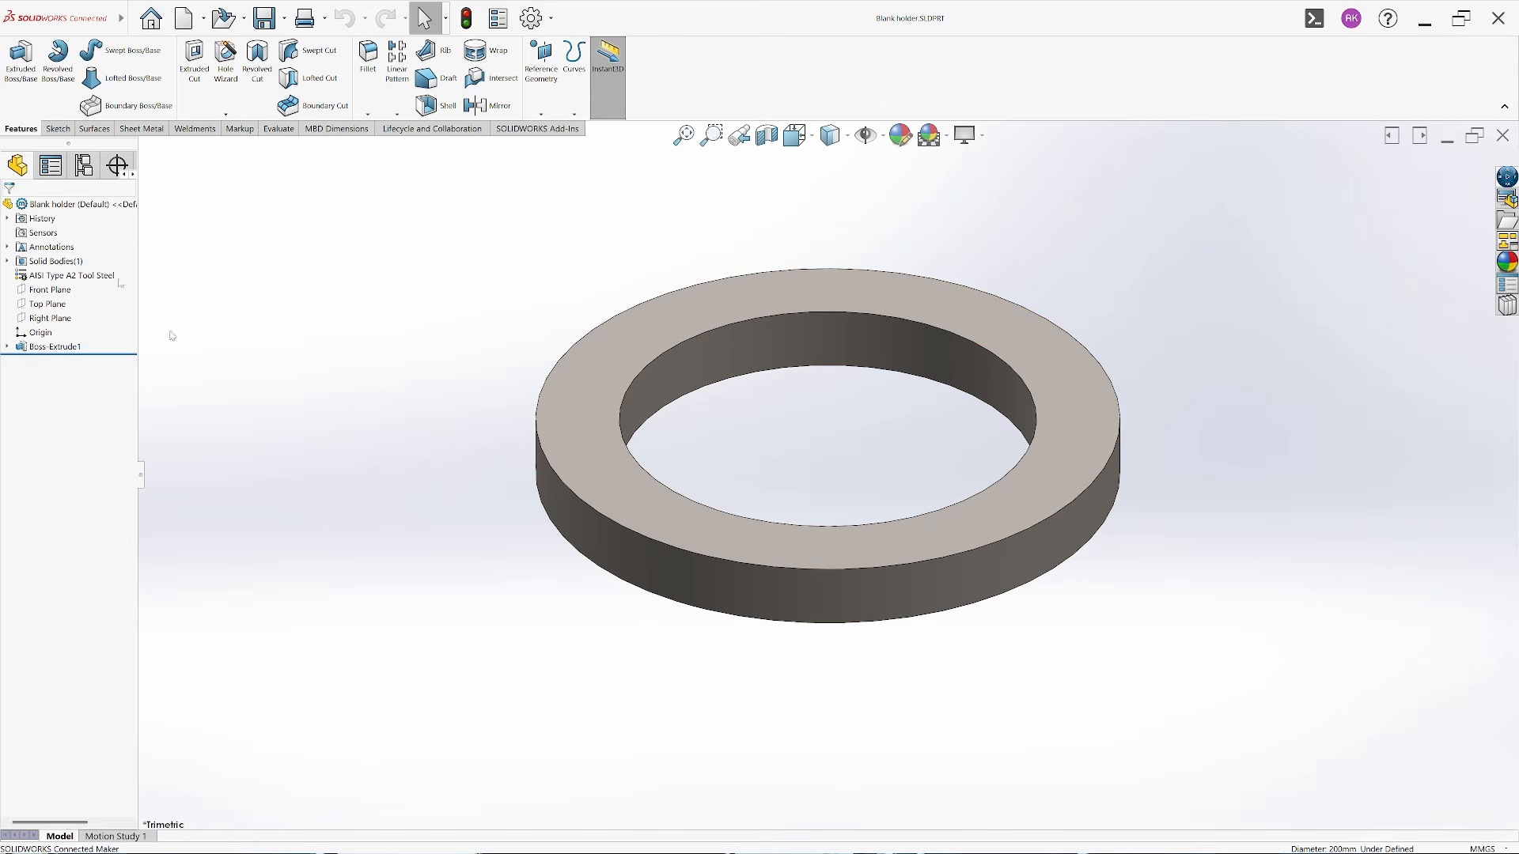
Set the blank holder's outer diameter to 300 mm and rebuild the part
left_click(655, 510)
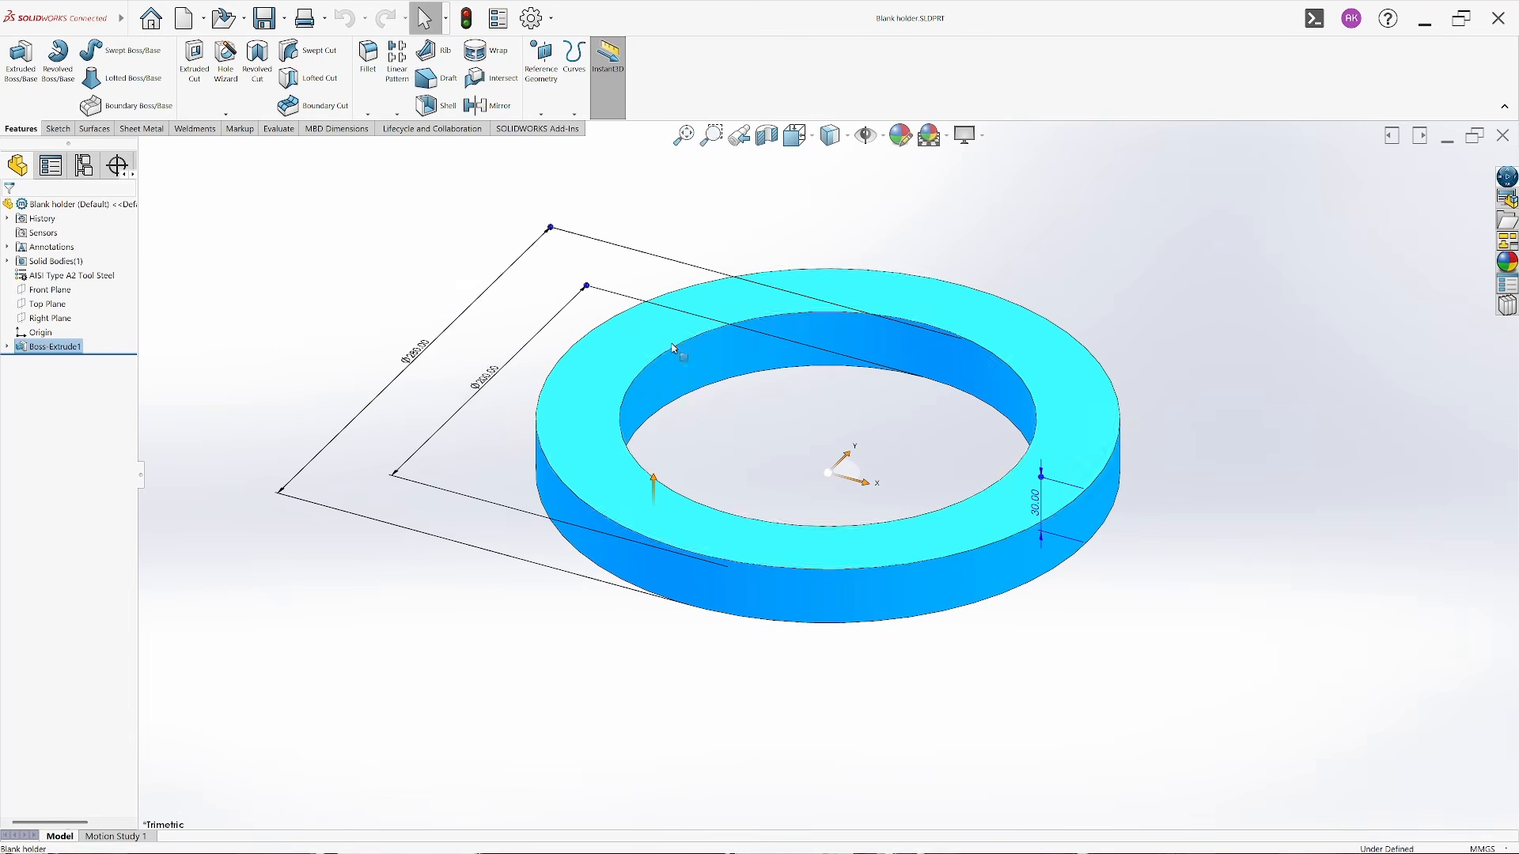
middle_click_drag(673, 349, 694, 502)
double_click(390, 291)
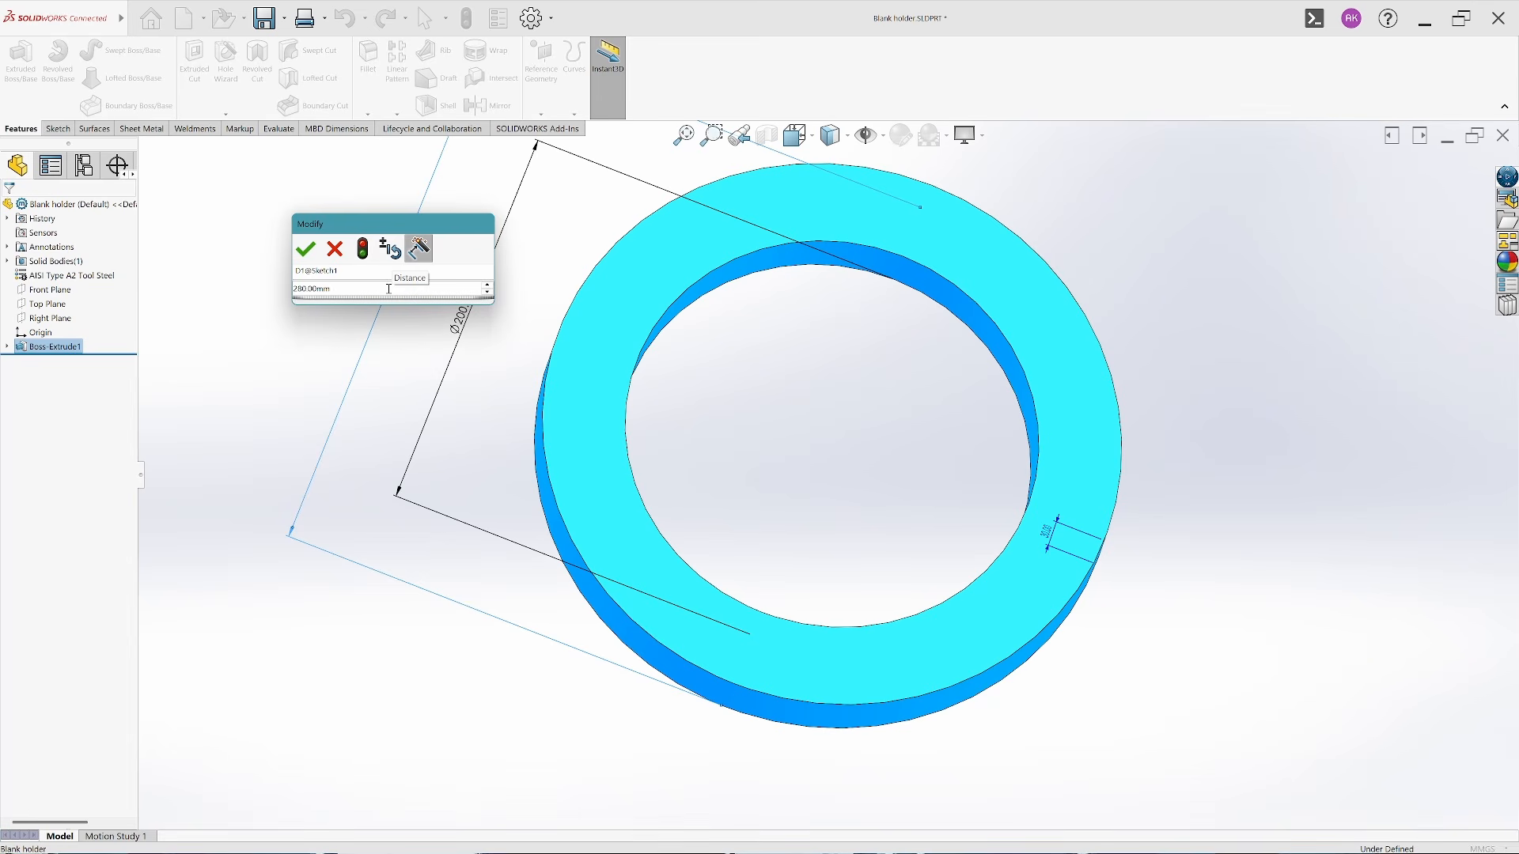
type("300")
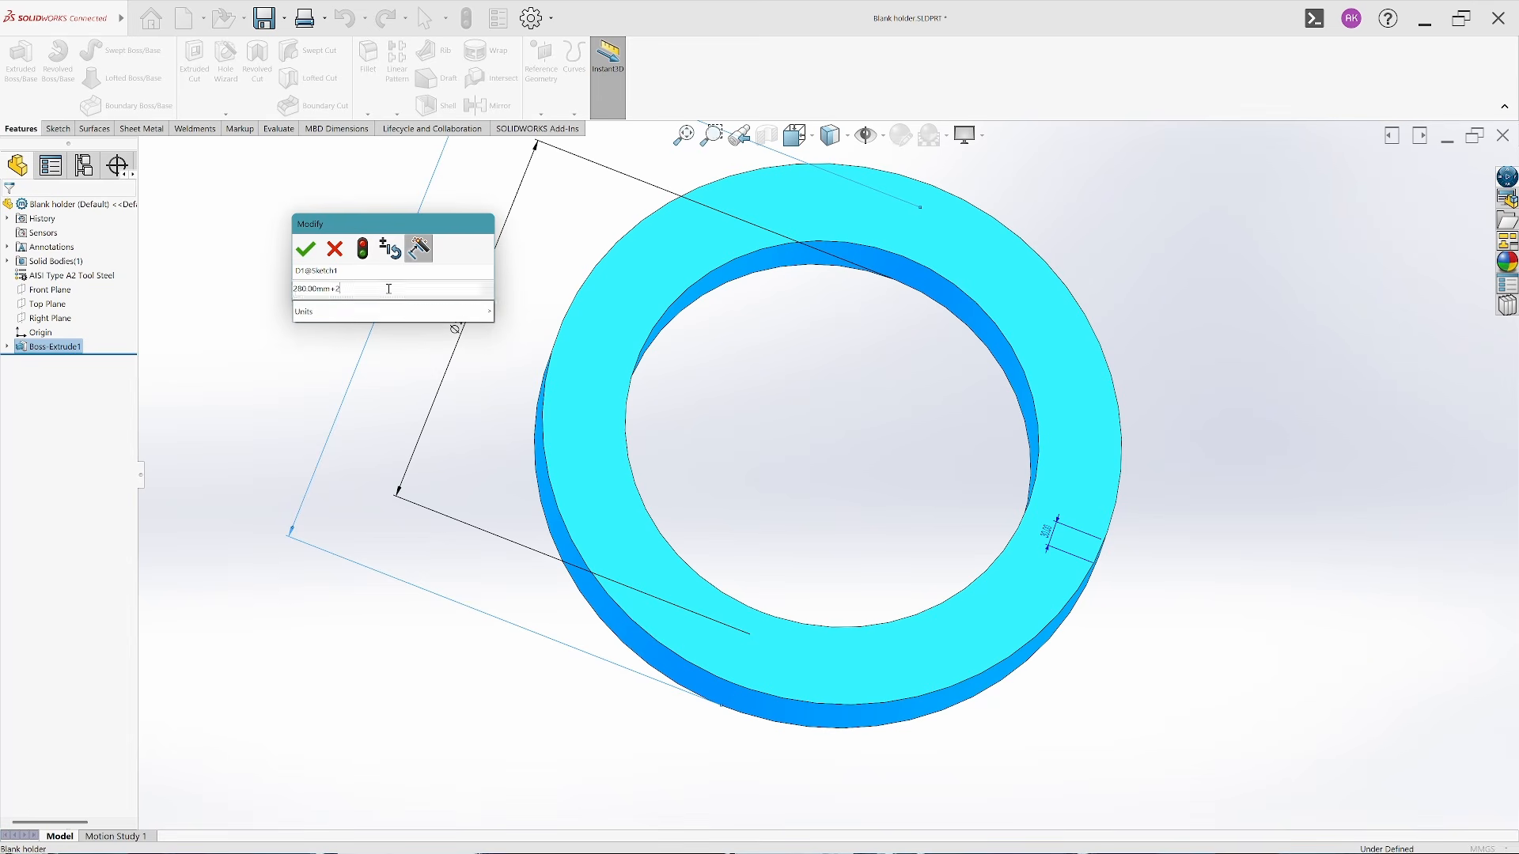
key("Return")
left_click(201, 286)
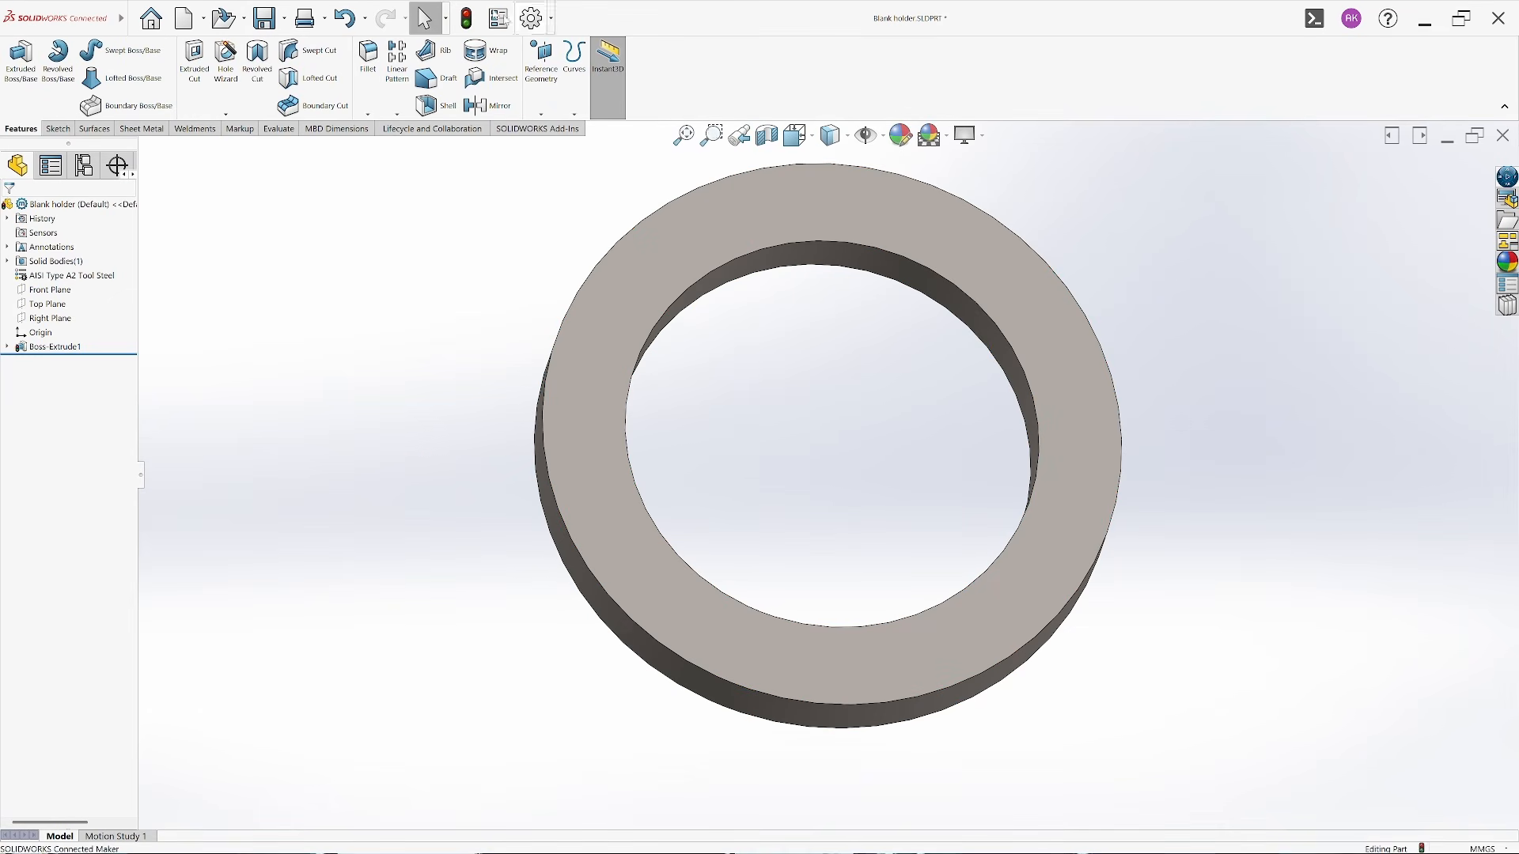
left_click(466, 18)
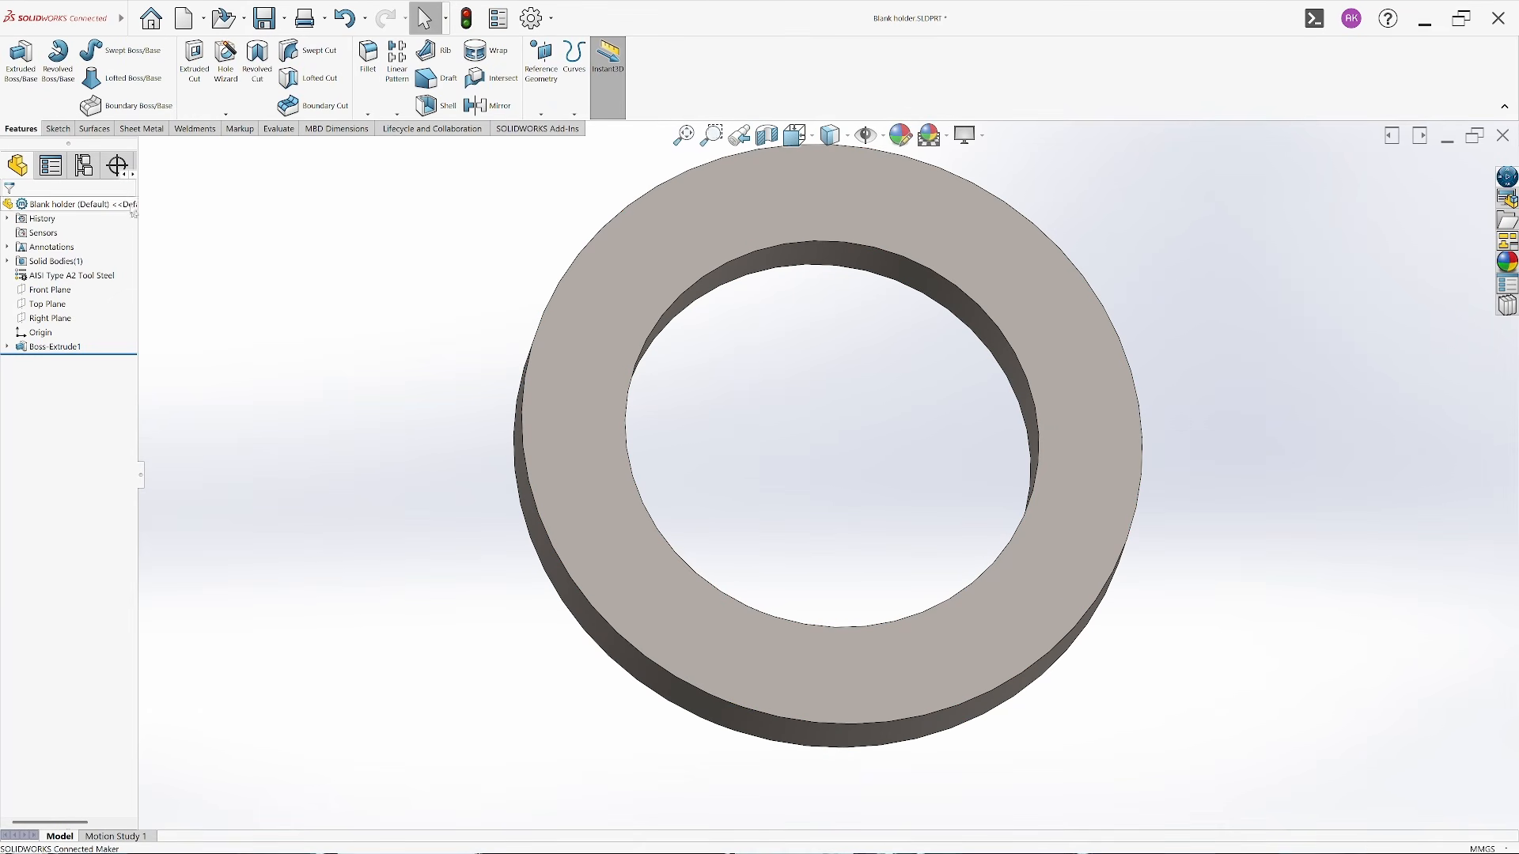
Sketch a circle centred on the origin on the ring's upper face and dimension its diameter to 280 mm
left_click(58, 129)
left_click(17, 59)
left_click(597, 441)
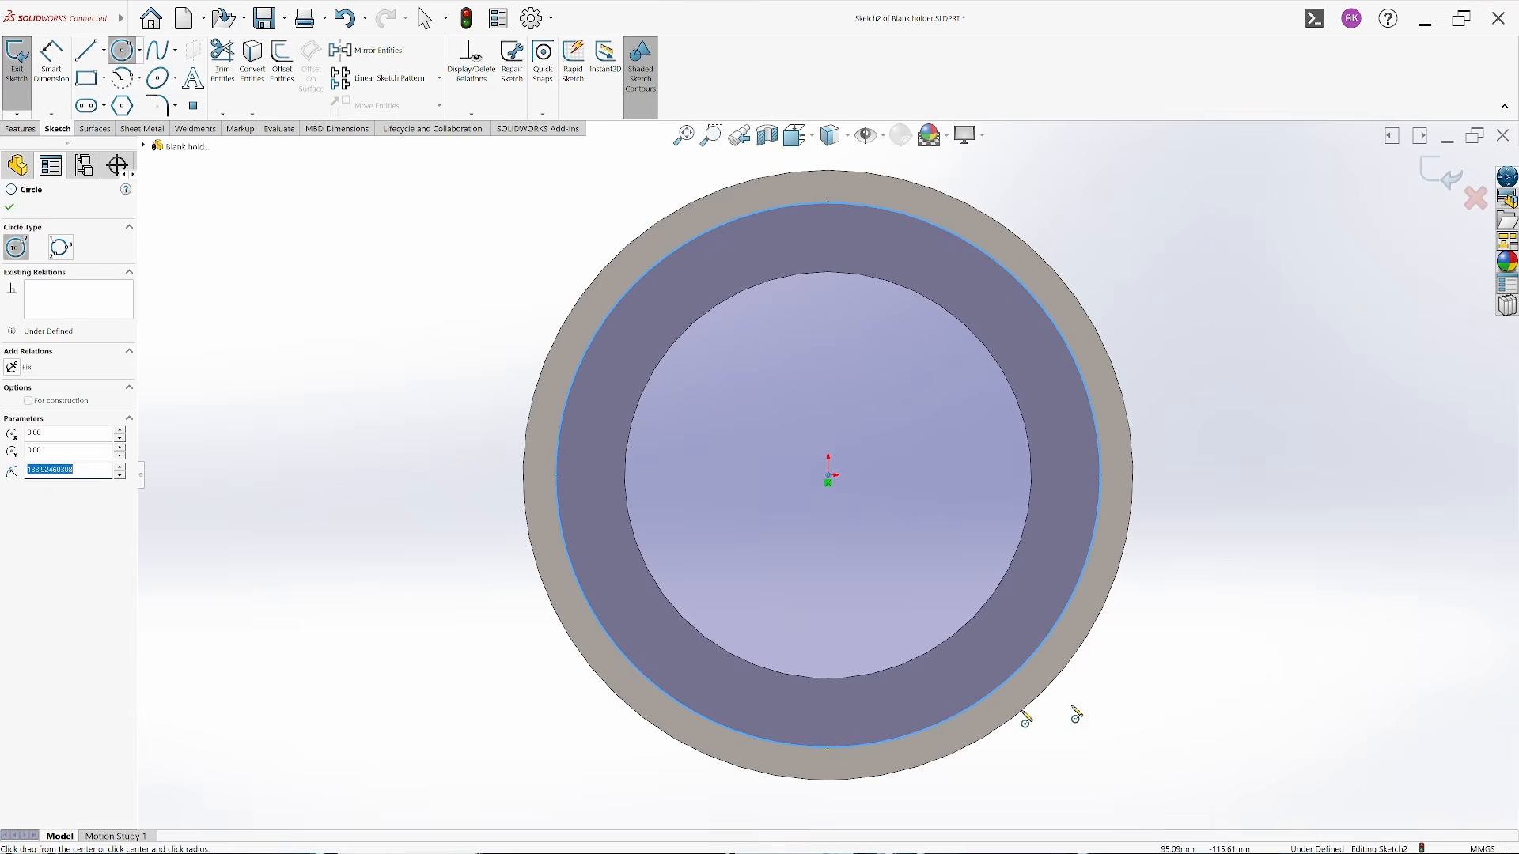
right_click(1153, 641)
left_click(1163, 649)
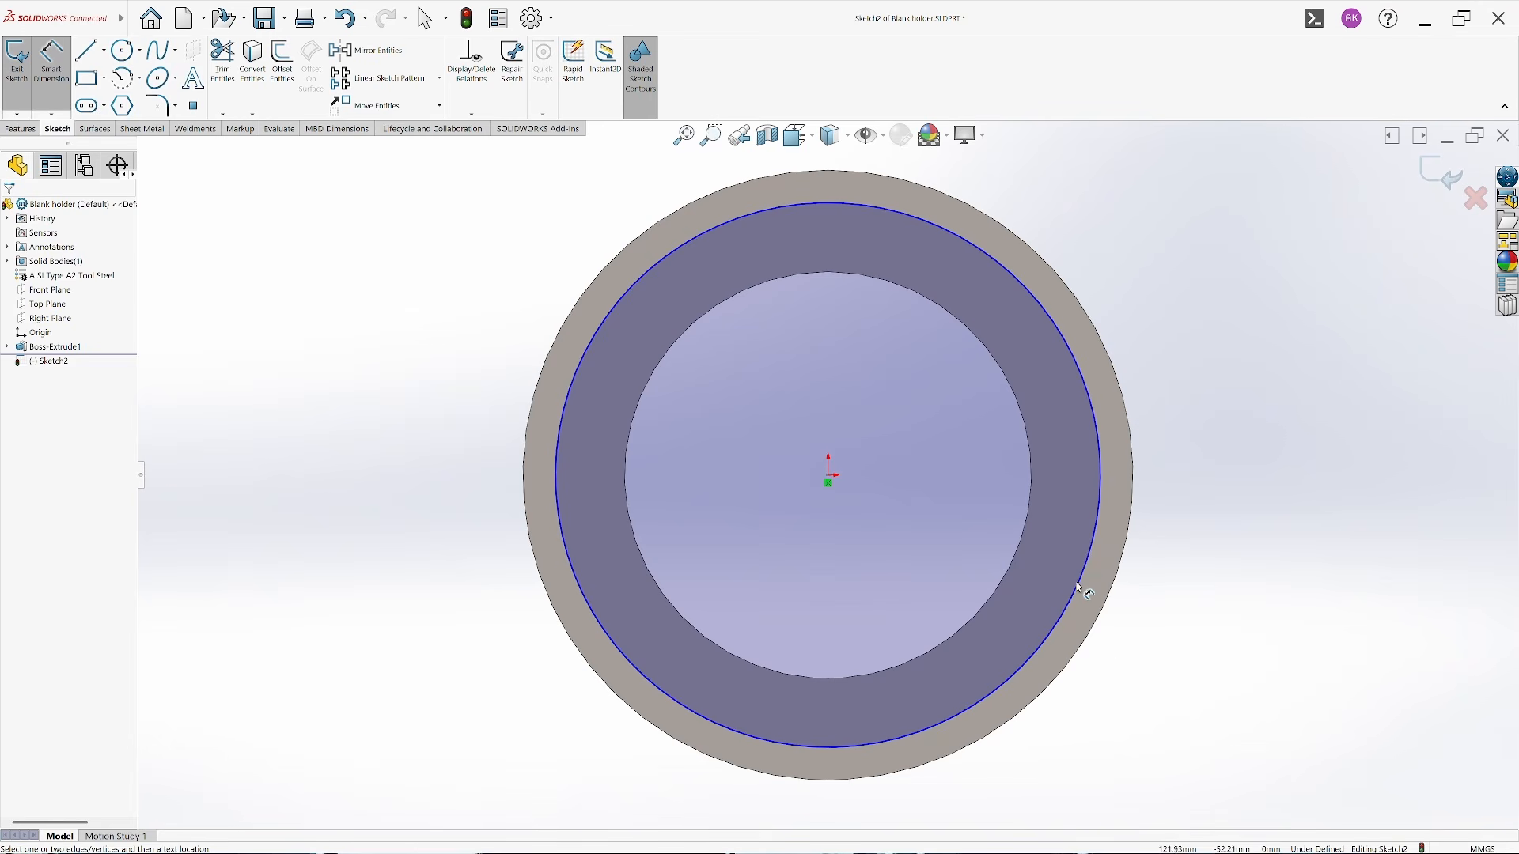
left_click(1098, 582)
left_click(1236, 516)
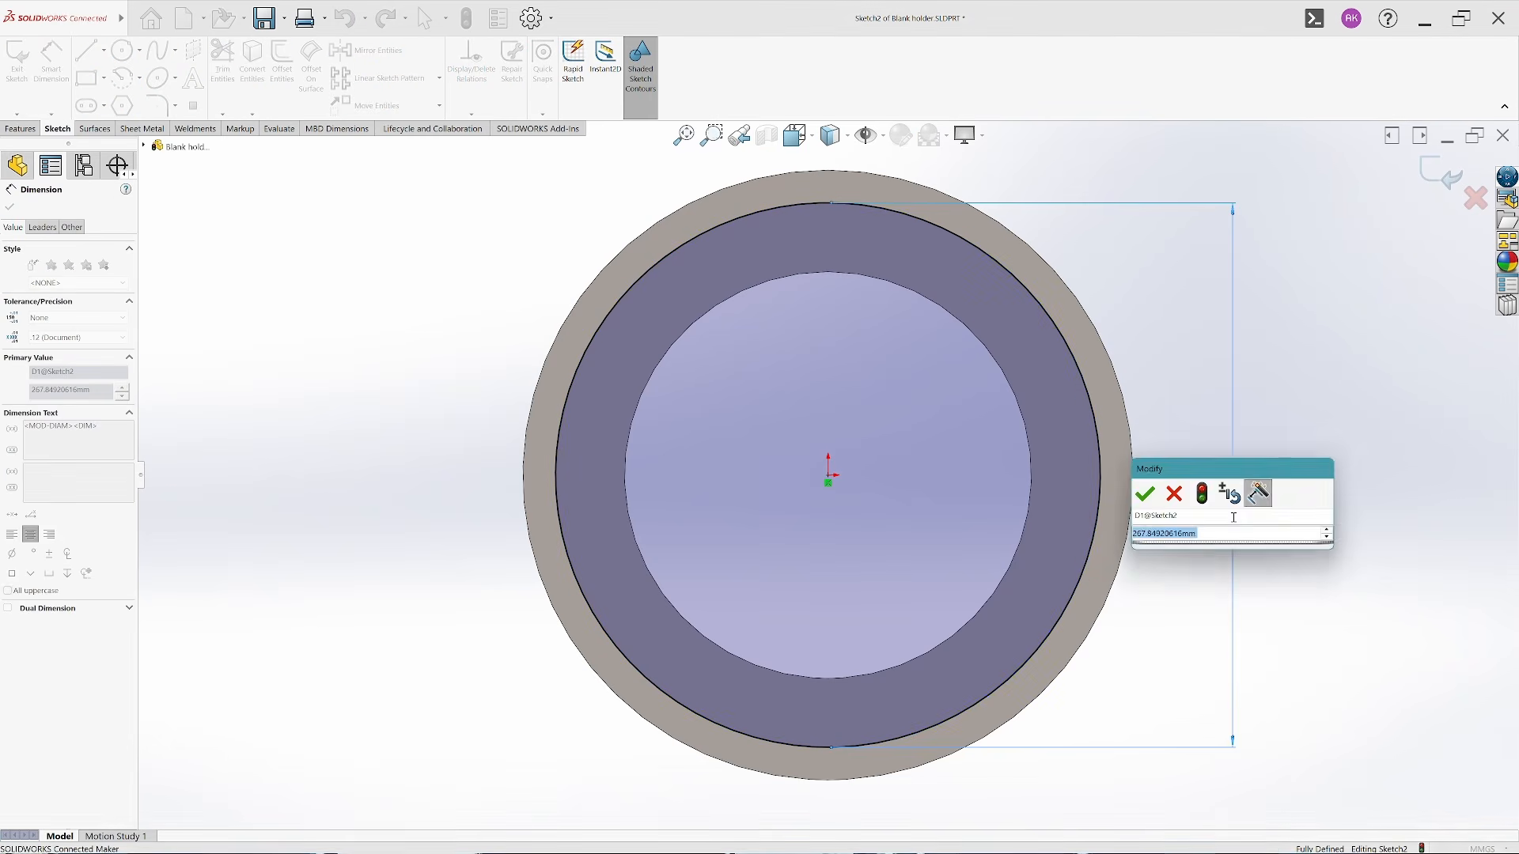
type("280")
key("Return")
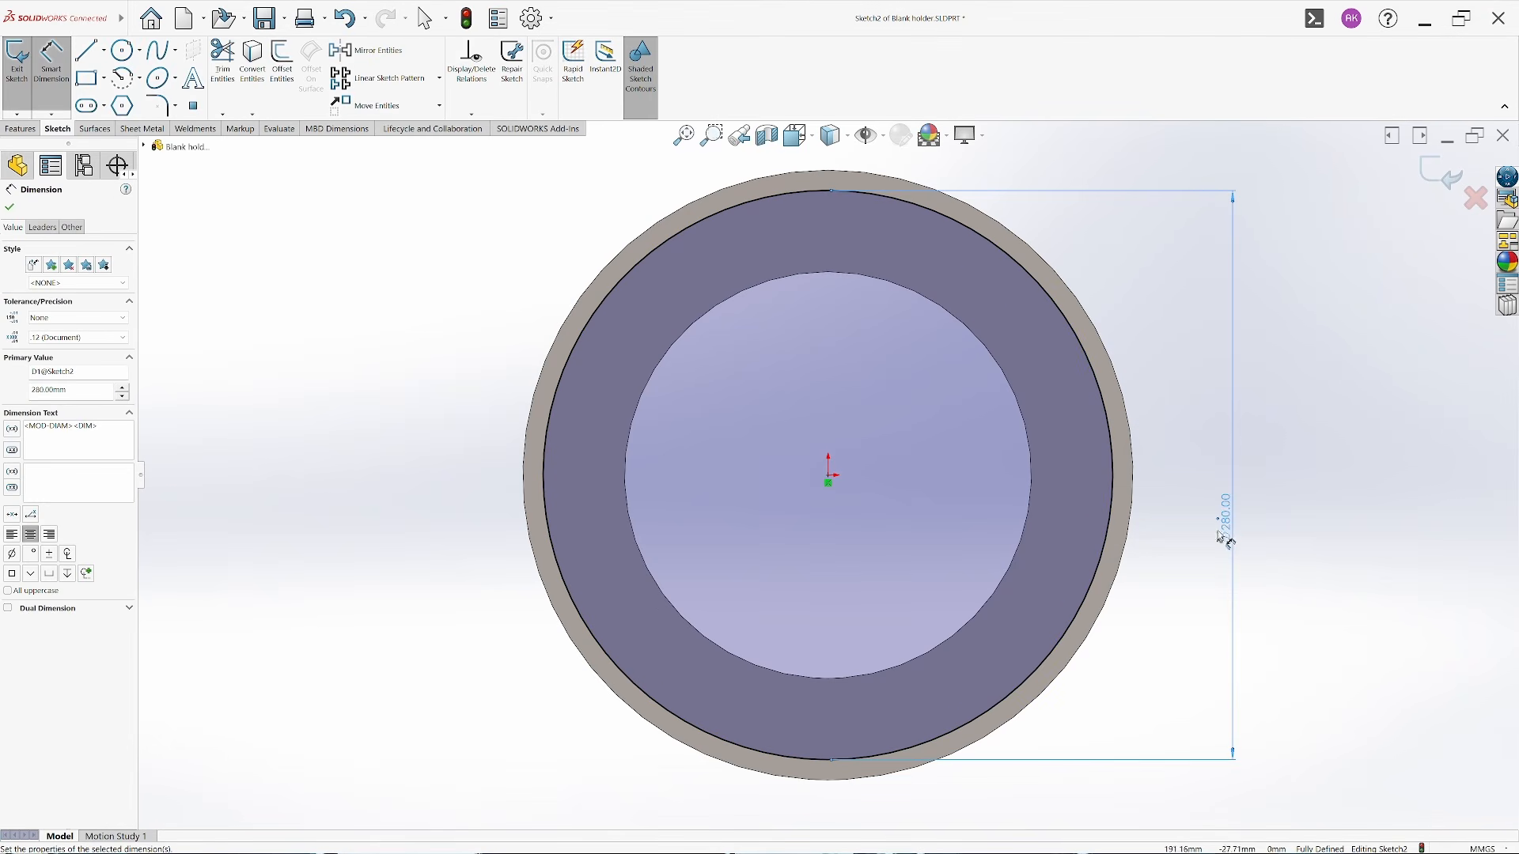
Set the sketched circle's diameter to 281 mm and finish the sketch
double_click(1229, 519)
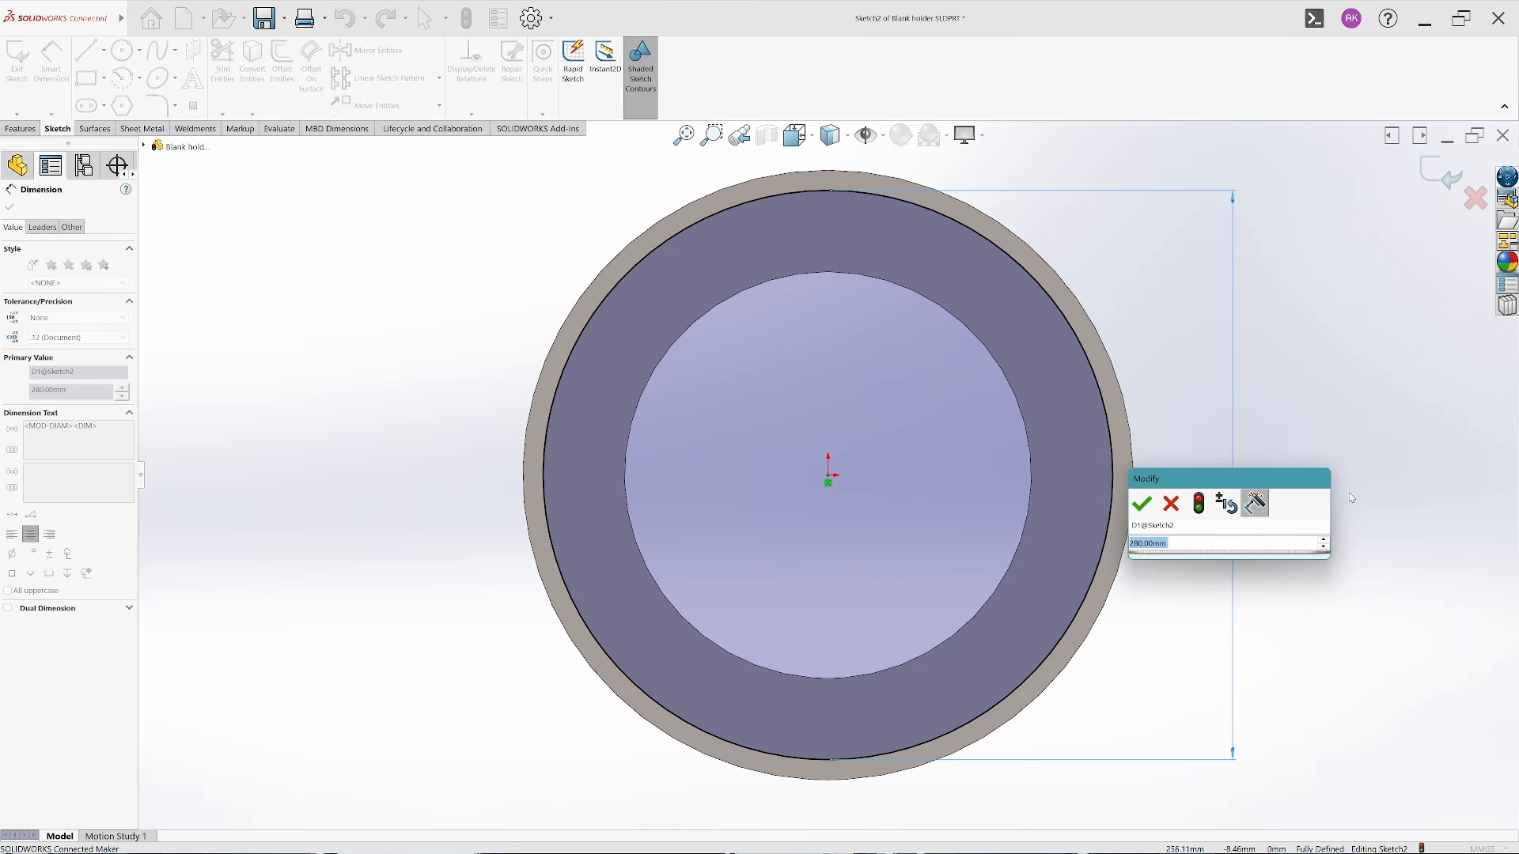
type("281")
key("Return")
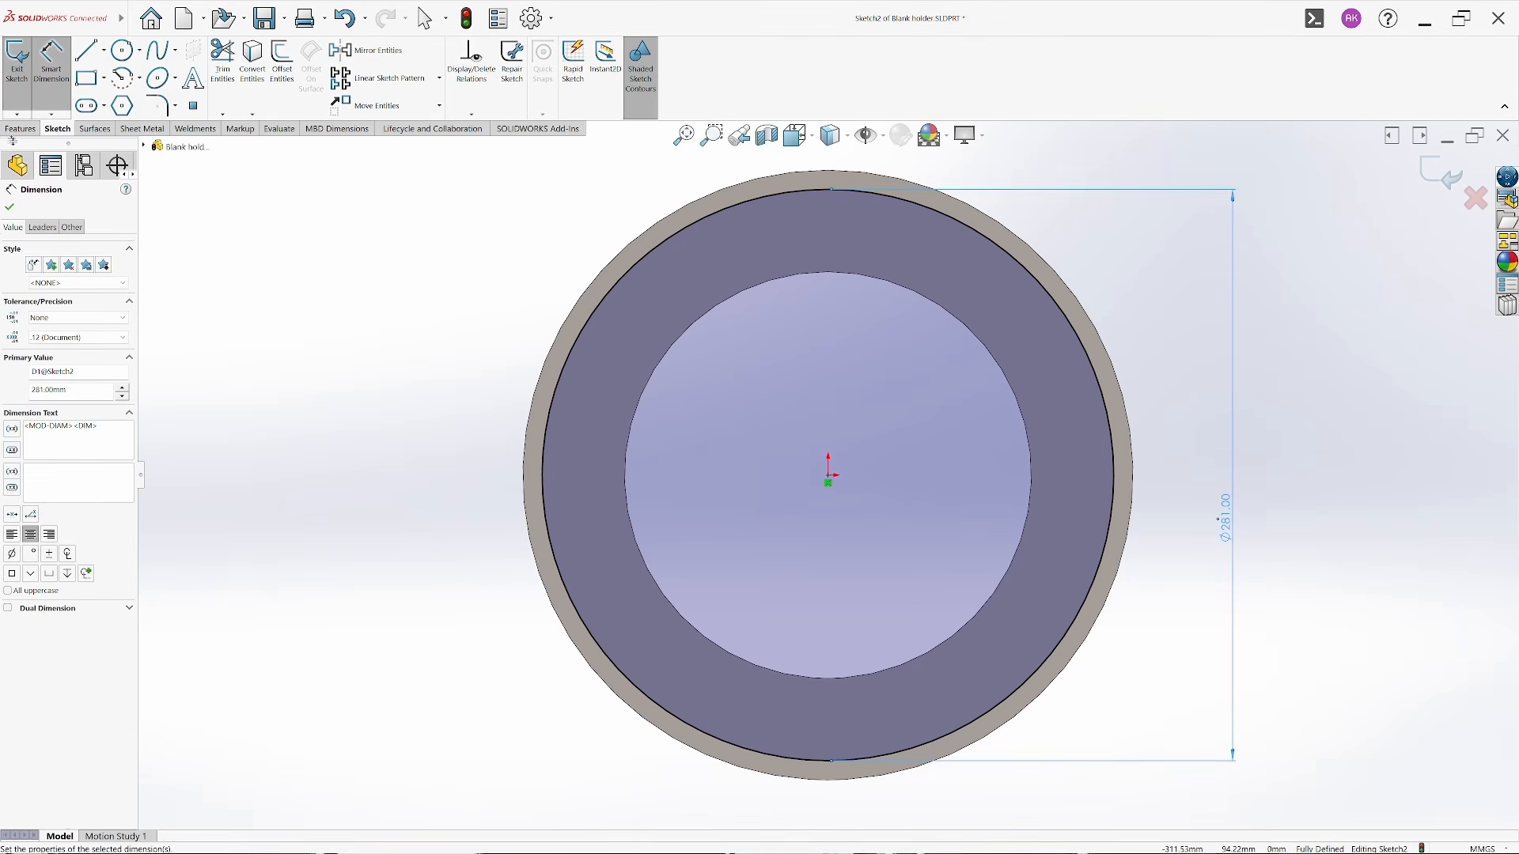
left_click(10, 208)
left_click(17, 57)
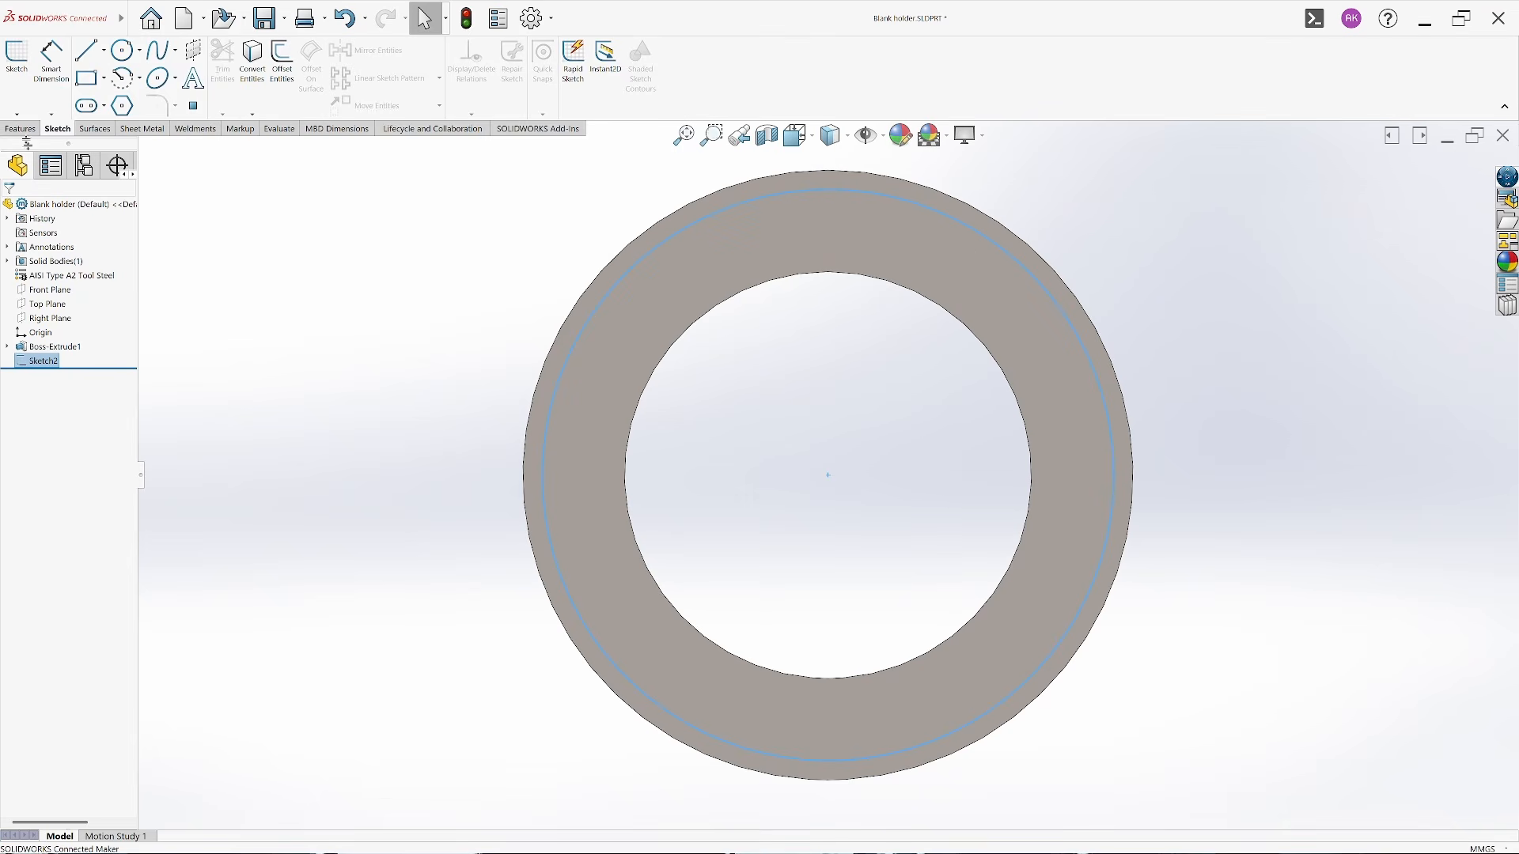
Cut the circle blind into the blank holder's upper face, leaving a raised locating lip around the outer edge
left_click(21, 129)
left_click(193, 59)
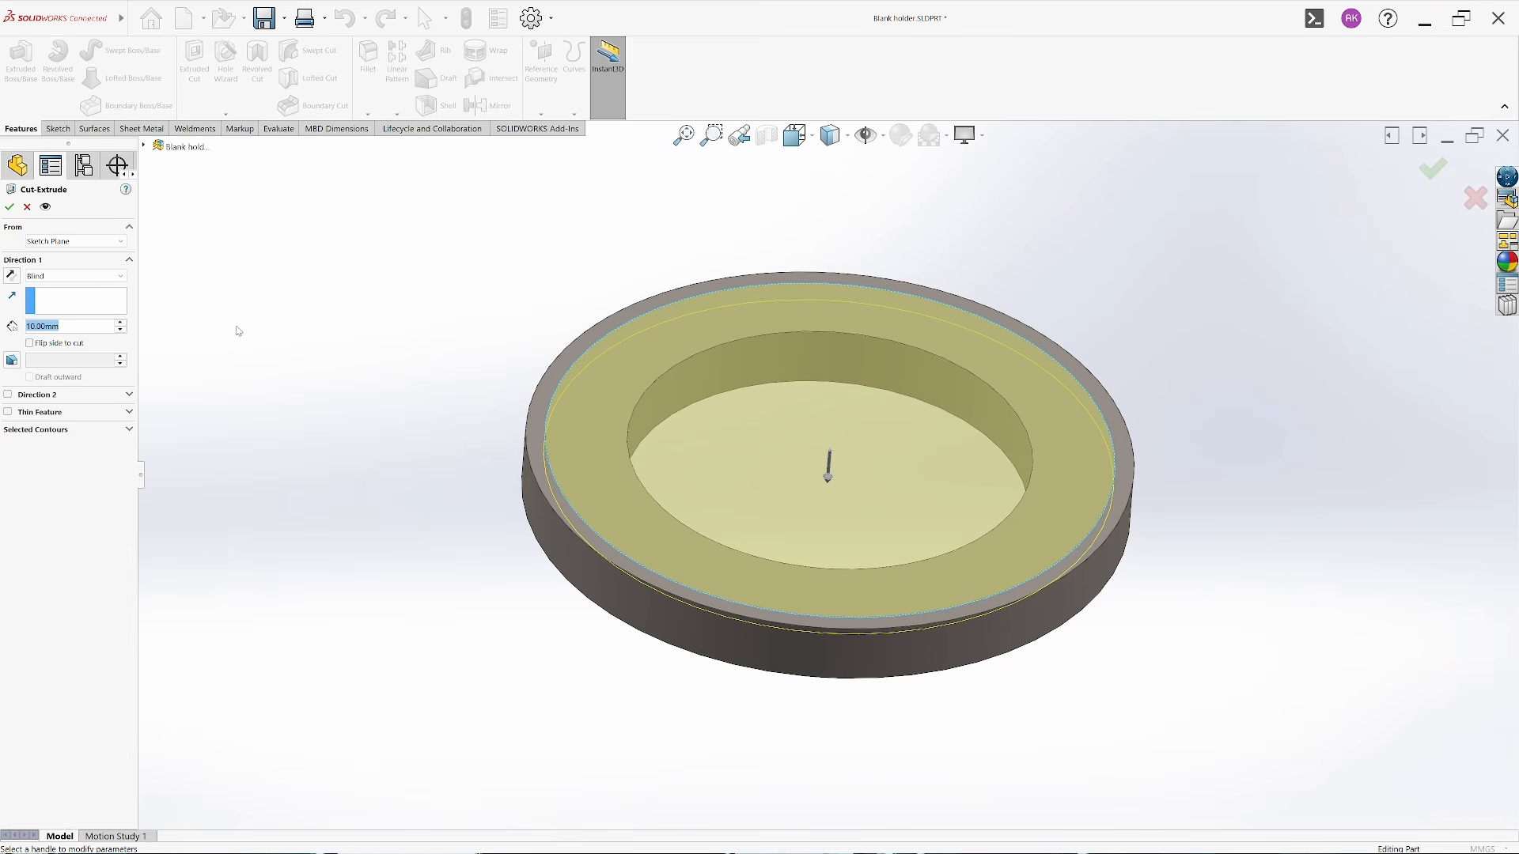
key("Return")
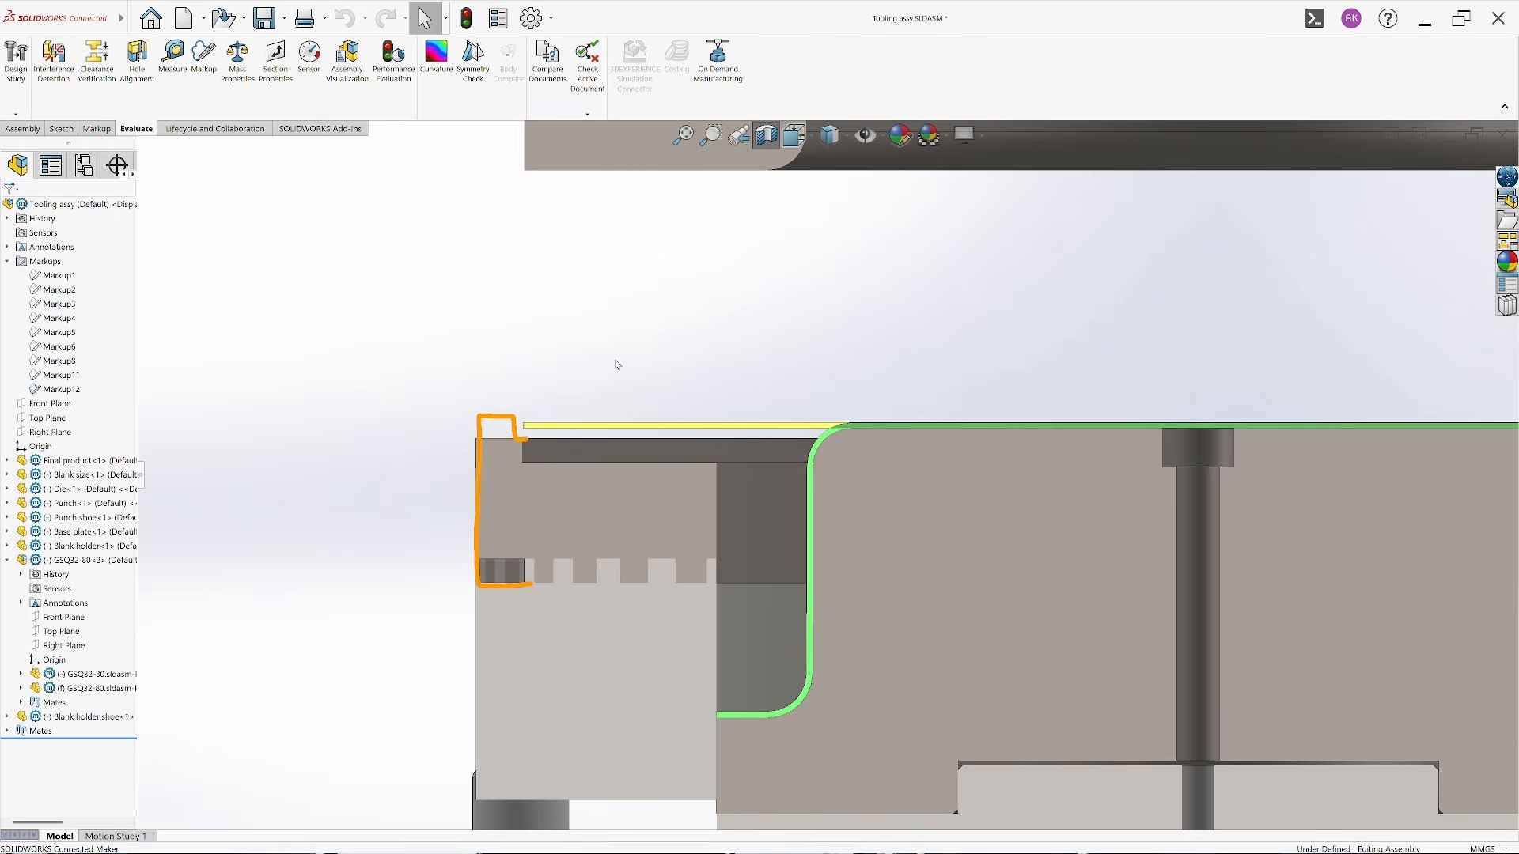
Open the blank holder shoe part from the assembly in its own window
scroll(786, 567, "up", 2)
middle_click_drag(703, 557, 732, 573)
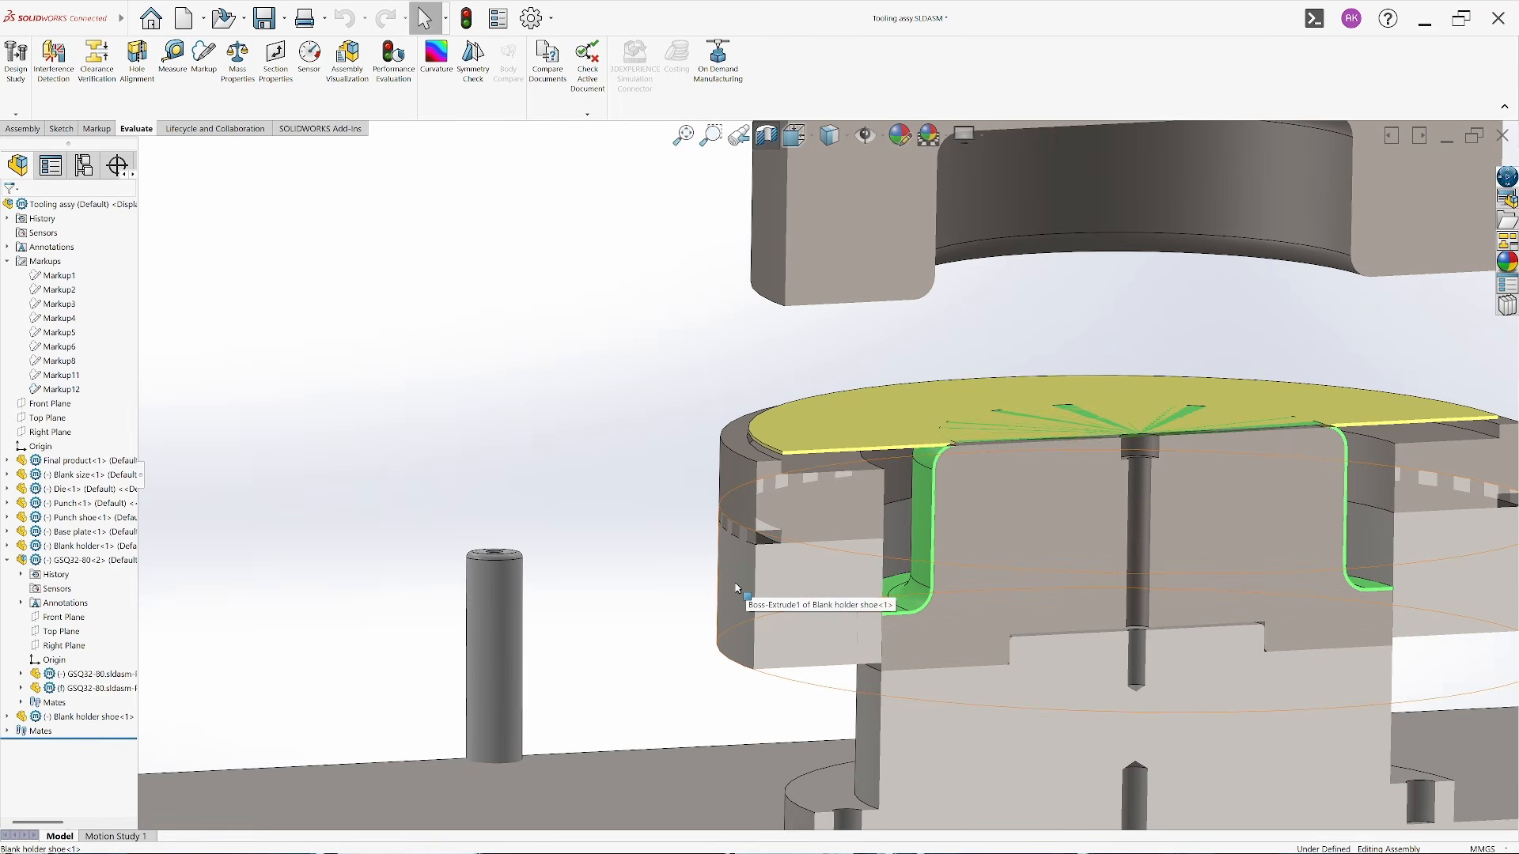
left_click(735, 588)
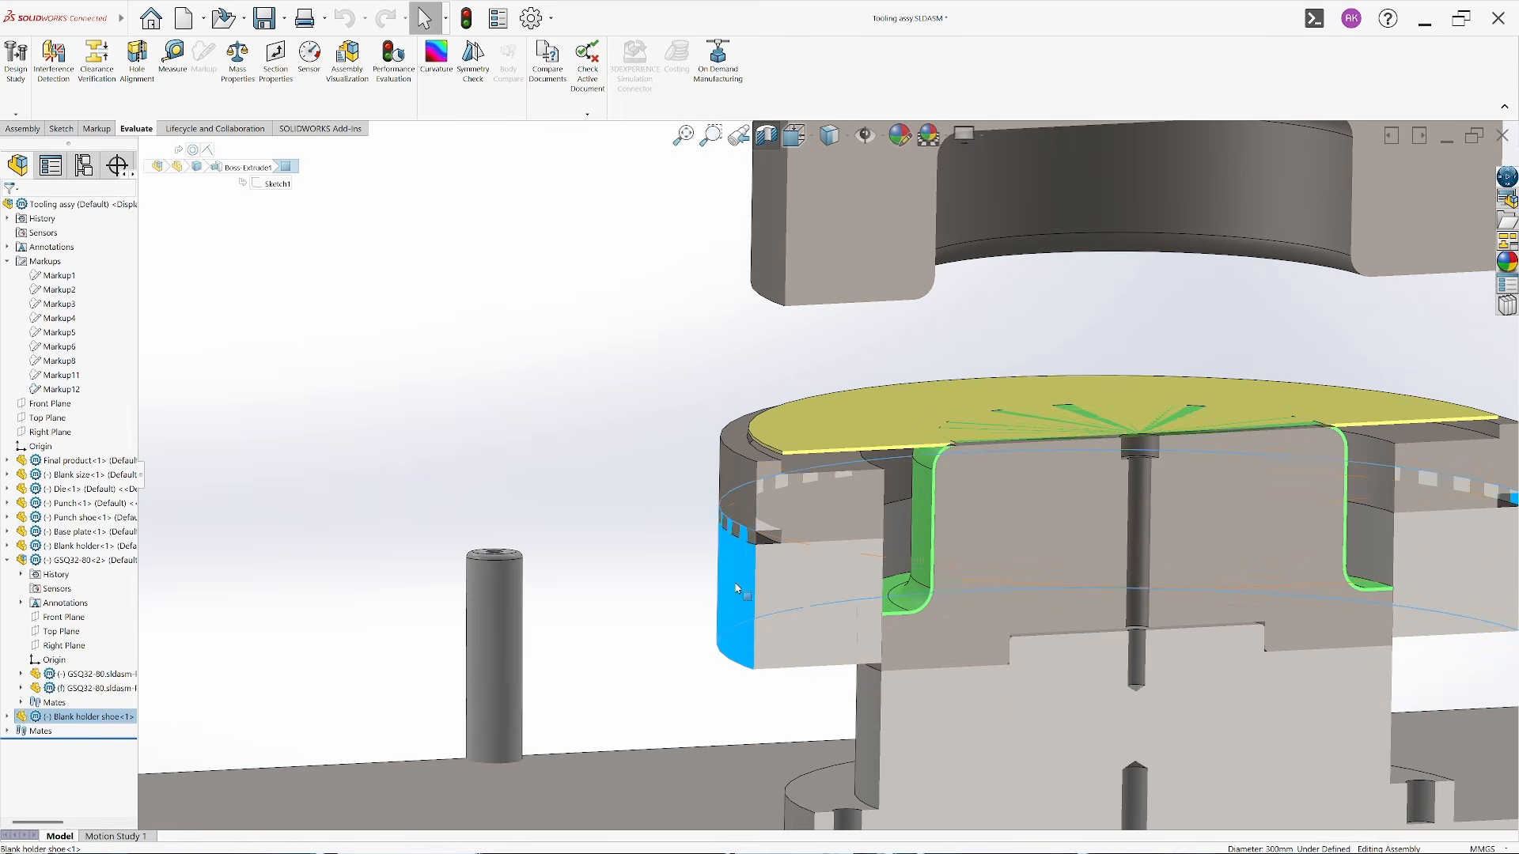
left_click(763, 524)
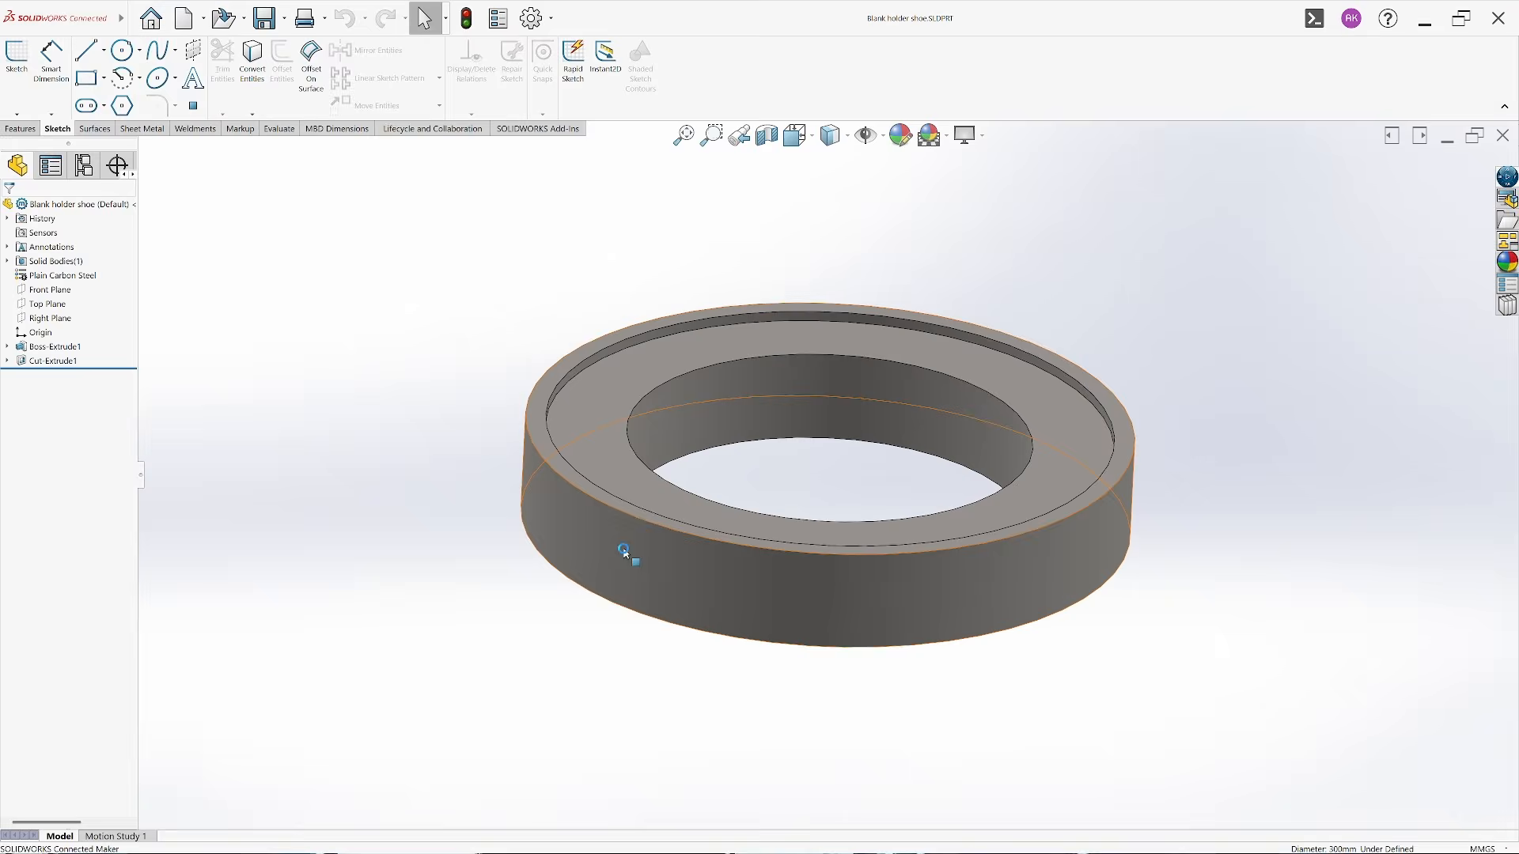
Set the blank holder shoe's outer diameter to 320 mm
left_click(546, 532)
scroll(970, 542, "down", 2)
scroll(970, 542, "up", 3)
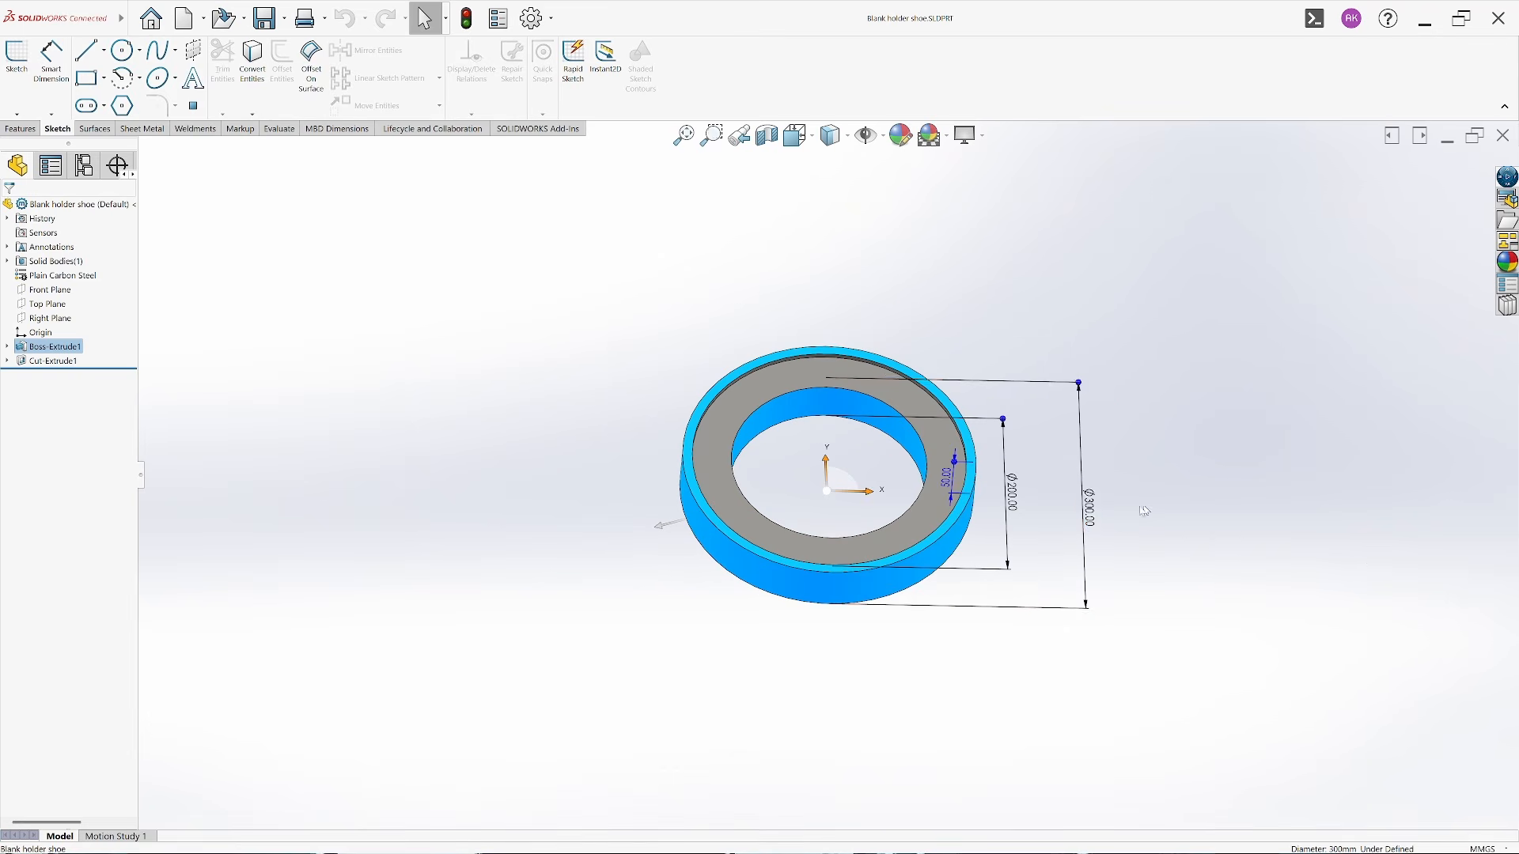
double_click(1092, 519)
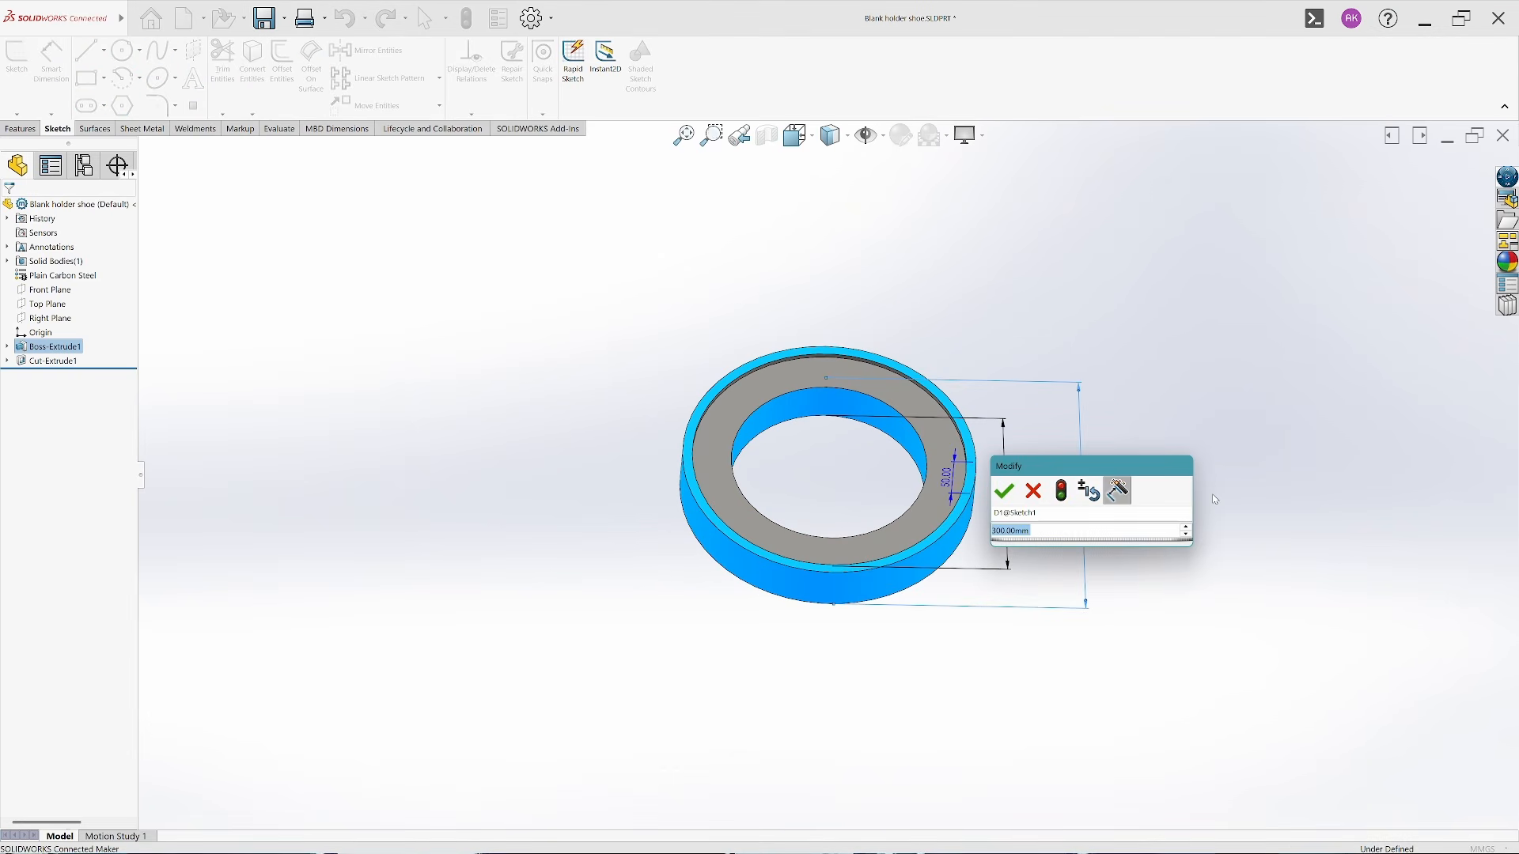
type("20")
key("Return")
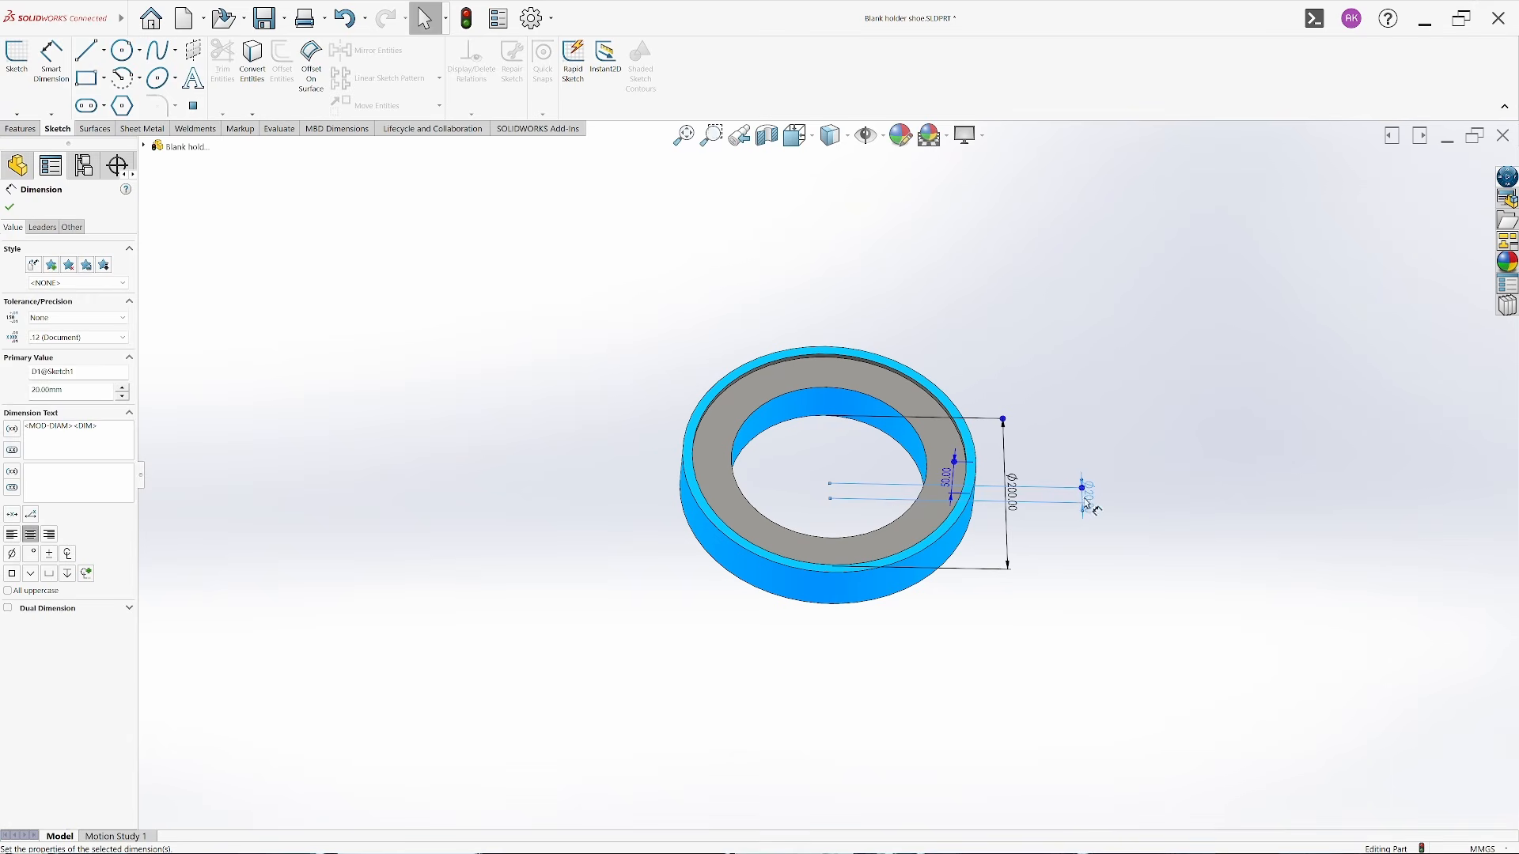
double_click(1093, 509)
type("320")
key("Return")
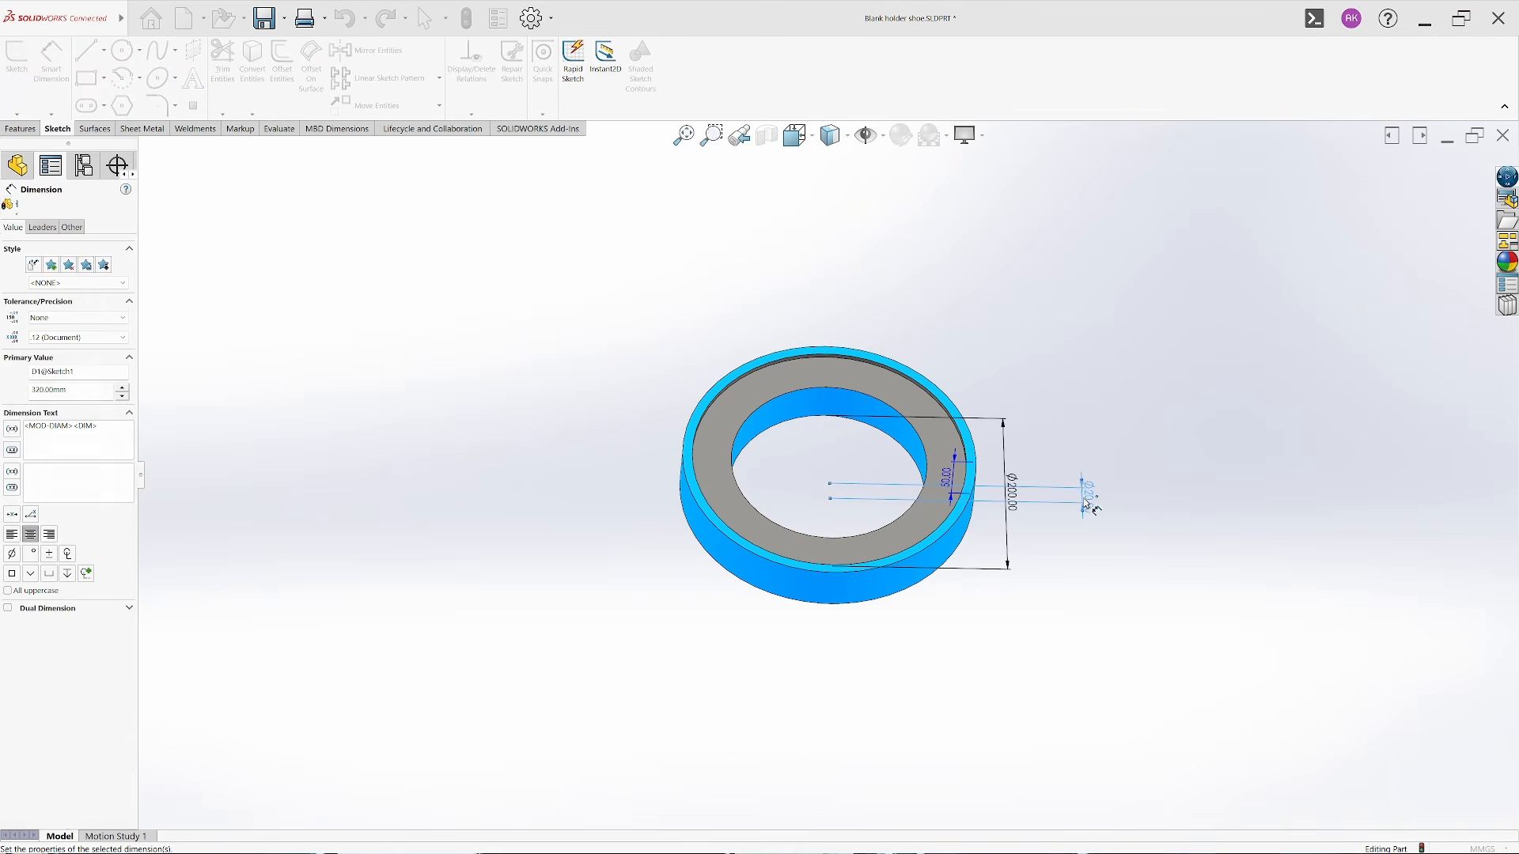
left_click(1152, 529)
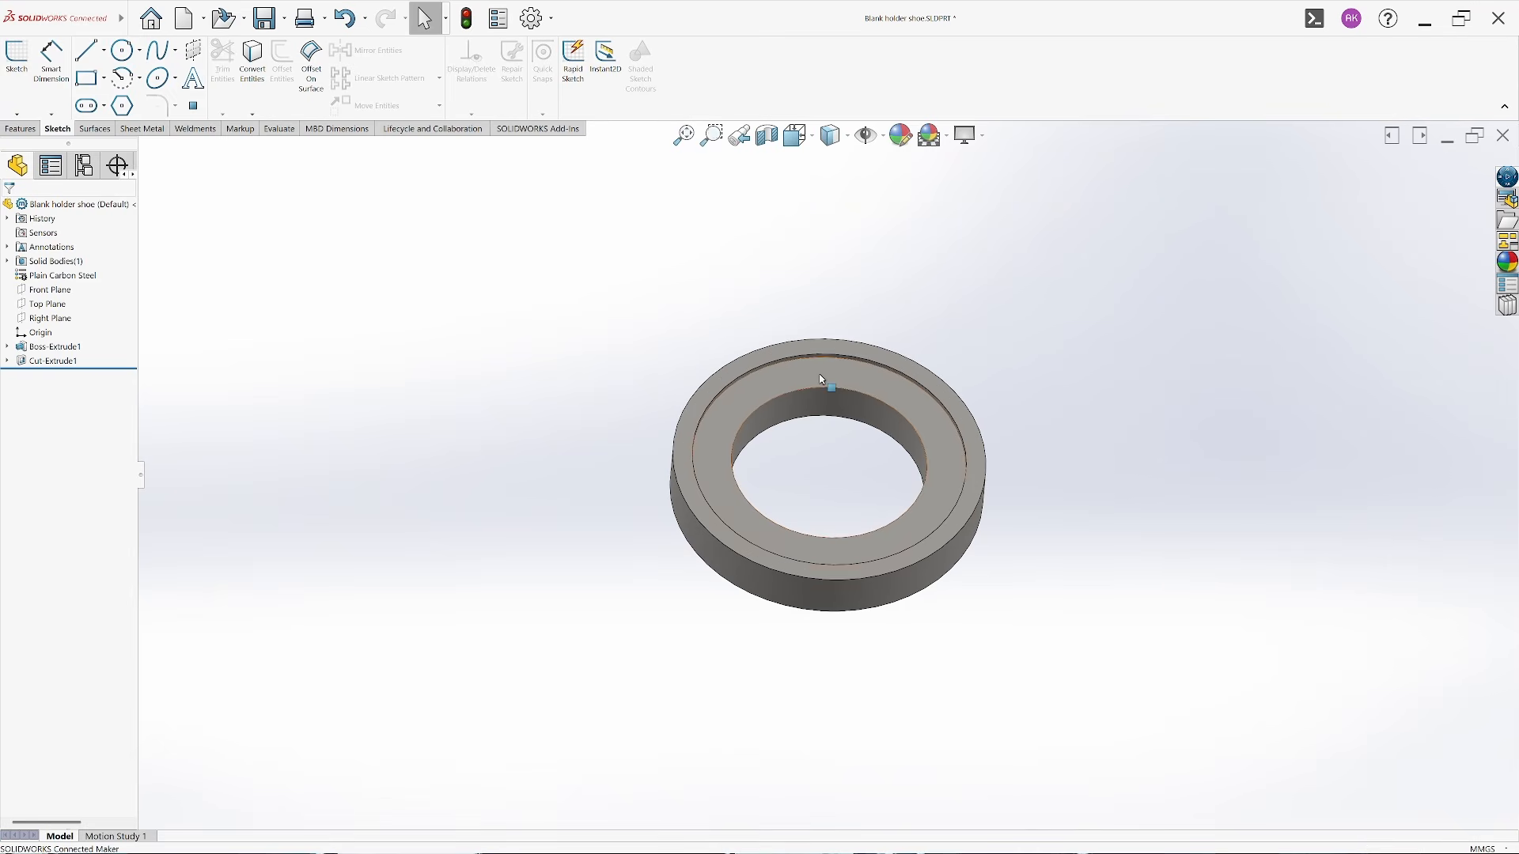
Set the diameter of the shoe's shallow recess to 300 mm, then rebuild, save and close the part
left_click(701, 406)
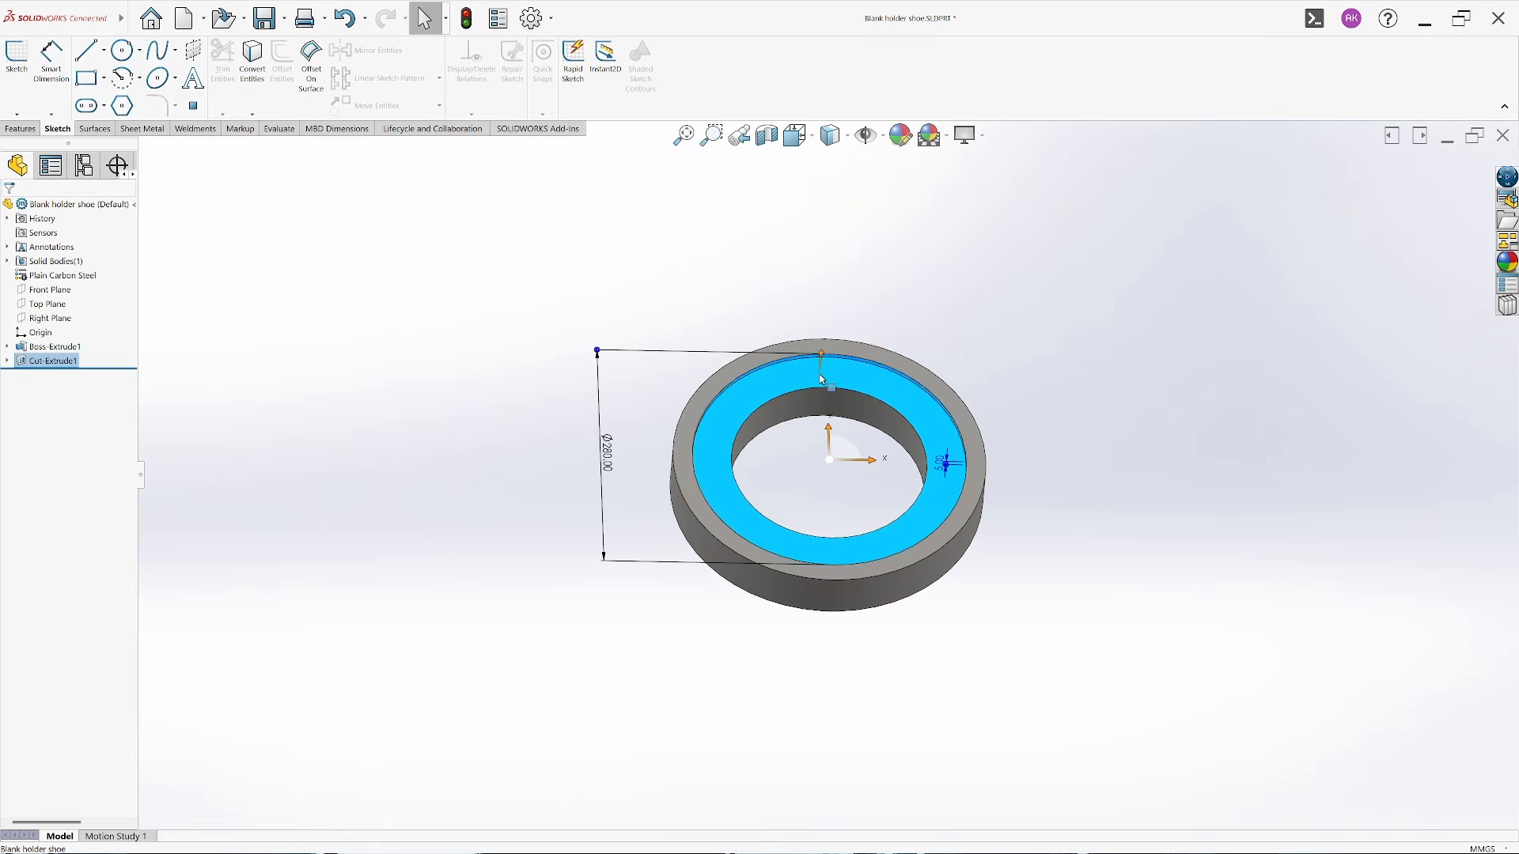
double_click(607, 452)
type("290")
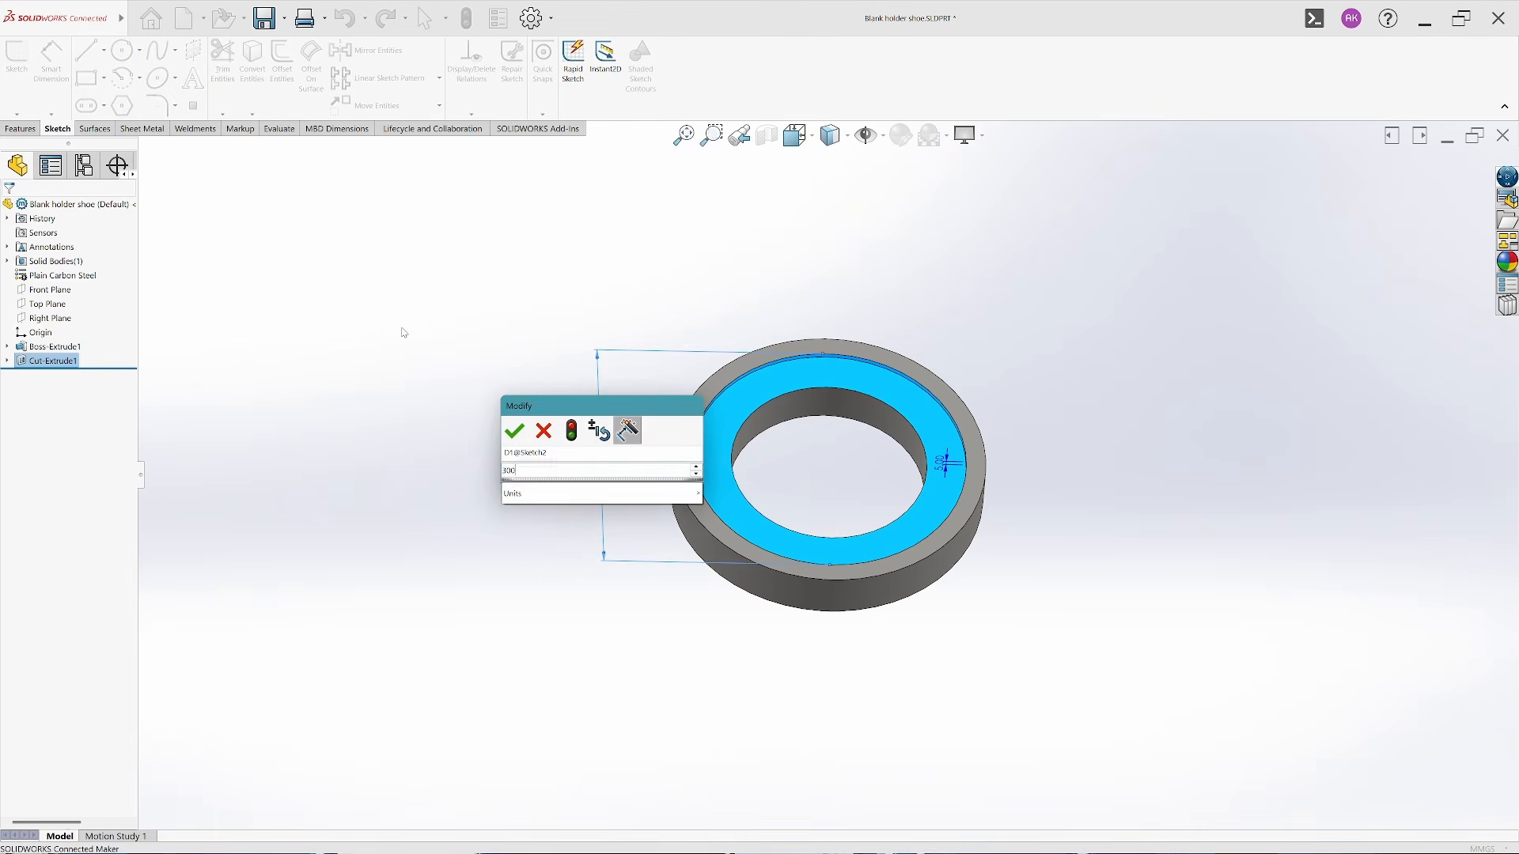
key("Return")
left_click(392, 318)
left_click(464, 27)
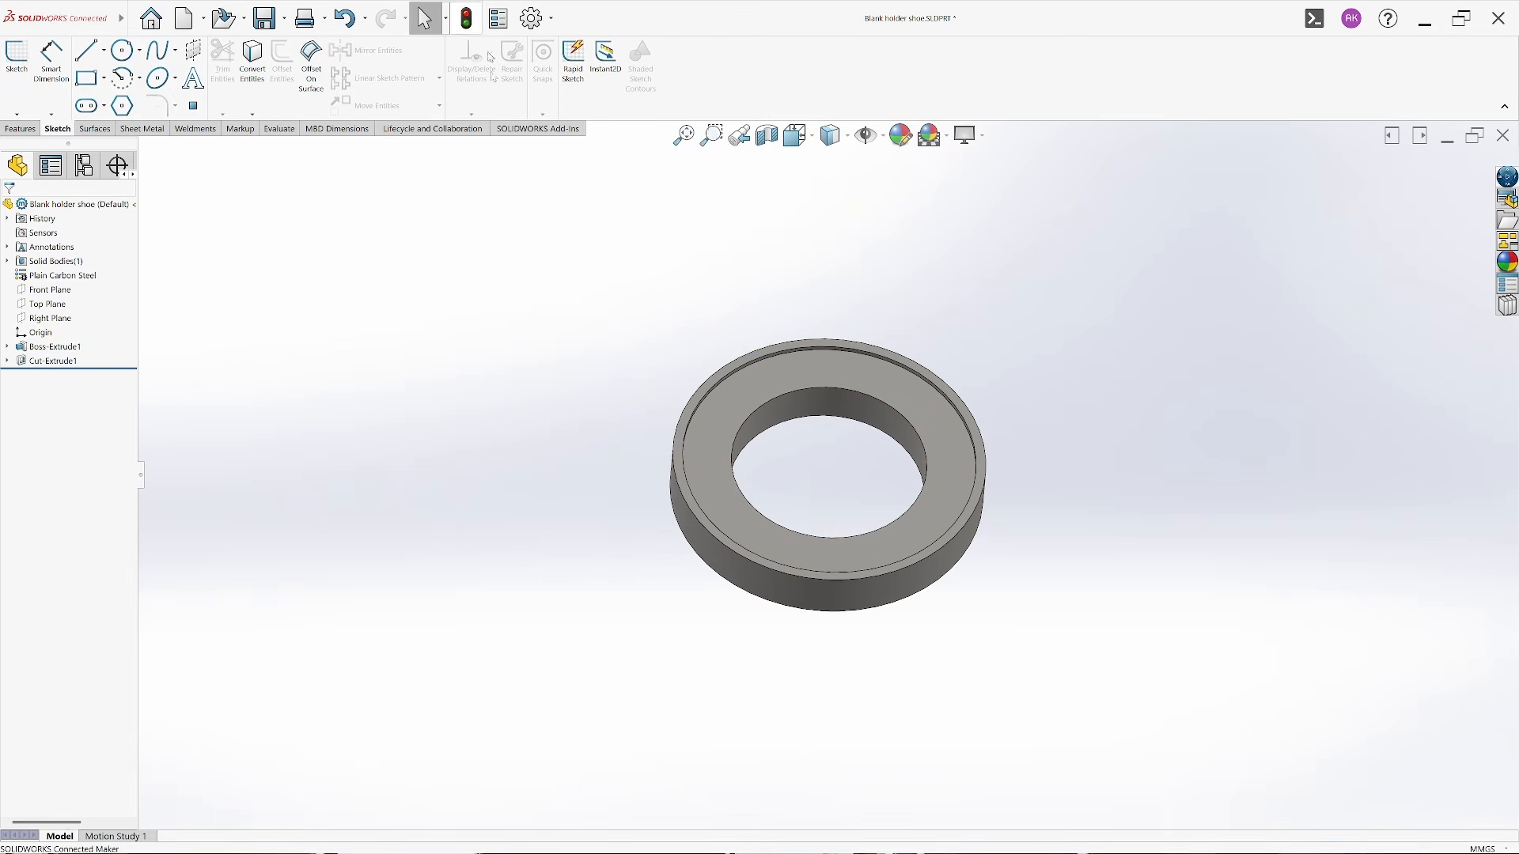
key("ctrl+s")
left_click(1502, 136)
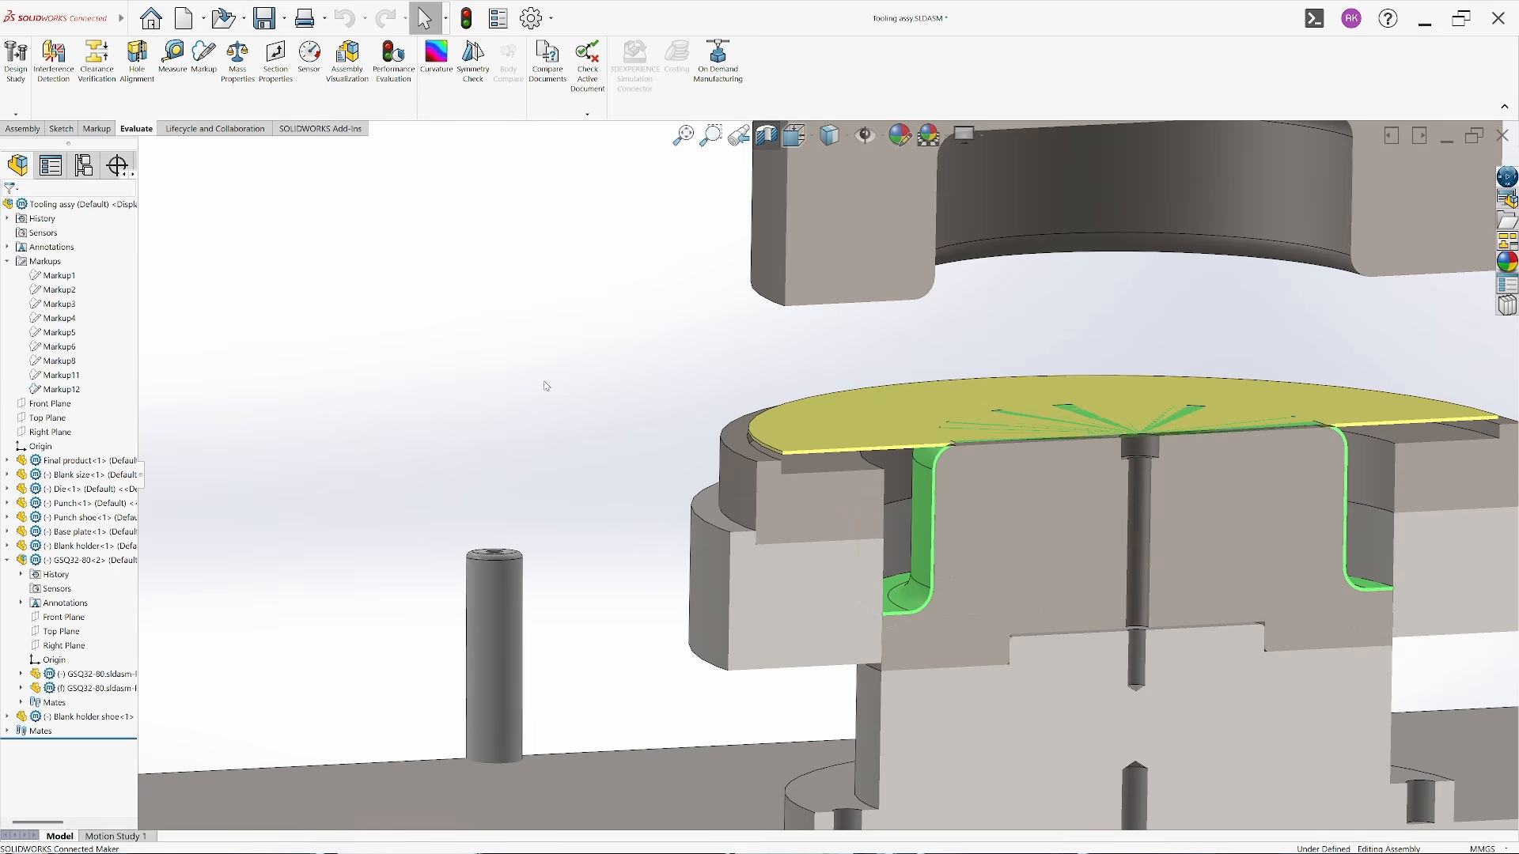
Raise the blank holder with its shoe so the sheet blank sits inside the locating lip, and inspect the fit
scroll(786, 515, "down", 5)
scroll(786, 515, "up", 5)
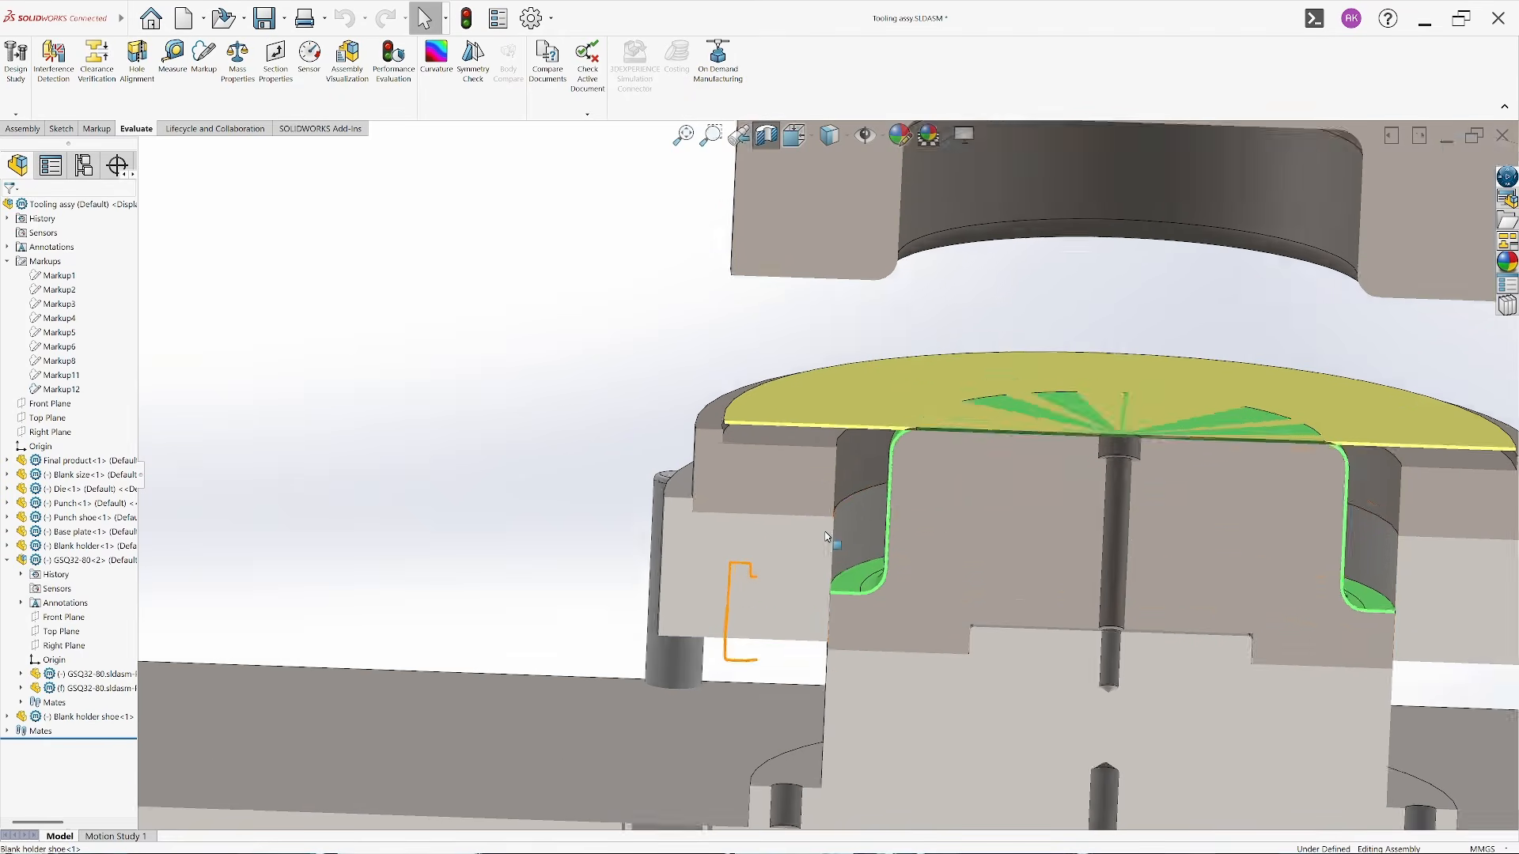
middle_click_drag(865, 542, 861, 472)
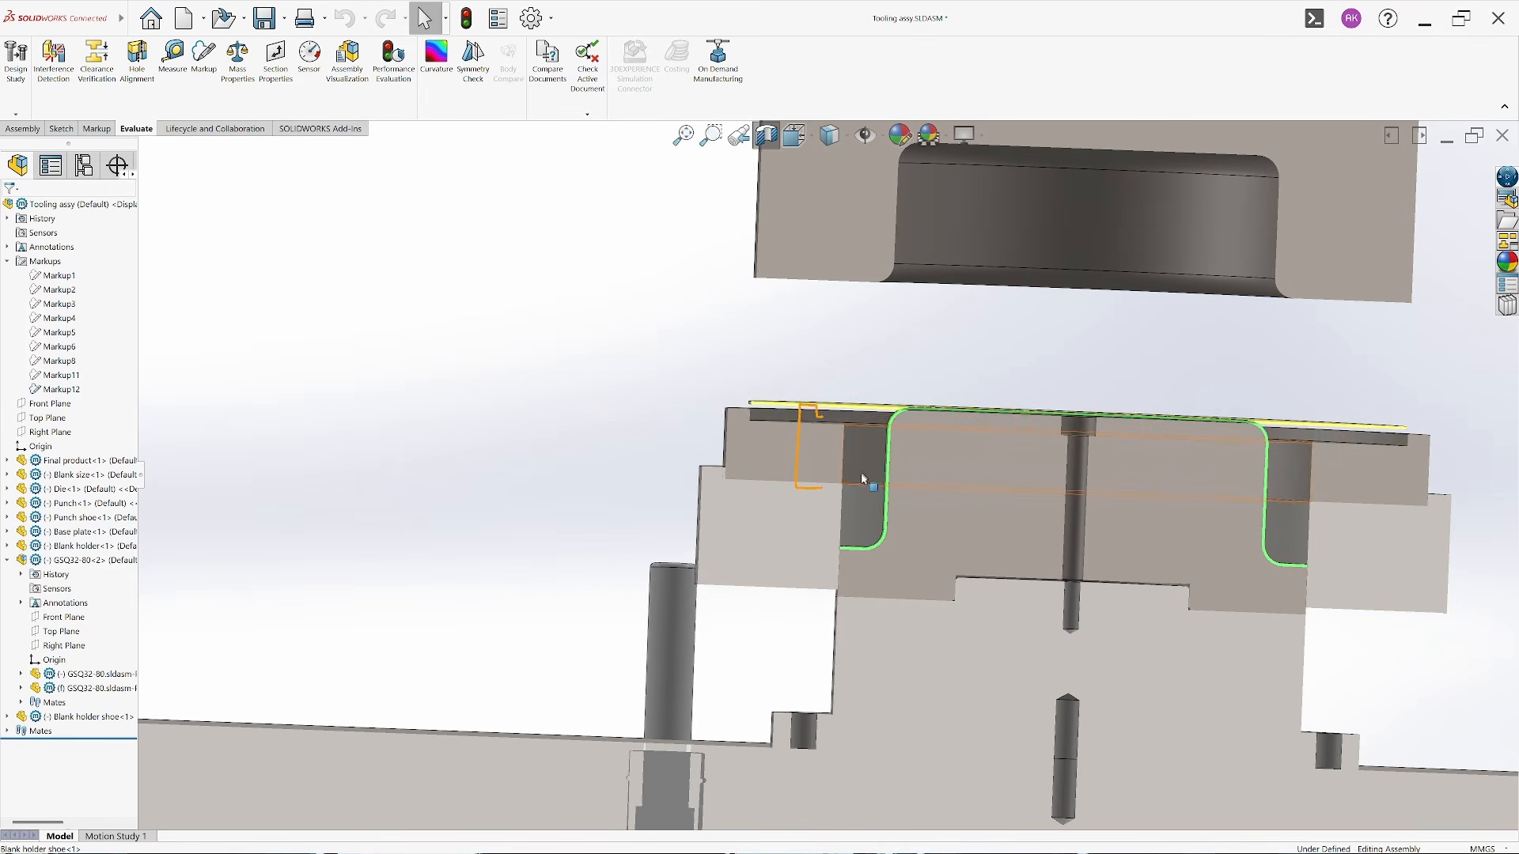
left_click(861, 467)
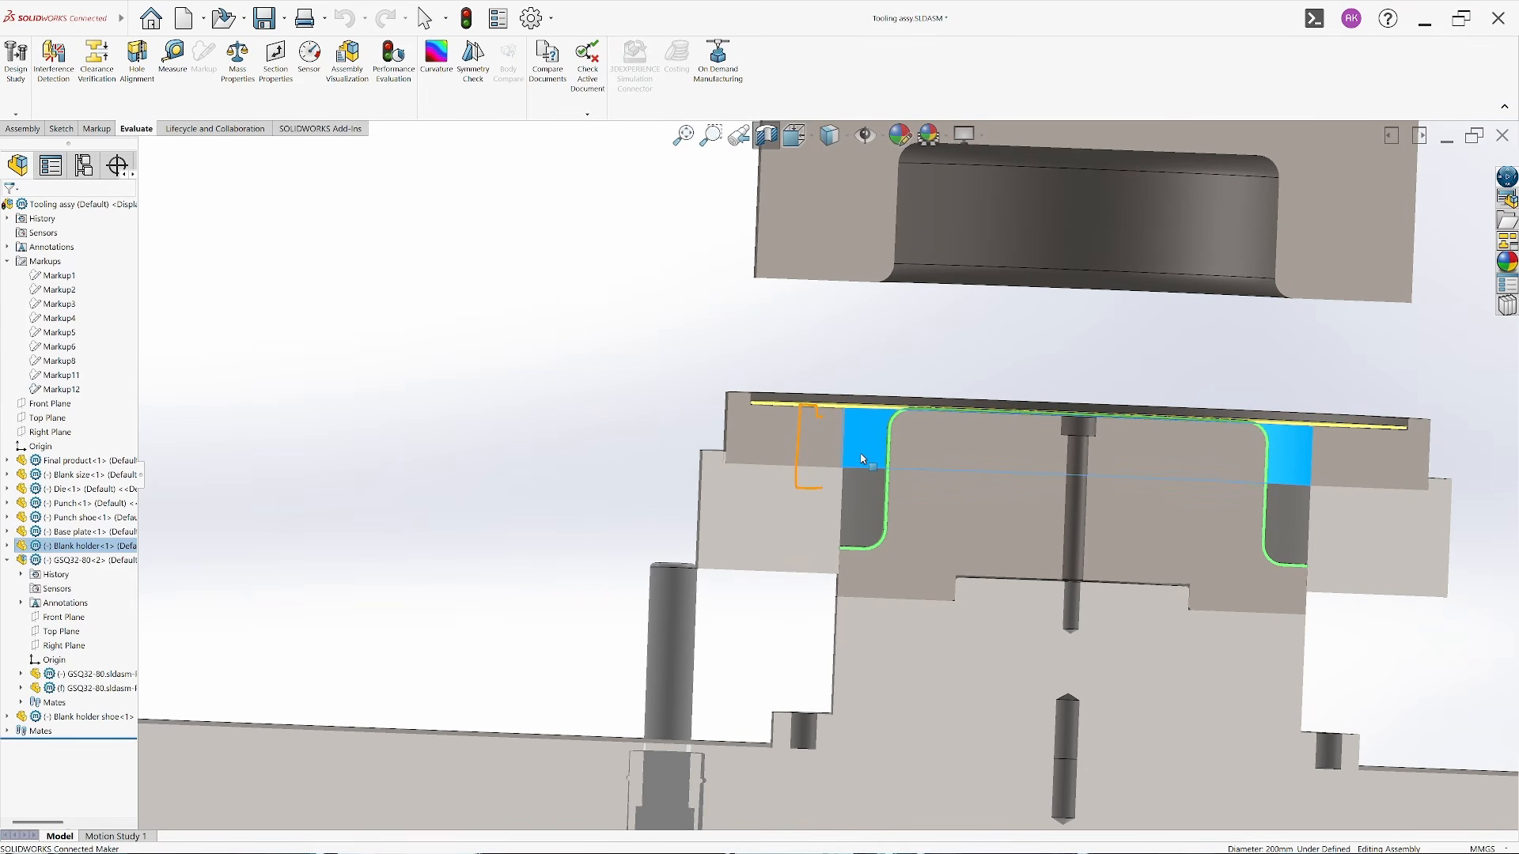
key("Escape")
middle_click_drag(907, 415, 902, 491)
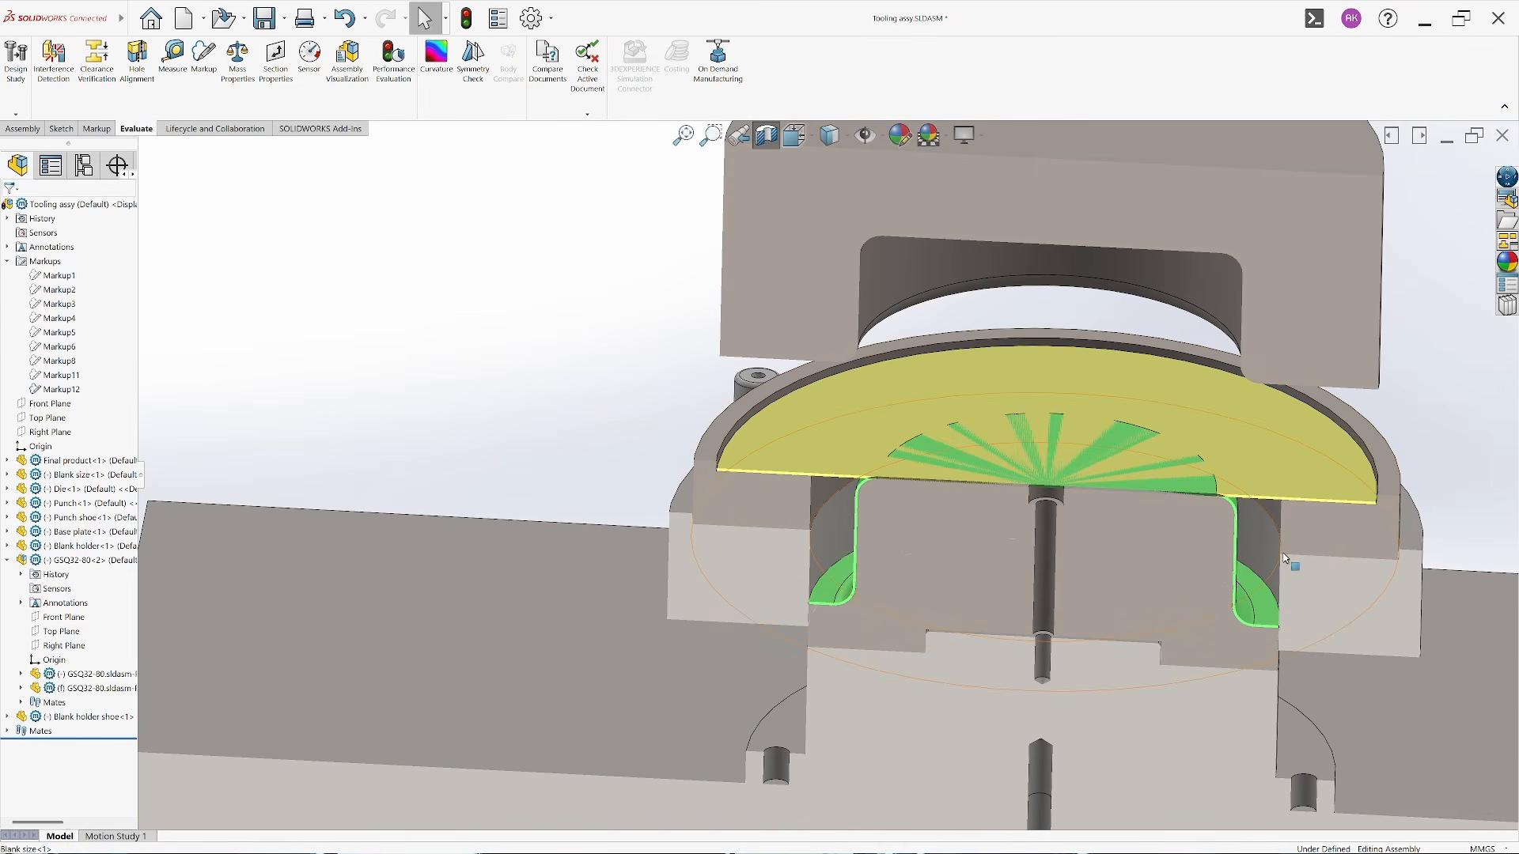
middle_click_drag(960, 496, 799, 307)
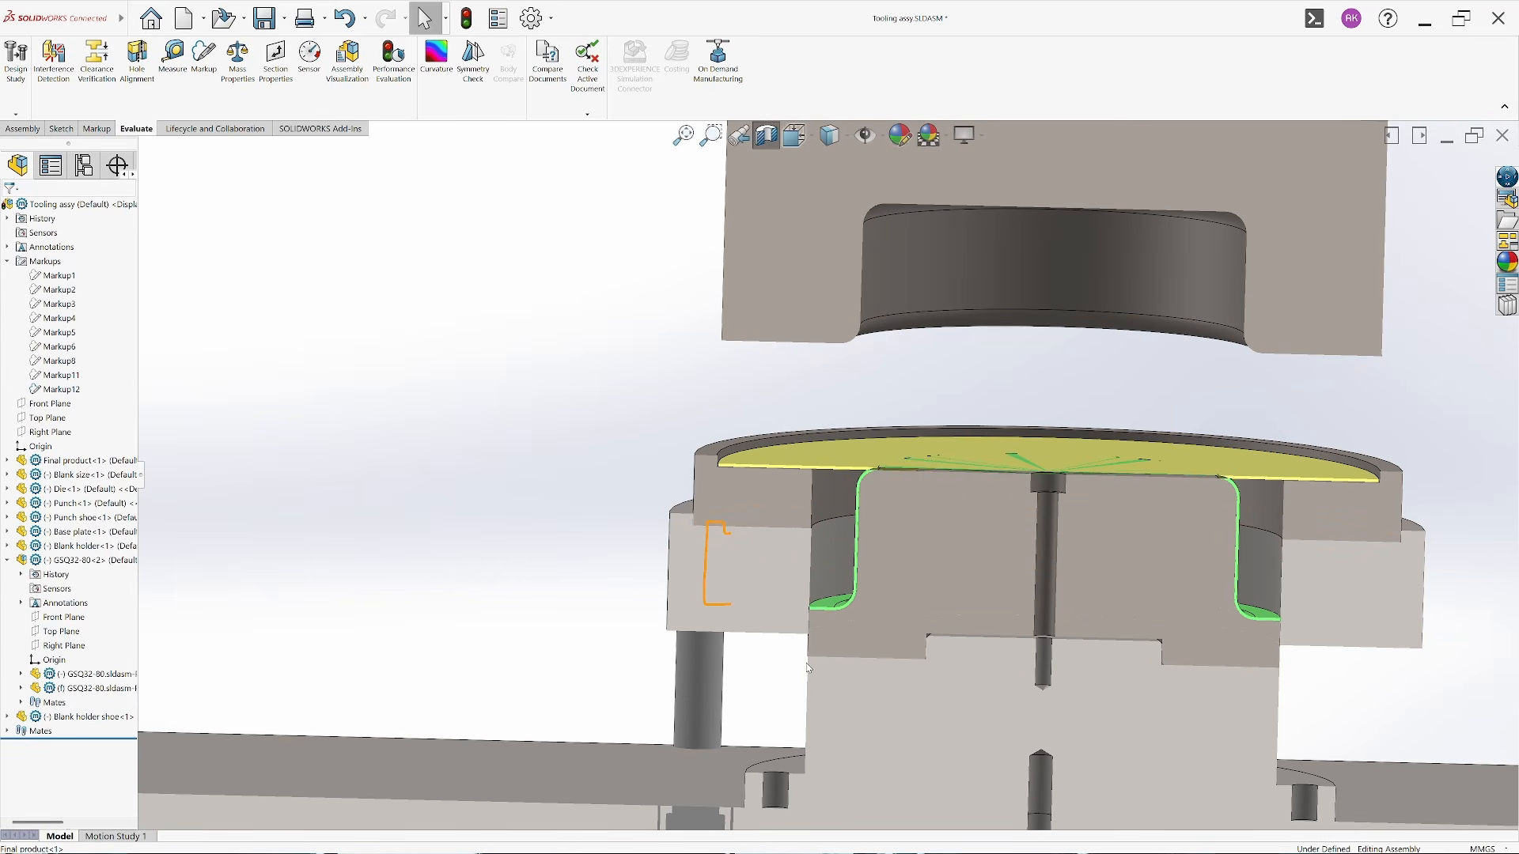
From the front, lower the blank holder with its shoe to the punch's base and bring the die down over the punch
left_click(793, 135)
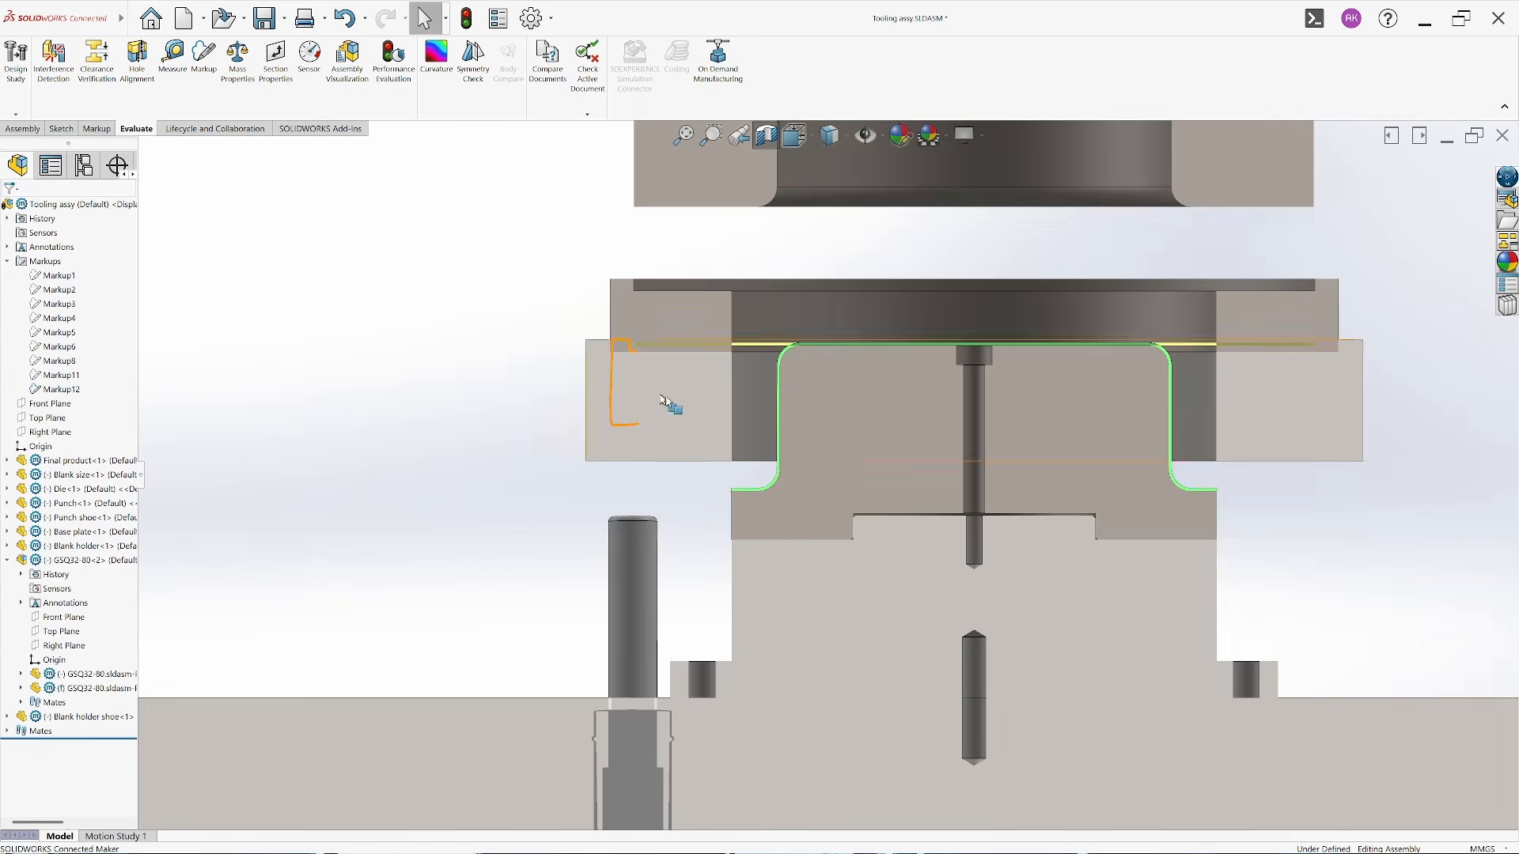
scroll(826, 474, "up", 2)
scroll(892, 373, "down", 2)
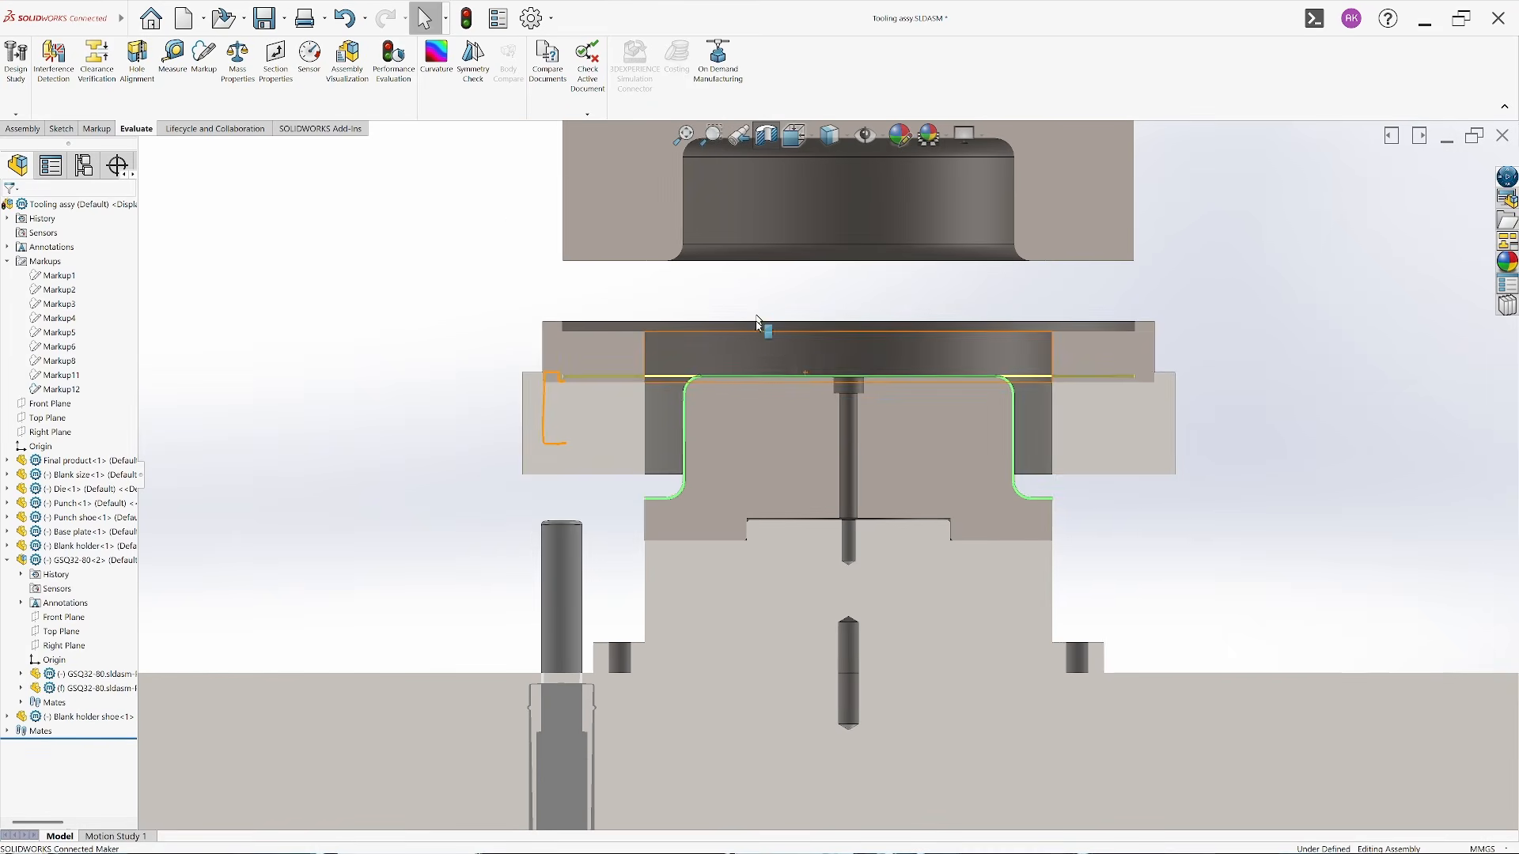
left_click(743, 362)
left_click_drag(744, 361, 728, 533)
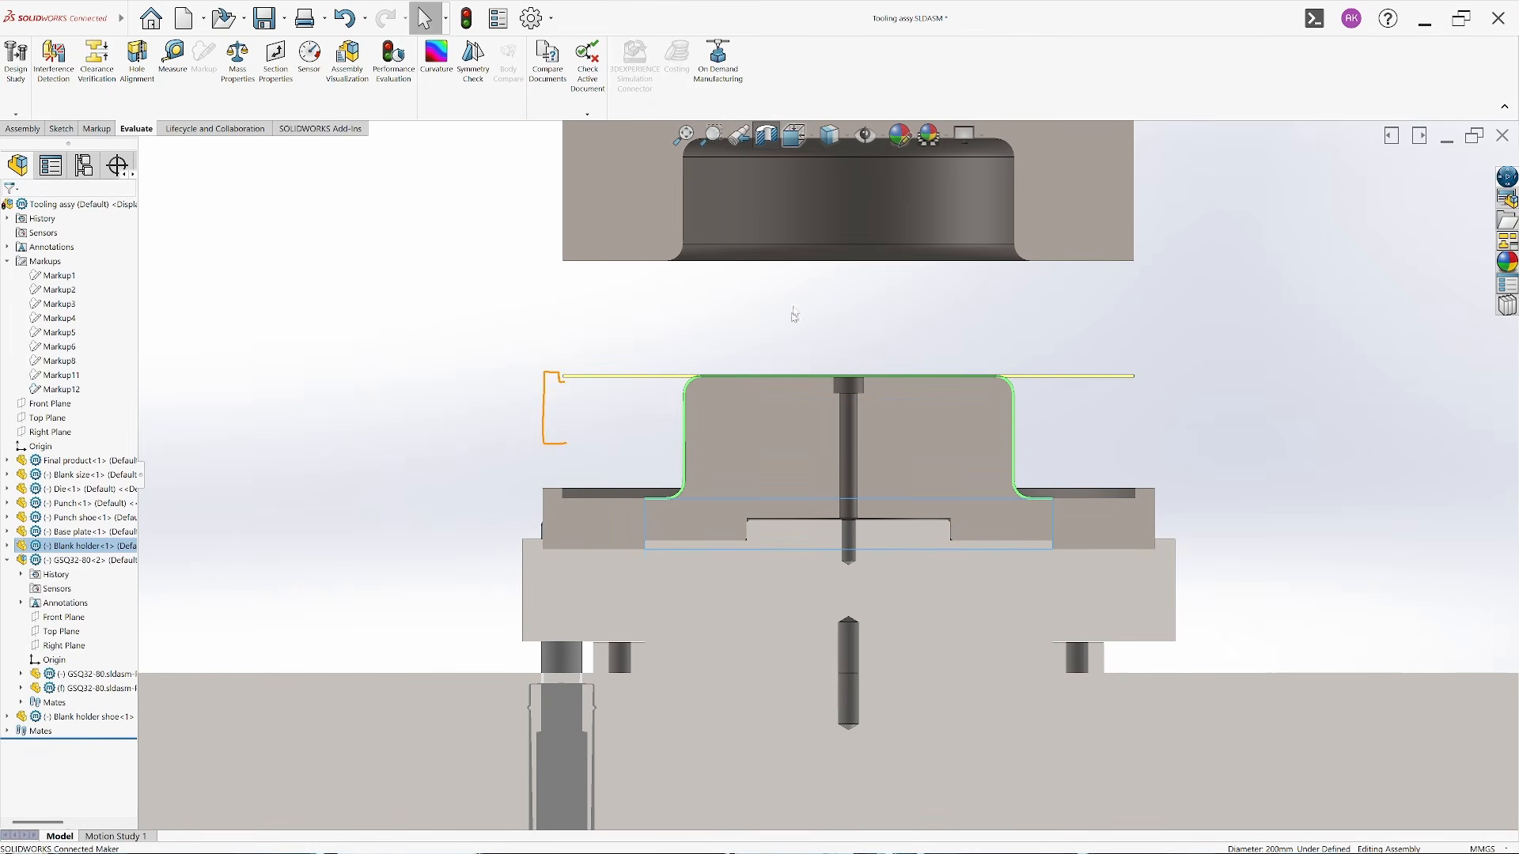
left_click_drag(815, 238, 804, 476)
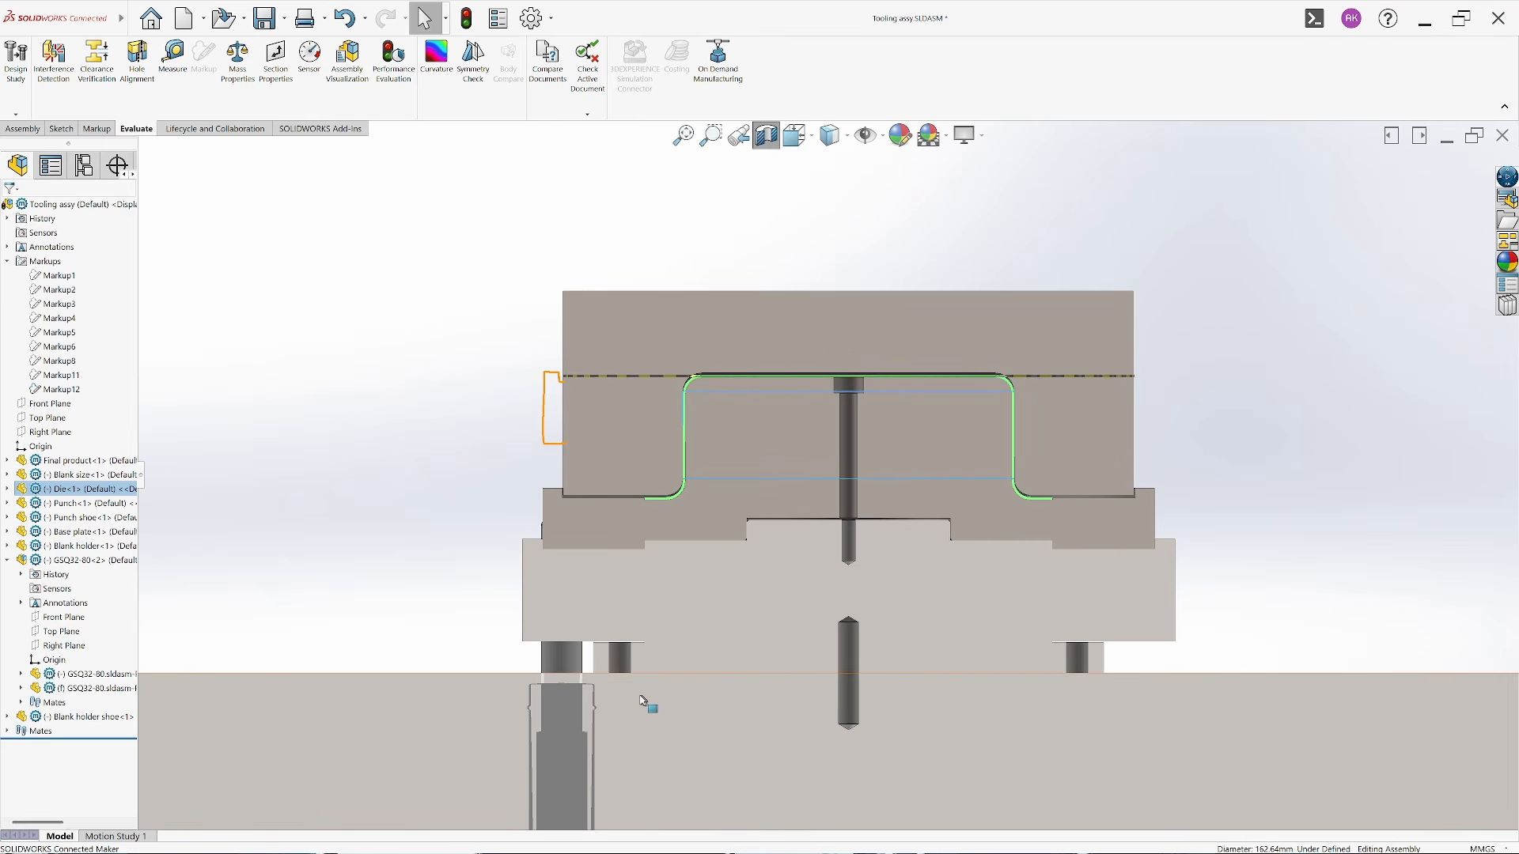
Draw a markup outline of a headed bolt in the punch shoe's flange hole, with its head overlapping the blank holder shoe
key("Escape")
scroll(720, 686, "down", 5)
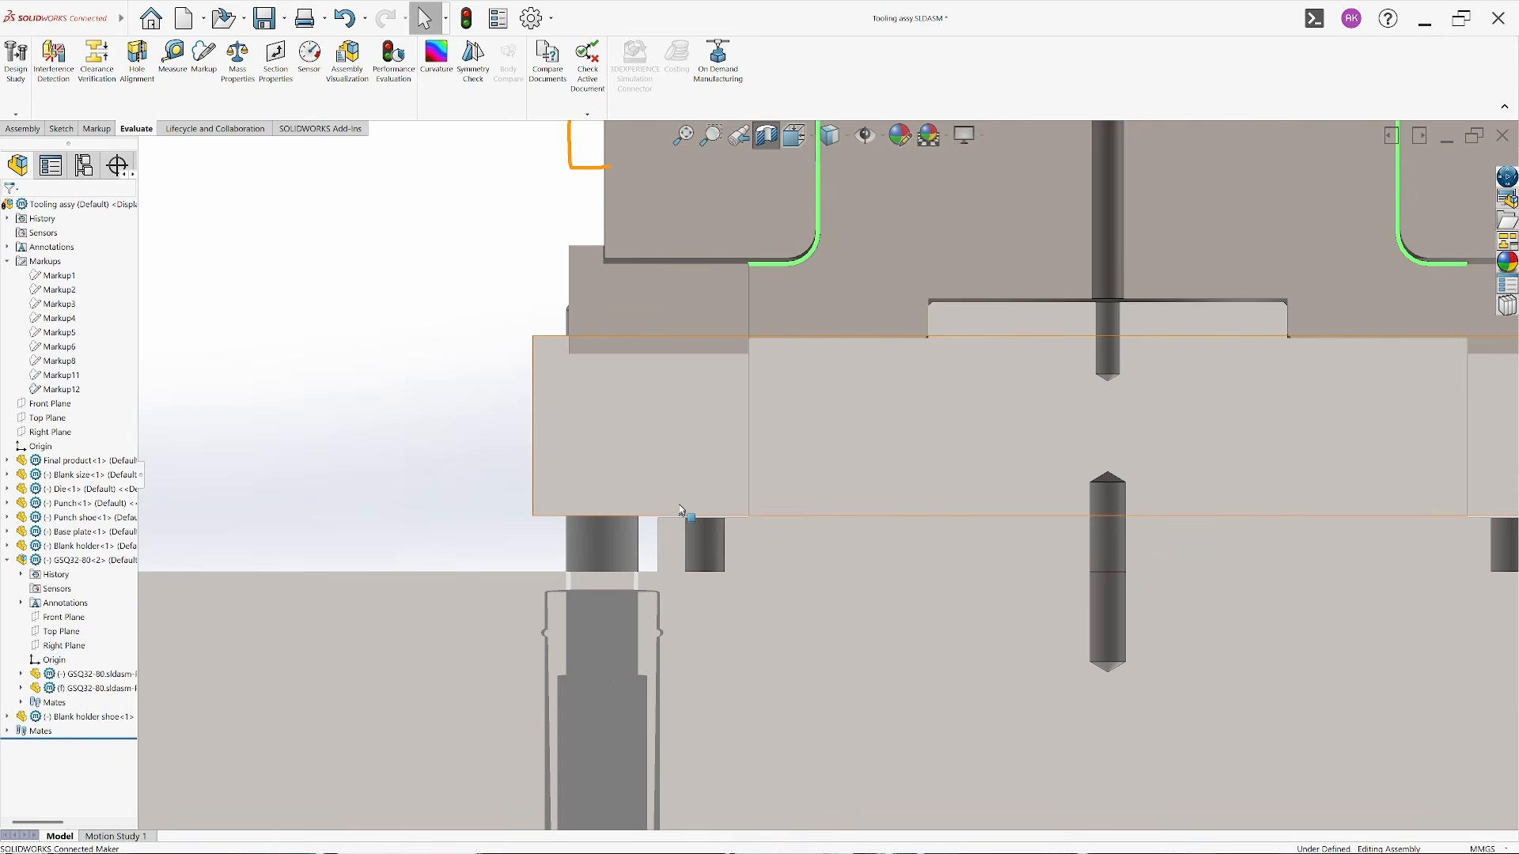
left_click(202, 59)
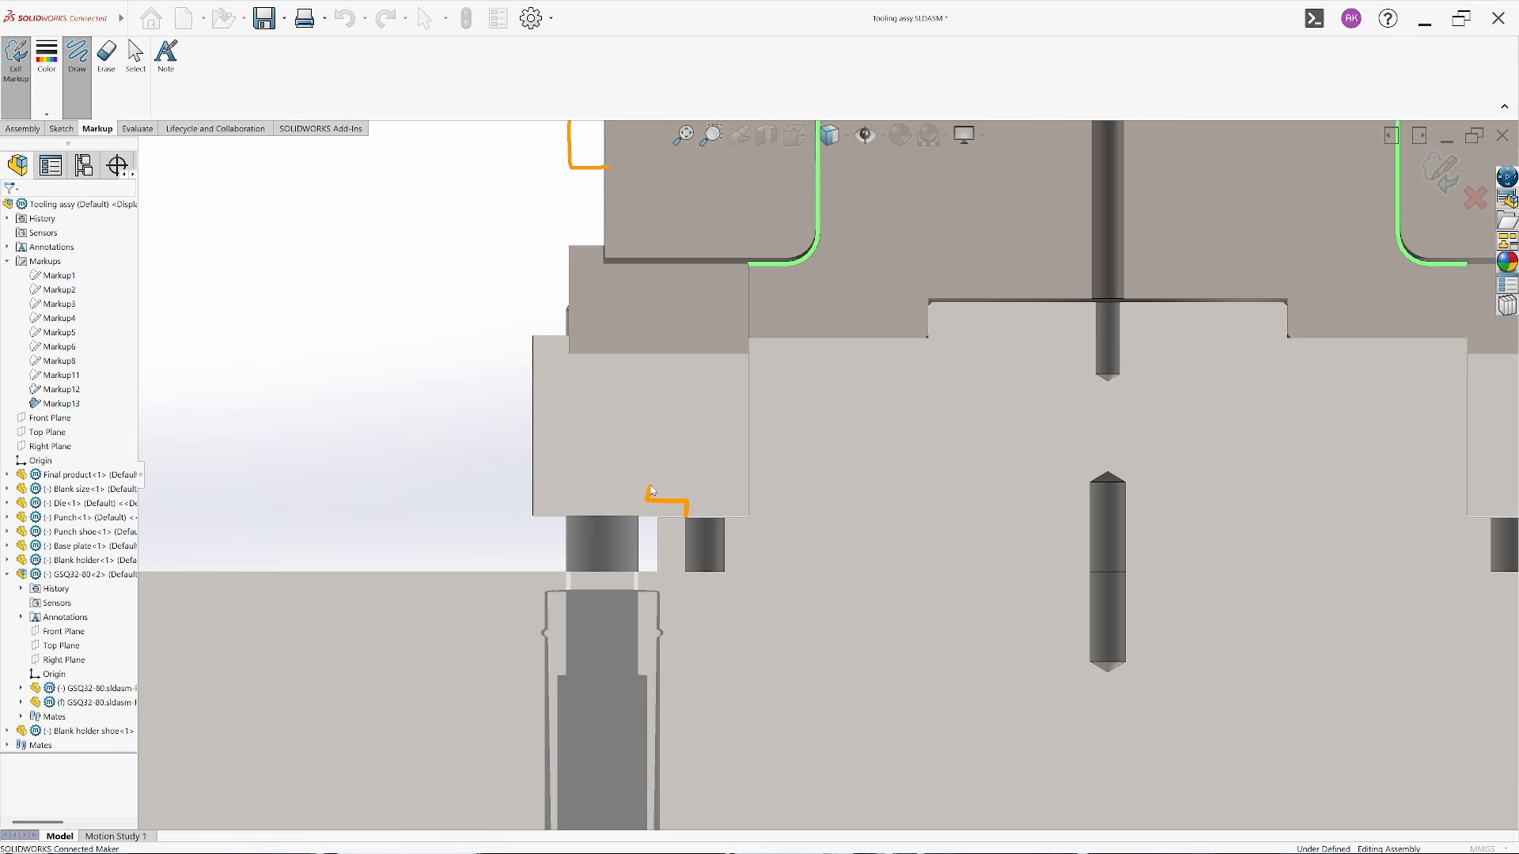
left_click_drag(723, 518, 687, 522)
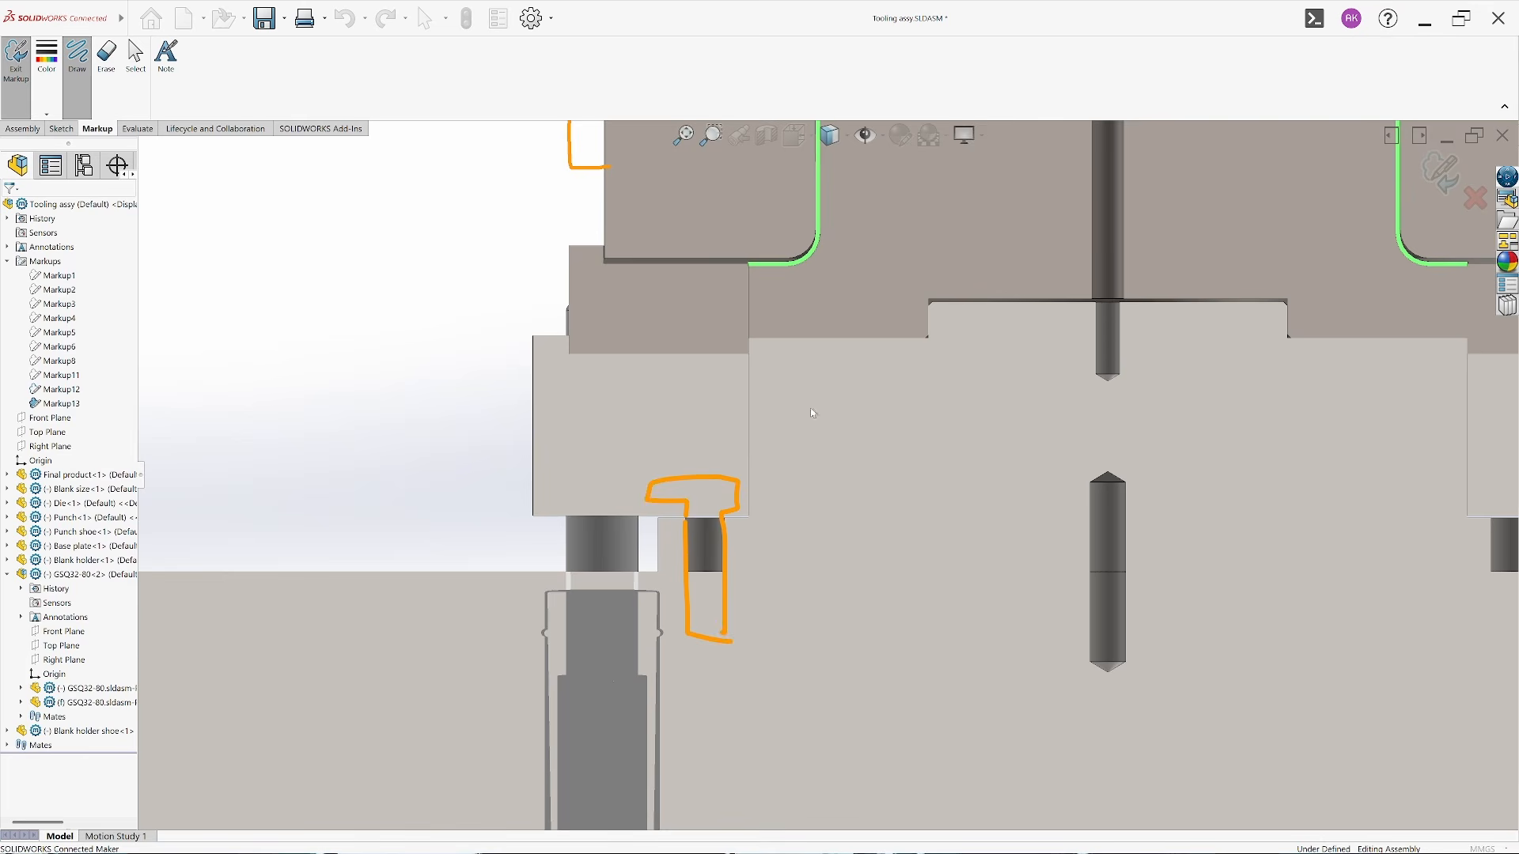
left_click(1436, 174)
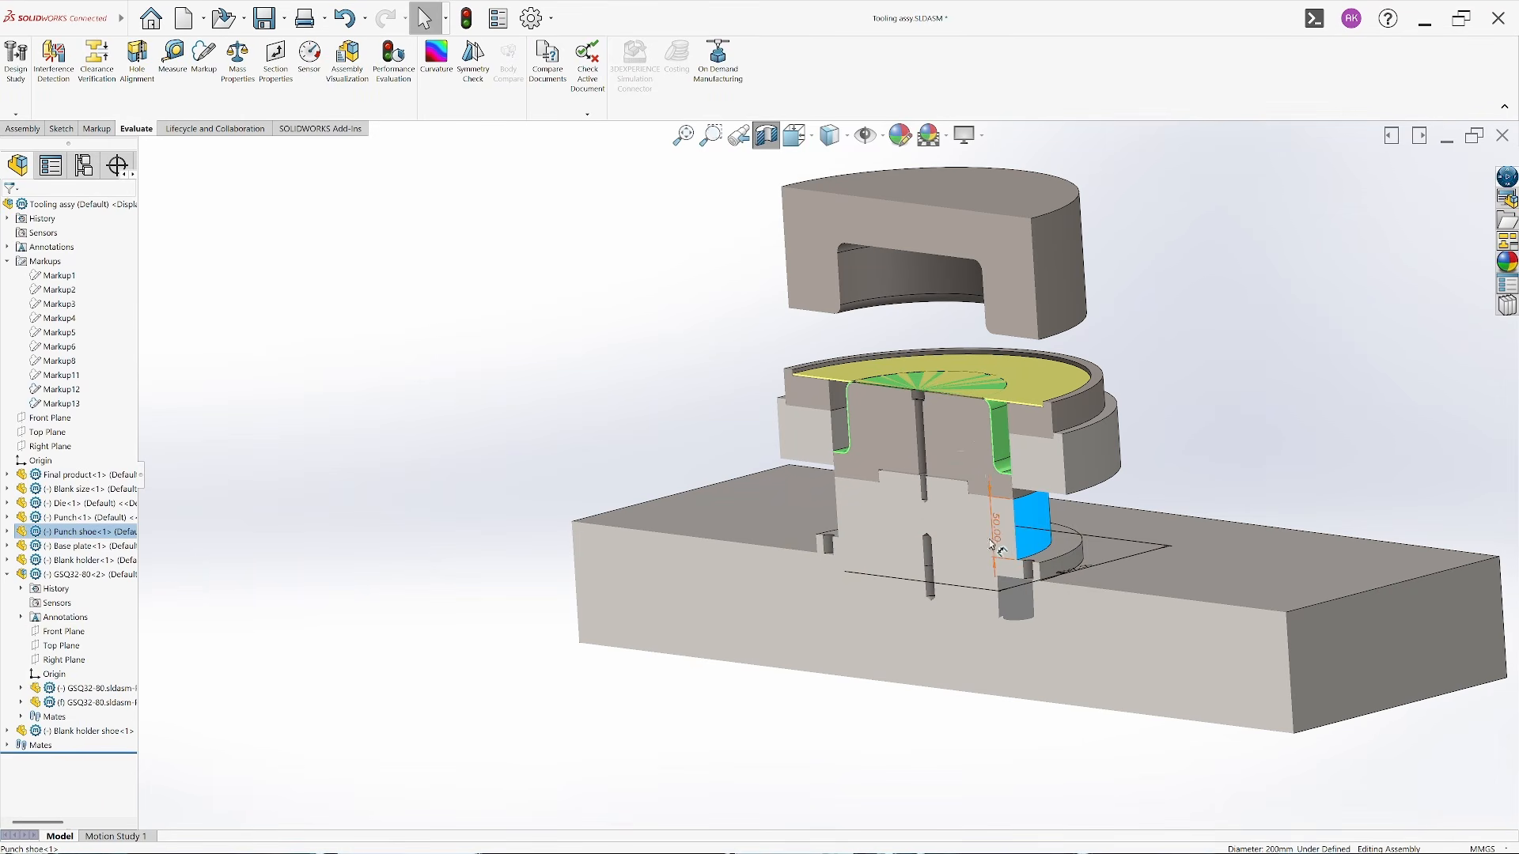
Set the punch shoe's extrusion height to 70 mm and rebuild the assembly
double_click(997, 534)
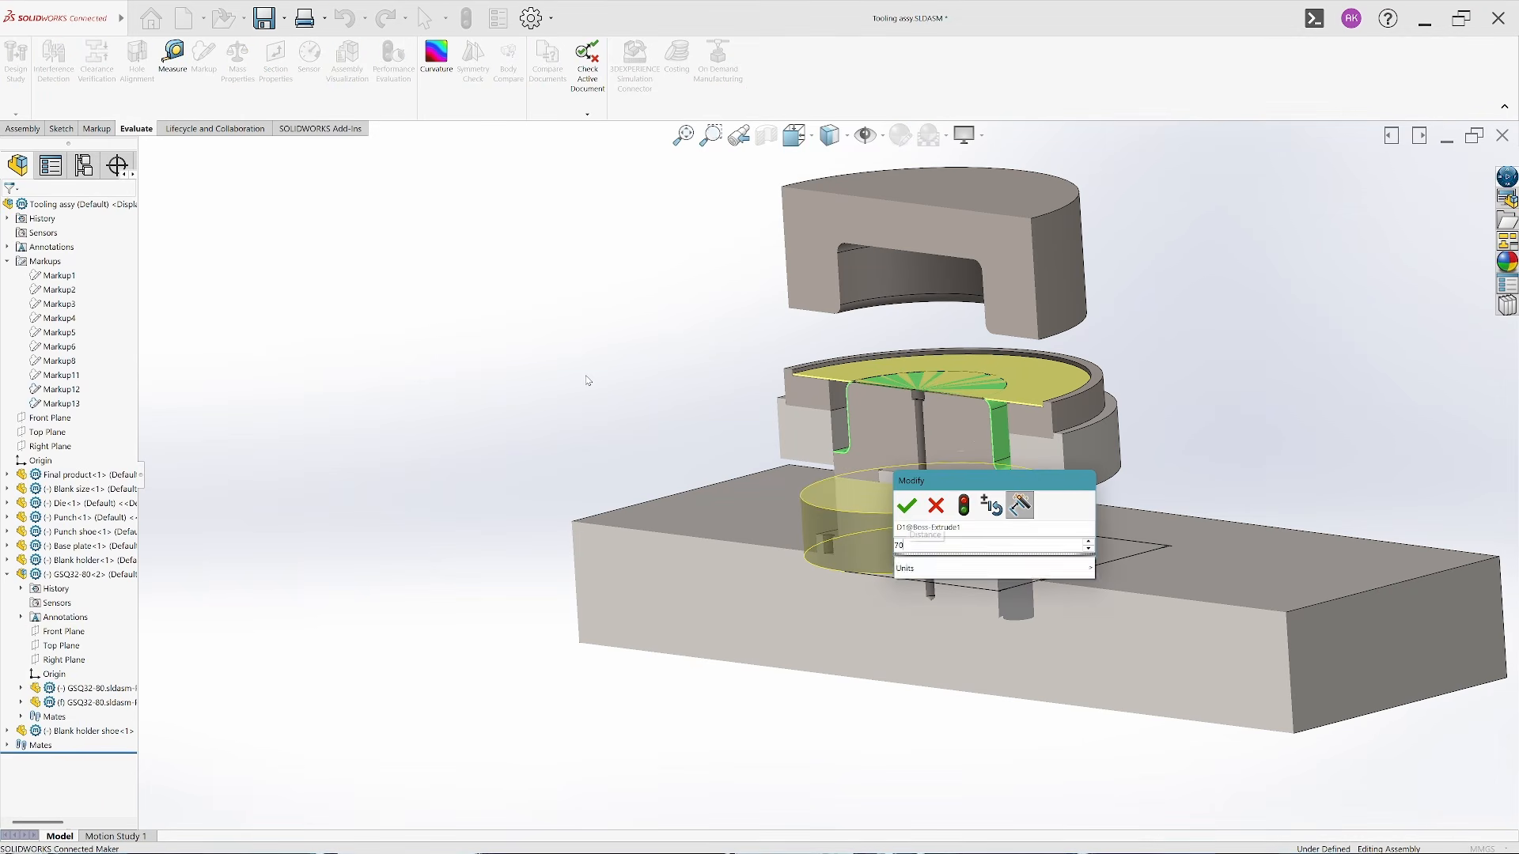
key("Return")
left_click(466, 19)
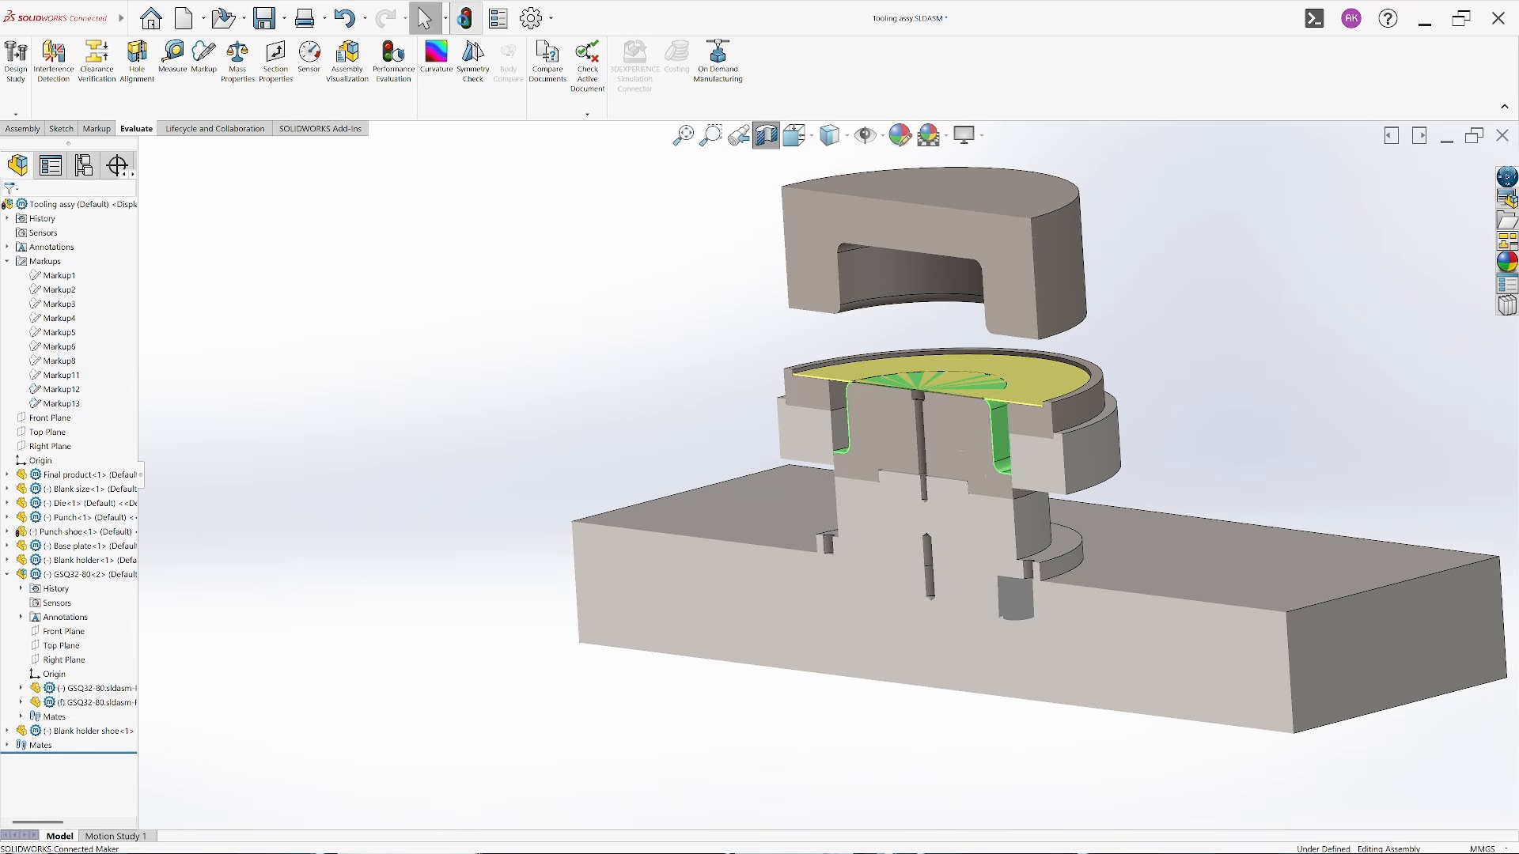
From the front, lower the blank holder with its shoe to the punch's base, exposing the gap above the punch shoe's flange
left_click(797, 136)
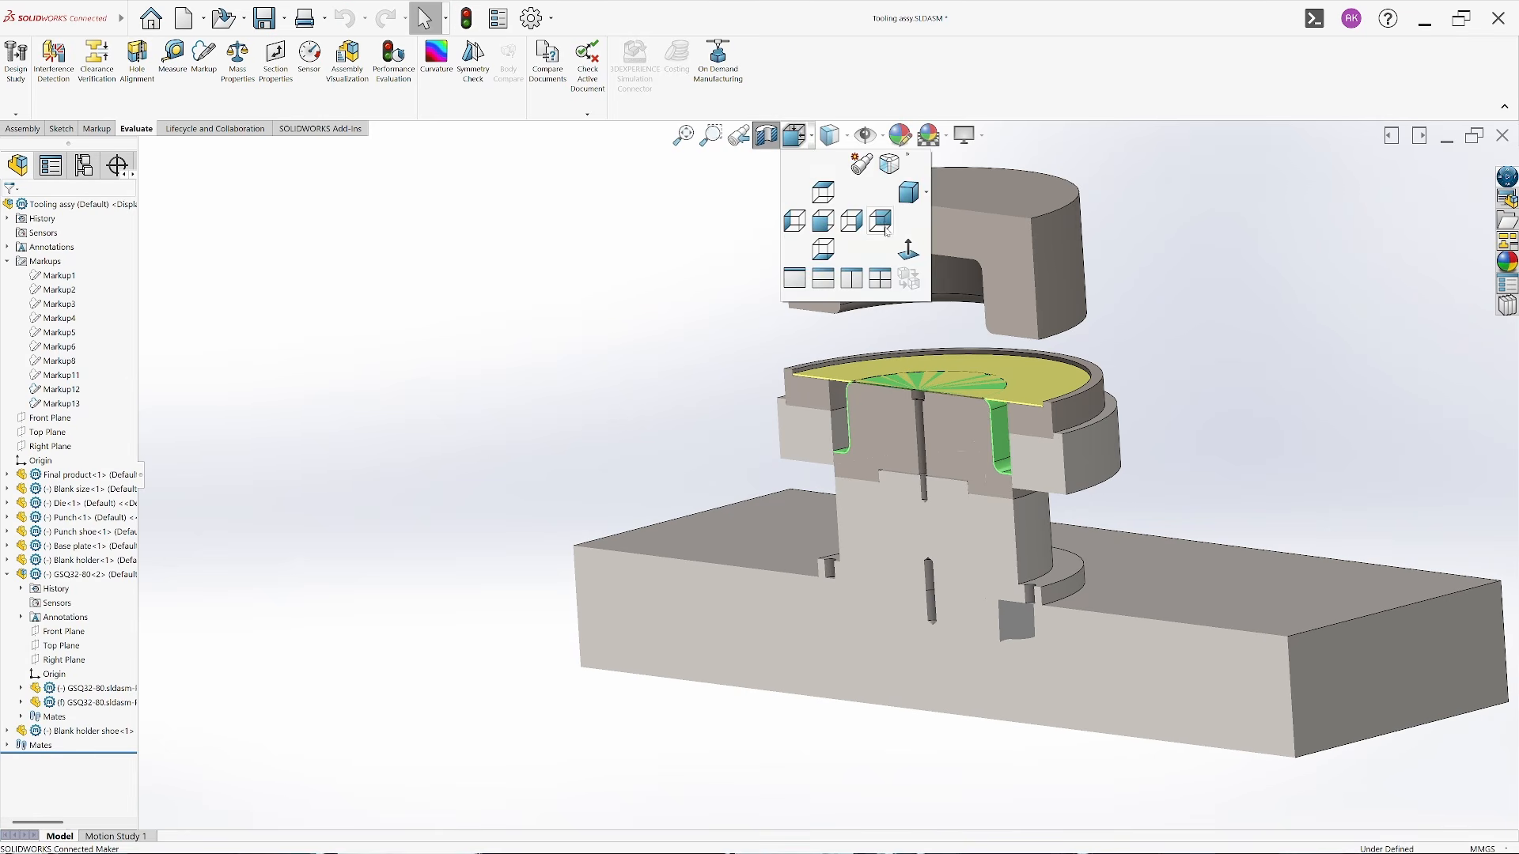
left_click(902, 247)
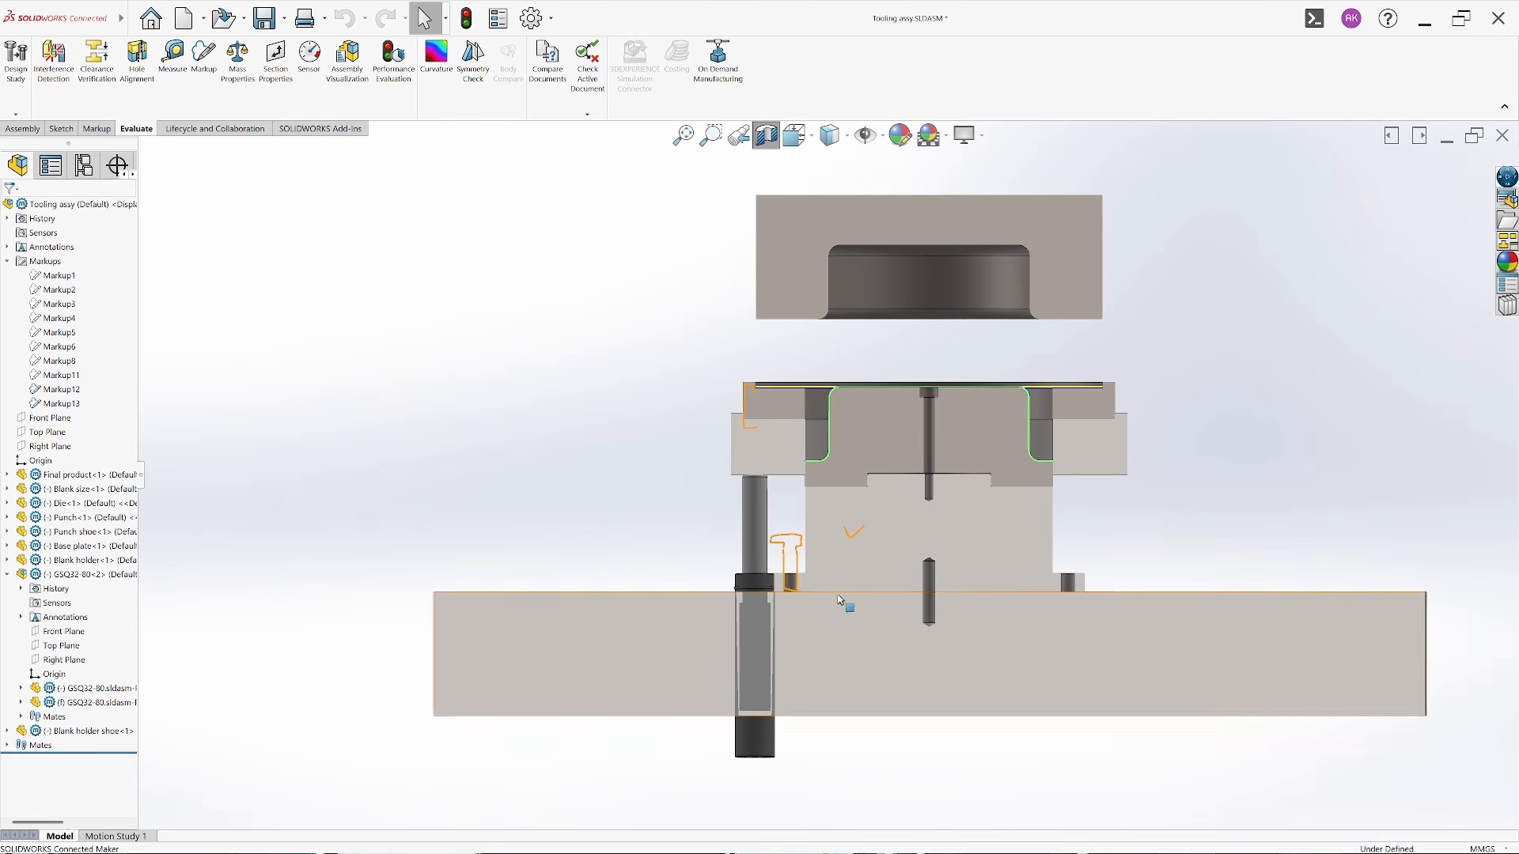
scroll(841, 606, "down", 3)
left_click_drag(802, 302, 799, 434)
left_click(521, 433)
scroll(753, 547, "down", 4)
middle_click_drag(758, 544, 855, 495)
Measure the vertical distance between the punch shoe's flange and the blank holder shoe's underside
key("m")
left_click(845, 545)
left_click(804, 413)
scroll(981, 488, "up", 2)
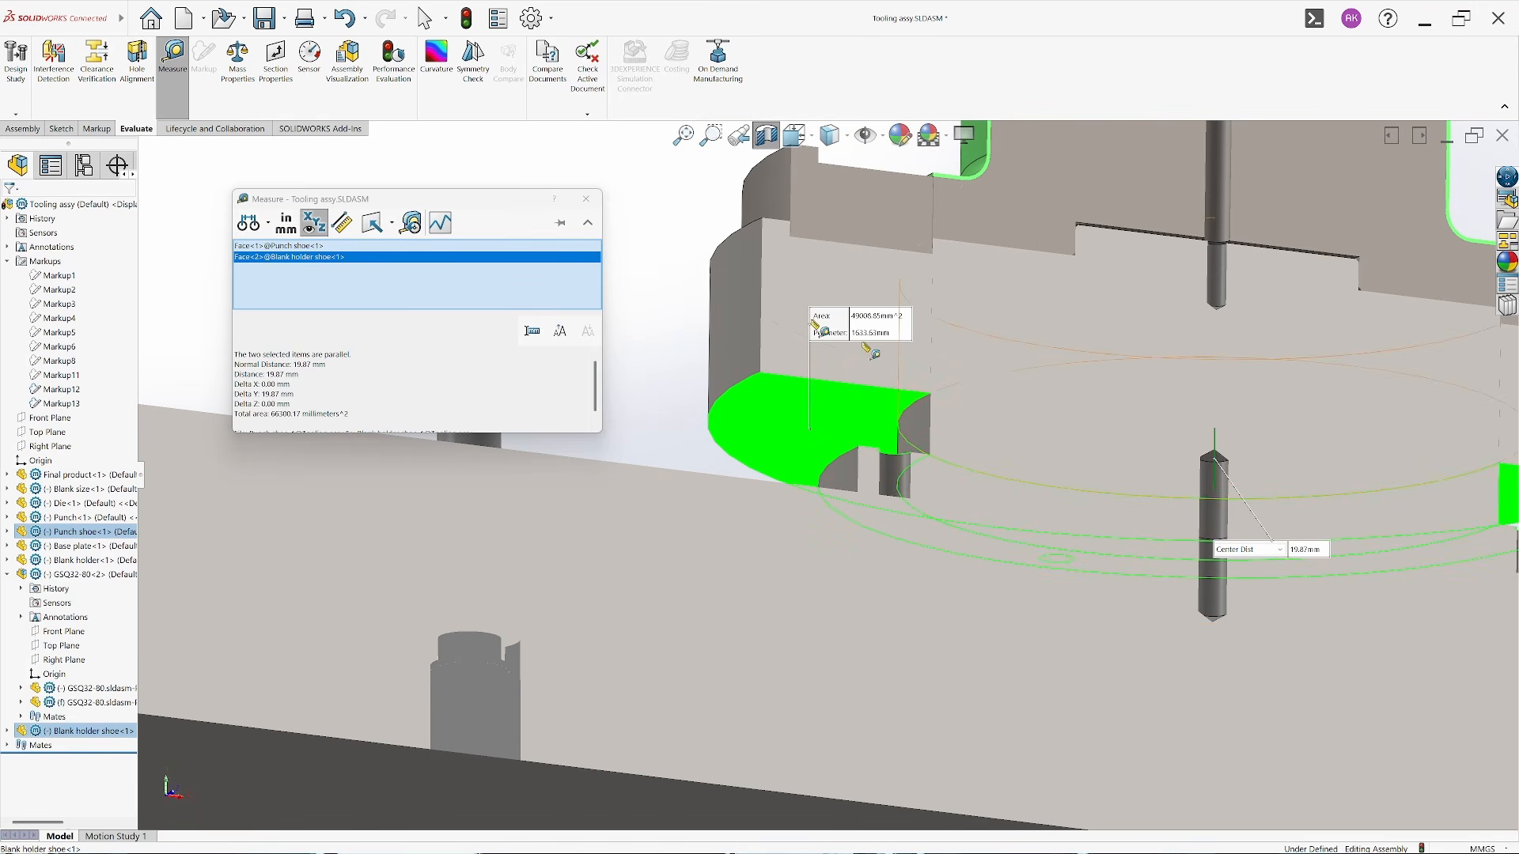
left_click(586, 199)
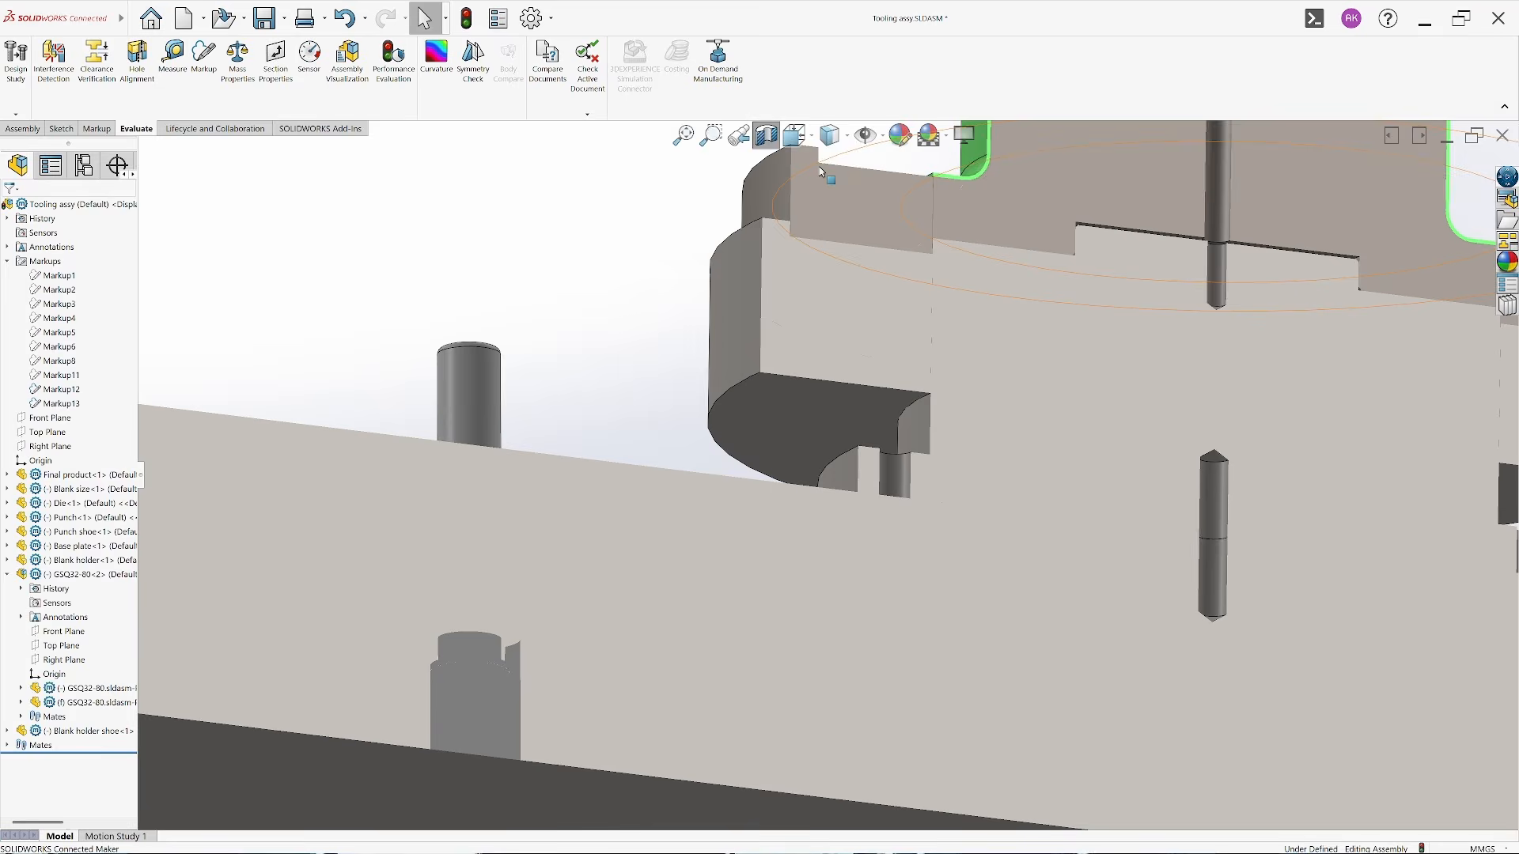
In the front section view, raise the blank holder with its shoe until the blank sits inside the locating lip
left_click(767, 136)
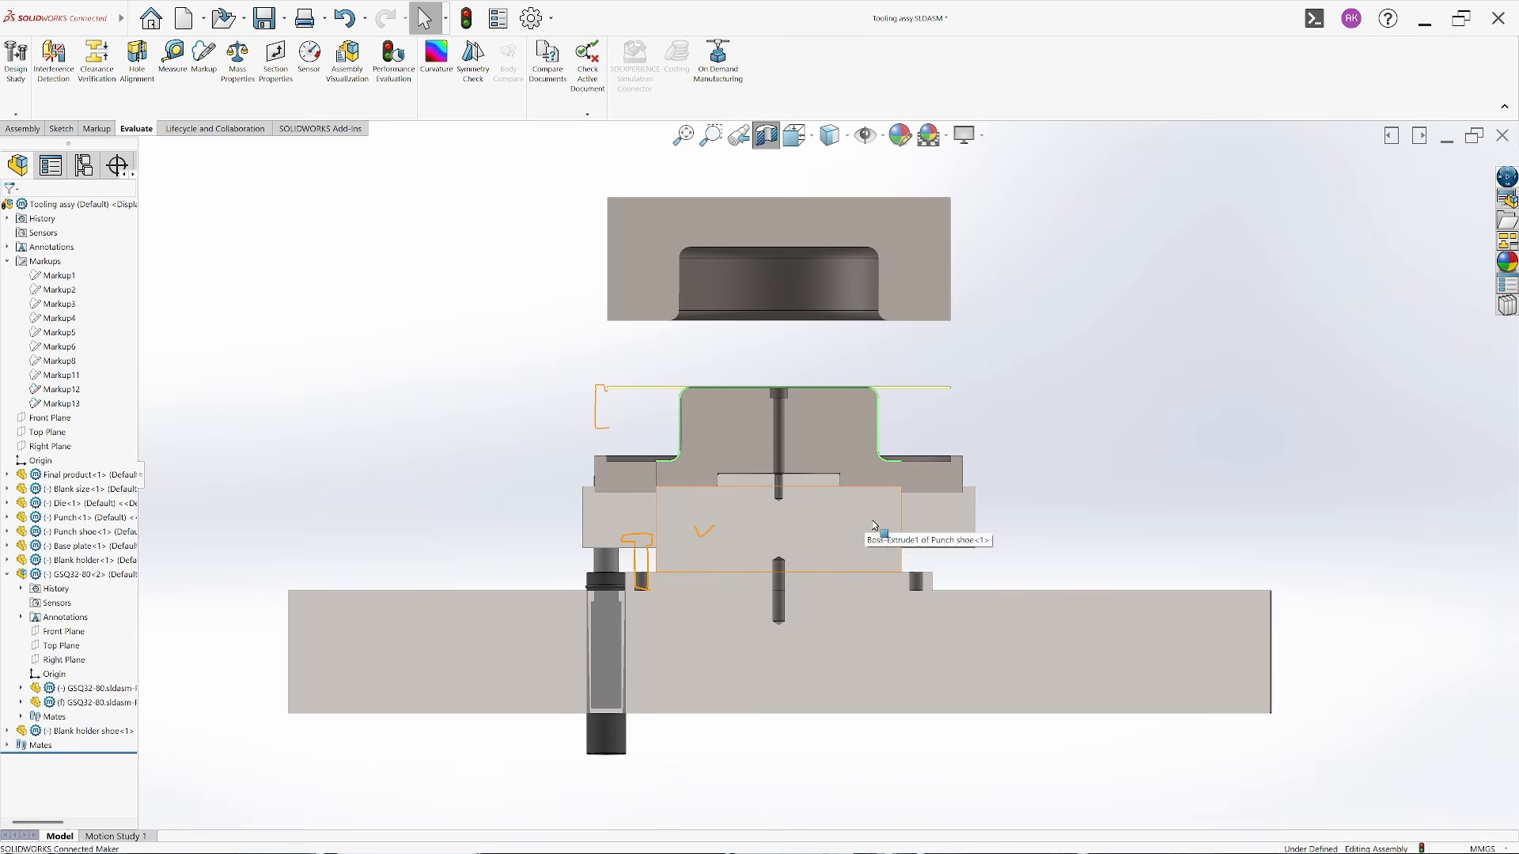
scroll(805, 496, "down", 2)
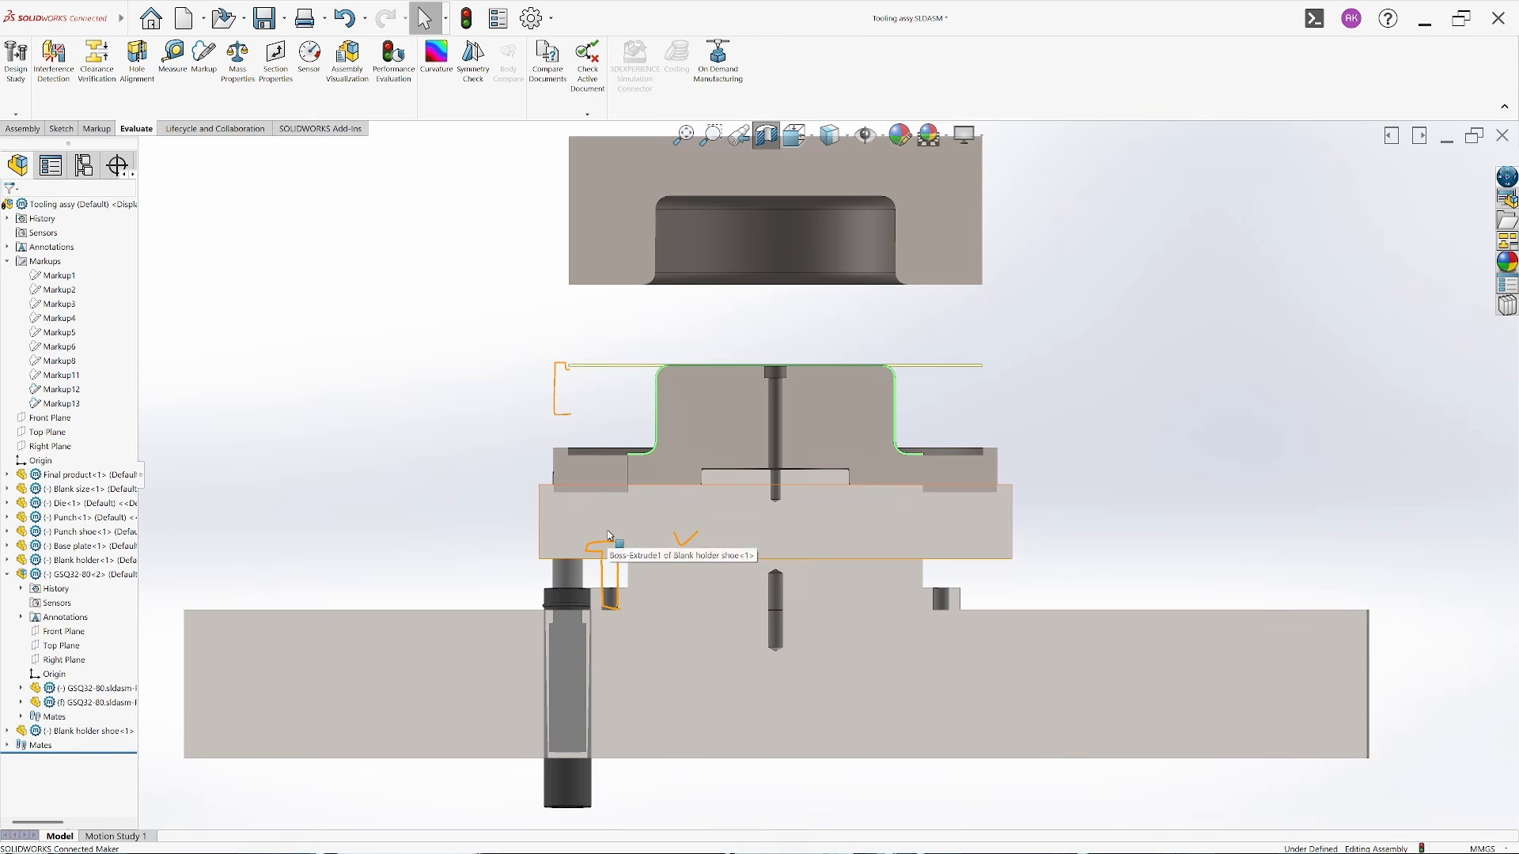
left_click_drag(609, 536, 606, 443)
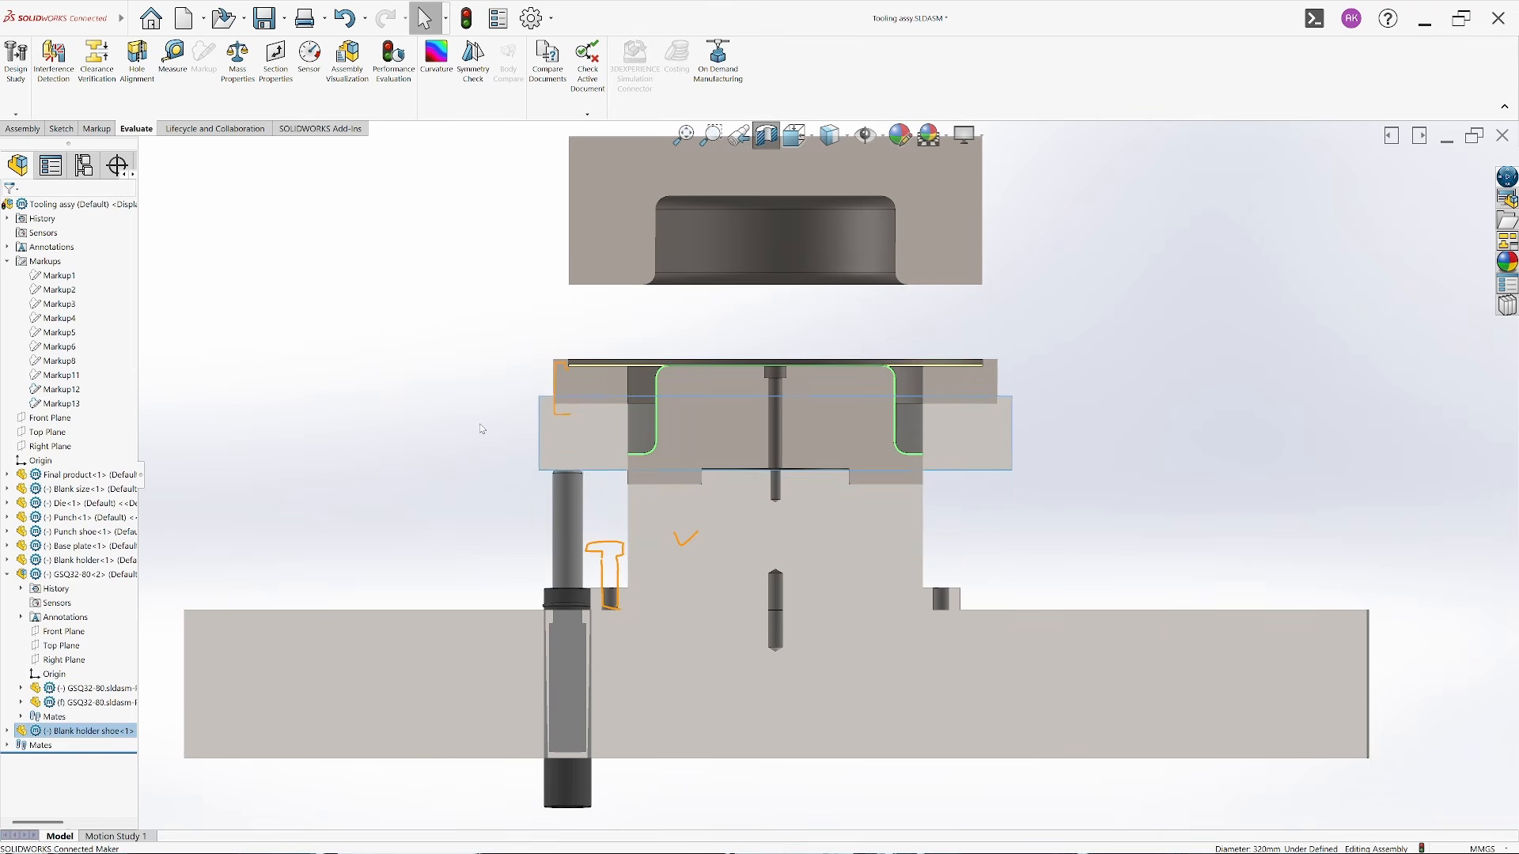
left_click(481, 429)
scroll(635, 344, "down", 3)
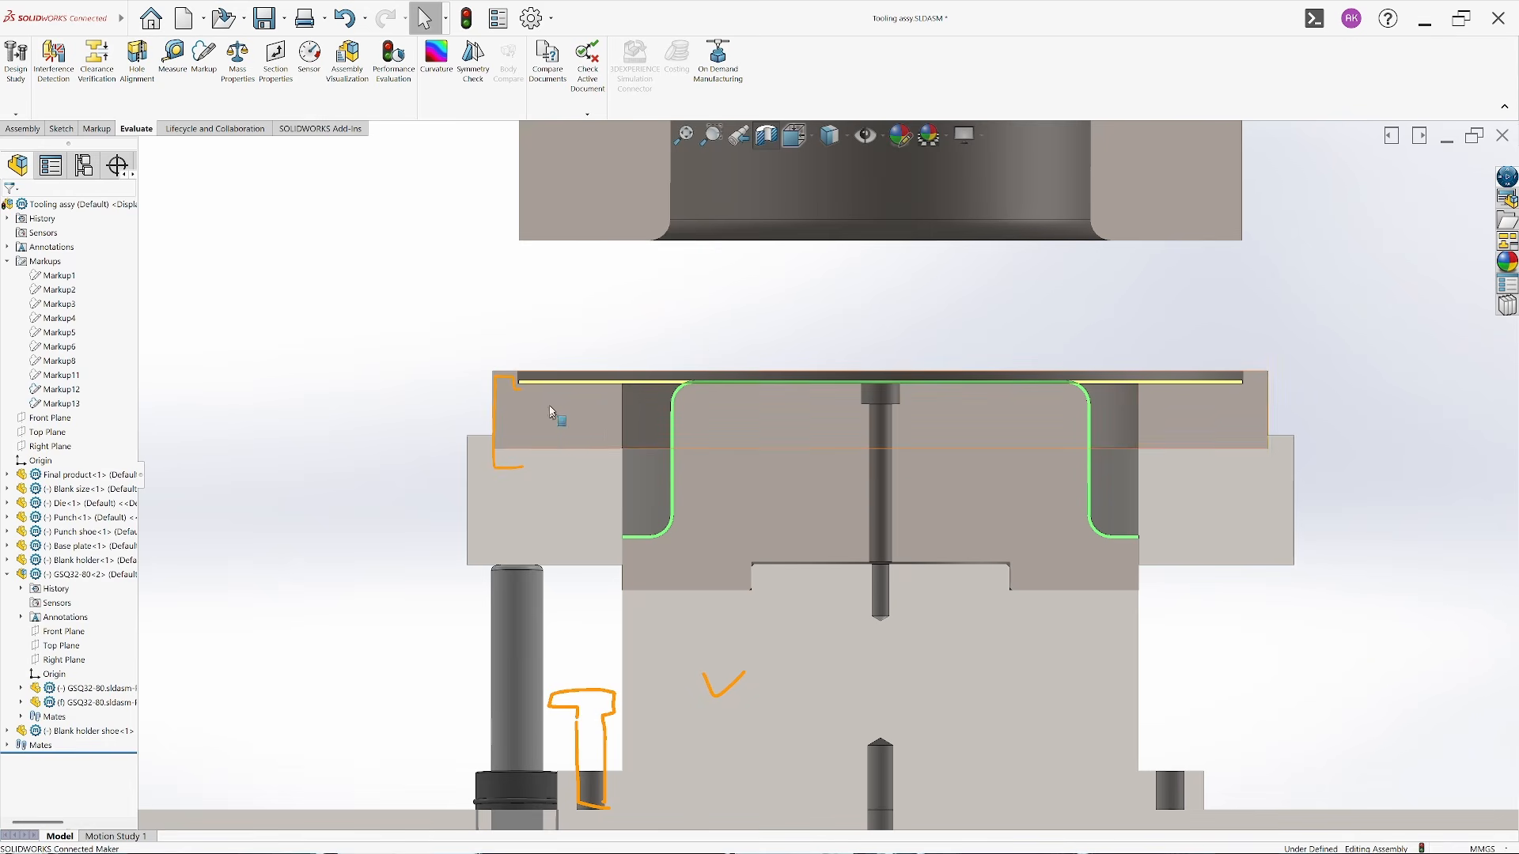
Check the closing stroke by bringing the die onto the blank, lowering the blank holder, and moving the die fully over the punch
left_click(638, 431)
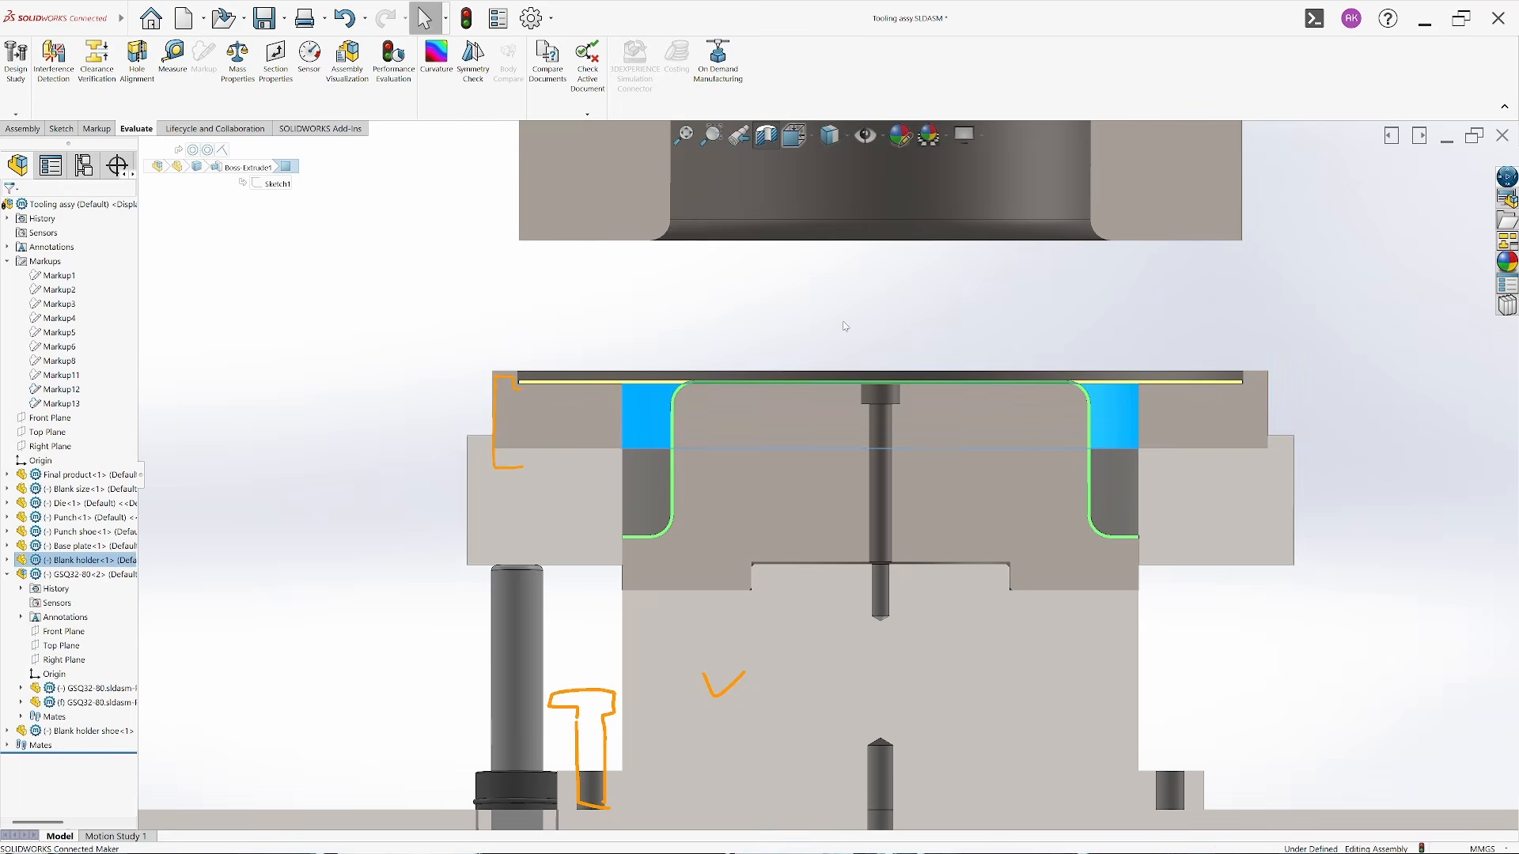
left_click_drag(847, 203, 841, 264)
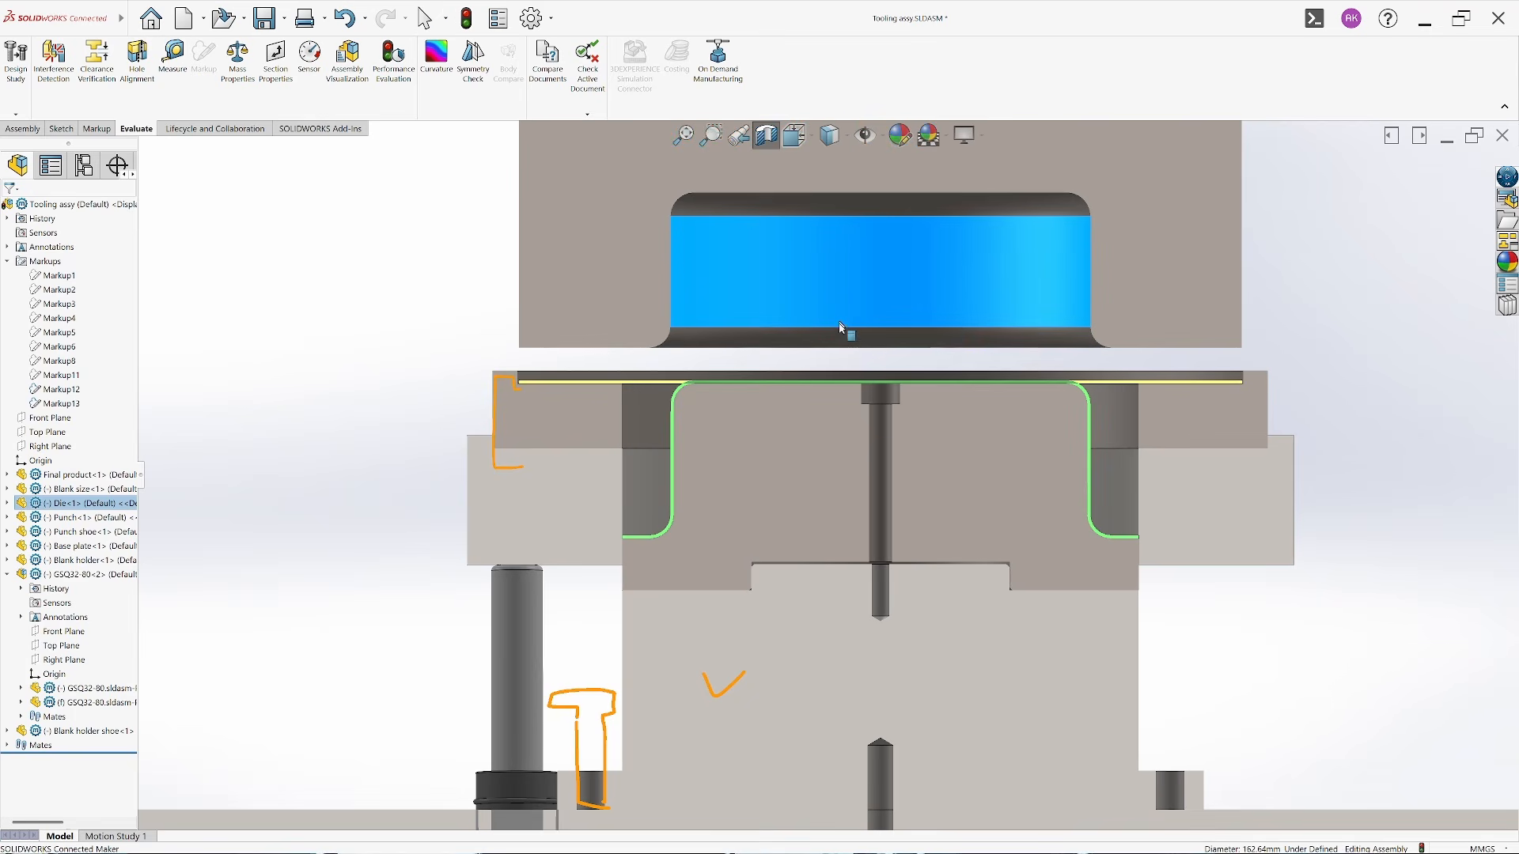
left_click_drag(841, 328, 841, 356)
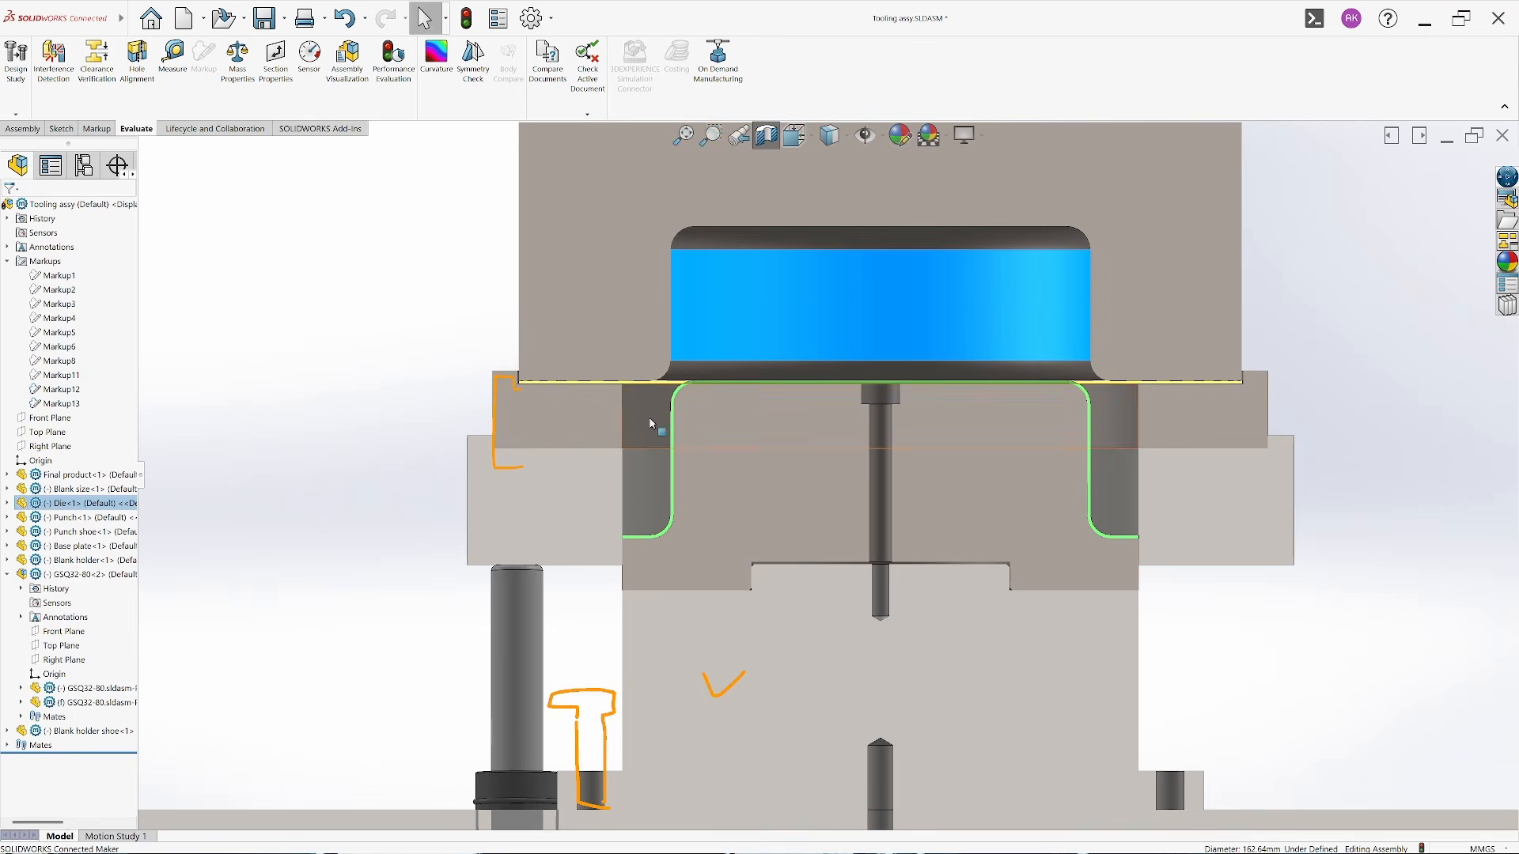
left_click_drag(650, 424, 651, 583)
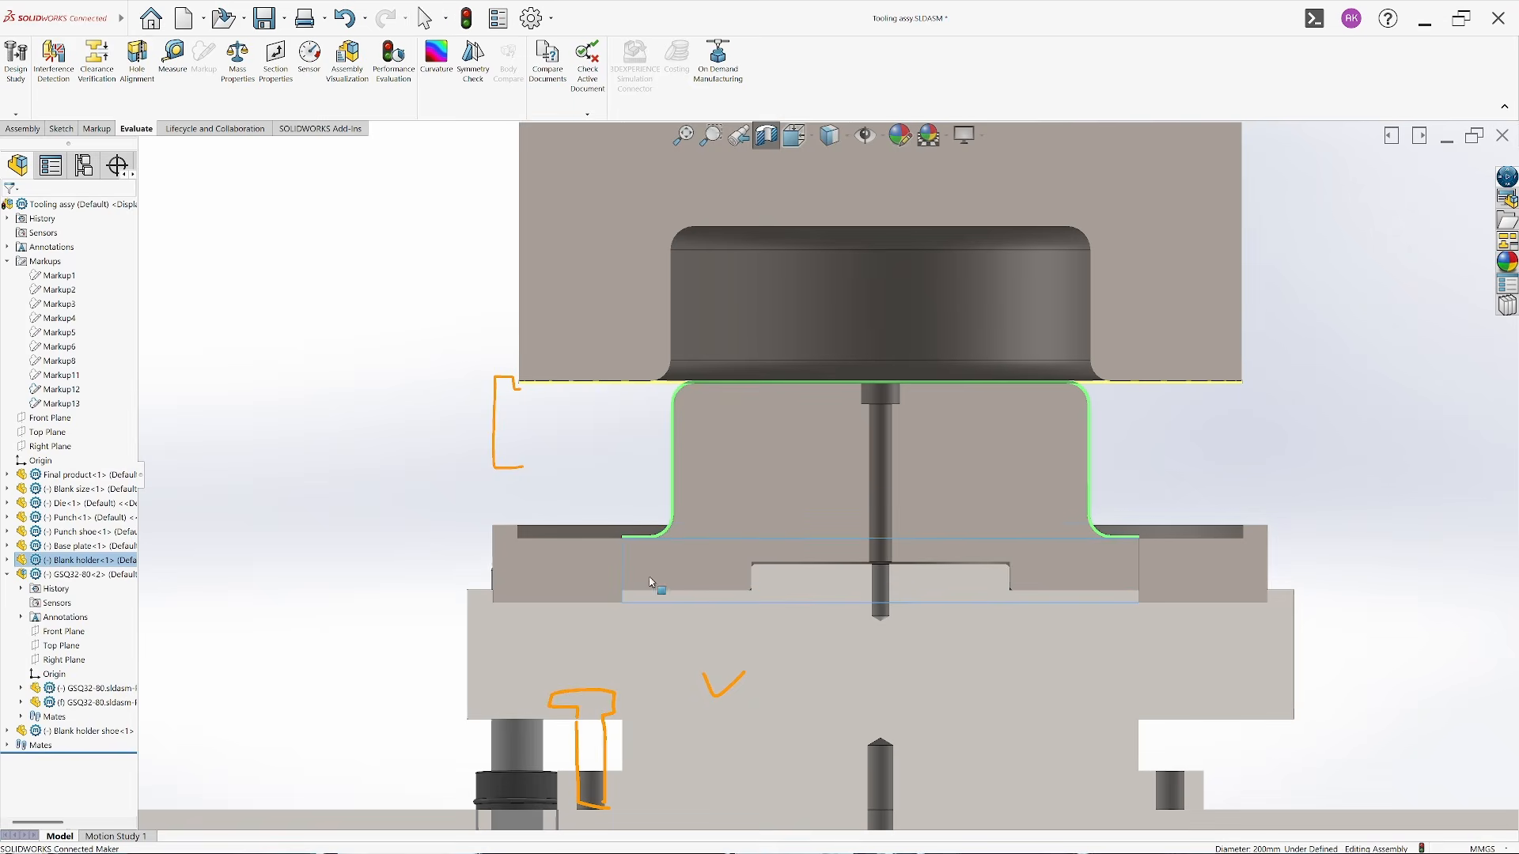
left_click_drag(739, 341, 743, 495)
left_click(444, 464)
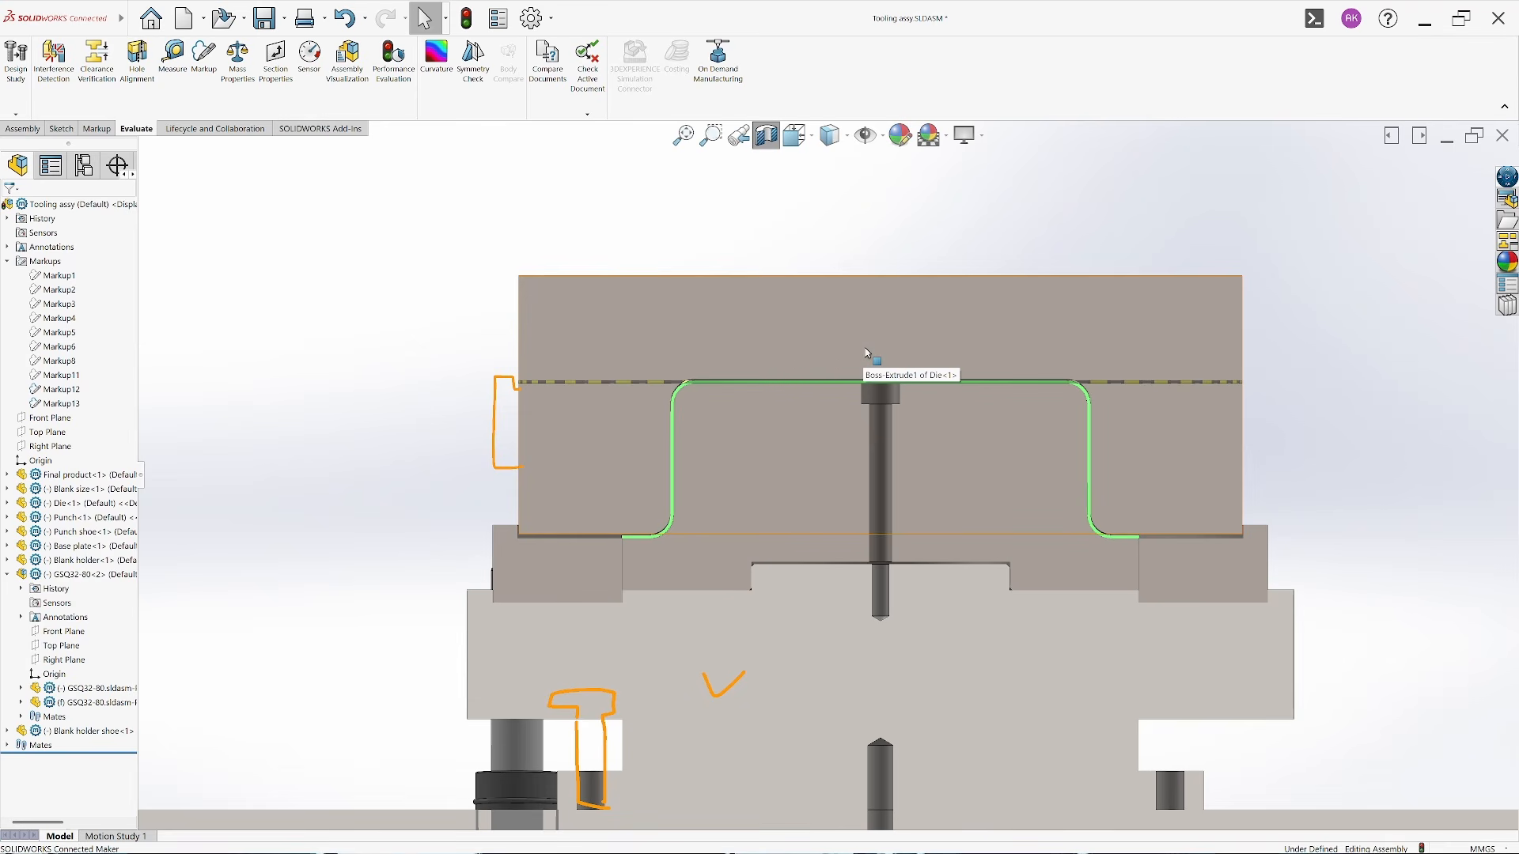
Raise the die partway and shift the blank holder between the product's flange and the die face to compare their contact
left_click_drag(867, 353, 871, 312)
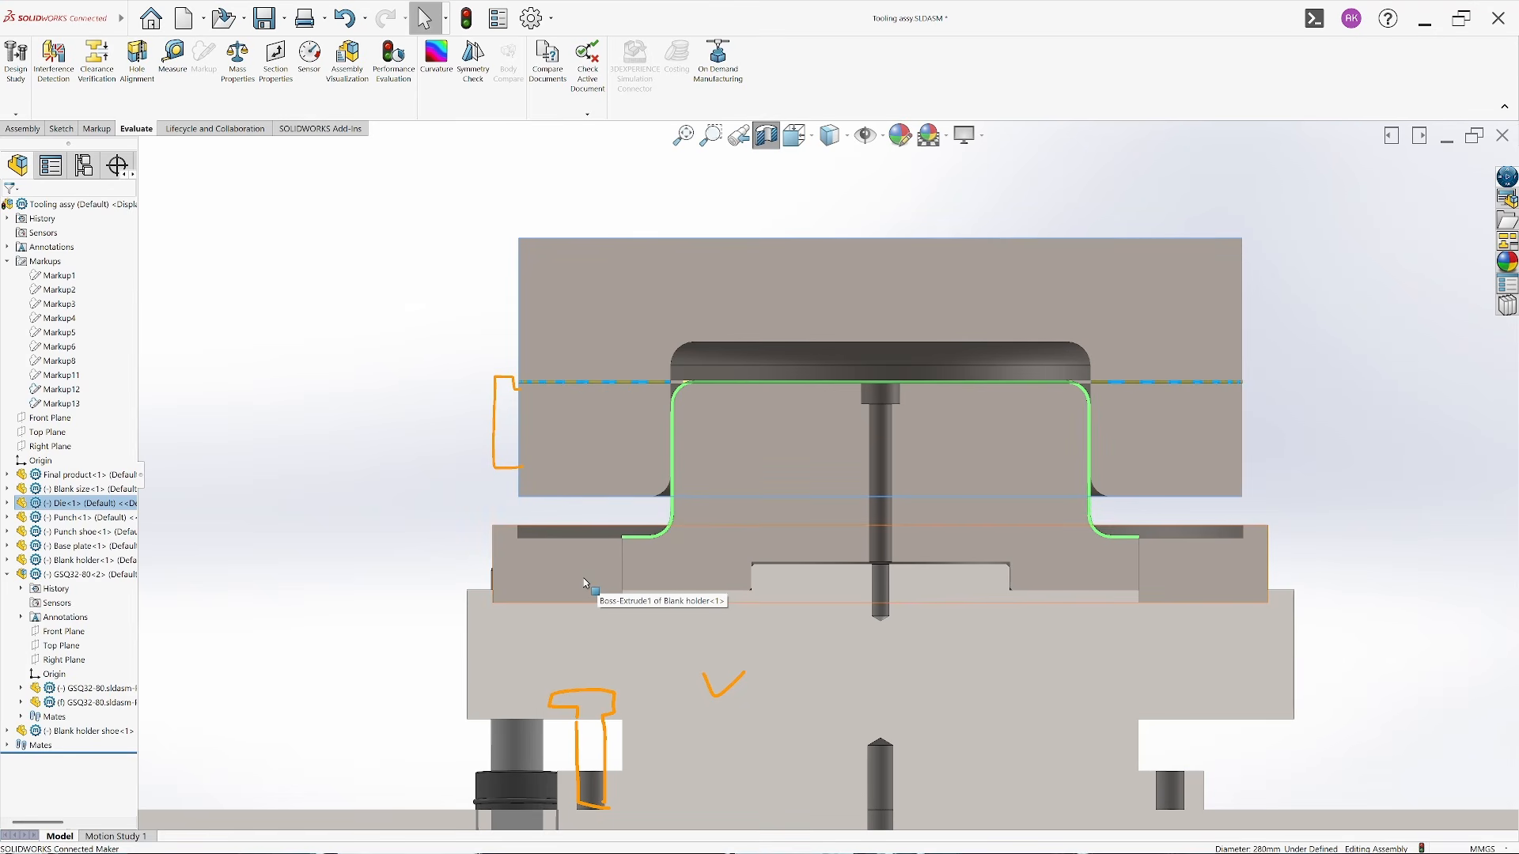
left_click_drag(585, 583, 585, 569)
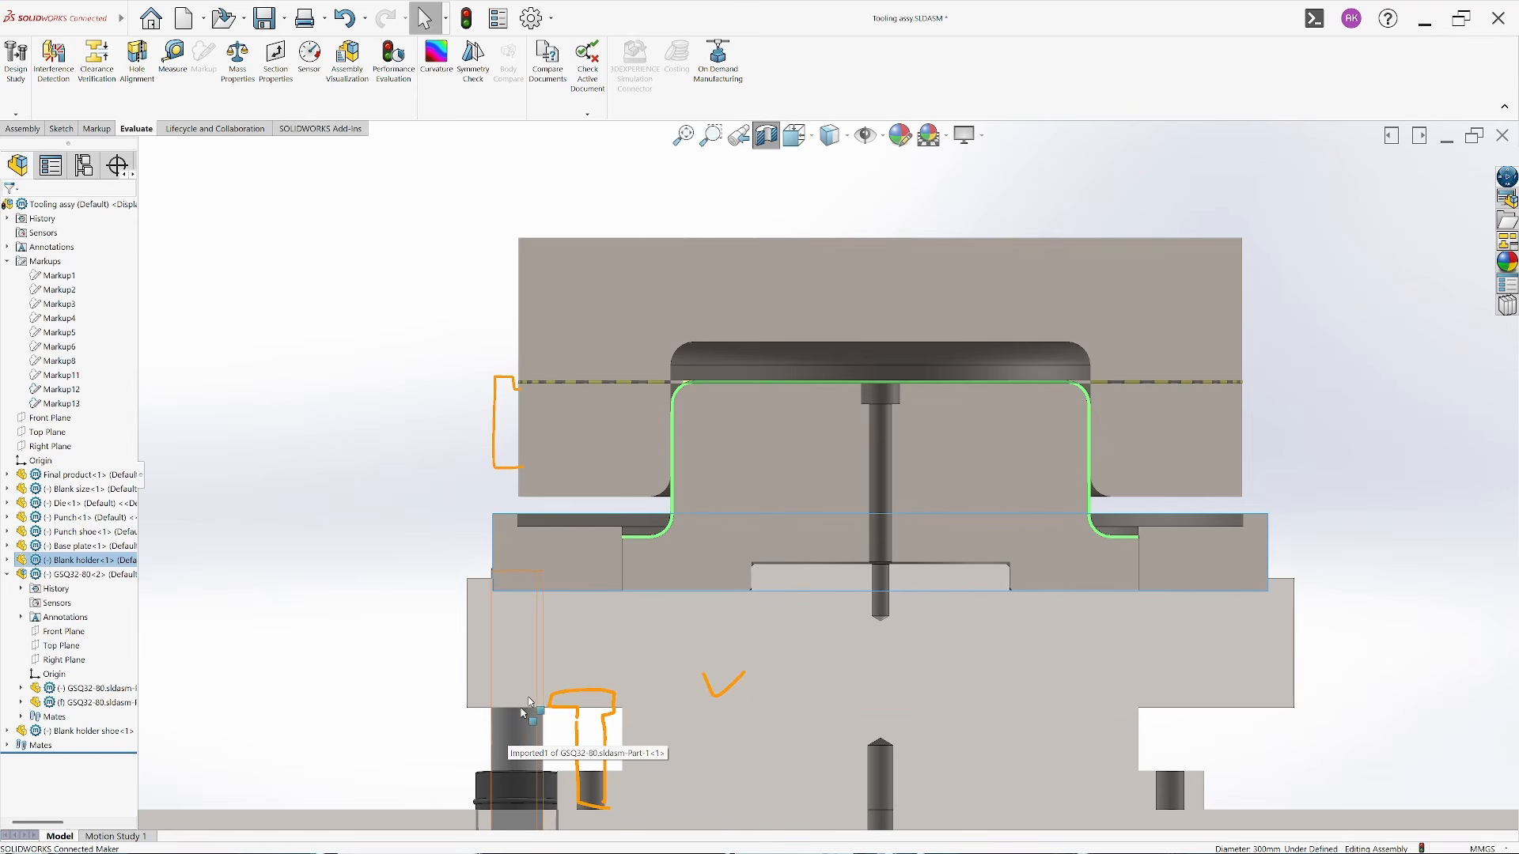
scroll(605, 550, "down", 5)
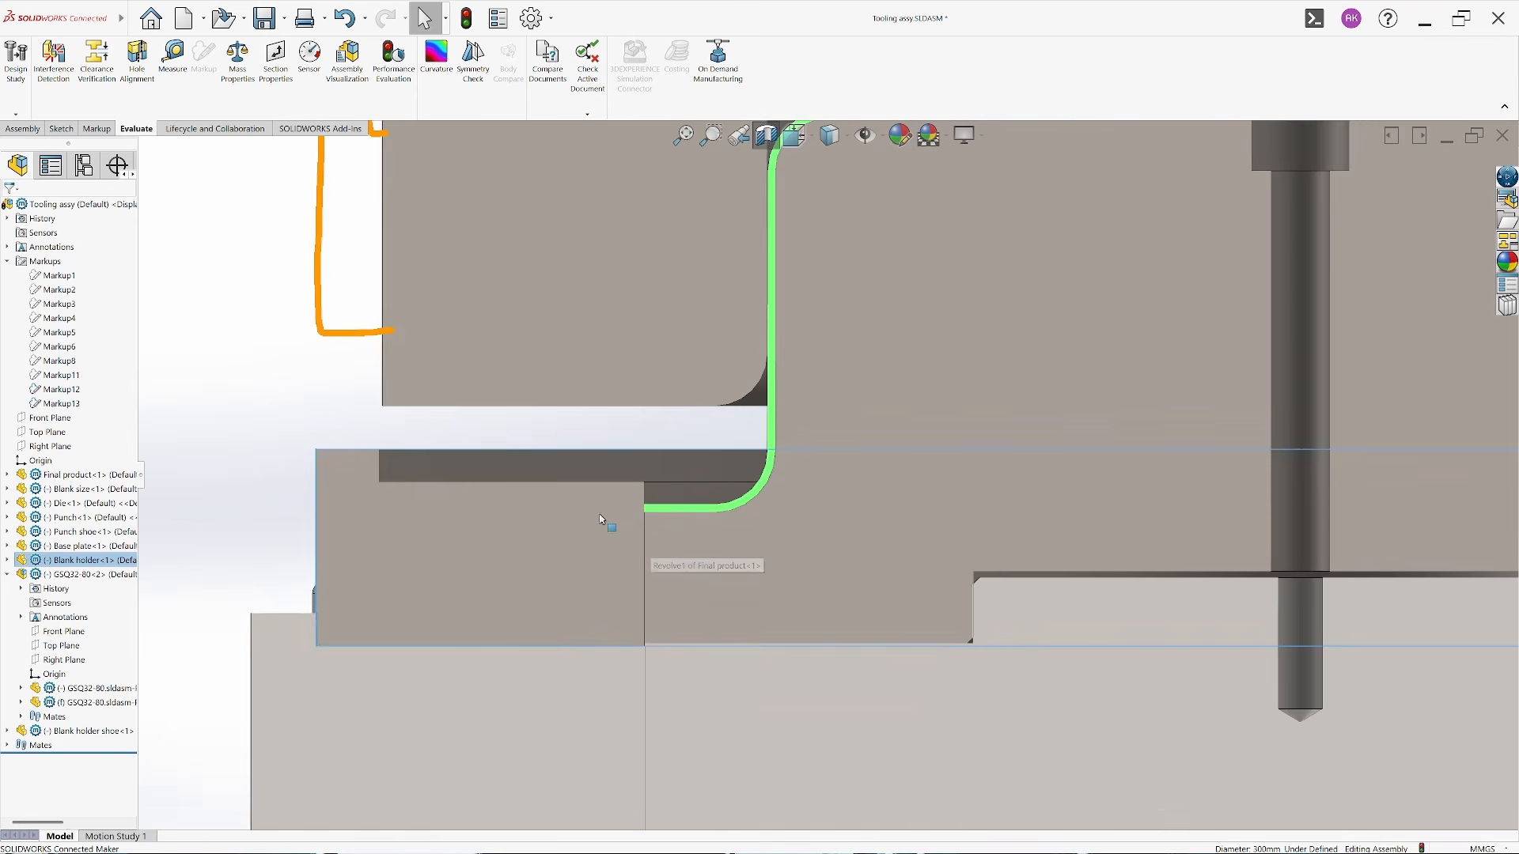
left_click_drag(601, 519, 610, 554)
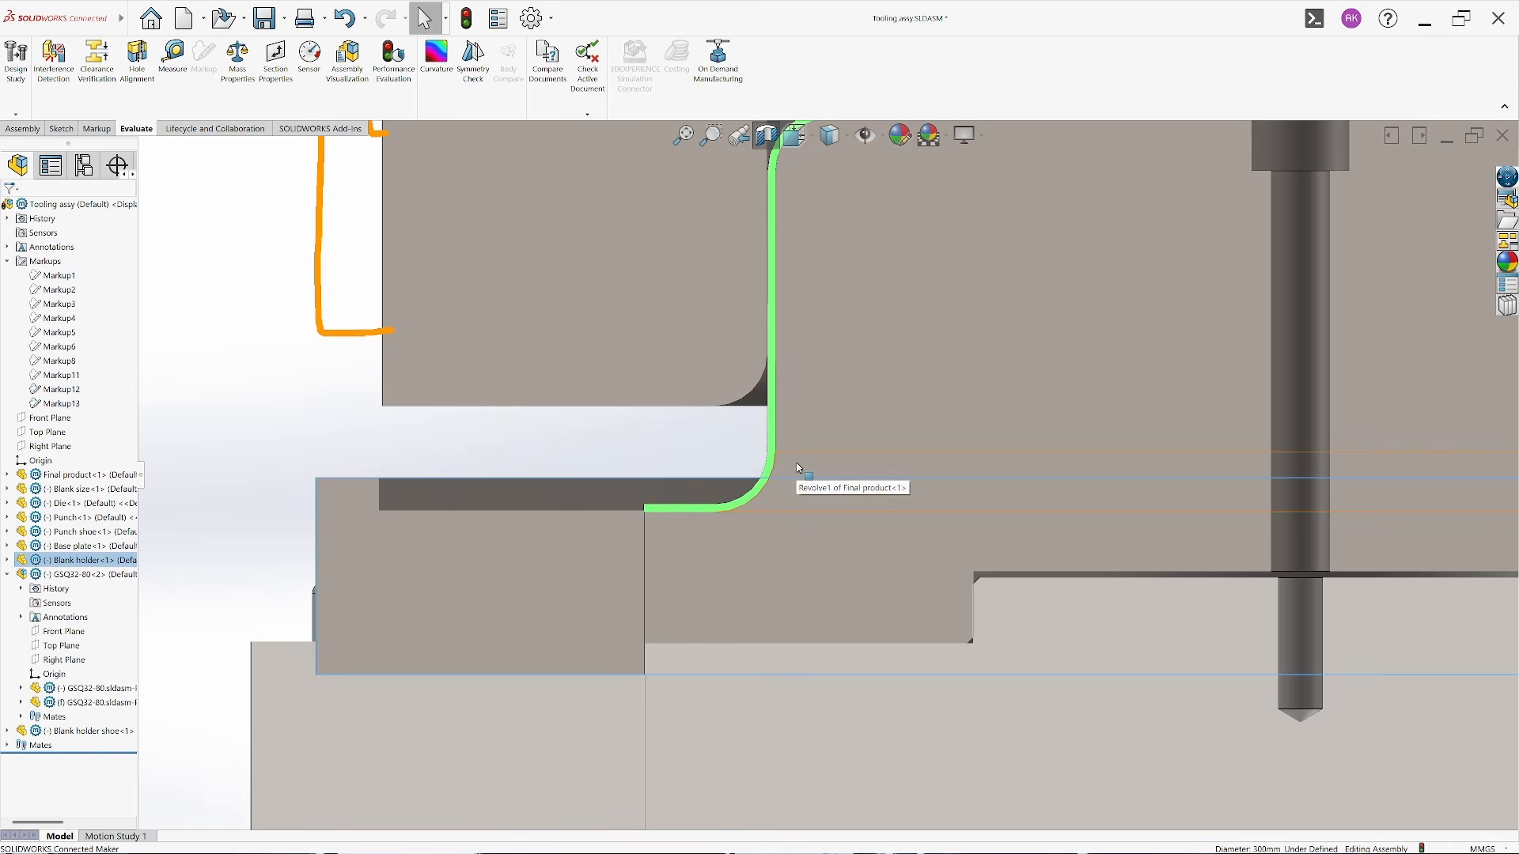
left_click_drag(567, 610, 527, 468)
scroll(546, 487, "up", 5)
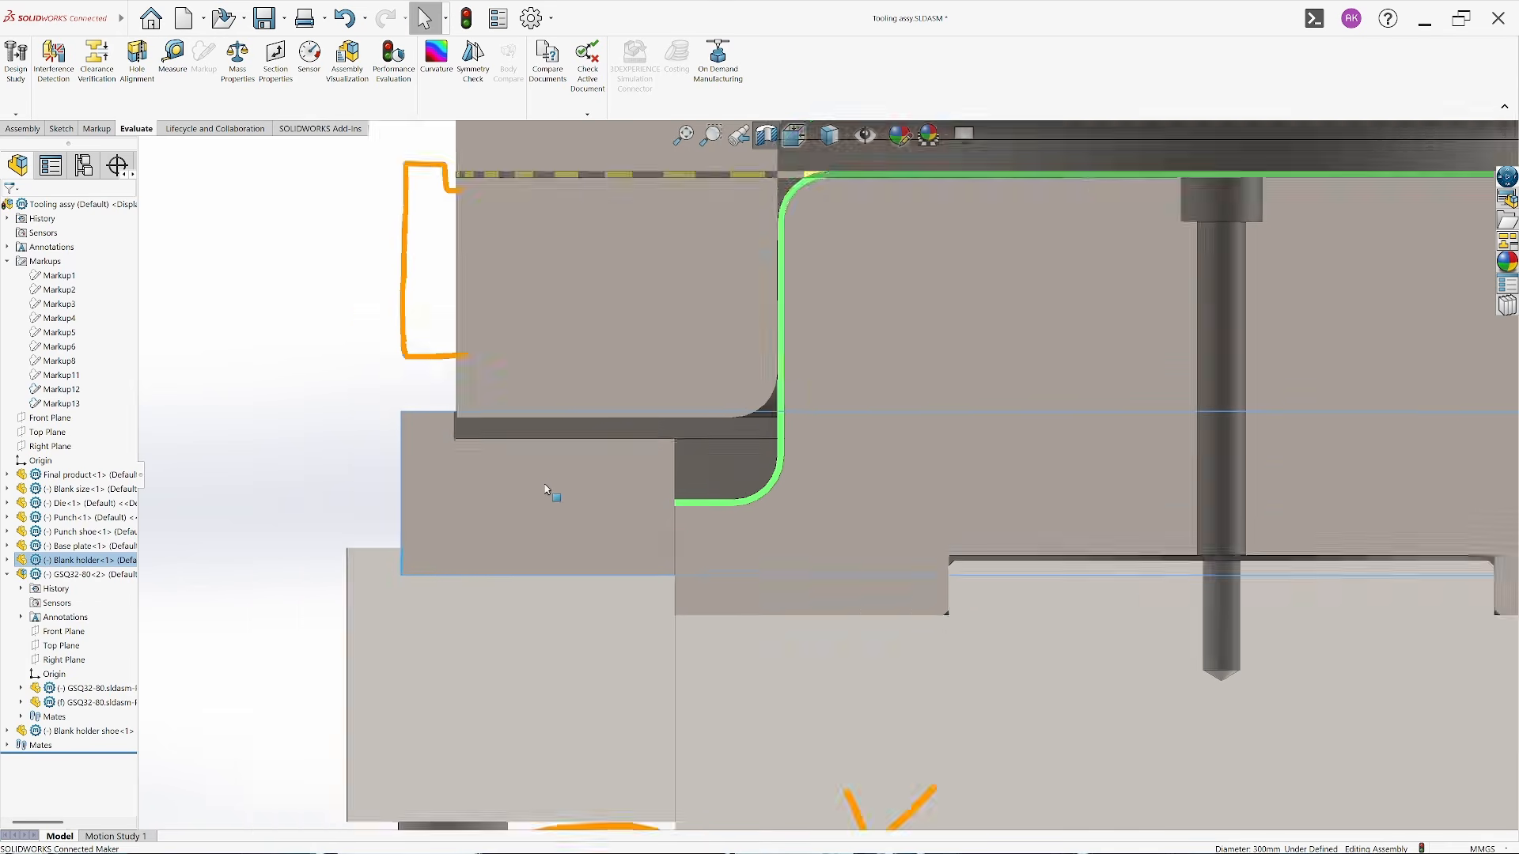
Raise the die clear of the punch and lift the blank holder back up so its lip surrounds the blank
left_click(939, 338)
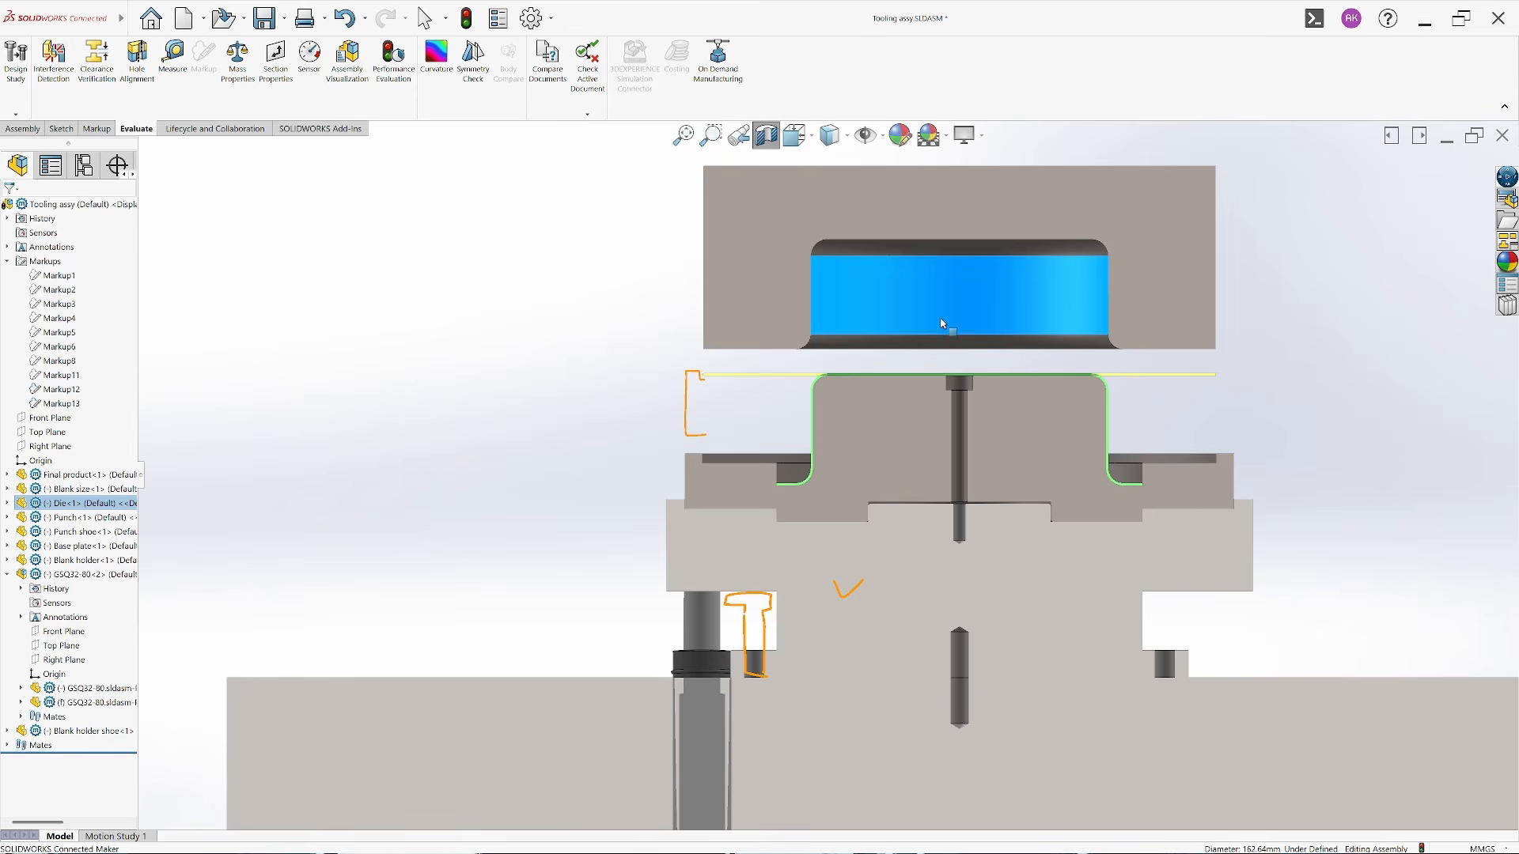
left_click_drag(941, 319, 951, 249)
scroll(801, 426, "down", 4)
left_click(782, 530)
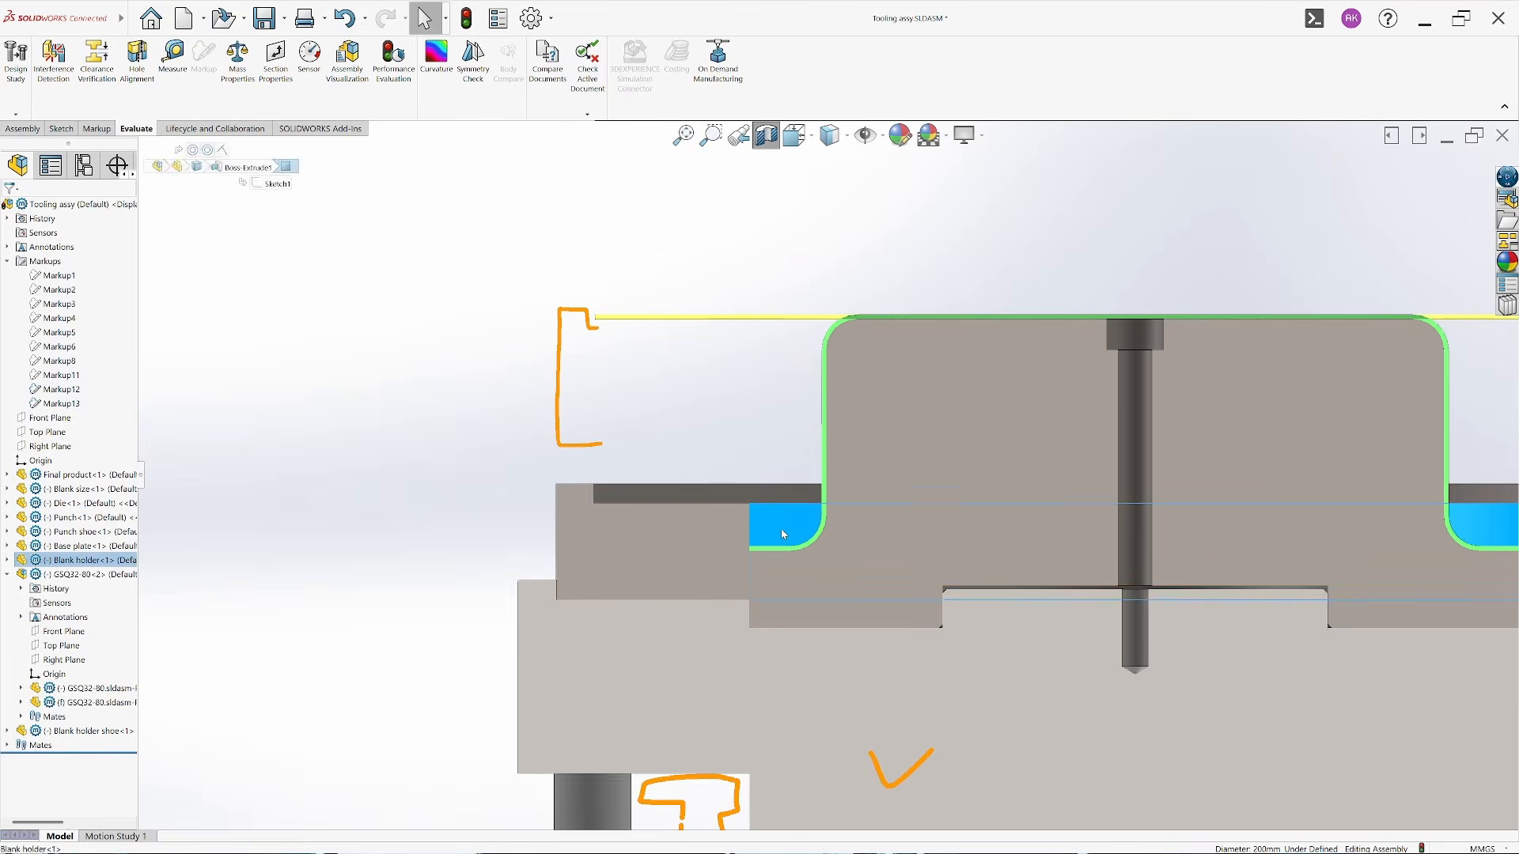
left_click_drag(780, 529, 776, 338)
scroll(1045, 451, "up", 4)
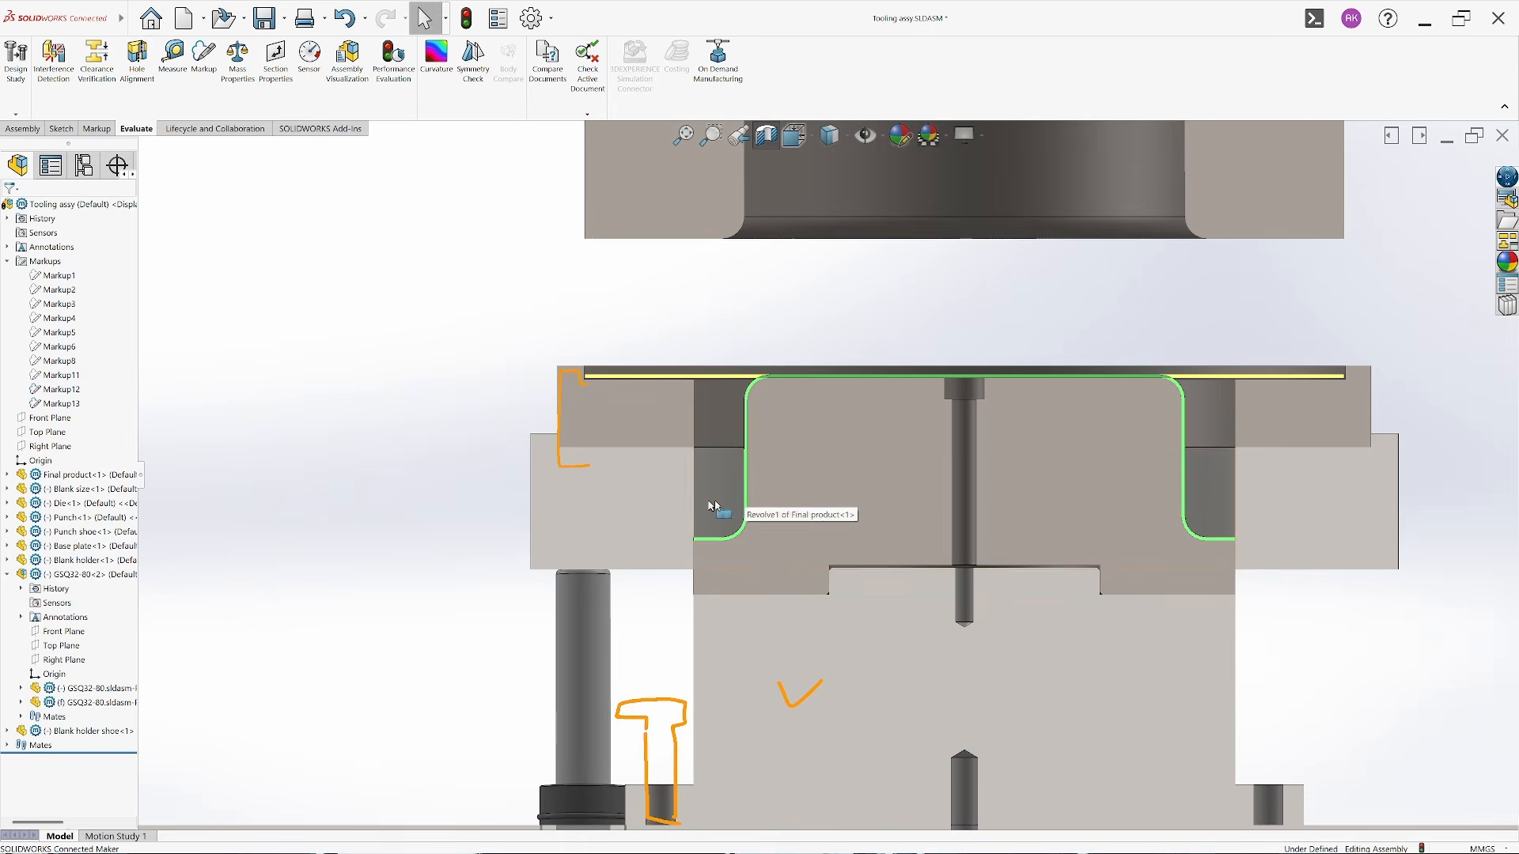
Examine up close where the product's flange and its radius meet the blank holder's inner edge, with the Measure tool started
scroll(1189, 491, "down", 2)
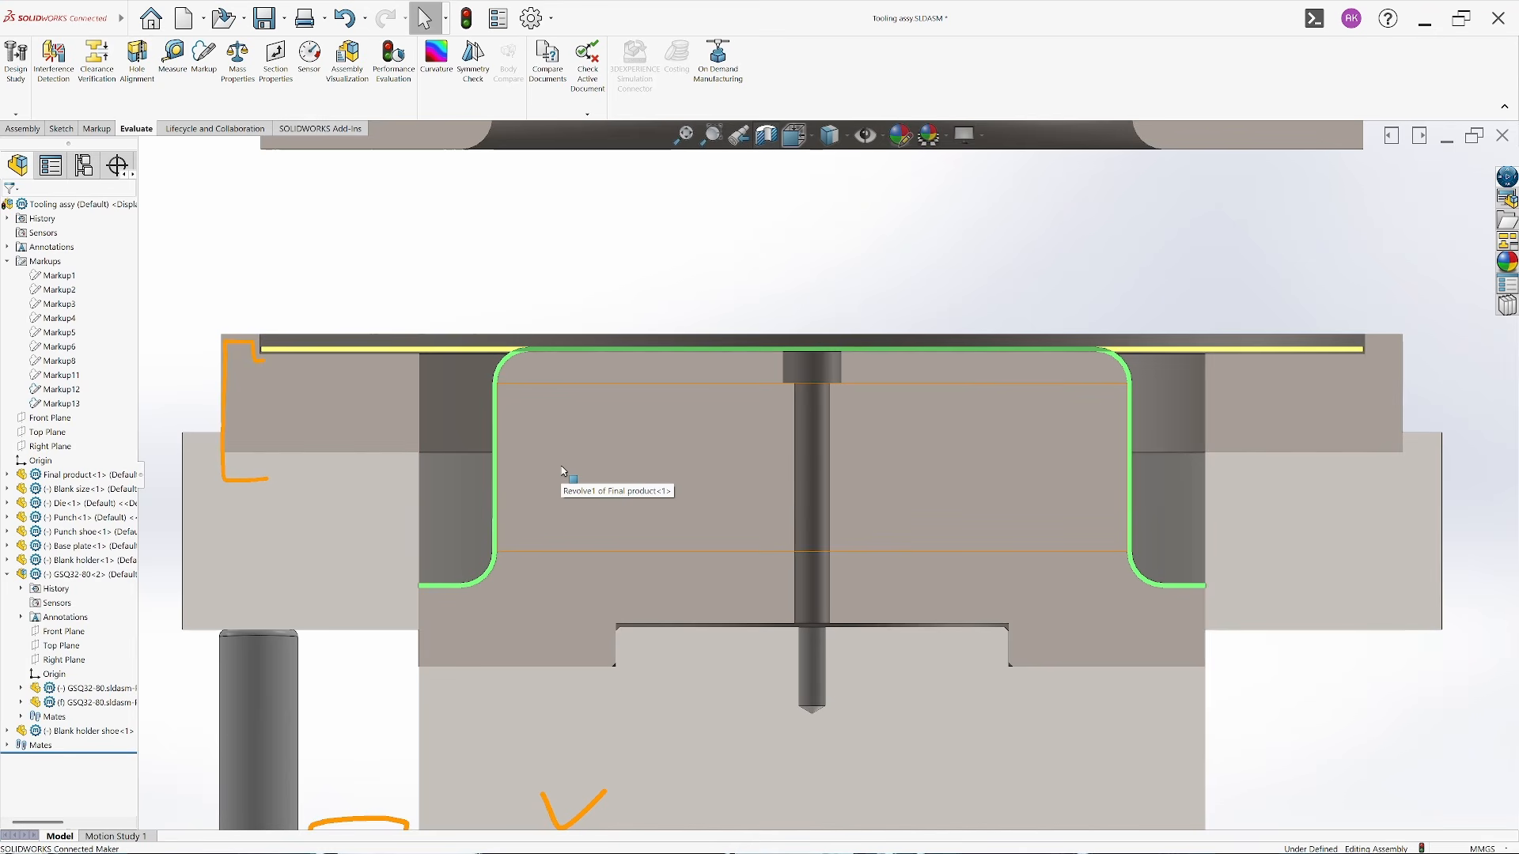
scroll(562, 472, "down", 5)
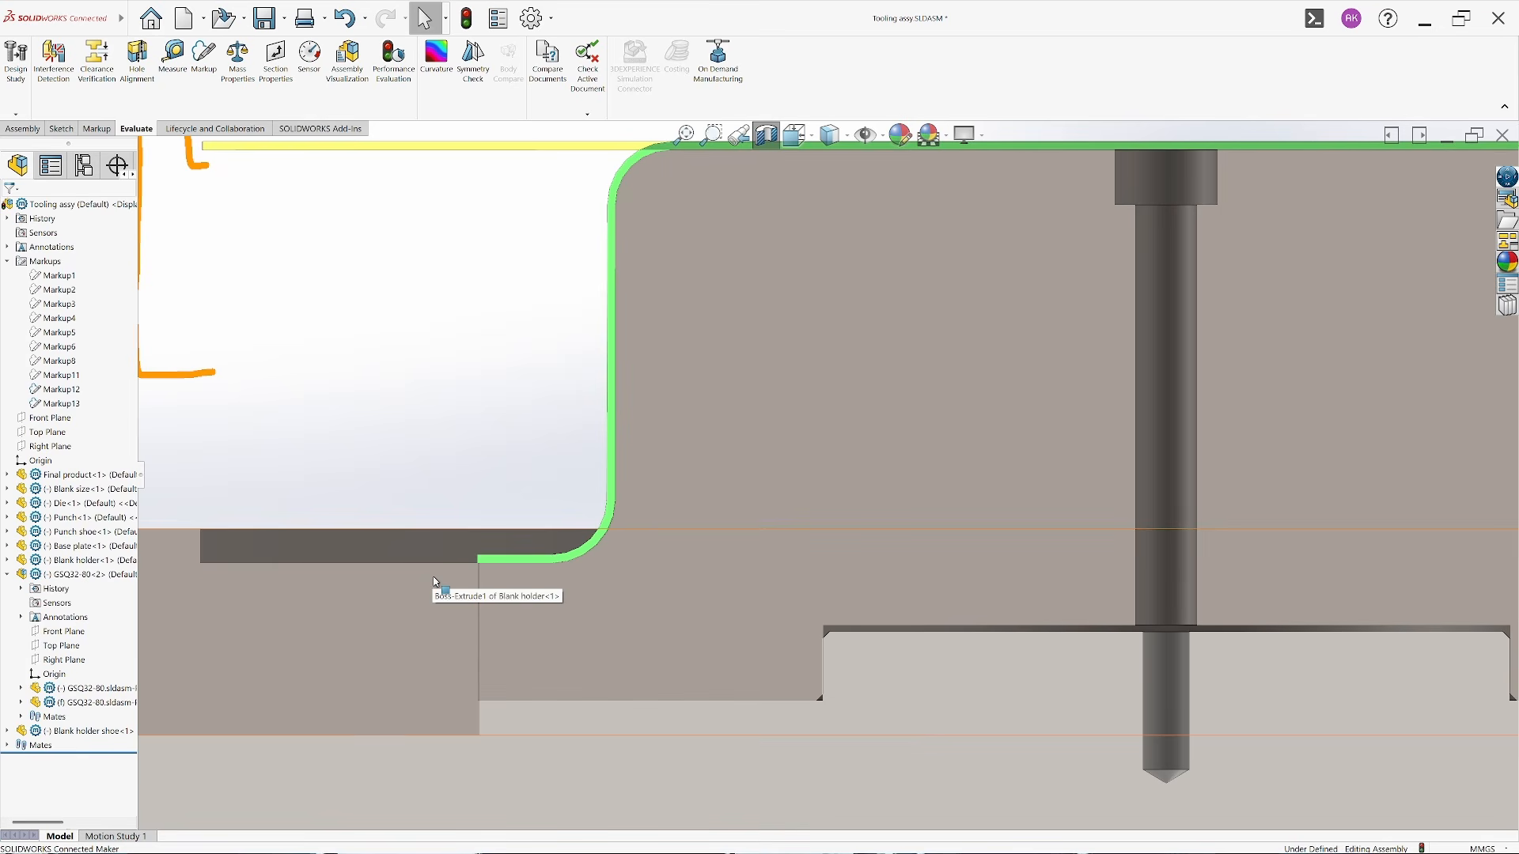
left_click(173, 54)
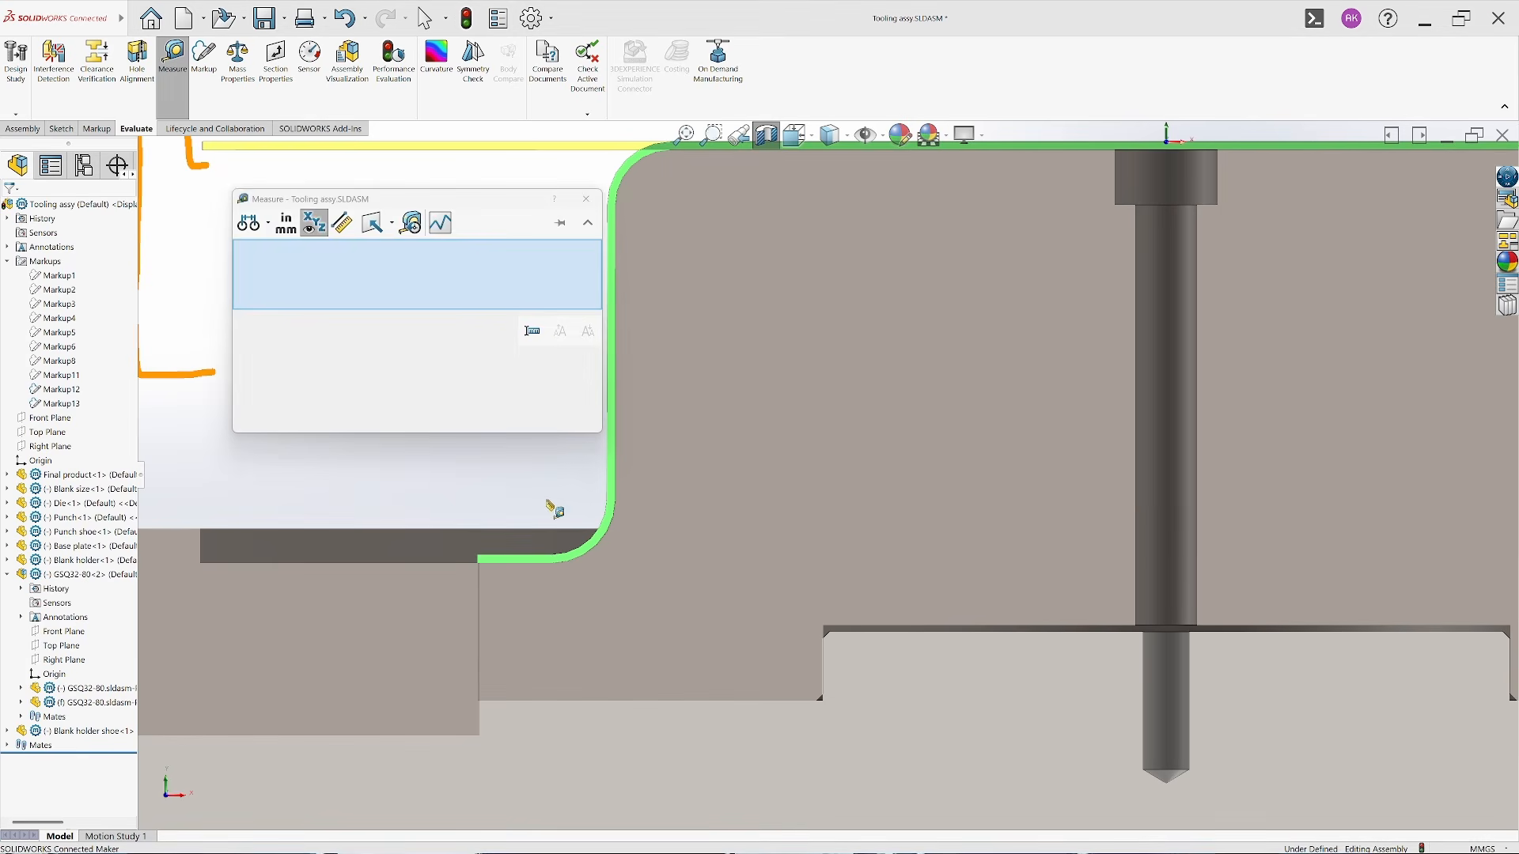
scroll(554, 546, "down", 3)
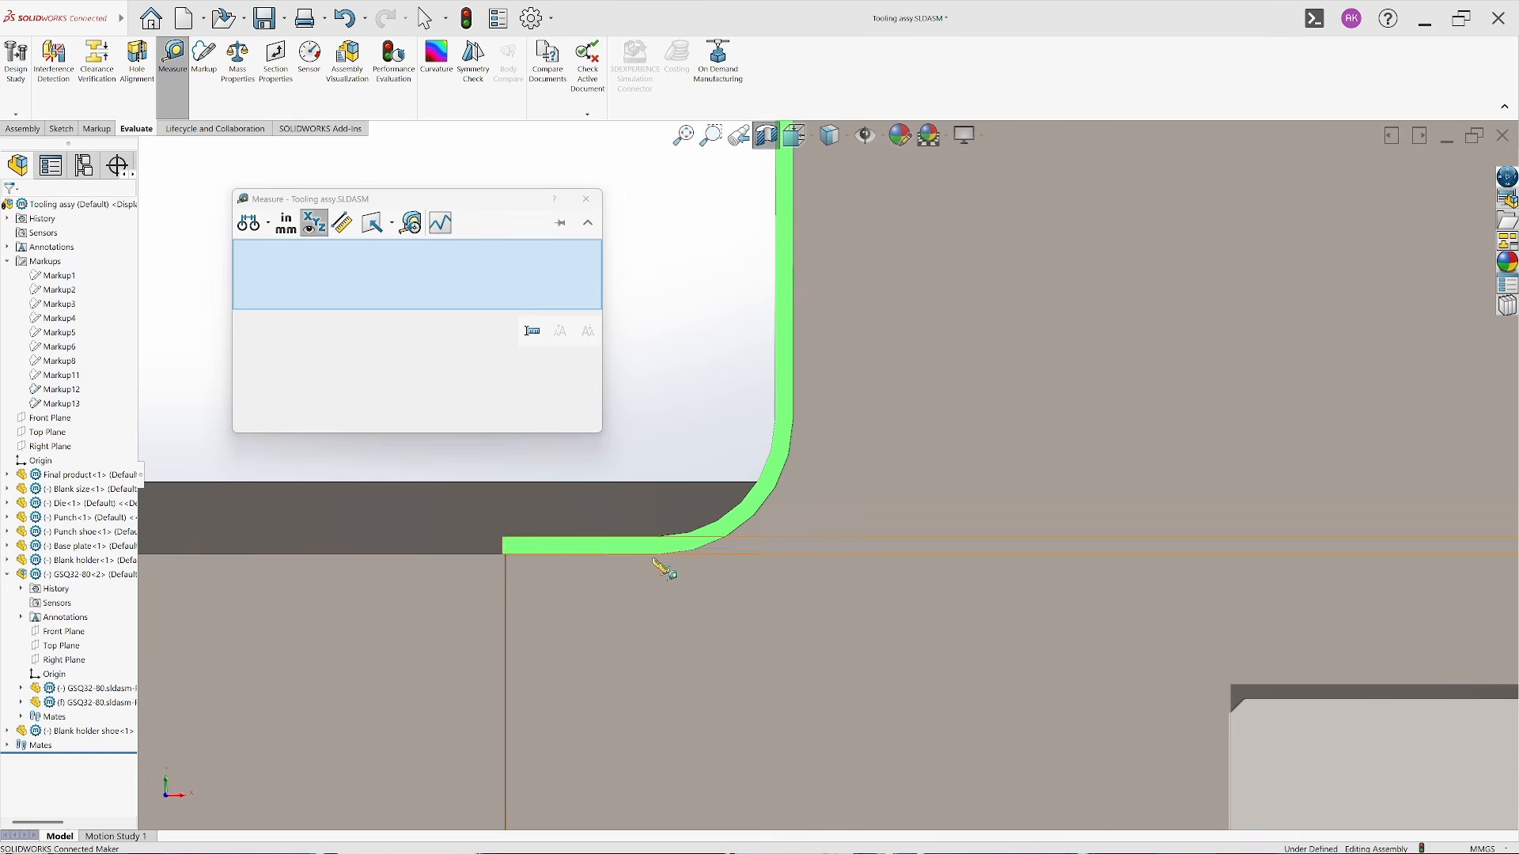
middle_click_drag(718, 554, 732, 601)
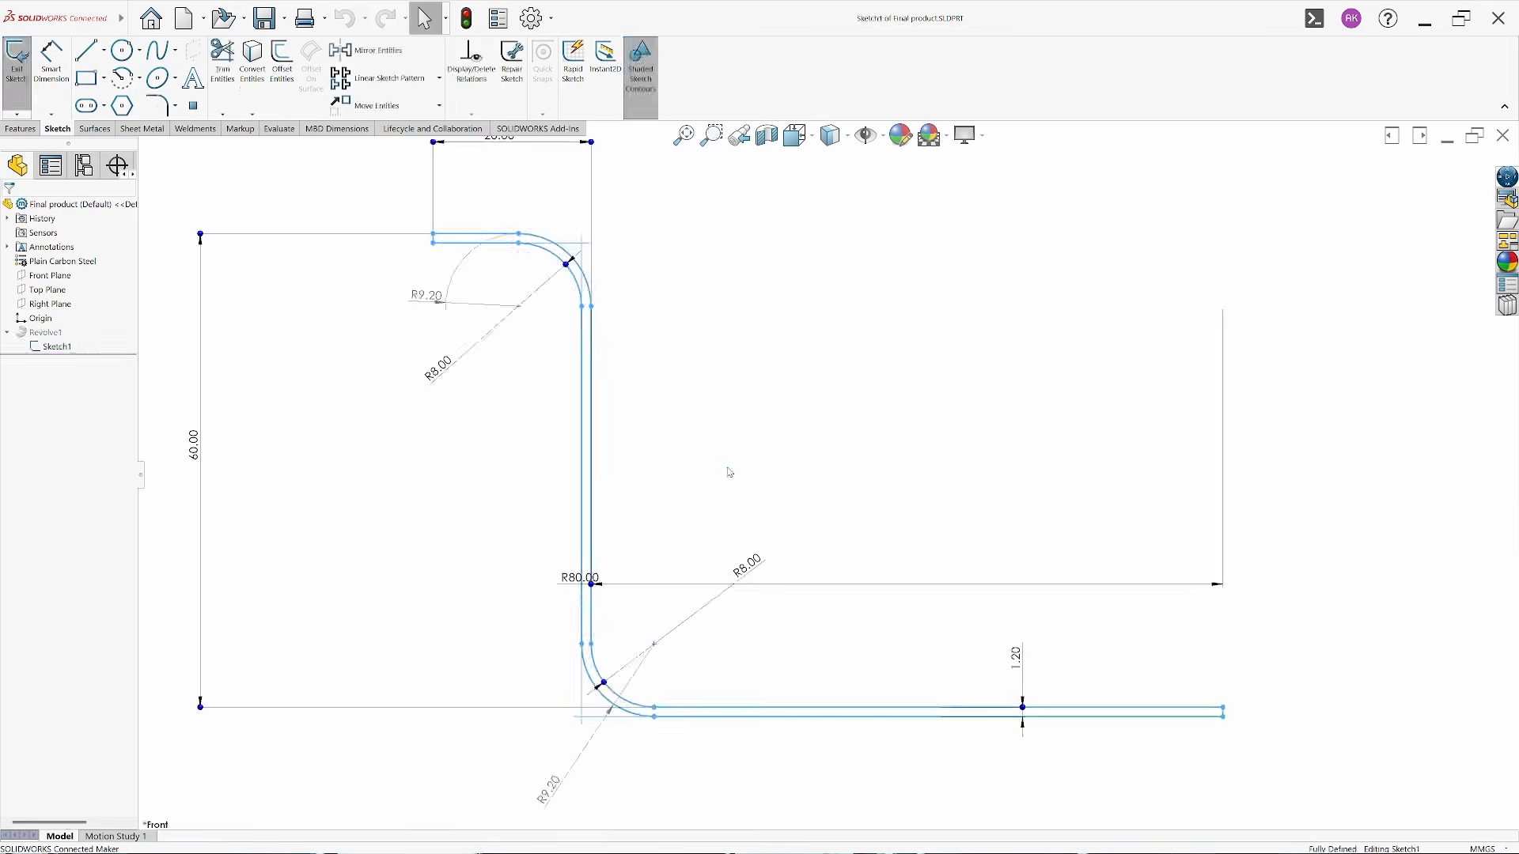
Check the straight length of the product's flange with a dimension on its outer line, without keeping the dimension
scroll(651, 300, "down", 5)
key("d")
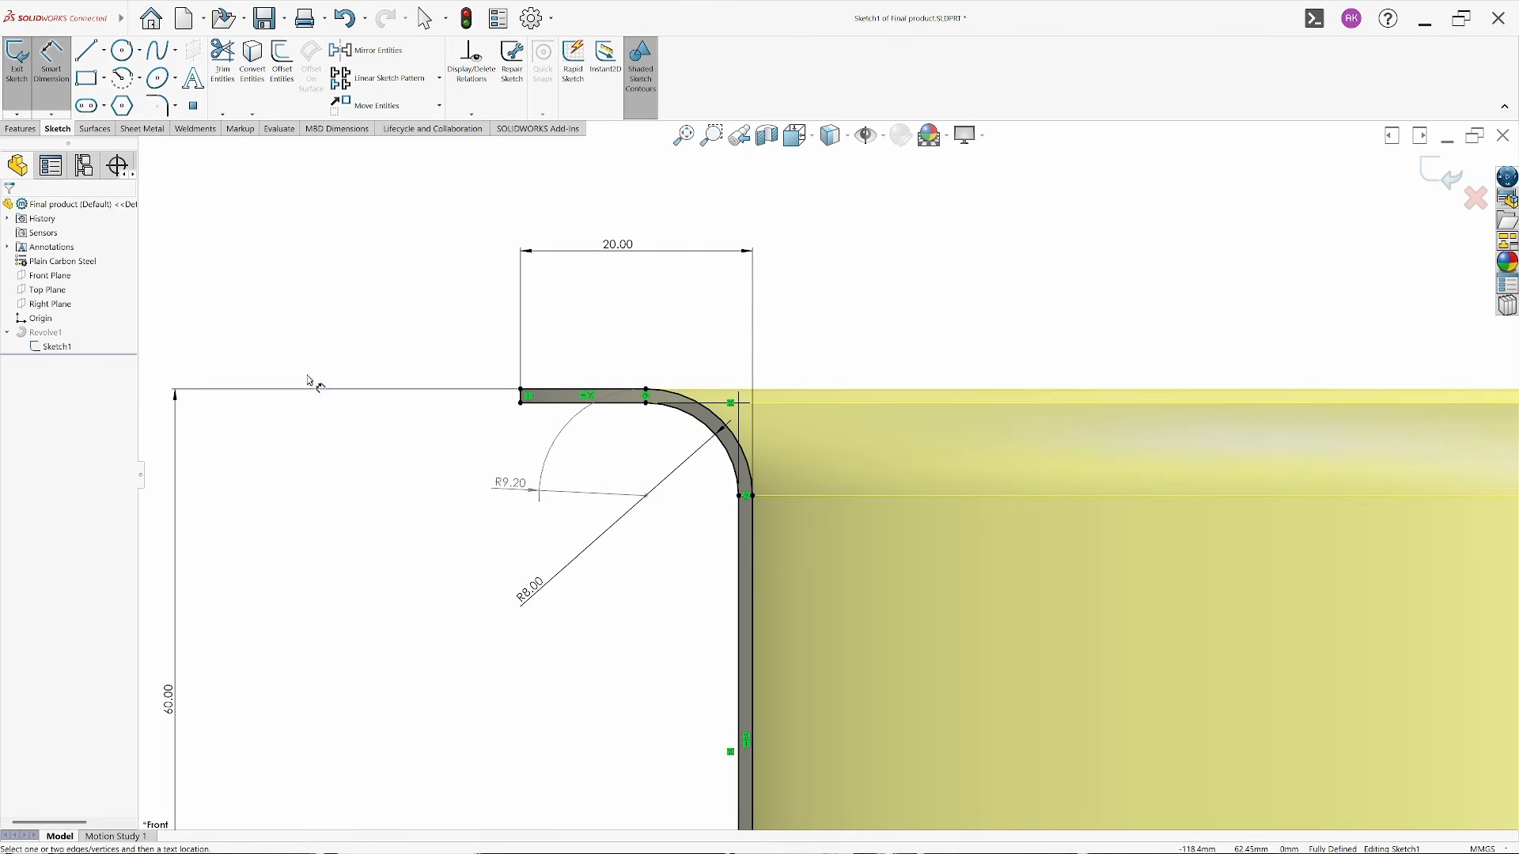
scroll(564, 314, "down", 3)
left_click(573, 454)
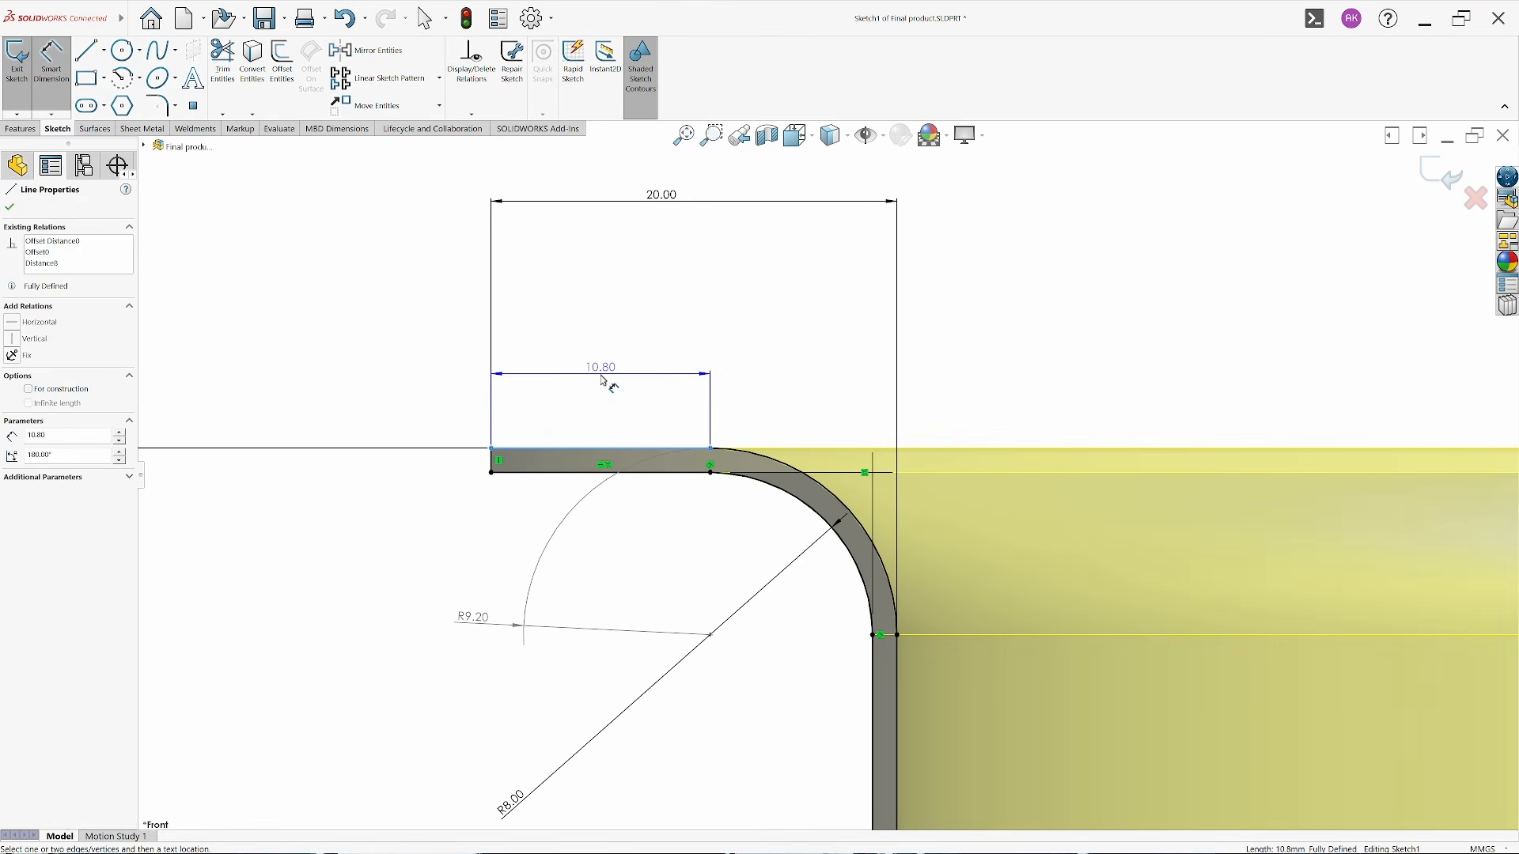
left_click(598, 375)
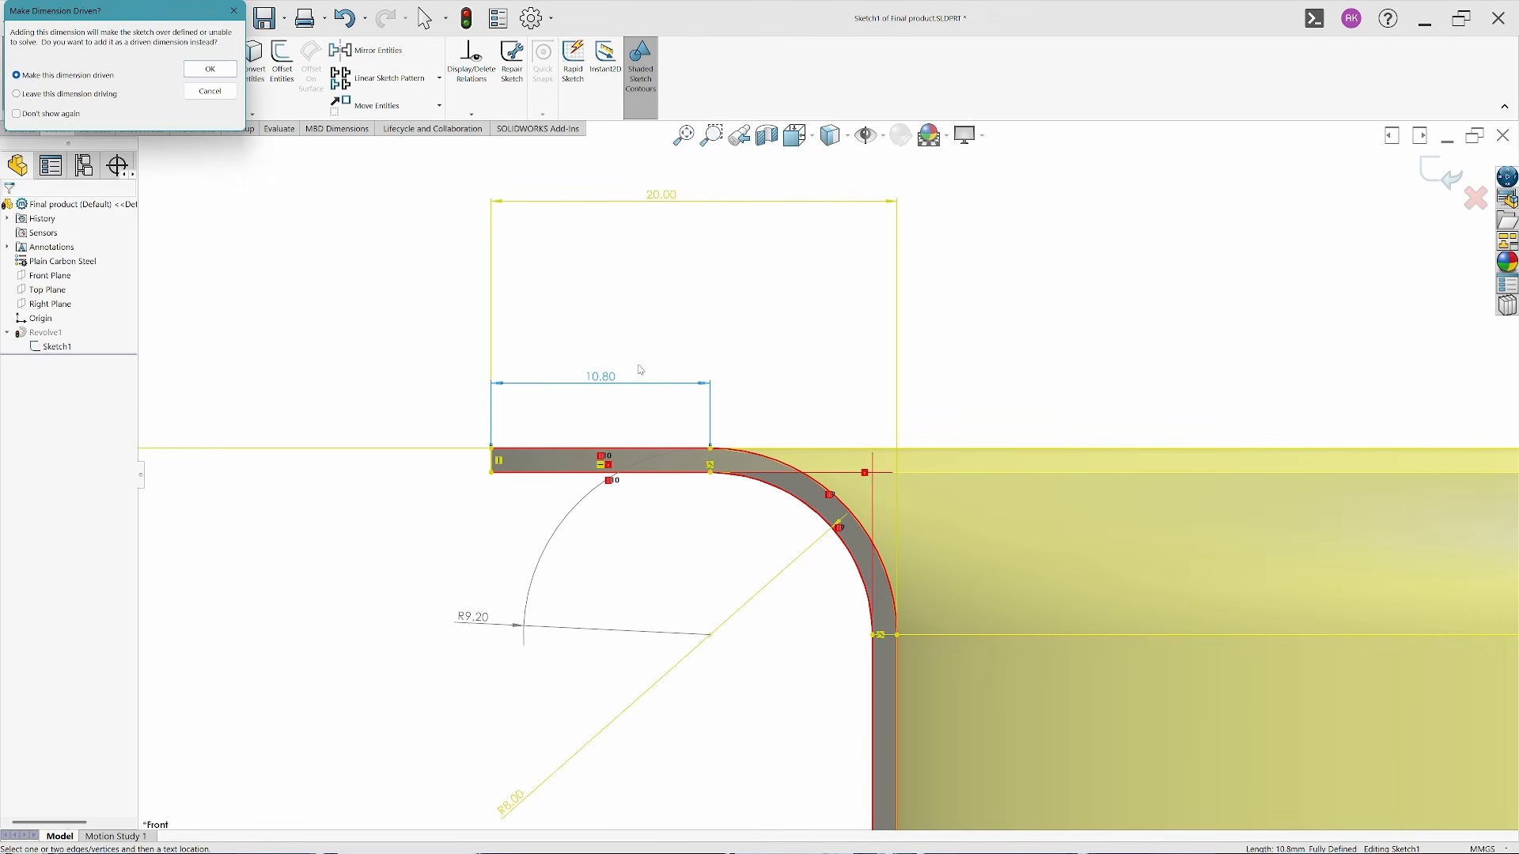
key("Escape")
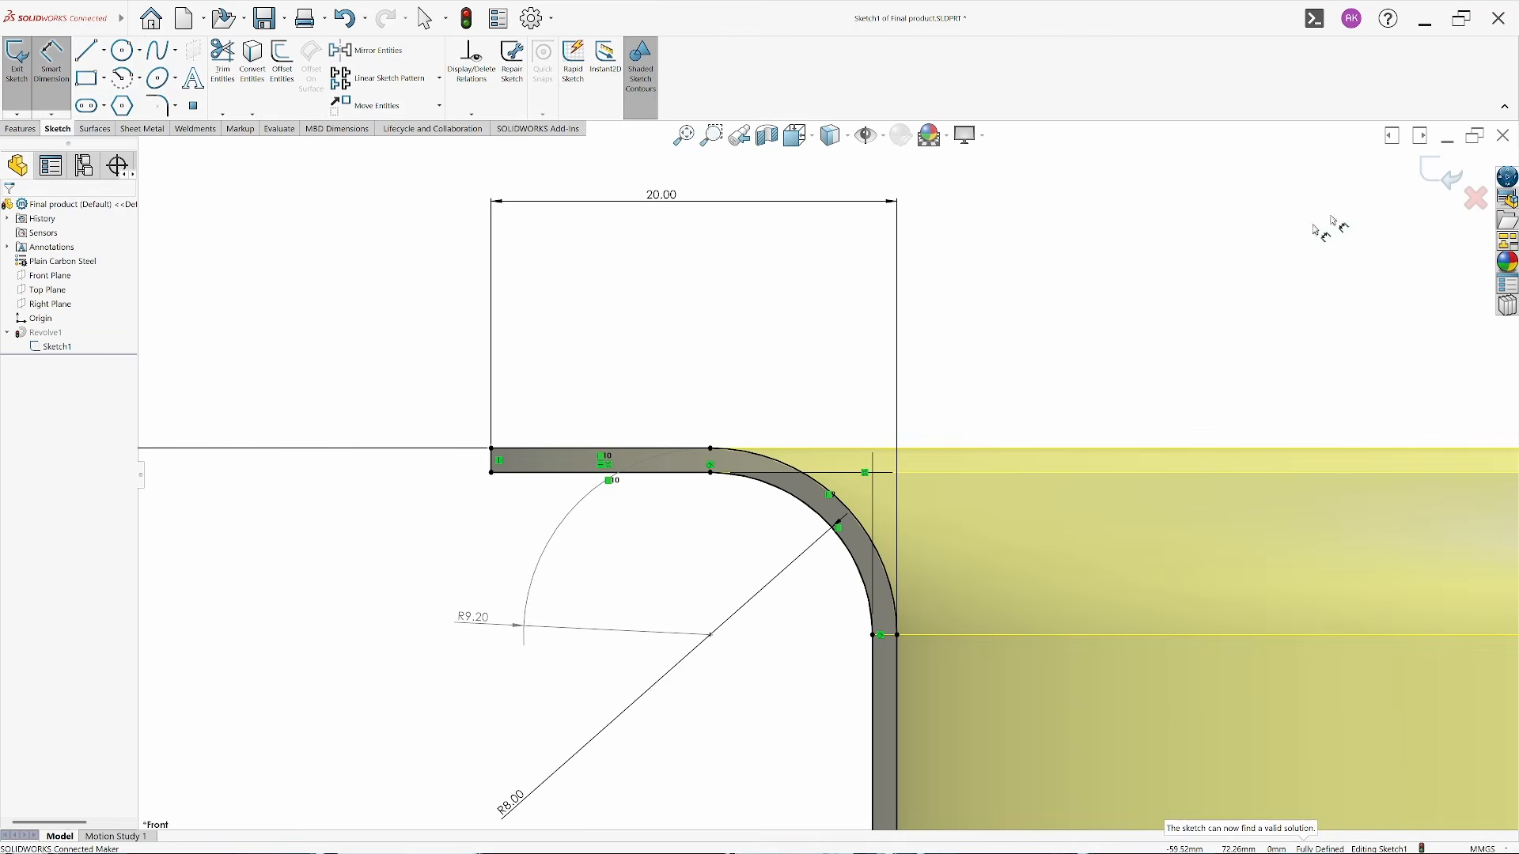
Leave the product's profile sketch and close the part, saving all modified documents to this PC
left_click(1453, 179)
key("ctrl+s")
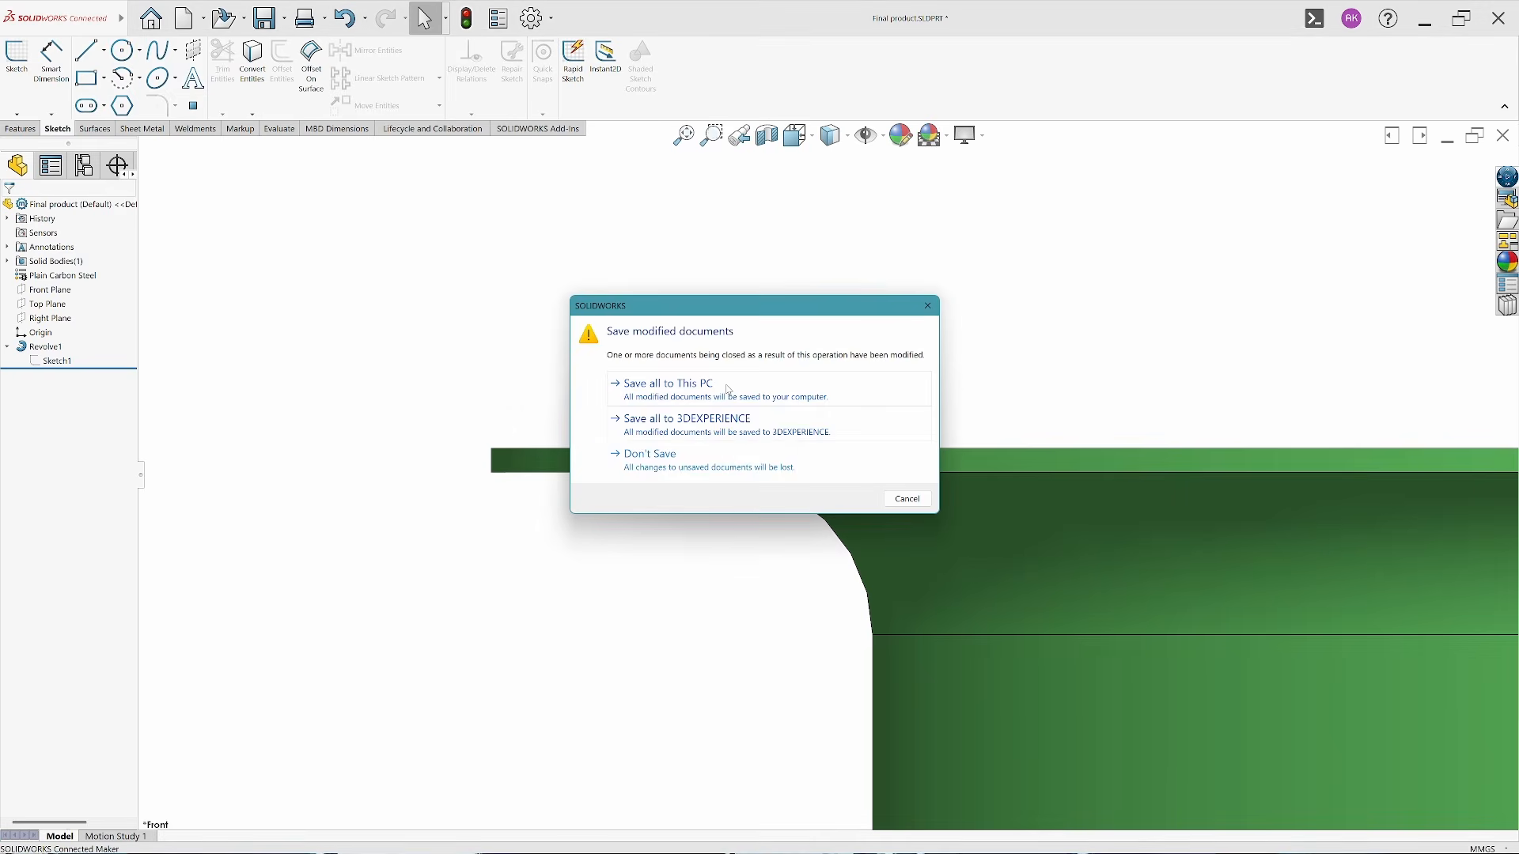
left_click(729, 390)
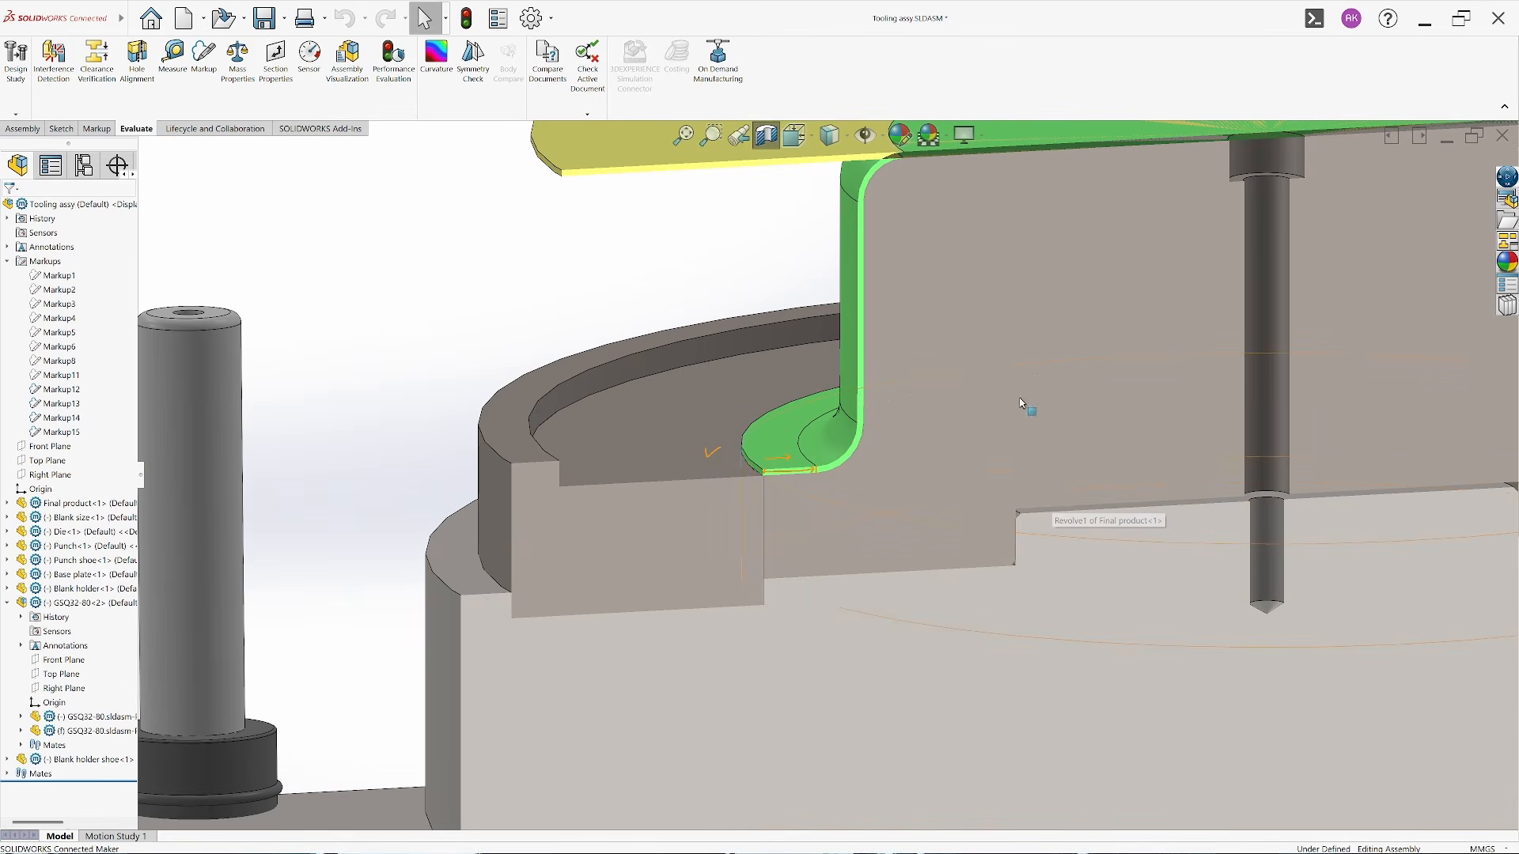
Open the punch part and reduce the diameter of its base flange by 10 mm to 190 mm
left_click(1025, 405)
left_click(1048, 341)
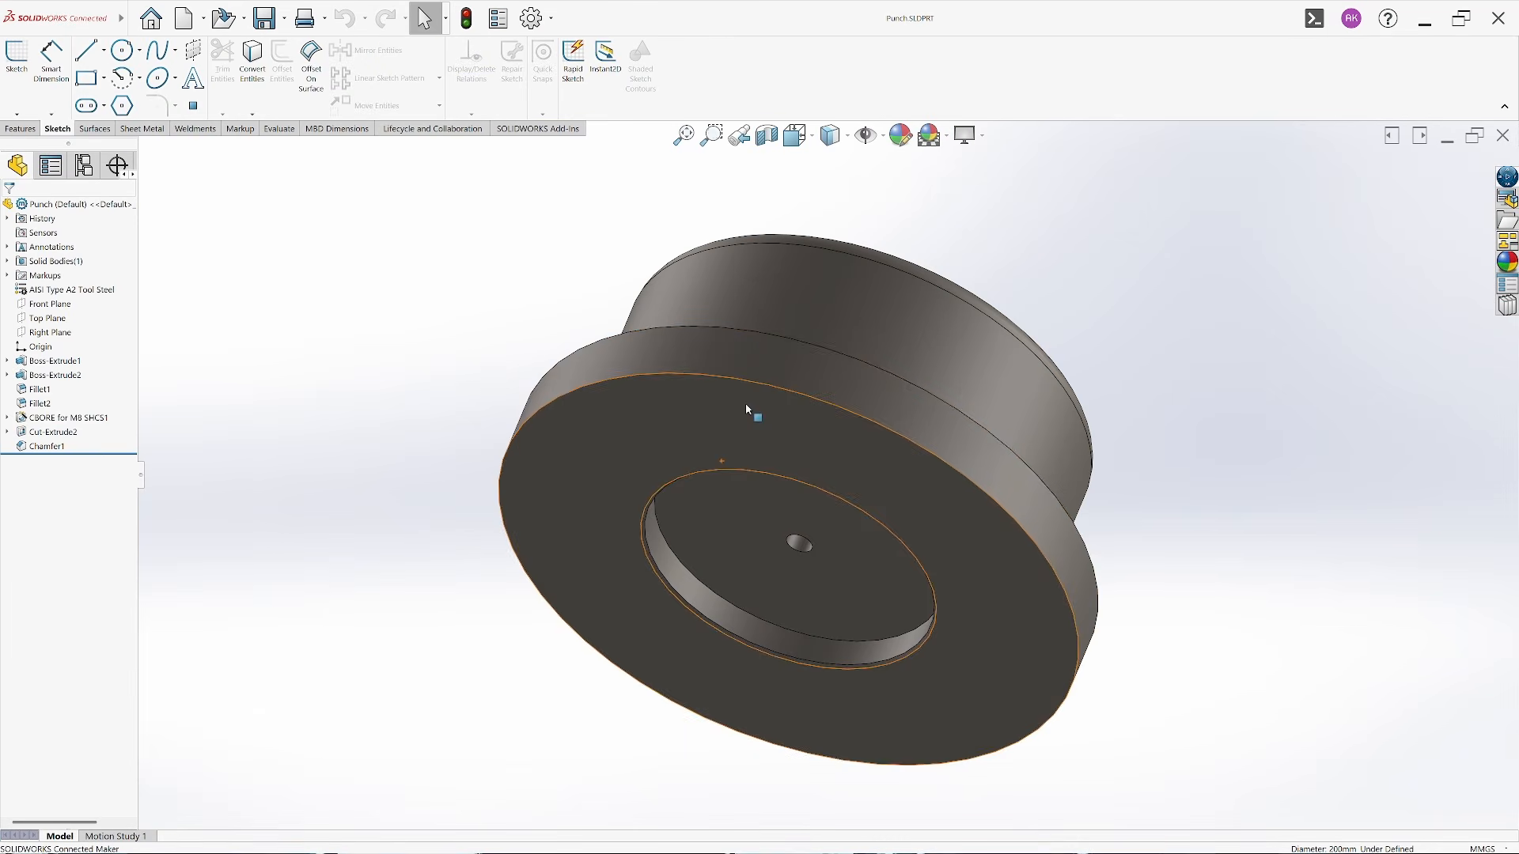
left_click(698, 538)
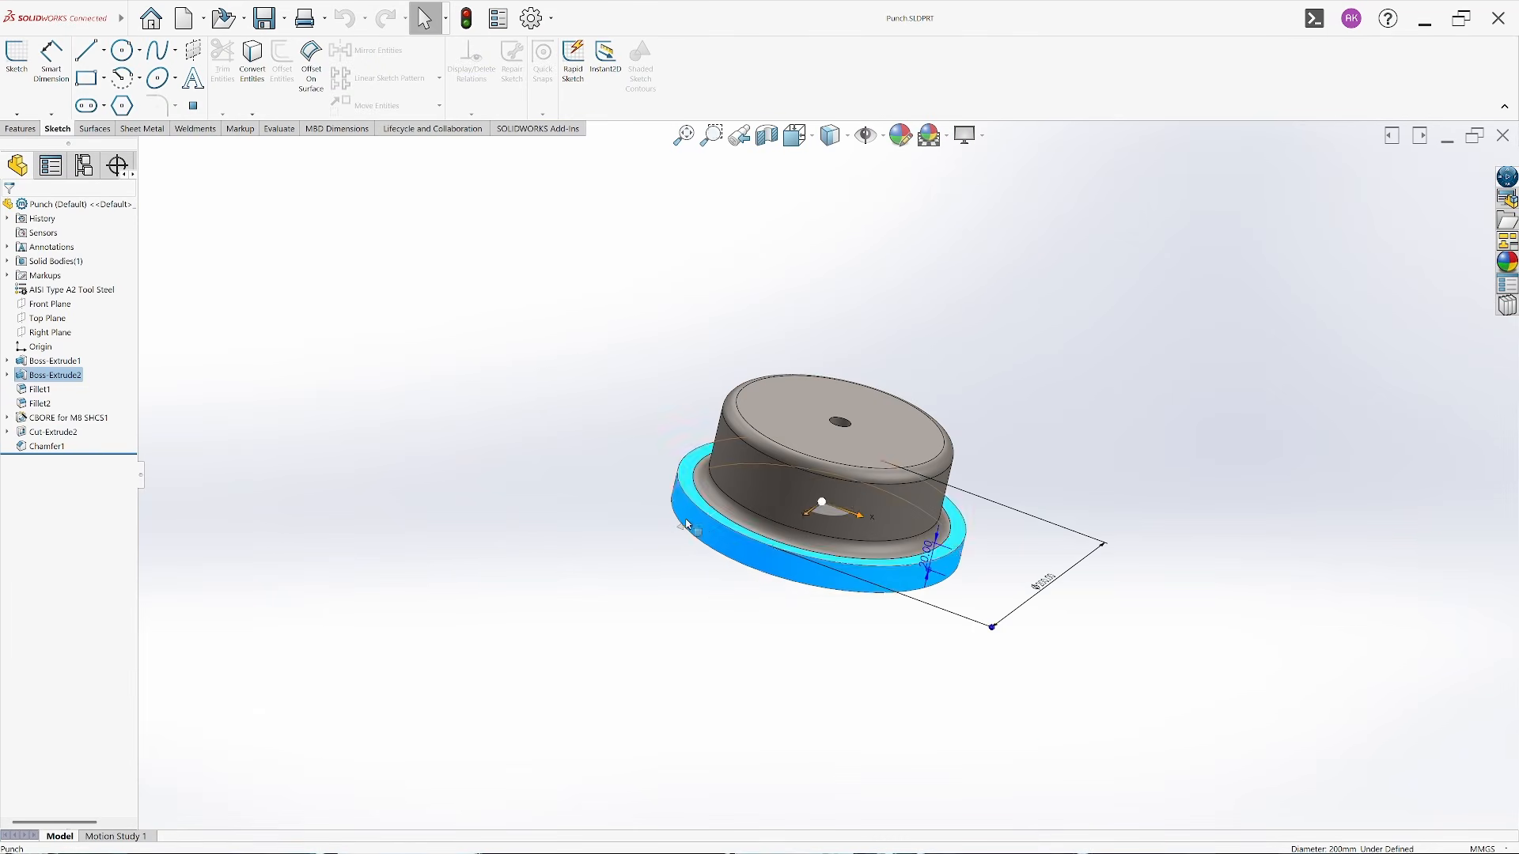
middle_click_drag(698, 538, 559, 606)
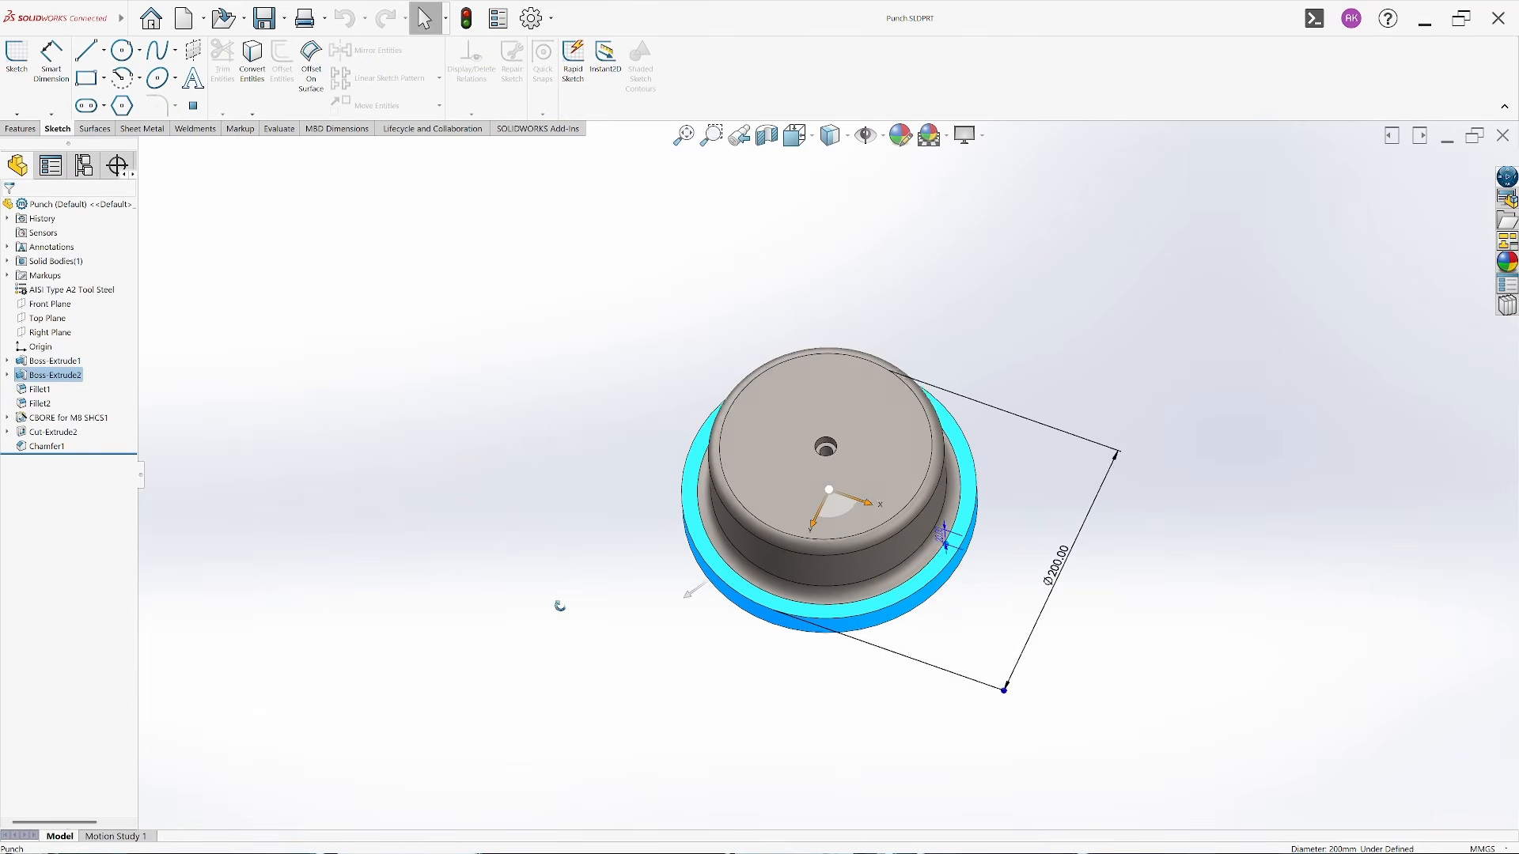
double_click(1057, 565)
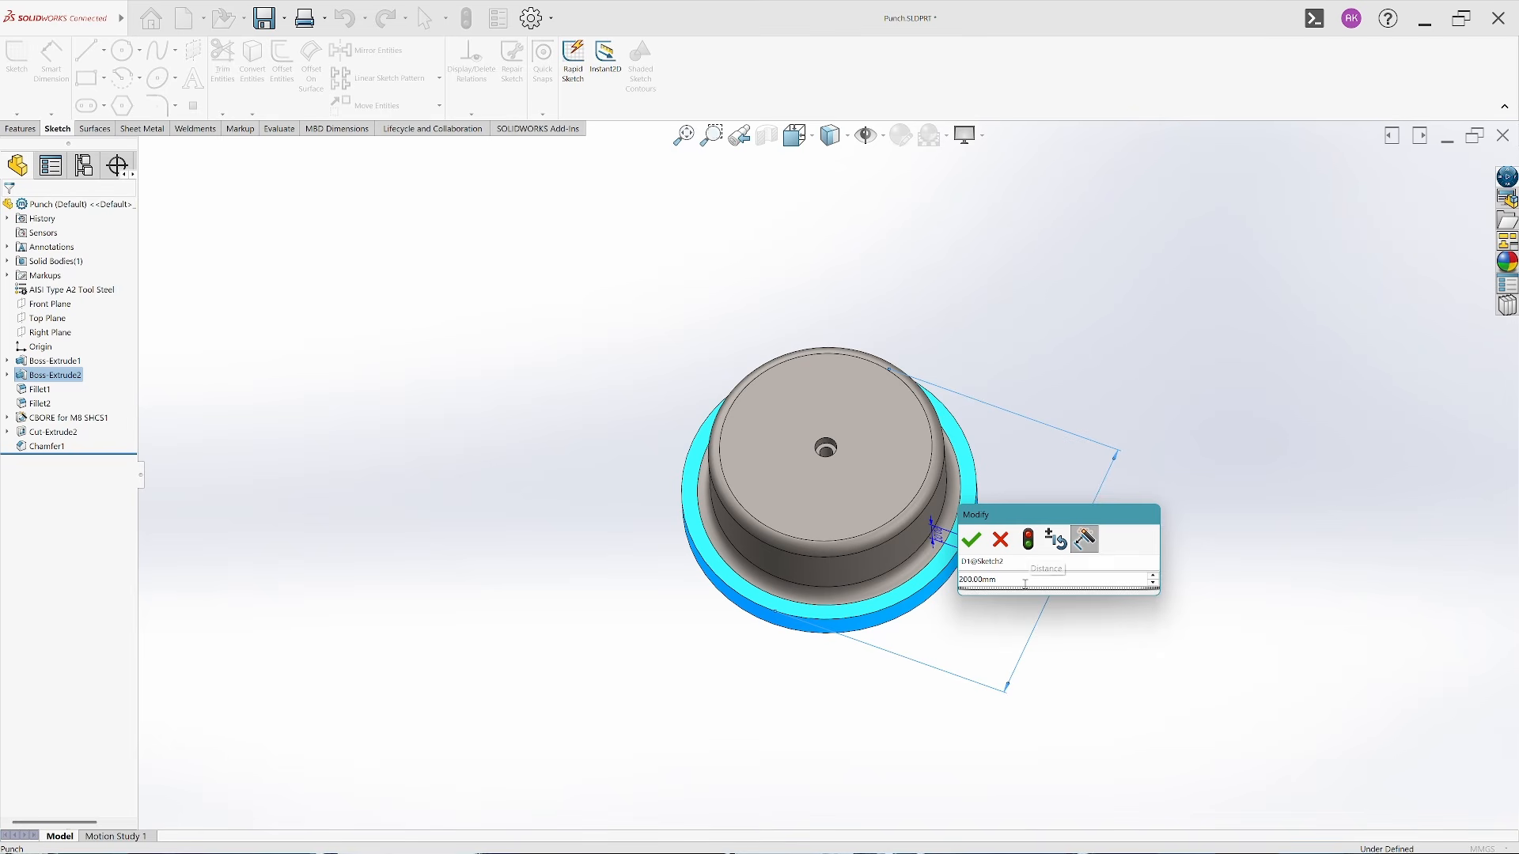
type("-10")
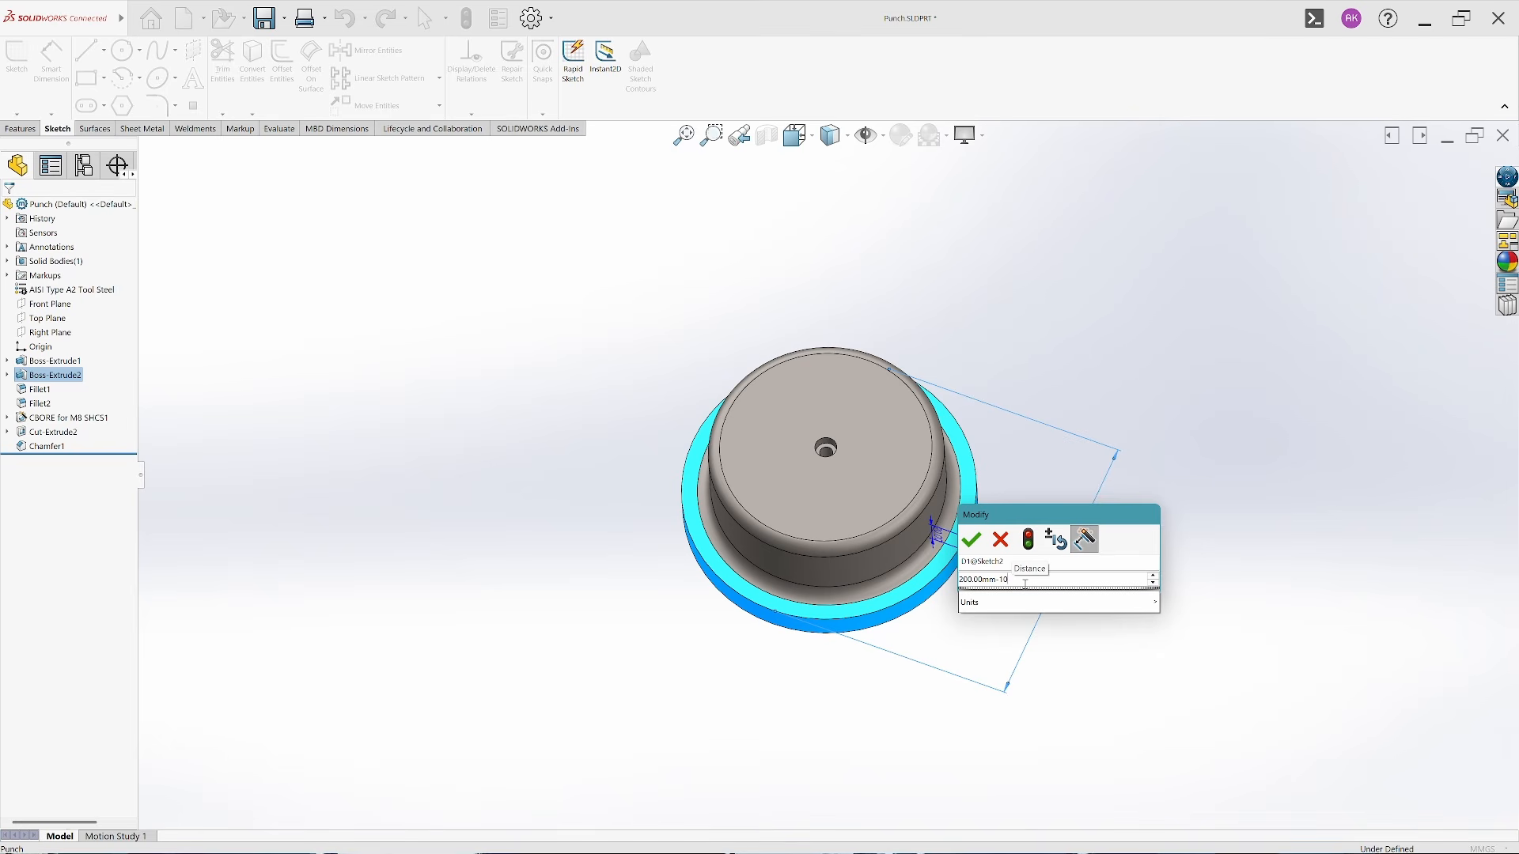
key("Return")
left_click(1000, 617)
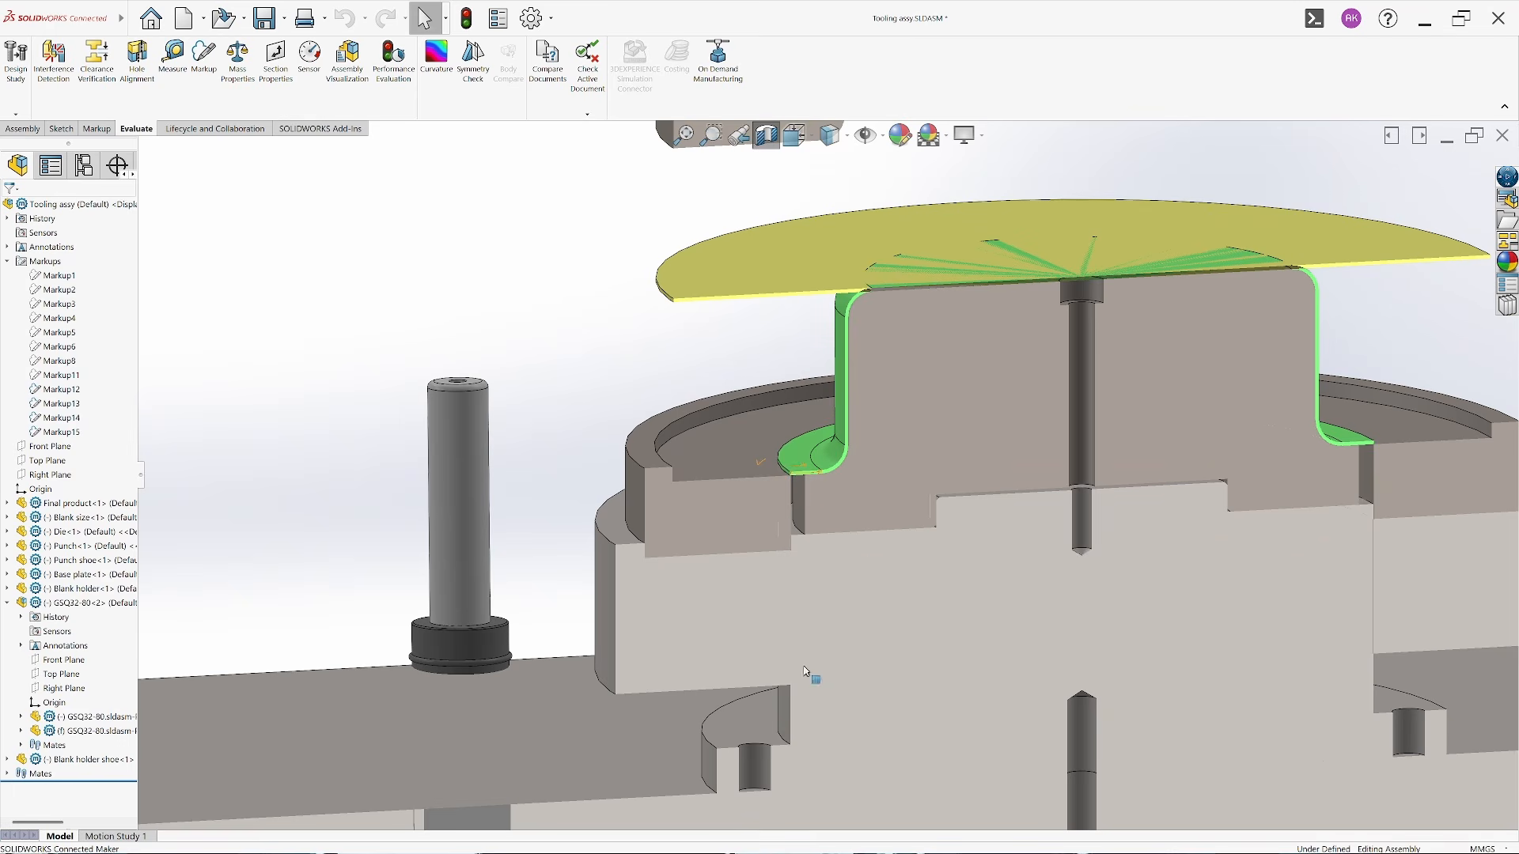
Open the punch shoe part and set the diameter of its large cylindrical boss to 190 mm, matching the punch base
left_click(981, 626)
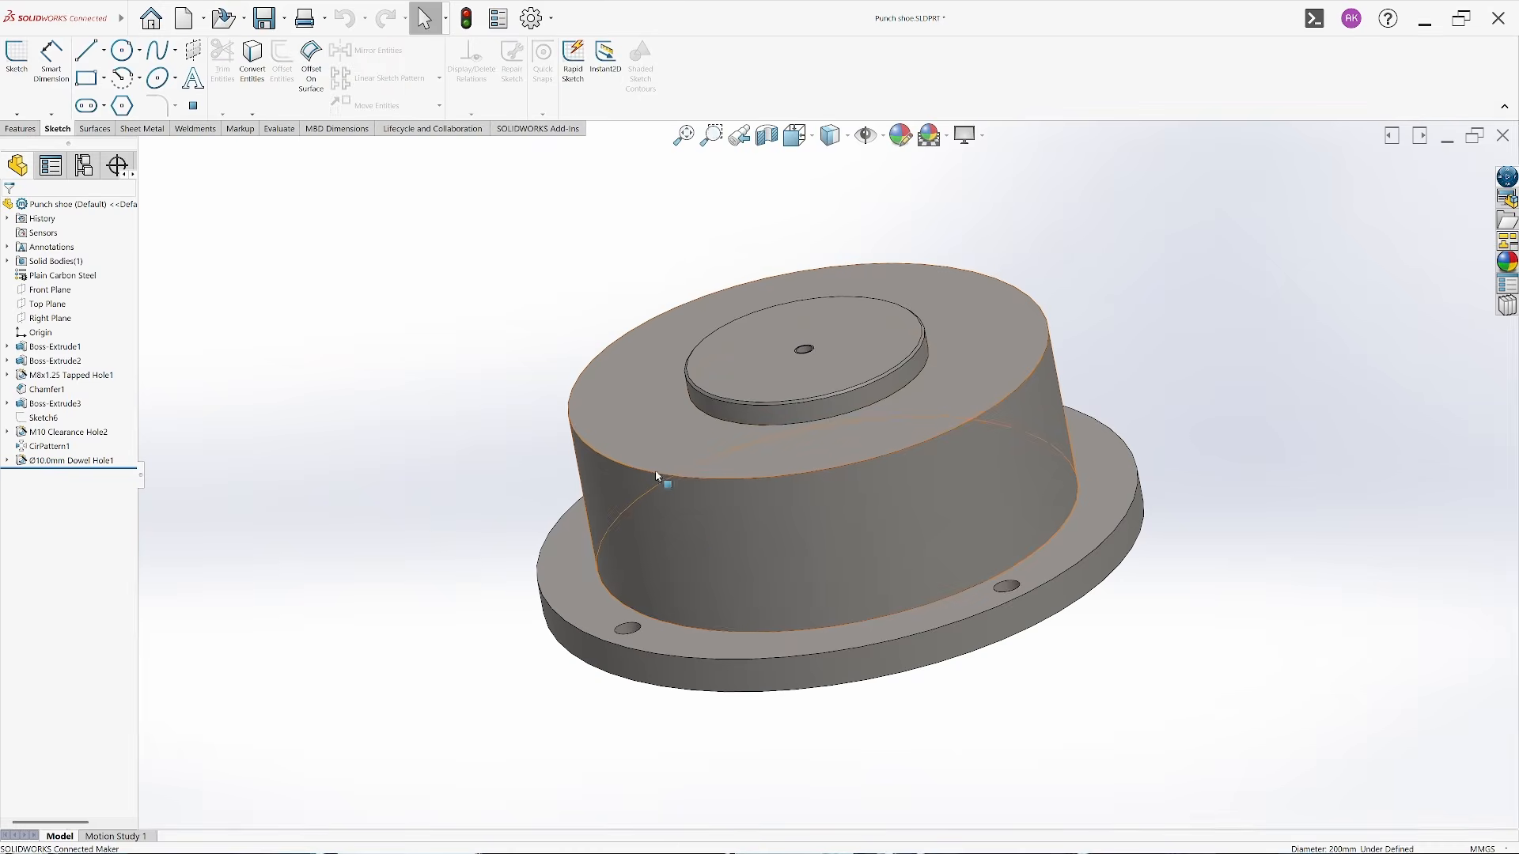
left_click(856, 519)
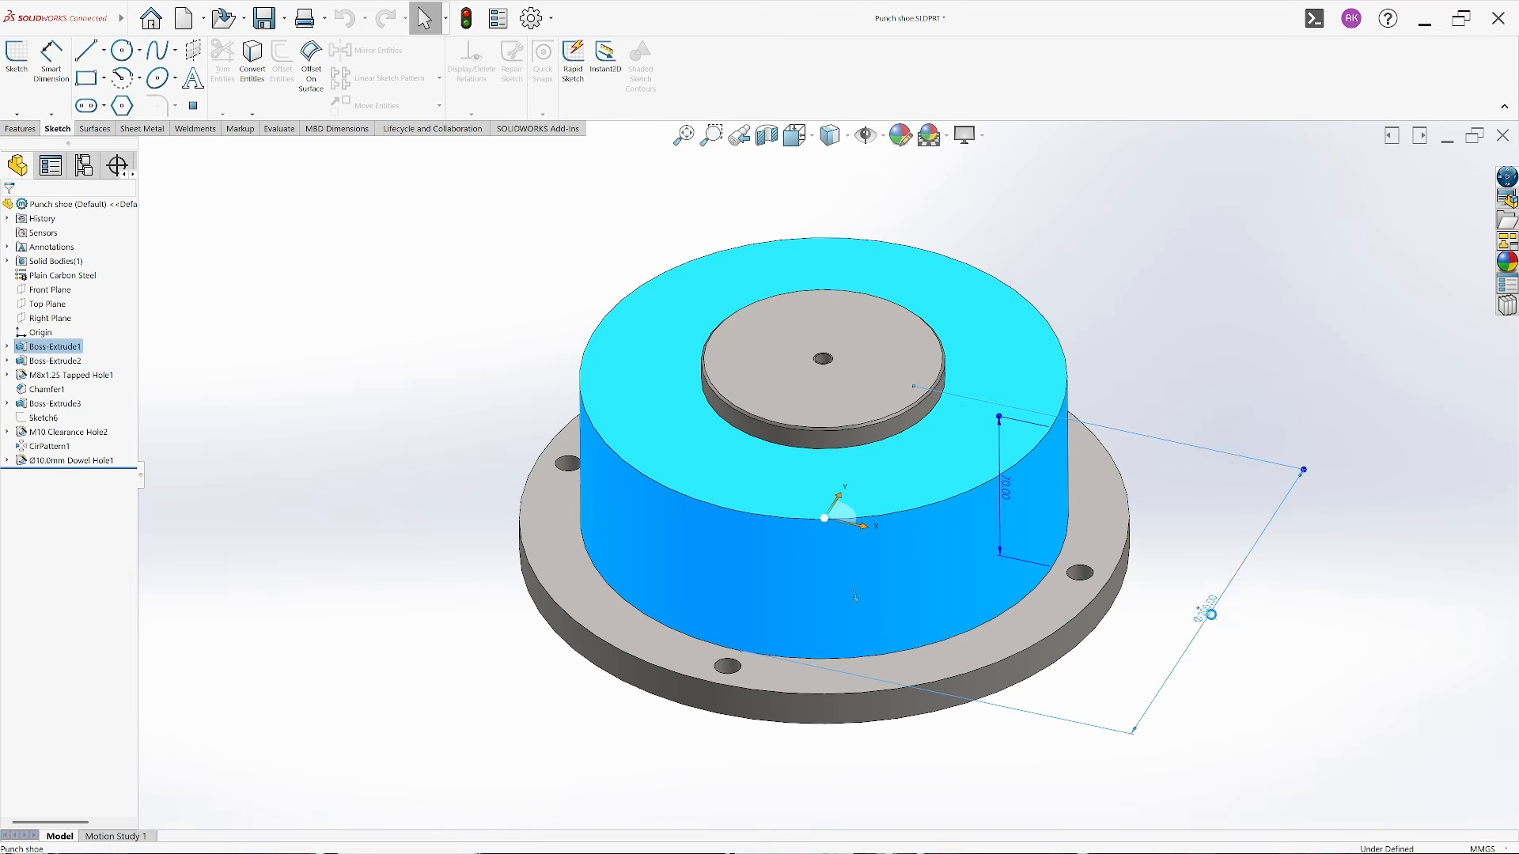
double_click(1211, 614)
type("180")
key("Return")
left_click(1313, 607)
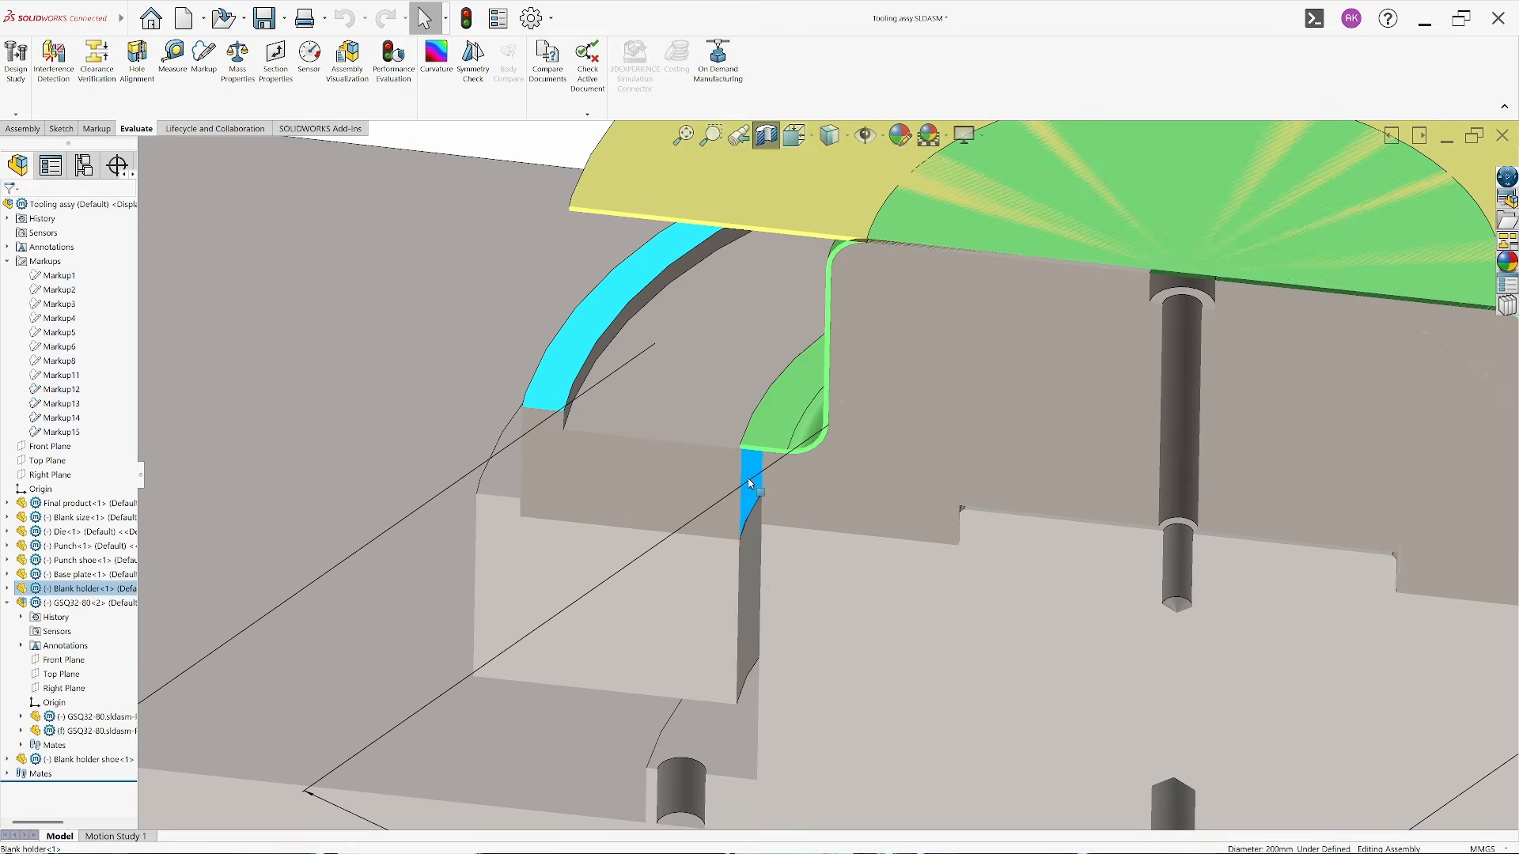
Set the blank holder's inner diameter to 190 mm from within the assembly
scroll(819, 550, "up", 3)
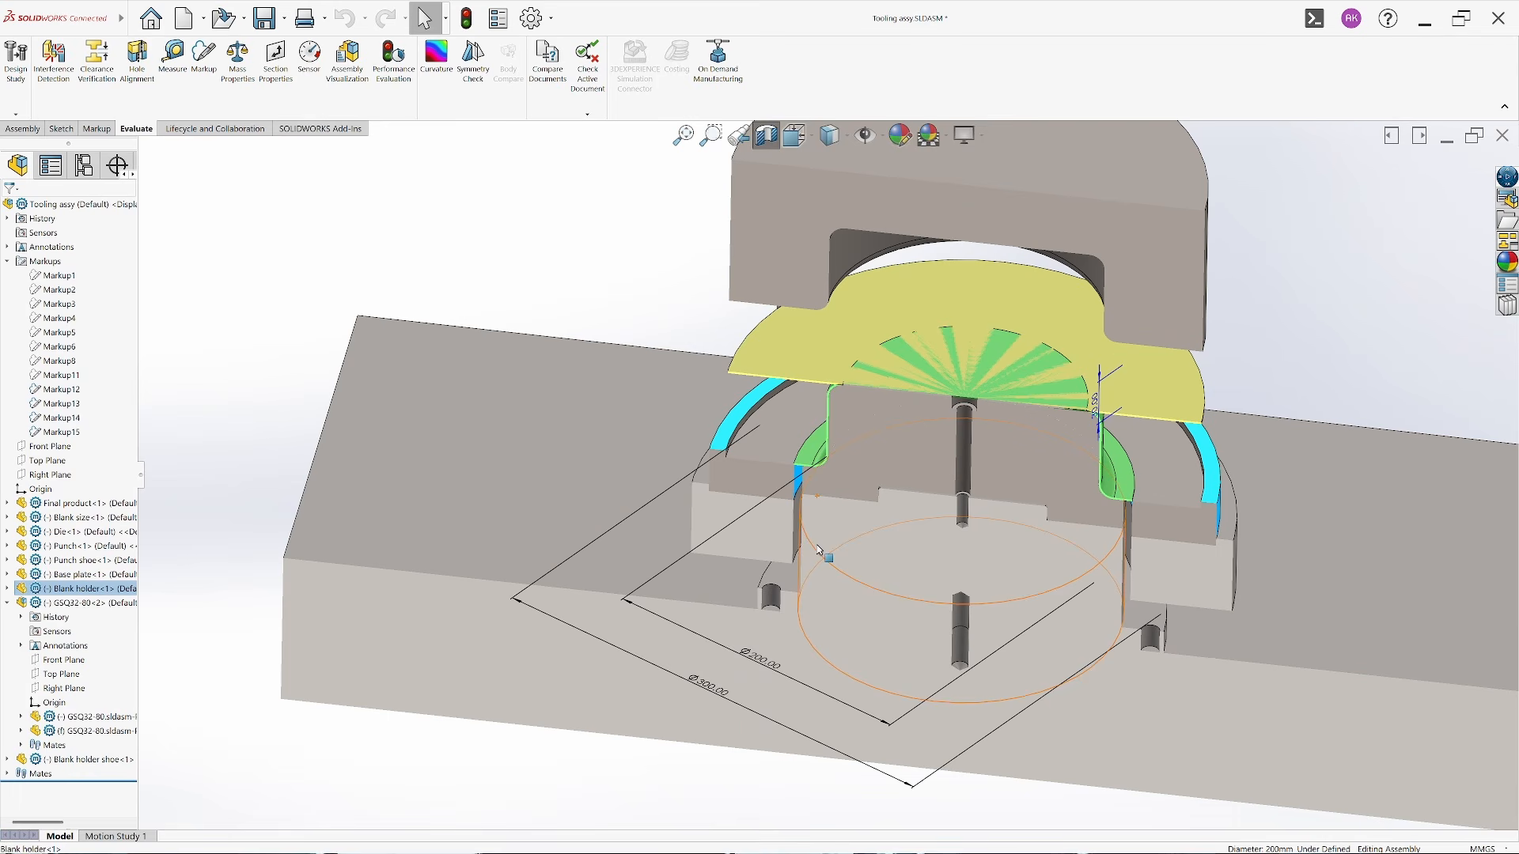
double_click(758, 659)
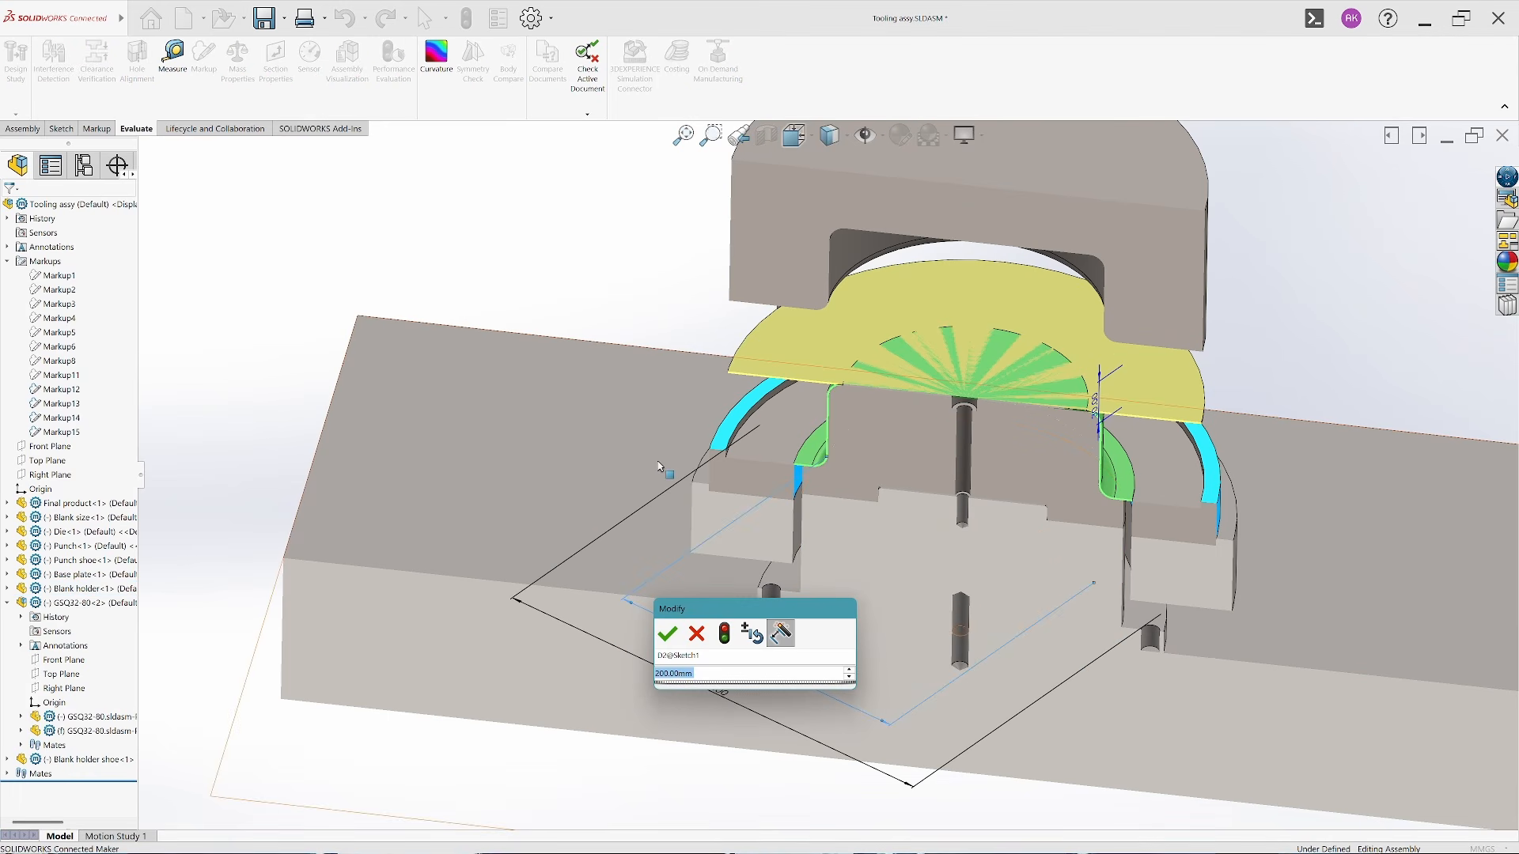
type("180")
key("Return")
left_click(532, 242)
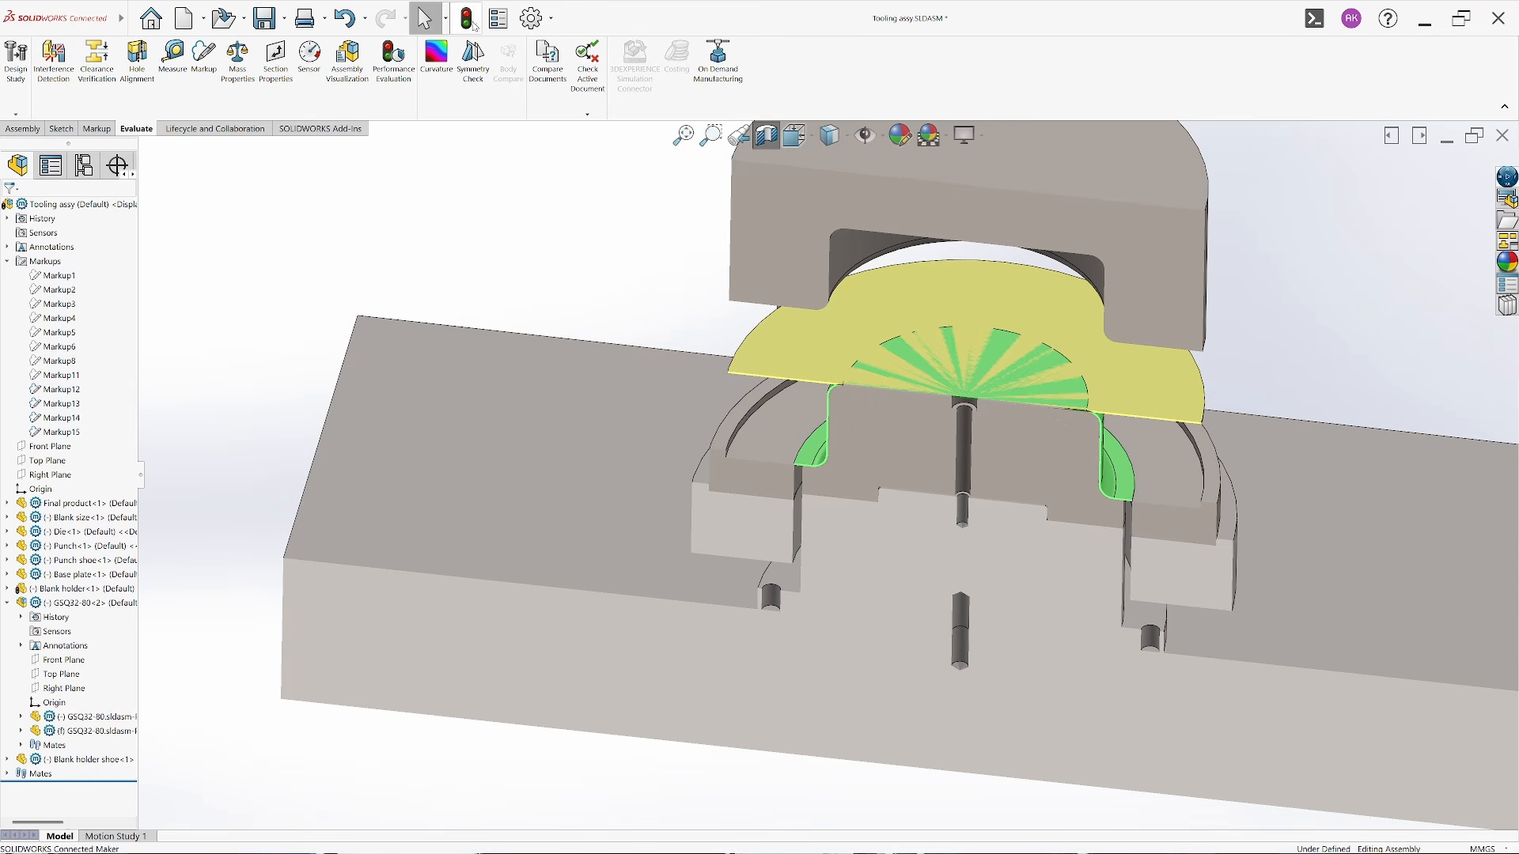
Set the blank holder shoe's inner diameter to 190 mm and rebuild the assembly
scroll(800, 532, "down", 4)
left_click(801, 526)
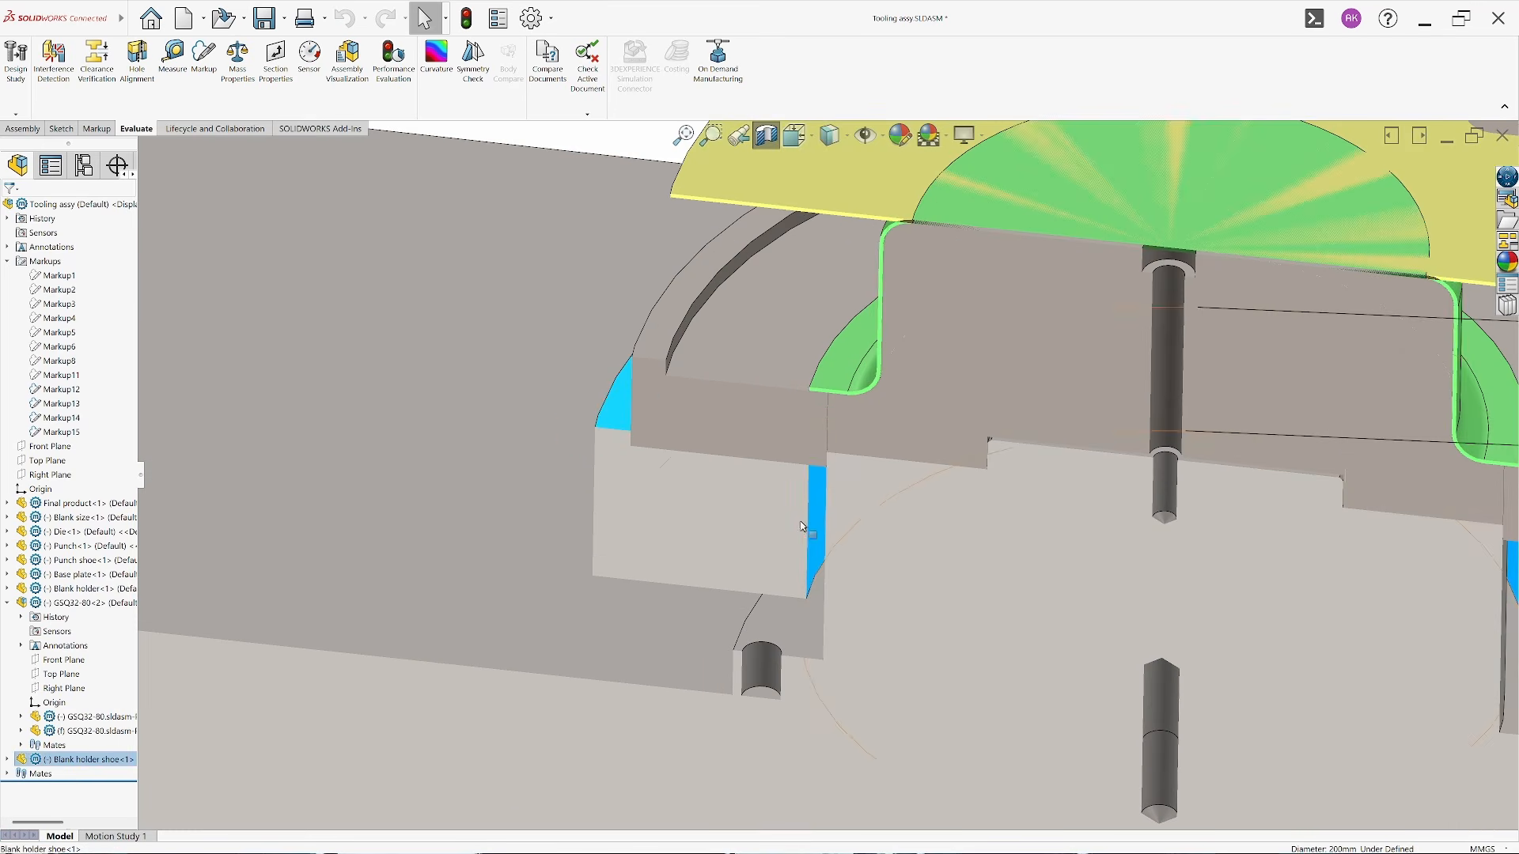
scroll(800, 526, "up", 4)
left_click(560, 292)
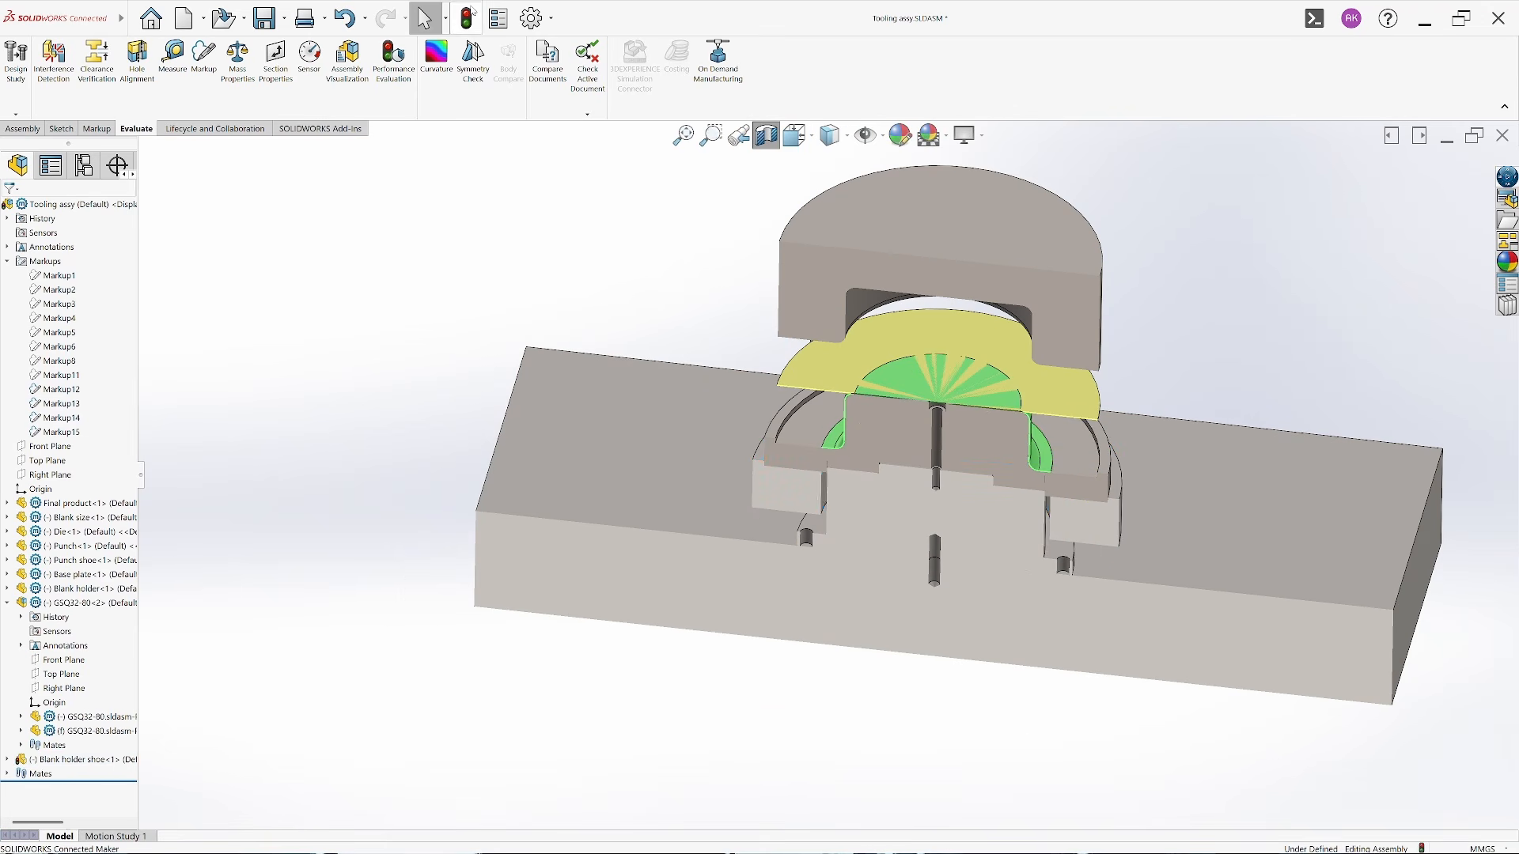
left_click(470, 14)
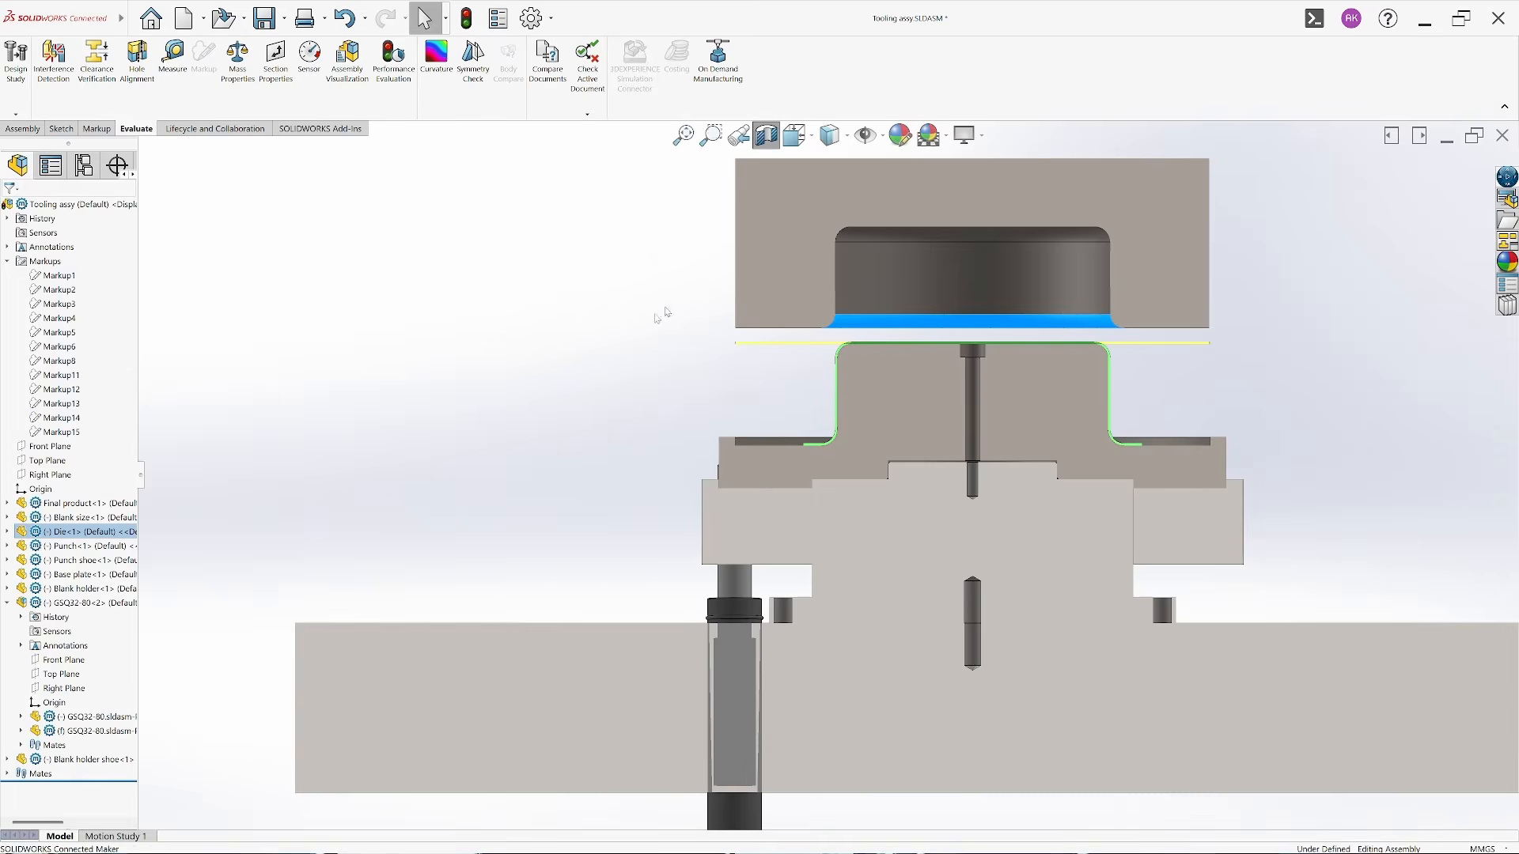
Lower the die fully over the punch and examine where the product's flange meets the blank holder's inner edge
scroll(962, 354, "down", 3)
left_click_drag(868, 307, 874, 516)
left_click(355, 397)
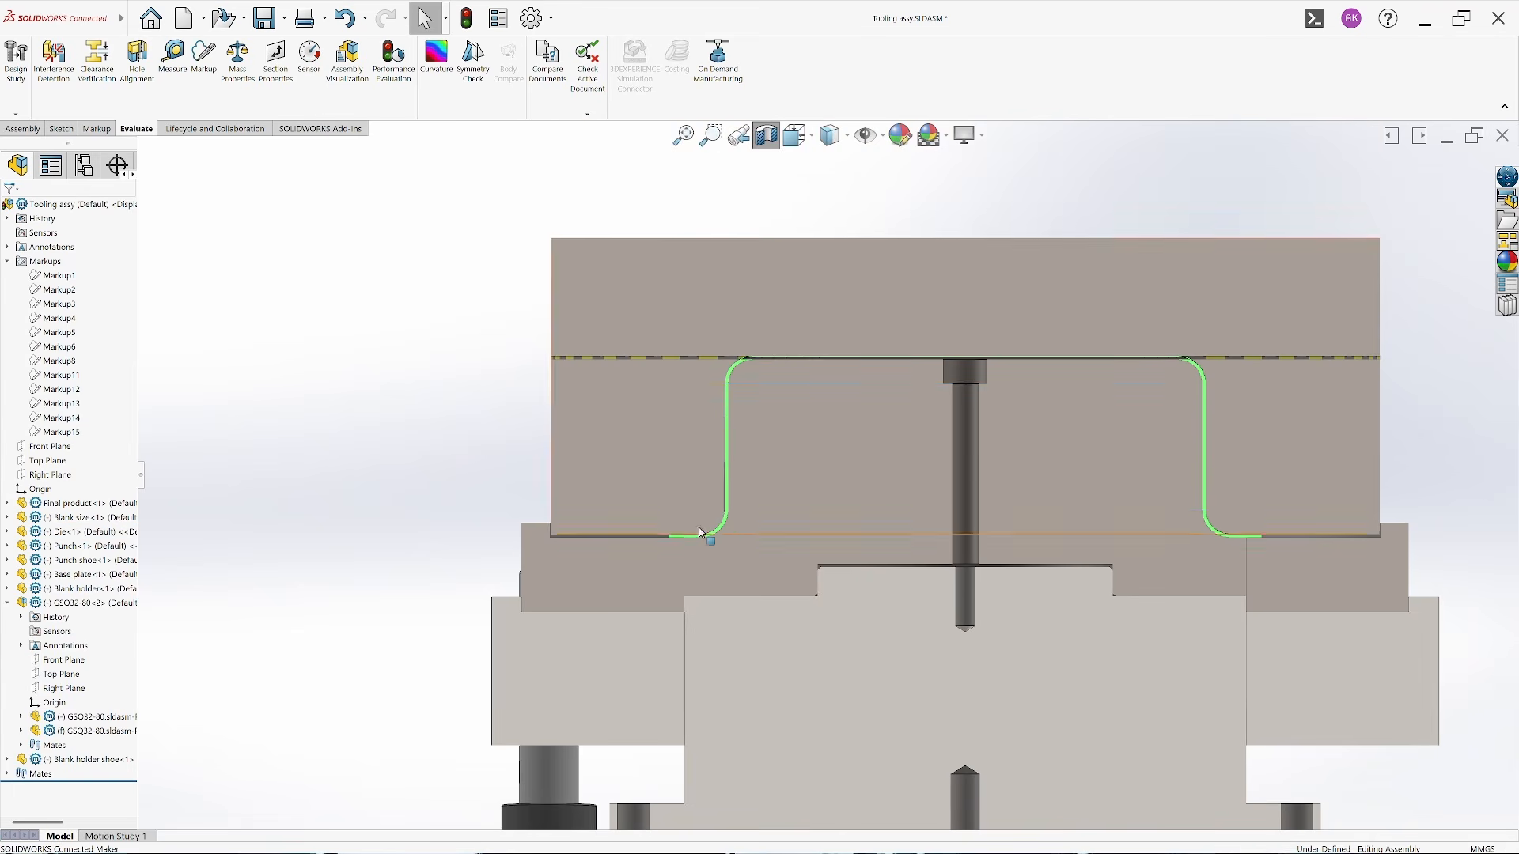
scroll(648, 601, "down", 3)
left_click(652, 547)
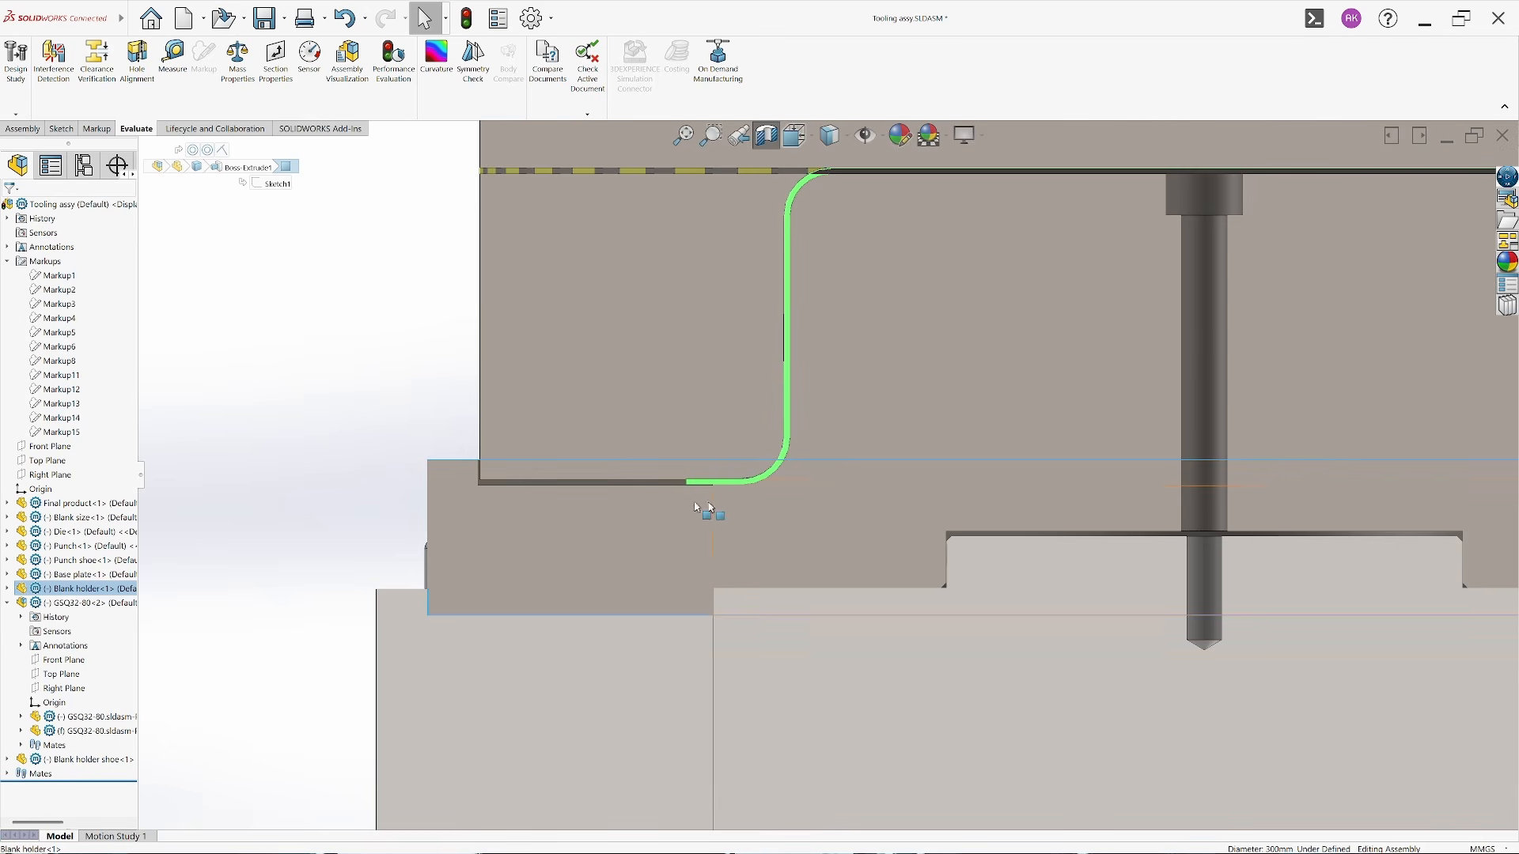
scroll(722, 502, "down", 2)
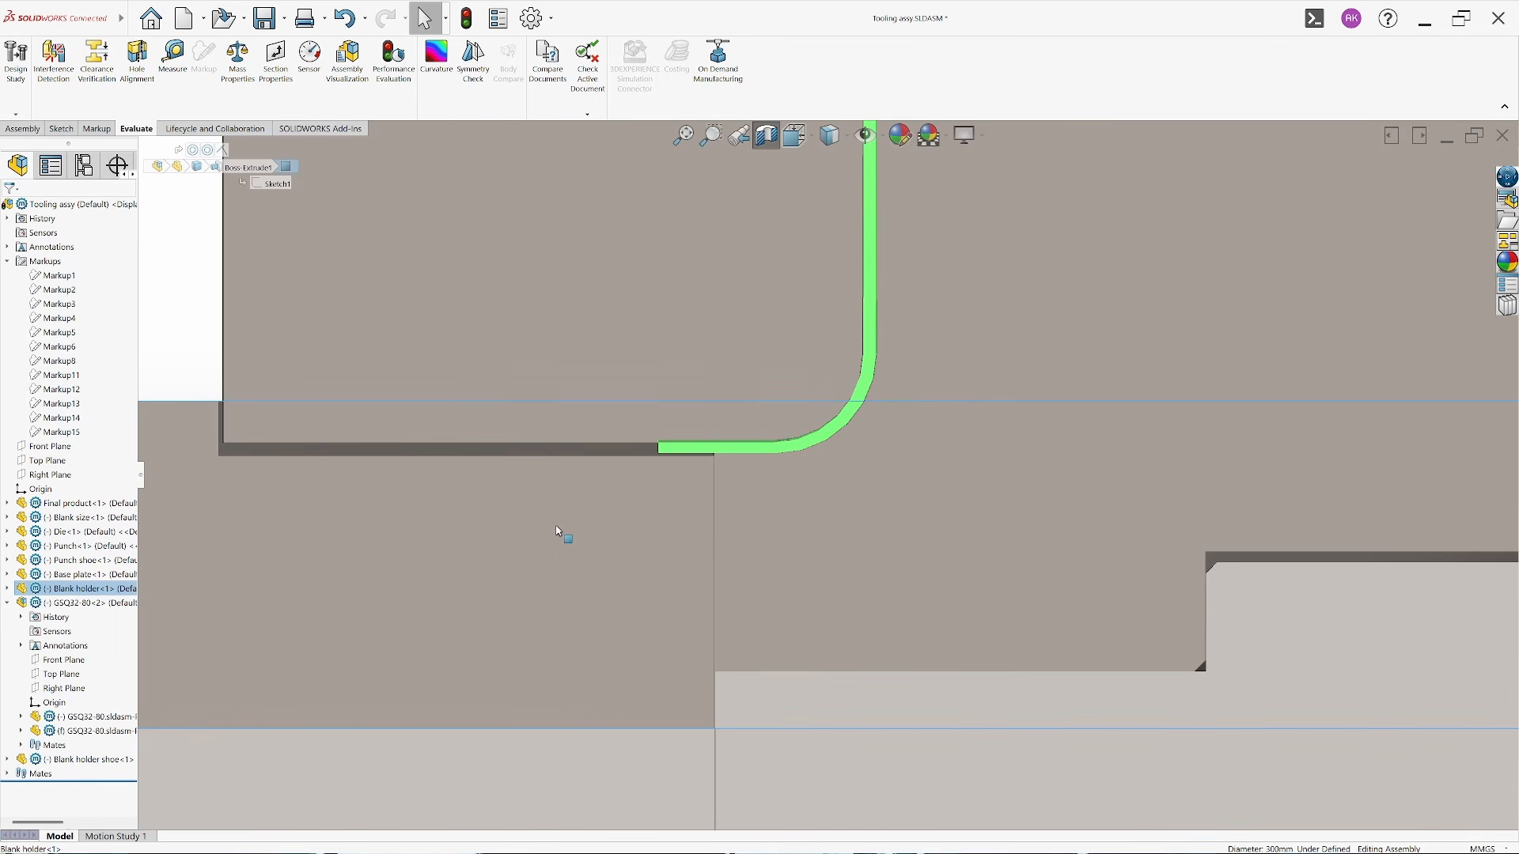
scroll(676, 535, "up", 5)
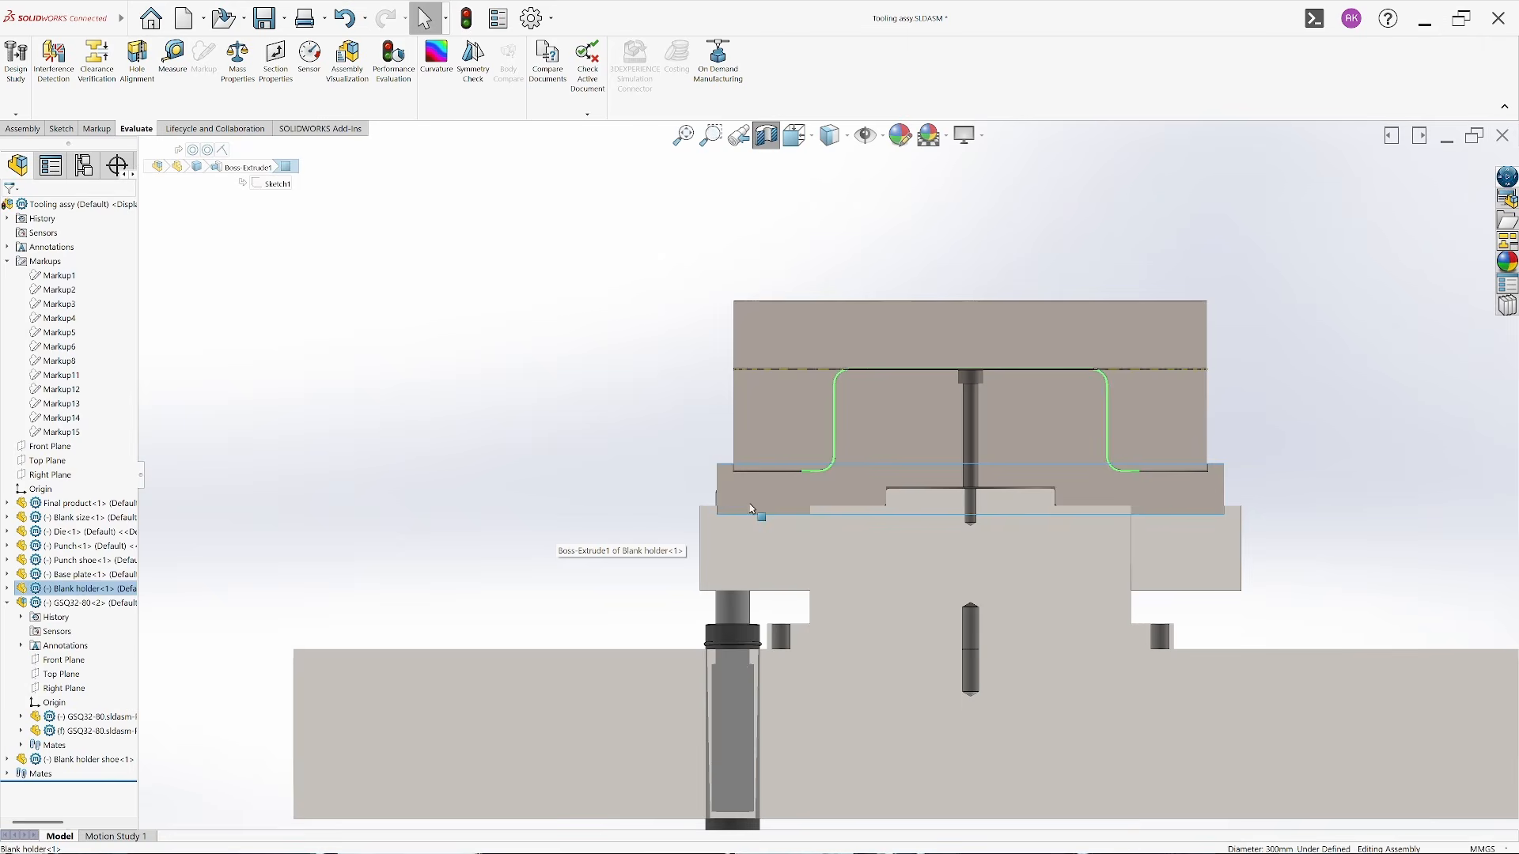
Raise the die clear of the punch, lift the blank holder slightly, and inspect its overlap with the product's flange
left_click_drag(828, 420, 817, 254)
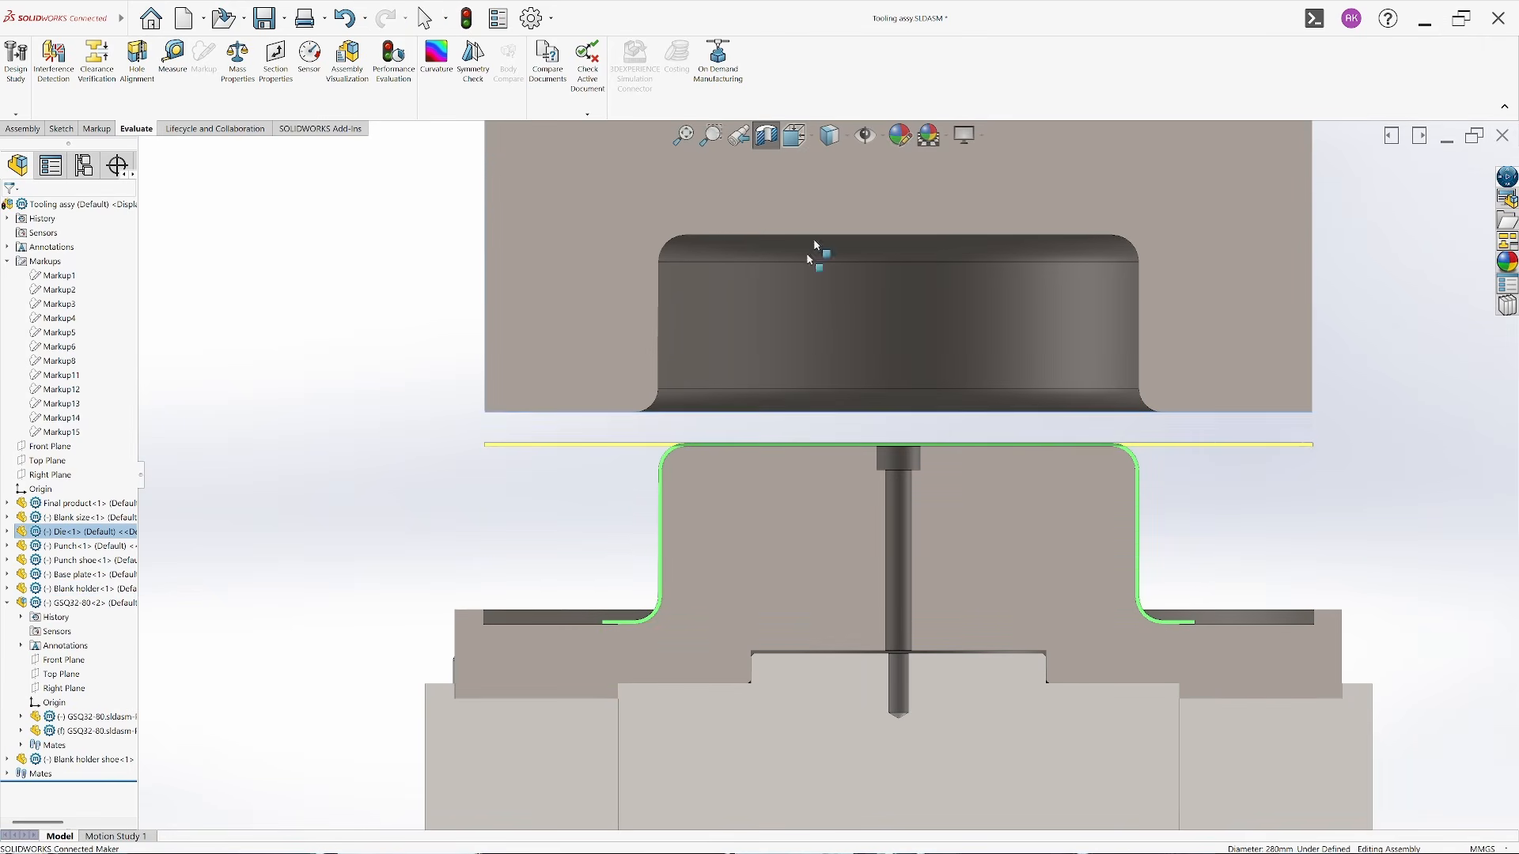
left_click(552, 667)
left_click_drag(552, 667, 556, 631)
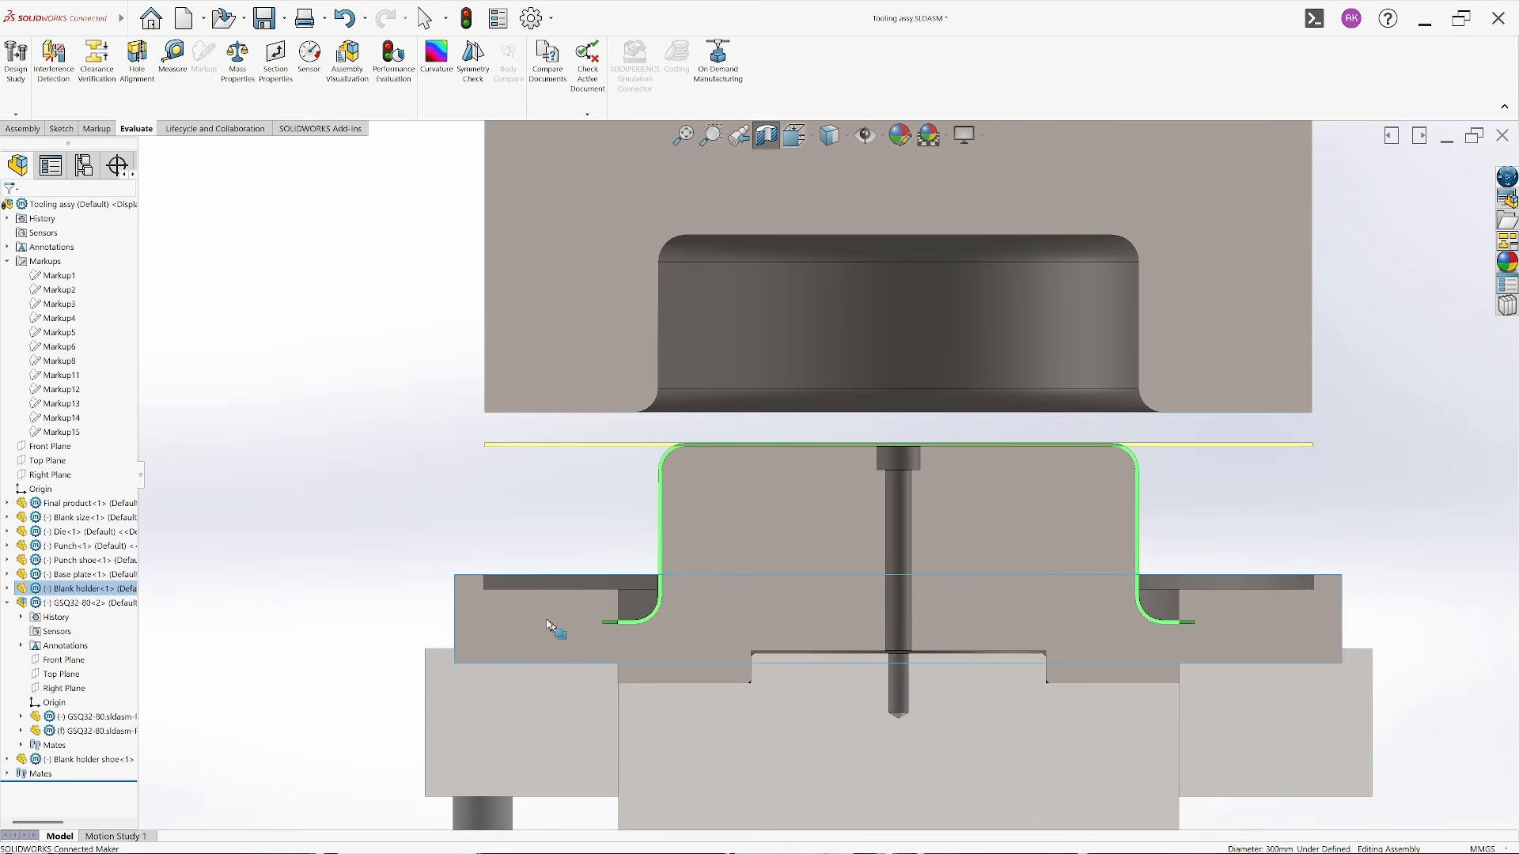
left_click(429, 534)
scroll(658, 602, "down", 5)
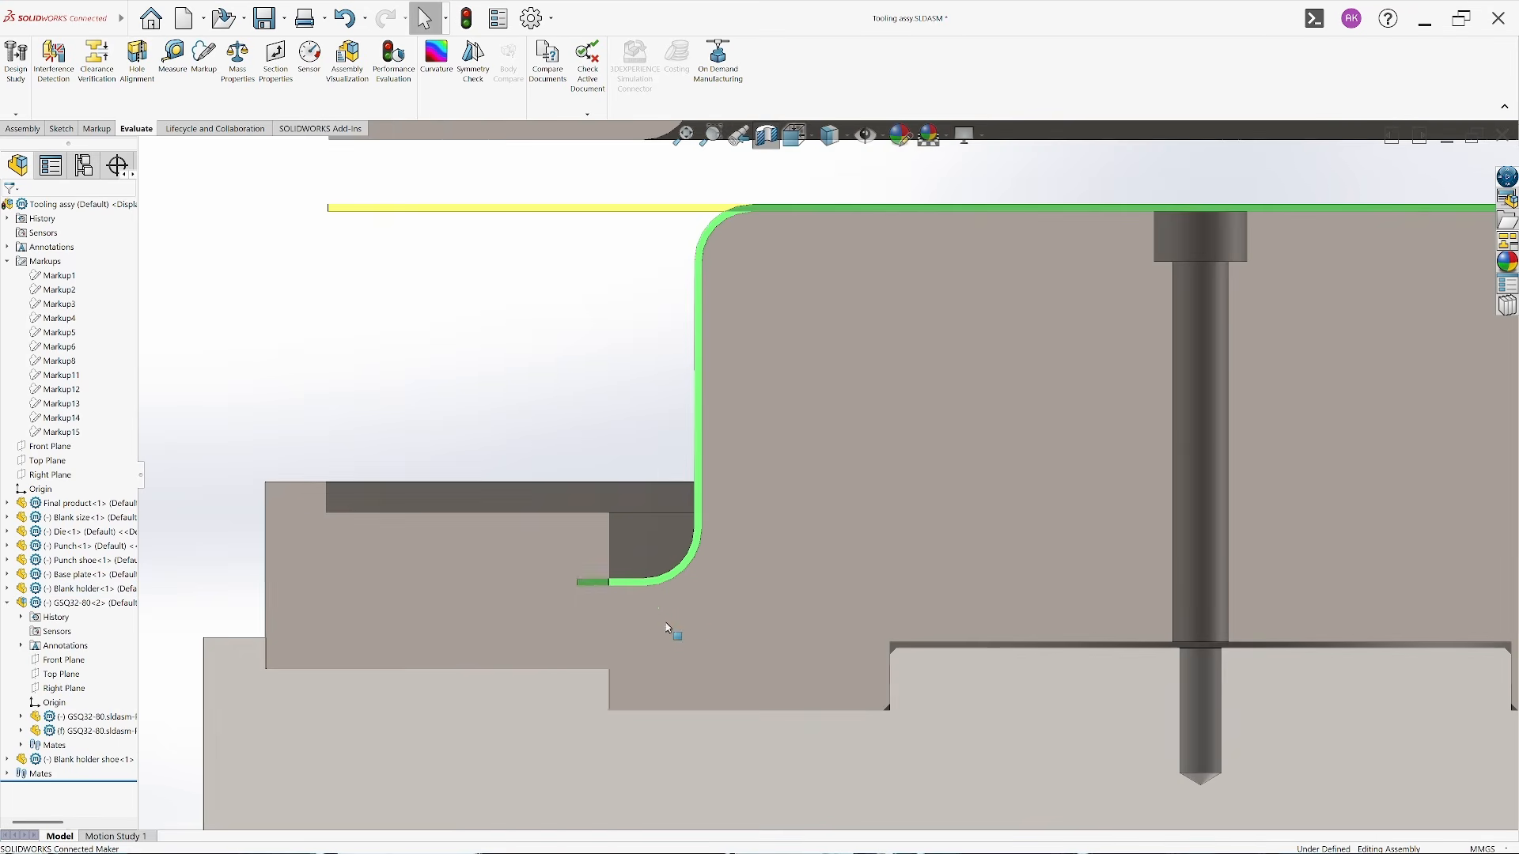
left_click(594, 582)
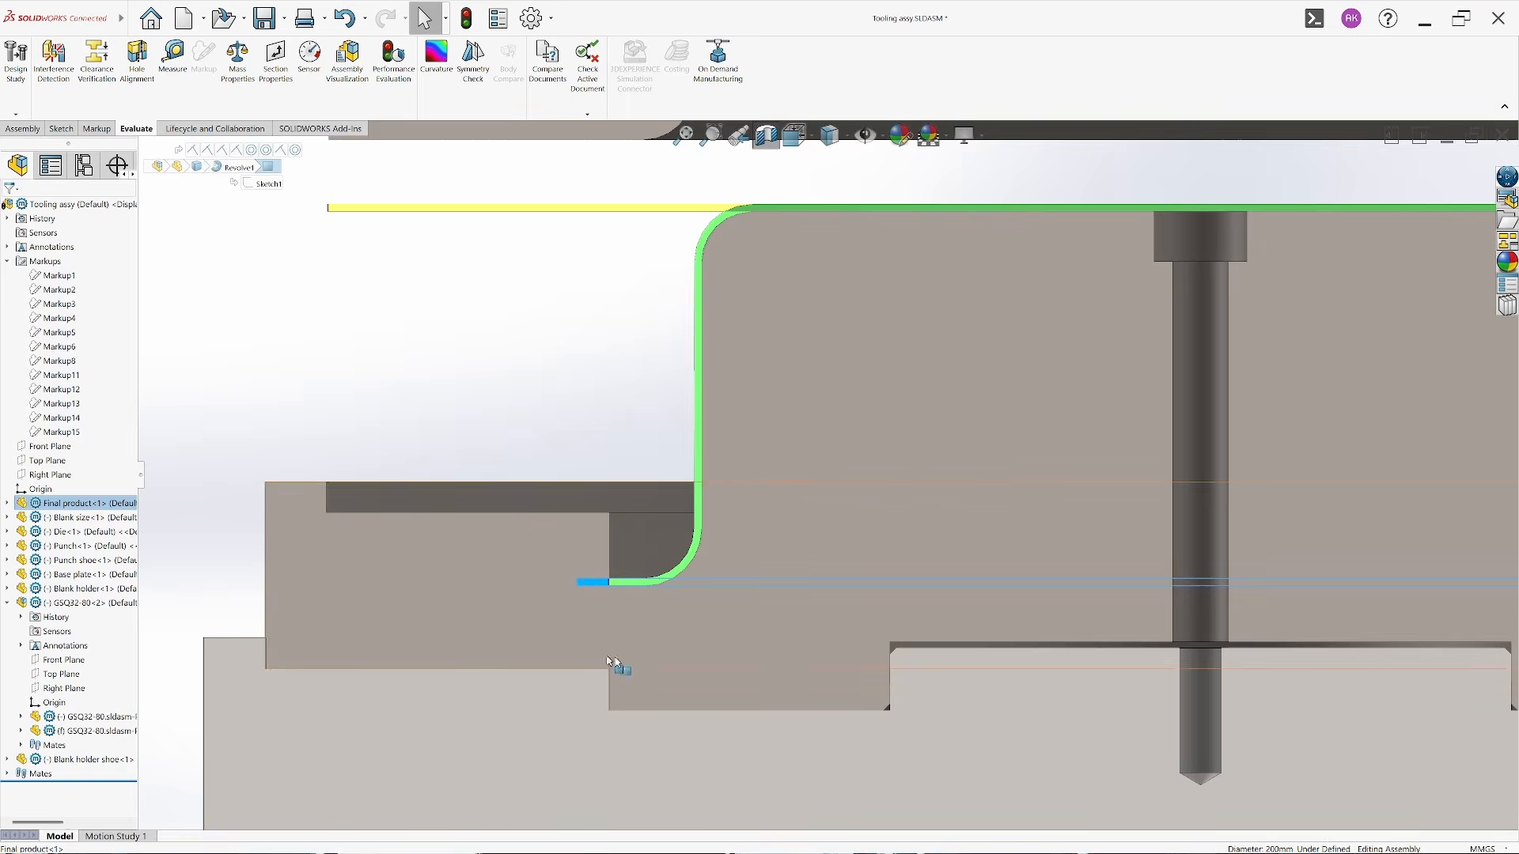
Raise the die farther above the punch and lift the blank holder until its lip surrounds the blank
scroll(633, 553, "up", 6)
left_click(784, 236)
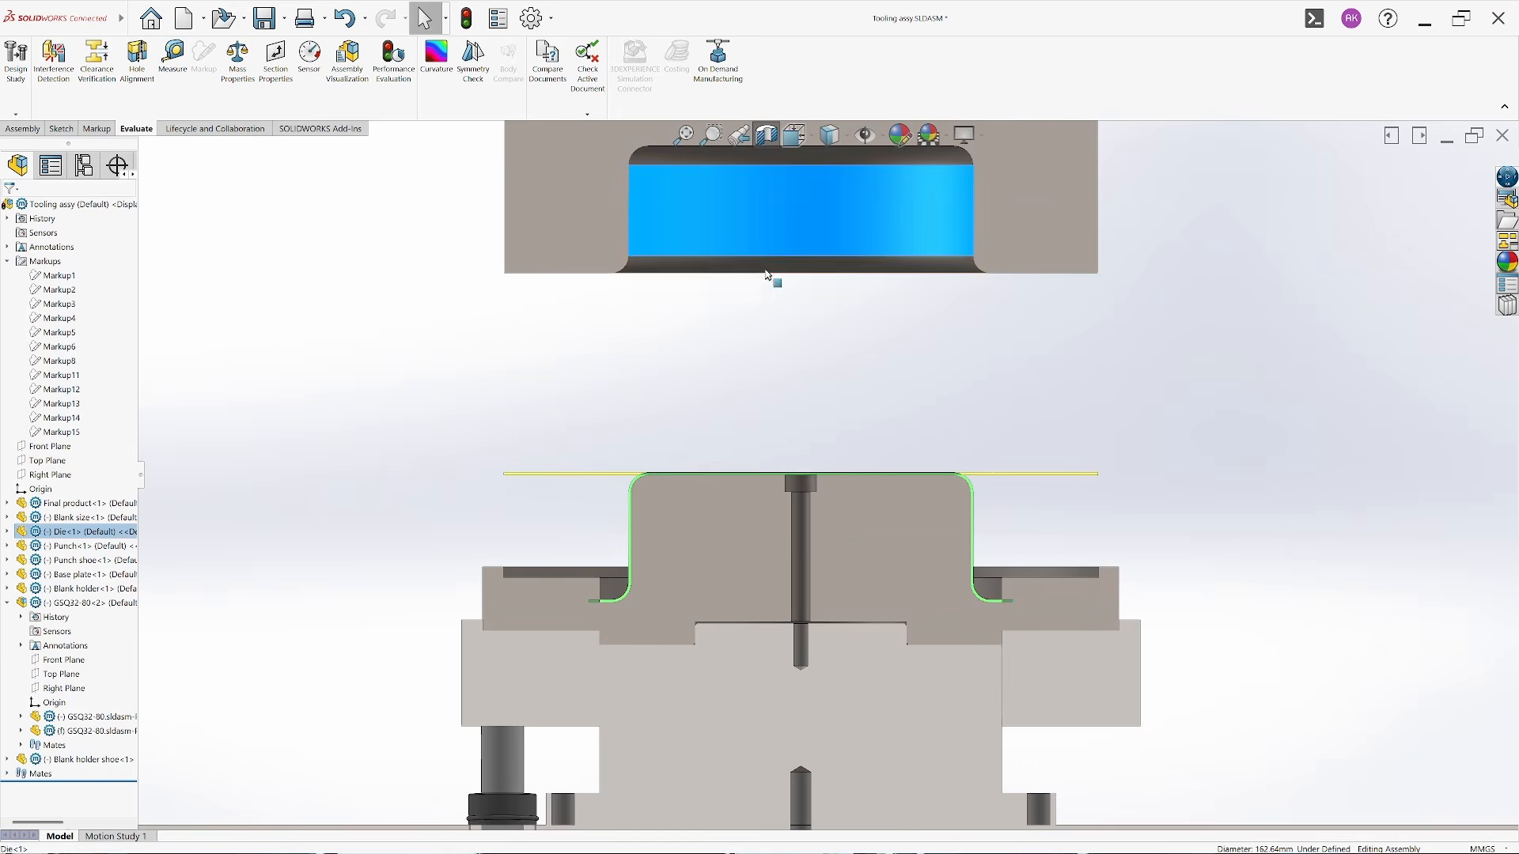
left_click_drag(765, 271, 768, 211)
left_click(777, 329)
left_click_drag(1057, 603, 1049, 478)
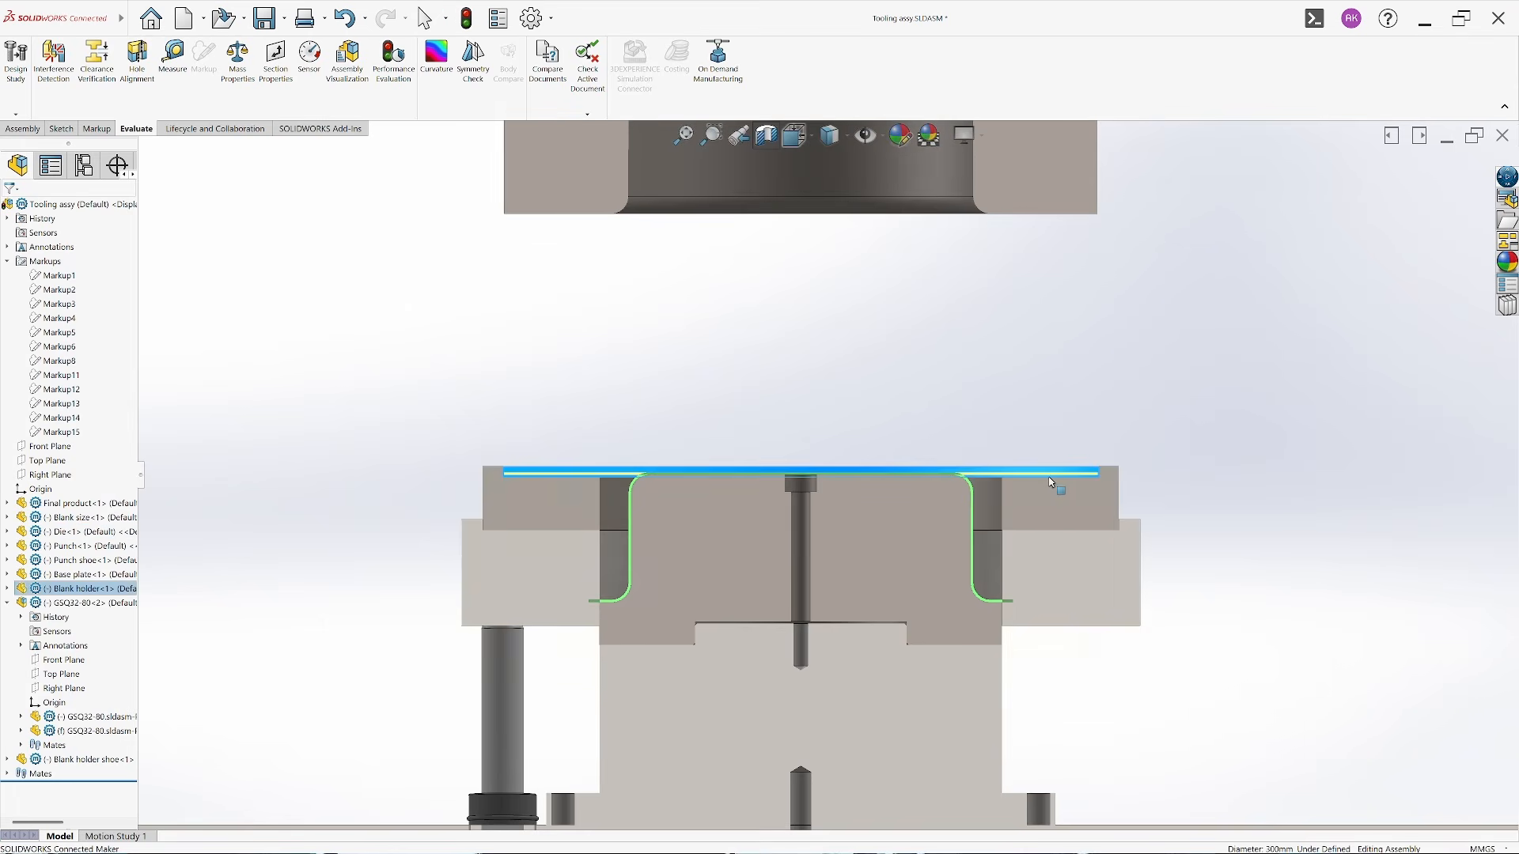
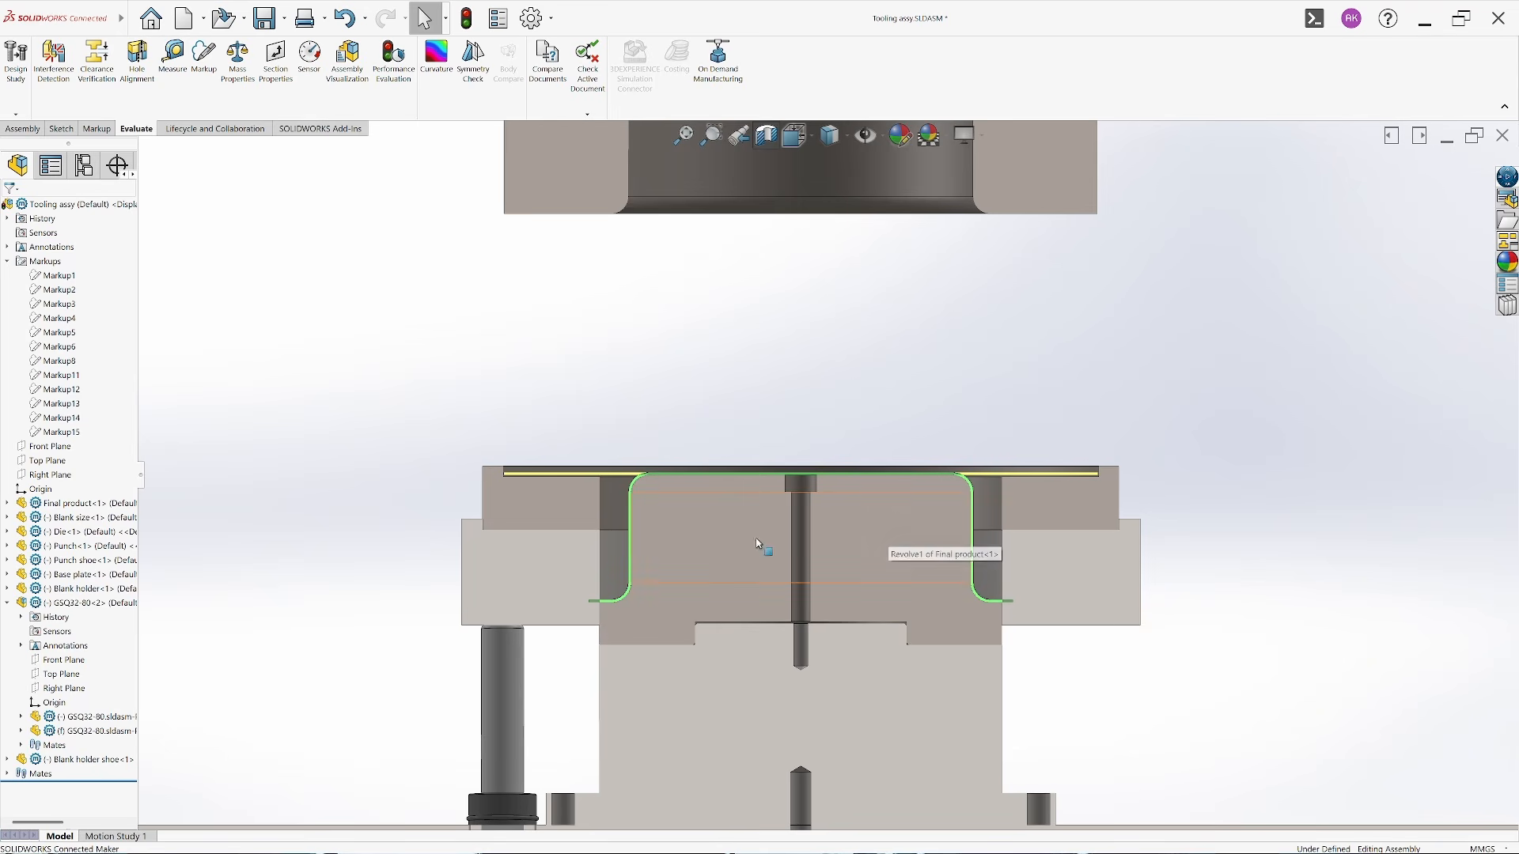
Show the whole assembly unsectioned in dimetric orientation and collapse the expanded items in the feature tree
left_click(795, 136)
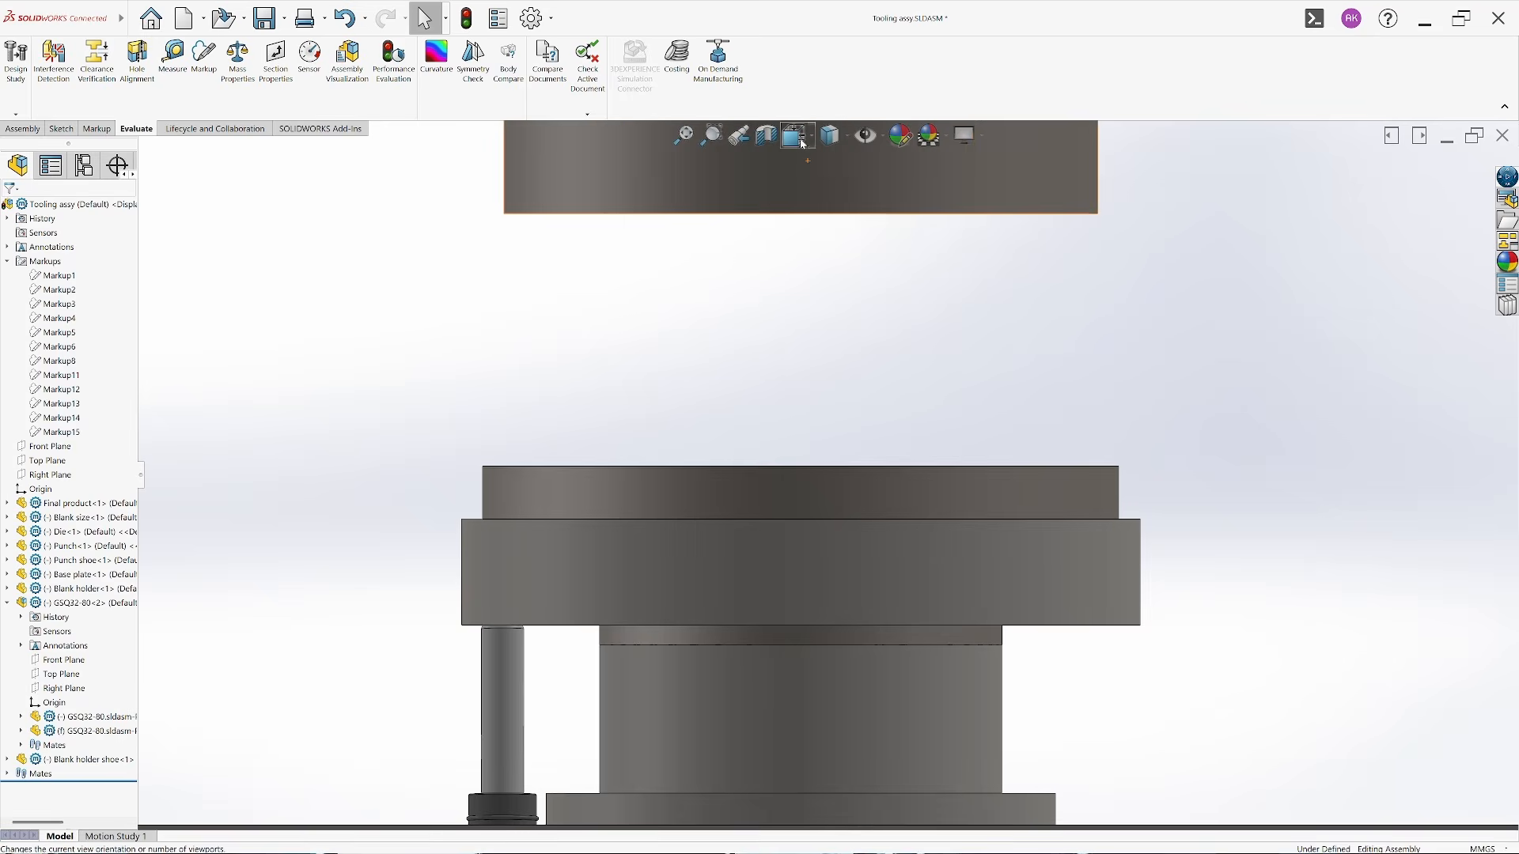
left_click(795, 136)
left_click(911, 200)
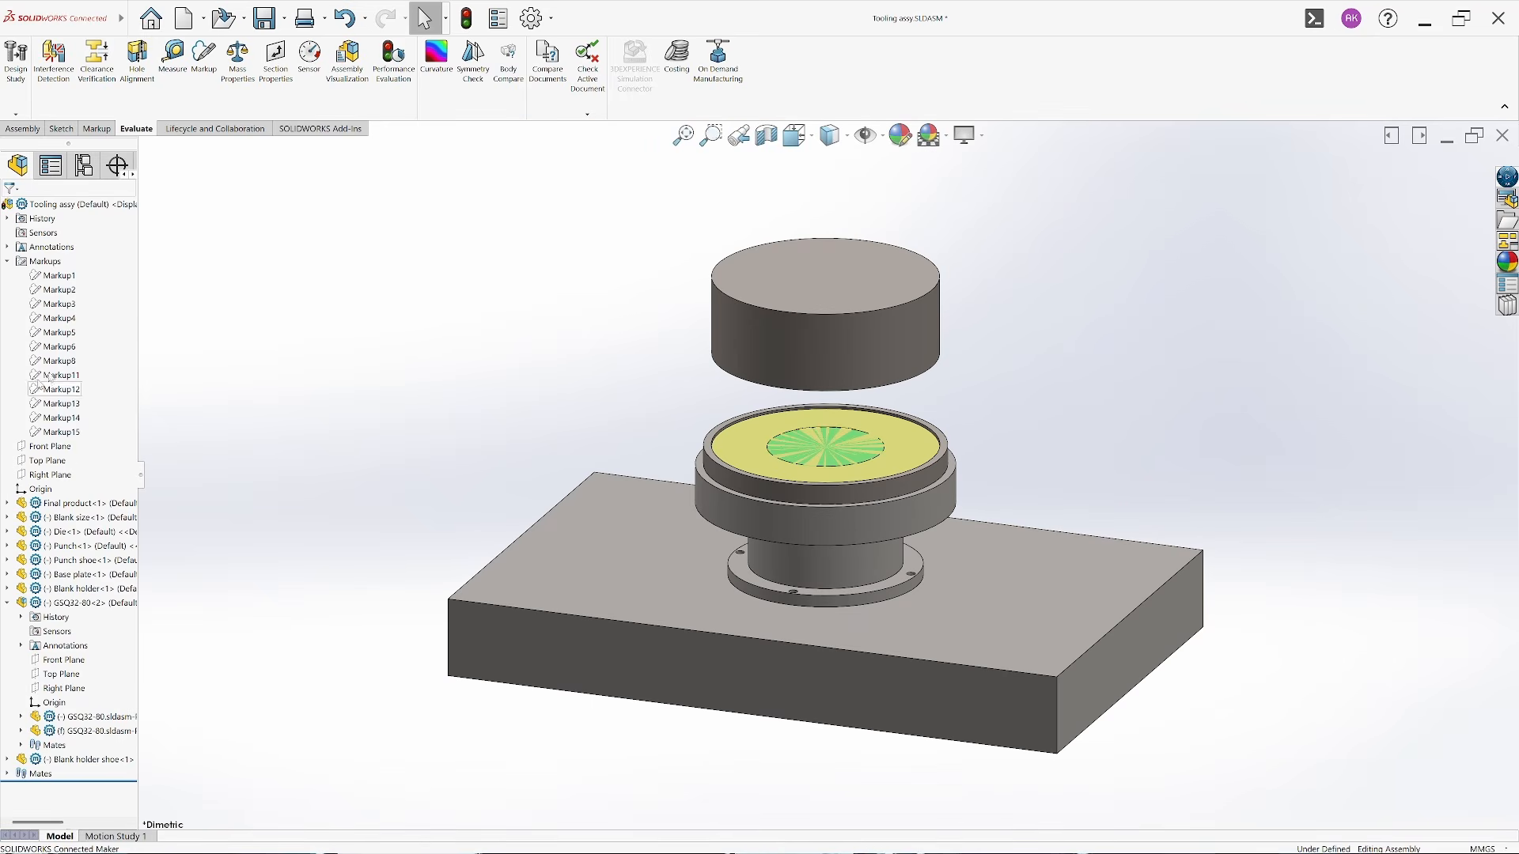
right_click(121, 302)
left_click(159, 306)
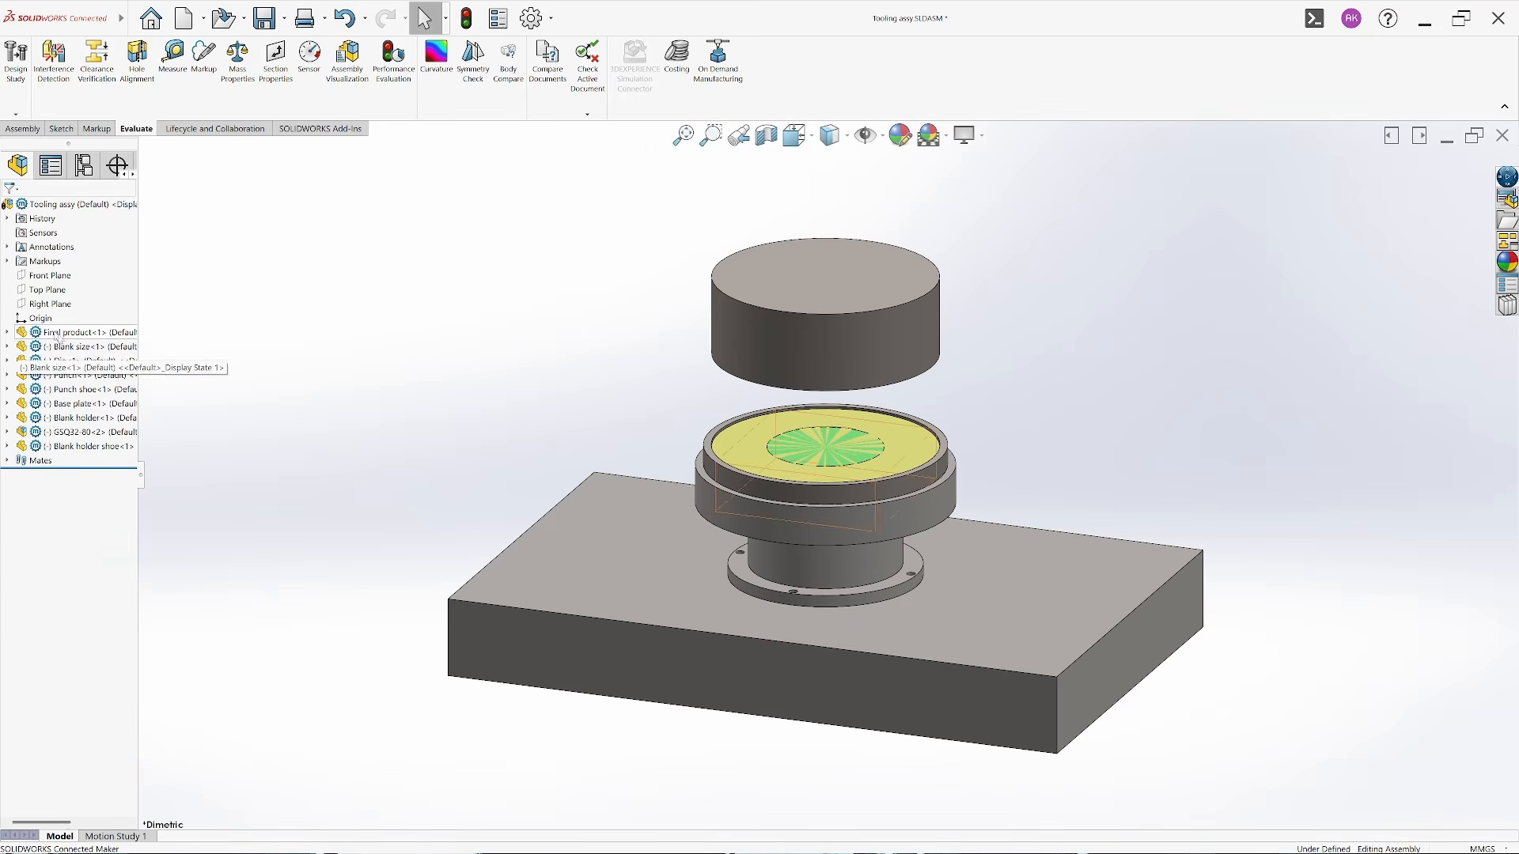
left_click(87, 333)
right_click(90, 334)
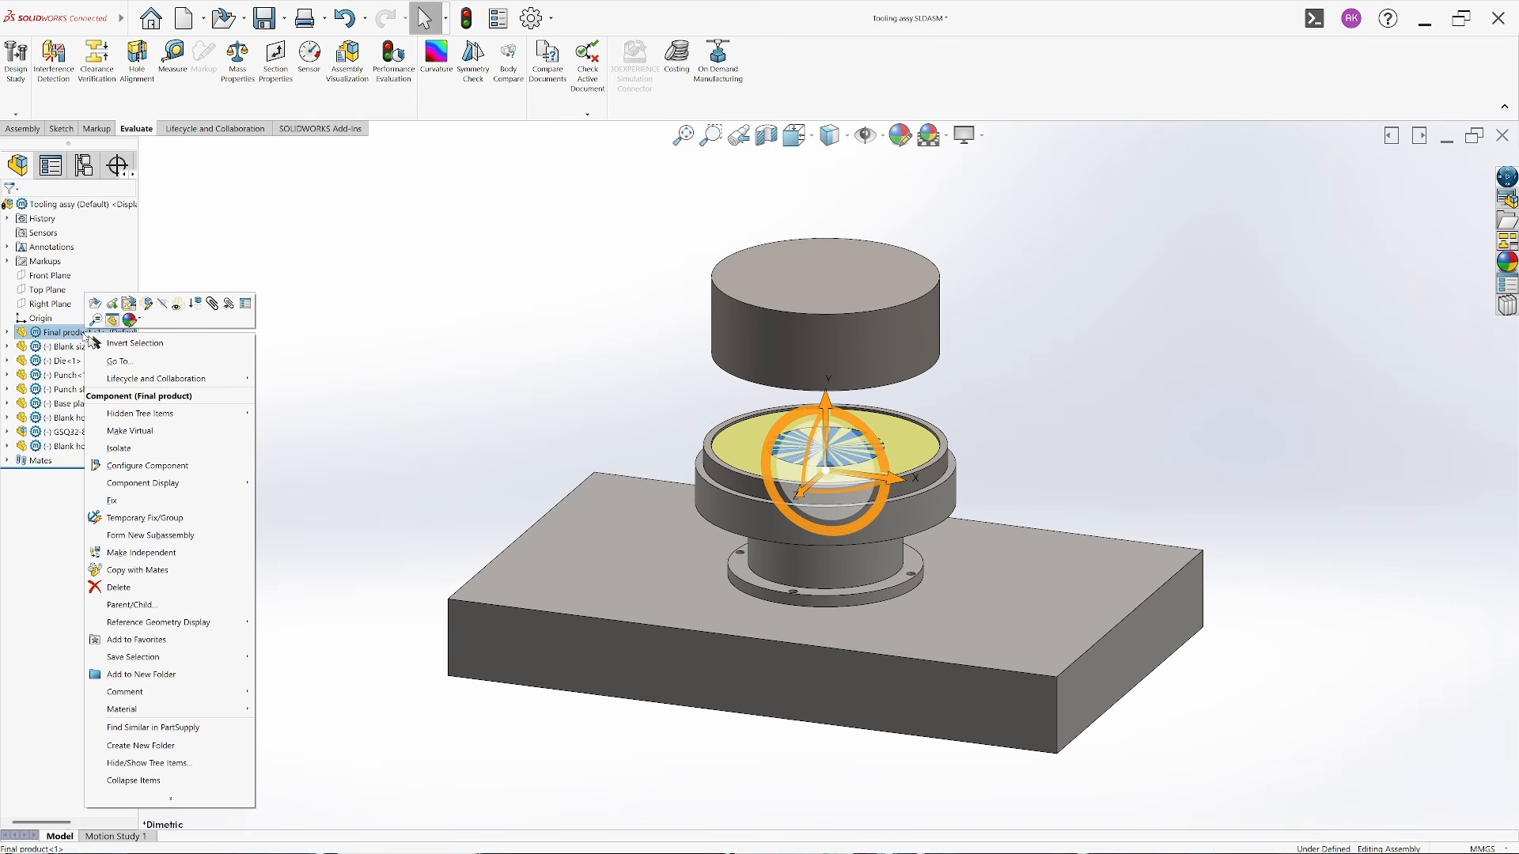
left_click(344, 388)
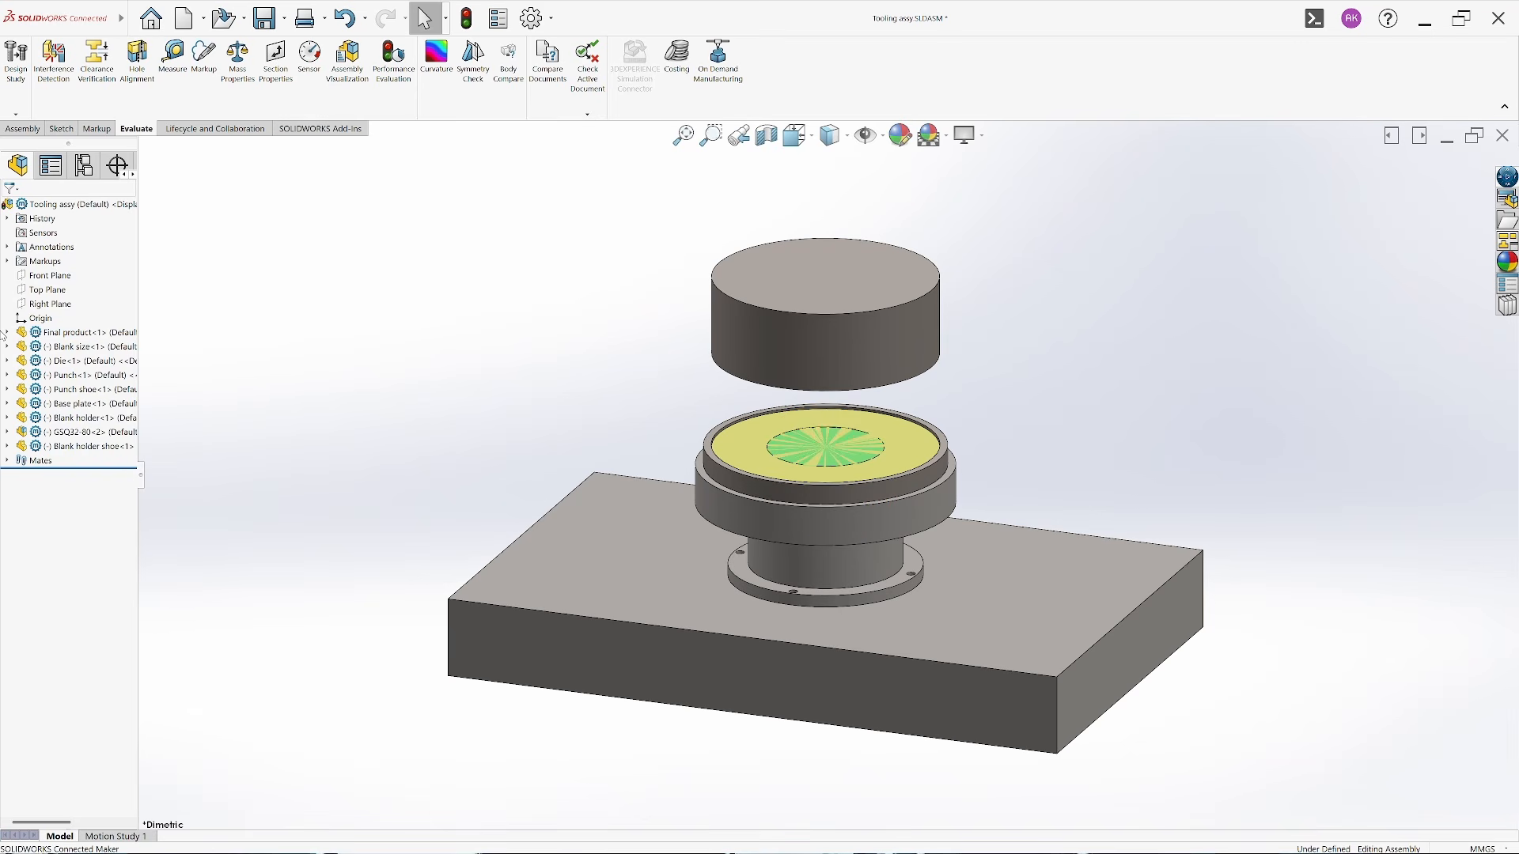
Suppress the final product's three coincident mates to the assembly's Top, Front and Right planes
left_click(8, 332)
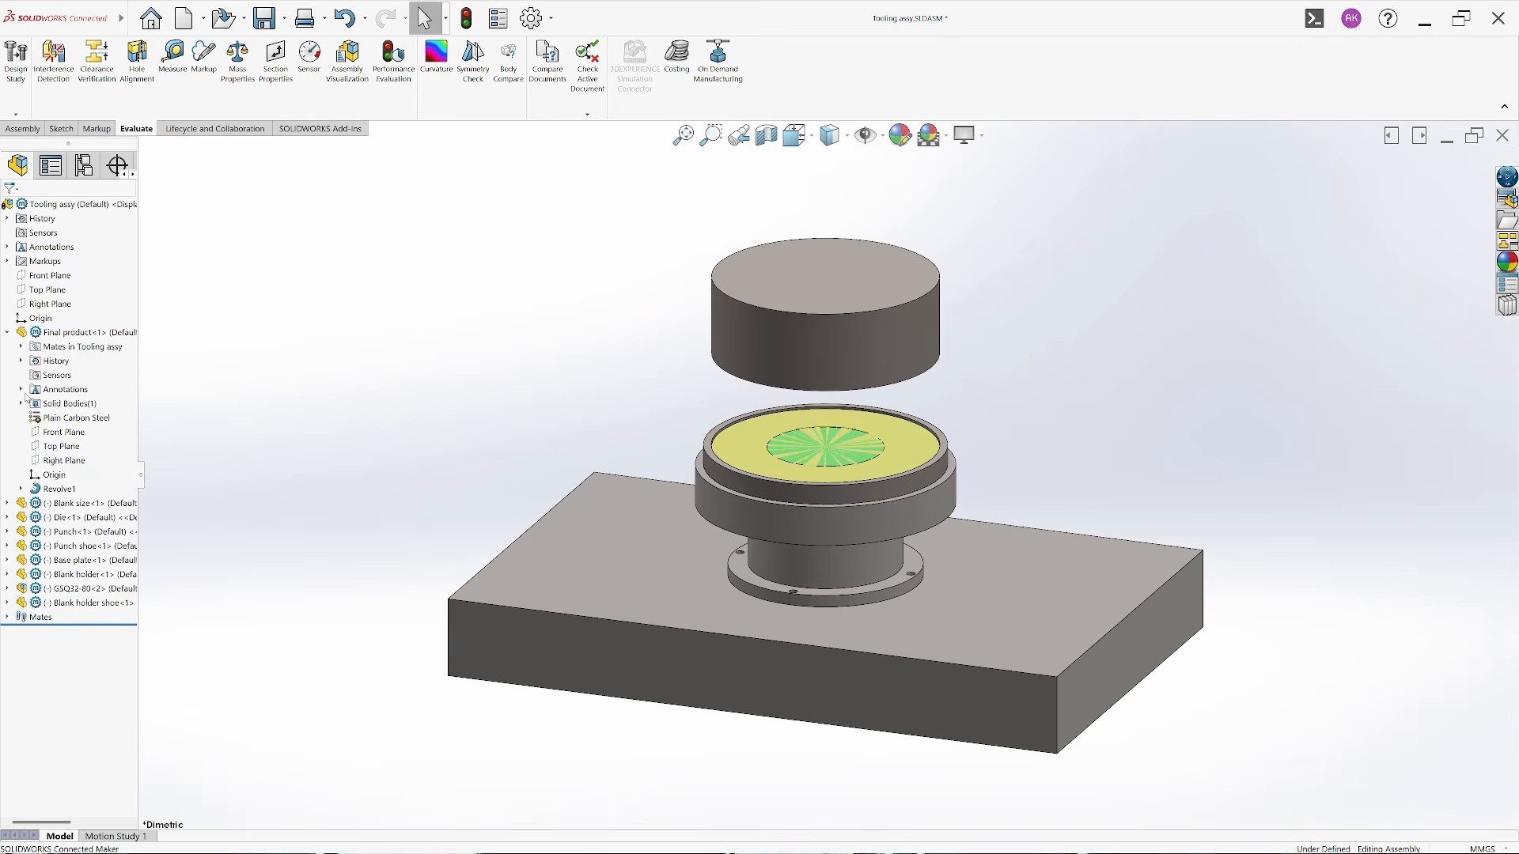
left_click(20, 346)
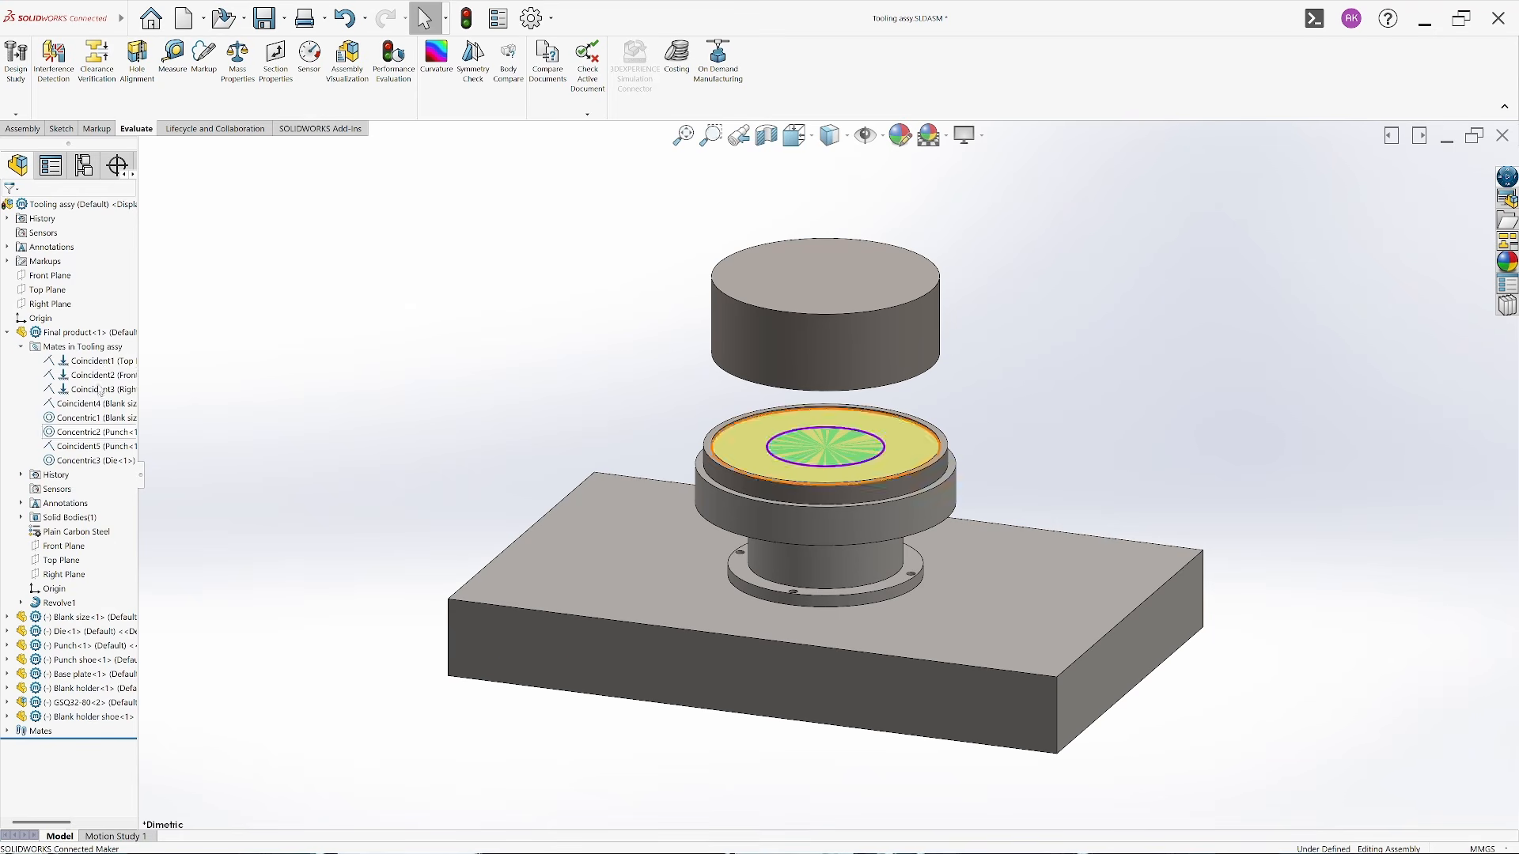
left_click(79, 361)
left_click(87, 375, "ctrl")
left_click(106, 389, "ctrl")
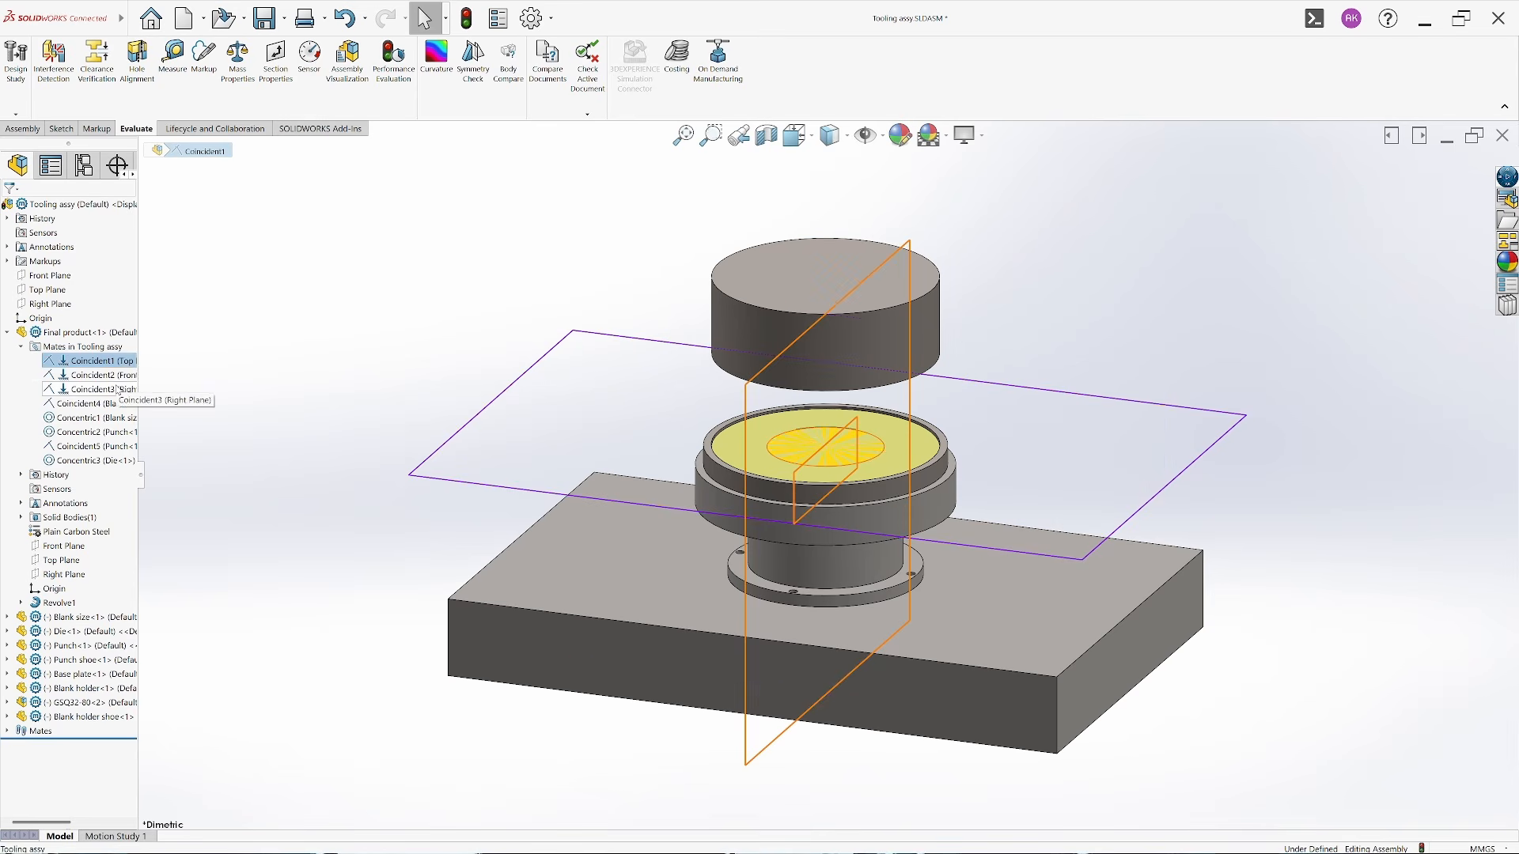
left_click(151, 363)
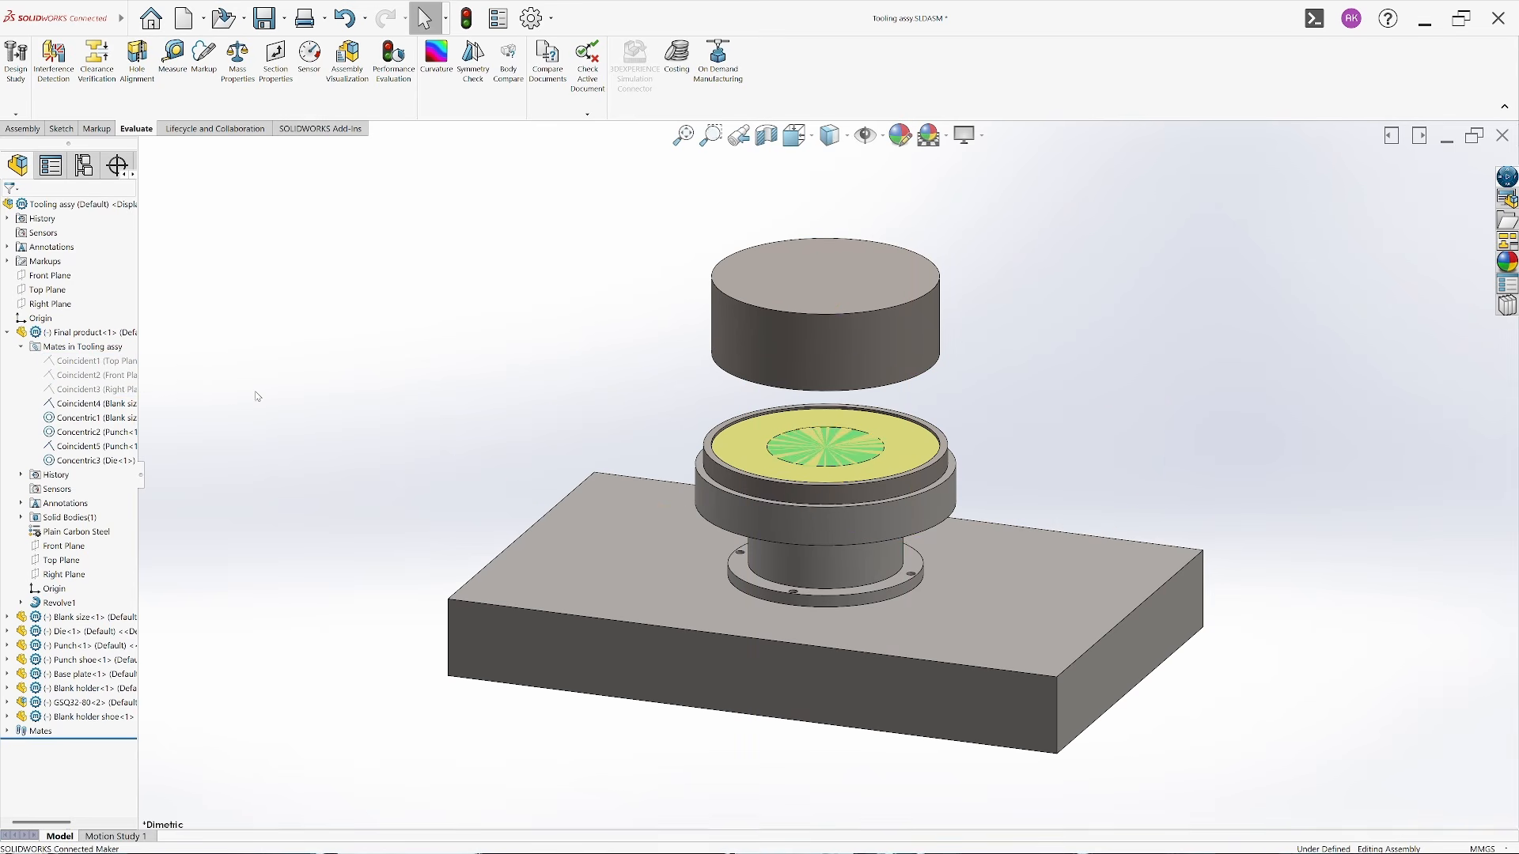
left_click(7, 332)
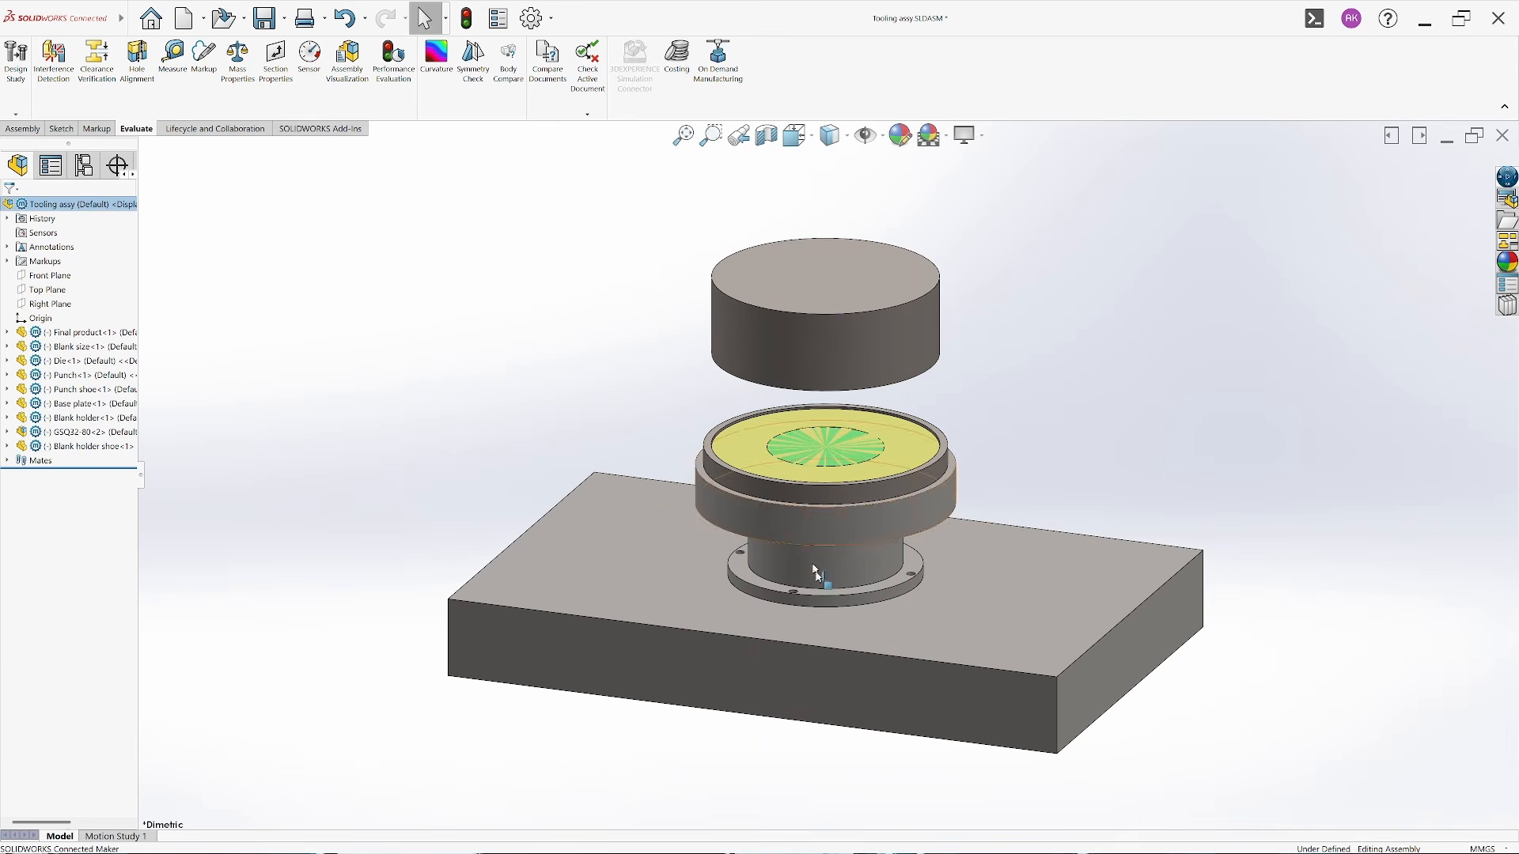
Fix the base plate in place in the assembly
left_click(699, 662)
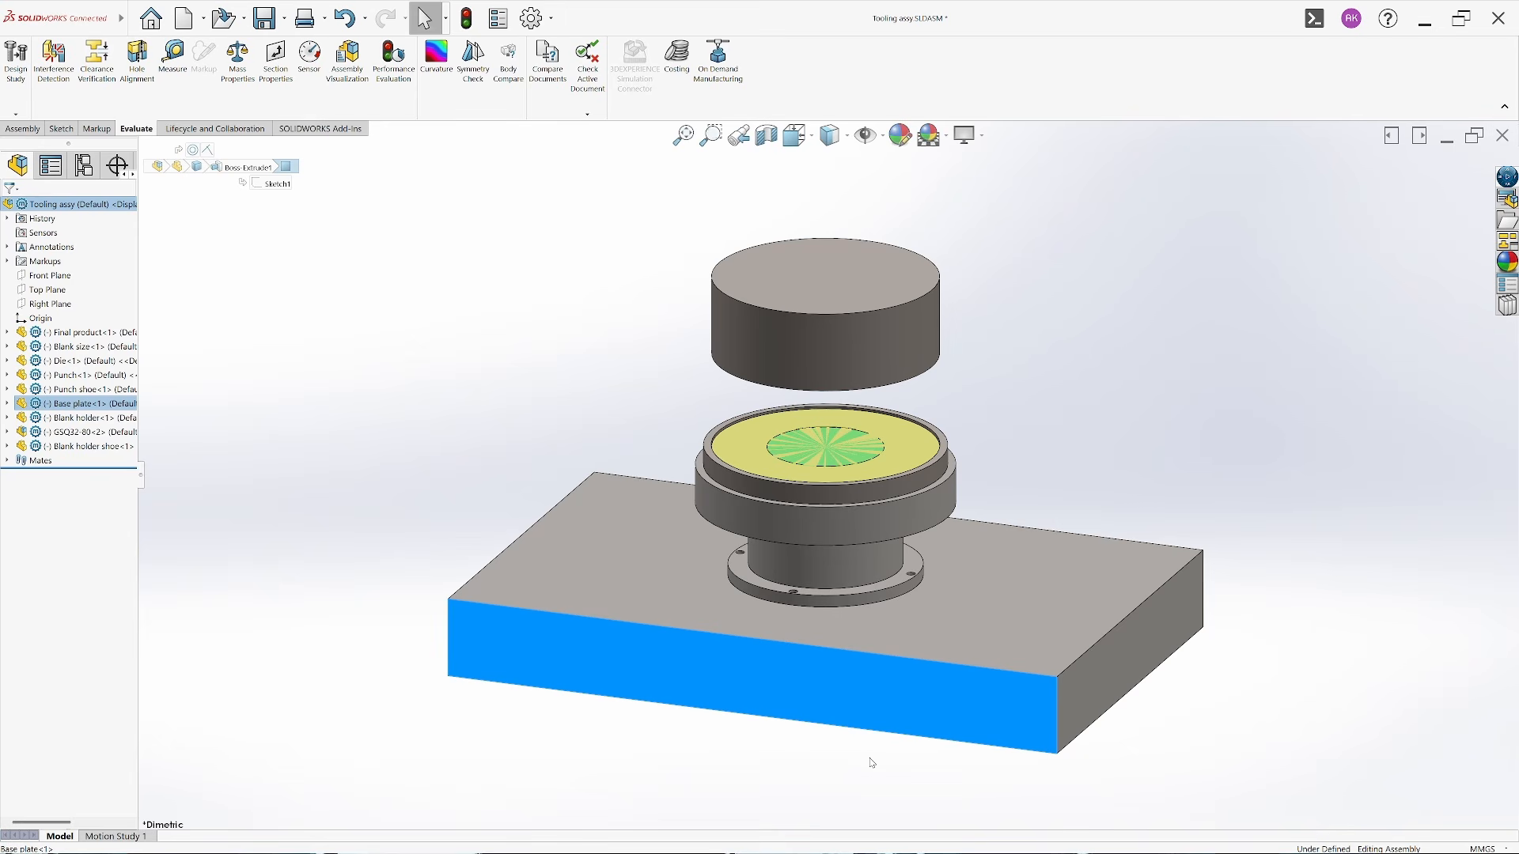
right_click(839, 710)
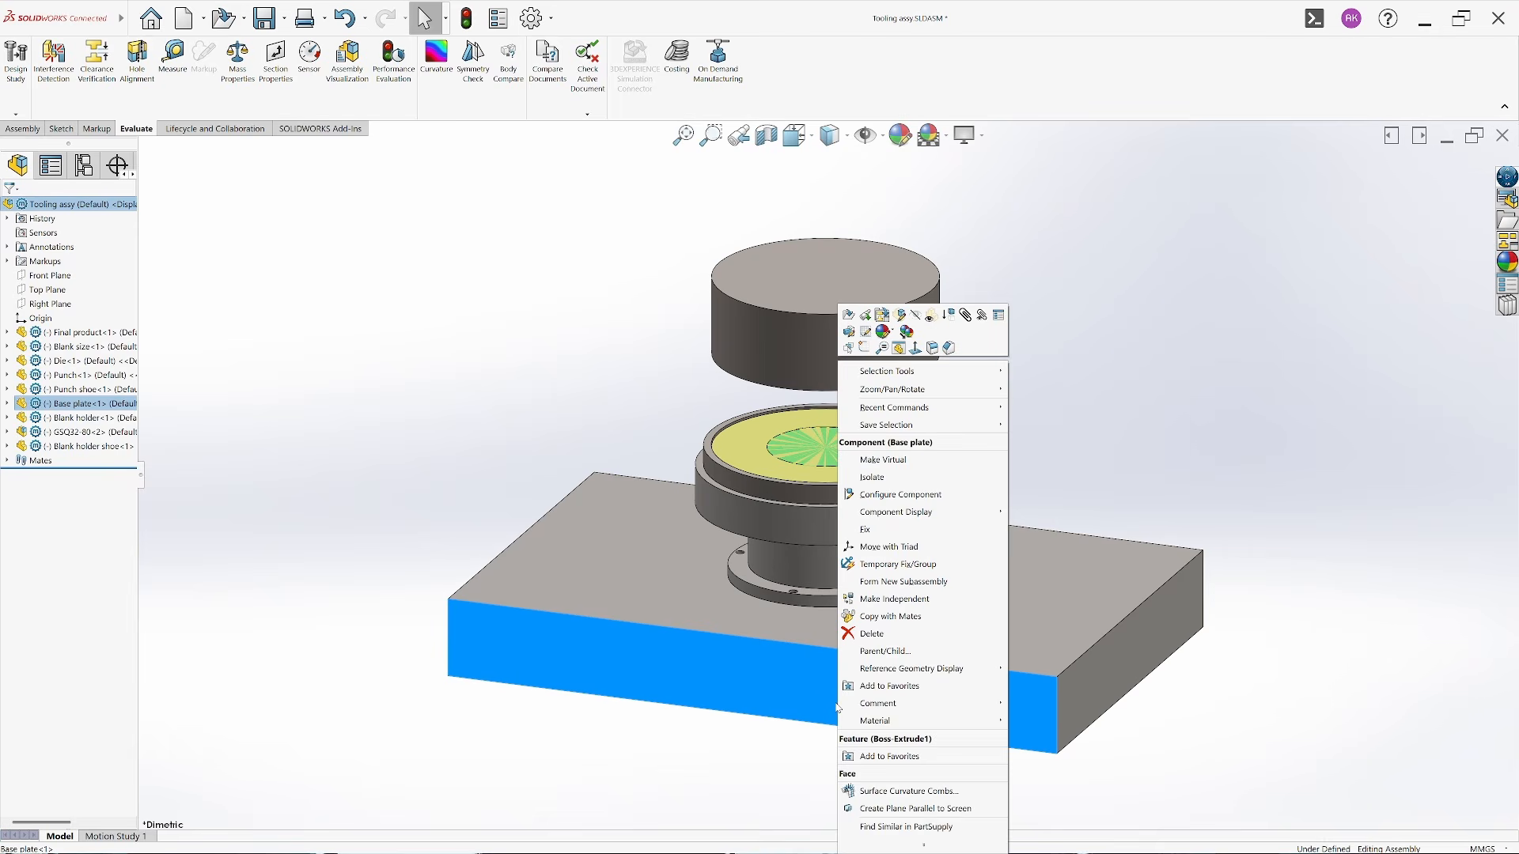
left_click(882, 538)
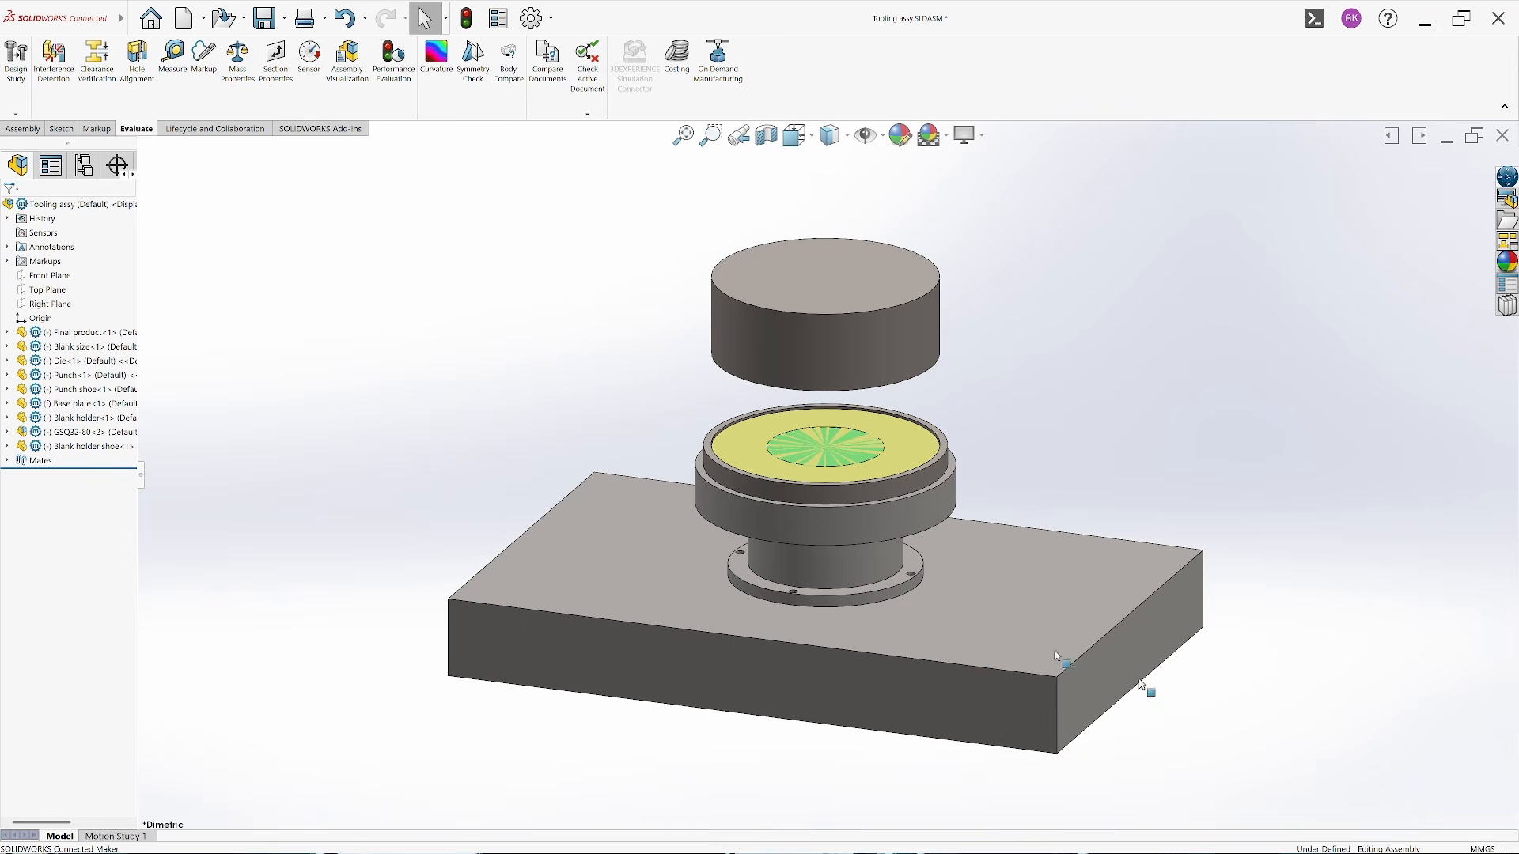
Suppress the coincident mate between the blank and the final product, keeping their concentric mate
scroll(857, 450, "down", 3)
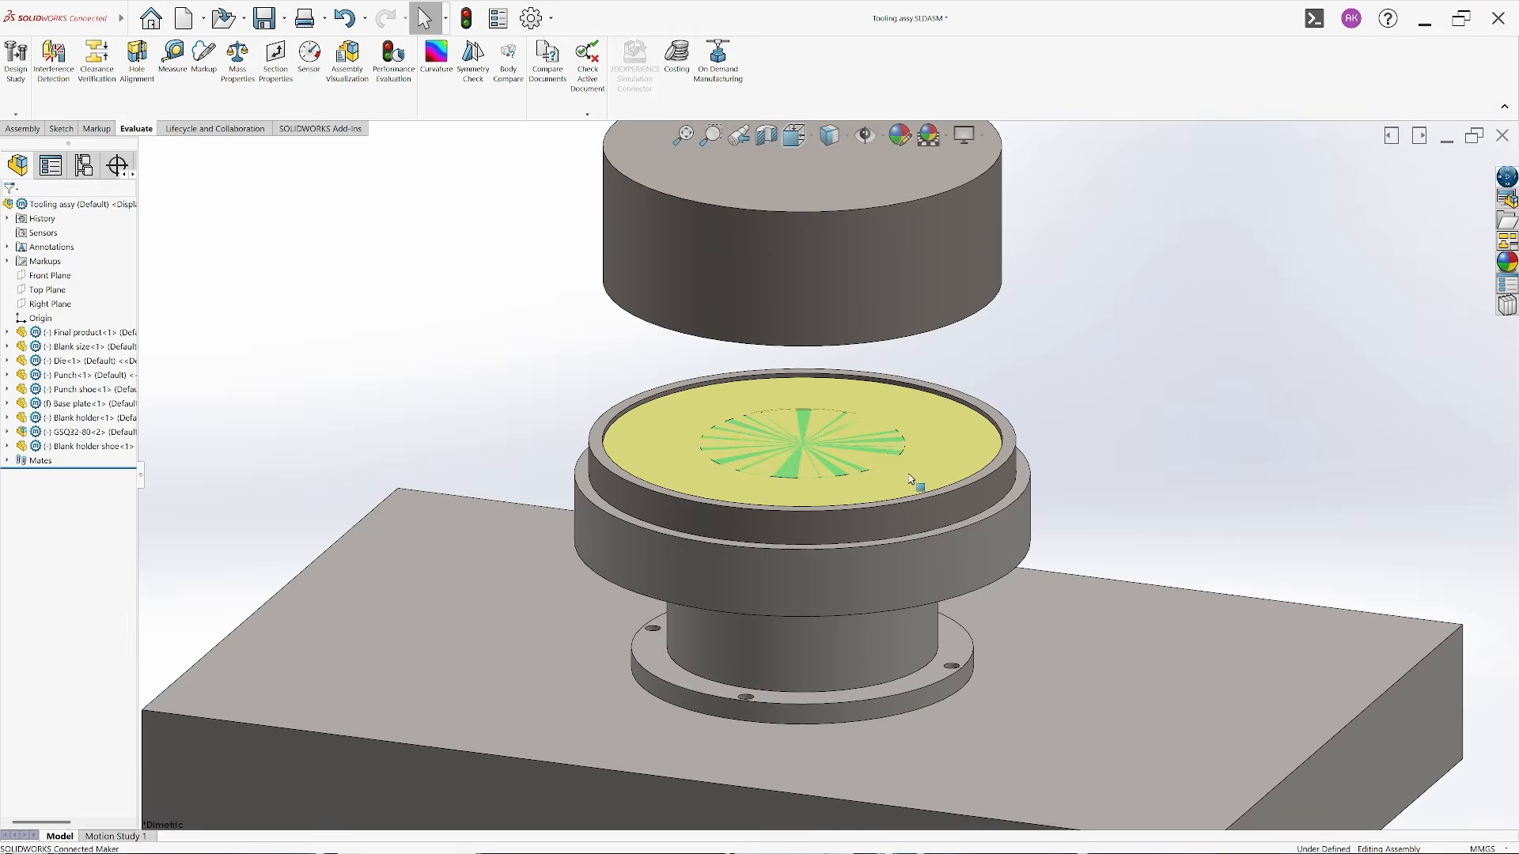
left_click(919, 463)
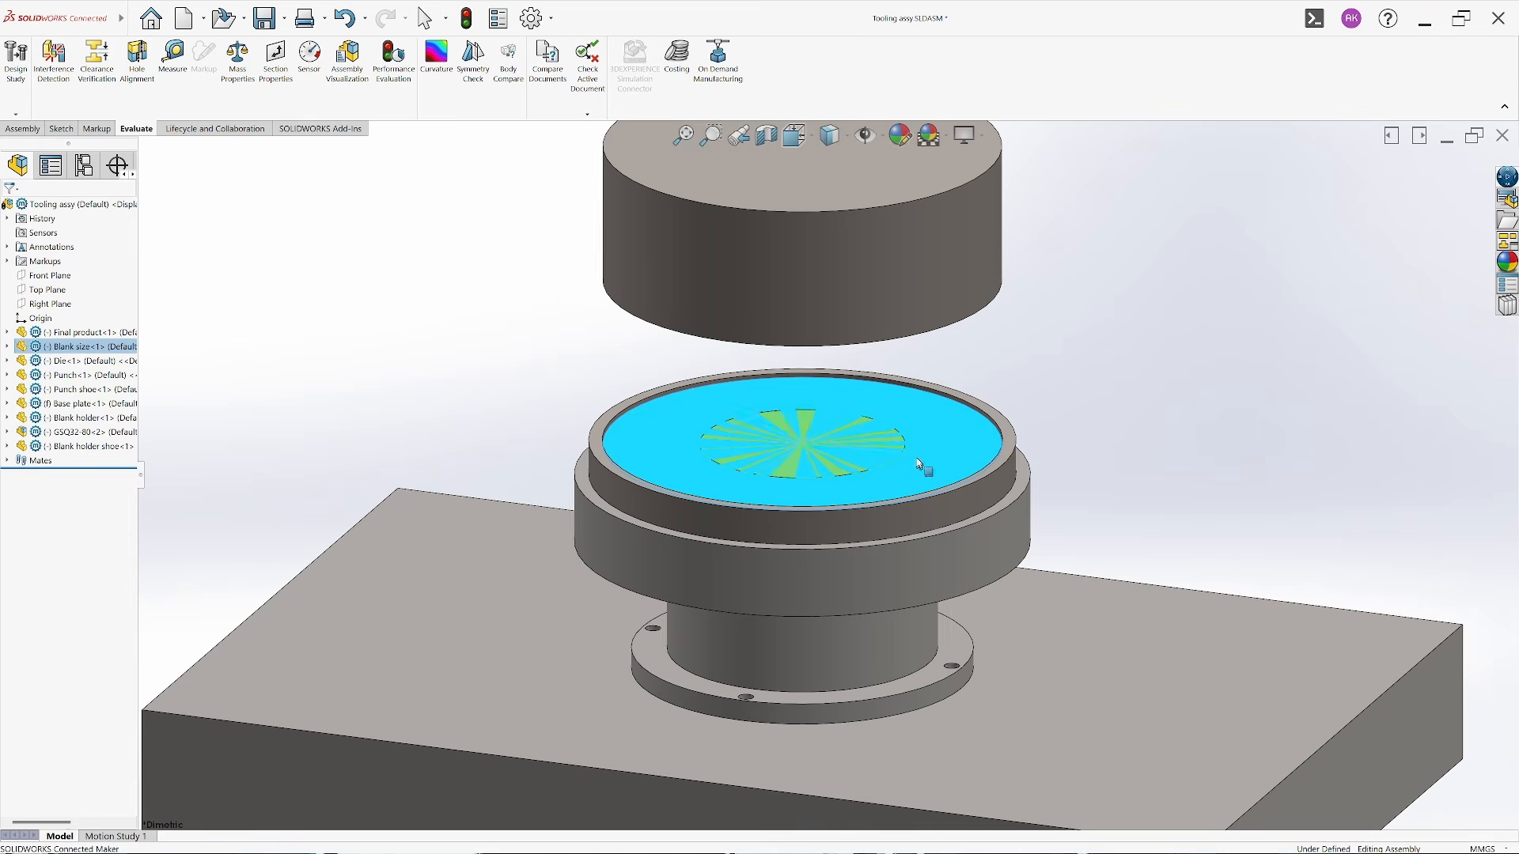
left_click(7, 347)
left_click(93, 375)
left_click(96, 353)
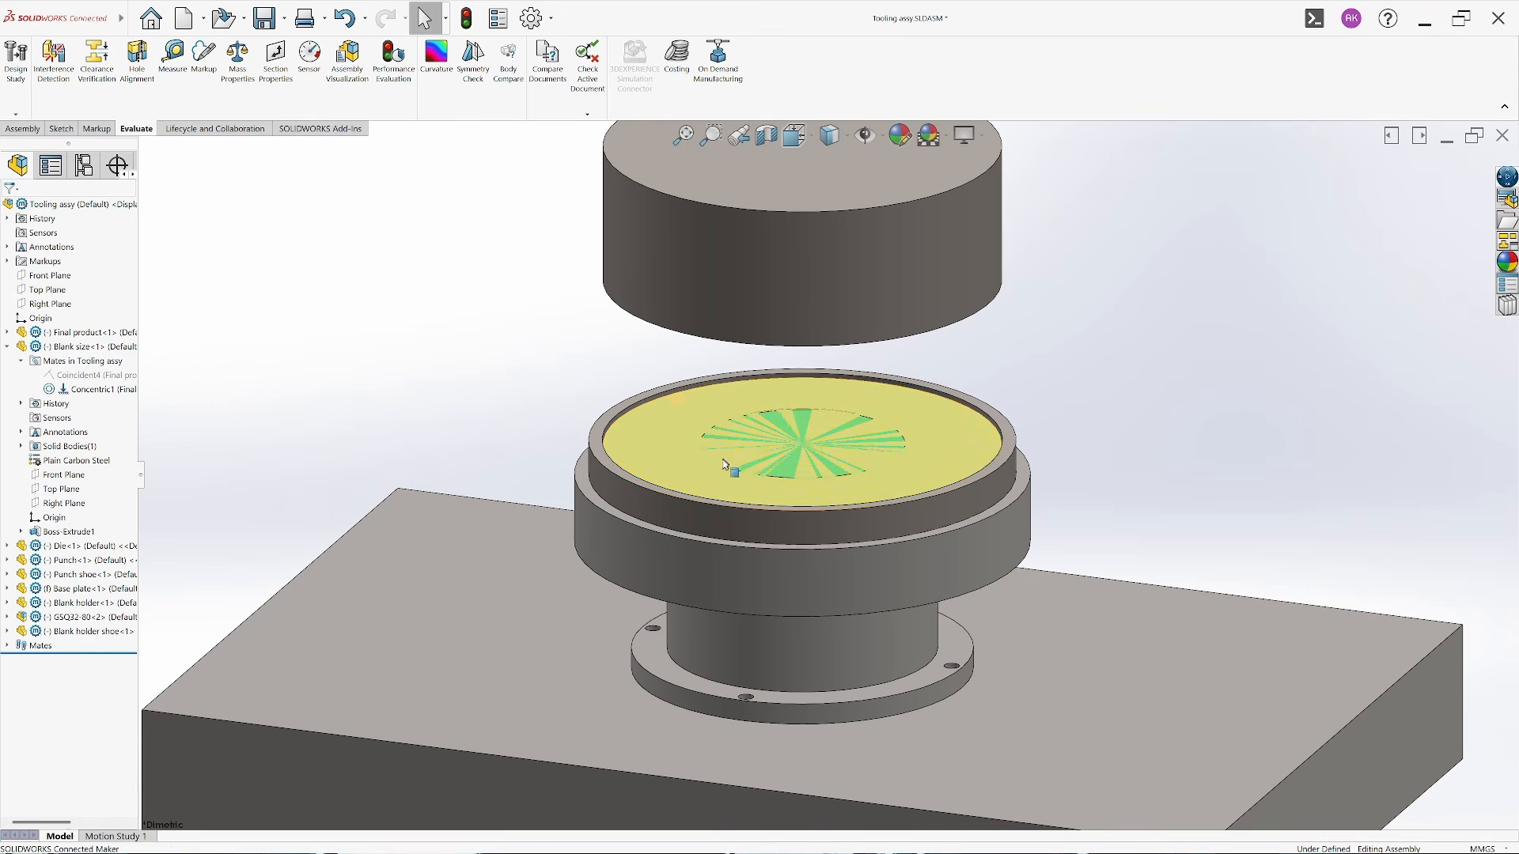
Lift the freed final product off the punch and mate its flange underside coincident with the blank holder's recessed upper face
left_click(841, 427)
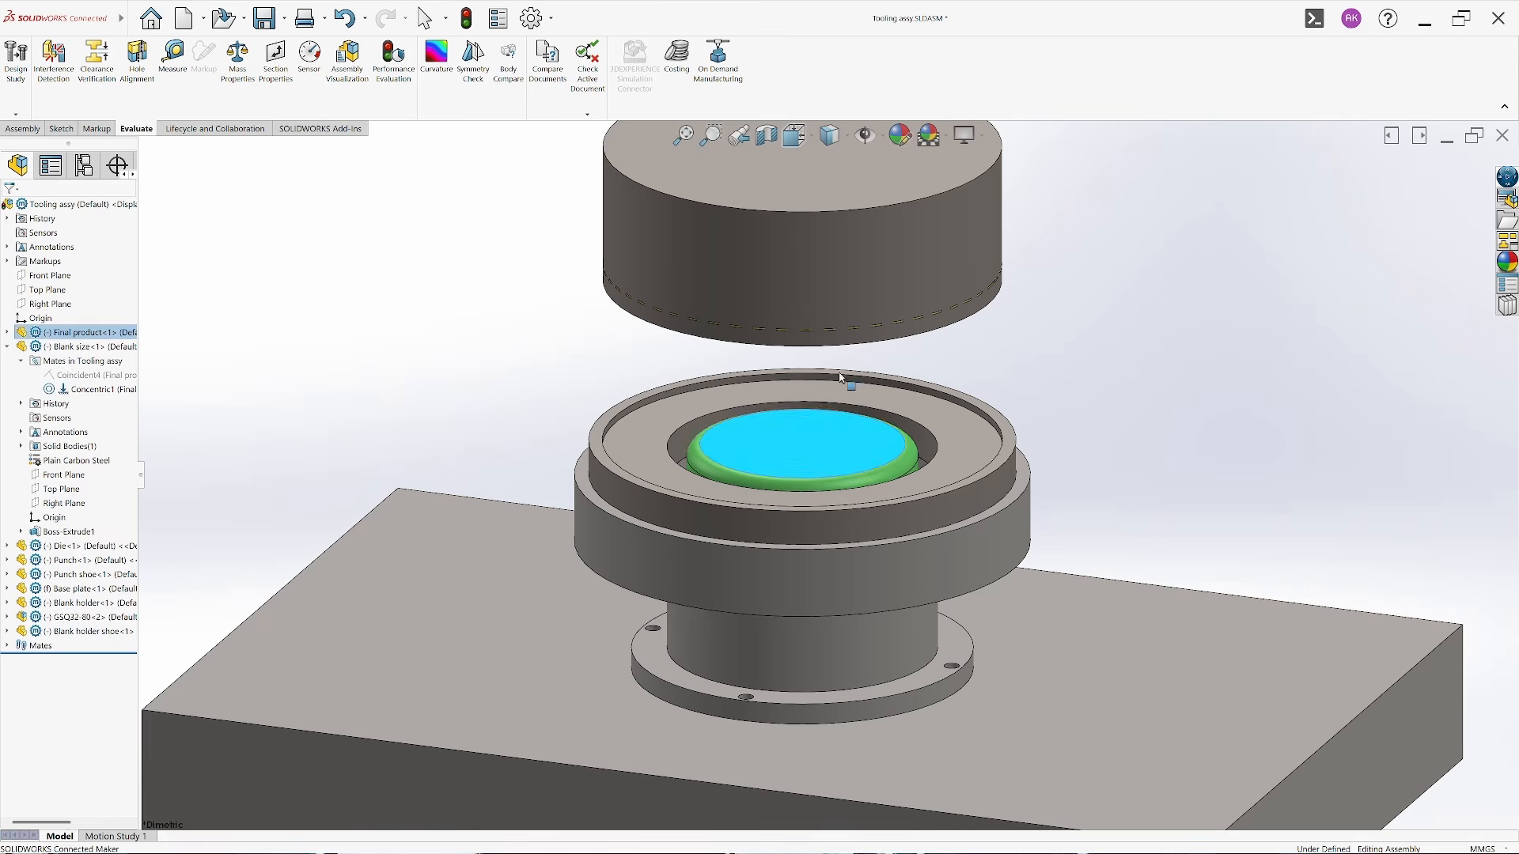
left_click_drag(884, 466, 881, 348)
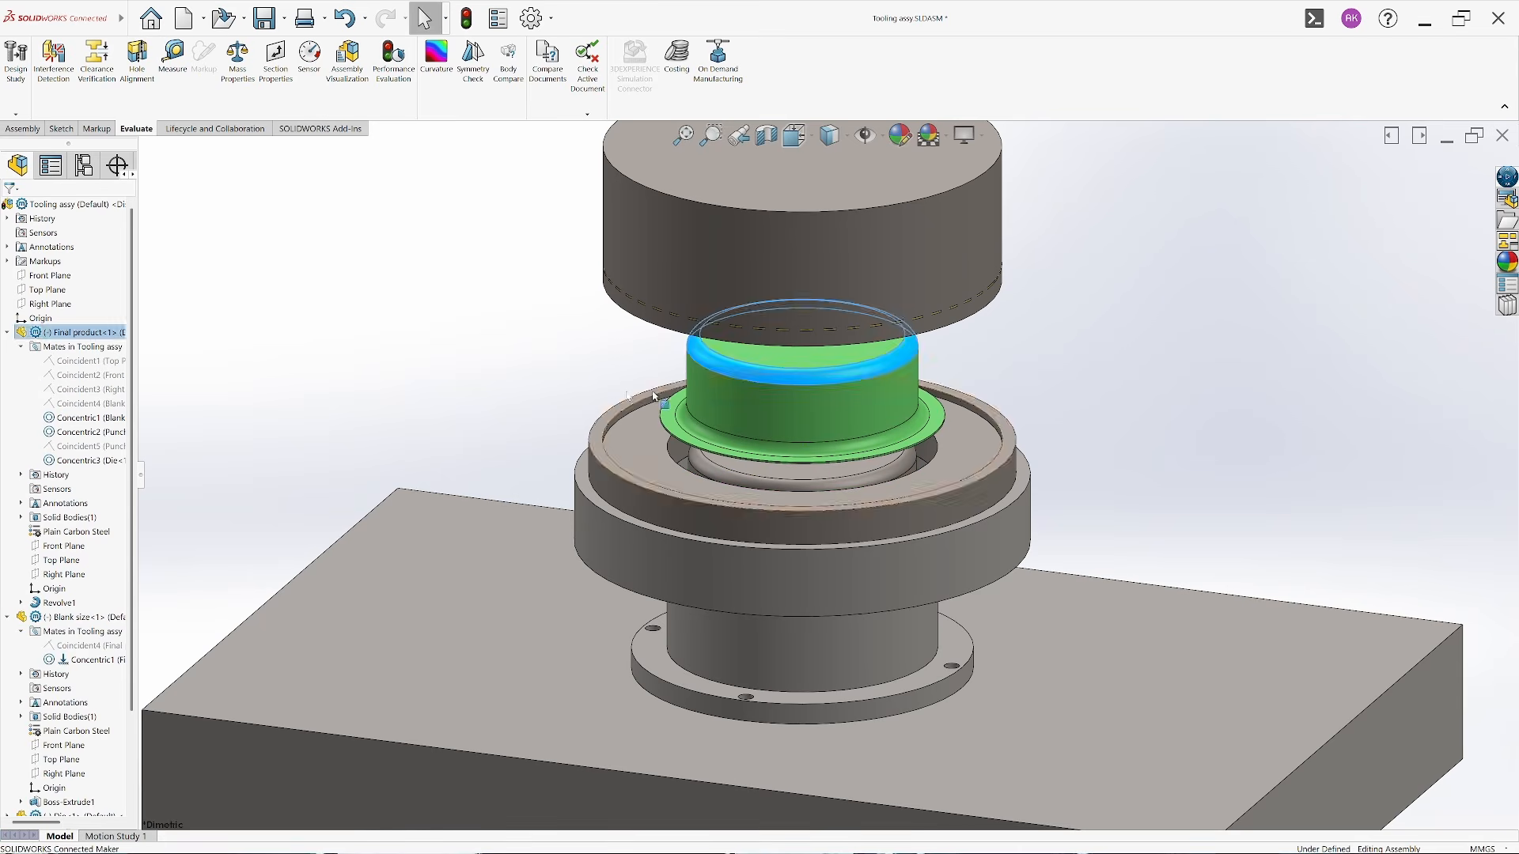
left_click(637, 395)
scroll(645, 396, "down", 4)
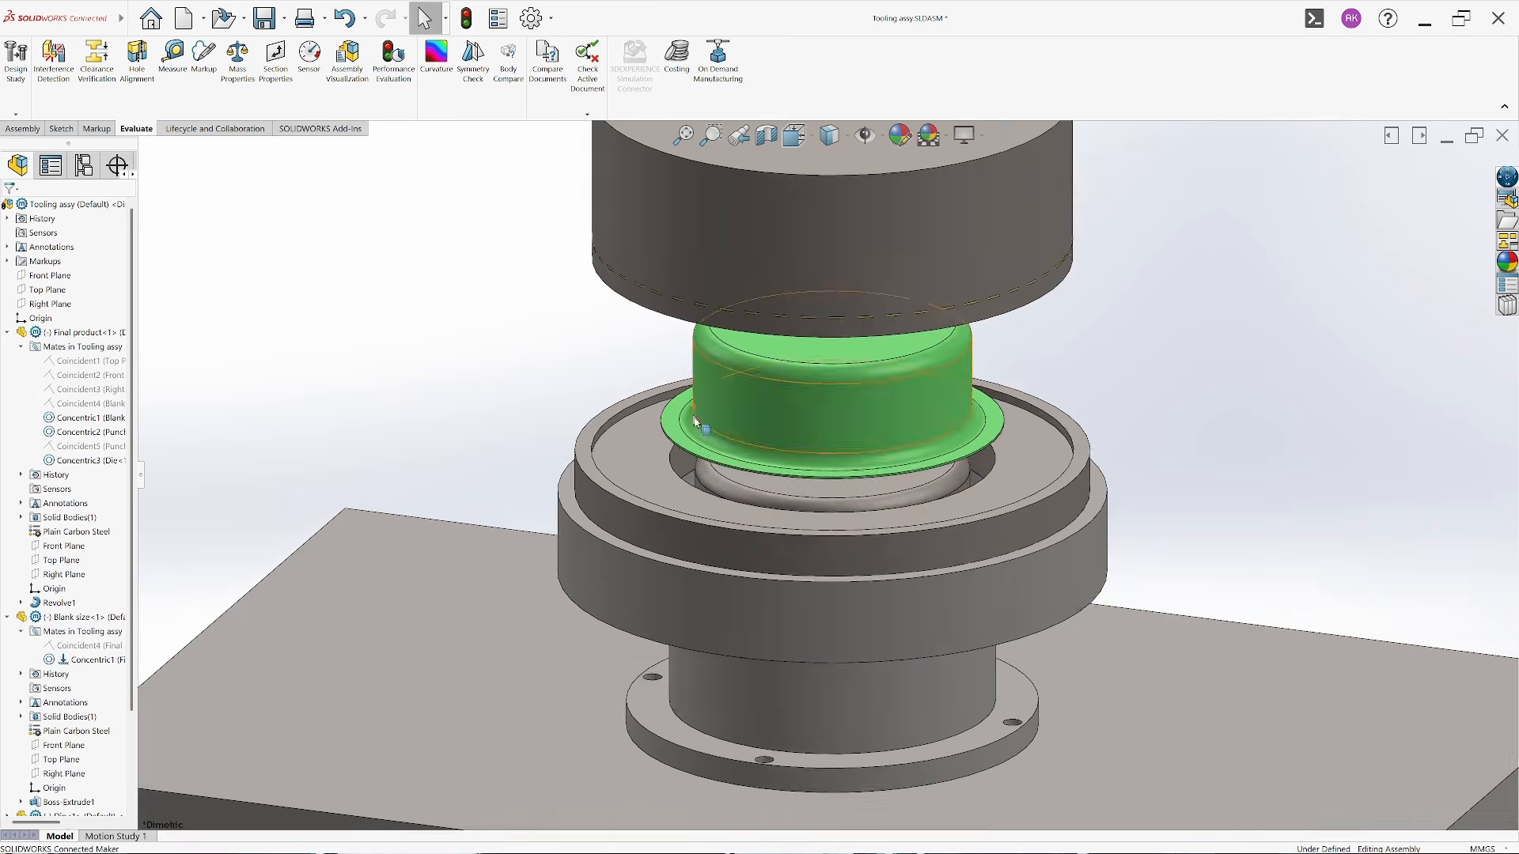
middle_click_drag(695, 421, 705, 346)
left_click(660, 468)
middle_click_drag(659, 469, 621, 576)
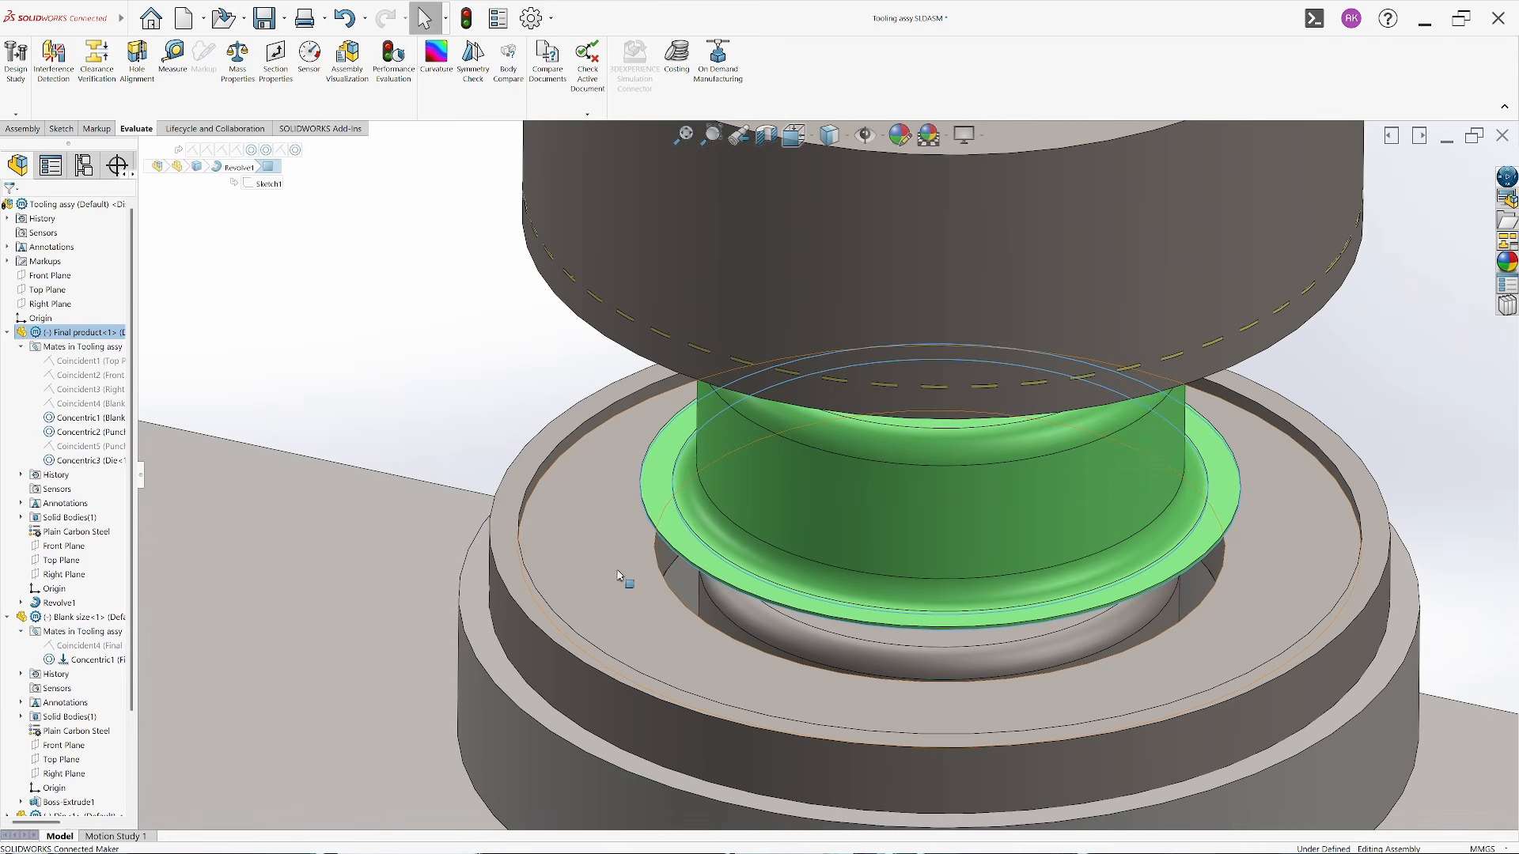
left_click(630, 566, "ctrl")
left_click(647, 550)
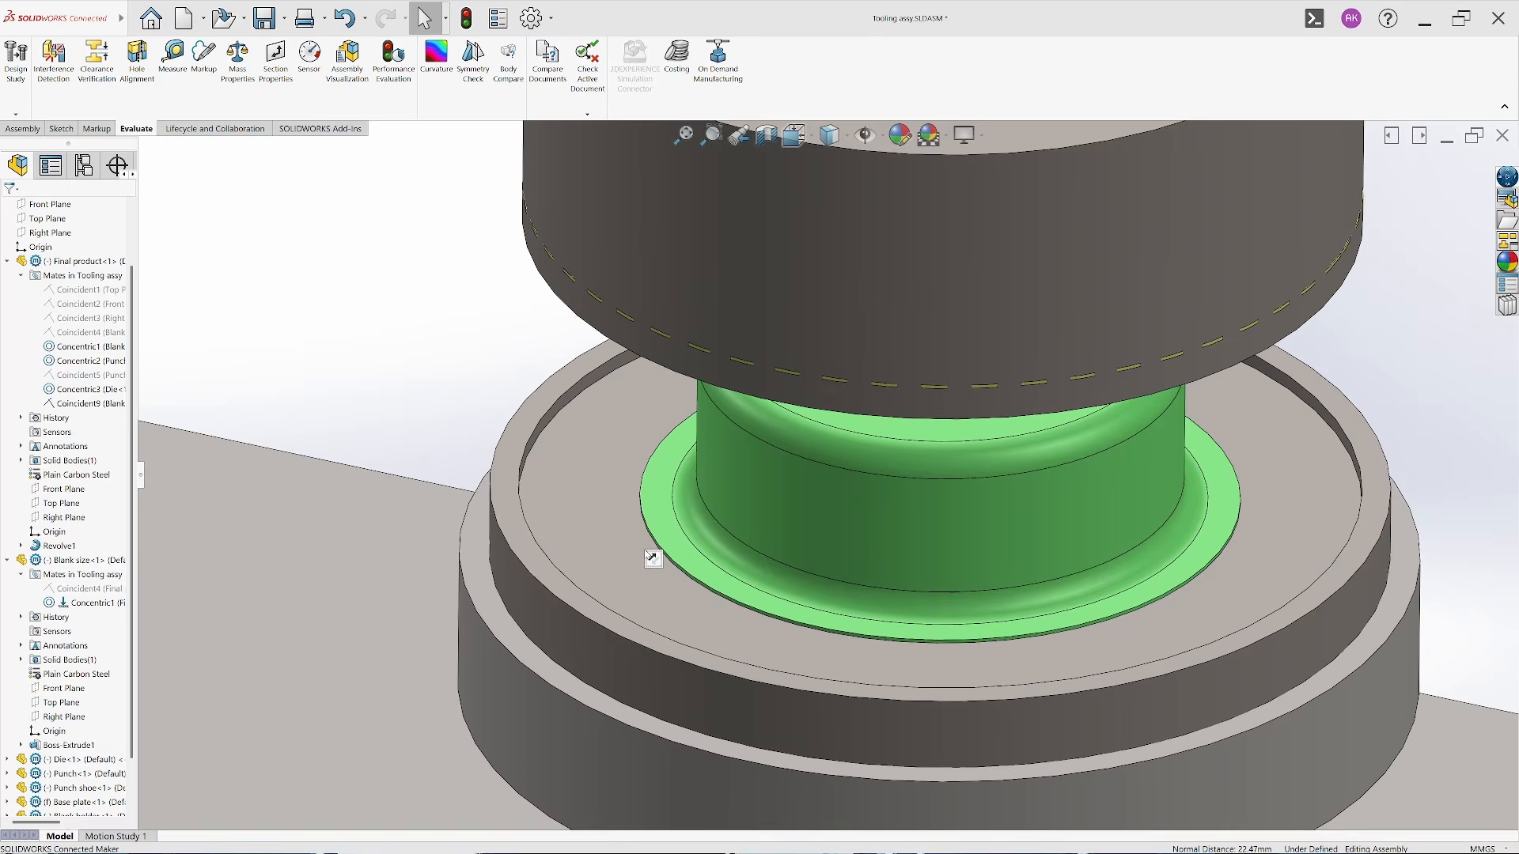
In a section view, raise the blank holder together with the final product, and hide the final product
scroll(558, 416, "up", 6)
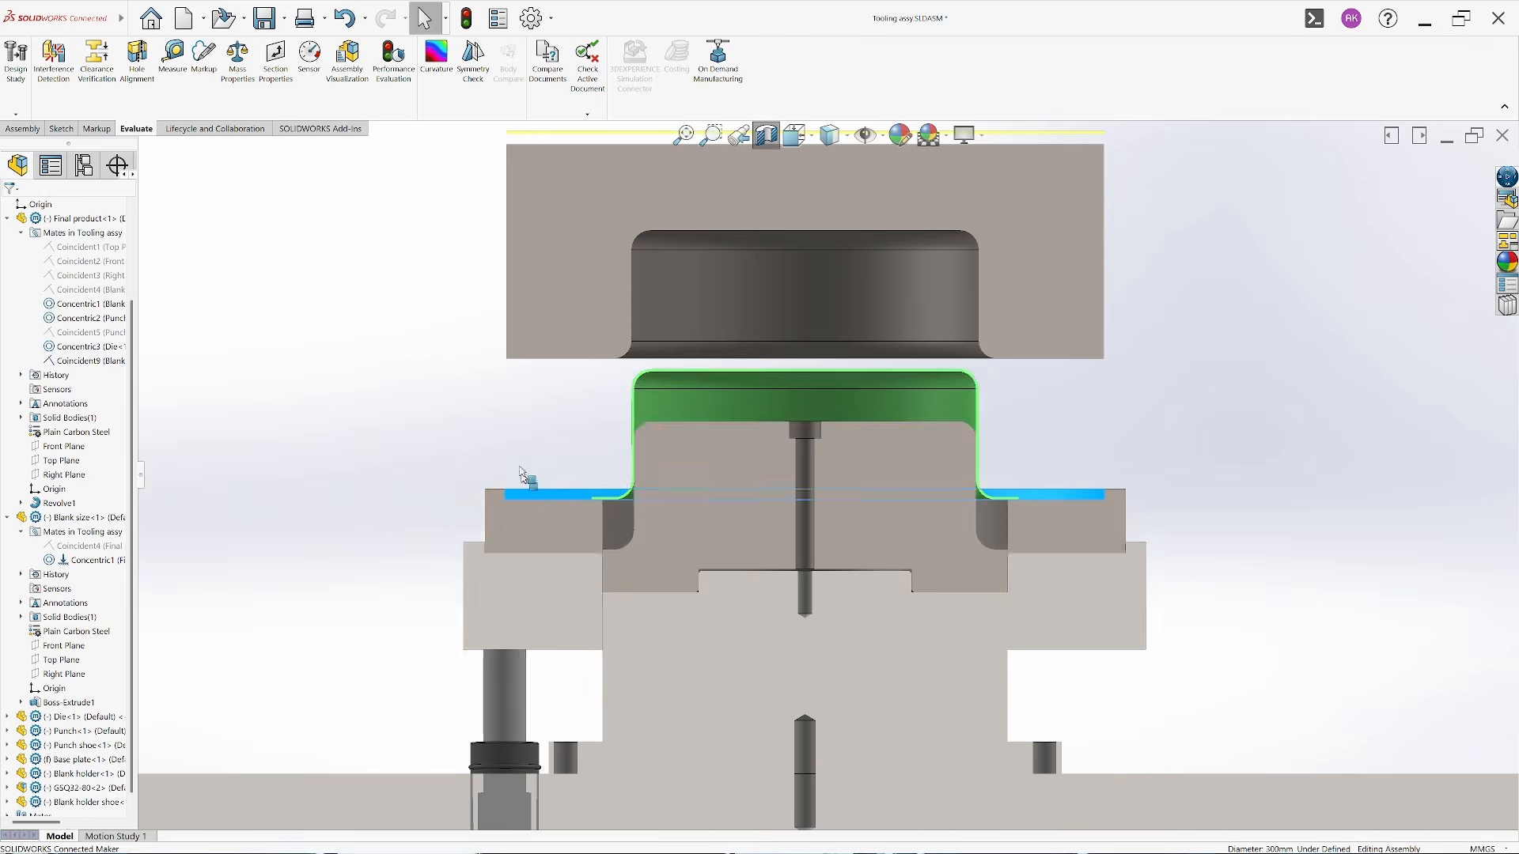
left_click_drag(525, 481, 491, 405)
left_click(819, 378)
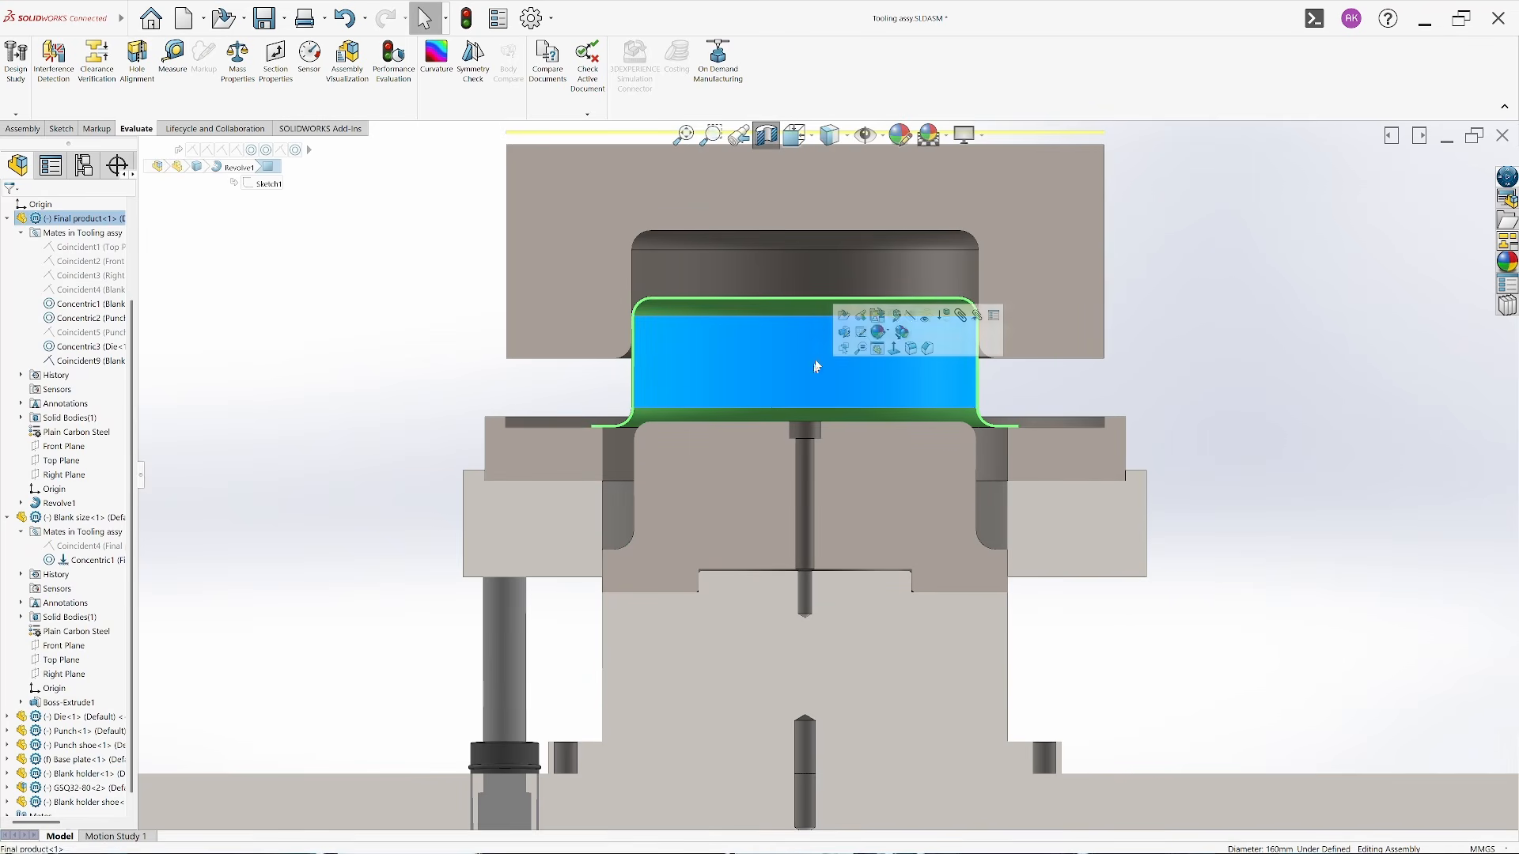
left_click(903, 315)
key("z")
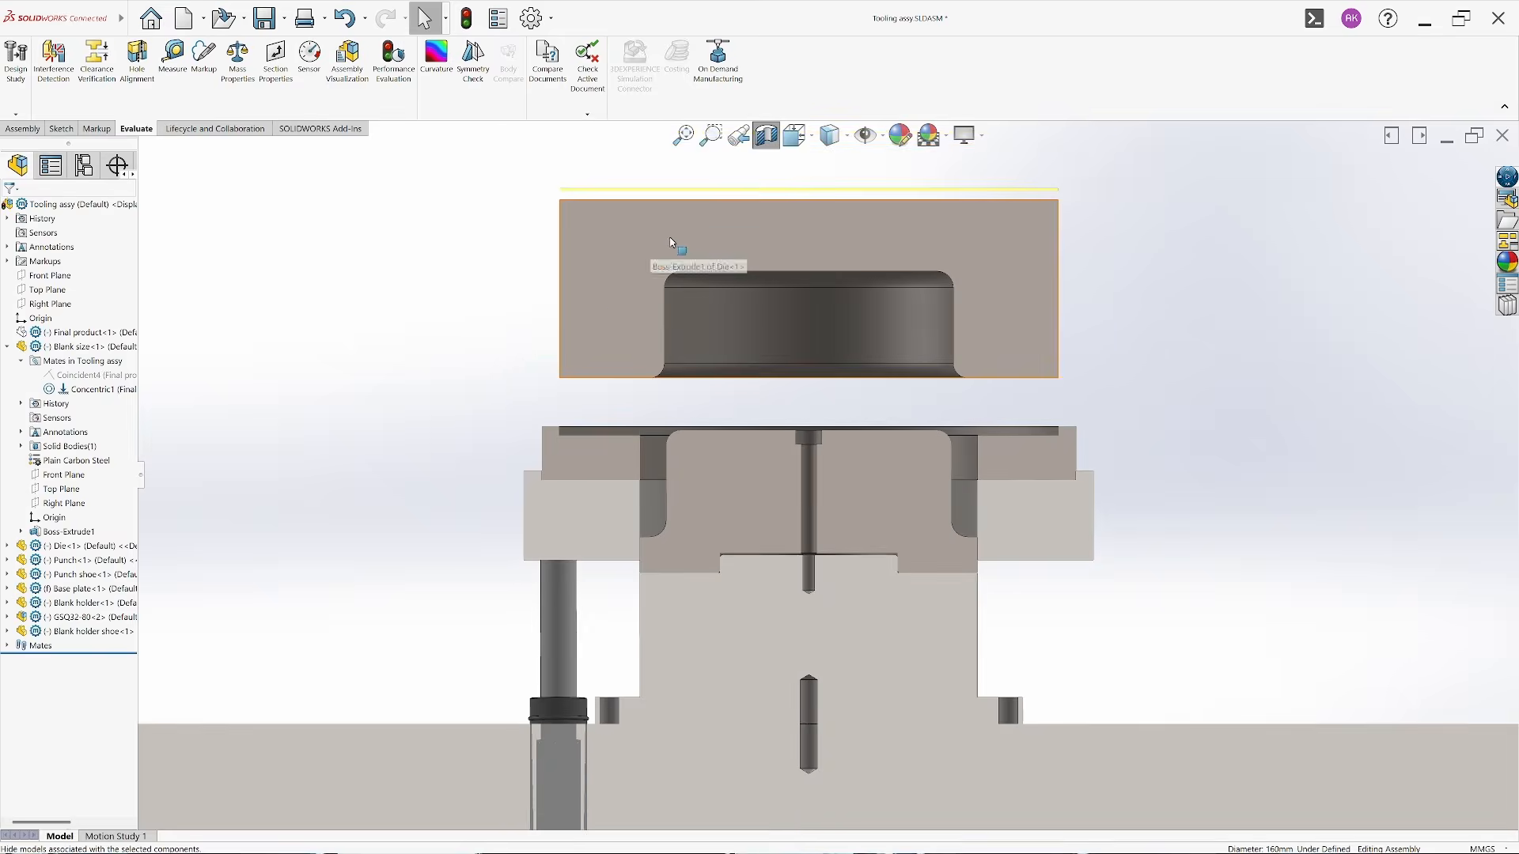
Raise the die and place the blank in the open gap between the die and the blank holder
left_click_drag(820, 292, 820, 339)
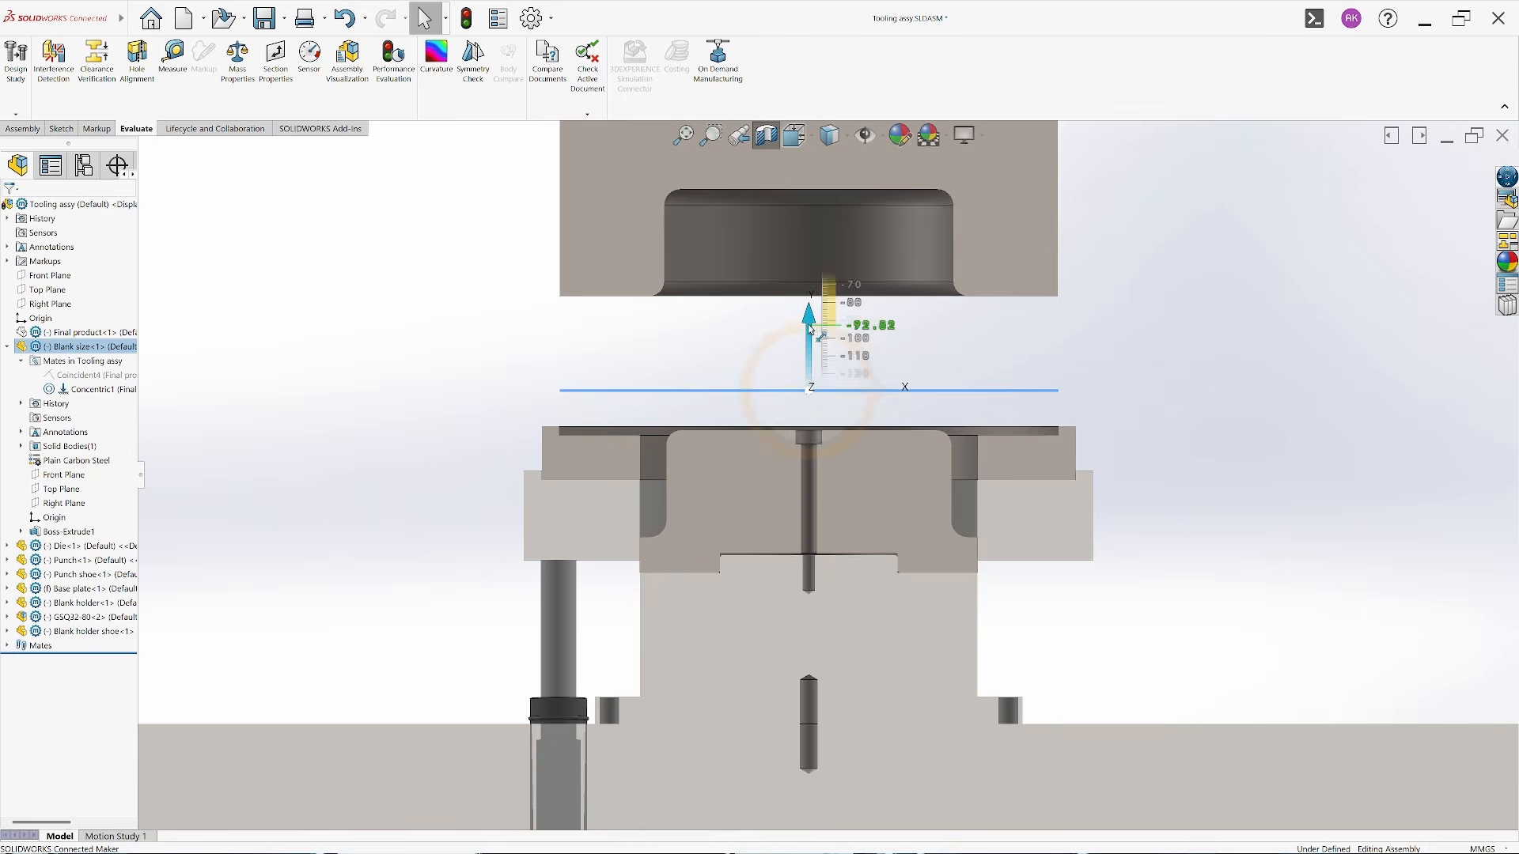
left_click(947, 420)
scroll(785, 552, "down", 2)
scroll(787, 475, "up", 3)
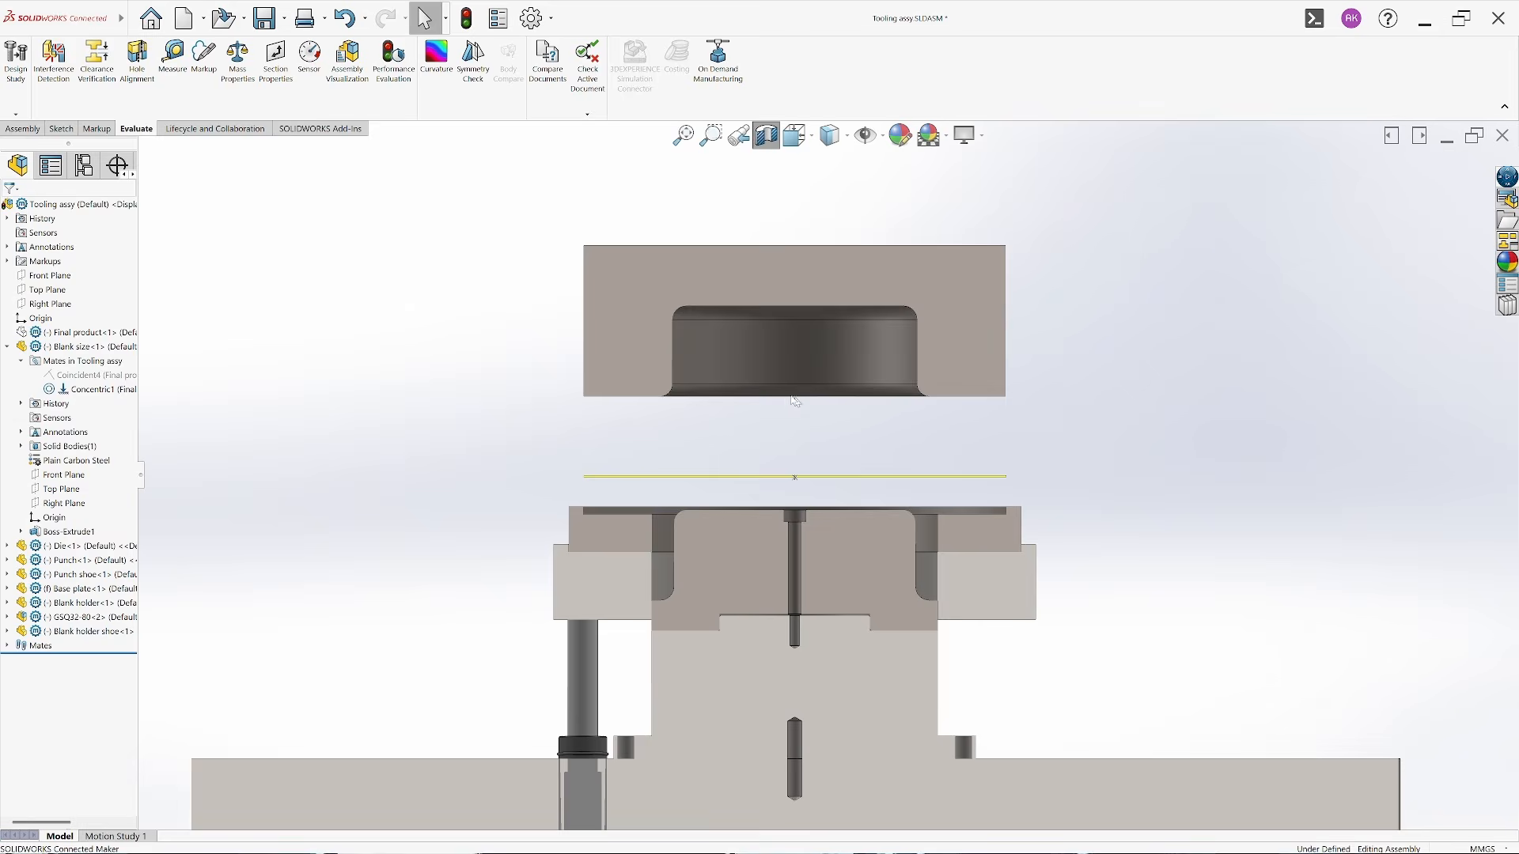
left_click(791, 355)
left_click_drag(790, 365, 789, 363)
left_click(409, 435)
Raise the blank holder and its shoe slightly above the punch's top face and inspect the shoe's lower edge
scroll(716, 554, "down", 2)
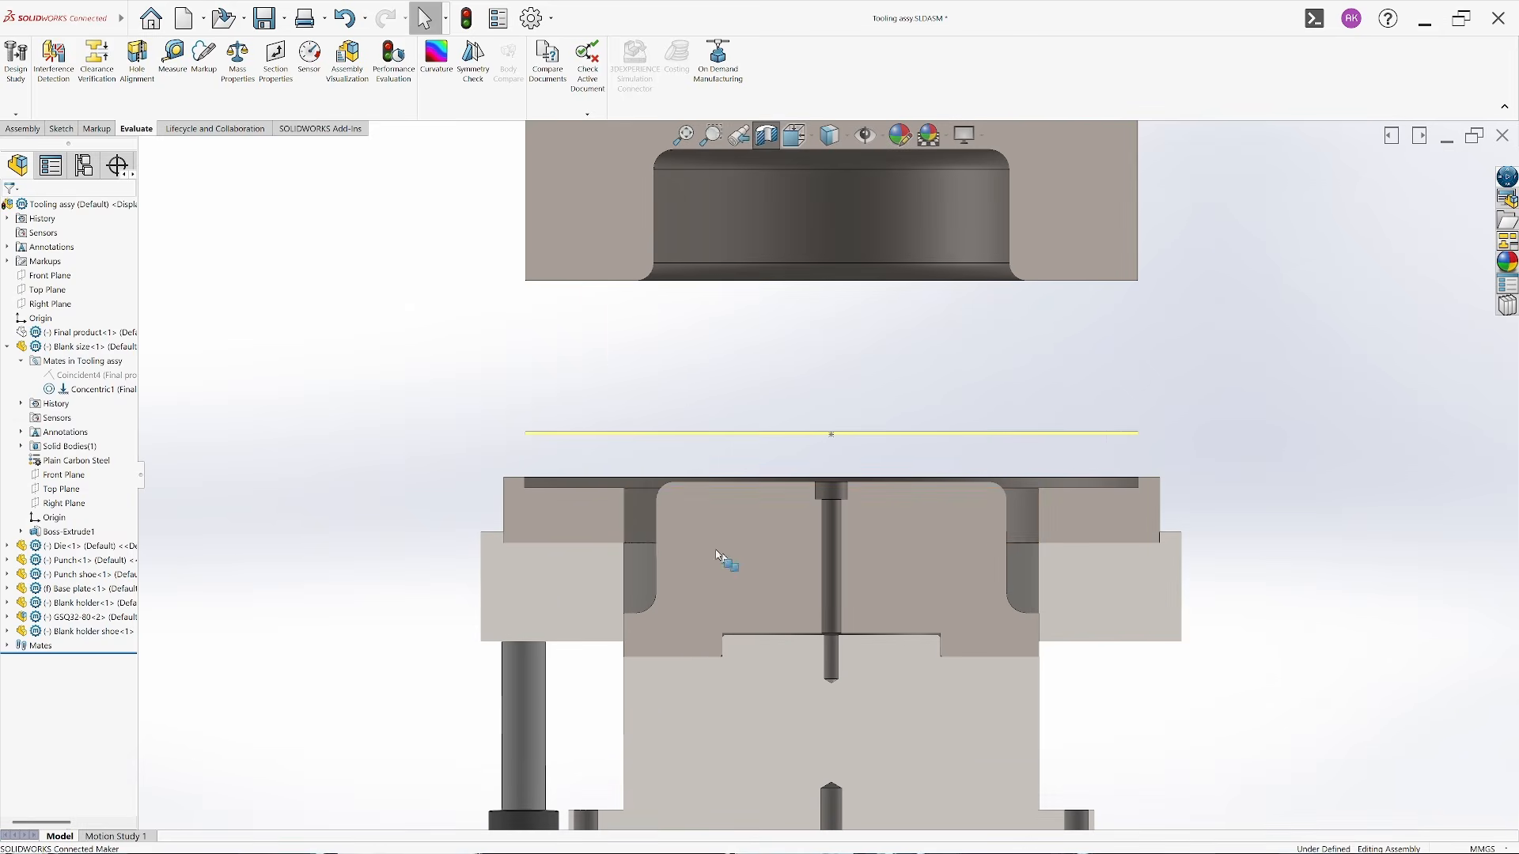
left_click_drag(630, 519, 631, 507)
left_click(339, 478)
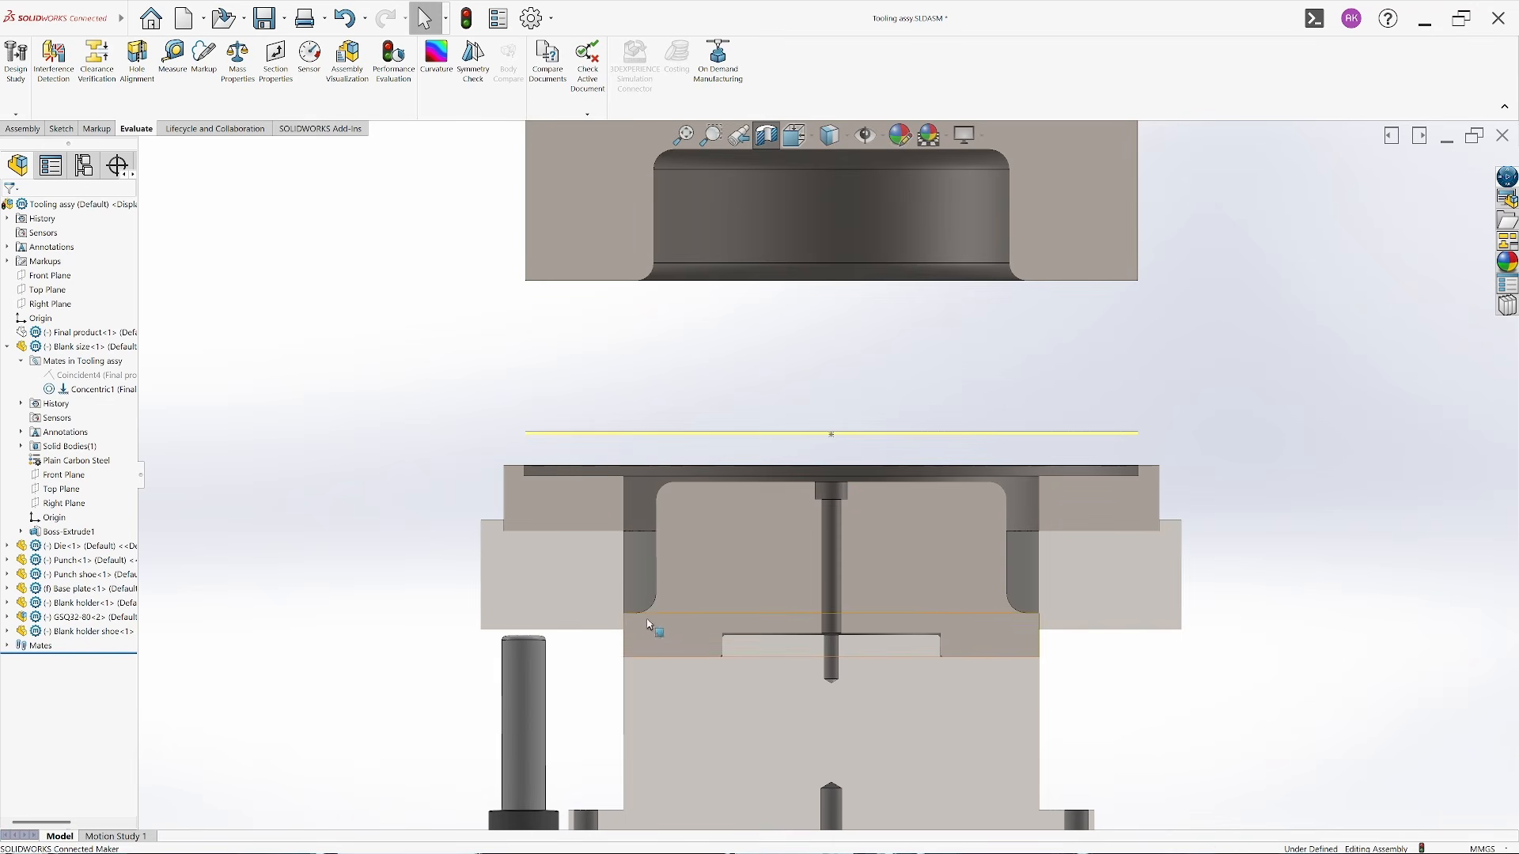
scroll(649, 623, "down", 5)
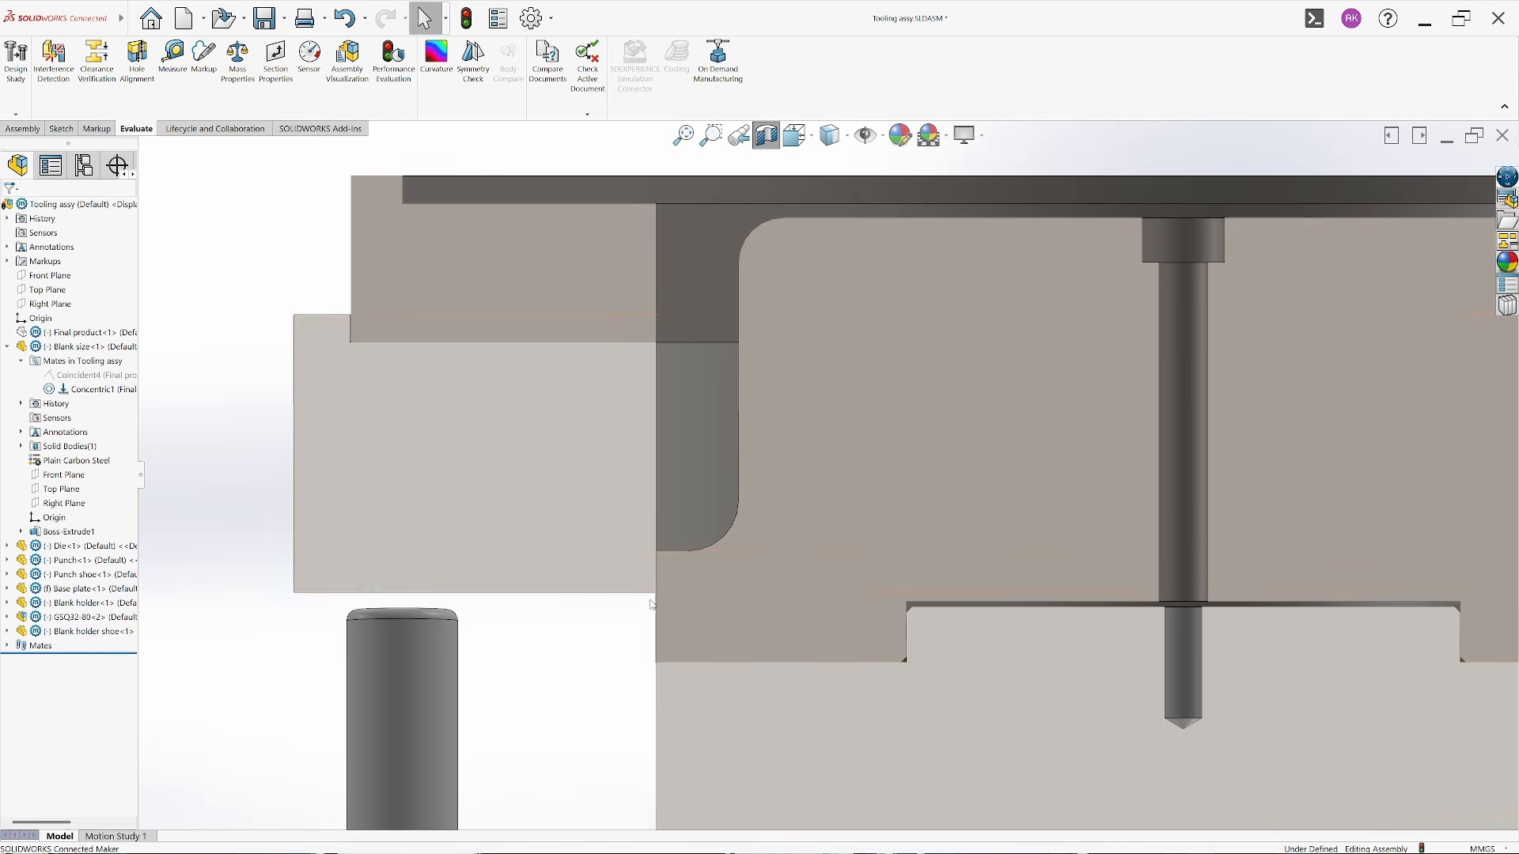
scroll(650, 605, "up", 3)
Set the blank holder shoe's thickness to 60 mm and rebuild the assembly
left_click(1349, 473)
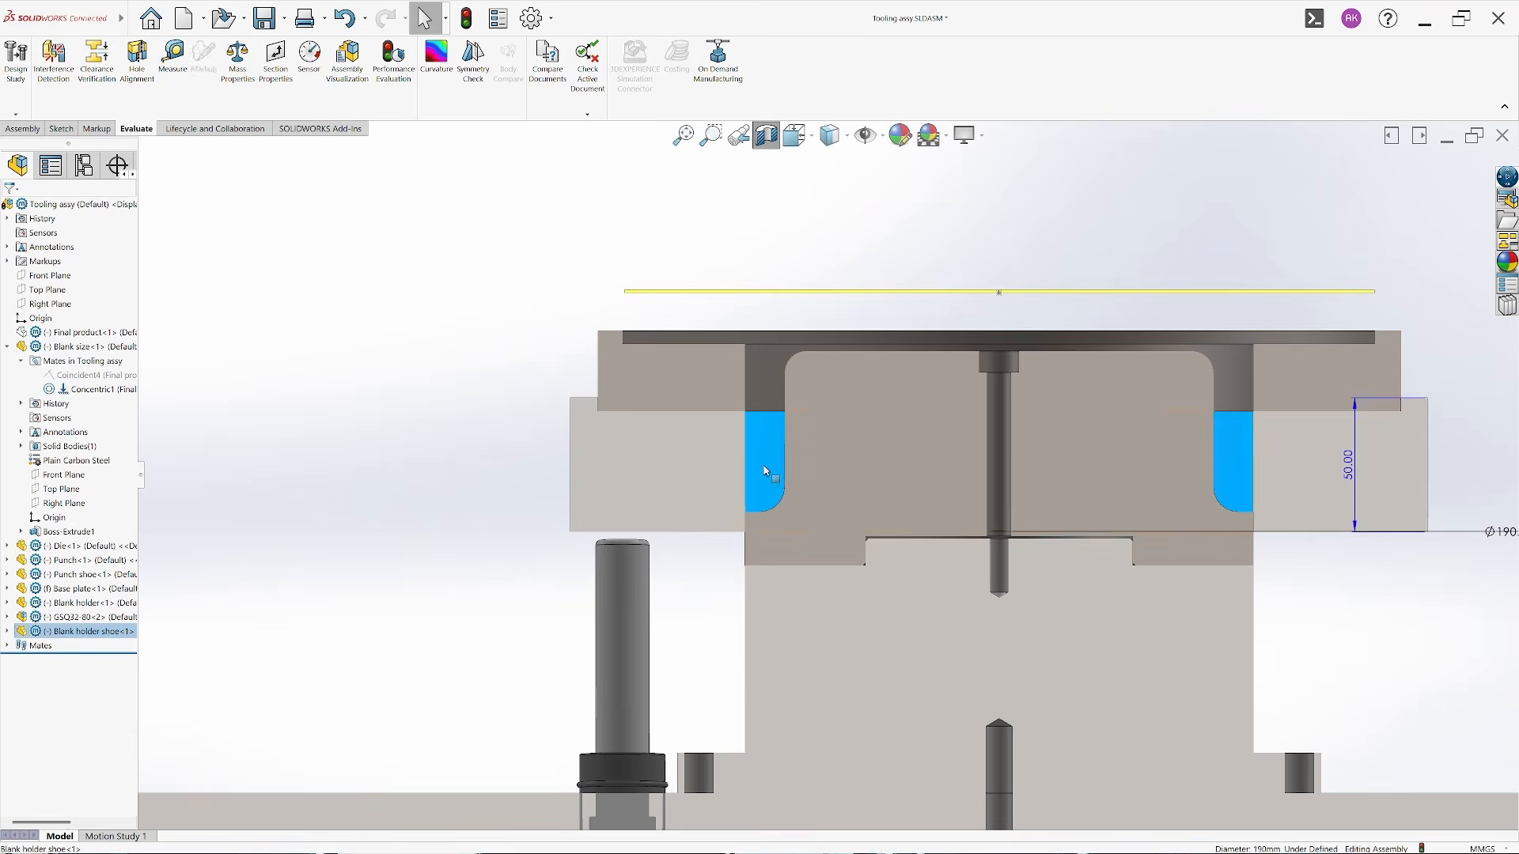
double_click(1349, 472)
type("60")
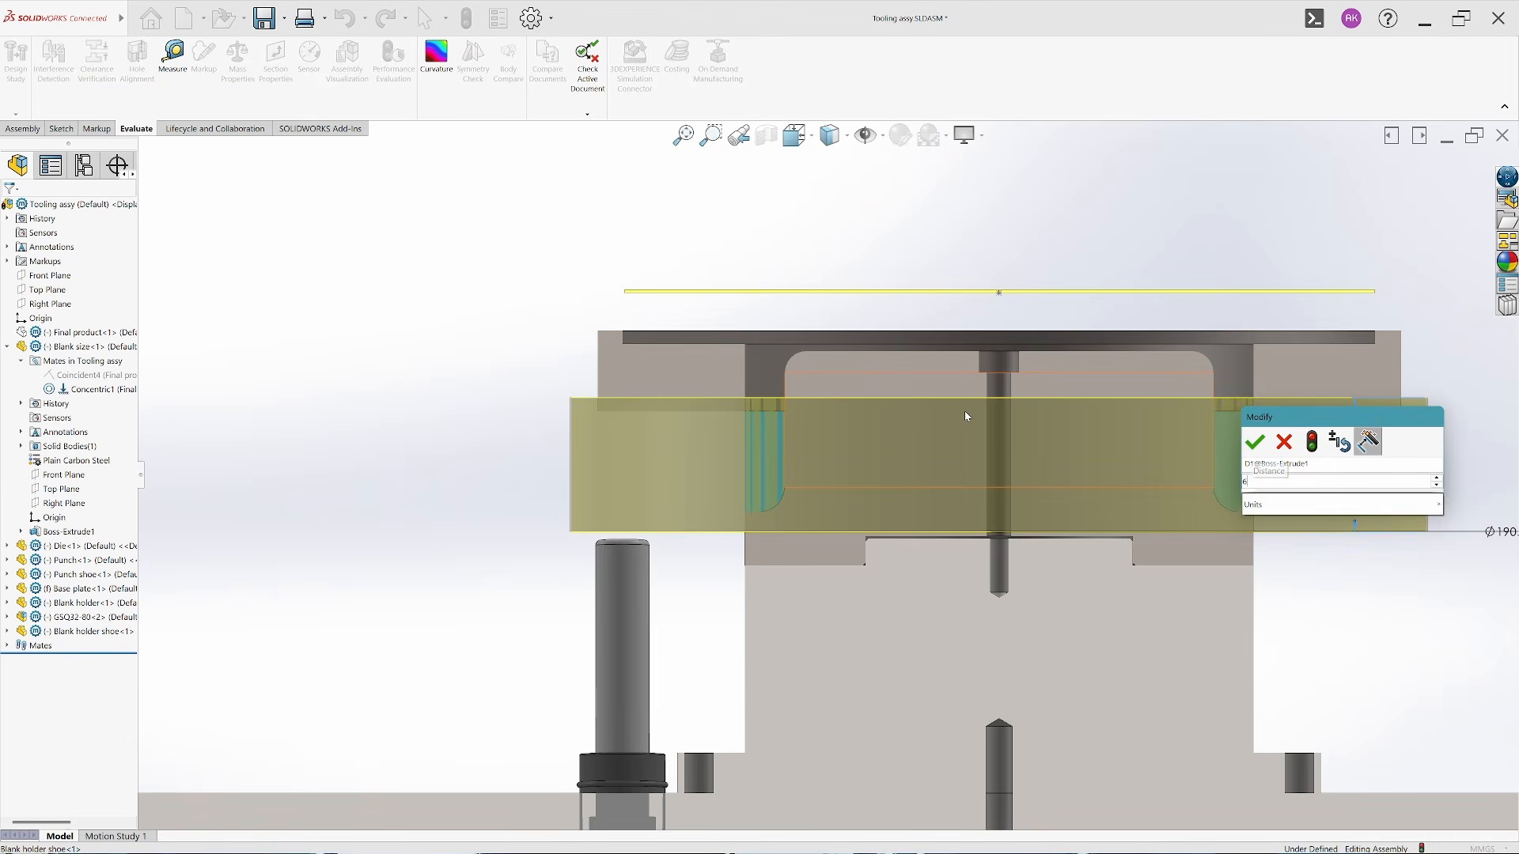
key("Return")
key("ctrl+b")
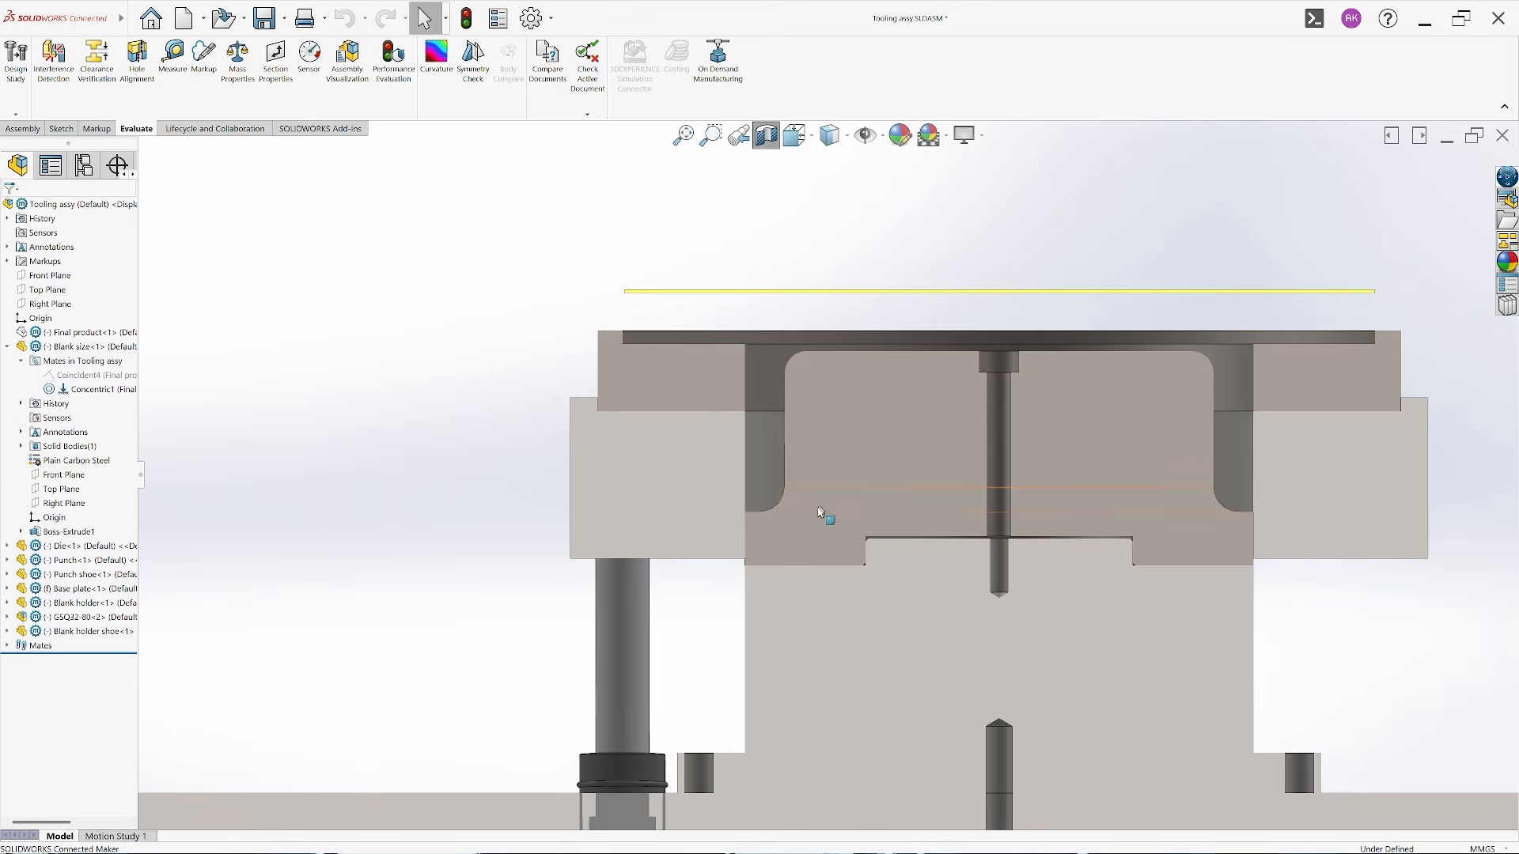
Raise the blank holder slightly and lower the blank into its recess
scroll(827, 477, "up", 2)
scroll(1208, 332, "down", 2)
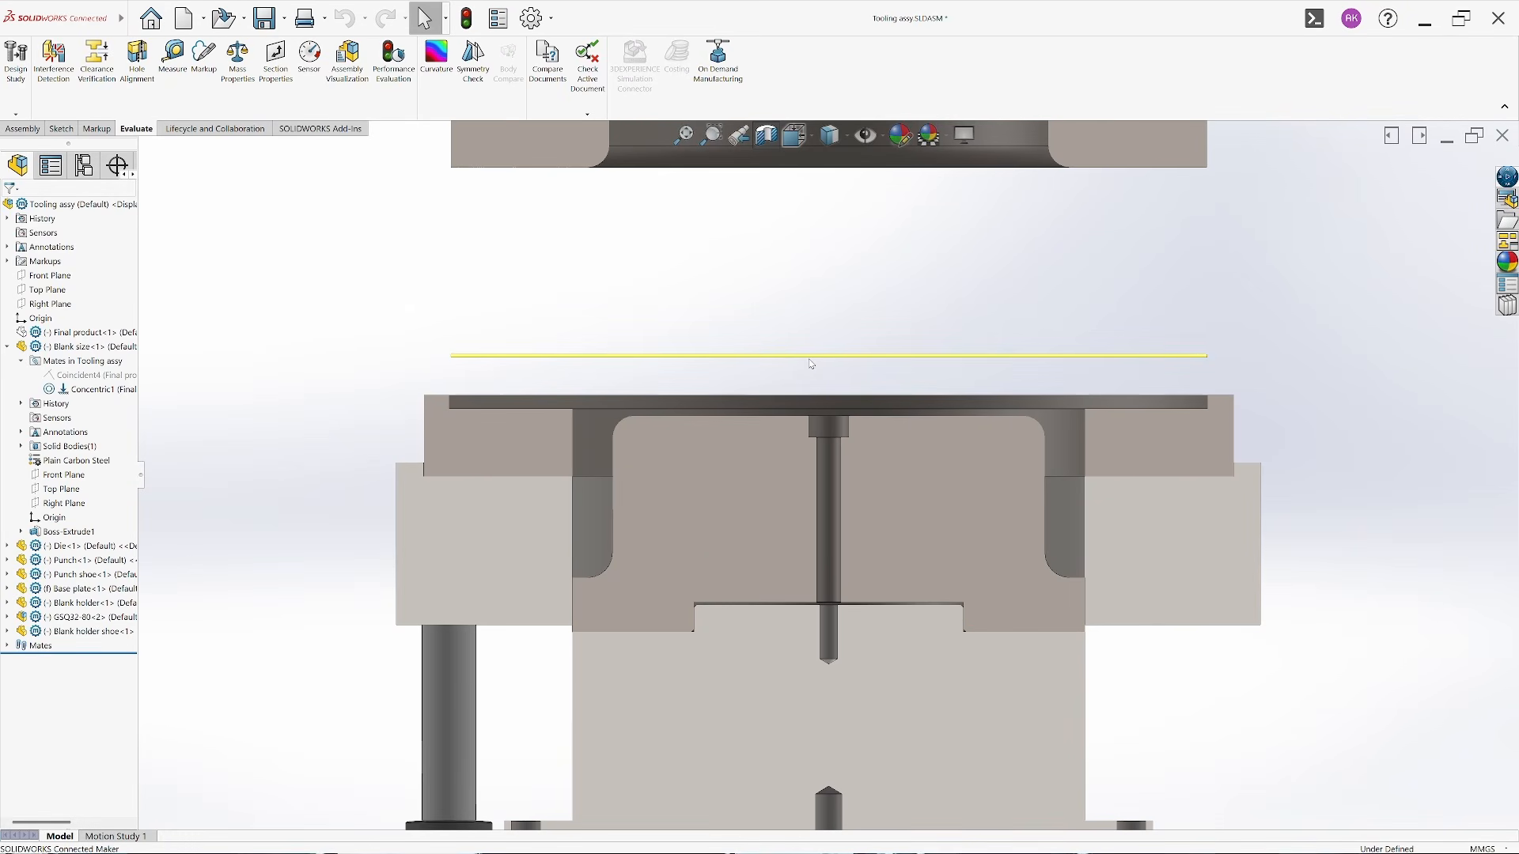
mouse_move(810, 363)
left_mouse_down()
mouse_move(806, 411)
mouse_move(808, 389)
left_mouse_up()
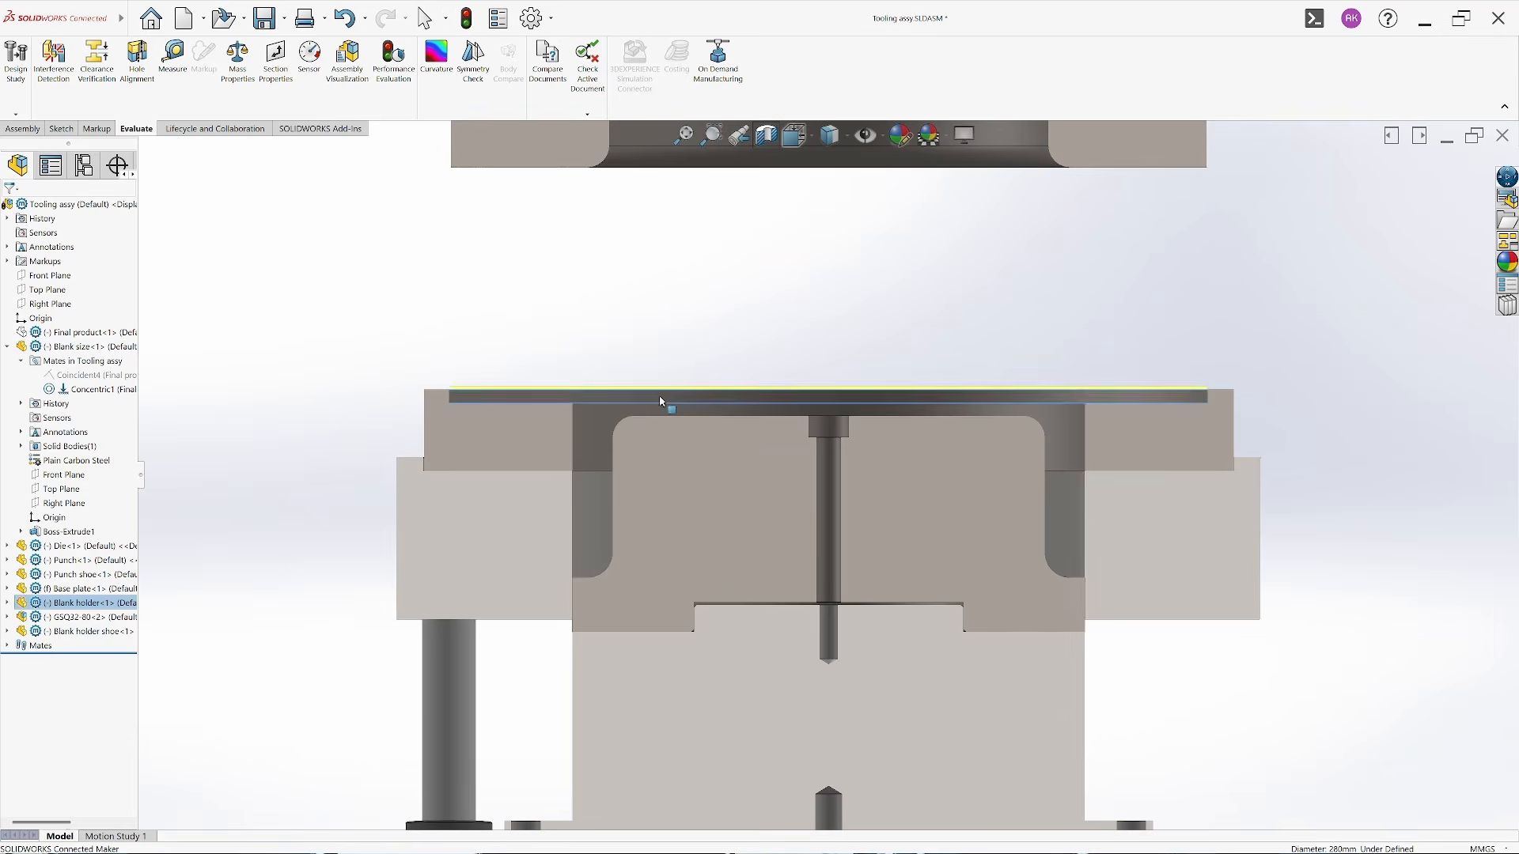
scroll(525, 407, "down", 3)
left_click_drag(526, 410, 526, 413)
scroll(994, 400, "up", 3)
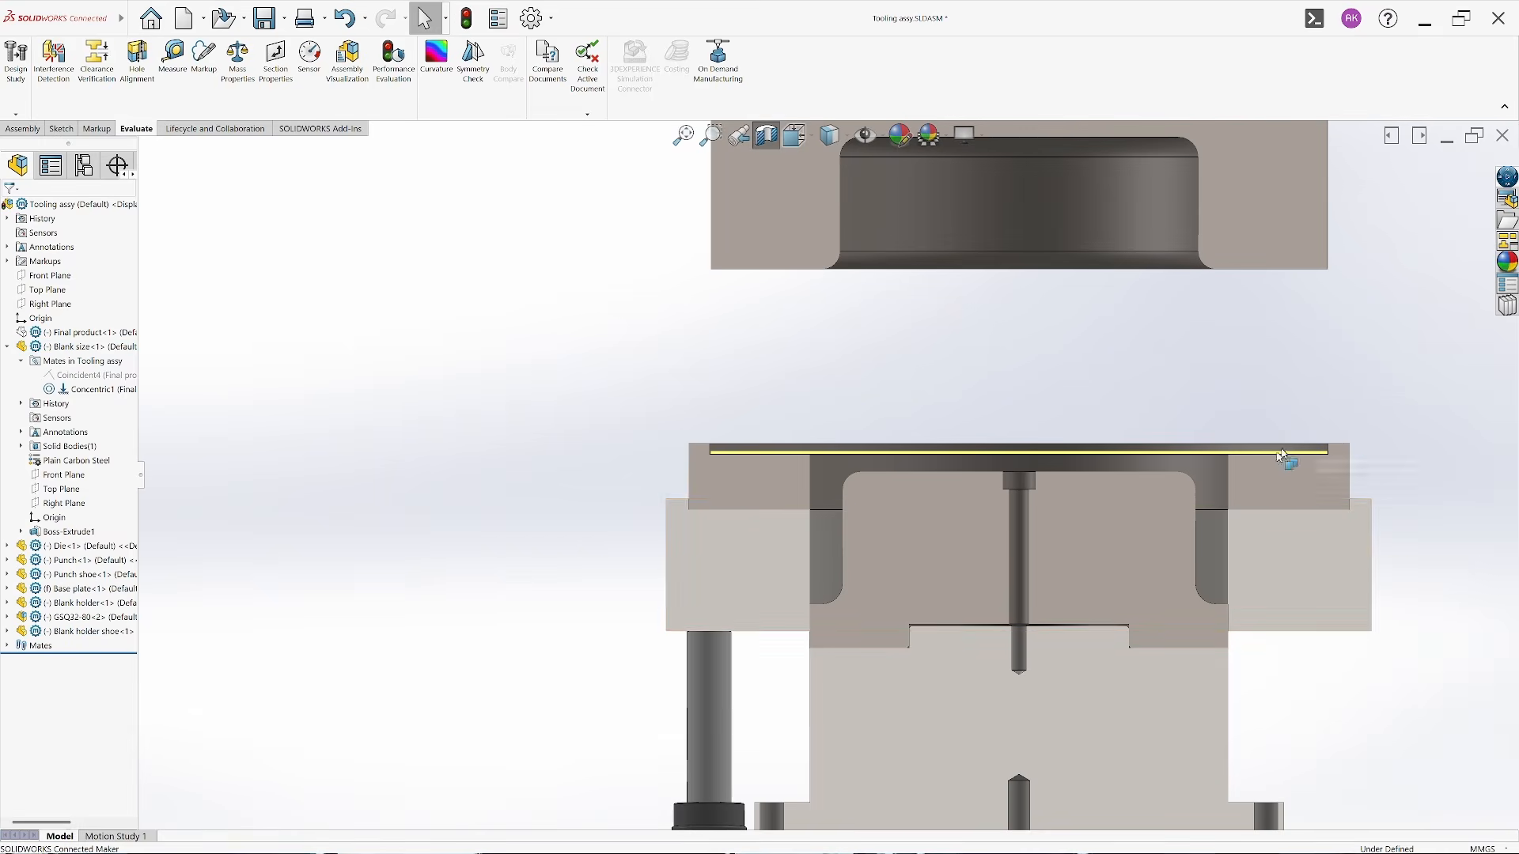
Lower the die until it rests on the blank in the blank holder's recess and check the contact
scroll(1433, 693, "down", 2)
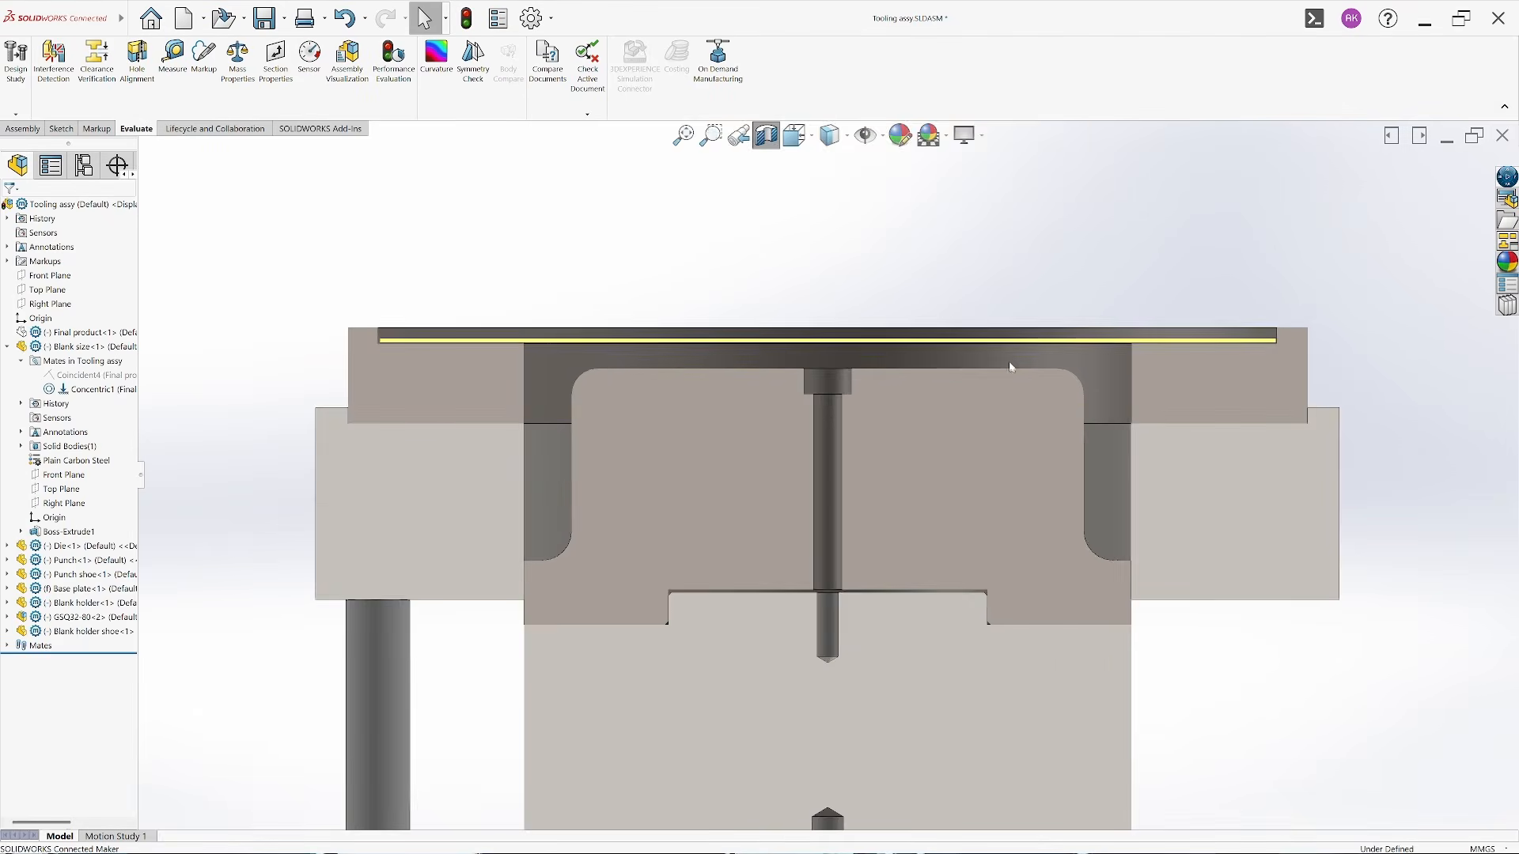
scroll(974, 461, "up", 3)
left_click(817, 216)
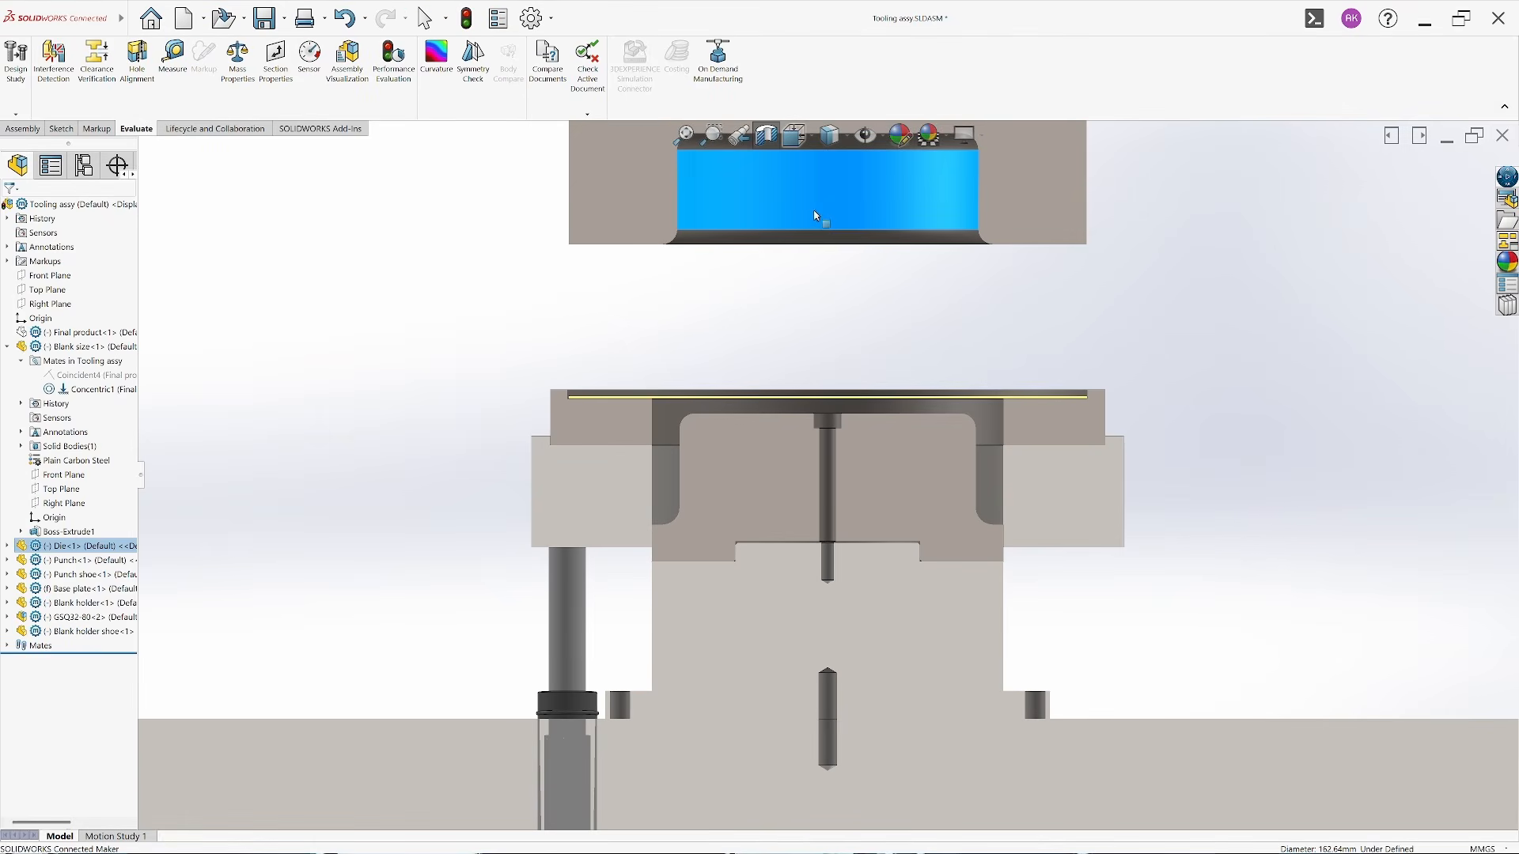
left_click_drag(816, 215, 815, 365)
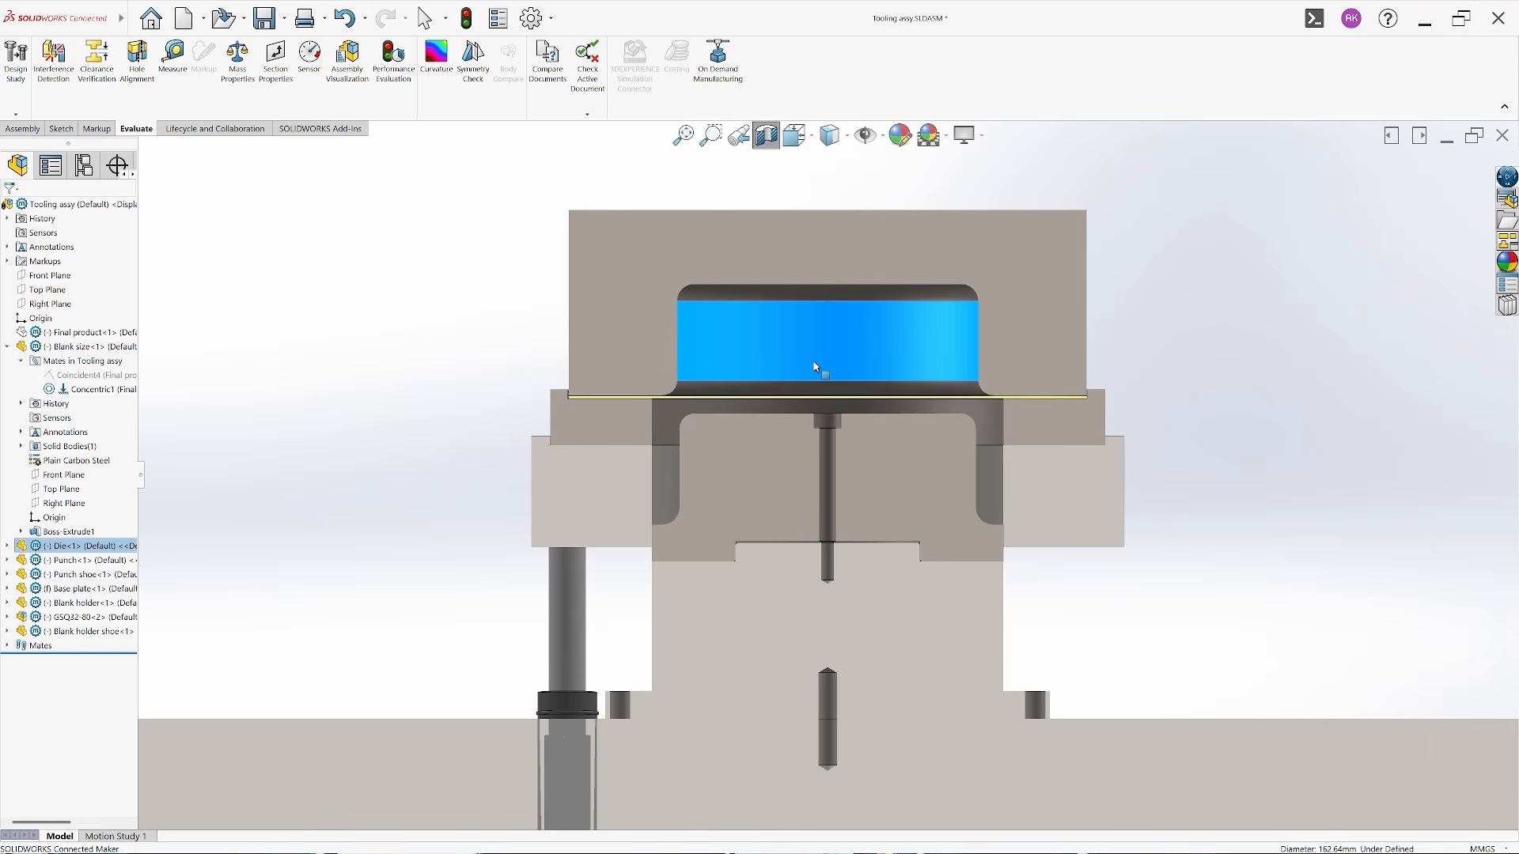
left_click(434, 336)
scroll(563, 389, "down", 6)
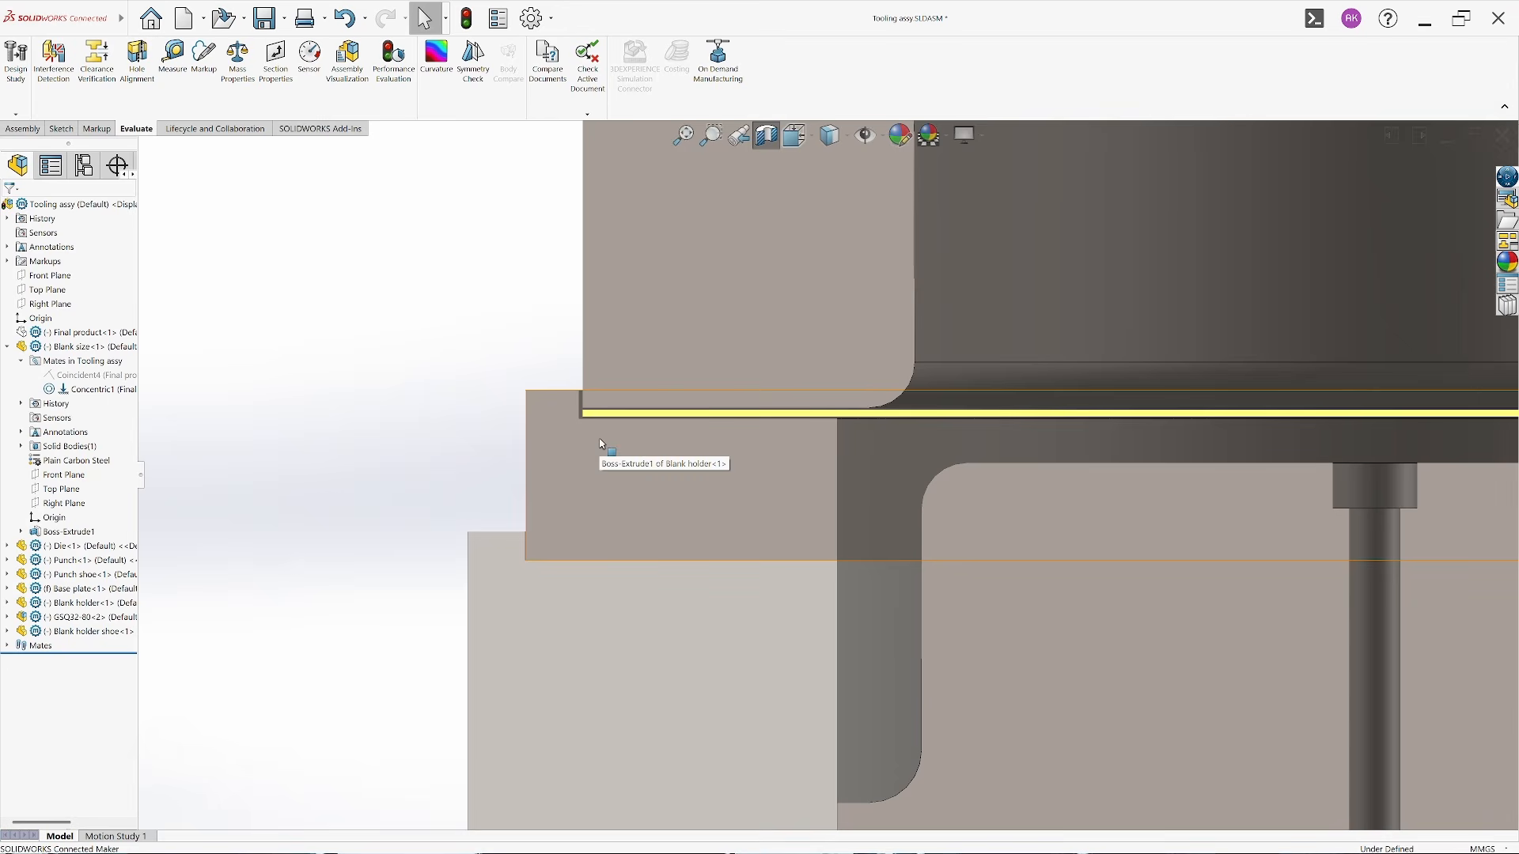
scroll(806, 428, "up", 4)
left_click(1039, 373)
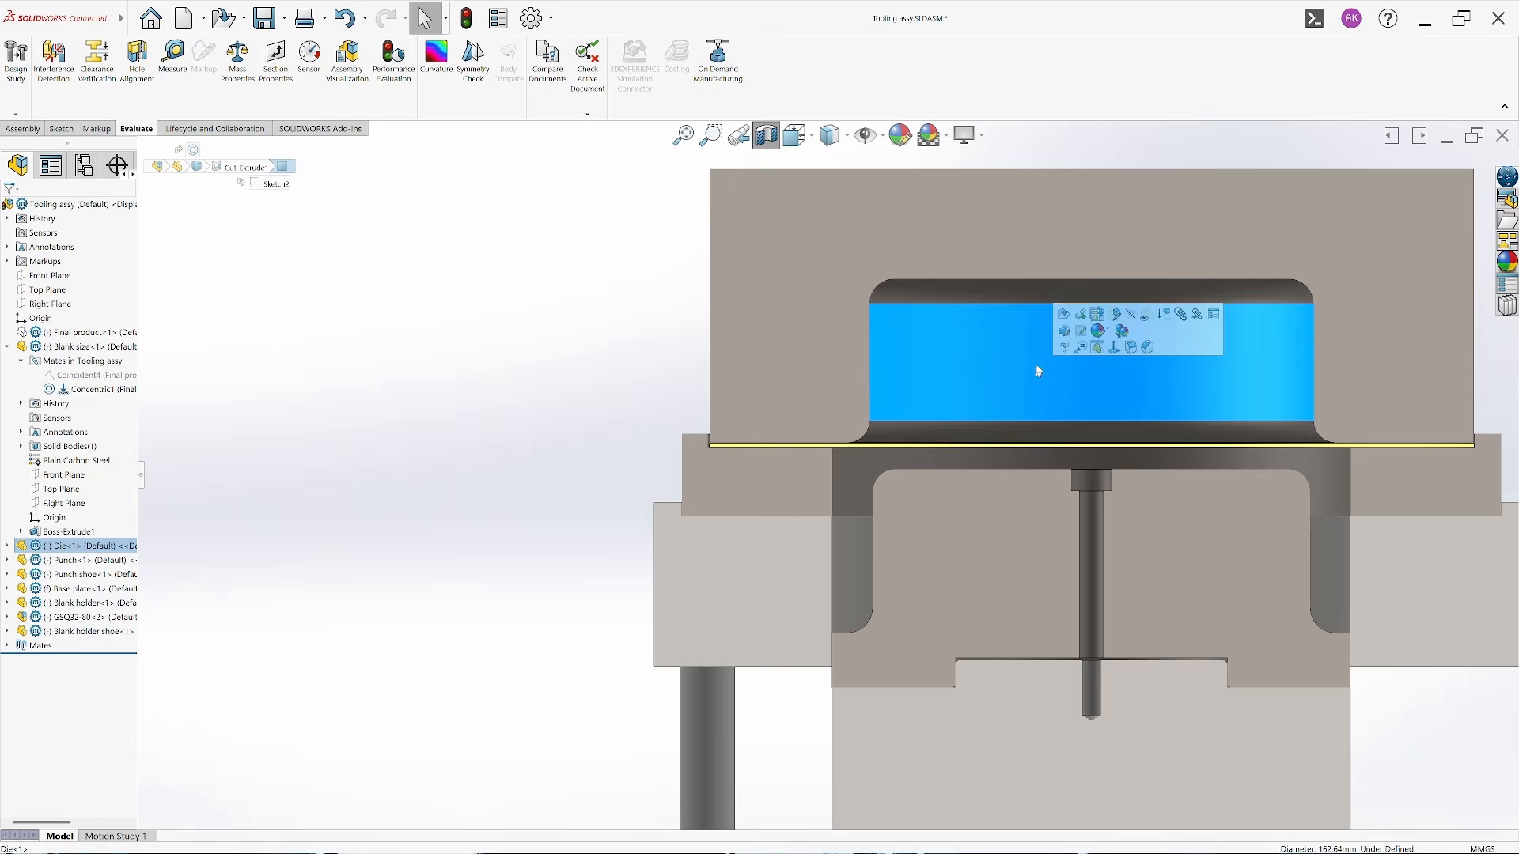
Open the die part, set its outer diameter to 275 mm, rebuild it and return to the tooling assembly
left_click(1096, 315)
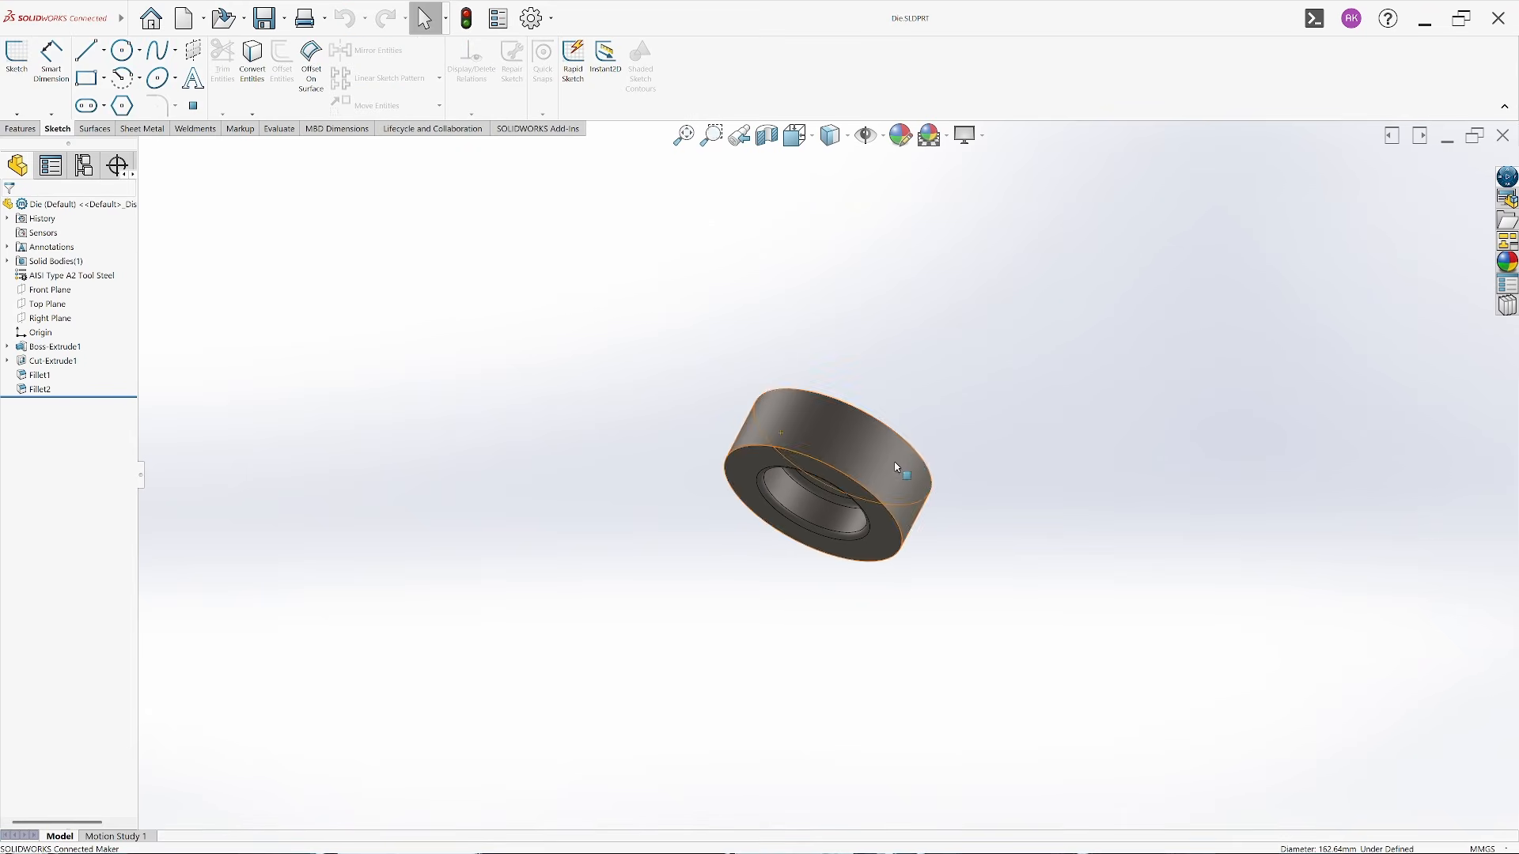
left_click(871, 554)
double_click(877, 612)
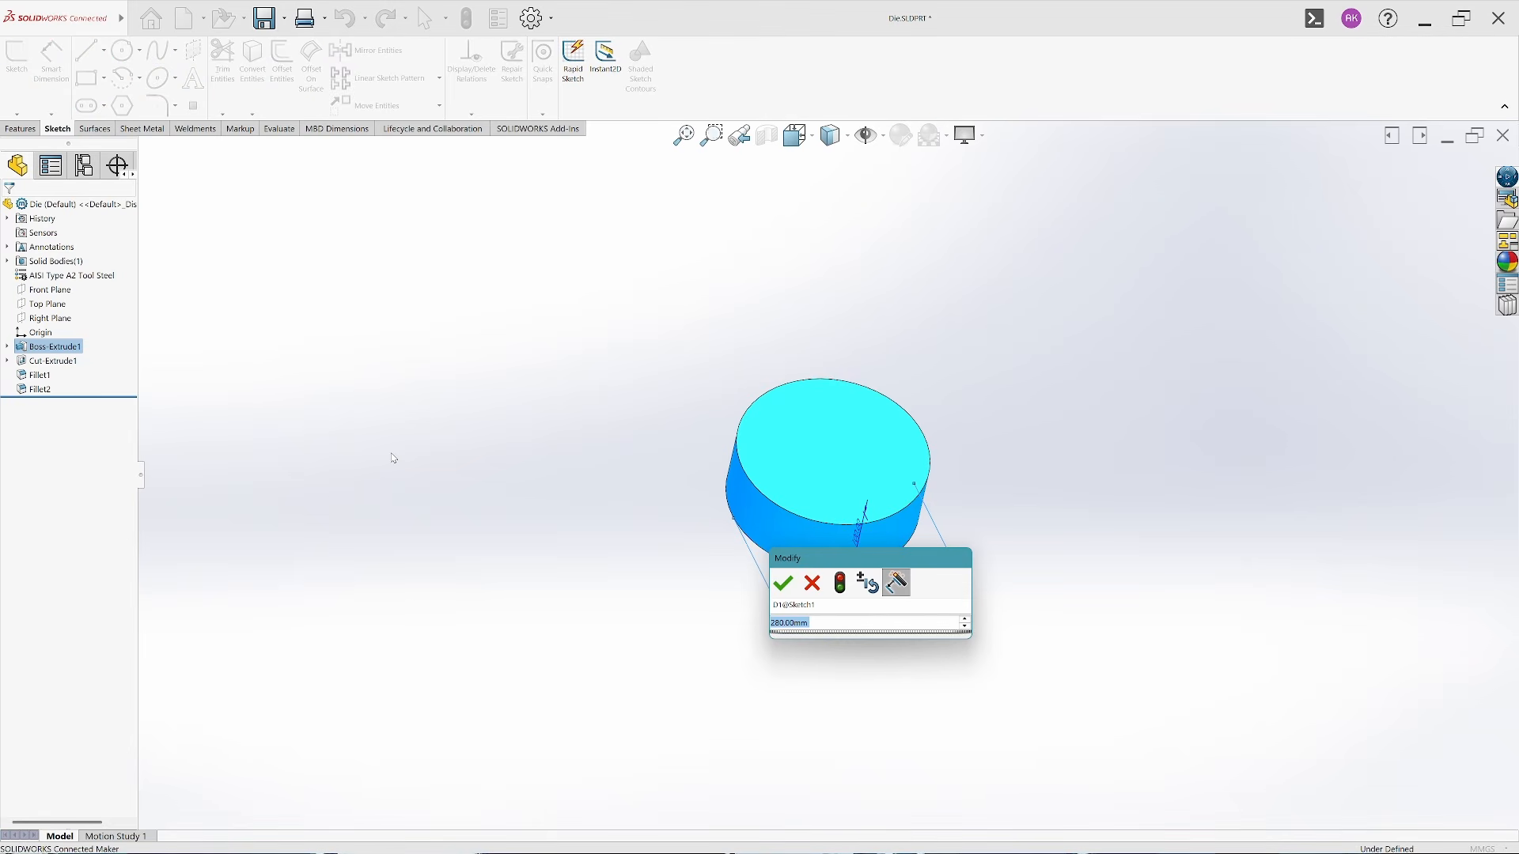
type("275")
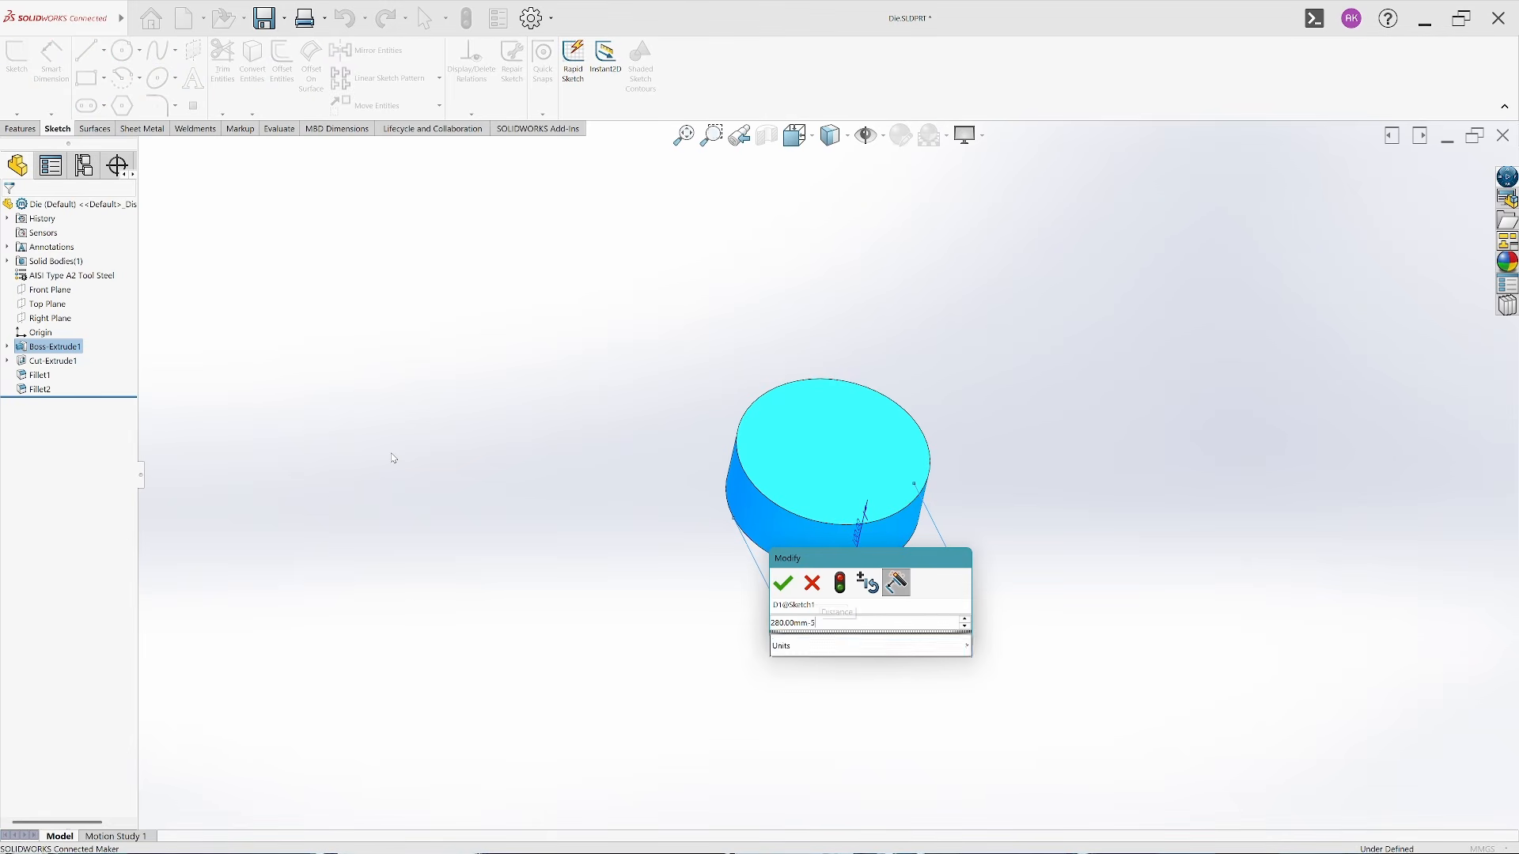
key("Return")
left_click(391, 459)
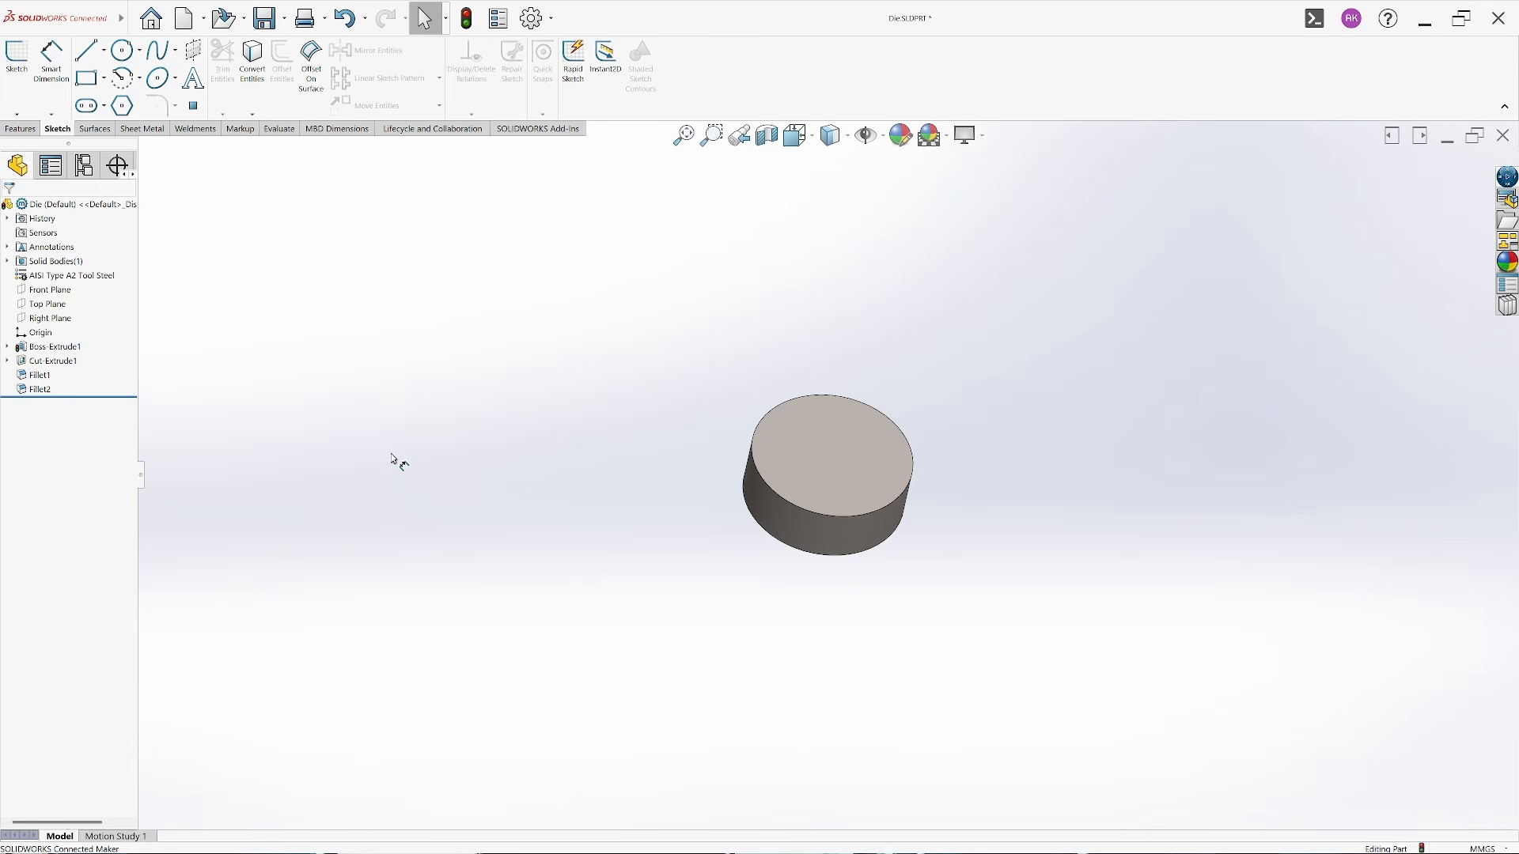
left_click(467, 19)
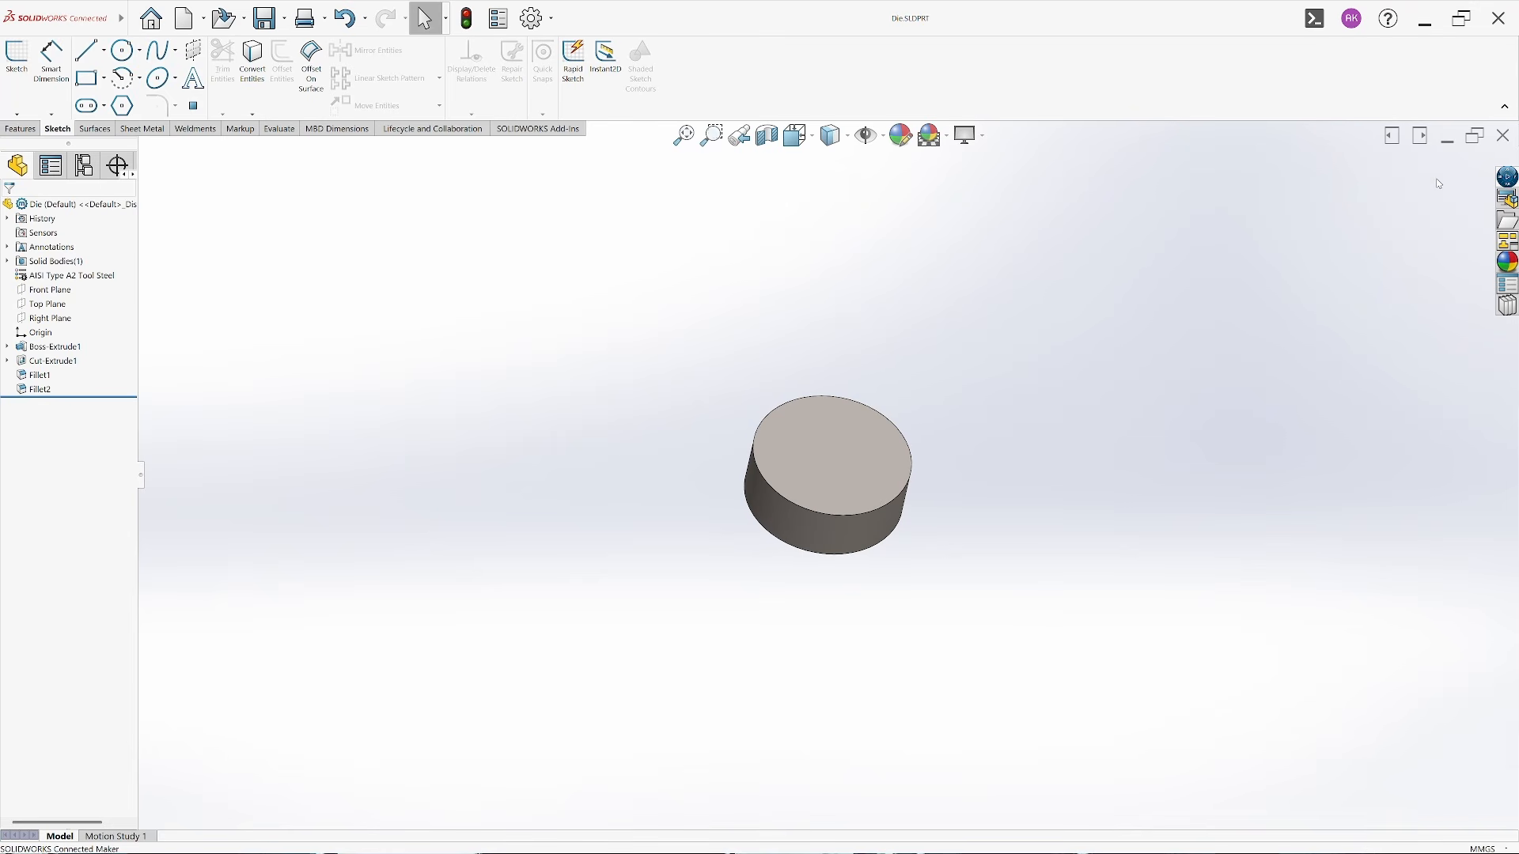
left_click(1503, 137)
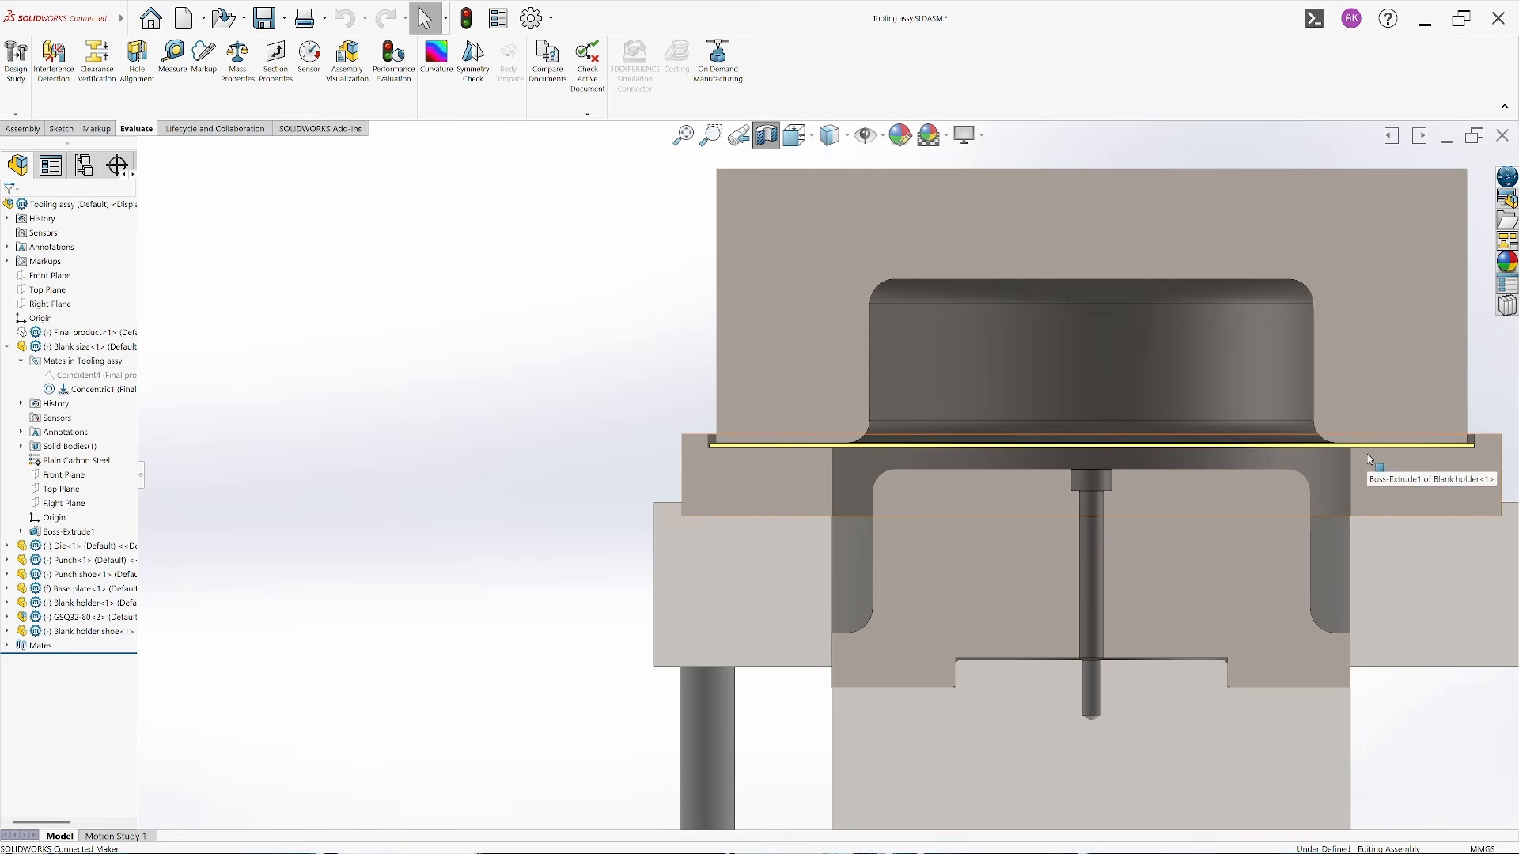
Lower the die slightly and move the blank holder down to leave a gap beneath the blank
scroll(910, 411, "down", 3)
left_click_drag(900, 404, 899, 416)
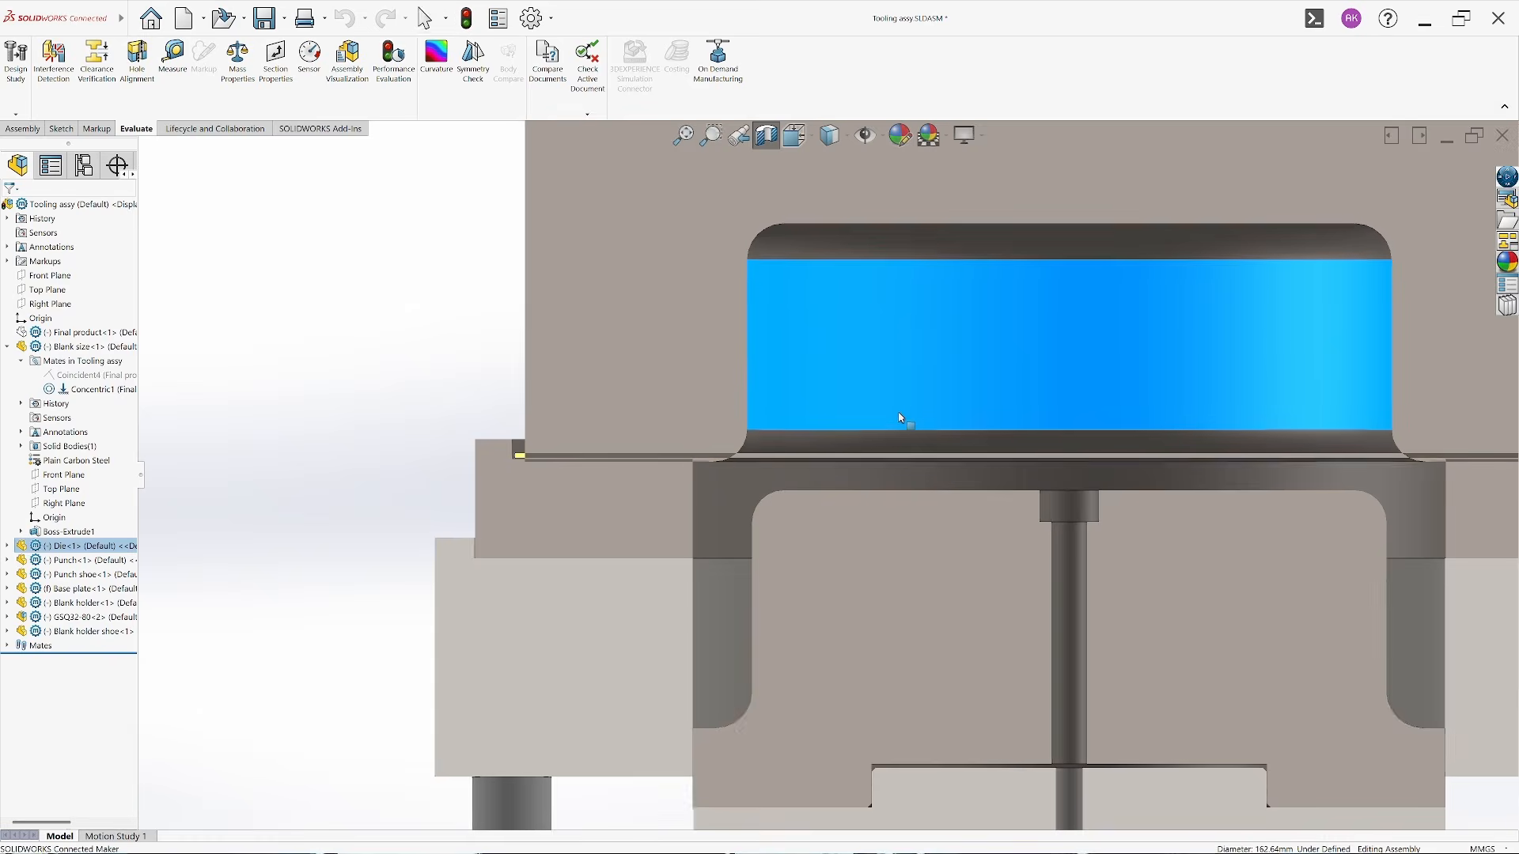
left_click_drag(719, 505, 719, 535)
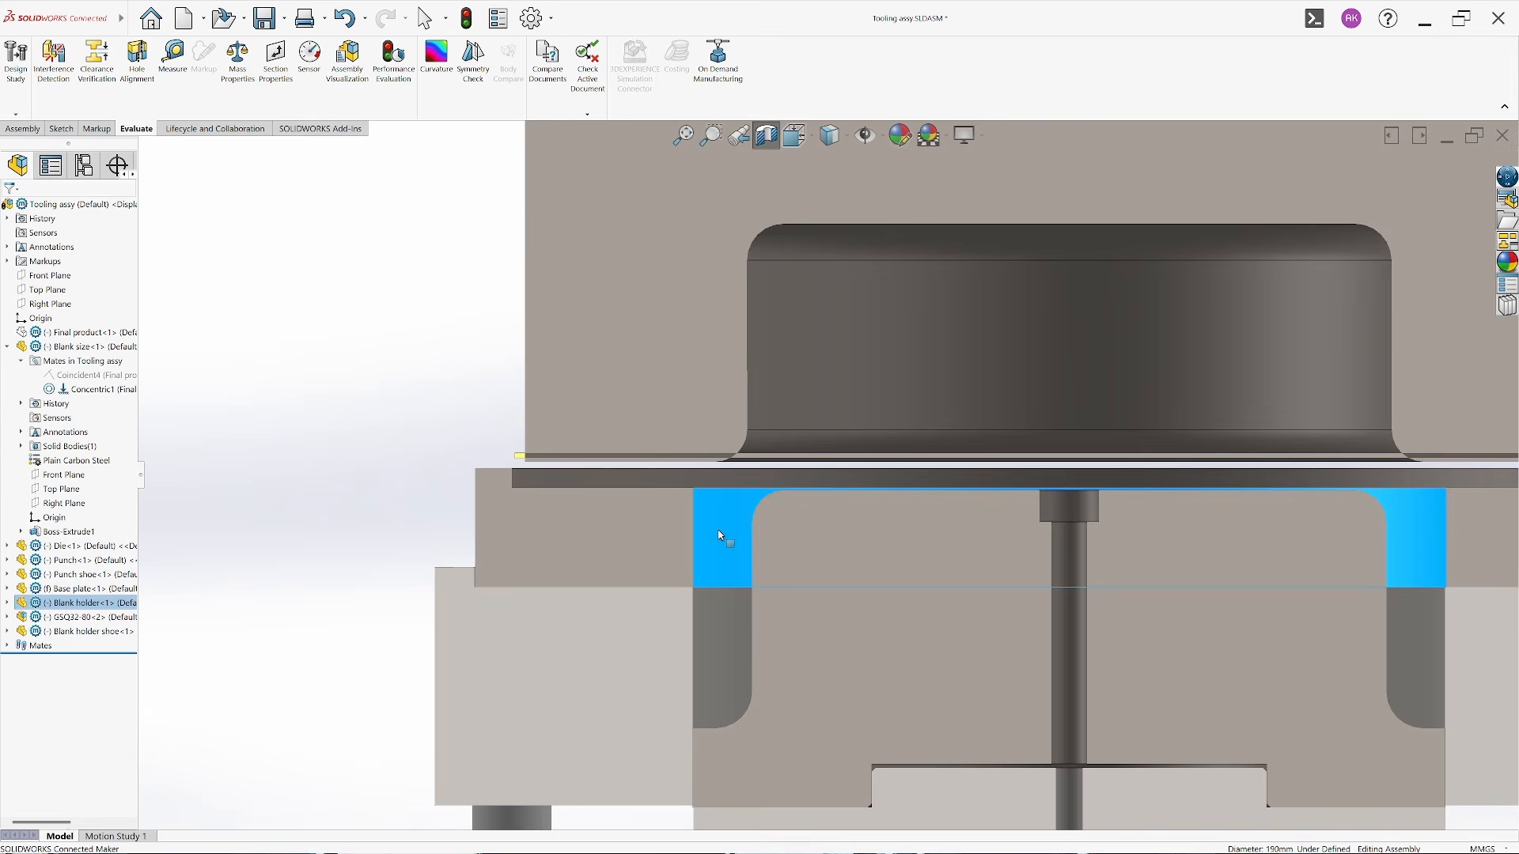
left_click(824, 461)
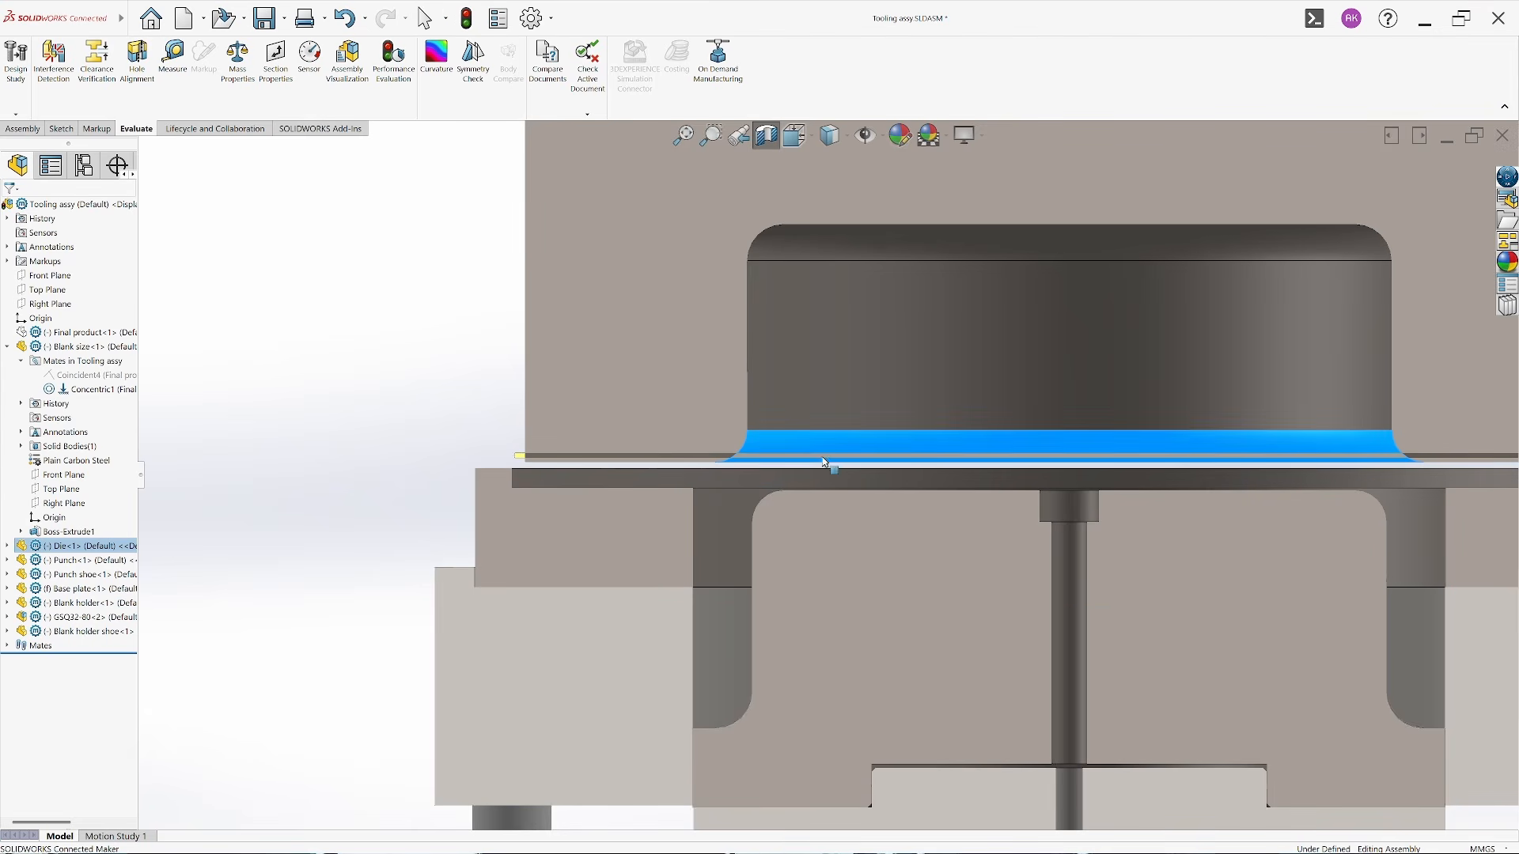
Add a coincident mate between the blank and the floor of the blank holder's recess
left_click(519, 456)
scroll(526, 444, "down", 6)
middle_click_drag(570, 457, 583, 438)
left_click(516, 465)
middle_click_drag(475, 415, 559, 515)
left_click(560, 516, "ctrl")
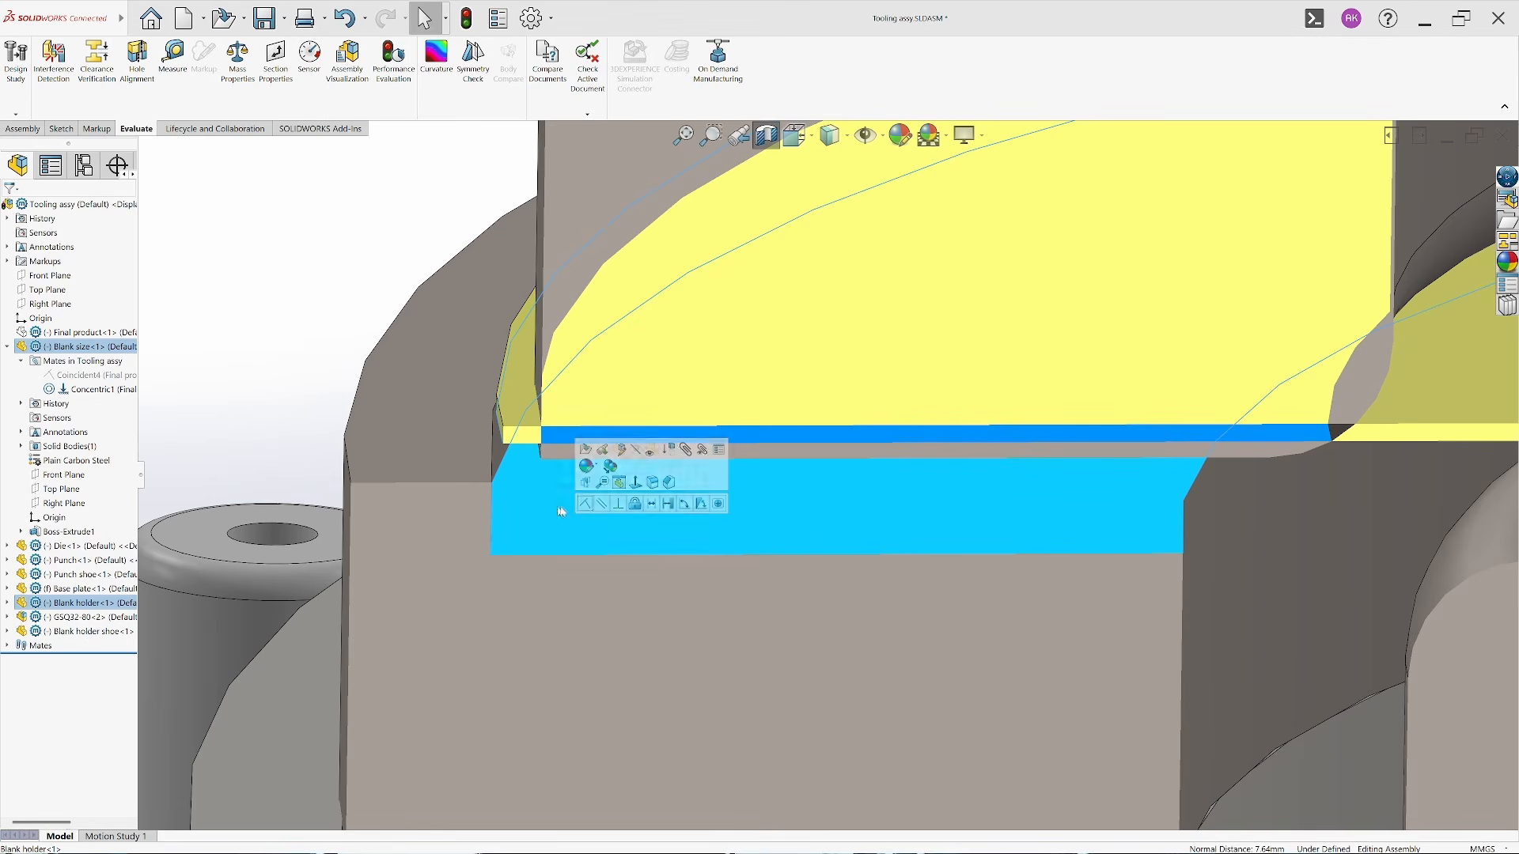
left_click(586, 504)
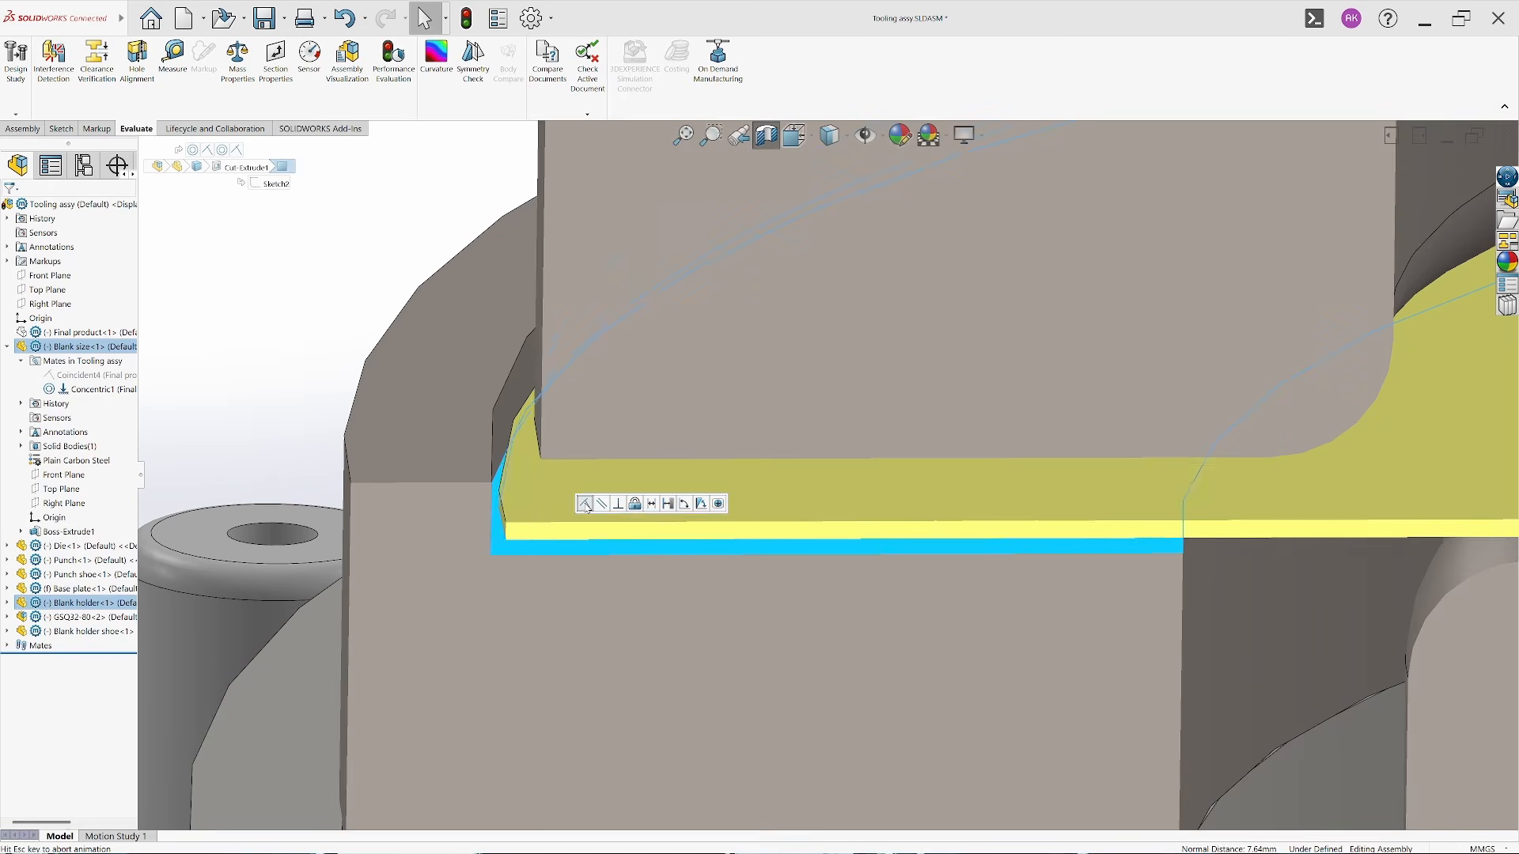
Lower the die in the front section view until it rests on the blank
key("ctrl+1")
scroll(1147, 575, "down", 4)
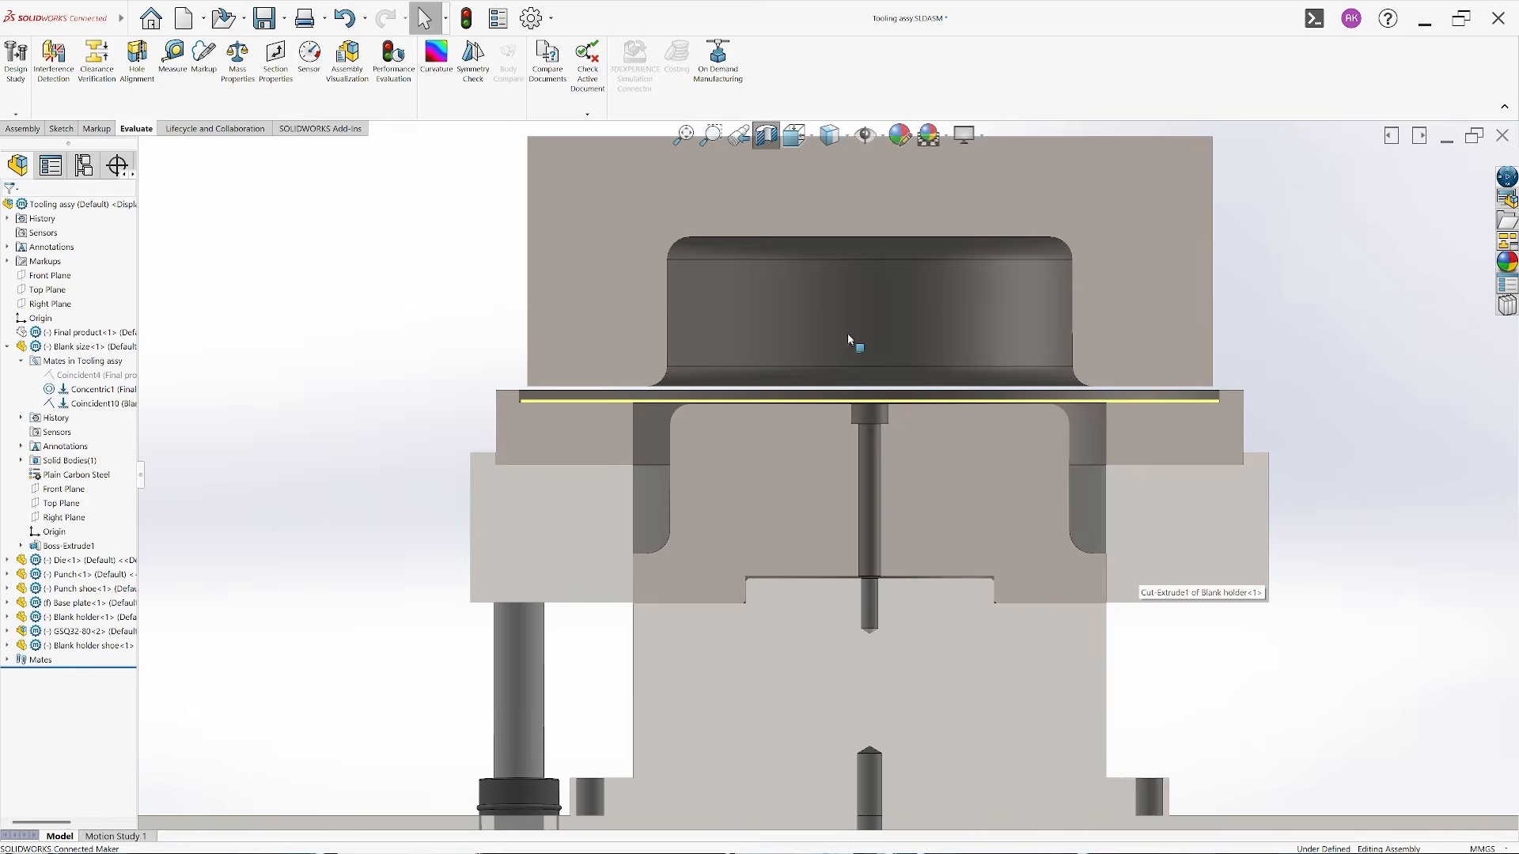
left_click(849, 343)
left_click_drag(849, 337, 829, 368)
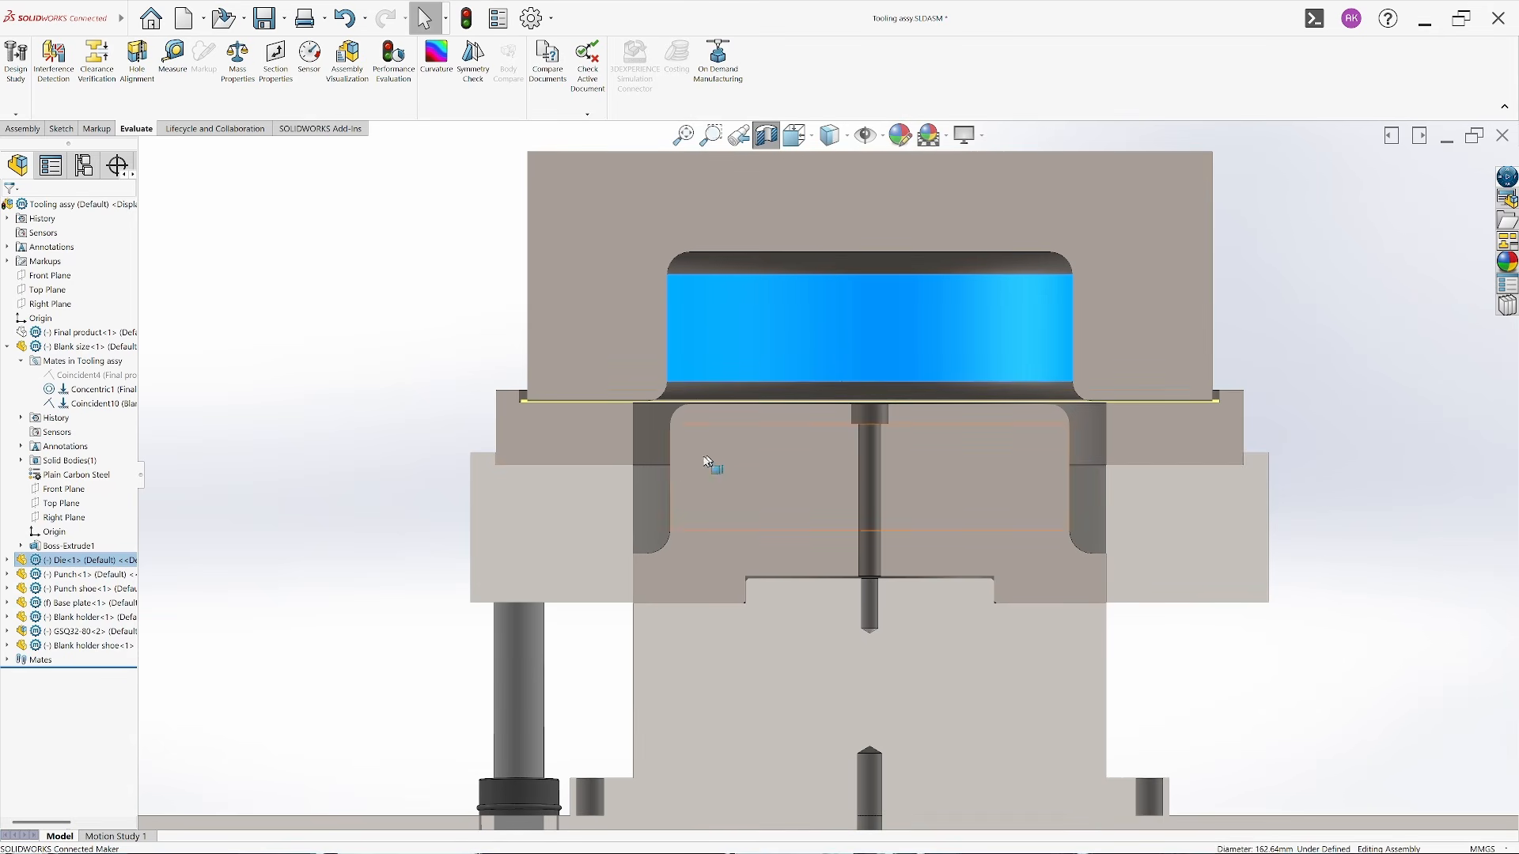
Lower the blank holder with the blank and the die in alternating stages until the die closes over the punch
left_click(654, 454)
left_click_drag(654, 455, 653, 514)
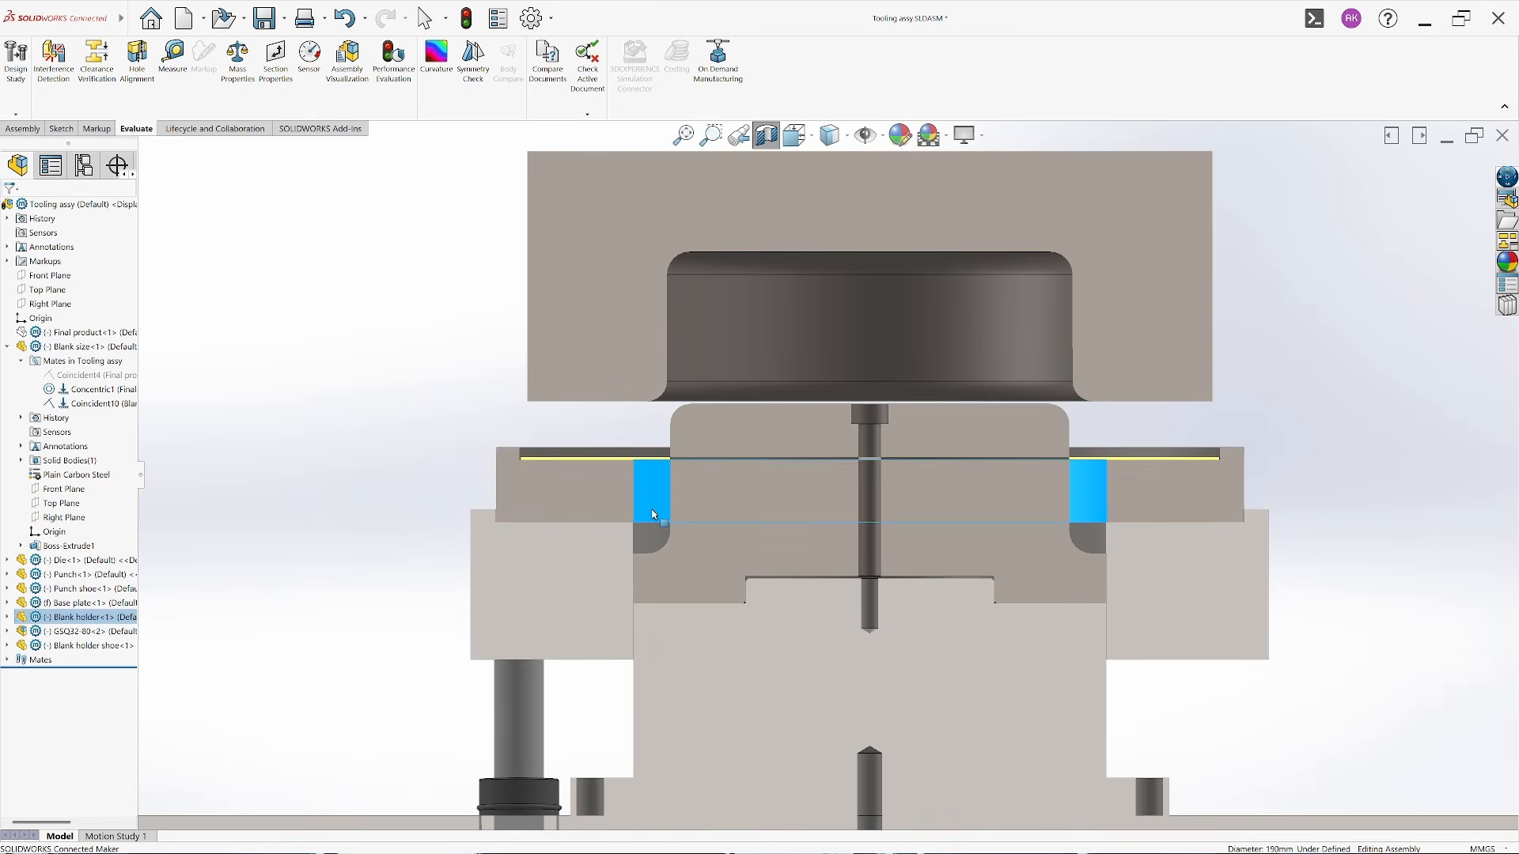
left_click_drag(712, 366, 710, 432)
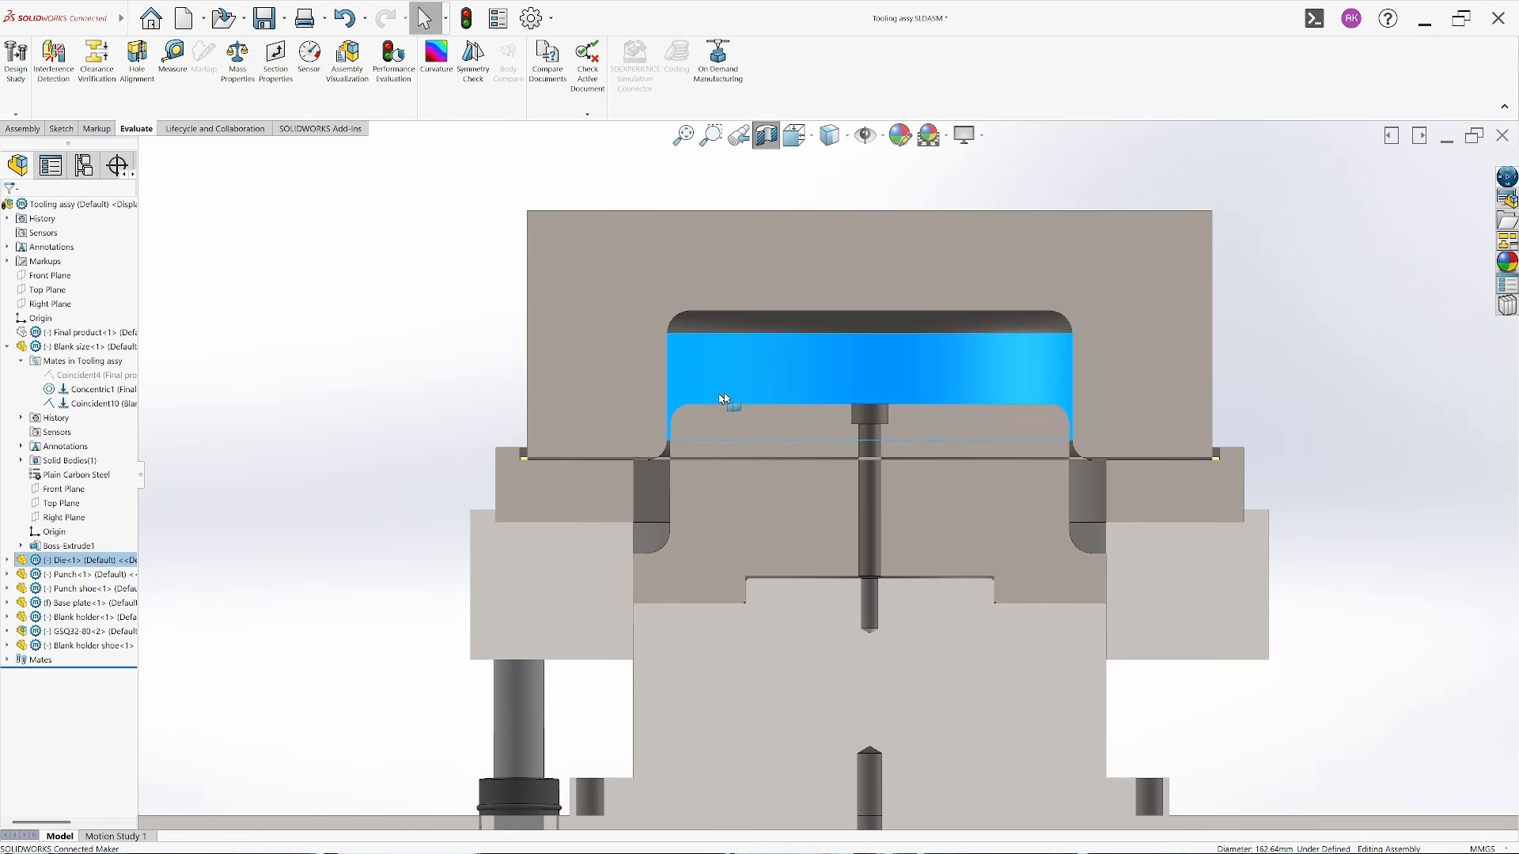
left_click_drag(642, 513, 648, 611)
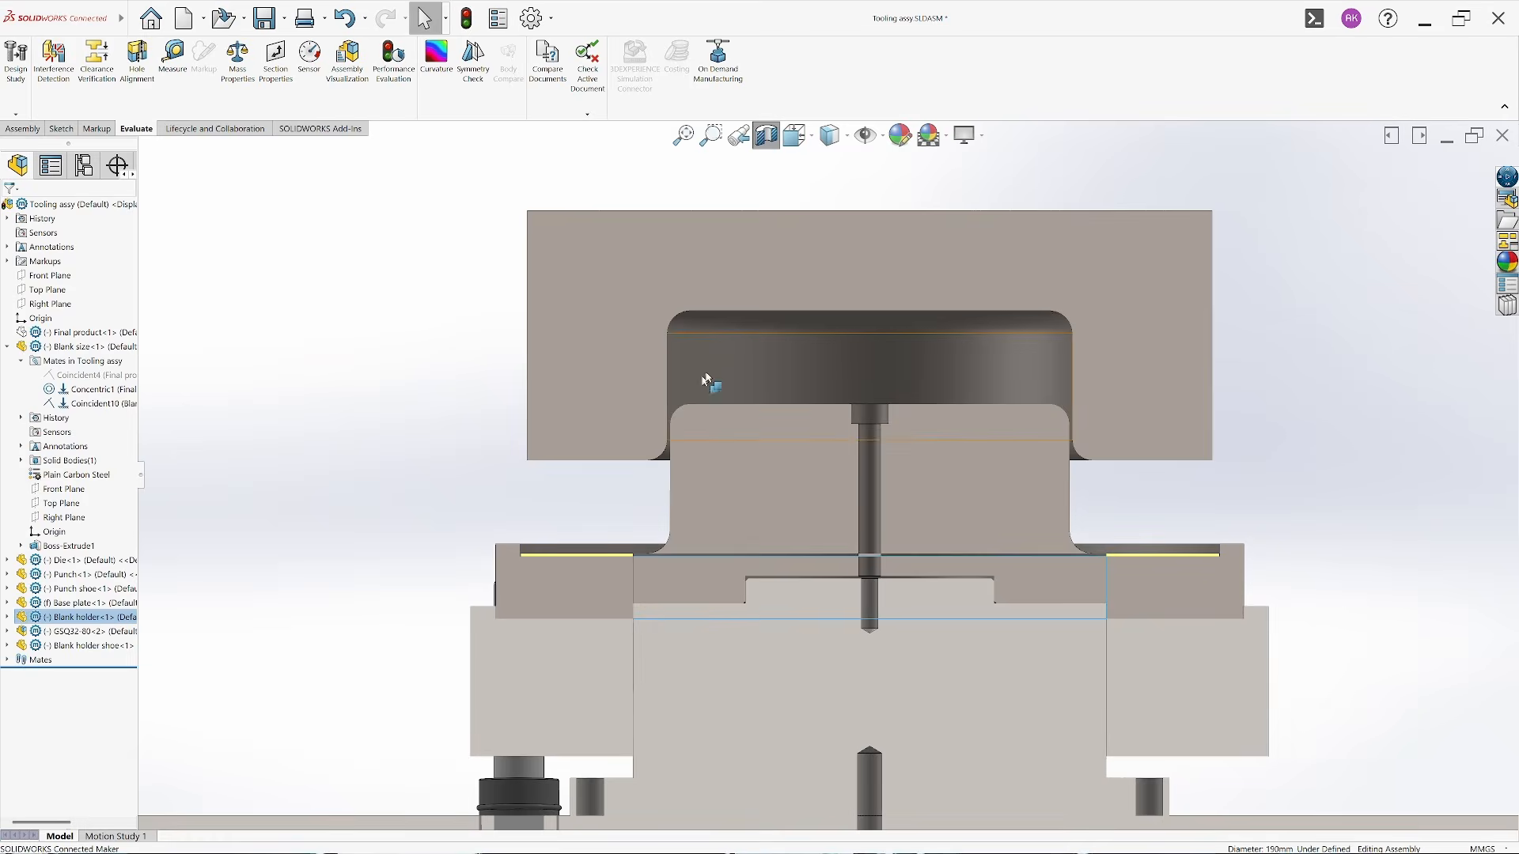
left_click_drag(705, 388, 713, 490)
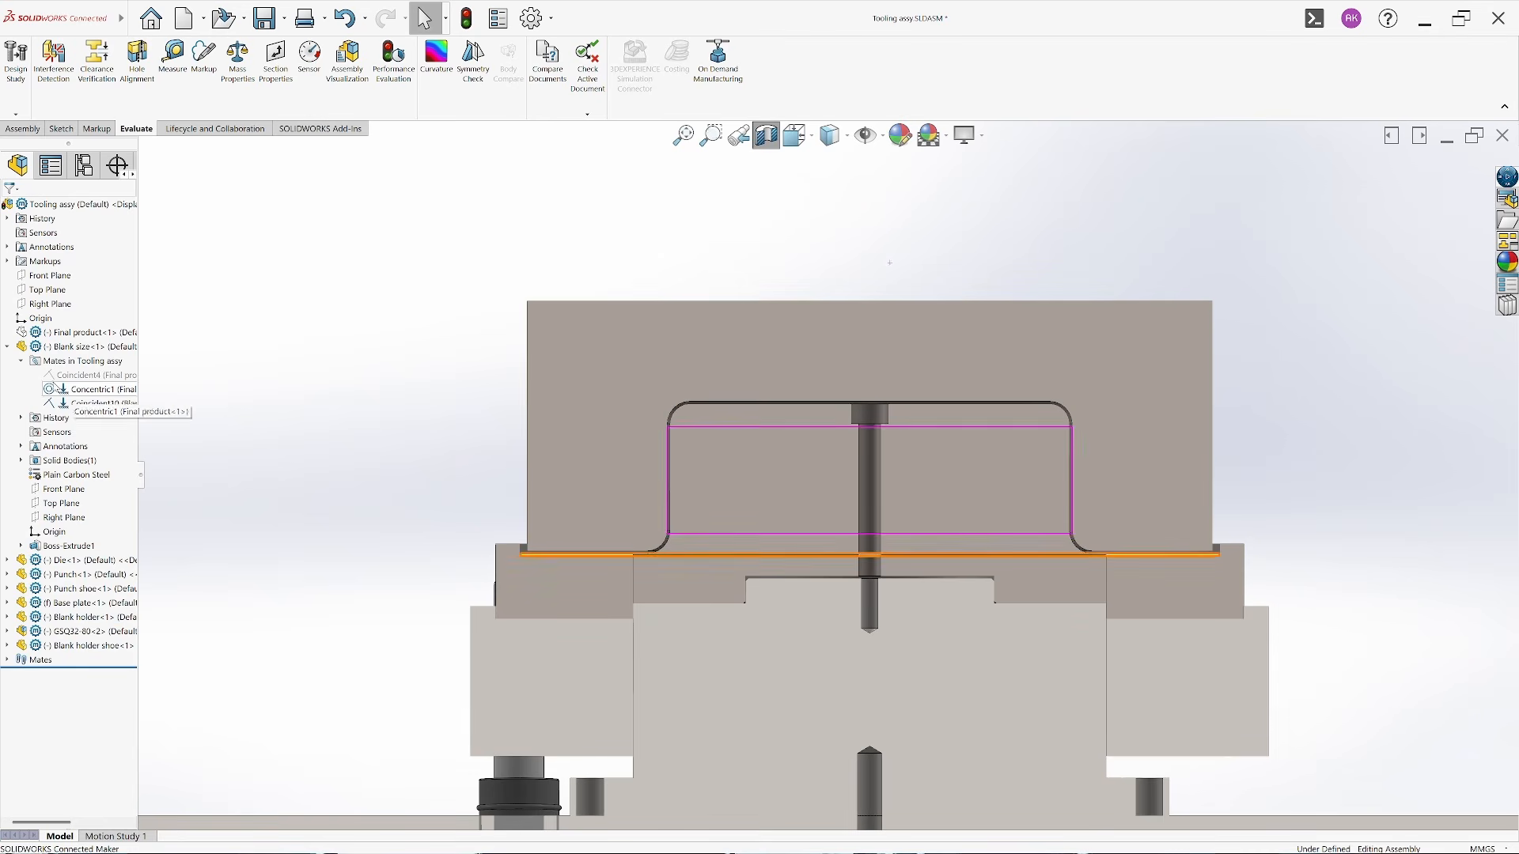
Hide the blank and show the final product between the punch and the die
left_click(126, 346)
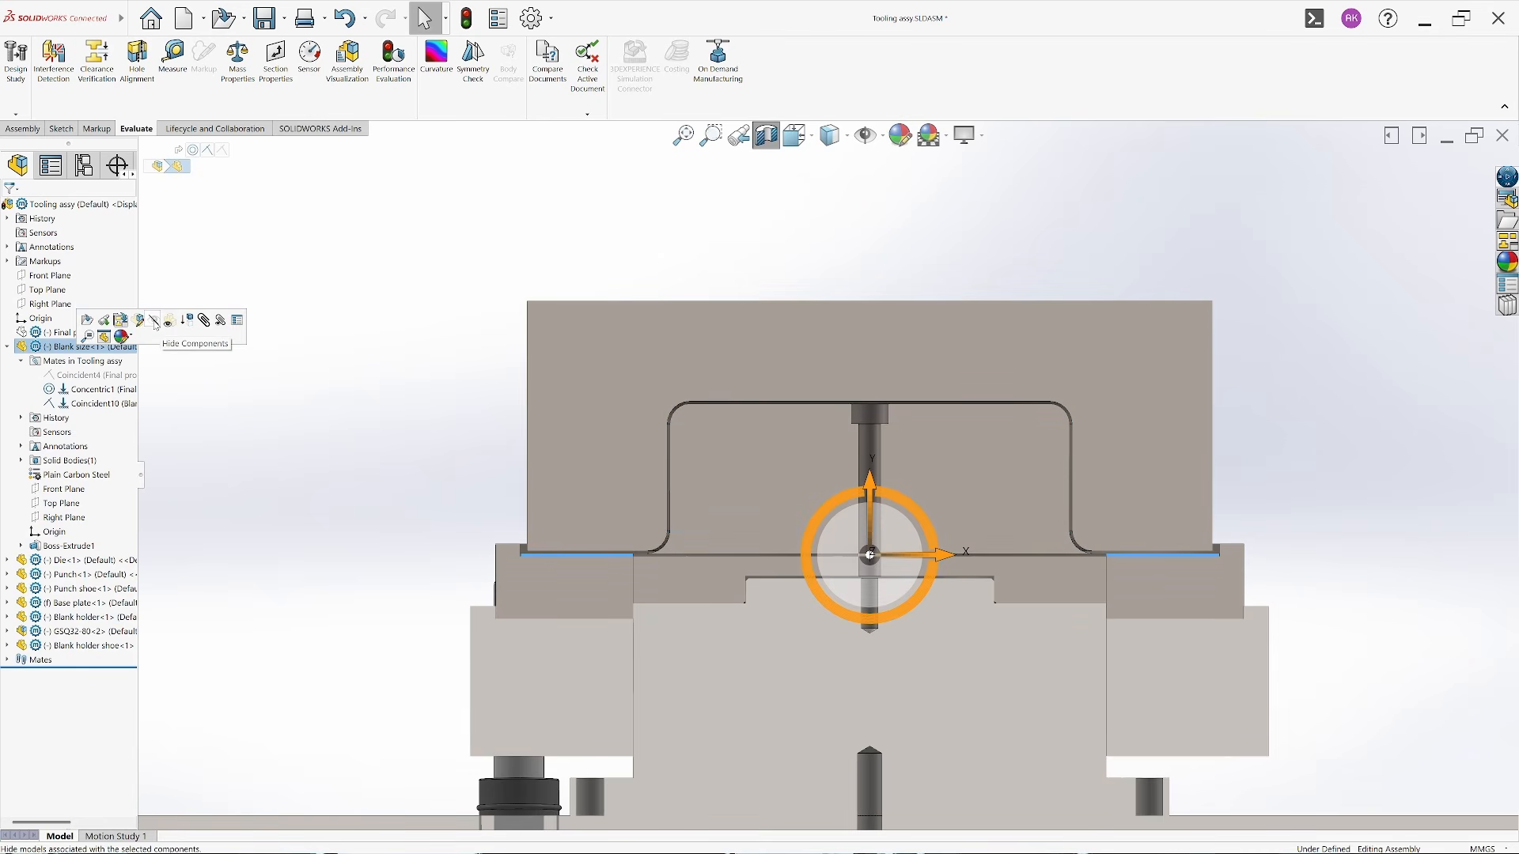
left_click(80, 332)
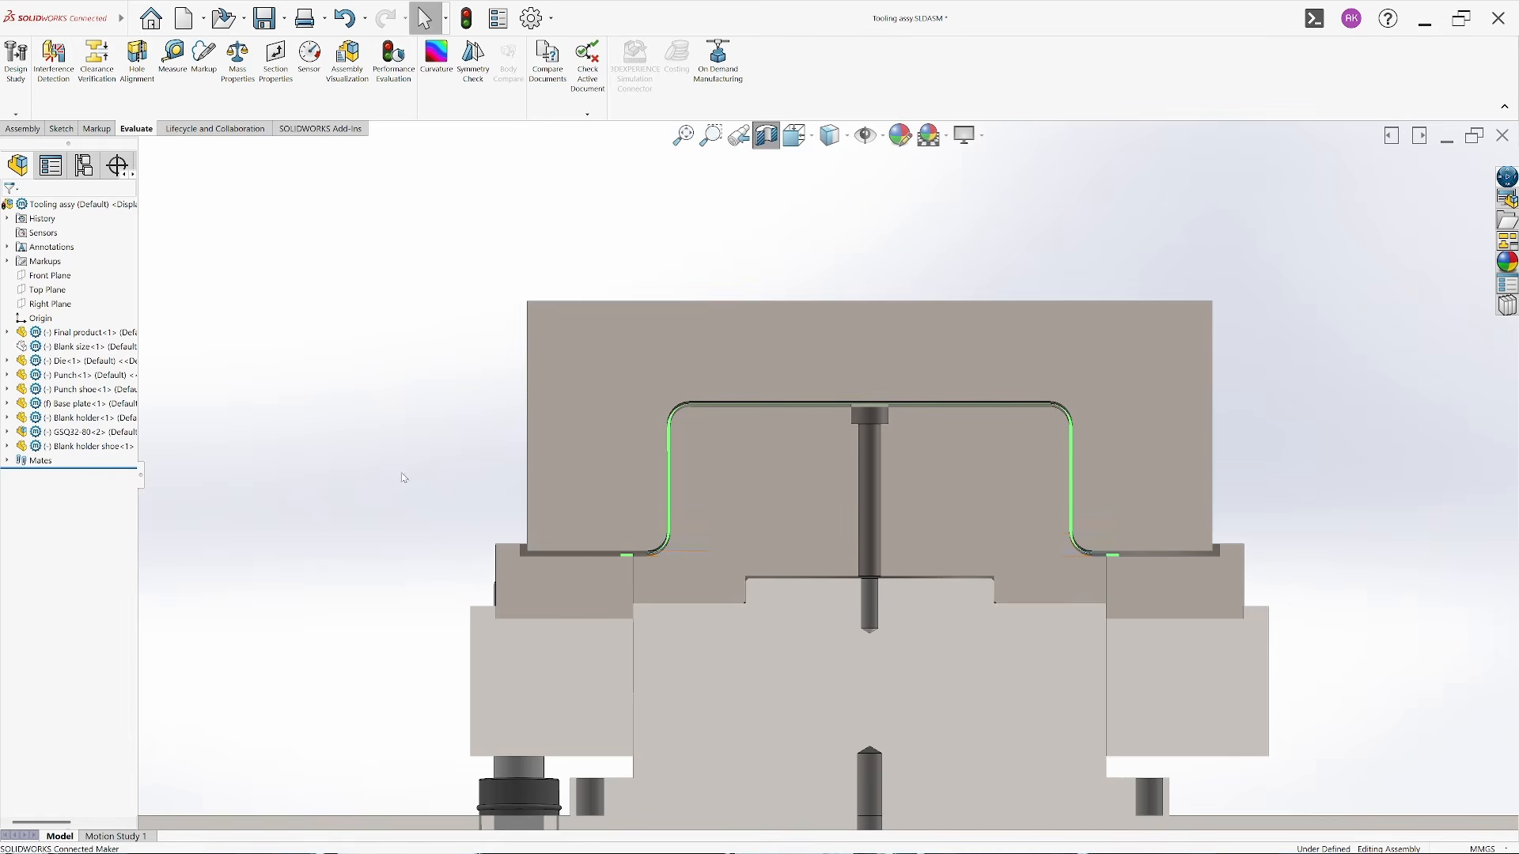
scroll(1094, 551, "down", 2)
Adjust the heights of the die and blank holder around the final product and check the closed position
left_click(1141, 484)
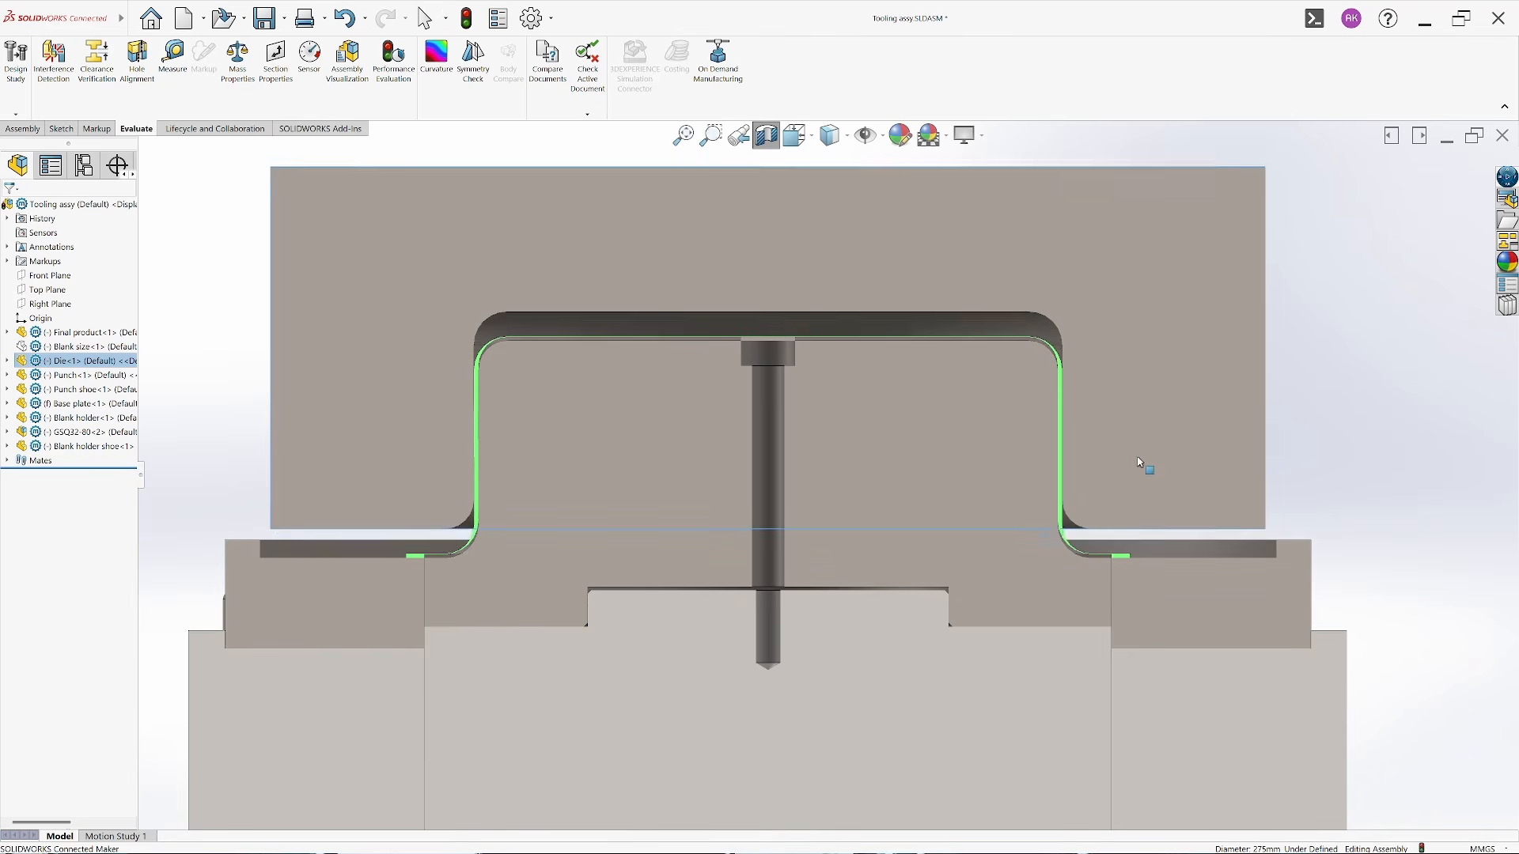
left_click(1210, 582)
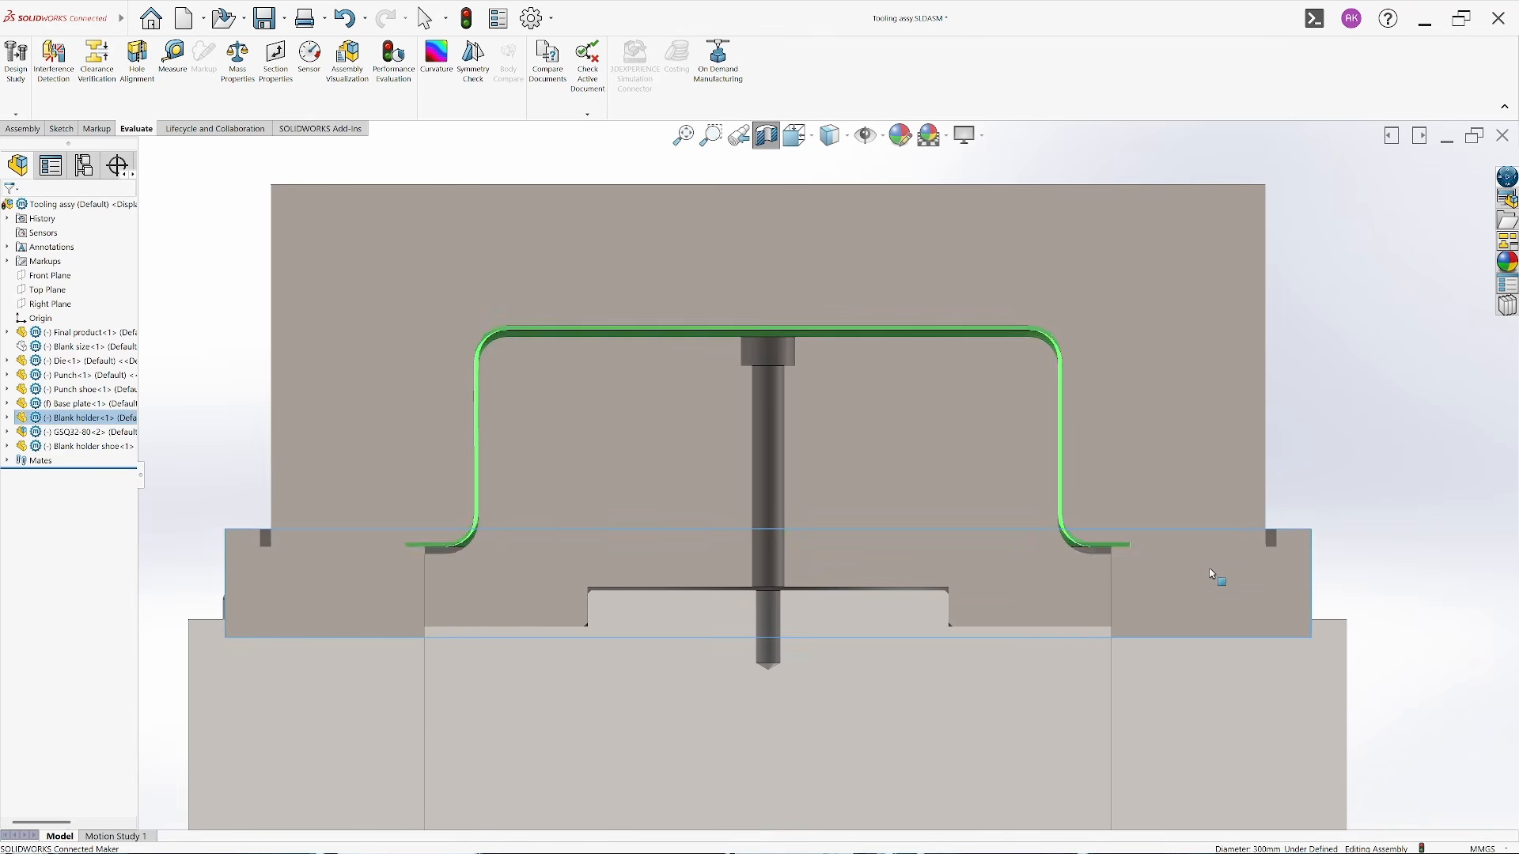
left_click(1333, 480)
scroll(1333, 479, "up", 5)
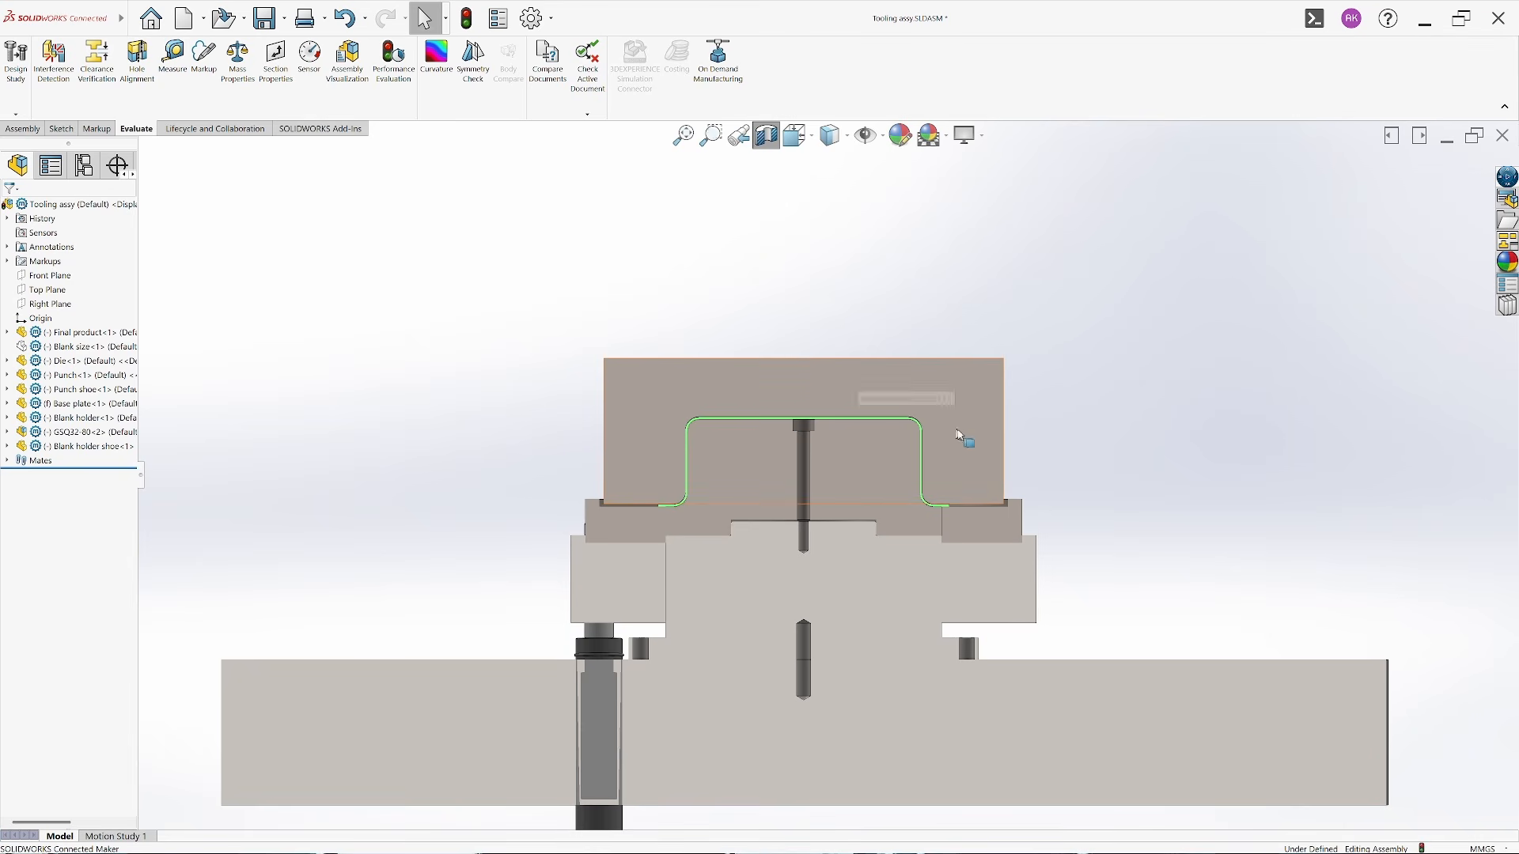
Raise the die well clear of the punch, and raise the blank holder shoe to lift the final product off the punch
left_click_drag(961, 475, 942, 264)
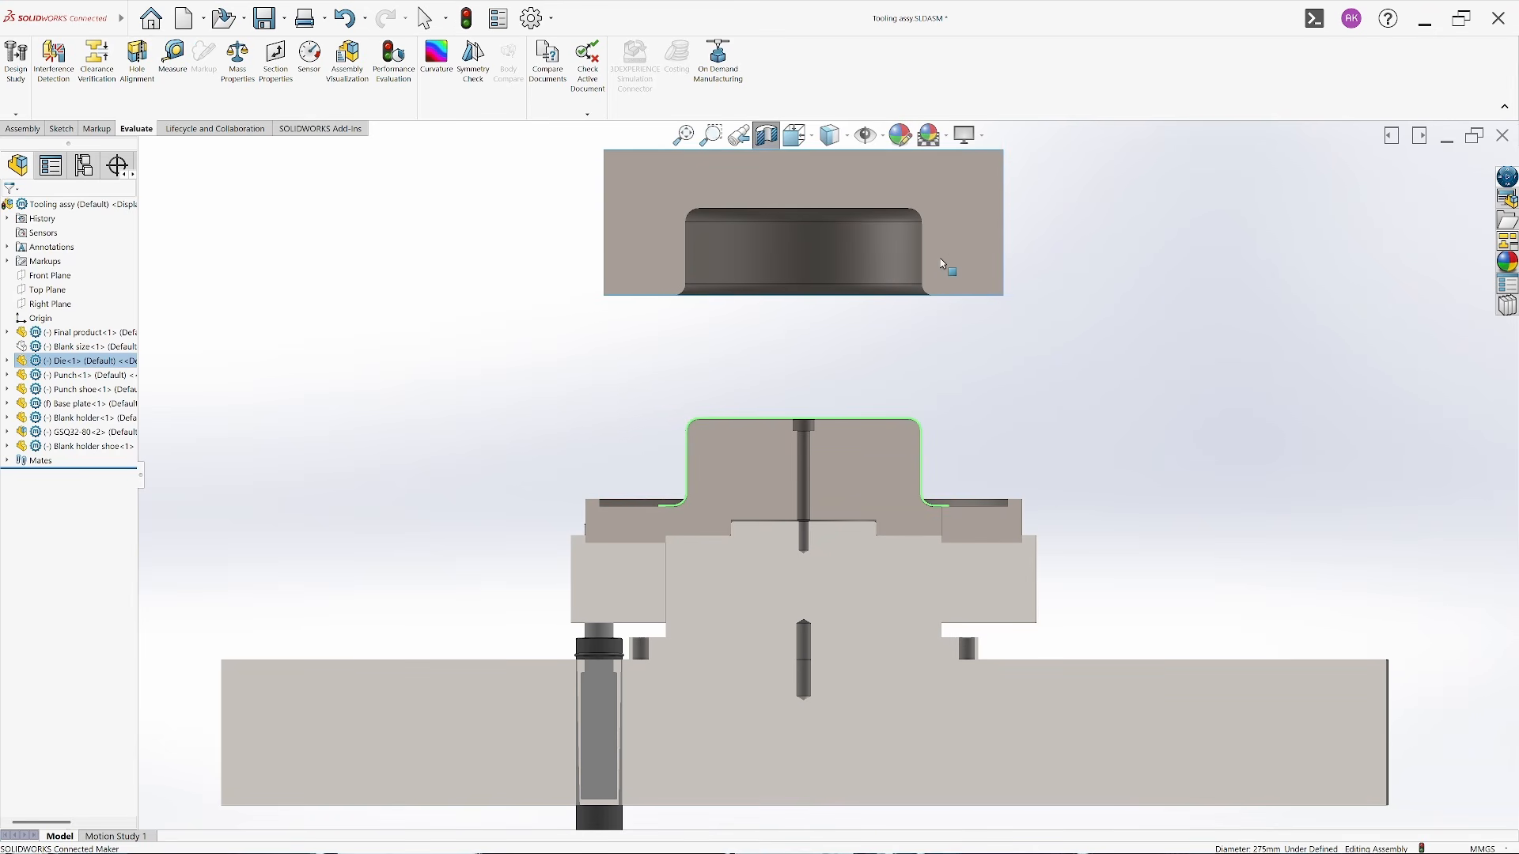
left_click(1106, 423)
left_click_drag(981, 574, 986, 561)
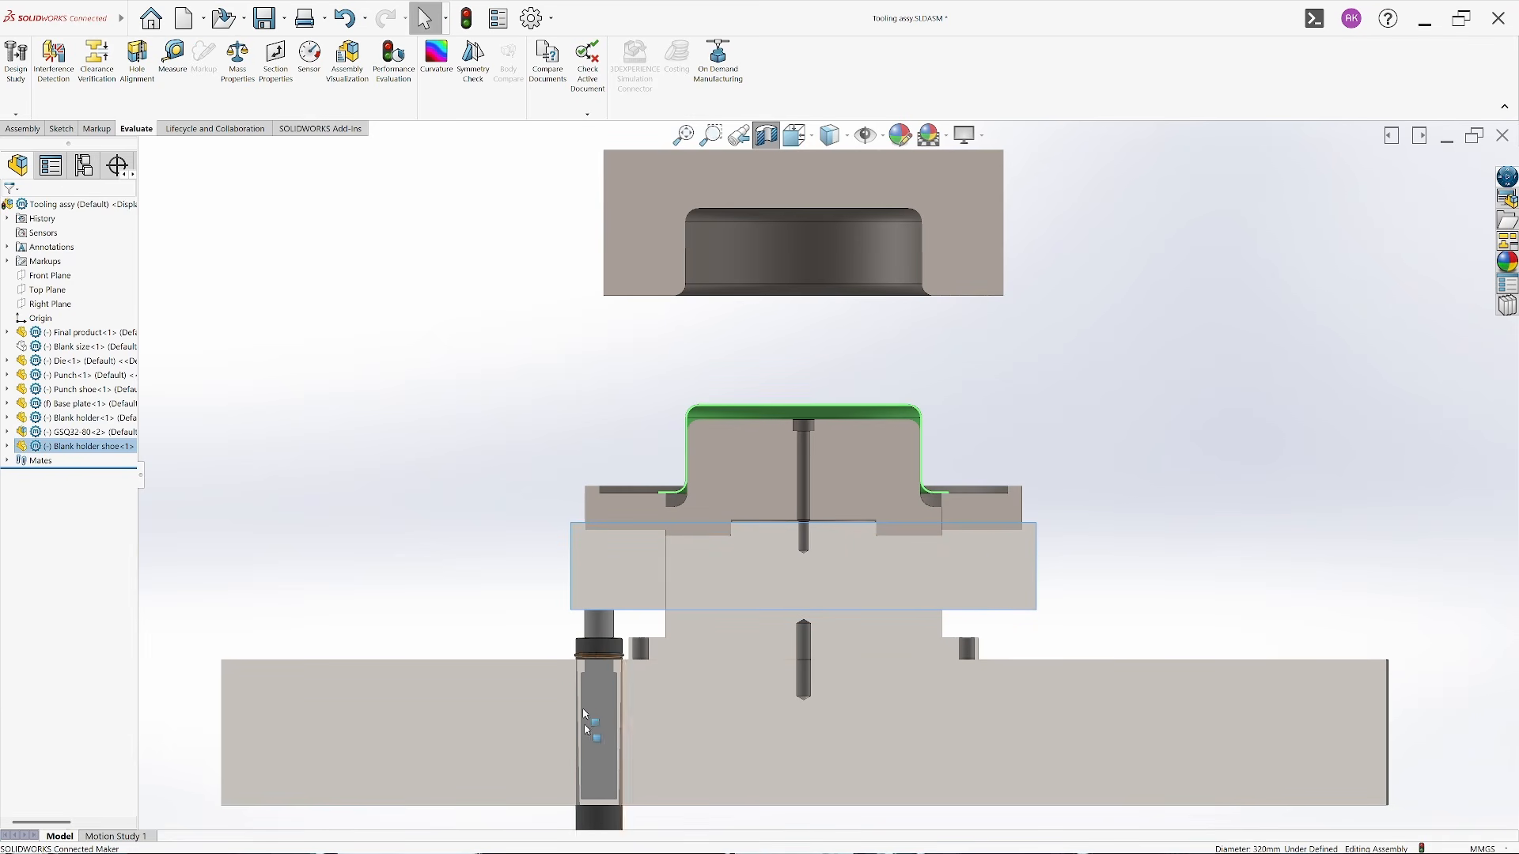
left_click_drag(647, 597, 643, 401)
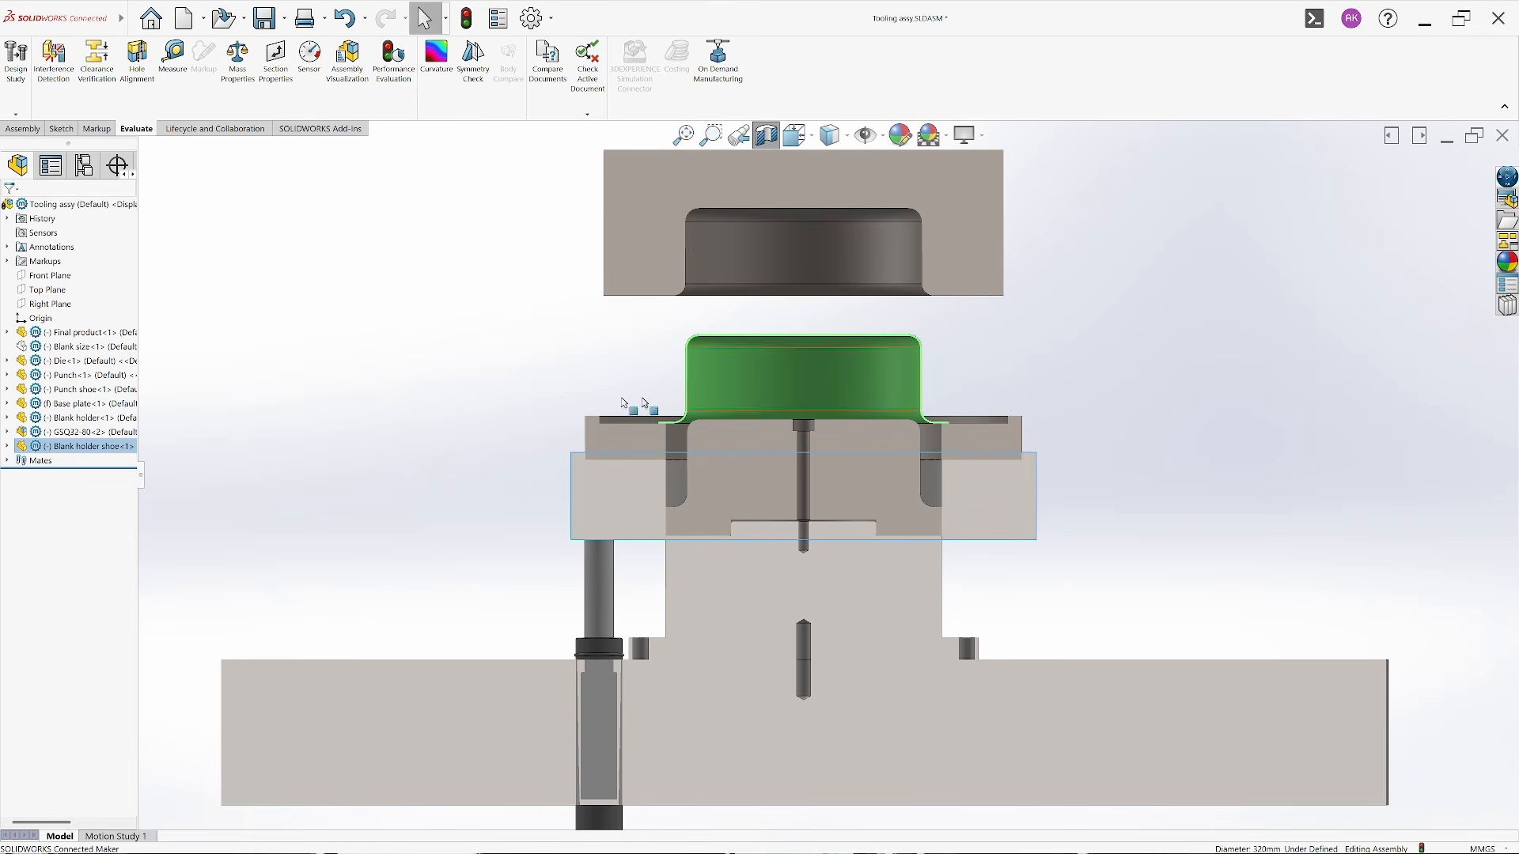
left_click(944, 399)
Move the GSQ32-80 gas spring out of the base plate, toward the plate's edge
middle_click_drag(780, 523, 873, 355, "ctrl")
scroll(805, 507, "up", 1)
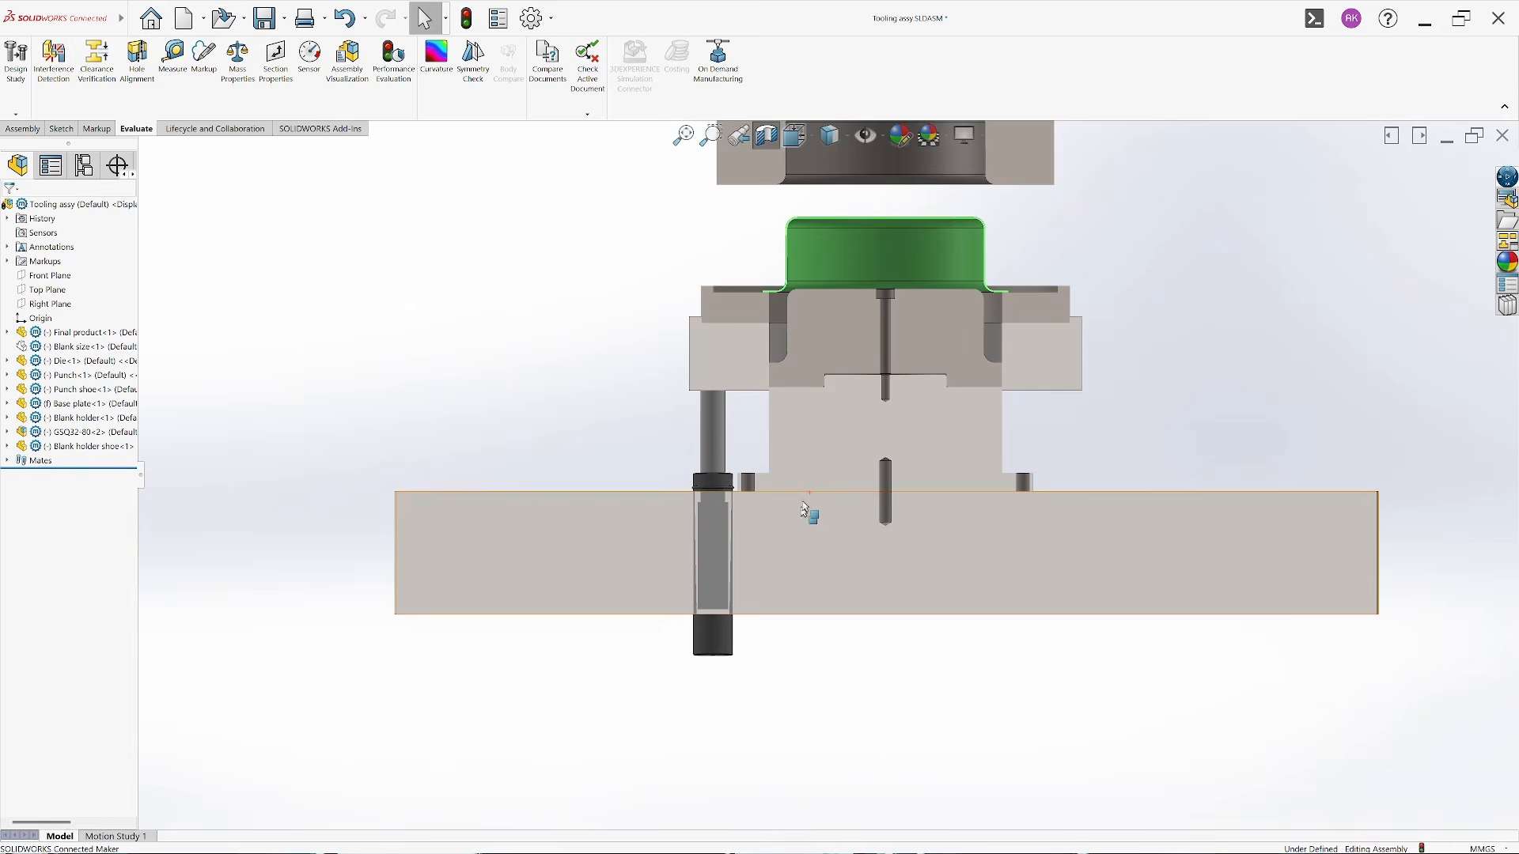
scroll(854, 372, "down", 3)
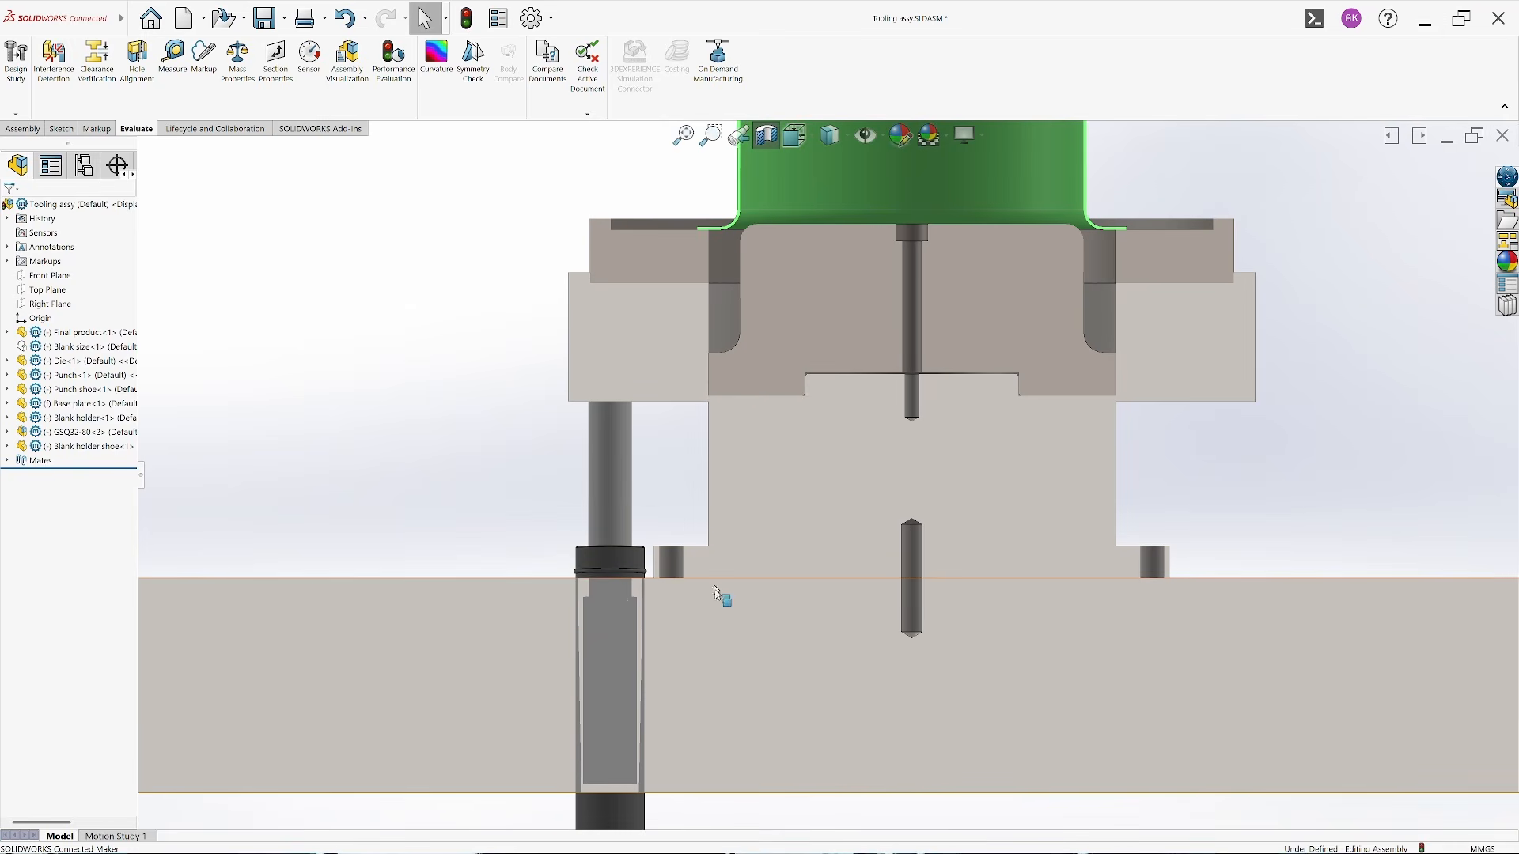
middle_click_drag(729, 562, 919, 629)
scroll(847, 480, "up", 3)
scroll(640, 479, "down", 1)
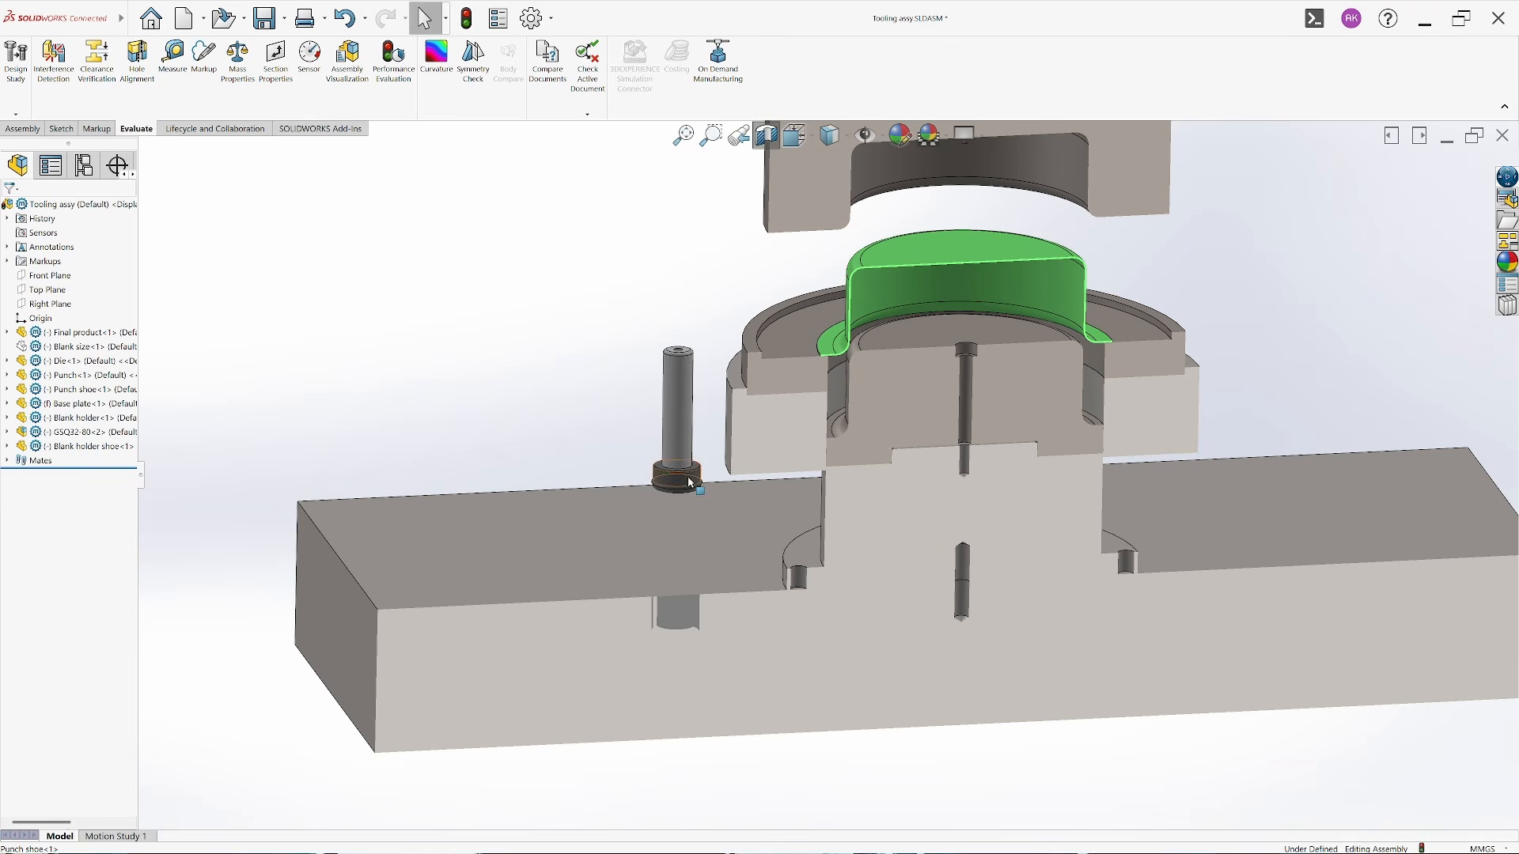
left_click_drag(690, 483, 504, 482)
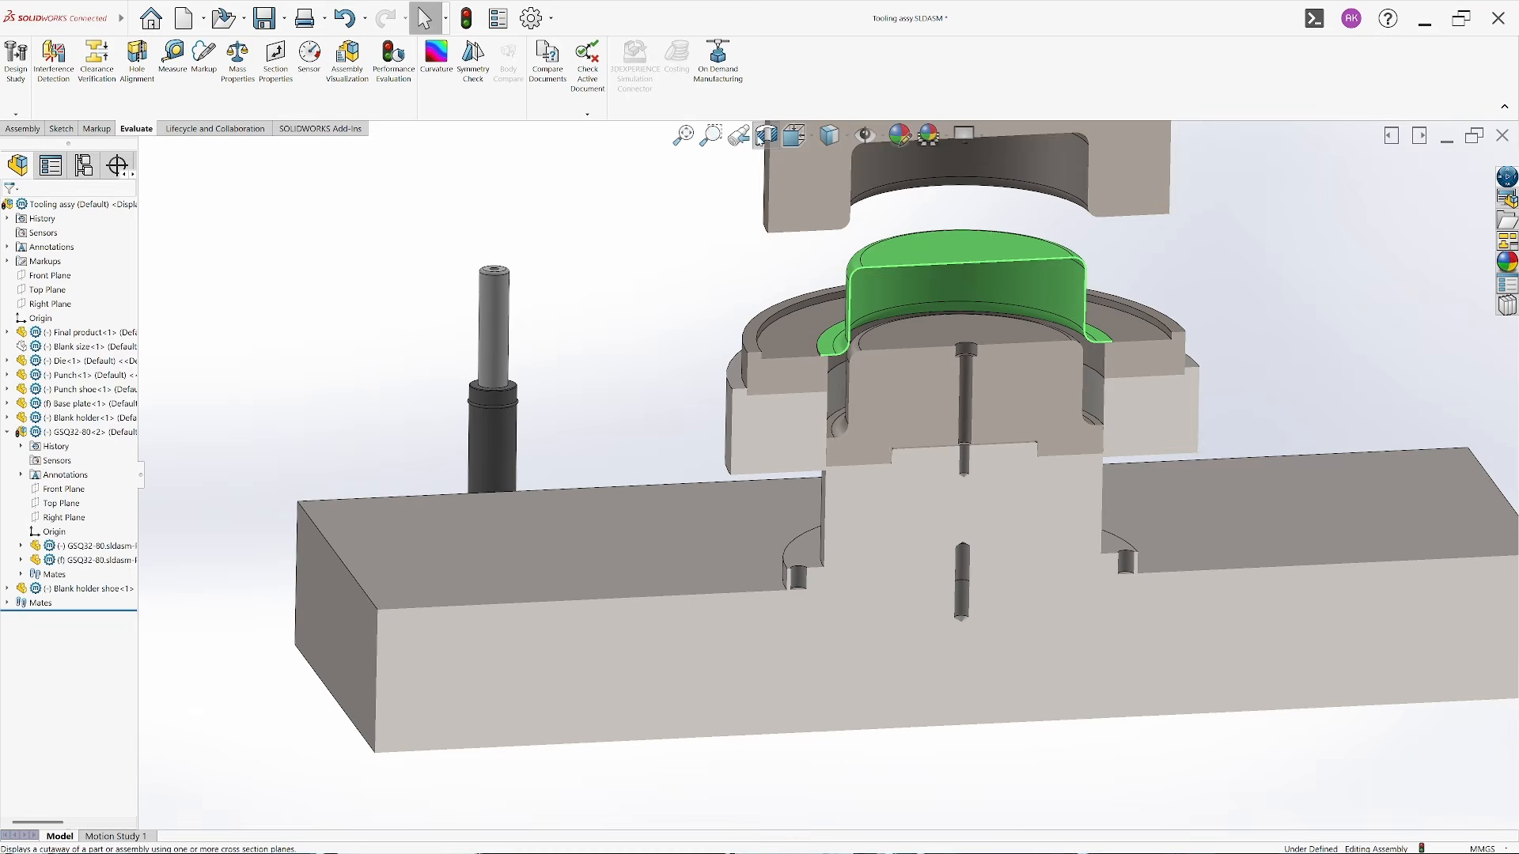
Turn off the section view and inspect the gas spring's collar up close
left_click(758, 138)
scroll(586, 379, "up", 4)
scroll(584, 467, "down", 3)
middle_click_drag(705, 456, 668, 566)
scroll(723, 570, "down", 6)
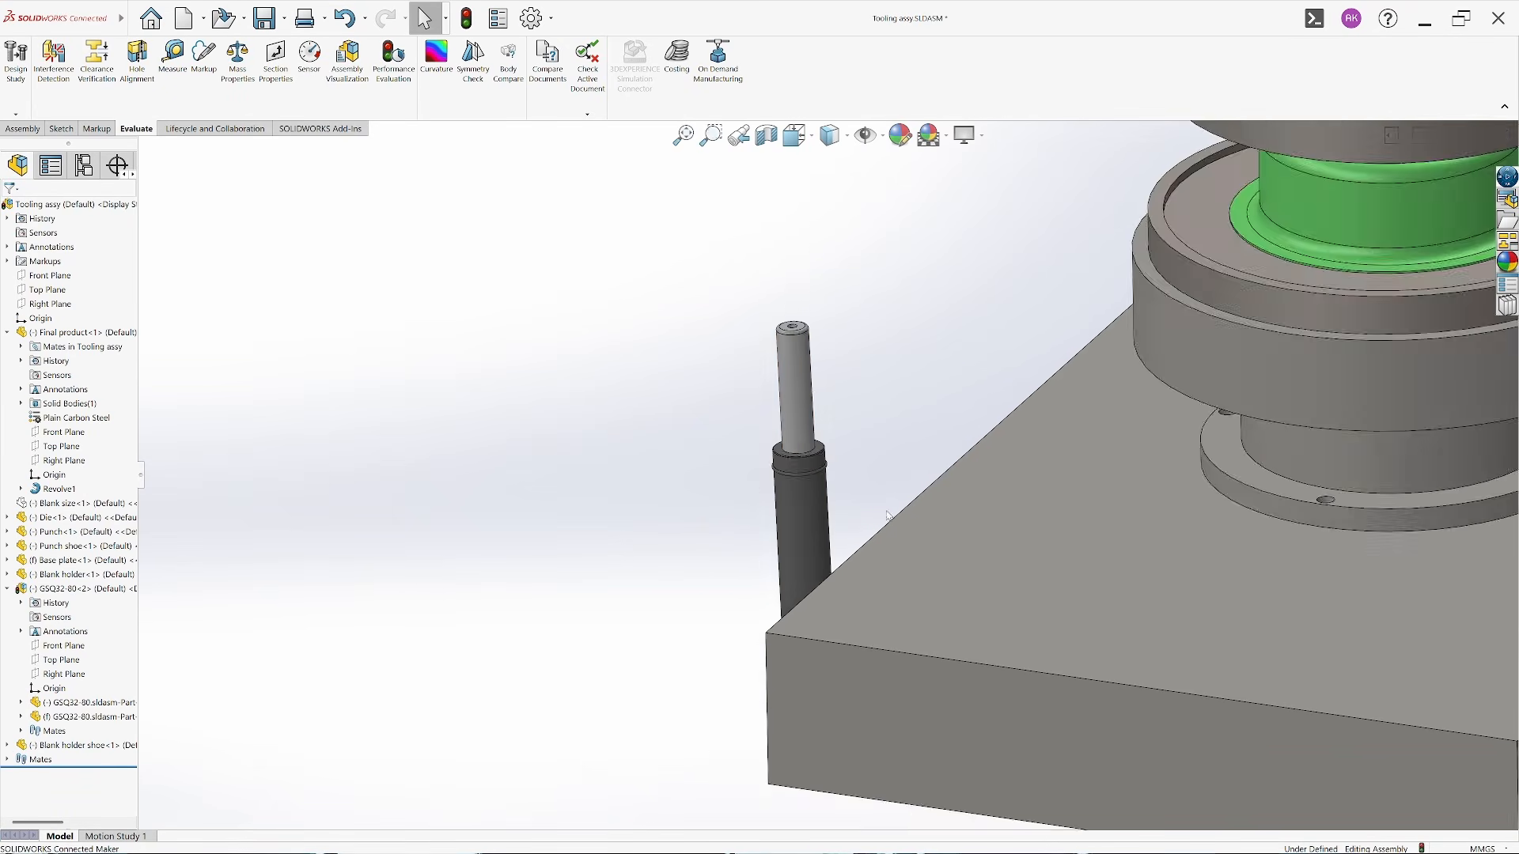
scroll(800, 500, "down", 3)
scroll(862, 324, "down", 2)
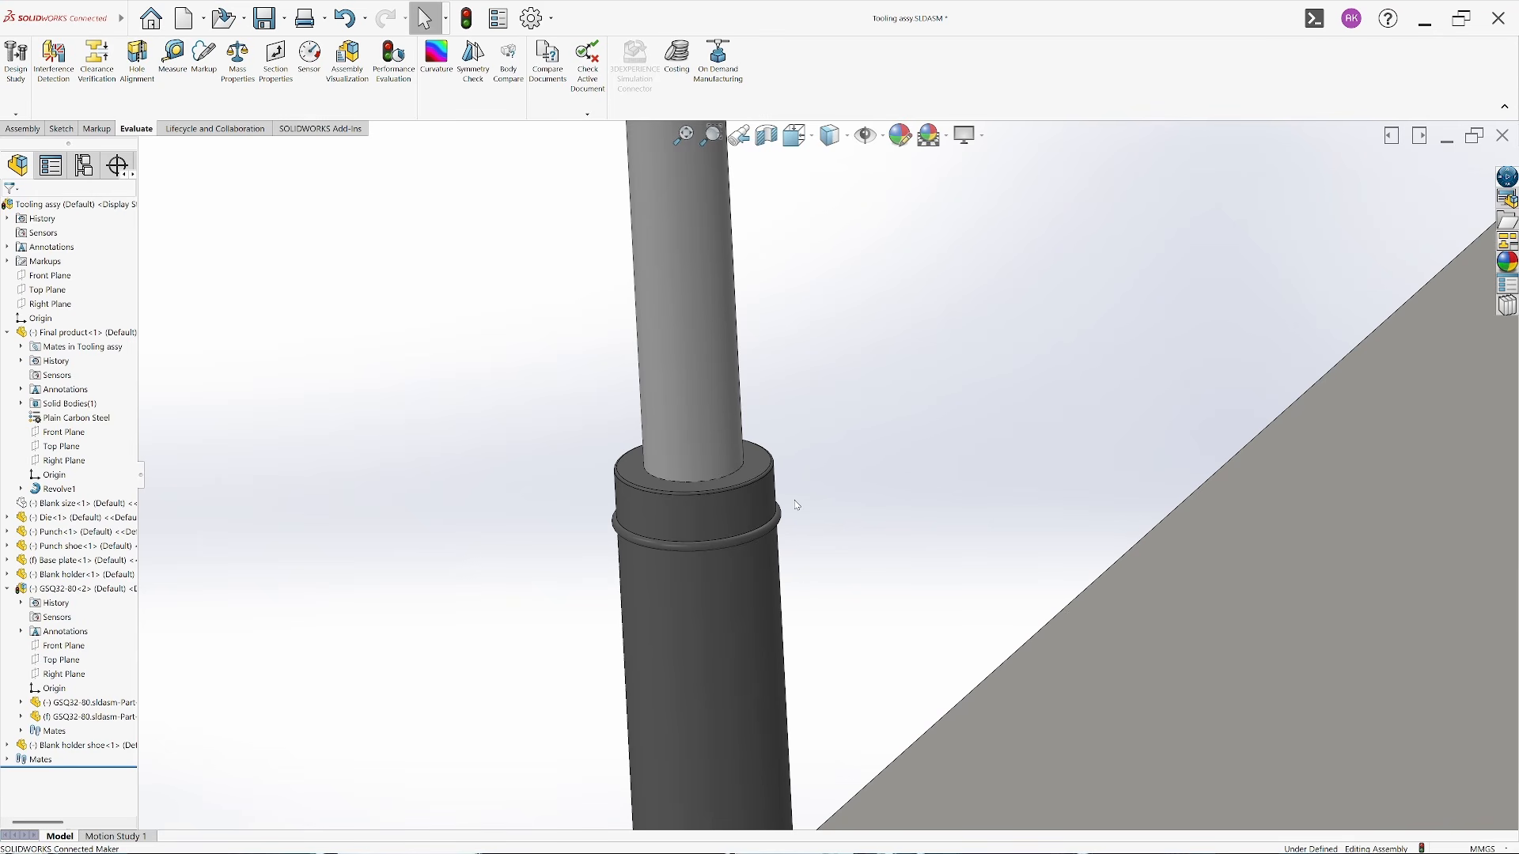
Switch to the browser to review the MISUMI FC32 gas spring plate drawing and table, and return to the gas spring in SOLIDWORKS
key("alt+Tab")
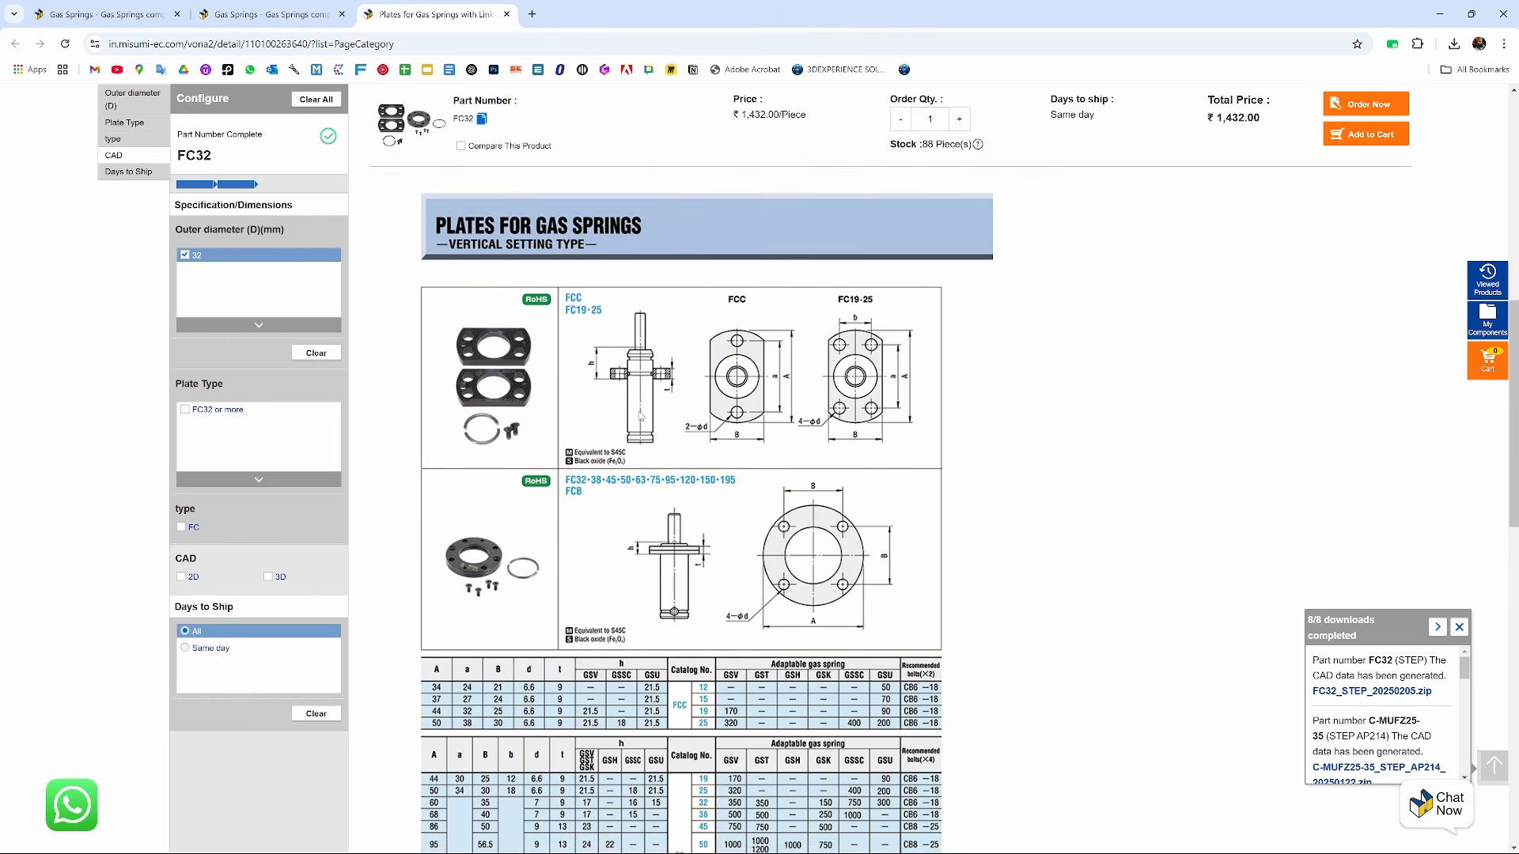
scroll(638, 416, "down", 2)
scroll(659, 417, "up", 1)
scroll(659, 417, "up", 1)
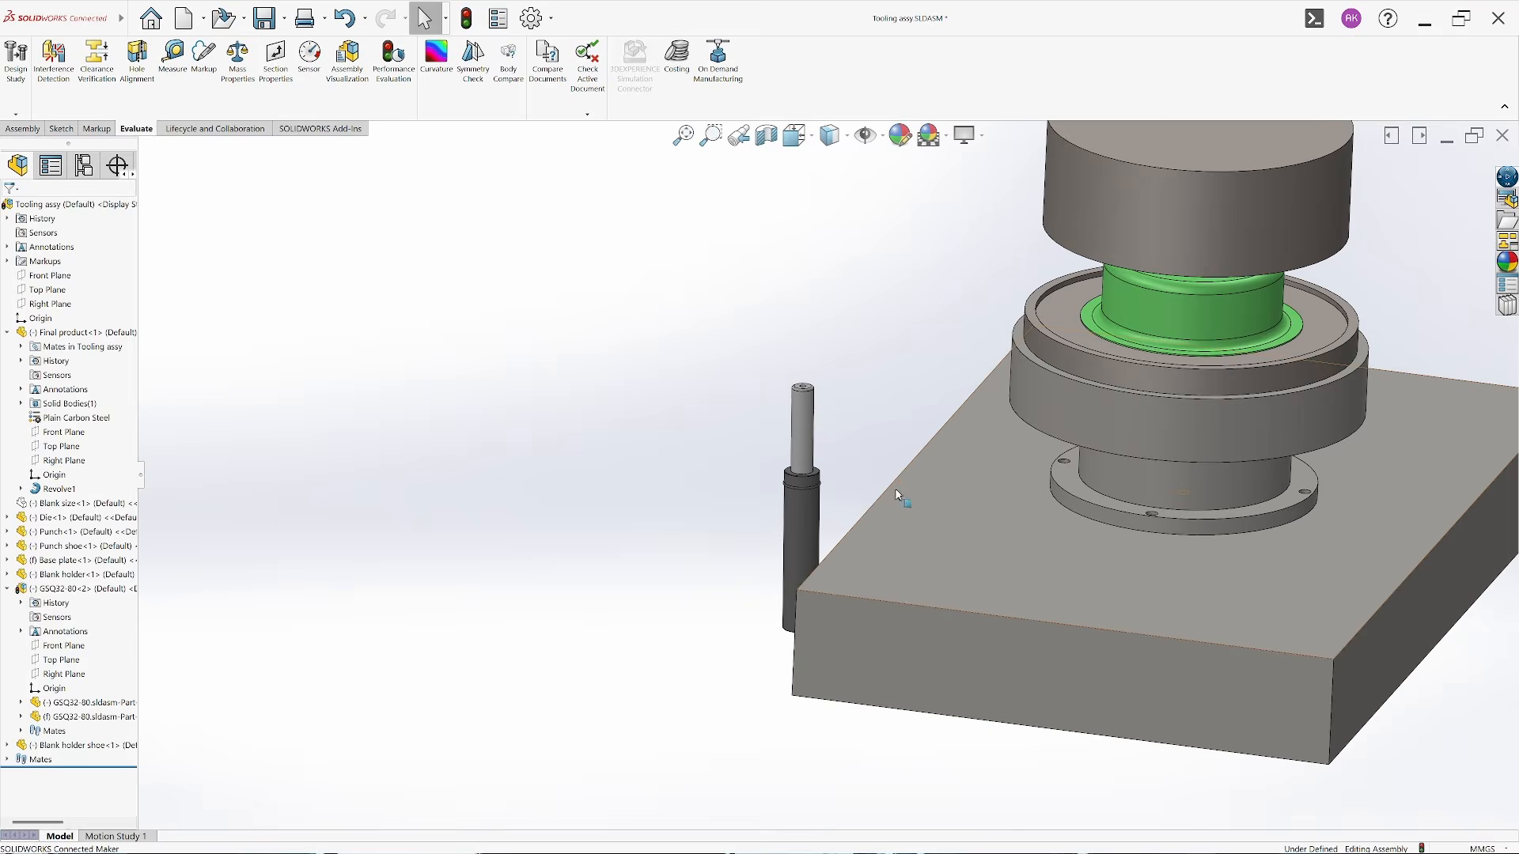
scroll(779, 507, "down", 5)
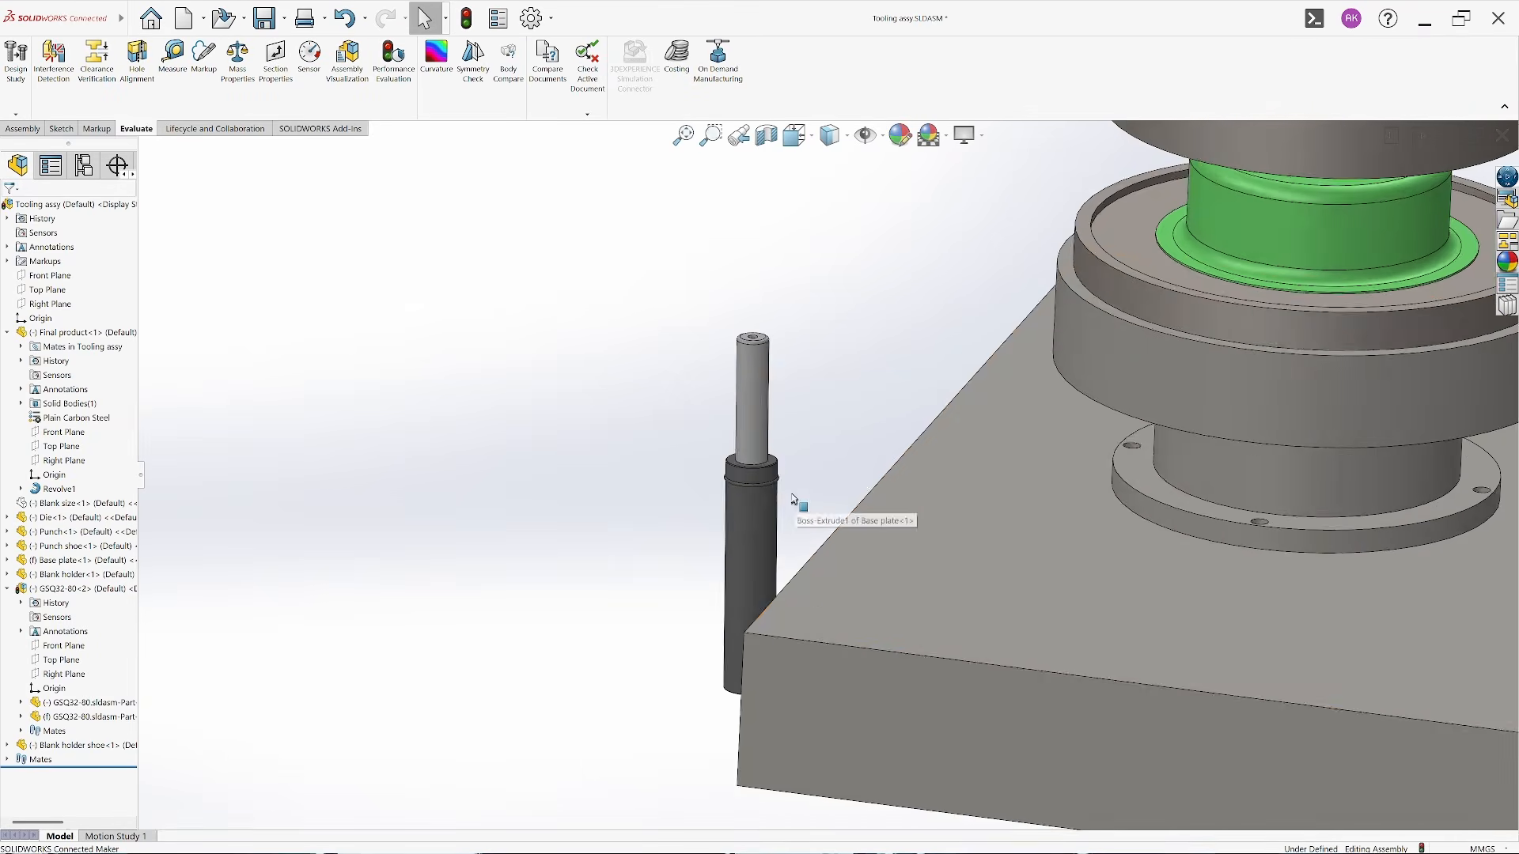
middle_click_drag(745, 502, 753, 515)
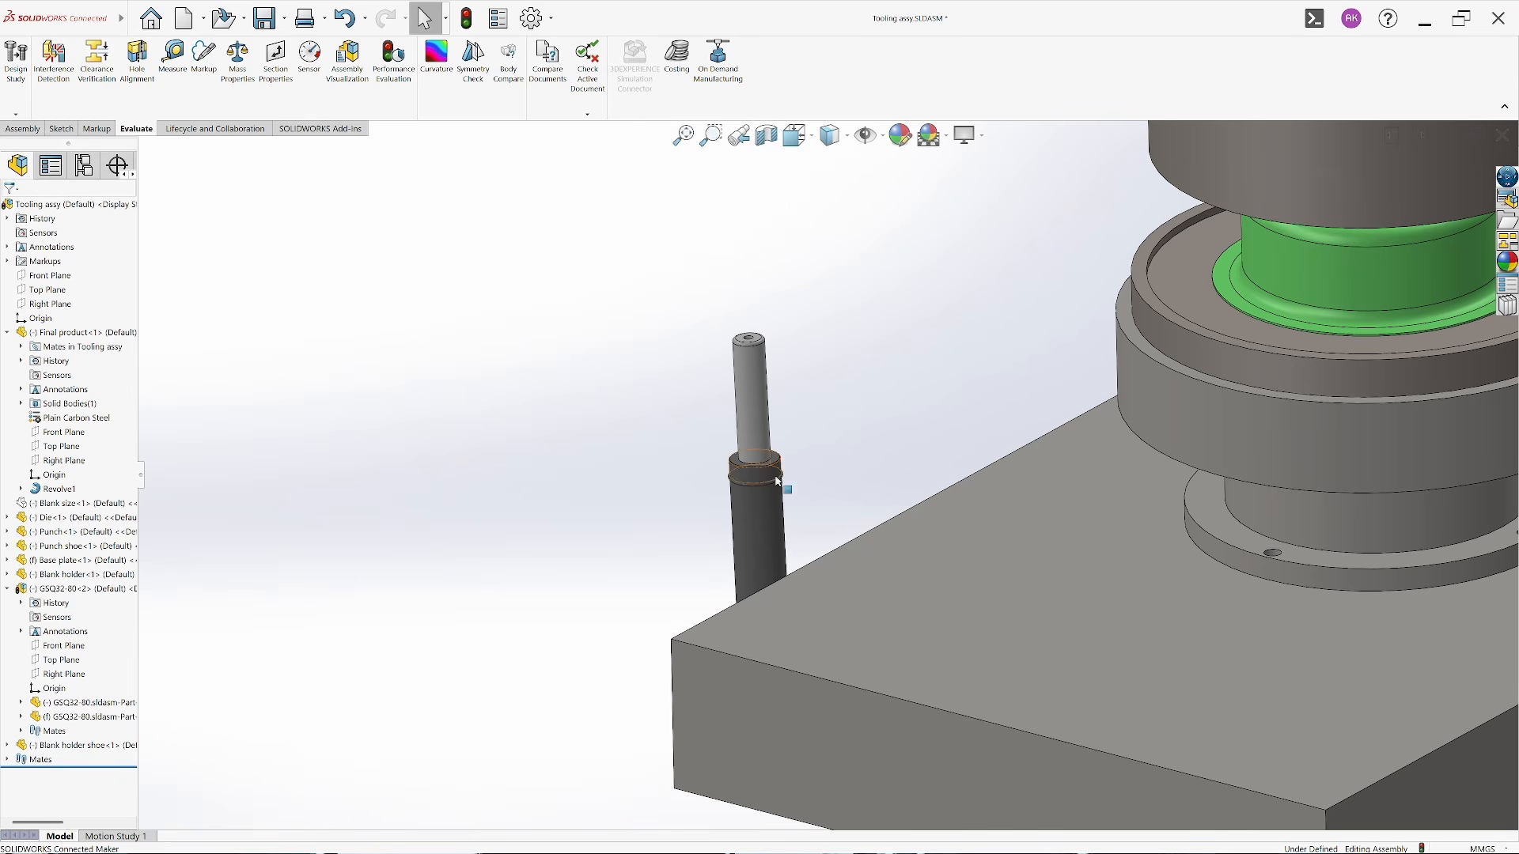
Insert the FC32 gas spring plate into the assembly, placing it beside the GSQ32-80 gas spring
left_click(22, 129)
left_click(16, 62)
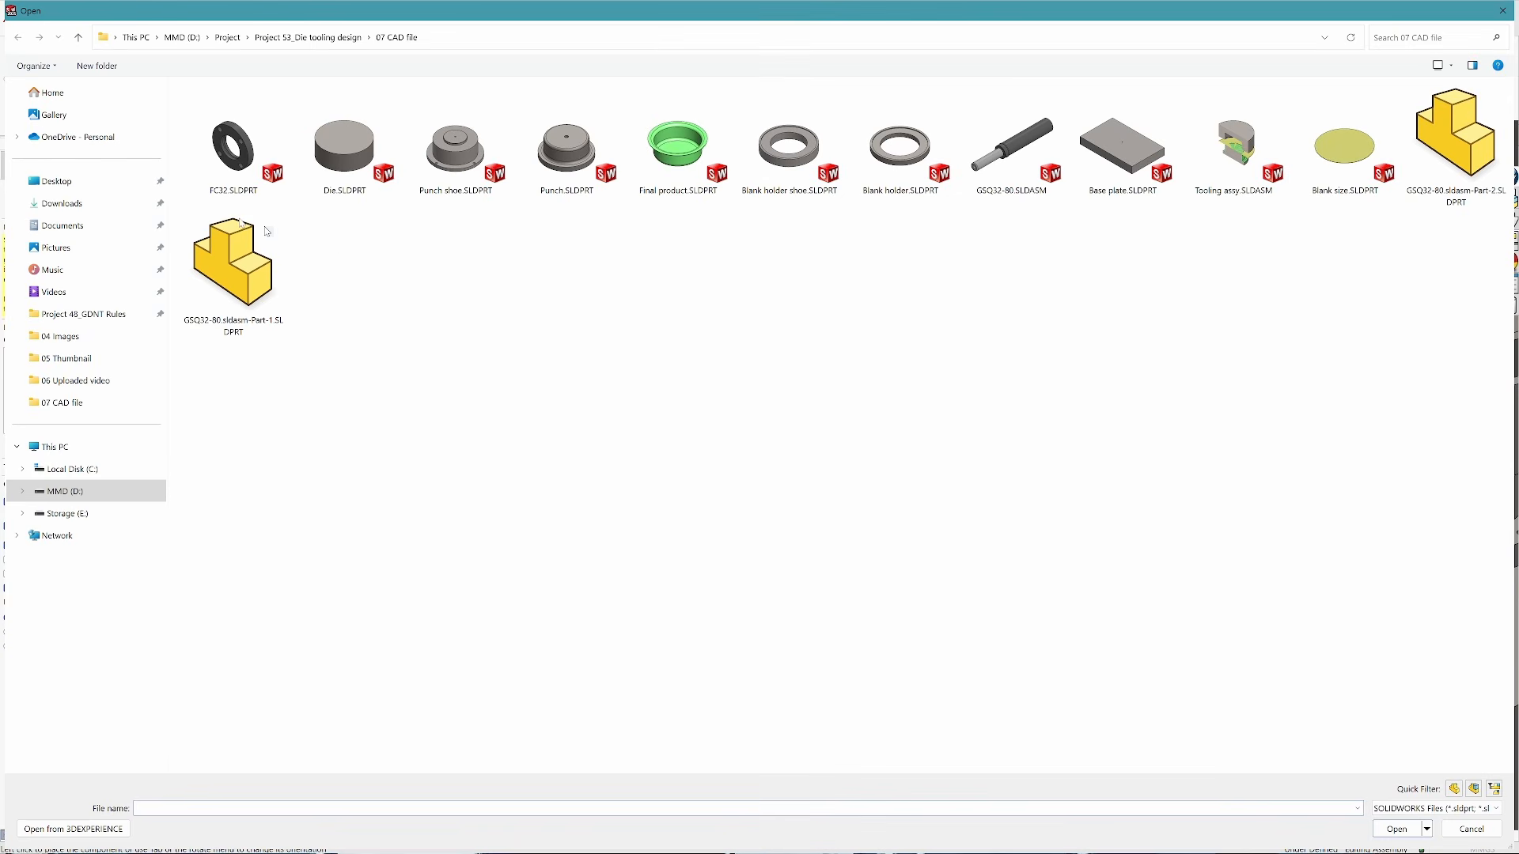
double_click(234, 151)
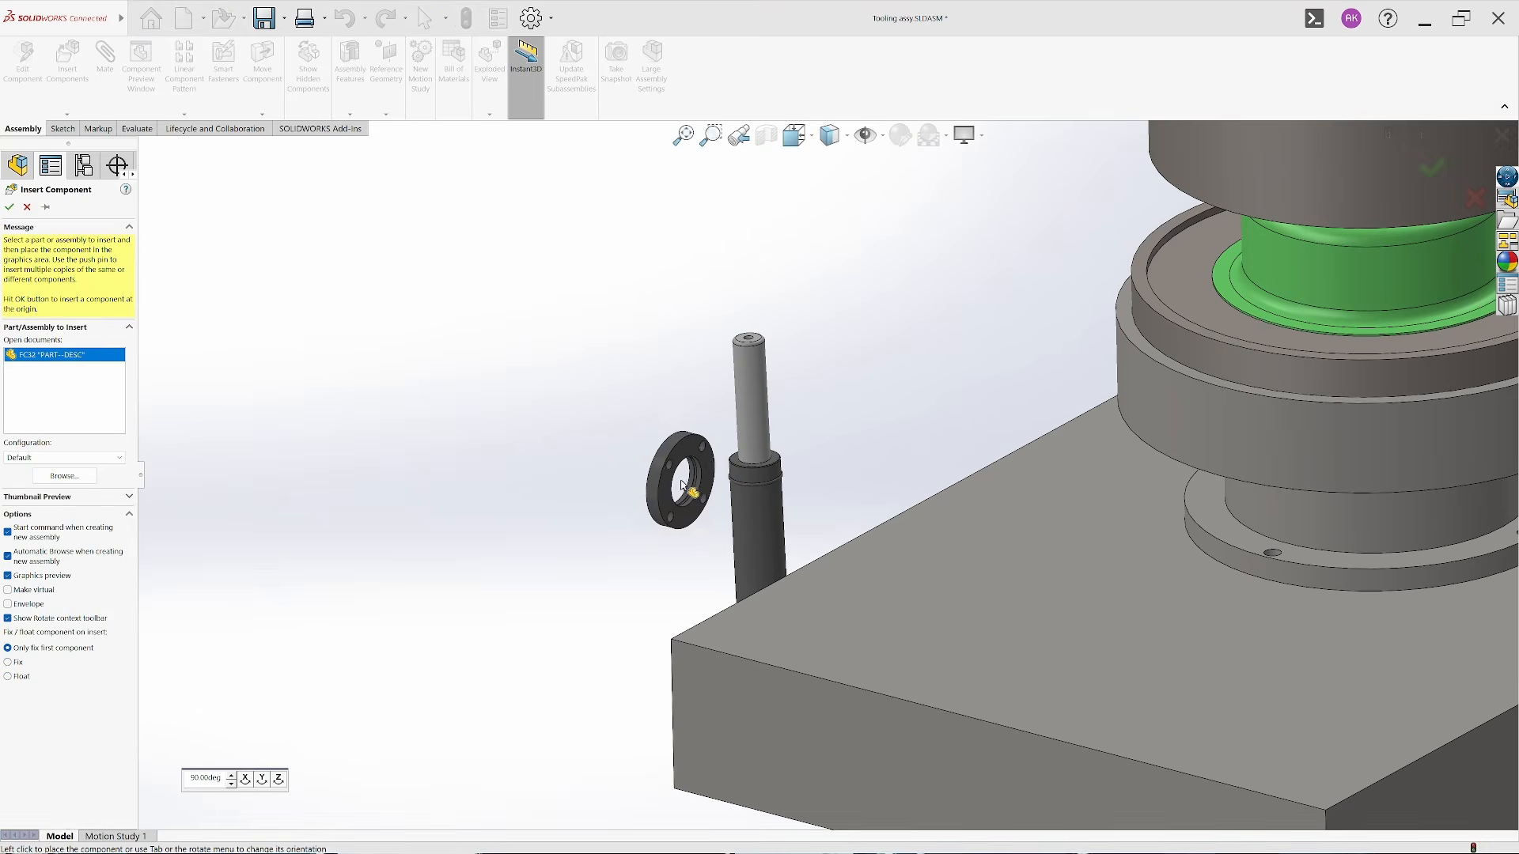
left_click(731, 531)
Rotate the FC32 plate until it lies nearly flat beside the gas spring's collar
scroll(731, 532, "up", 5)
right_click(657, 538)
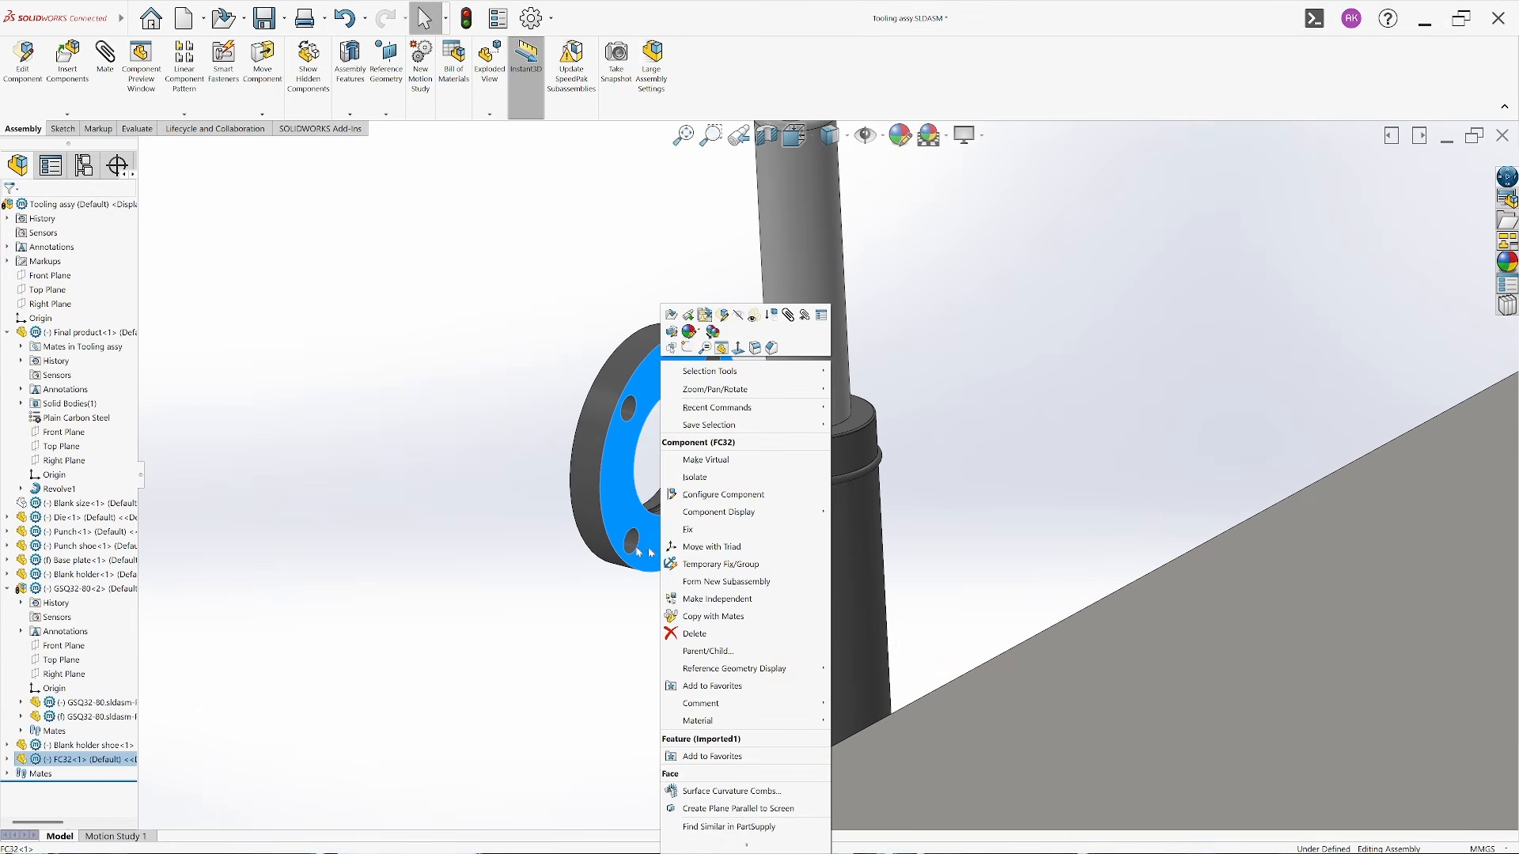
left_click(672, 546)
left_click_drag(701, 440, 658, 386)
scroll(649, 400, "down", 5)
Mate the FC32 plate to the gas spring, aligning its bore with the cylinder and seating it at the collar
left_click(614, 420)
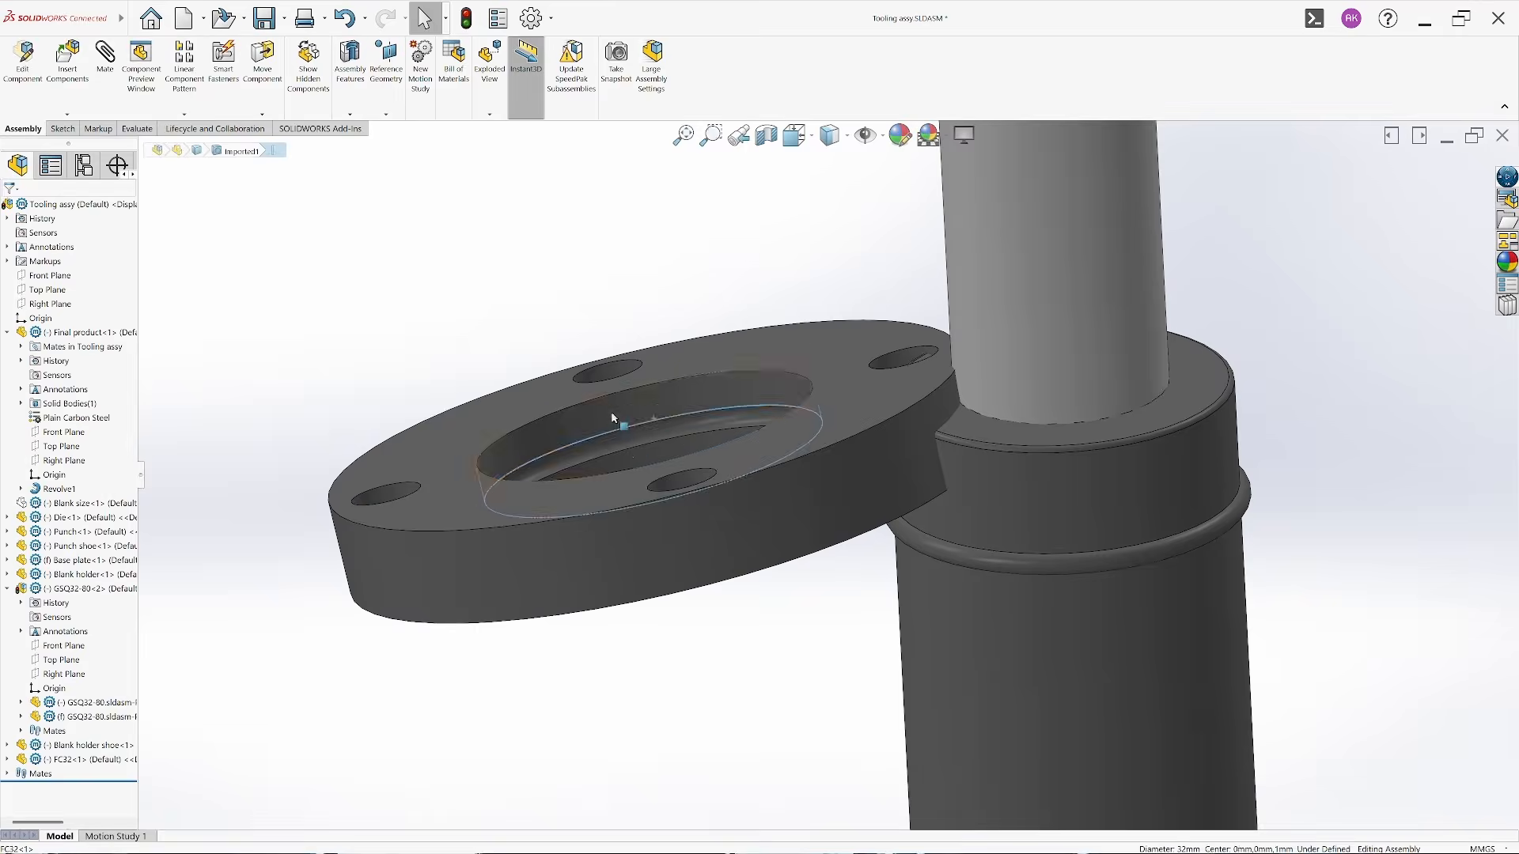
left_click(969, 581, "ctrl")
left_click(980, 569)
scroll(904, 475, "down", 4)
left_click(783, 554)
left_click(824, 465, "ctrl")
scroll(561, 444, "up", 5)
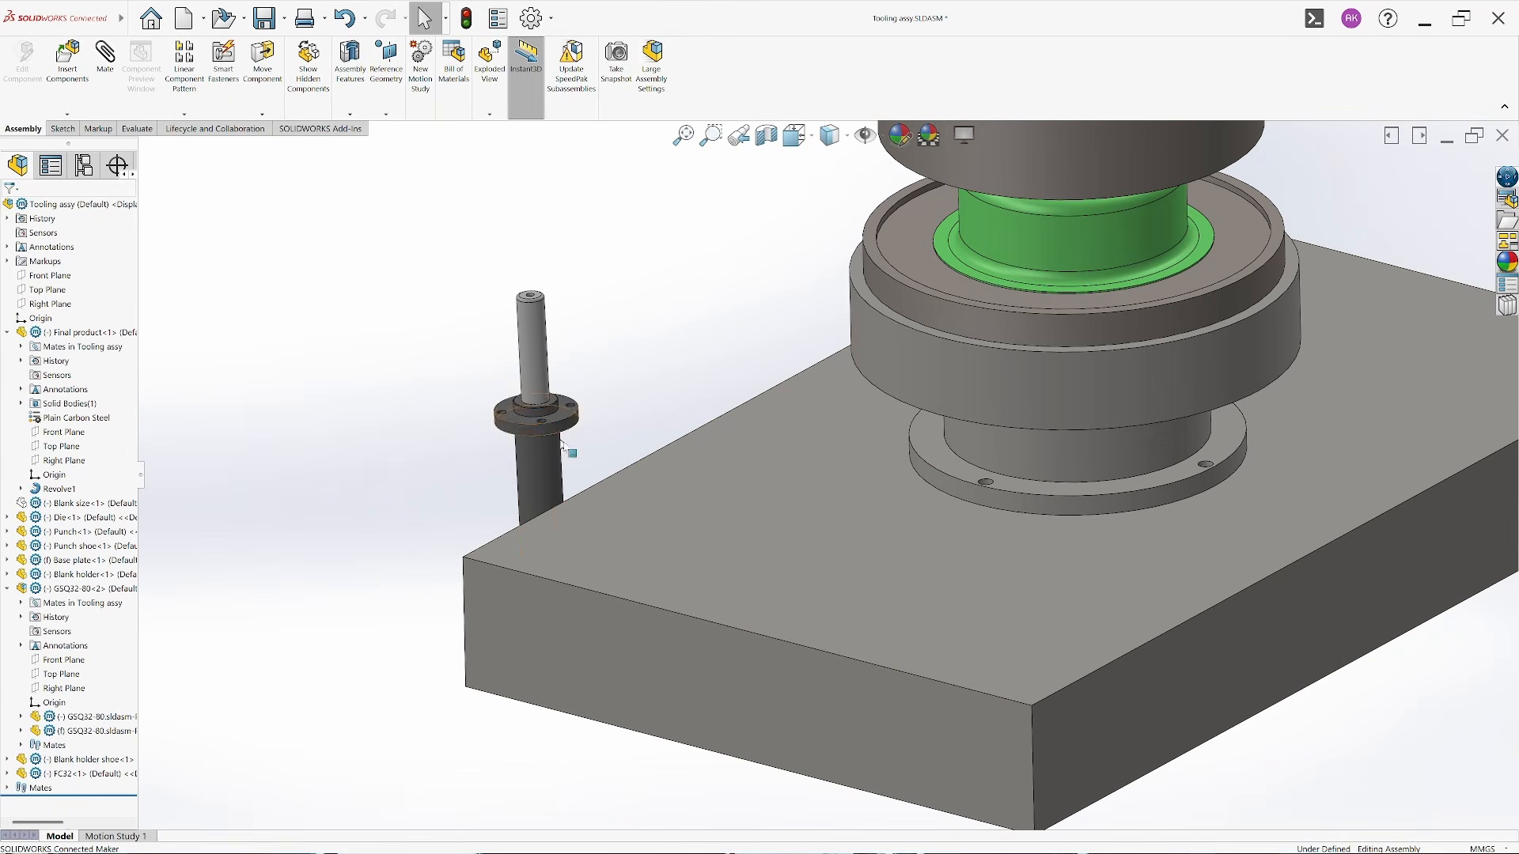
Mate the FC32 plate's underside coincident with the top face of the base plate
middle_click_drag(526, 467, 621, 407)
scroll(586, 467, "down", 5)
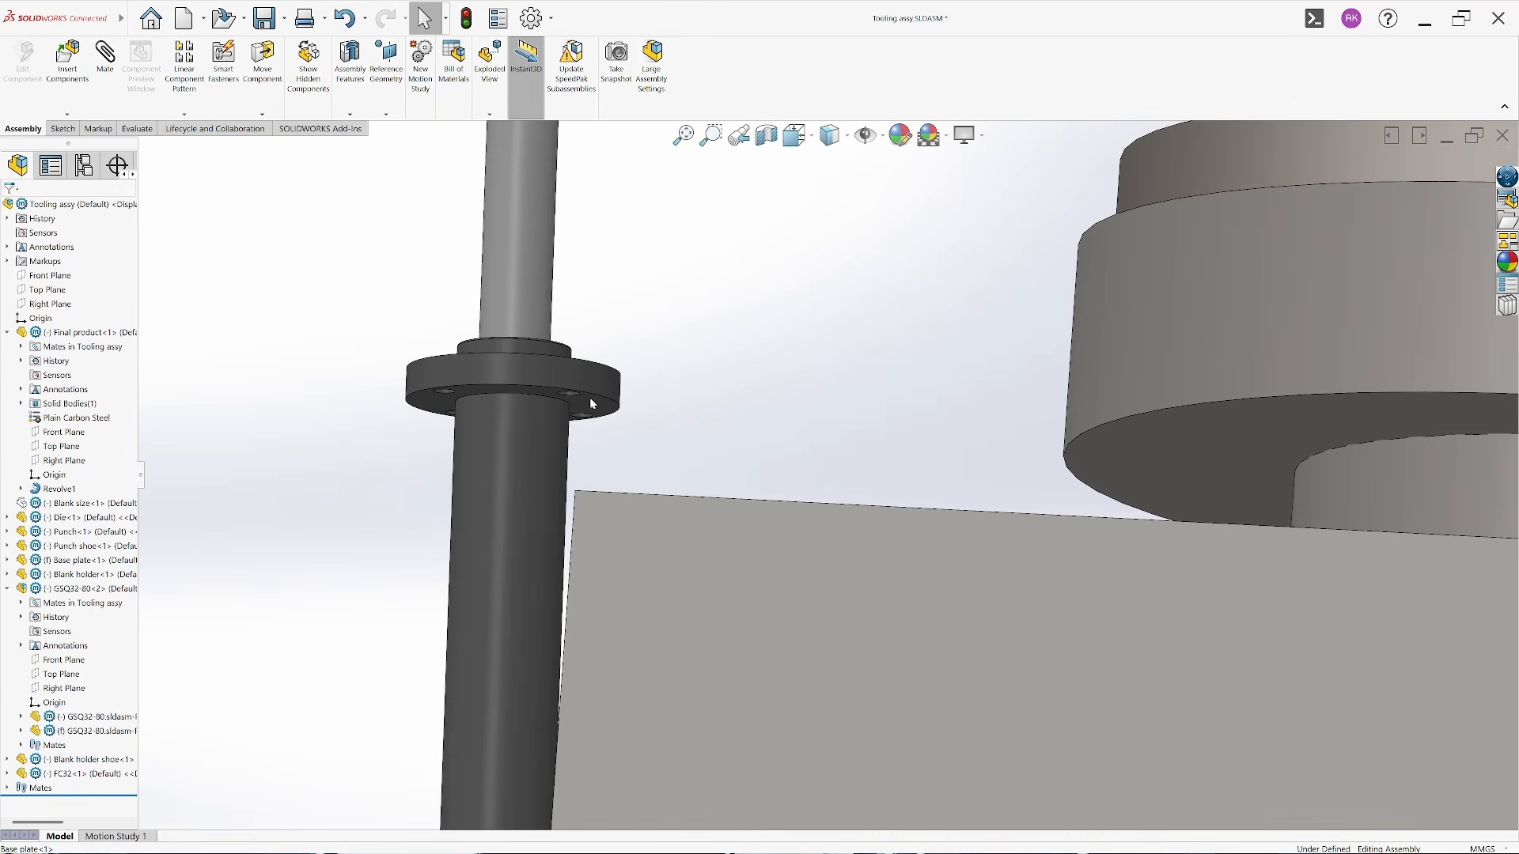
left_click(590, 402)
scroll(638, 504, "up", 5)
middle_click_drag(773, 435, 858, 620)
left_click(894, 619, "ctrl")
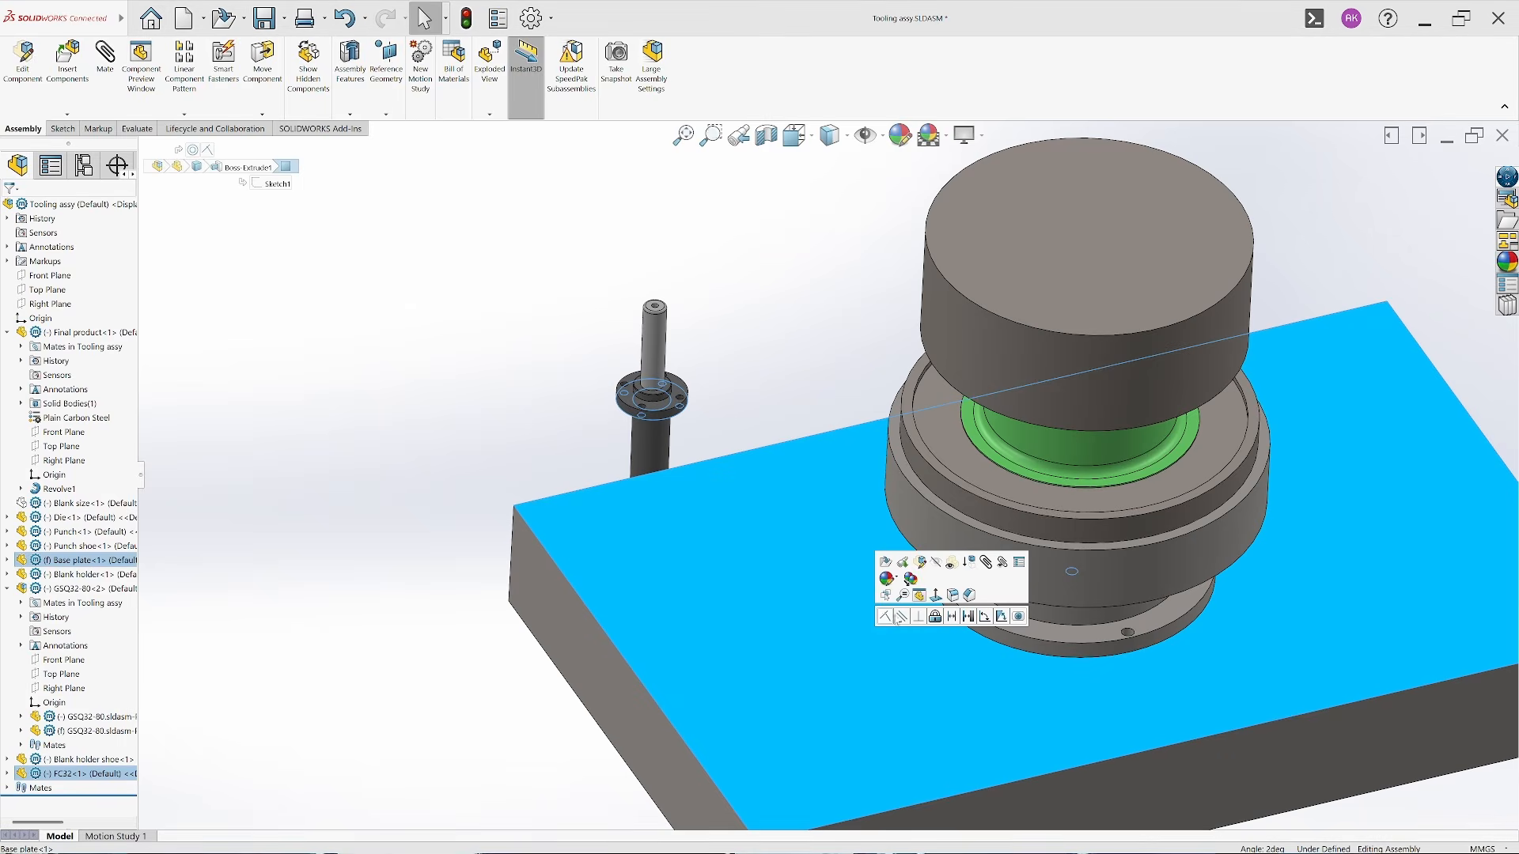
left_click(885, 618)
scroll(1047, 604, "up", 3)
scroll(1027, 583, "down", 5)
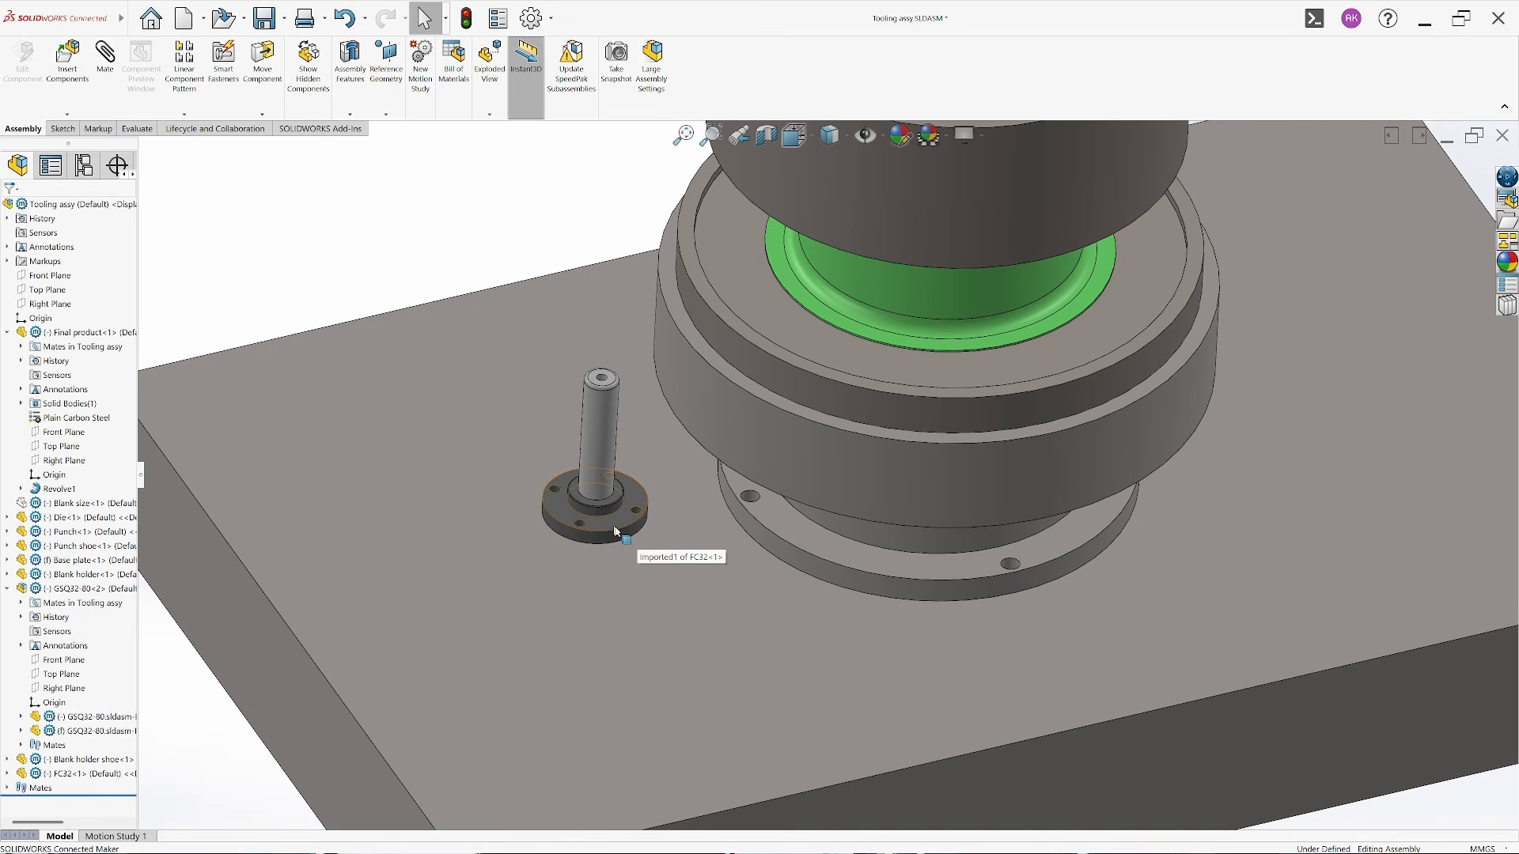
Move the FC32 plate and gas spring across the base plate until they sit just beside the punch shoe's flange
left_click_drag(616, 522, 712, 552)
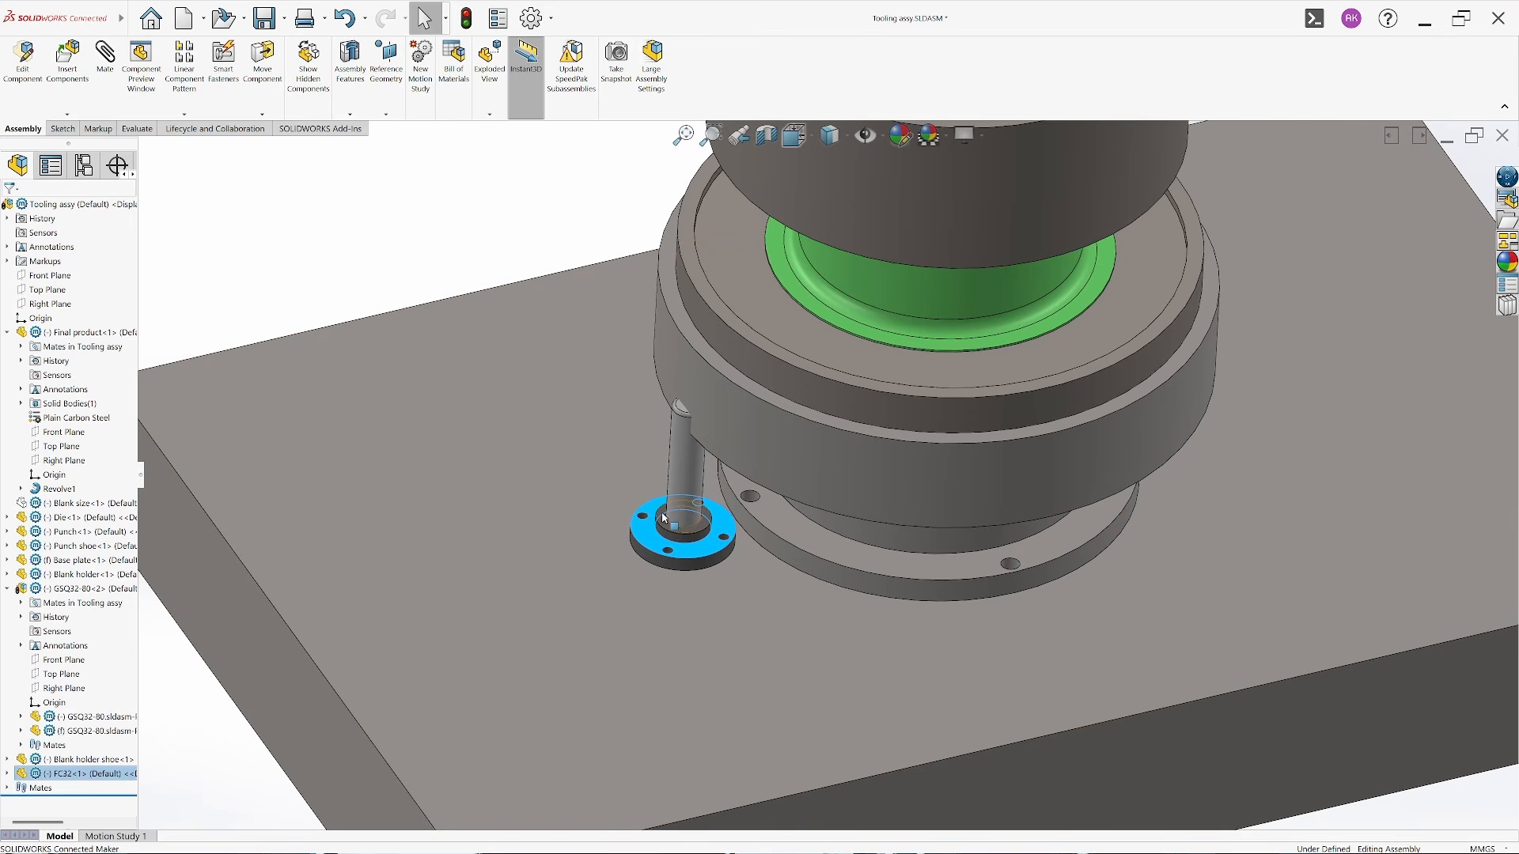
left_click_drag(574, 490, 589, 488)
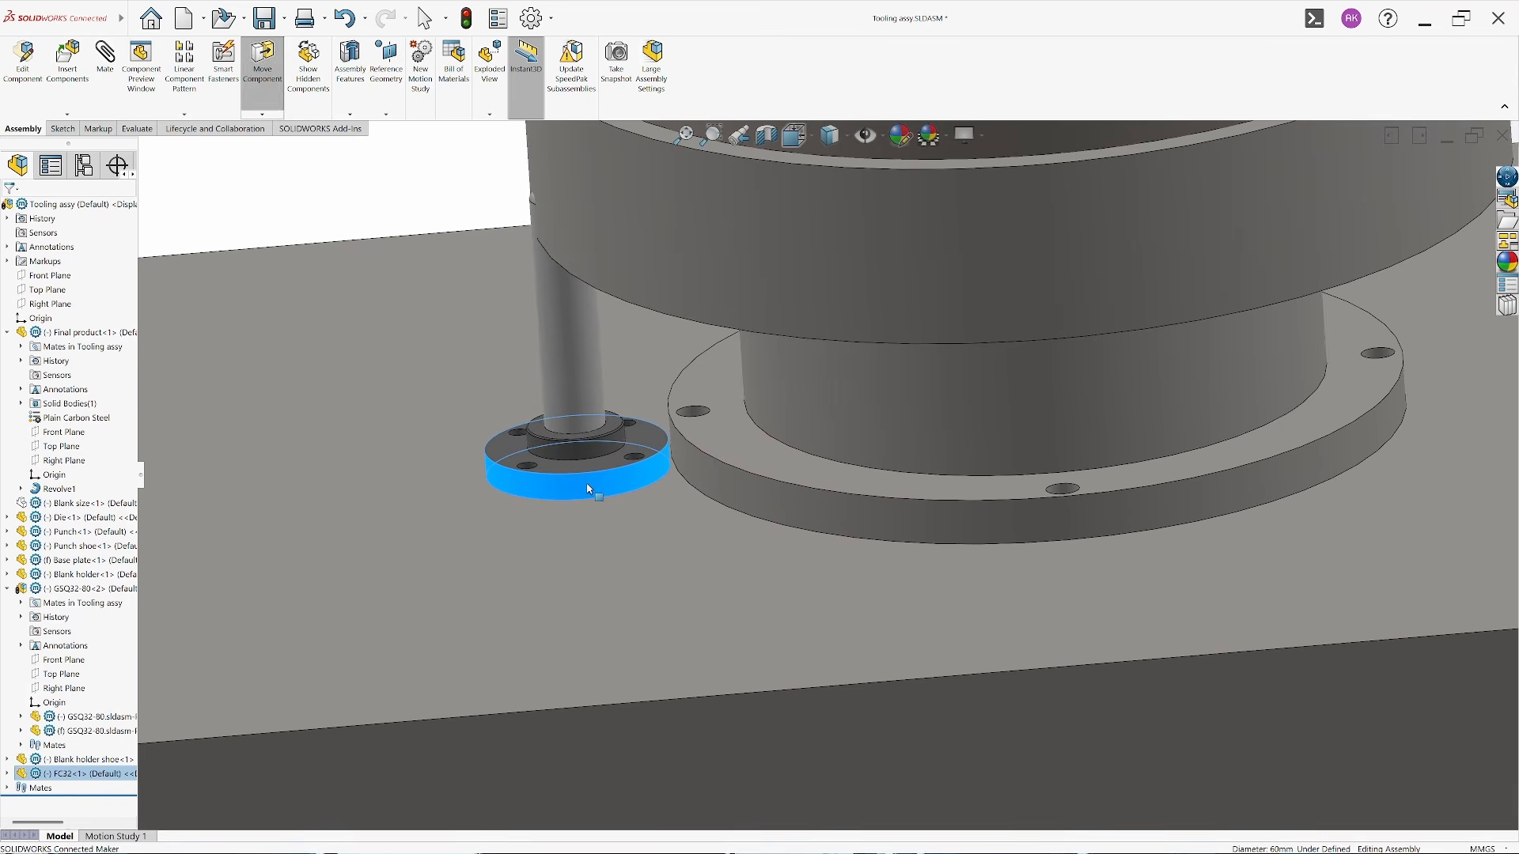
mouse_move(643, 546)
middle_mouse_down()
mouse_move(634, 501)
mouse_move(662, 532)
middle_mouse_up()
scroll(638, 518, "up", 3)
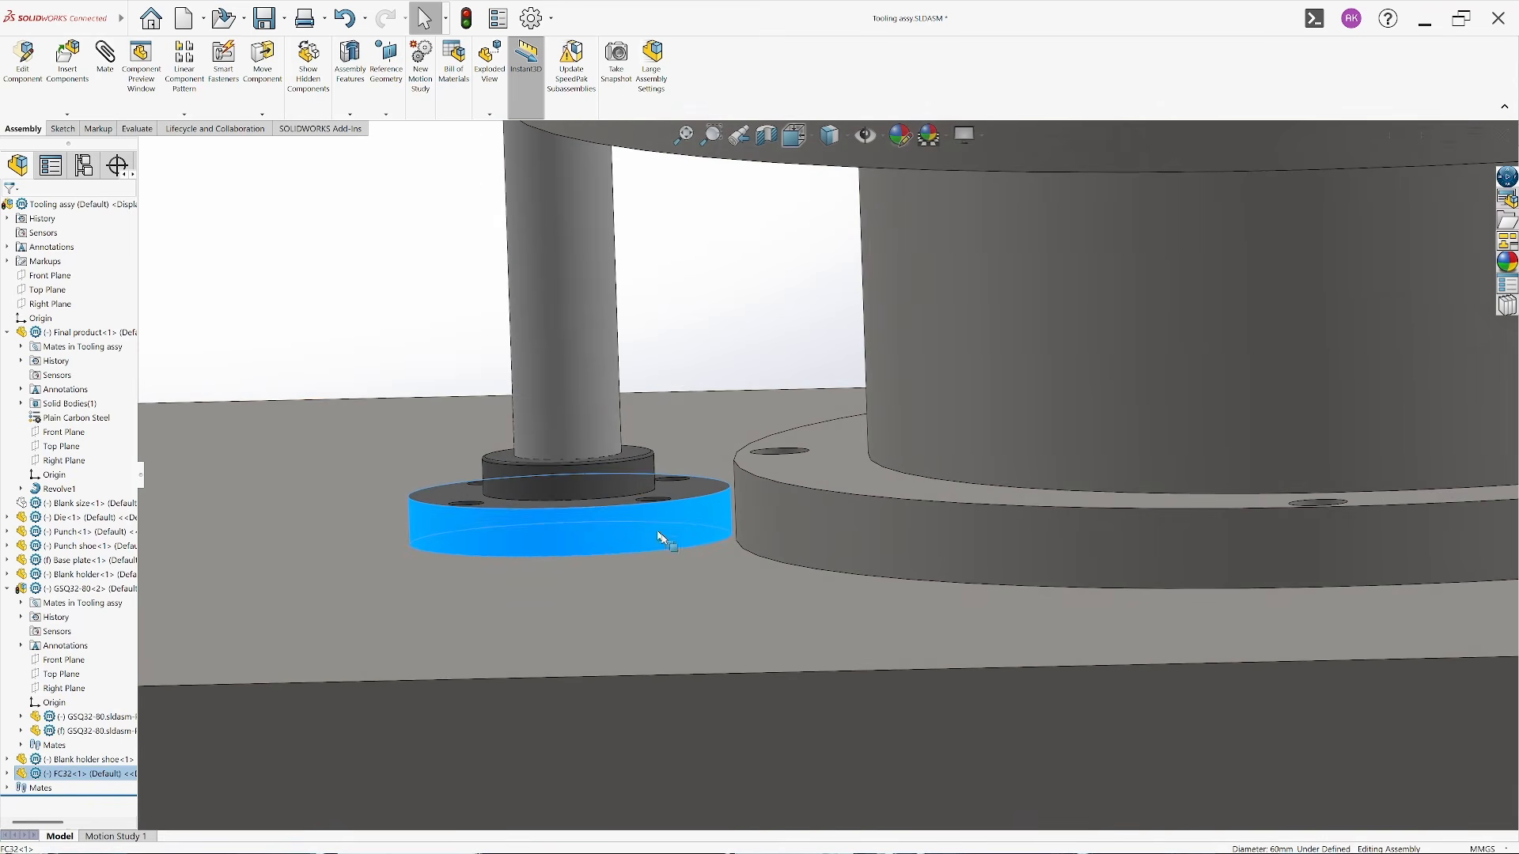
left_click(384, 298)
Measure the centre distance between the FC32 plate and the punch shoe using their outer cylindrical faces
scroll(685, 460, "down", 5)
left_click(783, 645)
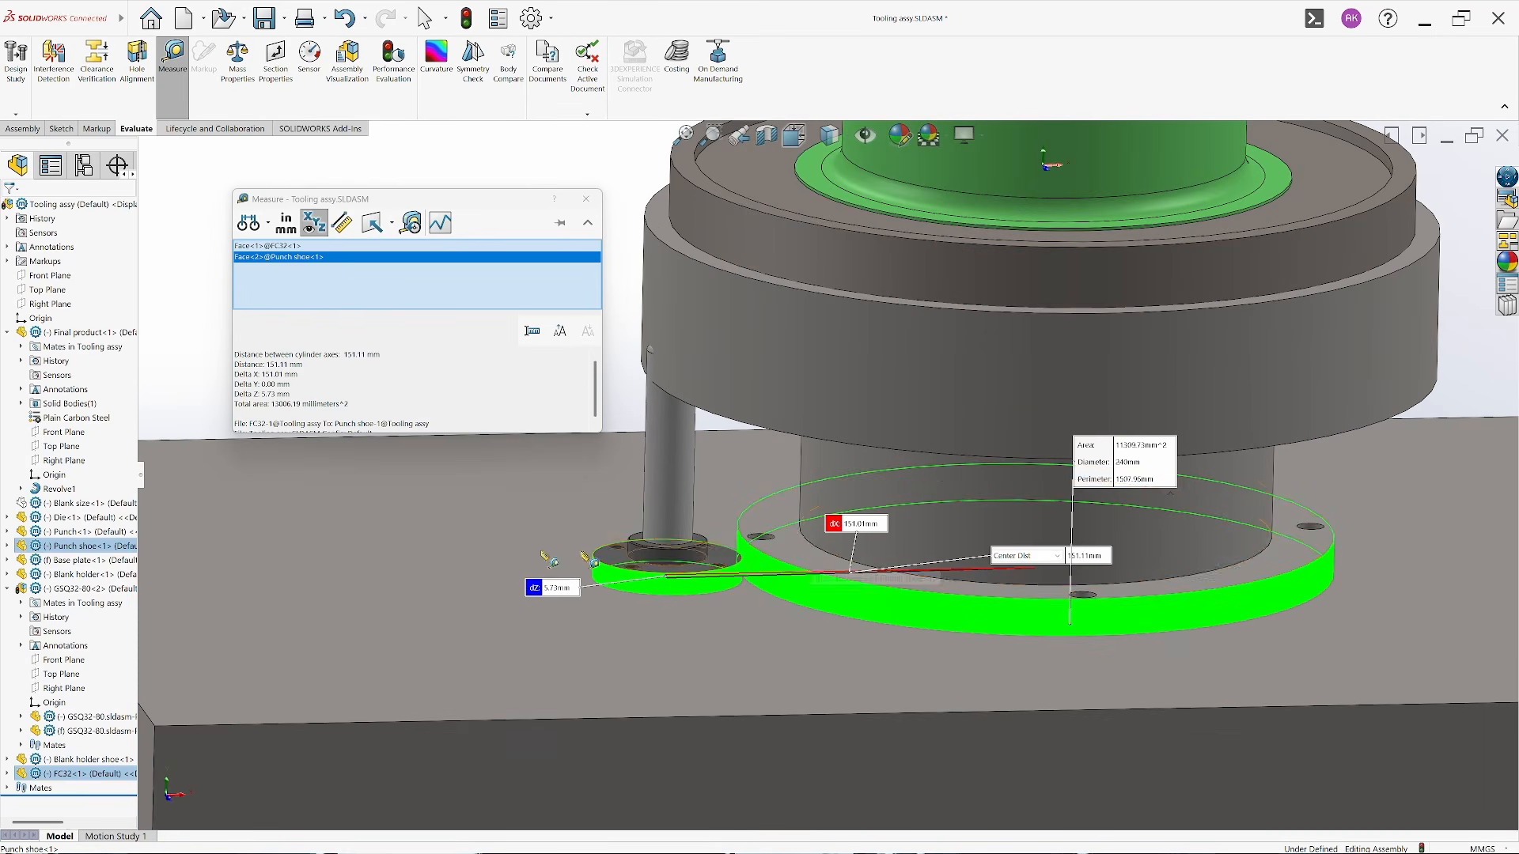
middle_click_drag(899, 529, 884, 545)
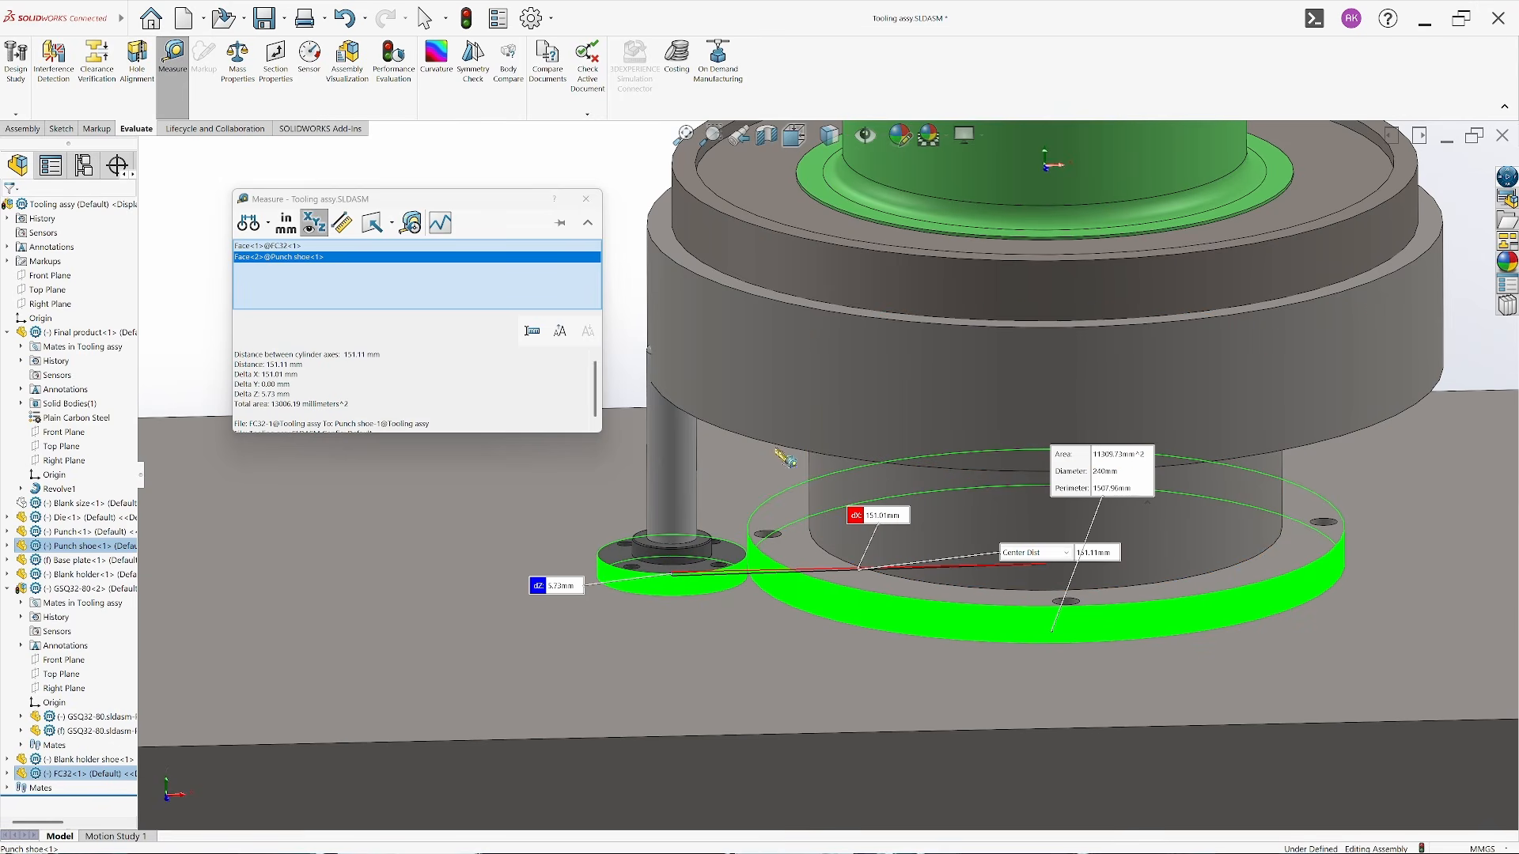
left_click(599, 202)
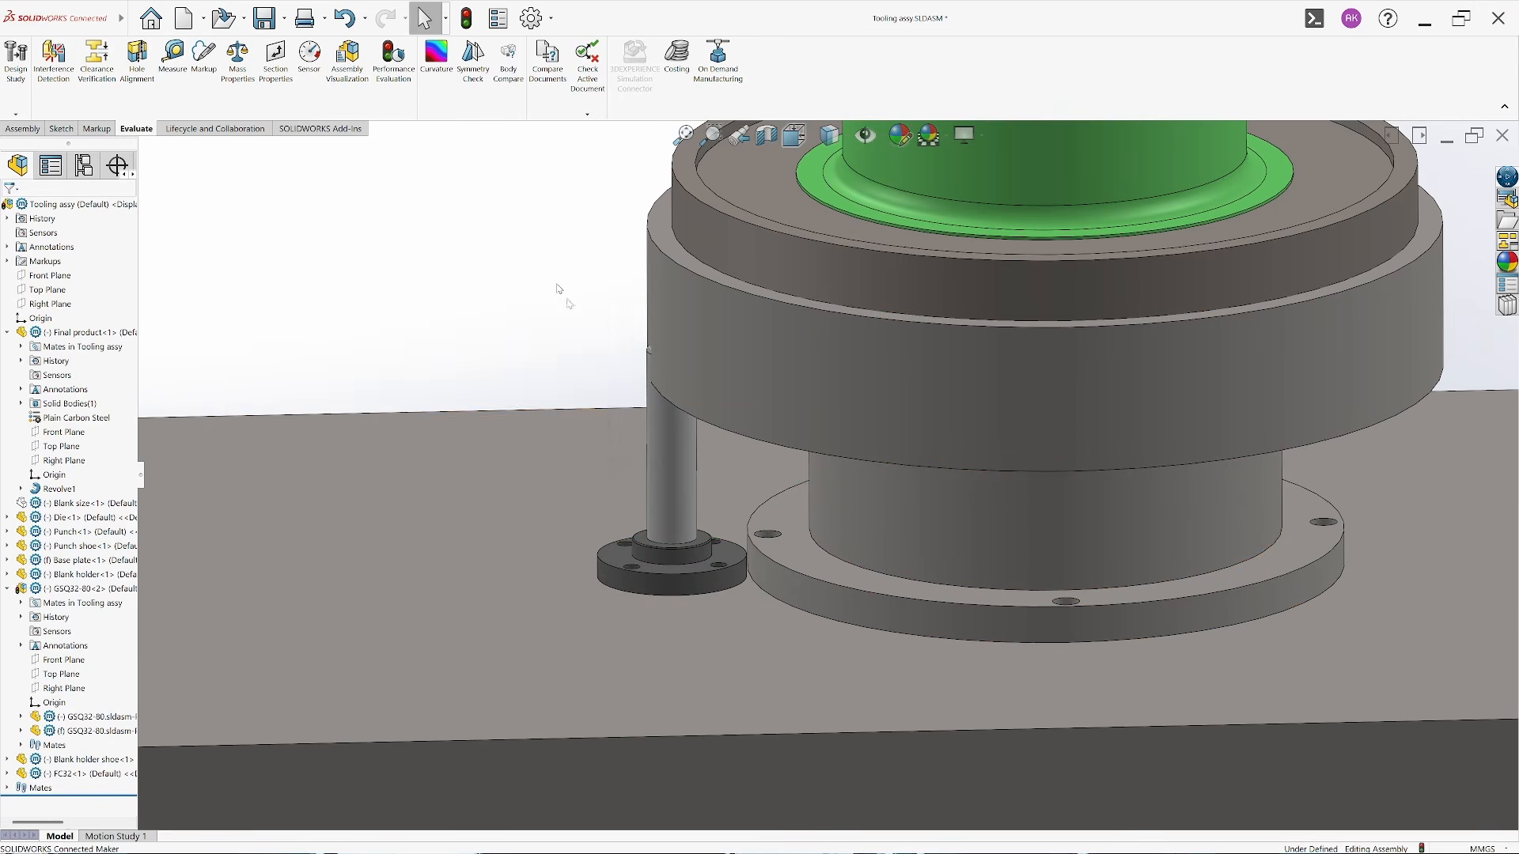
left_click(485, 525)
left_click(508, 475)
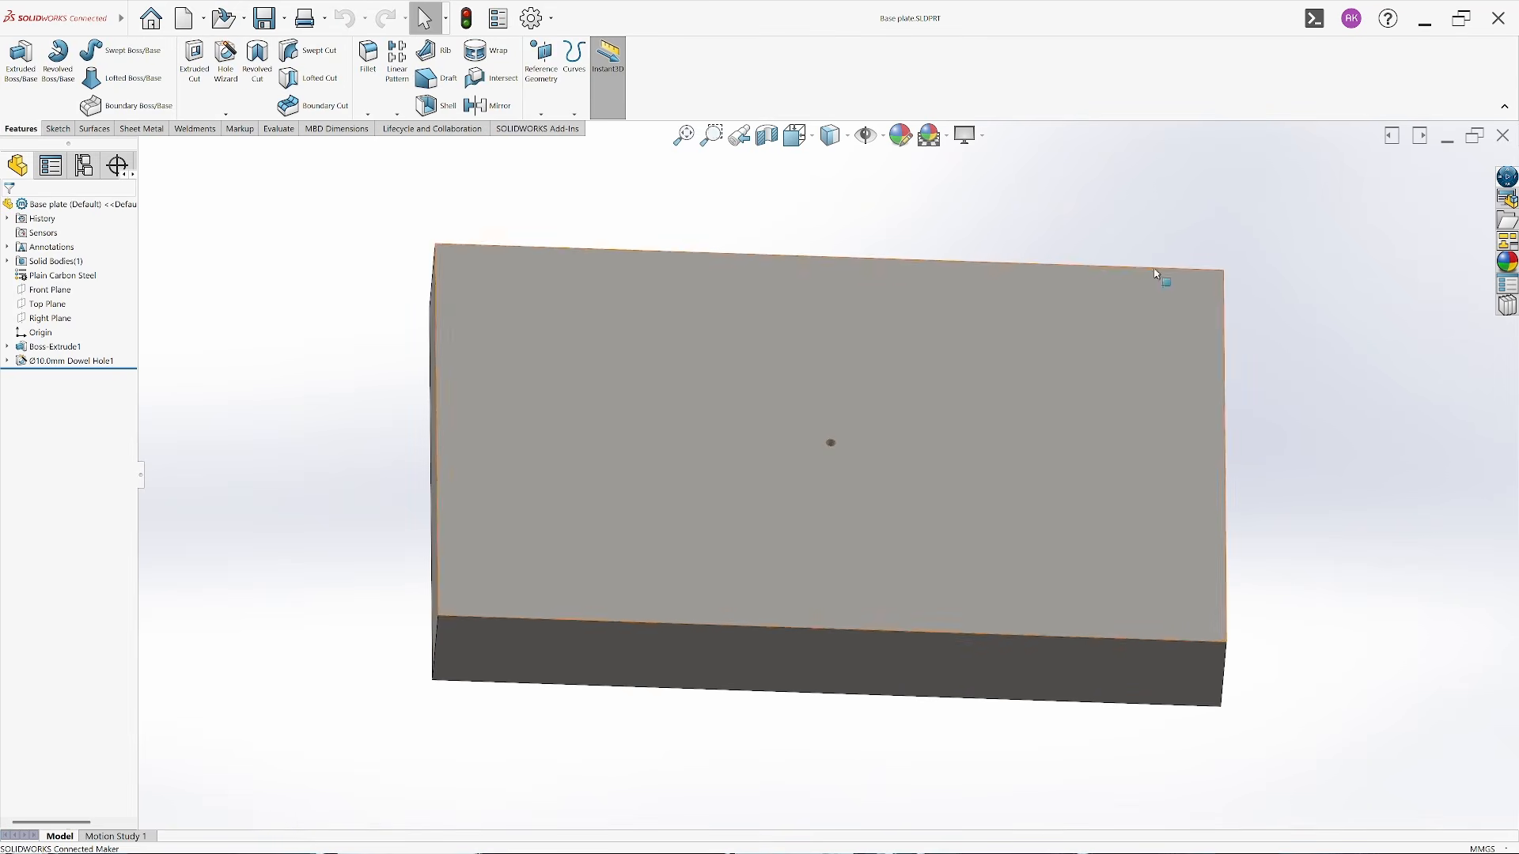
left_click(1503, 135)
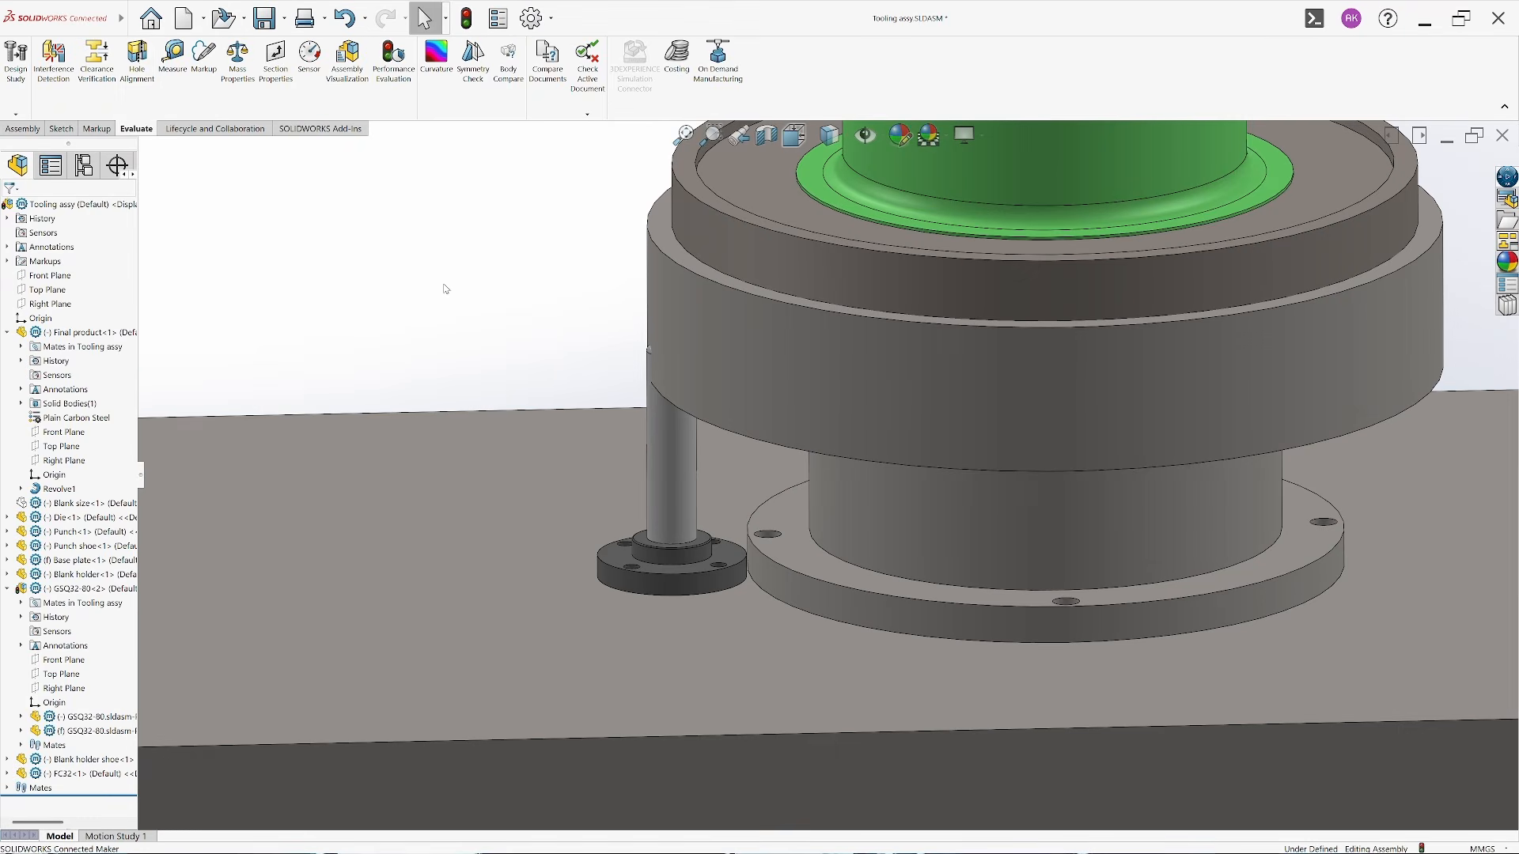
Measure the radius of the gas spring's cylinder body below the base plate
left_click(166, 64)
scroll(813, 467, "up", 4)
middle_click_drag(813, 507, 763, 416)
left_click(751, 722)
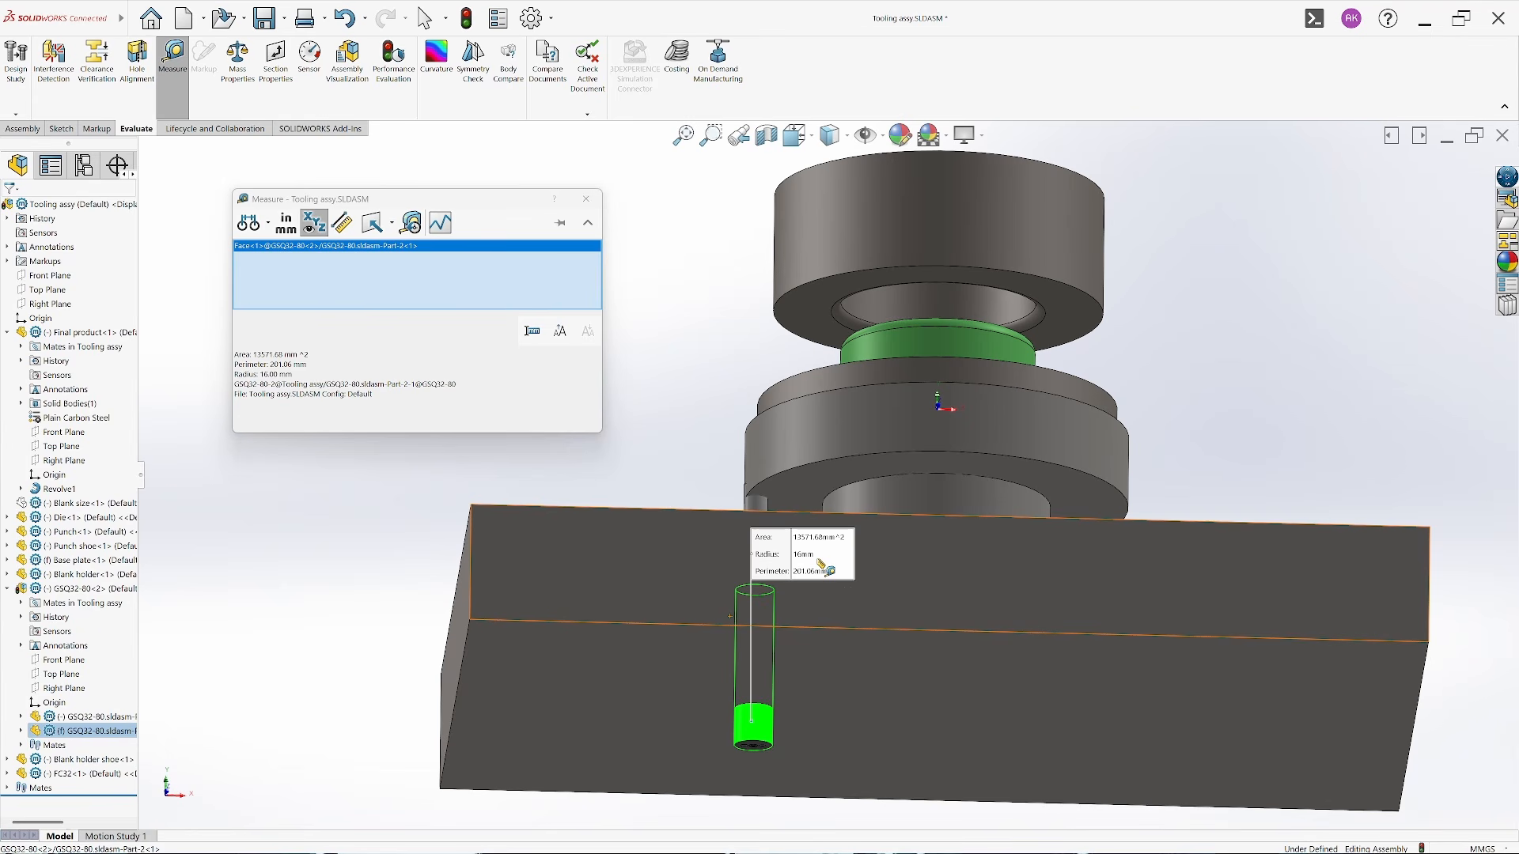
left_click(580, 203)
Open the base plate as a part and start a sketch on its top face
middle_click_drag(617, 420, 658, 584)
left_click(658, 583)
left_click(666, 541)
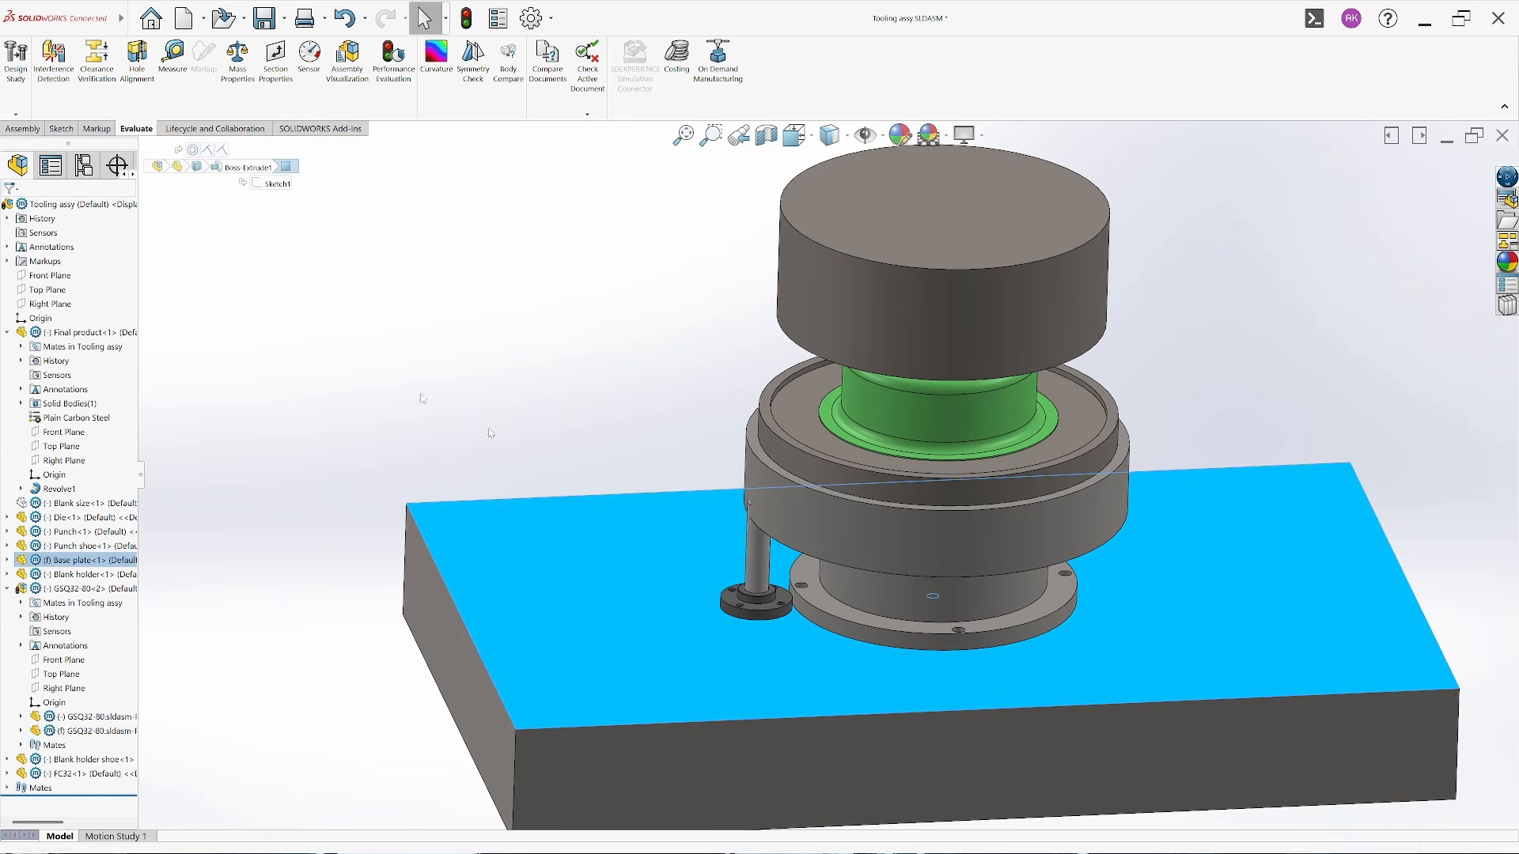
left_click(58, 128)
left_click(17, 60)
left_click(666, 414)
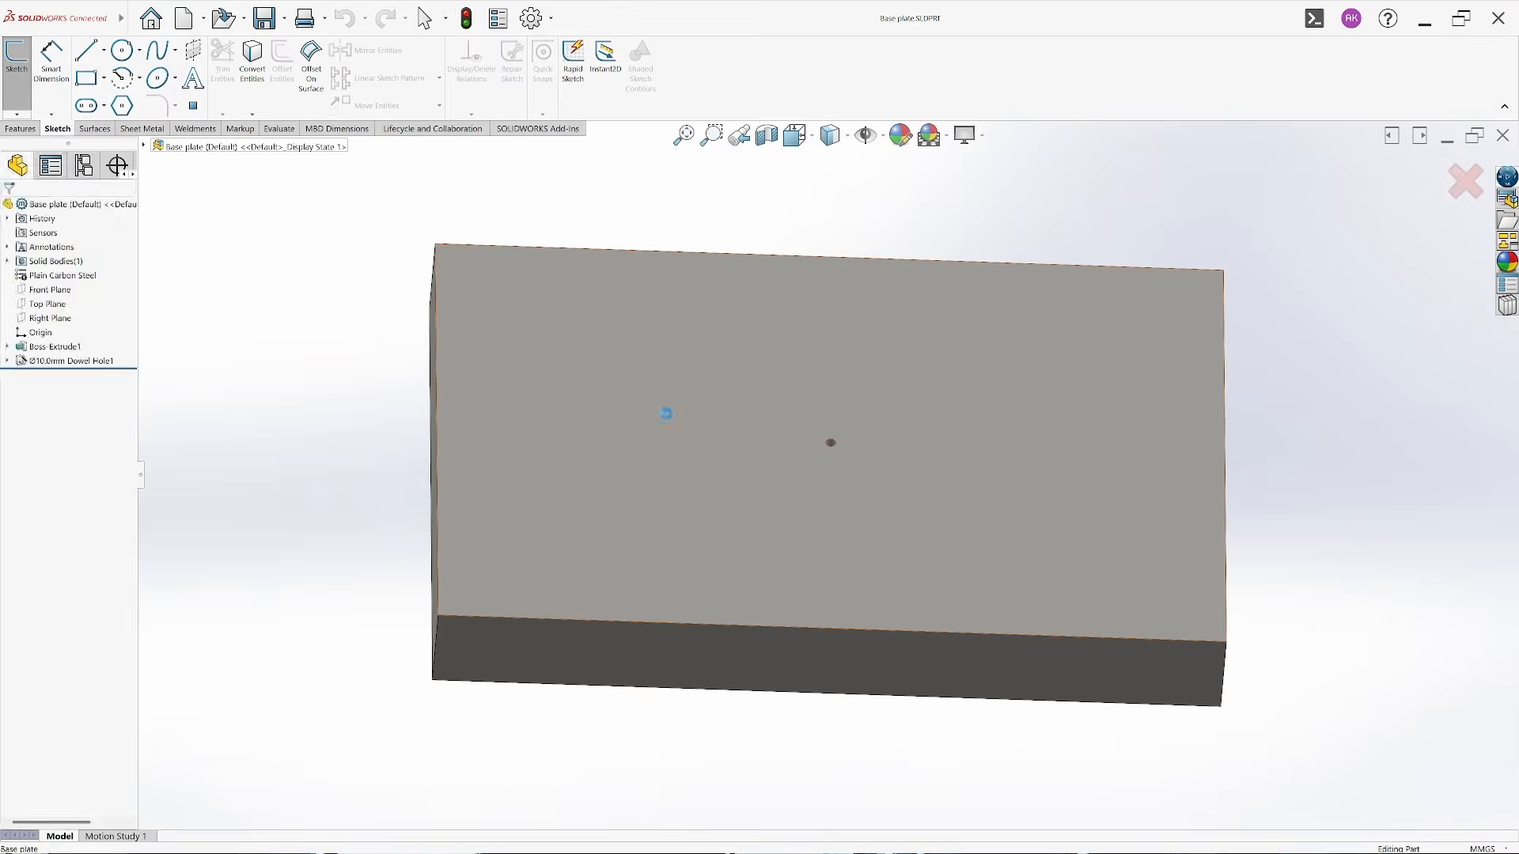
Sketch a horizontal construction line from the origin and set its length to 155 mm
key("l")
scroll(736, 485, "down", 5)
left_click(738, 489)
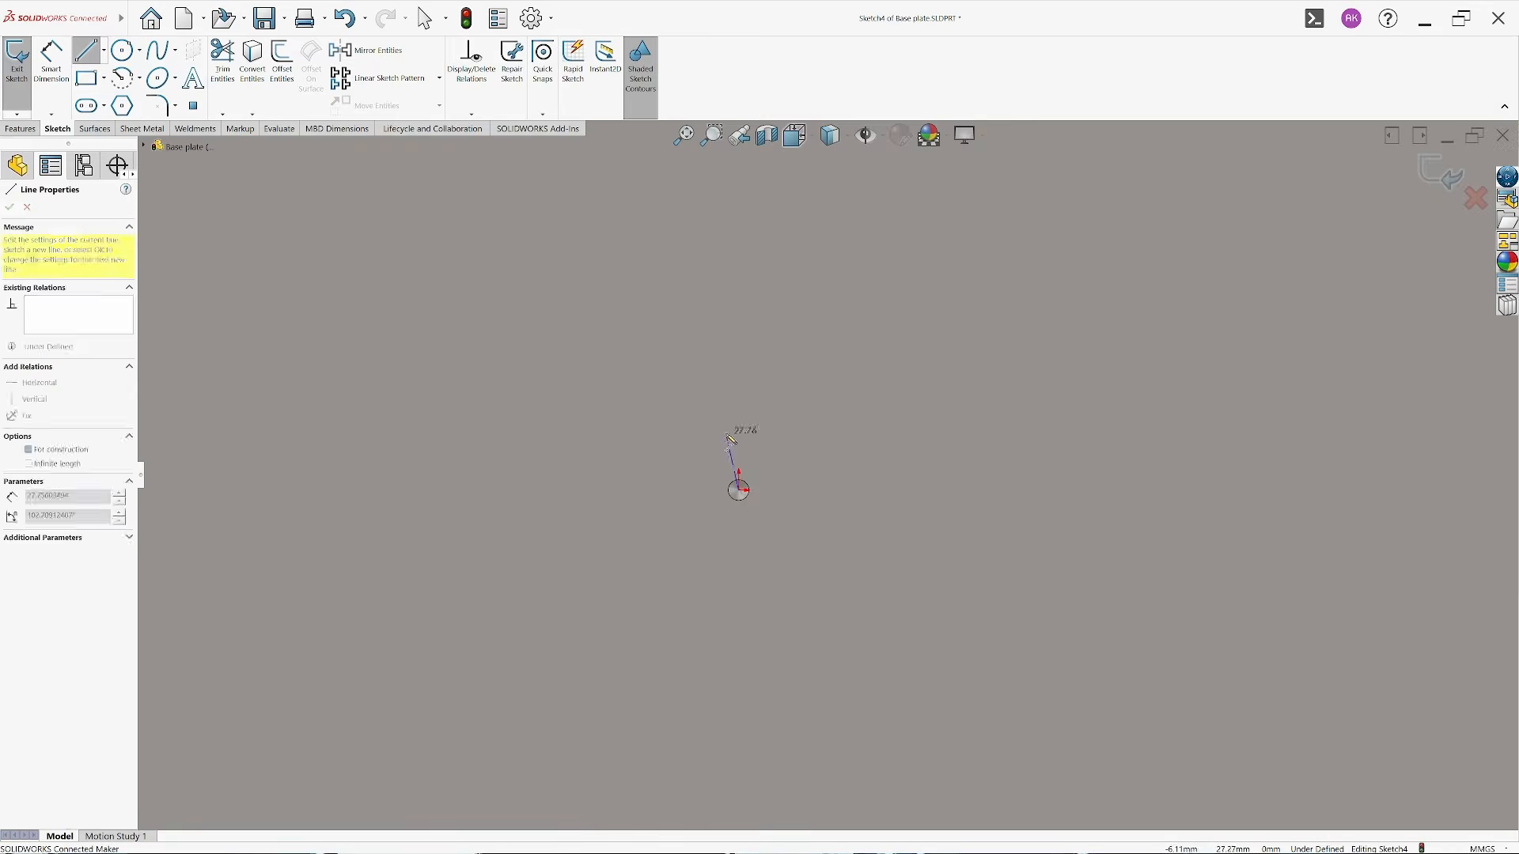
scroll(729, 440, "up", 4)
left_click(685, 481)
right_click_drag(685, 481, 706, 420)
scroll(682, 416, "down", 3)
left_click(750, 530)
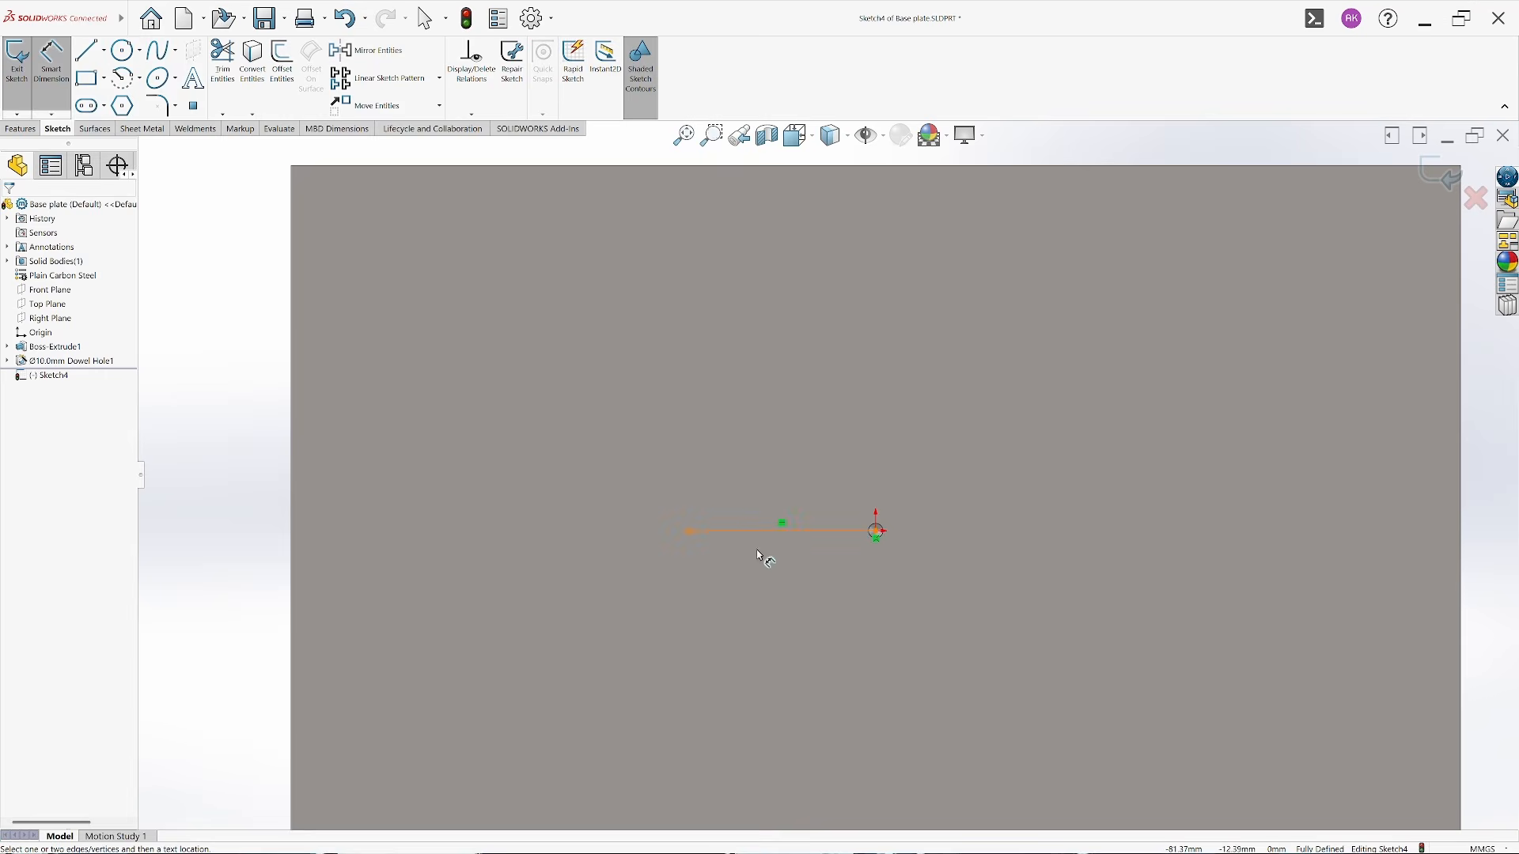
left_click(744, 466)
type("155")
key("Return")
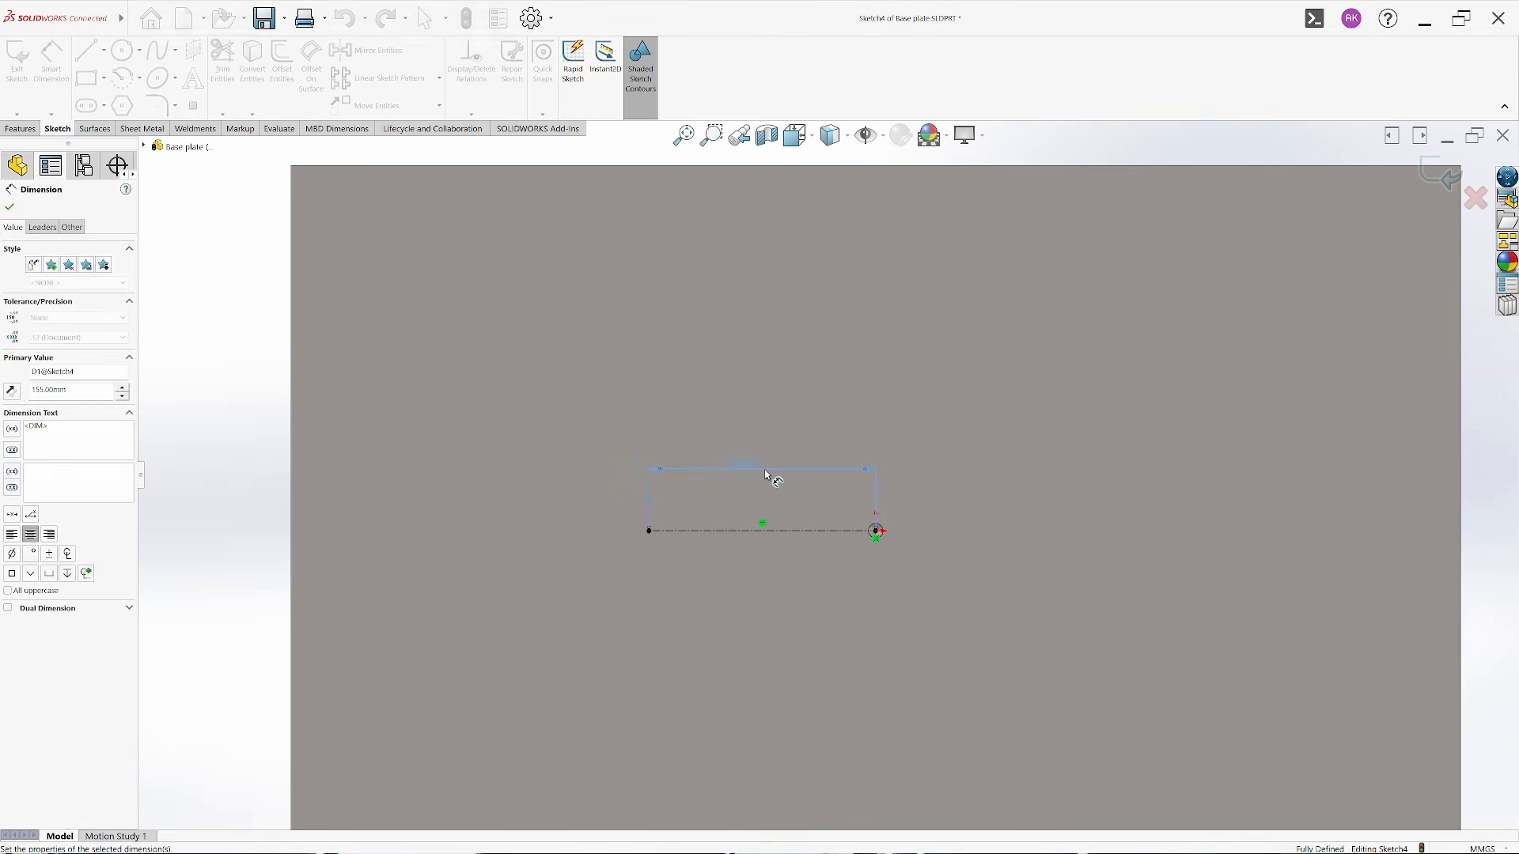
key("Escape")
Sketch a circle centred on the construction line's free end and set its diameter to 32 mm
left_click(125, 58)
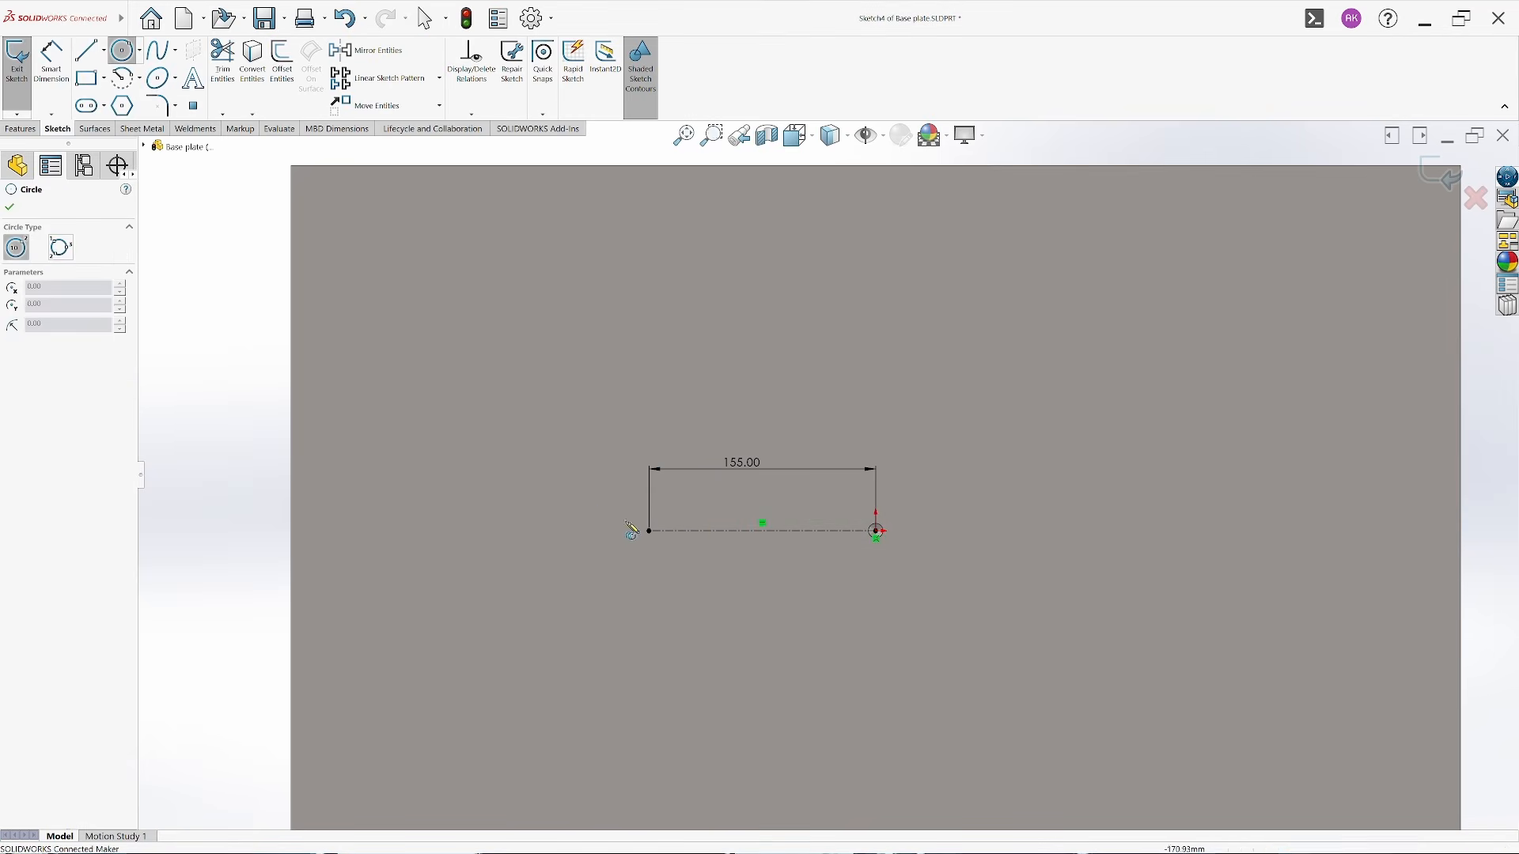
left_click(649, 531)
left_click(677, 576)
right_click(679, 579)
left_click(709, 592)
left_click(51, 64)
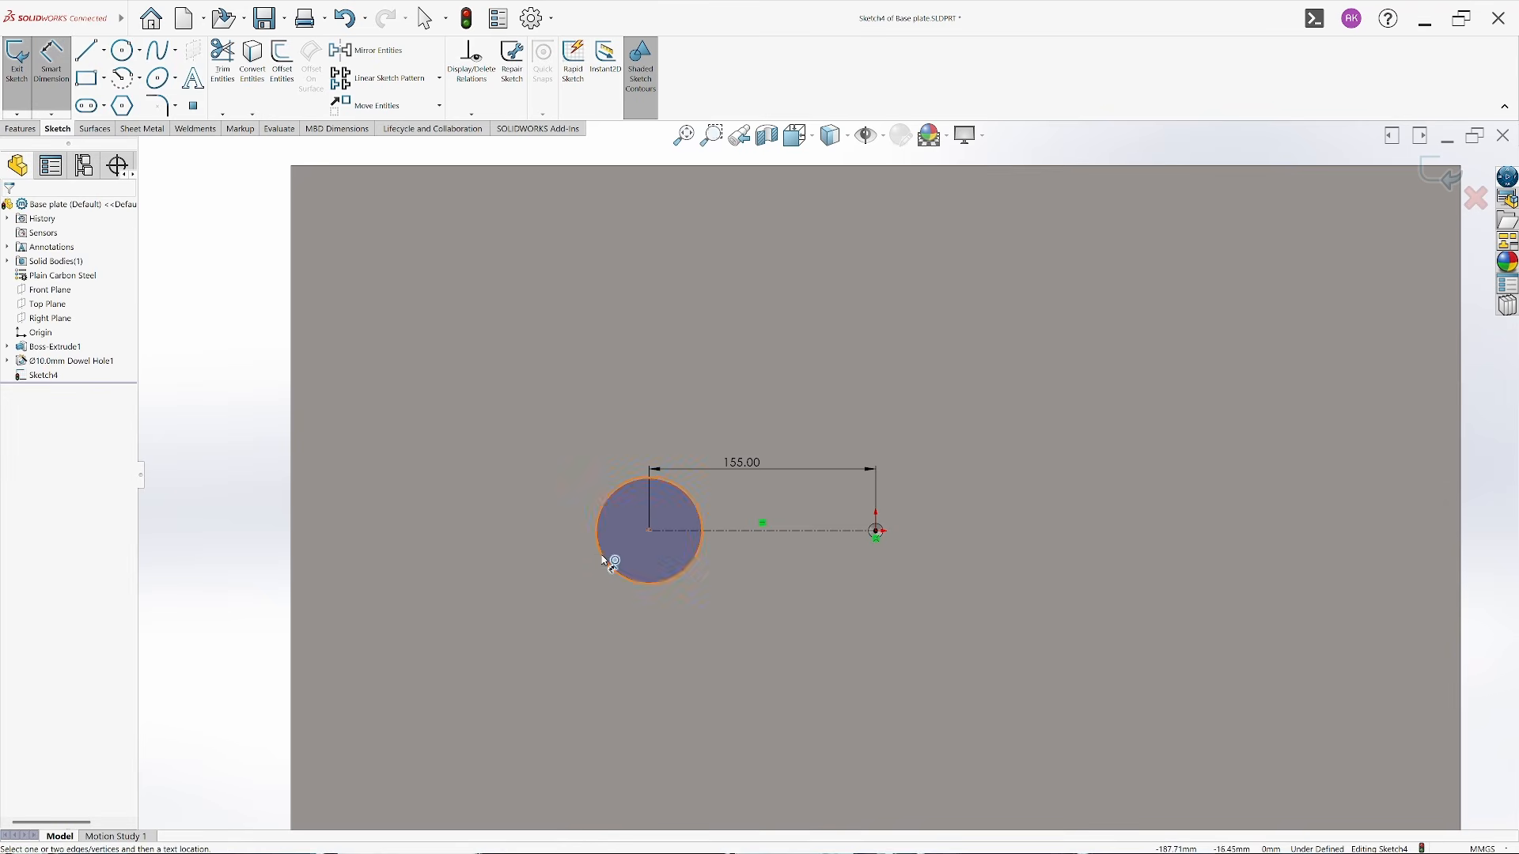
left_click(608, 562)
left_click(514, 584)
type("3")
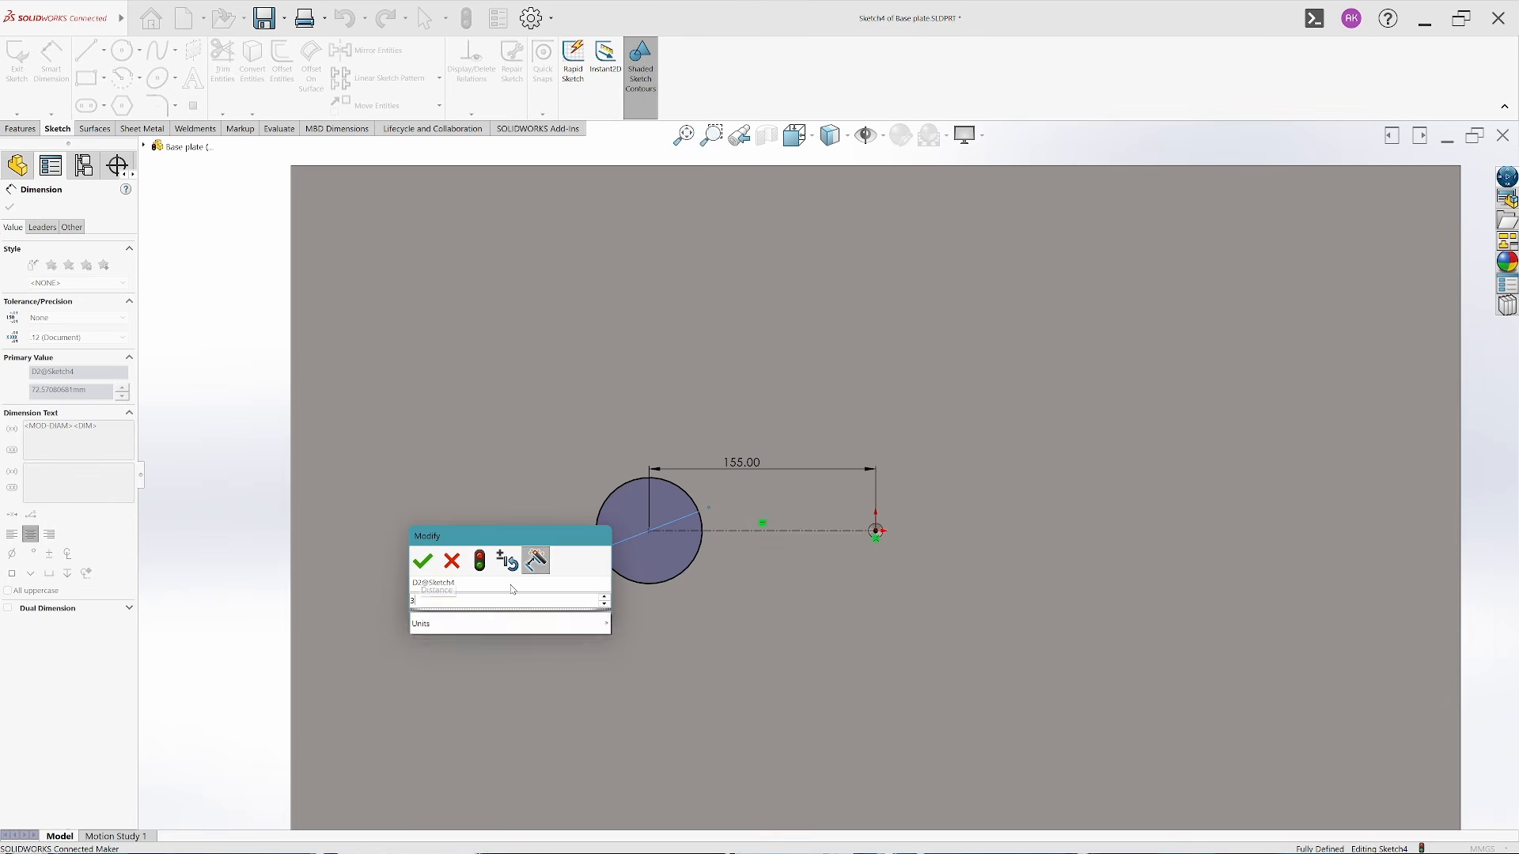
type("2")
key("Return")
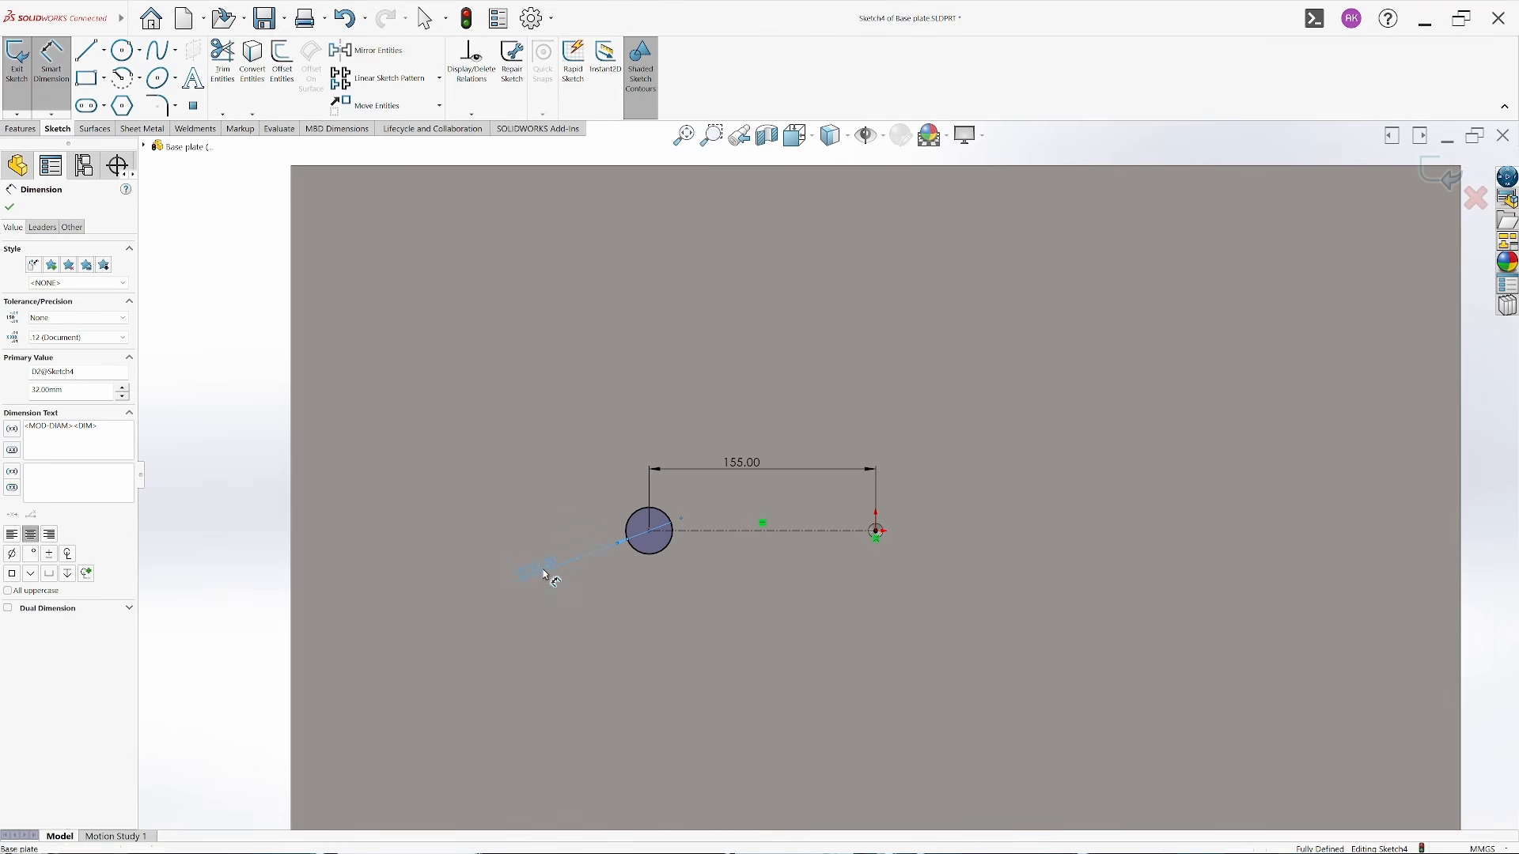
Change the circle's diameter to 32.2 mm to give the gas spring clearance
double_click(544, 573)
type("32.2")
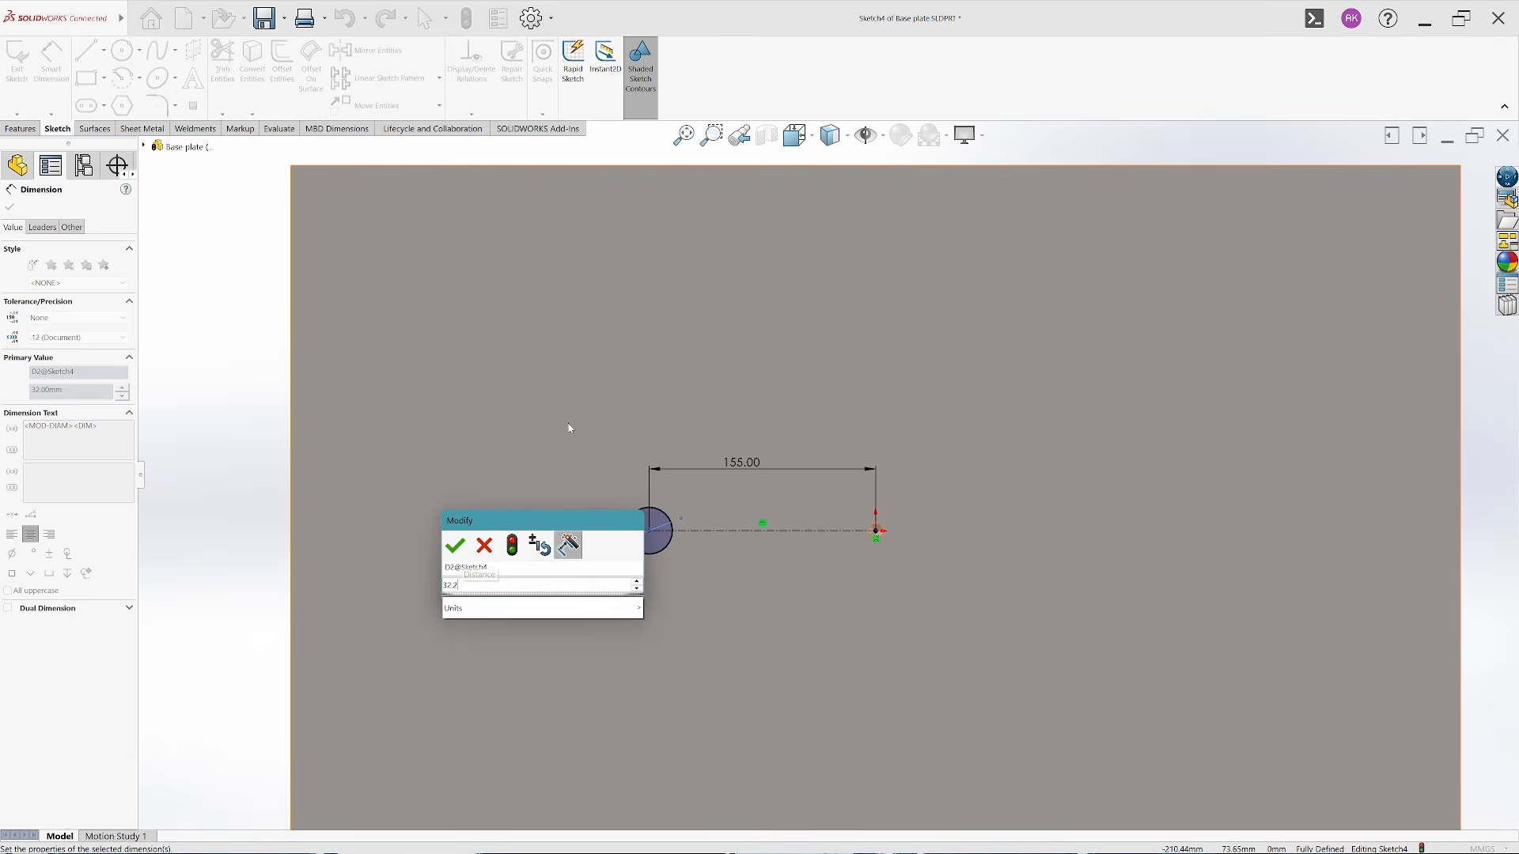
key("Return")
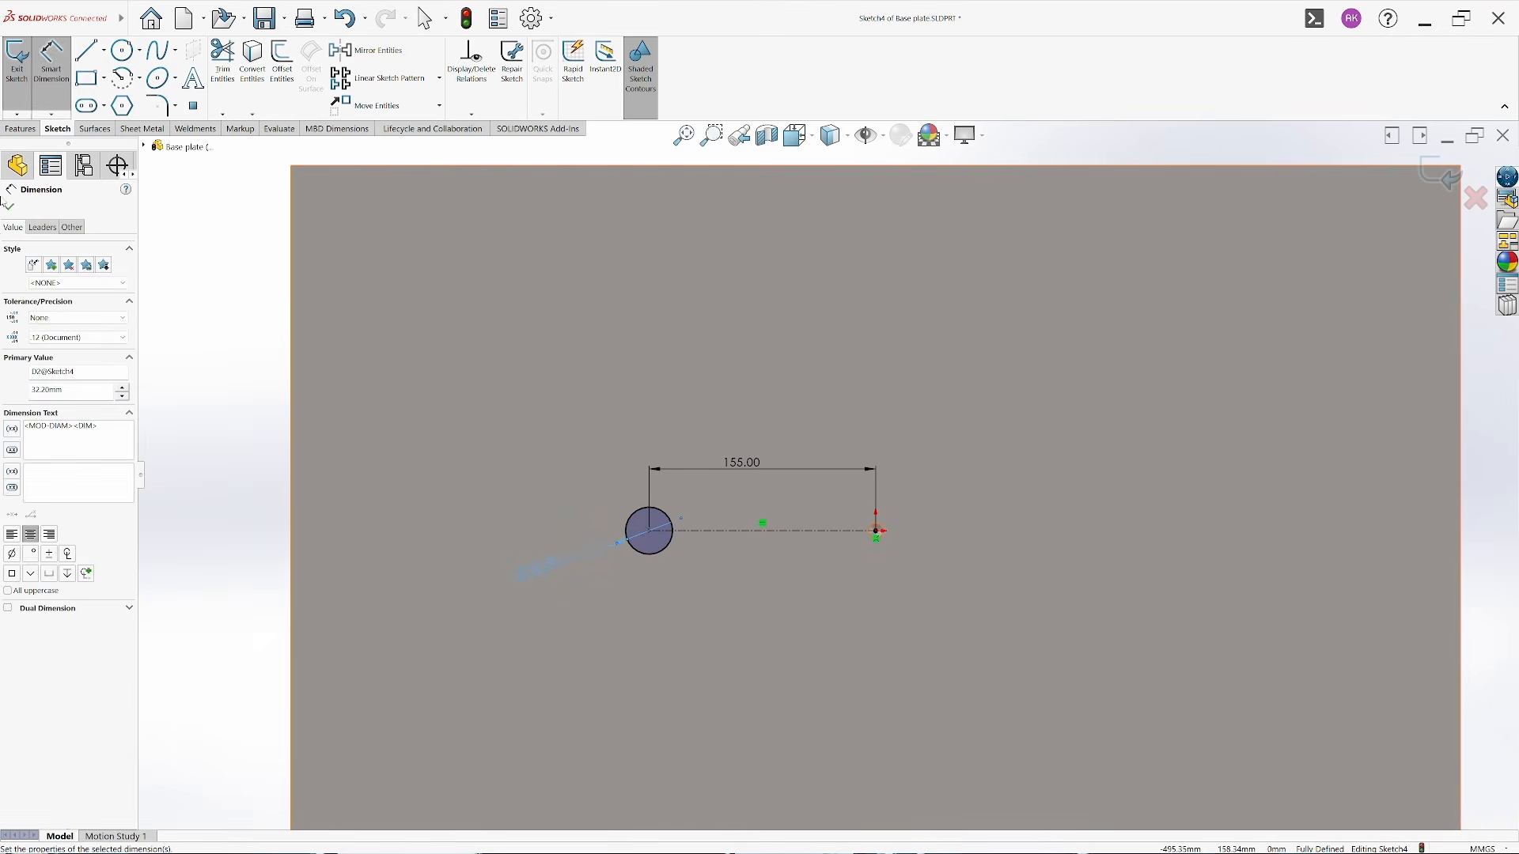
left_click(11, 207)
Cut-extrude the circle through the full thickness of the base plate
left_click(19, 128)
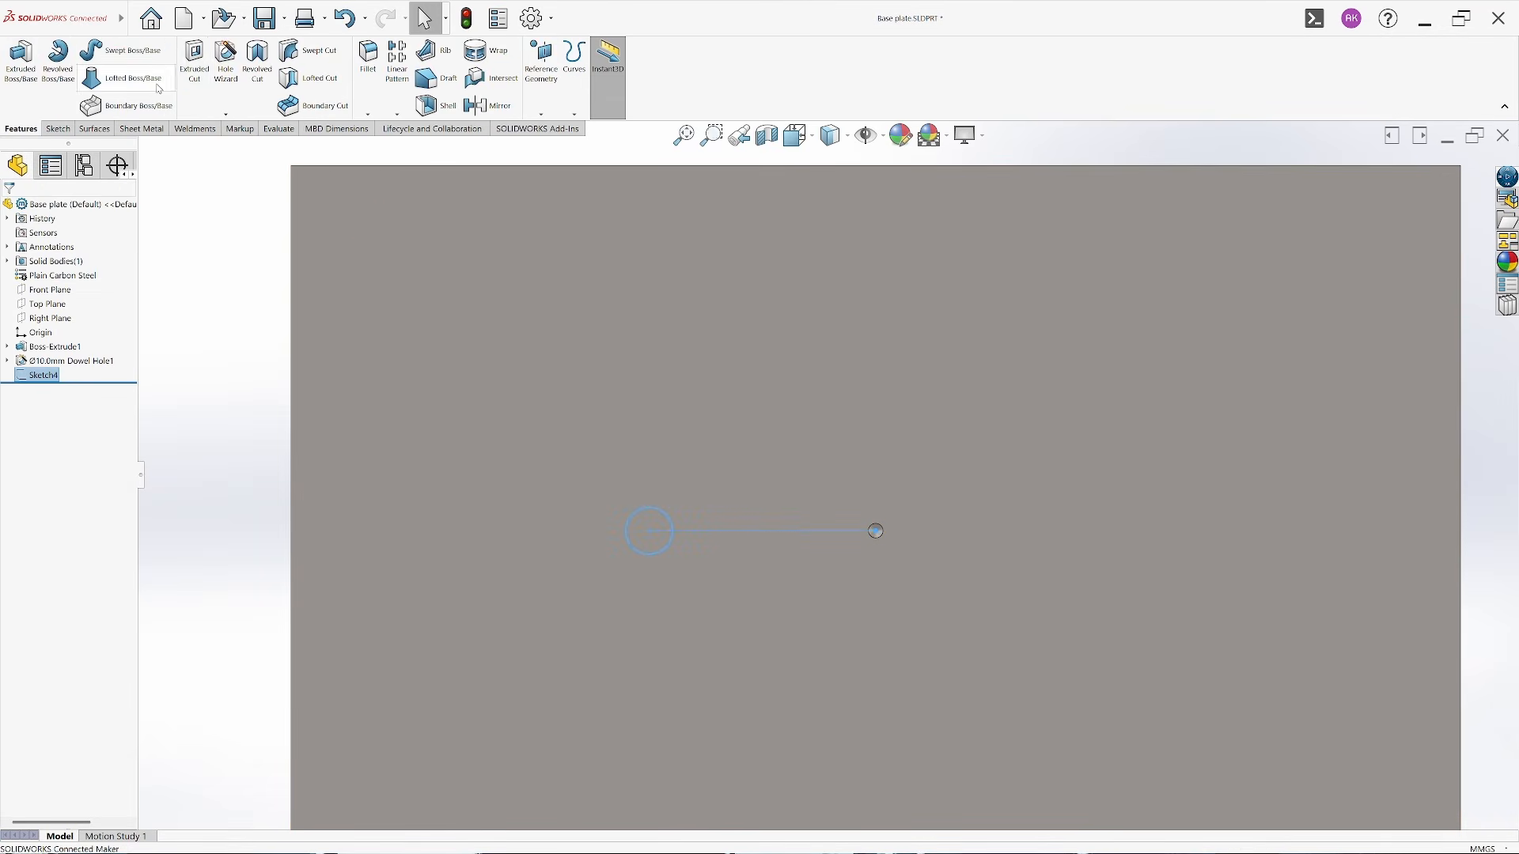
left_click(196, 71)
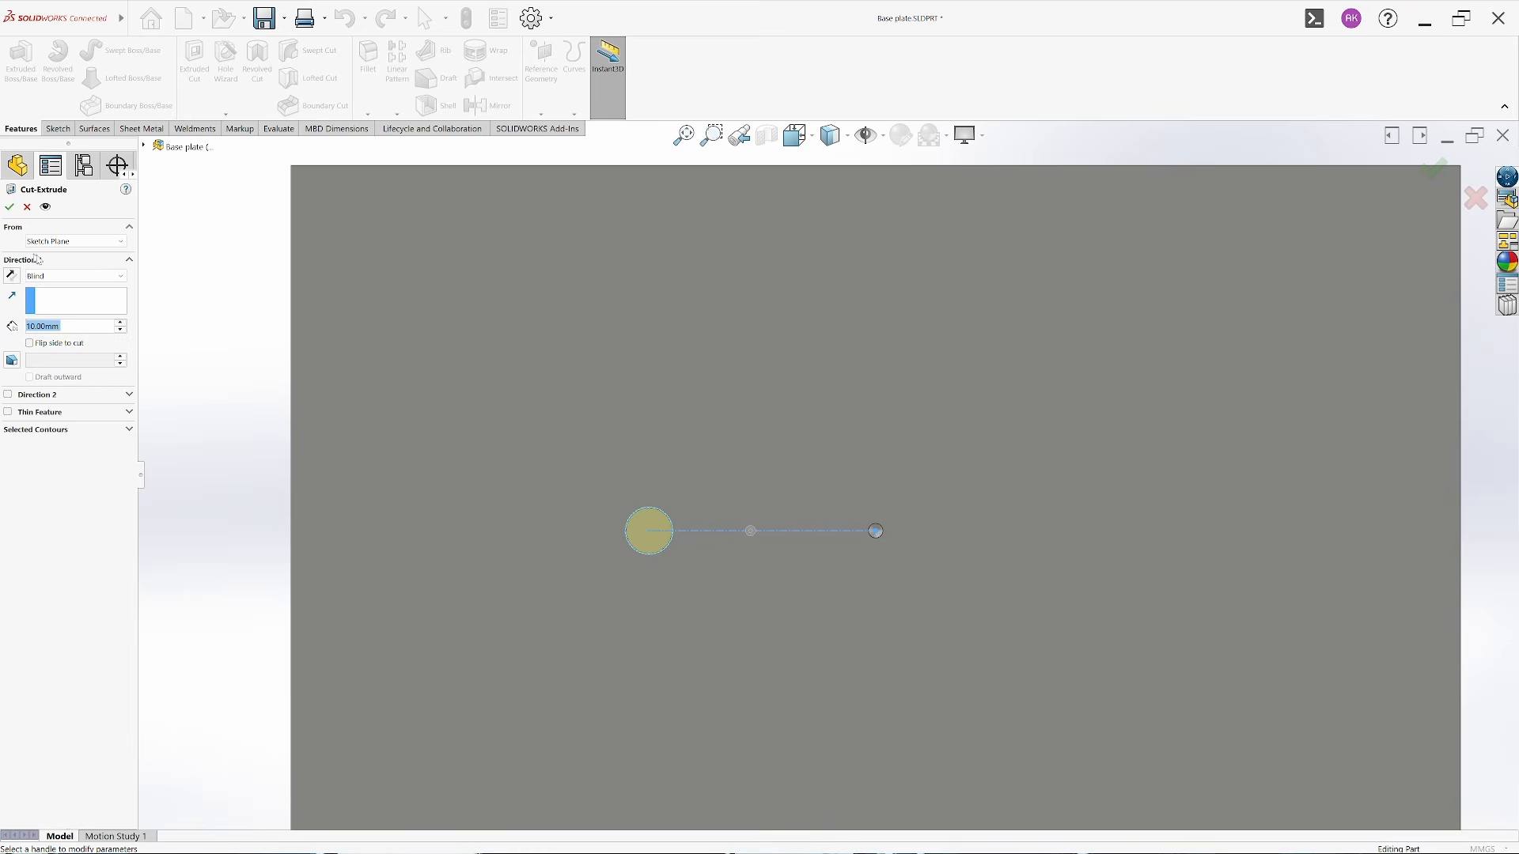
left_click(60, 304)
left_click(10, 208)
left_click(202, 342)
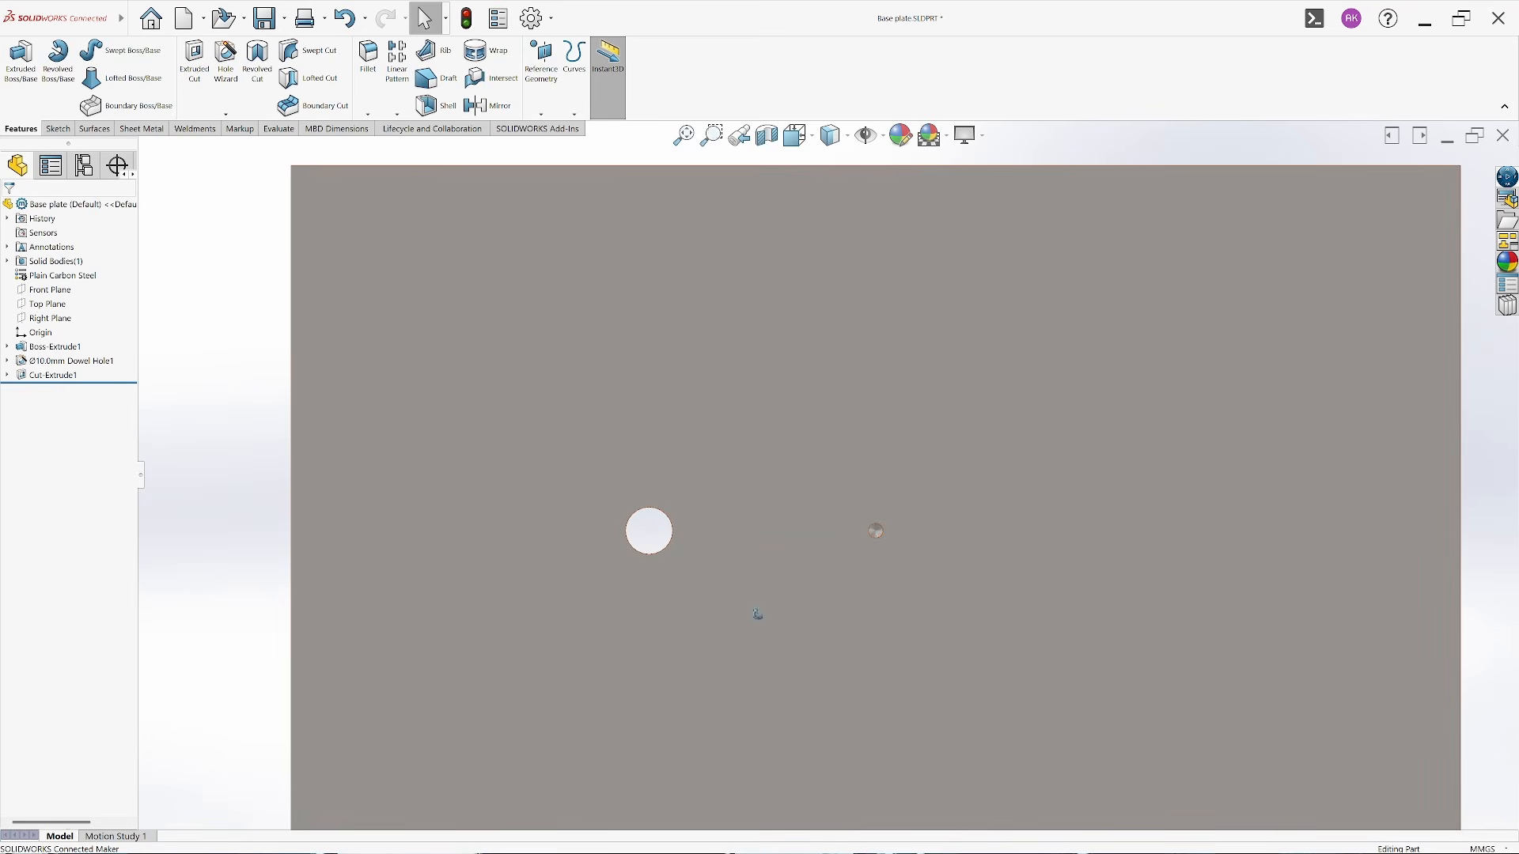
Circular-pattern the gas spring clearance cut around the central dowel hole with 4 equally spaced instances over 360 degrees, and save the base plate
middle_click_drag(747, 606, 759, 525)
scroll(759, 525, "up", 2)
scroll(760, 524, "up", 2)
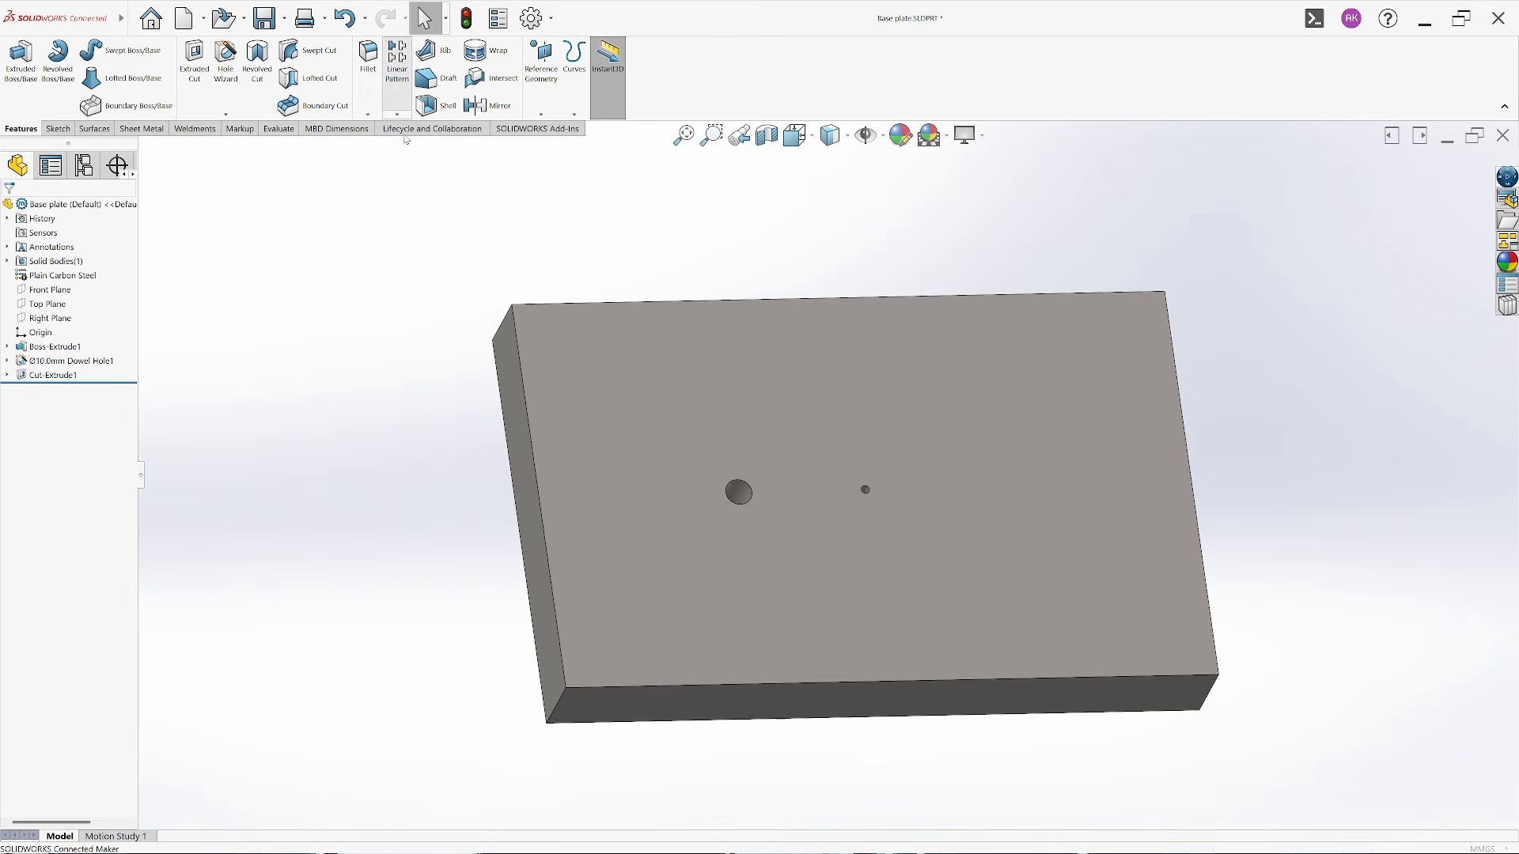
left_click(397, 60)
left_click(28, 207)
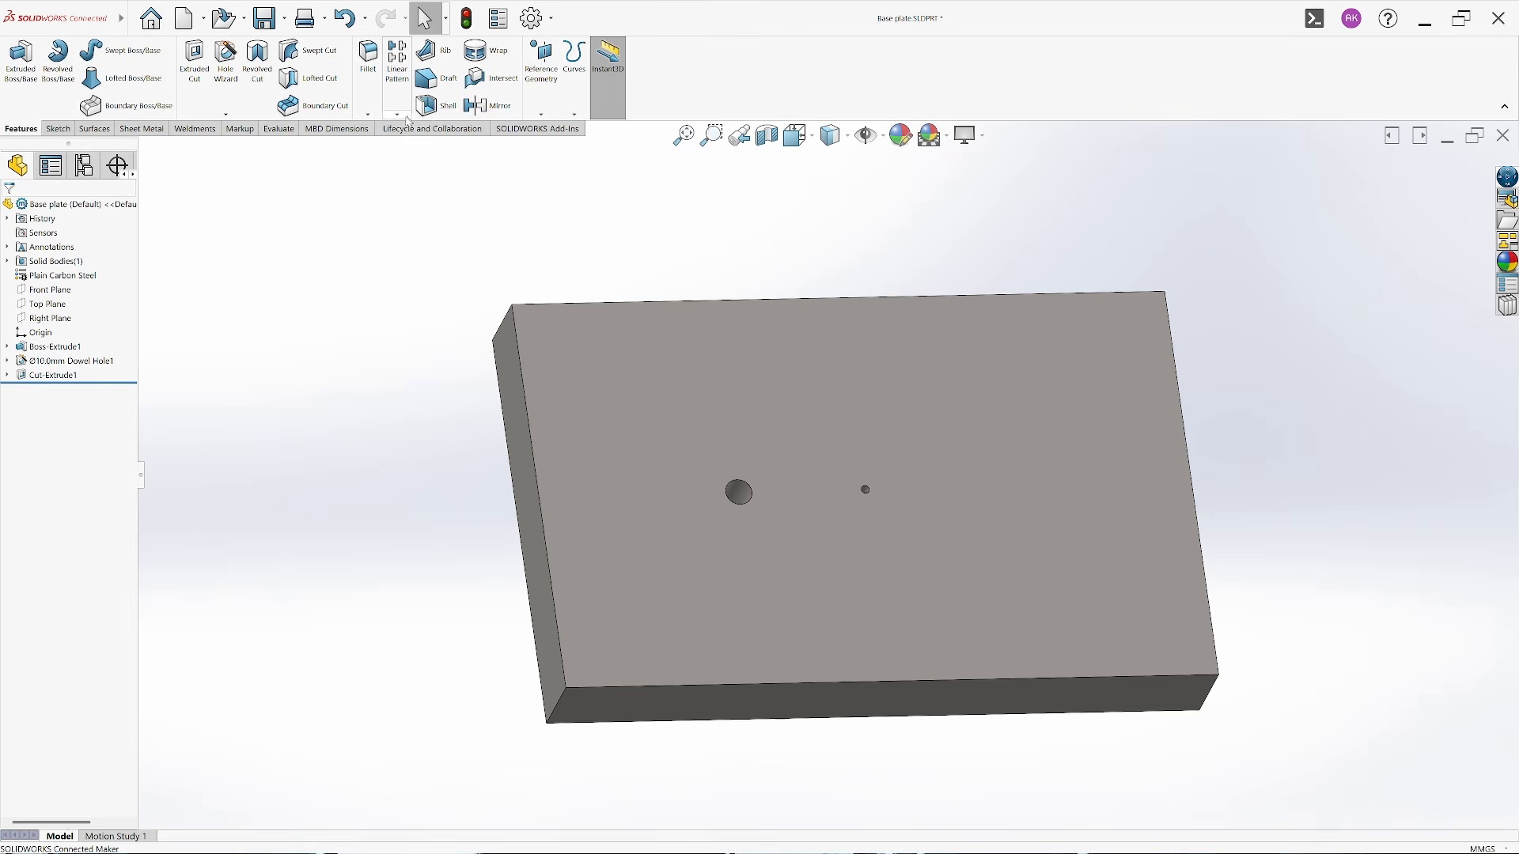
left_click(398, 115)
left_click(432, 147)
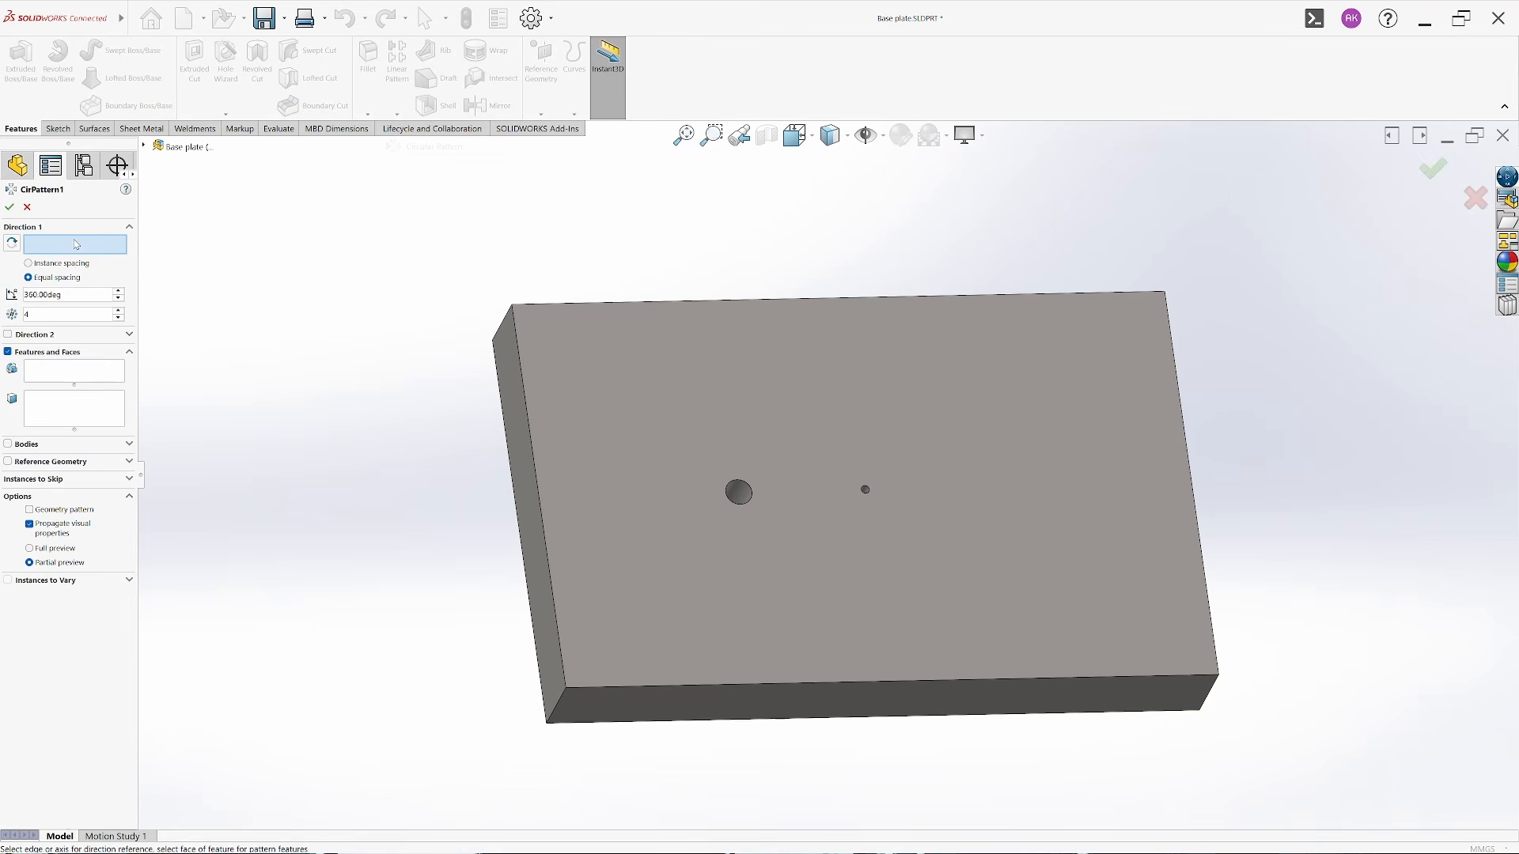
scroll(824, 509, "down", 5)
left_click(1043, 477)
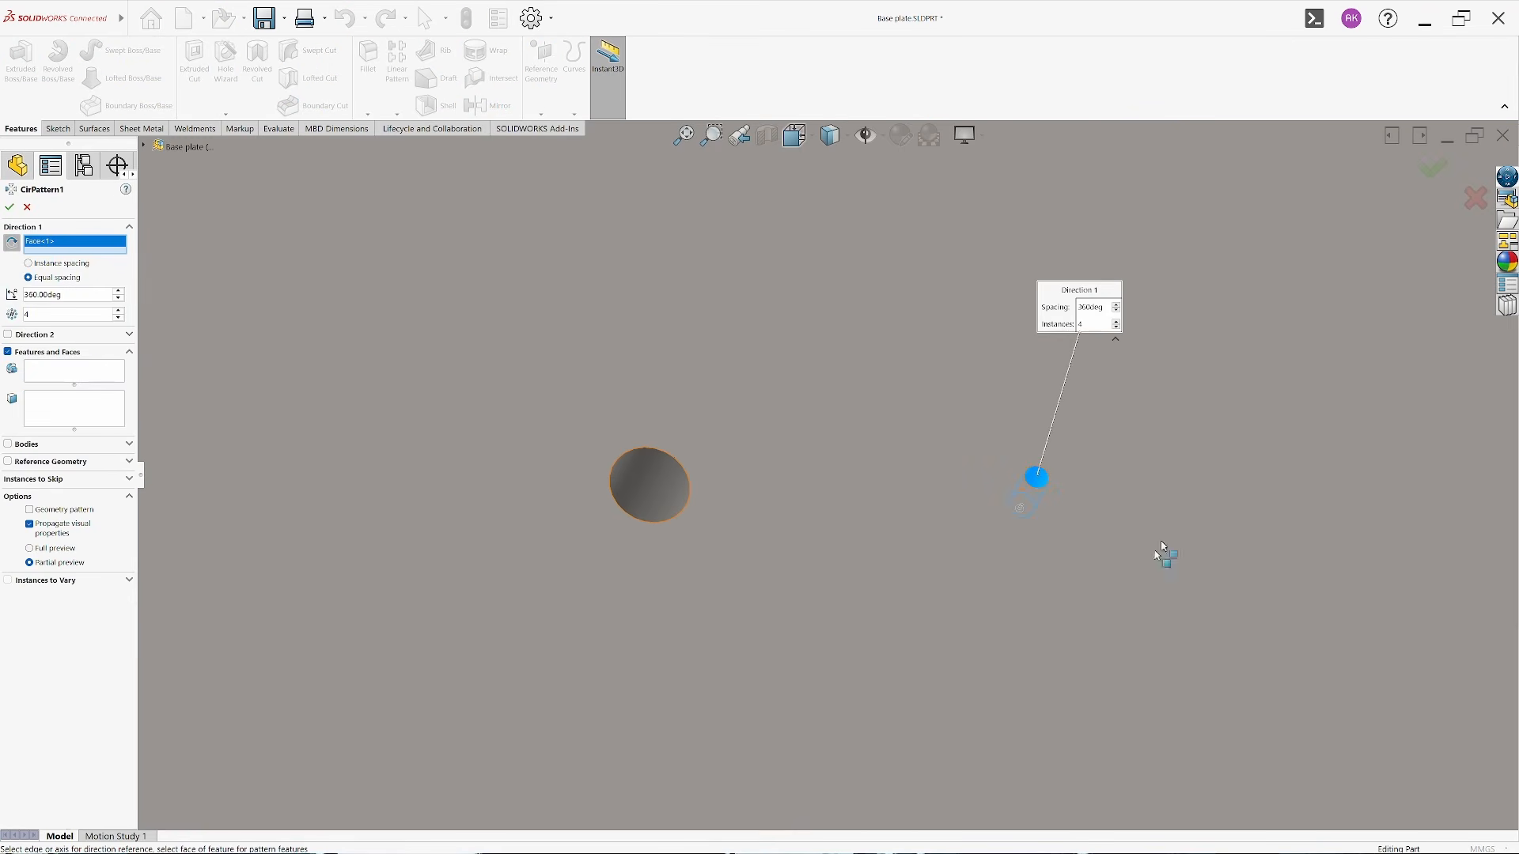
left_click(65, 378)
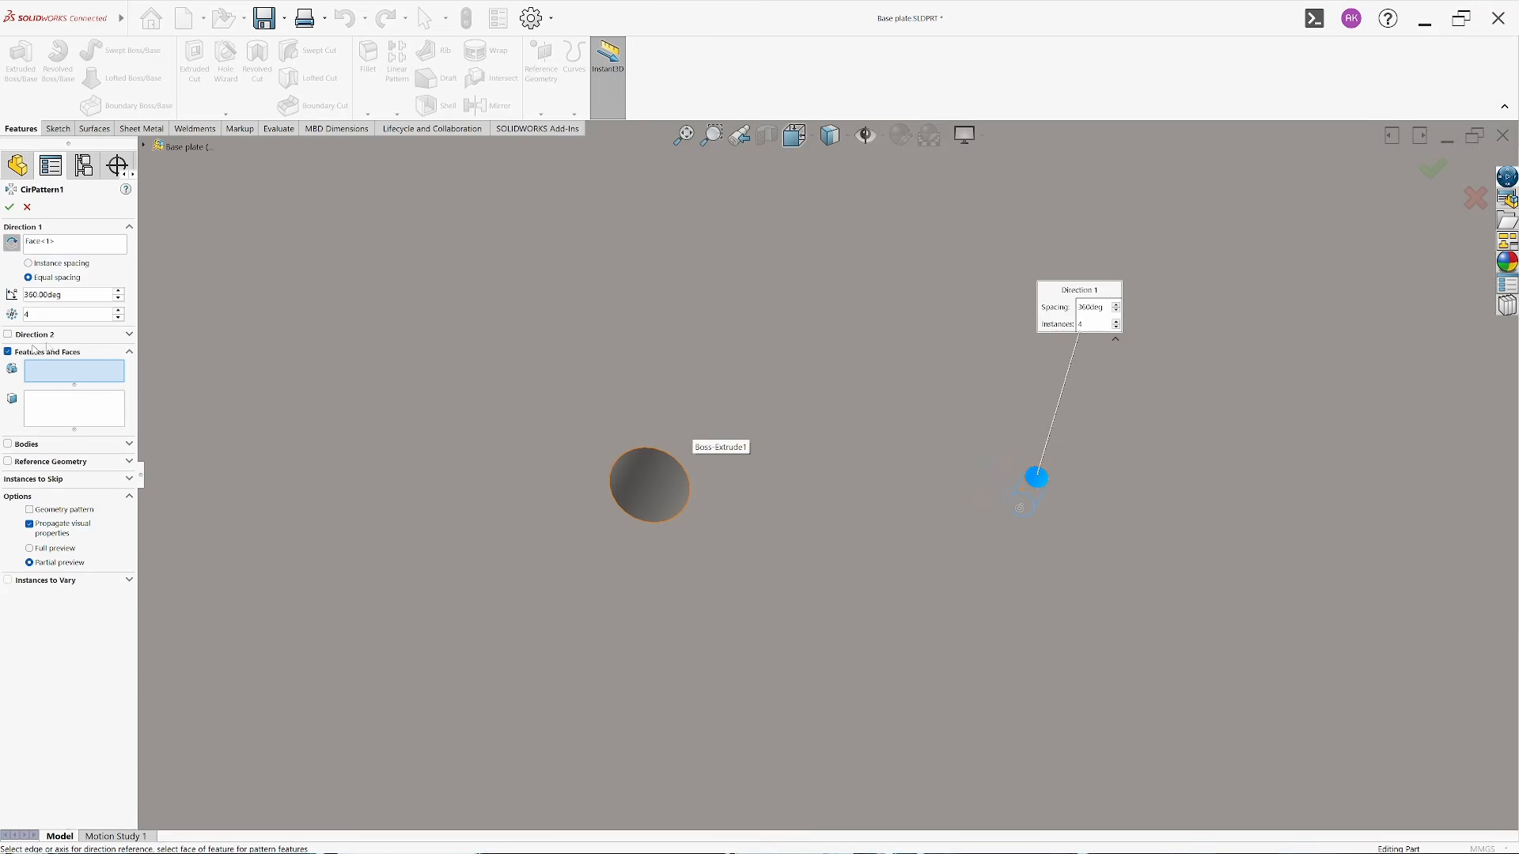
left_click(653, 490)
scroll(682, 576, "up", 5)
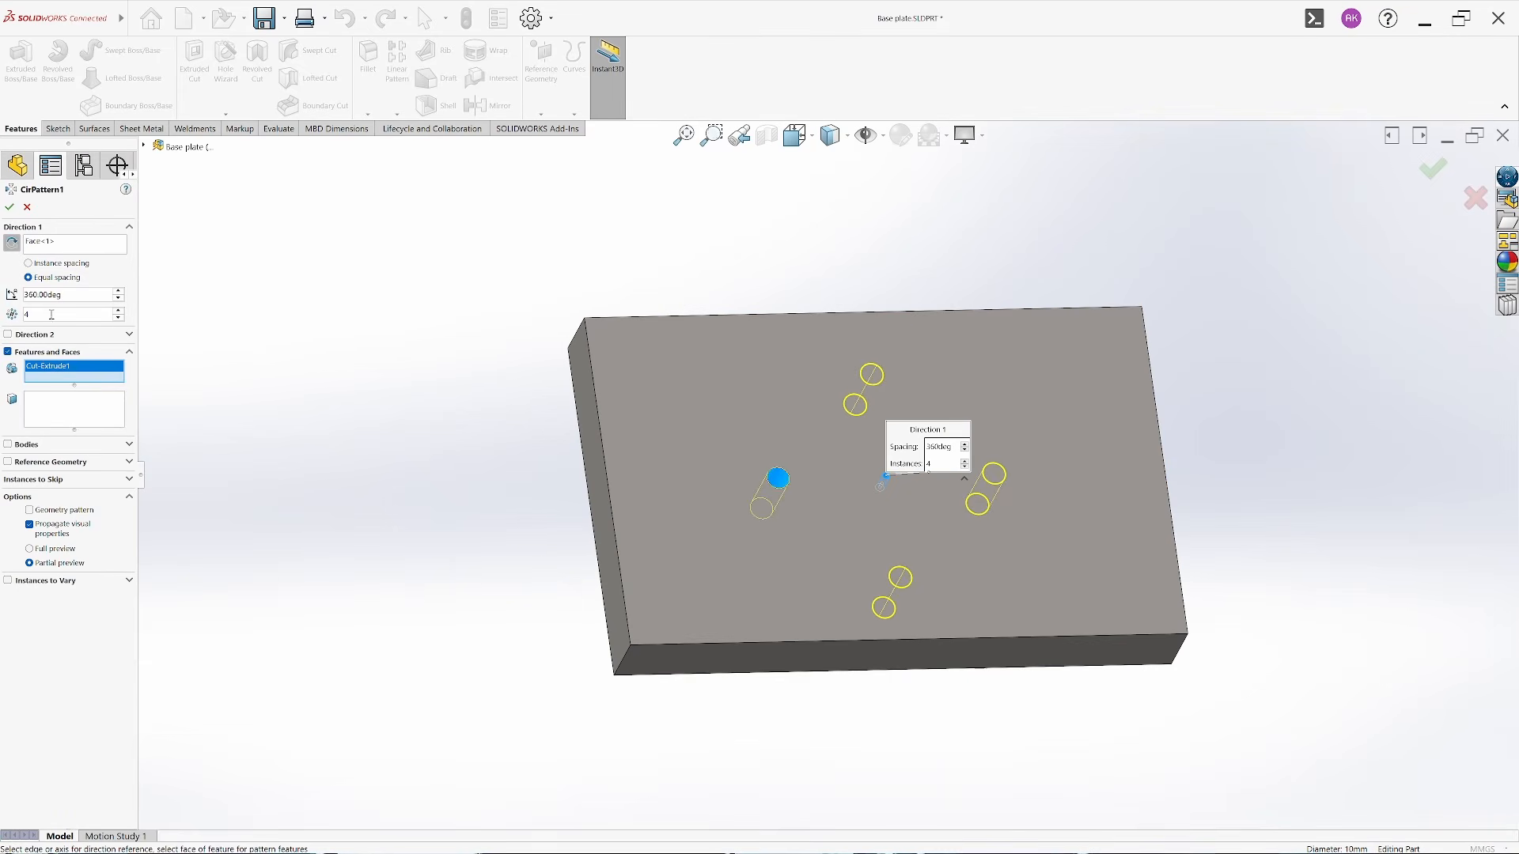
left_click(9, 207)
scroll(773, 481, "down", 4)
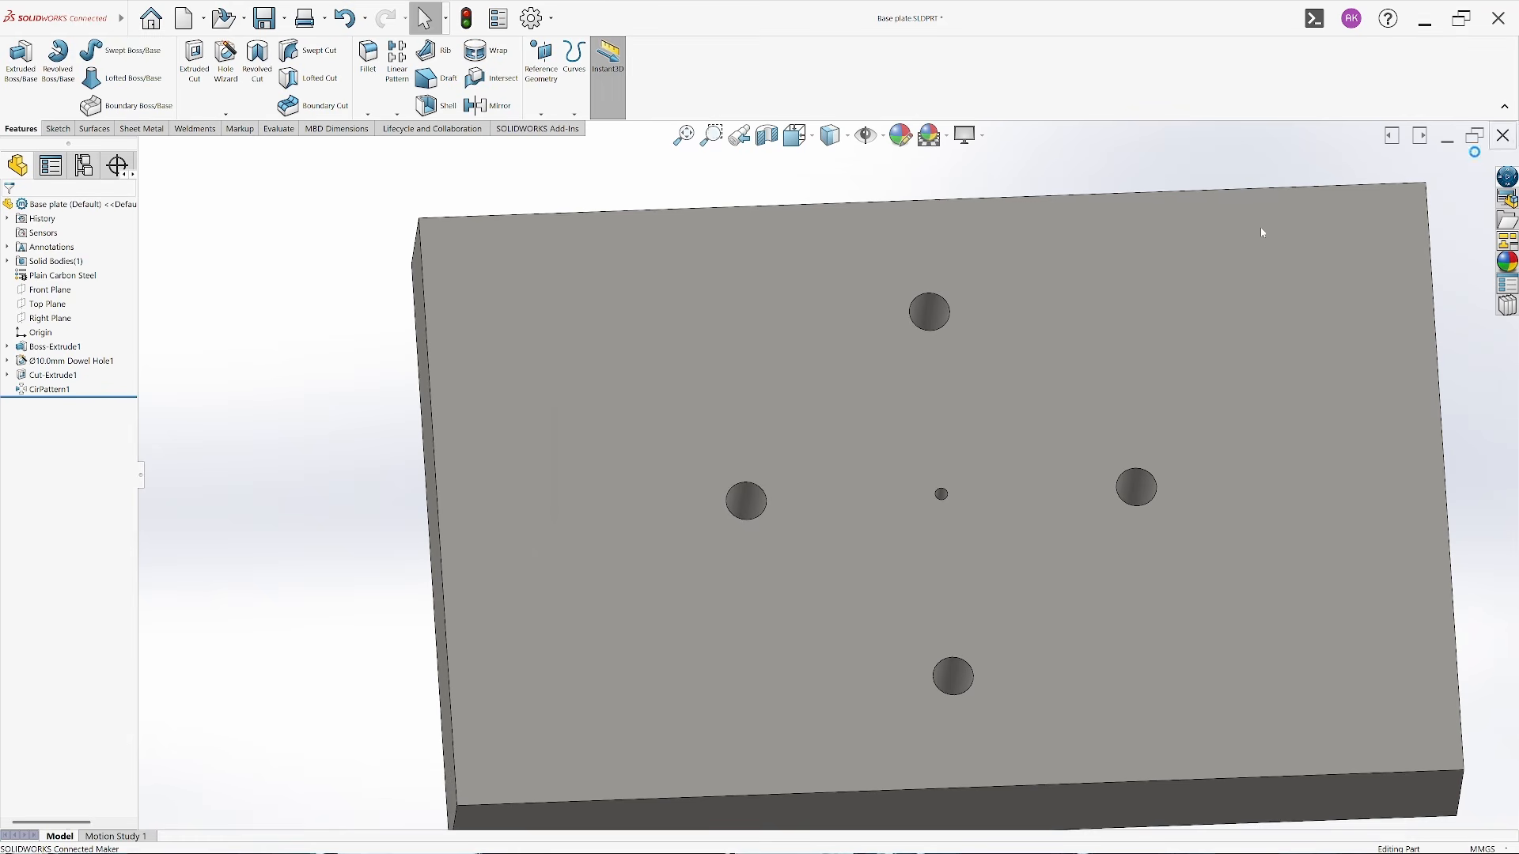
key("ctrl+s")
In the tooling assembly, mate the FC32 plate's outer cylindrical face concentric with the adjacent clearance hole in the base plate
left_click(751, 387)
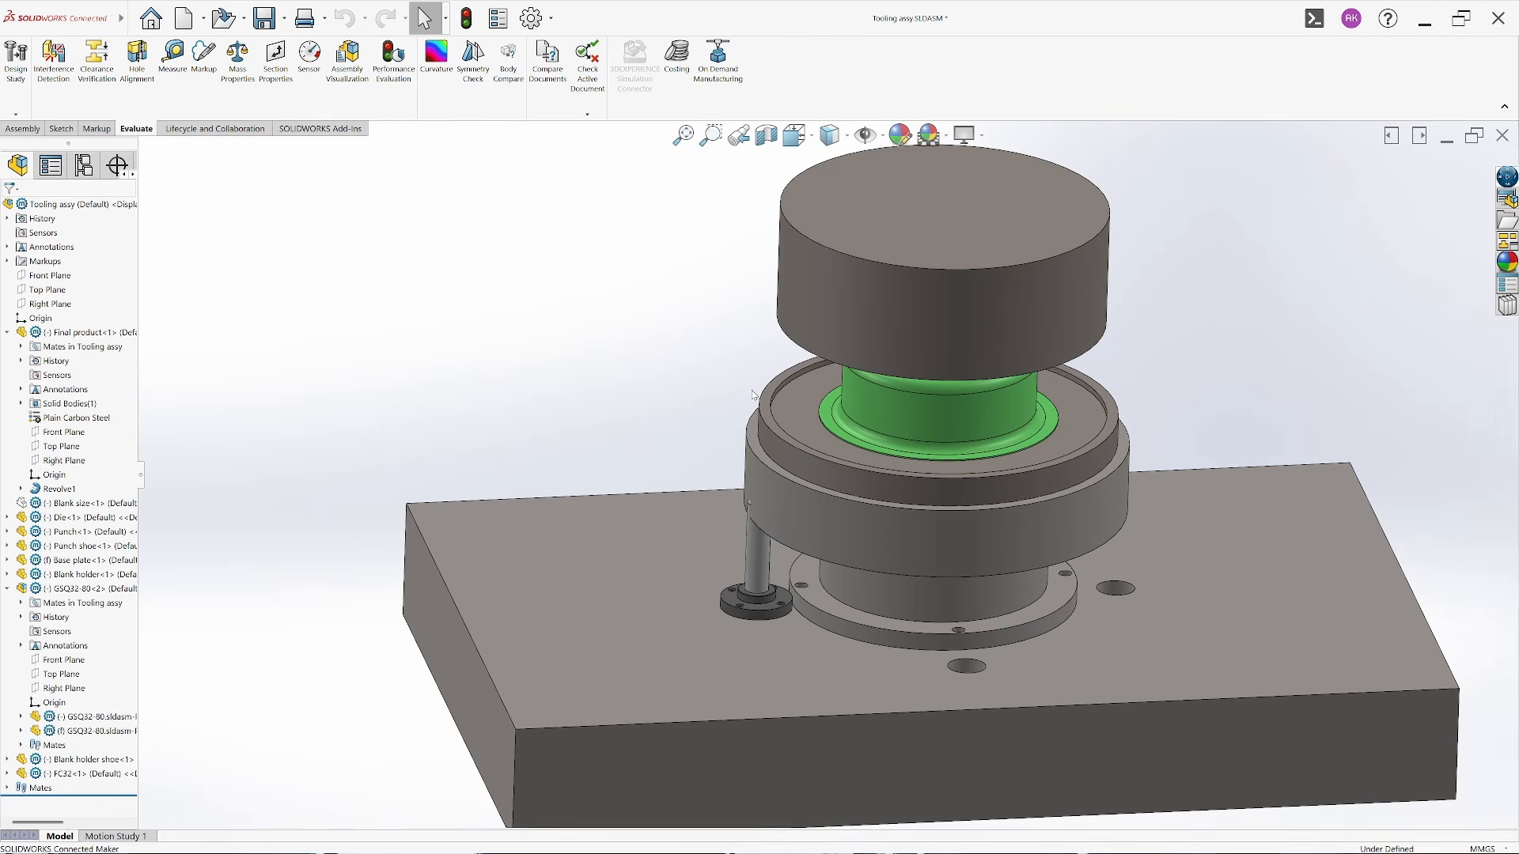
scroll(775, 602, "down", 5)
left_click(574, 433)
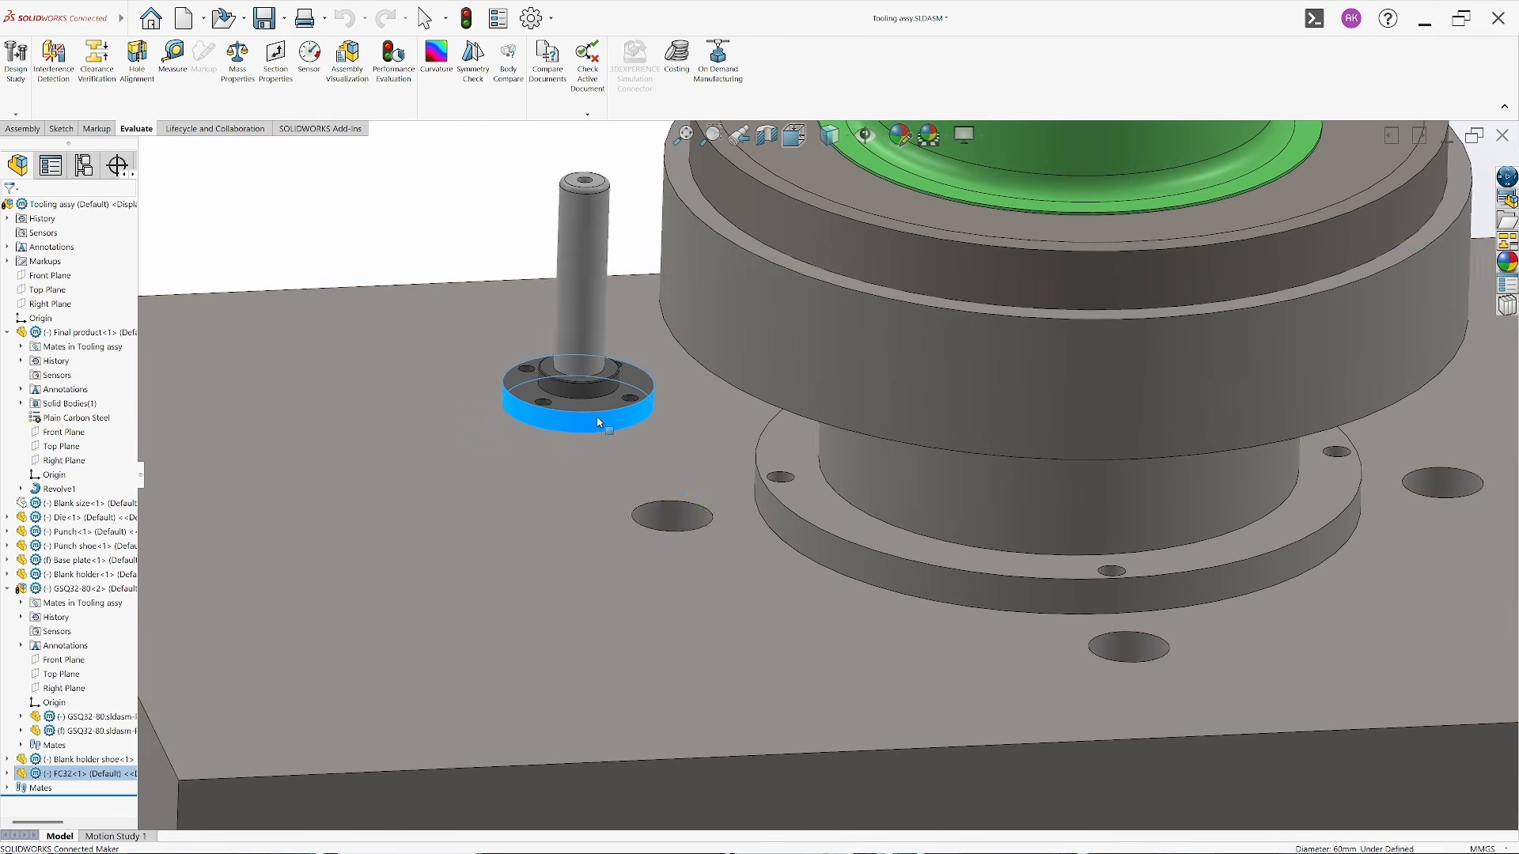
mouse_move(571, 434)
middle_mouse_down()
mouse_move(549, 332)
mouse_move(571, 419)
middle_mouse_up()
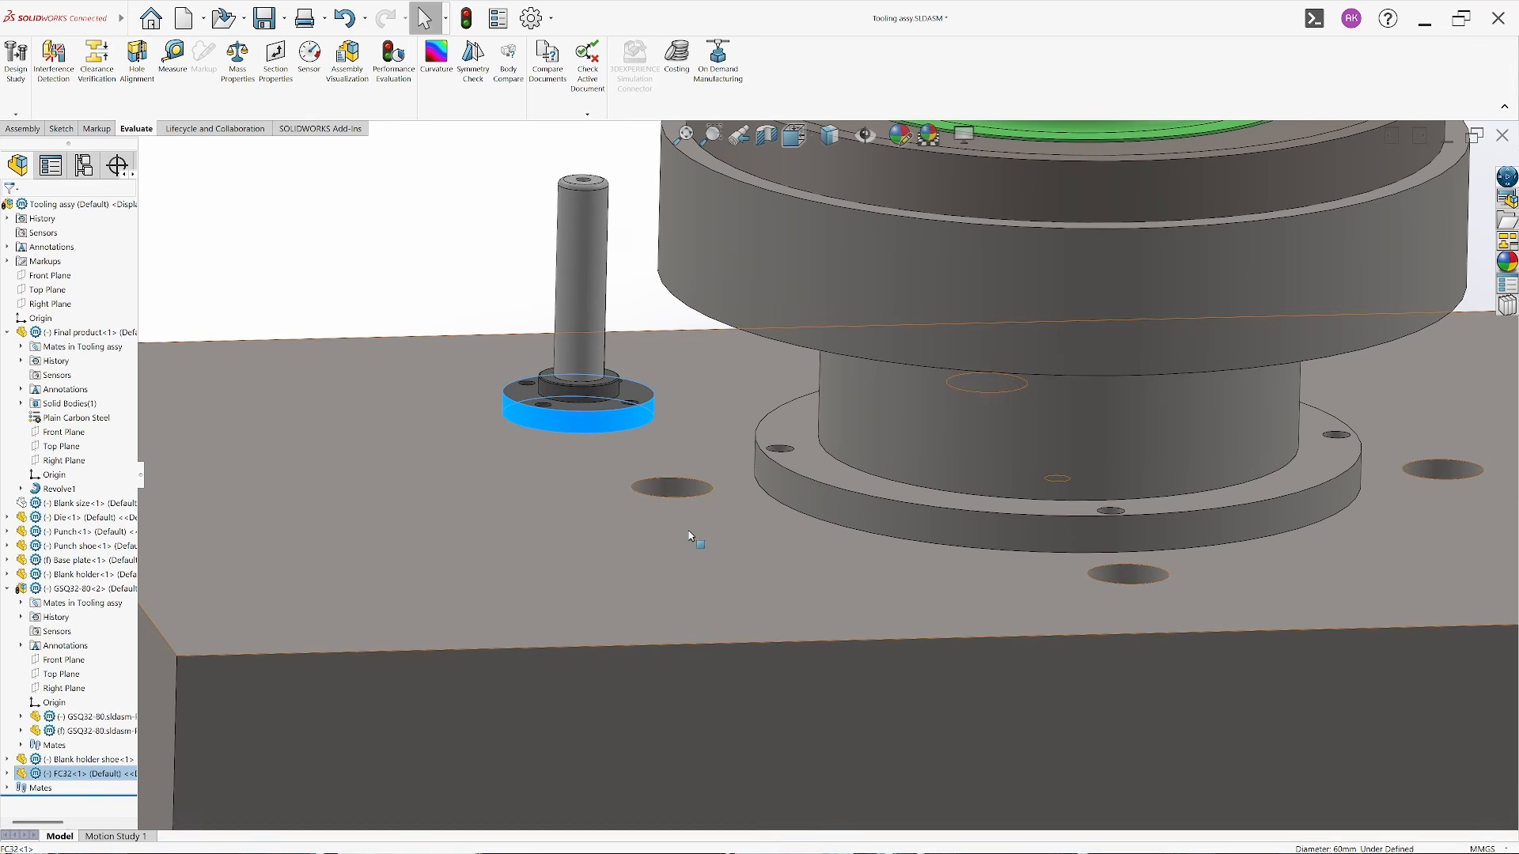
left_click(672, 496, "ctrl")
left_click(749, 490)
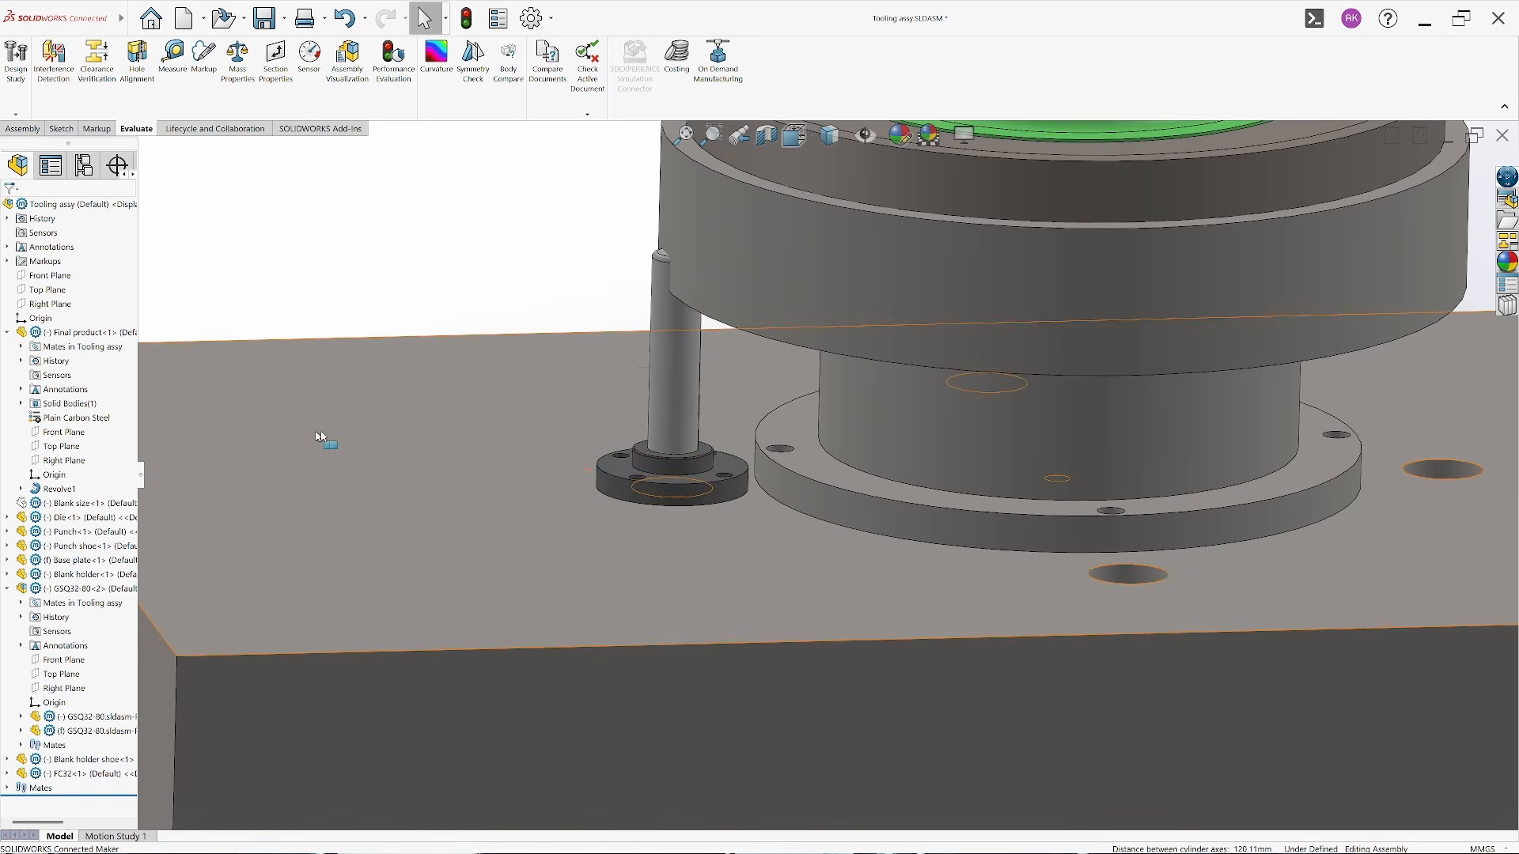
Examine the seated FC32 plate and gas spring beside the punch shoe's flange and its mounting holes
scroll(736, 522, "down", 5)
scroll(736, 531, "up", 5)
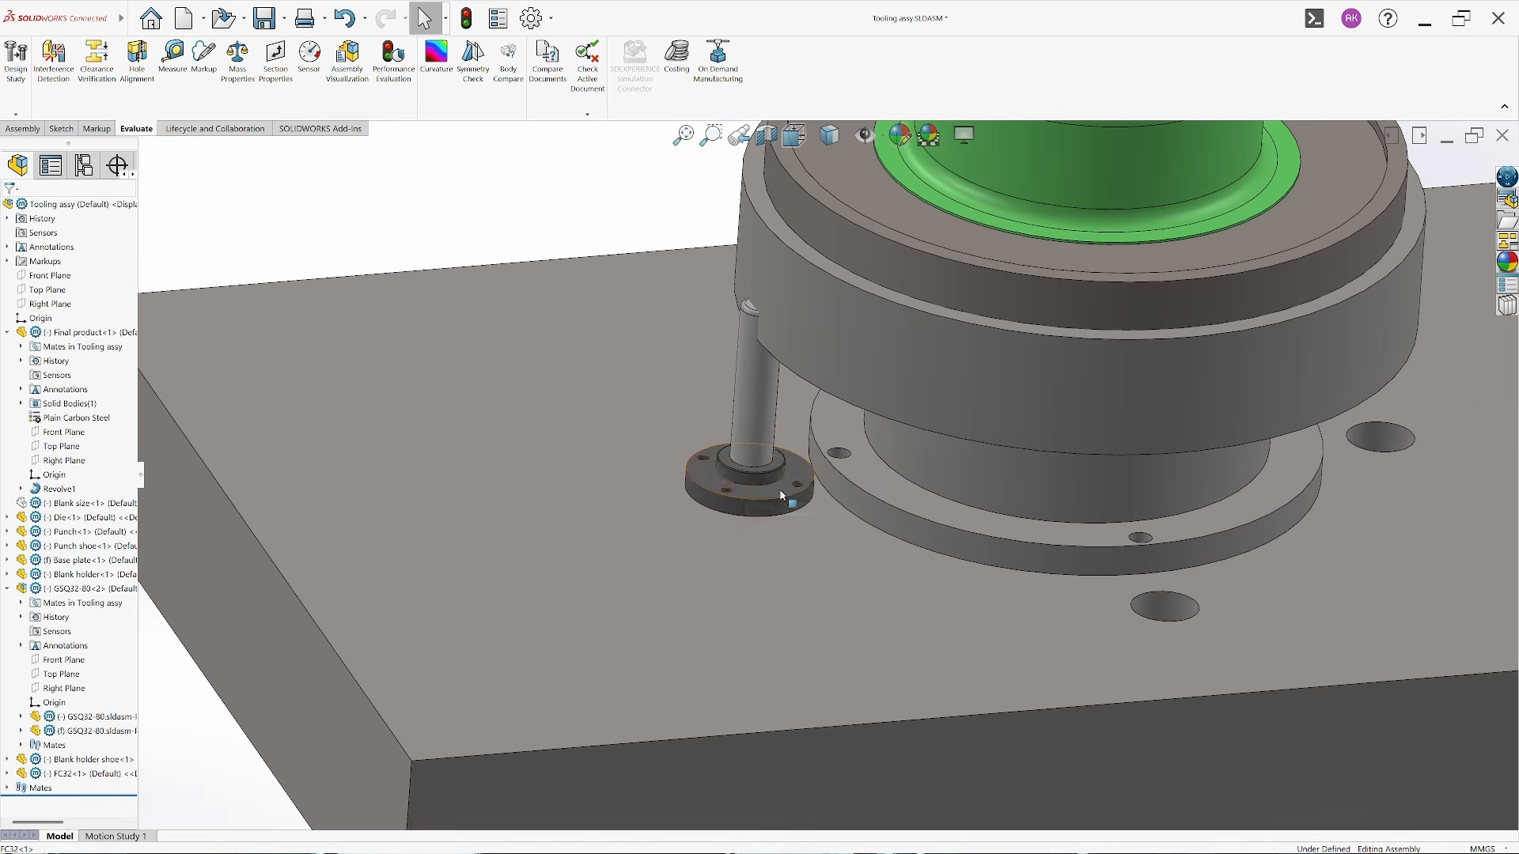
middle_click_drag(705, 496, 702, 483)
scroll(837, 452, "down", 1)
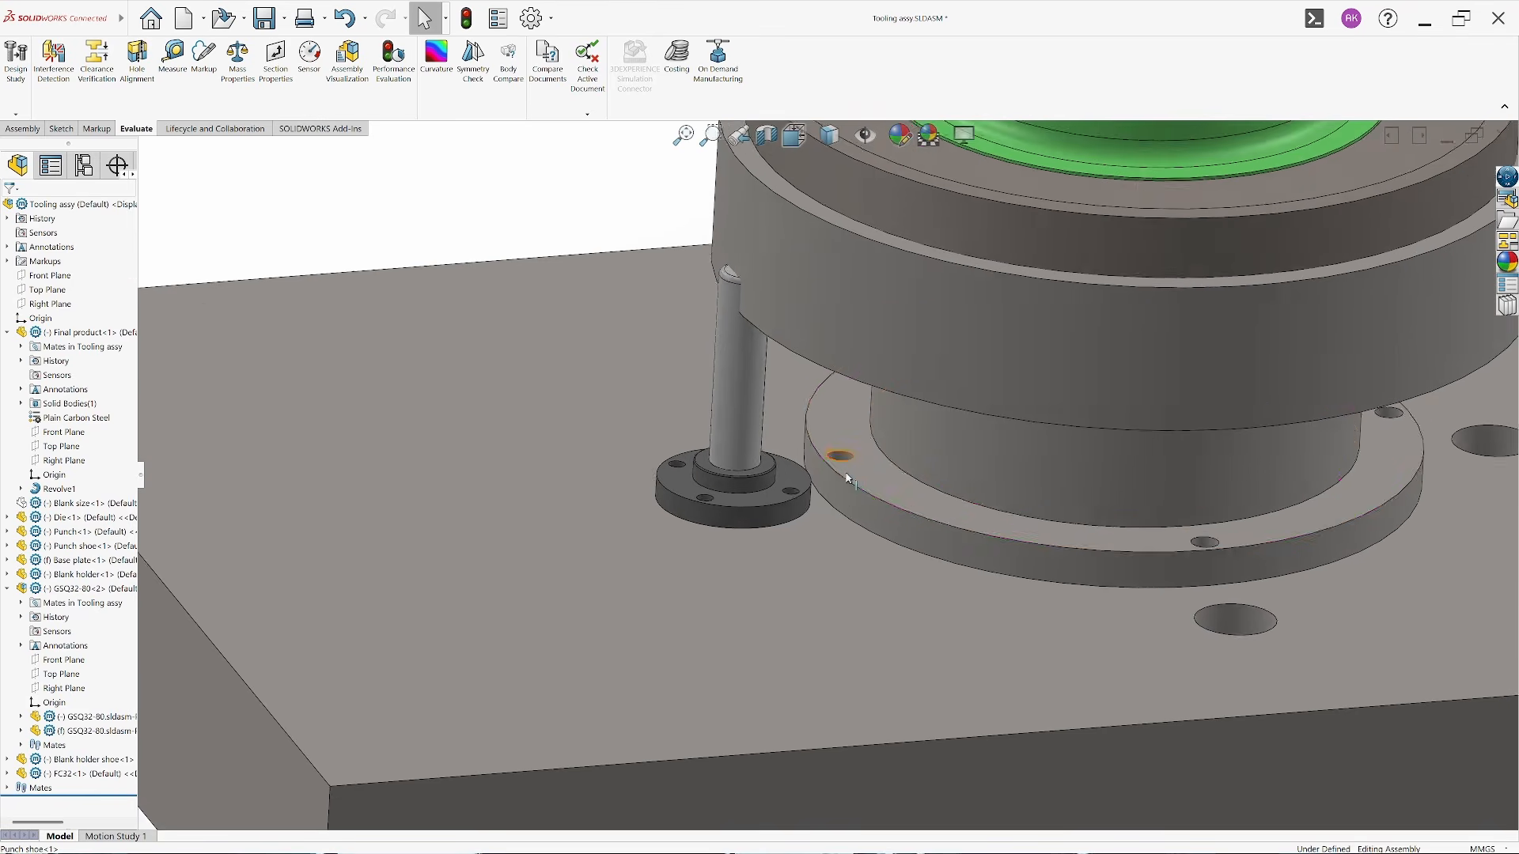
mouse_move(846, 474)
middle_mouse_down()
mouse_move(847, 439)
mouse_move(853, 468)
middle_mouse_up()
scroll(846, 474, "down", 1)
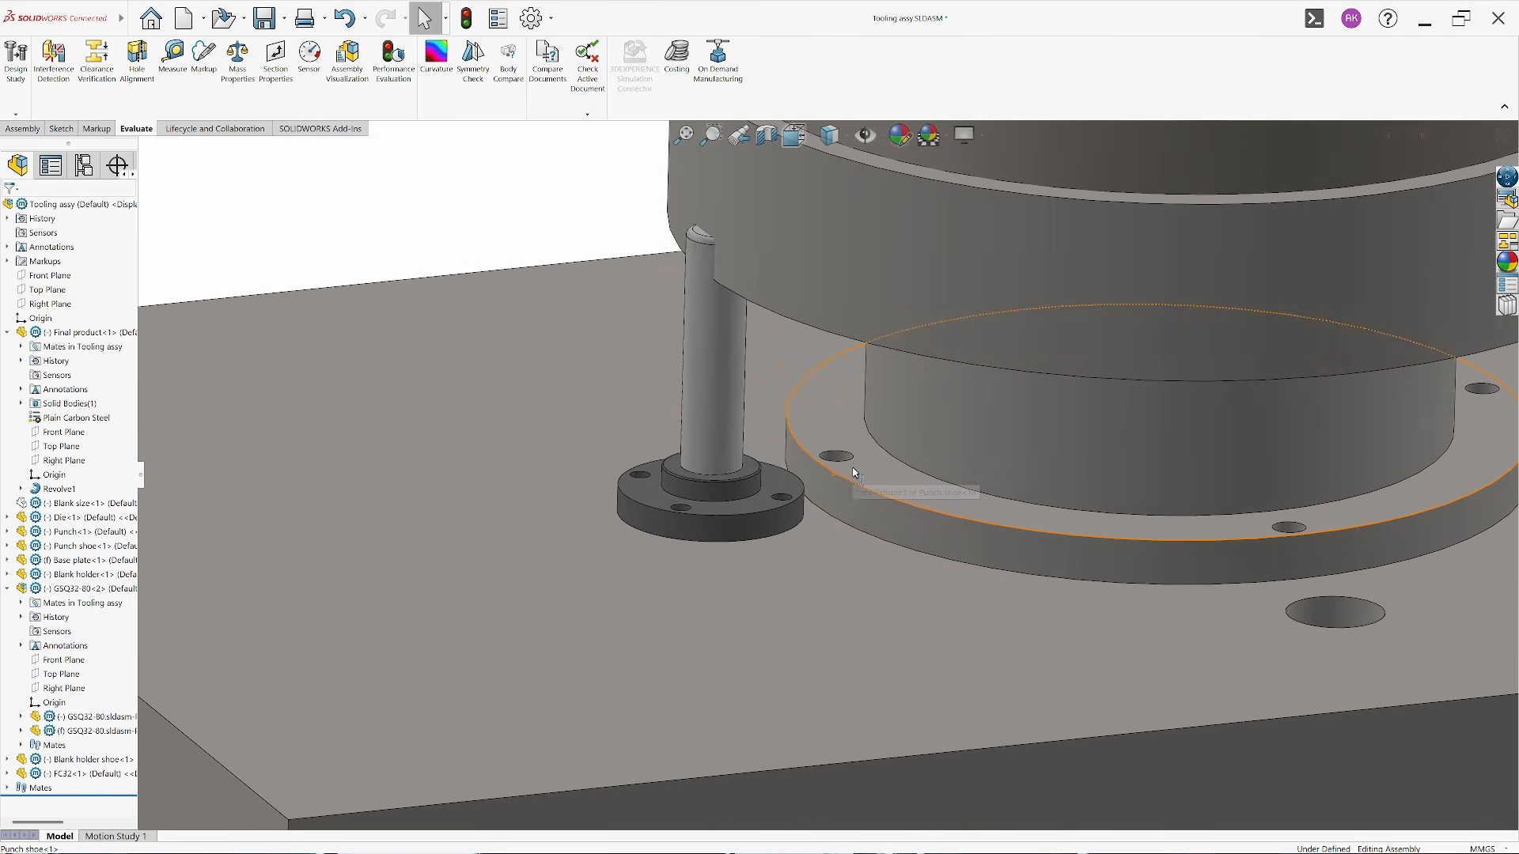
left_click(728, 401)
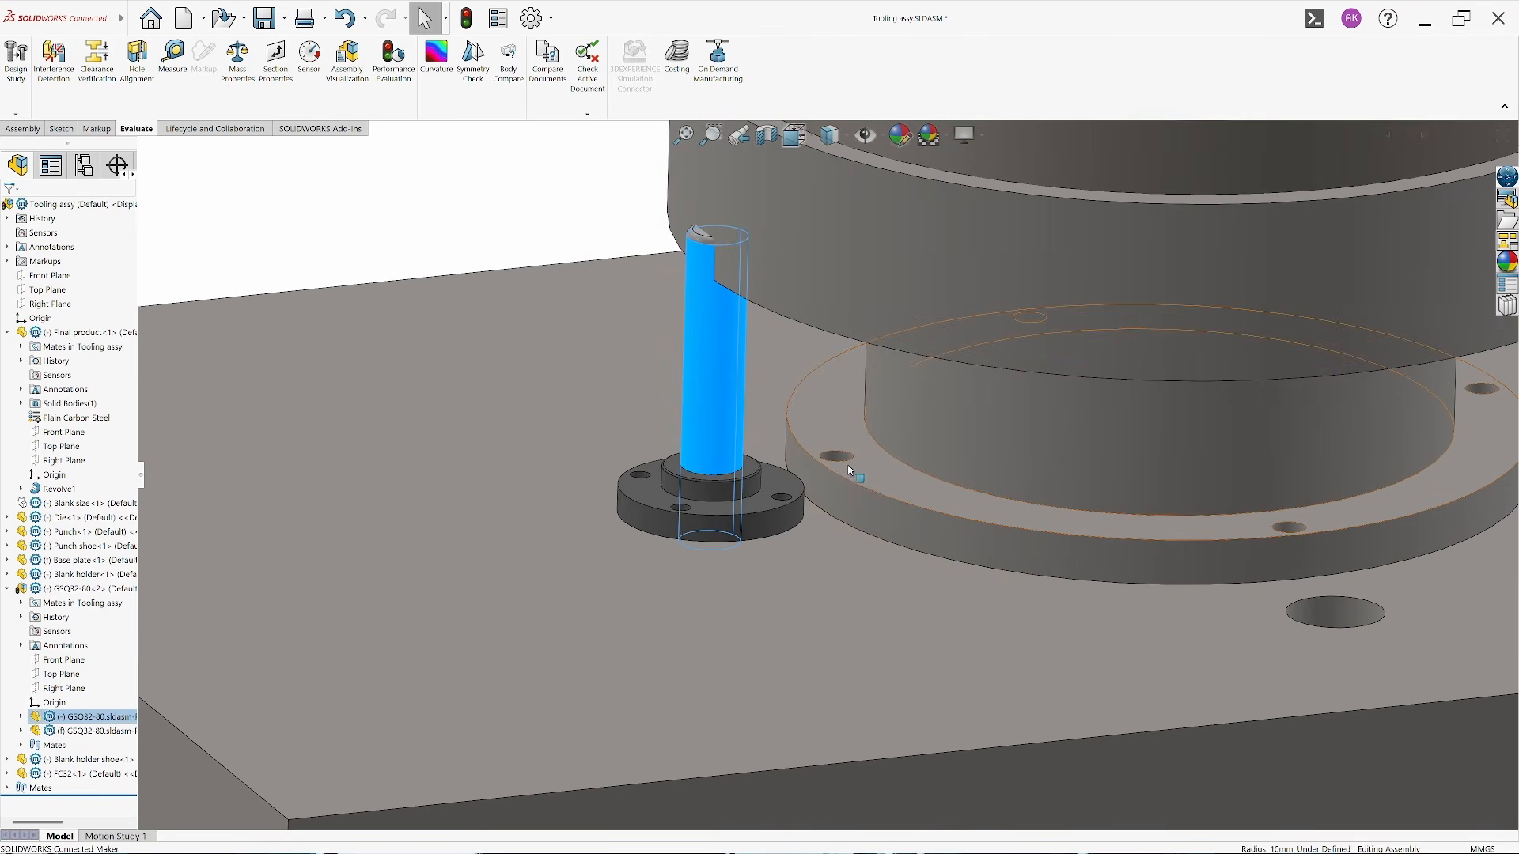
middle_click_drag(847, 468, 846, 500)
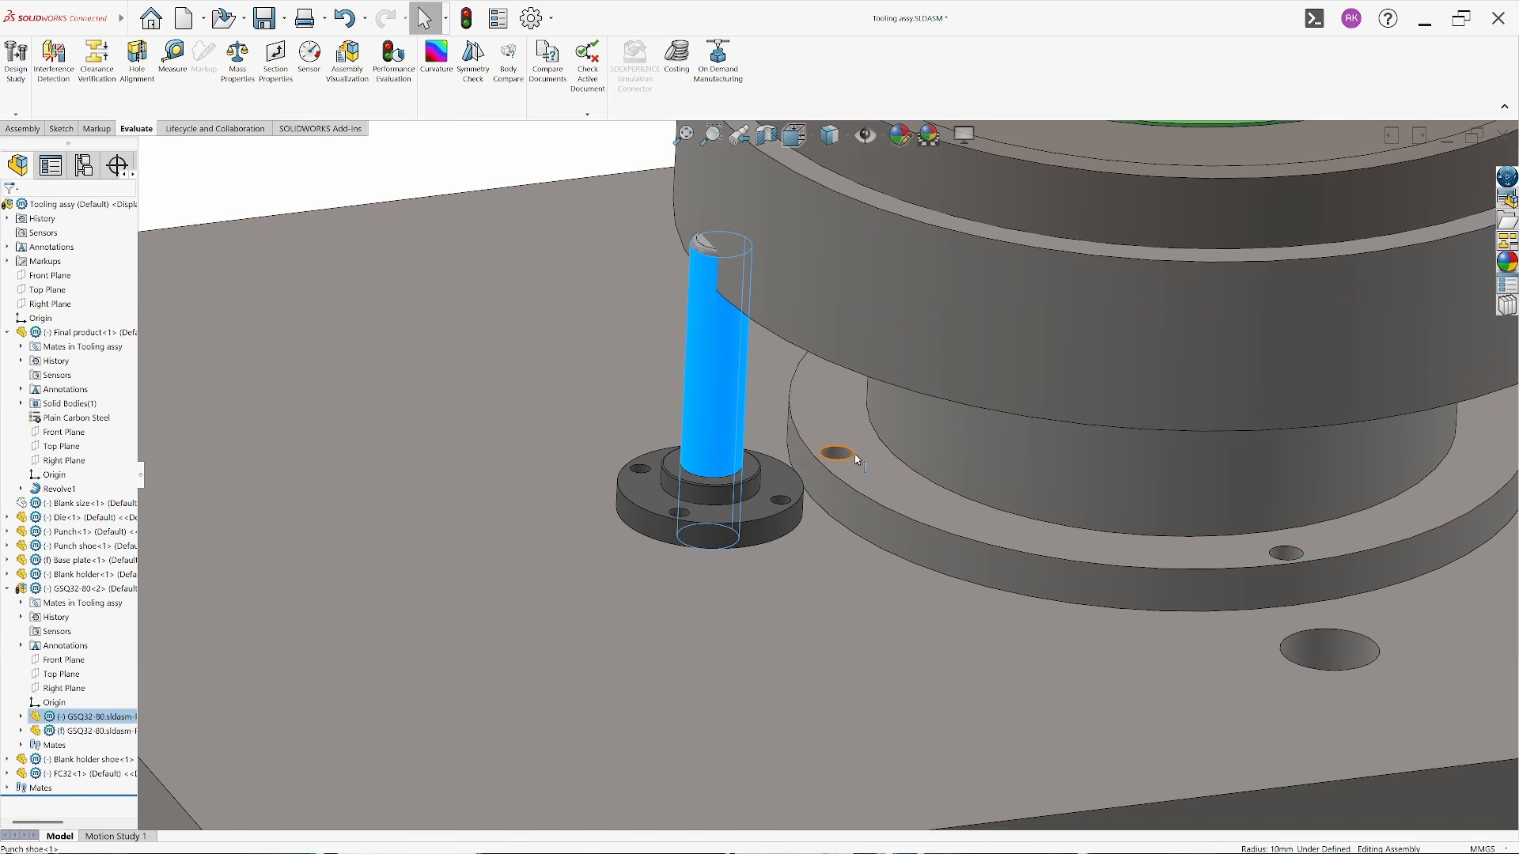
scroll(947, 506, "up", 3)
left_click(886, 506)
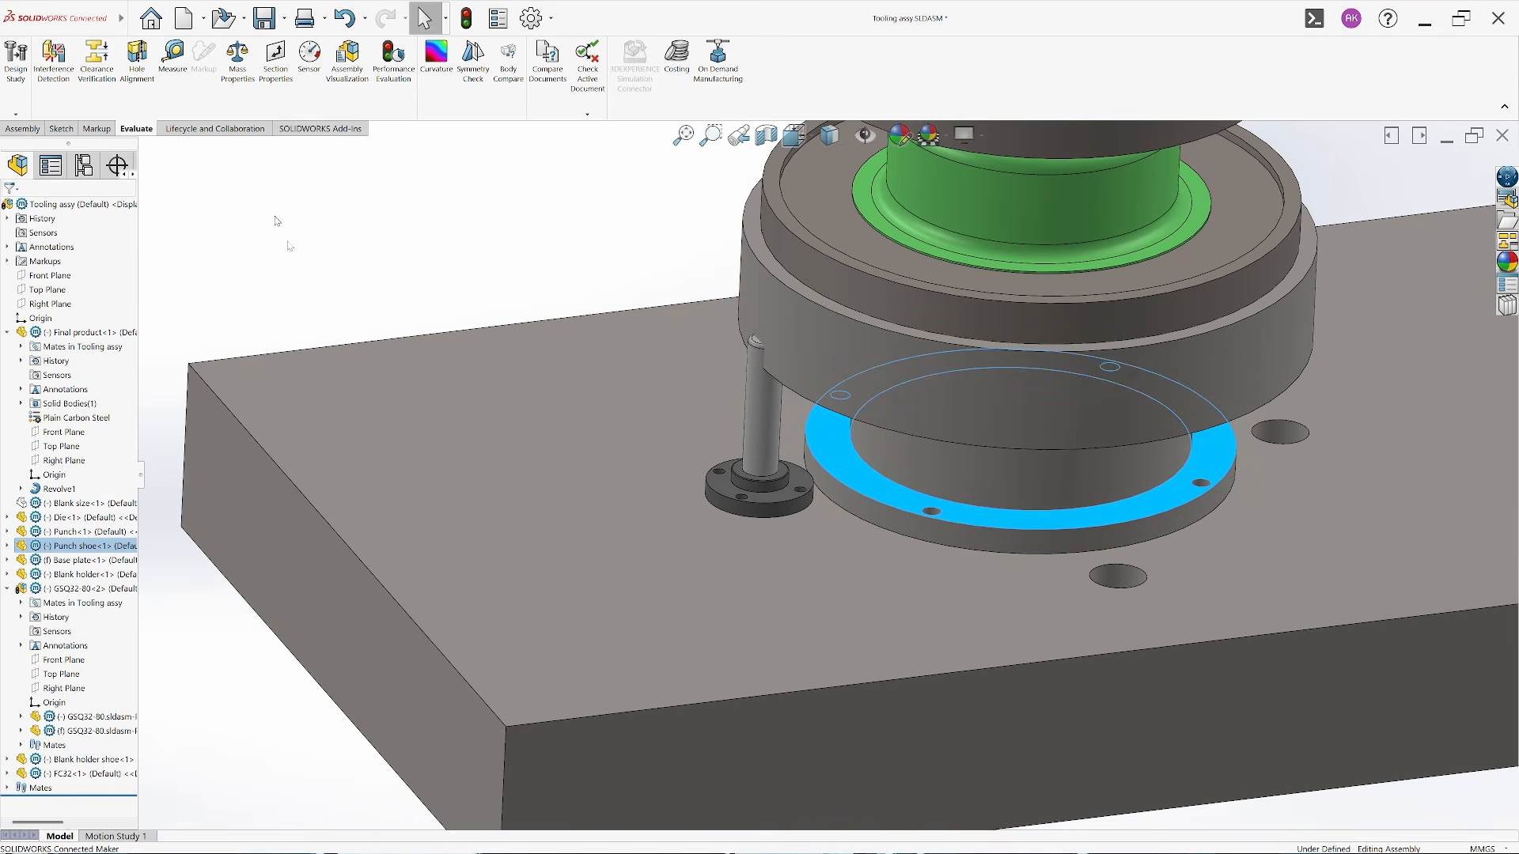
left_click(298, 266)
Measure the diameter of a mounting hole in the punch shoe's flange
left_click(173, 59)
scroll(953, 526, "down", 5)
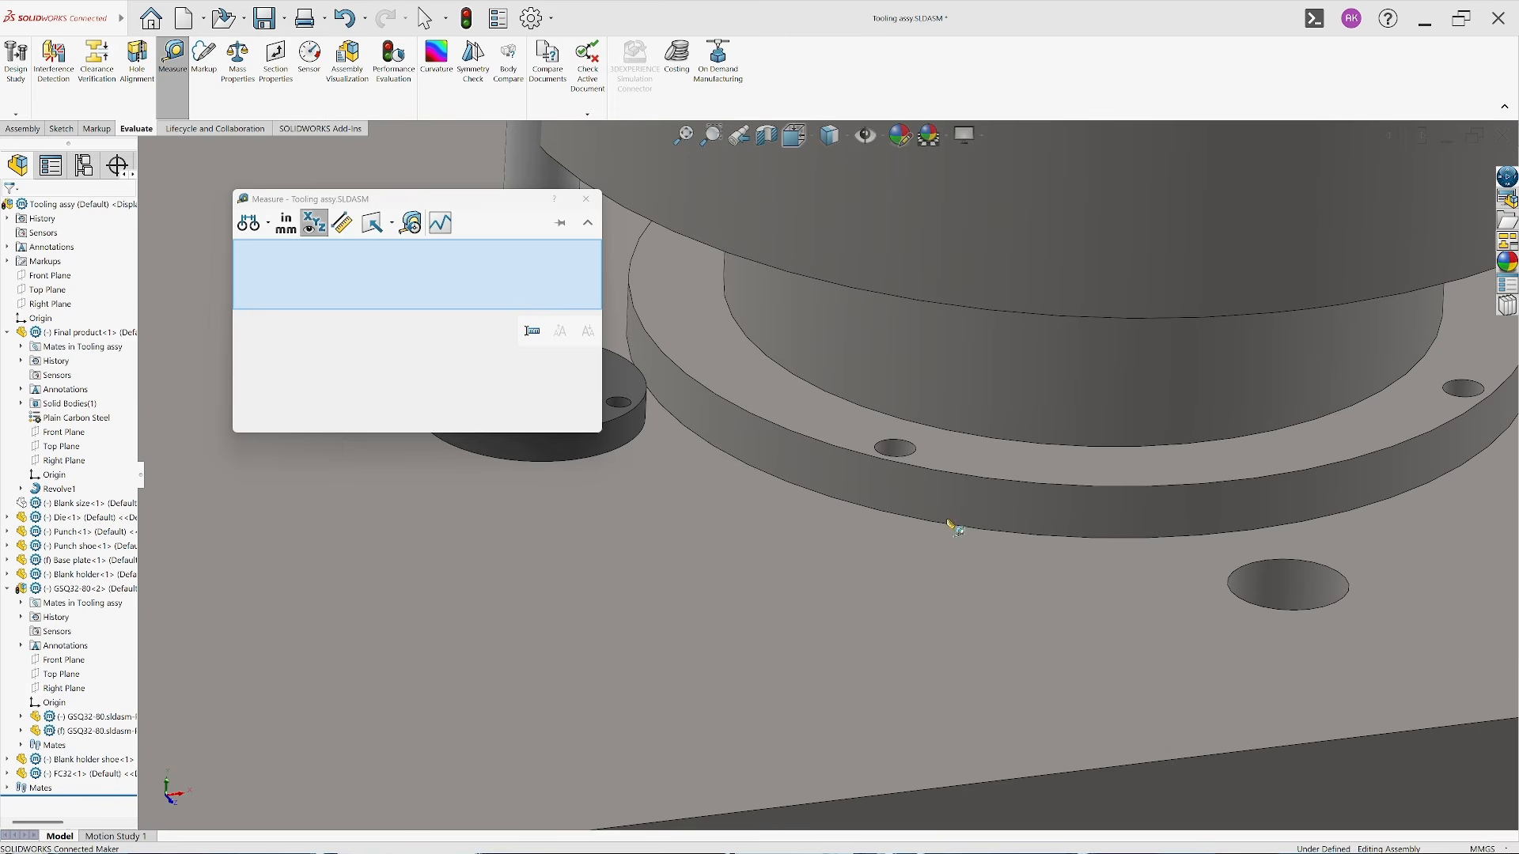
left_click(888, 450)
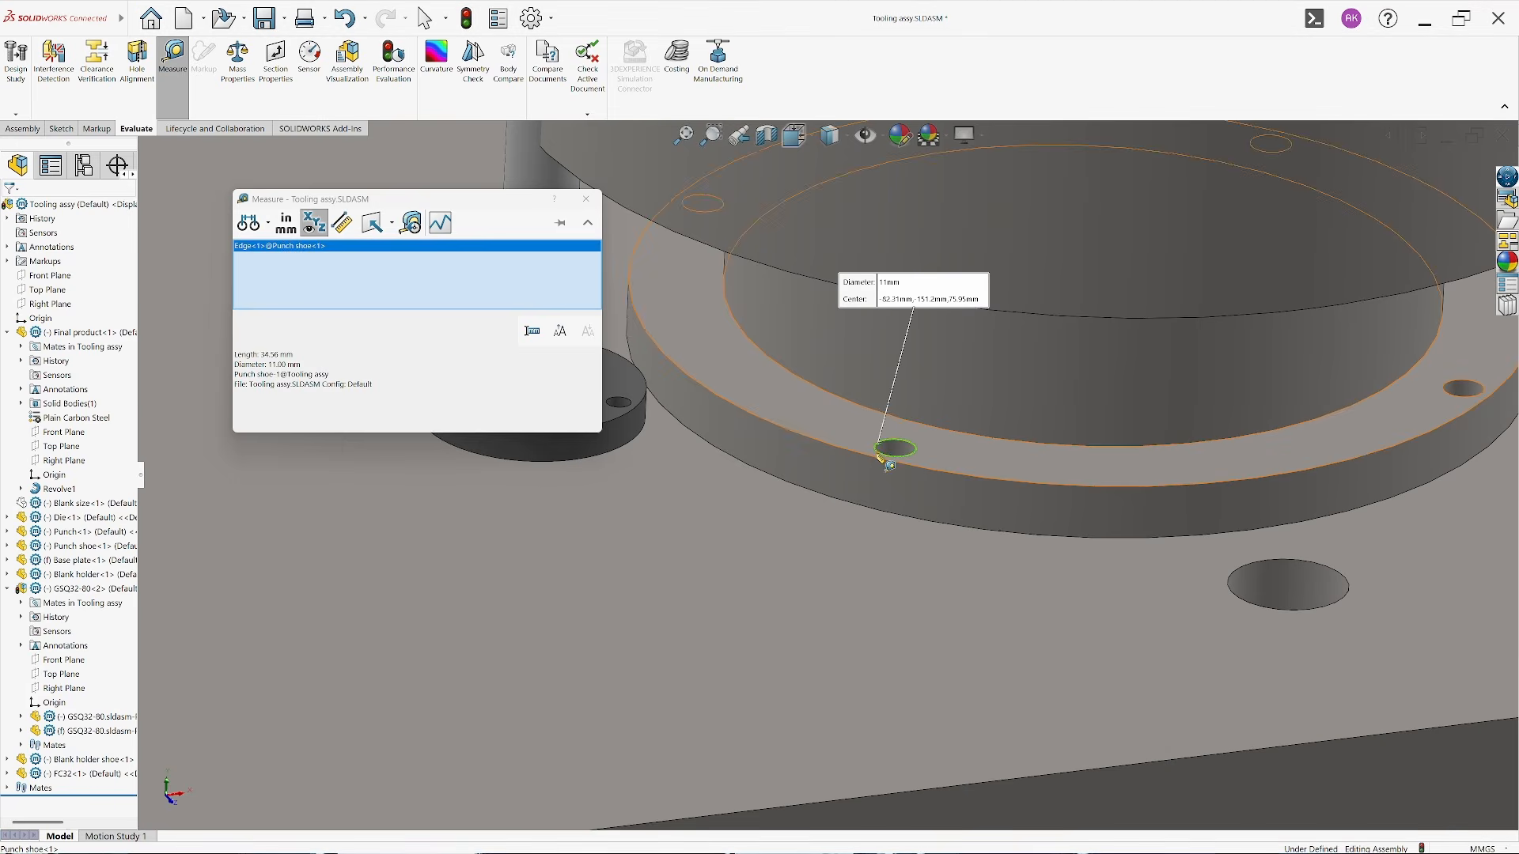
left_click(587, 199)
scroll(938, 505, "up", 5)
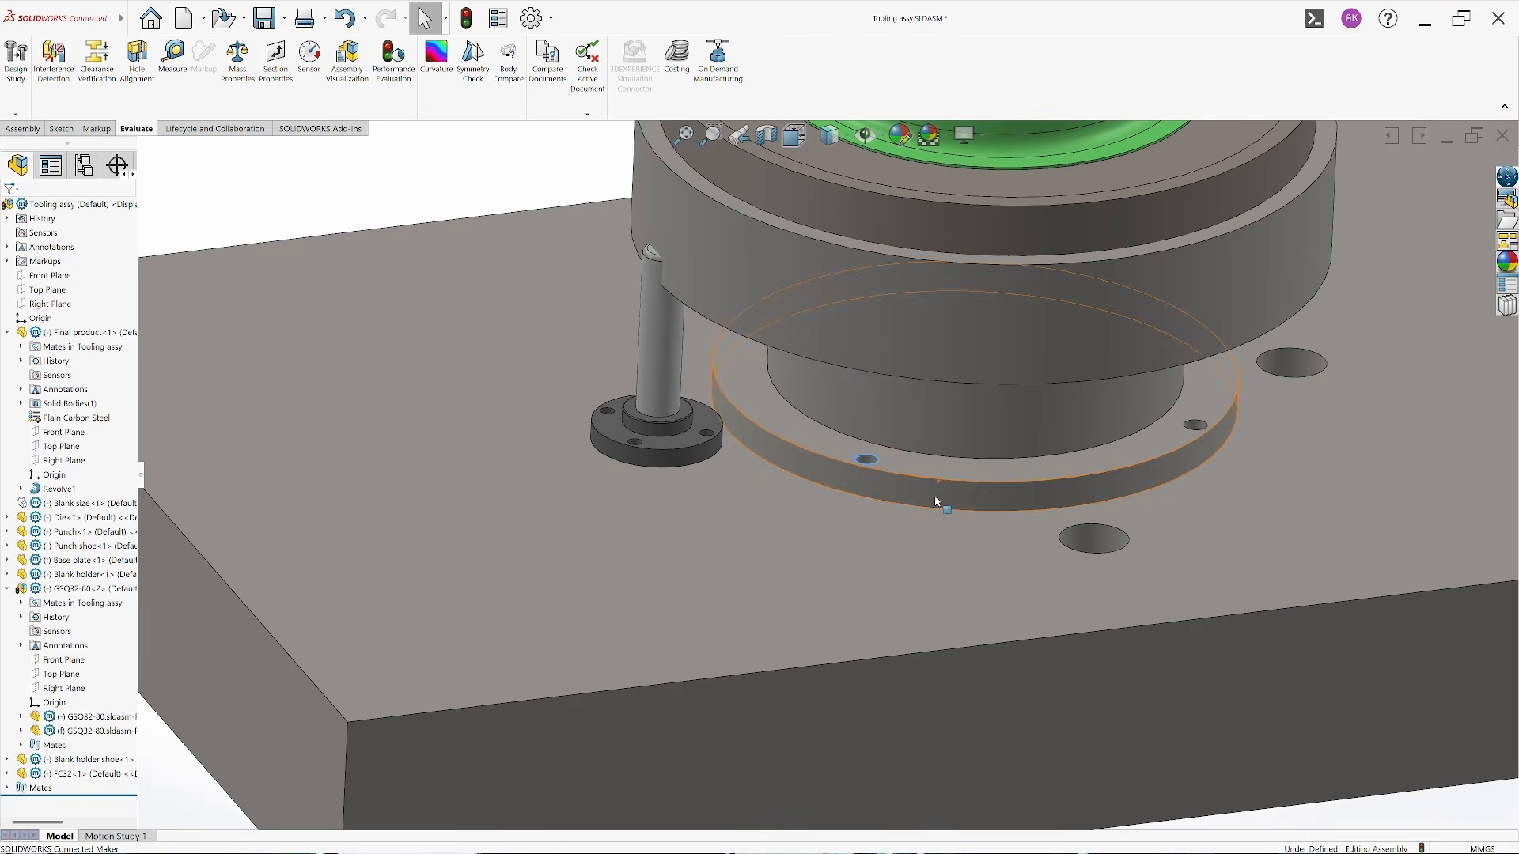
Measure the centre distance between the mounting hole and the outer cylindrical face of the punch shoe's flange
left_click(175, 62)
scroll(867, 459, "down", 5)
left_click(845, 463)
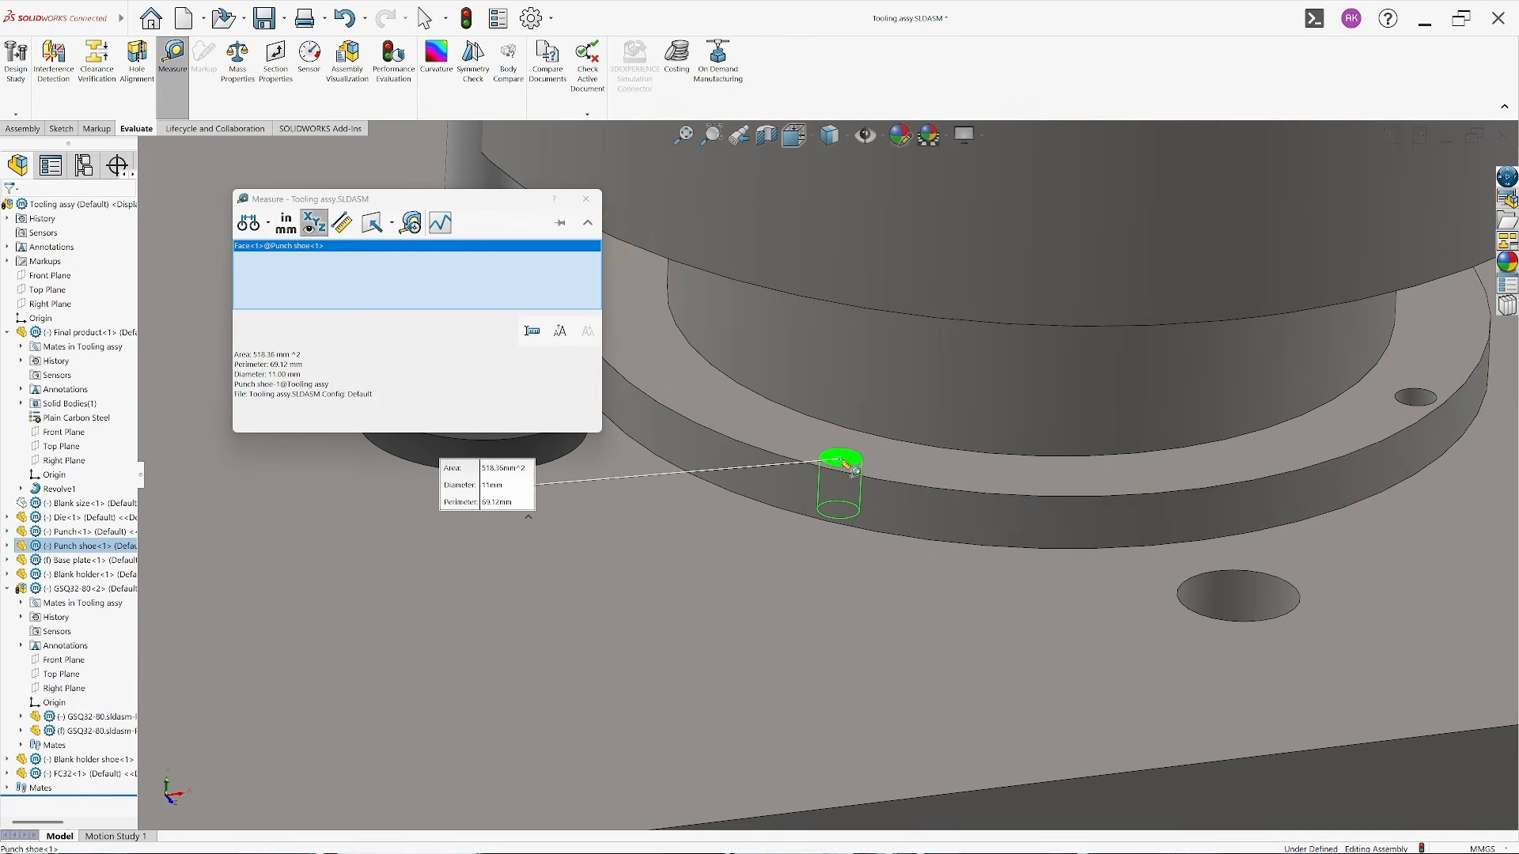
left_click(1014, 510)
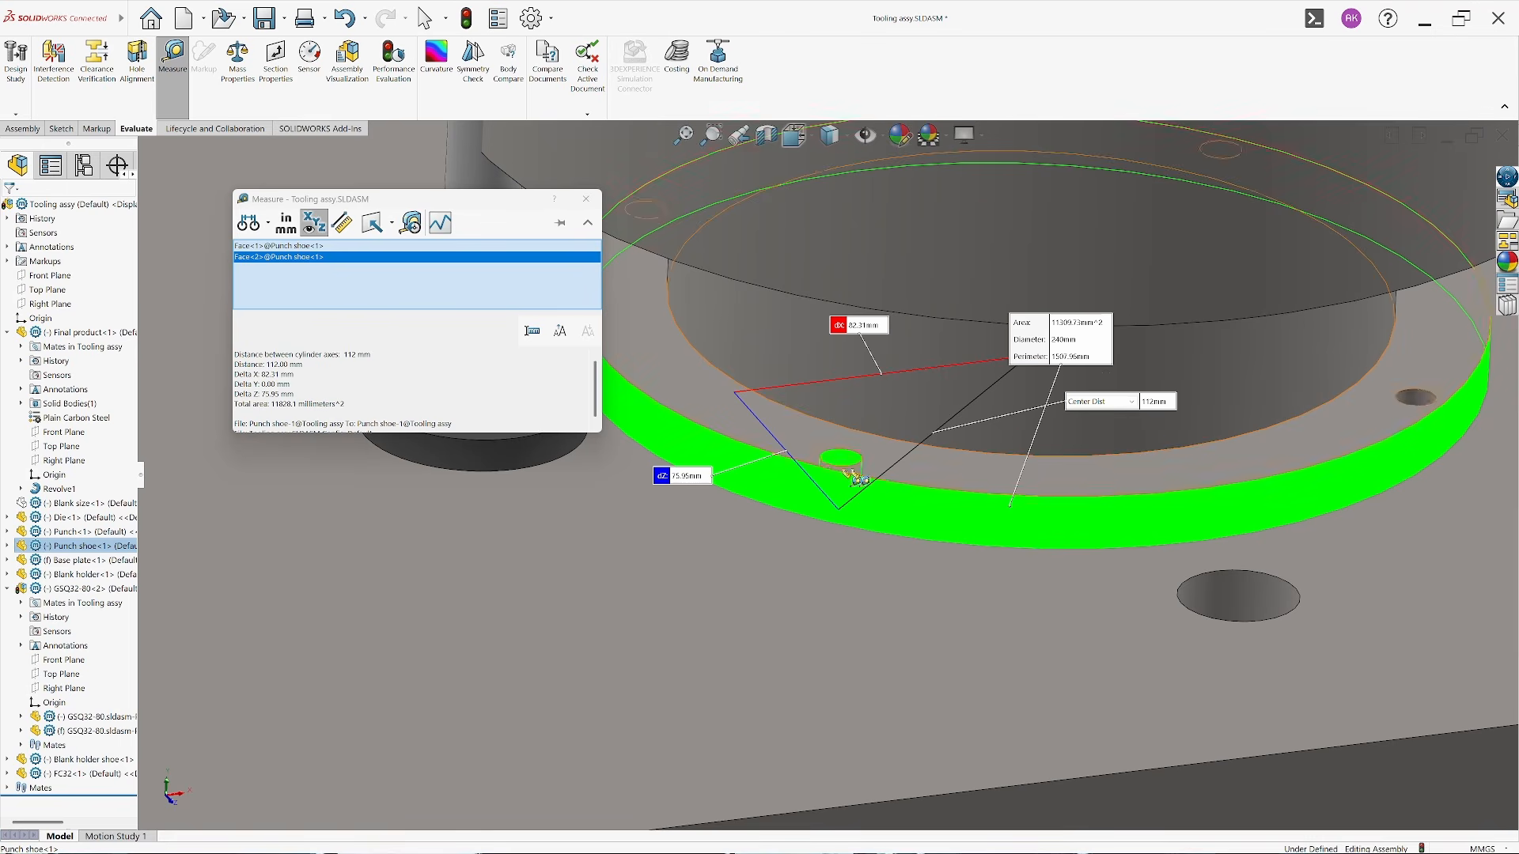
left_click(586, 198)
On the base plate's top face, sketch a diagonal construction line from the origin and dimension it at 45° to the plate's lower edge
scroll(746, 532, "up", 5)
left_click(745, 531)
left_click(868, 492)
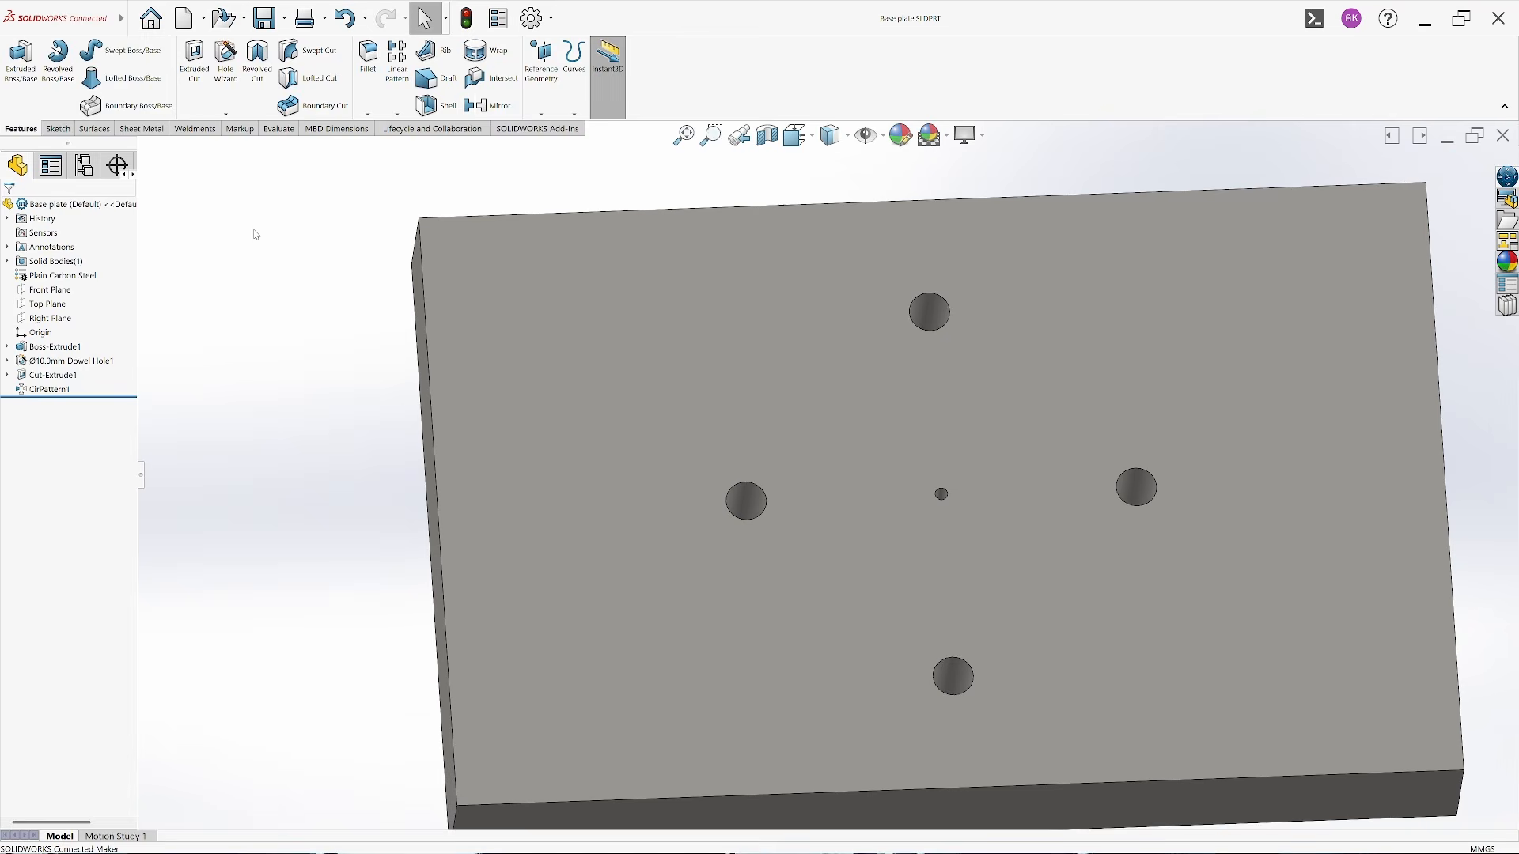
scroll(830, 515, "down", 4)
left_click(824, 432)
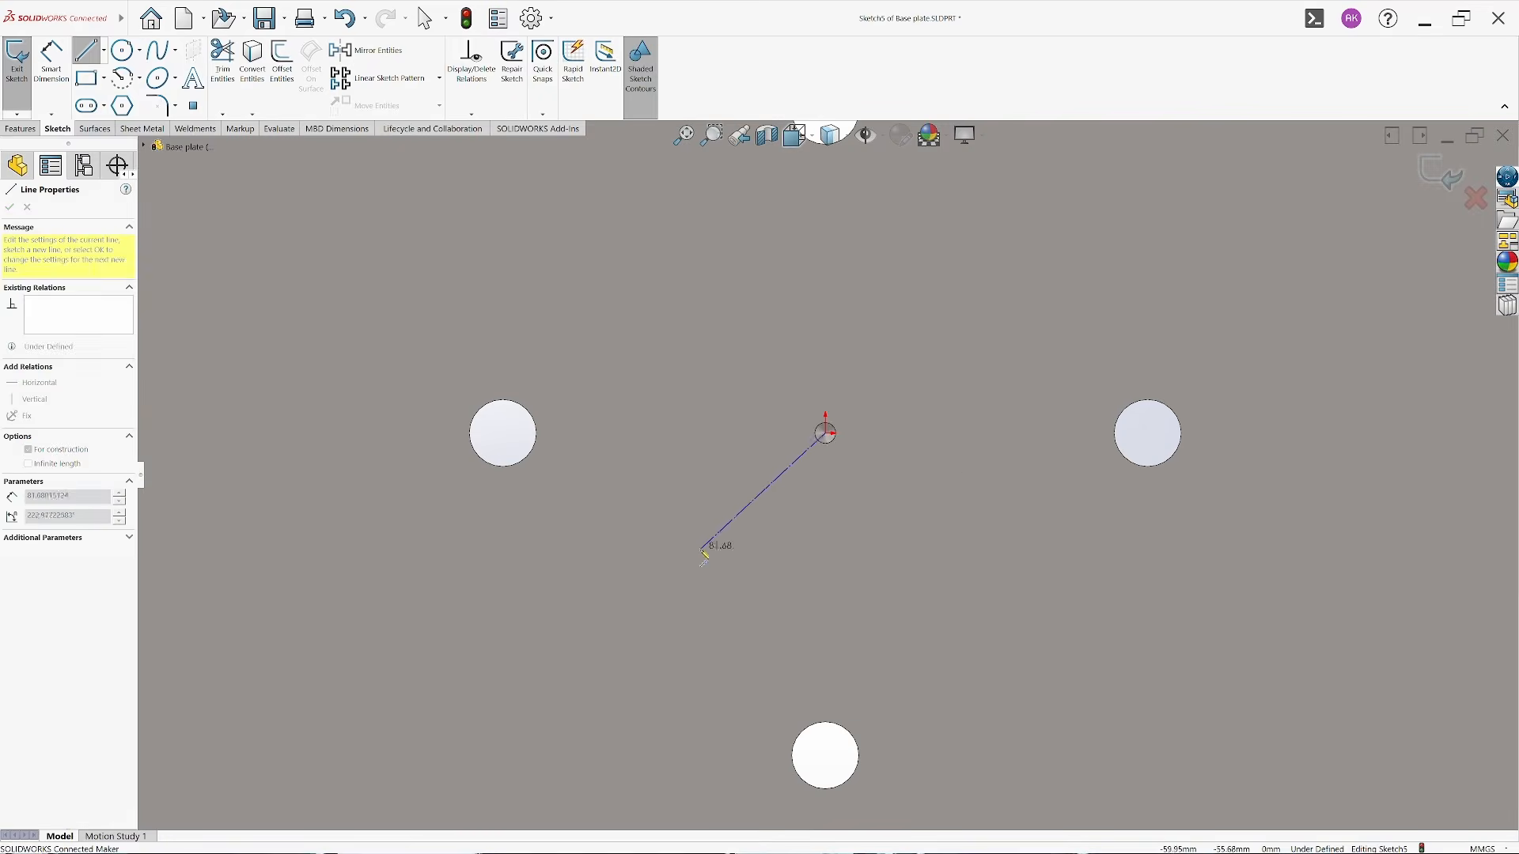
left_click(690, 564)
scroll(853, 478, "up", 3)
right_click_drag(820, 530, 821, 485)
left_click(799, 489)
left_click(910, 744)
left_click(1031, 560)
Set the diagonal construction line's length to 112 mm and finish the sketch
left_click(796, 493)
left_click(865, 543)
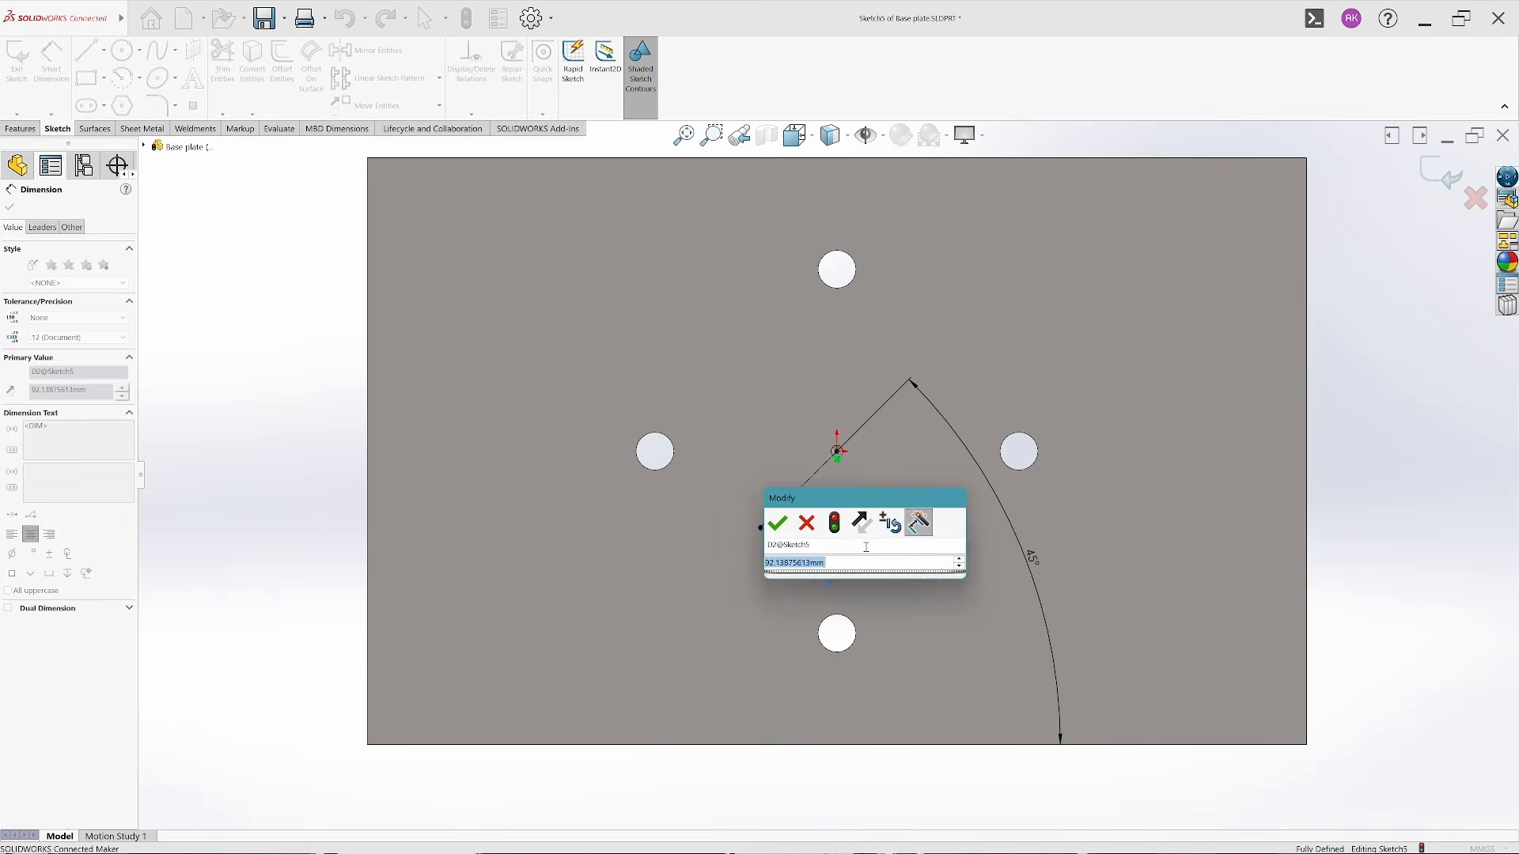
type("110")
key("Return")
left_click(16, 63)
Add a blind ANSI Metric M10x1.5 bottoming tapped hole to the base plate at the construction line's free end
left_click(225, 63)
left_click(14, 342)
left_click(48, 468)
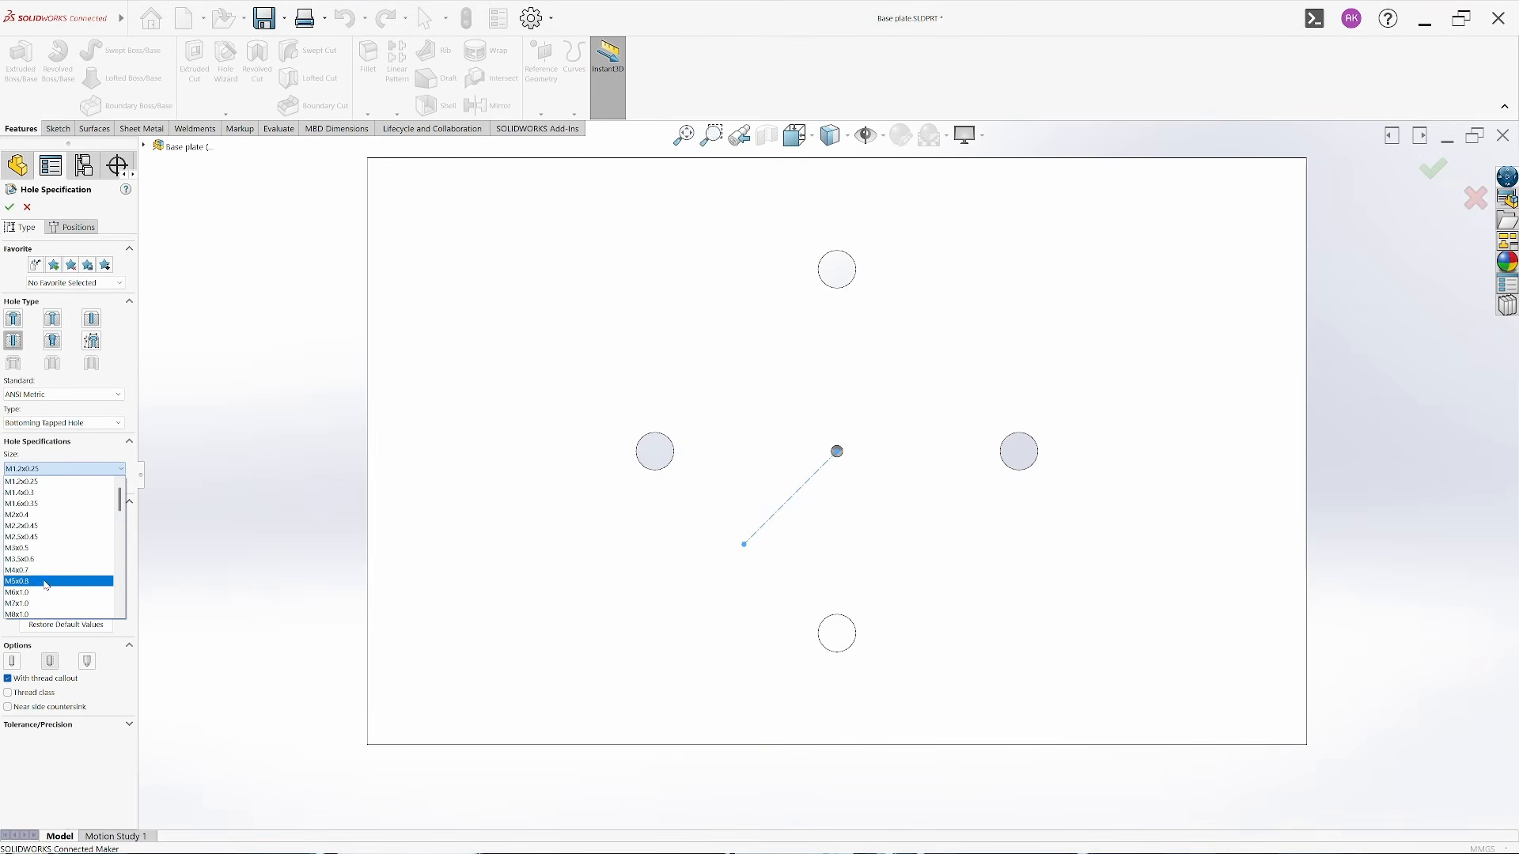
scroll(45, 583, "down", 2)
left_click(49, 583)
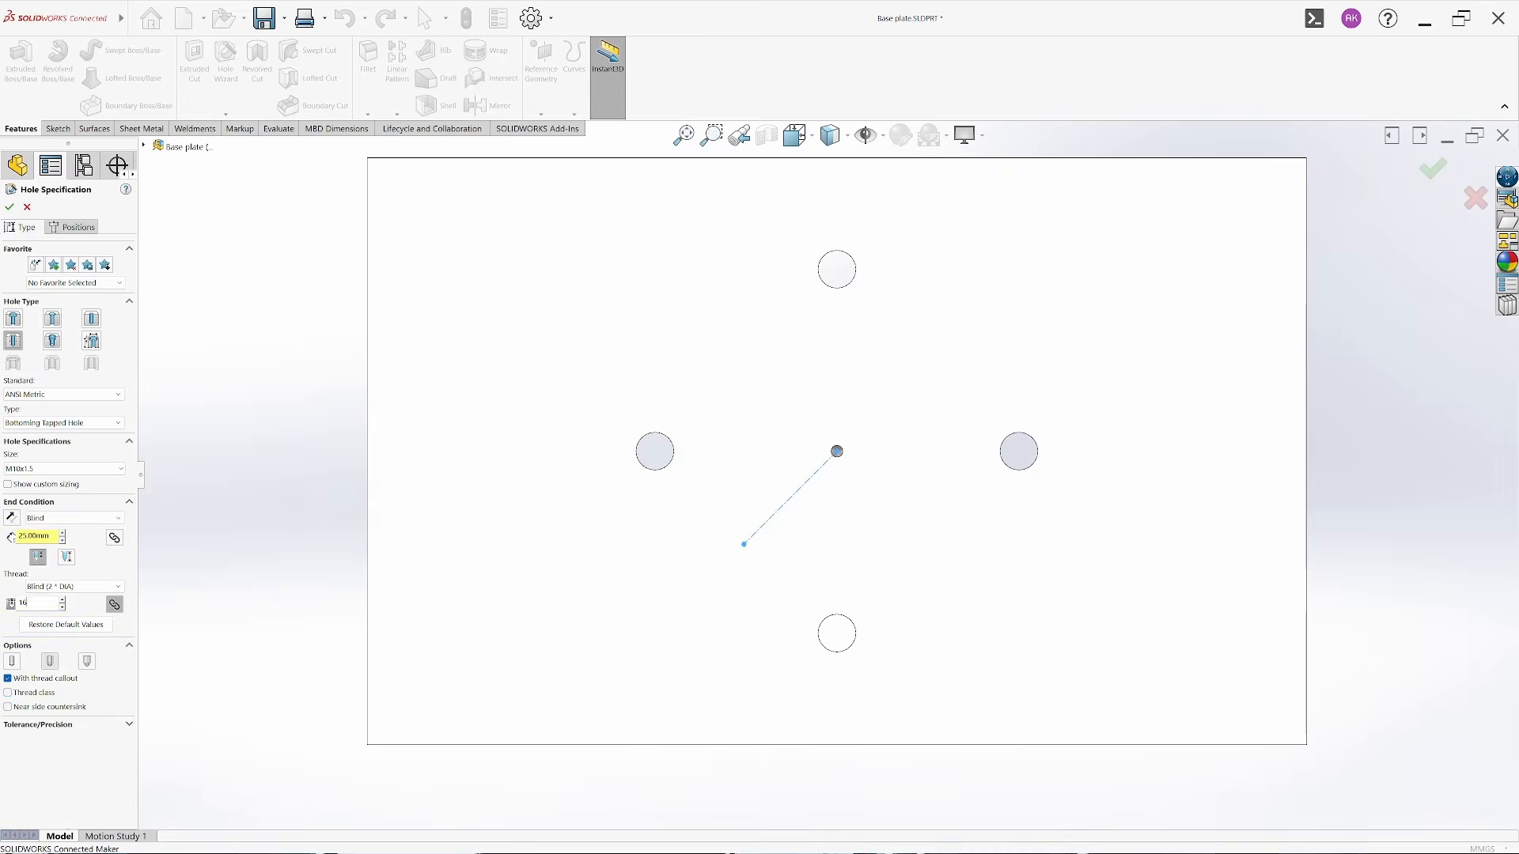
left_click(73, 227)
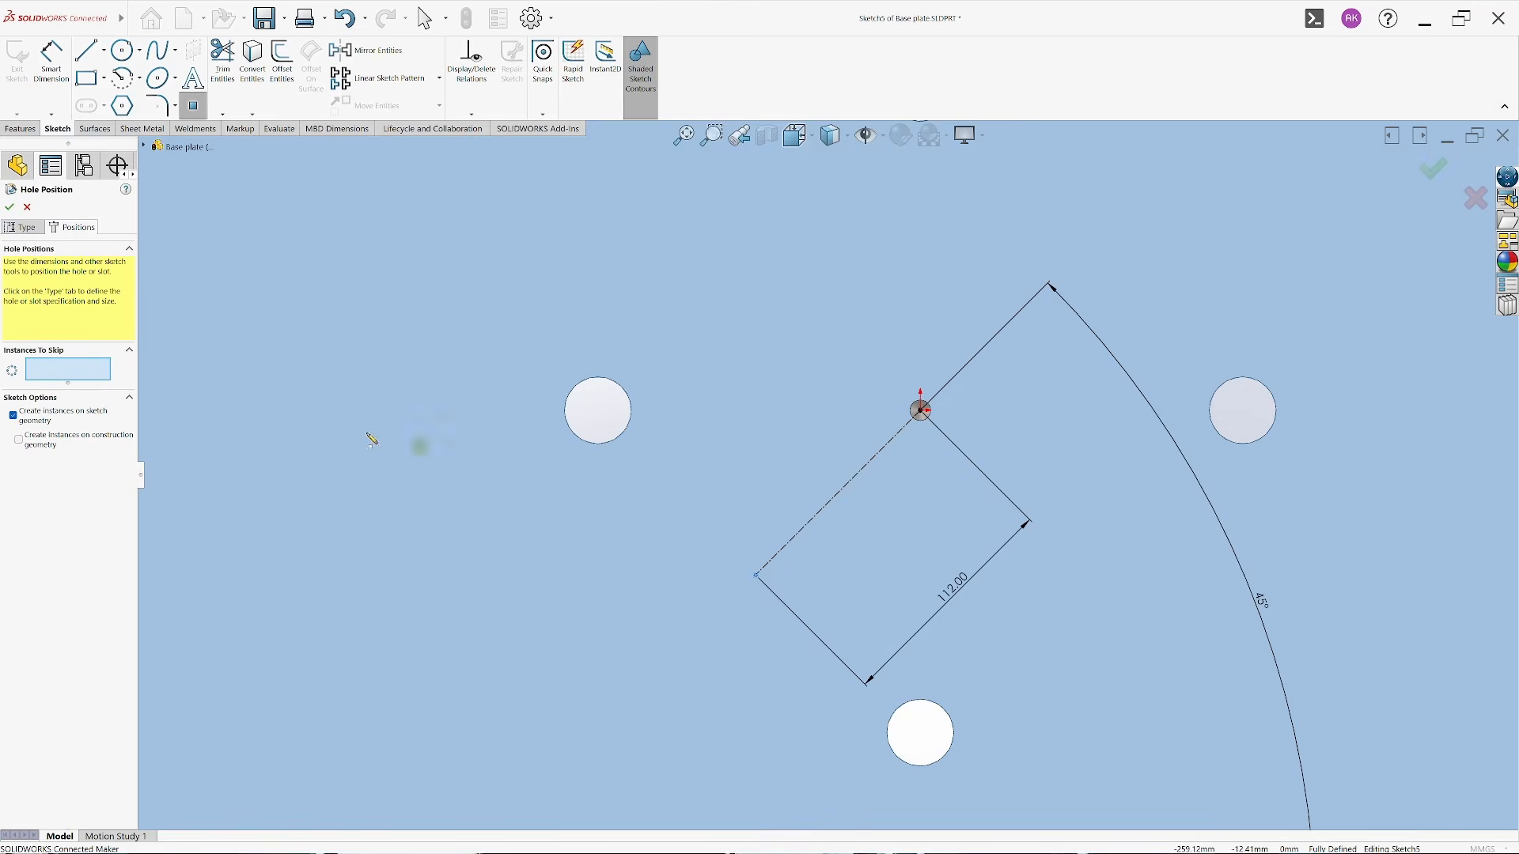
left_click(10, 207)
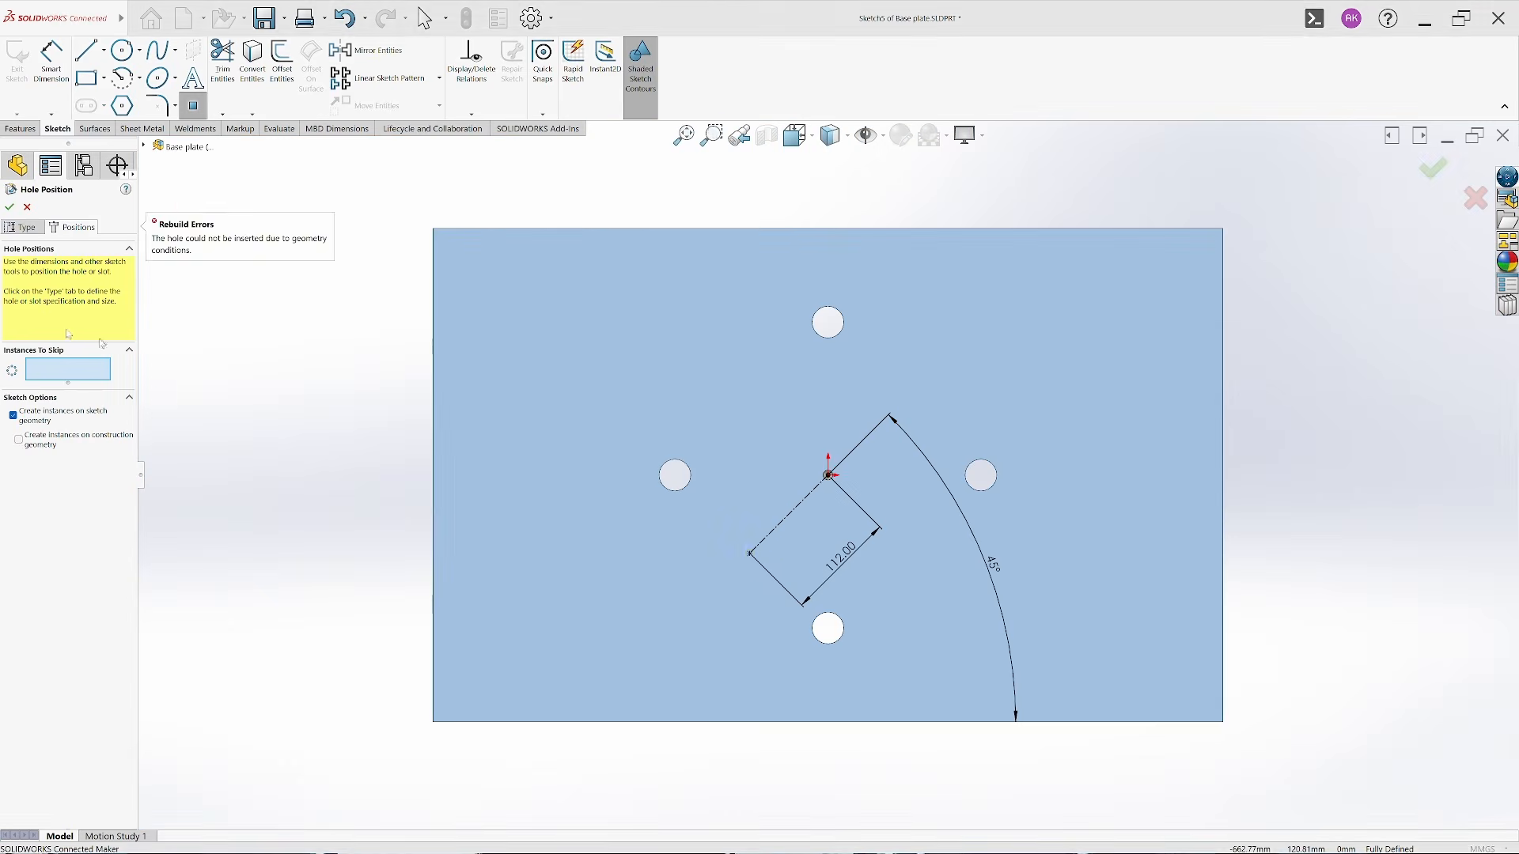
left_click(9, 207)
left_click(404, 420)
scroll(749, 553, "up", 4)
middle_click_drag(749, 553, 718, 537)
scroll(719, 541, "up", 4)
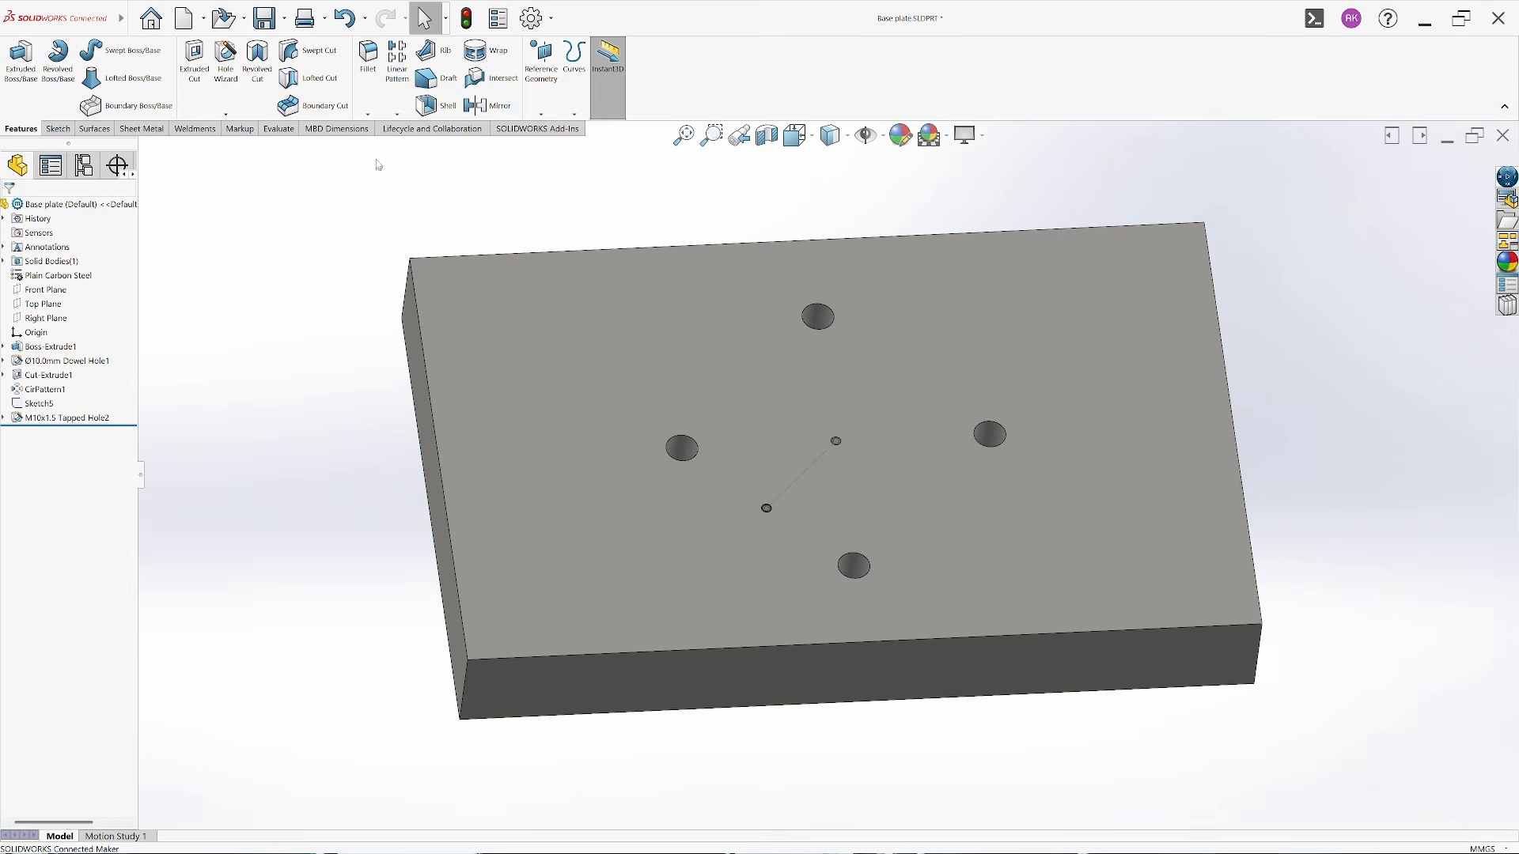
Circular-pattern the M10x1.5 tapped hole around the central dowel hole with 4 equally spaced instances over 360 degrees
left_click(396, 114)
left_click(421, 149)
left_click(74, 243)
scroll(754, 488, "down", 4)
left_click(927, 391)
scroll(753, 606, "down", 3)
left_click(800, 474)
scroll(827, 474, "up", 5)
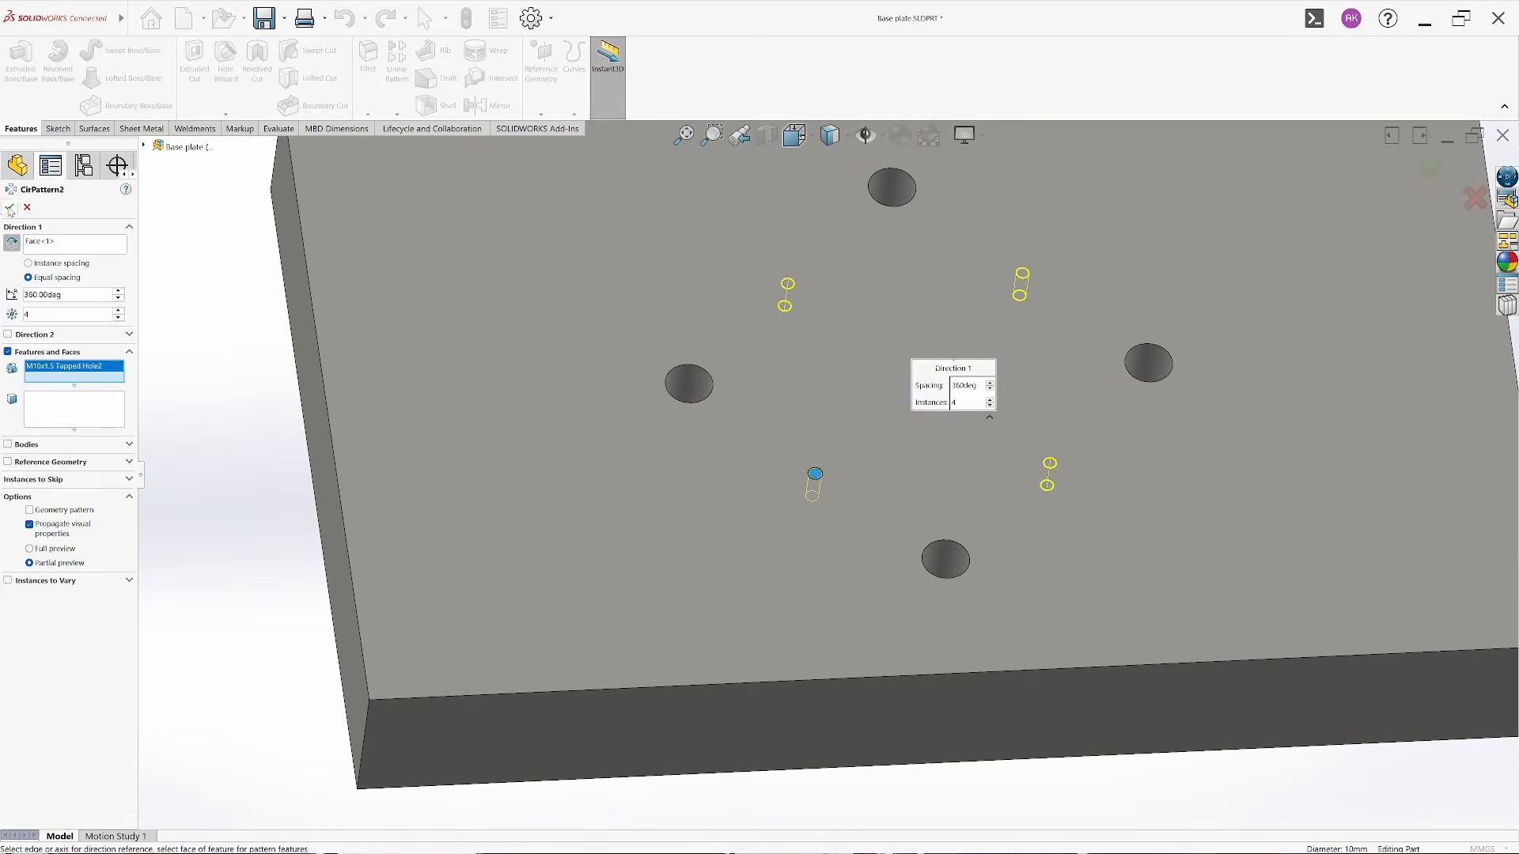
left_click(10, 207)
scroll(825, 490, "up", 4)
In the tooling assembly, raise the blank holder parts above the punch shoe to expose its mounting holes
key("ctrl+Tab")
scroll(898, 503, "up", 1)
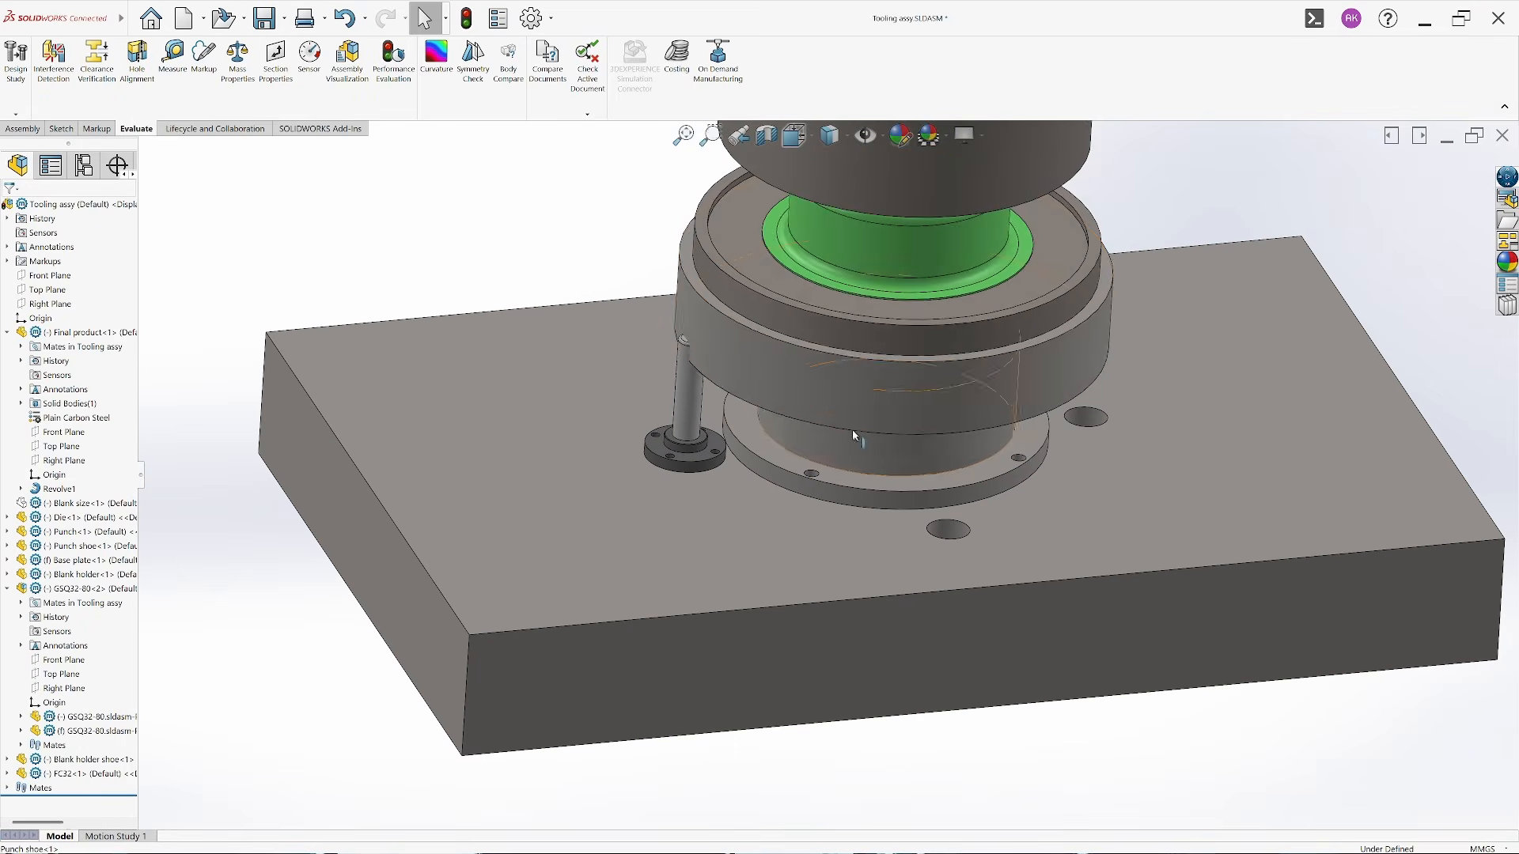
left_click_drag(855, 400, 831, 217)
left_click(675, 286)
scroll(751, 469, "down", 5)
scroll(894, 458, "up", 2)
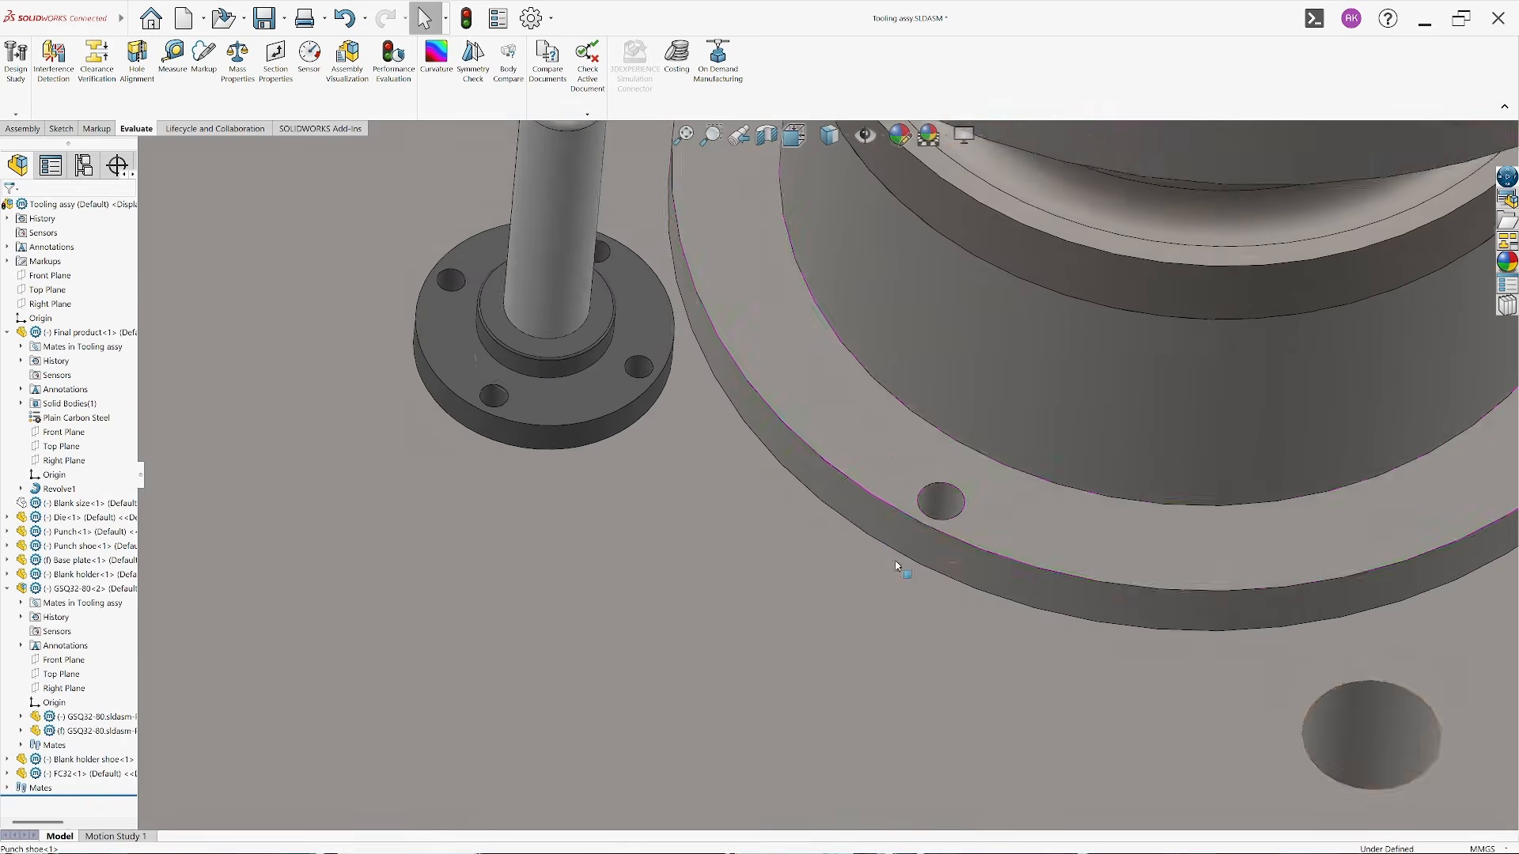
Mate a mounting hole in the punch shoe's flange concentric with the matching M10 tapped hole in the base plate
scroll(894, 506, "down", 5)
left_click(907, 525)
scroll(910, 538, "down", 3)
left_click(909, 552, "ctrl")
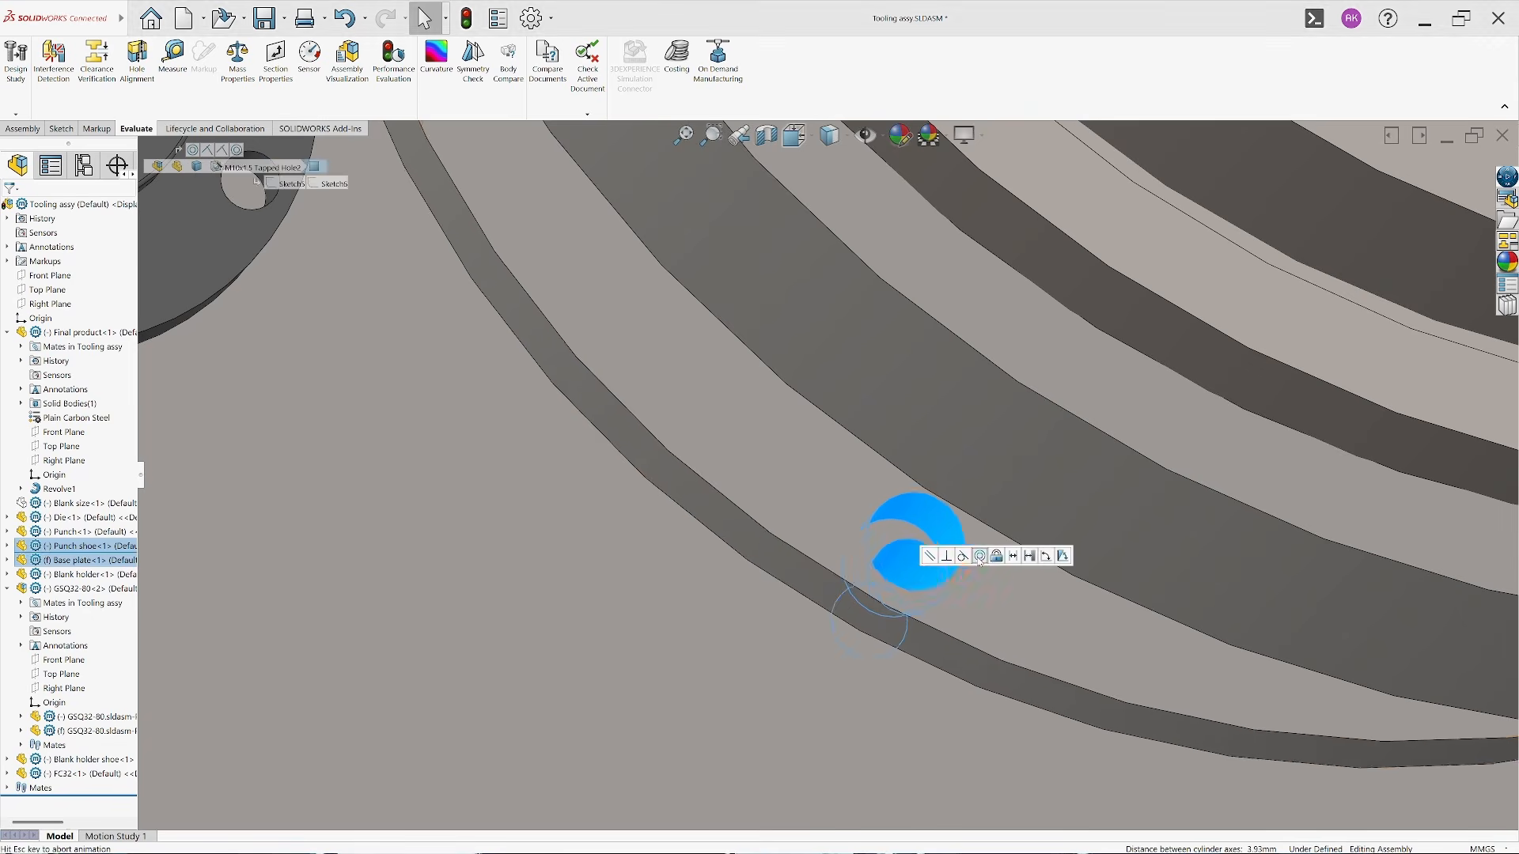
left_click(976, 557)
scroll(889, 590, "up", 5)
middle_click_drag(888, 591, 662, 509)
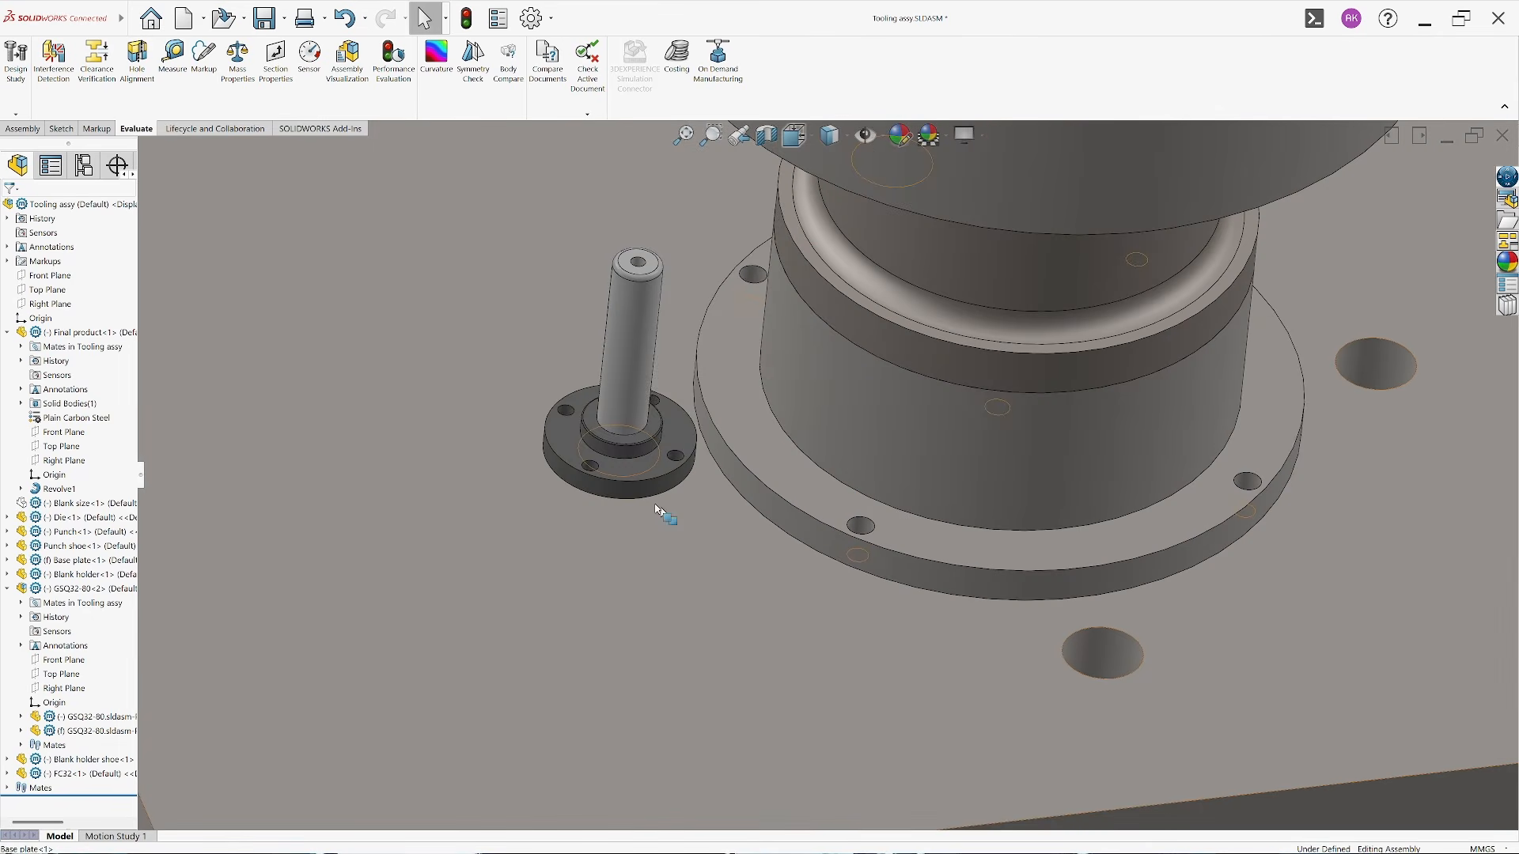
Set up a circular component pattern in the tooling assembly around the punch shoe's large cylindrical face
scroll(572, 443, "down", 4)
middle_click_drag(750, 480, 744, 609)
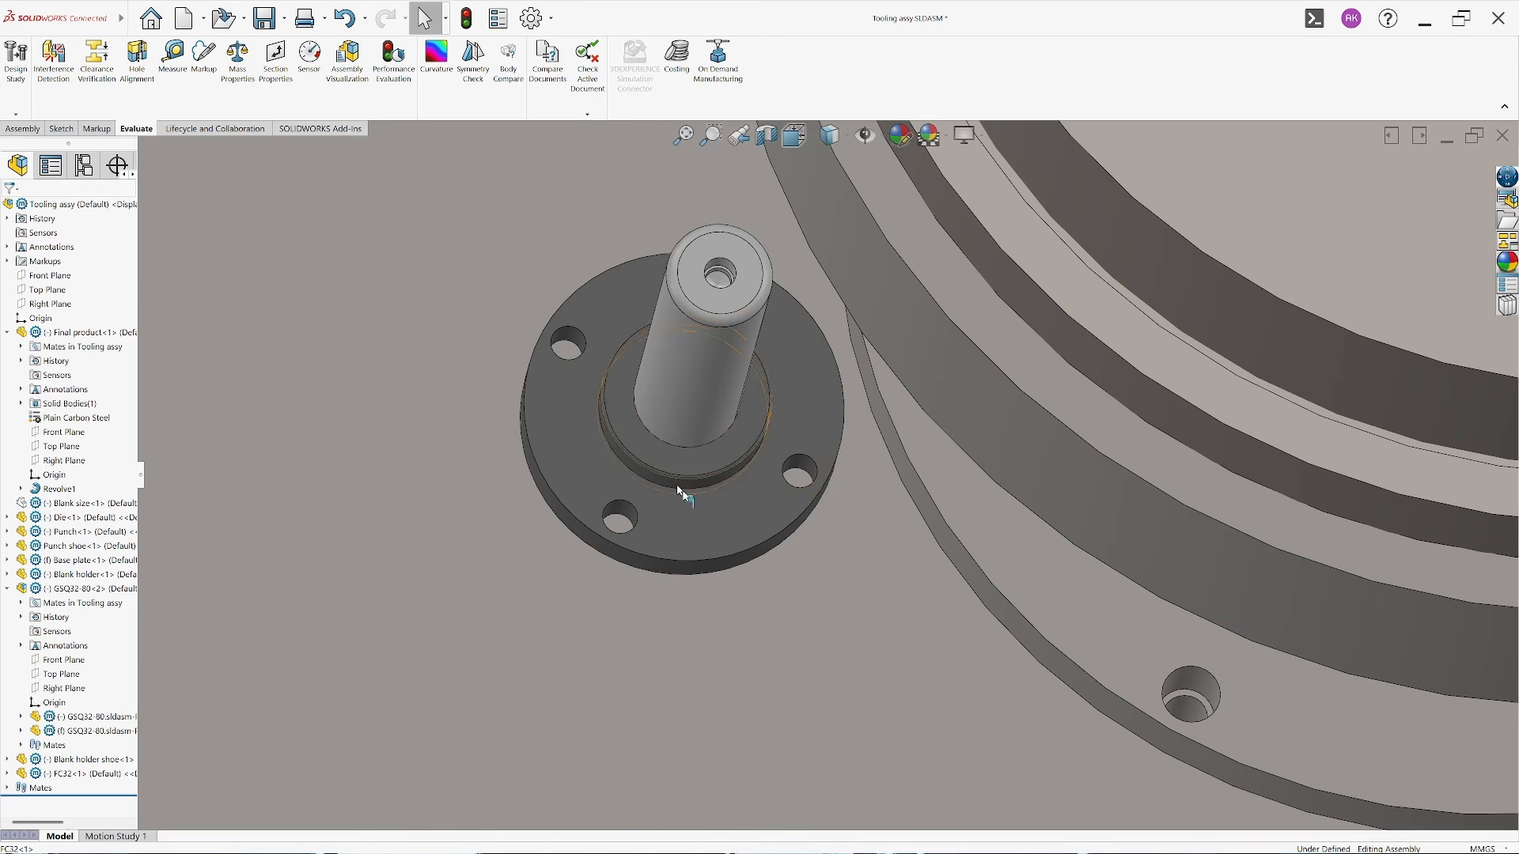
scroll(702, 578, "up", 5)
middle_click_drag(730, 673, 726, 551)
scroll(725, 550, "up", 4)
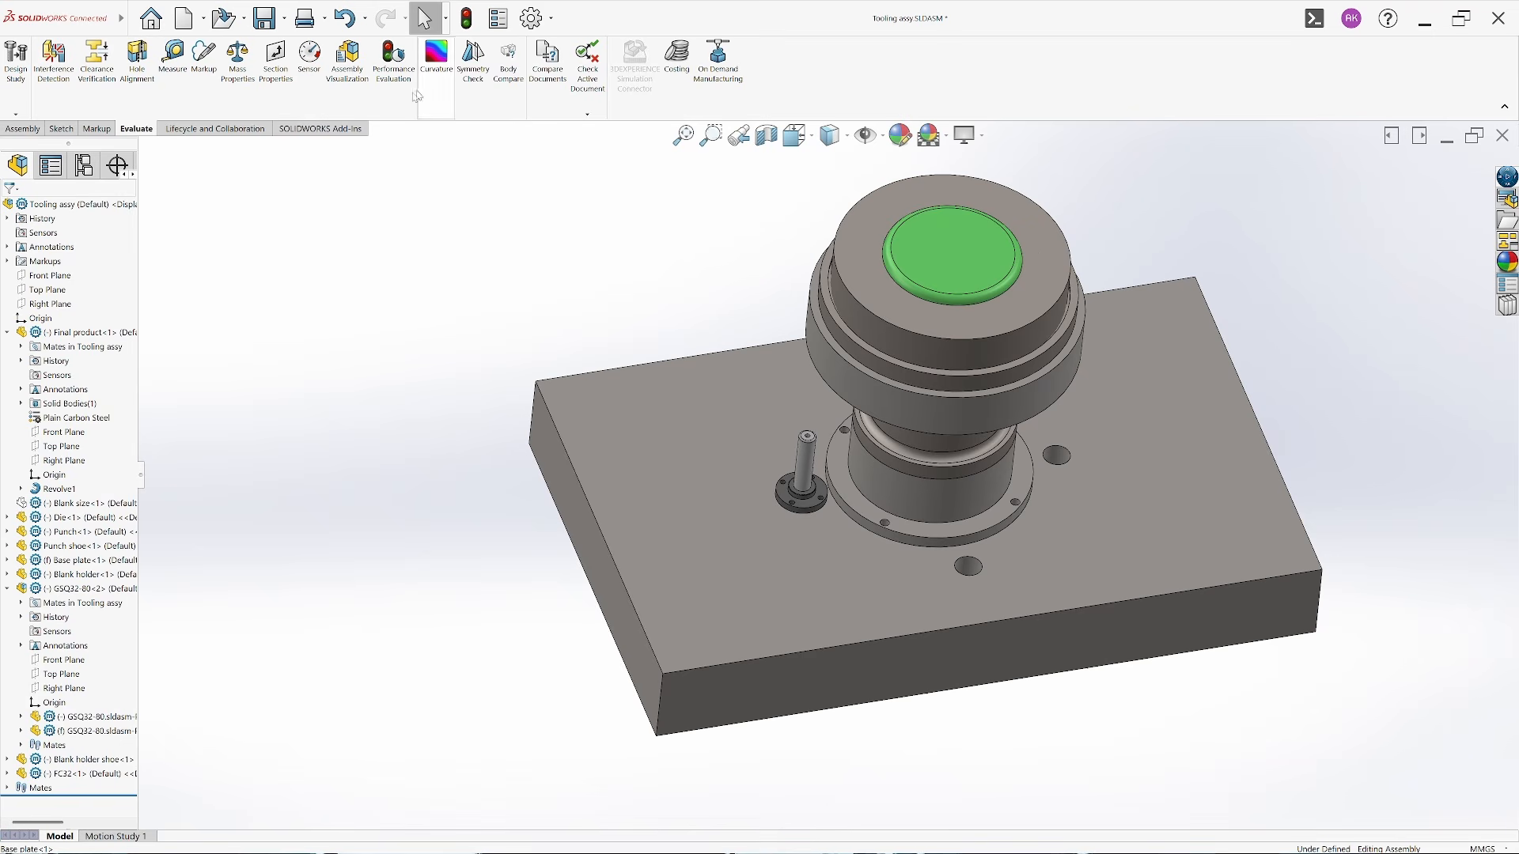
left_click(24, 130)
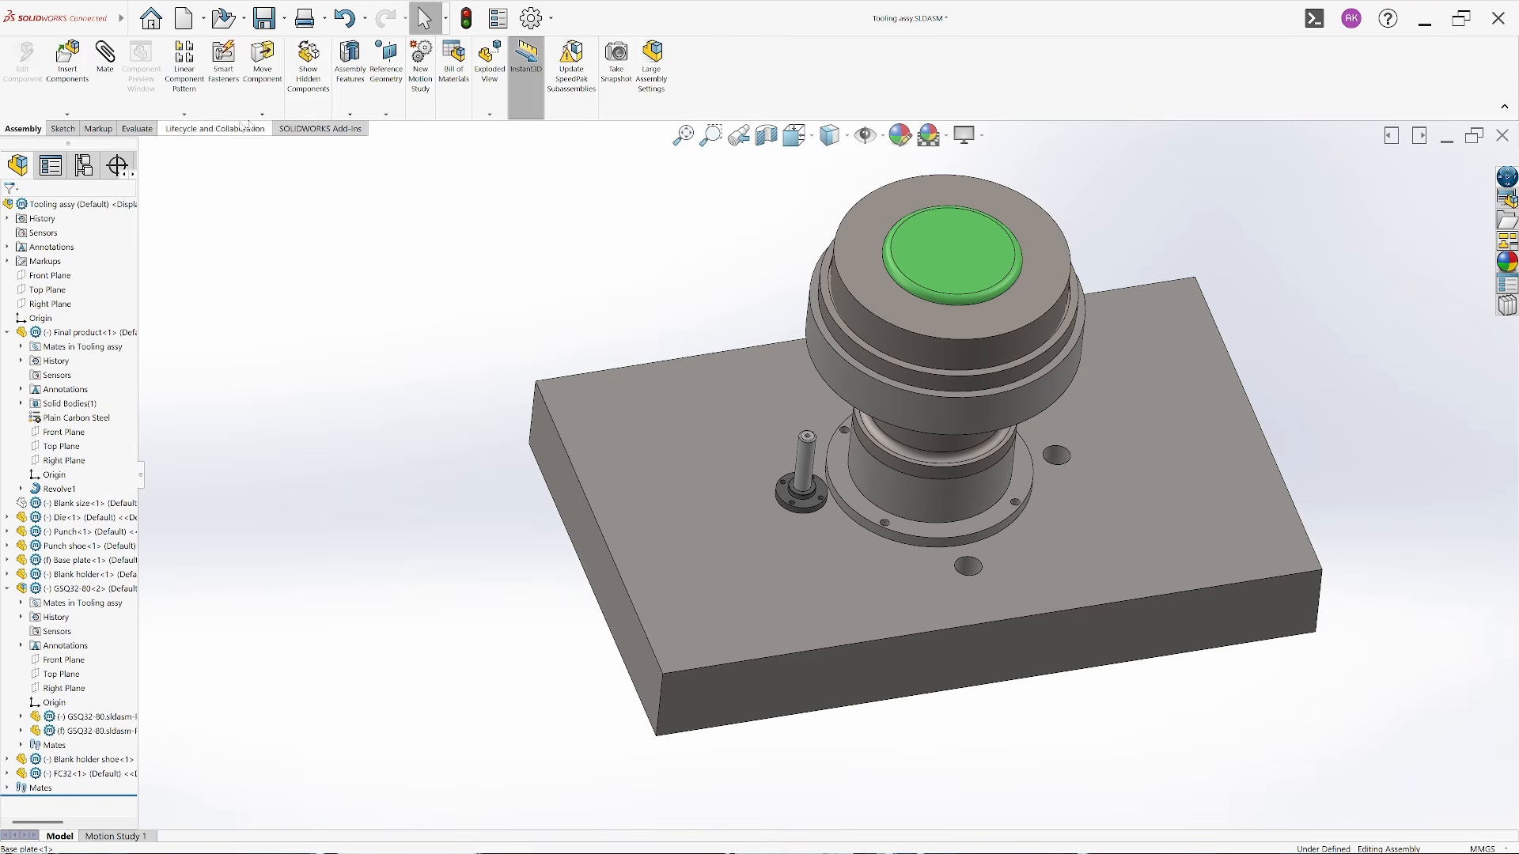
left_click(183, 114)
left_click(203, 148)
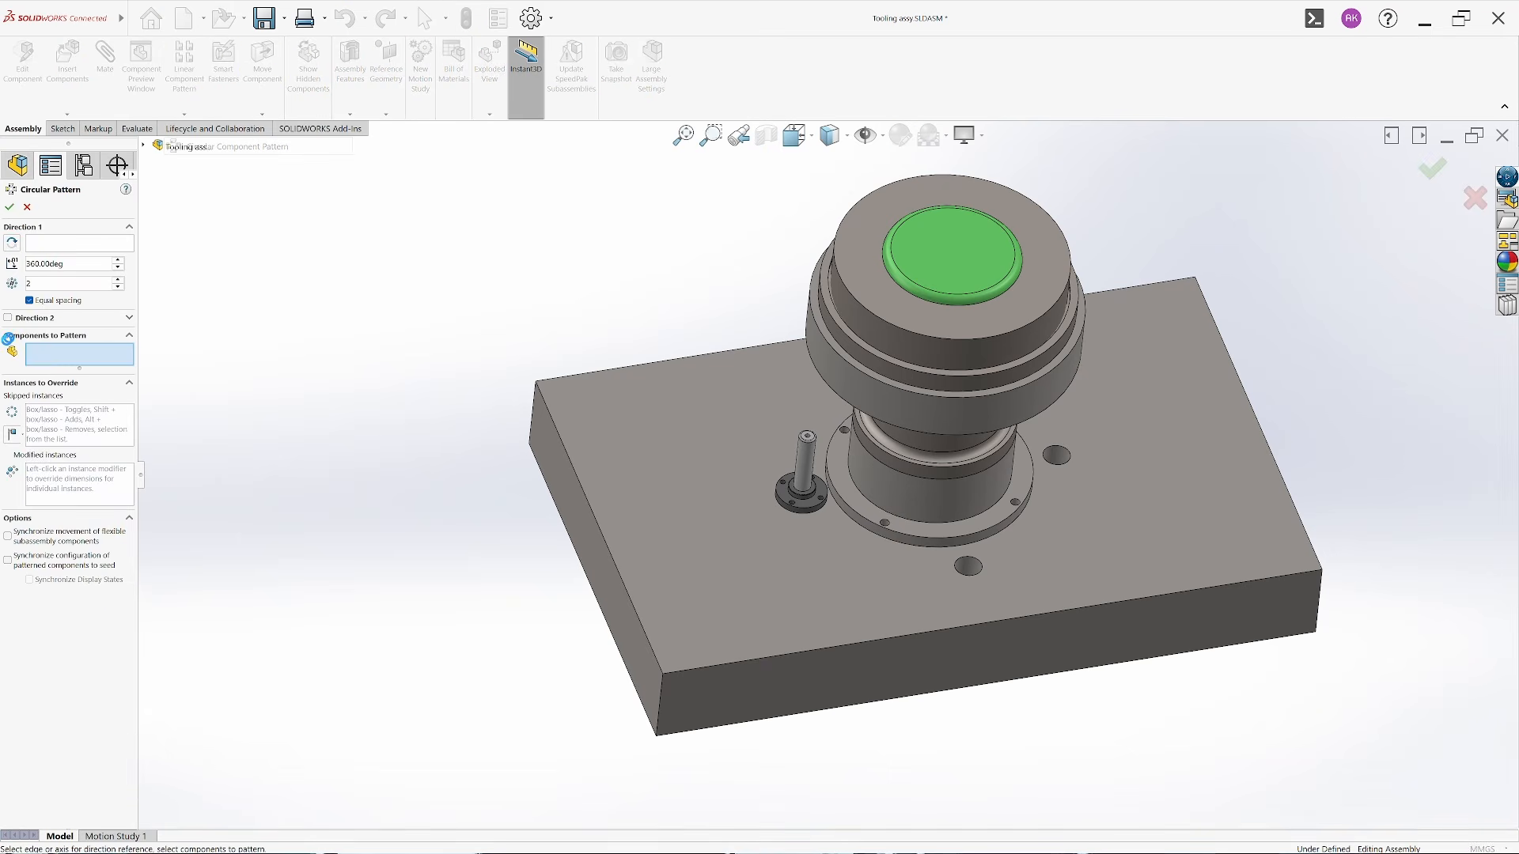
left_click(78, 244)
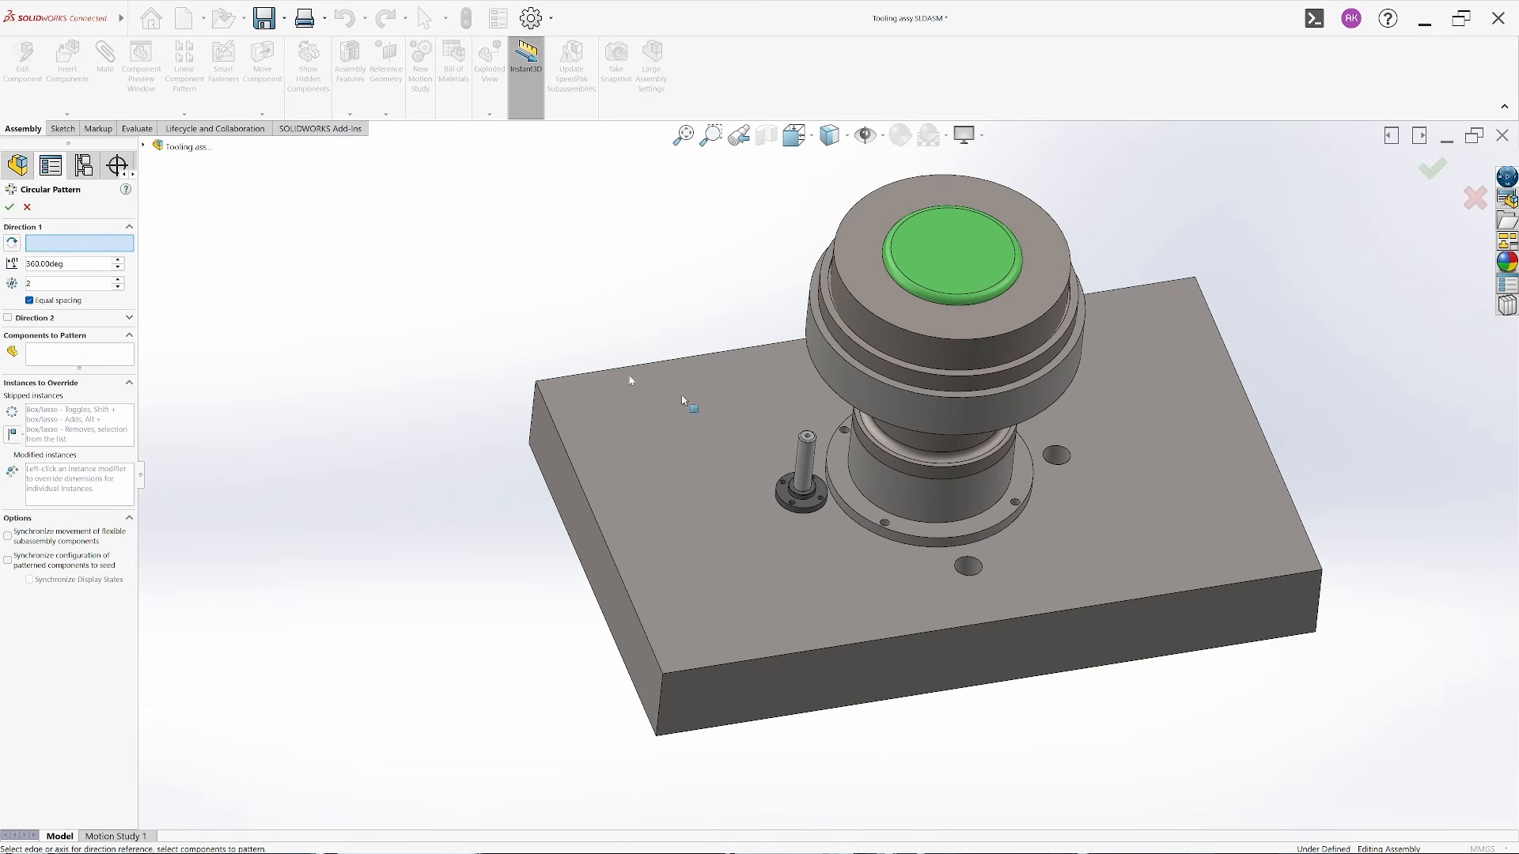
scroll(921, 506, "down", 5)
left_click(850, 497)
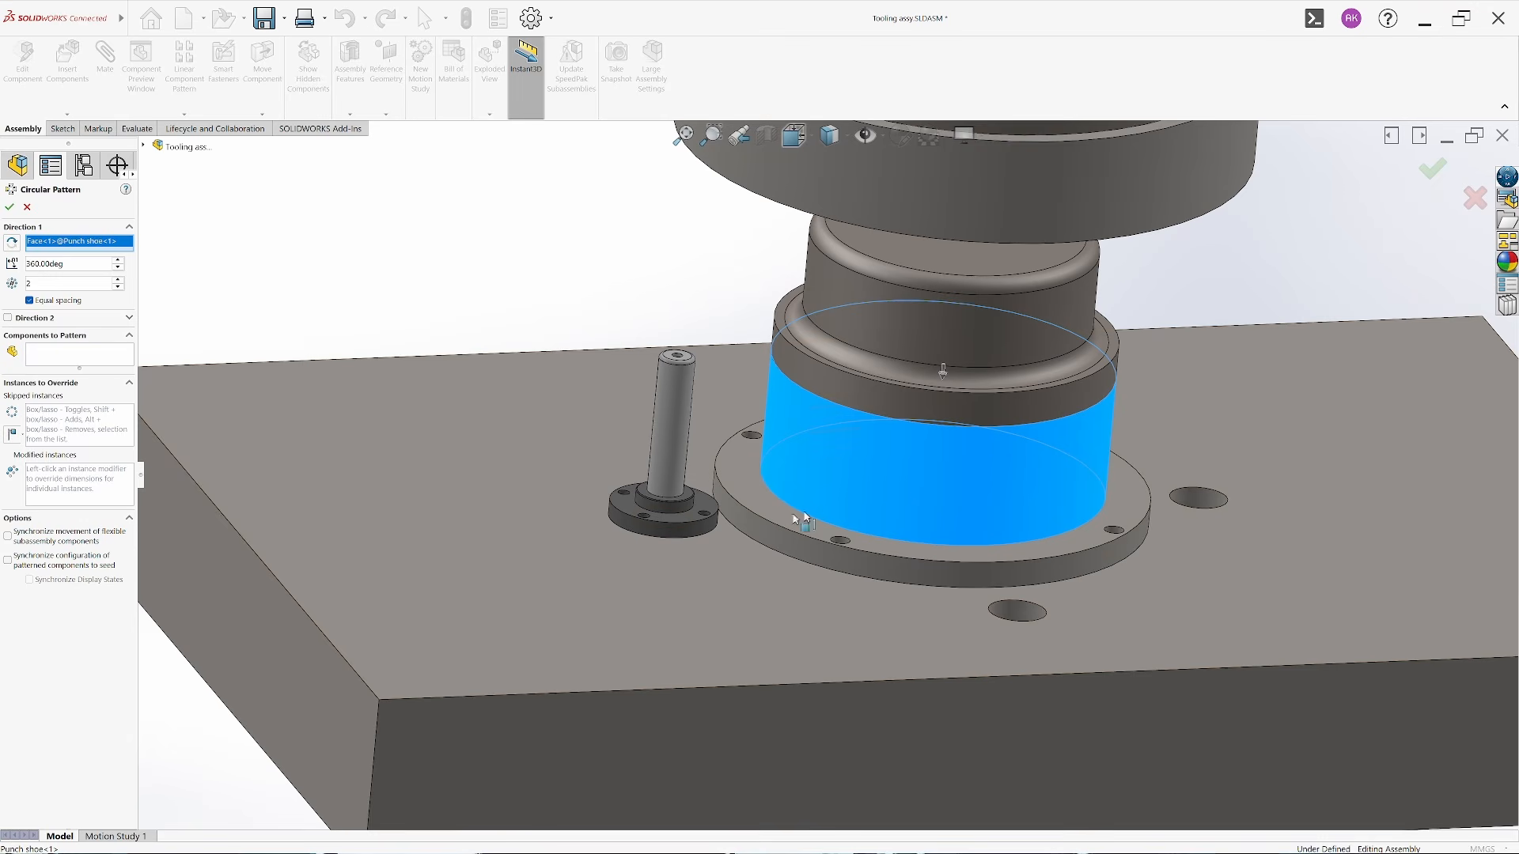
Pattern the GSQ32-80 gas spring together with the FC32 plate as 4 equally spaced instances over 360 degrees
left_click(76, 358)
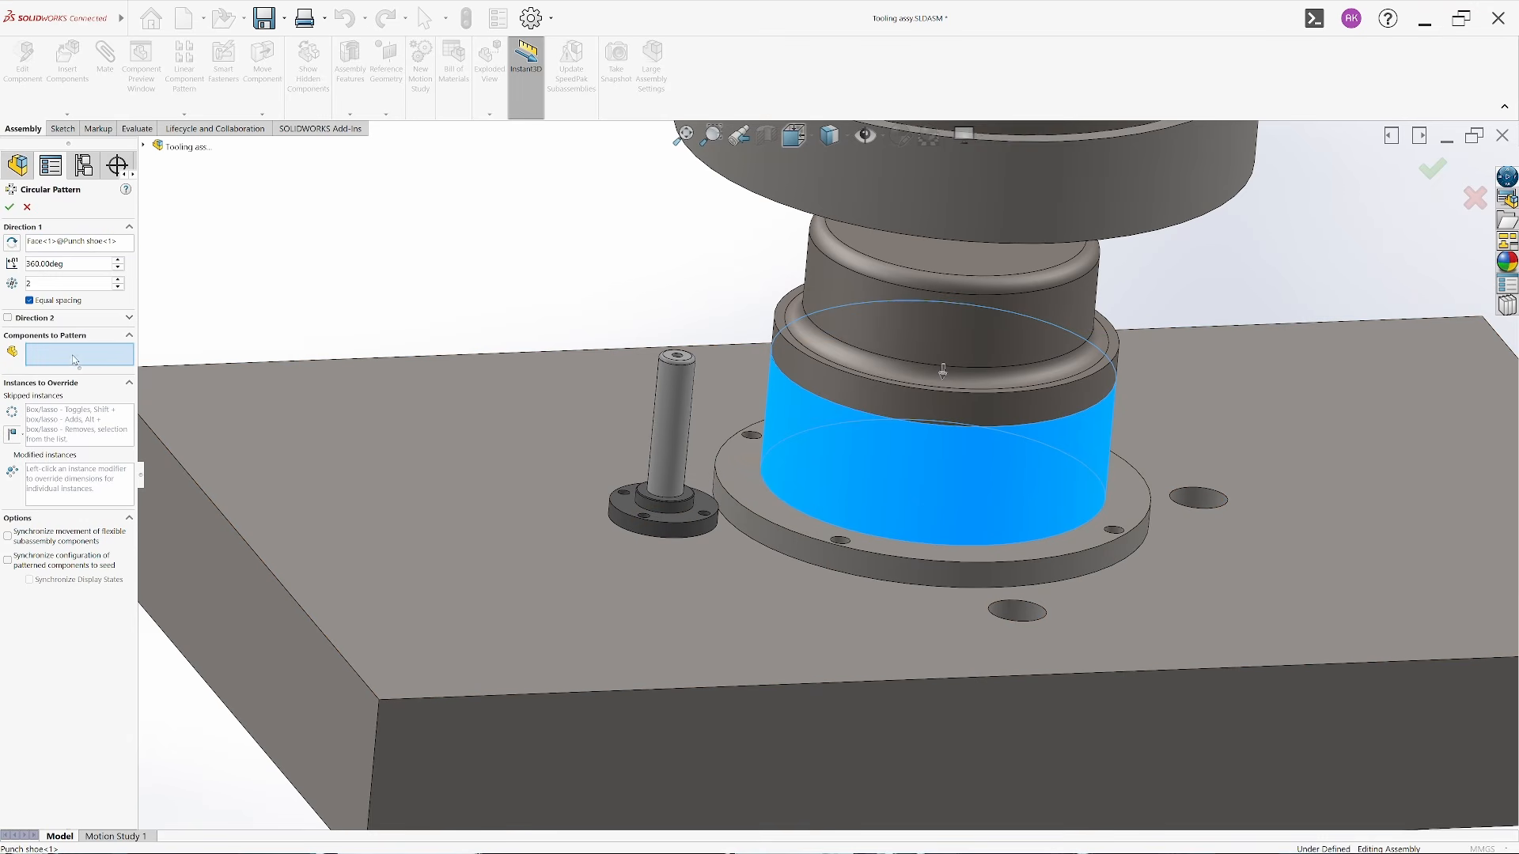
left_click(144, 147)
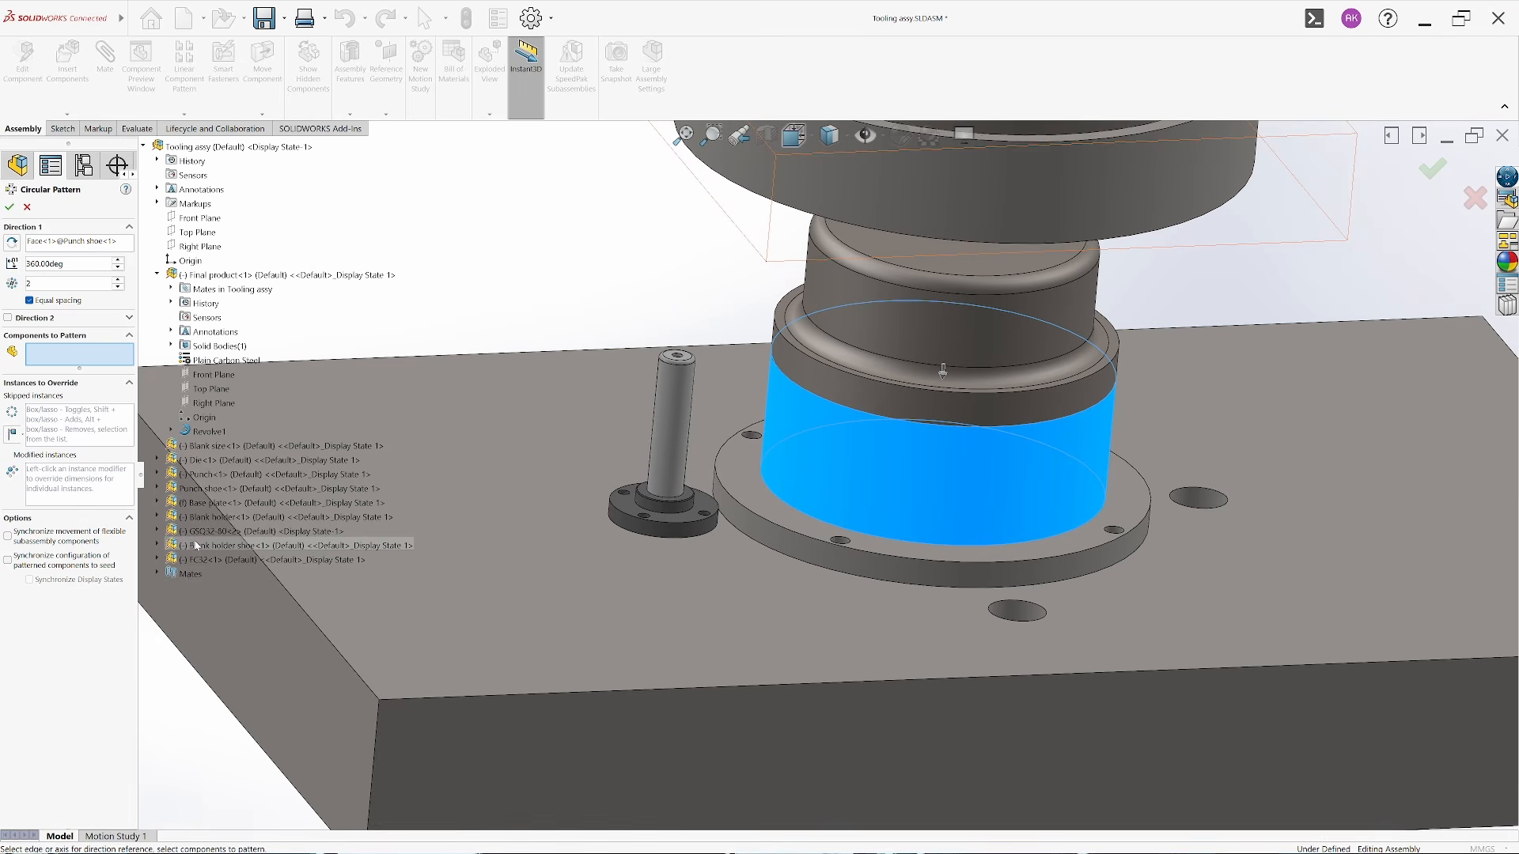
left_click(209, 528)
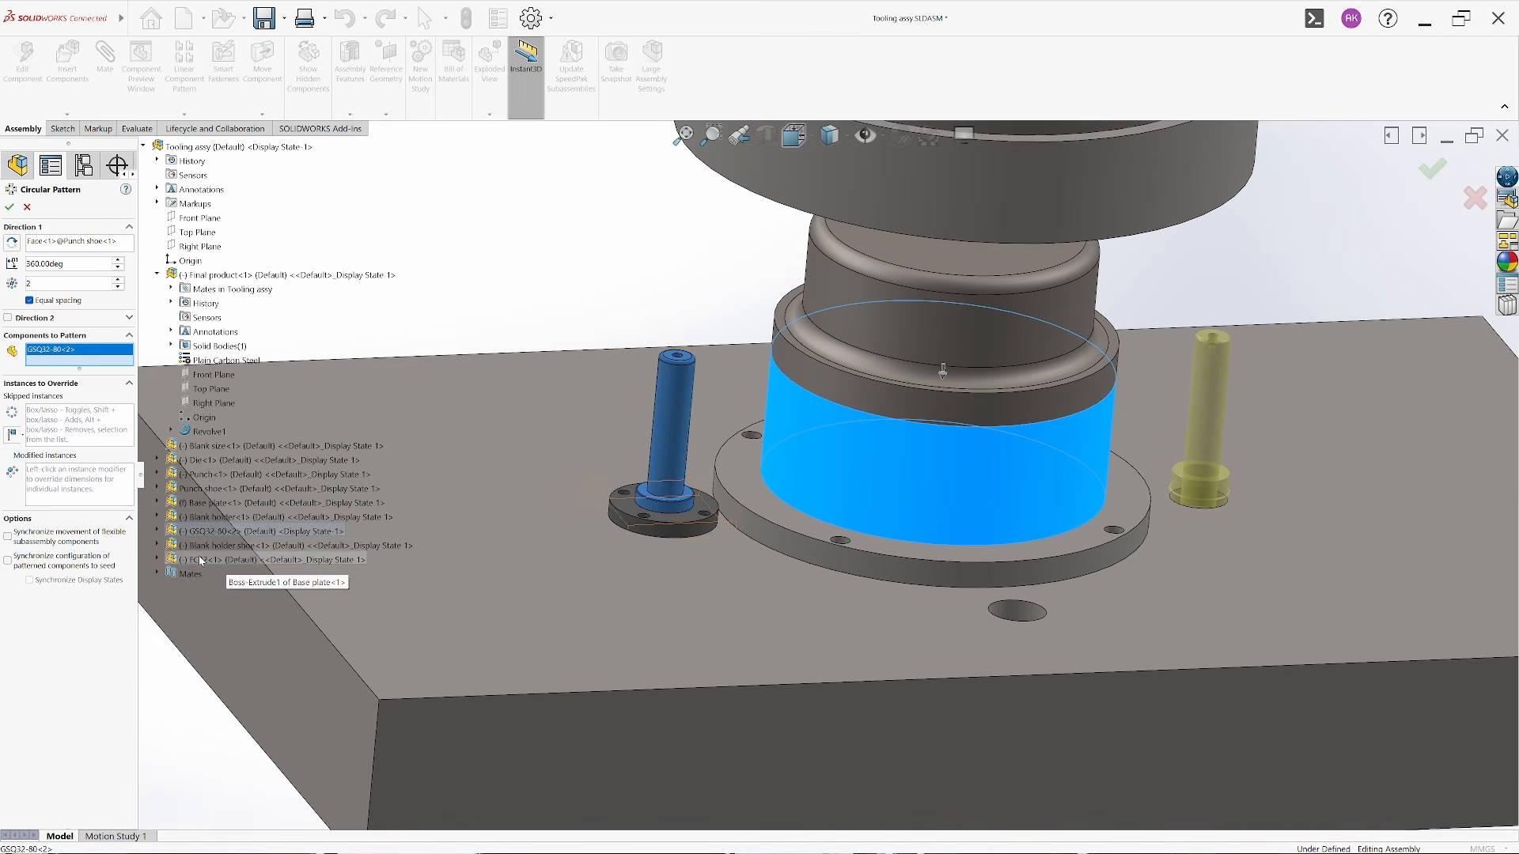
left_click(199, 559)
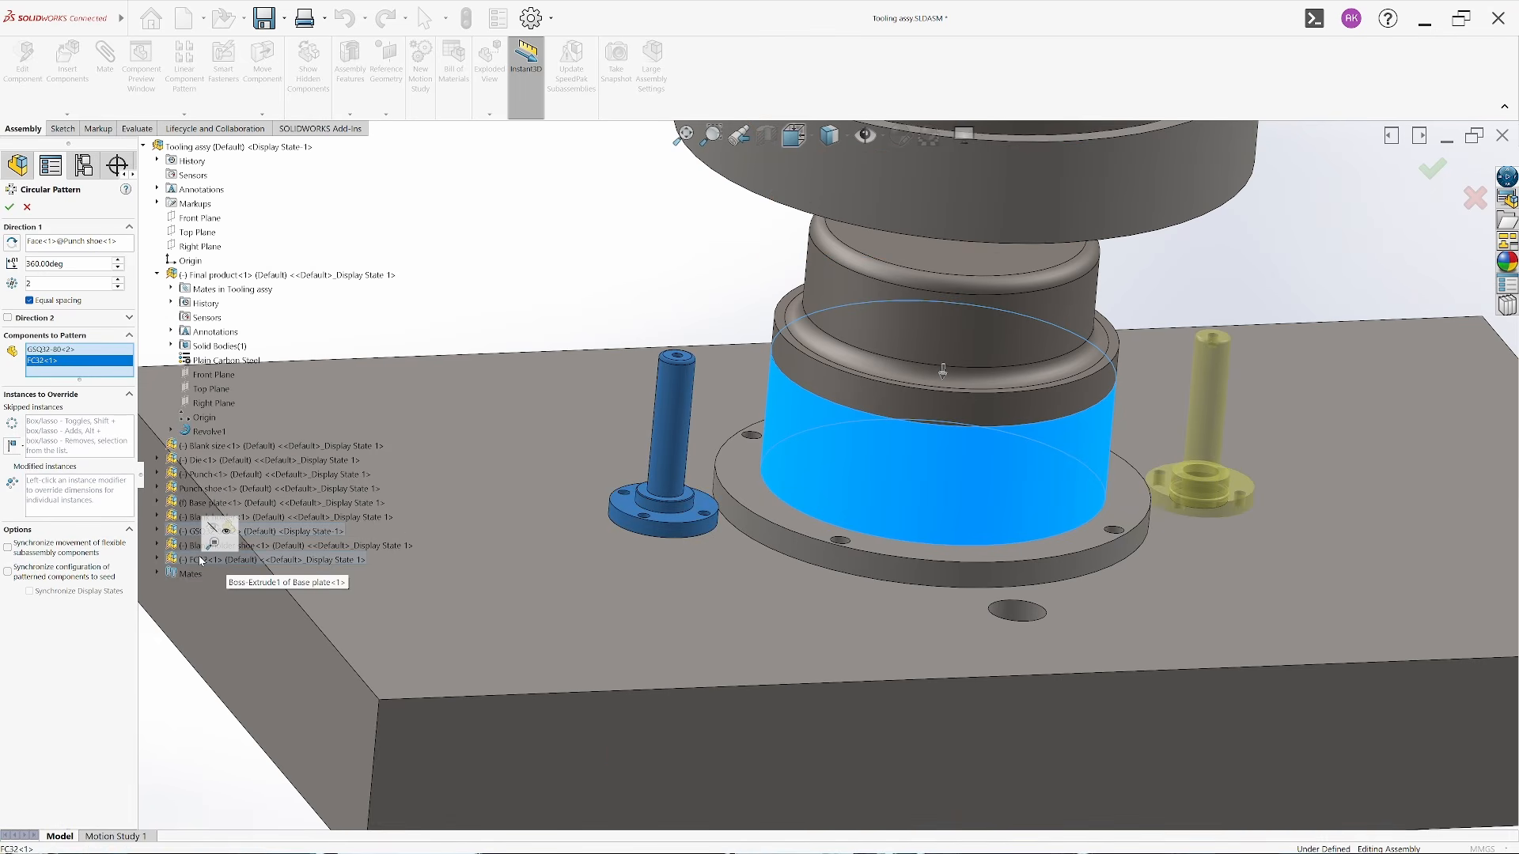
left_click(117, 280)
left_click(117, 281)
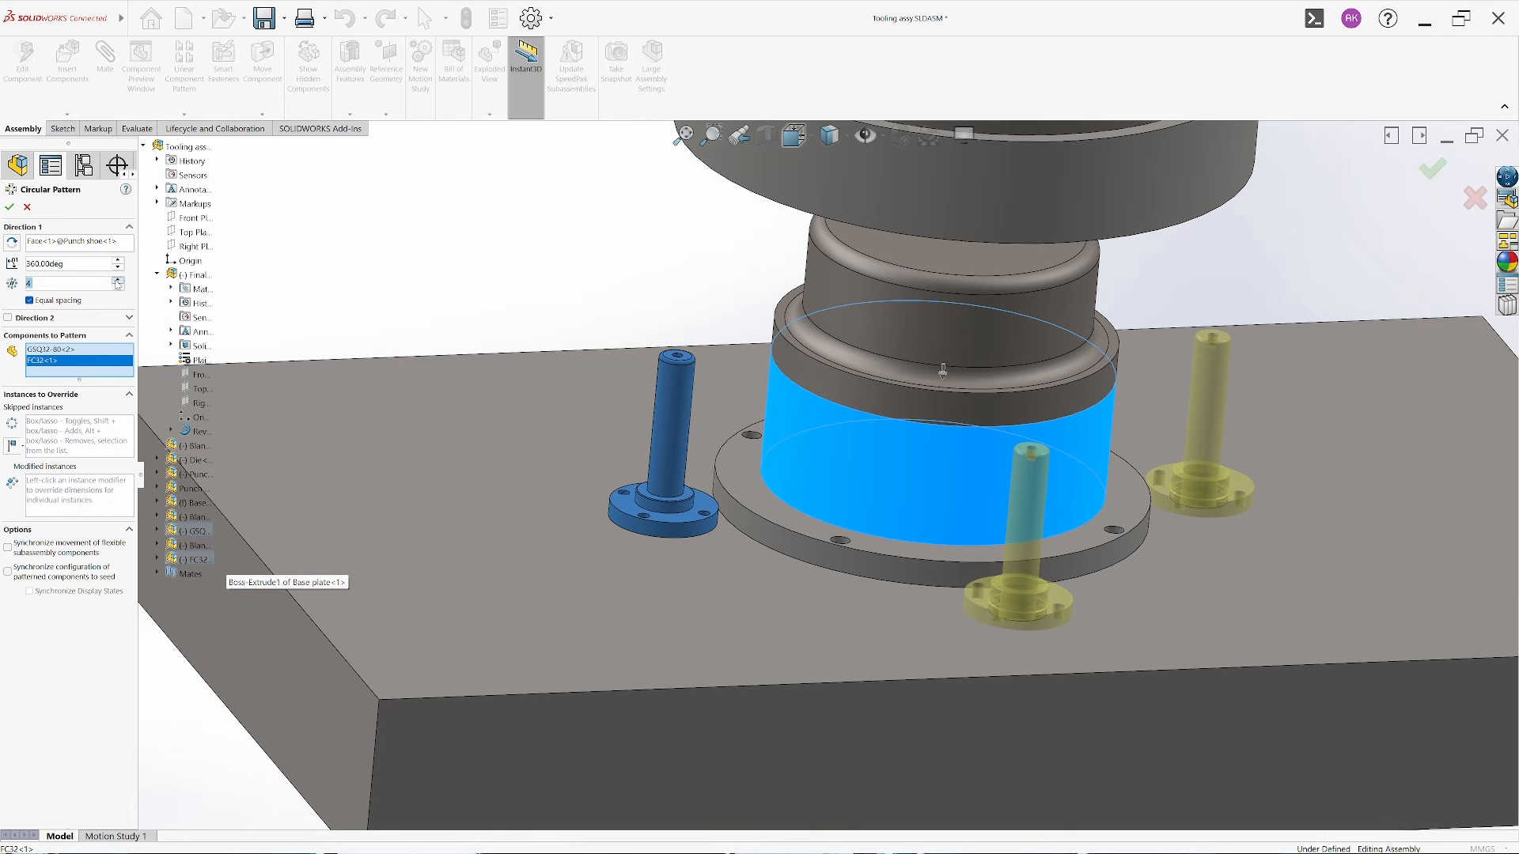
left_click(8, 208)
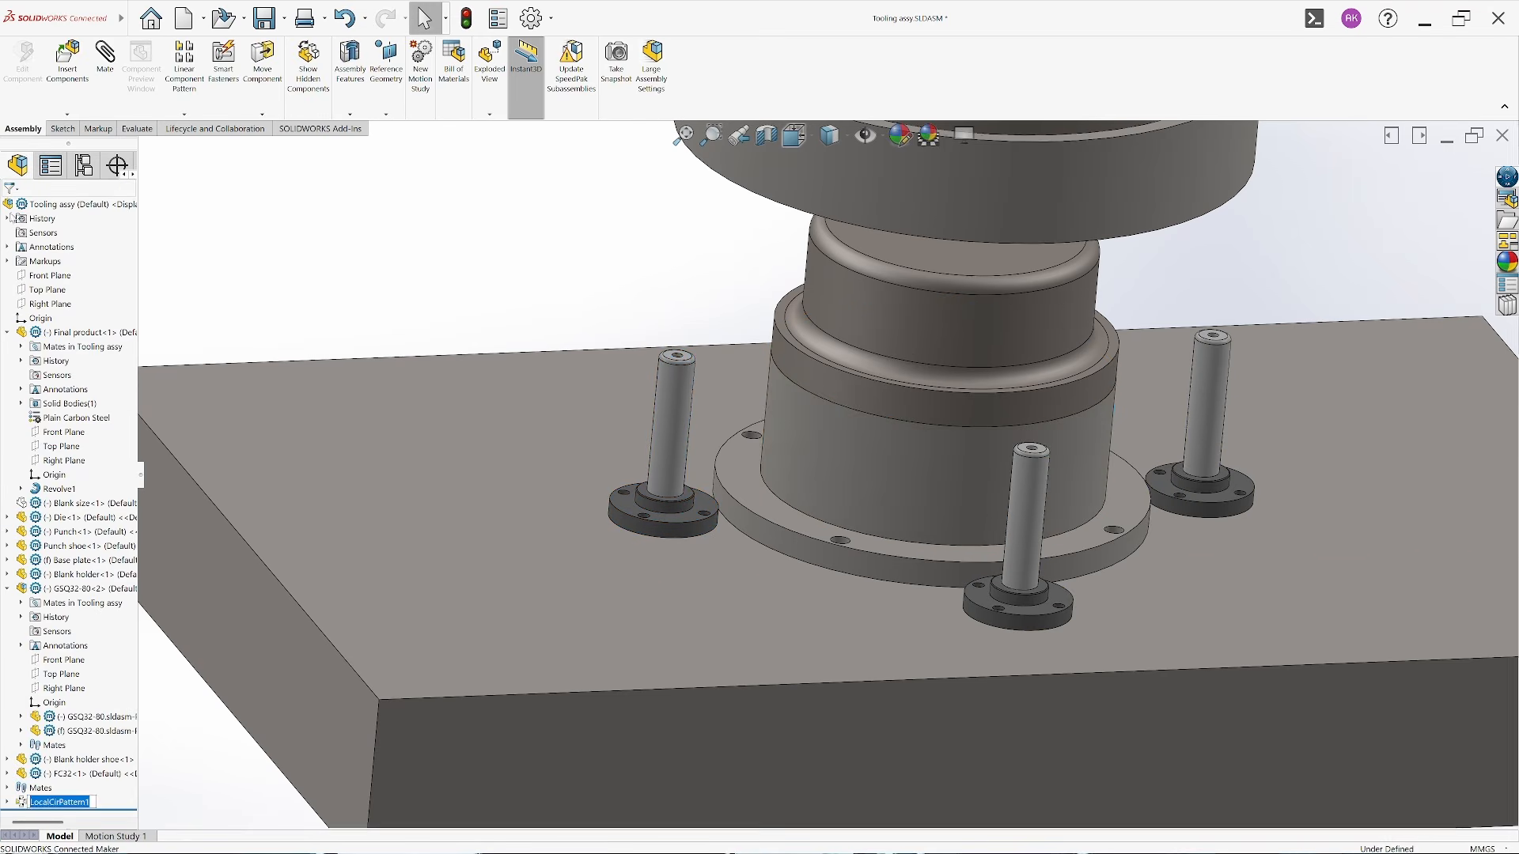
left_click(338, 277)
Check the blank holder shoe's outer diameter and how it sits over the gas springs in a straight side view
scroll(820, 451, "up", 3)
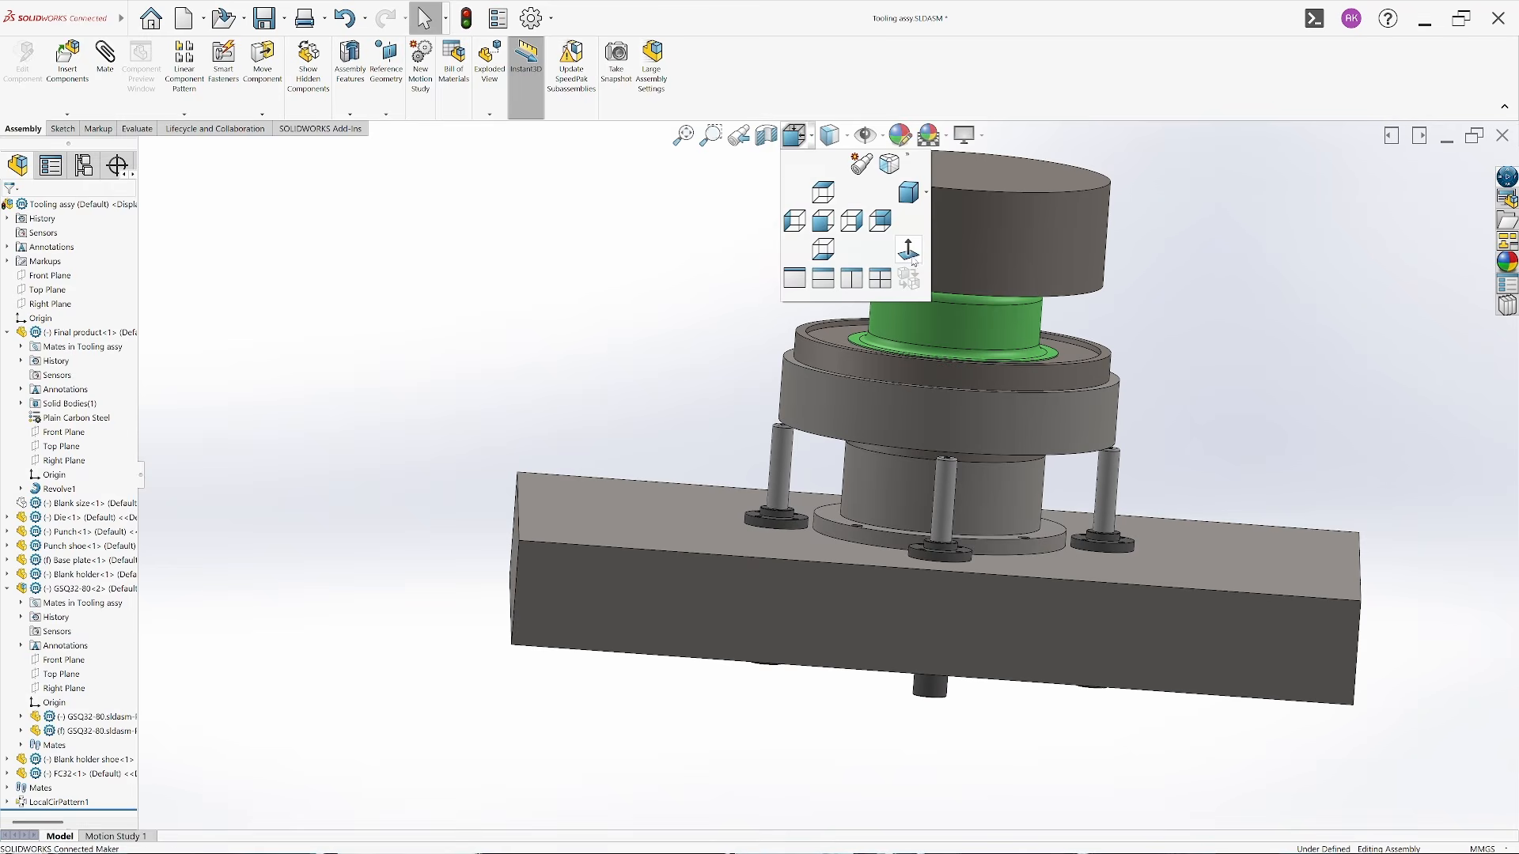
left_click(912, 257)
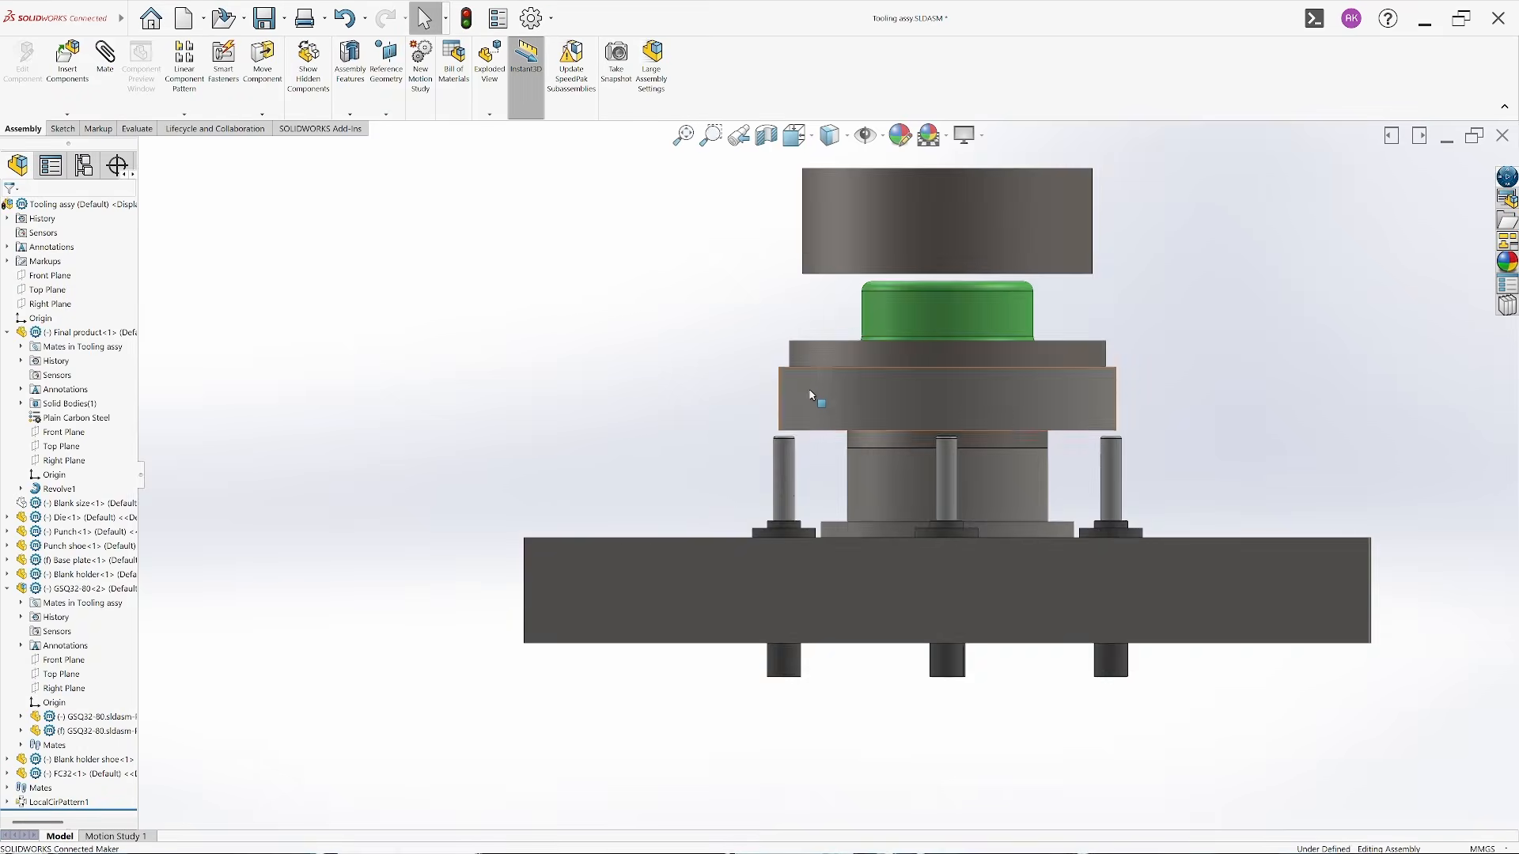
scroll(815, 411, "down", 4)
left_click(819, 431)
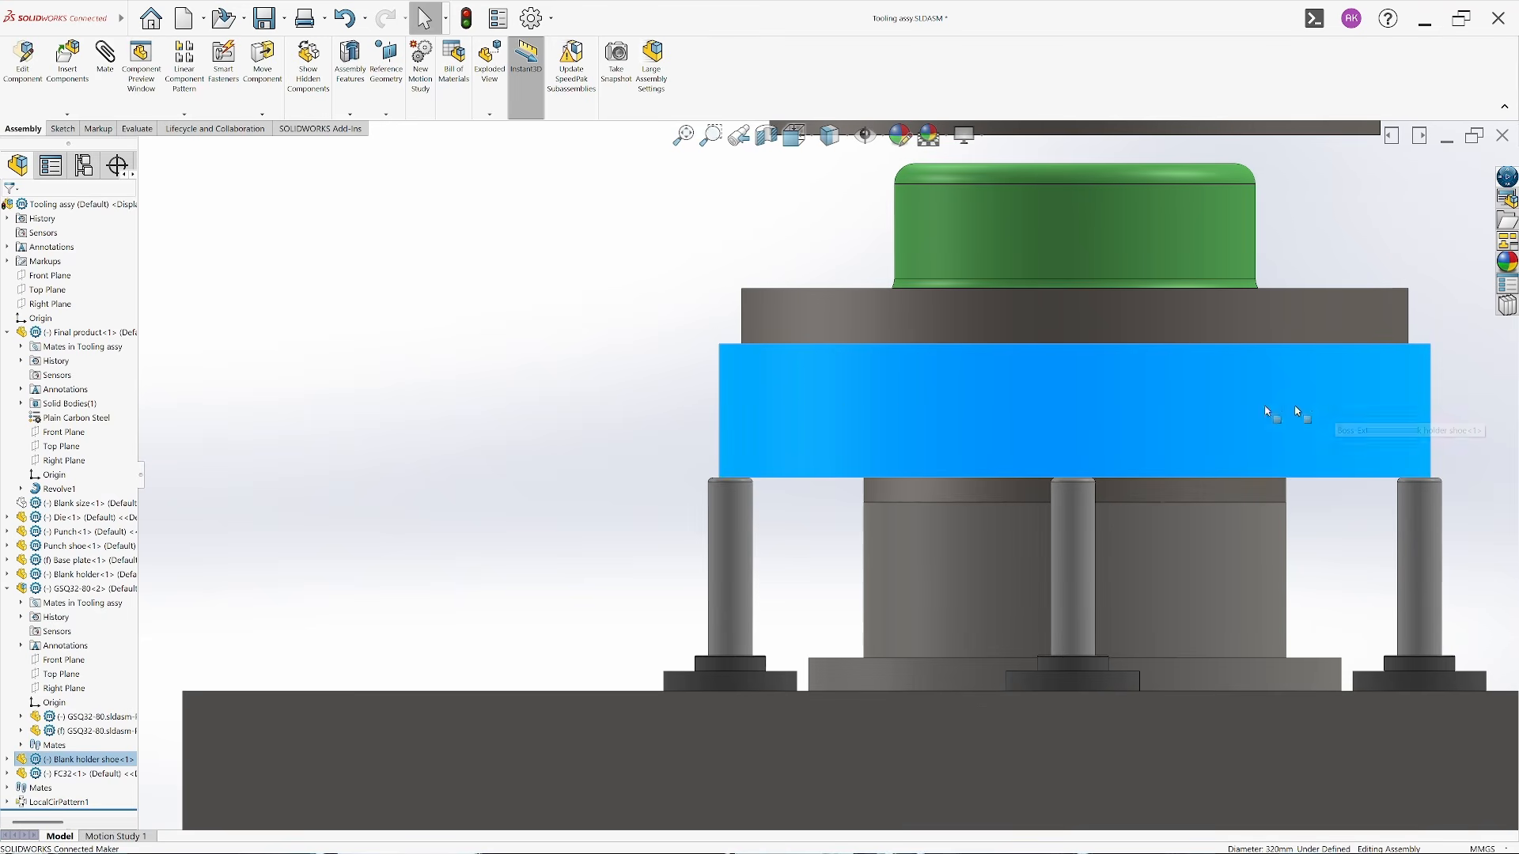
left_click(651, 430)
Measure the maximum distance between the rods of the two opposite outer gas springs
key("m")
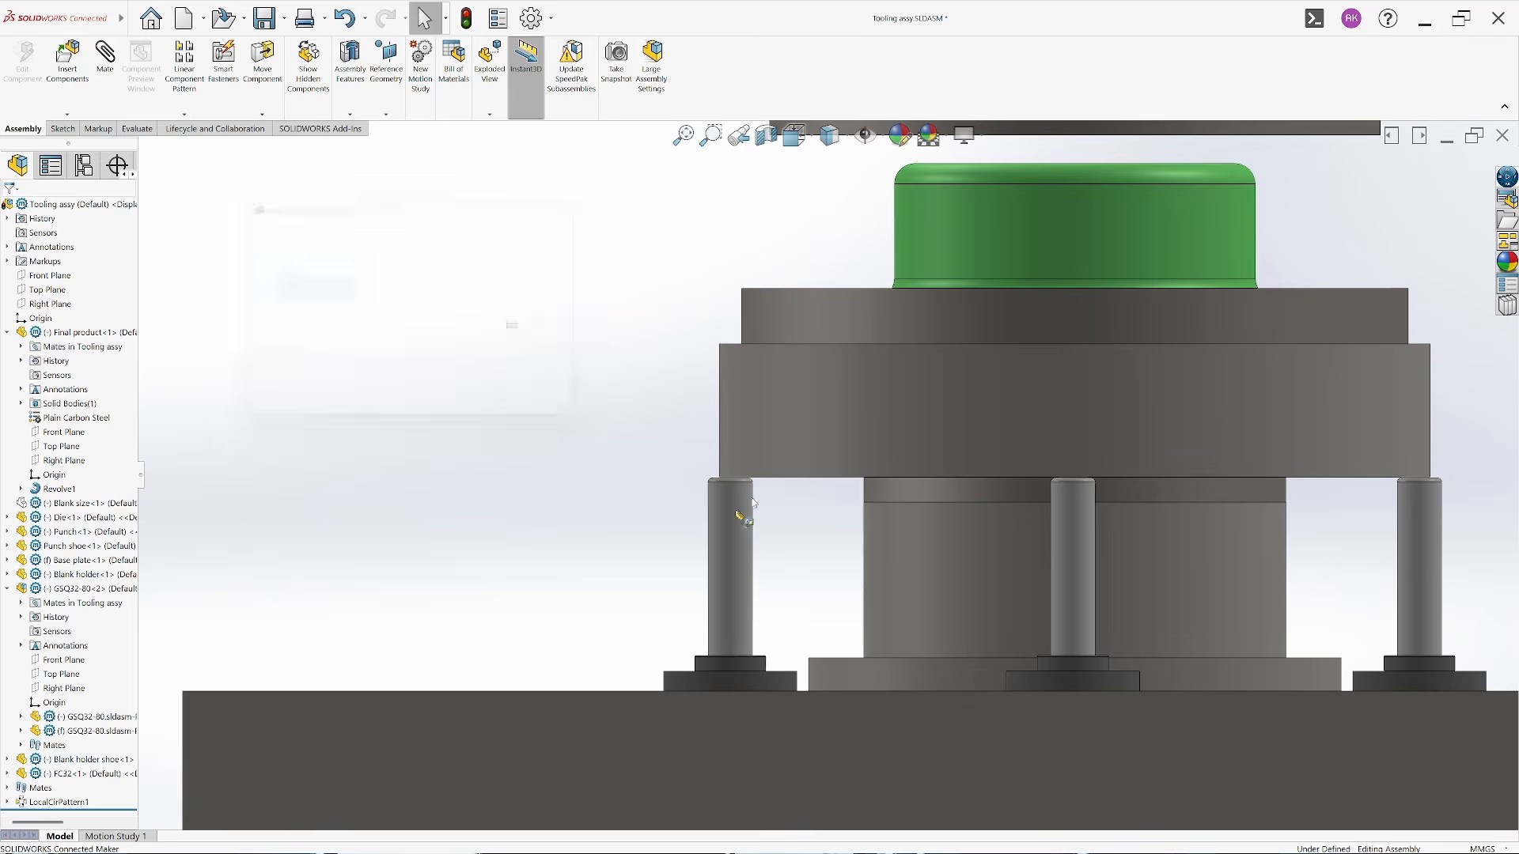
left_click(726, 524)
scroll(1145, 578, "up", 5)
left_click(1066, 515)
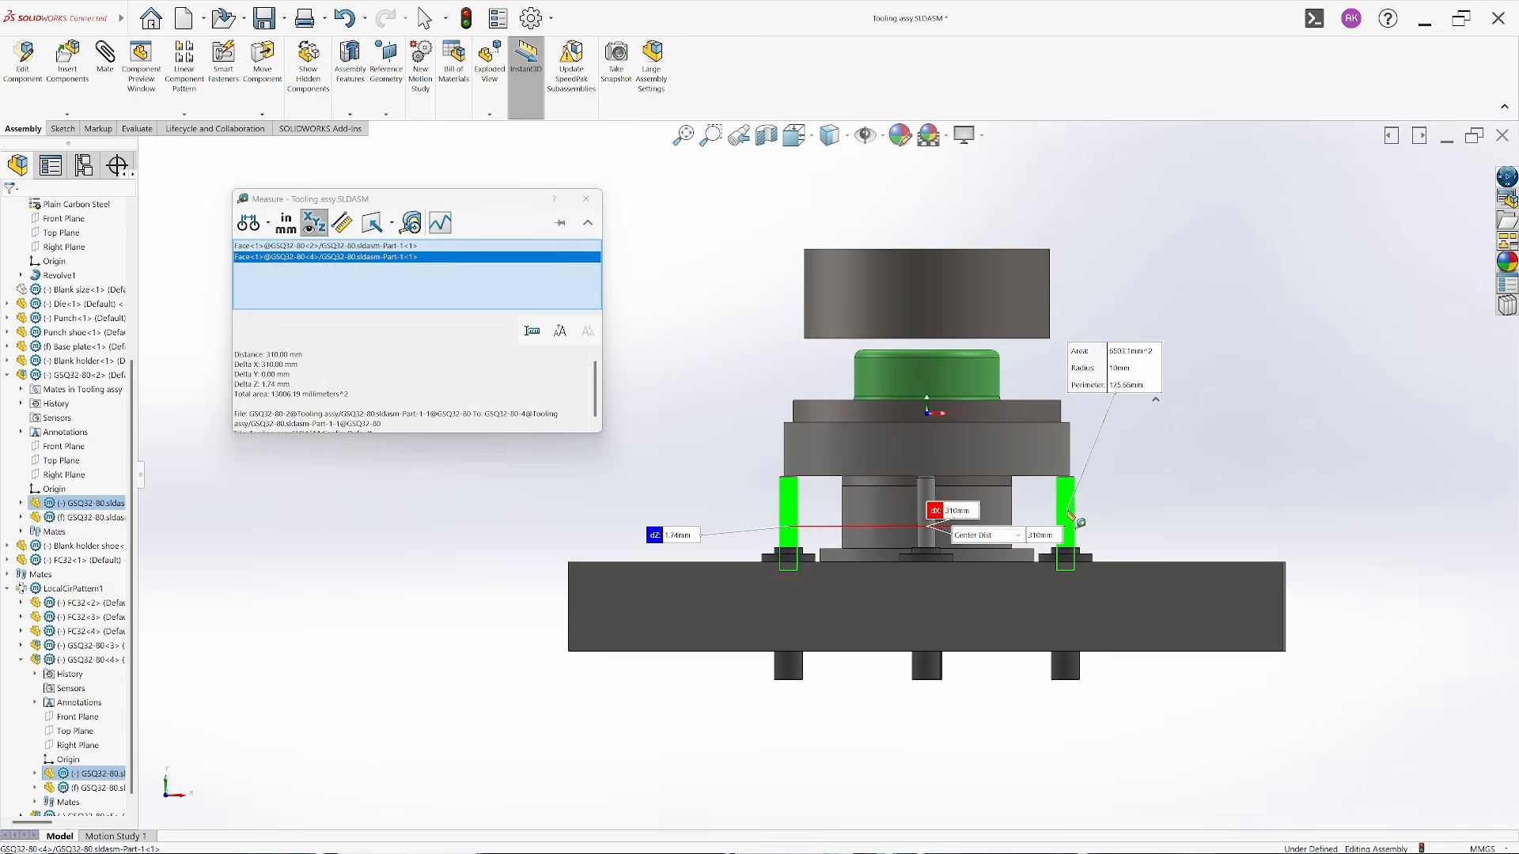
scroll(998, 552, "down", 3)
left_click(944, 531)
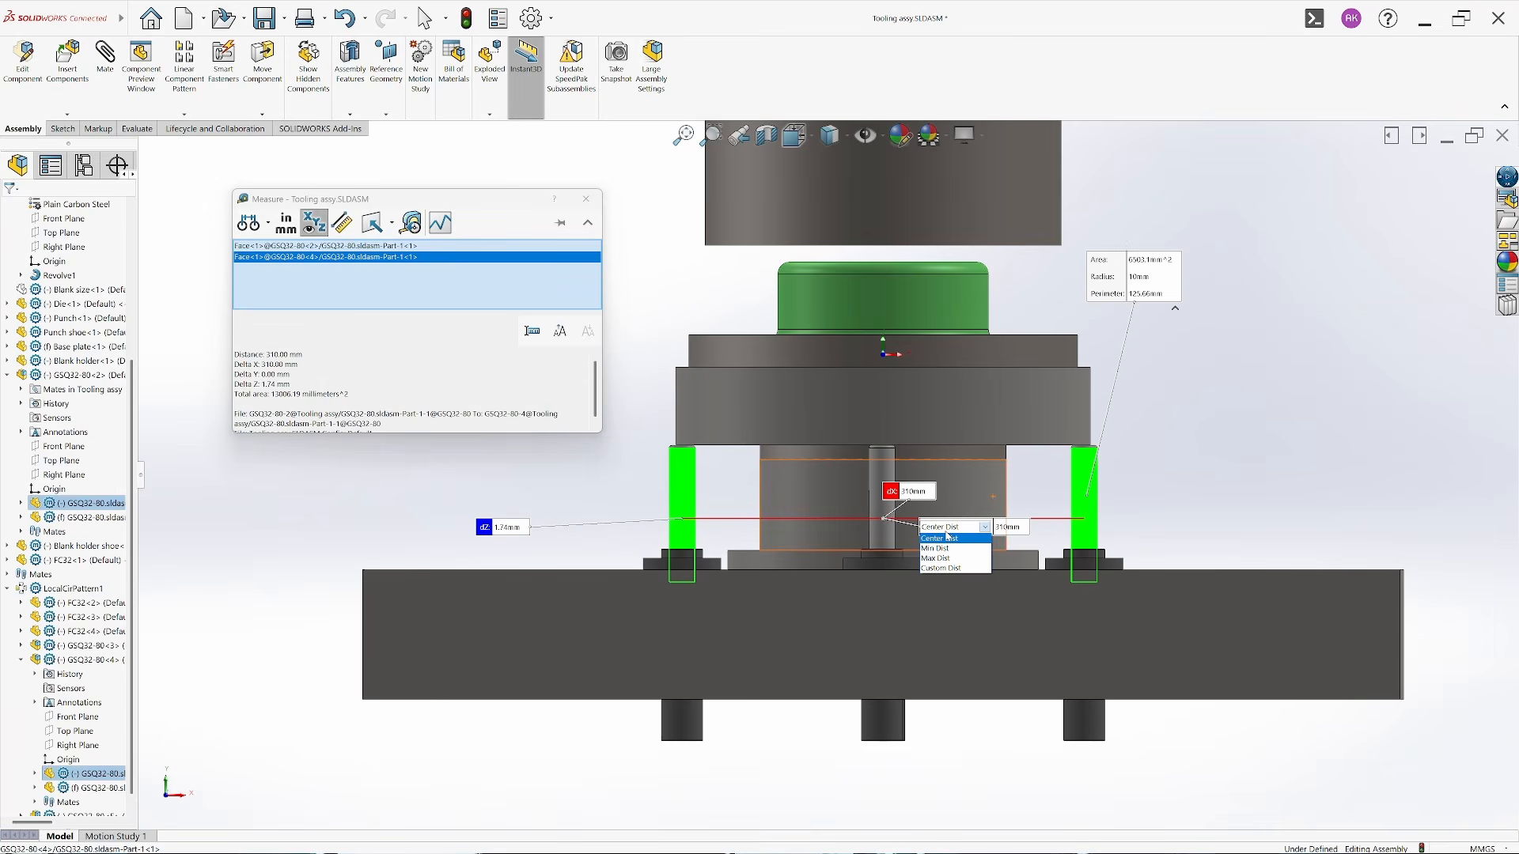
left_click(950, 559)
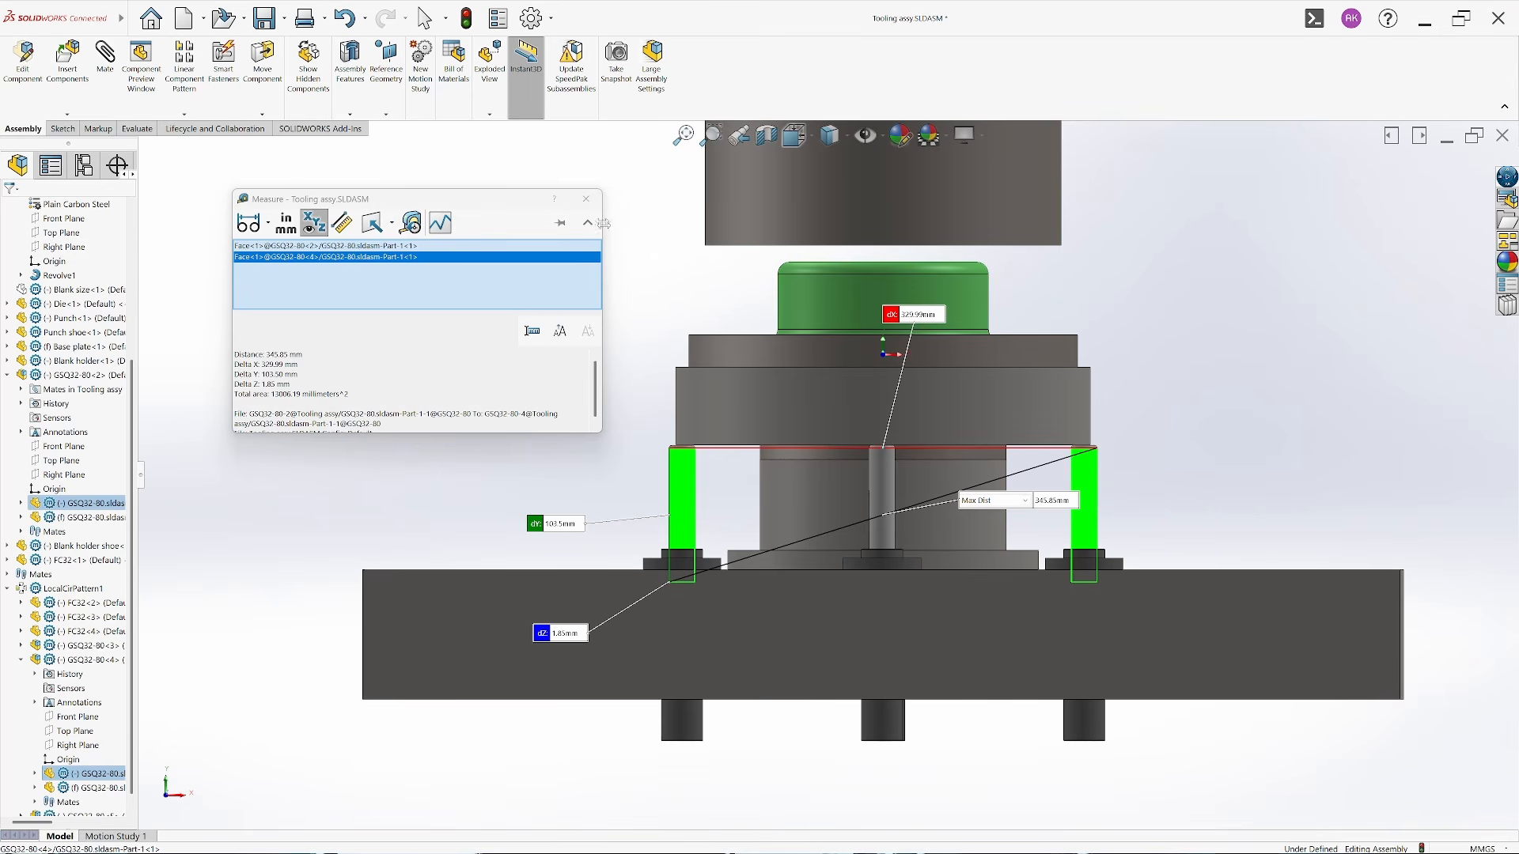
left_click(586, 199)
Set the blank holder shoe's outer diameter to 340 mm and rebuild the assembly
middle_click_drag(892, 412, 824, 448)
double_click(825, 448)
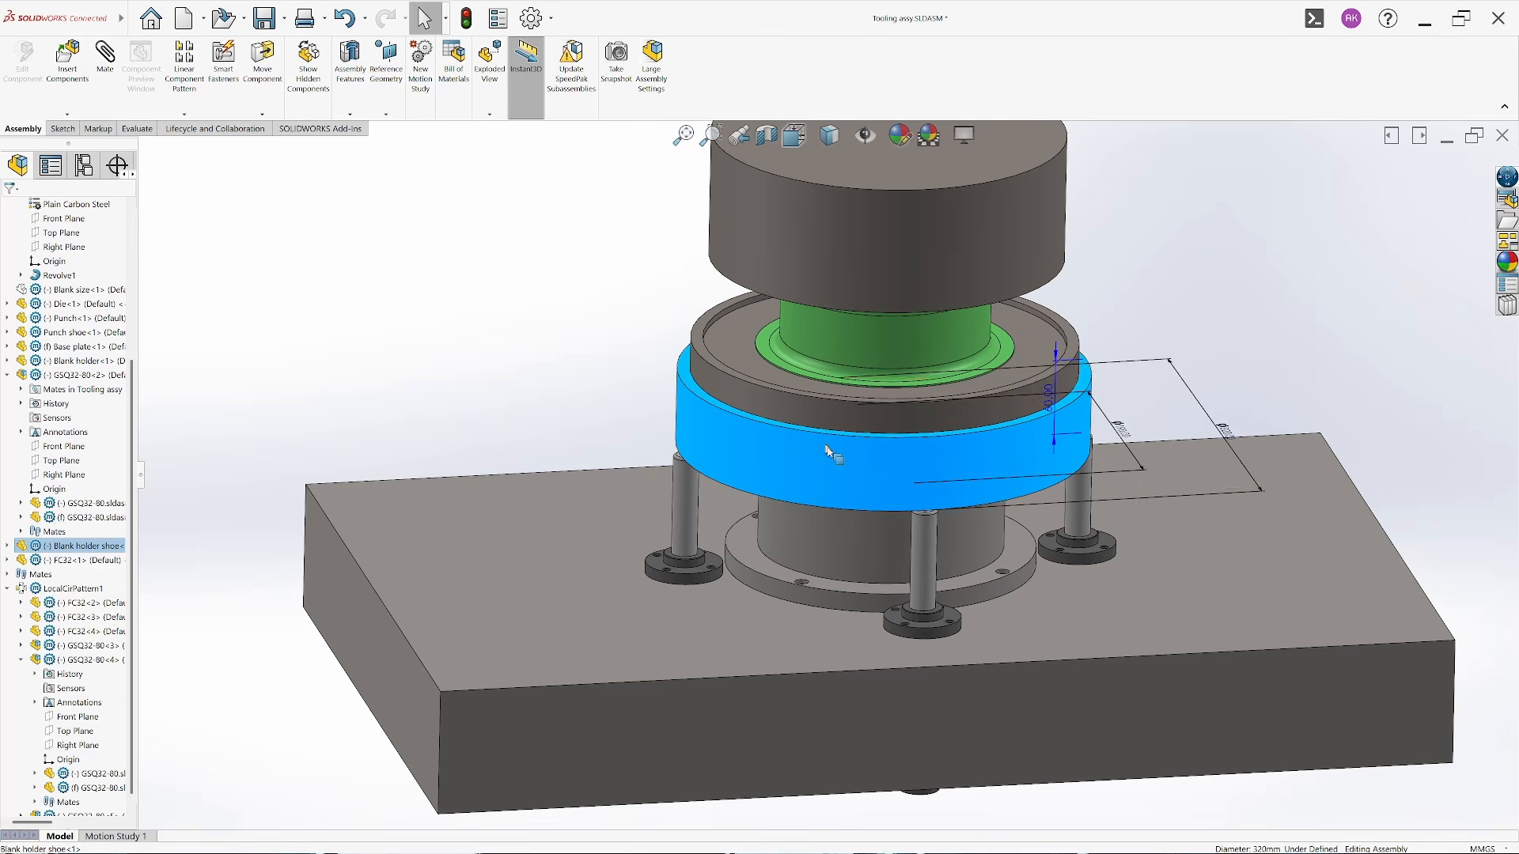
double_click(1239, 439)
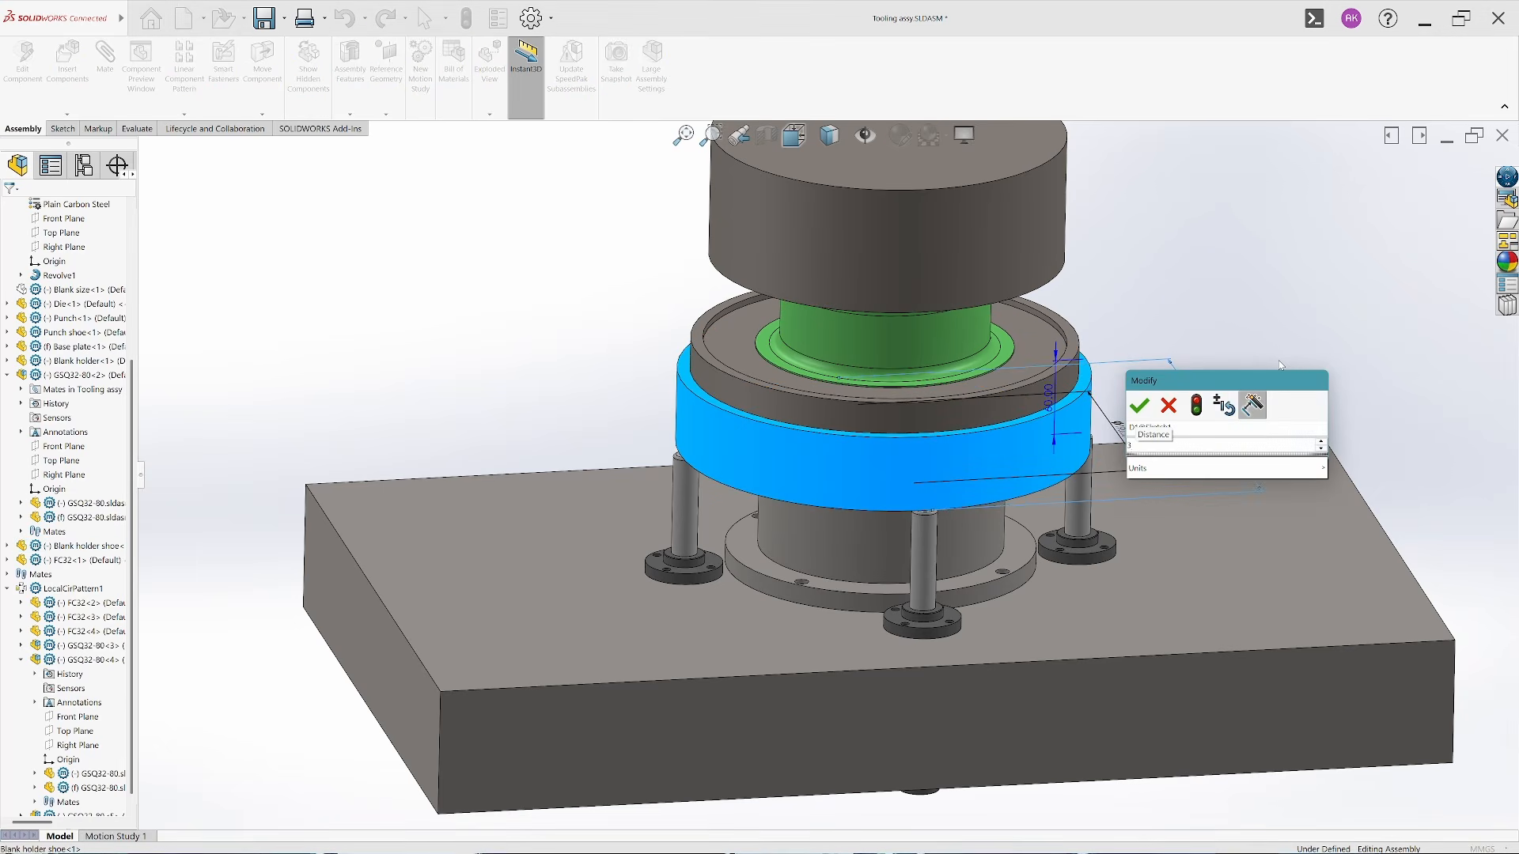
type("50")
key("Return")
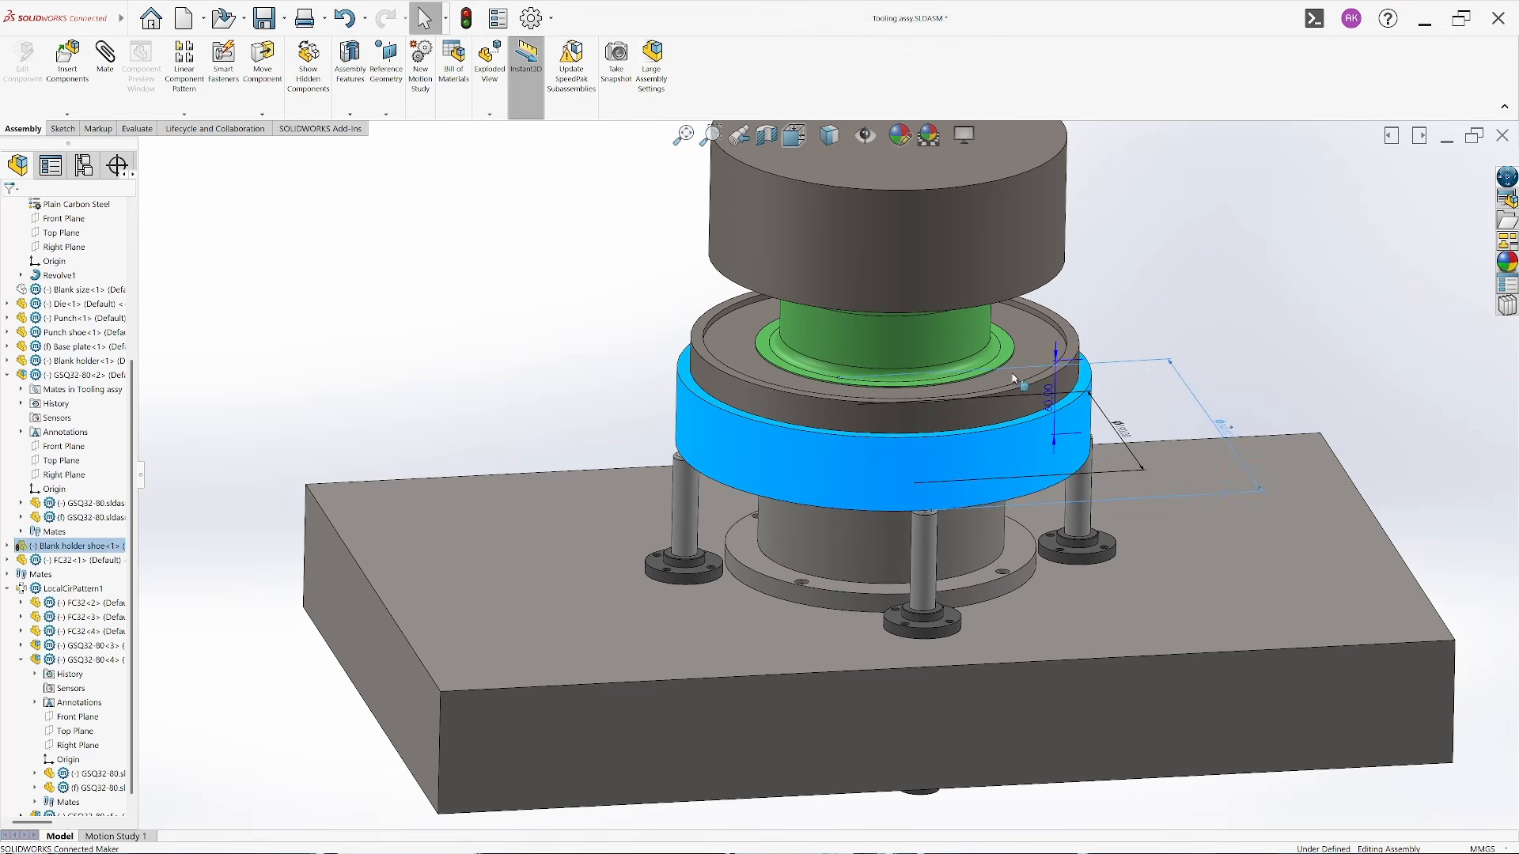
left_click(535, 319)
left_click(466, 18)
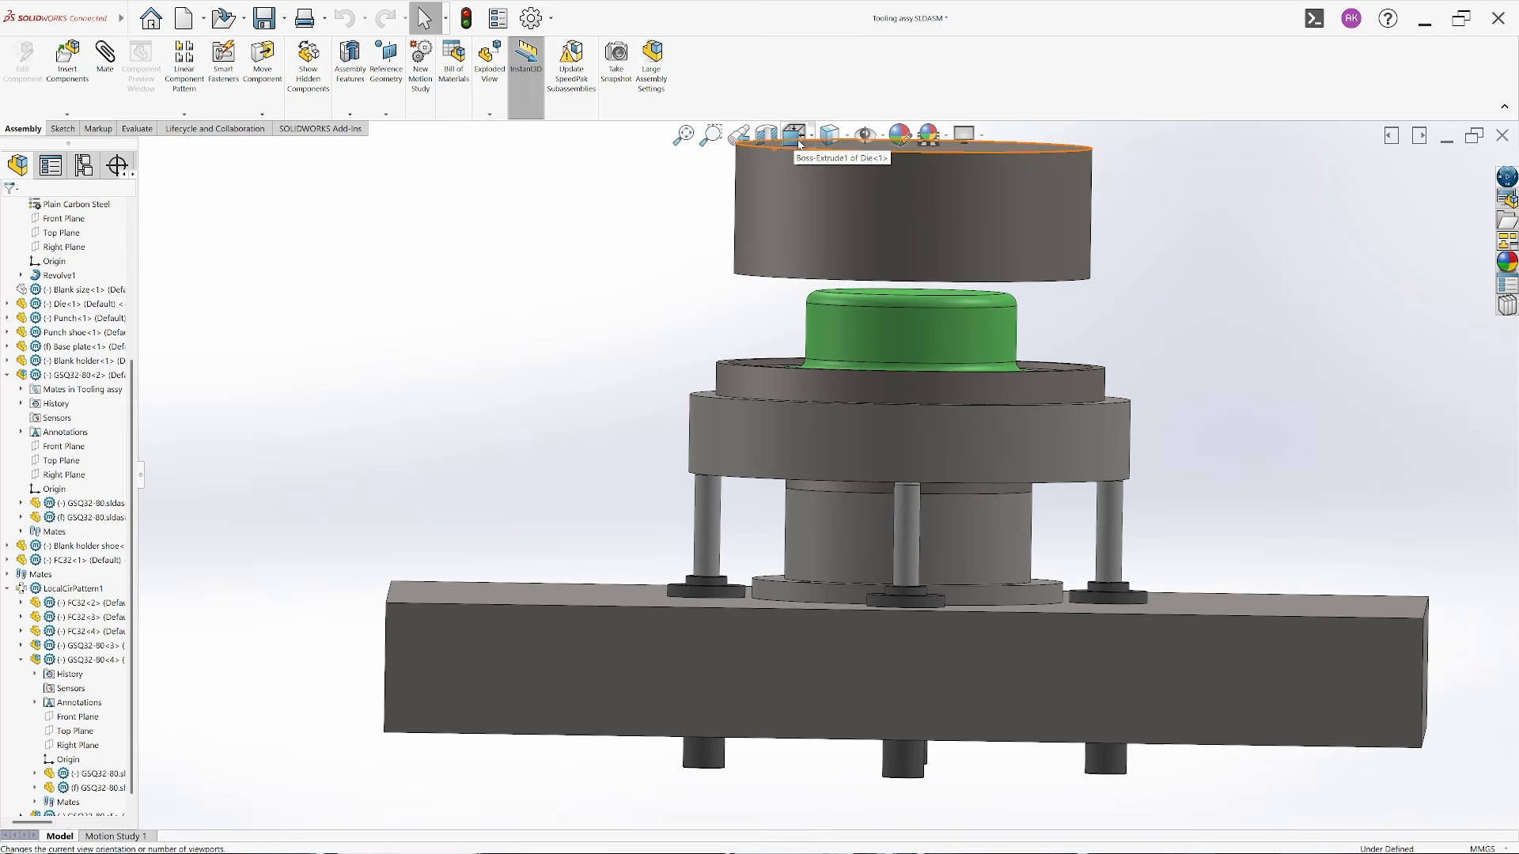
Check the resized blank holder shoe's diameter and its coverage of the gas spring rods in a straight side view
left_click(794, 135)
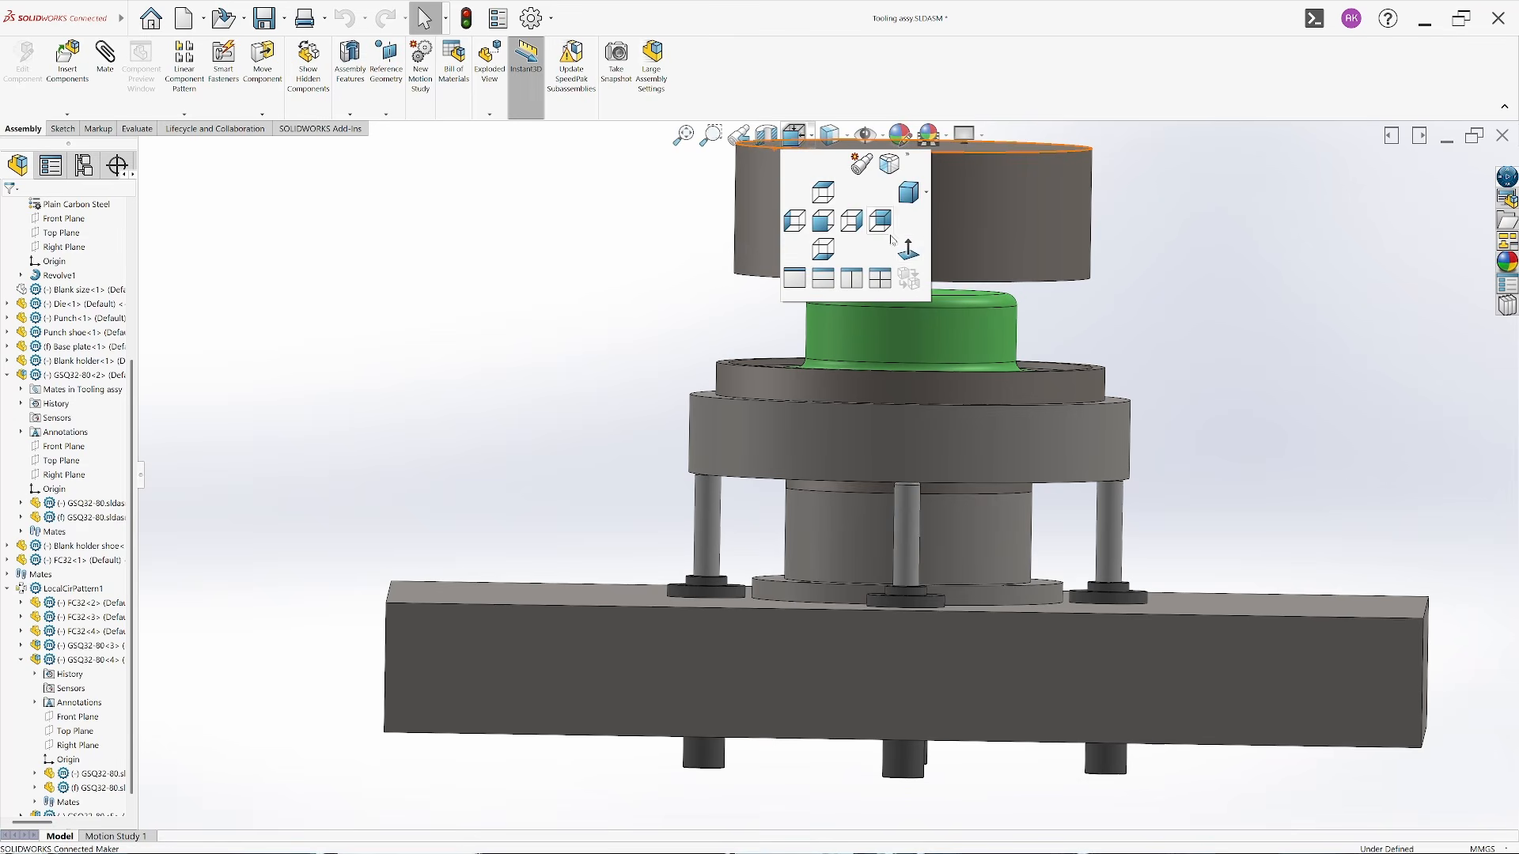
left_click(901, 247)
scroll(763, 533, "down", 3)
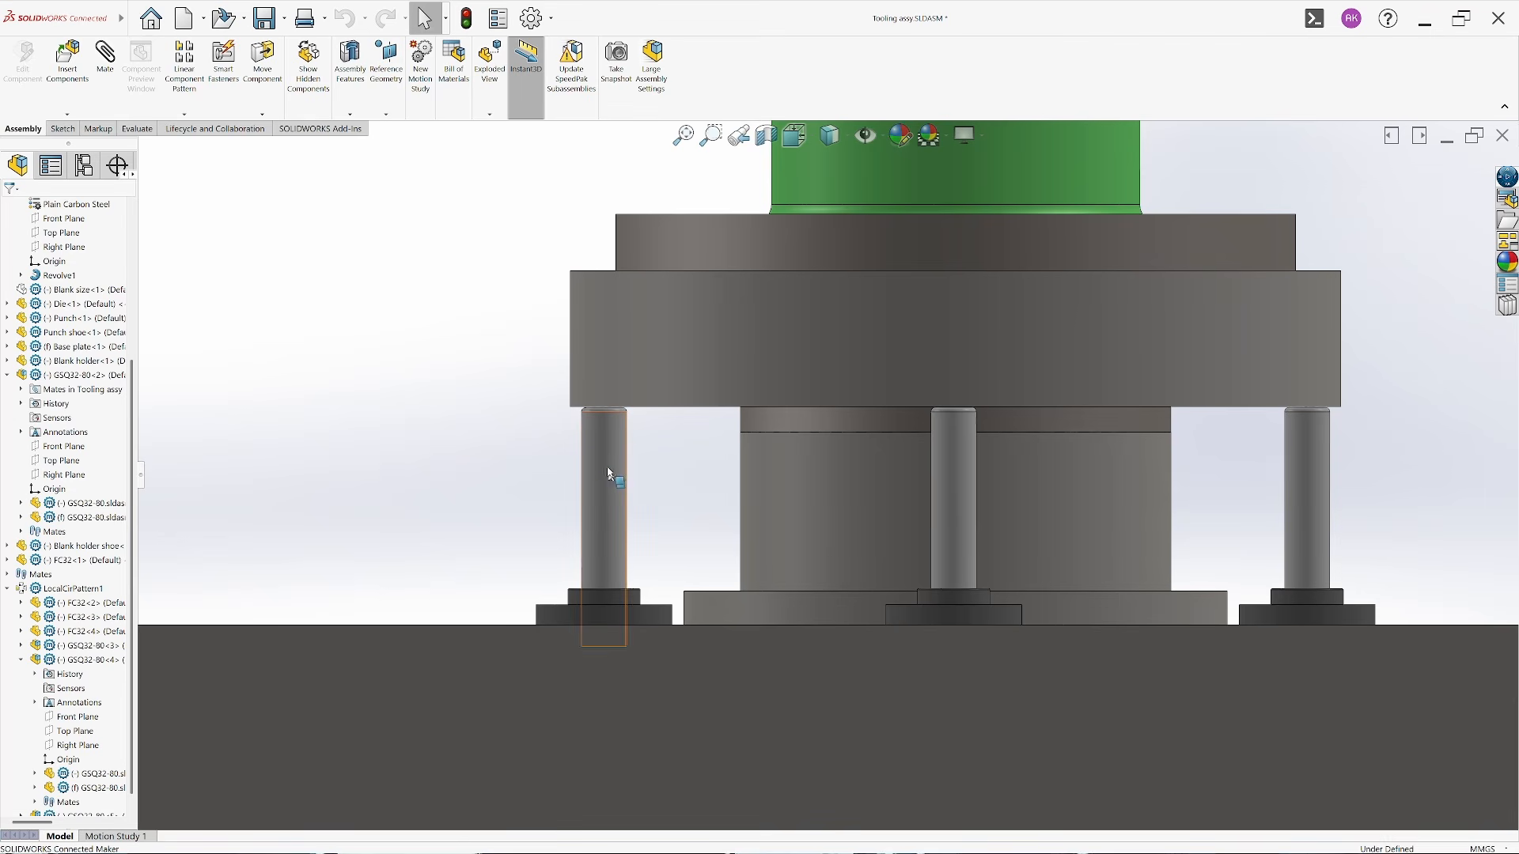
left_click(657, 352)
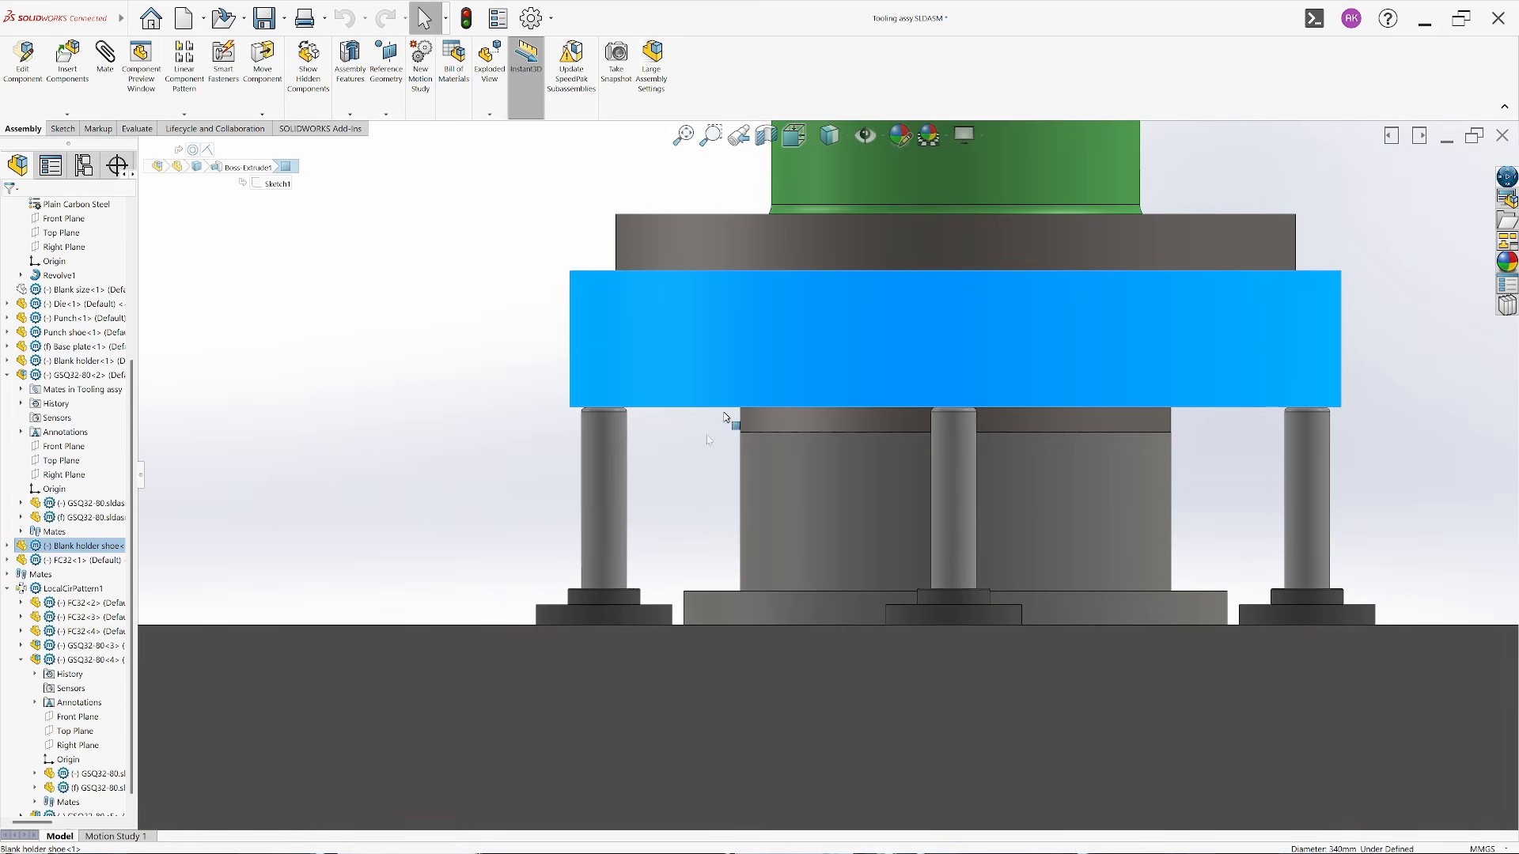
left_click(512, 484)
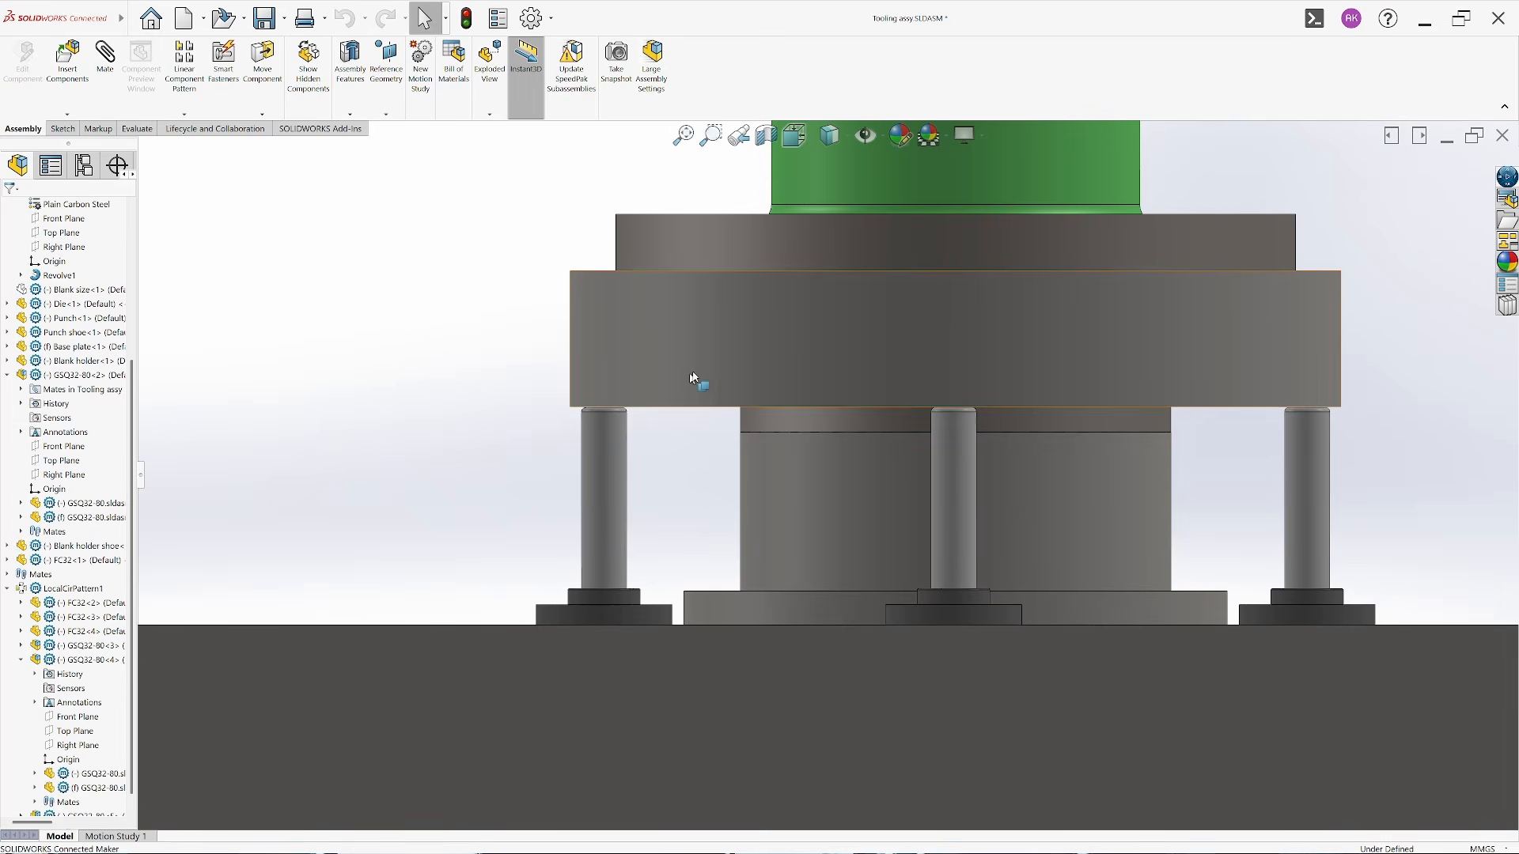
Lower the blank holder shoe slightly onto the rods and make the original GSQ32-80 gas spring subassembly flexible
mouse_move(696, 383)
left_mouse_down()
mouse_move(695, 316)
mouse_move(697, 365)
left_mouse_up()
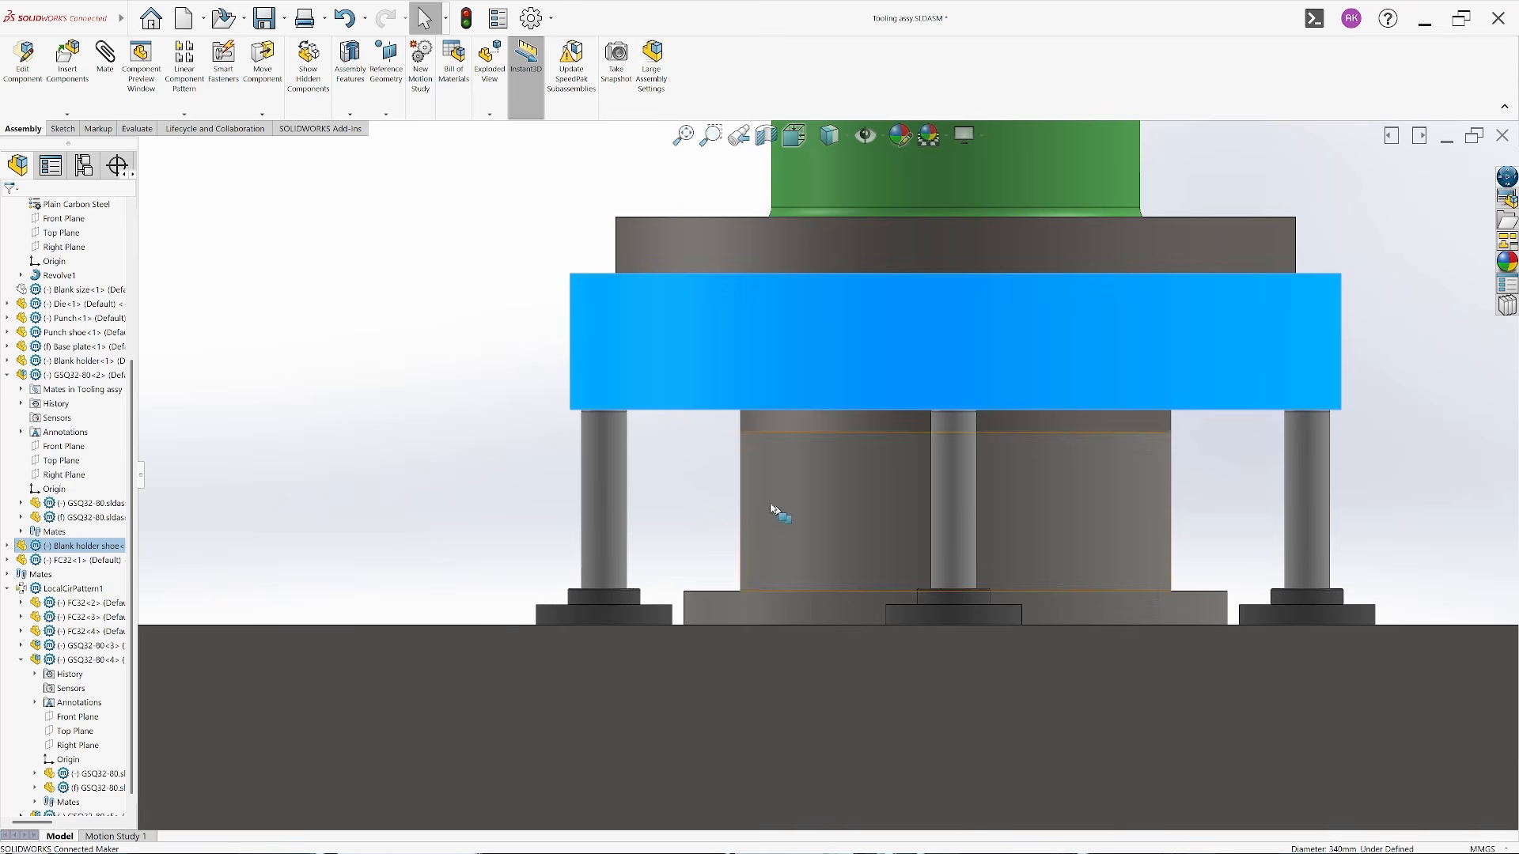
left_click(616, 483)
left_click(489, 456)
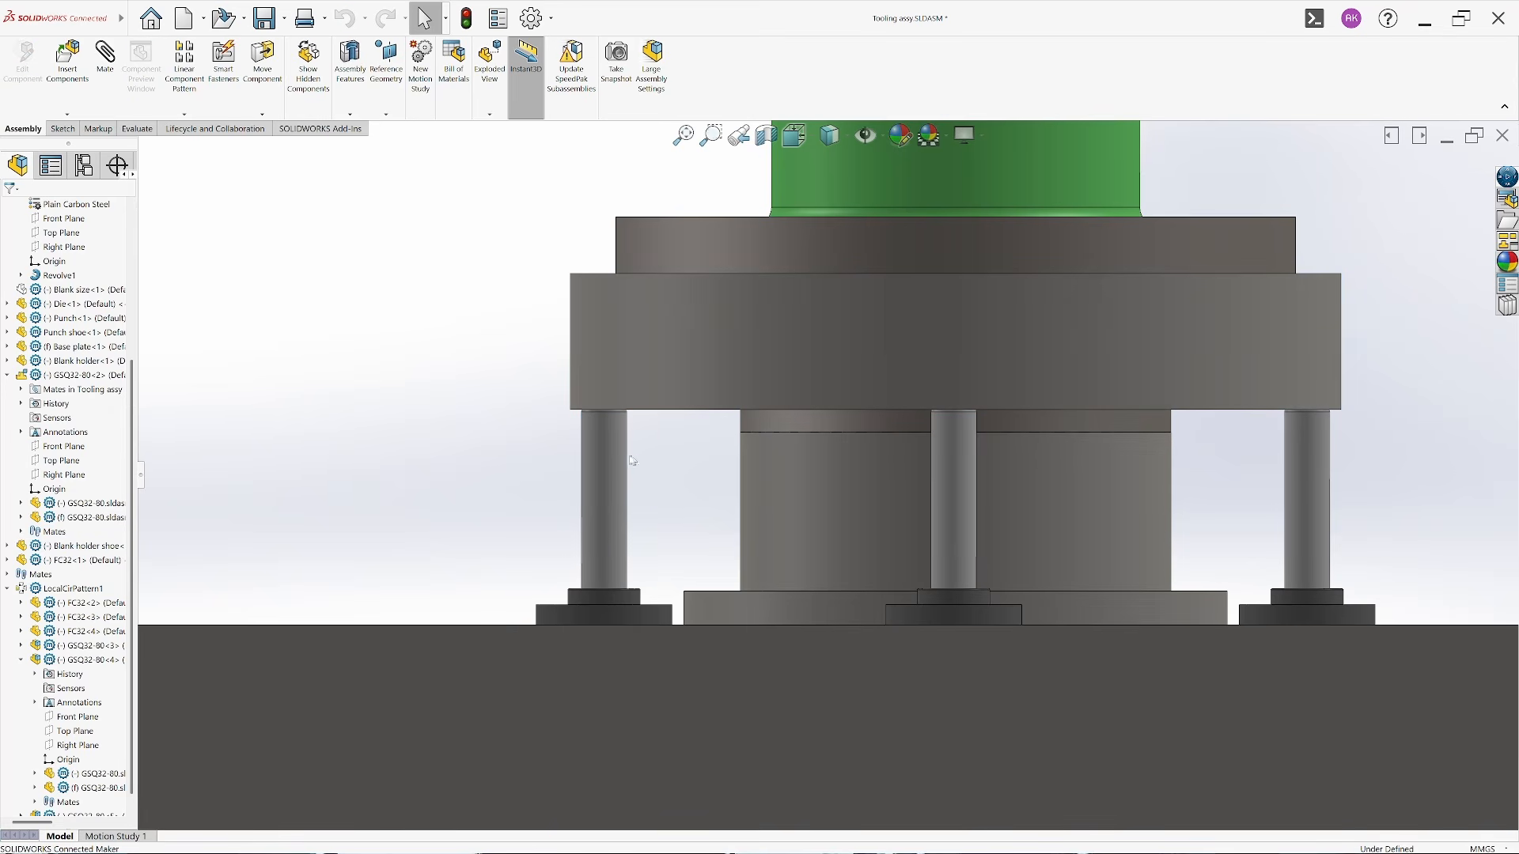
Retract the original gas spring's rod into its FC32 plate and raise the blank holder shoe clear of the springs
left_click_drag(604, 483, 603, 665)
left_click_drag(732, 402, 737, 301)
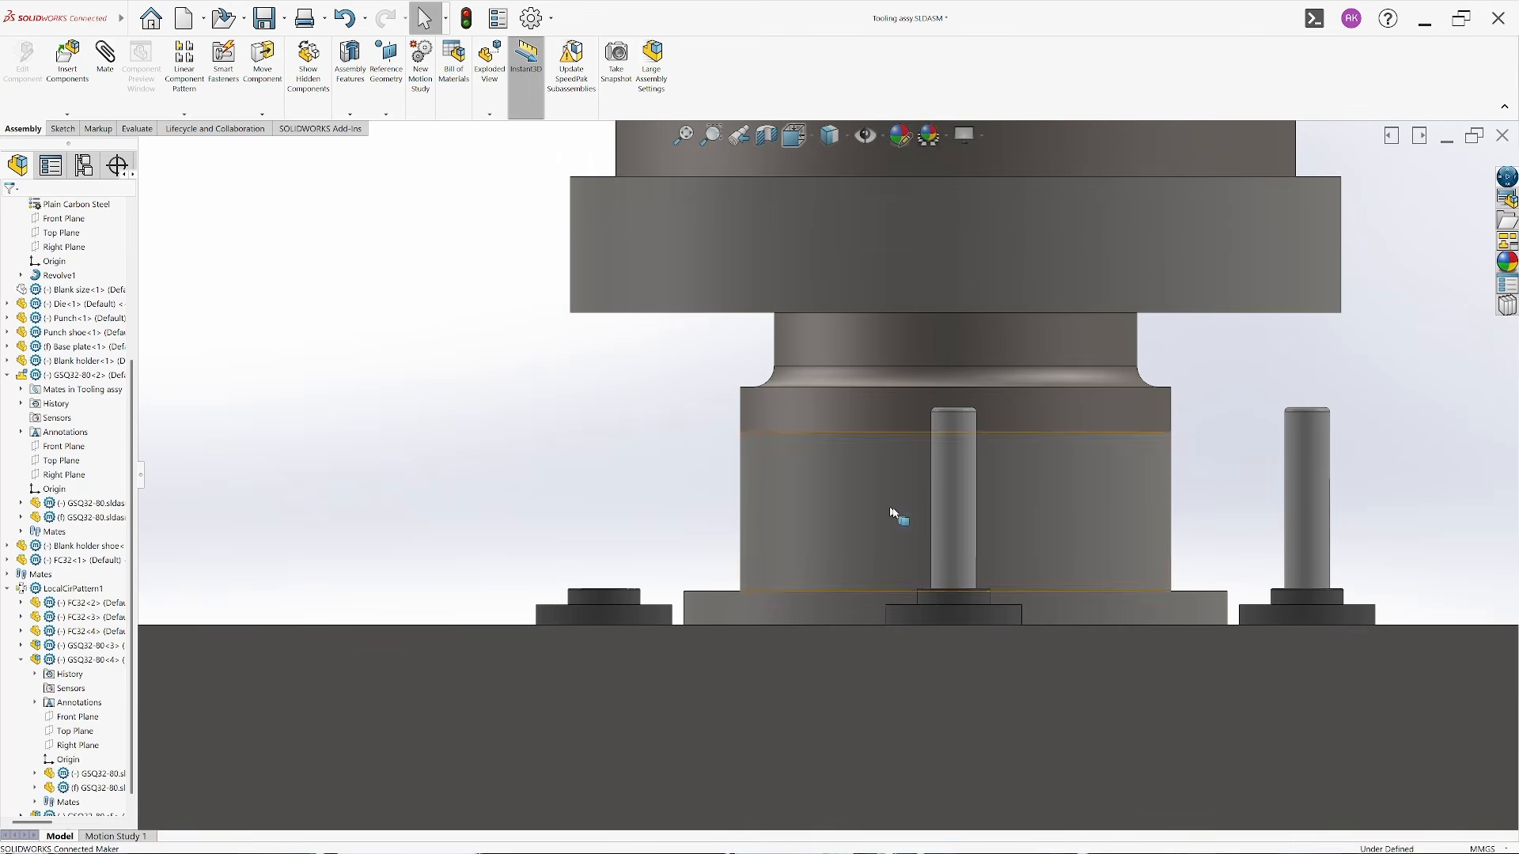
middle_click_drag(611, 563, 674, 634)
left_click(607, 579)
key("Escape")
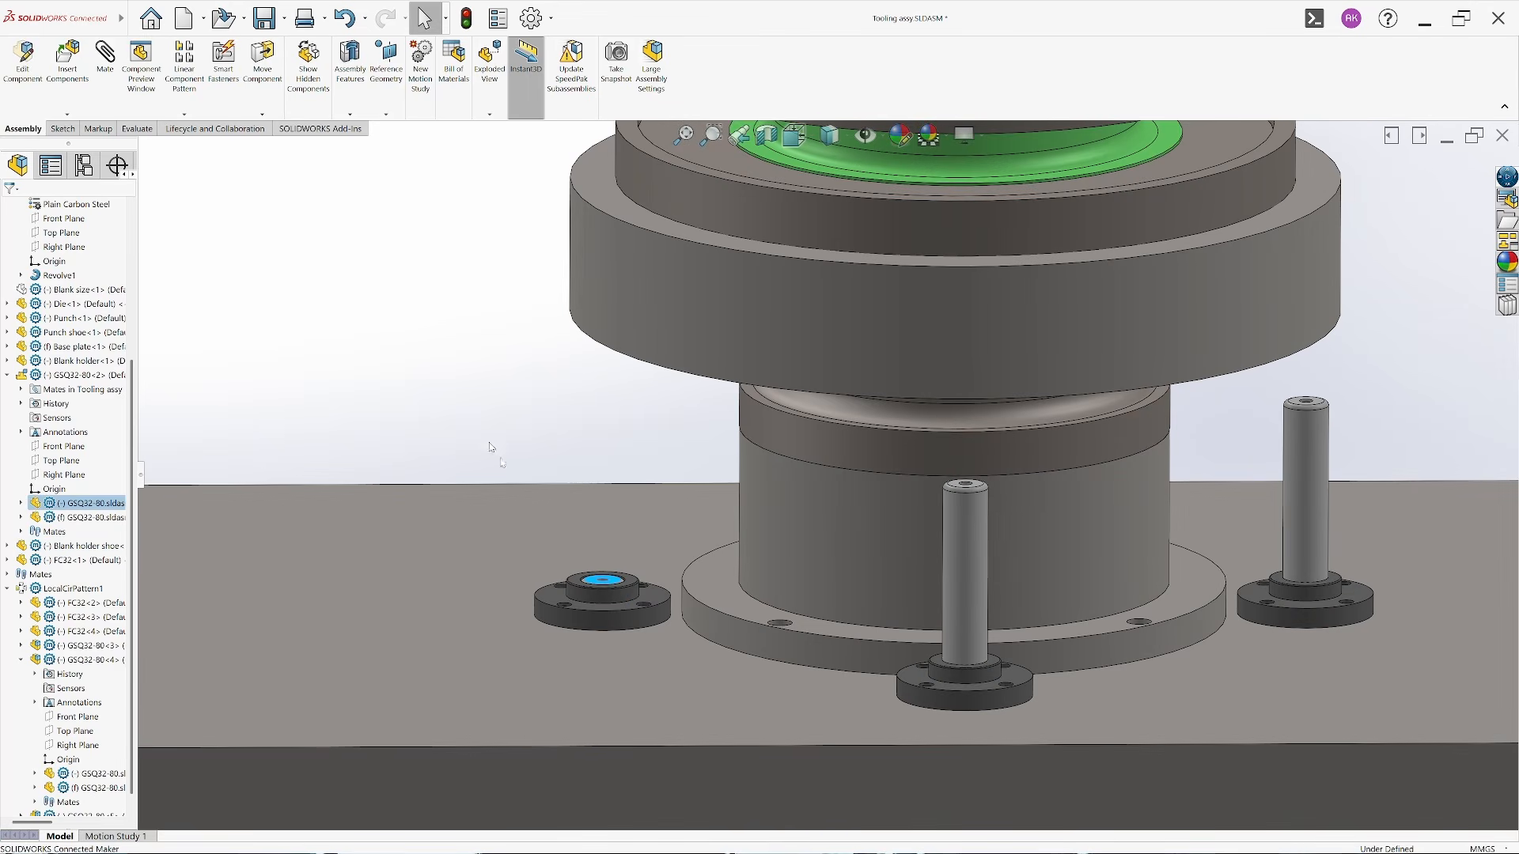
Extend the original gas spring's rod and mate its top face coincident with the blank holder shoe's underside
scroll(615, 565, "down", 3)
left_click_drag(631, 568, 630, 265)
scroll(803, 424, "up", 4)
key("m")
scroll(773, 383, "down", 4)
left_click(725, 435)
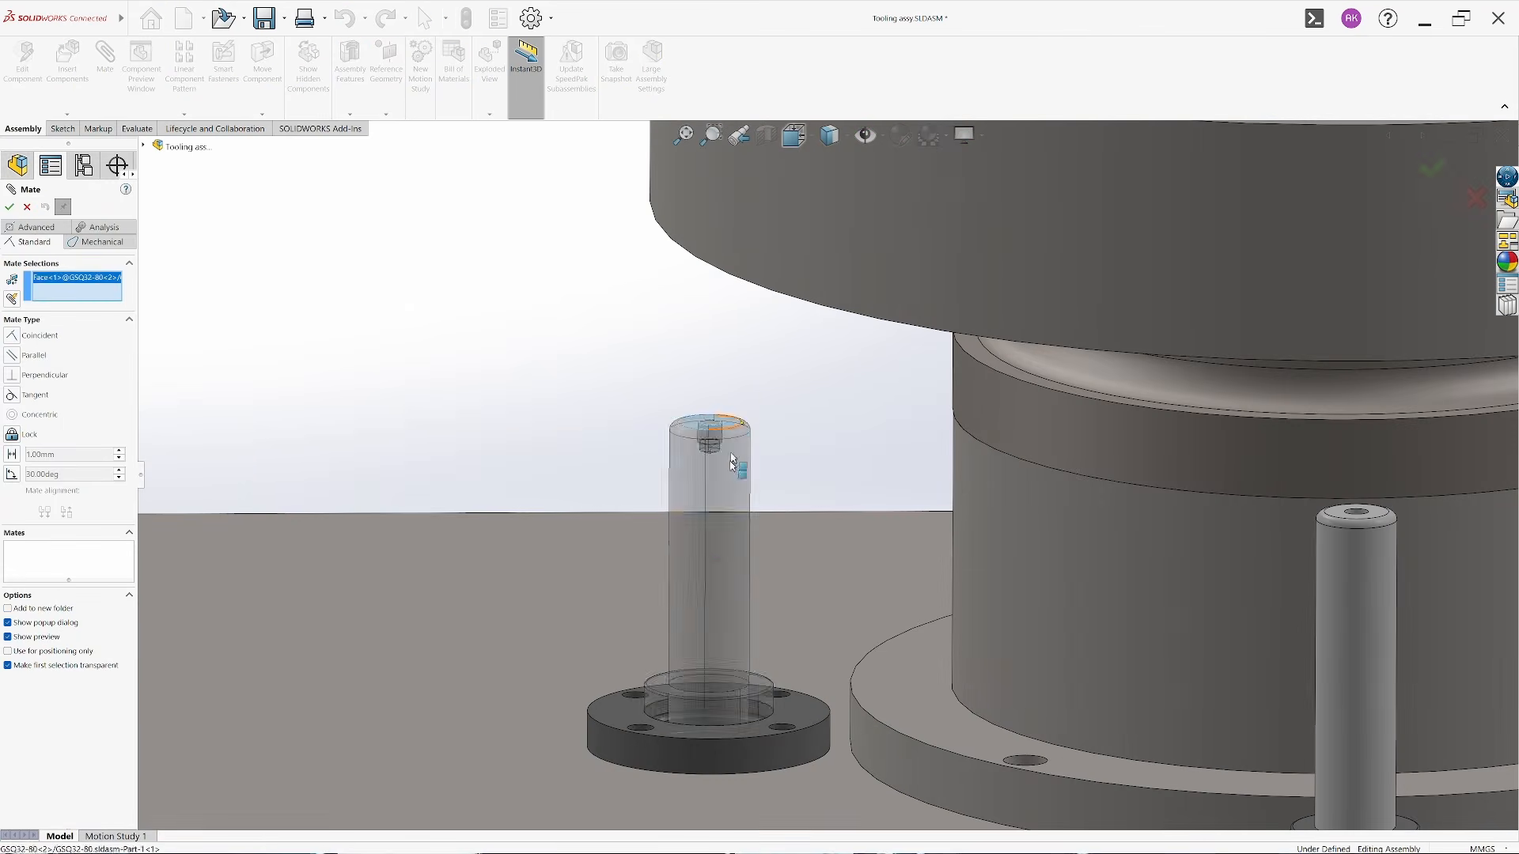
middle_click_drag(732, 451, 792, 269)
left_click(814, 261)
left_click(966, 241)
middle_click_drag(894, 332, 888, 482)
scroll(889, 481, "up", 3)
left_click(9, 206)
Make the three GSQ32-80 gas spring subassemblies of the circular component pattern flexible
key("shift+c")
left_click(6, 488)
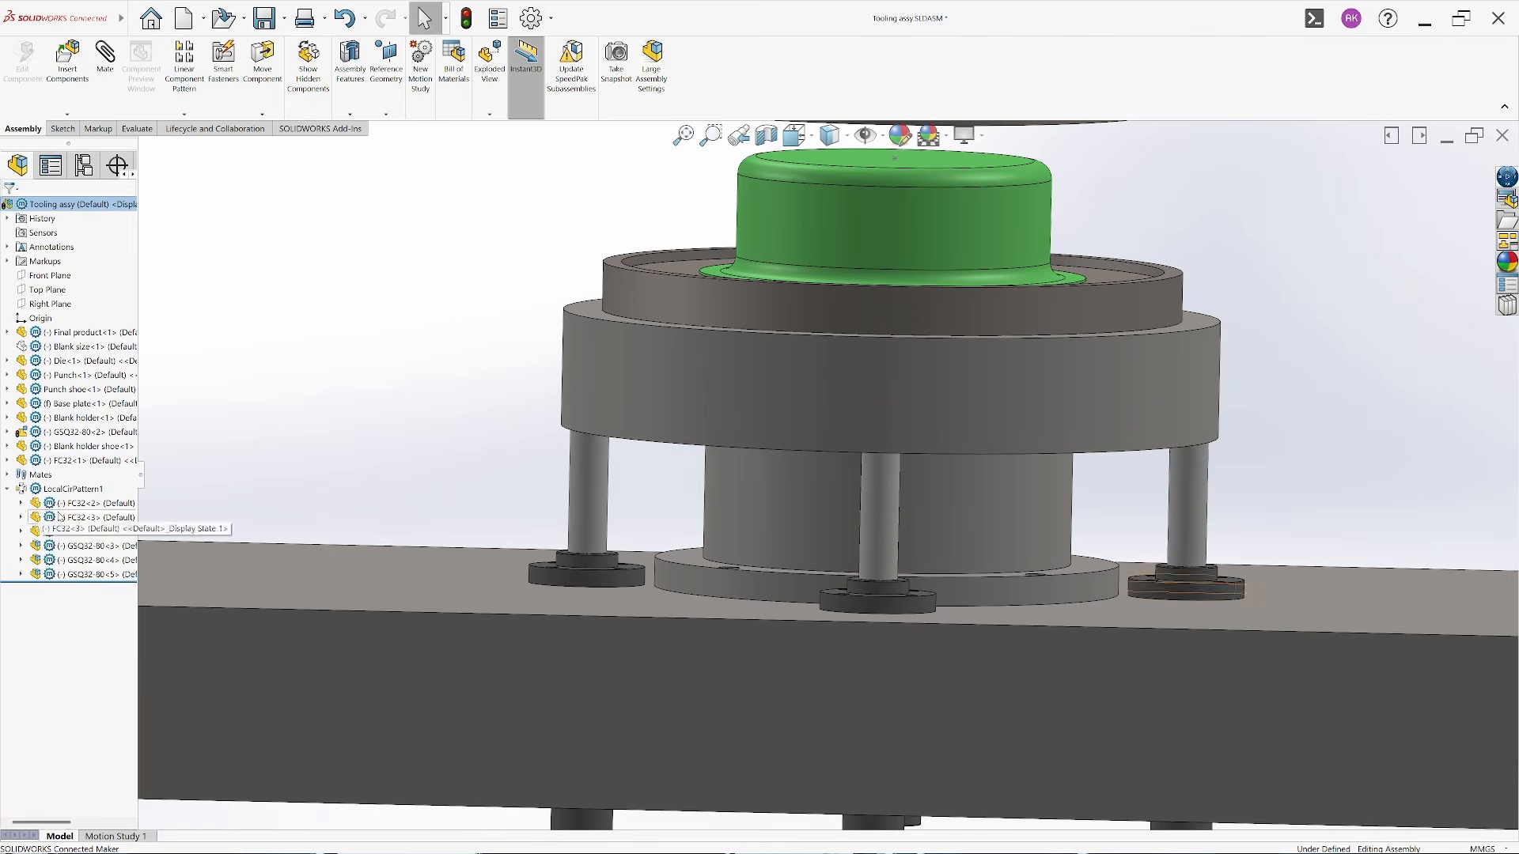
left_click(95, 546)
left_click(95, 575, "shift")
left_click(117, 555)
Lower the front patterned gas spring's rod and mate its top face coincident with the blank holder shoe's underside
left_click_drag(883, 490, 883, 531)
middle_click_drag(910, 499, 910, 523)
scroll(909, 491, "down", 4)
left_click(843, 474)
middle_click_drag(843, 474, 804, 332)
scroll(803, 451, "up", 3)
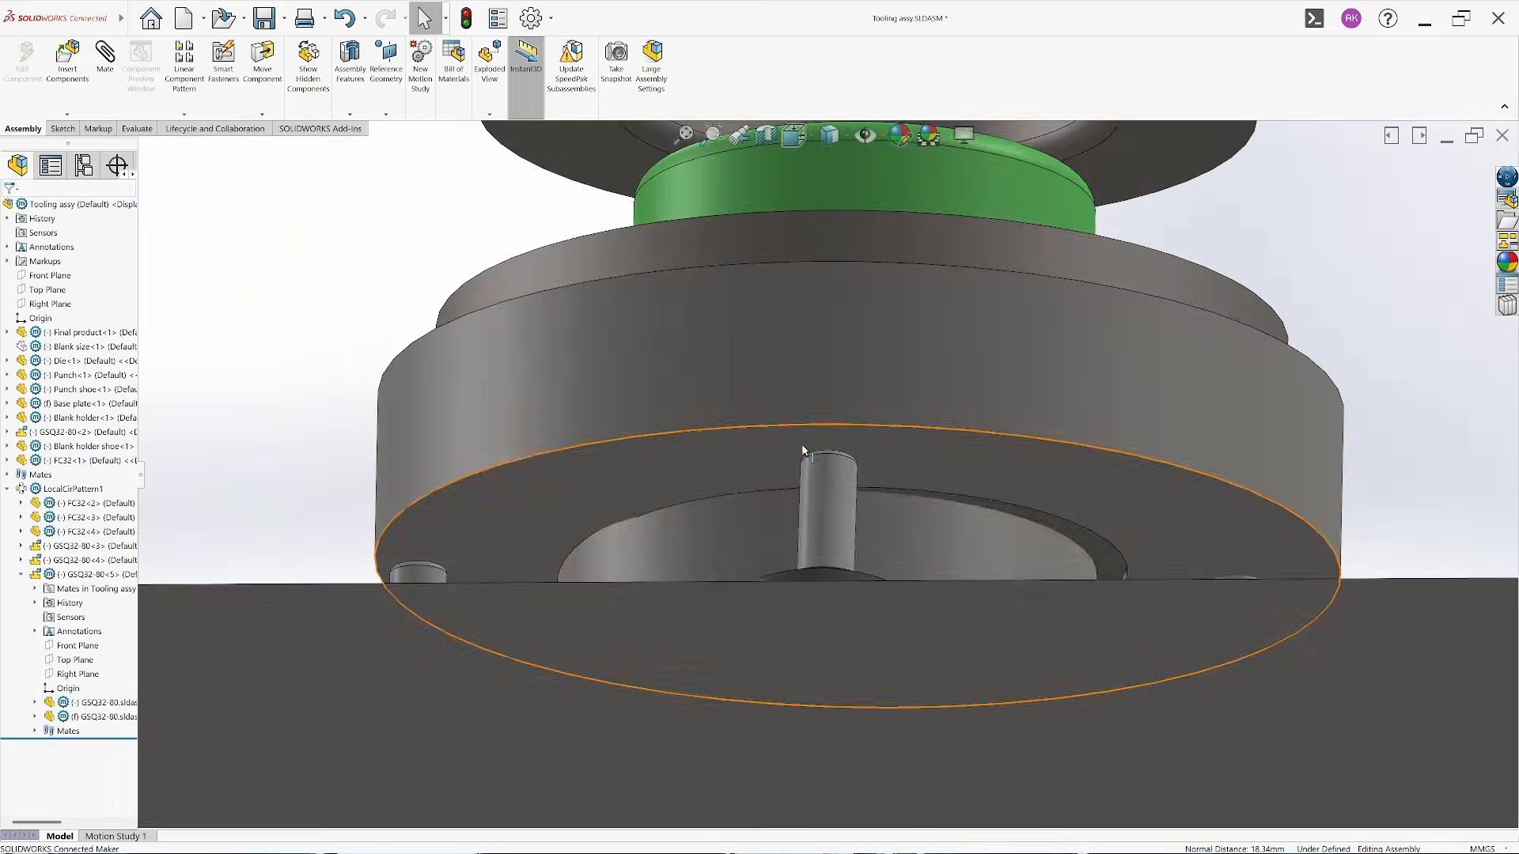
left_click(803, 451, "ctrl")
middle_click_drag(804, 451, 602, 506)
Lower the rod of patterned gas spring GSQ32-80<4> and mate its top face coincident with the blank holder shoe's underside
scroll(993, 649, "down", 3)
left_click(987, 403)
left_click_drag(986, 403, 986, 451)
middle_click_drag(987, 428, 949, 538)
left_click(918, 333)
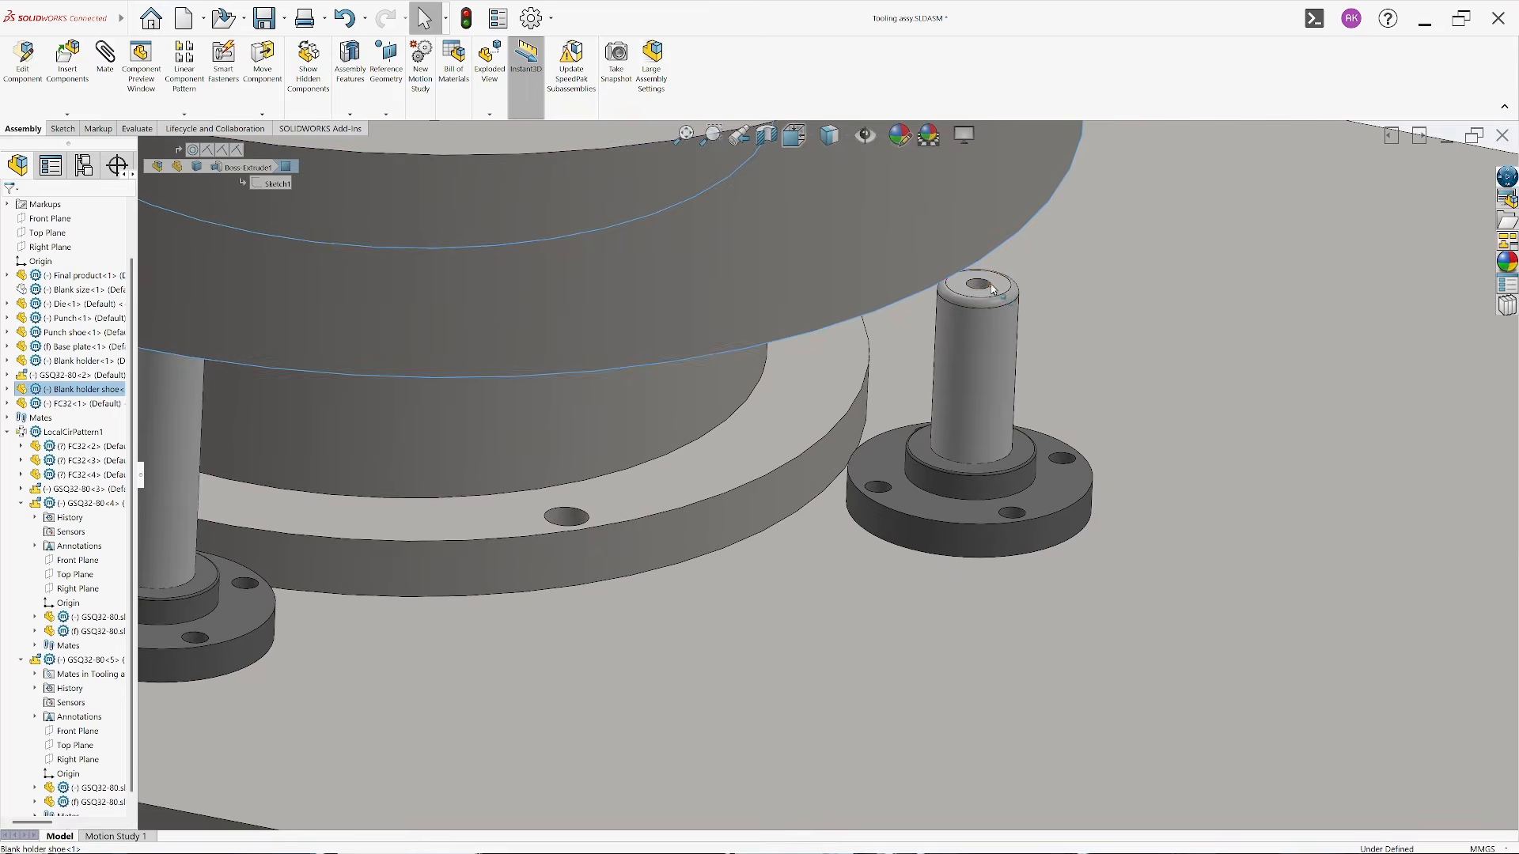
scroll(680, 696, "up", 2)
left_click(946, 387)
middle_click_drag(946, 387, 915, 325)
left_click(916, 326, "ctrl")
scroll(916, 326, "up", 4)
Lower the rod of patterned gas spring GSQ32-80<3> and mate its top face coincident with the blank holder shoe's underside
left_click_drag(707, 467, 705, 482)
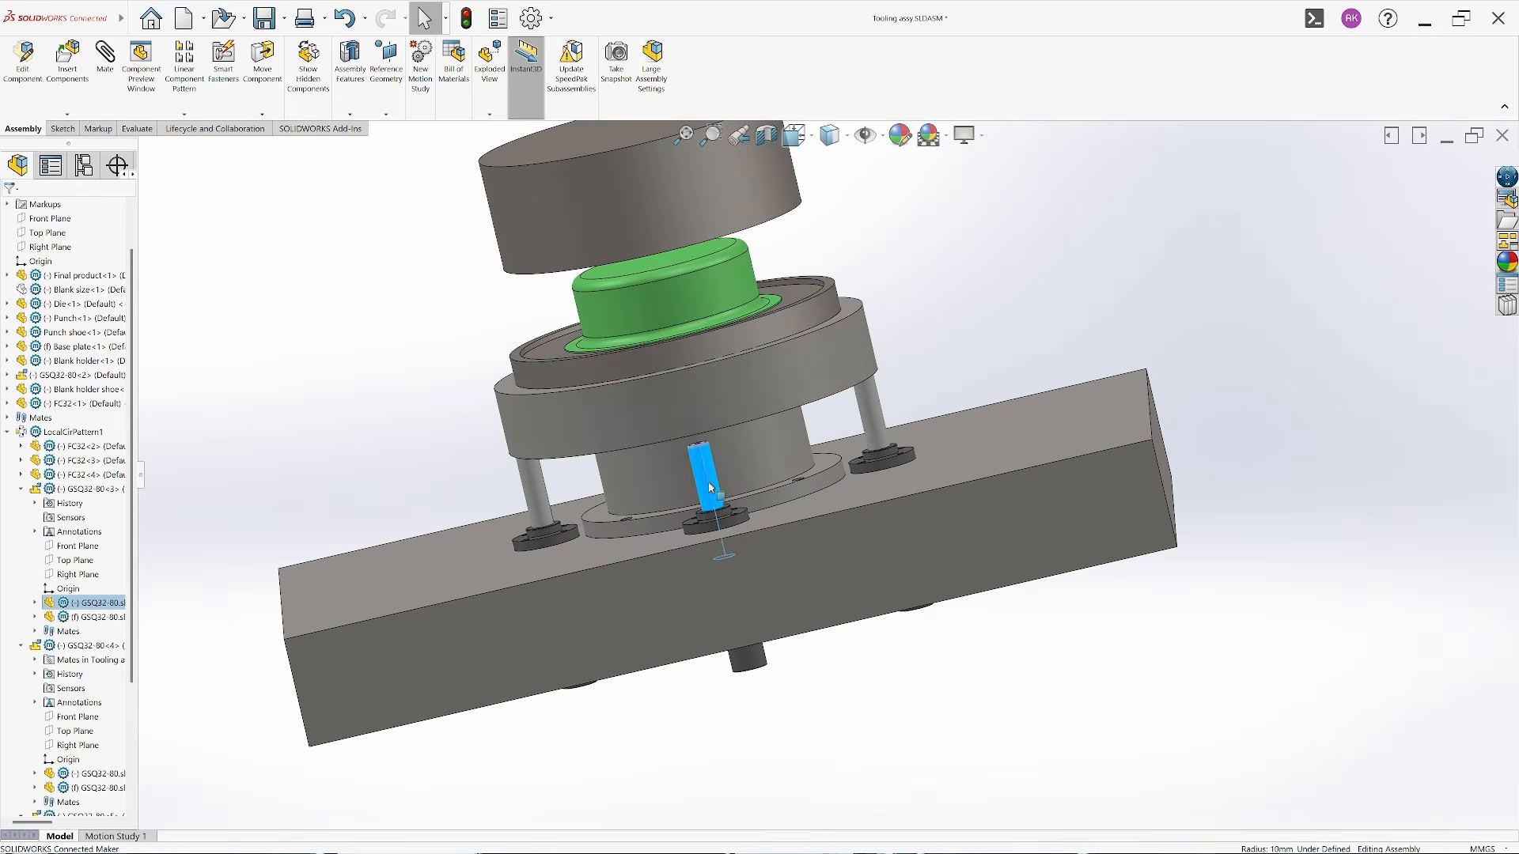
middle_click_drag(705, 481, 712, 427)
scroll(705, 466, "down", 4)
left_click(762, 444)
left_click(773, 397, "ctrl")
Orient the tooling assembly to a straight side-on view and cut it with a section view through two opposite gas springs
left_click(794, 136)
left_click(855, 182)
left_click(833, 668)
left_click(922, 648)
left_click(766, 135)
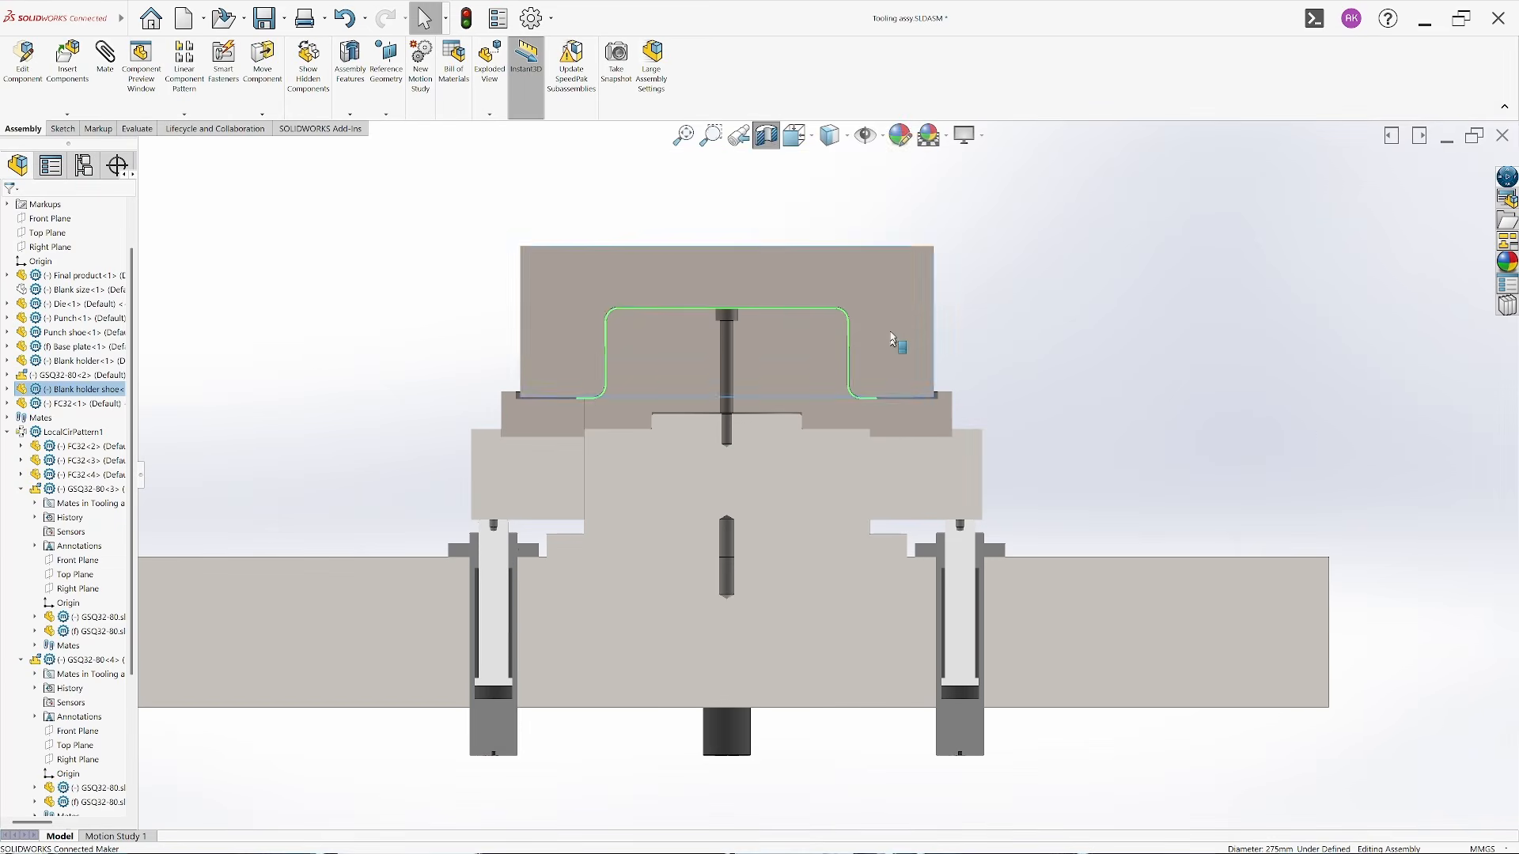
Raise the die and blank holder, and lower both around the punch to check the press stroke in section
left_click_drag(897, 344, 910, 166)
left_click_drag(912, 431, 916, 255)
left_click(1142, 374)
scroll(827, 475, "up", 4)
scroll(806, 364, "down", 4)
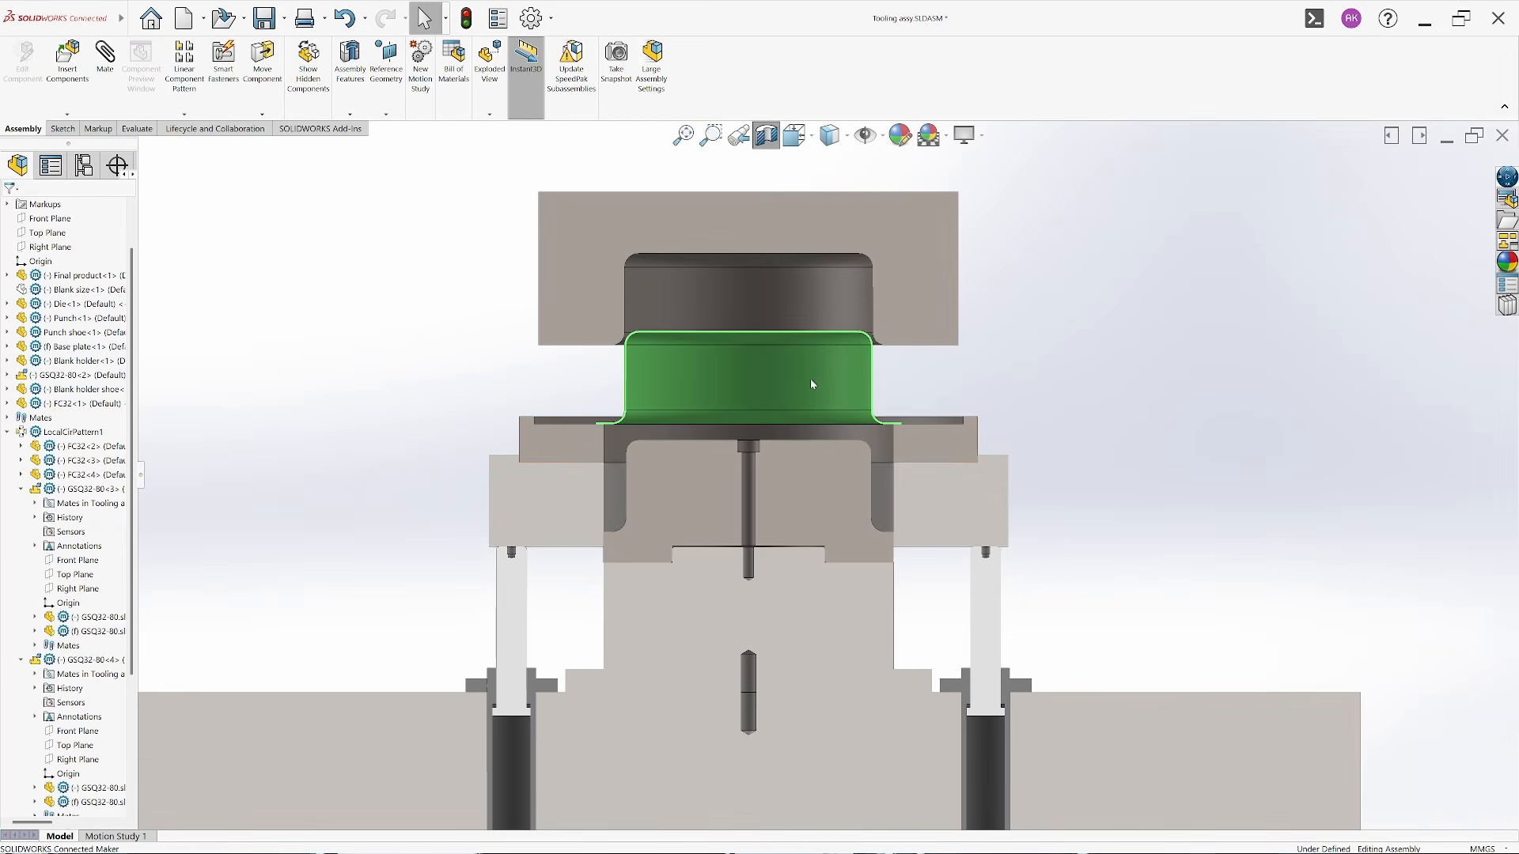
left_click_drag(581, 463, 583, 573)
left_click_drag(732, 312, 766, 498)
left_click(440, 388)
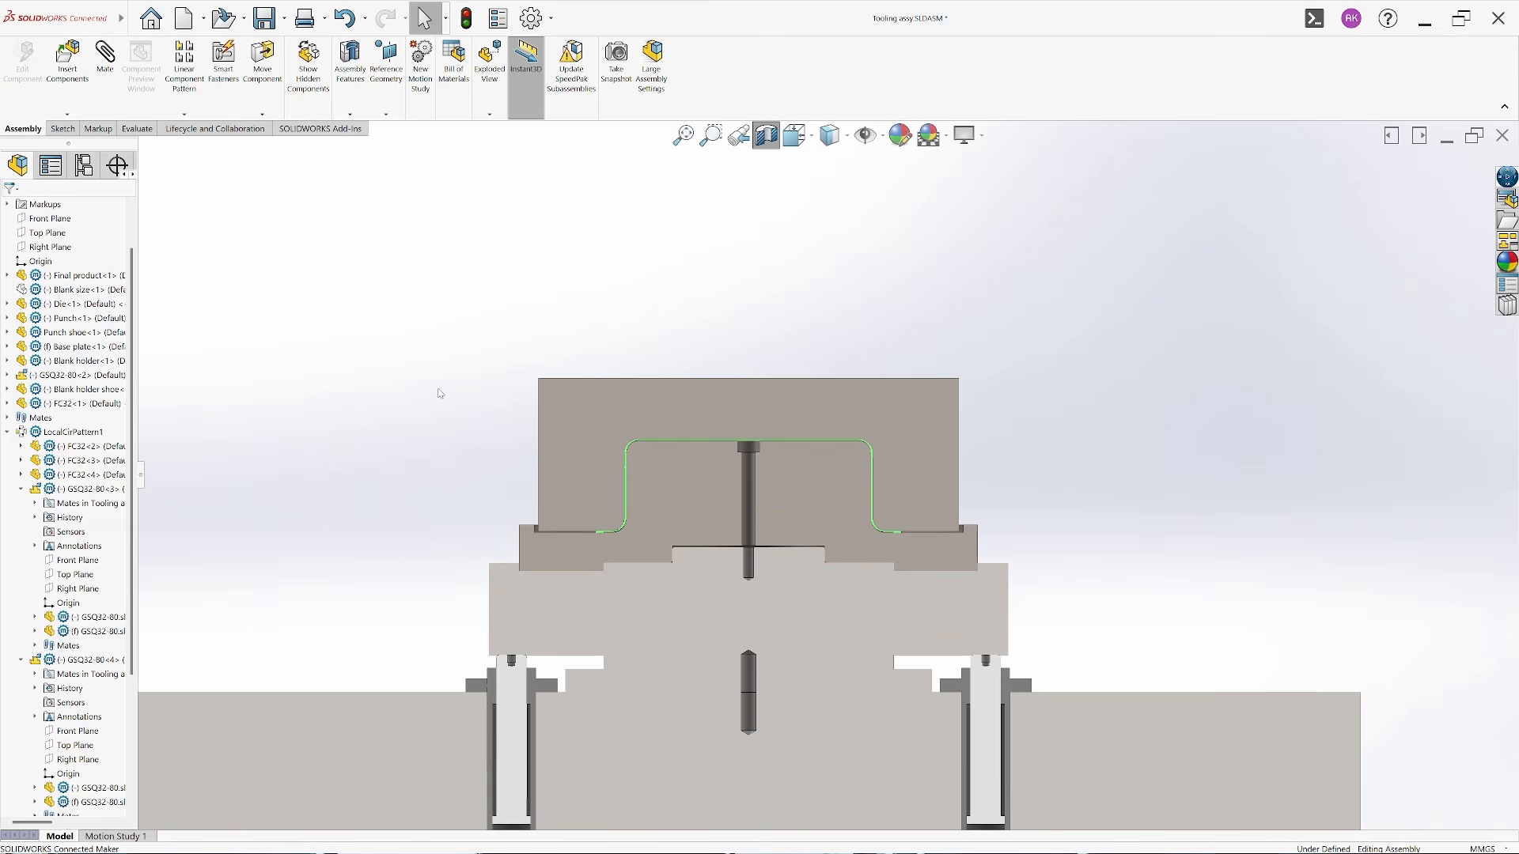
Return the die and the blank holder to their raised positions clear of the punch
key("ctrl+z")
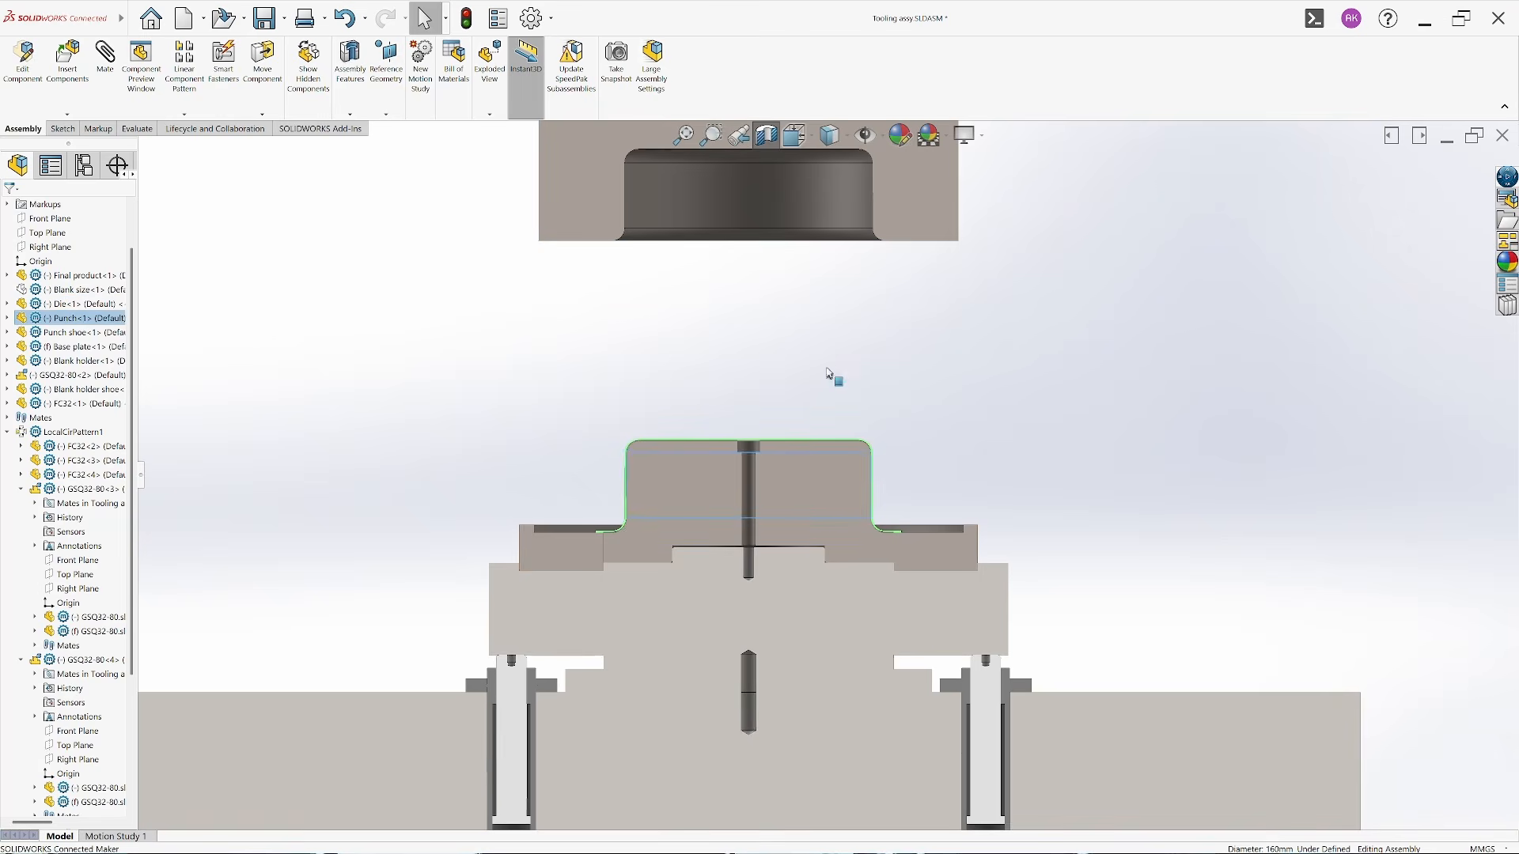
left_click(960, 549)
key("f")
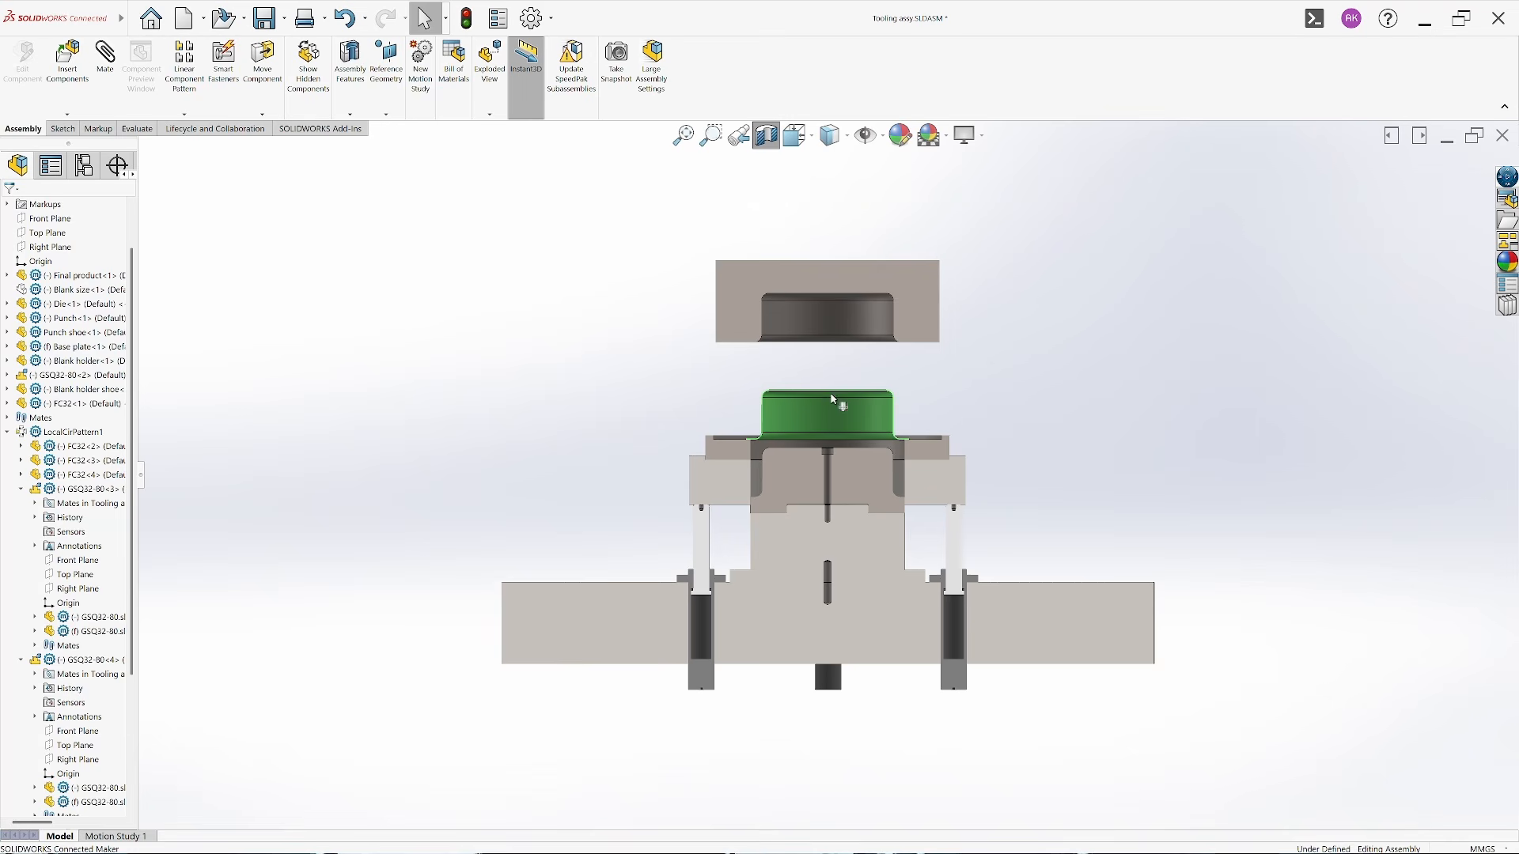
scroll(886, 406, "down", 3)
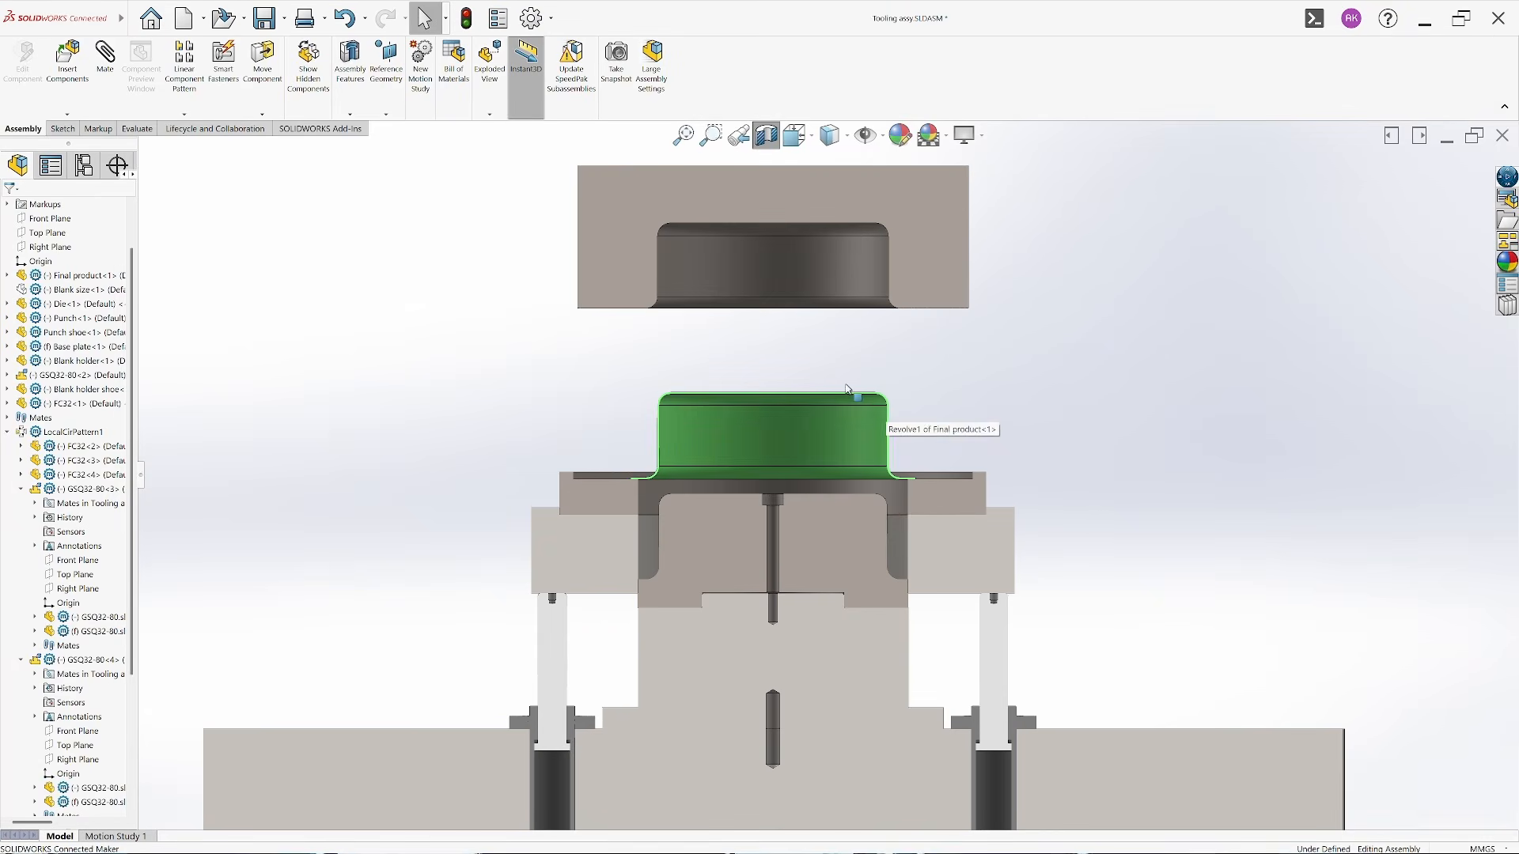
Hide the final product and show the flat blank in the assembly
key("Tab")
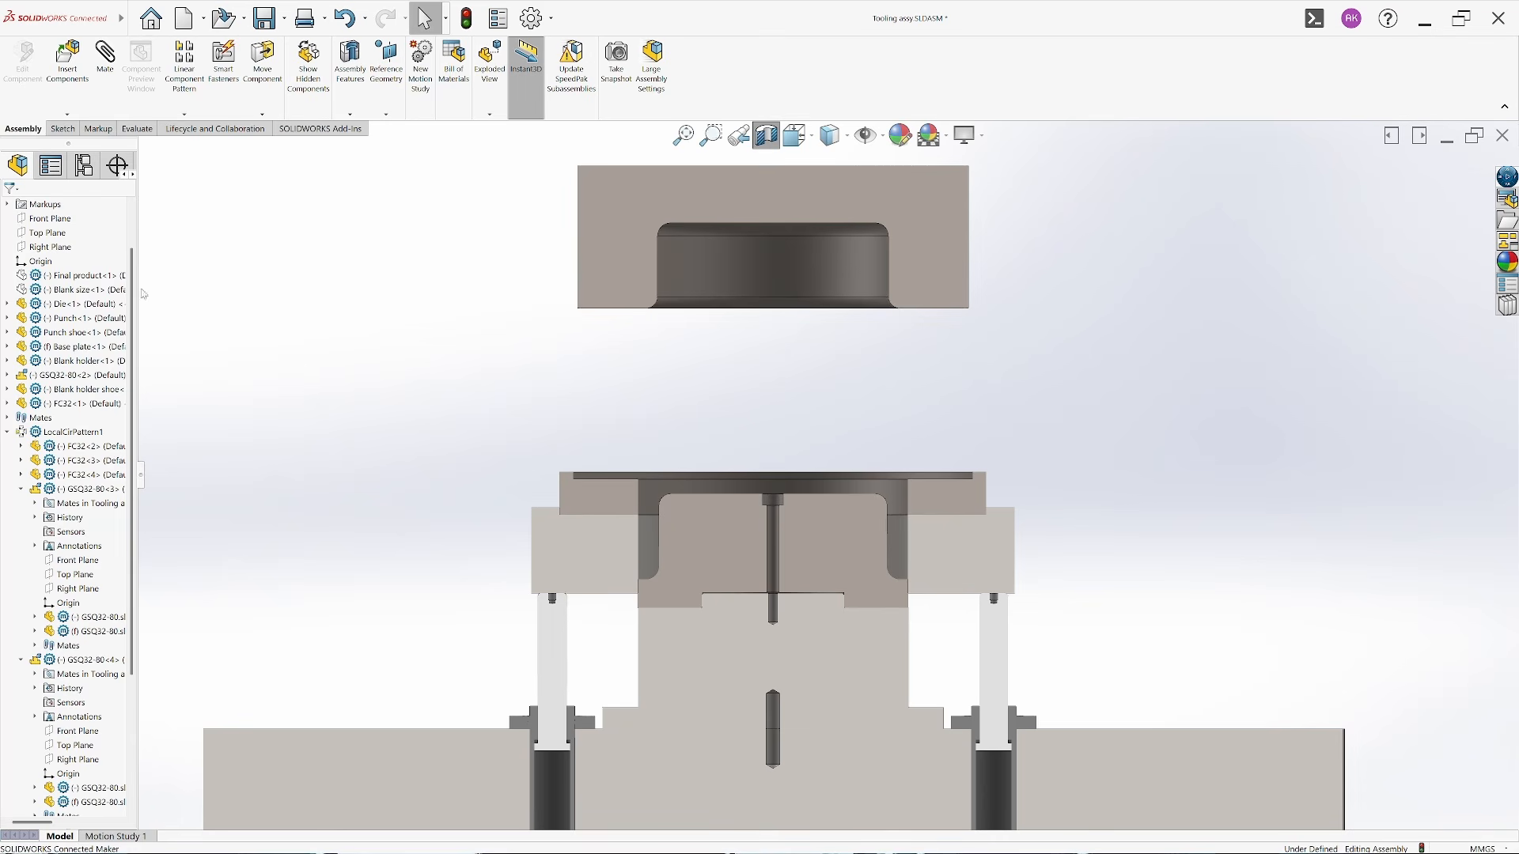
left_click(115, 290)
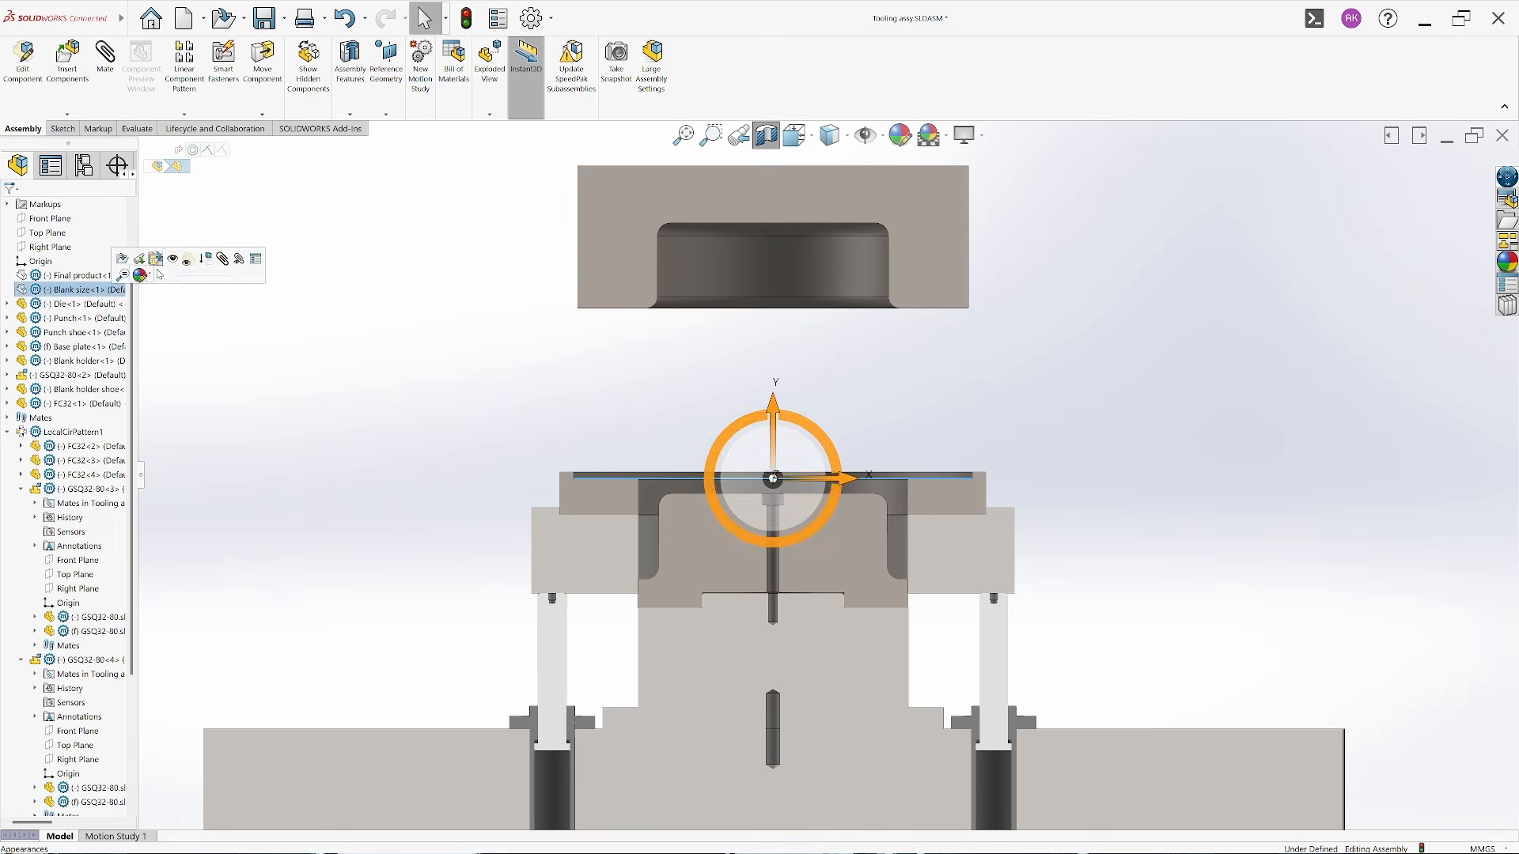
left_click(360, 343)
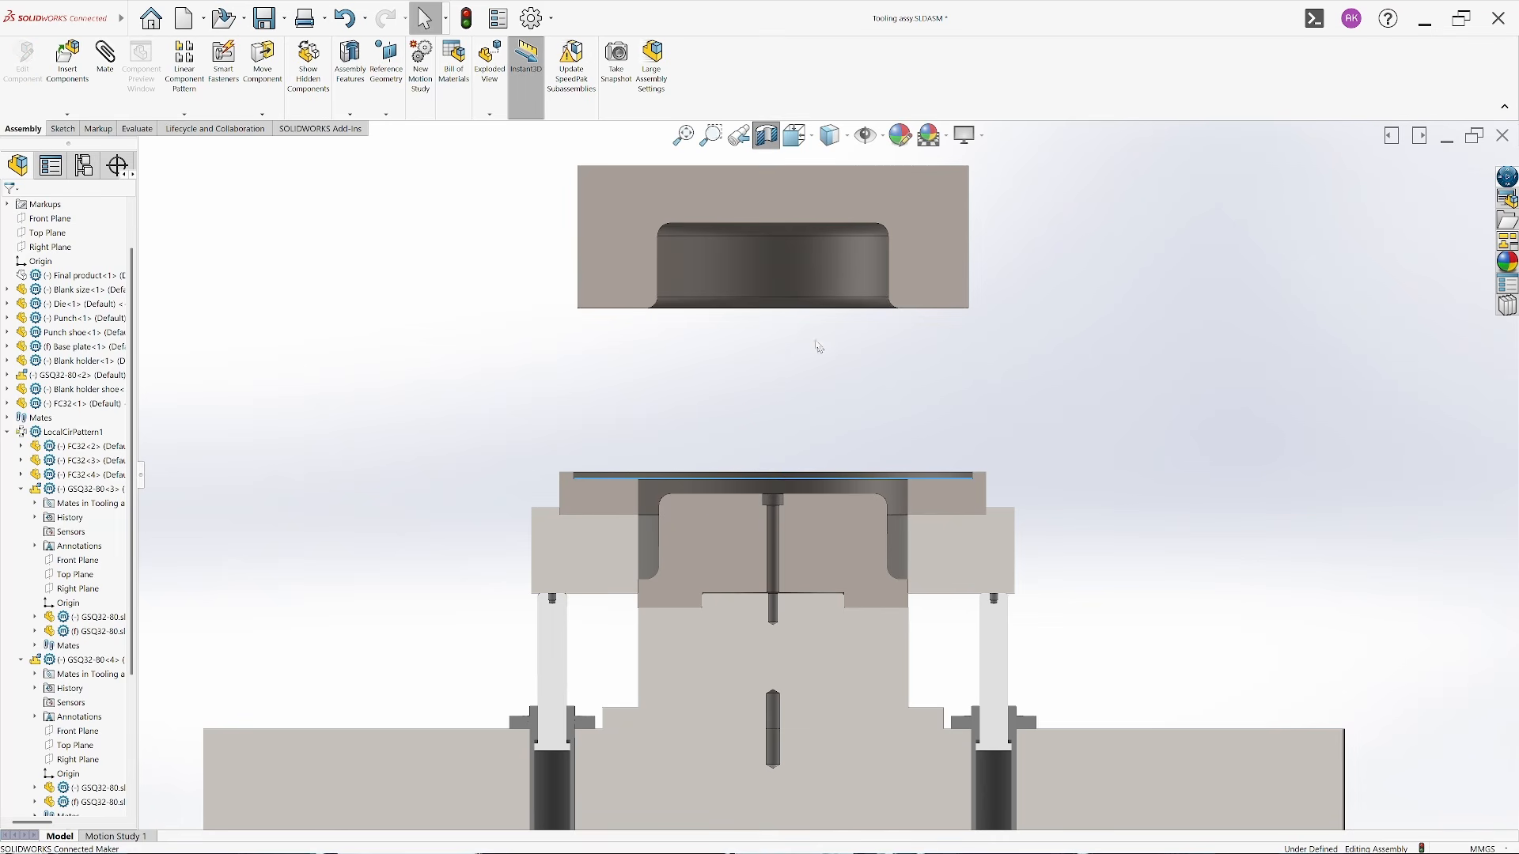
Lower the die onto the blank and move the blank holder and die down in small alternating steps around the punch's top
left_click_drag(773, 282, 772, 522)
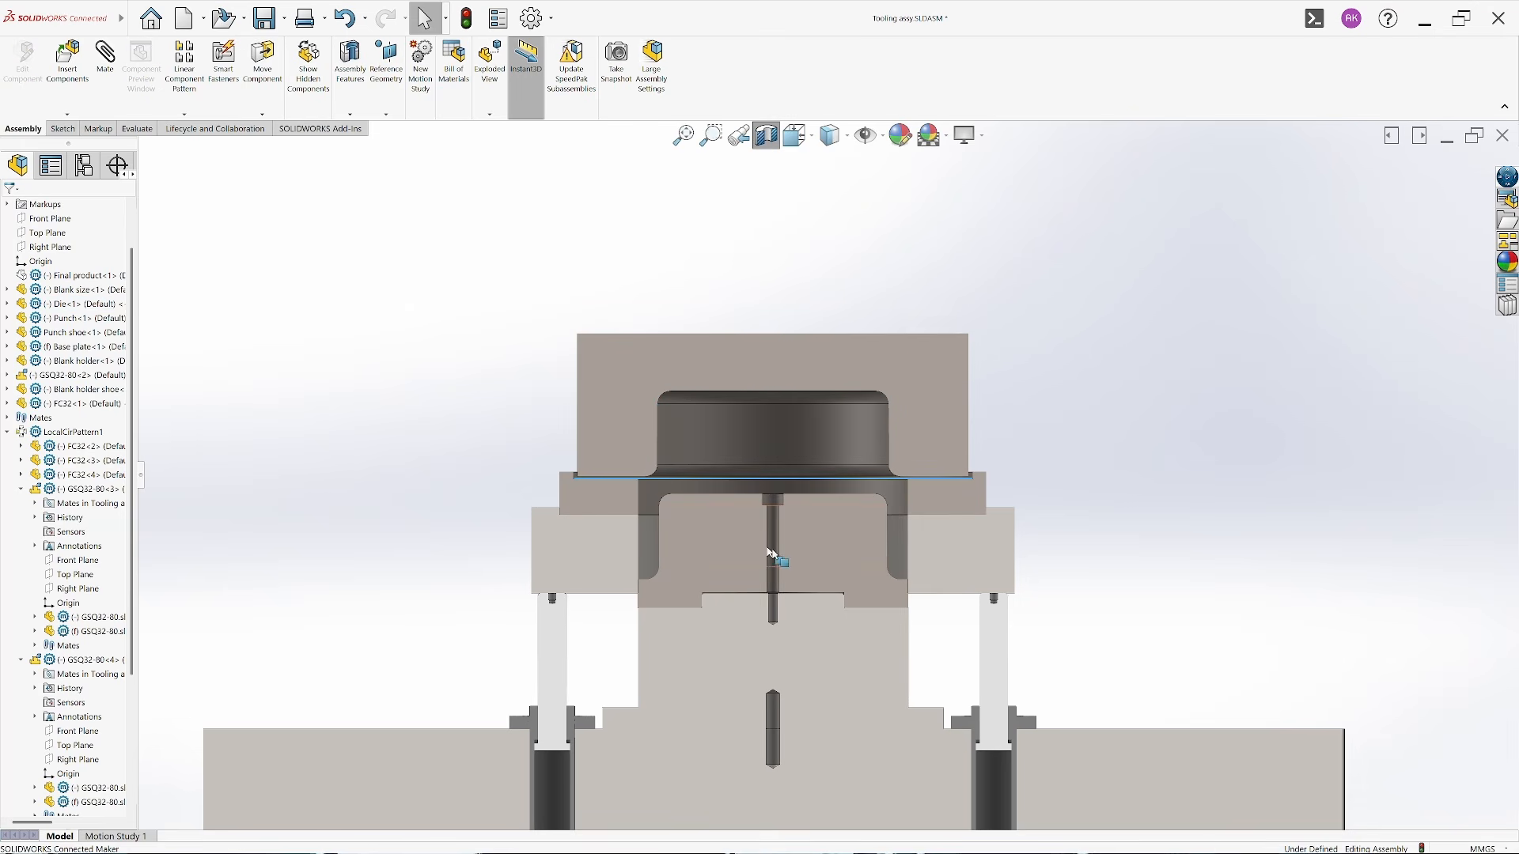
scroll(697, 526, "down", 5)
left_click(715, 383)
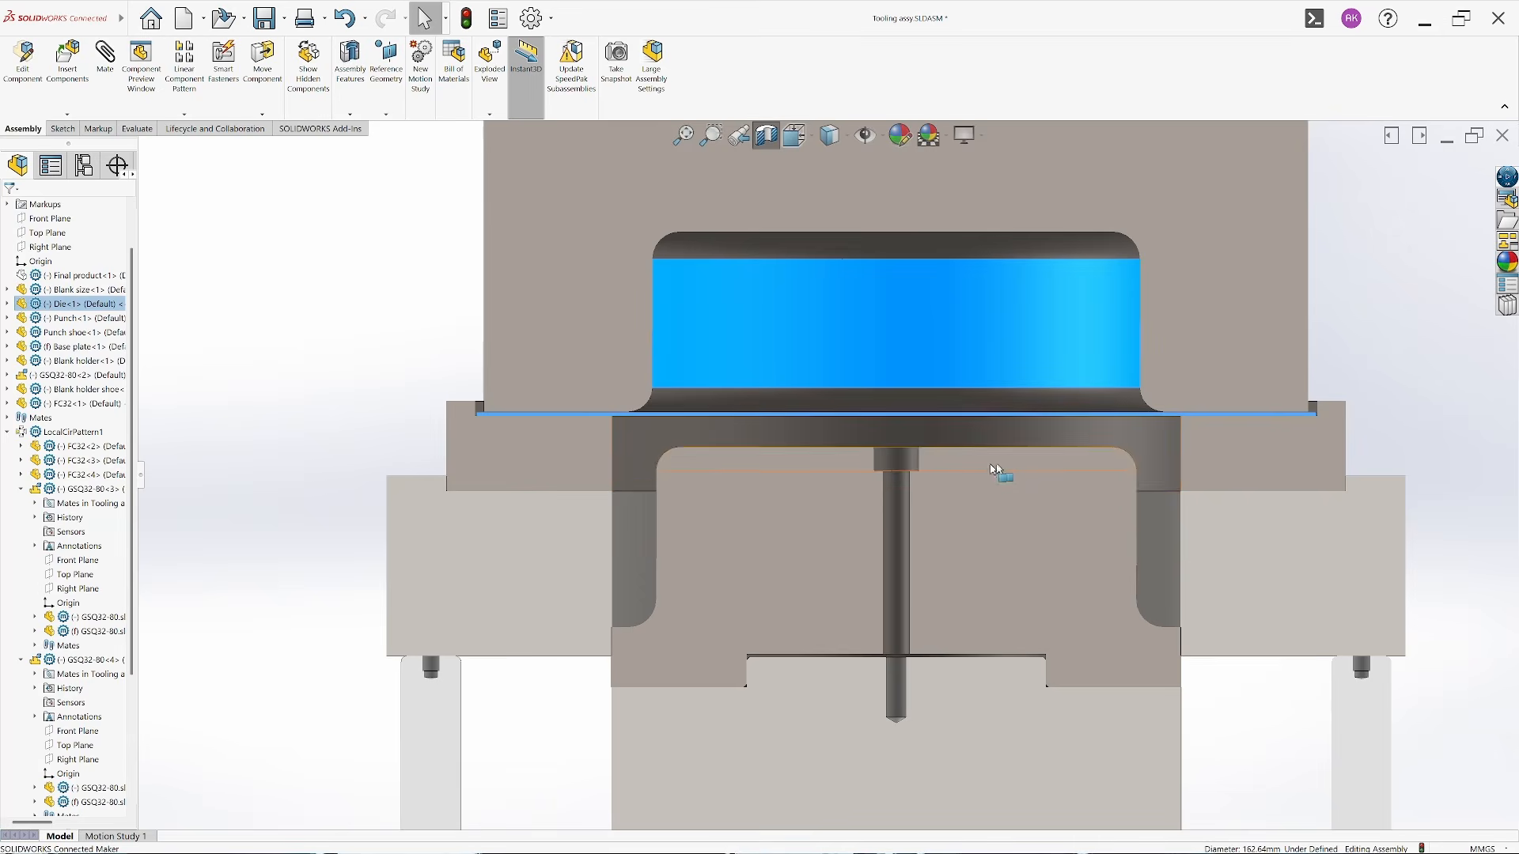
left_click_drag(637, 441, 643, 481)
key("Escape")
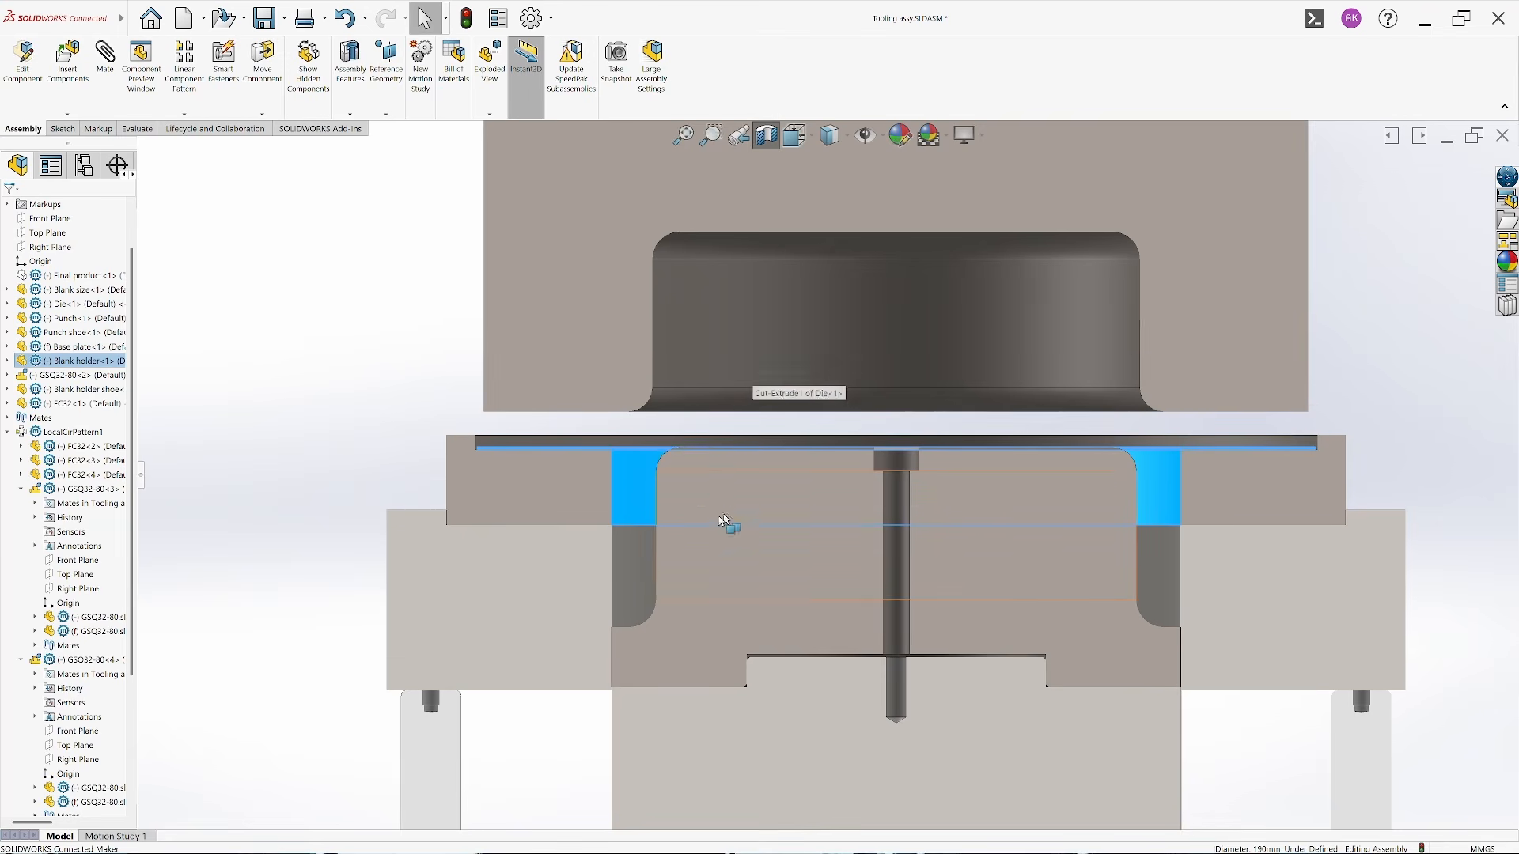
left_click(718, 377)
left_click_drag(718, 377, 719, 396)
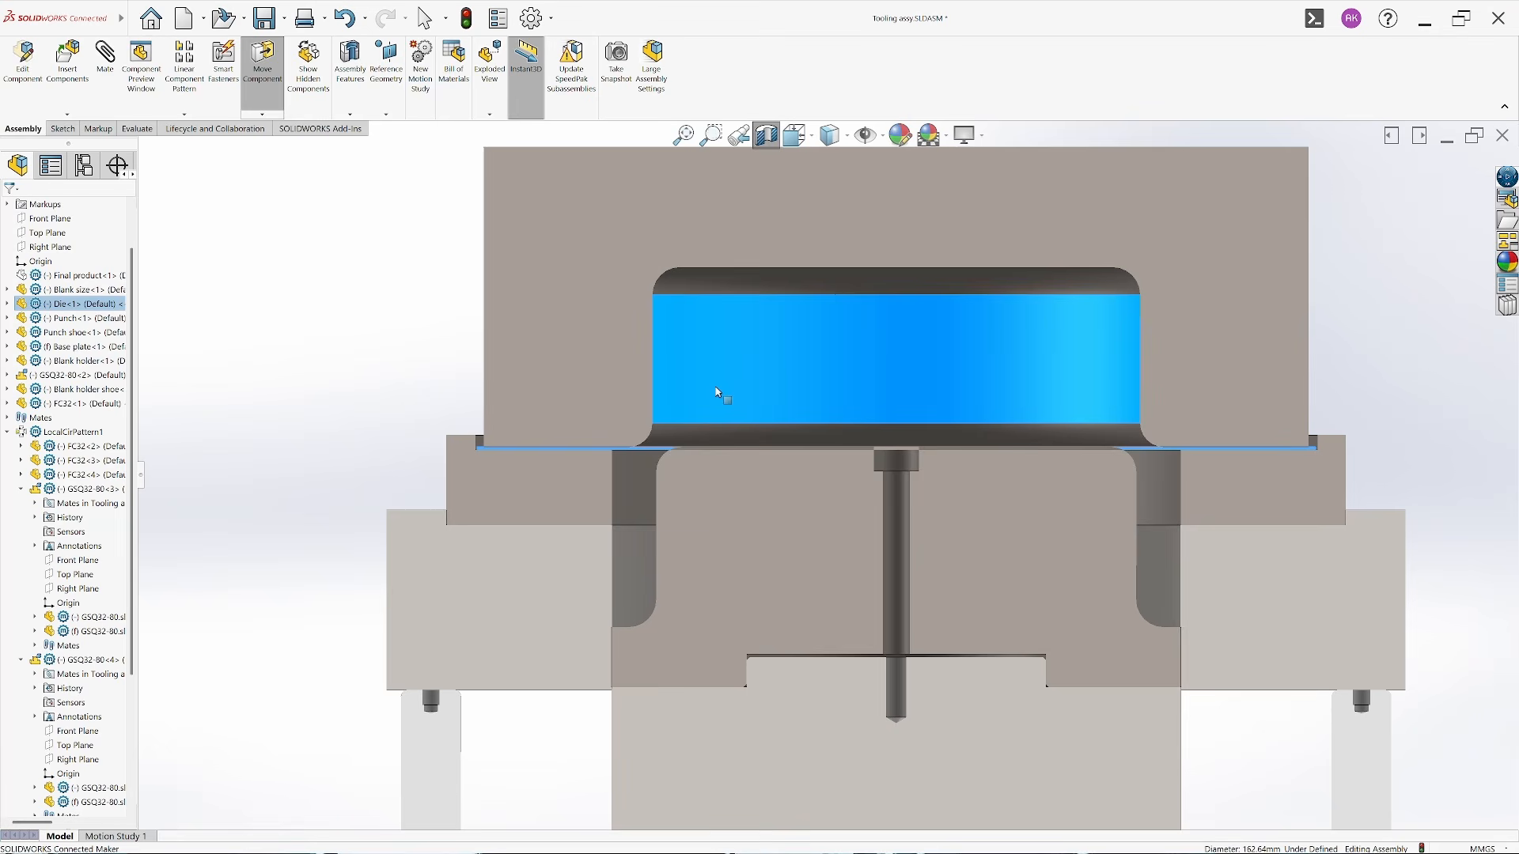
left_click(383, 354)
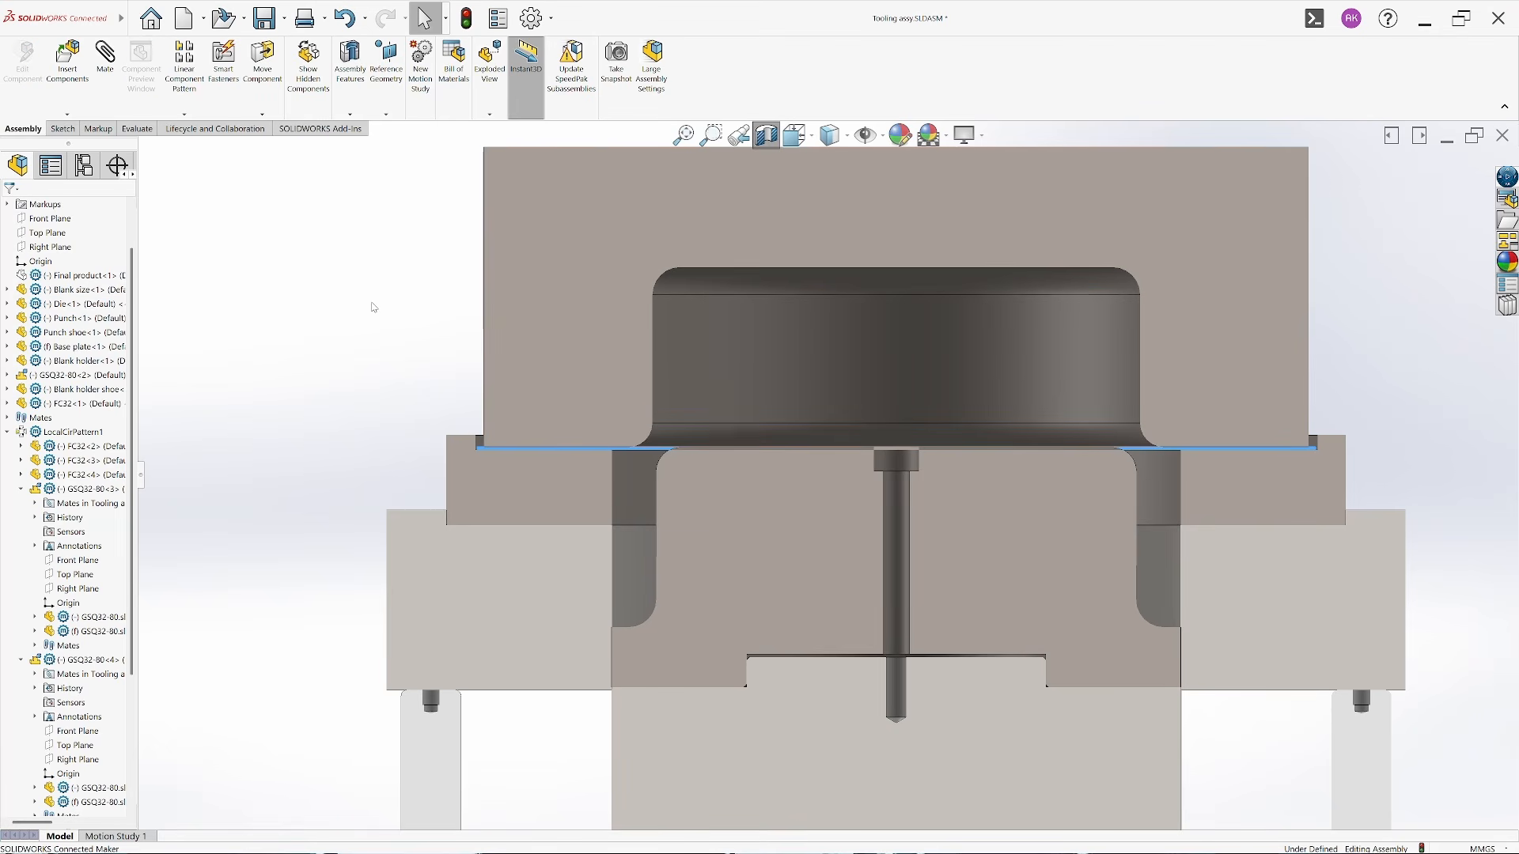
left_click_drag(630, 498, 638, 514)
key("Escape")
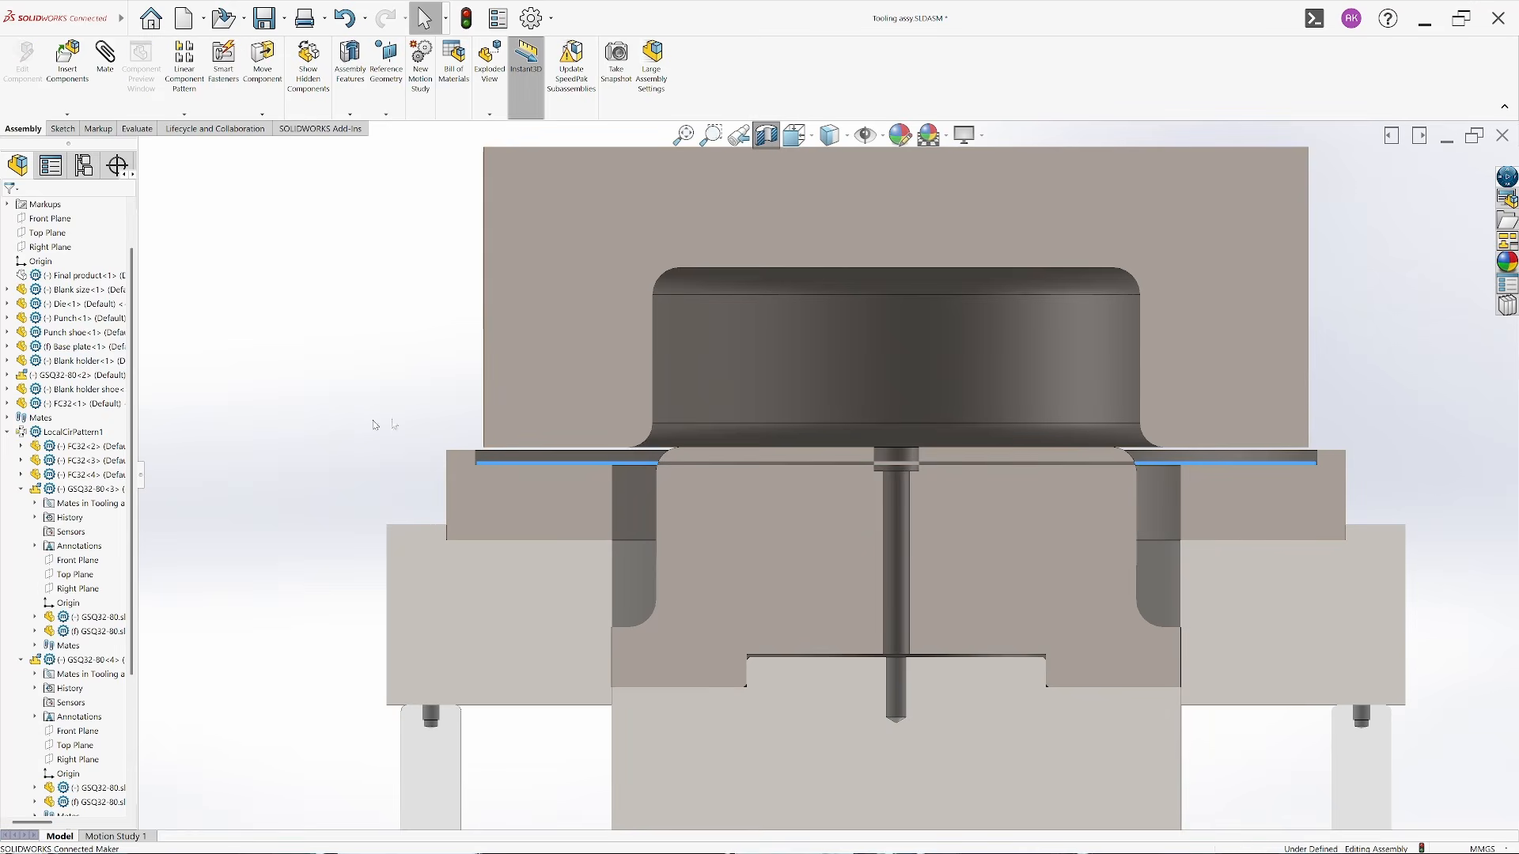
left_click_drag(685, 391, 682, 405)
key("Escape")
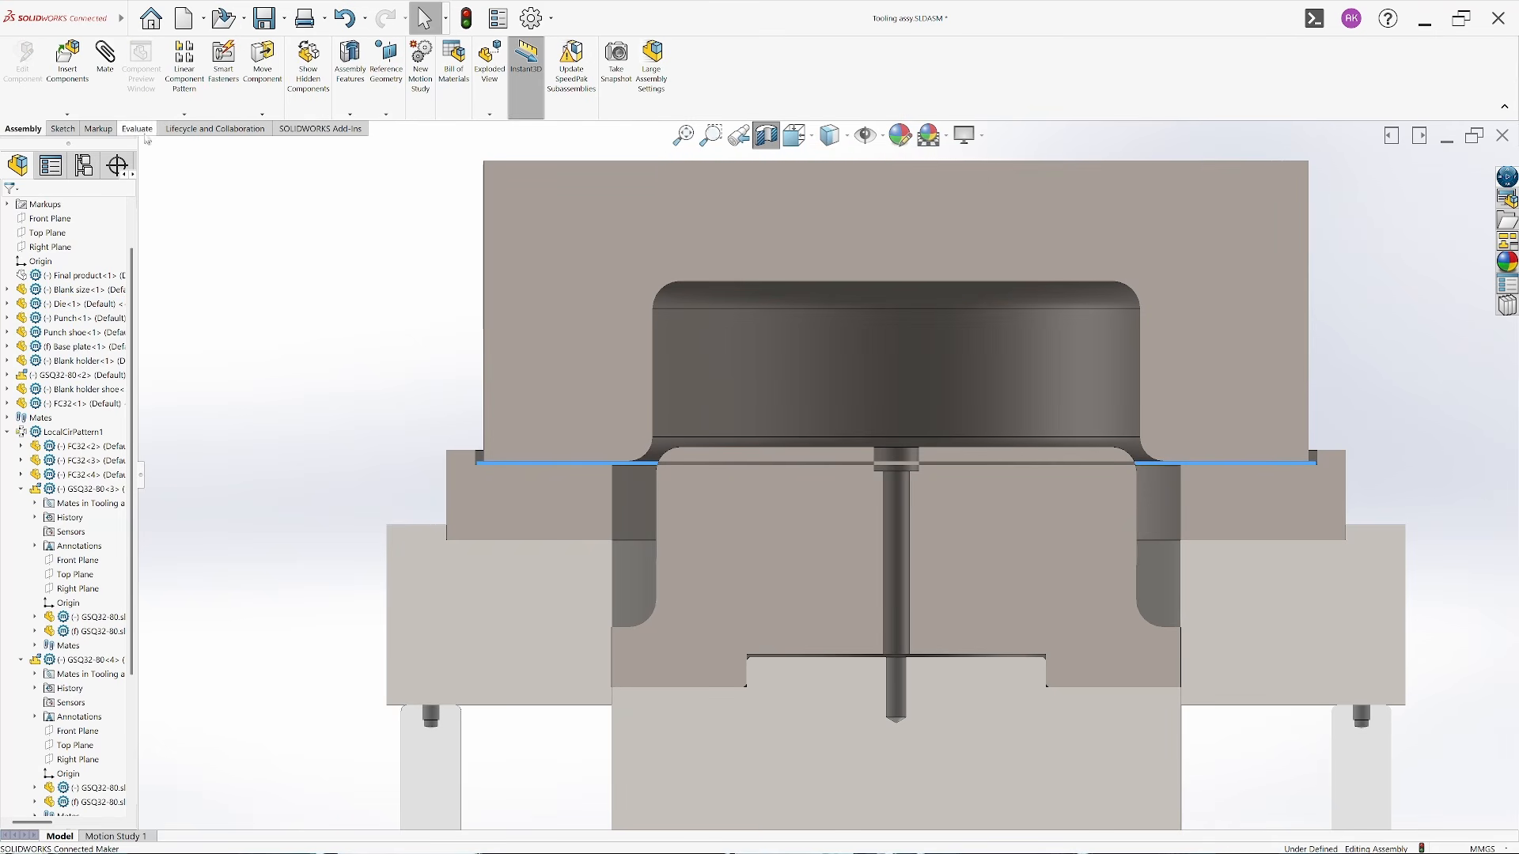
Mark up the partly formed blank as a dashed orange line over the punch and a plate above it as a blue rectangle
left_click(181, 132)
left_click(99, 129)
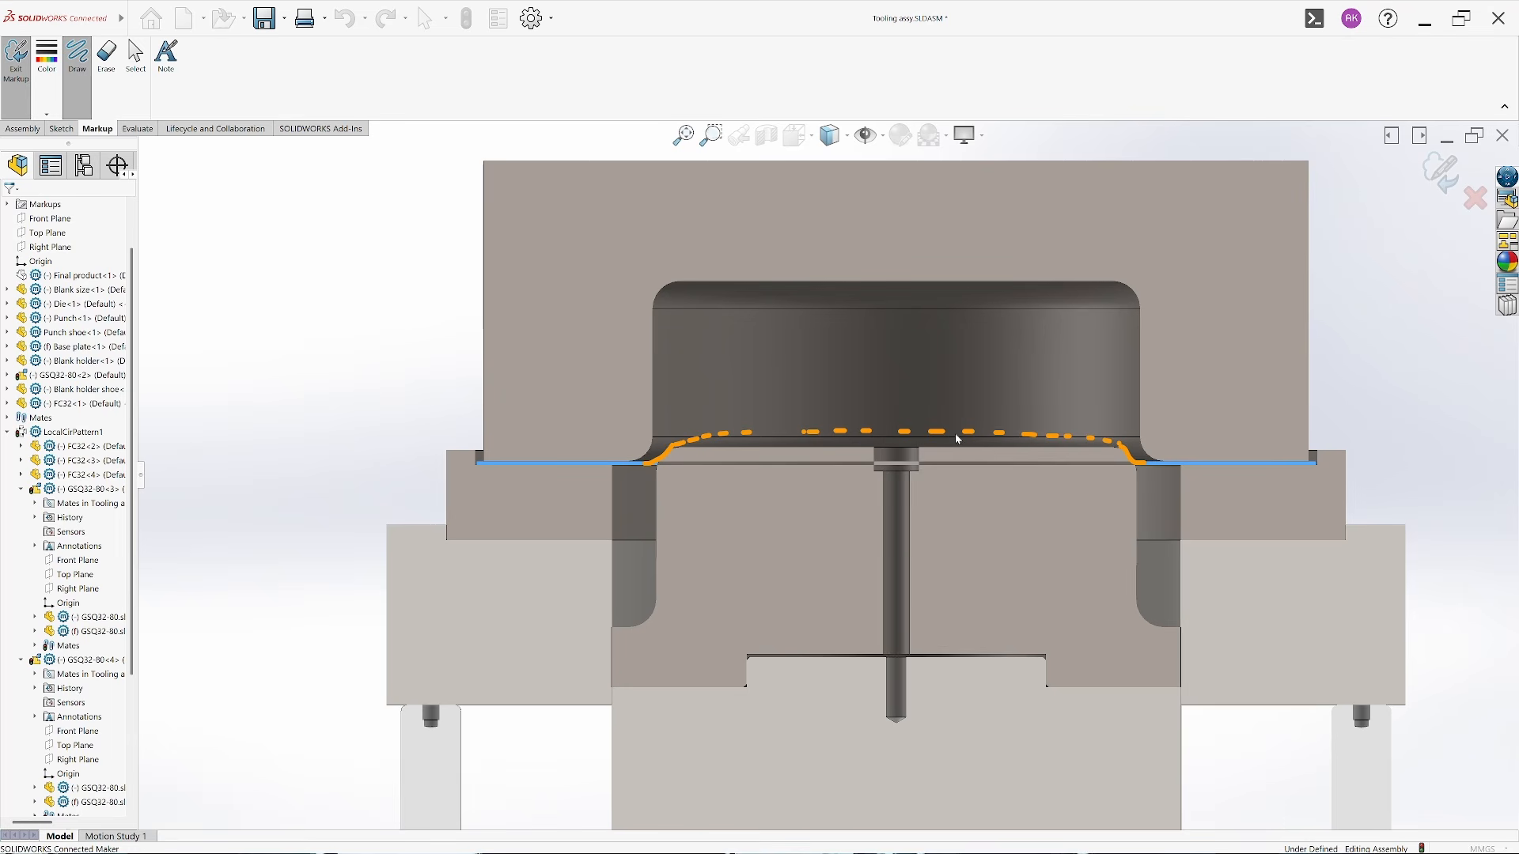
left_click(47, 86)
left_click_drag(675, 433, 1106, 400)
left_click_drag(672, 402, 1025, 408)
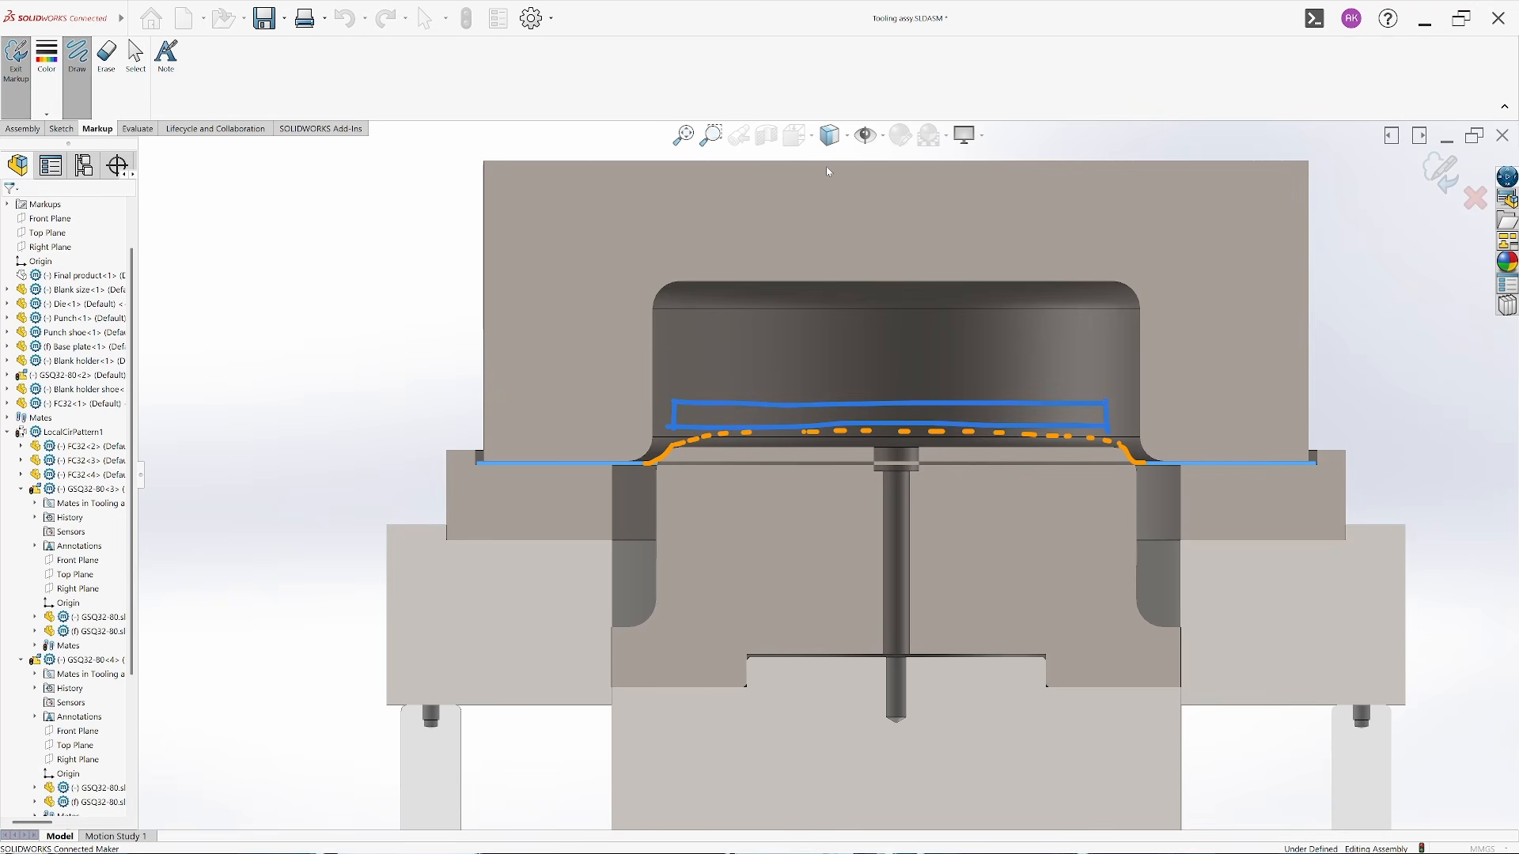
Mark up a blue rectangular outline through the die's top and a vertical line linking it to the plate outline
left_click_drag(828, 315, 947, 315)
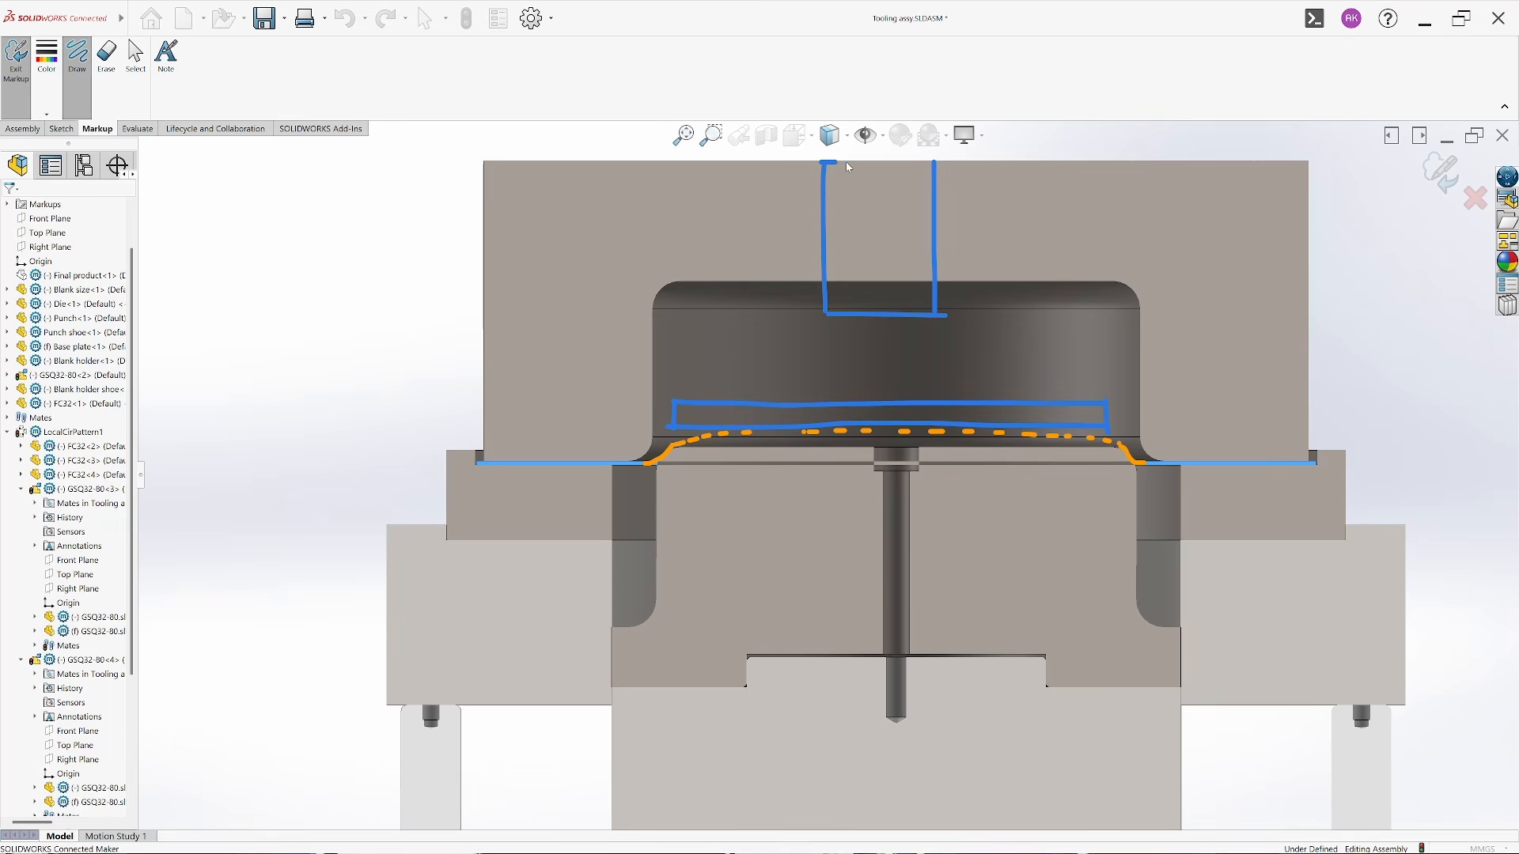
left_click_drag(847, 164, 936, 163)
left_click_drag(866, 304, 865, 404)
left_click_drag(856, 331, 870, 398)
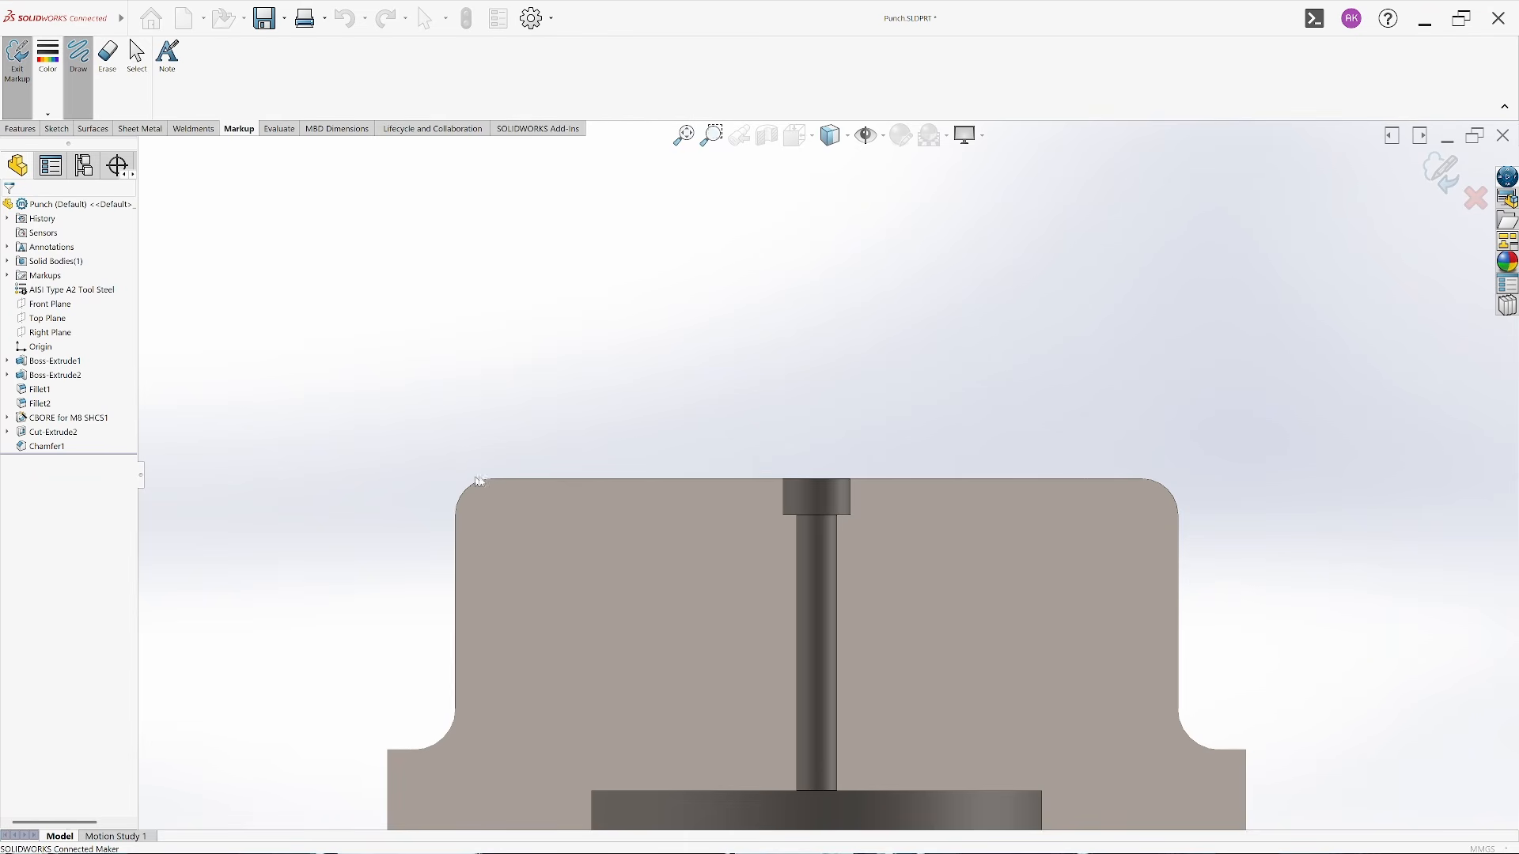
In the Punch part, mark up the blank in blue and the plate above it in orange, and measure the top edge's diameter
left_click_drag(545, 481, 1221, 481)
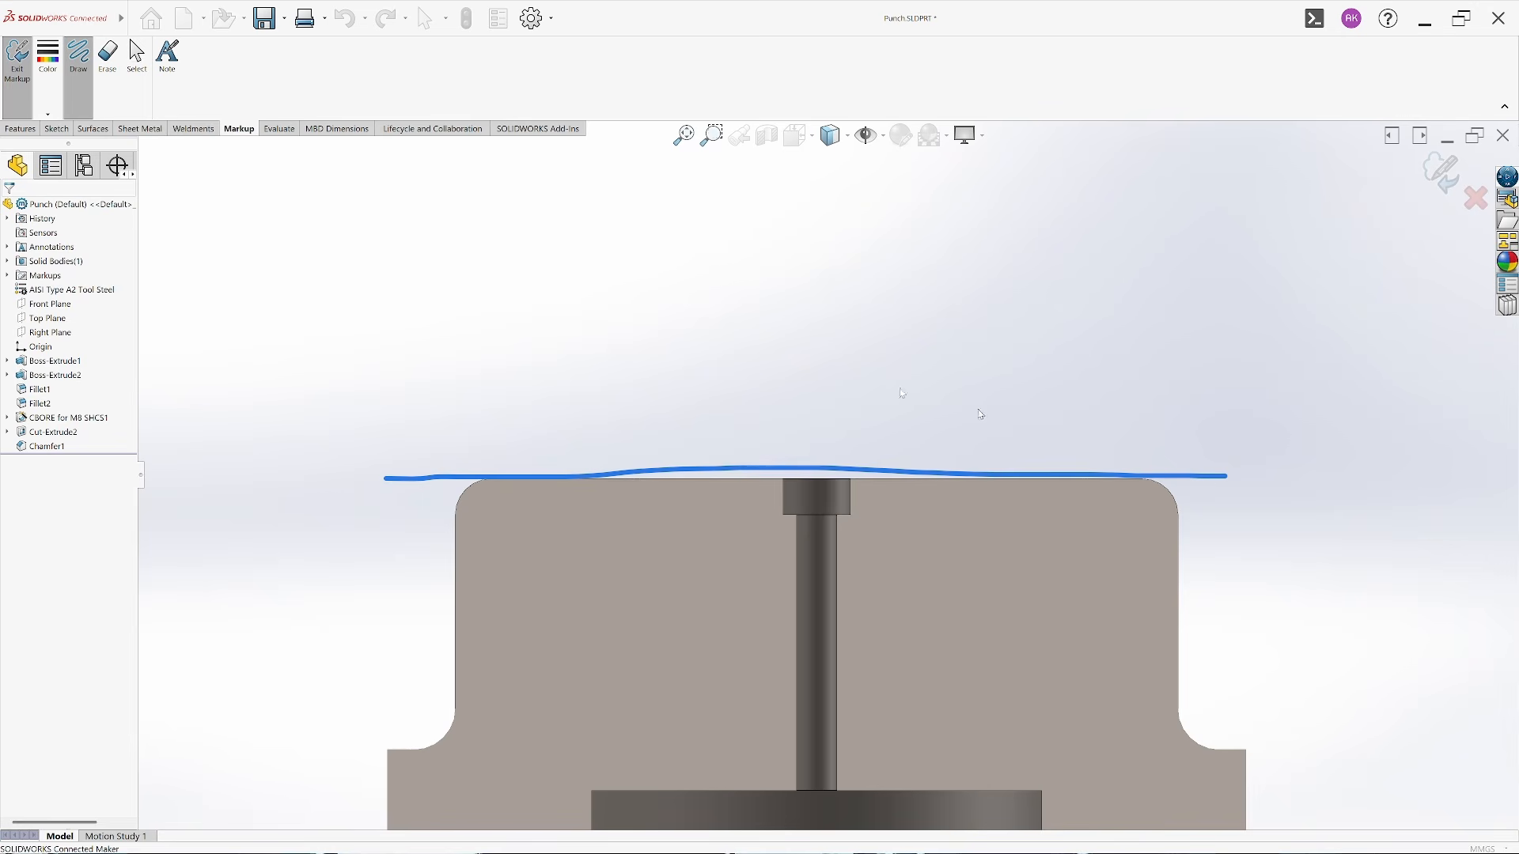
left_click(48, 113)
mouse_move(456, 473)
left_mouse_down()
mouse_move(1197, 466)
mouse_move(1195, 420)
left_mouse_up()
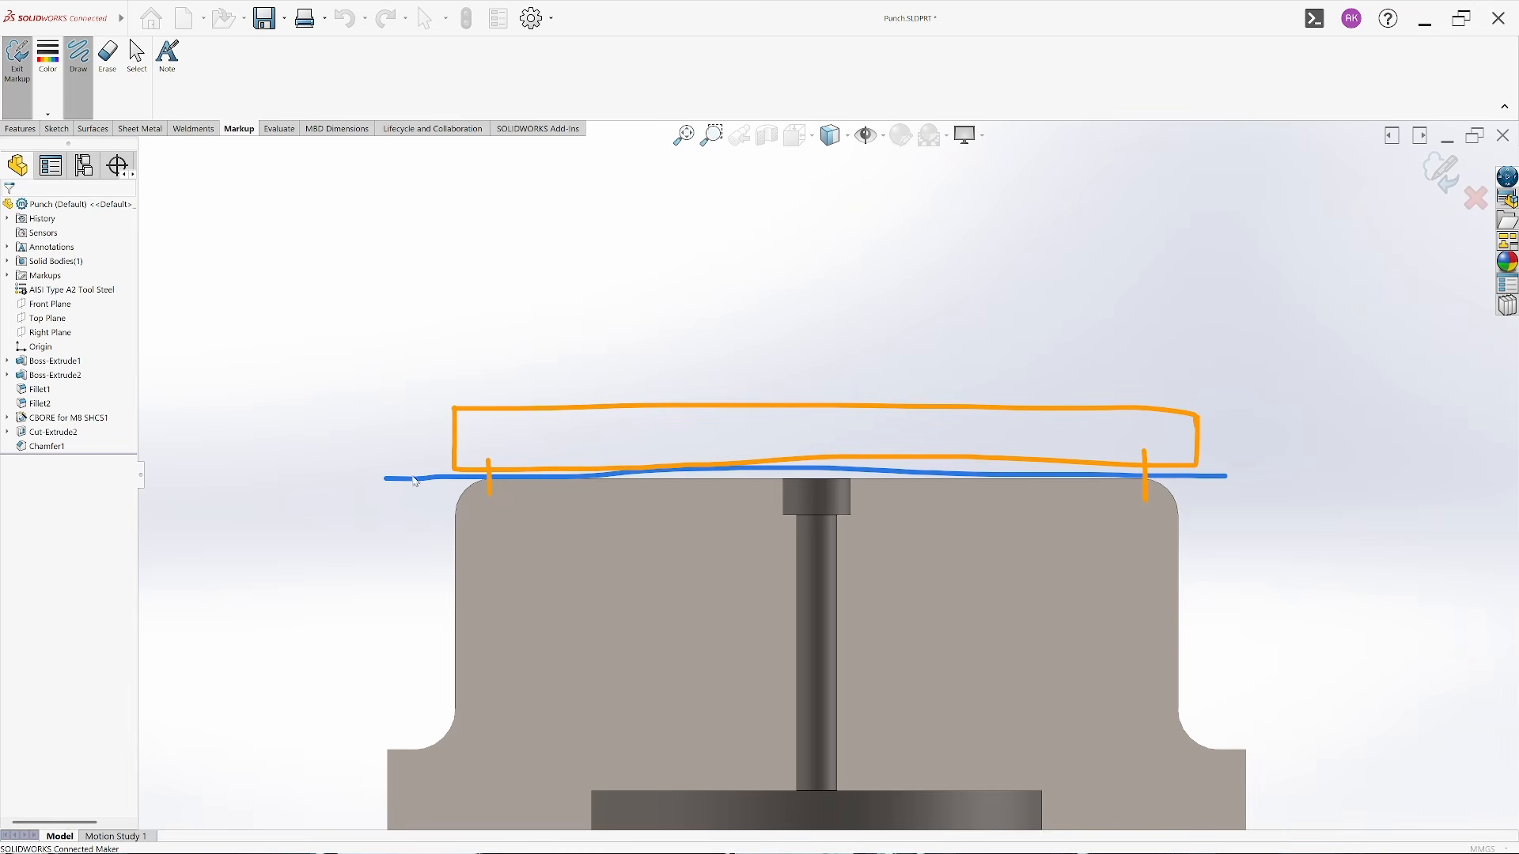
left_click_drag(402, 479, 467, 479)
left_click_drag(506, 419, 1159, 411)
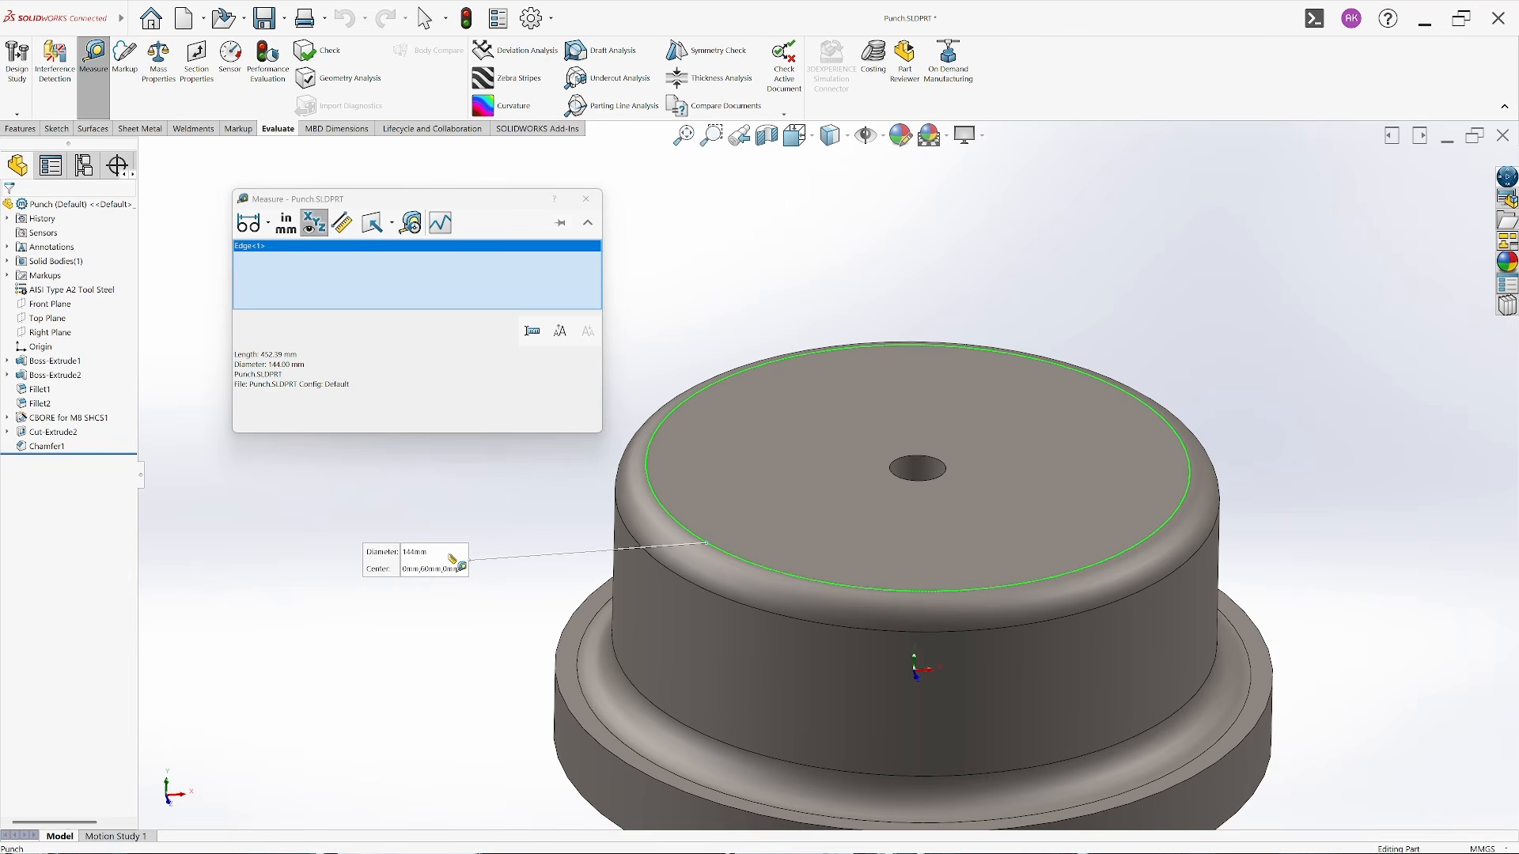
left_click(585, 199)
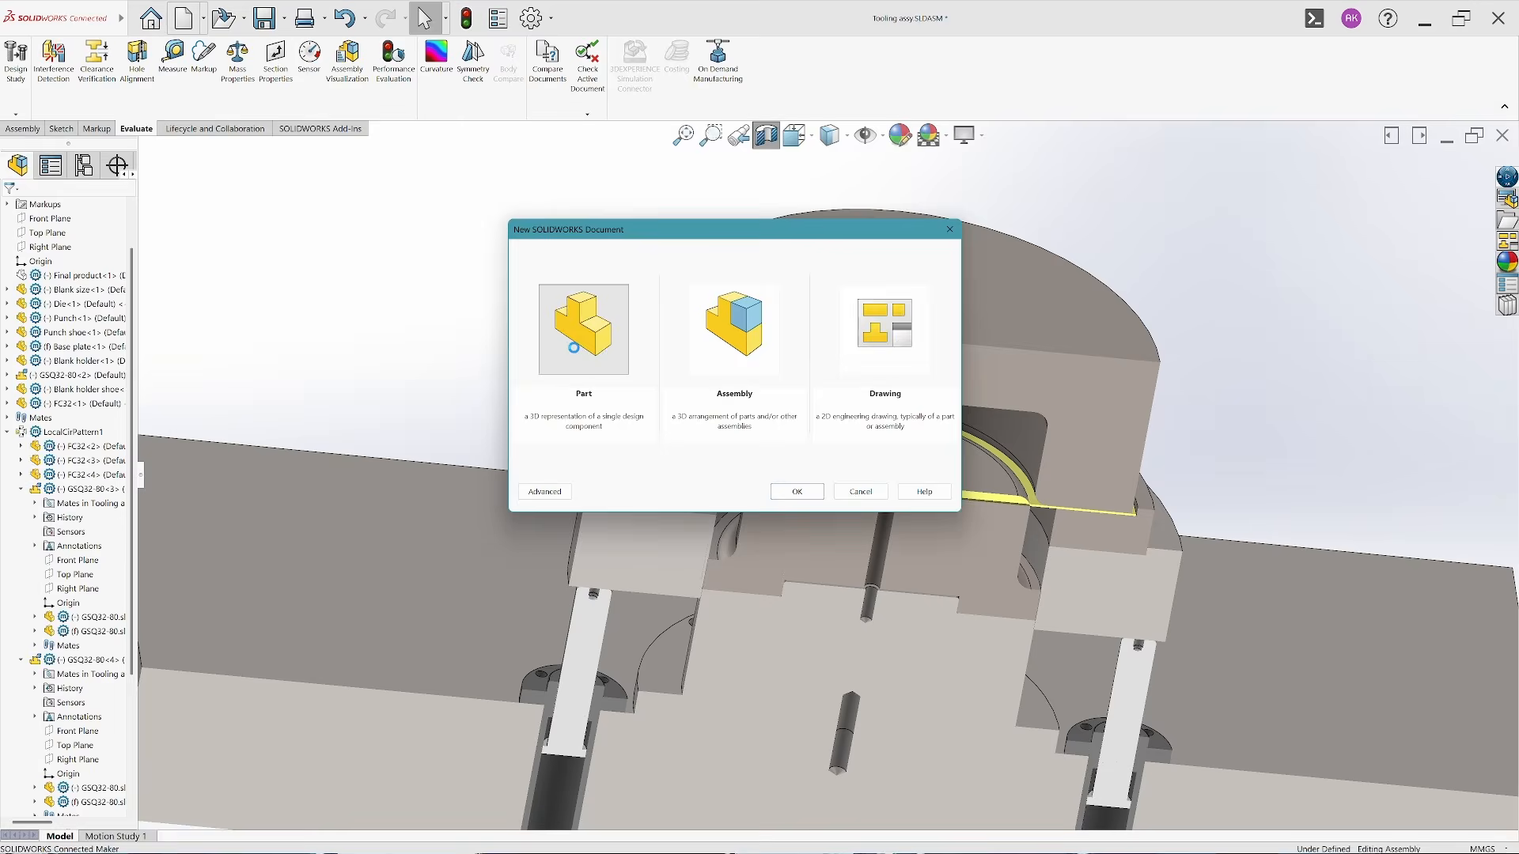
Create a new part and sketch a circle about 87 mm in diameter on the Top Plane, centred on the origin
key("Return")
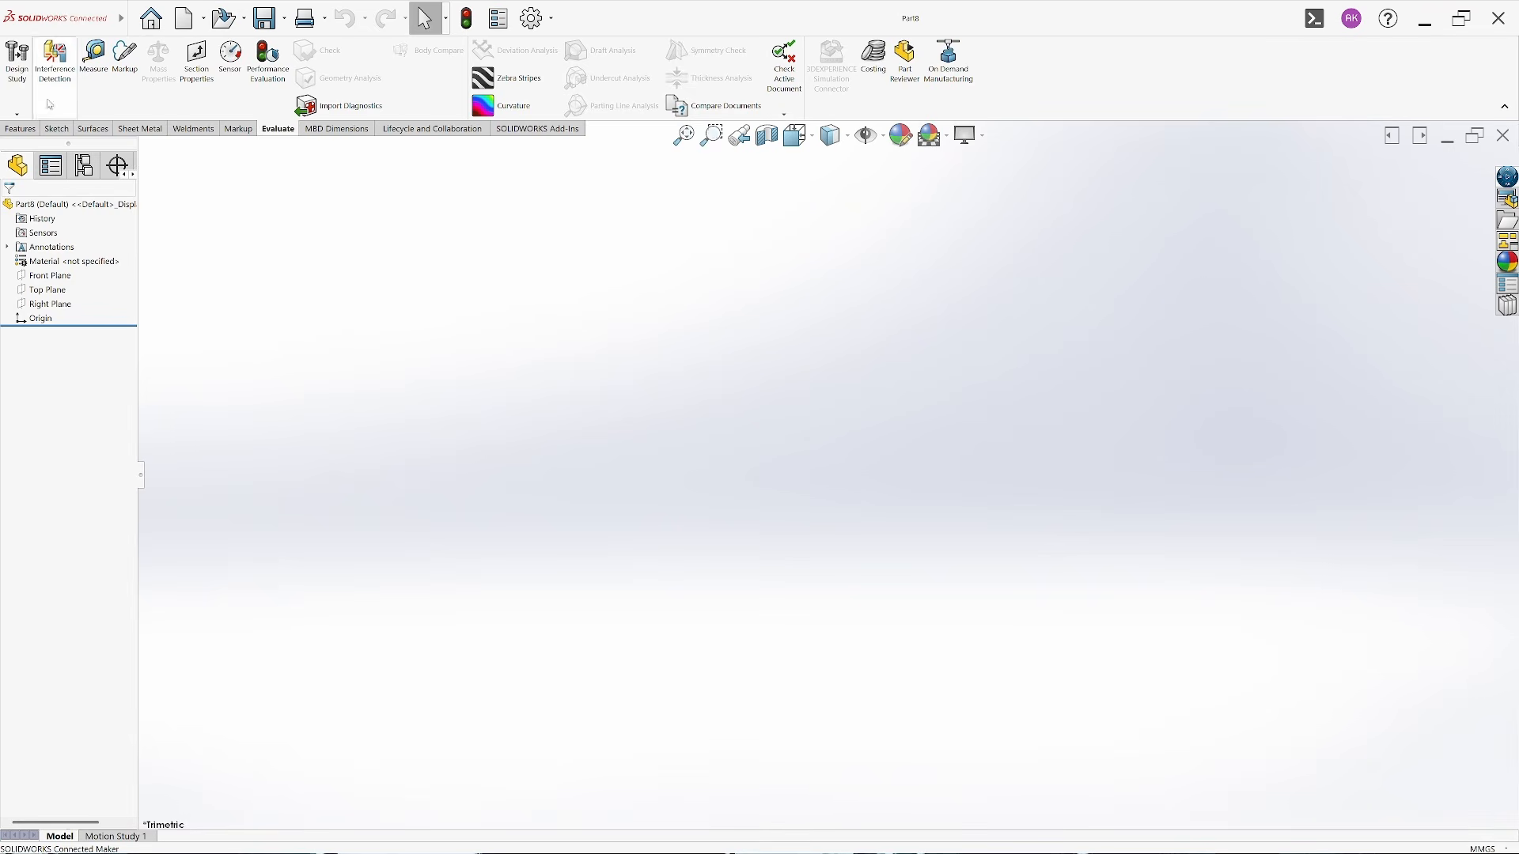
left_click(53, 129)
left_click(18, 60)
left_click(639, 490)
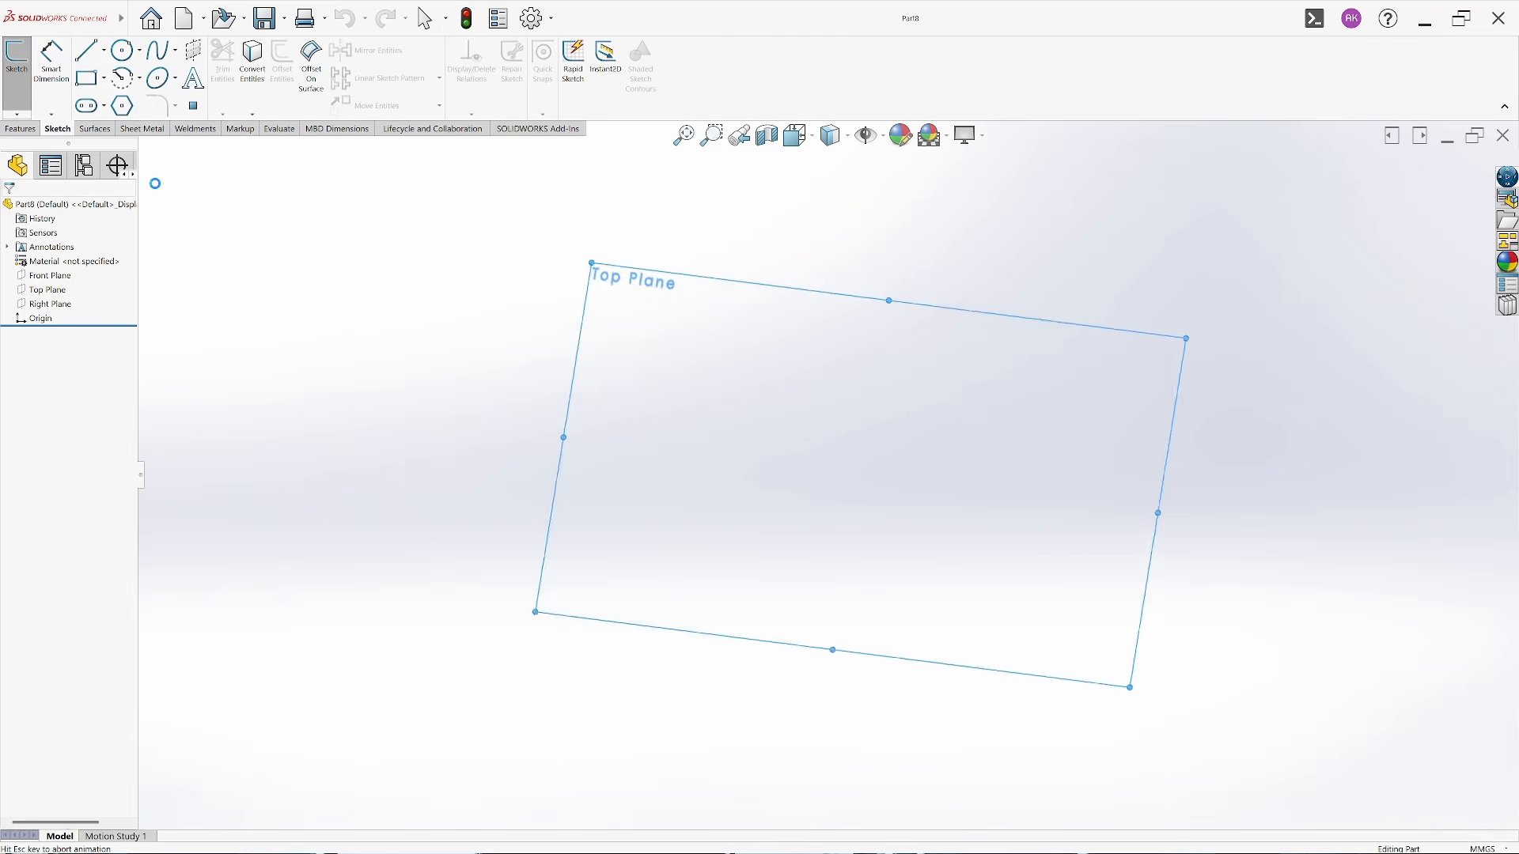
left_click(124, 51)
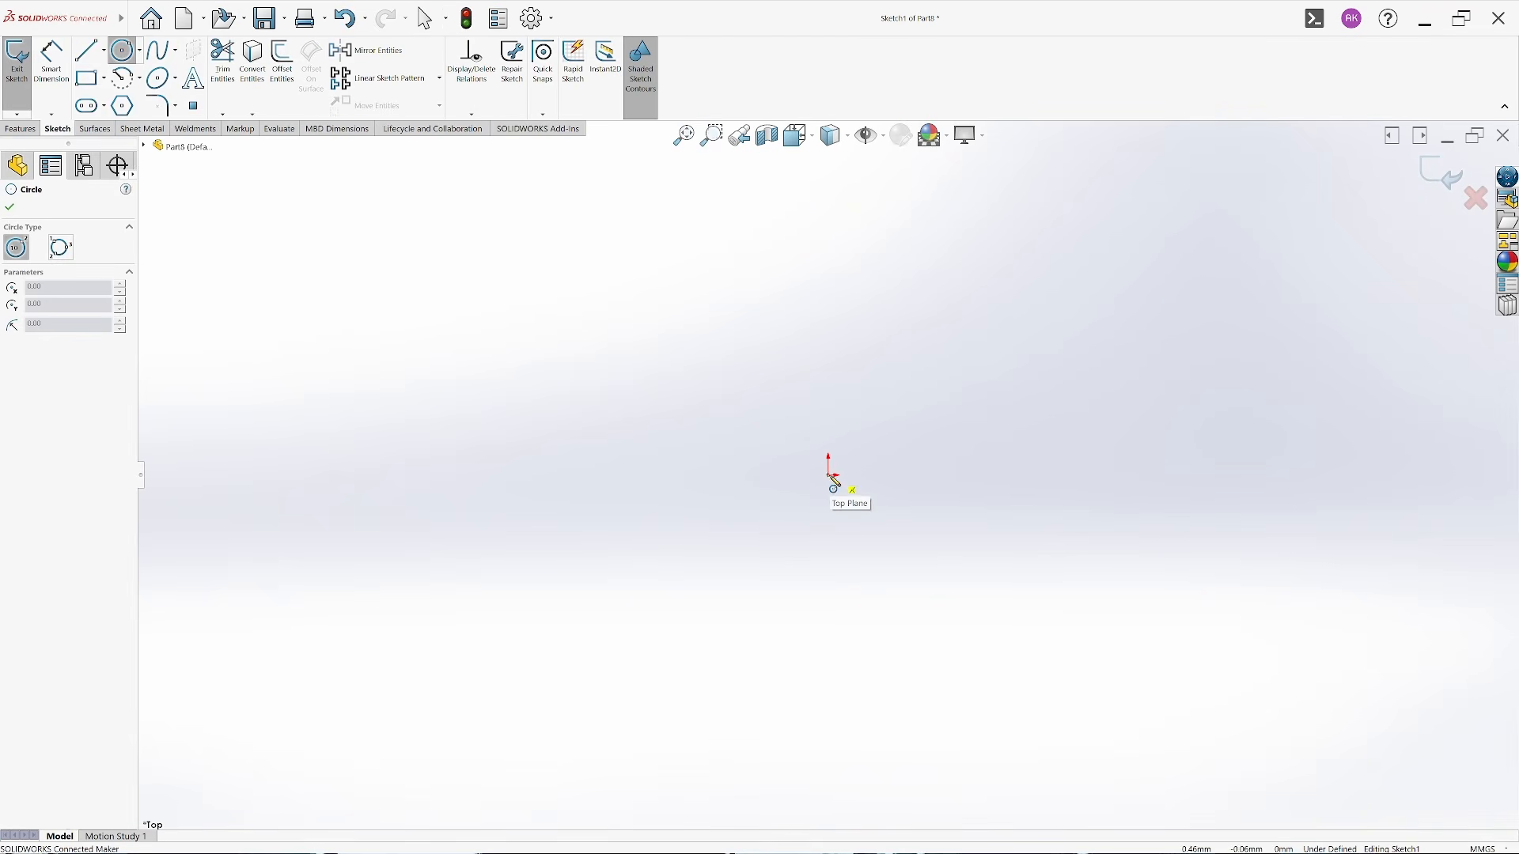
left_click(828, 475)
left_click(890, 612)
right_click(1022, 508)
left_click(1054, 560)
Set the circle's diameter to 140 mm and exit the sketch
right_click_drag(1054, 563, 981, 514)
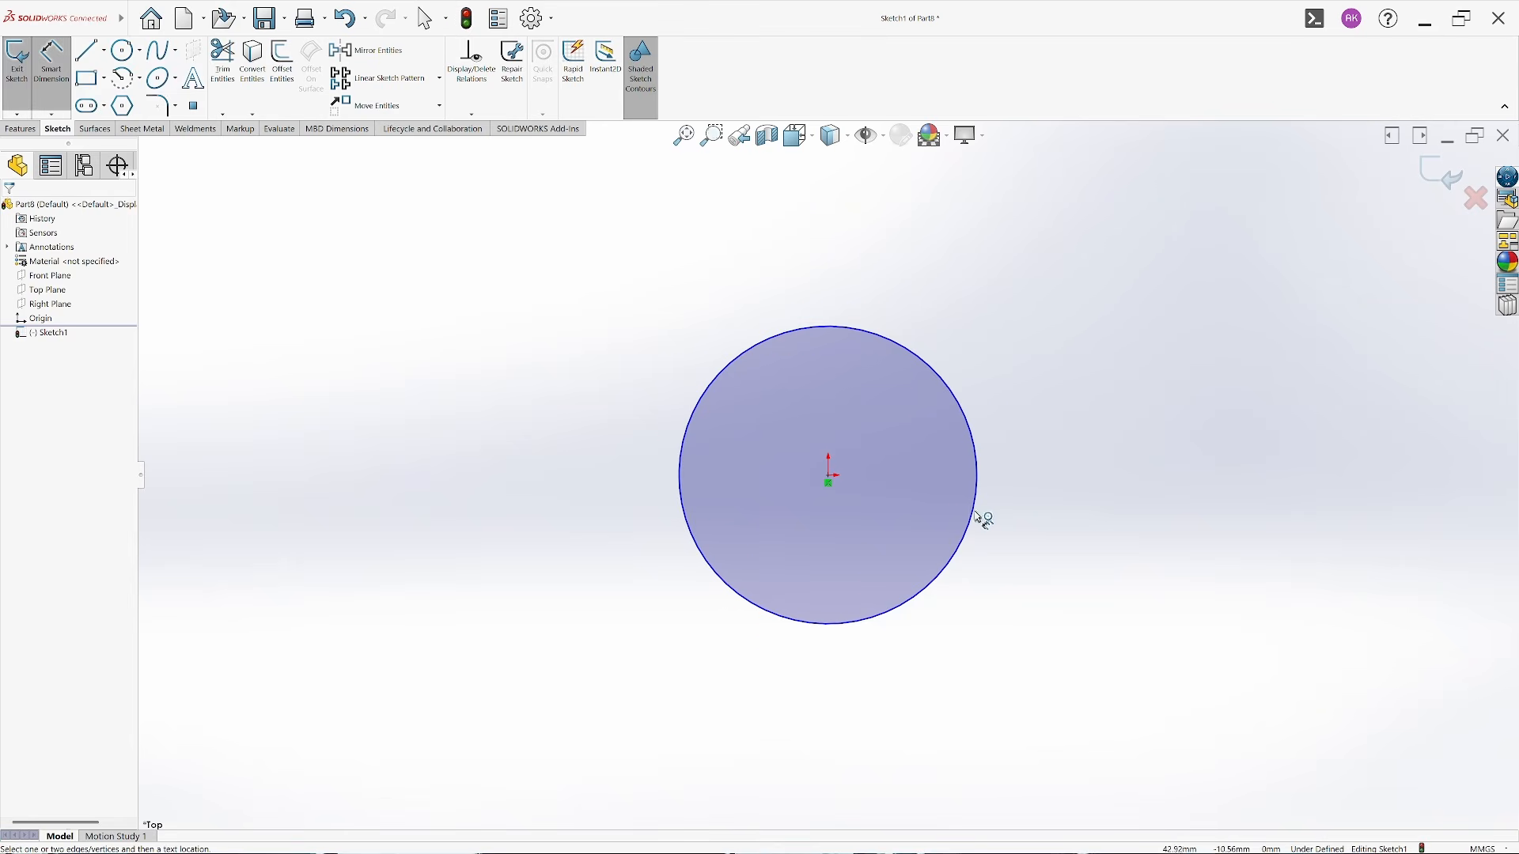
left_click(981, 518)
left_click(1136, 486)
type("140")
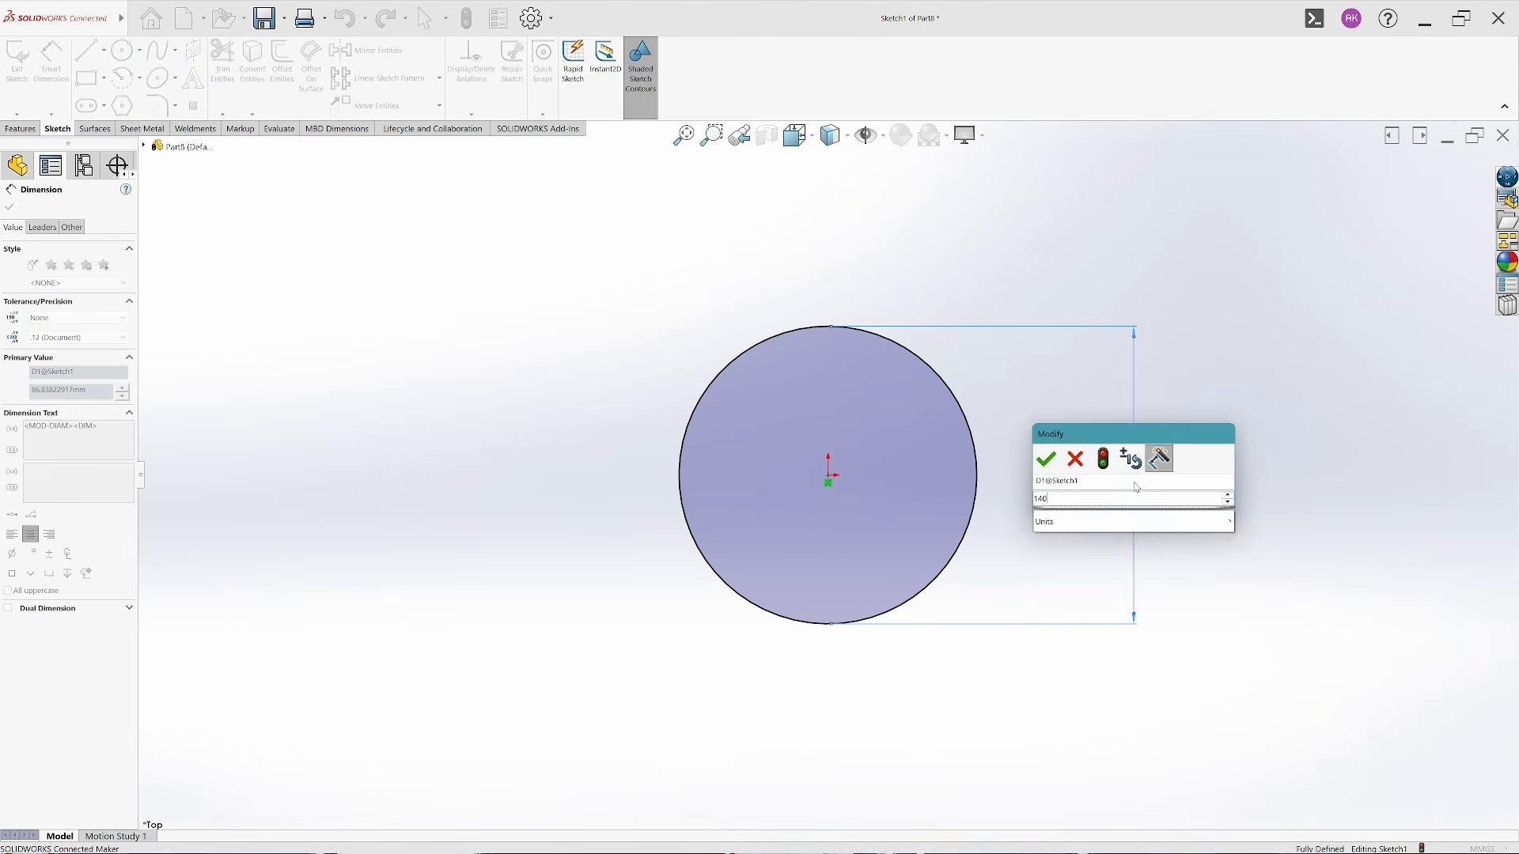
key("Return")
left_click(10, 207)
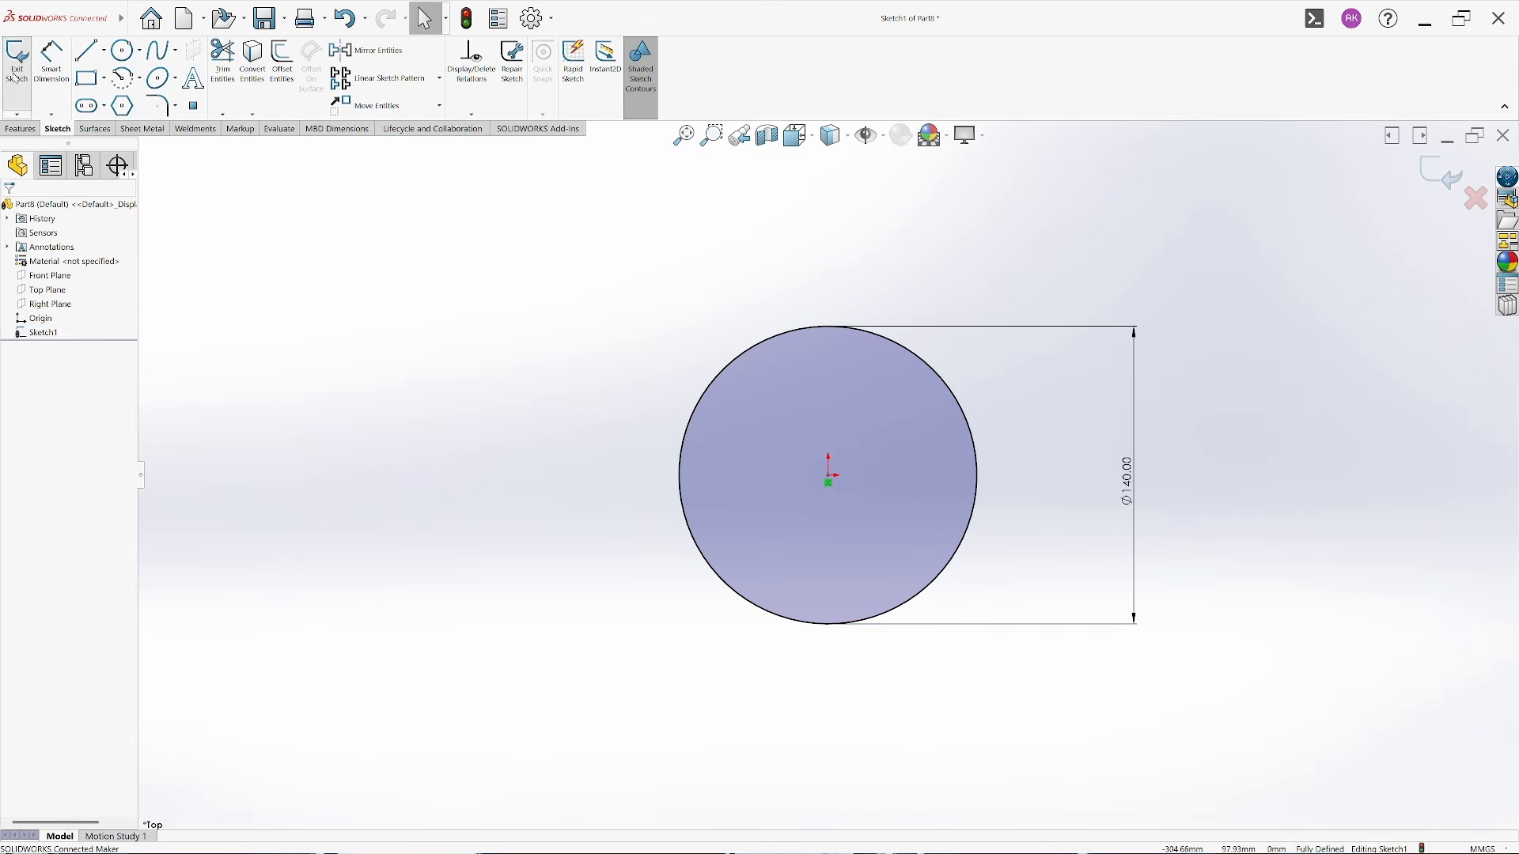
left_click(15, 71)
Extrude the circle 15 mm with a Blind end condition to form a disc
left_click(20, 129)
left_click(21, 59)
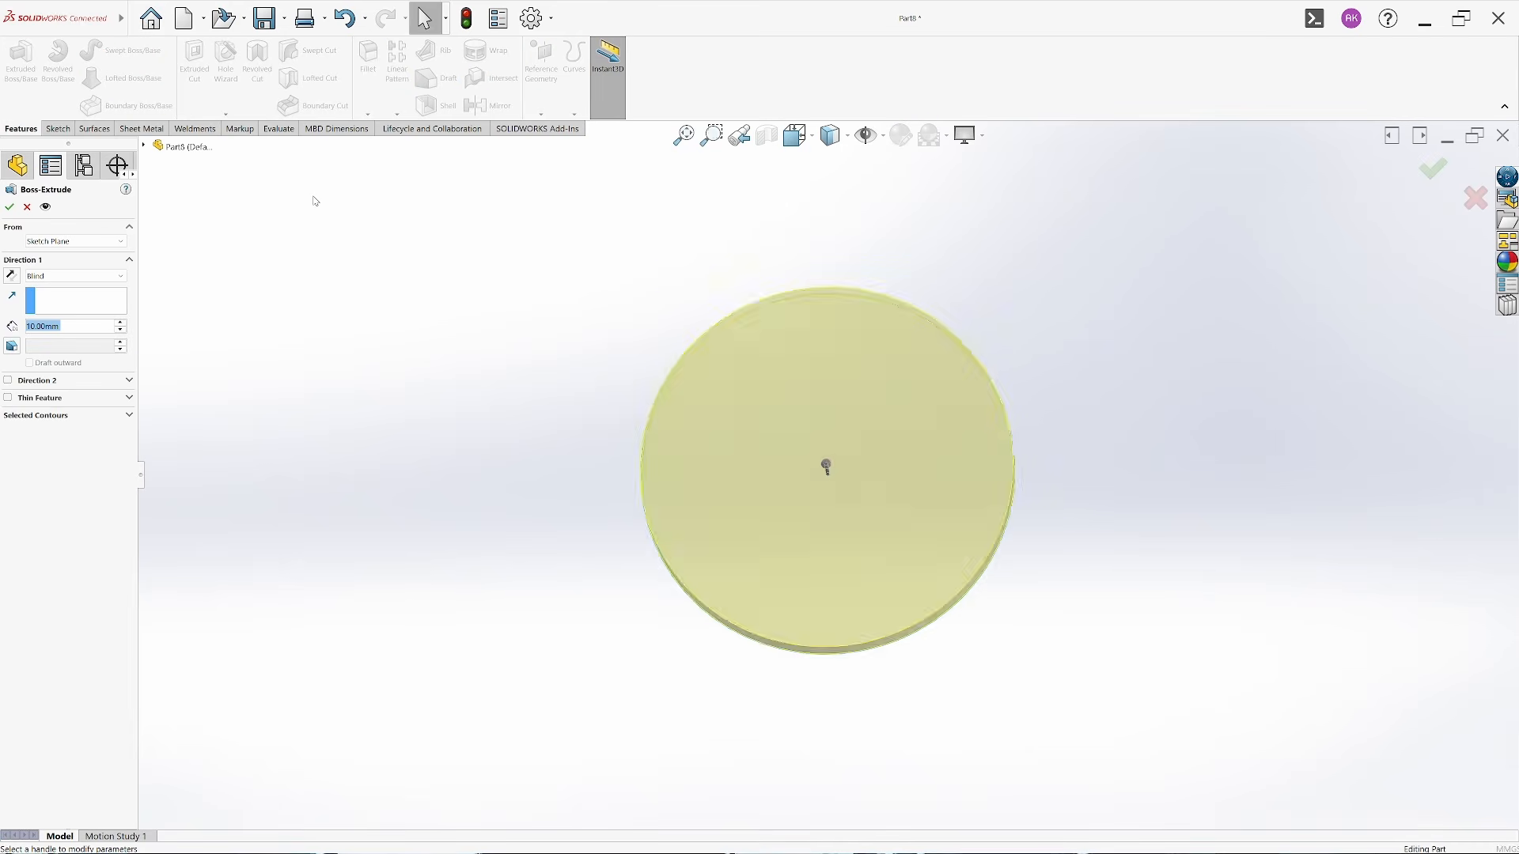
type("15")
key("Return")
key("Return")
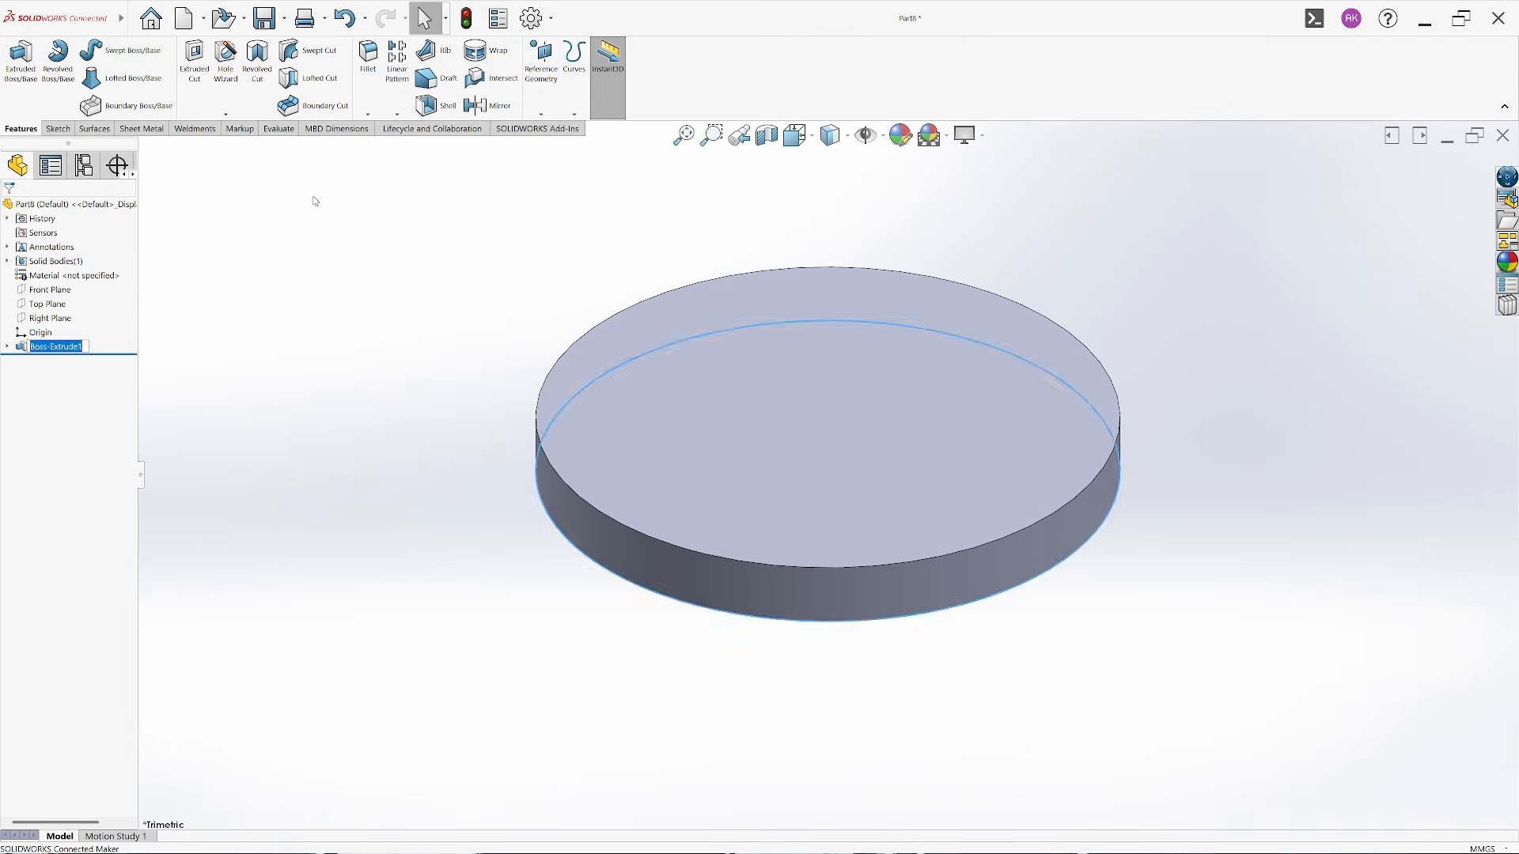
Save the 140 mm disc part as "Die cushion" in the 07 CAD file folder
left_click(315, 200)
key("ctrl+s")
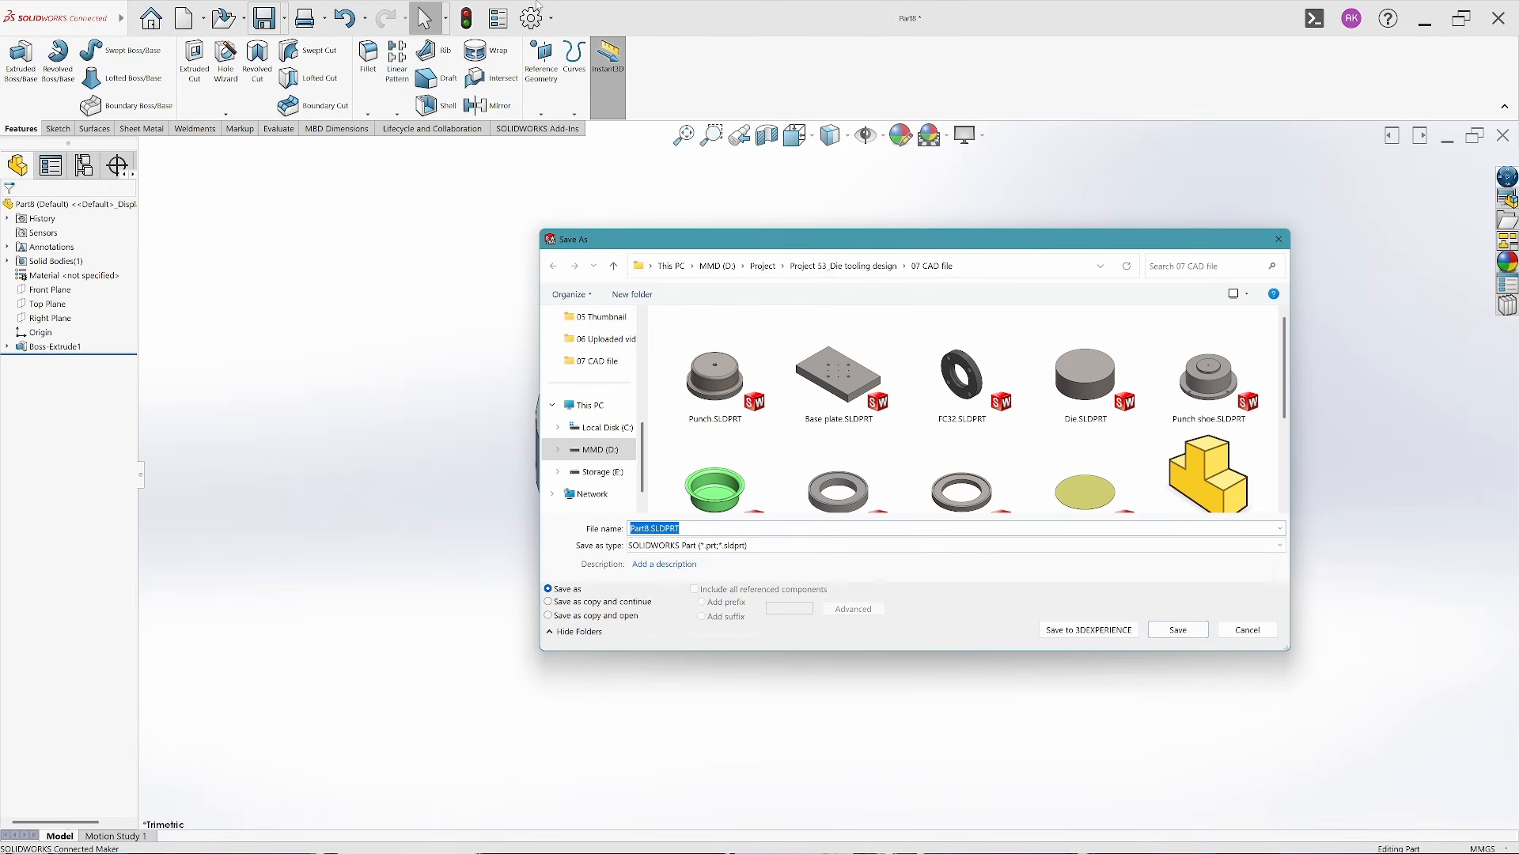
type("Die cushion")
key("Return")
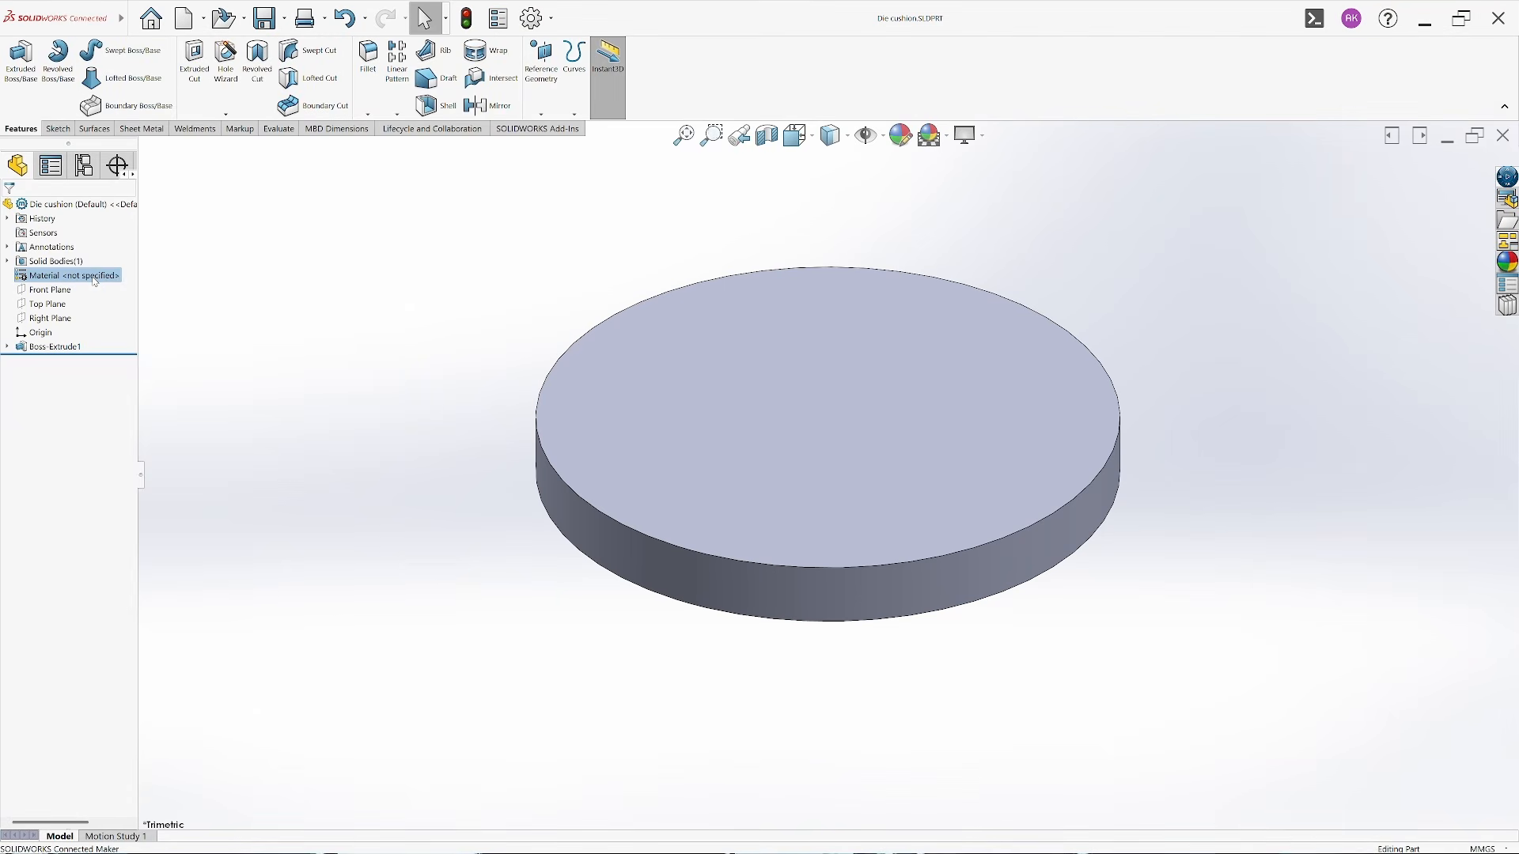
Assign Plain Carbon Steel as the Die cushion's material and save the part
right_click(91, 276)
left_click(149, 340)
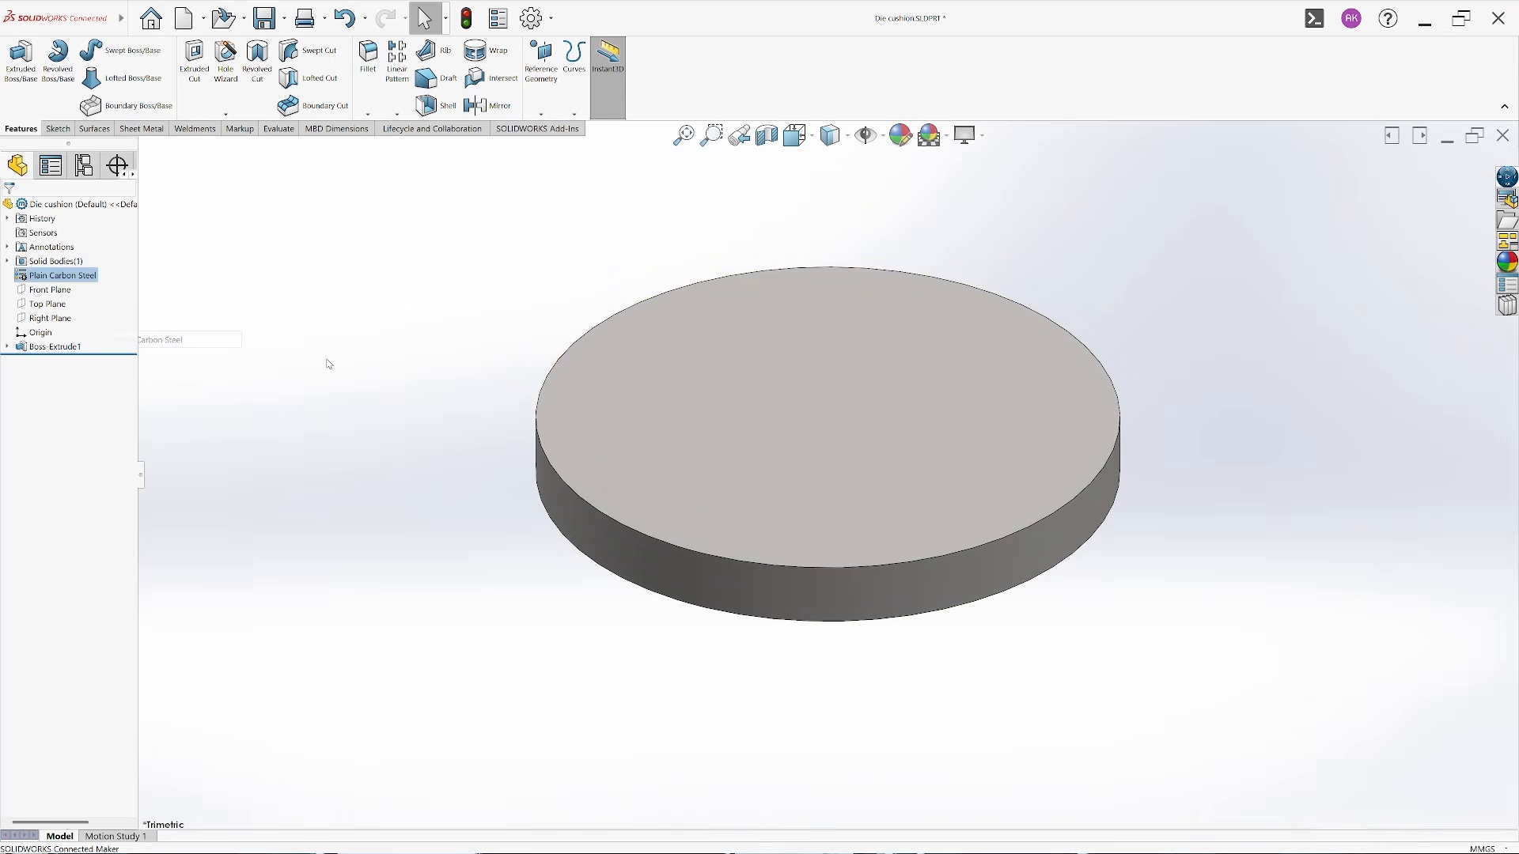
left_click(265, 17)
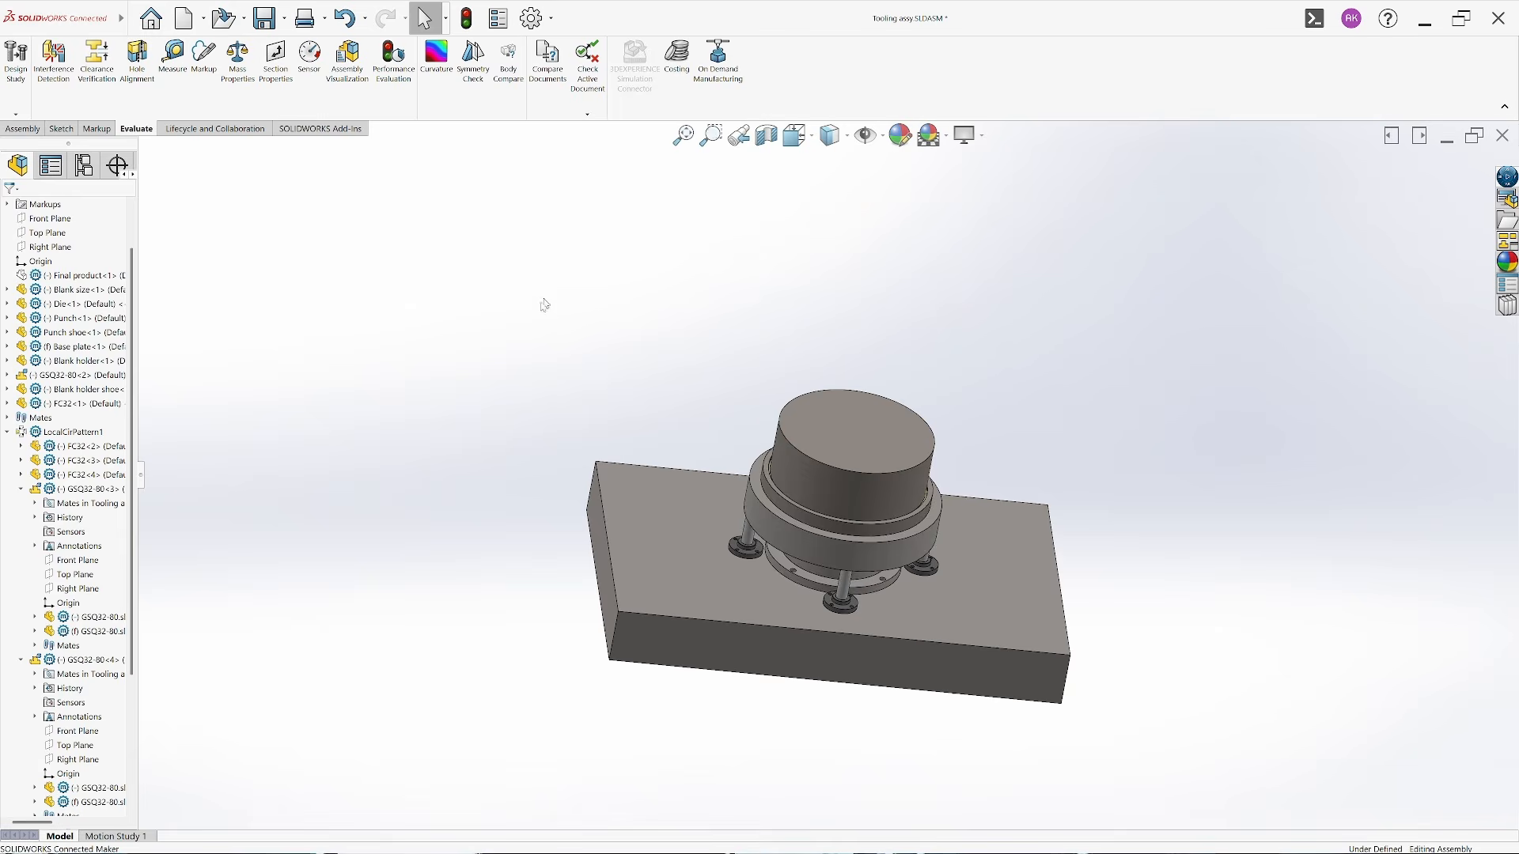
In the tooling assembly, raise the die clear of the blank and insert the Die cushion between the die and the blank
middle_click_drag(729, 430, 739, 434)
scroll(850, 462, "down", 3)
left_click_drag(849, 461, 850, 303)
left_click(30, 128)
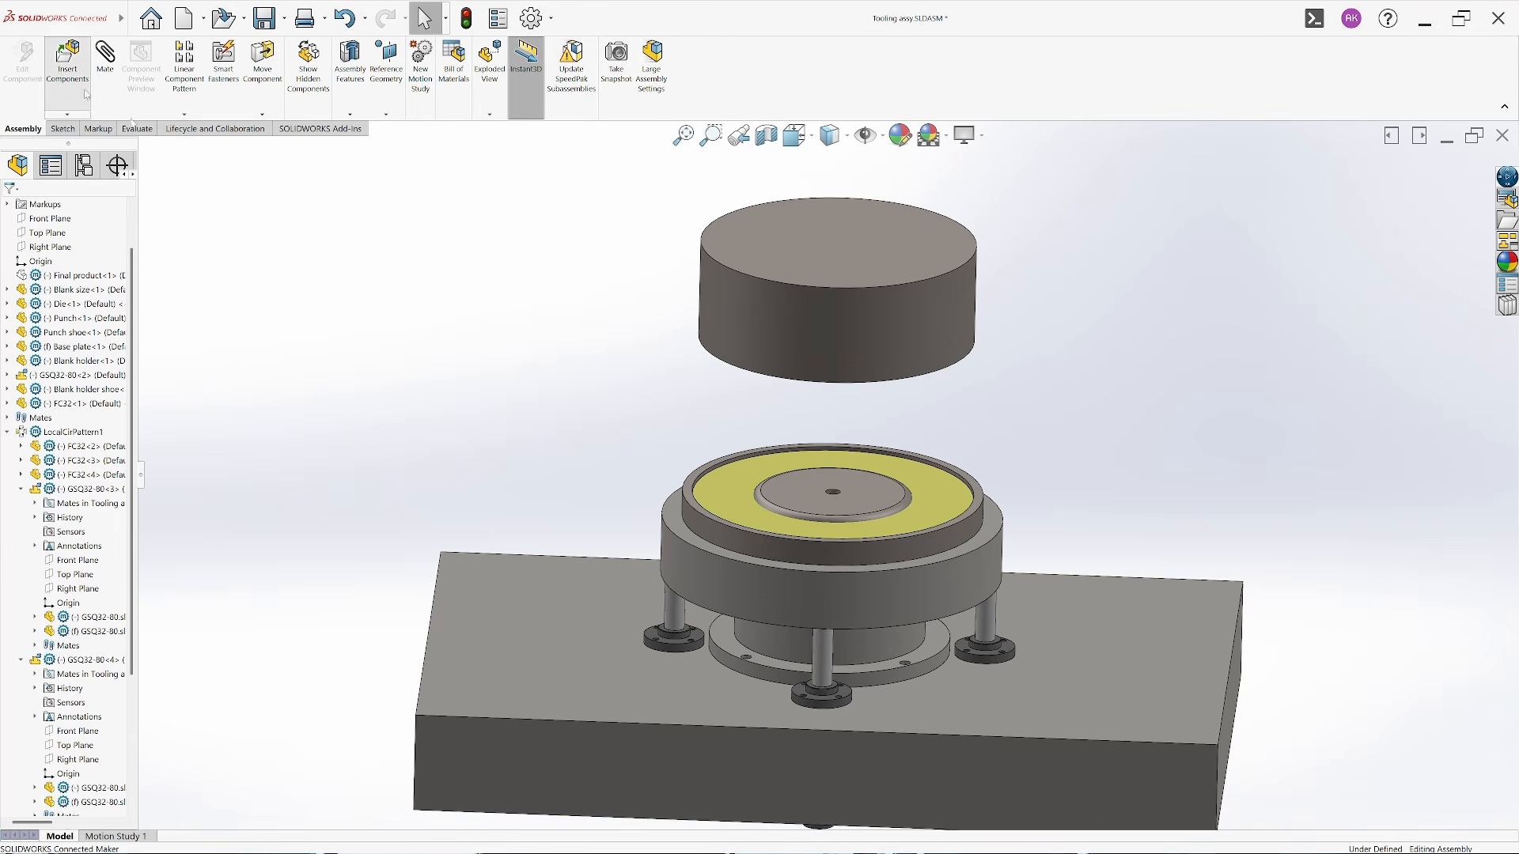
left_click(68, 67)
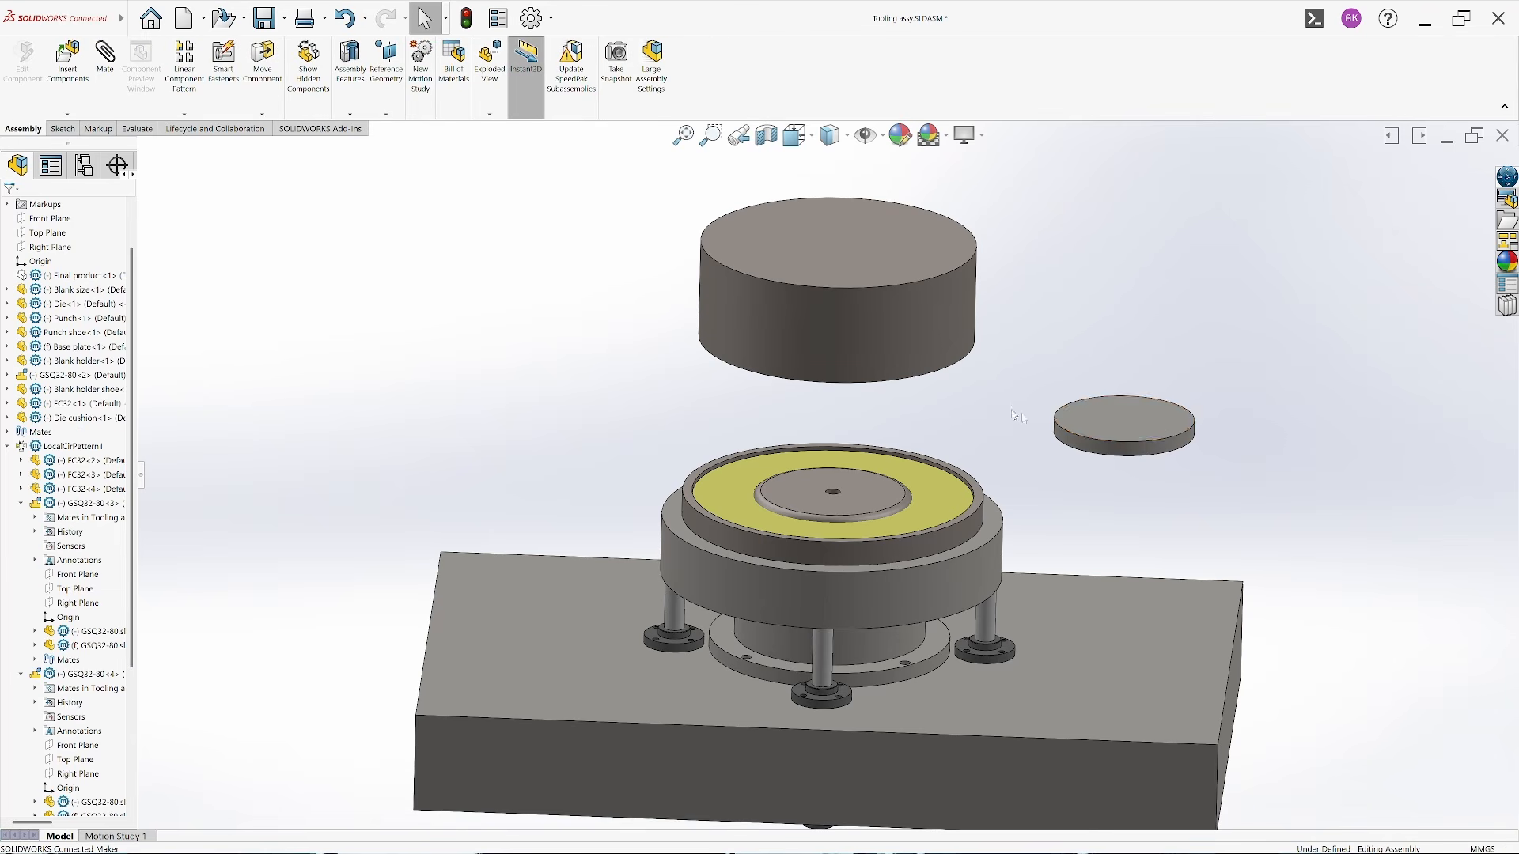
left_click_drag(1108, 434, 830, 409)
key("Escape")
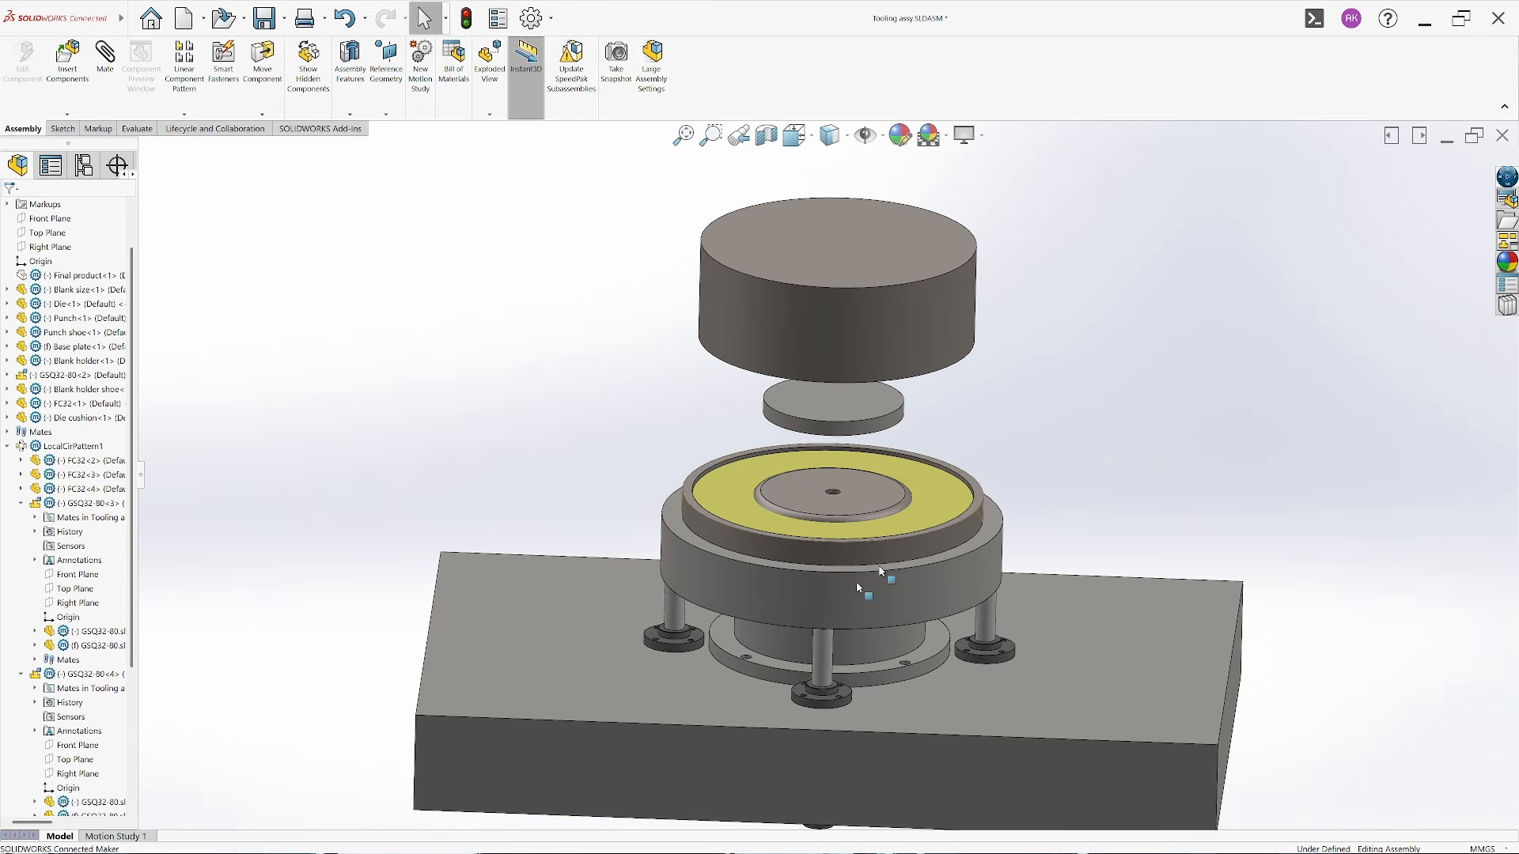
Add a copy of the GSQ32-80 gas spring and place it upside down through the die with its rod above the die cushion
middle_click_drag(856, 582, 942, 391)
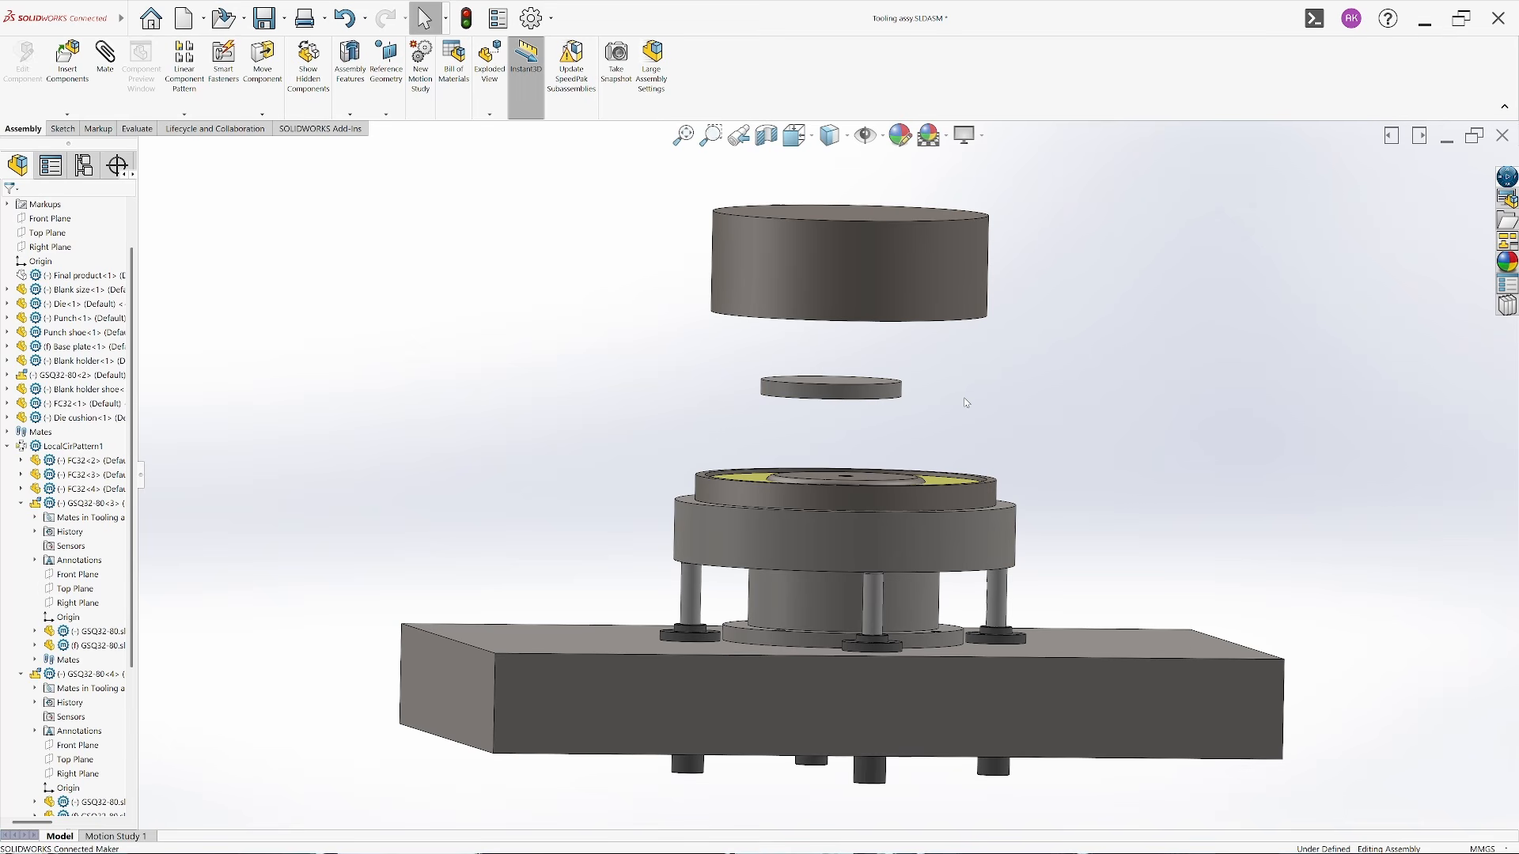
left_click(690, 602)
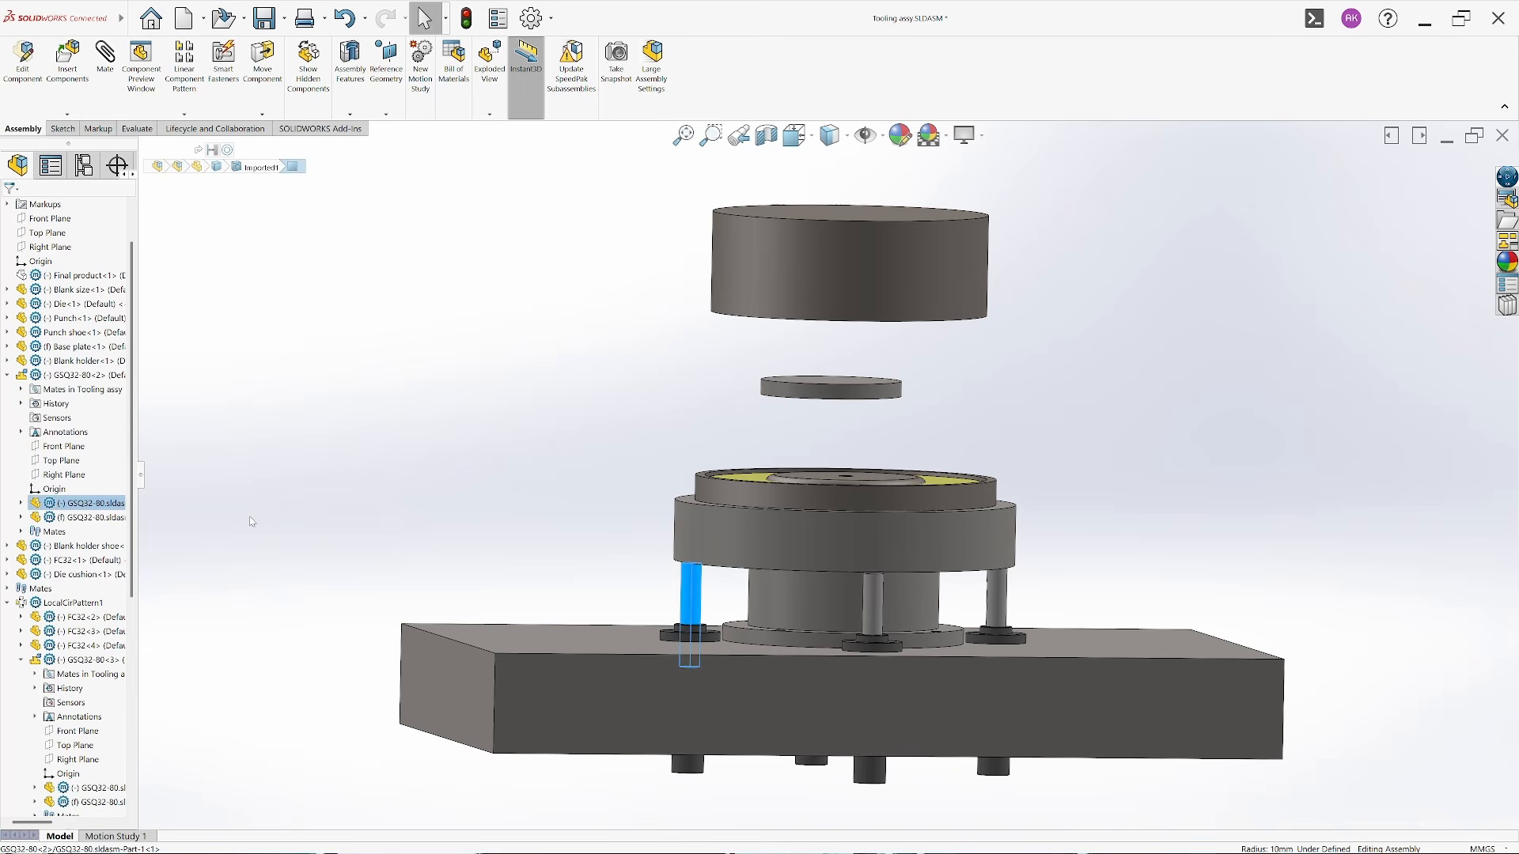
left_click(88, 376)
left_click_drag(87, 376, 519, 312, "ctrl")
left_click(519, 349)
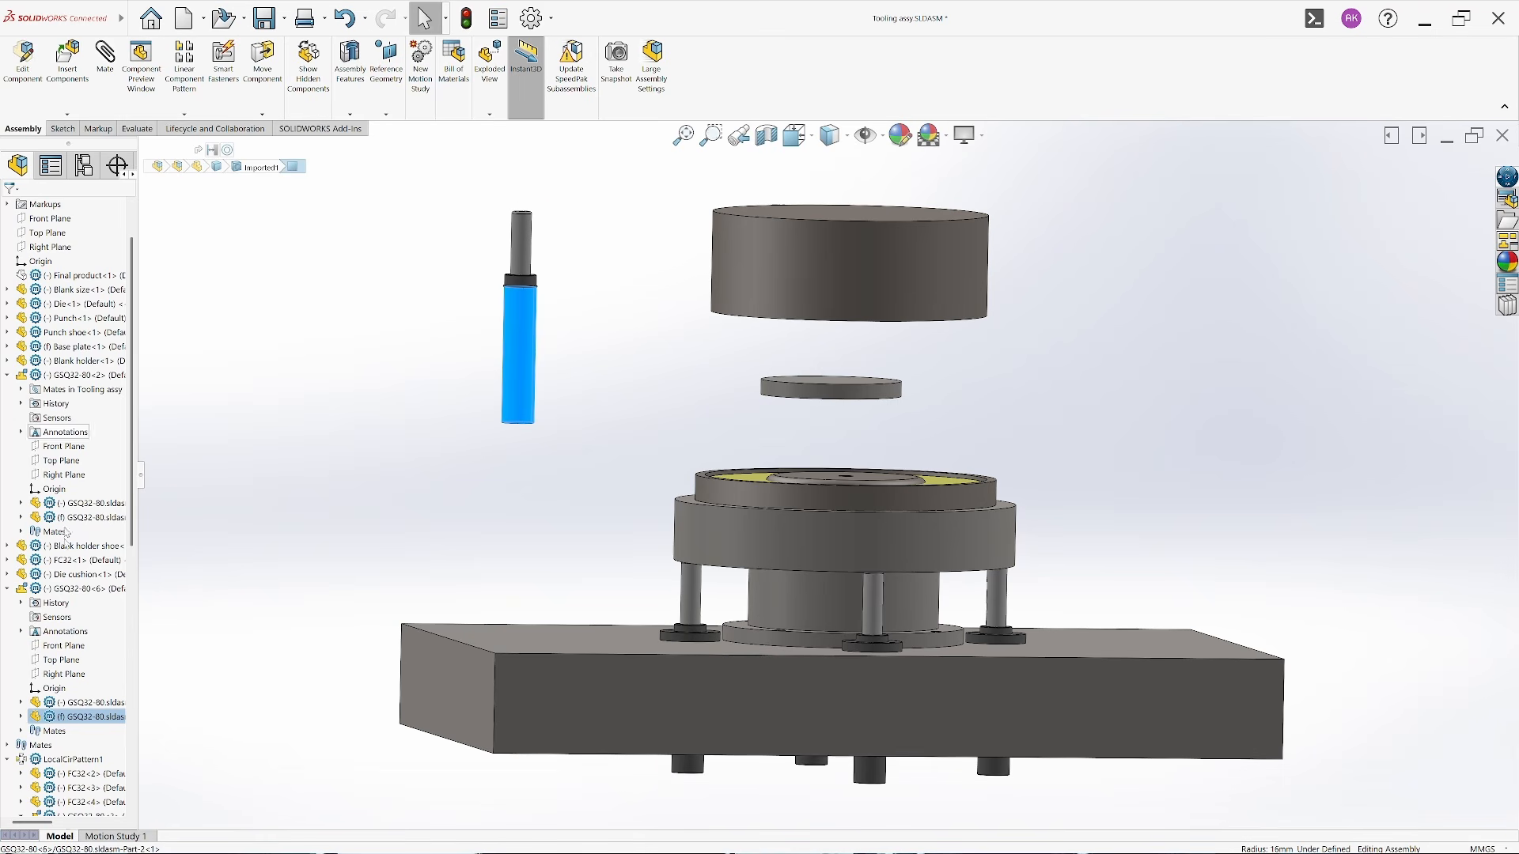
left_click(87, 589)
left_click_drag(583, 373, 443, 284)
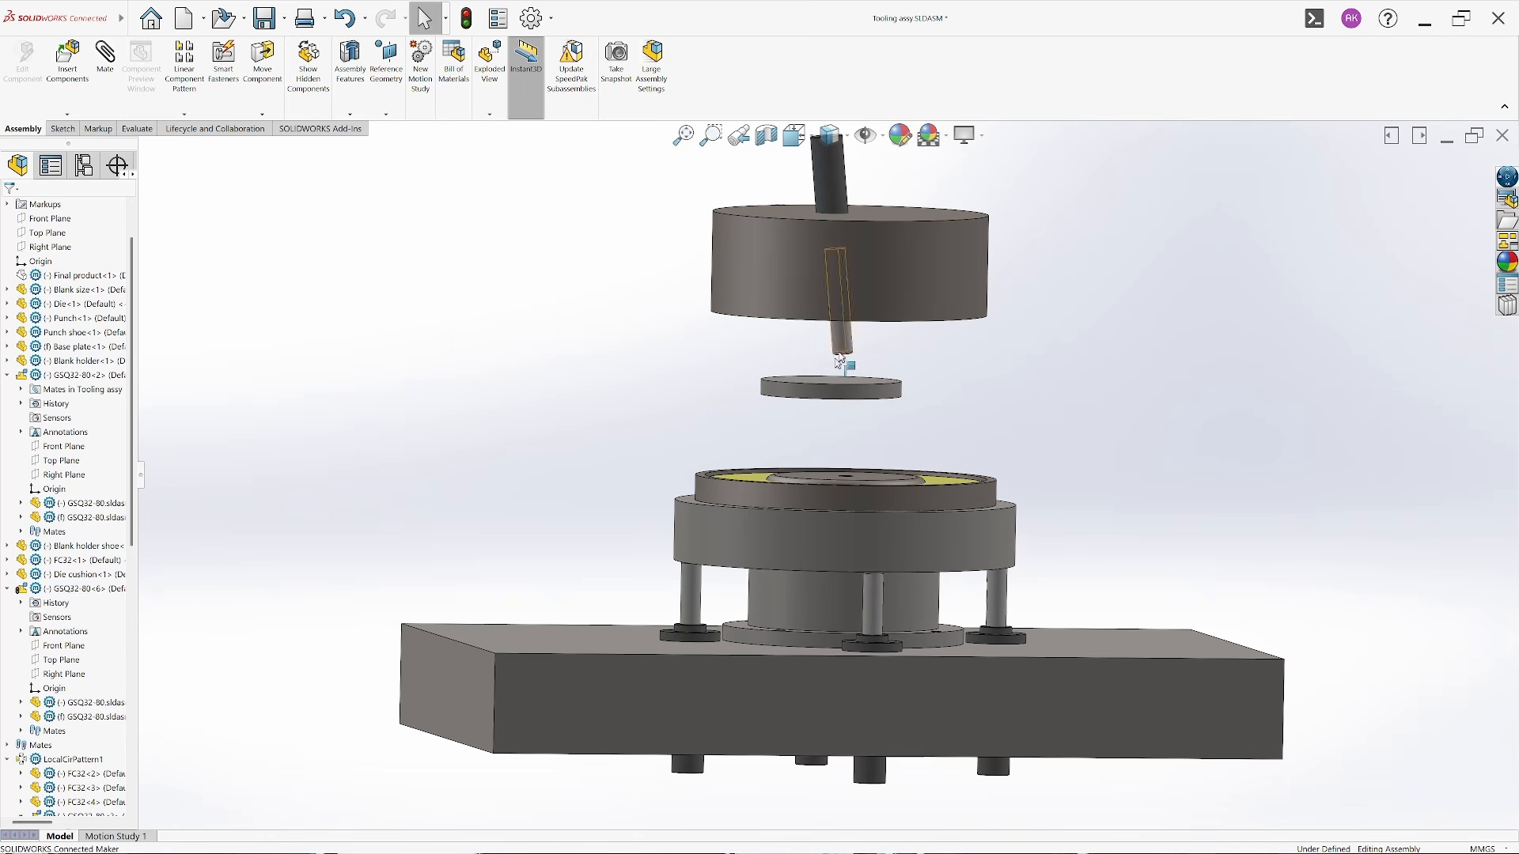
Shift the die cushion to just below the rod end of the inverted gas spring
scroll(837, 360, "down", 5)
mouse_move(847, 443)
middle_mouse_down()
mouse_move(859, 417)
mouse_move(841, 464)
middle_mouse_up()
left_click(841, 465)
left_click_drag(841, 465, 922, 506)
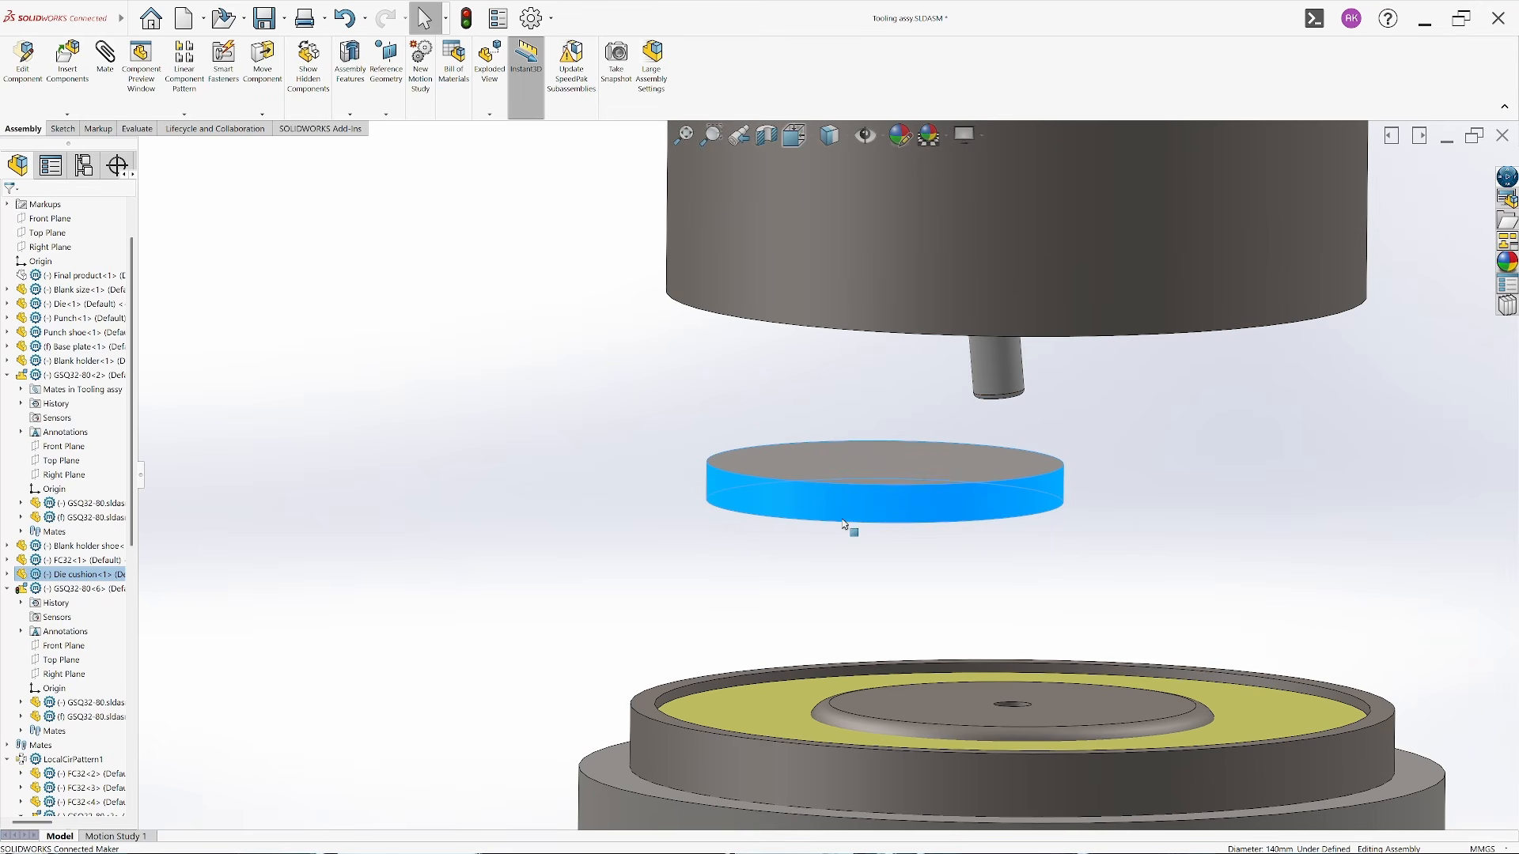
left_click(1005, 371)
left_click(786, 435)
Examine the hole in the end face of the inverted gas spring's rod
middle_click_drag(928, 464, 1007, 326)
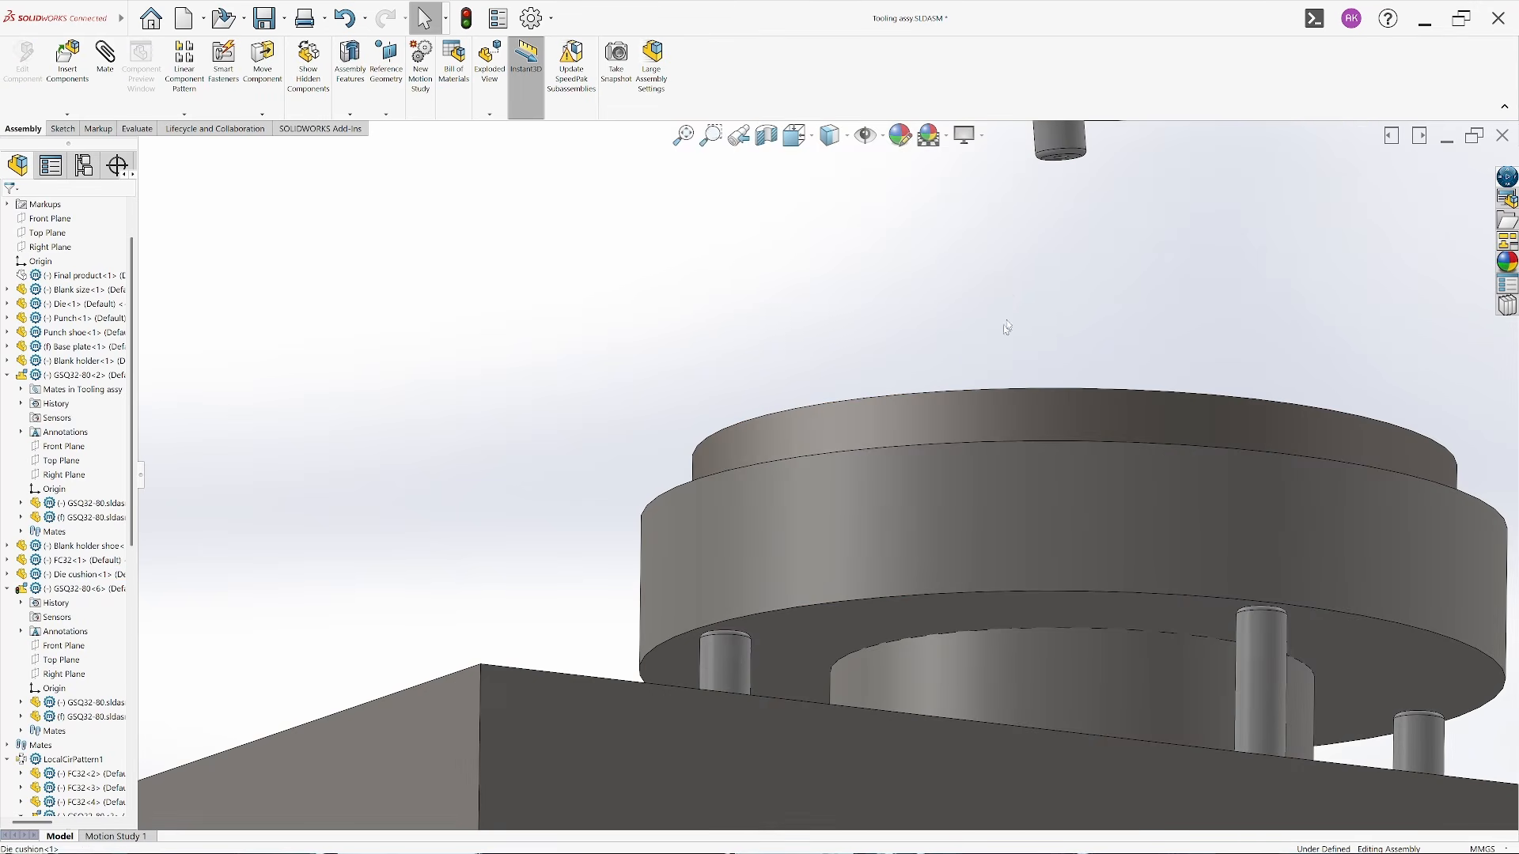
scroll(1005, 323, "up", 3)
scroll(977, 273, "down", 8)
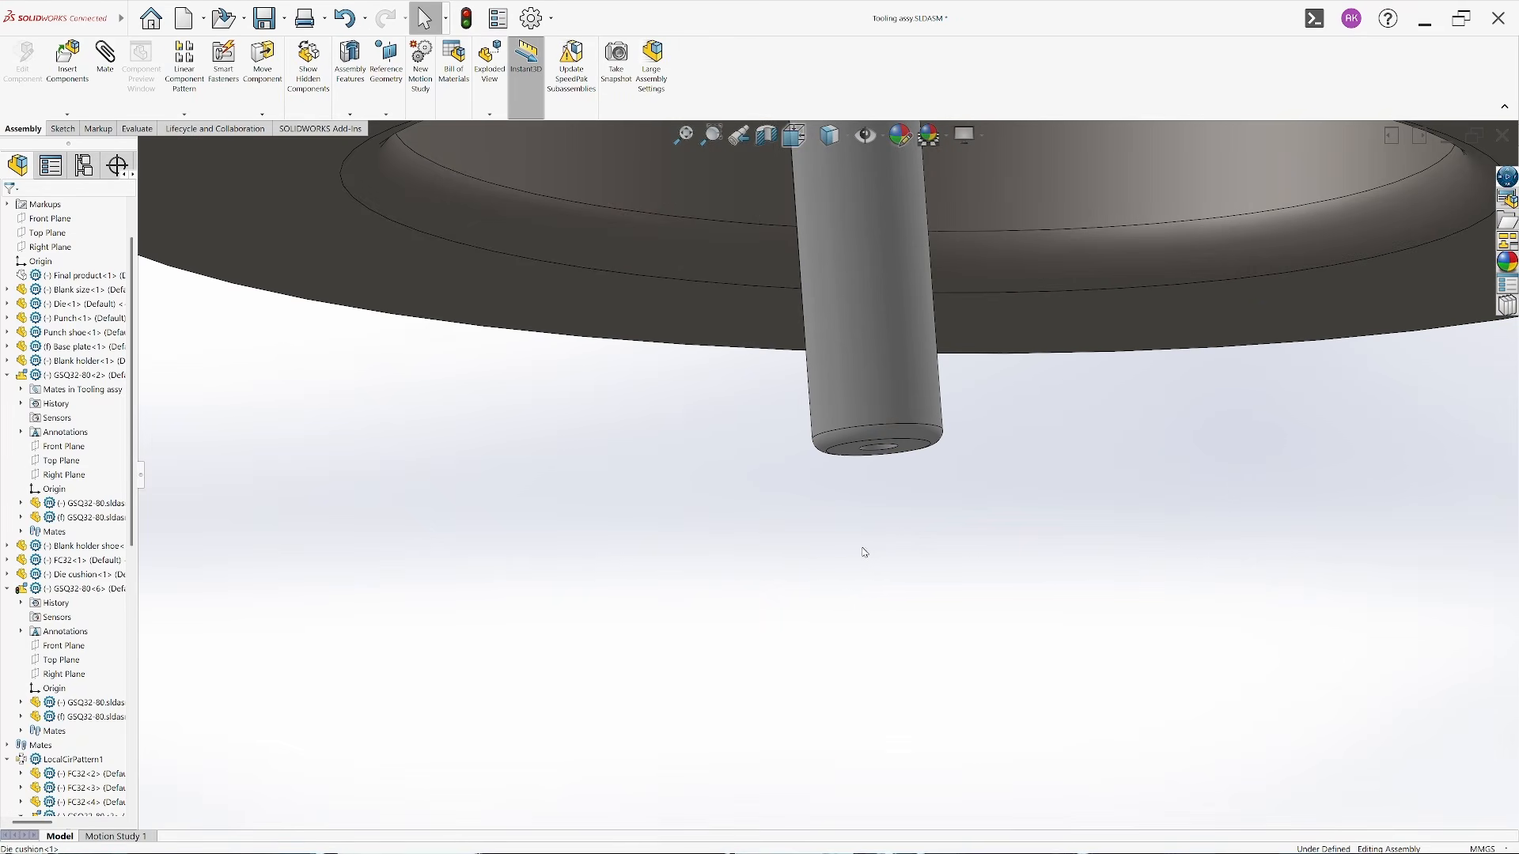
scroll(882, 463, "down", 3)
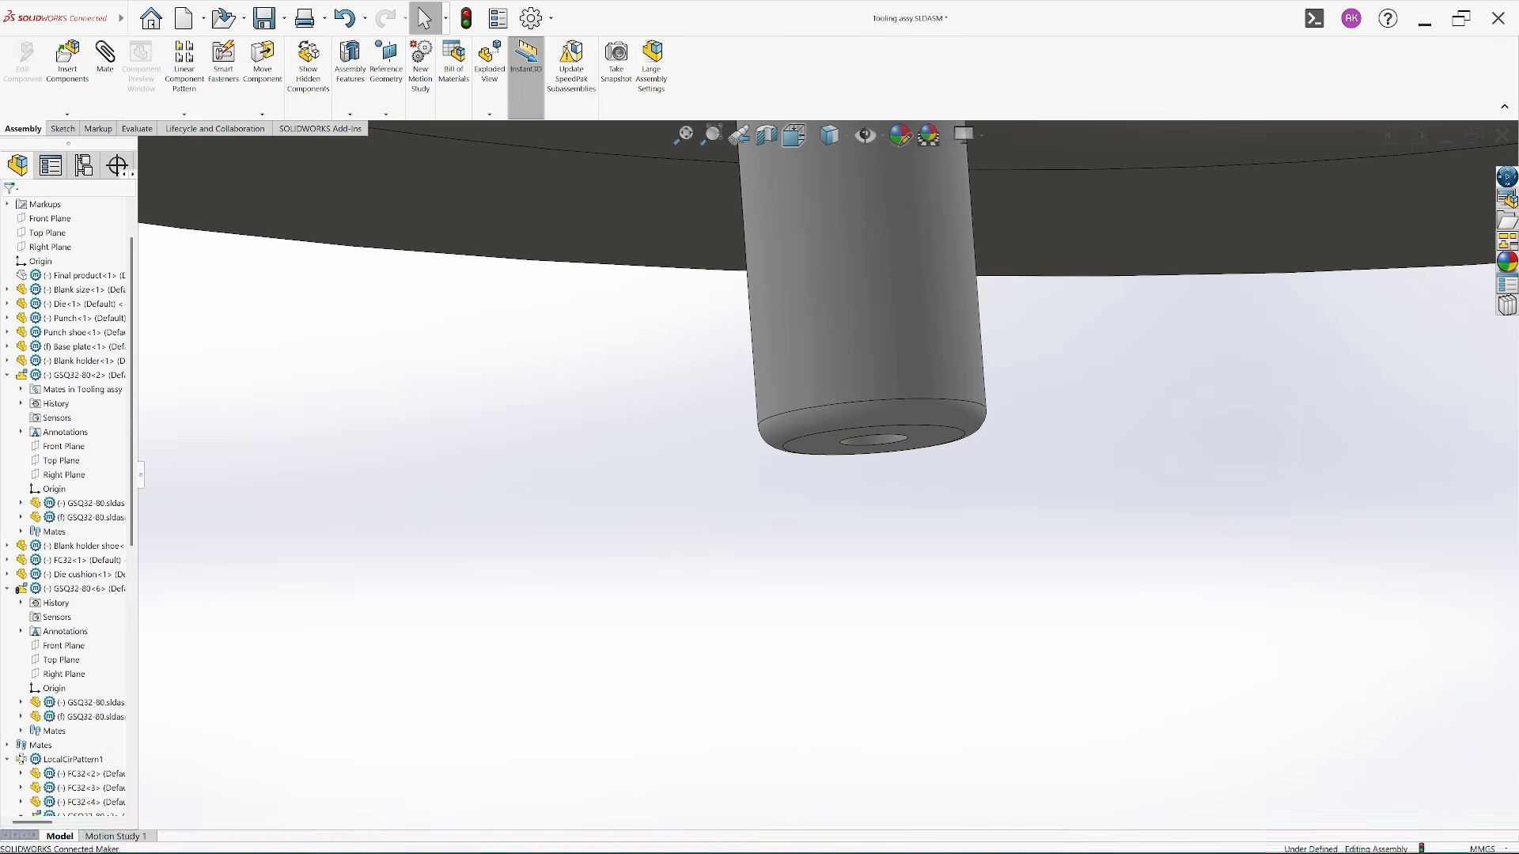
left_click(1018, 836)
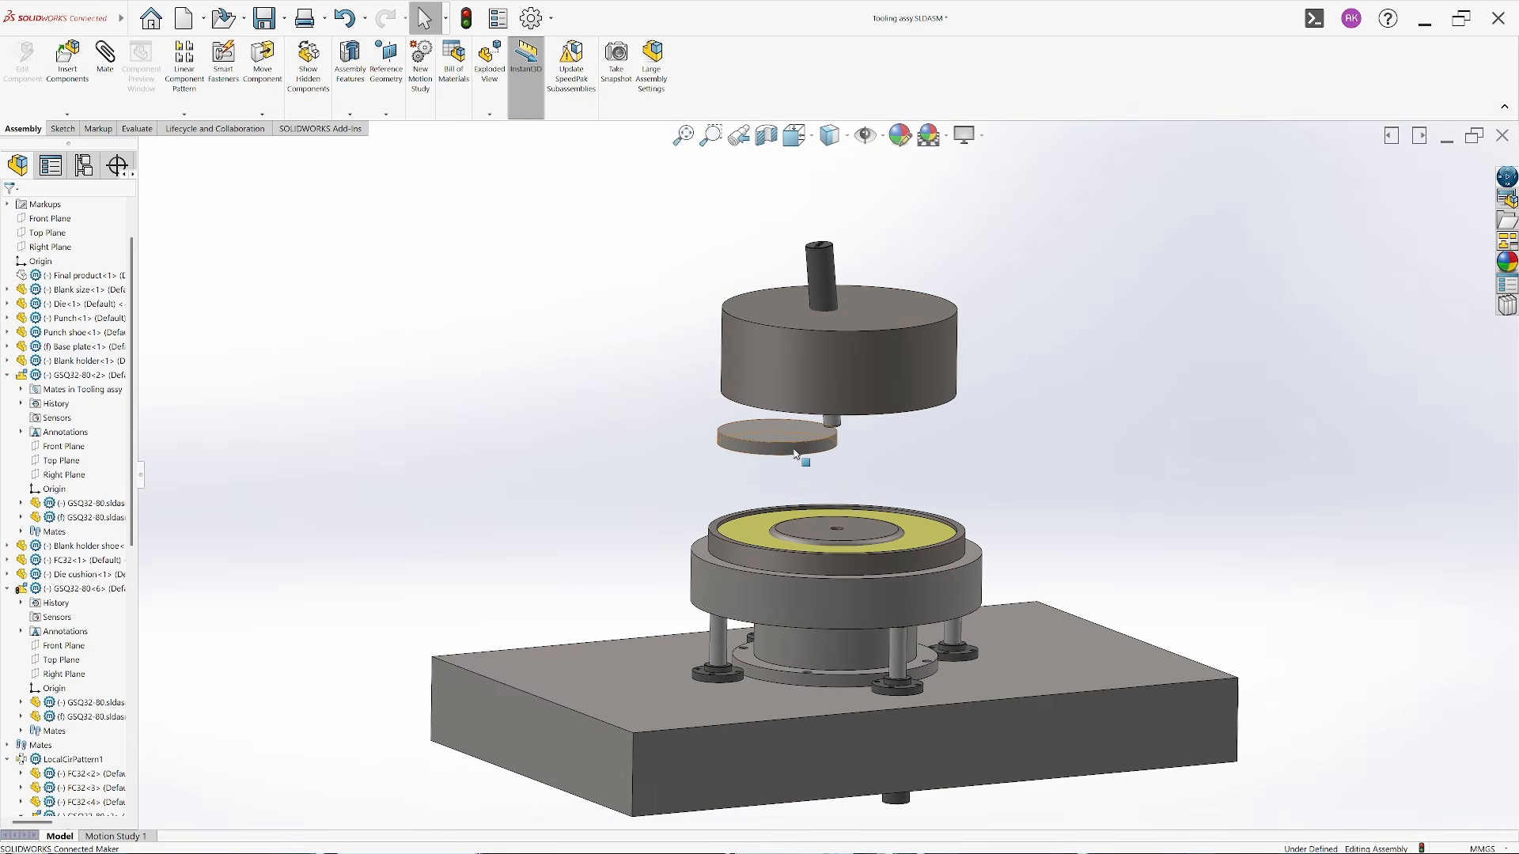
Open the Die cushion part and add an ANSI Metric M10 hex bolt counterbore hole with normal fit at the disc's centre
left_click(779, 437)
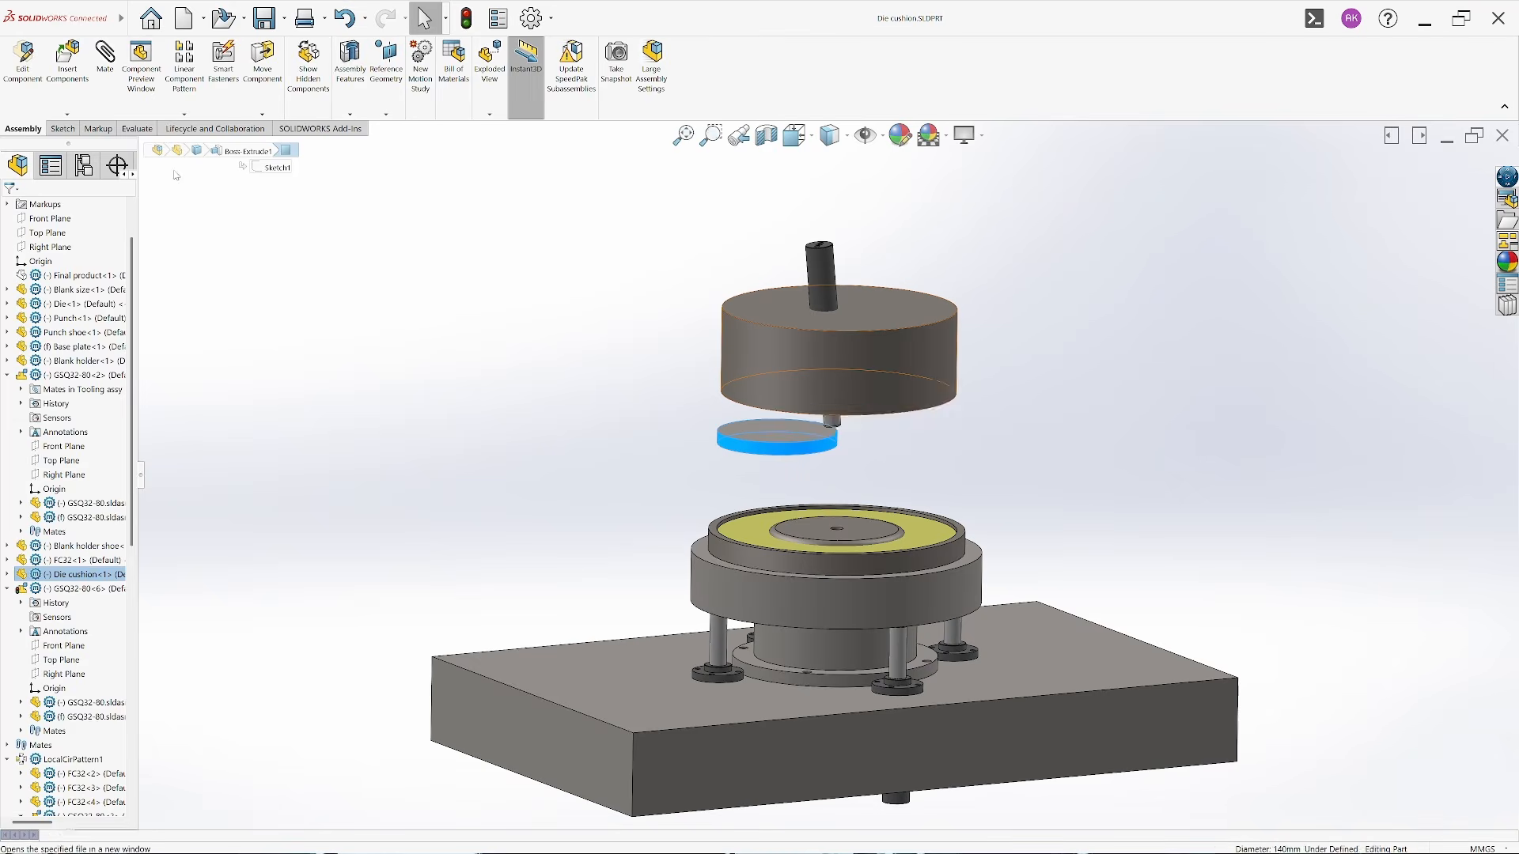
left_click(57, 128)
left_click(16, 64)
left_click(791, 427)
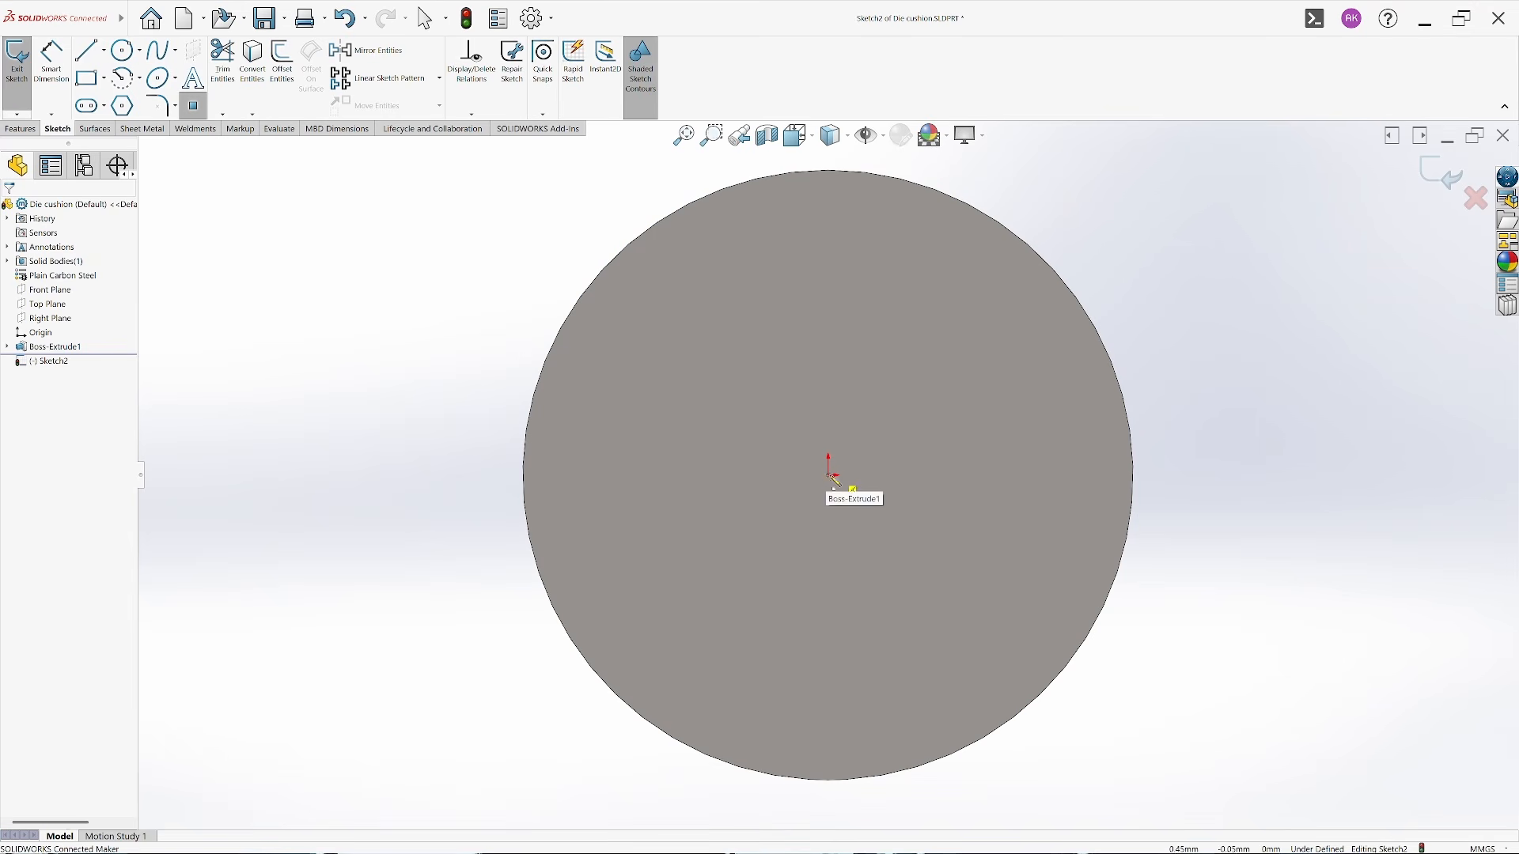
left_click(16, 64)
left_click(225, 64)
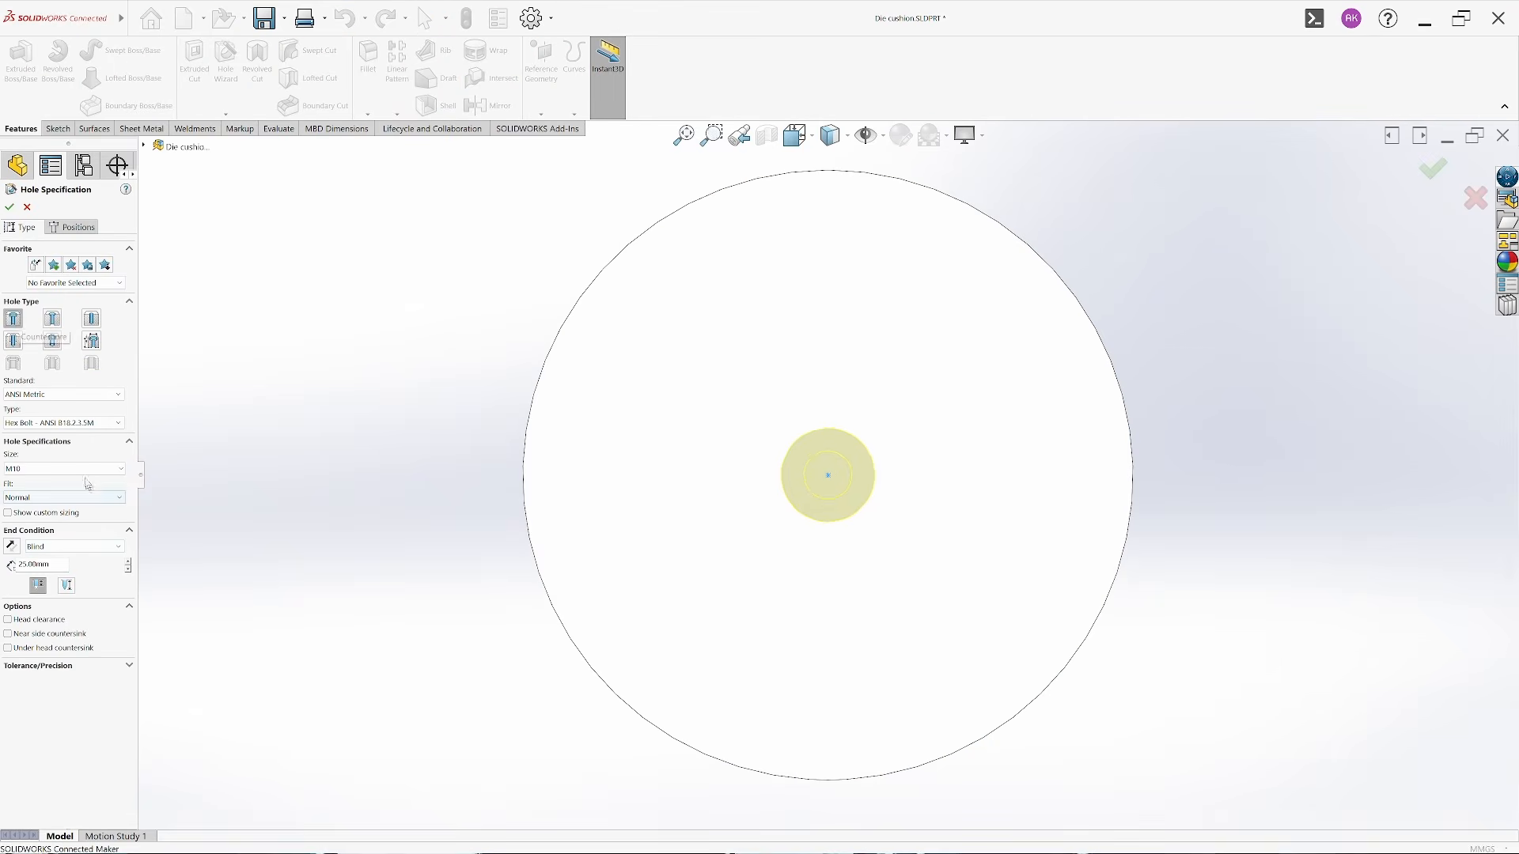
left_click(74, 546)
left_click(48, 574)
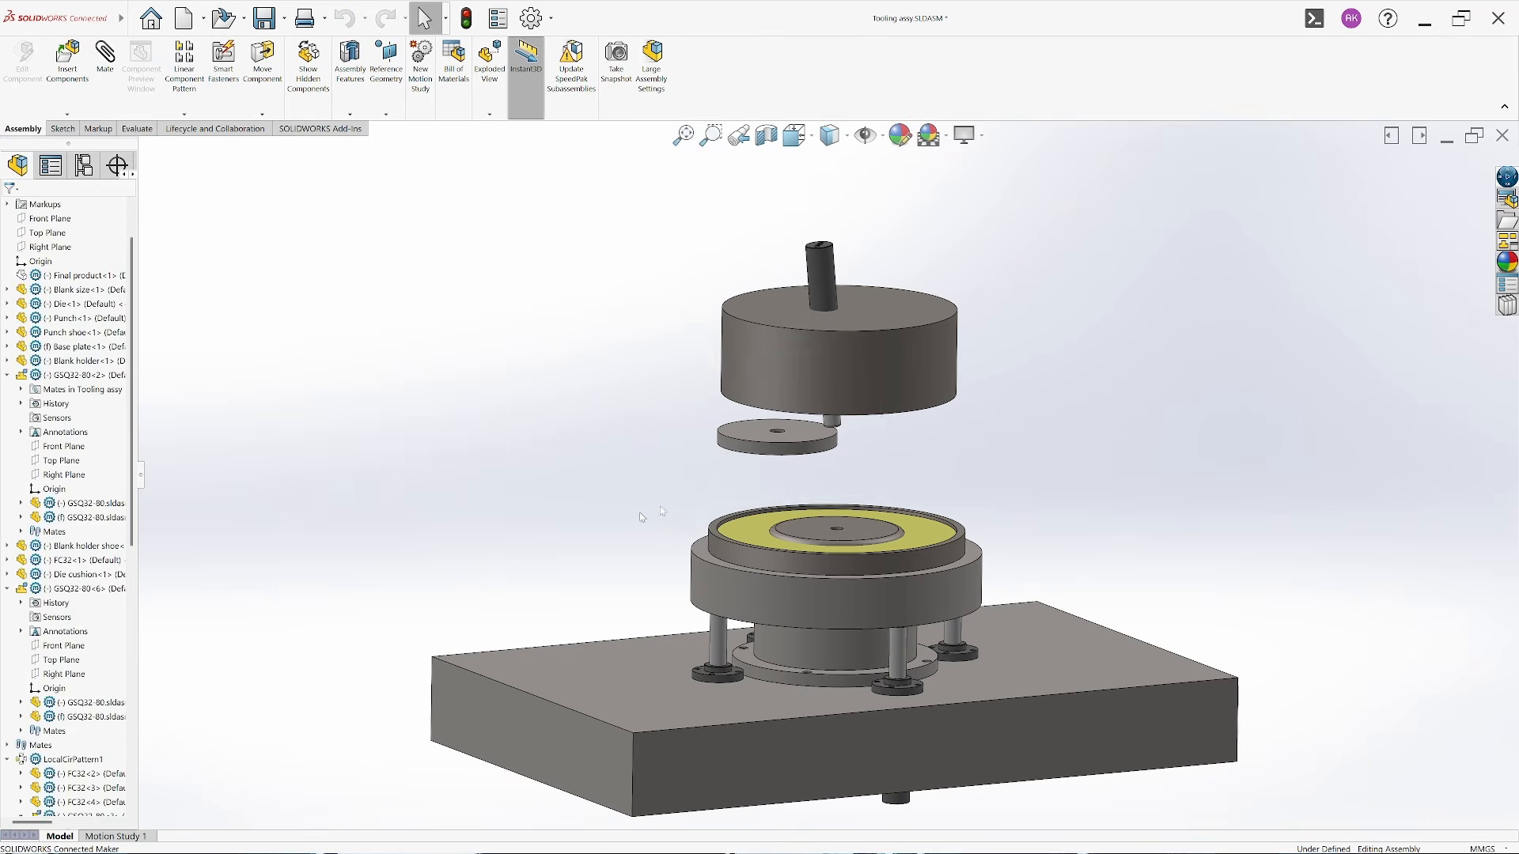
Mate the die cushion's central hole with the gas spring's rod end so that they are concentric
scroll(773, 427, "down", 5)
left_click(772, 405)
right_click(774, 405)
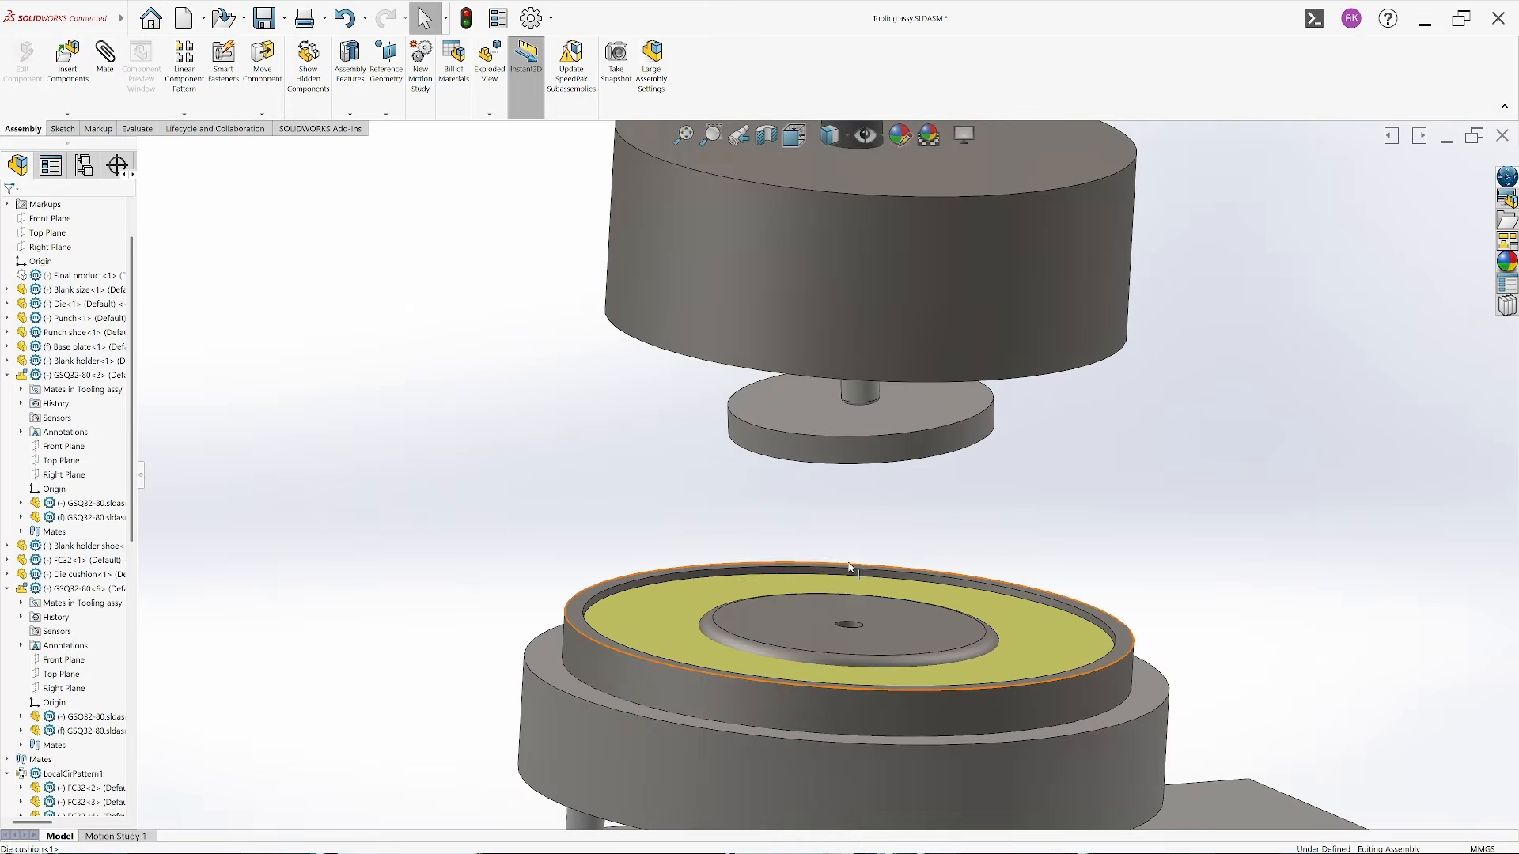
Mate the gas spring's cylinder concentric with the die's outer cylindrical face and show the assembly in a section view
scroll(847, 566, "up", 4)
scroll(860, 380, "down", 3)
left_click(861, 393)
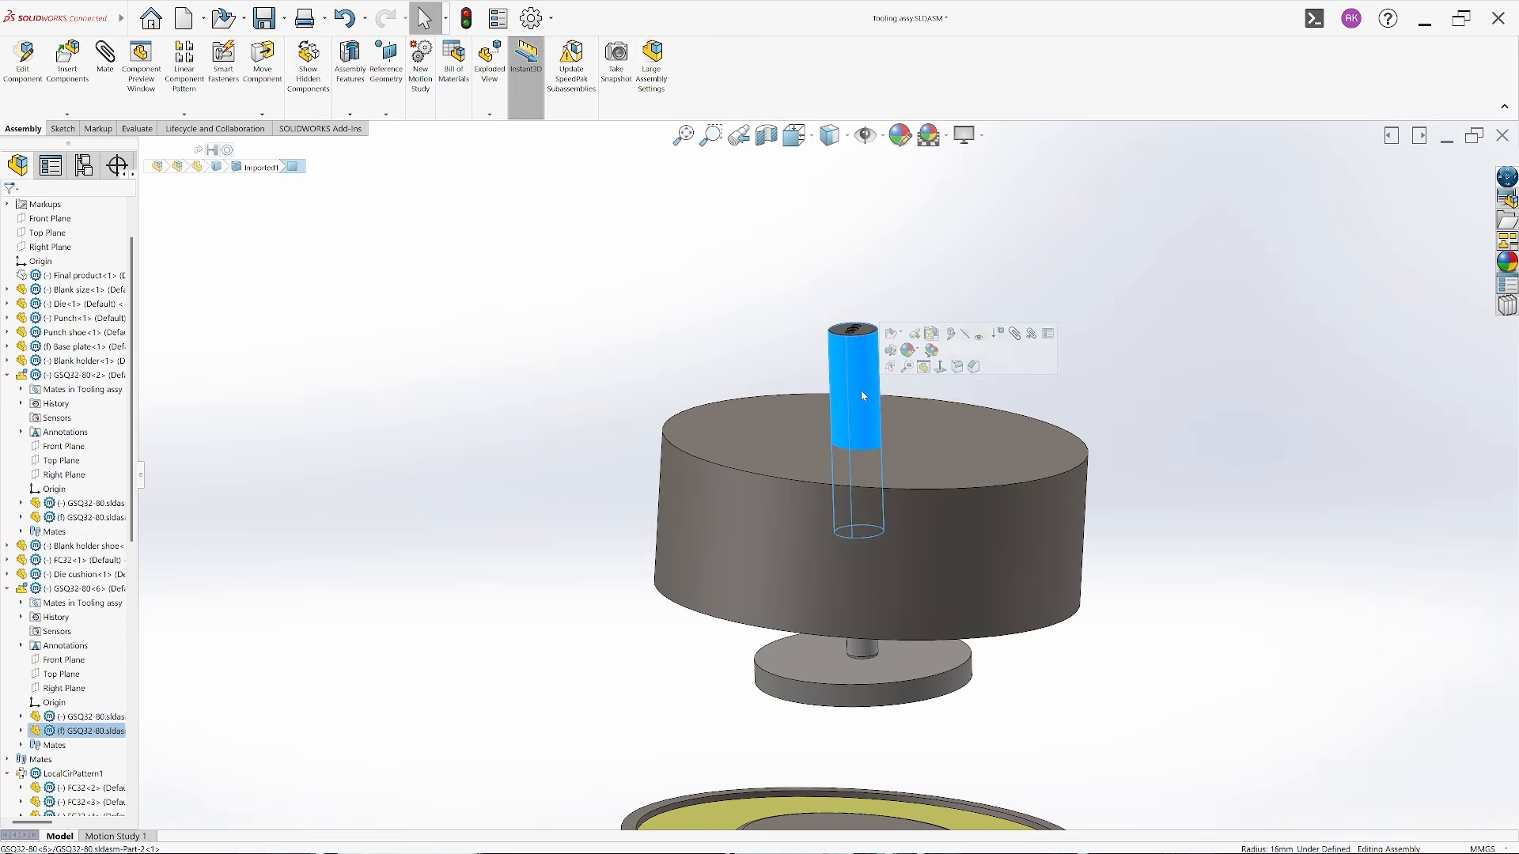
left_click(792, 531, "ctrl")
left_click(872, 524)
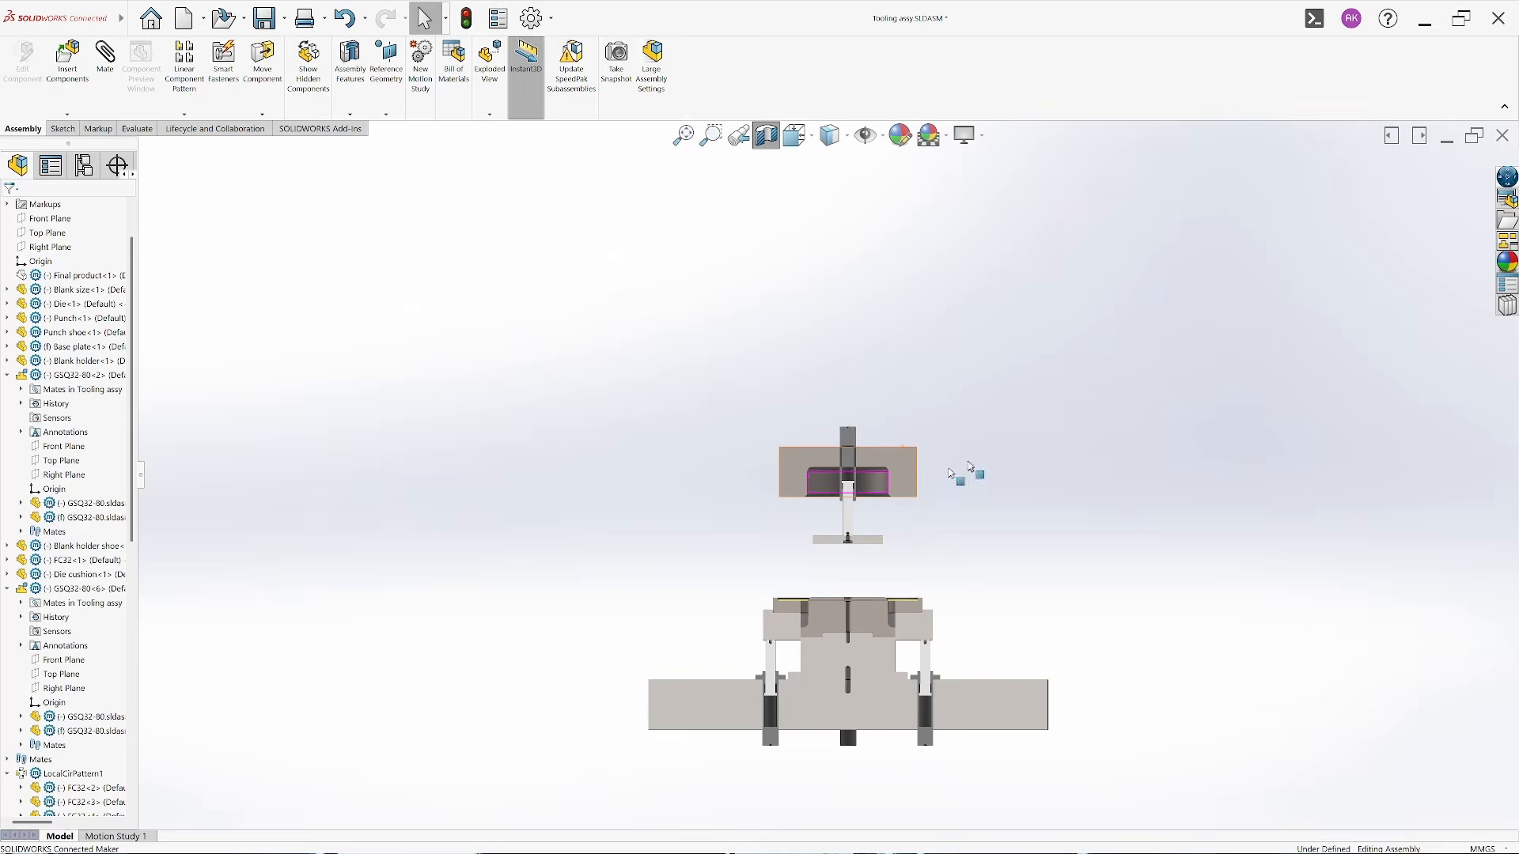
Lower the die to just above the blank and bring the die cushion down inside the die's cavity
scroll(971, 467, "down", 5)
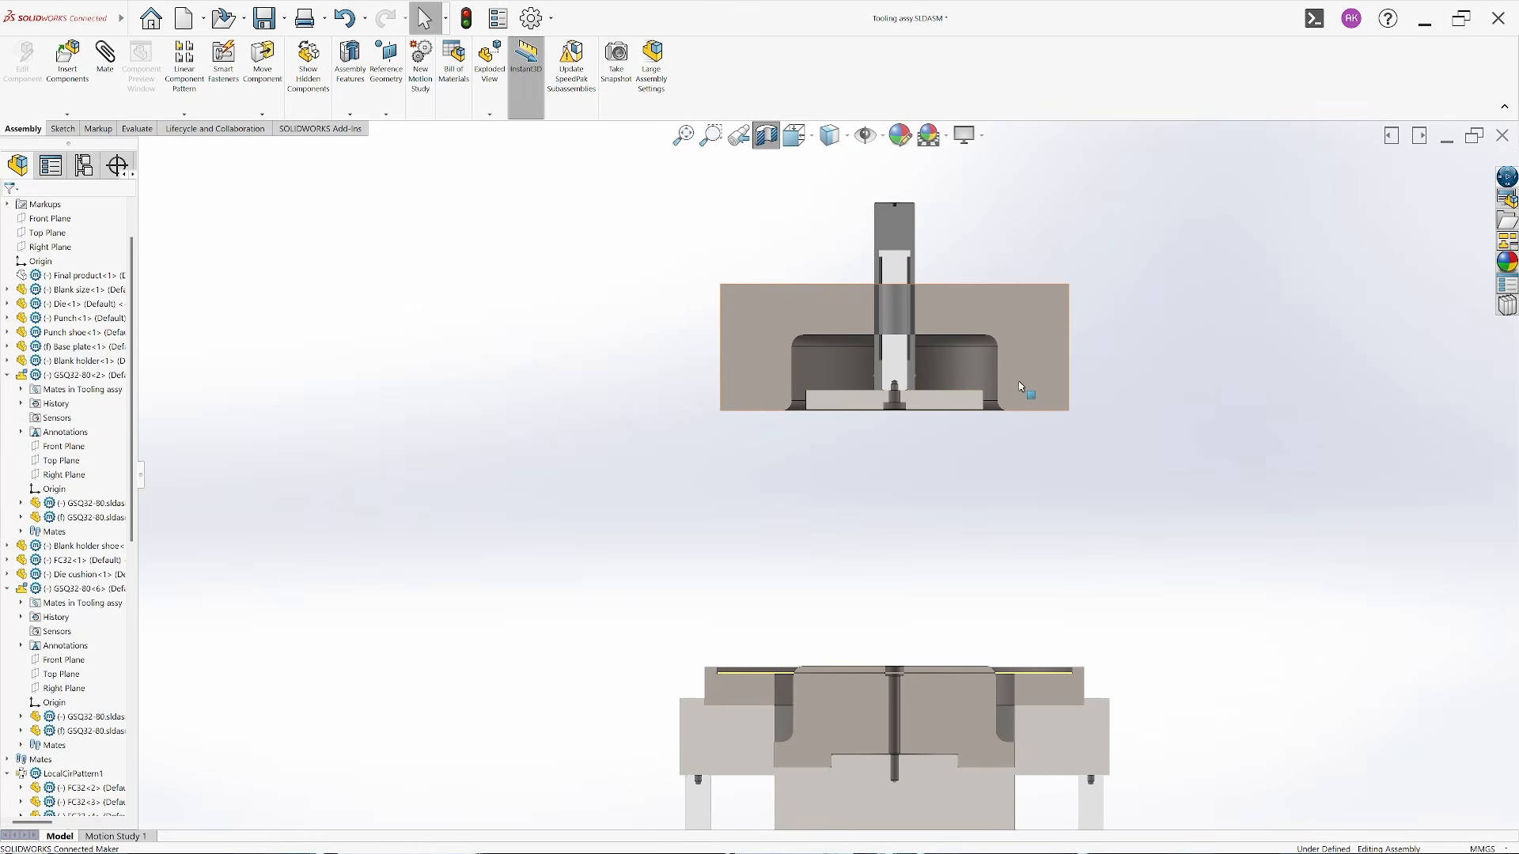
left_click(1026, 461)
left_click_drag(1026, 461, 1053, 625)
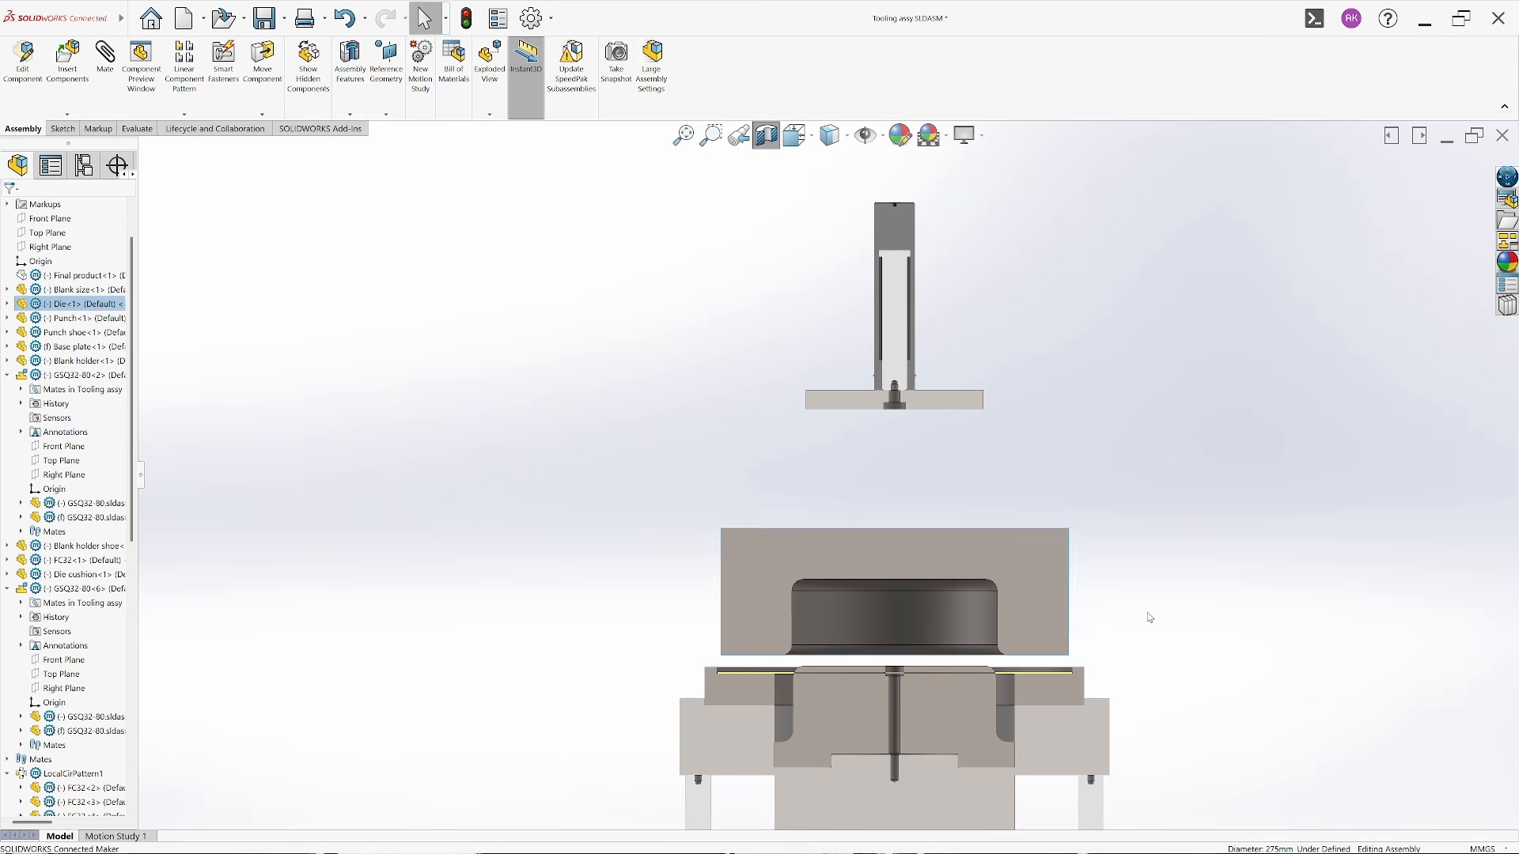
left_click_drag(929, 405, 910, 617)
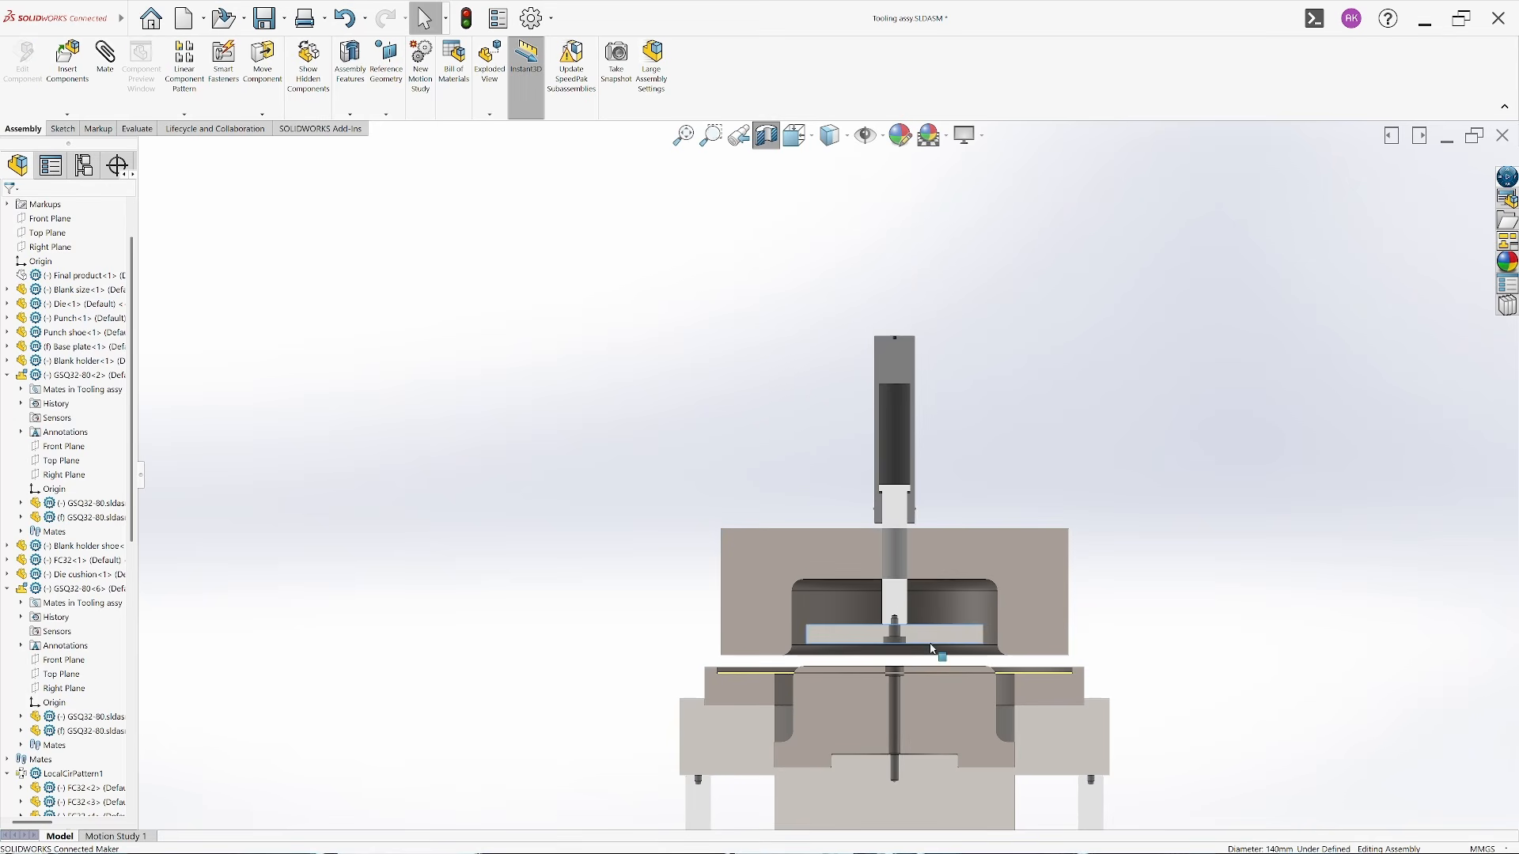
Push the blank holder down and lower the die over the punch to simulate the press stroke
scroll(917, 633, "down", 5)
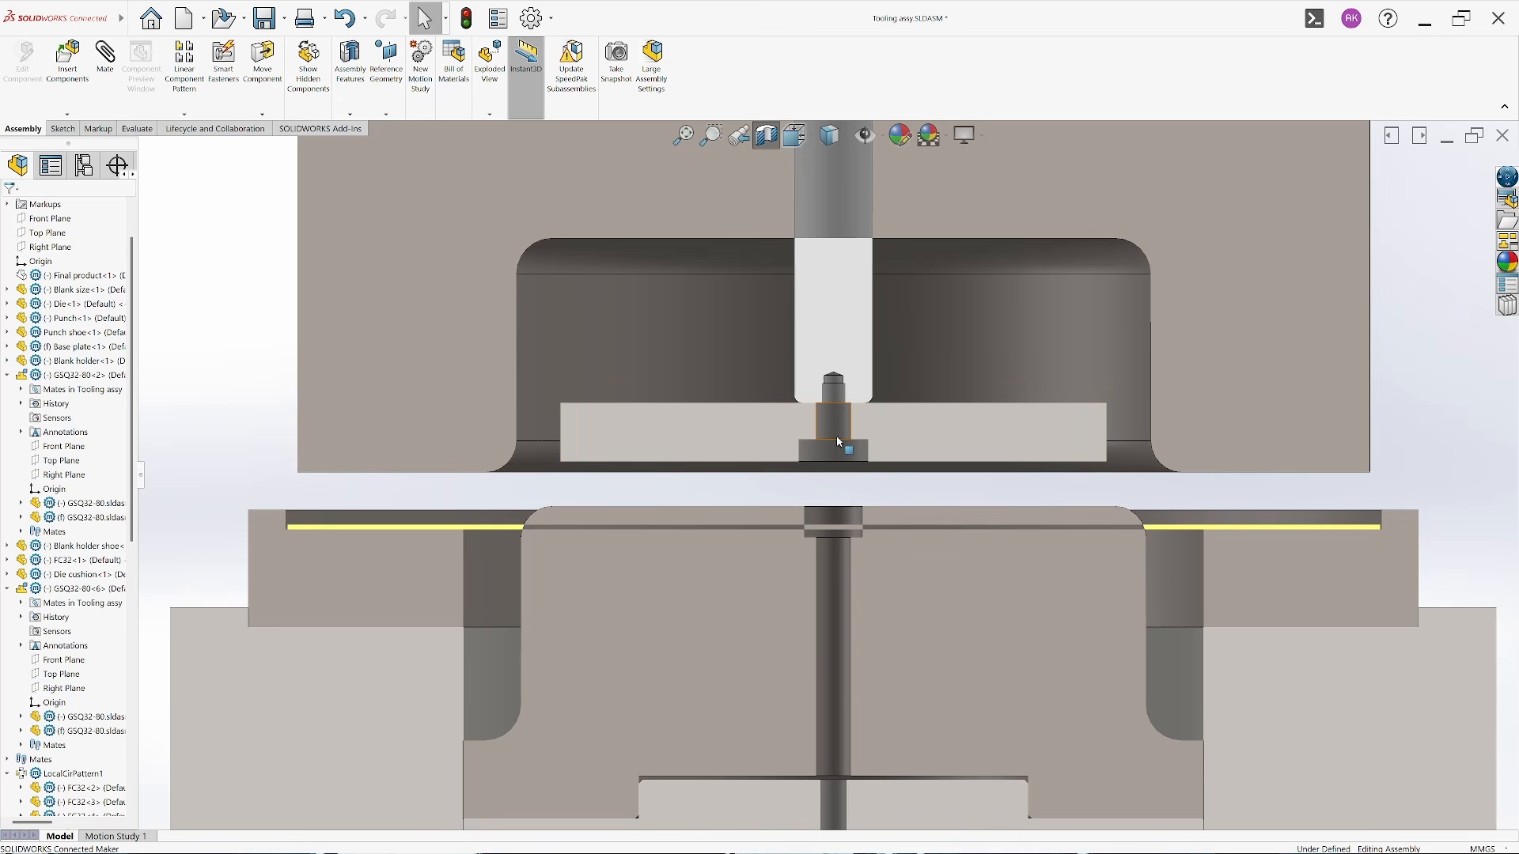
scroll(837, 462, "up", 3)
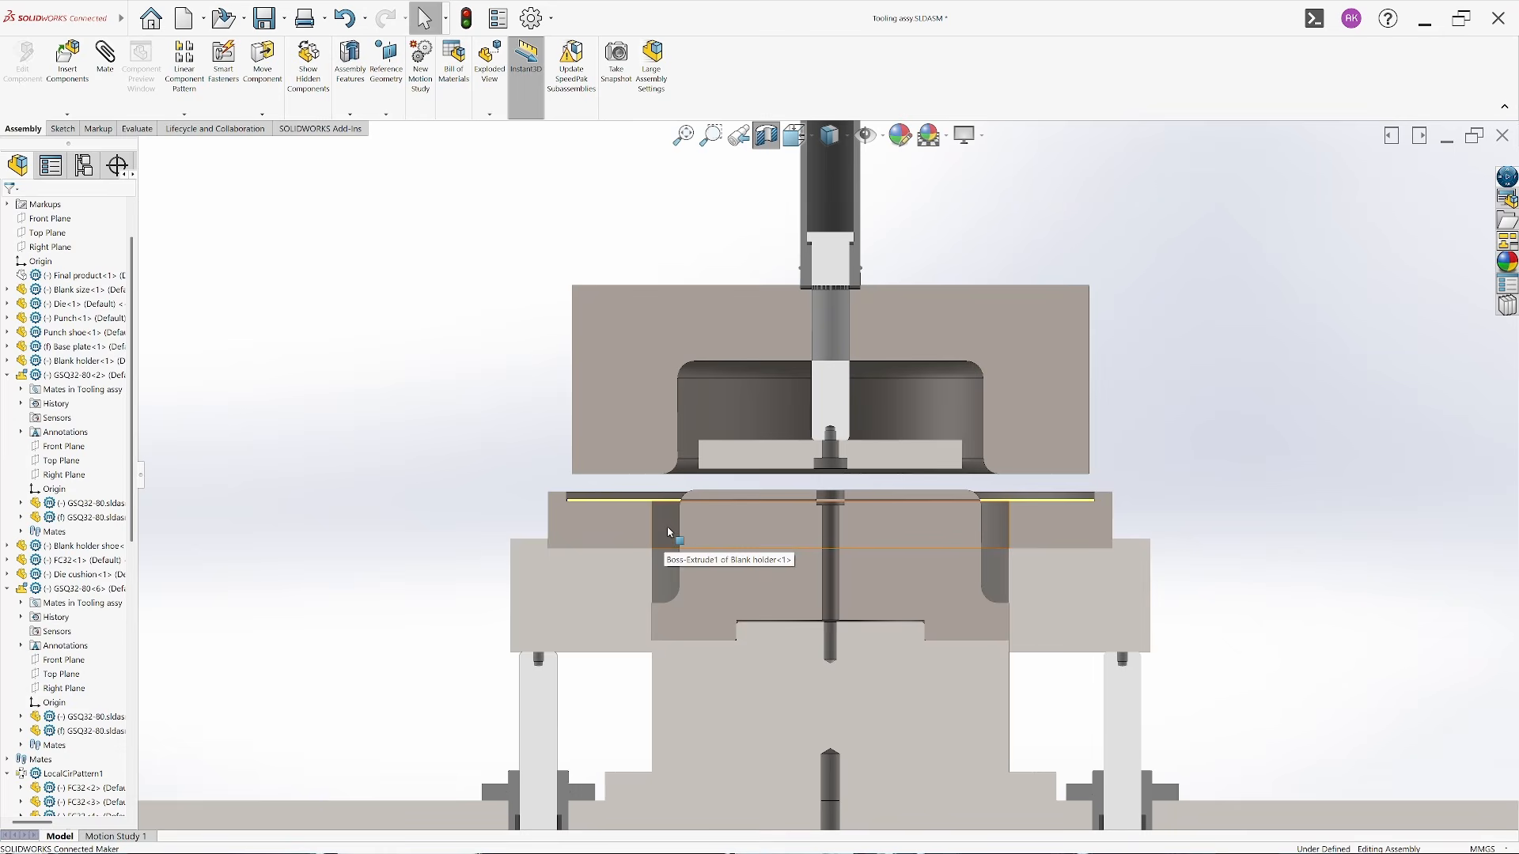
left_click(665, 593)
left_click_drag(663, 614, 669, 636)
left_click_drag(702, 394, 704, 523)
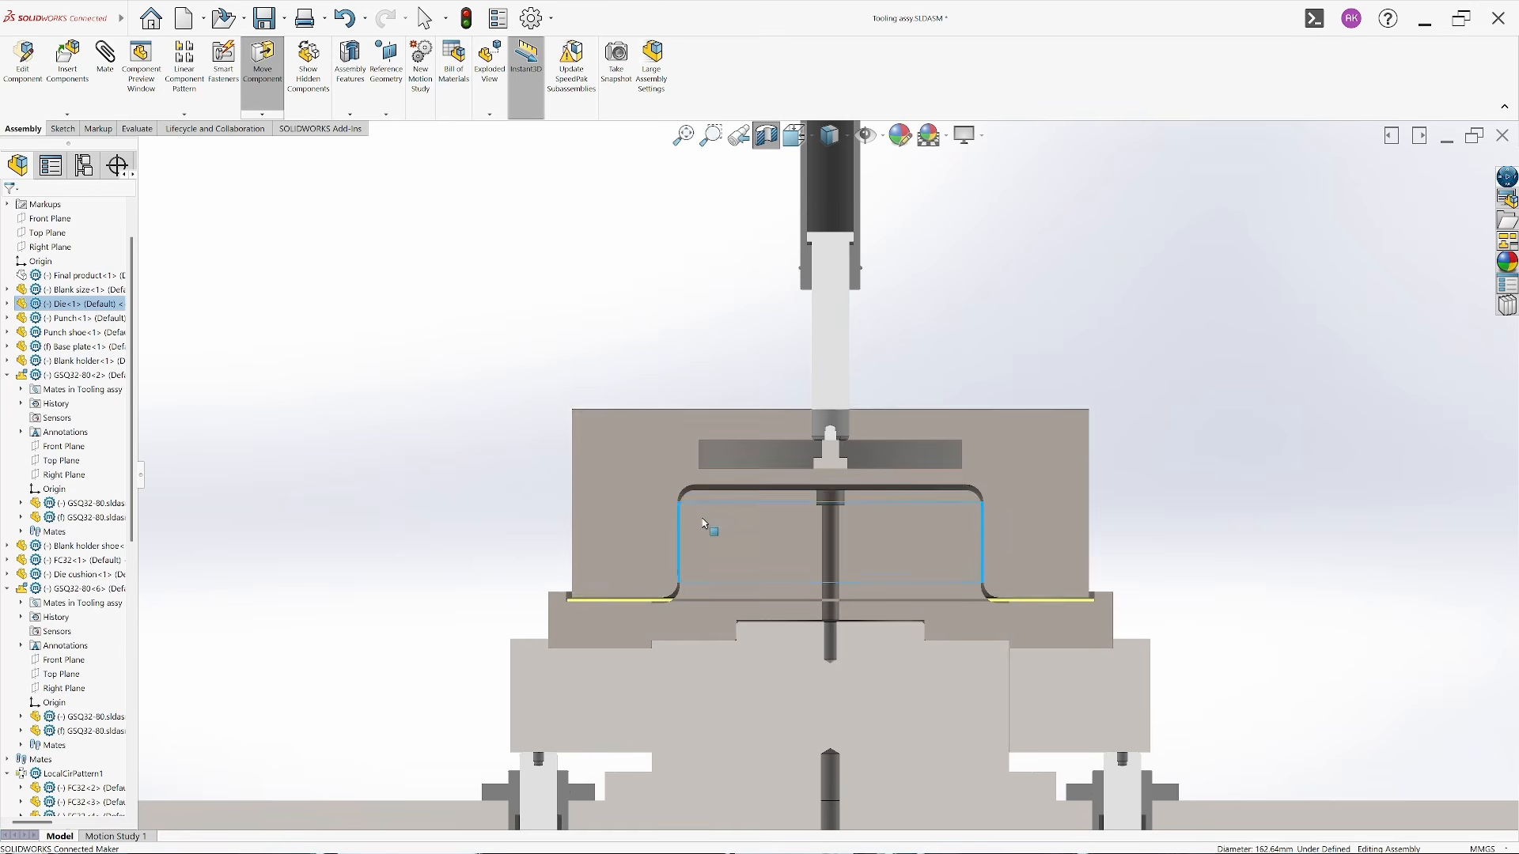
Raise the die cushion clear above the die and show the final product over the punch
scroll(705, 523, "down", 2)
left_click_drag(752, 468, 712, 258)
scroll(733, 472, "down", 1)
left_click(335, 286)
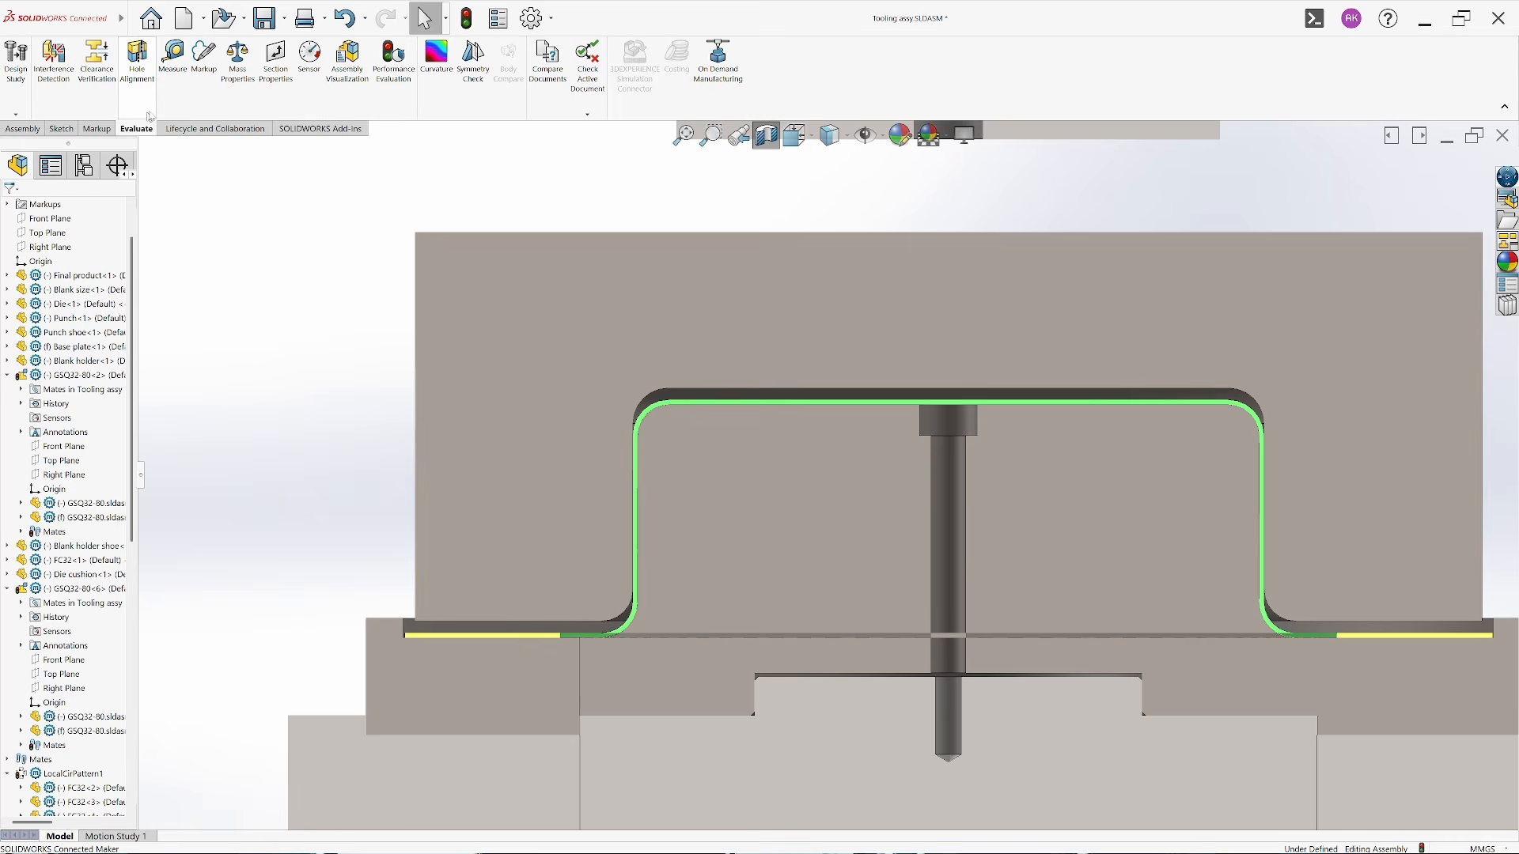
Mark the final product's two upper corner radii with green arrows and arcs, and discard the markup
left_click(203, 56)
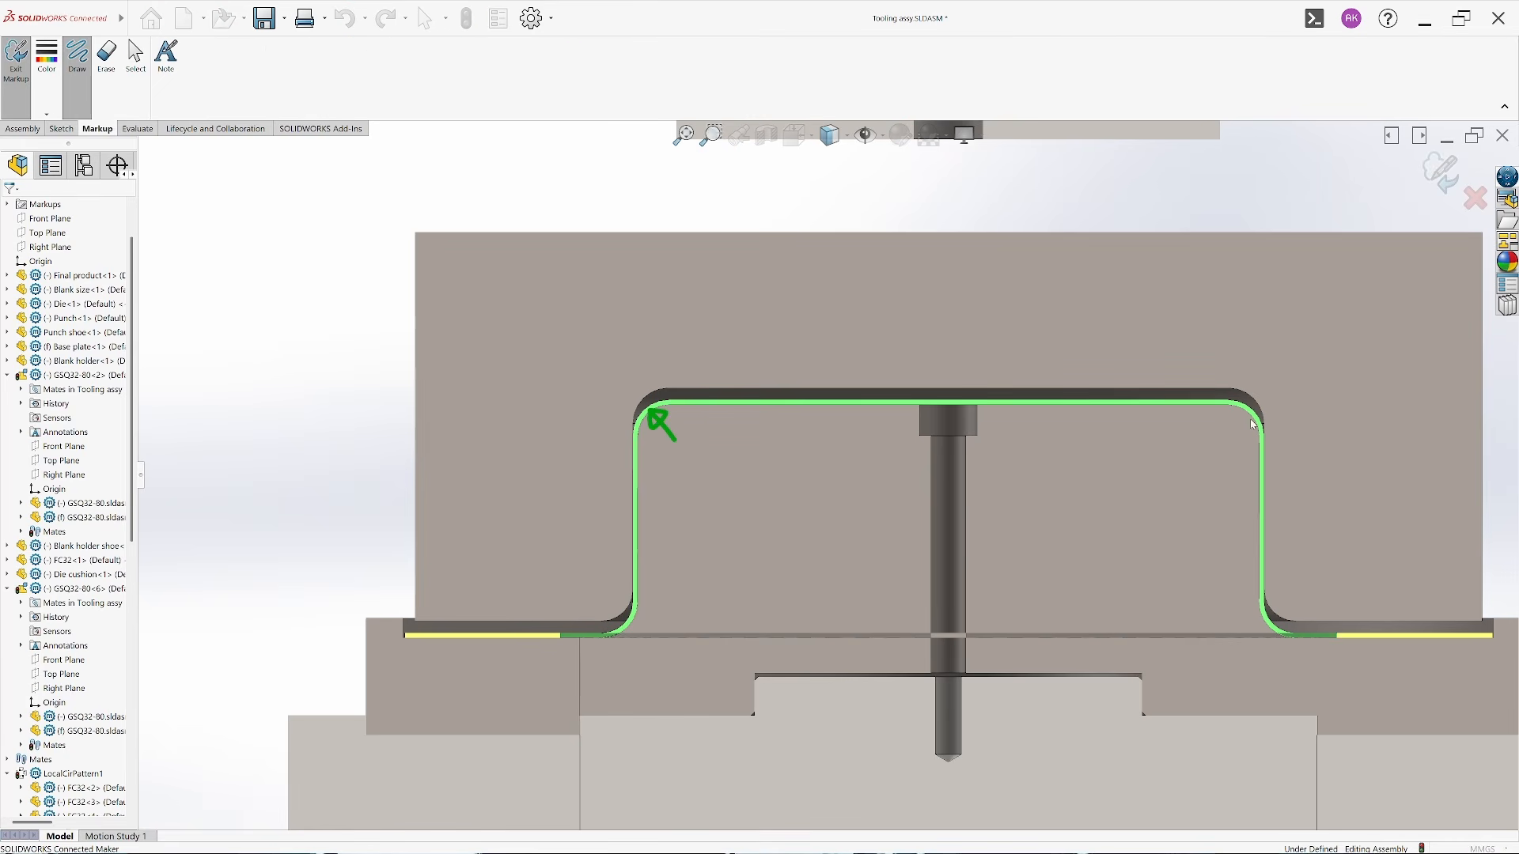
left_click_drag(1227, 438, 1240, 416)
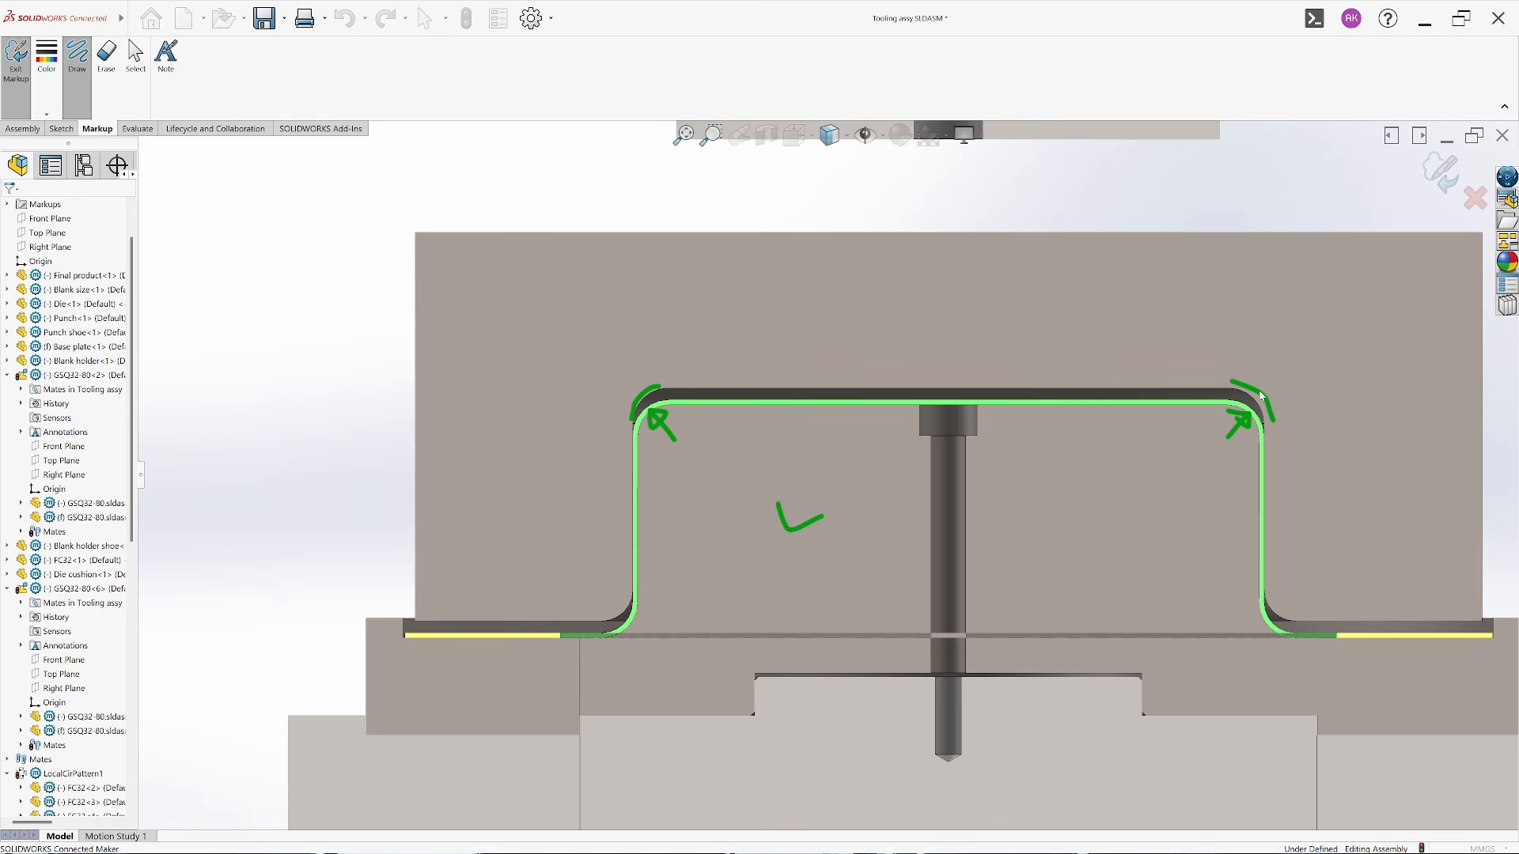
left_click_drag(1295, 363, 1282, 398)
left_click(1484, 197)
Raise the die partway up the final product's side walls
left_click(802, 442)
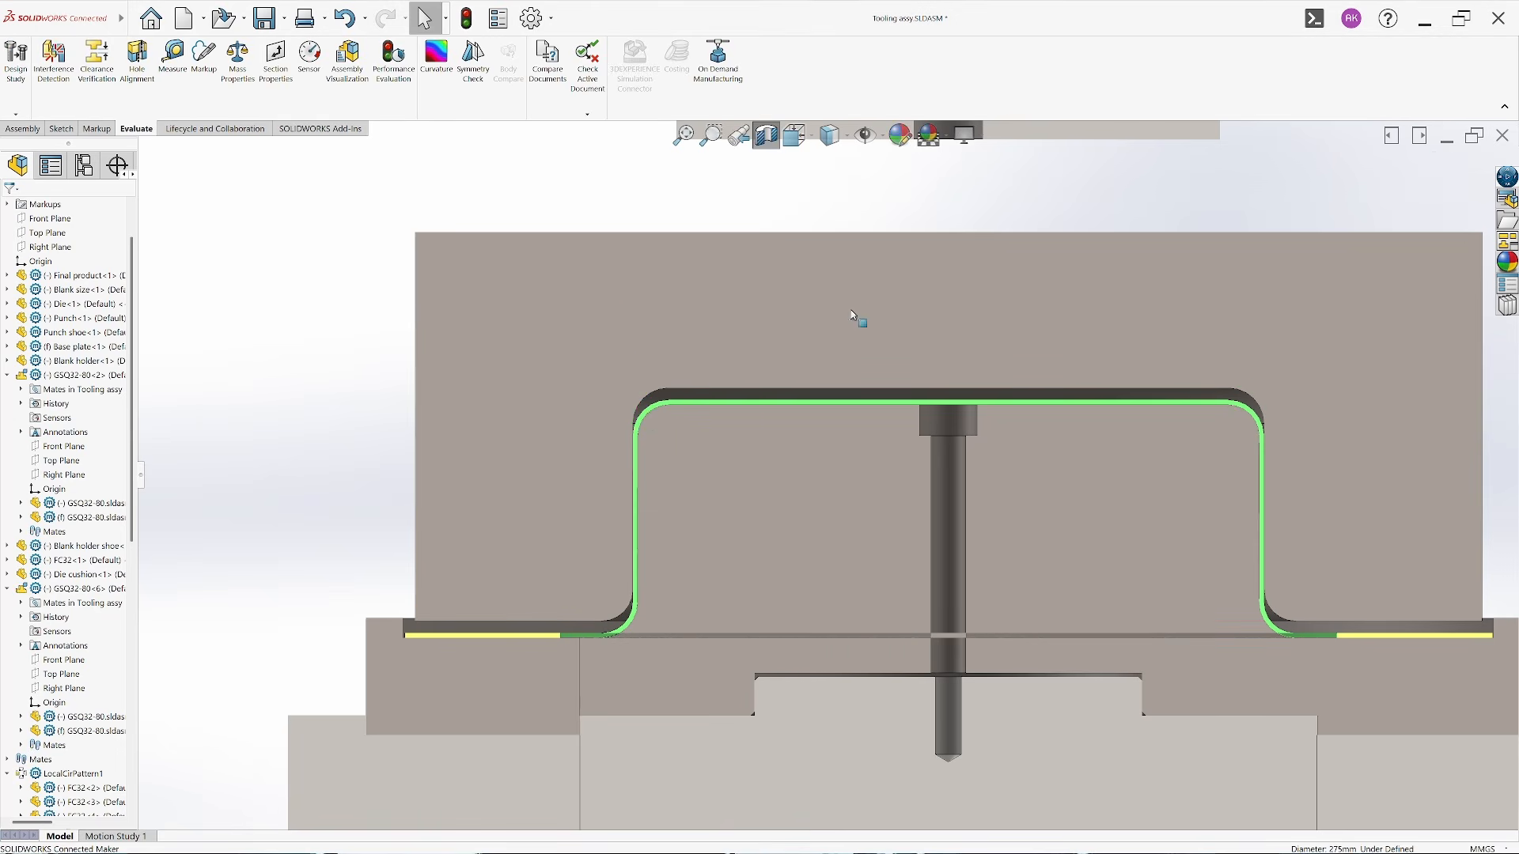
left_click_drag(853, 316, 774, 345)
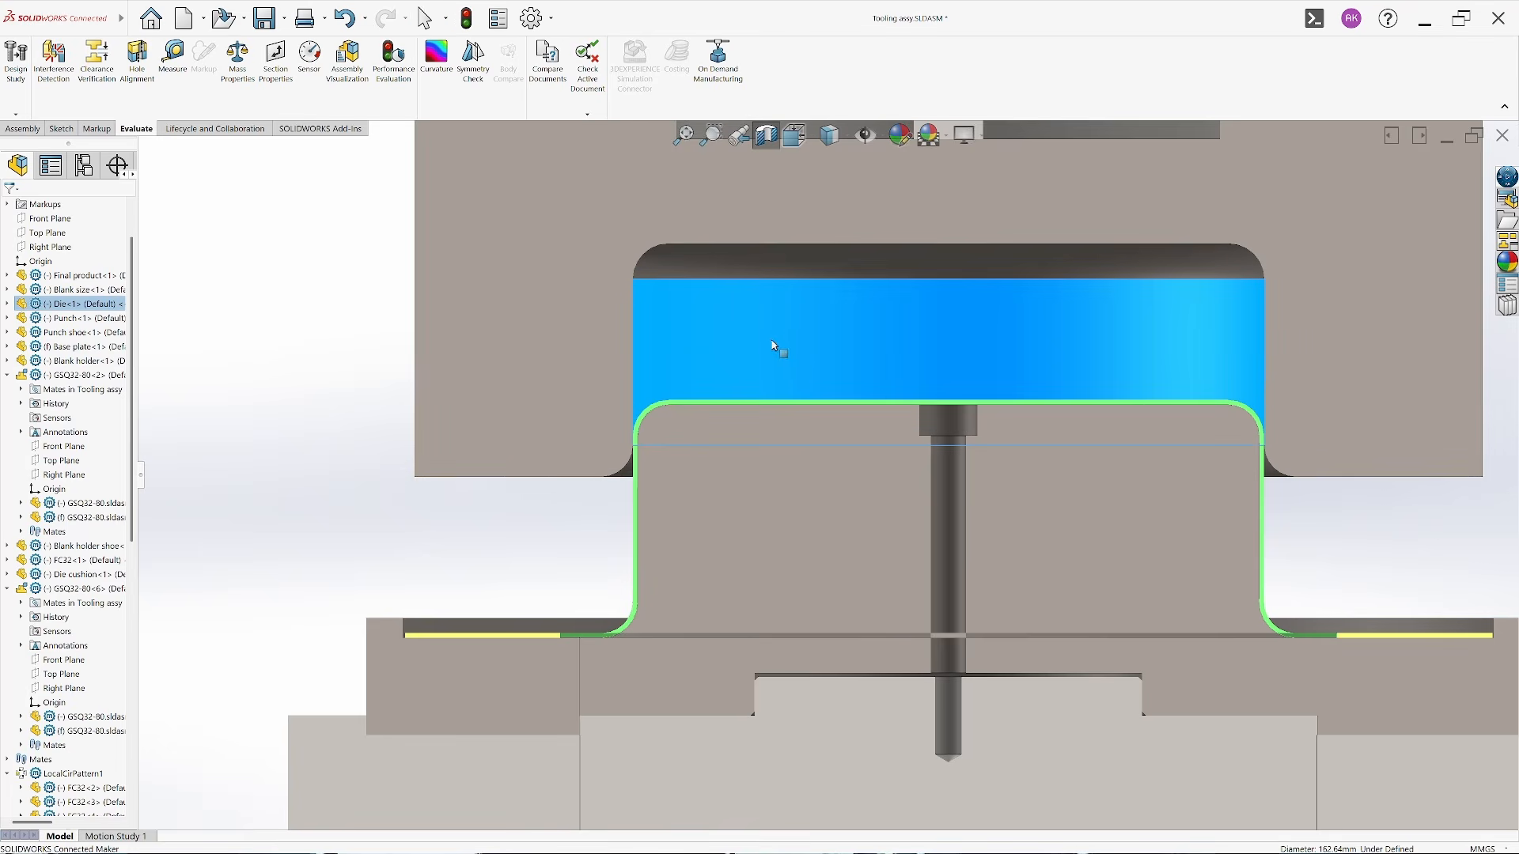
key("Escape")
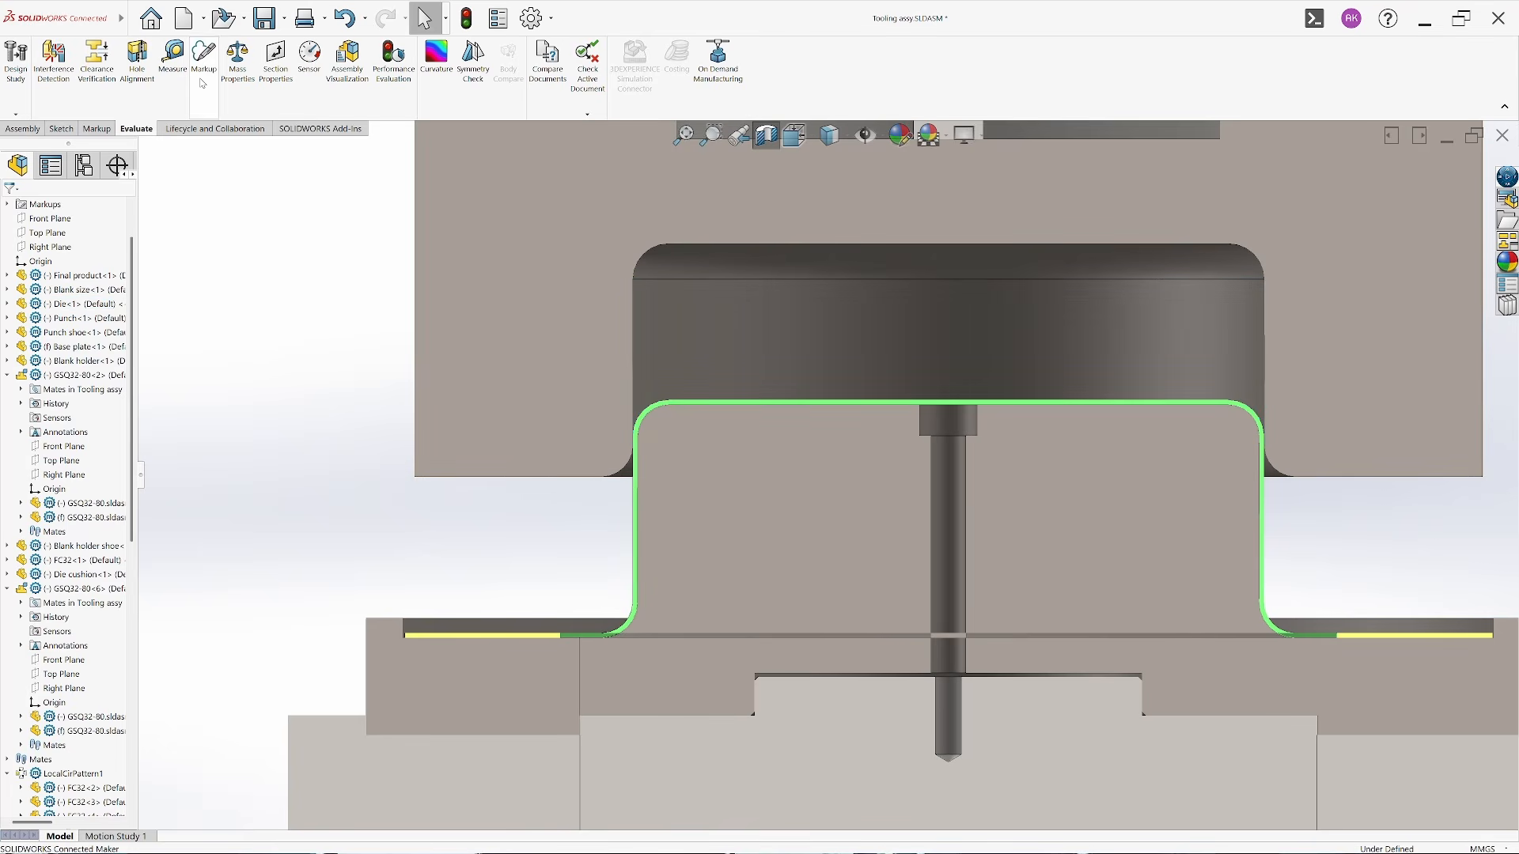
Mark up the partly formed sheet profile in blue along the die underside and punch, with a box below the die and arrows at the flanges and corner radius
left_click(203, 64)
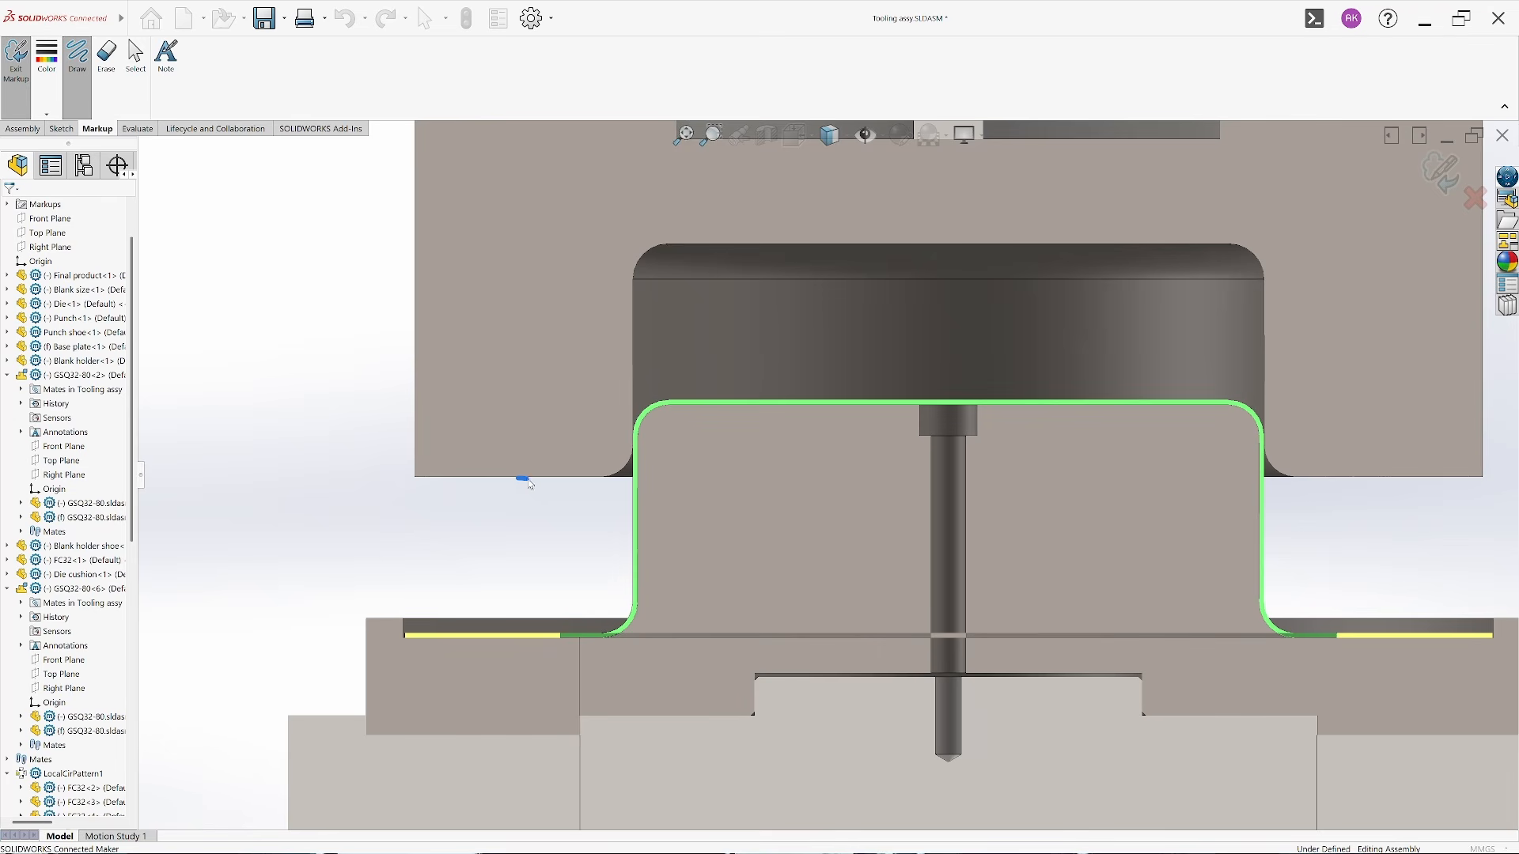
left_click_drag(527, 479, 593, 480)
left_click_drag(675, 404, 1177, 402)
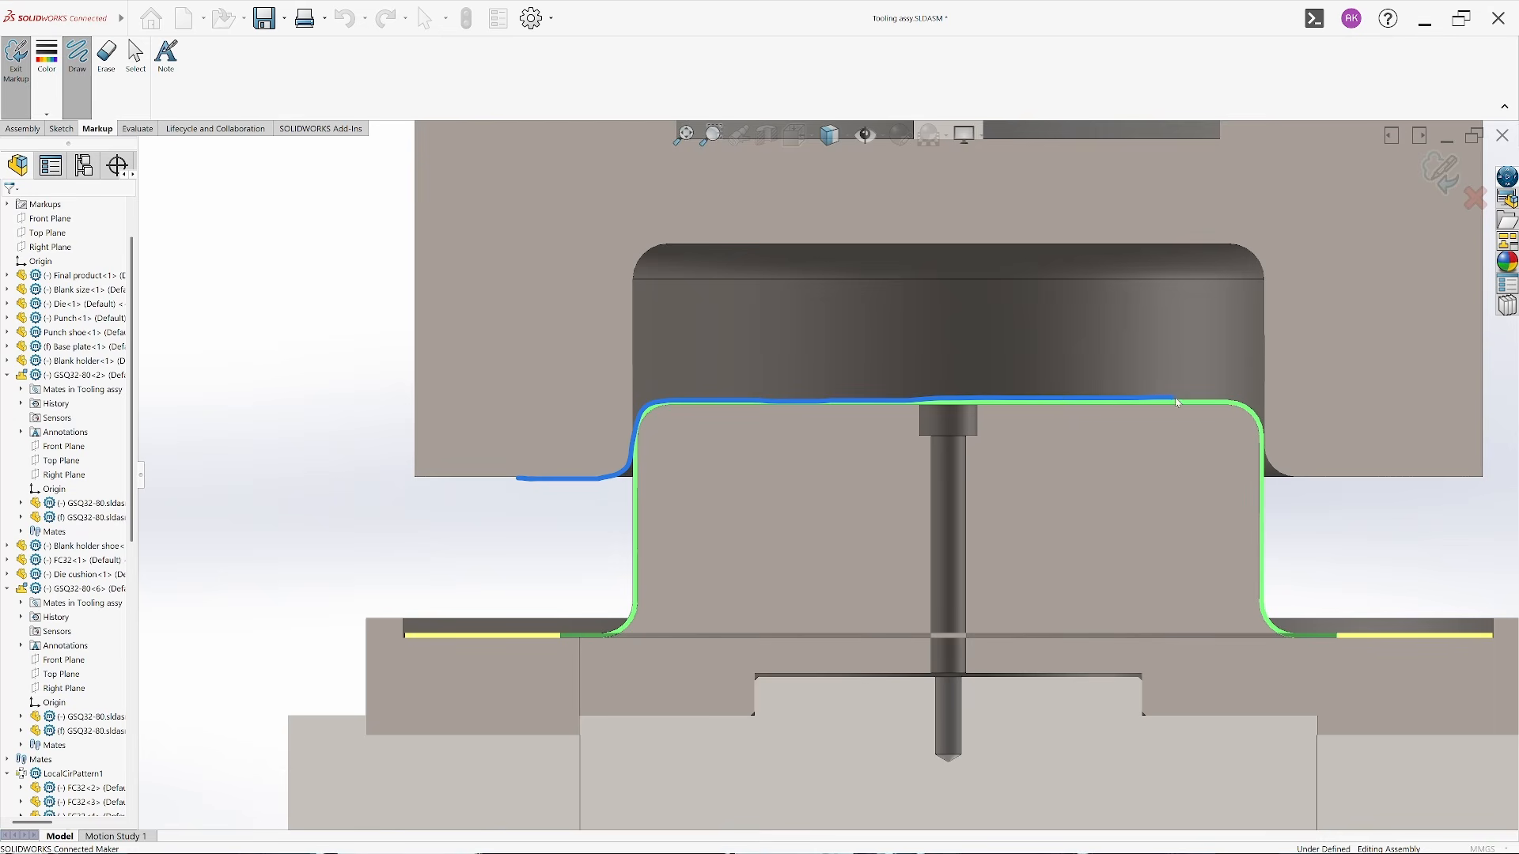
left_click_drag(1270, 475, 1320, 484)
mouse_move(477, 485)
left_mouse_down()
mouse_move(599, 497)
mouse_move(491, 534)
mouse_move(458, 531)
mouse_move(421, 487)
mouse_move(484, 535)
left_mouse_up()
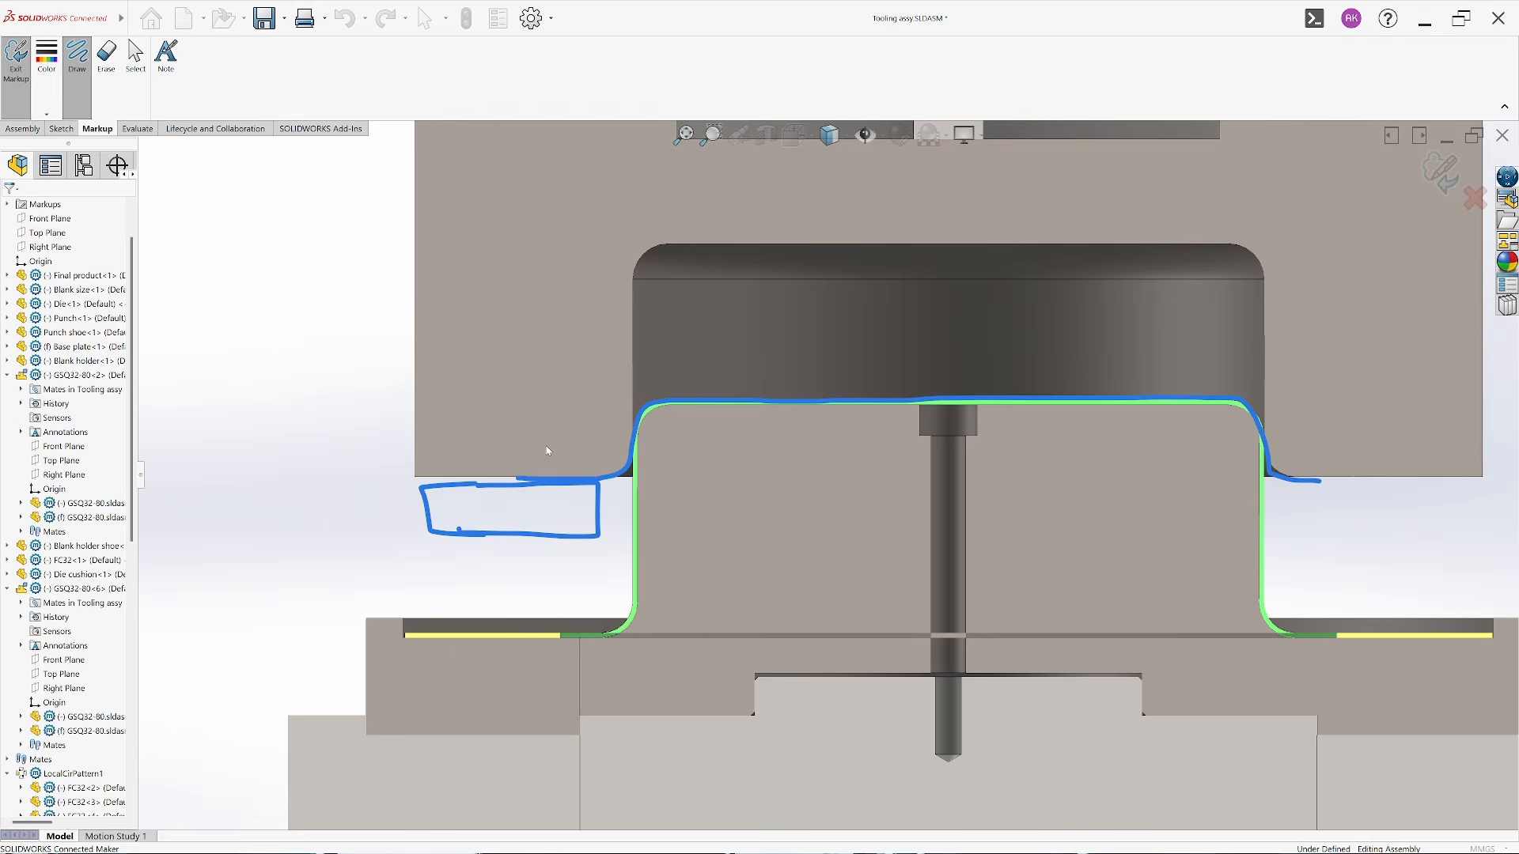
left_click_drag(1326, 465, 1312, 480)
left_click_drag(676, 441, 651, 436)
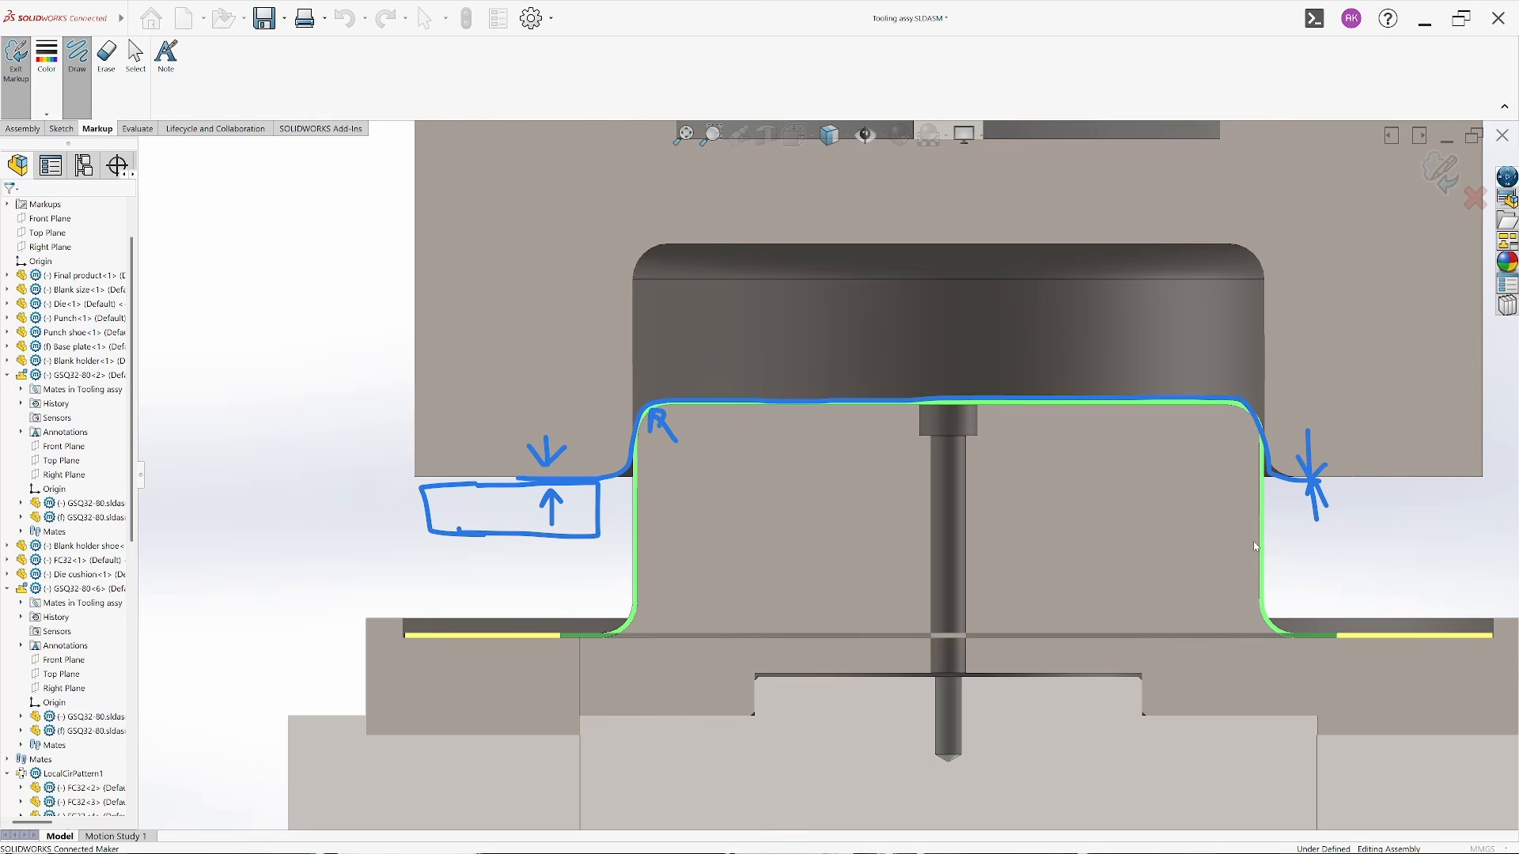
Draw two vertical markup lines extending the die cavity's side walls up to the die's top face, and discard the lines
scroll(793, 430, "up", 4)
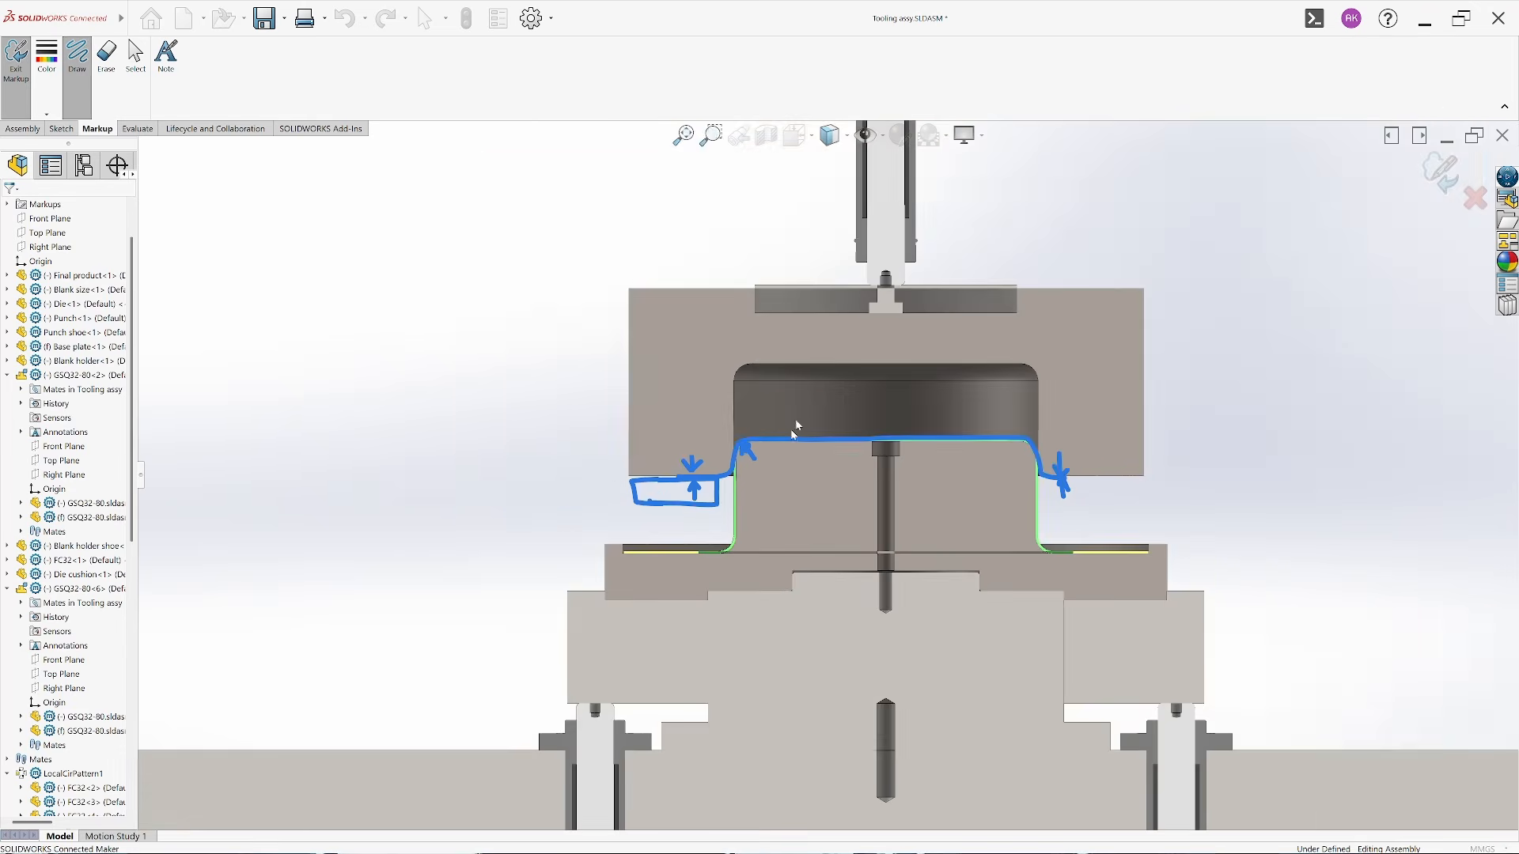
scroll(924, 220, "down", 3)
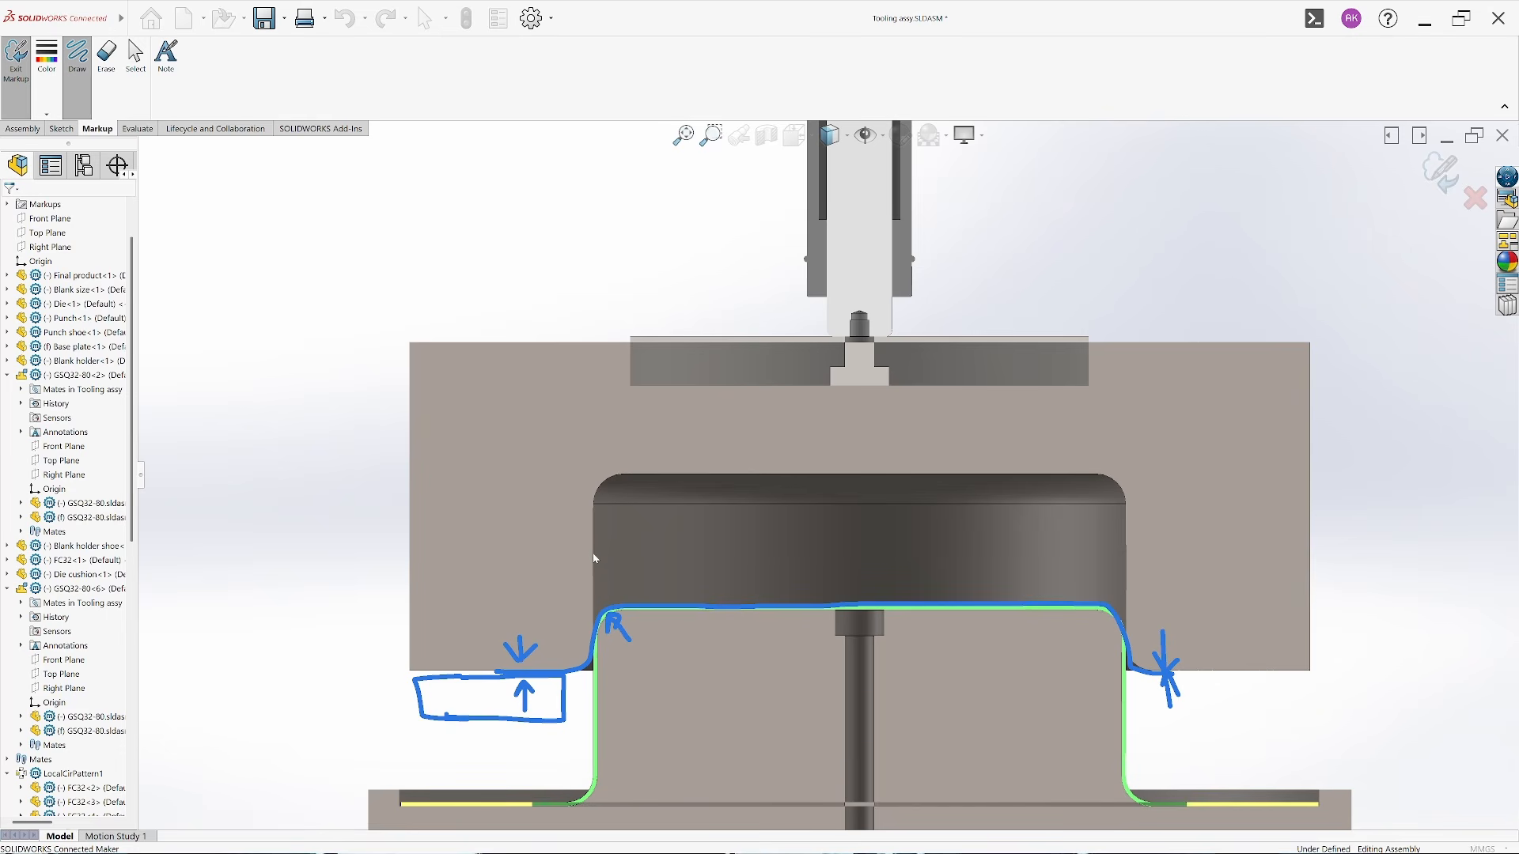
left_click_drag(595, 490, 595, 393)
left_click_drag(1127, 541, 1129, 360)
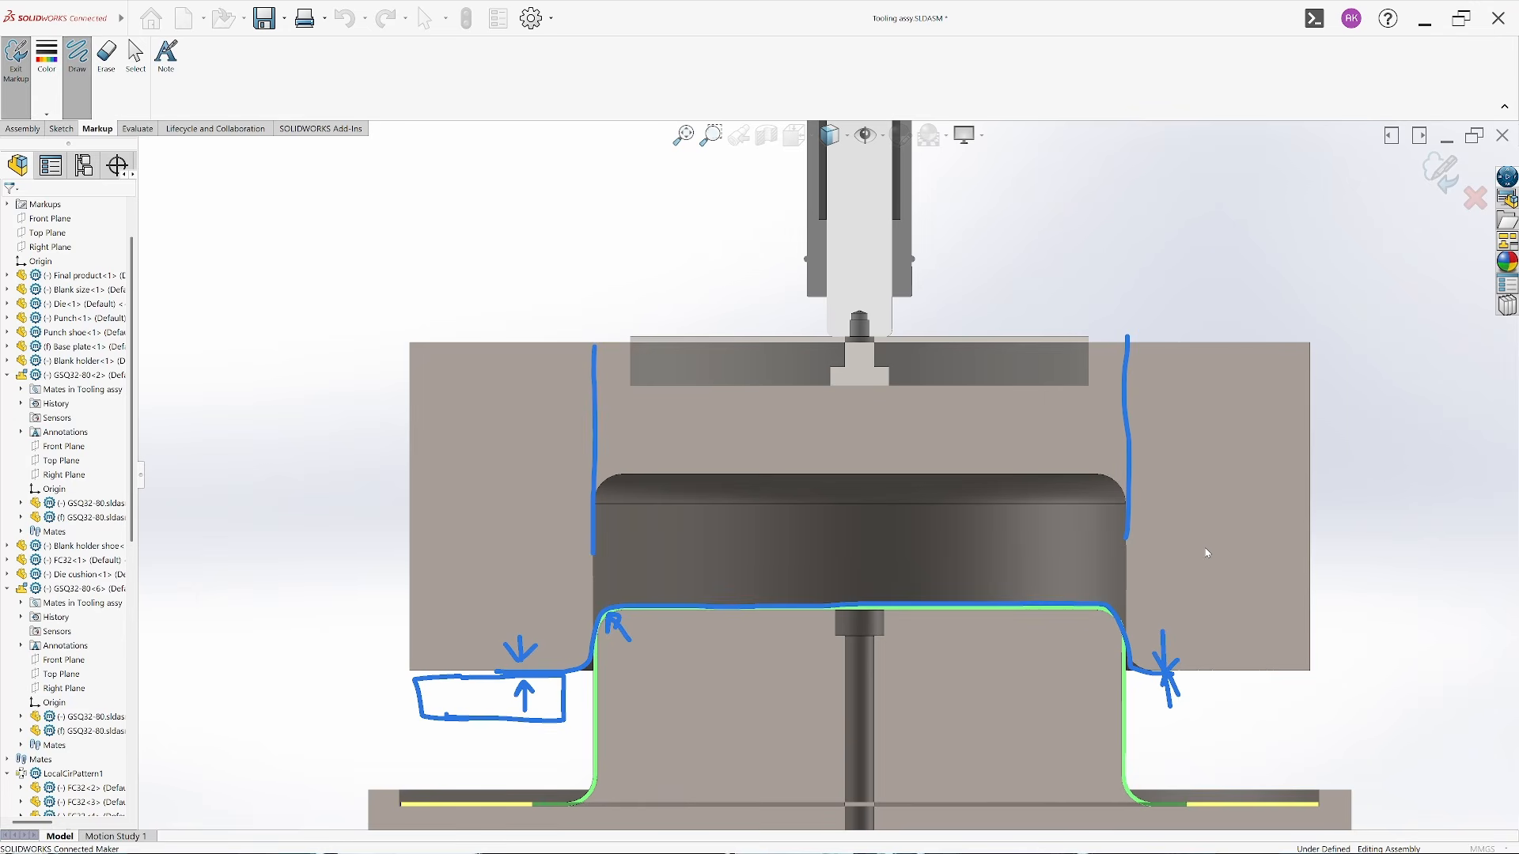
scroll(828, 371, "up", 3)
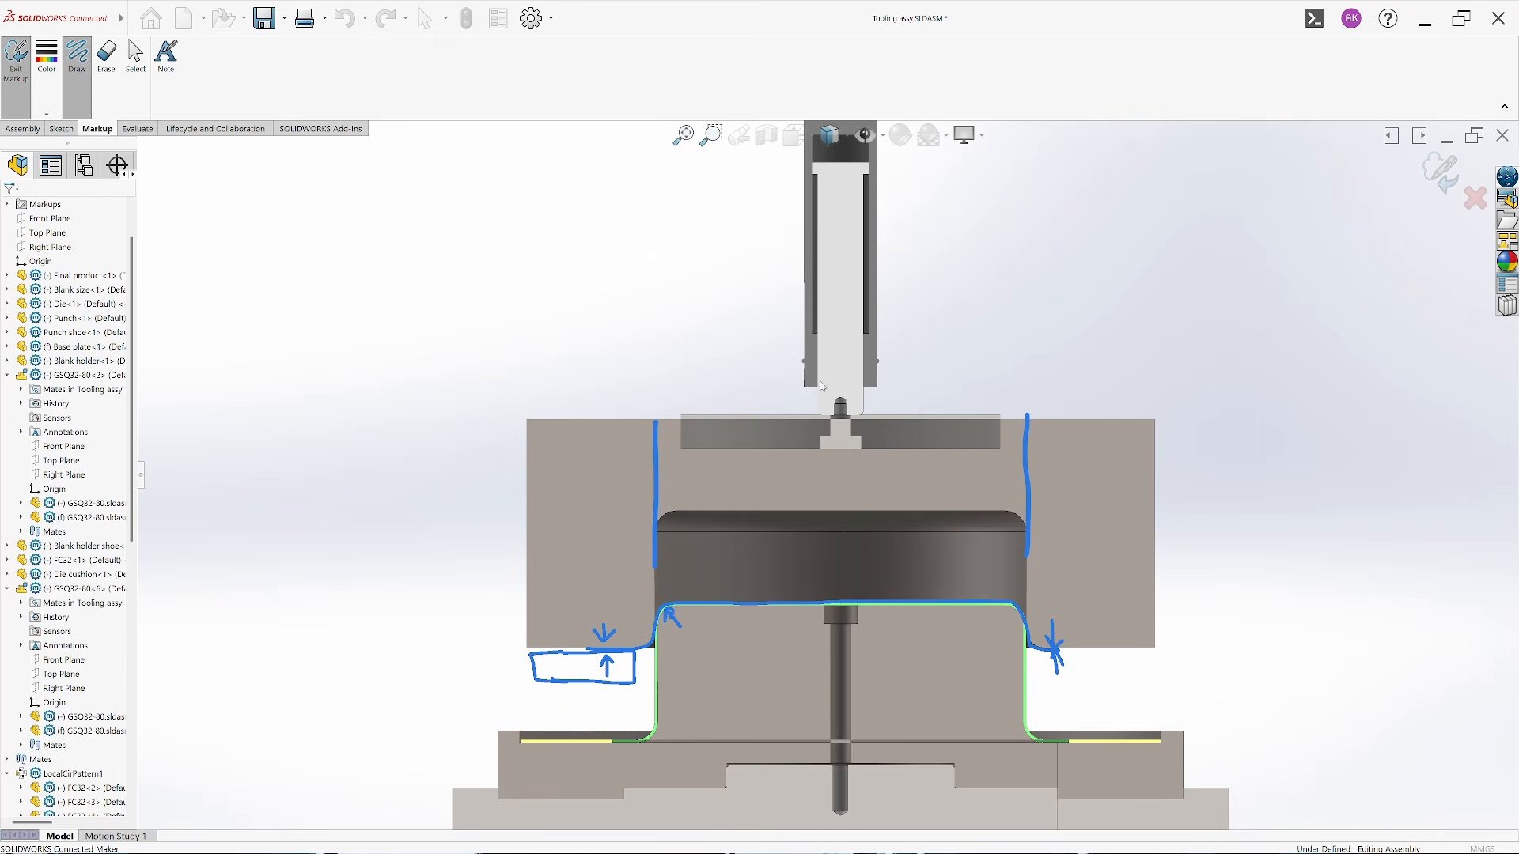
left_click(1478, 200)
Open the die part and change its cavity cut's end condition to Through All
left_click(768, 441)
left_click(703, 365)
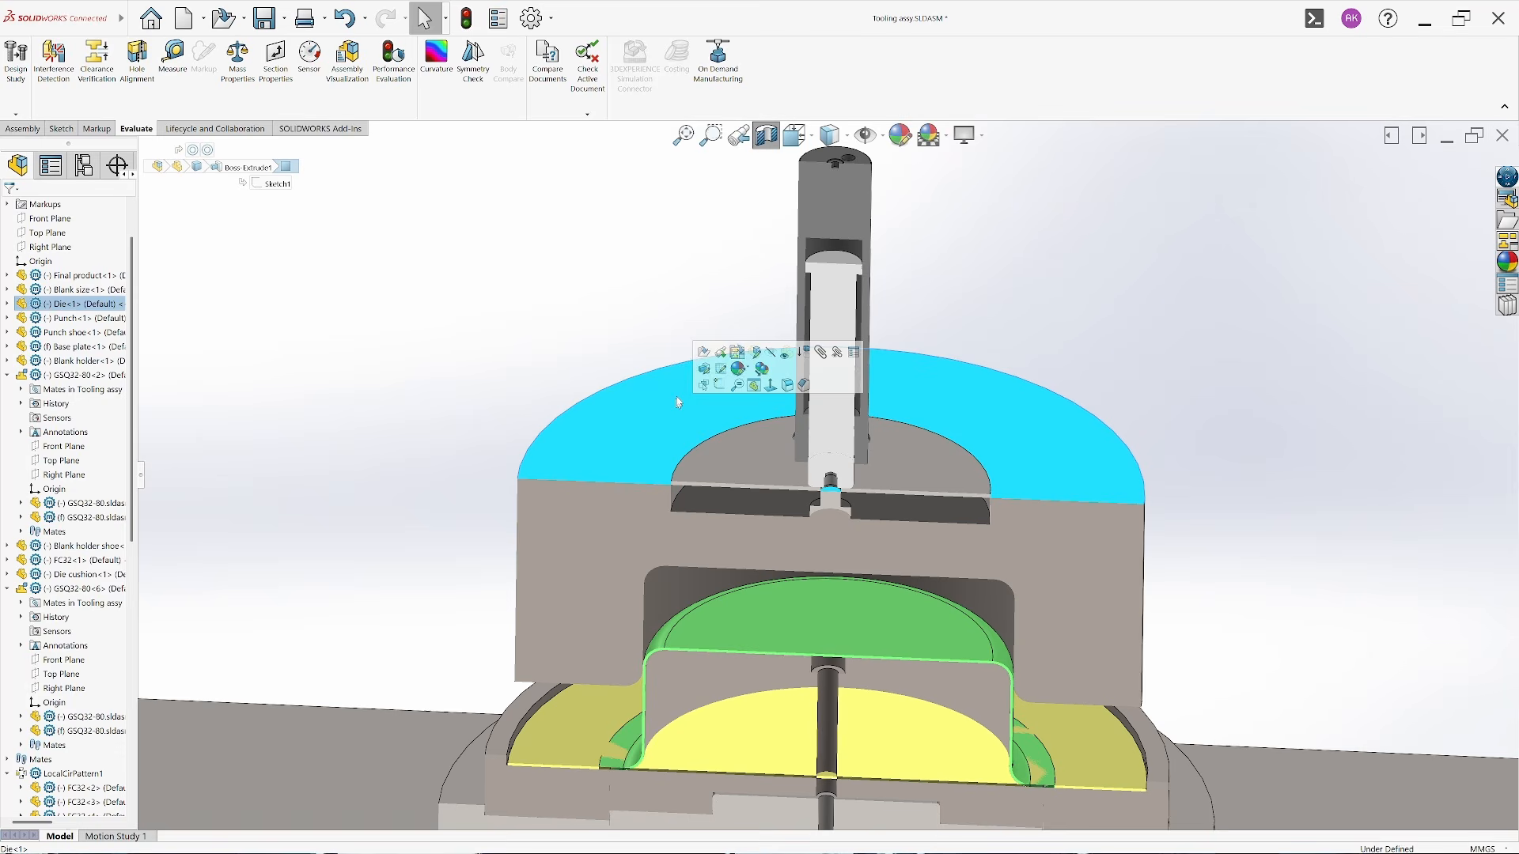
left_click(703, 365)
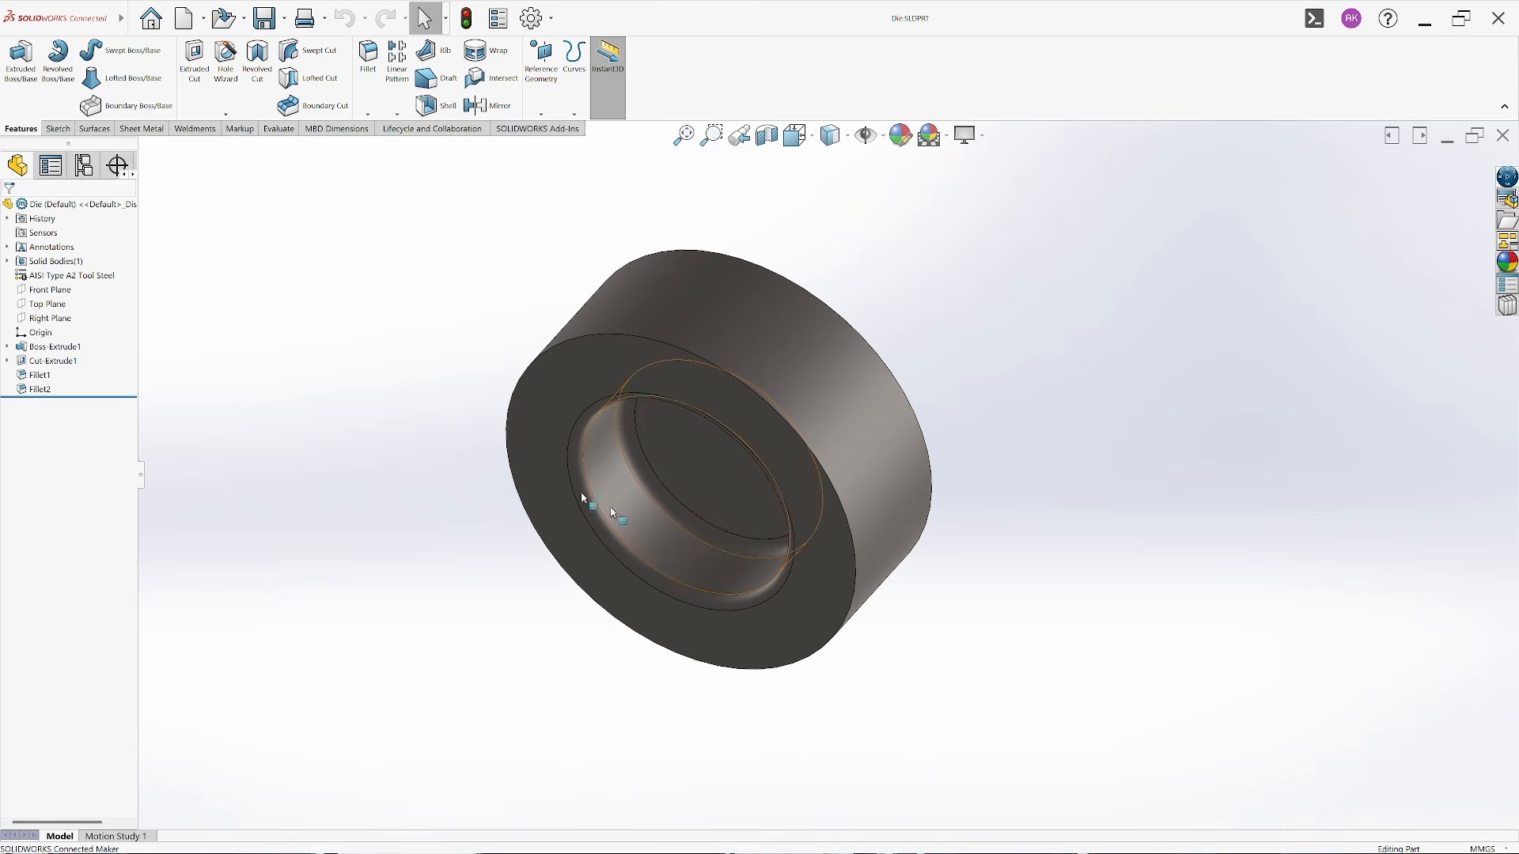
left_click(583, 498)
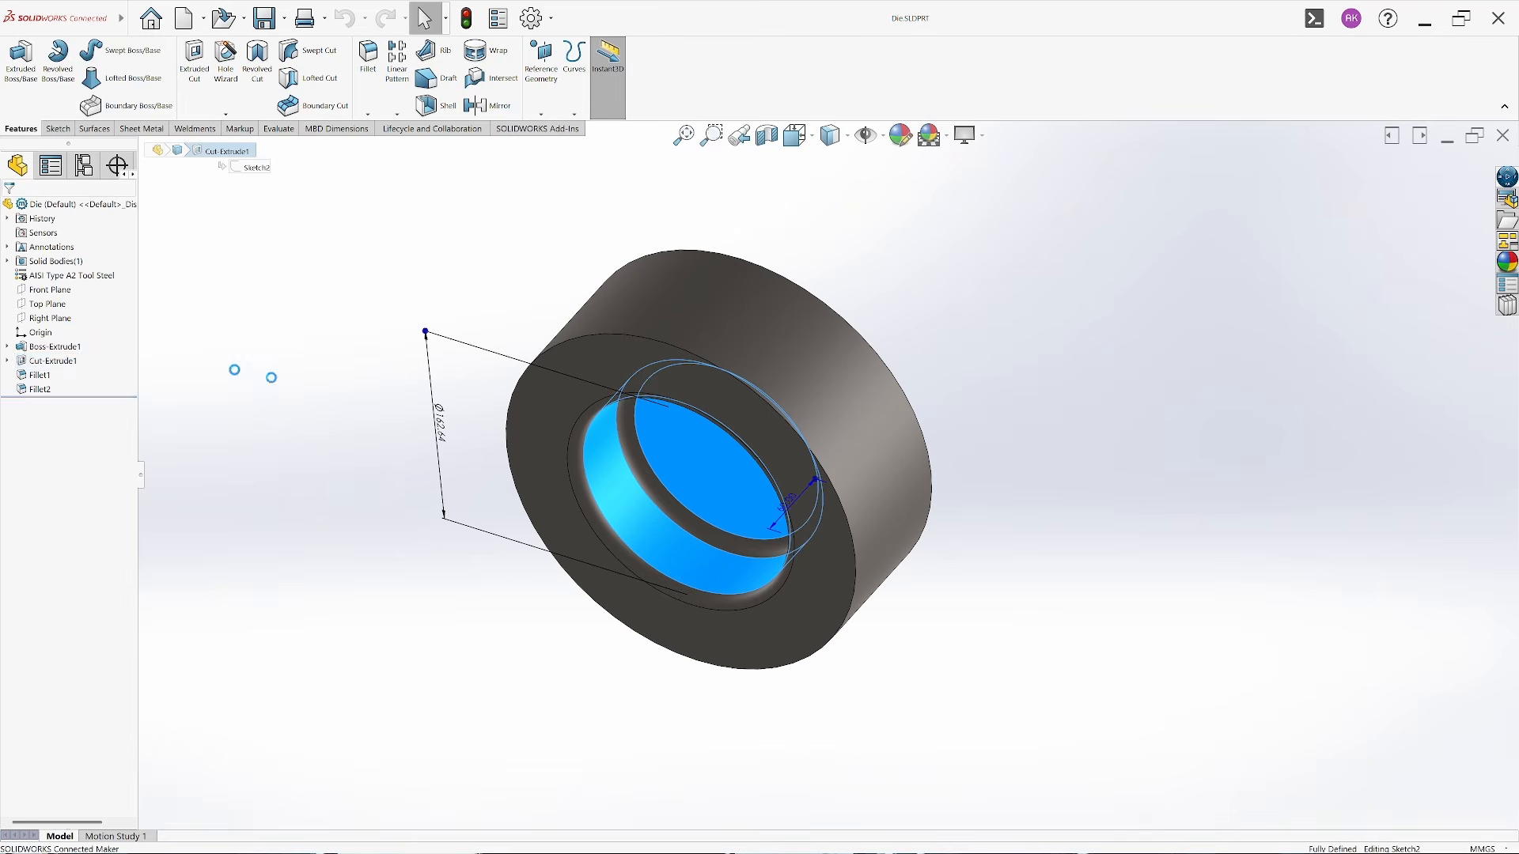
left_click(75, 276)
left_click(68, 295)
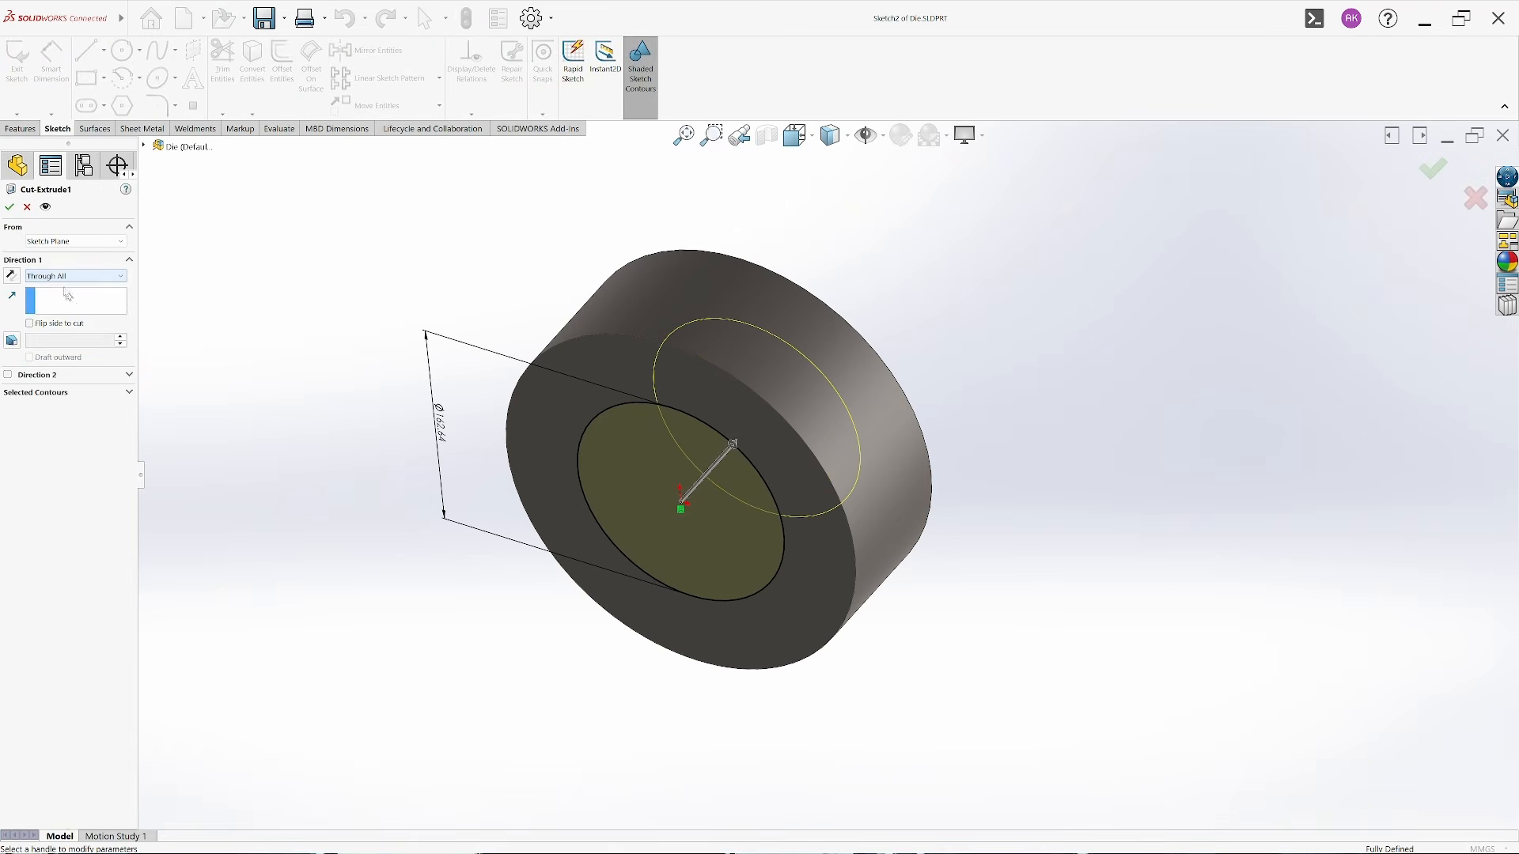
left_click(9, 206)
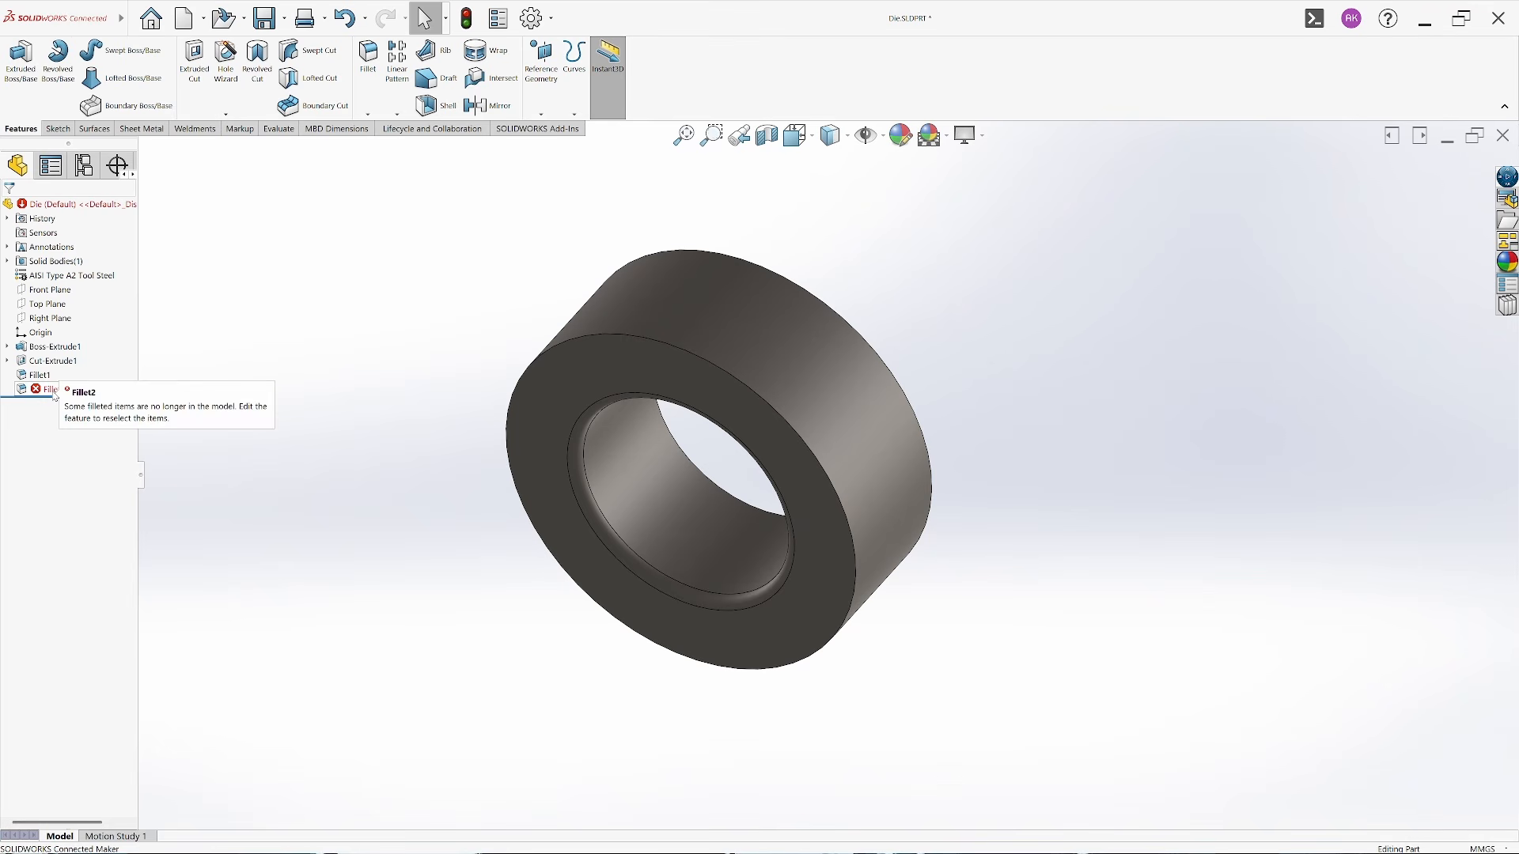
Delete the broken Fillet2 from the die and save the part
left_click(52, 390)
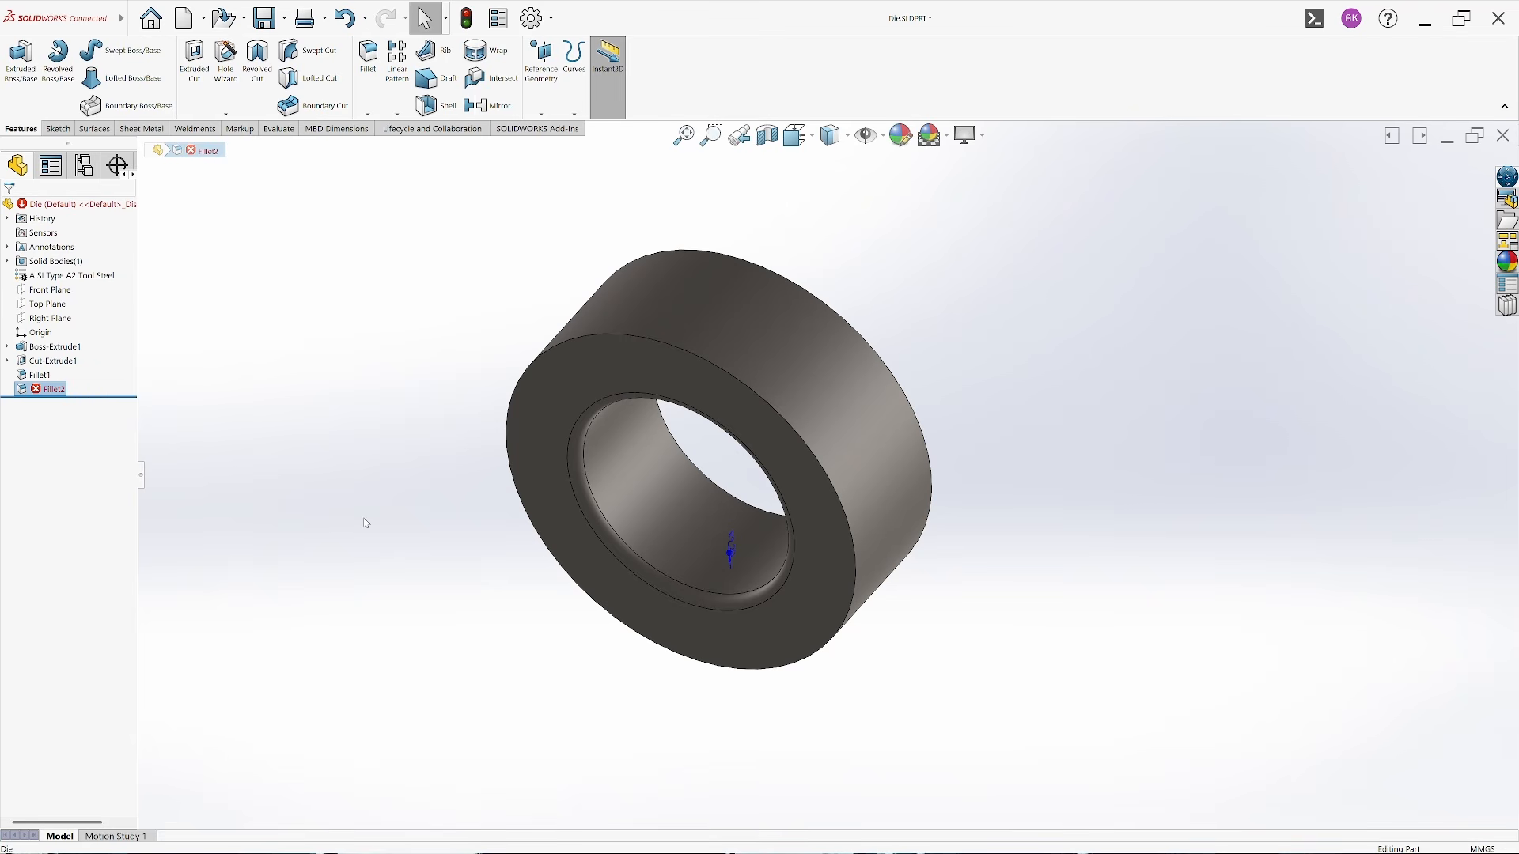
key("Delete")
key("Return")
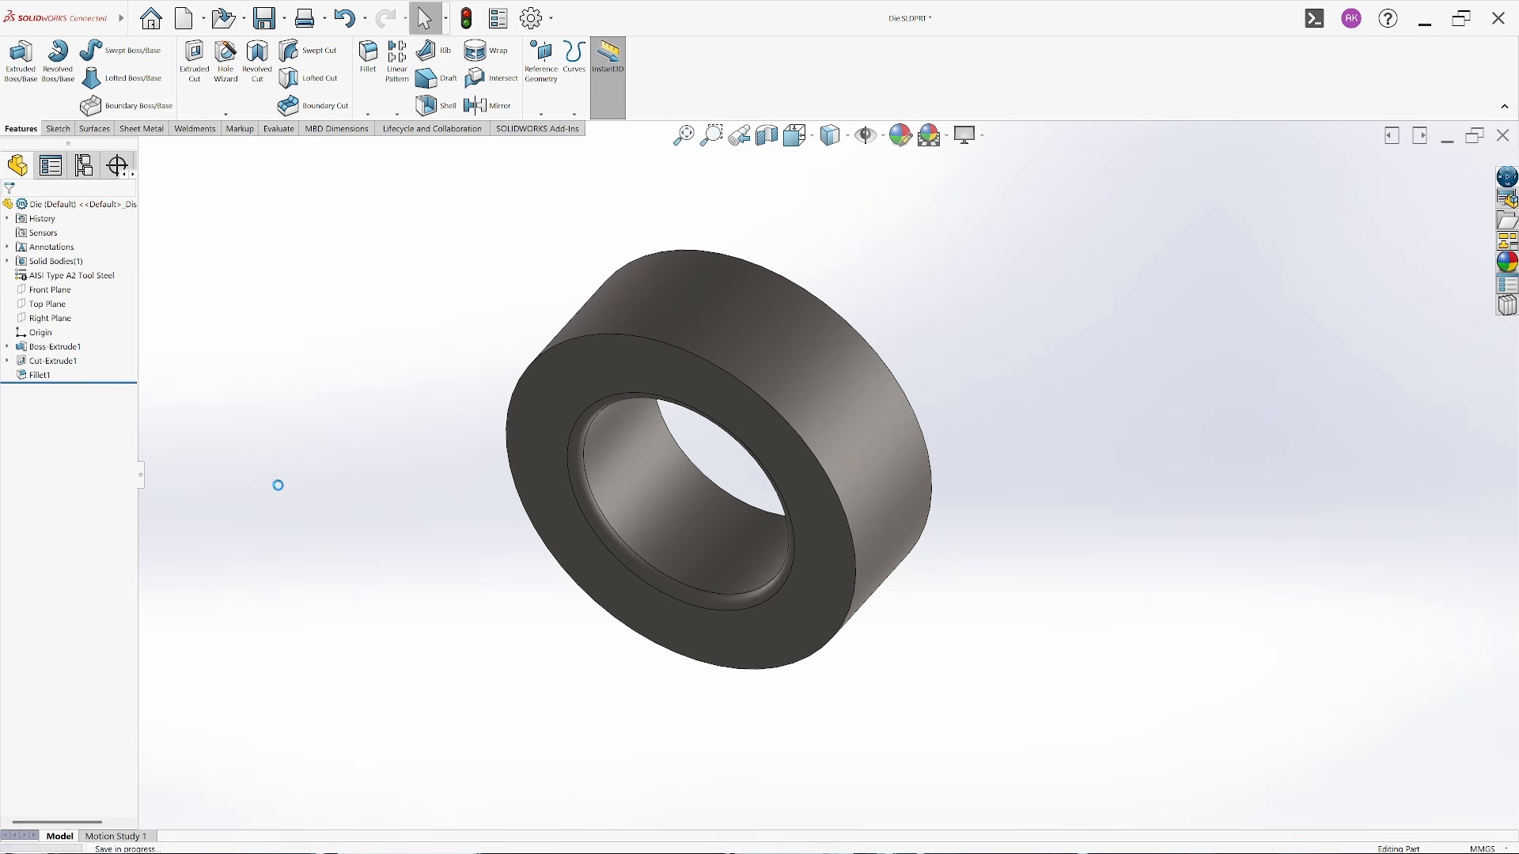
key("ctrl+s")
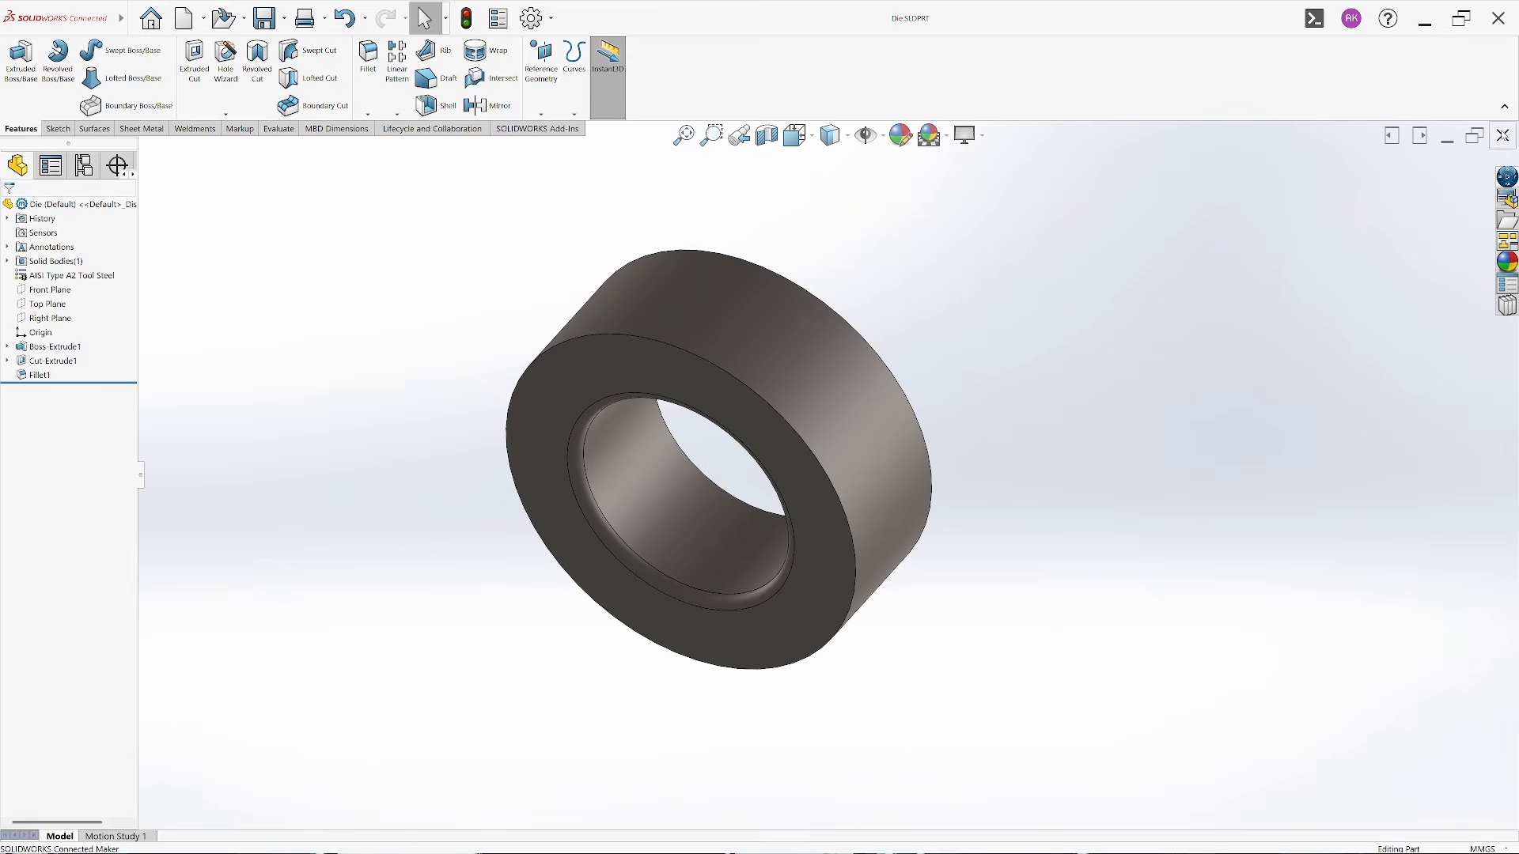
Close the die part and lower the die cushion onto the final product in the tooling assembly
left_click(1503, 135)
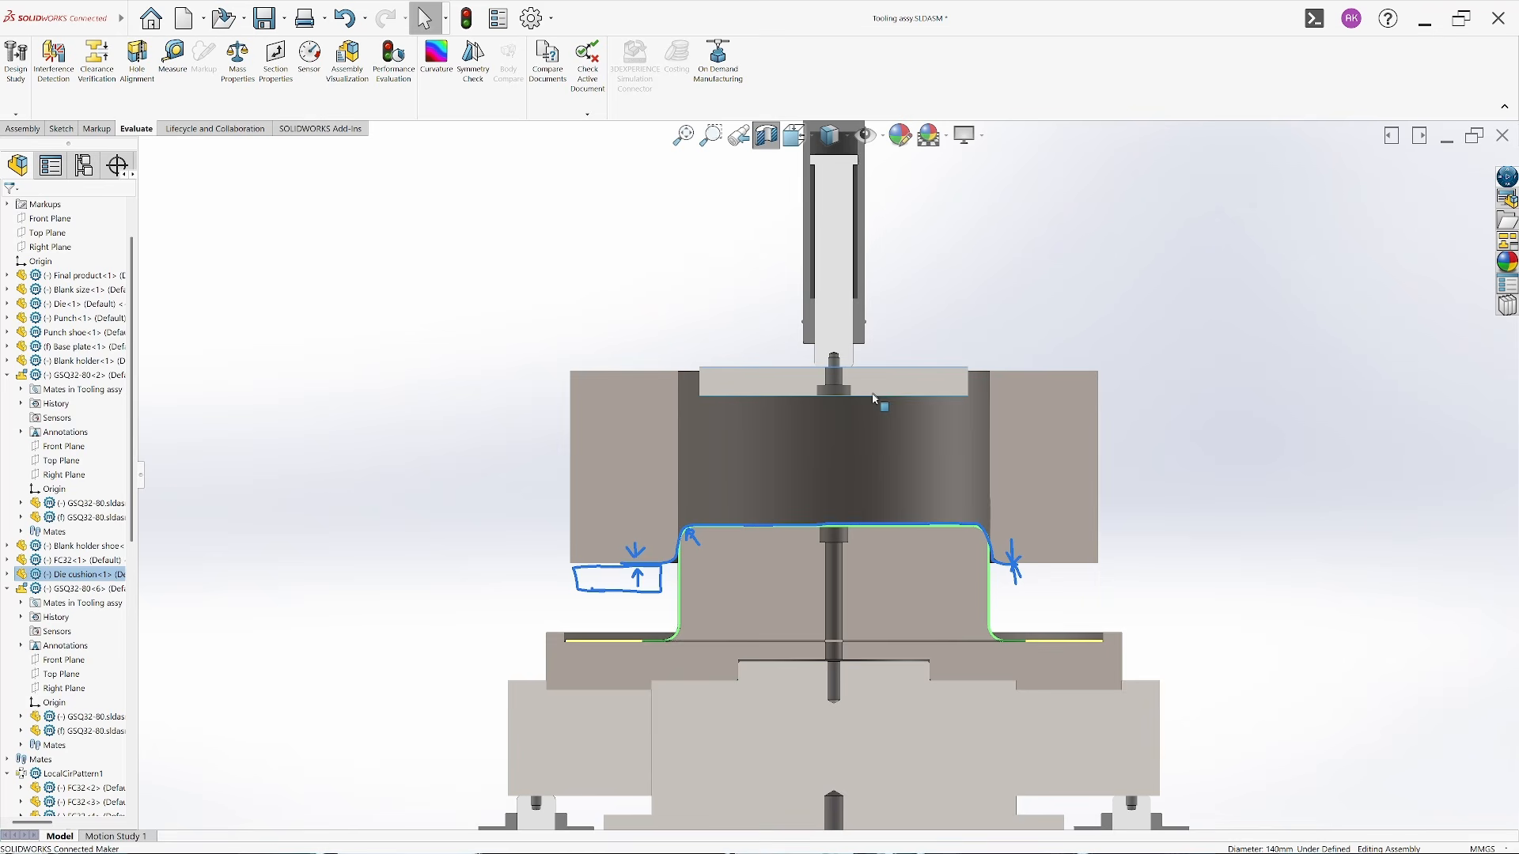
left_click_drag(878, 373, 878, 520)
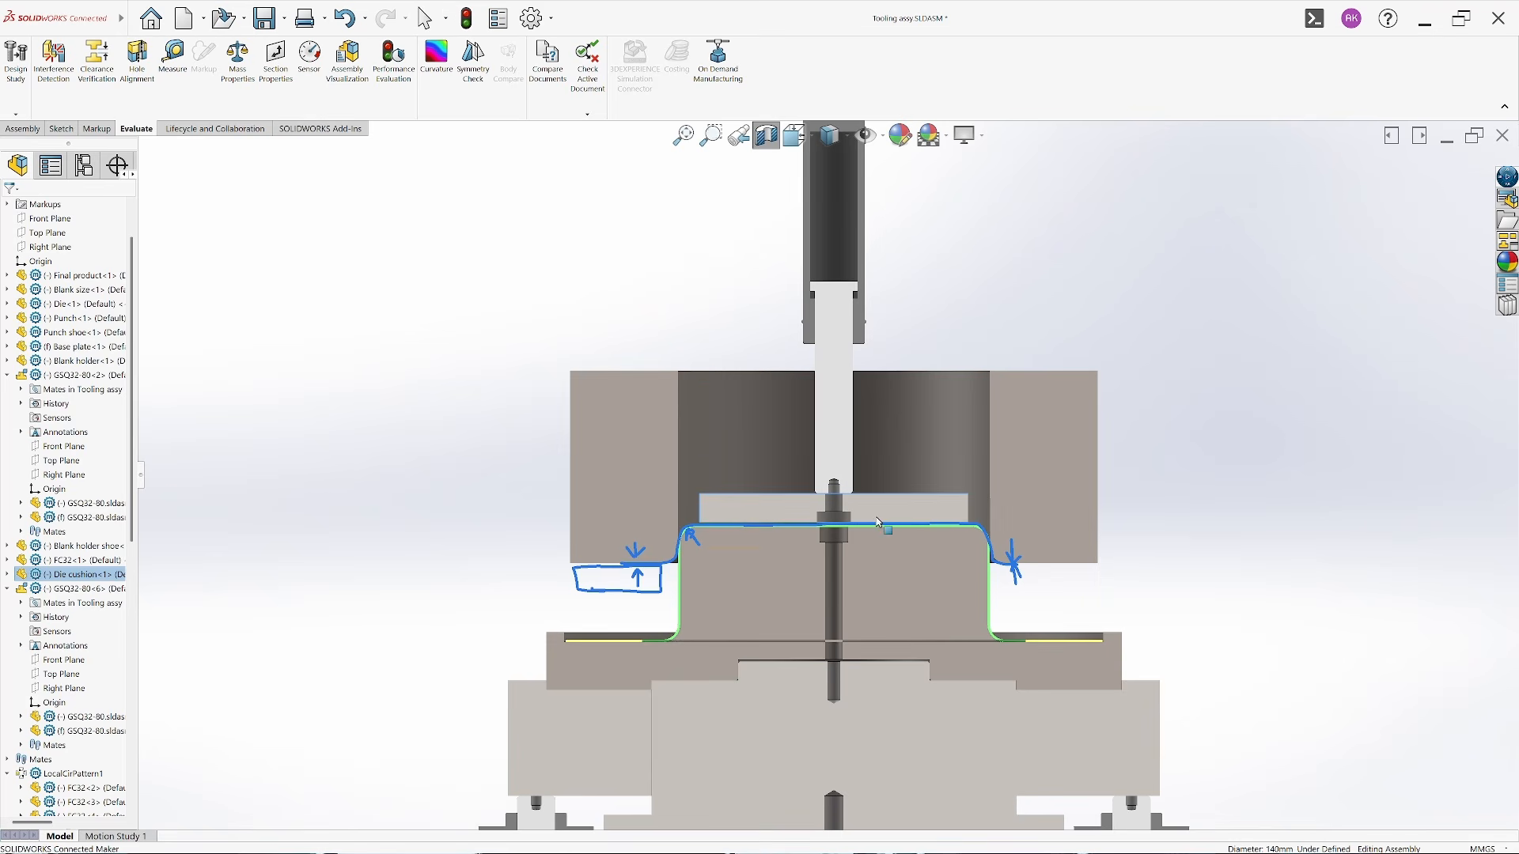
left_click(656, 296)
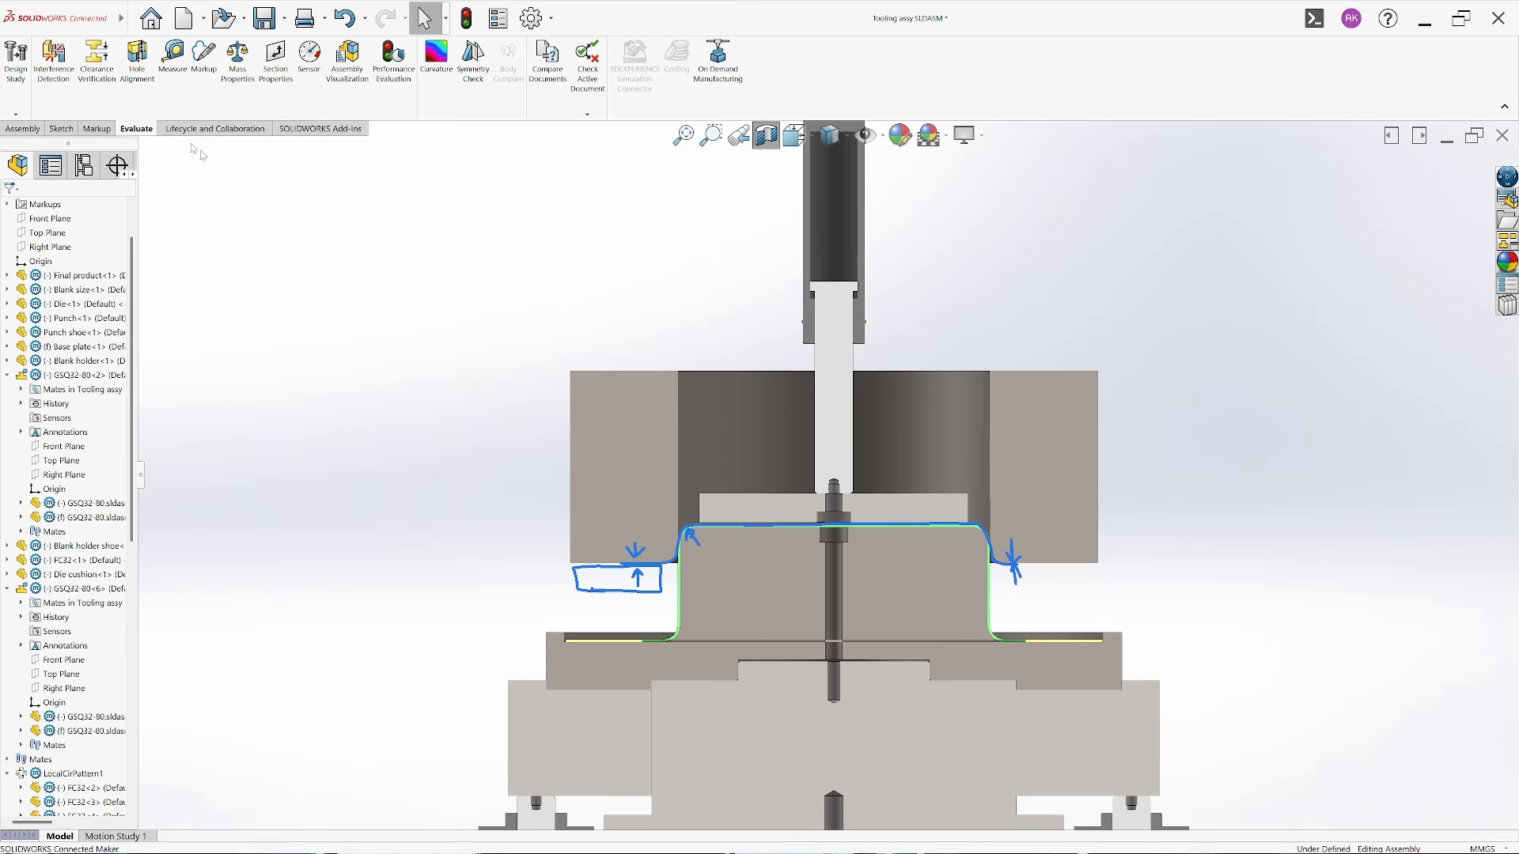
Mark up a recessed die shoe outline fitting over the die's top, add a check mark inside the die bore, and discard the markup
left_click(203, 55)
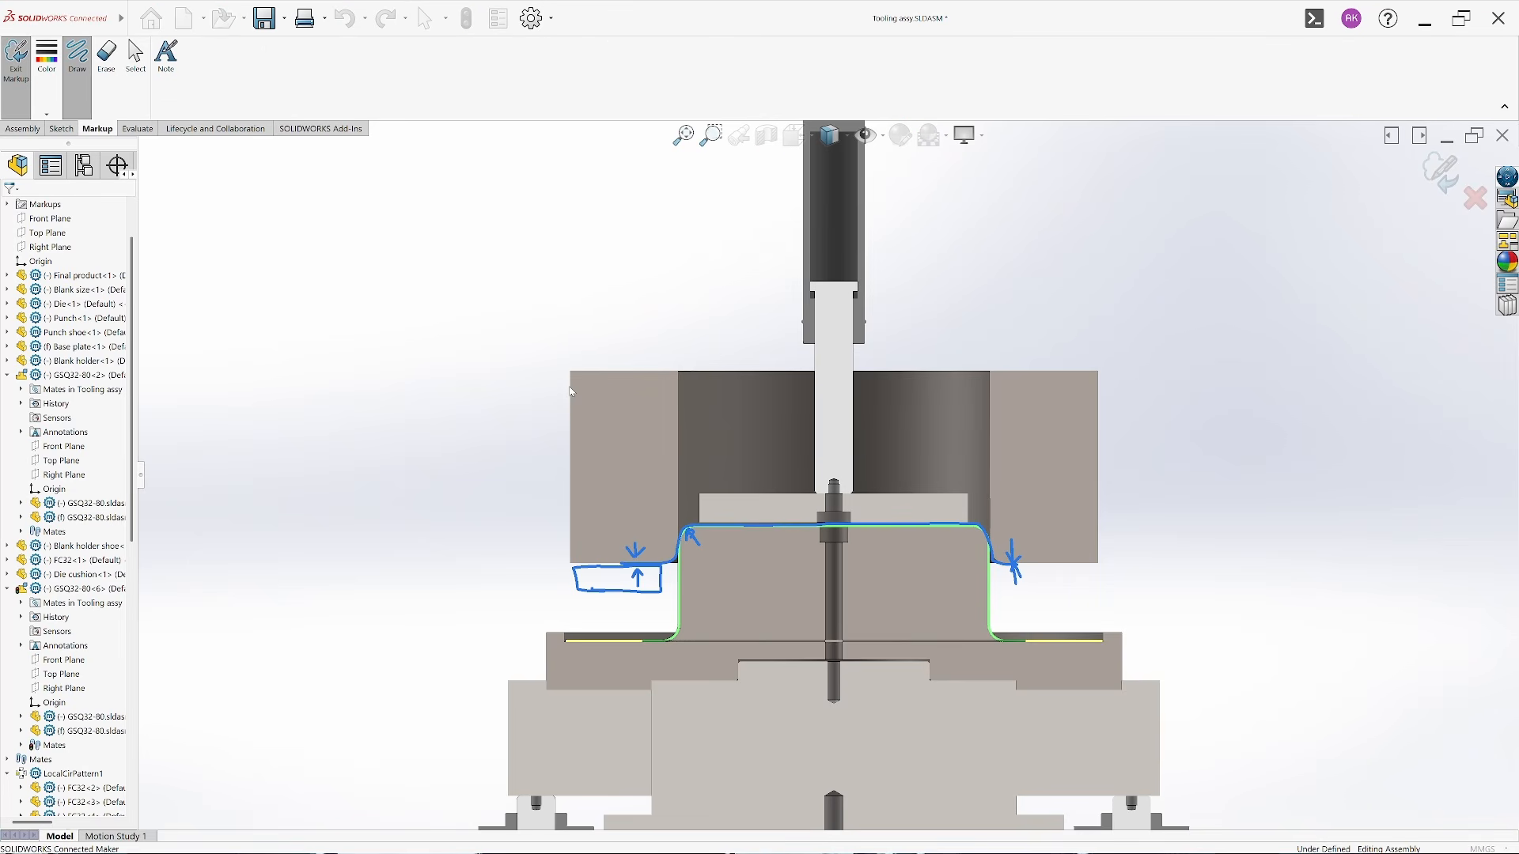
mouse_move(560, 386)
left_mouse_down()
mouse_move(554, 313)
mouse_move(1122, 317)
left_mouse_up()
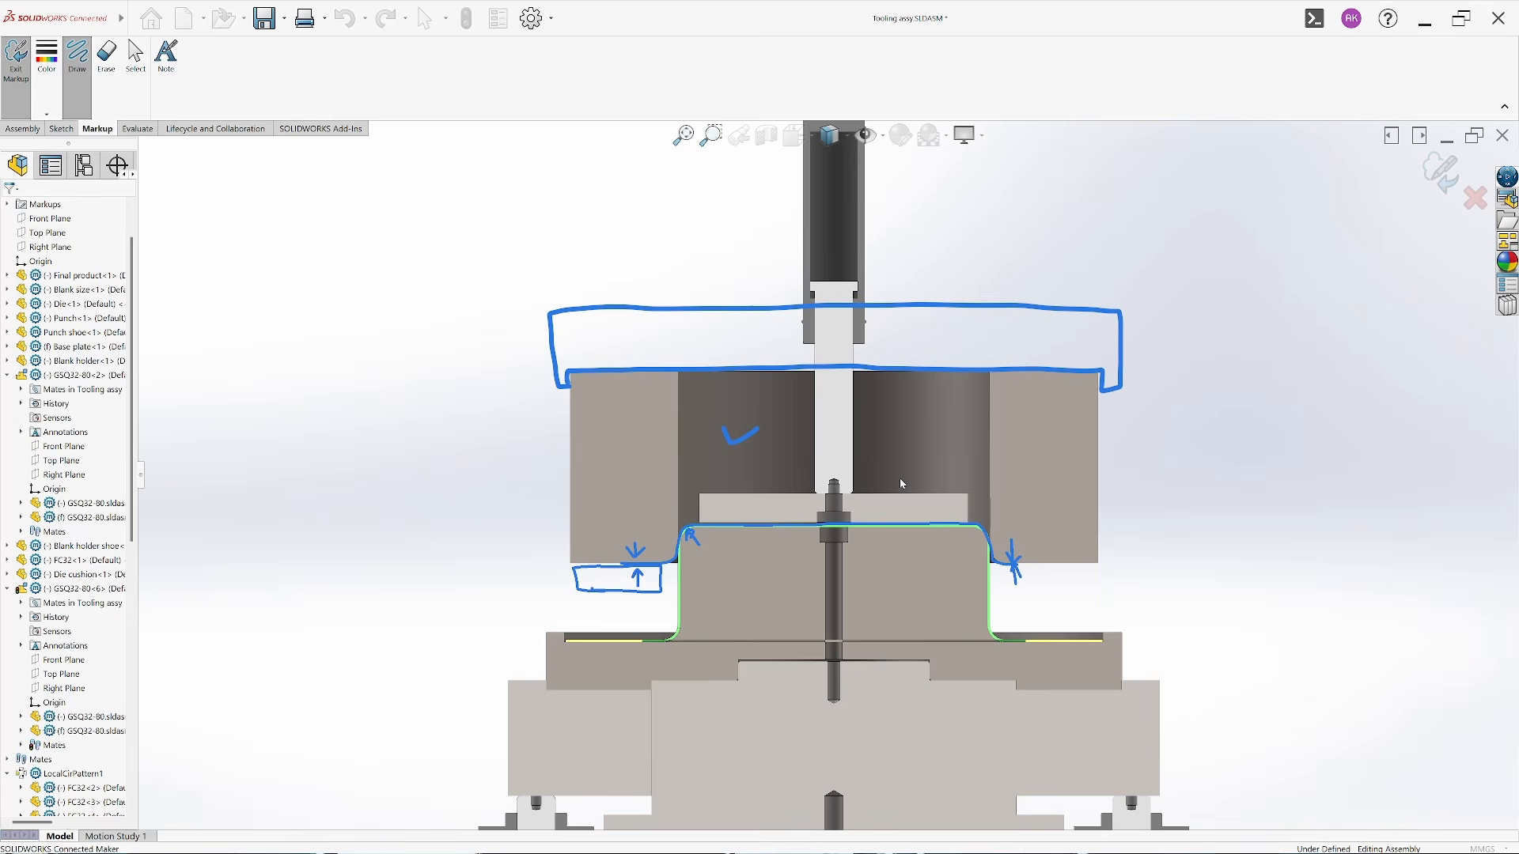
scroll(687, 452, "up", 2)
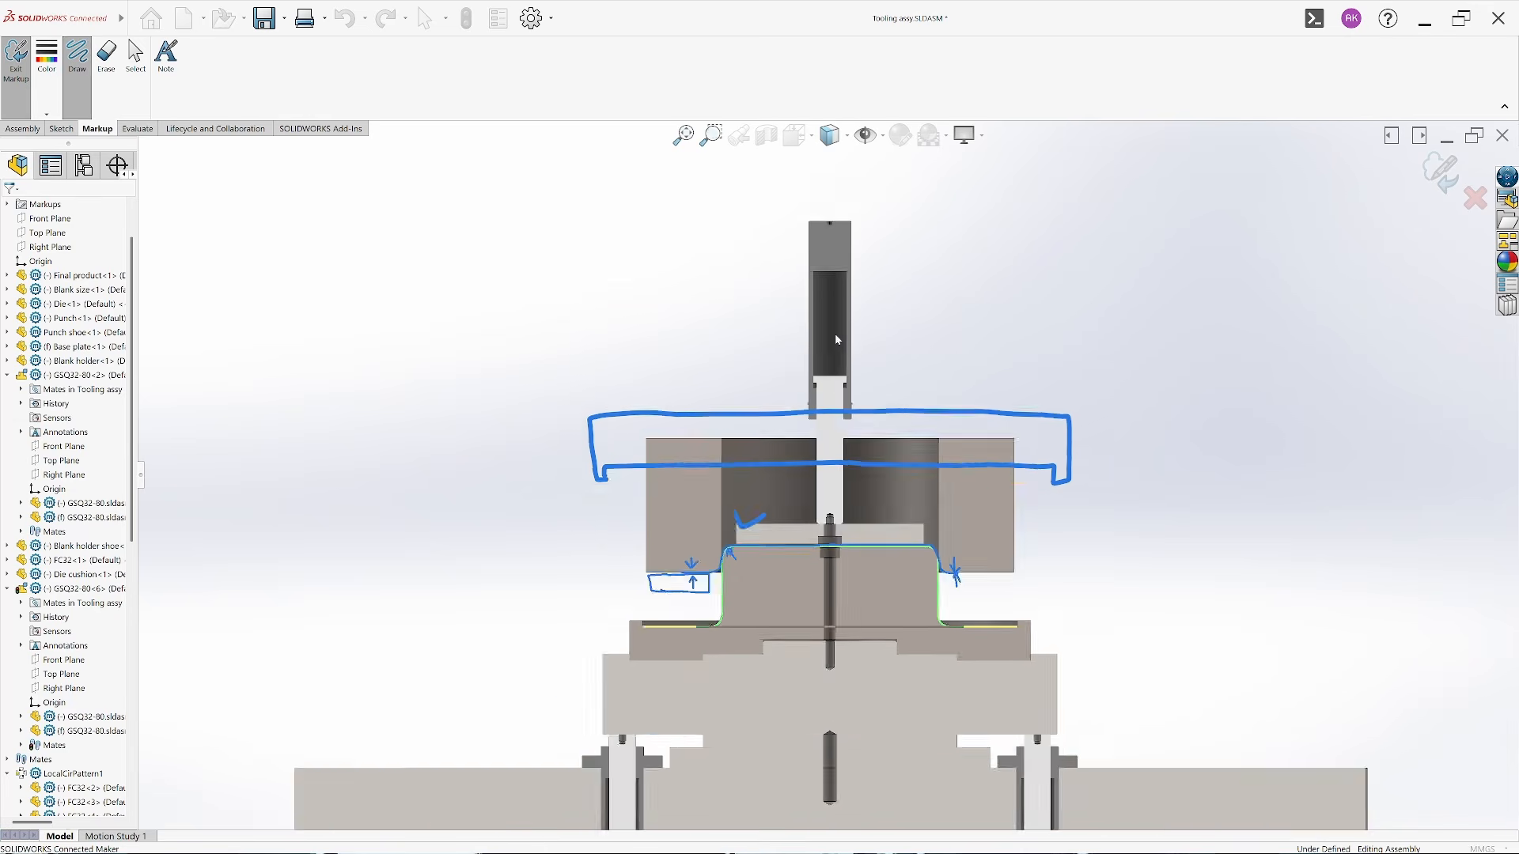
scroll(834, 333, "down", 2)
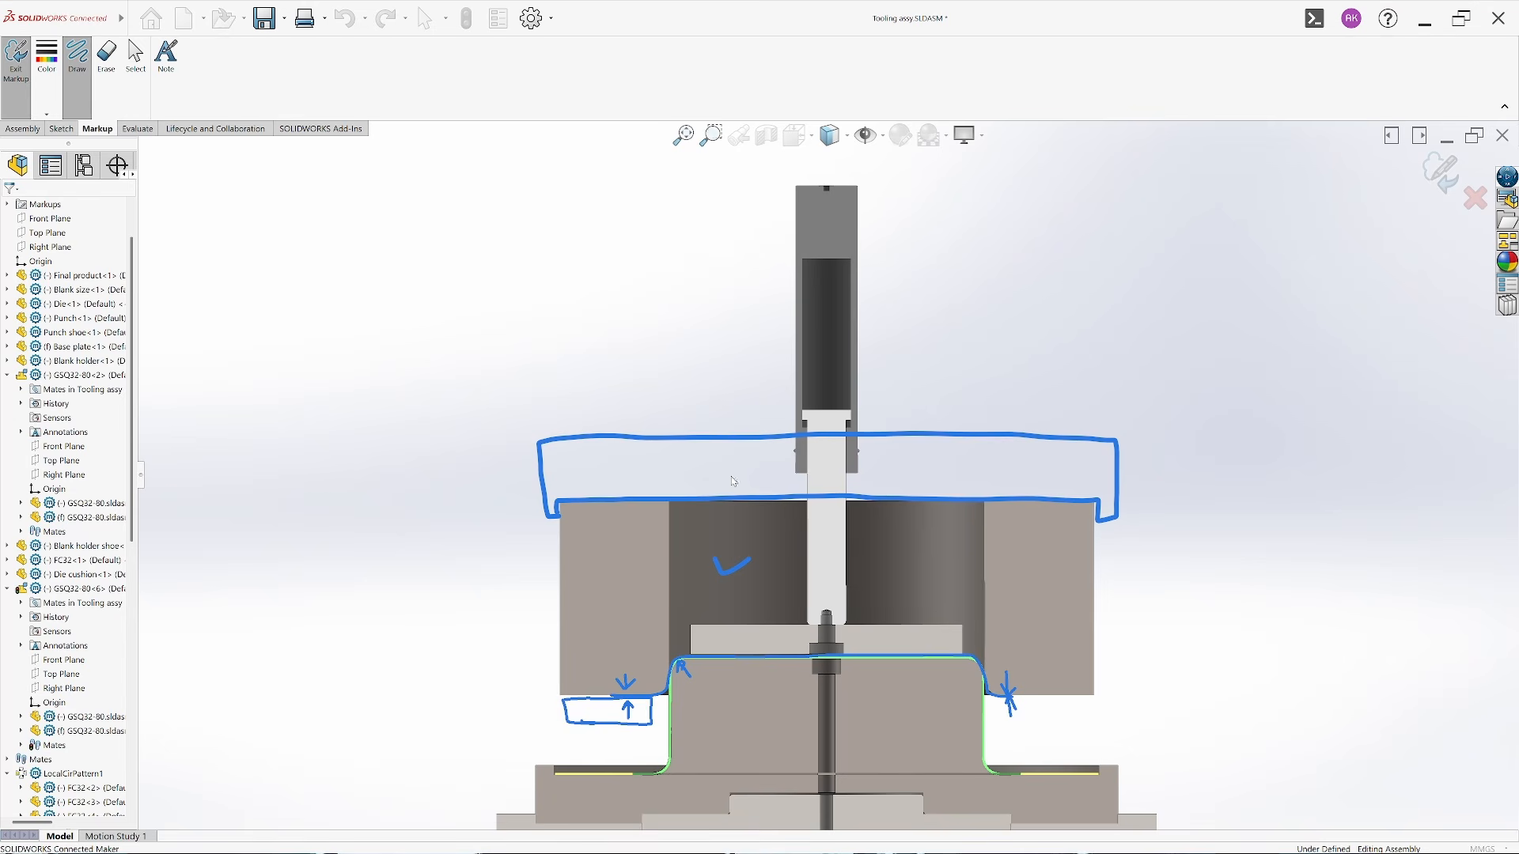
left_click(1473, 198)
left_click(778, 442)
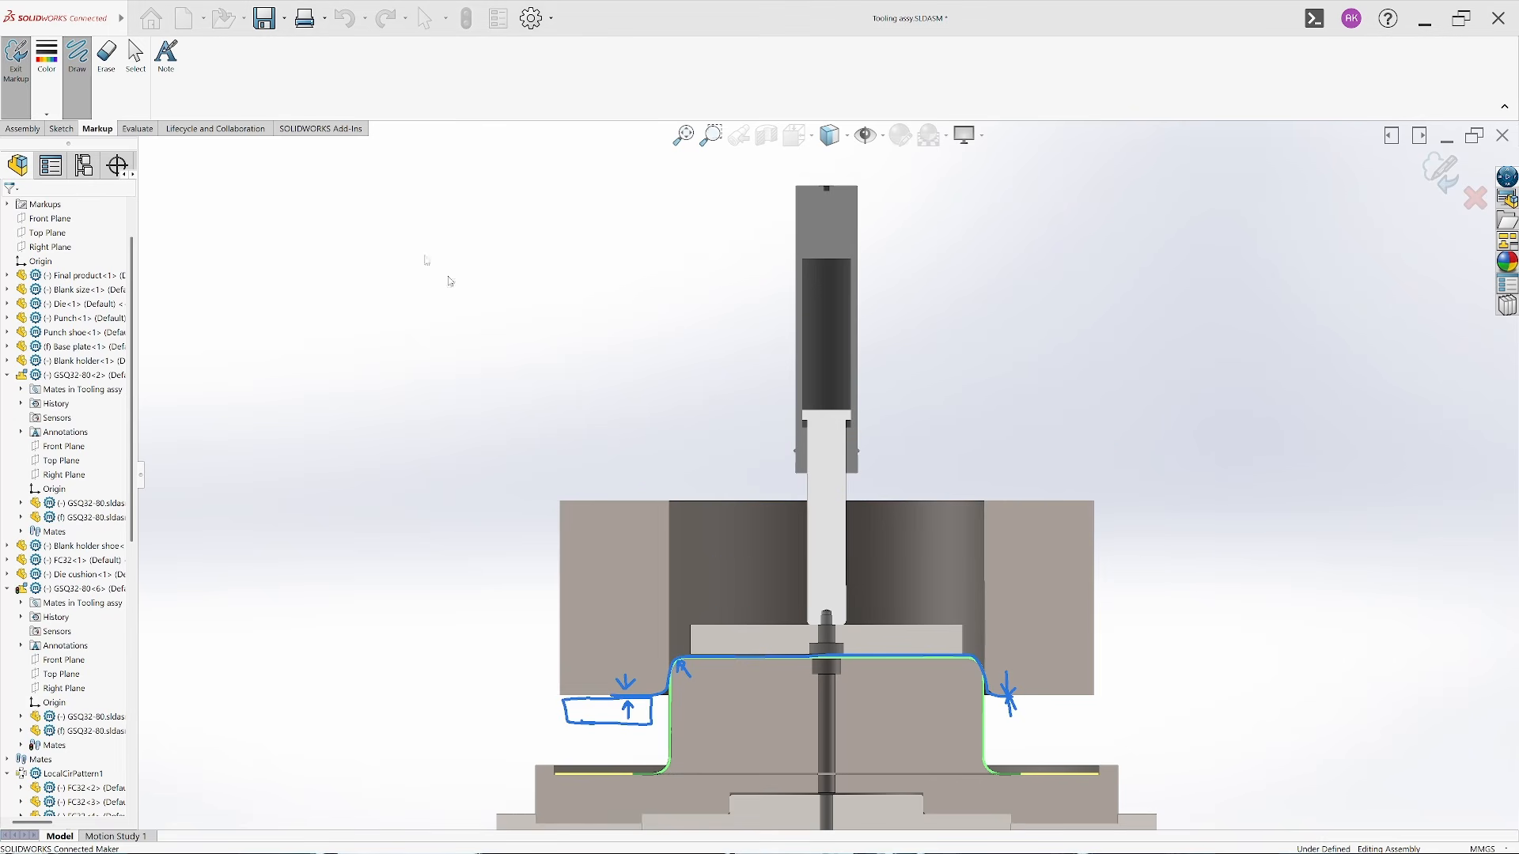
Create a new part and sketch a circle about 139 mm in diameter, centred on the origin, on the Top Plane
left_click(182, 19)
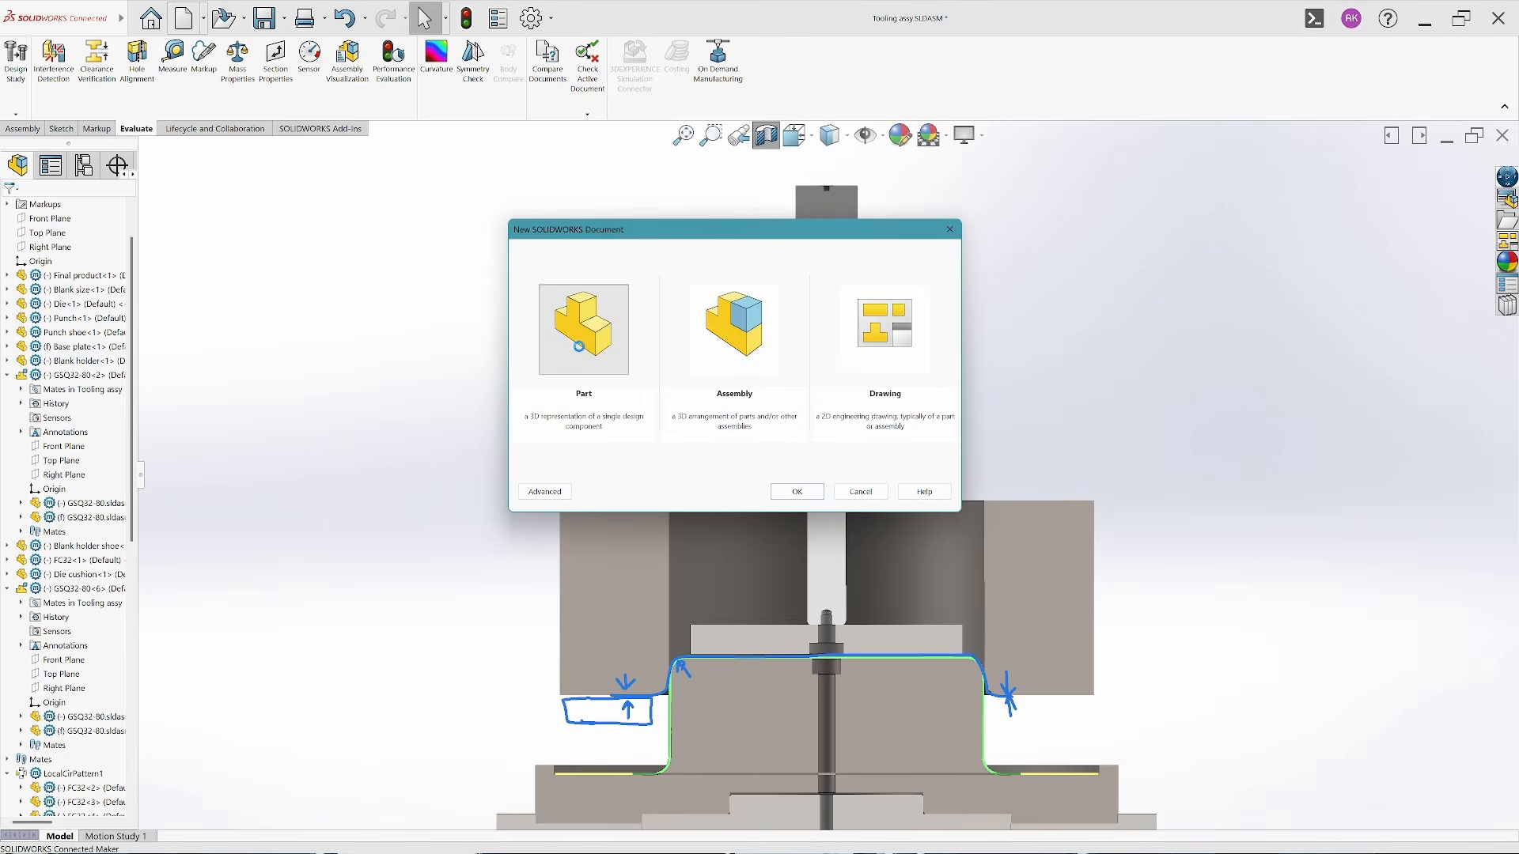
double_click(575, 405)
left_click(57, 128)
left_click(17, 57)
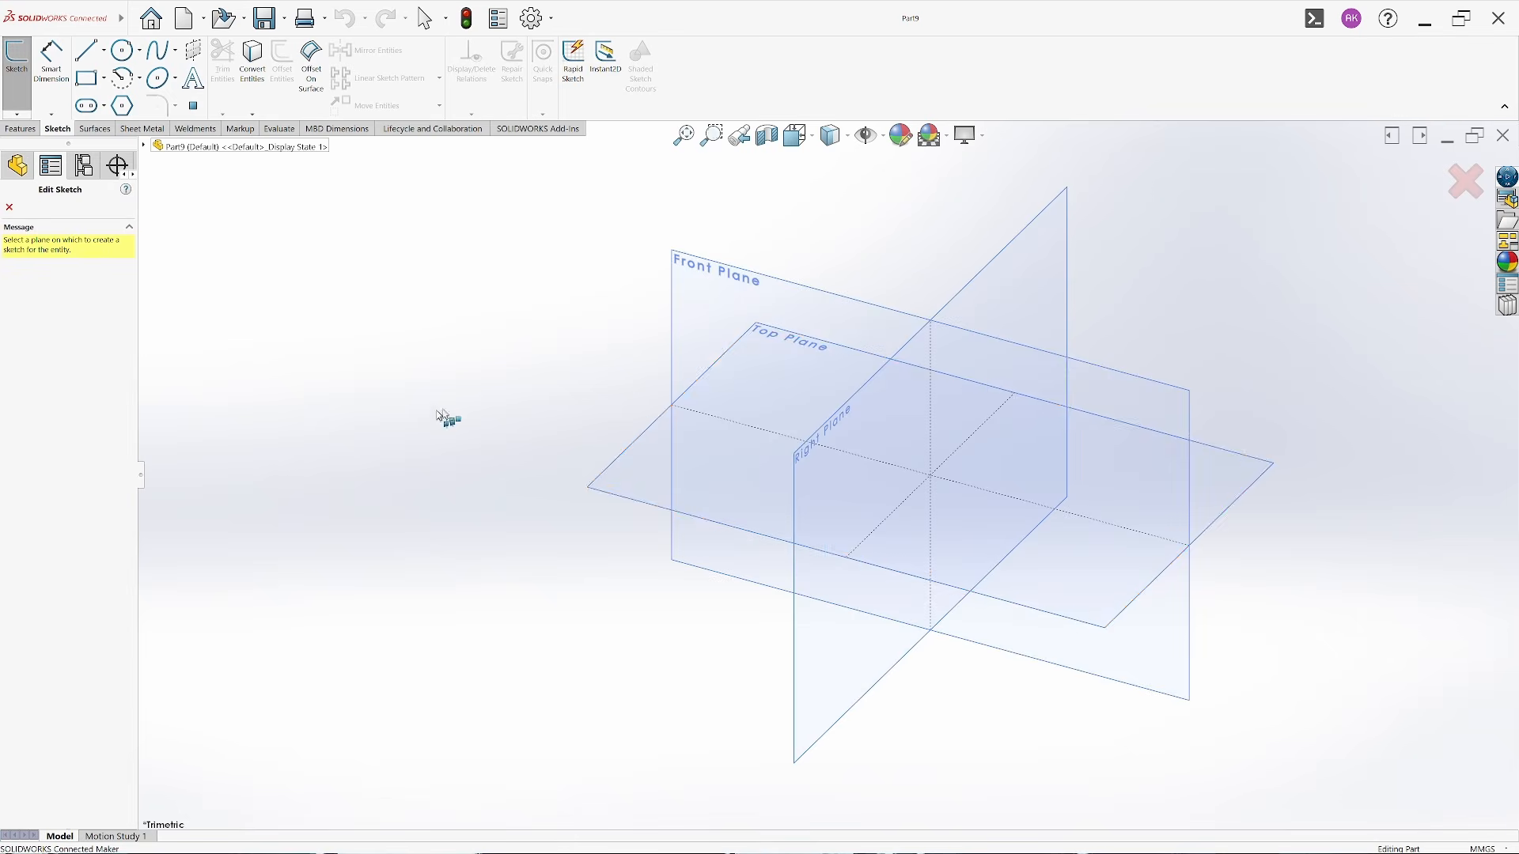
left_click(620, 473)
left_click(122, 50)
left_click(827, 475)
left_click(1064, 479)
Dimension the circle's diameter and finish the sketch
left_click(51, 59)
left_click(1065, 479)
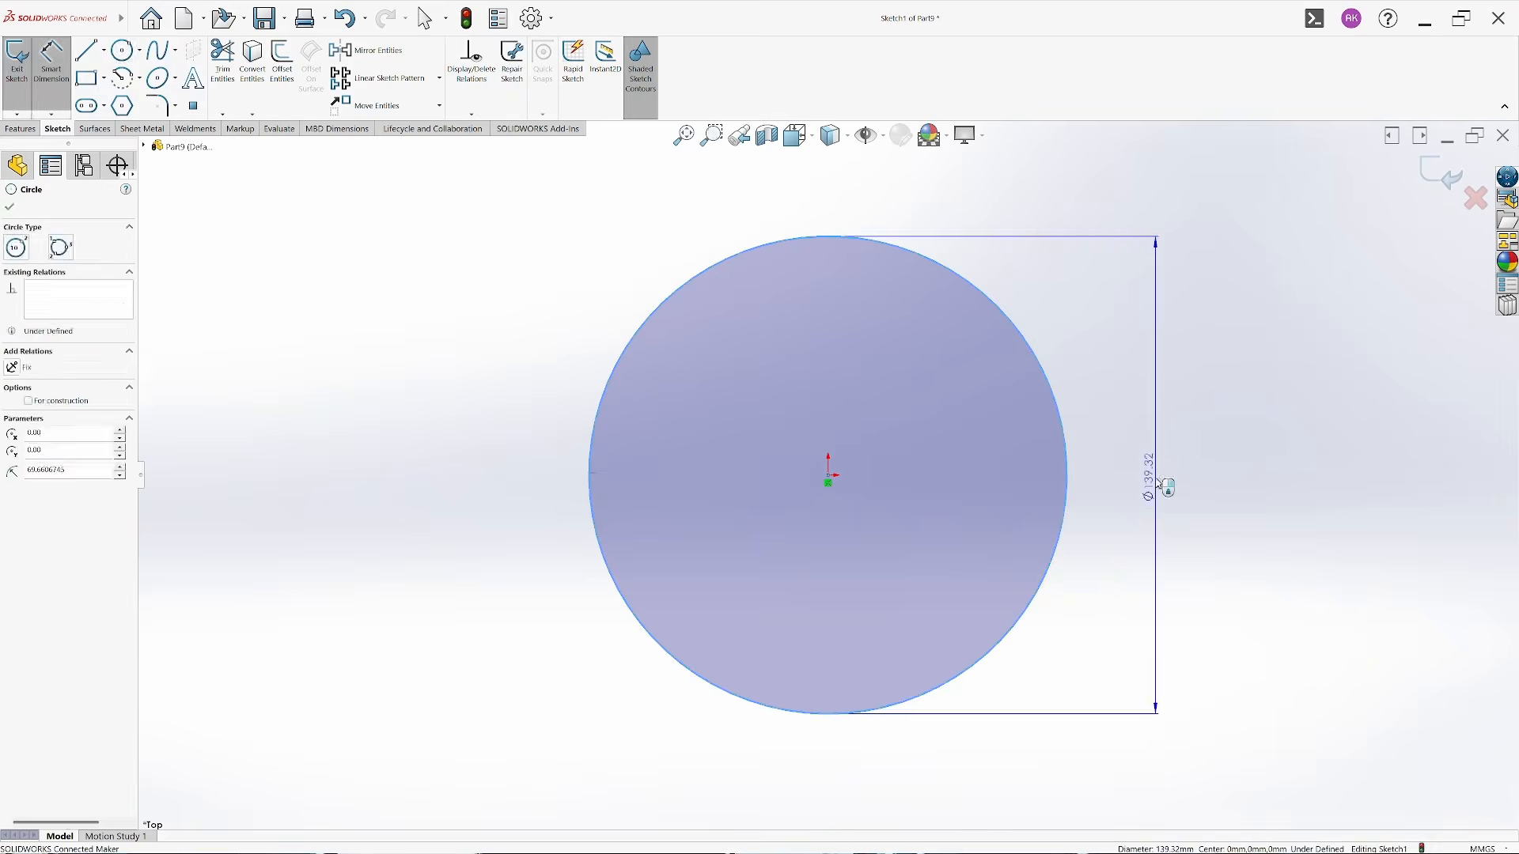
left_click(1156, 479)
key("Return")
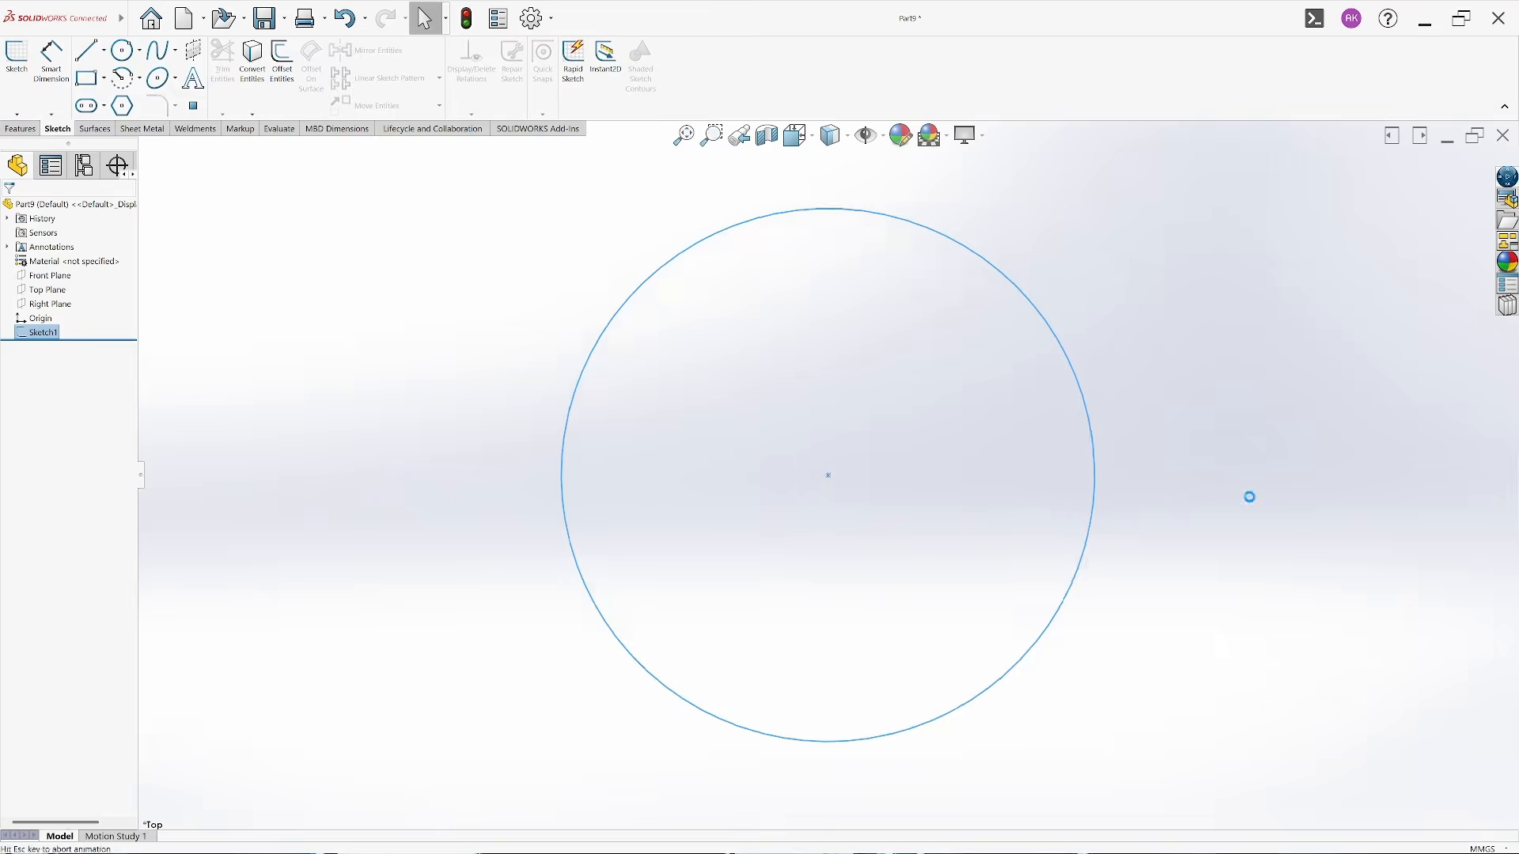
Extrude the circle into a disc with a cut recess for the die, and save the part as Die shoe
left_click(33, 95)
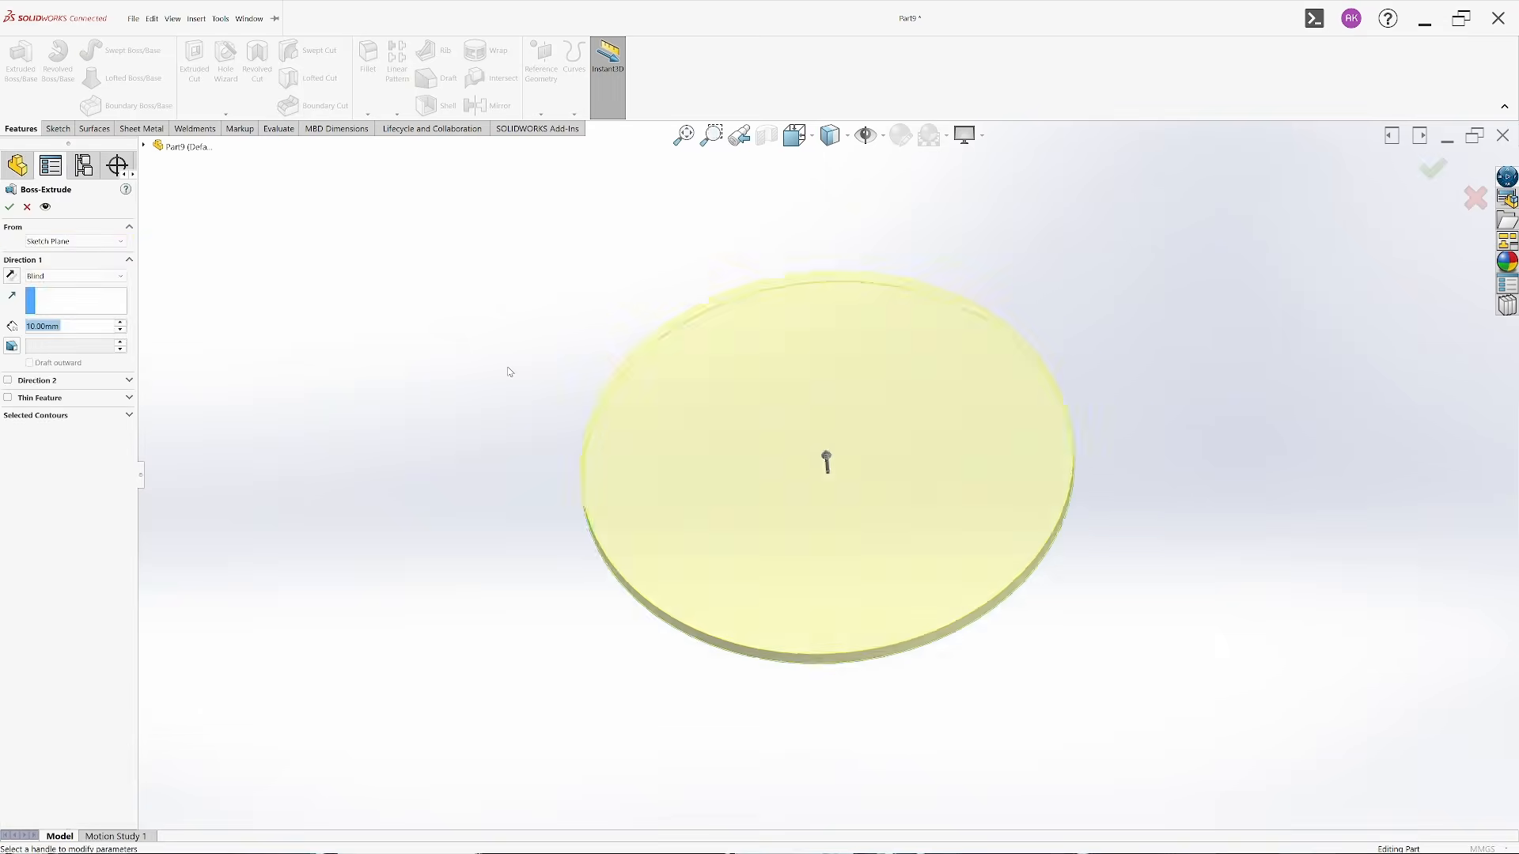
left_click(828, 518)
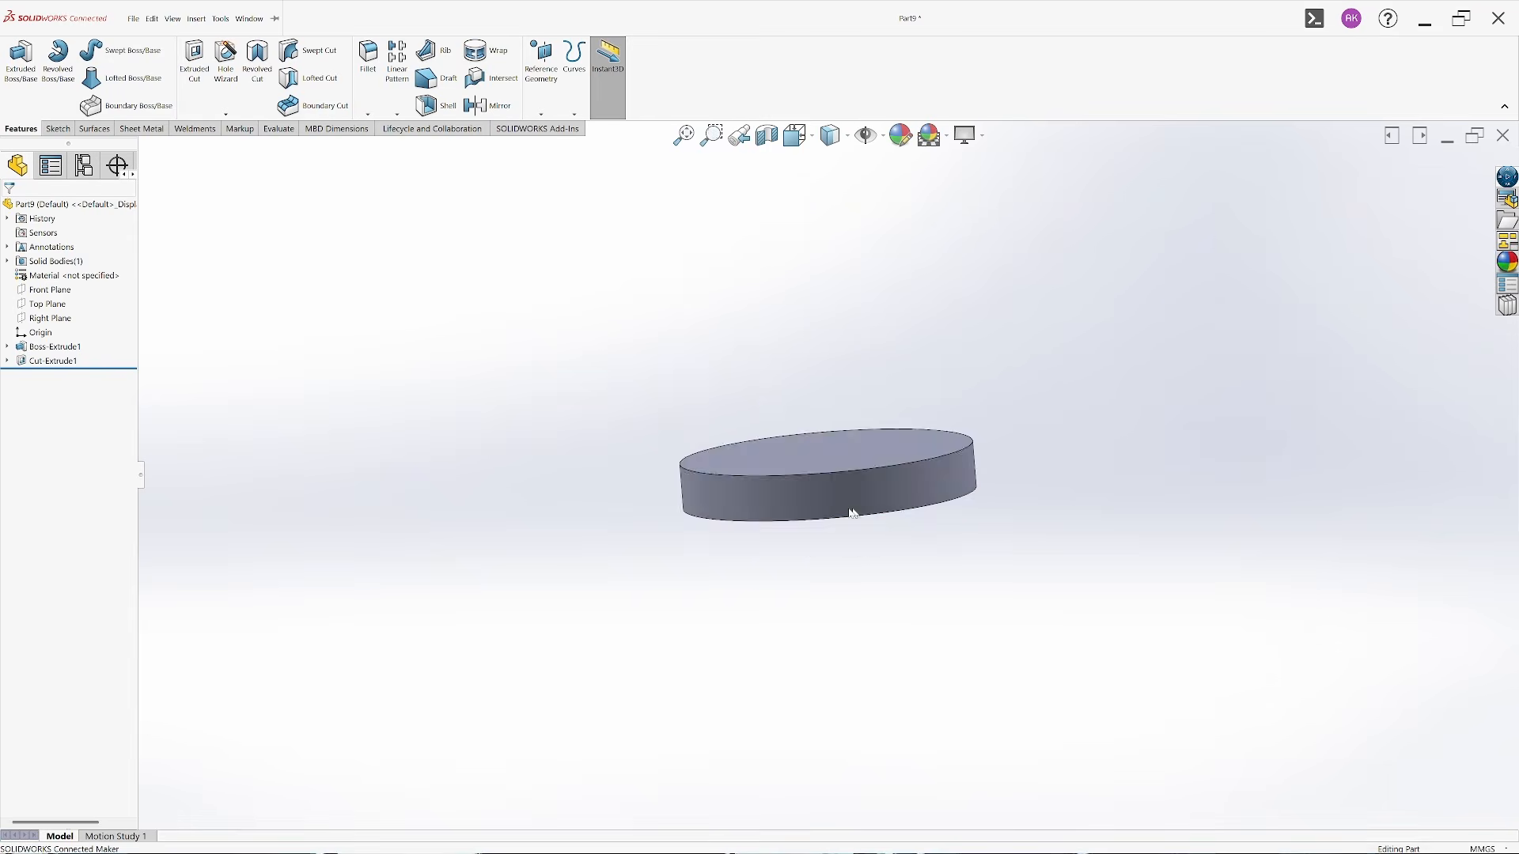
key("ctrl+s")
type("Die")
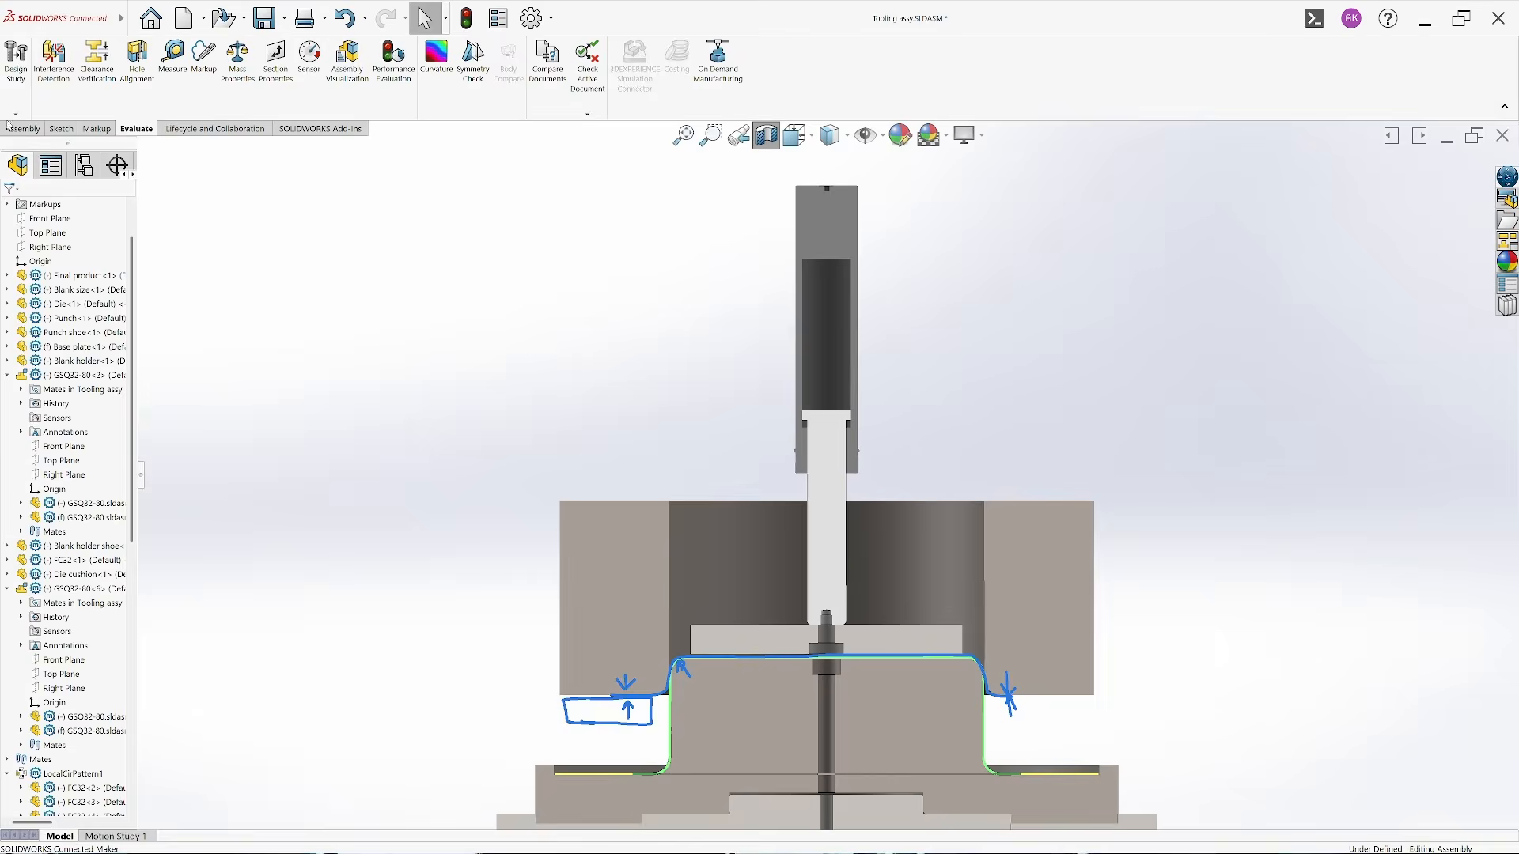
Insert the Die shoe part into the tooling assembly and mate its cylindrical face concentric with the die's outer face
left_click(210, 154)
double_click(210, 155)
left_click(629, 511, "ctrl")
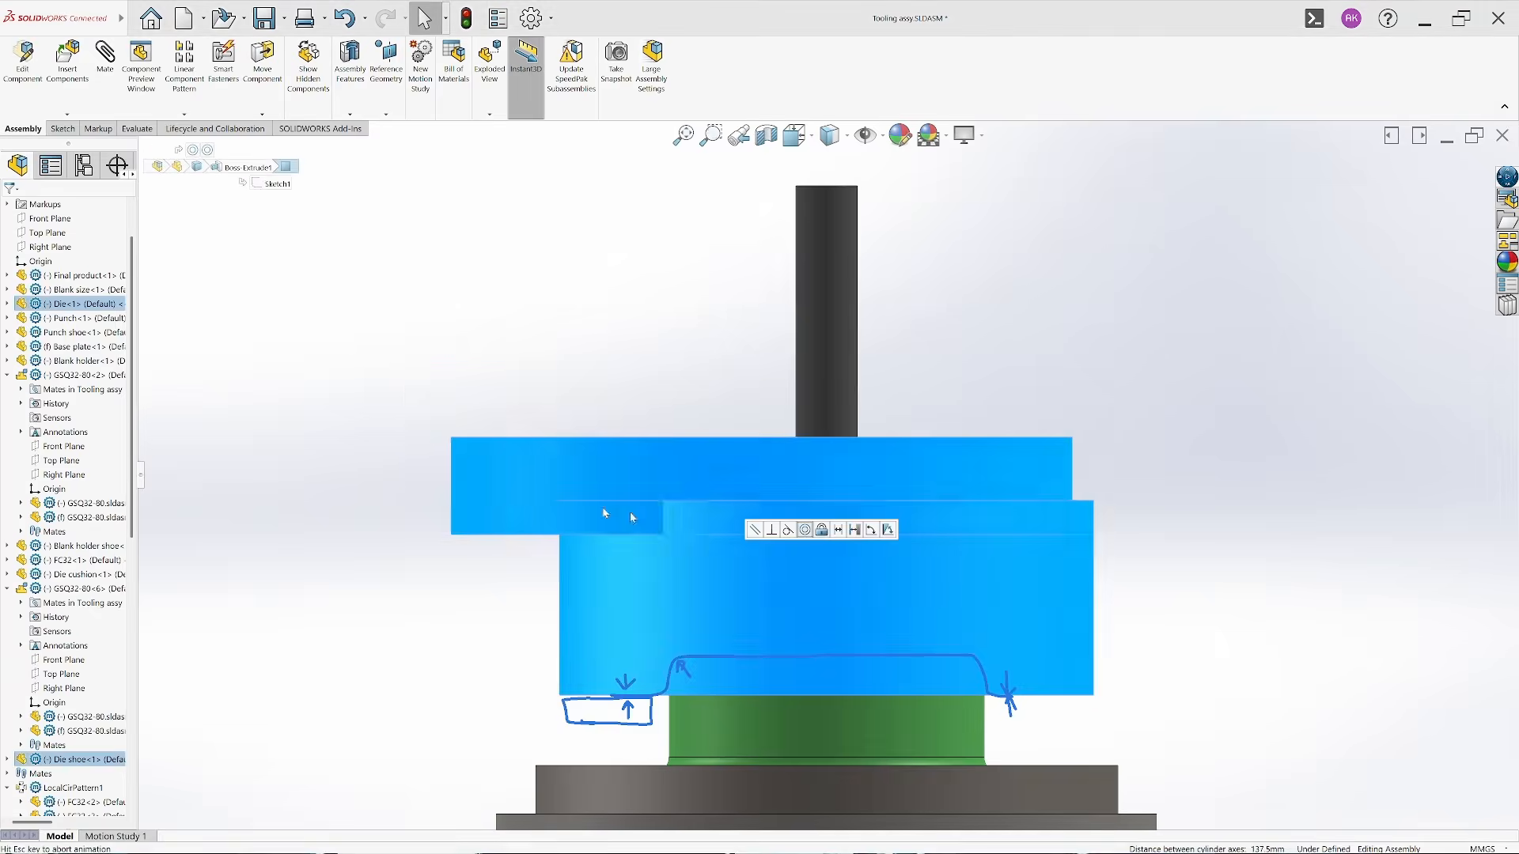
left_click(810, 529)
Seat the die shoe on the die by mating its recess floor coincident with the die's top face
left_click_drag(608, 485, 608, 438)
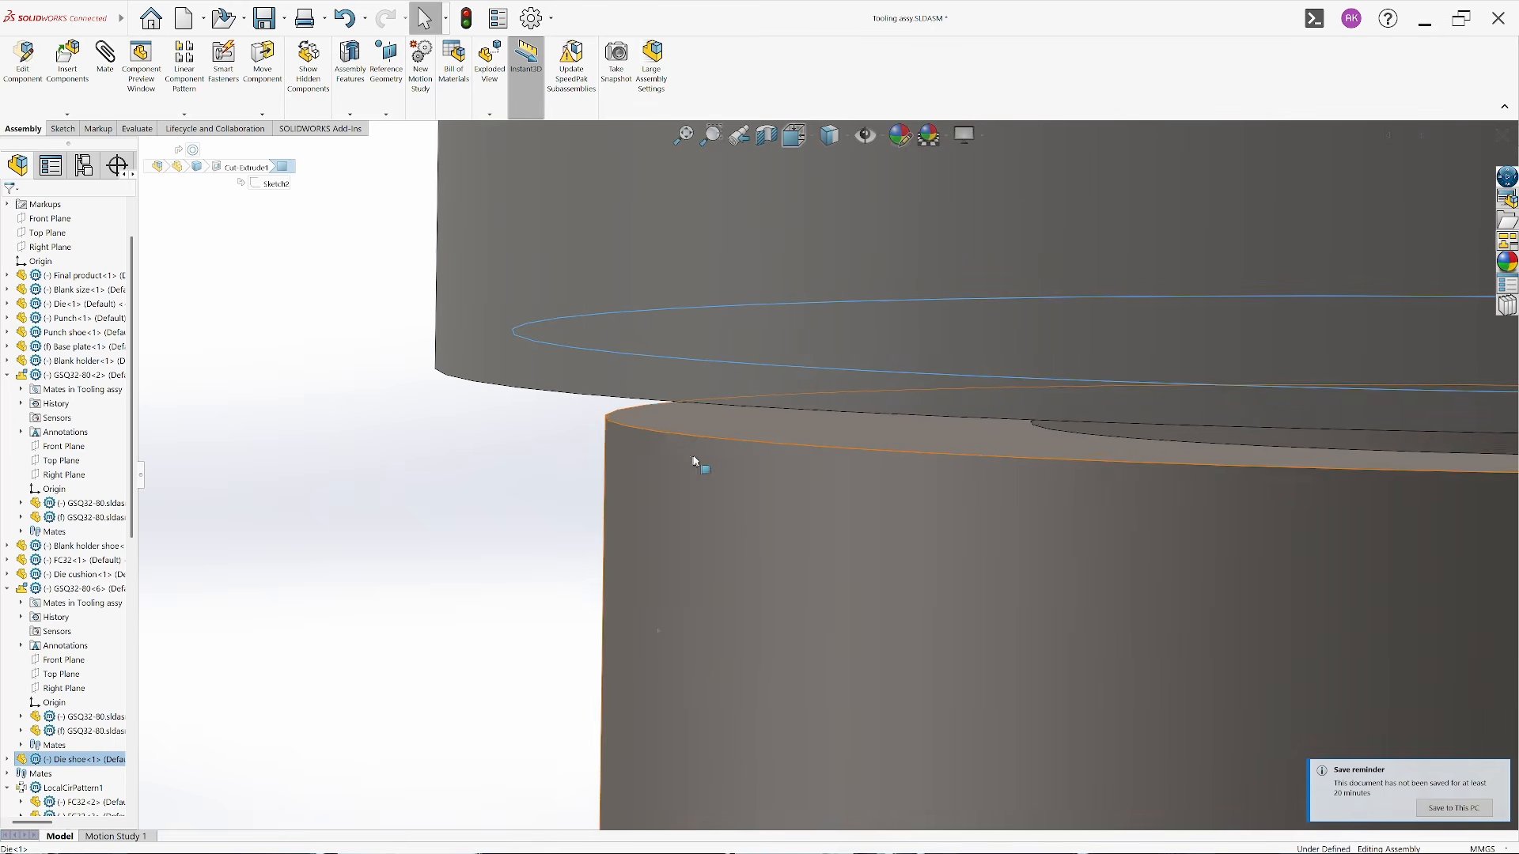
left_click(724, 430)
key("Escape")
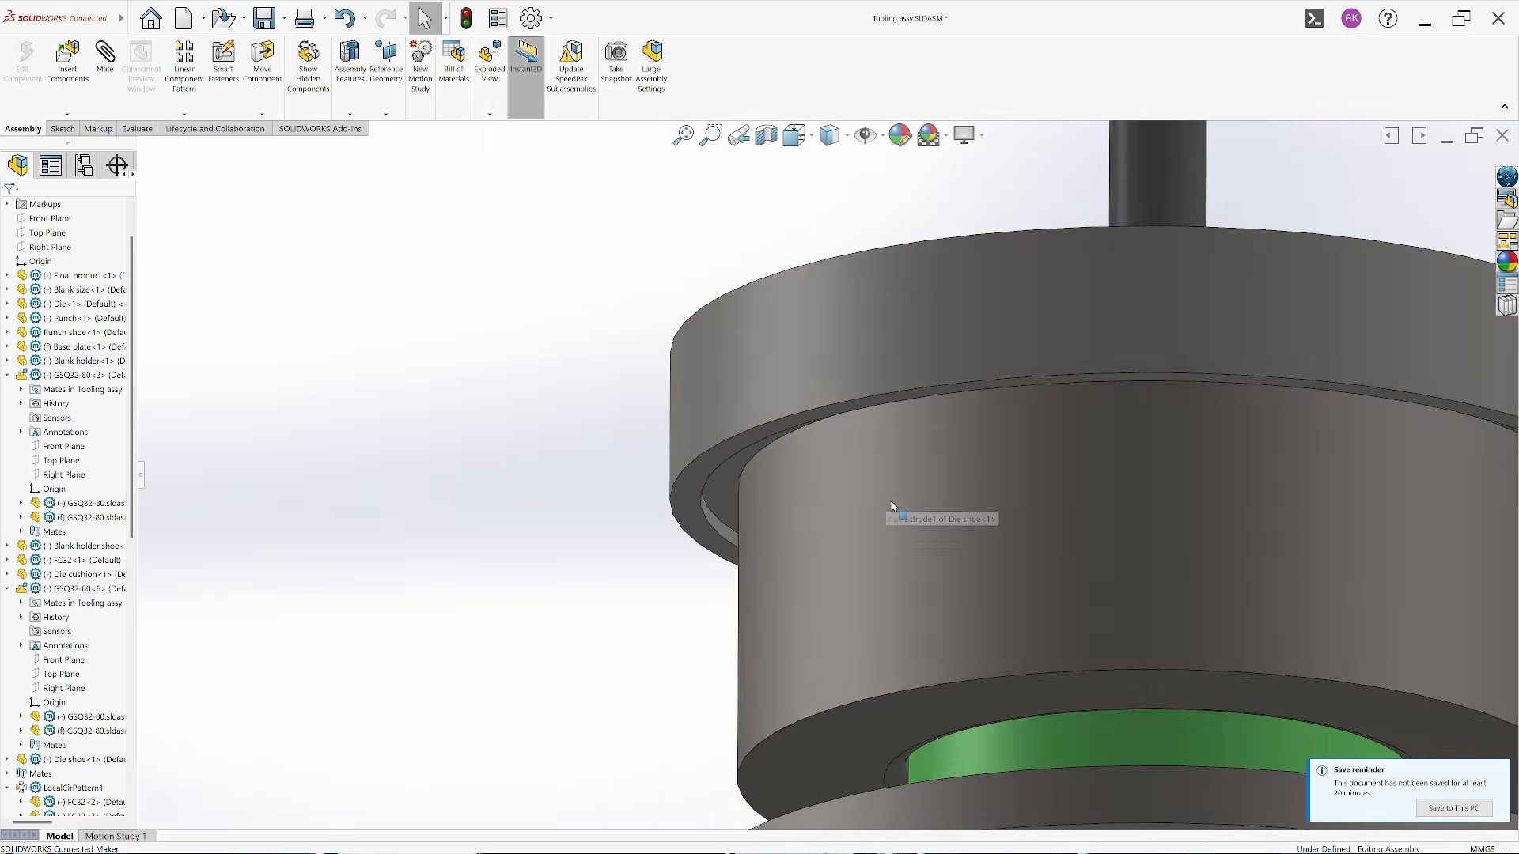
scroll(892, 506, "up", 3)
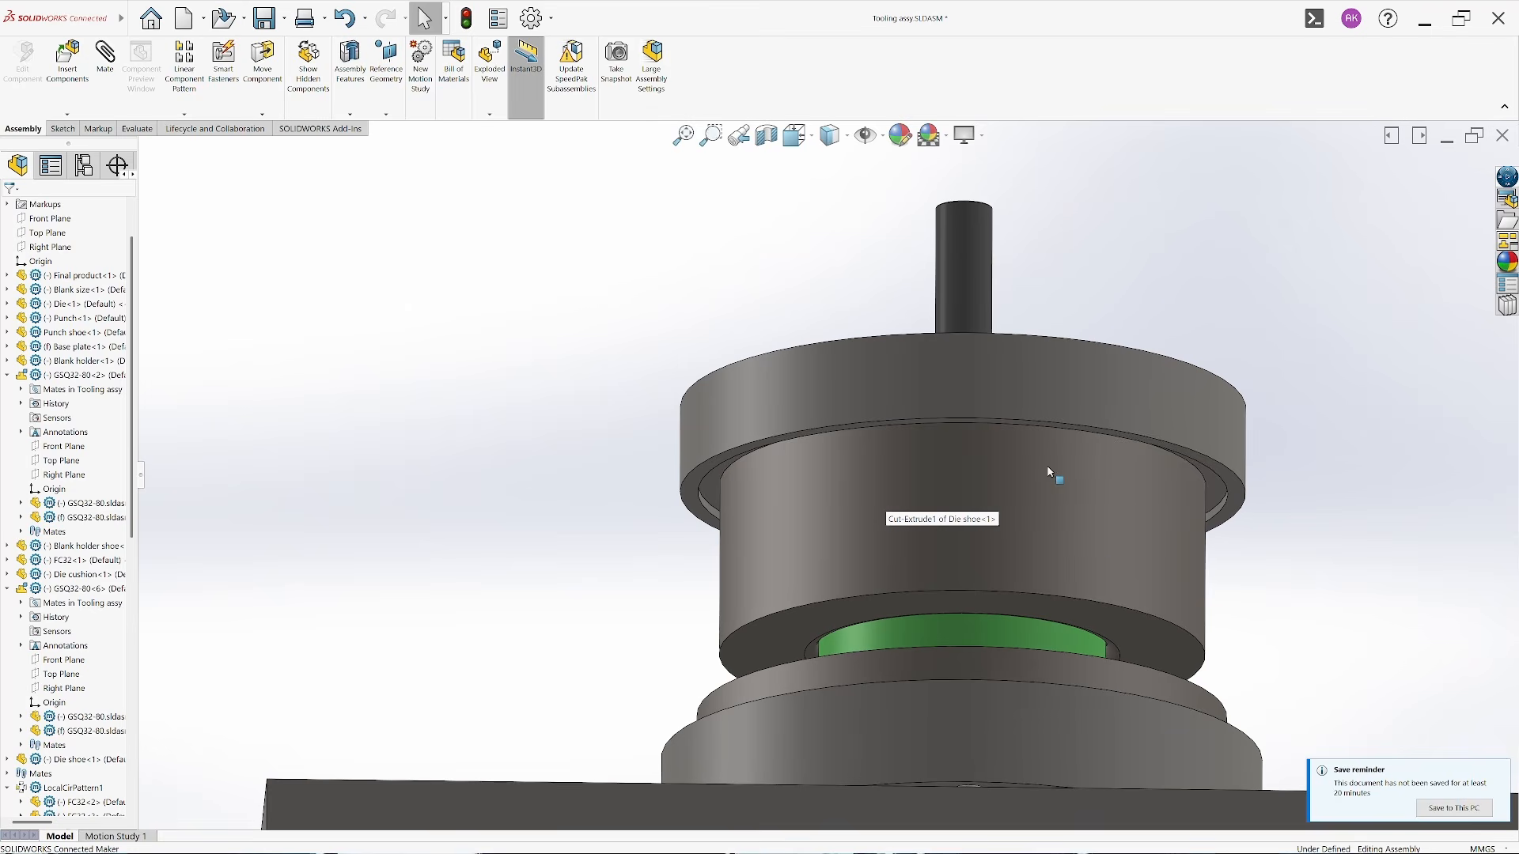
Measure the die's outer diameter and set the die shoe's recess diameter to match the 275 mm die
key("m")
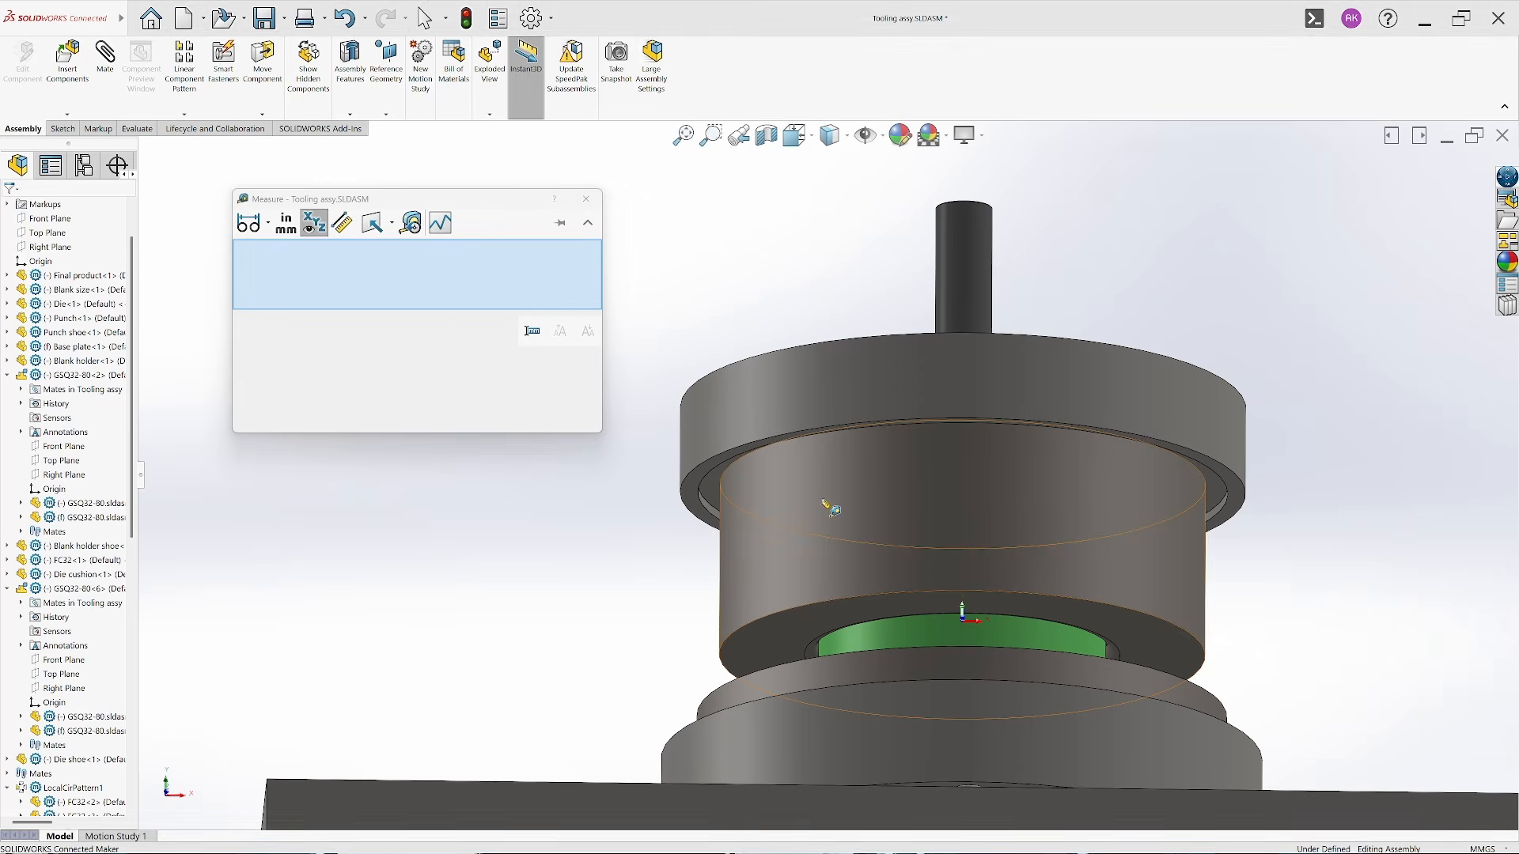
left_click(822, 499)
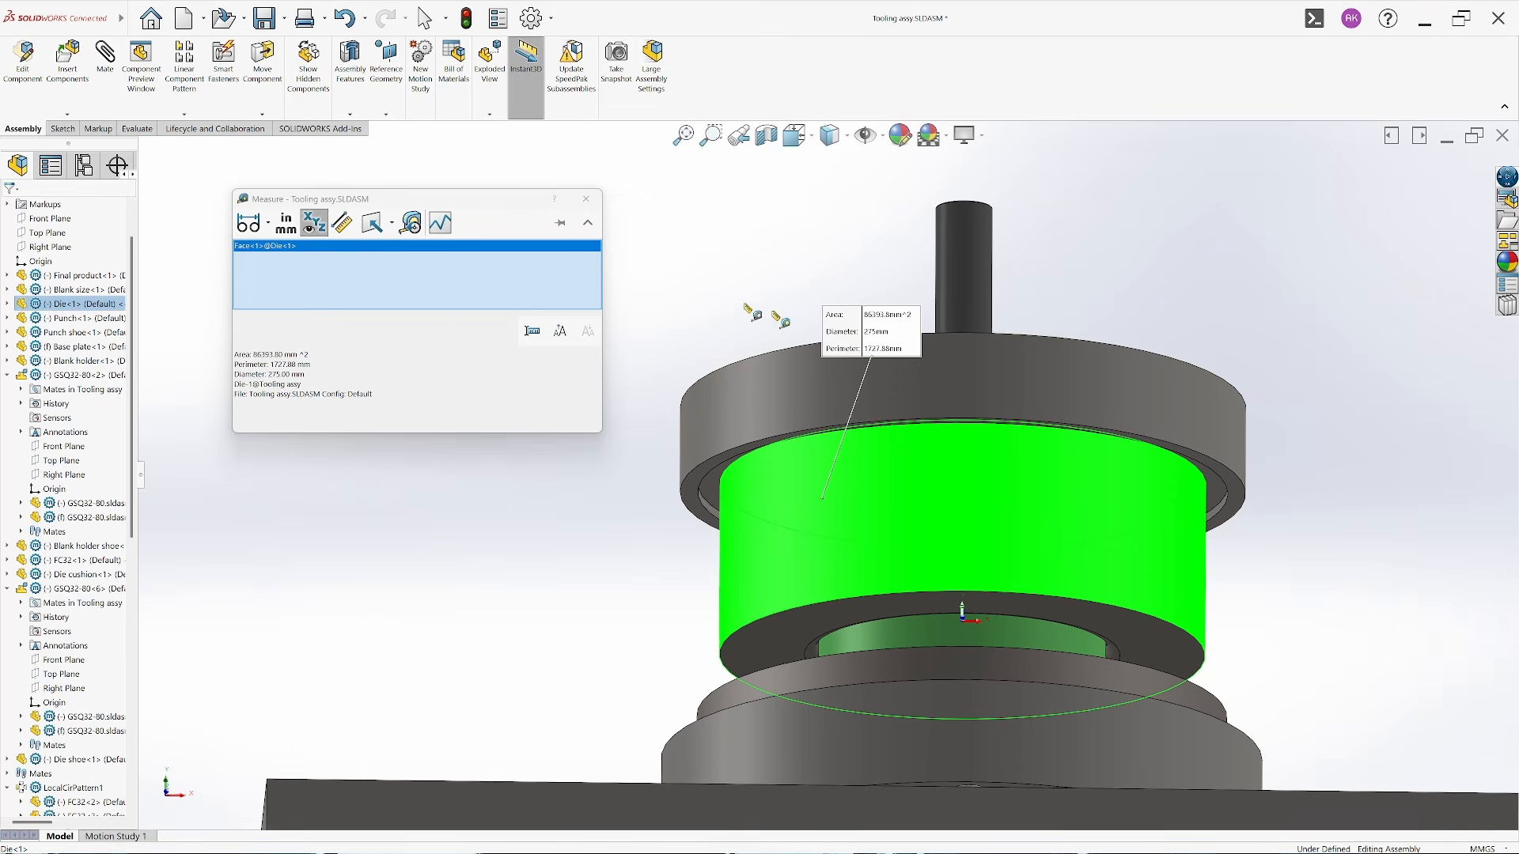
left_click(587, 198)
scroll(742, 479, "down", 3)
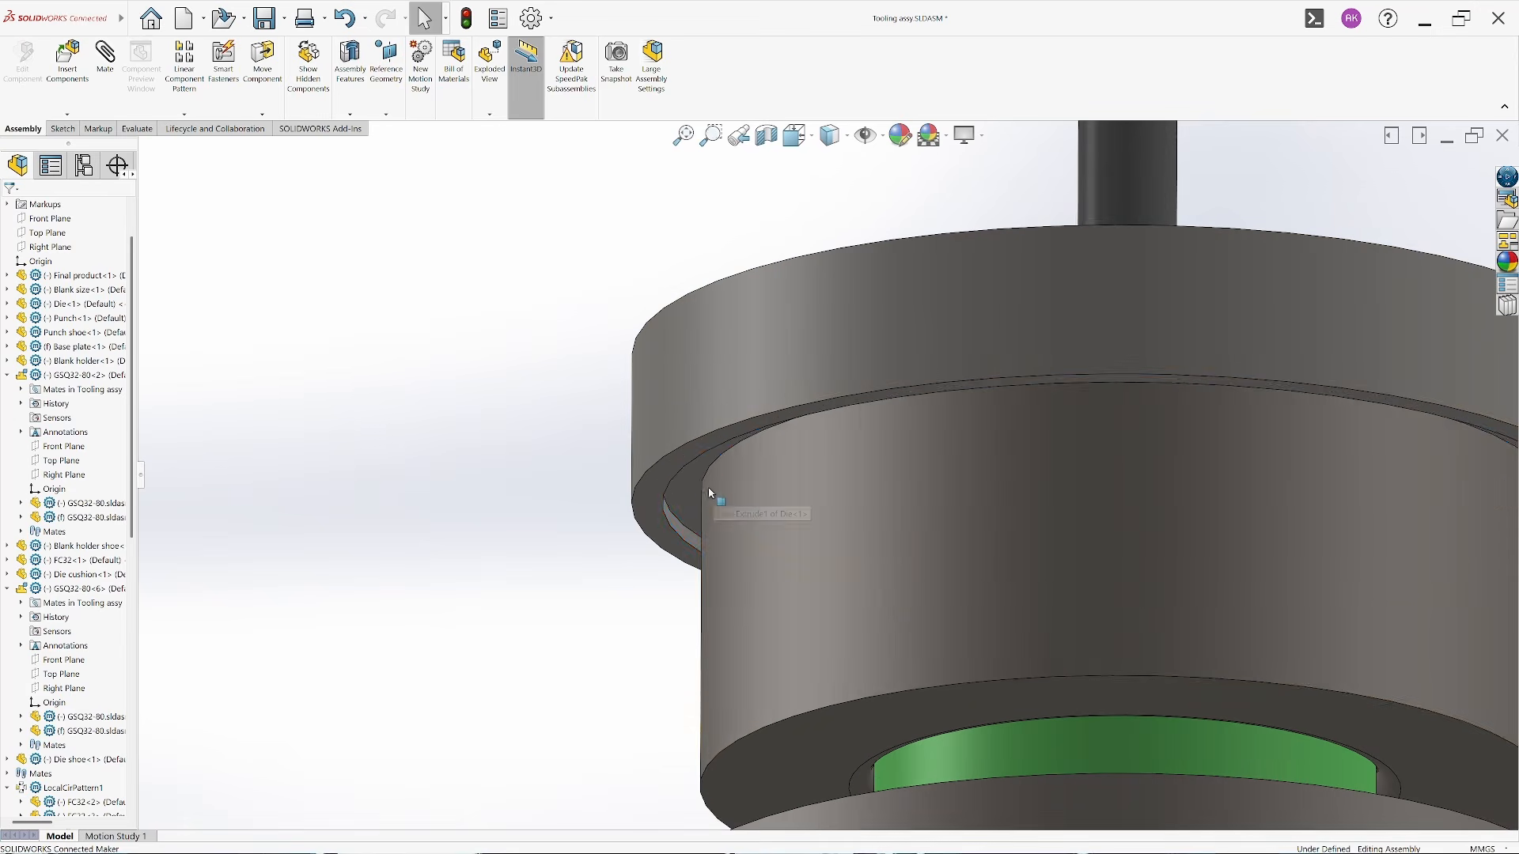
left_click(689, 493)
scroll(689, 493, "up", 5)
double_click(637, 489)
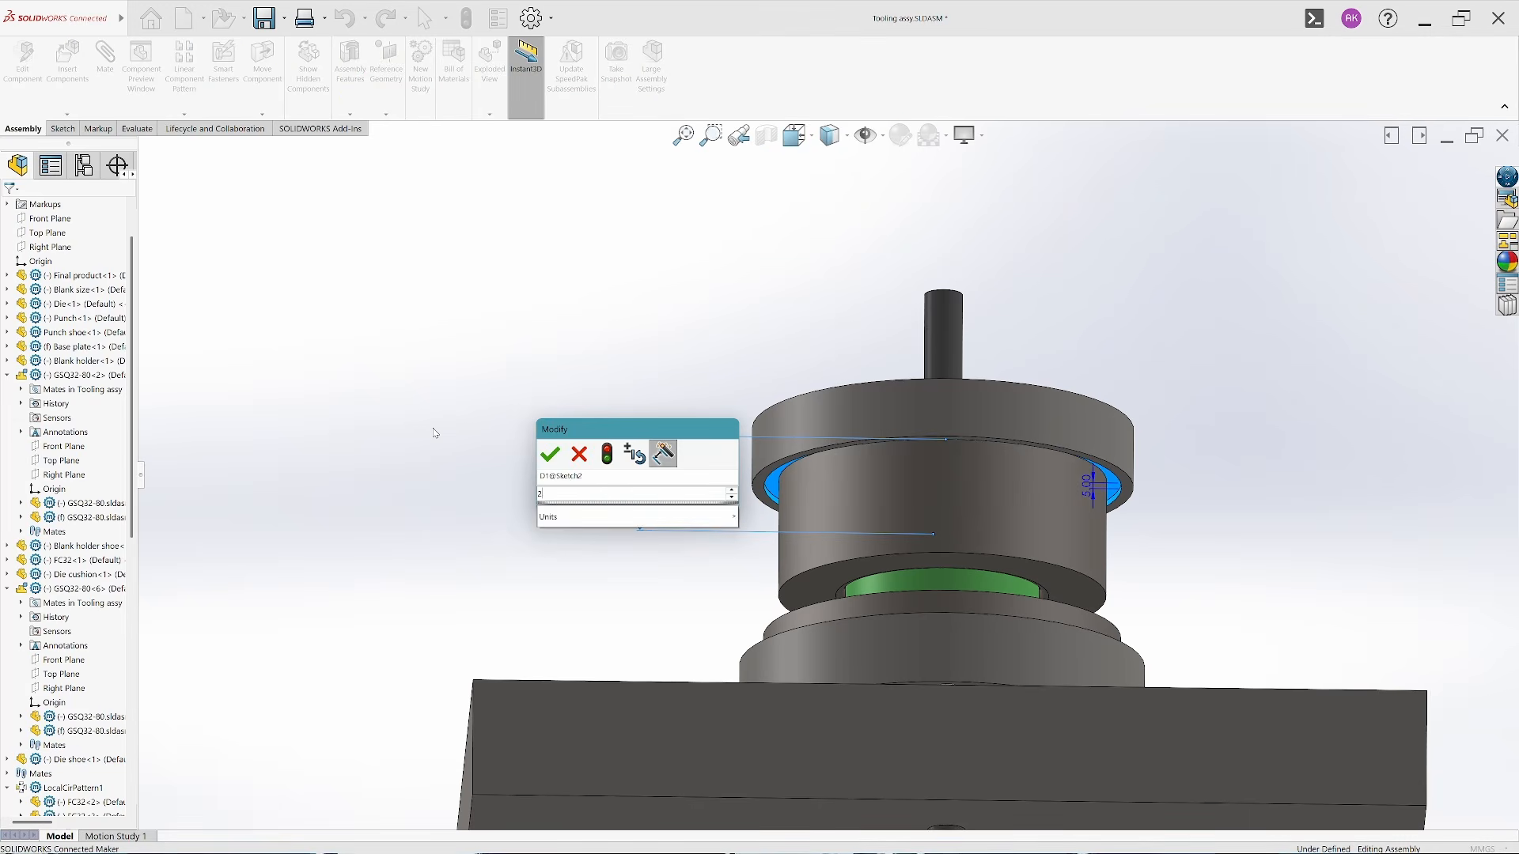
key("Return")
Set the outer diameter of the die shoe to 300 mm
scroll(884, 467, "down", 5)
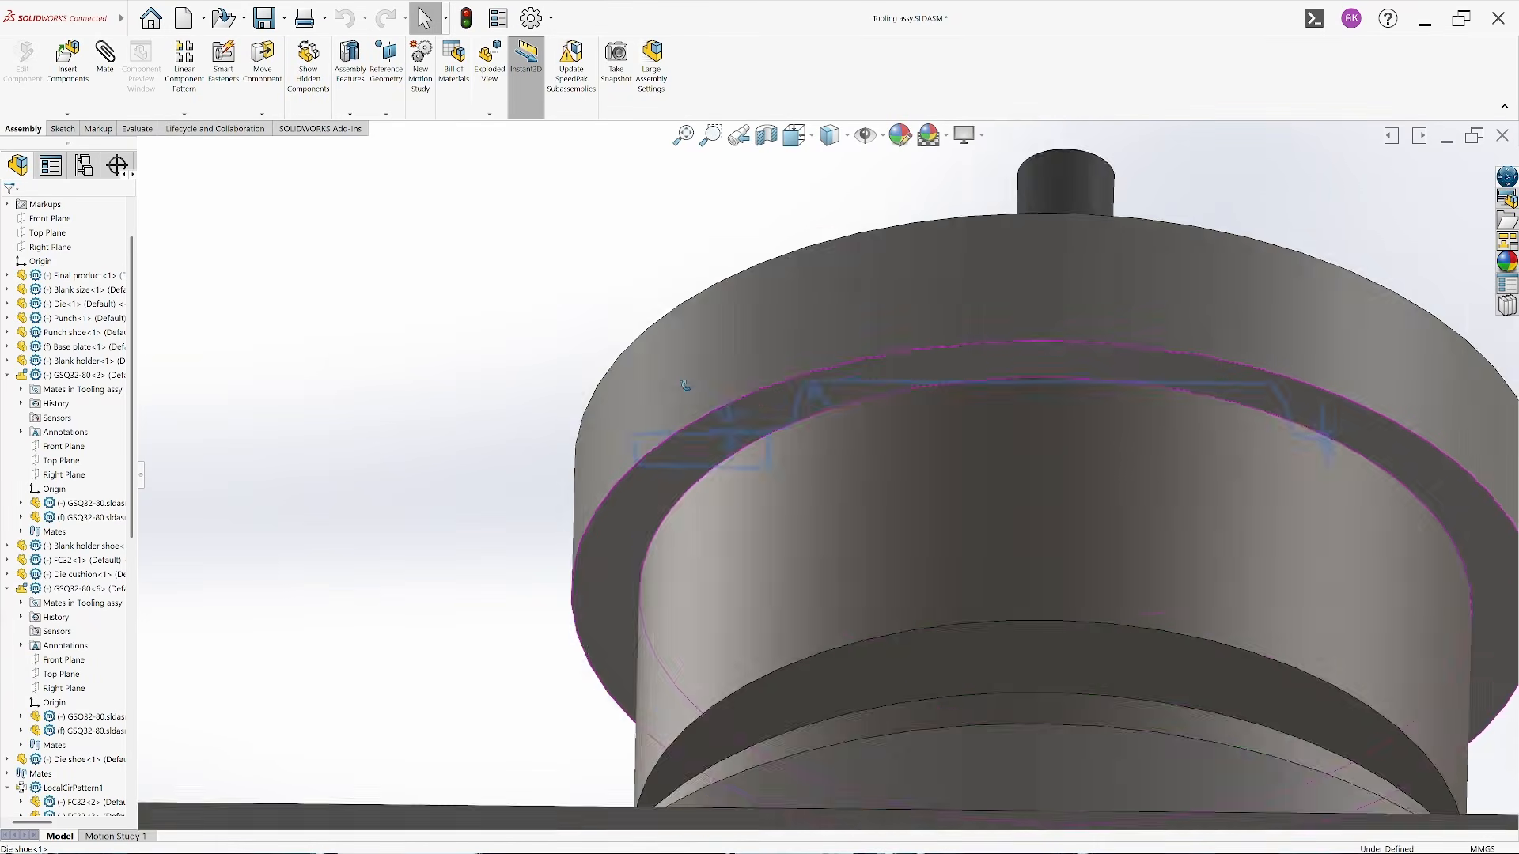
middle_click_drag(885, 443, 867, 506)
middle_click_drag(743, 562, 745, 601)
double_click(746, 407)
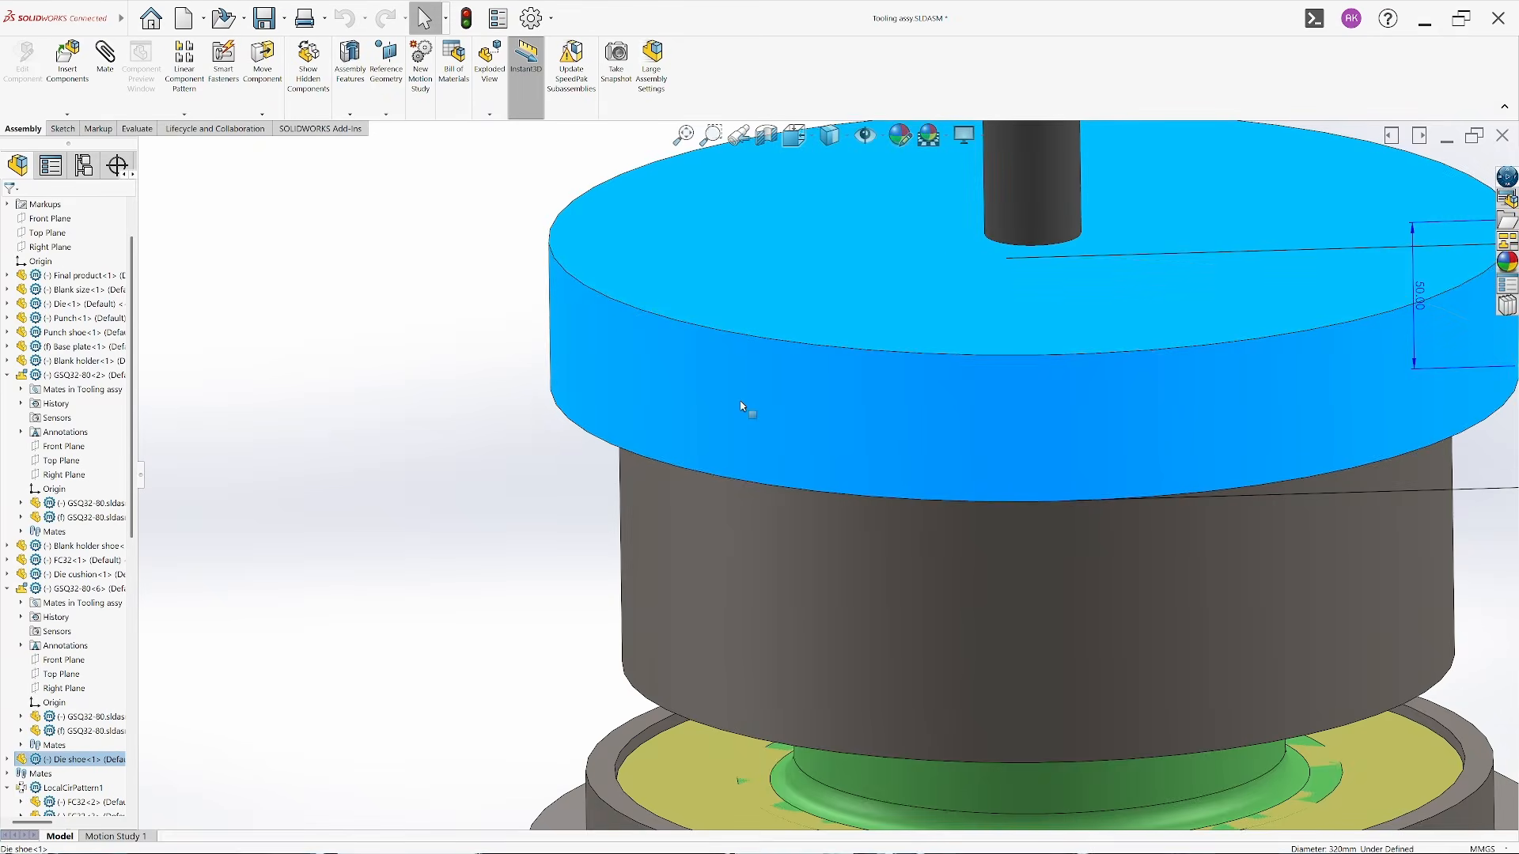
scroll(828, 477, "up", 5)
double_click(1174, 440)
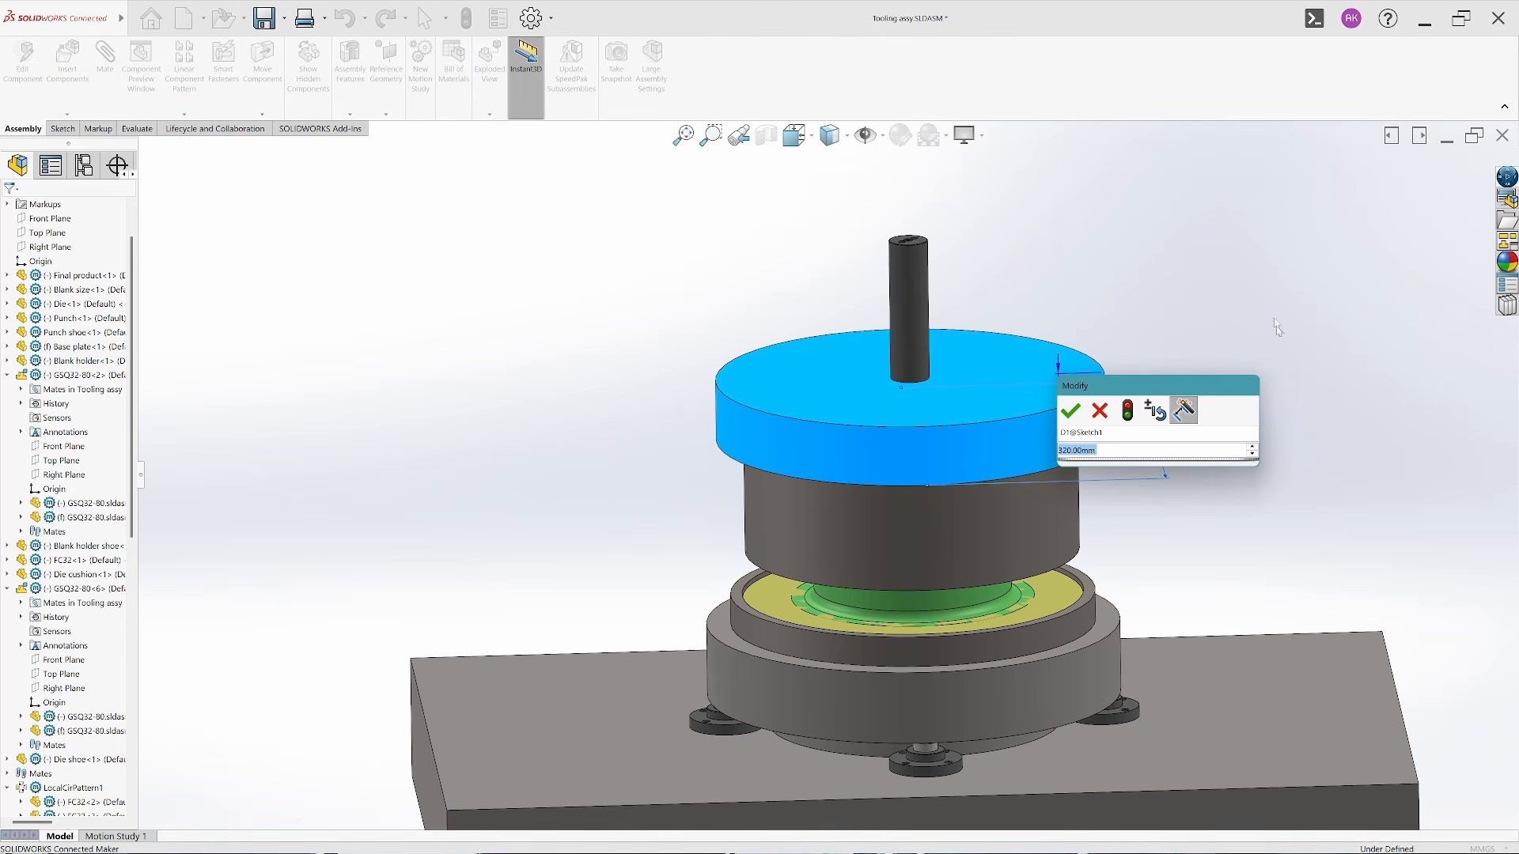
type("300")
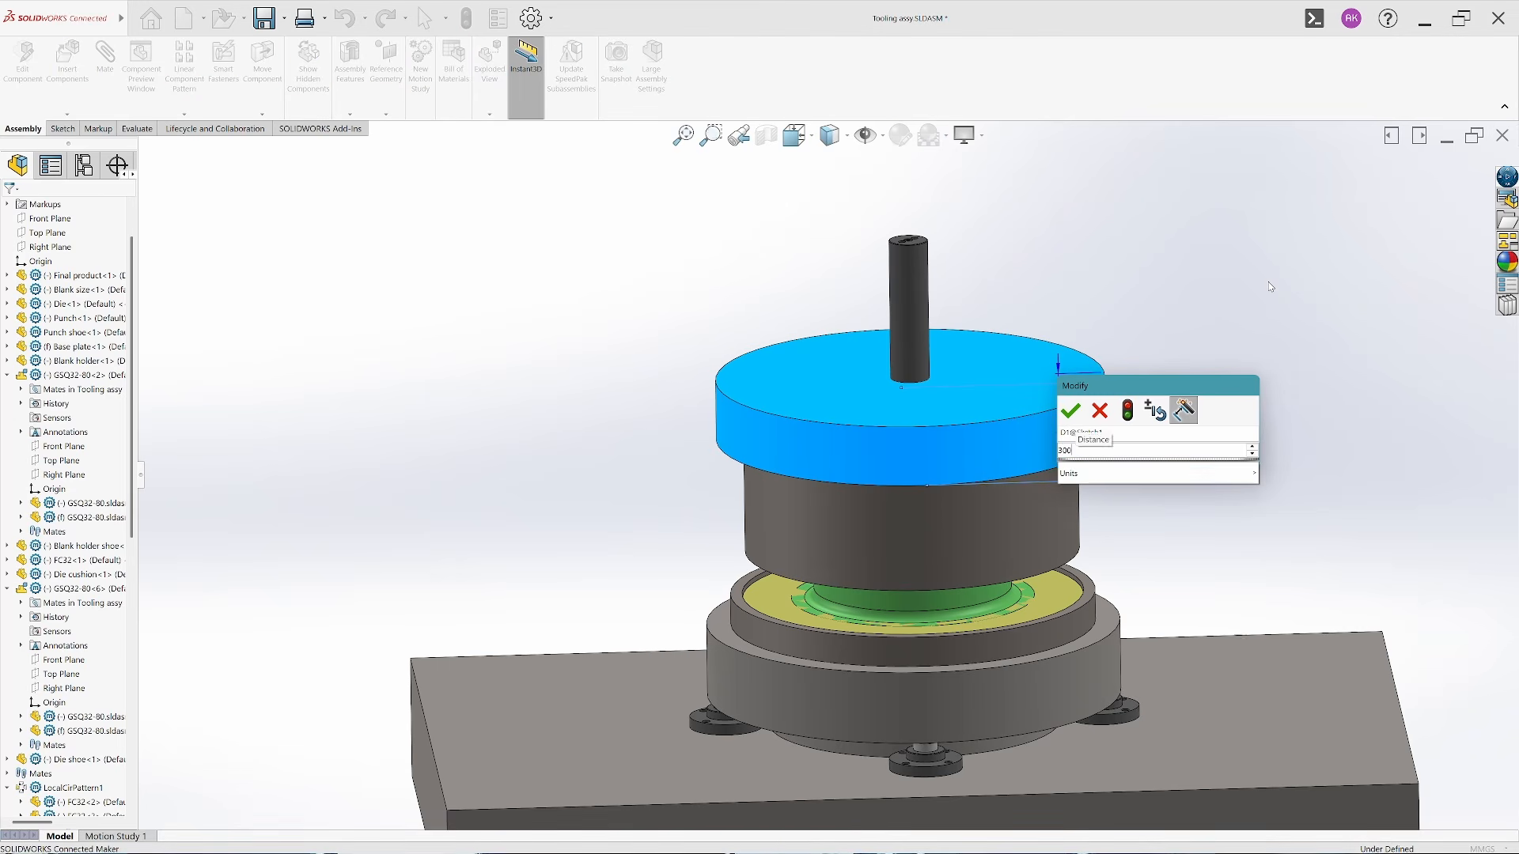
key("Return")
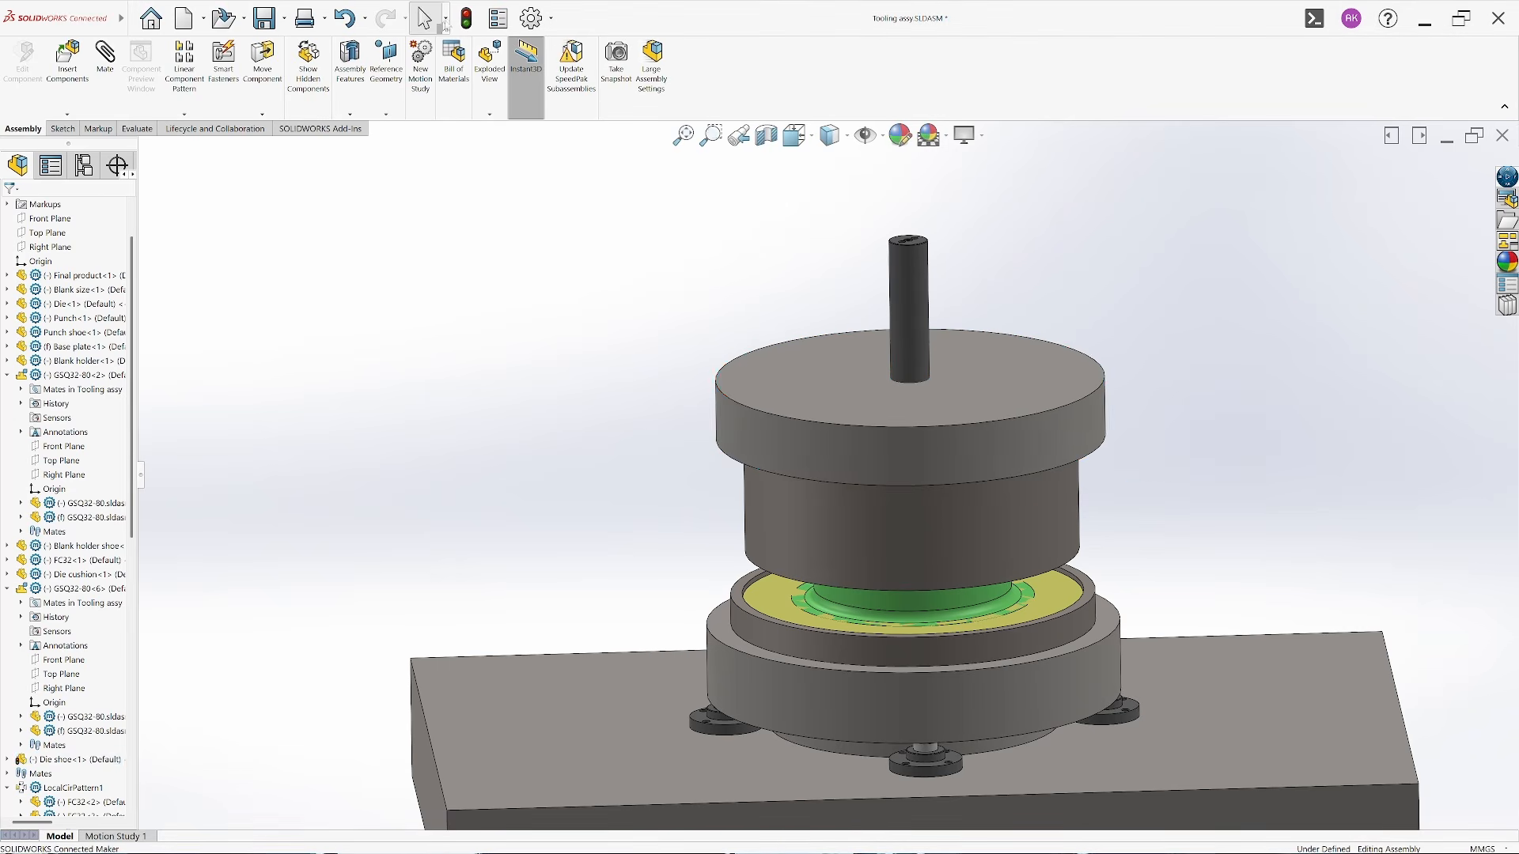
Section the assembly and slide the die cushion's gas spring body down through the die shoe
left_click(766, 136)
left_click(11, 206)
scroll(933, 457, "down", 4)
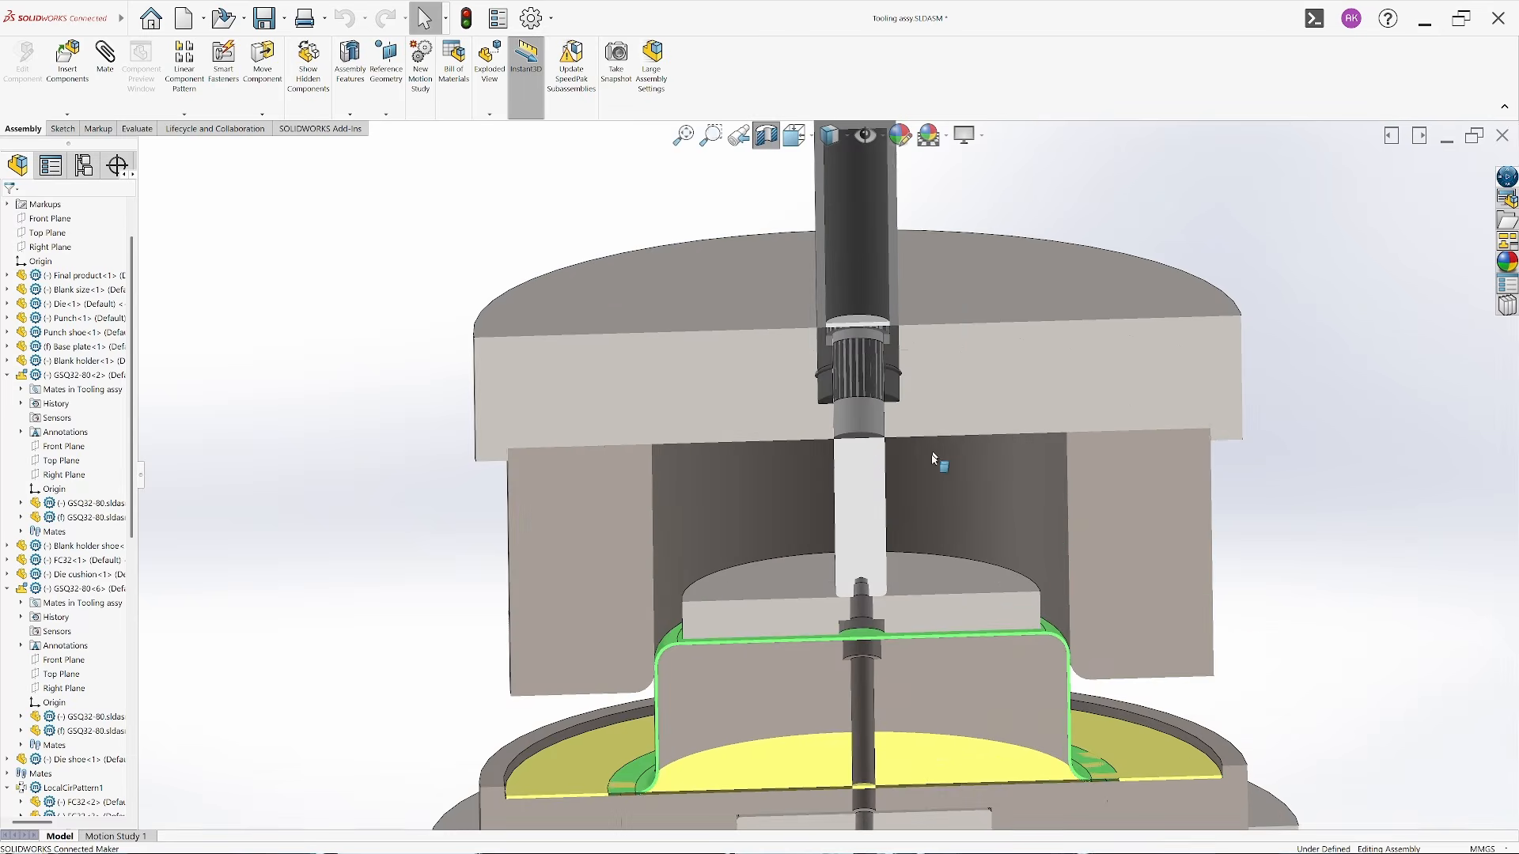
mouse_move(907, 479)
middle_mouse_down()
mouse_move(898, 383)
mouse_move(934, 413)
middle_mouse_up()
left_click_drag(823, 244, 826, 346)
scroll(826, 344, "up", 5)
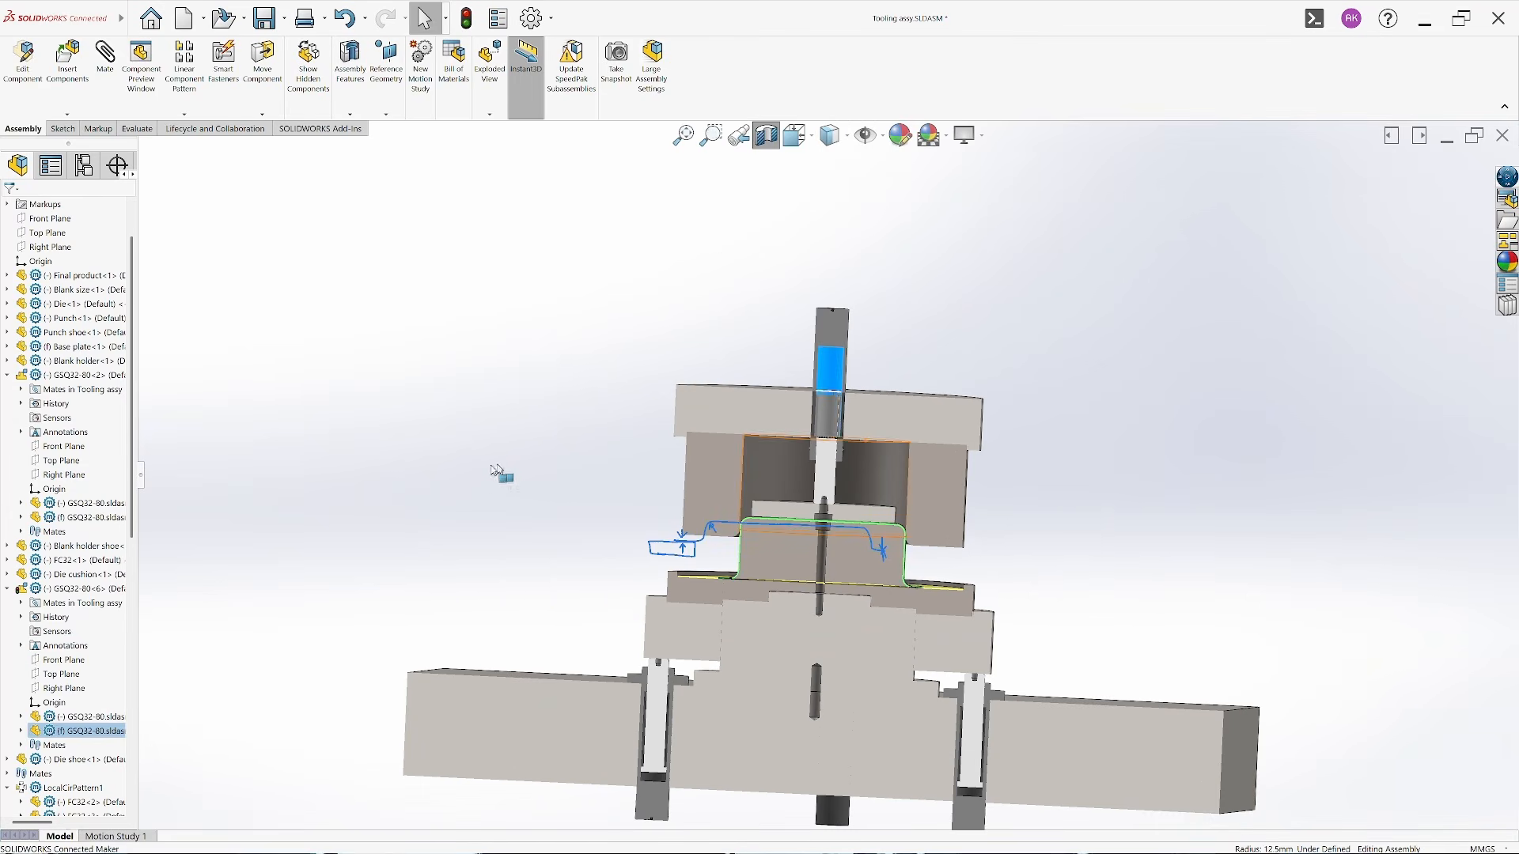
left_click(502, 474)
Create a copy of the FC32 mounting flange and place it in the free space beside the tooling
scroll(661, 697, "down", 4)
middle_click_drag(656, 664, 705, 690)
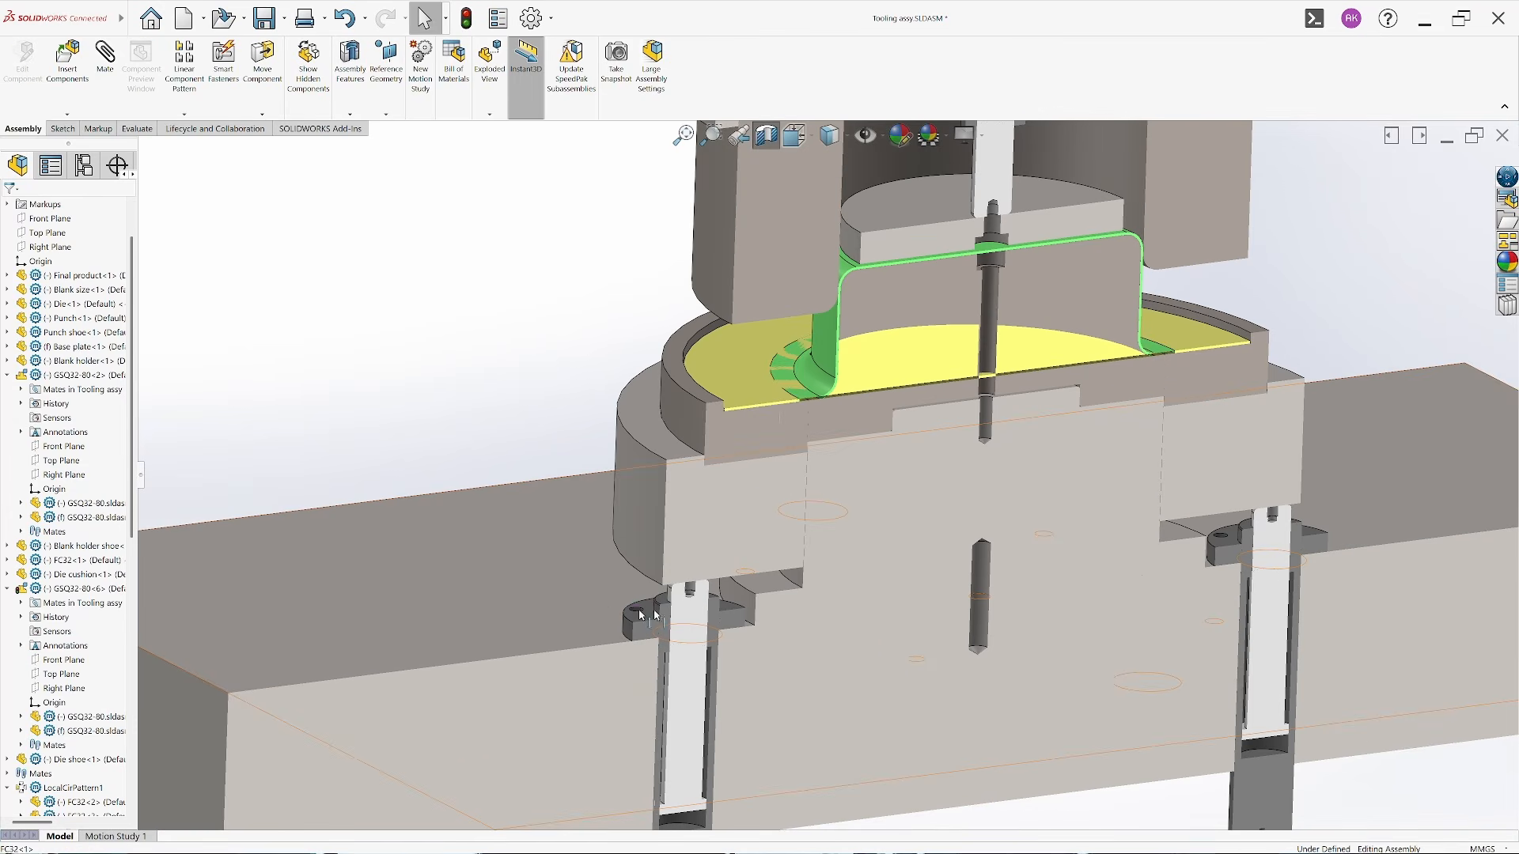
left_click(653, 618)
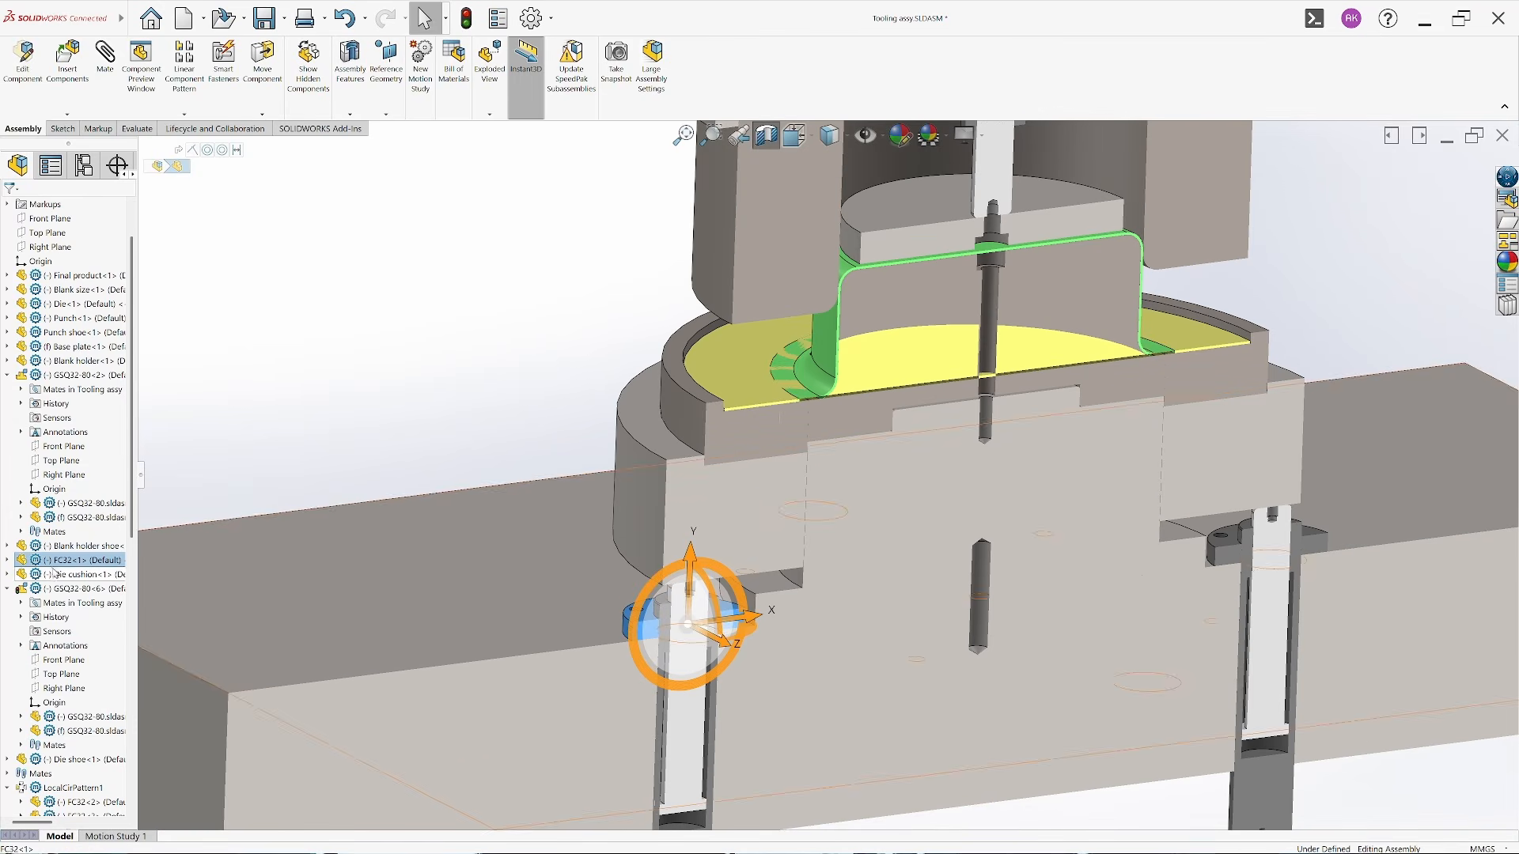
left_click_drag(53, 572, 498, 277)
right_click(491, 315)
left_click(540, 549)
Mate the copied flange's bore concentric with the die cushion's gas spring and mate its lower face to the spring body
left_click(461, 287)
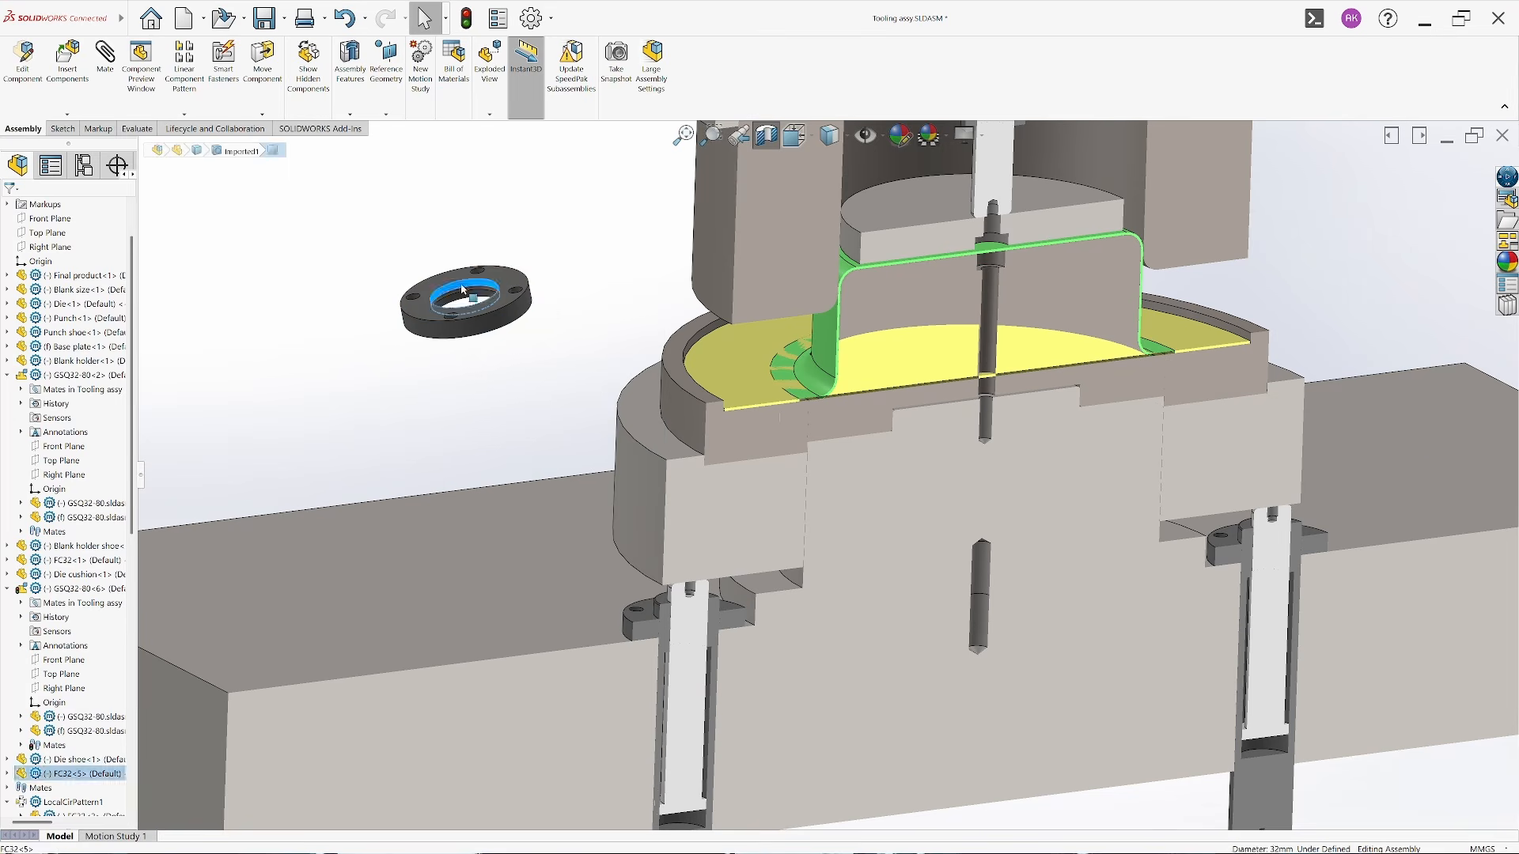
scroll(815, 602, "up", 4)
scroll(879, 396, "down", 5)
left_click(880, 391, "ctrl")
left_click(973, 381)
scroll(856, 380, "down", 6)
left_click_drag(880, 498, 882, 330)
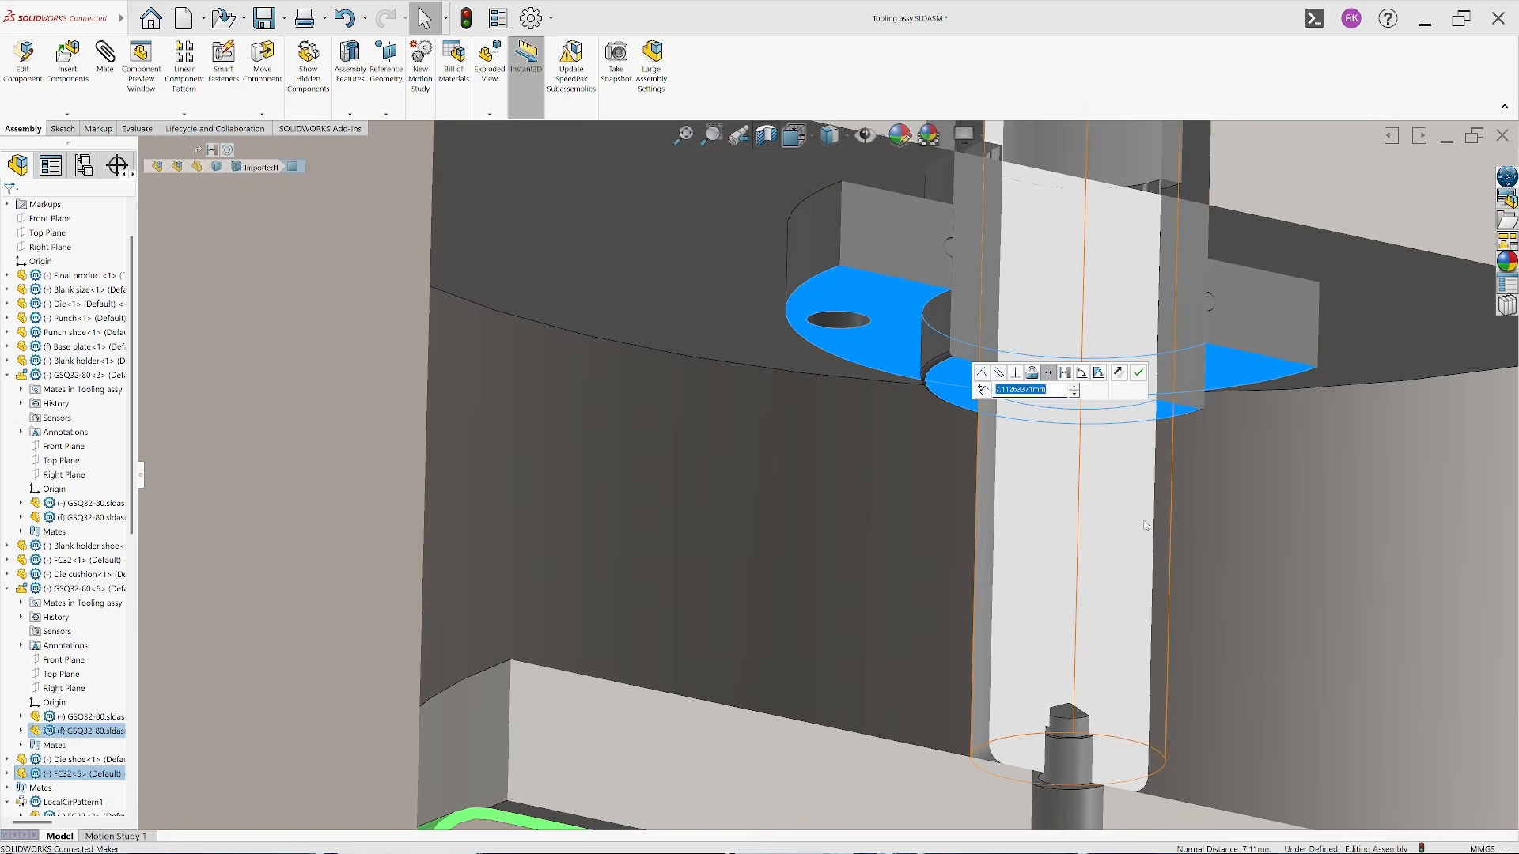
key("Return")
Seat the flange against the die shoe by mating its upper face coincident with the shoe's underside
scroll(1194, 440, "up", 4)
scroll(1199, 293, "down", 4)
left_click(824, 441)
middle_click_drag(823, 441, 838, 538)
left_click(927, 434, "ctrl")
left_click(948, 441)
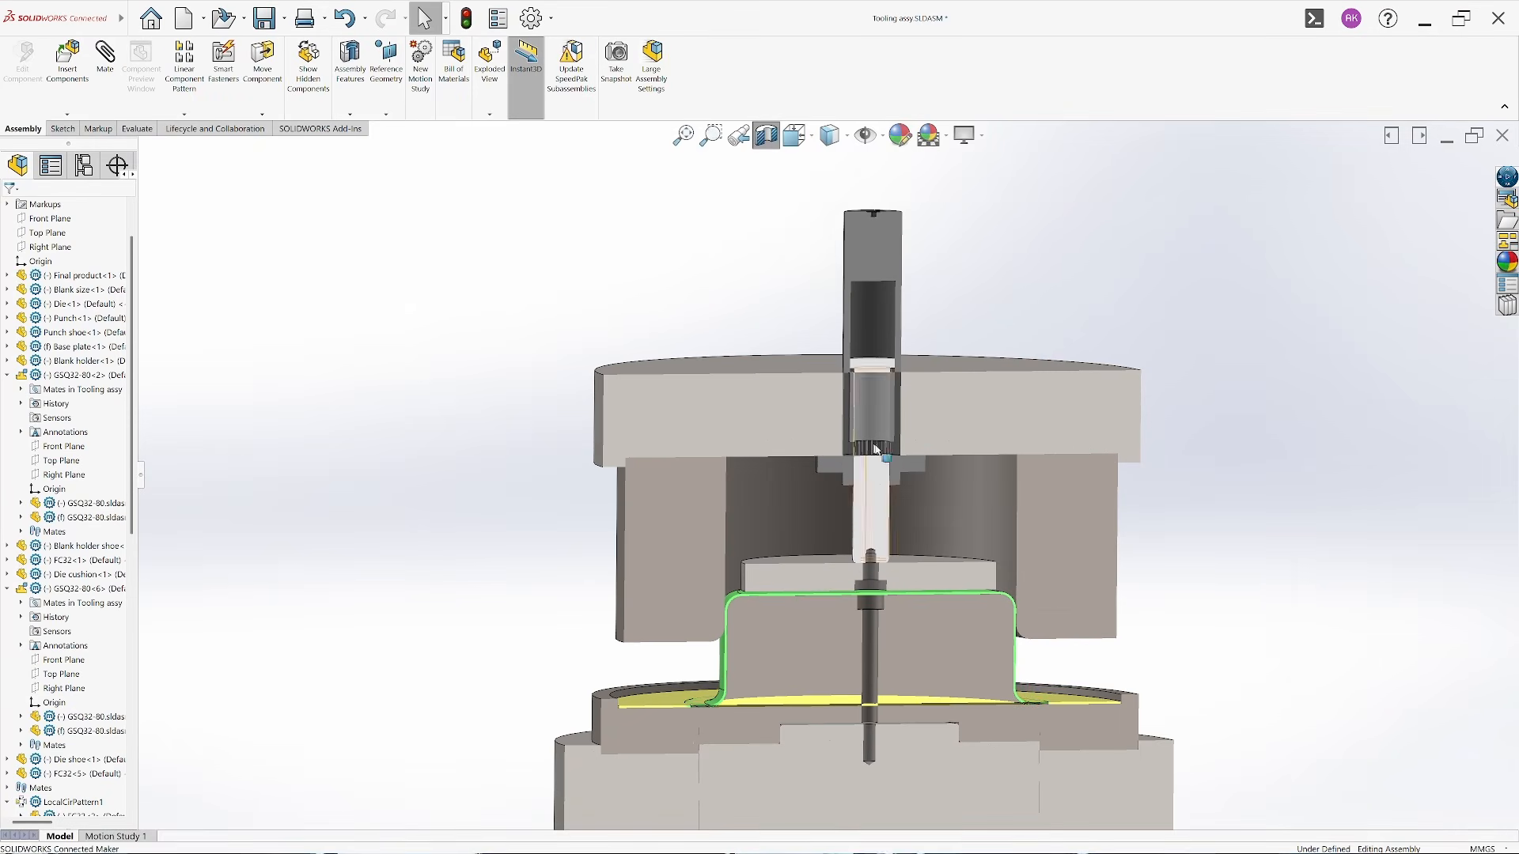
View the sectioned tooling from the front, raise the die off the punch and push the die cushion up inside it
left_click(794, 135)
left_click(797, 176)
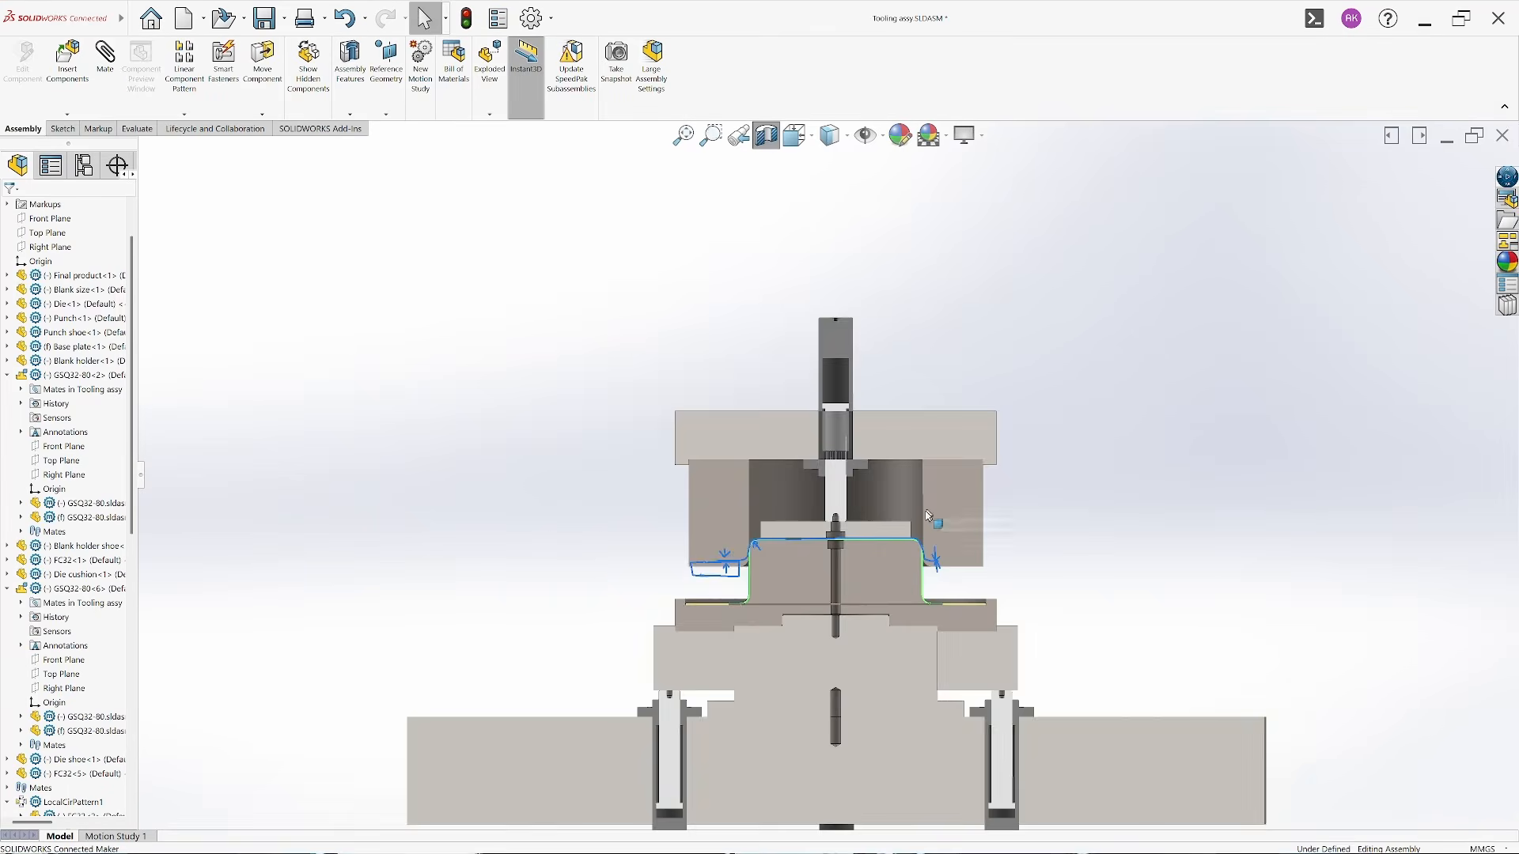
scroll(945, 543, "down", 2)
left_click_drag(952, 500, 963, 357)
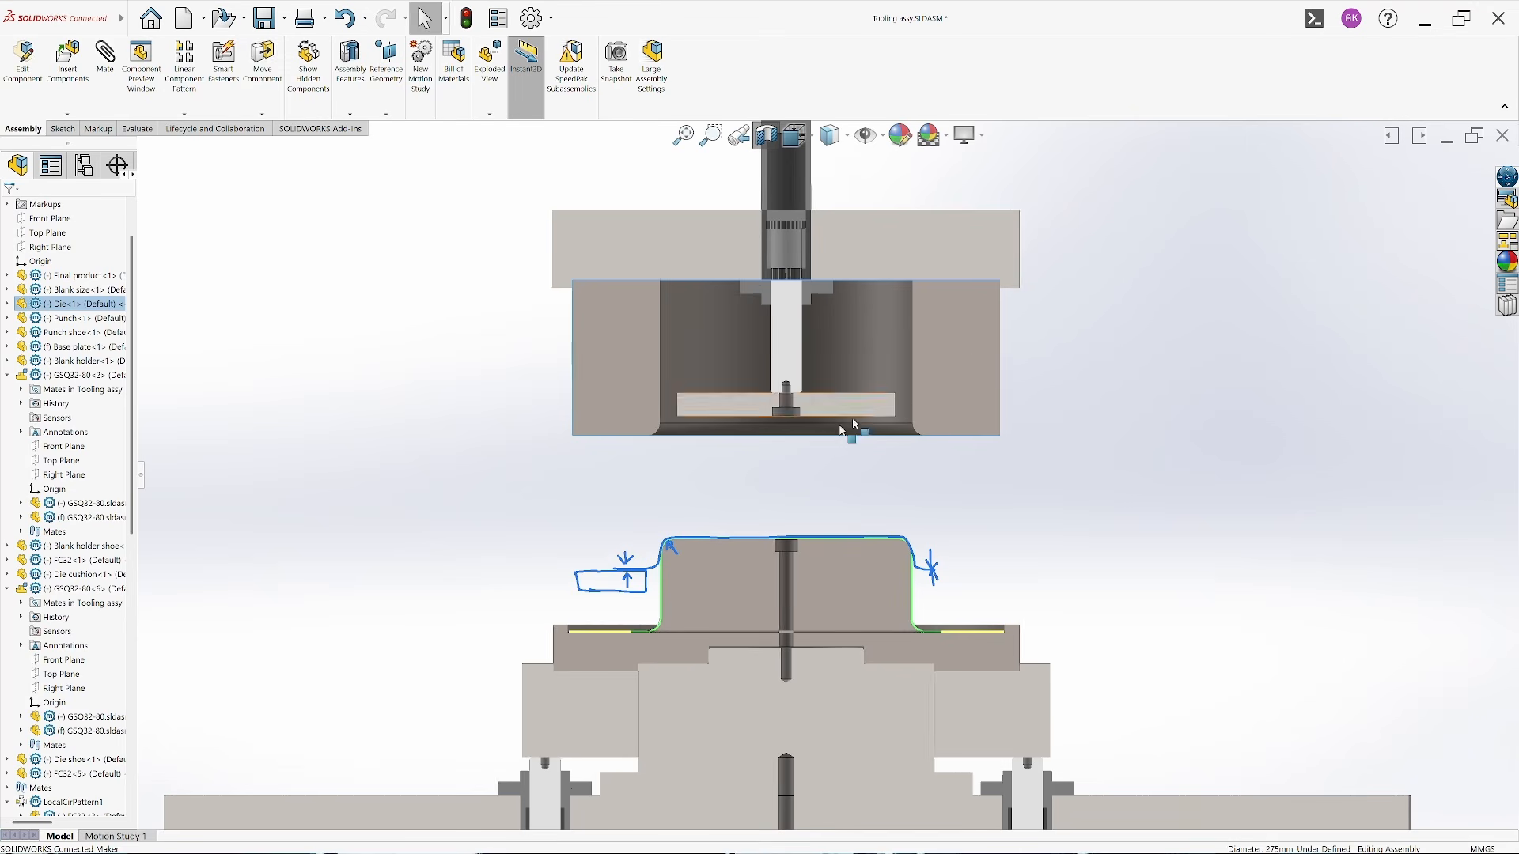
left_click_drag(842, 406, 848, 312)
left_click(1078, 408)
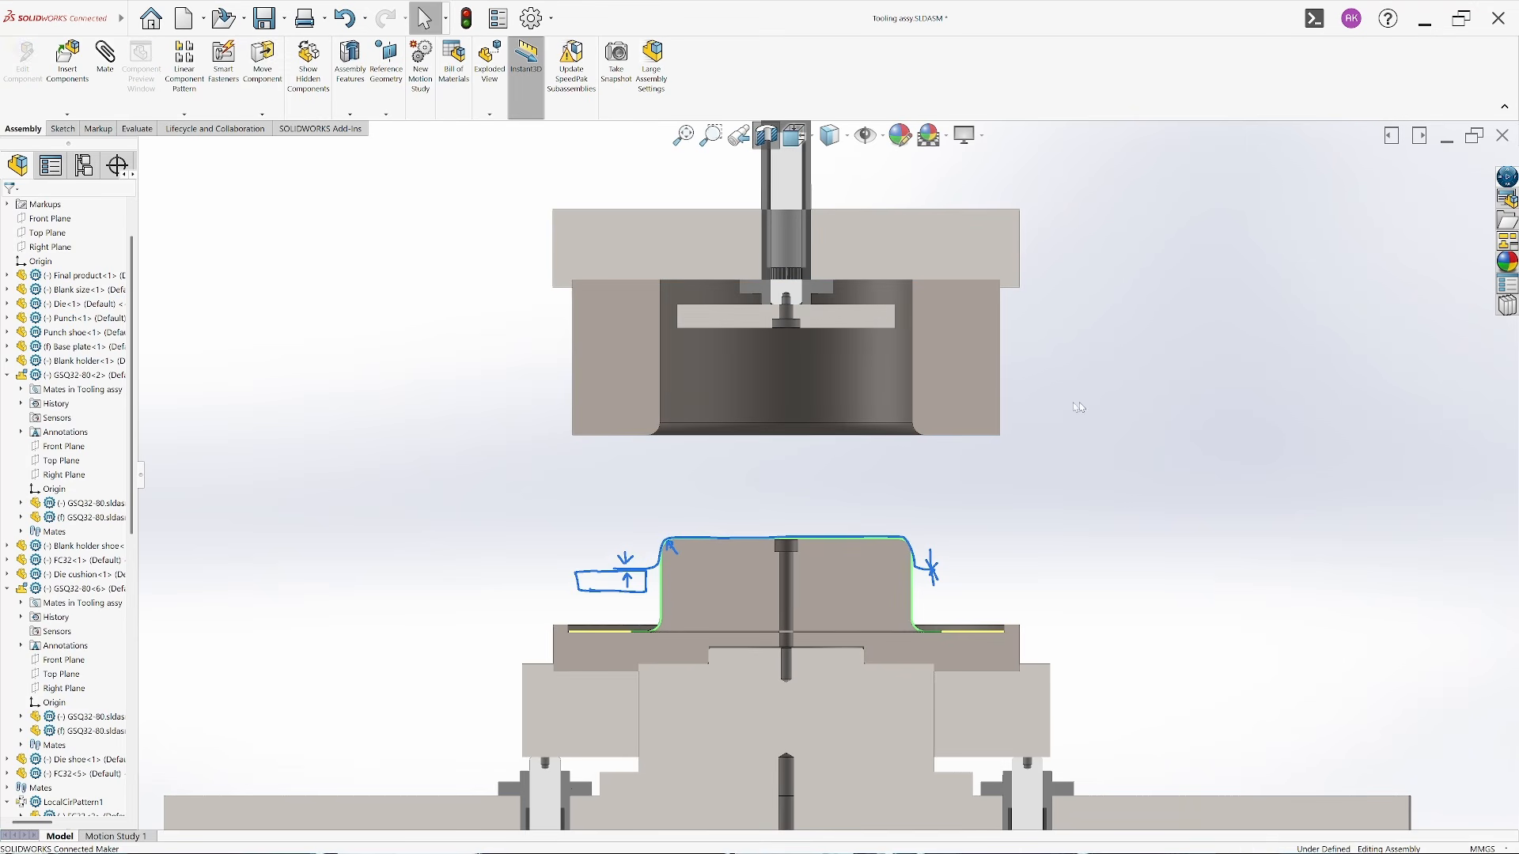
Lower the die over the punch onto the blank holder and bring the die cushion down towards the drawn part
left_click_drag(788, 383, 786, 590)
key("Escape")
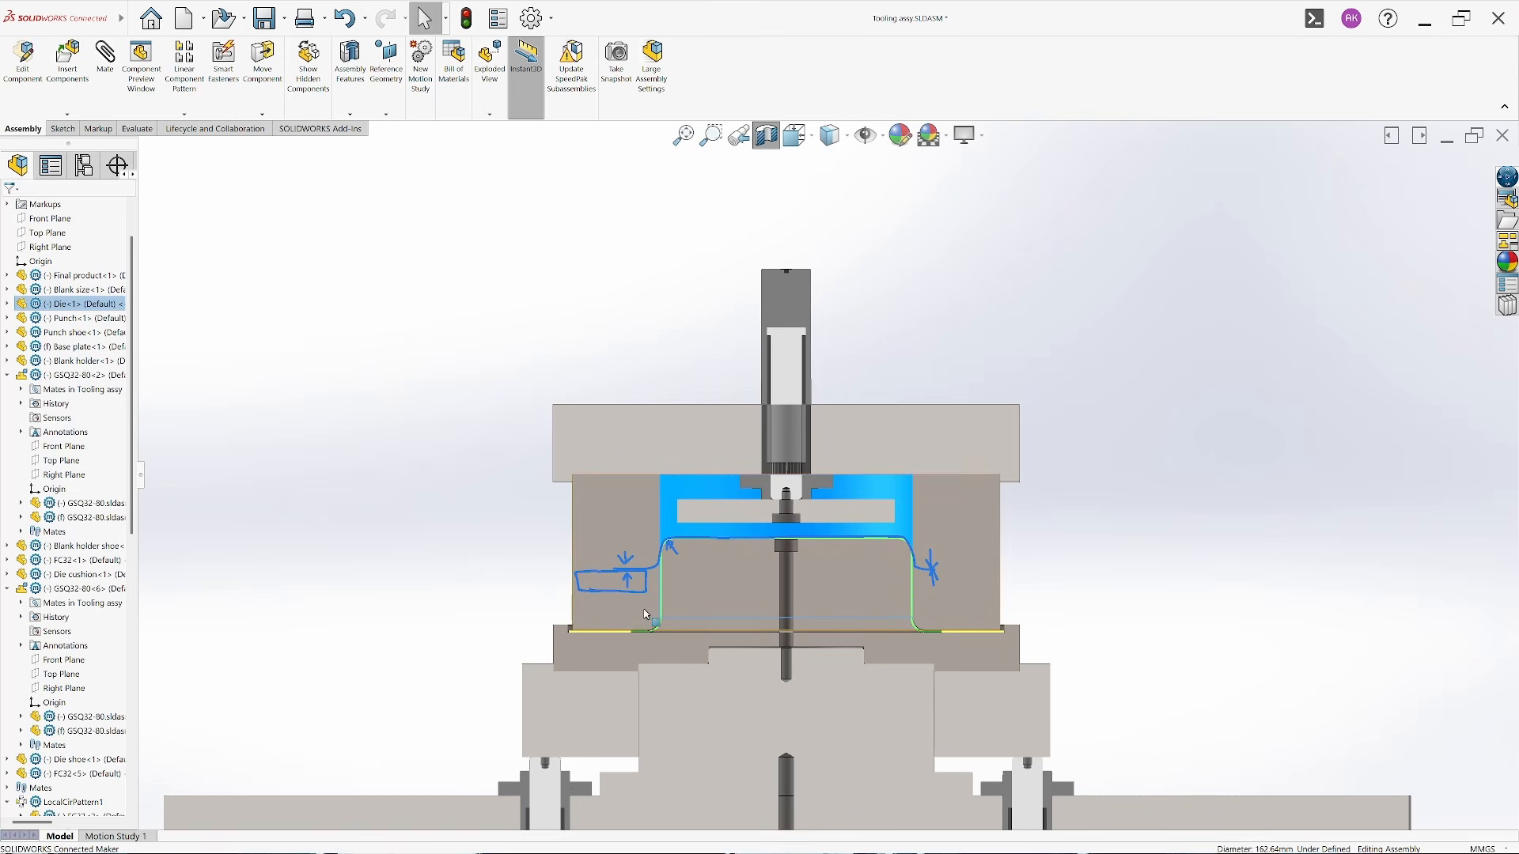
left_click(1108, 586)
scroll(744, 586, "down", 5)
left_click(876, 411)
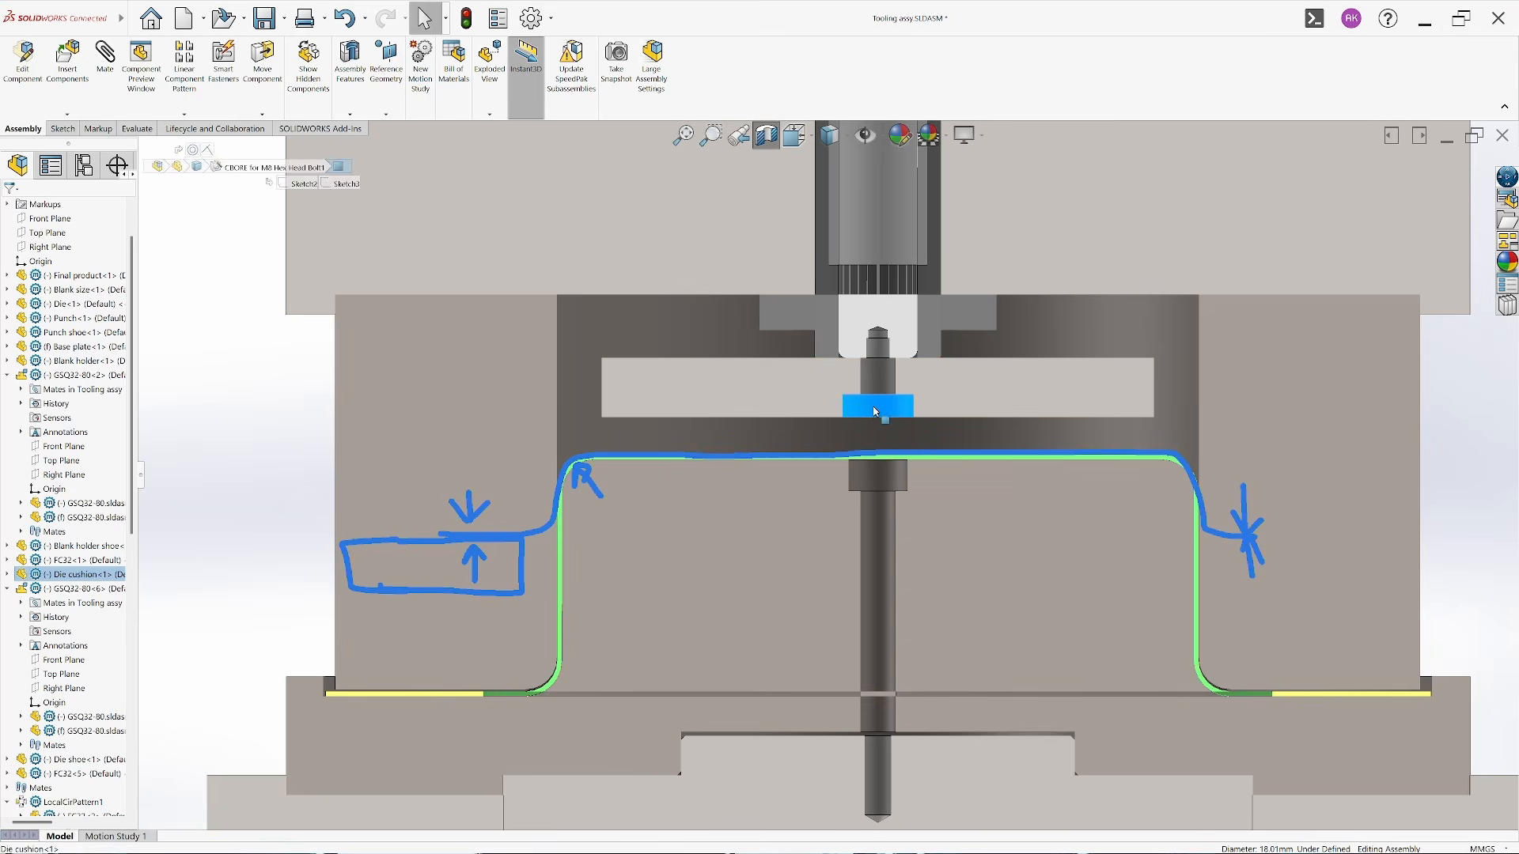
left_click_drag(876, 411, 876, 448)
key("Escape")
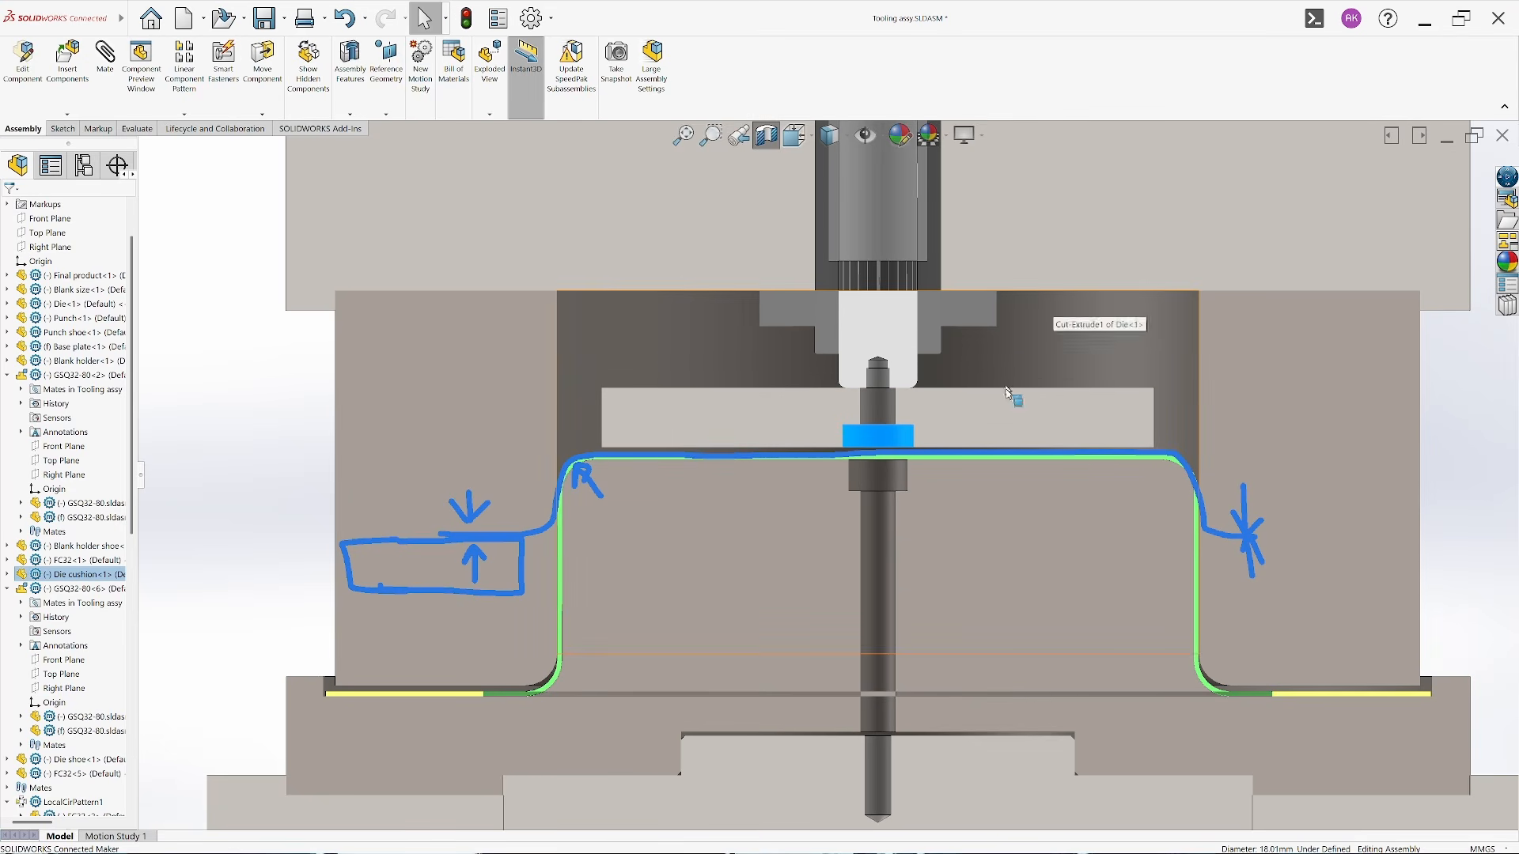
Raise the die clear of the punch and lower the die cushion onto the top of the drawn part
scroll(1006, 392, "up", 5)
left_click_drag(953, 408, 953, 282)
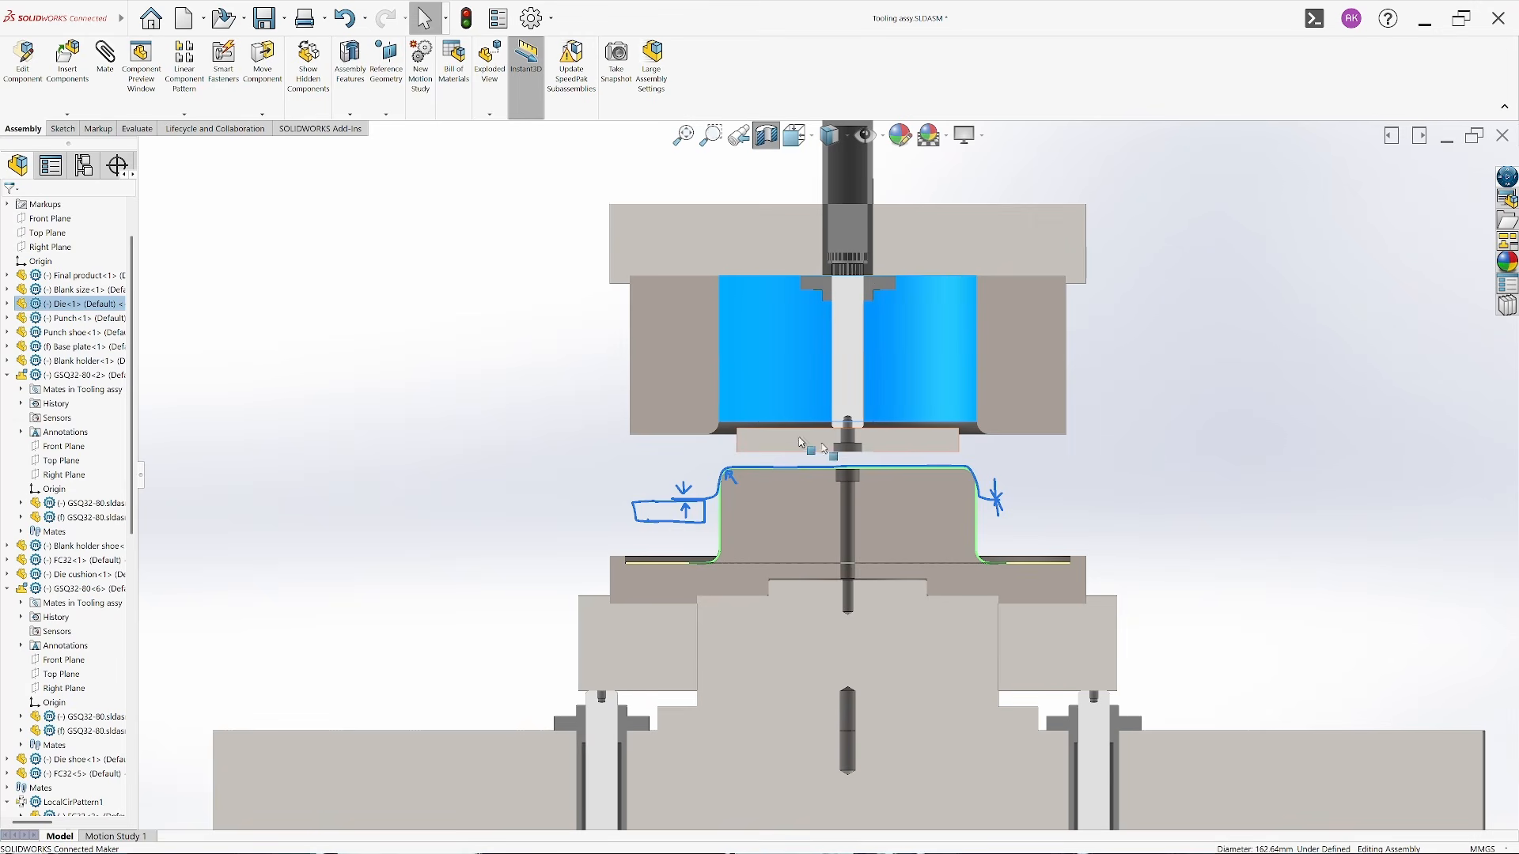
left_click(1116, 480)
scroll(917, 435, "down", 3)
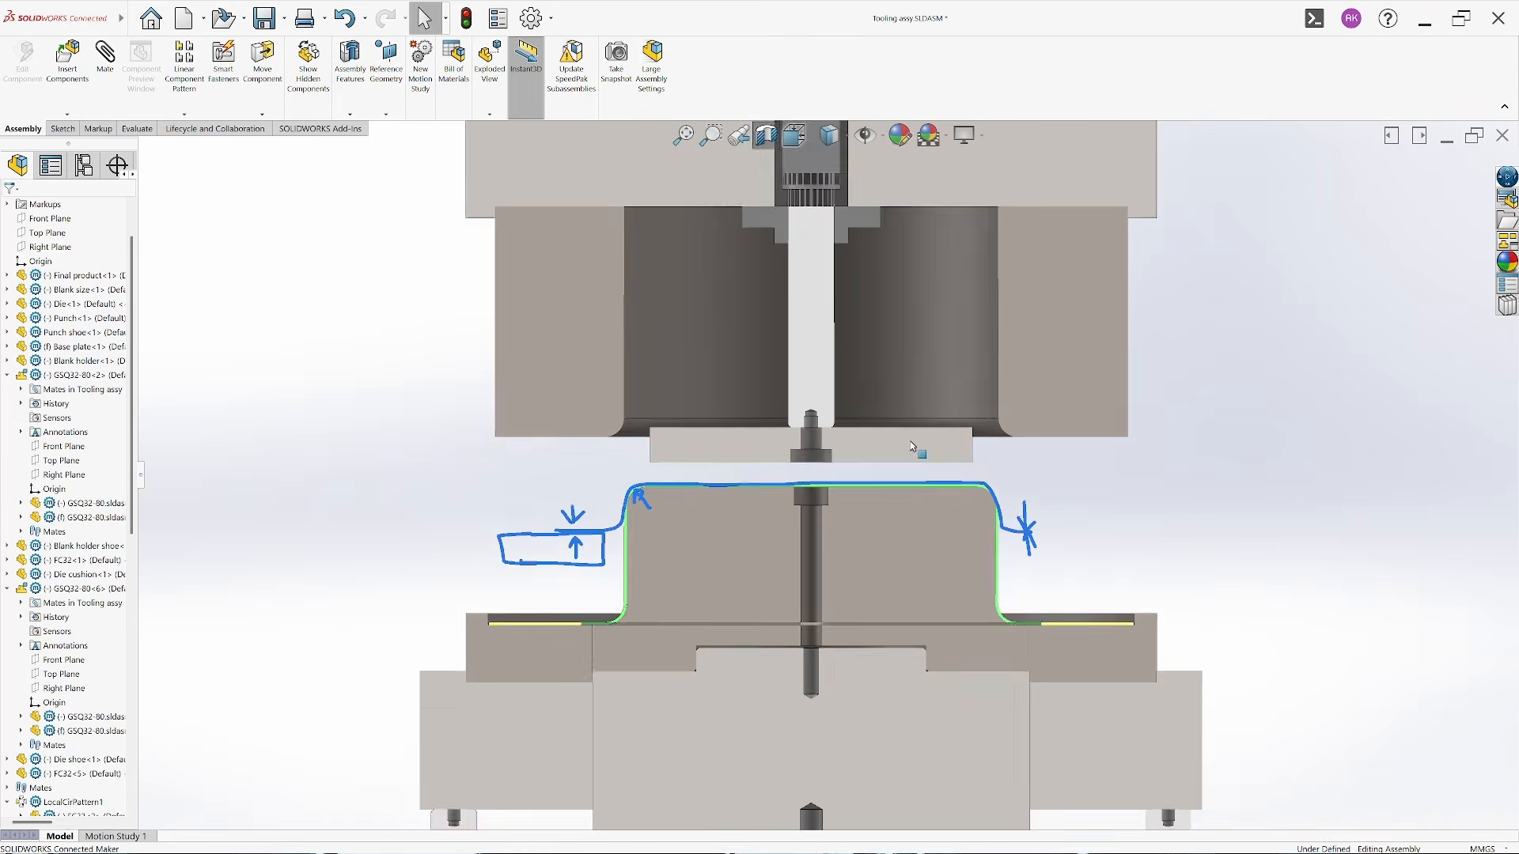
left_click_drag(860, 466, 862, 495)
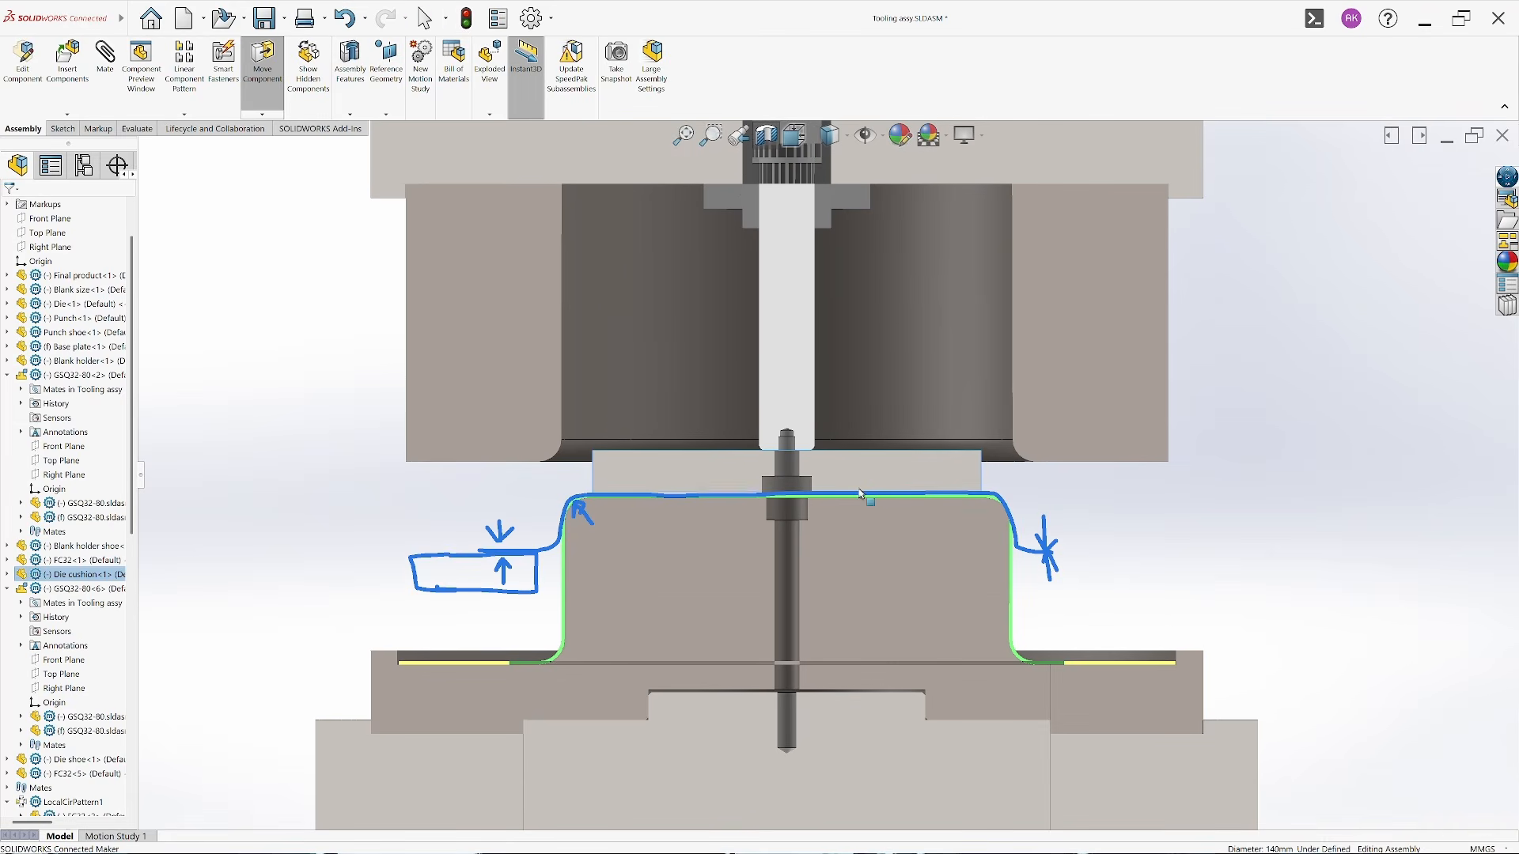
left_click(402, 571)
scroll(734, 492, "up", 3)
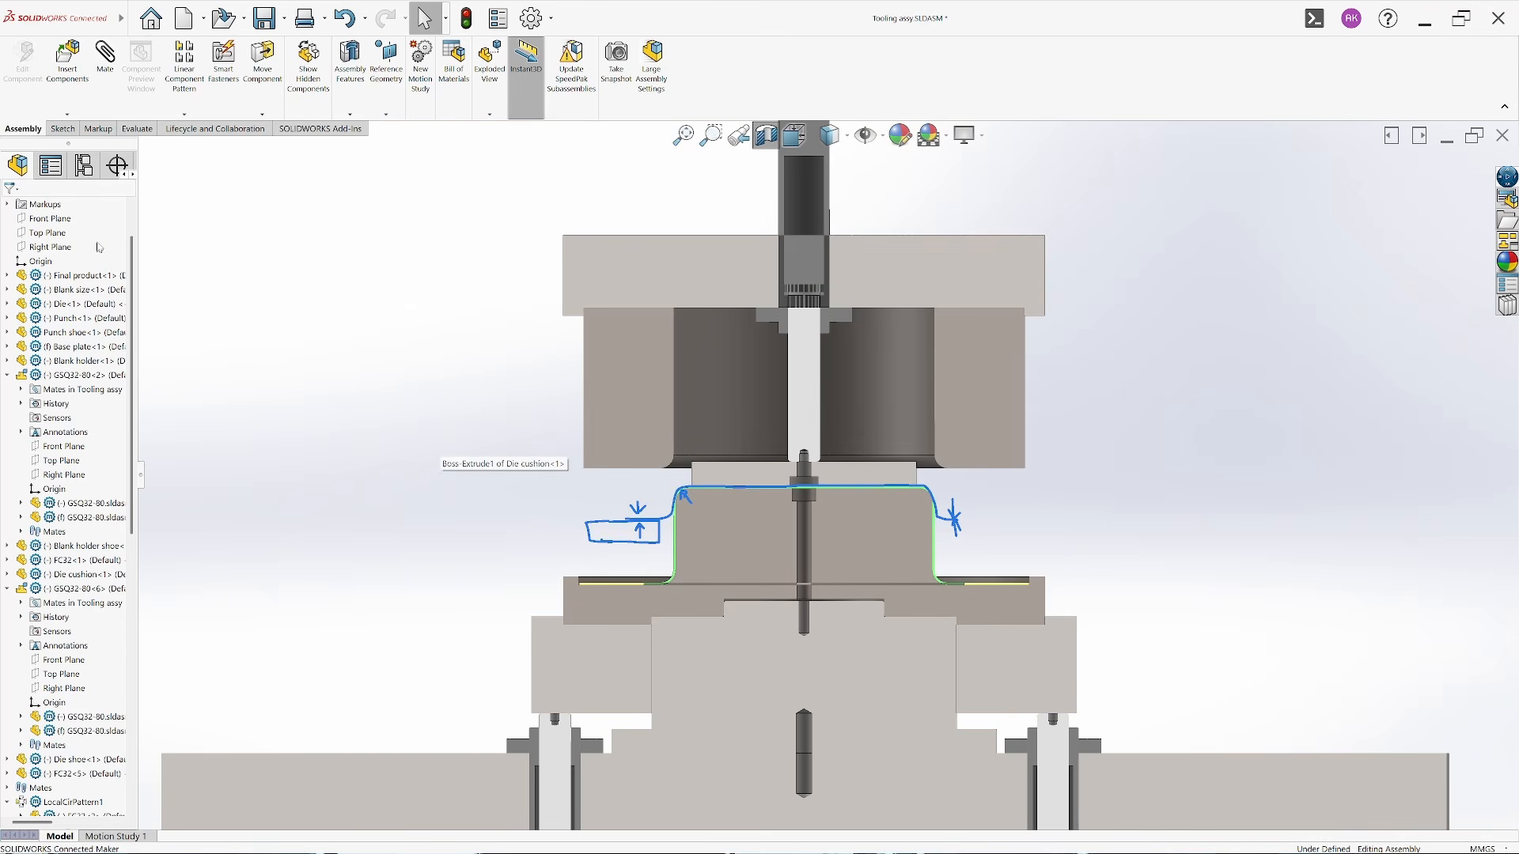
Collapse the feature tree, expand the markups and hide Markup19
right_click(99, 247)
left_click(138, 254)
left_click(7, 261)
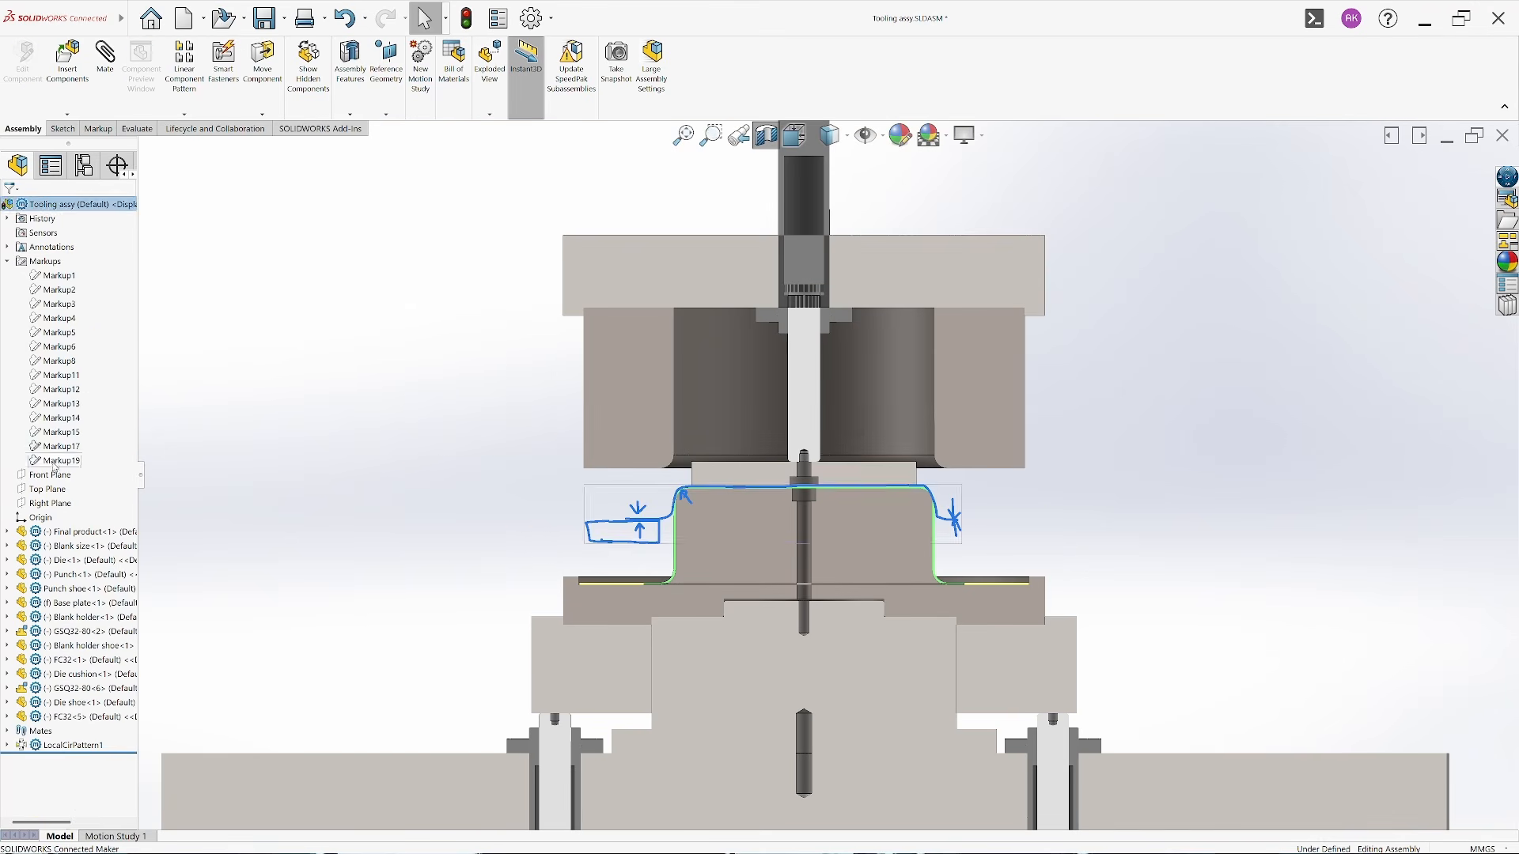
left_click(52, 460)
left_click(69, 435)
Raise the blank holder and the die above the punch, and hide the final product to leave the flat blank
left_click_drag(617, 614, 625, 498)
left_click_drag(751, 329, 752, 171)
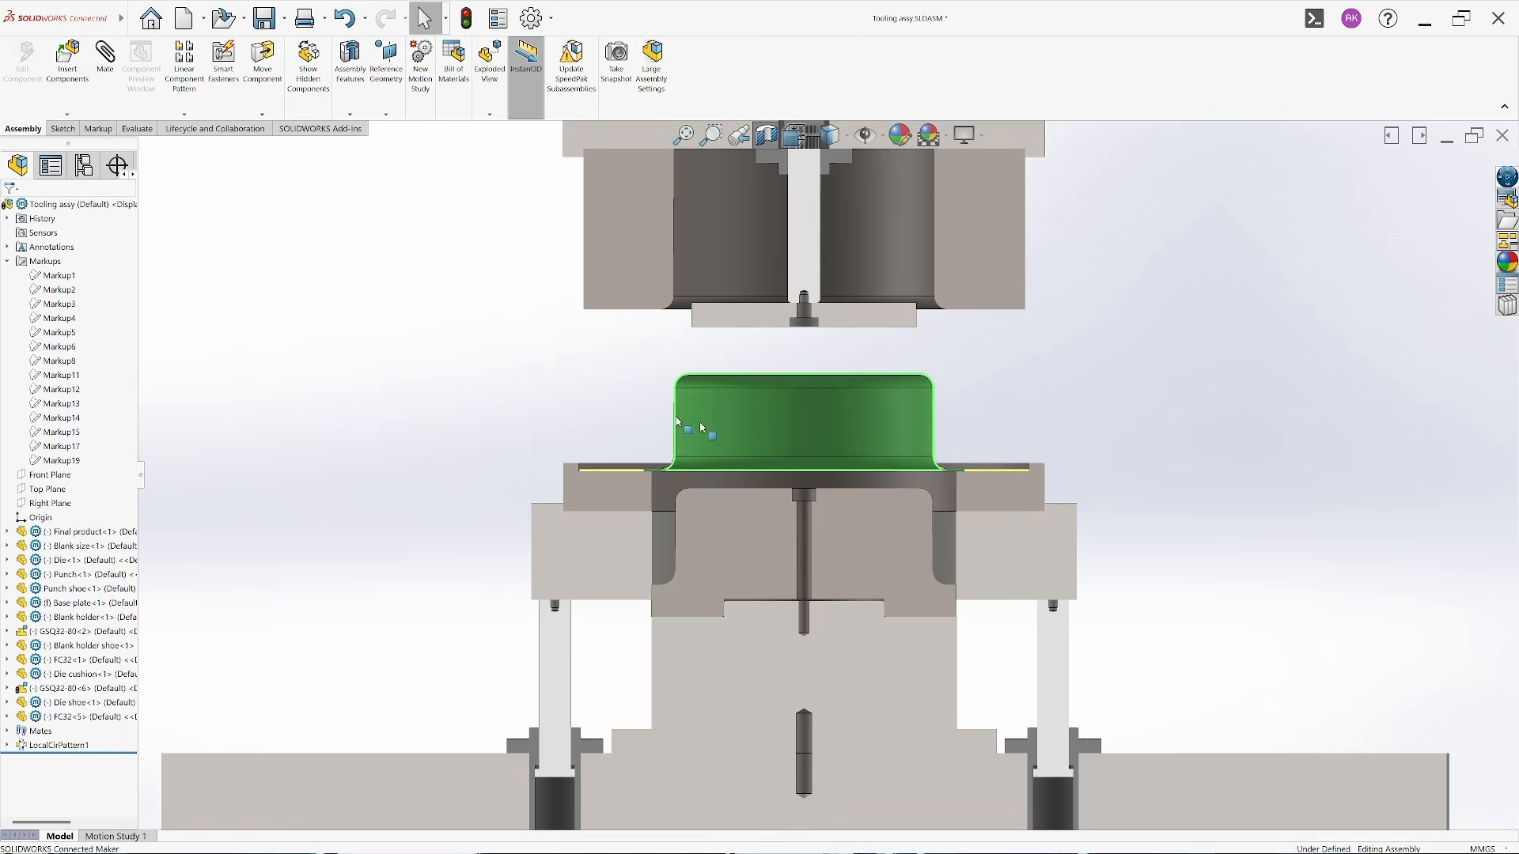
key("Tab")
scroll(902, 514, "down", 2)
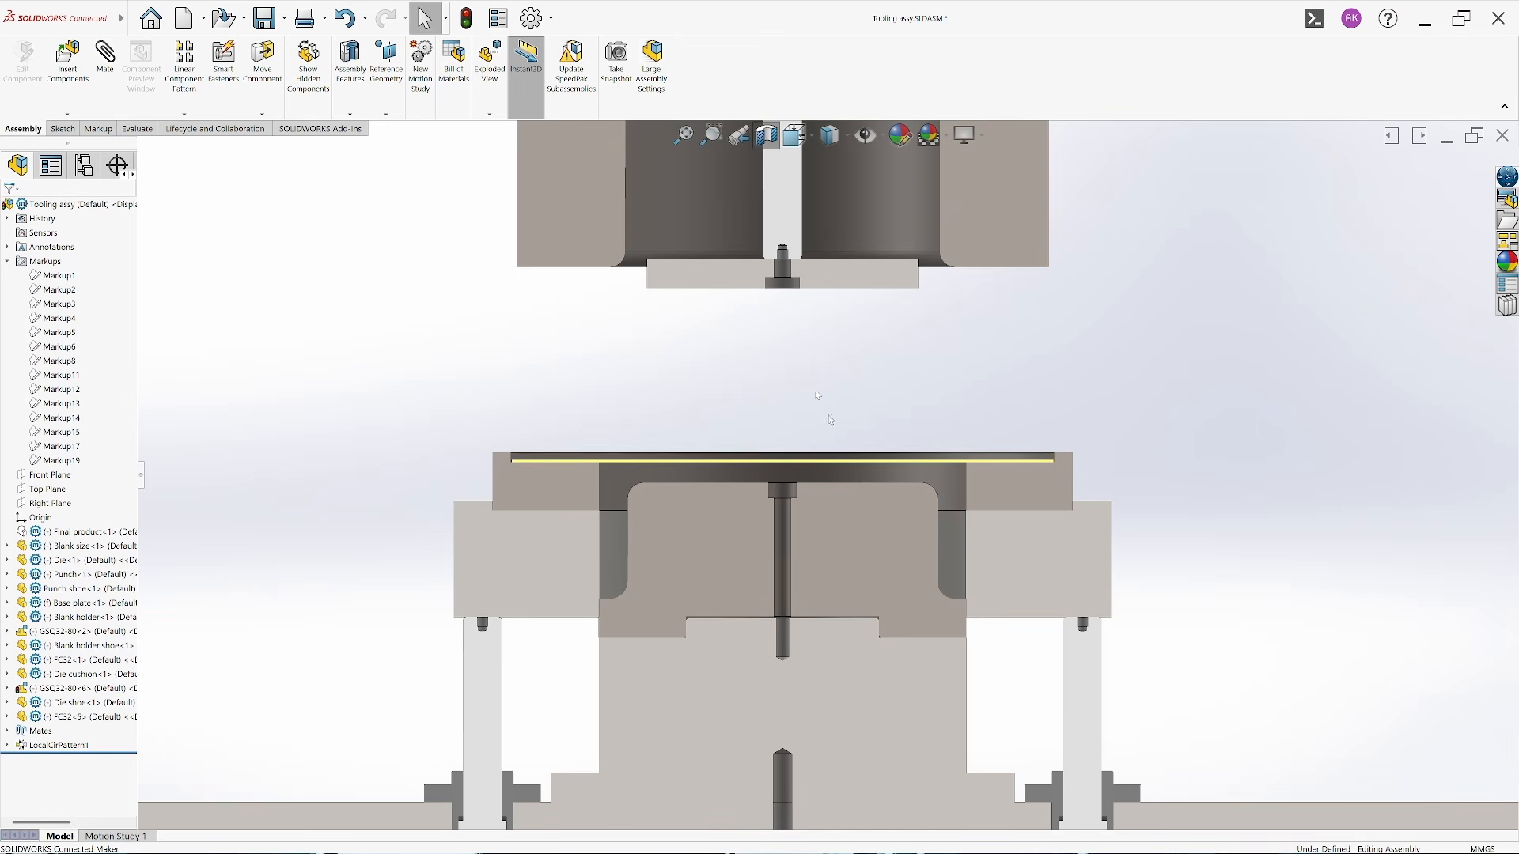
scroll(818, 383, "up", 1)
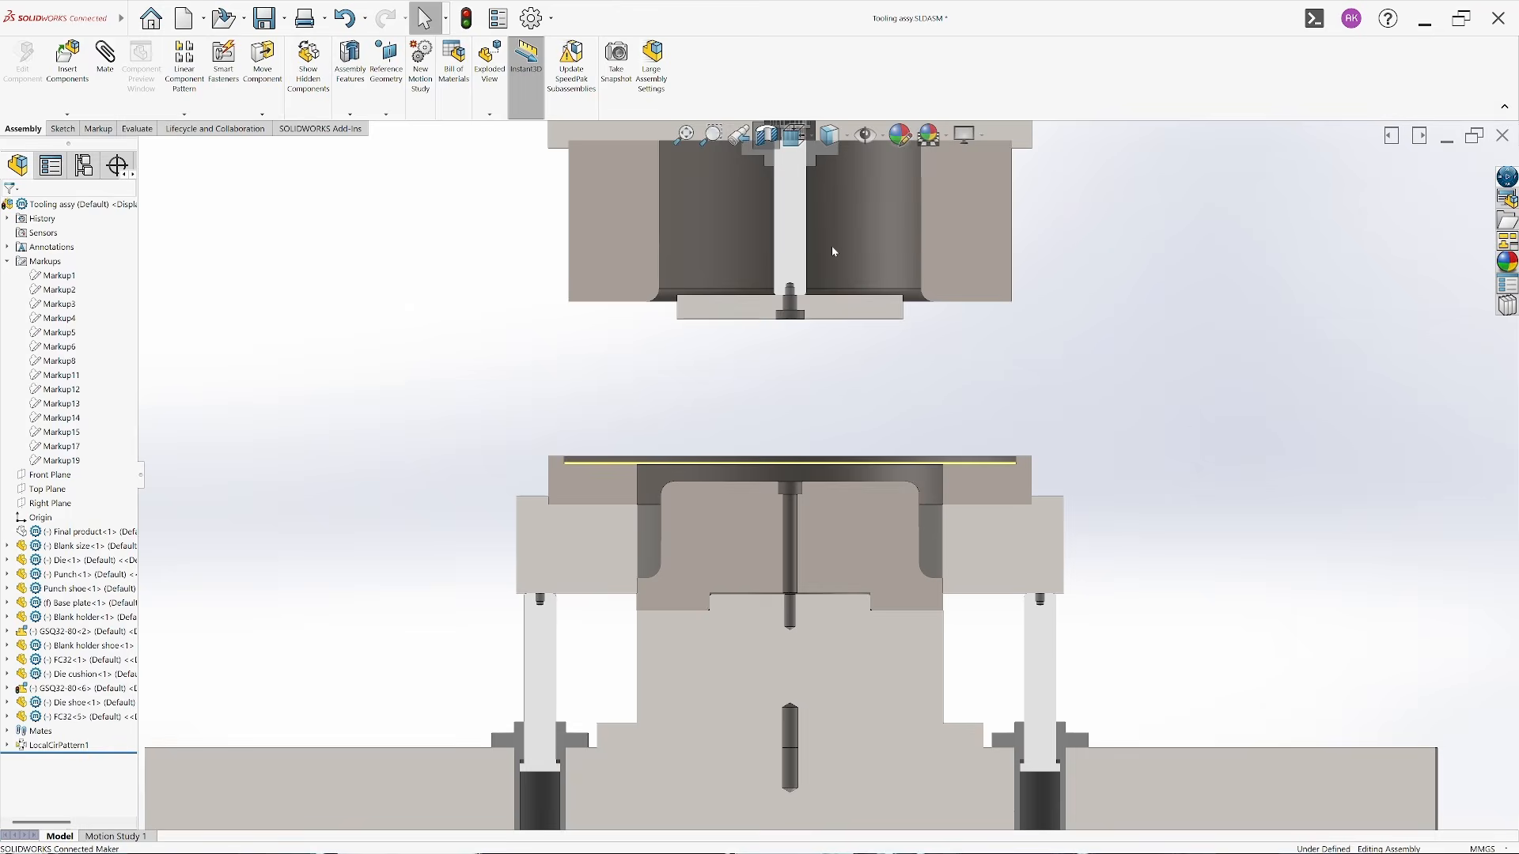
Lower the die and its cushion to just above the blank, and retract the cushion slightly inside the die bore
left_click(831, 315)
left_click_drag(831, 315, 841, 459)
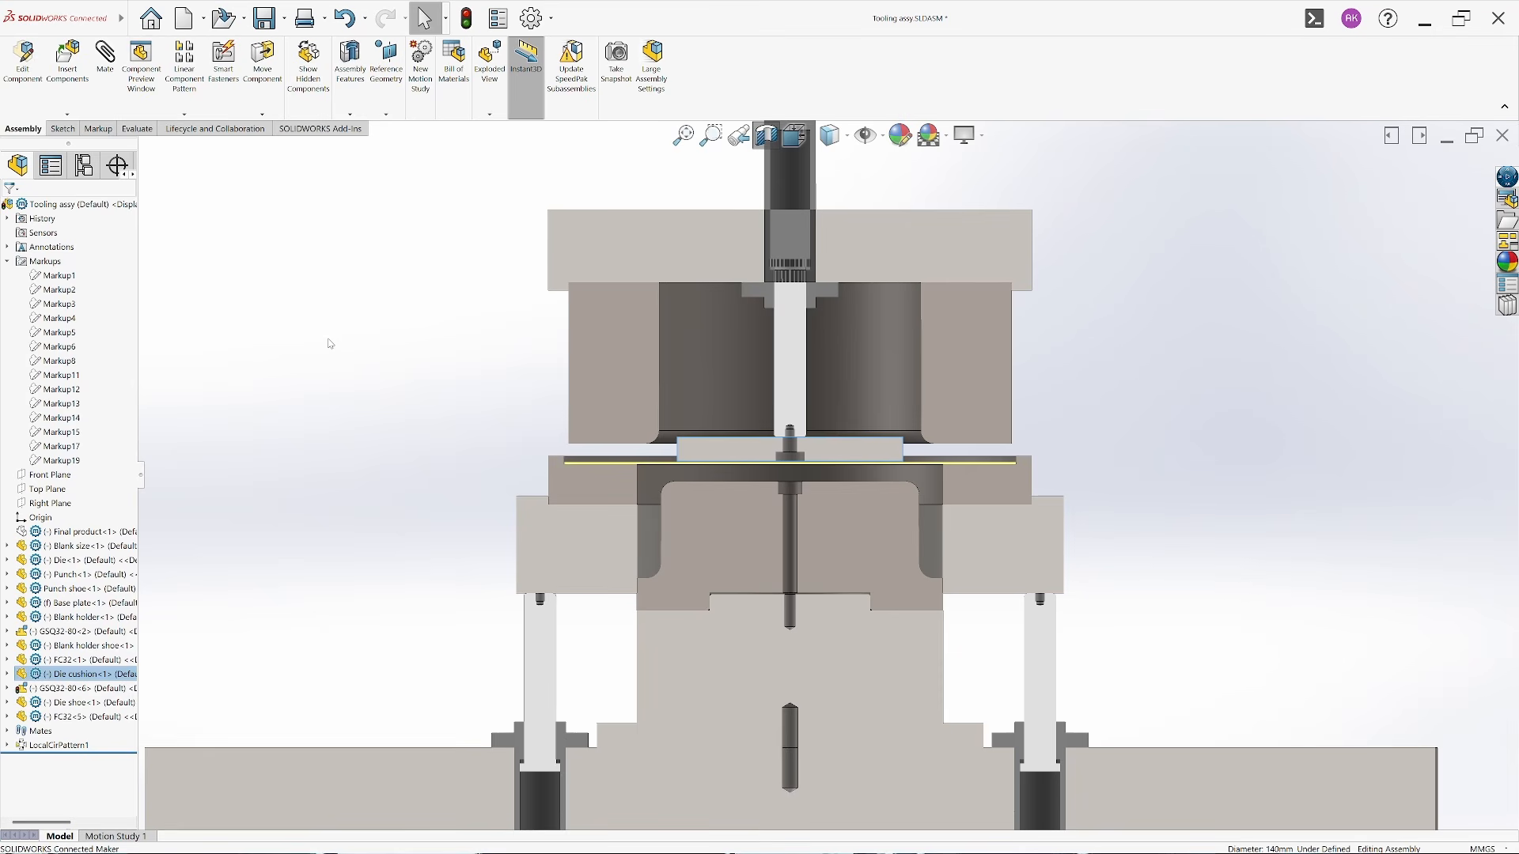
left_click(330, 343)
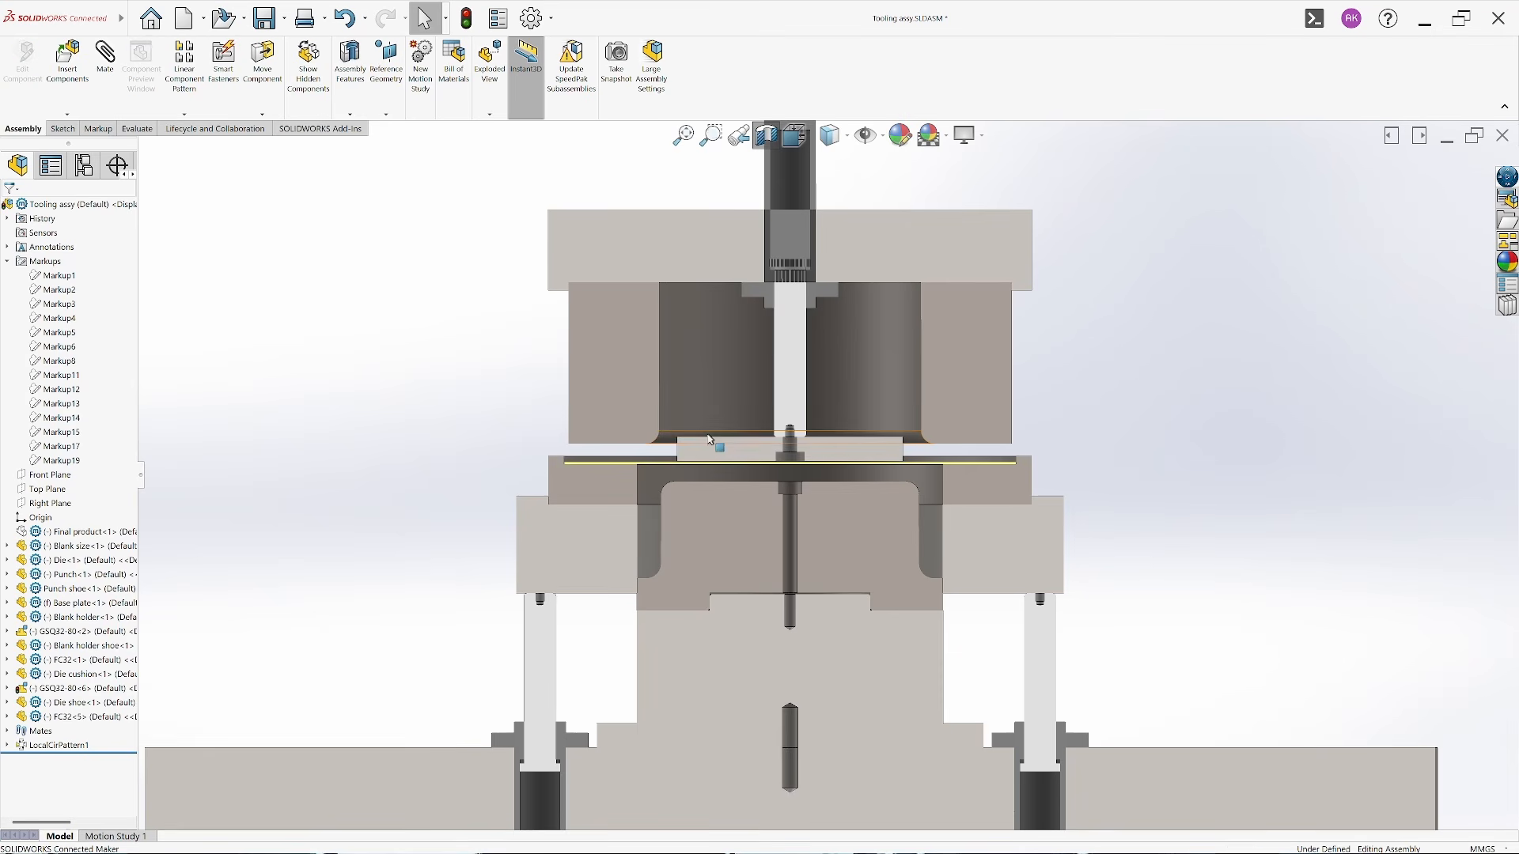
scroll(680, 463, "down", 3)
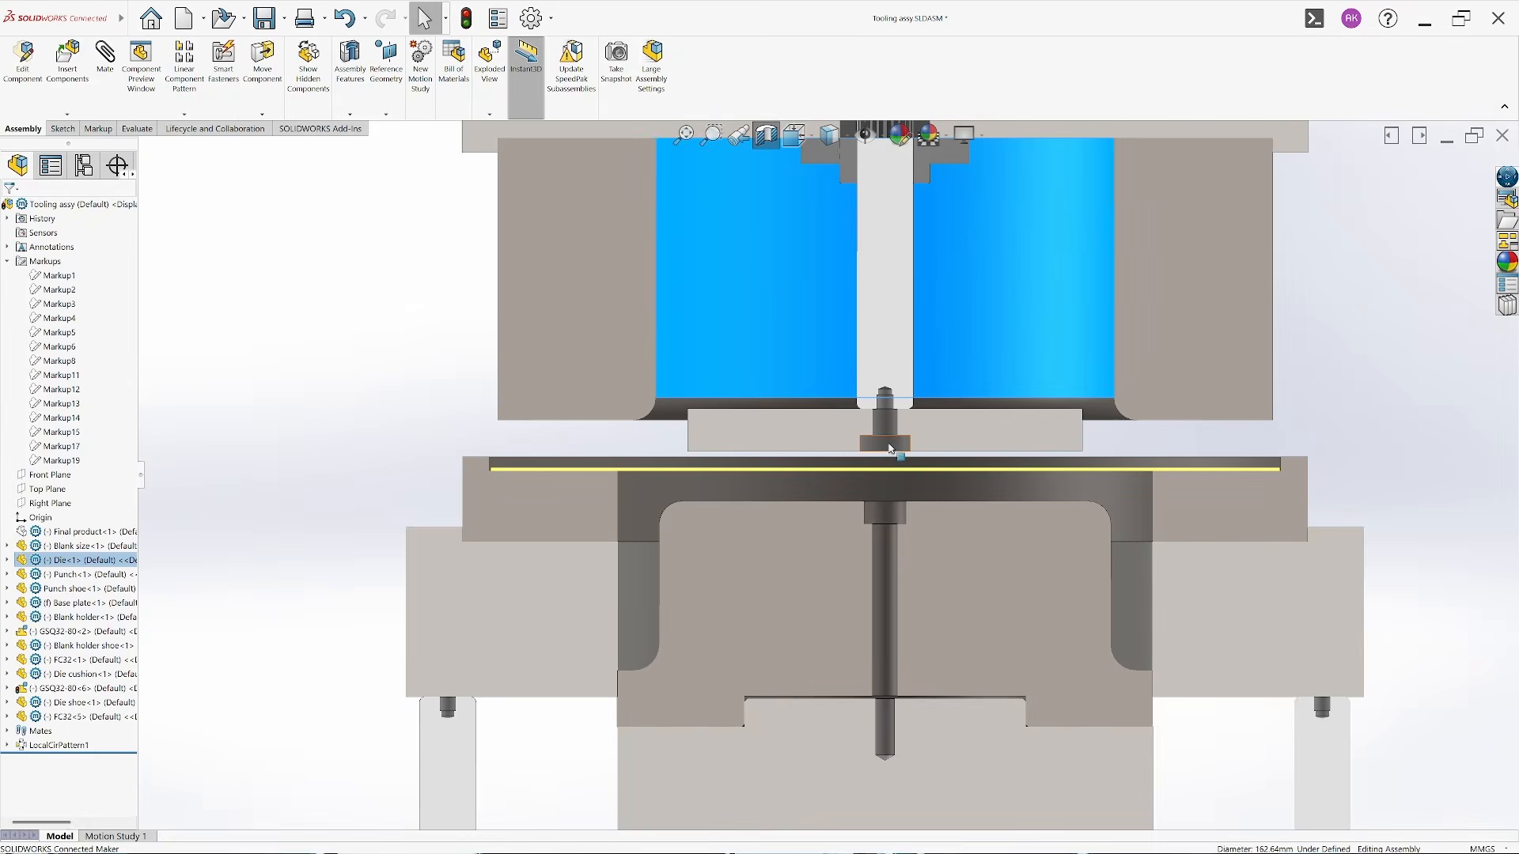
left_click_drag(885, 448, 883, 407)
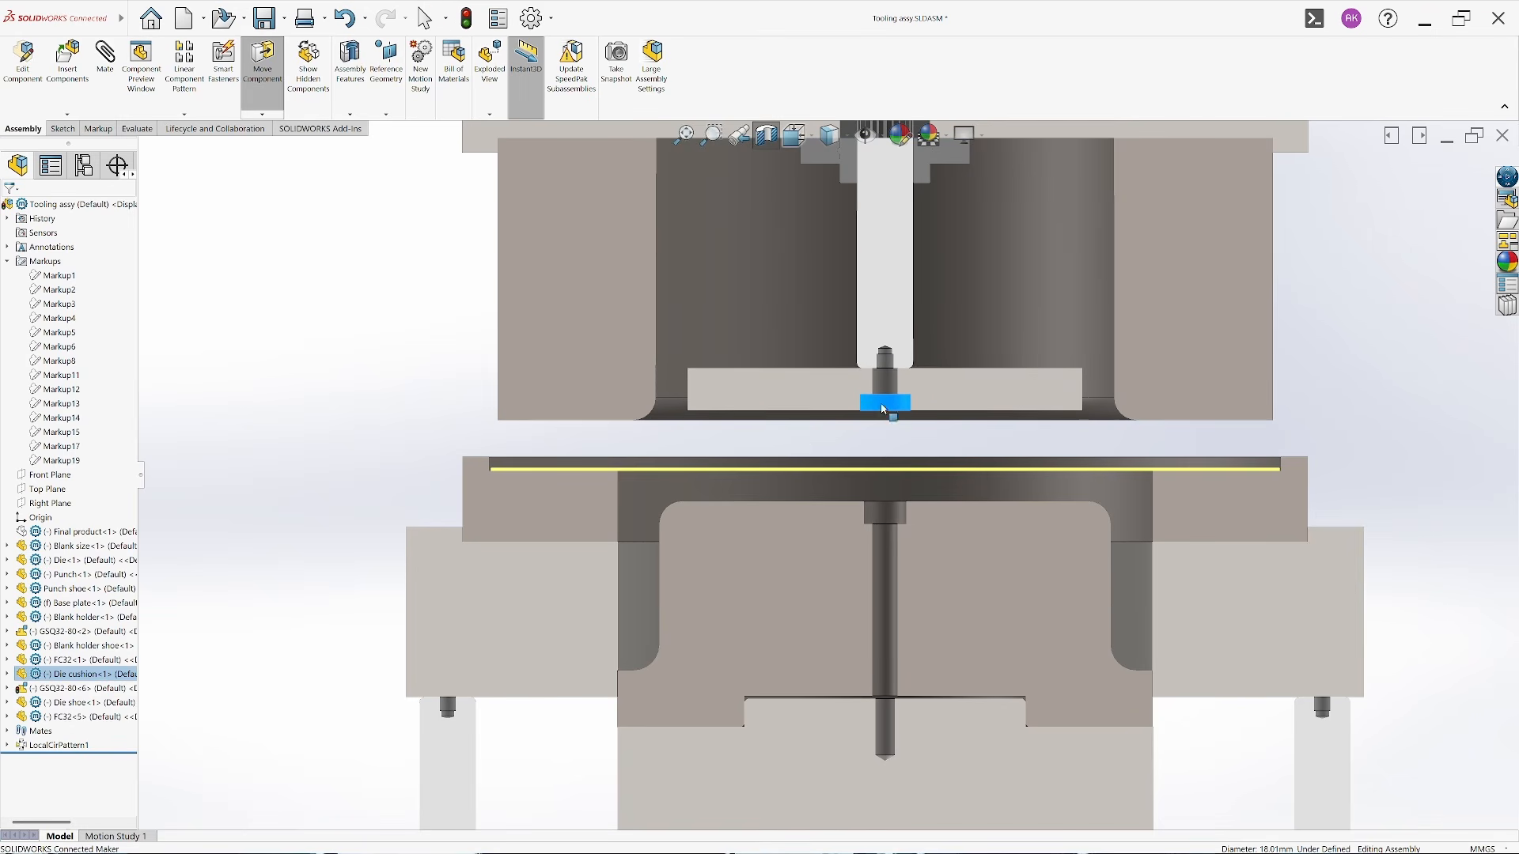
key("Escape")
scroll(728, 372, "up", 2)
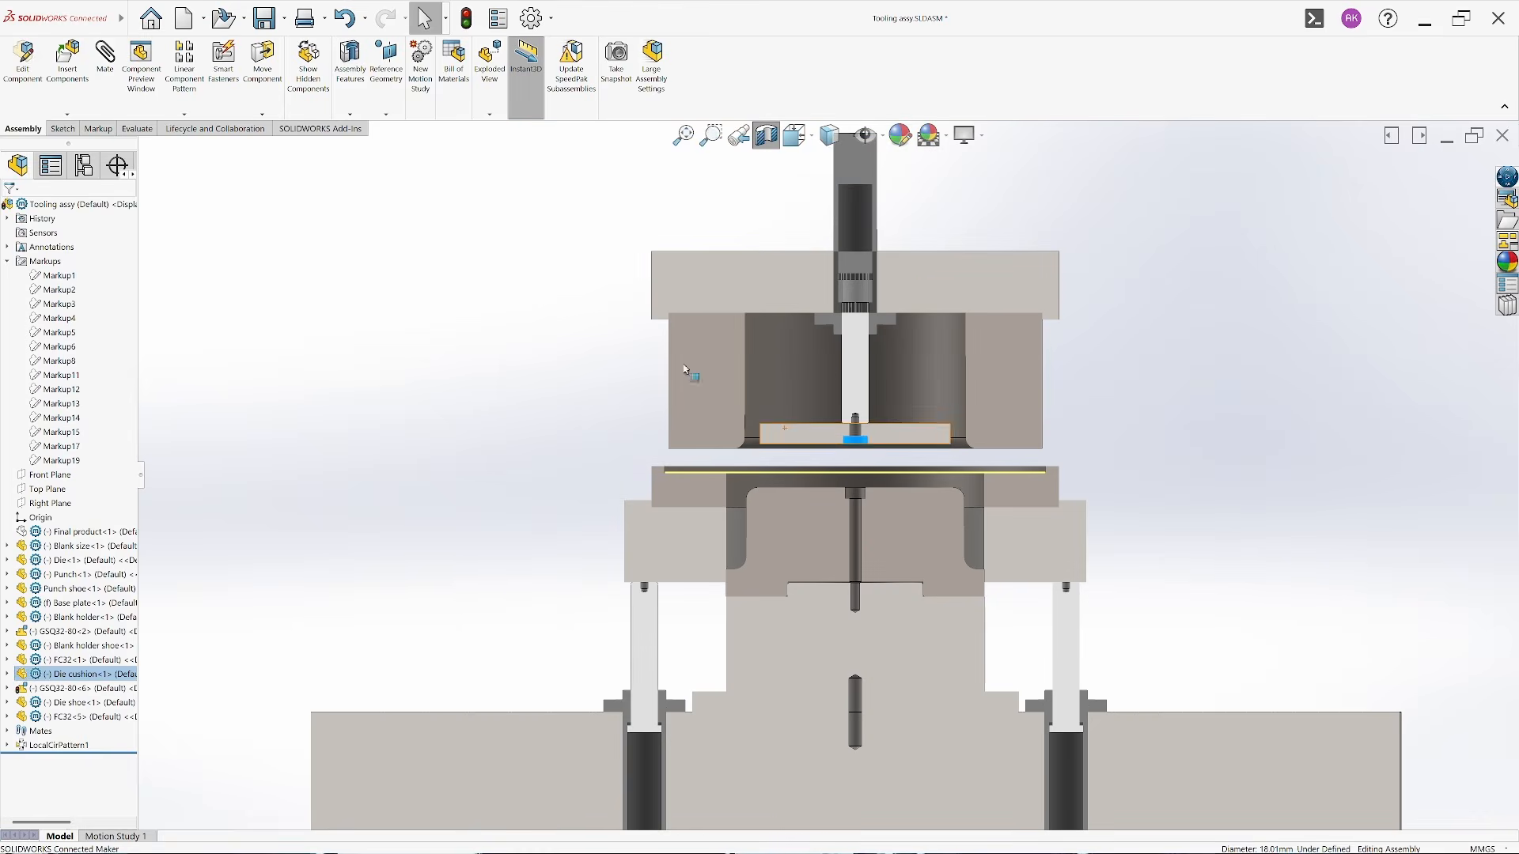
Set the die's extrusion height to 110 mm
scroll(815, 361, "down", 3)
left_click(764, 400)
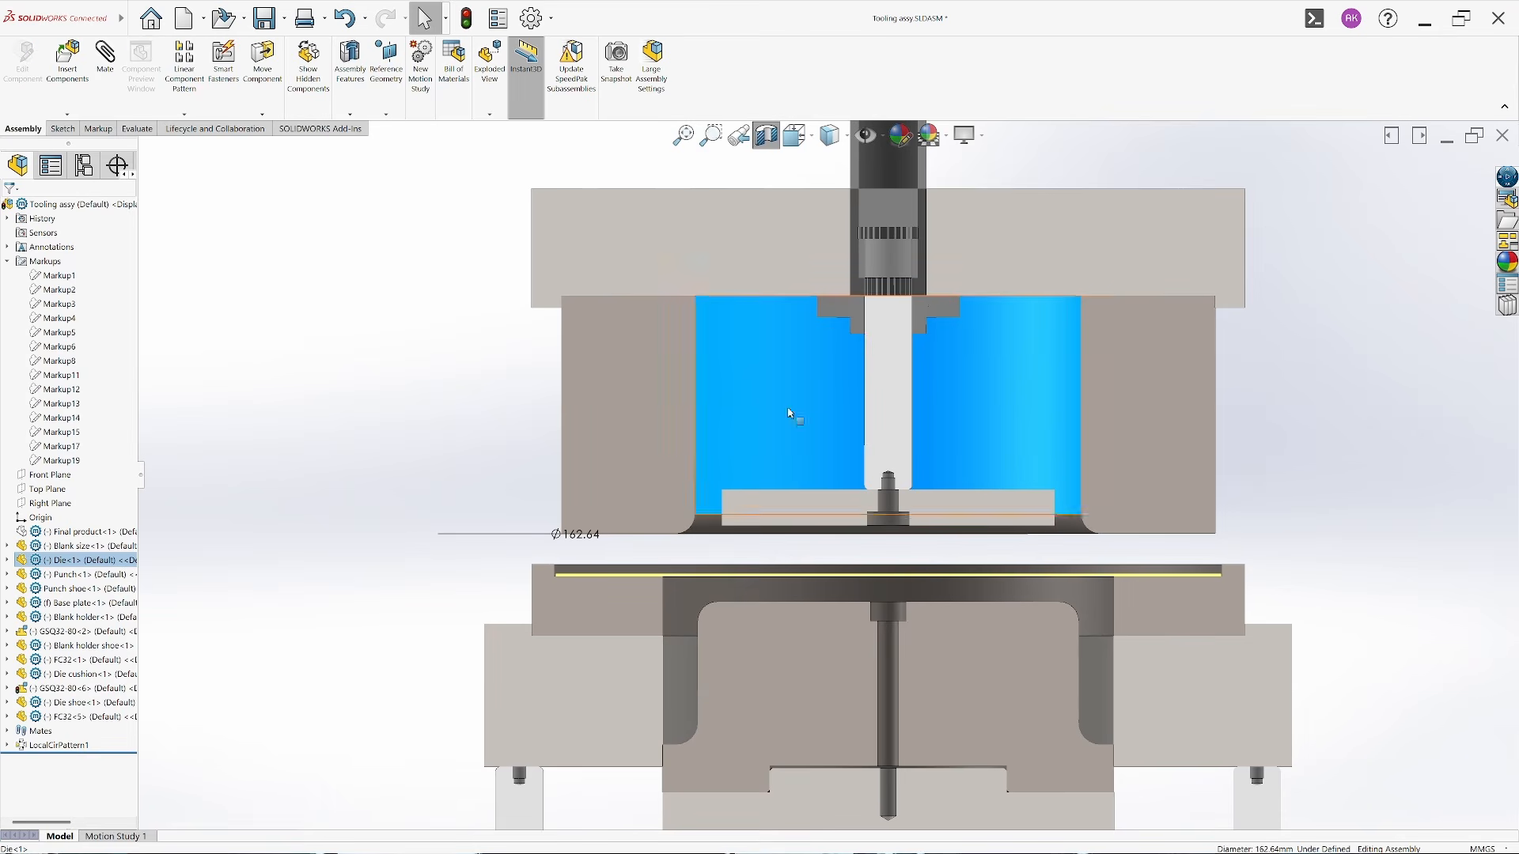
middle_click_drag(1128, 428, 1133, 437)
left_click(1133, 437)
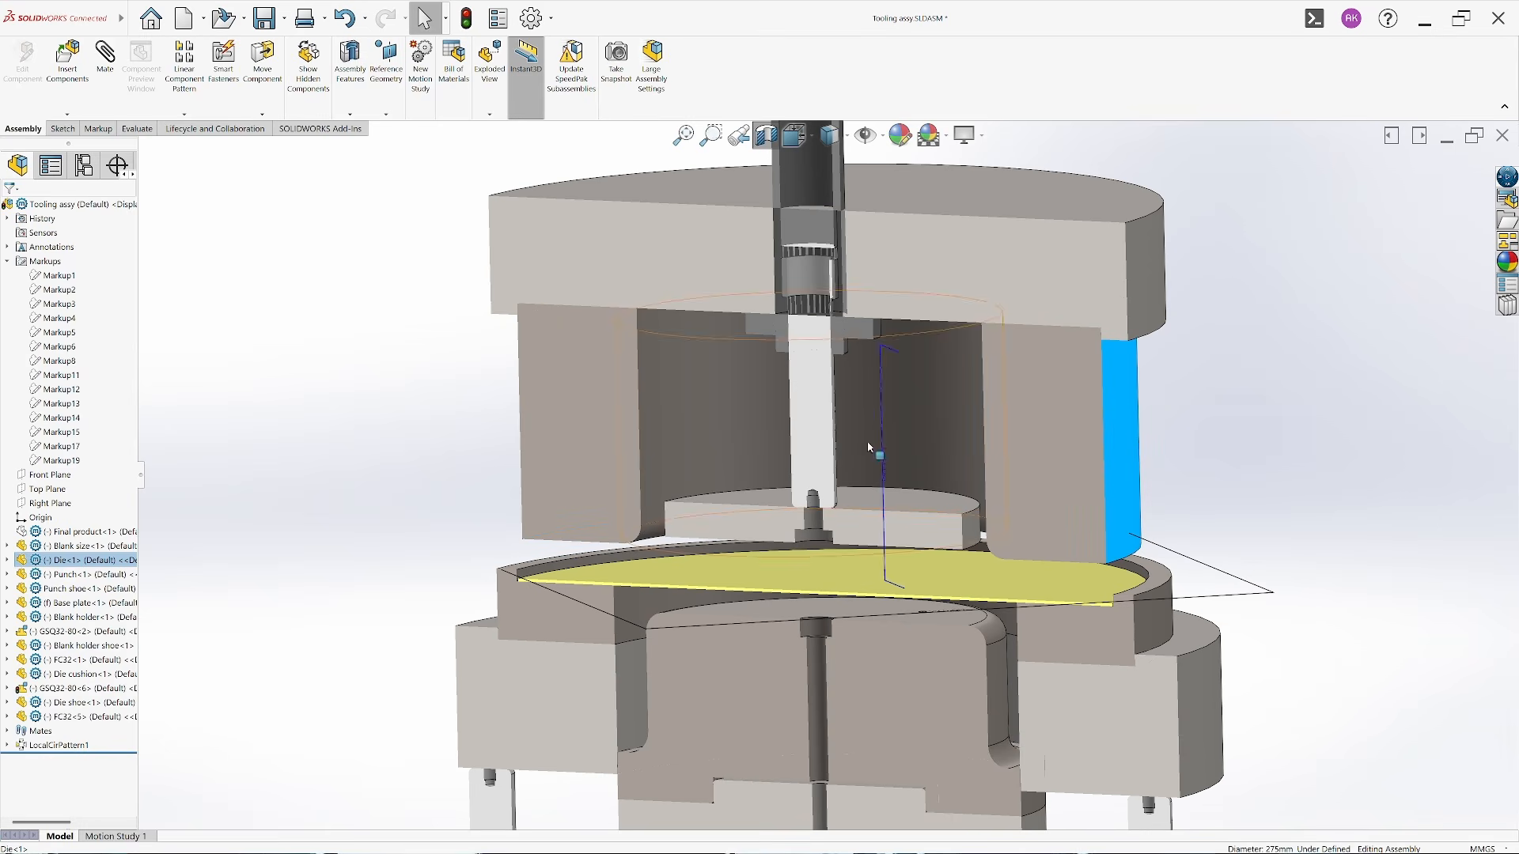
double_click(884, 466)
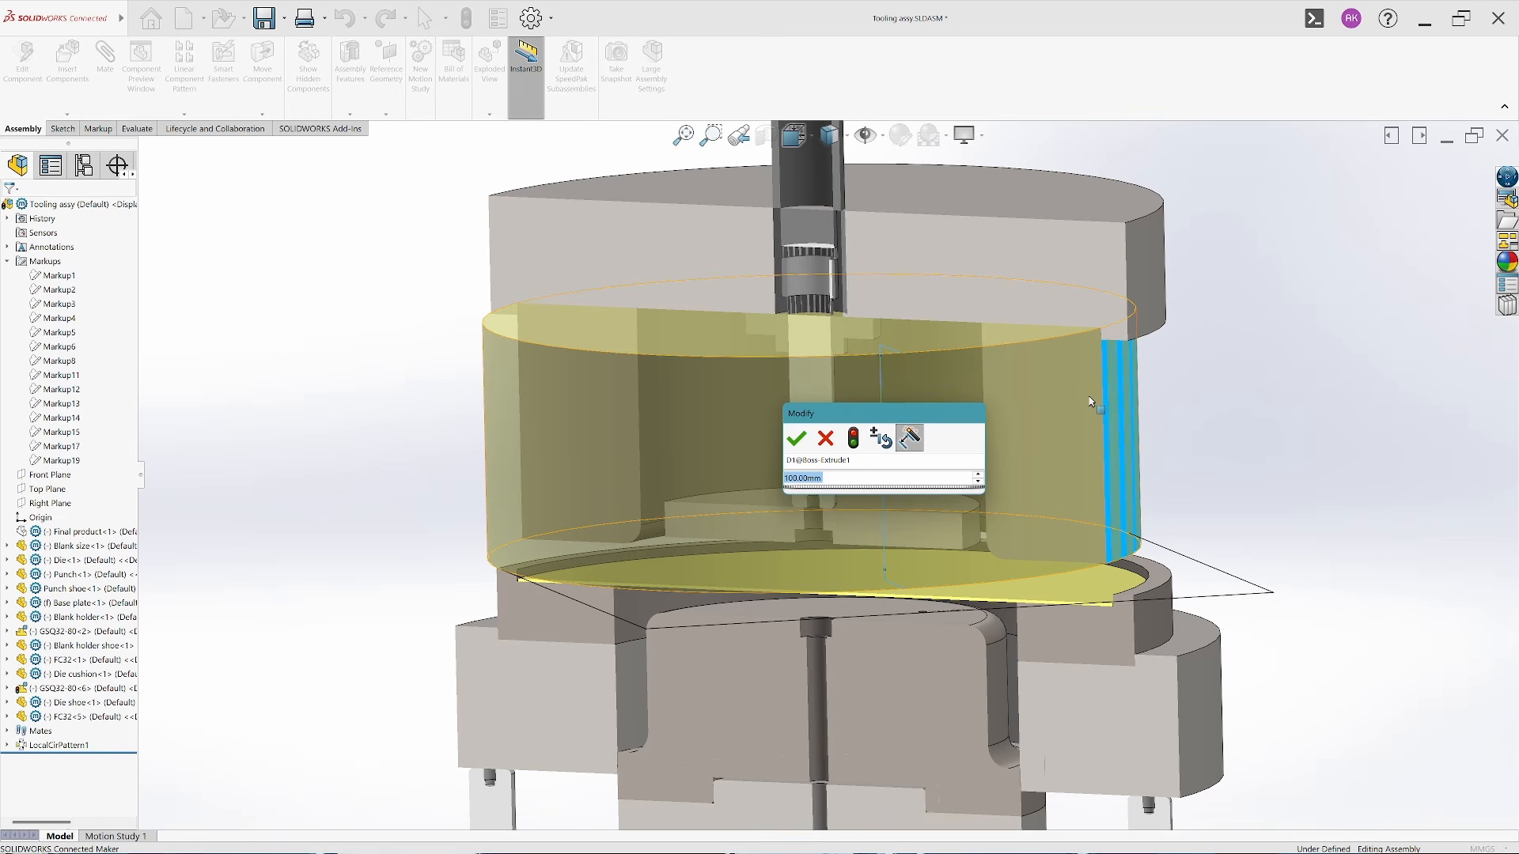
type("110")
key("Return")
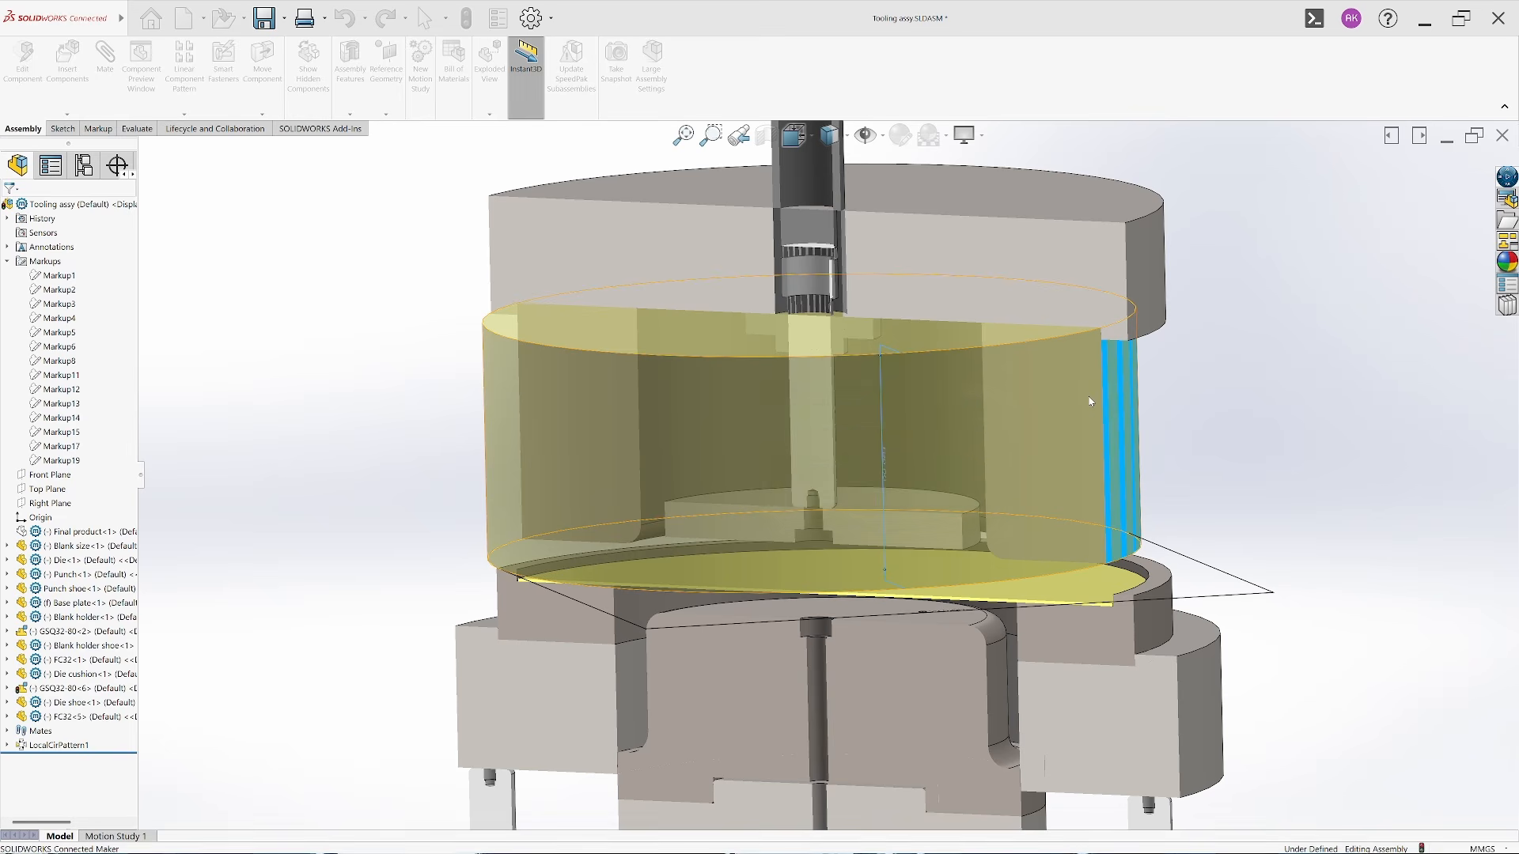
left_click(863, 418)
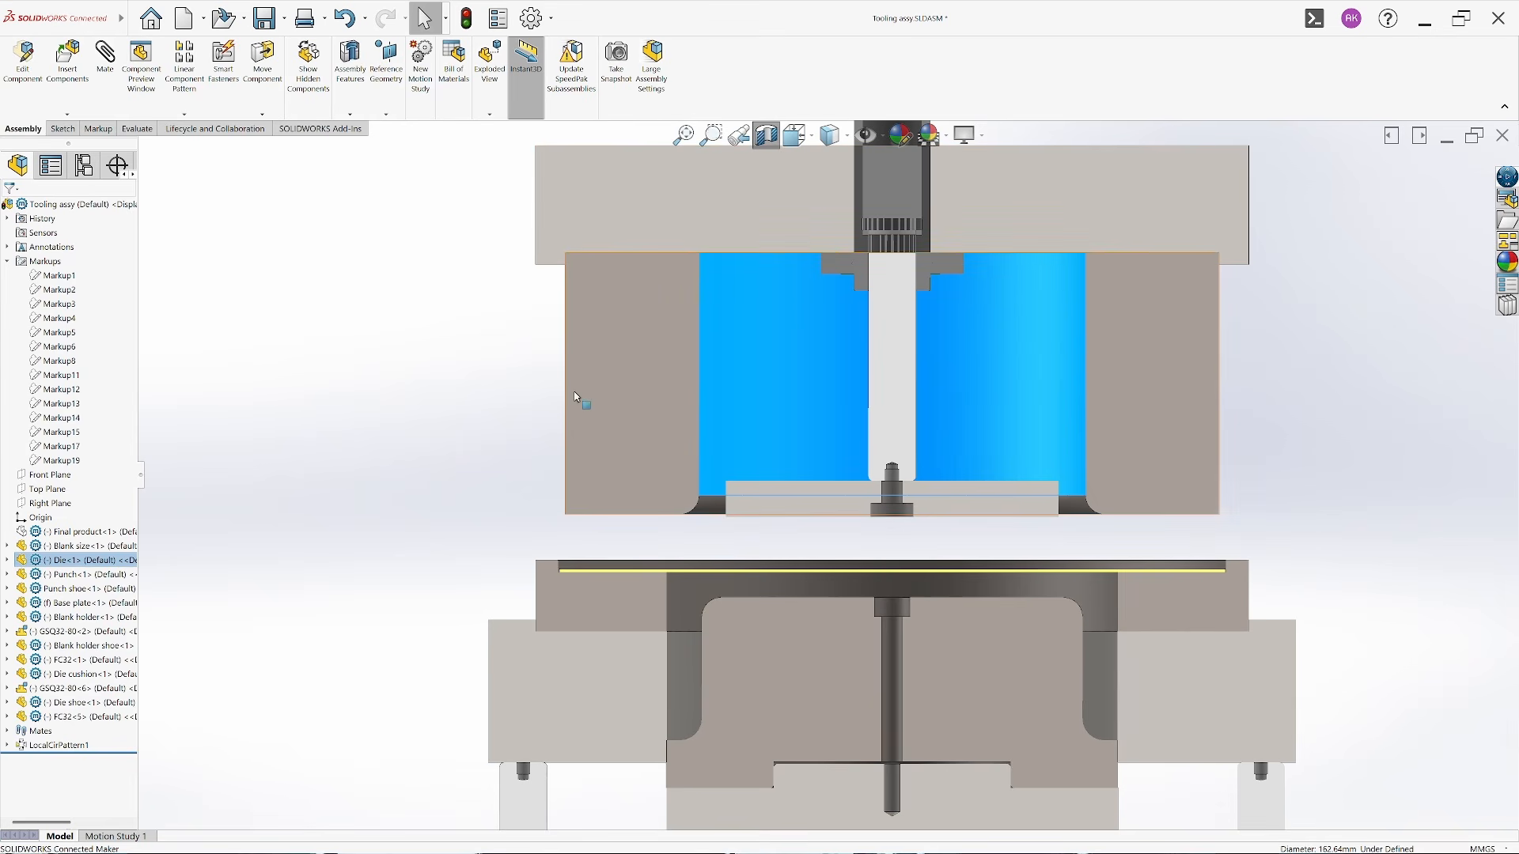
key("Escape")
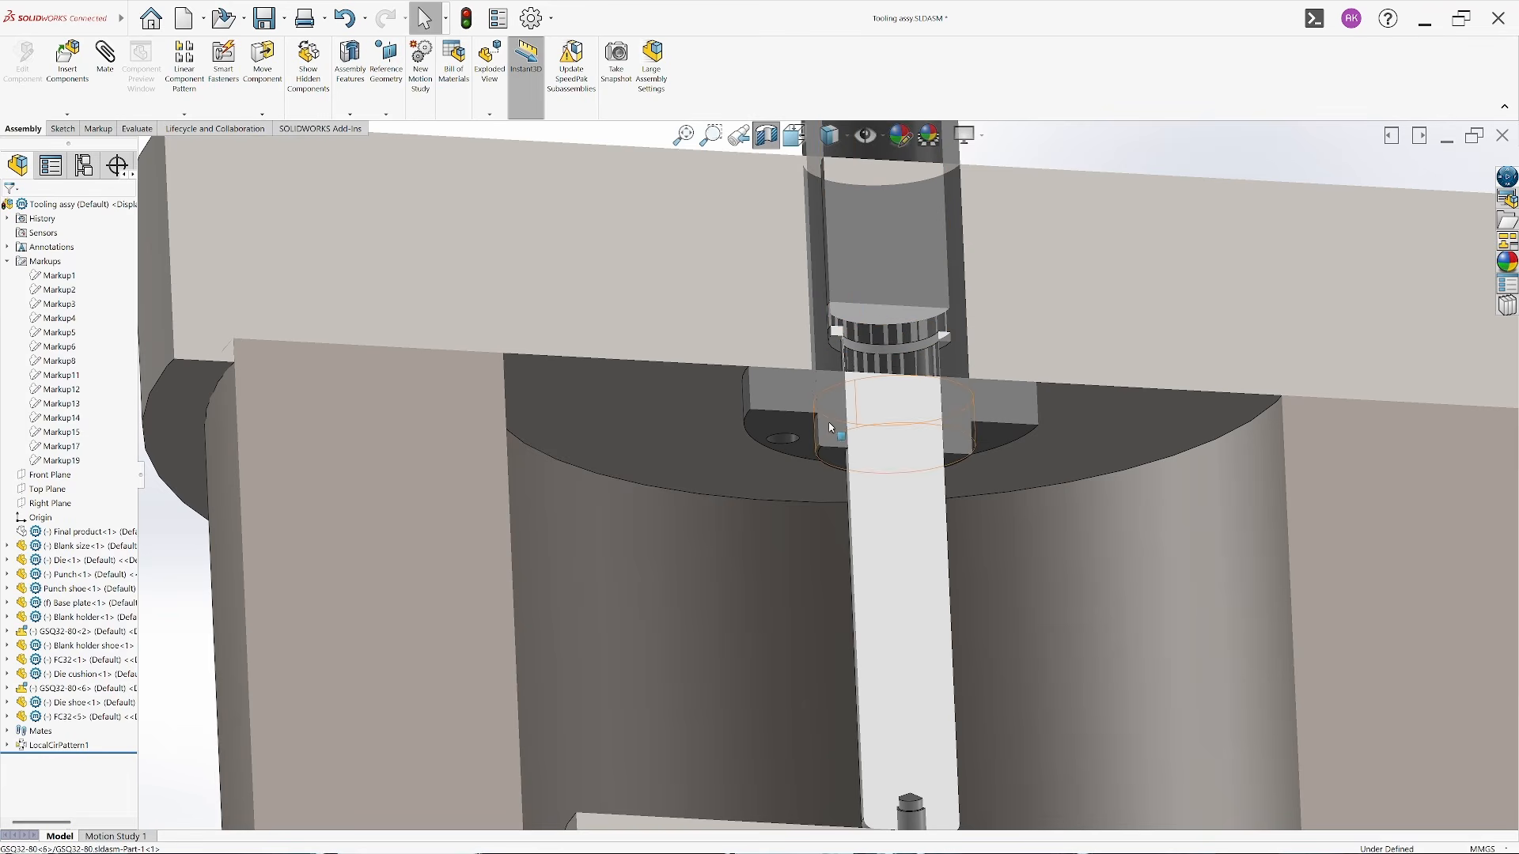
Measure the outer diameter of the gas-spring flange under the die shoe
key("m")
scroll(770, 443, "down", 3)
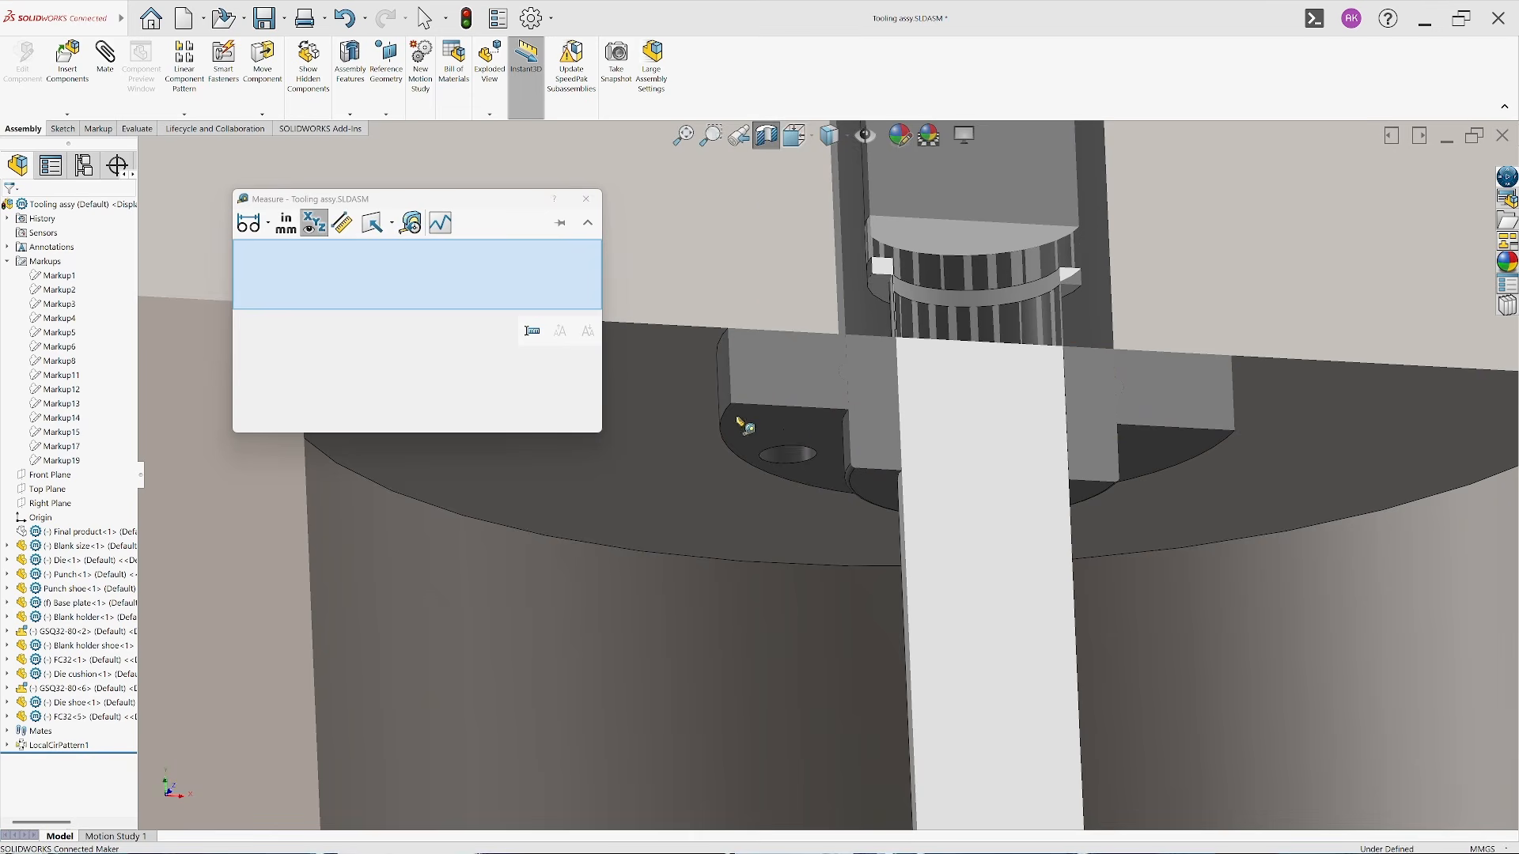
middle_click_drag(739, 424, 710, 401)
left_click(720, 412)
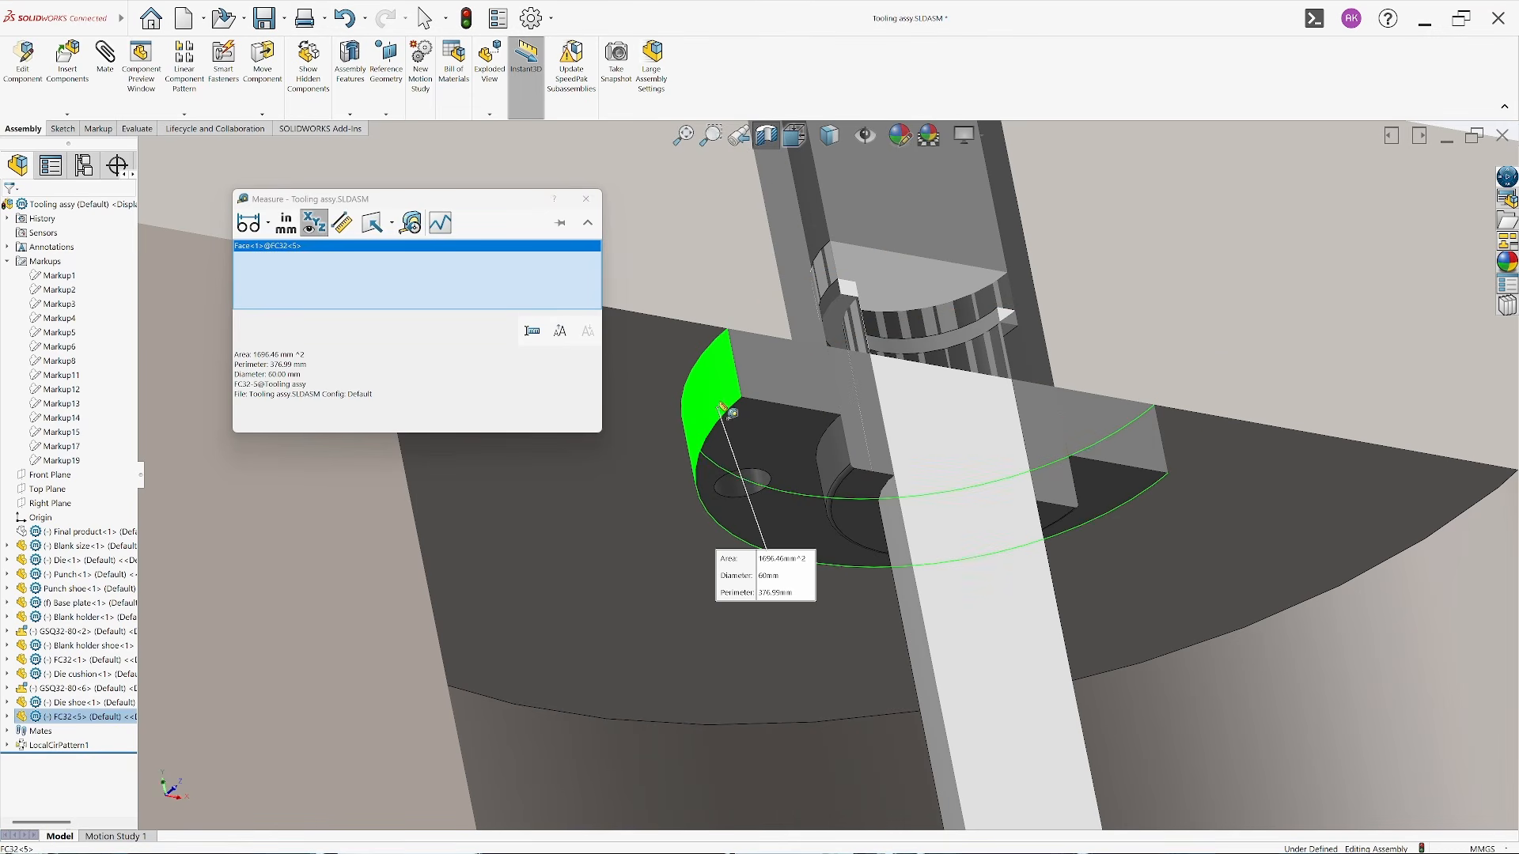
left_click(585, 199)
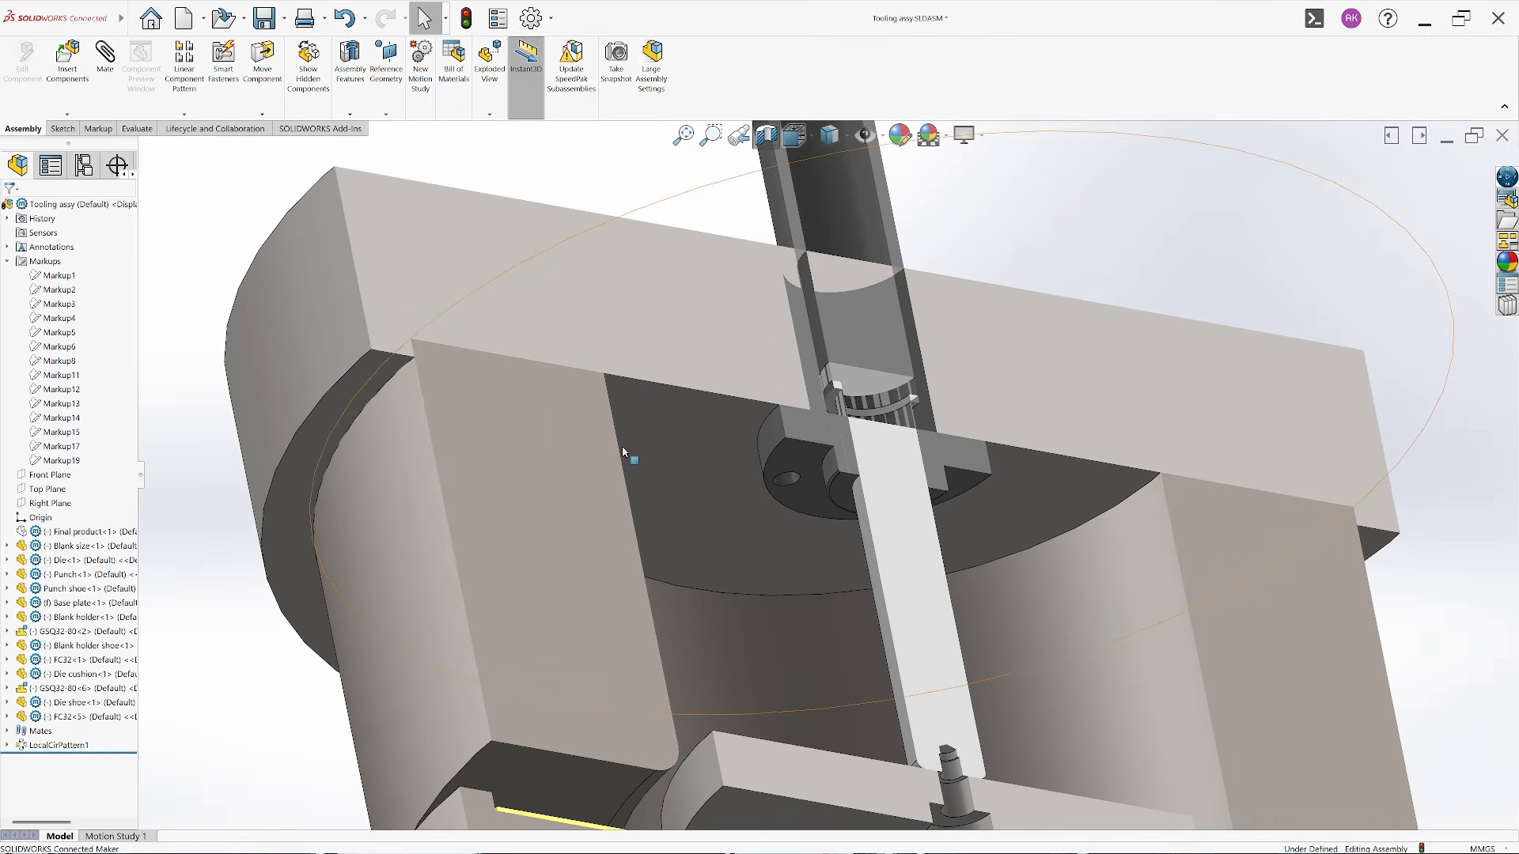
Open the die shoe part and sketch a circle about 137 mm in diameter centred on its flat upper face
left_click(677, 417)
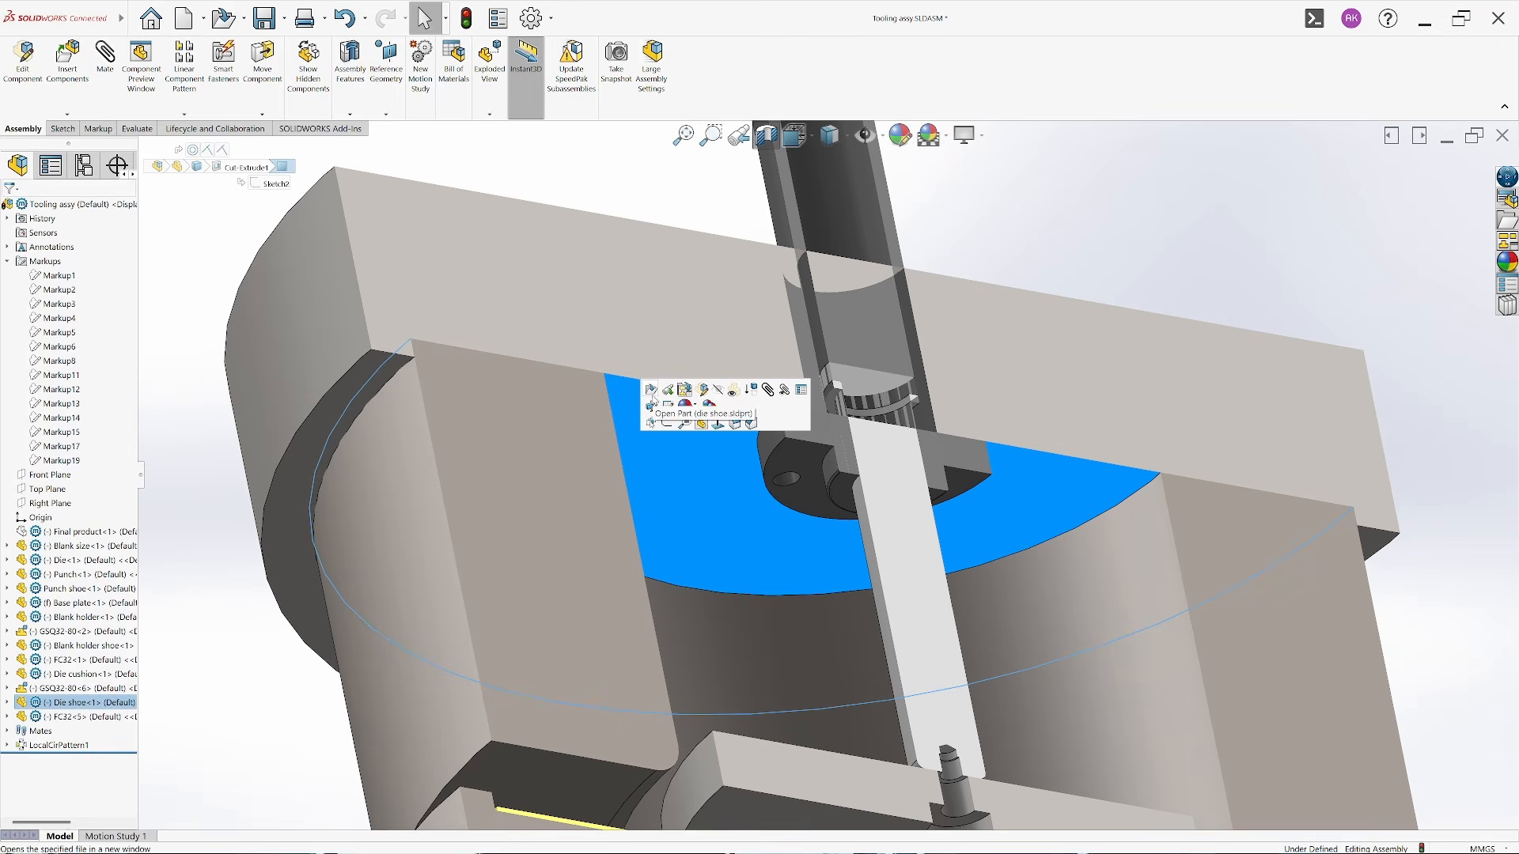
left_click(651, 390)
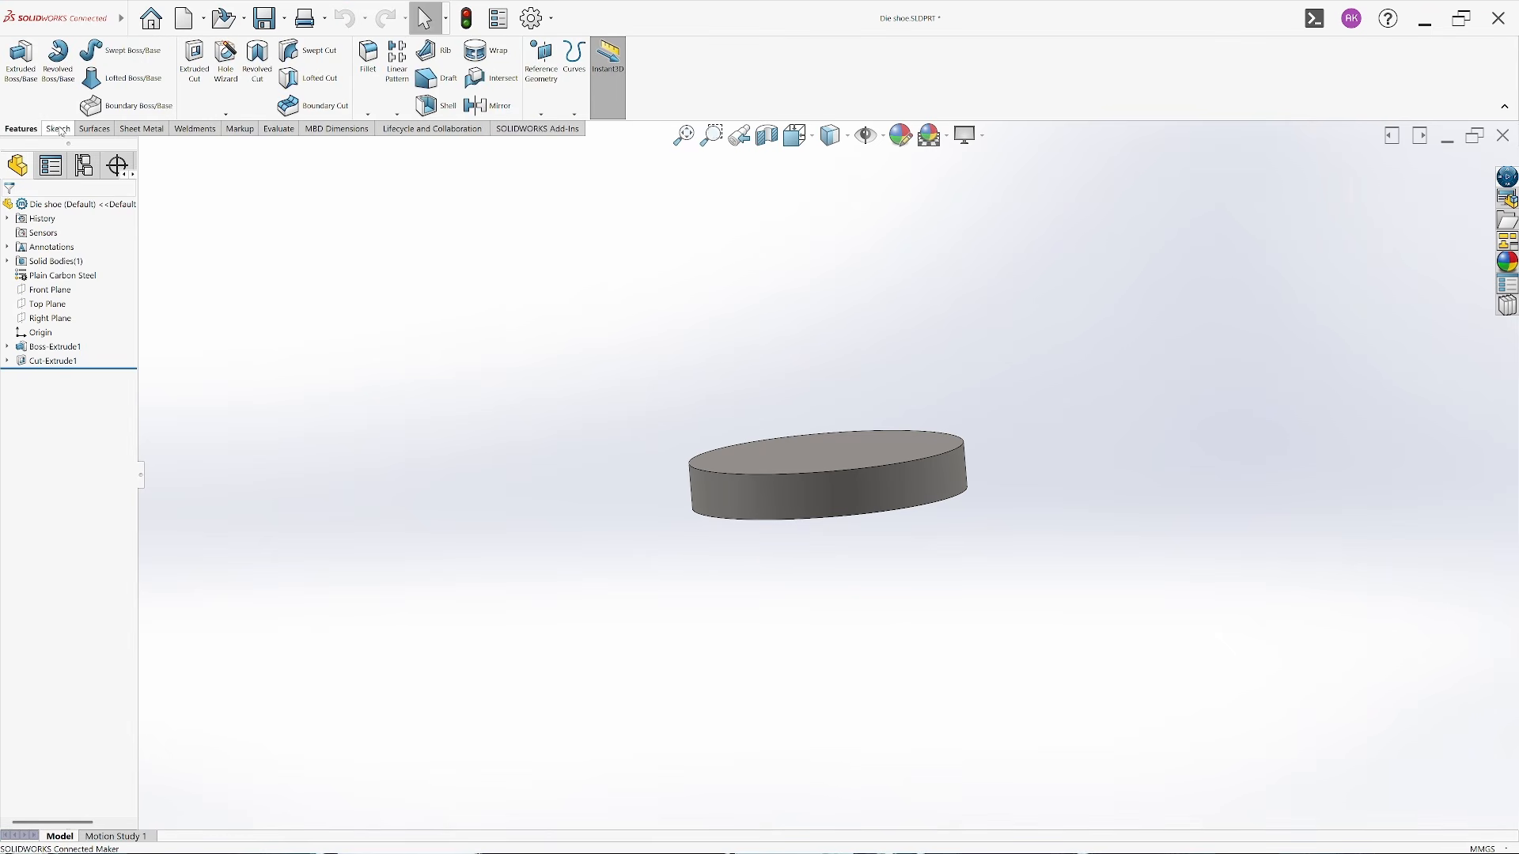
left_click(60, 132)
left_click(16, 63)
left_click(831, 474)
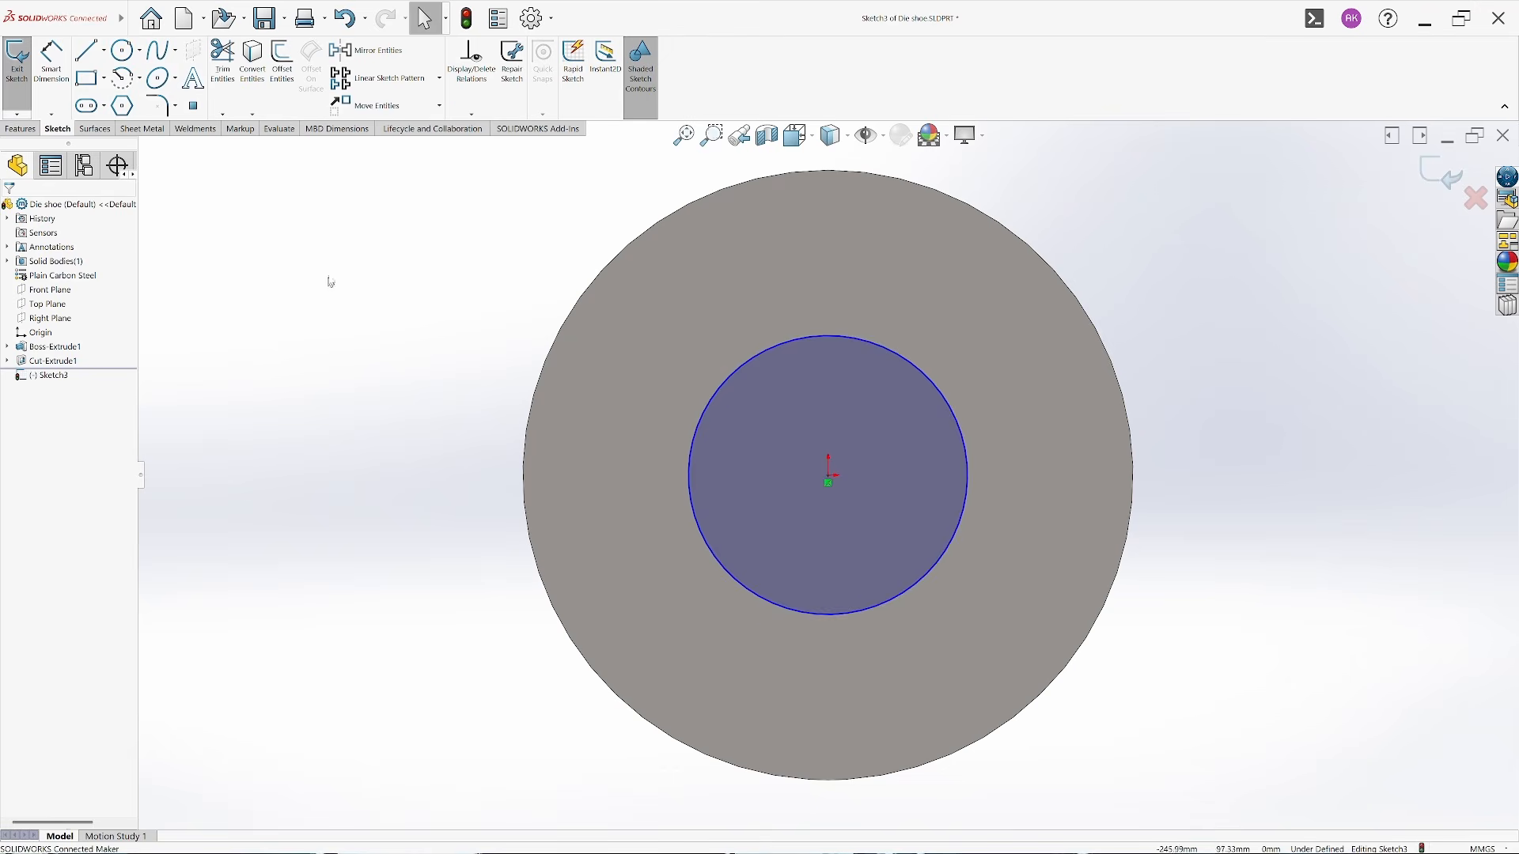
Set the circle's diameter to 32.2 mm and cut it through the whole die shoe
key("d")
left_click(701, 515)
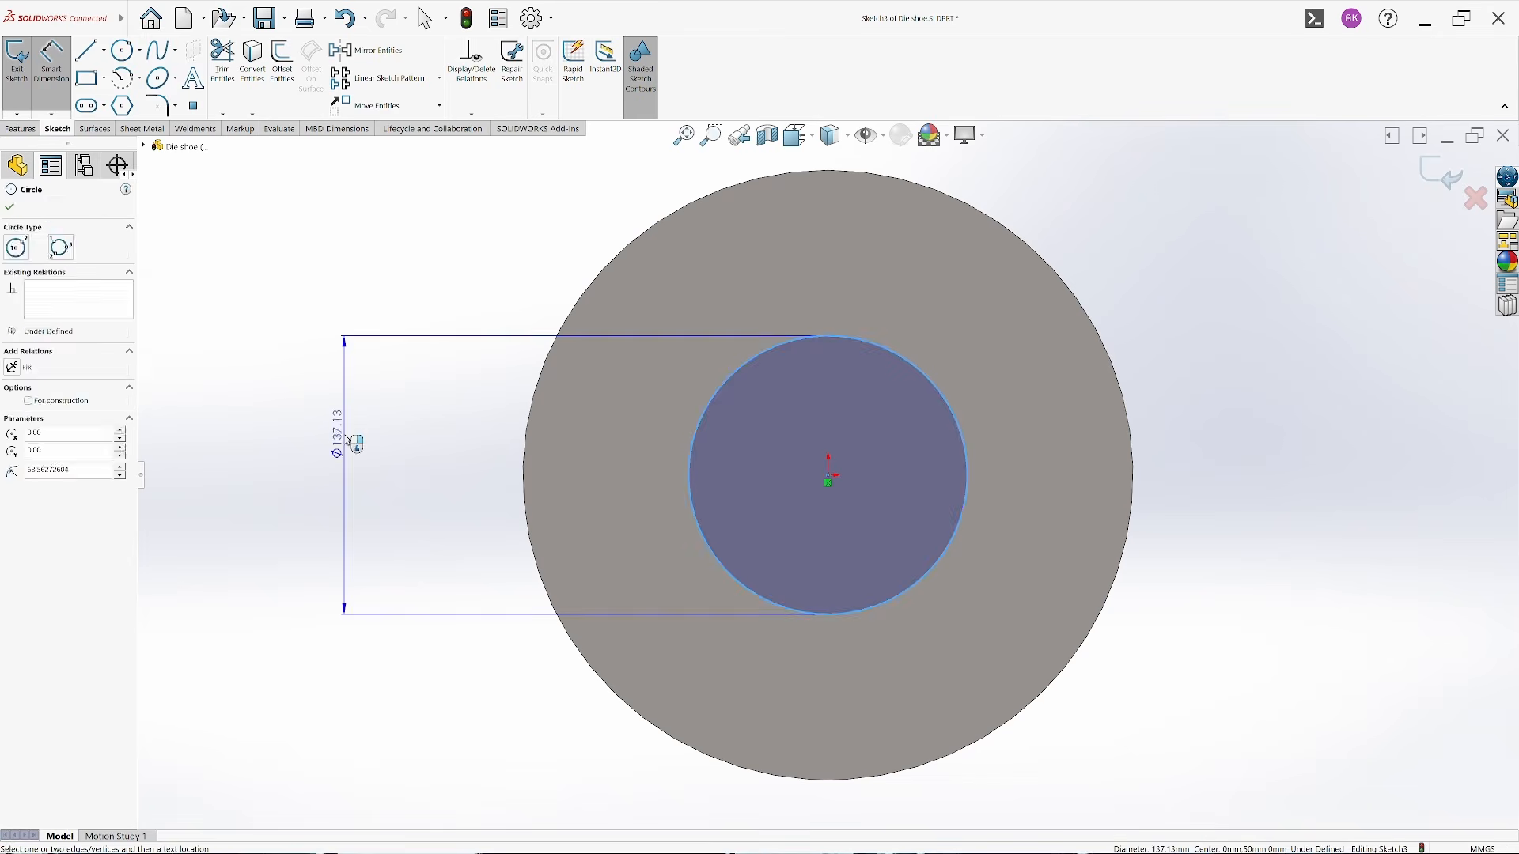
left_click(347, 438)
type("32")
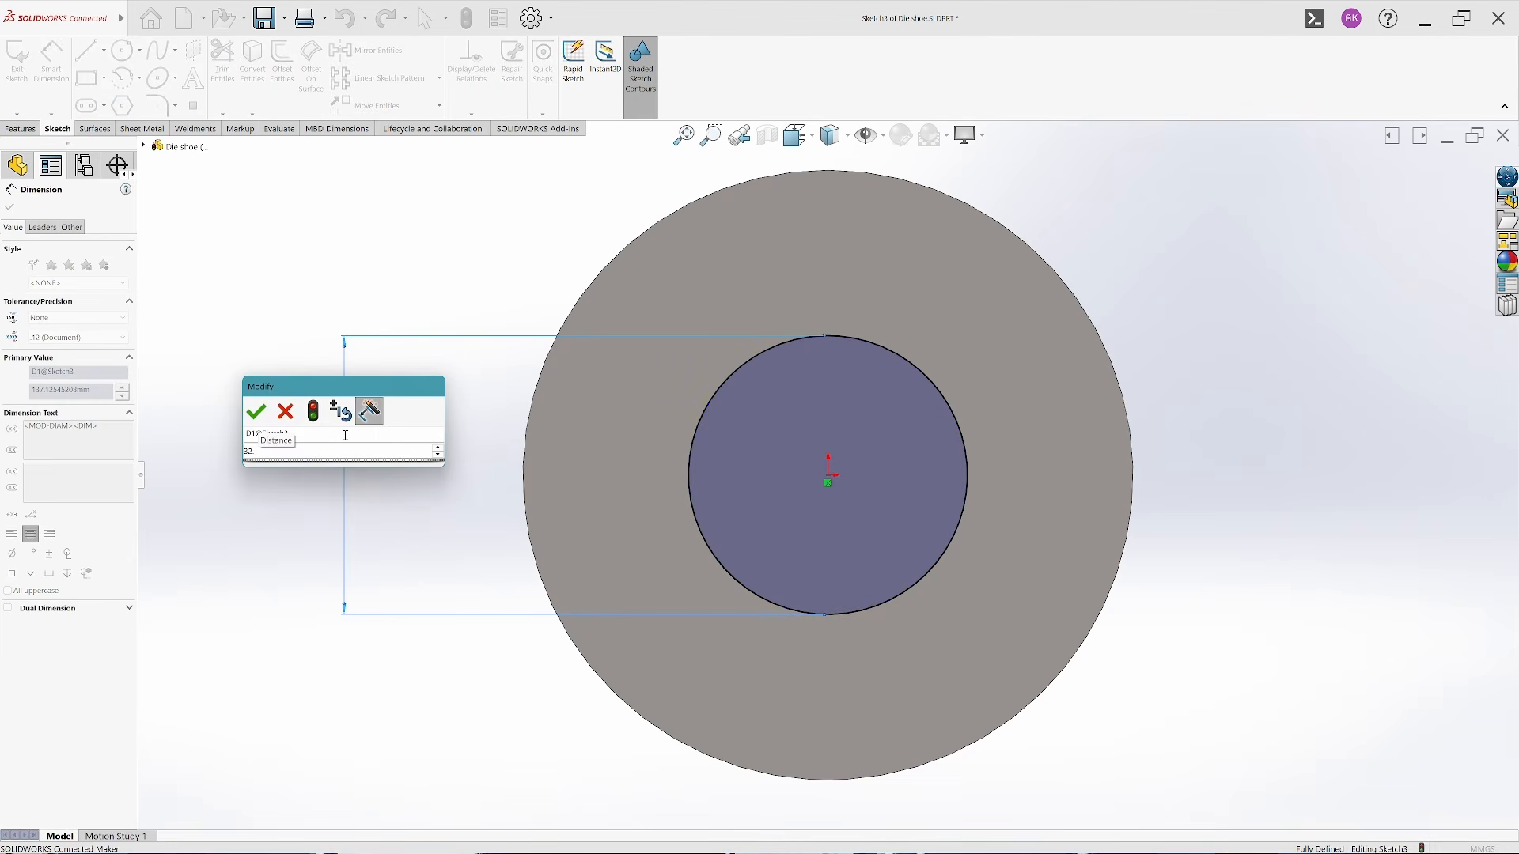
type(".5")
key("Return")
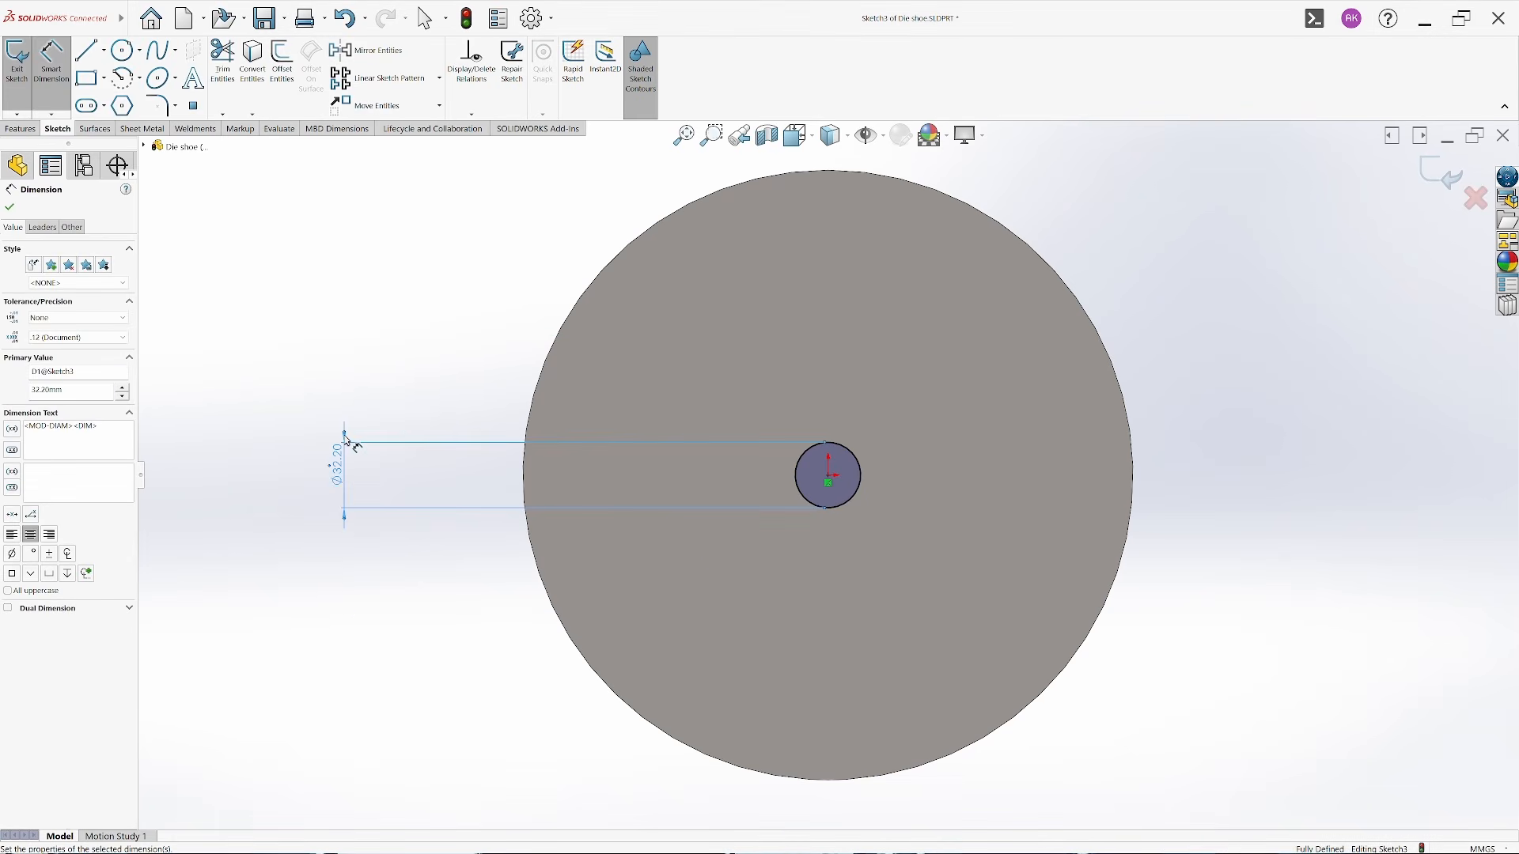
left_click(17, 63)
left_click(190, 71)
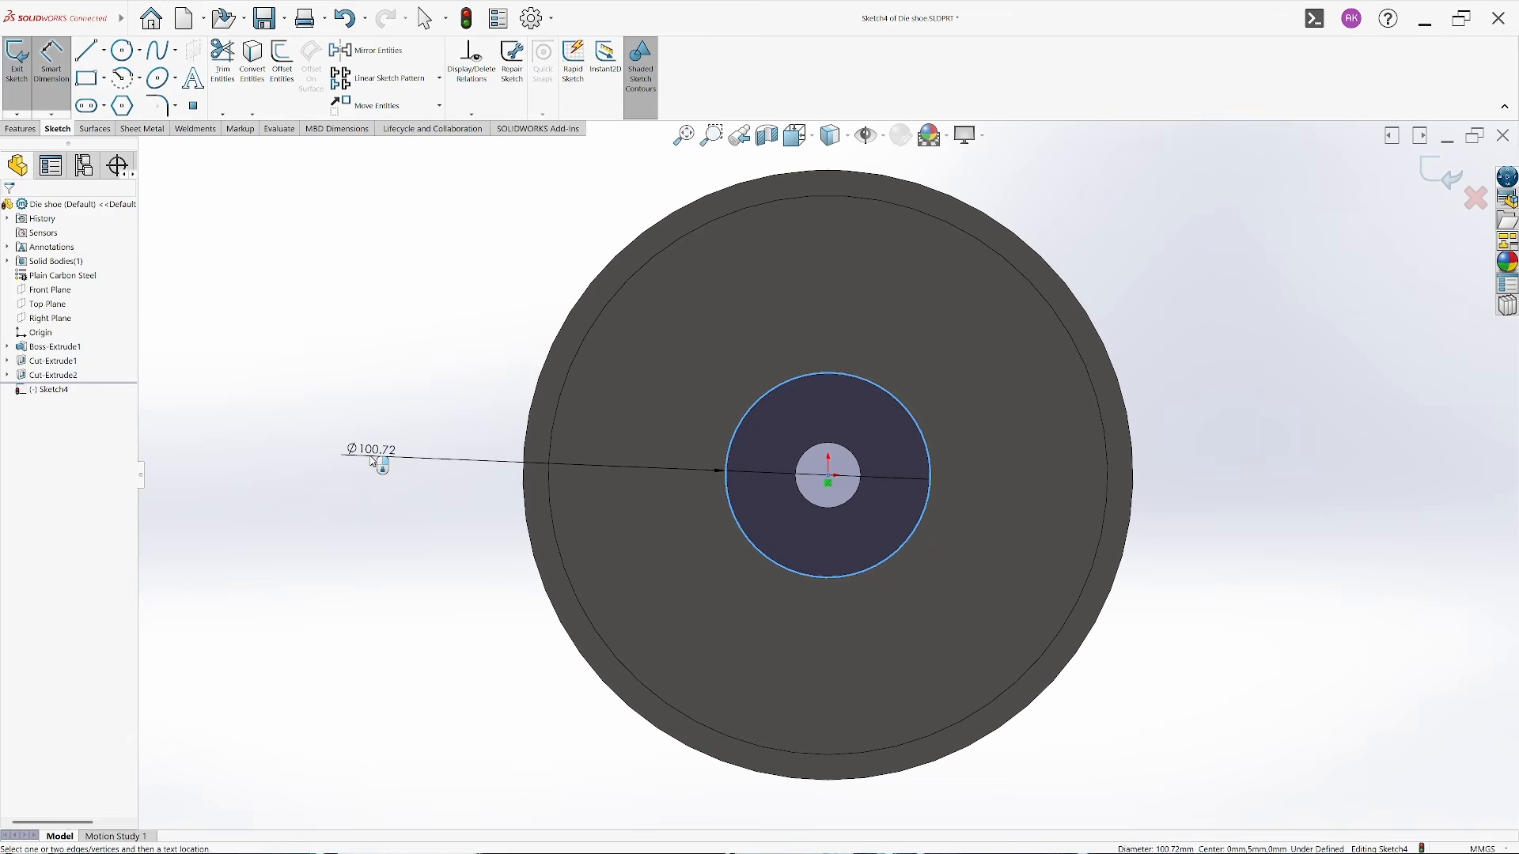
Set the diameter of the centred circle on the die shoe's recessed face to 70 mm and finish the sketch
left_click(371, 466)
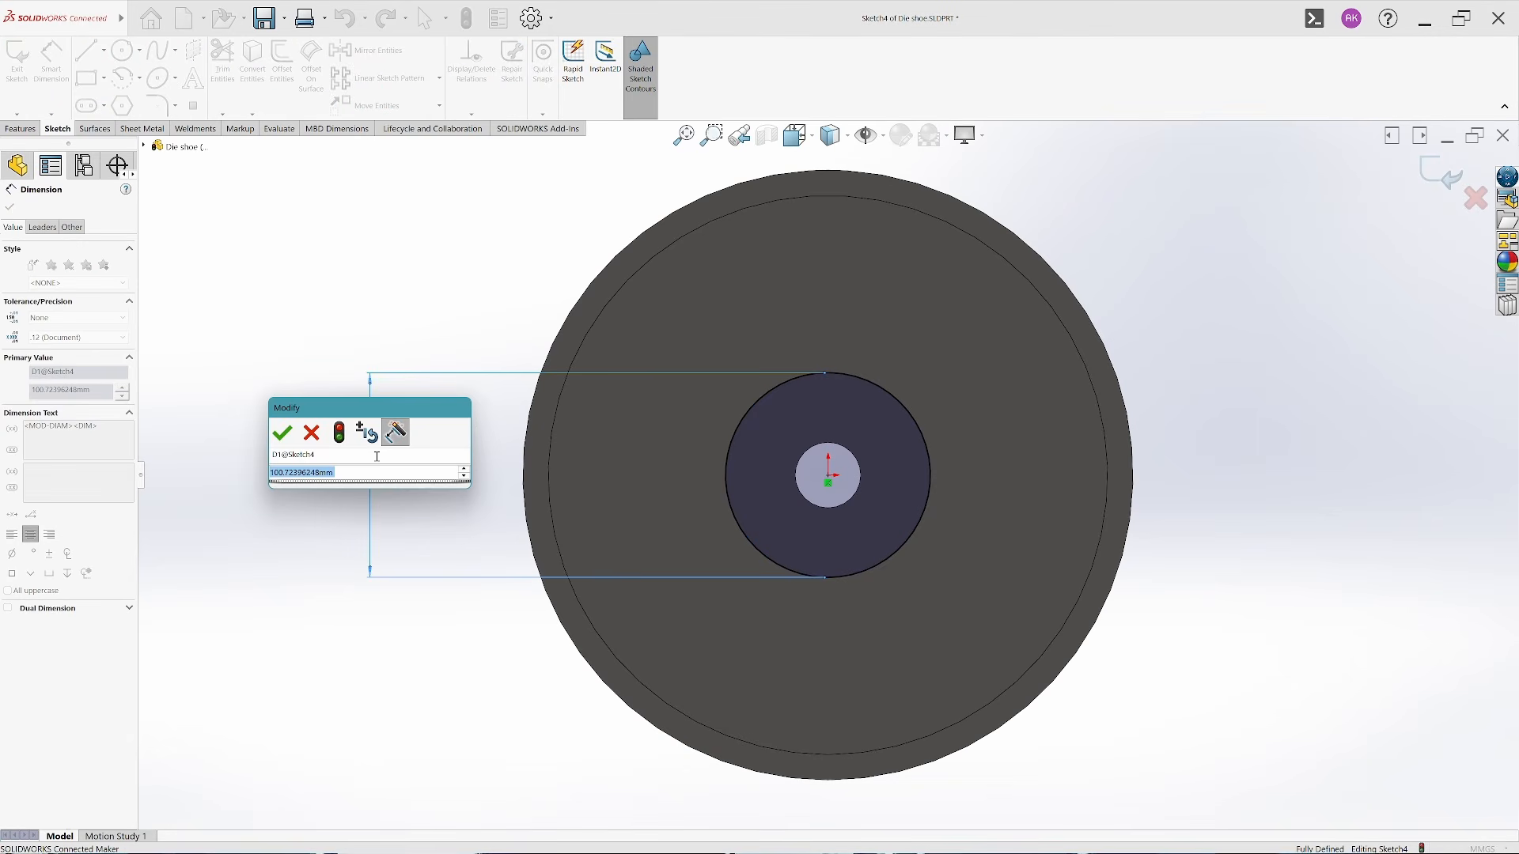
type("70")
key("Return")
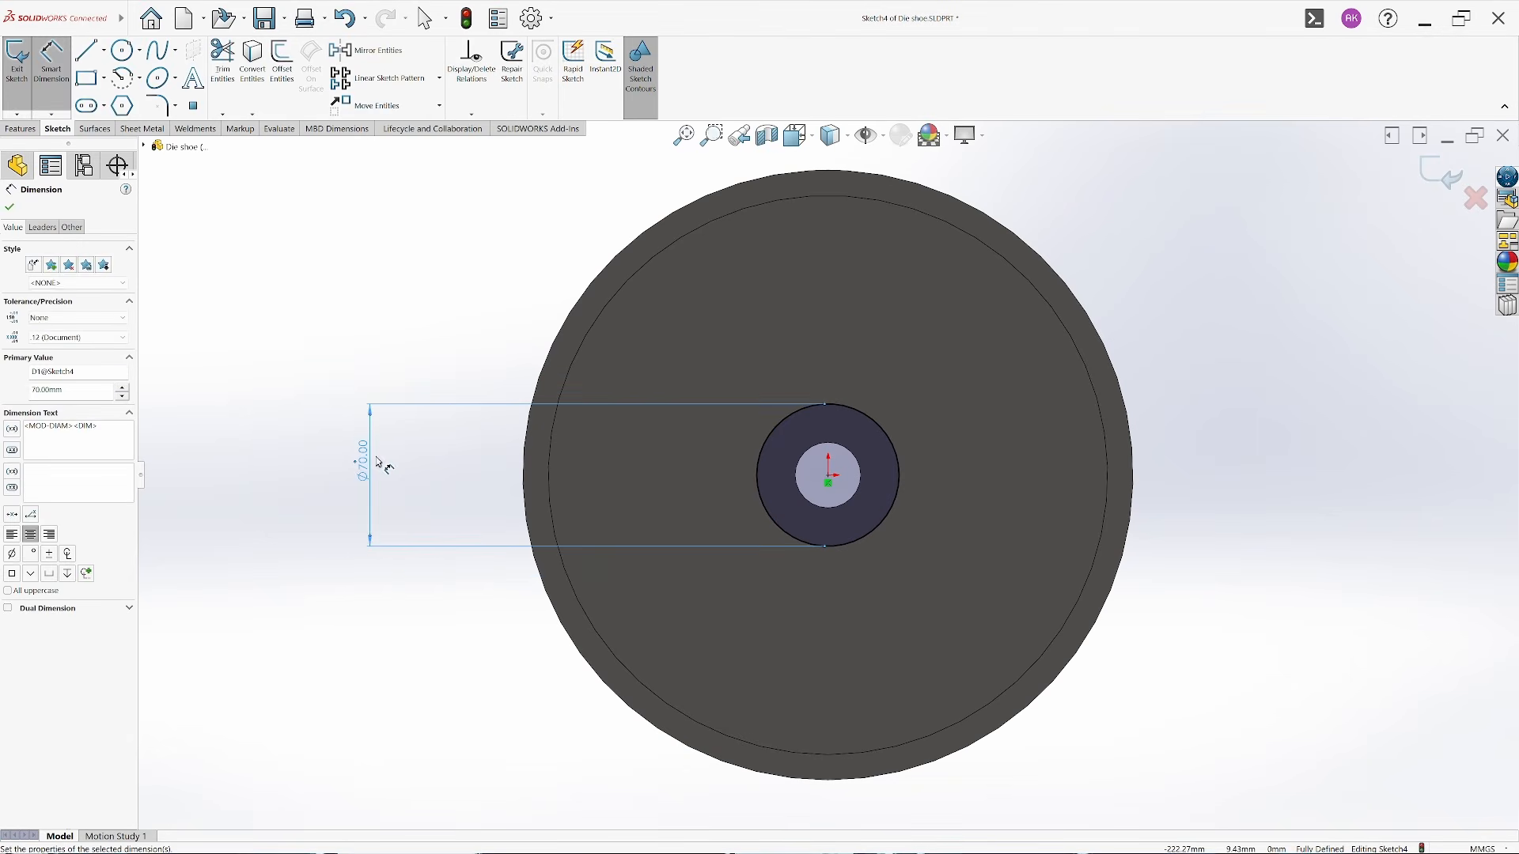
key("Escape")
left_click(12, 78)
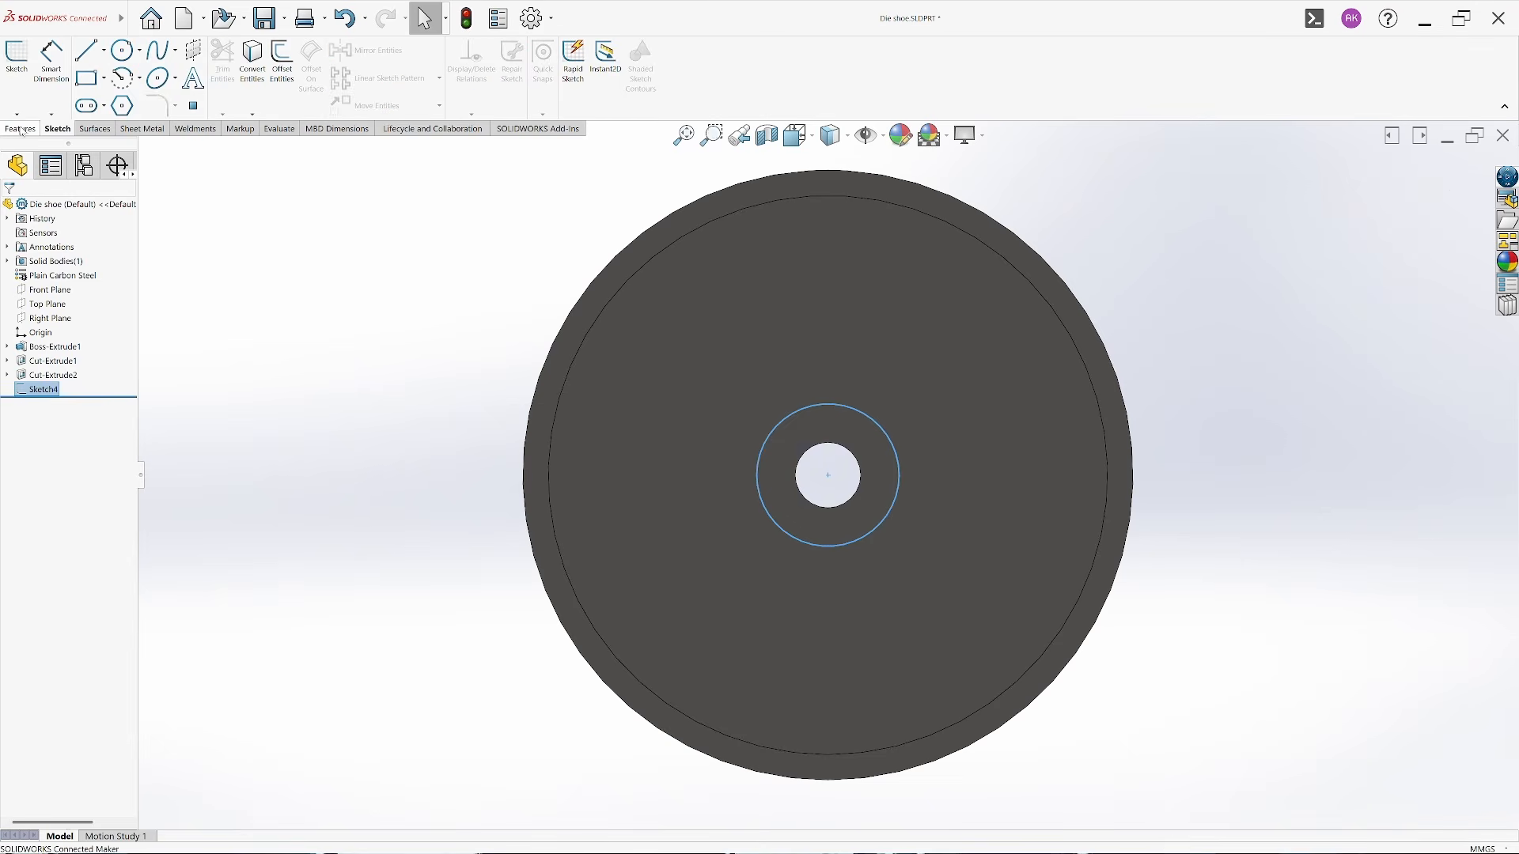
Cut the 70 mm circle as a blind pocket 20 mm deep, and save and close the die shoe part
left_click(198, 79)
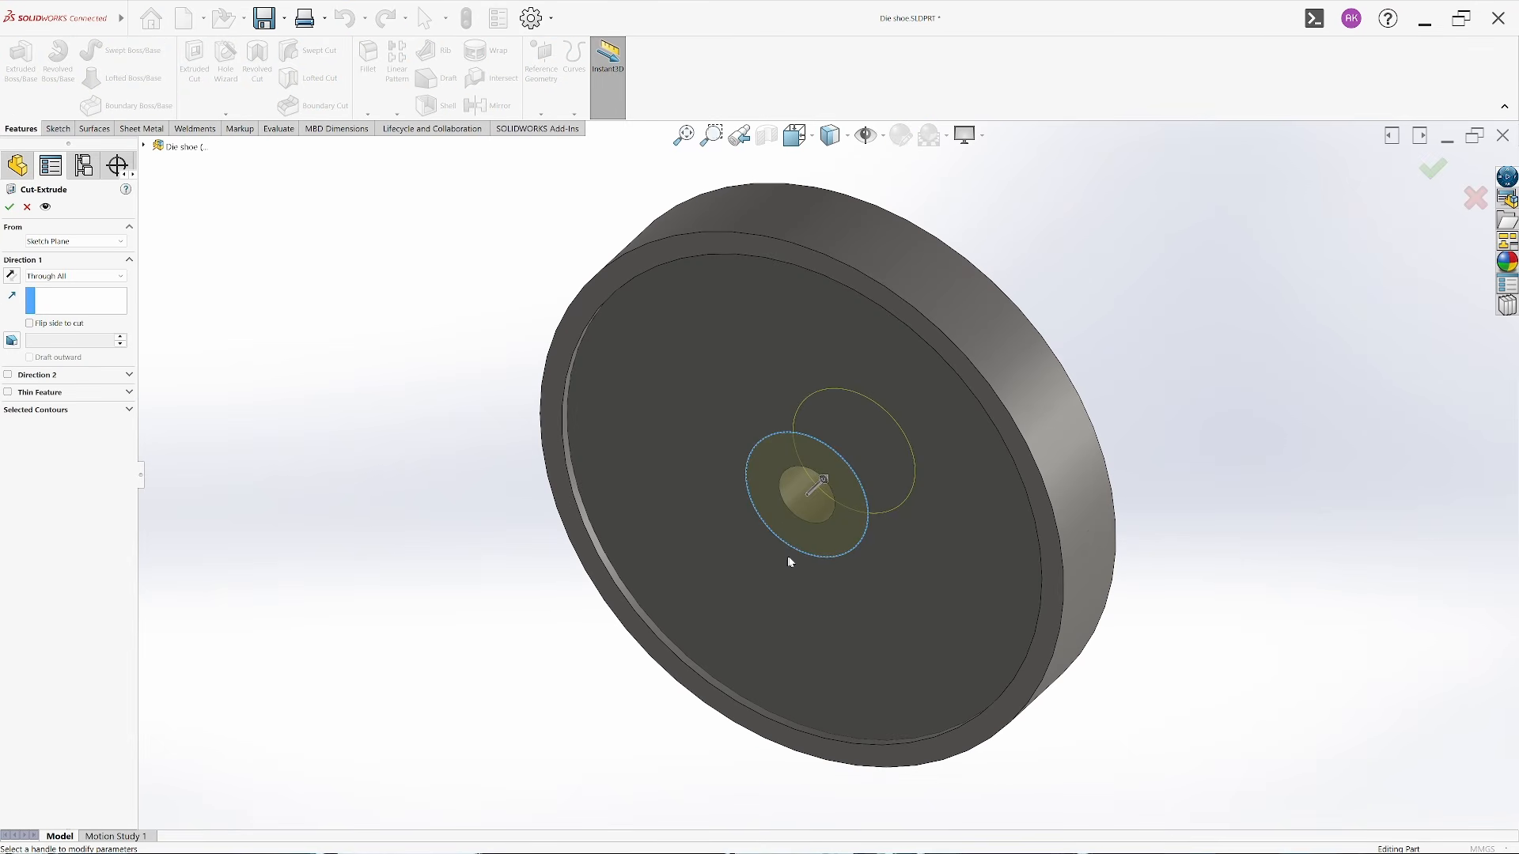
left_click(65, 276)
left_click(62, 291)
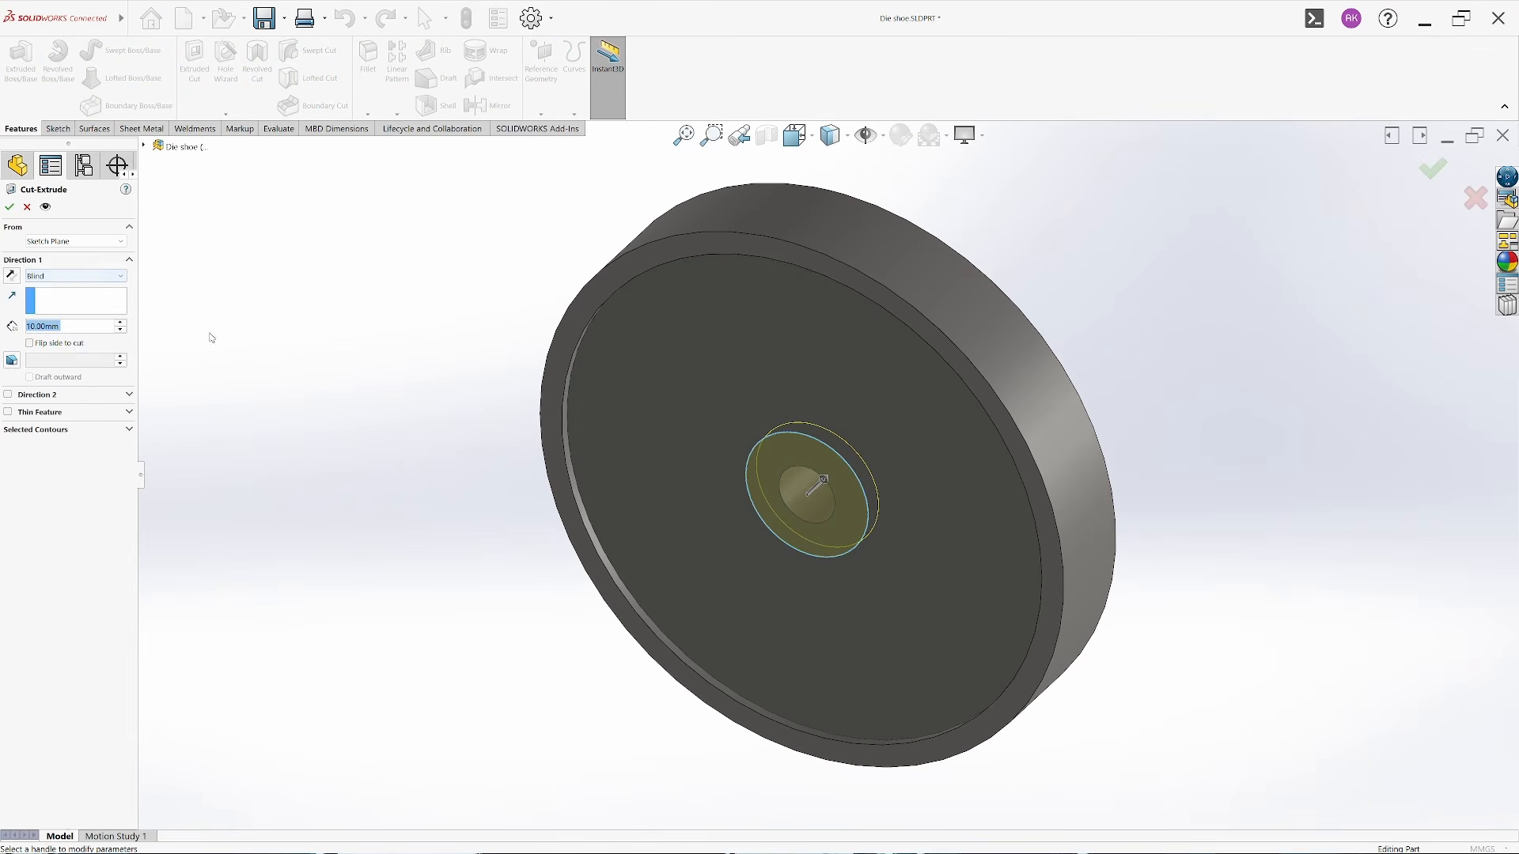
type("20")
key("Return")
key("Return")
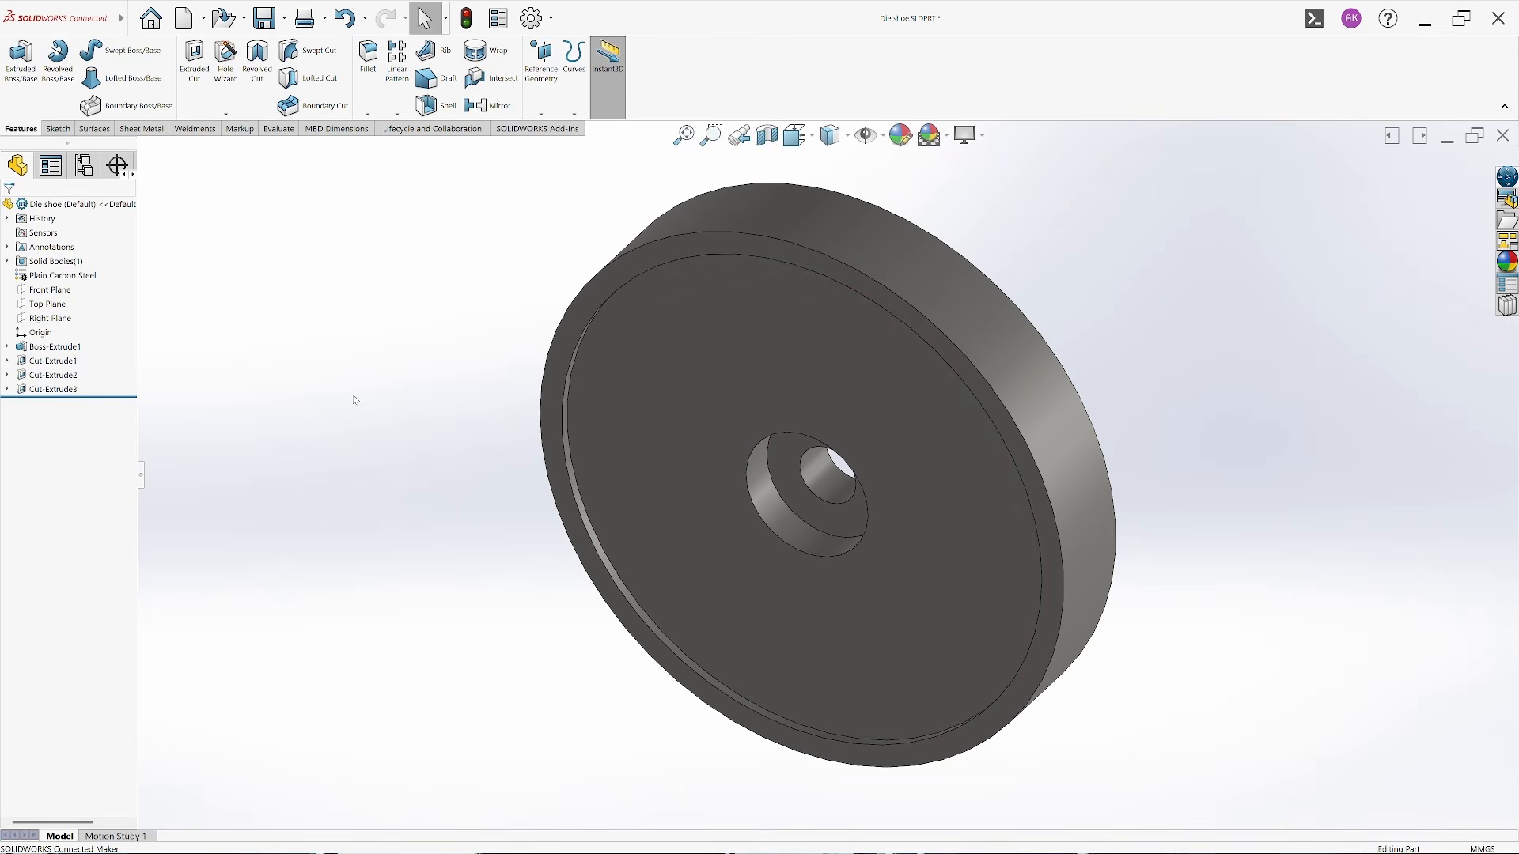
key("ctrl+s")
left_click(1503, 136)
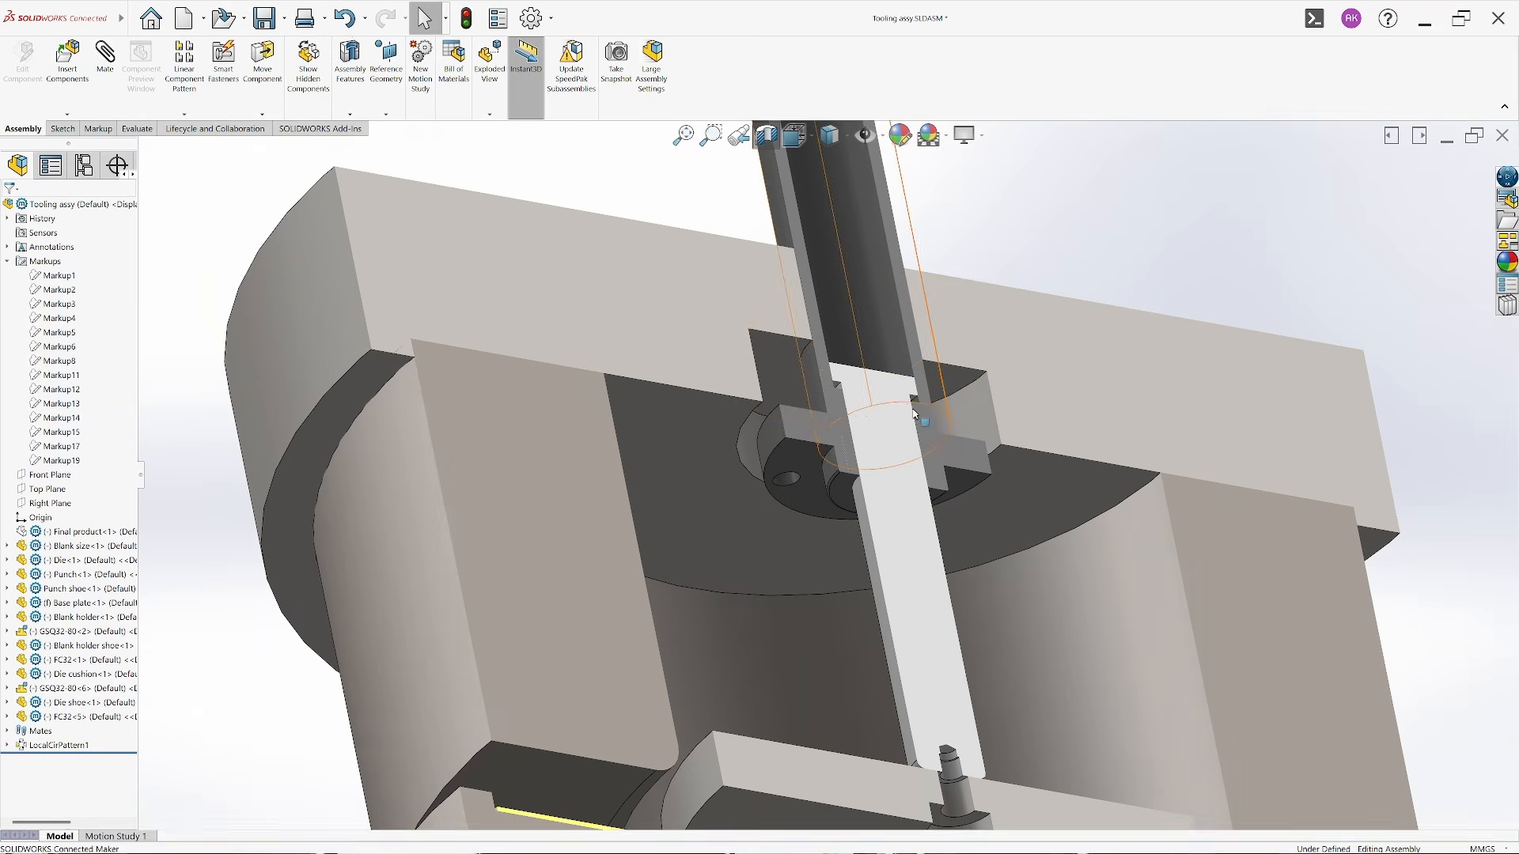
Mate the flange's top face coincident with the floor of the die shoe's new pocket, letting conflicting mates break
scroll(807, 360, "down", 2)
left_click(734, 304)
middle_click_drag(733, 304, 797, 454)
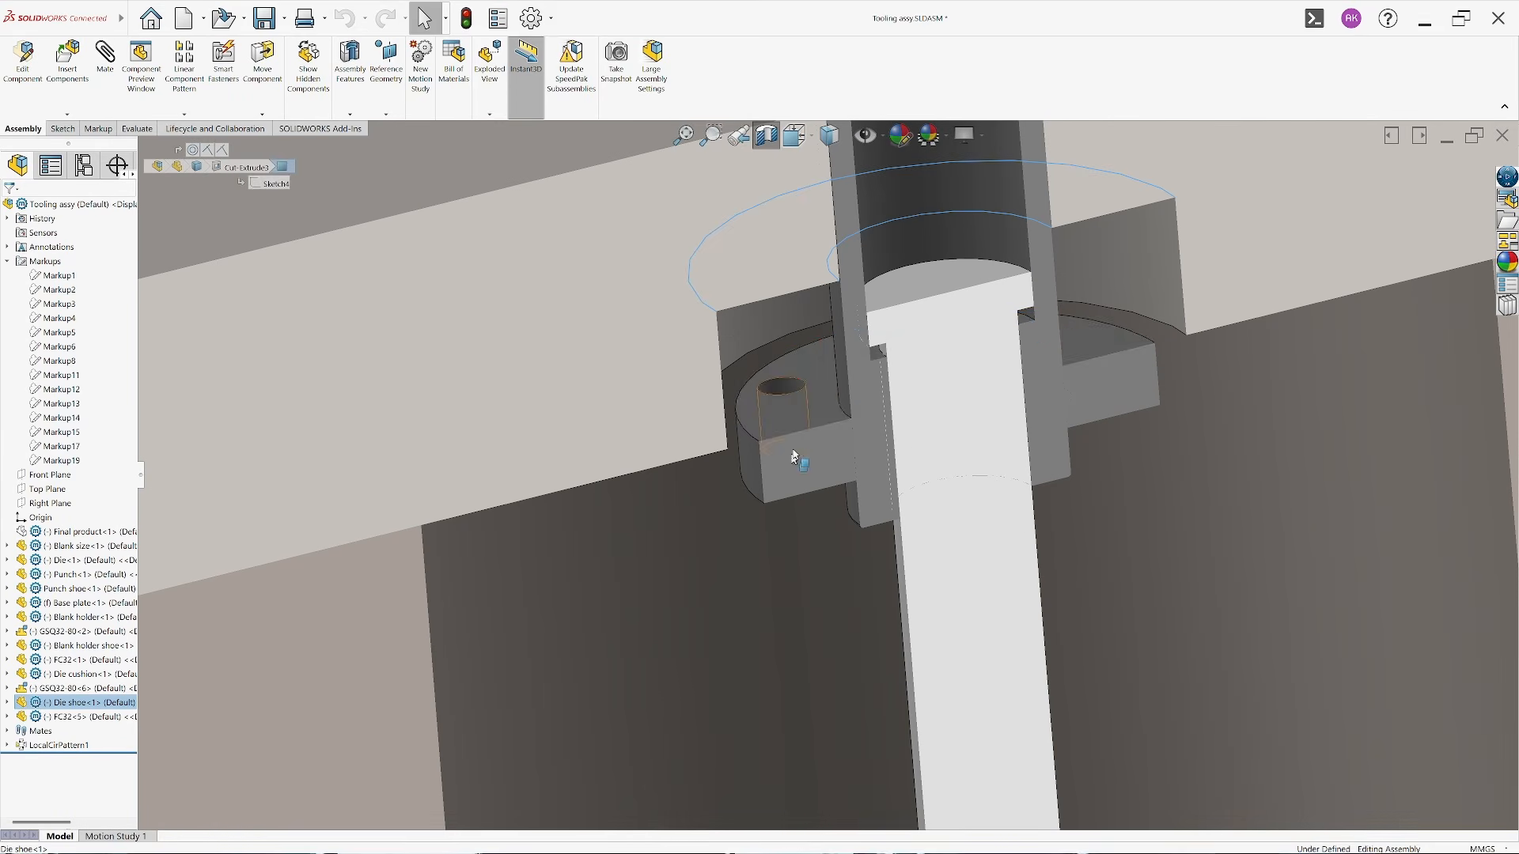
left_click(813, 423, "ctrl")
left_click(833, 418)
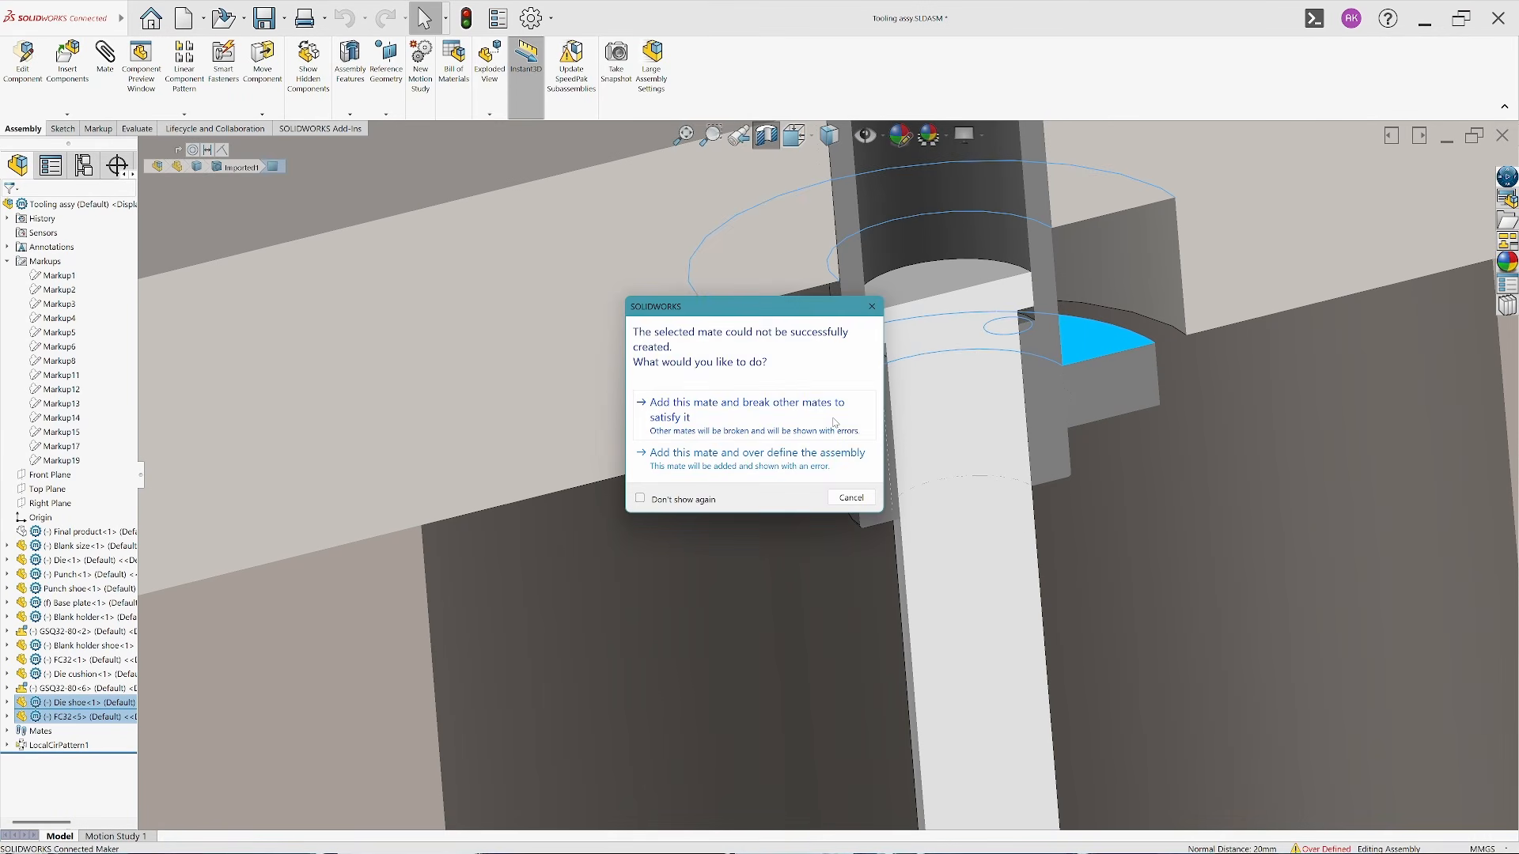
left_click(779, 406)
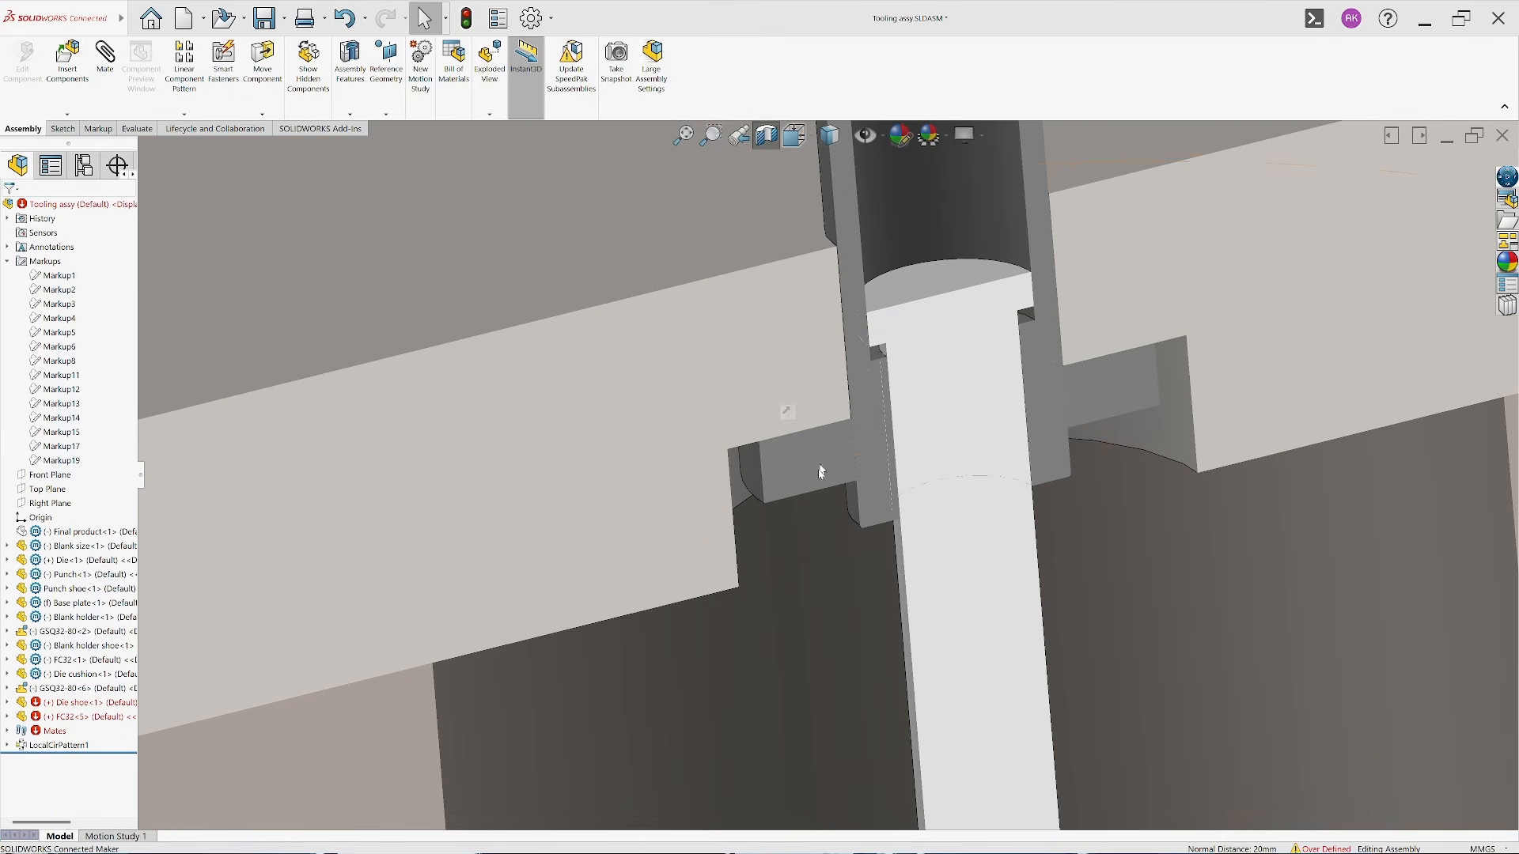
Suppress the flange's original coincident mate with the die shoe's lower recessed face
left_click(7, 717)
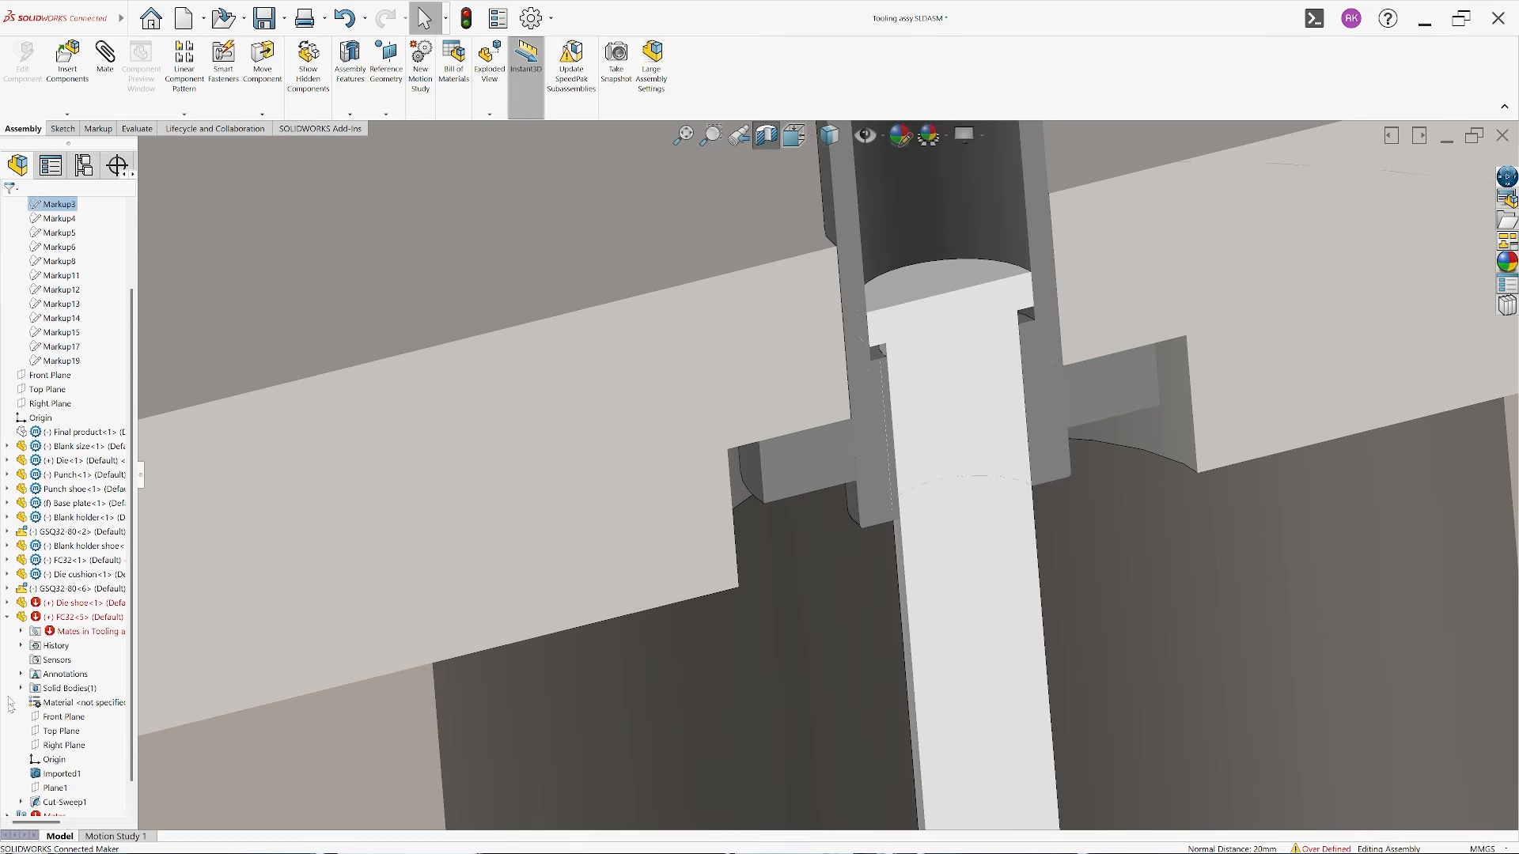
left_click(79, 646)
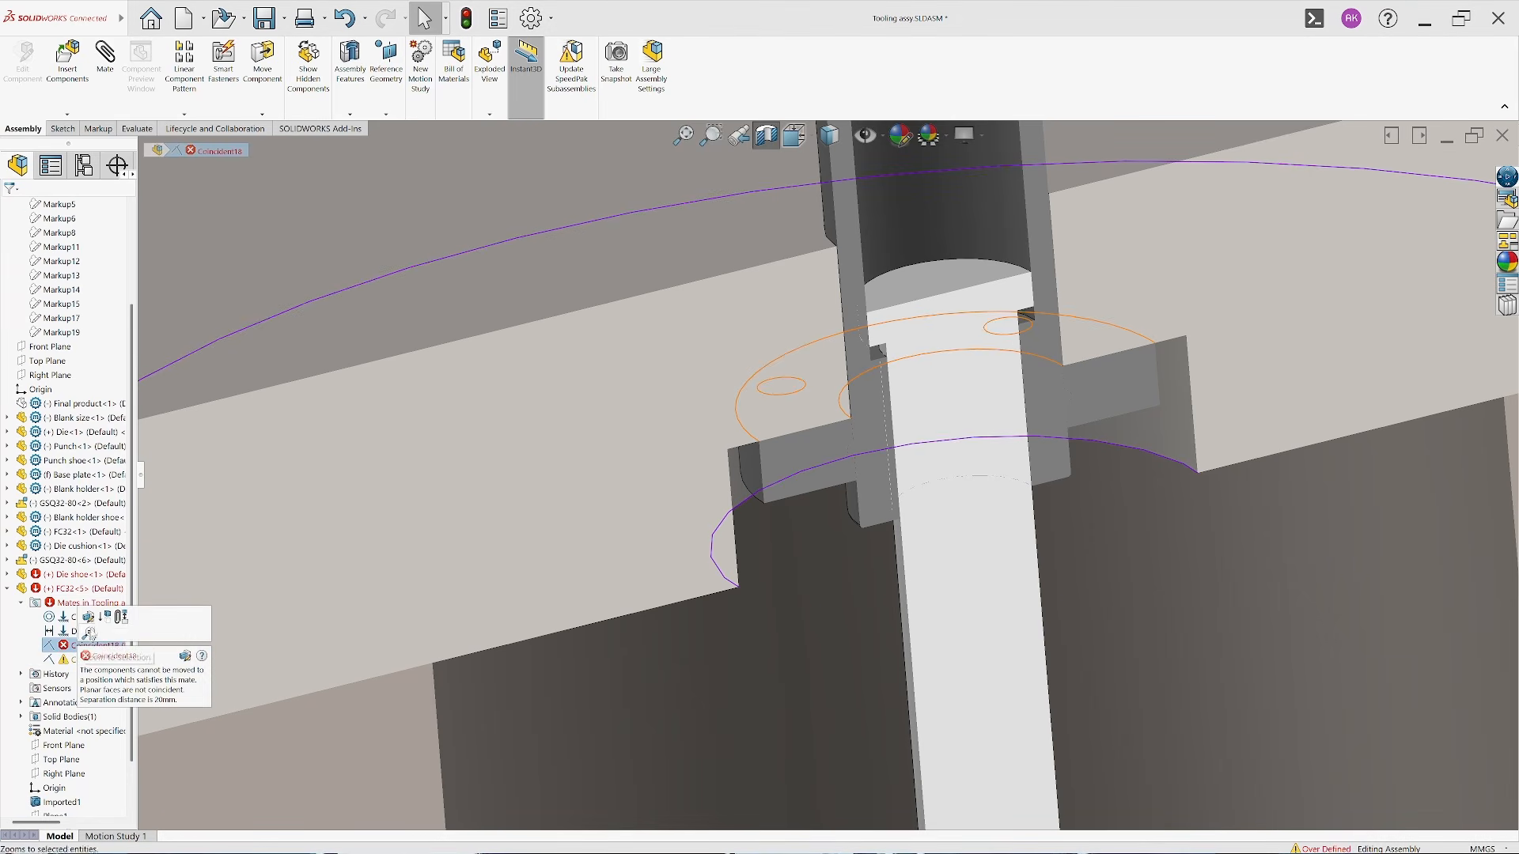
left_click(89, 633)
View the section squarely and raise the die assembly slightly clear of the blank
scroll(828, 475, "up", 6)
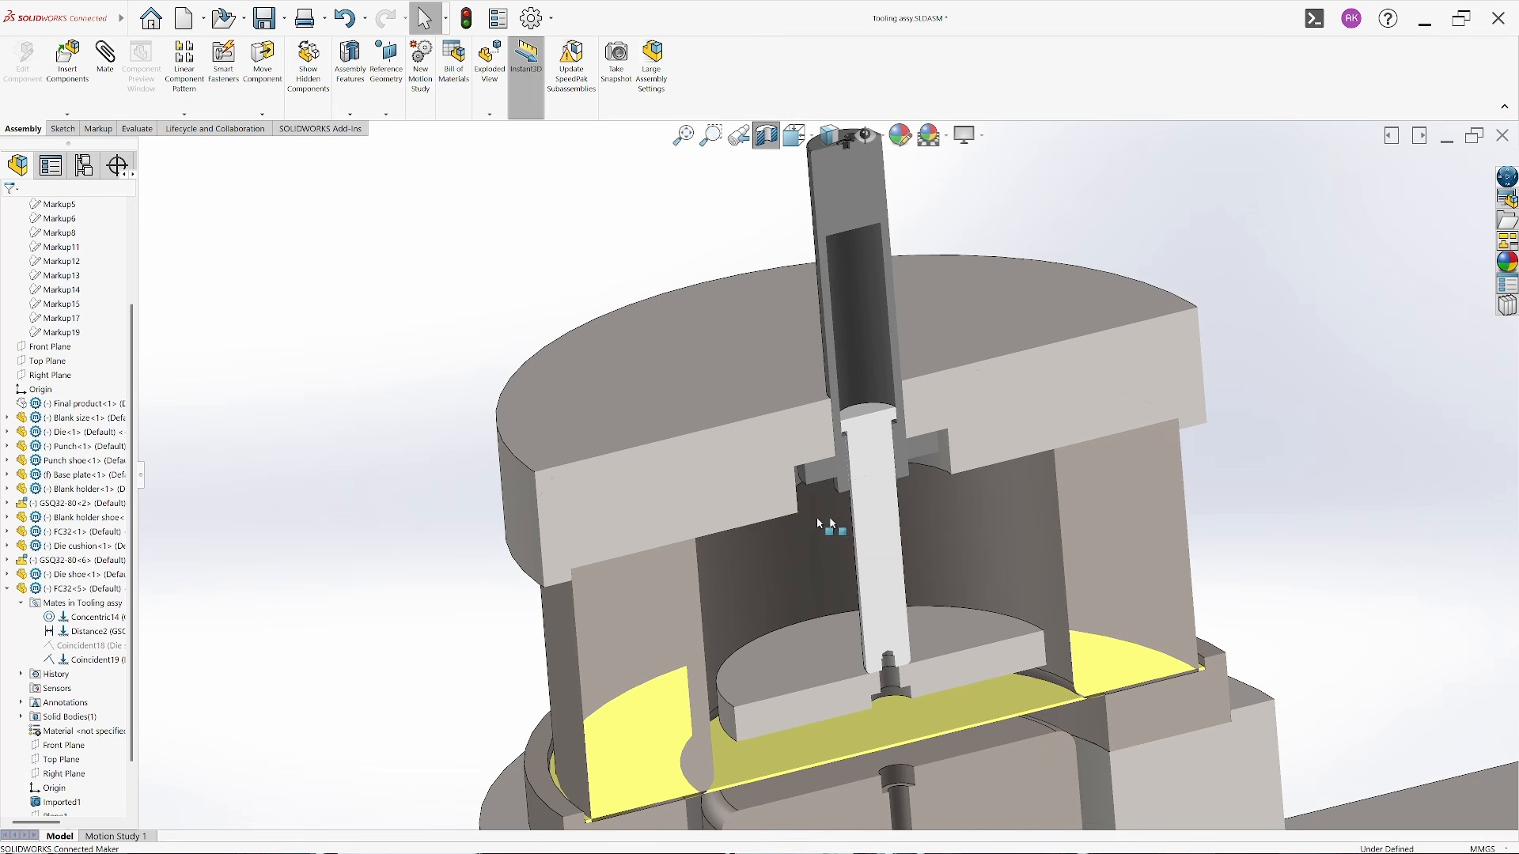
left_click(794, 135)
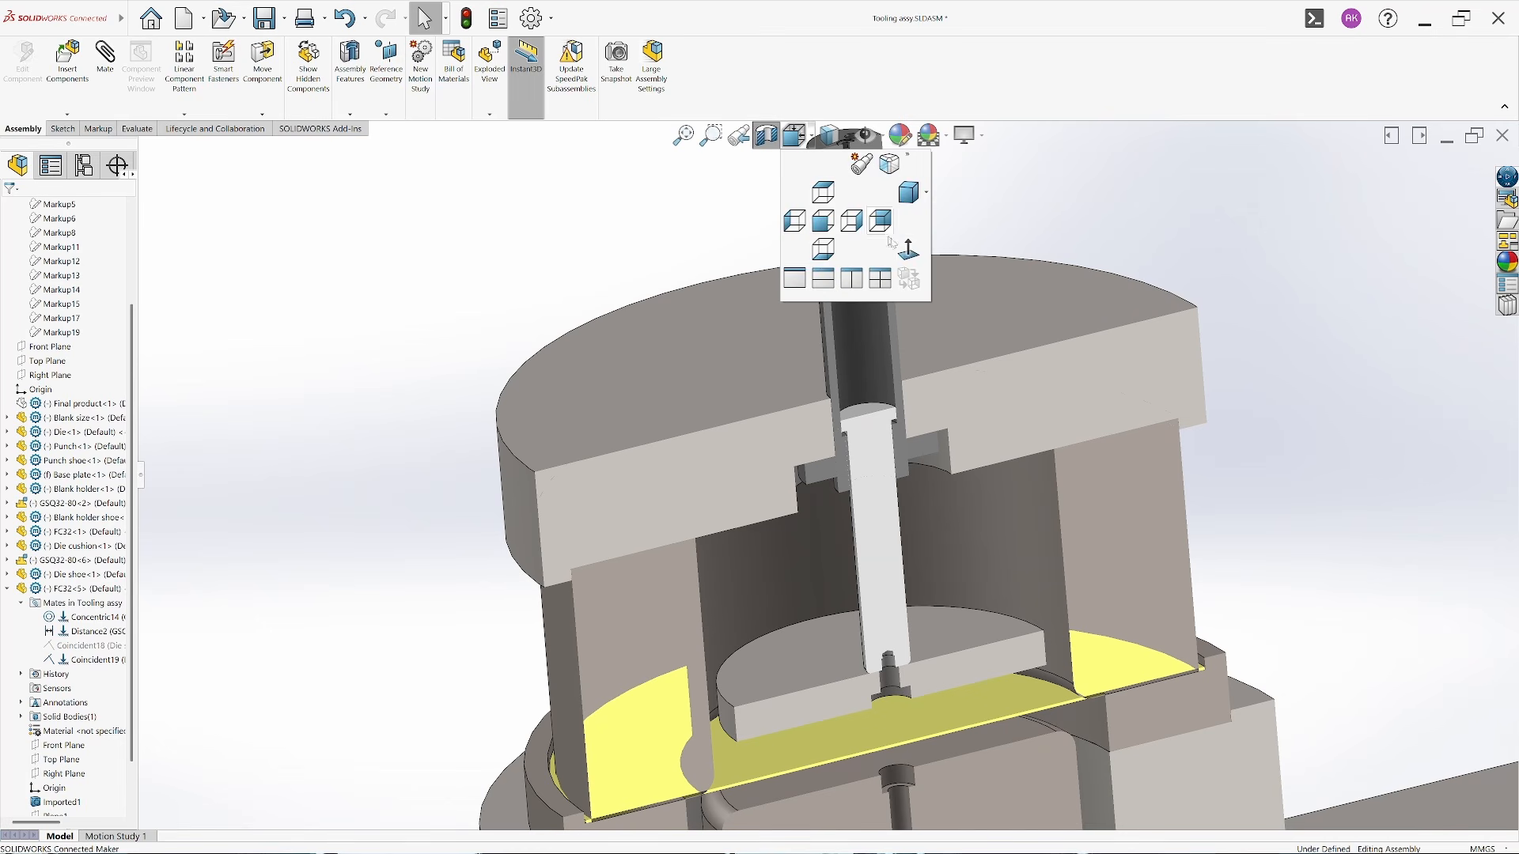
left_click(900, 249)
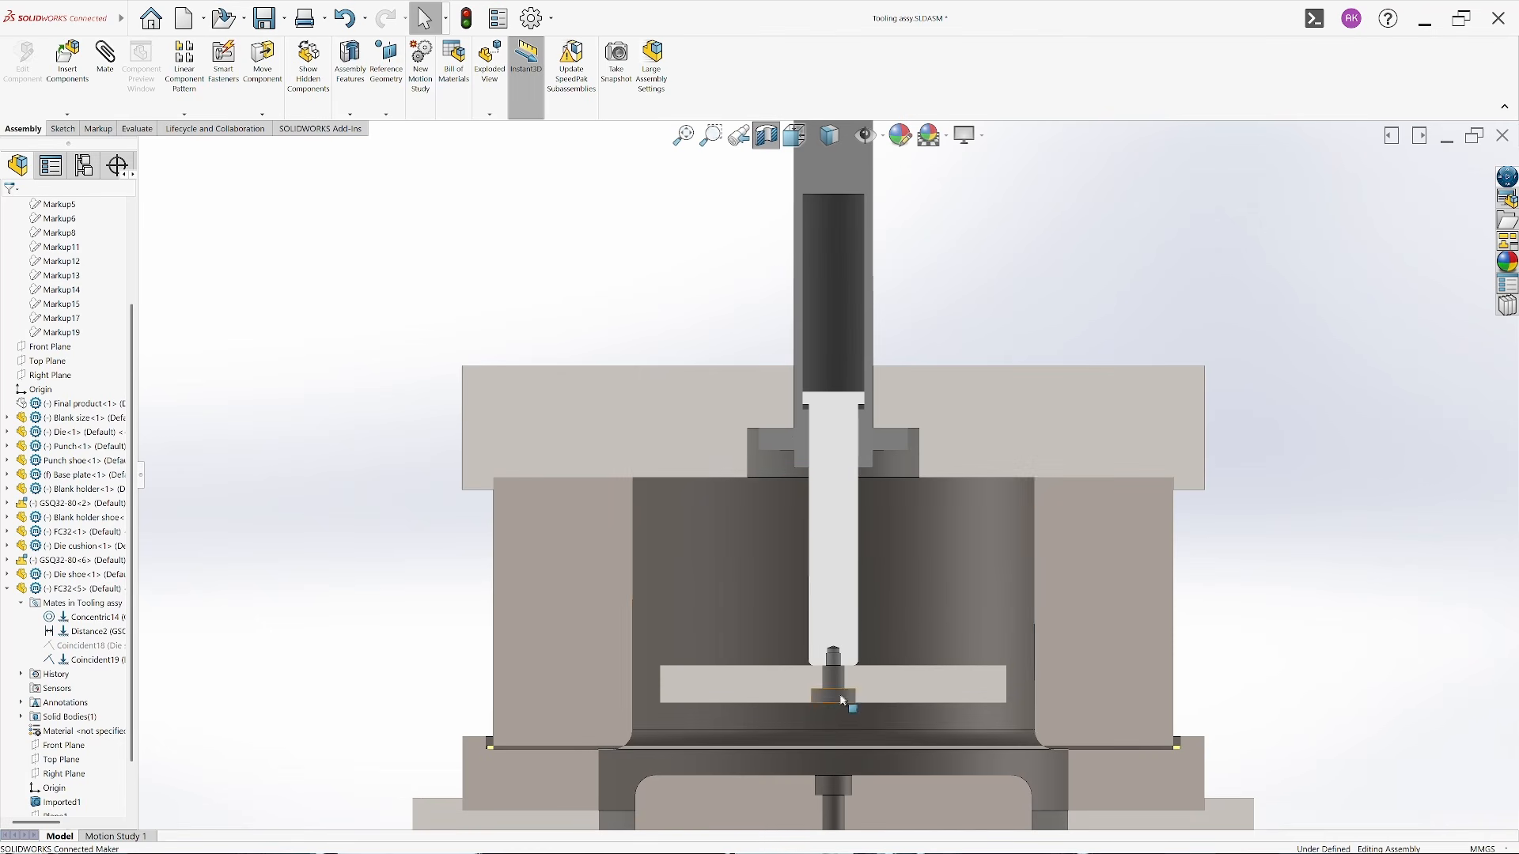
mouse_move(838, 693)
left_mouse_down()
mouse_move(840, 629)
mouse_move(843, 697)
left_mouse_up()
left_click_drag(775, 579, 777, 549)
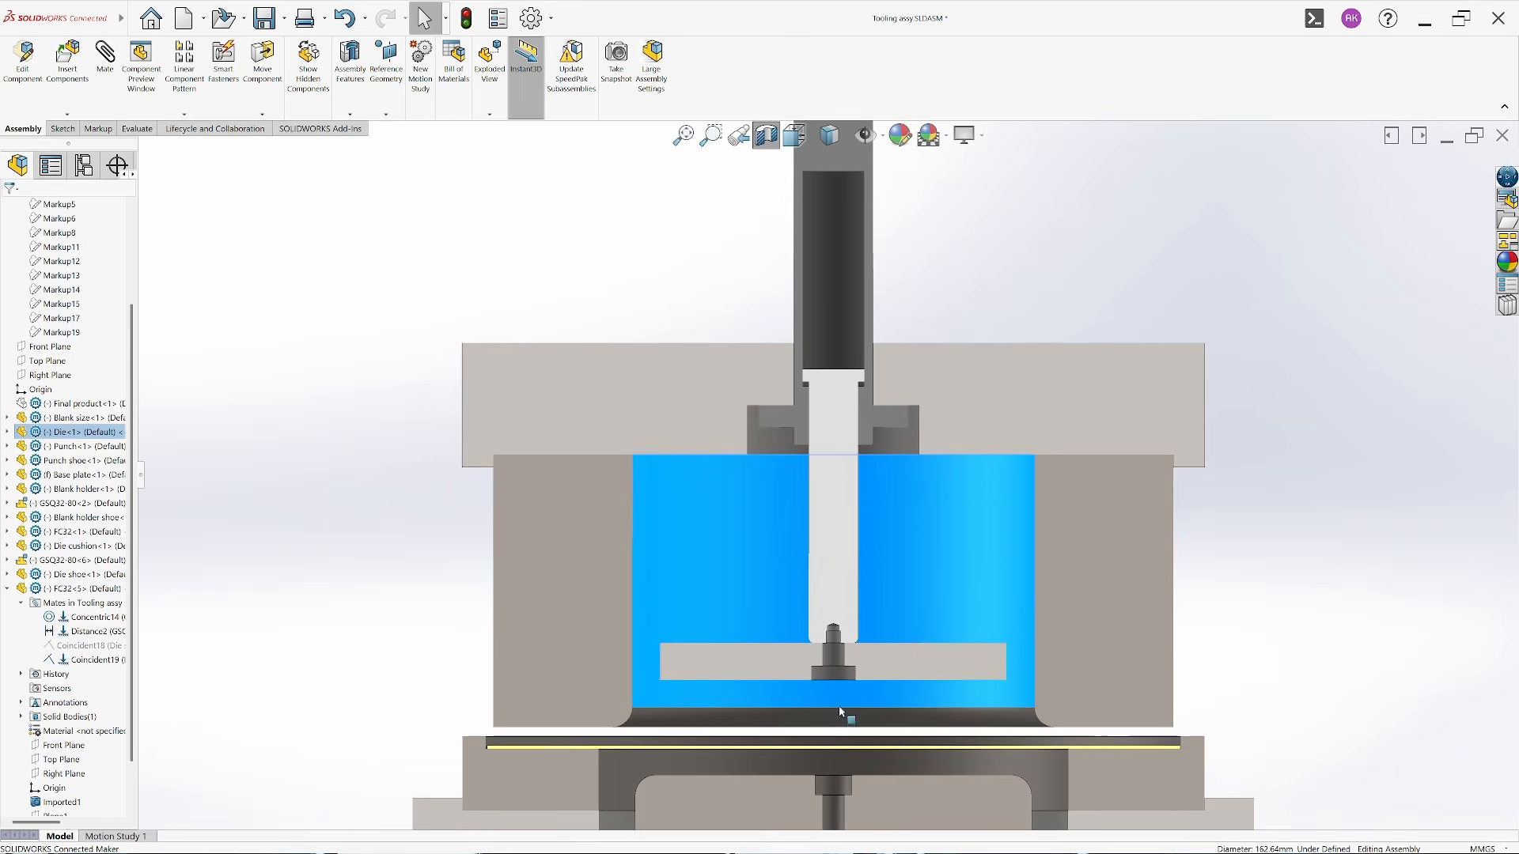
left_click(272, 525)
Measure the distance between the die cushion's underside and the die's bottom face
scroll(712, 753, "down", 5)
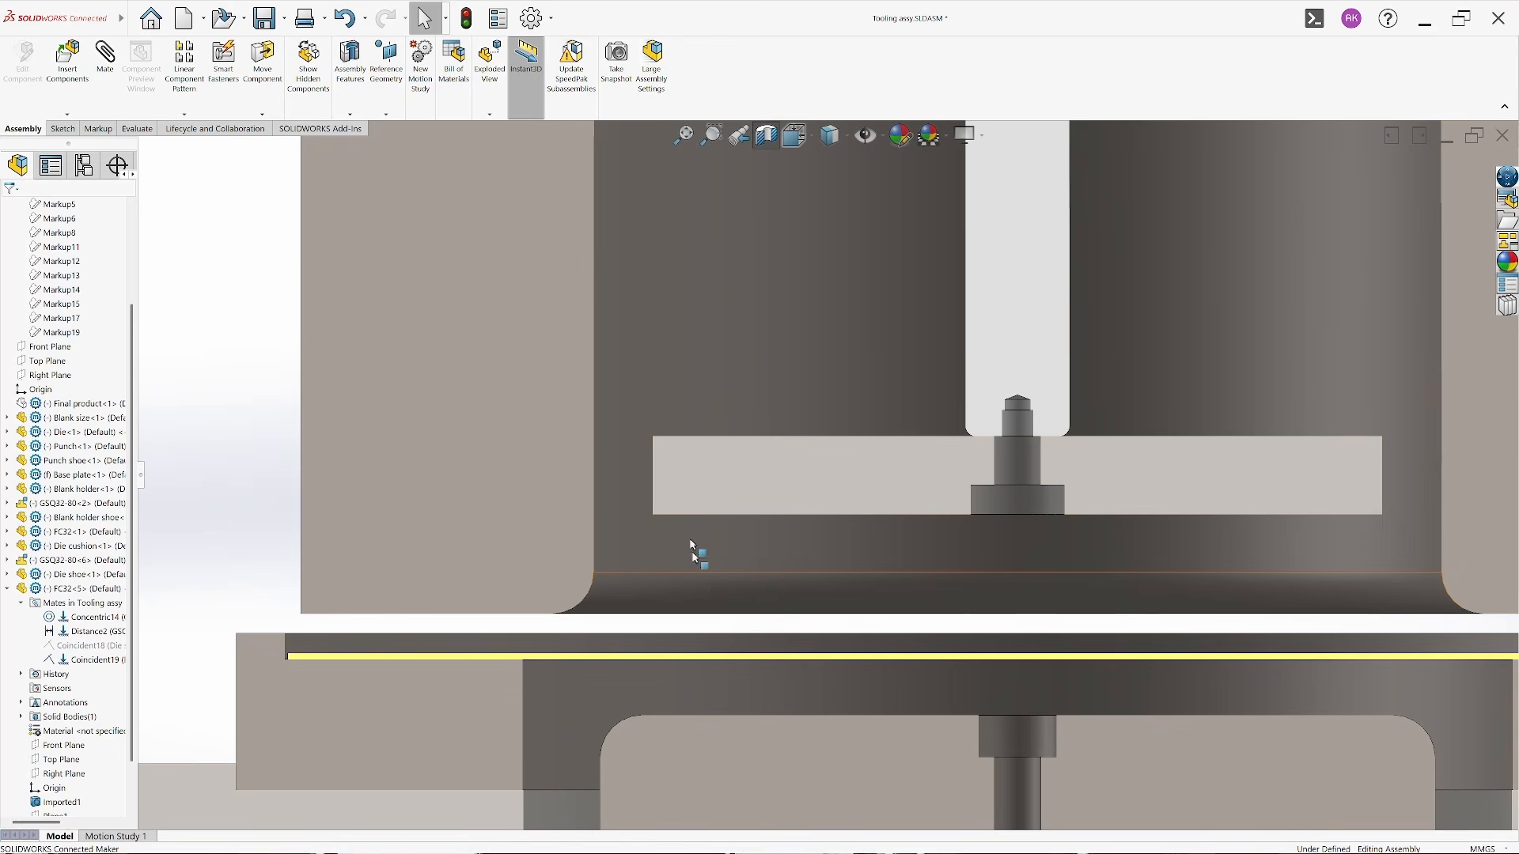
key("m")
middle_click_drag(760, 589, 769, 533)
left_click(834, 495)
left_click(525, 603)
middle_click_drag(525, 603, 813, 571)
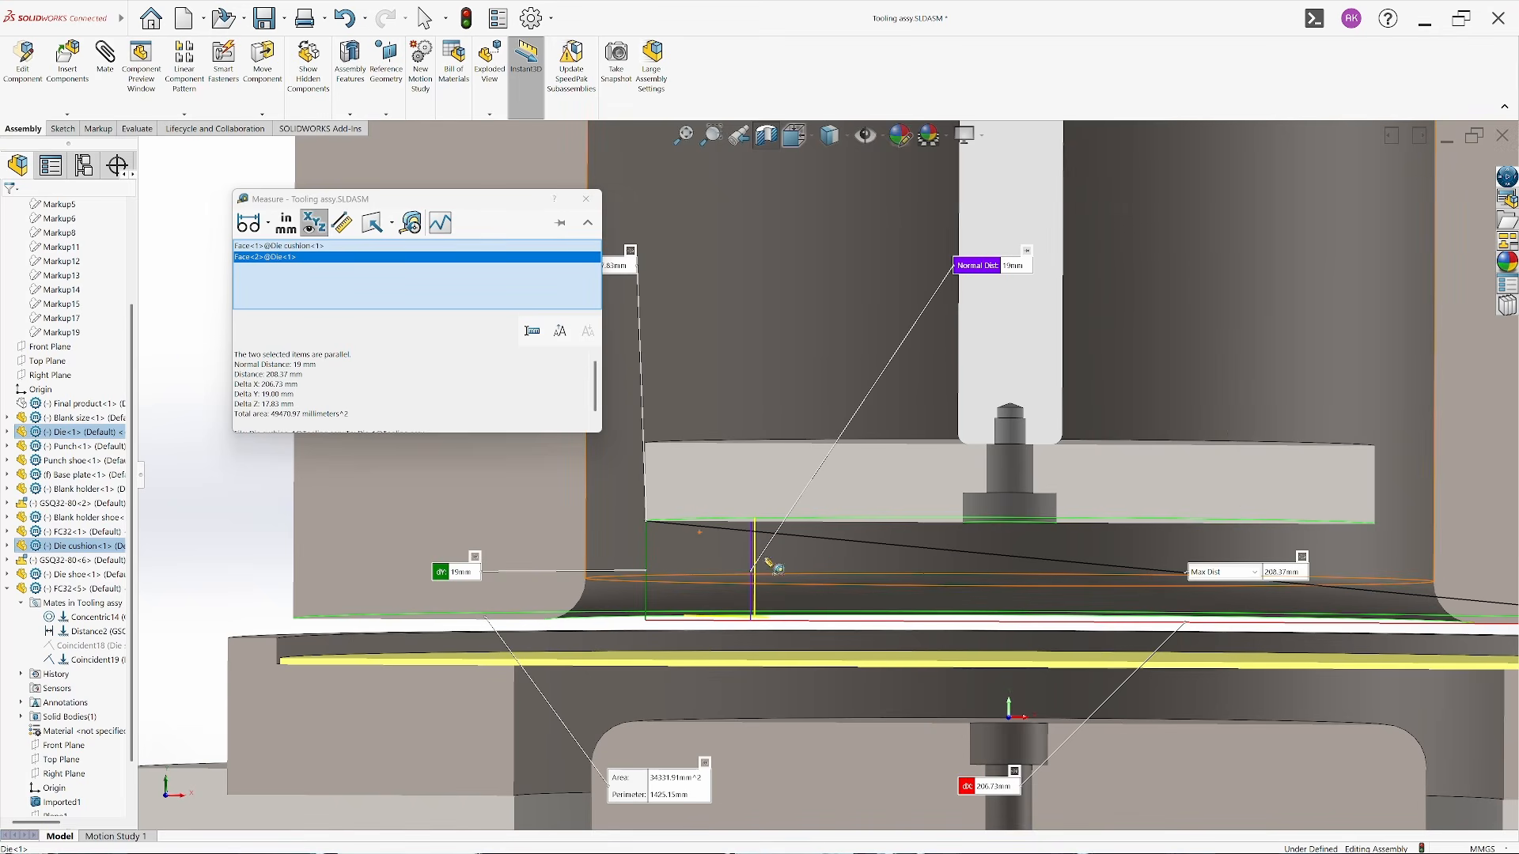
left_click(582, 203)
scroll(791, 448, "up", 4)
left_click(351, 449)
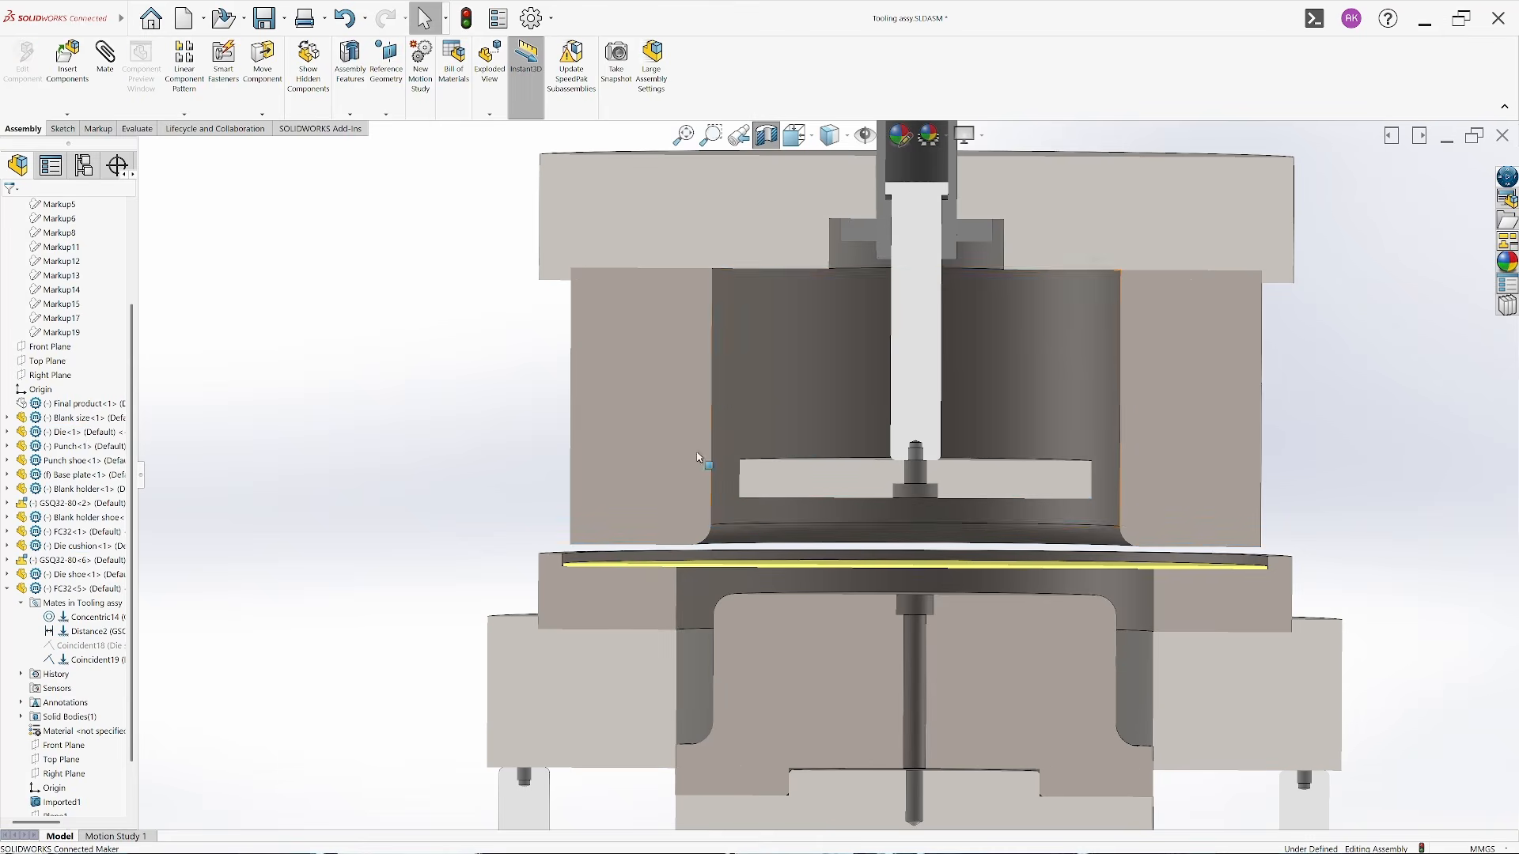
Reduce the die's extruded height by 10 mm
left_click(729, 383)
middle_click_drag(804, 444, 681, 439)
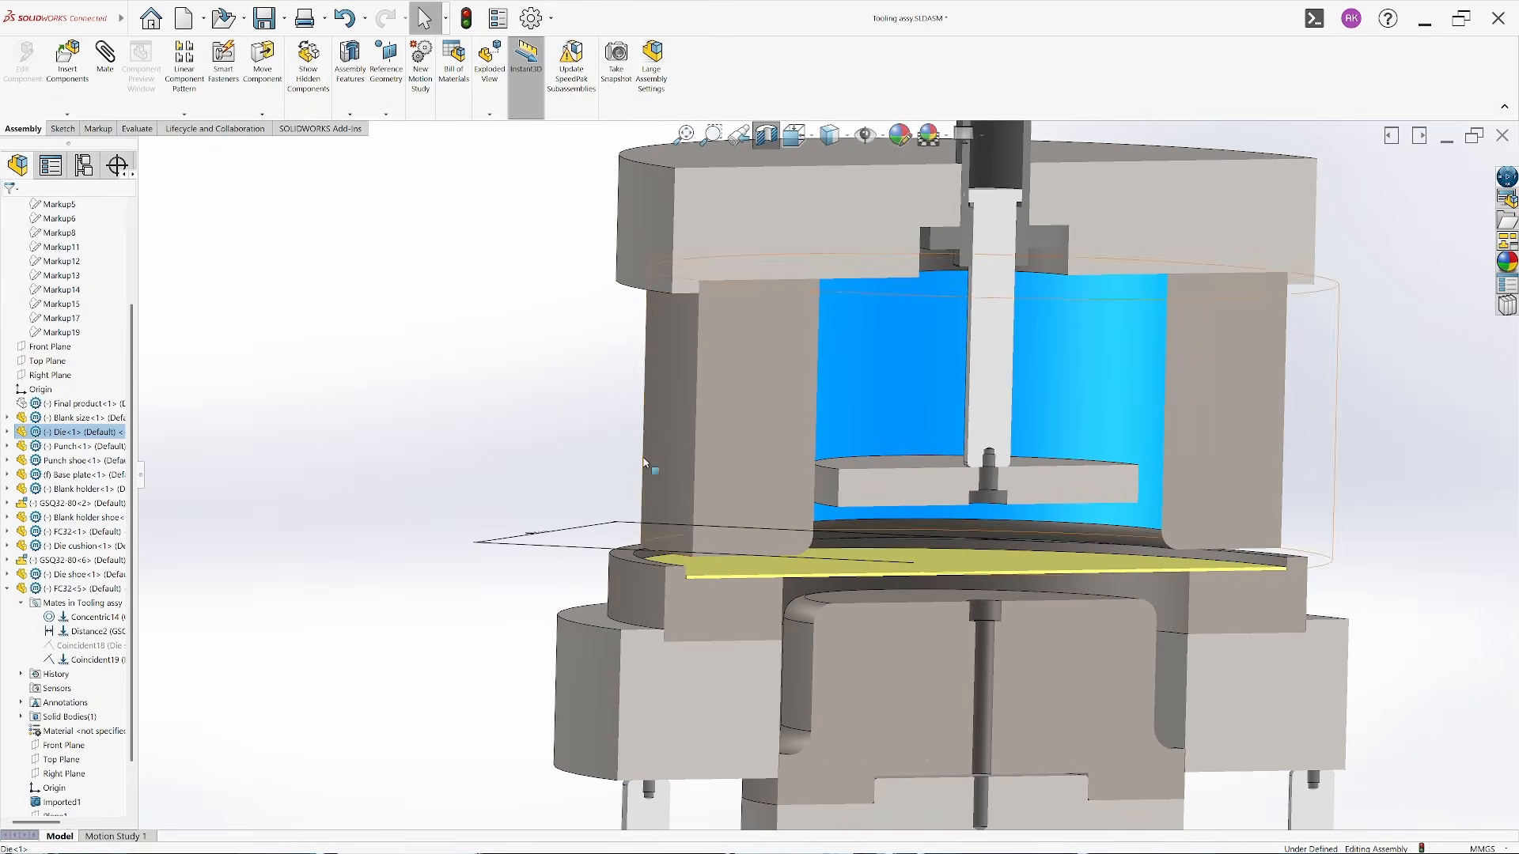
left_click(668, 435)
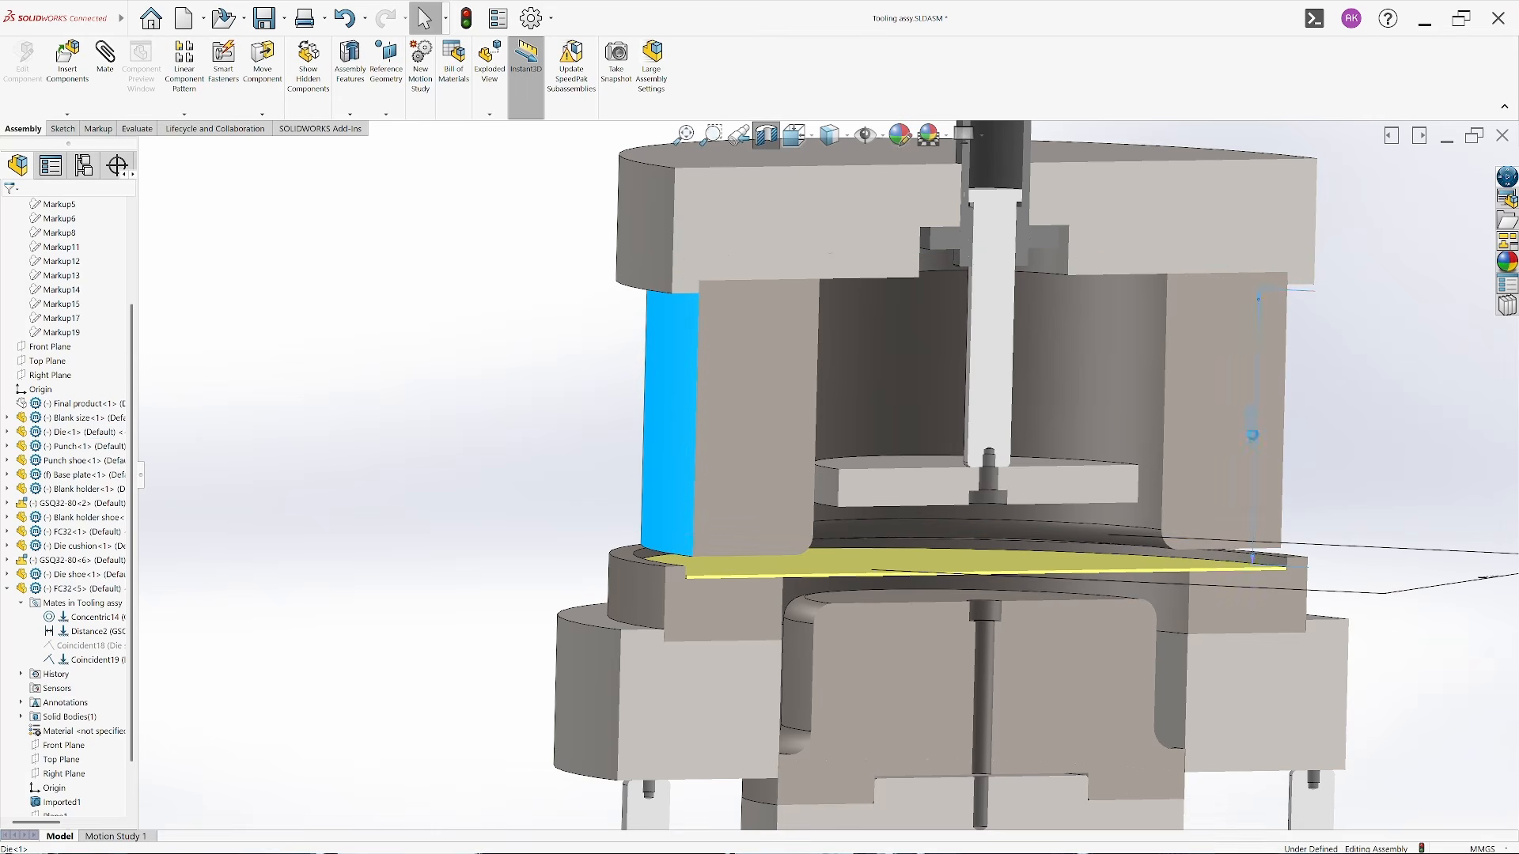
double_click(1250, 432)
type("-")
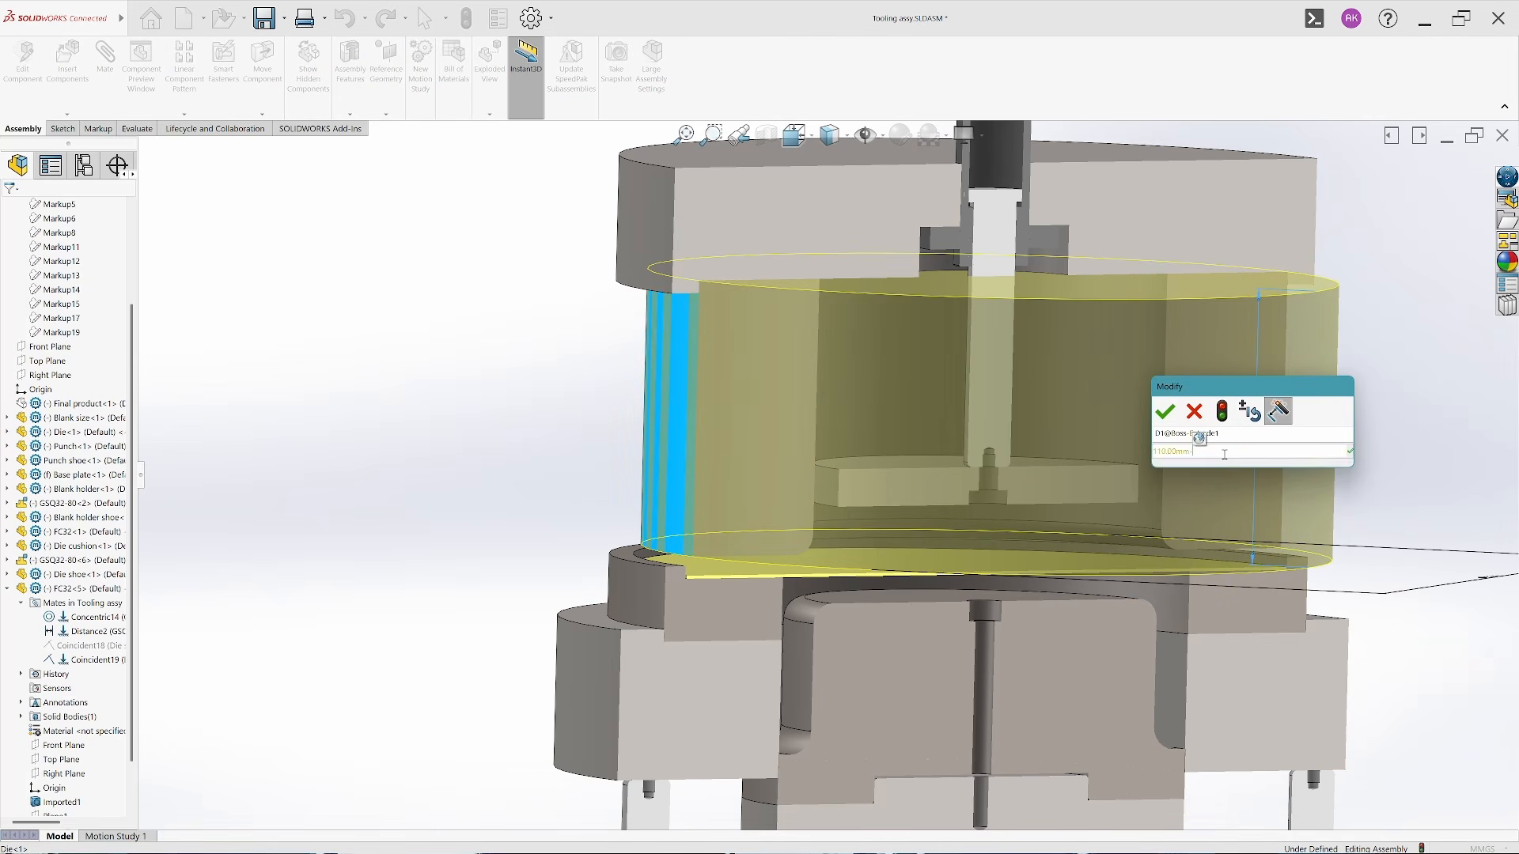
type("10")
key("Return")
left_click(353, 292)
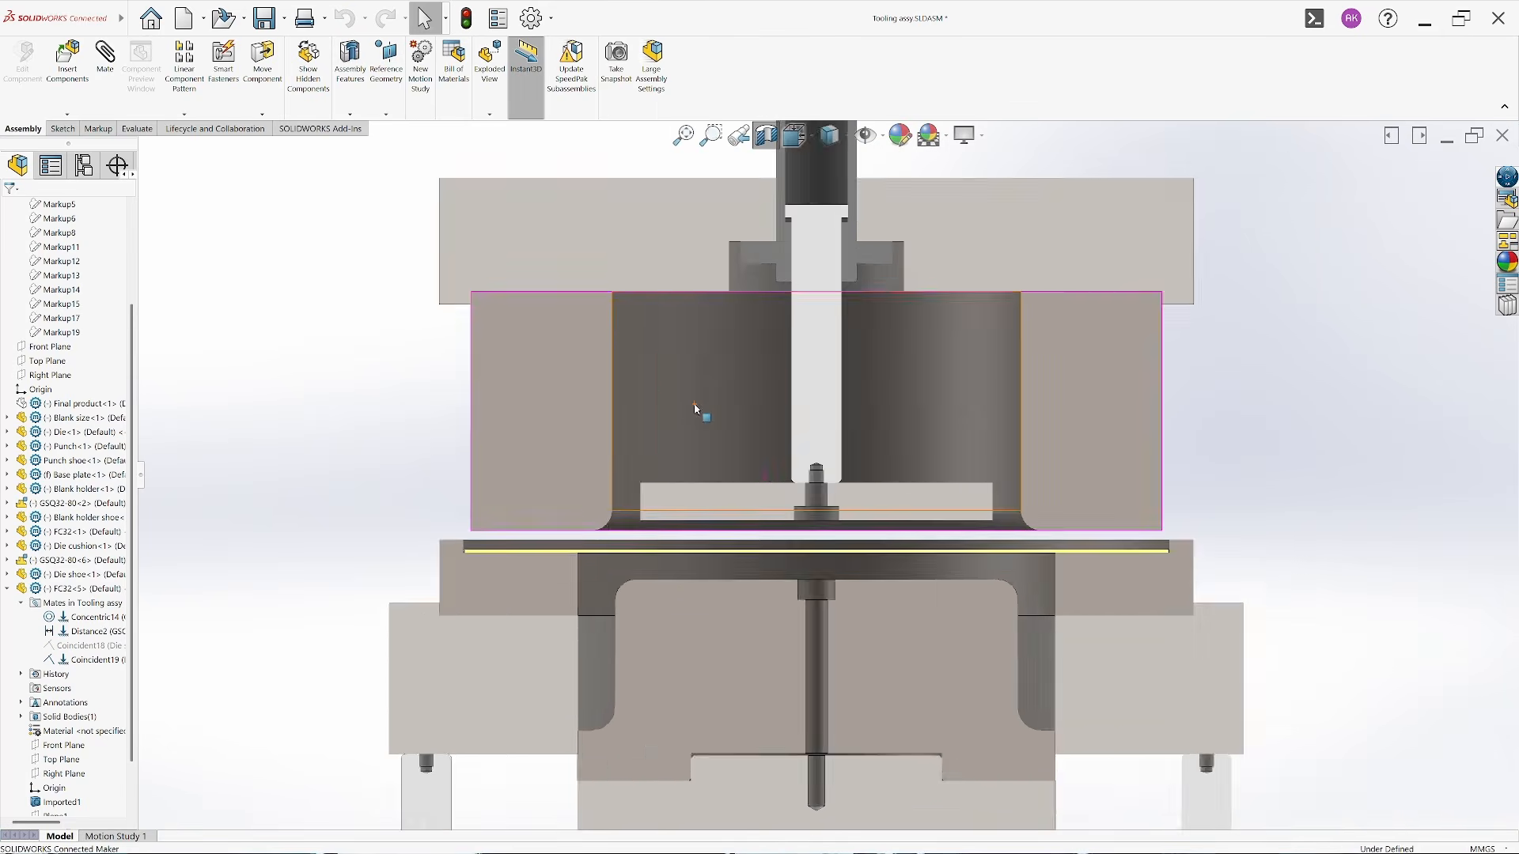
Raise the die assembly clear of the blank holder, then lower it until the die rests on the blank
scroll(696, 410, "up", 3)
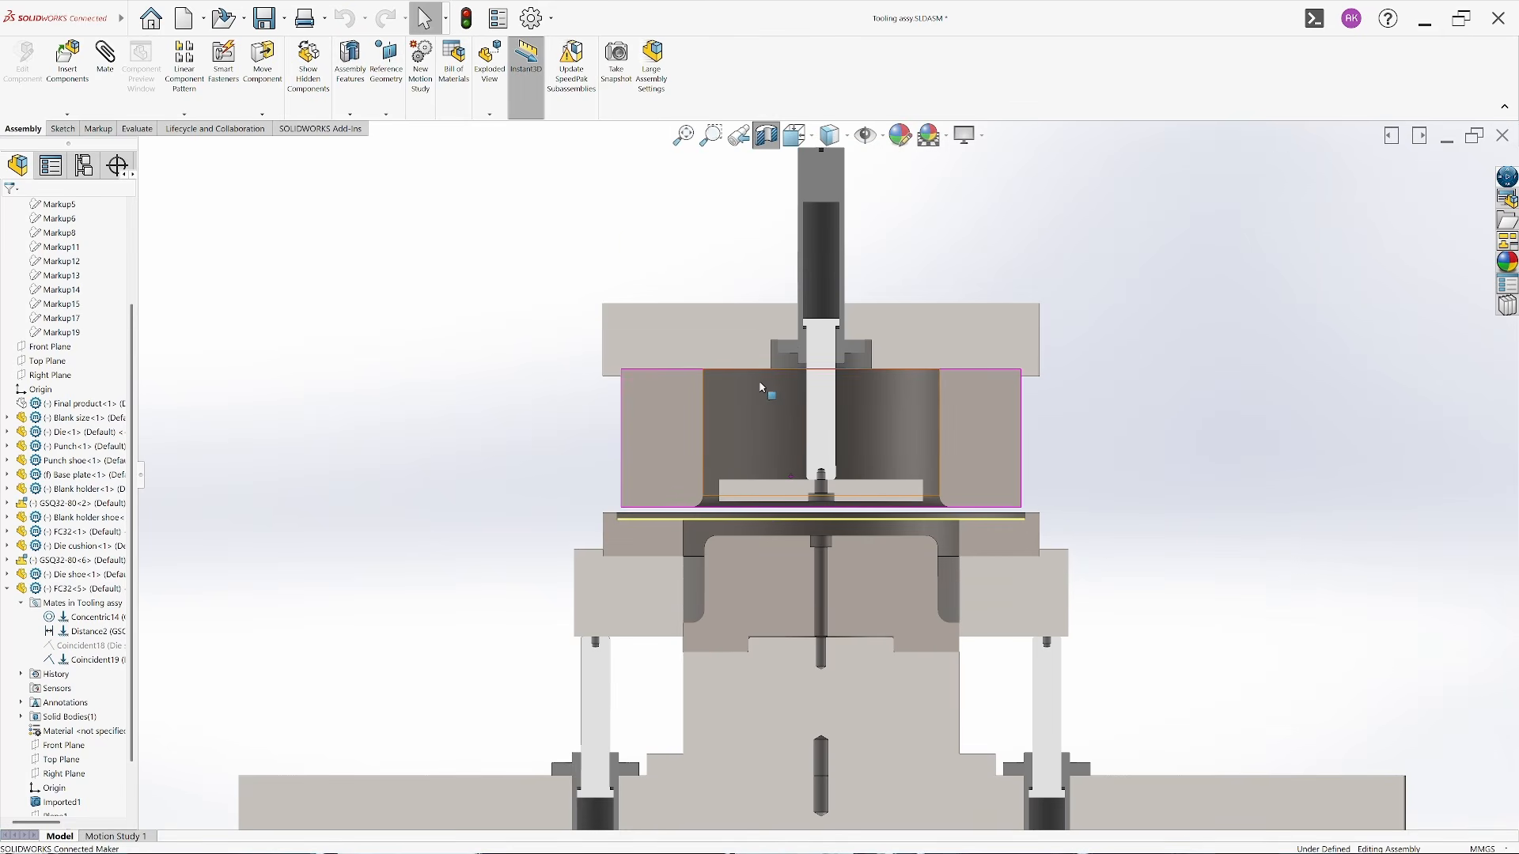
left_click_drag(760, 383, 760, 316)
left_click(435, 284)
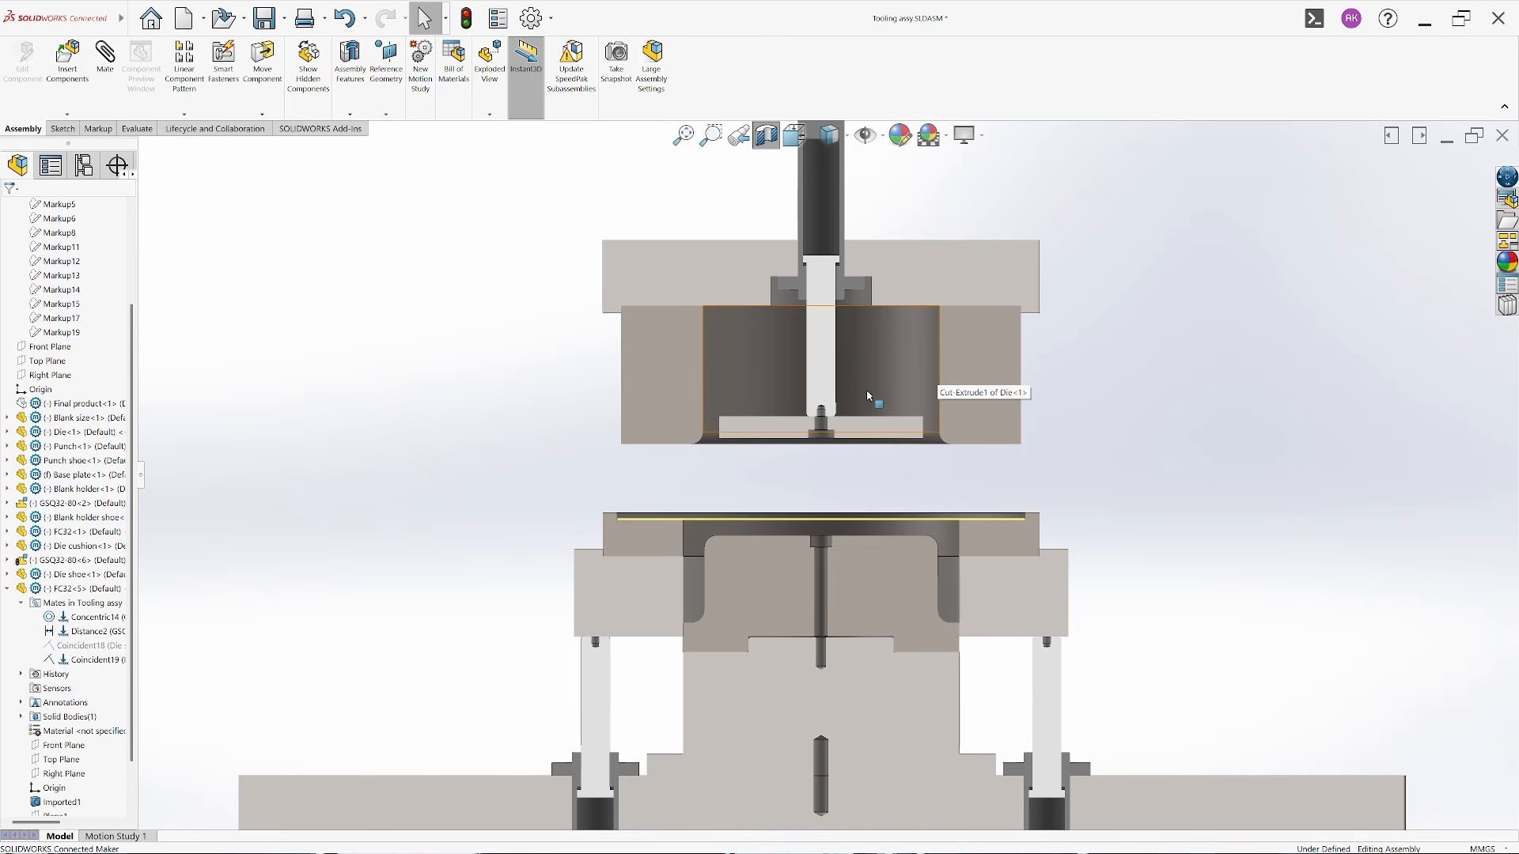
left_click_drag(876, 373, 816, 513)
scroll(818, 554, "down", 2)
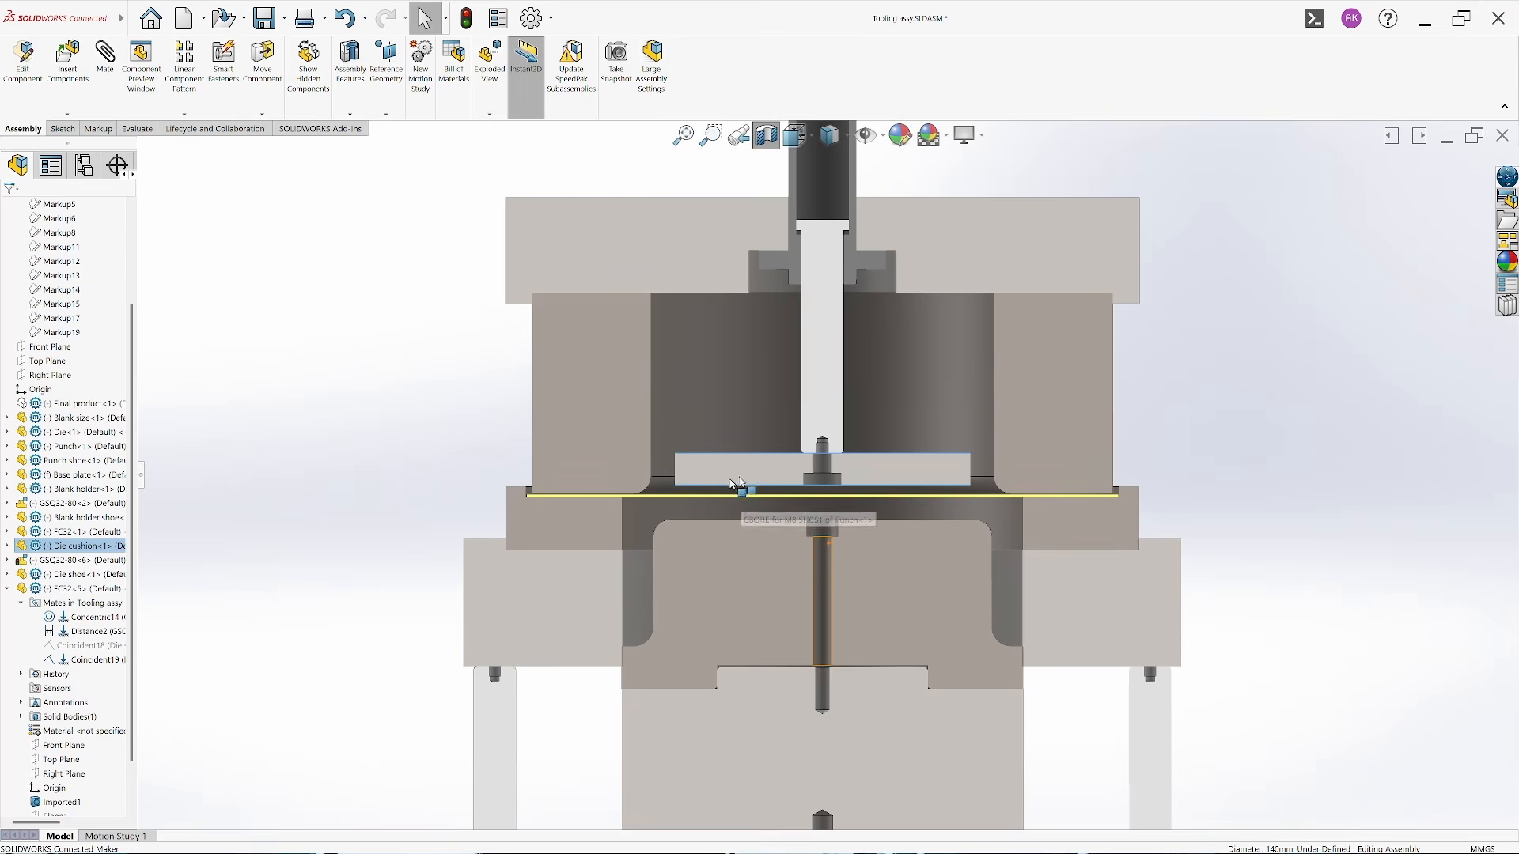
left_click(347, 427)
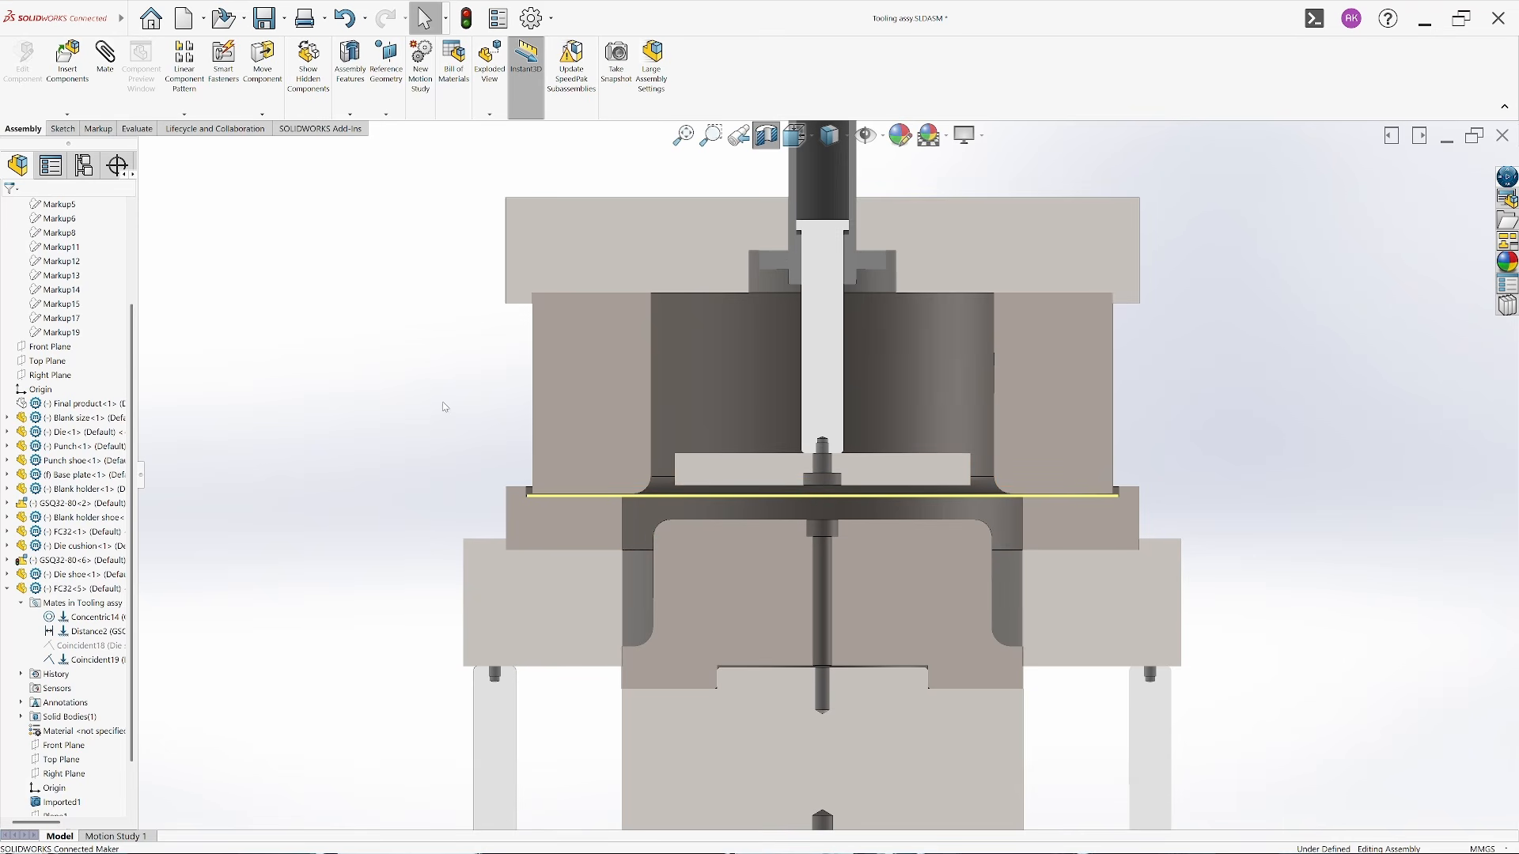
Move the blank holder and the die assembly slightly down together, keeping the blank clamped between them at the punch's top
left_click(582, 479)
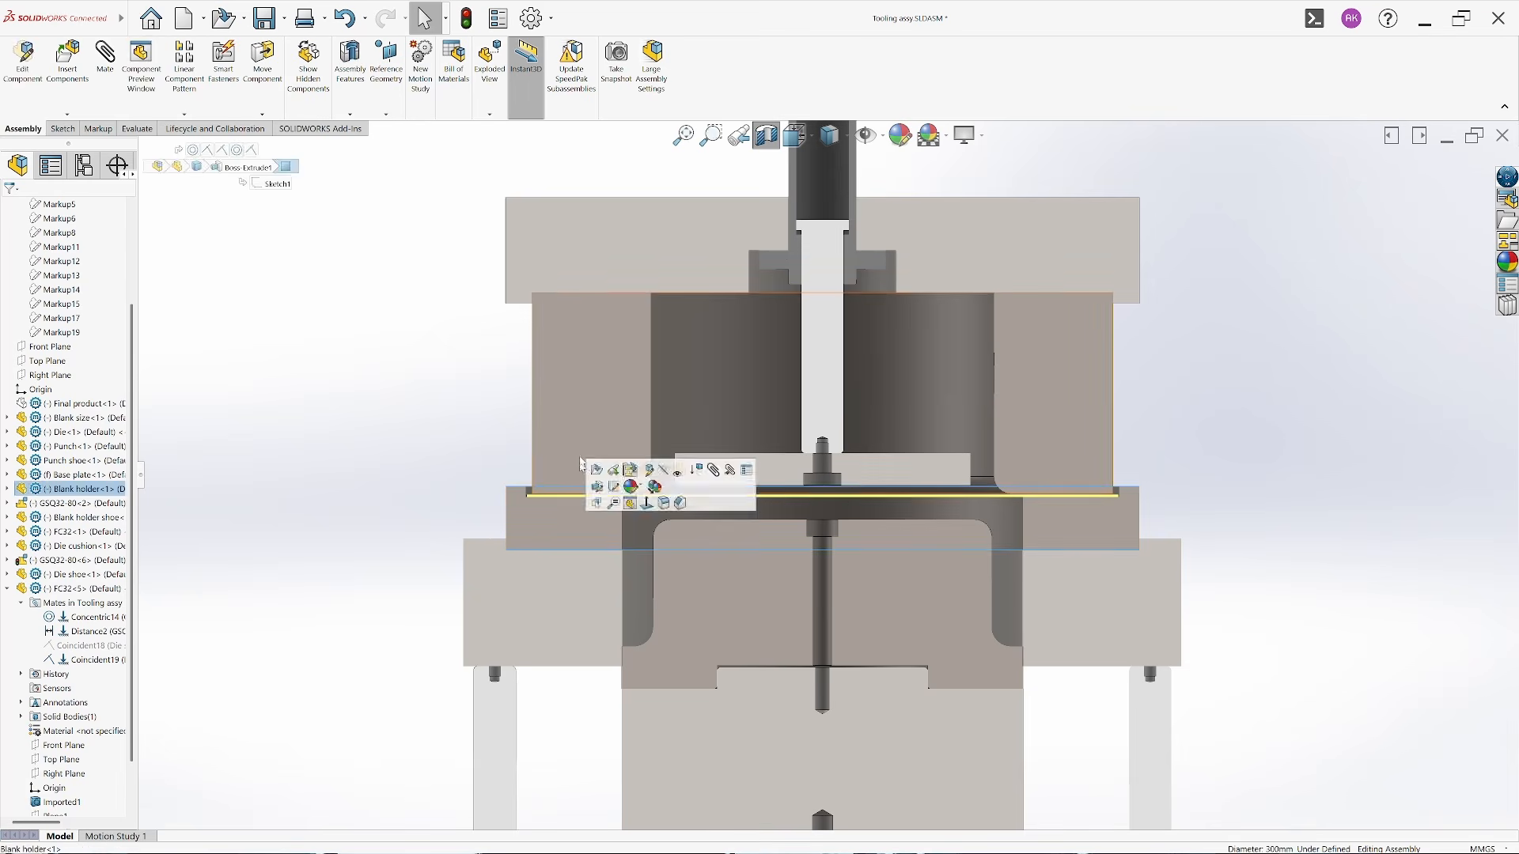
left_click(438, 468)
left_click_drag(644, 539, 641, 556)
left_click_drag(679, 461, 672, 482)
key("Escape")
left_click(428, 477)
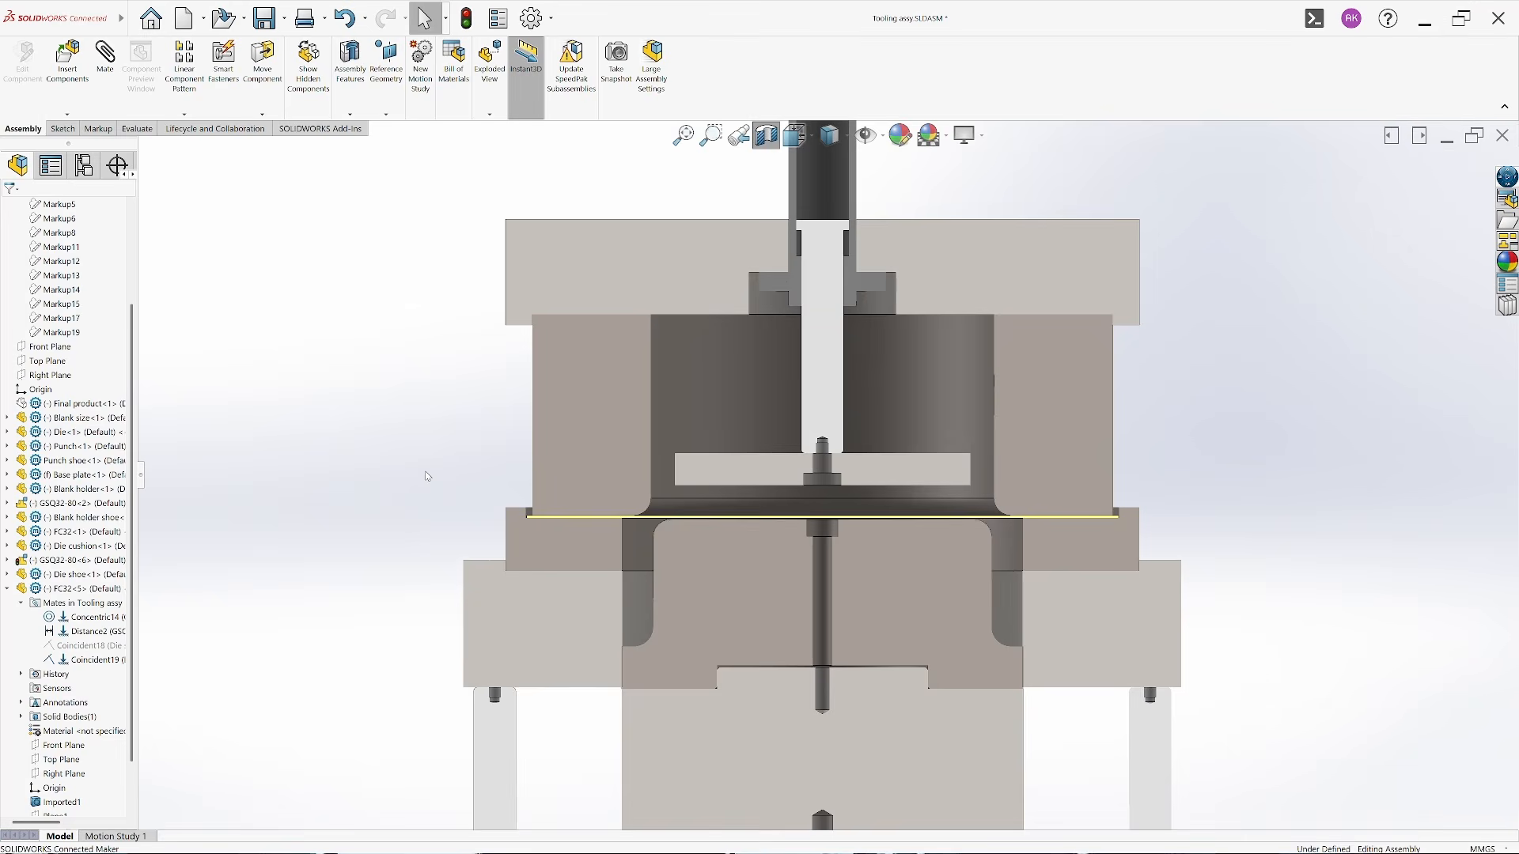
Lower the die cushion onto the blank above the punch and nudge the die slightly upward
scroll(710, 583, "down", 2)
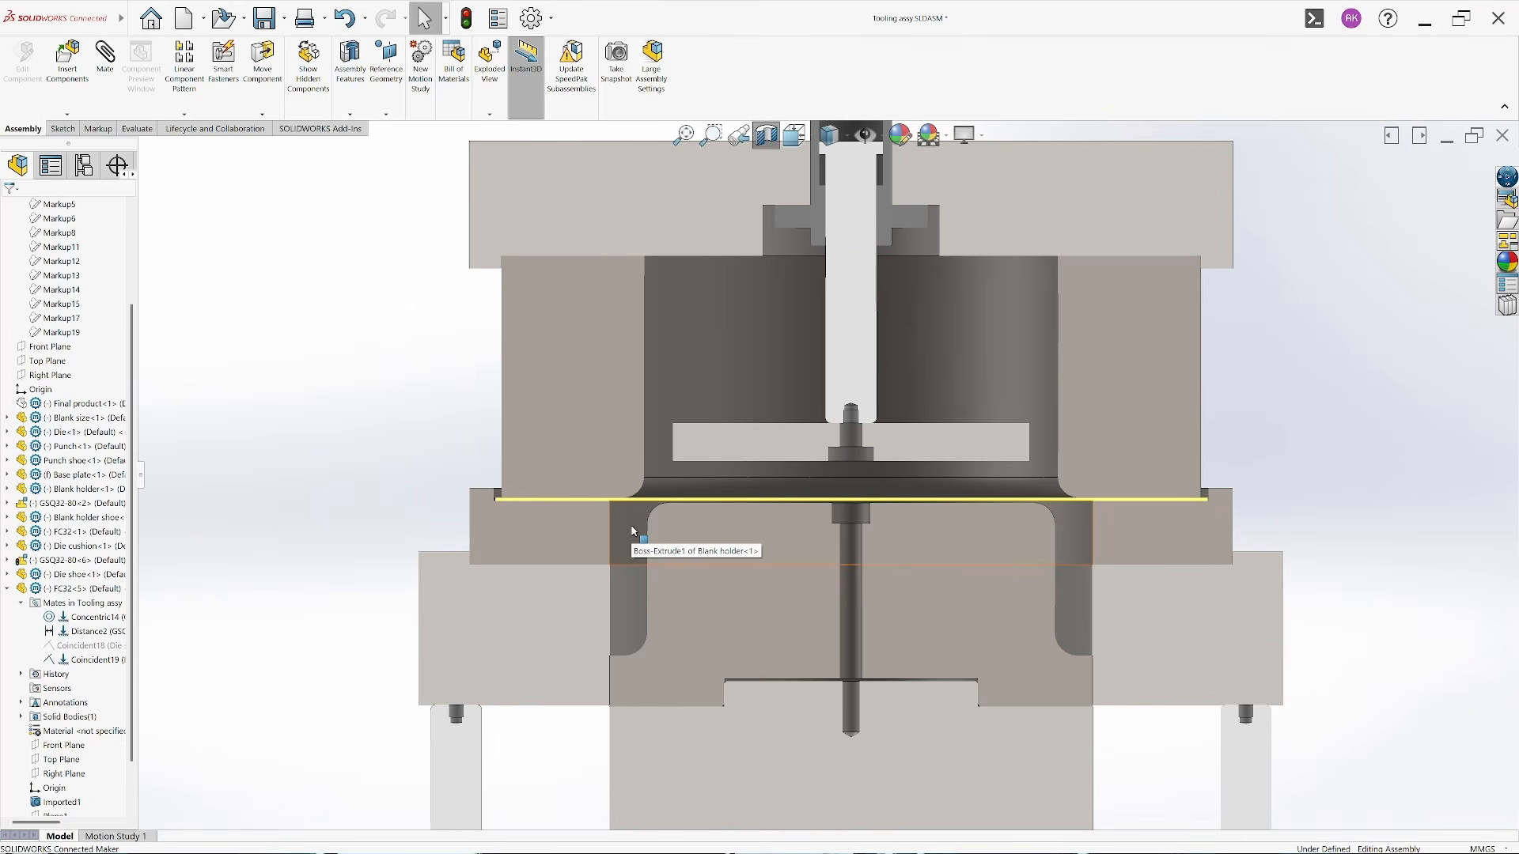
left_click_drag(846, 461, 845, 496)
left_click_drag(747, 408, 744, 395)
left_click_drag(764, 480, 766, 496)
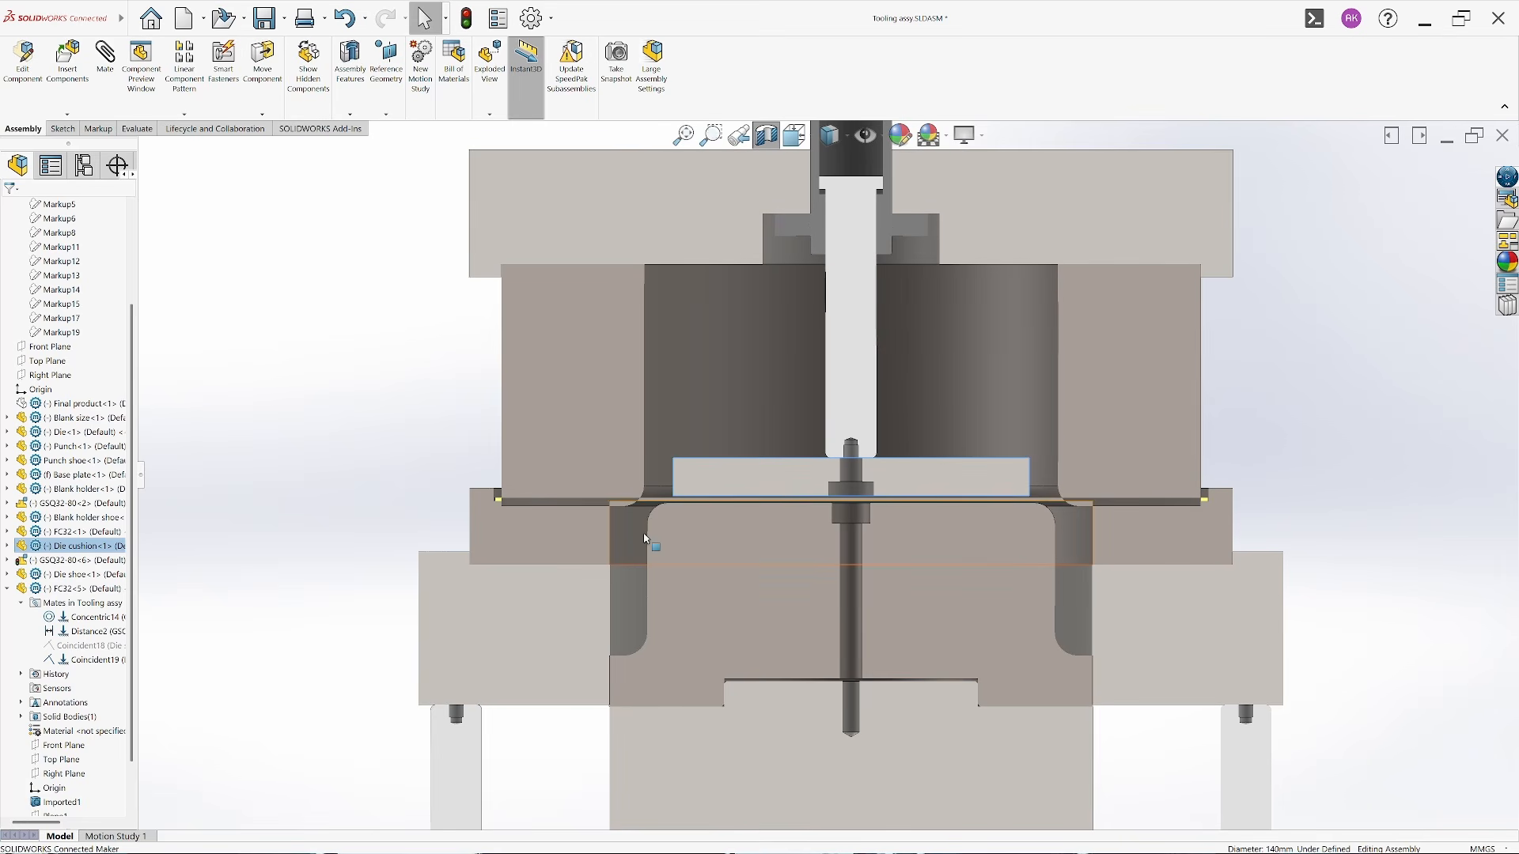
Lower the blank holder to the end of its stroke and bring the die down over the punch onto the blank
left_click_drag(637, 538, 628, 705)
left_click(645, 480)
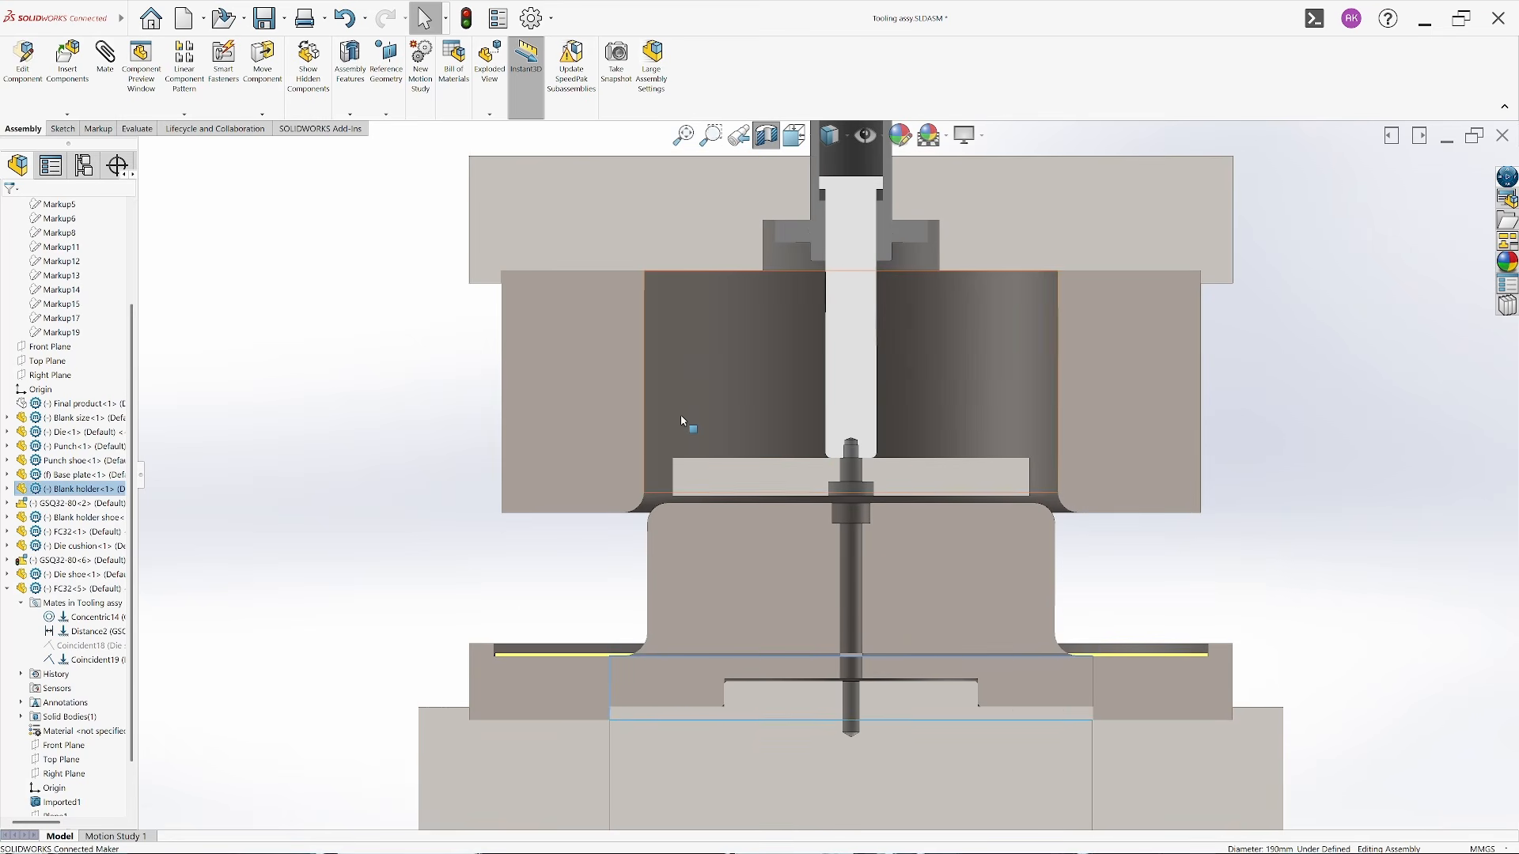
left_click_drag(682, 420, 691, 577)
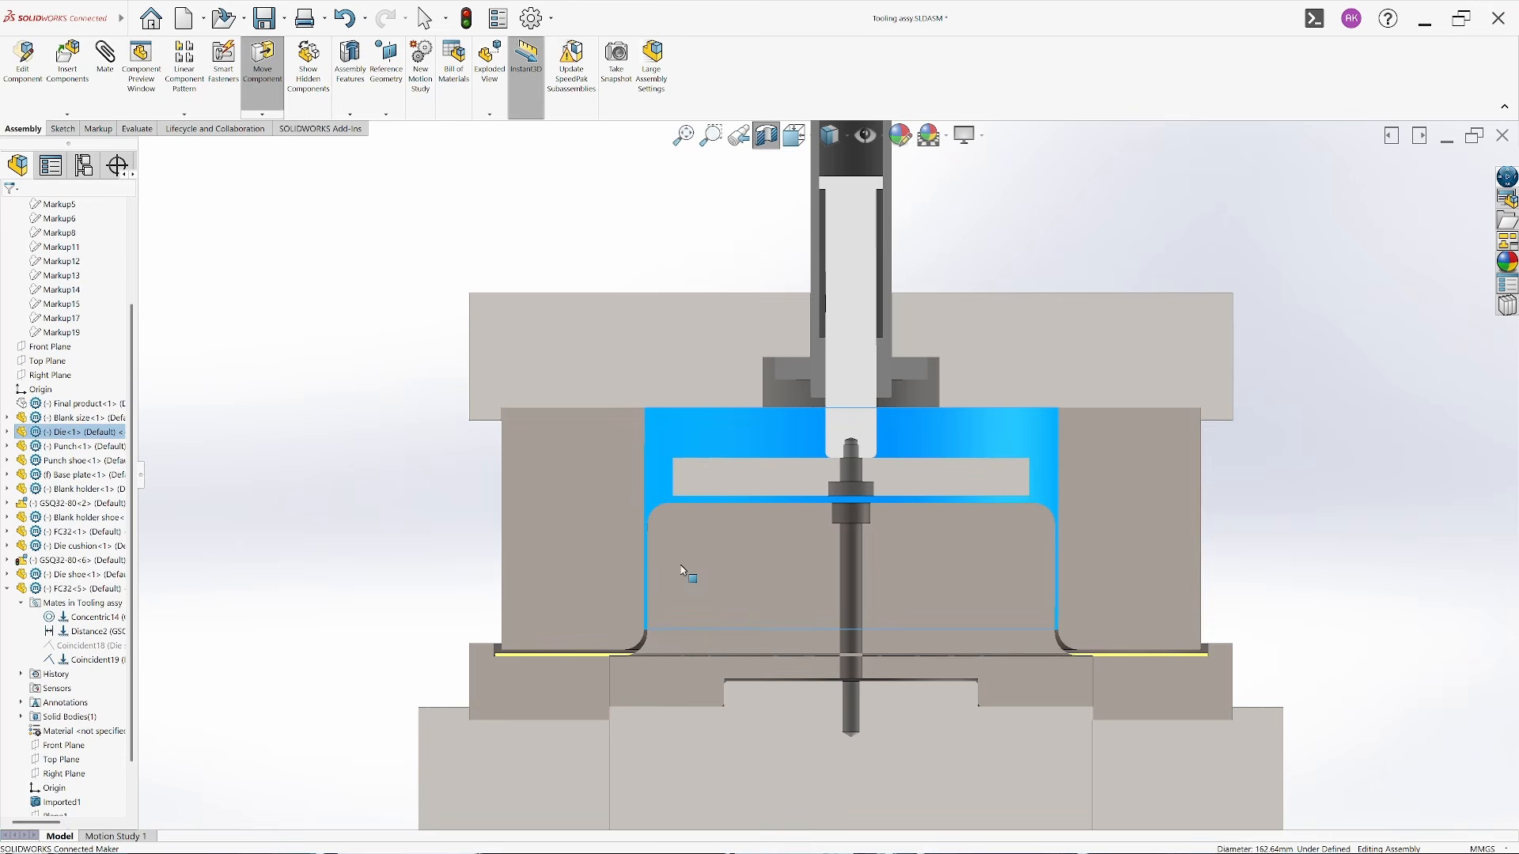
Show the final product over the punch and lower the die cushion onto its top face
left_click(303, 440)
left_click(72, 403)
left_click(134, 383)
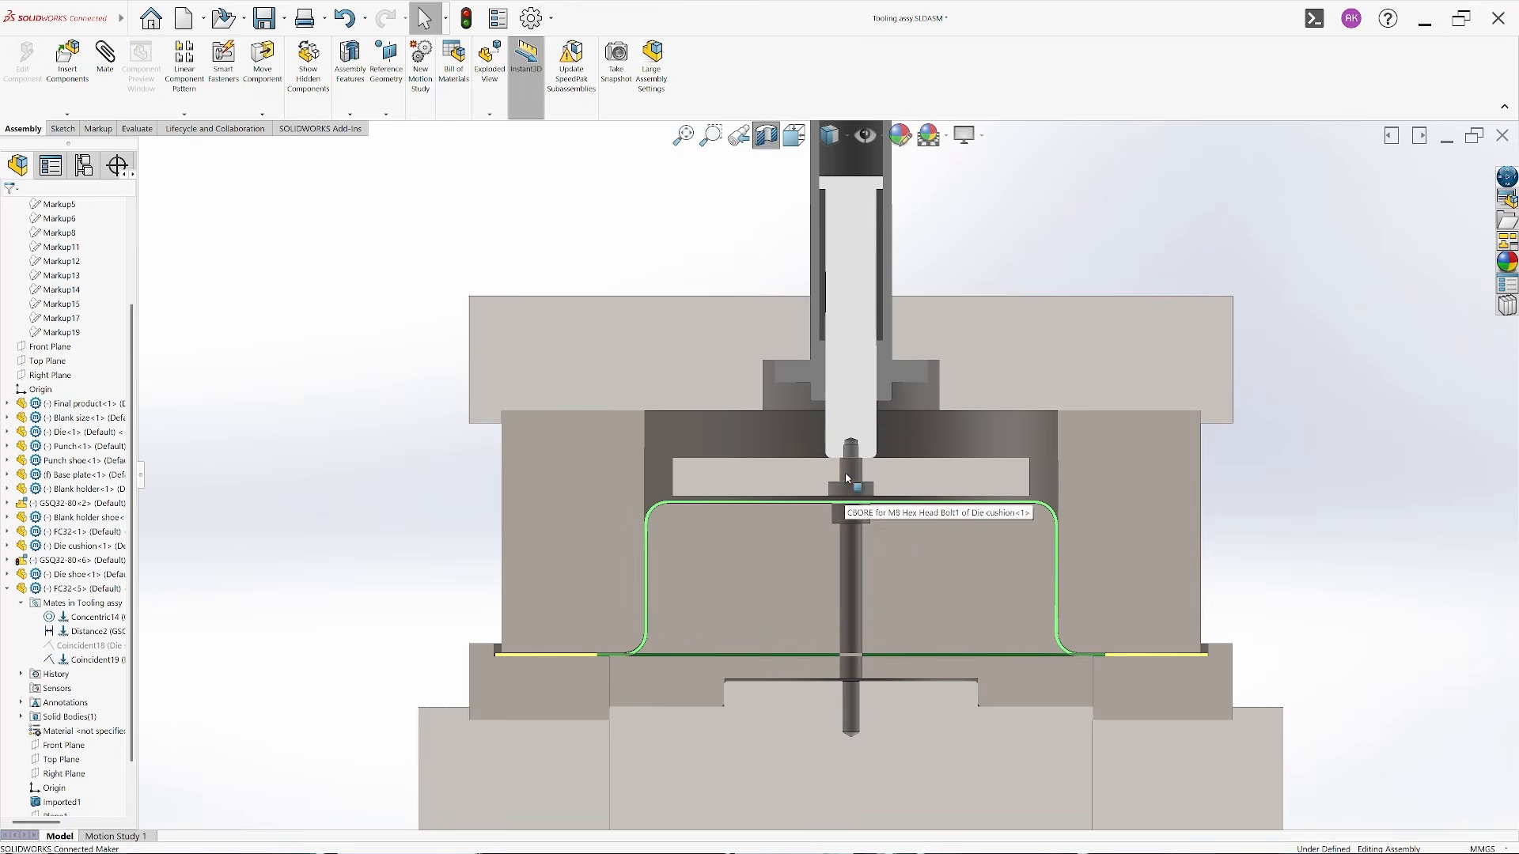
left_click_drag(846, 487, 848, 496)
left_click(330, 408)
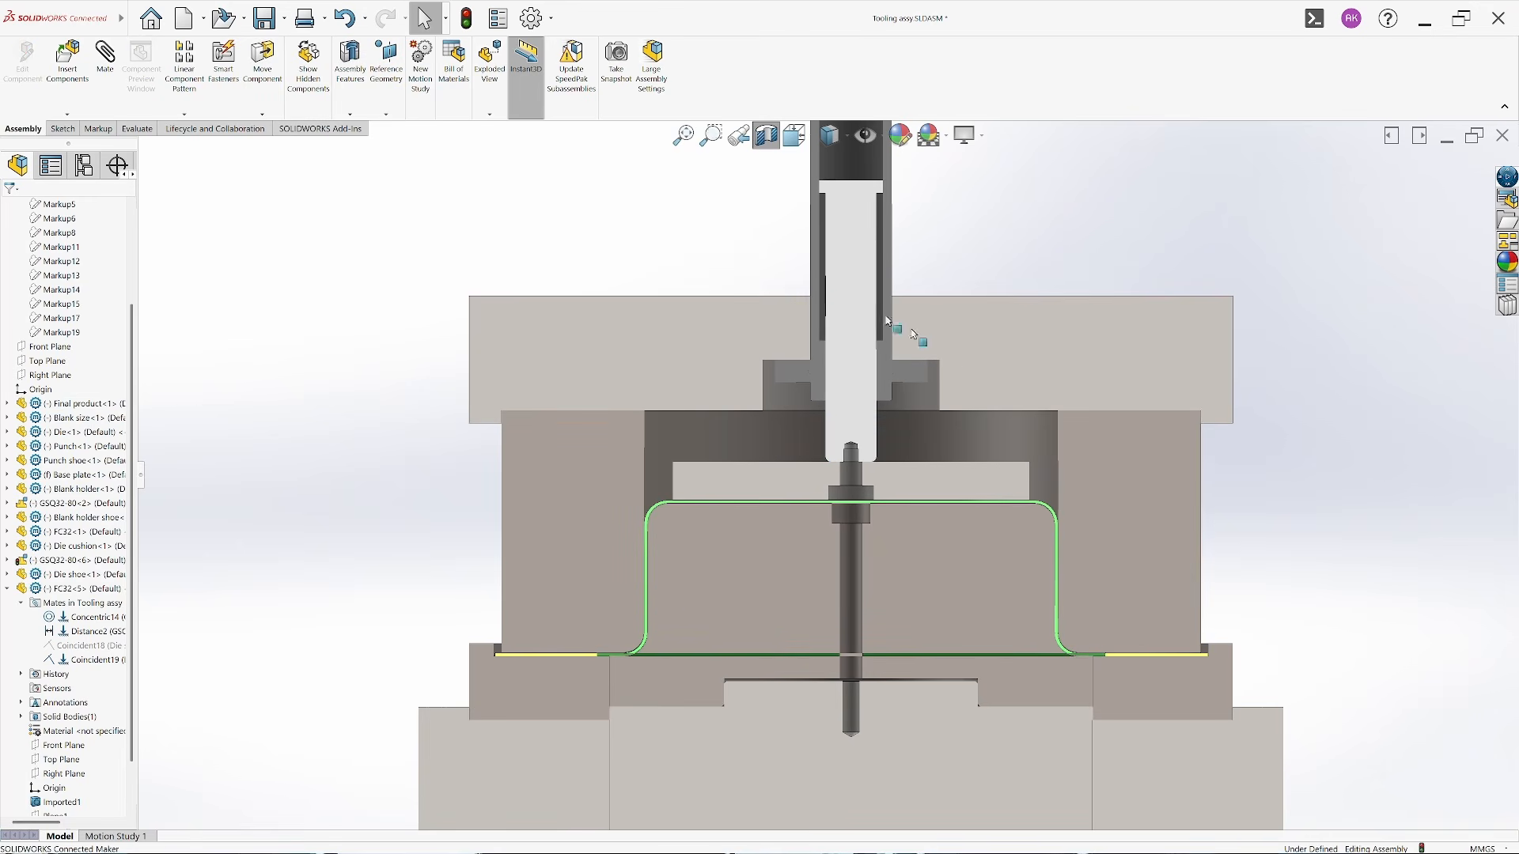
Raise the die assembly well clear and lift the blank holder so it strips the formed product off the punch
scroll(993, 480, "up", 3)
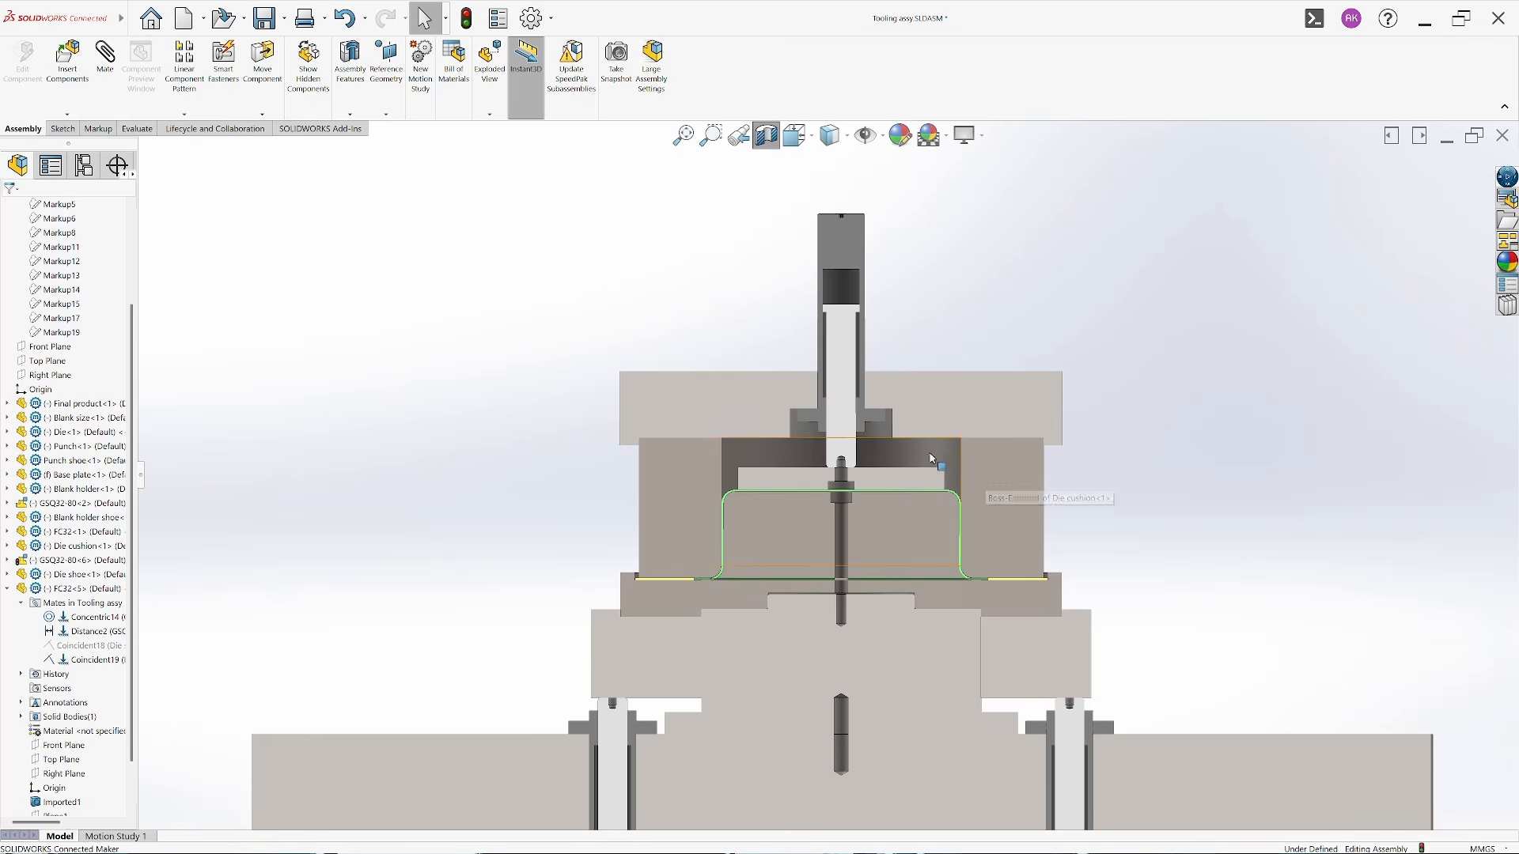
left_click_drag(928, 457, 927, 181)
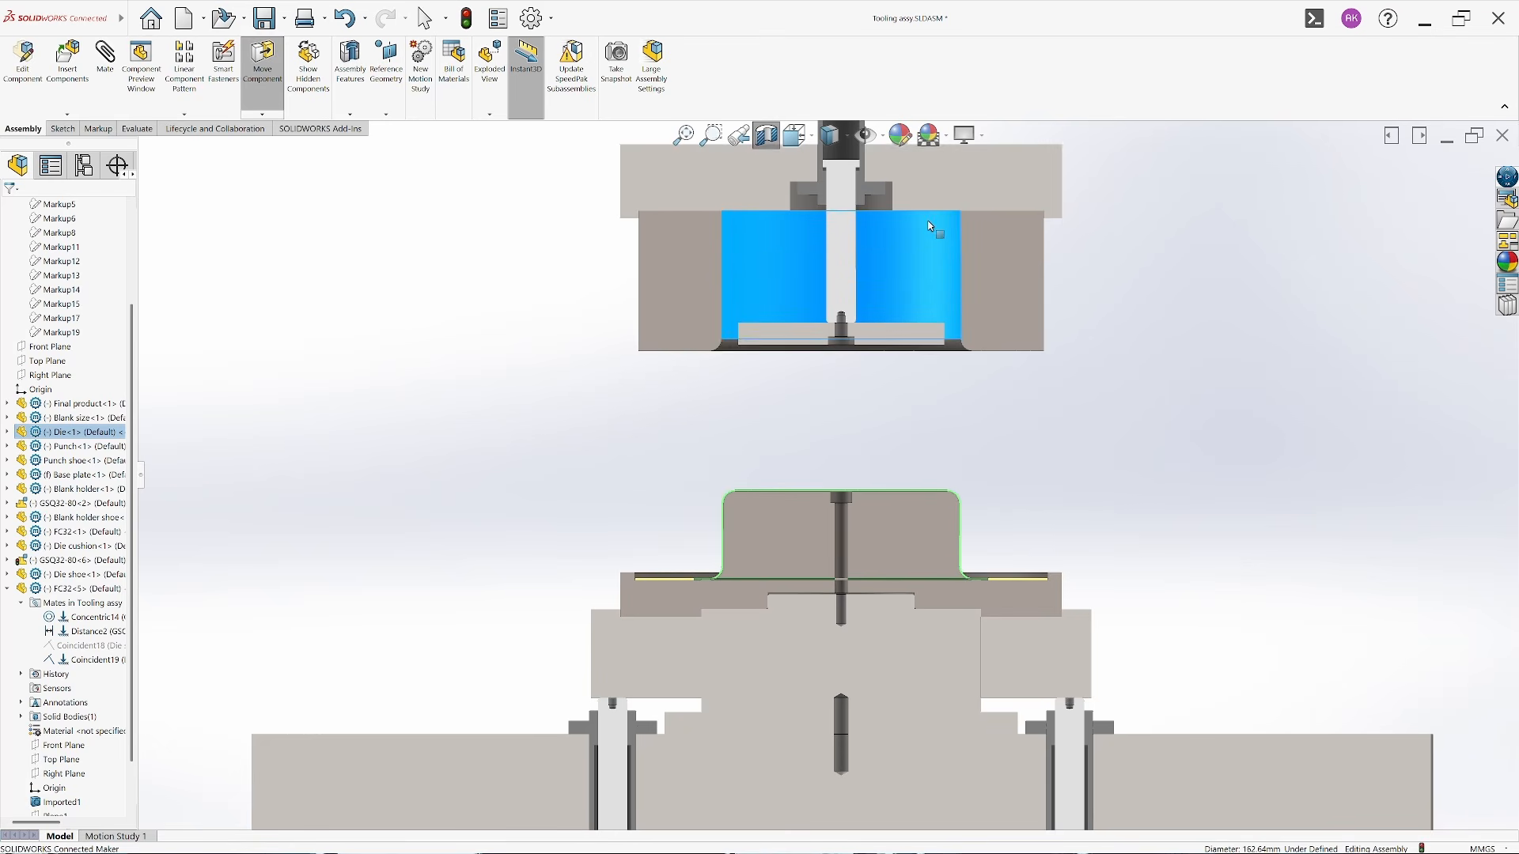
left_click(1053, 506)
left_click_drag(1031, 658, 1032, 549)
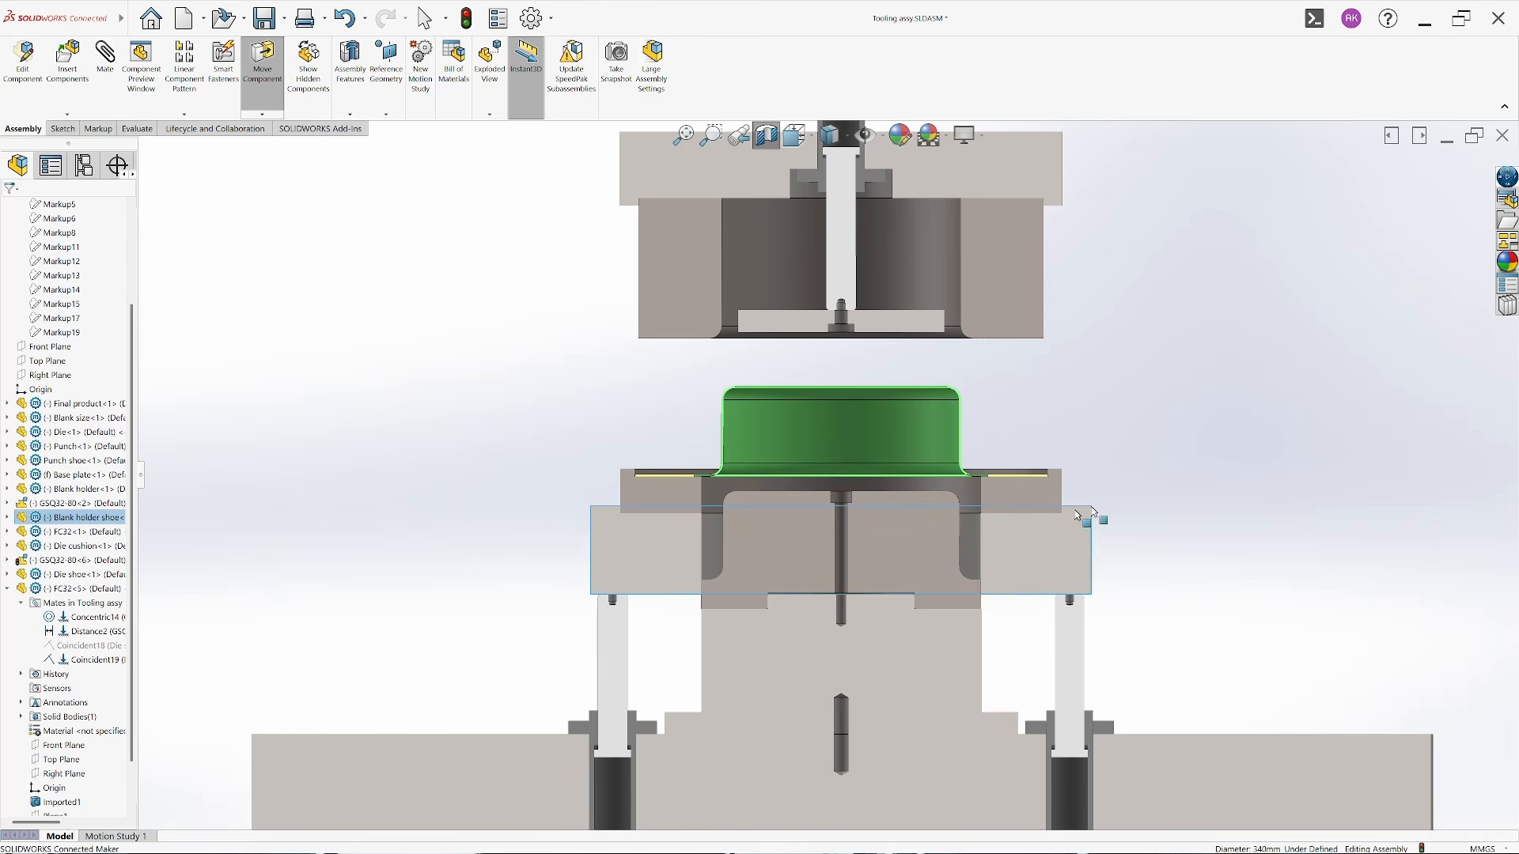
left_click(1104, 511)
left_click_drag(884, 243, 885, 162)
left_click(664, 375)
Turn off the section view and hide the flat blank, leaving the final product on the blank holder
middle_click_drag(618, 360, 716, 427)
left_click(763, 139)
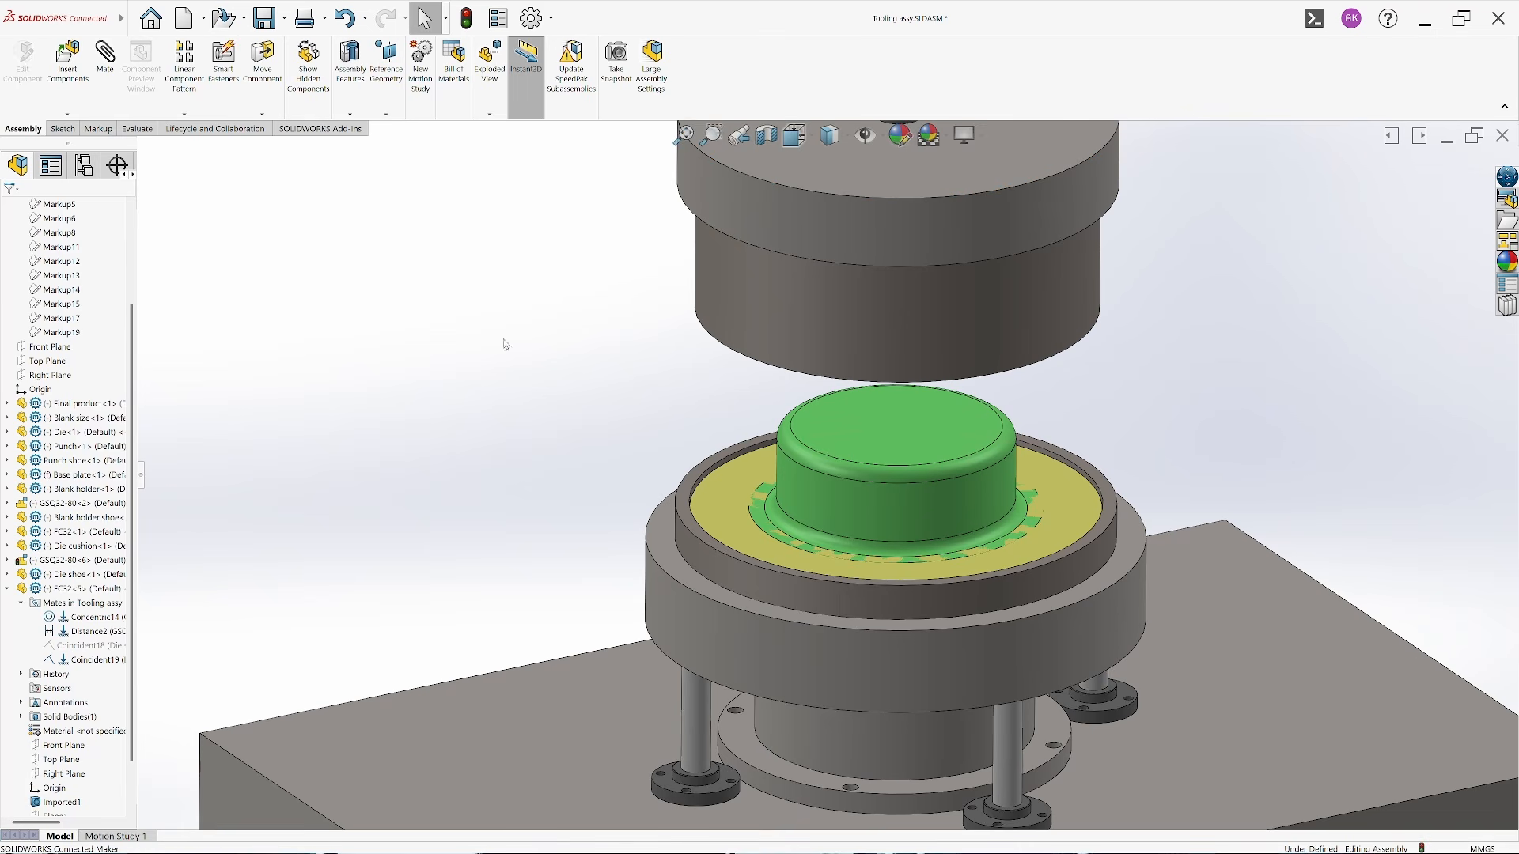
left_click(735, 499)
left_click(794, 452)
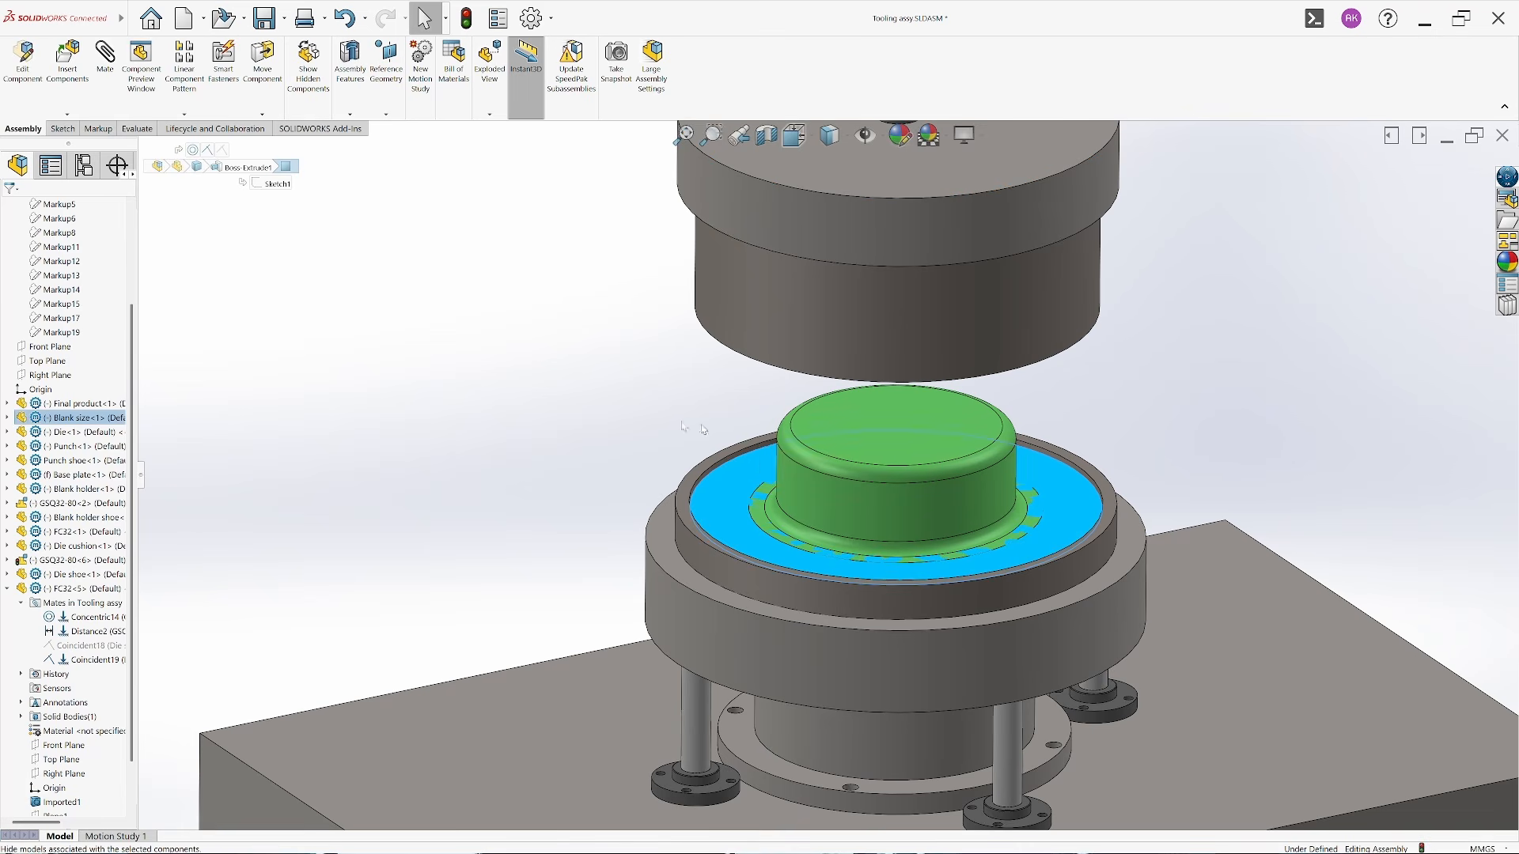
key("f")
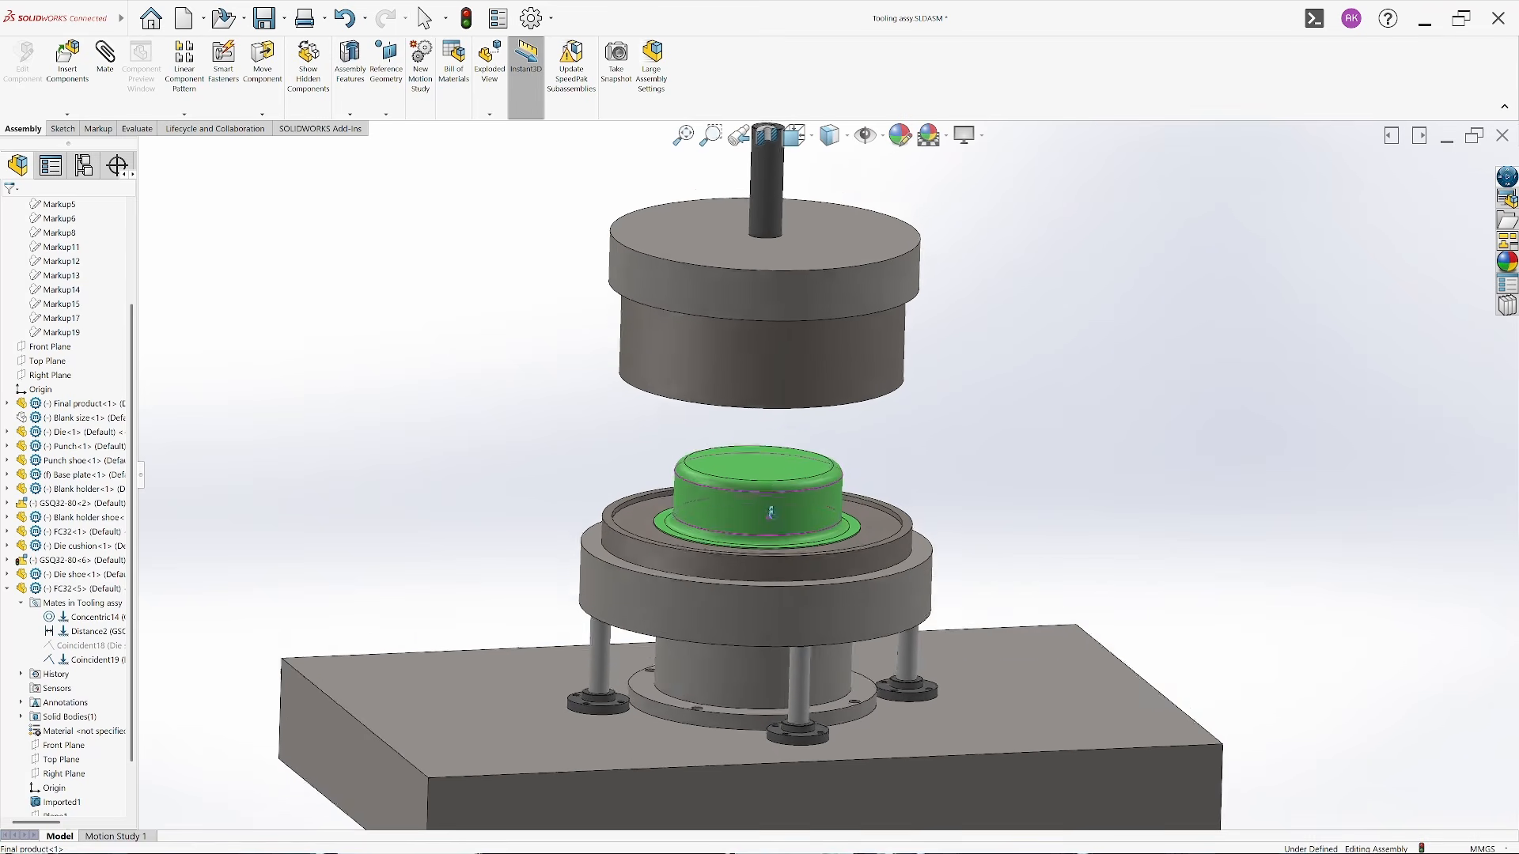
Inspect the gas spring protruding above the die shoe, from outside and in a section viewed squarely from the front
scroll(815, 459, "up", 4)
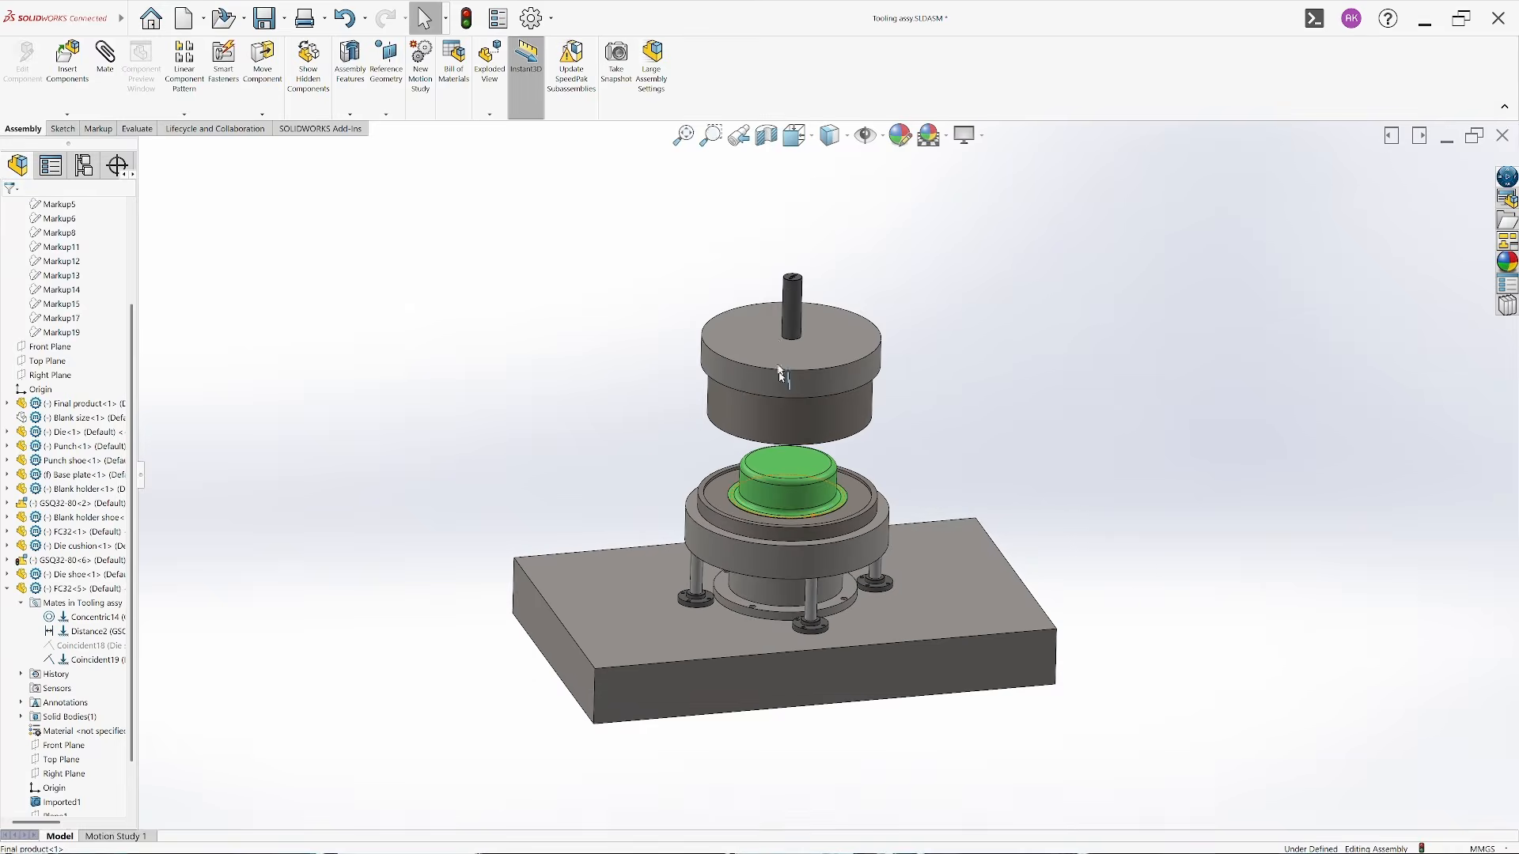
scroll(788, 336, "down", 4)
middle_click_drag(783, 473, 819, 350)
left_click(820, 344)
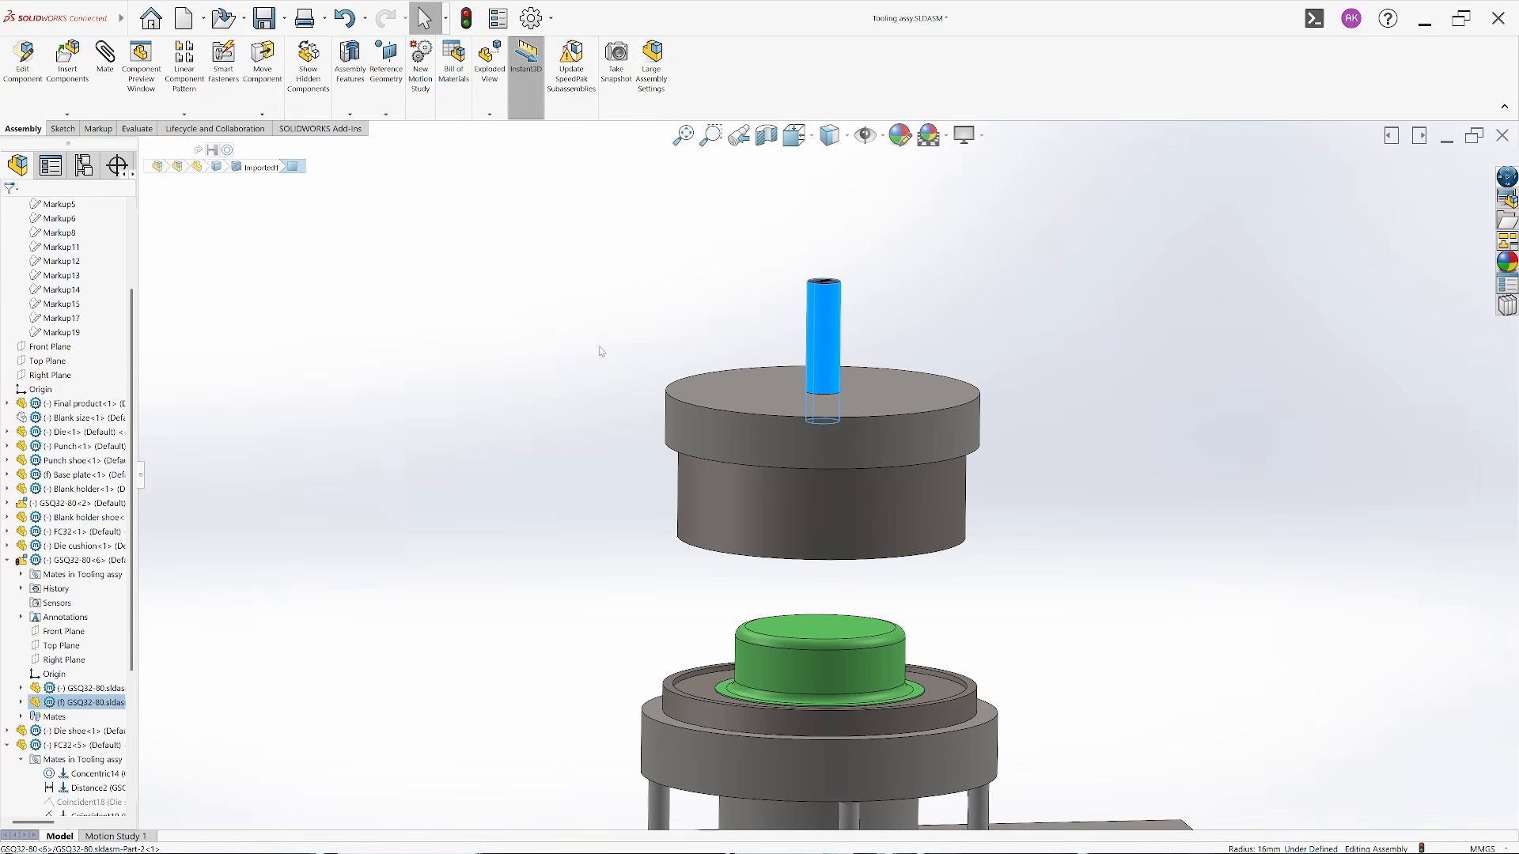
key("Escape")
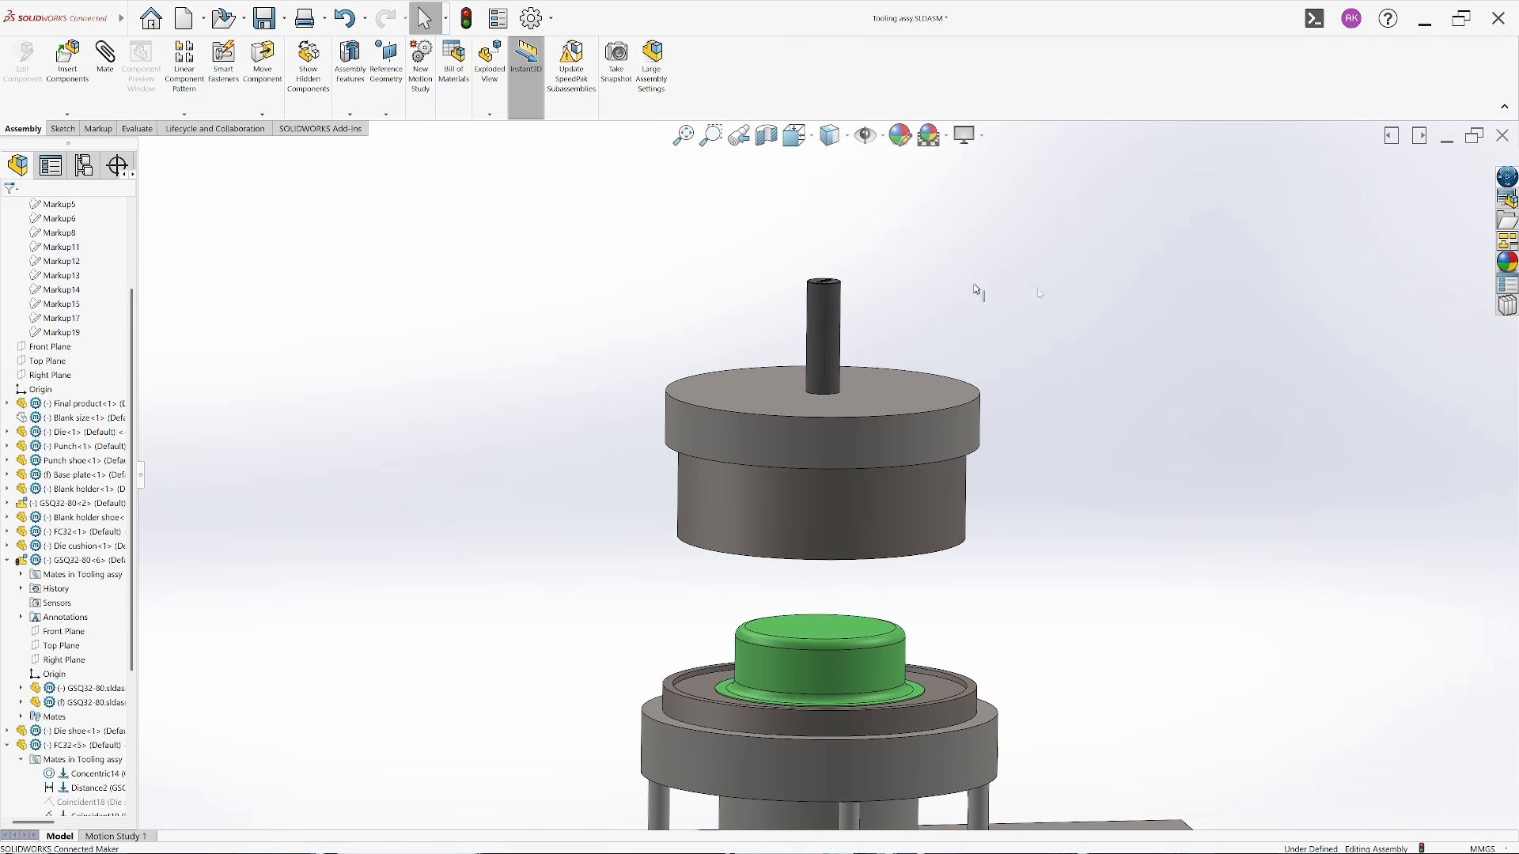
left_click(766, 136)
left_click(8, 207)
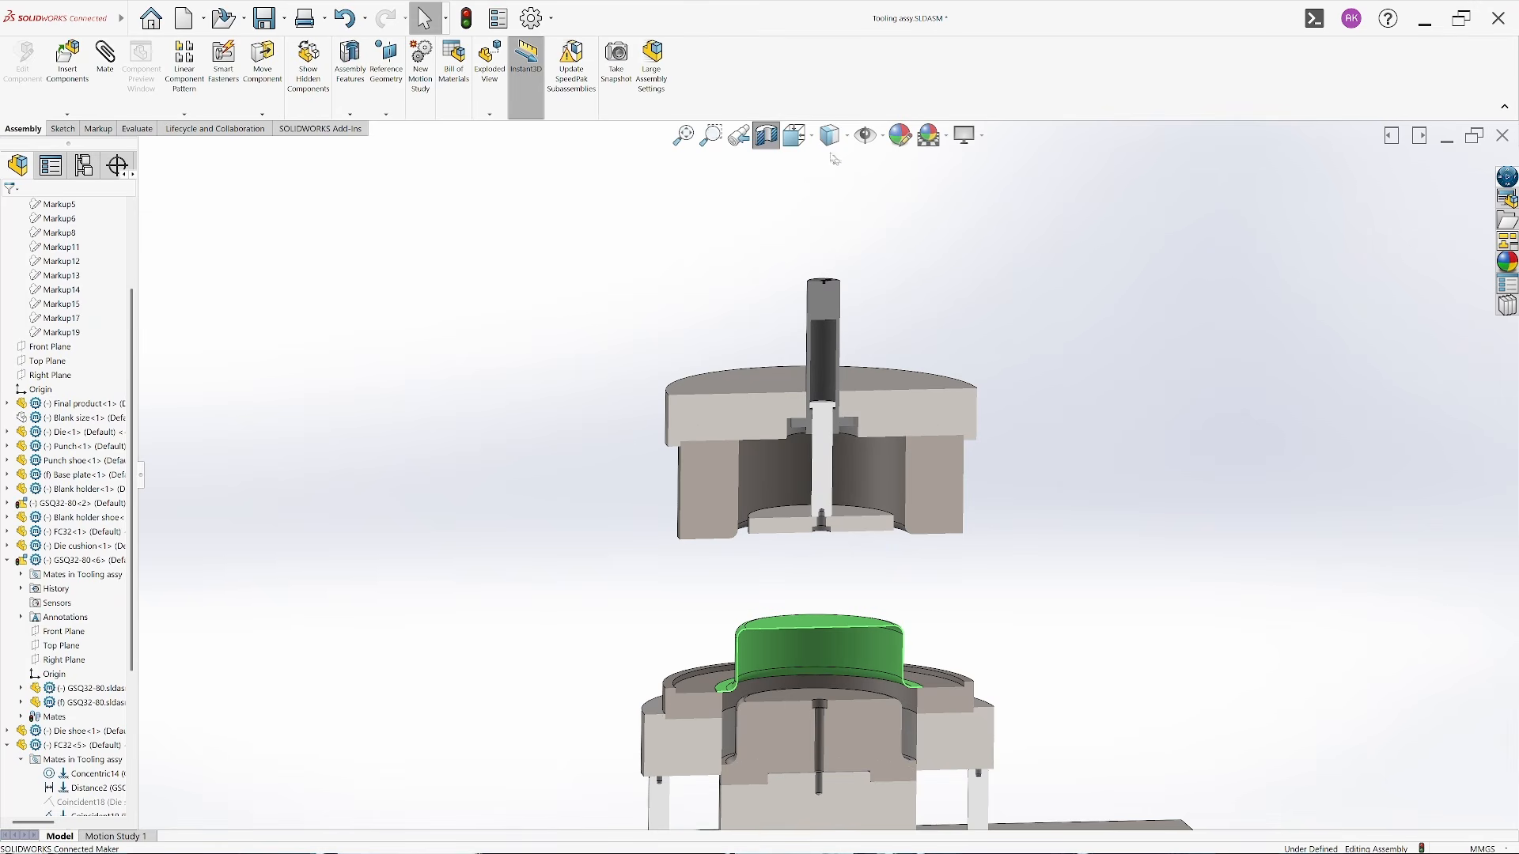
left_click(794, 136)
left_click(908, 246)
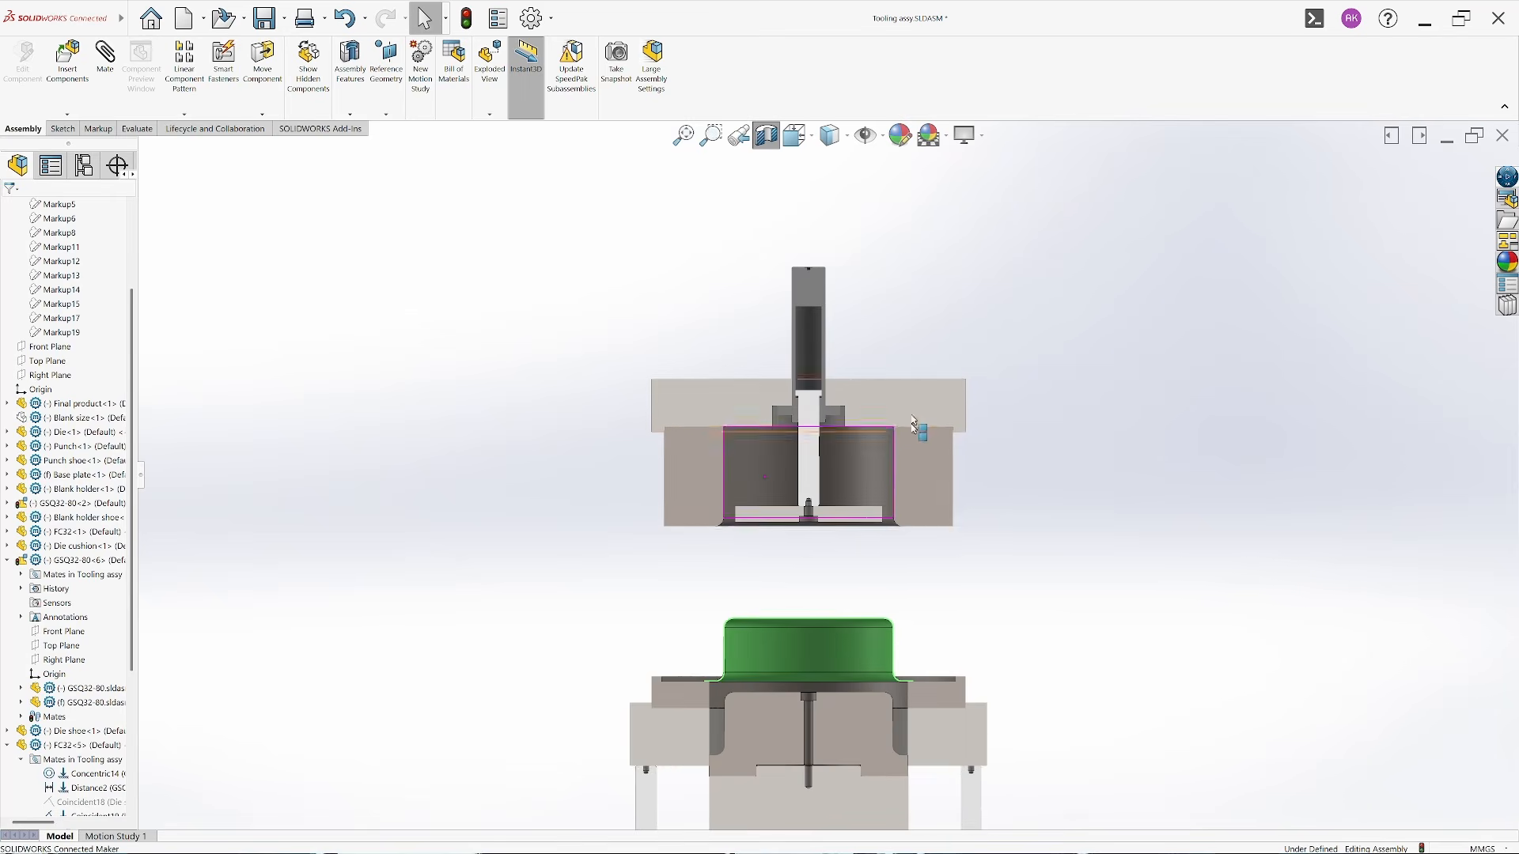
In a markup, replace the block outlines around the gas spring with a freehand top plate carried on pillars above the die shoe
left_click(98, 128)
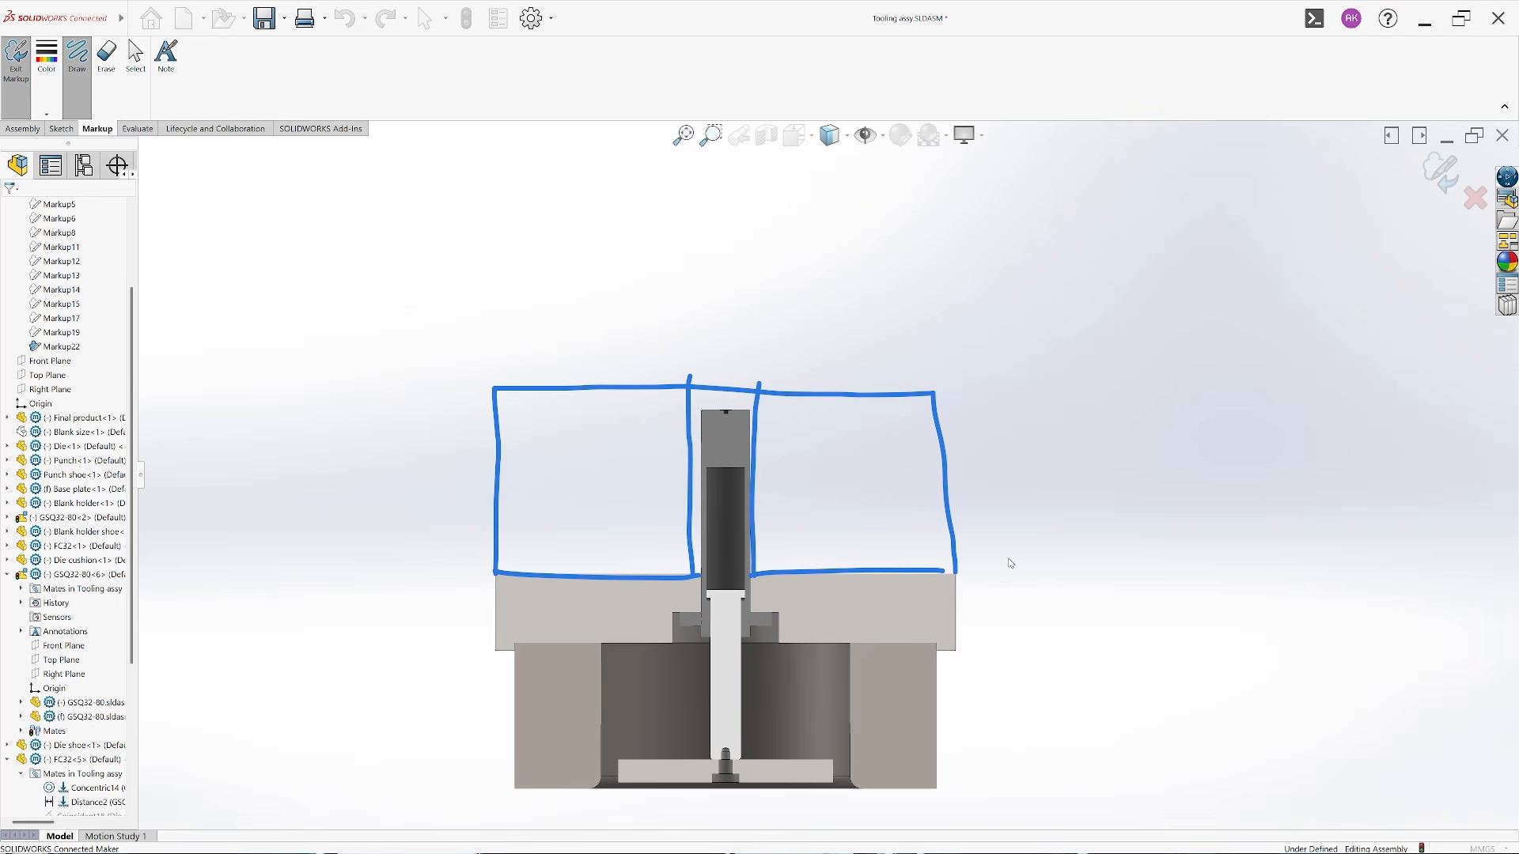
left_click(113, 70)
mouse_move(532, 375)
left_mouse_down()
mouse_move(639, 550)
mouse_move(500, 587)
left_mouse_up()
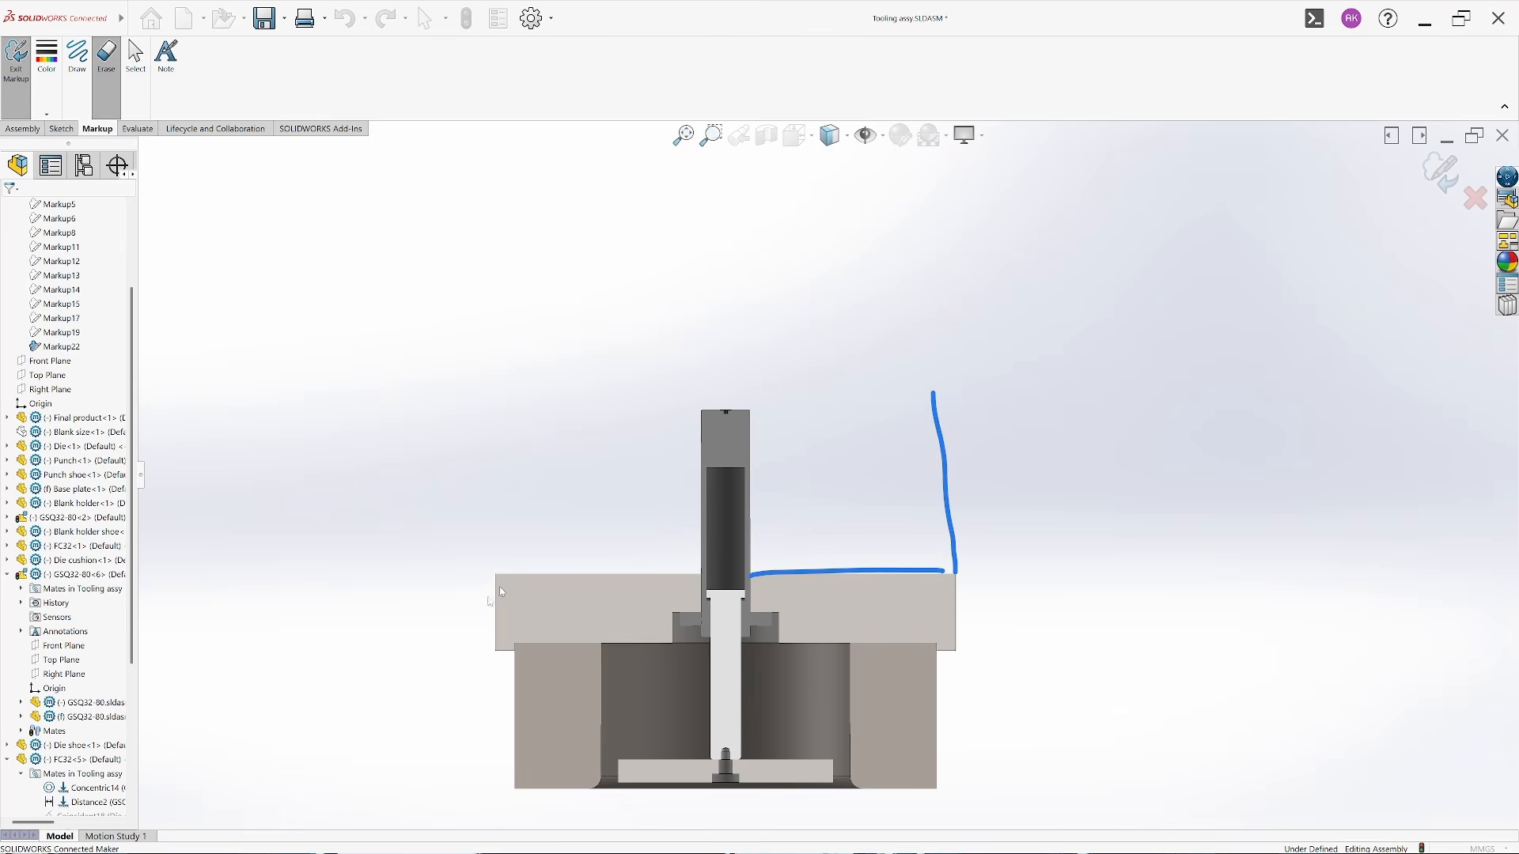
left_click(77, 57)
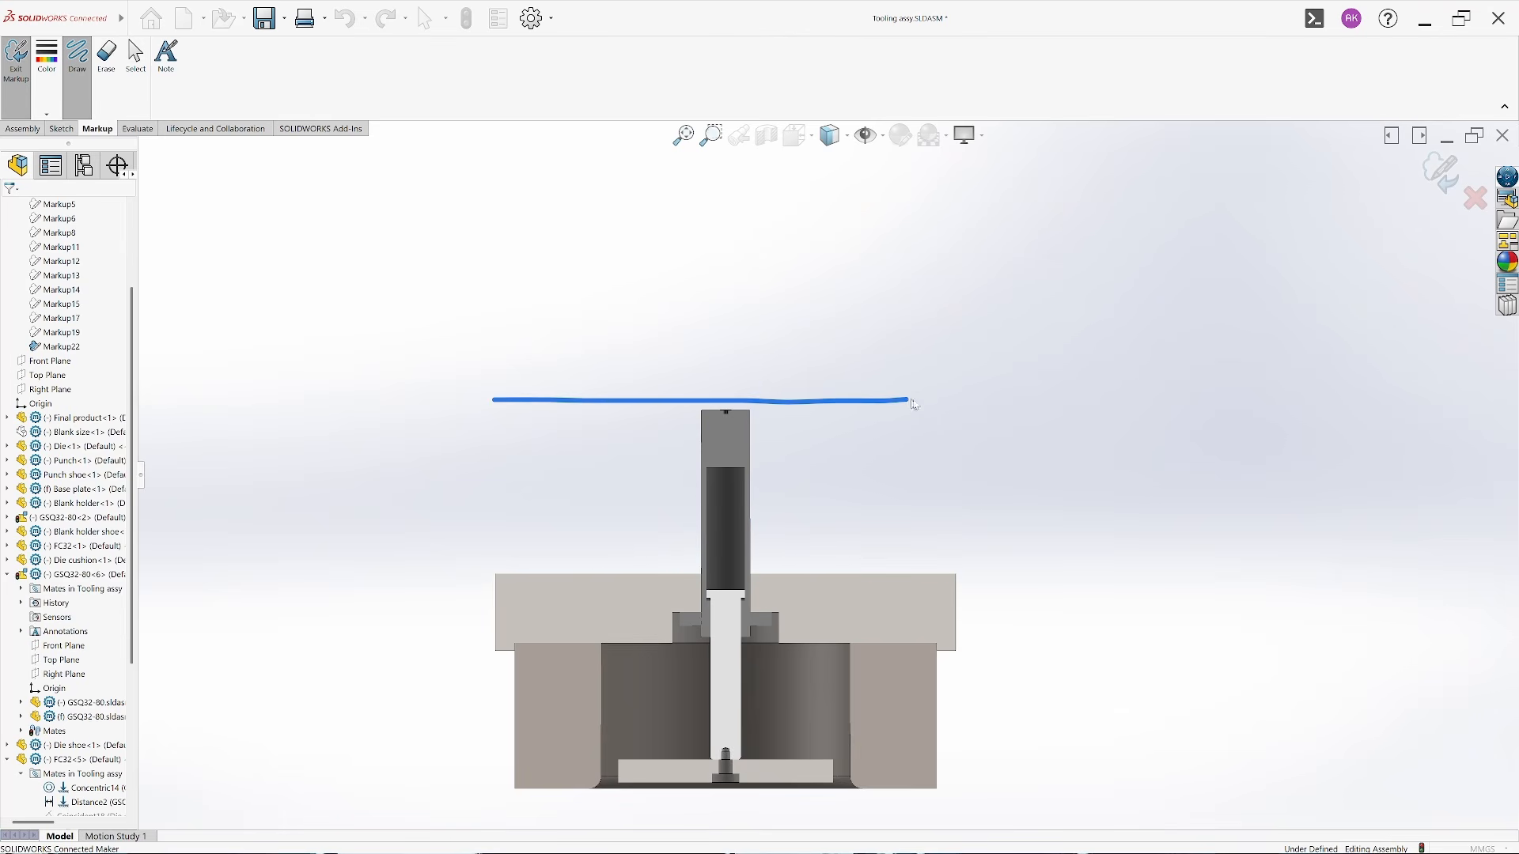
mouse_move(965, 374)
left_mouse_down()
mouse_move(495, 406)
mouse_move(531, 565)
left_mouse_up()
left_click_drag(923, 400, 930, 559)
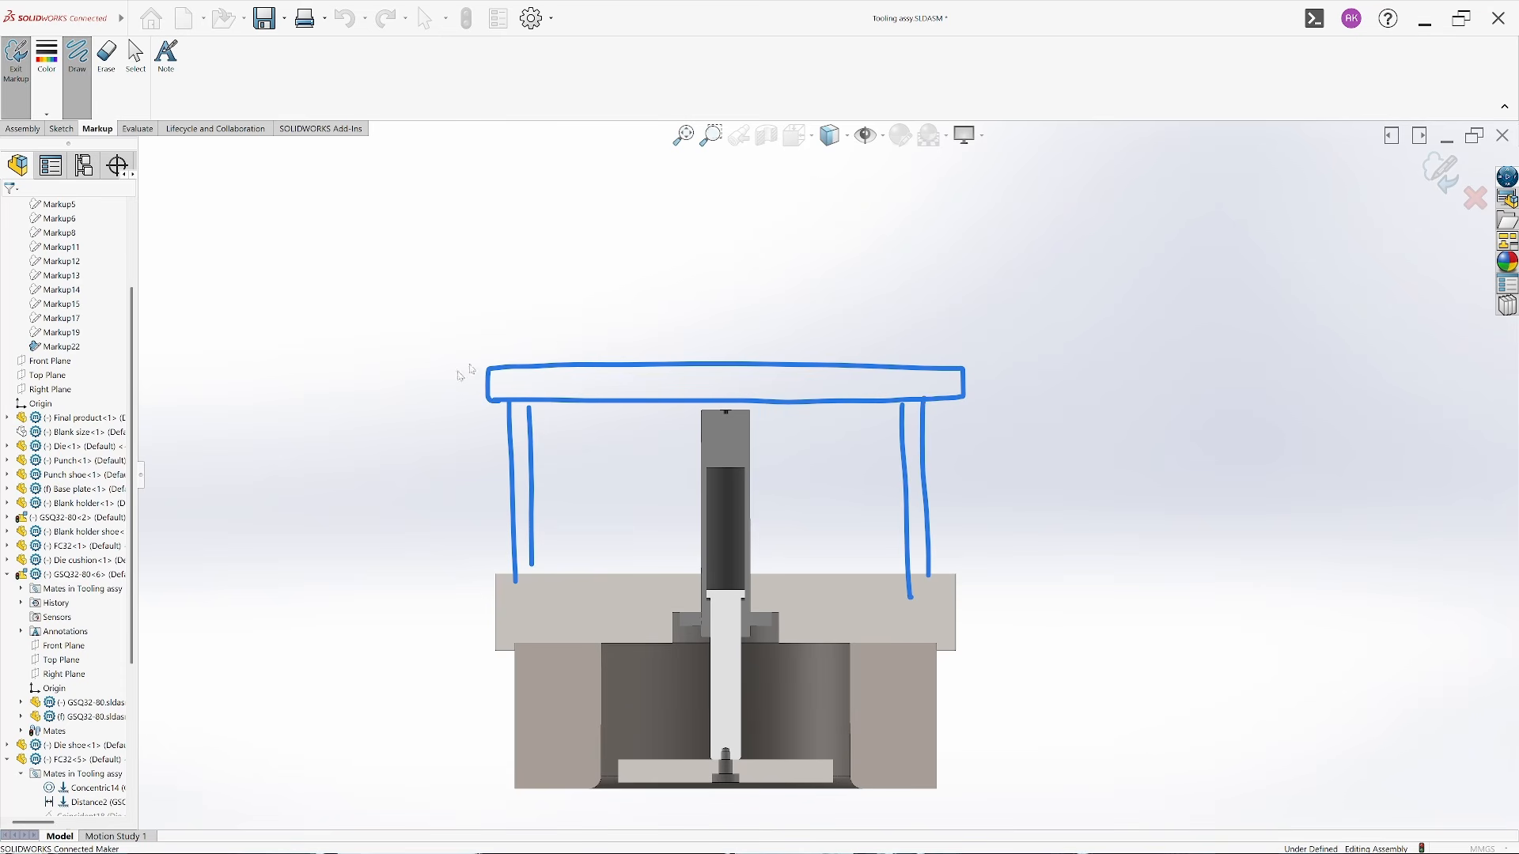
left_click(1442, 176)
Examine the tooling with its top plate and pillars from outside and in a section through the Front Plane
middle_click_drag(734, 397, 634, 370)
scroll(633, 370, "up", 4)
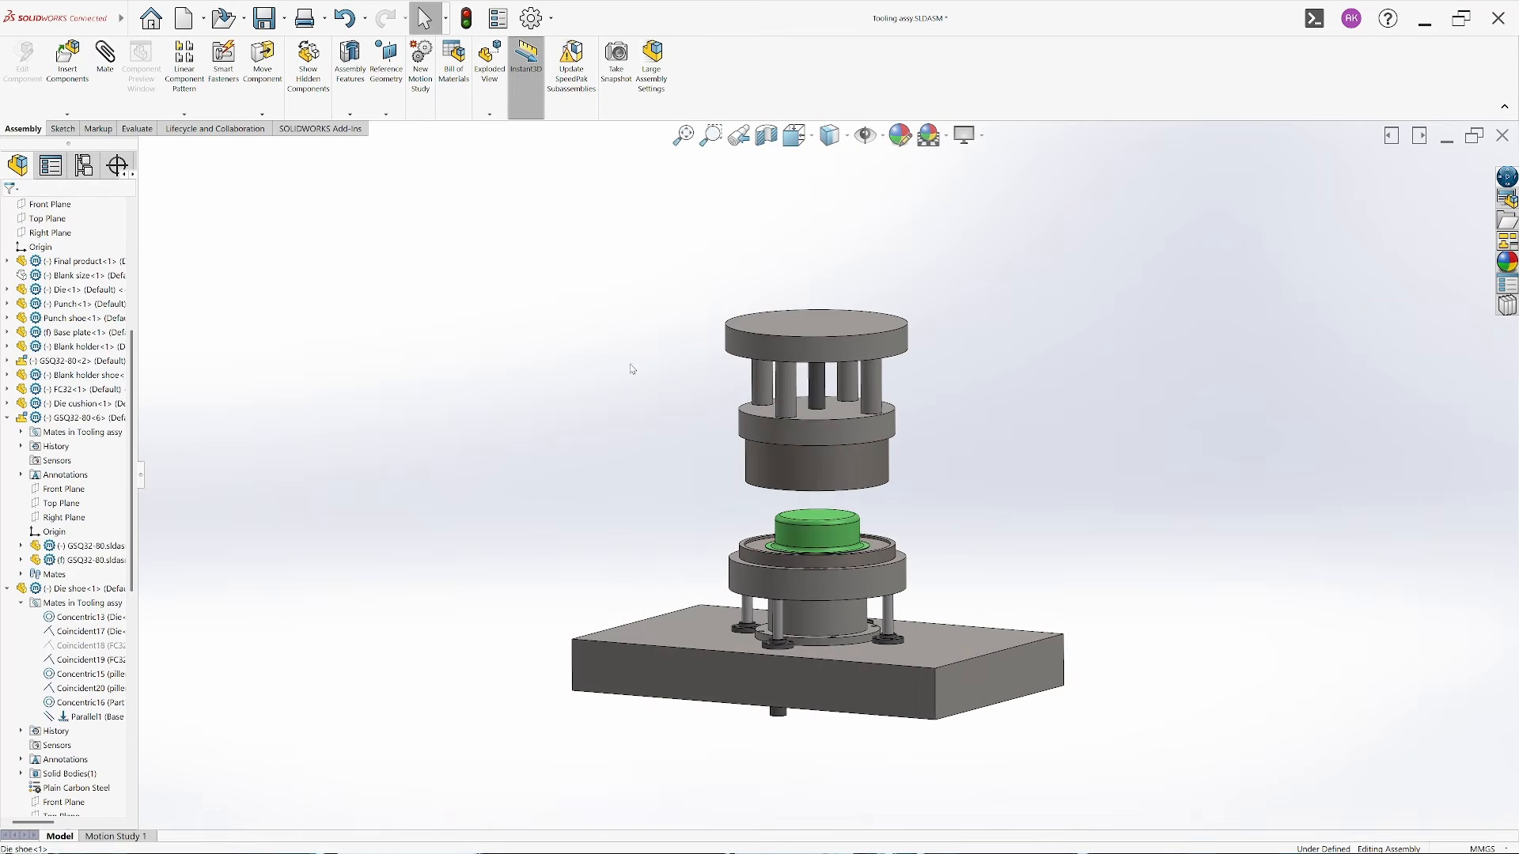
scroll(799, 332, "down", 3)
middle_click_drag(833, 443, 873, 470)
scroll(1029, 476, "up", 4)
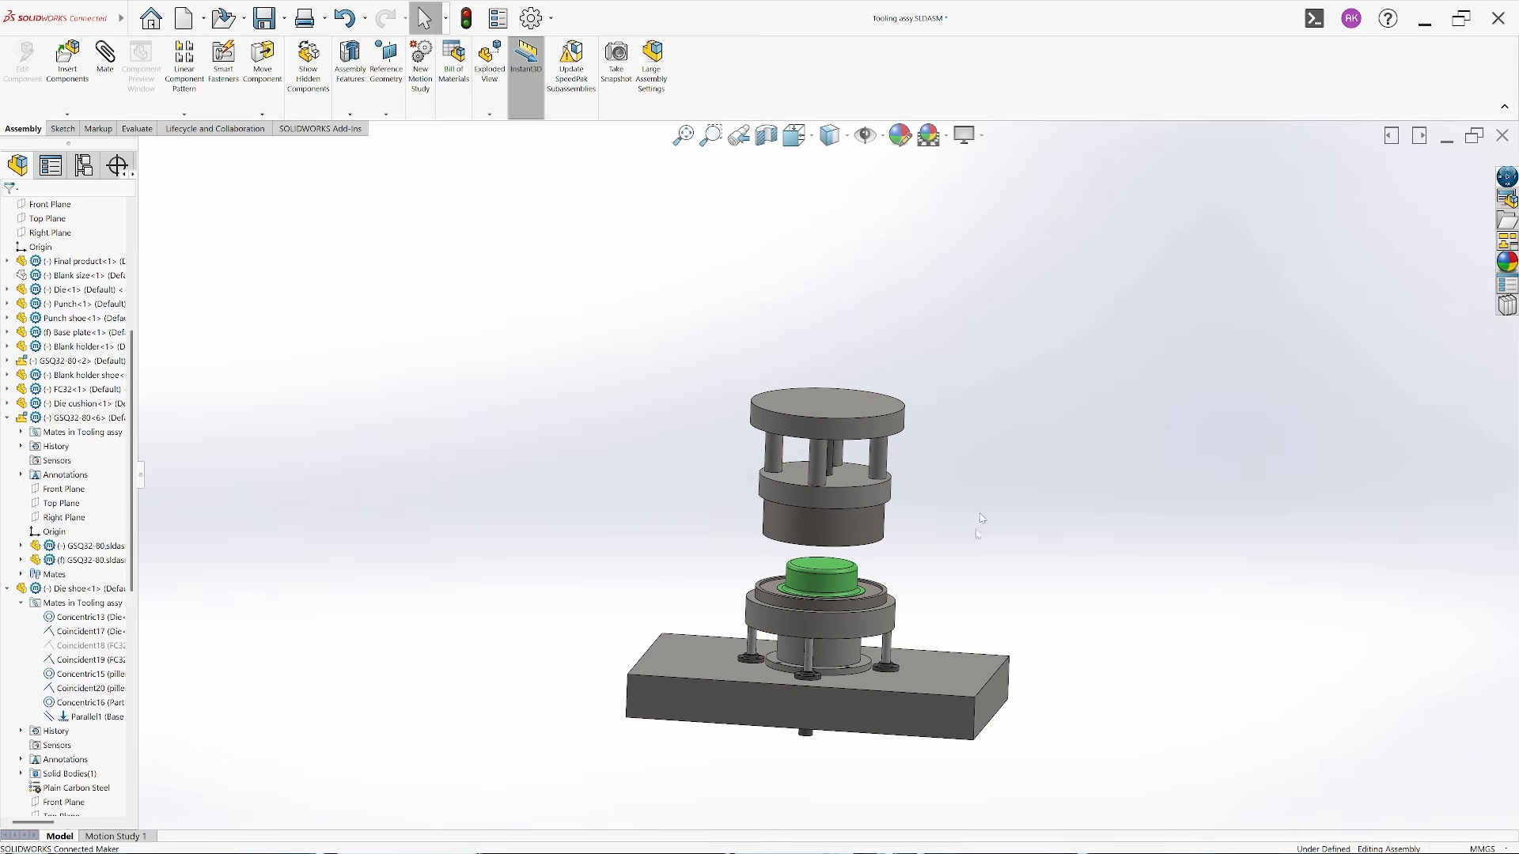
scroll(913, 650, "down", 3)
mouse_move(841, 583)
middle_mouse_down()
mouse_move(841, 542)
mouse_move(835, 603)
middle_mouse_up()
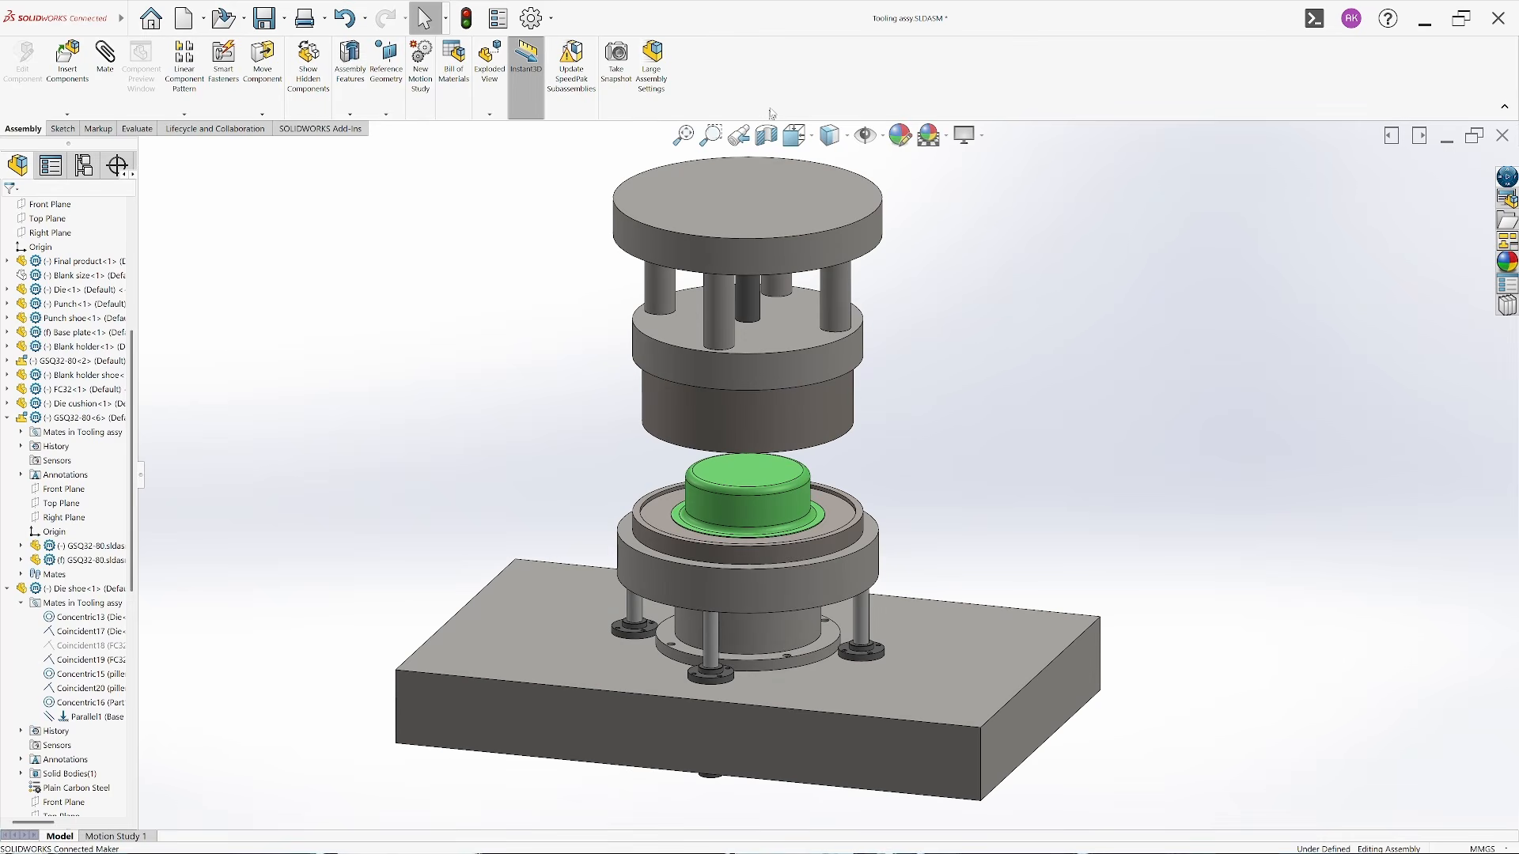
left_click(766, 135)
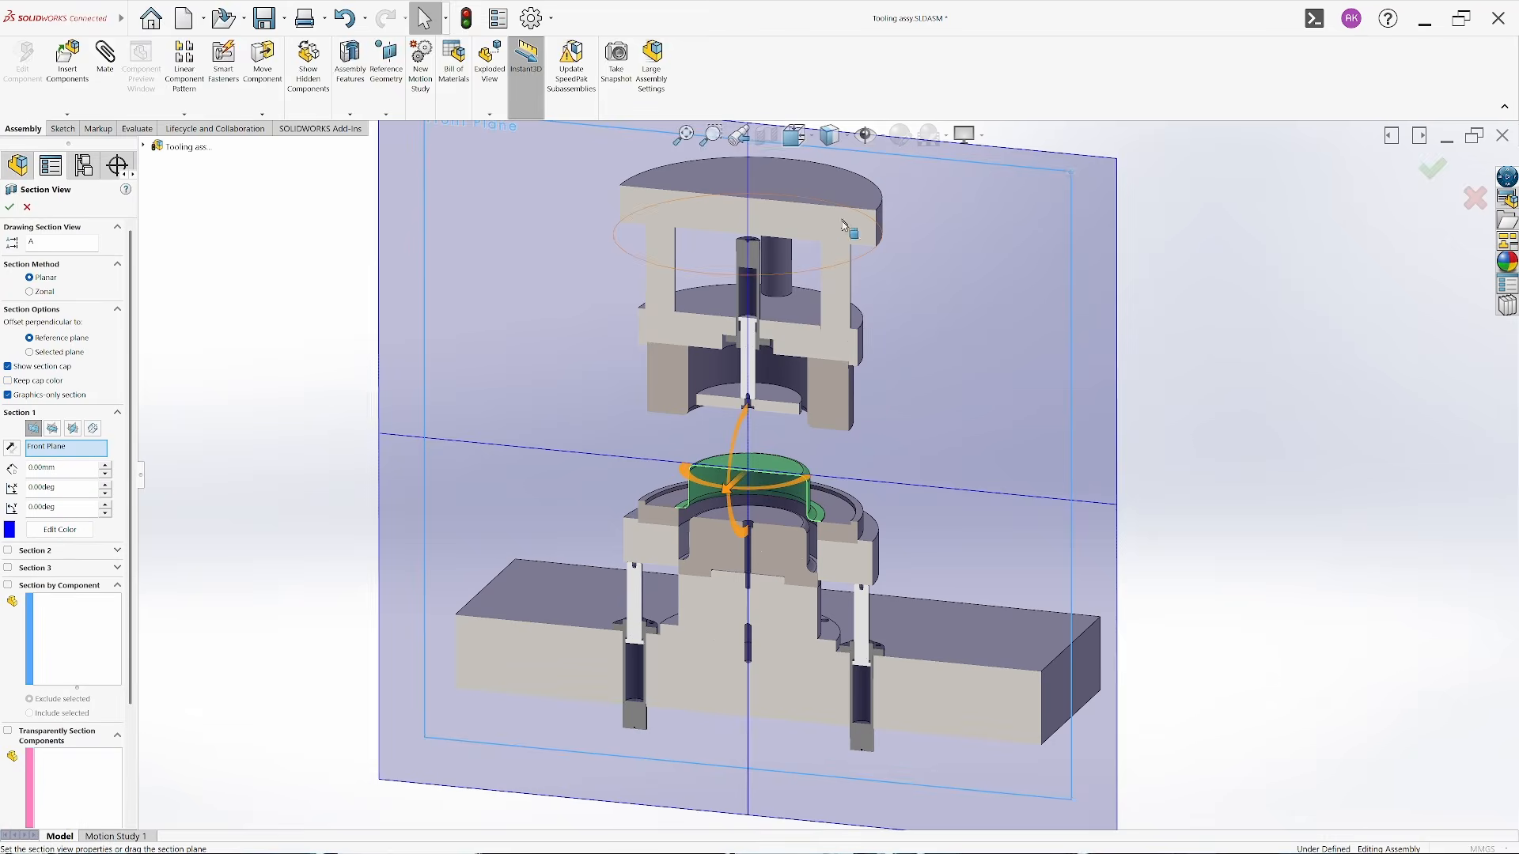
left_click(9, 208)
middle_click_drag(401, 366, 878, 444)
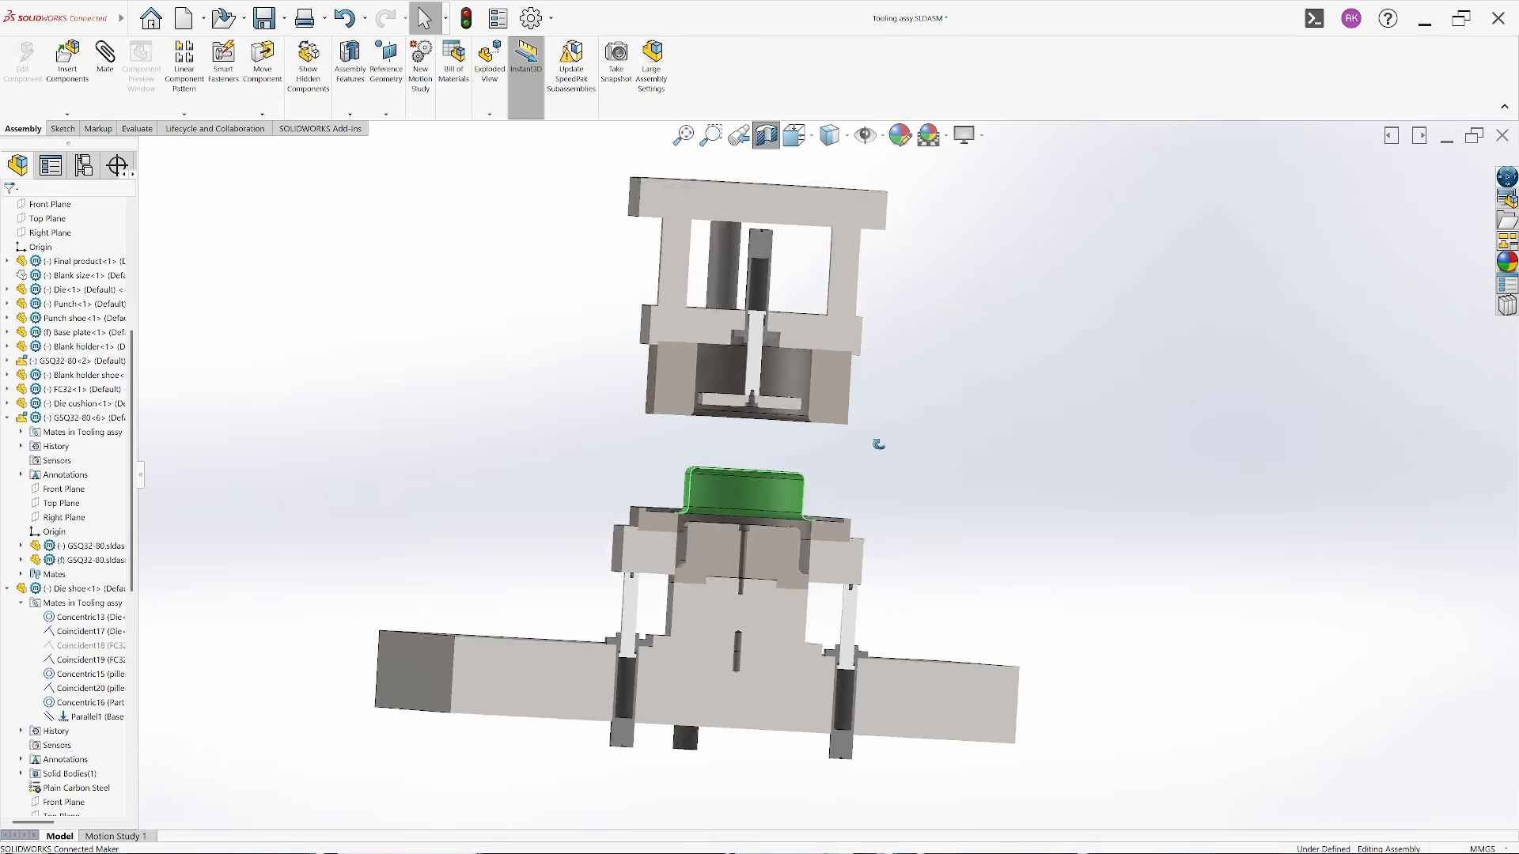